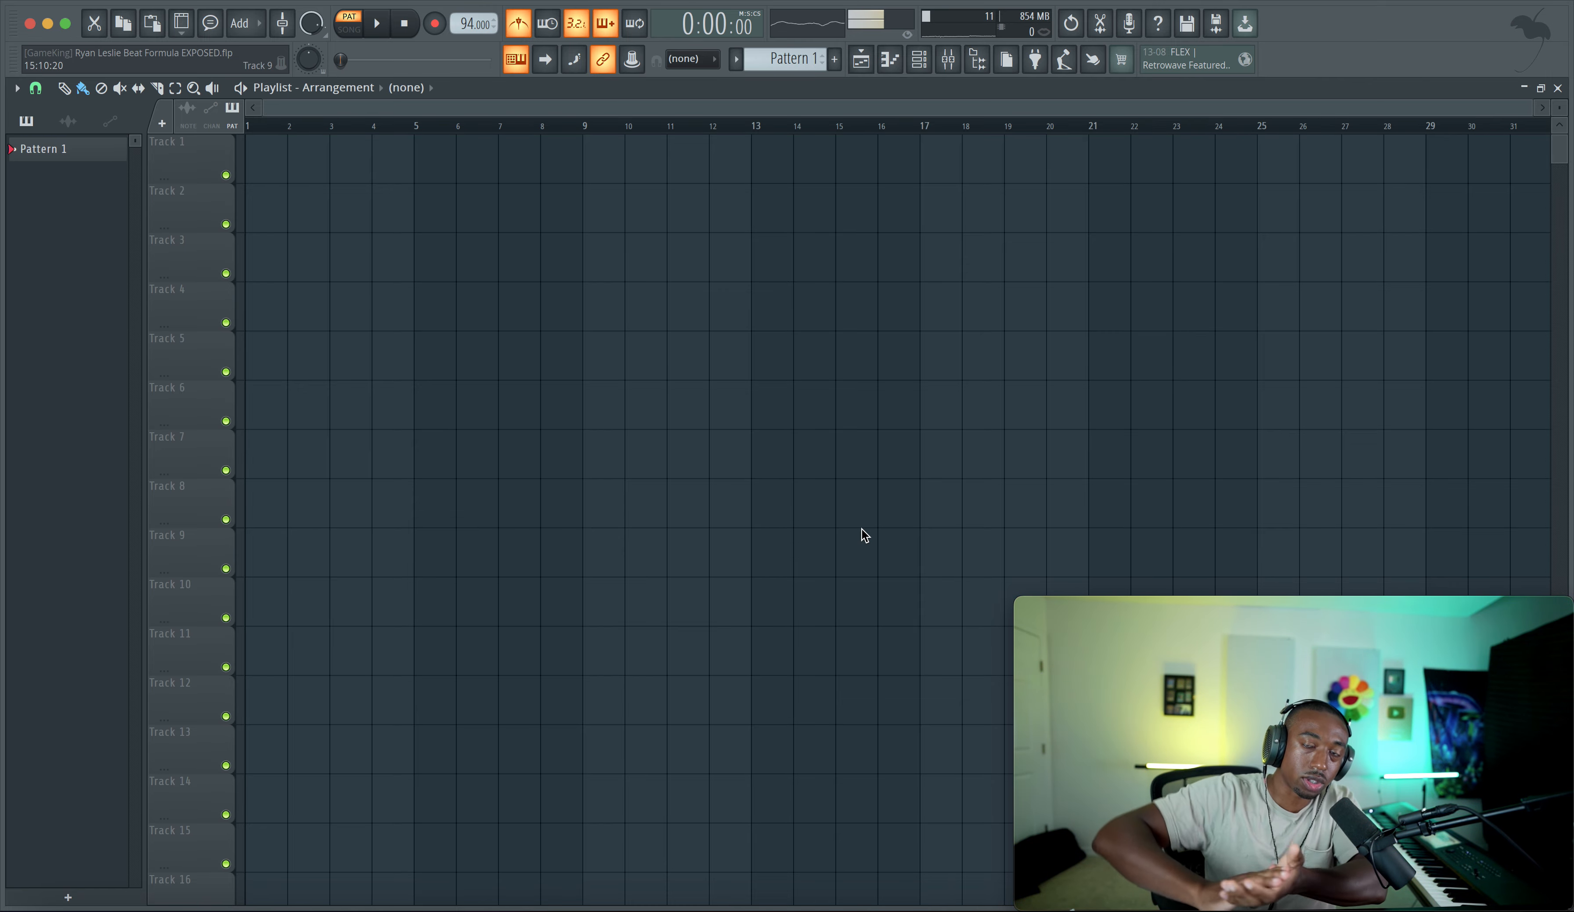
Step: Review the channels in the channel rack and the mixer's Insert 1 and Insert 22 tracks
click(920, 61)
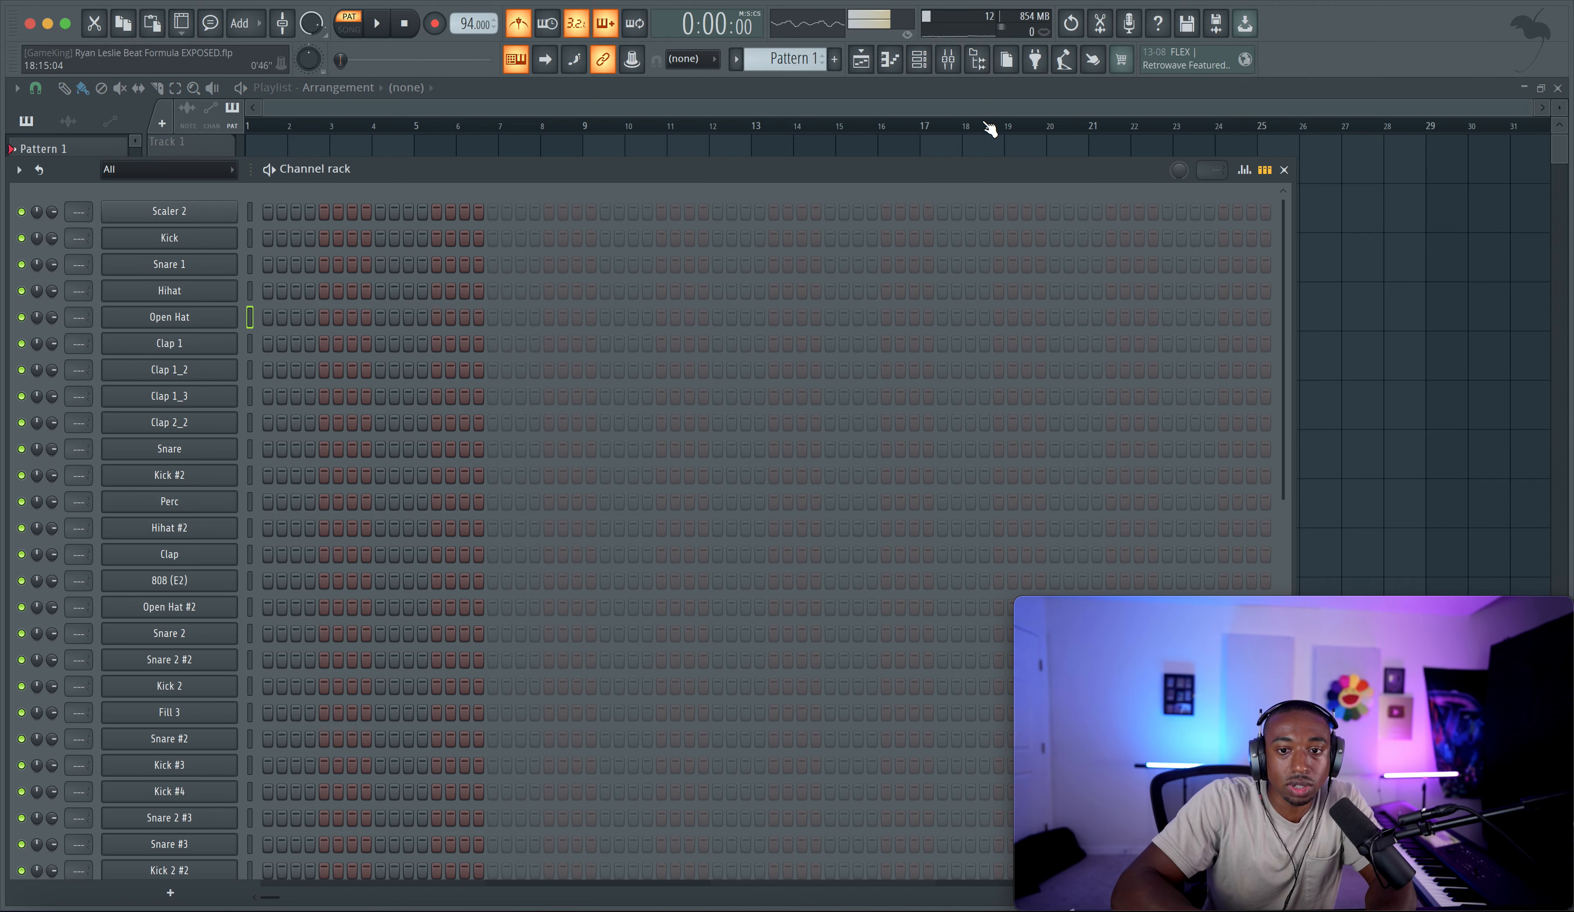
key(F6)
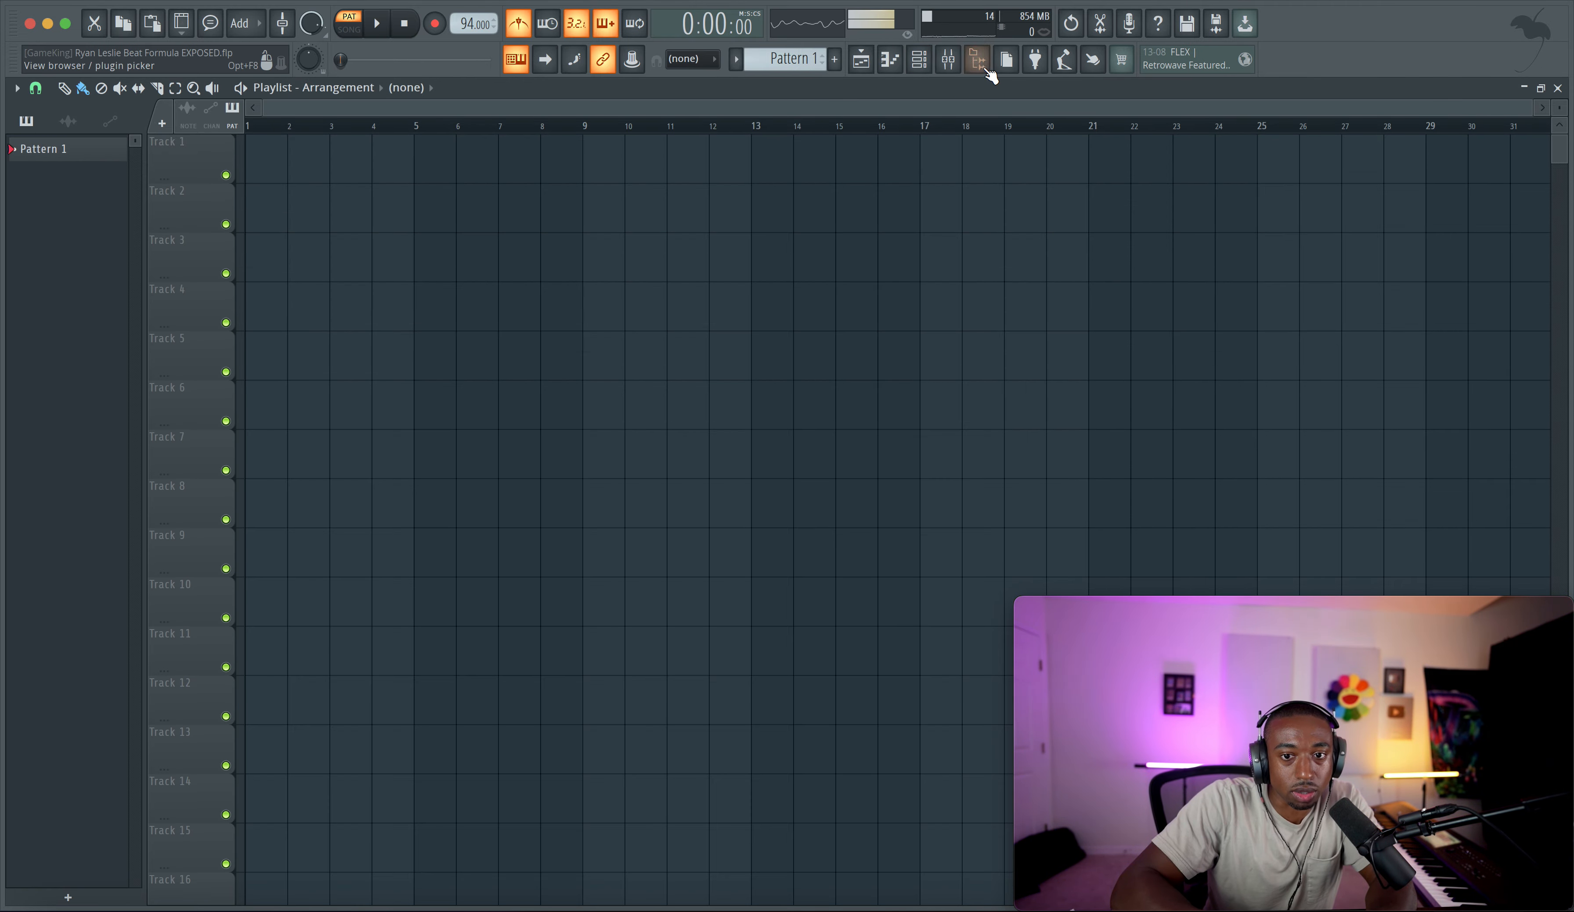
click(955, 63)
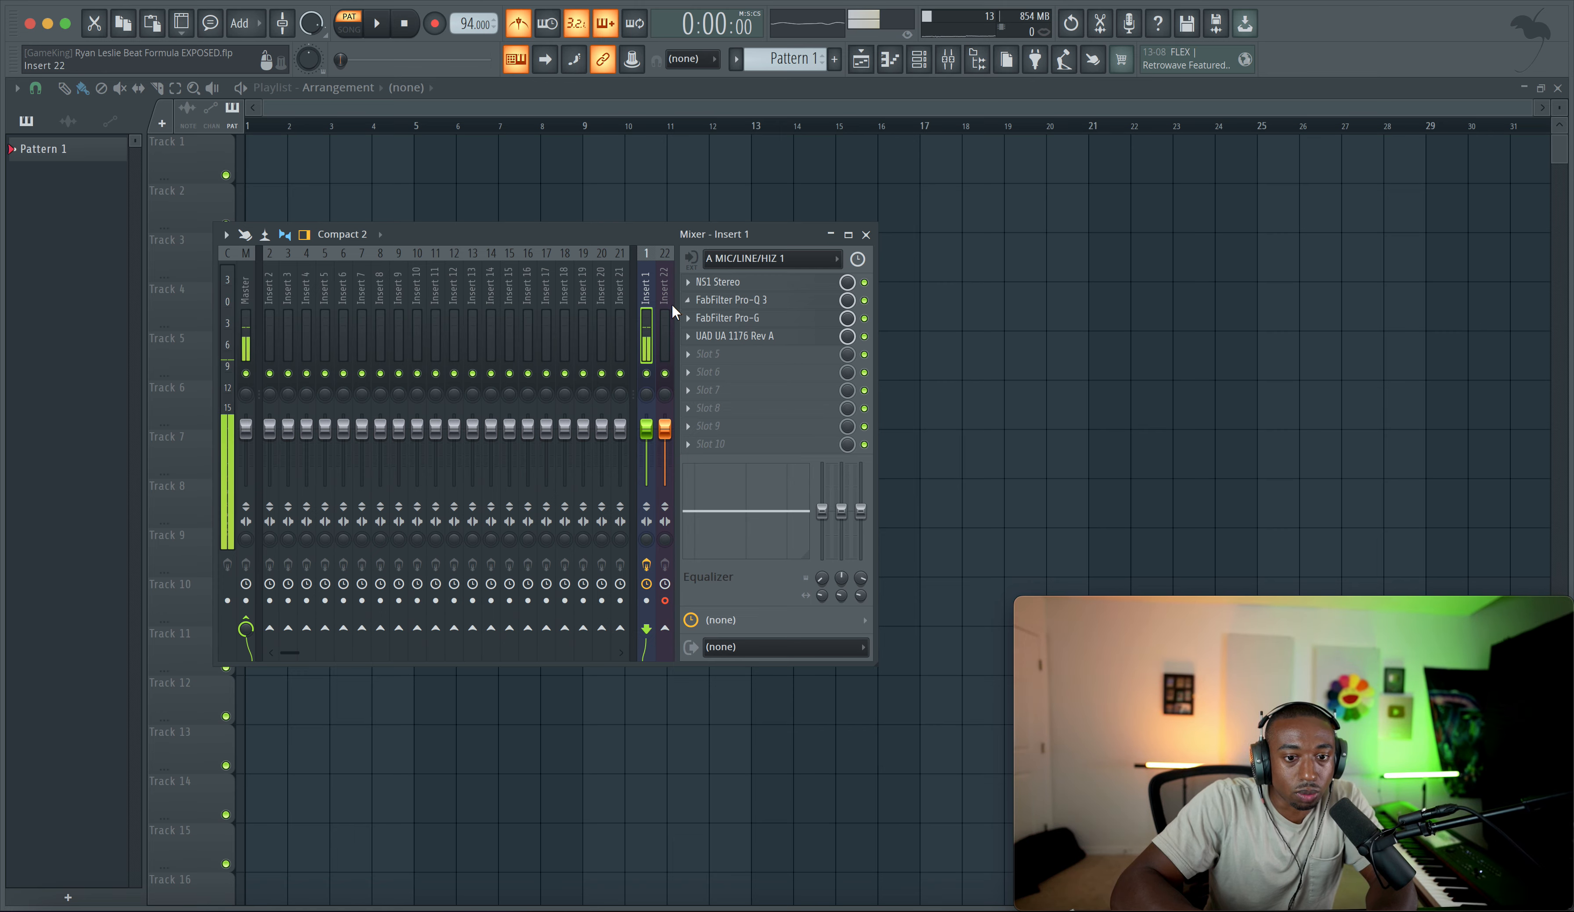
click(932, 70)
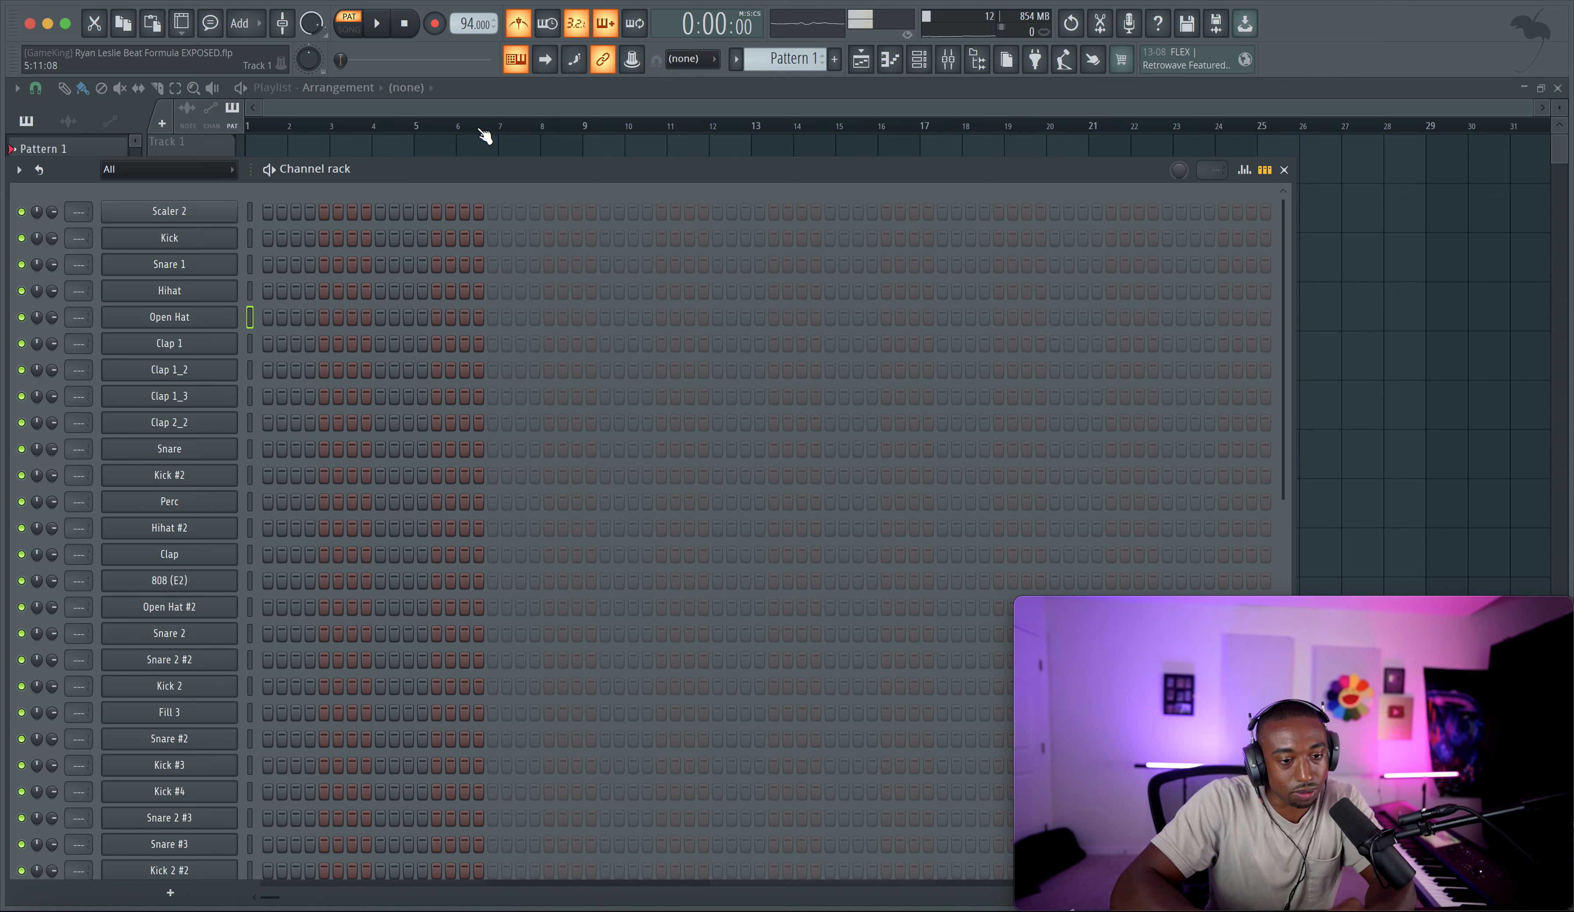
click(529, 148)
key(ctrl+s)
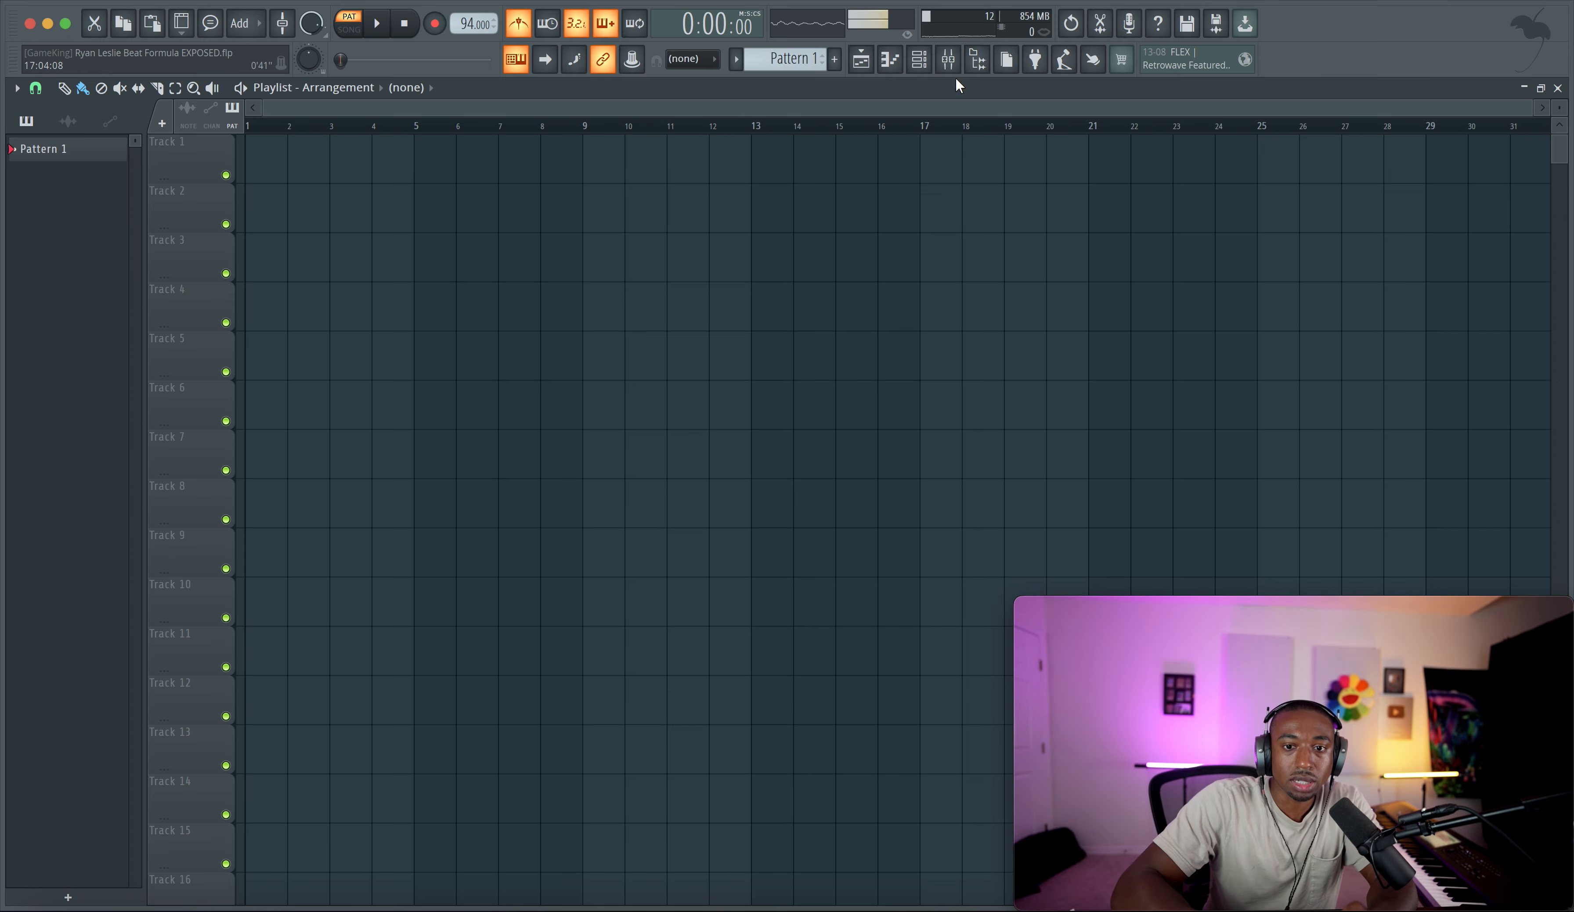
click(947, 59)
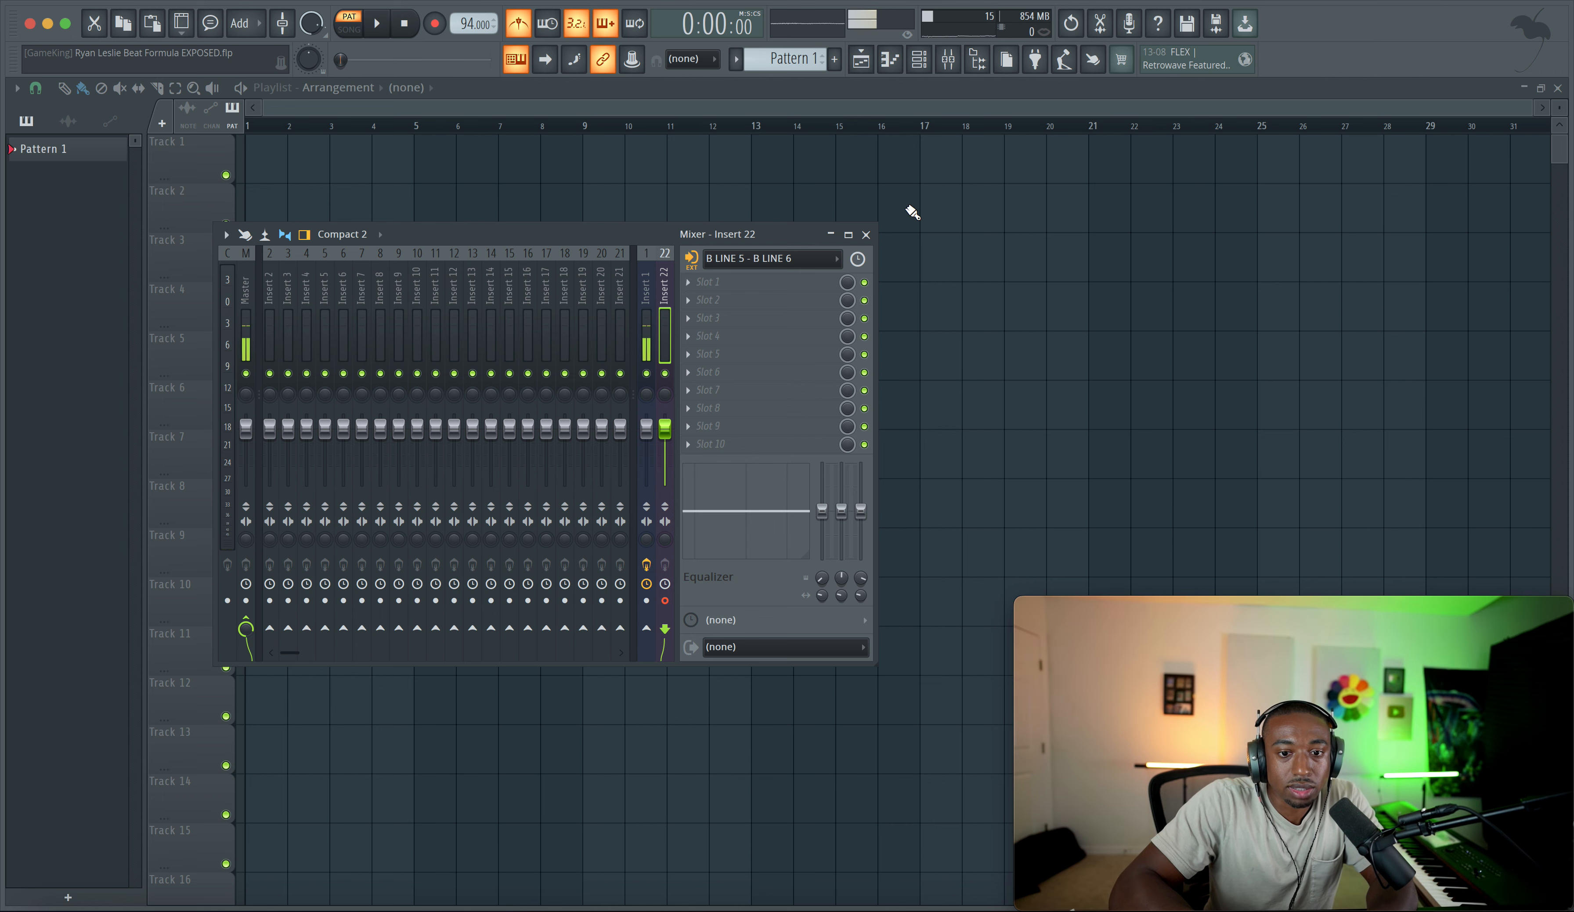
key(F9)
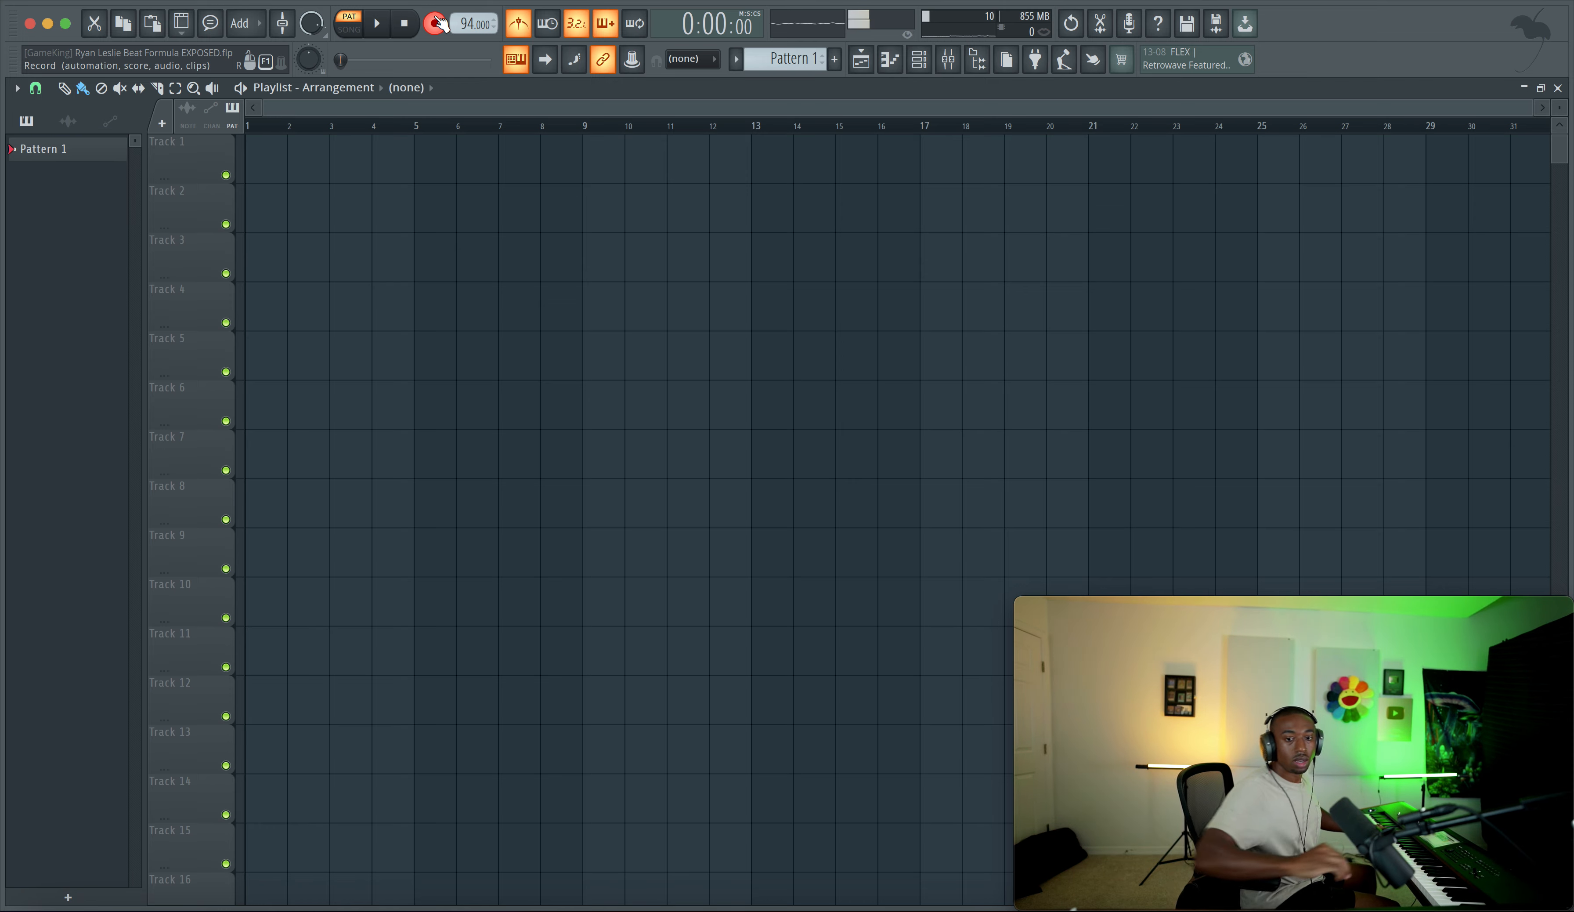
Step: Switch the transport from pattern mode to song mode for recording, checking the input on mixer track Insert 22
key(space)
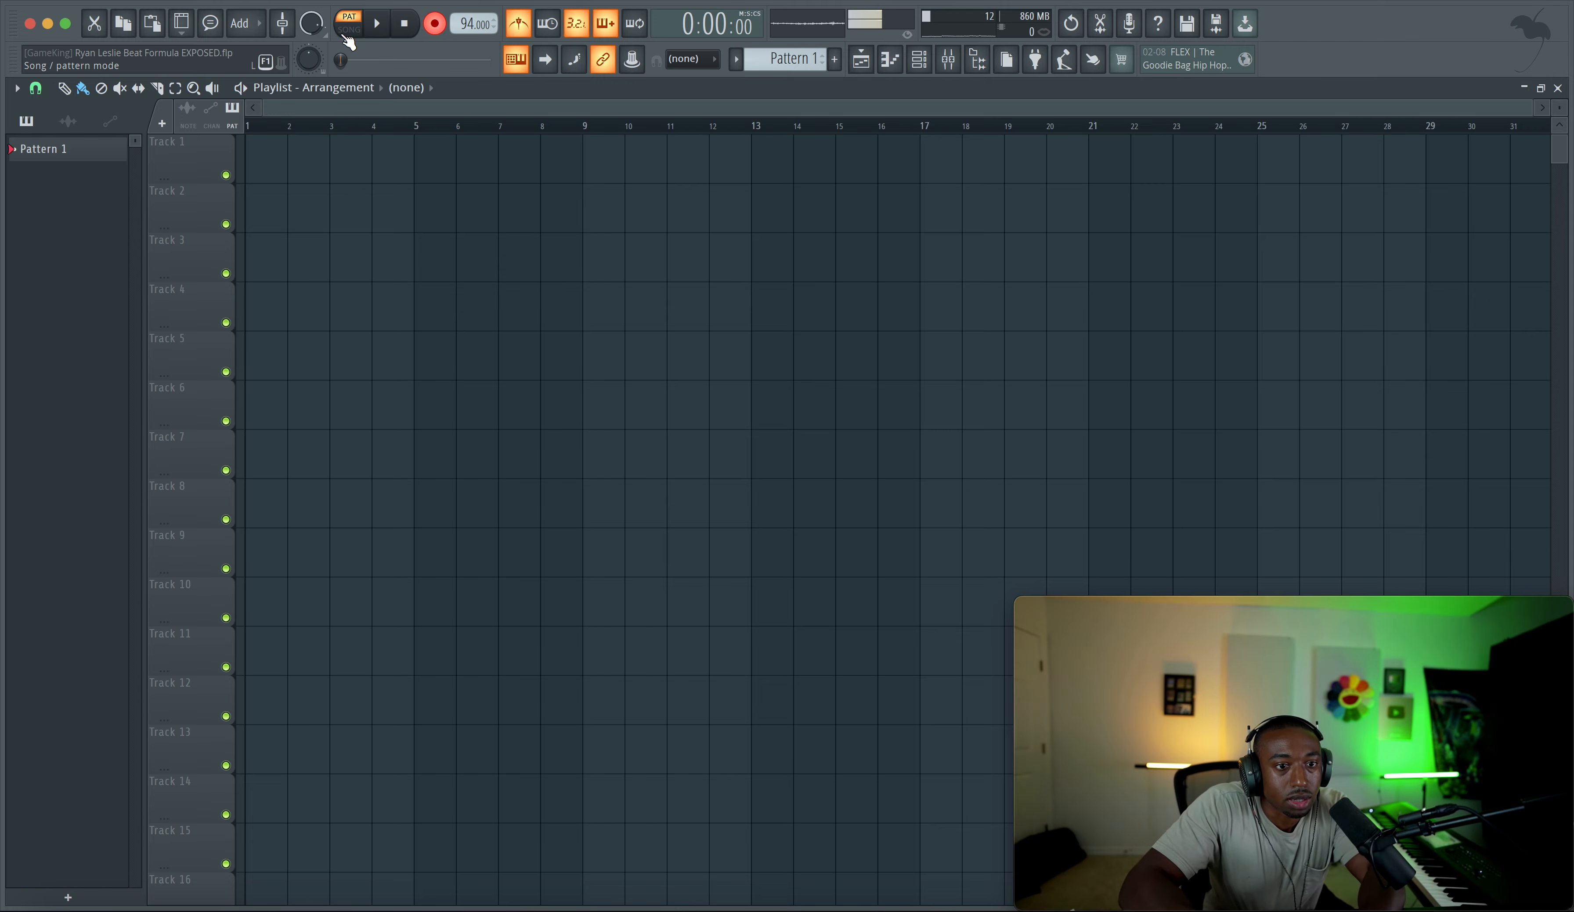
click(348, 31)
click(948, 59)
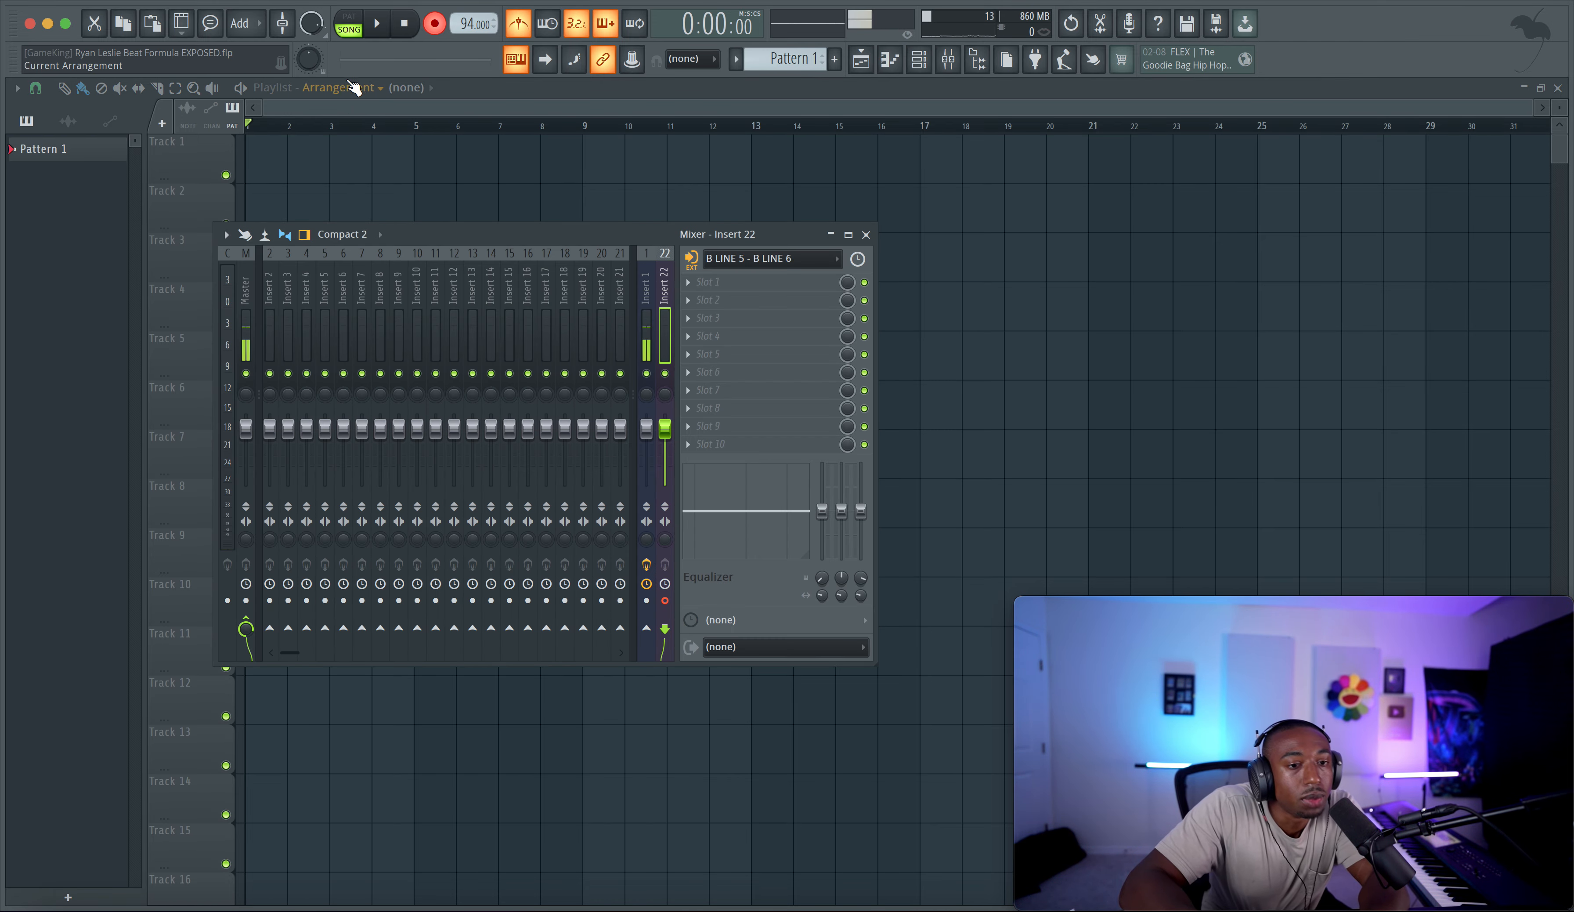
right_click(388, 208)
Step: Delete the unwanted recorded audio clip from the project's audio clips
click(84, 117)
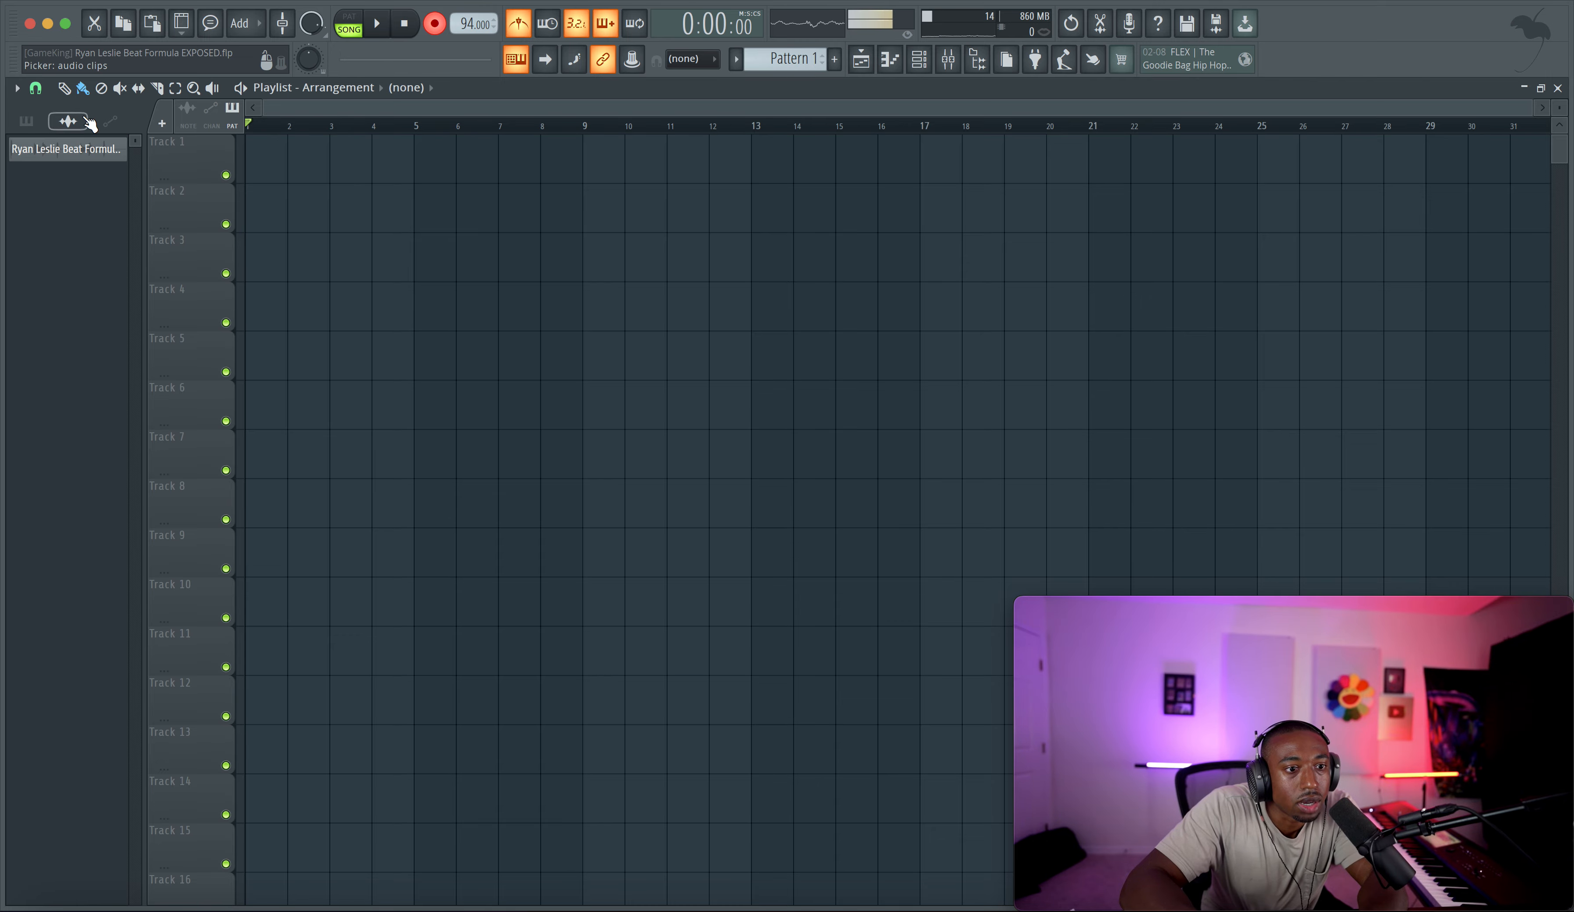
right_click(73, 142)
key(d)
key(Return)
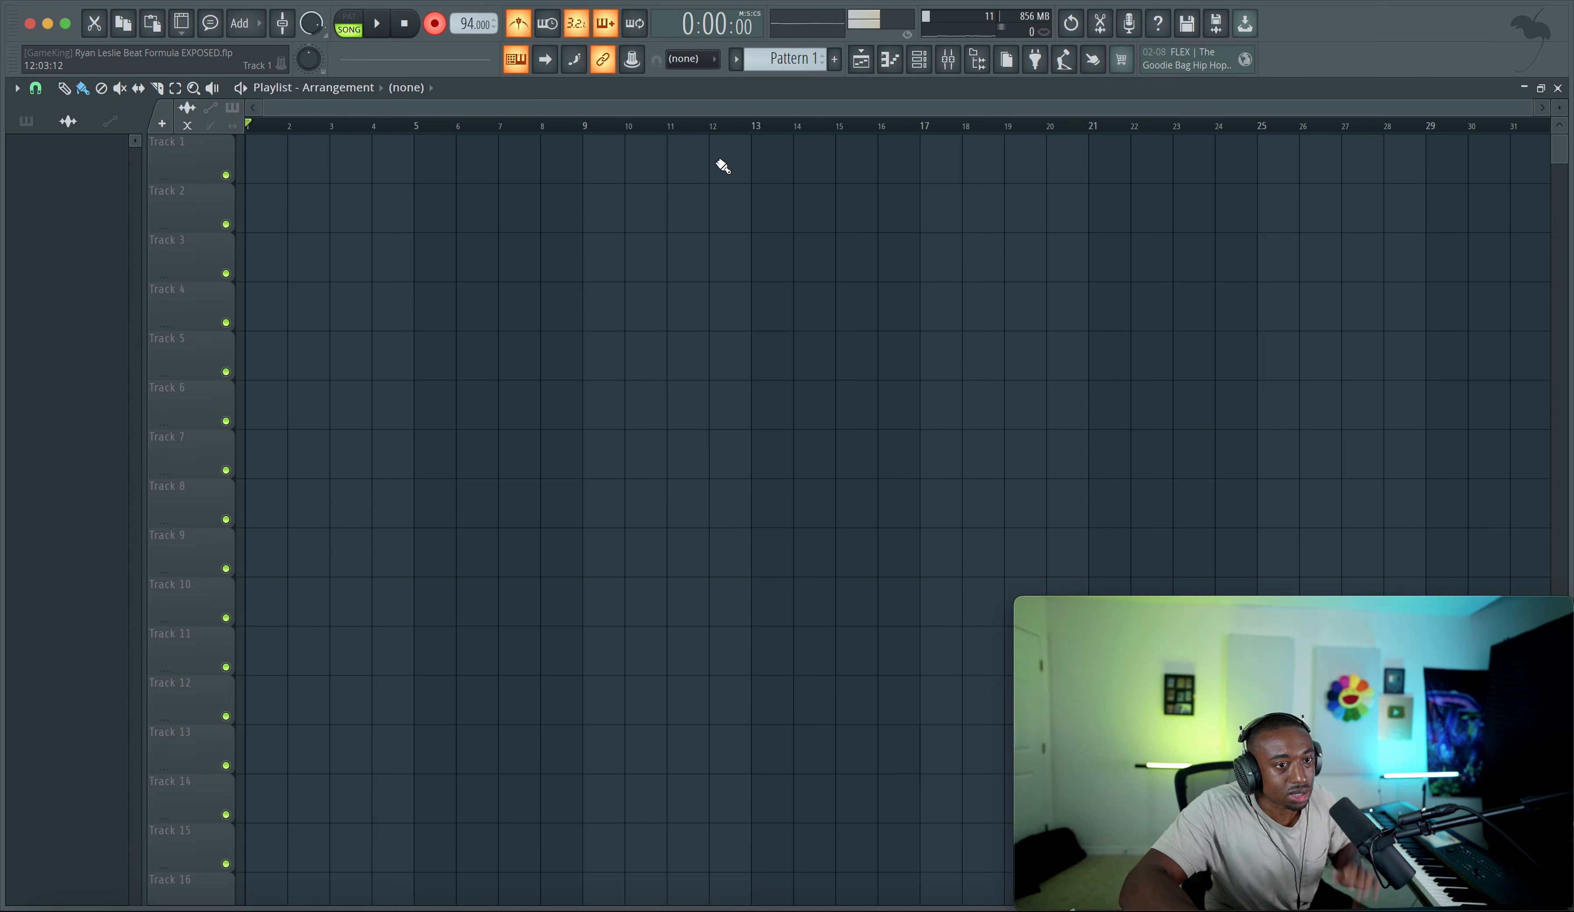
Step: Record an audio take on Track 1 from bar 1 and slice off its tail at bar 9
key(space)
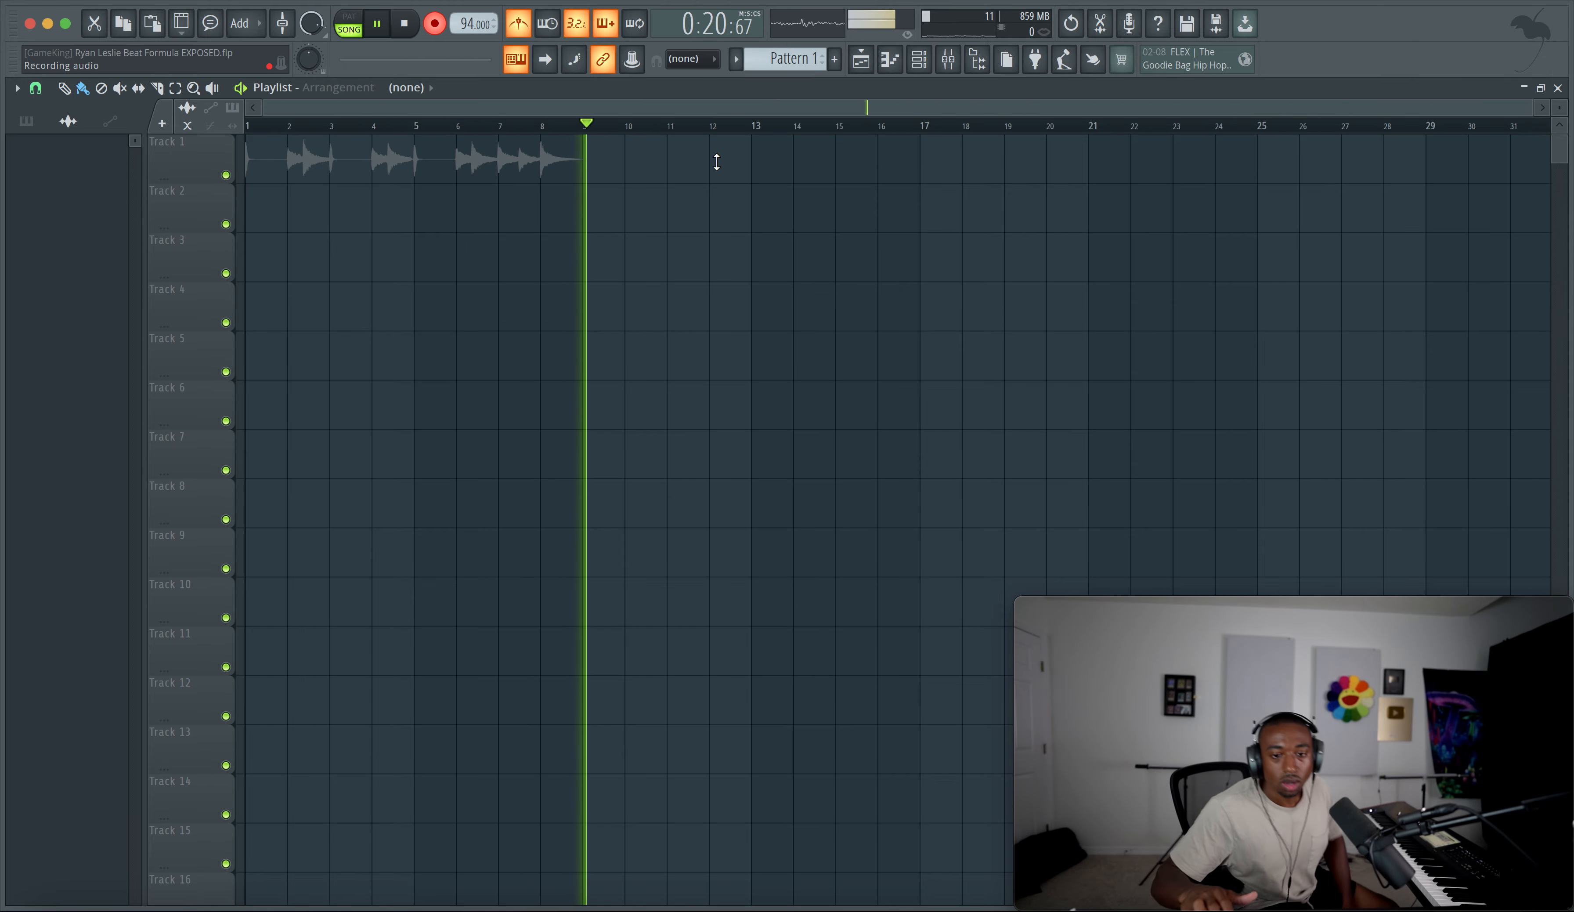
key(space)
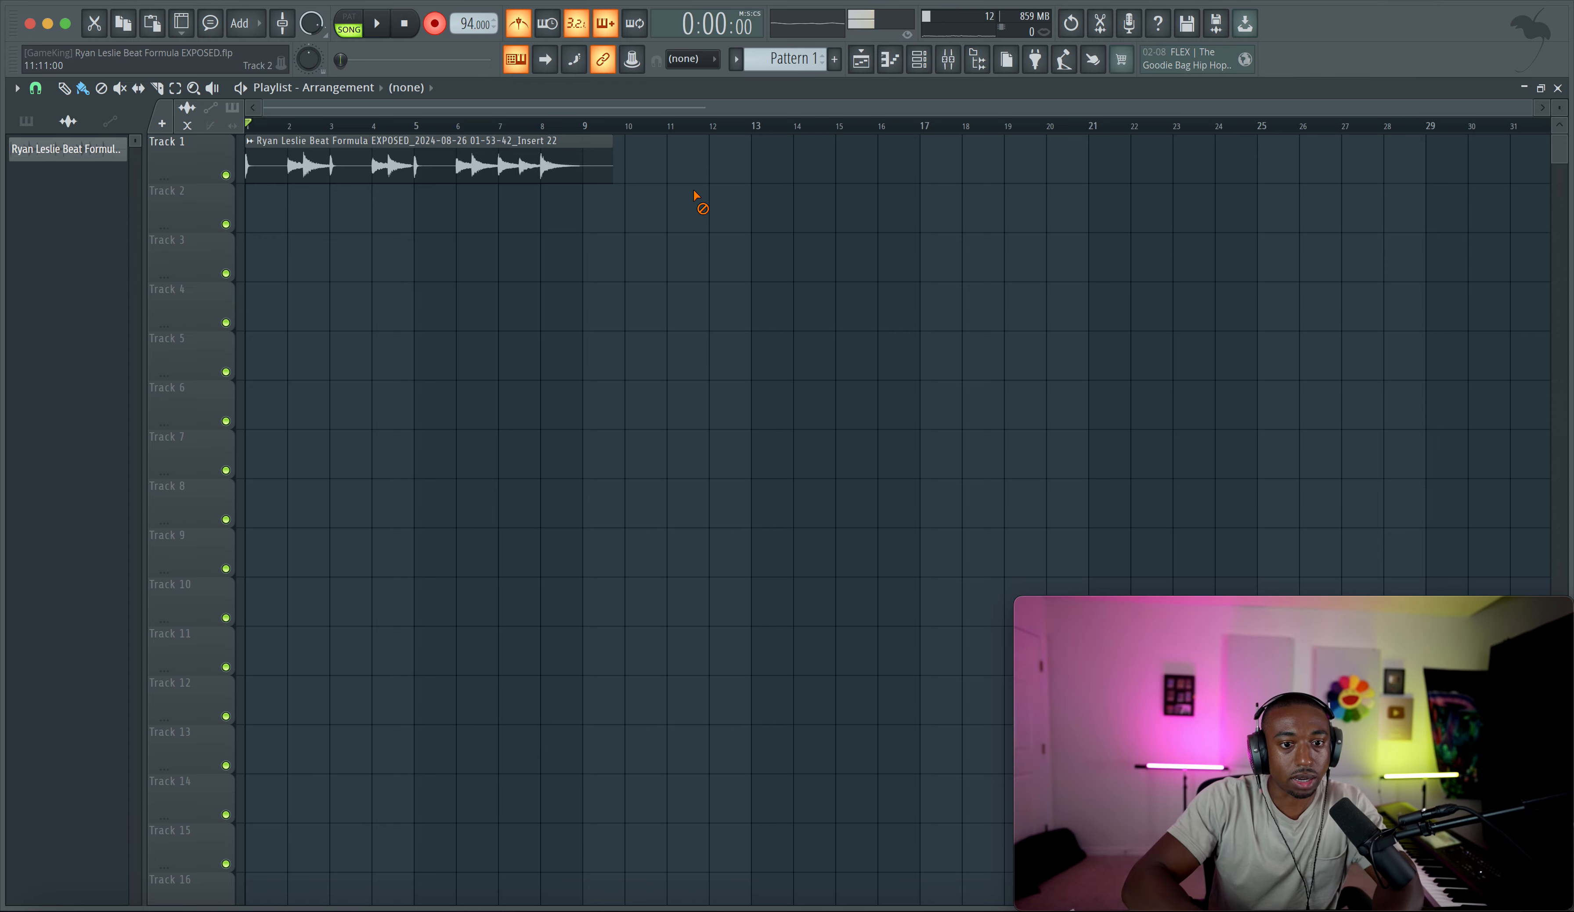
key(c)
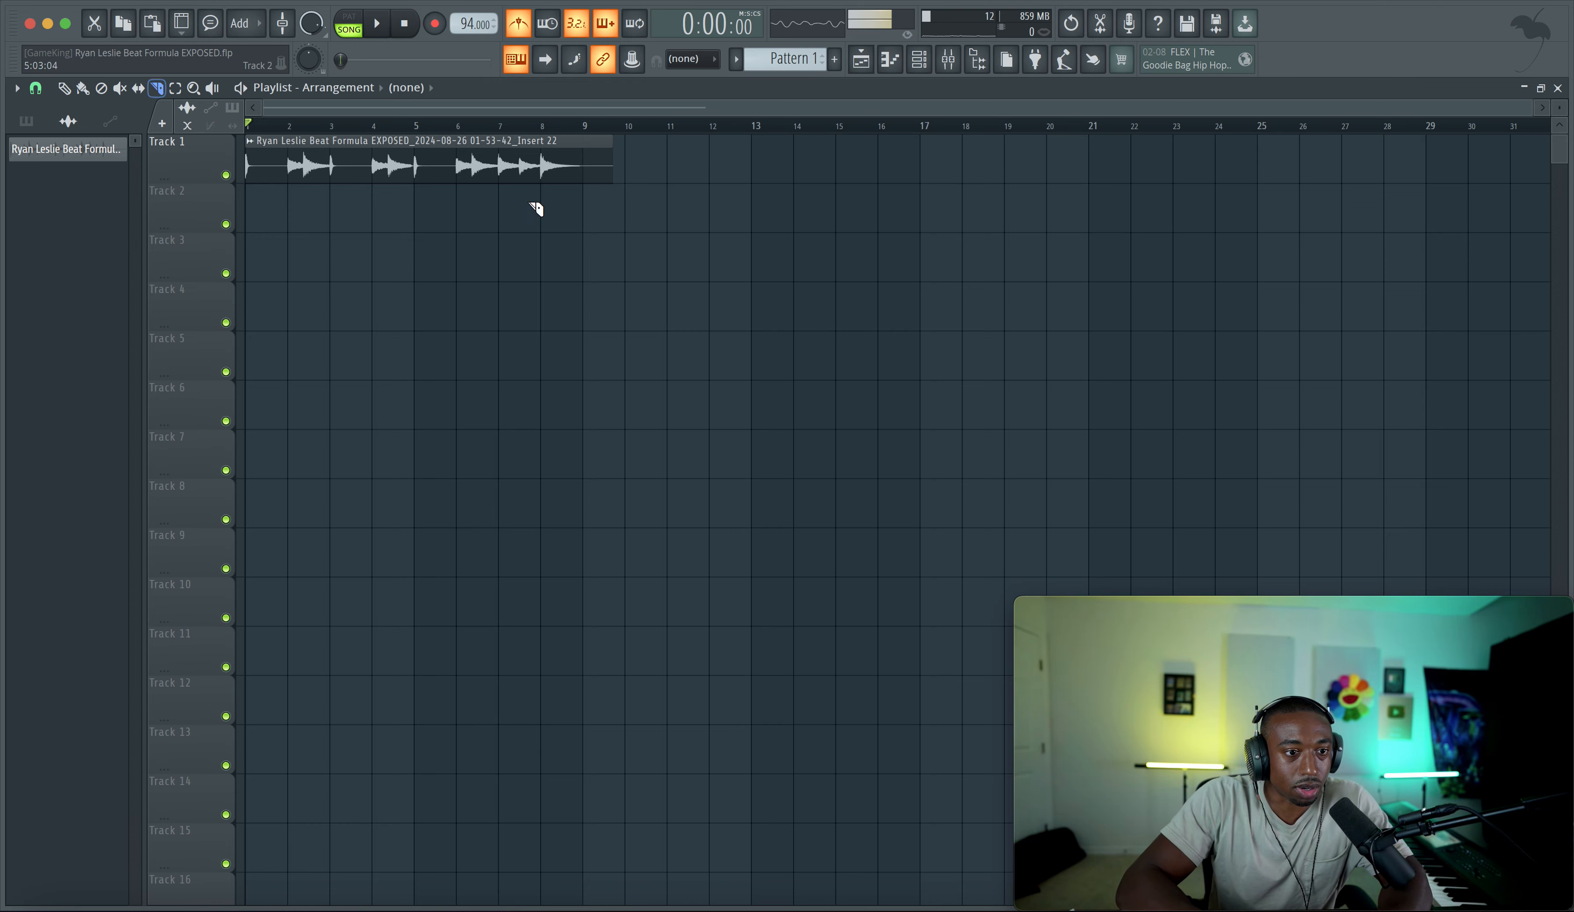
drag(594, 282, 590, 167)
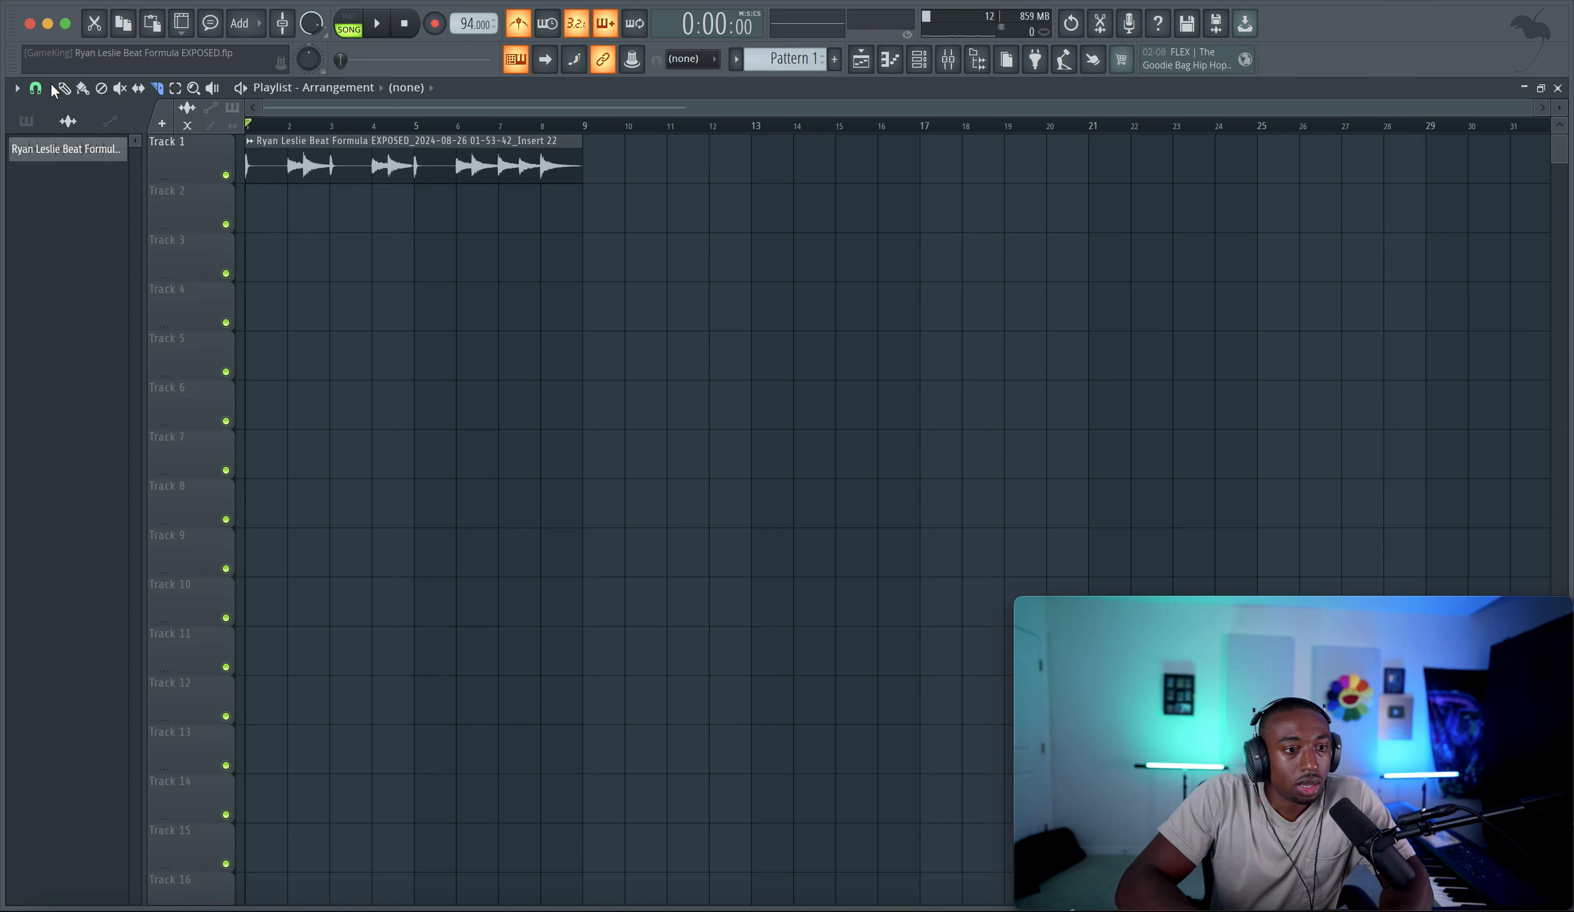
Step: Open the recorded clip's channel settings and route the clip to mixer track 22
click(65, 89)
double_click(344, 158)
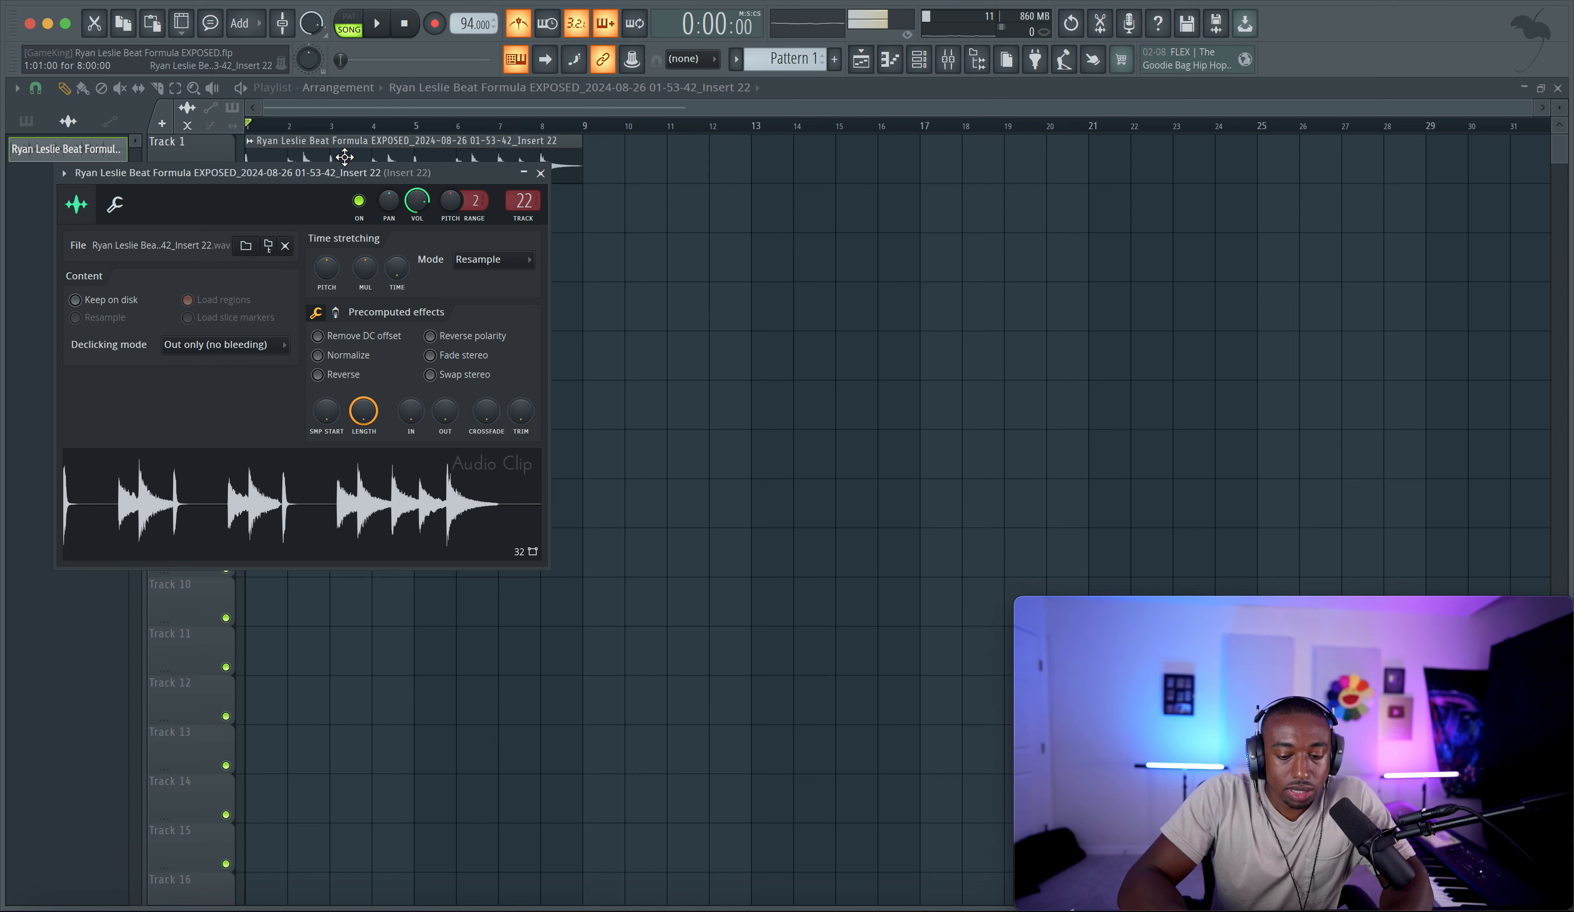
key(ctrl+l)
right_click(639, 185)
Step: Turn the metronome off while previewing the recorded take, and save the project
key(space)
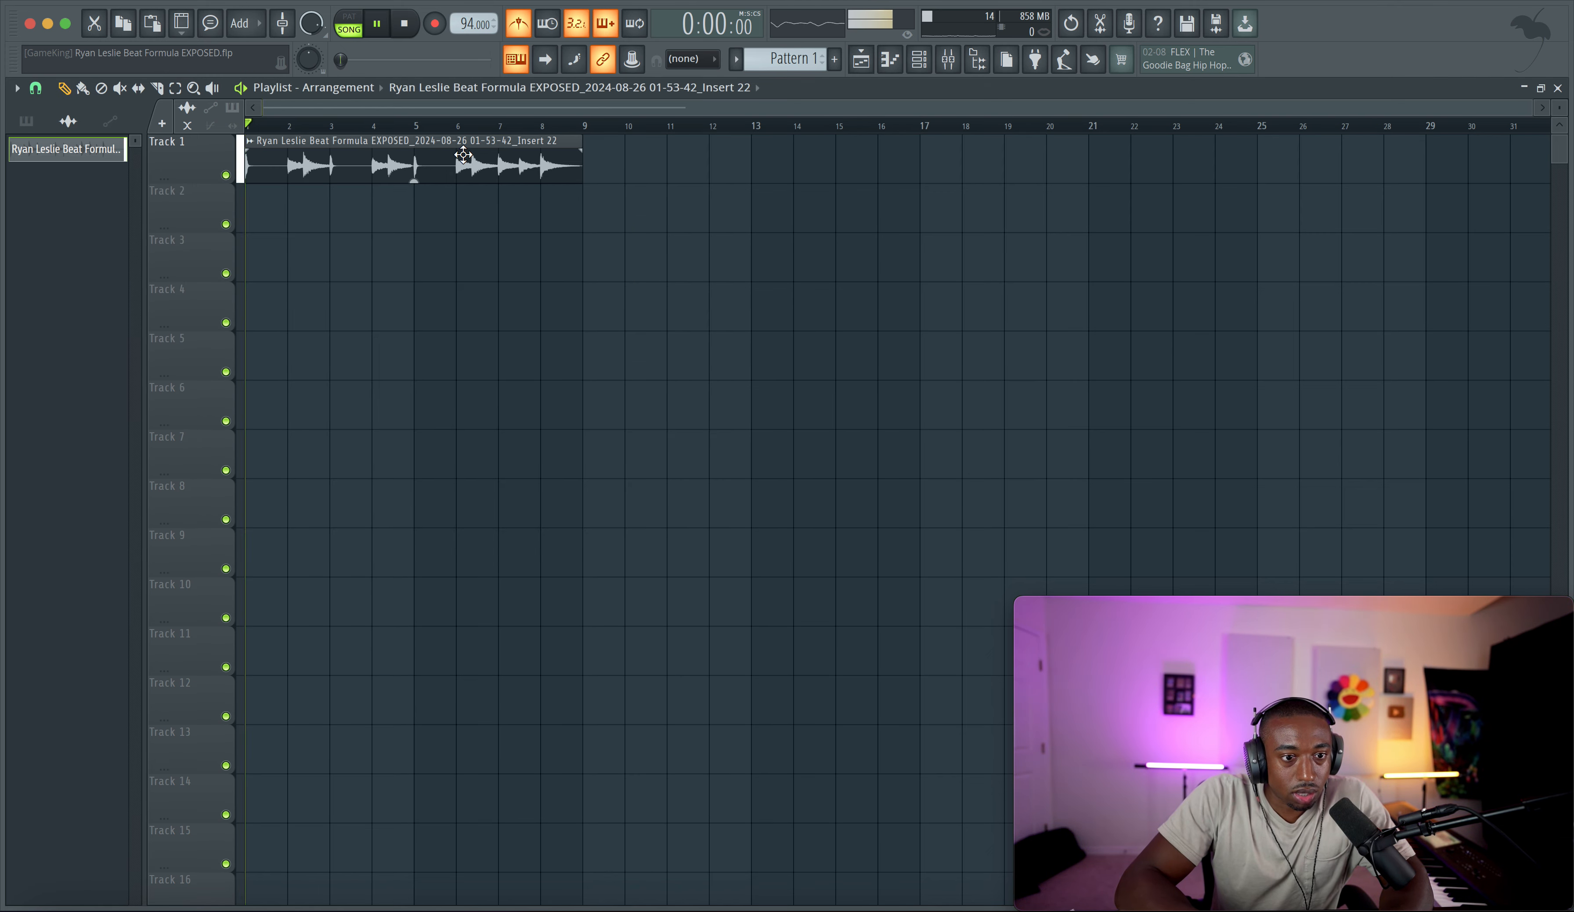
key(space)
click(519, 25)
key(space)
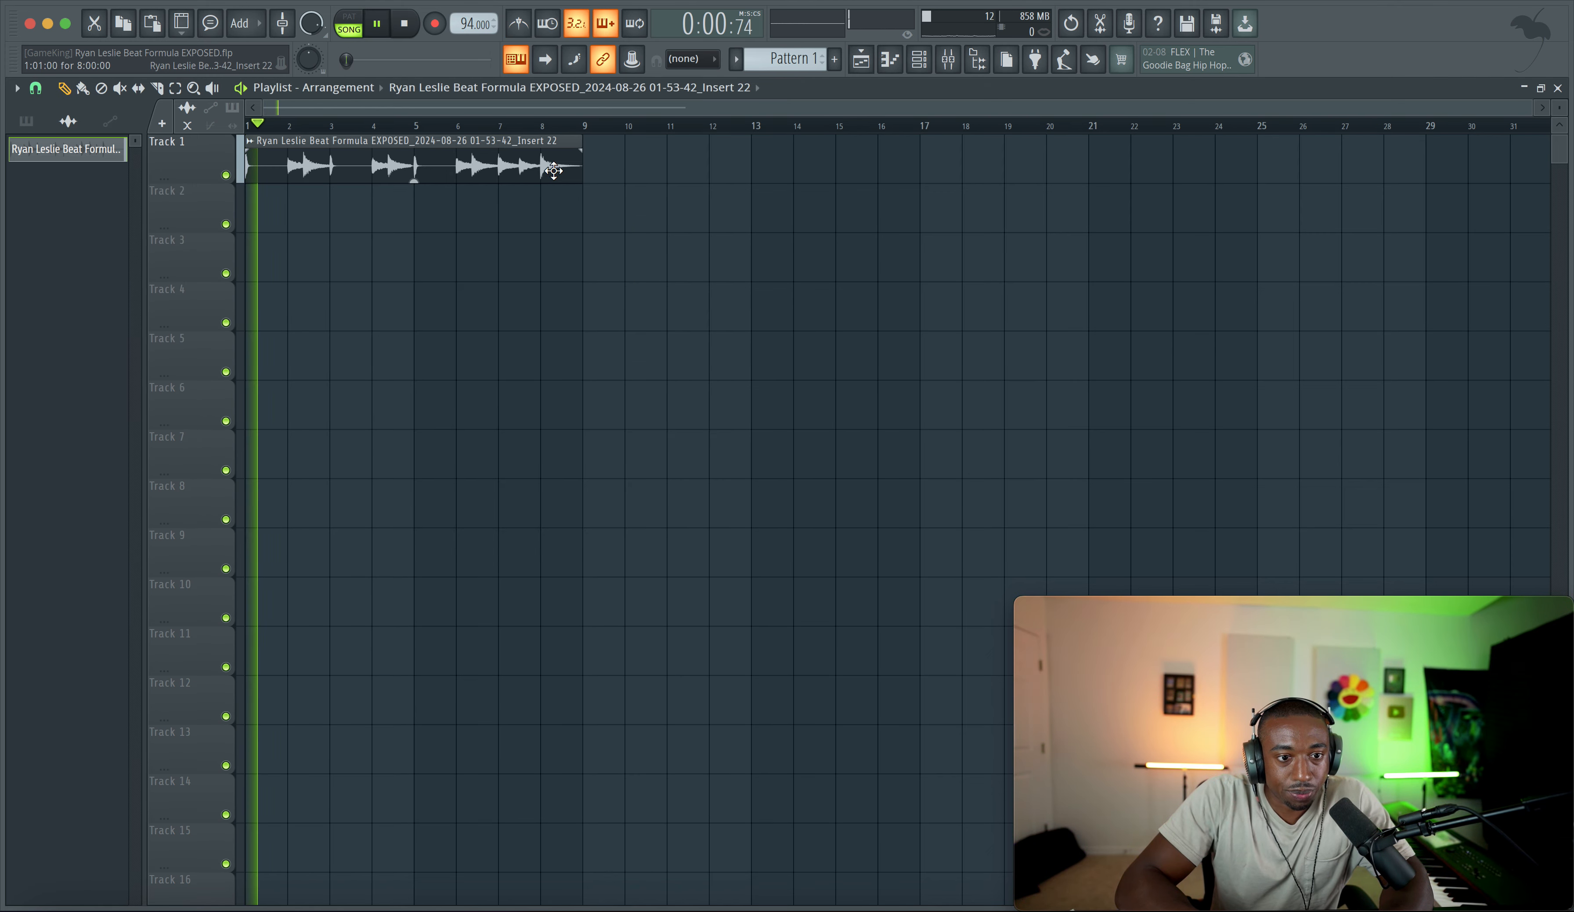
key(space)
key(ctrl+s)
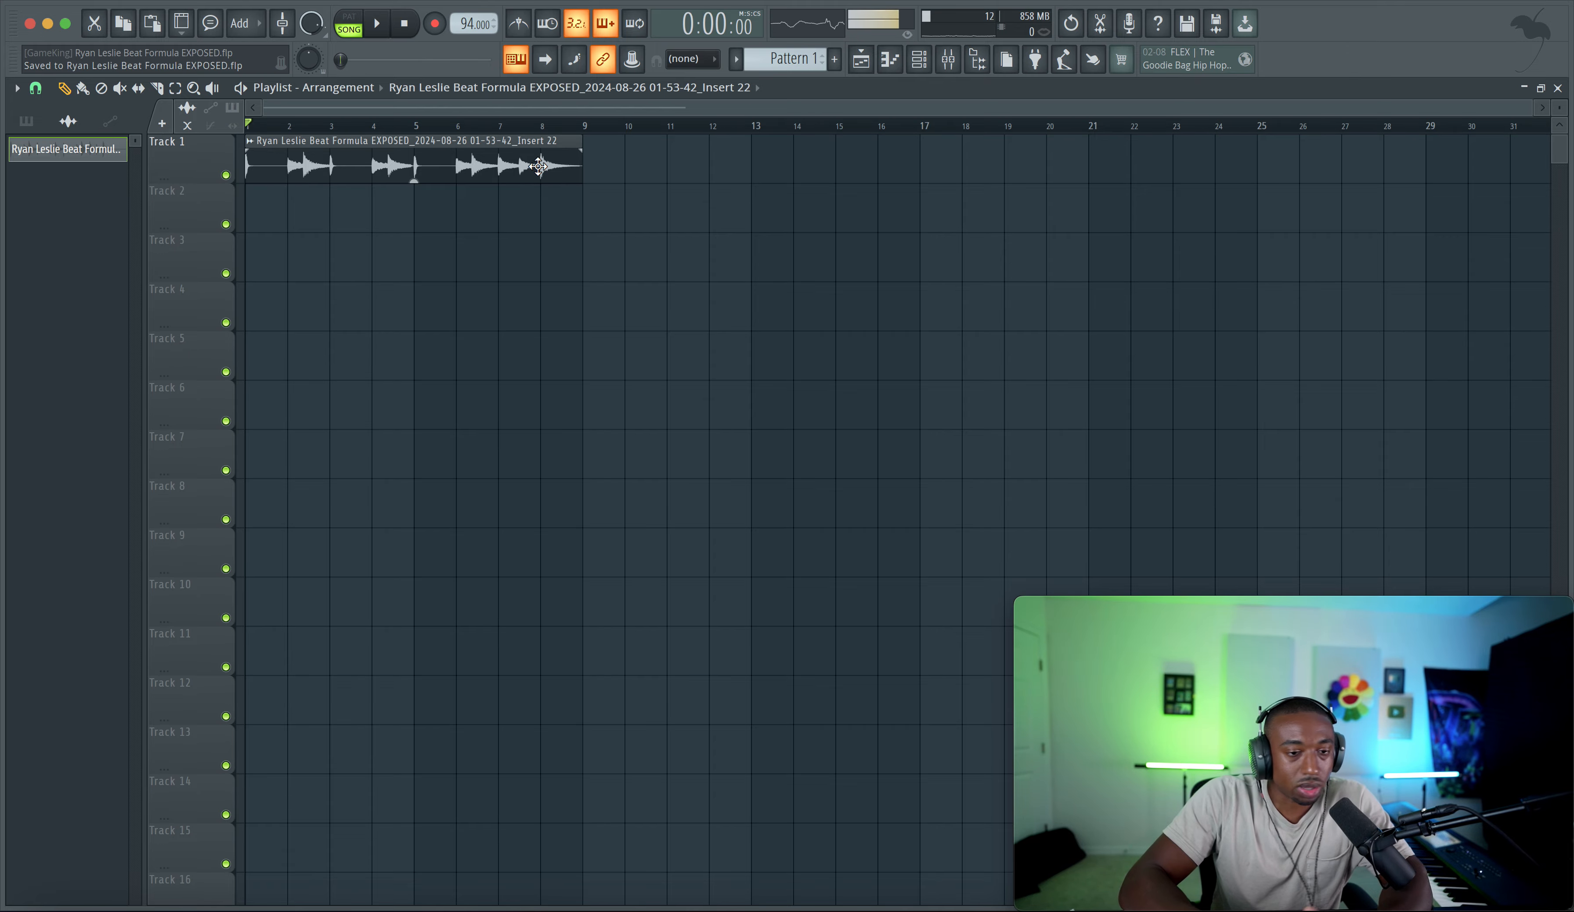
click(918, 59)
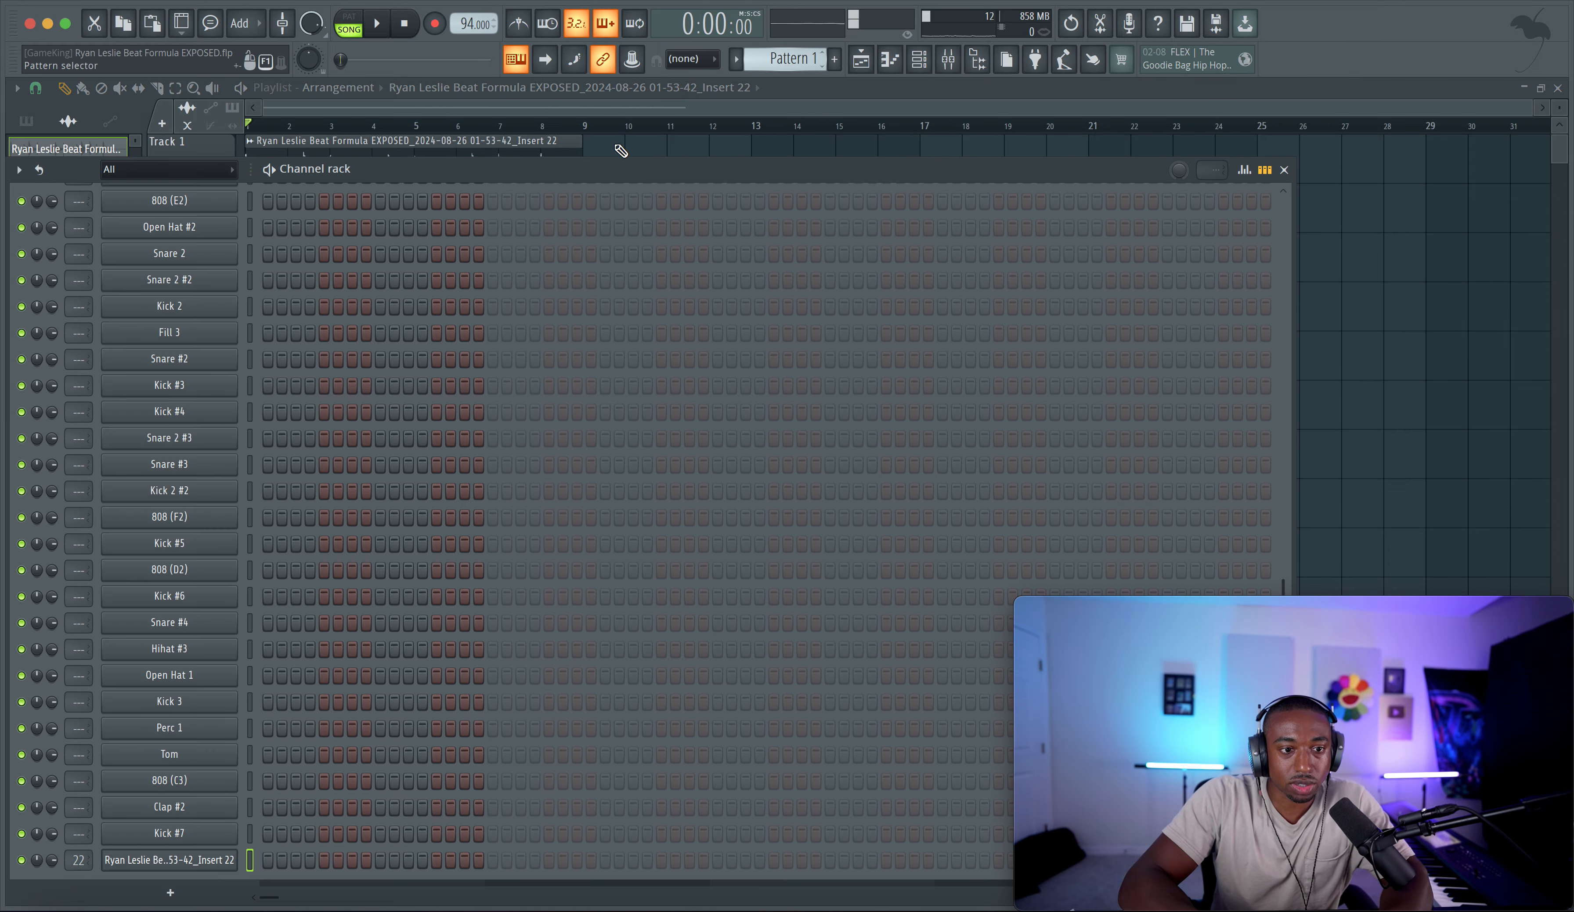
scroll(265, 282, up, 4)
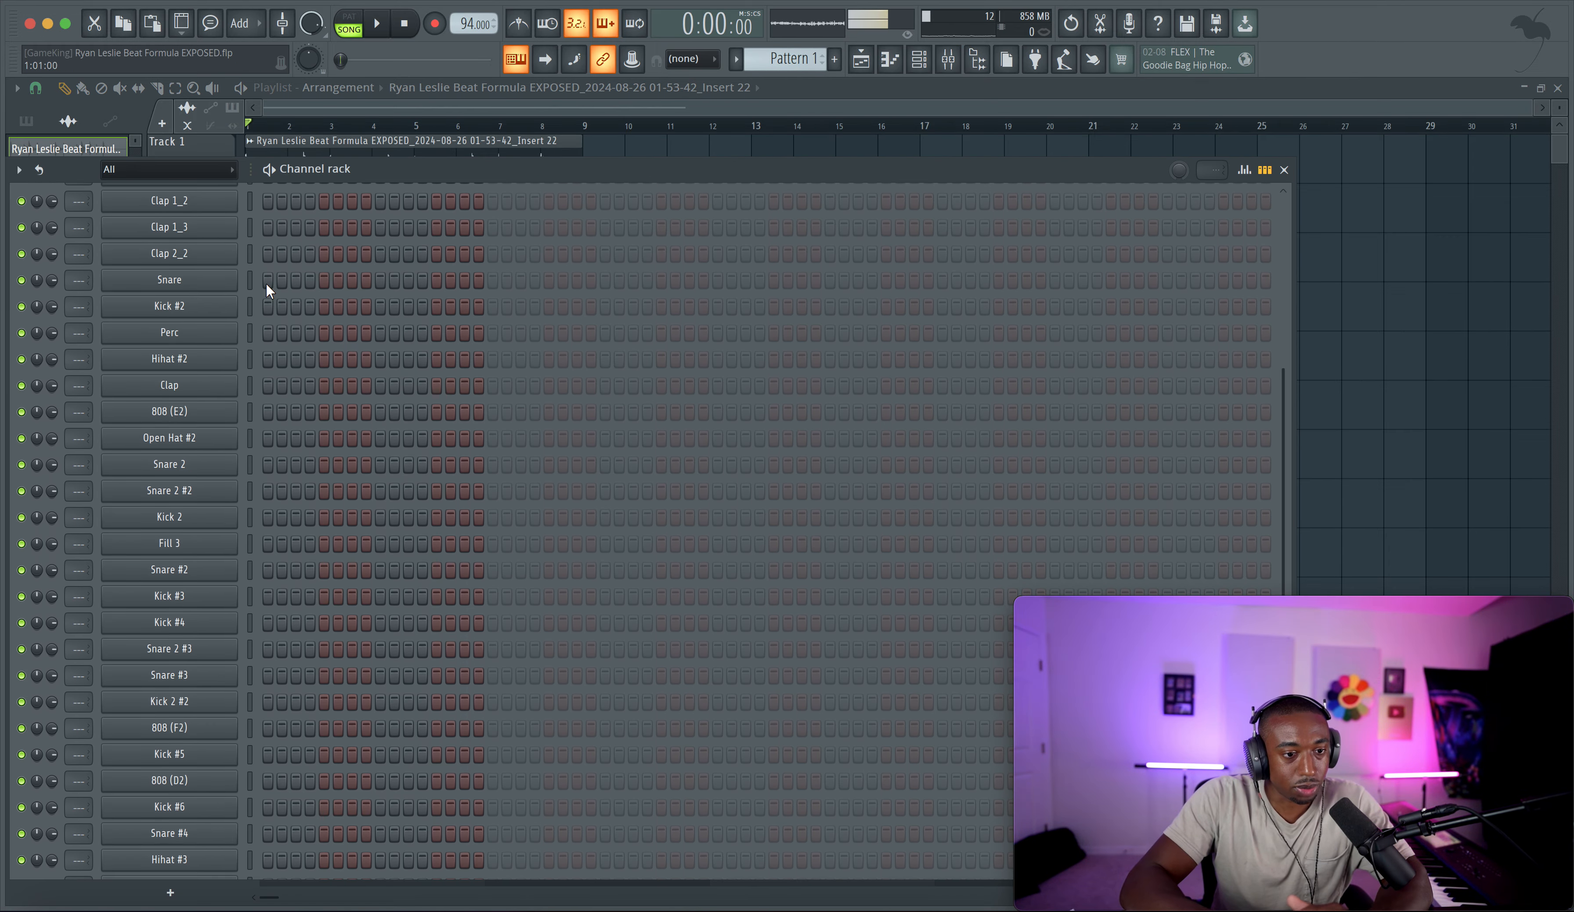
scroll(265, 282, up, 3)
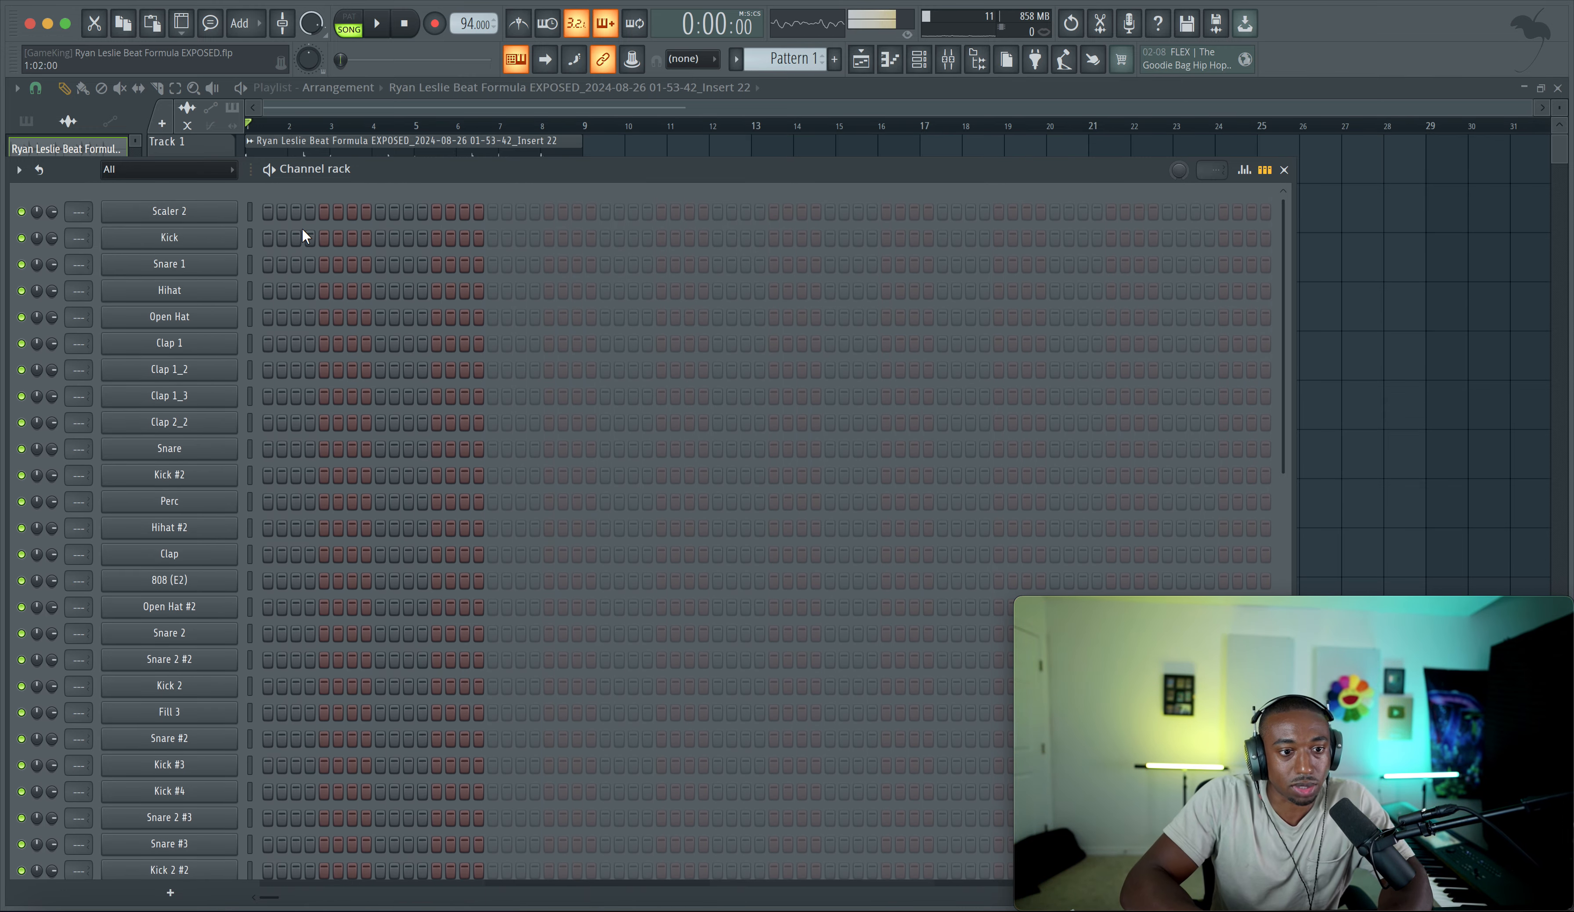
key(F6)
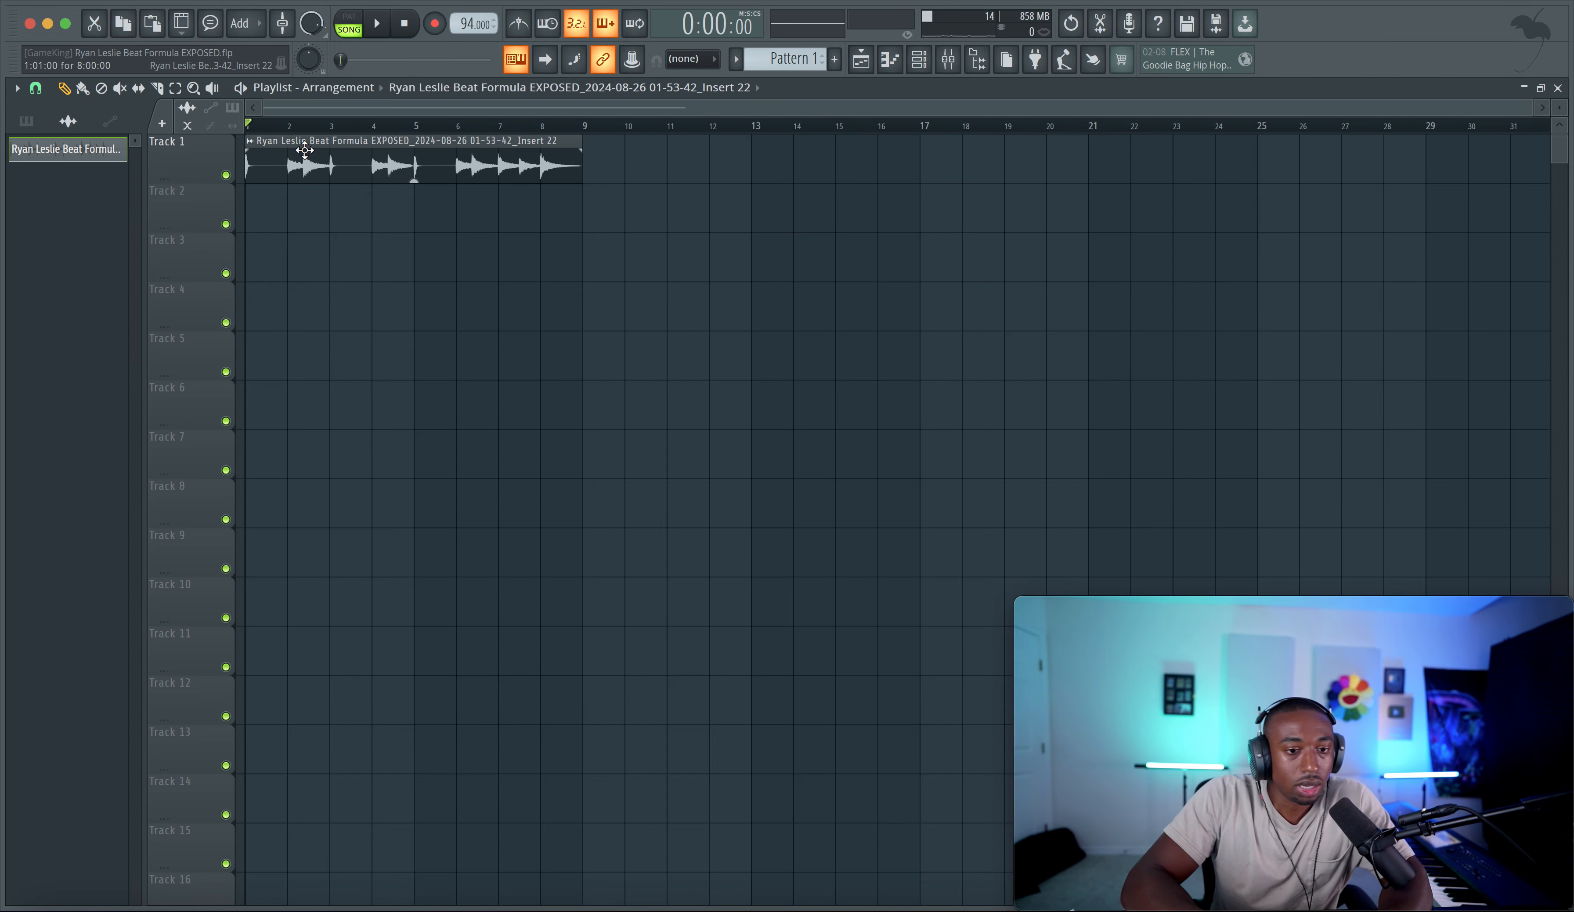
Step: Place four-bar Pattern 1 clips on Track 2 starting at bars 1 and 5, and save the project
click(26, 120)
drag(46, 147, 413, 203)
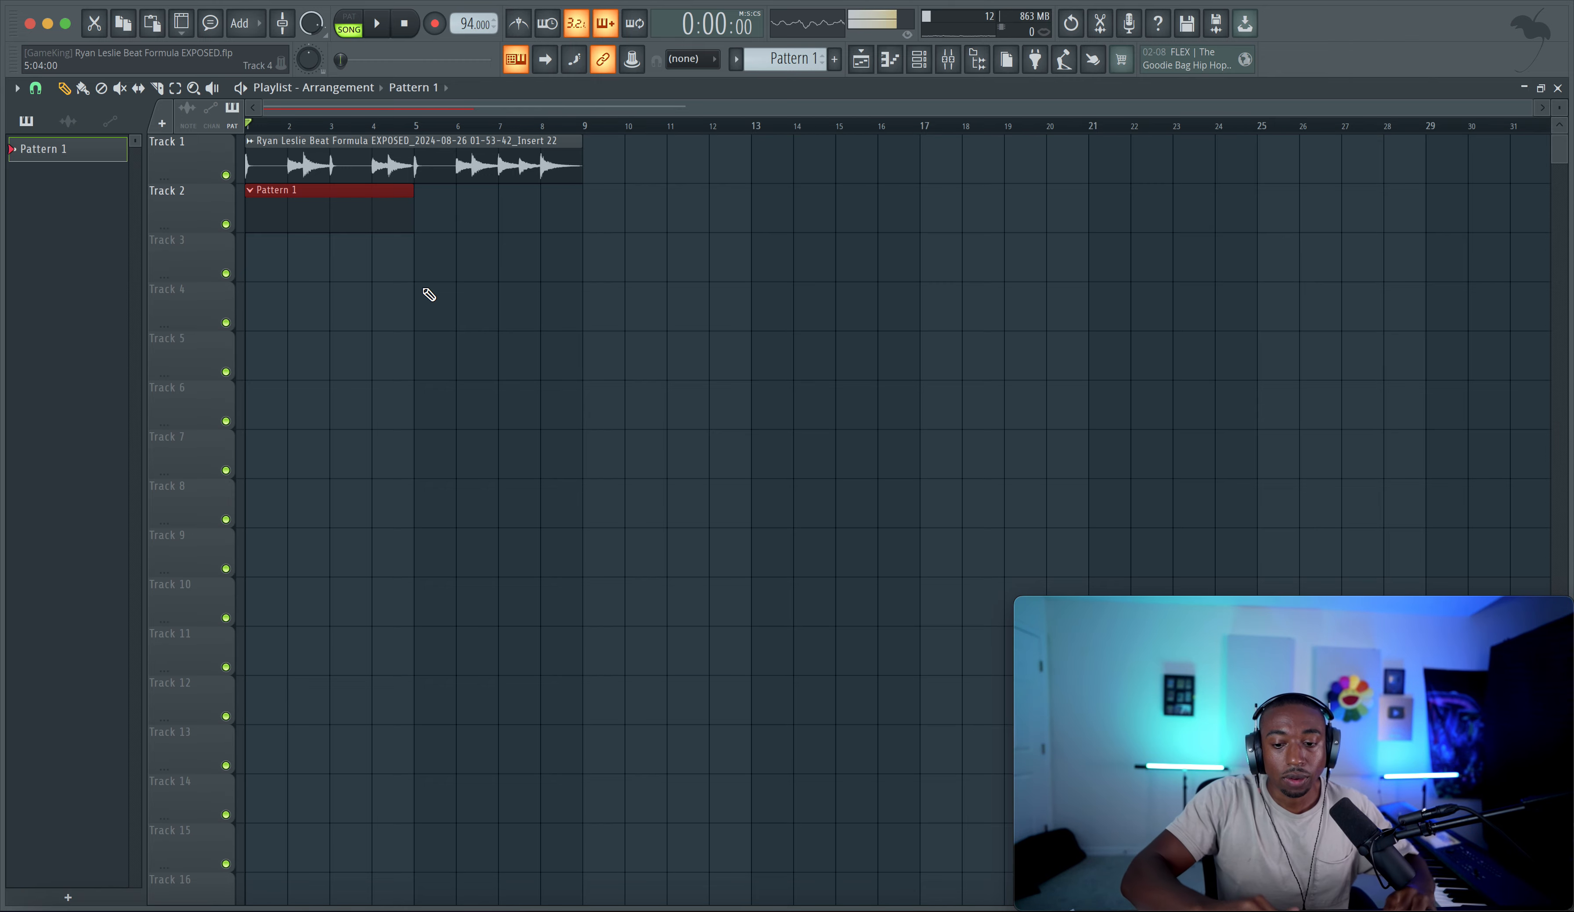
right_click(436, 331)
key(ctrl+s)
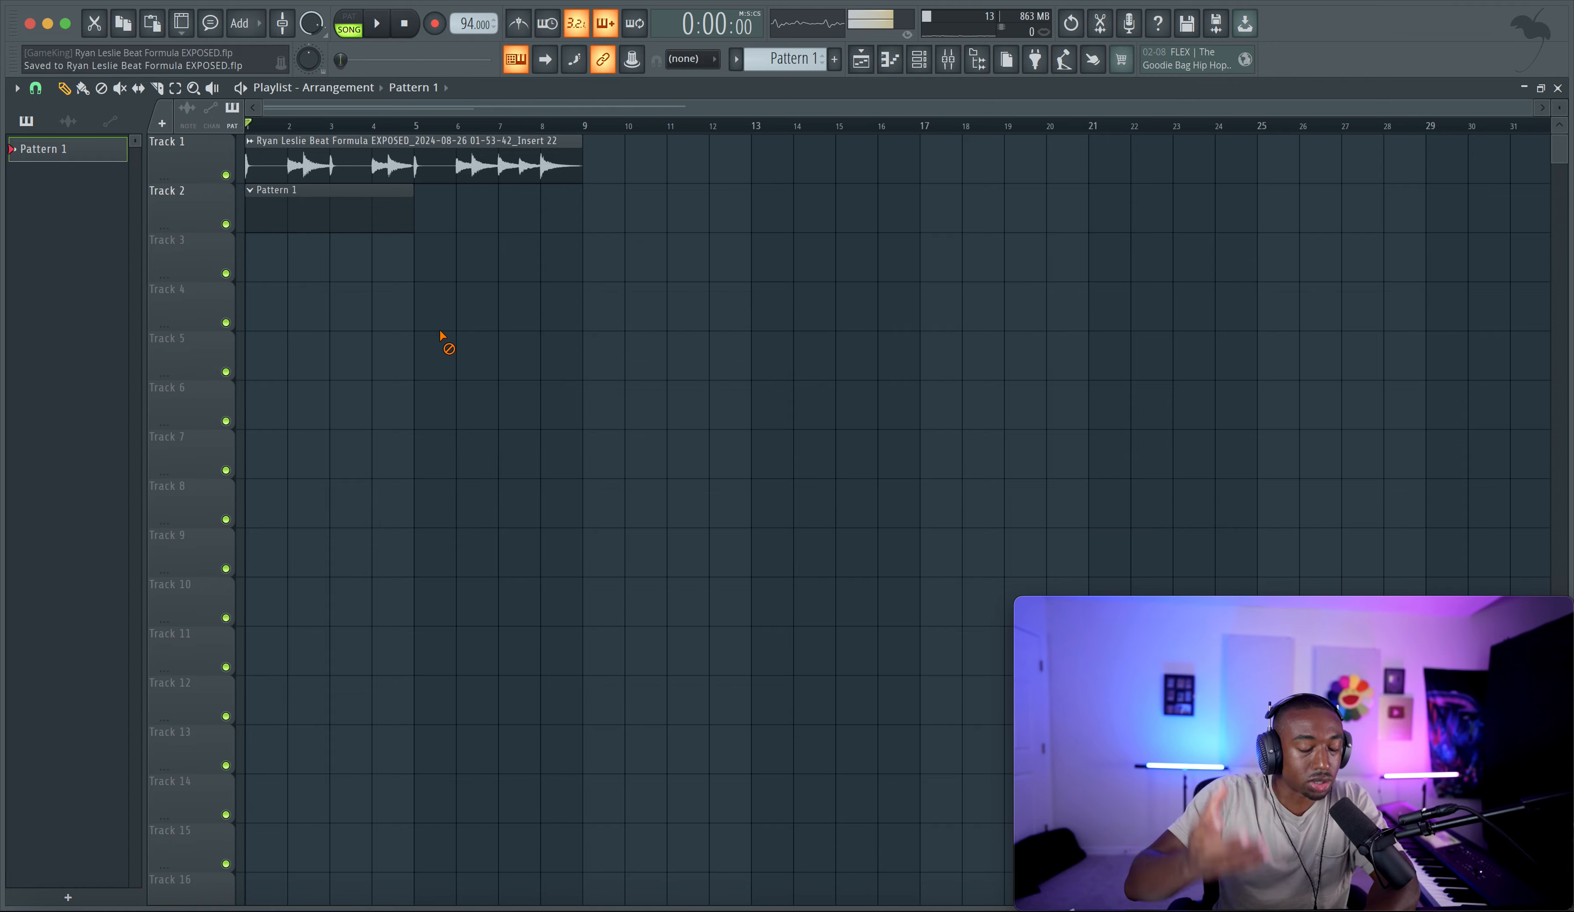
click(341, 200)
key(ctrl+b)
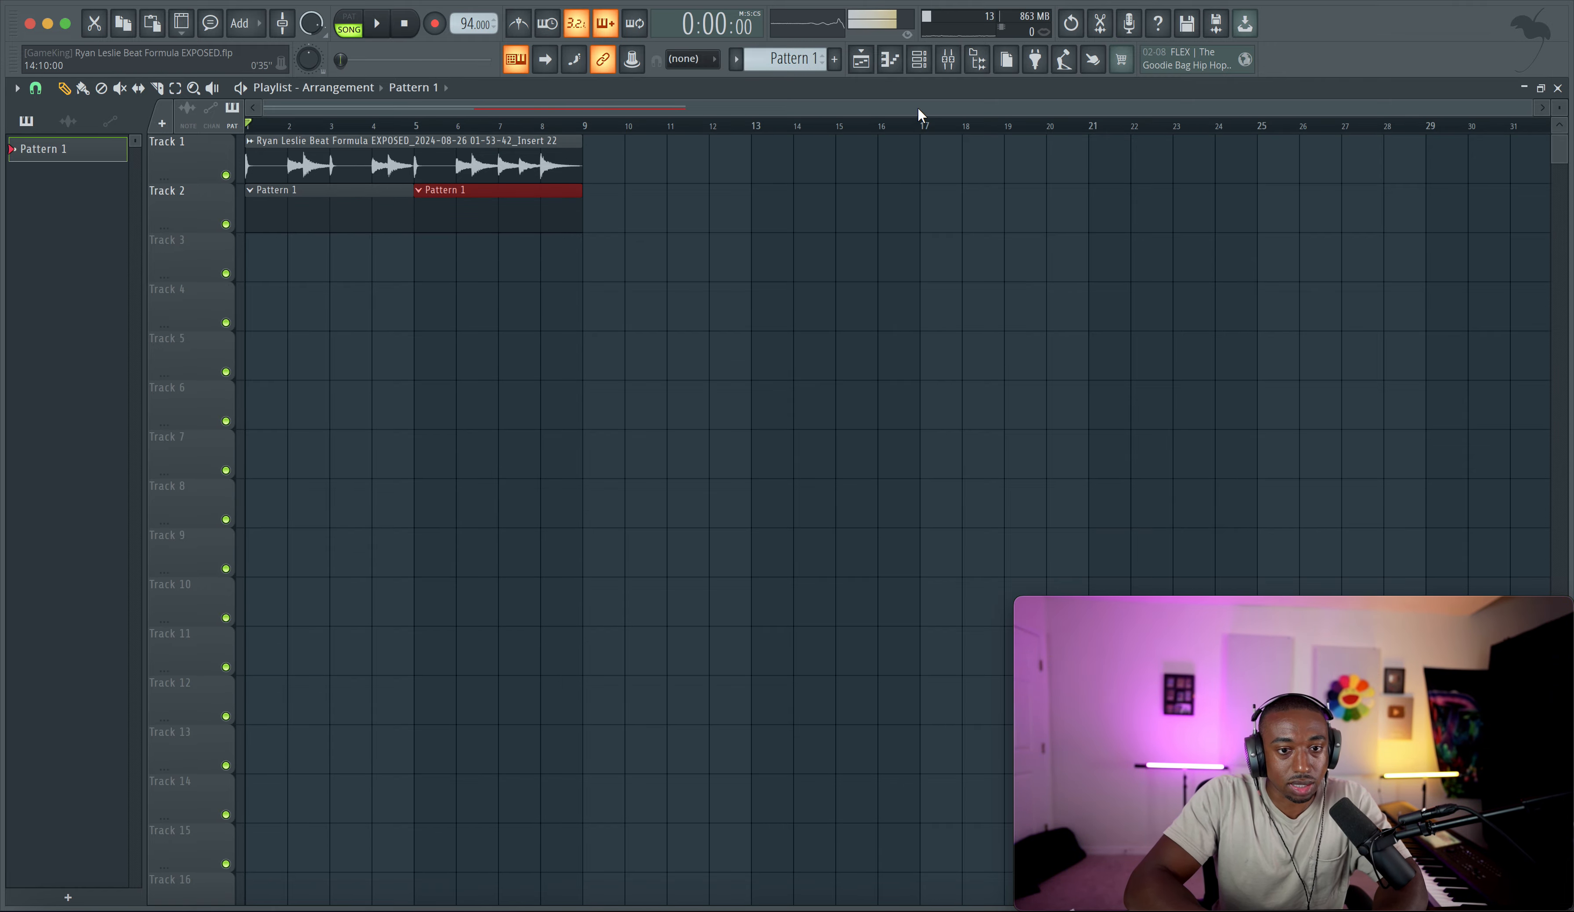
Step: Audition clap, kick and snare channels in the channel rack, including Clap 1_2, Kick 2, Snare #2, Snare 2 #2 and Snare 2
click(919, 59)
drag(583, 165, 596, 145)
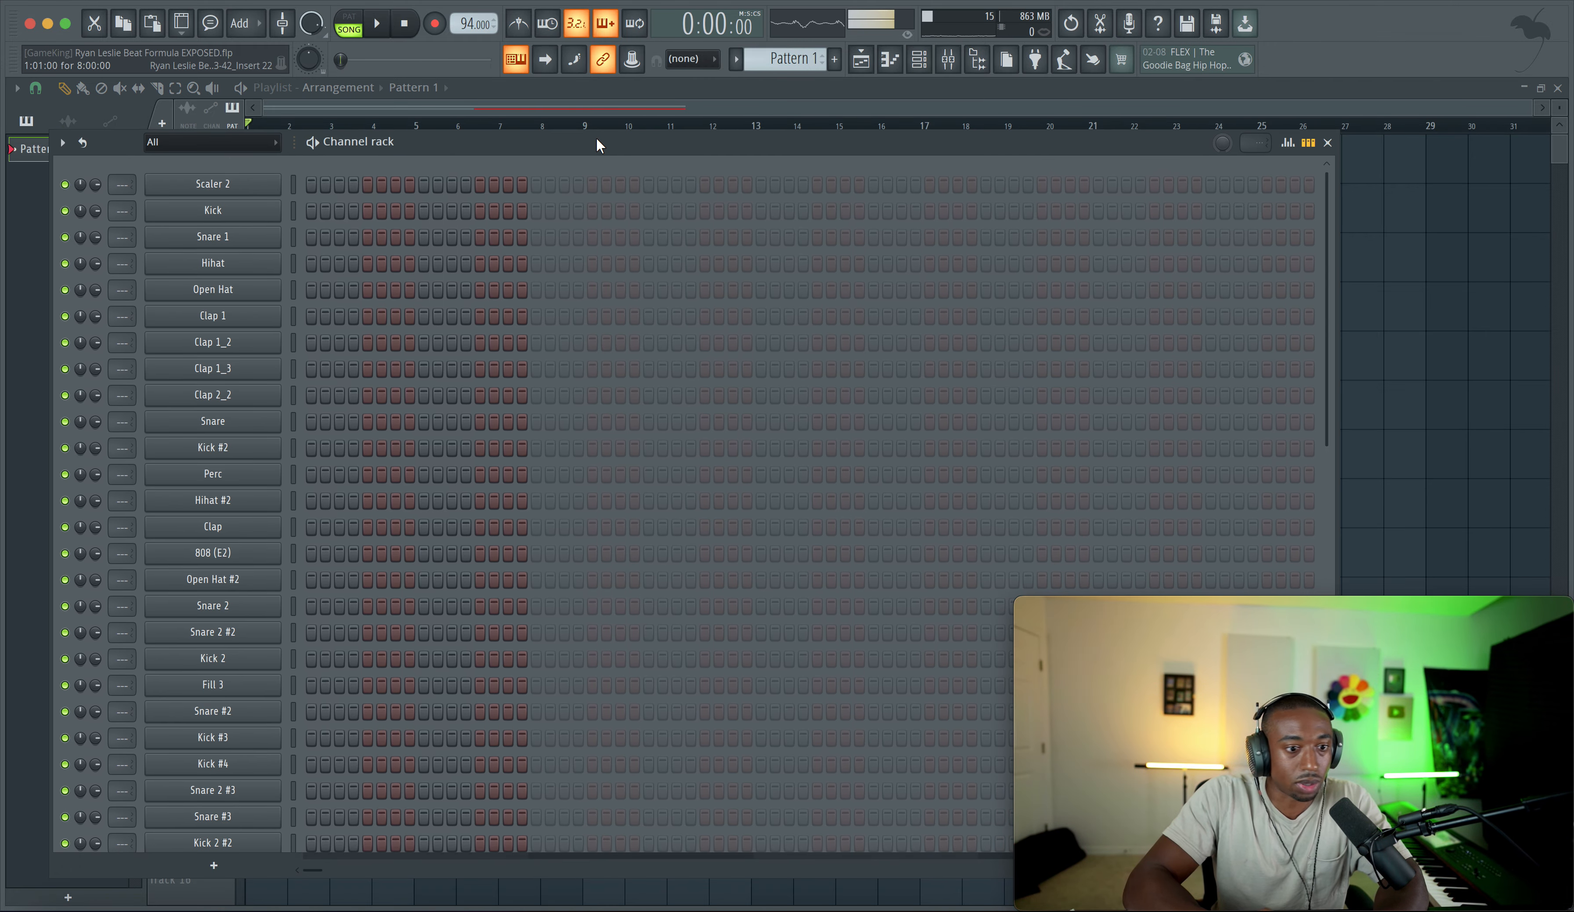
click(300, 388)
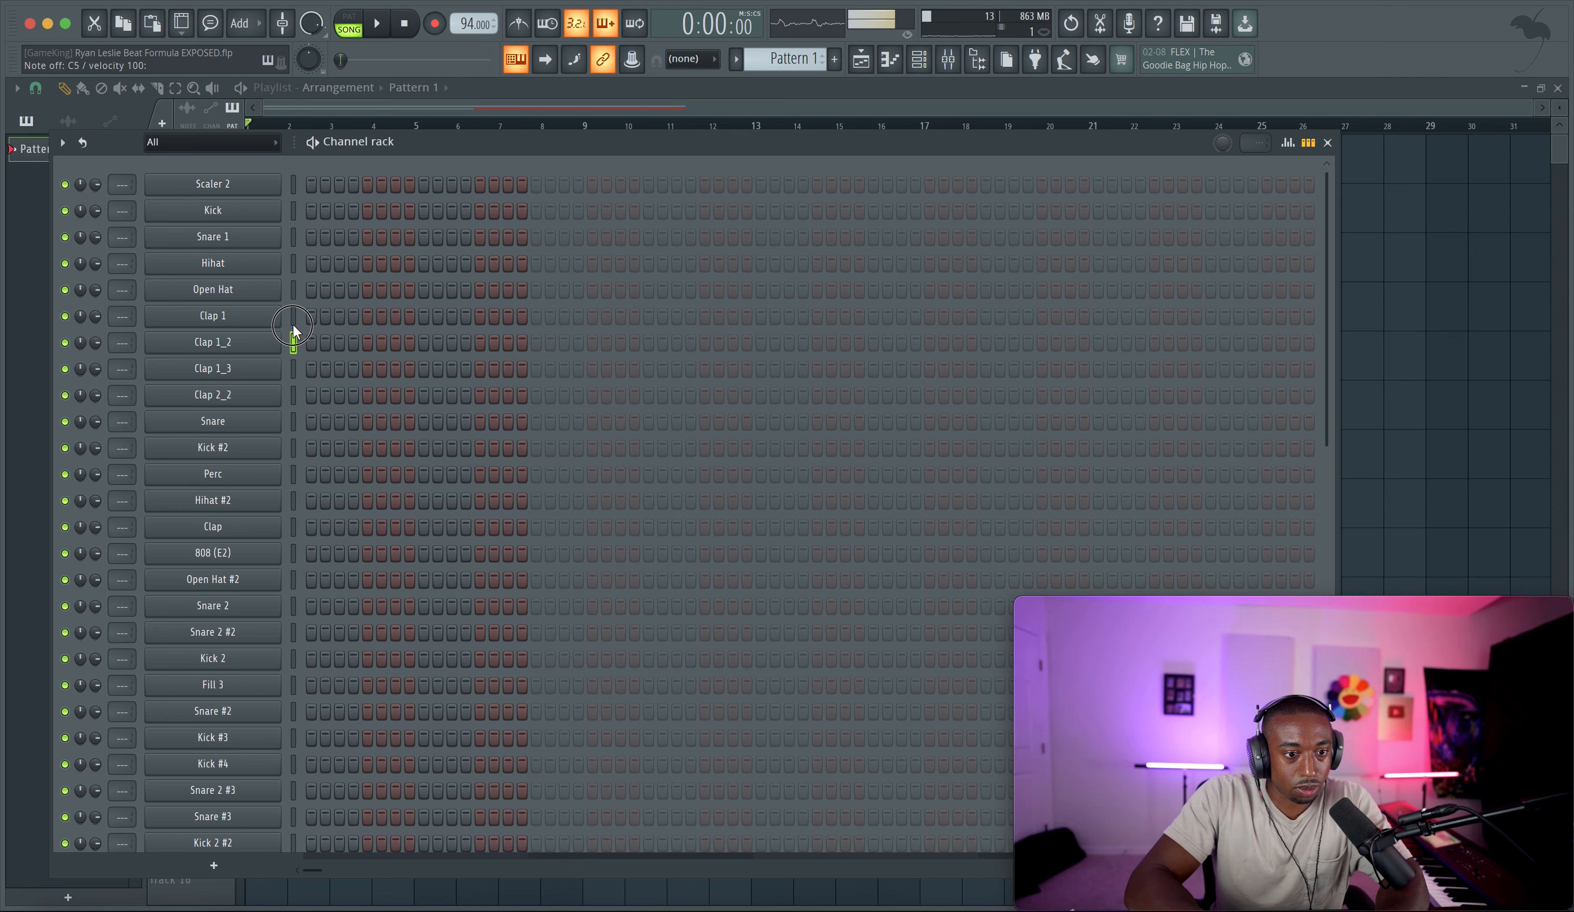
scroll(294, 330, down, 5)
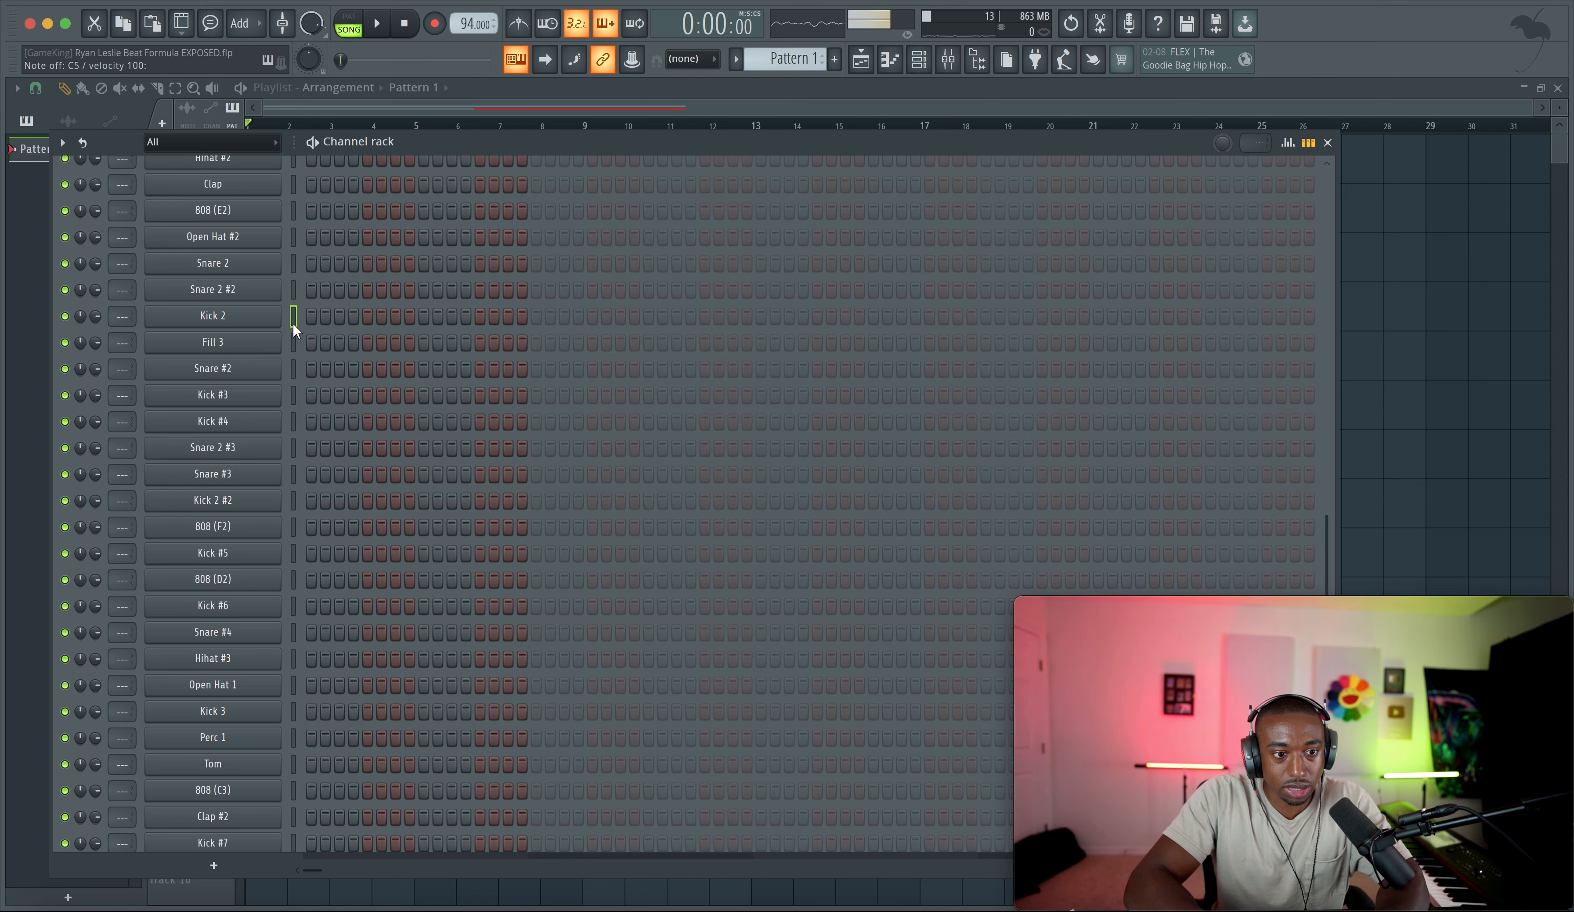
click(293, 321)
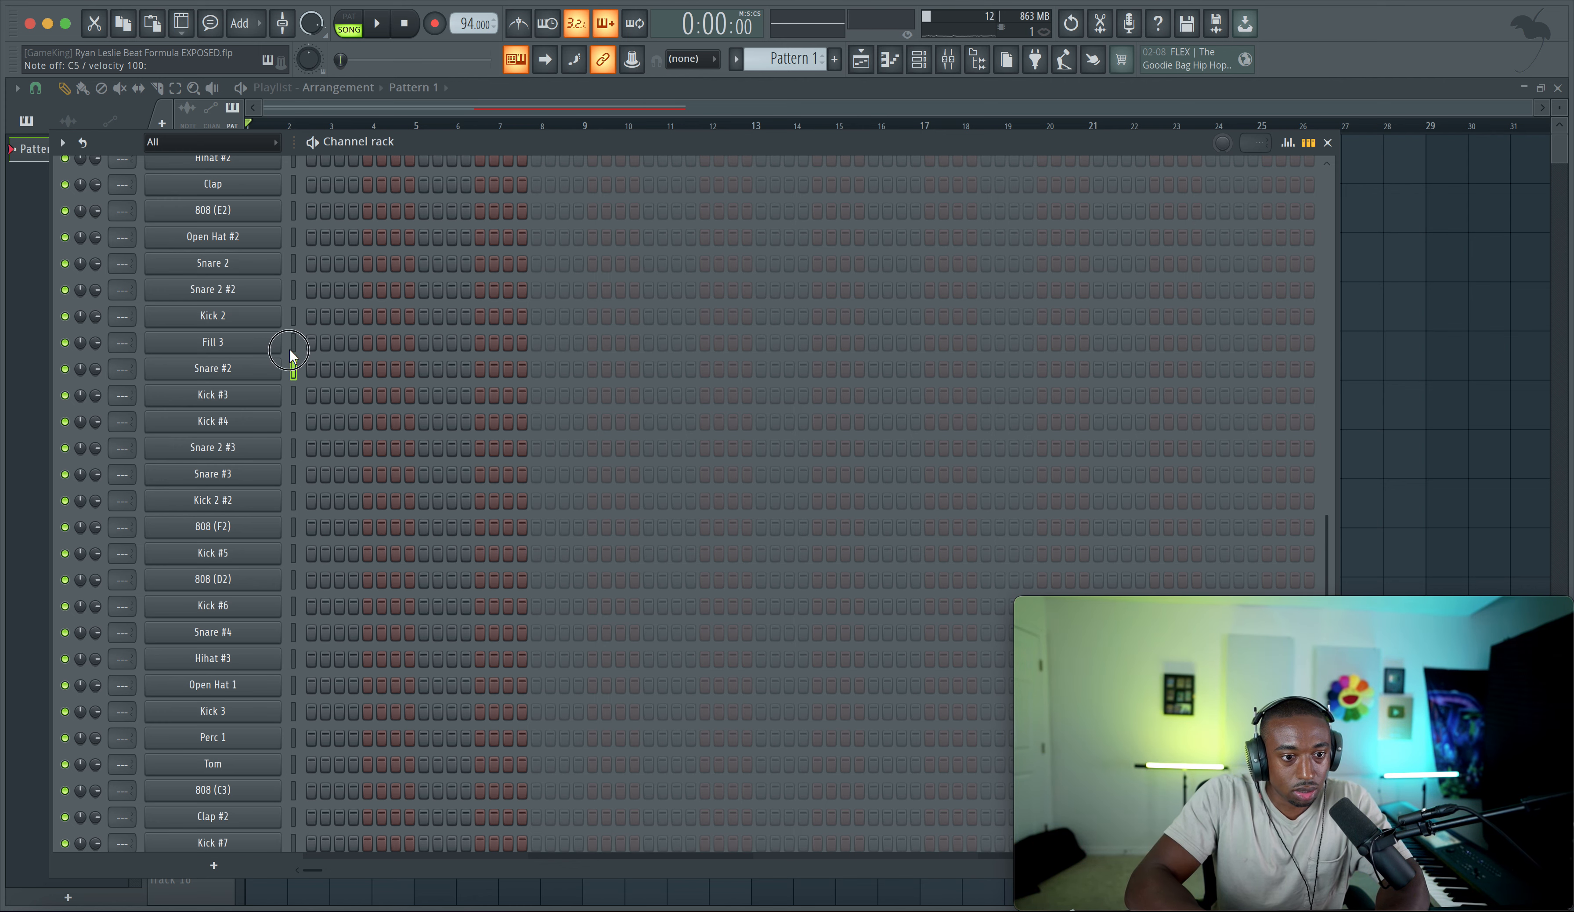
click(294, 290)
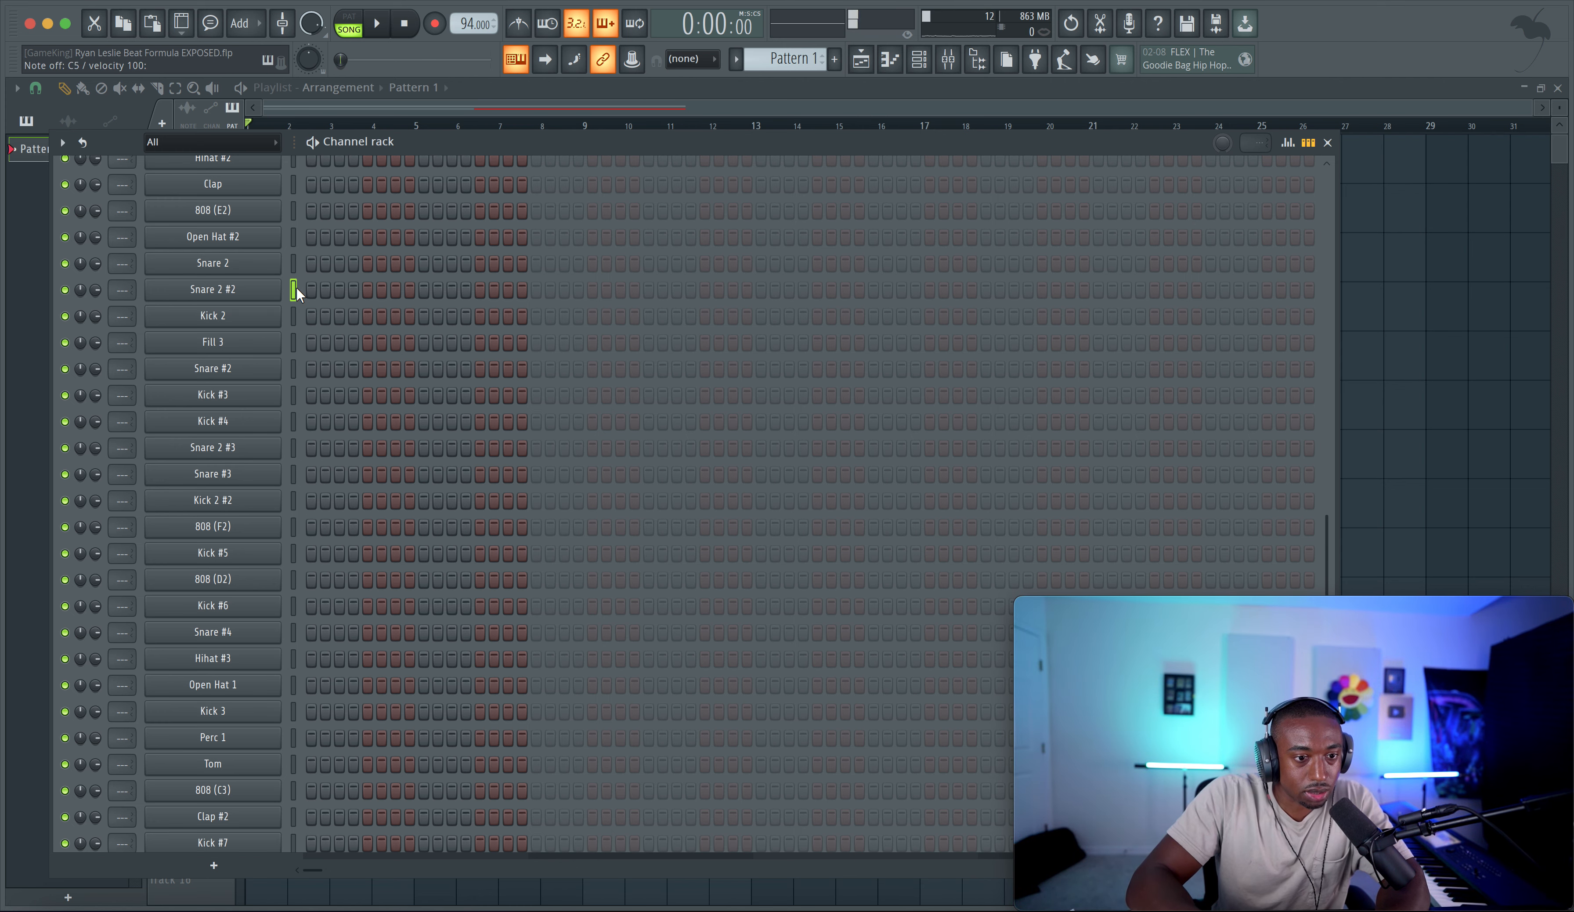
click(293, 263)
Step: Compare the Snare and Snare 1 channels, save the project, and leave Snare selected
scroll(284, 313, up, 5)
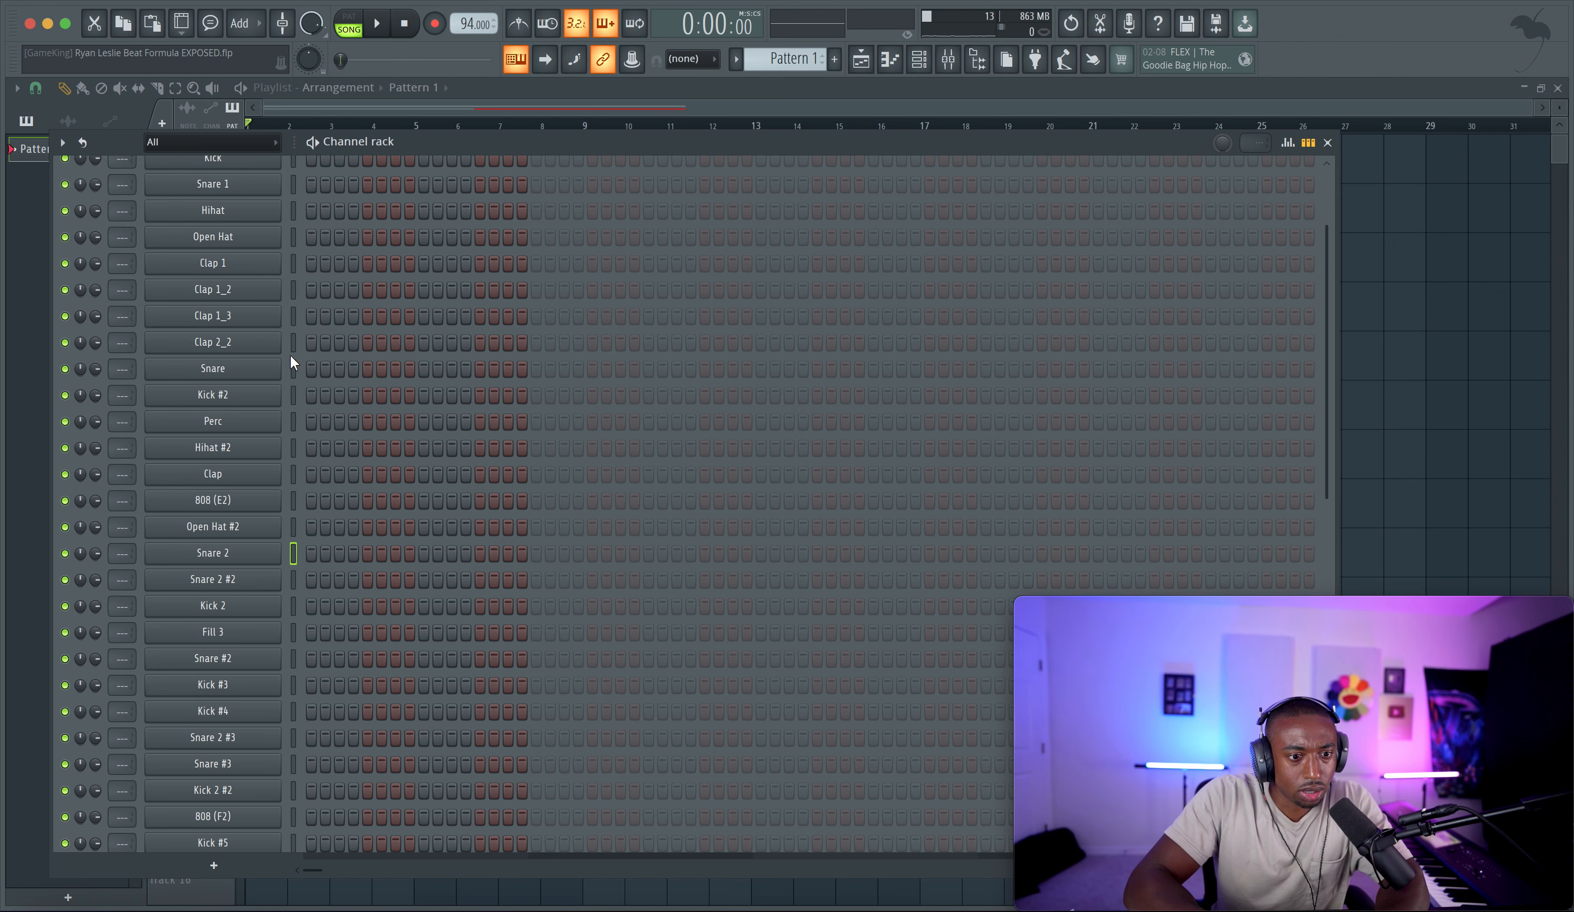
click(292, 368)
key(ctrl+s)
scroll(293, 368, up, 1)
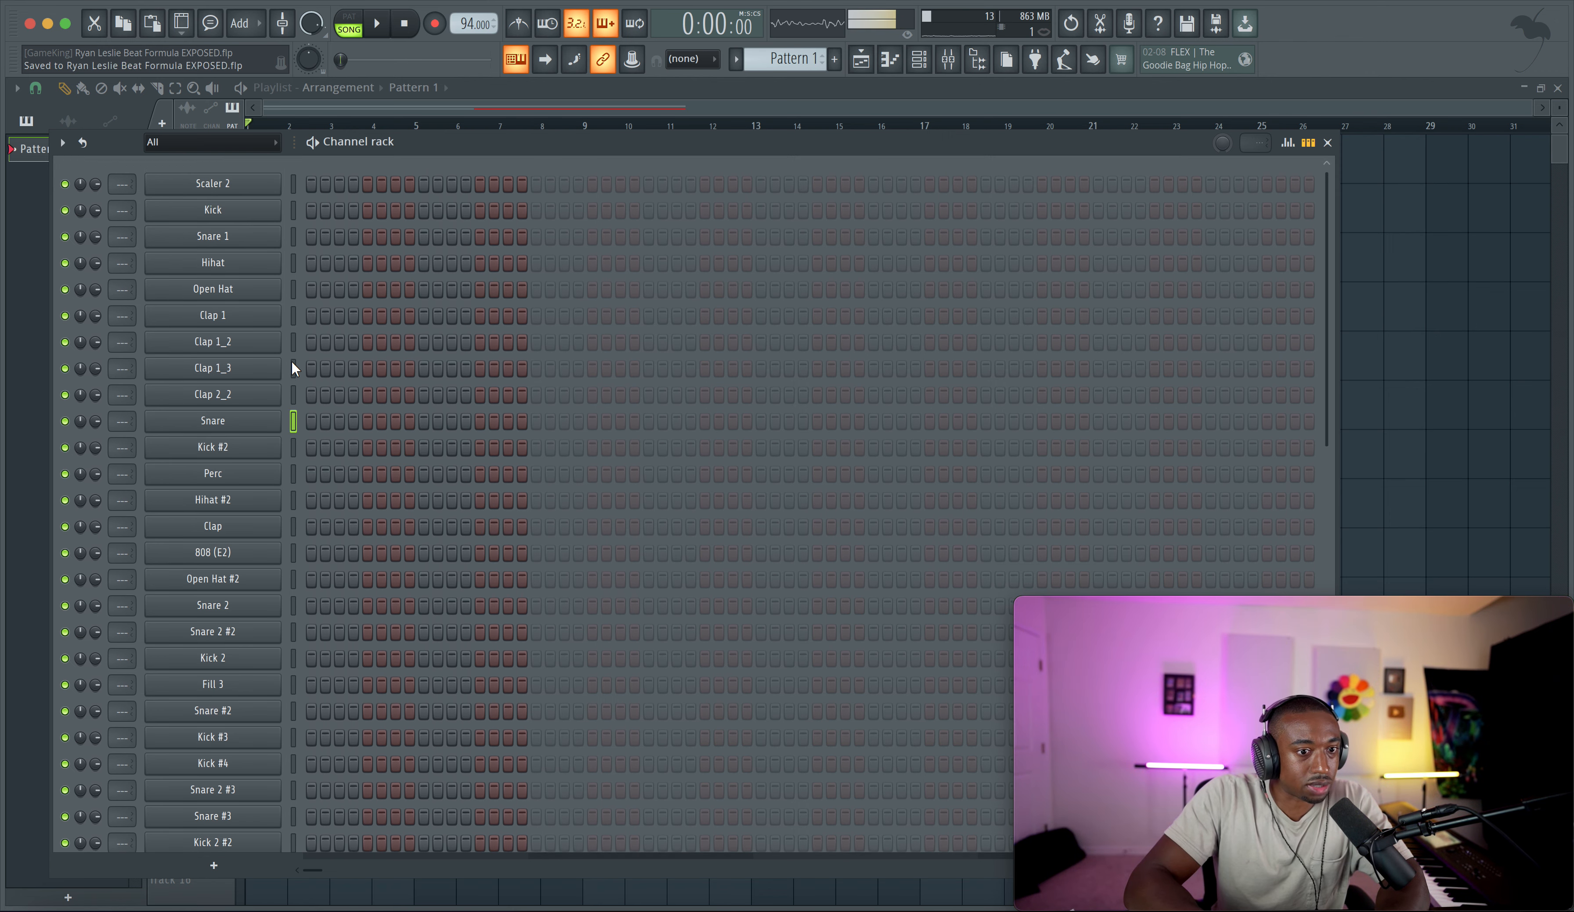
click(293, 237)
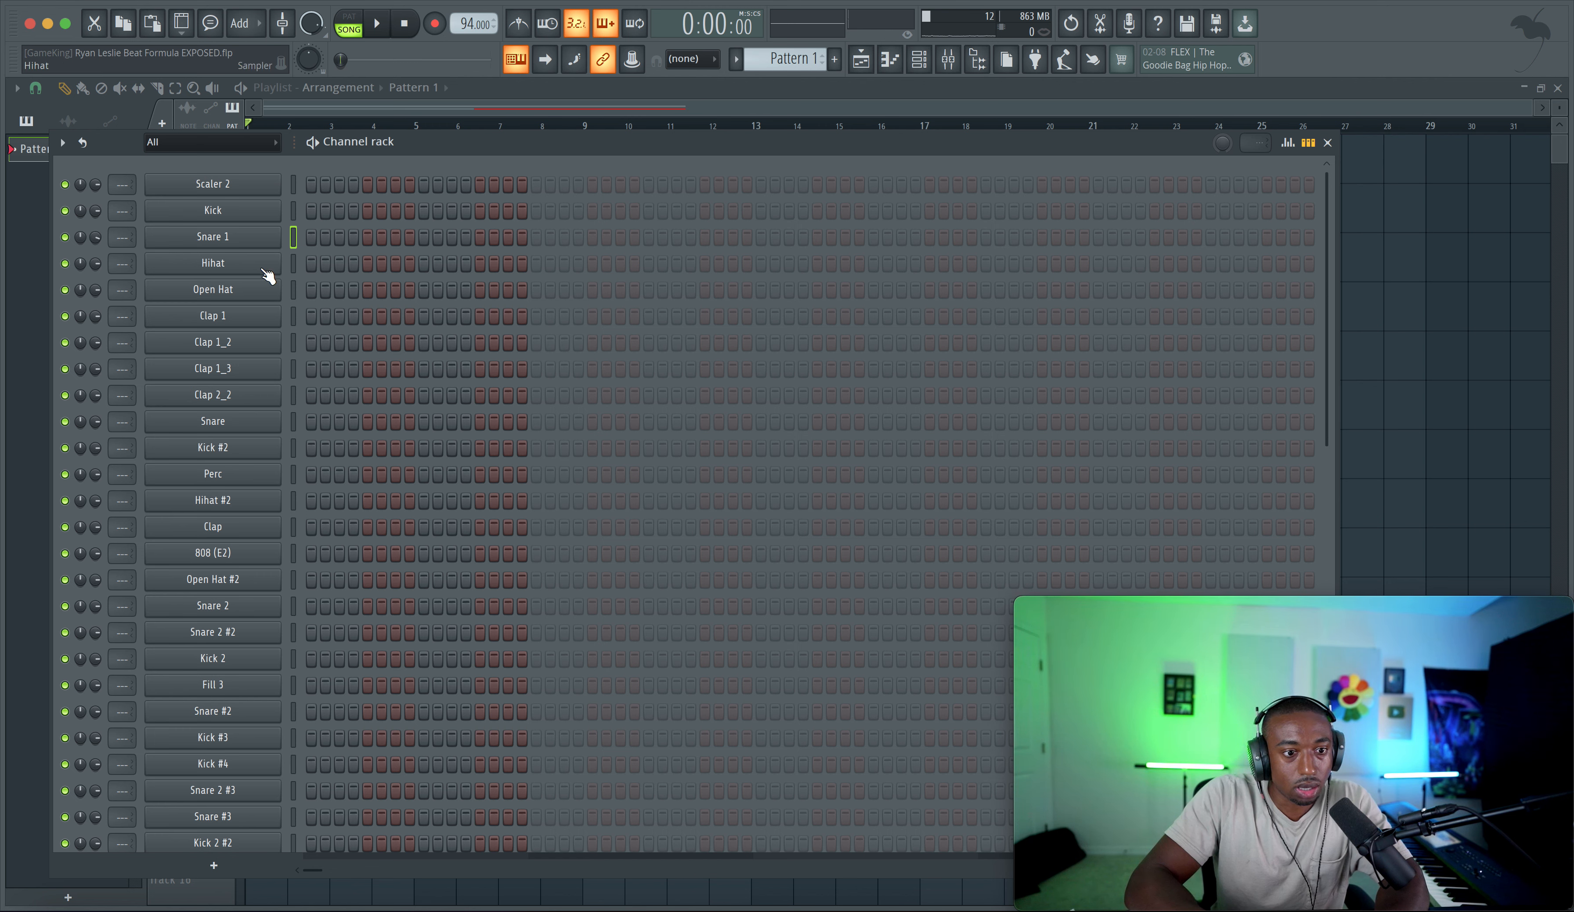
click(295, 396)
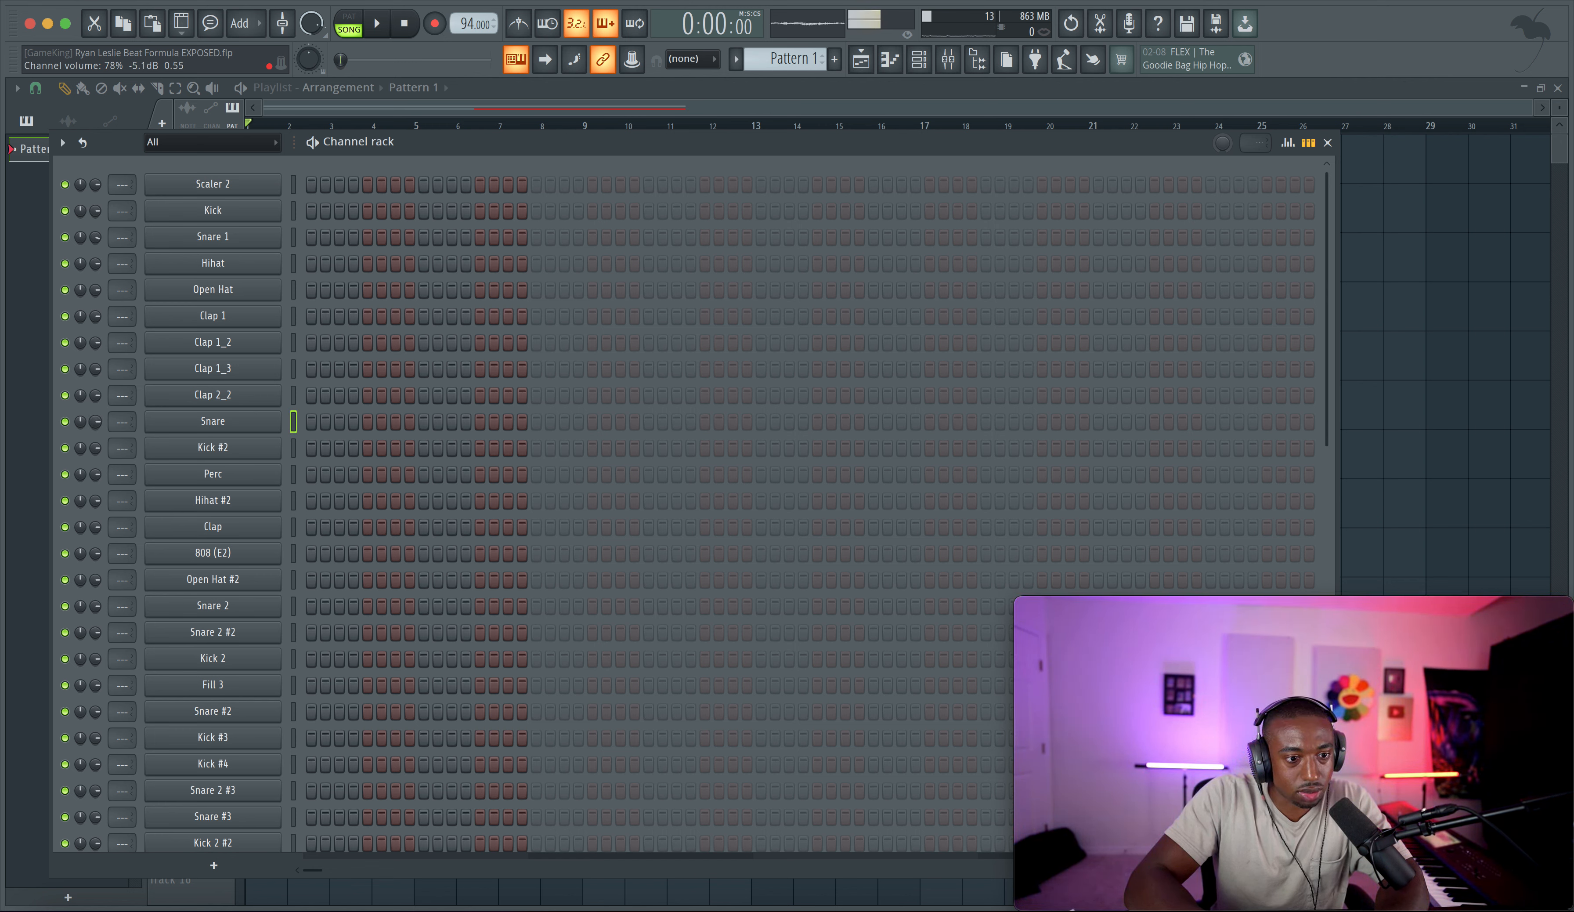
Step: Place Snare hits on beats 2 and 4 of bars 1 and 2 in Pattern 1
click(482, 424)
key(space)
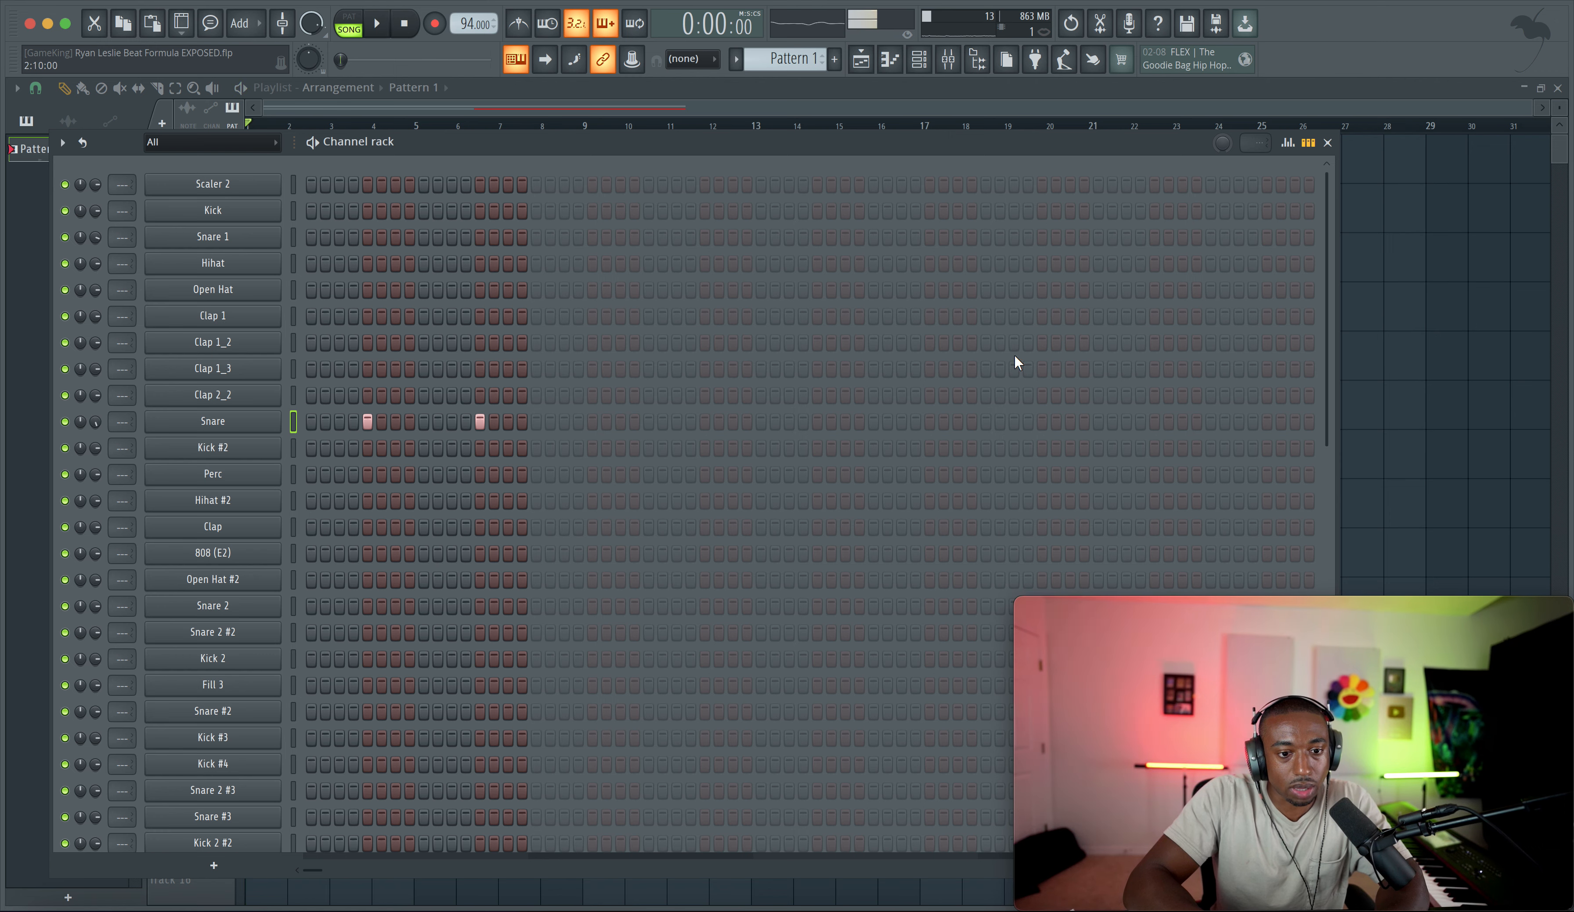
click(1364, 377)
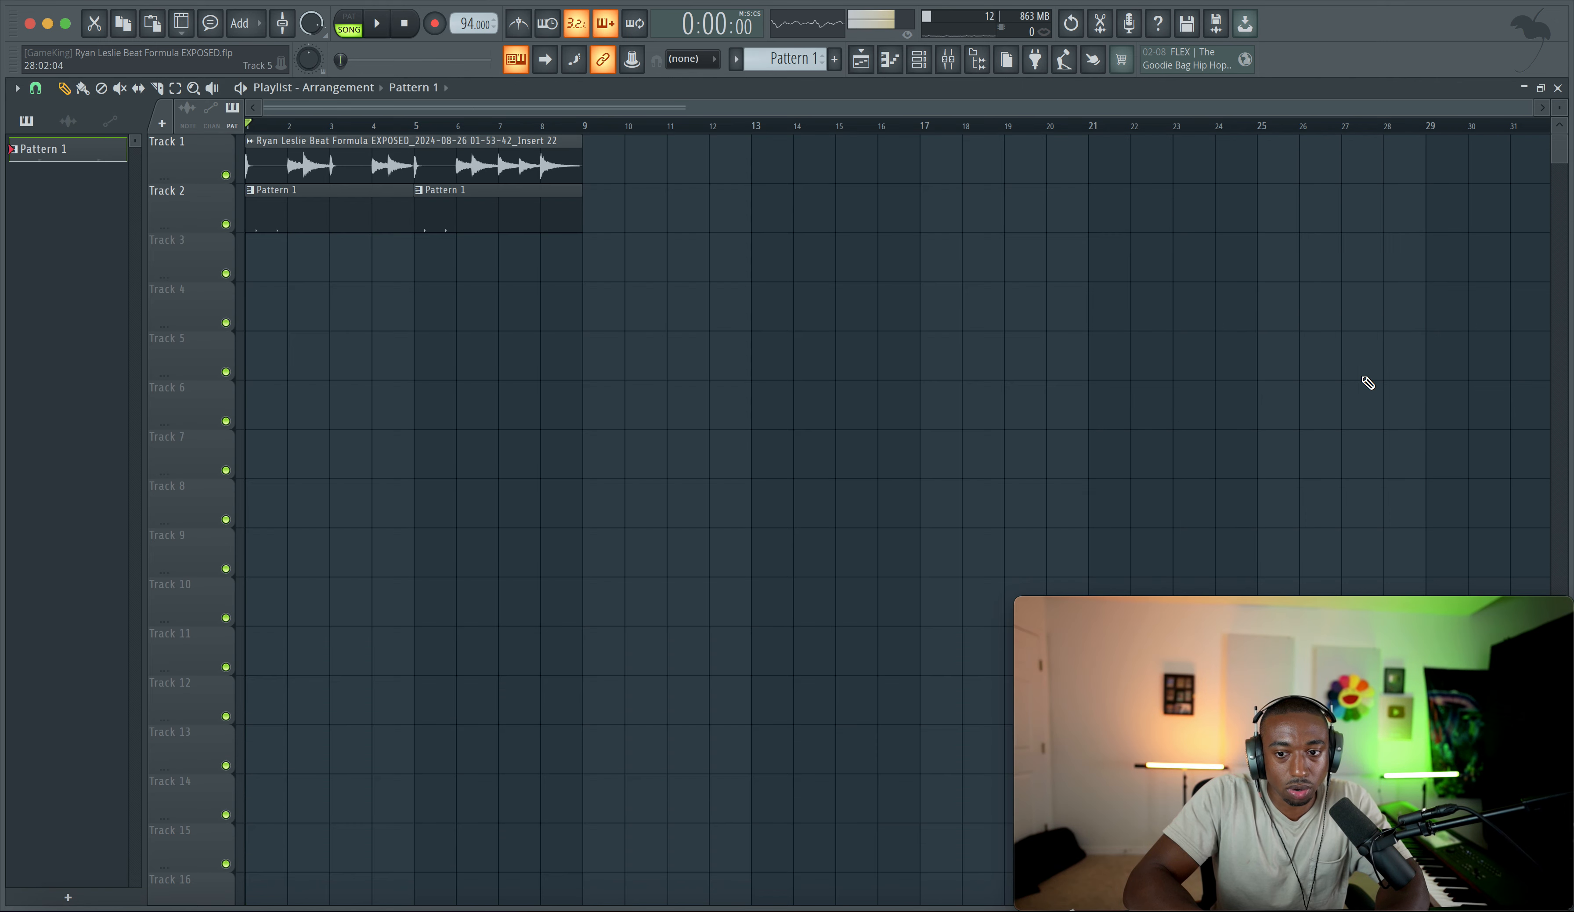
click(918, 59)
click(593, 421)
click(704, 421)
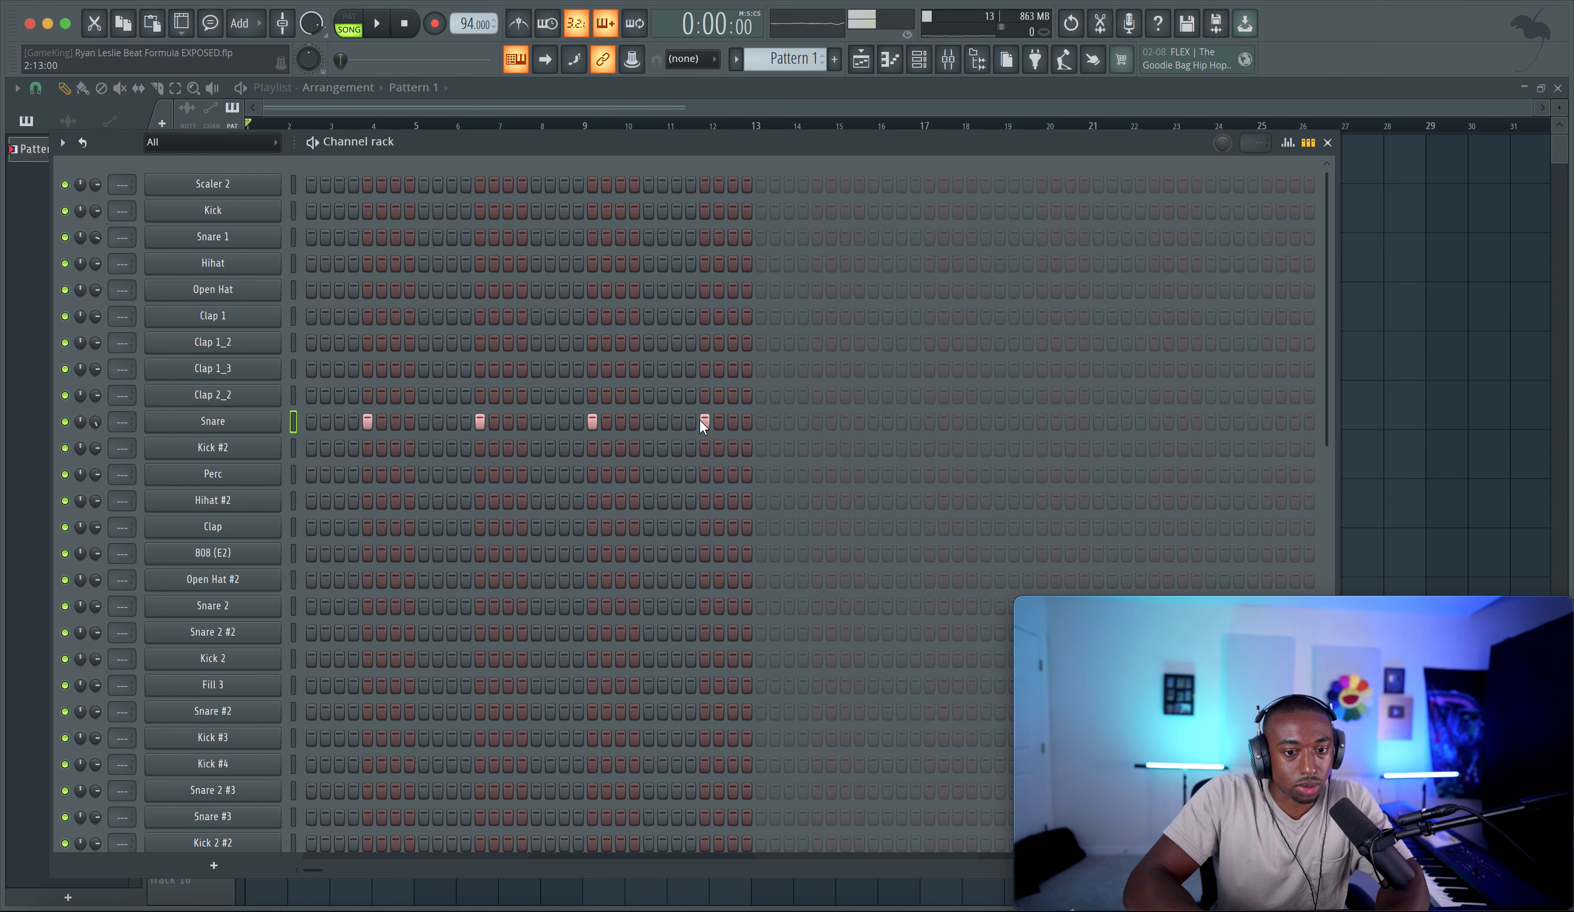
Step: Continue the Snare hits on beats 2 and 4 of bars 3 and 4, plus beat 2 of bar 5
click(1418, 351)
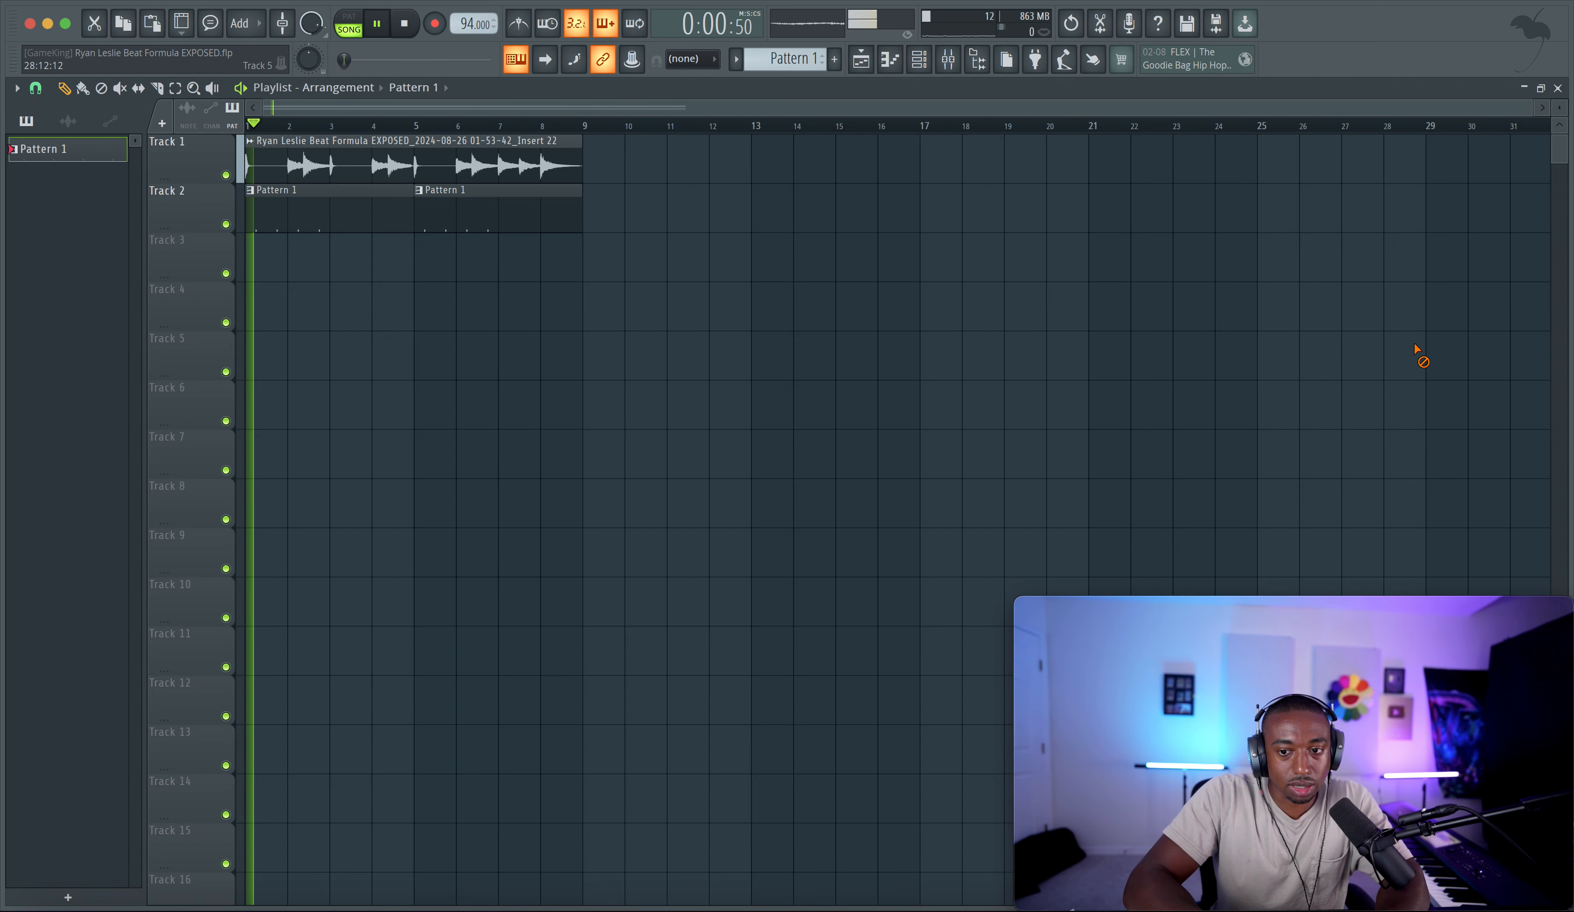
click(920, 60)
click(817, 421)
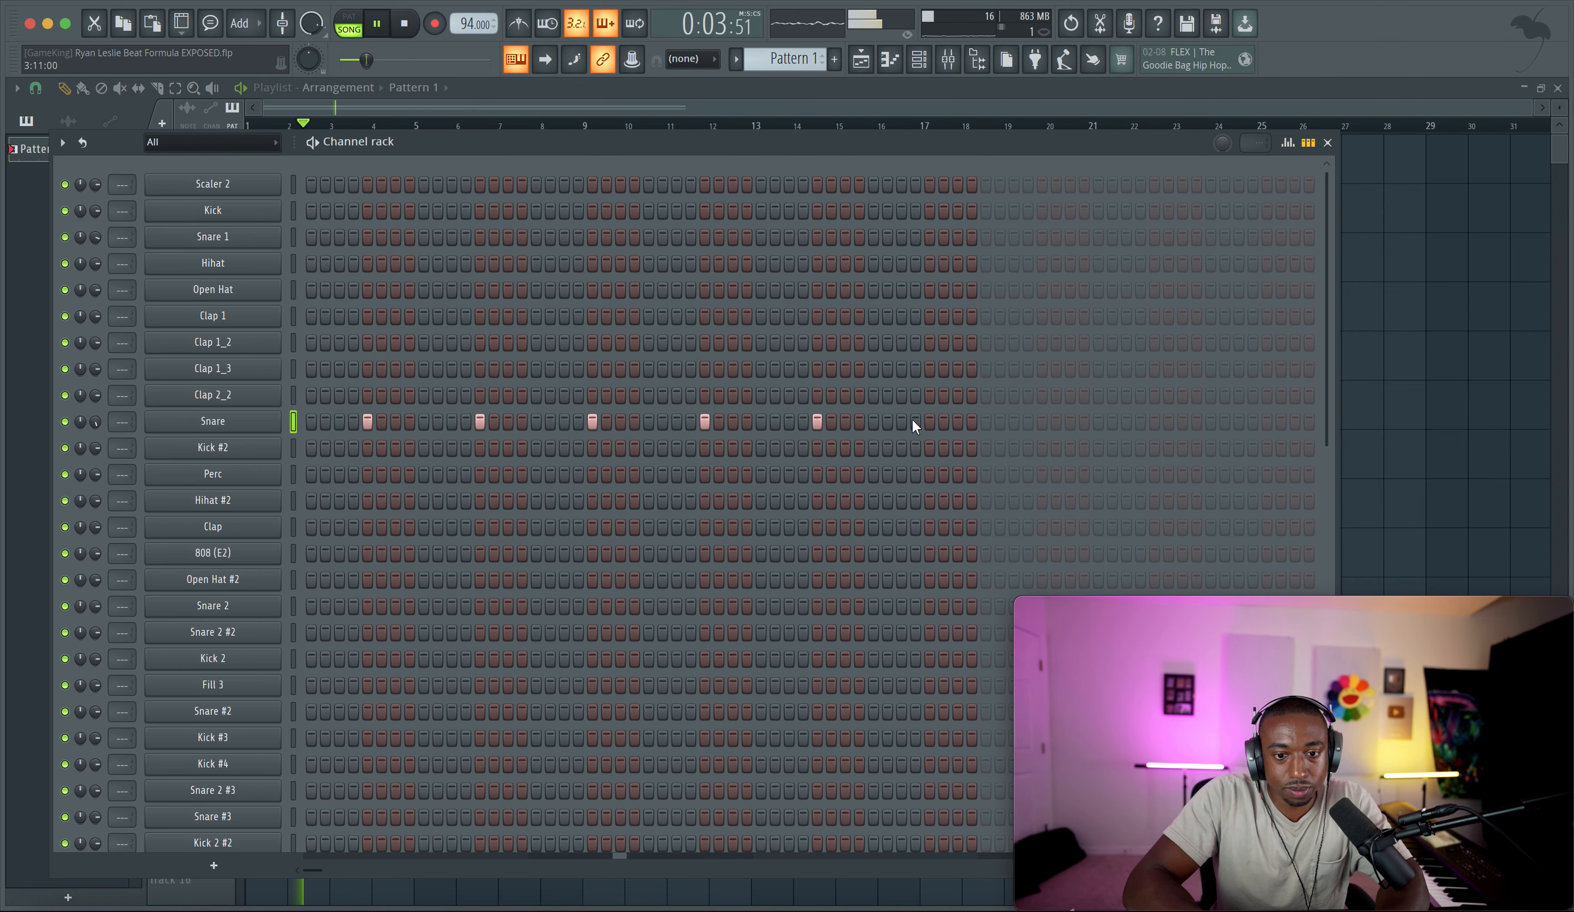
click(1042, 421)
click(1153, 422)
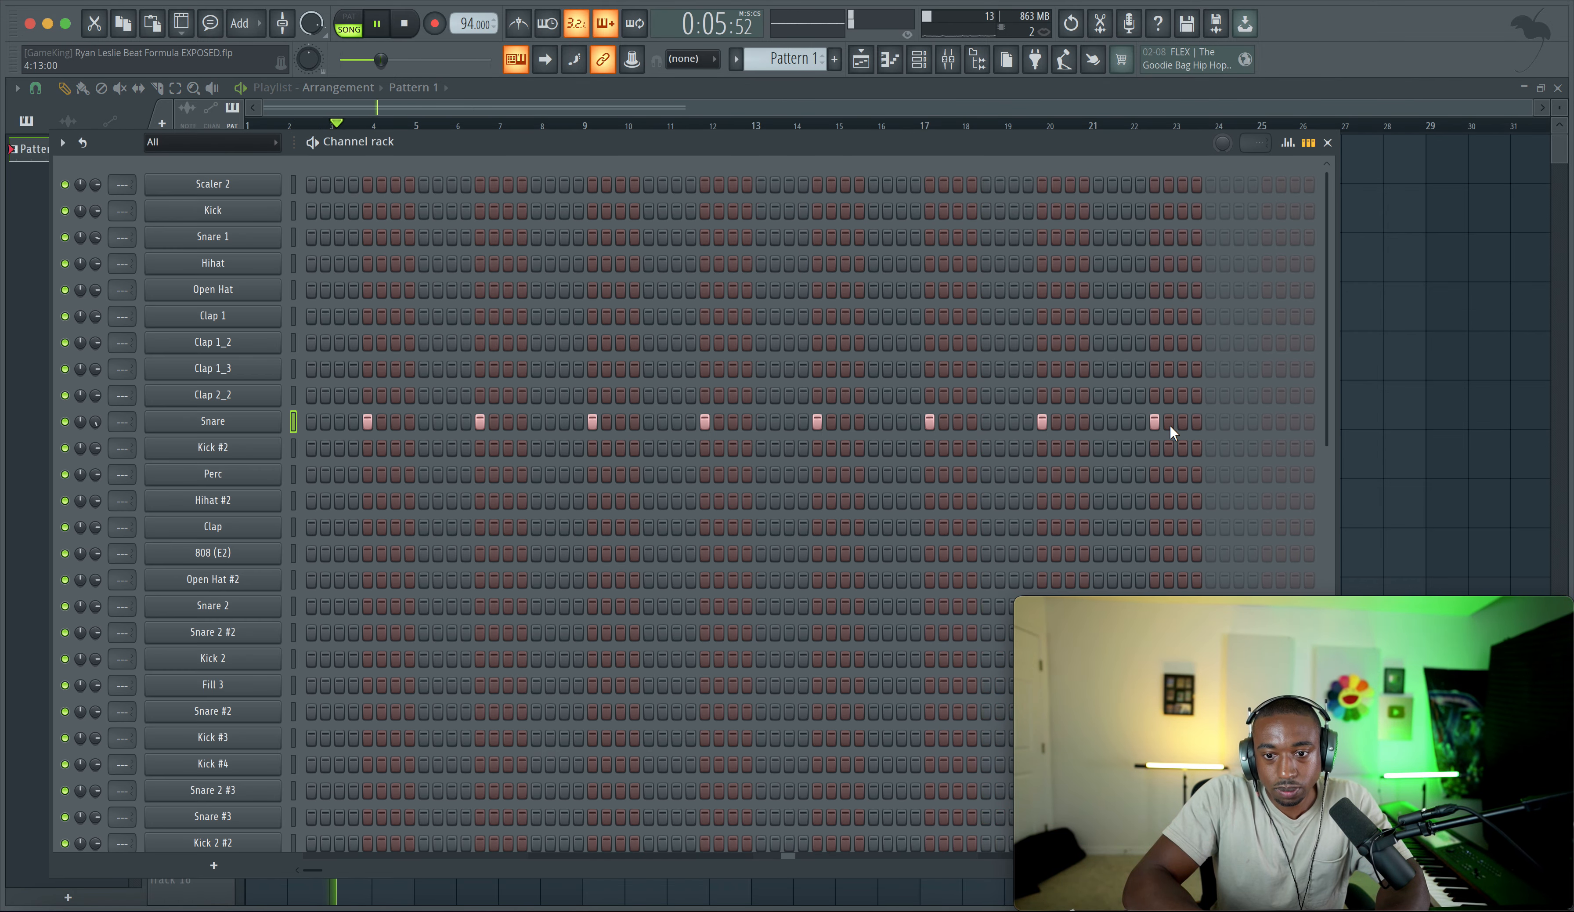
click(1266, 422)
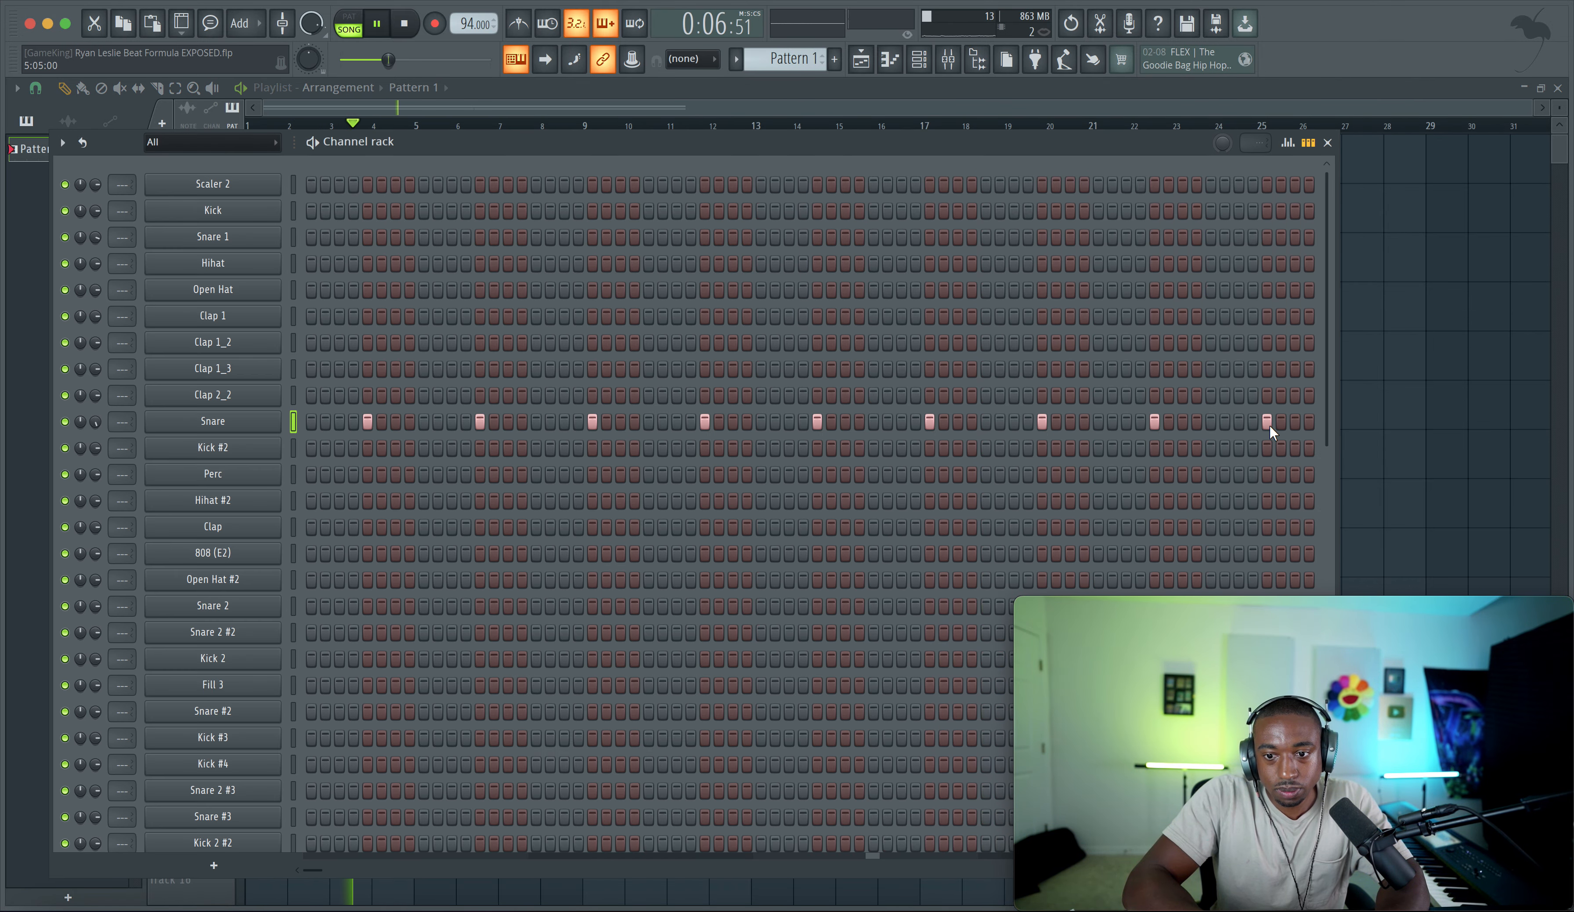
Step: Set the Snare sample's silence trimming threshold to 100% and raise its precomputed boost slightly
click(221, 419)
drag(554, 437, 554, 388)
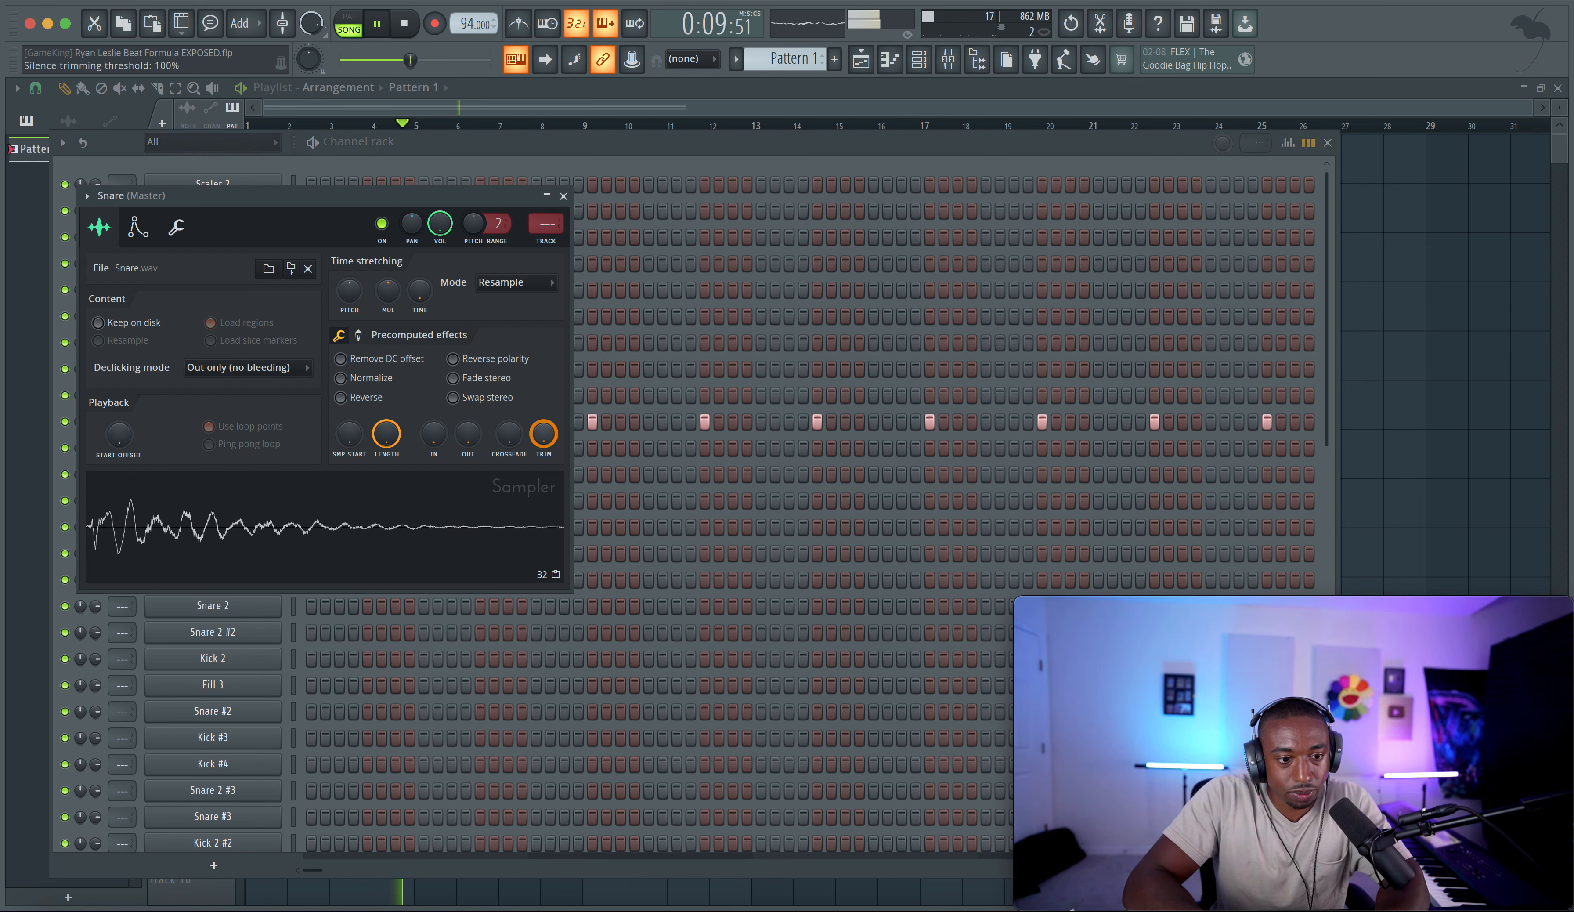
click(358, 335)
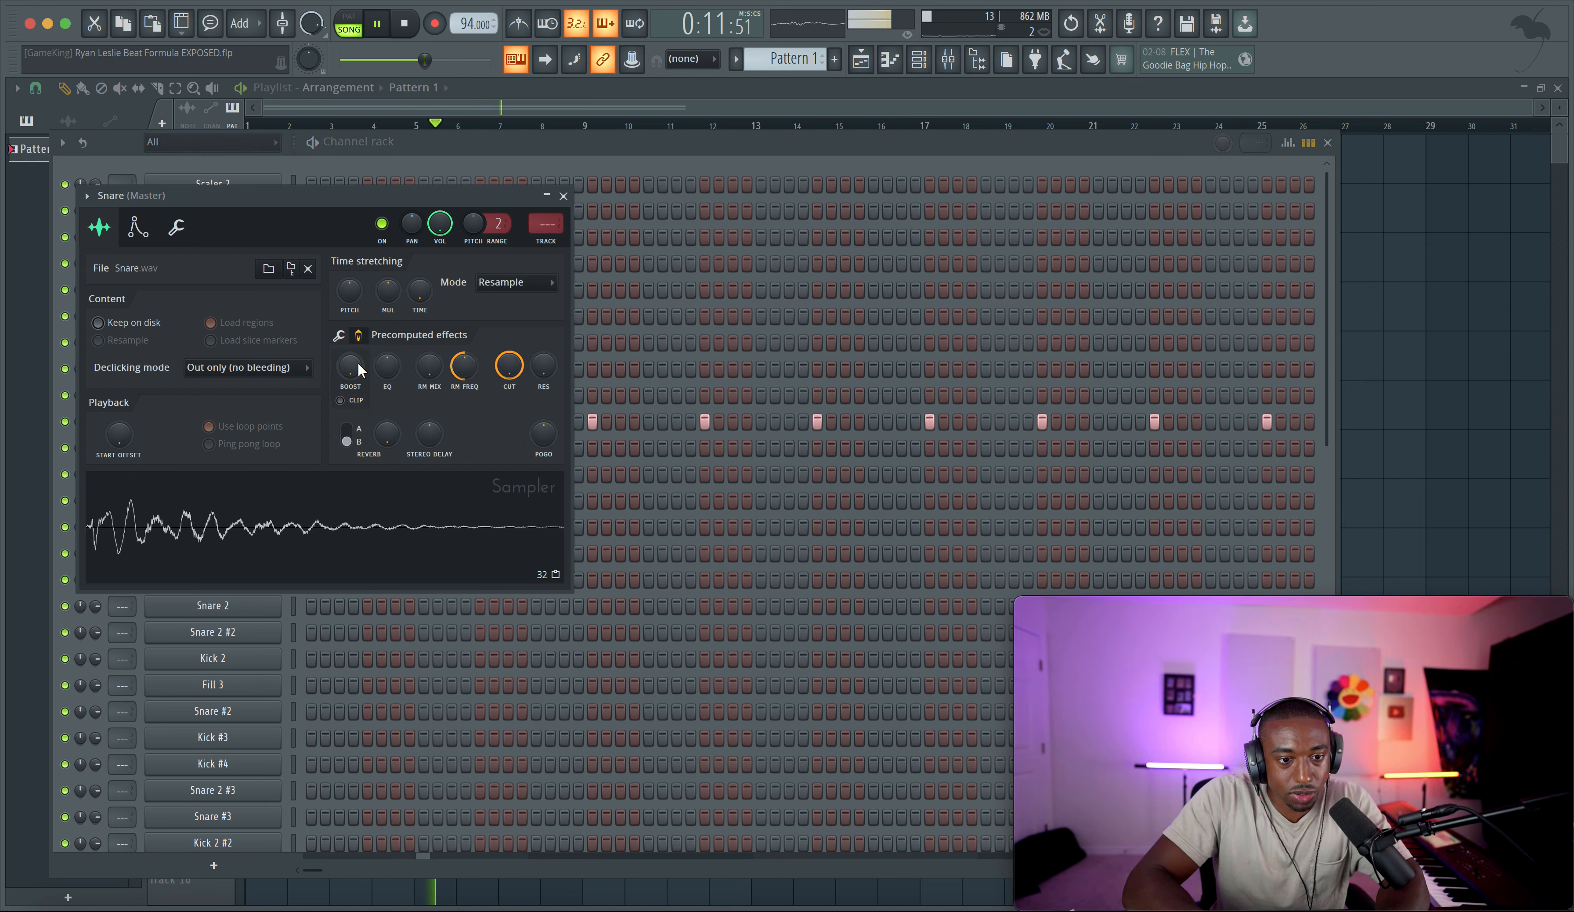
drag(350, 365, 350, 373)
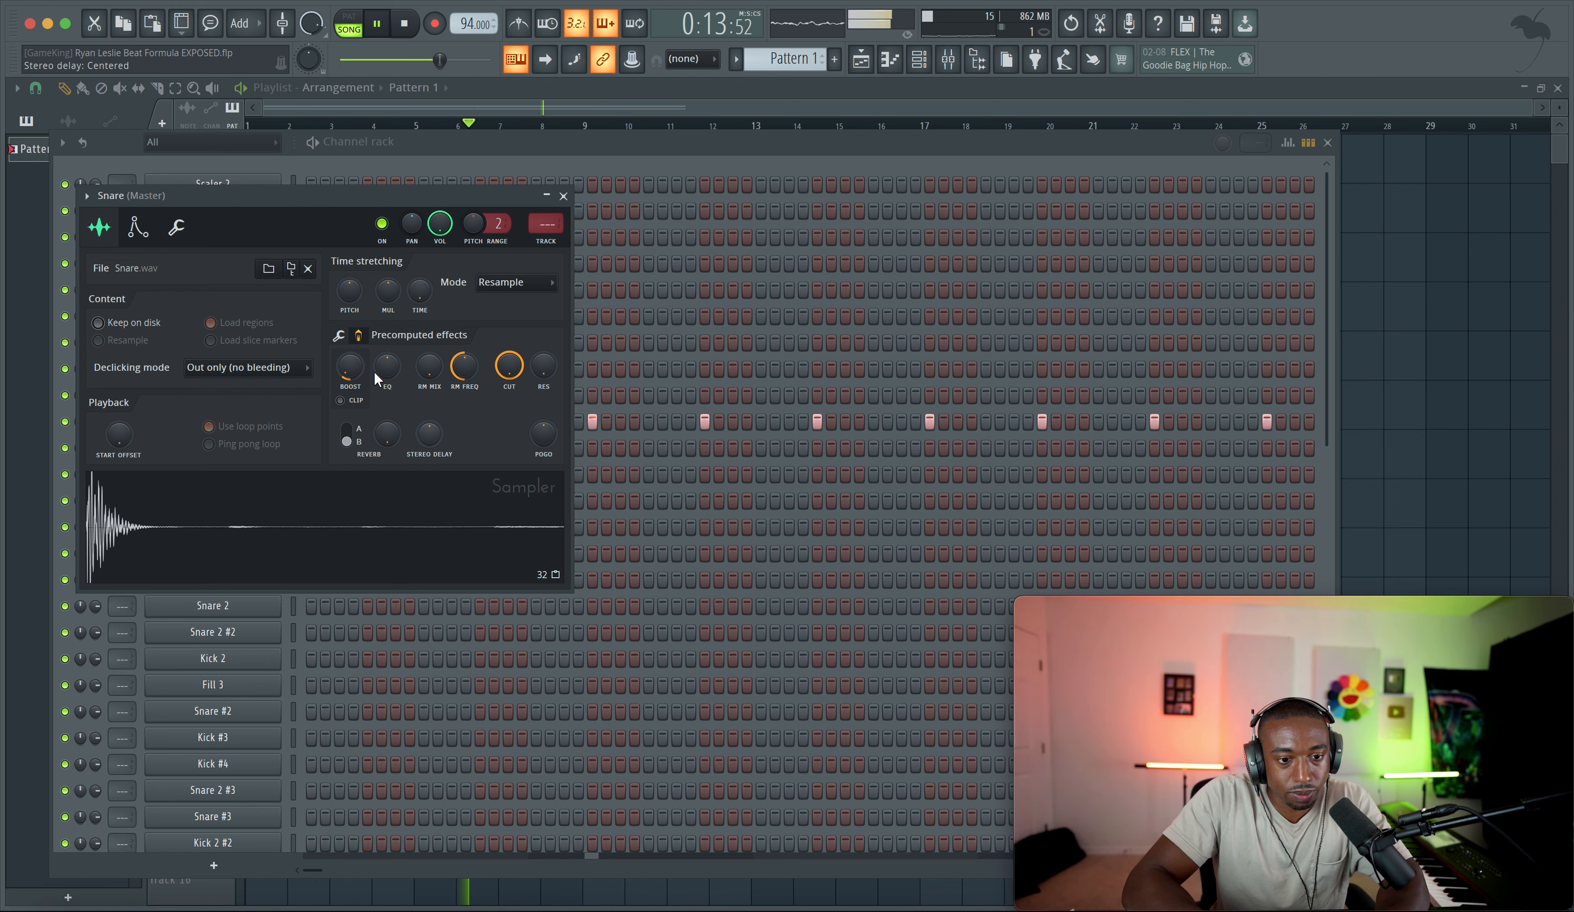
Step: Set the Snare sample's fade out to 99%, close its sampler settings and stop playback
click(339, 335)
mouse_move(468, 436)
mouse_down()
mouse_move(468, 413)
mouse_move(471, 436)
mouse_up()
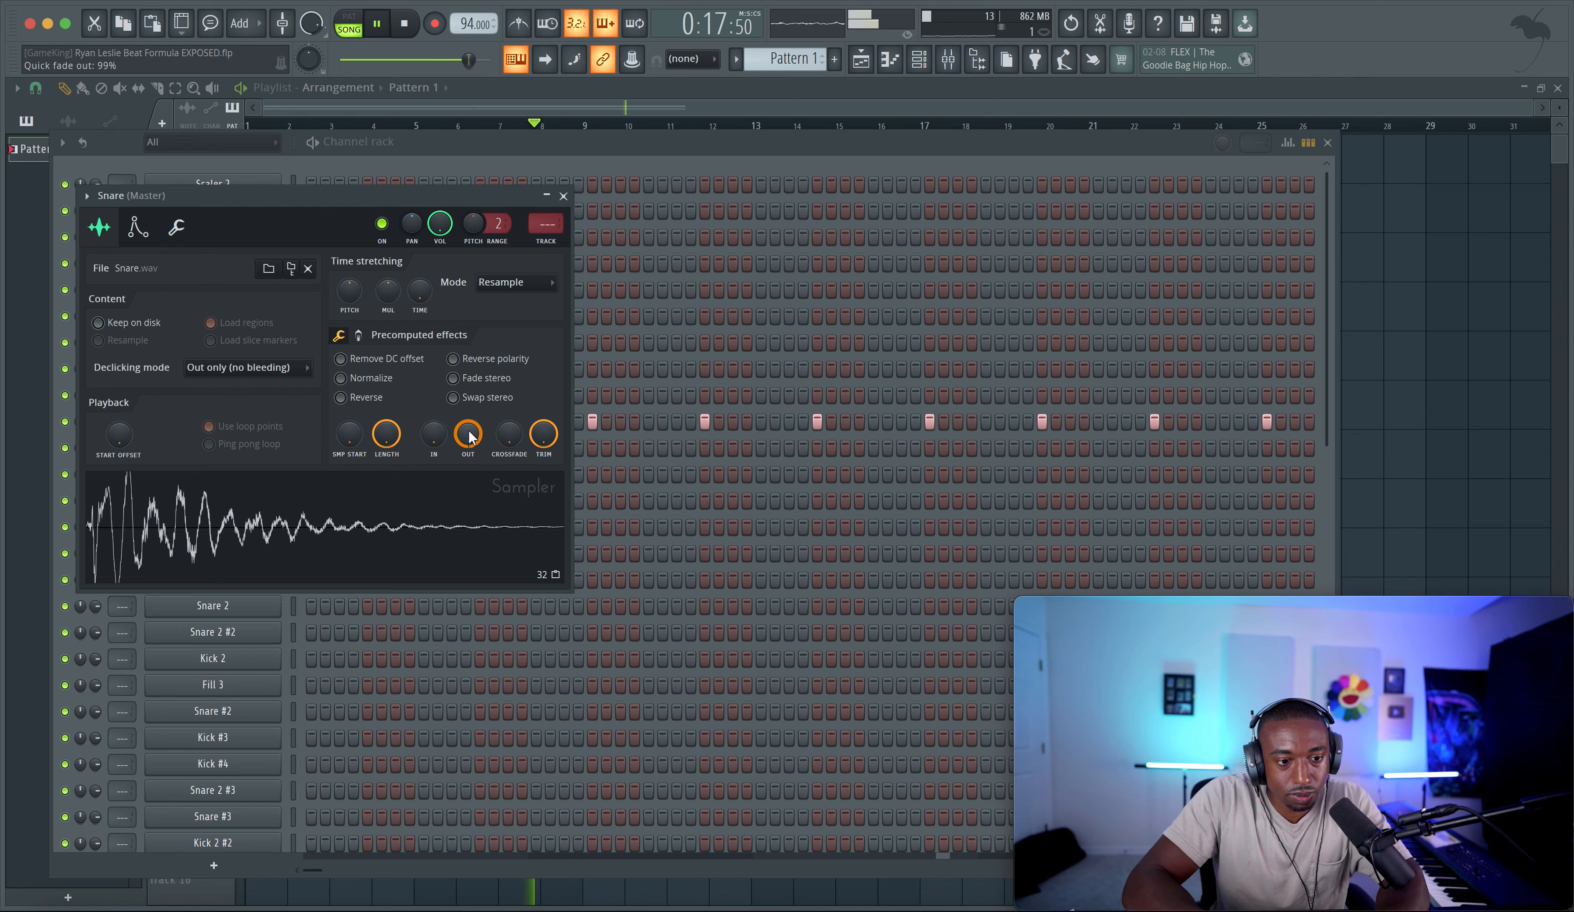
click(563, 195)
key(space)
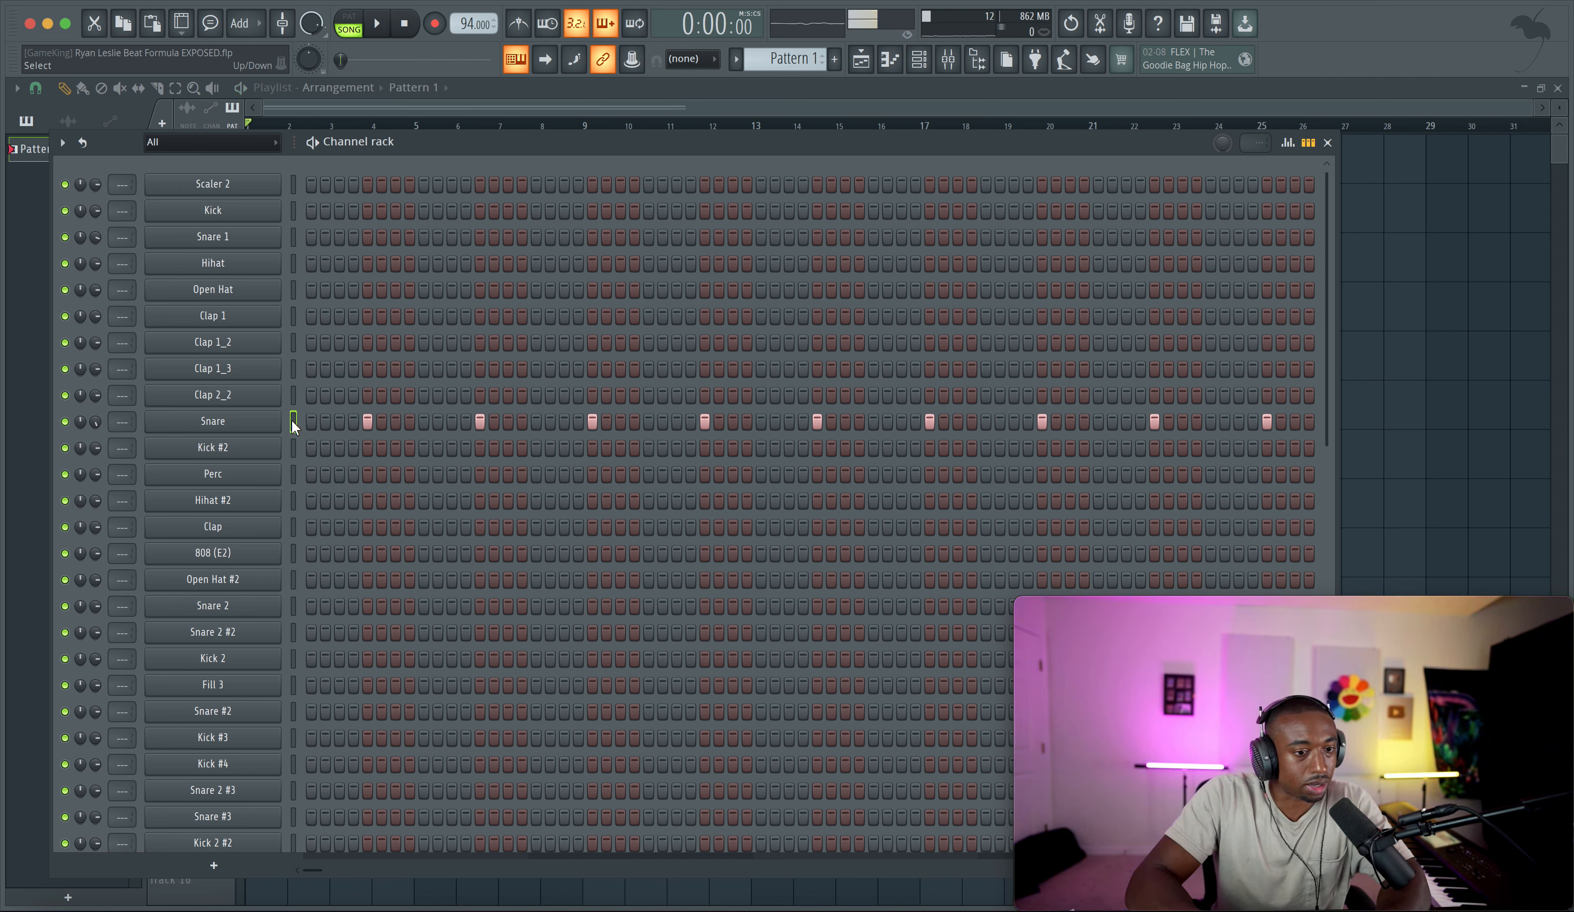
Step: Route the channels from Kick through Kick 2 #2 to their own free mixer tracks
drag(293, 209, 292, 701)
key(ctrl+l)
click(293, 578)
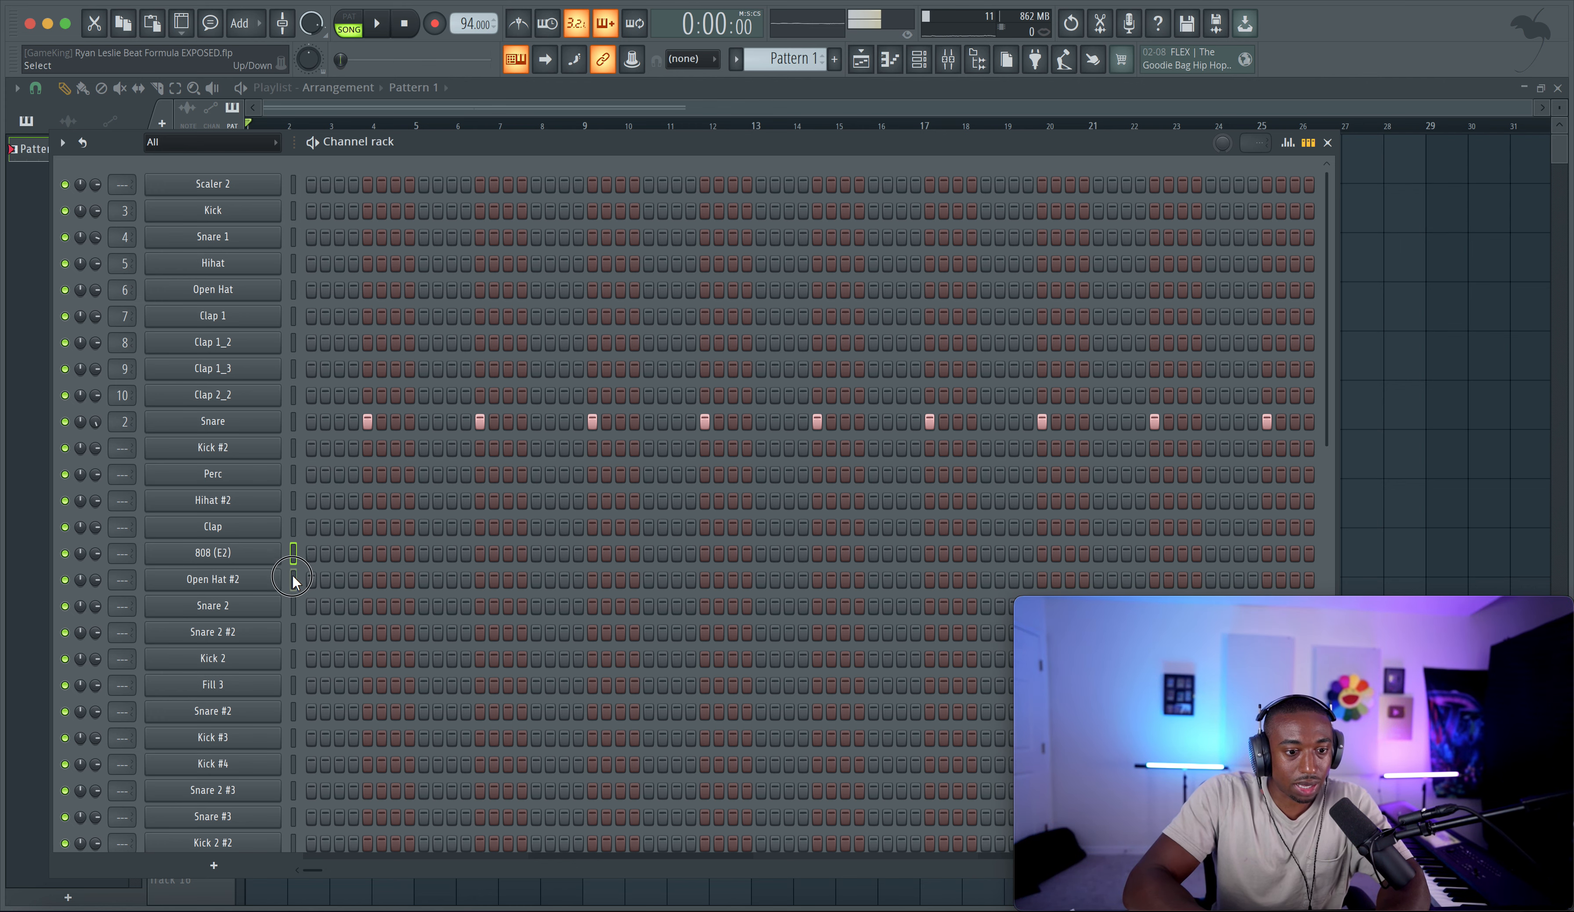
drag(291, 450, 298, 838)
scroll(298, 838, down, 4)
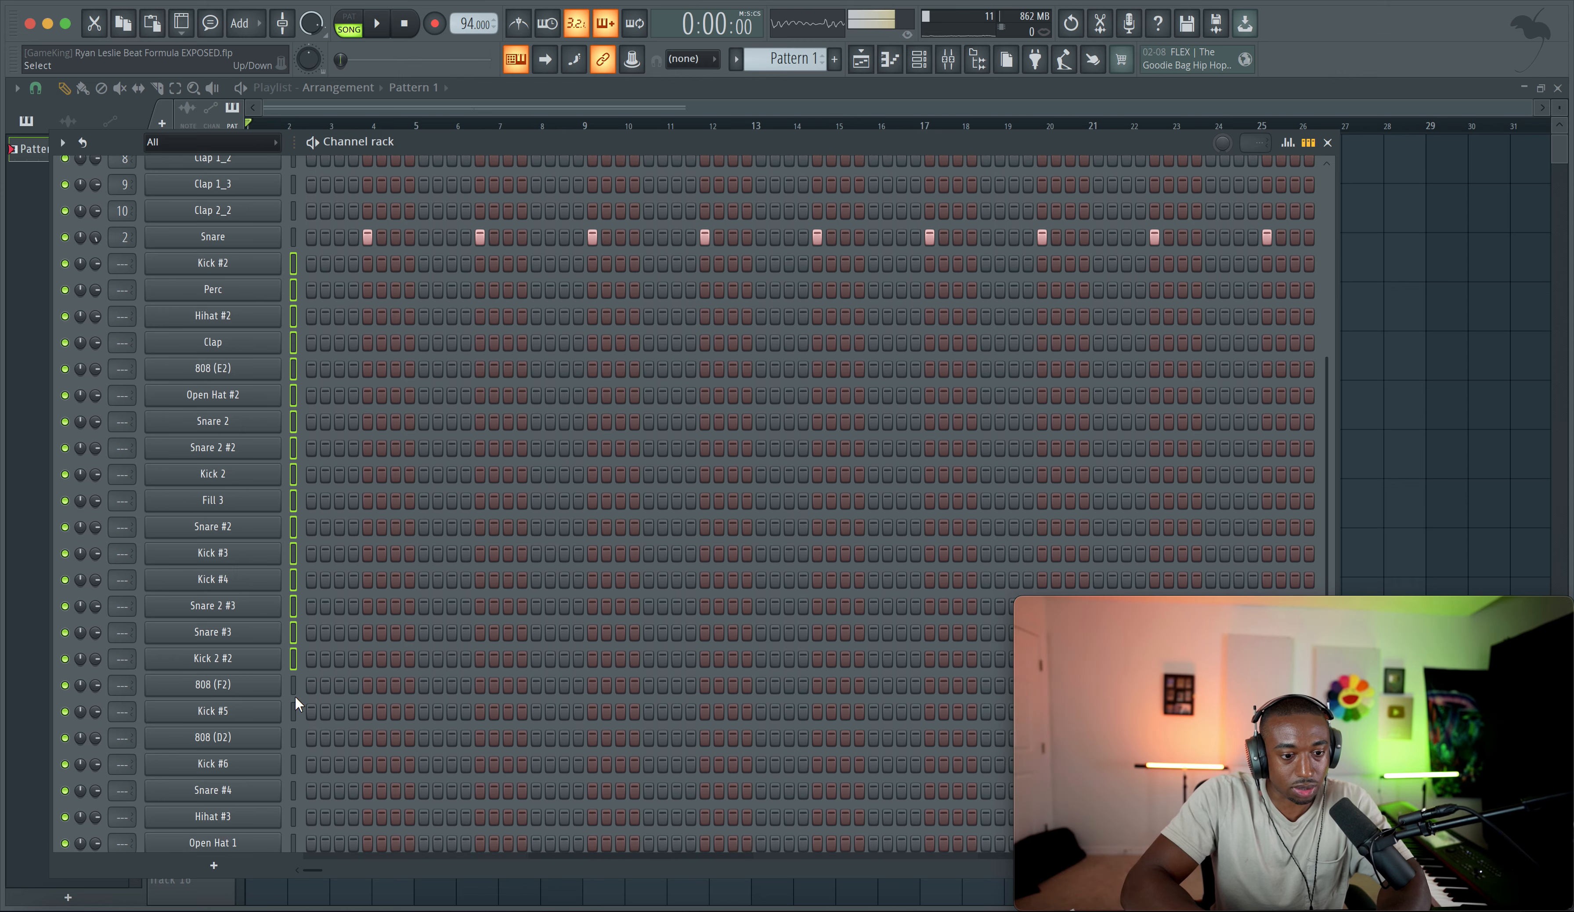
key(ctrl+l)
Step: Route the remaining drum channels, 808 (F2) through Kick #7, to their own free mixer tracks
drag(293, 681, 293, 850)
scroll(294, 738, down, 4)
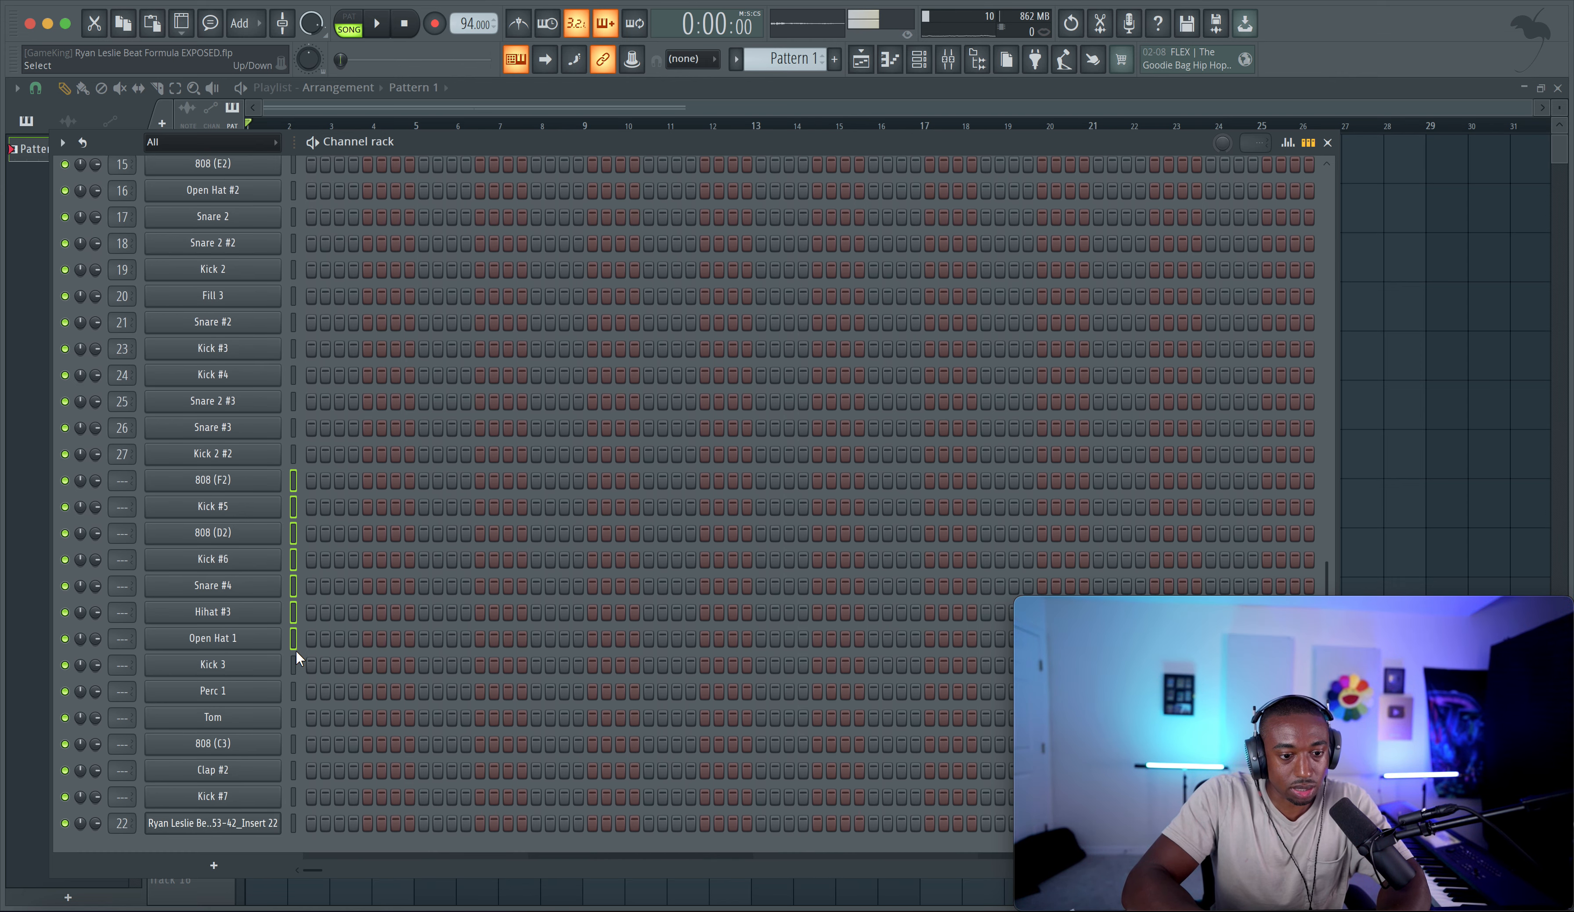
drag(294, 665, 294, 754)
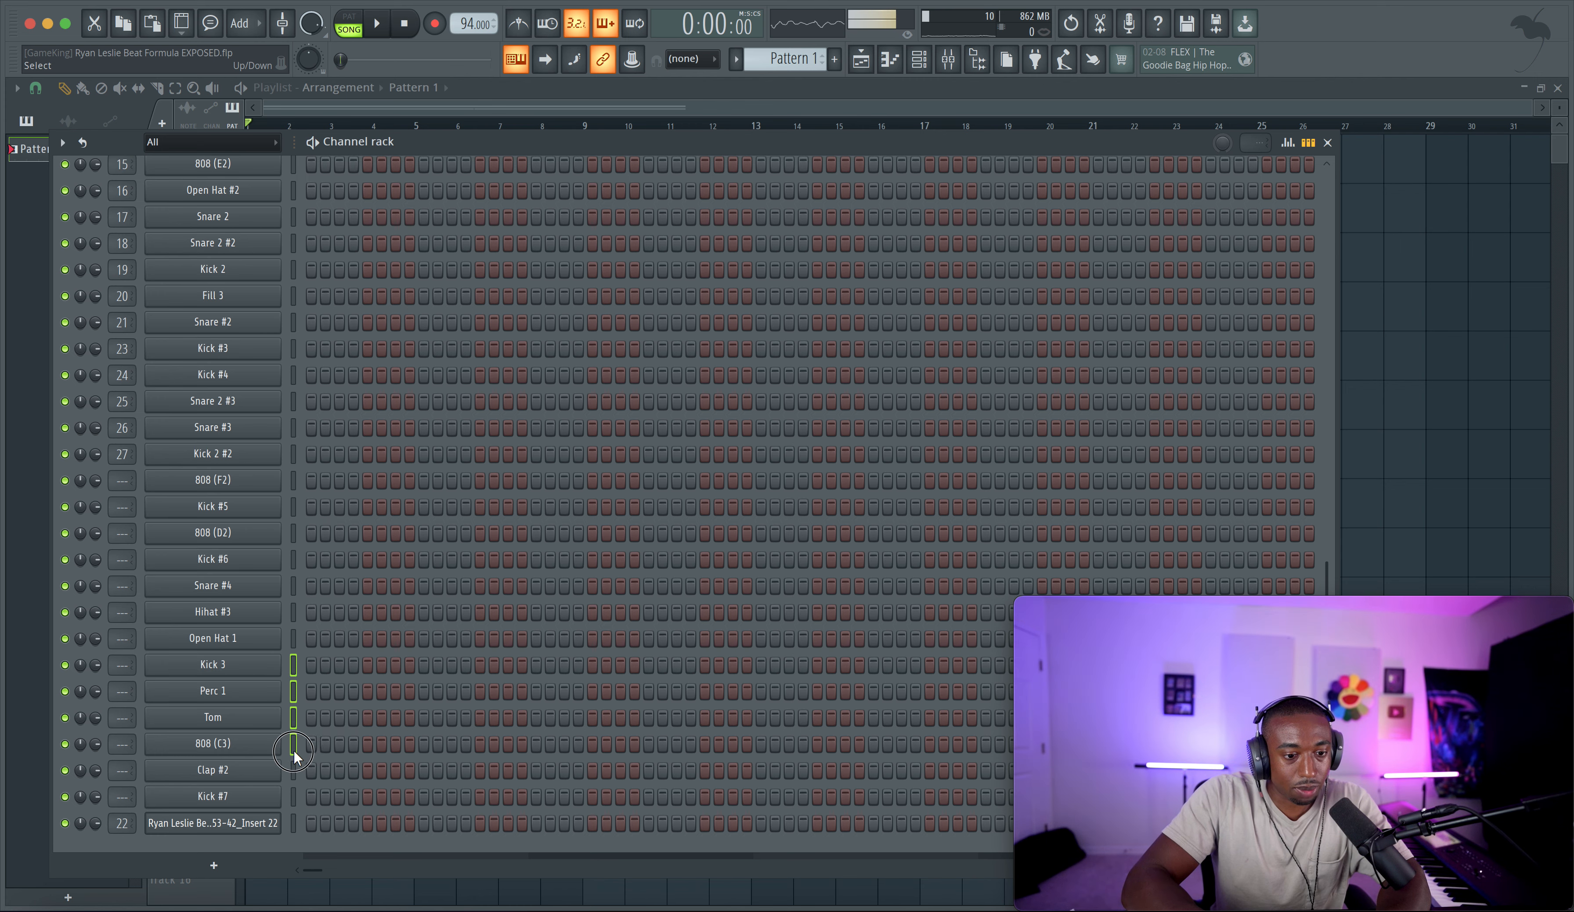
drag(294, 479, 295, 790)
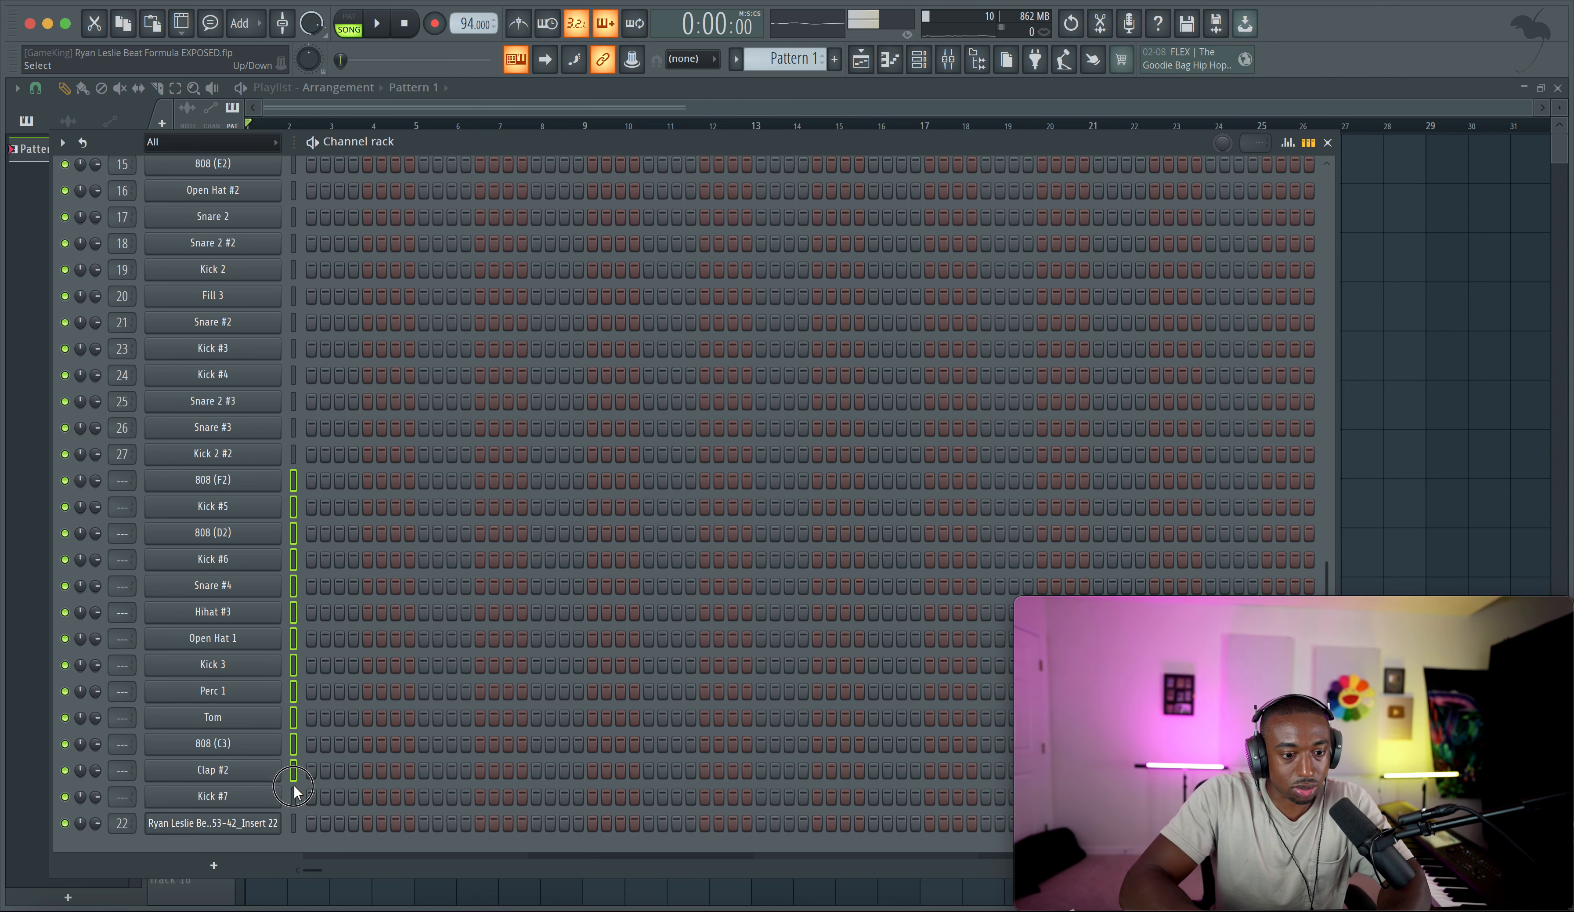
key(F6)
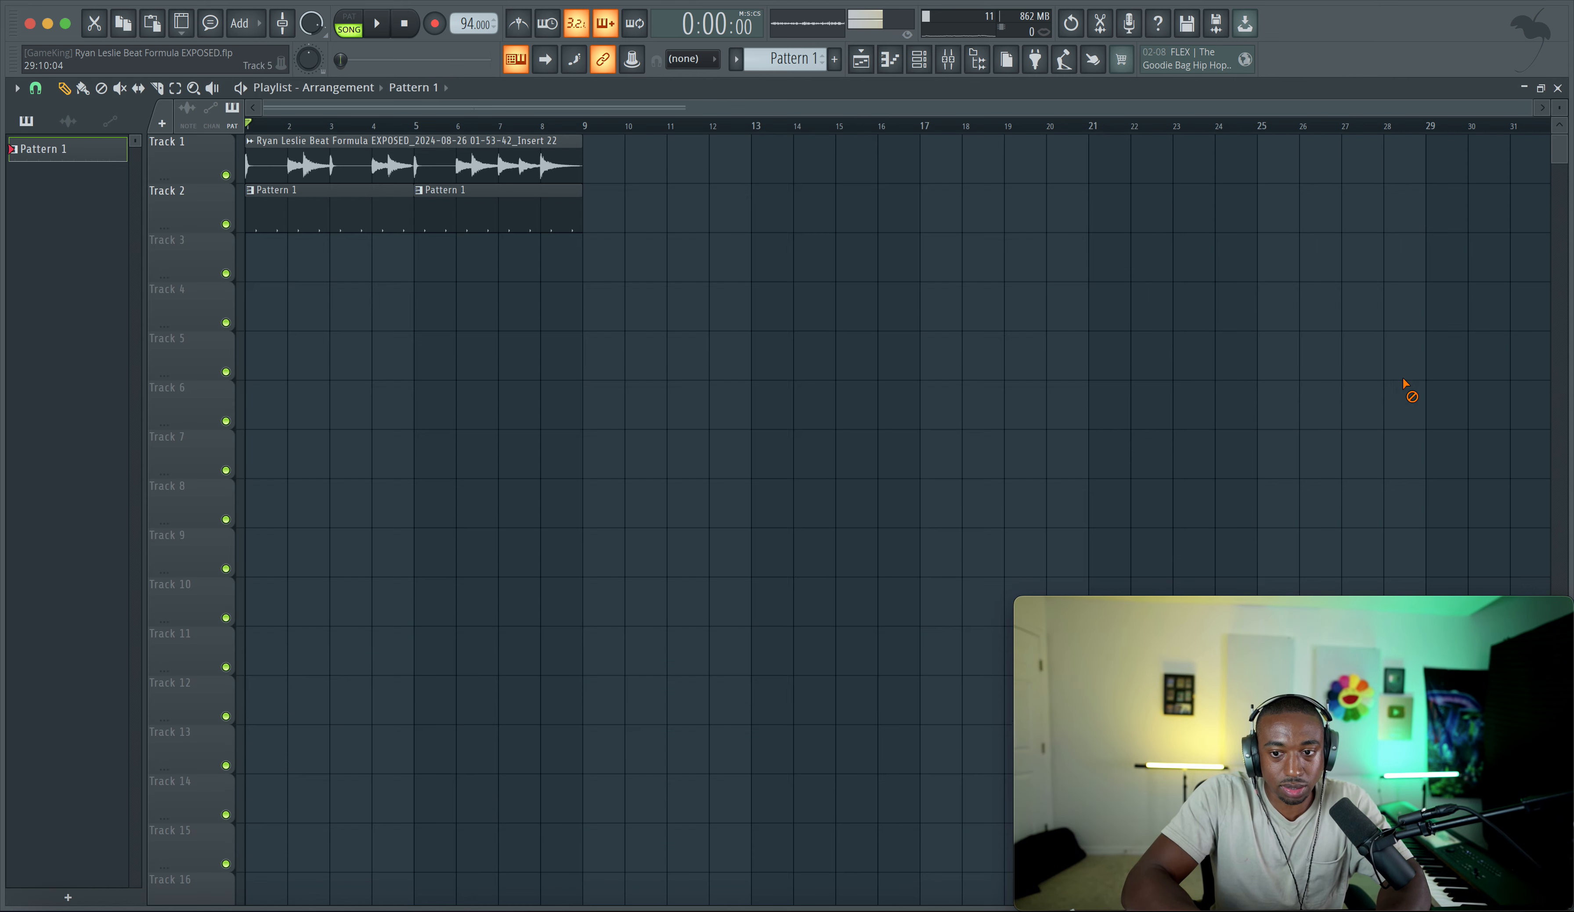
Step: Preview the playlist briefly and check the newly routed drum tracks in the mixer
key(space)
key(space)
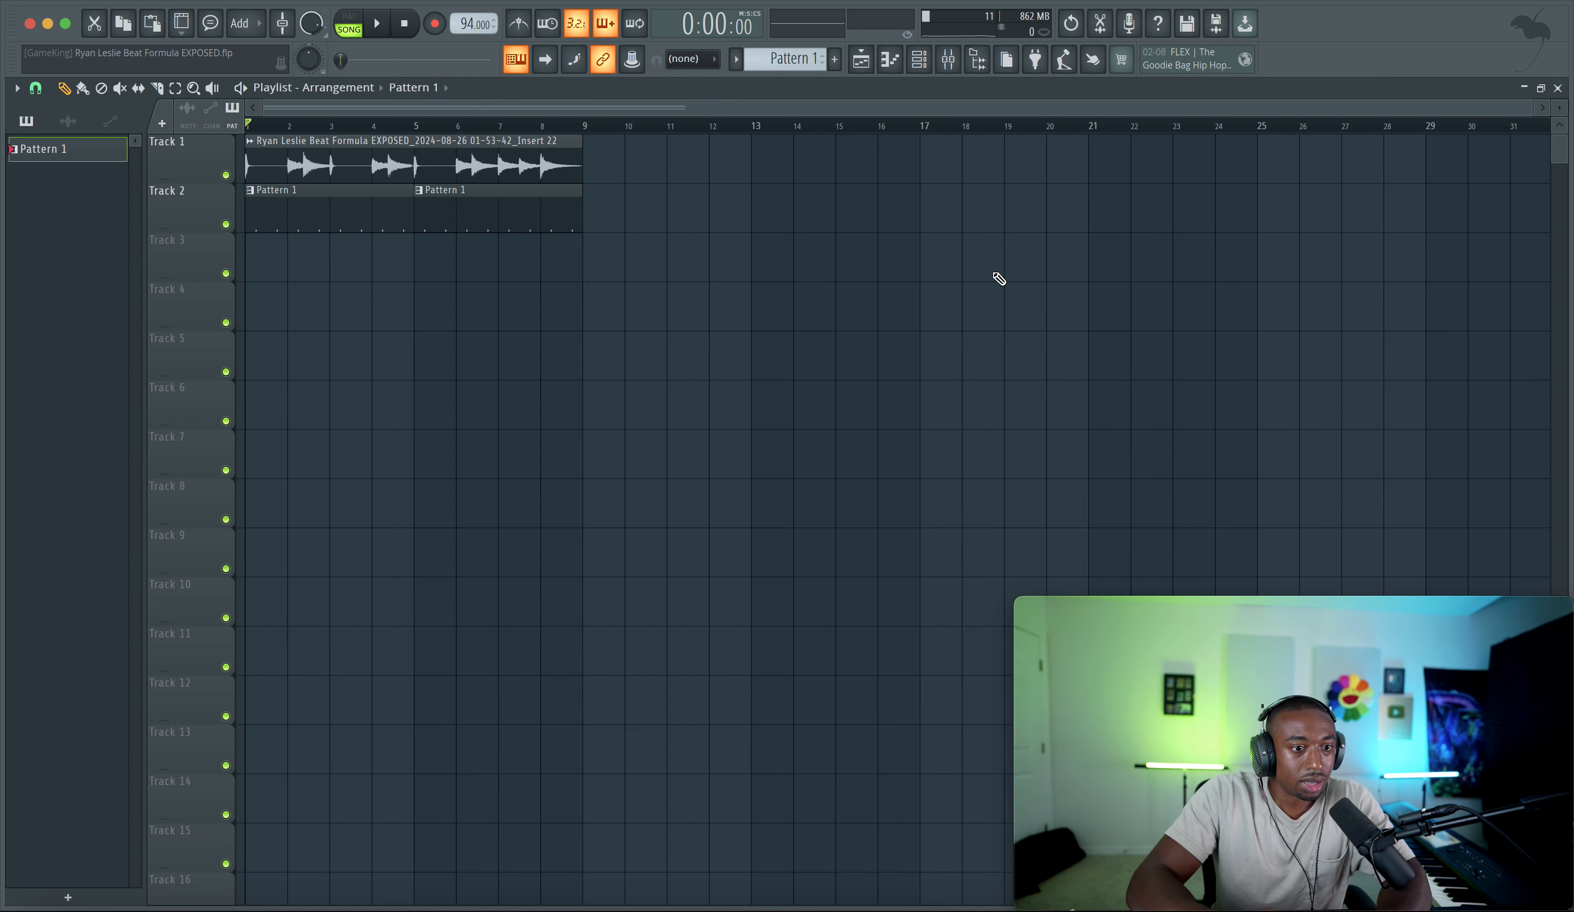
click(918, 59)
key(F6)
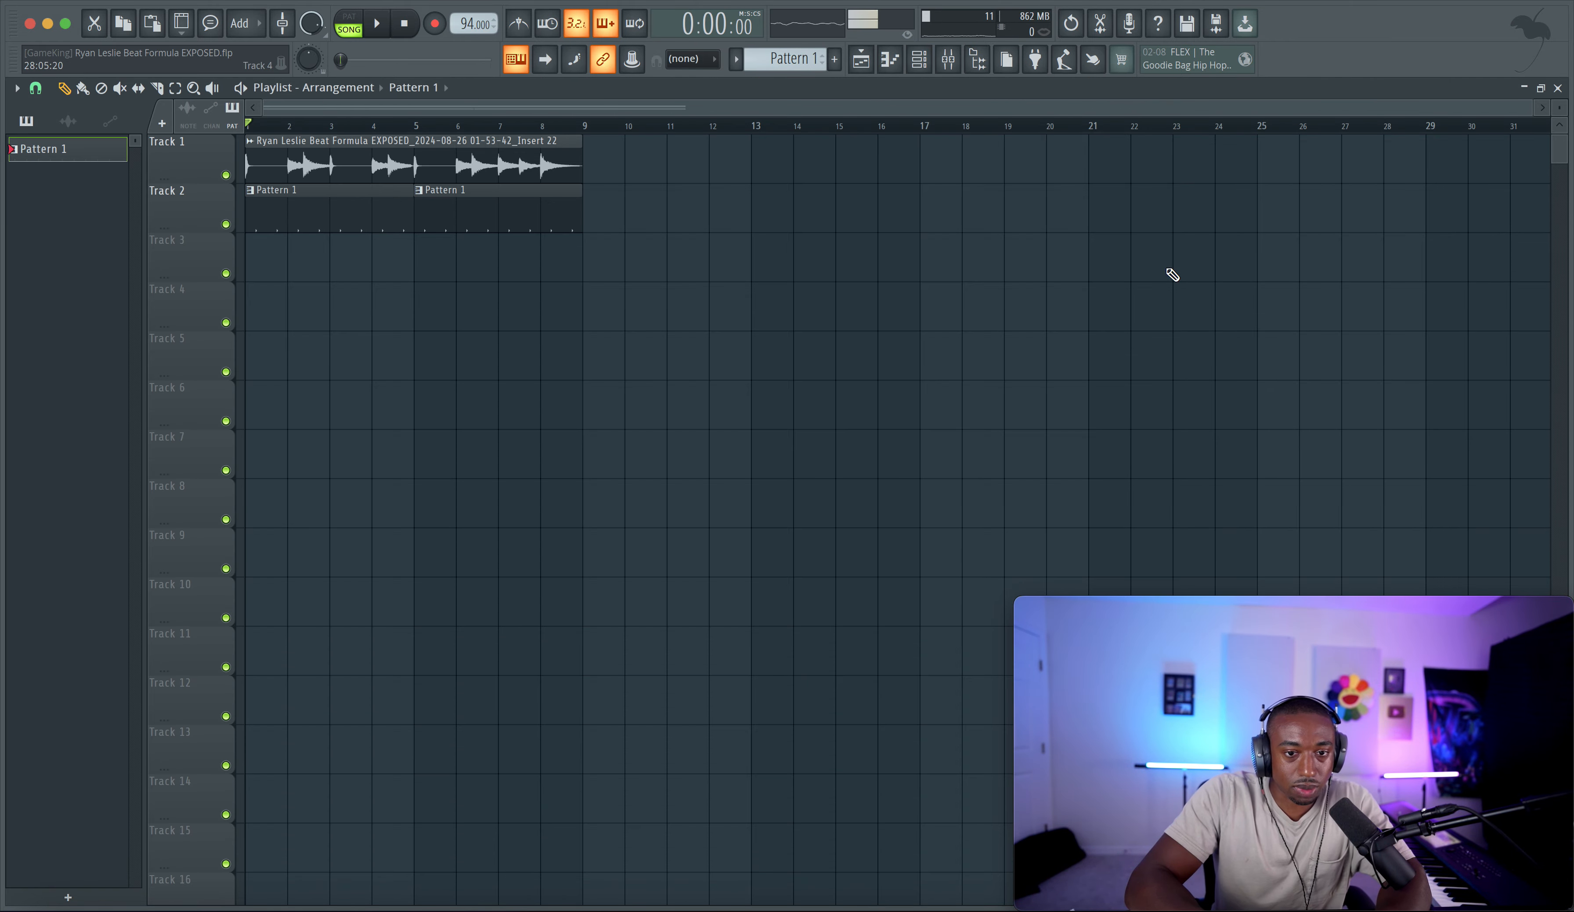
click(948, 59)
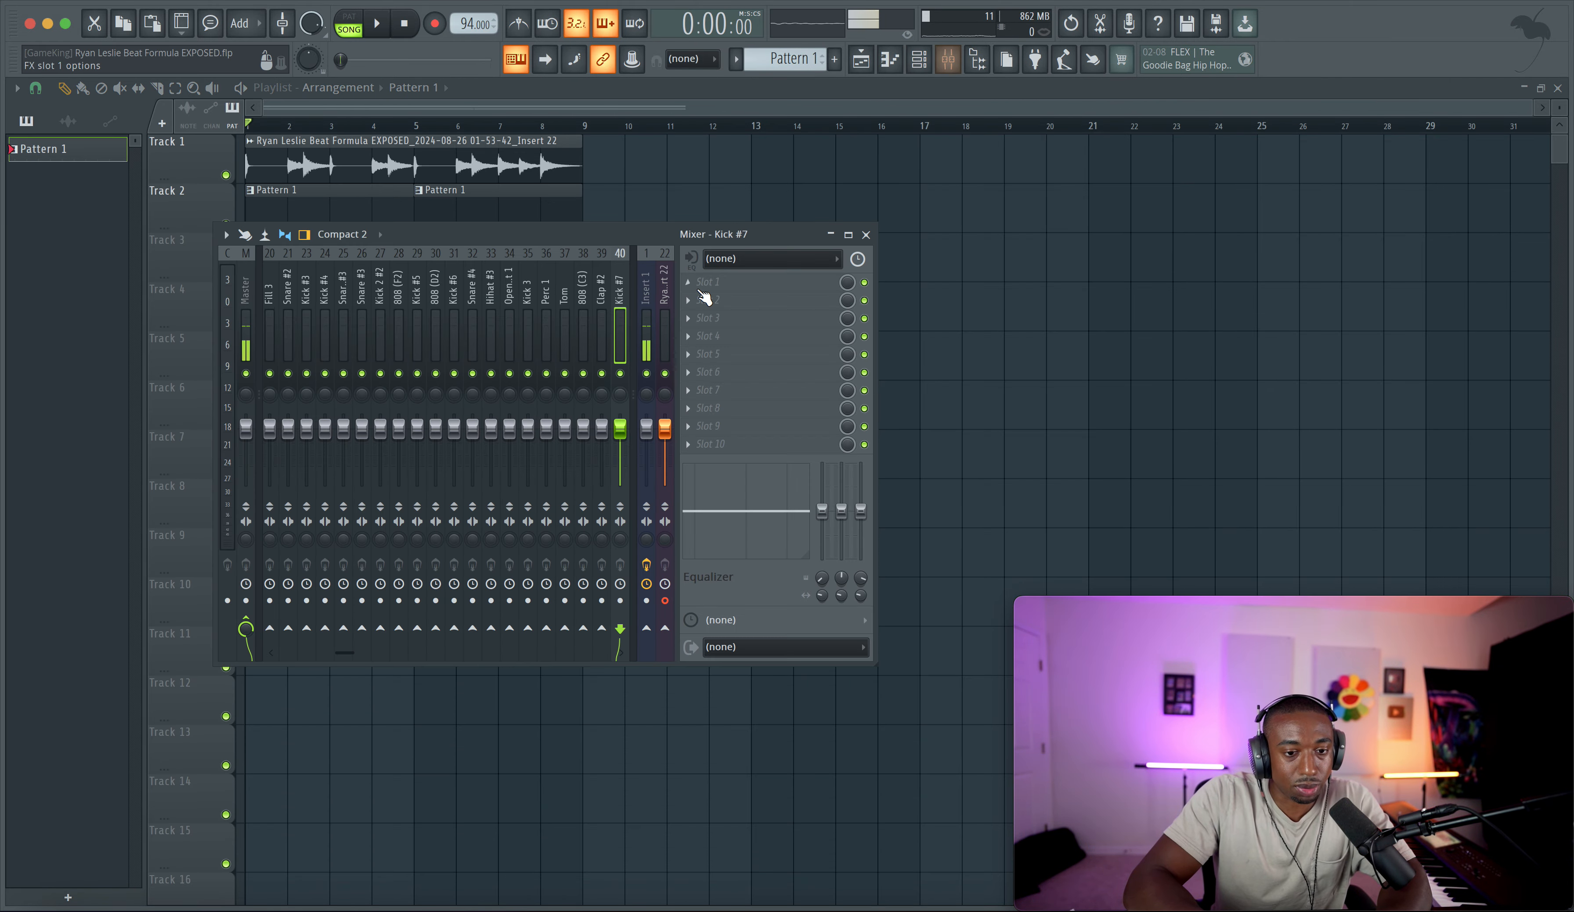
key(F9)
Step: Place a Kick hit on the first step of bar 1 and save the project
key(space)
click(921, 61)
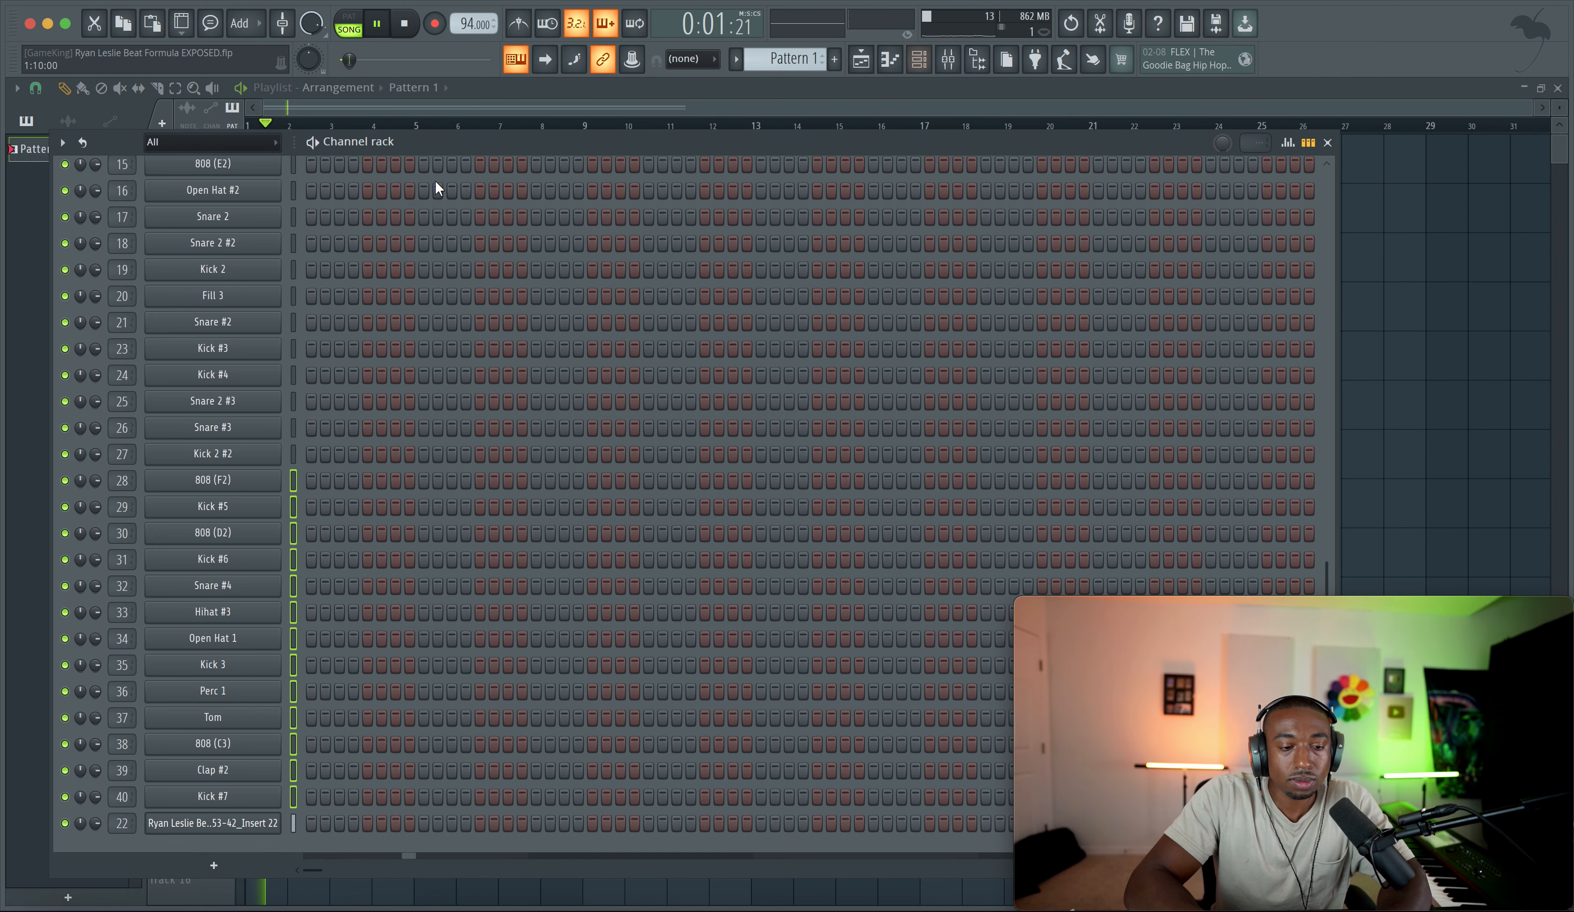
scroll(421, 270, up, 5)
click(298, 209)
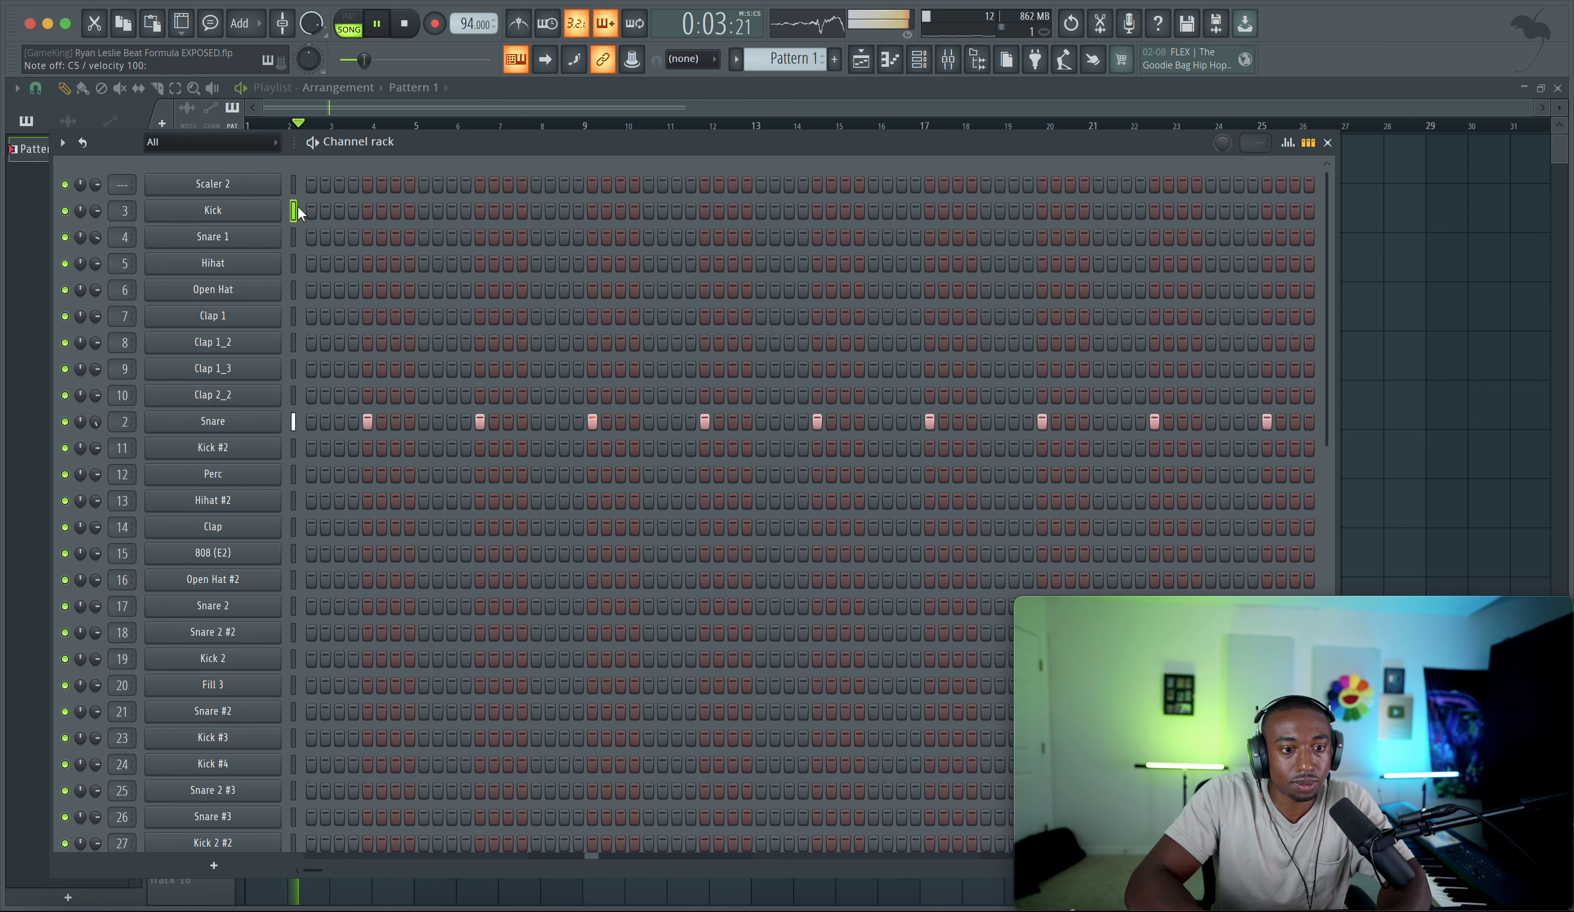
key(space)
click(310, 210)
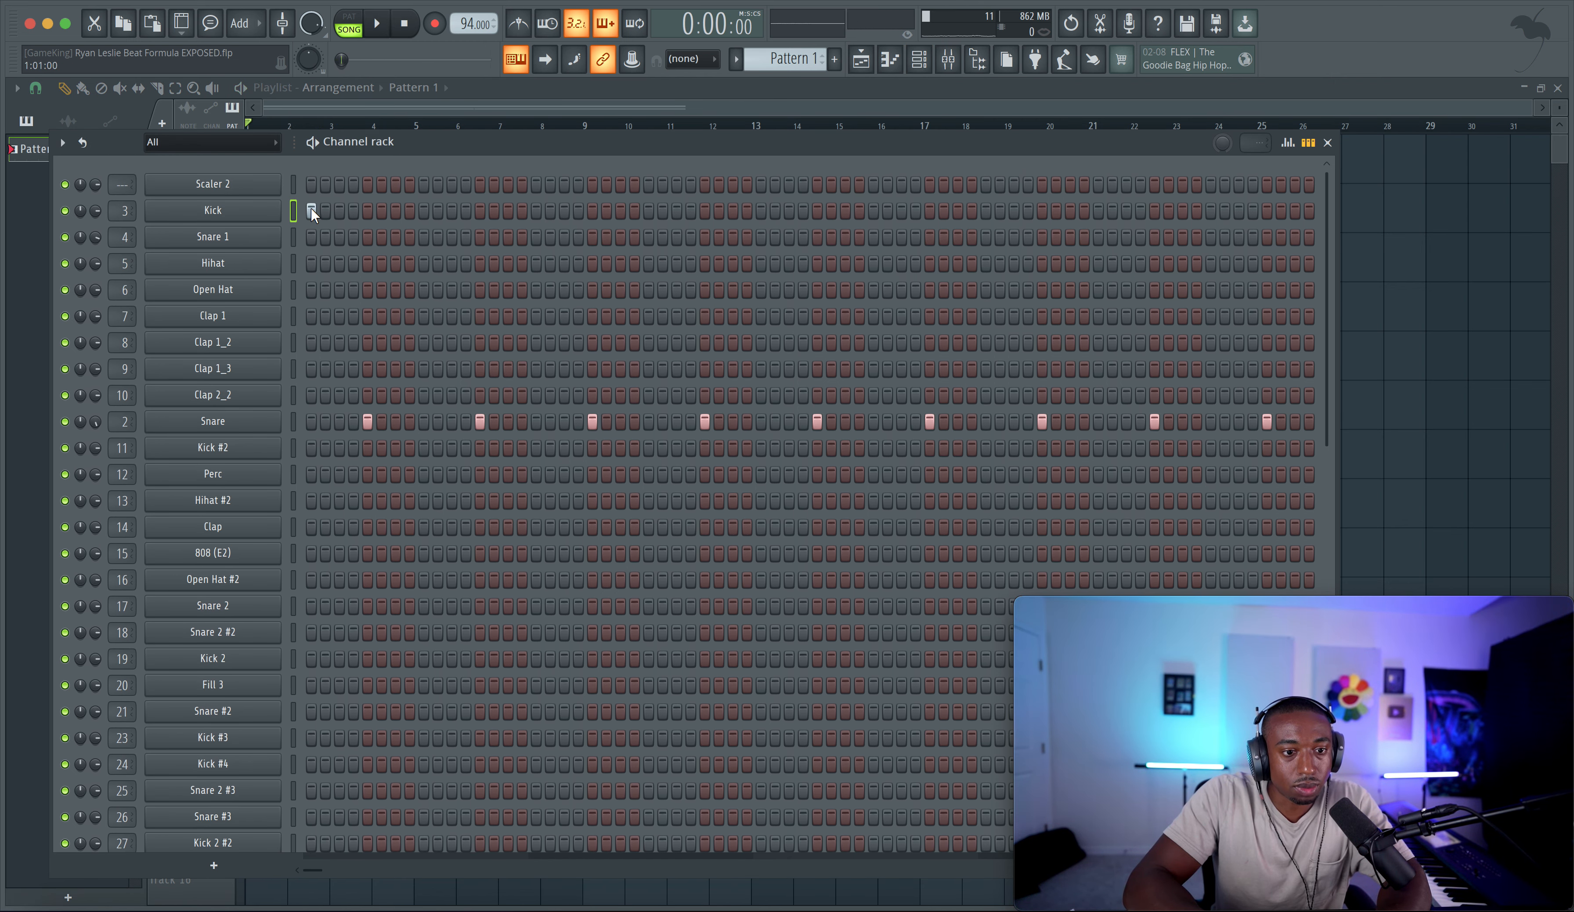
key(ctrl+s)
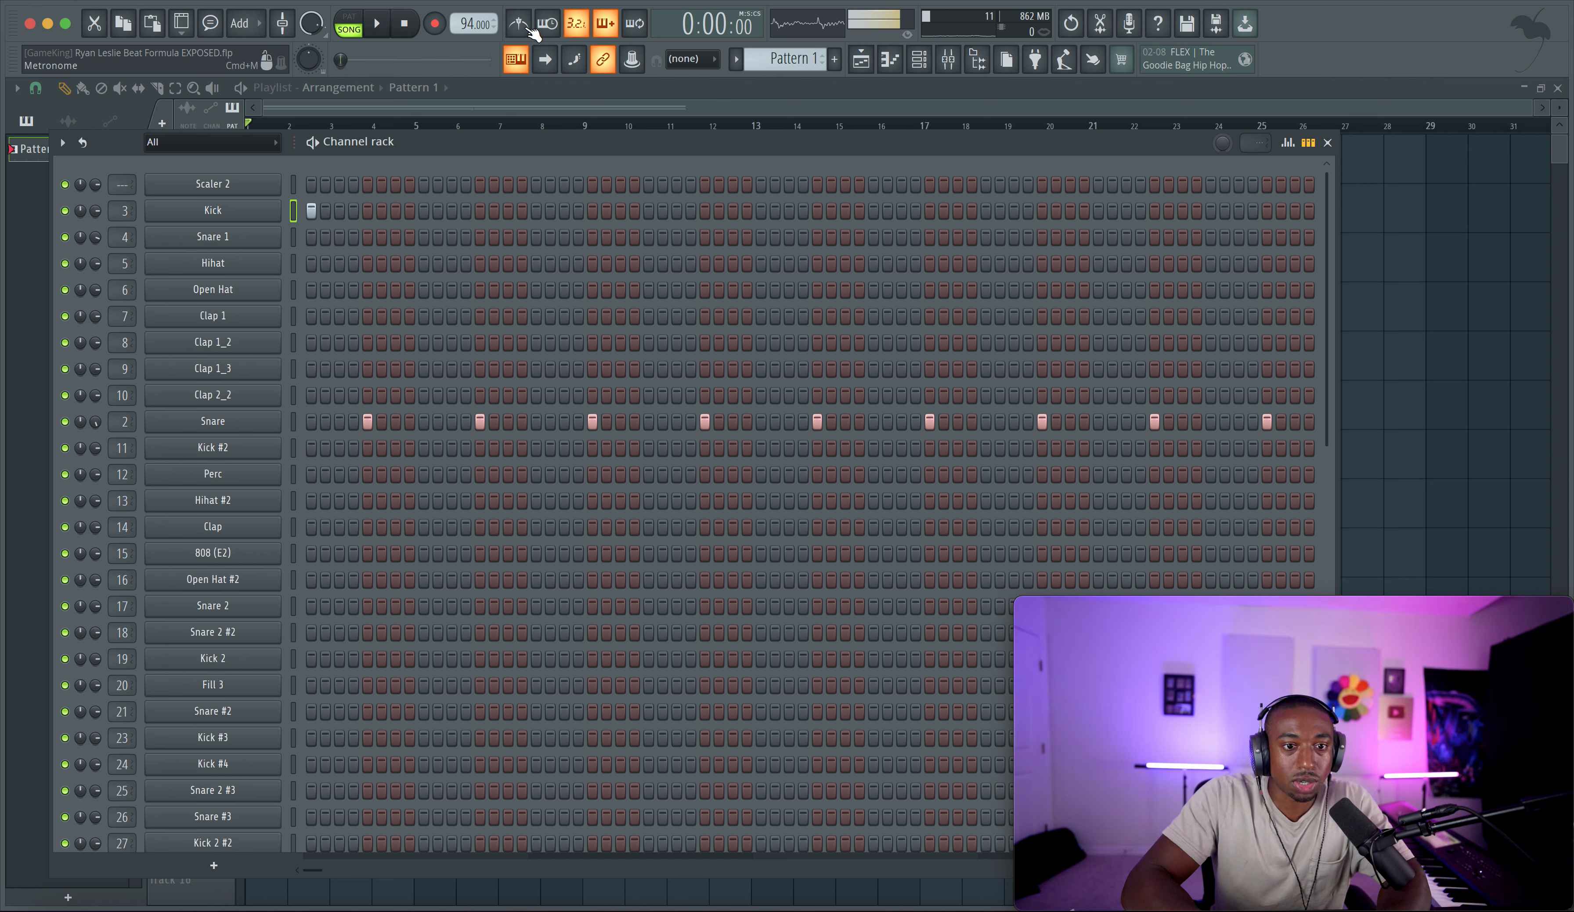
Step: Turn the metronome on and place Kick hits on the first step of bars 2 and 3 while previewing the beat
key(ctrl+m)
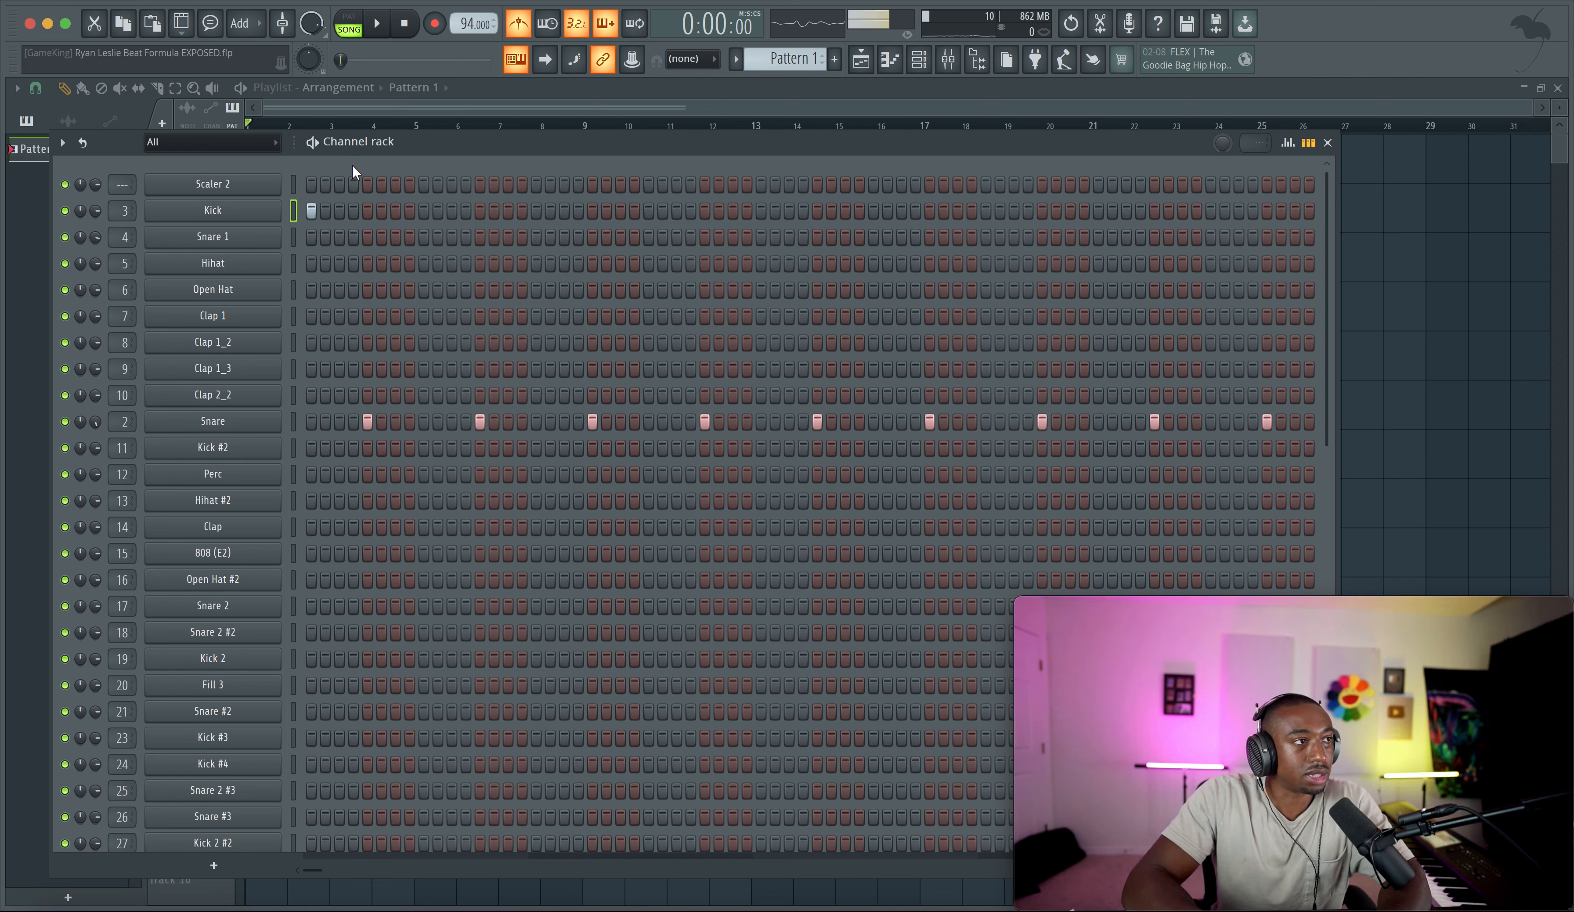
key(space)
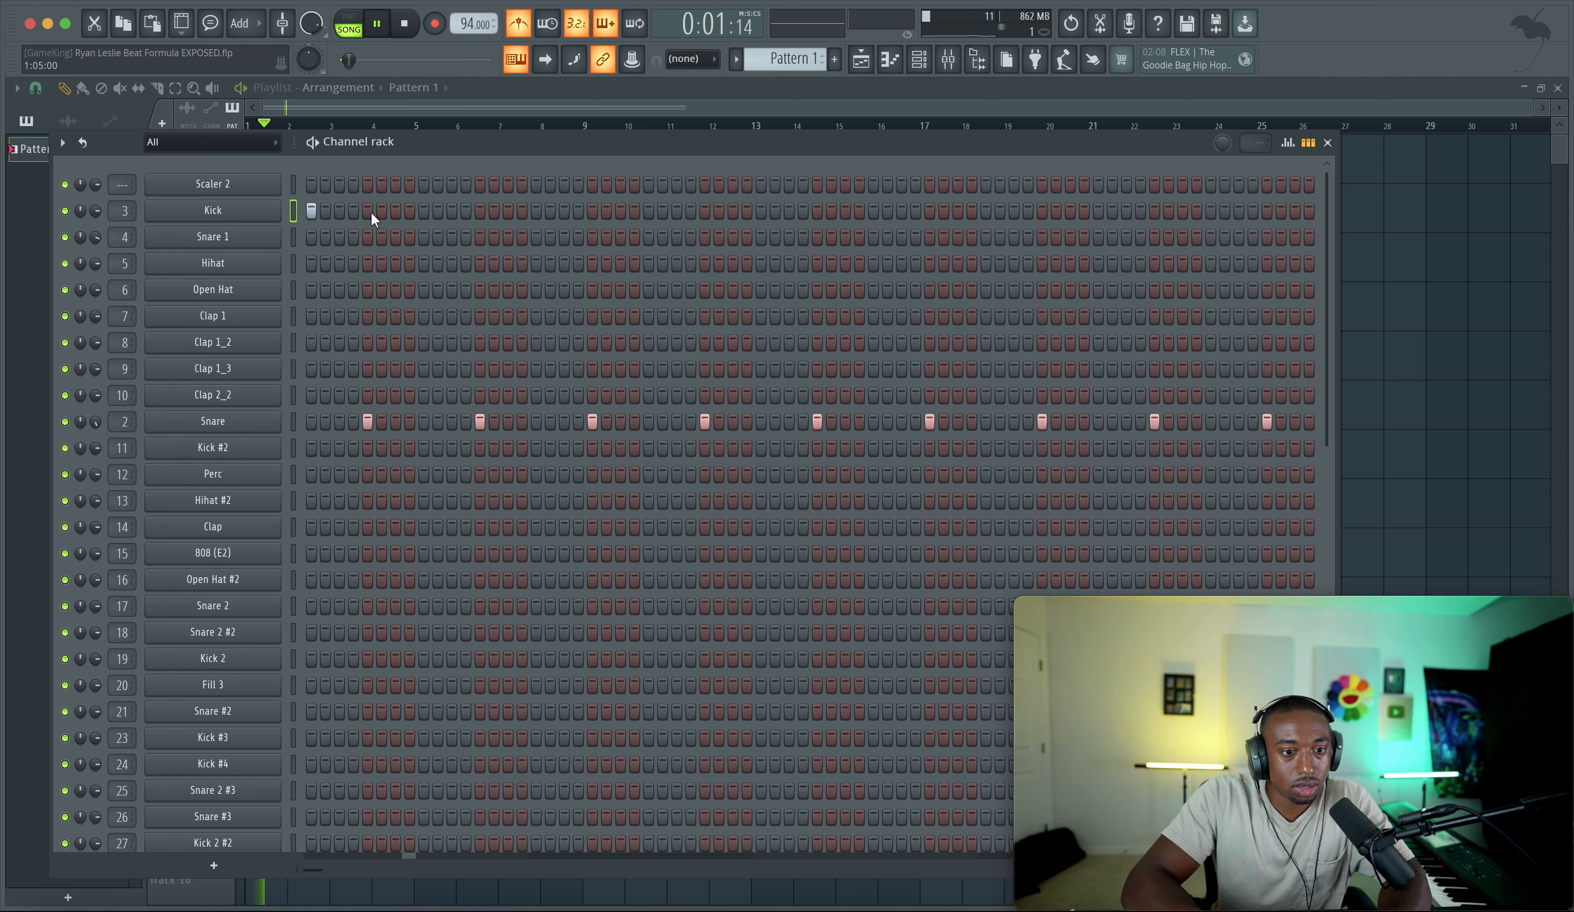
key(space)
key(space)
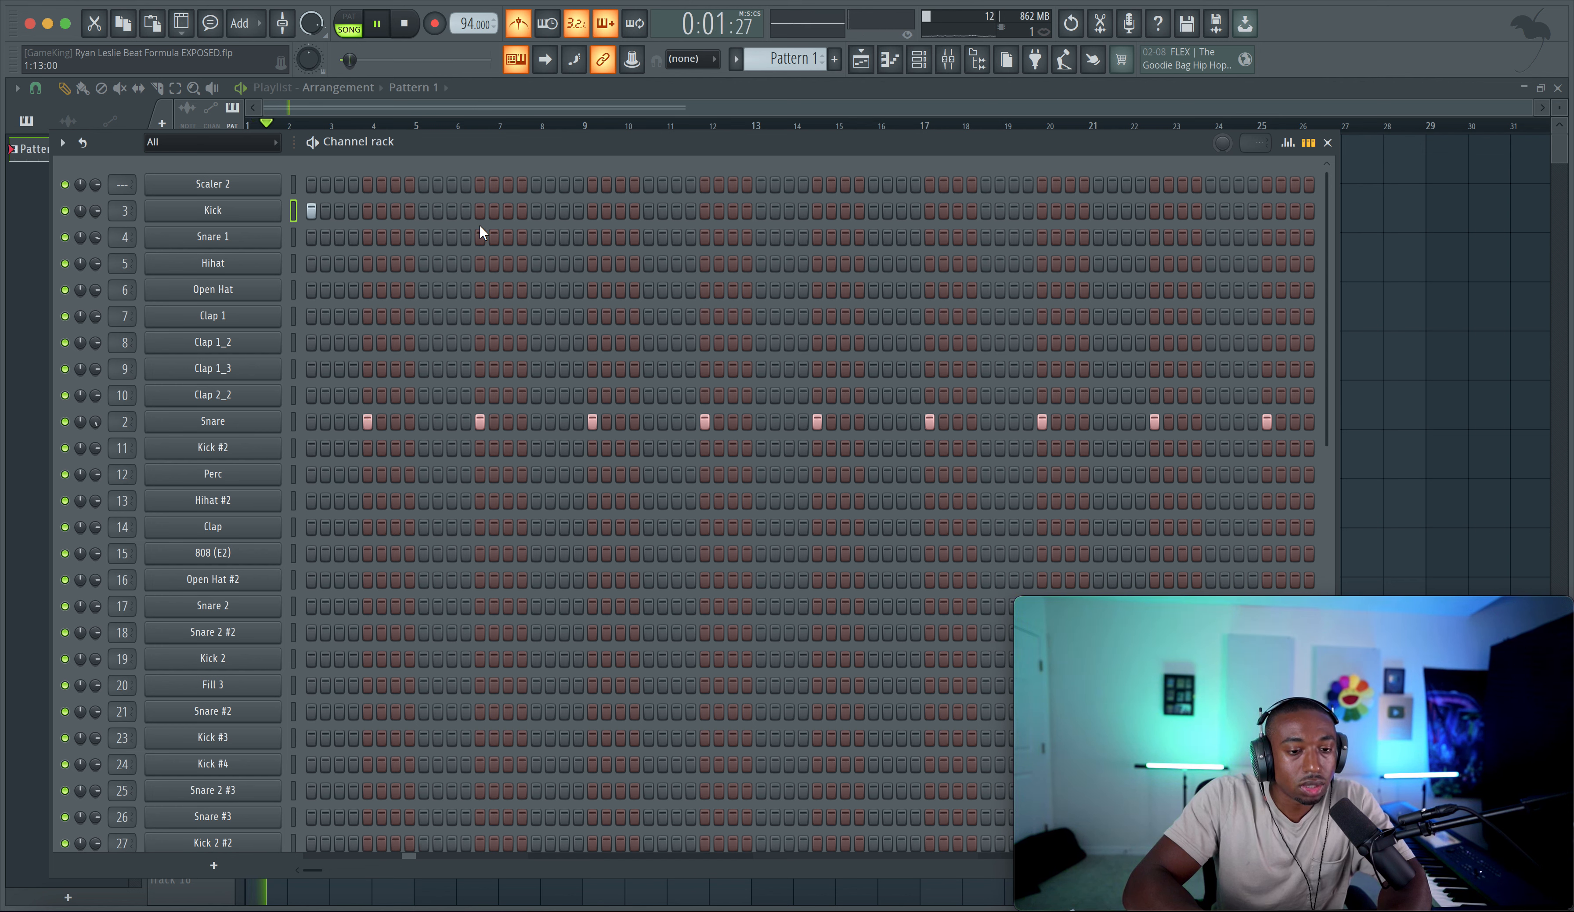
click(536, 212)
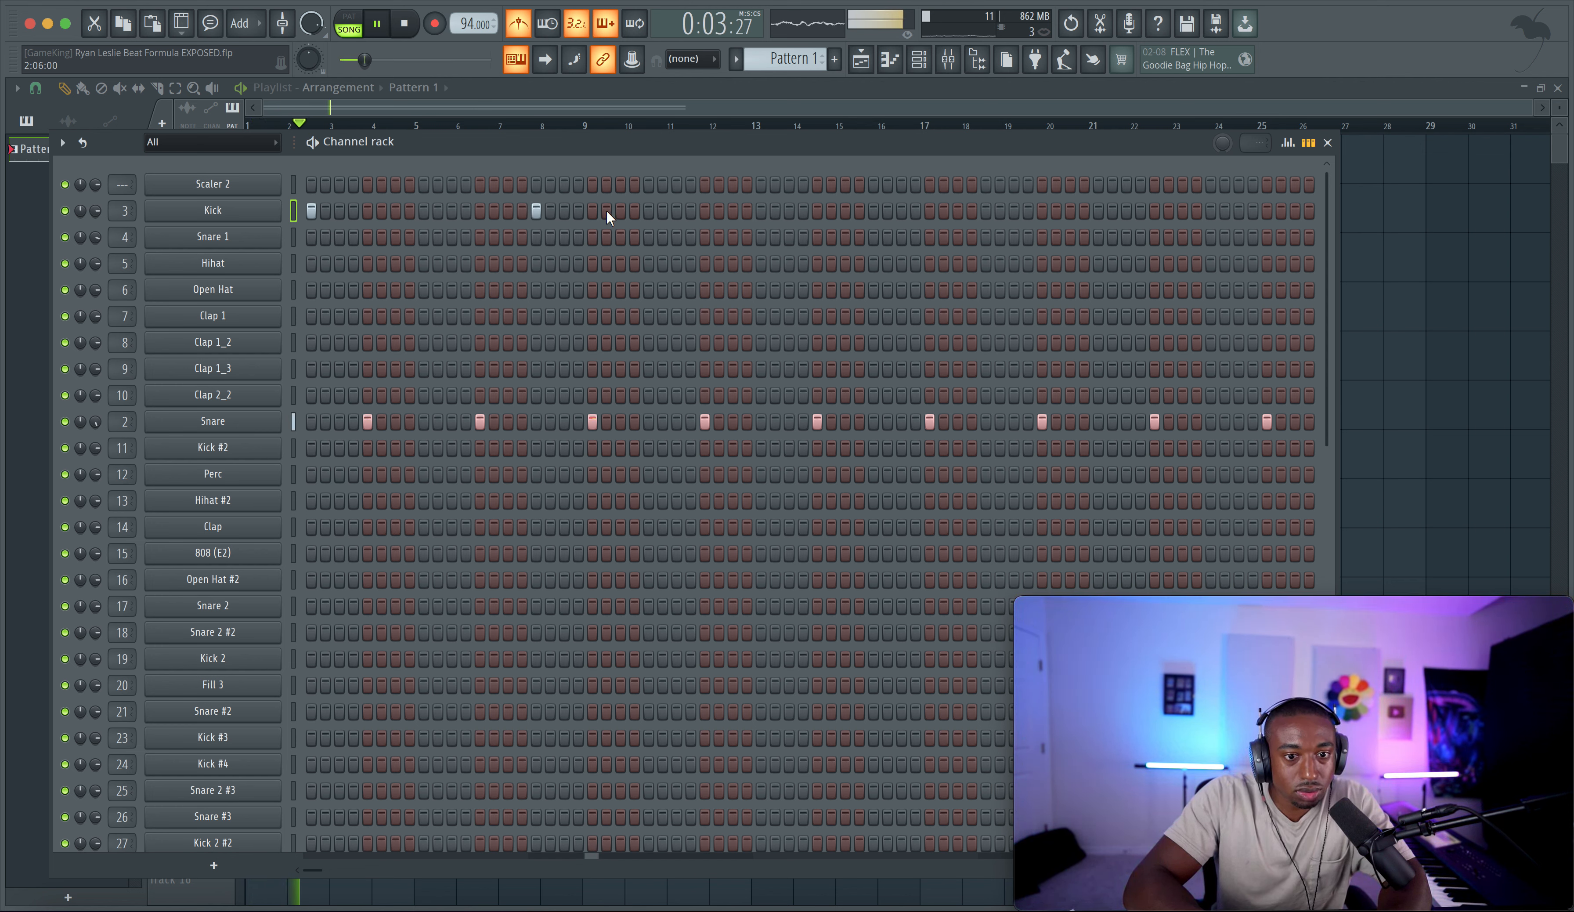
click(756, 213)
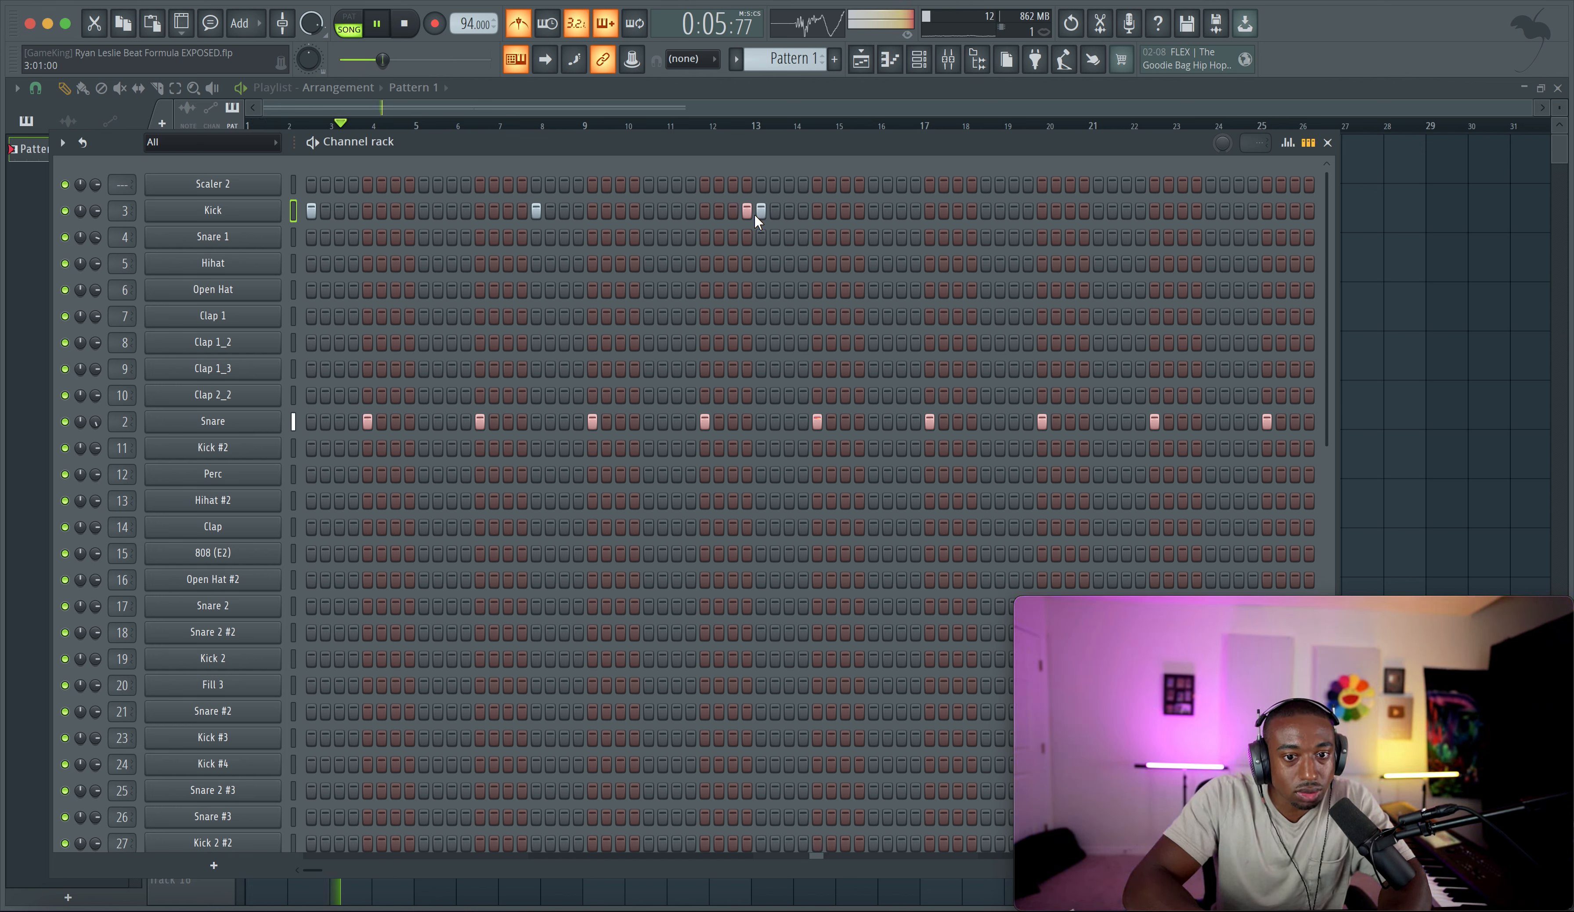
click(988, 211)
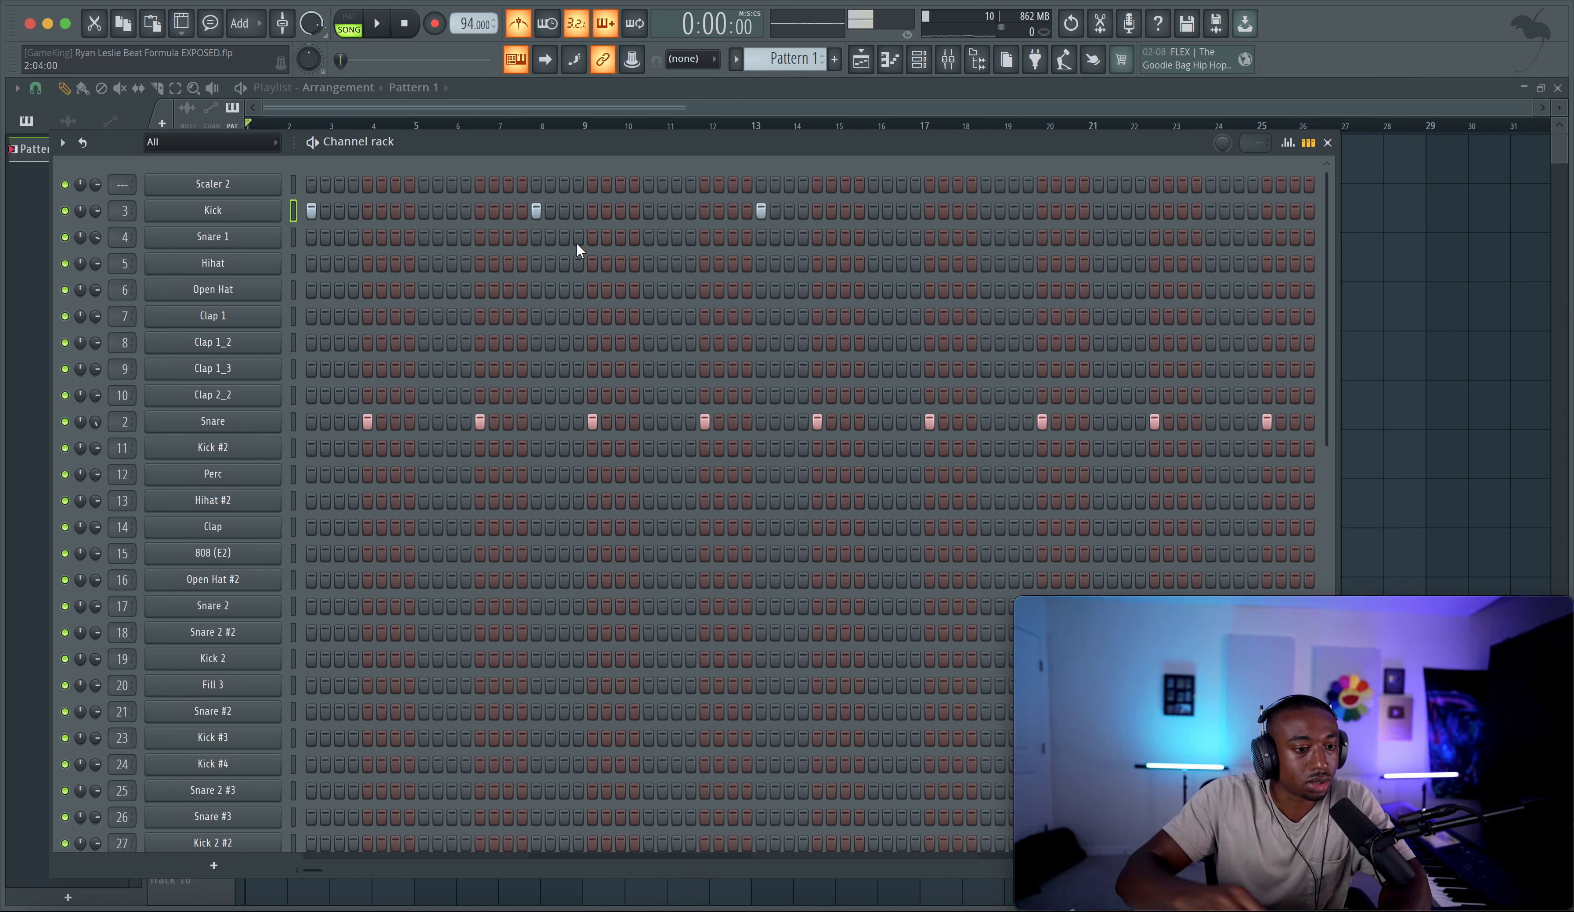
key(space)
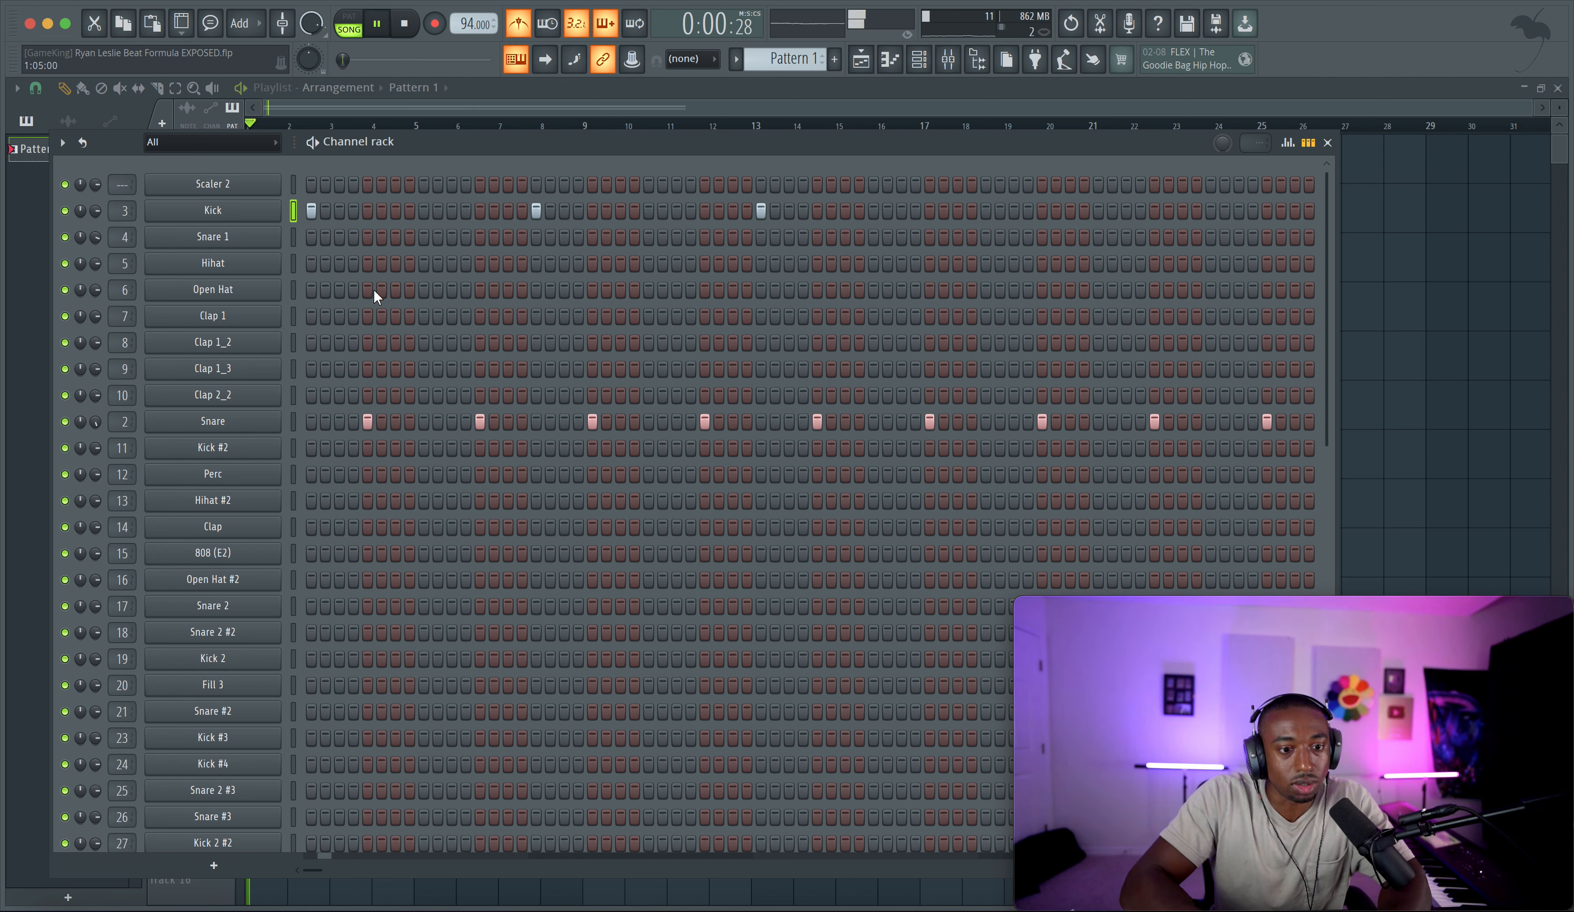
Step: Save the project and place Open Hat hits on step 11 of each of the first four bars
key(super+s)
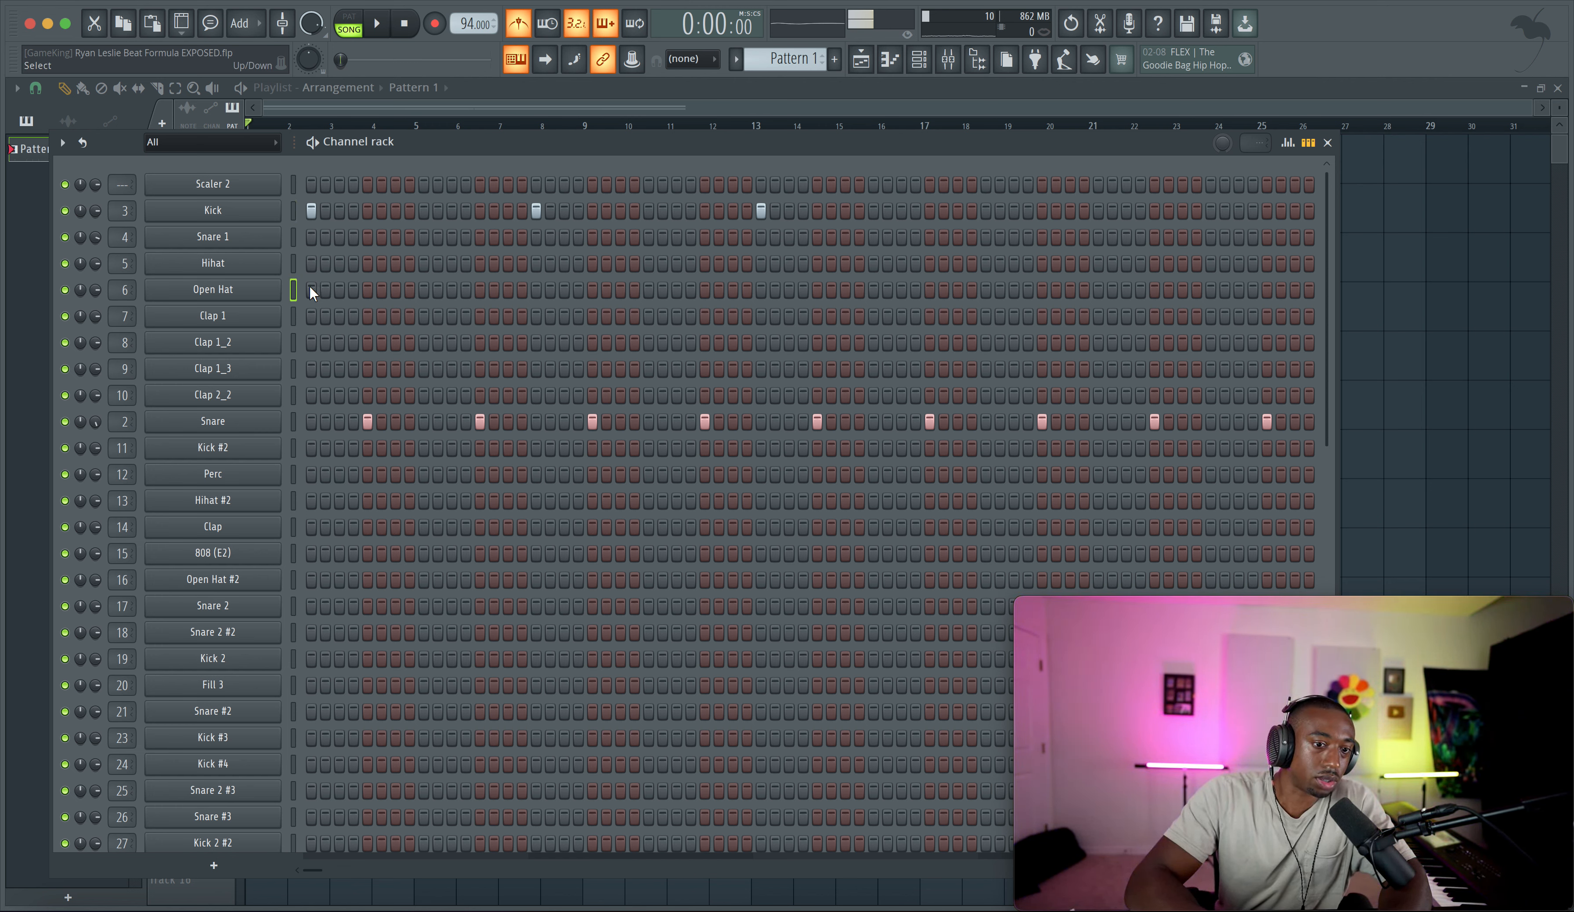
key(space)
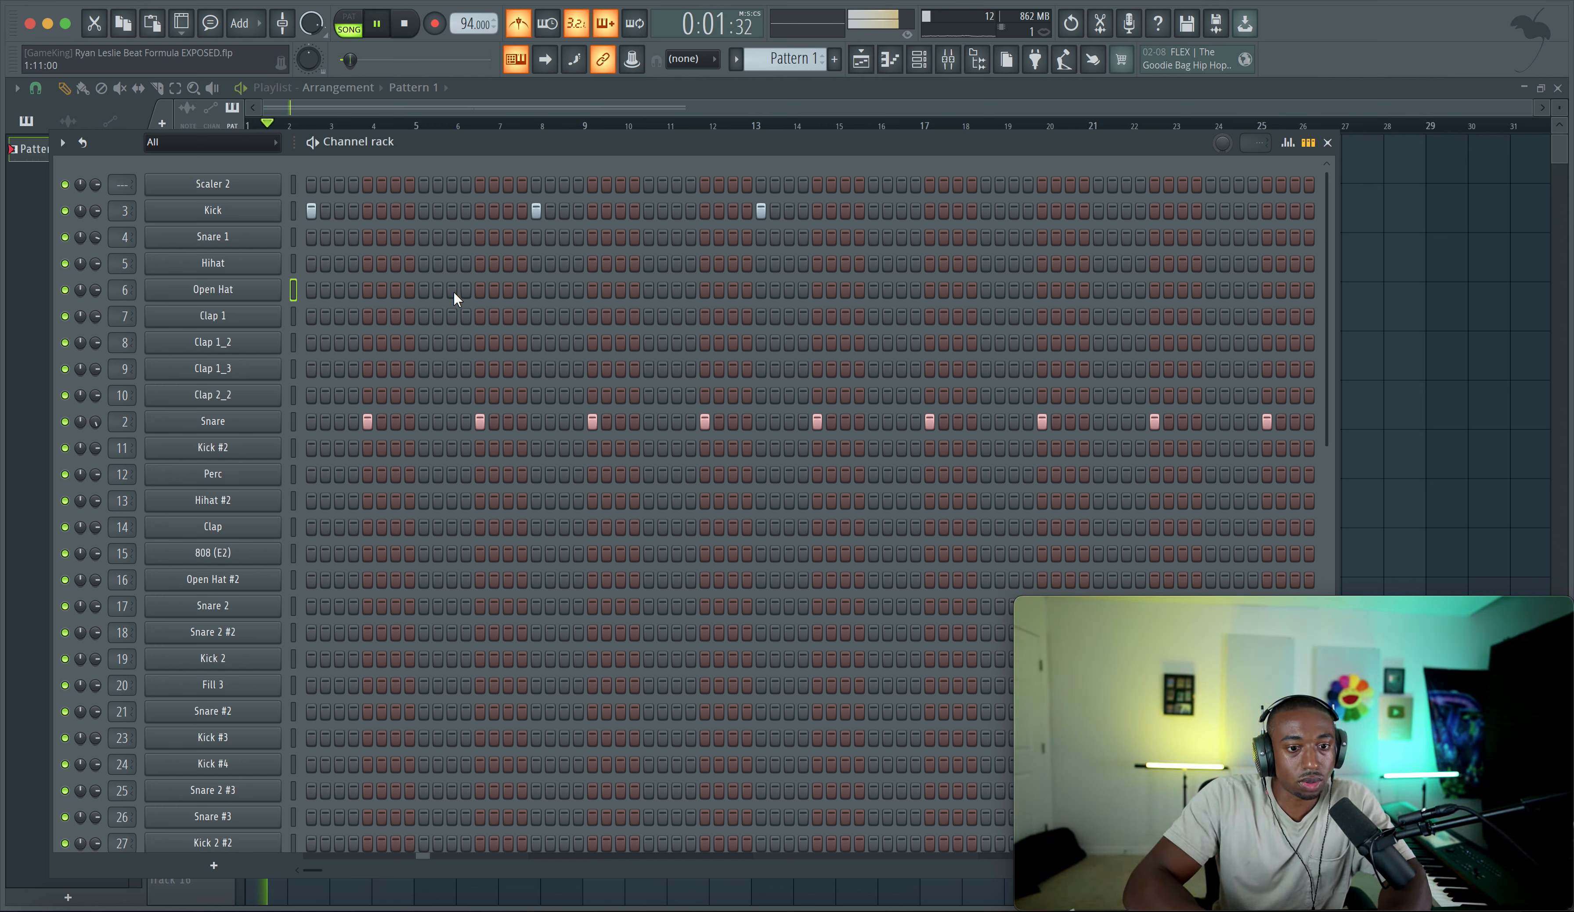
click(452, 290)
click(676, 290)
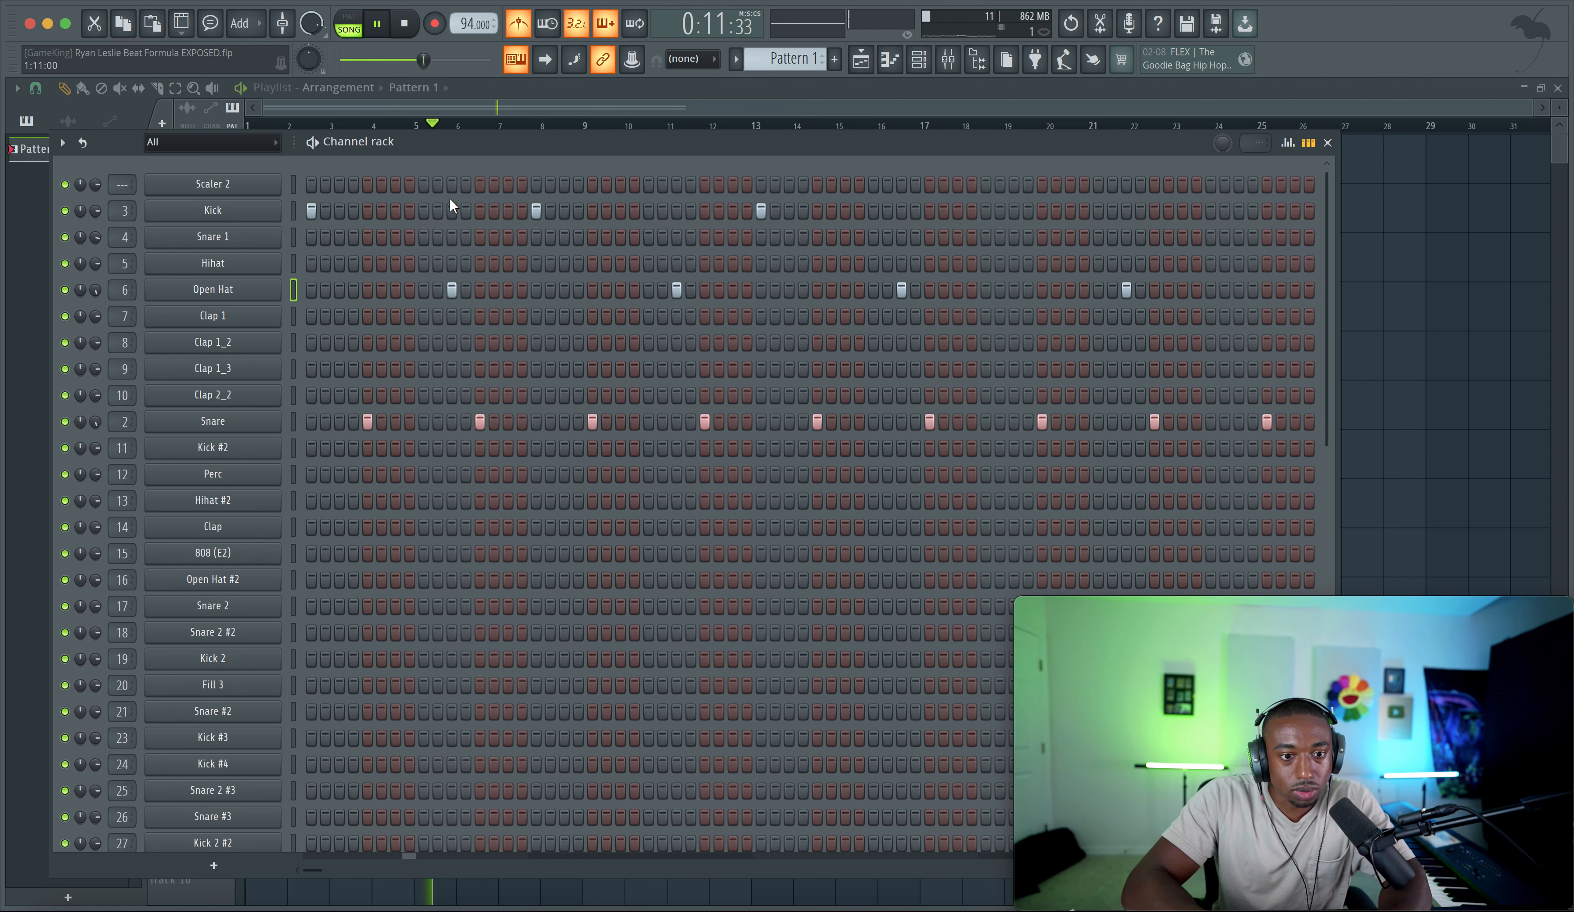
Step: Preview the drums with the keyboard part in the playlist, turn the metronome off and return to the channel rack
key(F6)
key(space)
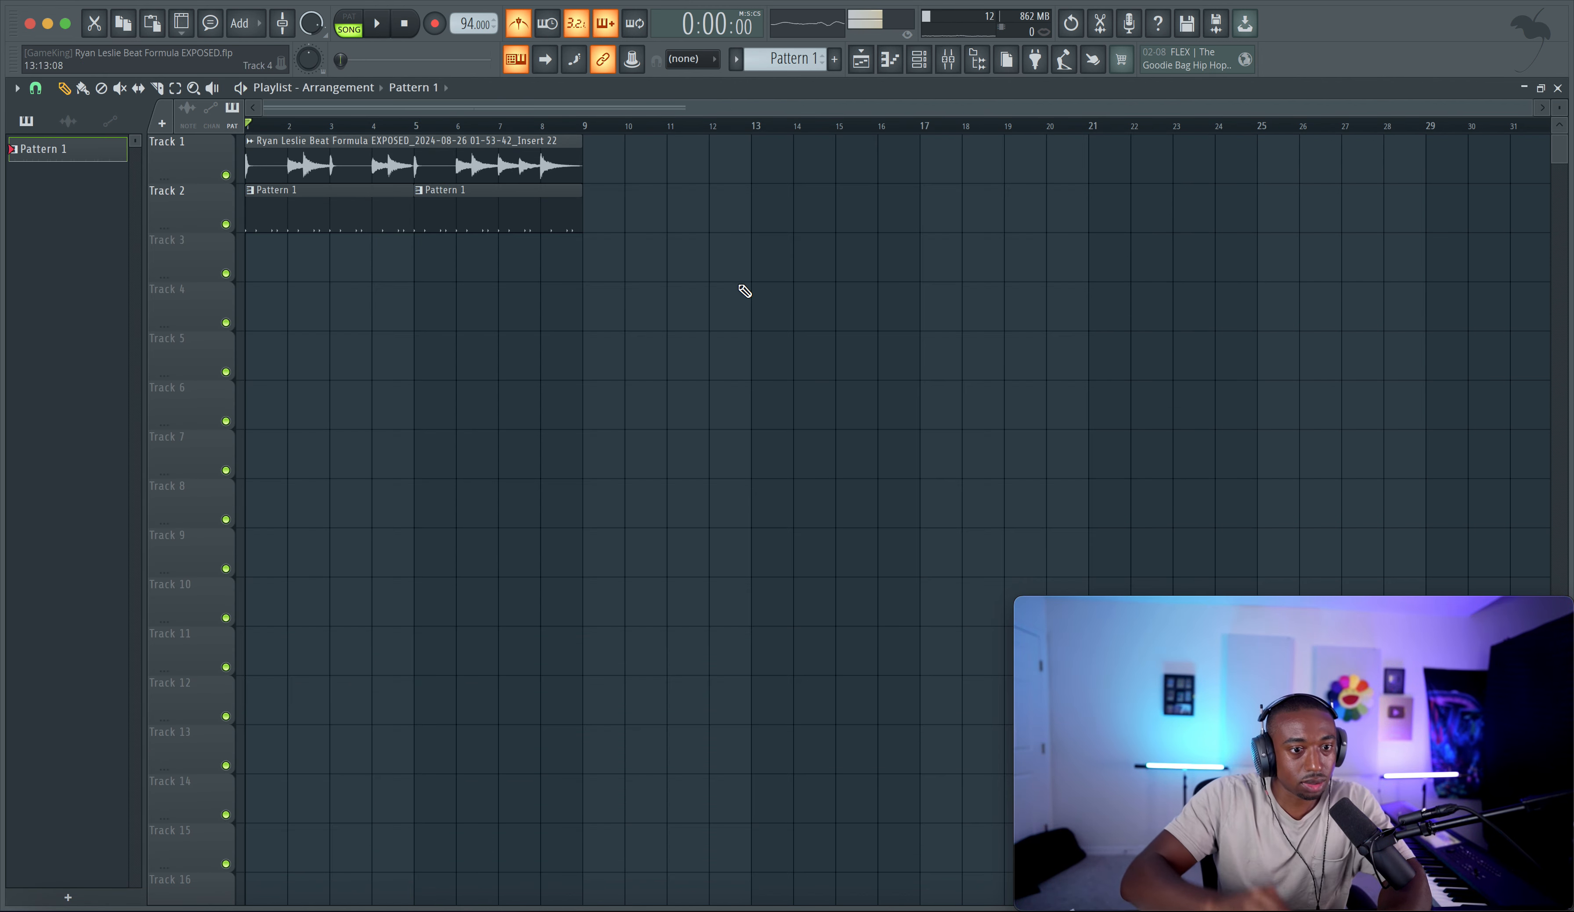
key(space)
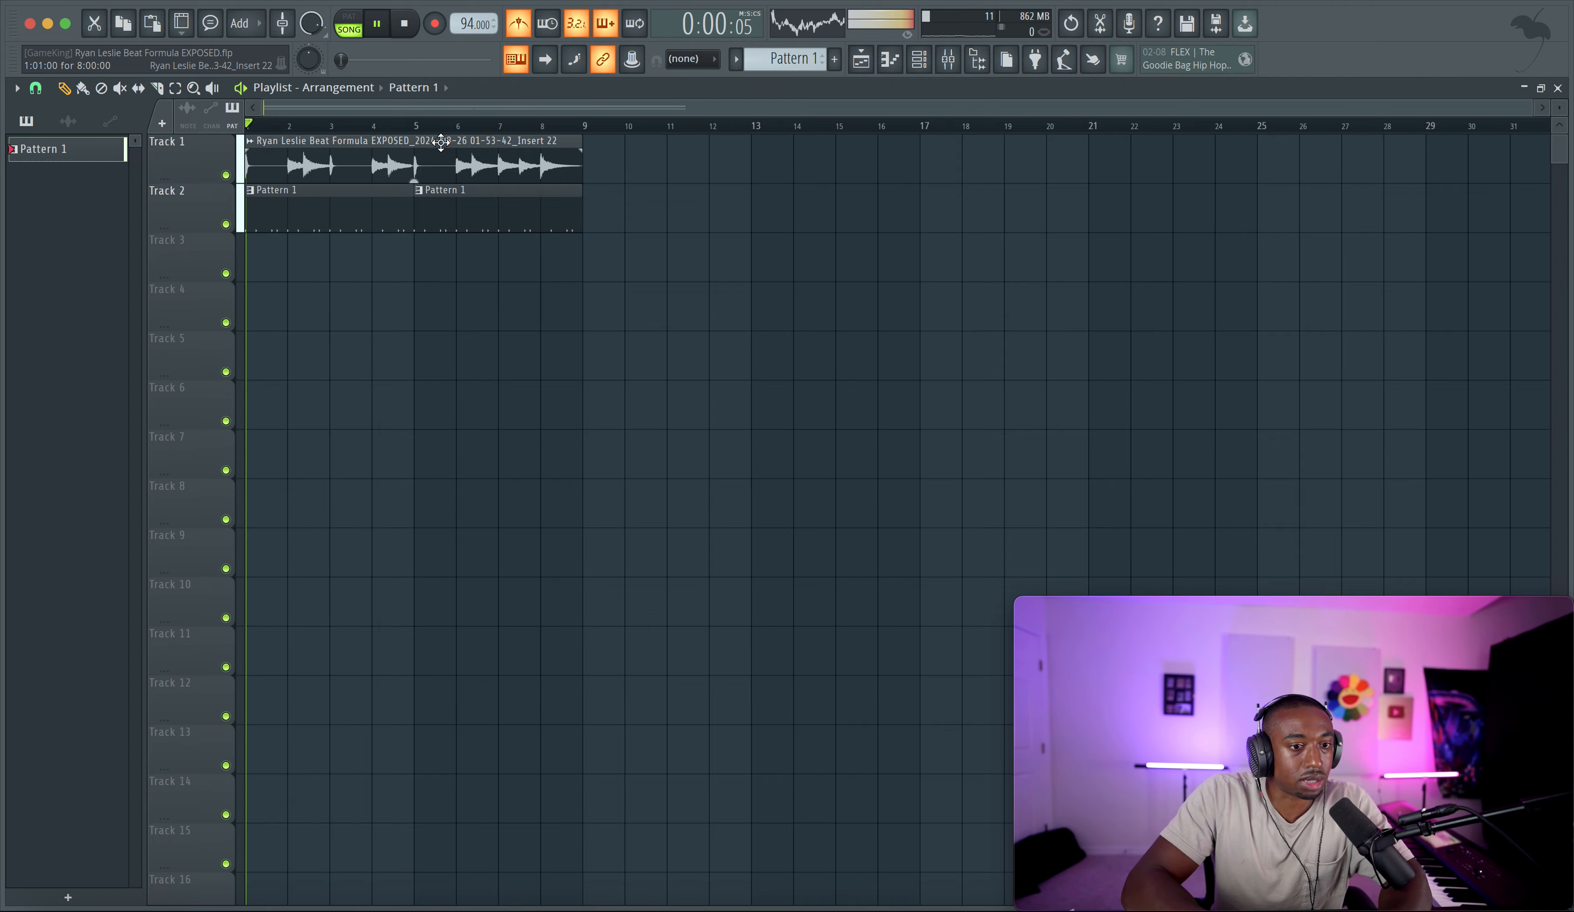
click(518, 23)
click(919, 60)
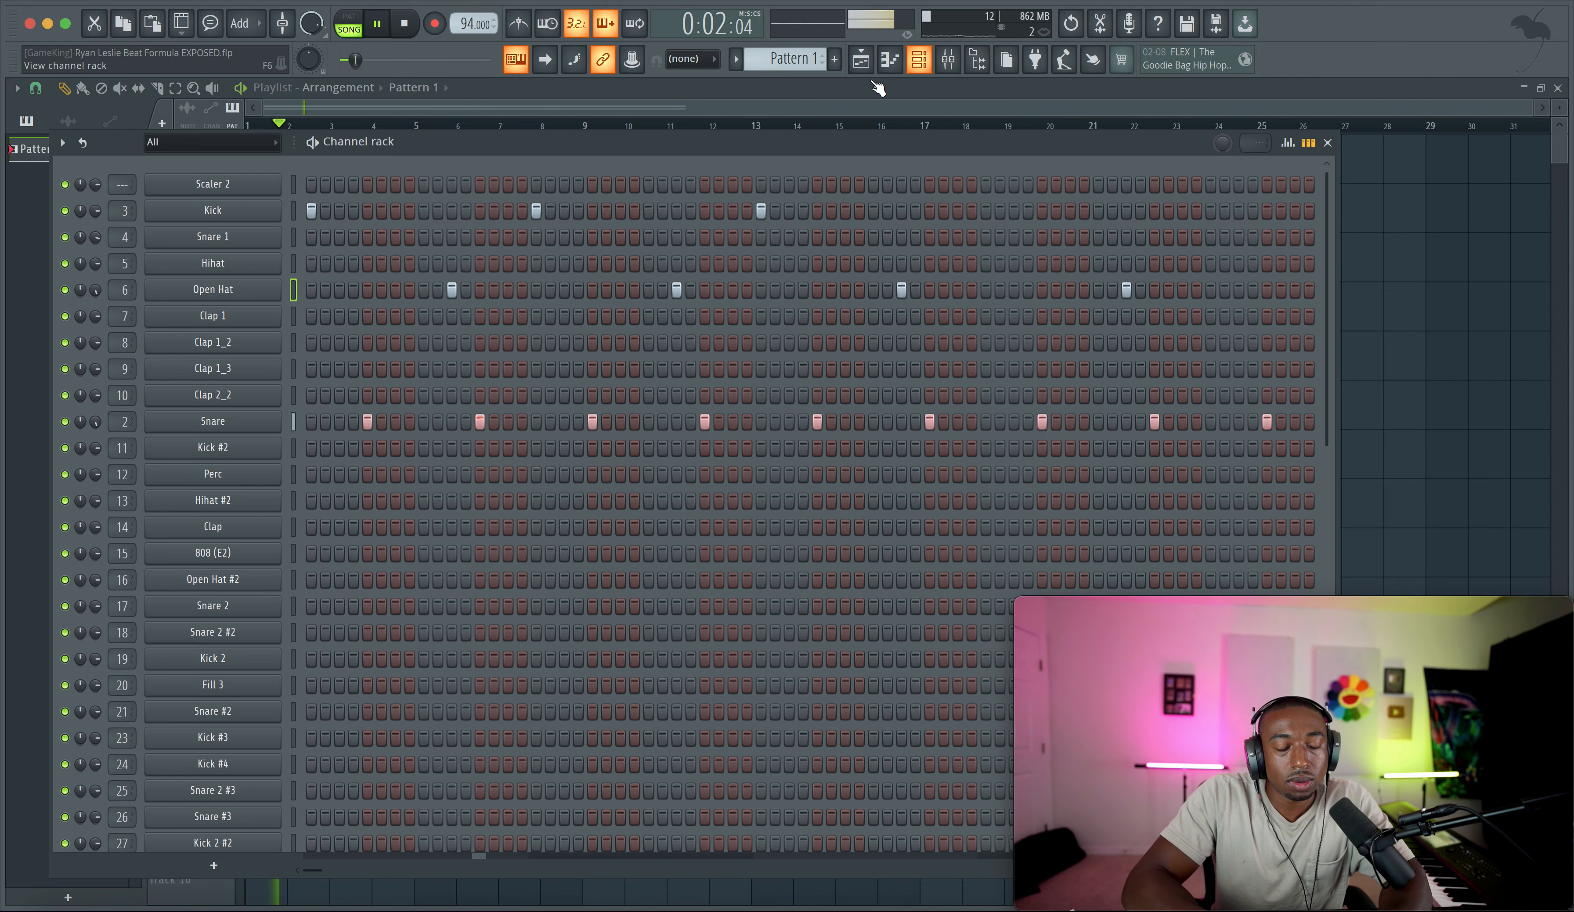
Step: Audition the Hihat sound and place Hihat hits on steps 1, 3, 5, 7 and 9 of bar 1, checking them in playback
click(301, 262)
key(space)
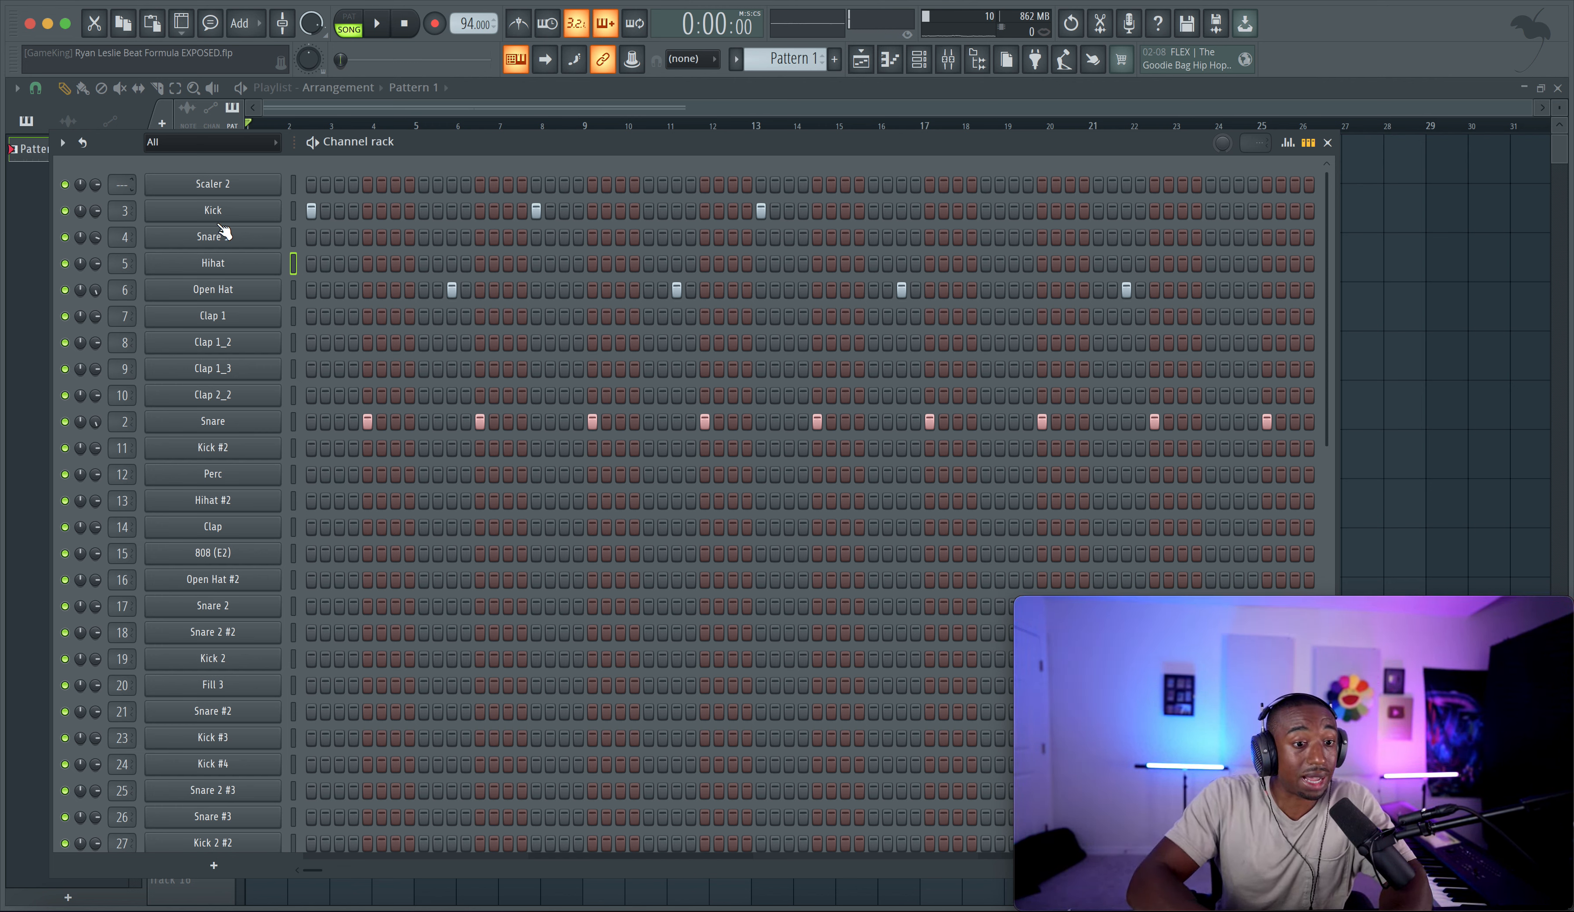
key(q)
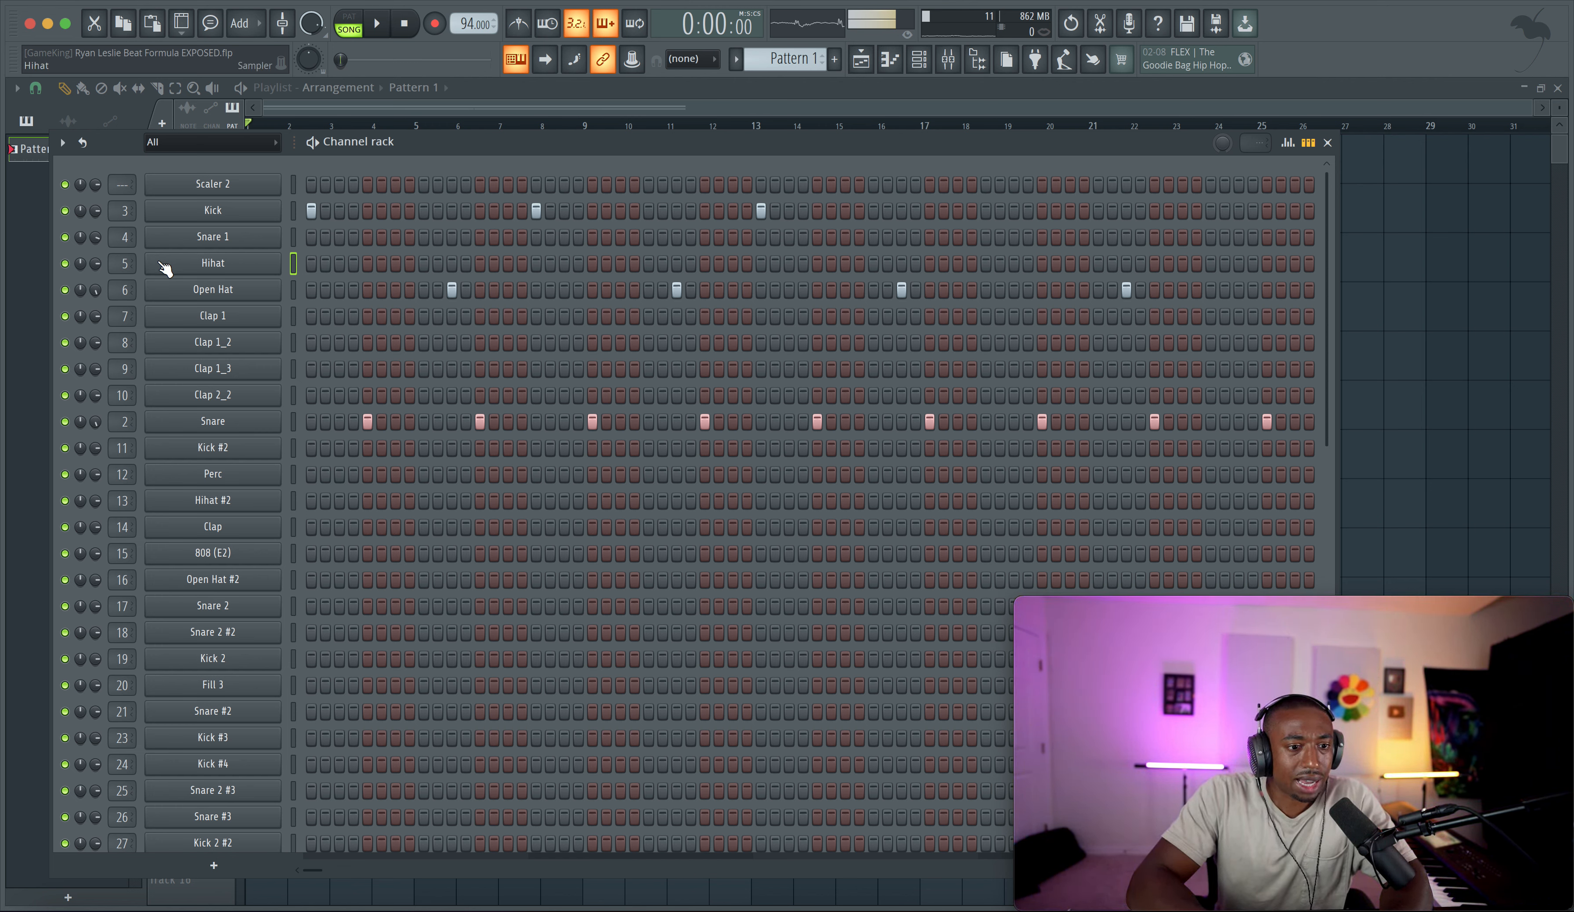
click(309, 263)
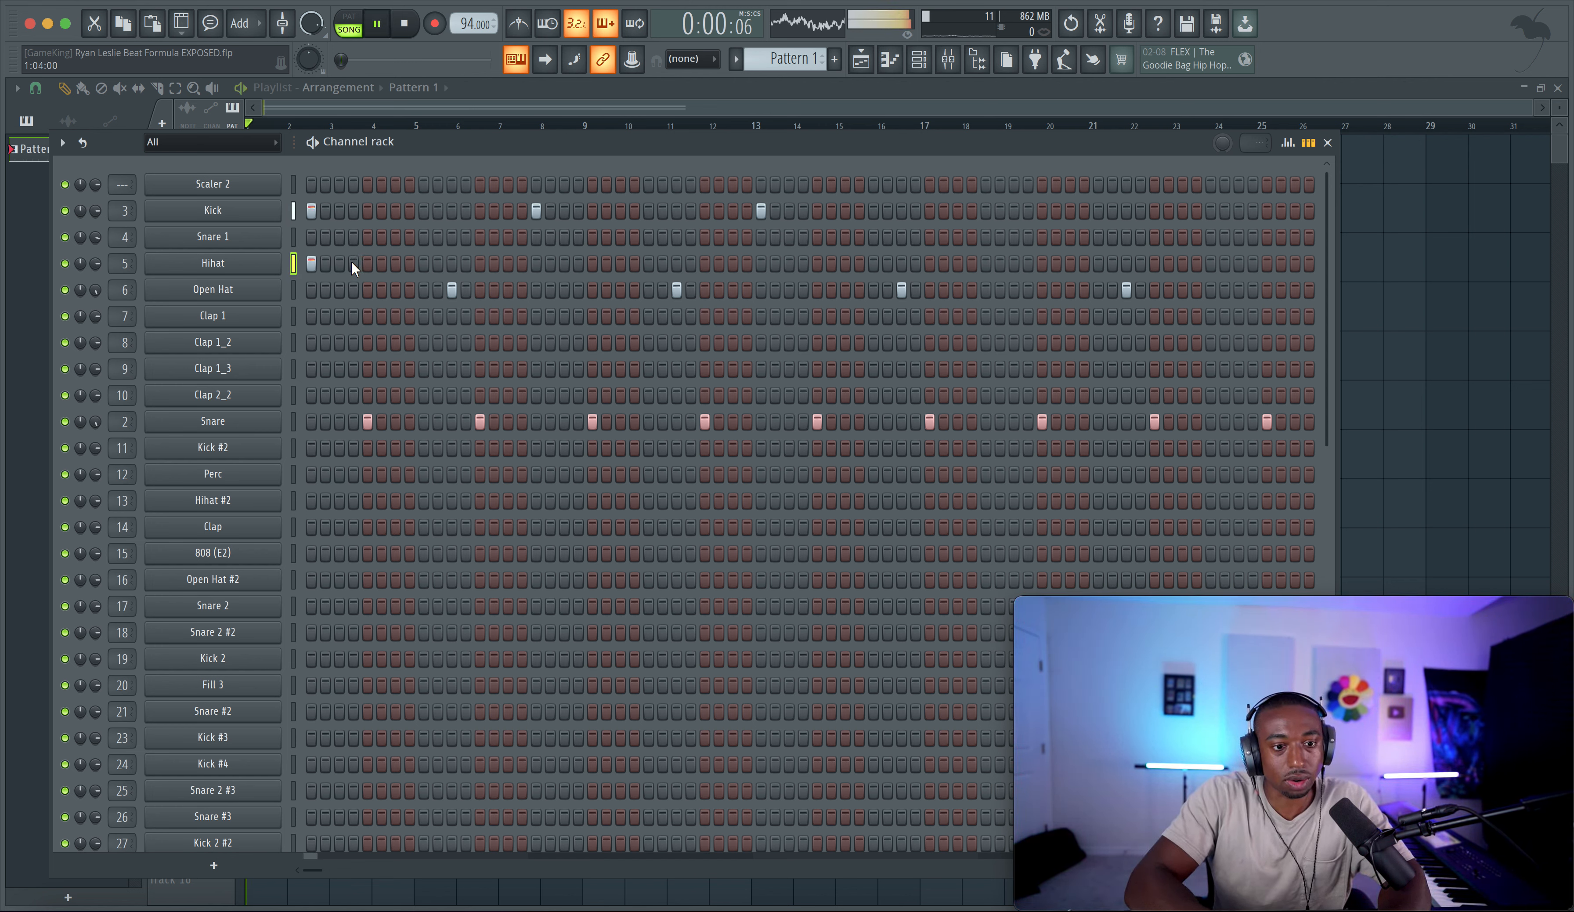
click(340, 264)
click(368, 263)
click(396, 263)
key(space)
click(424, 263)
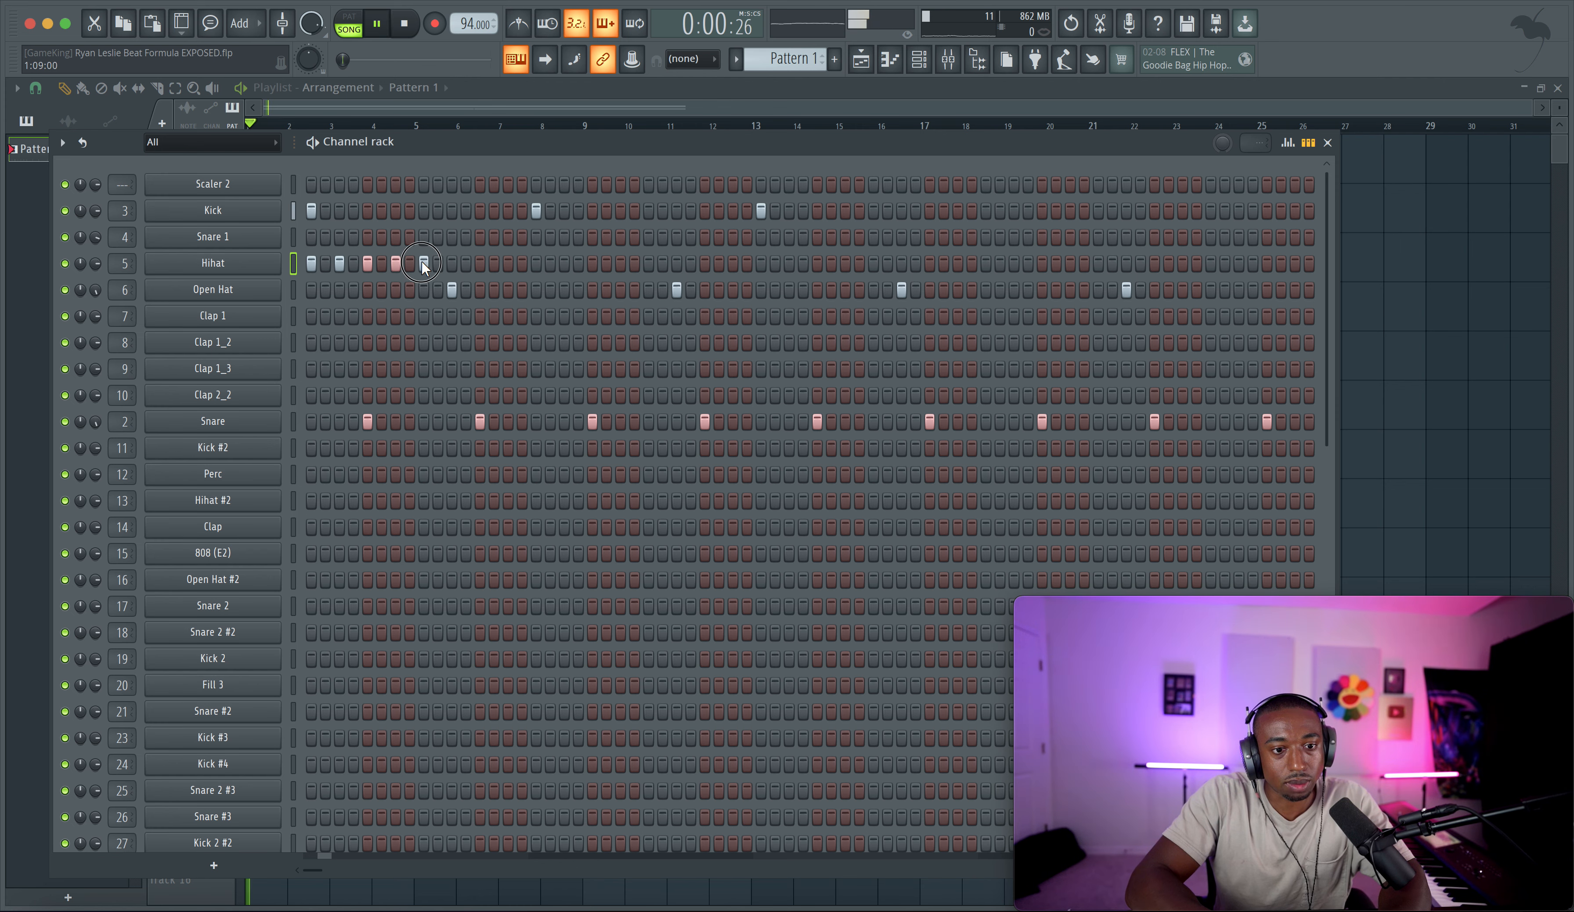
key(space)
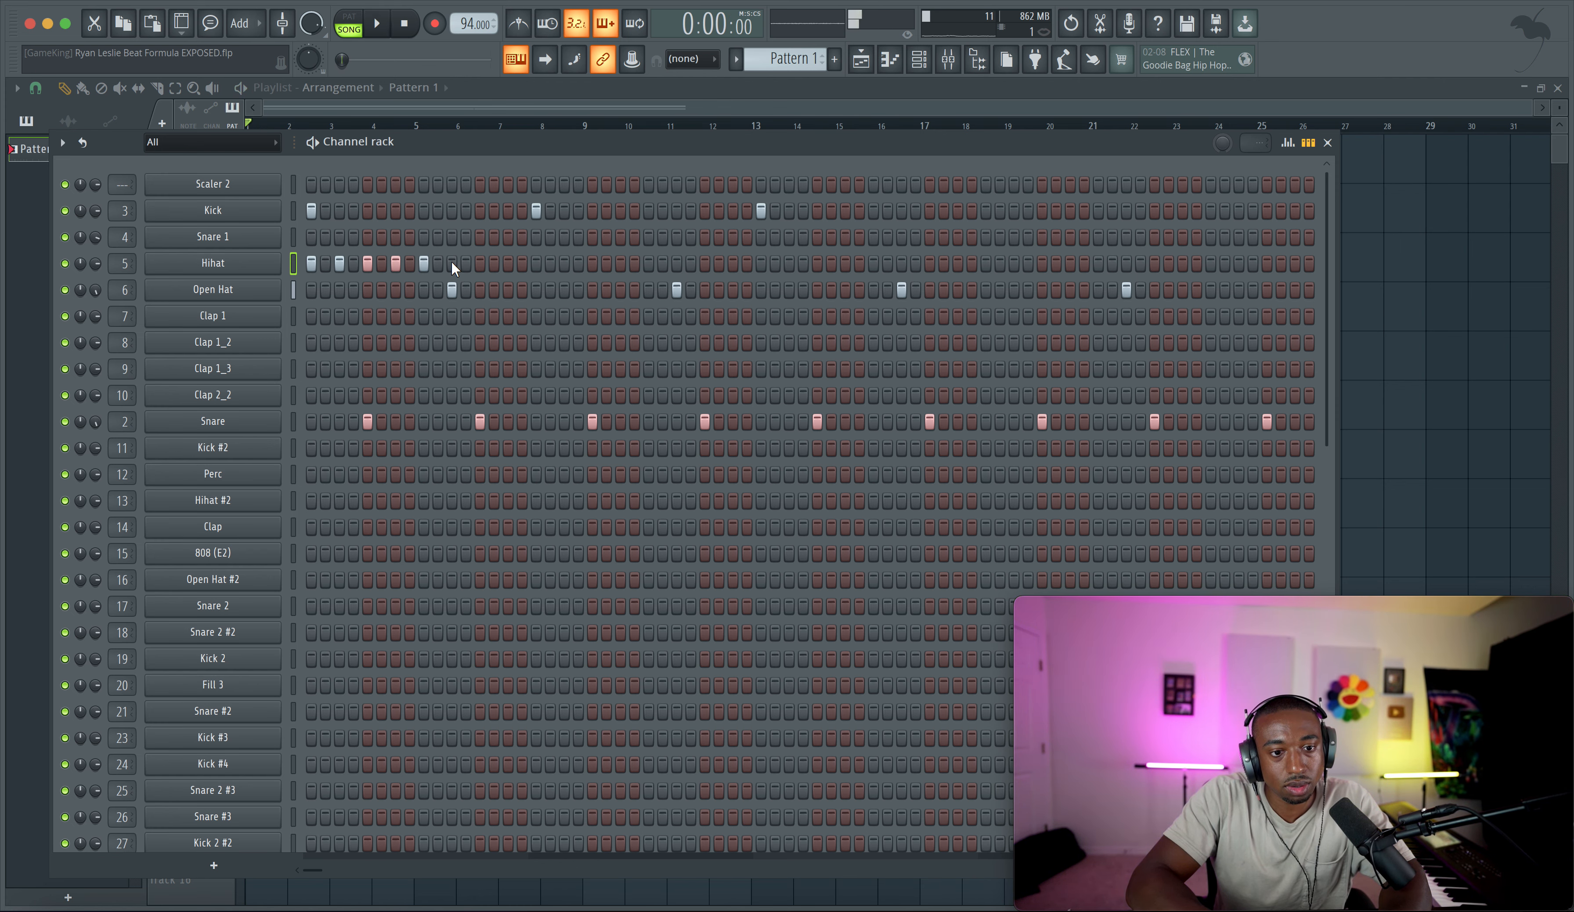
Step: Shape the velocities of the five bar 1 Hihat notes into a rising ramp in the piano roll and preview them
right_click(270, 261)
click(315, 262)
drag(175, 721, 86, 744)
key(space)
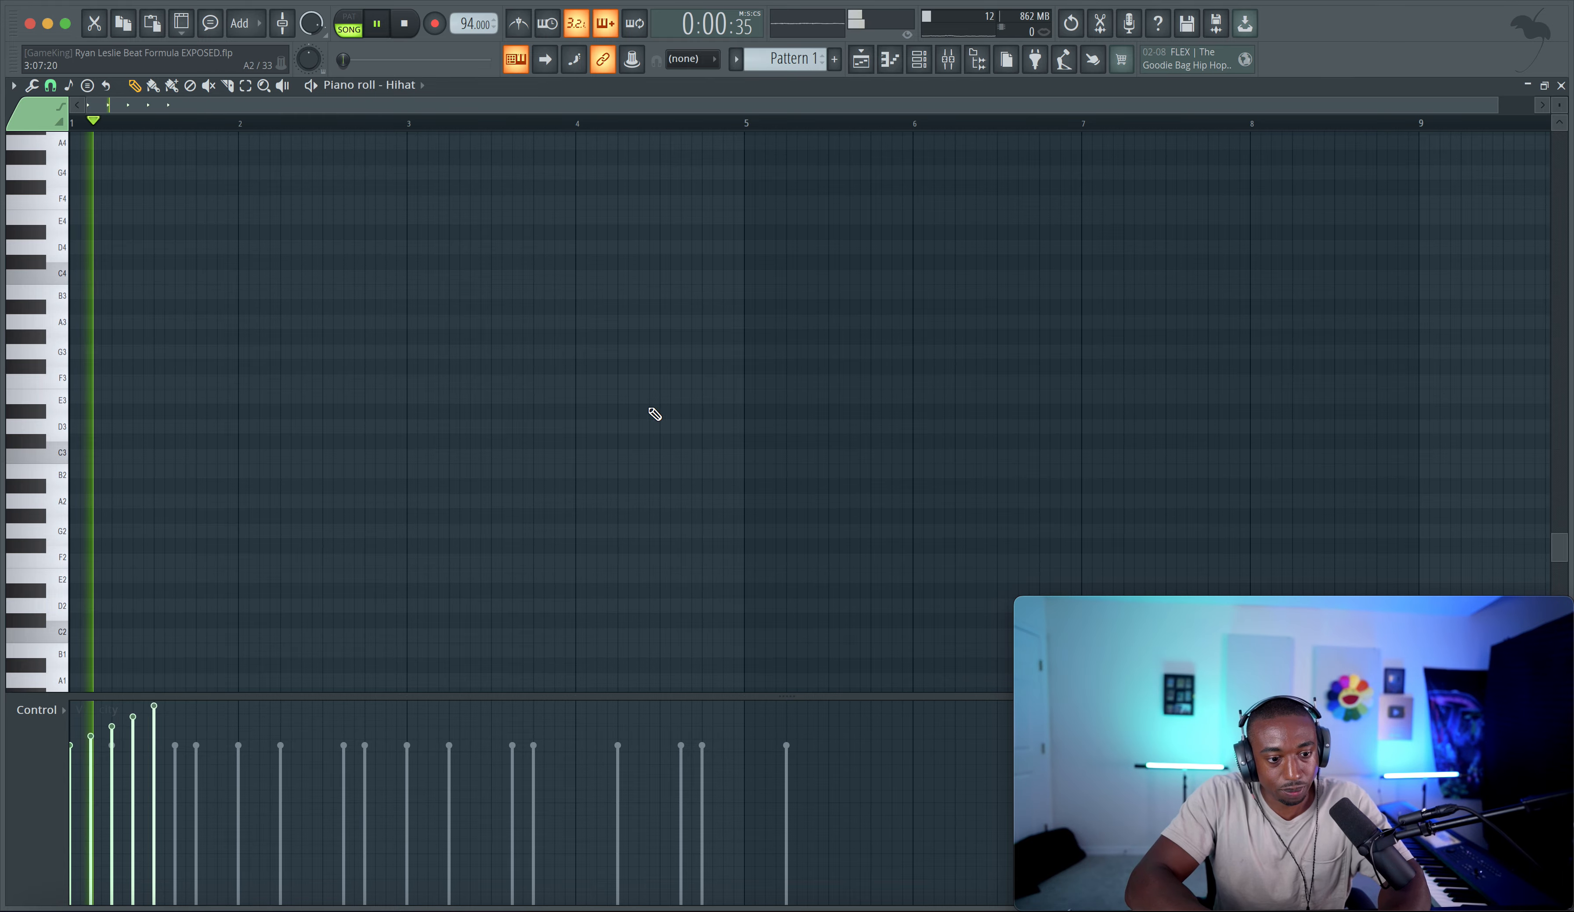
click(919, 63)
key(space)
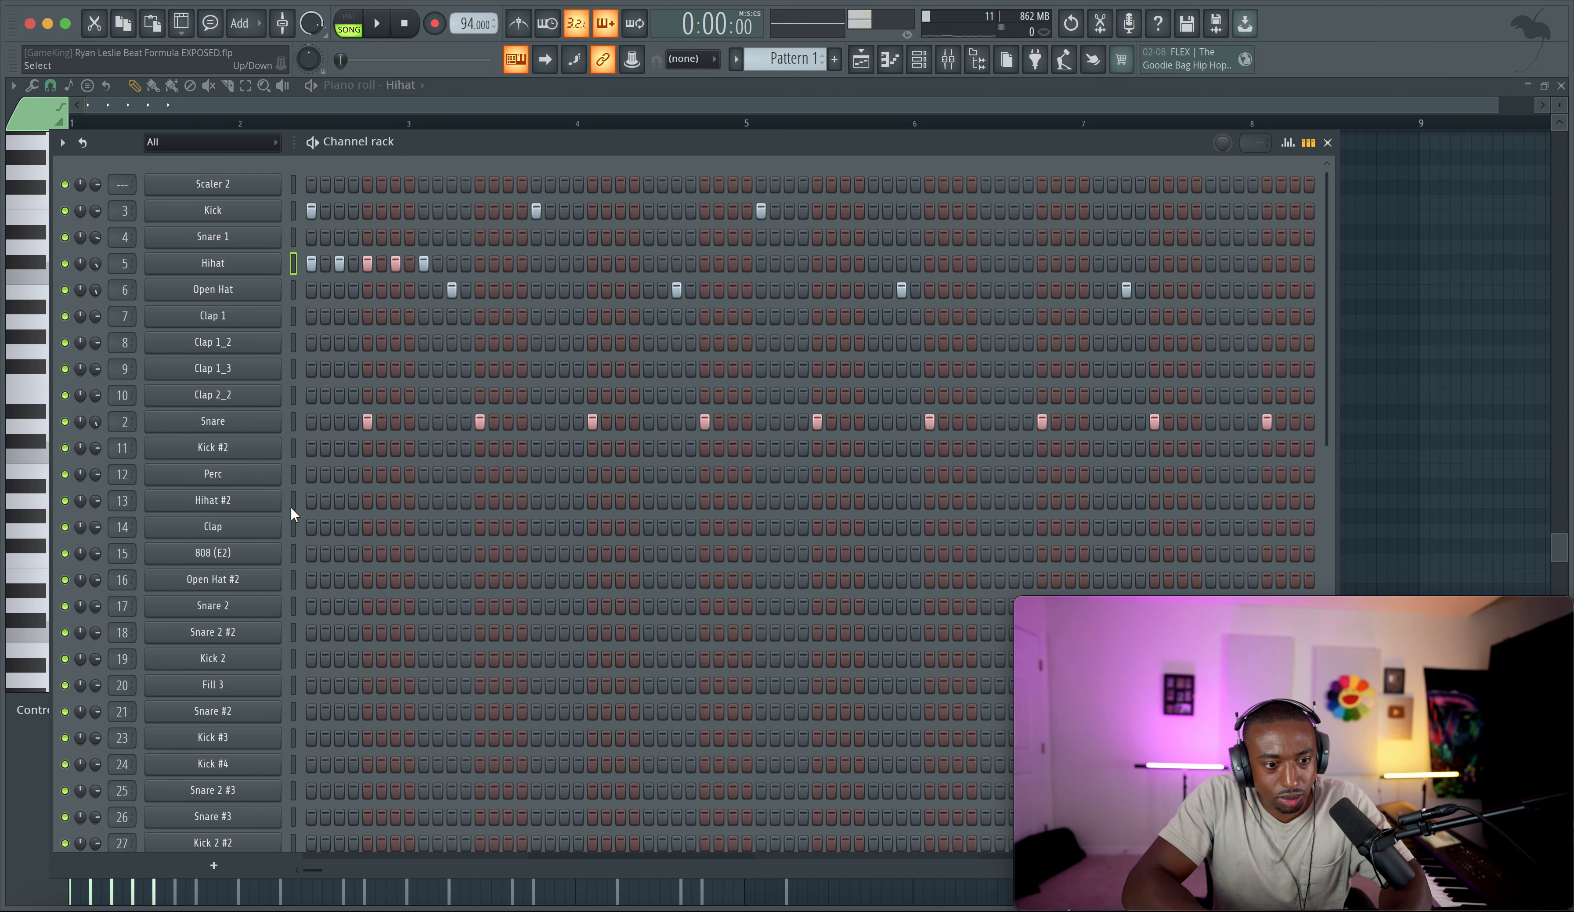
Step: Copy the five ramped Hihat notes from bar 1 to the start of bar 2 in the piano roll
scroll(292, 501, down, 2)
scroll(293, 516, down, 5)
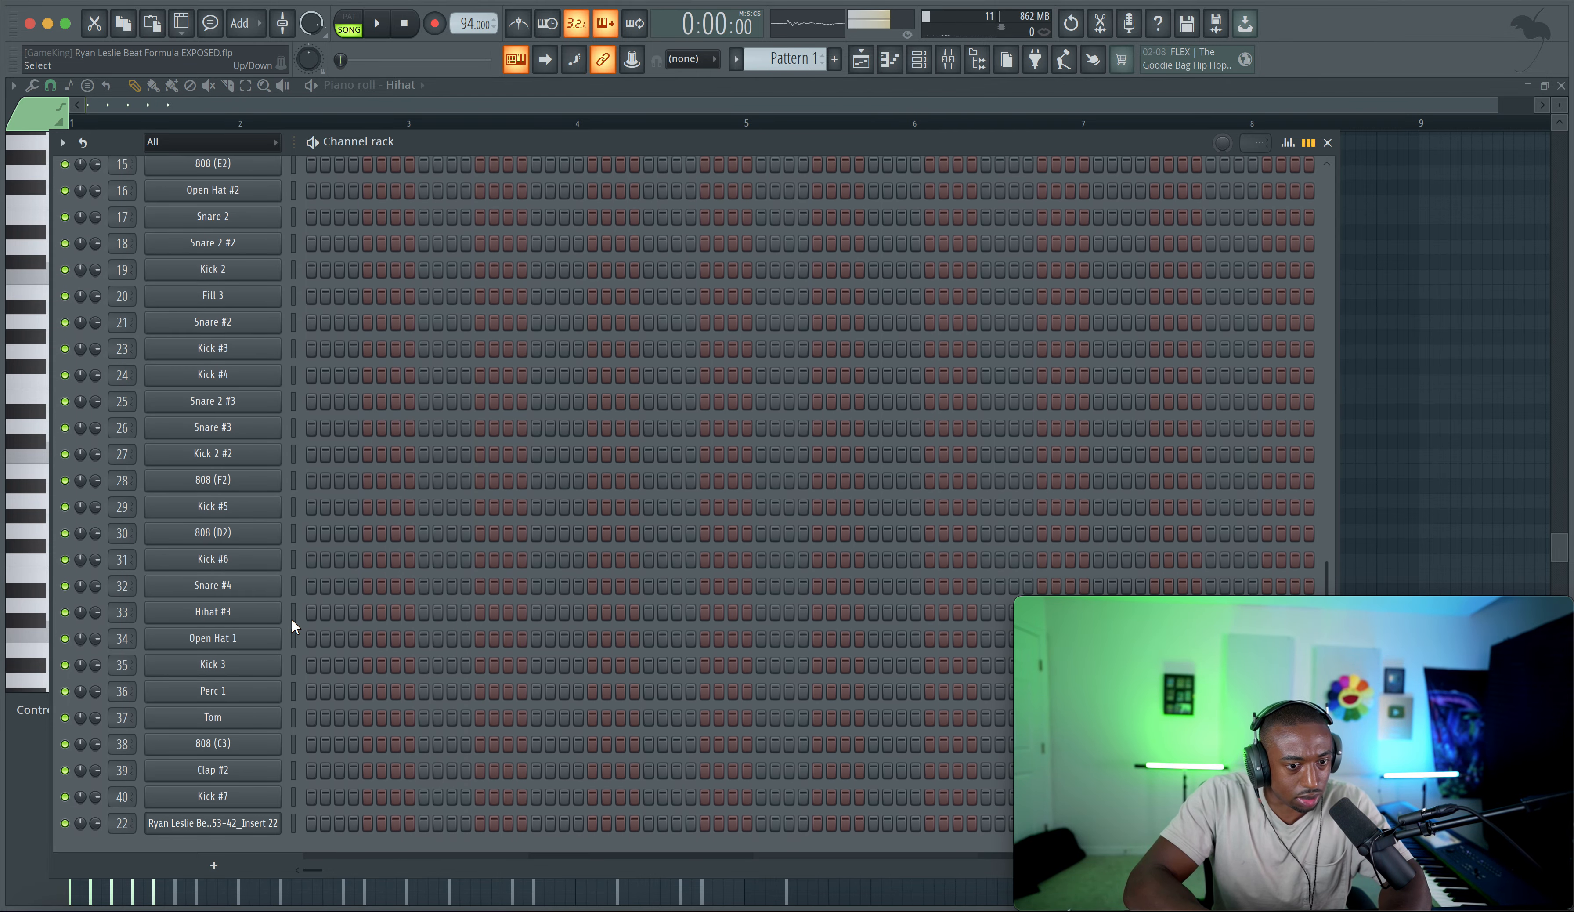
scroll(291, 613, up, 7)
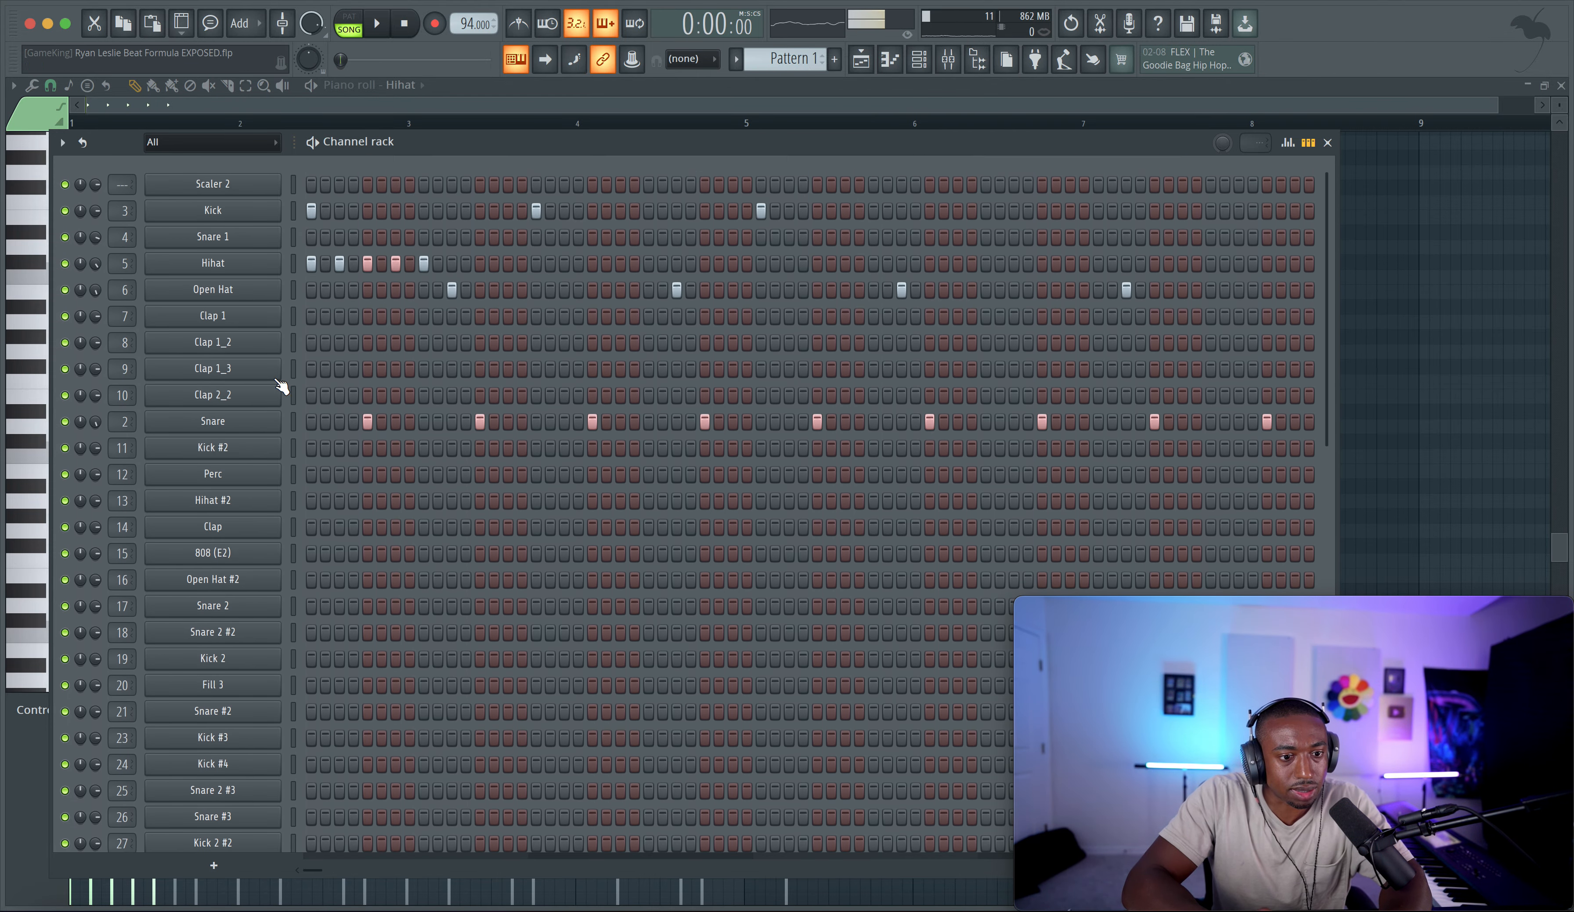
key(space)
right_click(274, 257)
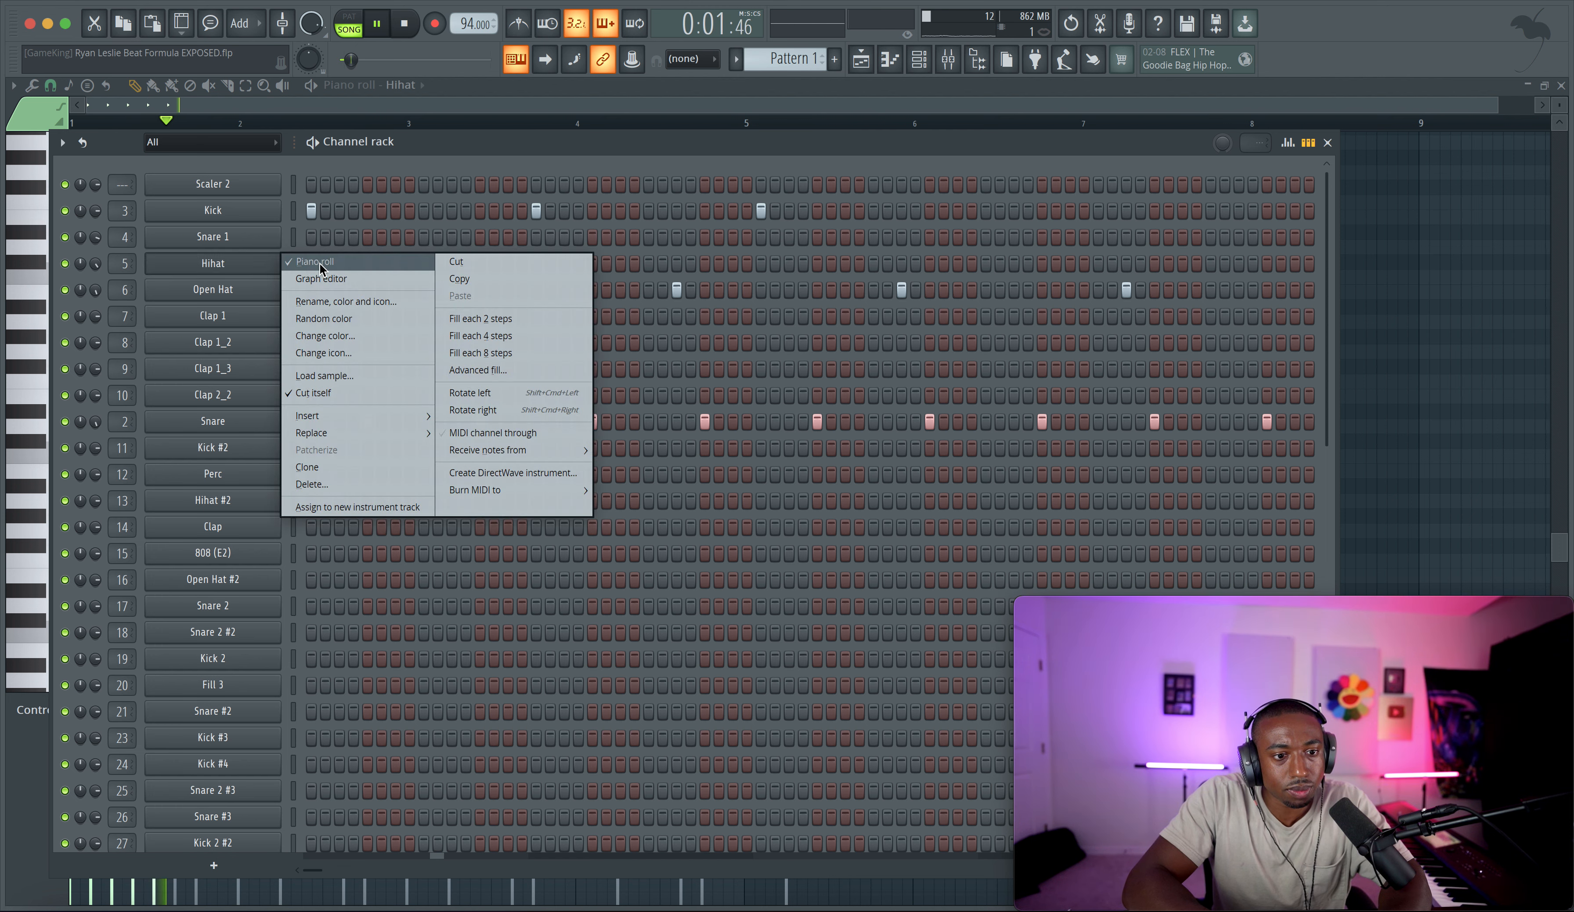
click(321, 262)
right_click(285, 257)
click(313, 263)
key(space)
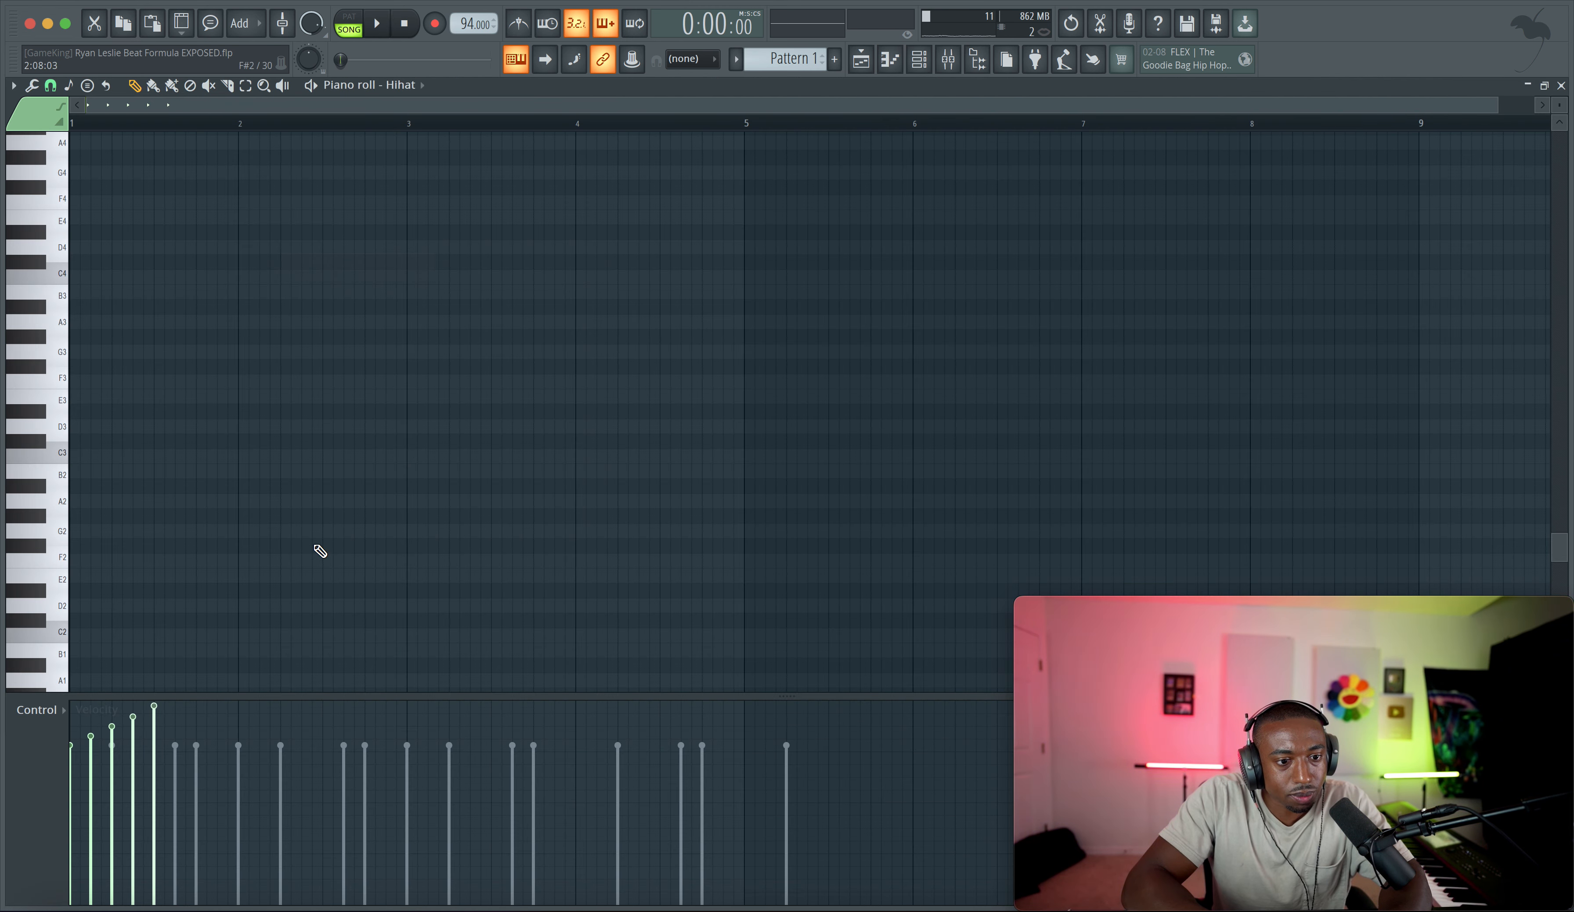
scroll(316, 544, down, 5)
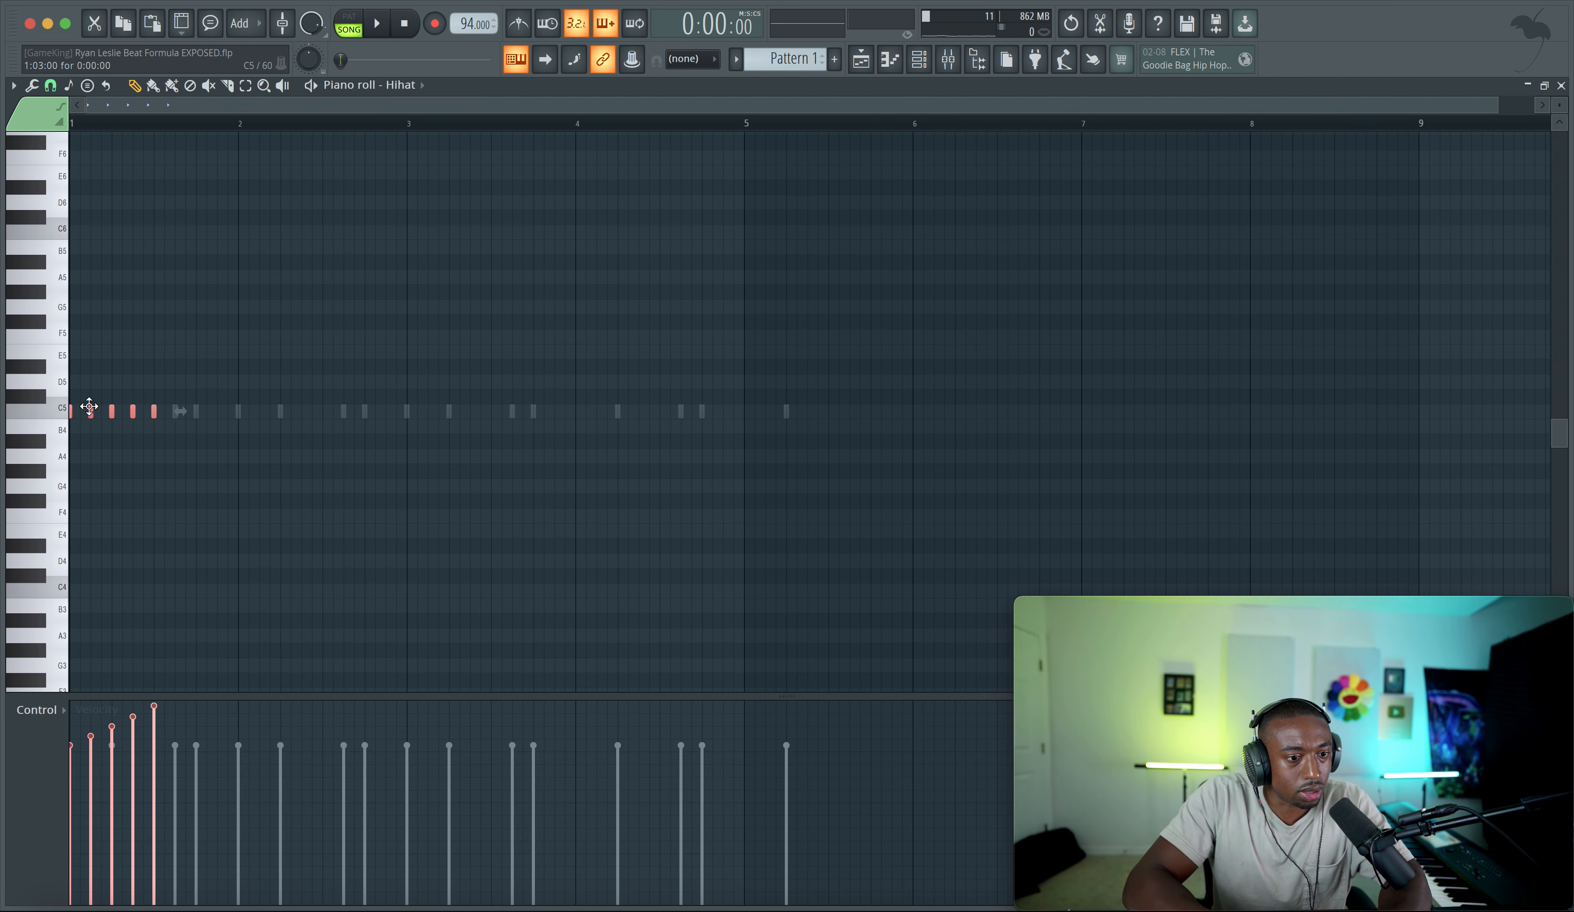
drag(89, 407, 260, 407)
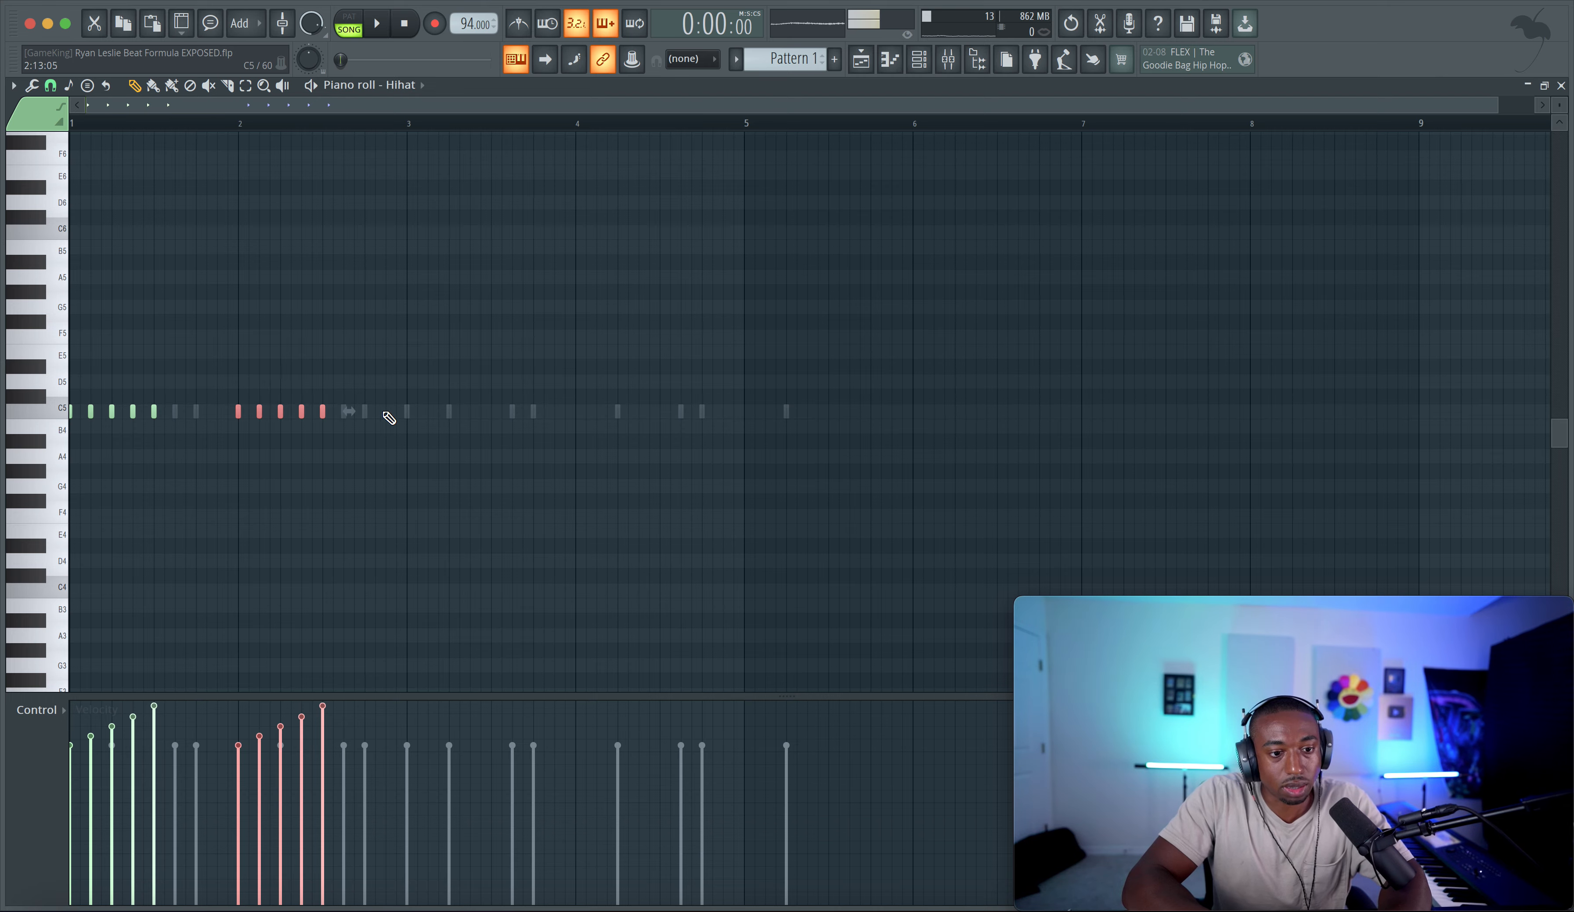
Step: Add Hihat notes on steps 13 and 15 of bars 1 and 2 while the beat plays
key(ctrl+a)
key(space)
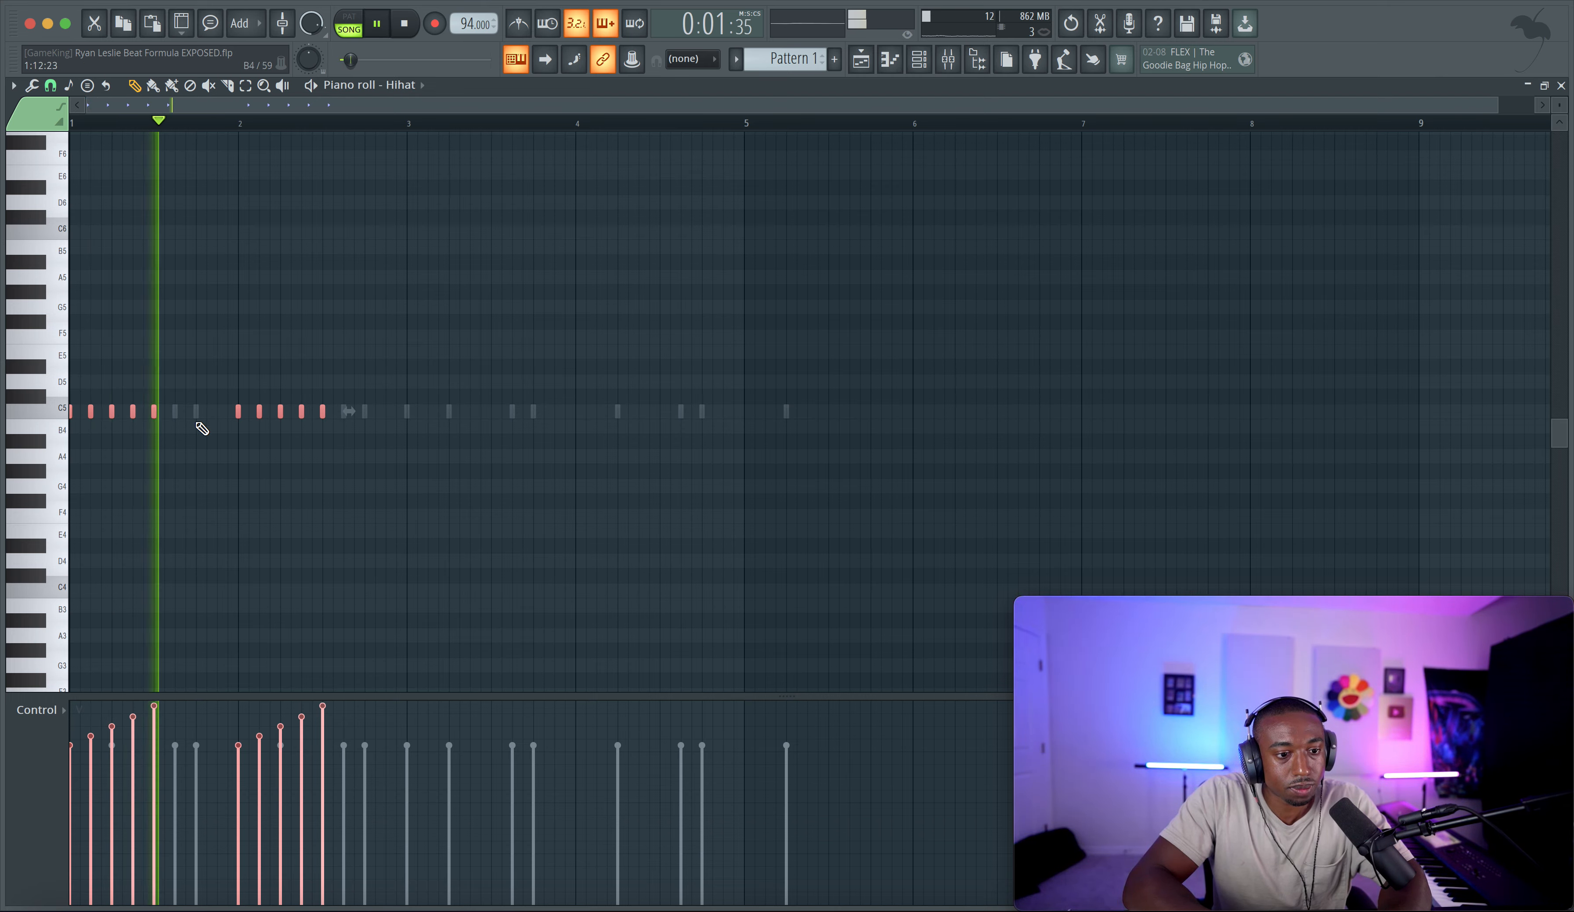
click(216, 412)
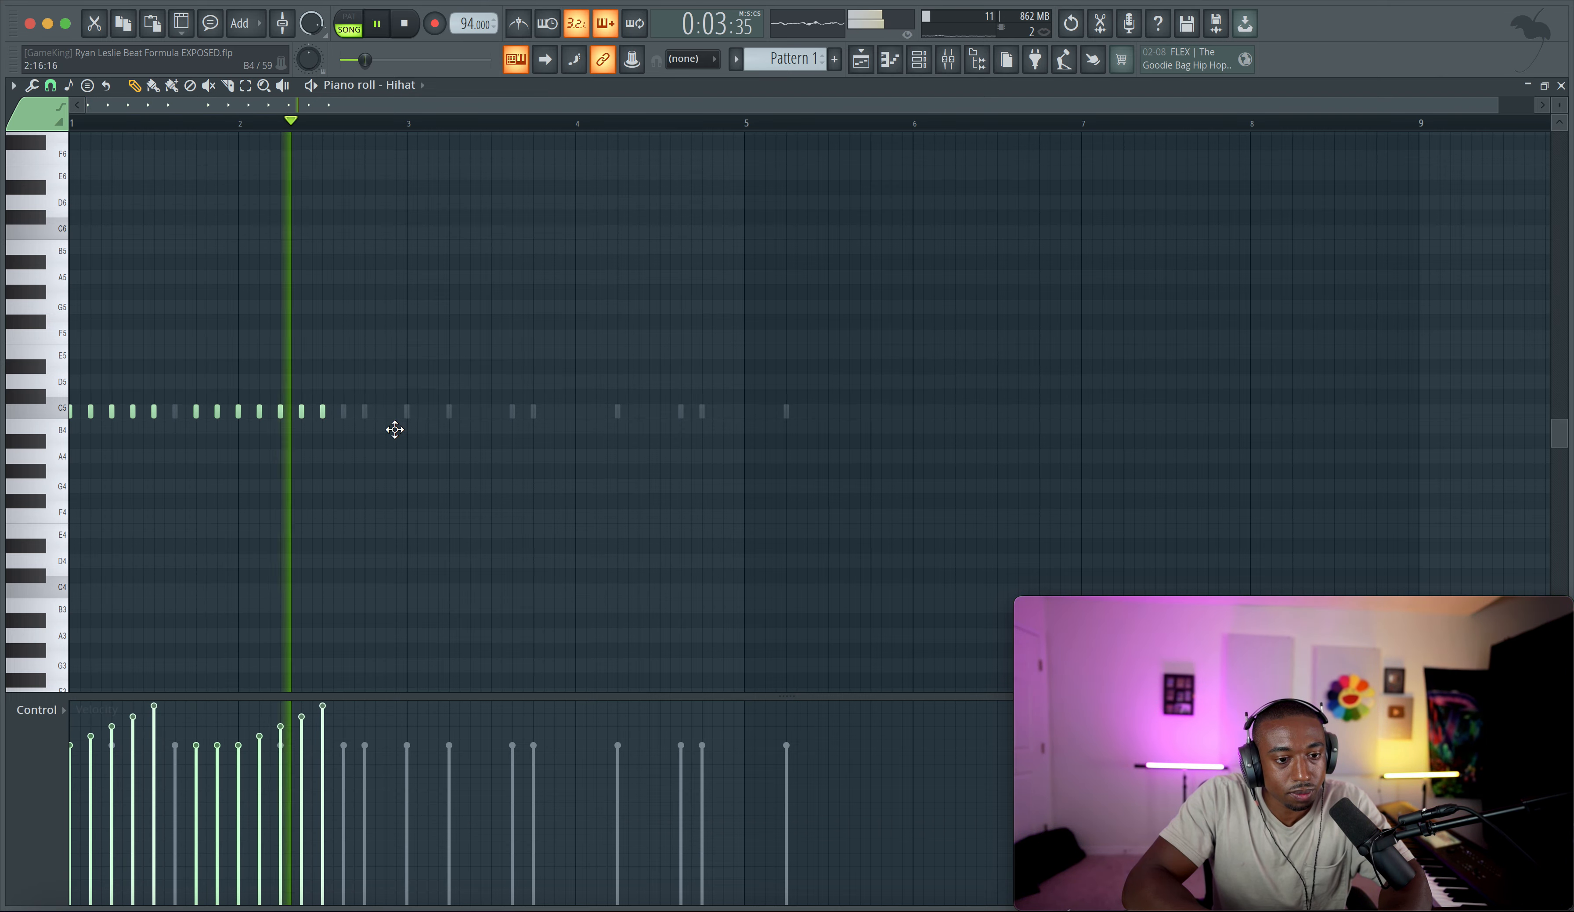
click(365, 411)
click(386, 412)
Step: Duplicate the two-bar Hihat sequence into bars 3 and 4 and play it back with the channel rack showing
click(309, 413)
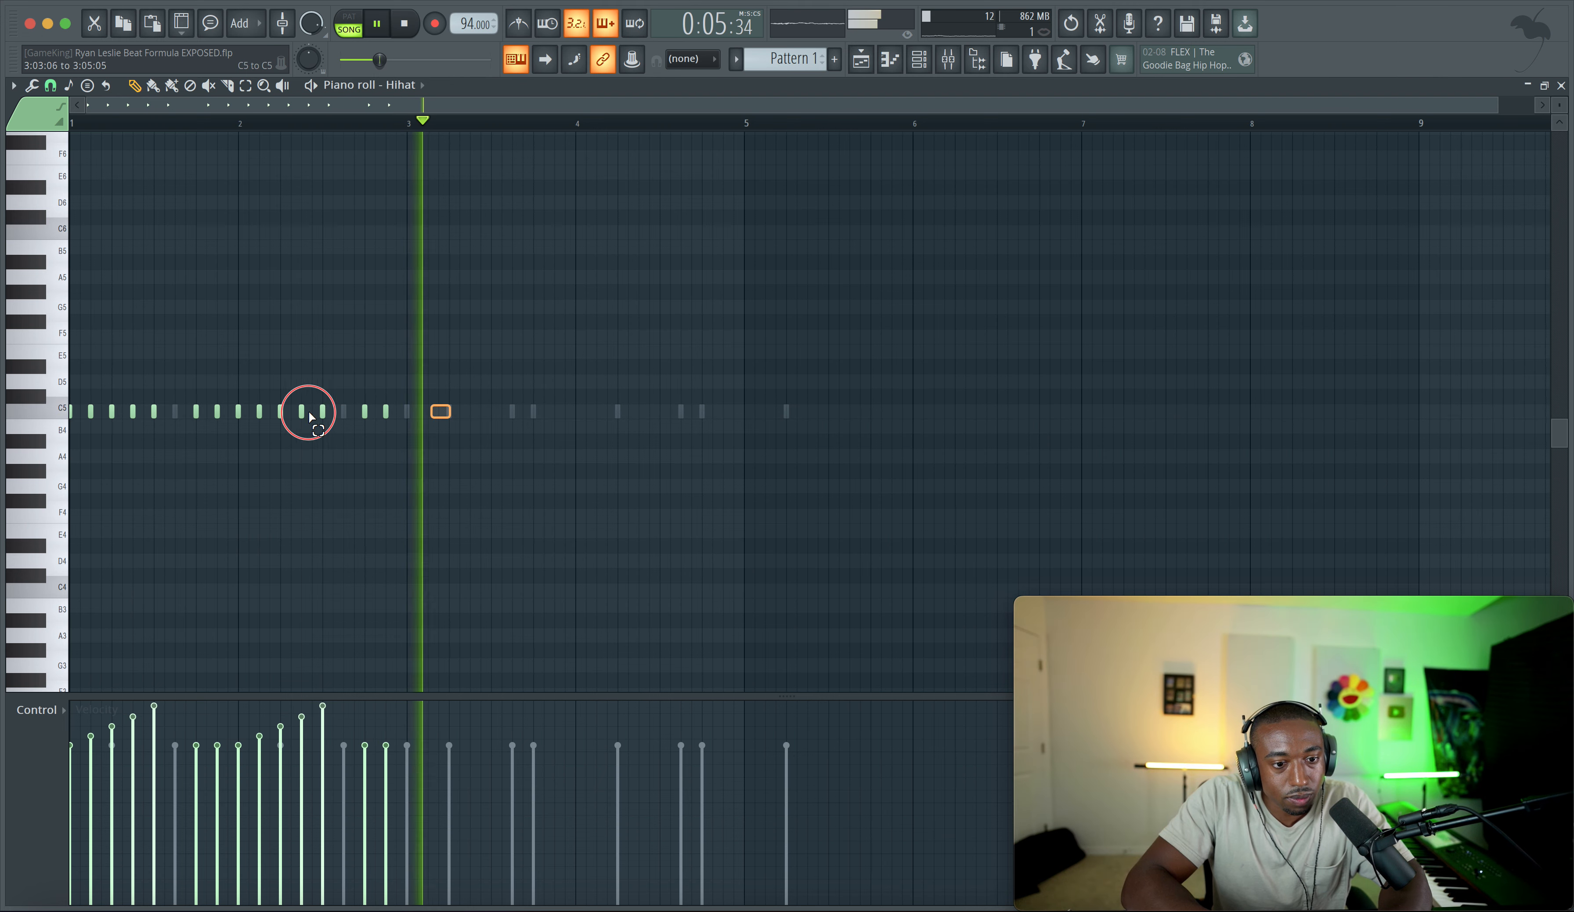
key(ctrl+a)
key(space)
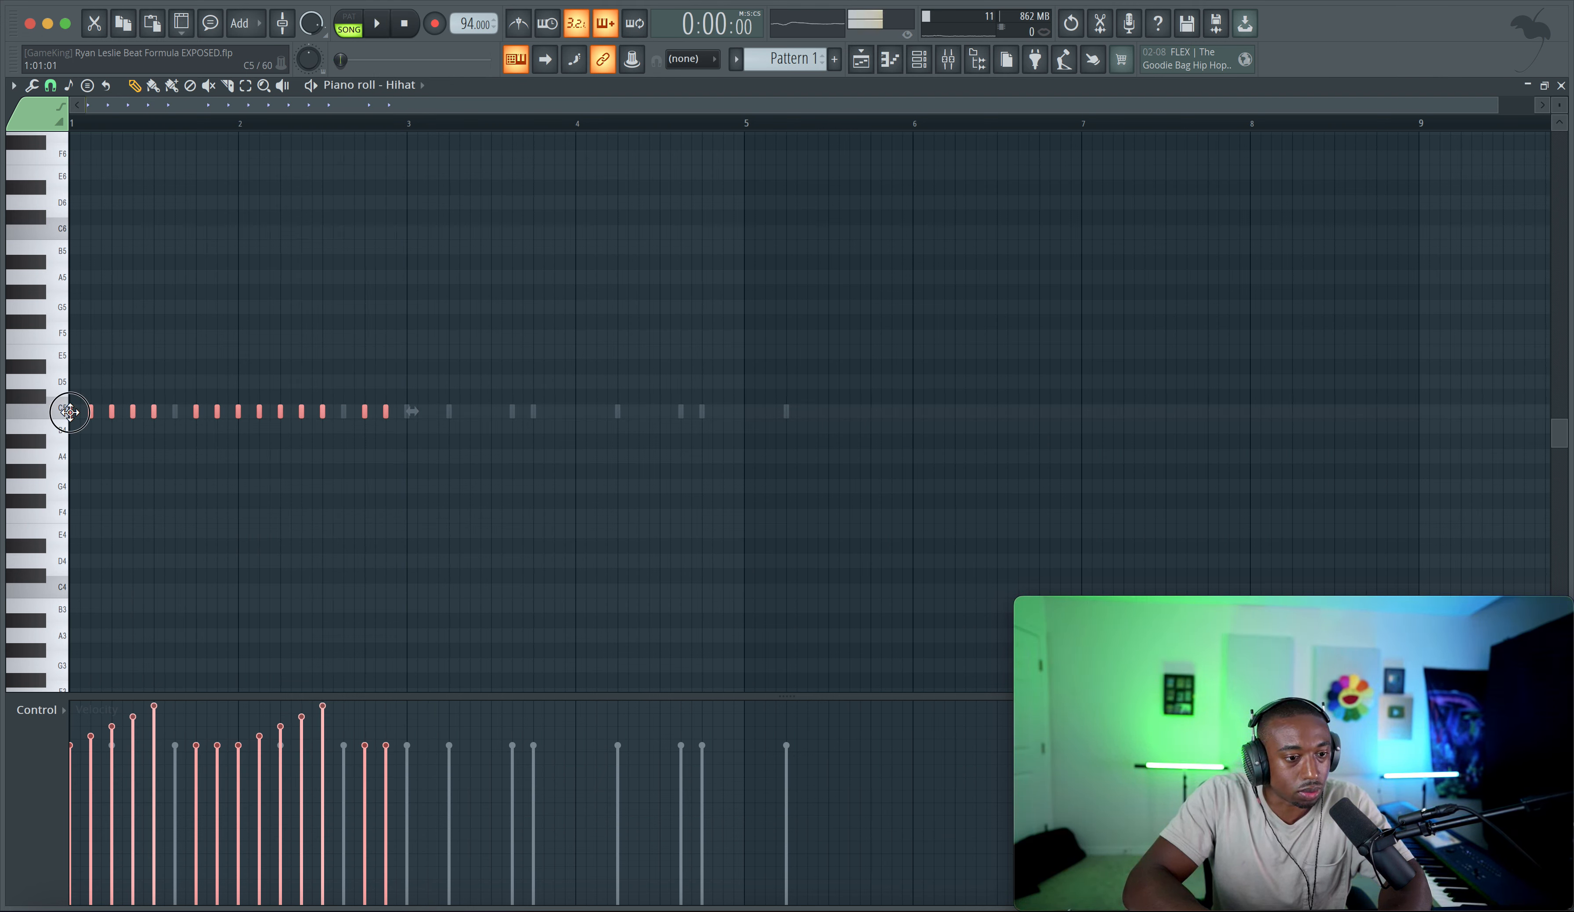
drag(69, 411, 408, 411)
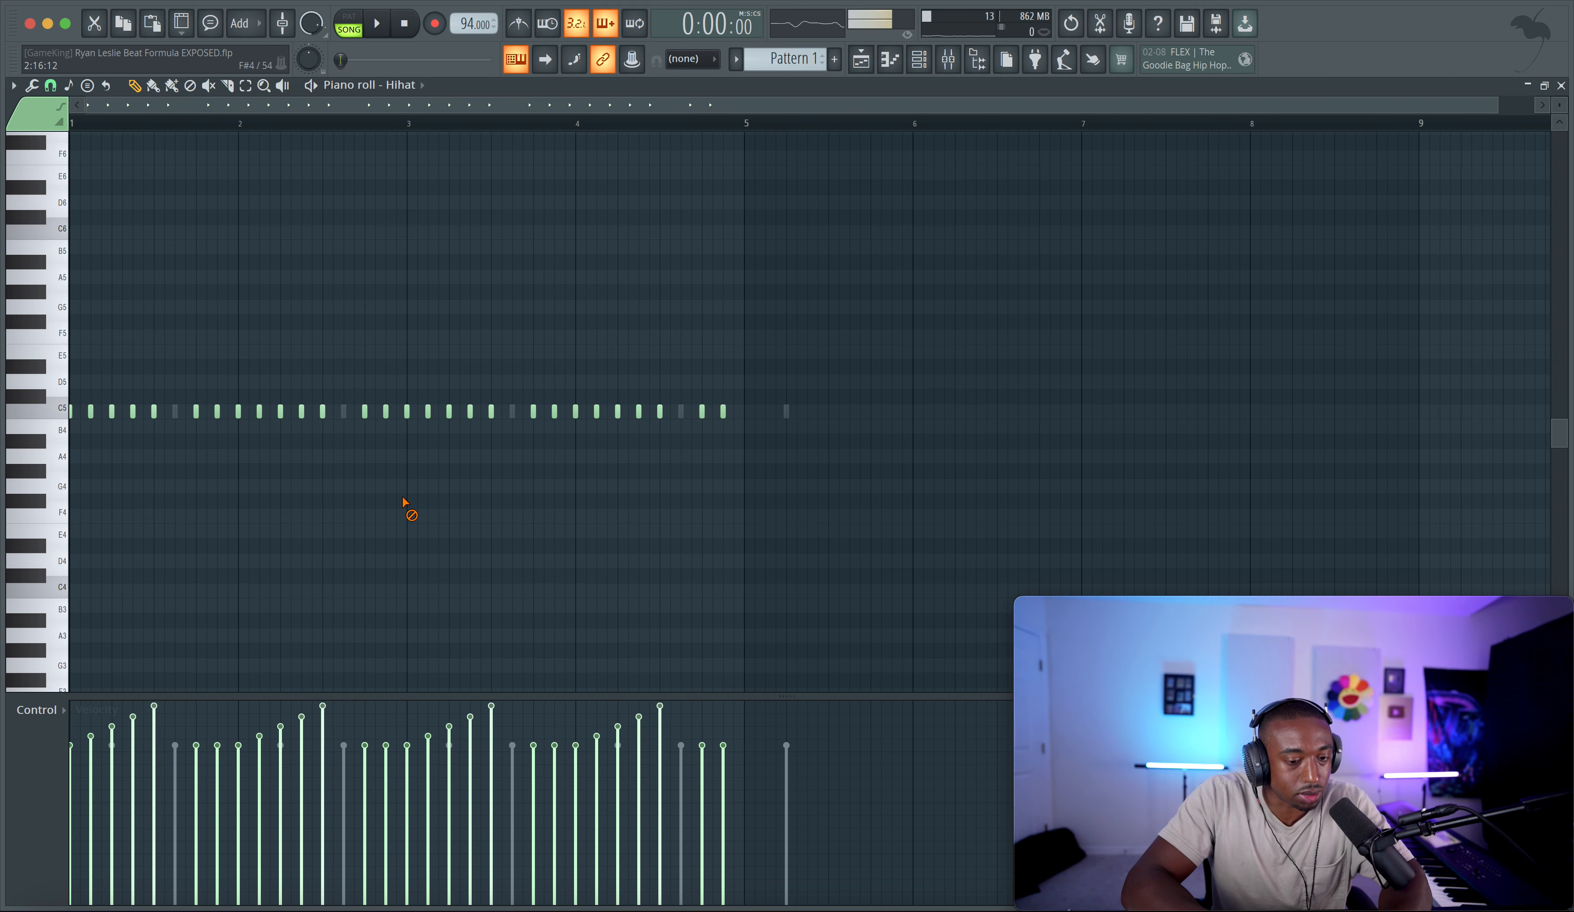
key(space)
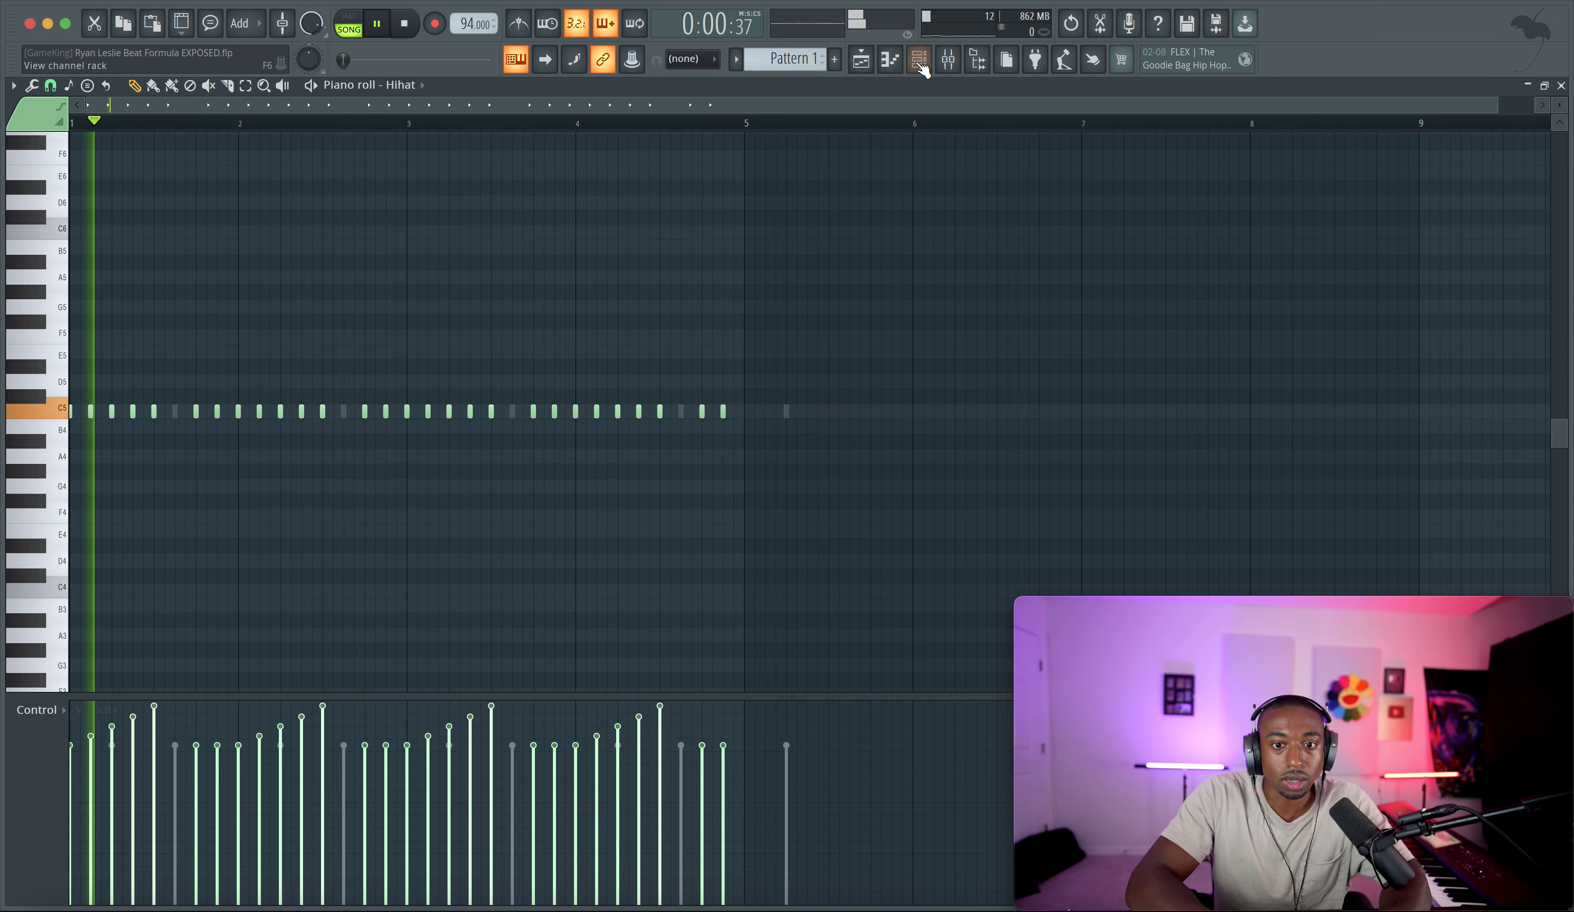
click(918, 59)
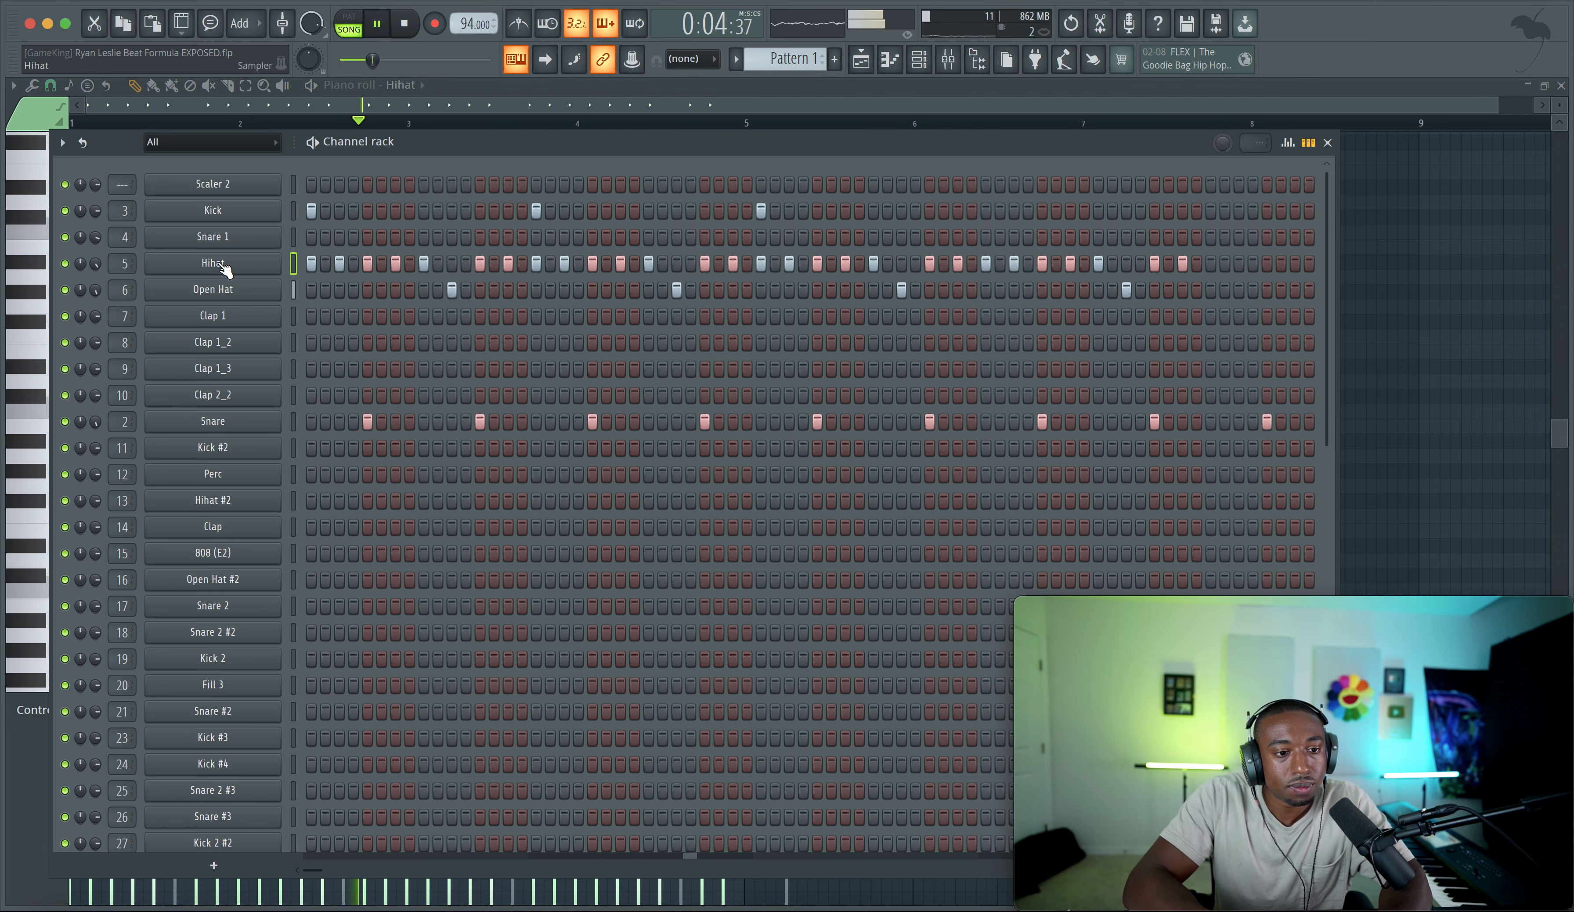
Step: Add a fade-out to the Open Hat sample and boost its gain to 15%
click(232, 292)
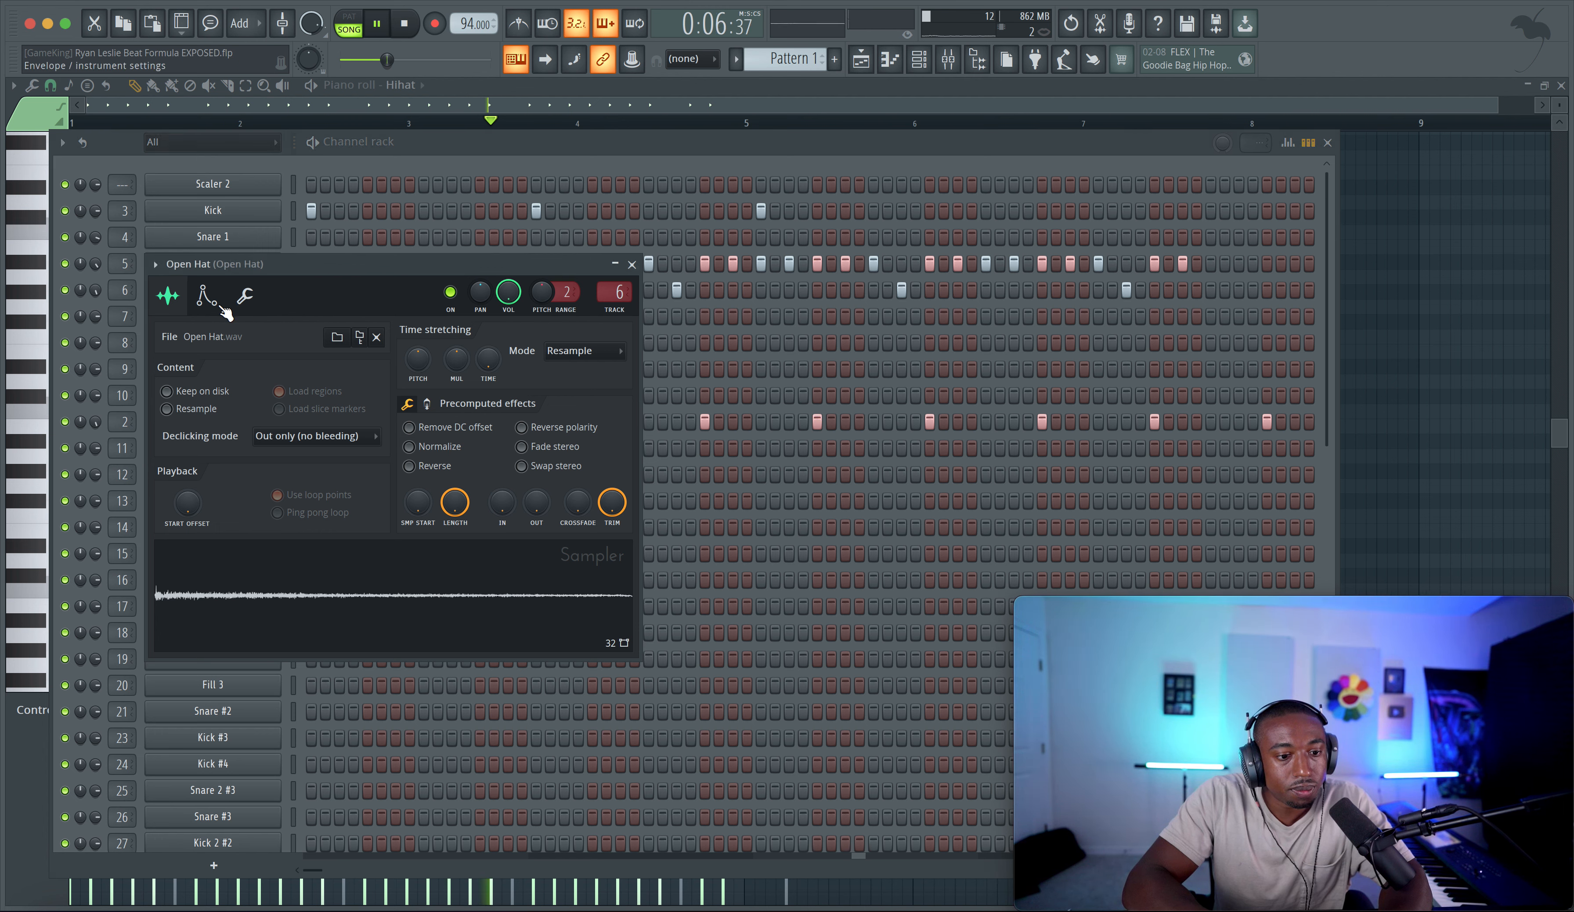
drag(536, 503, 549, 506)
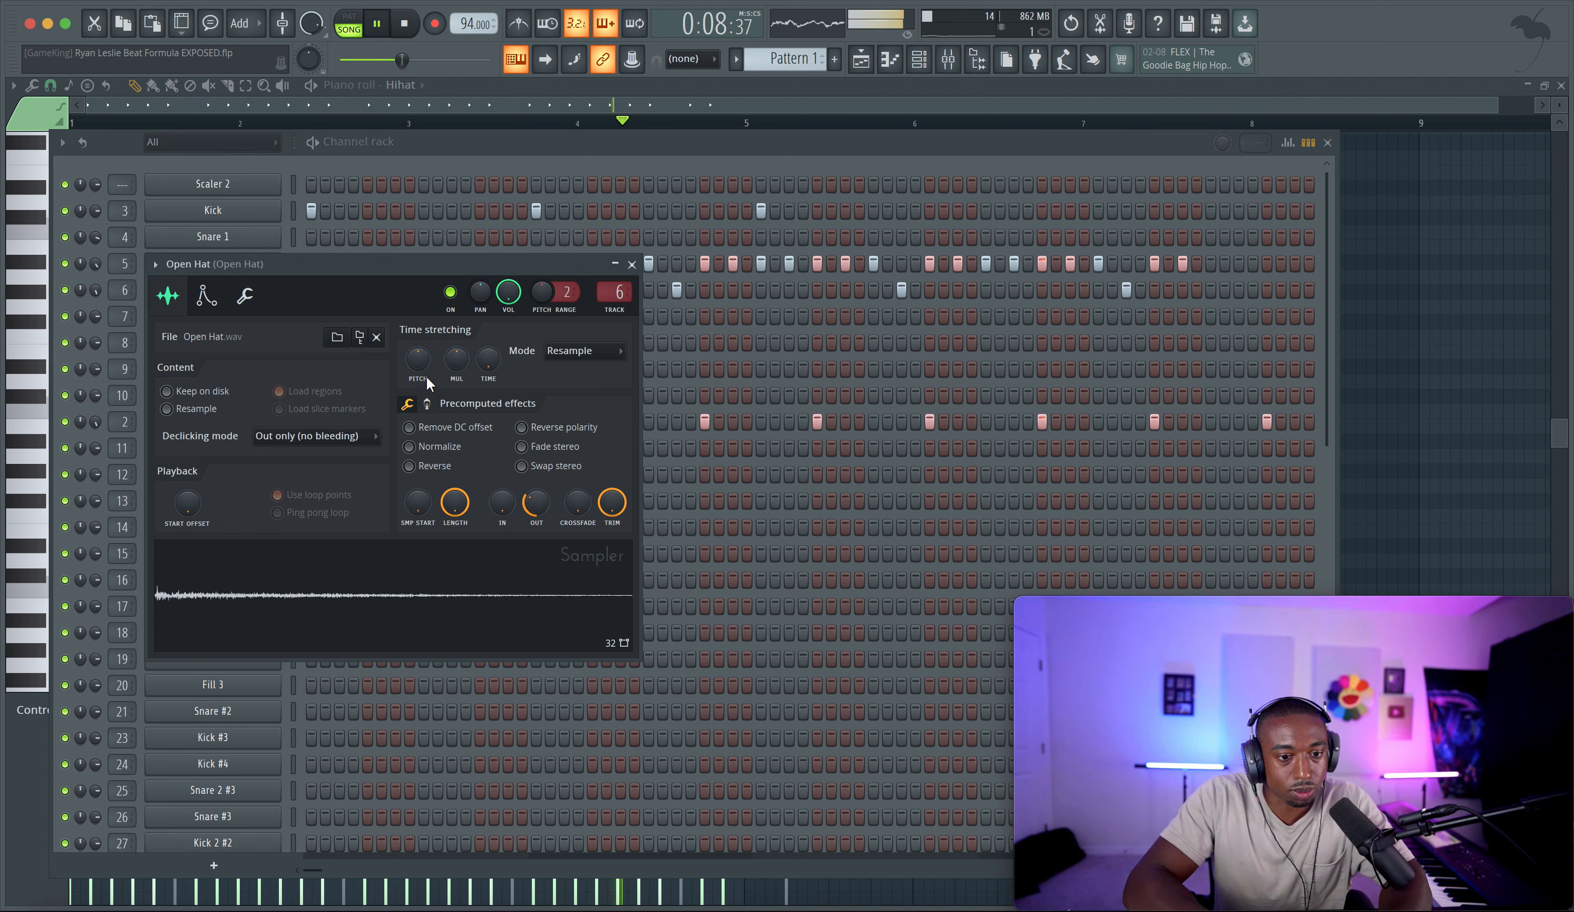
click(427, 403)
drag(418, 441, 425, 437)
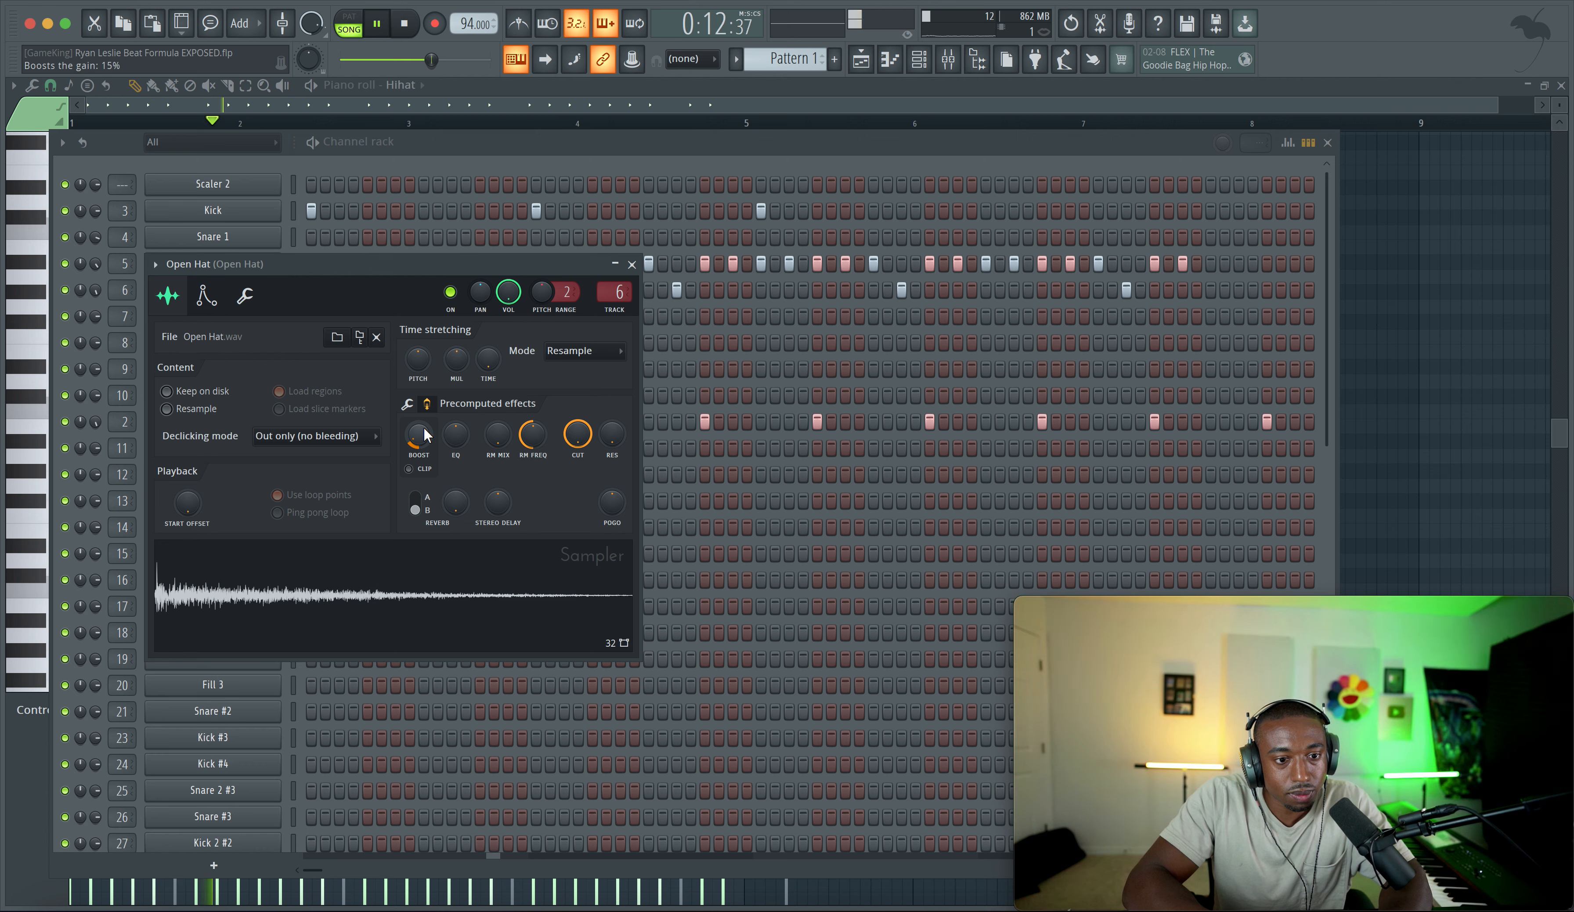
click(407, 403)
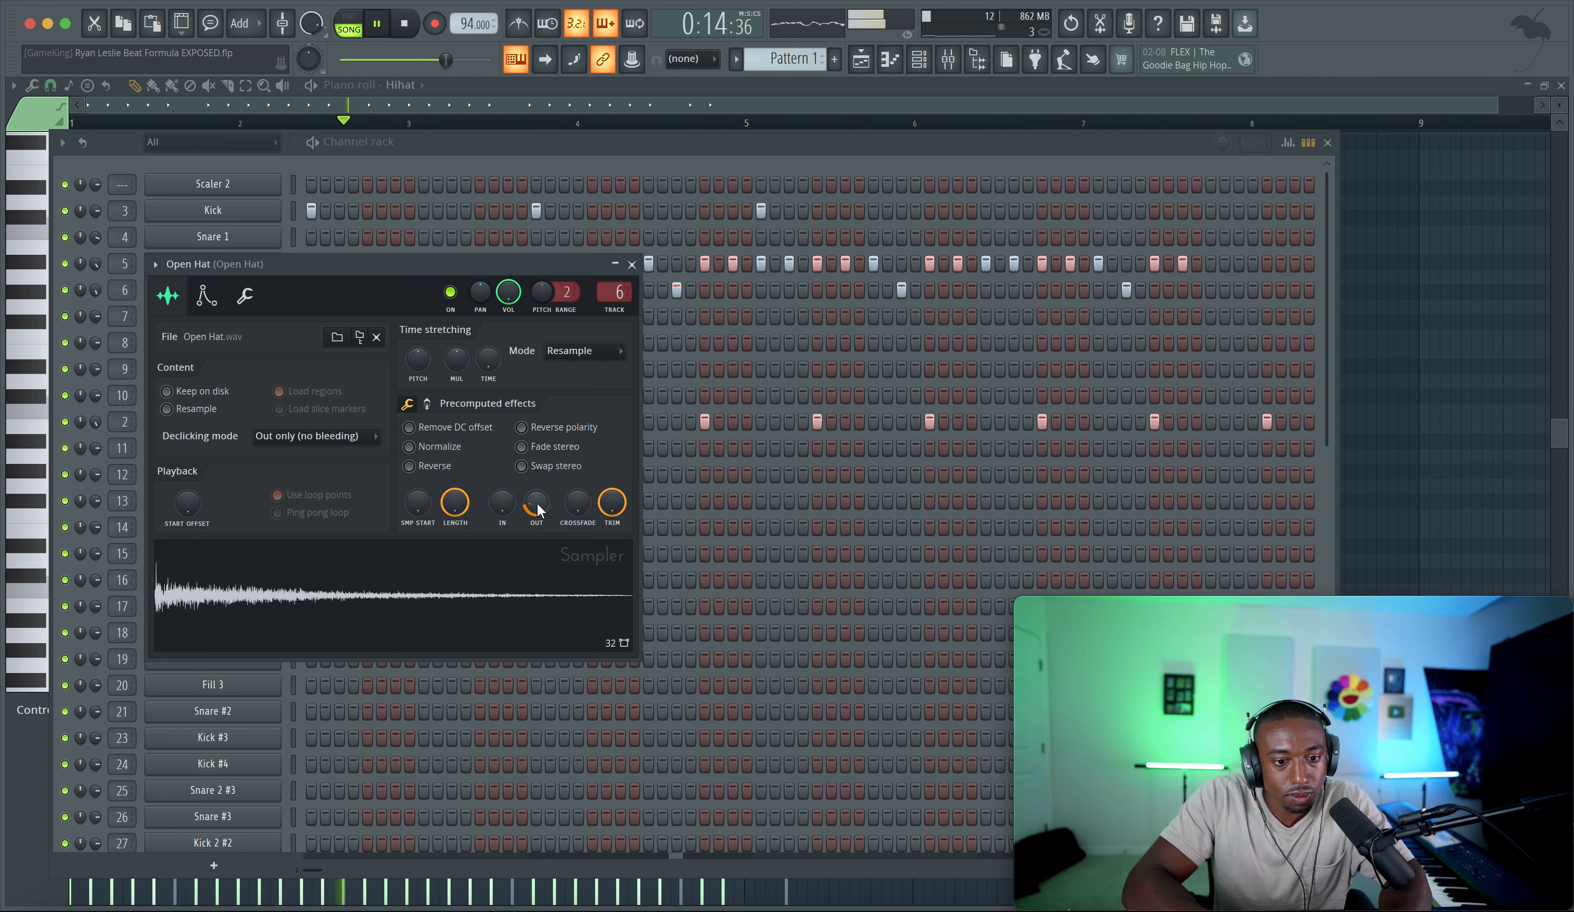
Step: Enable the Open Hat's volume envelope with a 3% attack time and close the channel settings
click(206, 295)
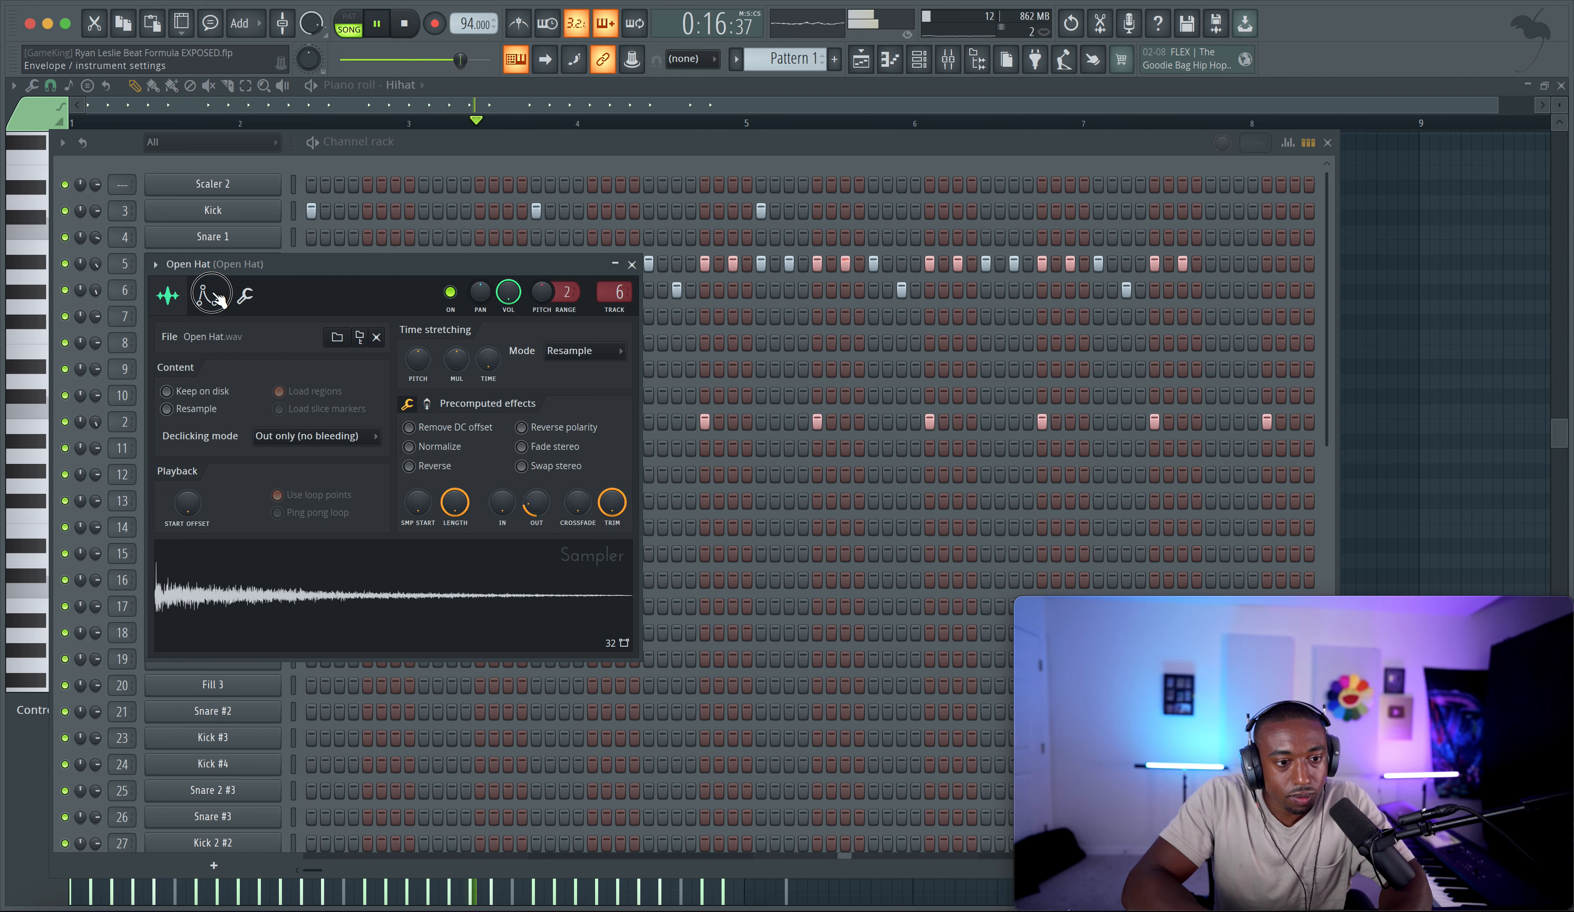
drag(209, 474, 209, 494)
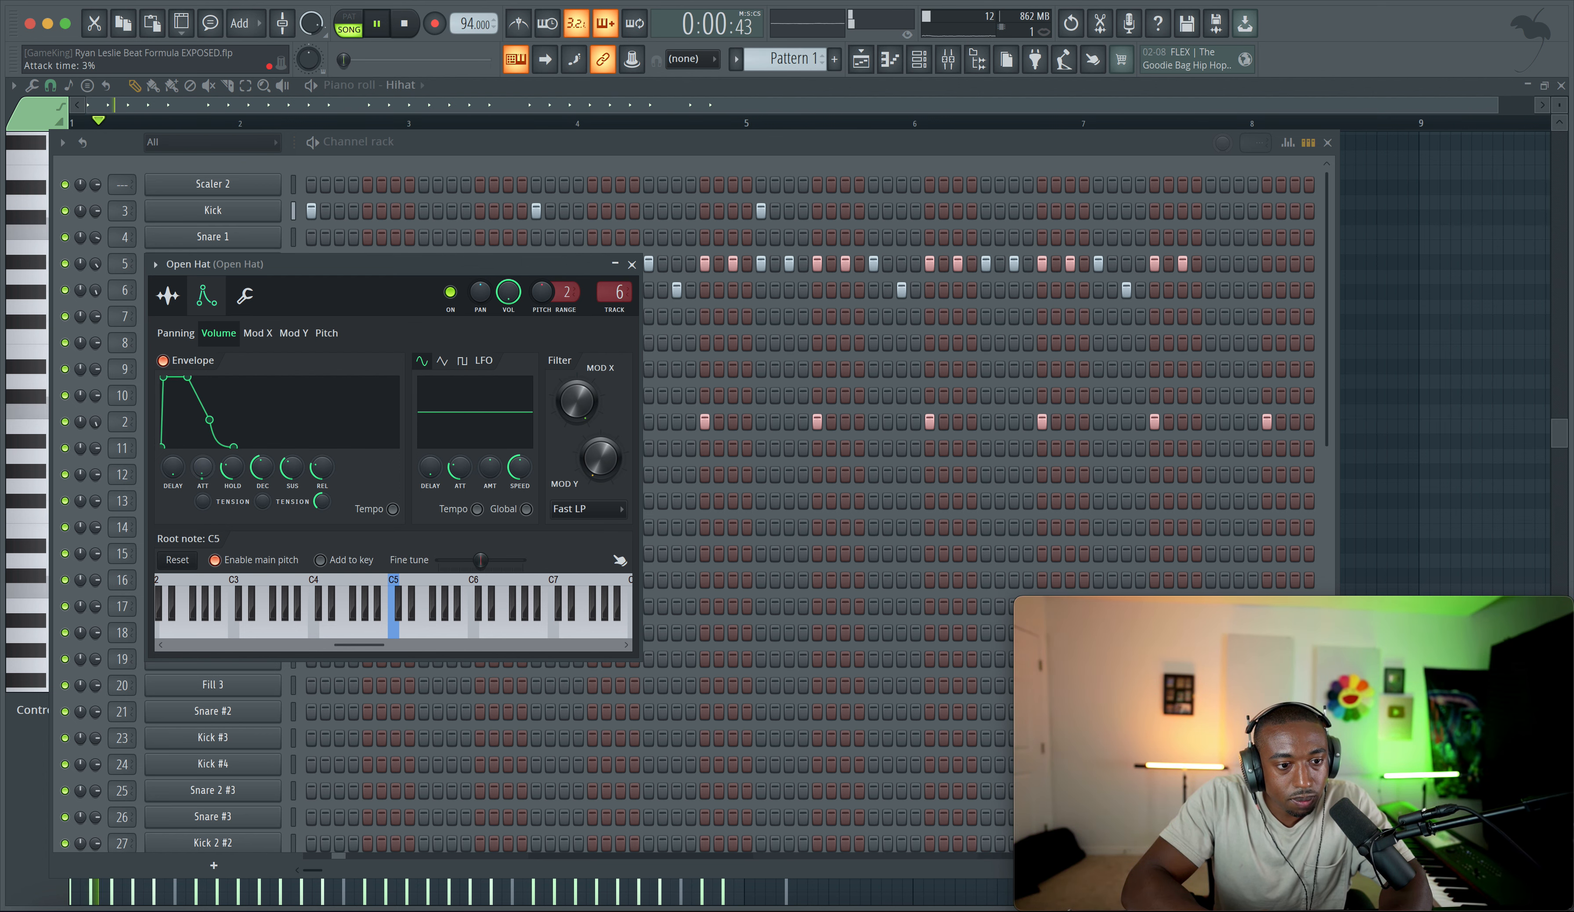
click(631, 264)
Step: Try extra Kick hits on step 7 of bar 2 and step 3 of bar 4 during playback
click(620, 211)
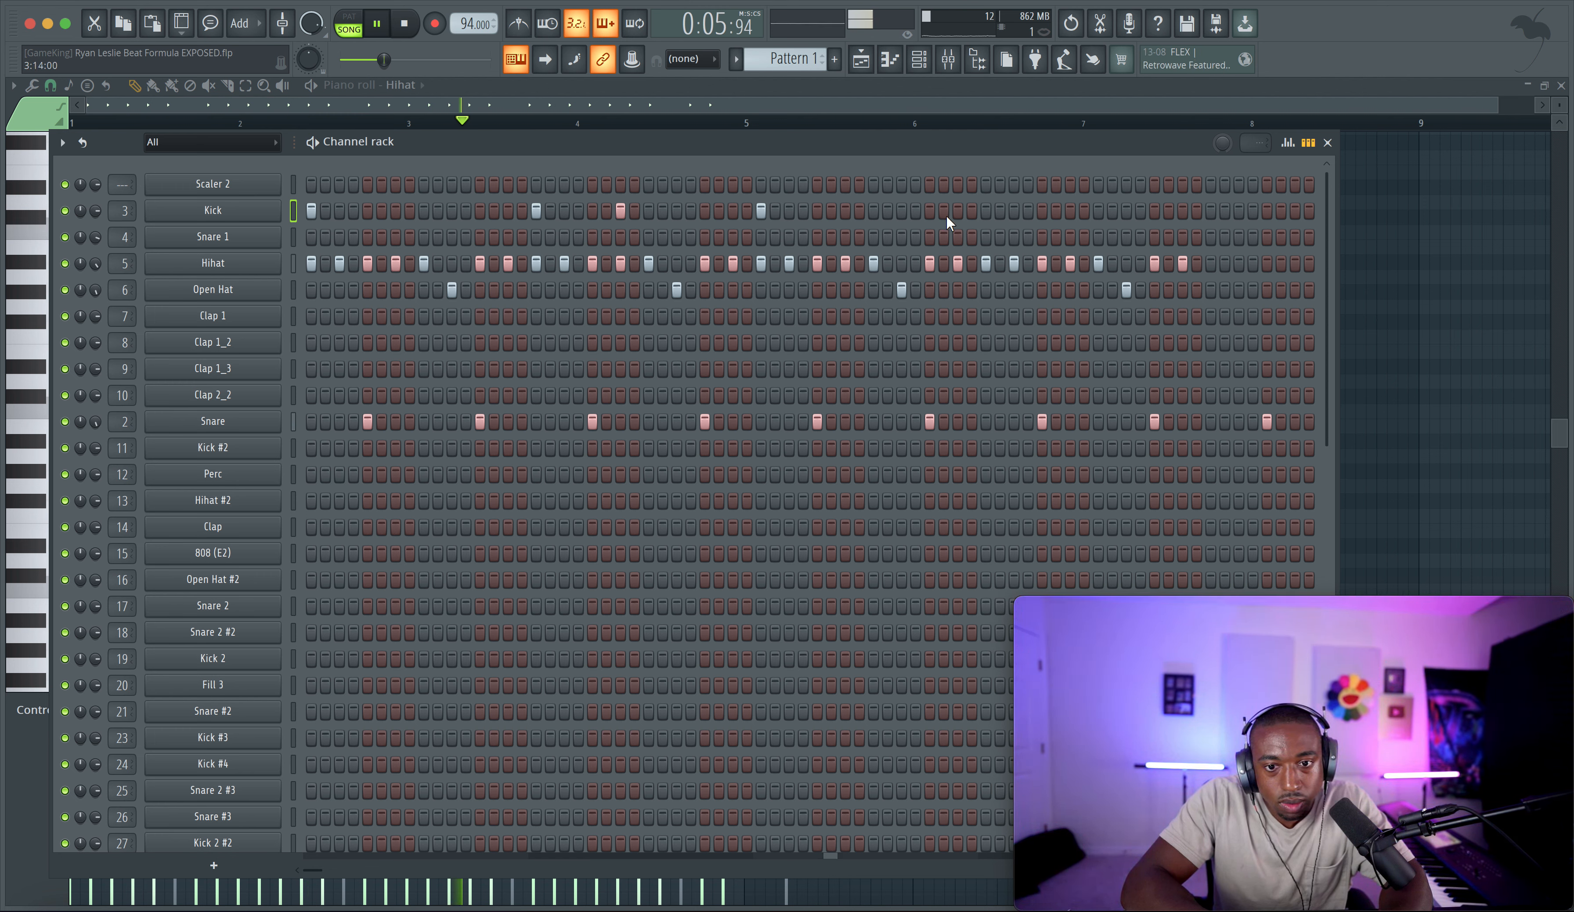
click(1014, 210)
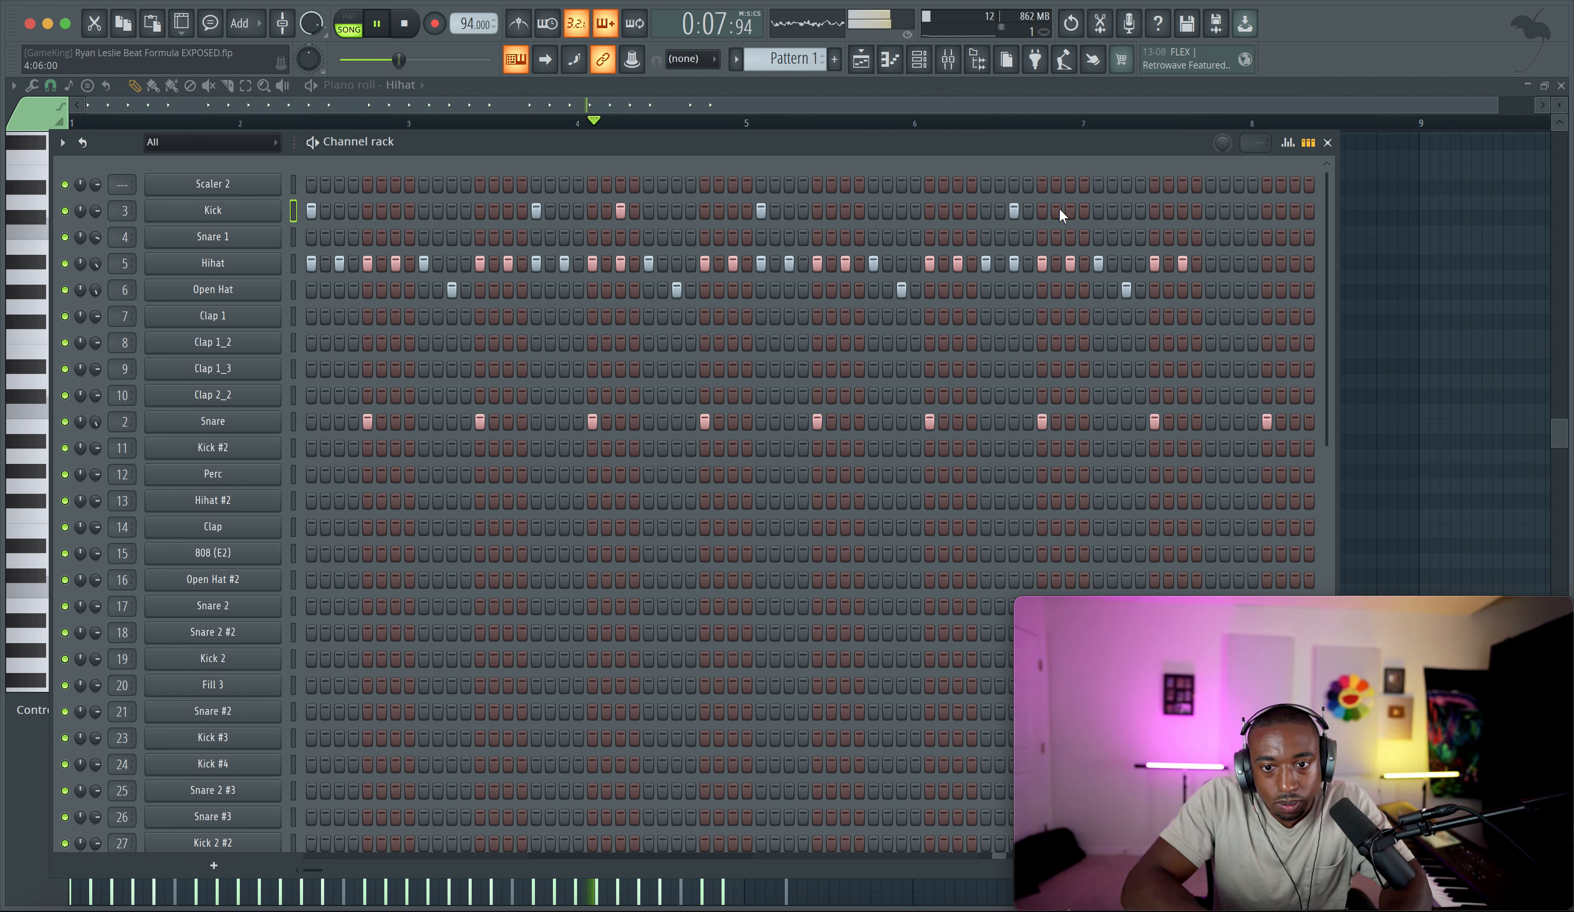
click(1012, 210)
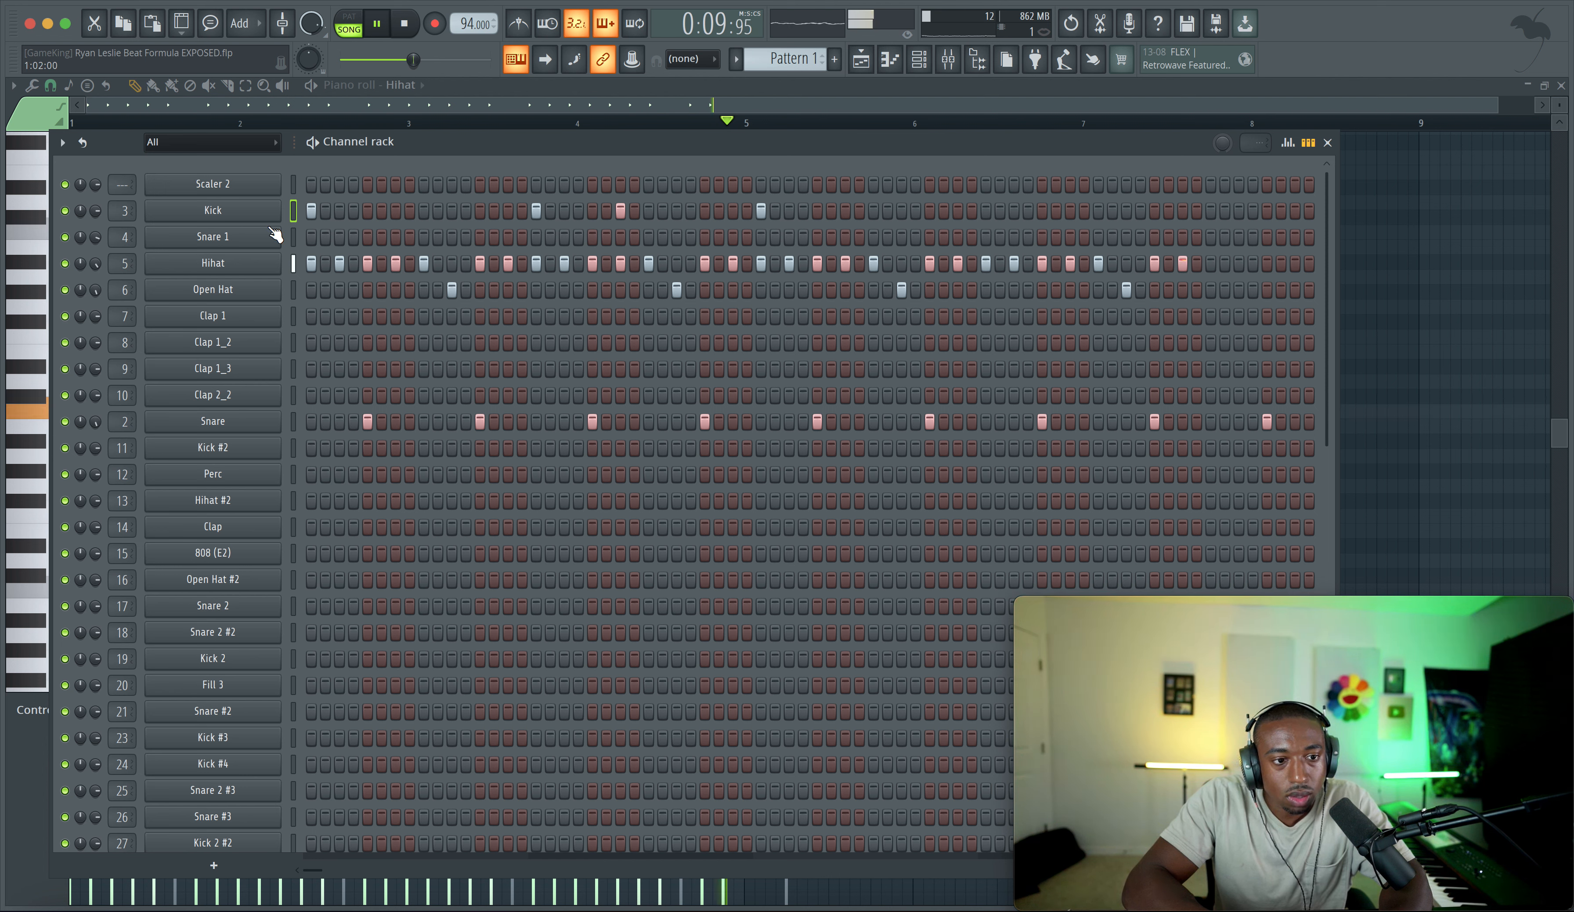
key(space)
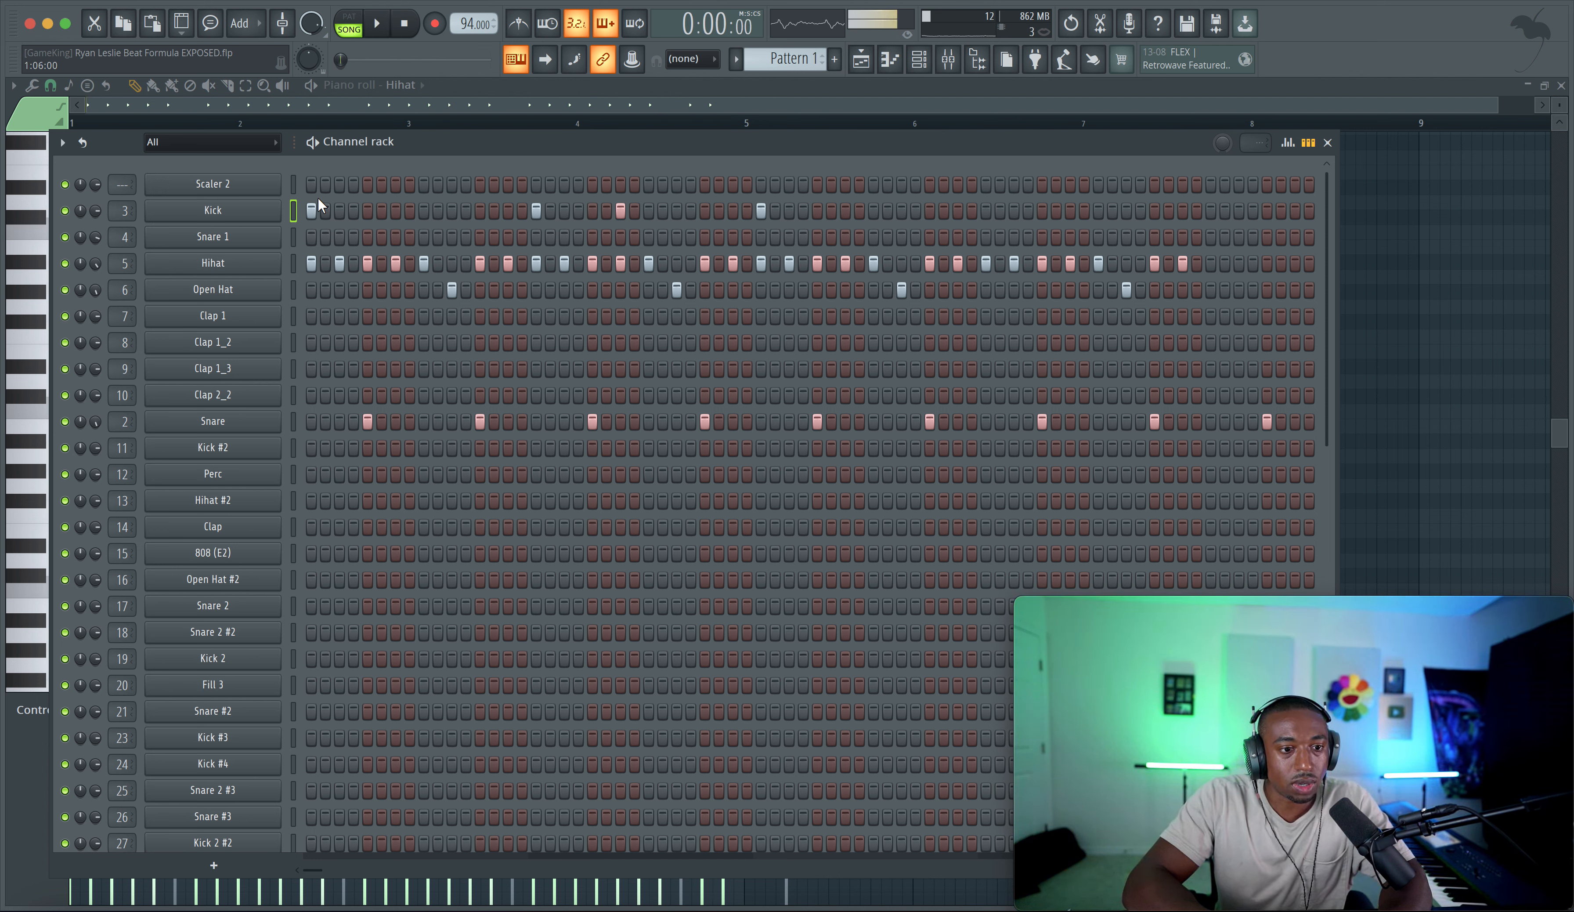
Step: Clear the Kick channel's hits and place Kick #2 hits on steps 1, 7 and 11 of bar 1 during playback
key(q)
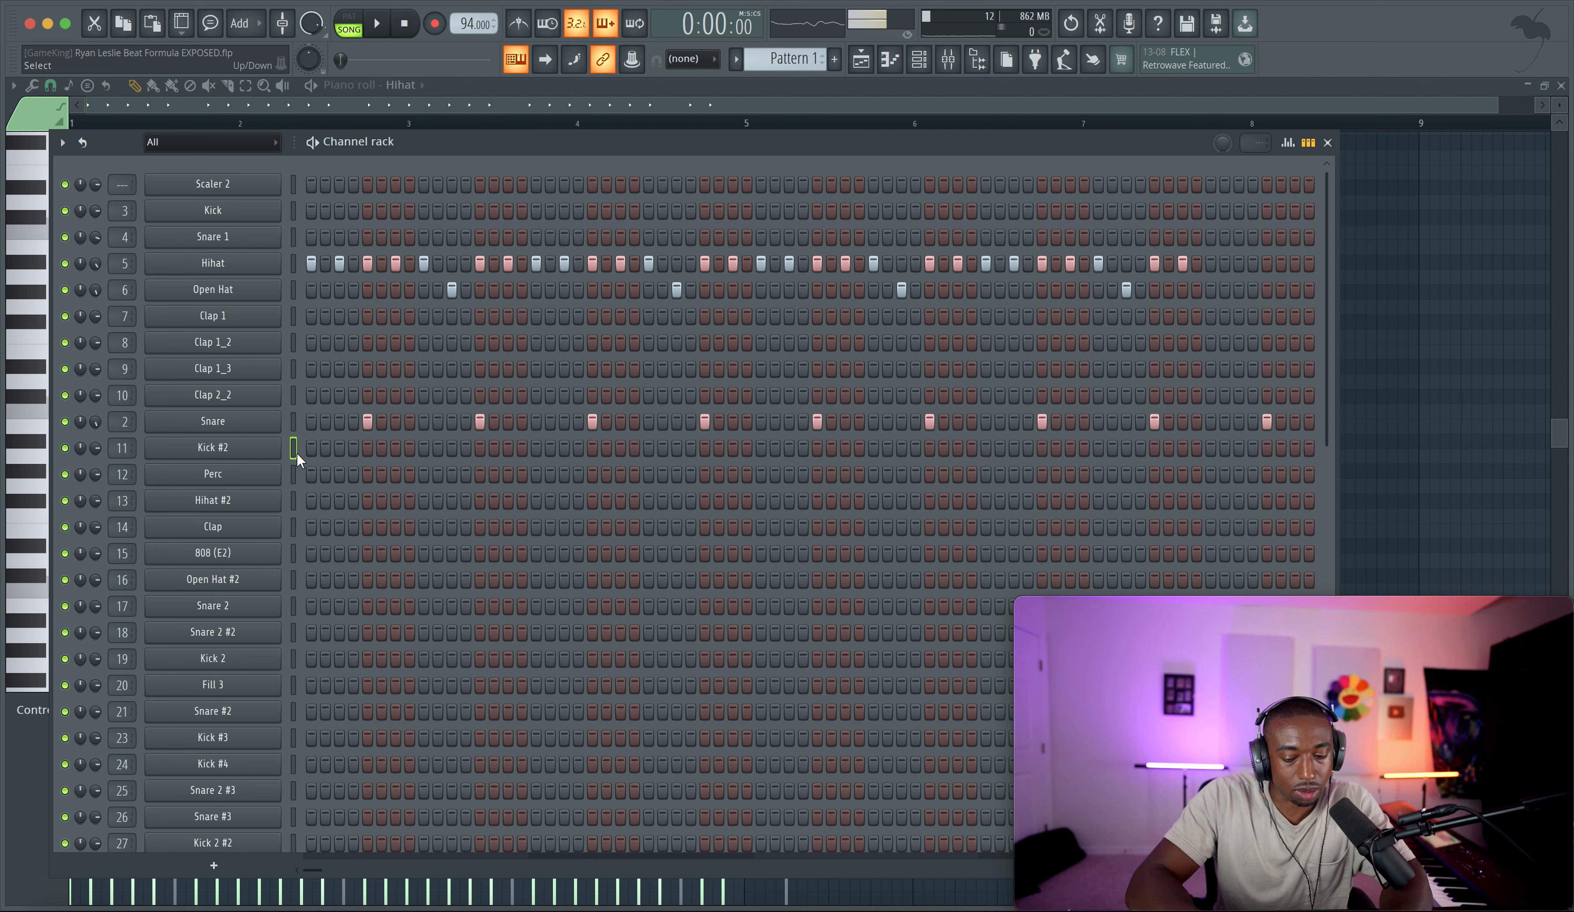
key(space)
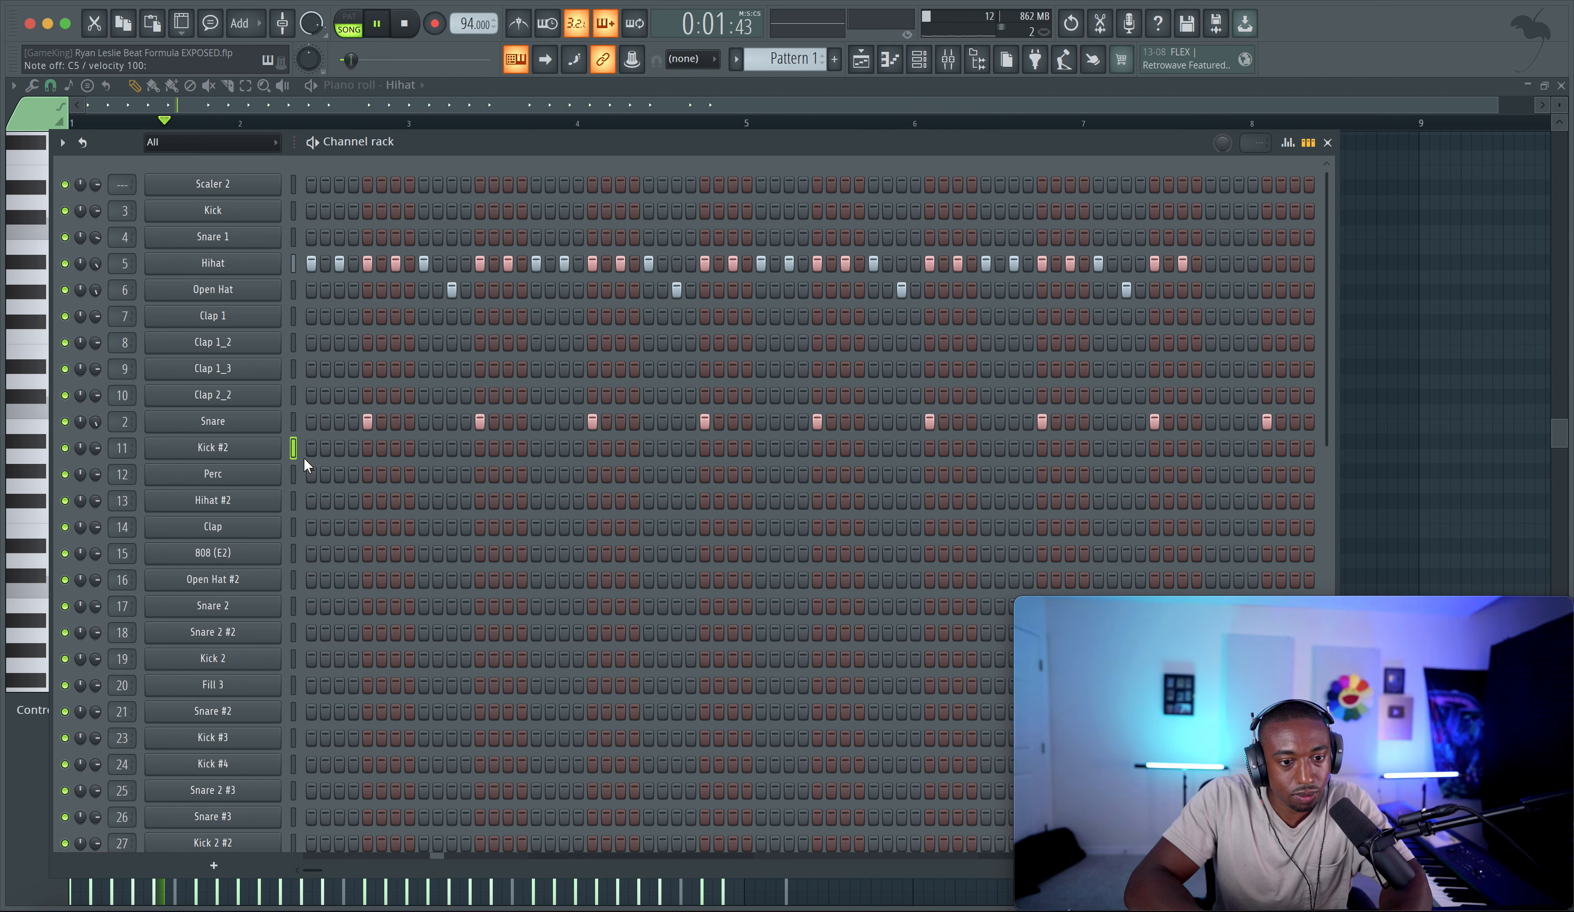
key(space)
click(306, 449)
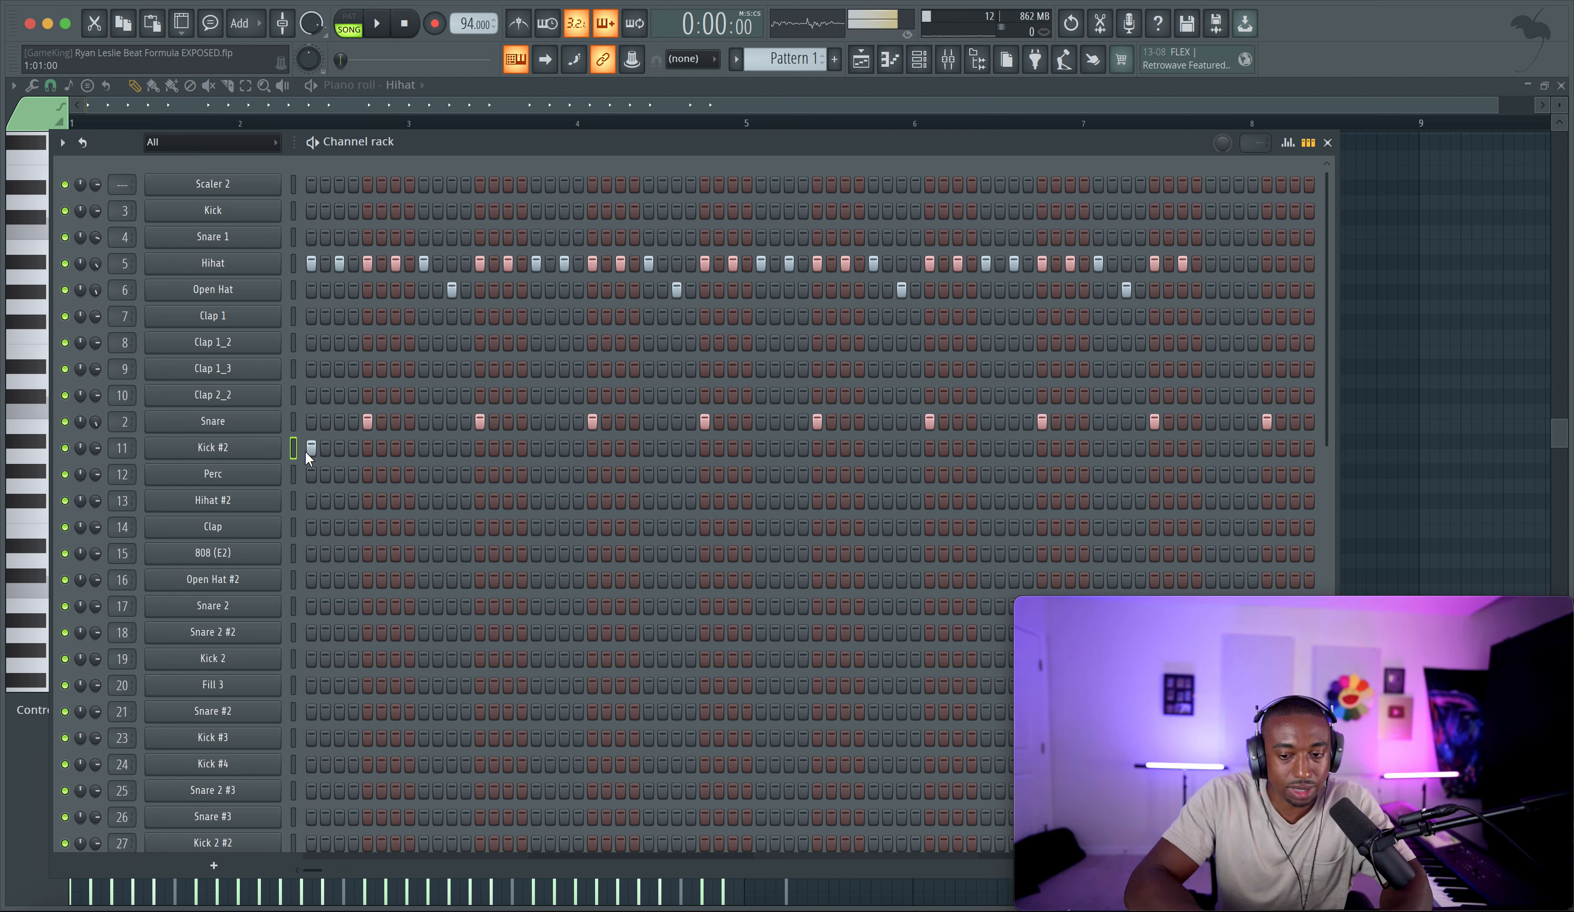
key(space)
click(396, 447)
click(452, 447)
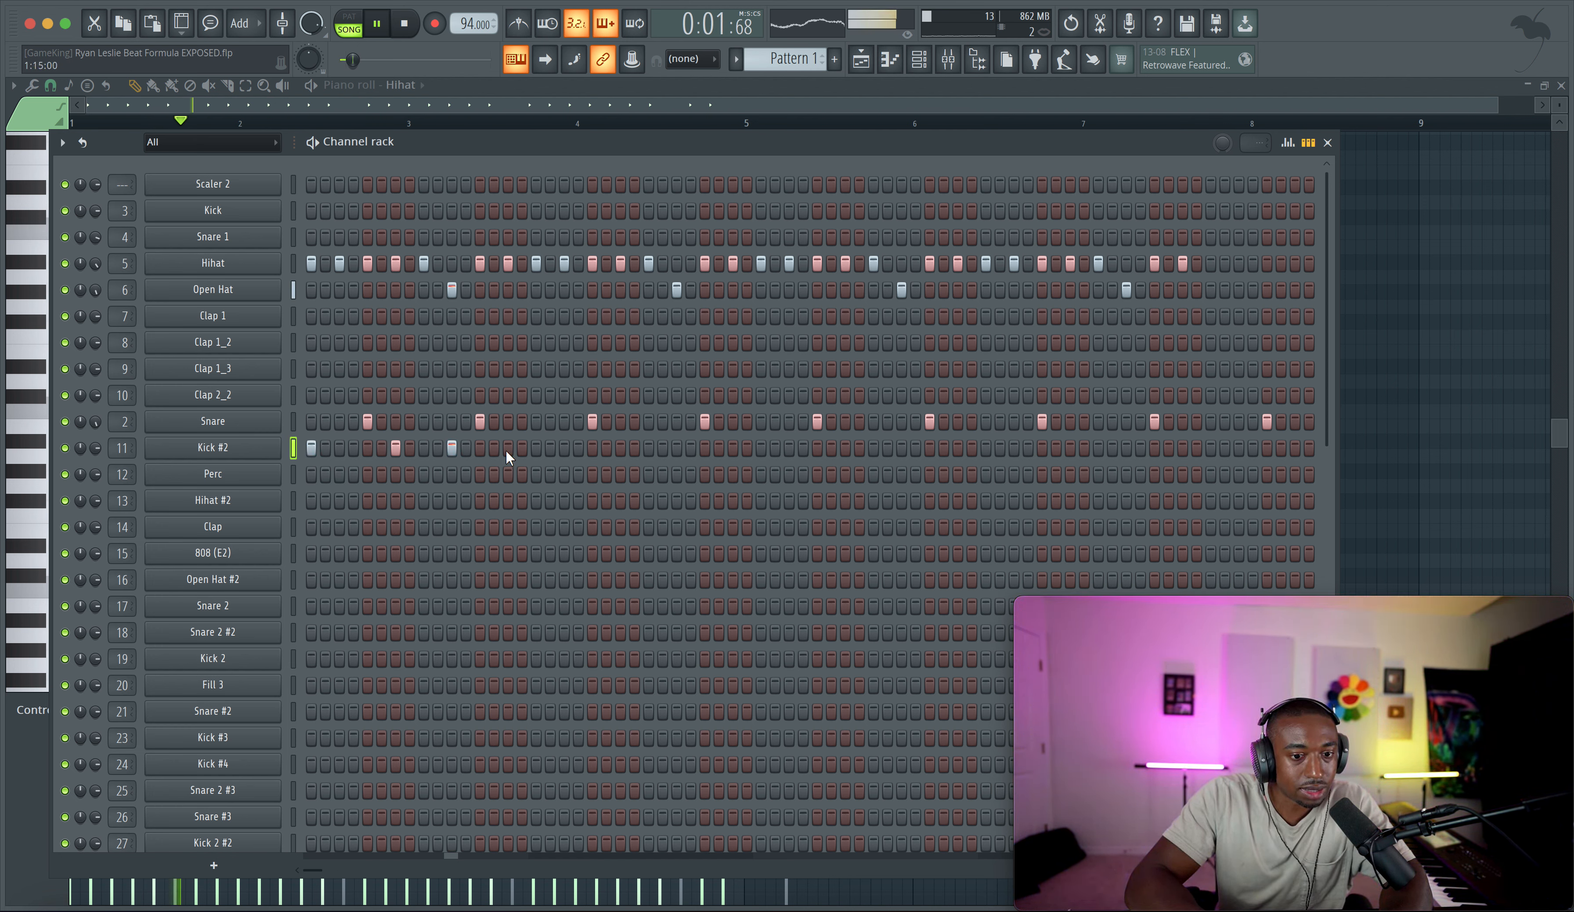
Step: Try extra Kick #2 hits on step 15 of bar 1 and step 1 of bar 2, and remove both
key(space)
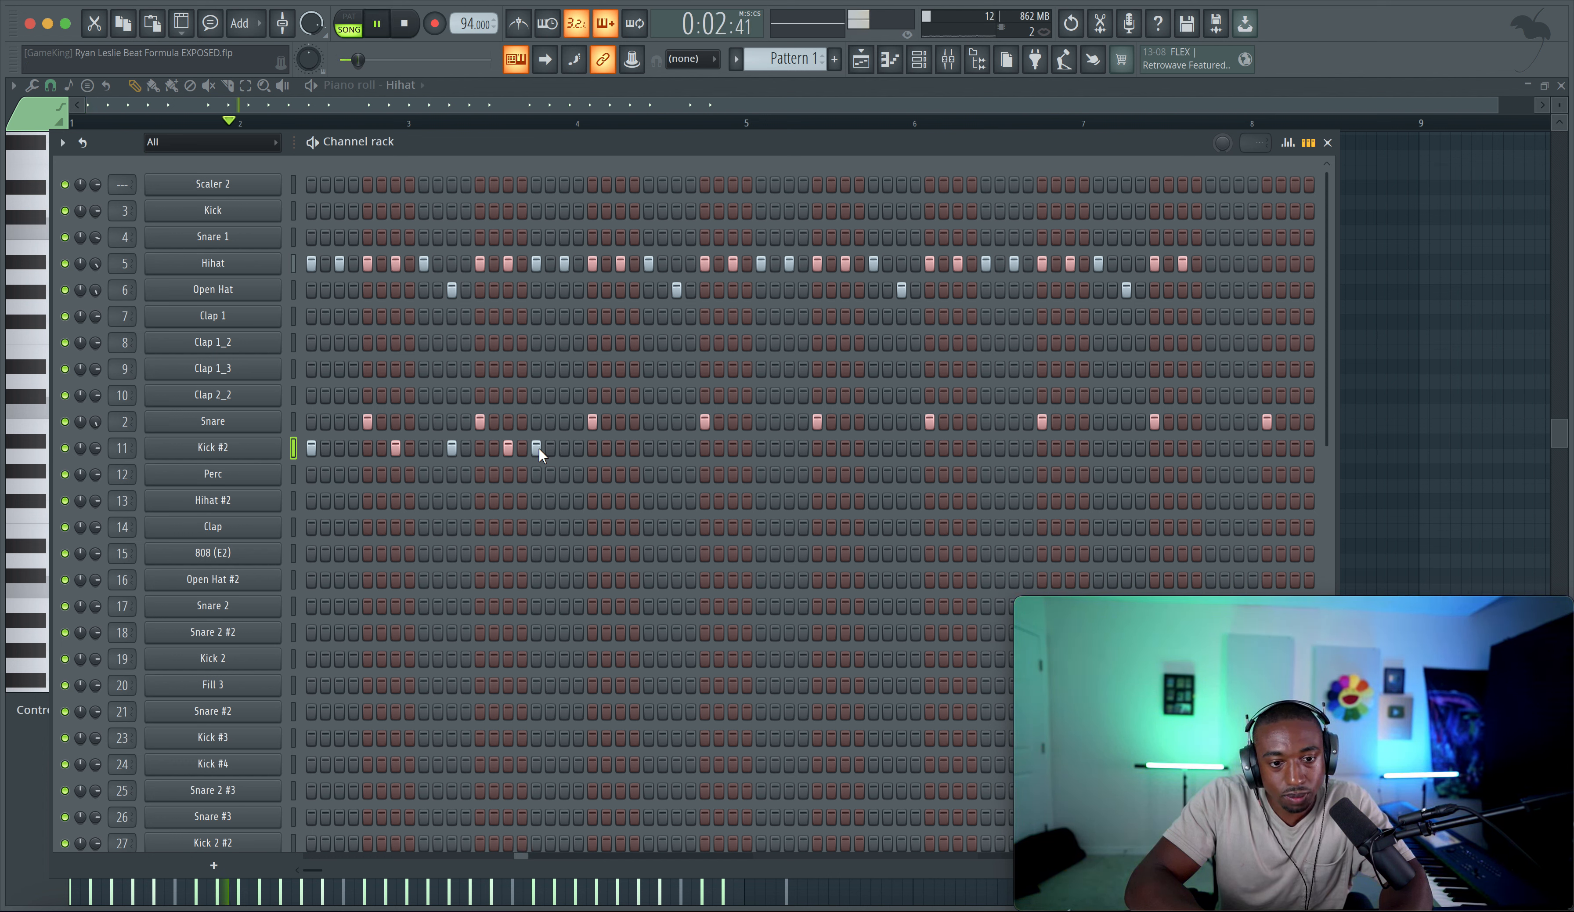
key(space)
right_click(536, 447)
right_click(508, 447)
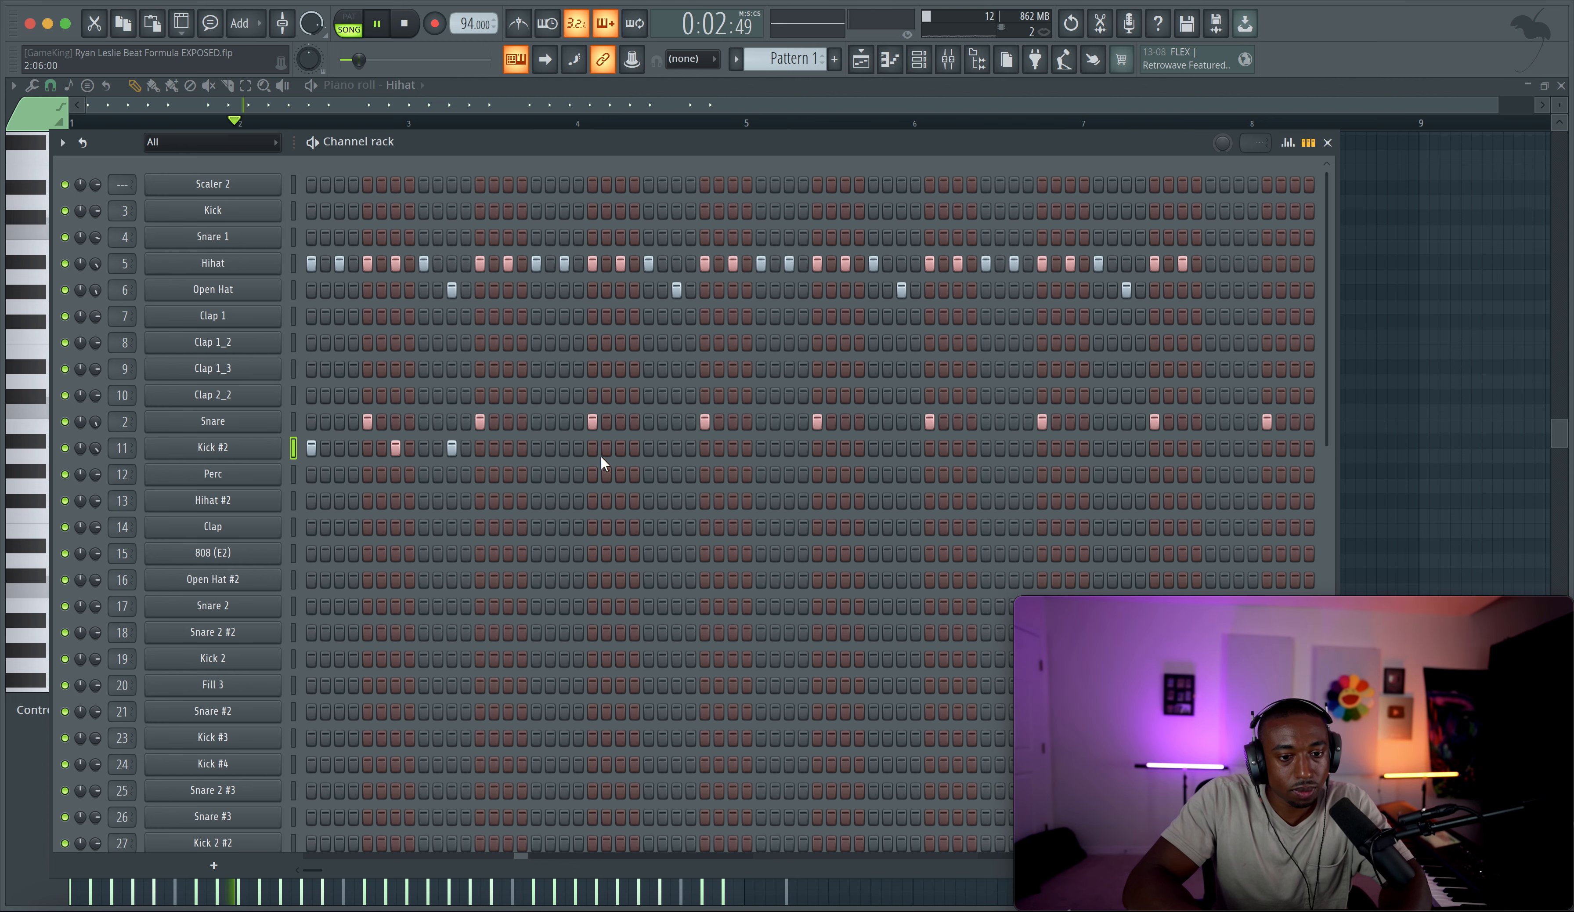
Step: Cut the Kick #2 hits, audition the other kick samples, and try the sequence on Kick 3
key(super+x)
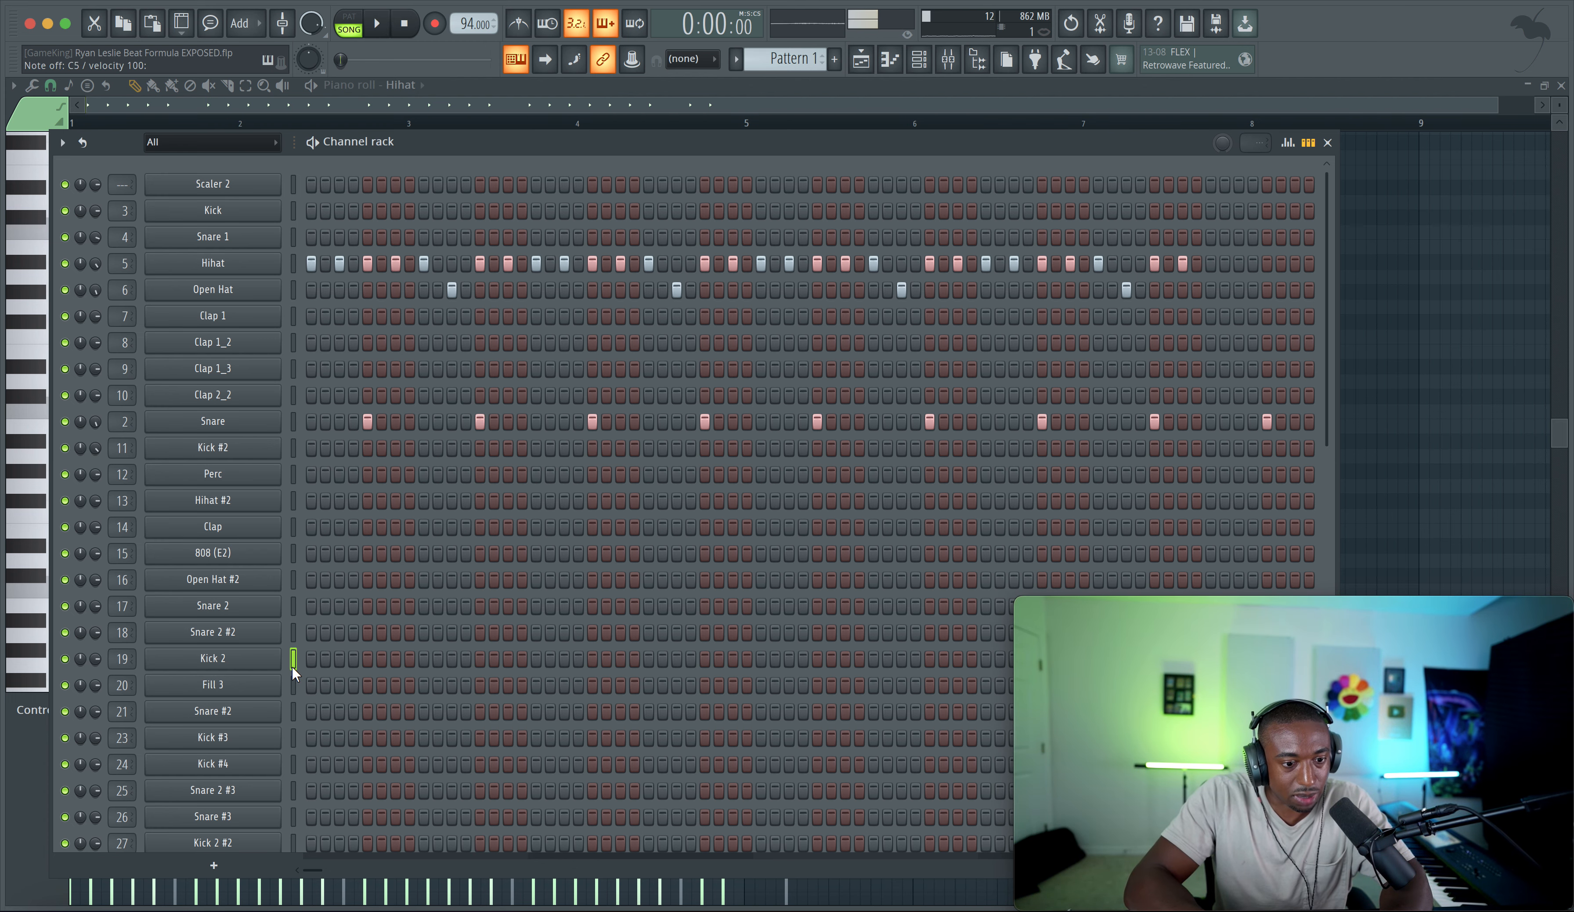
scroll(291, 666, down, 2)
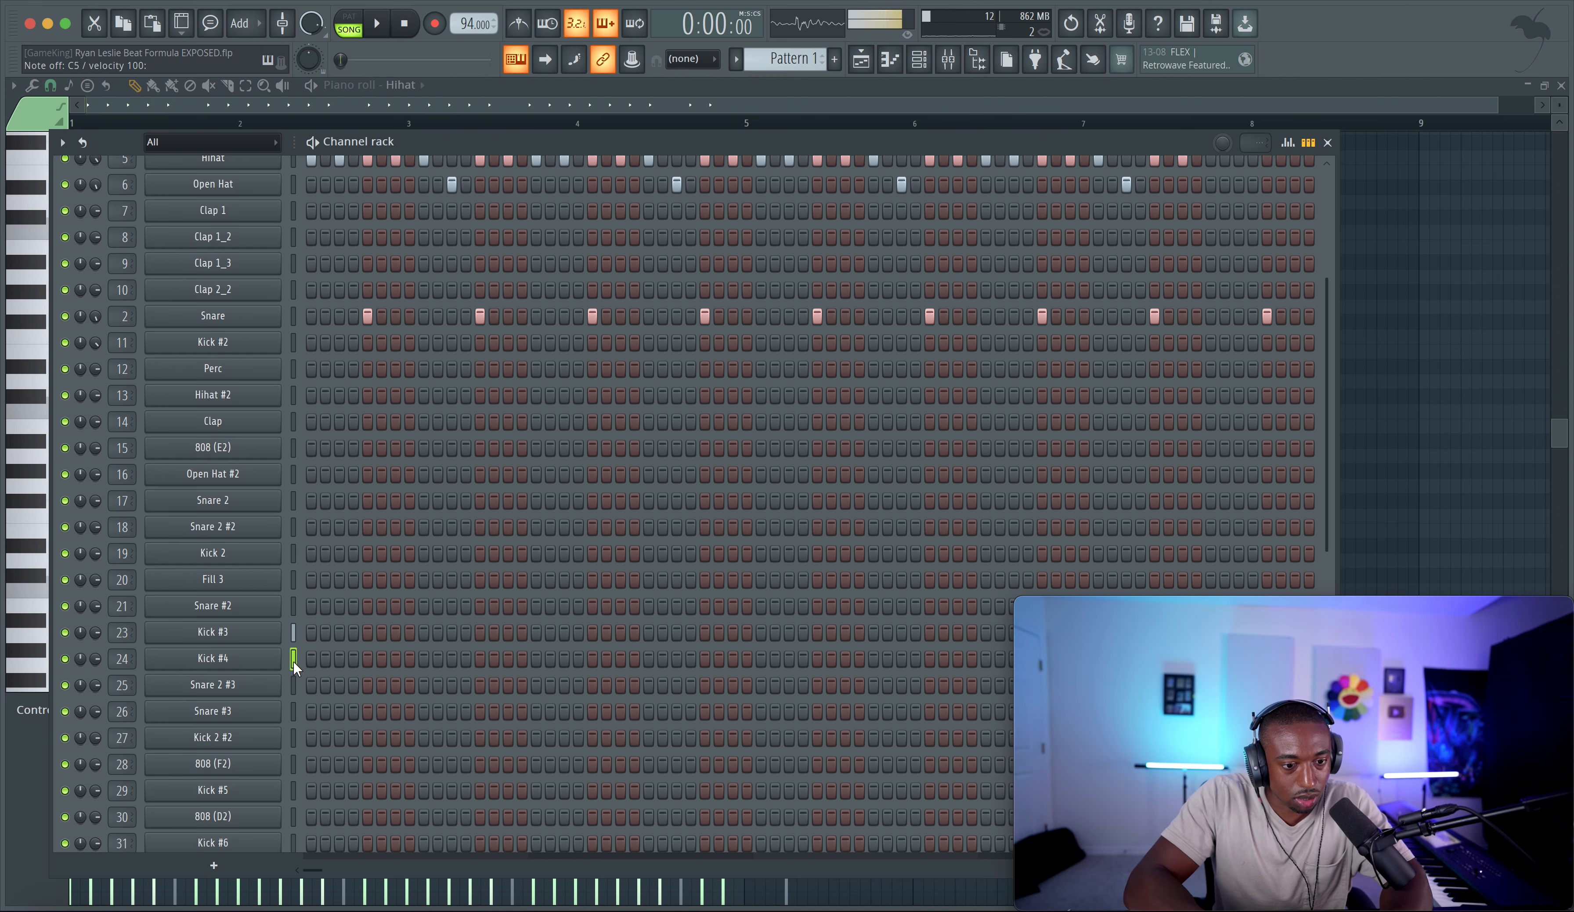
scroll(292, 660, down, 4)
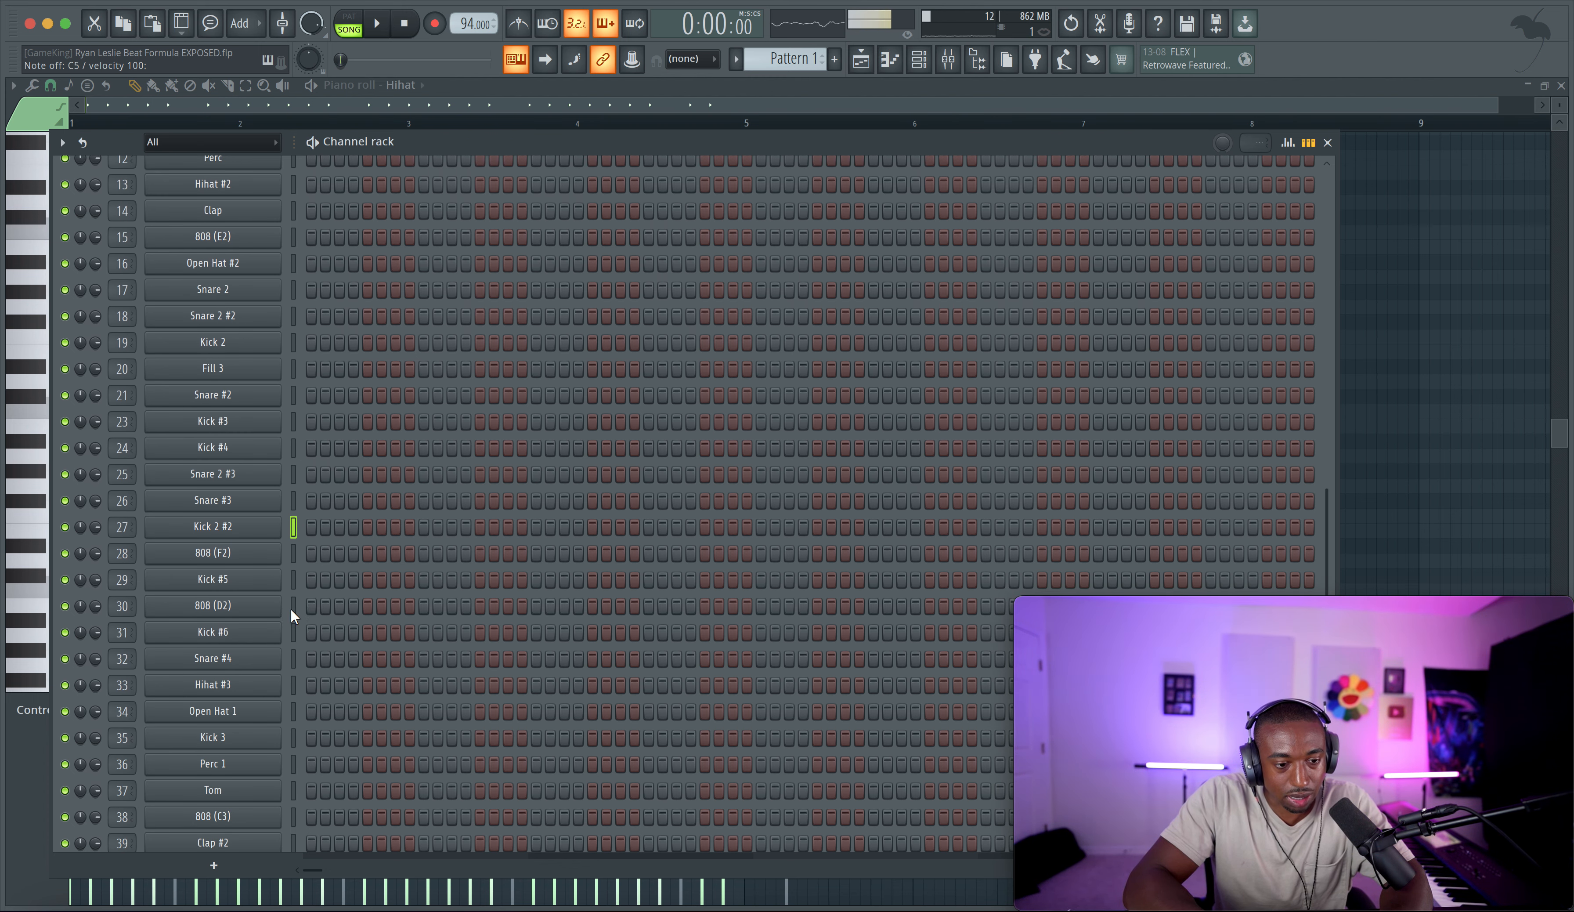
click(289, 581)
click(288, 632)
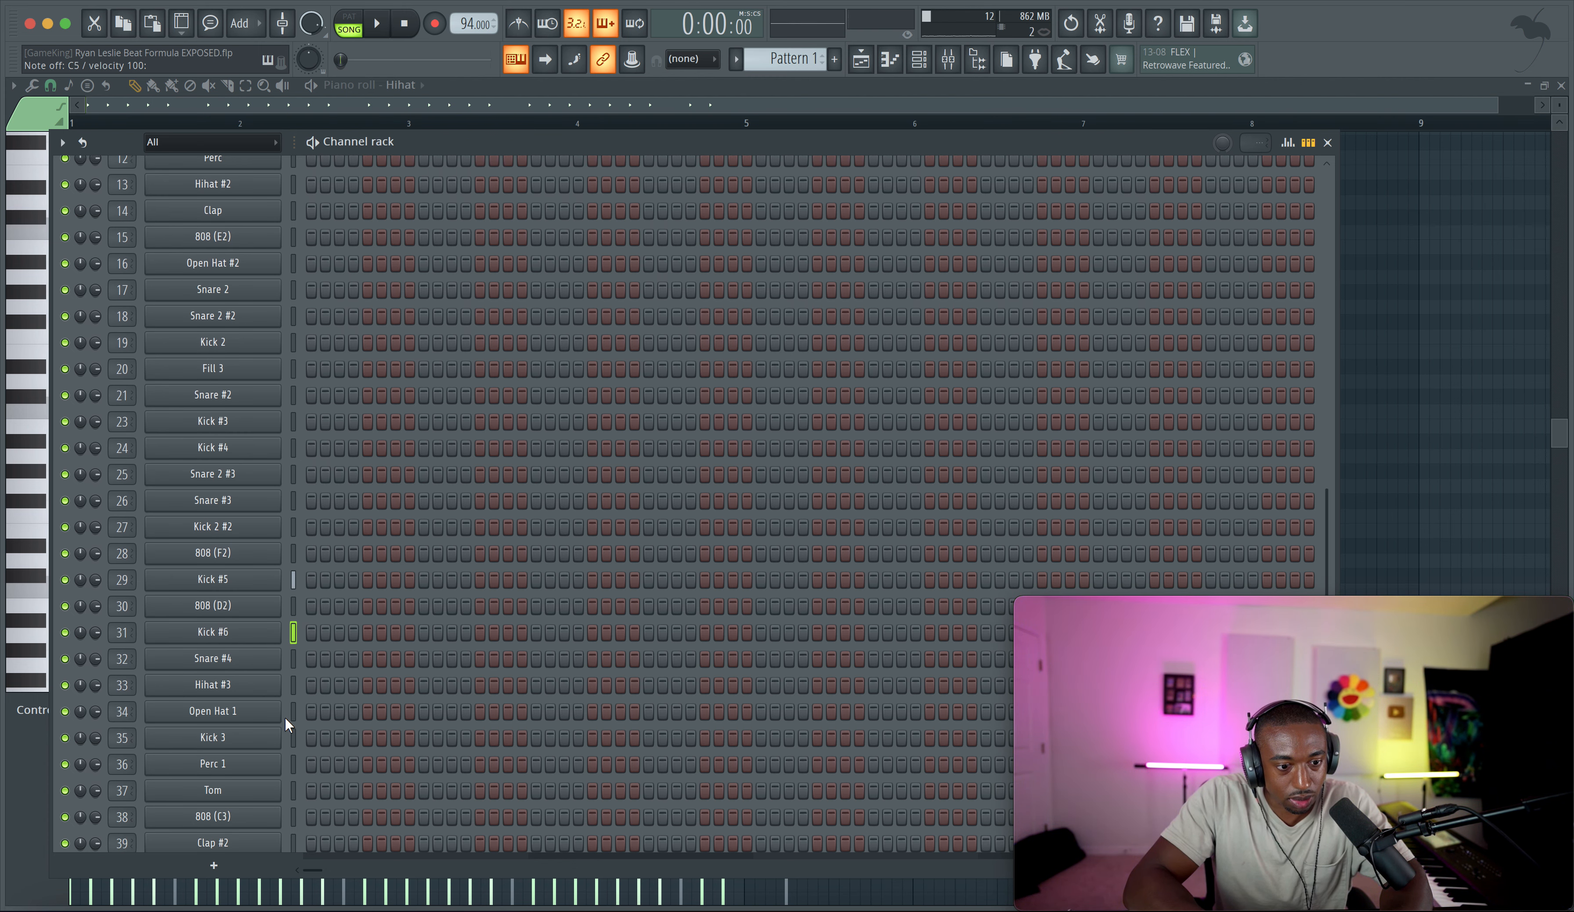
click(292, 729)
scroll(292, 727, down, 2)
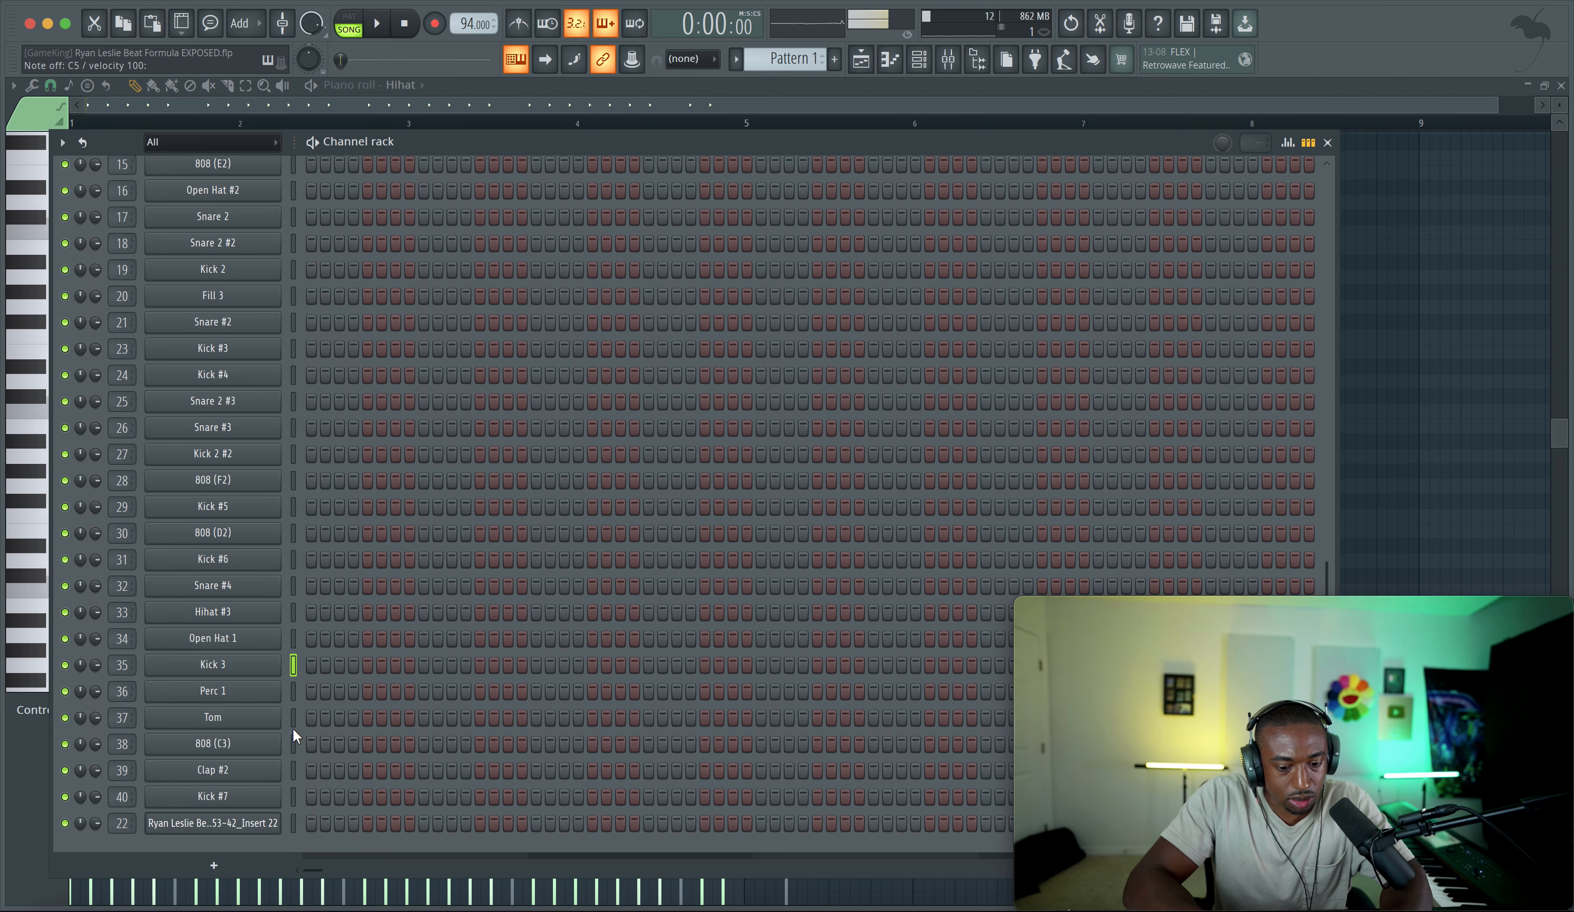
key(space)
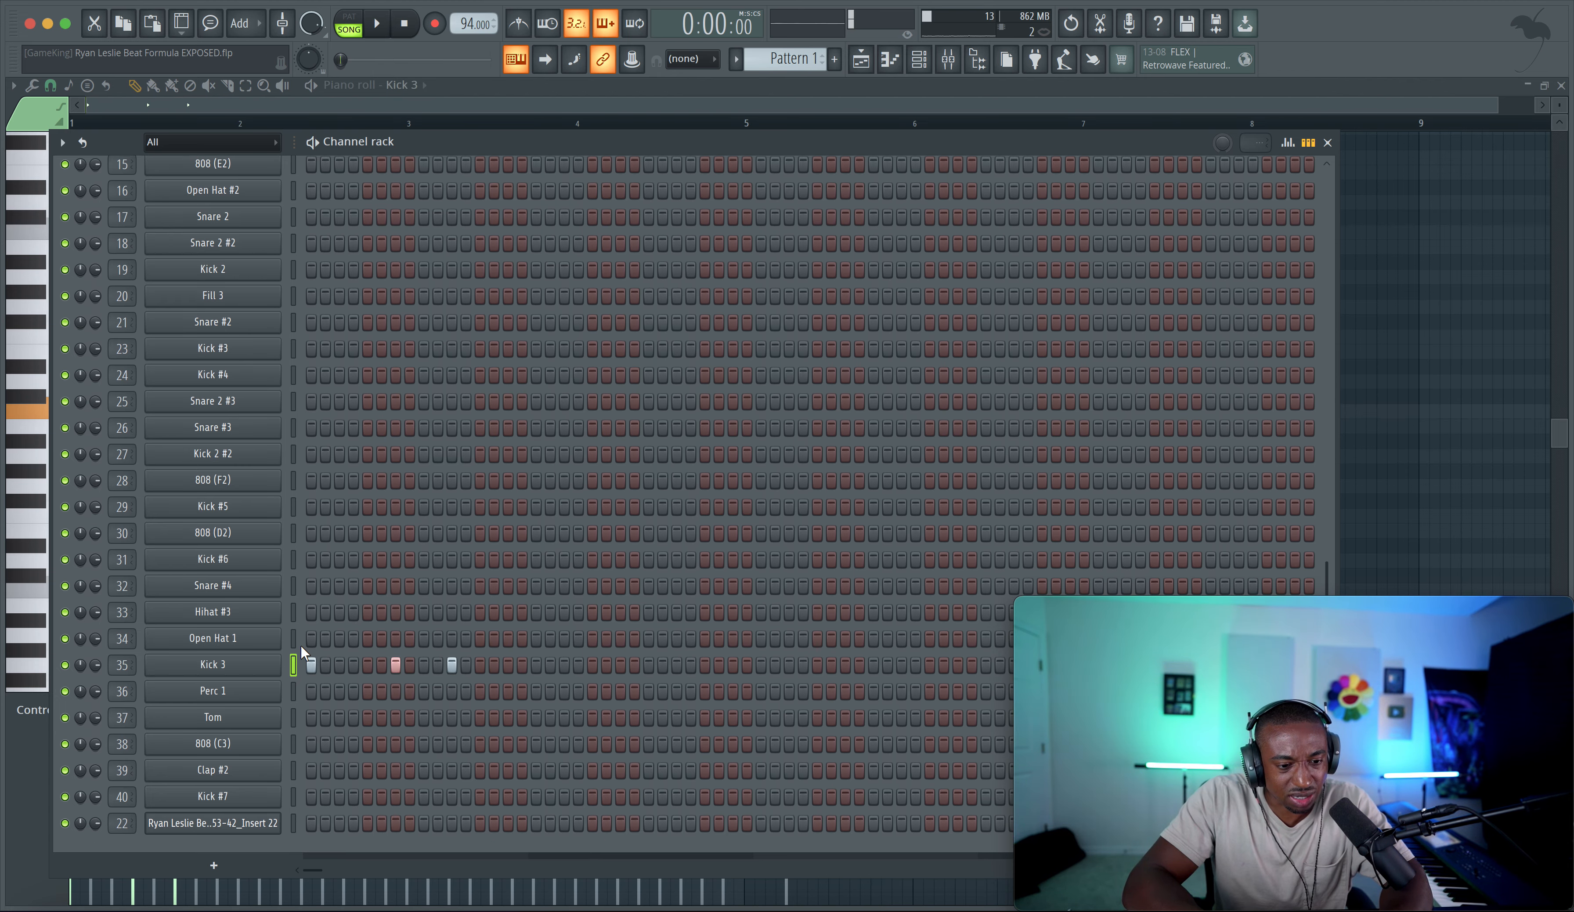
Step: Move the three-hit sequence from Kick 3 to the original Kick channel
key(super+x)
click(293, 796)
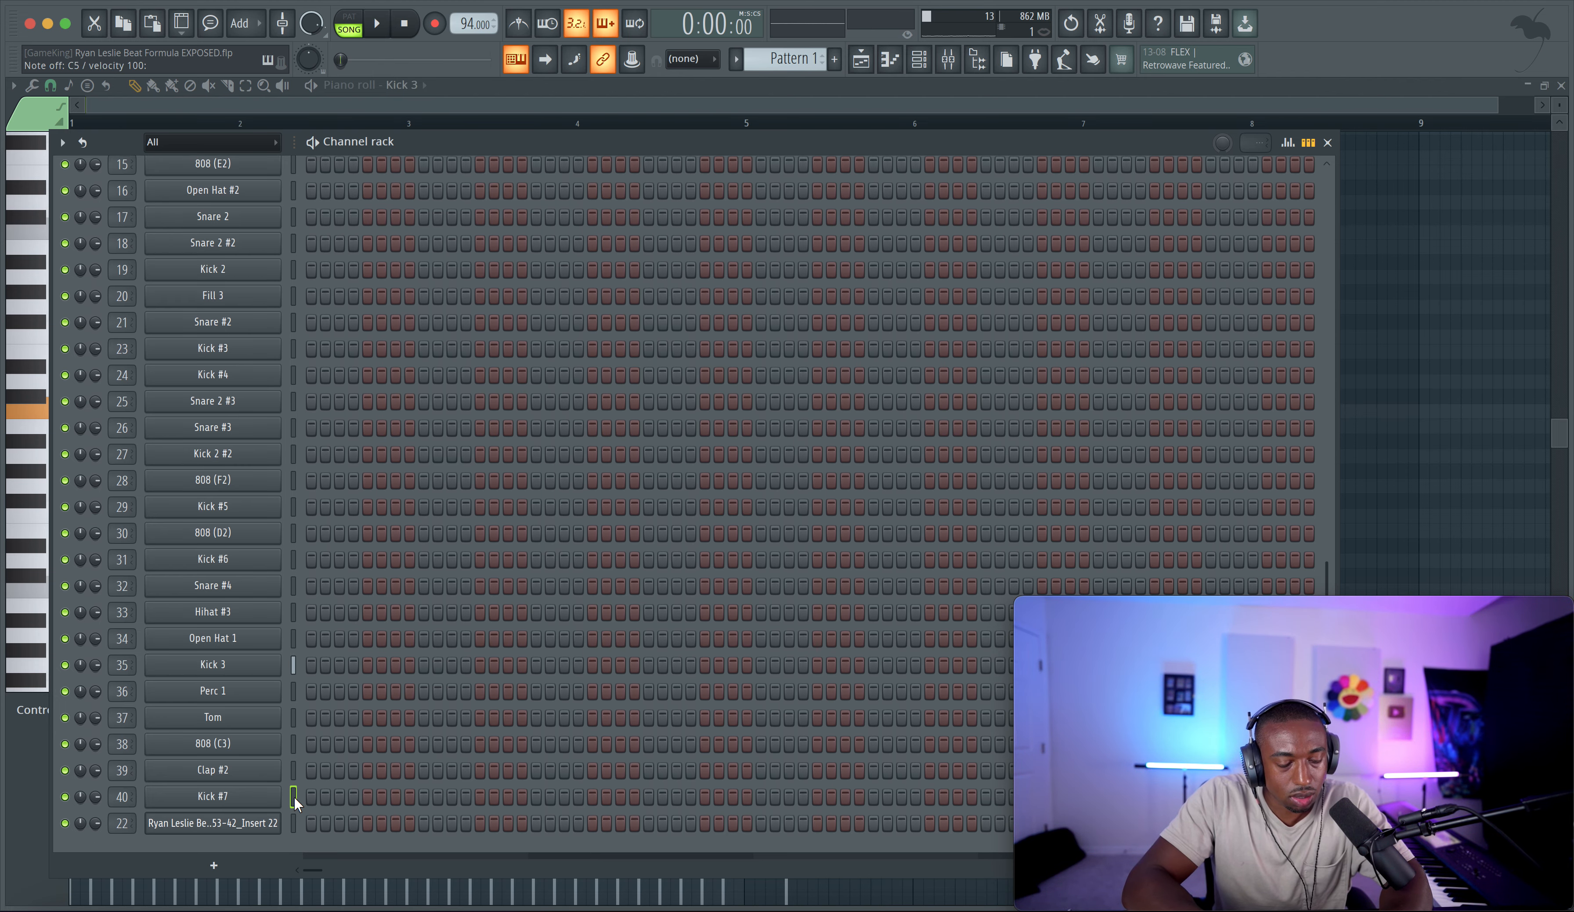
scroll(254, 536, up, 10)
click(293, 211)
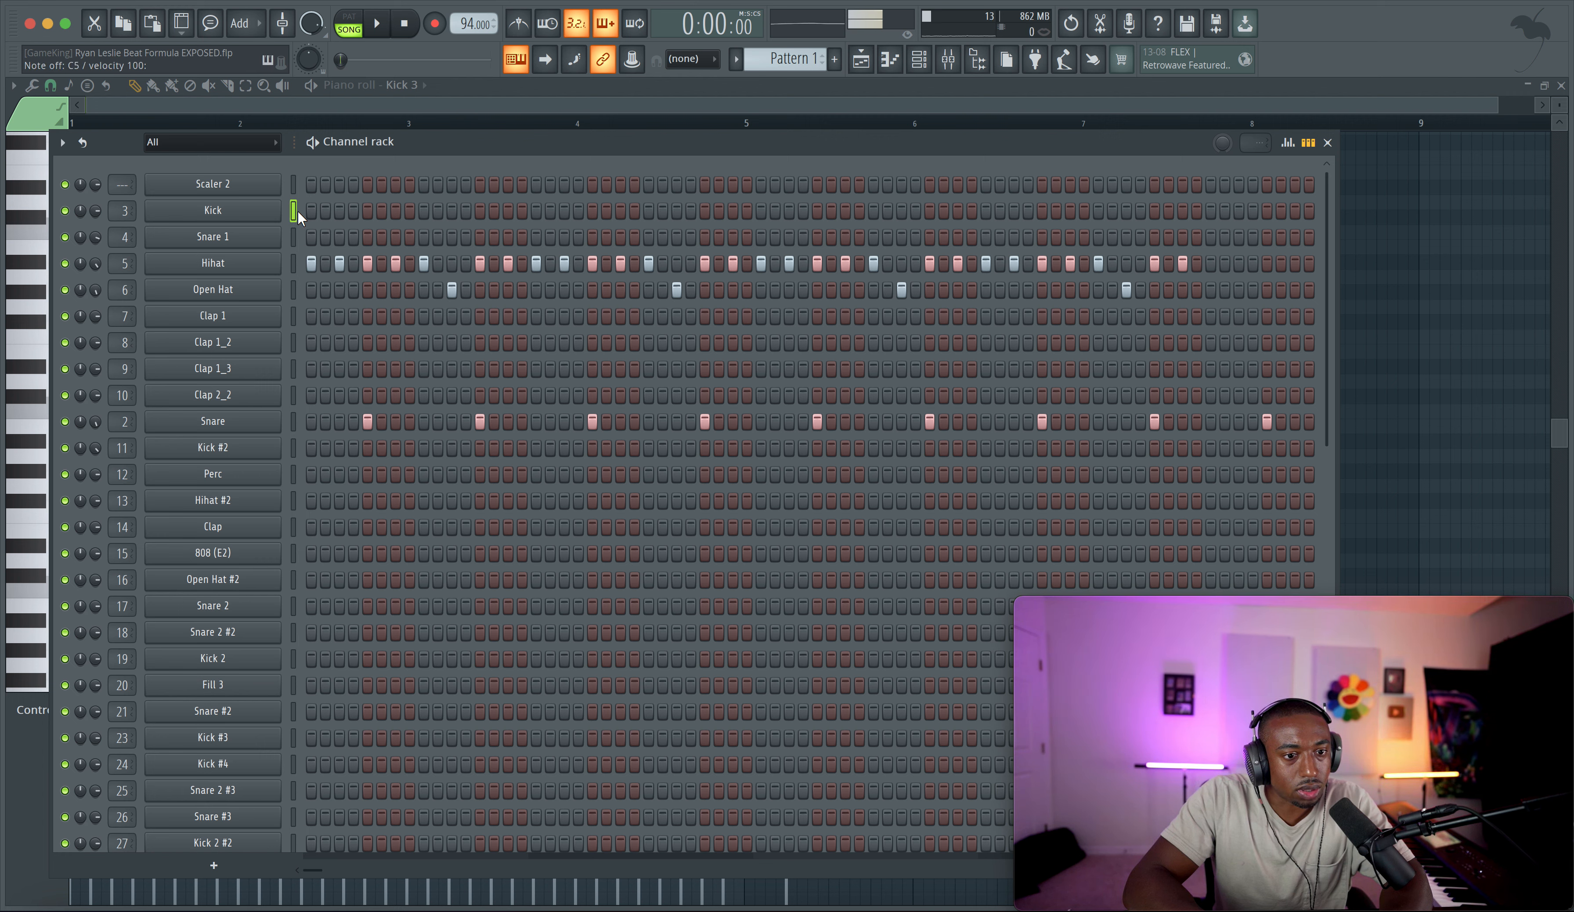
key(super+v)
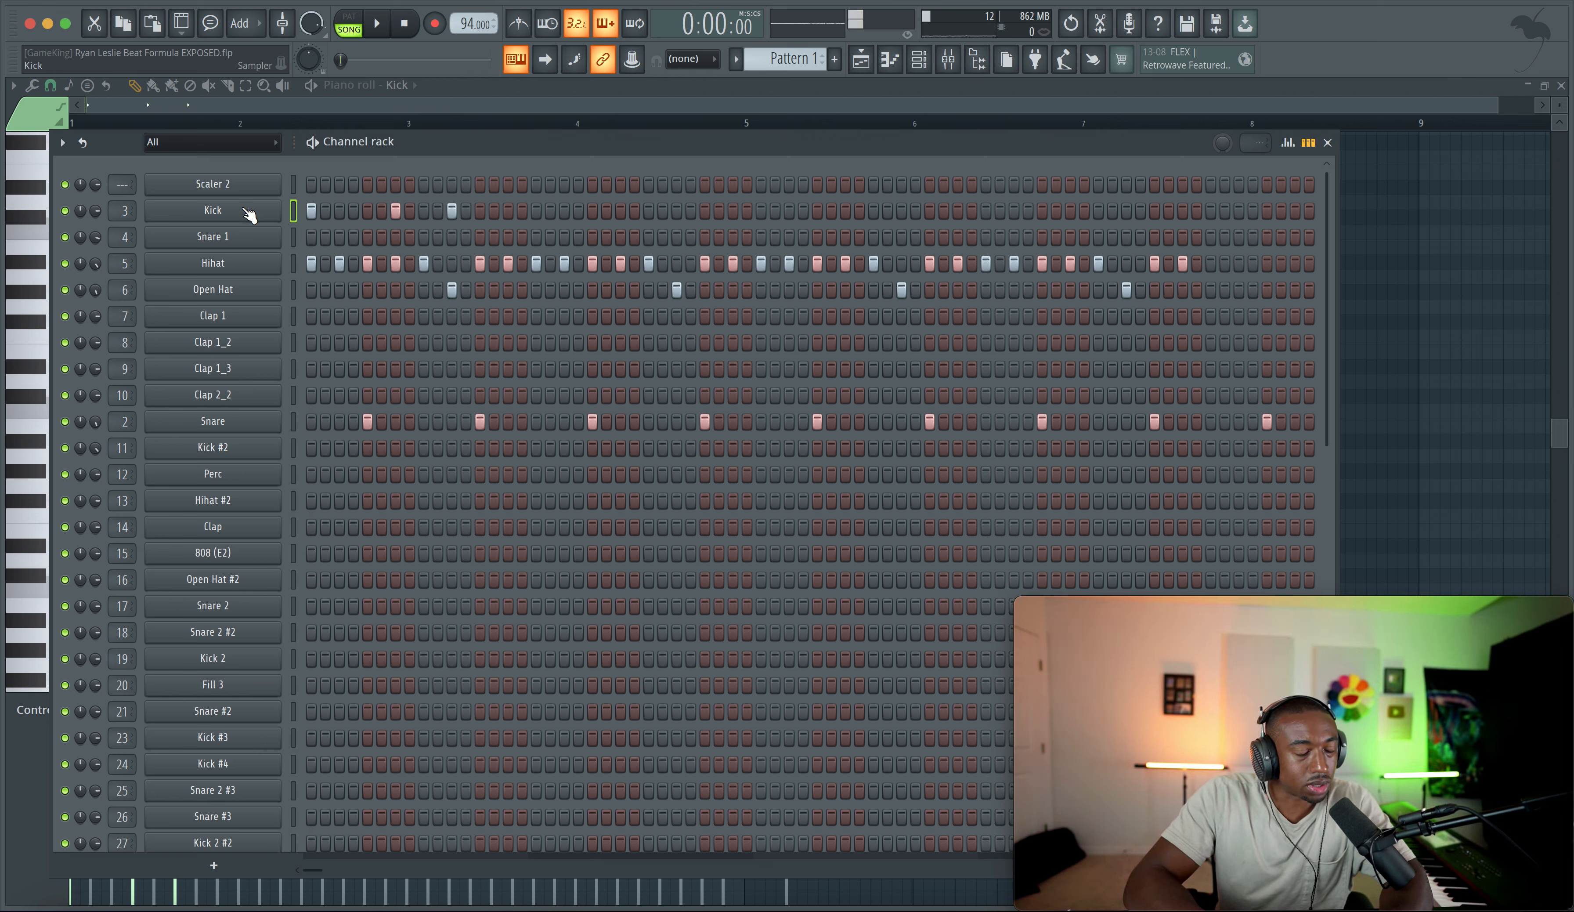
Step: Set the Kick sample's quick fade-out to 100%, start playback and close the channel settings
click(276, 214)
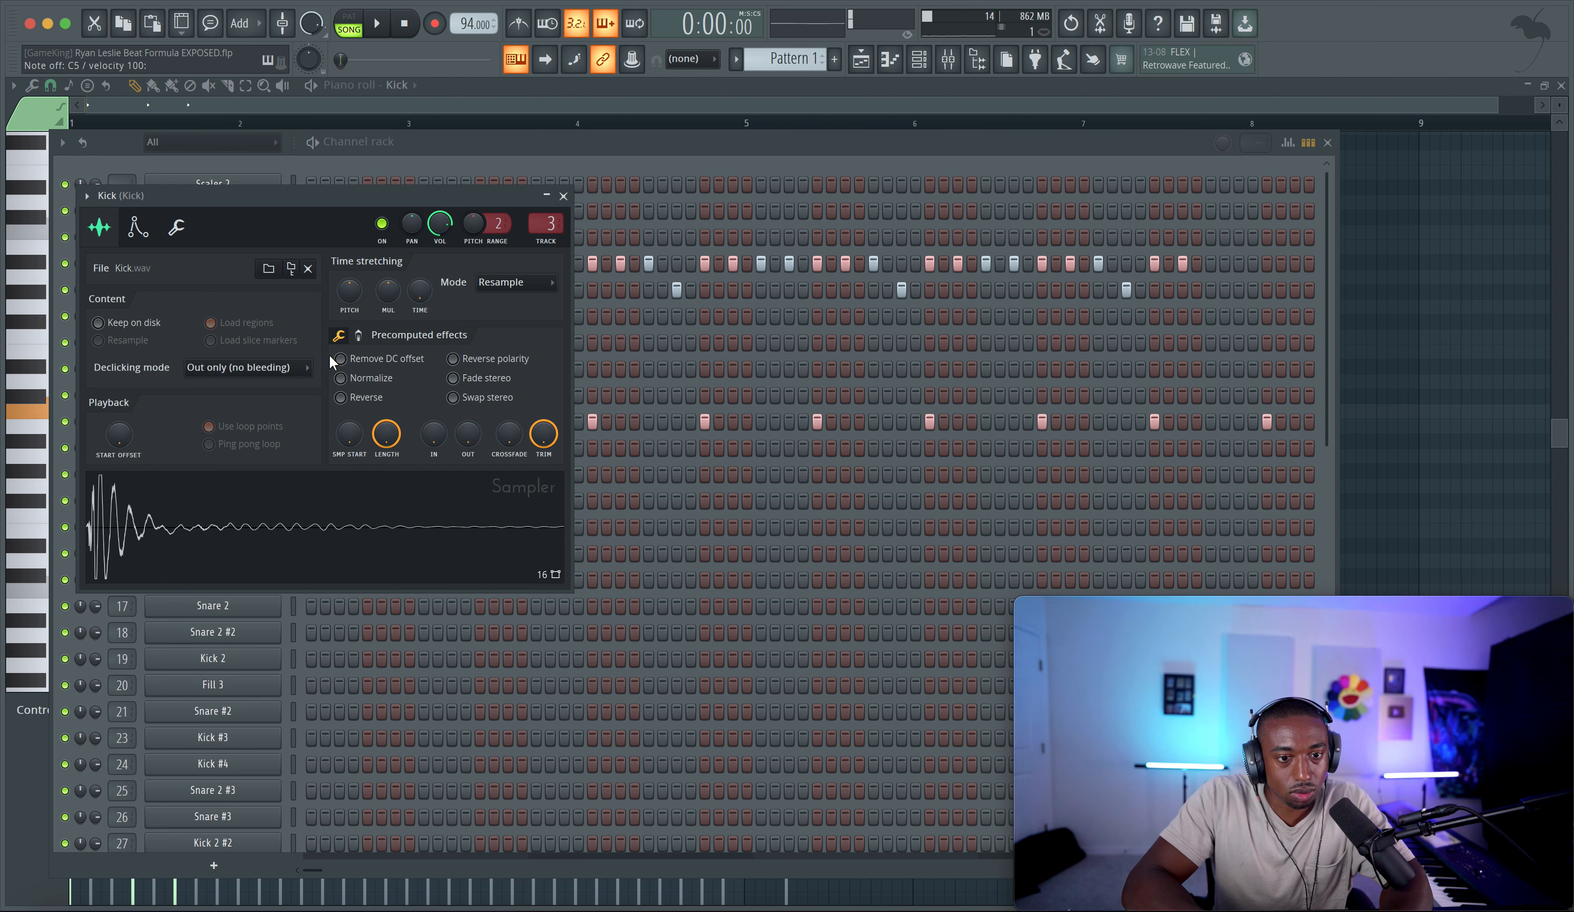
mouse_move(467, 433)
mouse_down()
mouse_move(468, 394)
mouse_move(473, 442)
mouse_up()
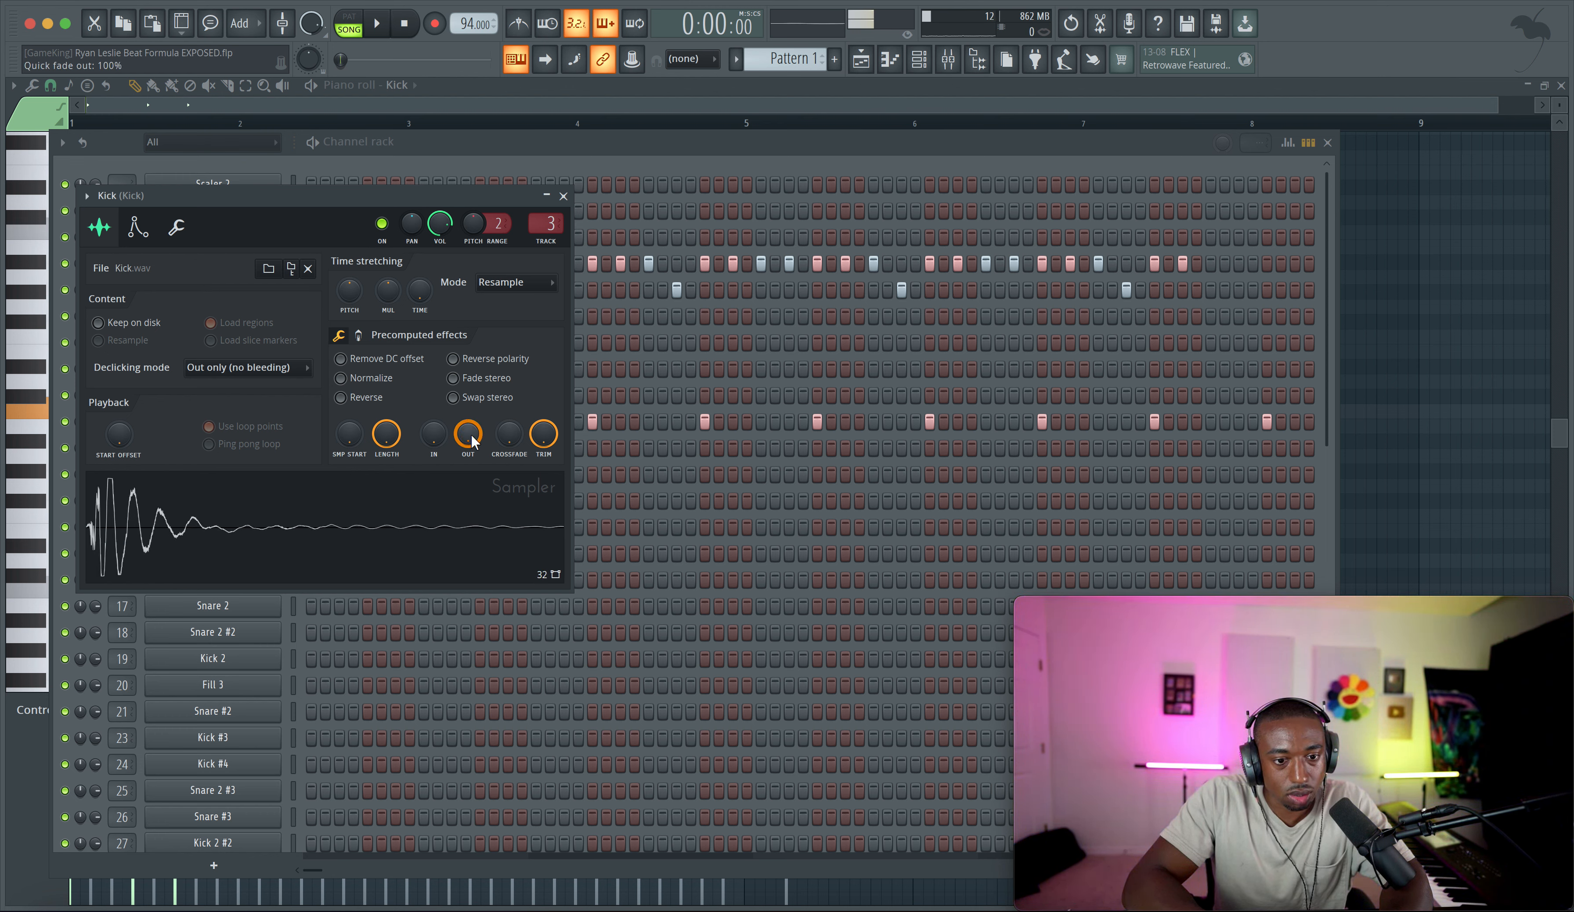
key(space)
click(563, 197)
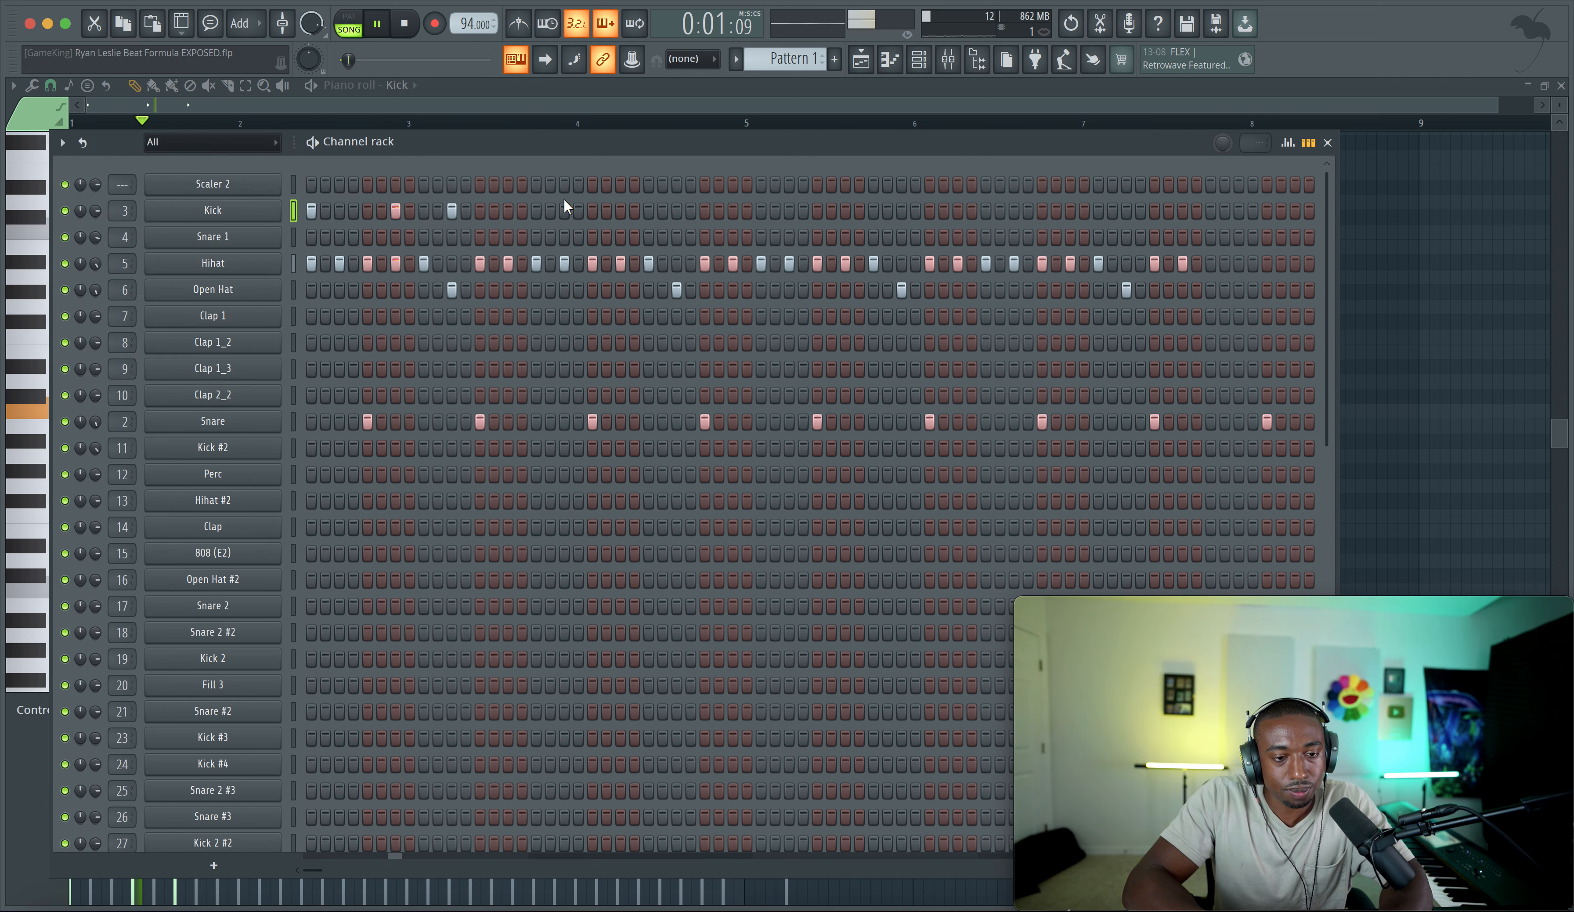
Step: Extend the Kick sequence with hits on steps 1, 7 and 11 of bar 2 during playback
key(space)
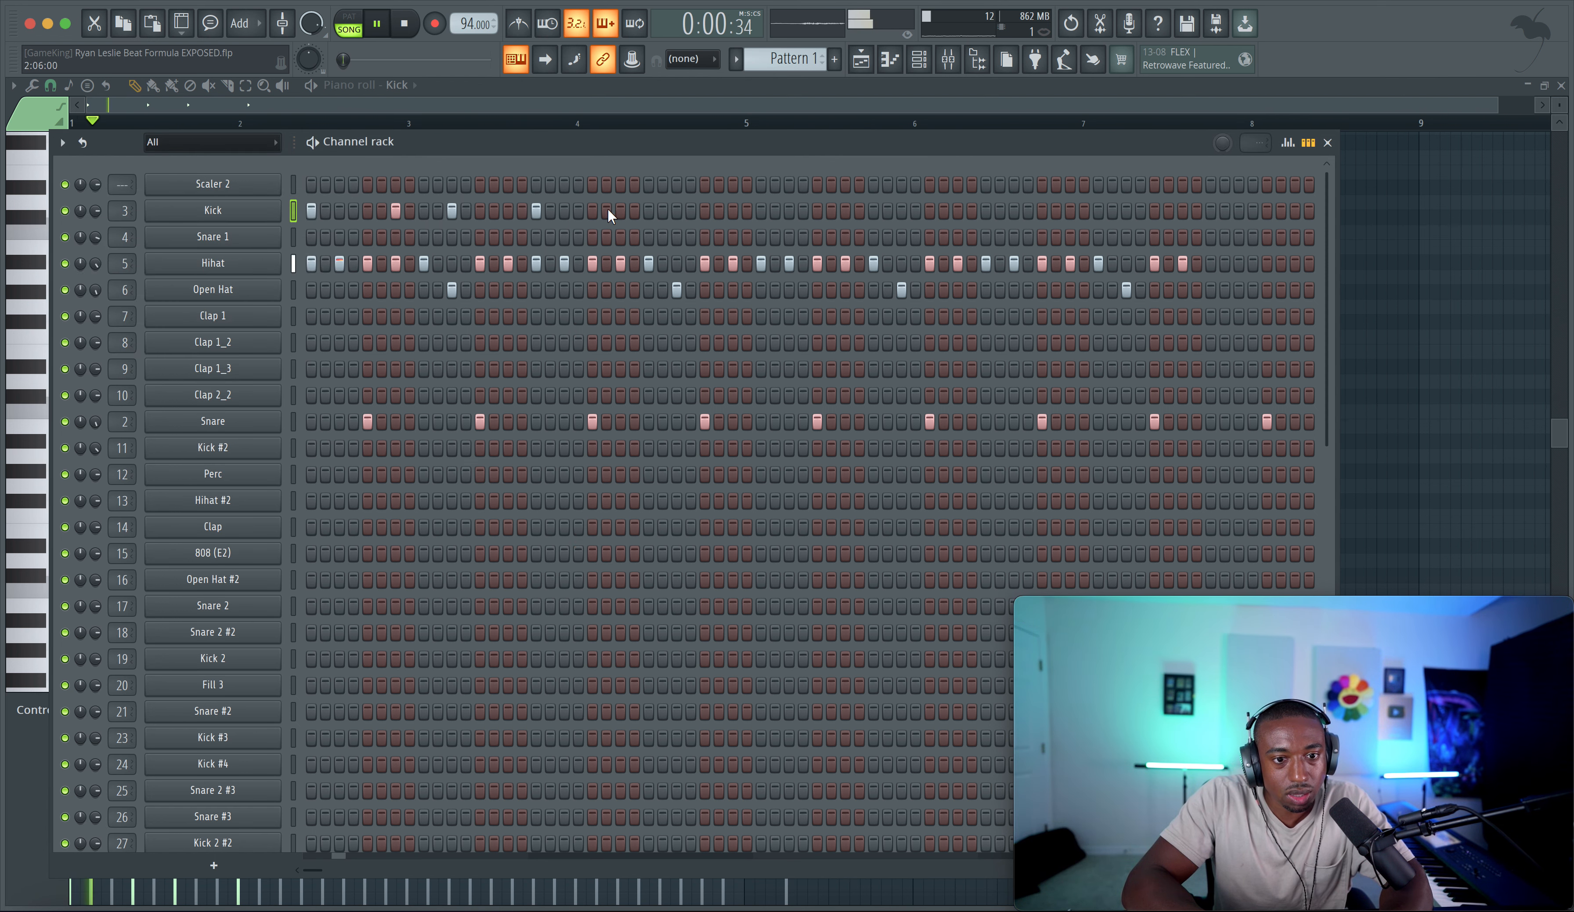
click(675, 211)
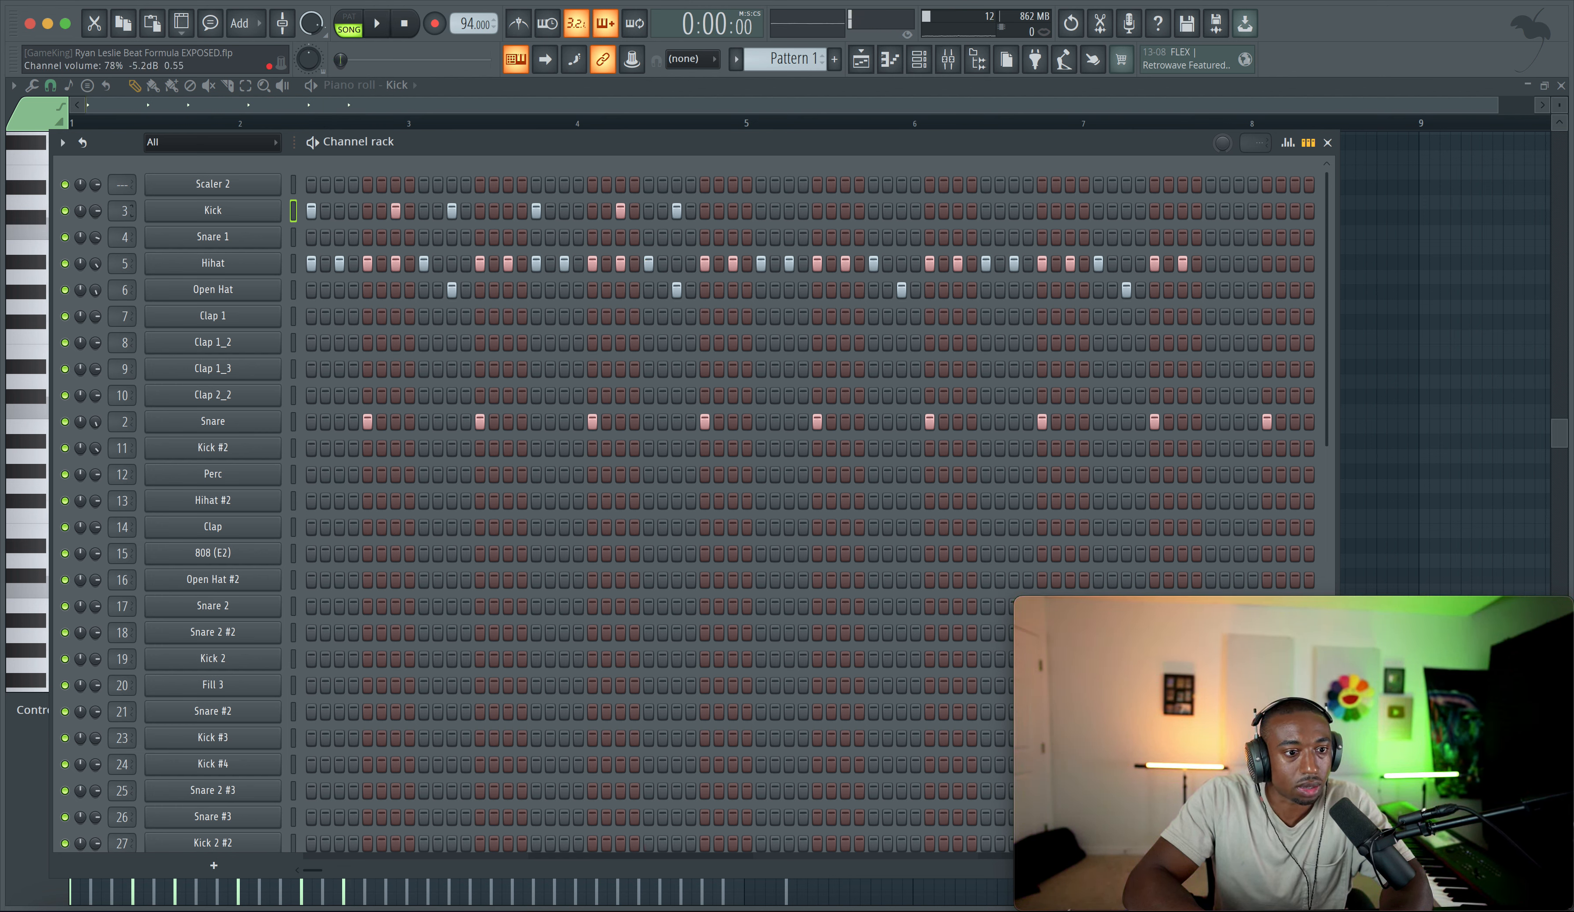
key(space)
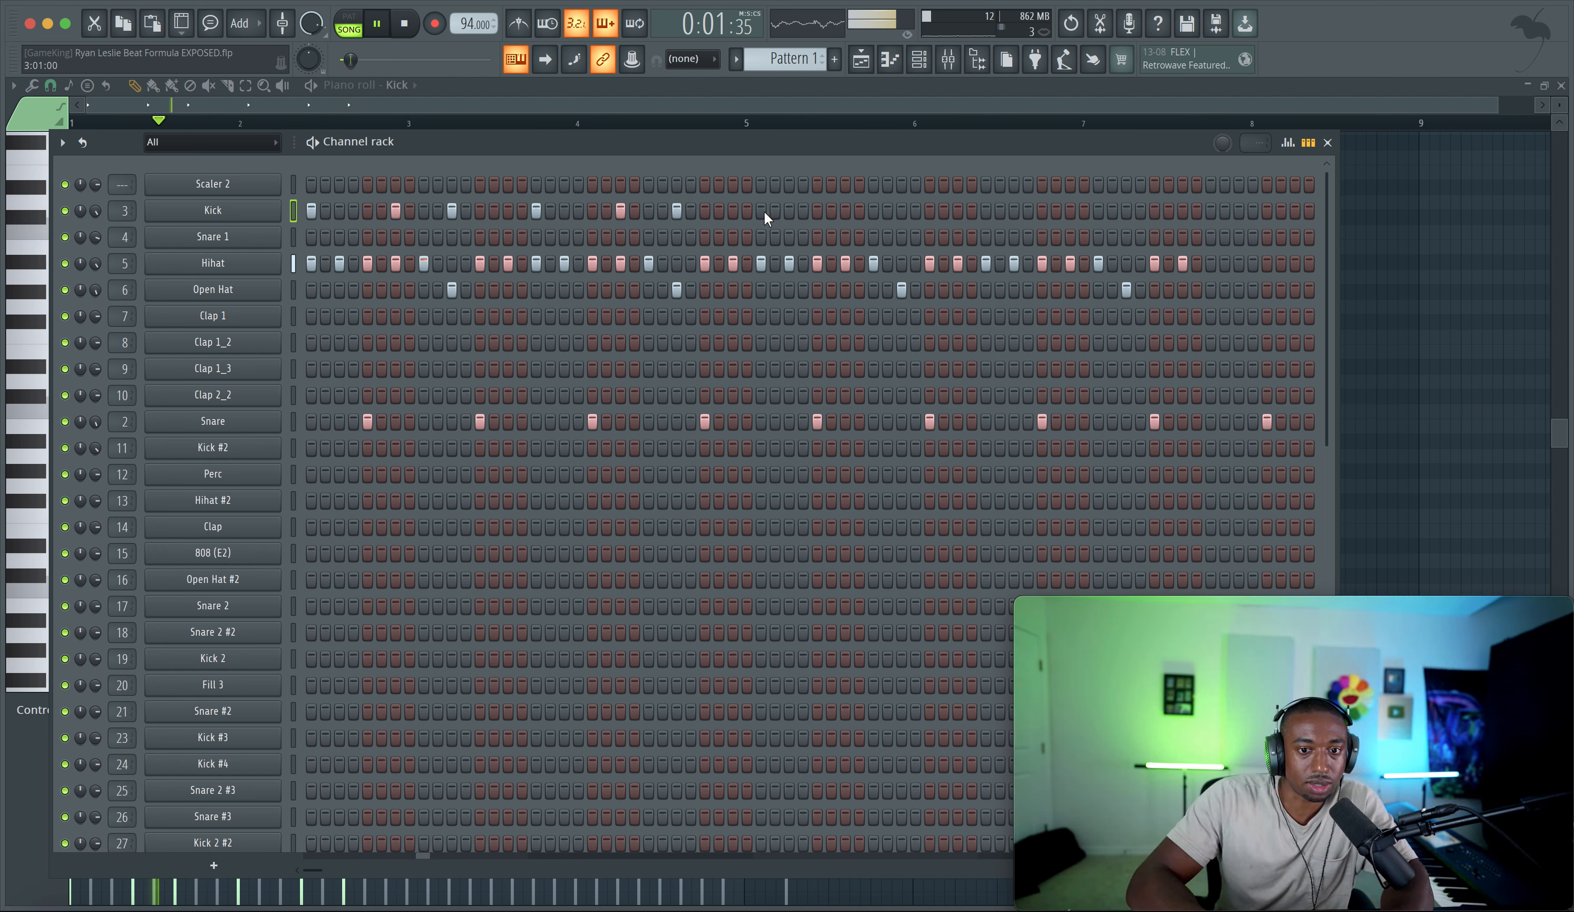
click(762, 211)
Step: Open the Kick channel in the piano roll and duplicate its two-bar sequence into bars 3 and 4
right_click(277, 211)
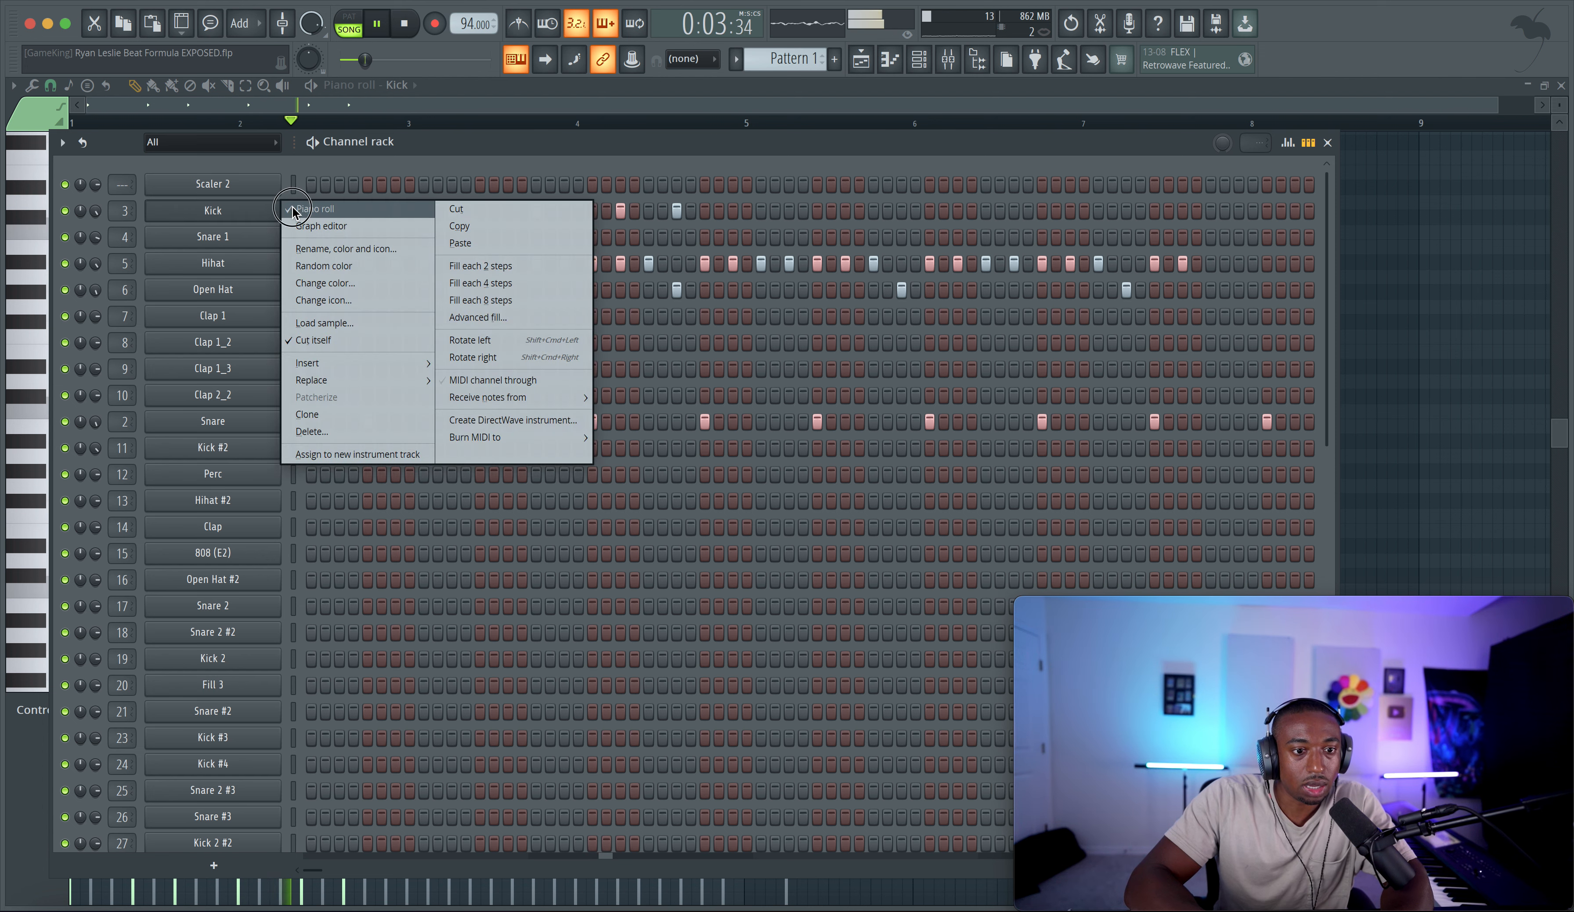
click(292, 210)
right_click(256, 219)
click(299, 209)
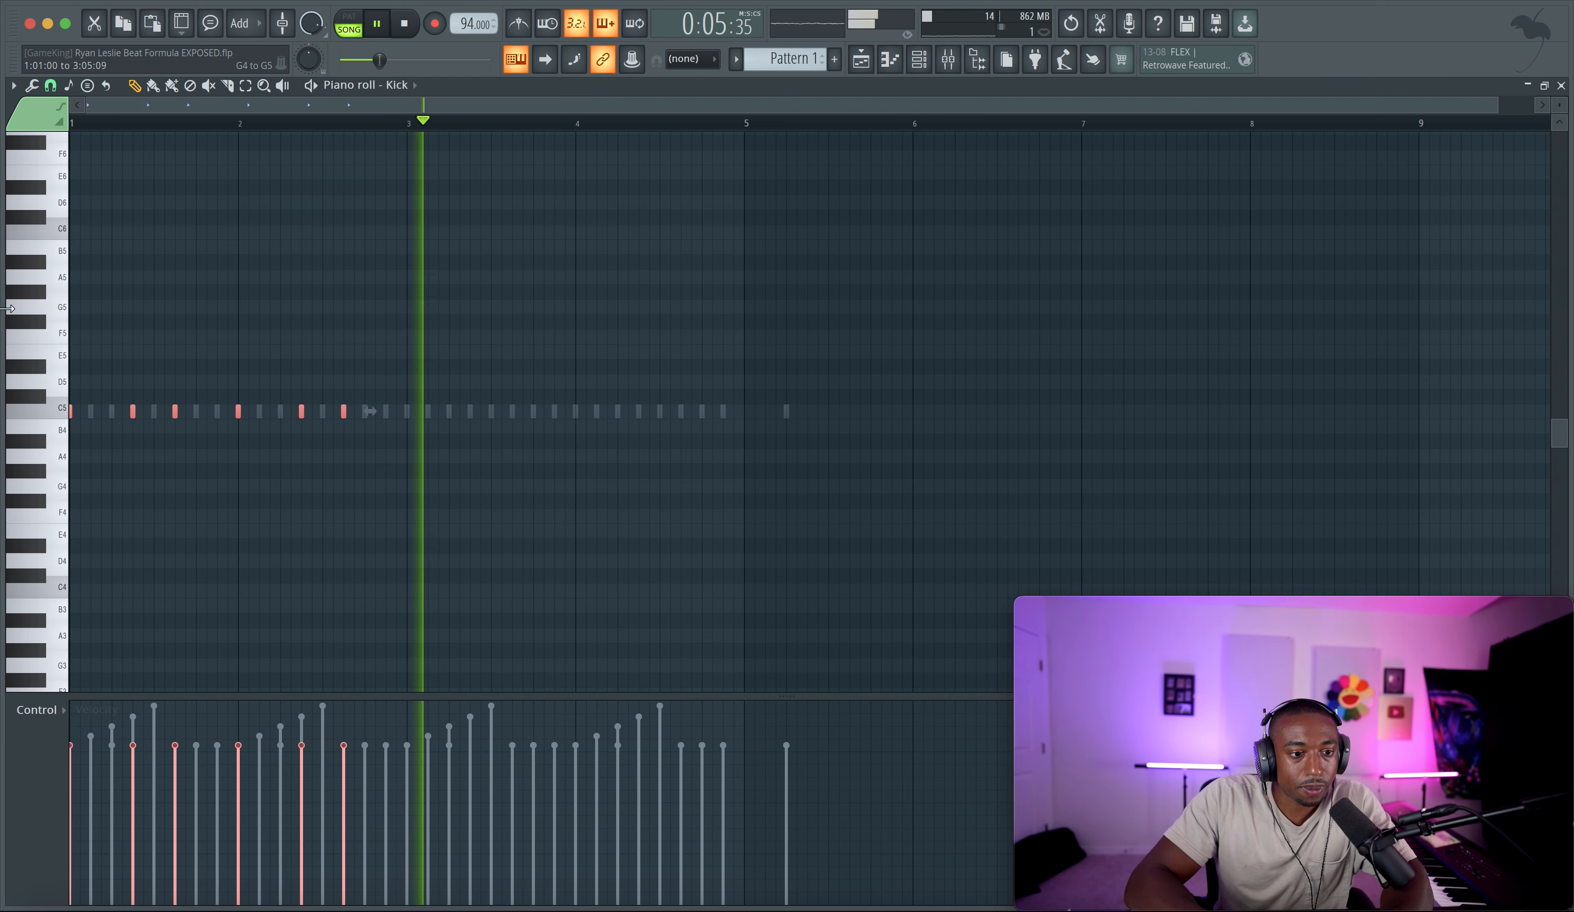
key(space)
drag(69, 411, 406, 412)
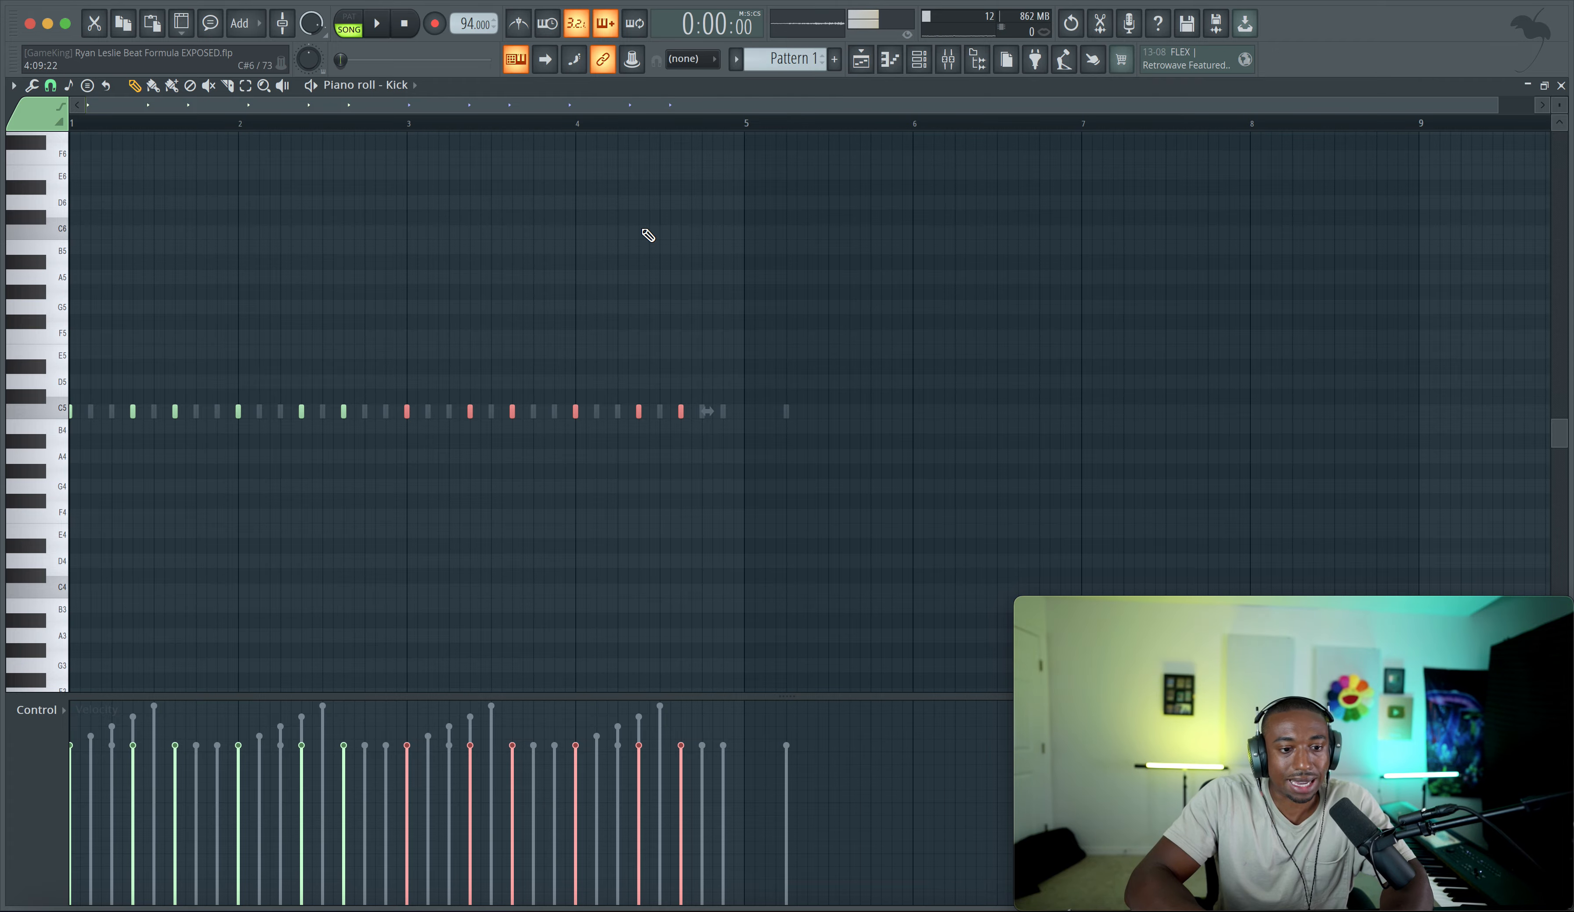
Step: Play back the arrangement and lower the Kick channel's volume, returning to the playlist
key(space)
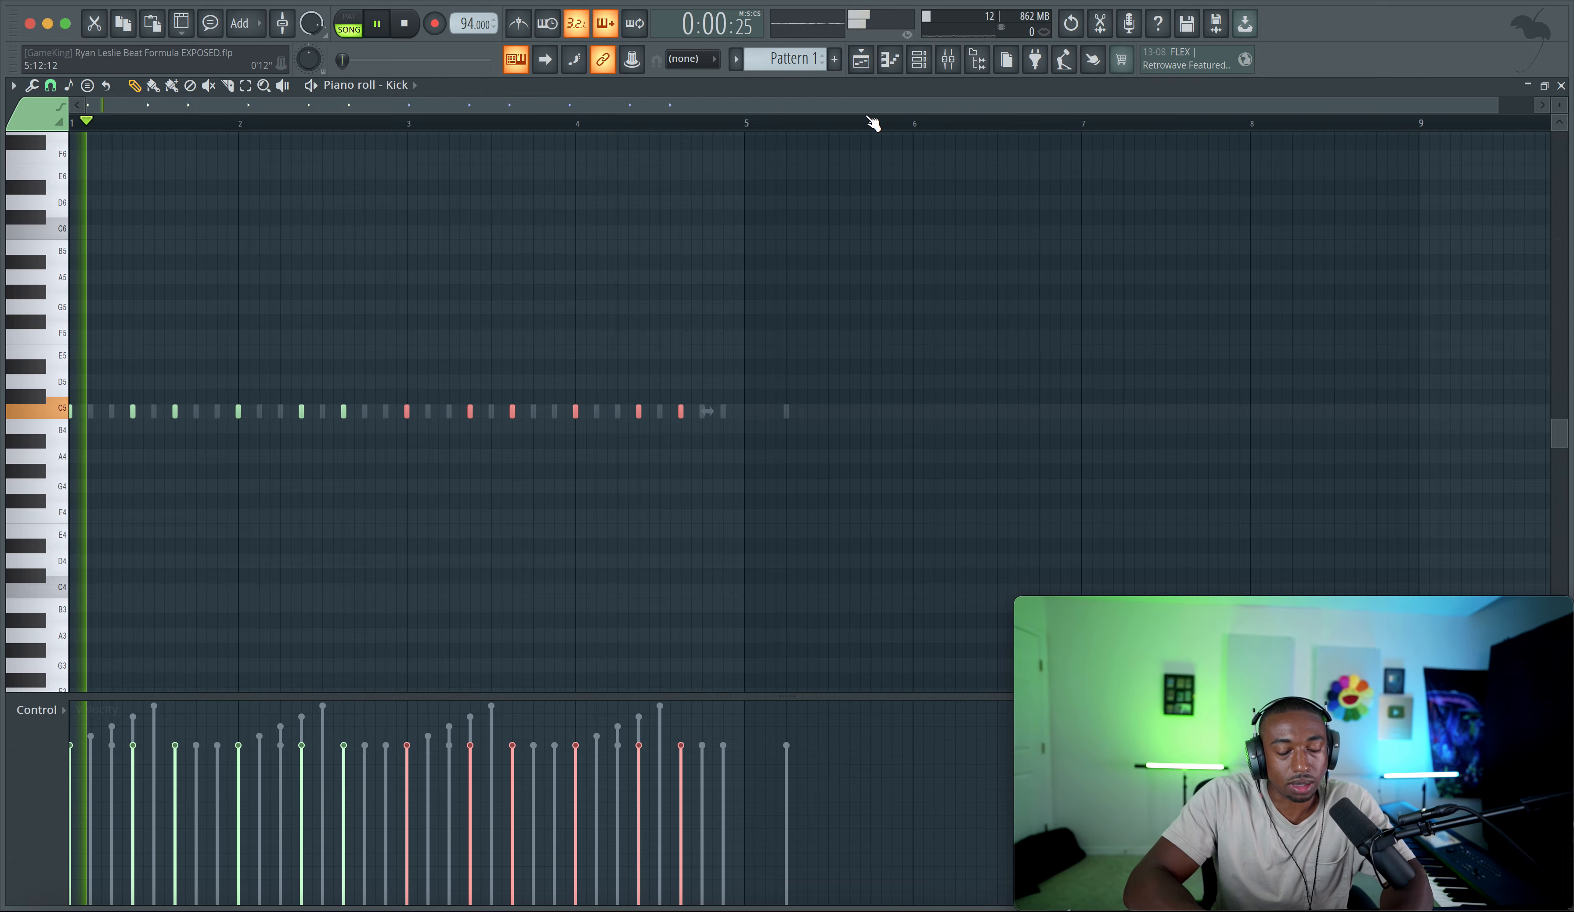
click(861, 59)
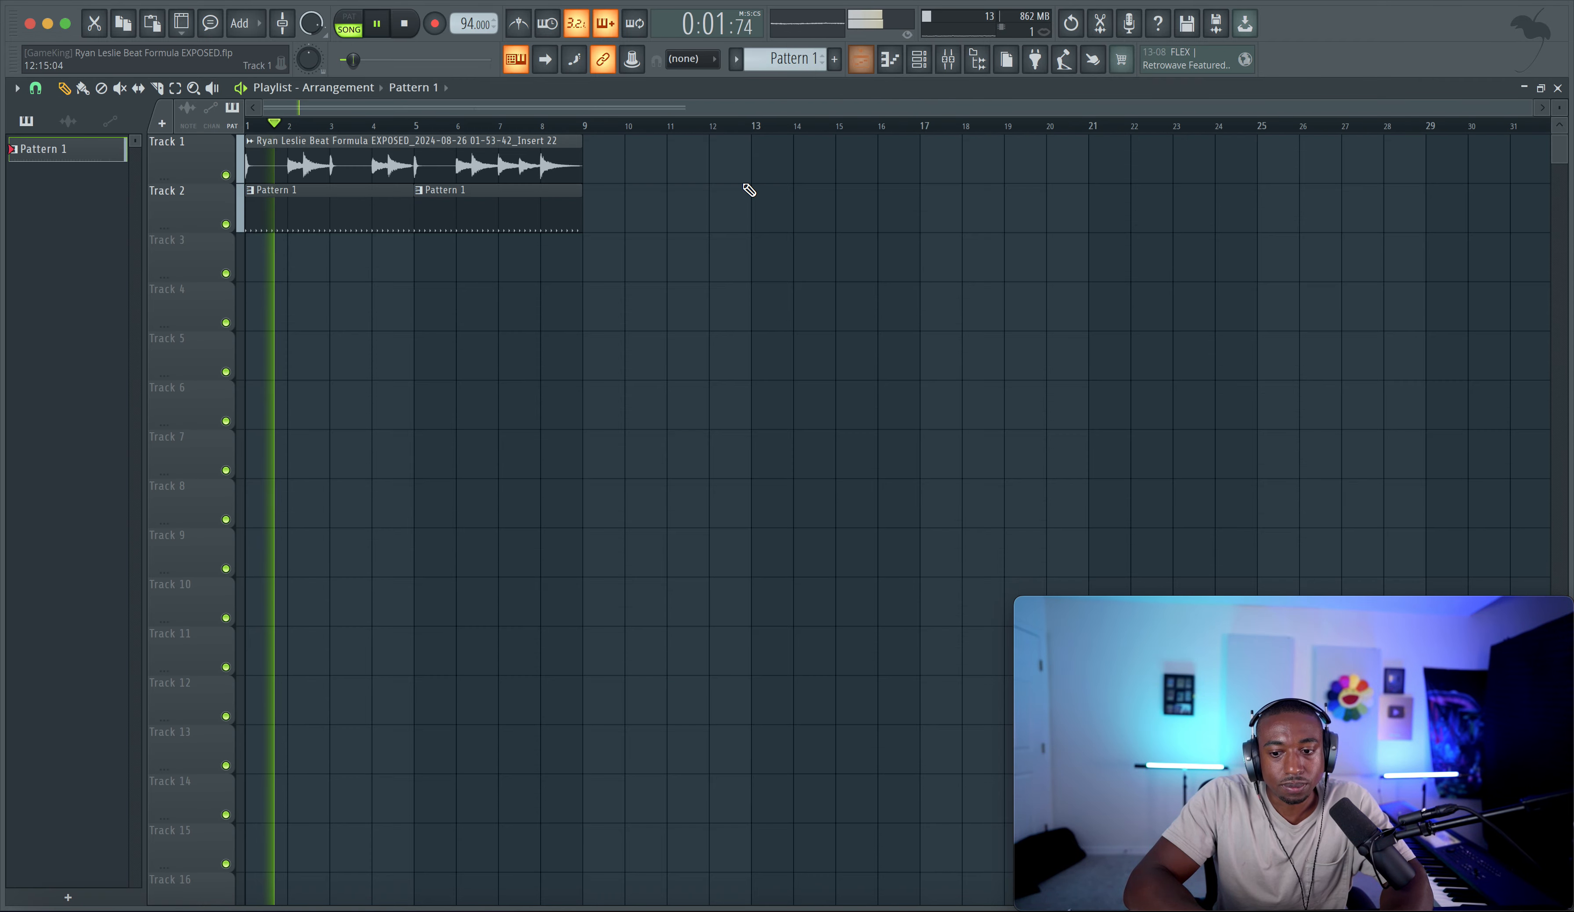
click(918, 58)
drag(97, 210, 97, 235)
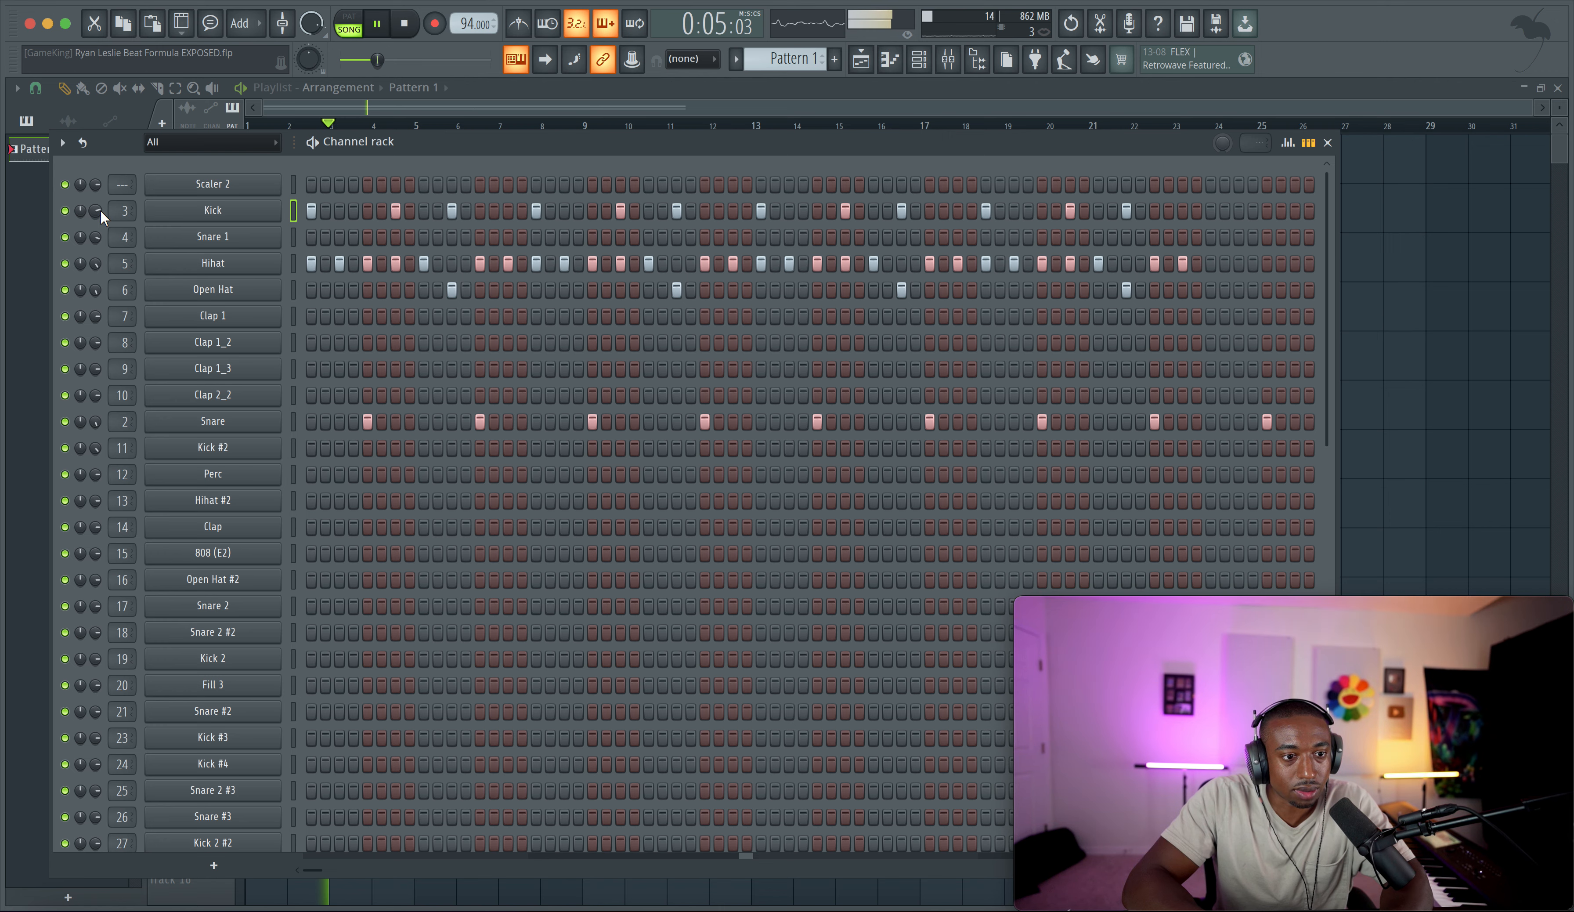
right_click(1447, 284)
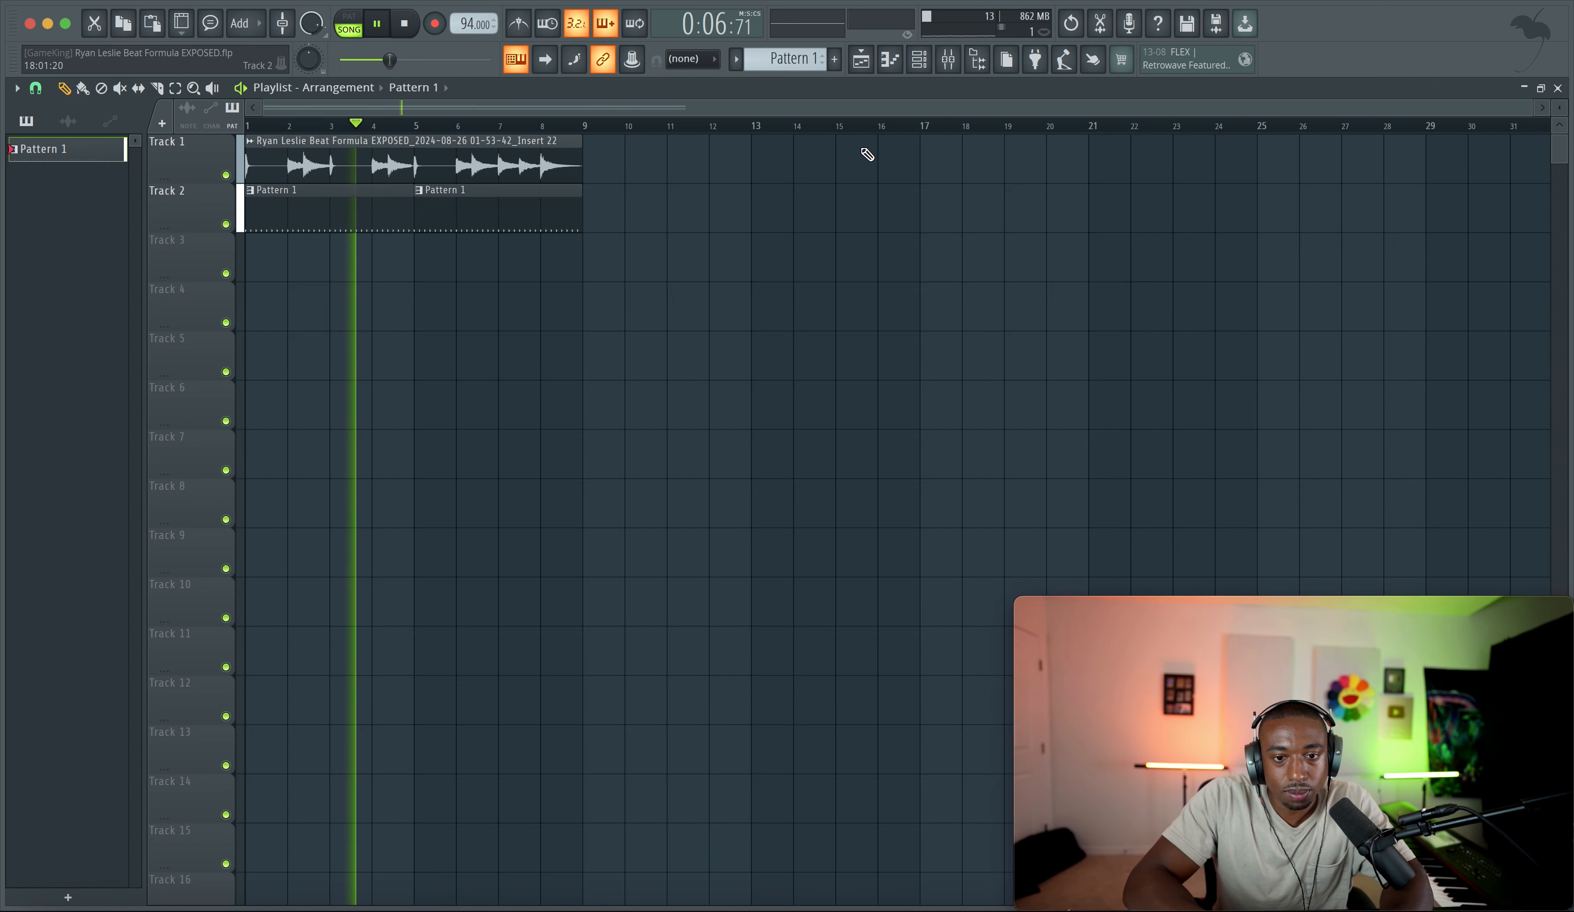
Step: Examine the Hihat's notes and velocities in the piano roll and its miscellaneous channel settings
click(919, 59)
key(space)
right_click(277, 262)
click(300, 261)
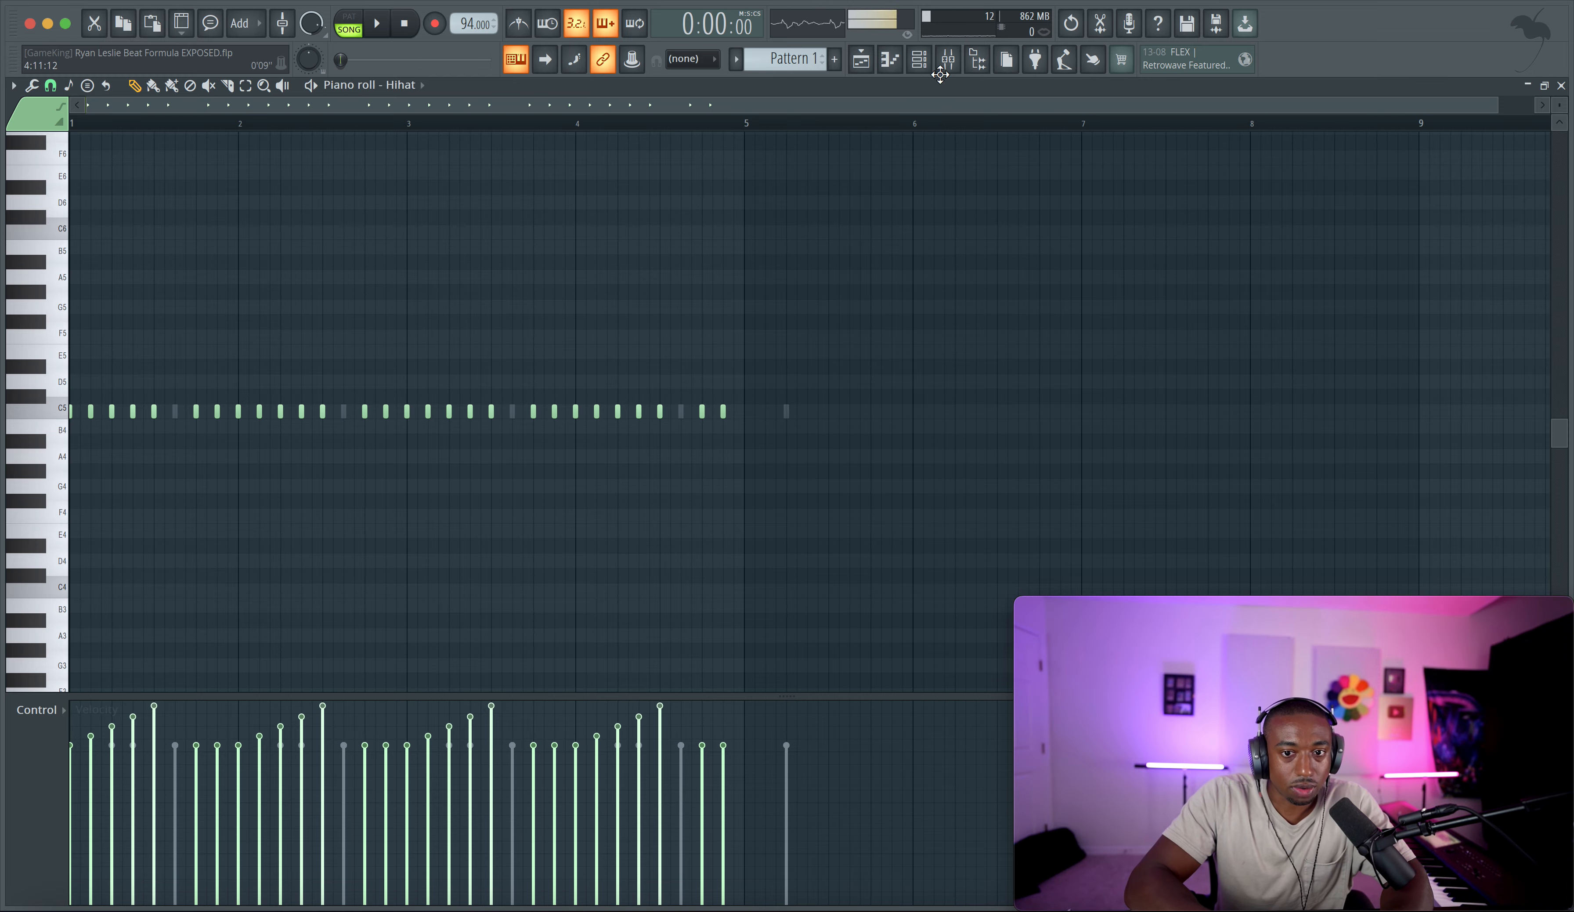
click(918, 59)
click(236, 267)
click(228, 280)
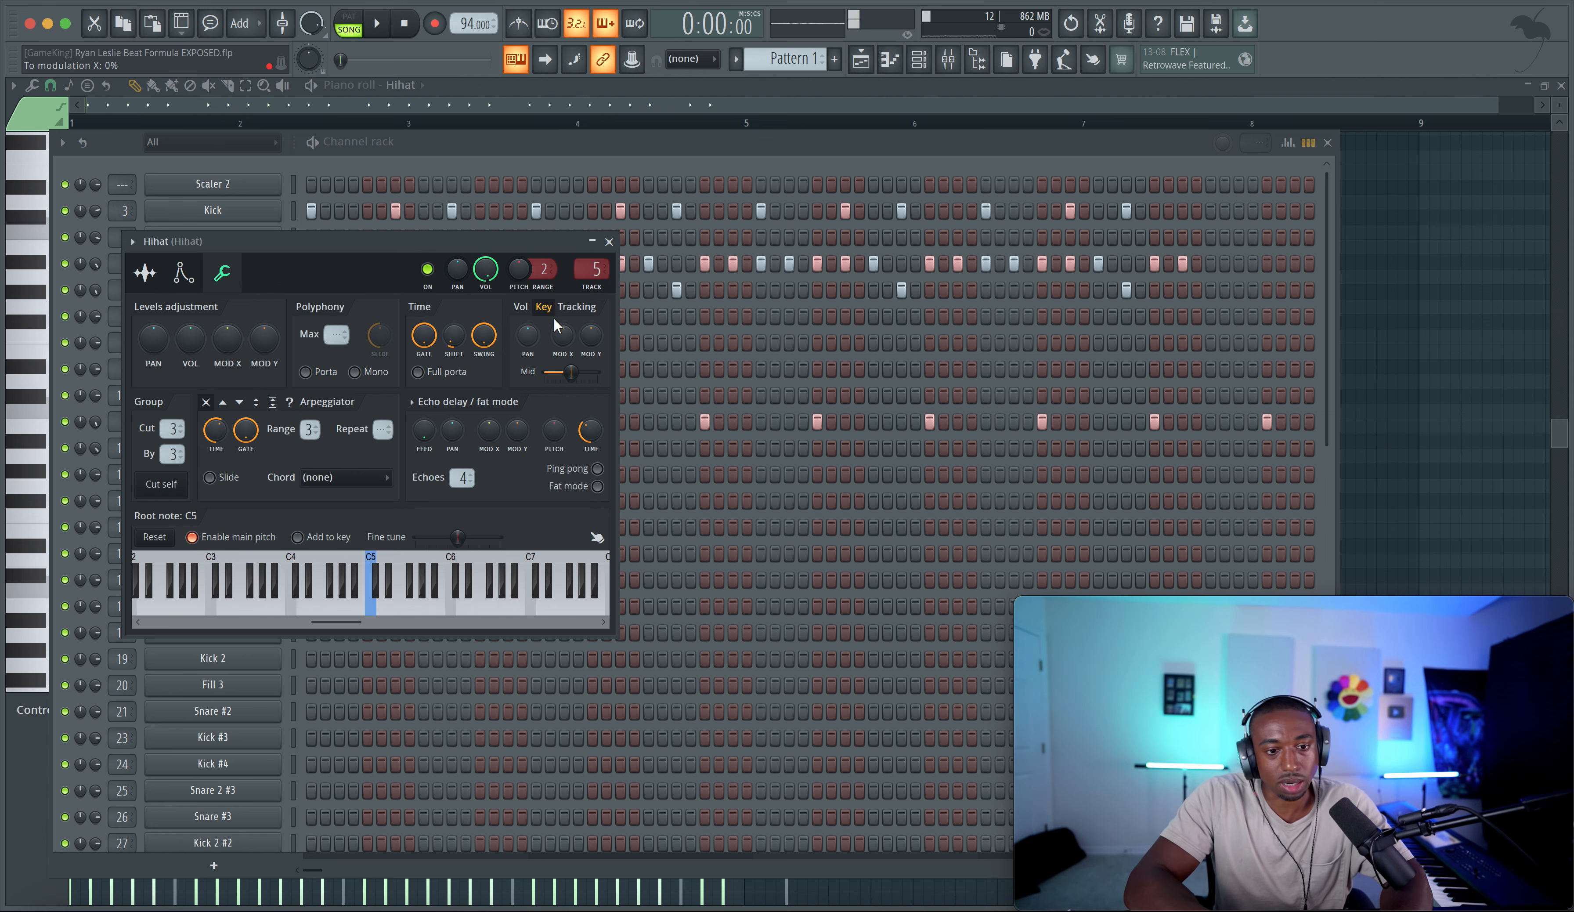
click(609, 242)
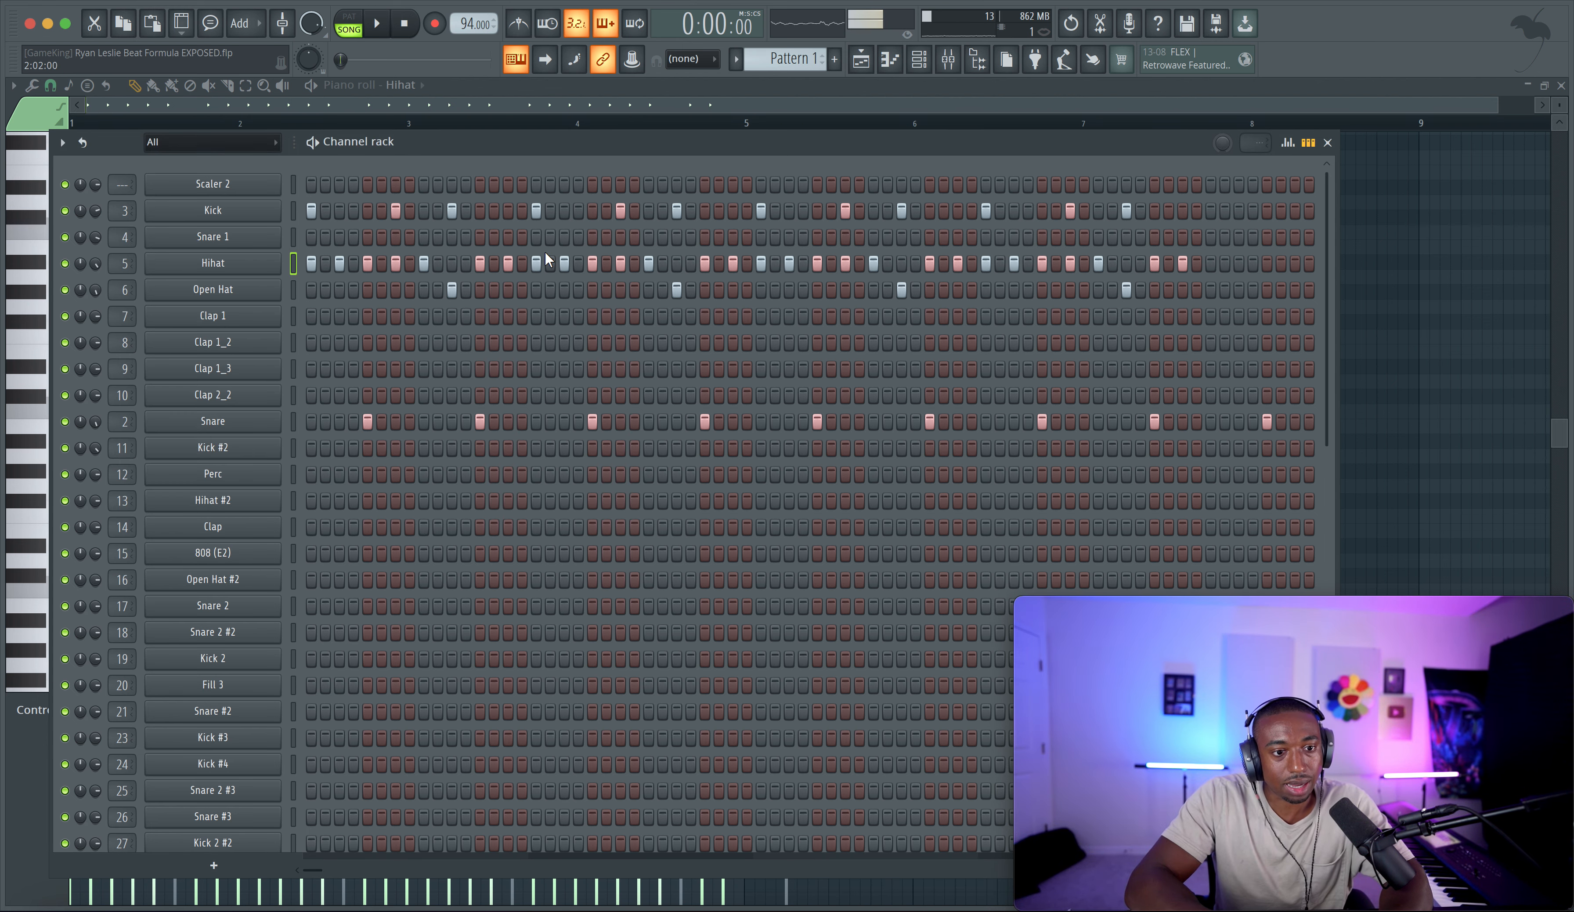
Step: Play the beat, check the Kick channel's miscellaneous settings and return to the playlist
key(space)
click(262, 211)
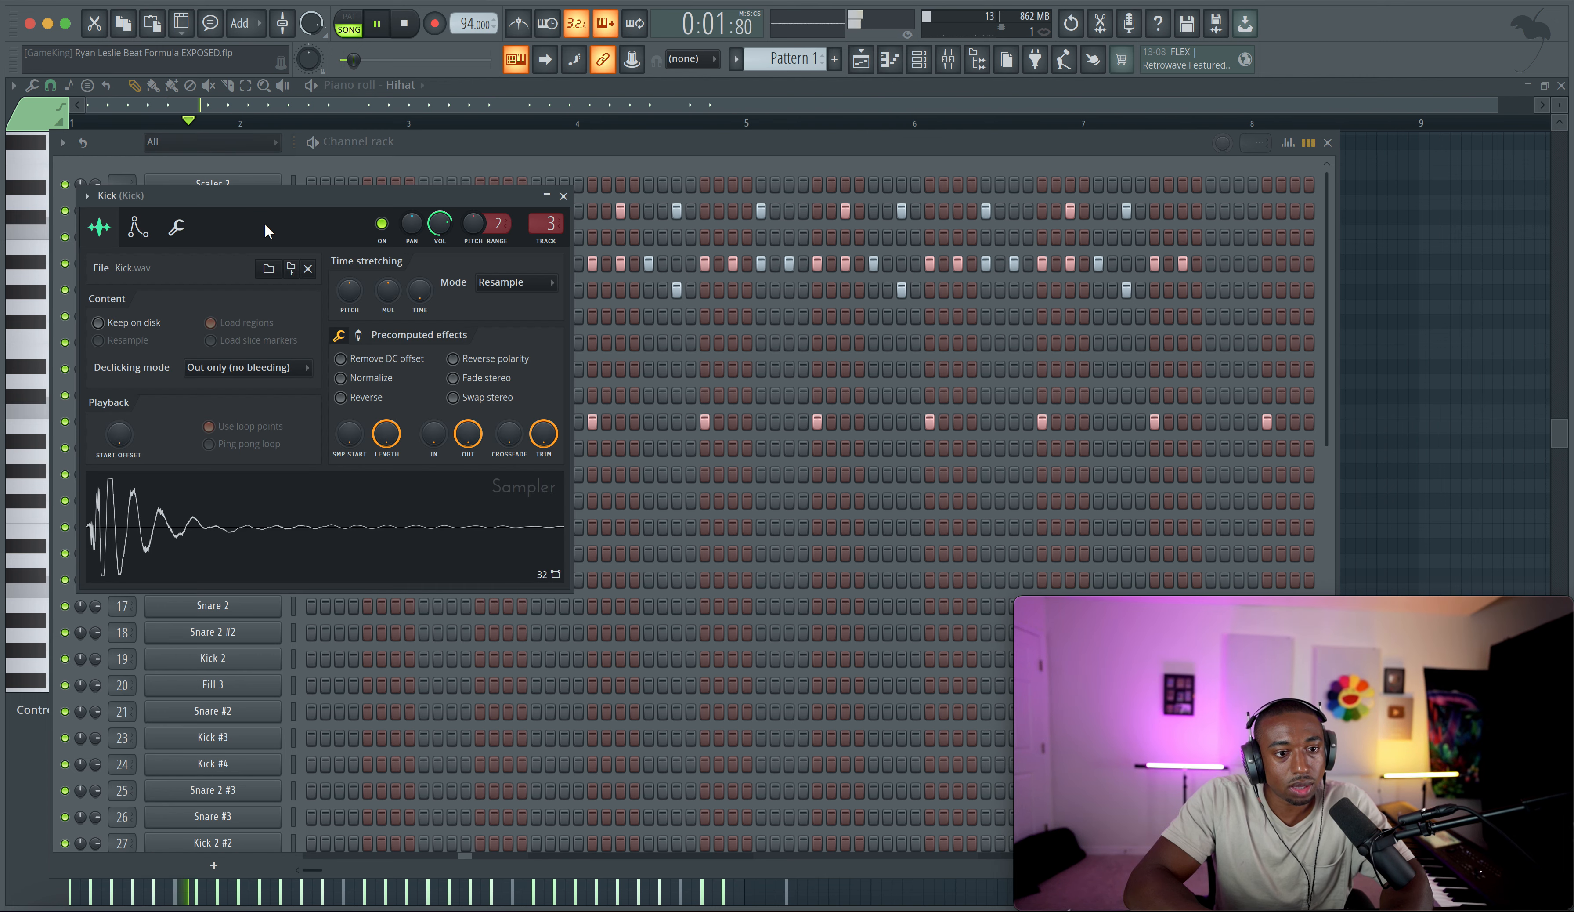
click(176, 227)
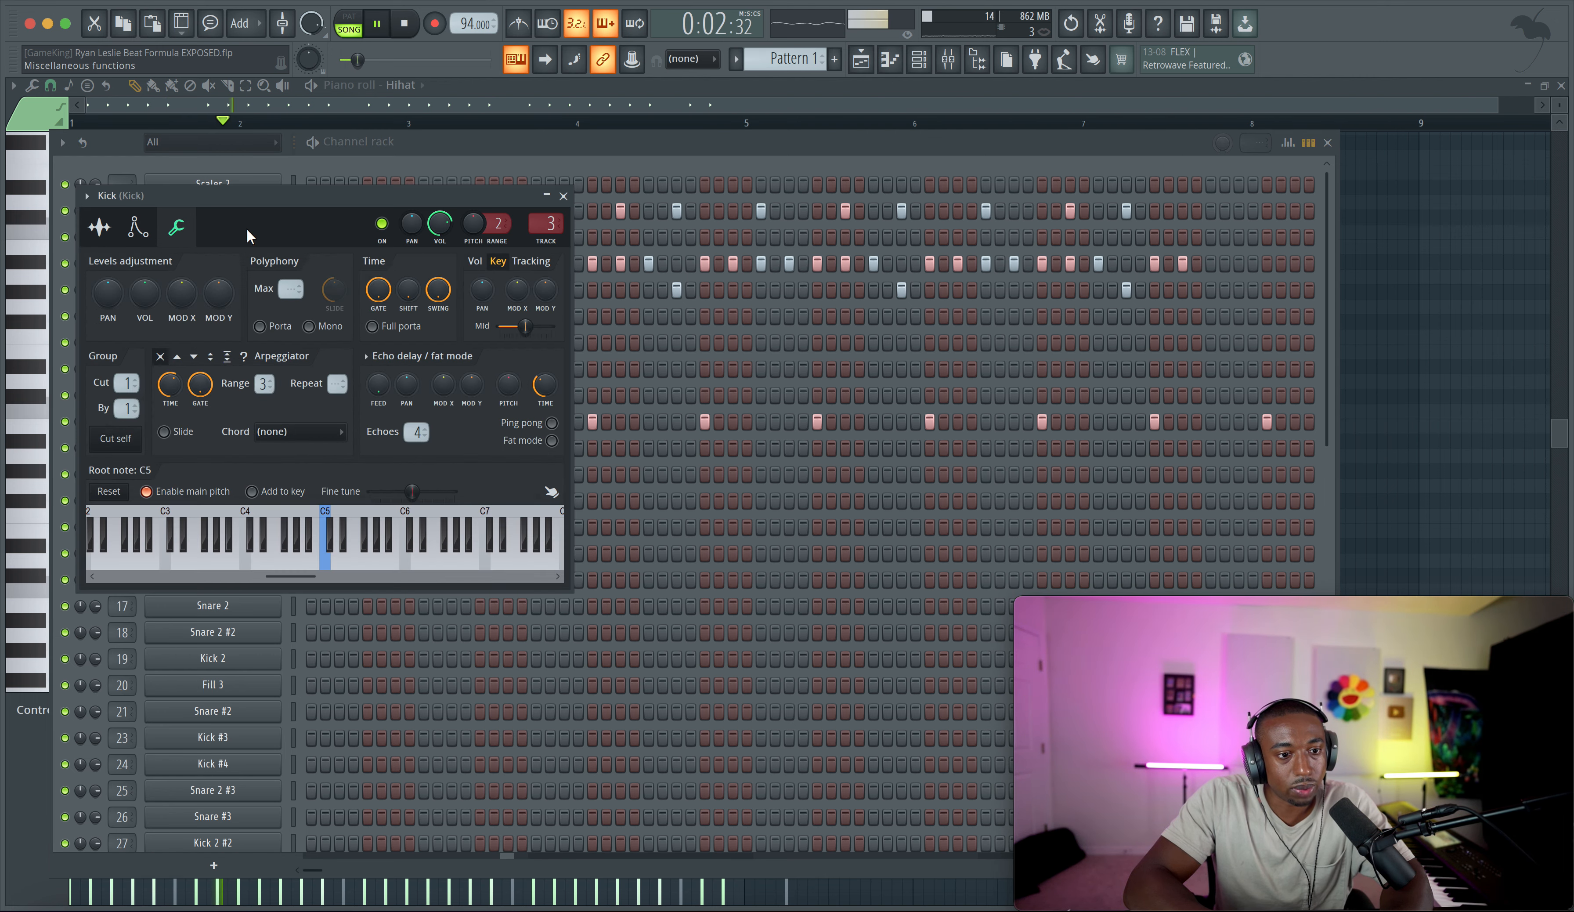
click(562, 197)
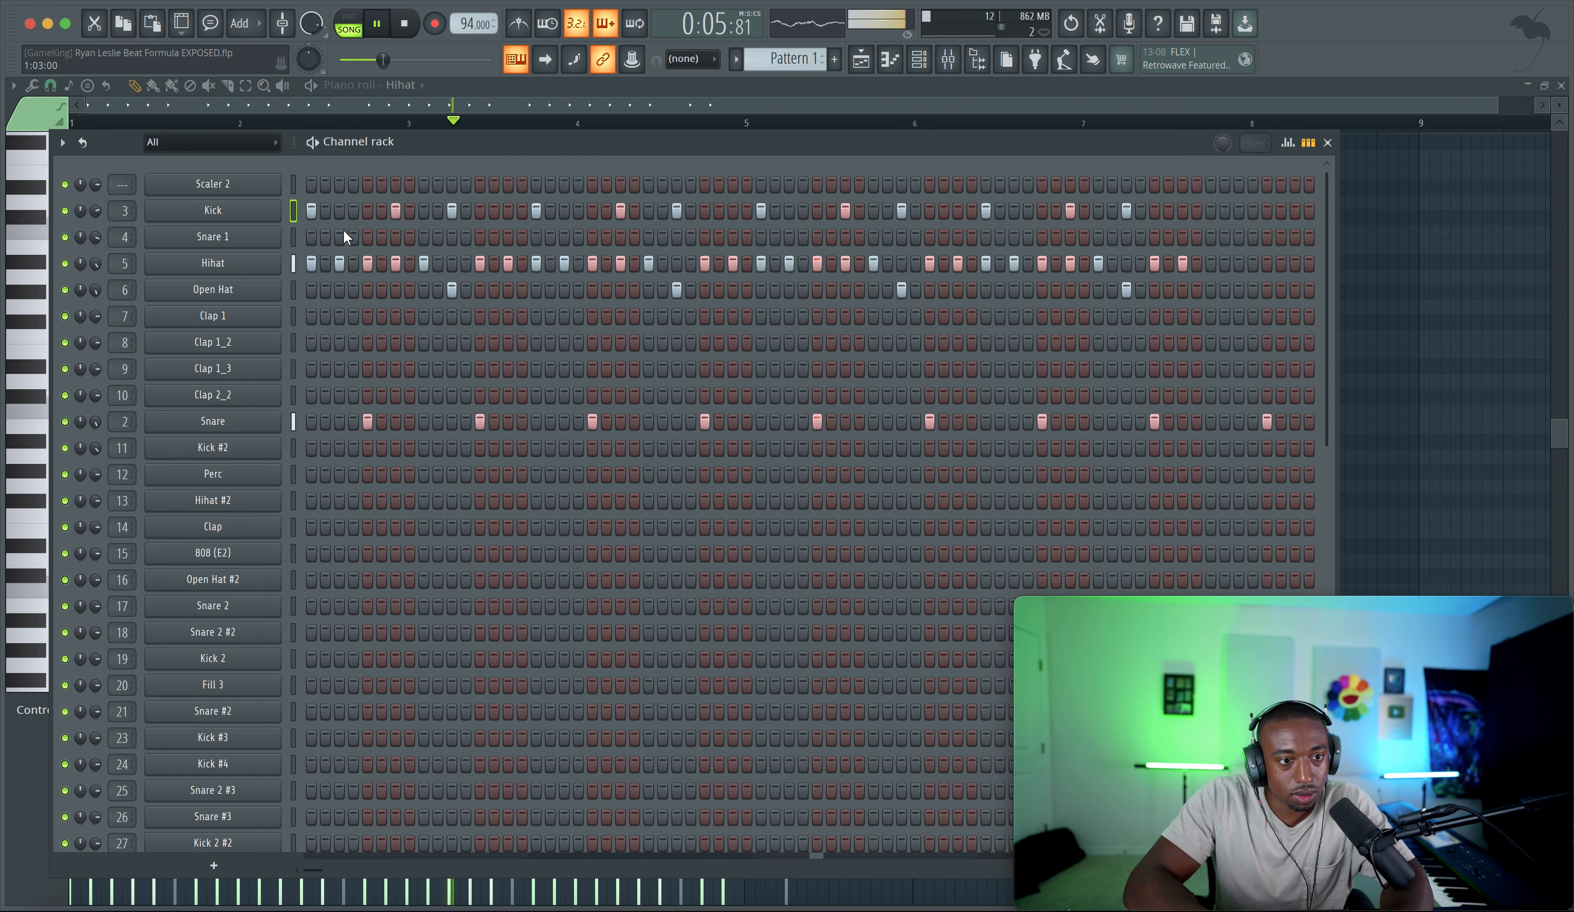
click(860, 60)
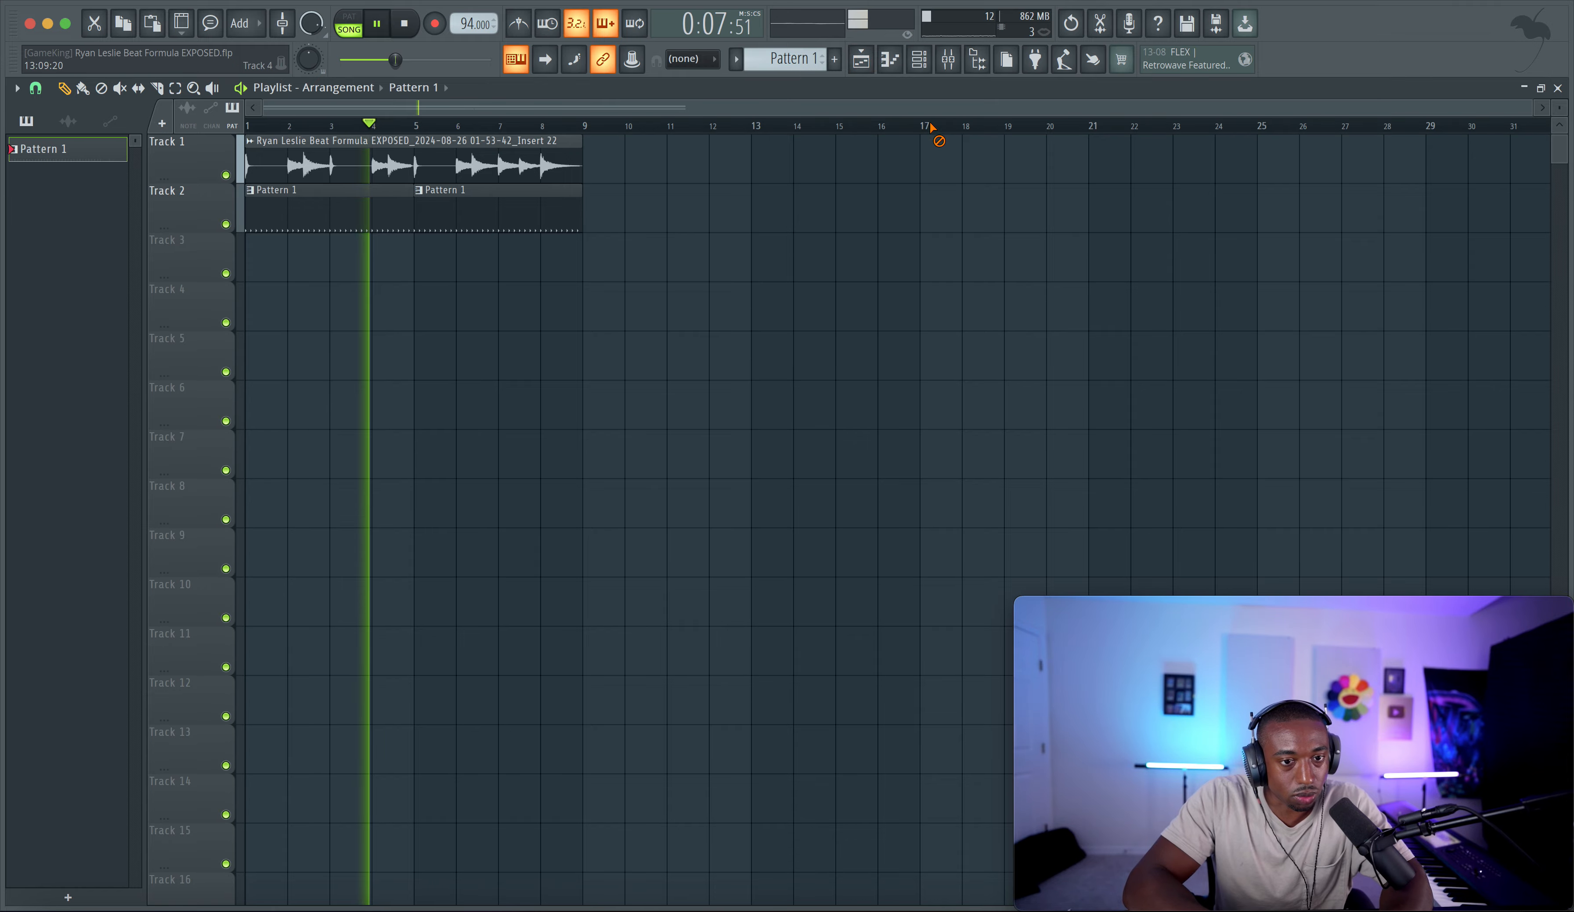
Step: Lower the keyboard clip's gain to -0.5 dB and duplicate the eight-bar arrangement into bars 9 to 16
click(919, 59)
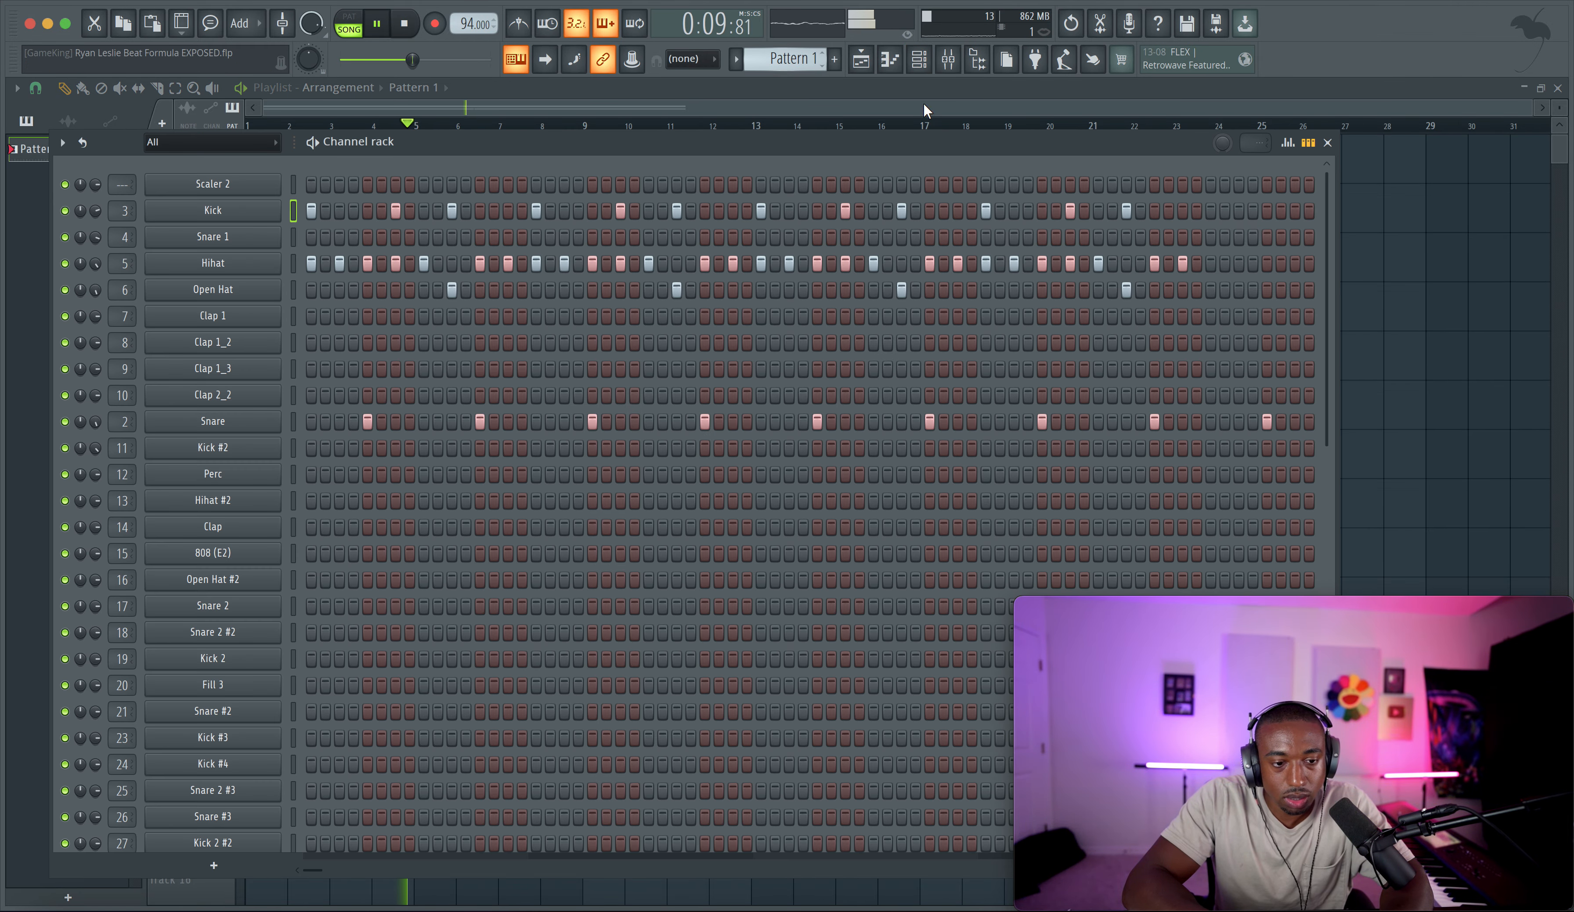
click(1327, 143)
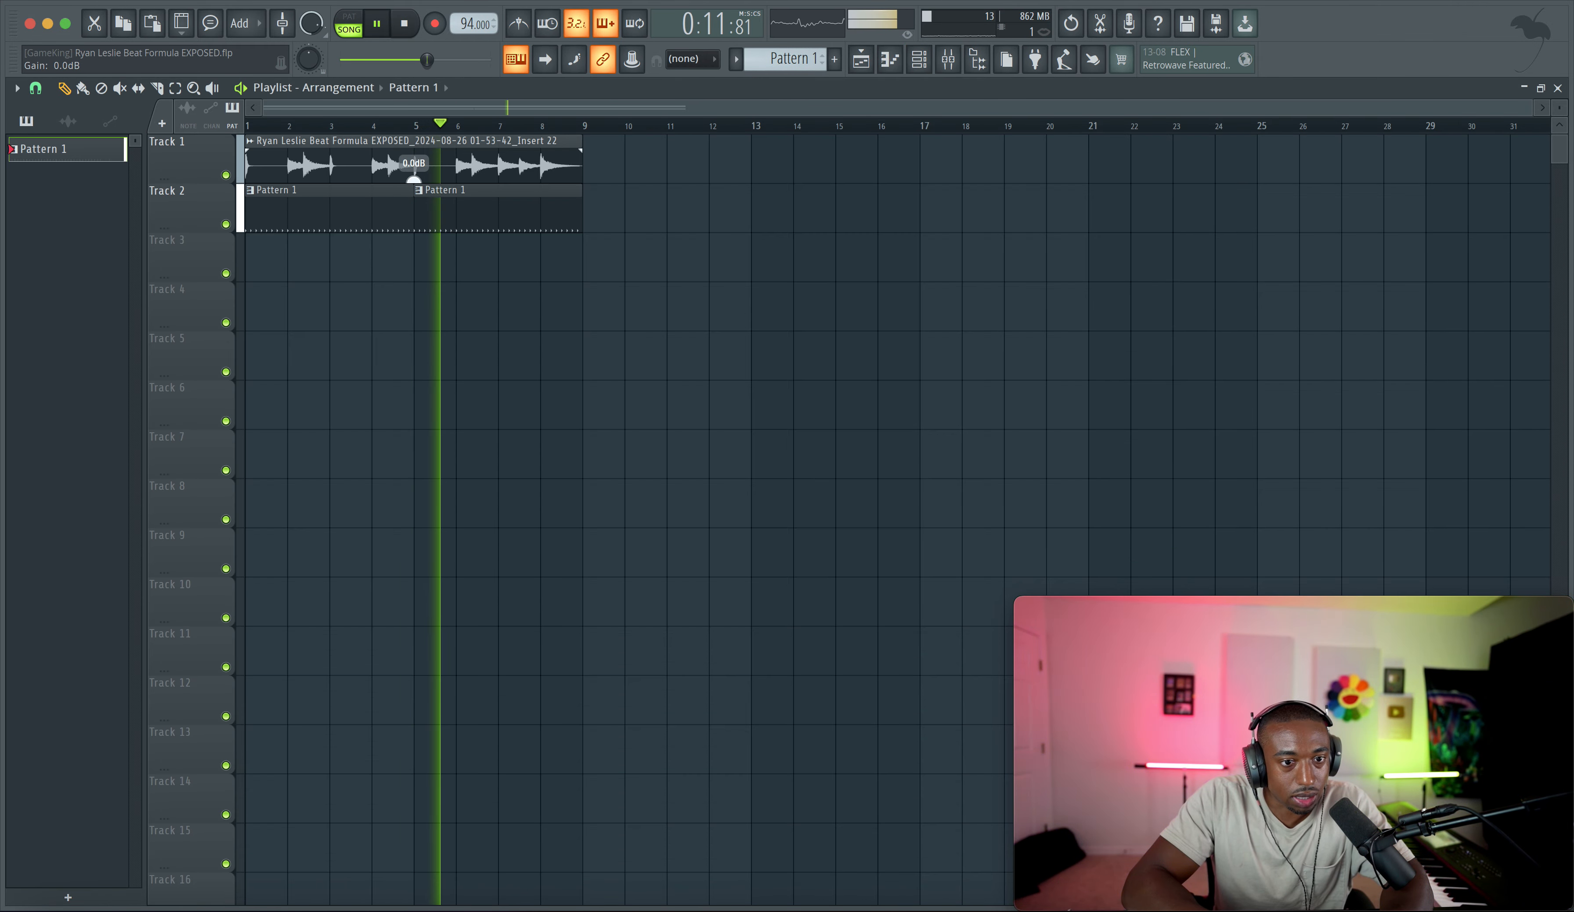
drag(654, 274, 173, 148)
key(ctrl+b)
click(694, 349)
key(space)
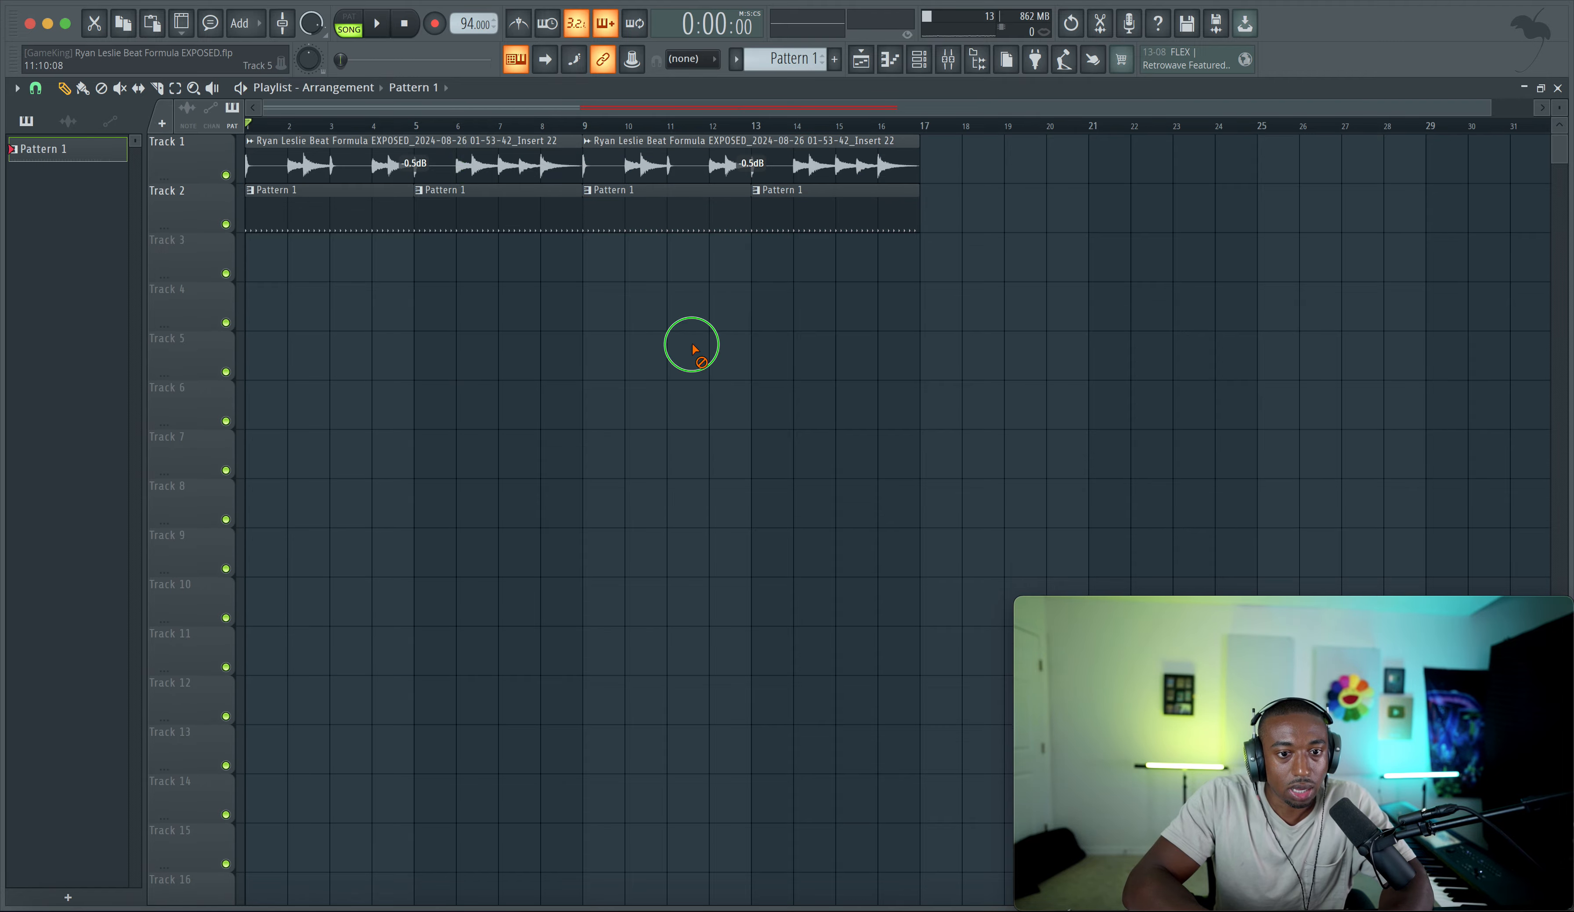
click(919, 60)
click(979, 61)
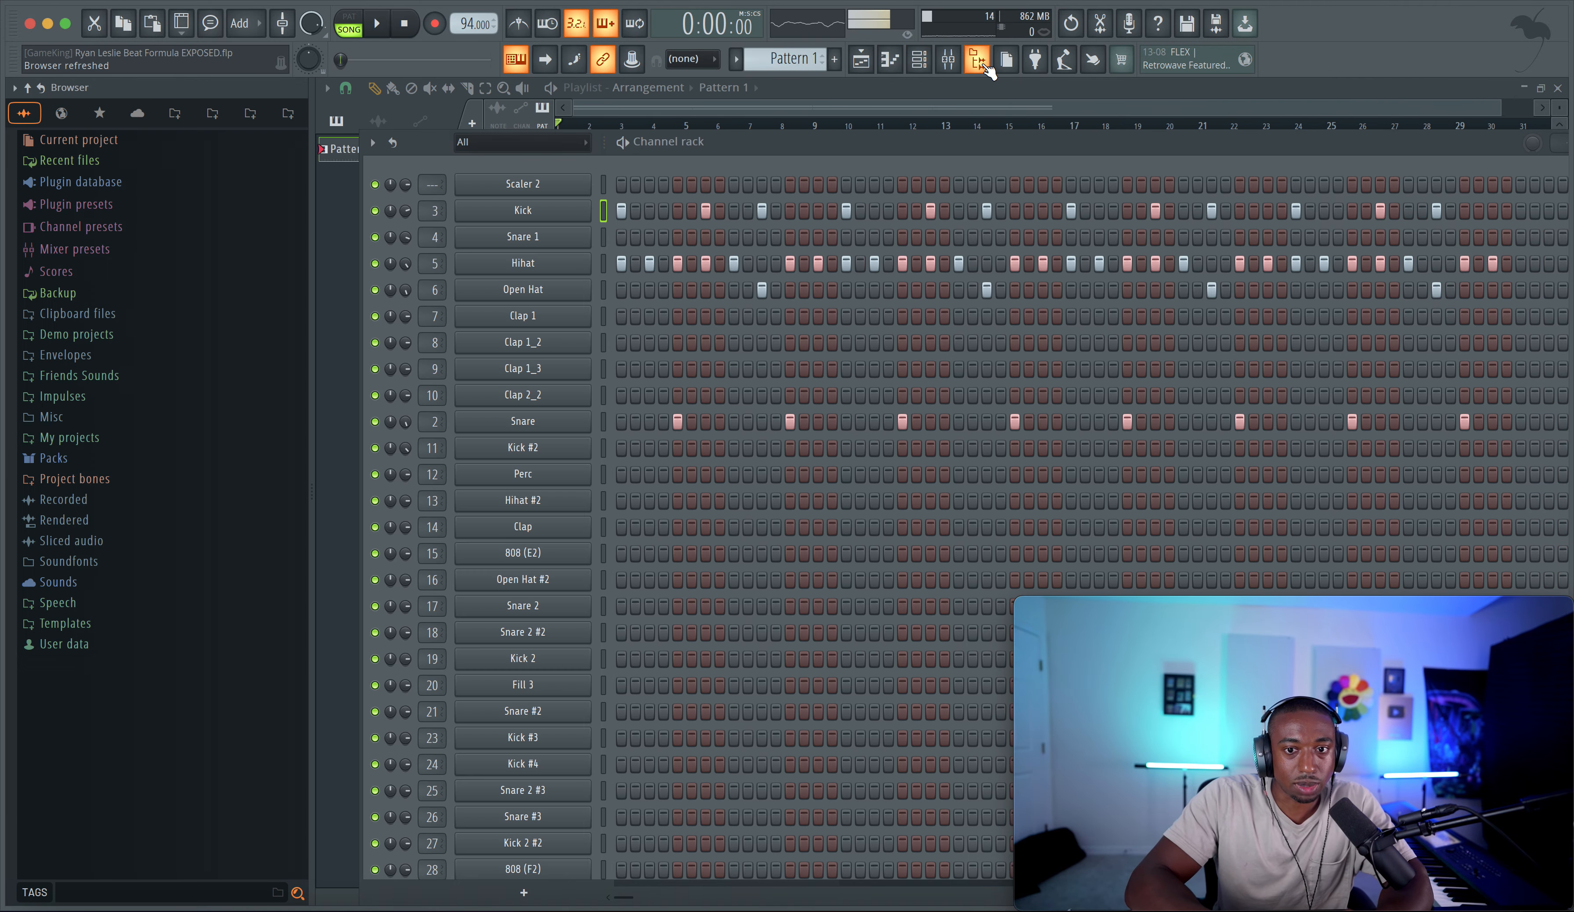
click(978, 61)
click(948, 59)
click(1395, 309)
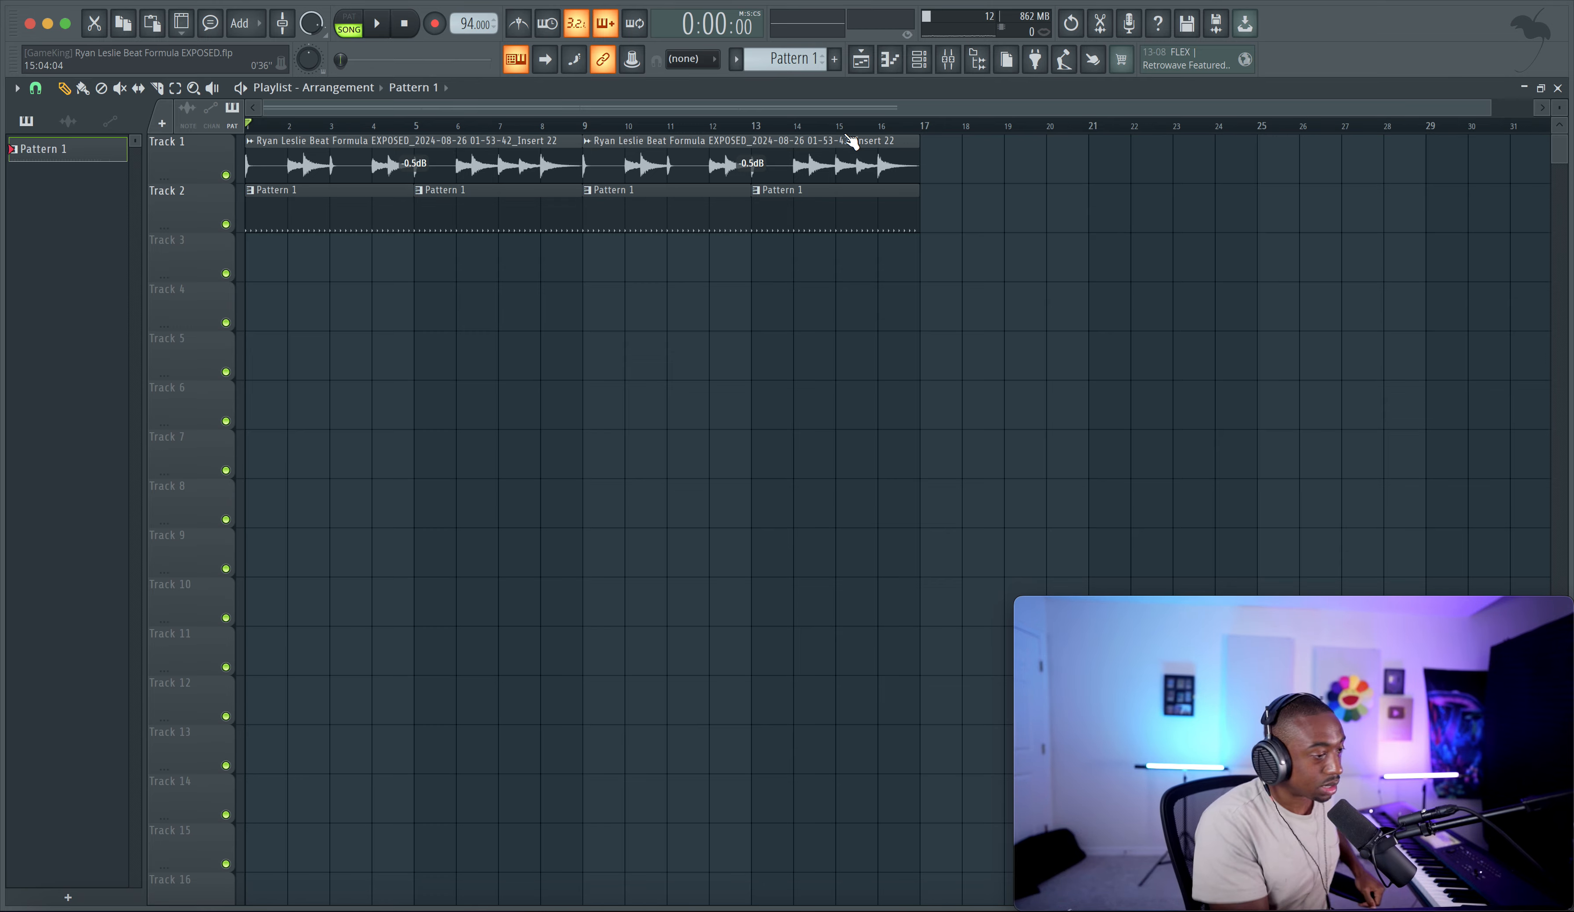
Step: Record an additional keyboard part from bar 9 through bar 16 onto Track 3, then disarm recording
key(space)
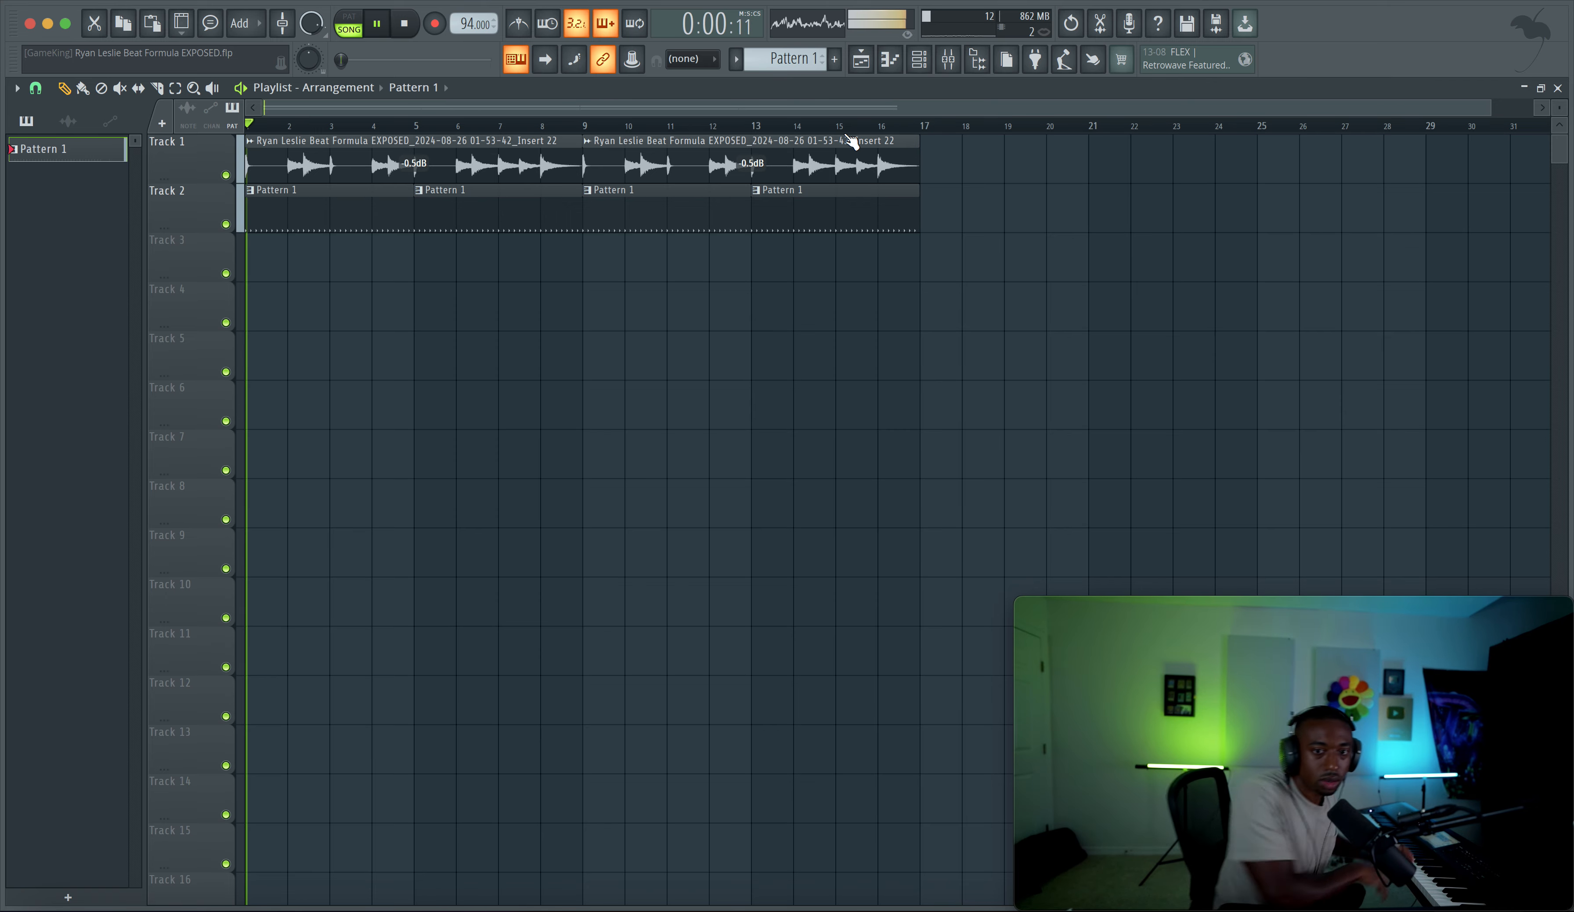
key(space)
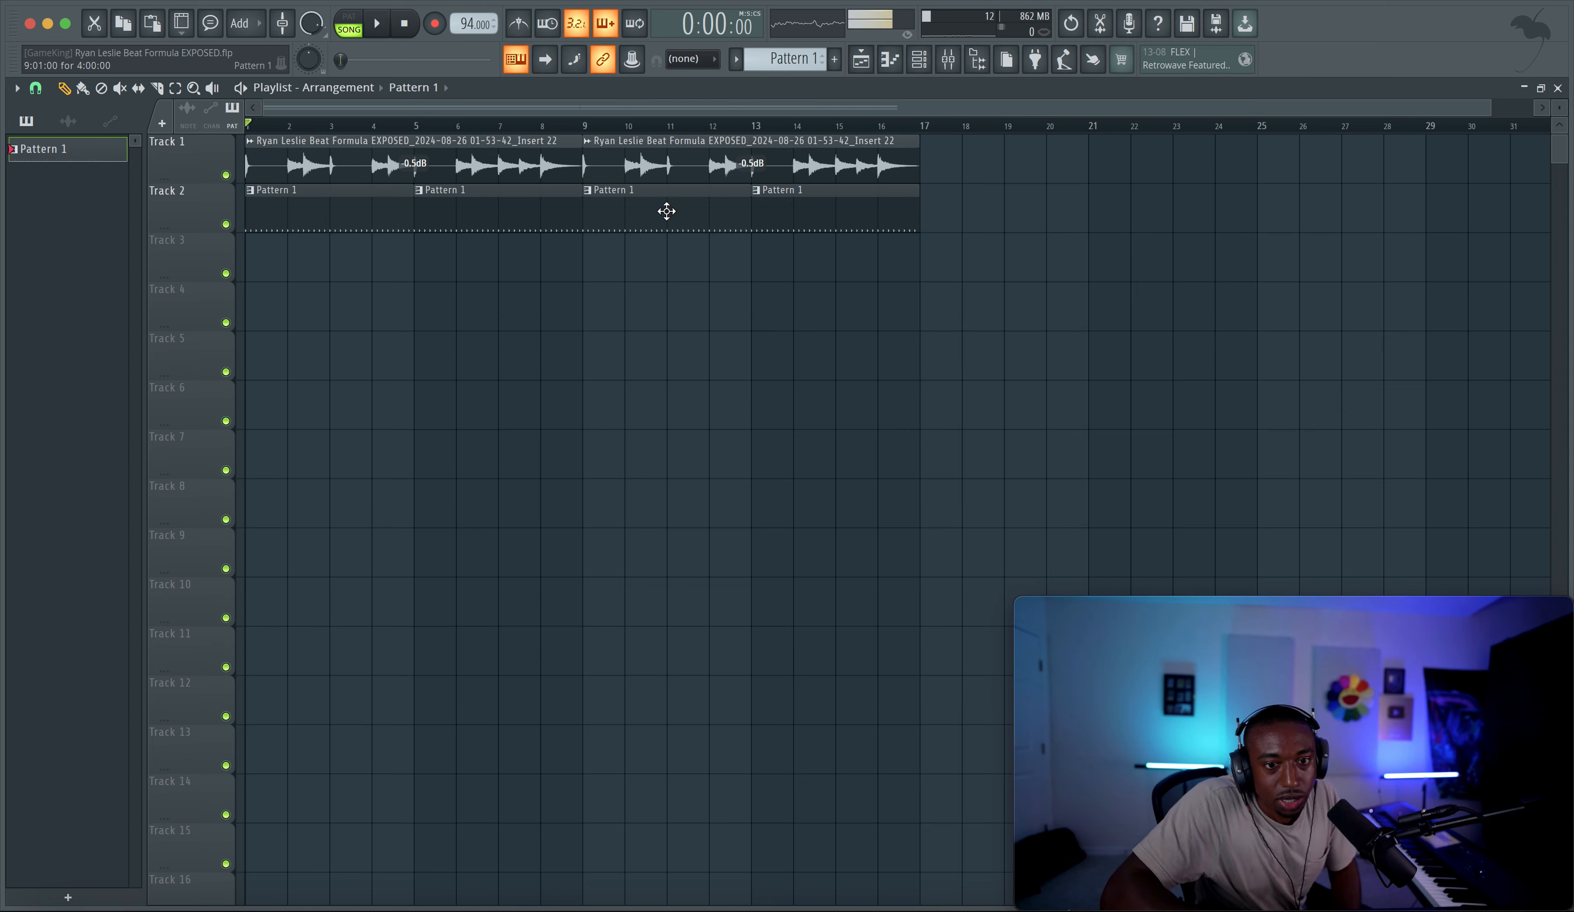
click(594, 132)
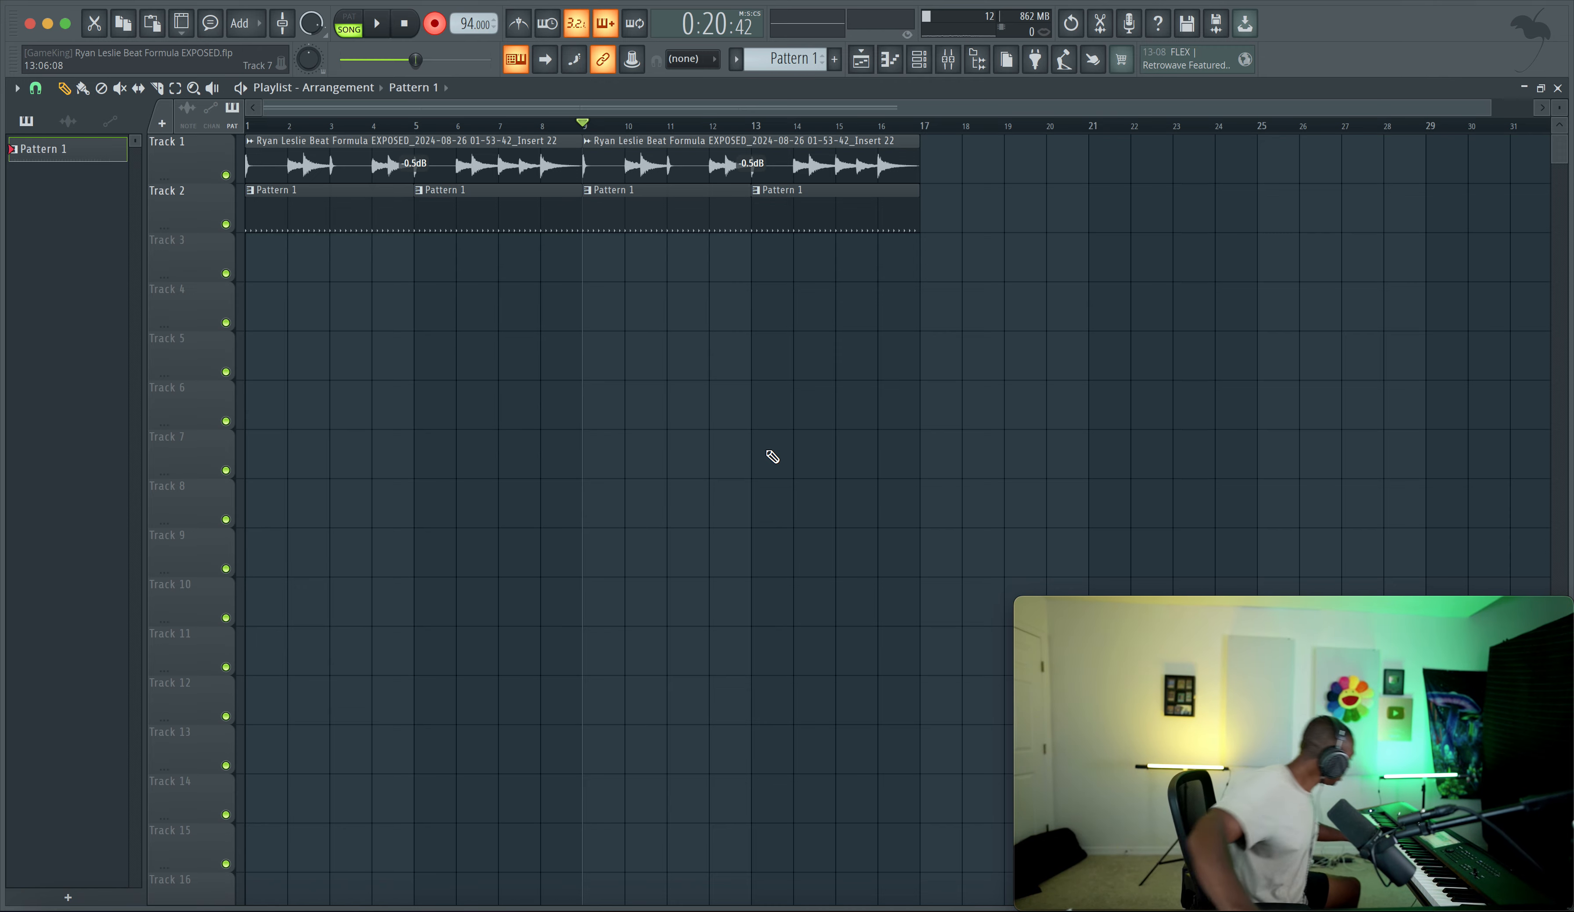
key(space)
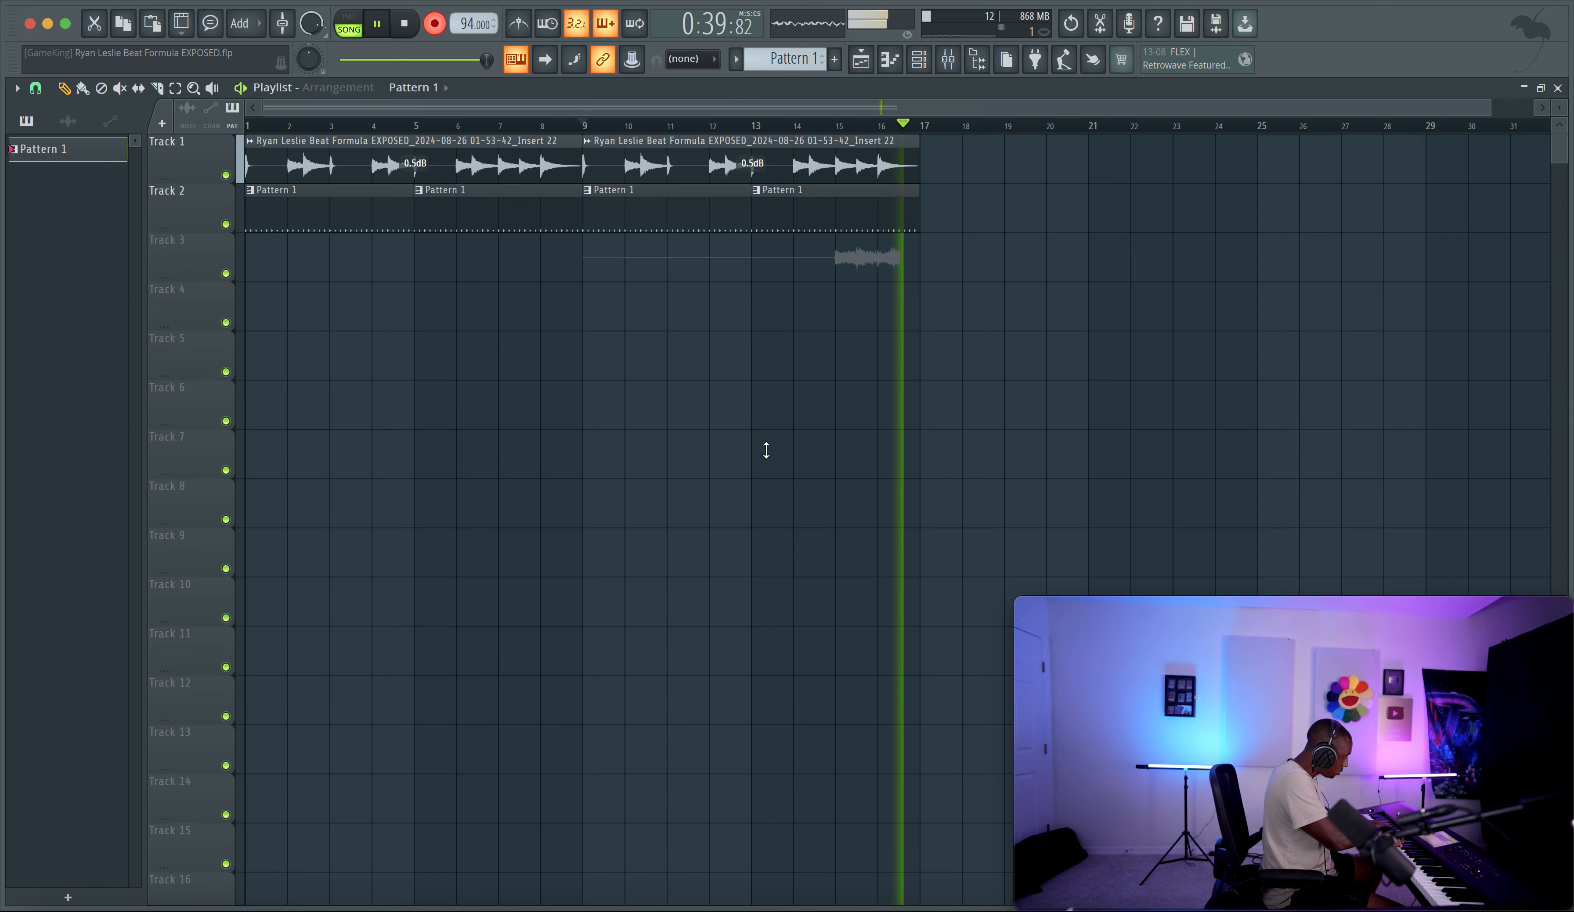
key(space)
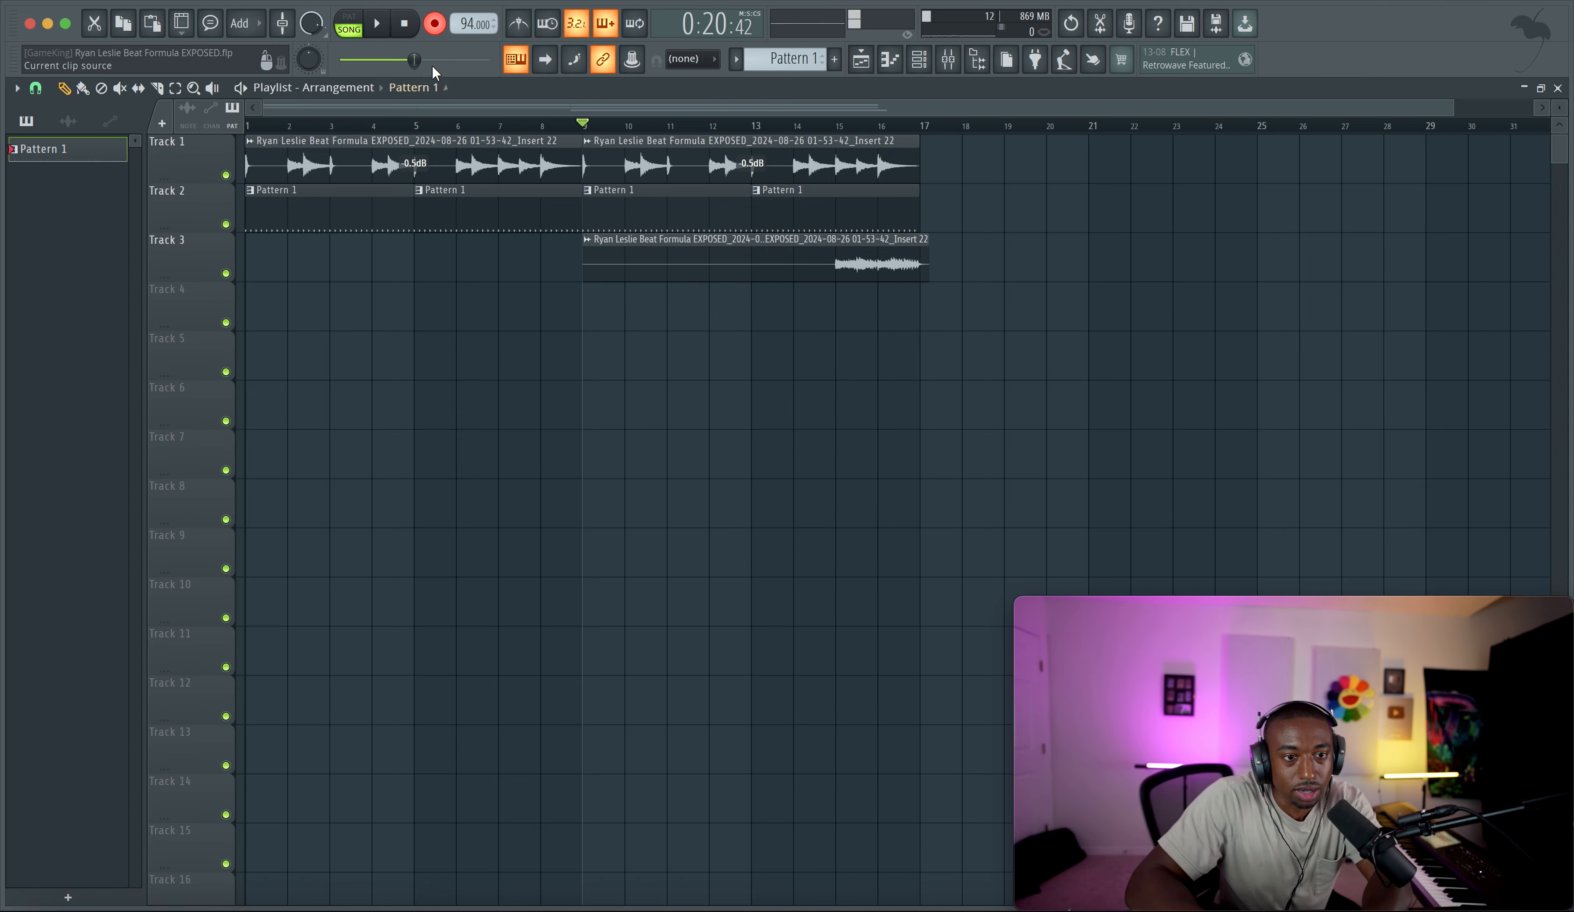
click(434, 24)
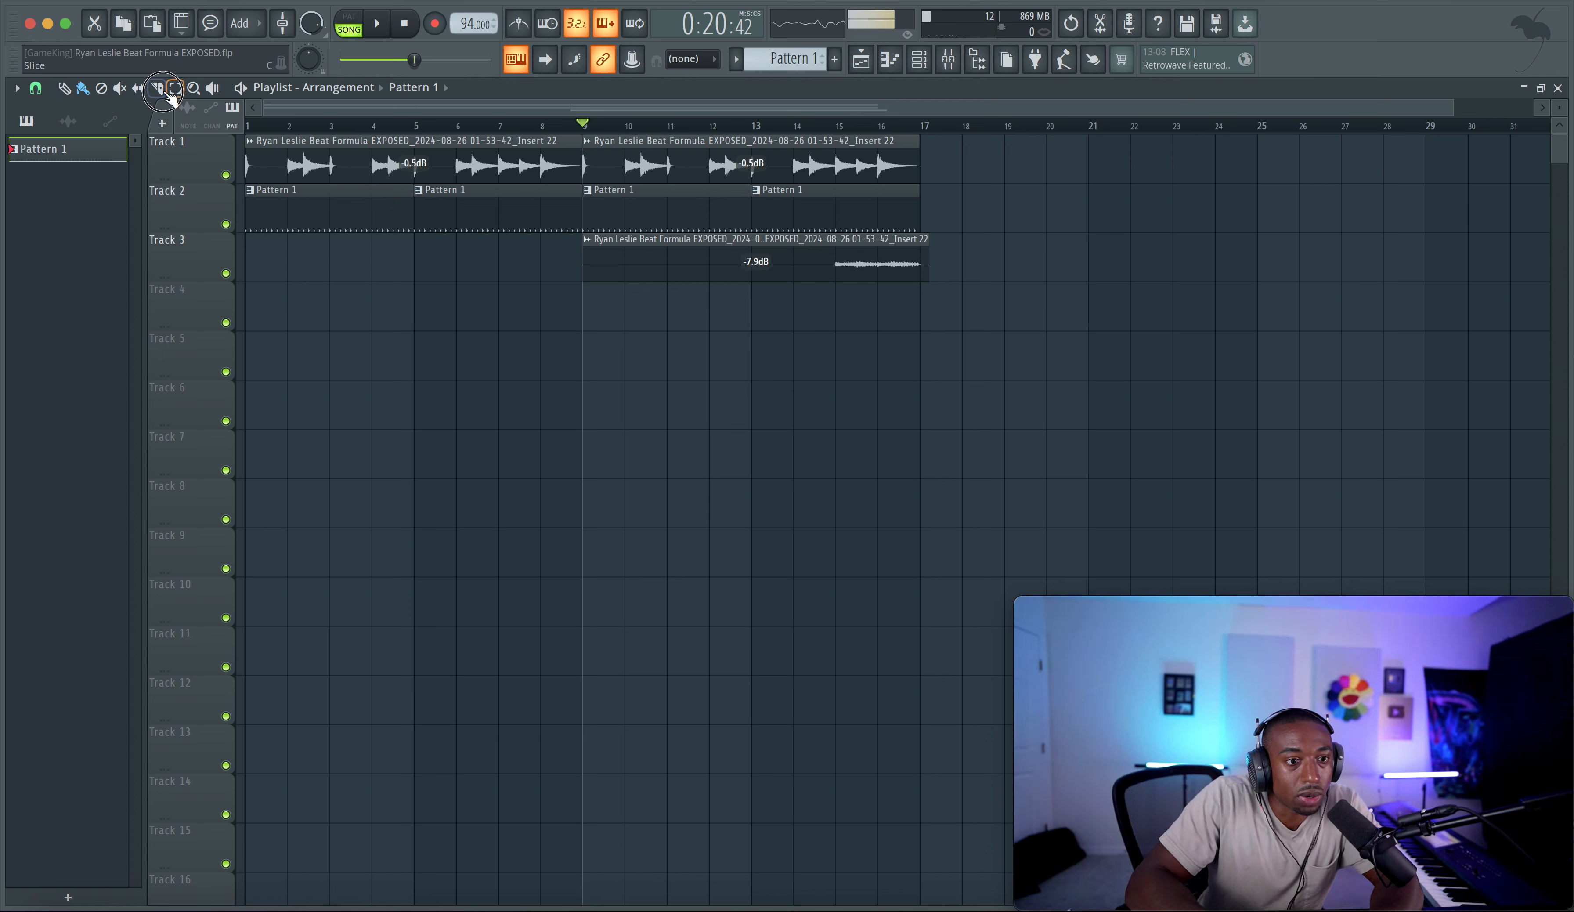
Step: Reduce the Track 3 clip's gain to -7.9 dB and trim it to bars 14 through 16
drag(923, 282, 918, 282)
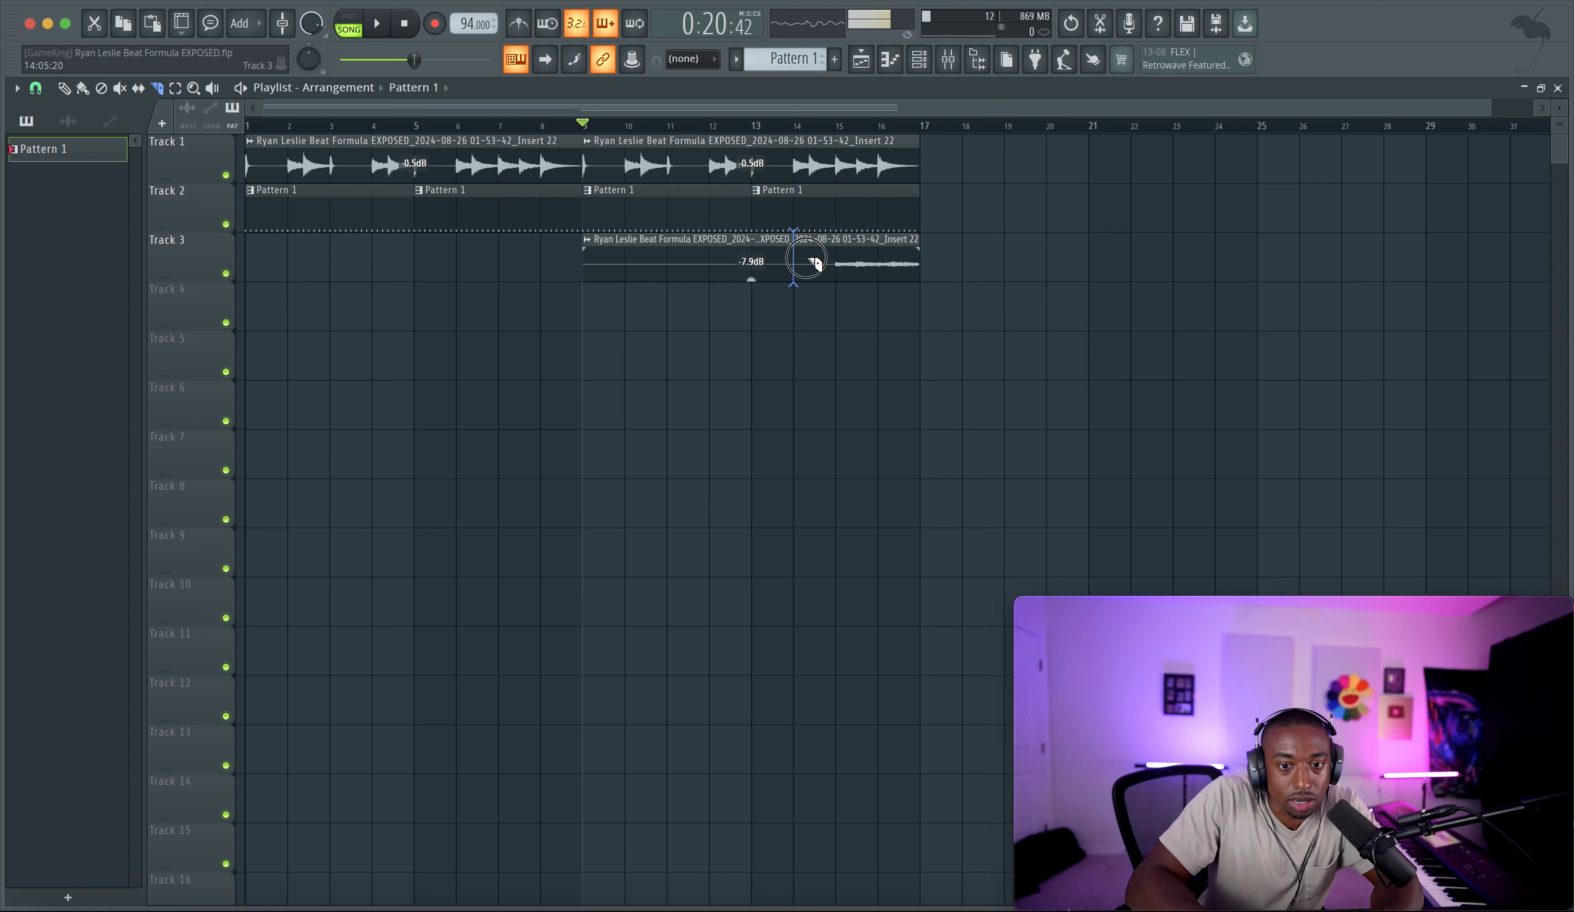
click(771, 266)
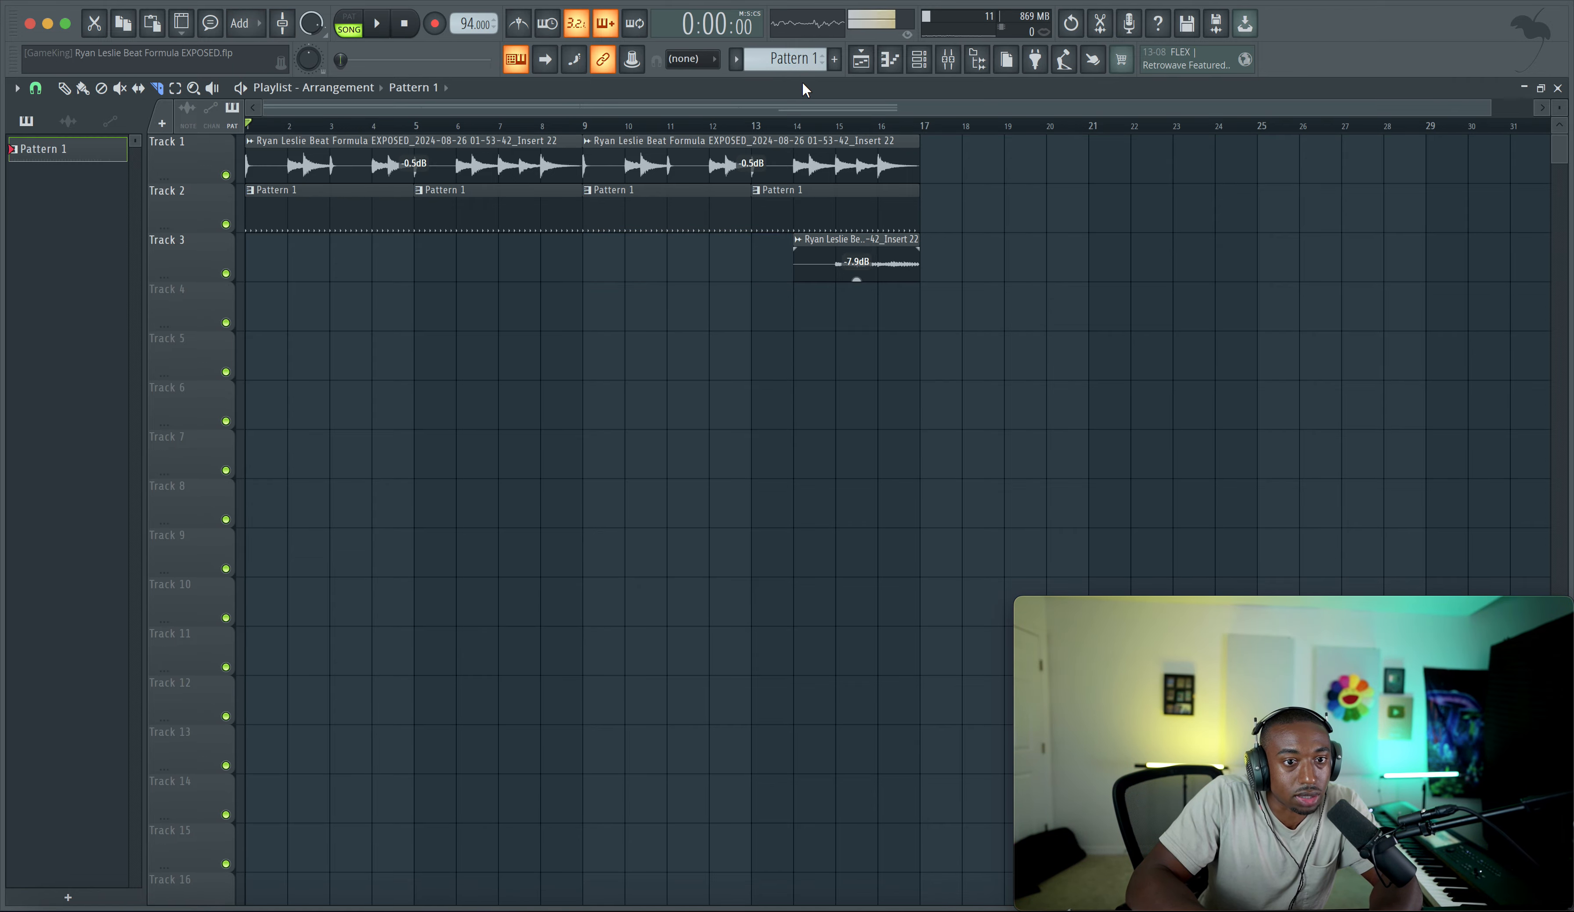
key(space)
Step: Check the Hihat channel's settings while playing the arrangement, then return to the playlist
click(919, 59)
scroll(232, 214, up, 6)
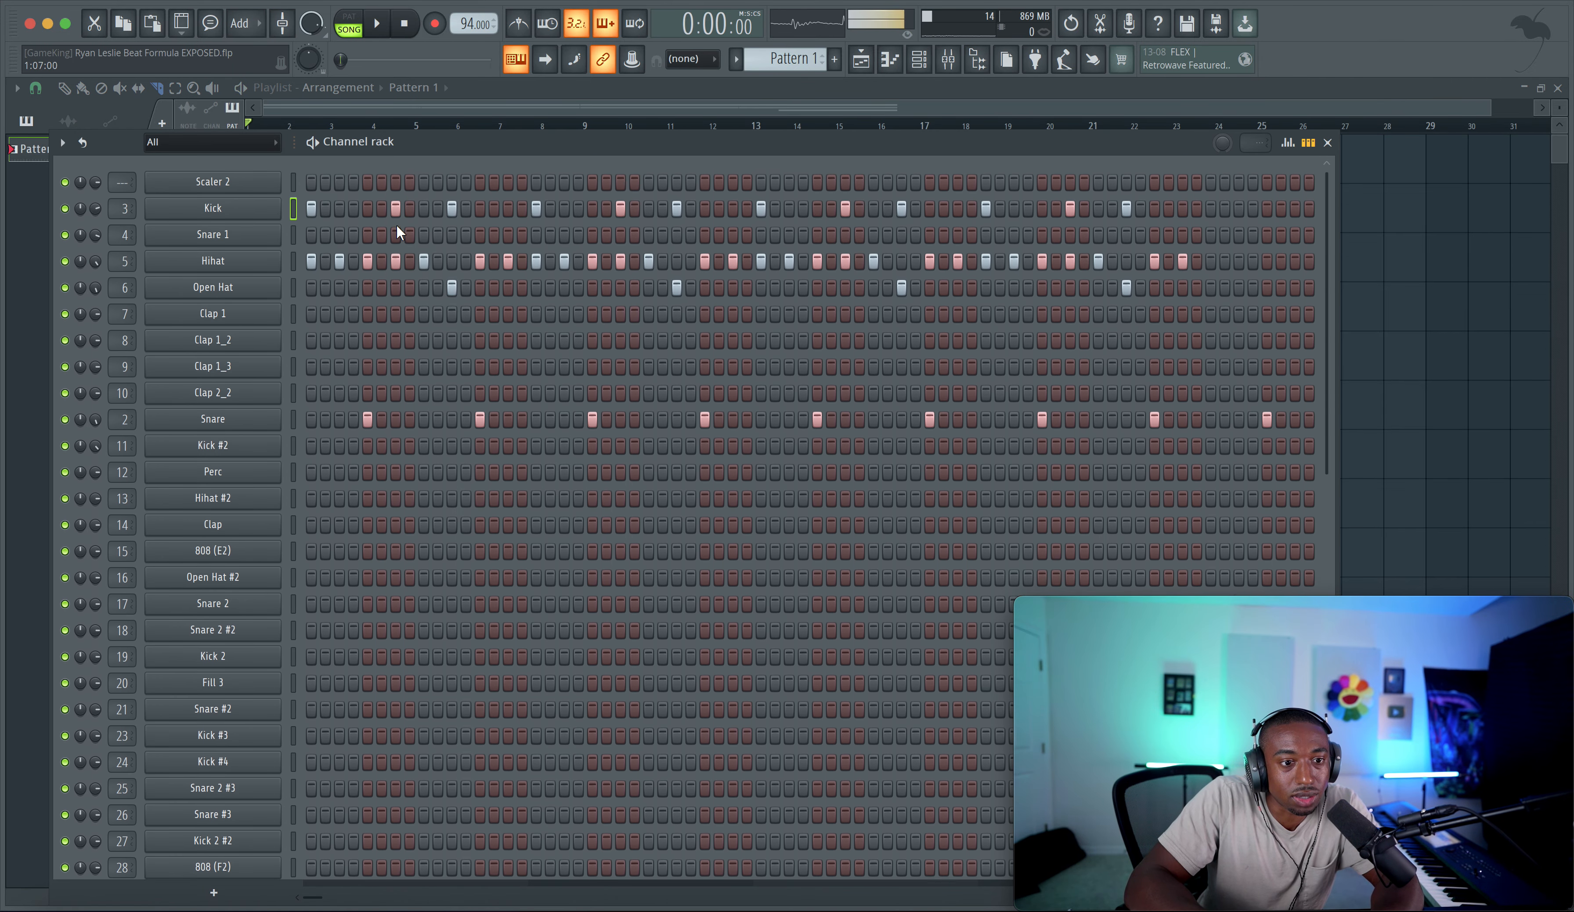
click(249, 264)
key(space)
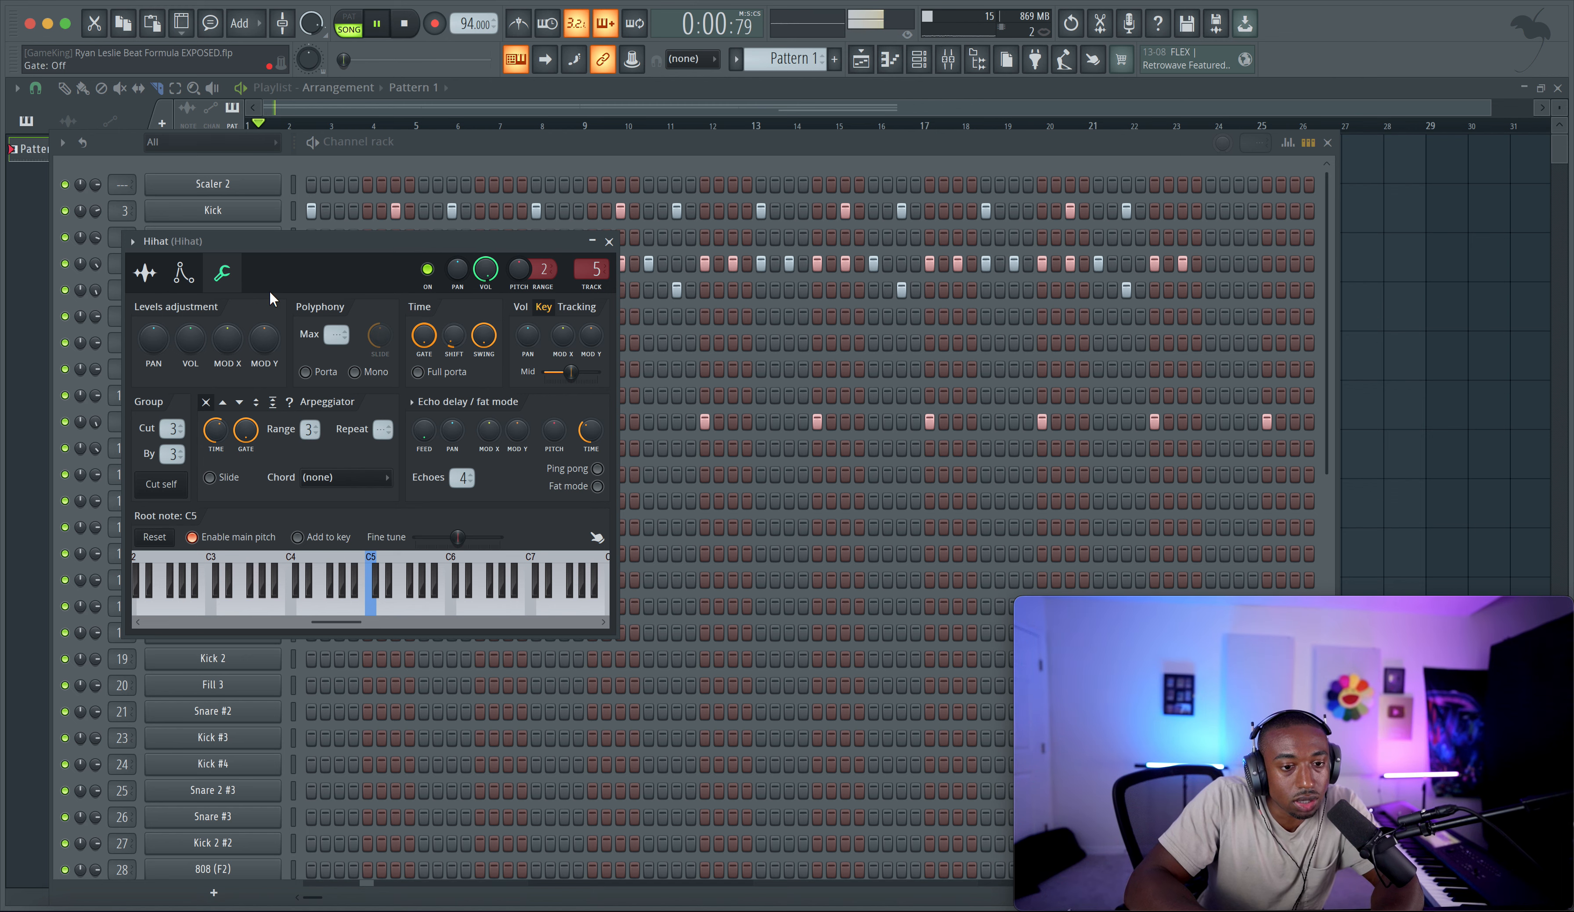
click(149, 281)
key(space)
click(609, 241)
key(space)
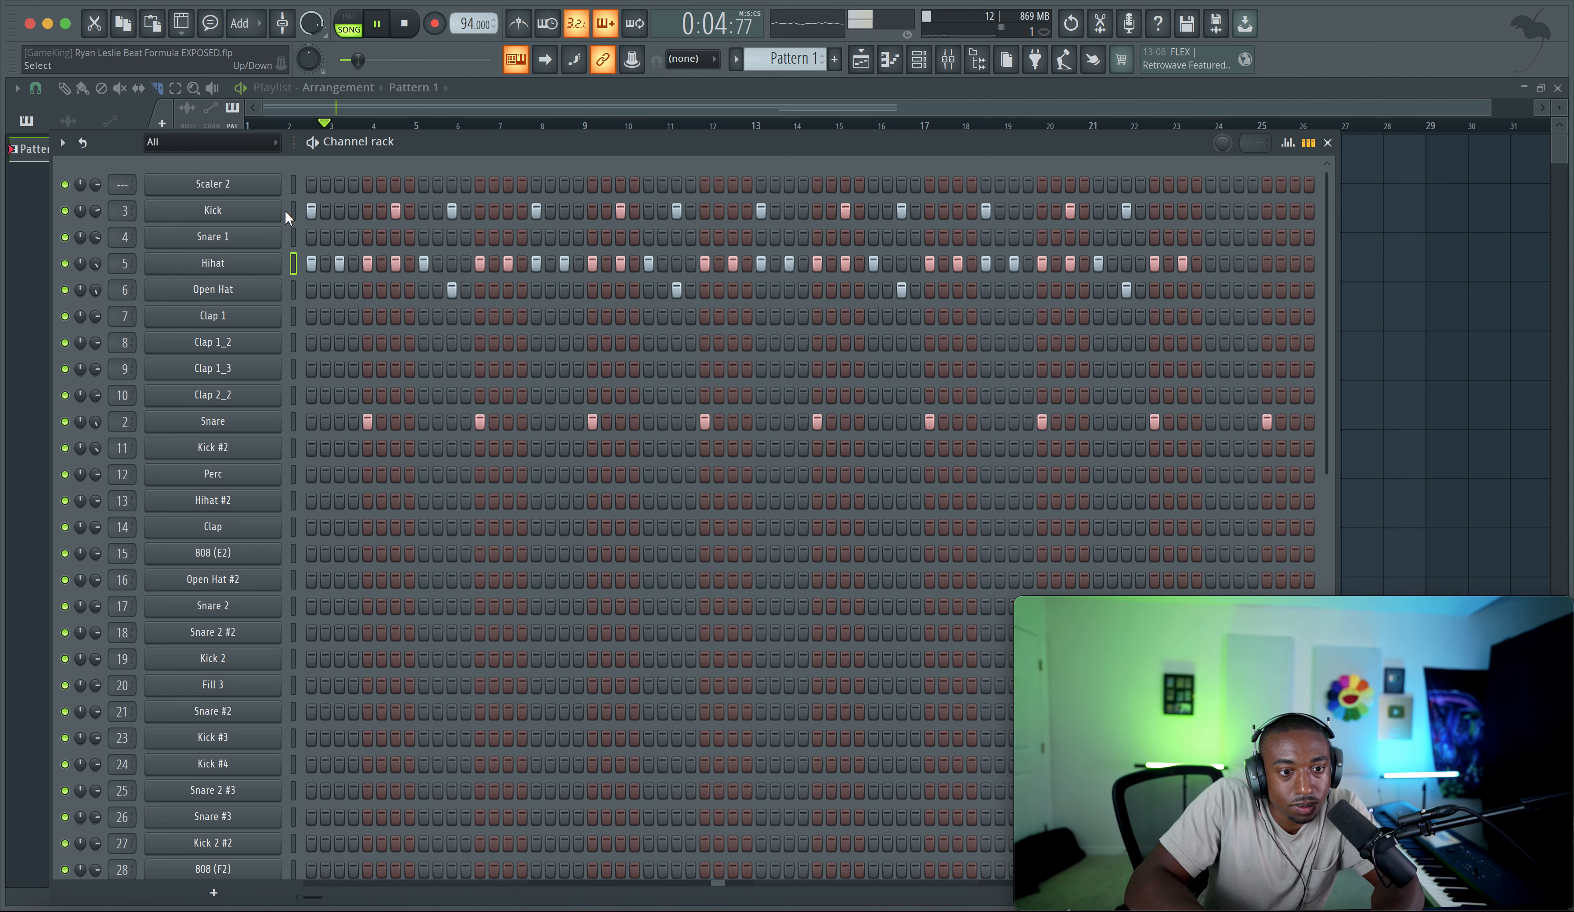
click(1433, 283)
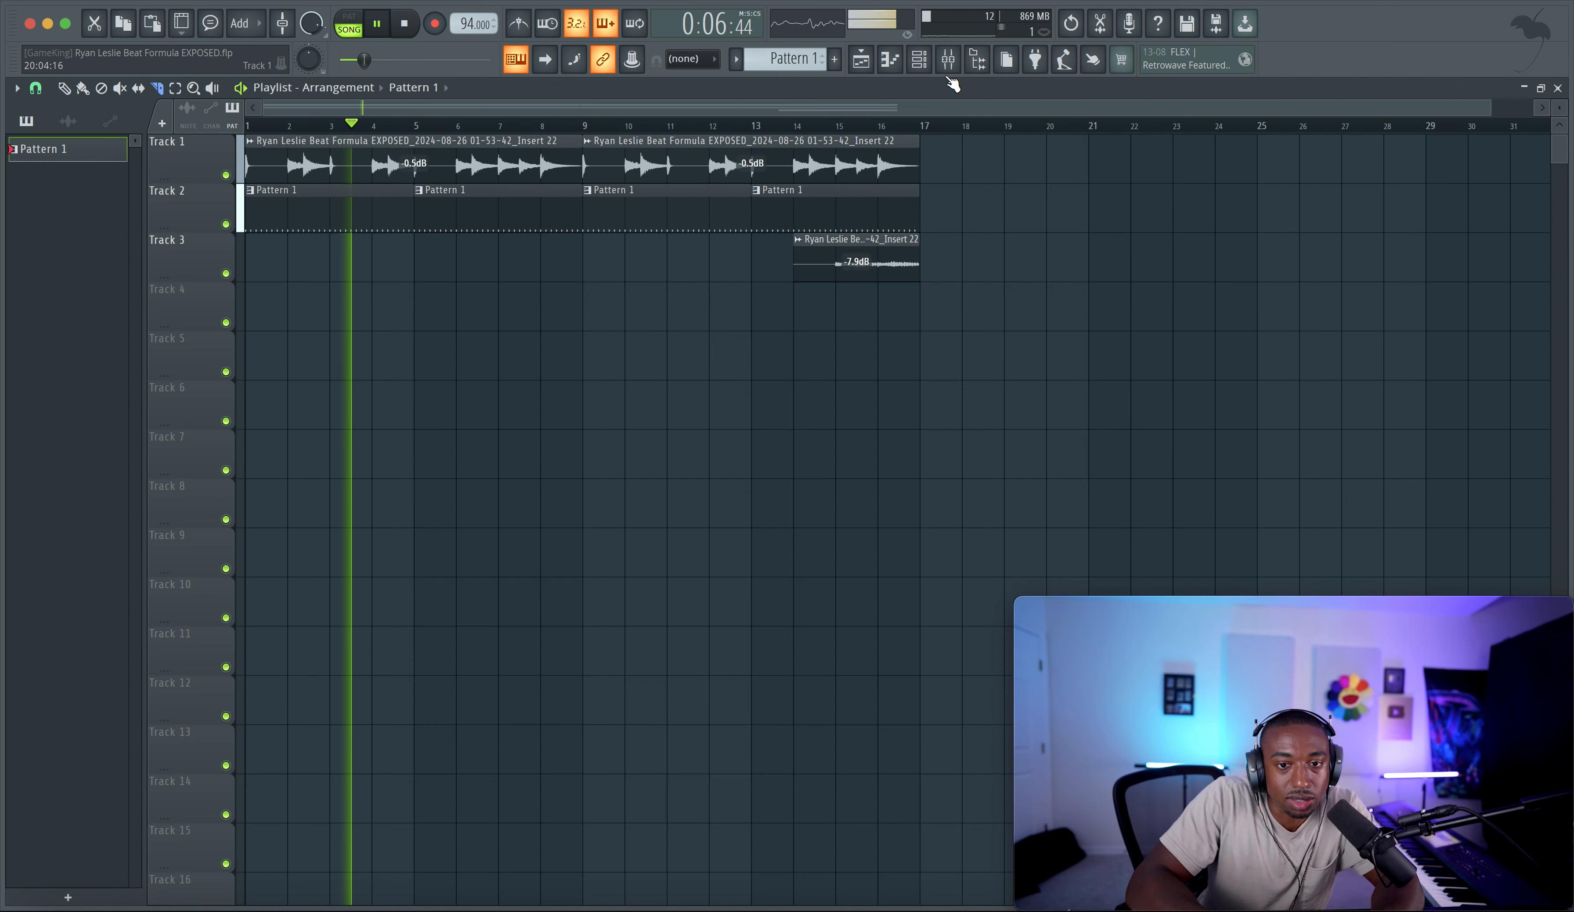
Step: Add Fruity soft clipper to the first effect slot of the Master mixer track and play the arrangement through
key(F9)
click(665, 313)
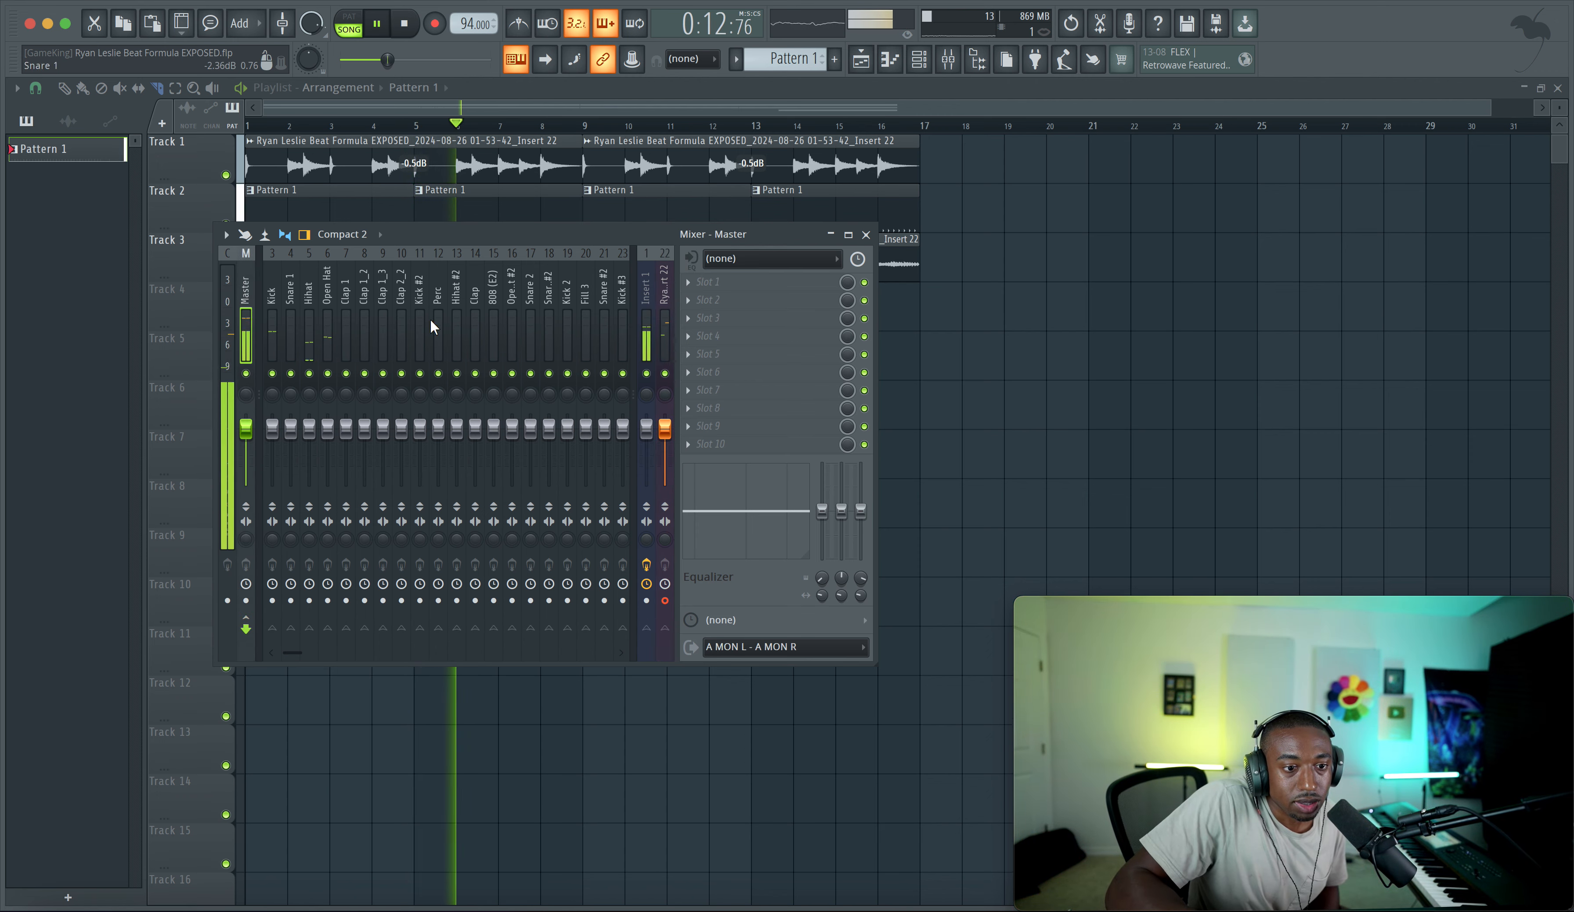
click(709, 283)
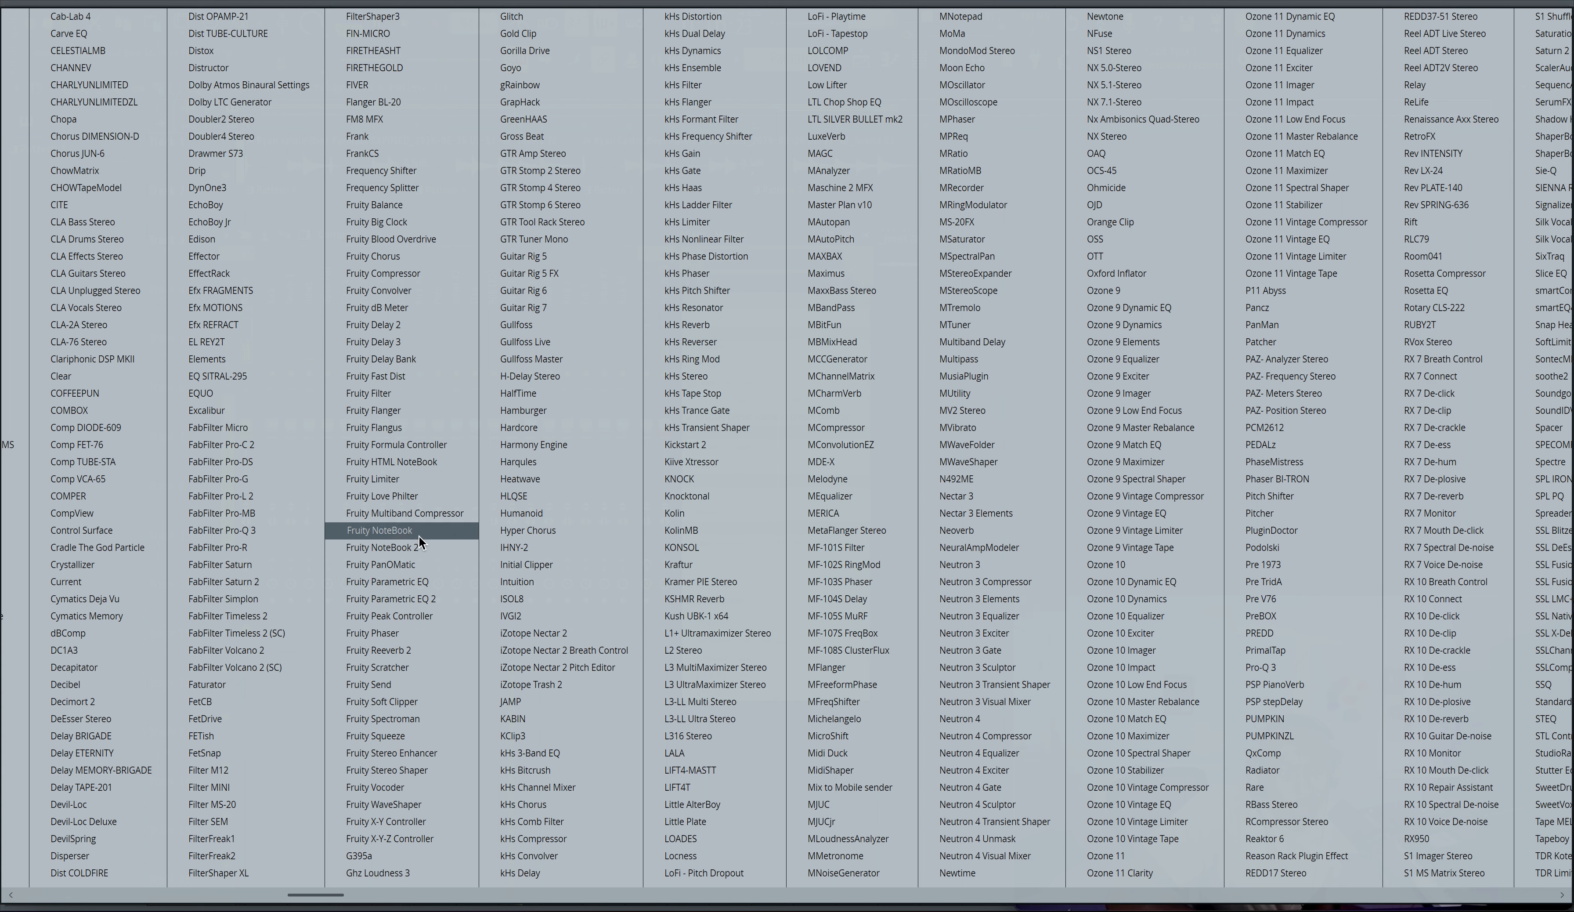
click(416, 700)
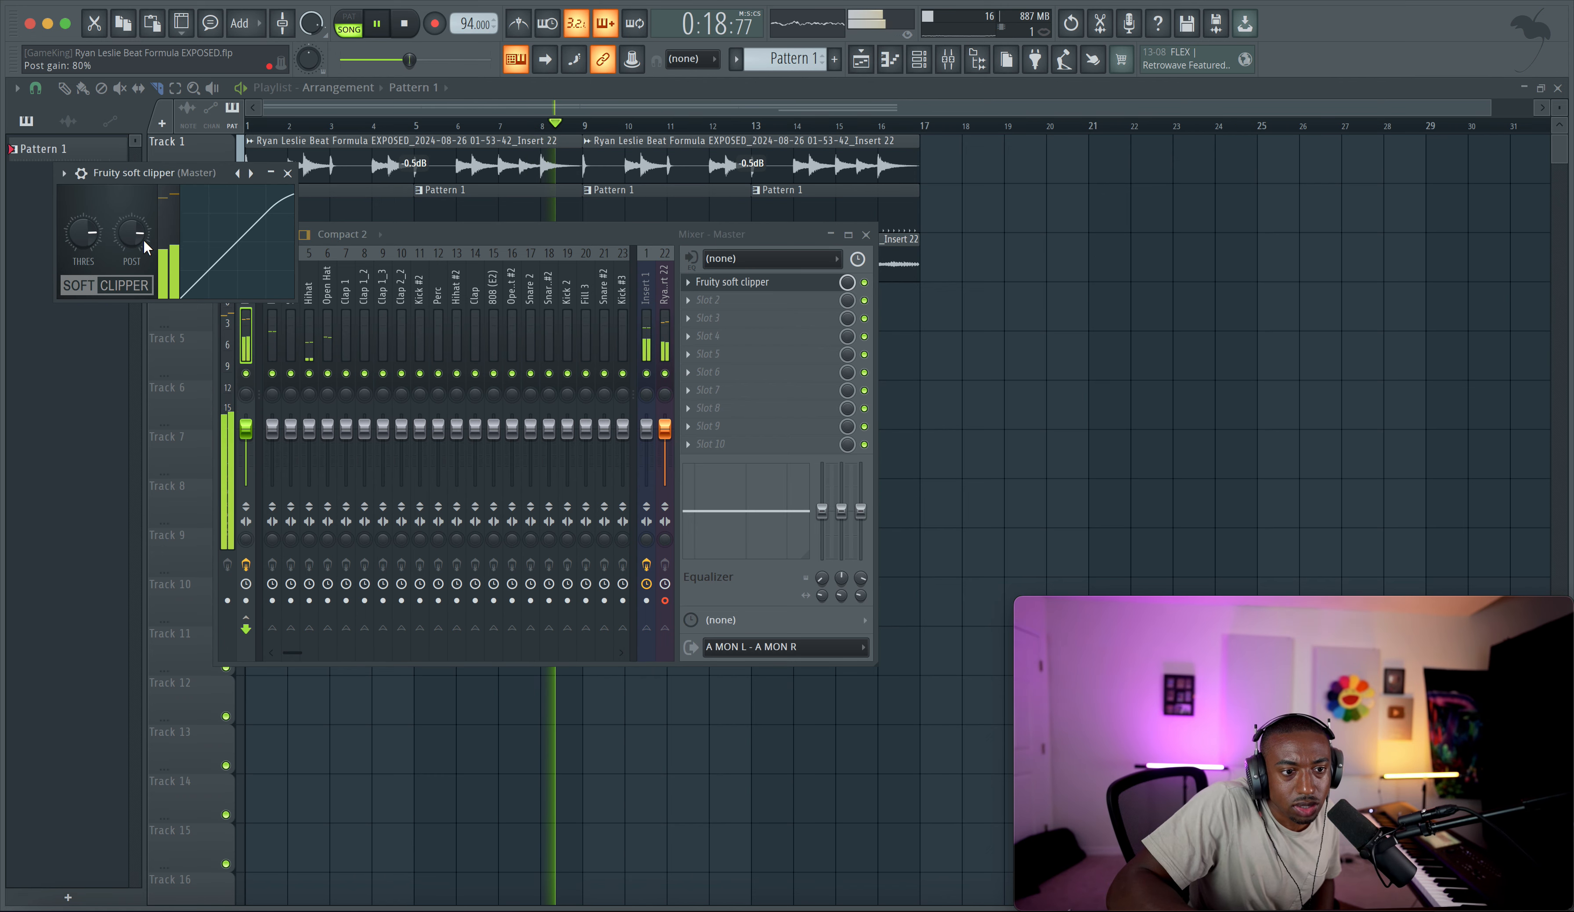
click(288, 173)
key(F9)
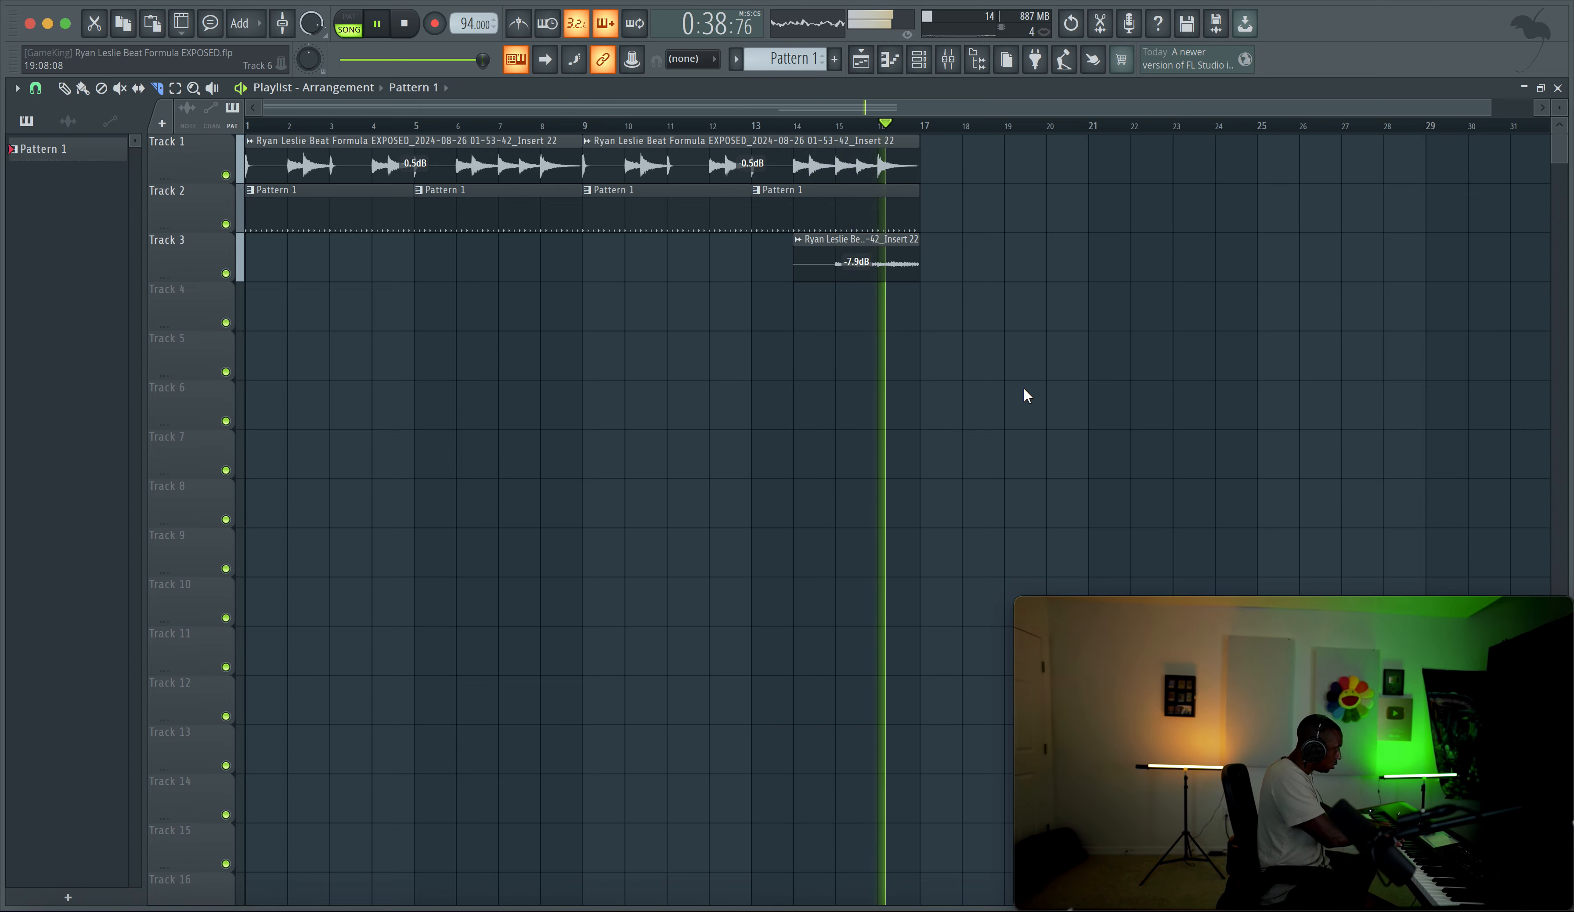
key(space)
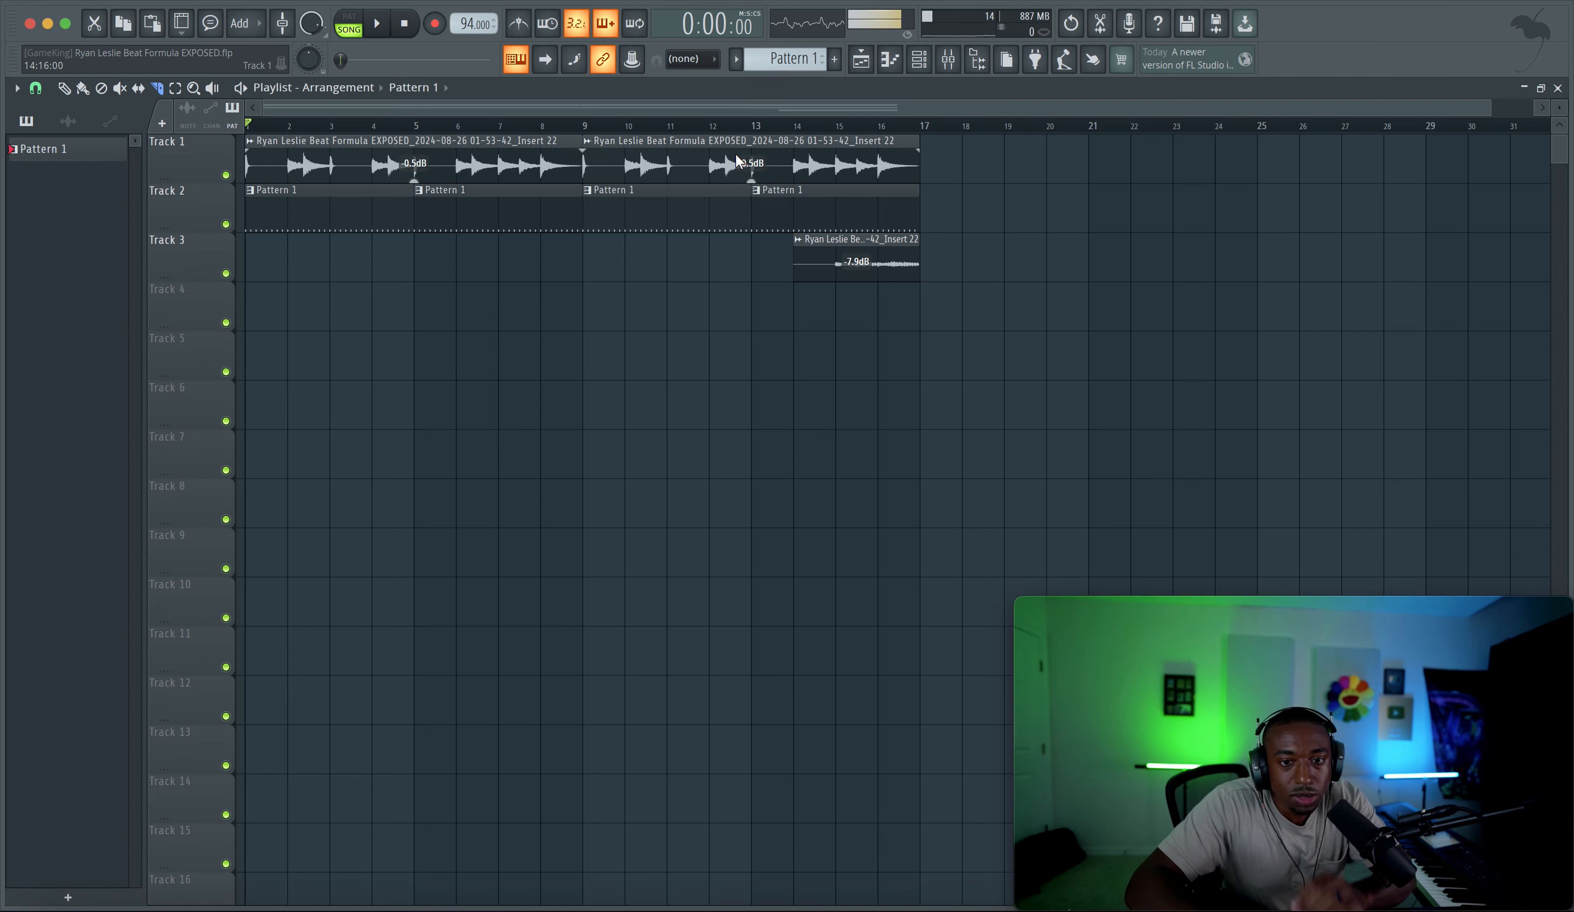
Step: Record another keyboard part from bar 9 onto Track 4 and trim the clip to end with bar 16
click(582, 120)
click(947, 59)
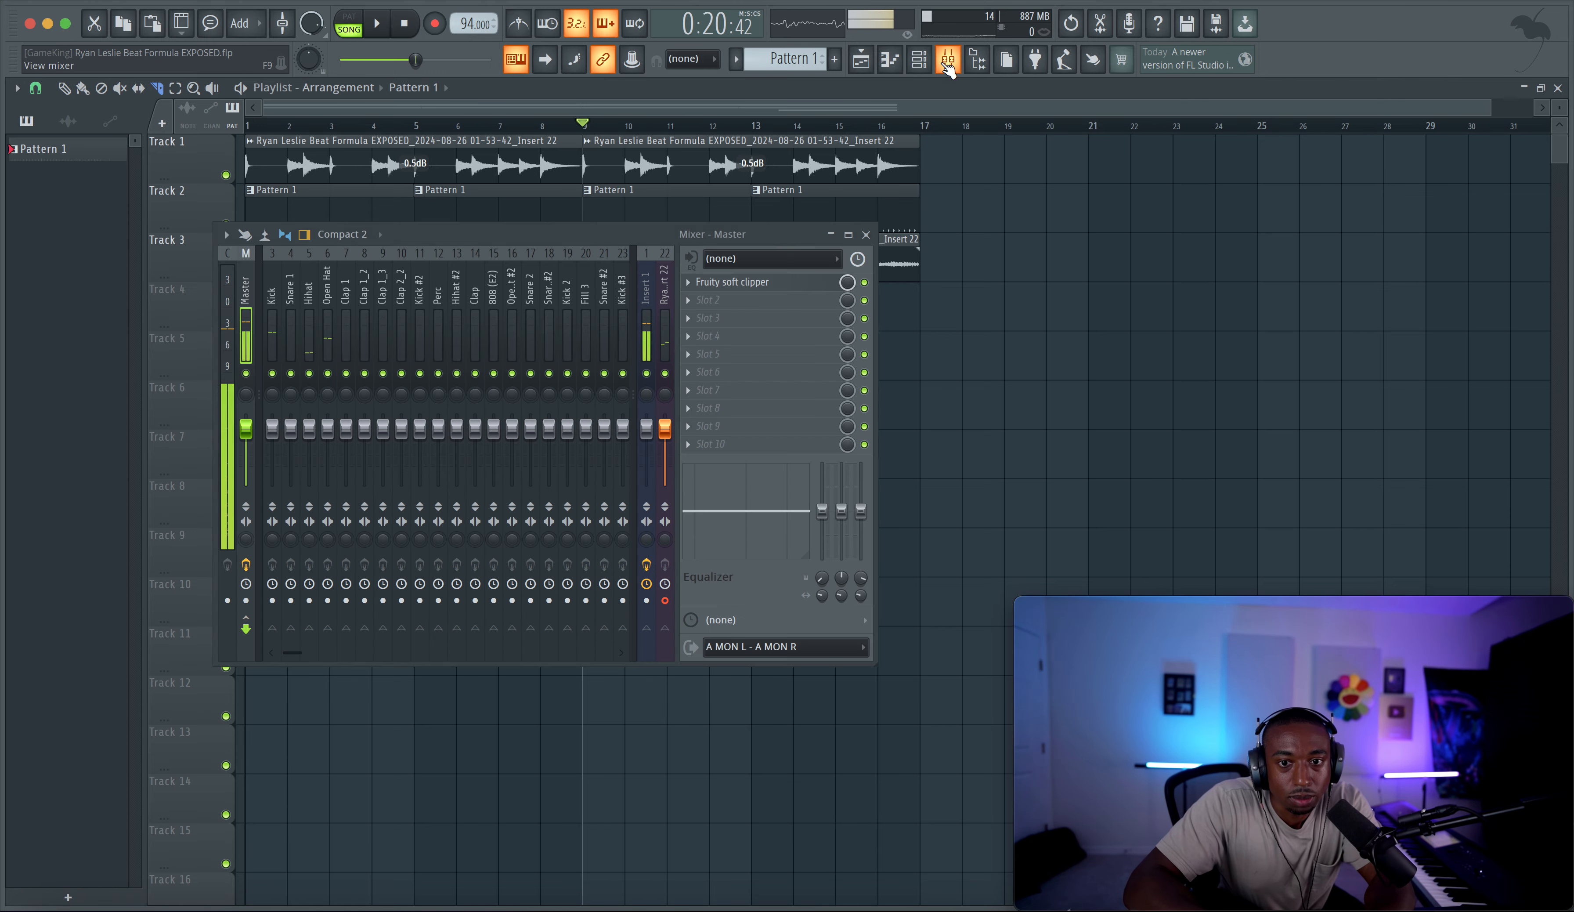
key(F9)
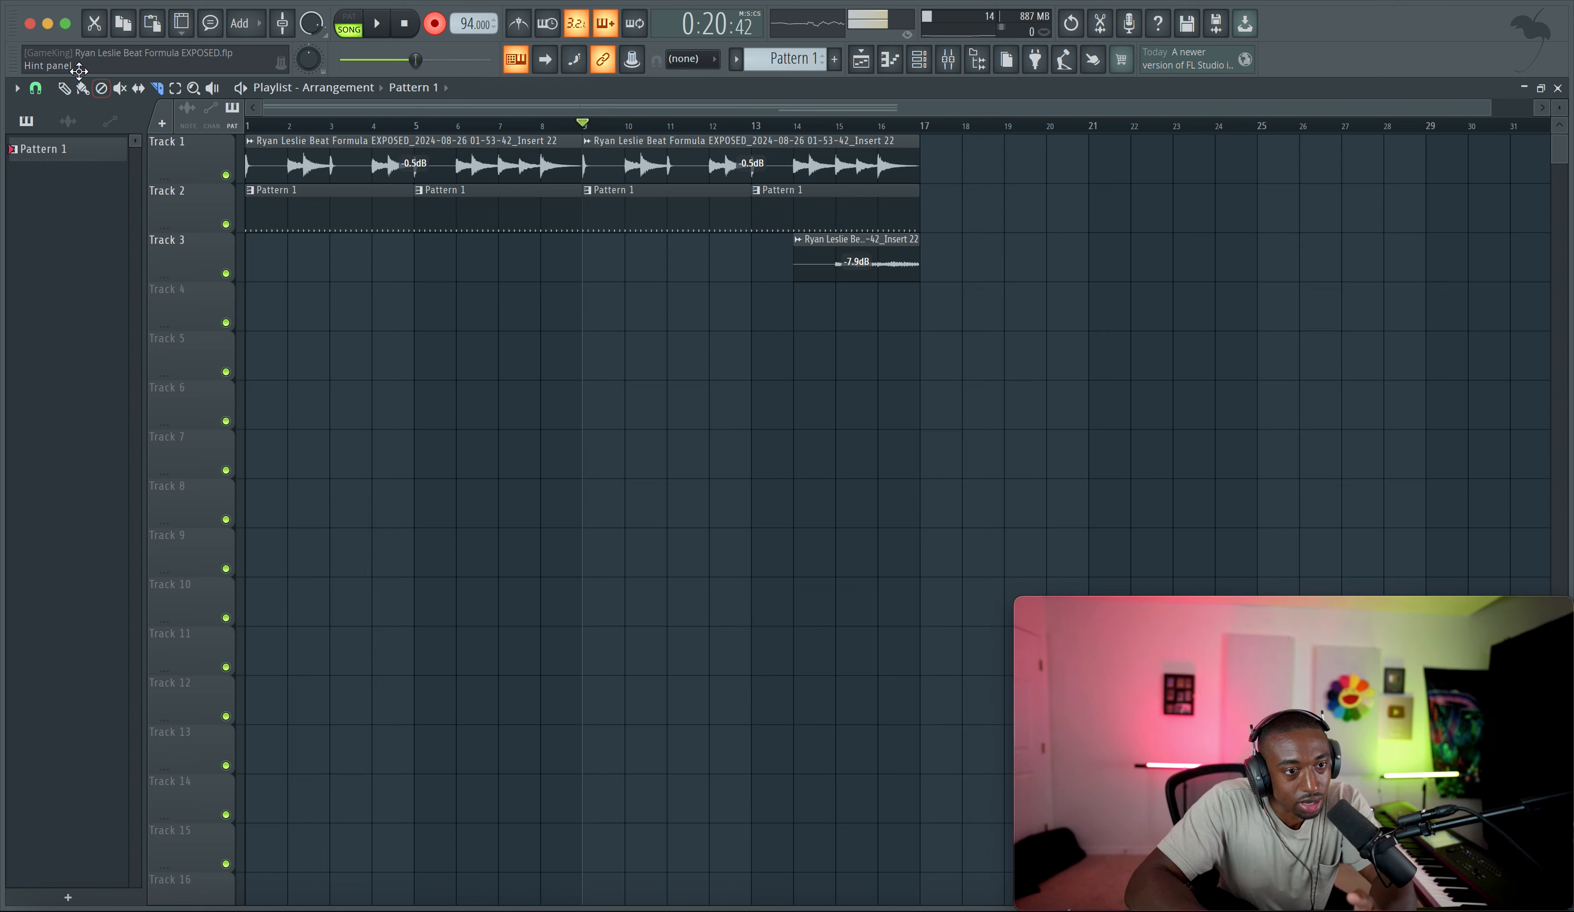
click(63, 88)
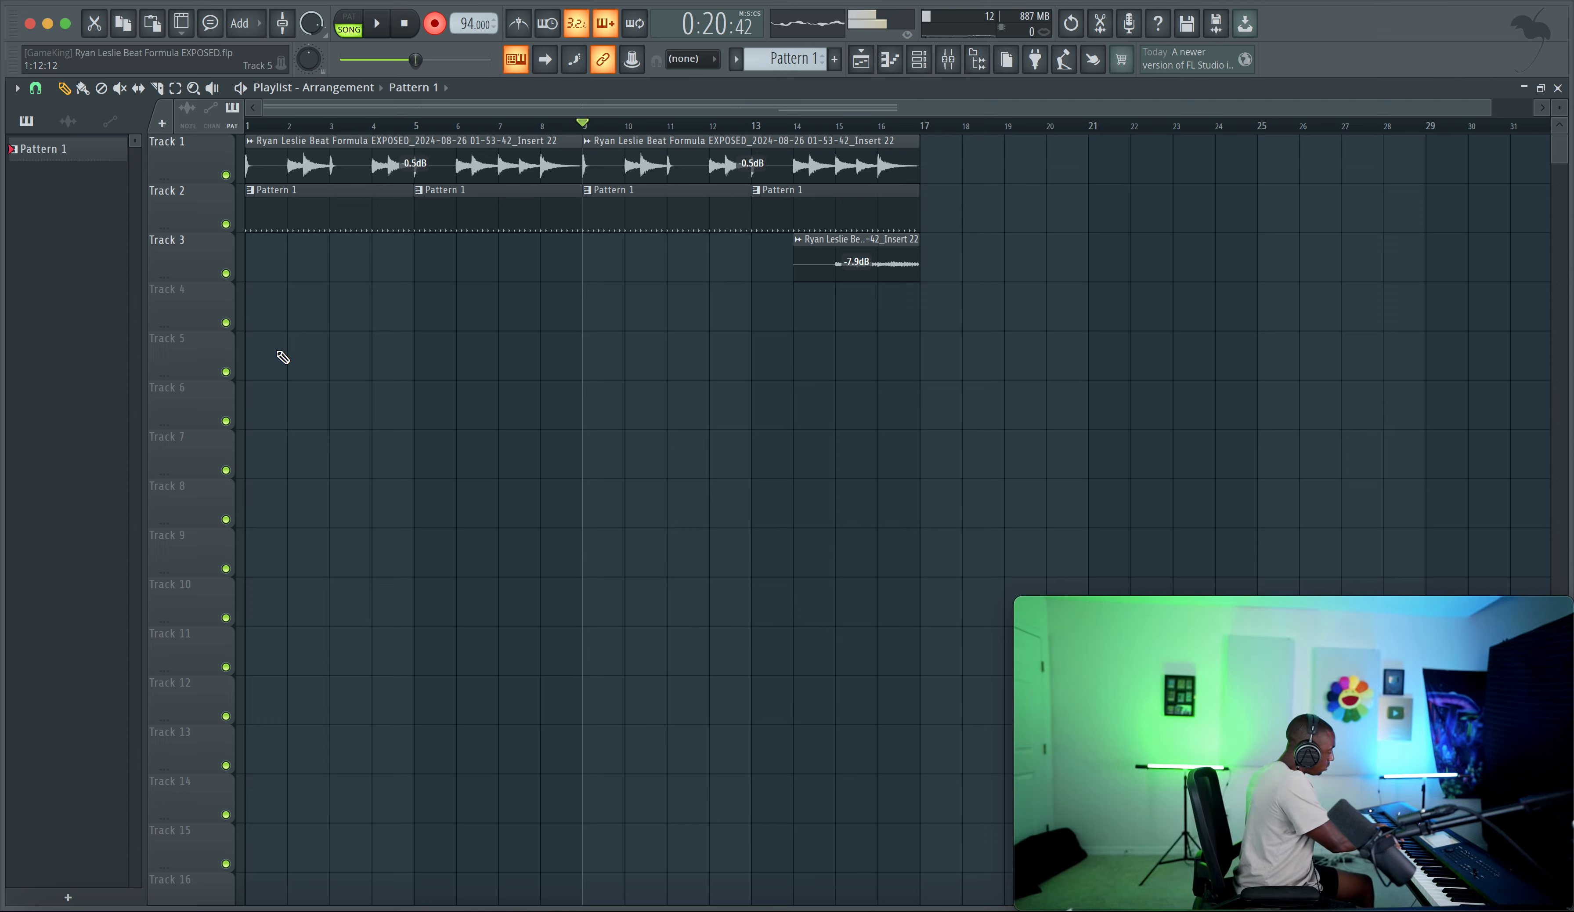
key(space)
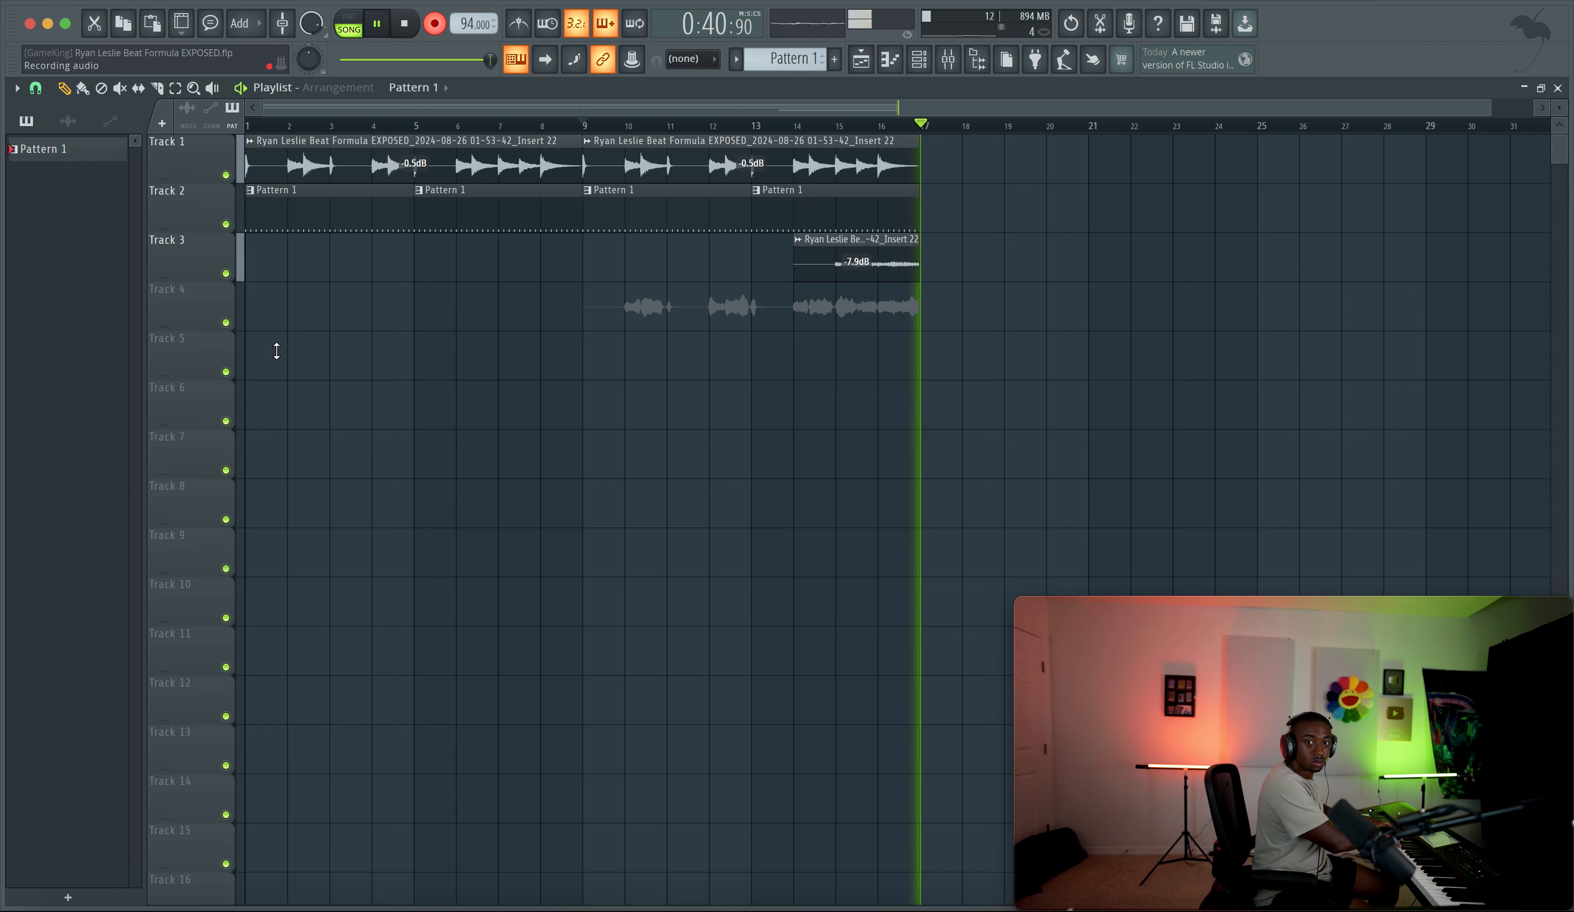
key(space)
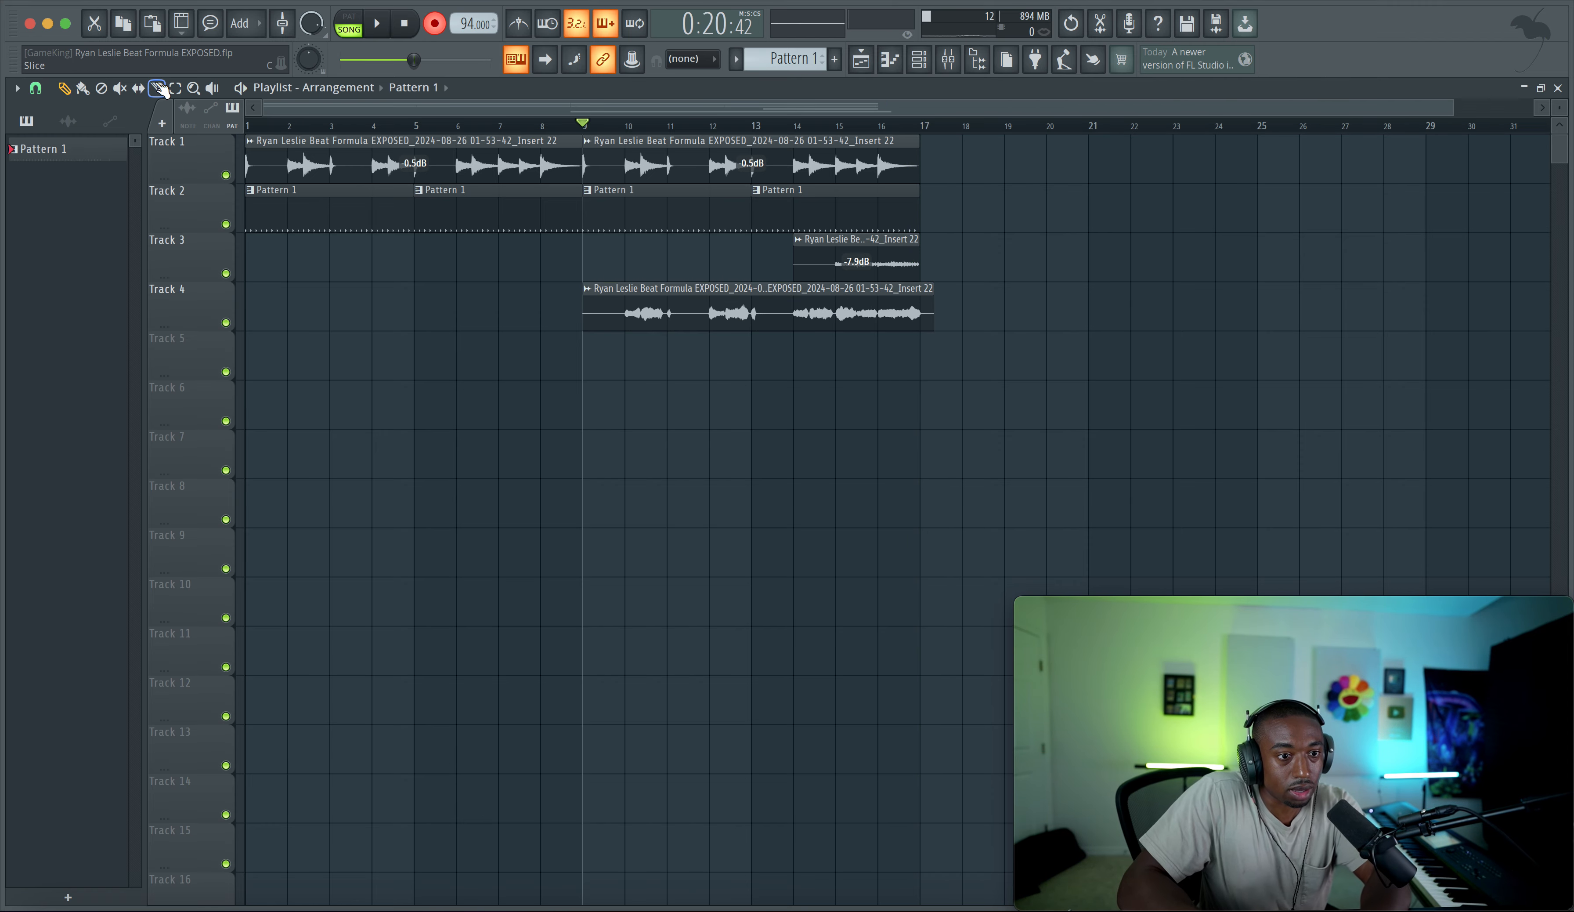
drag(926, 338, 919, 335)
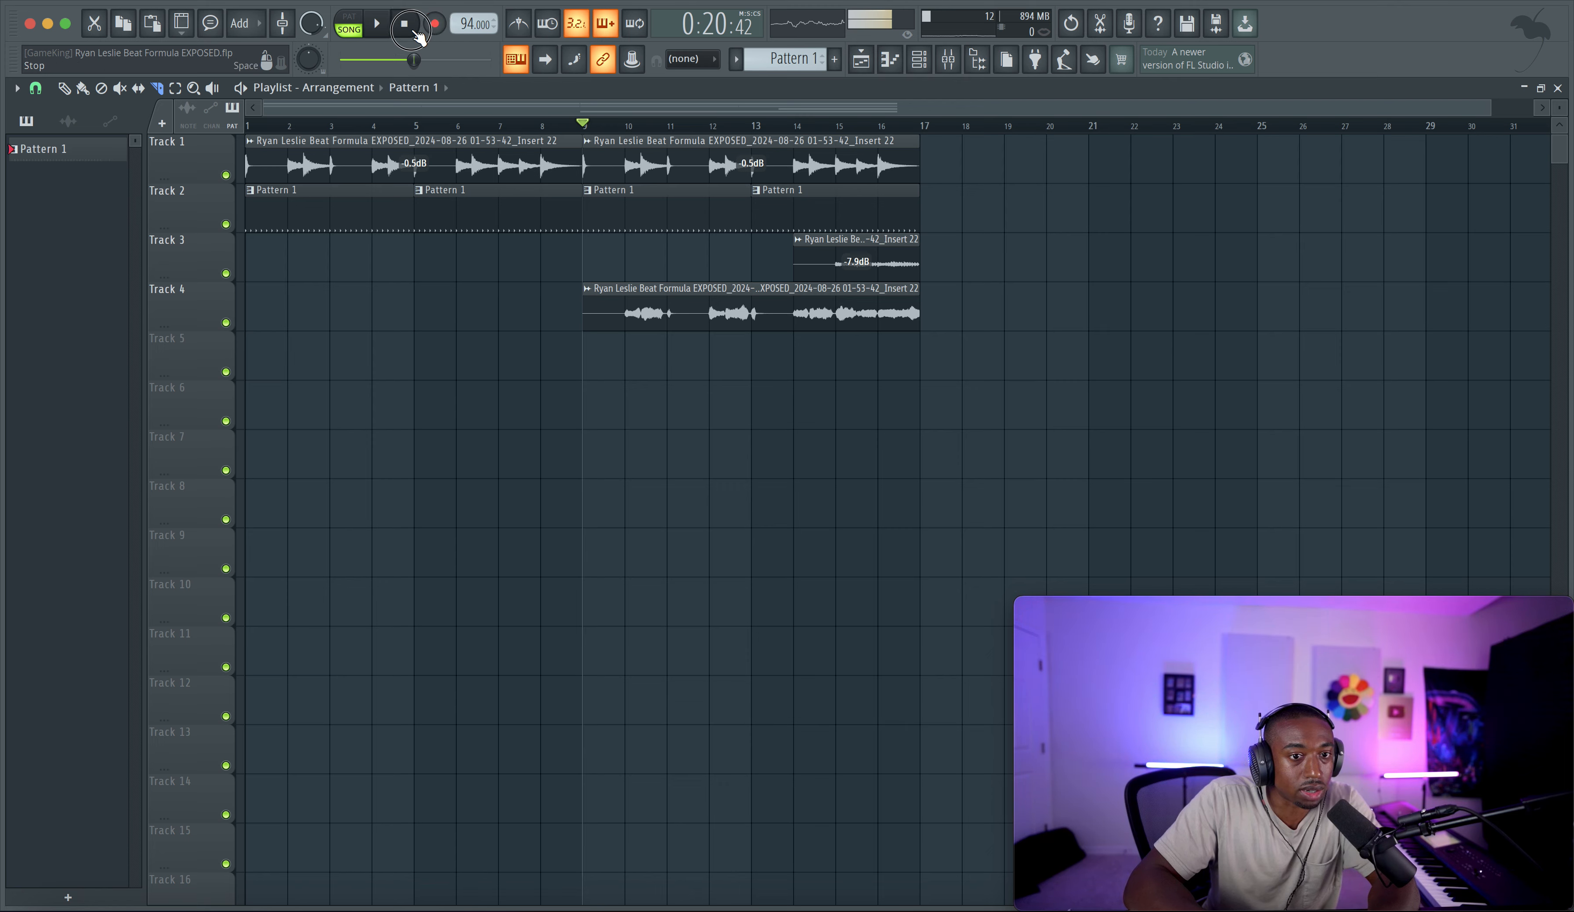
click(65, 88)
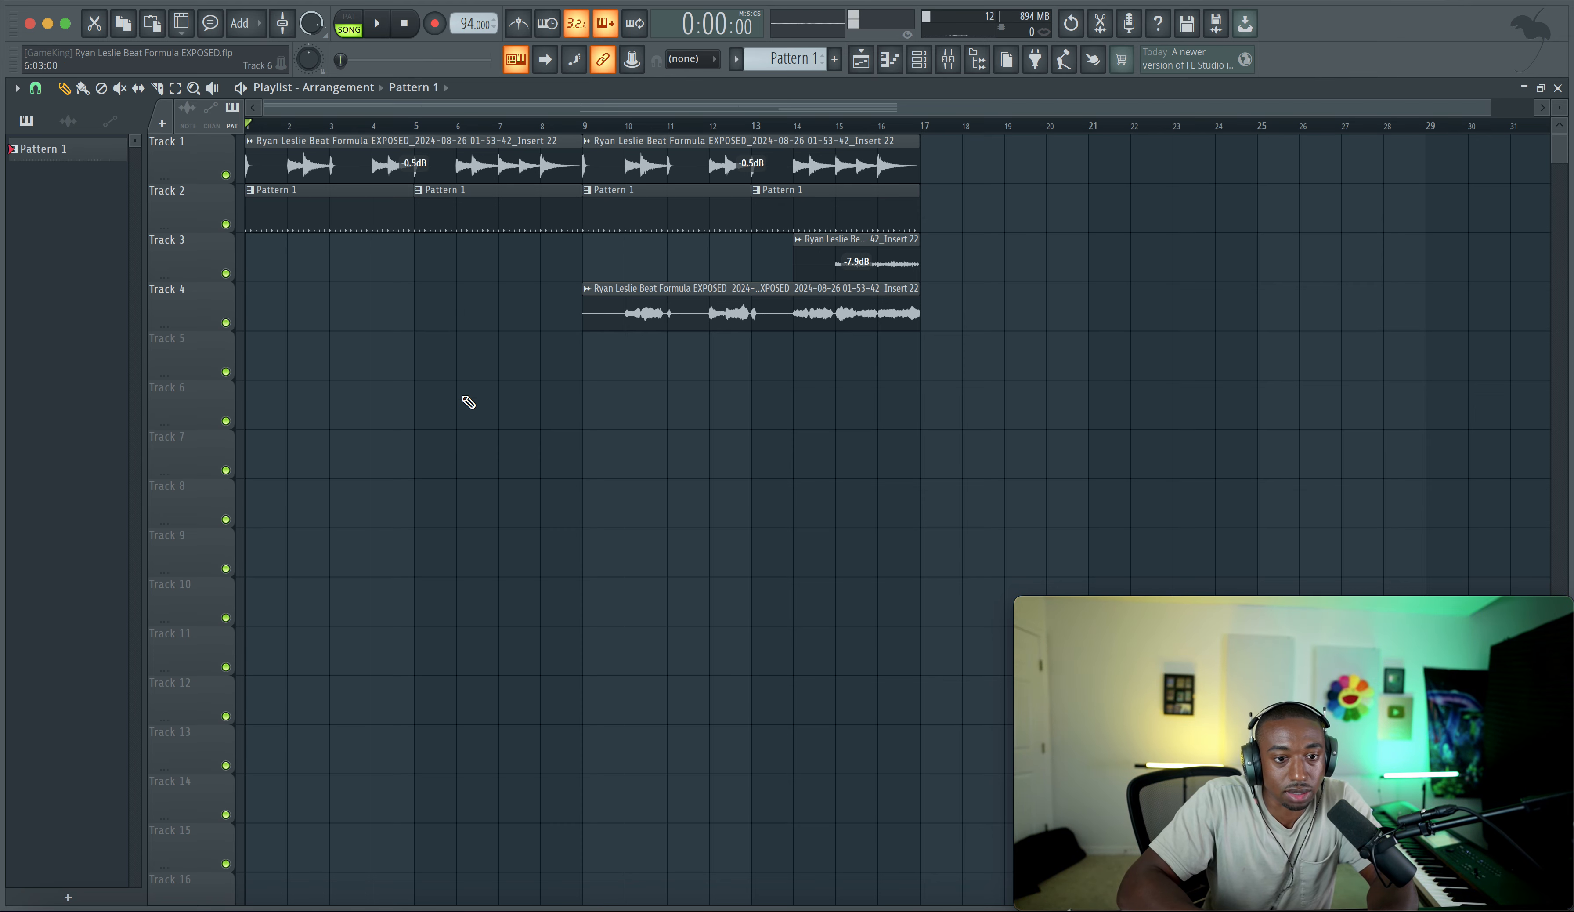
Step: Play back the layered arrangement and check the recorded keyboard's mixer track 22
key(space)
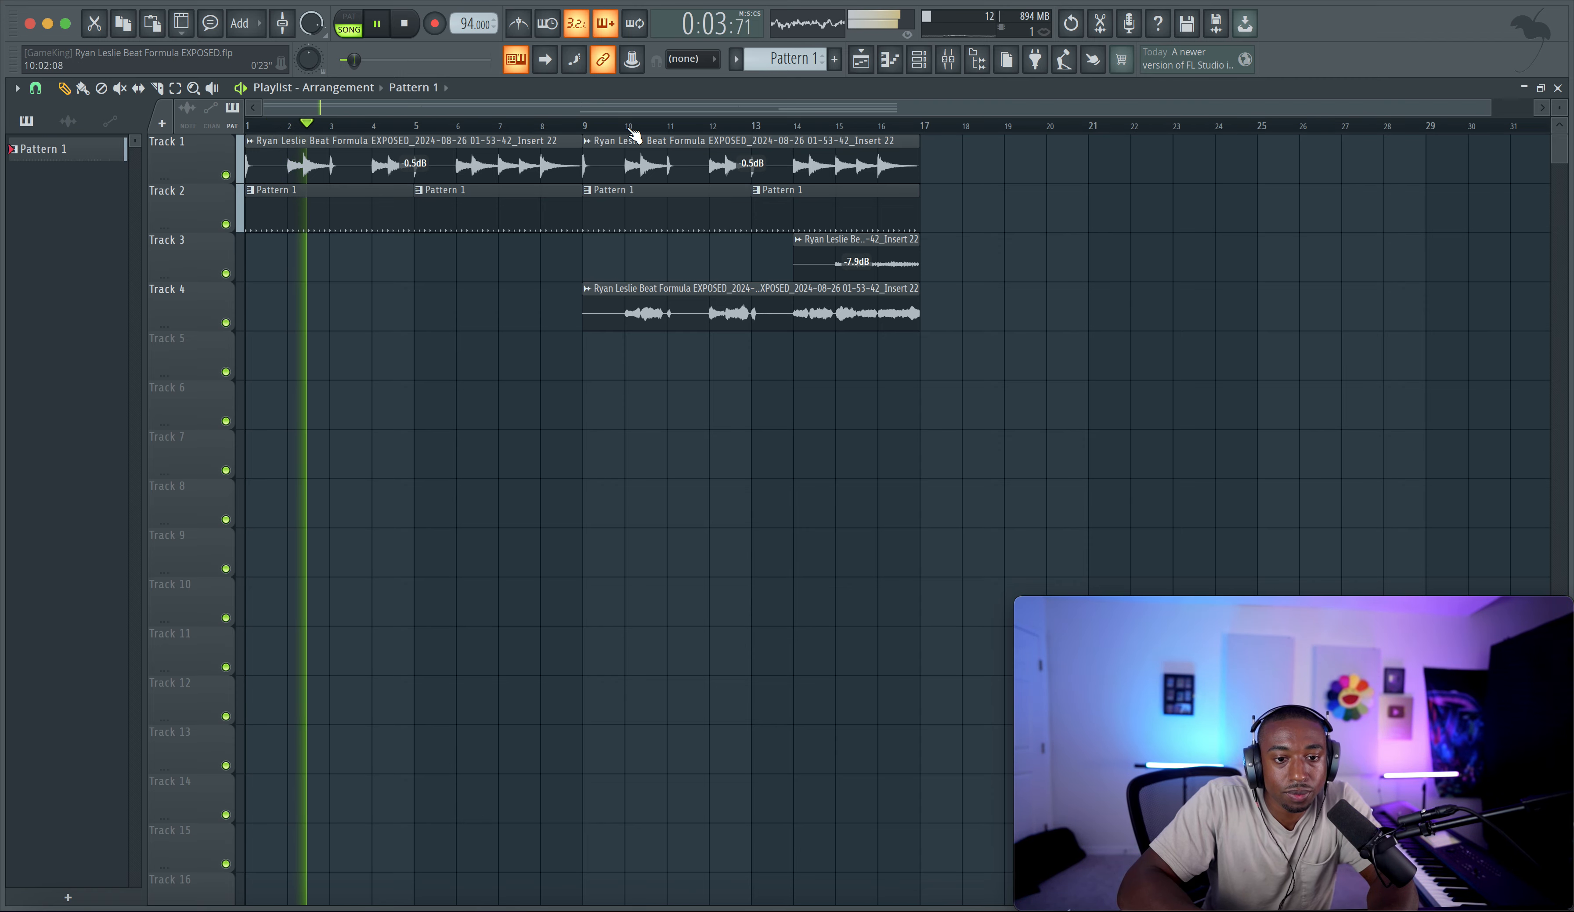
key(space)
click(948, 59)
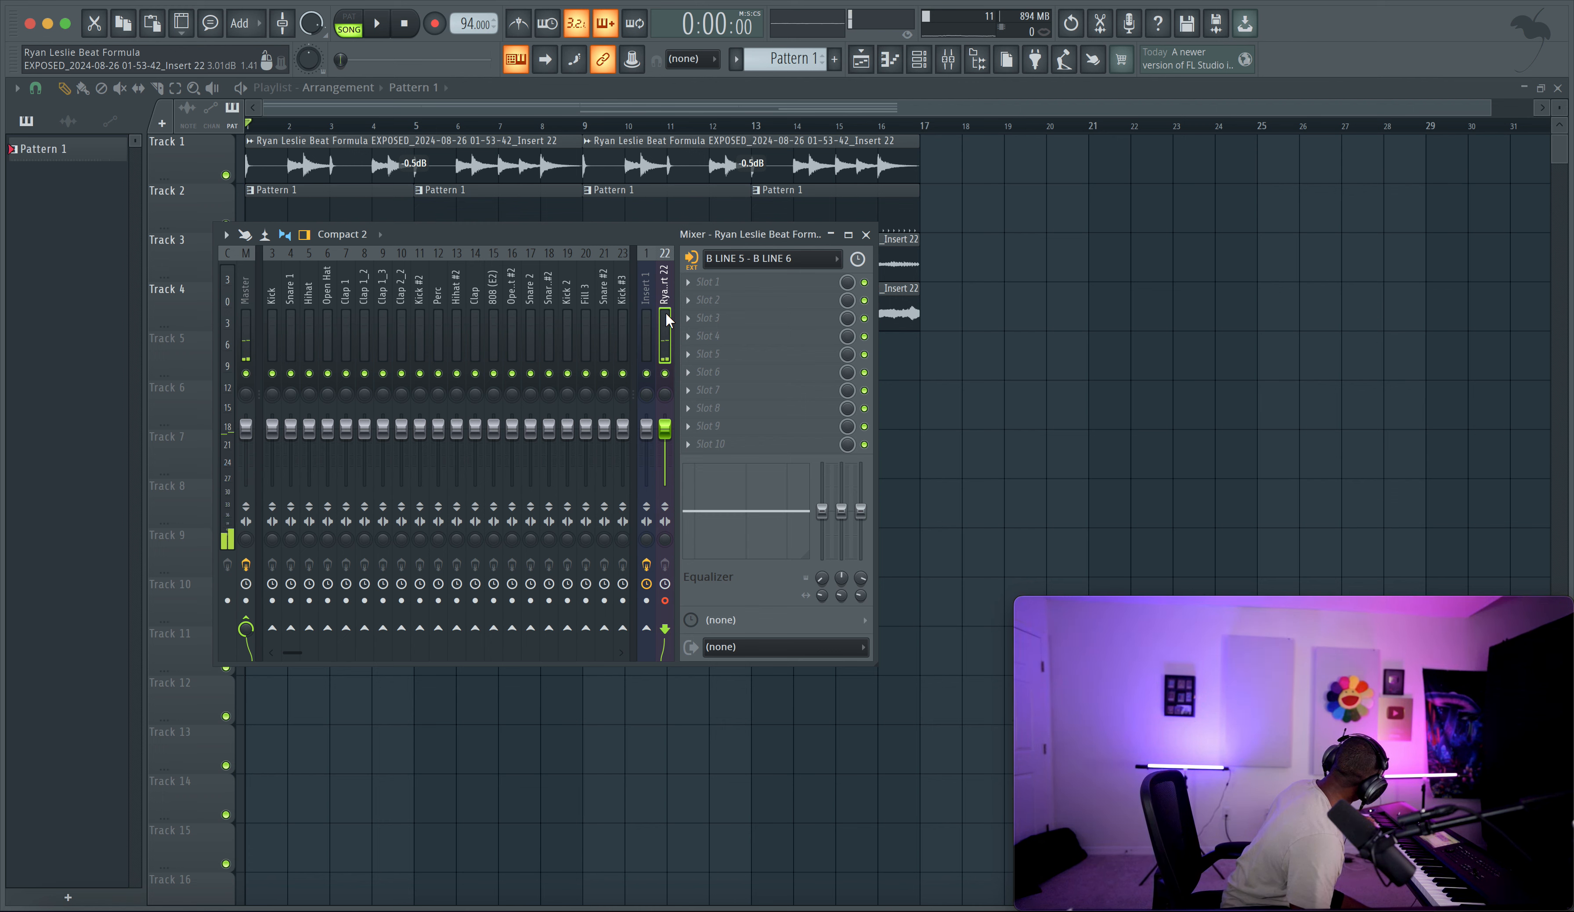
key(space)
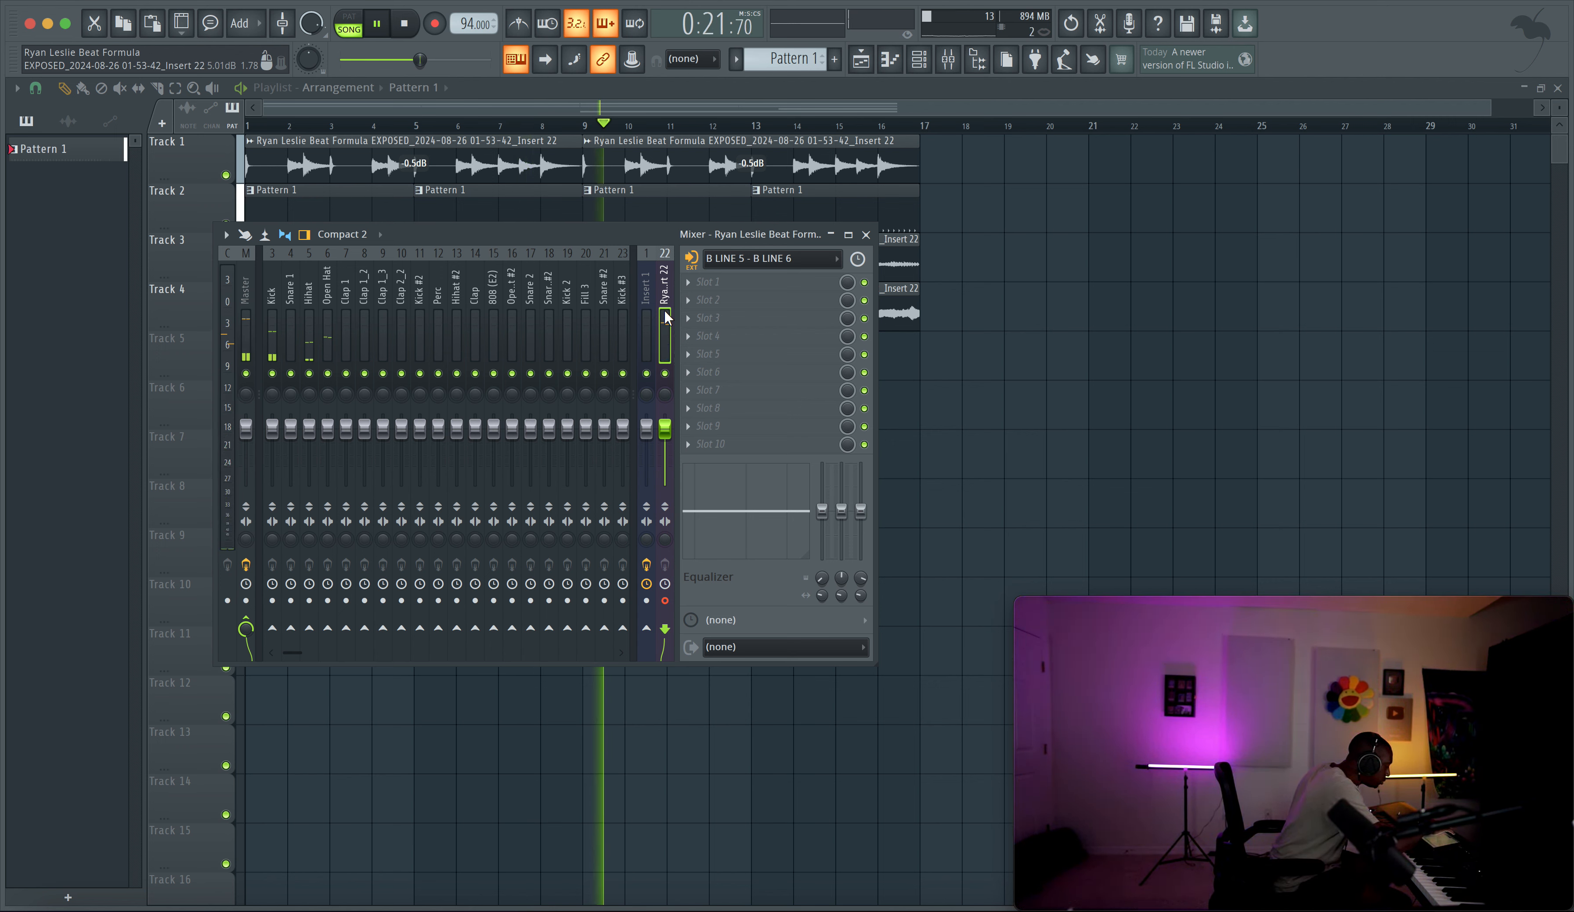
key(space)
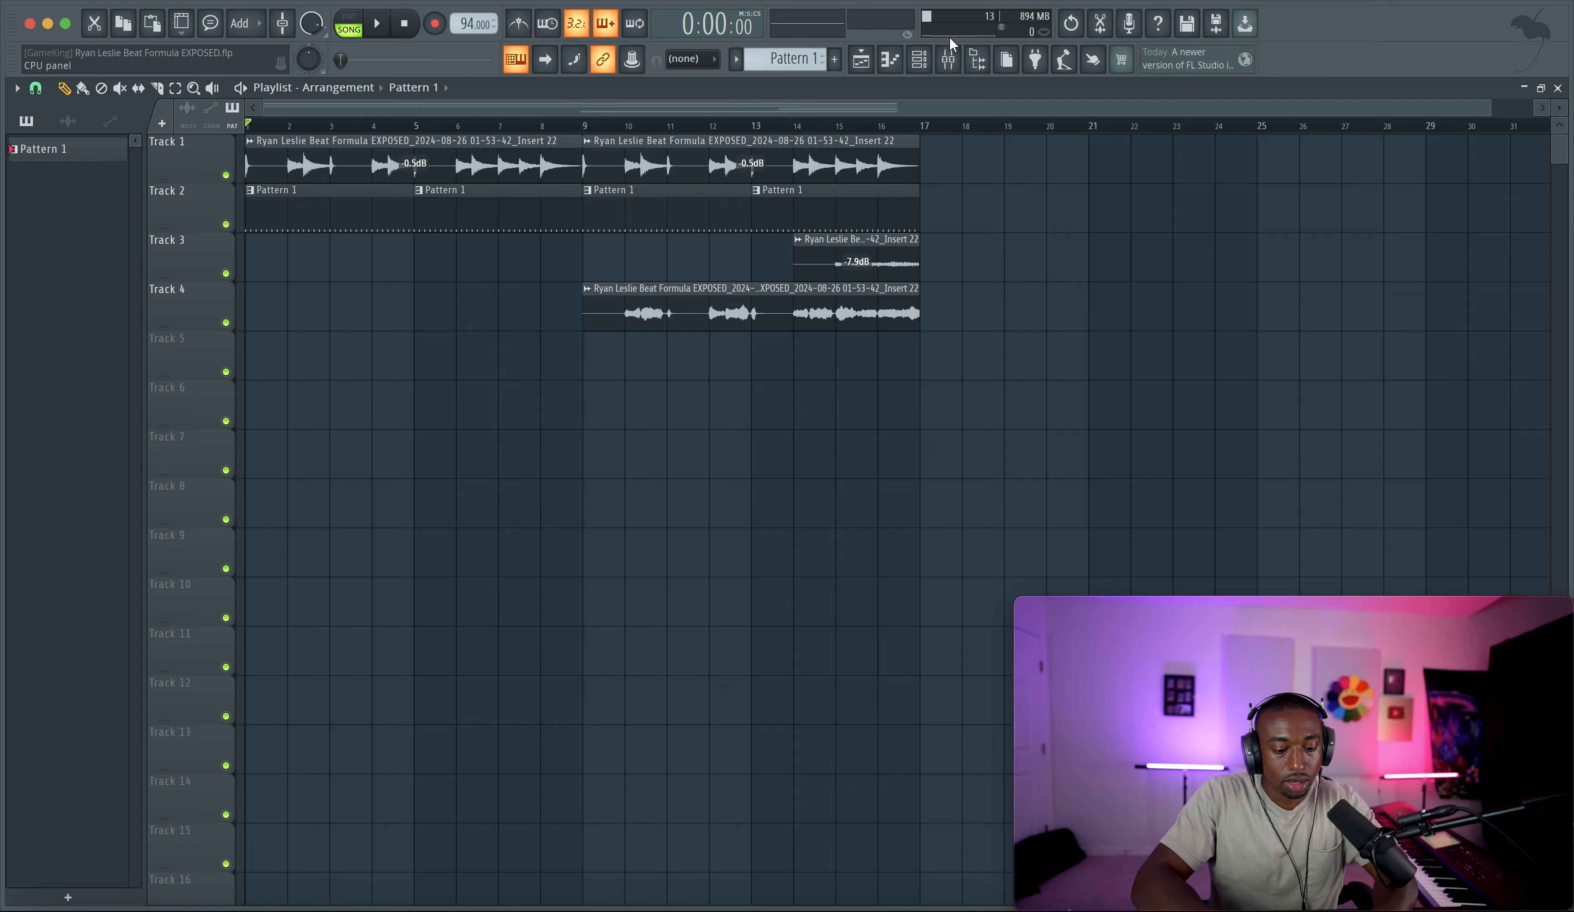
Step: Switch the channel rack to Pattern 2 and show the sample browser
click(918, 59)
drag(804, 60, 805, 52)
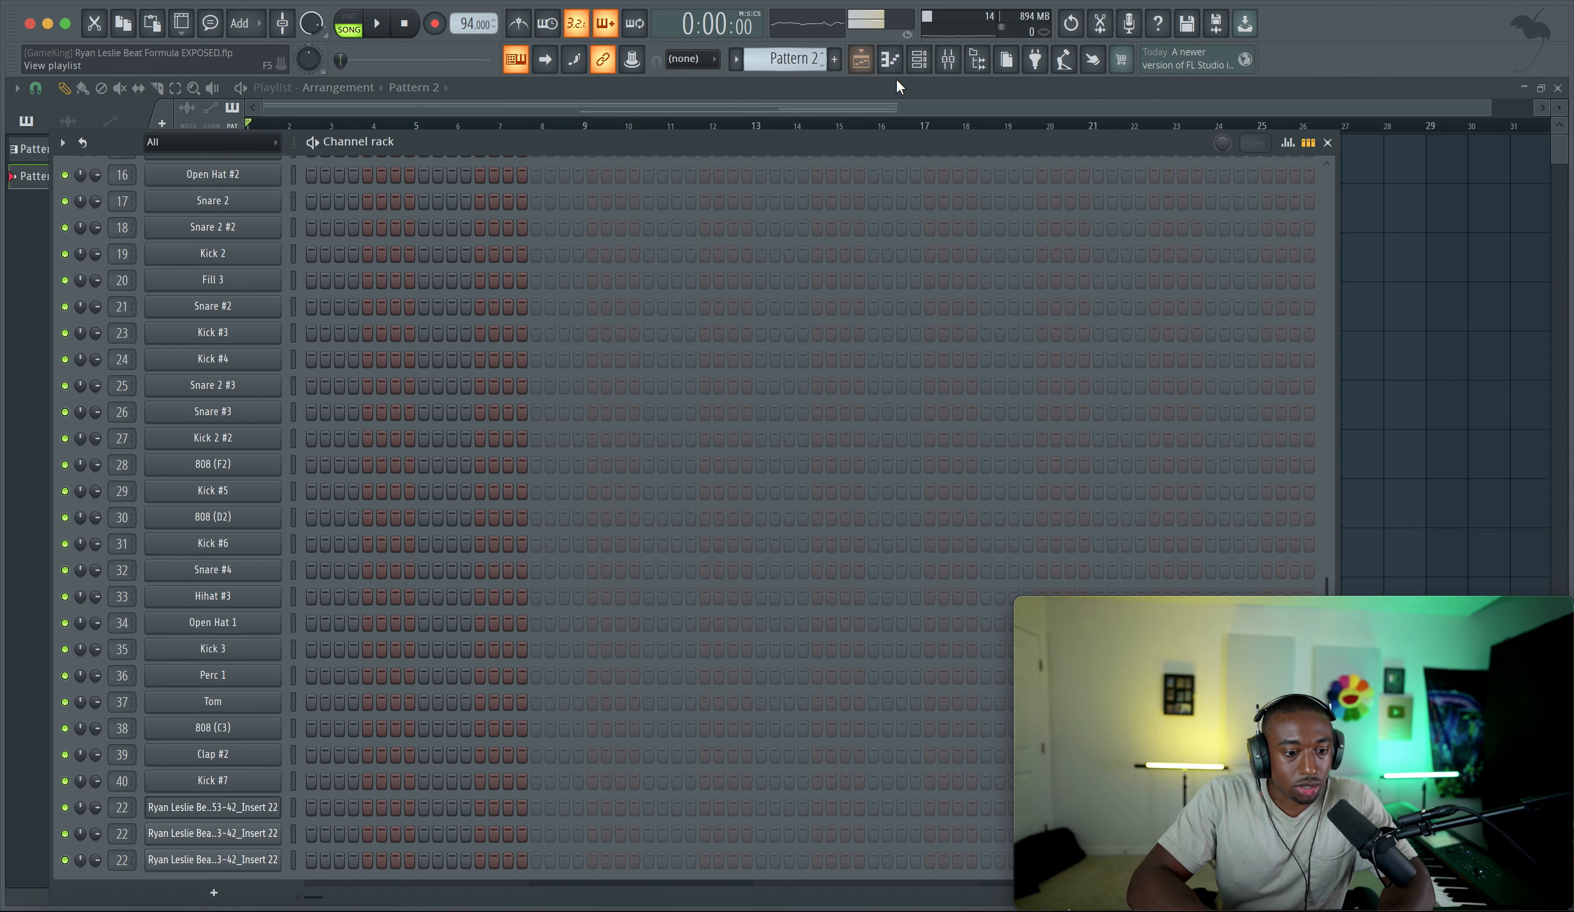
click(981, 63)
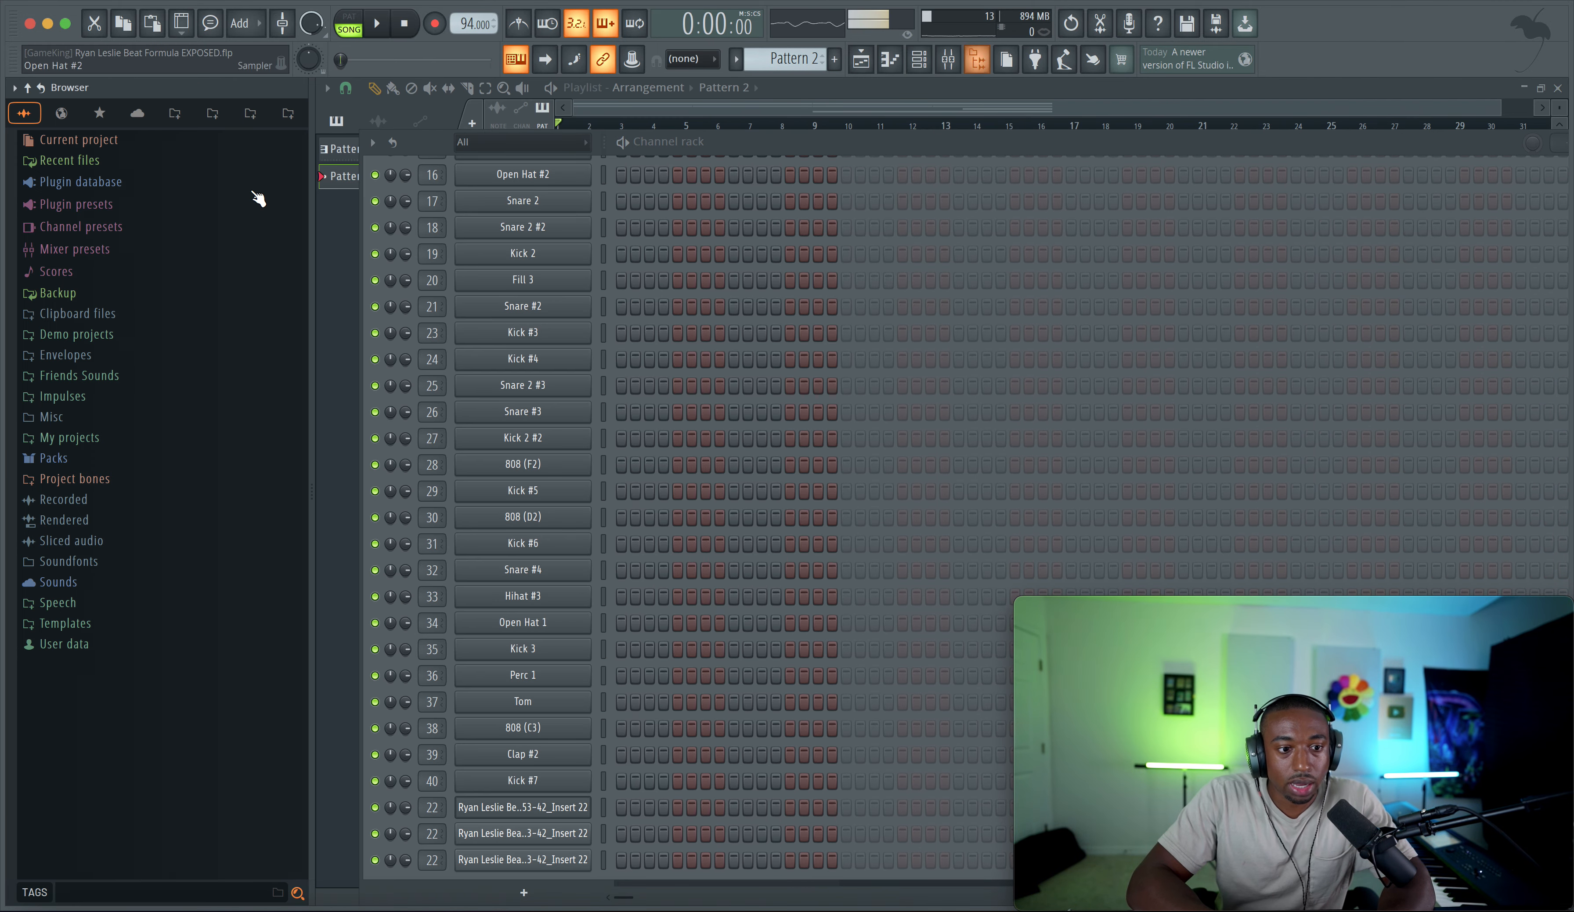
Step: Open the Bongo folder in Lunch77 STS FULL PACK, inside Bongos and Congas, the all-encompassing kit, Perc_Acoustic
click(174, 112)
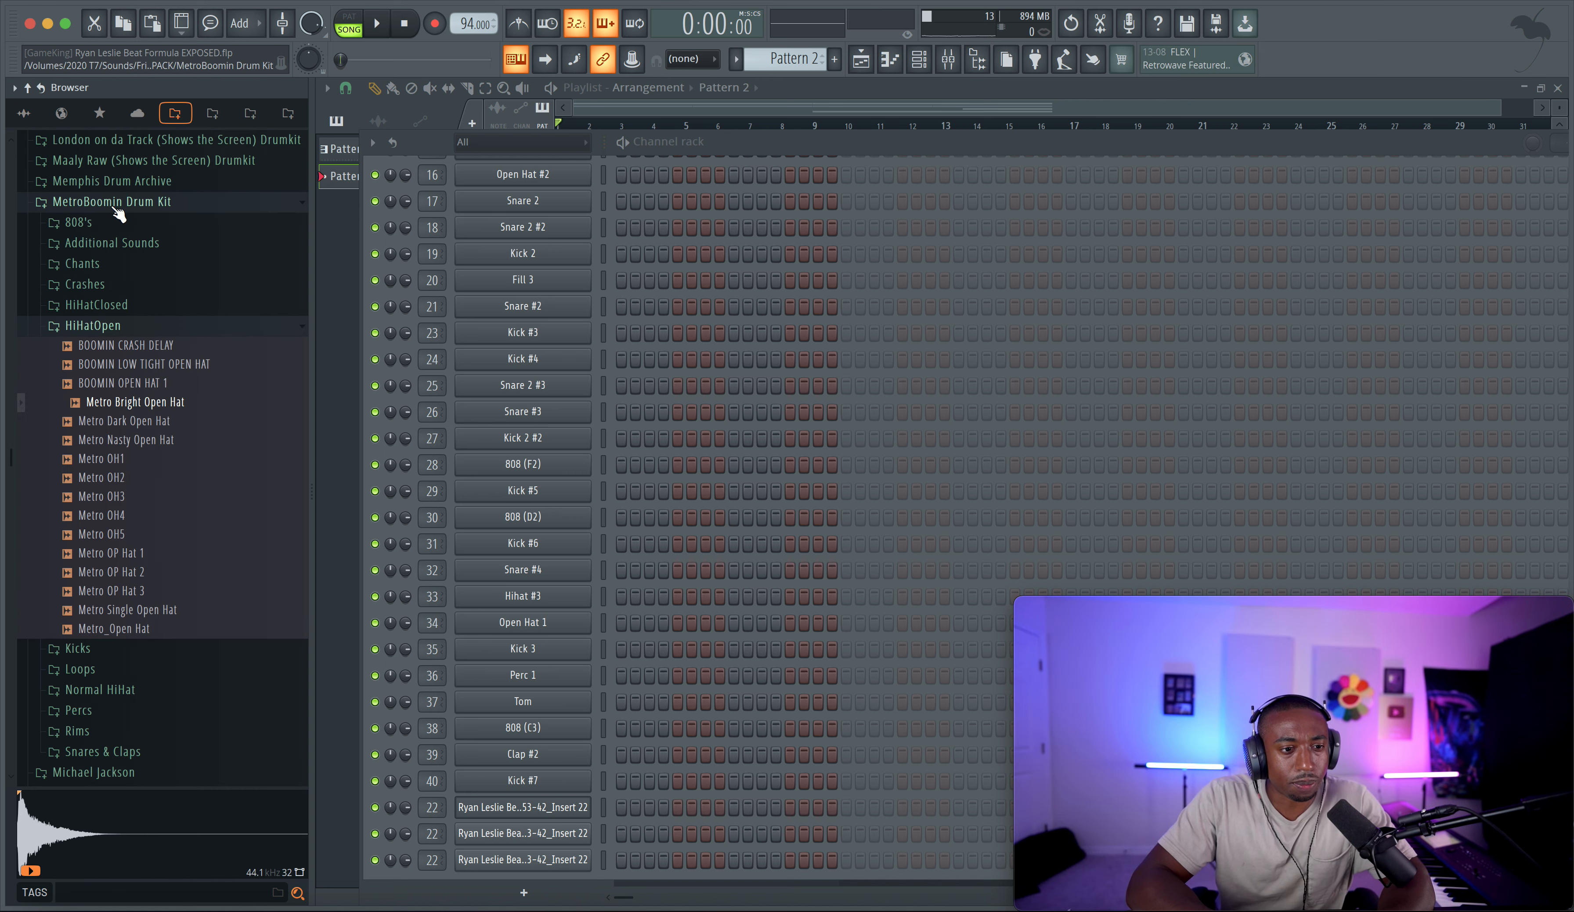
click(28, 88)
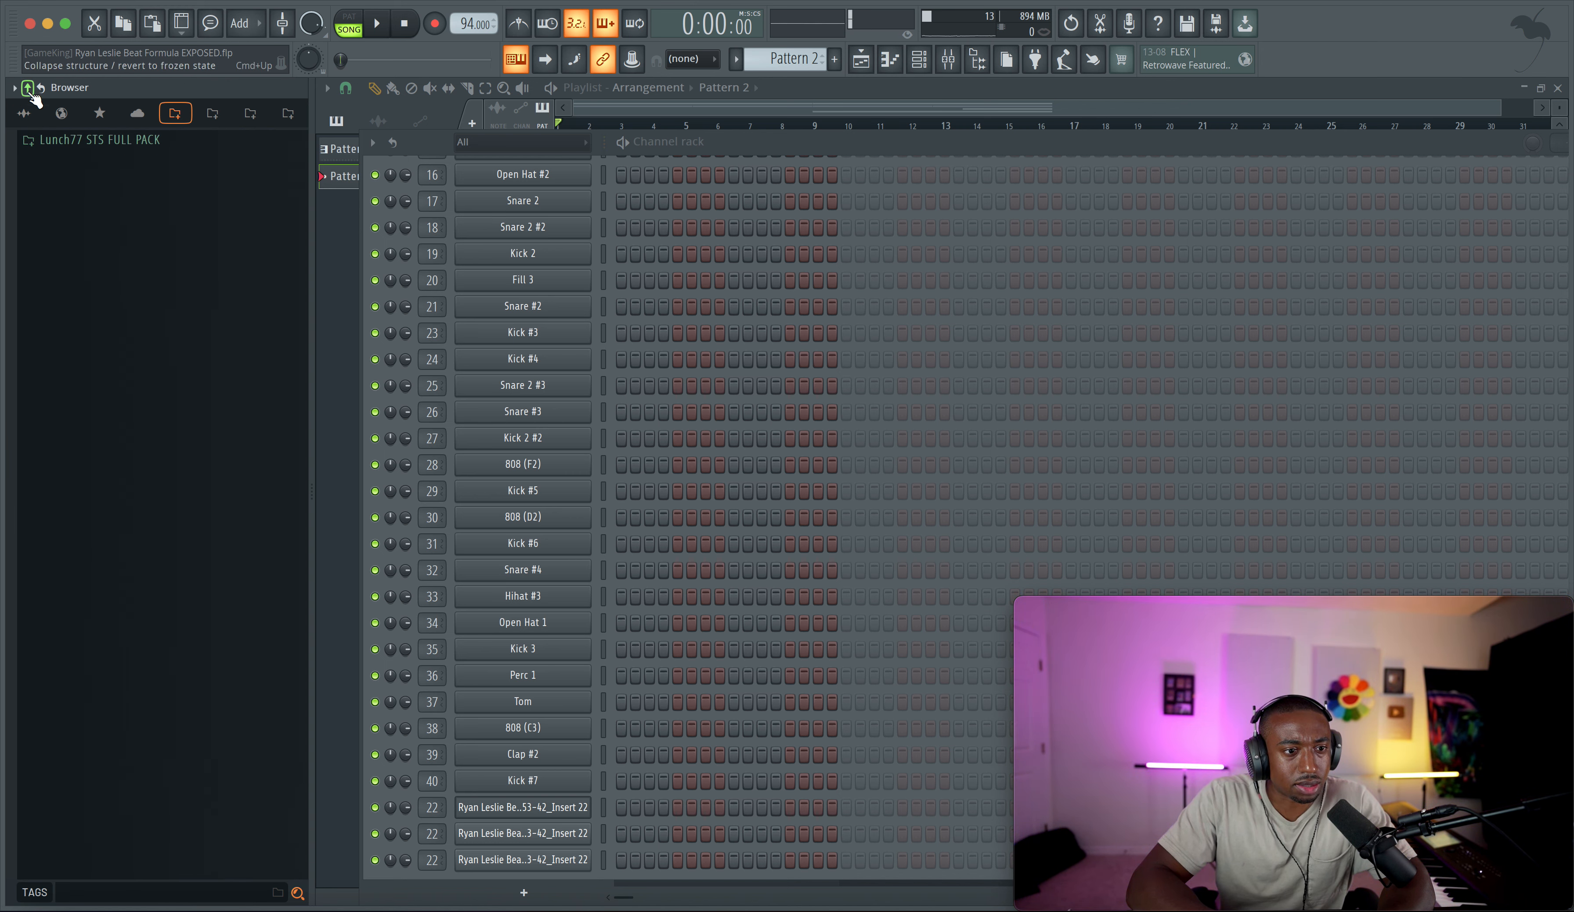
click(88, 141)
scroll(115, 307, down, 10)
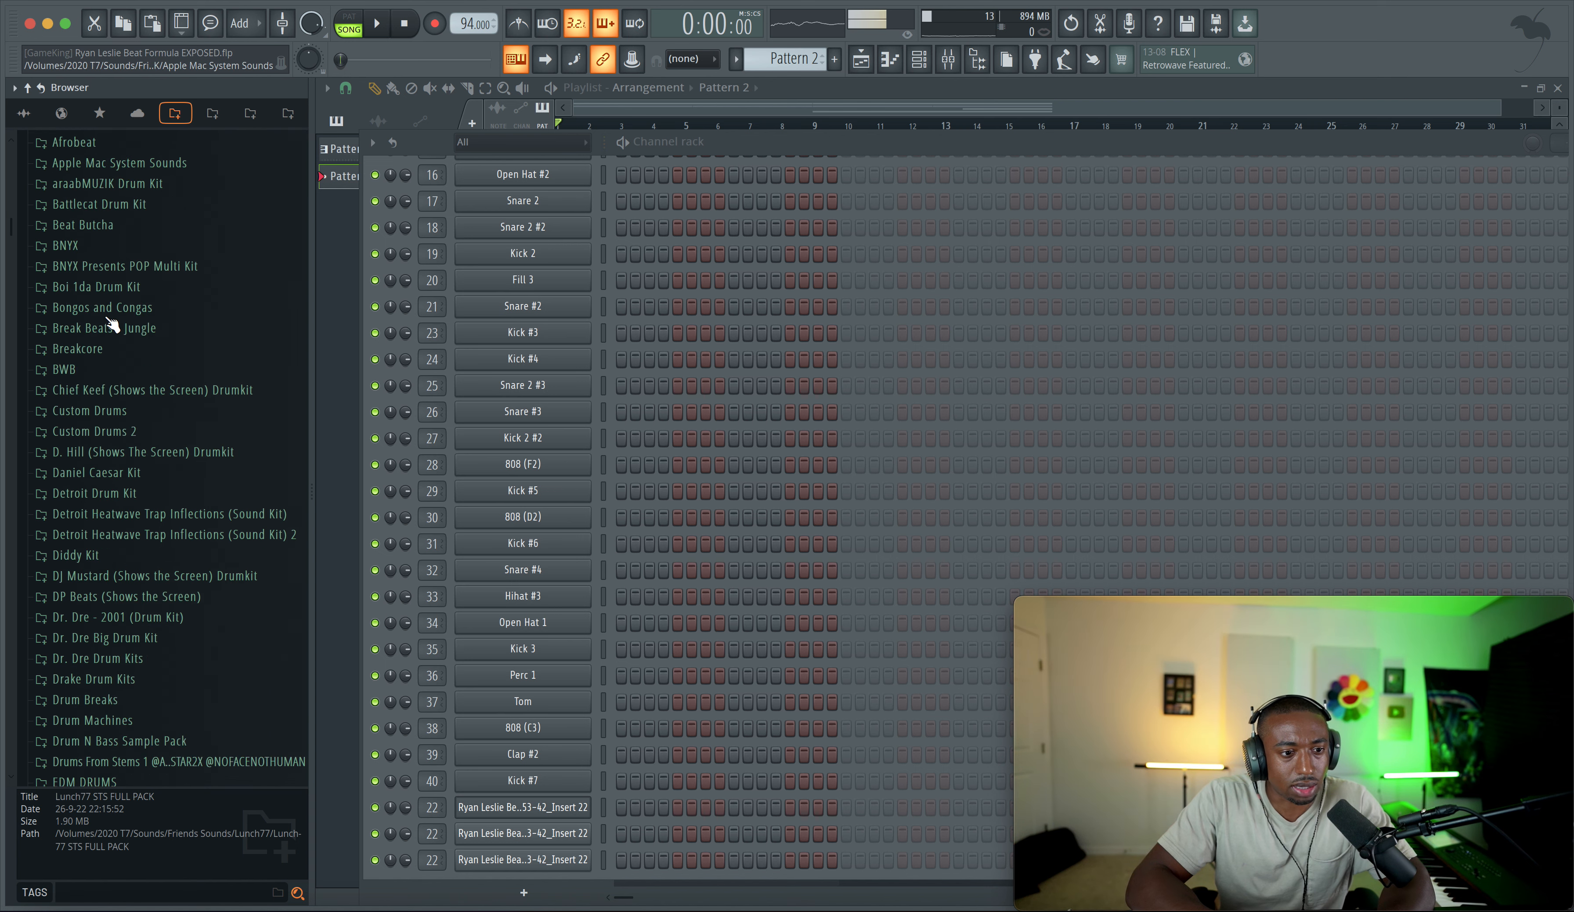
scroll(122, 216, up, 5)
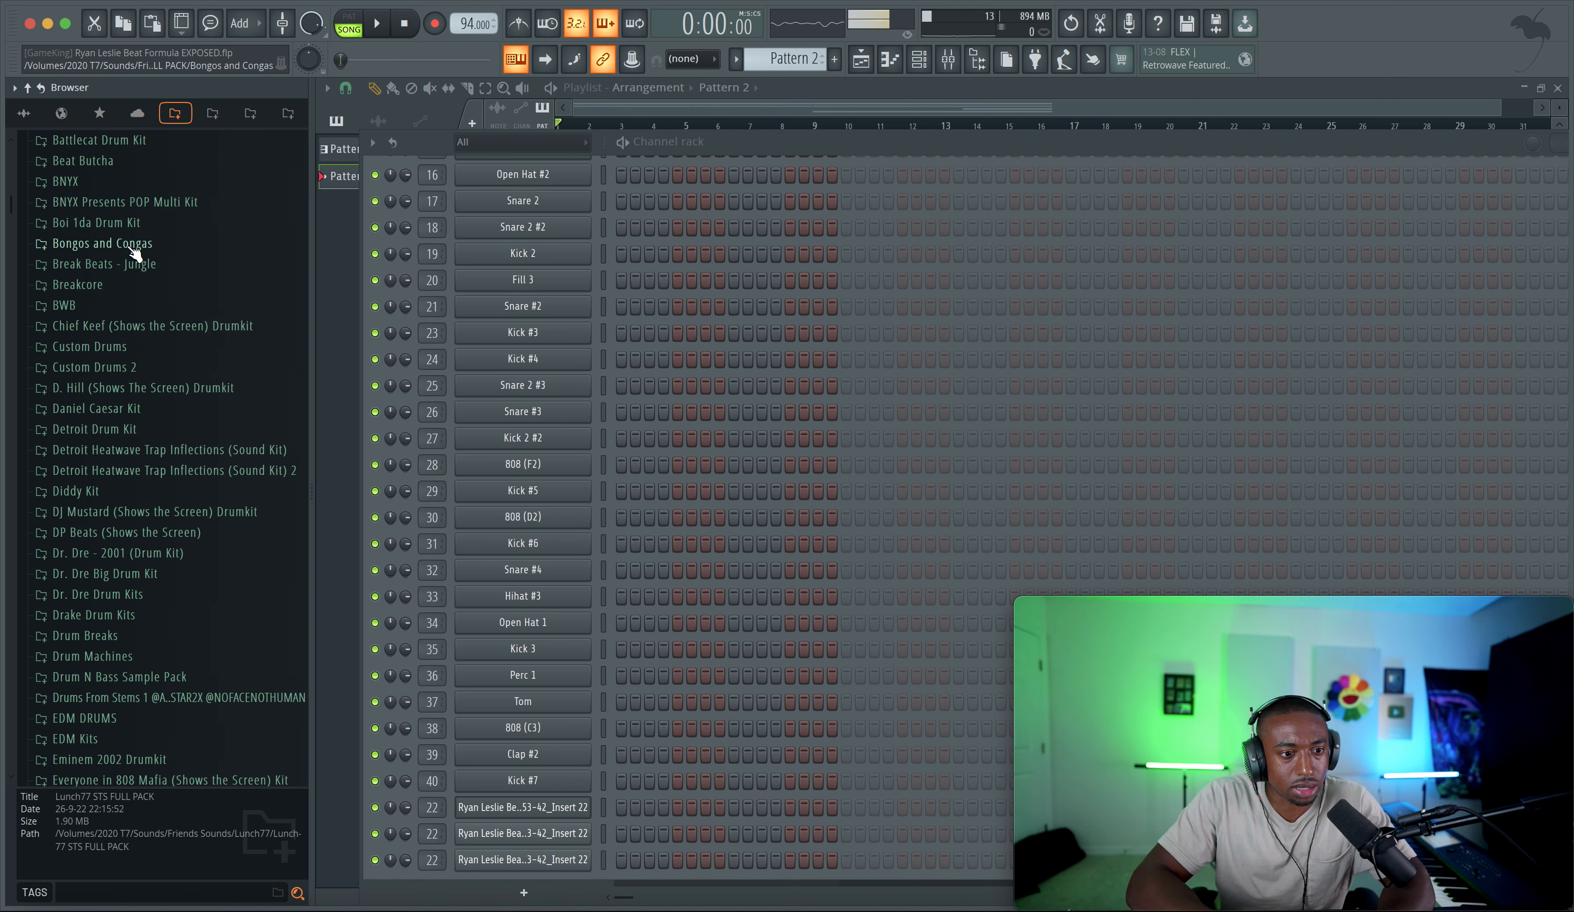
click(128, 245)
click(125, 285)
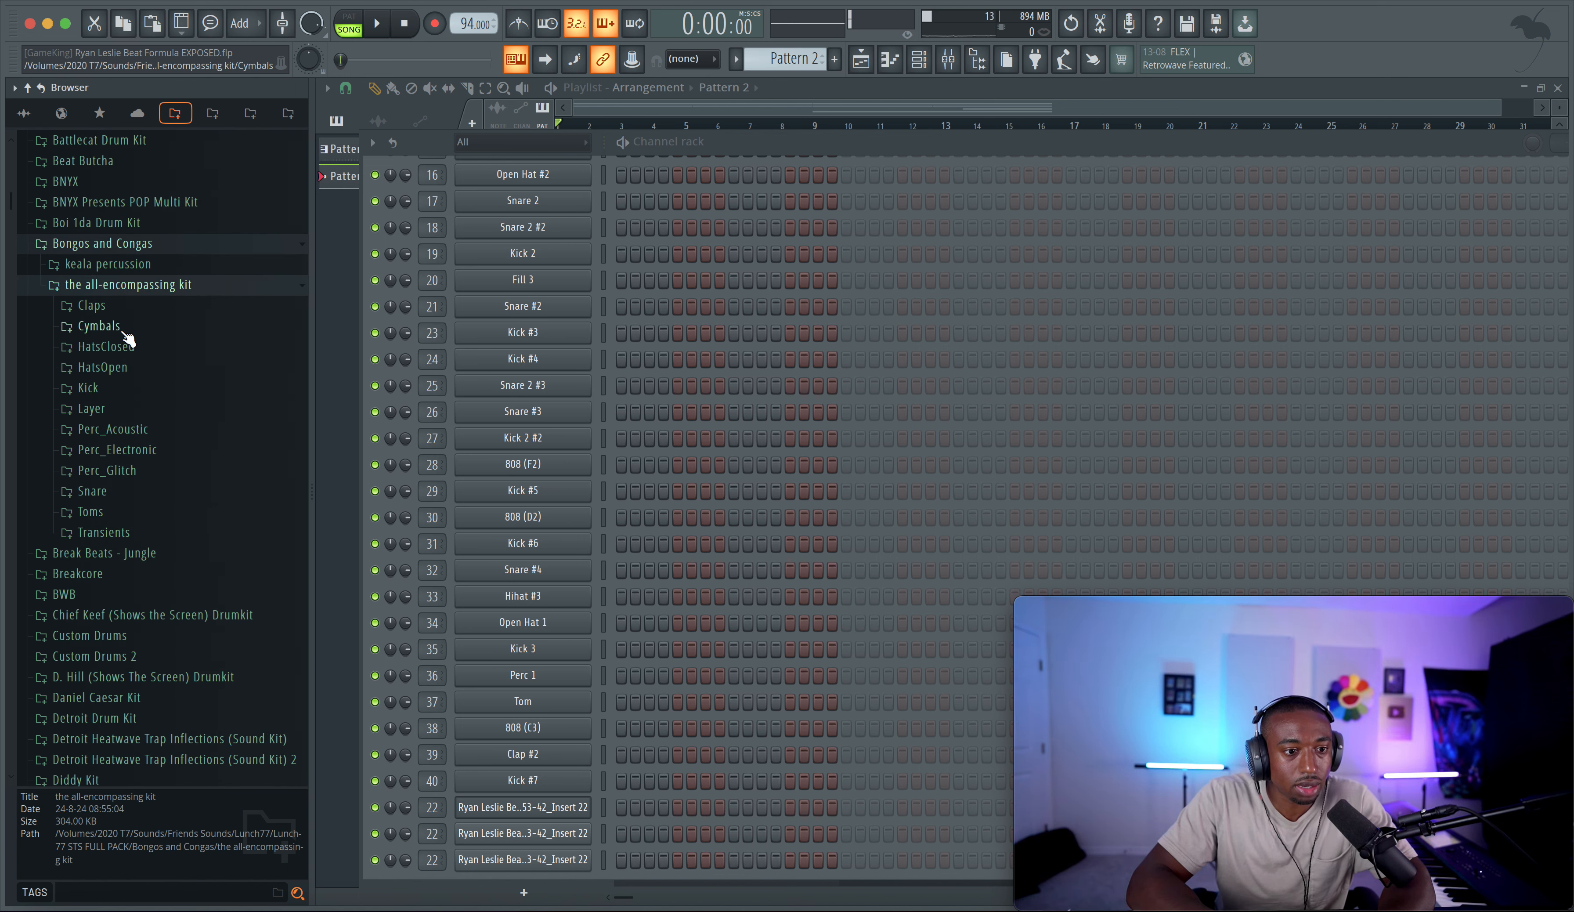
click(136, 429)
scroll(135, 470, down, 4)
click(134, 400)
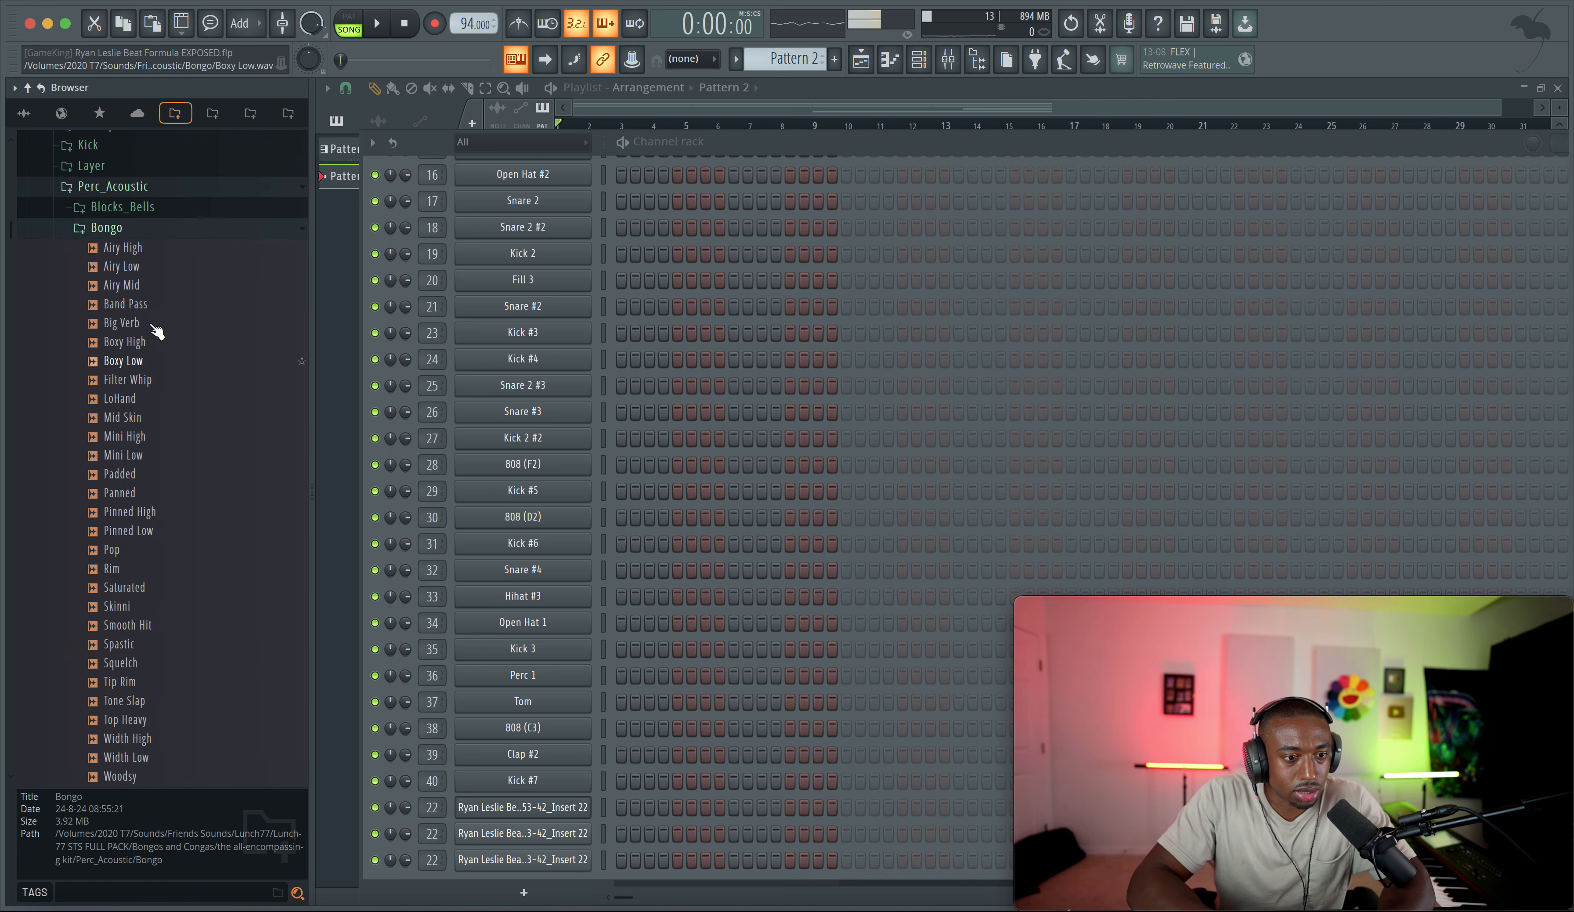
Step: Audition the Airy High bongo over the arrangement and load it into a new channel
key(Down)
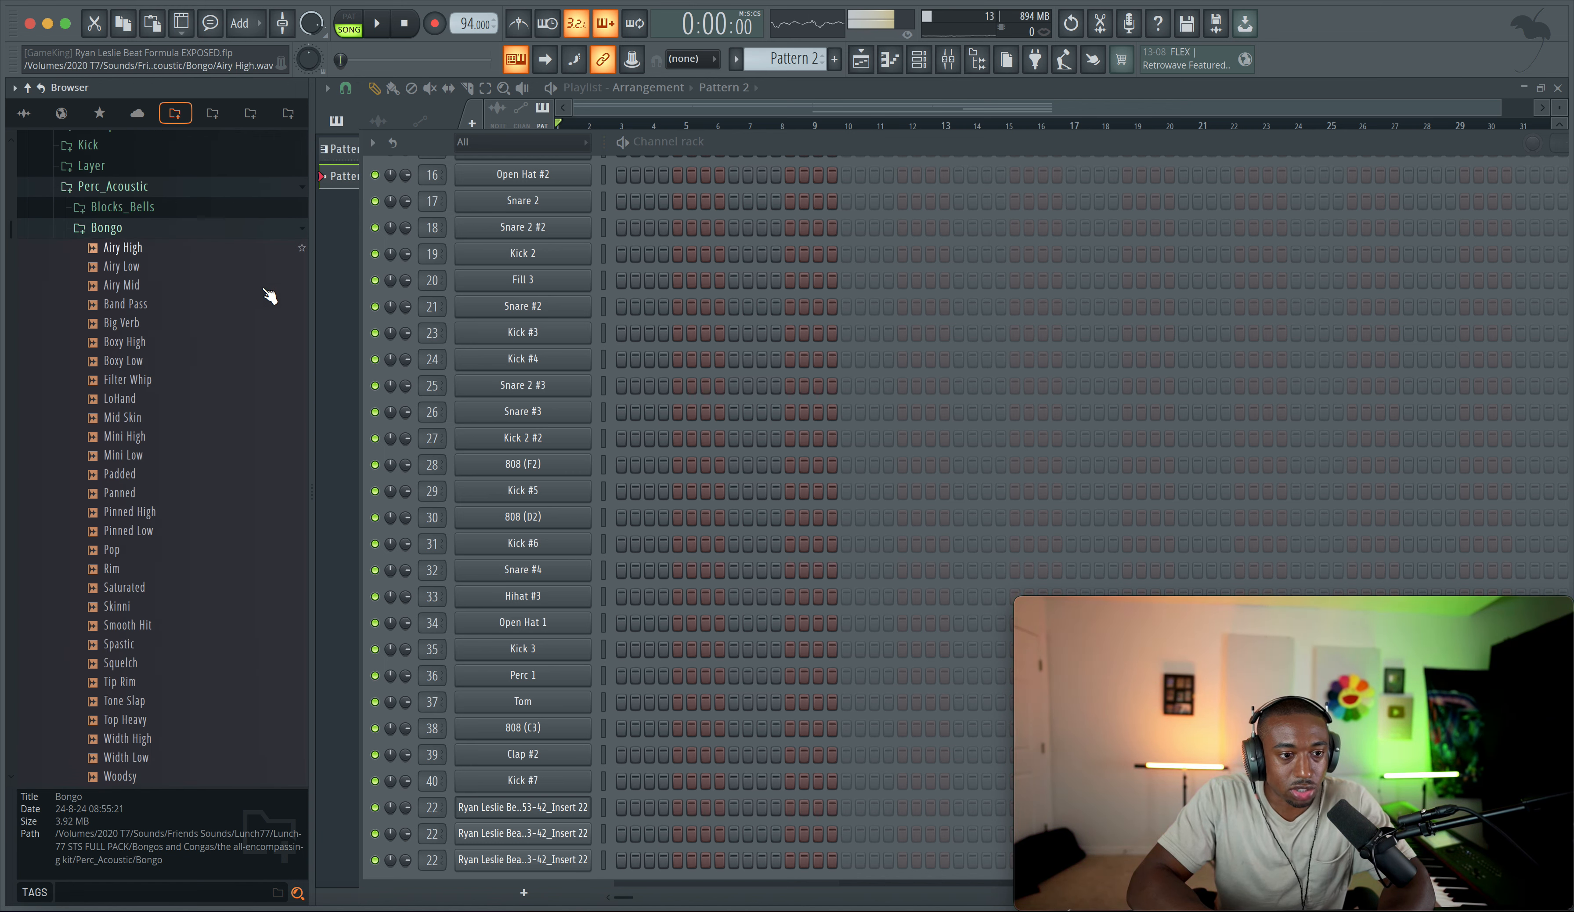
key(space)
click(160, 255)
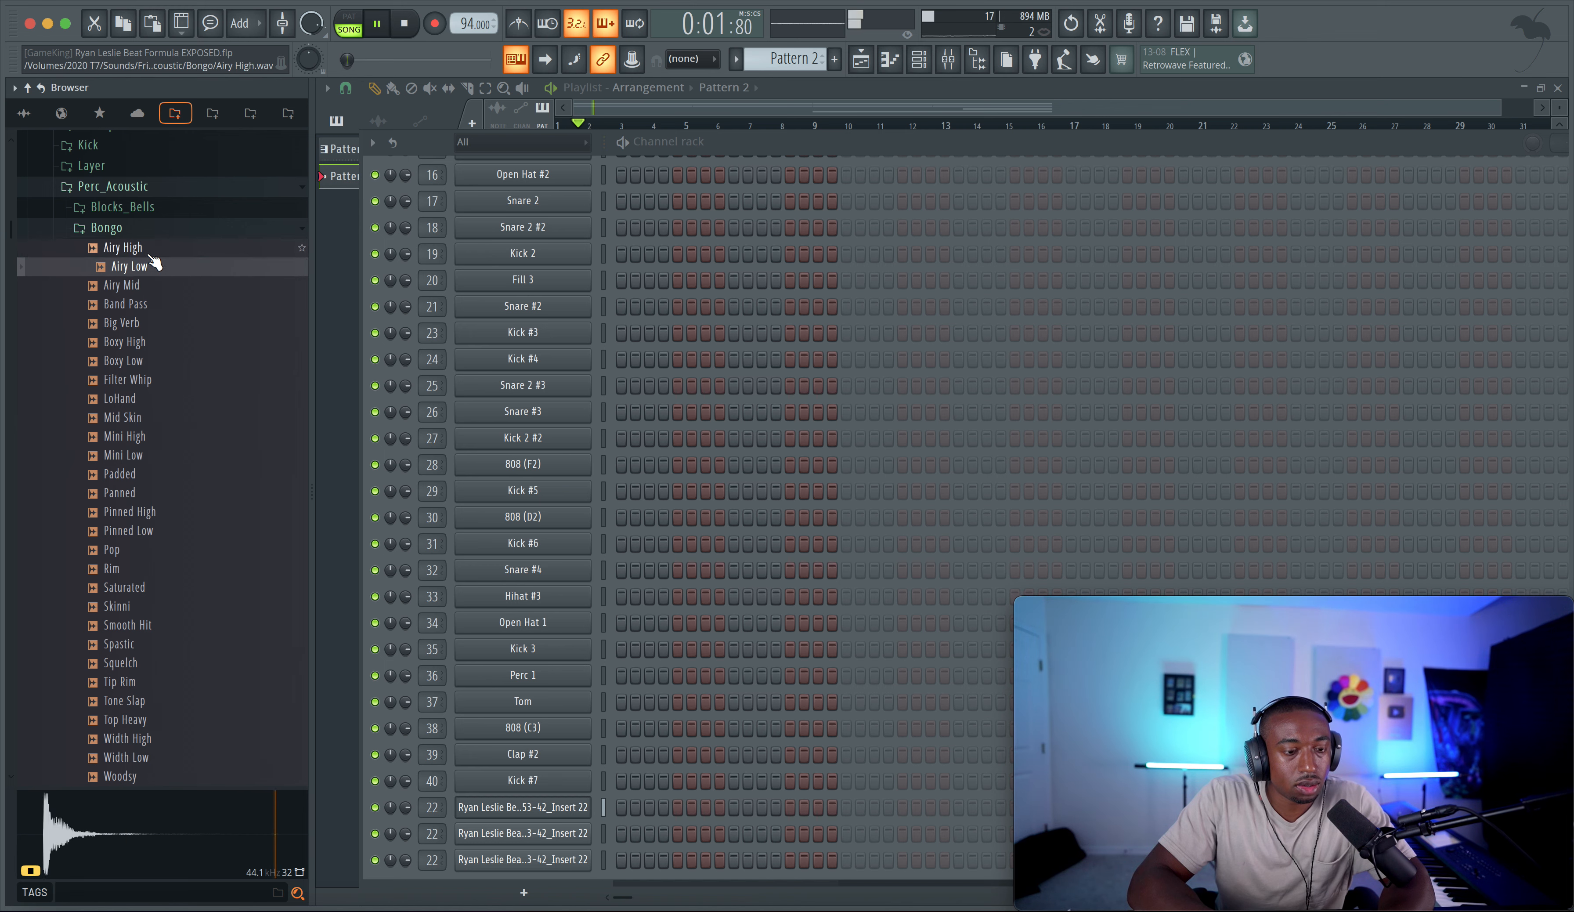
click(149, 254)
key(space)
right_click(148, 255)
click(169, 283)
Step: Load the Airy Low and Airy Mid bongo samples into new channels
drag(131, 252, 131, 259)
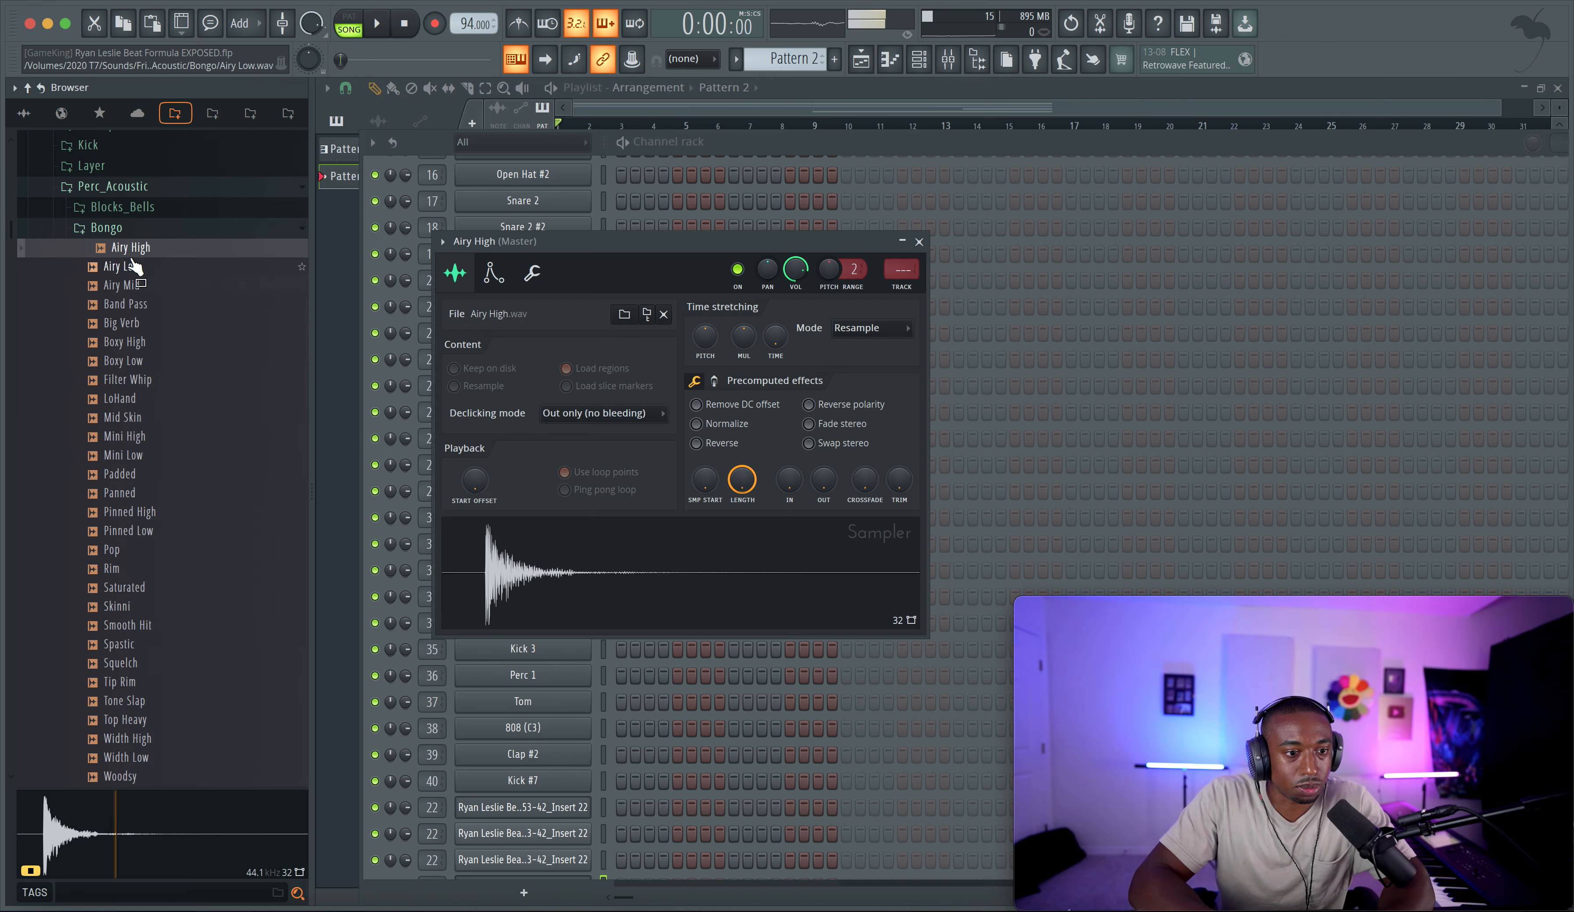
click(133, 263)
right_click(133, 263)
click(155, 288)
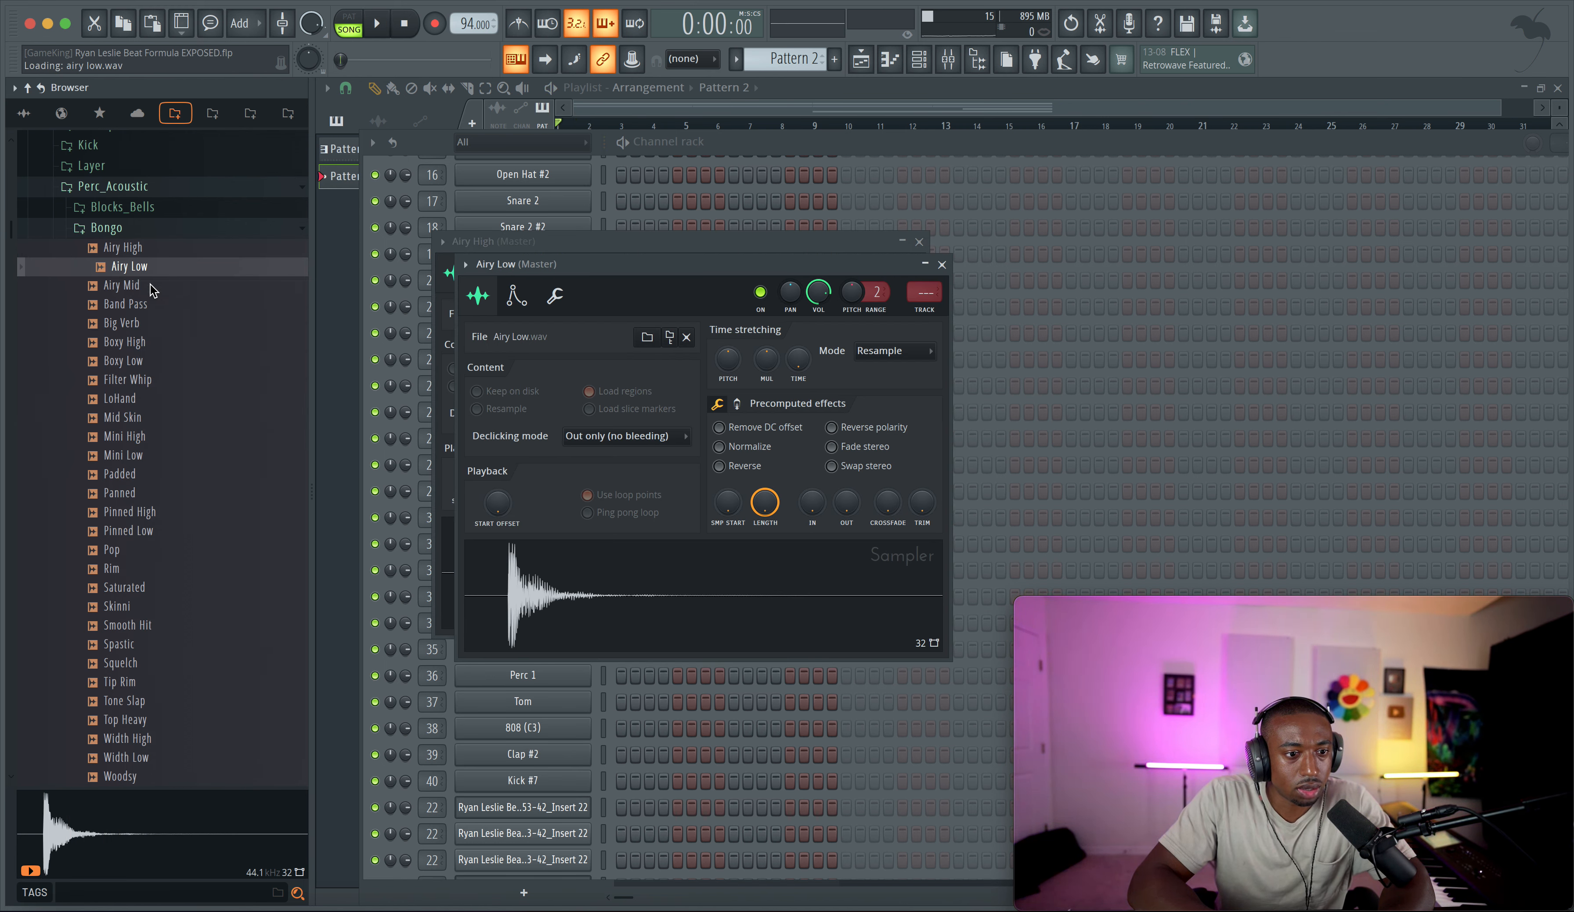
click(143, 285)
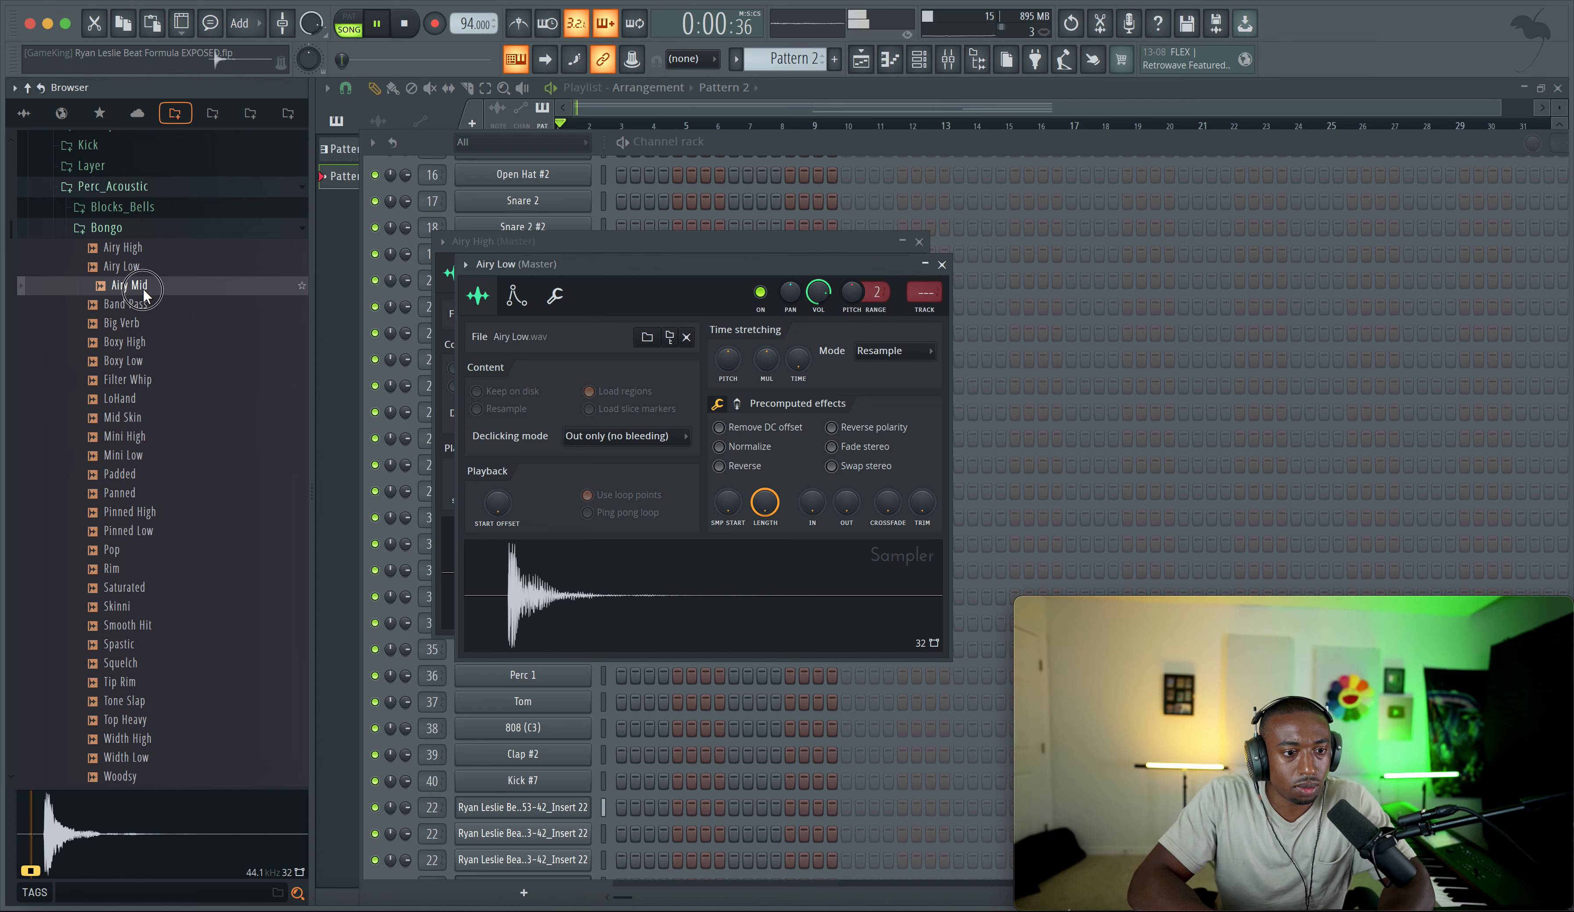
right_click(144, 295)
click(164, 299)
Step: Compare the Band Pass and Big Verb bongos and load each one into its own new channel
click(149, 304)
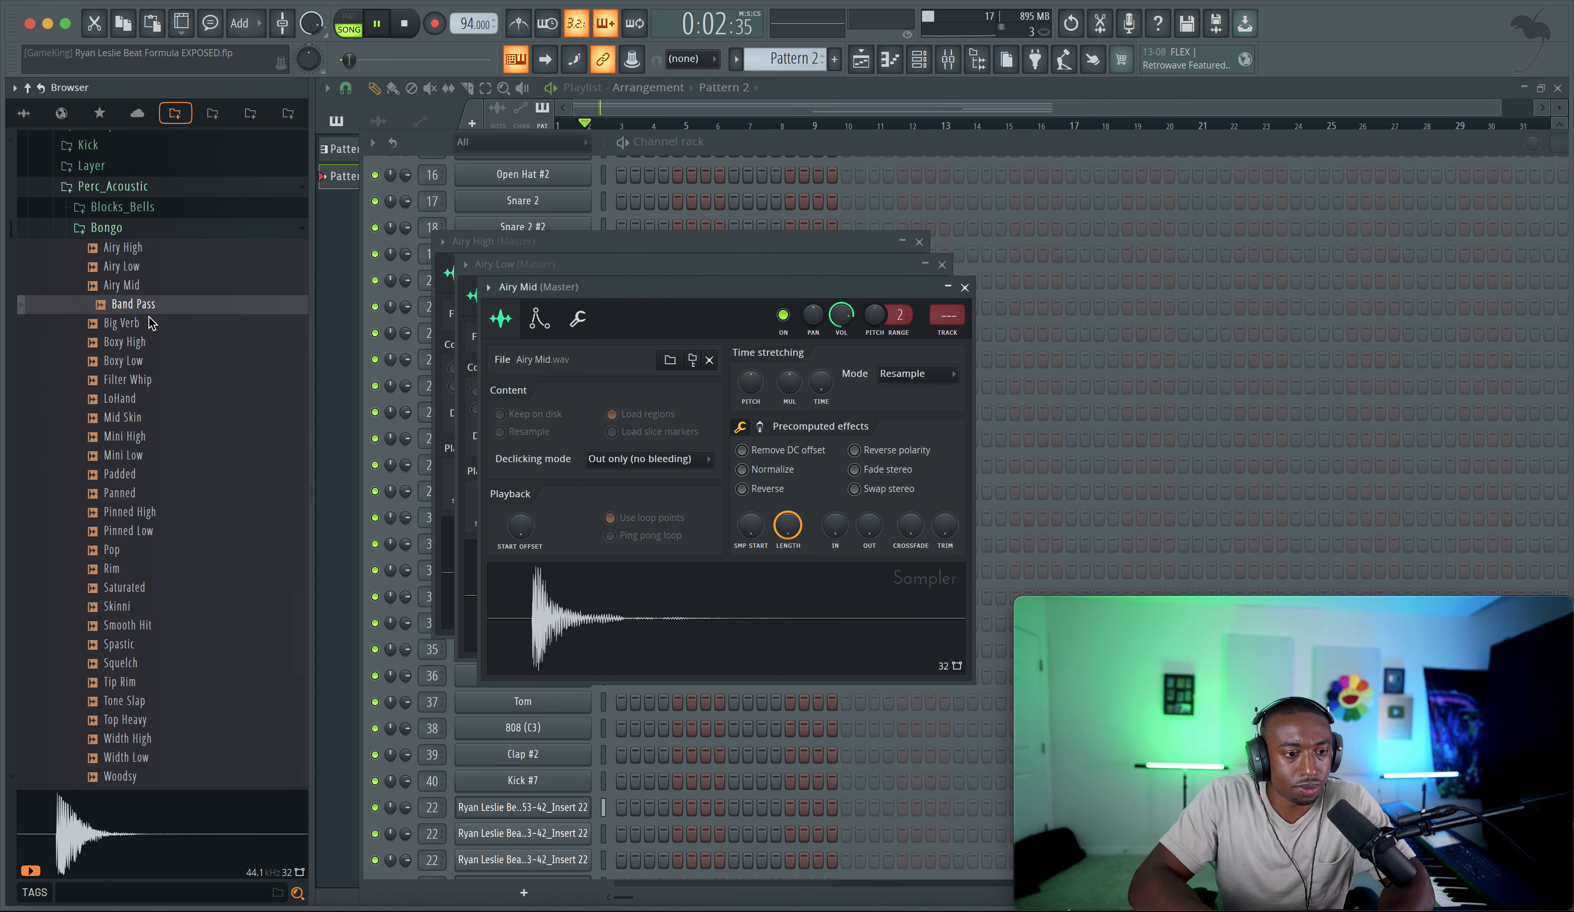
click(148, 325)
click(147, 310)
click(146, 324)
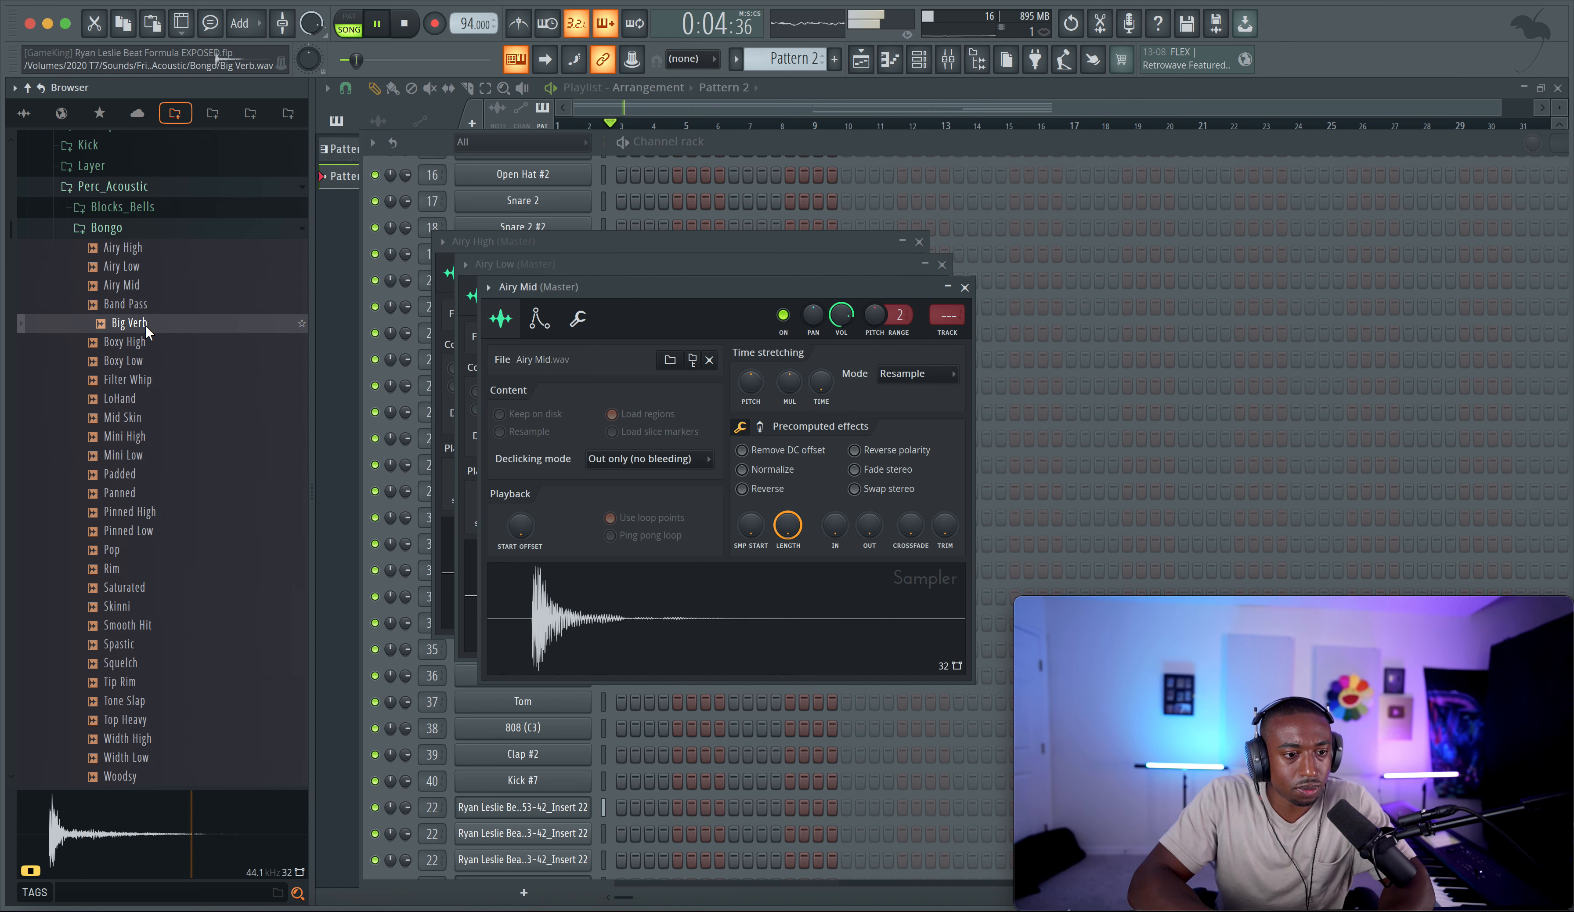
click(146, 307)
right_click(147, 310)
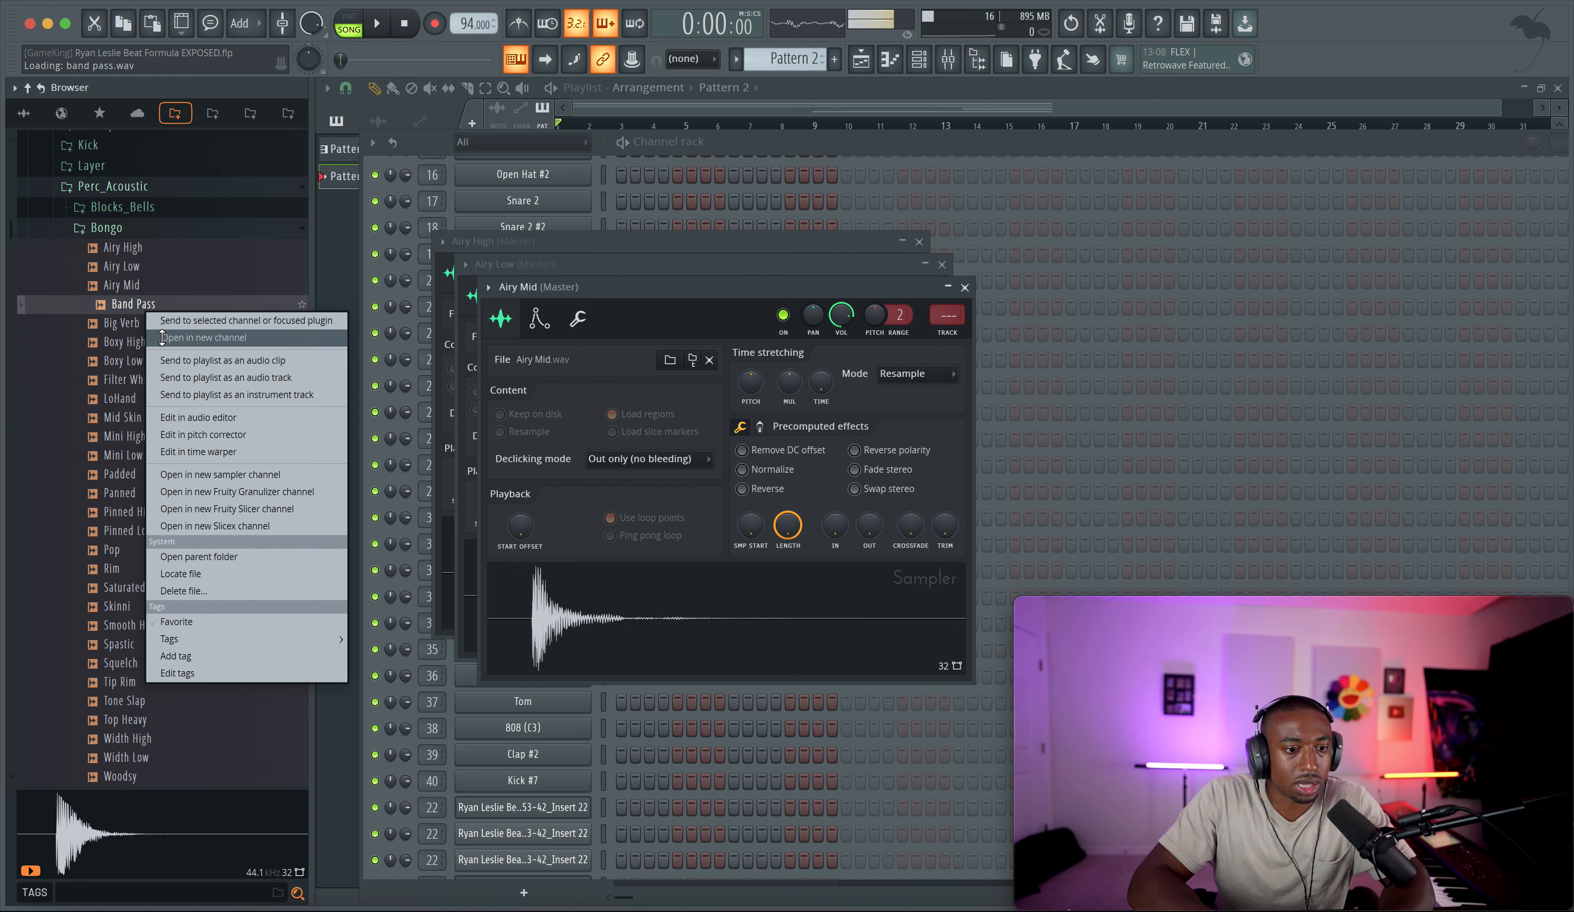
click(162, 337)
right_click(150, 322)
click(165, 350)
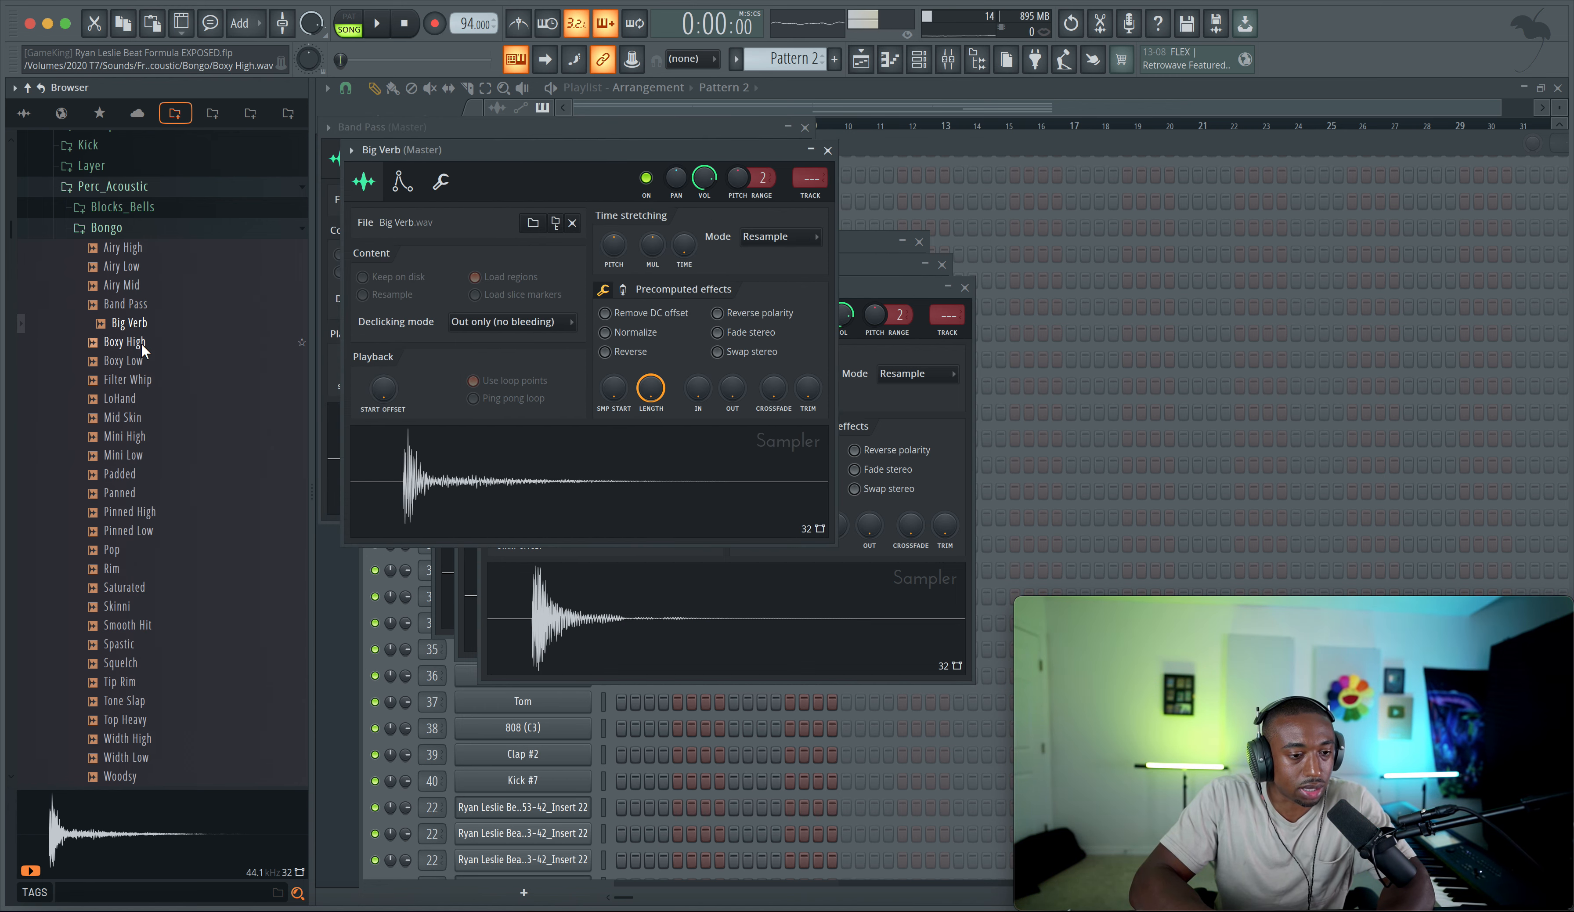
Step: Audition the remaining Bongo samples from Boxy High to Mini High over the arrangement
click(144, 343)
click(147, 356)
key(space)
click(147, 382)
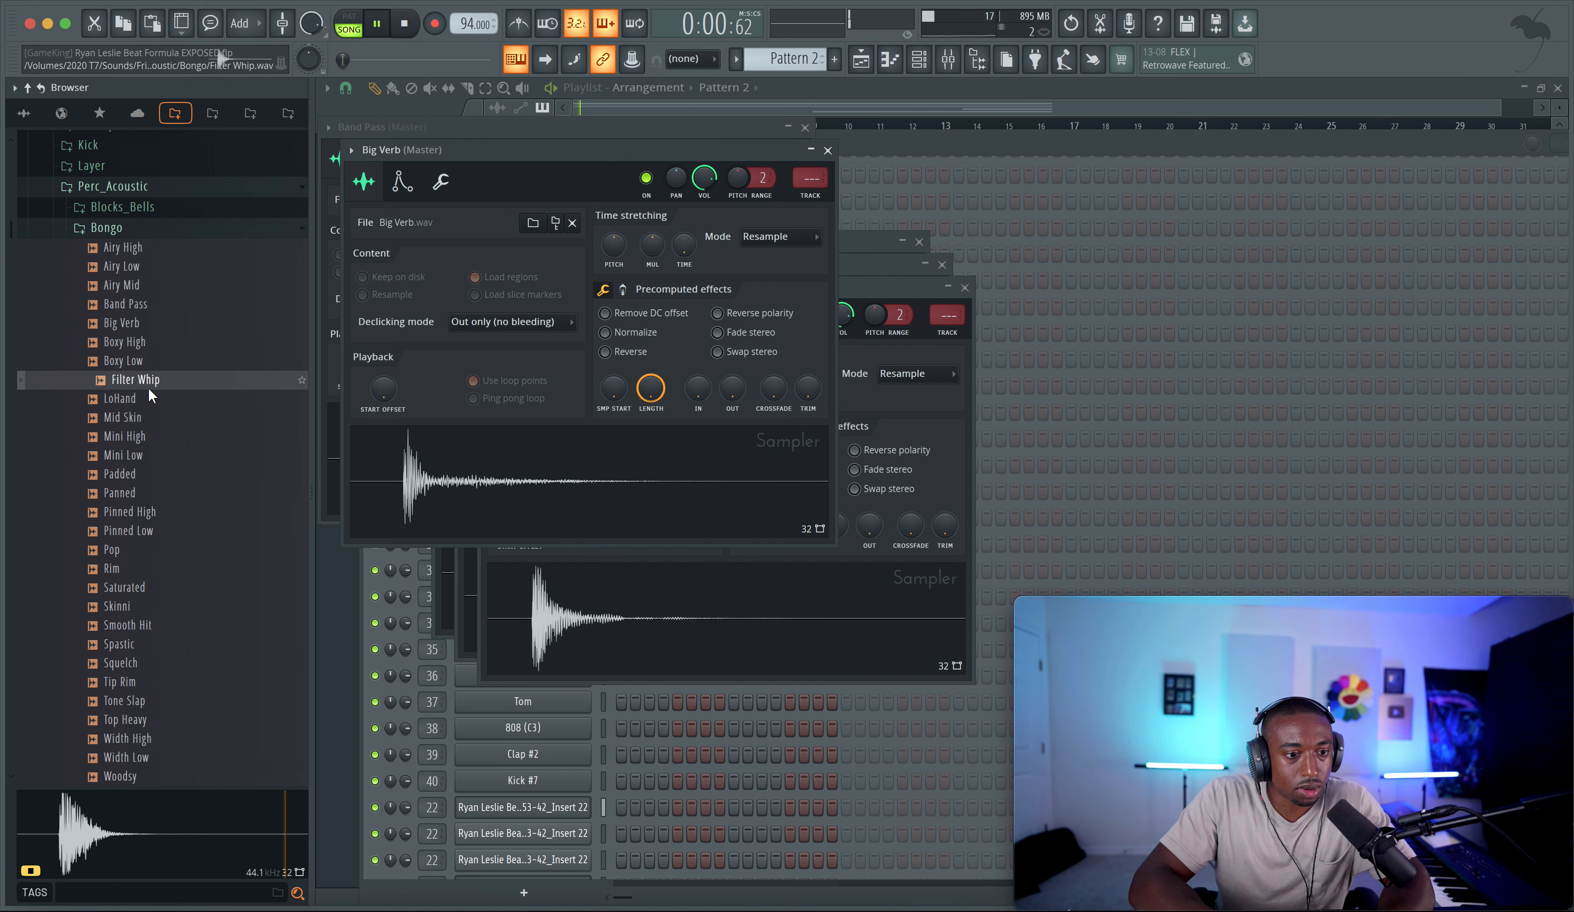
click(147, 398)
click(147, 417)
click(145, 437)
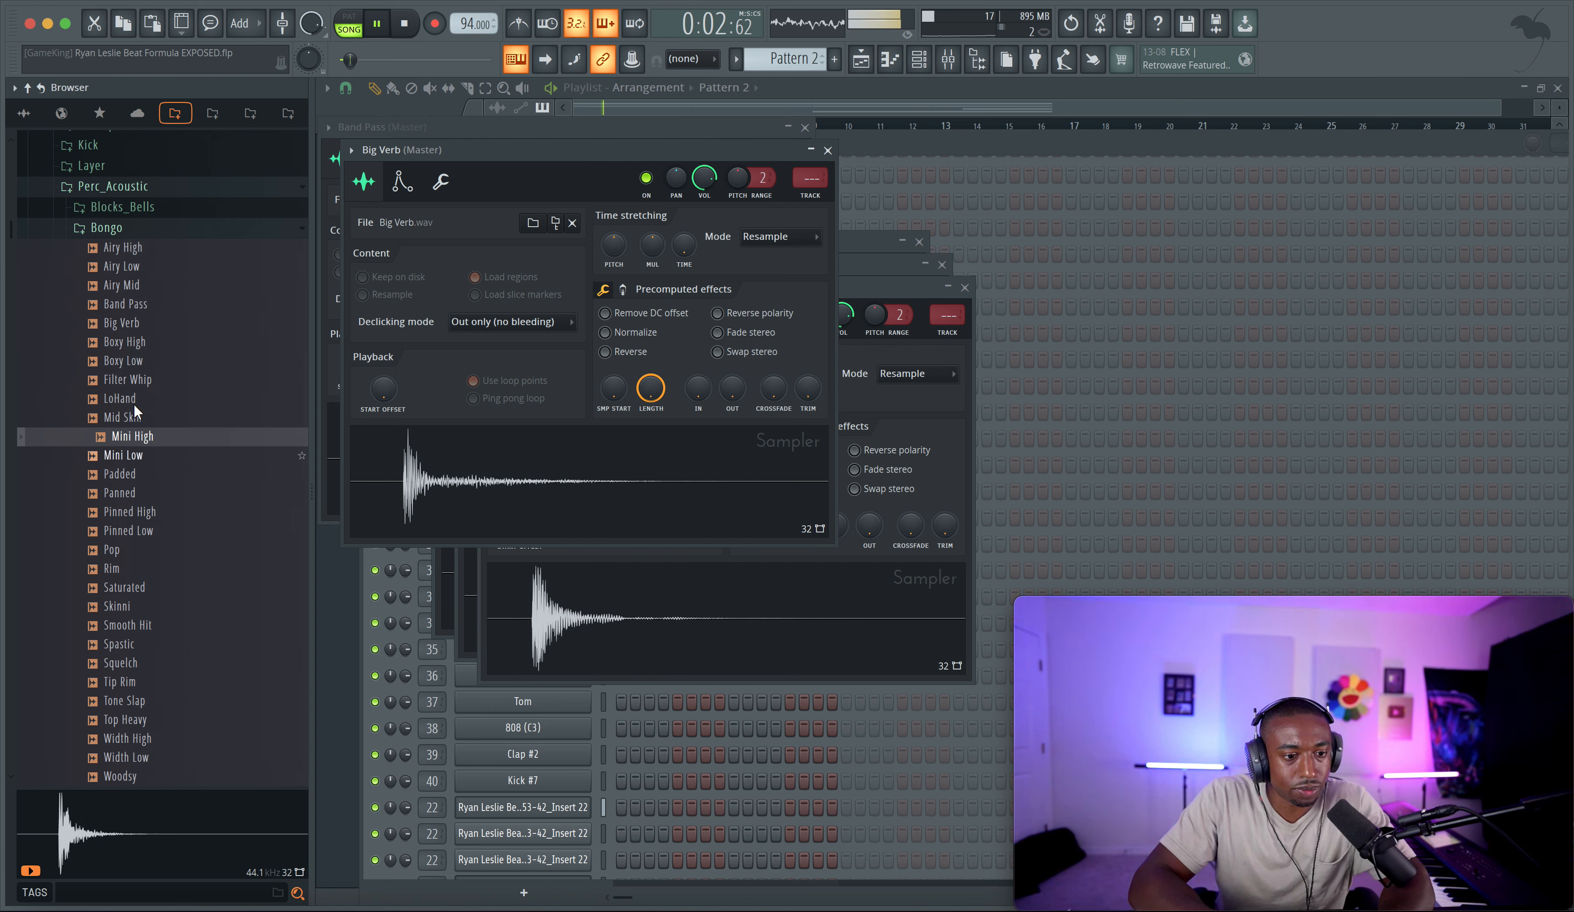
Step: Switch from the Bongo folder to the Conga folder and audition Boxy Res, Deep High and Deep Low
click(132, 228)
click(133, 268)
click(134, 288)
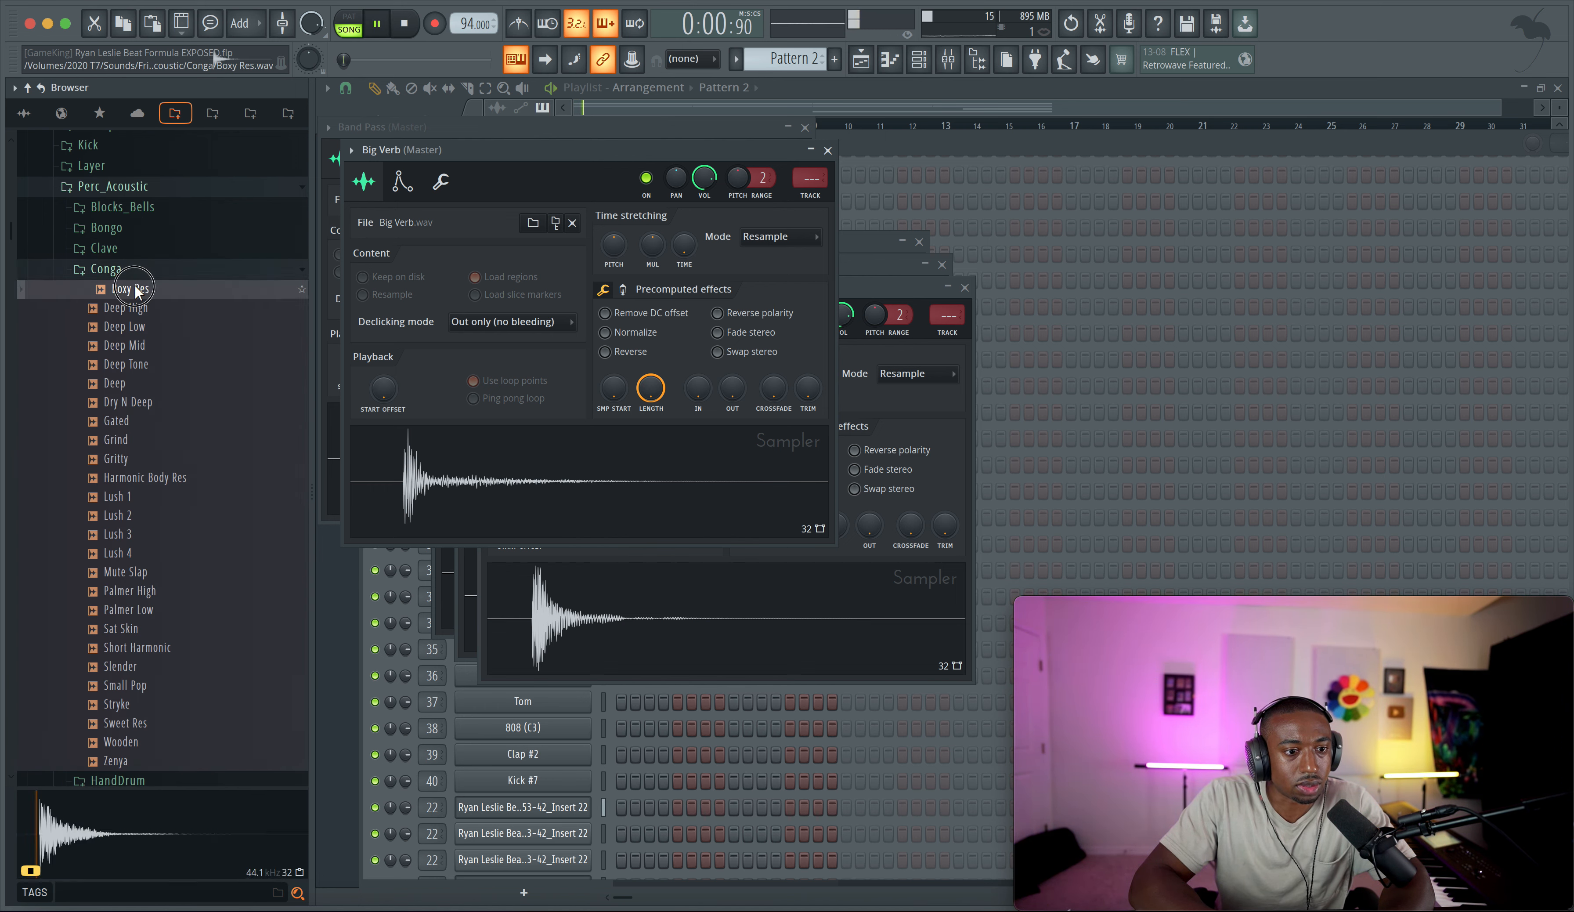
click(134, 308)
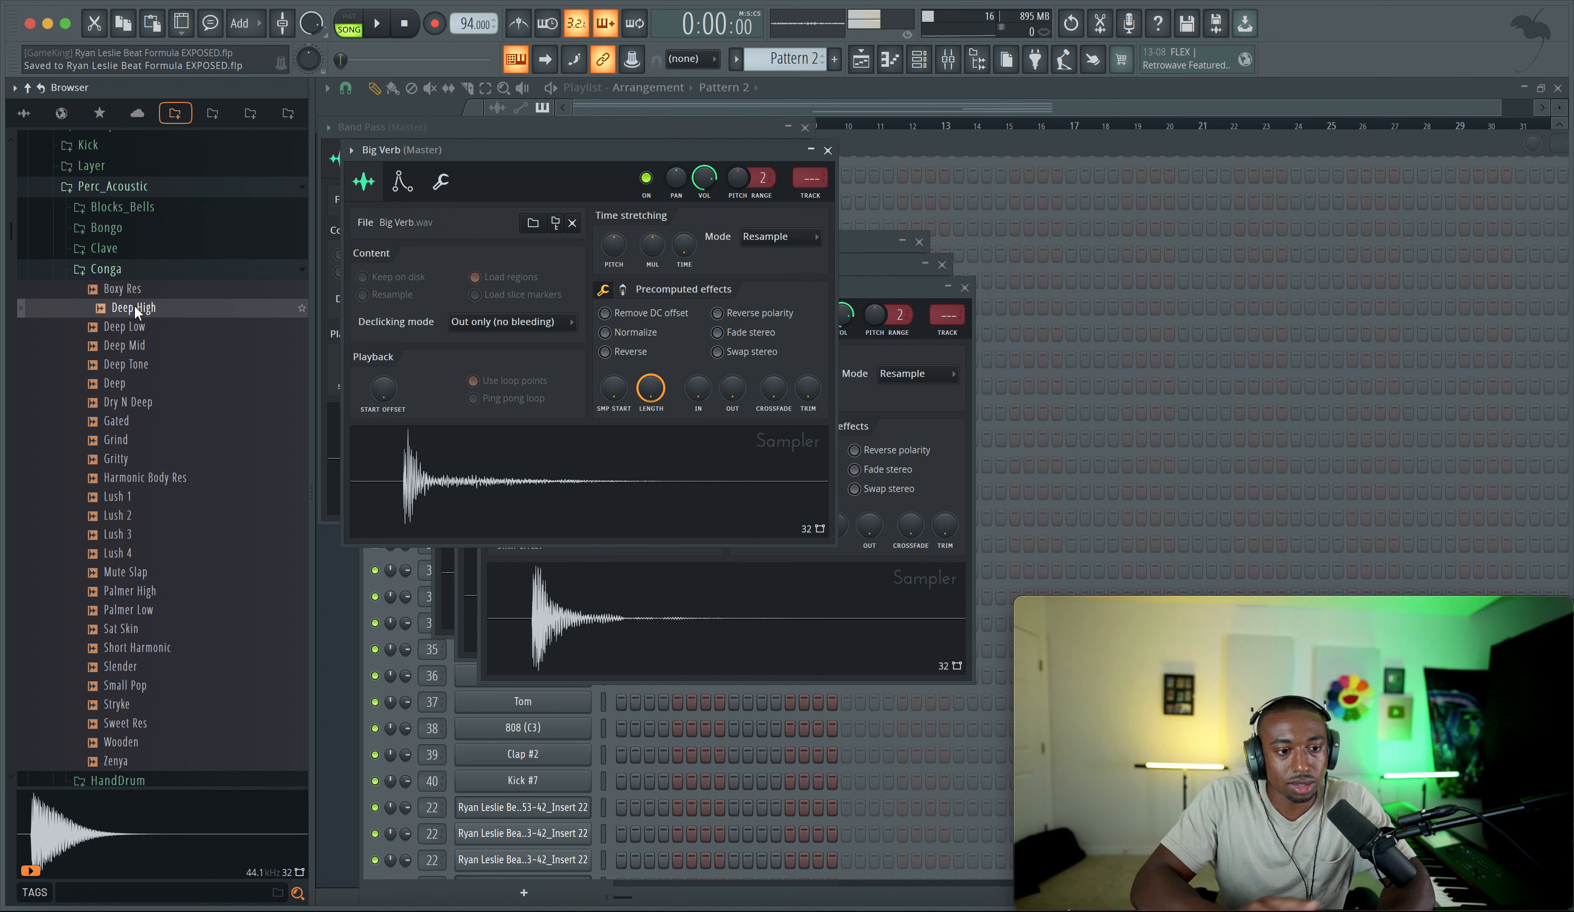
click(143, 326)
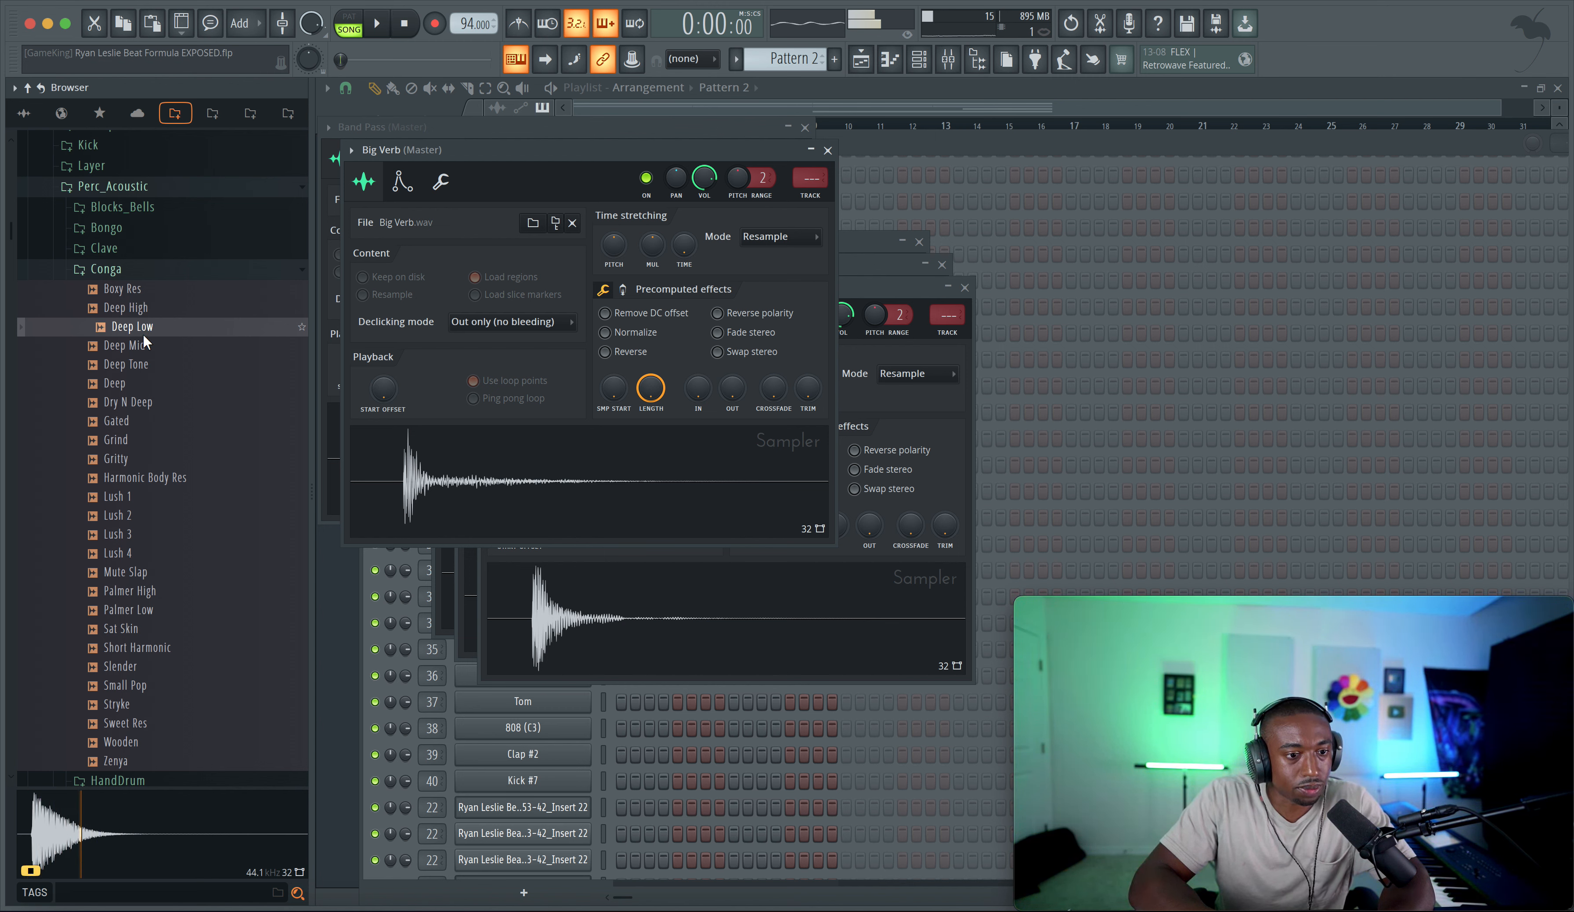
Step: Audition the Deep Mid conga over the arrangement and load Deep Mid and Deep Low into new channels
click(143, 343)
key(space)
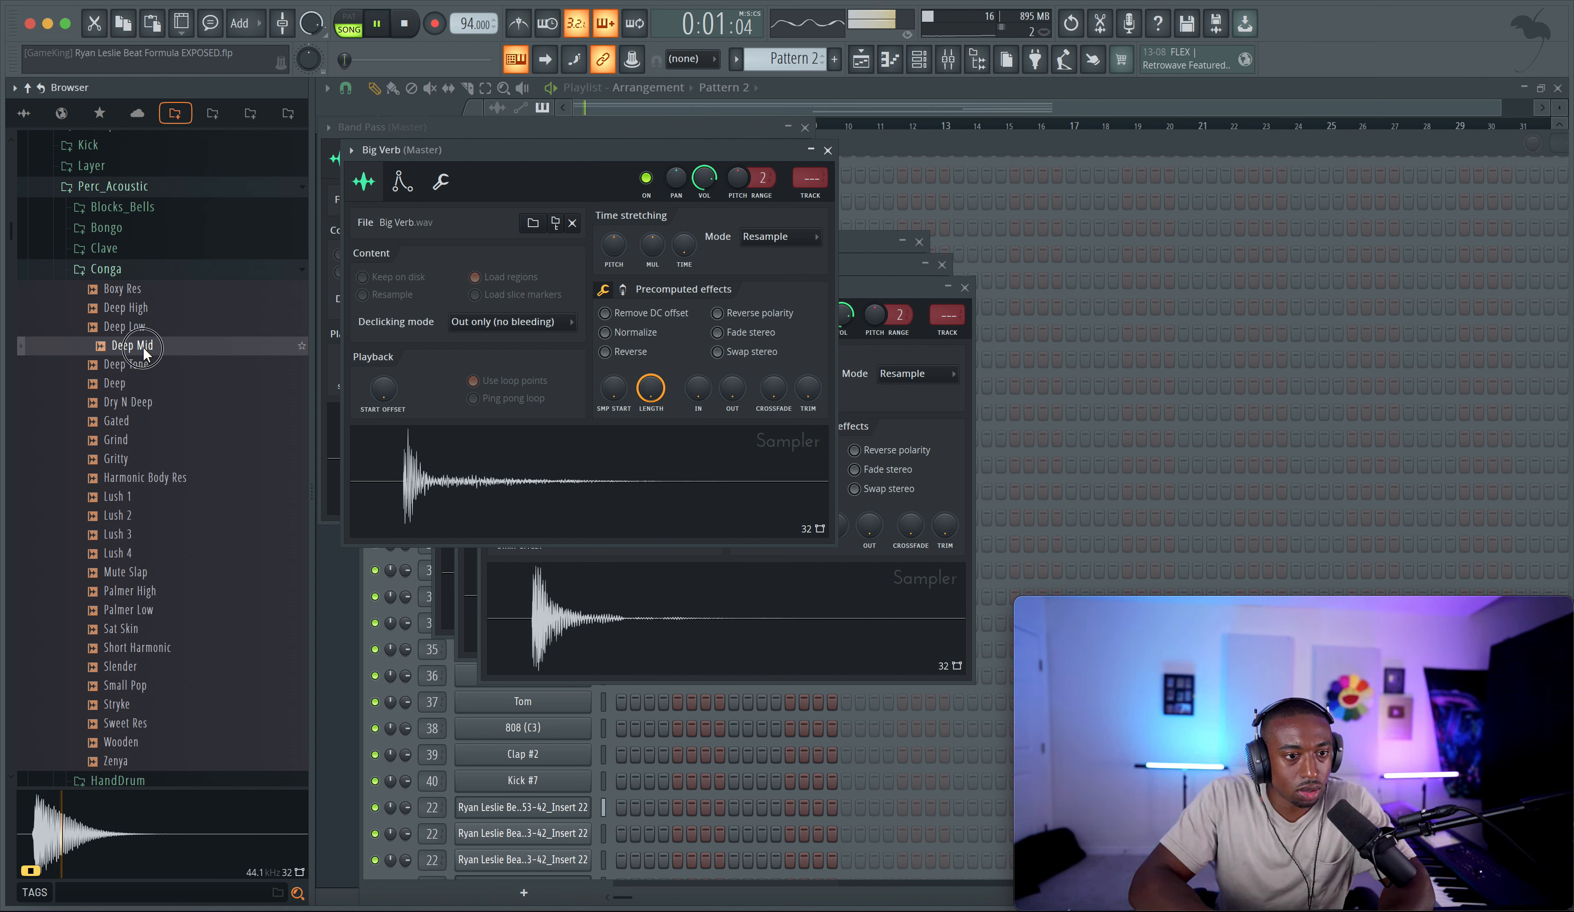
click(143, 345)
click(143, 345)
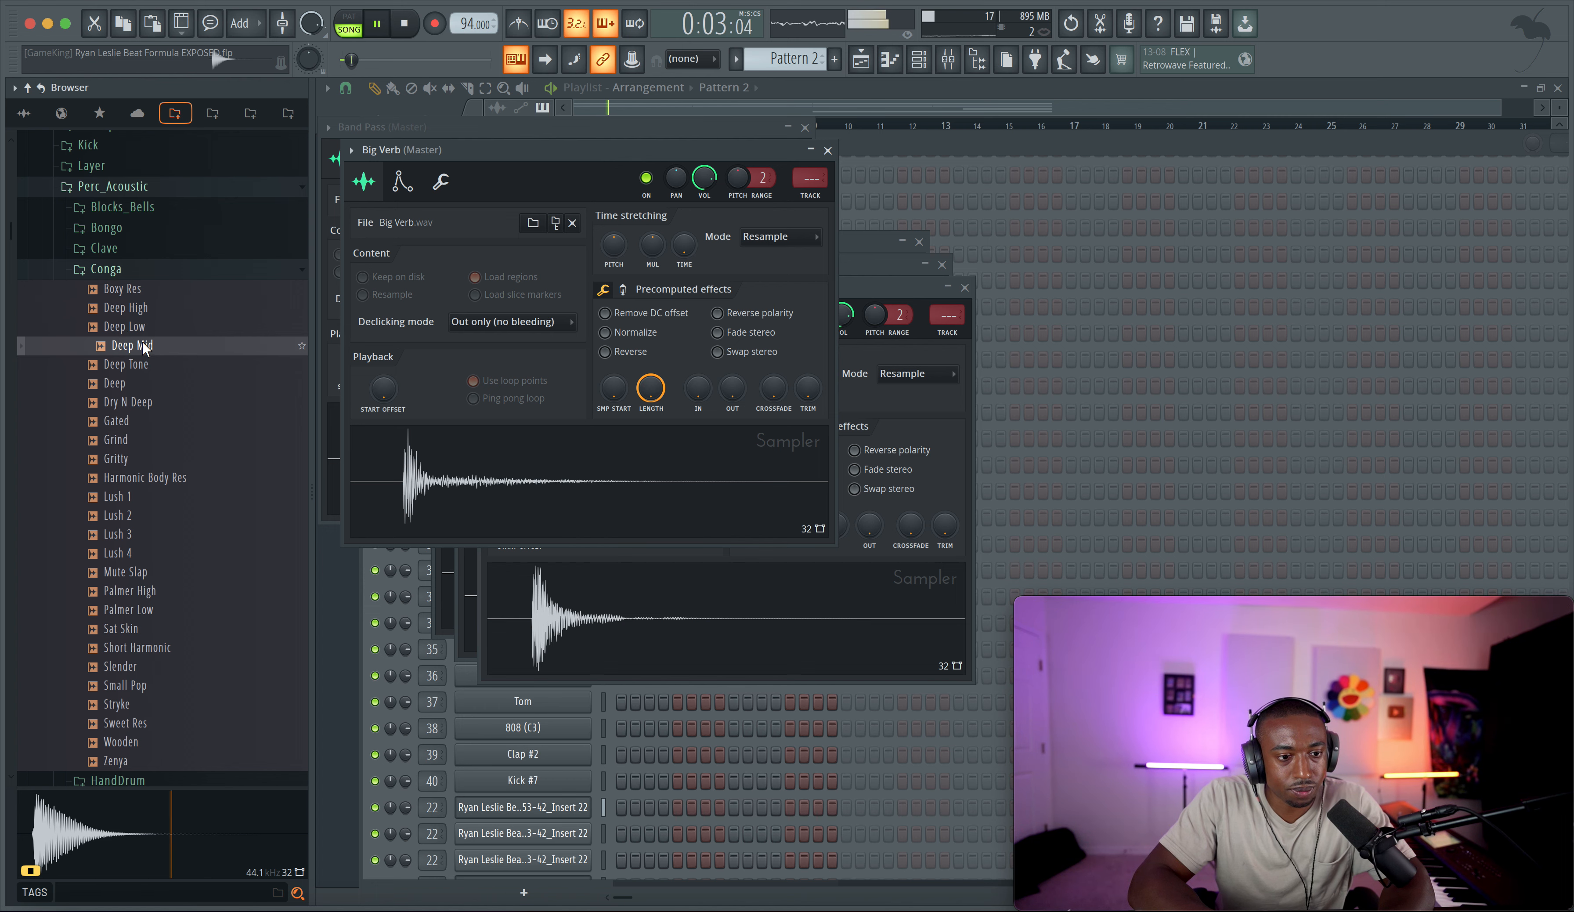
right_click(143, 344)
click(159, 368)
click(155, 334)
right_click(156, 335)
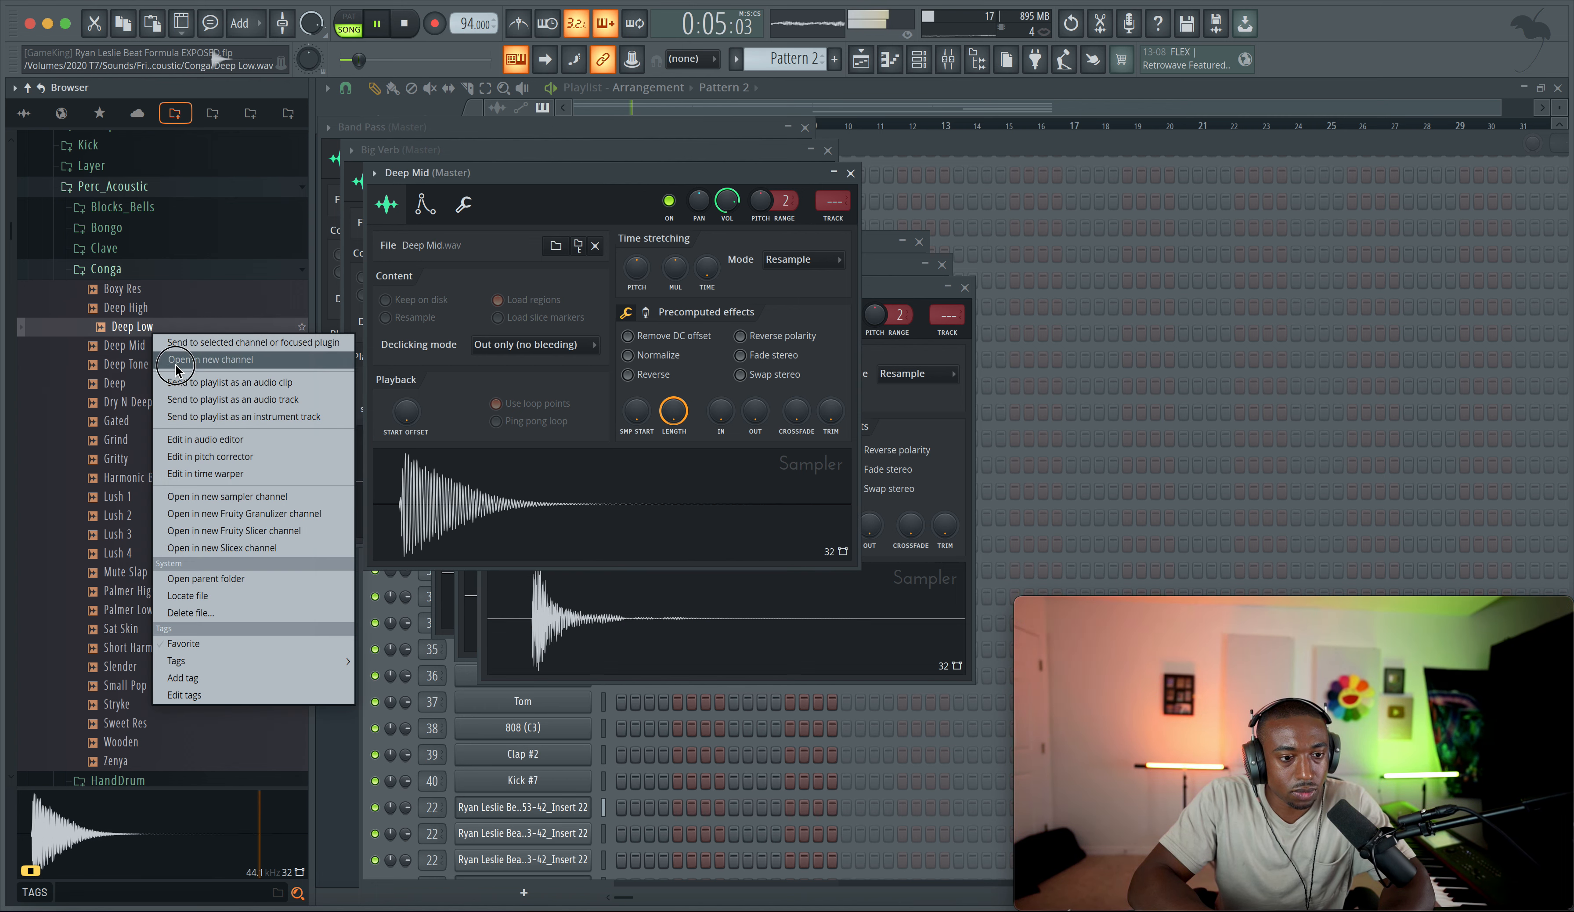
click(158, 364)
Step: Audition Boxy Res and Deep during playback and load the Deep conga into a new channel
key(space)
click(147, 289)
key(space)
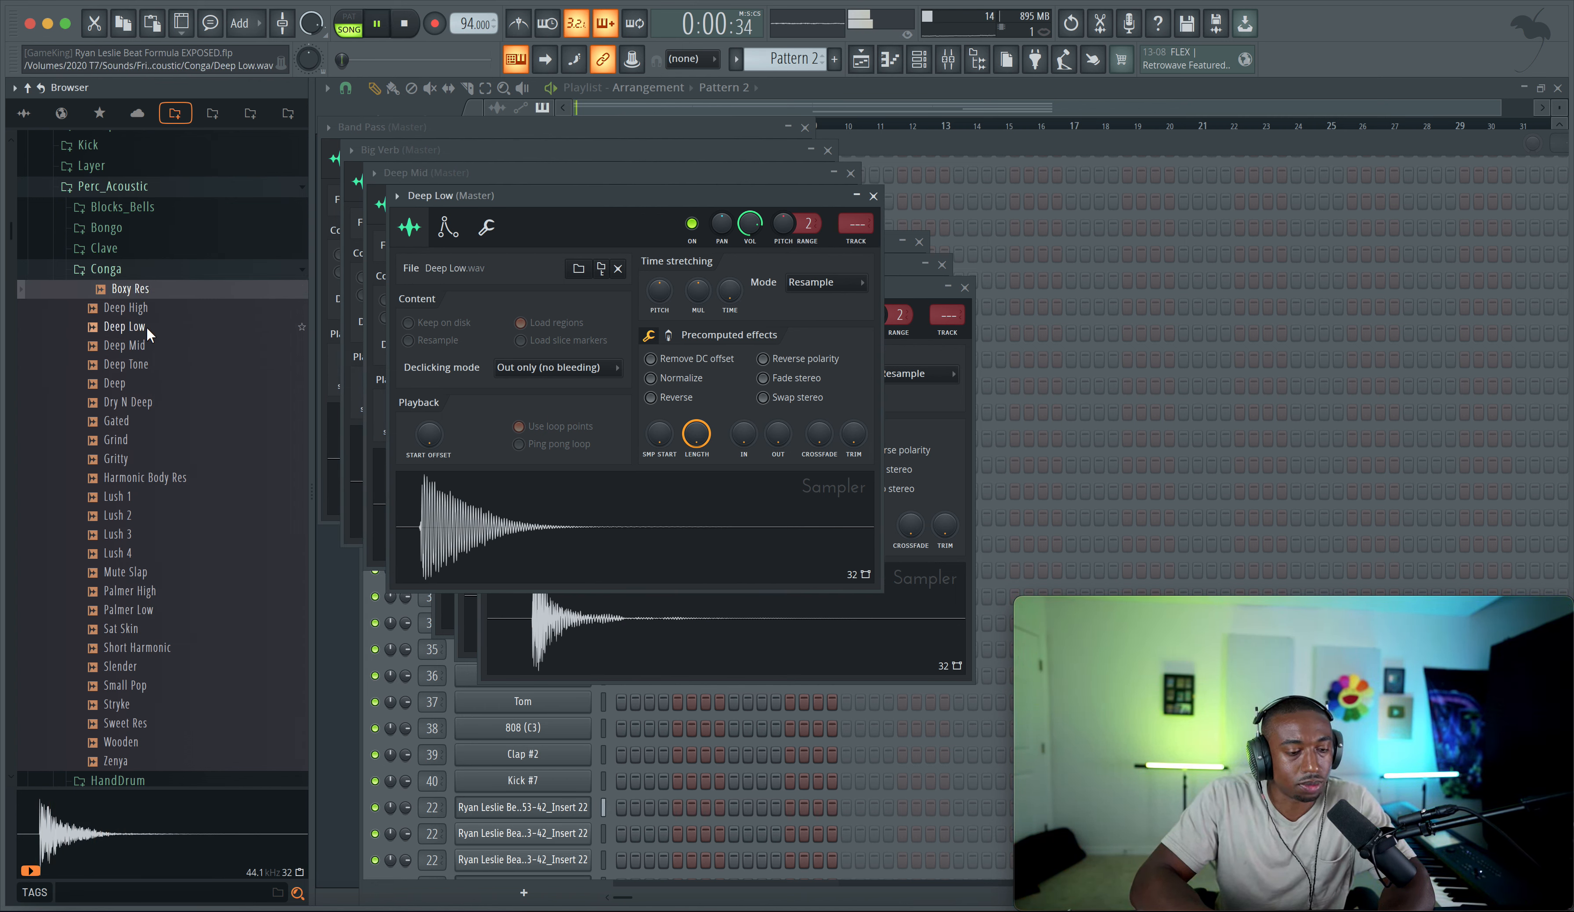
click(150, 384)
right_click(149, 387)
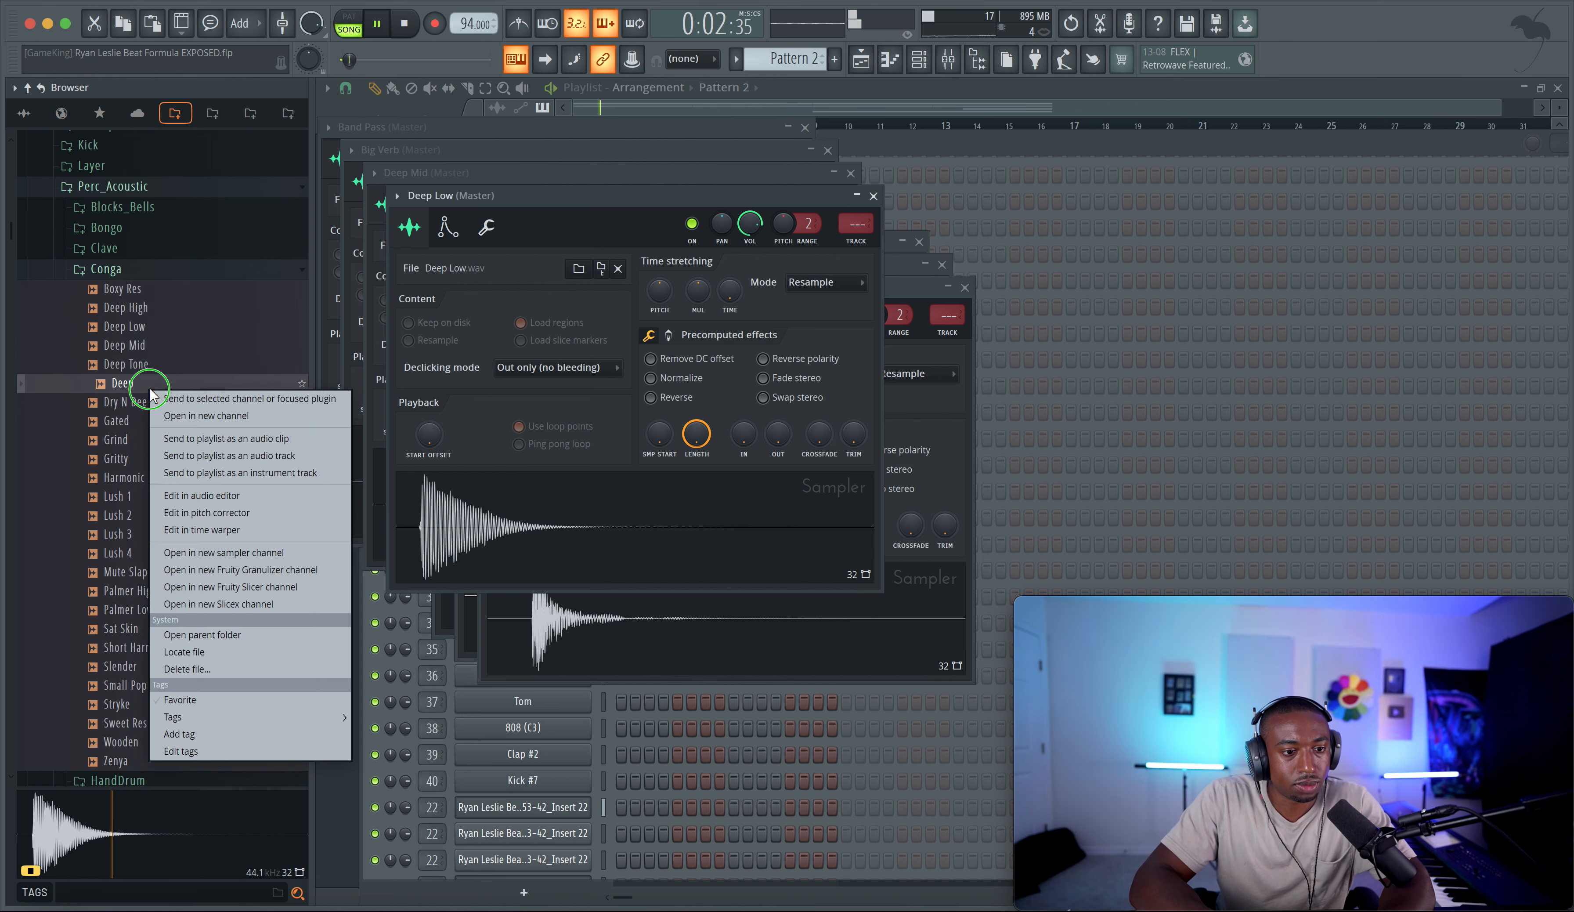
click(156, 400)
Step: Audition more conga samples from Gated down to Lush 1, then stop playback
click(150, 439)
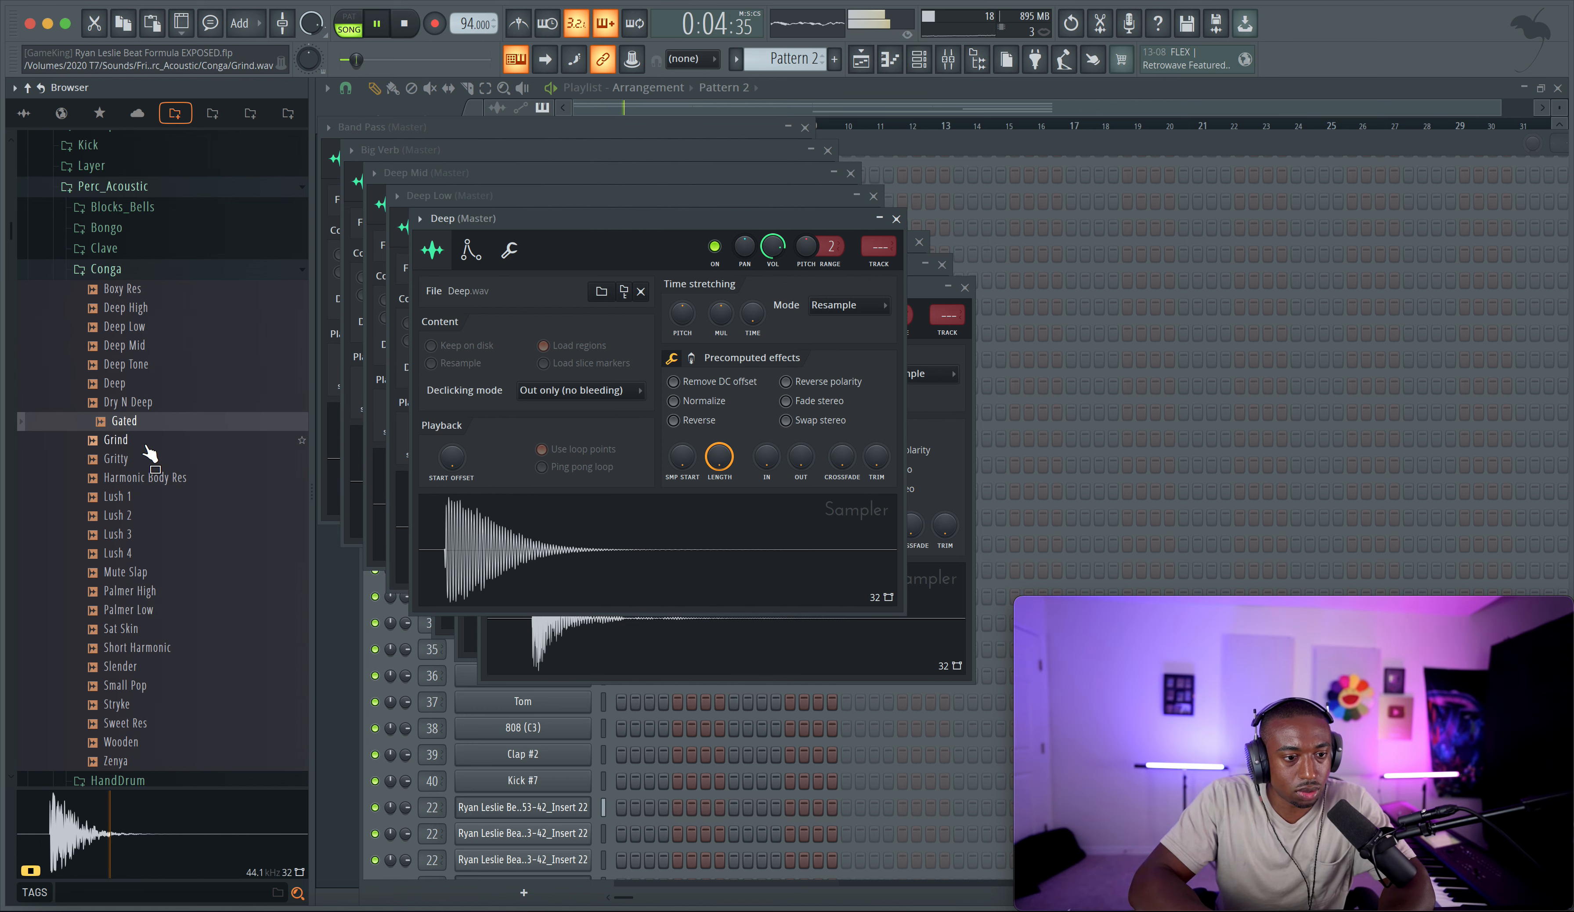
click(128, 459)
key(space)
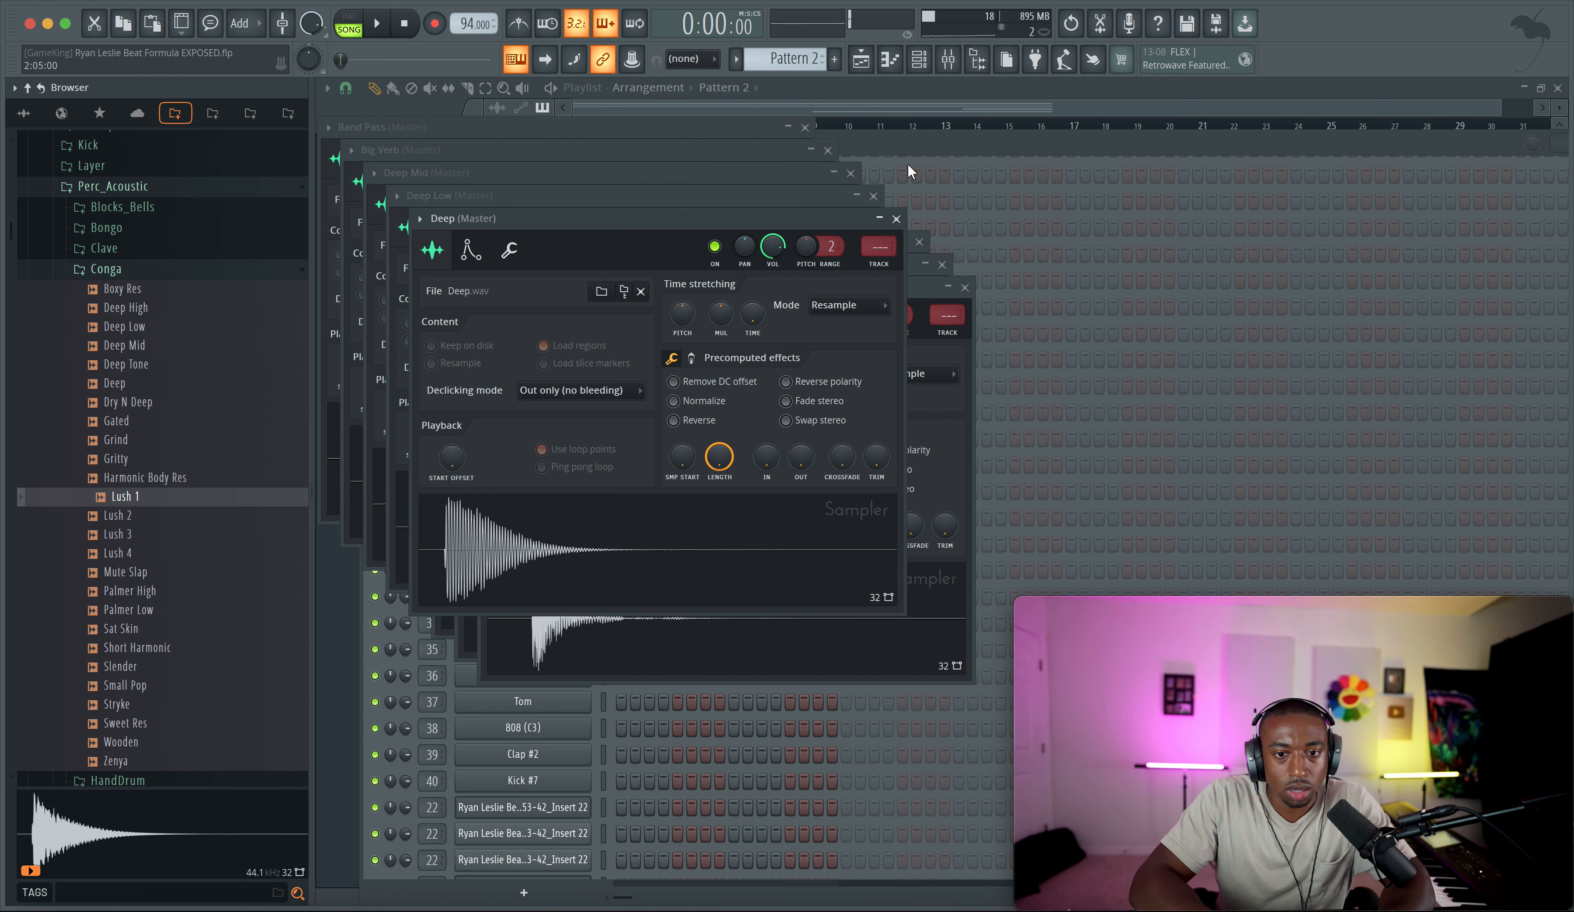
Step: Select the channels Airy High through Deep, hide the browser and route them to mixer tracks 41 to 48
click(905, 168)
right_click(901, 181)
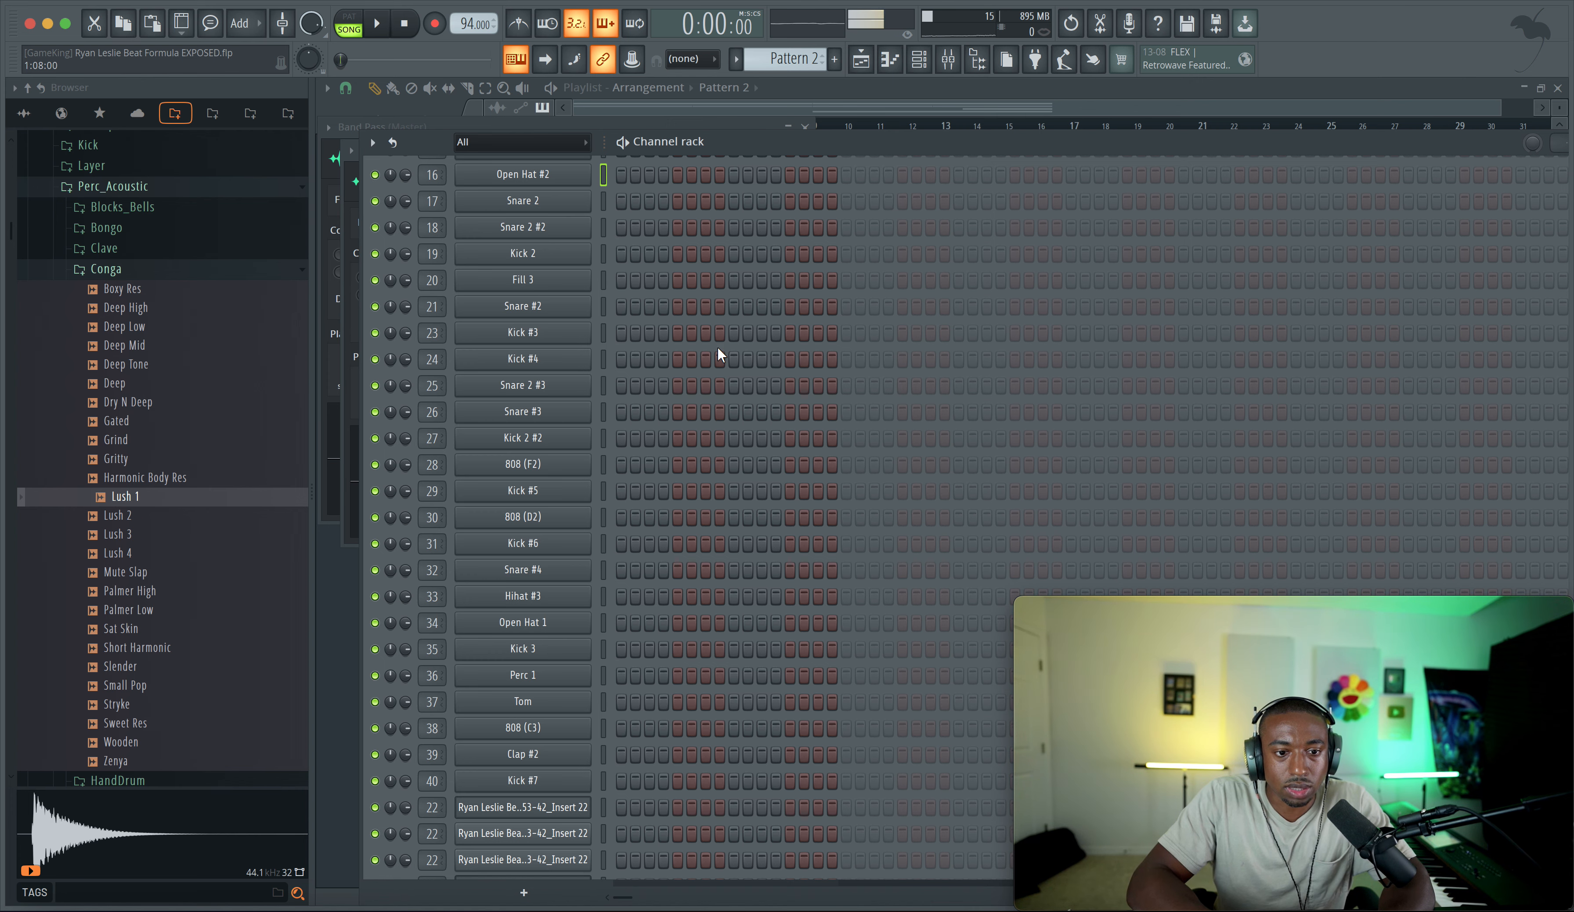
scroll(717, 346, down, 4)
drag(604, 692, 604, 794)
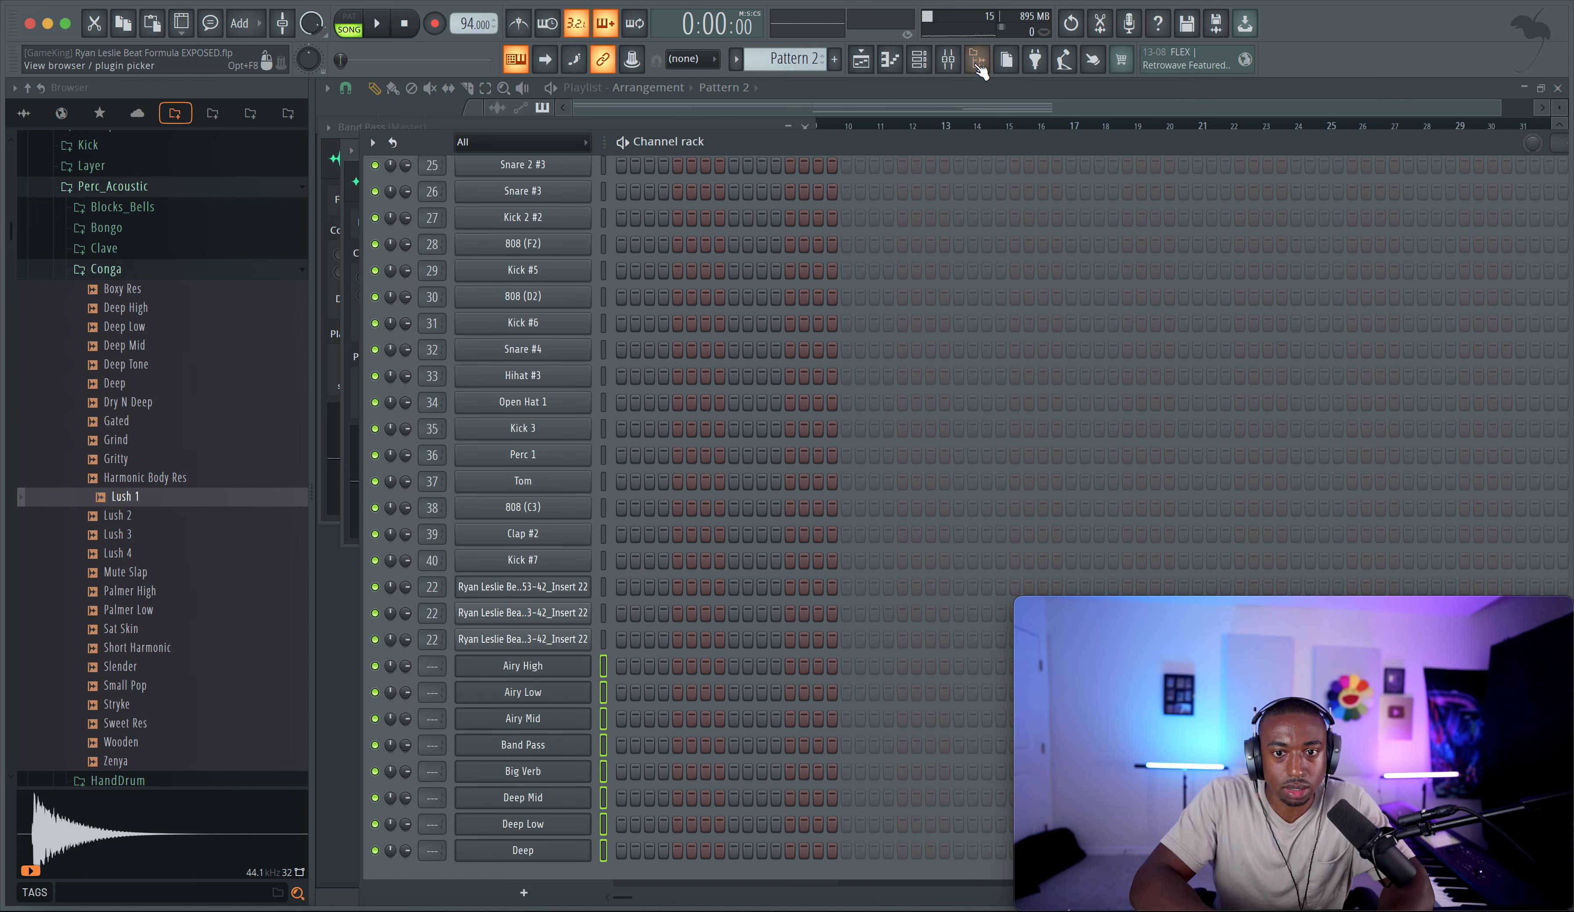
key(alt+F8)
key(ctrl+l)
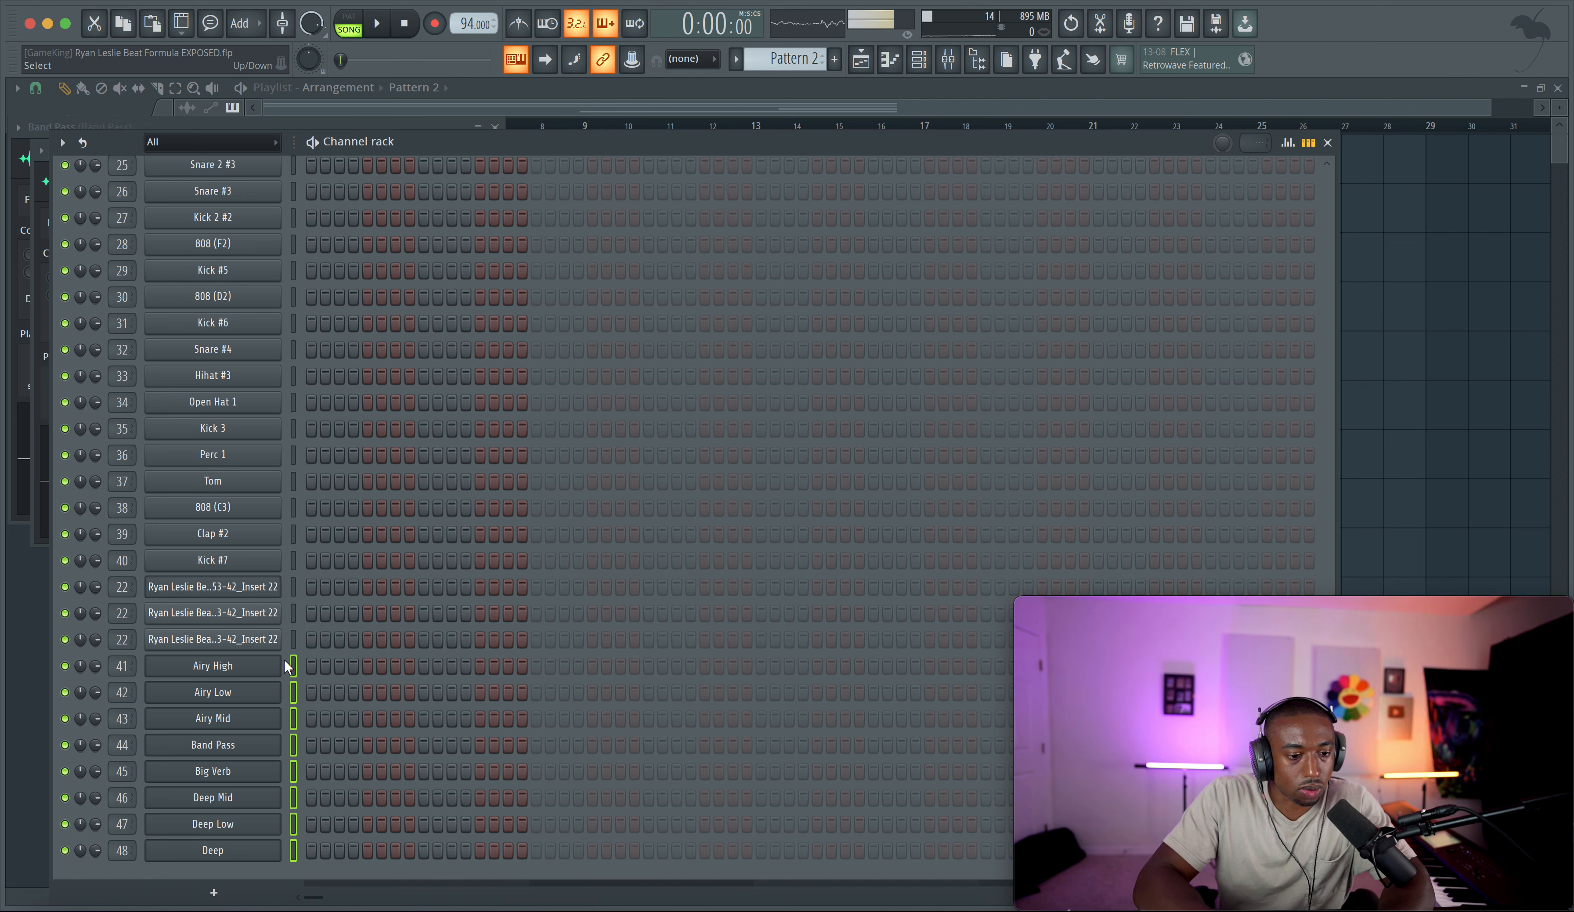
Step: Set the Airy High channel's silence trimming threshold to 100% and copy its cut group value of 40
click(259, 667)
drag(585, 483, 585, 438)
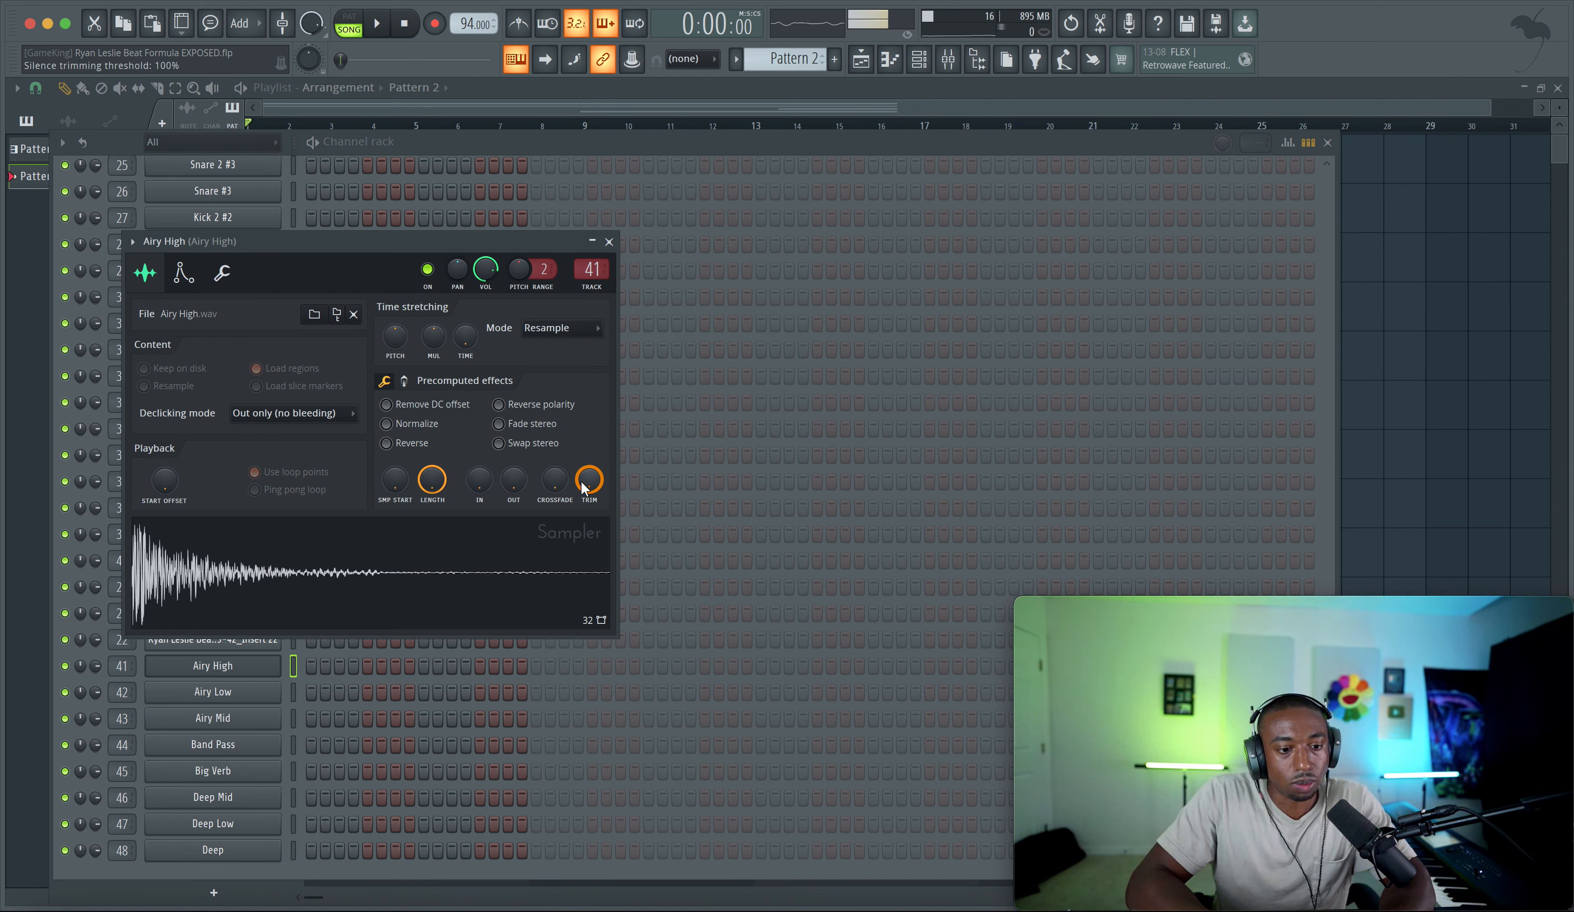
click(222, 273)
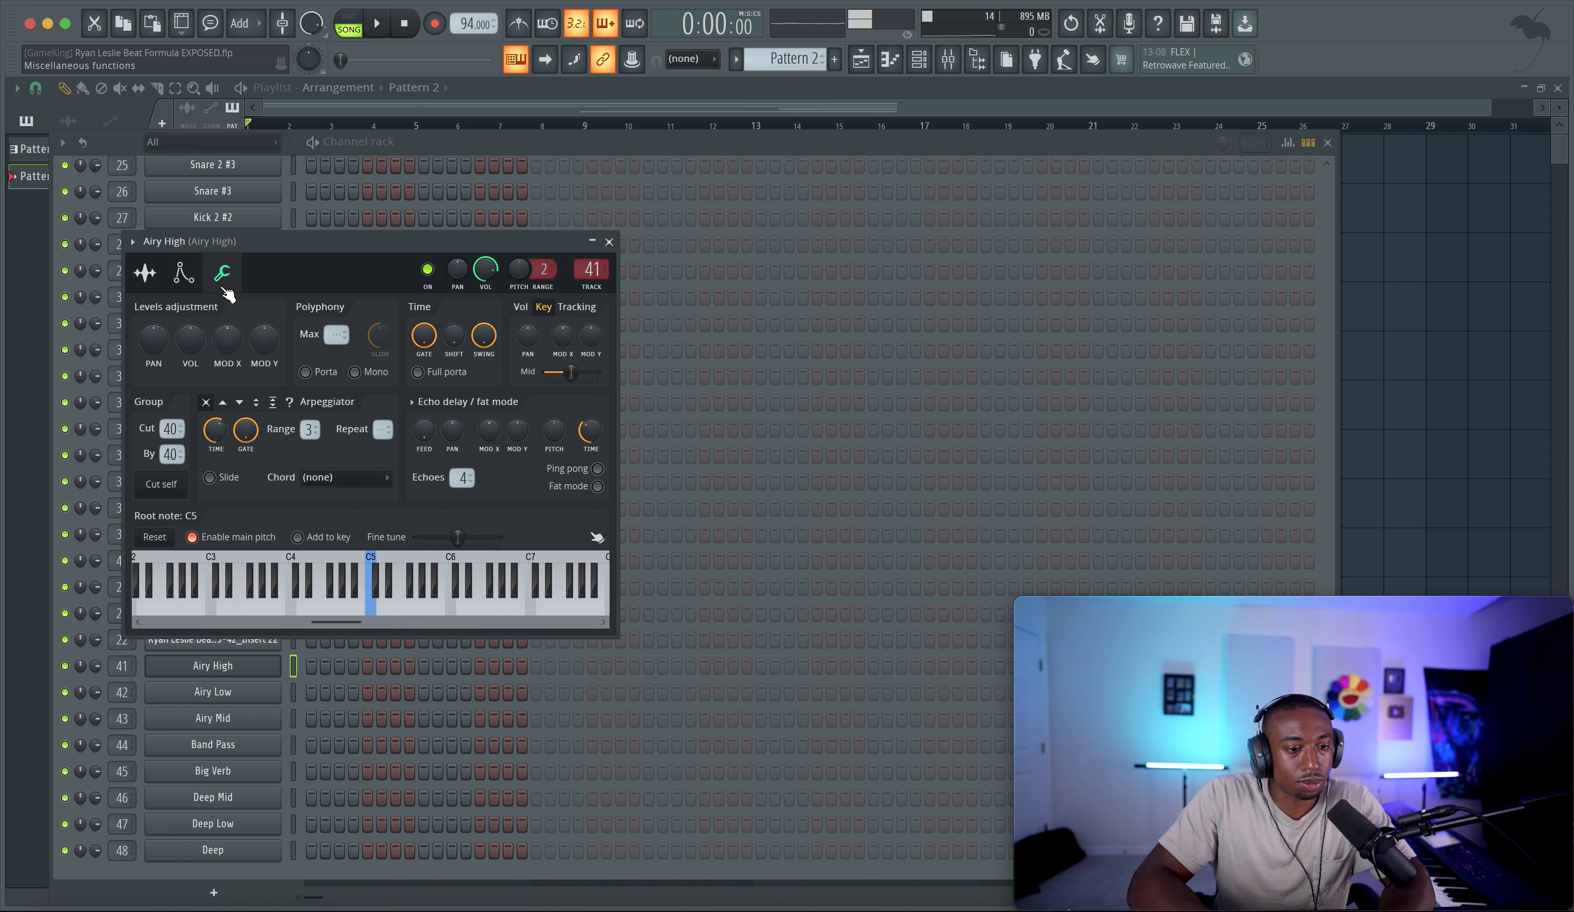
right_click(168, 428)
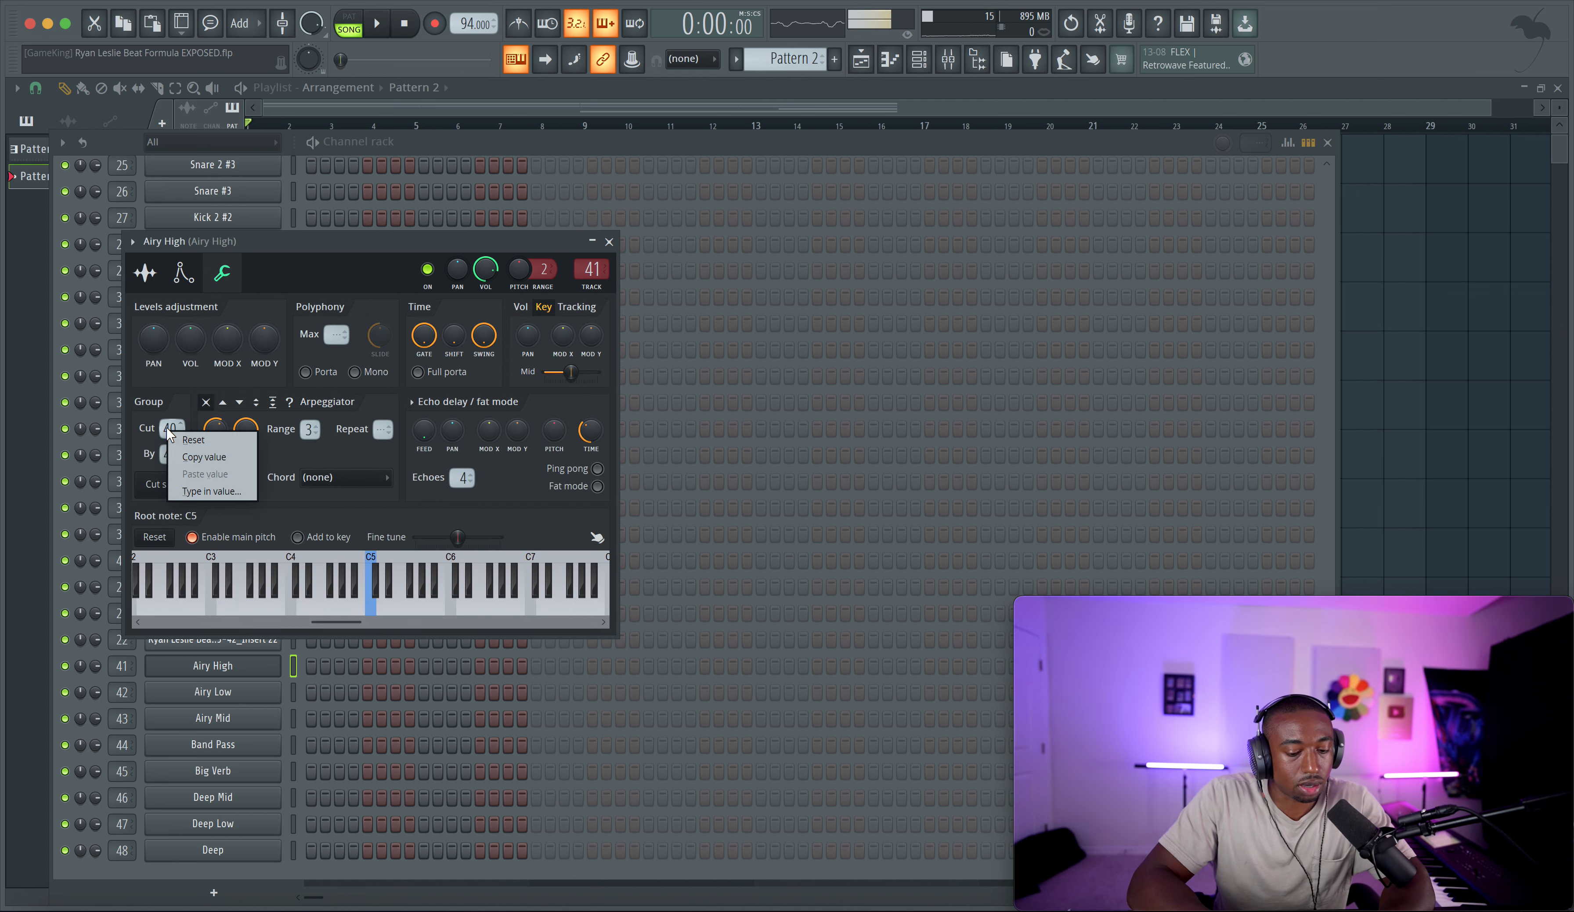
click(190, 456)
right_click(175, 427)
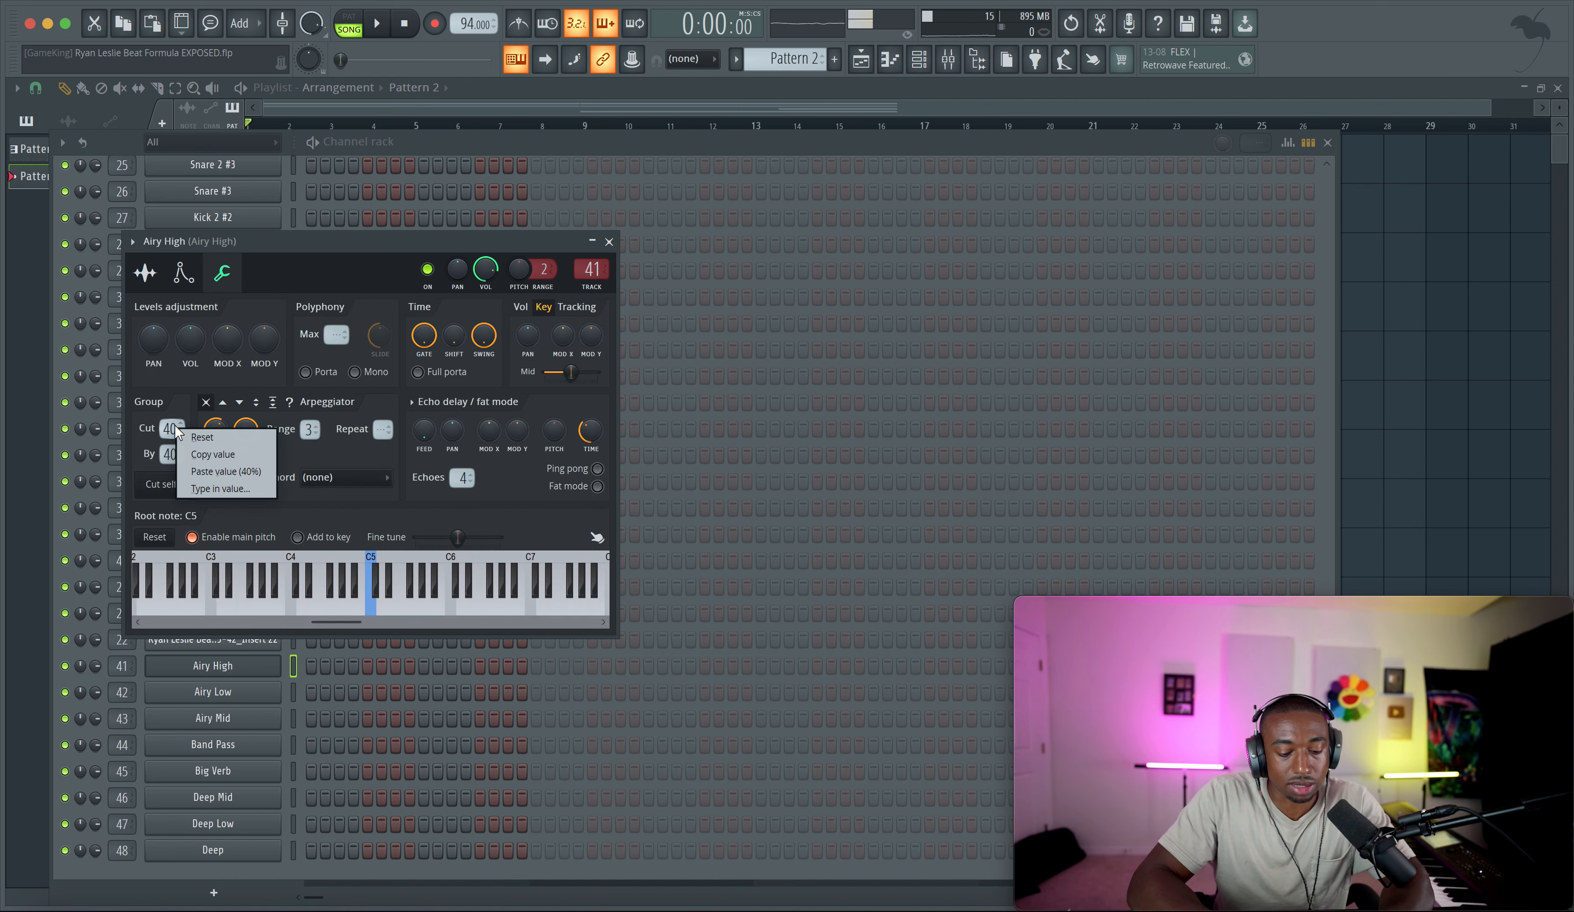
click(193, 455)
click(609, 242)
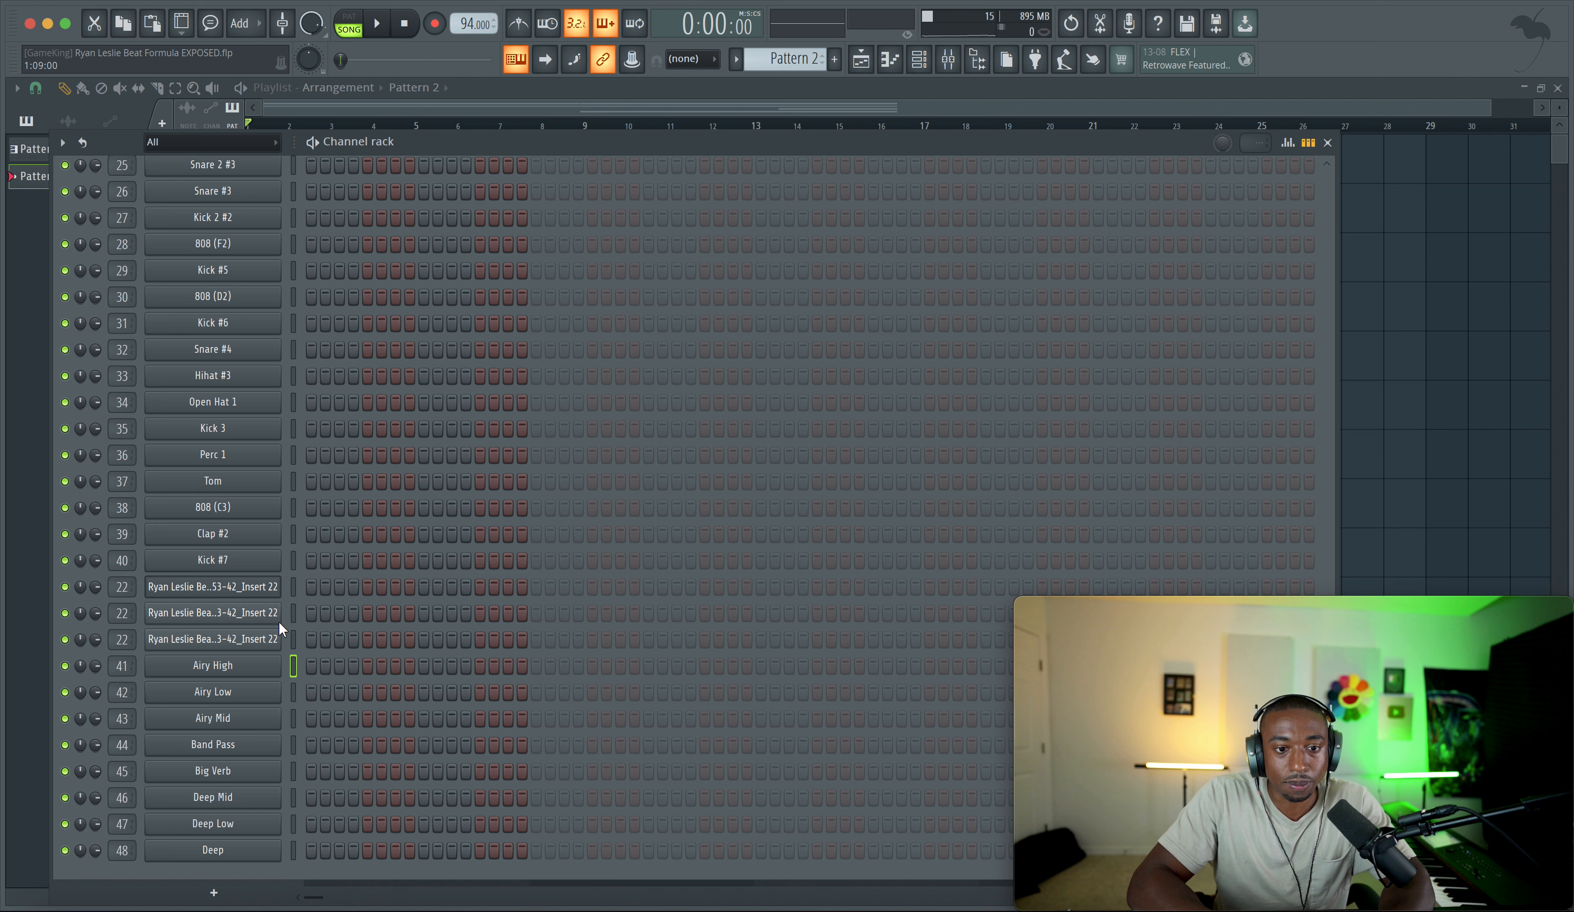
Step: Set the Airy Low channel's silence trimming to maximum and paste the copied cut group value of 40
click(242, 691)
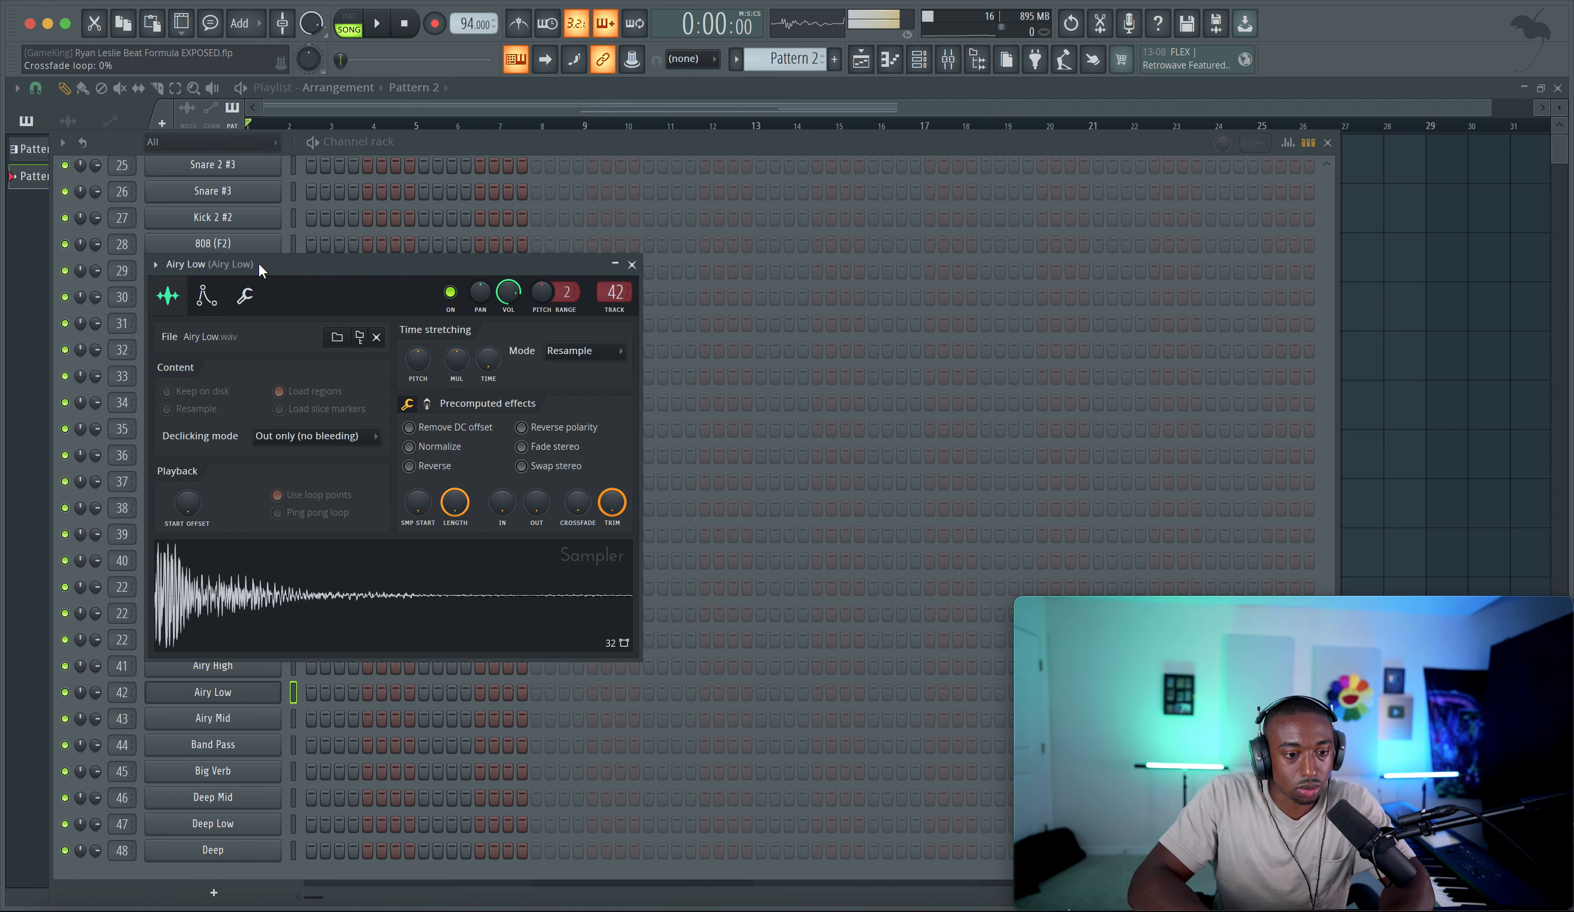
click(249, 291)
right_click(192, 451)
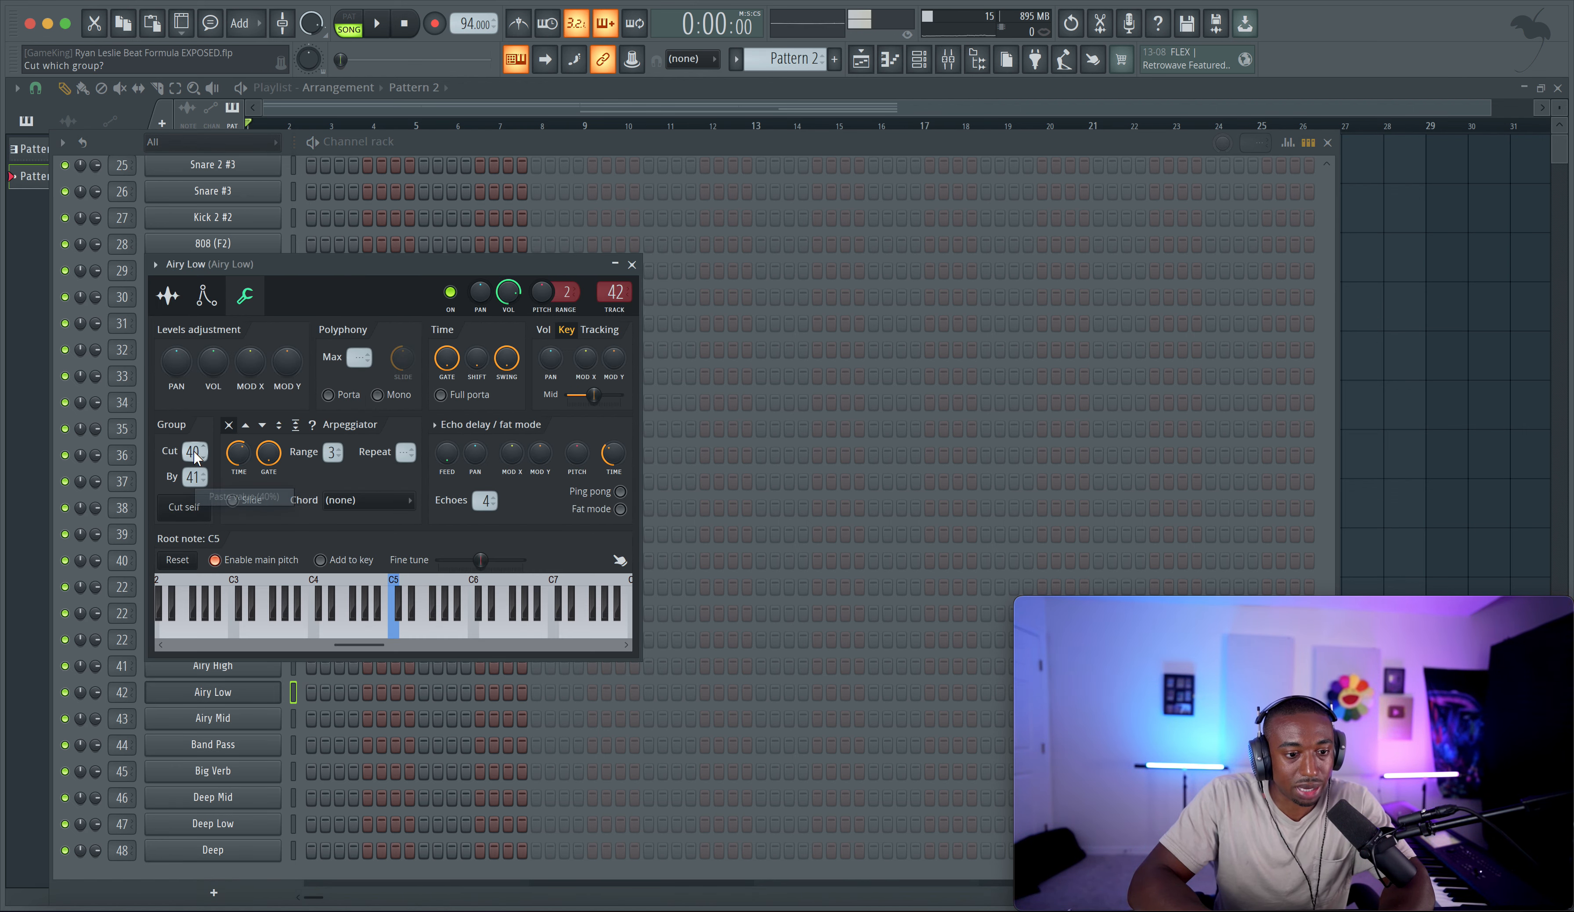
click(244, 518)
click(631, 265)
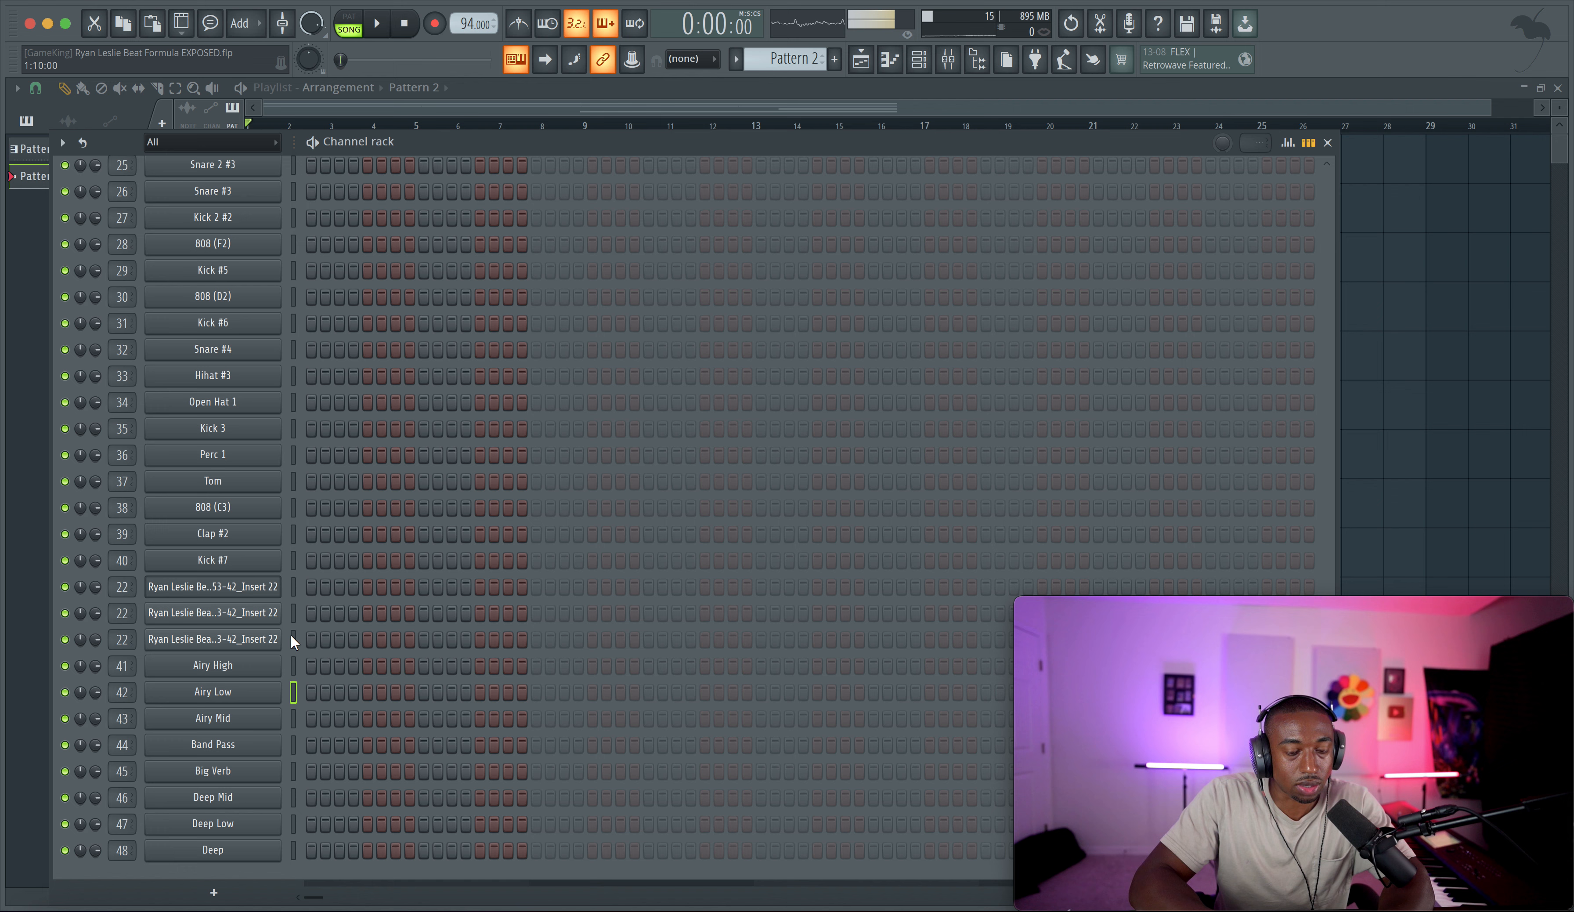
Step: Trim the Airy Mid sample's silence to maximum and paste 40 into its Cut and By groups
click(233, 718)
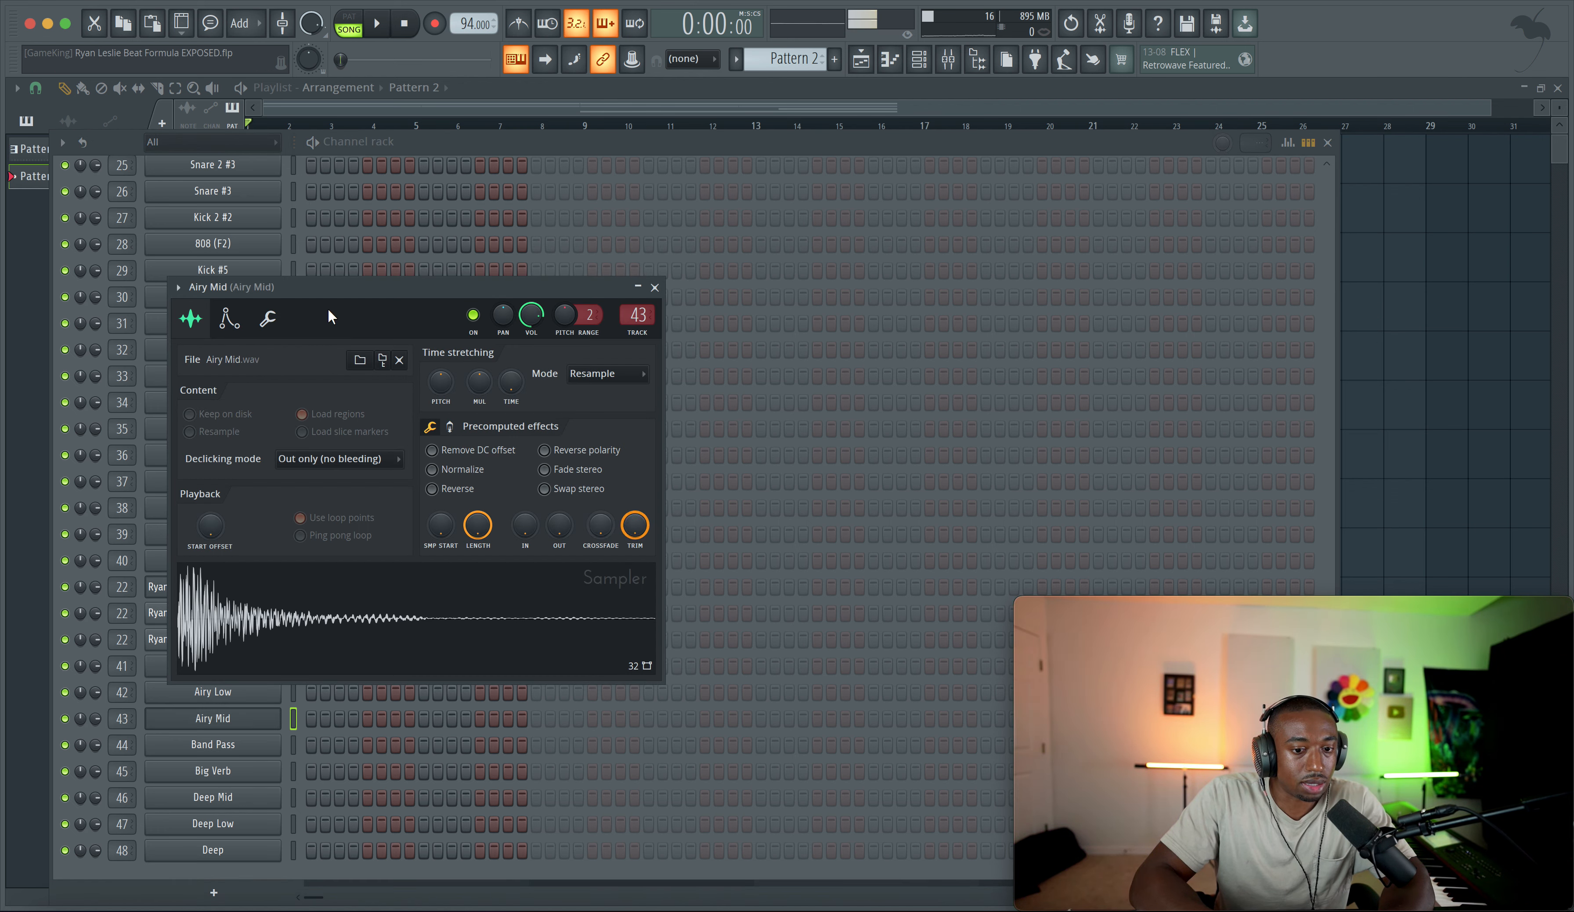
click(269, 318)
right_click(220, 470)
click(236, 516)
right_click(219, 503)
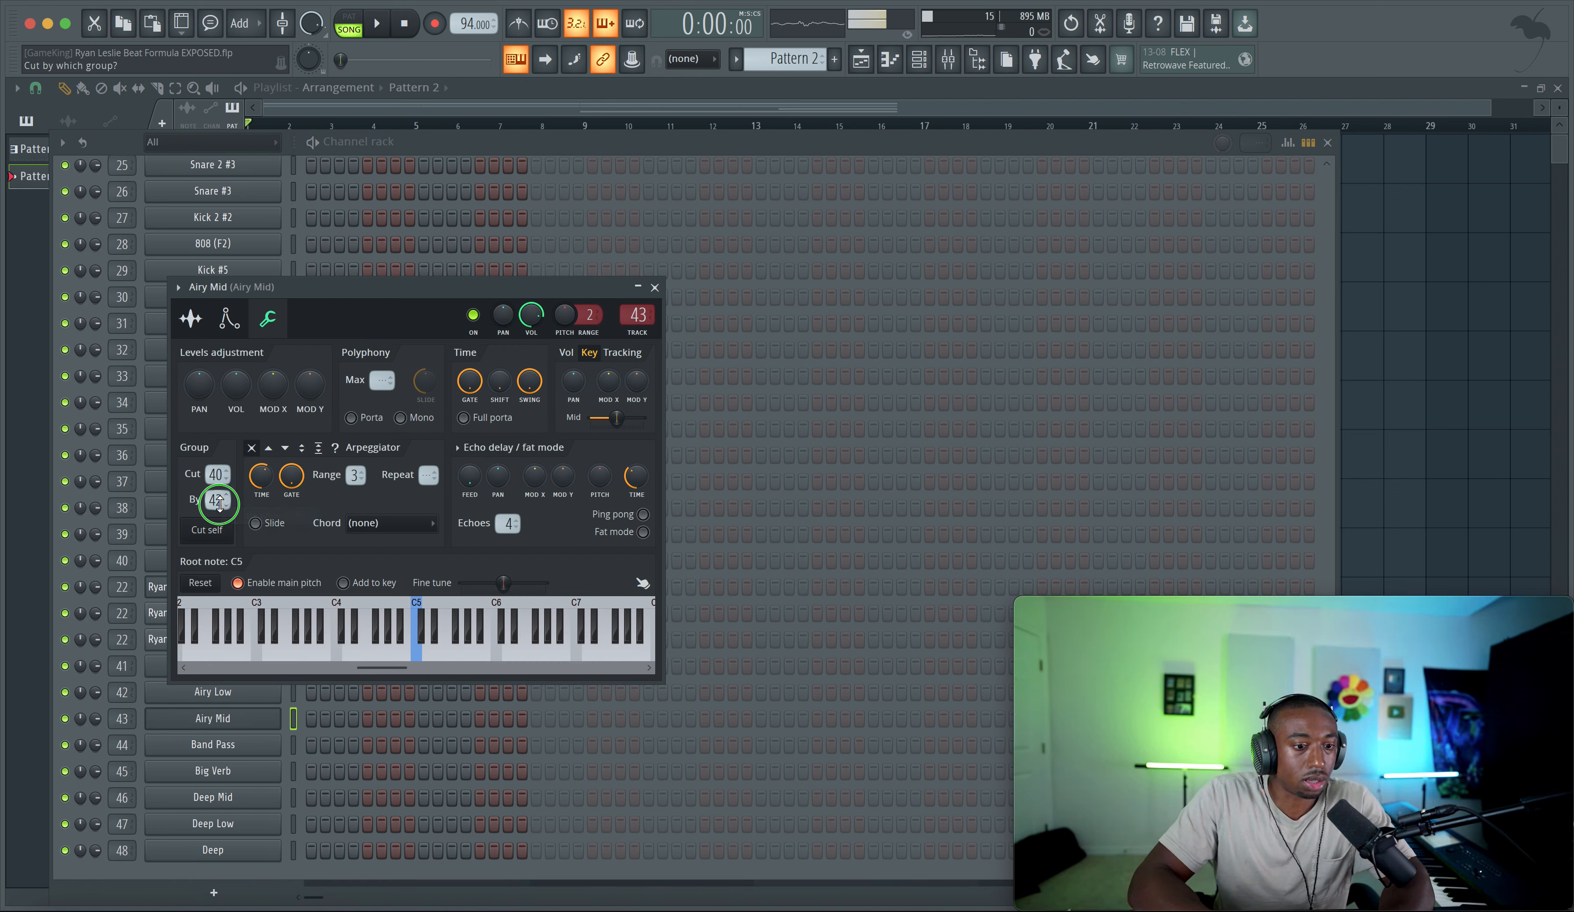
click(236, 549)
Step: Enable the Airy Mid channel's volume envelope with full hold and no release
click(191, 319)
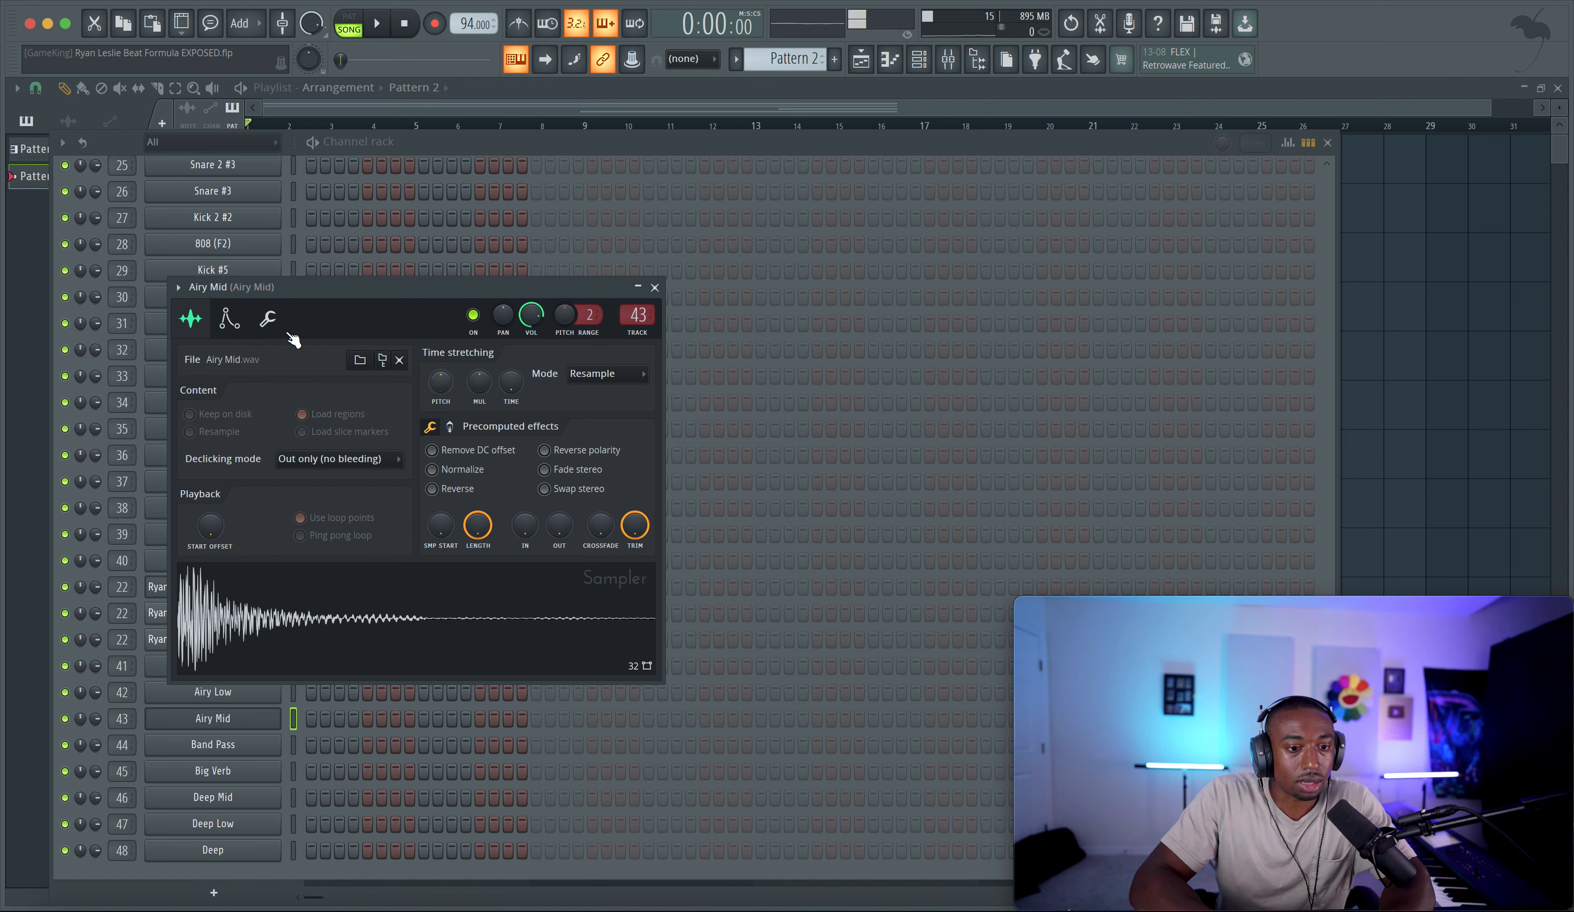
click(229, 318)
drag(227, 488, 288, 538)
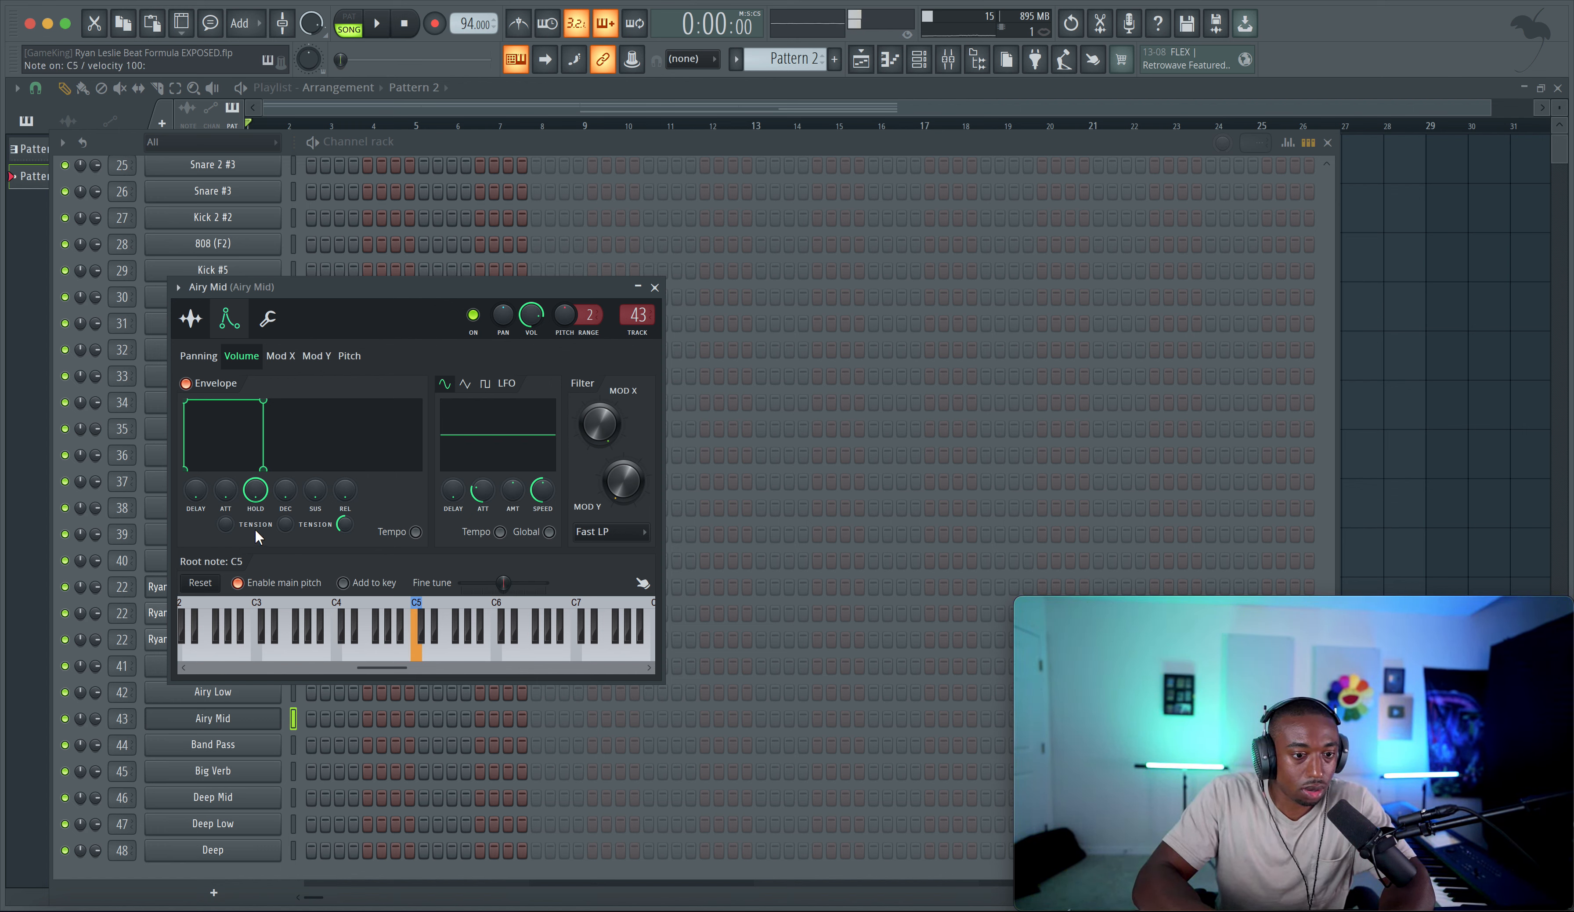
Step: Enable the Airy Low channel's volume envelope with full hold and 0% release, and recheck Airy Mid's envelope
click(194, 698)
click(205, 303)
drag(202, 459, 238, 388)
drag(292, 465, 322, 504)
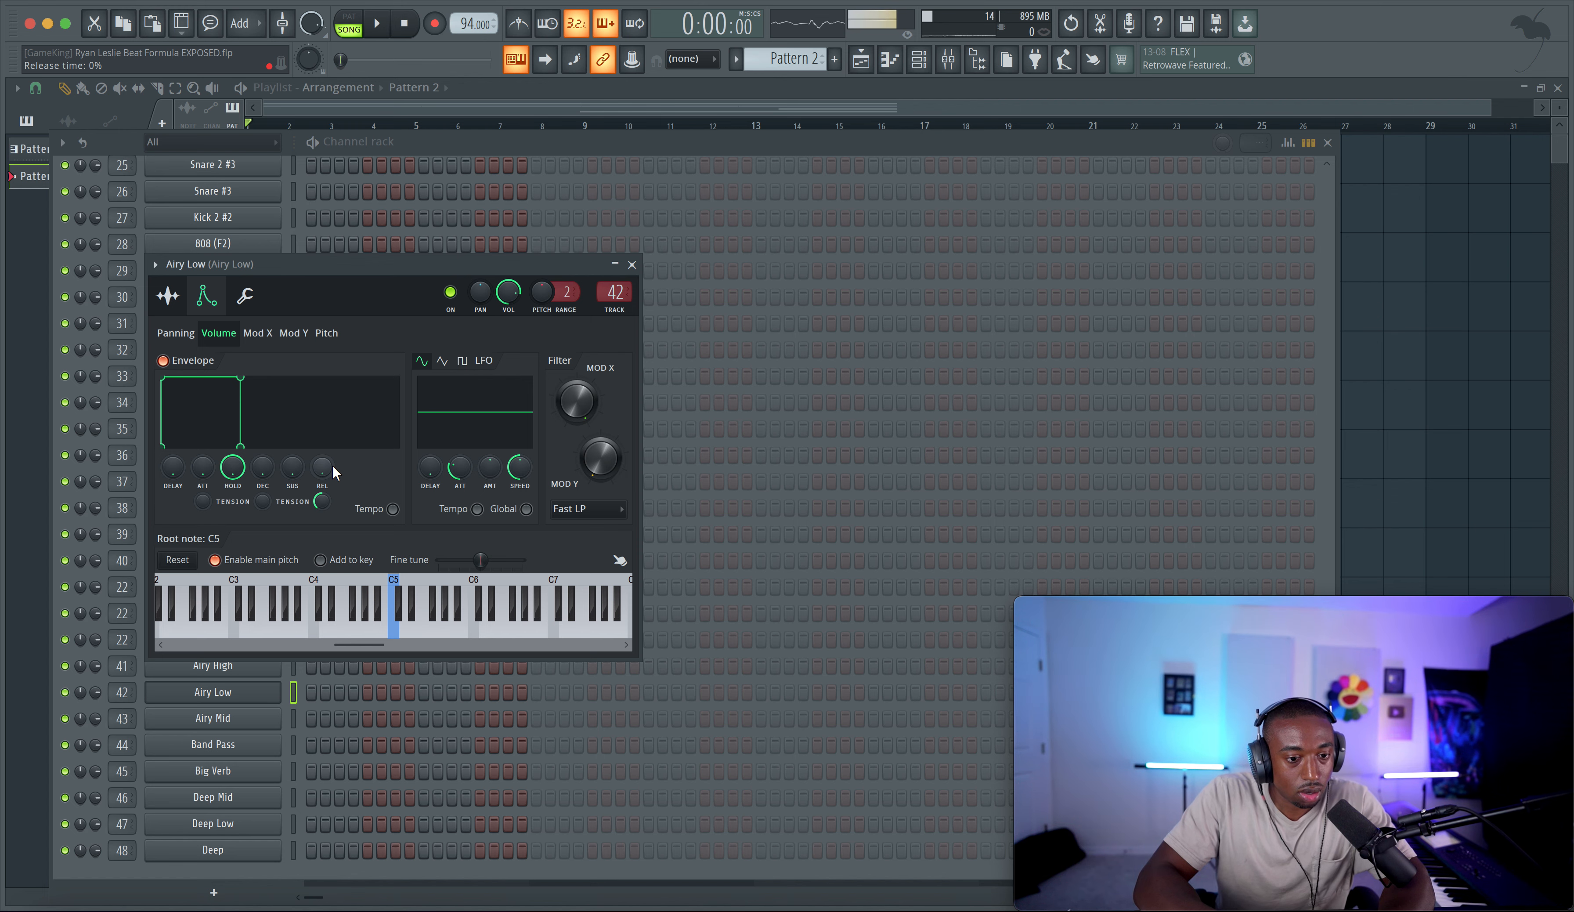
click(631, 264)
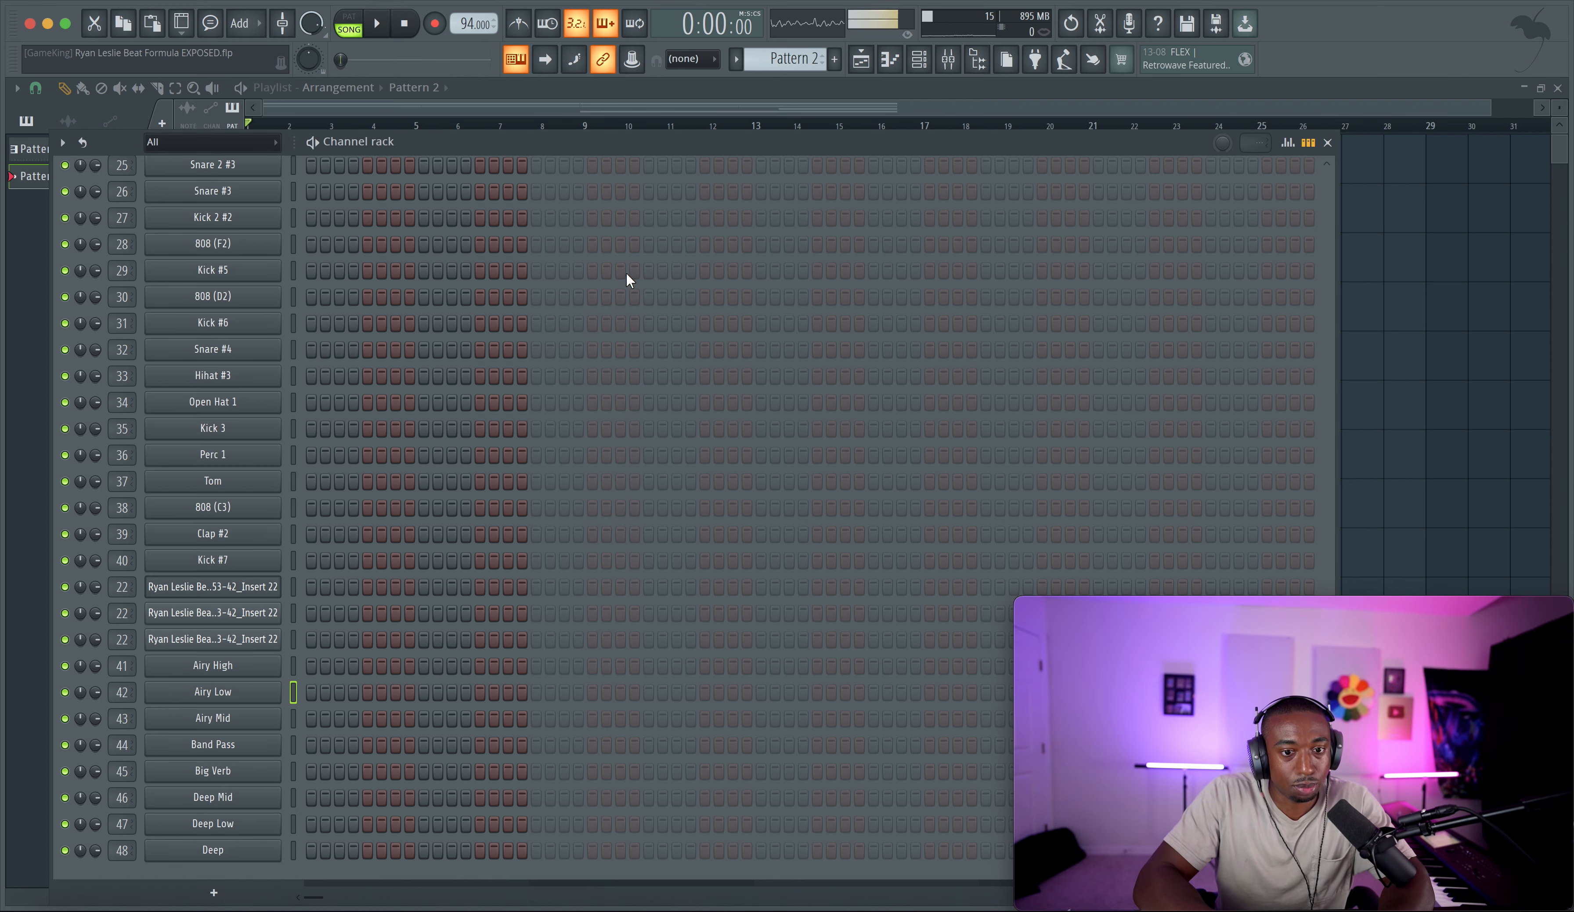
click(278, 719)
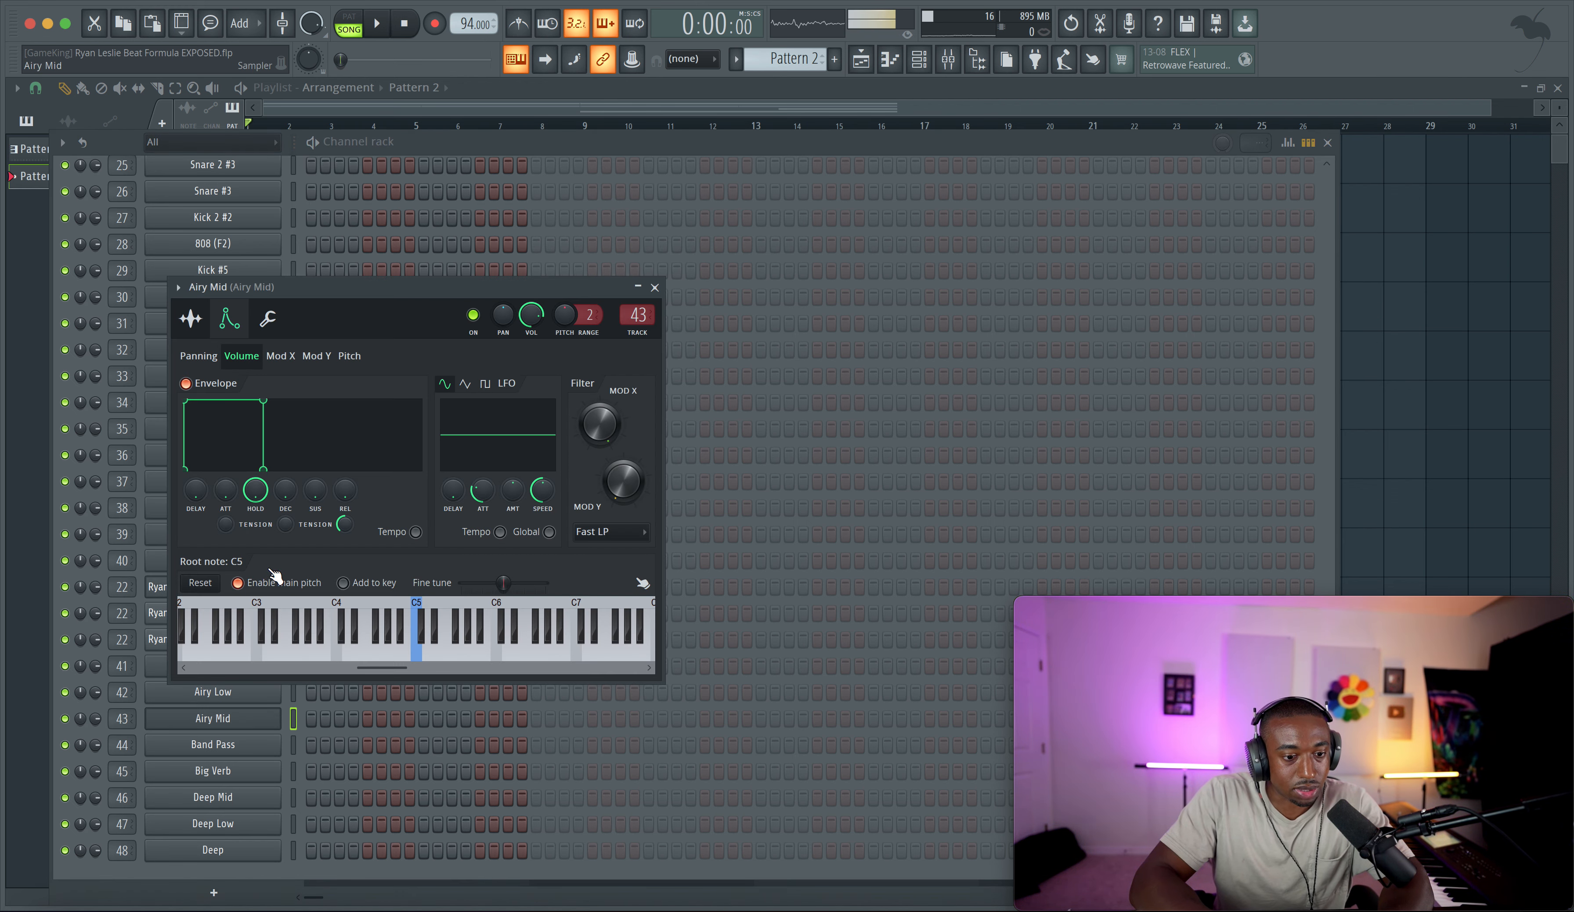
Step: Trim the Band Pass sample's silence to maximum and enable its volume envelope with full hold and no release
click(254, 747)
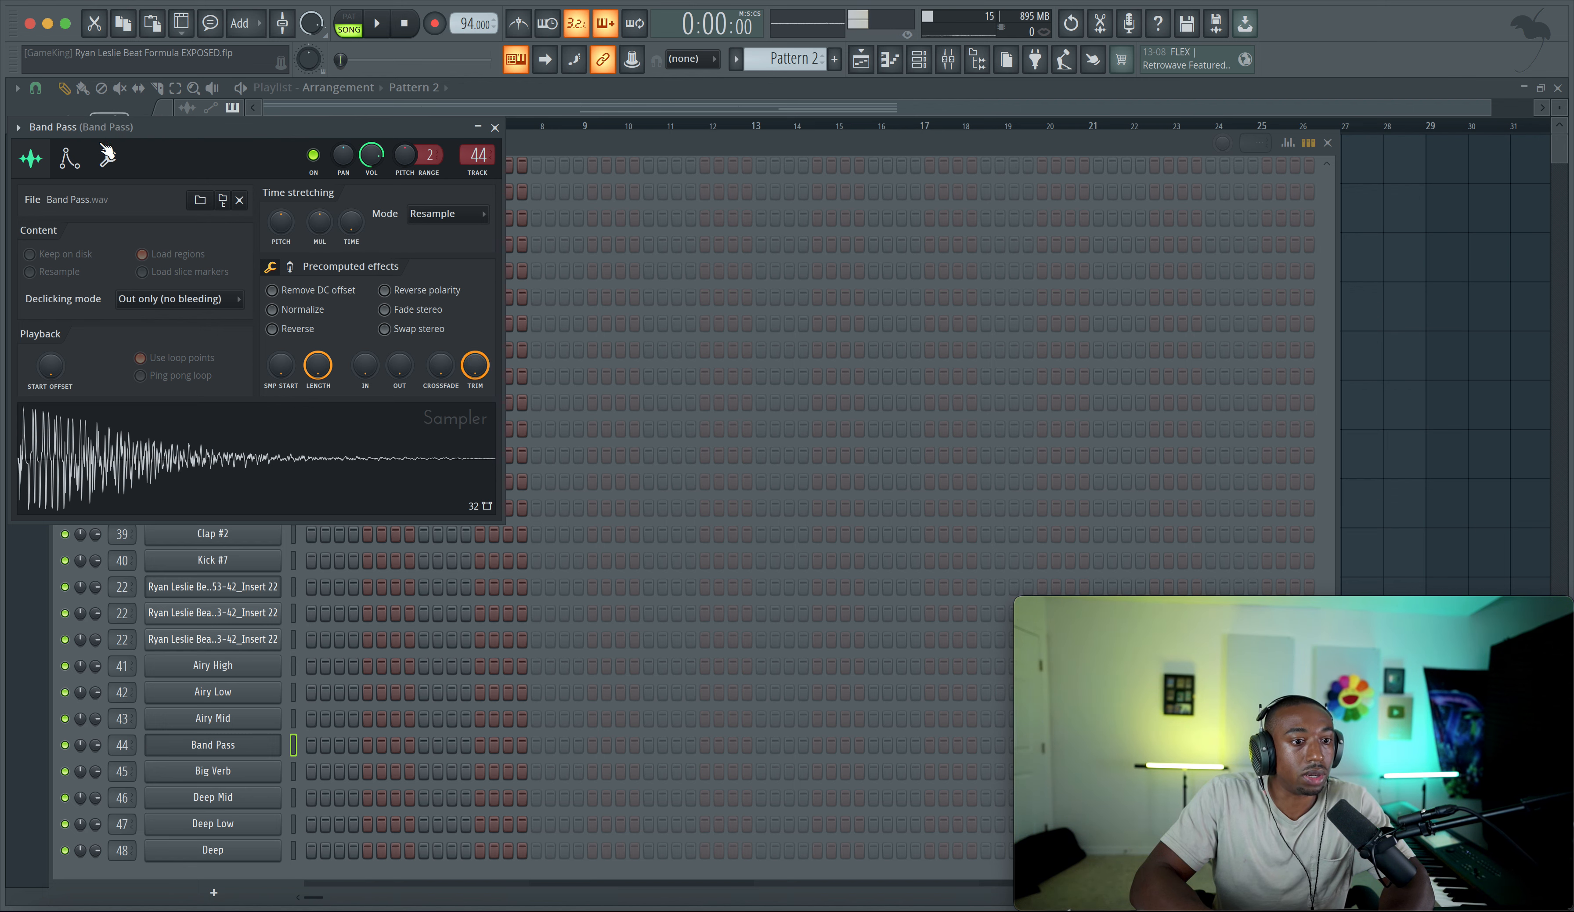
click(69, 157)
drag(68, 329, 133, 331)
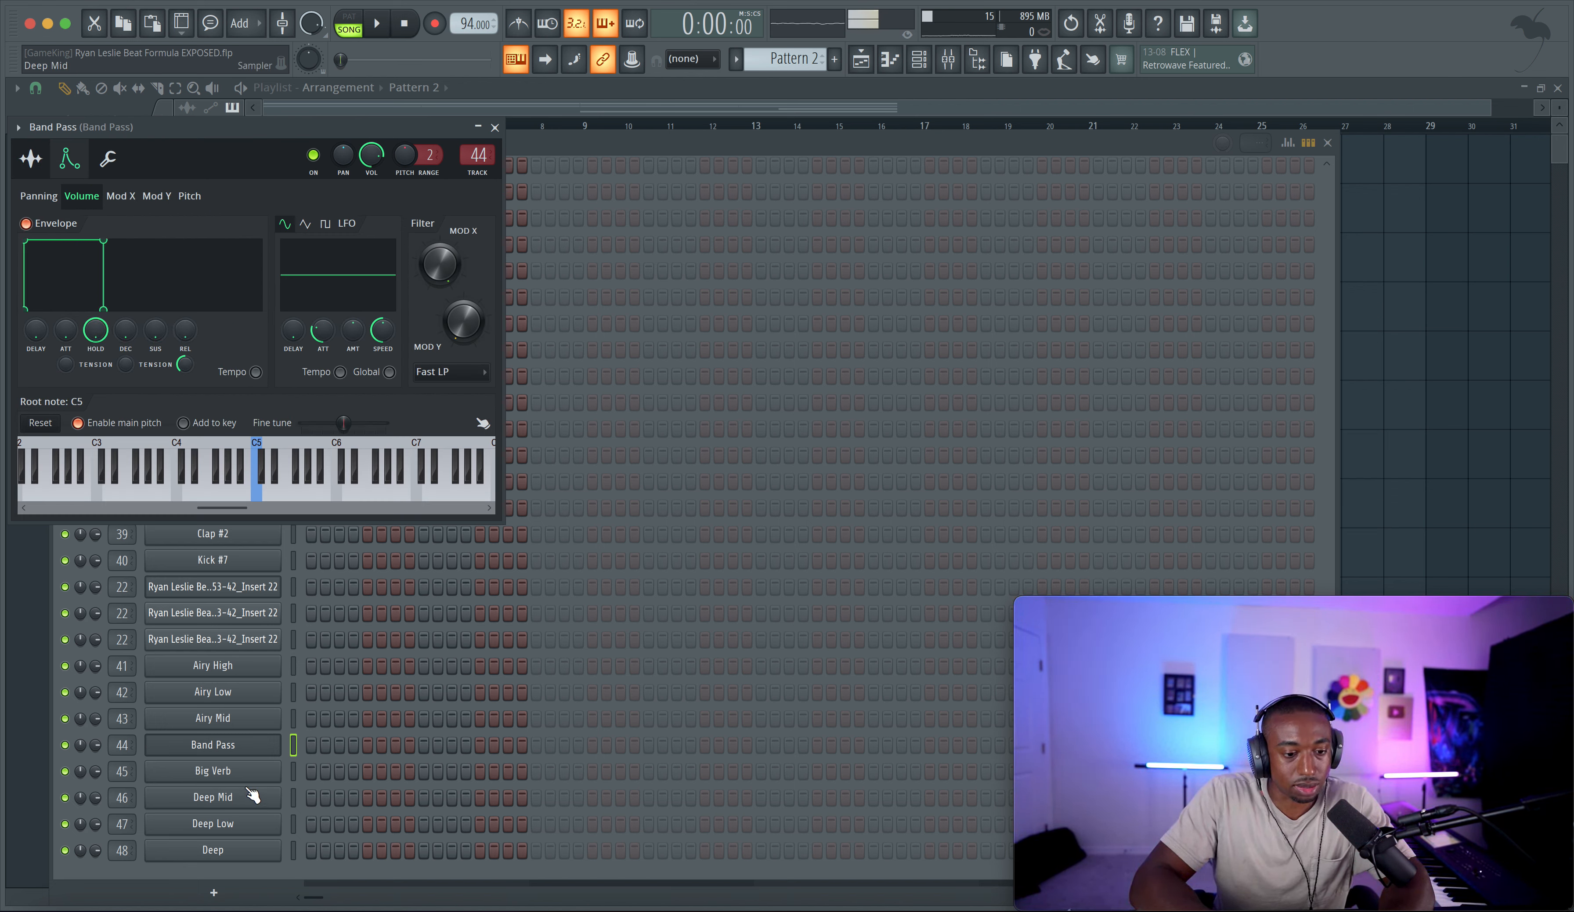
Step: Trim Big Verb's silence to maximum, enable its volume envelope with full hold and 0% release, and start playback
click(251, 772)
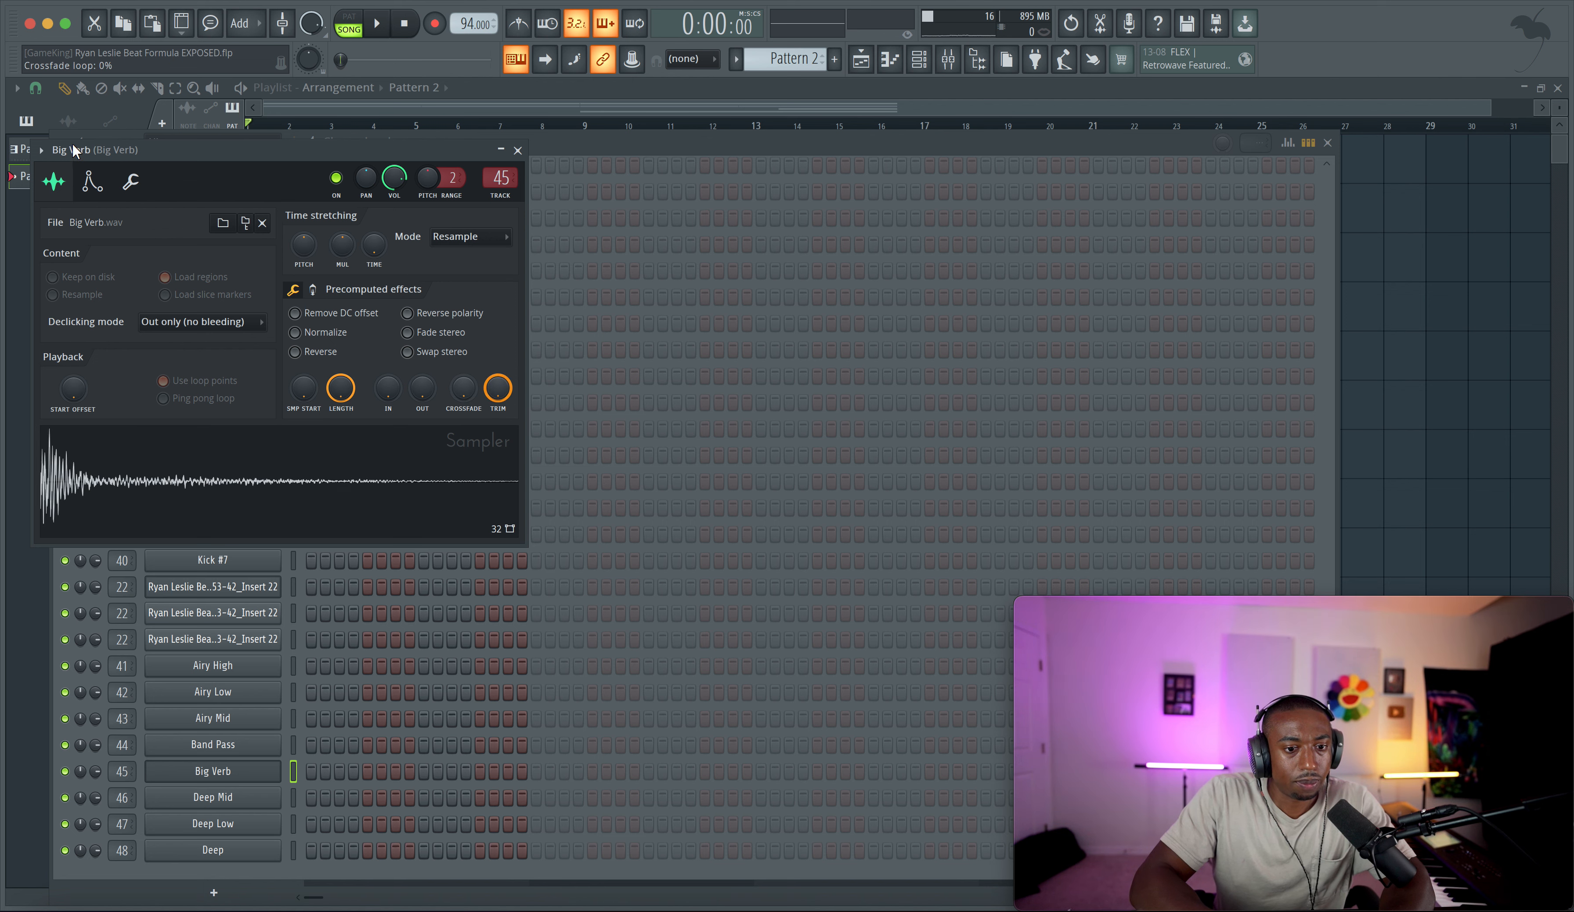
click(93, 181)
drag(95, 341, 144, 362)
key(space)
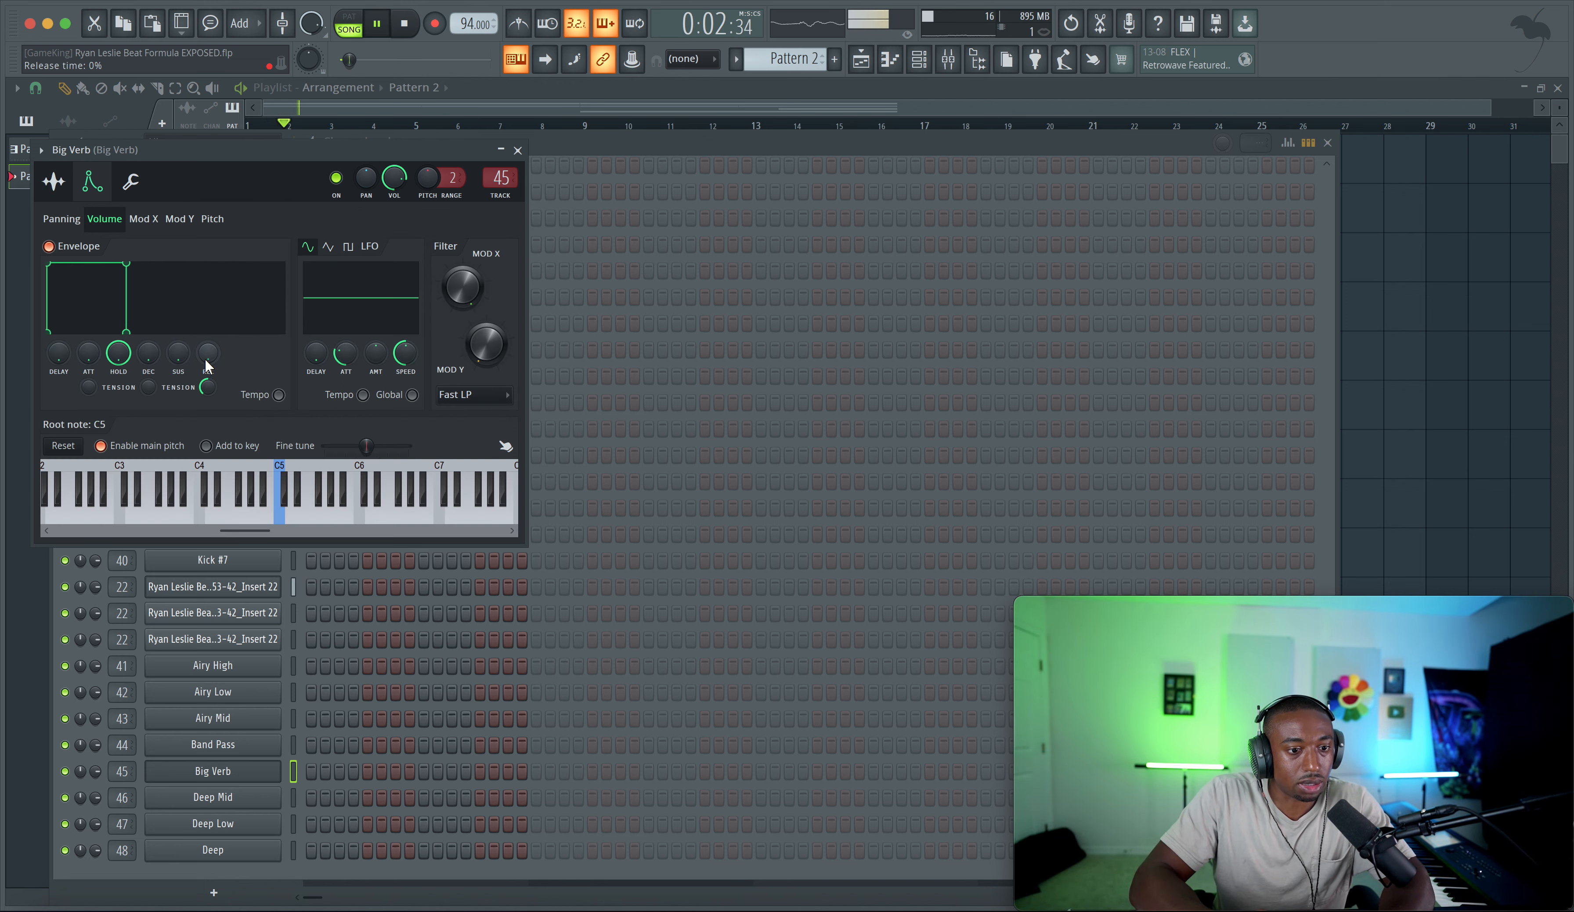
Step: Enable the Deep Mid channel's volume envelope with full hold and shorten its release
click(221, 797)
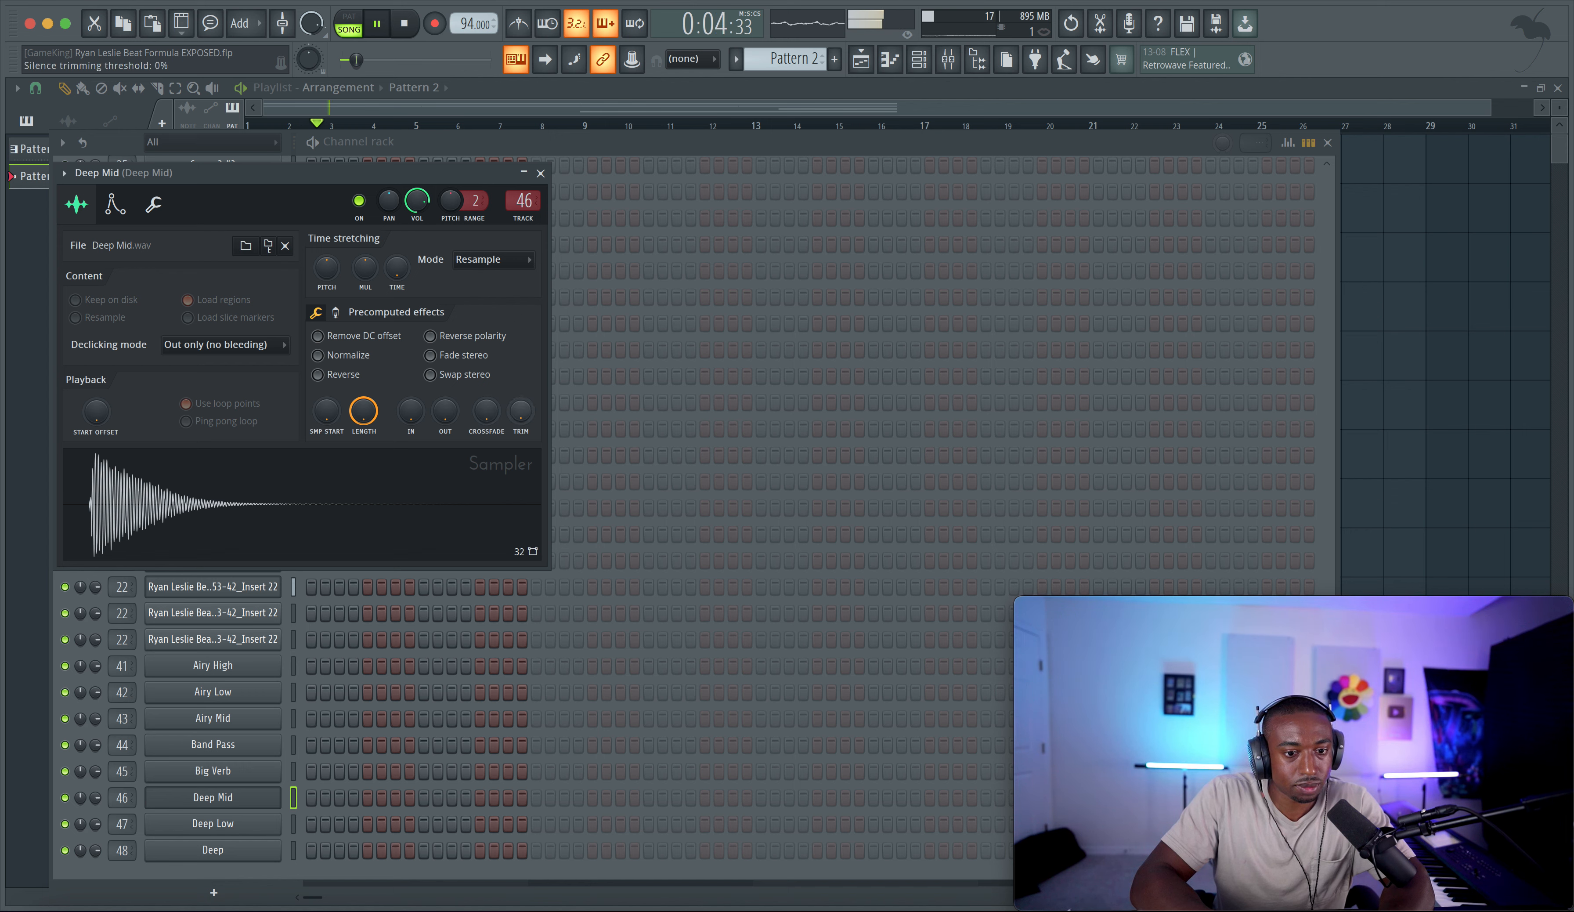
click(115, 203)
drag(111, 375, 201, 407)
drag(231, 378, 231, 407)
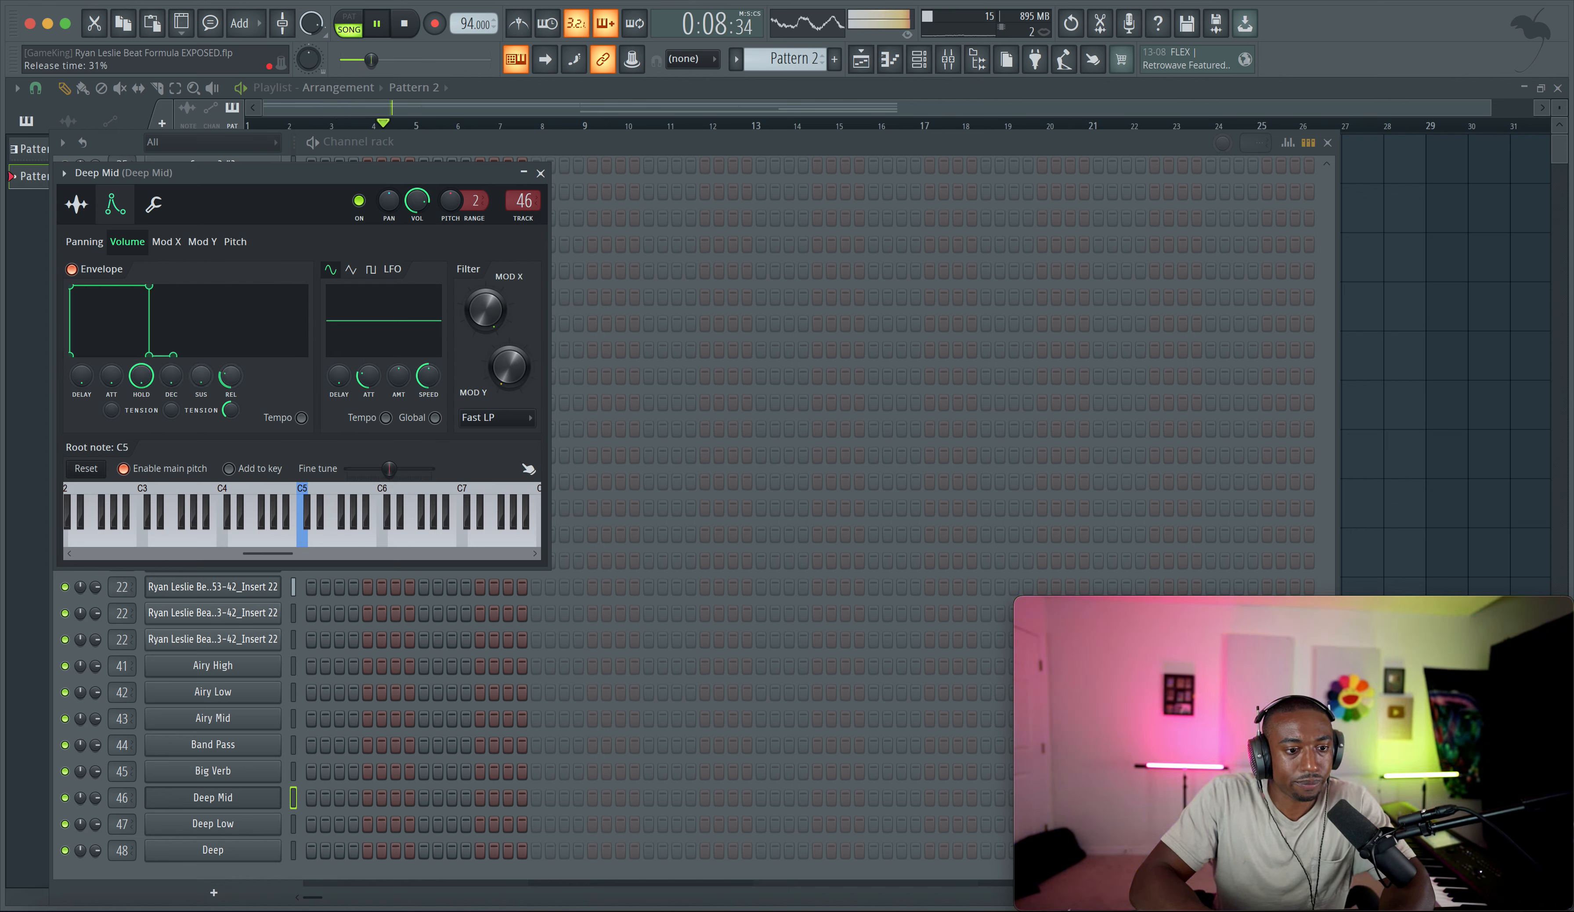
Step: Enable the Deep Low channel's volume envelope with full hold and shorten its release
click(263, 823)
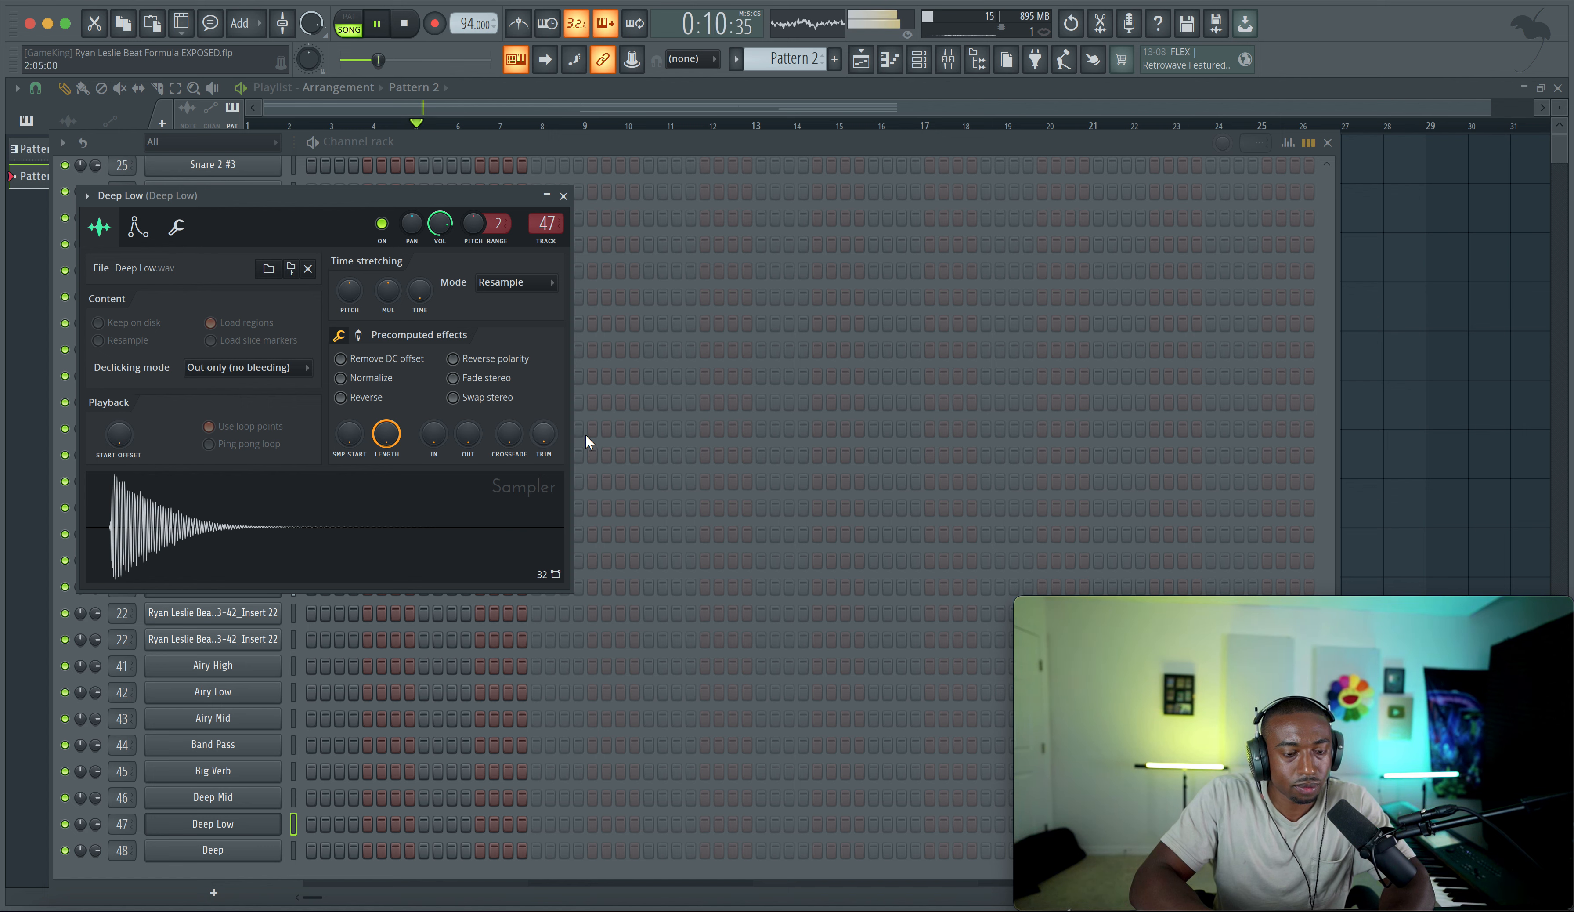
click(138, 226)
drag(134, 398, 224, 429)
drag(253, 399, 253, 404)
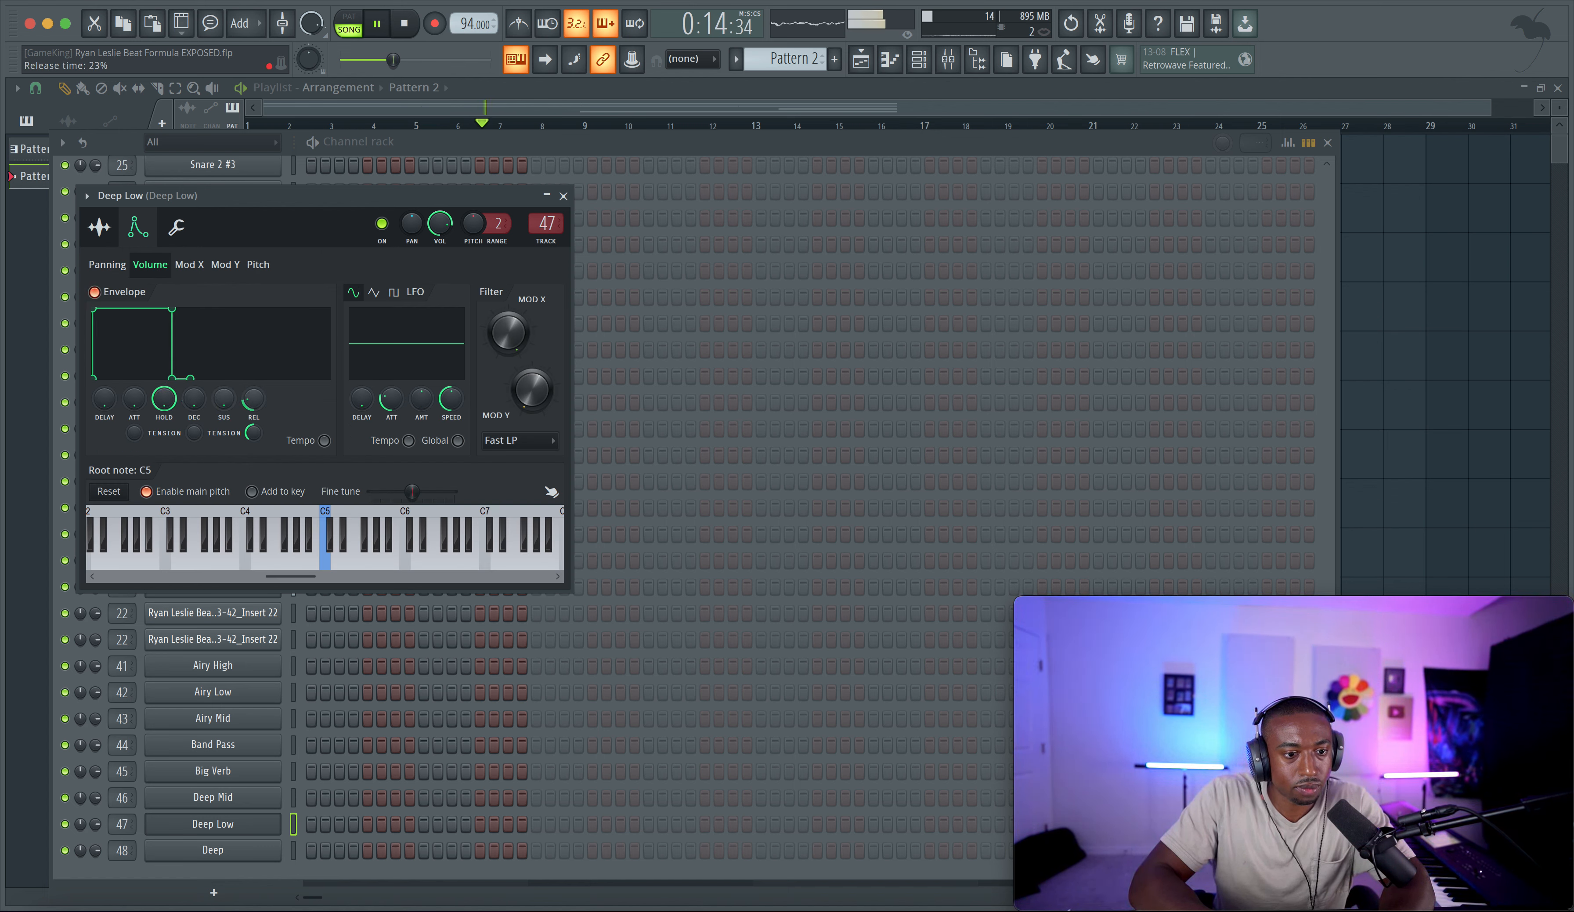
Step: Enable the Deep channel's volume envelope with full hold and 0% release, stop playback and save the project
click(260, 855)
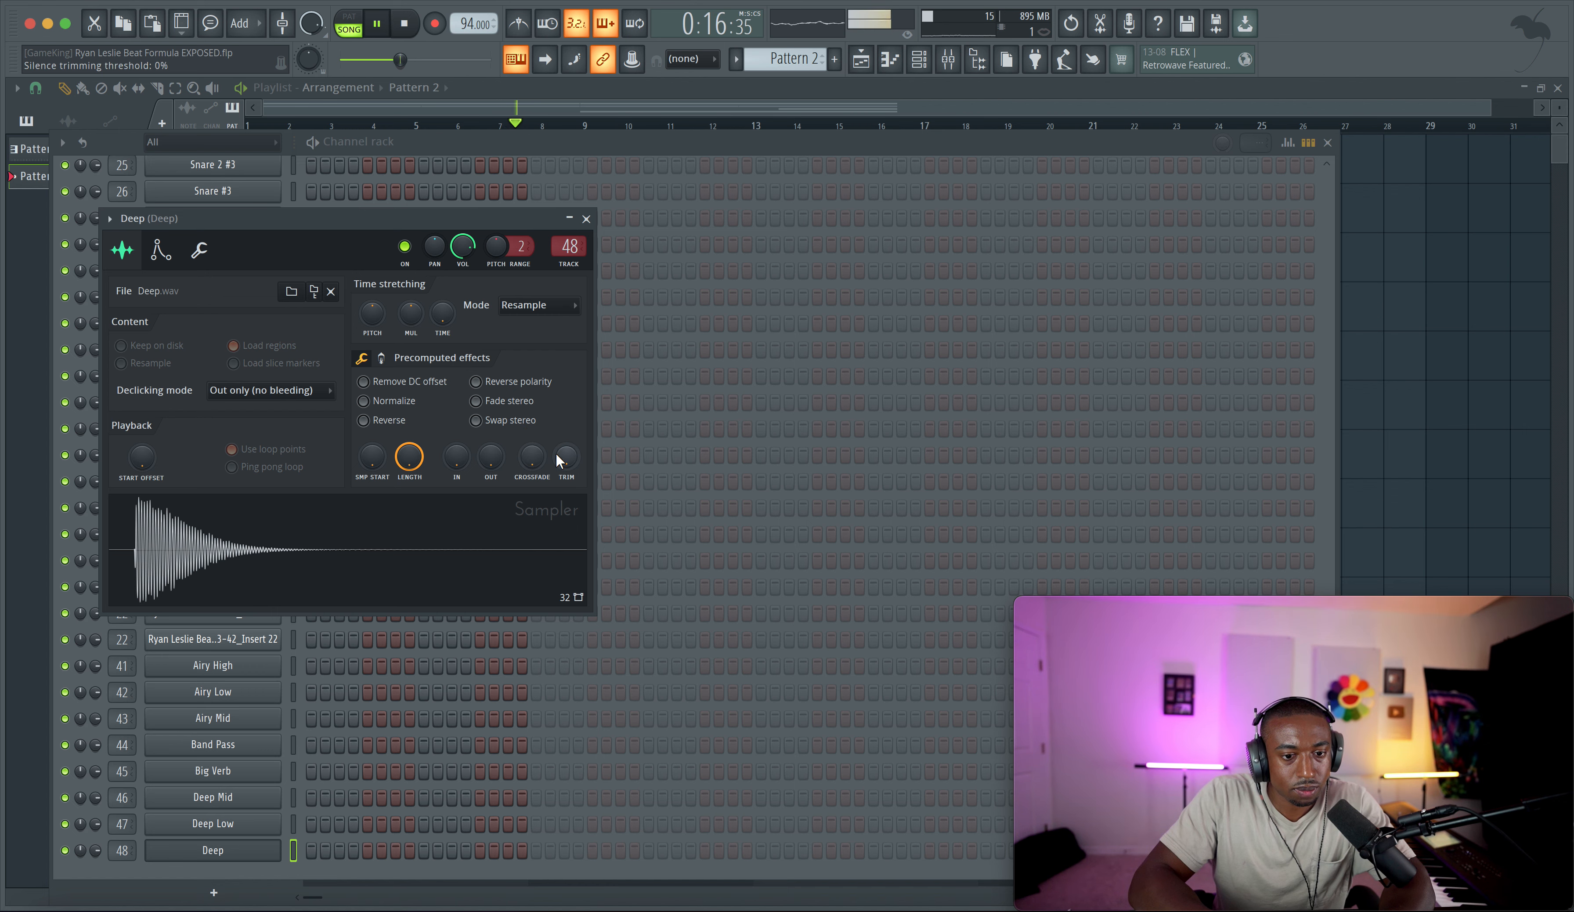
click(160, 249)
drag(156, 408, 285, 422)
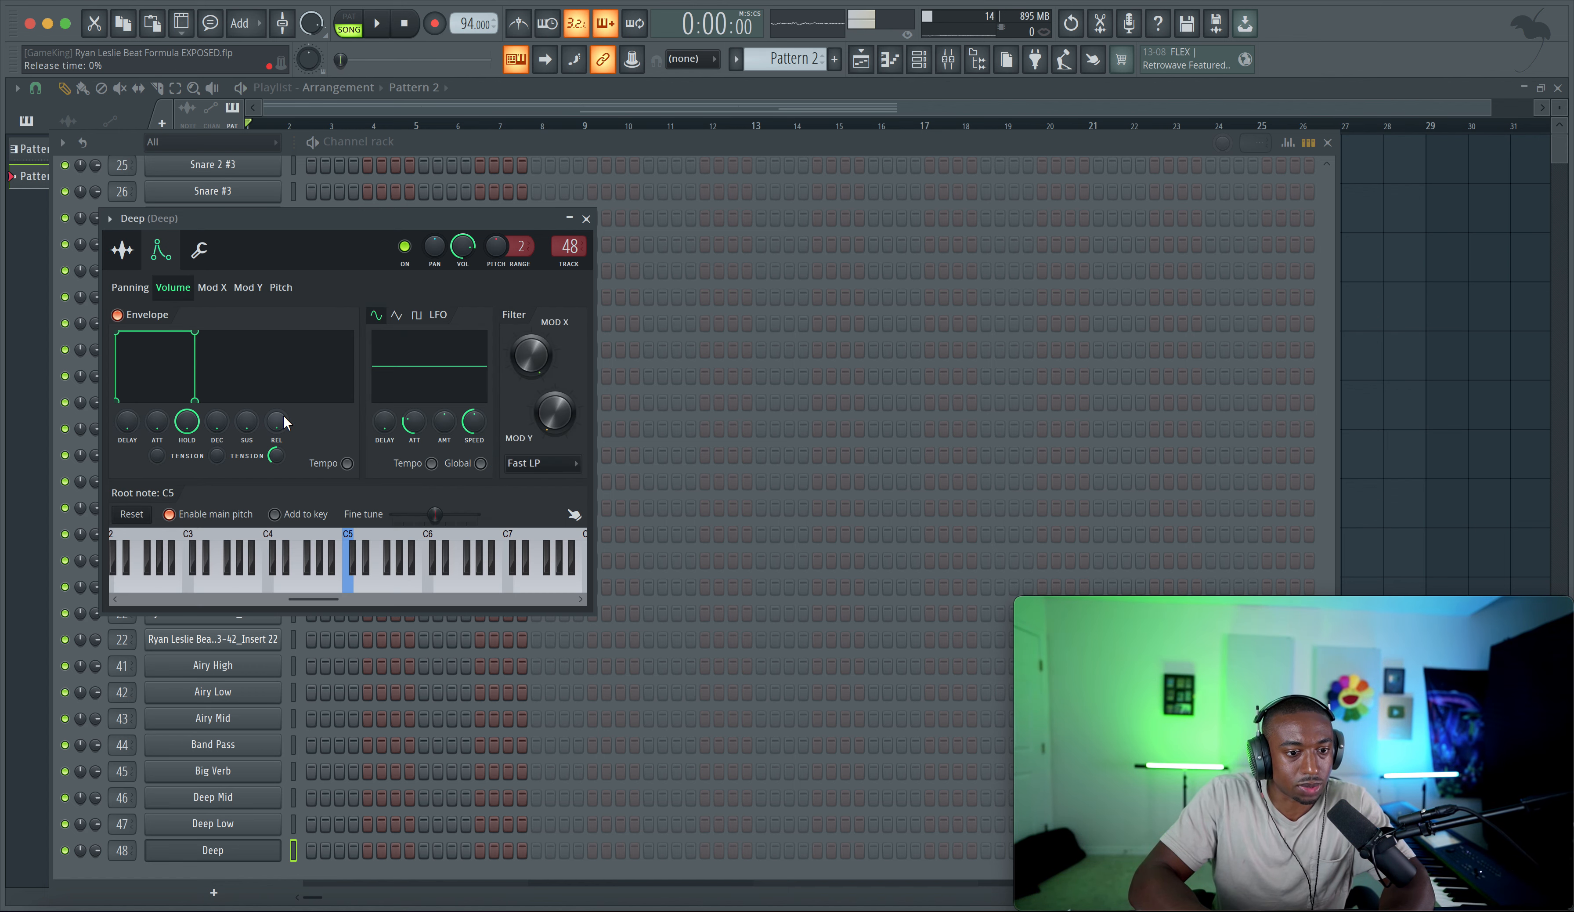
click(659, 146)
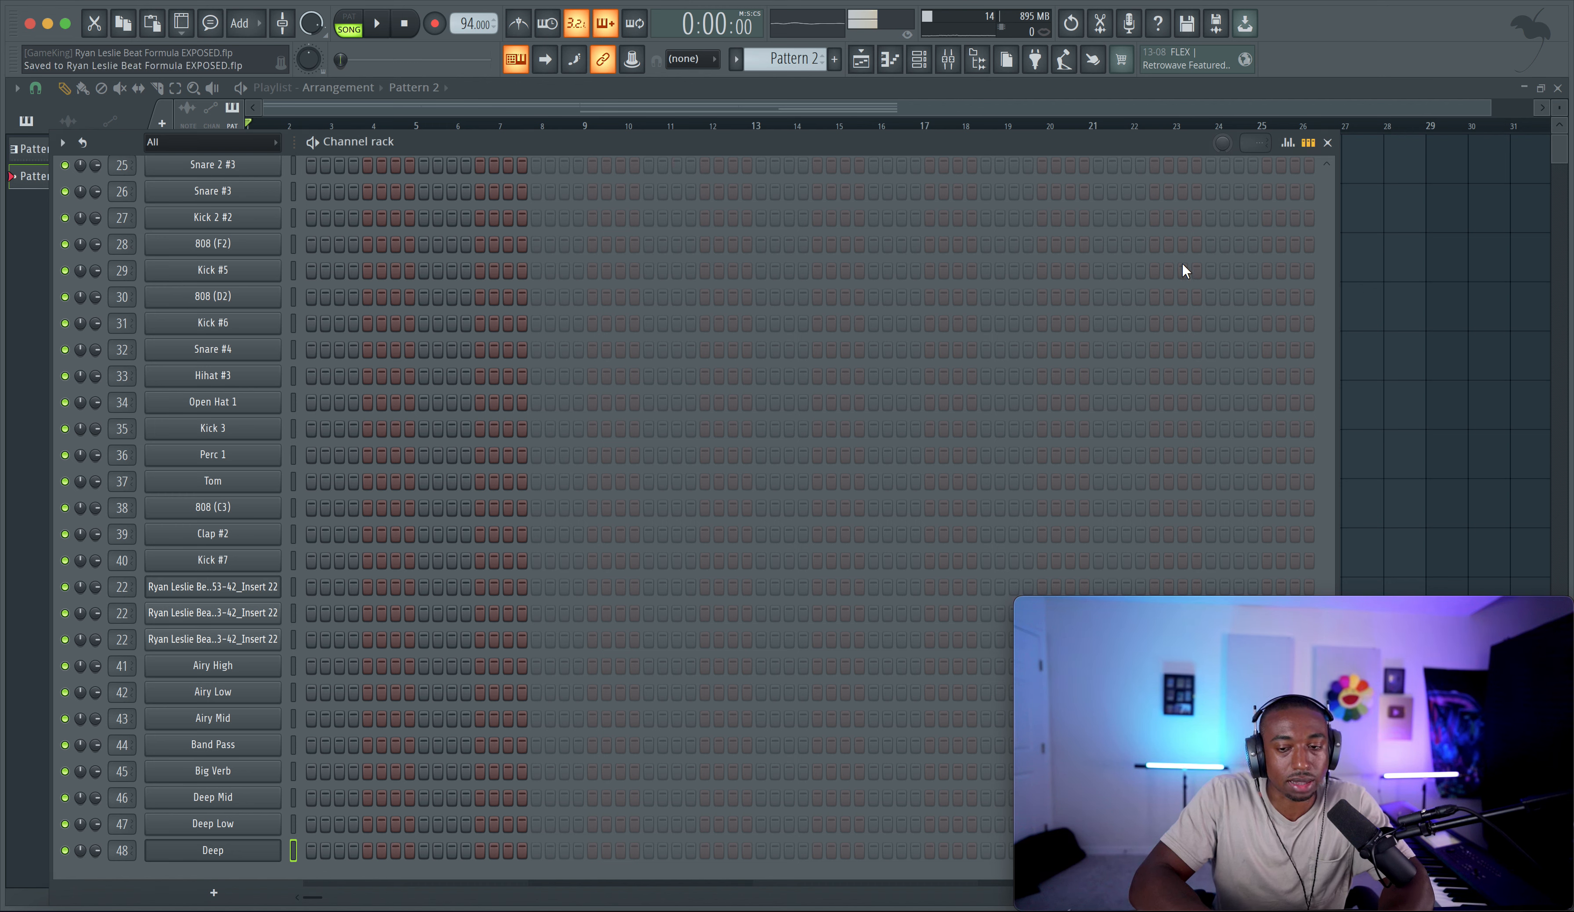
Step: Audition the new percussion channels from Airy High to Big Verb over the playing arrangement, and stop playback
click(294, 665)
key(space)
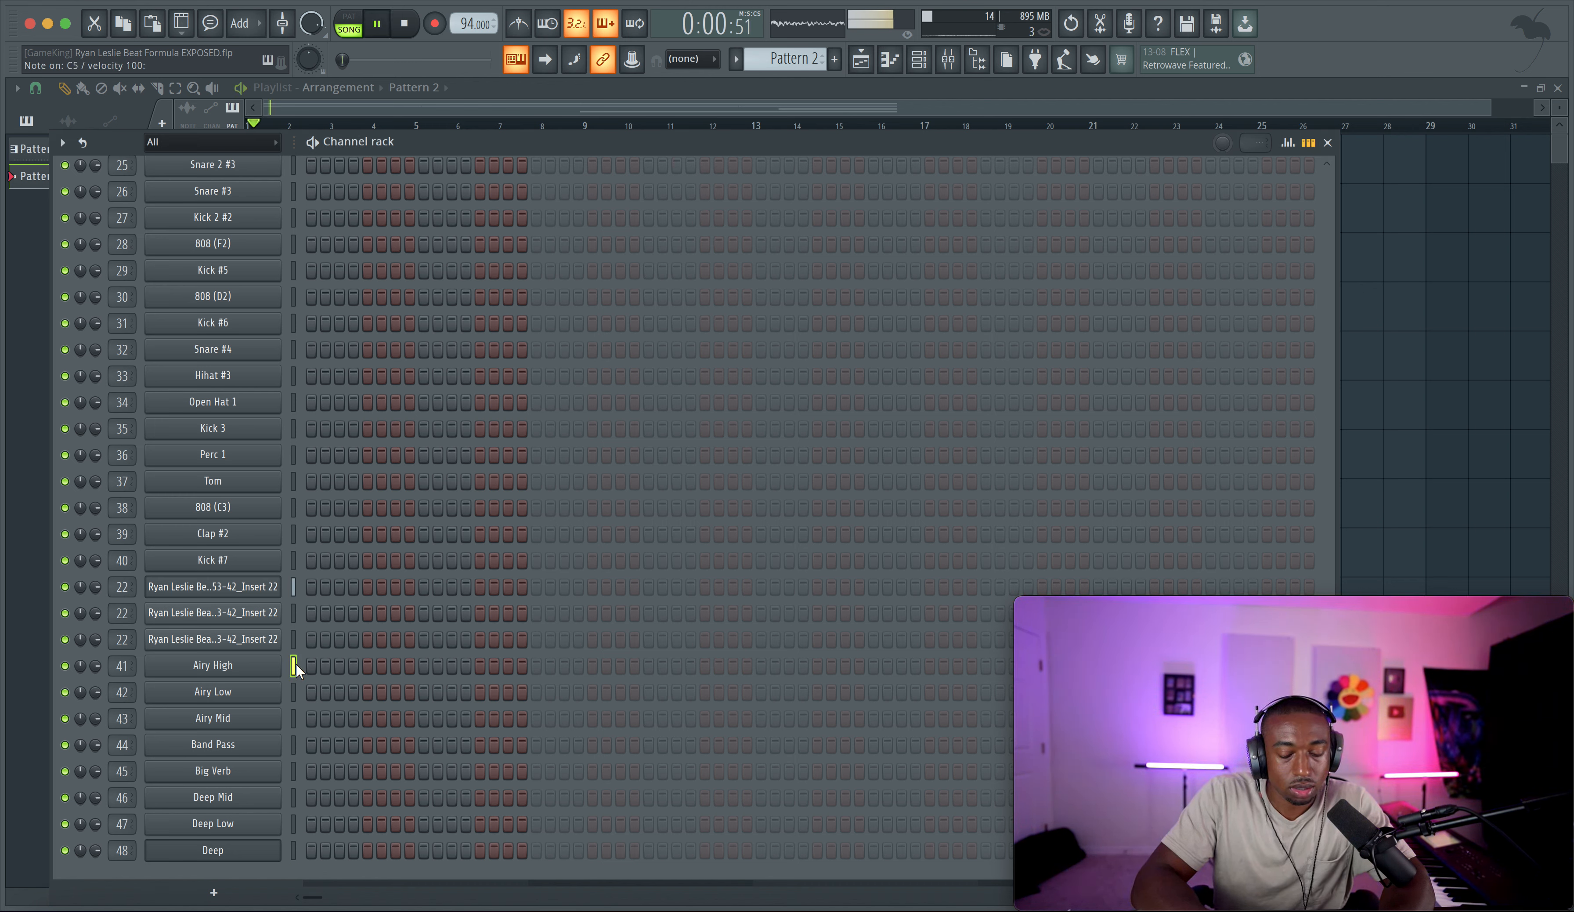
click(294, 712)
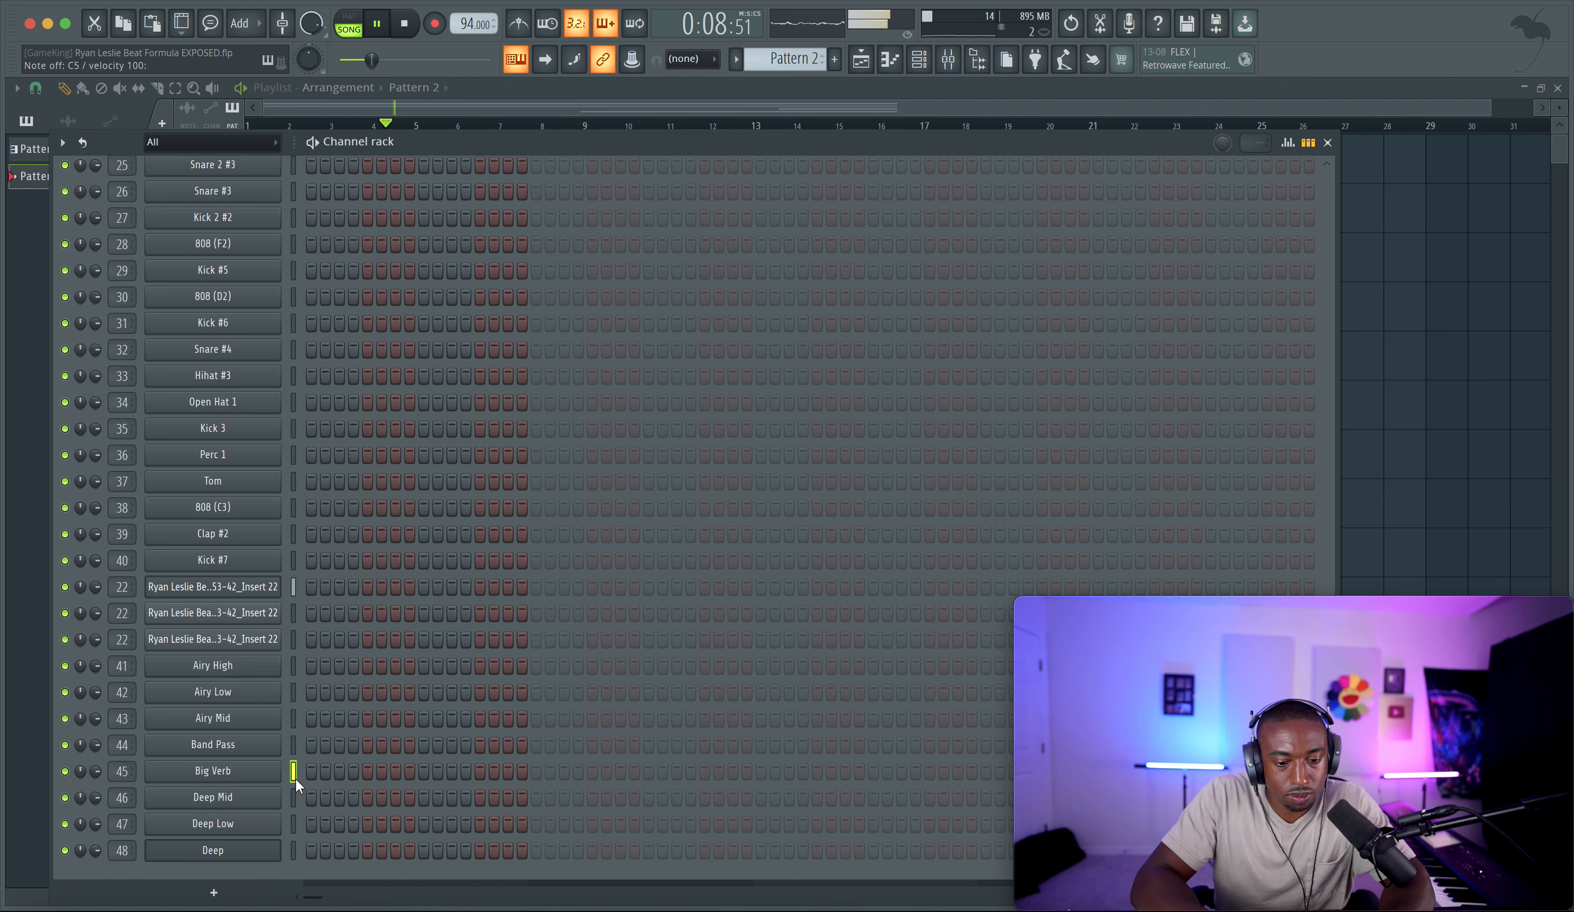
key(space)
Step: Turn on loop recording, select the playlist range from bar 9 to bar 17, and bring back the channel rack
click(1468, 414)
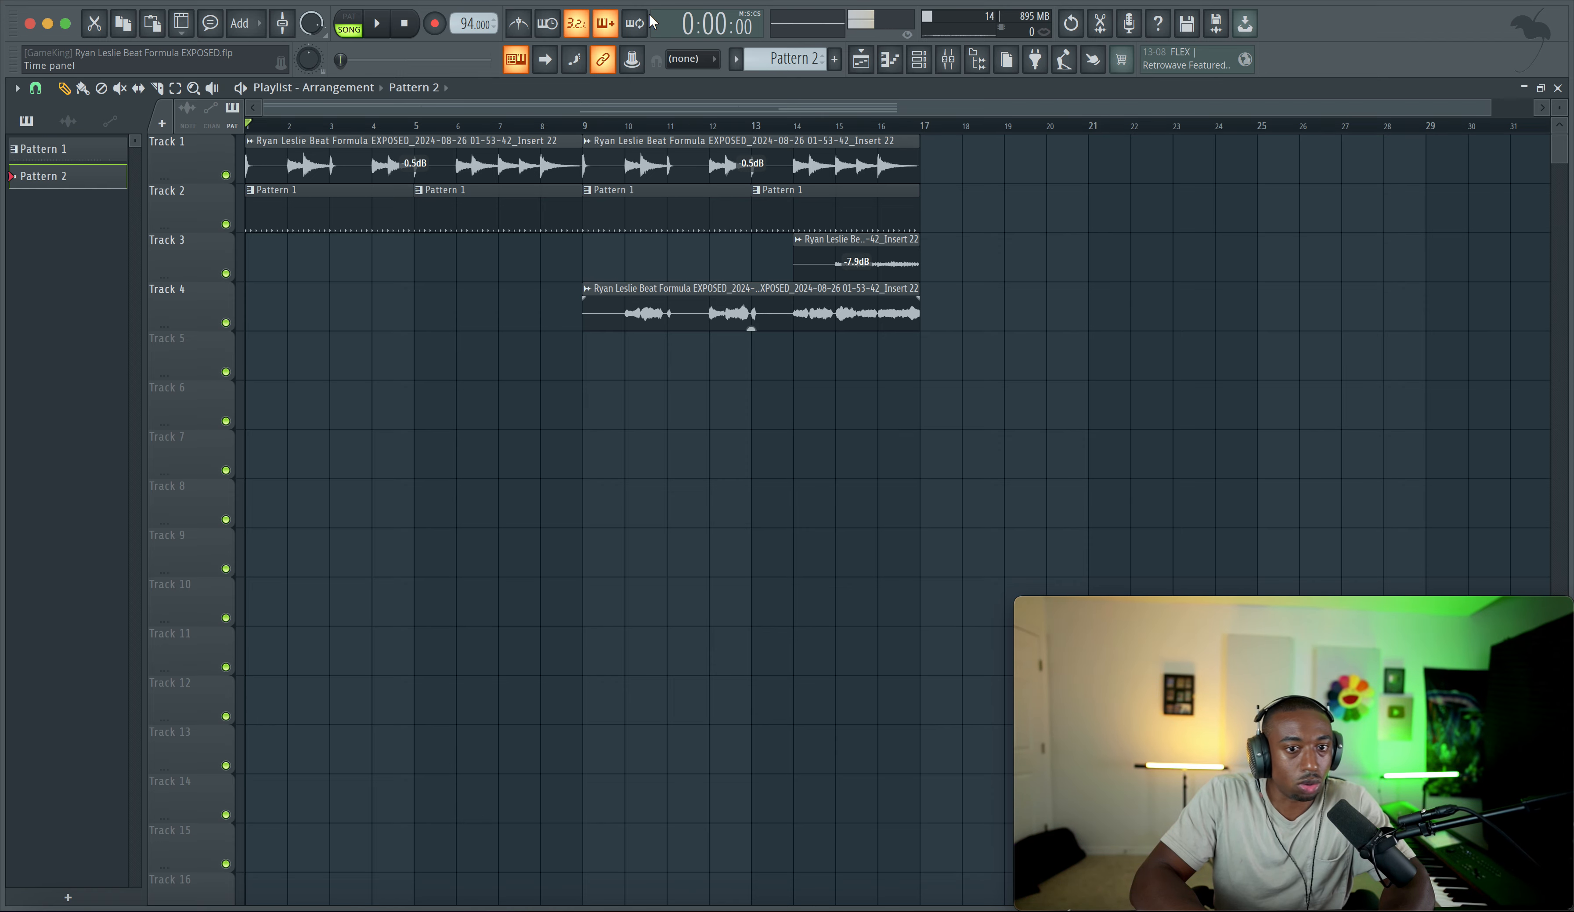
click(636, 25)
drag(584, 129, 920, 125)
click(929, 67)
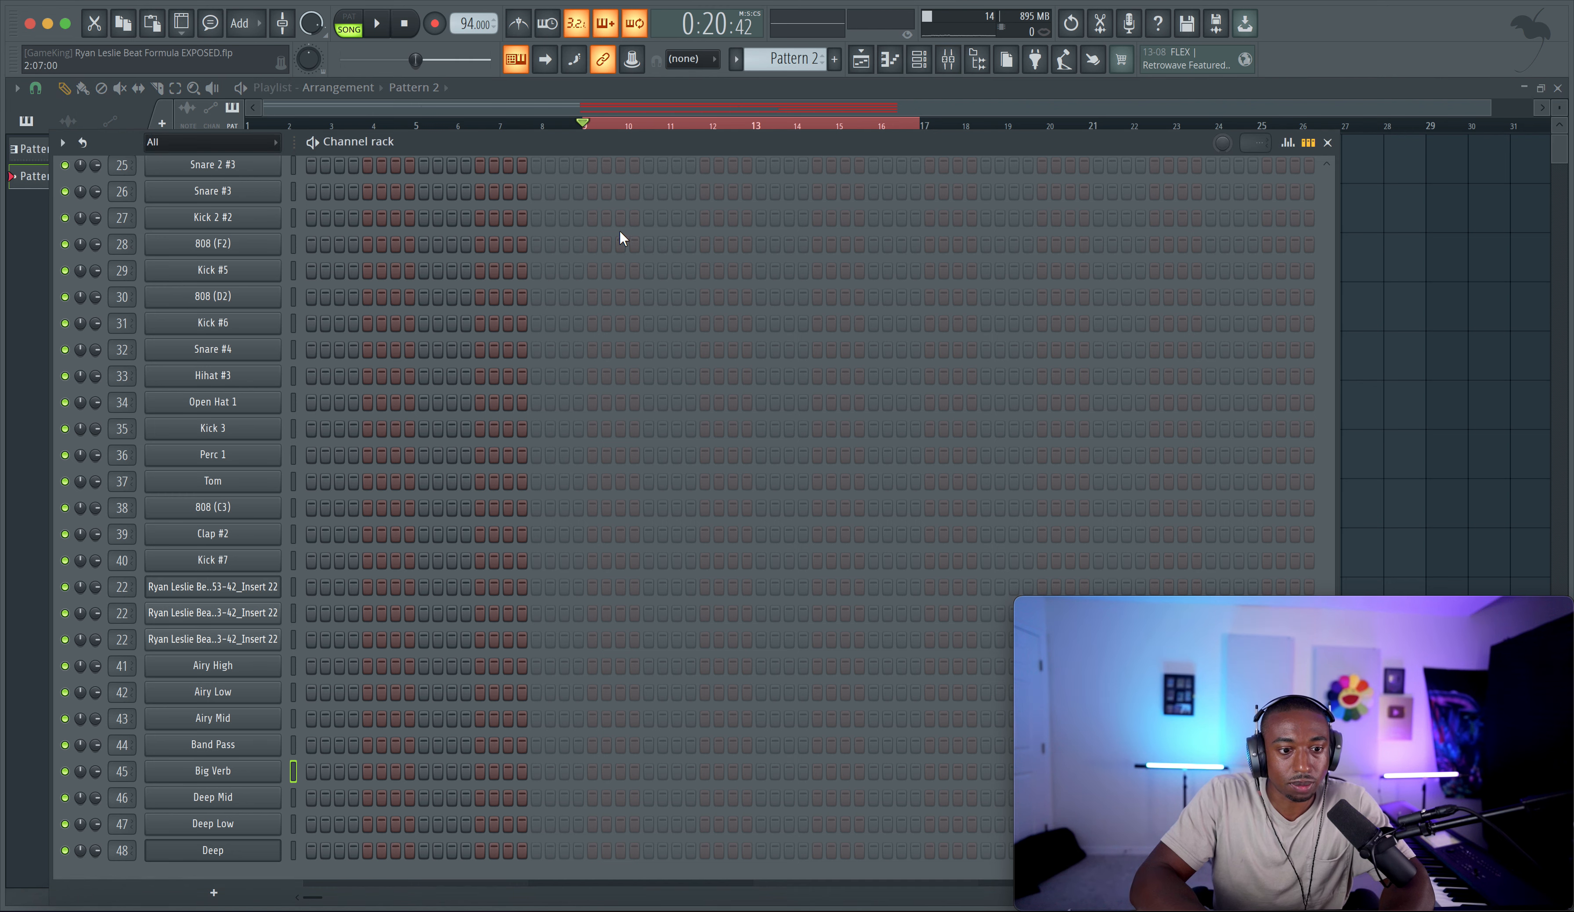
Step: Select the Deep Mid channel, arm recording and briefly run the arrangement from bar 9
key(z)
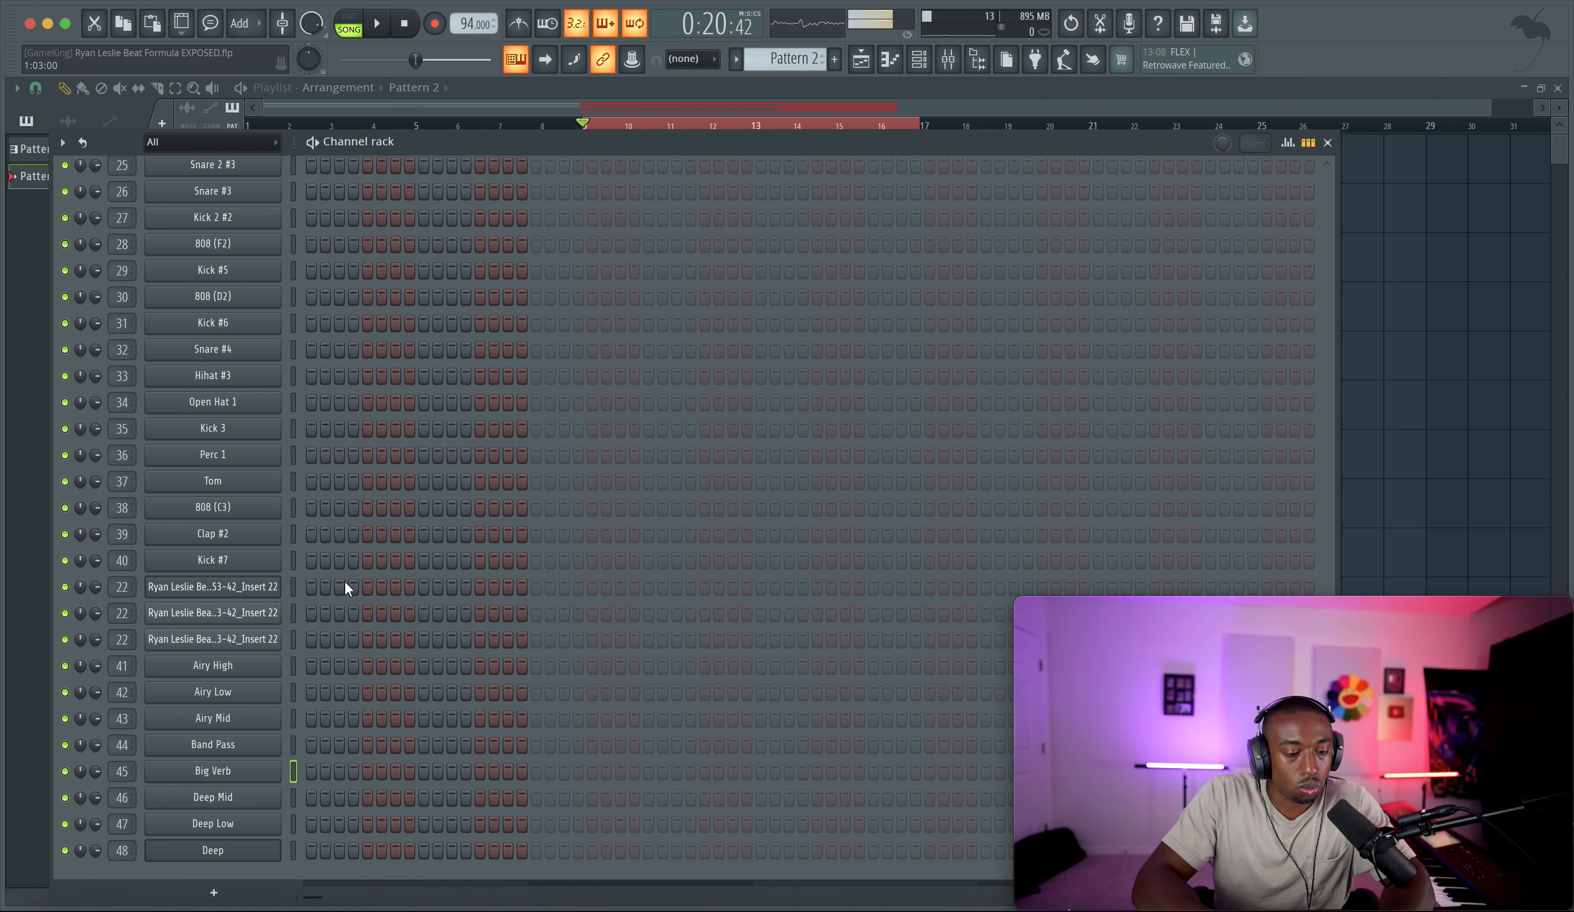
click(436, 35)
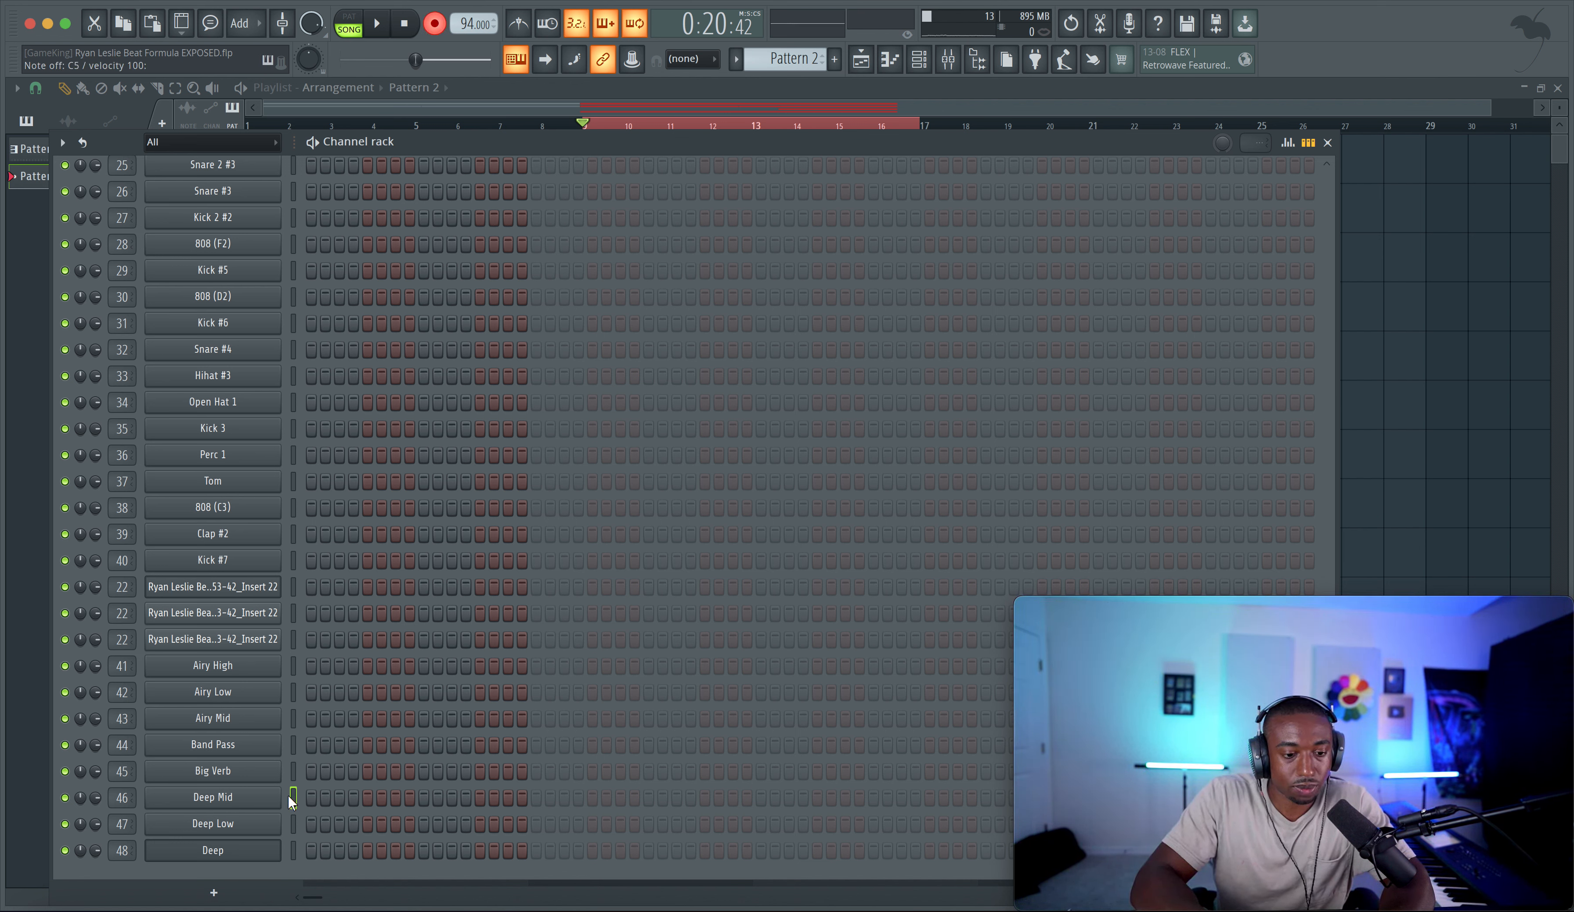
key(space)
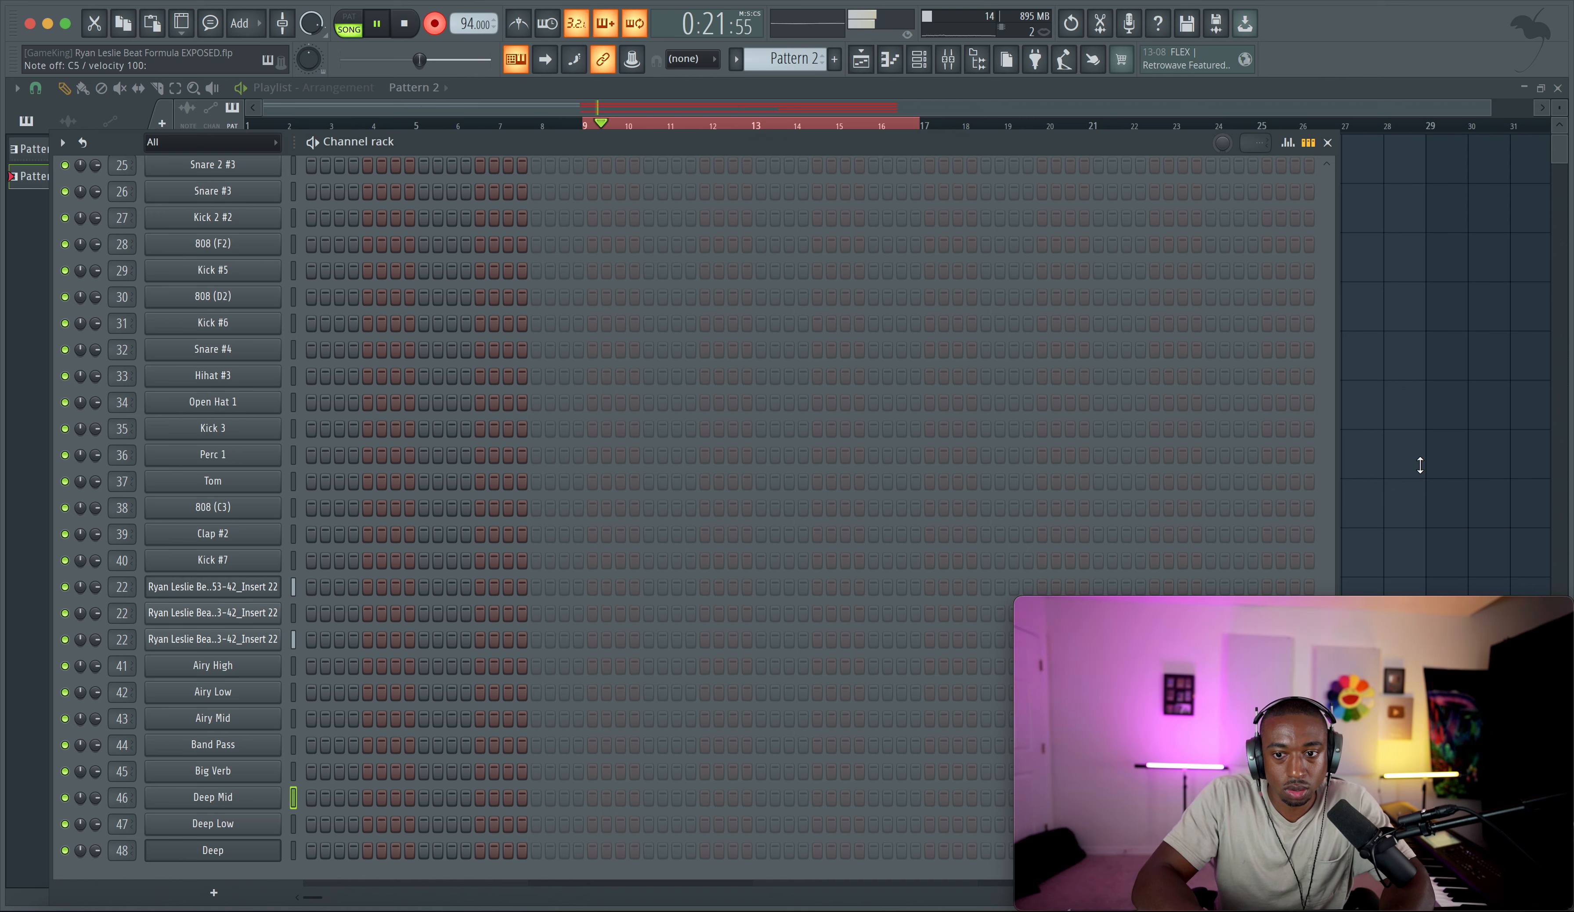
key(space)
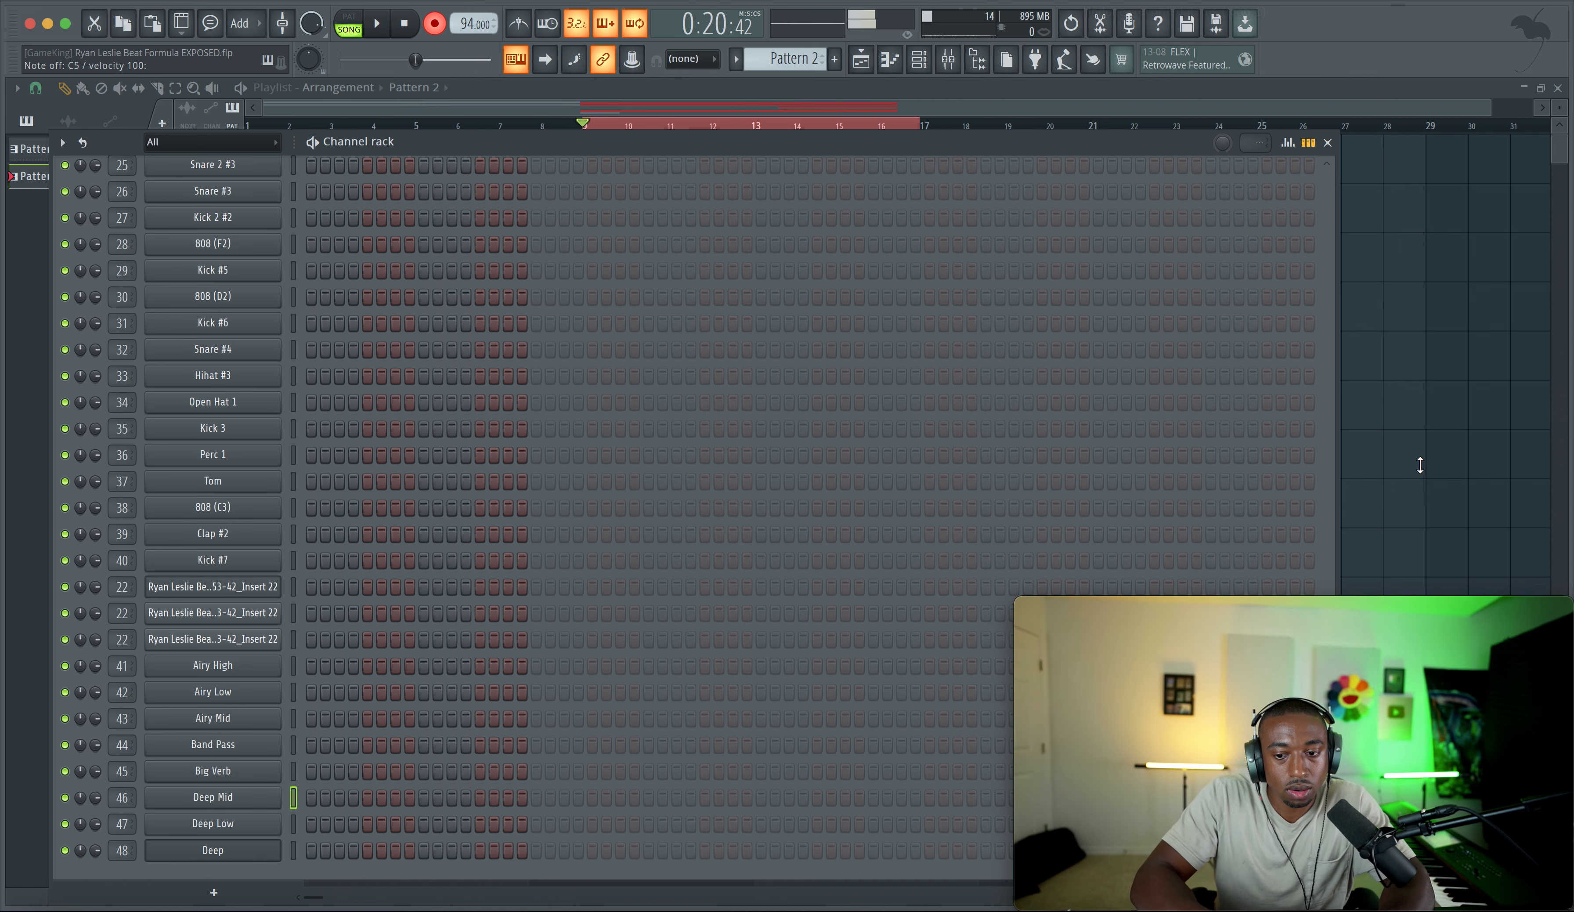
key(space)
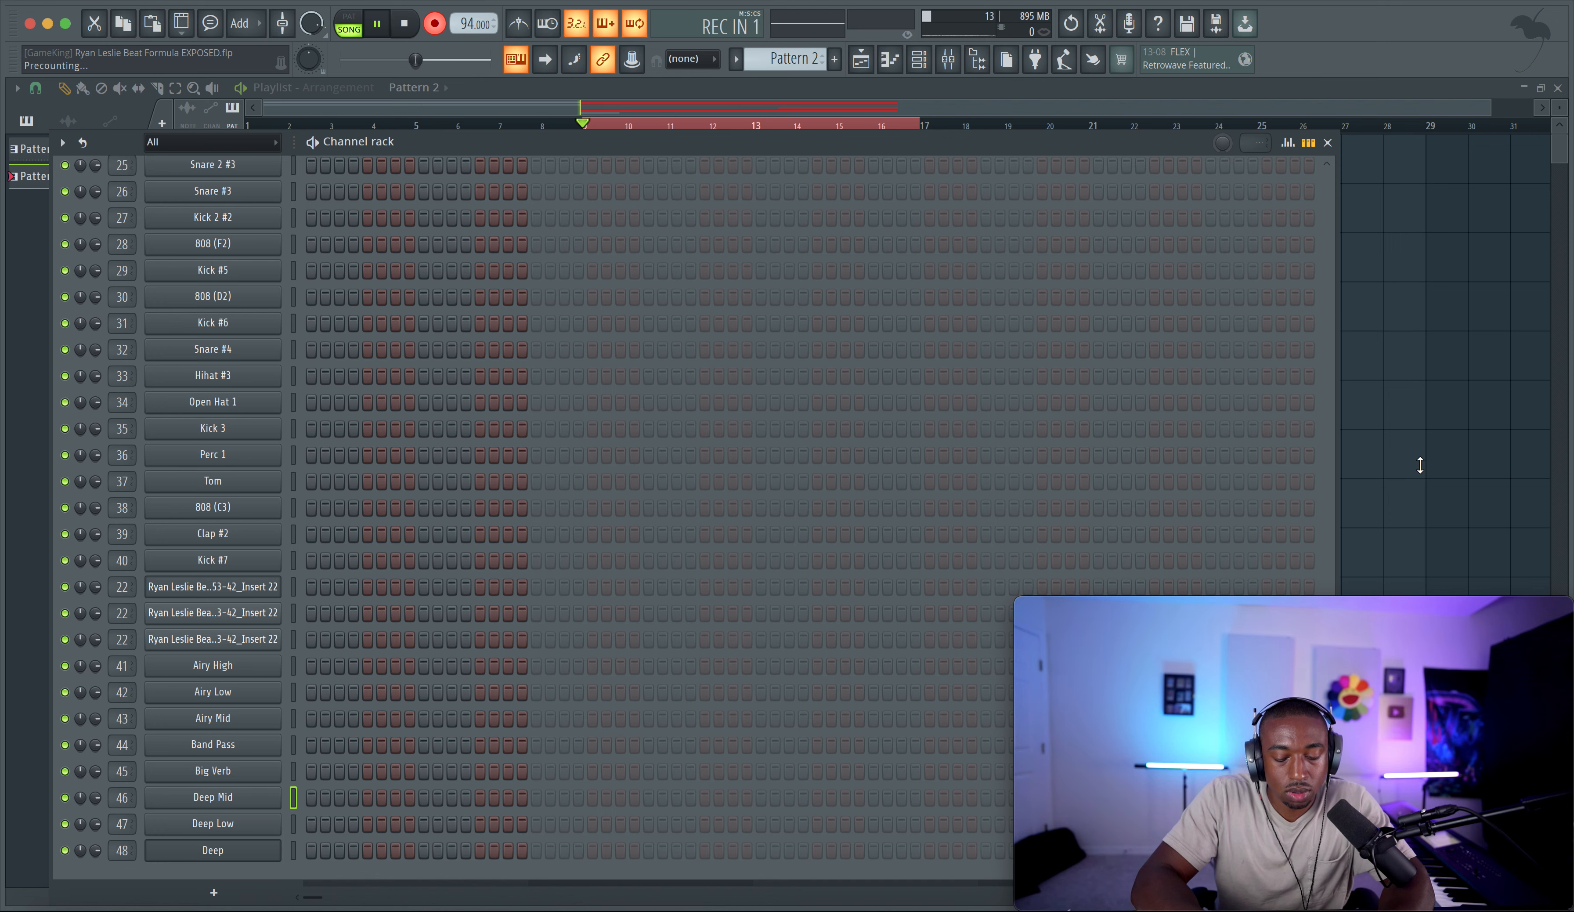
key(space)
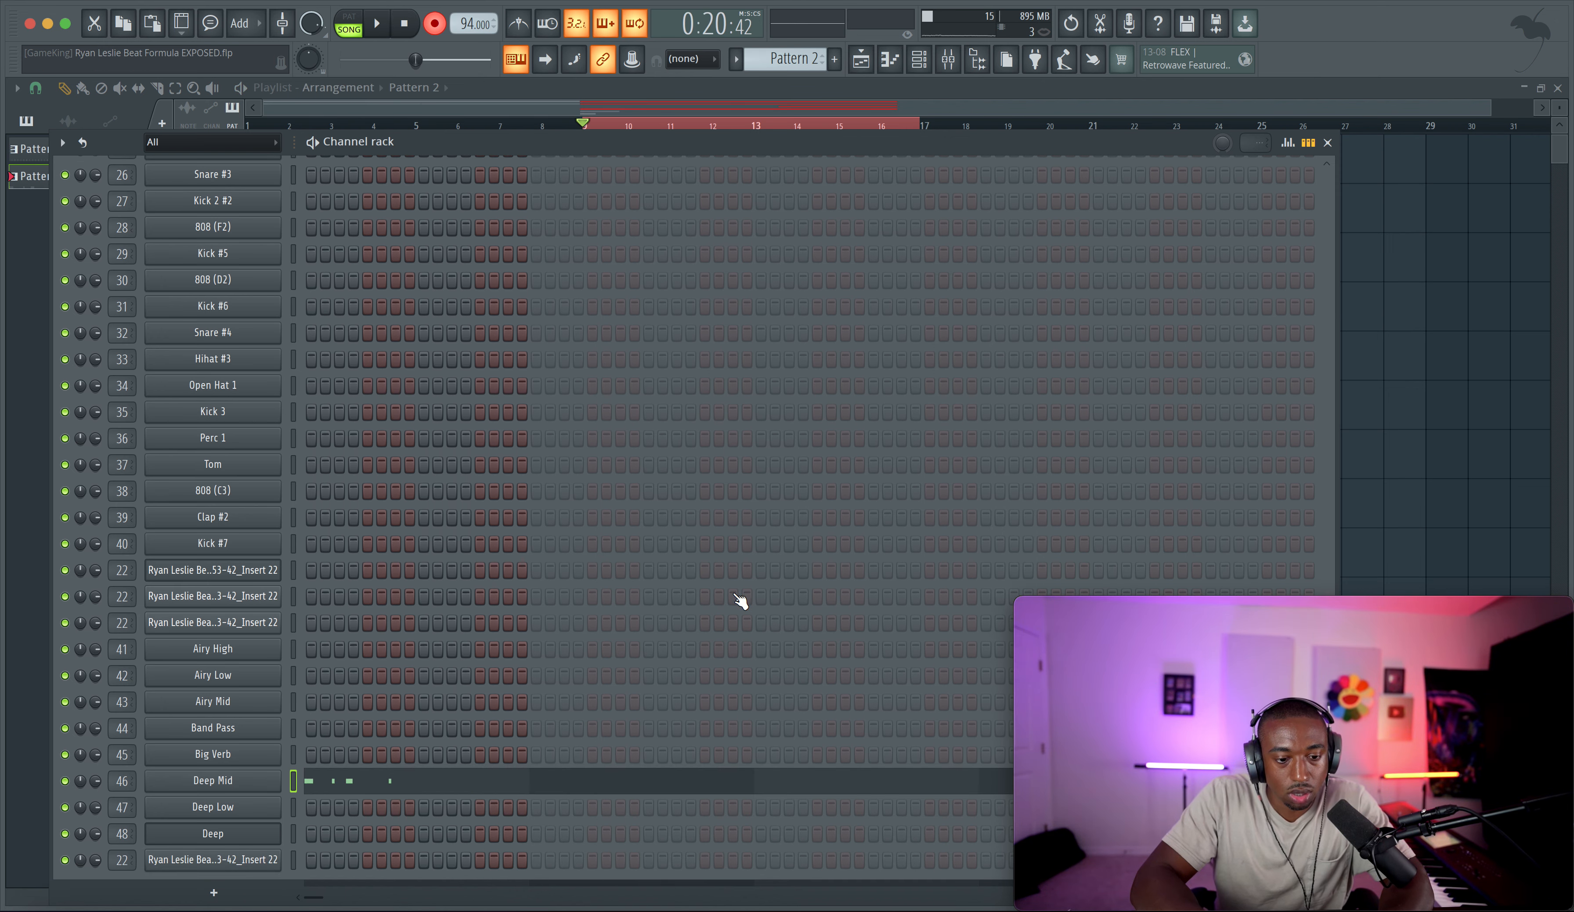
key(ctrl+z)
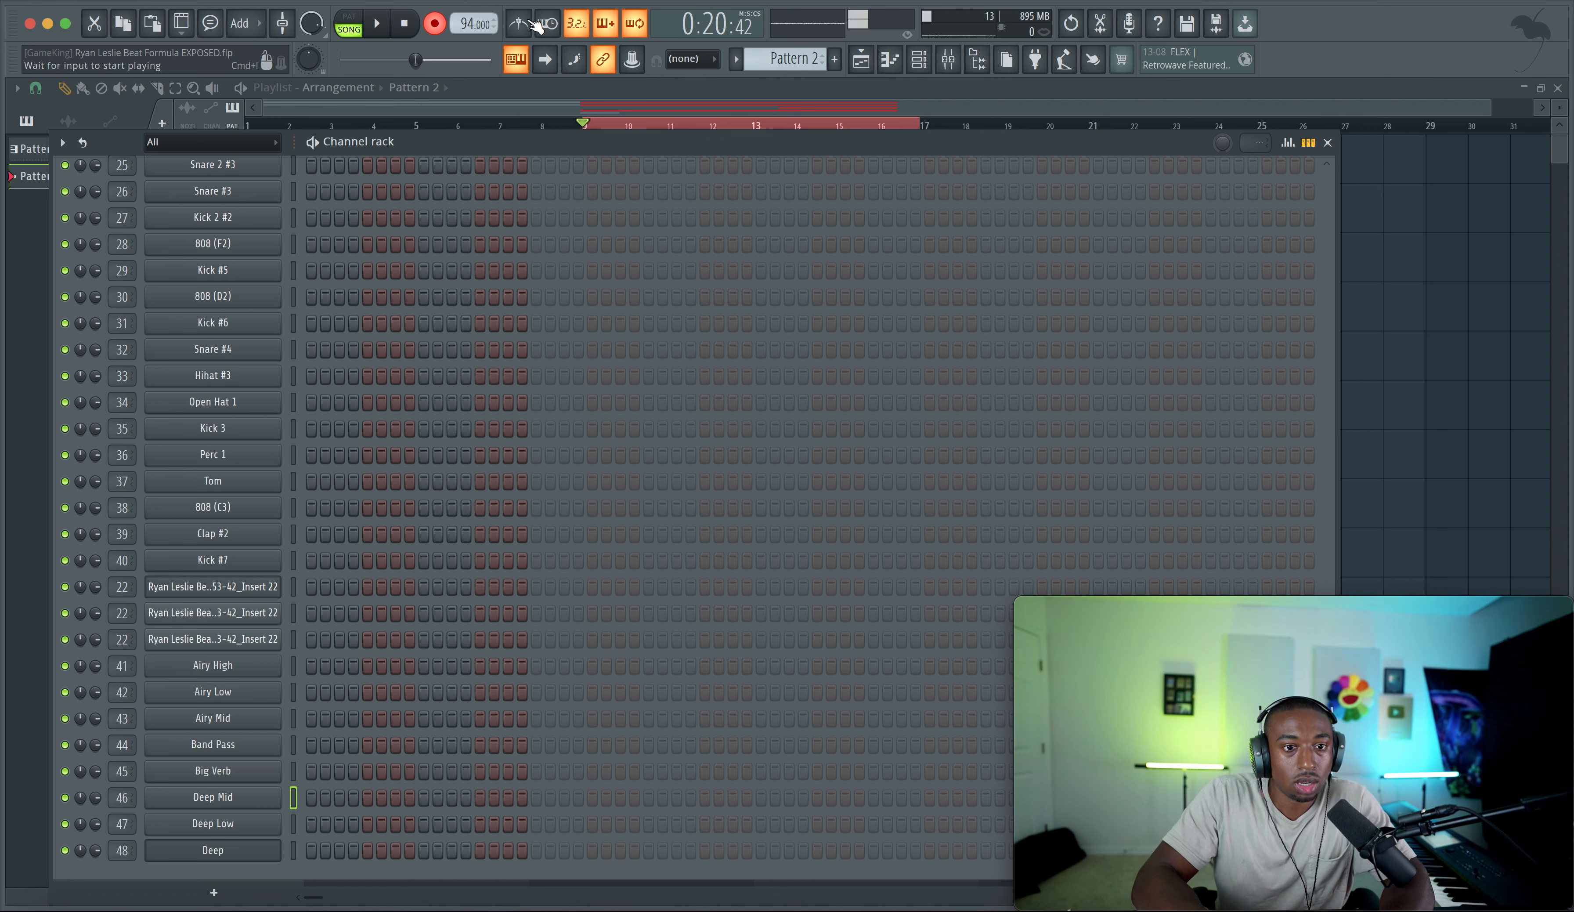
Step: Record a Deep Mid percussion part into Pattern 2 from bar 9 of the arrangement
right_click(519, 63)
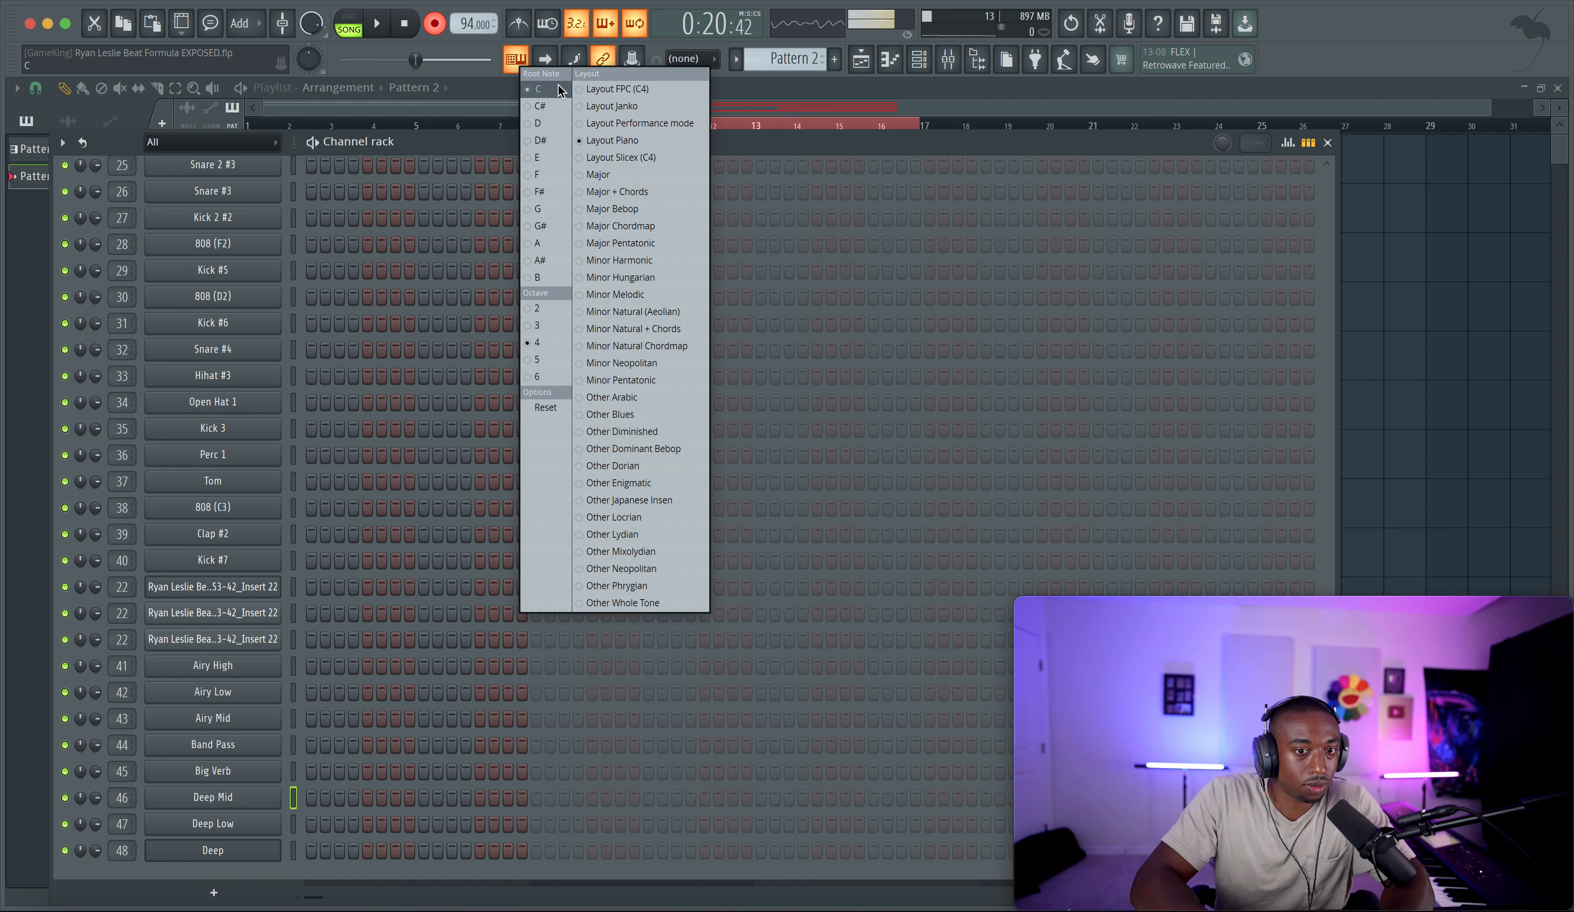
click(745, 147)
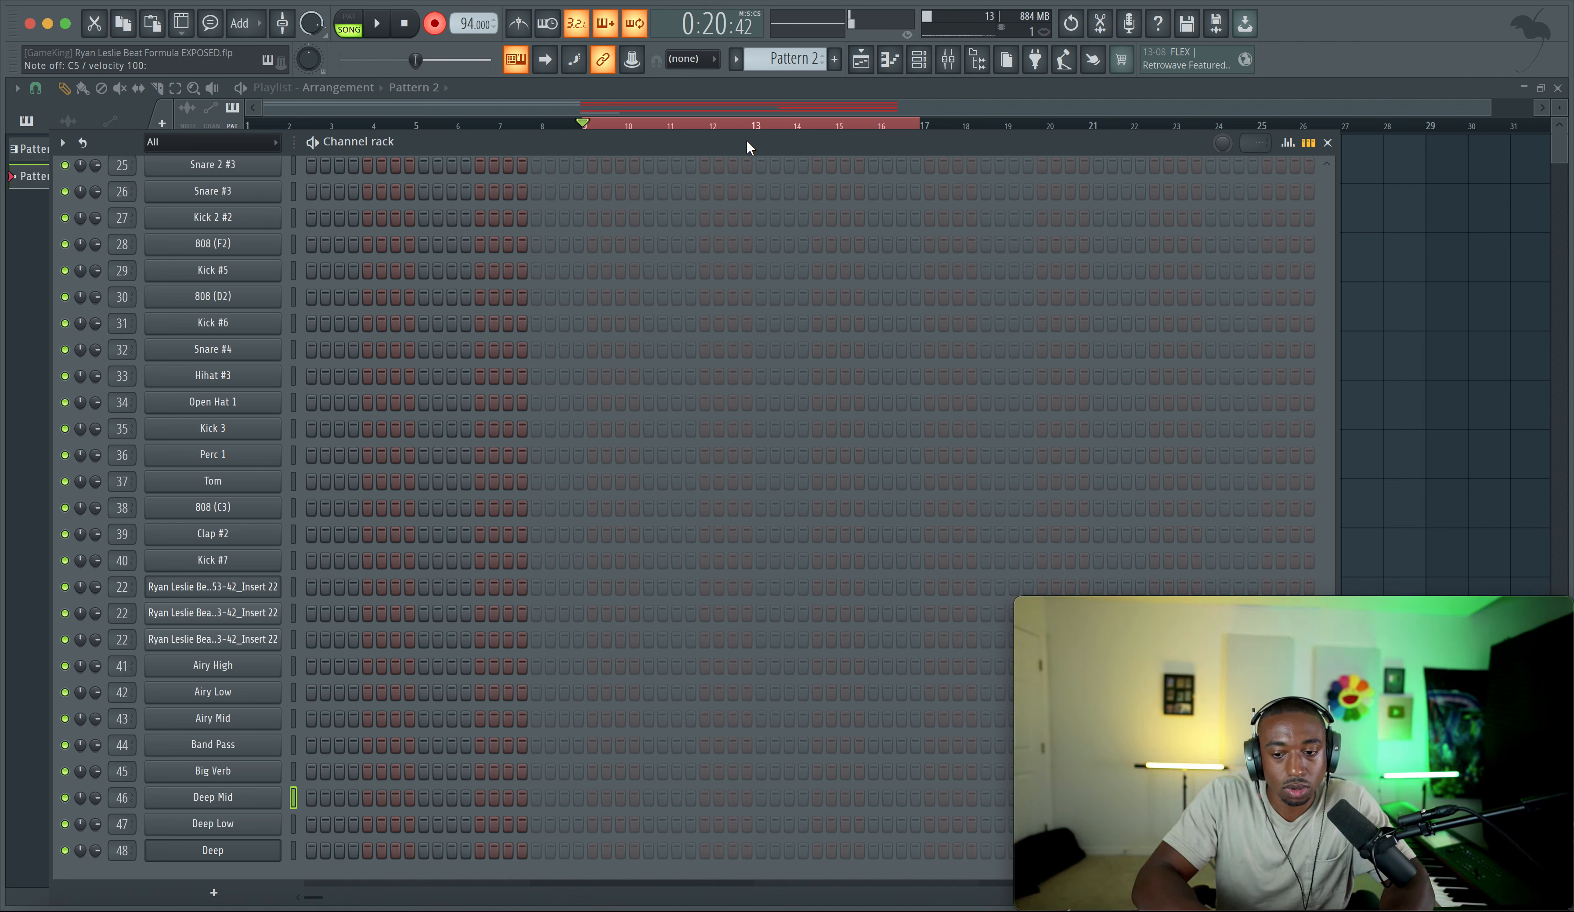
key(space)
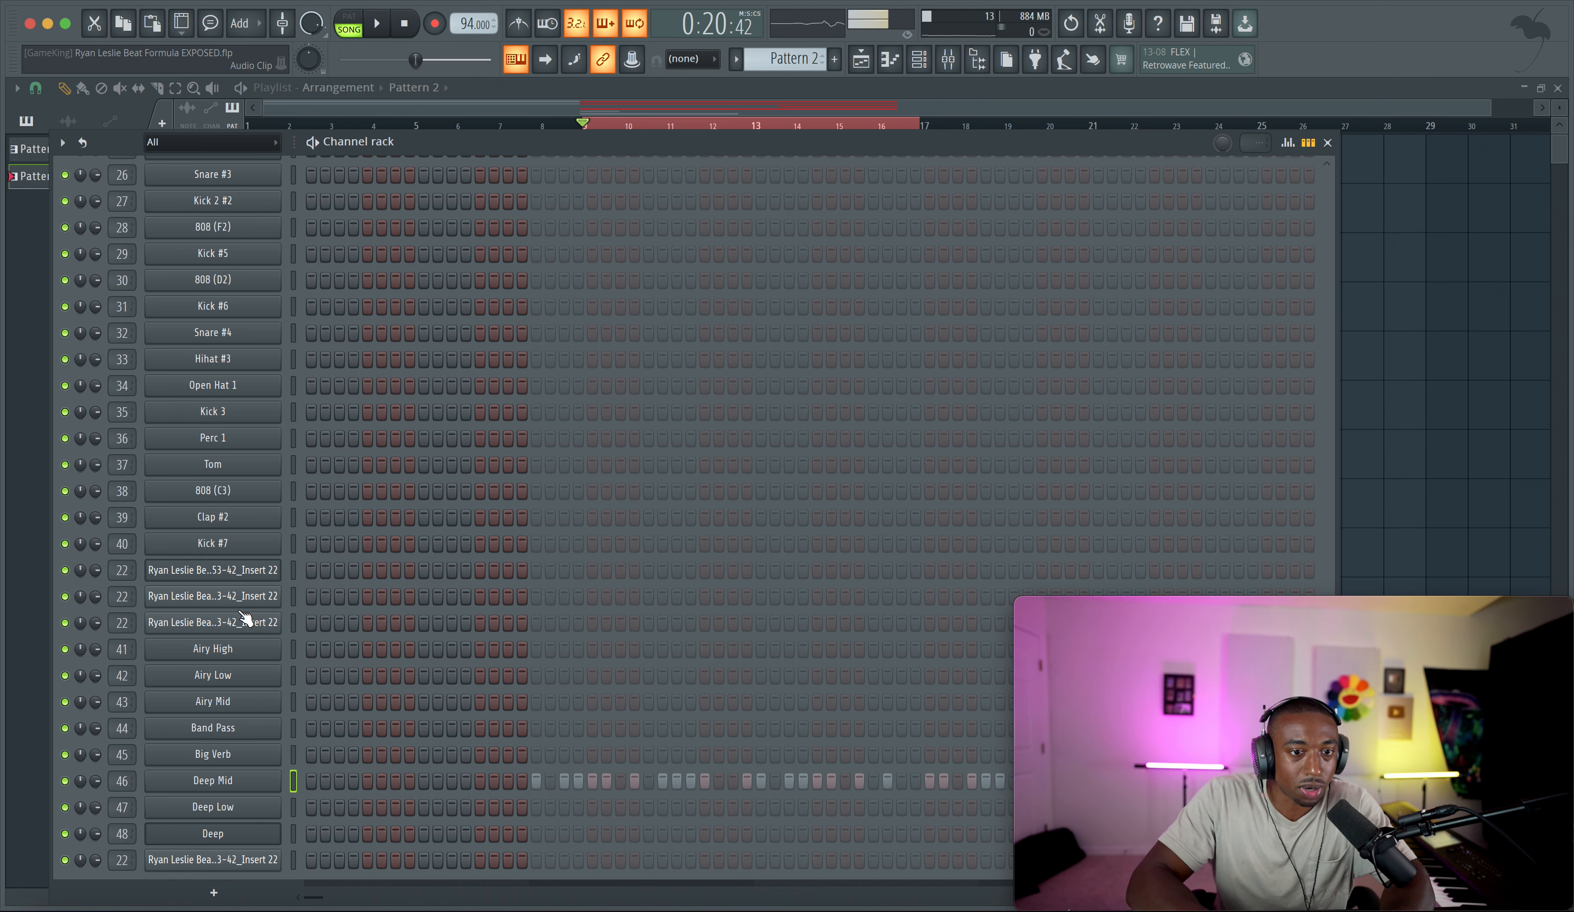
Step: Open the Deep Mid channel's piano roll and delete the duplicate C5 note at the start of bar 1
right_click(227, 783)
click(316, 651)
key(space)
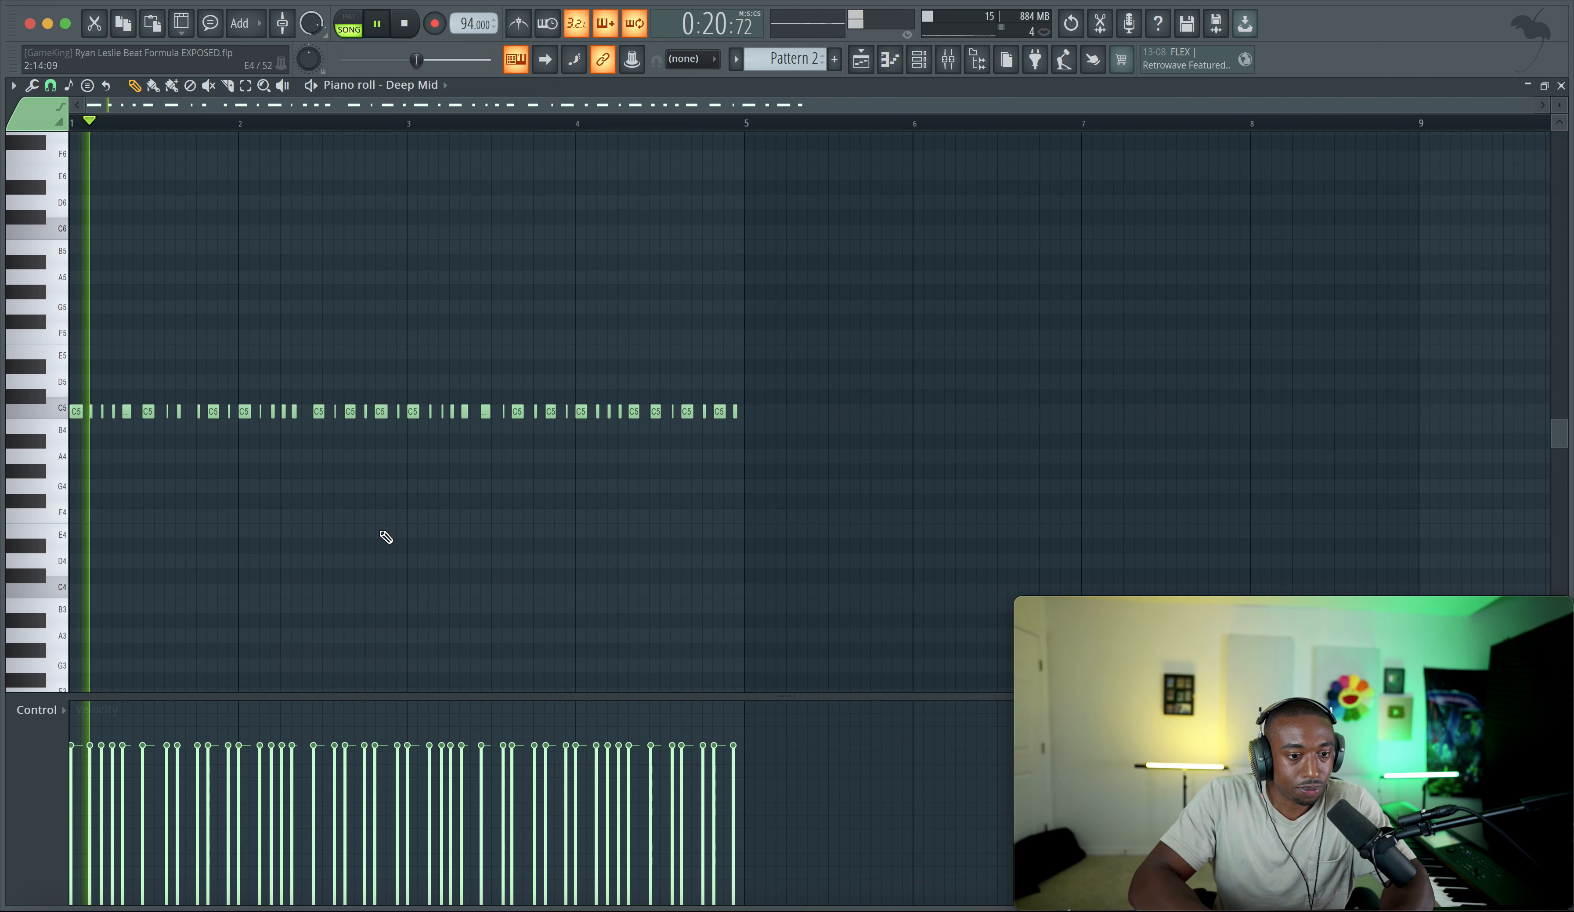
key(space)
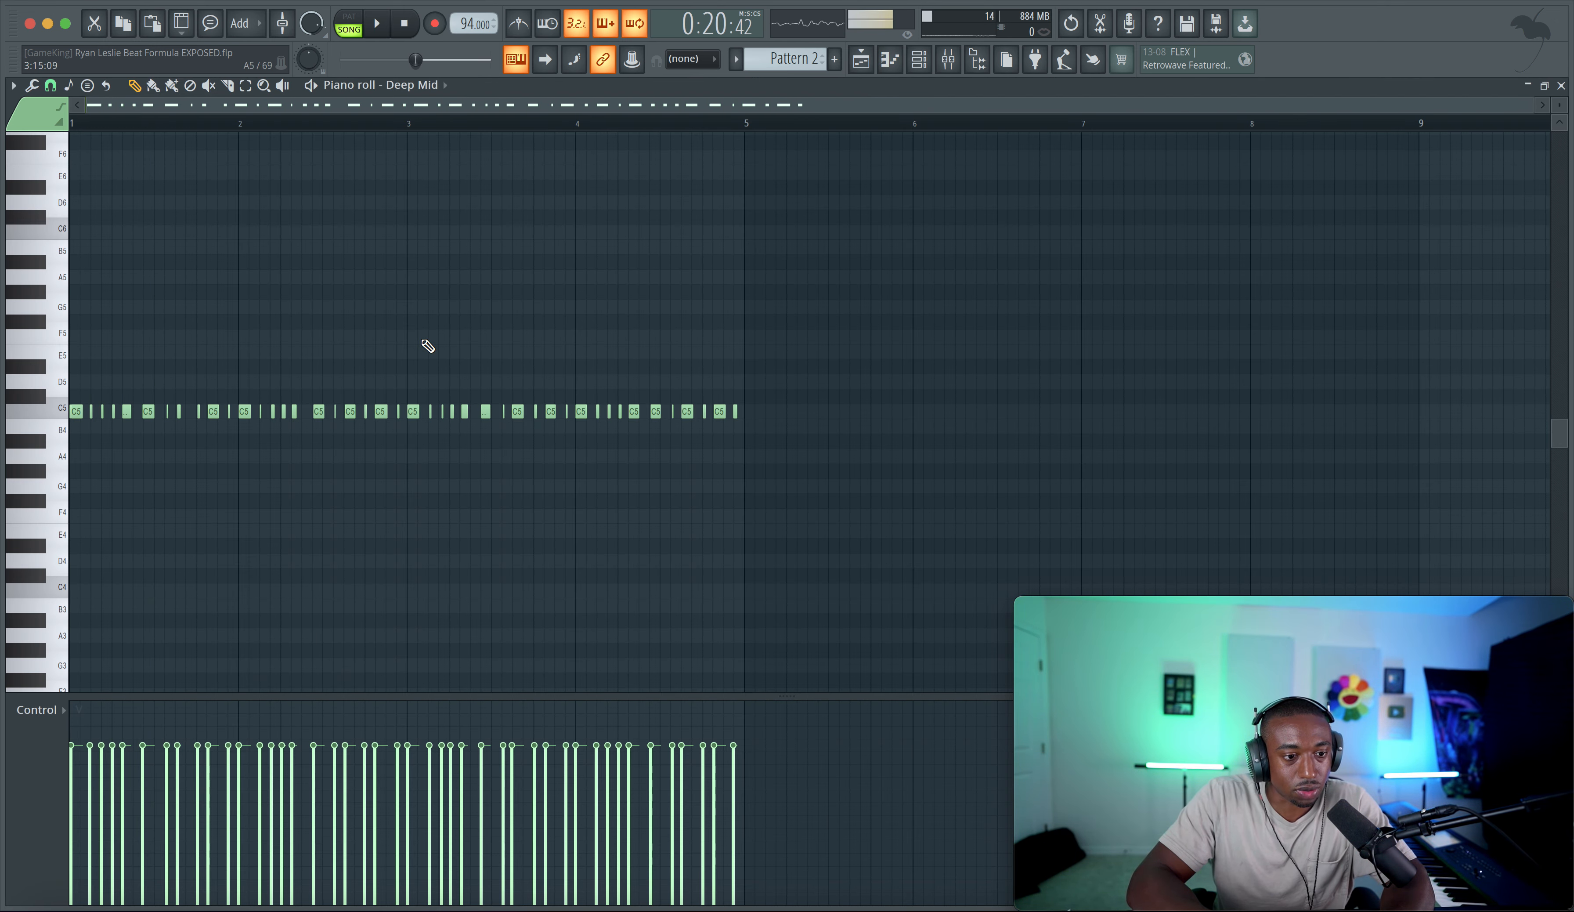
key(space)
ctrl+scroll(98, 408, up, 5)
scroll(105, 468, up, 2)
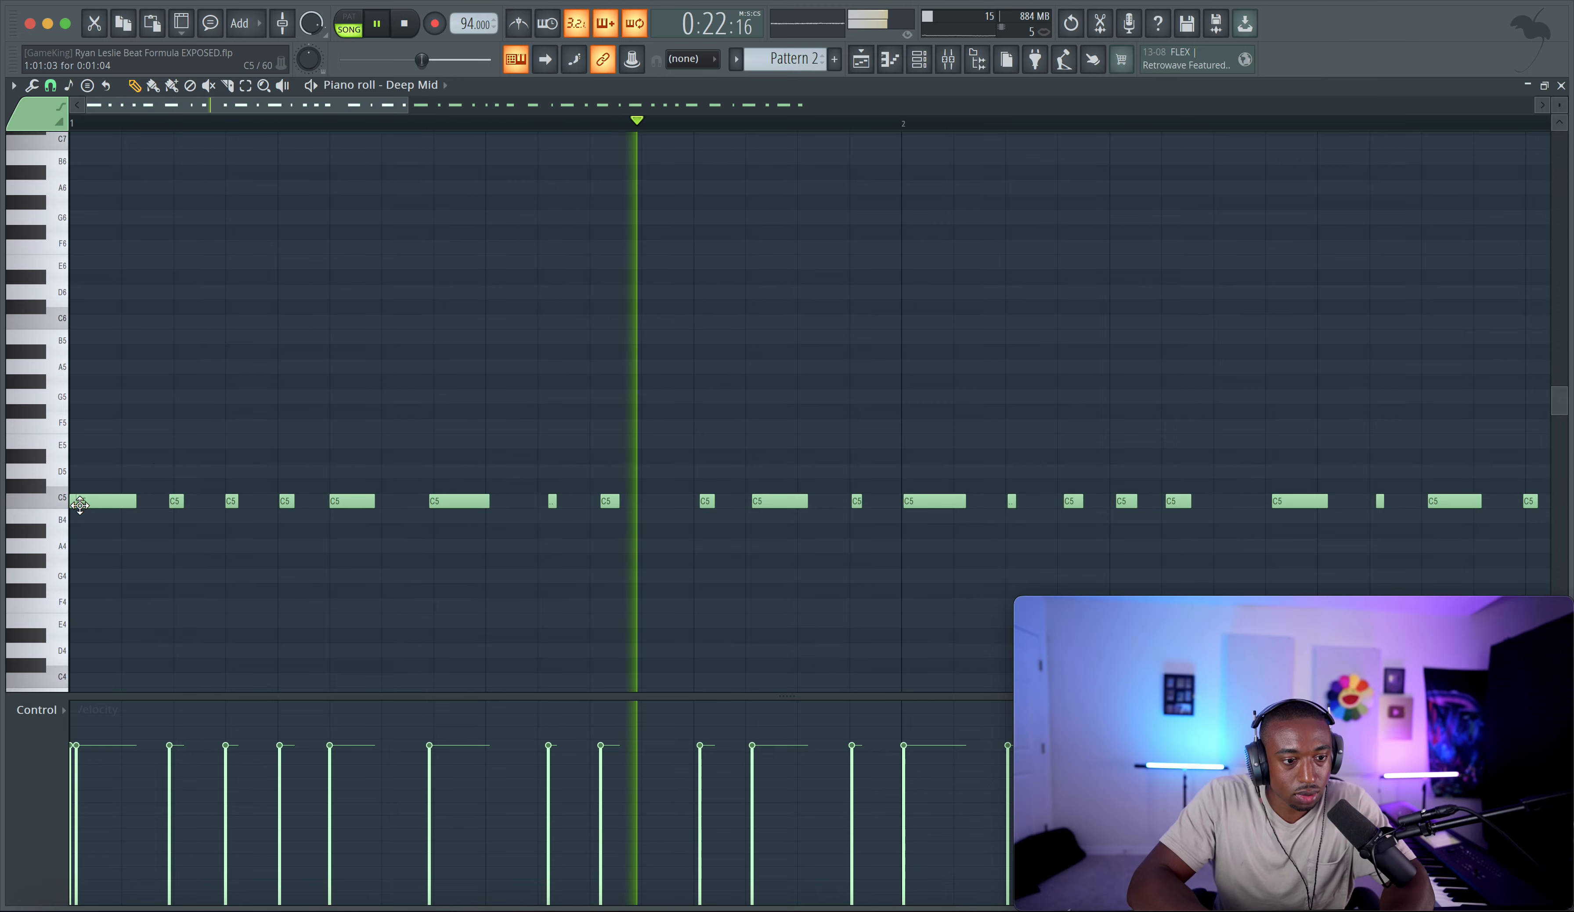
key(ctrl+z)
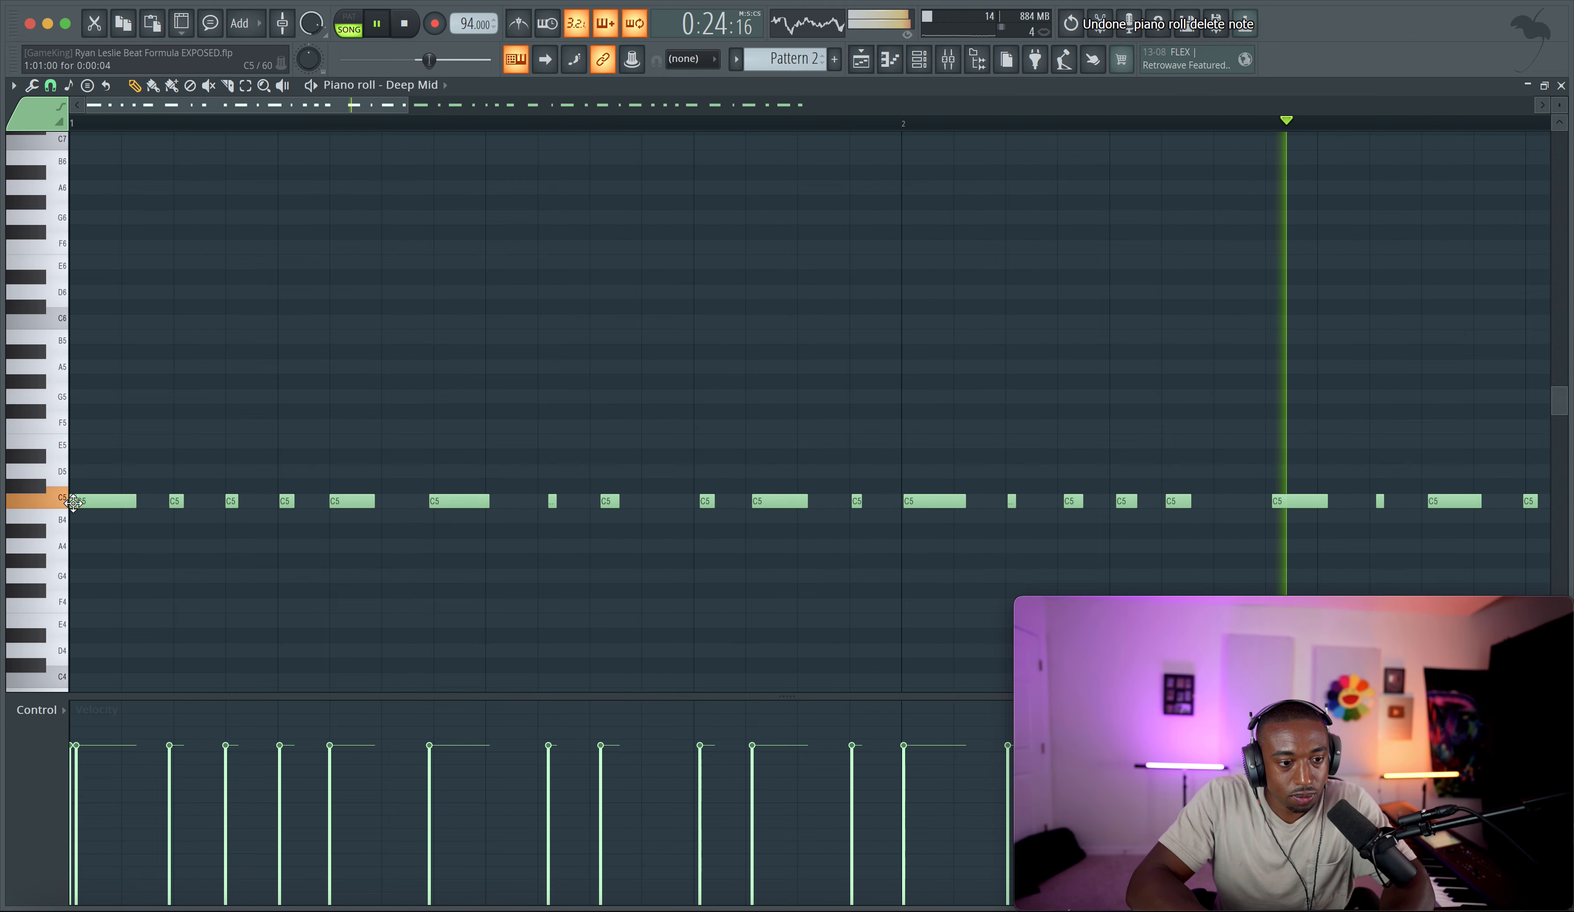
ctrl+scroll(316, 482, down, 4)
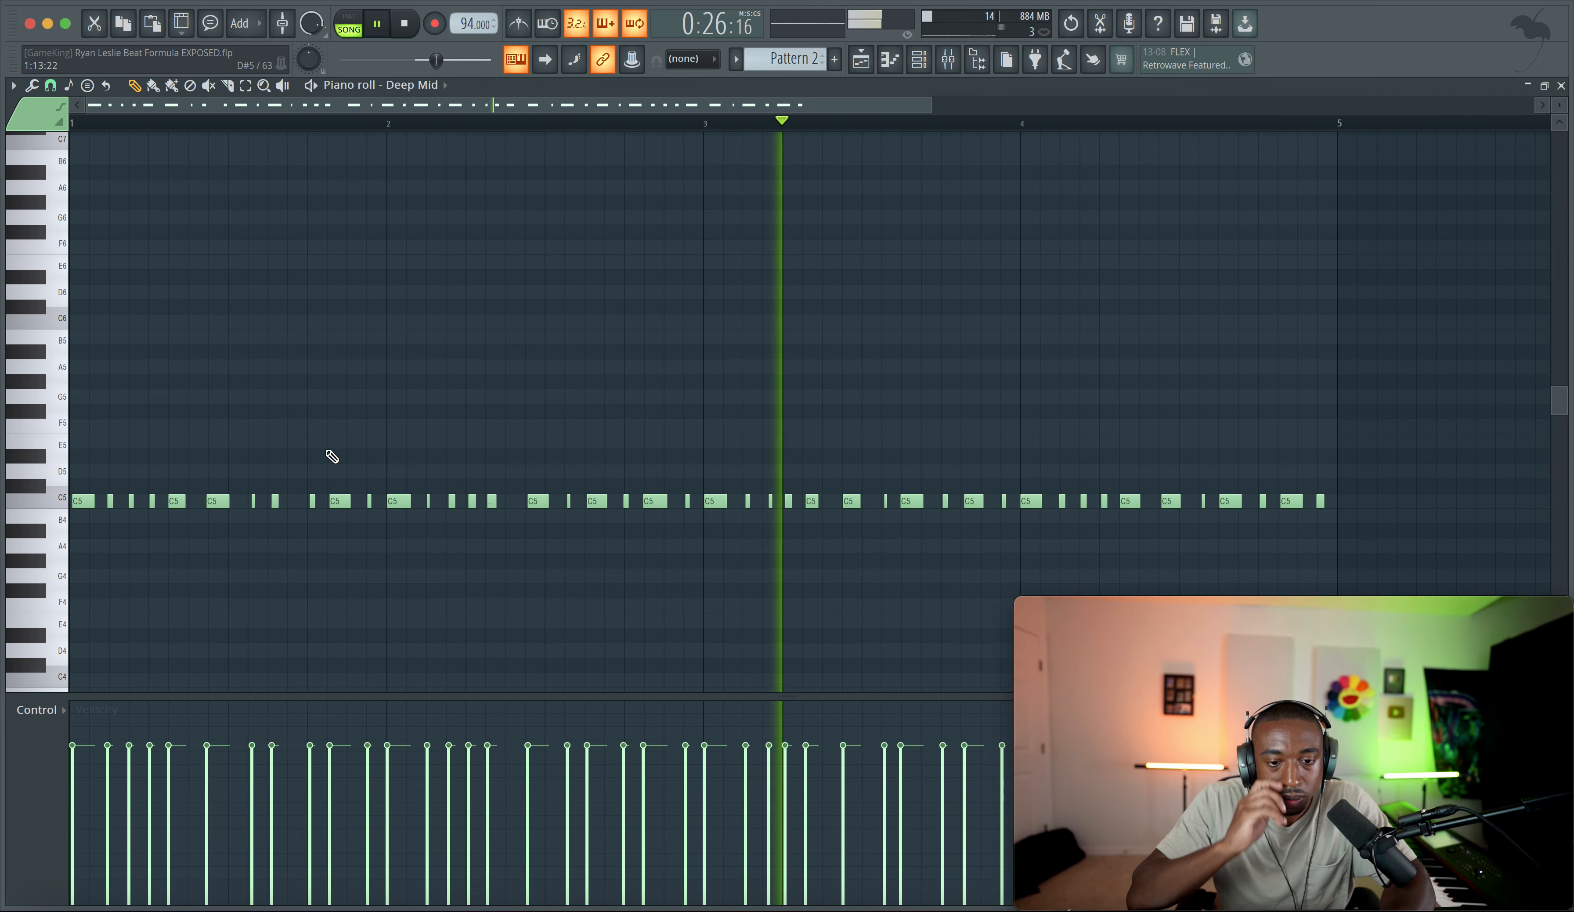
Step: Play back the Deep Mid part and shift the first eight notes of bar 1 slightly later
key(space)
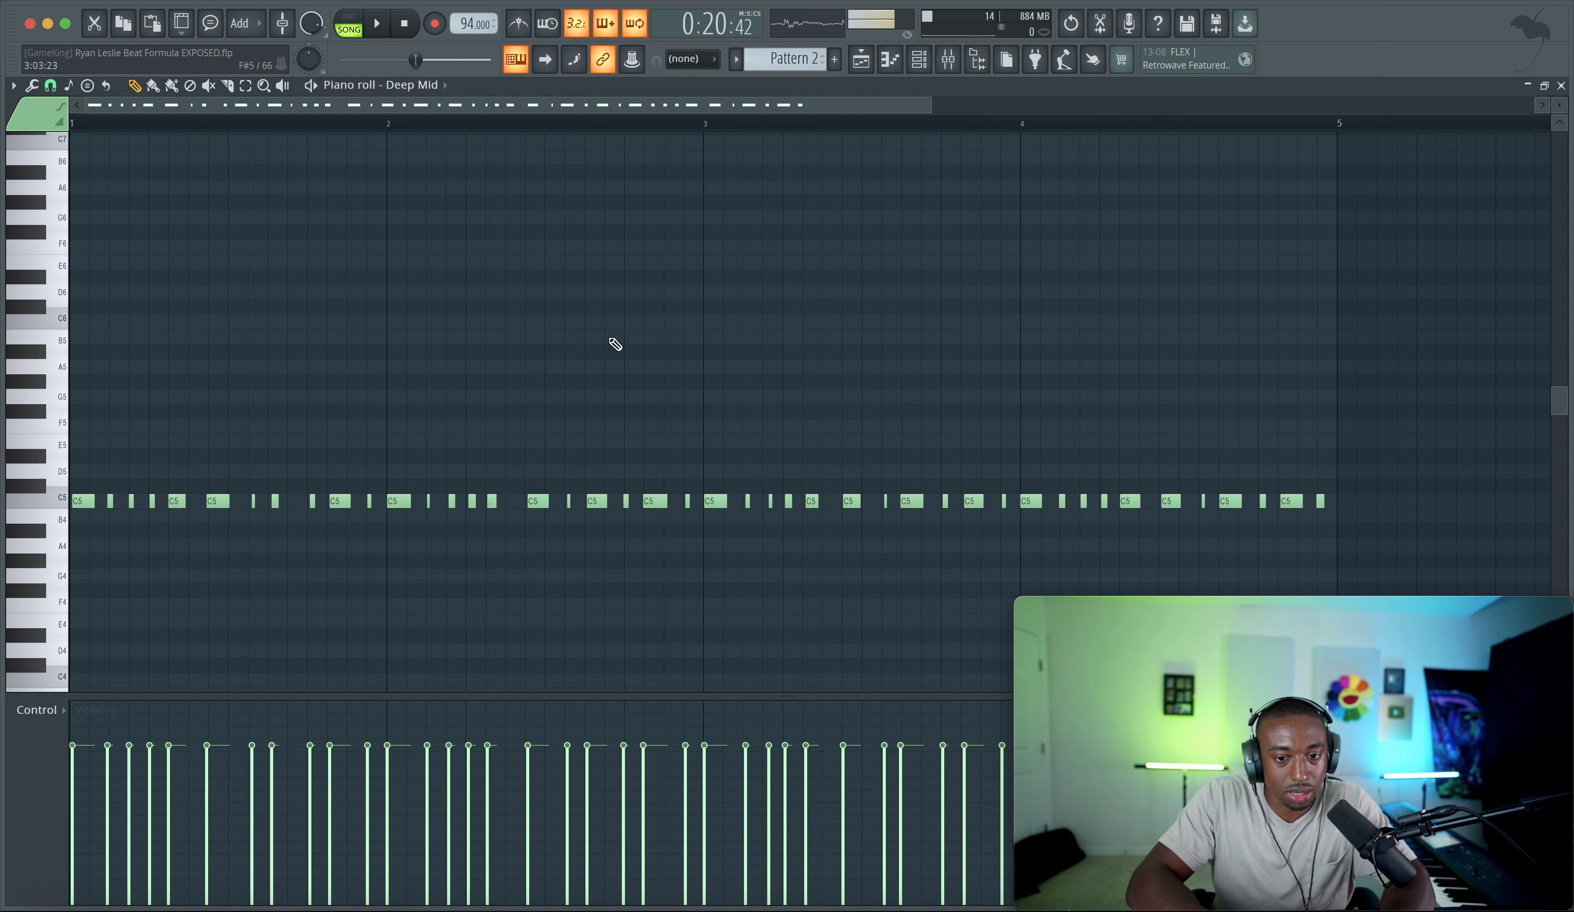
ctrl+scroll(188, 324, down, 2)
key(space)
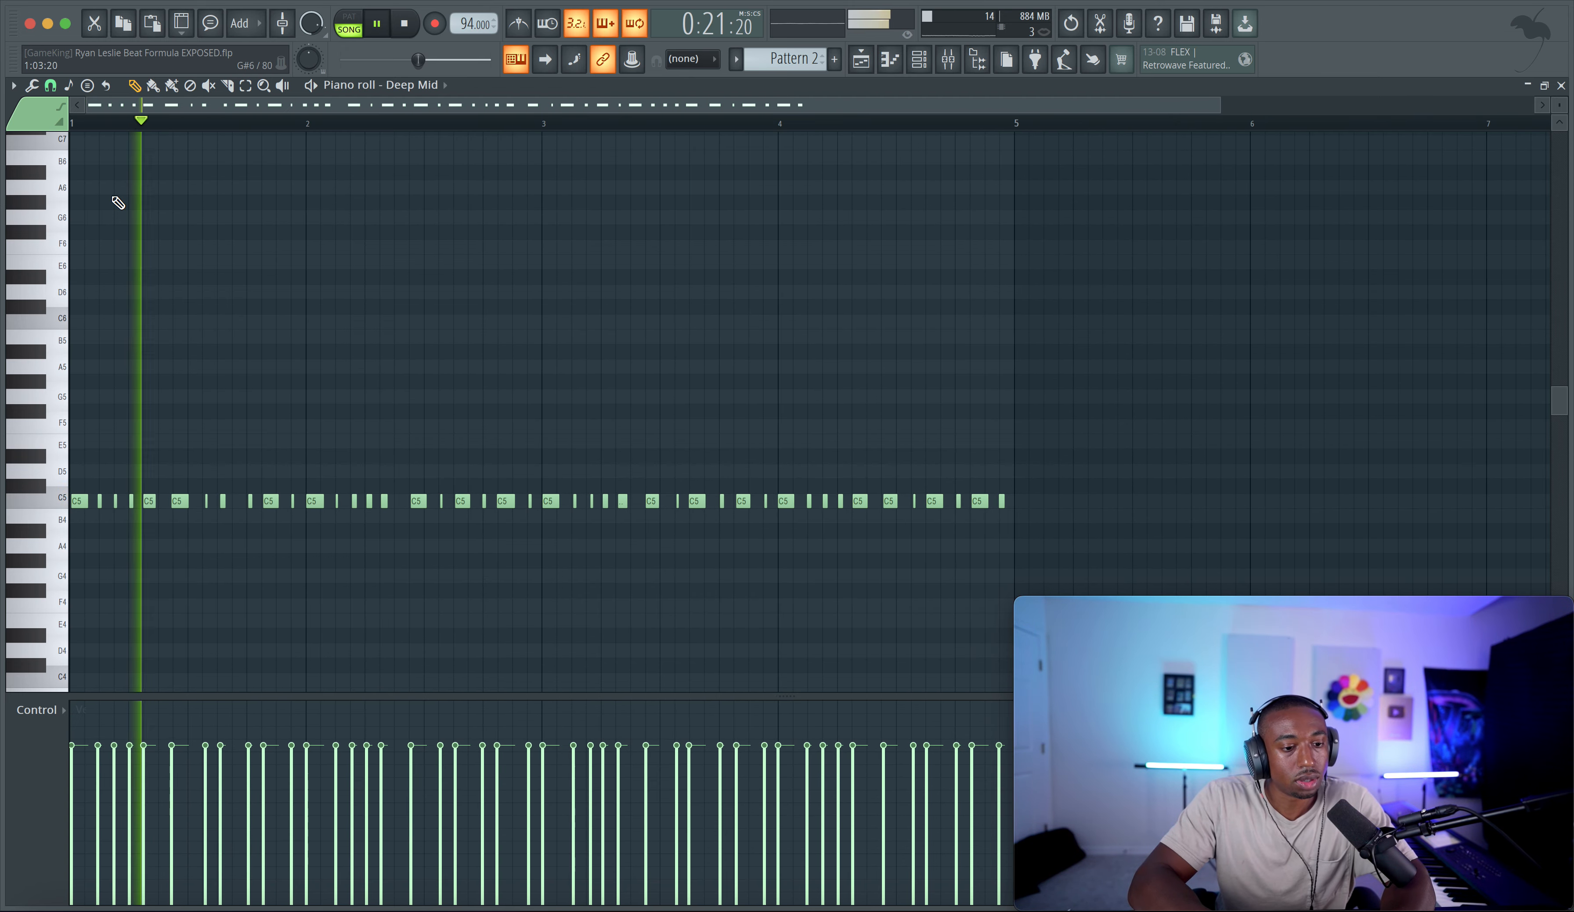
key(space)
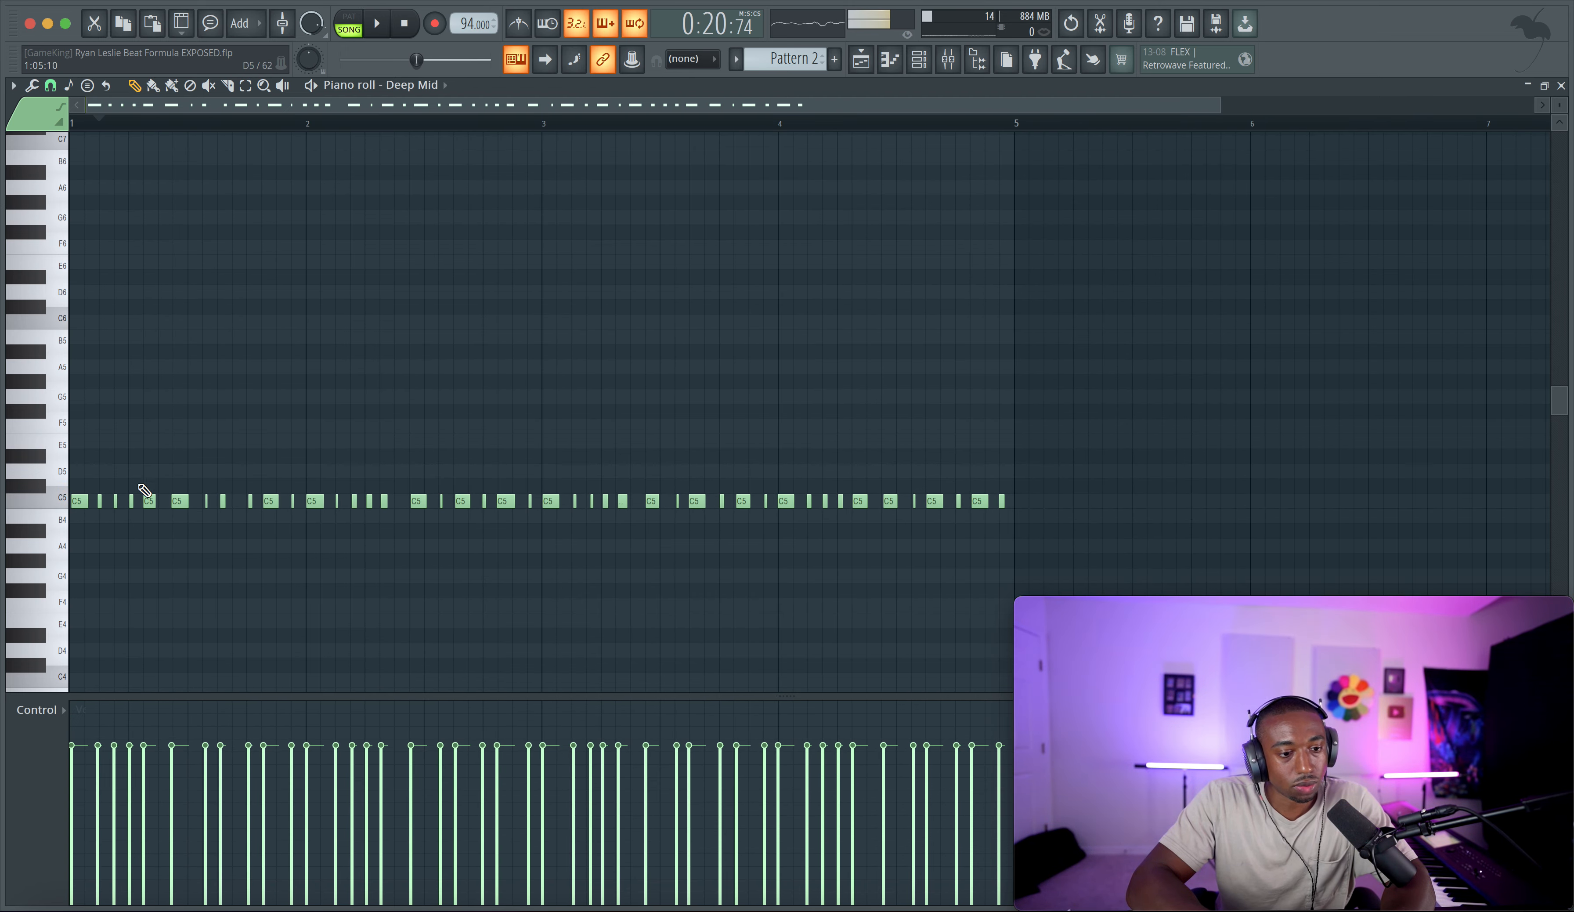
key(space)
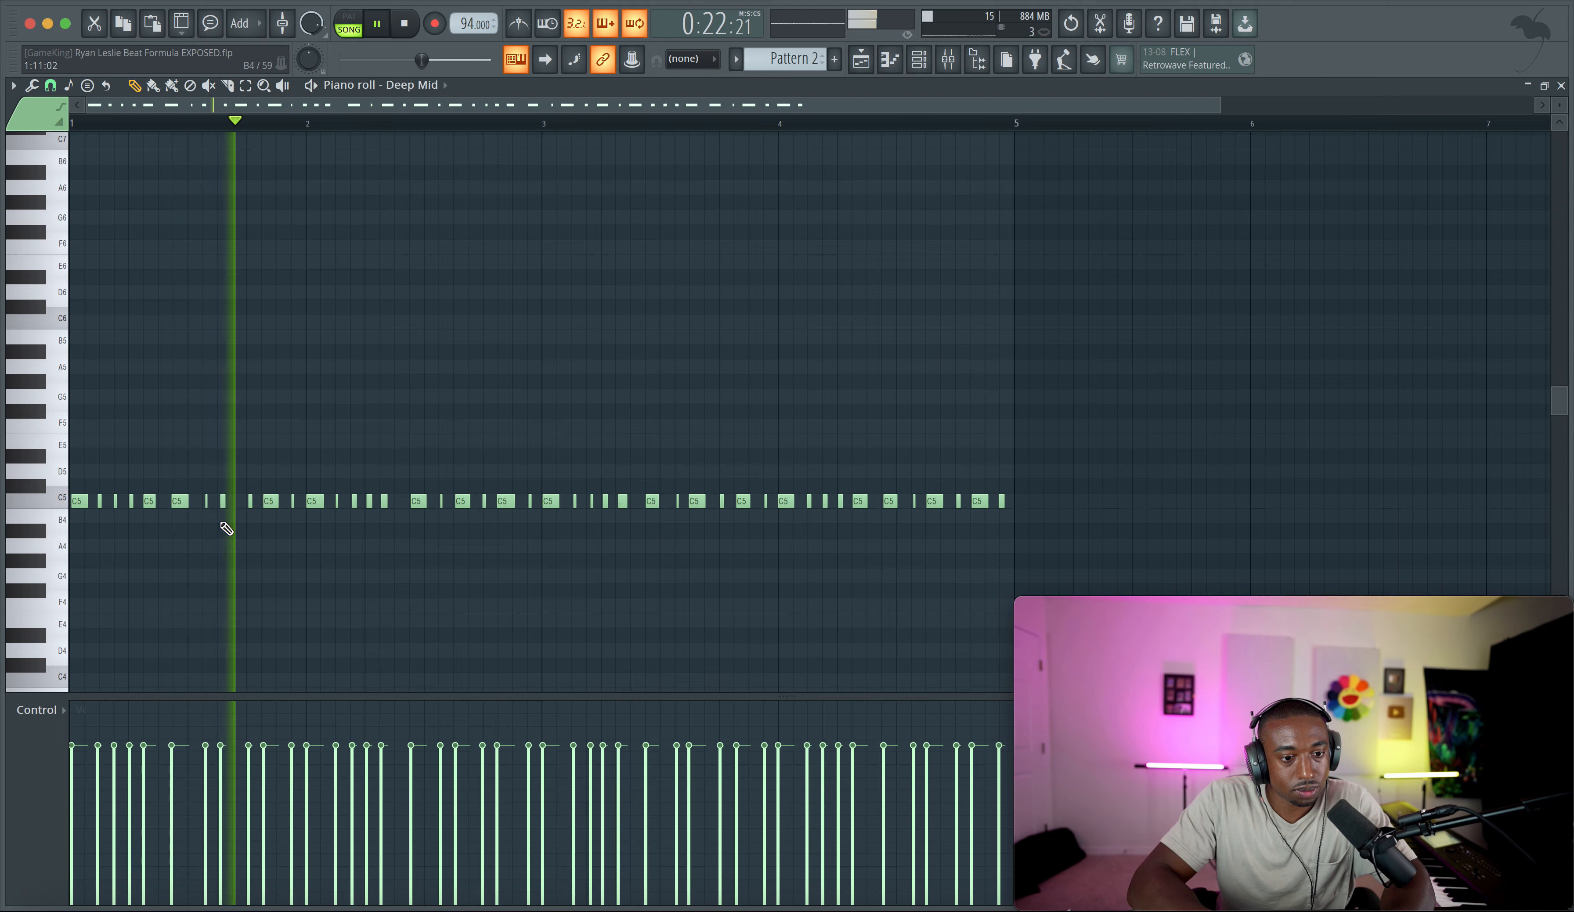
ctrl+drag(243, 521, 70, 386)
key(space)
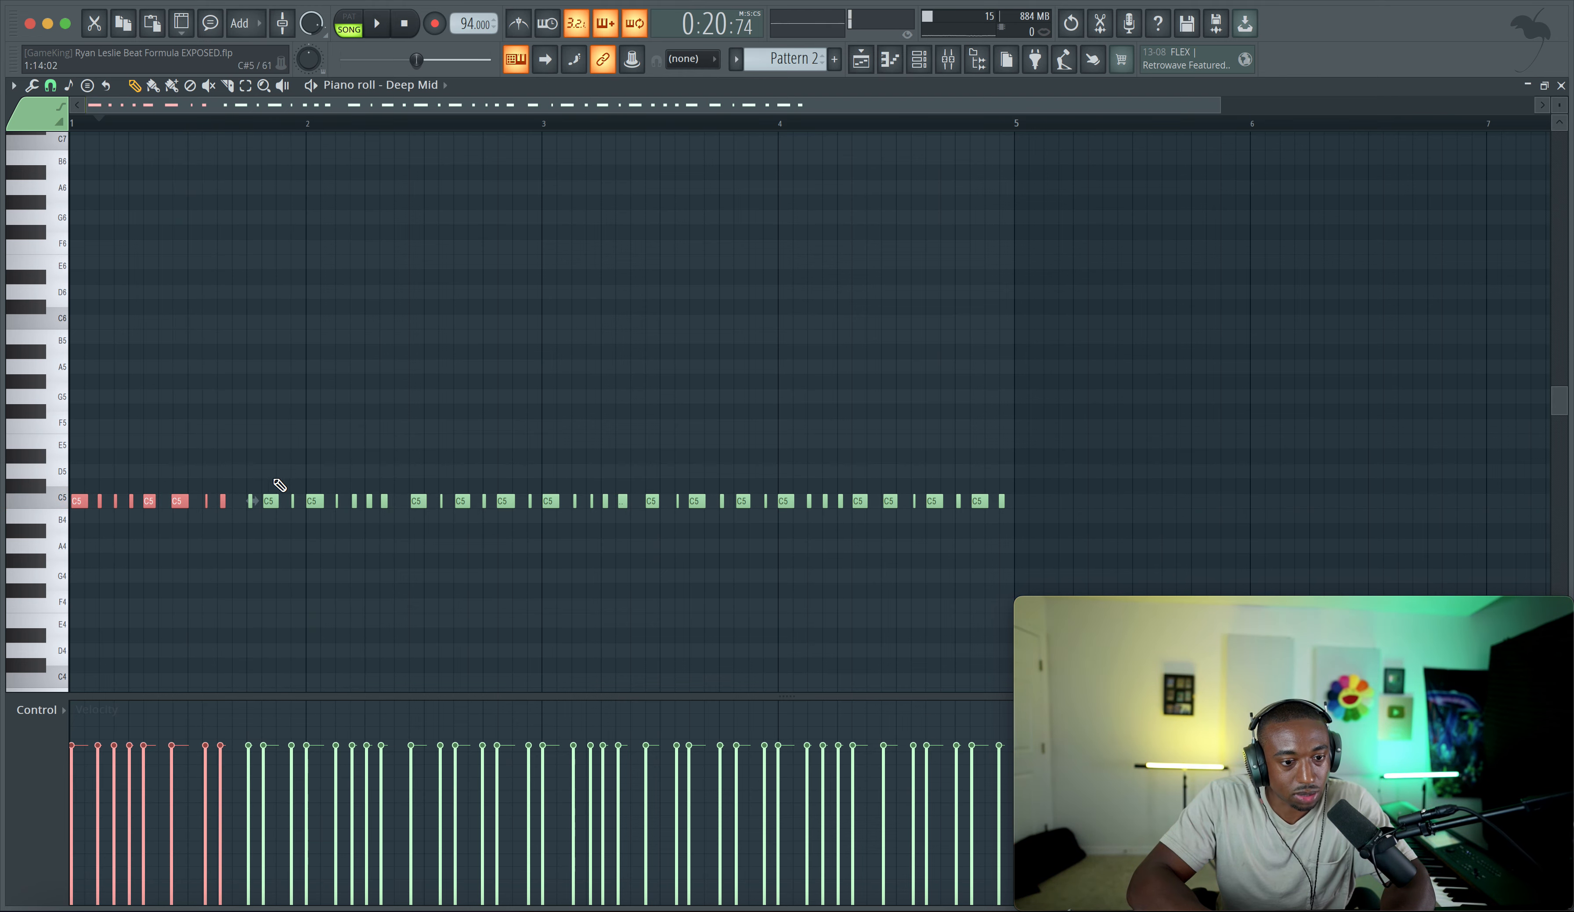
scroll(165, 545, up, 5)
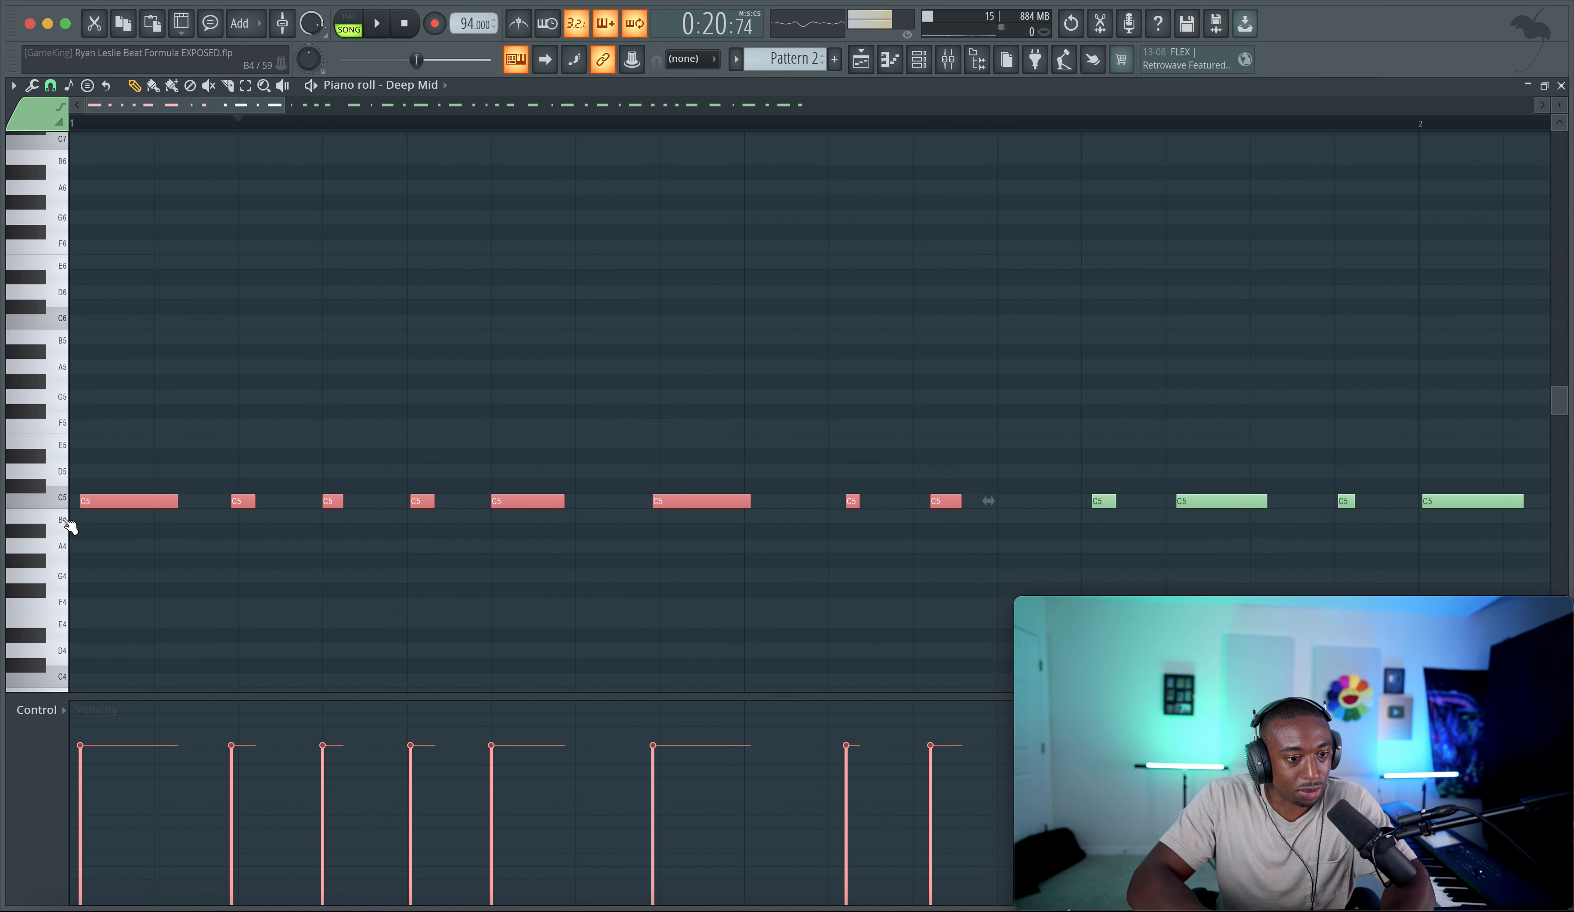
drag(102, 505, 109, 504)
key(space)
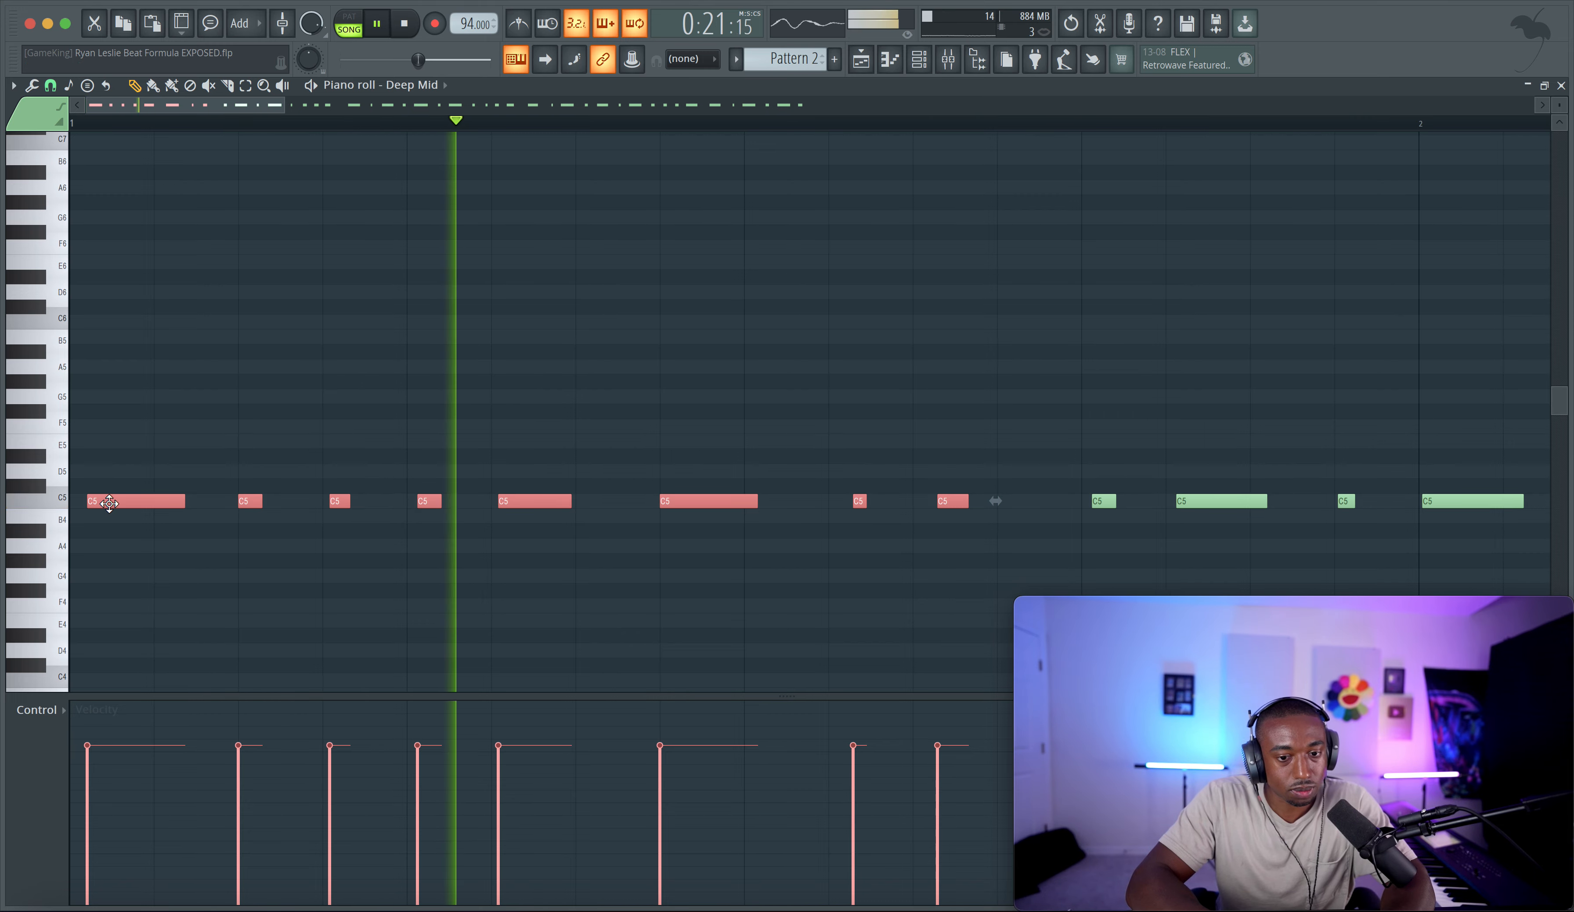
Step: Lengthen the seventh and eighth Deep Mid notes in bar 1 slightly and nudge both a little earlier
click(858, 501)
key(space)
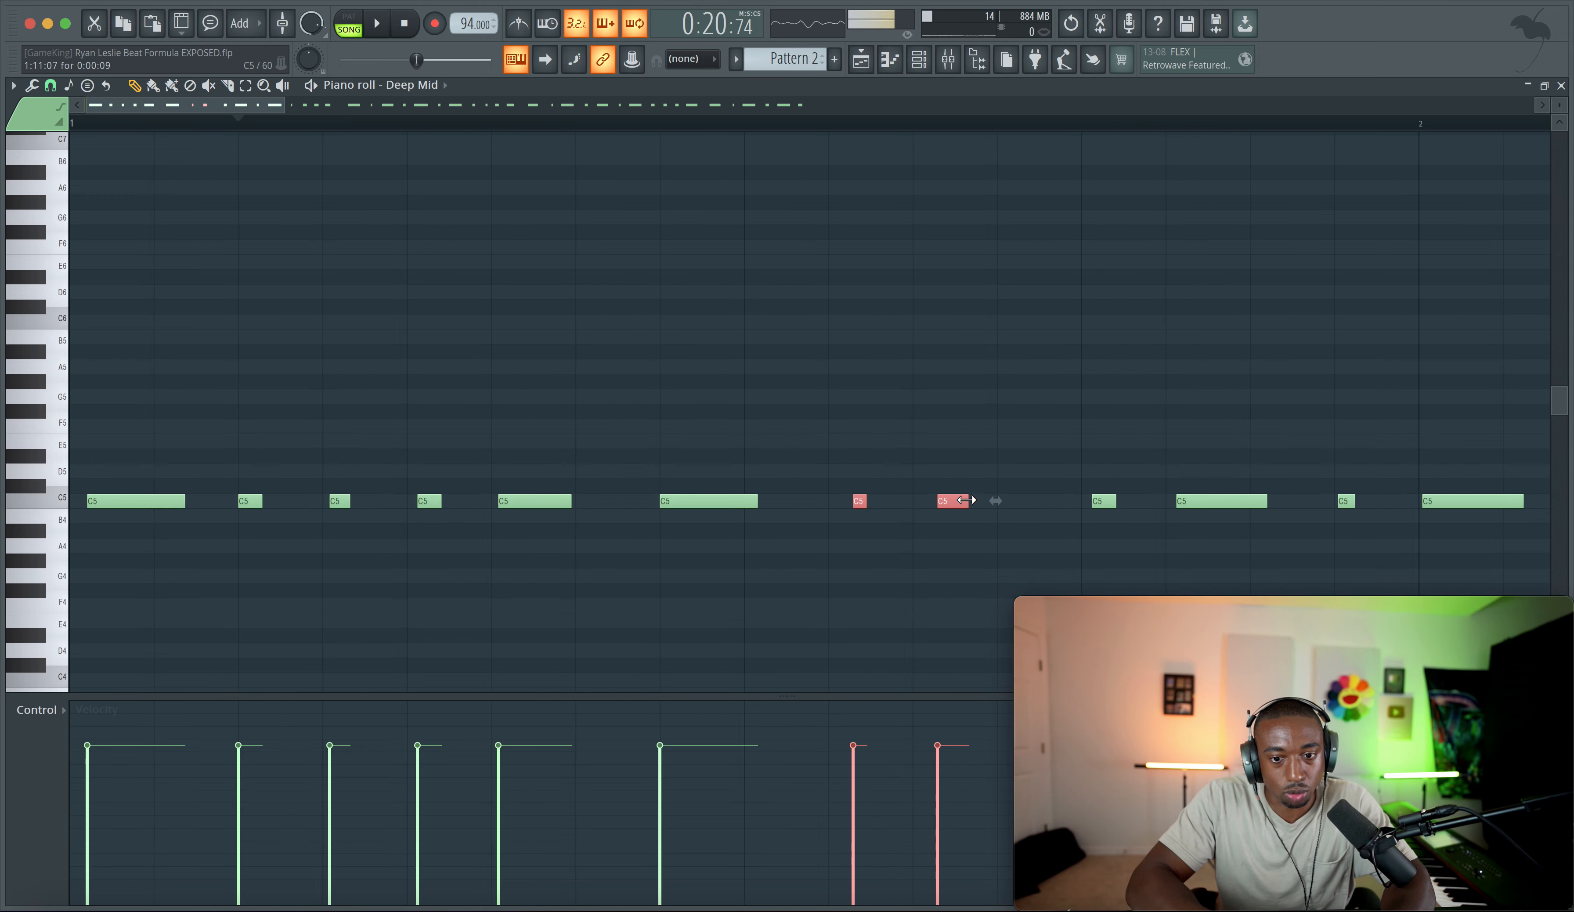
drag(983, 500, 979, 500)
key(space)
scroll(977, 500, down, 4)
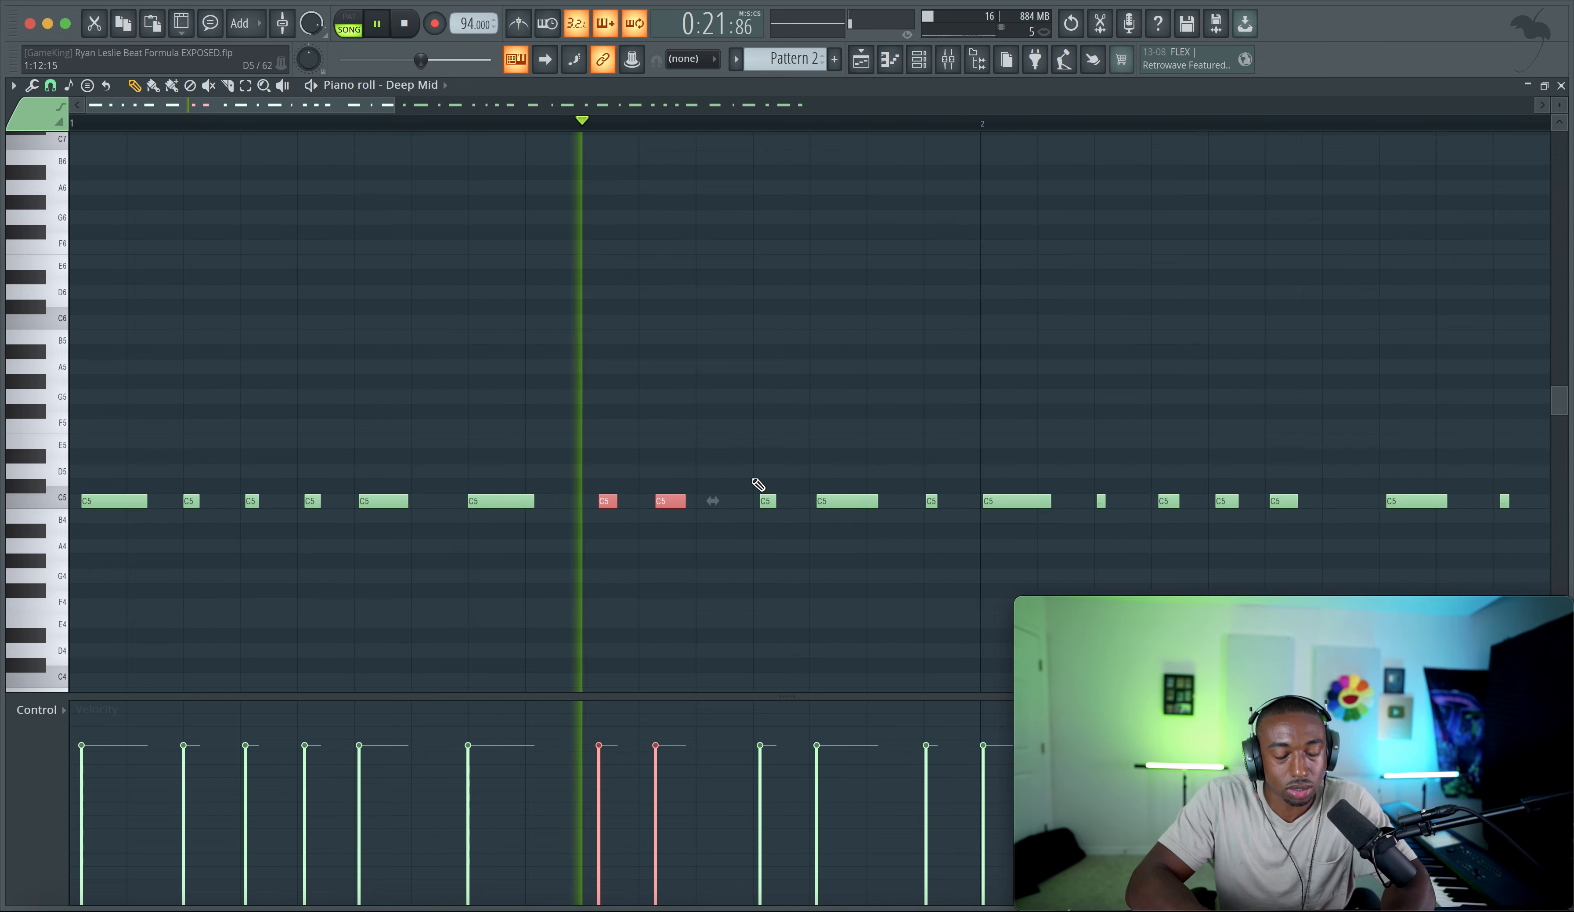
drag(505, 501, 498, 501)
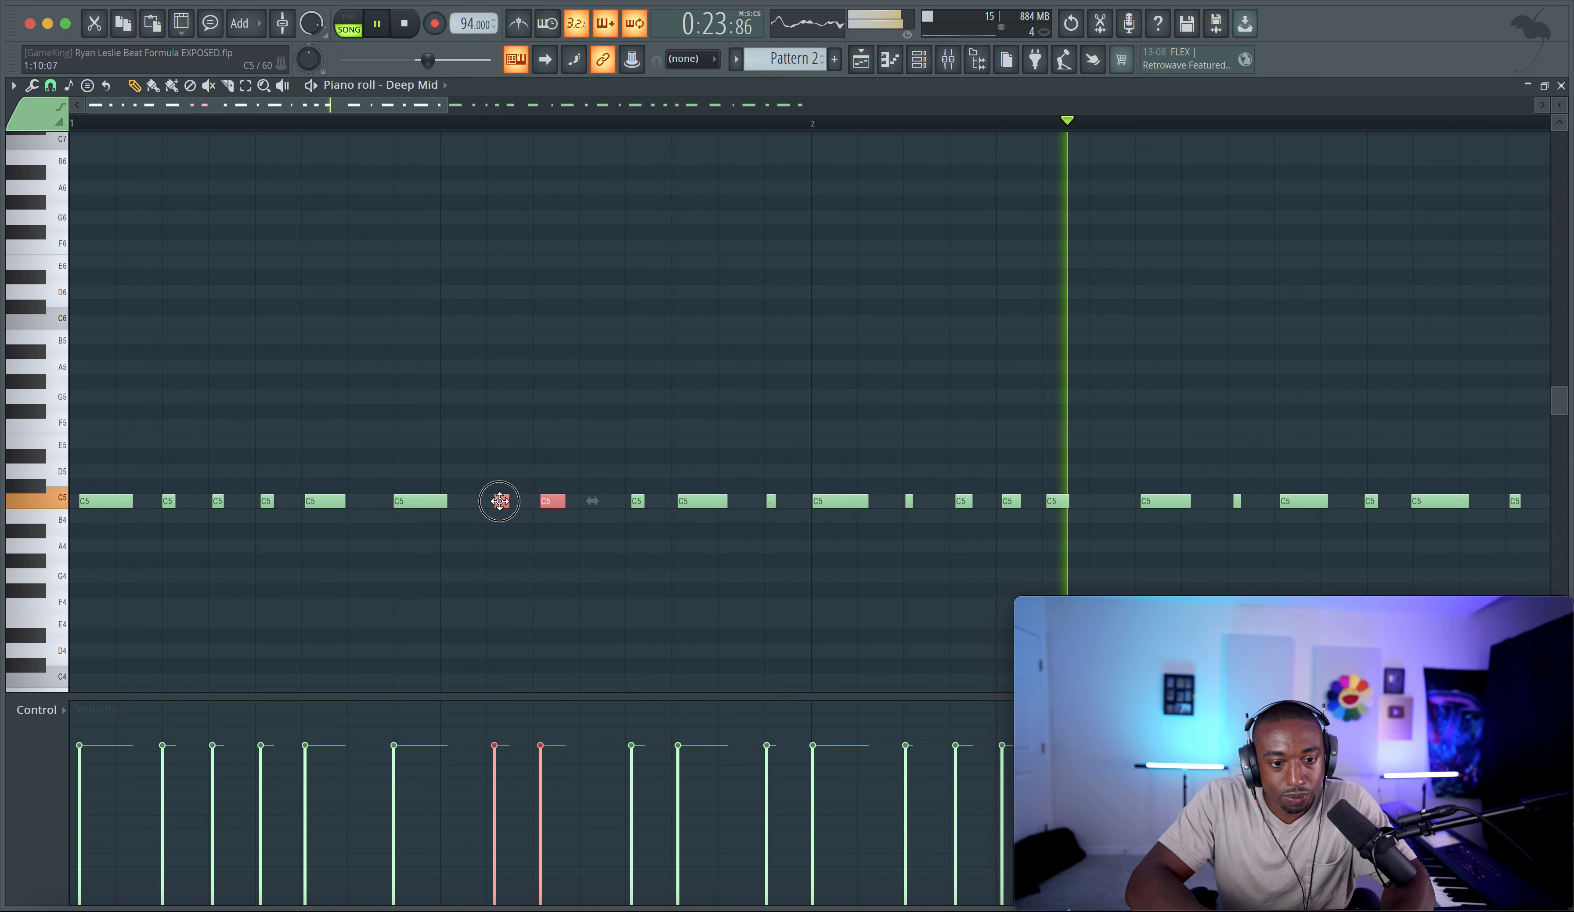
Step: Delete the Deep Mid notes from bar 3 onward and replace them with a copy of the first two bars
scroll(498, 501, down, 4)
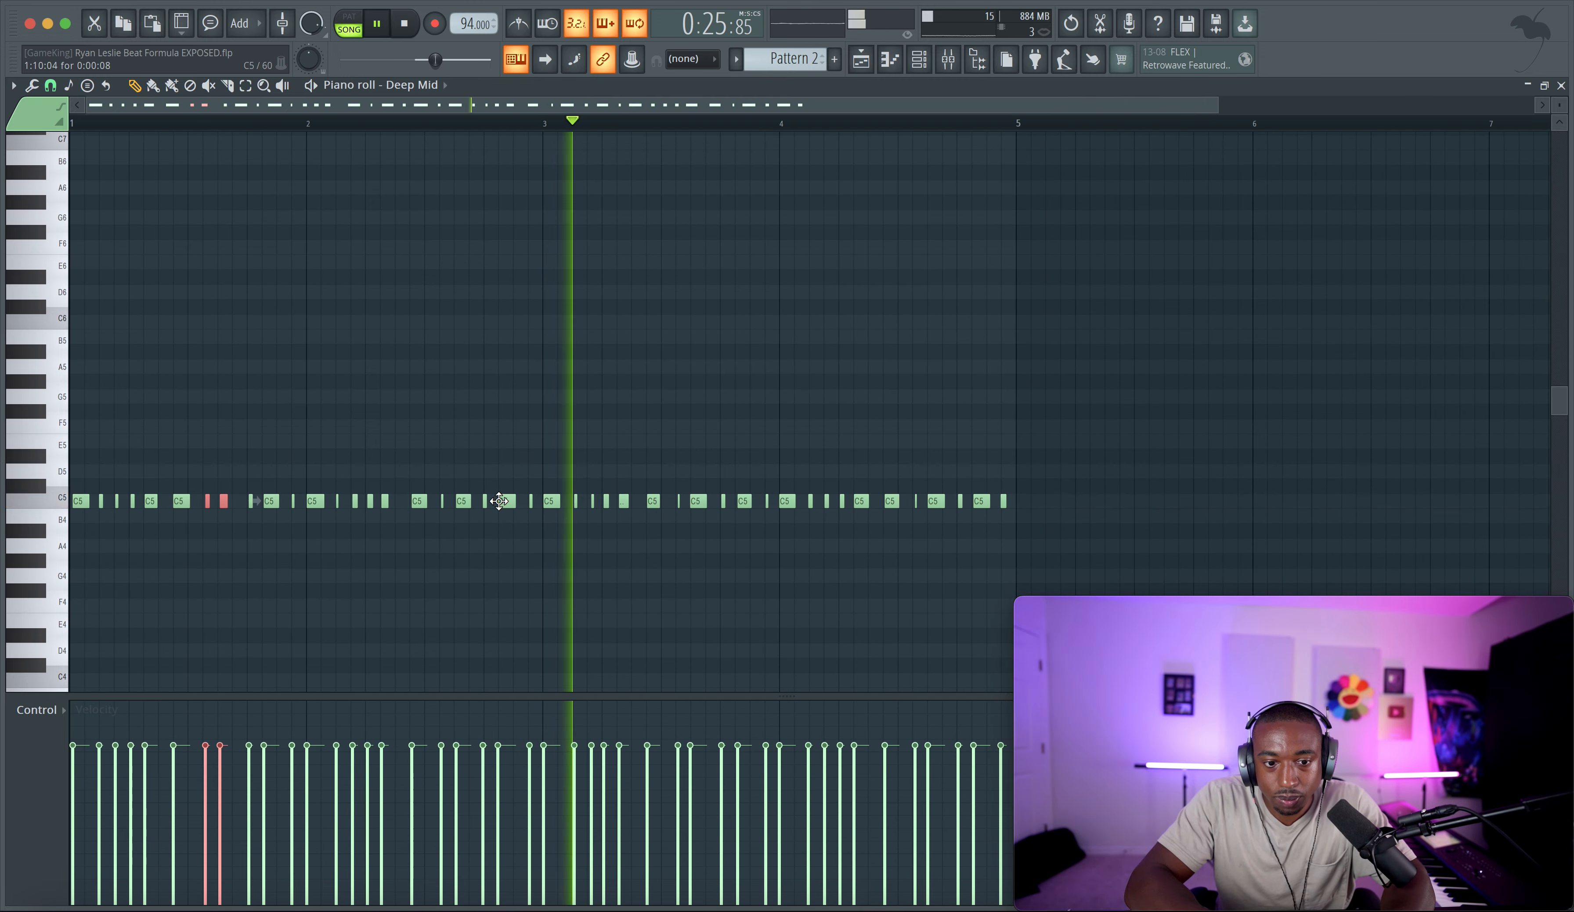
drag(543, 495, 1131, 499)
key(Delete)
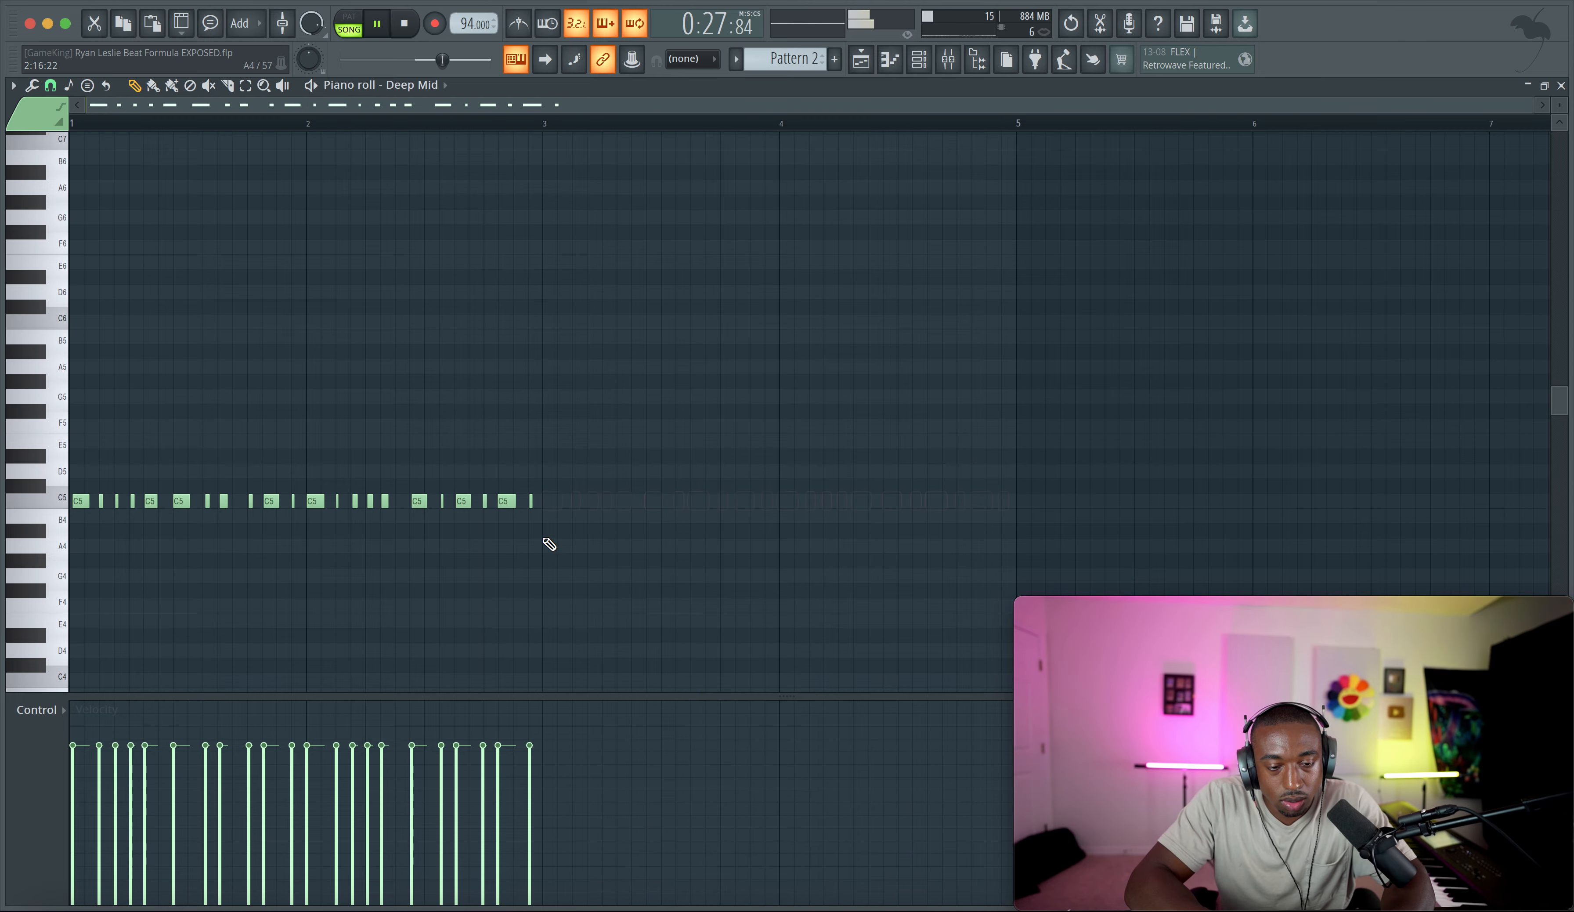
key(ctrl+a)
key(ctrl+b)
key(space)
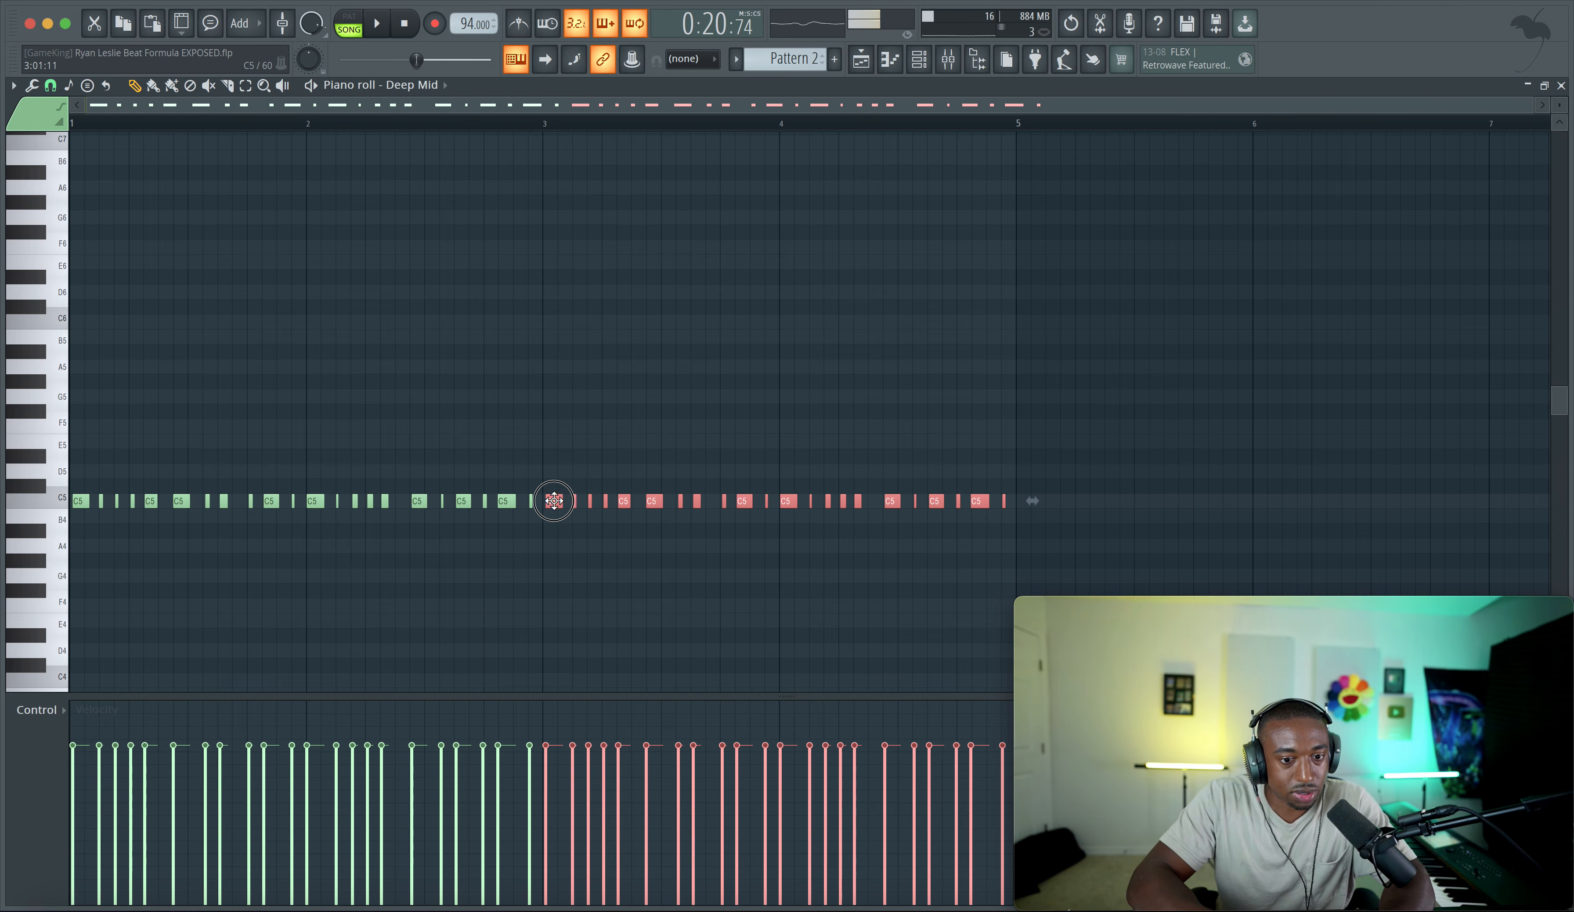
Step: In the playlist, delete the recorded audio clip on Track 6 and place a second Pattern 2 clip at bar 13 on Track 5
click(873, 63)
key(space)
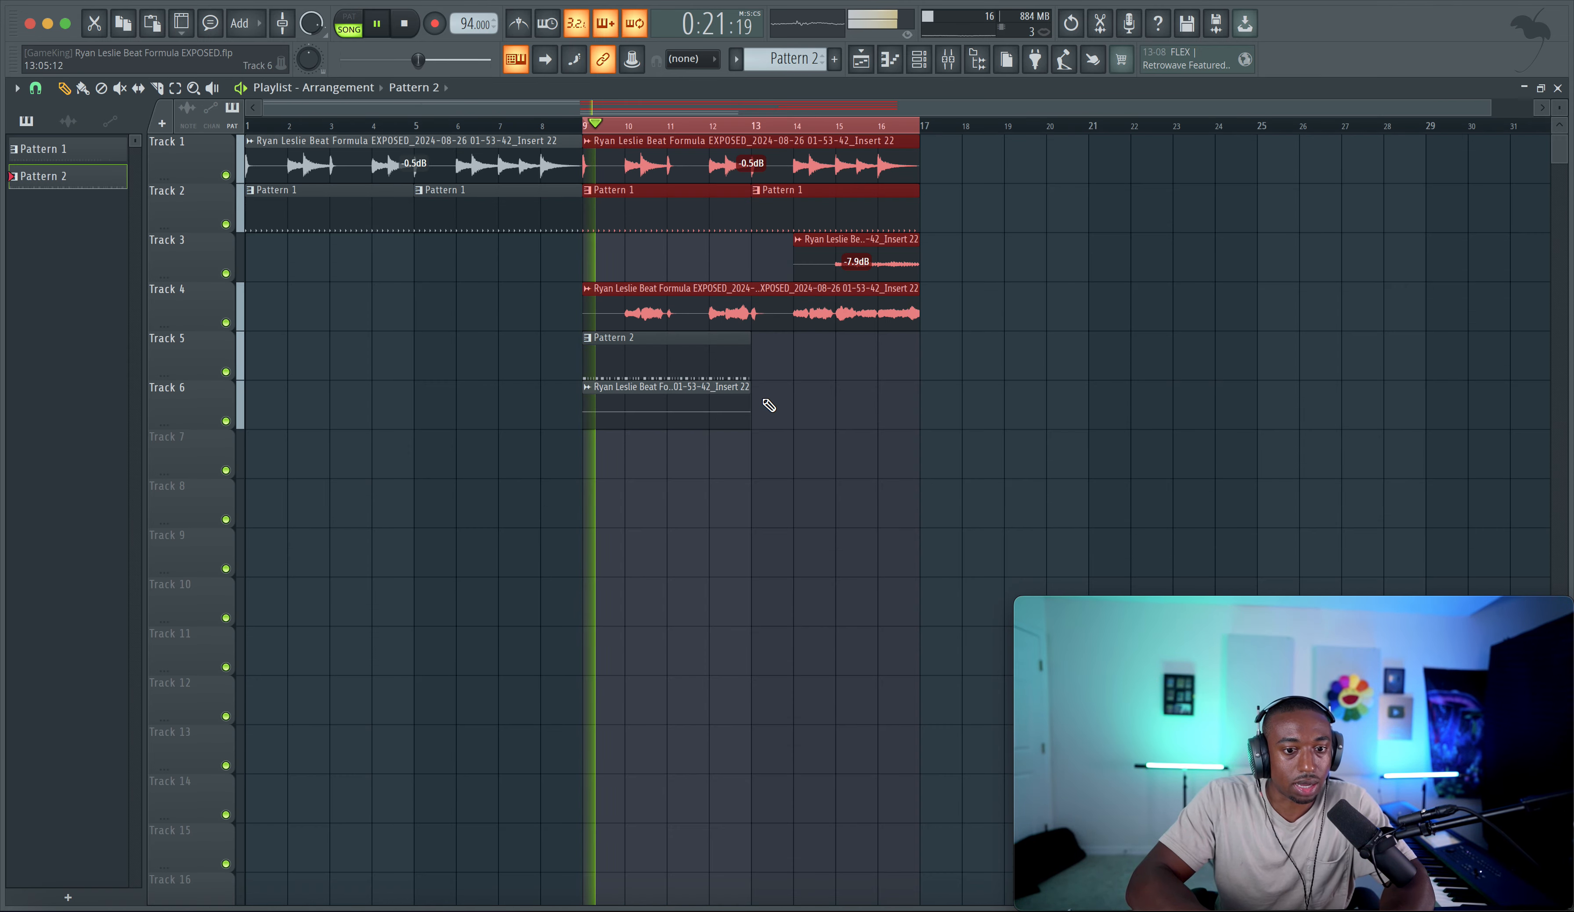
right_click(747, 403)
click(684, 422)
right_click(686, 418)
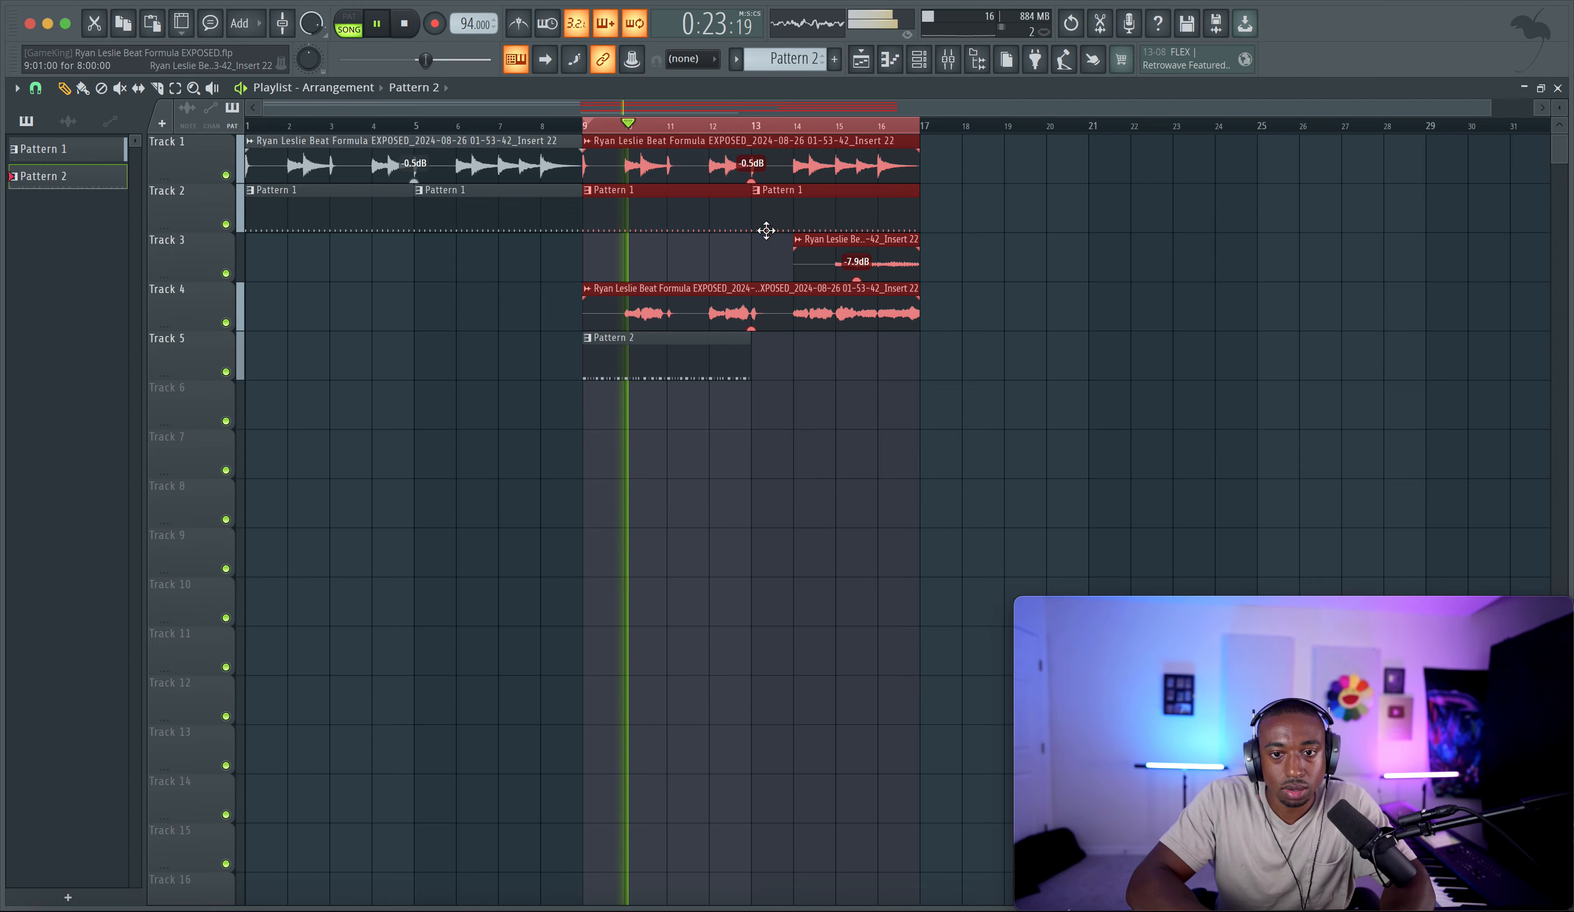
drag(745, 373, 812, 362)
right_click(811, 366)
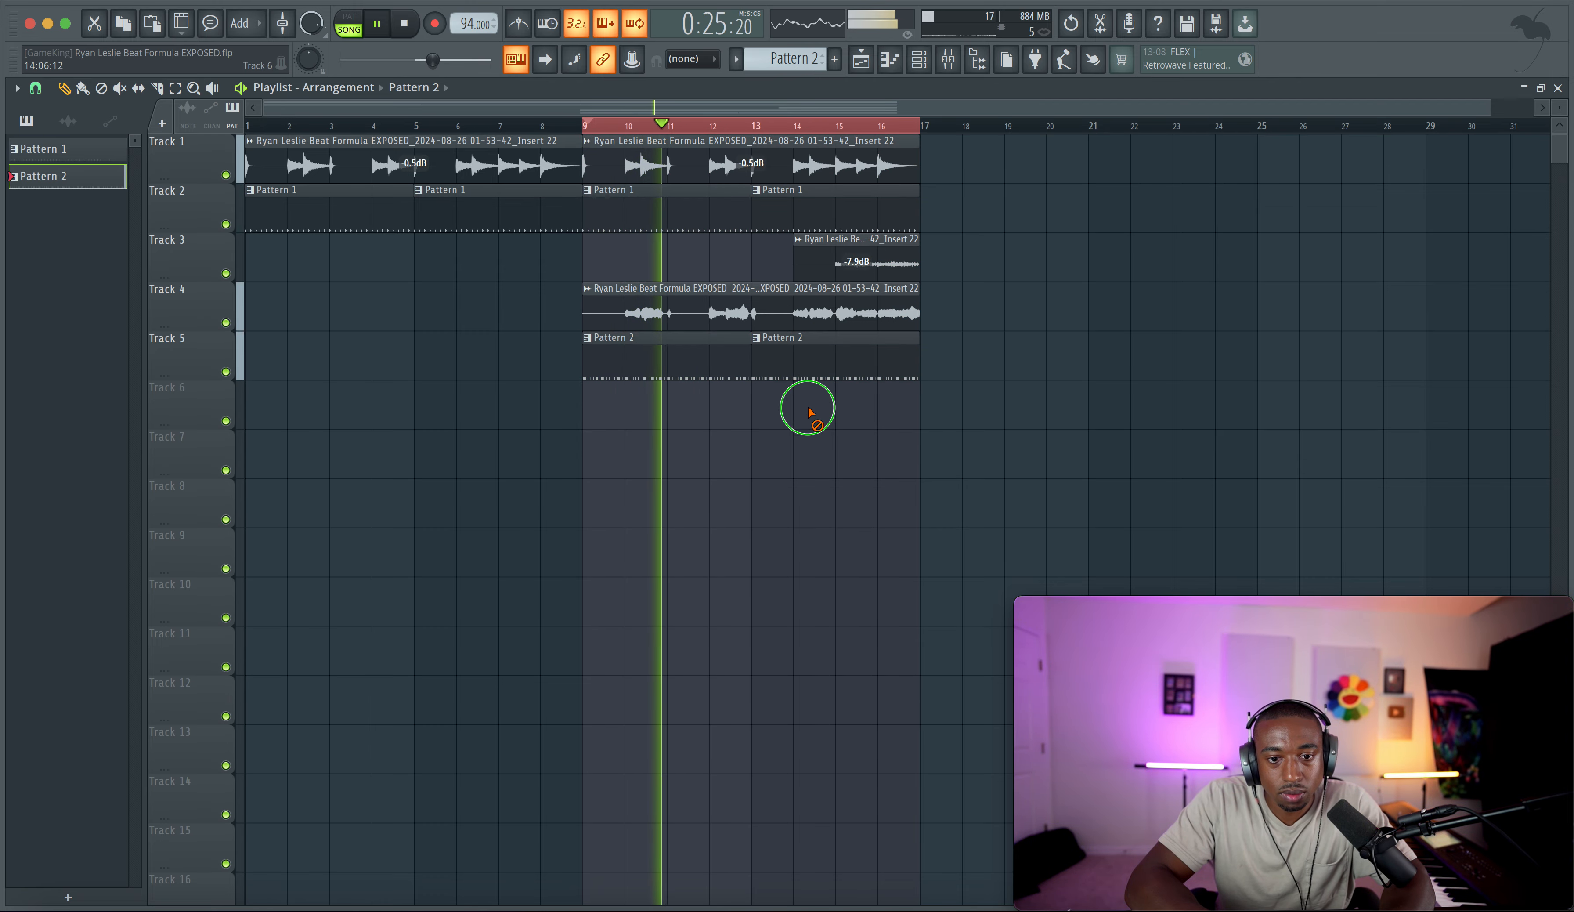
Step: Lower the Deep Mid channel's volume to 62% and ready the Deep Low channel for recording with playback stopped
click(919, 59)
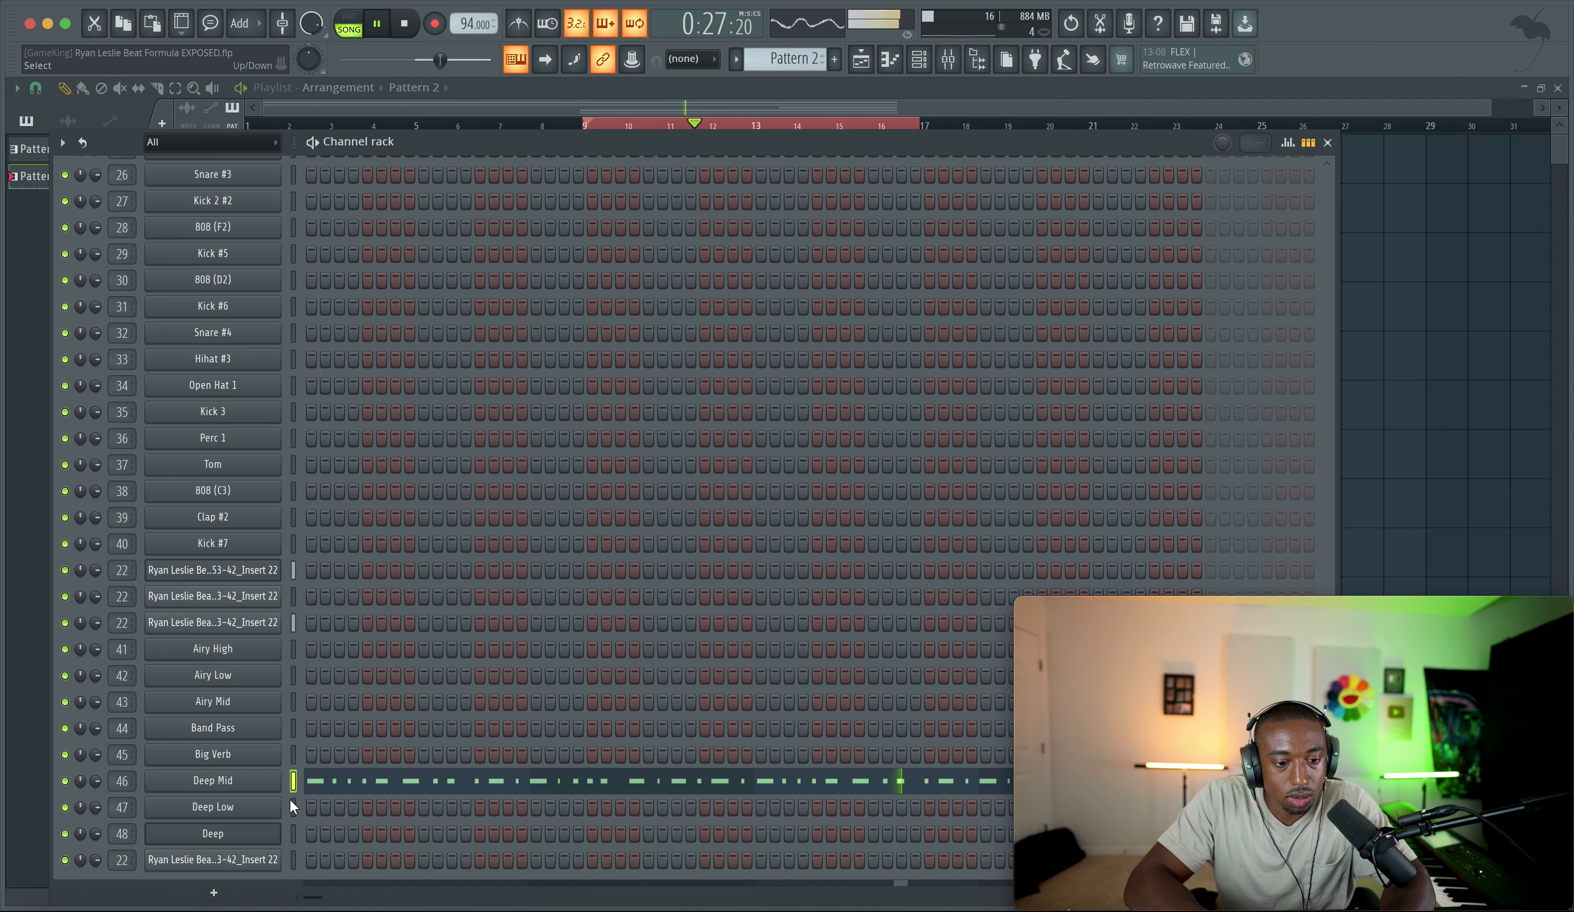
drag(96, 781, 95, 798)
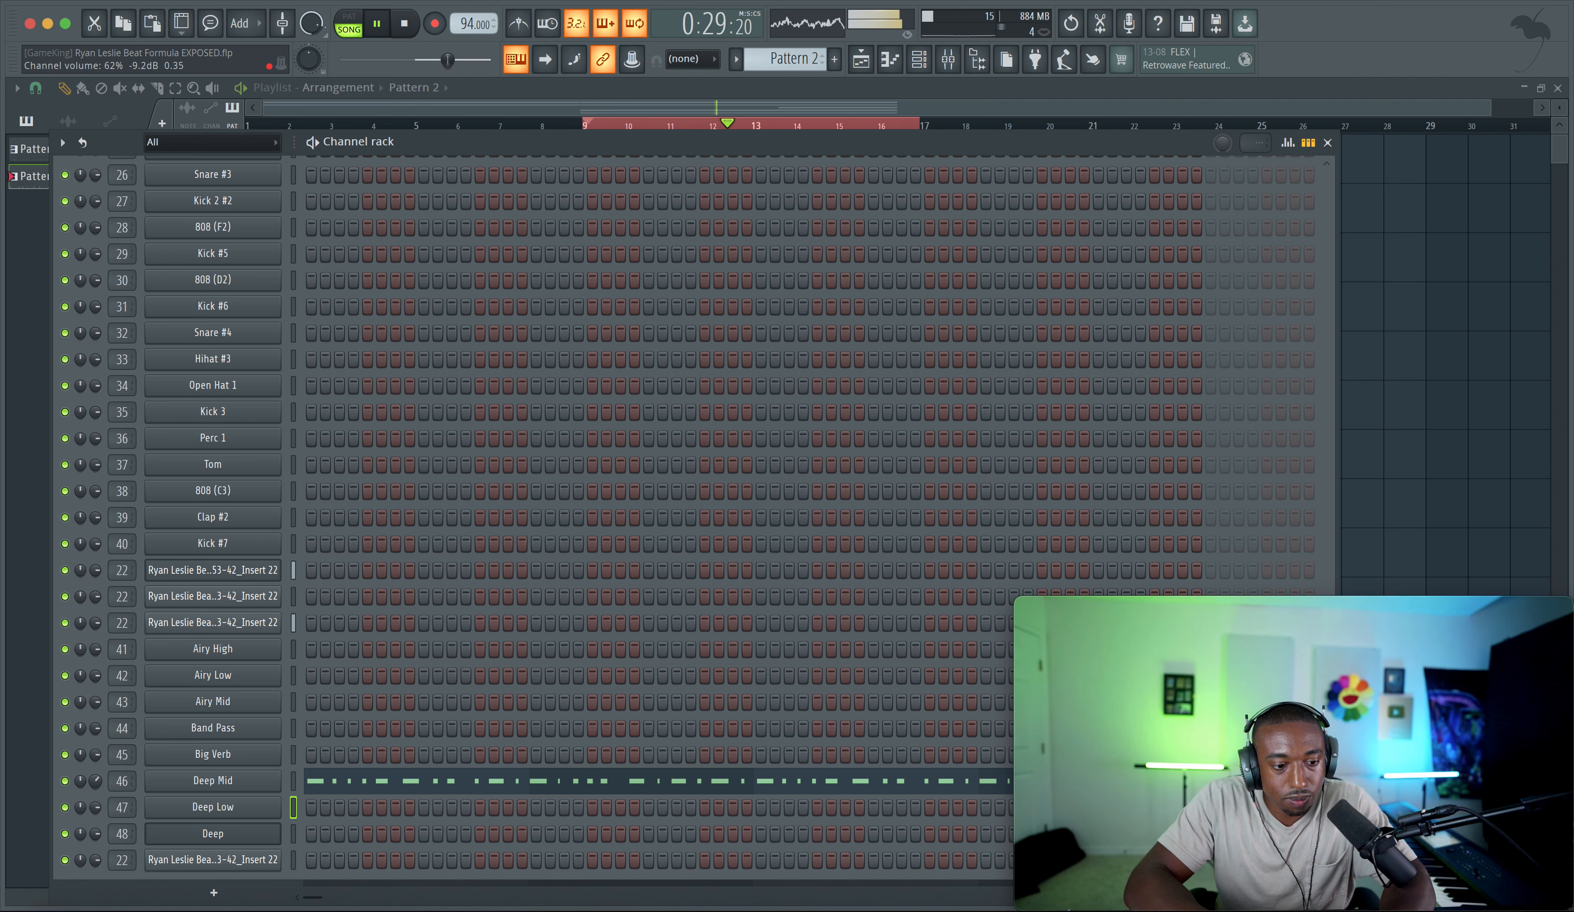
click(293, 806)
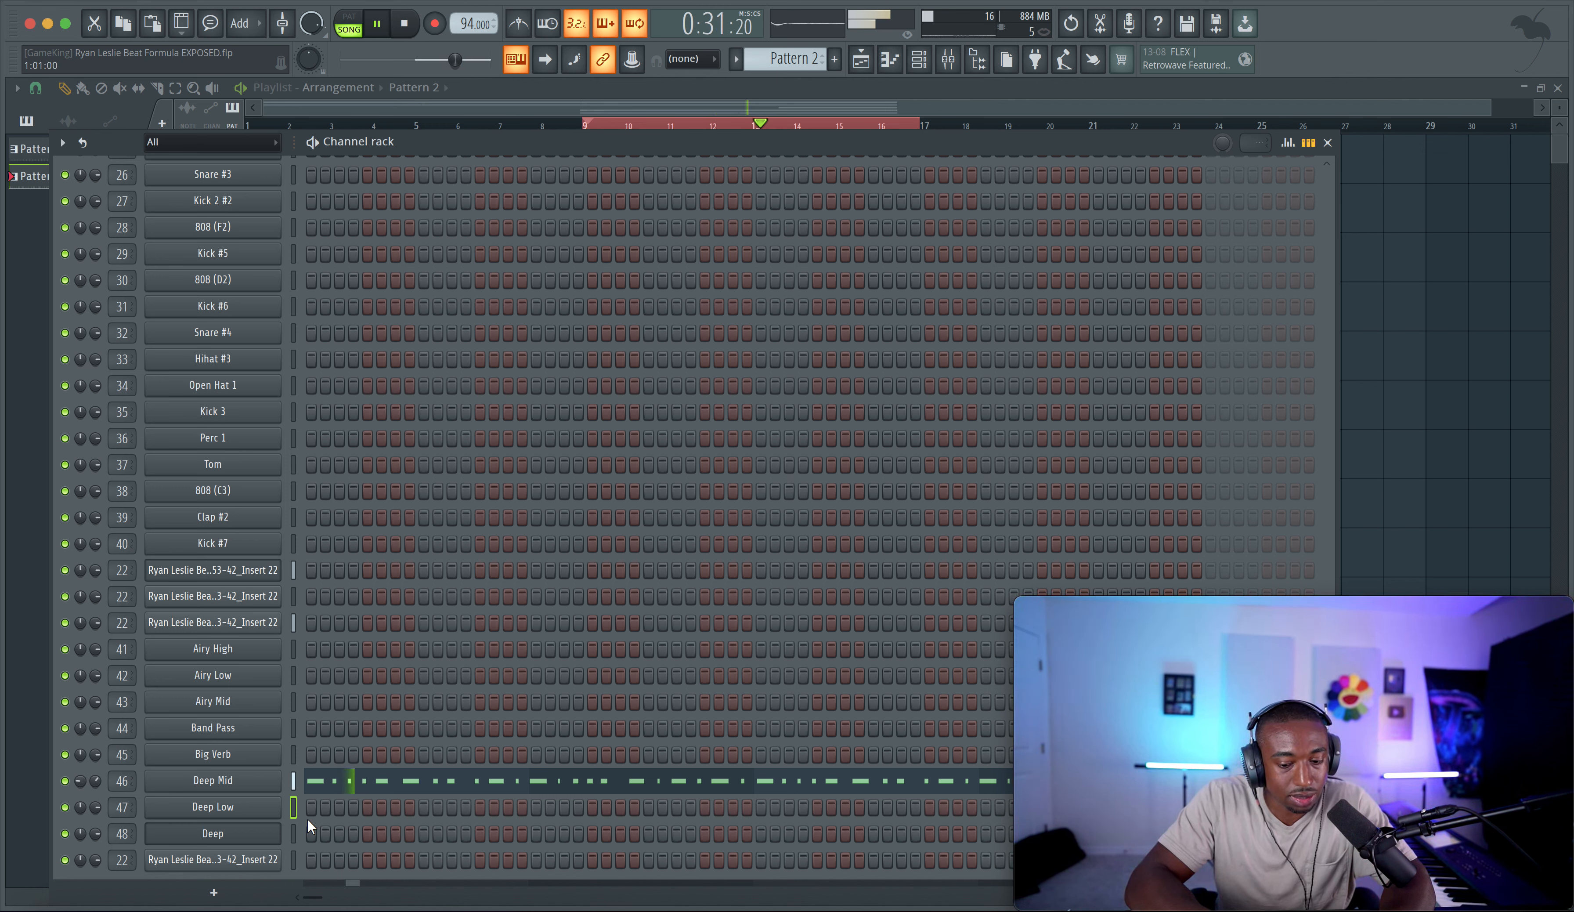
key(space)
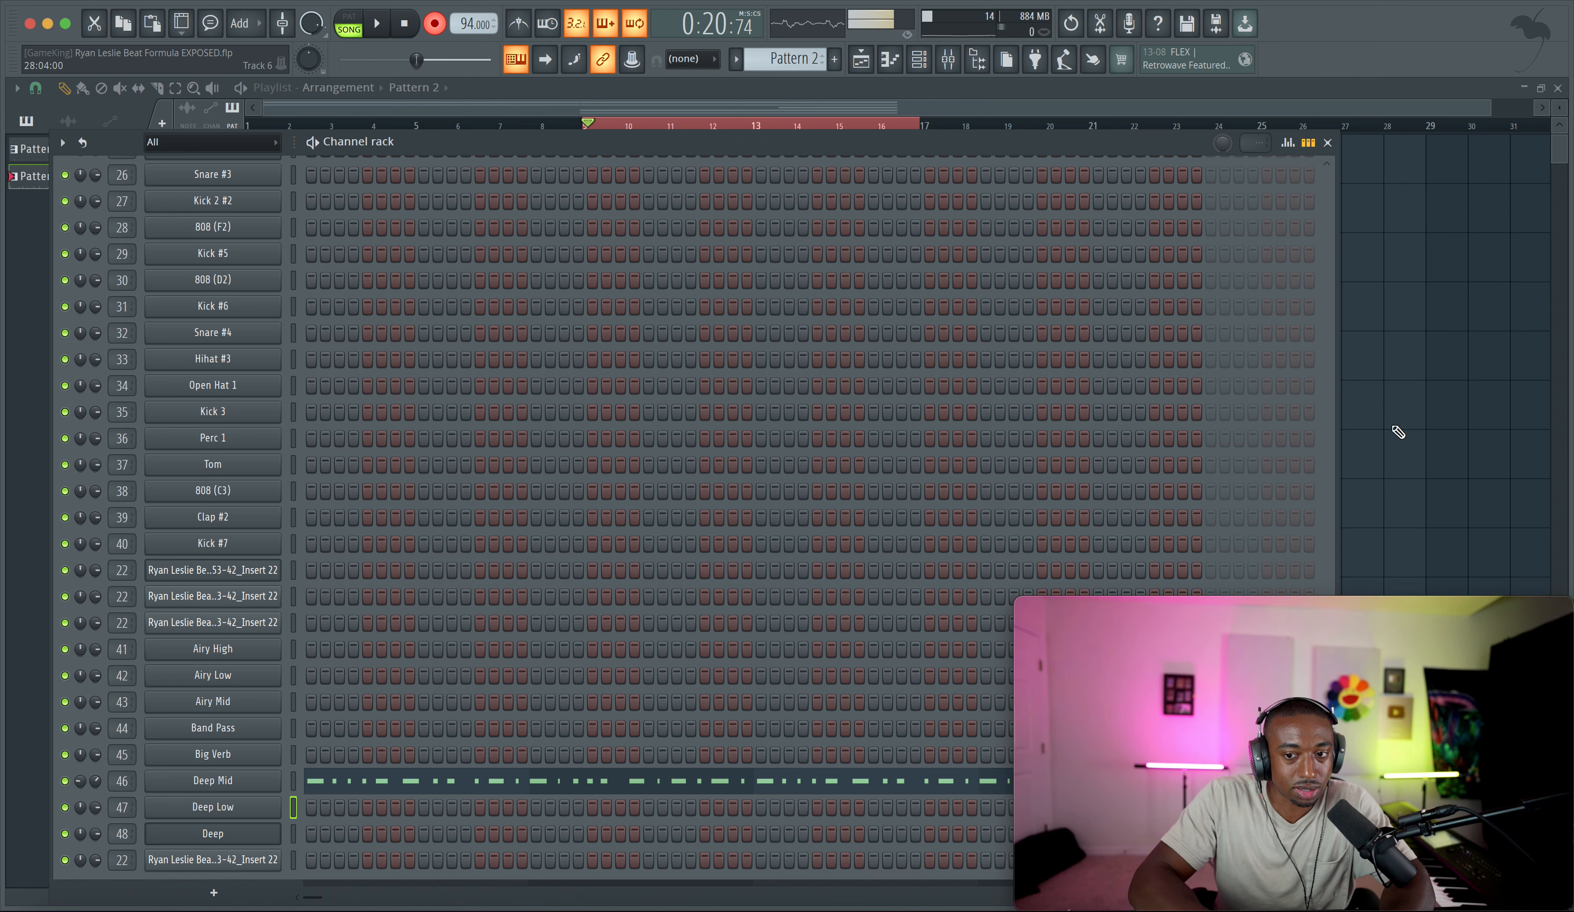
Step: Record the Deep Low part into Pattern 2 over the loop starting at bar 9
key(F6)
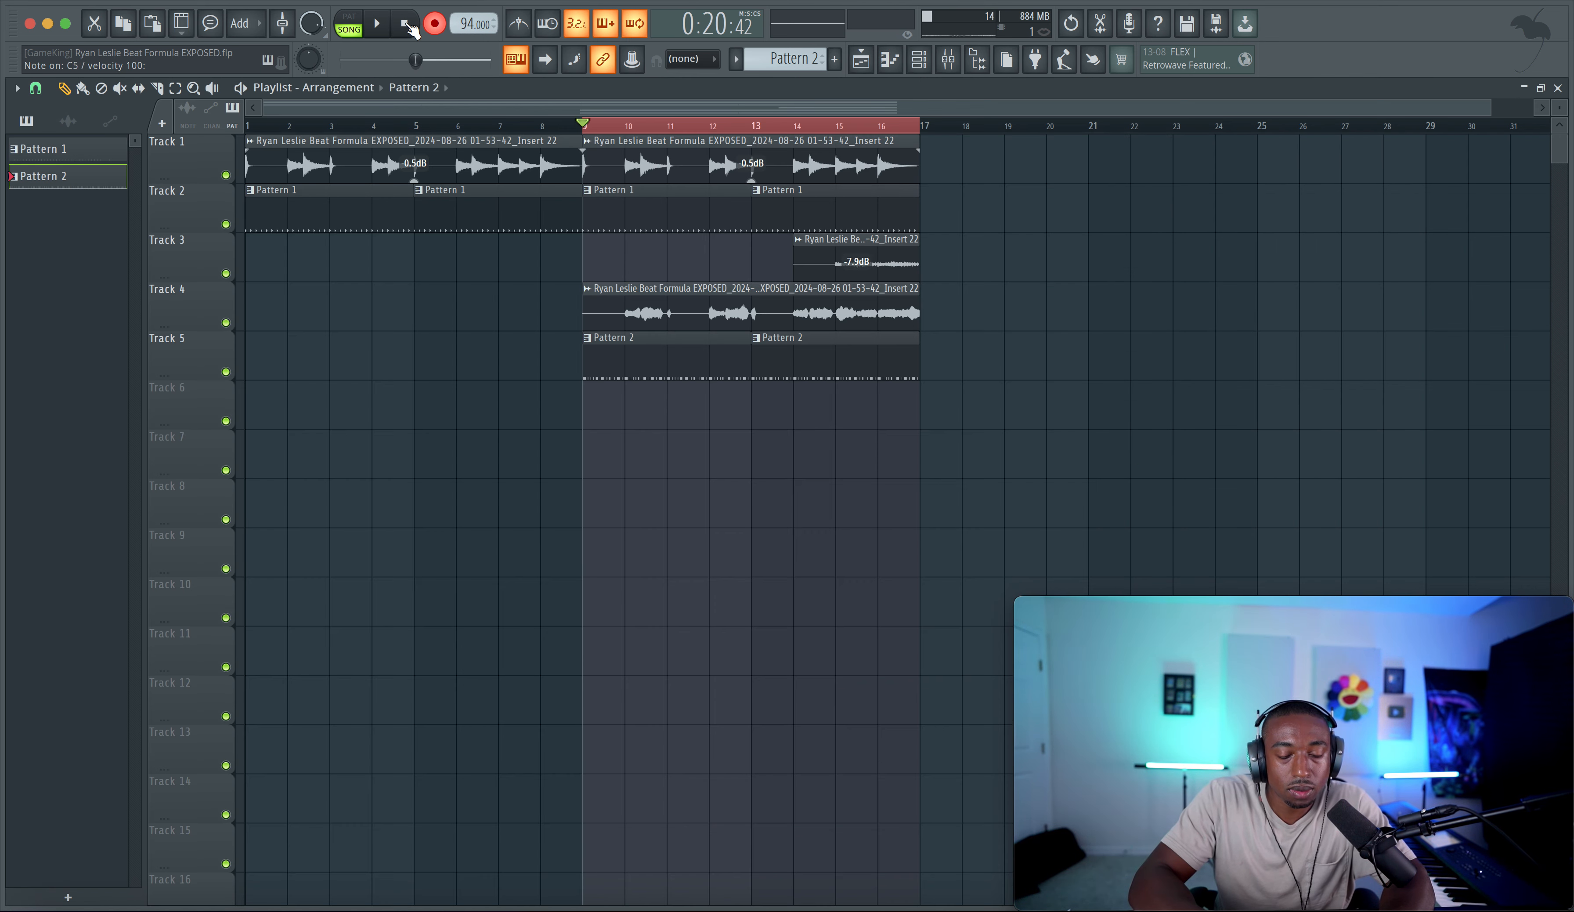
key(space)
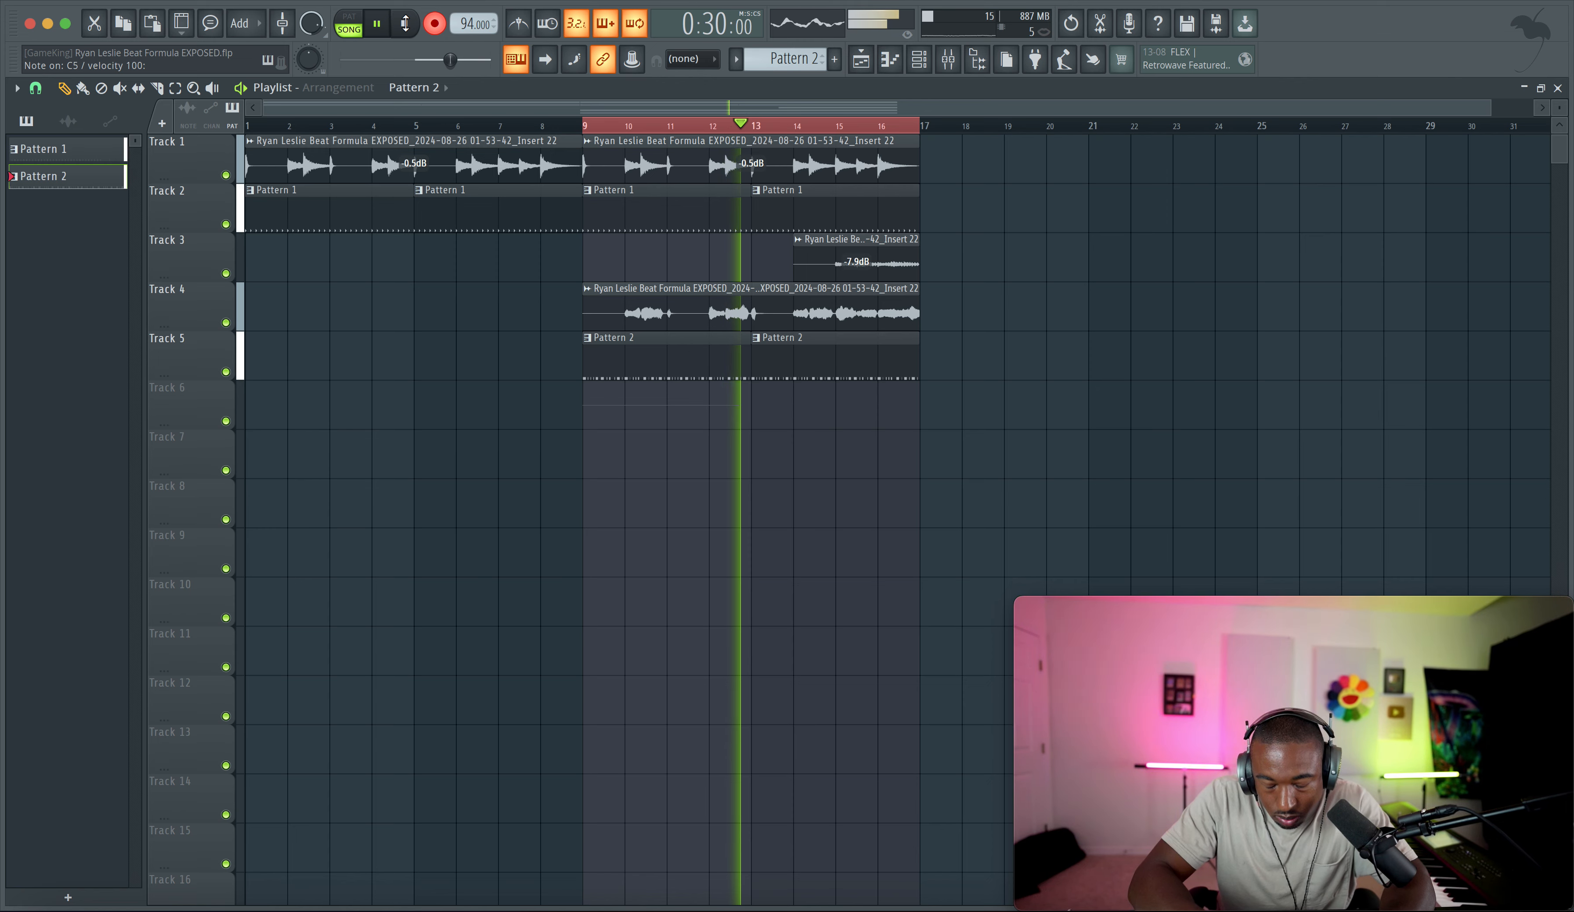
key(space)
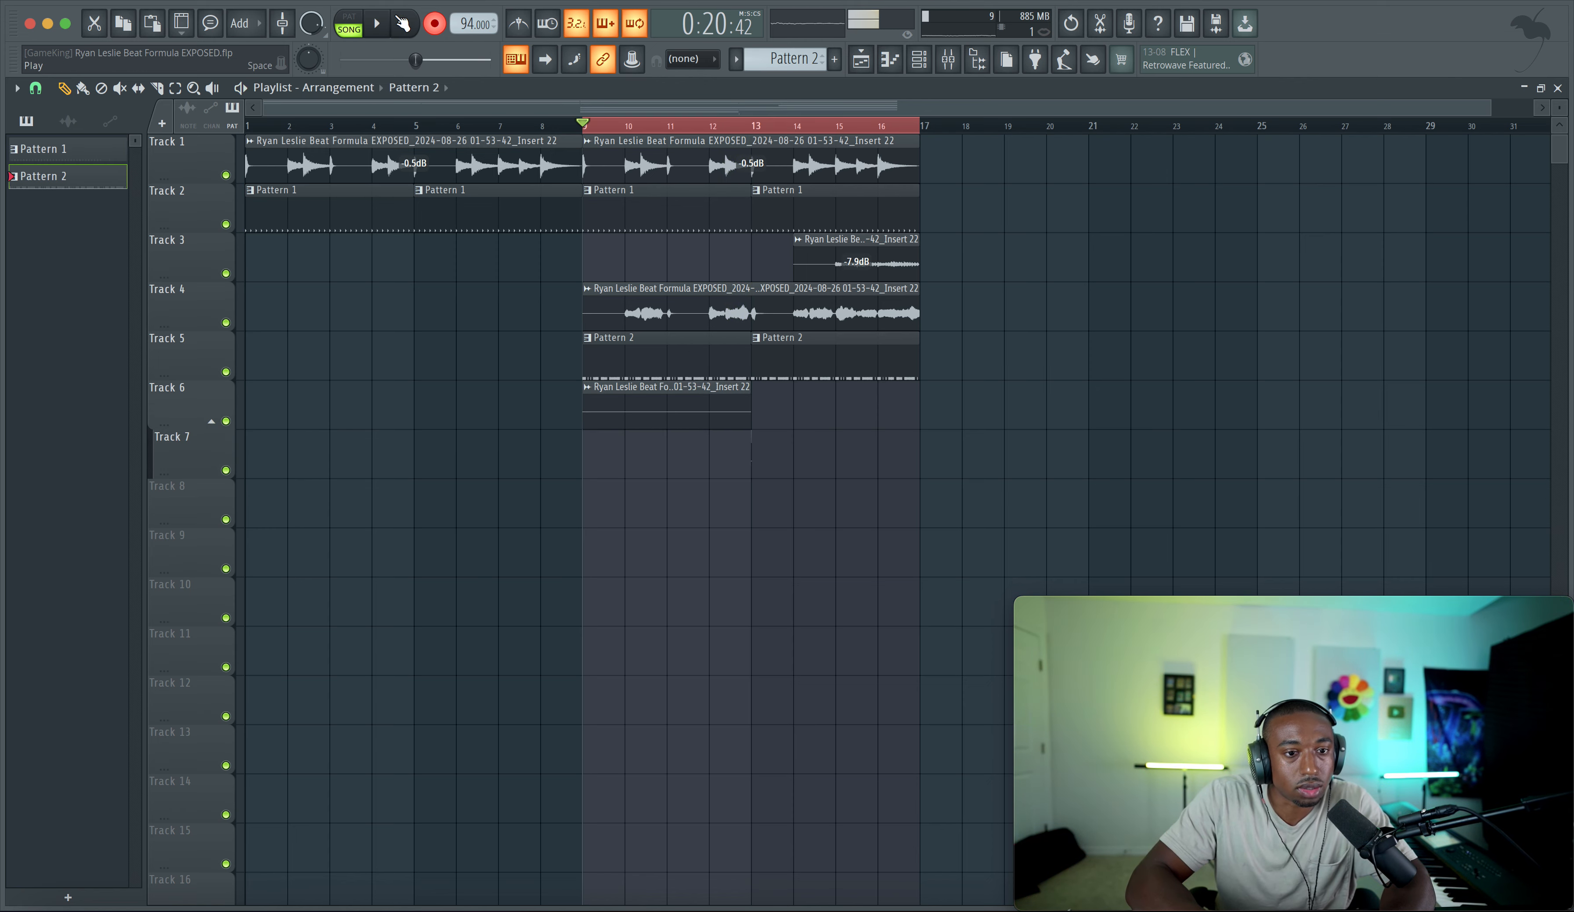
Step: Disarm disk recording on mixer insert 22 and delete the recorded audio clip on Track 6 of the playlist
click(959, 63)
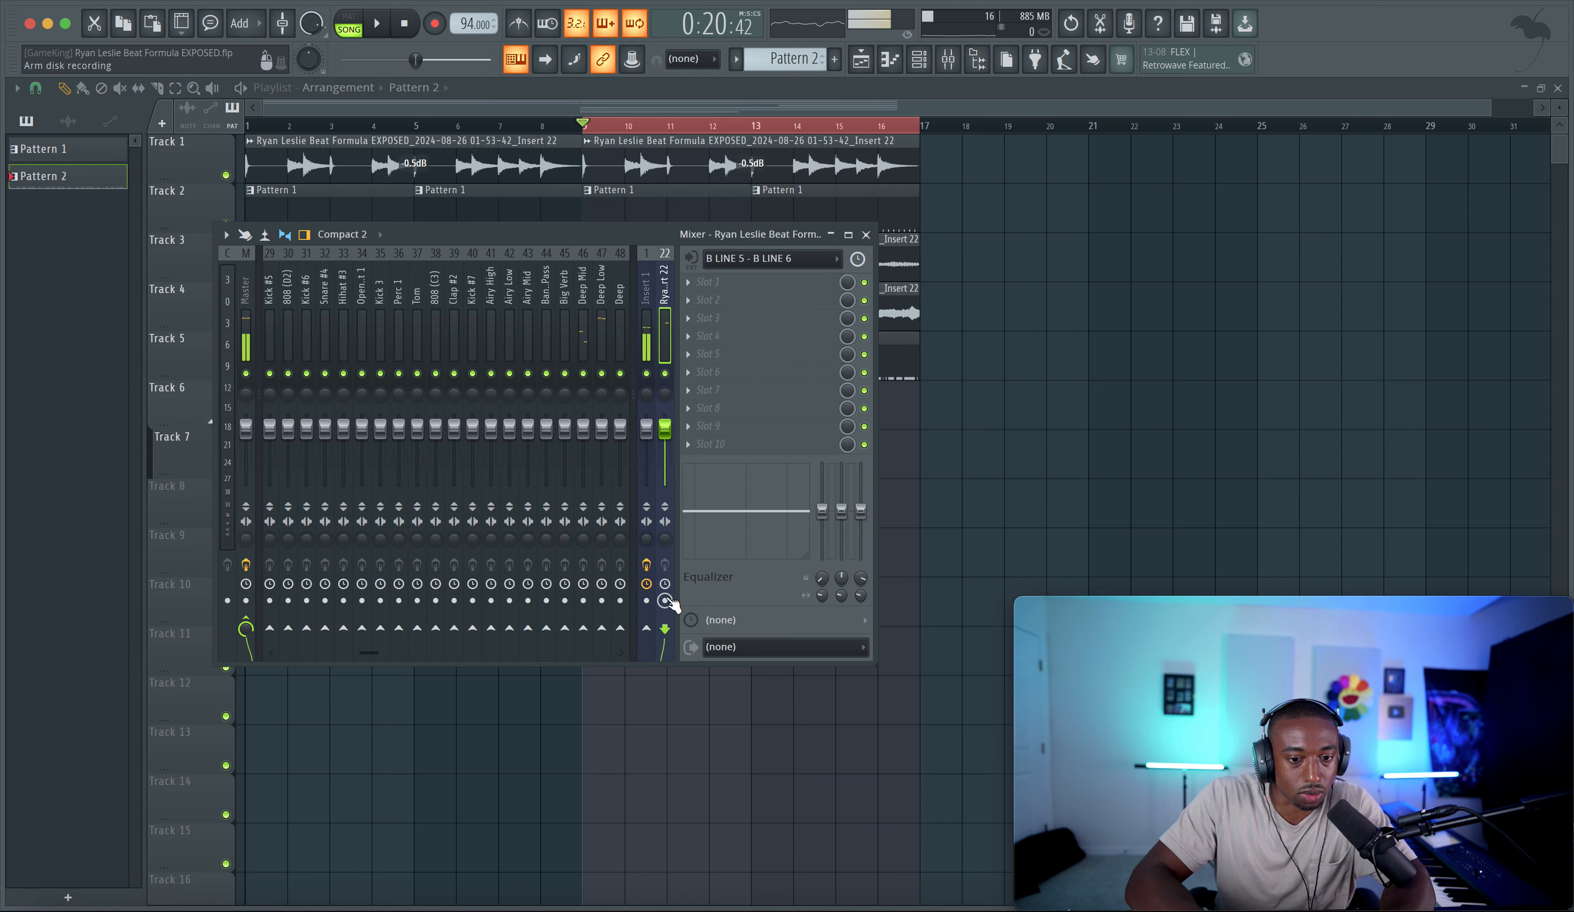
key(F9)
right_click(737, 413)
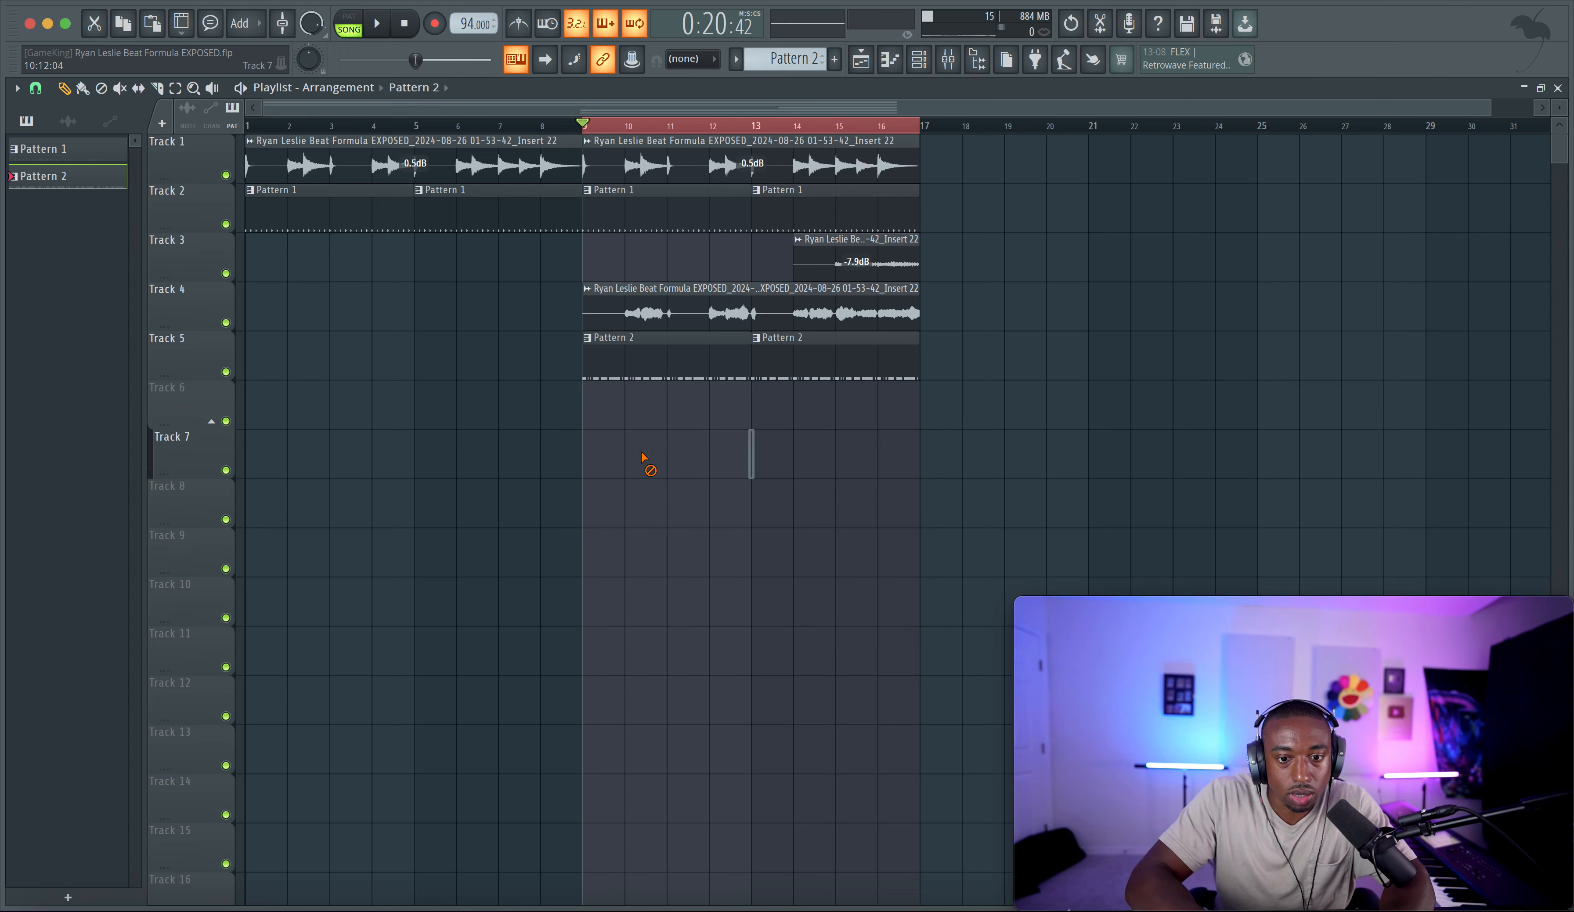
Step: Delete the last three audio recordings from the project's audio clip list while the loop plays
key(space)
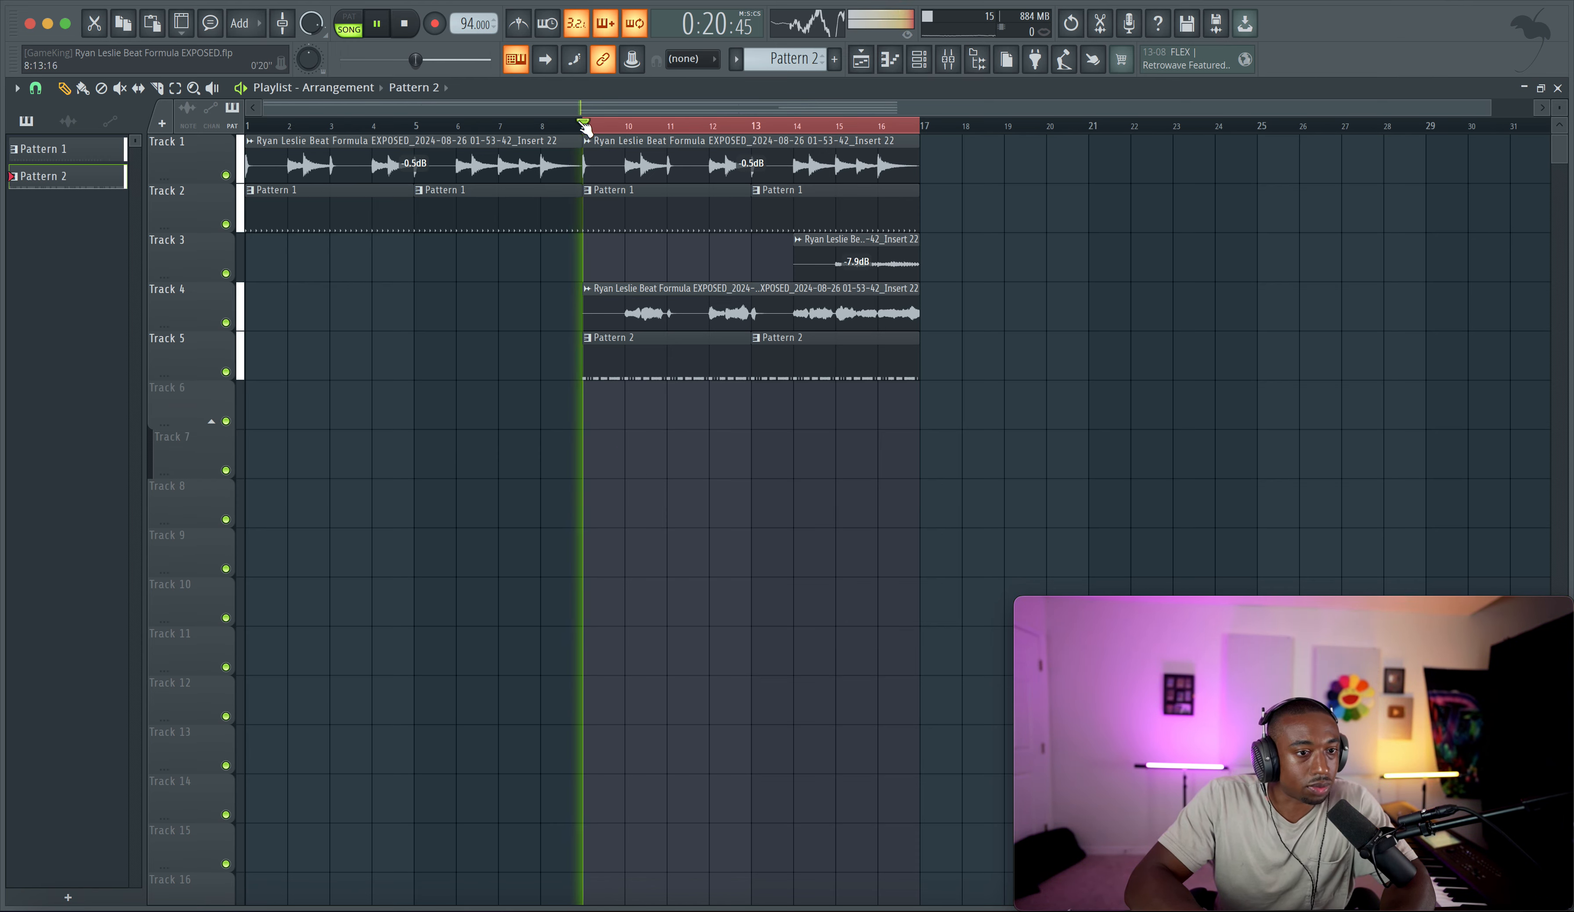
click(69, 122)
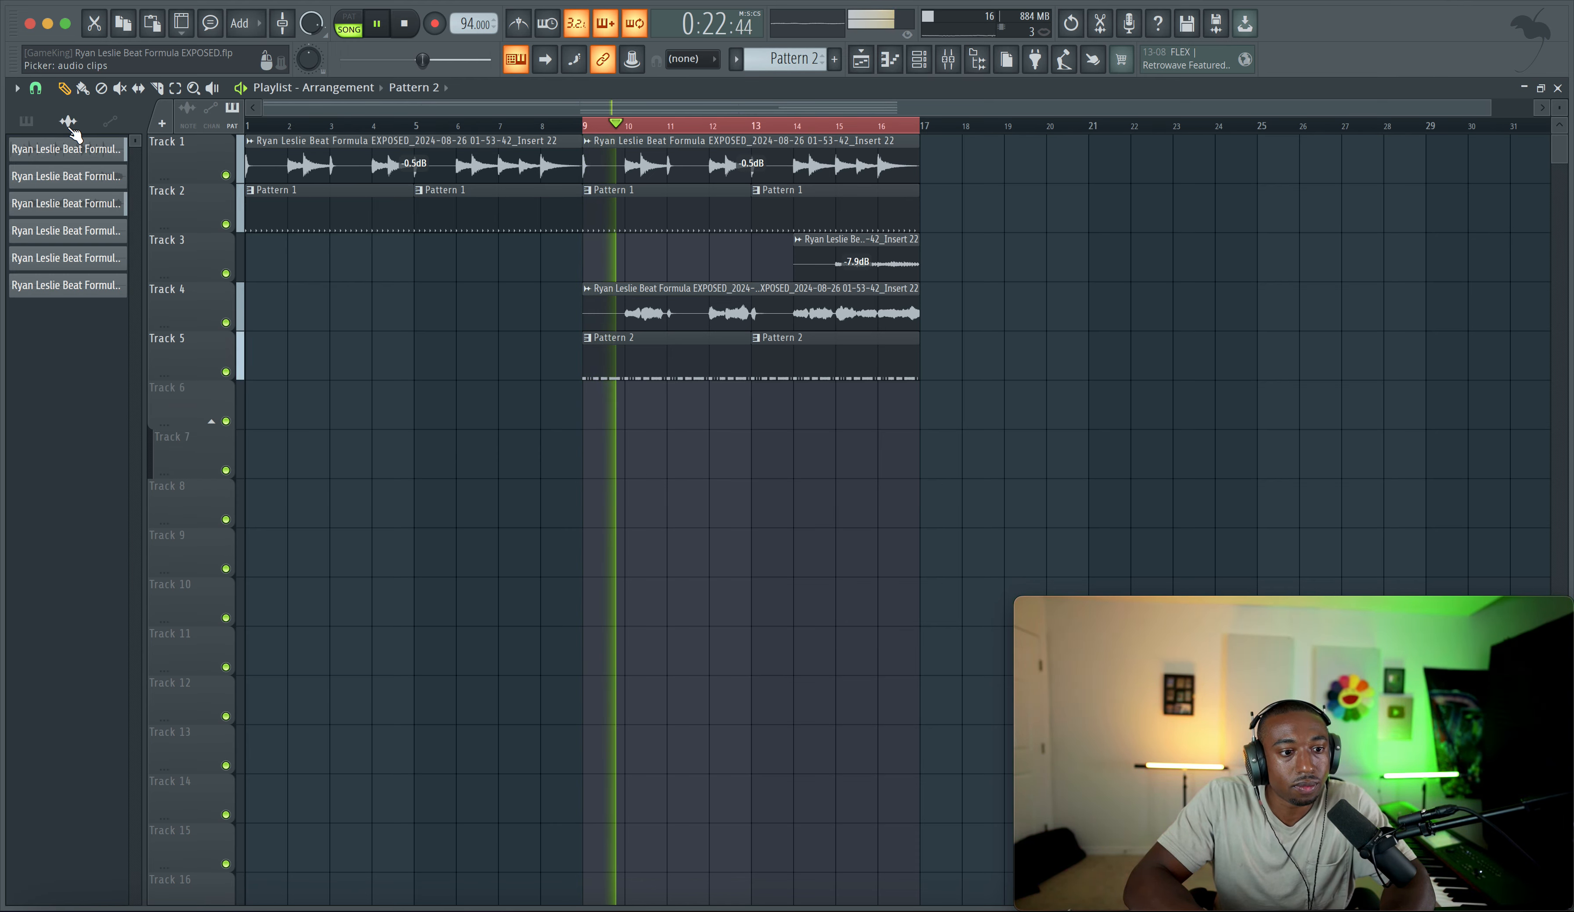
click(70, 231)
shift+click(69, 281)
right_click(69, 280)
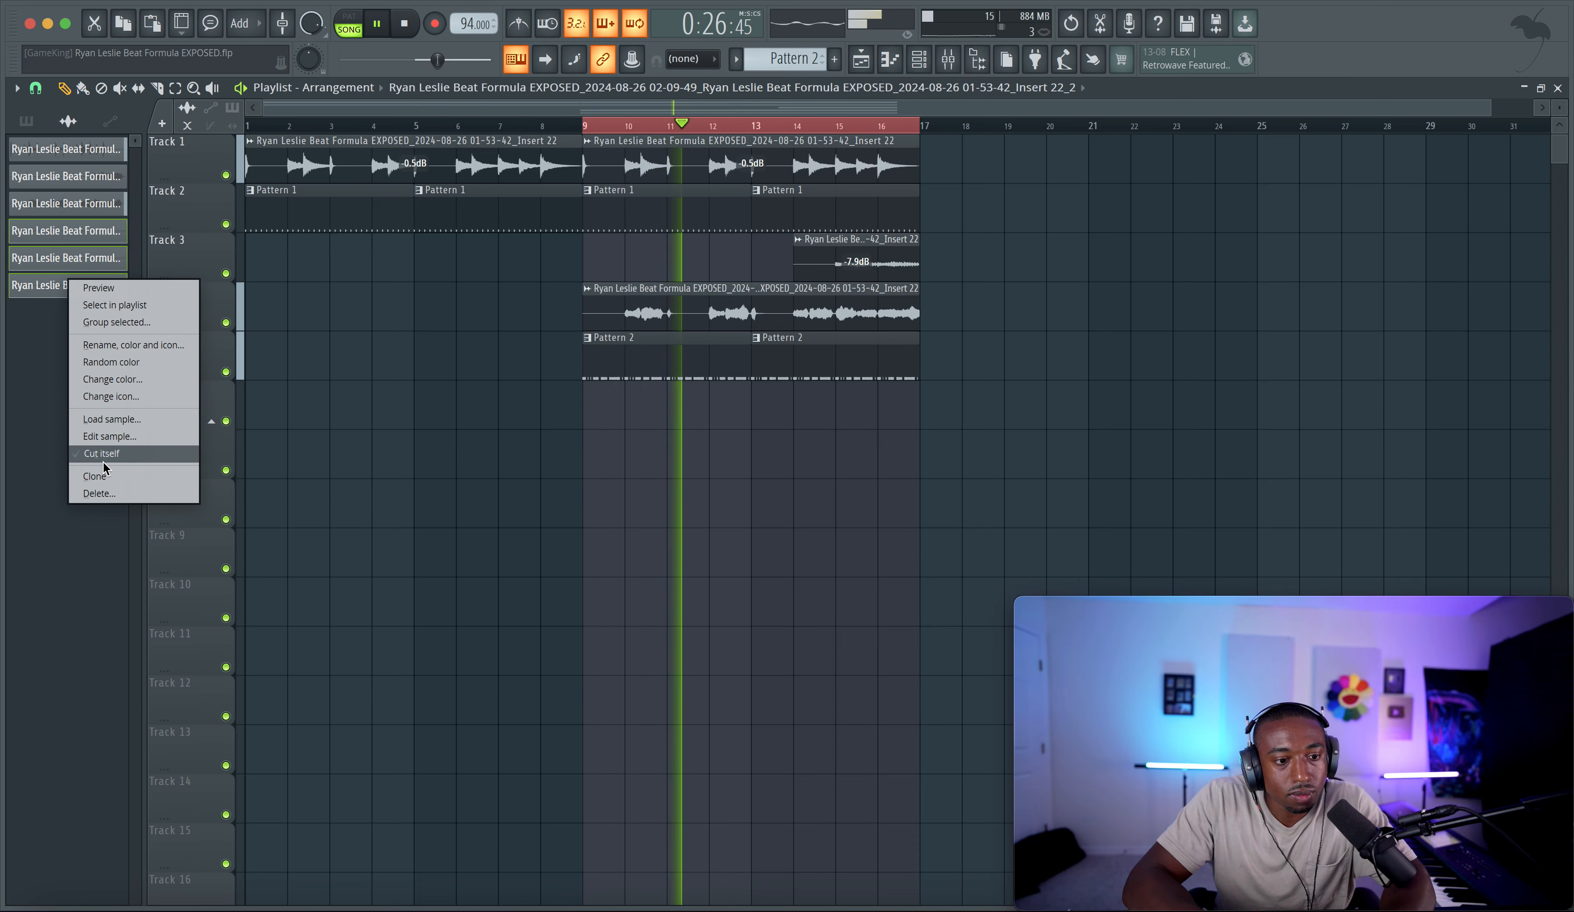
click(99, 492)
key(Return)
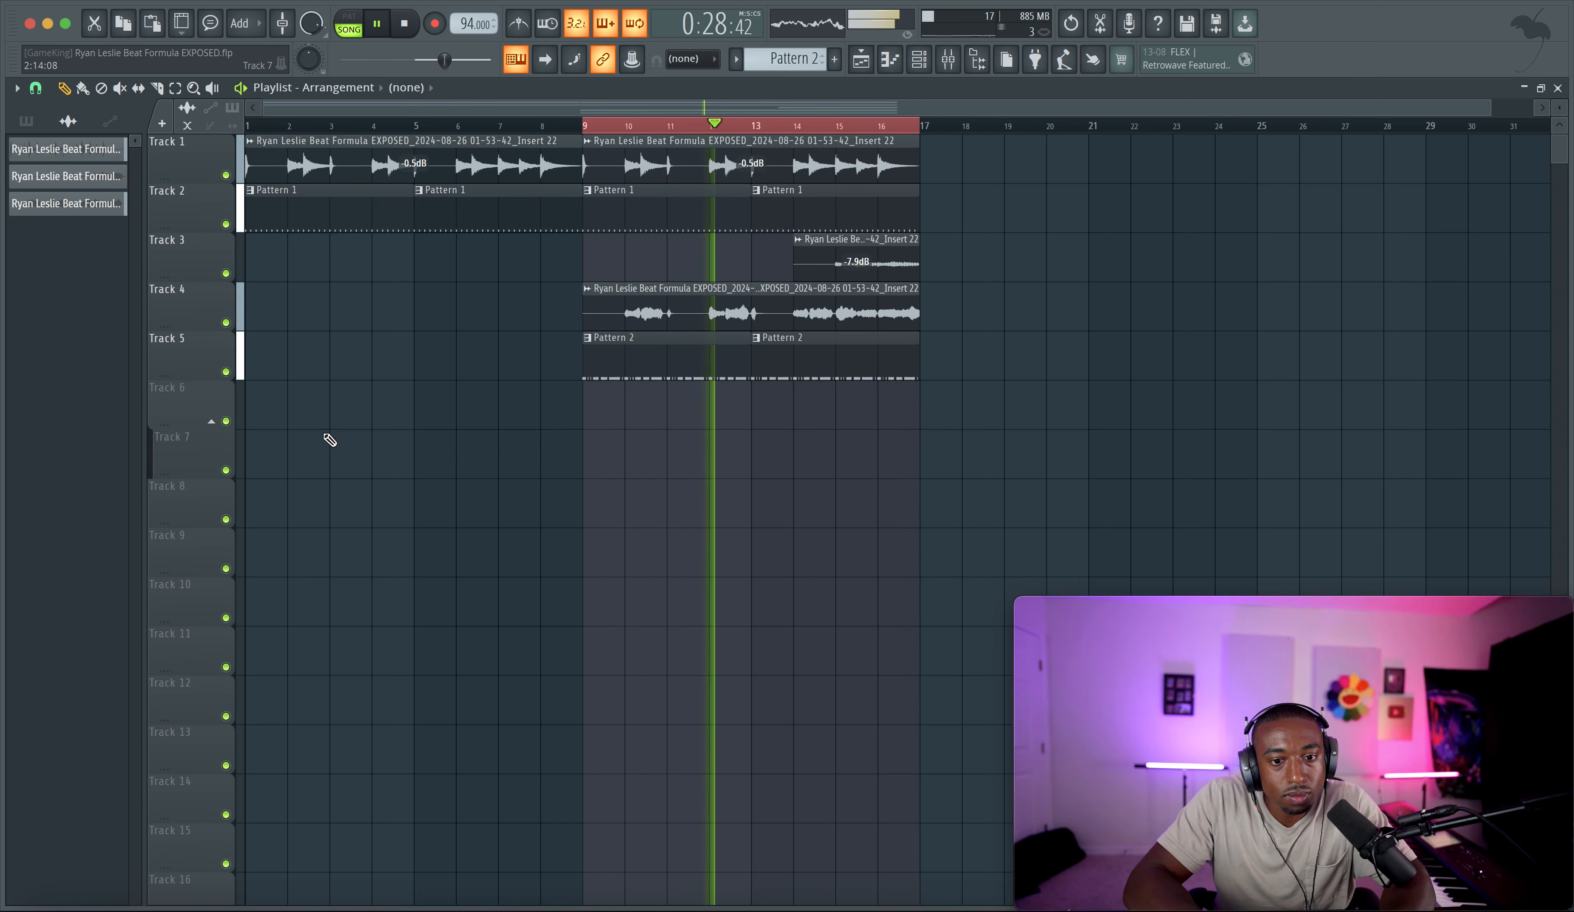
Step: Adjust the Deep Mid and Deep Low channel panning, and select Big Verb to try it against the loop
click(919, 59)
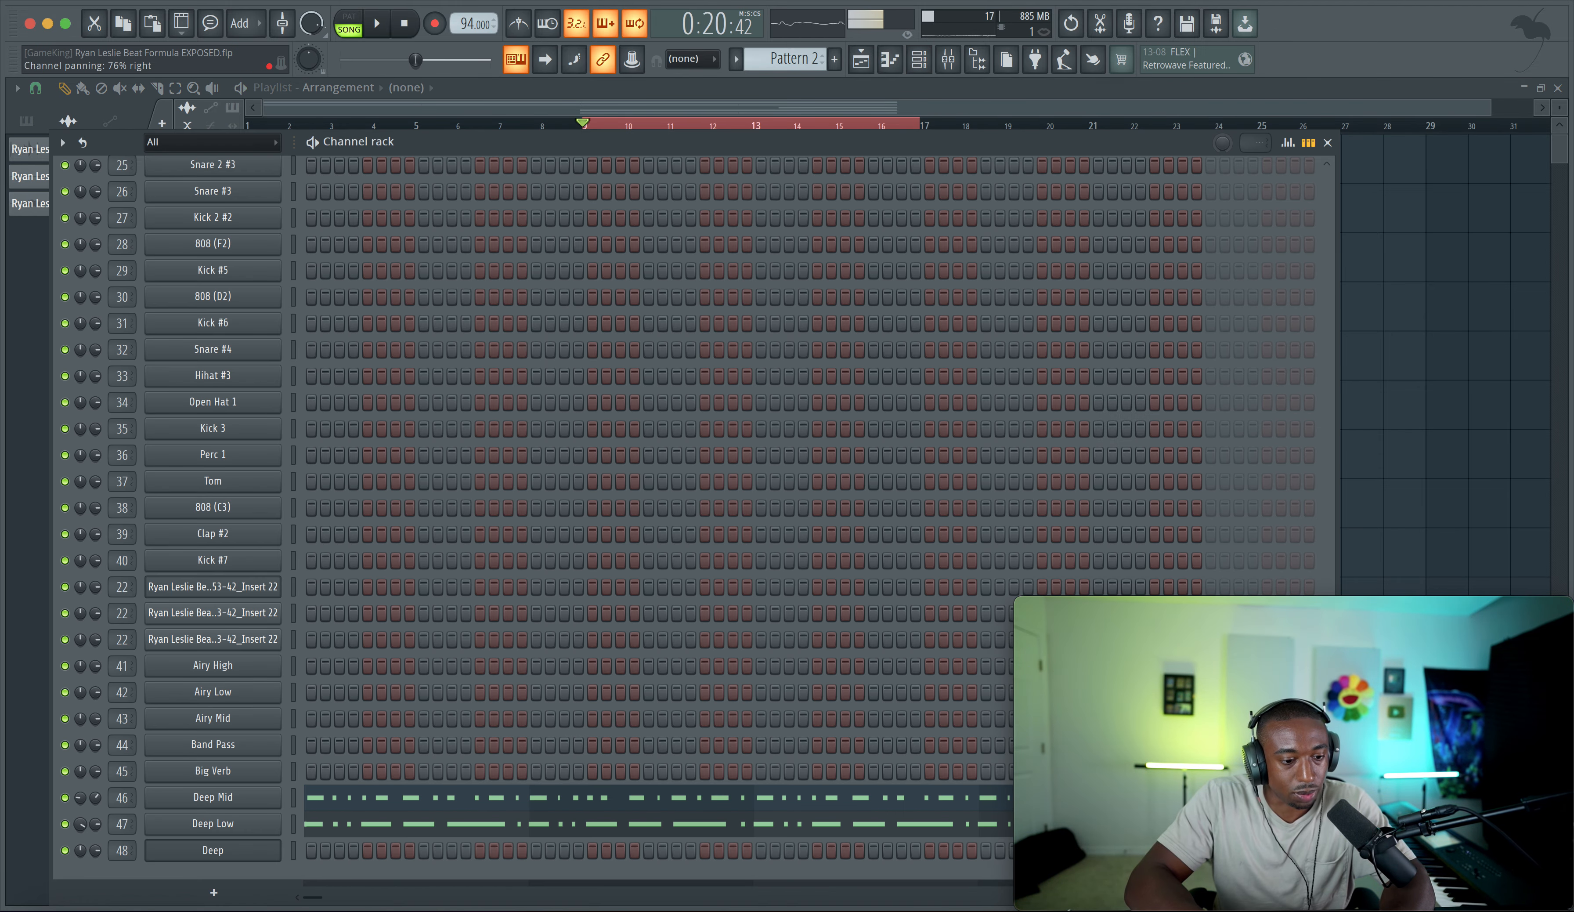
key(space)
scroll(96, 797, down, 3)
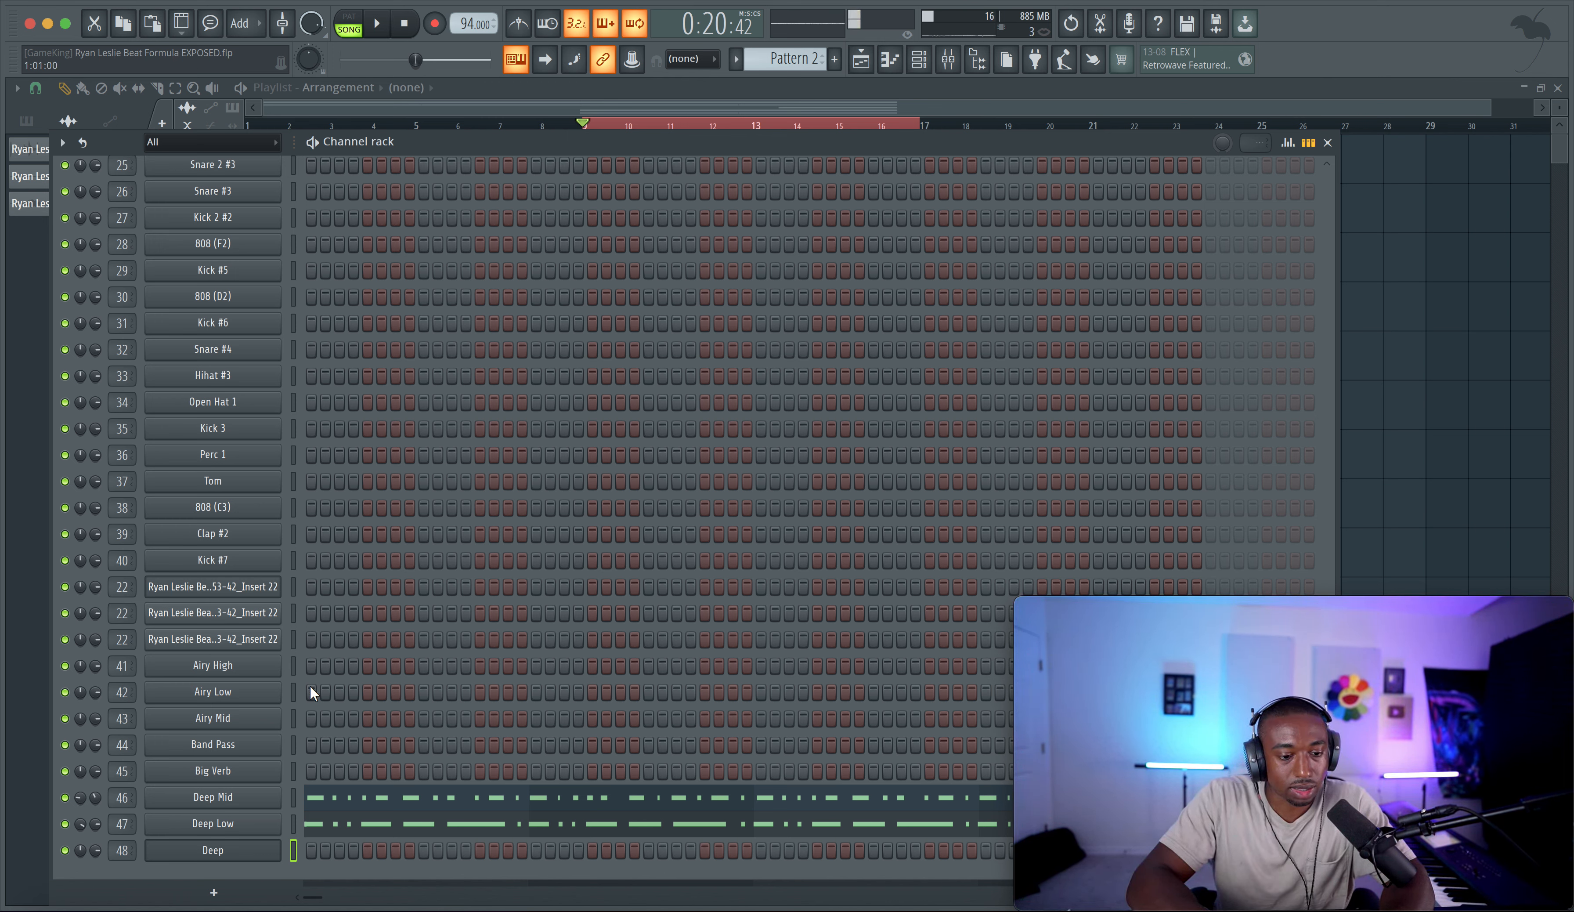
click(290, 766)
key(space)
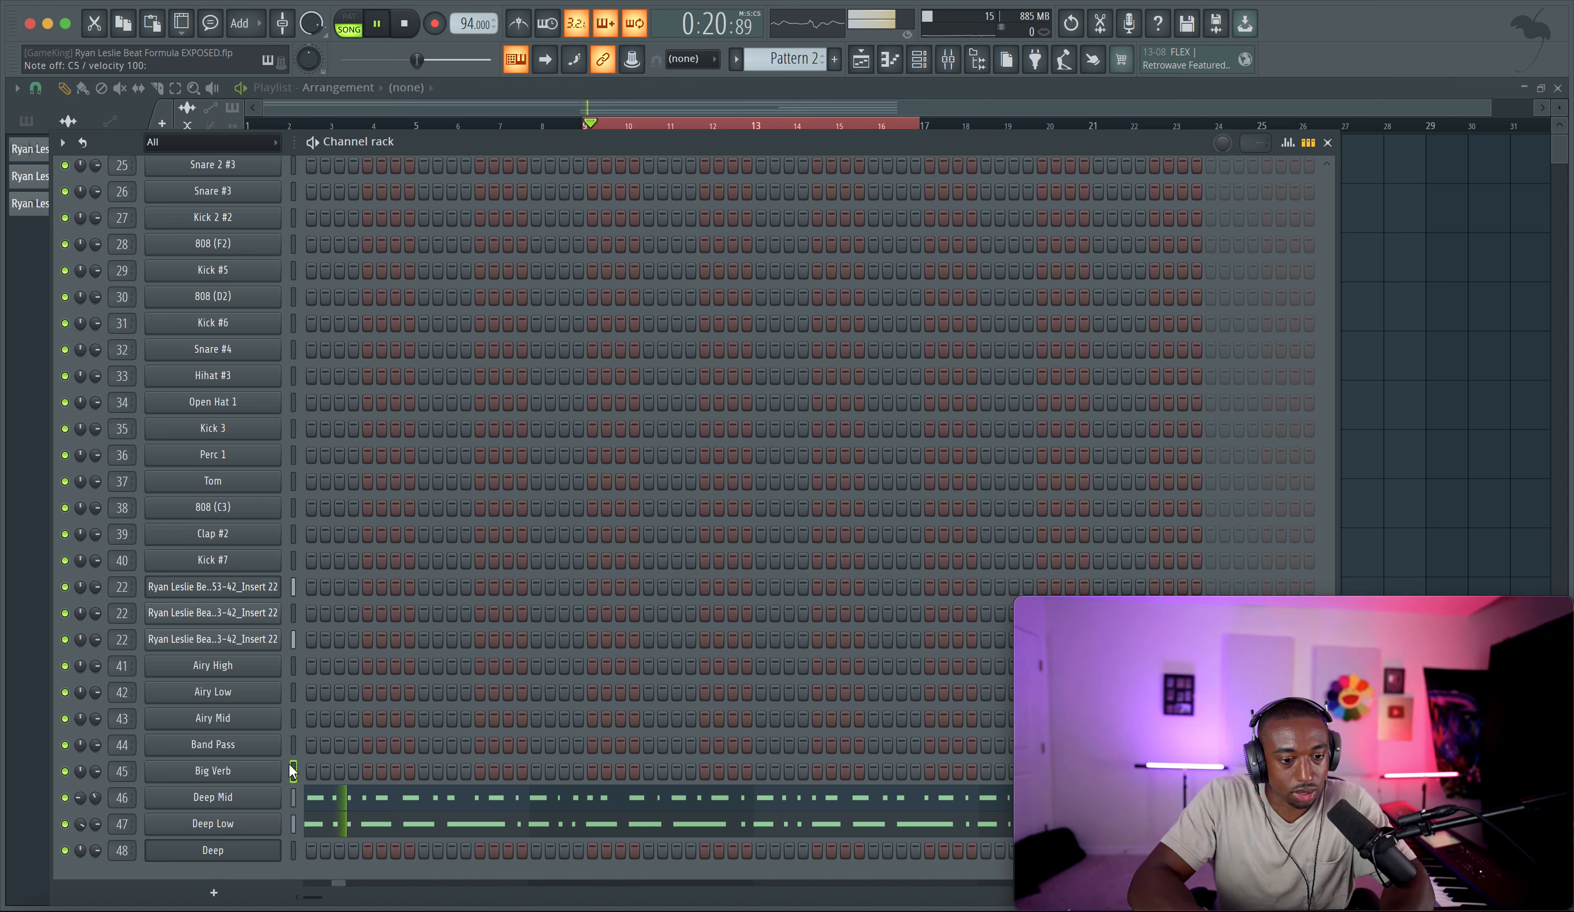
key(space)
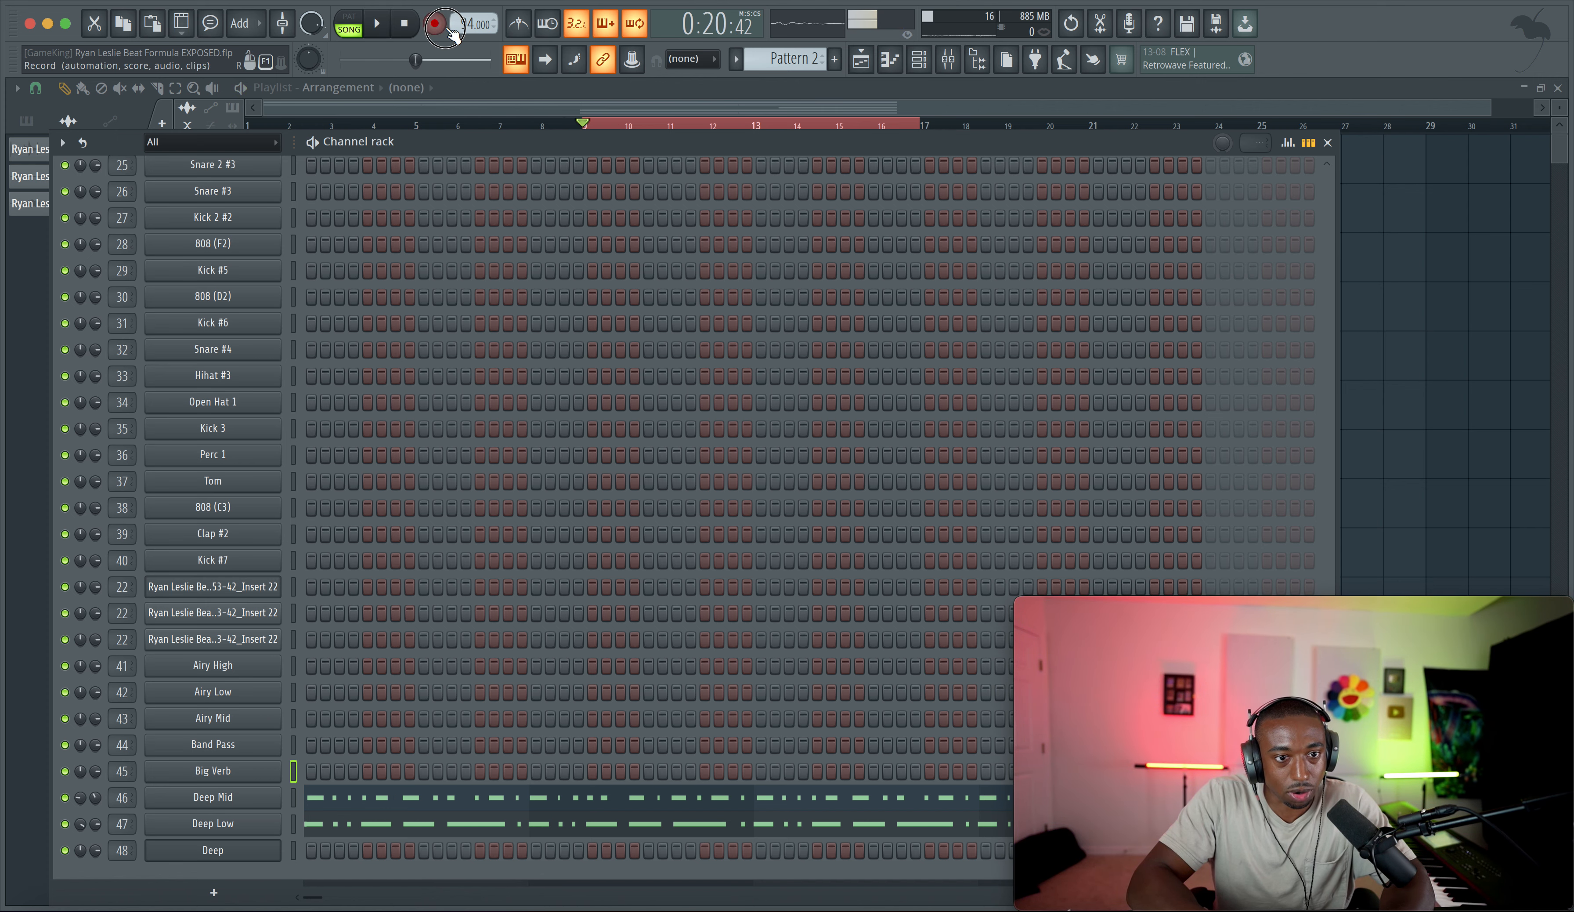
Step: Record a trial Big Verb part into Pattern 2 from bar 9 and cut its notes from the channel
key(F6)
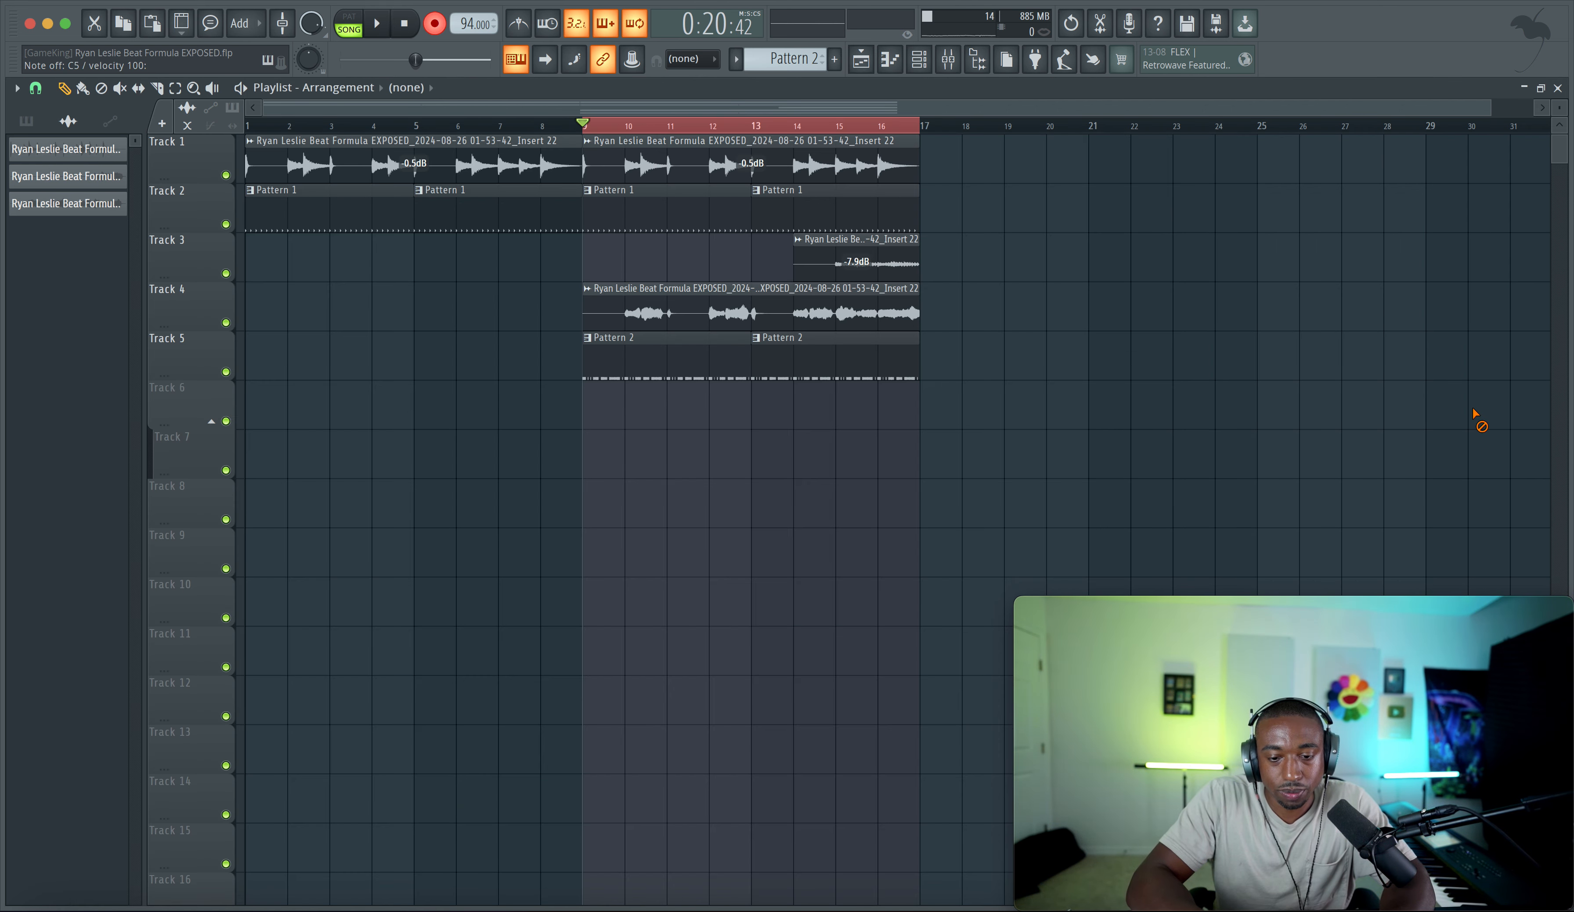
key(space)
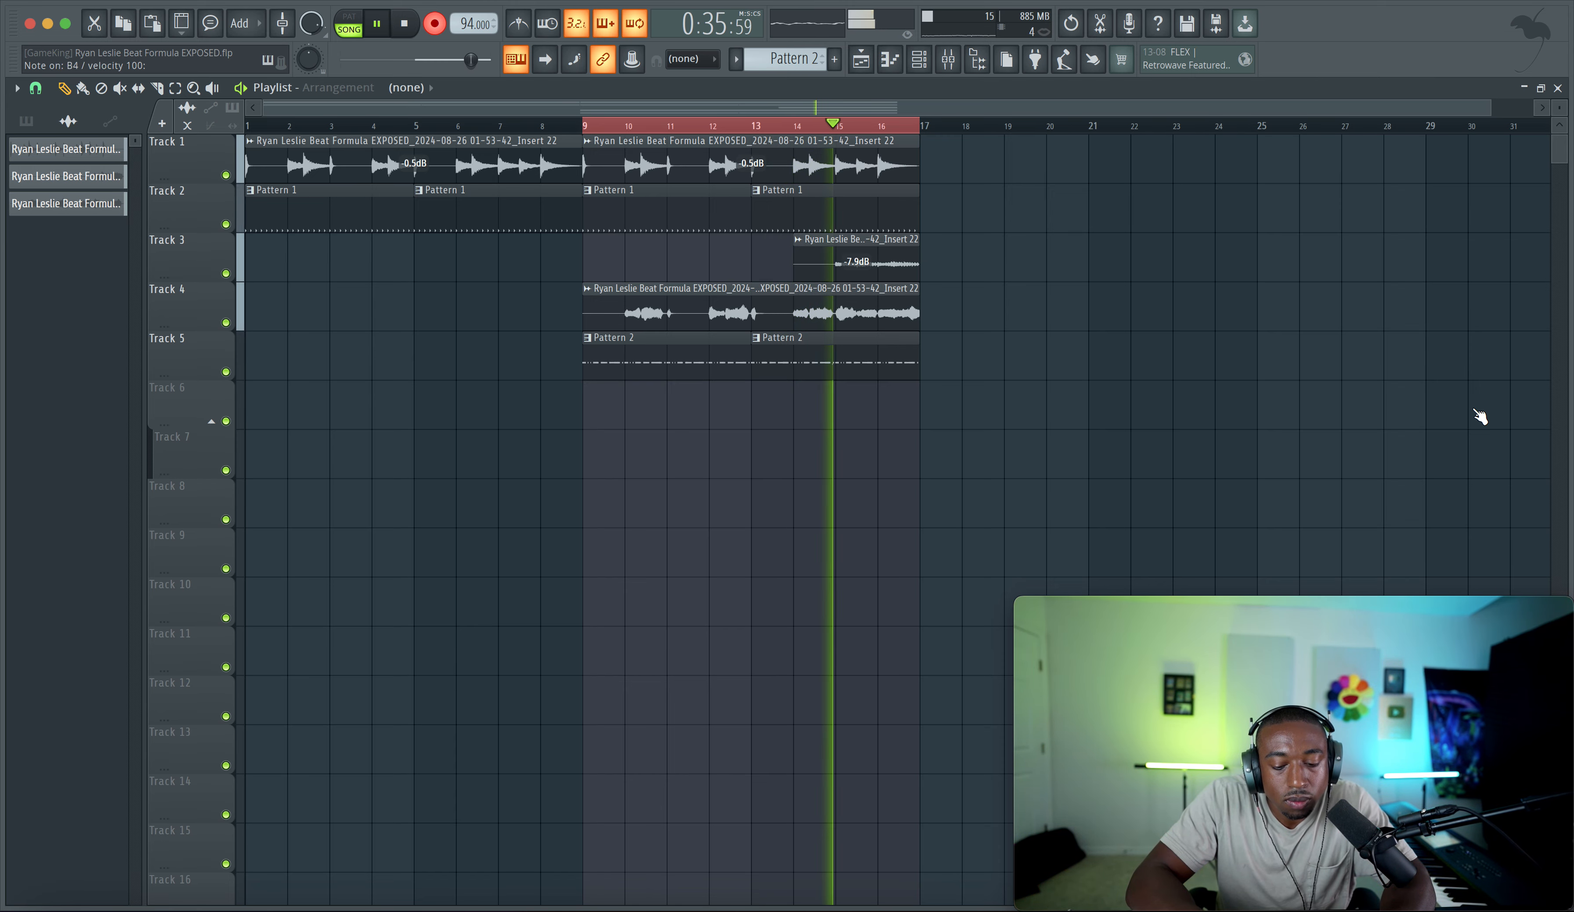
key(space)
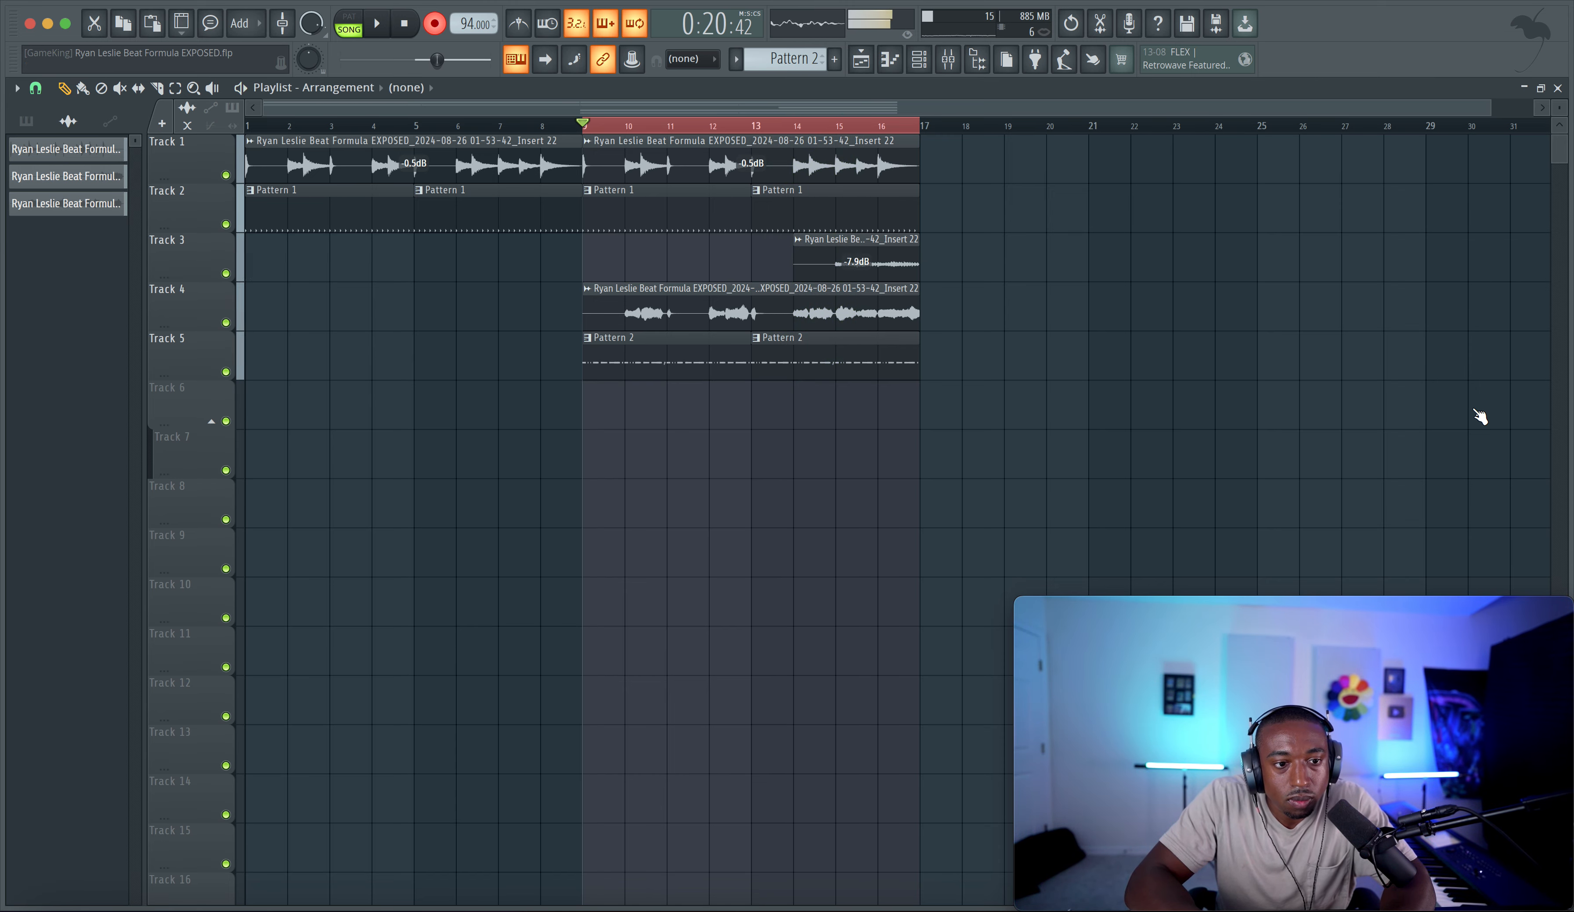
click(919, 59)
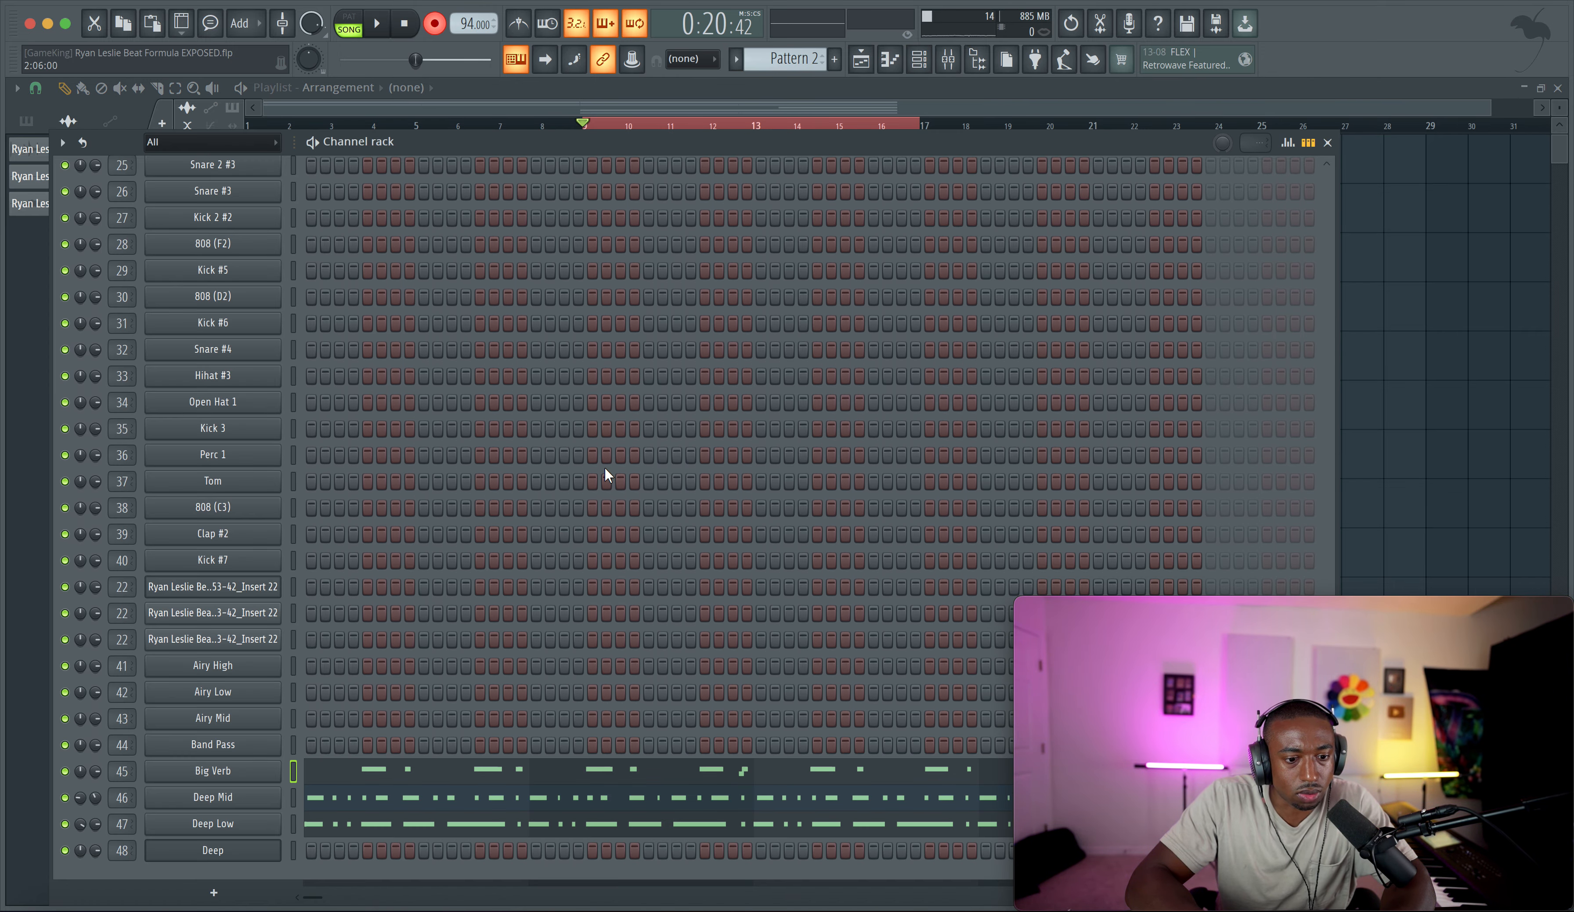
key(super+x)
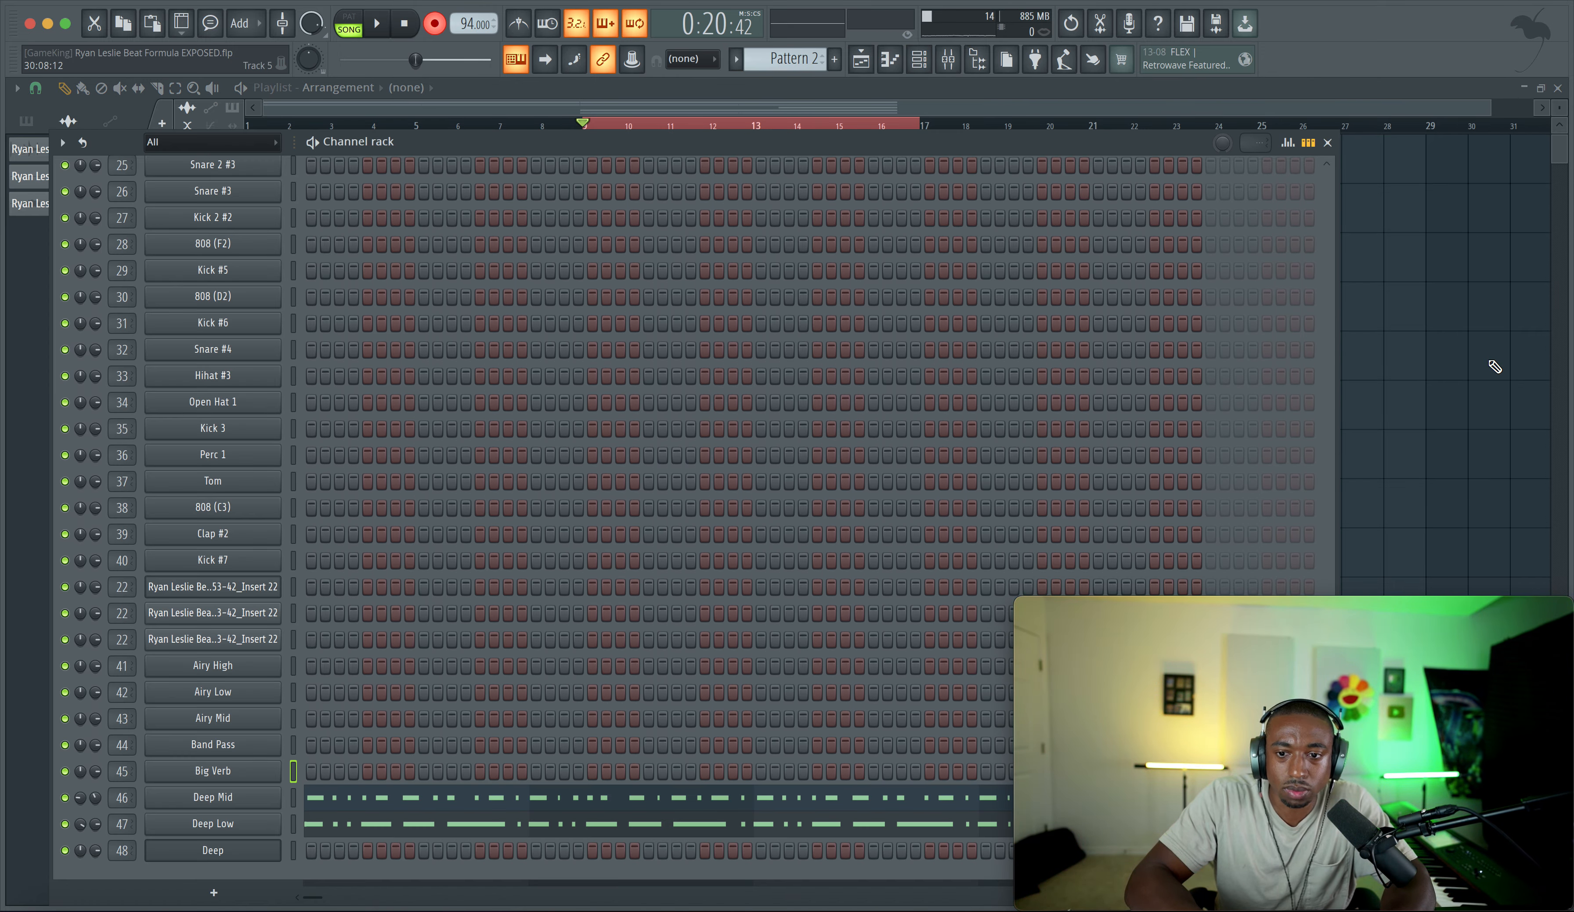
Step: Create an empty Pattern 3 and record the Big Verb part into it over bars 9 to 16
key(F6)
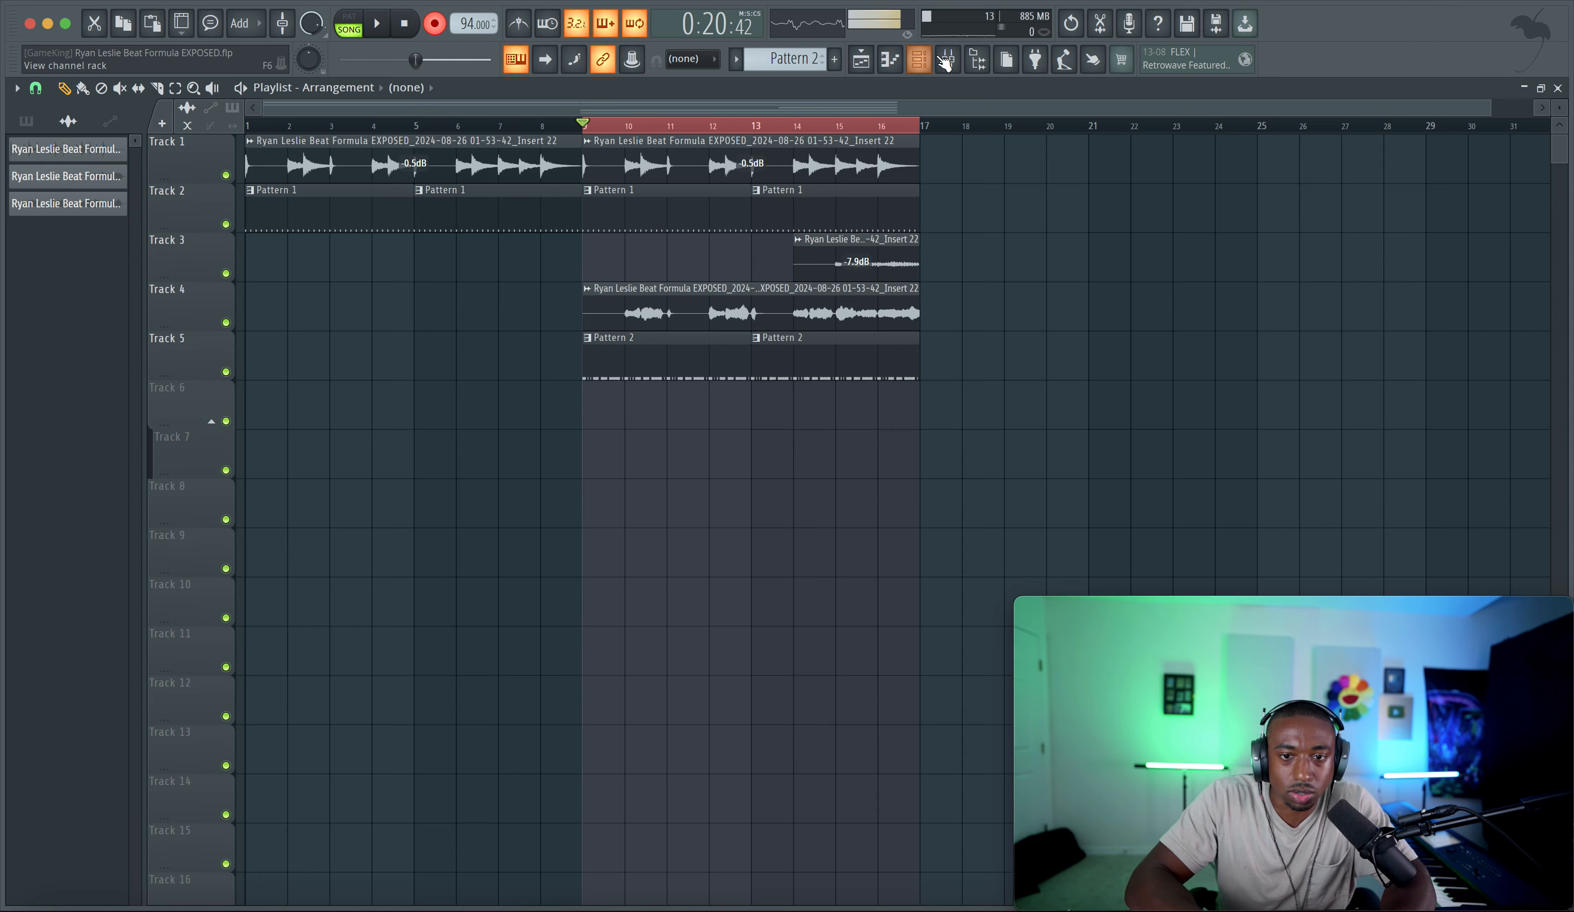
click(805, 55)
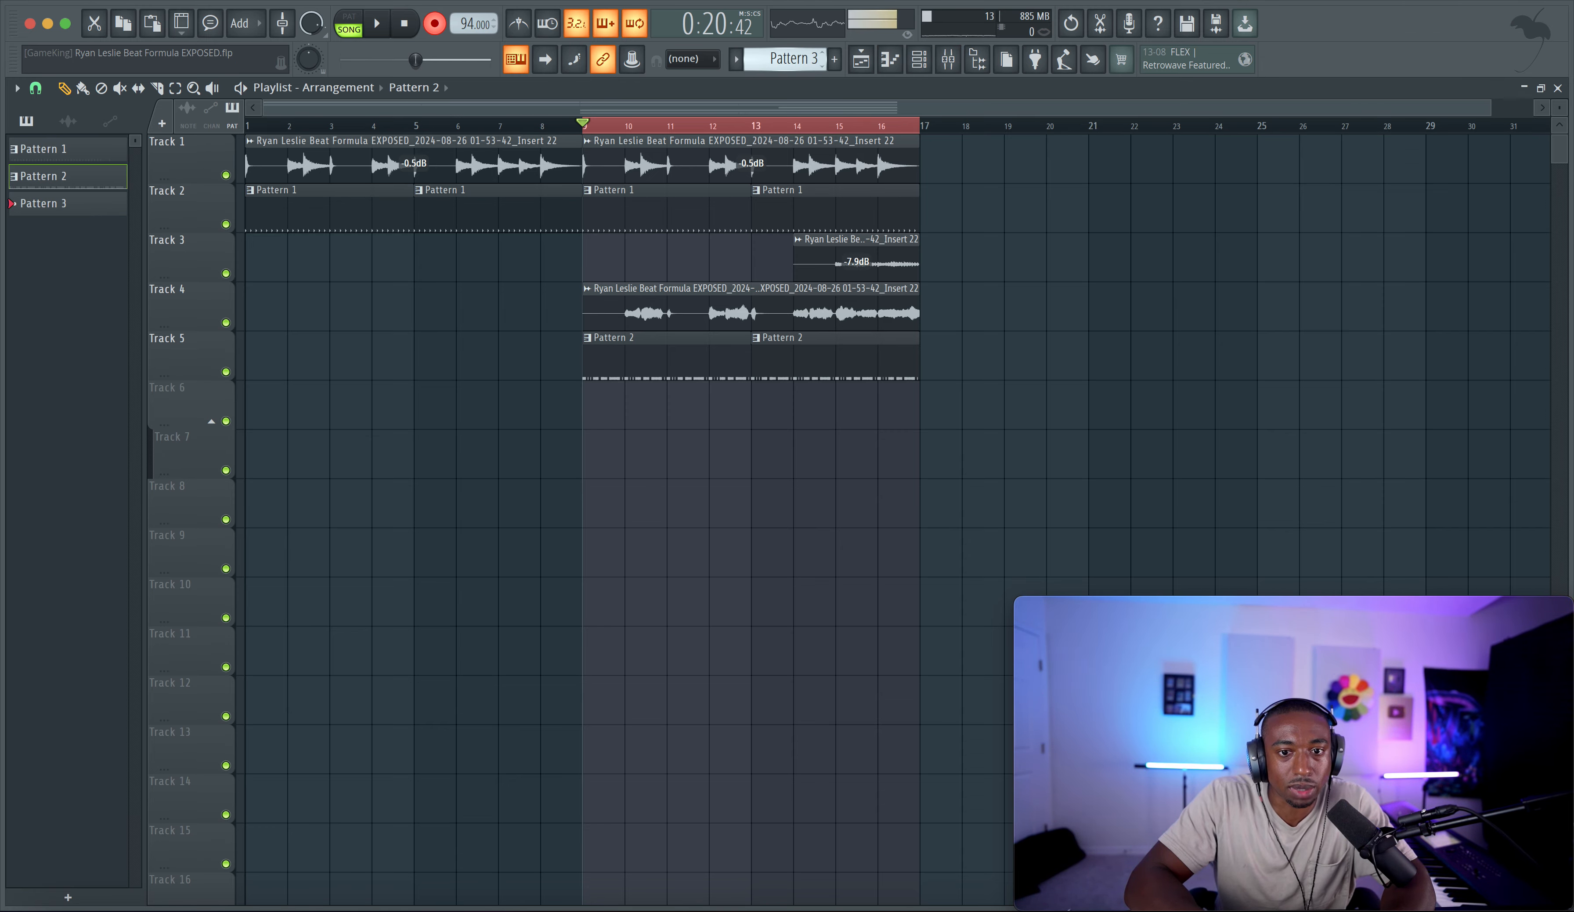
click(920, 60)
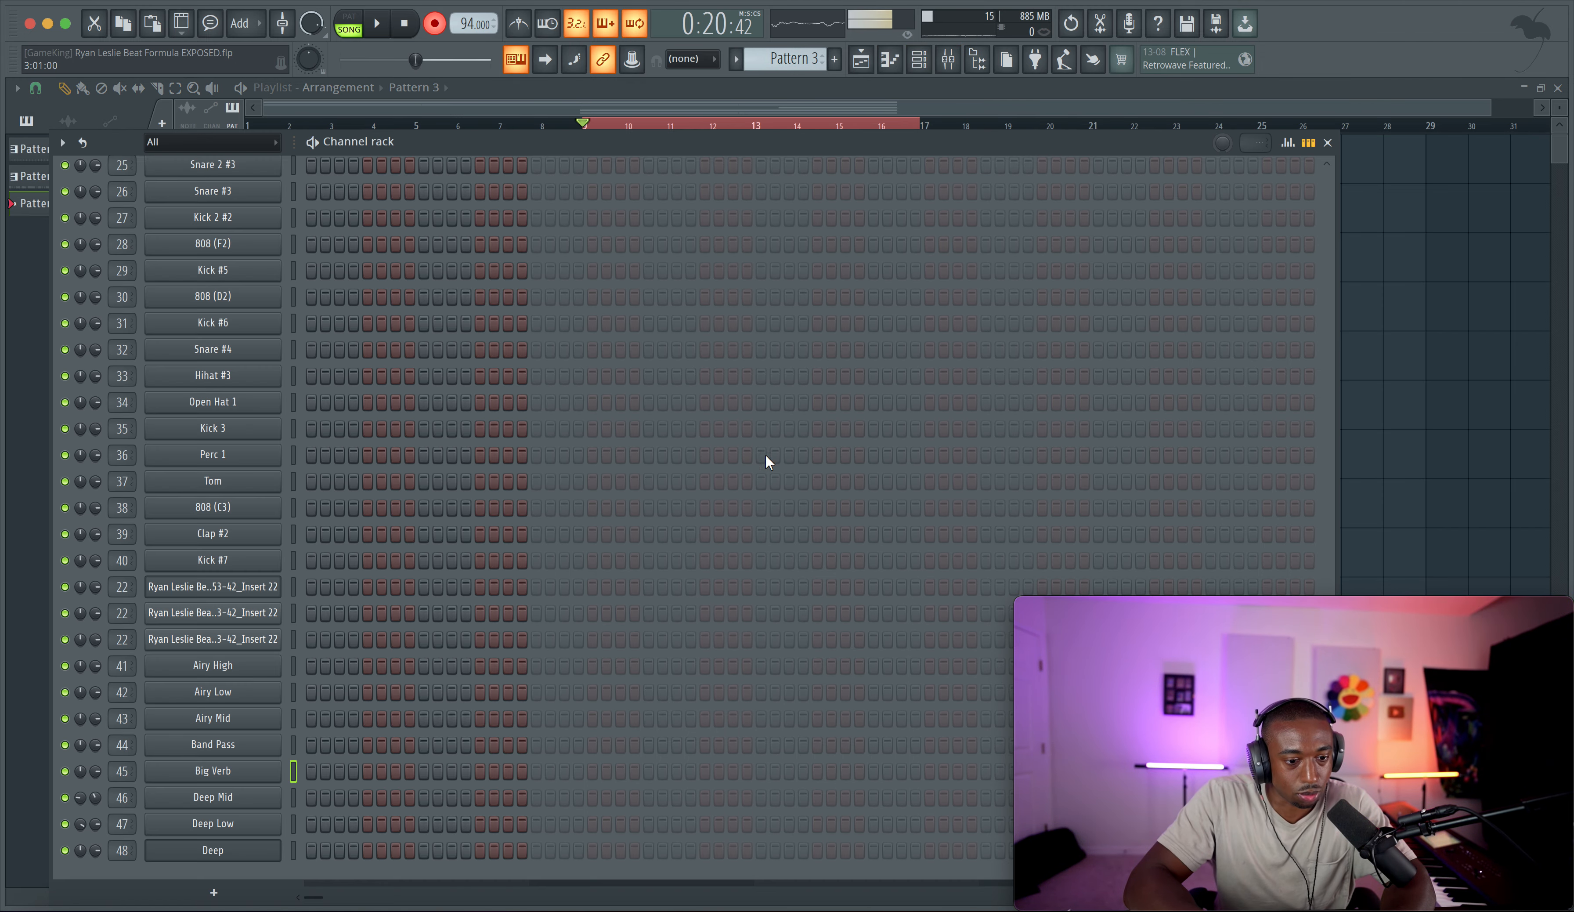
click(1428, 354)
key(space)
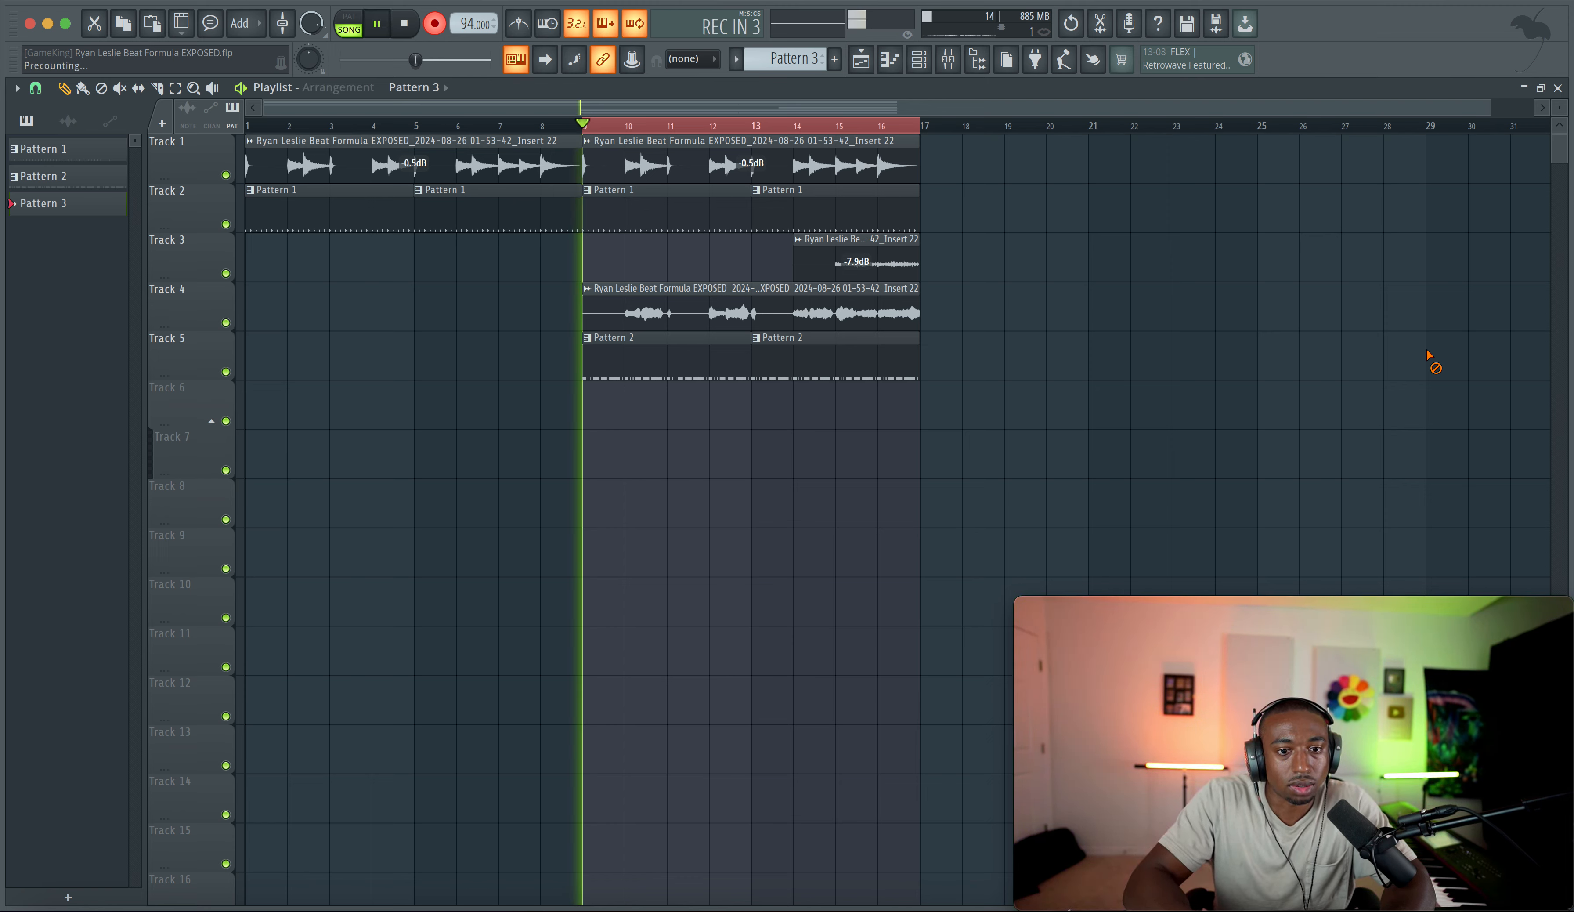
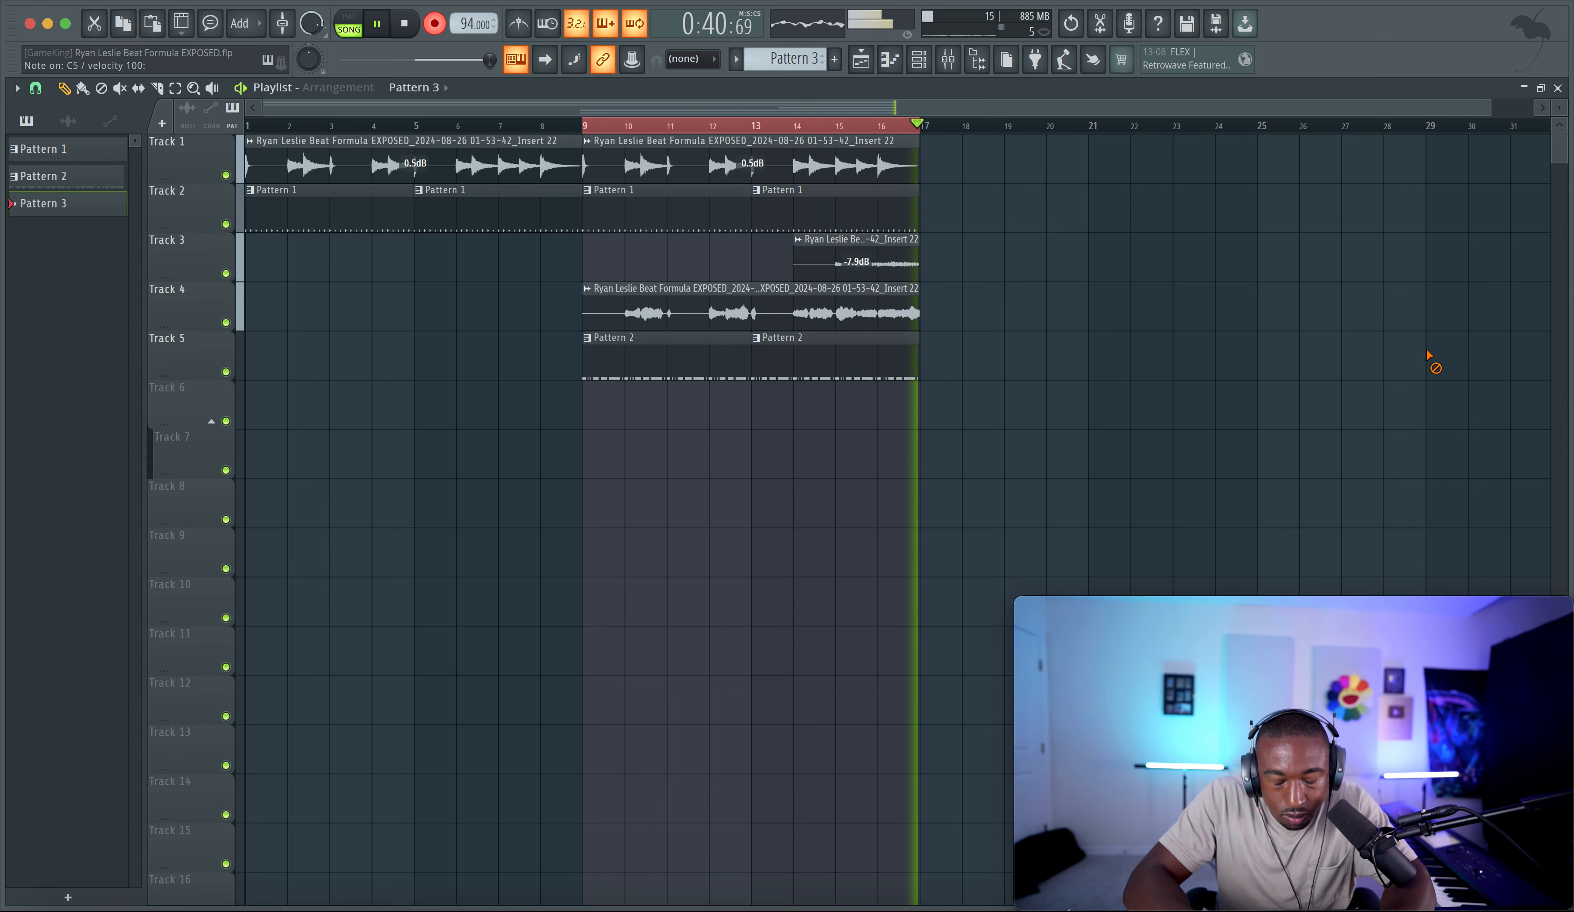
Step: Stop recording Pattern 3 and open the Big Verb channel's notes in the piano roll
key(space)
click(929, 65)
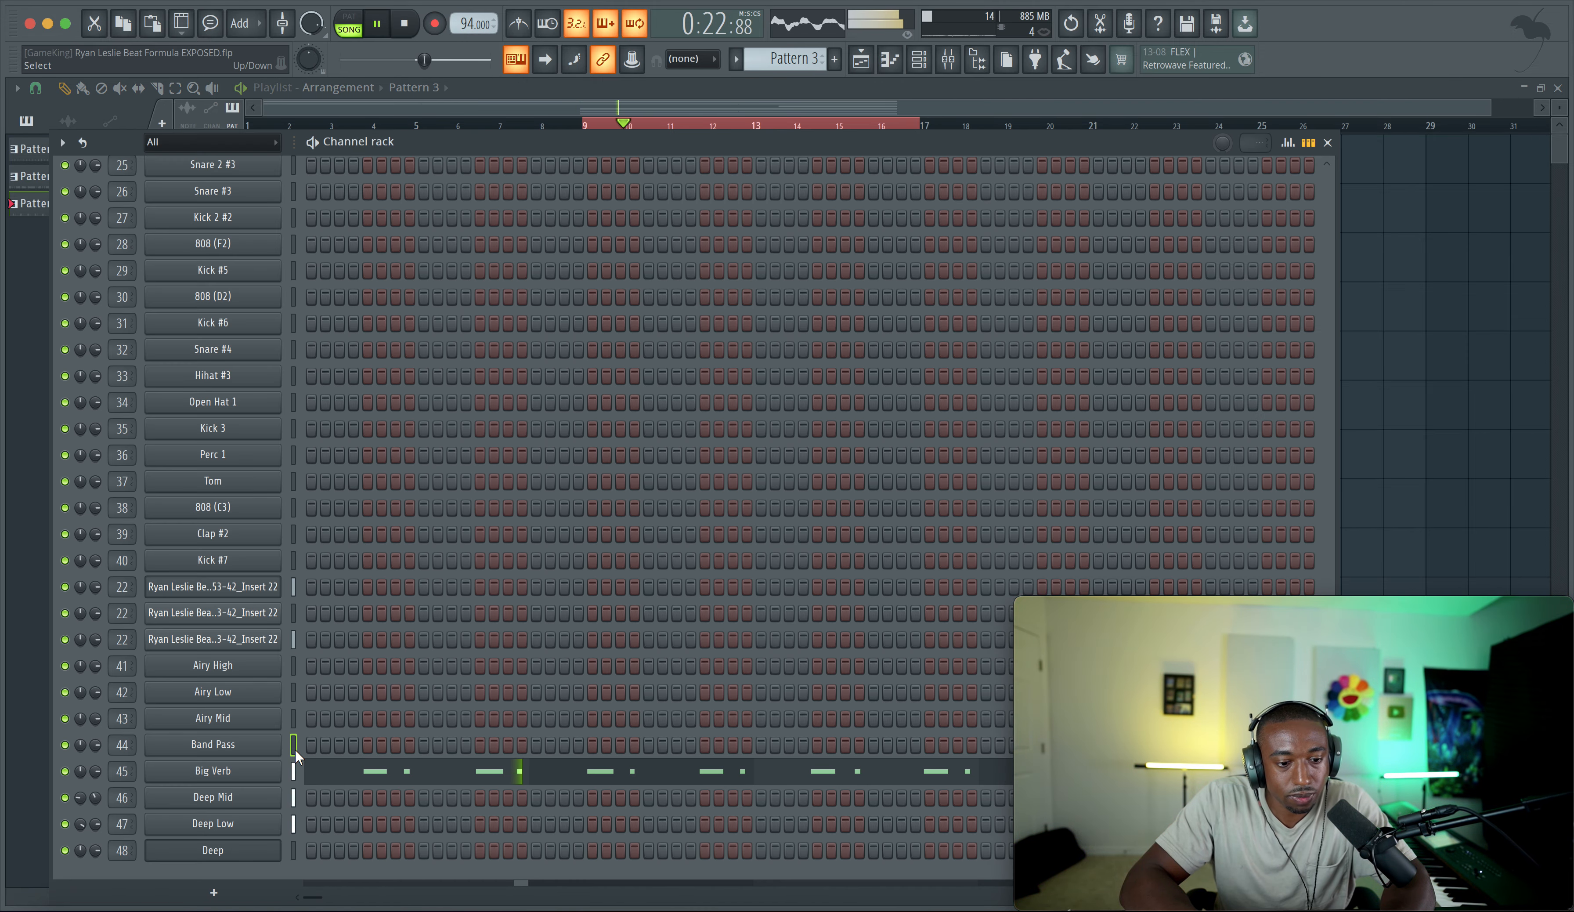
click(317, 769)
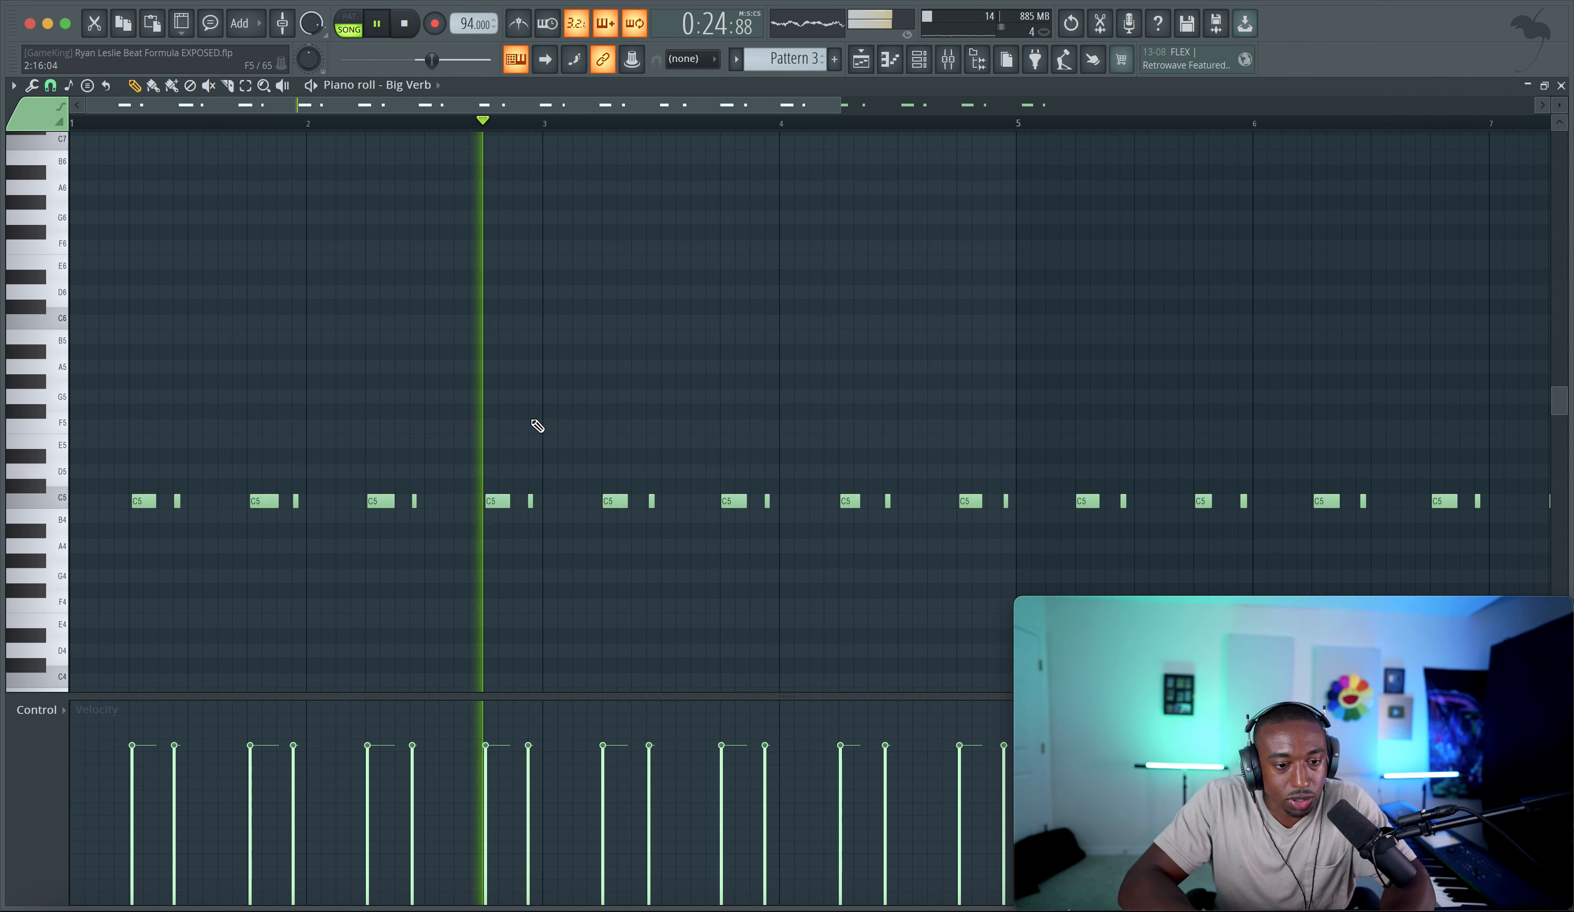
Step: Apply a flam to the short C5 note at the end of bar 2 in the Big Verb part
scroll(534, 425, down, 2)
key(space)
scroll(400, 483, up, 4)
drag(371, 465, 321, 504)
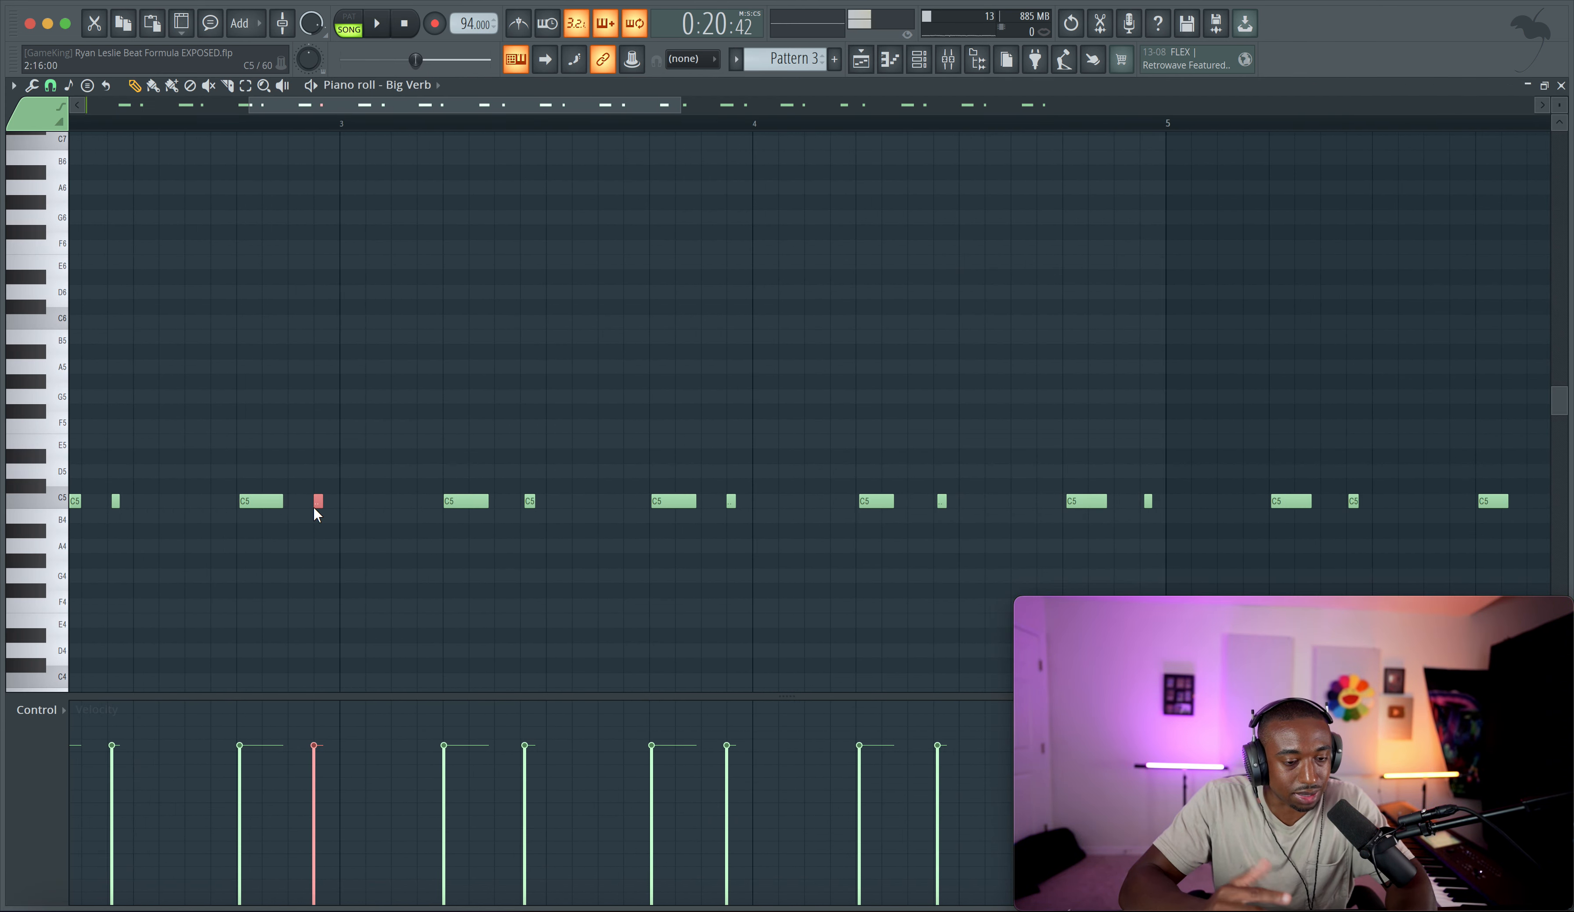
key(alt+f)
click(841, 543)
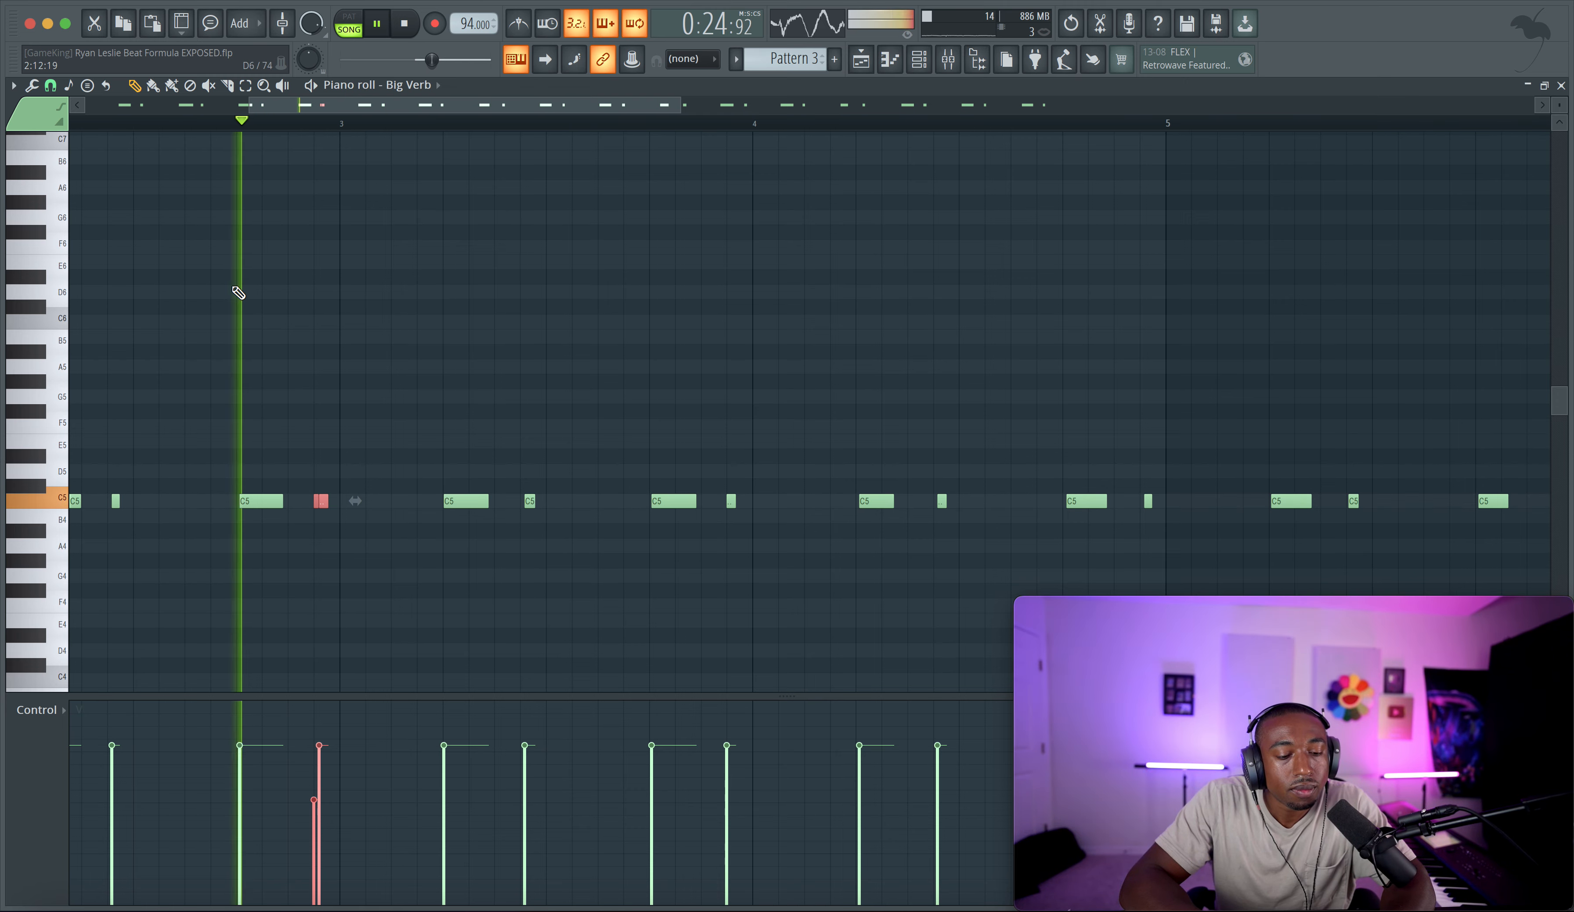
Step: Play the Big Verb part from the end of bar 2 to hear the flam in the beat
key(space)
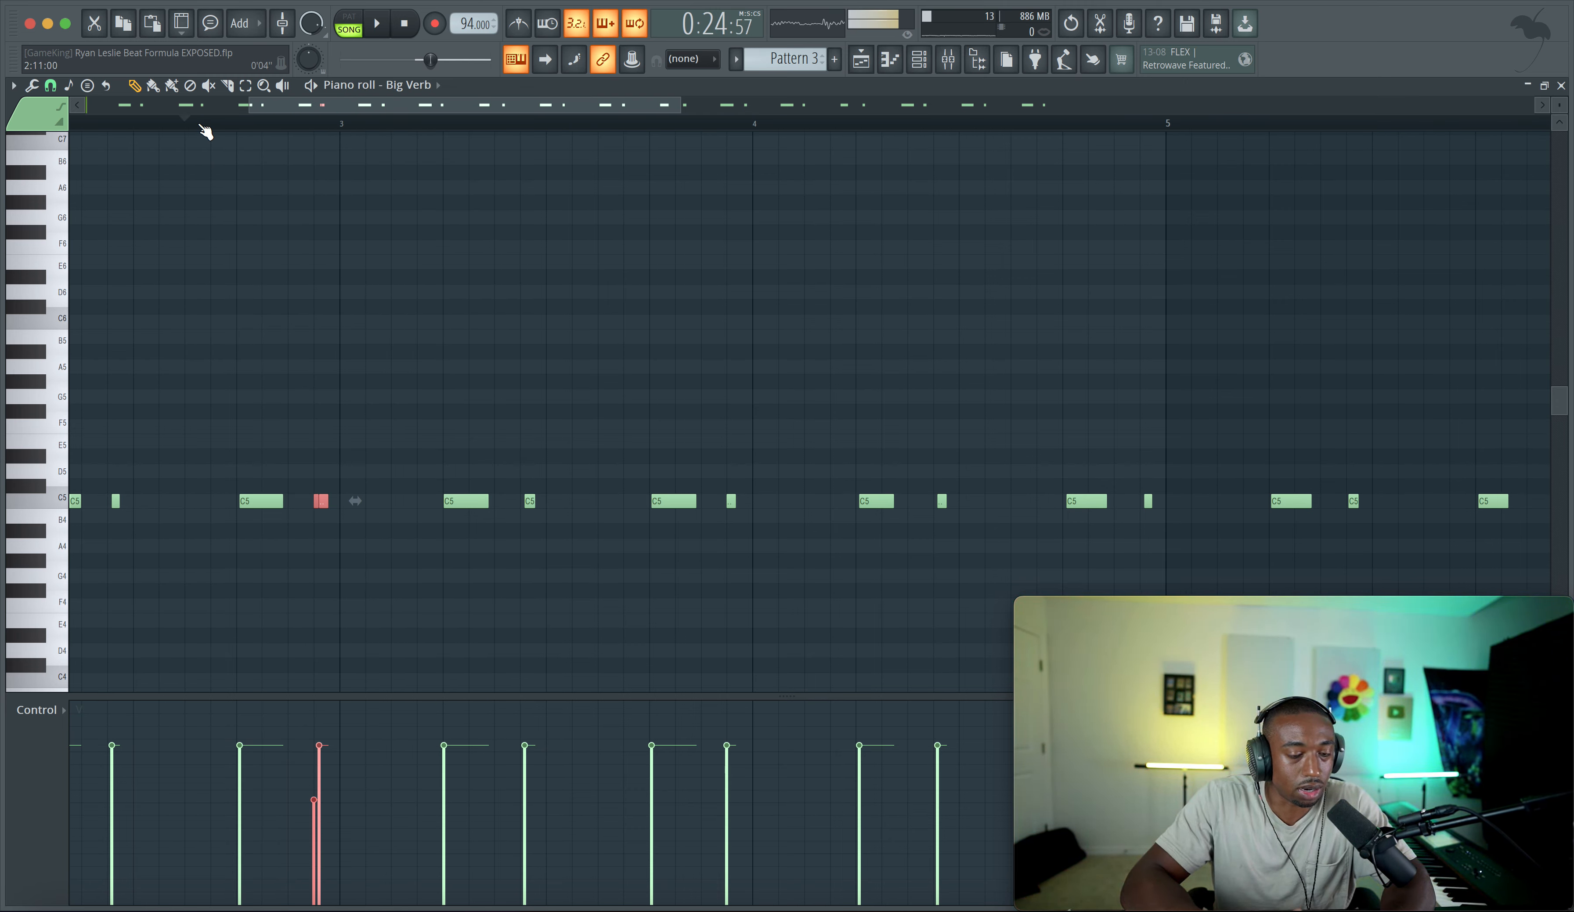
key(space)
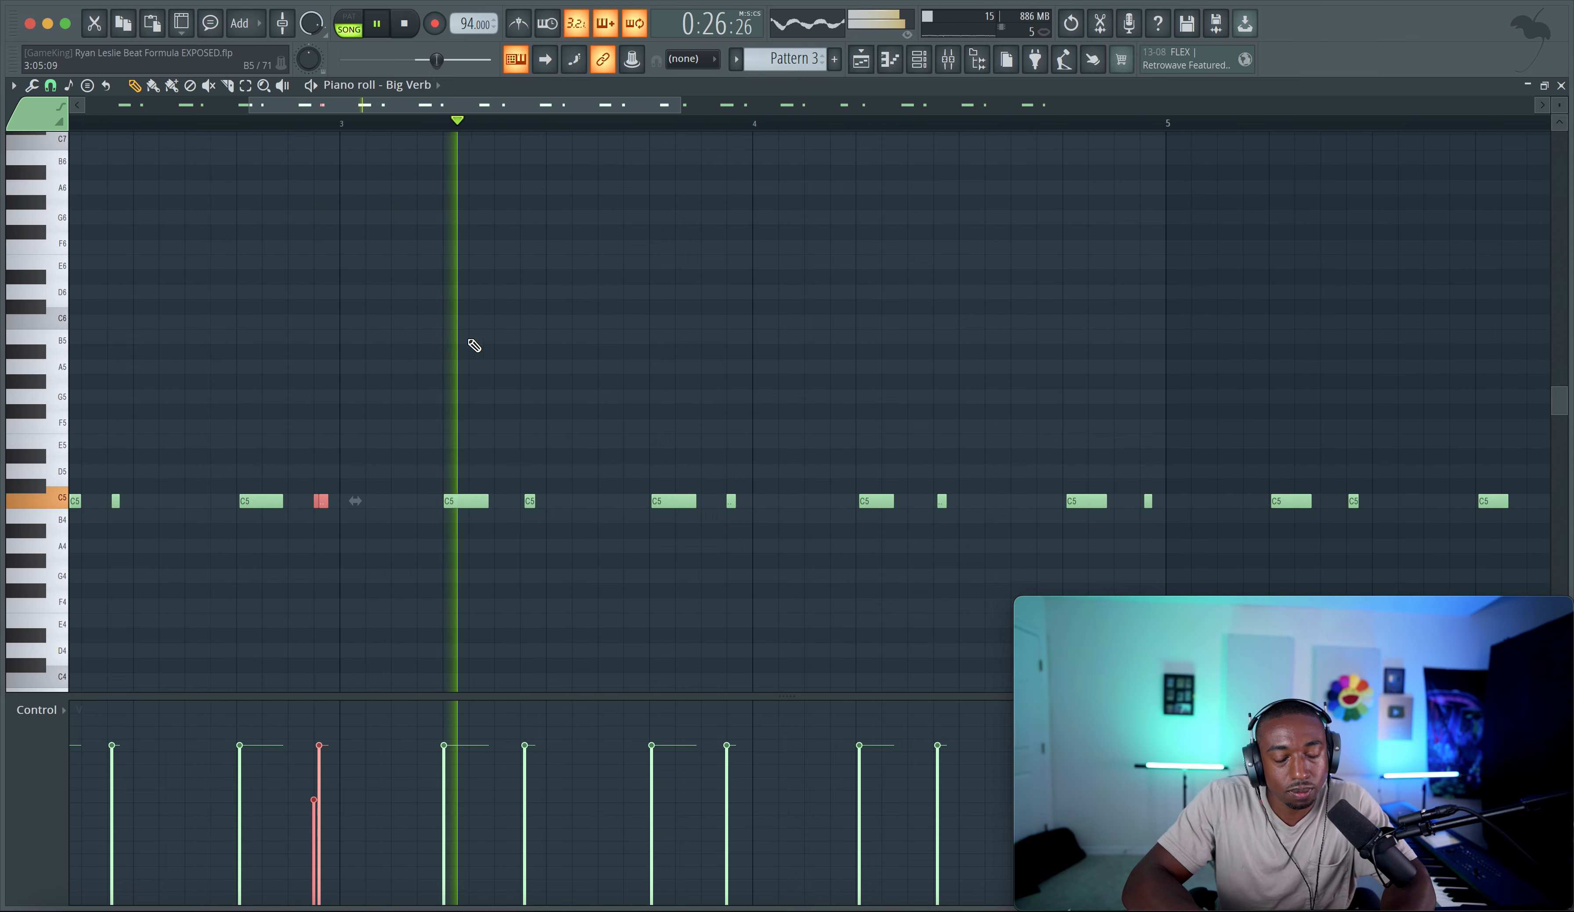
ctrl+scroll(474, 346, down, 2)
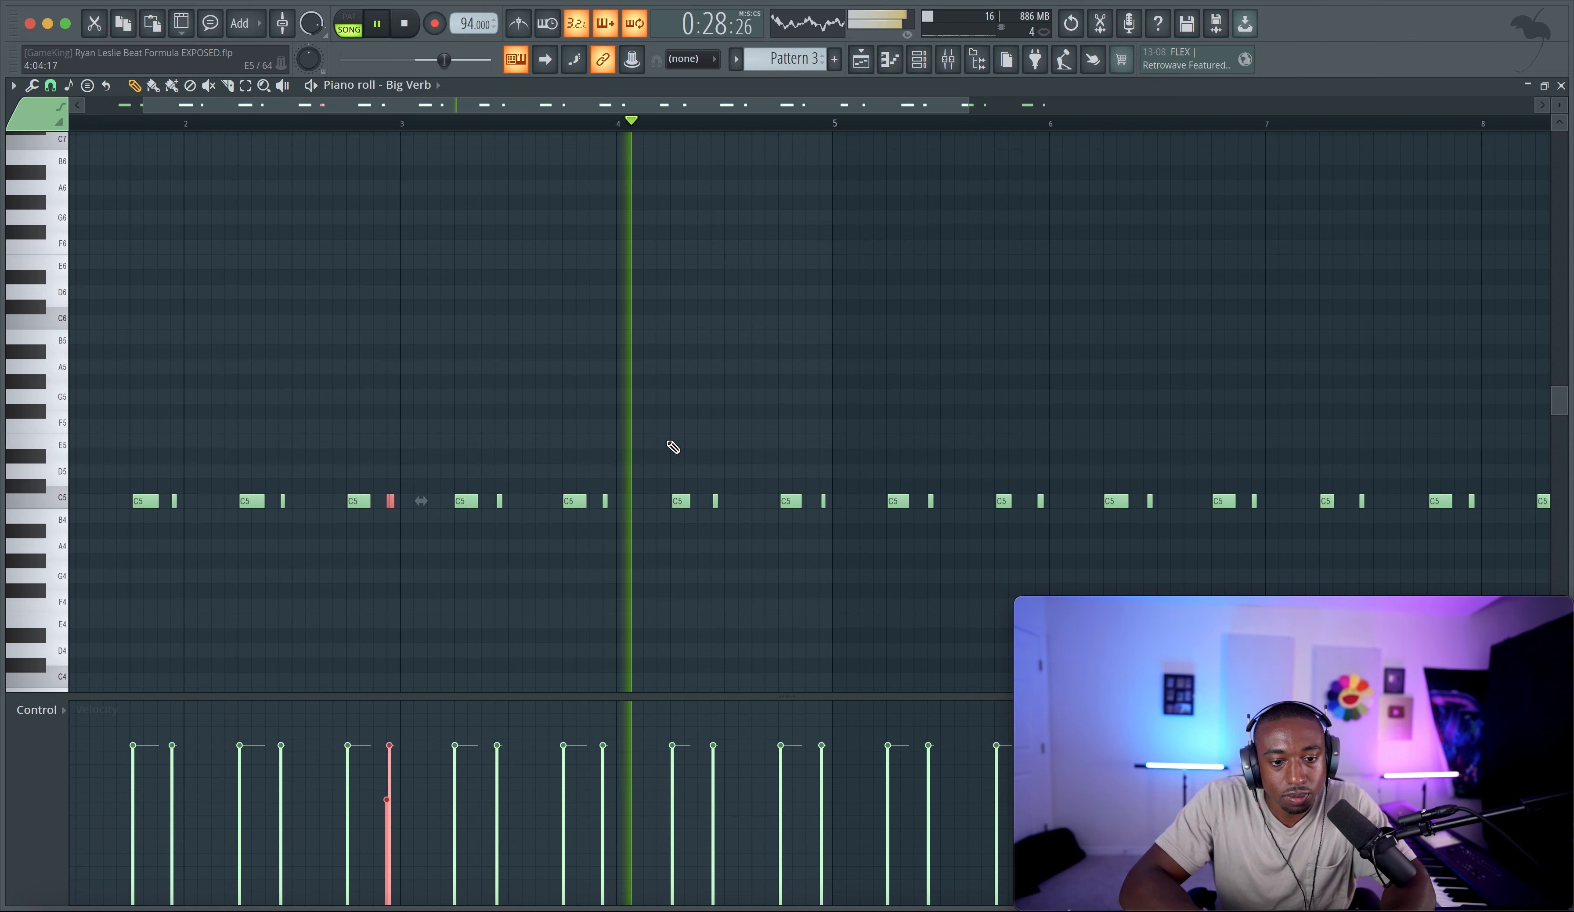
Step: Try an extra short C5 note in the second half of bar 5 of the Big Verb part
click(715, 500)
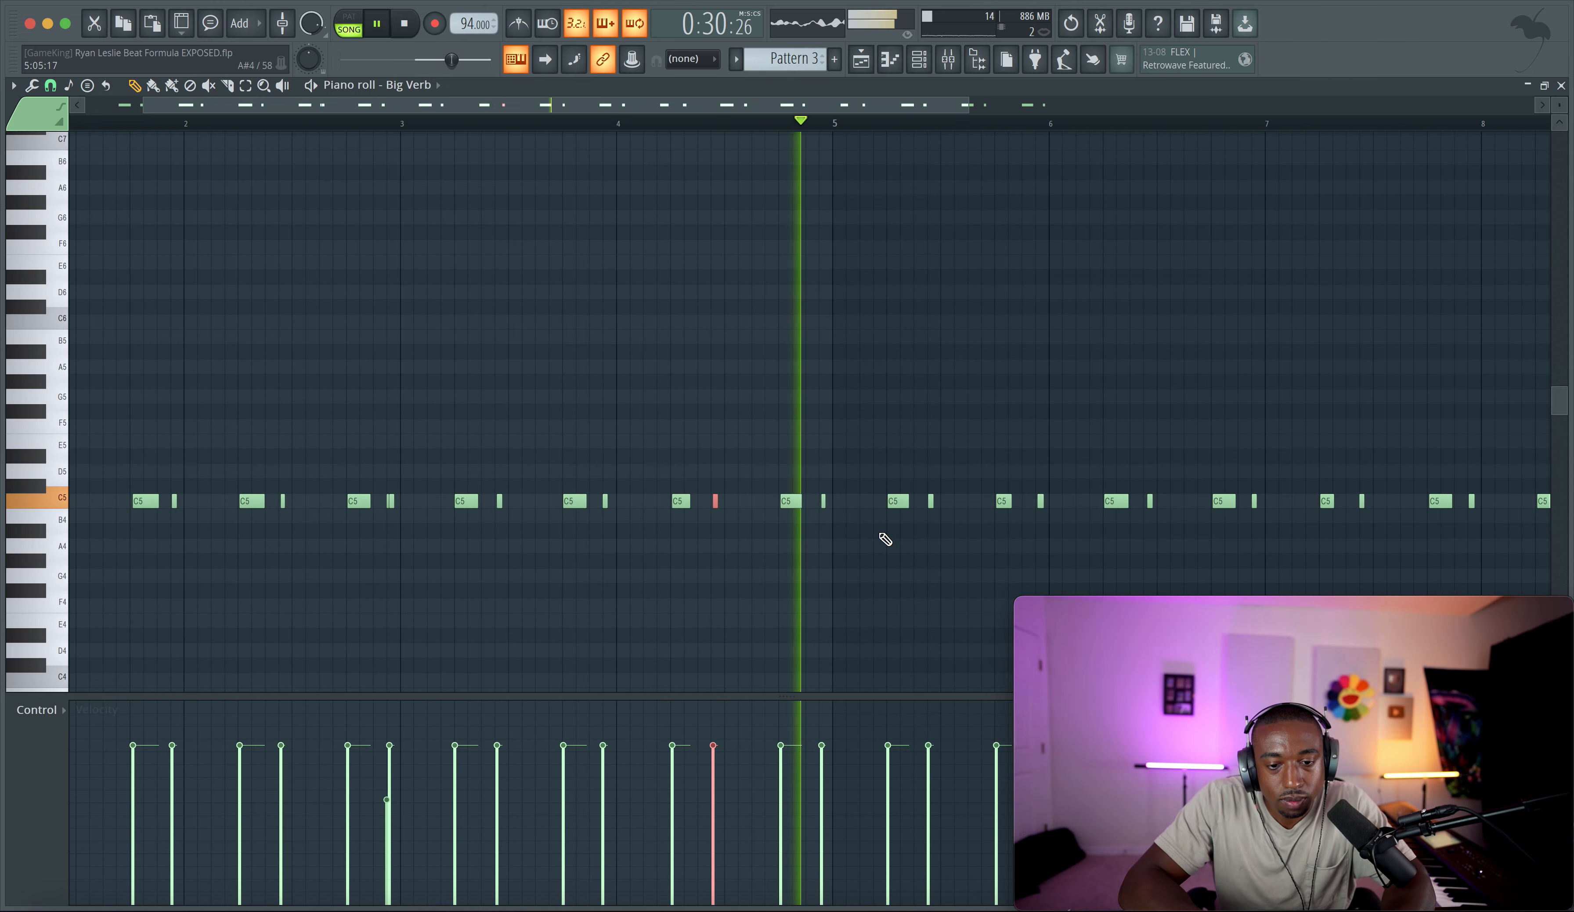
click(963, 501)
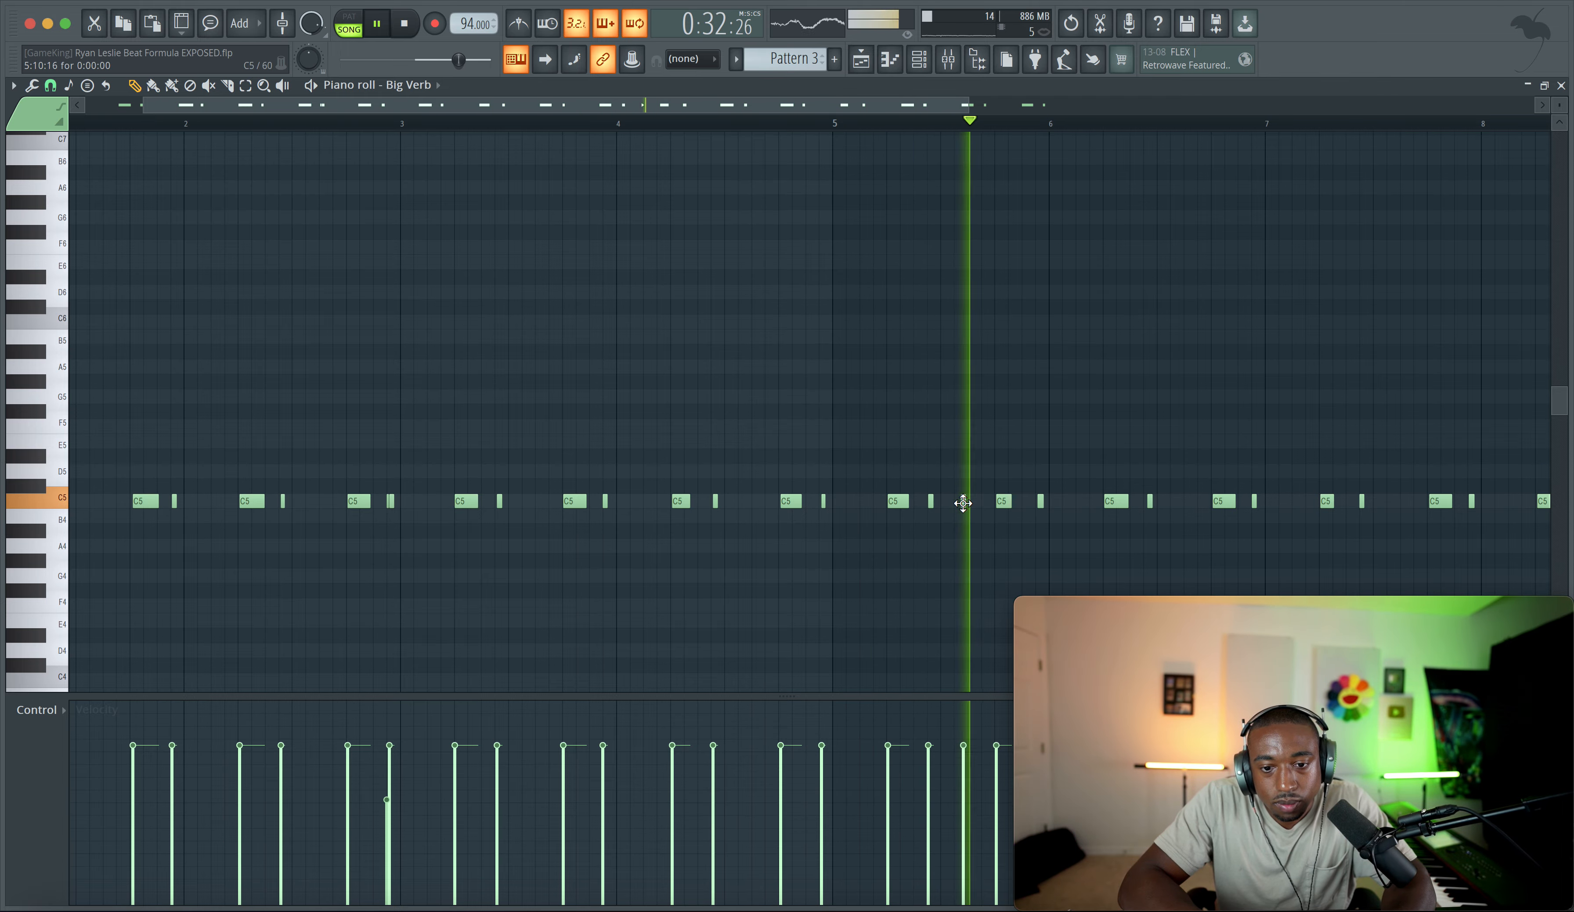
right_click(963, 503)
ctrl+scroll(970, 505, down, 1)
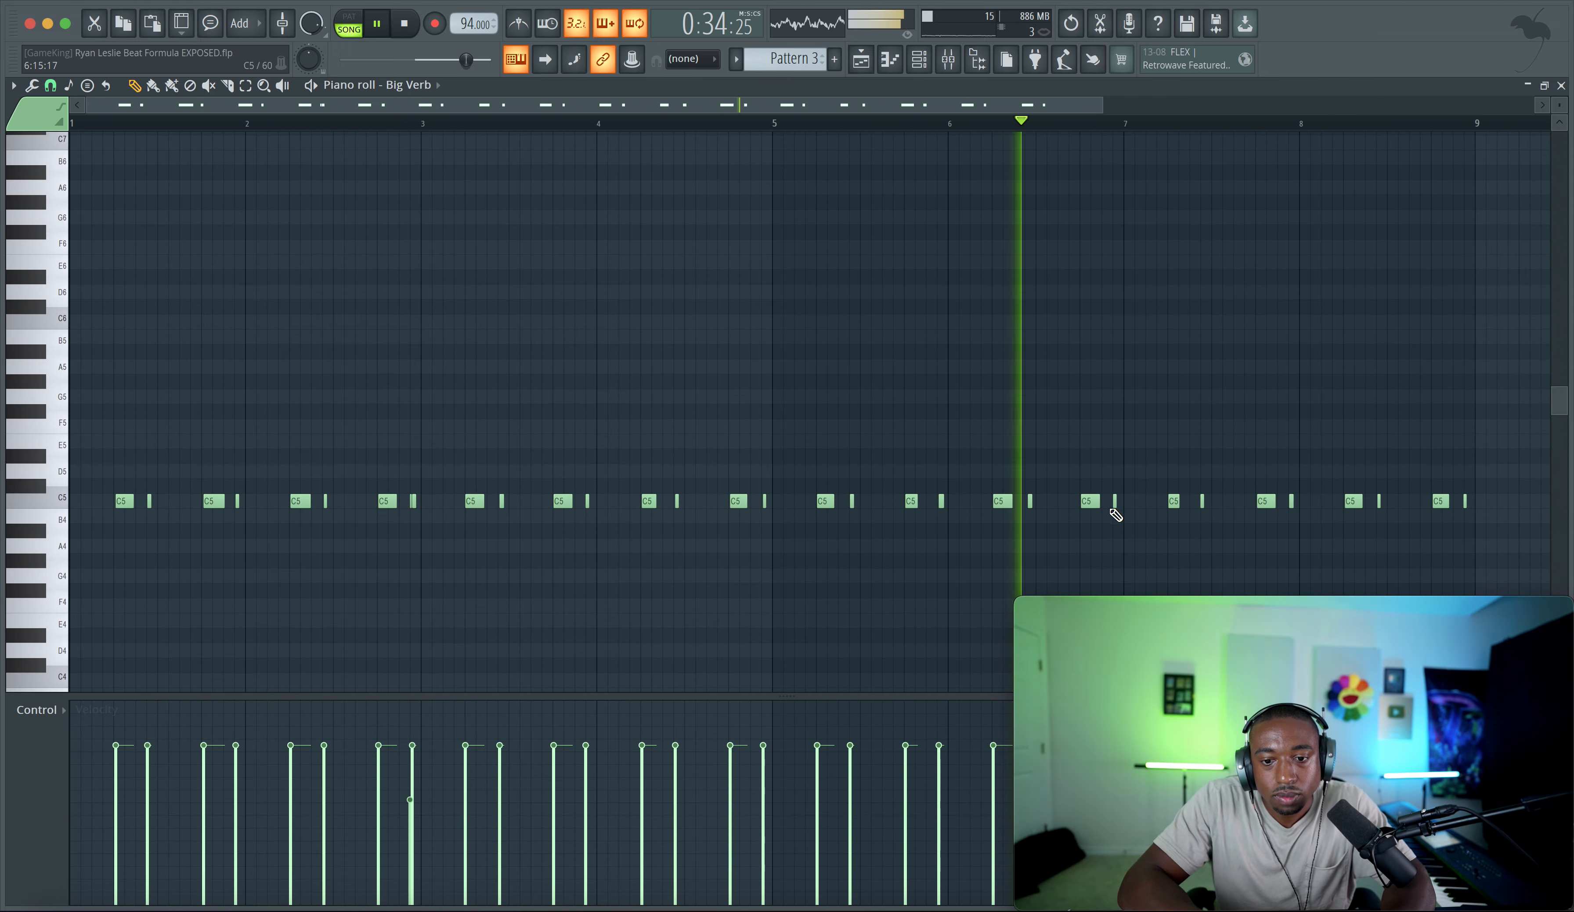
Step: Close the piano roll and switch the channel rack to the empty Pattern 4
click(1560, 86)
click(1347, 424)
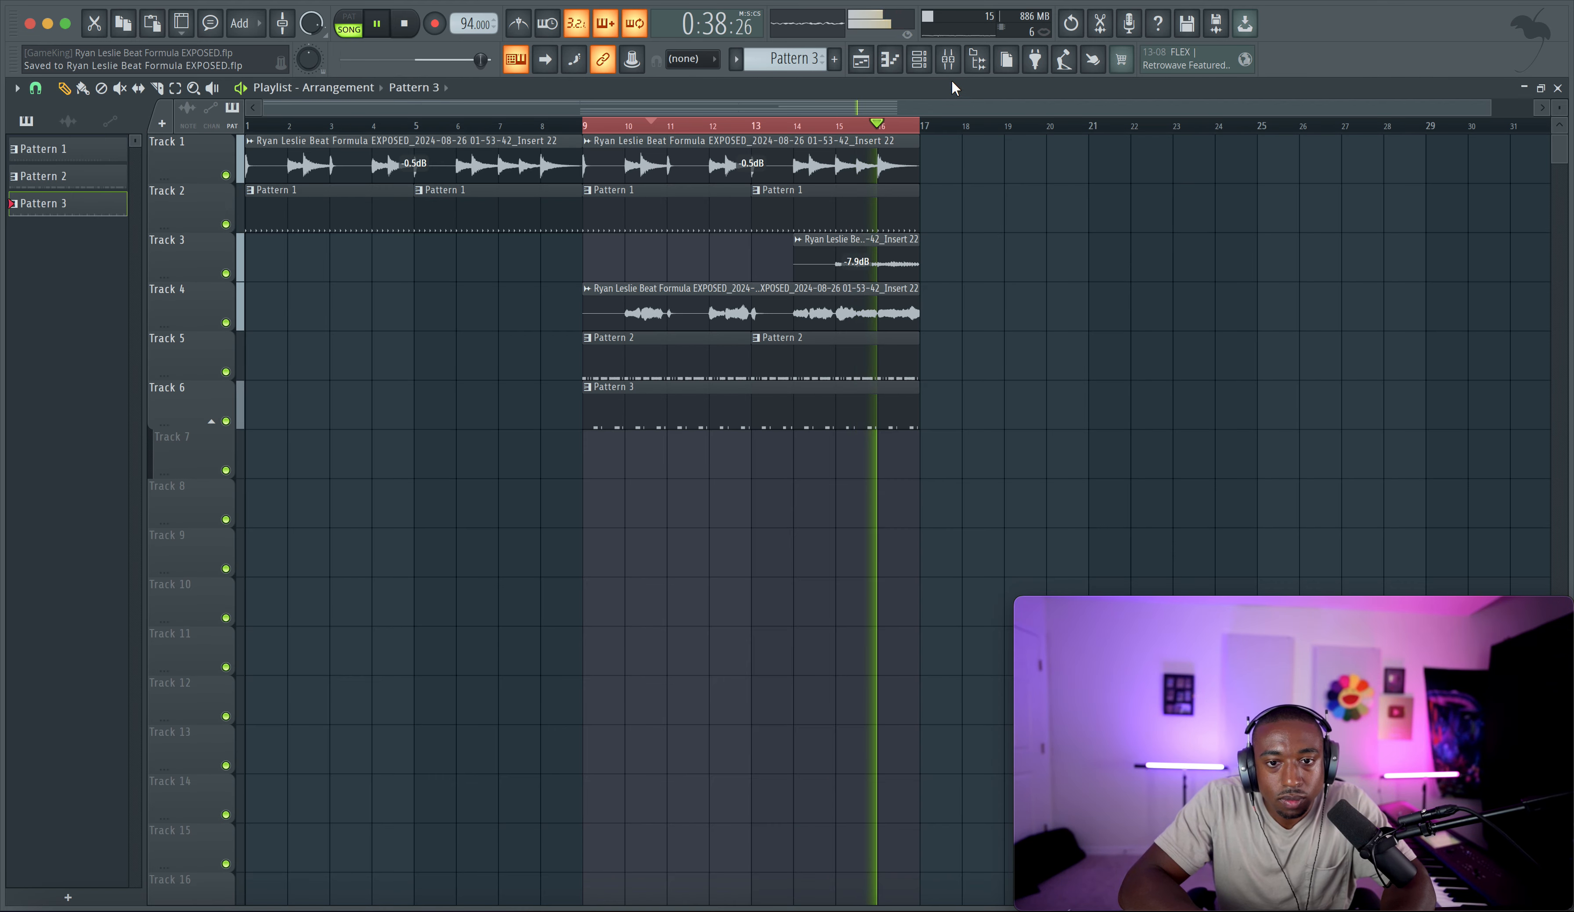
click(926, 63)
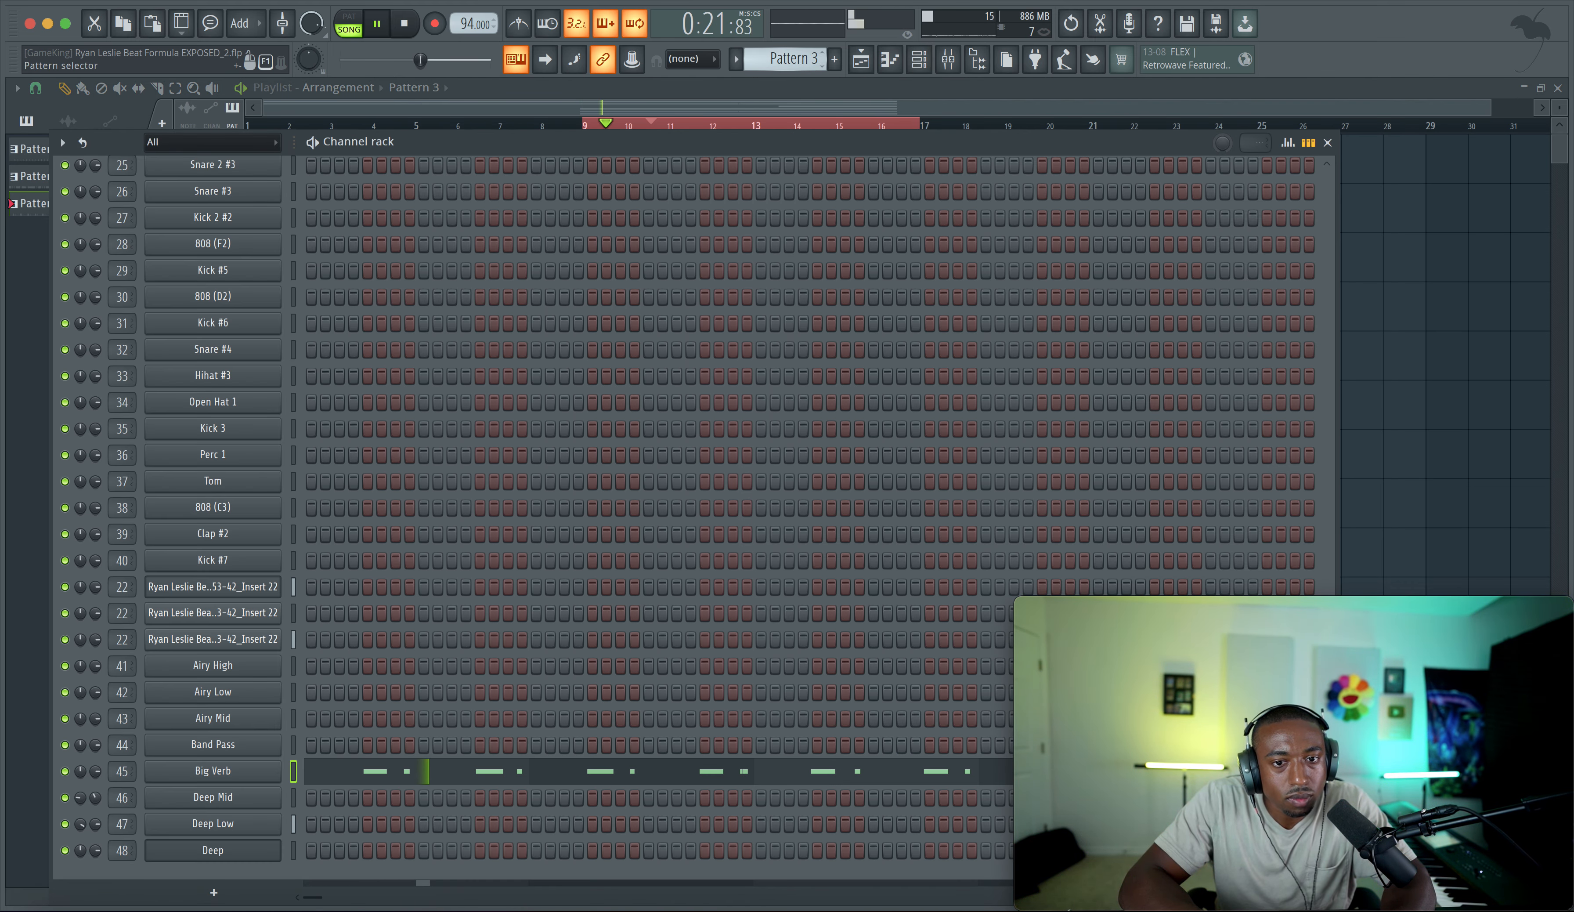
drag(805, 57, 805, 49)
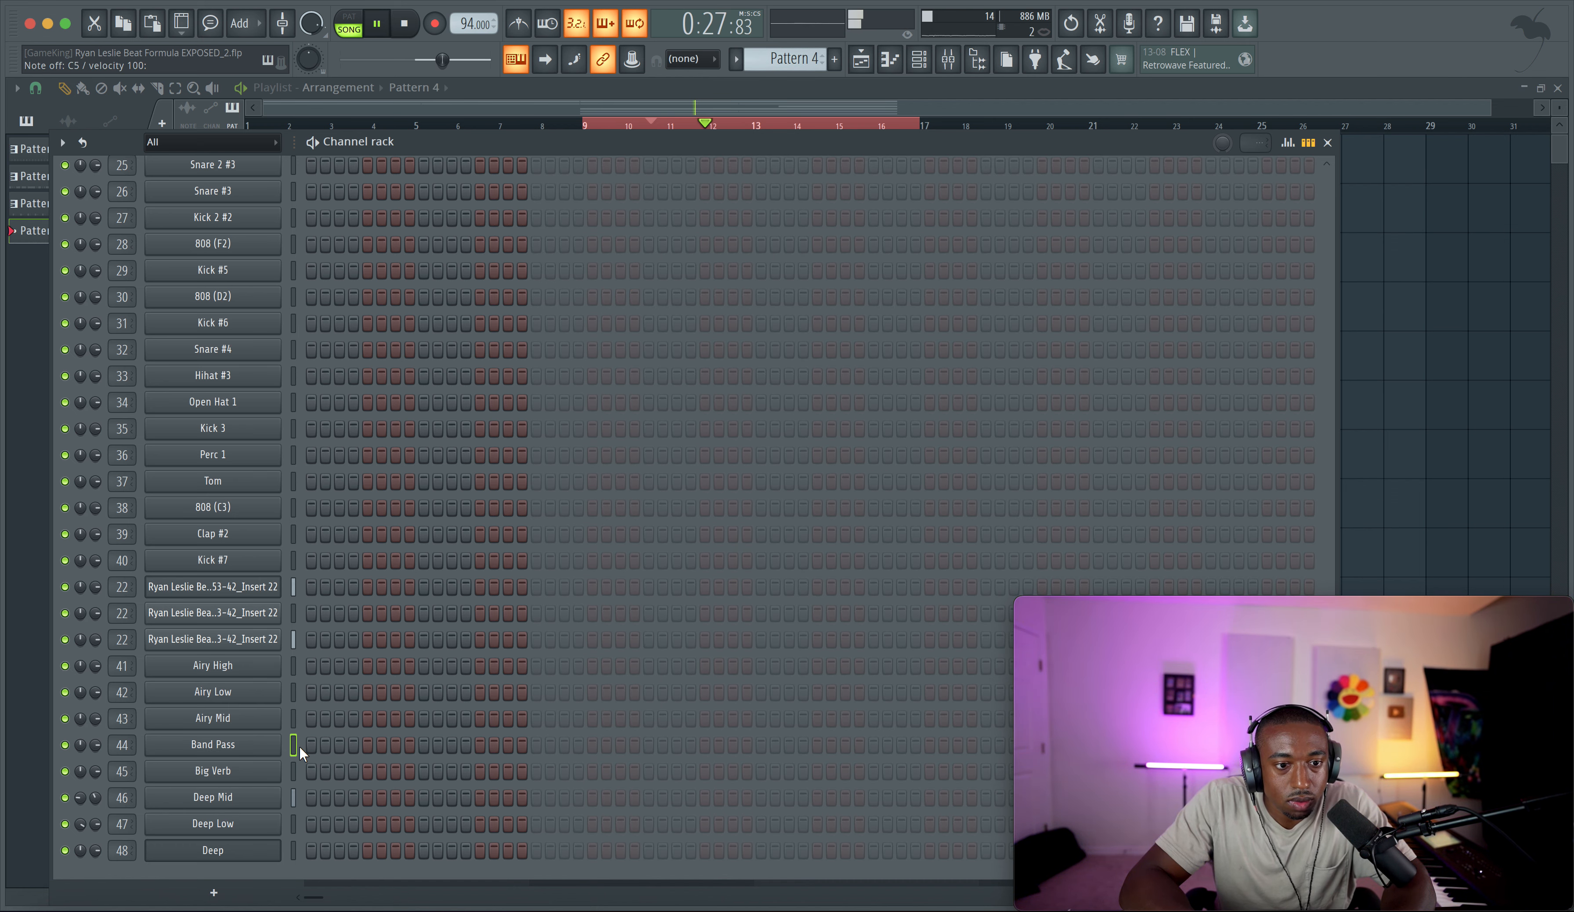
Step: Select the Airy Mid channel and rehearse its part over the playing beat
key(space)
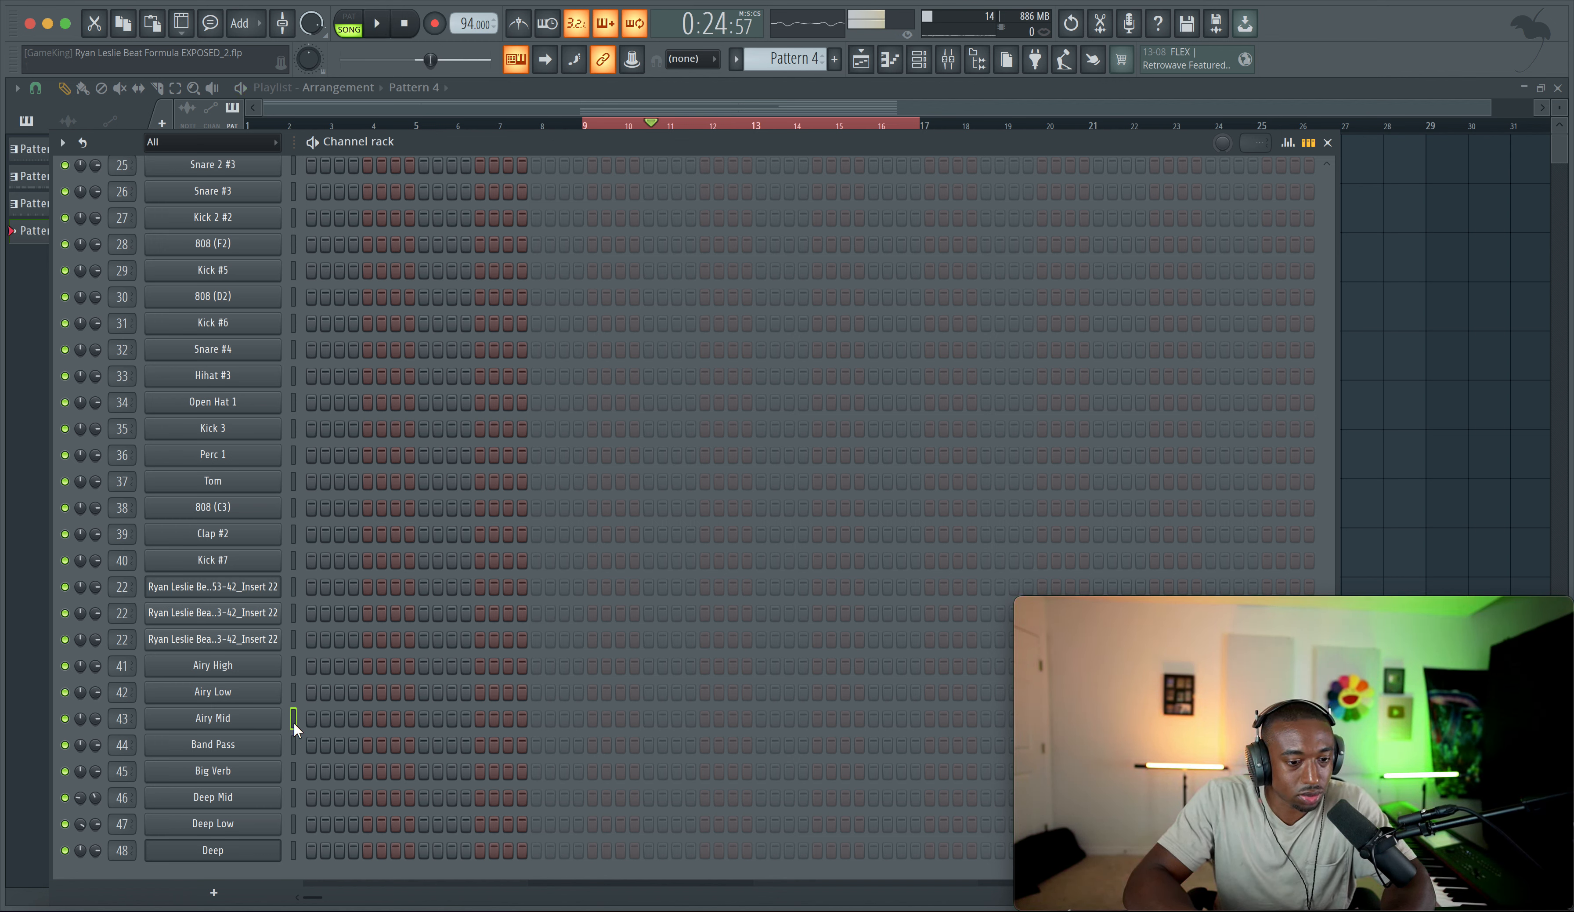
key(space)
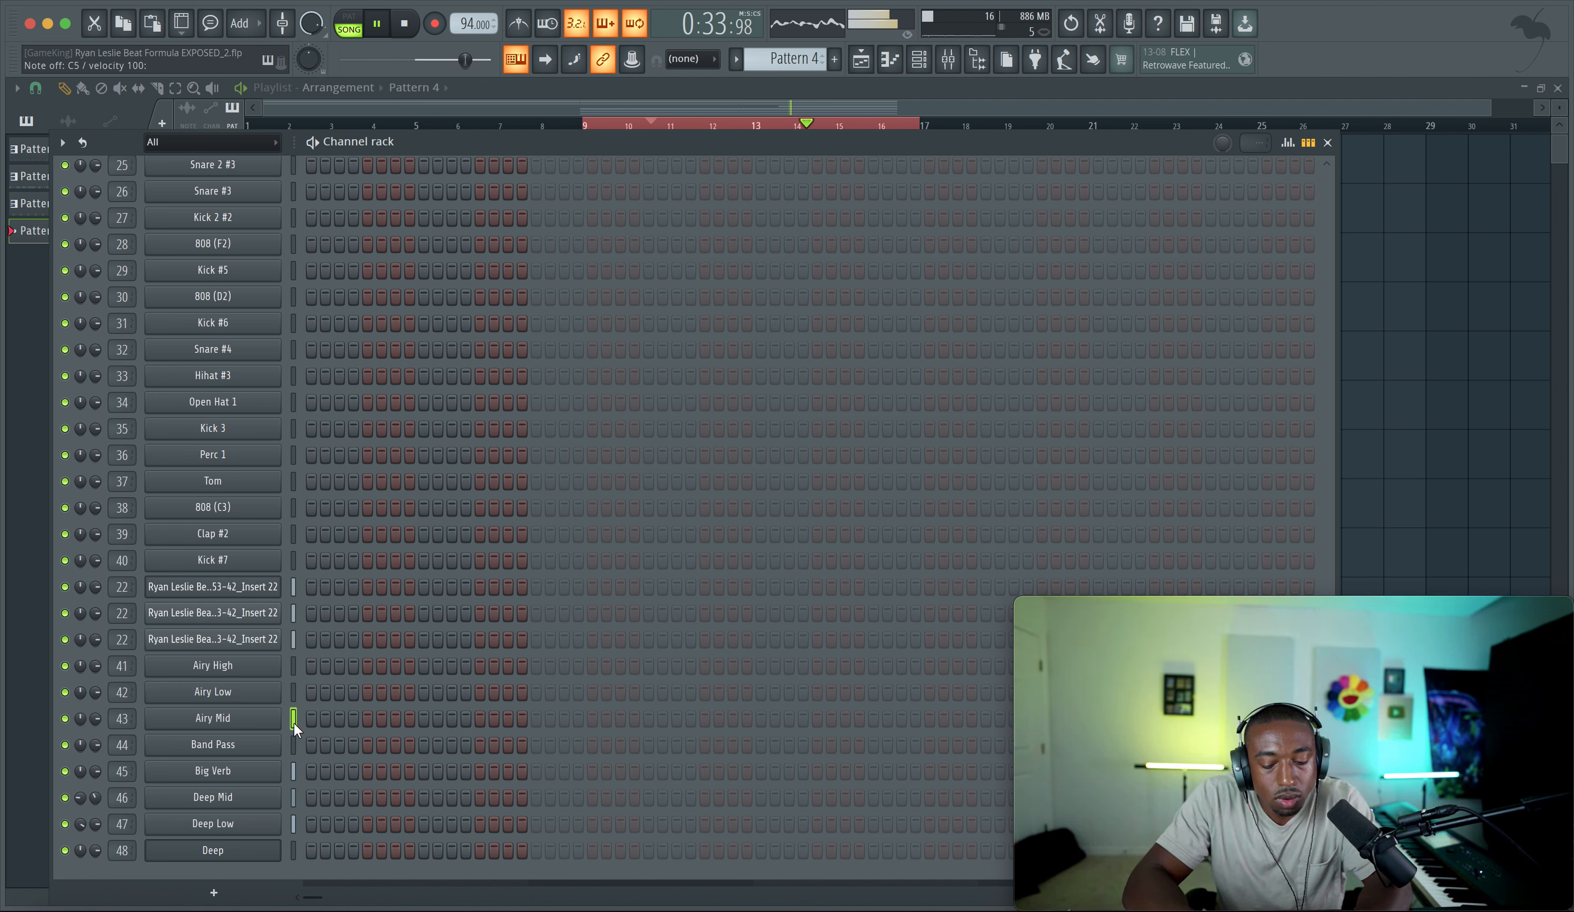
key(space)
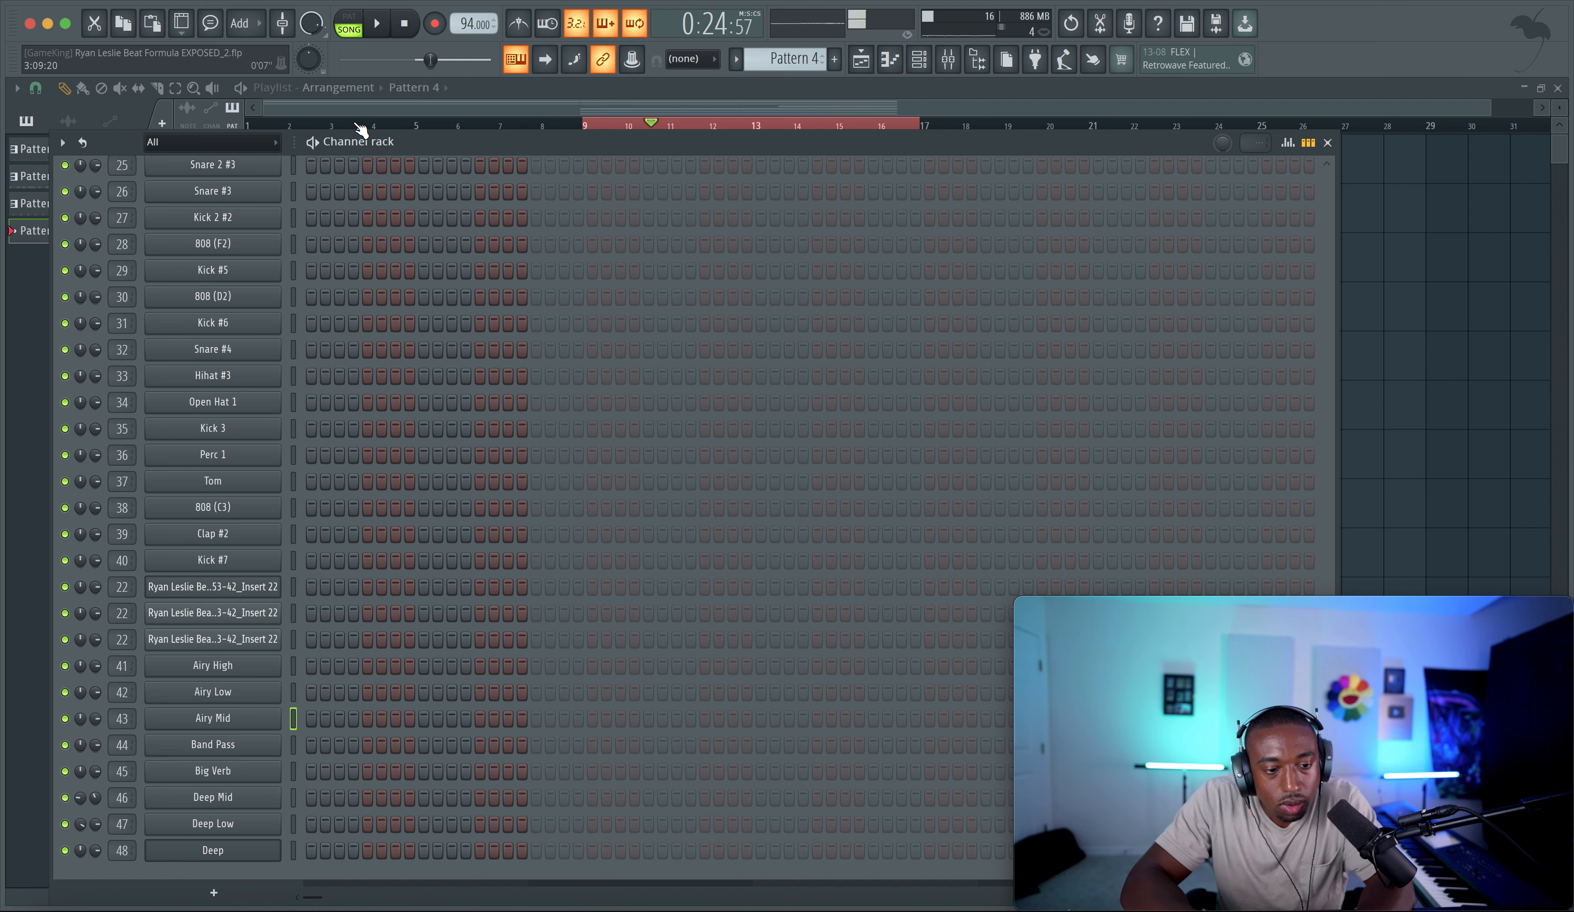
Step: Record an Airy Mid percussion part into Pattern 4 over bars 9 to 16 of the playlist
key(F6)
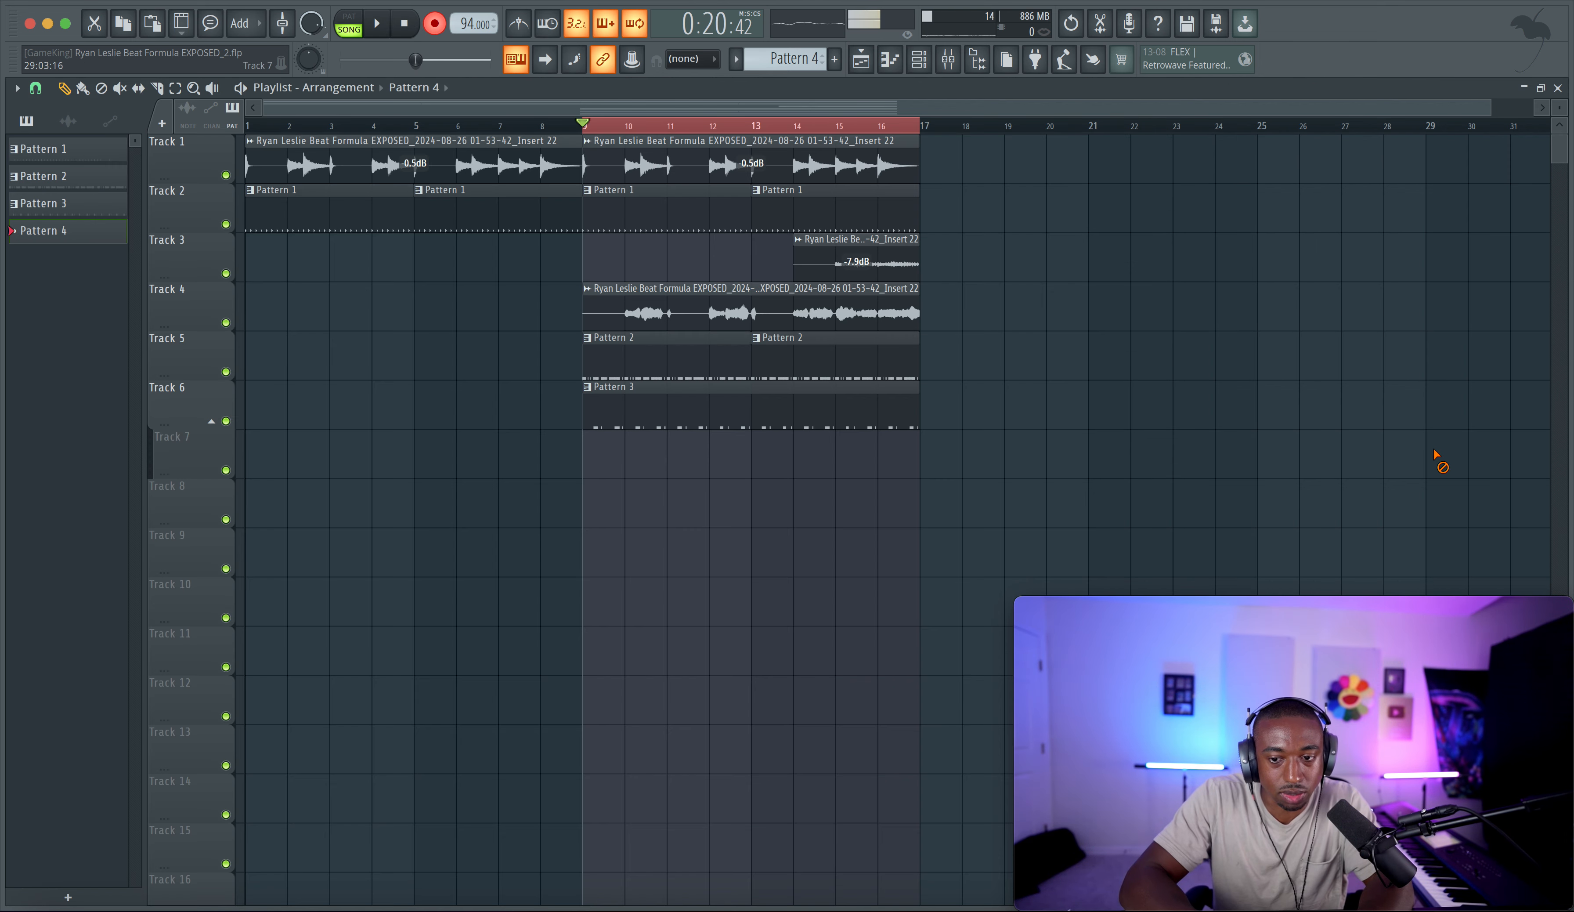
key(space)
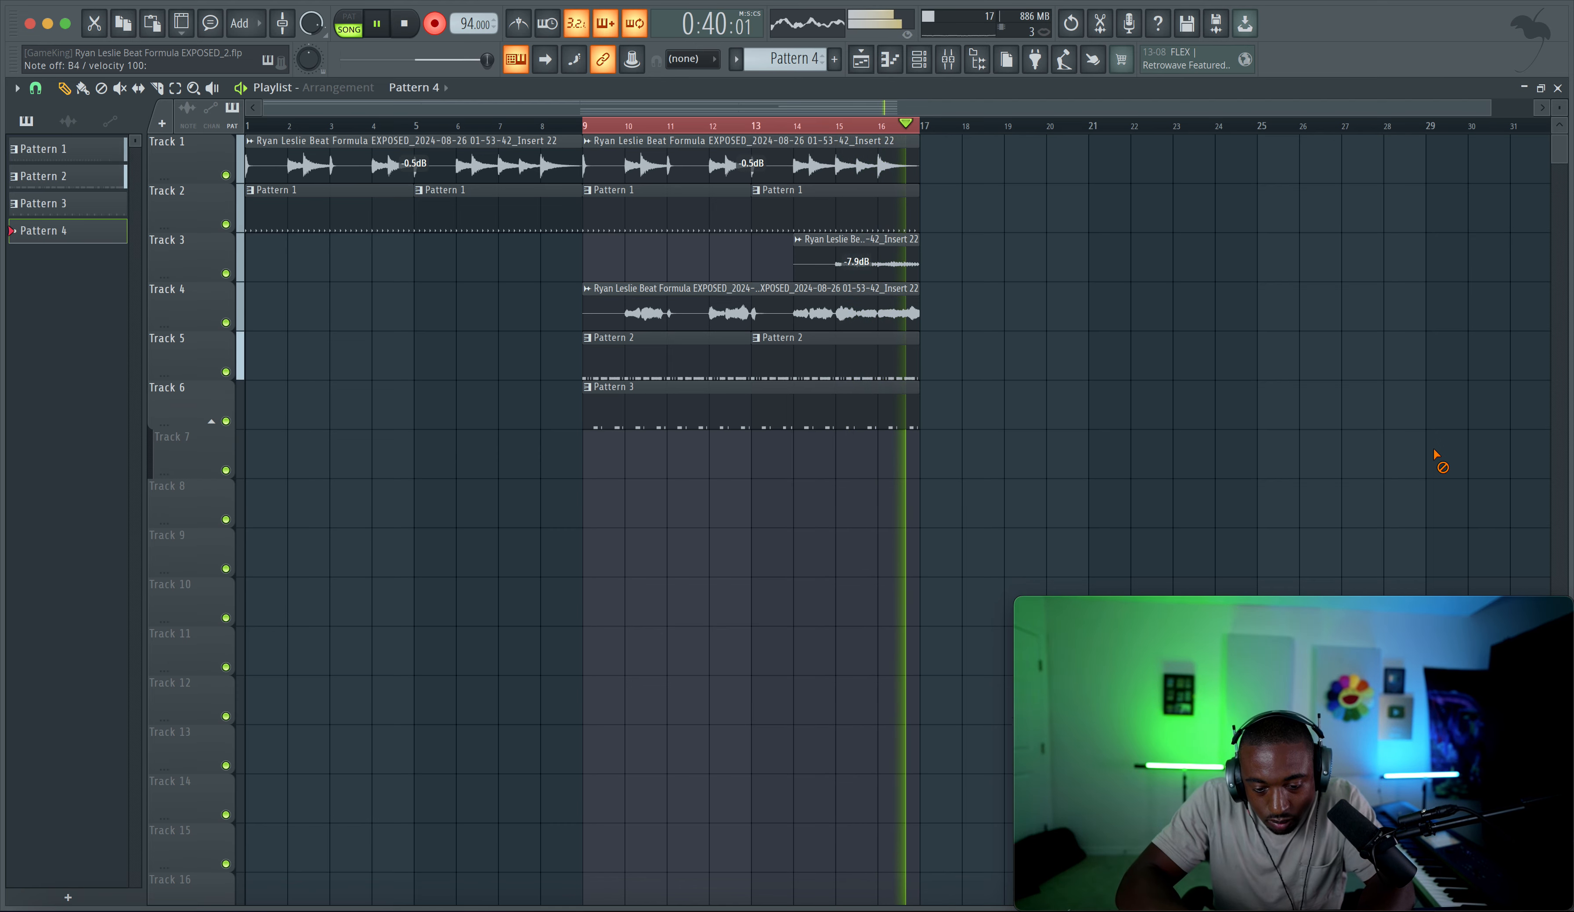
key(space)
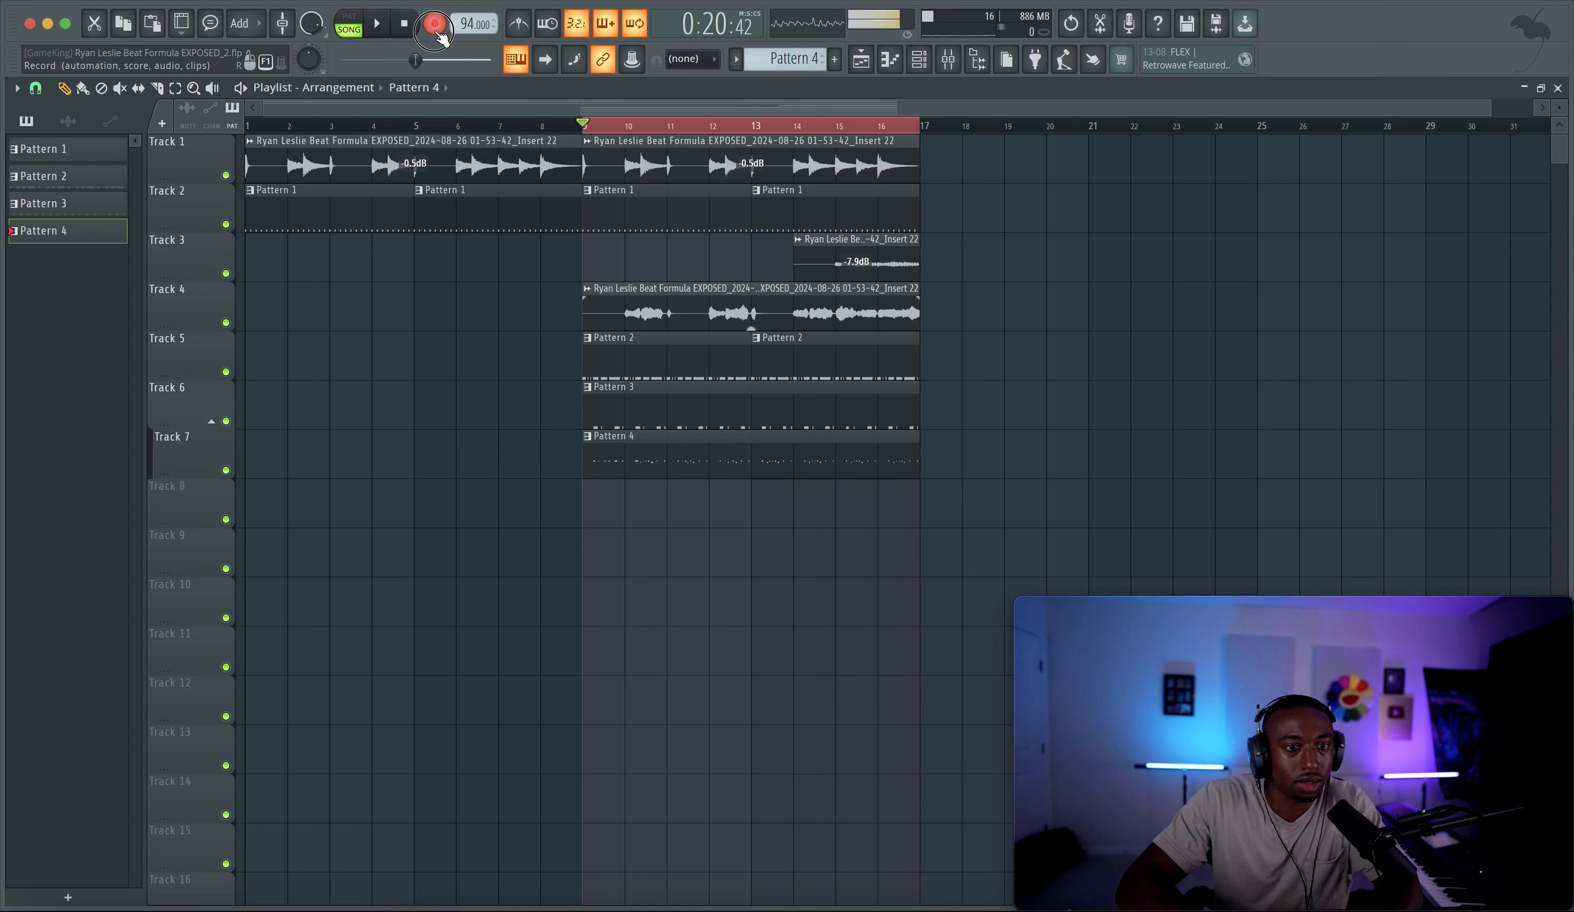
Step: Open the Pattern 4 clip in the piano roll and raise all the B4 notes to C5
double_click(671, 437)
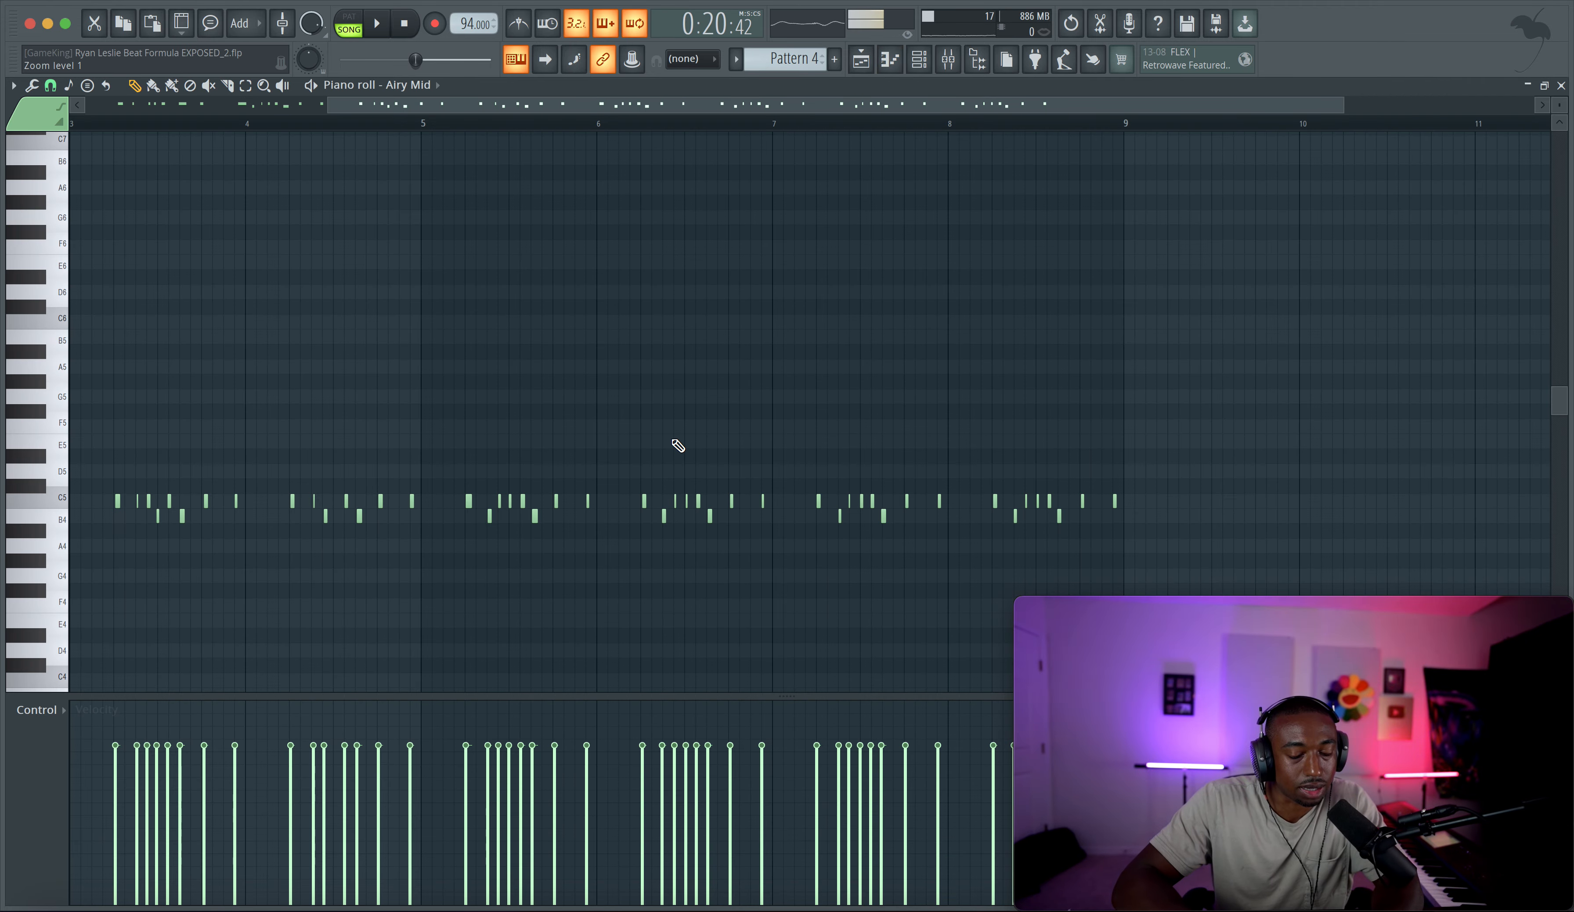
scroll(672, 440, down, 3)
drag(872, 540, 526, 485)
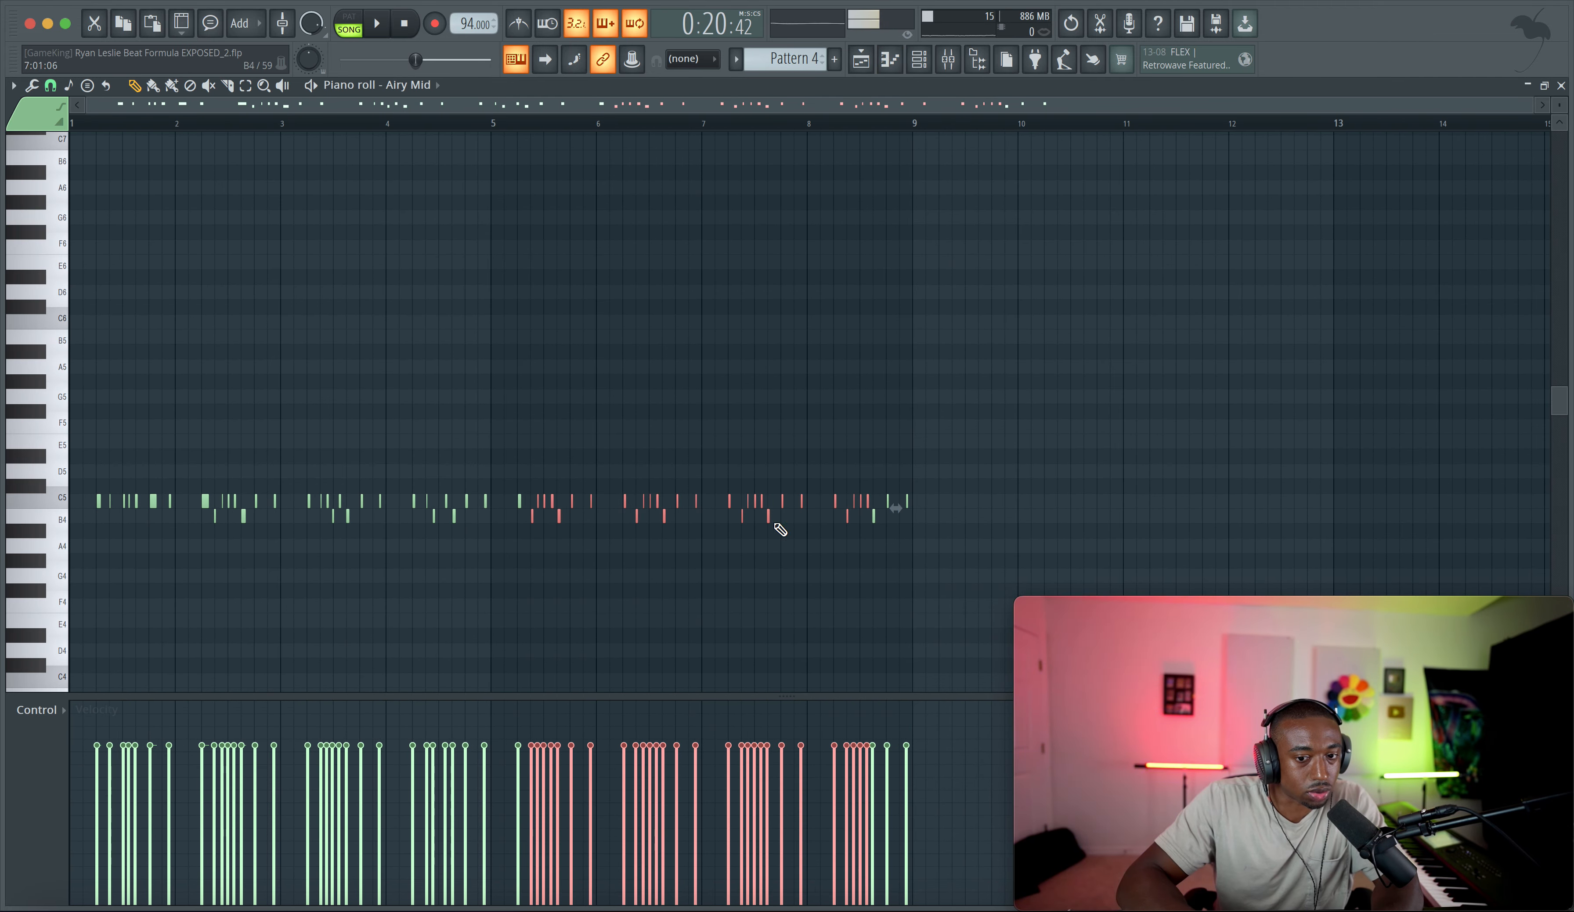
drag(896, 530, 202, 511)
key(shift+Up)
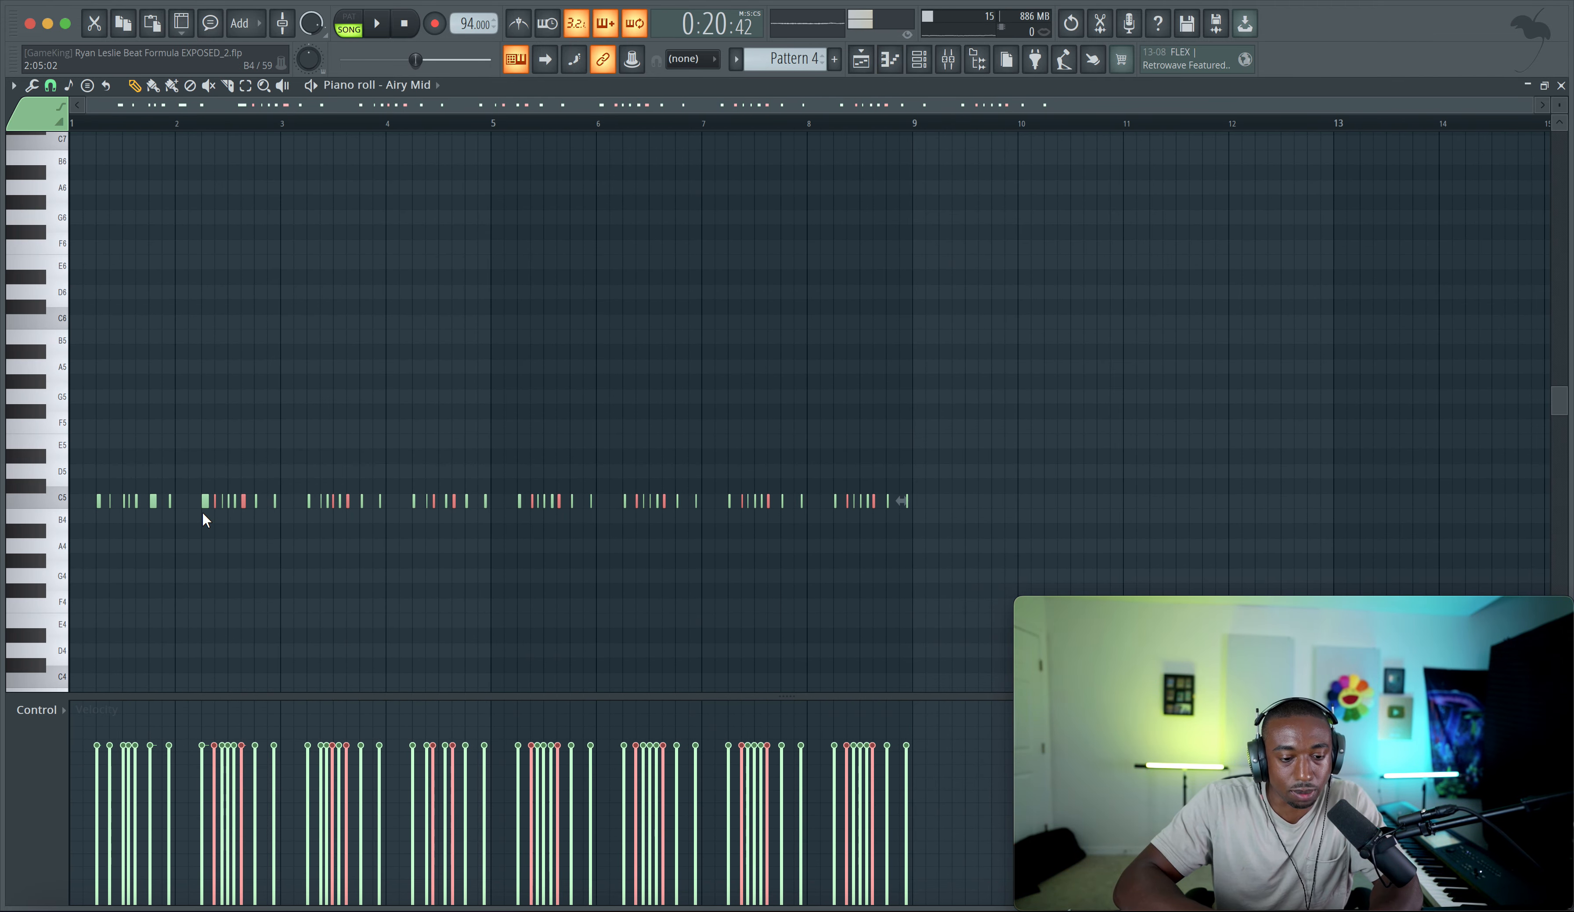
Step: Play the Airy Mid part from near bar 5 and delete all its notes in bars 1 to 4
scroll(447, 125, up, 1)
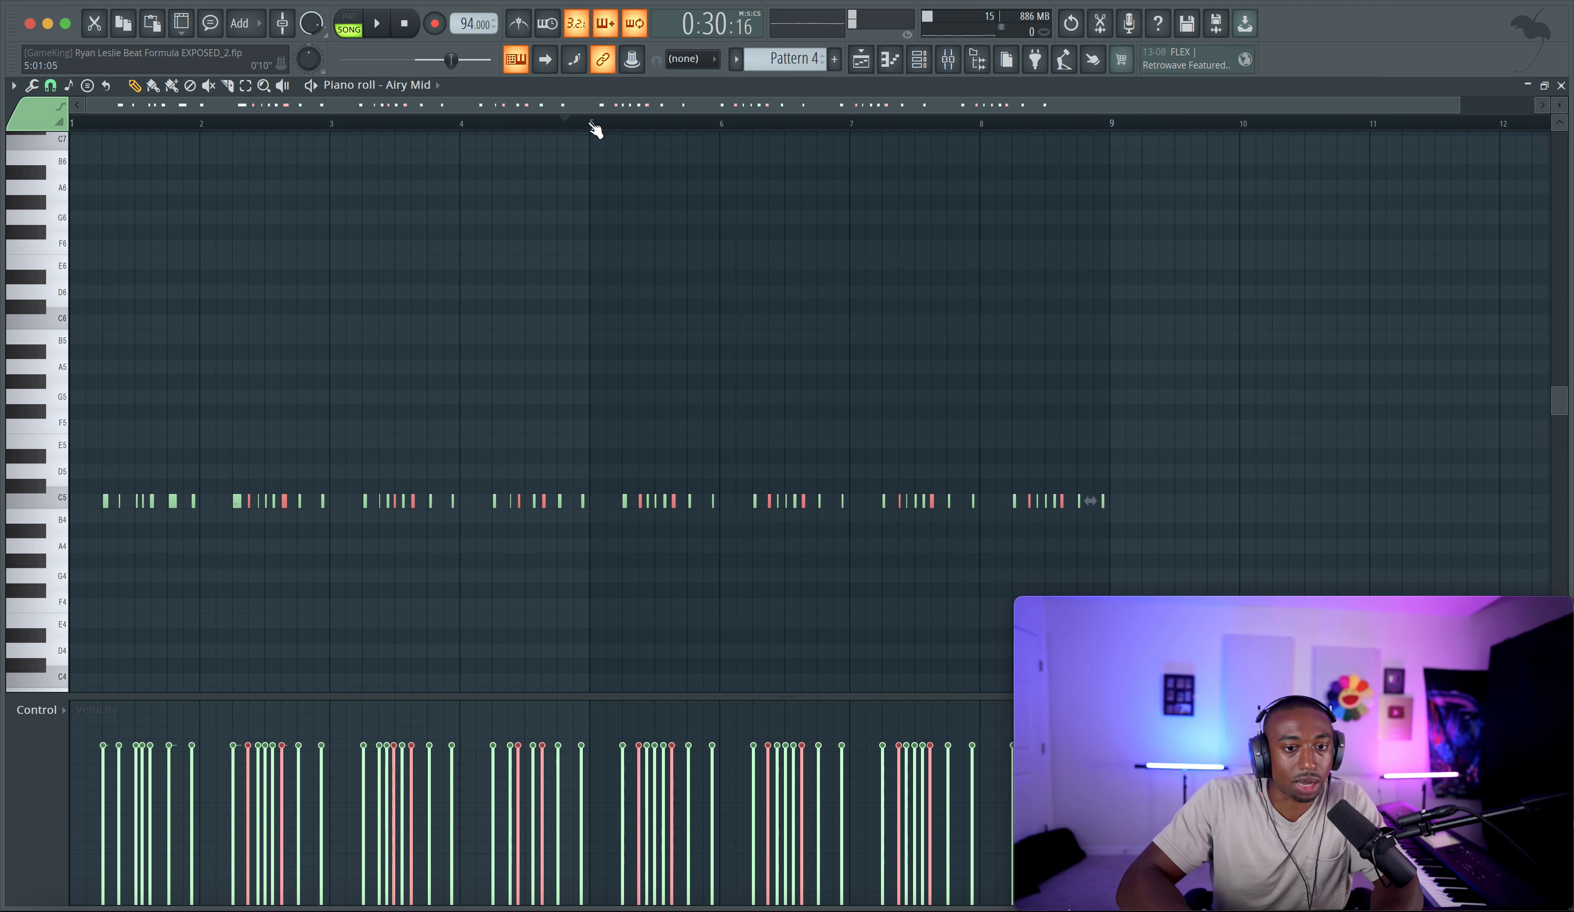
key(space)
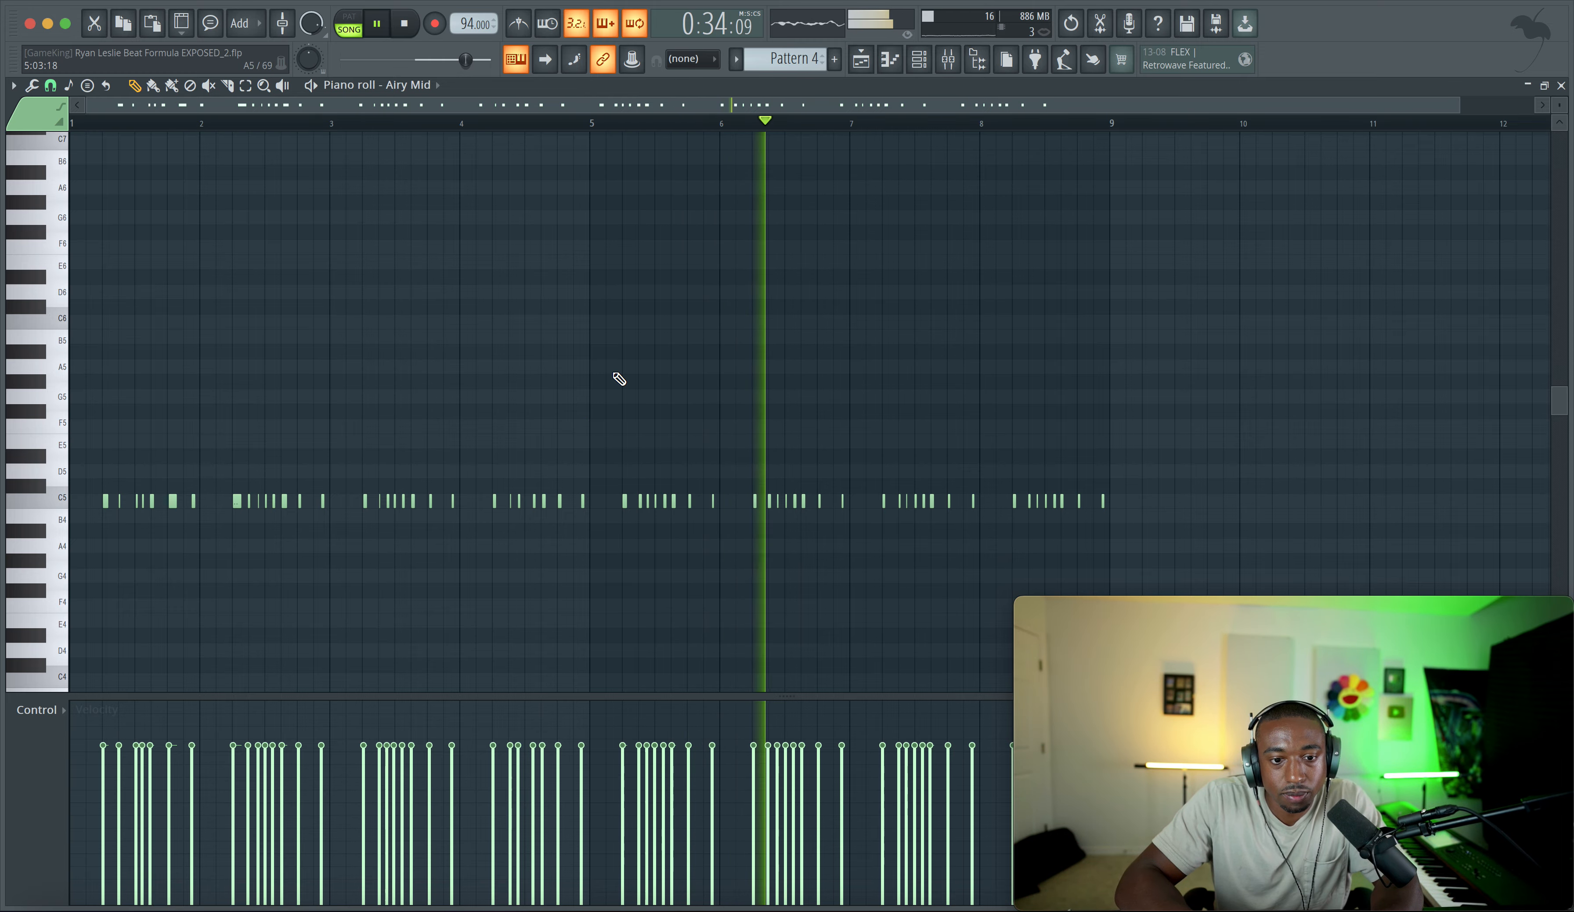
drag(610, 374, 109, 538)
key(Delete)
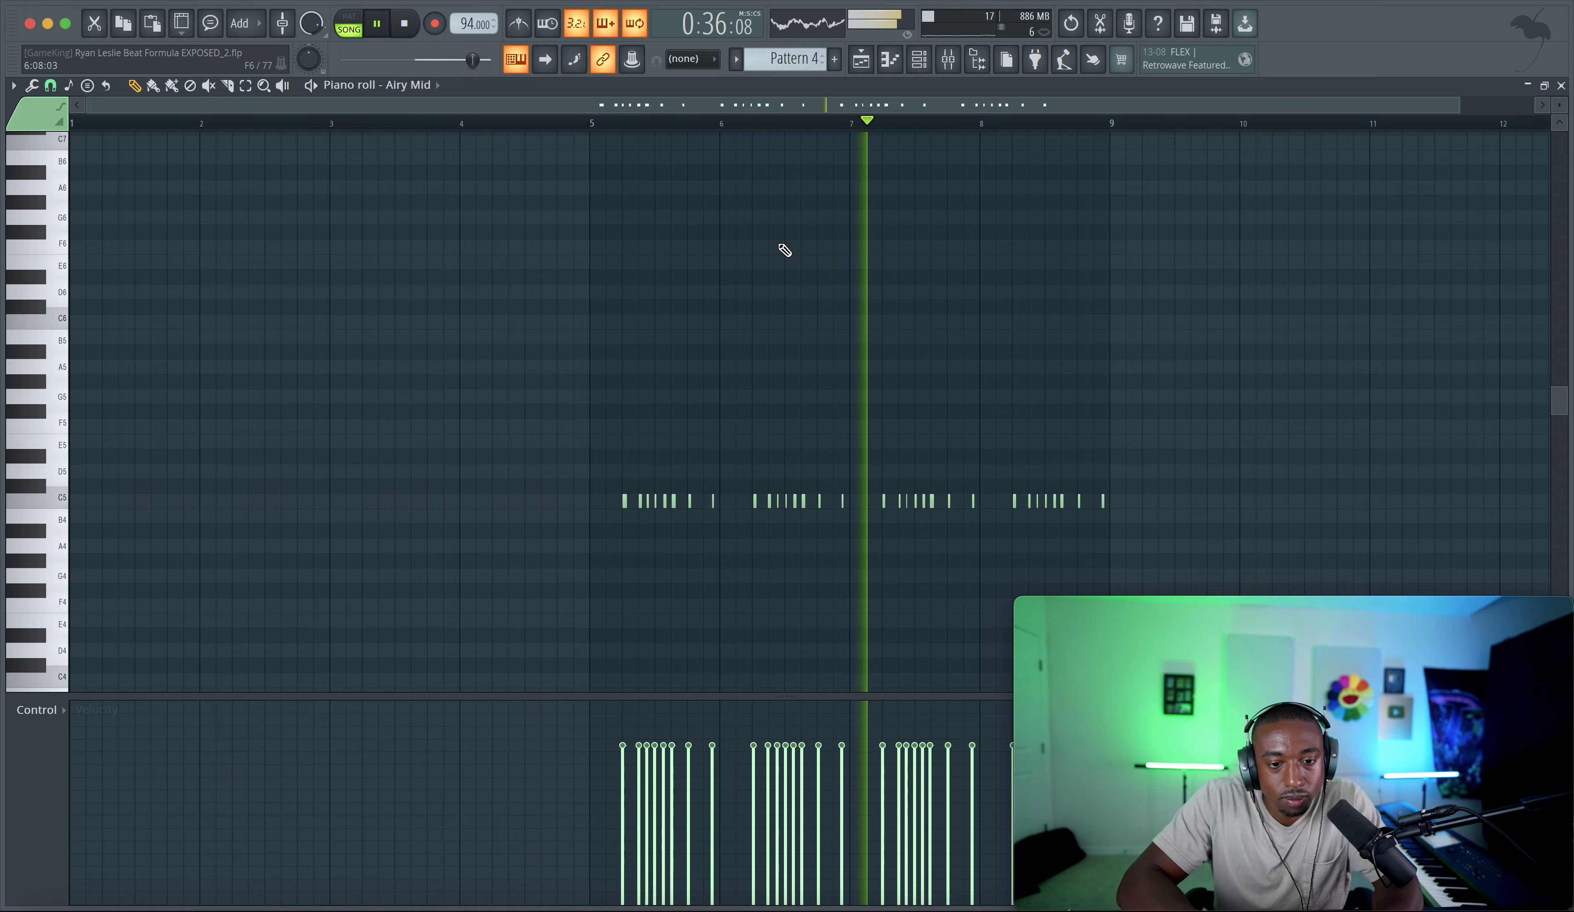
Step: Adjust the Airy Mid channel's volume in the channel rack
click(918, 58)
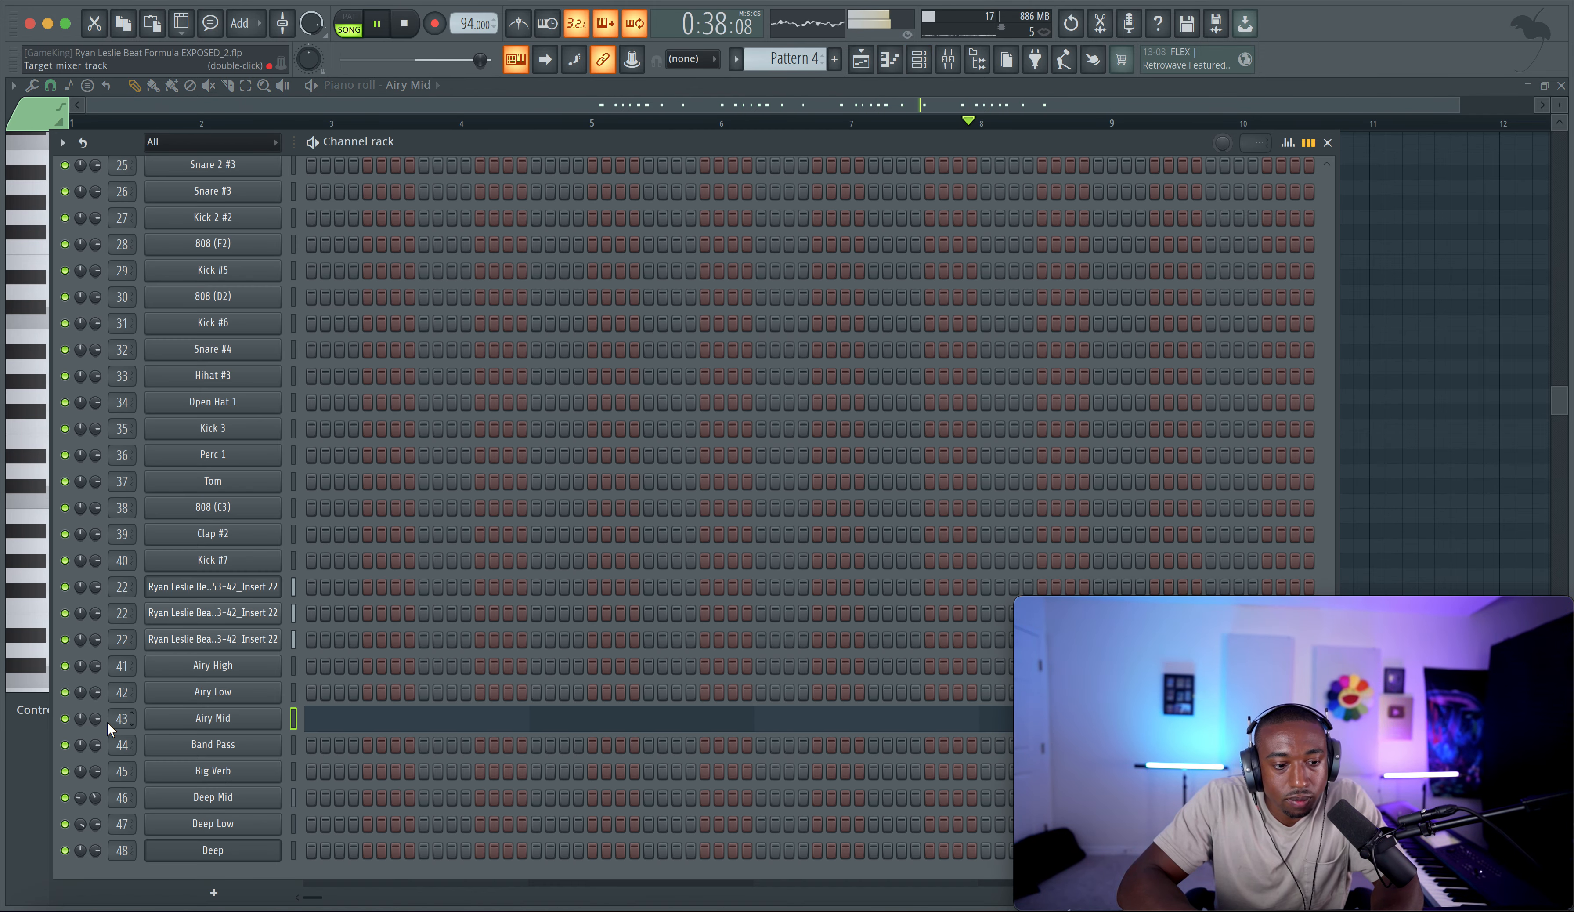
drag(95, 717, 97, 722)
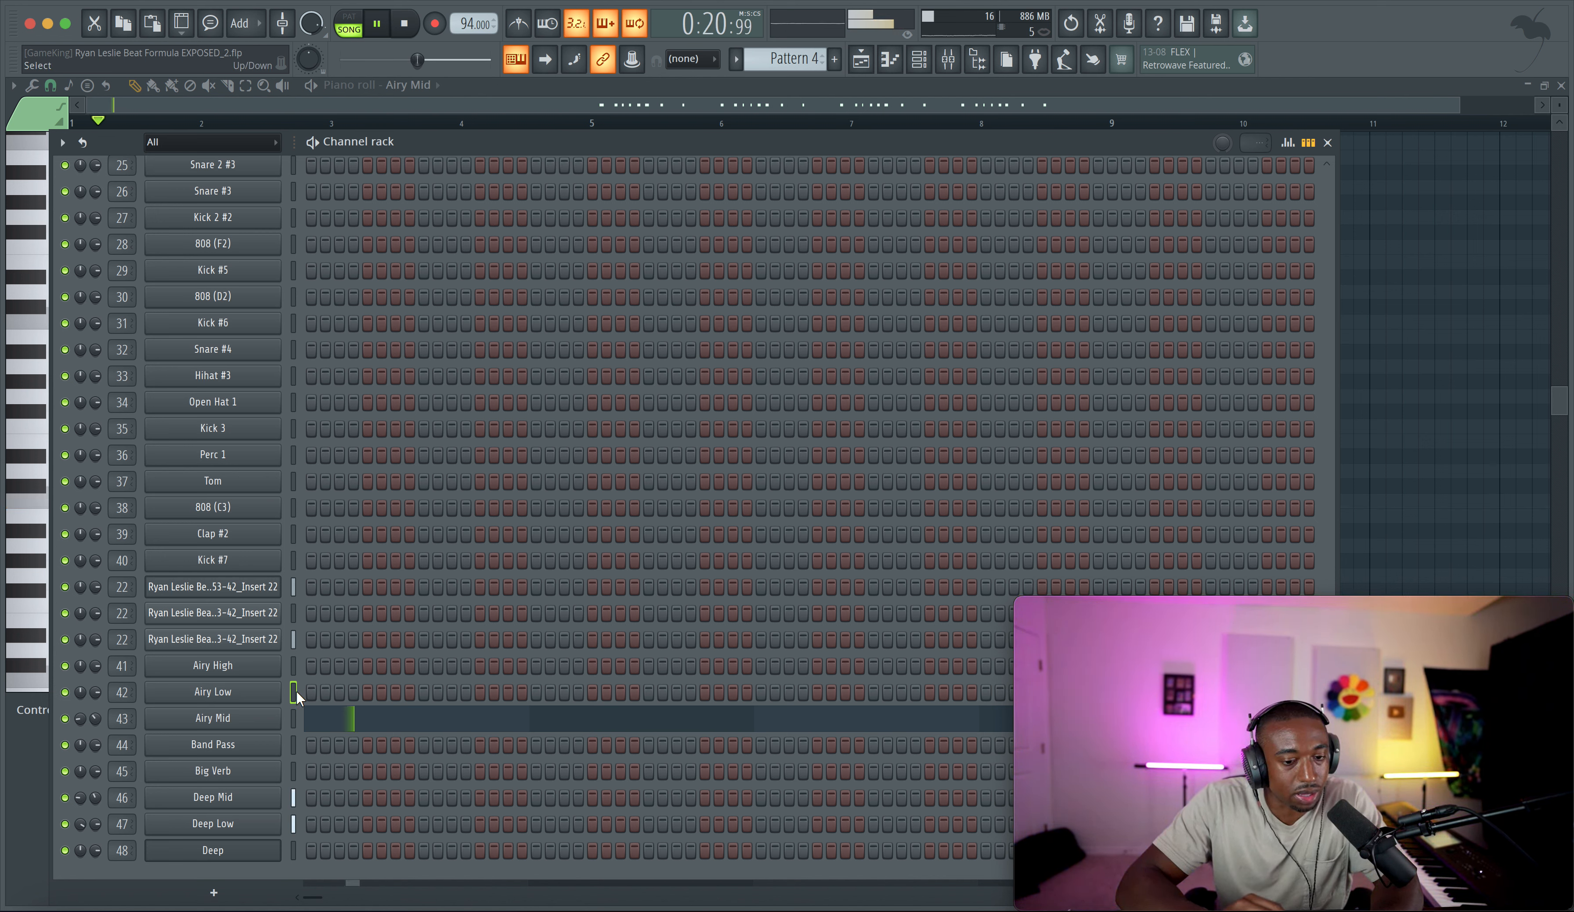
Step: Copy the Airy Mid notes of bars 5 to 8 into bars 1 to 4 and replay the part from the start
click(538, 720)
click(538, 720)
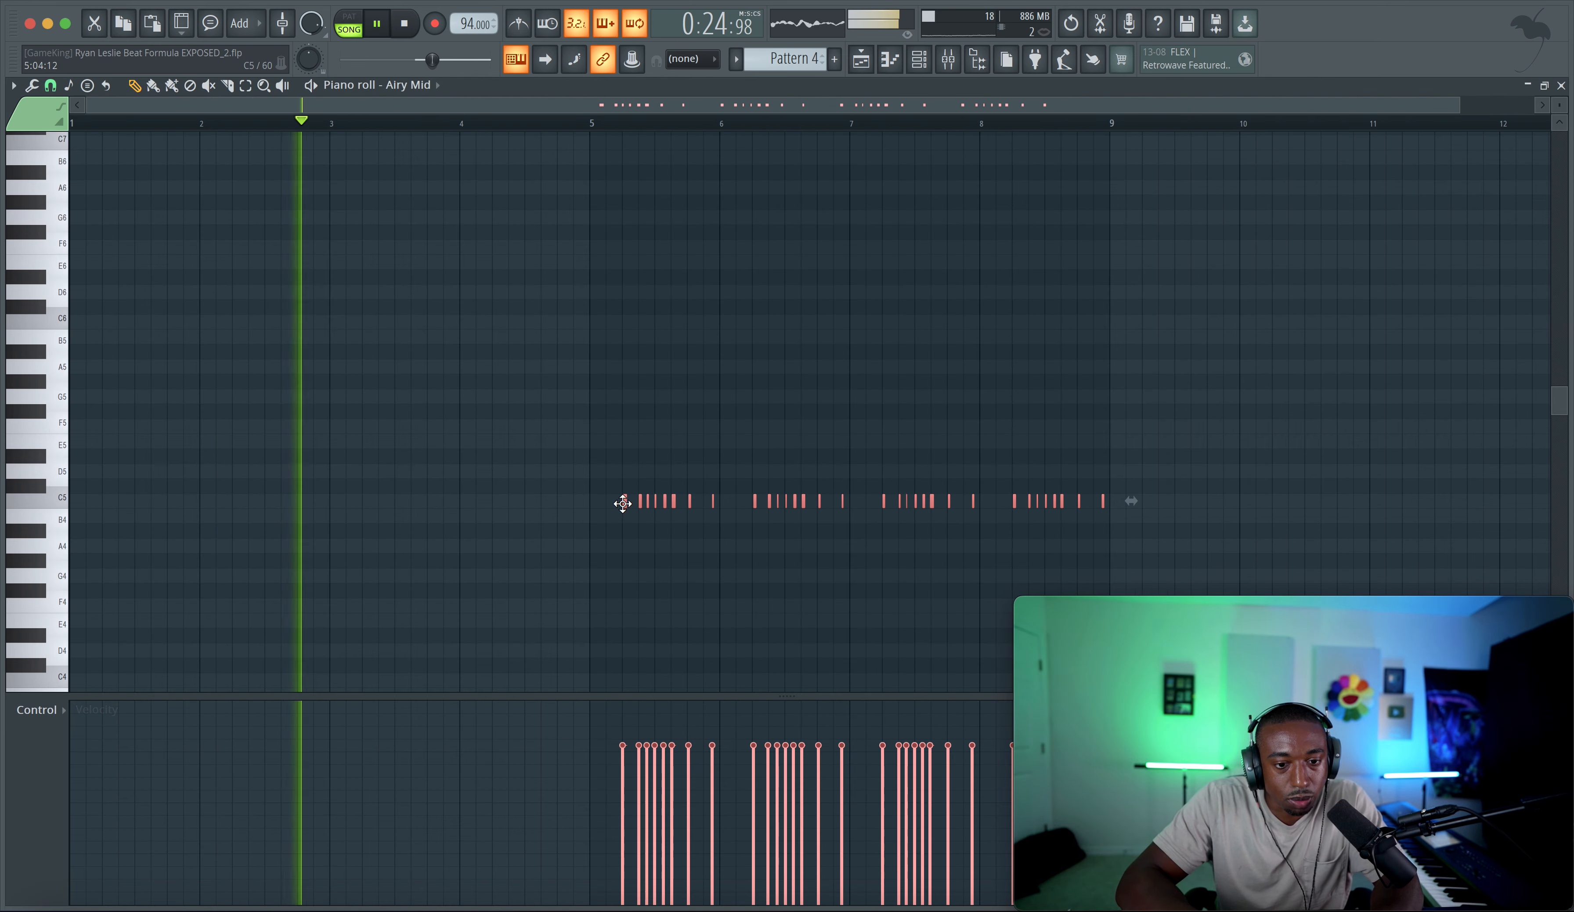
drag(624, 502, 103, 501)
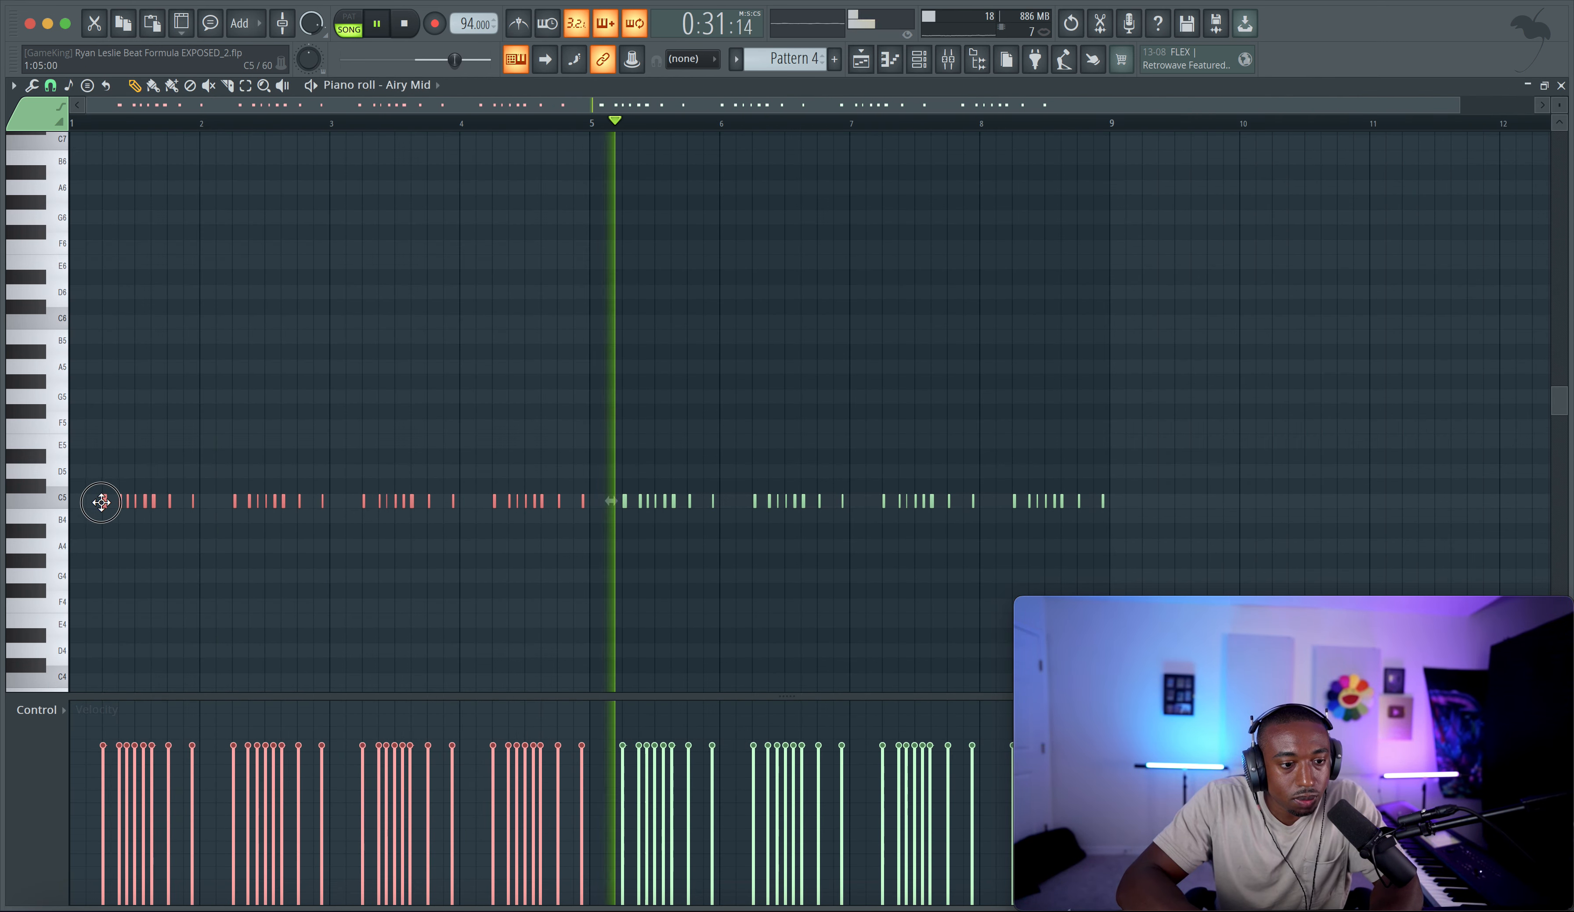
key(space)
key(space)
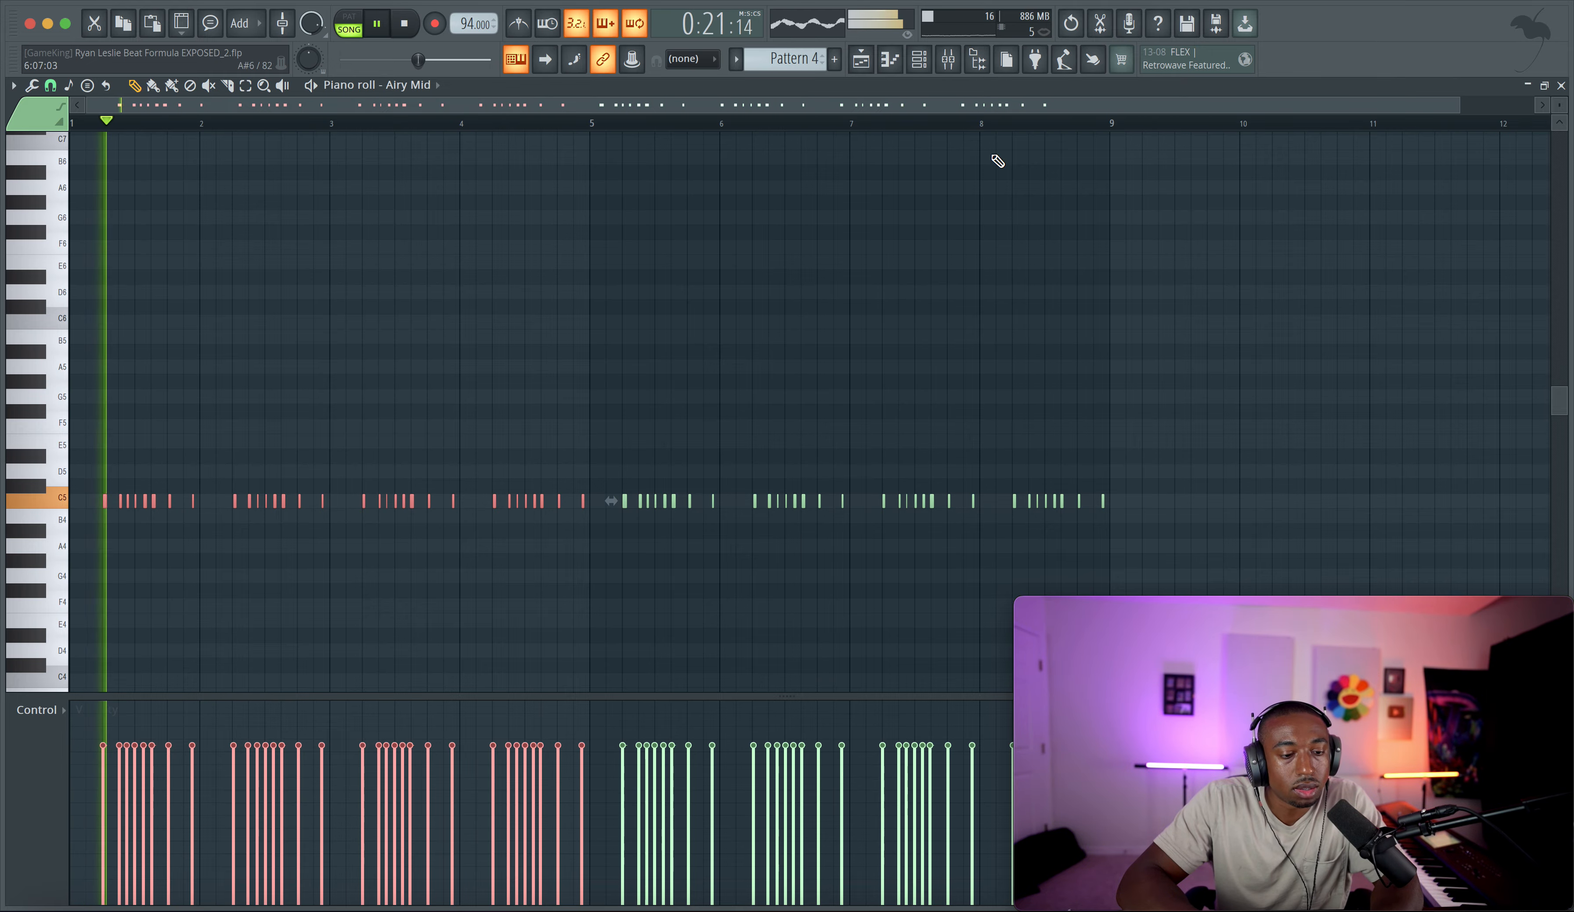
Step: Return to the playlist, then audition the Airy High, Kick #7 and Clap #2 sounds in the channel rack
click(863, 61)
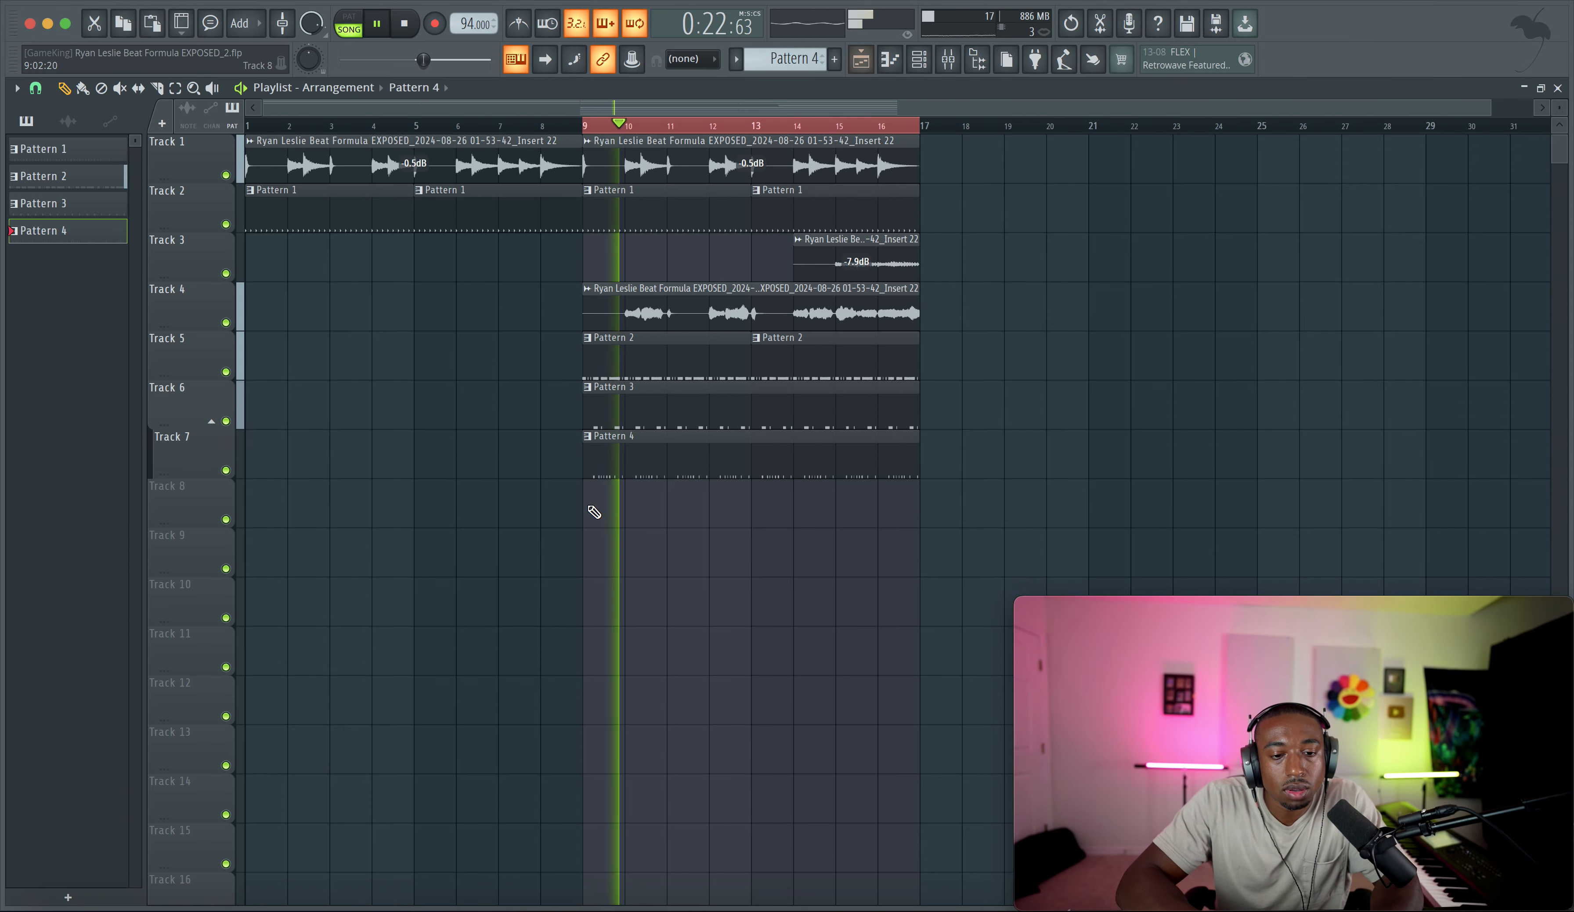
click(925, 66)
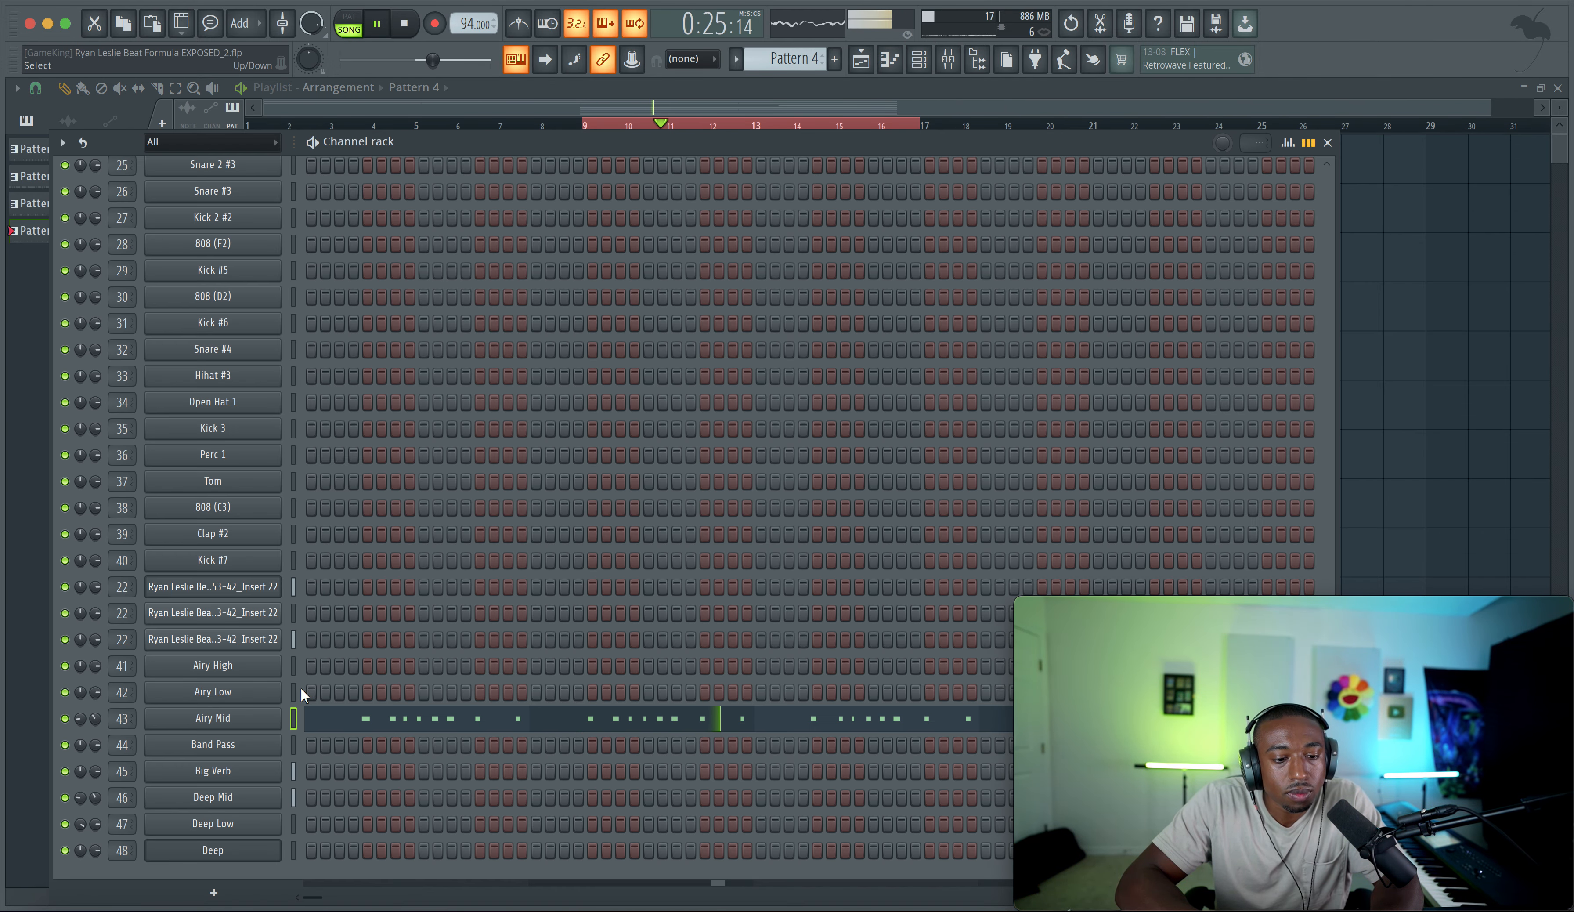
click(295, 666)
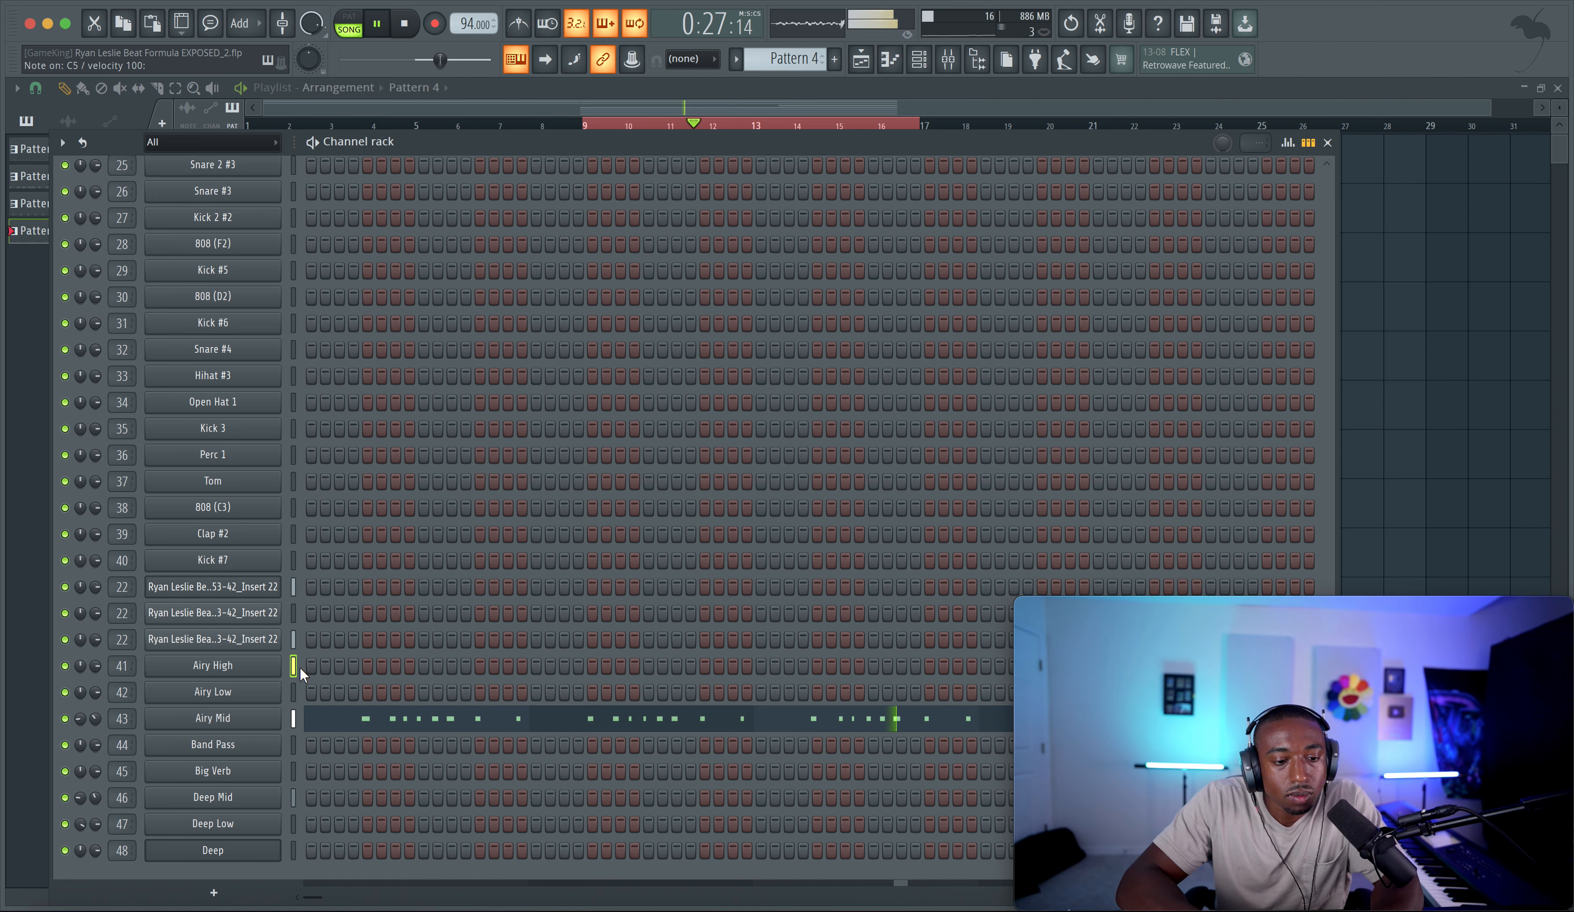
key(space)
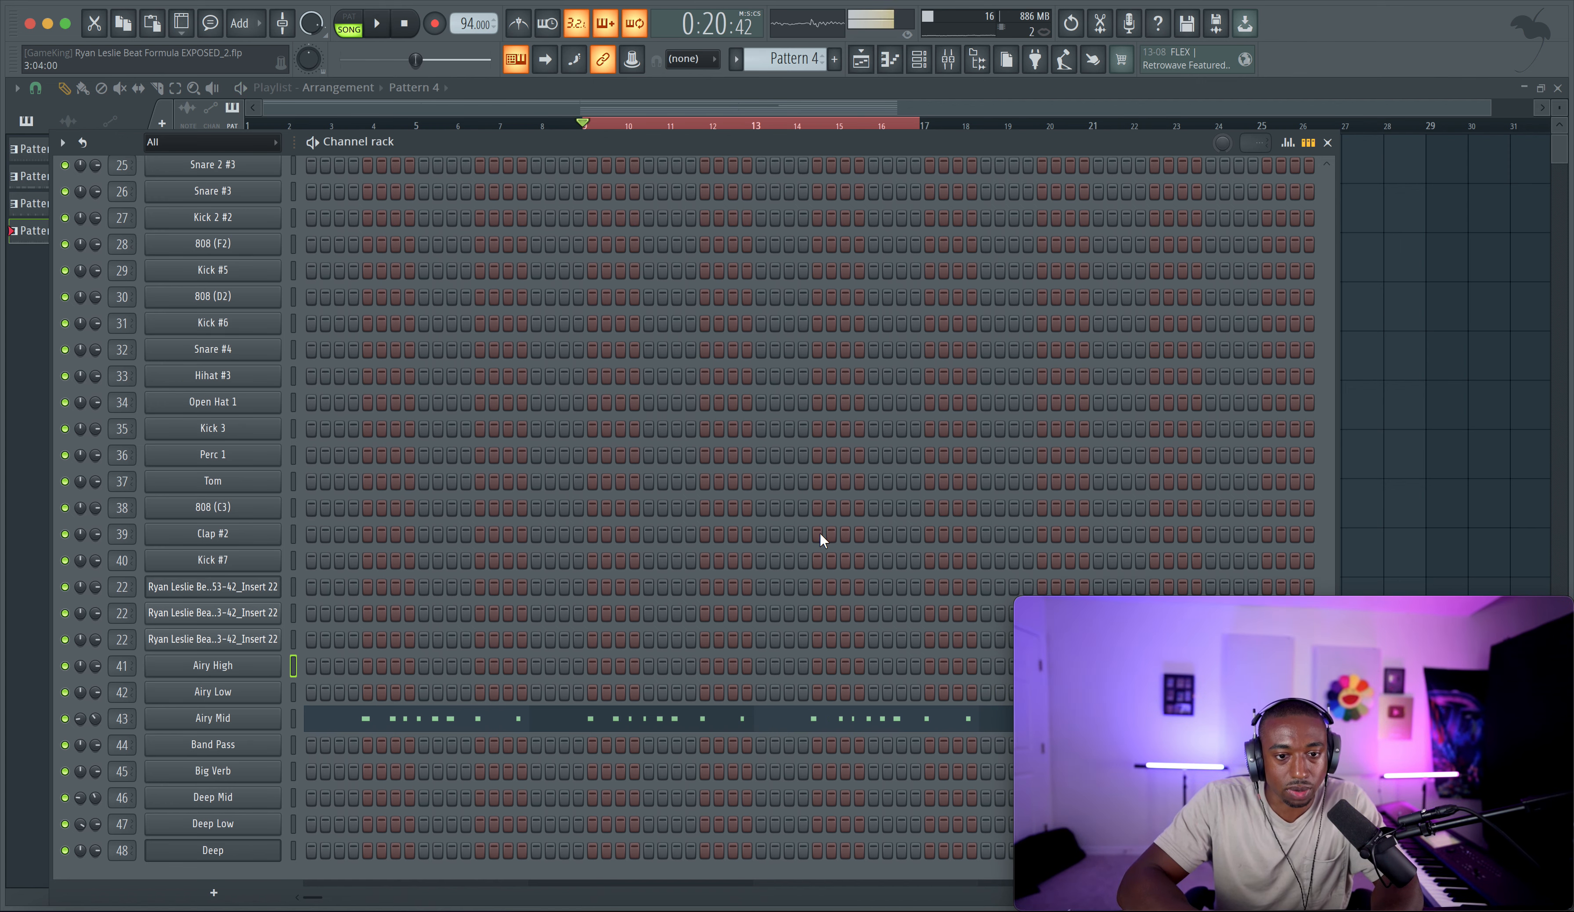
click(294, 534)
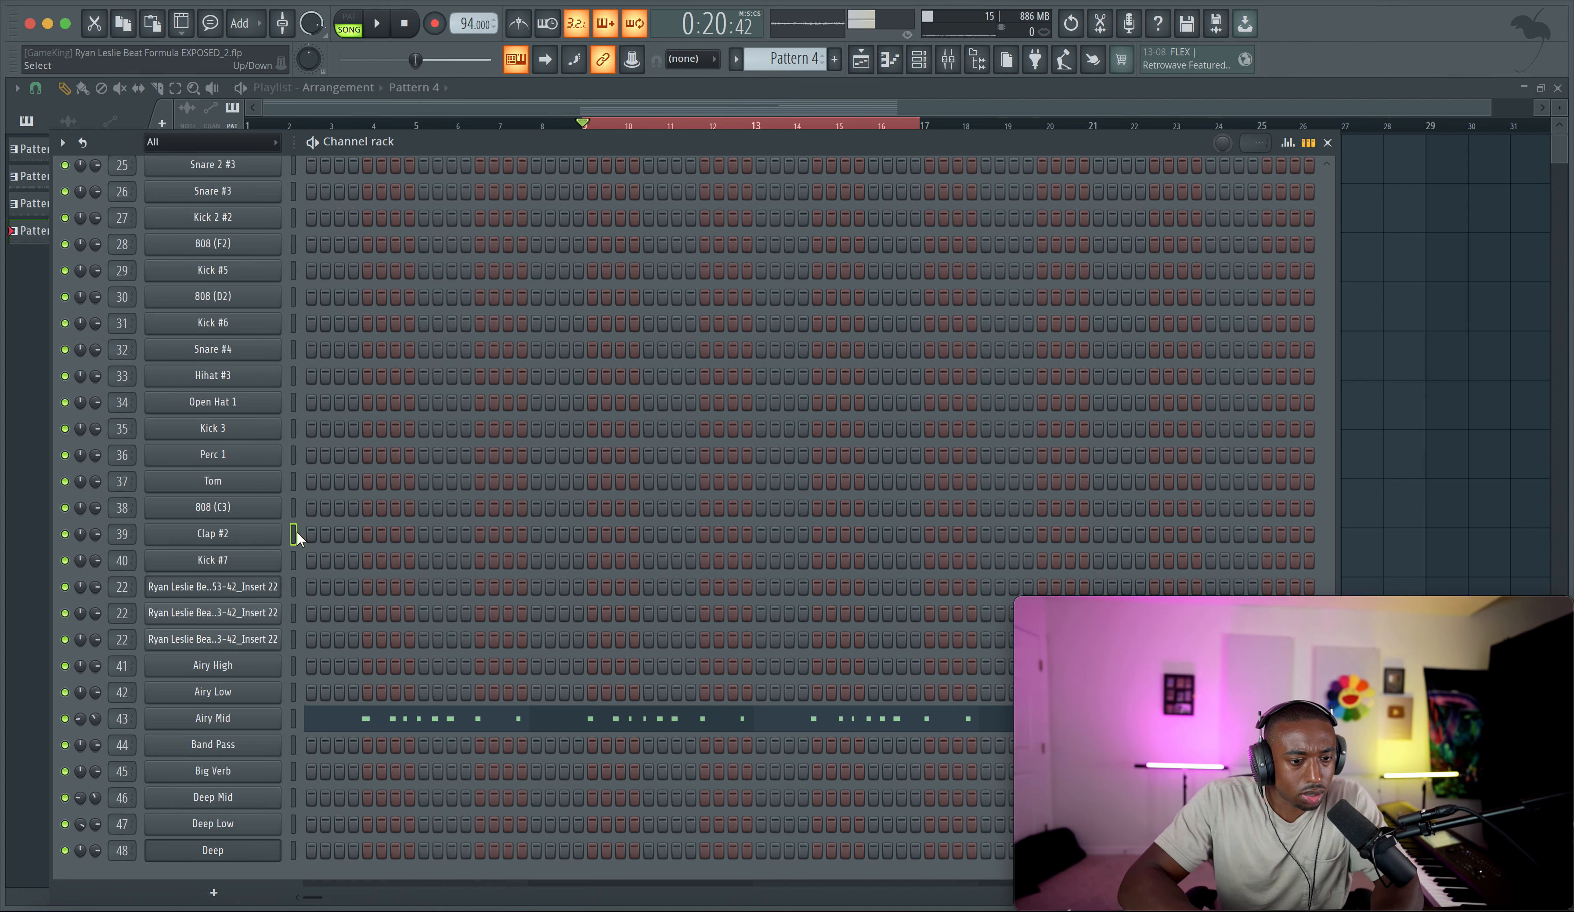
click(293, 560)
click(294, 535)
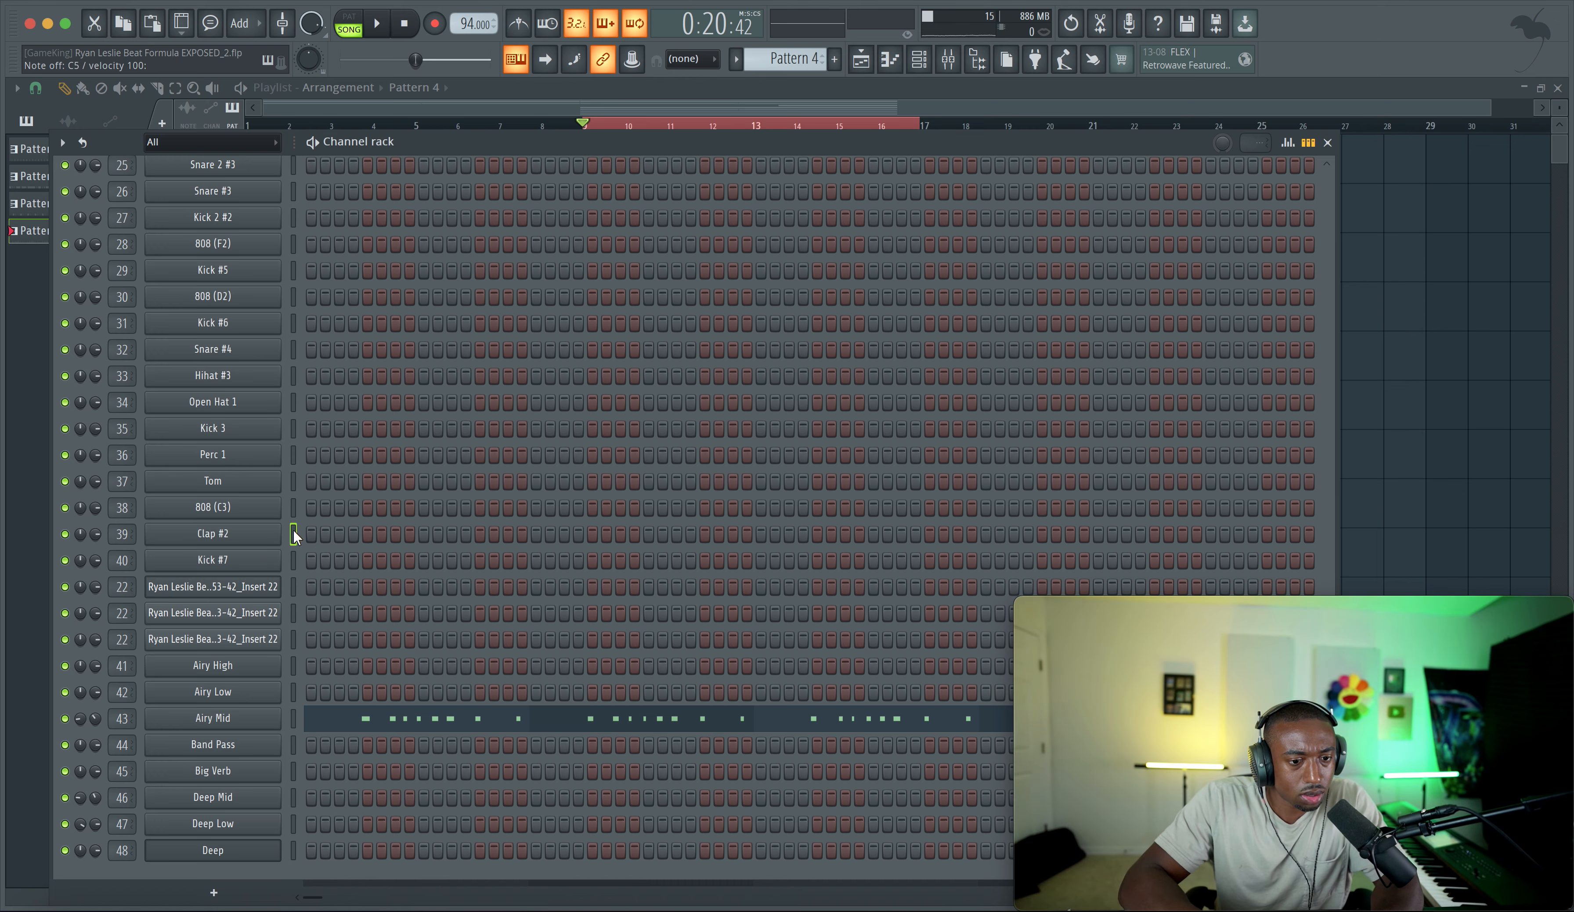
Step: Replay the looped section of the arrangement from bar 9
key(space)
click(1461, 419)
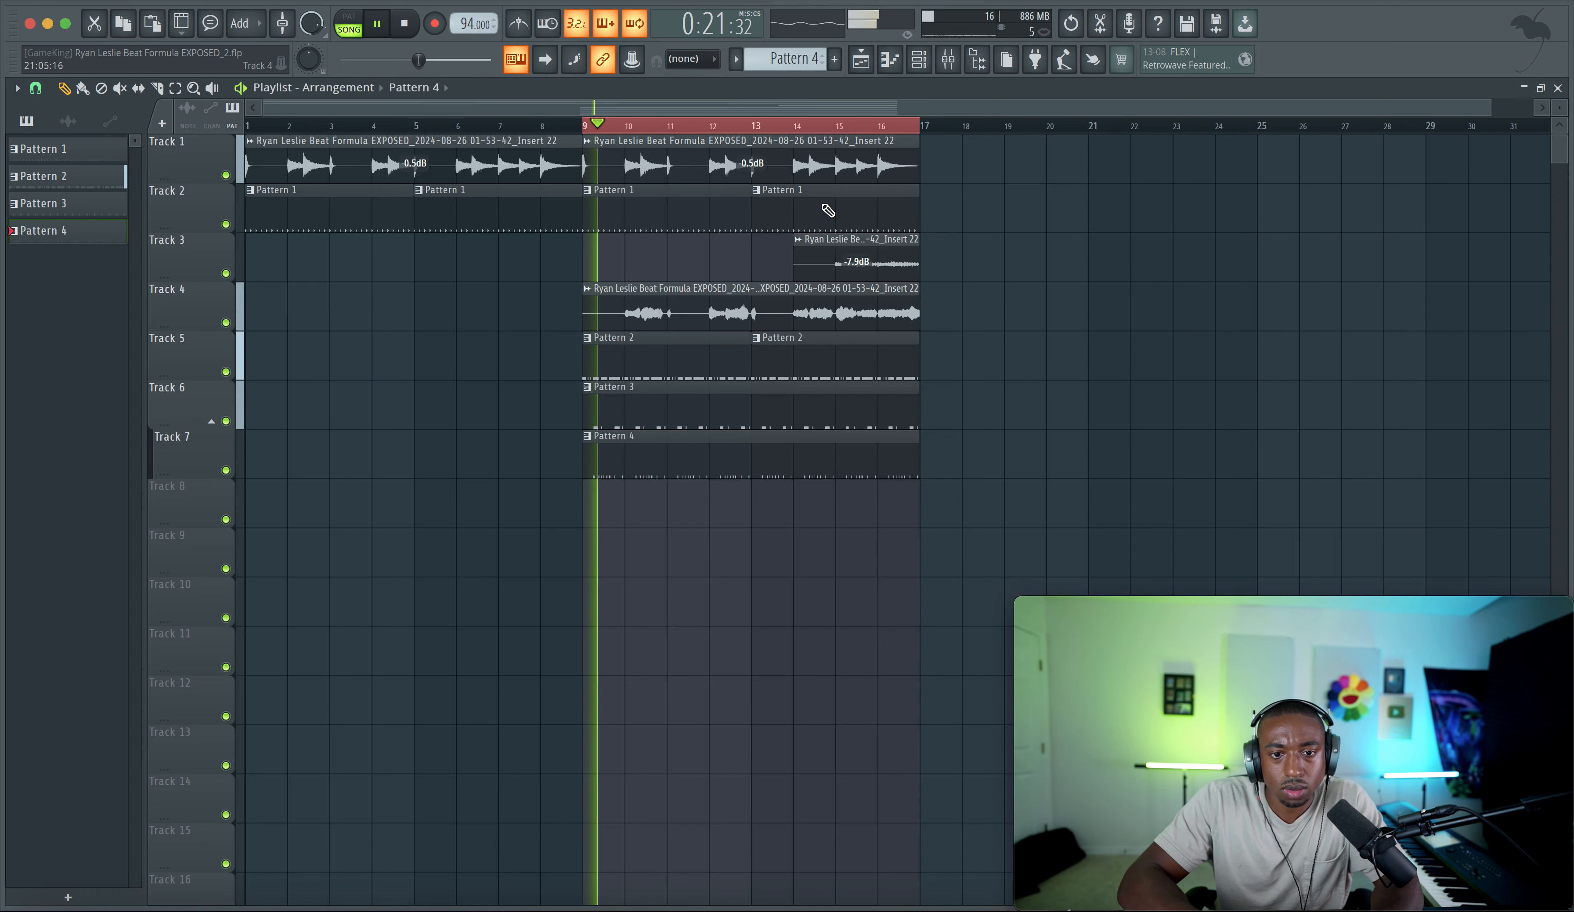
key(space)
click(920, 62)
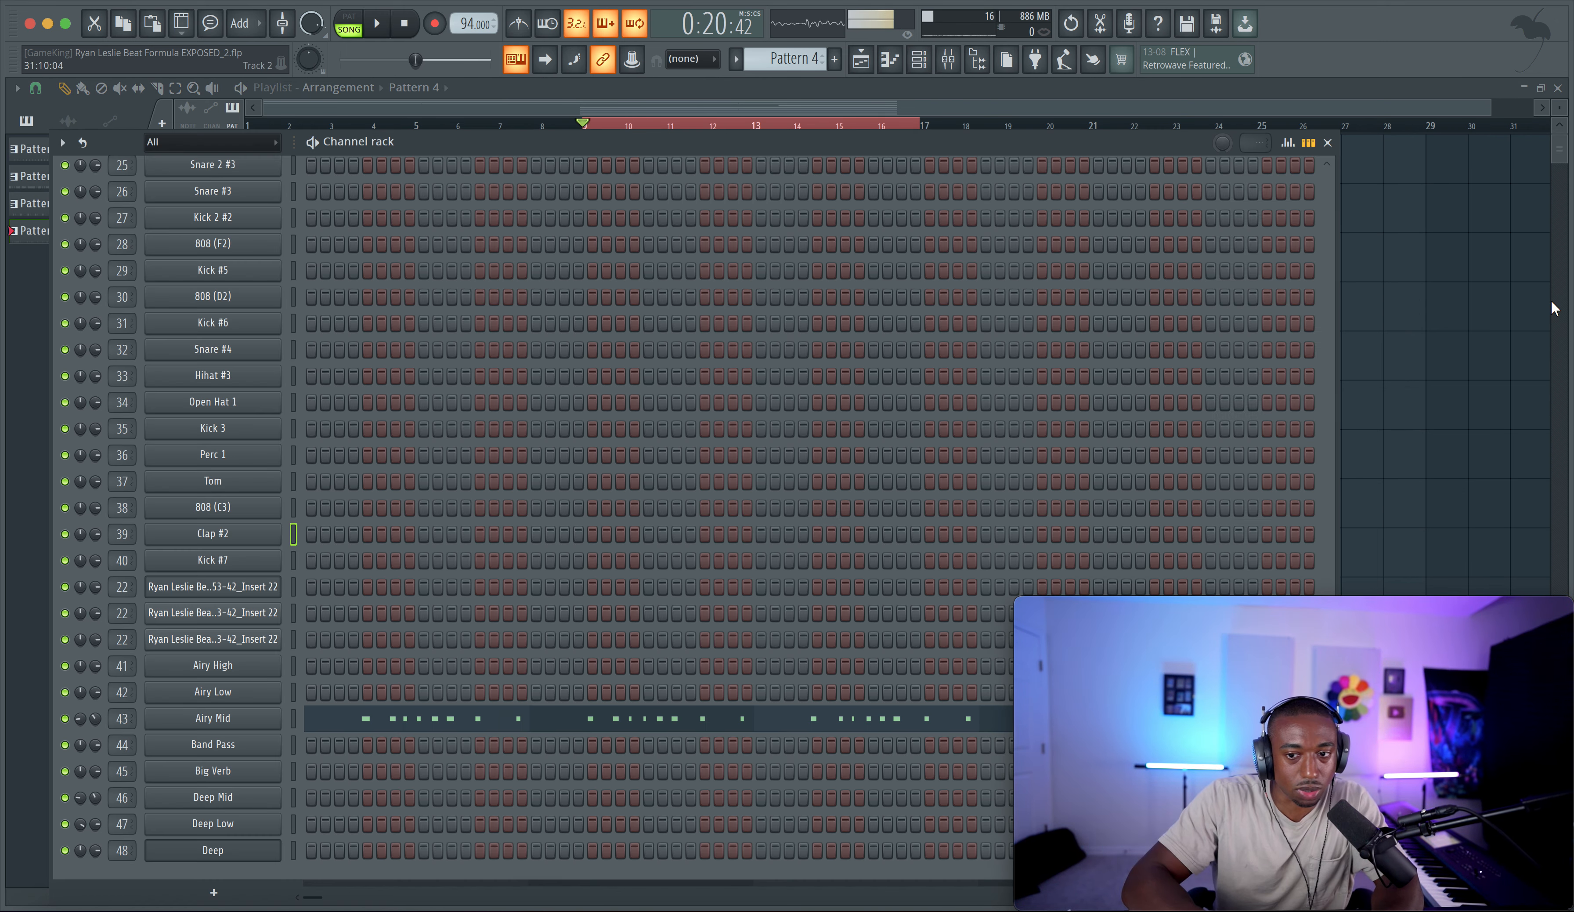
click(1553, 309)
key(space)
Step: Duplicate all playlist clips of bars 9 to 16 into bars 17 to 24 and clear the timeline selection
scroll(794, 238, down, 2)
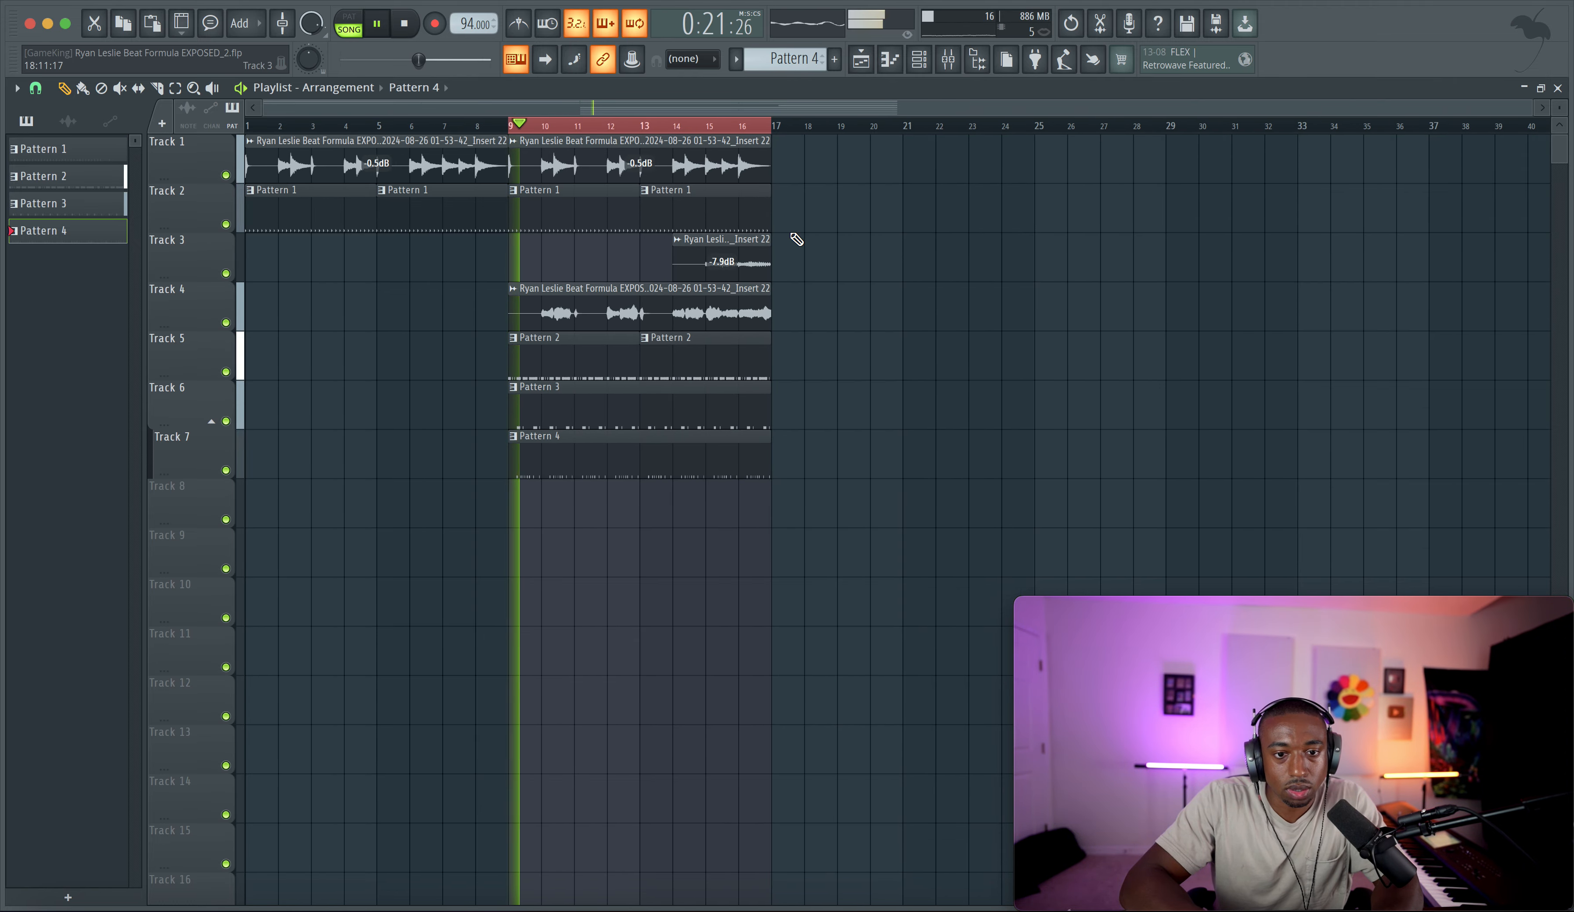
click(948, 59)
click(962, 218)
drag(843, 521, 500, 128)
key(ctrl+b)
ctrl+click(724, 123)
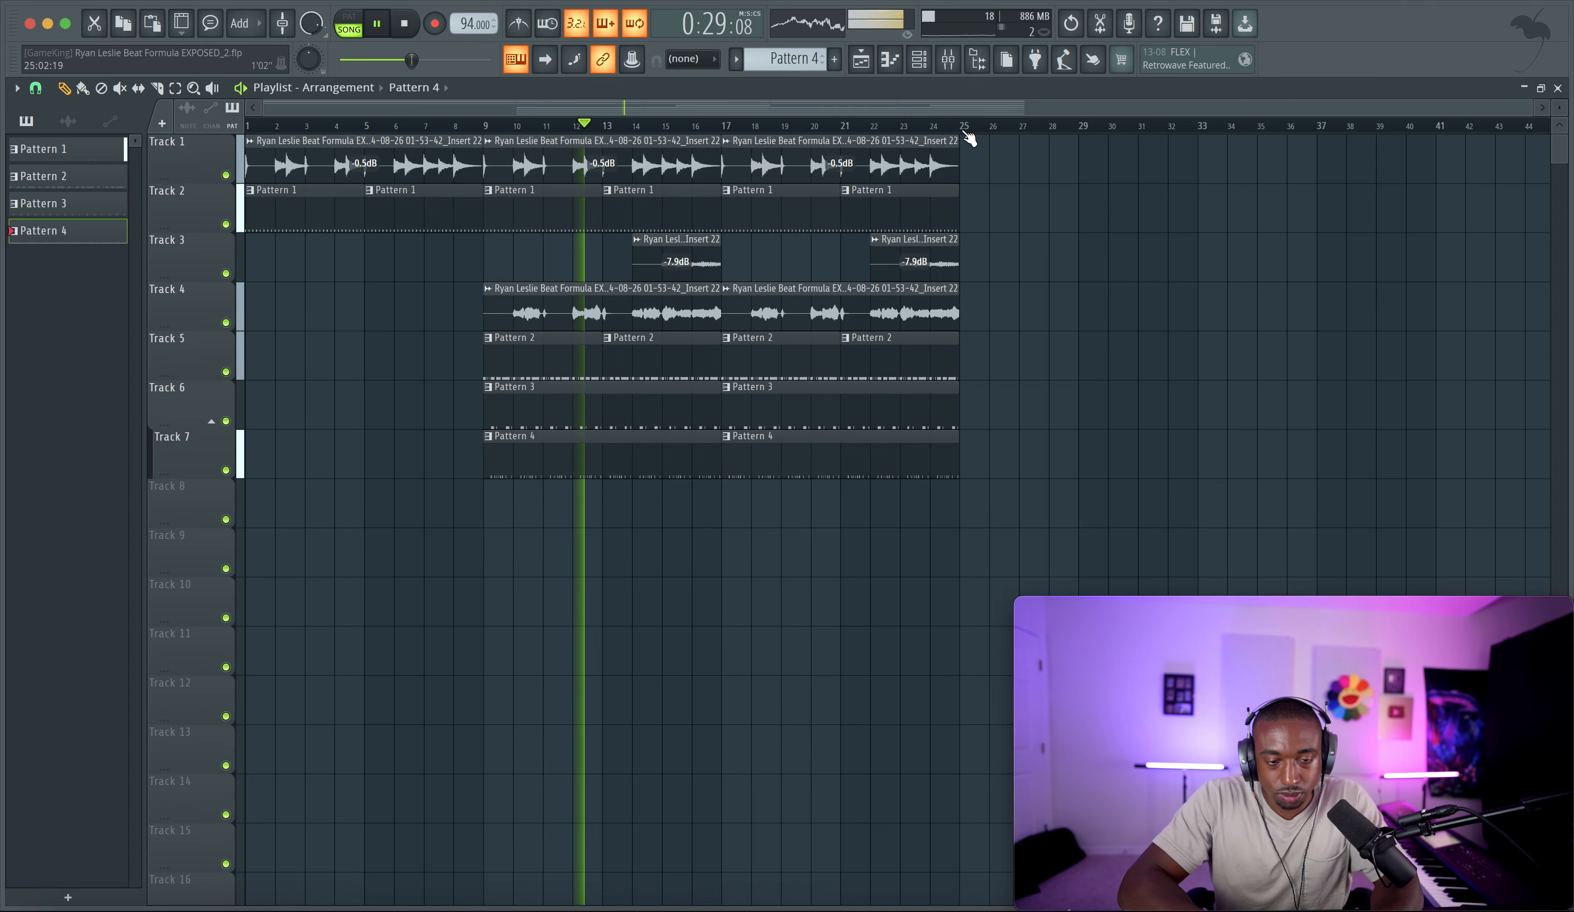
Step: Create Pattern 5 with Clap #2 hits on steps 5, 13, 21 and 29
click(928, 60)
click(834, 58)
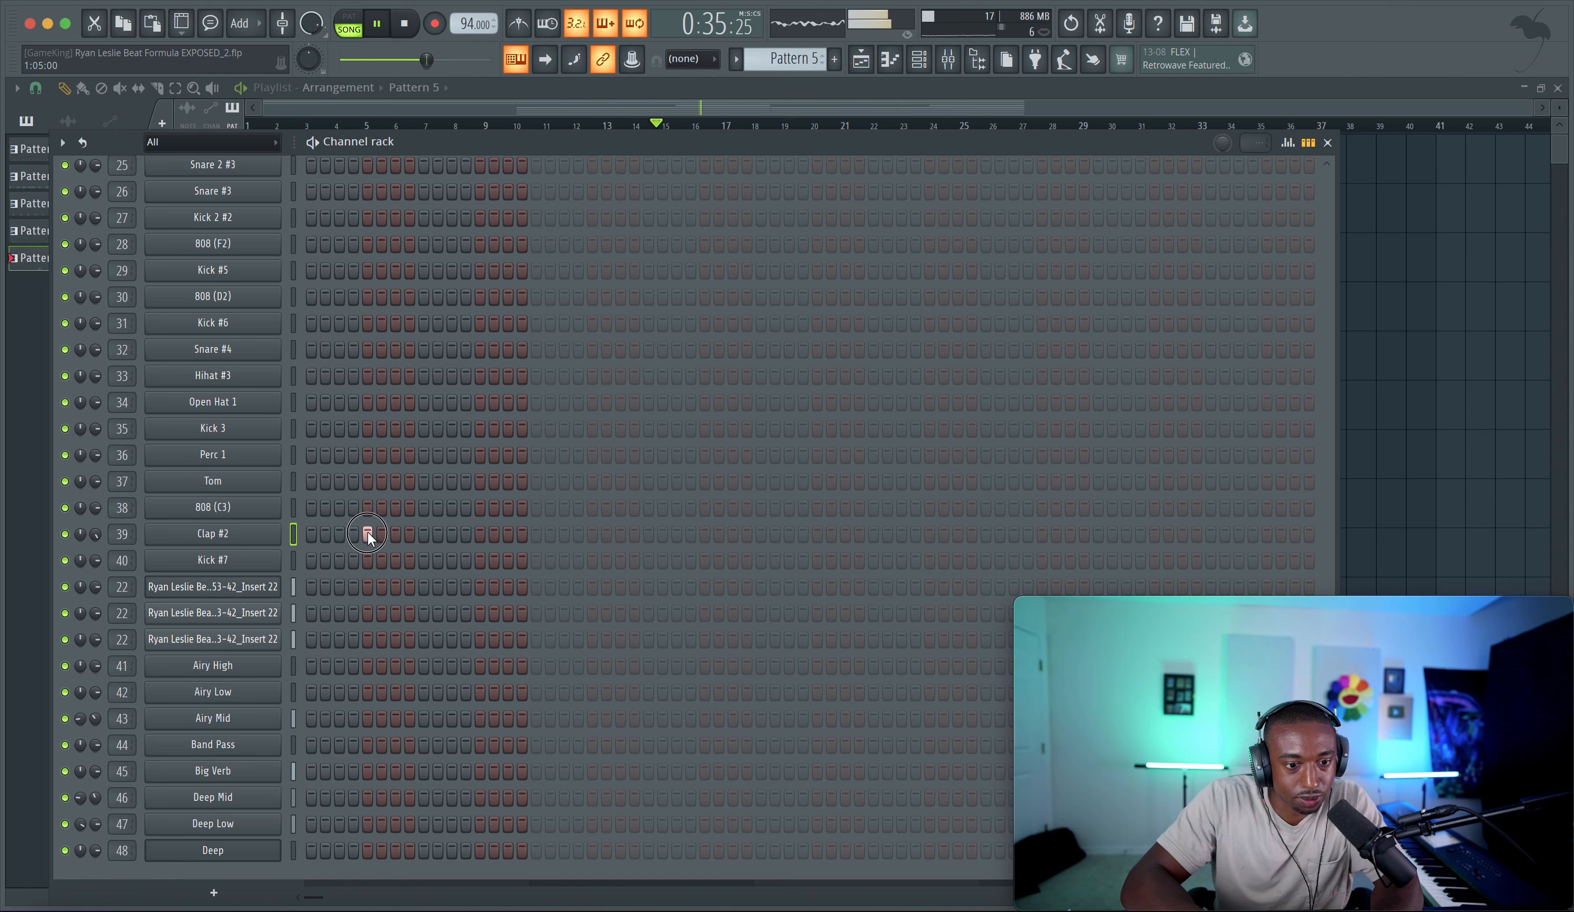
click(477, 534)
click(592, 533)
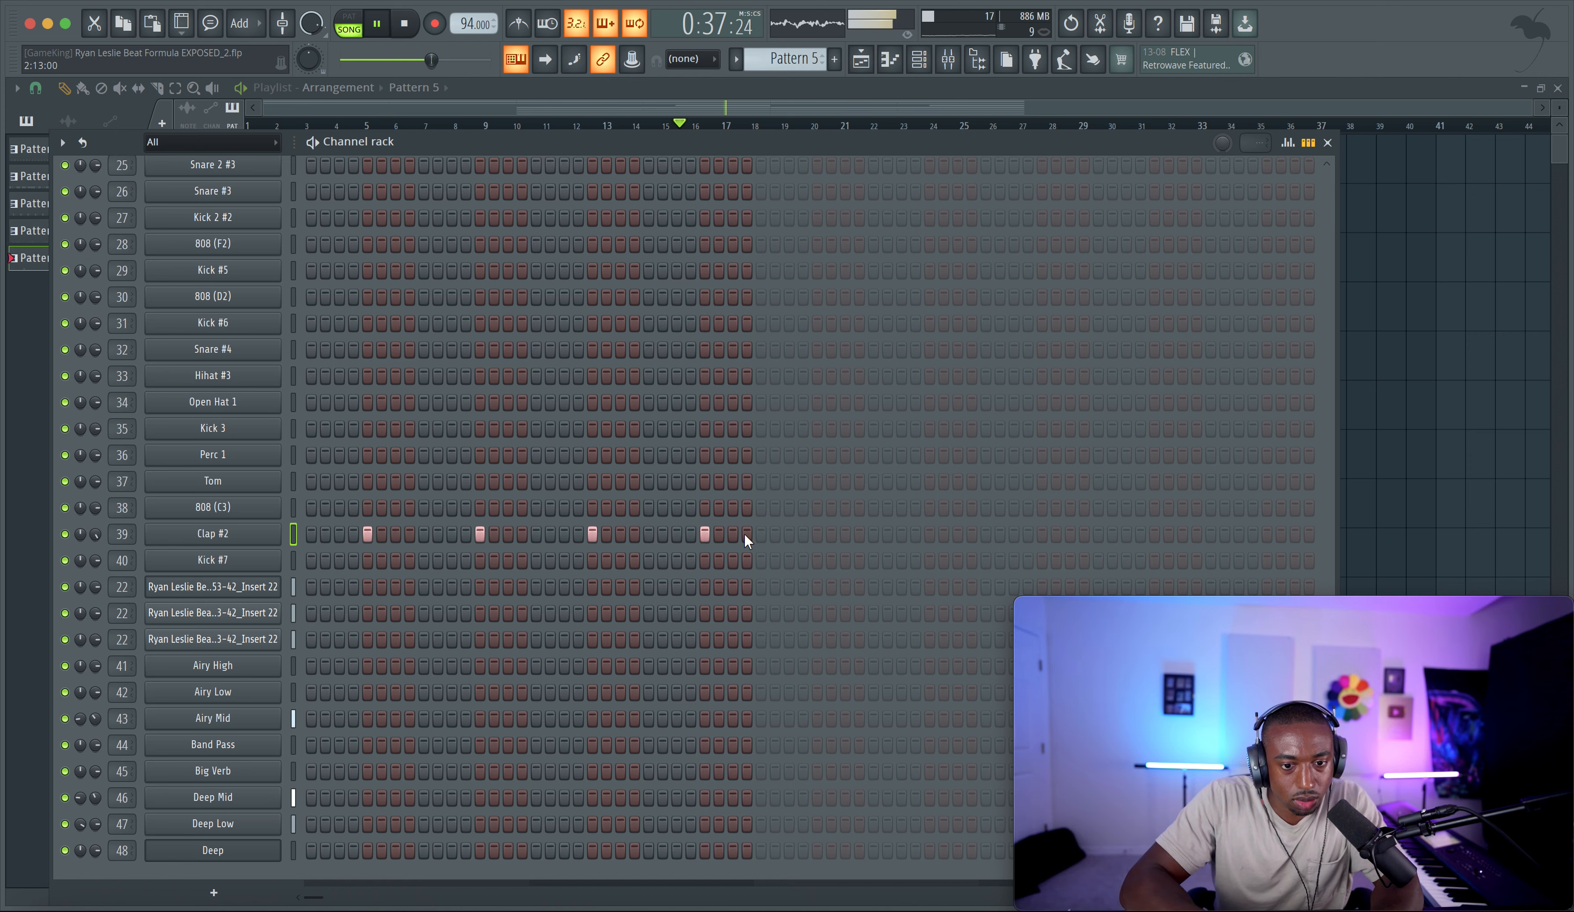
Step: Place Pattern 5 on Track 8 at bar 17 and duplicate it three times to fill through bar 24
key(F6)
click(752, 498)
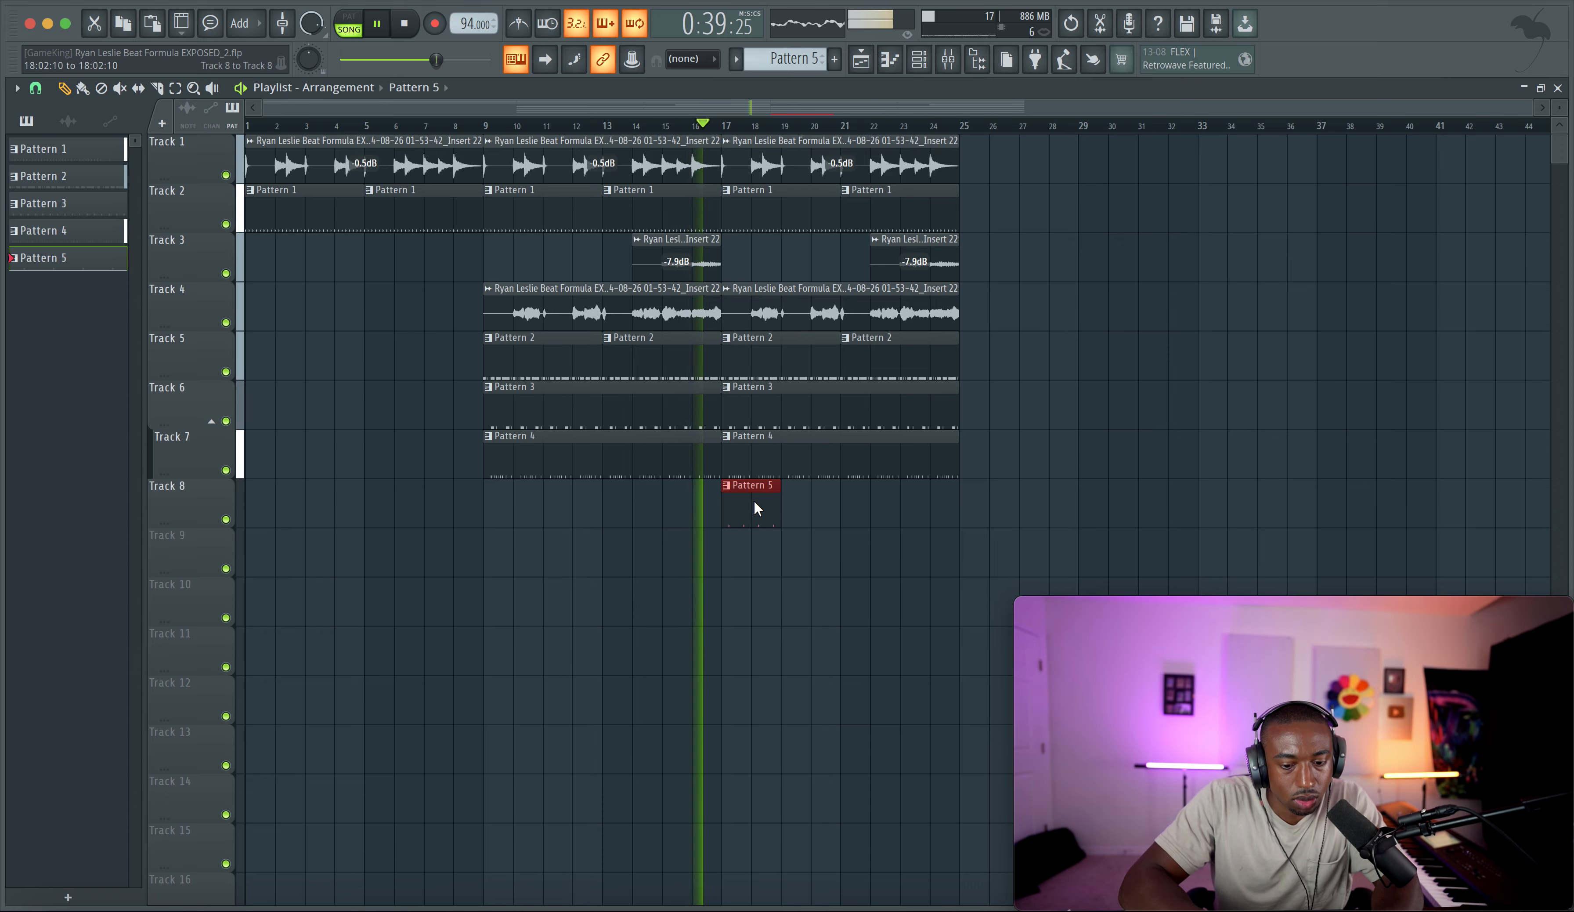
key(ctrl+b)
key(ctrl+b)
key(ctrl+b)
Step: View the Clap #2 sampler settings, then replay the beat and audition the Clap 1_2 and Clap 1 sounds
click(918, 61)
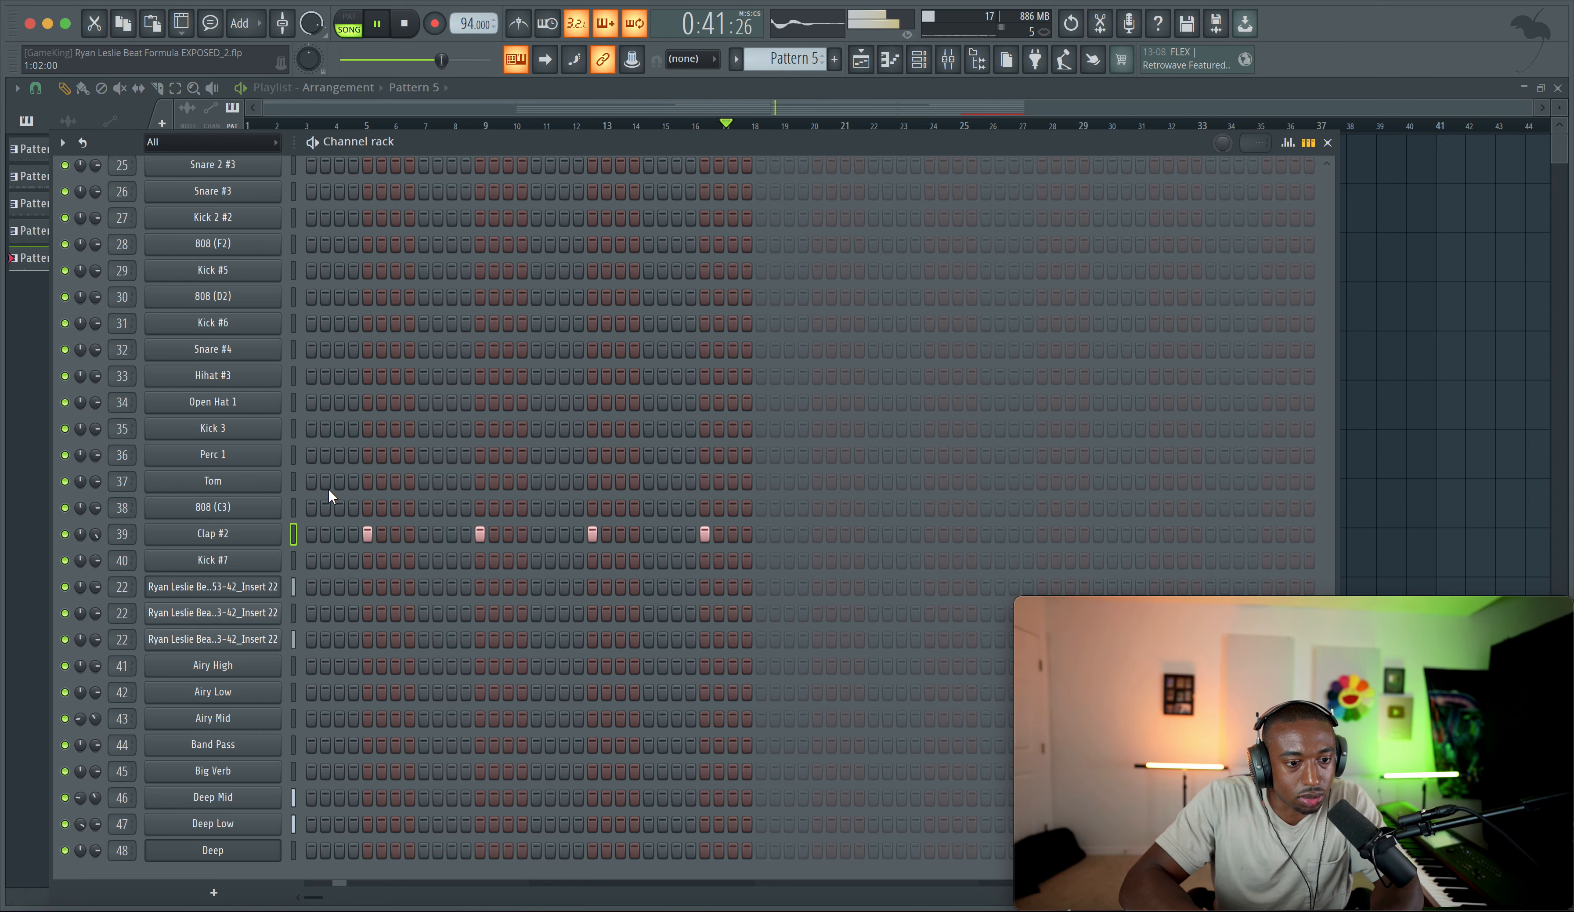
key(space)
click(263, 534)
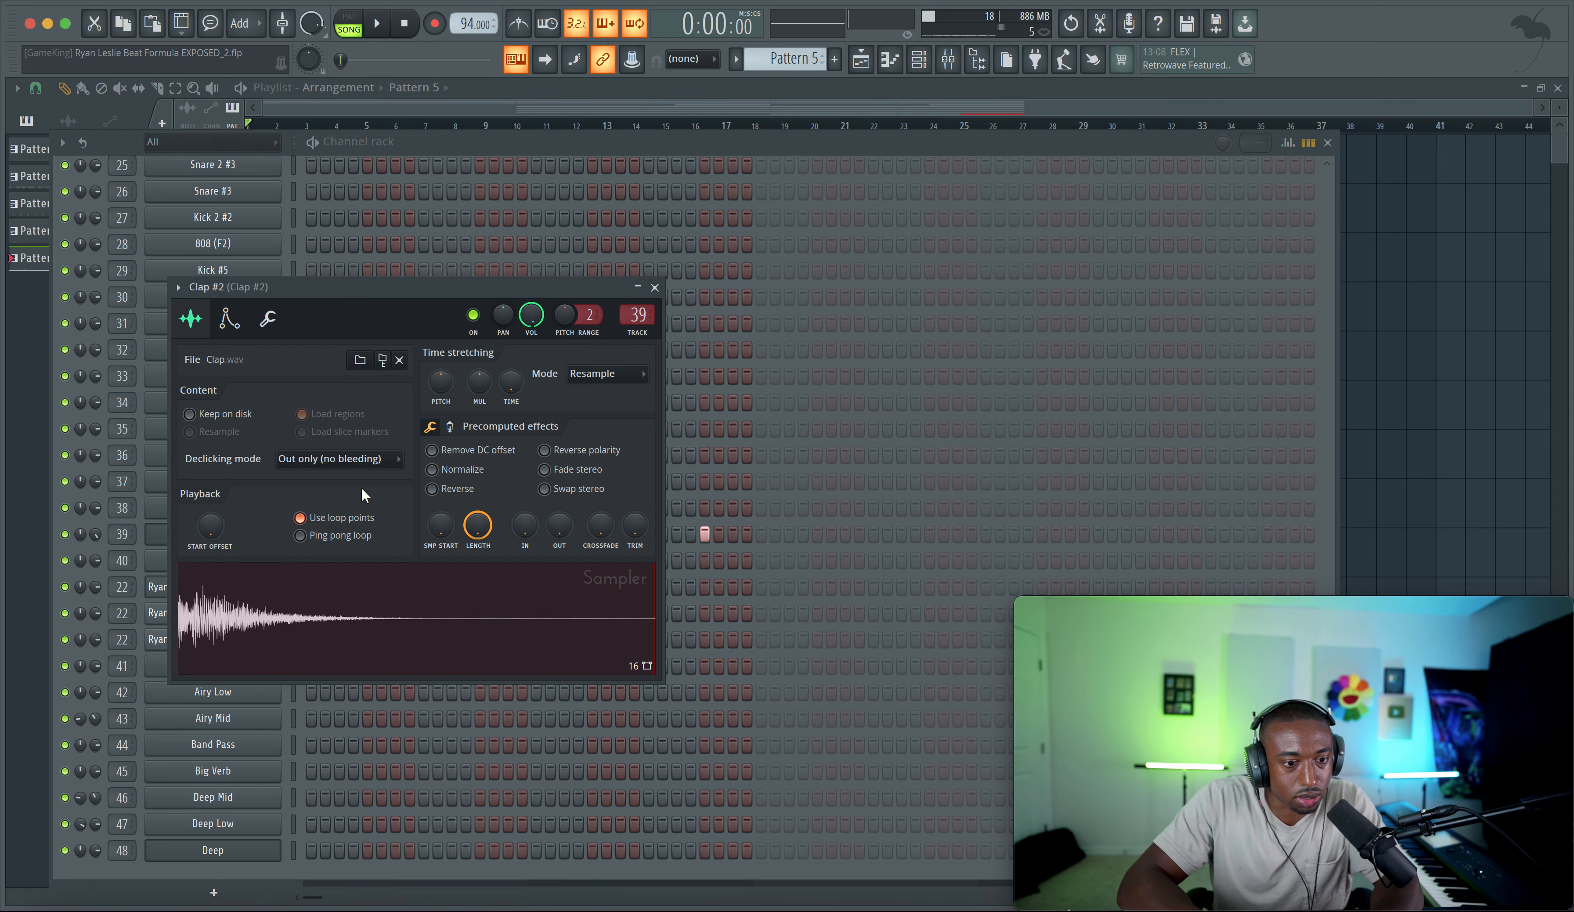
click(654, 287)
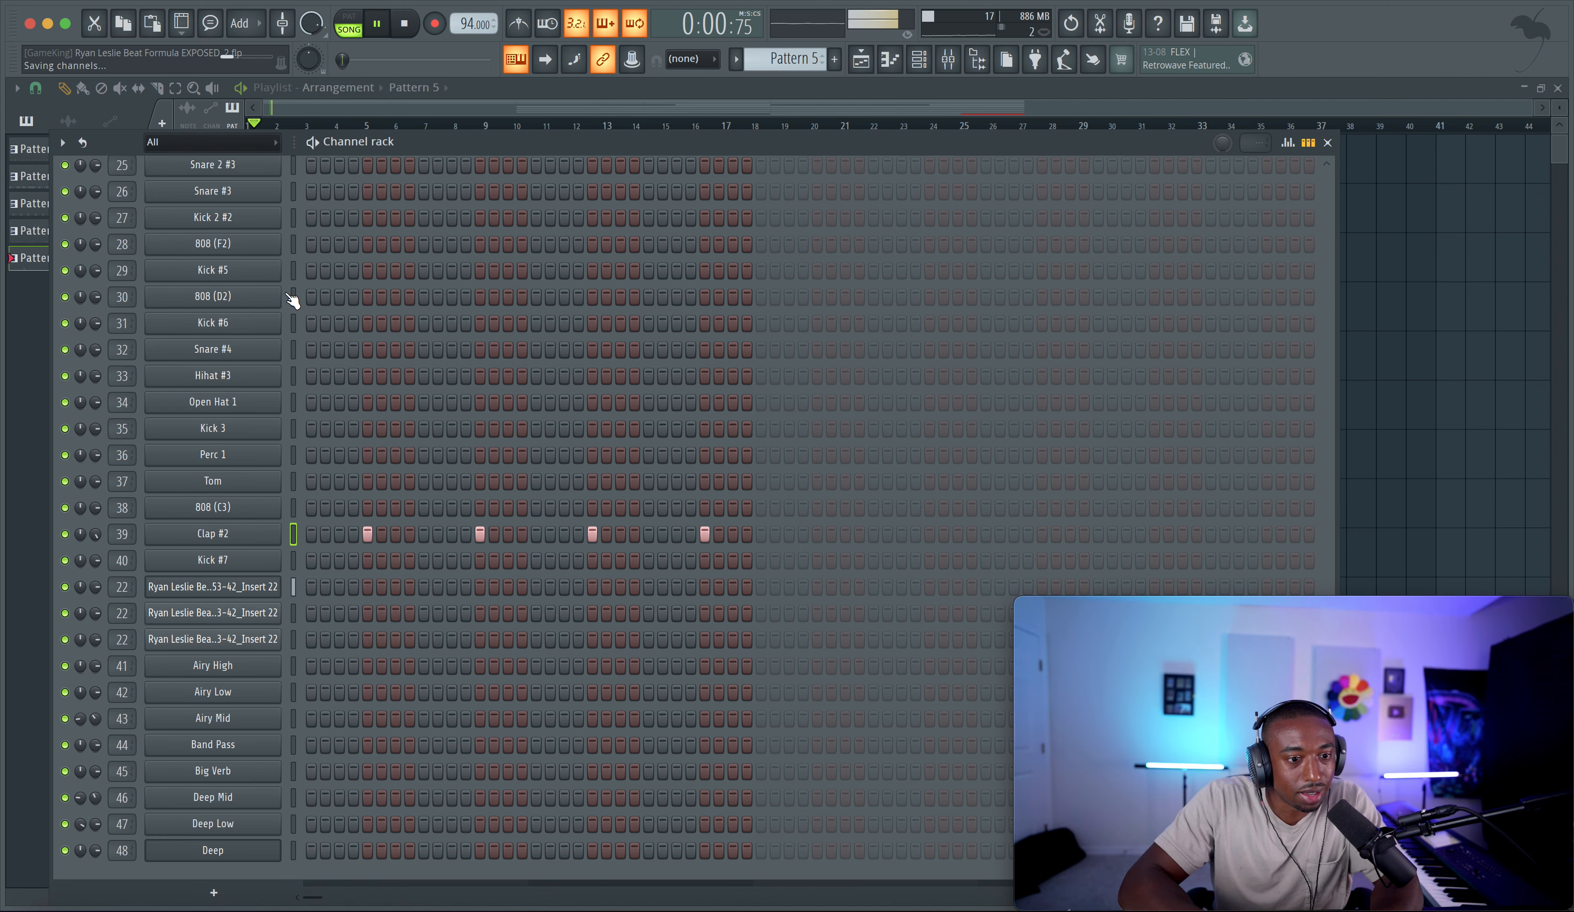
scroll(292, 300, up, 5)
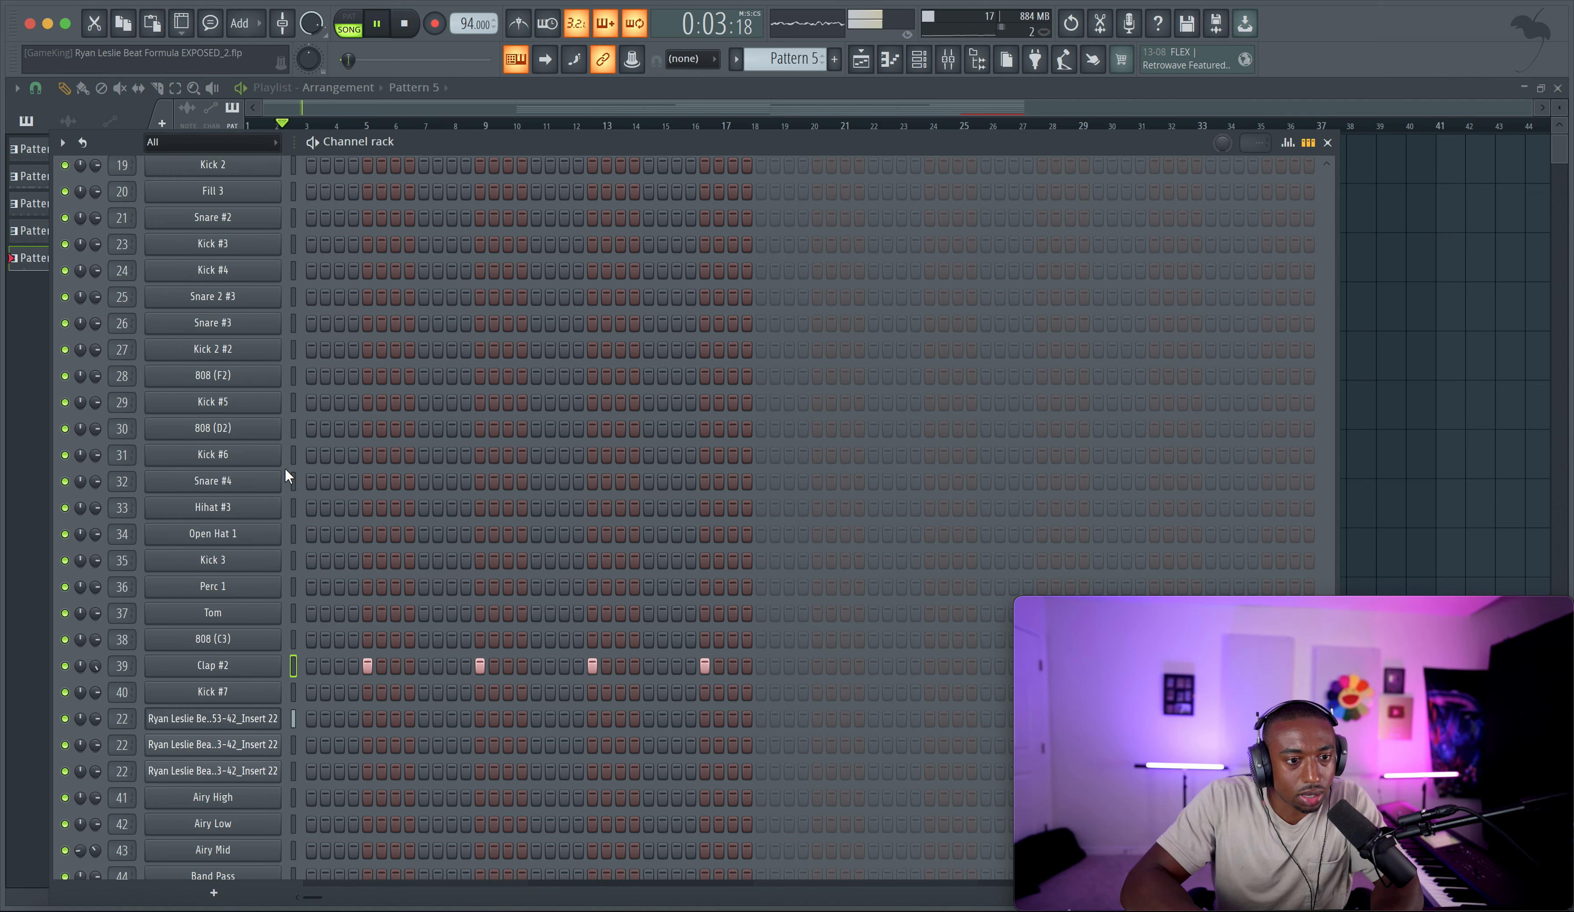
scroll(284, 467, up, 18)
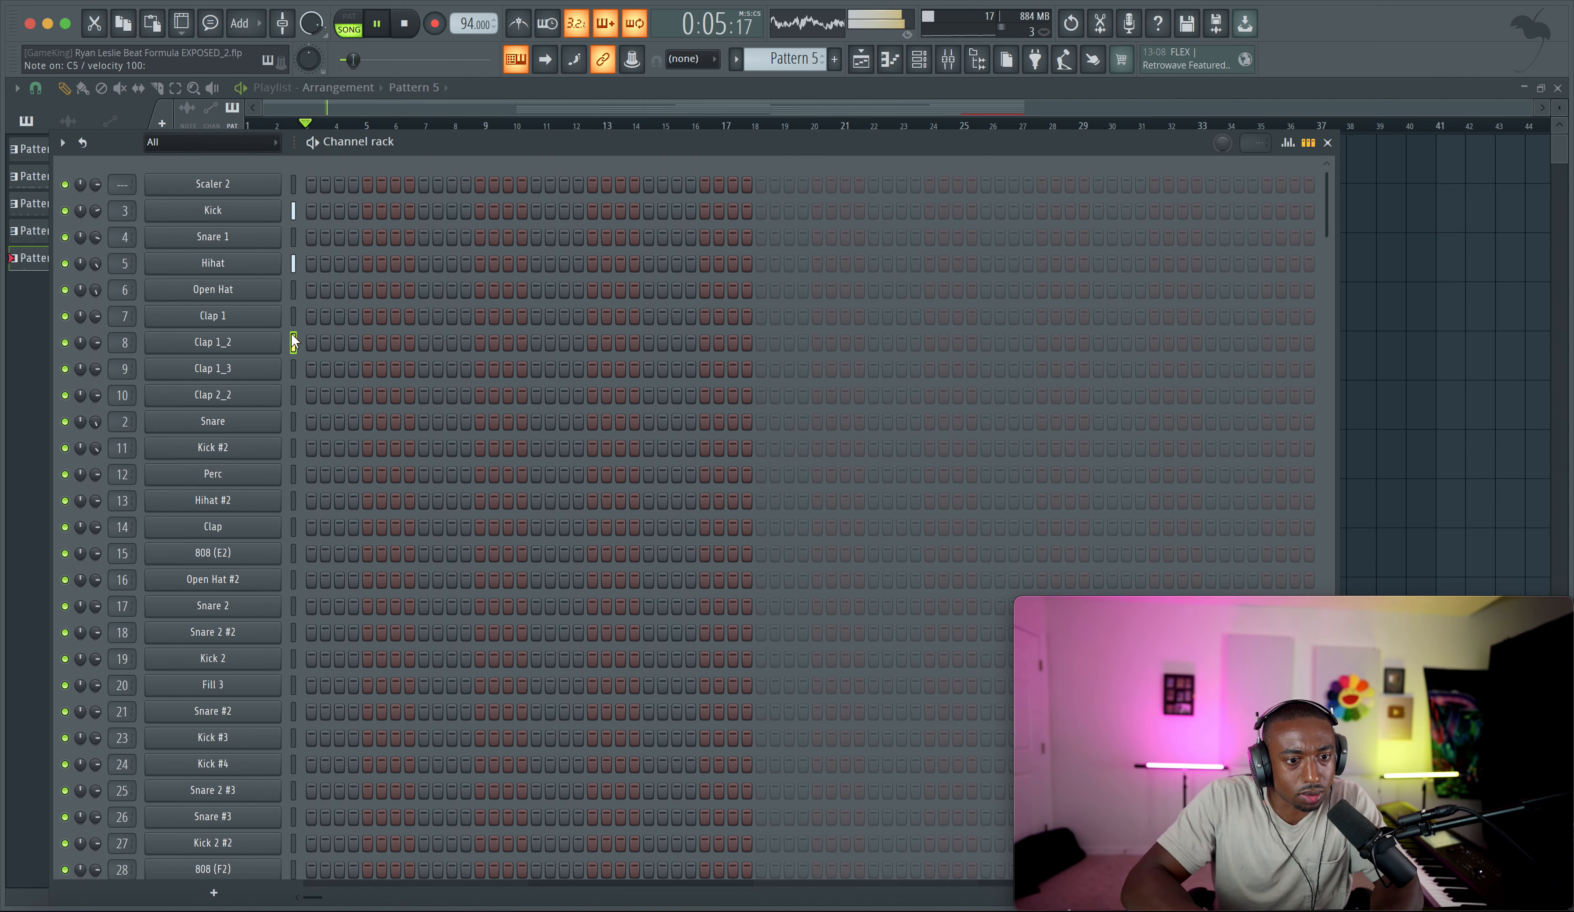
click(292, 316)
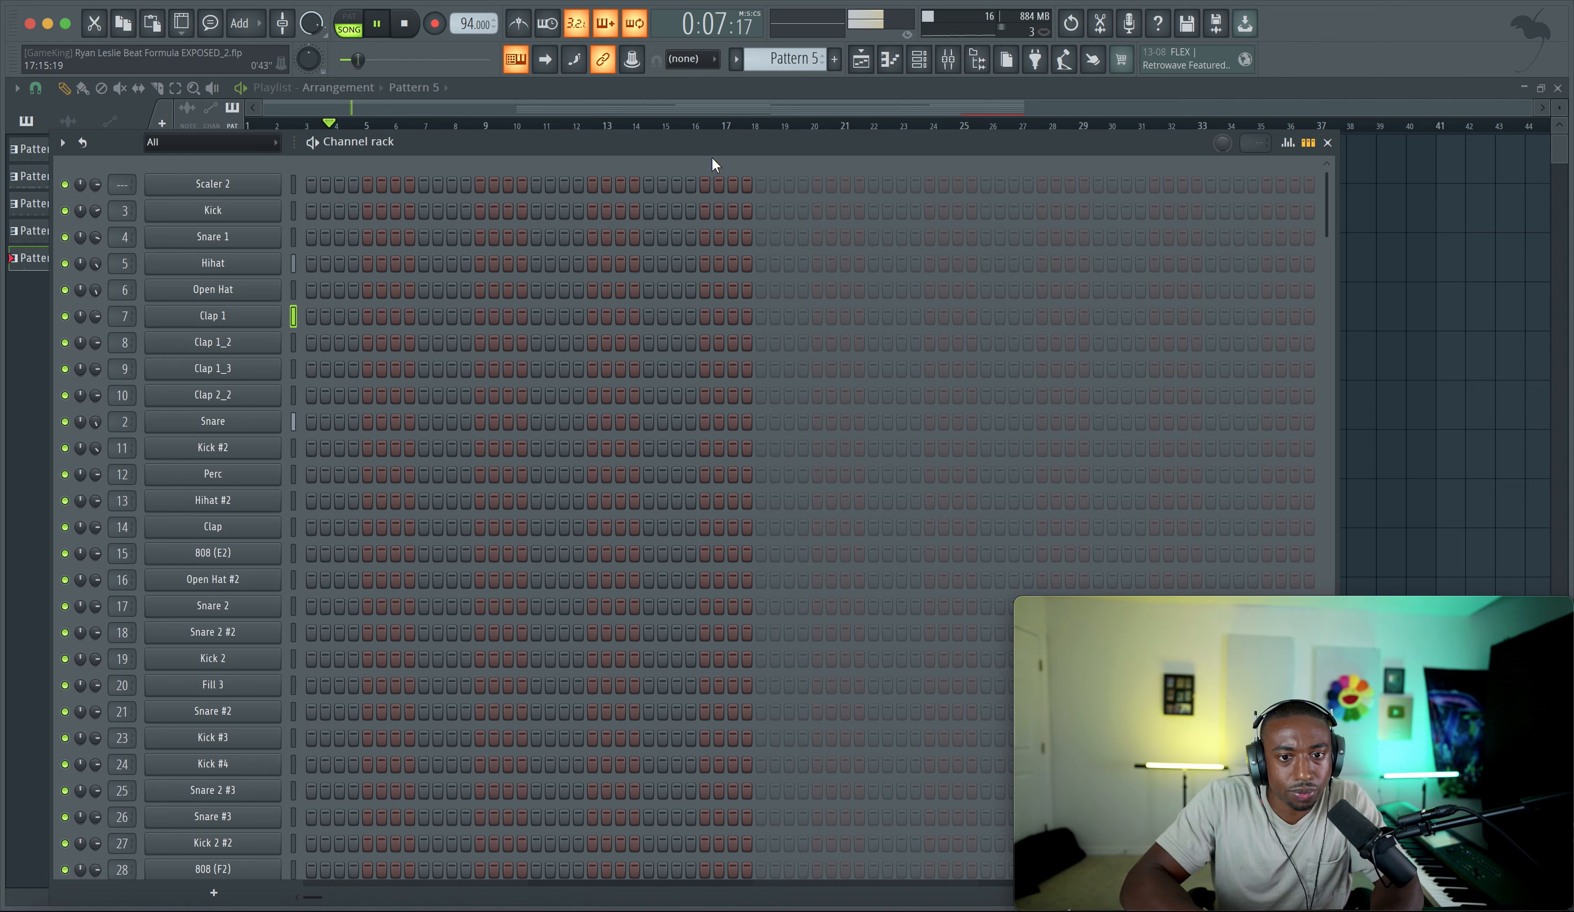
Step: Copy the Clap #2 steps into a new Pattern 6 on the Clap 1, Clap 1_2, Clap 1_3 and Clap 2_2 channels
scroll(493, 457, down, 20)
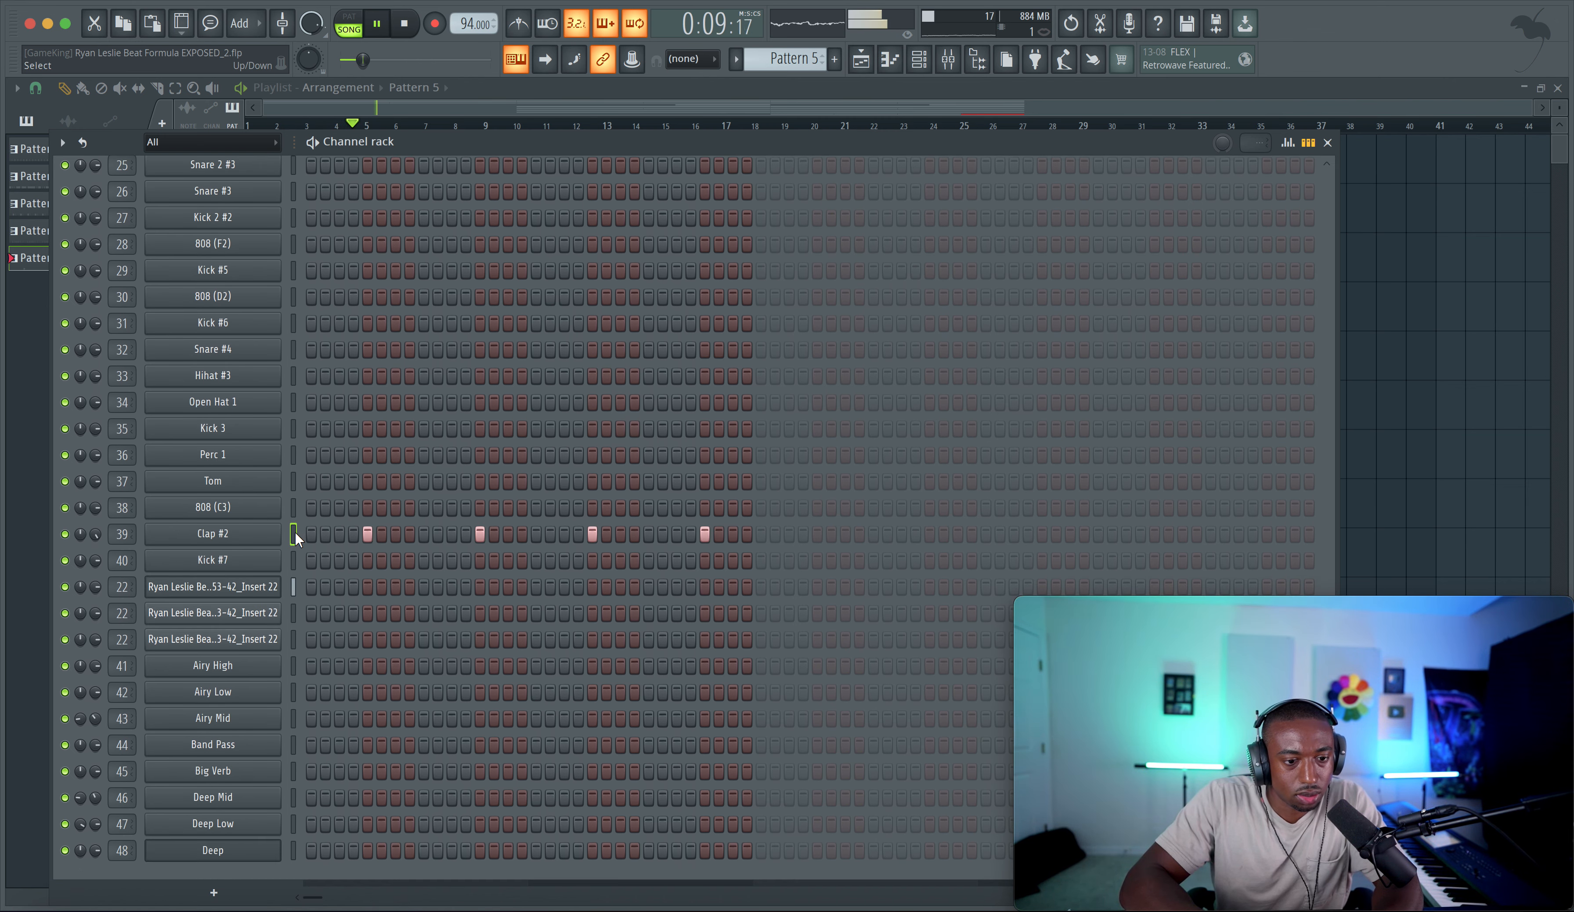
scroll(807, 57, down, 1)
scroll(466, 310, up, 20)
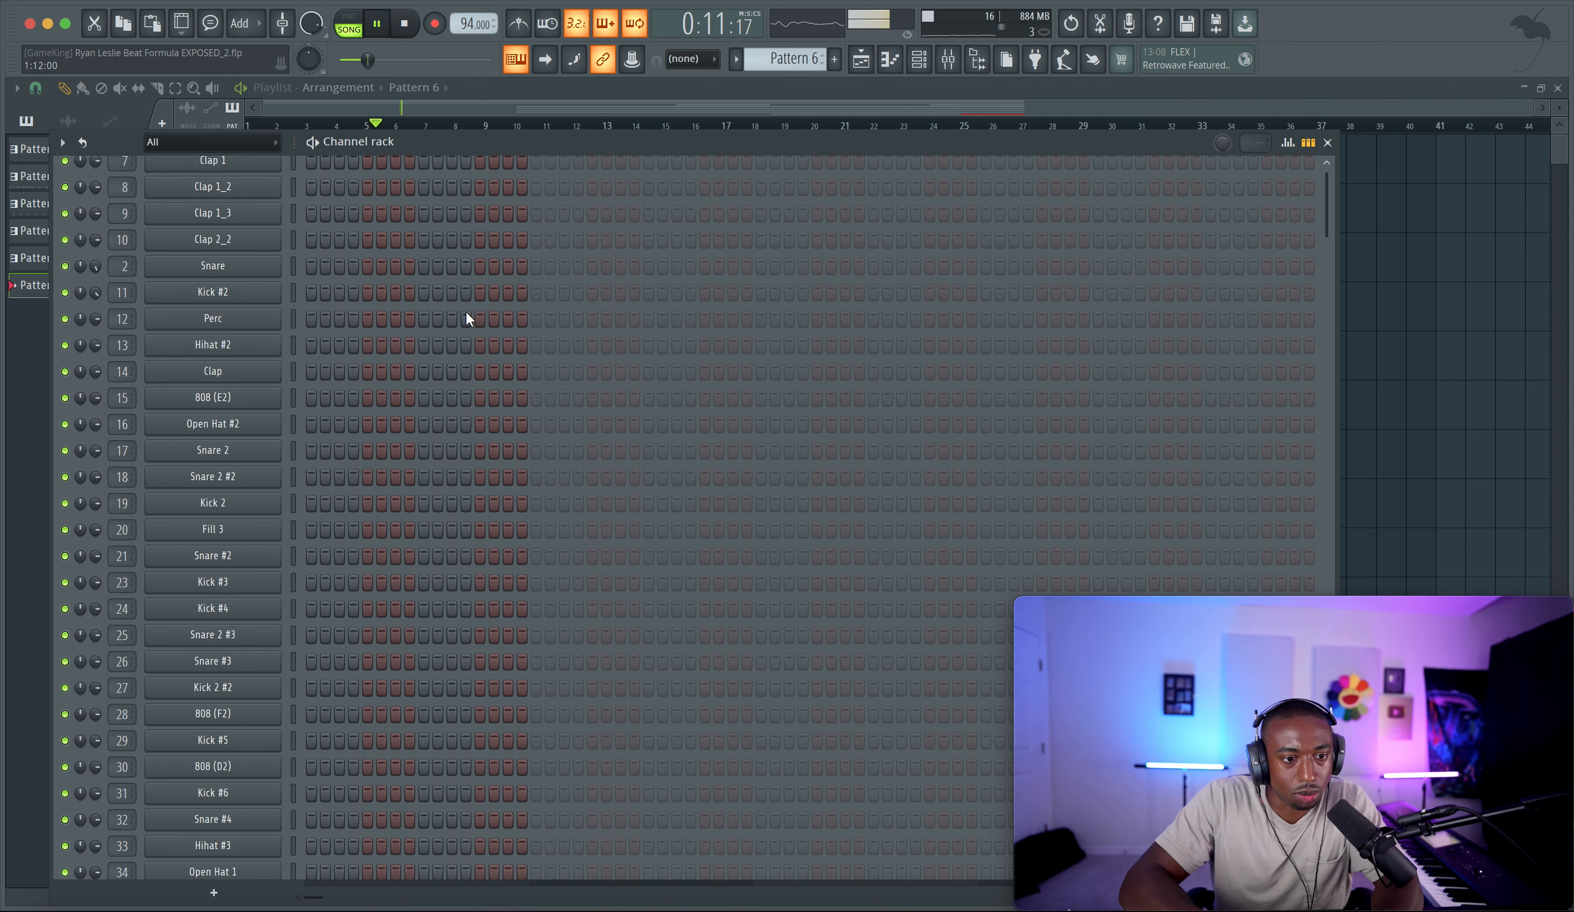
click(294, 317)
key(super+v)
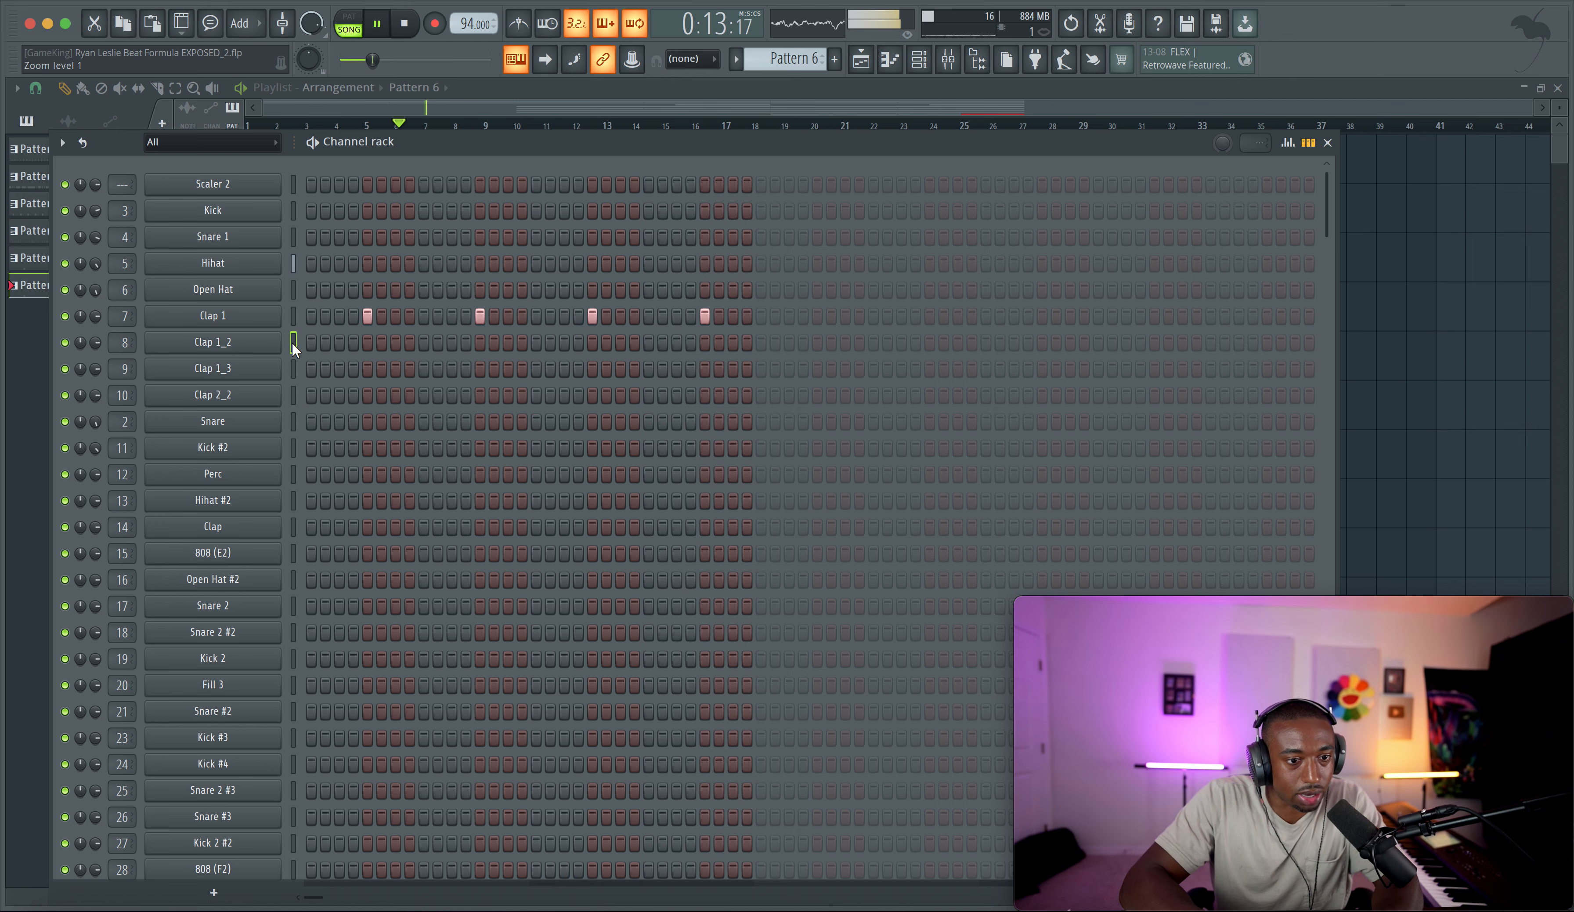
click(293, 341)
key(super+v)
click(292, 368)
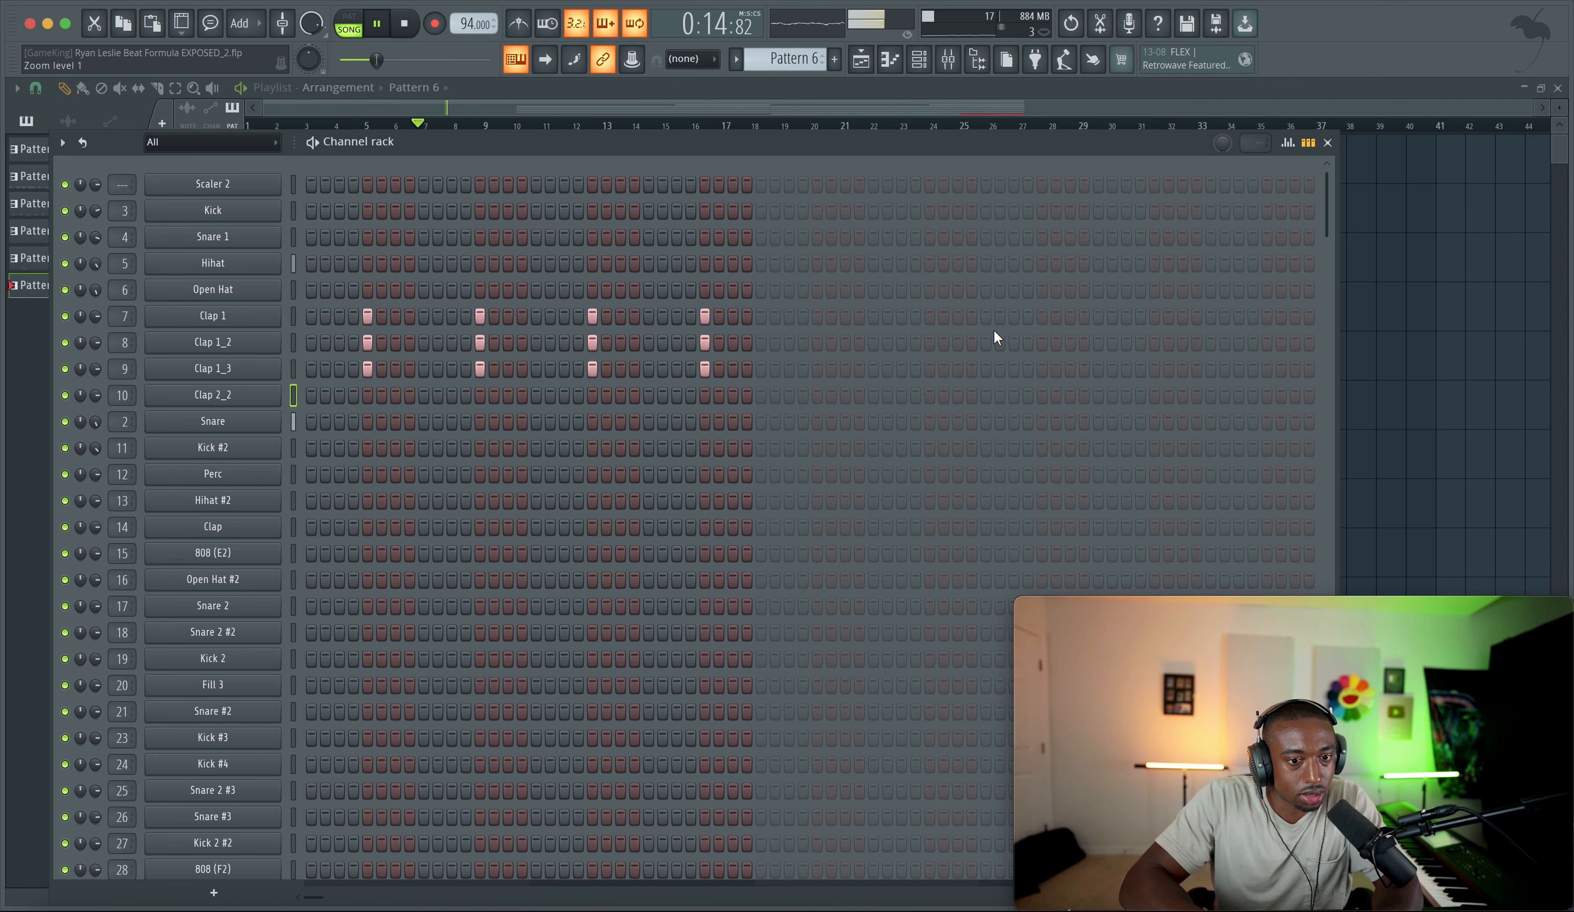
Step: Place Pattern 6 clips on Track 9 at bars 21 and 23
key(F6)
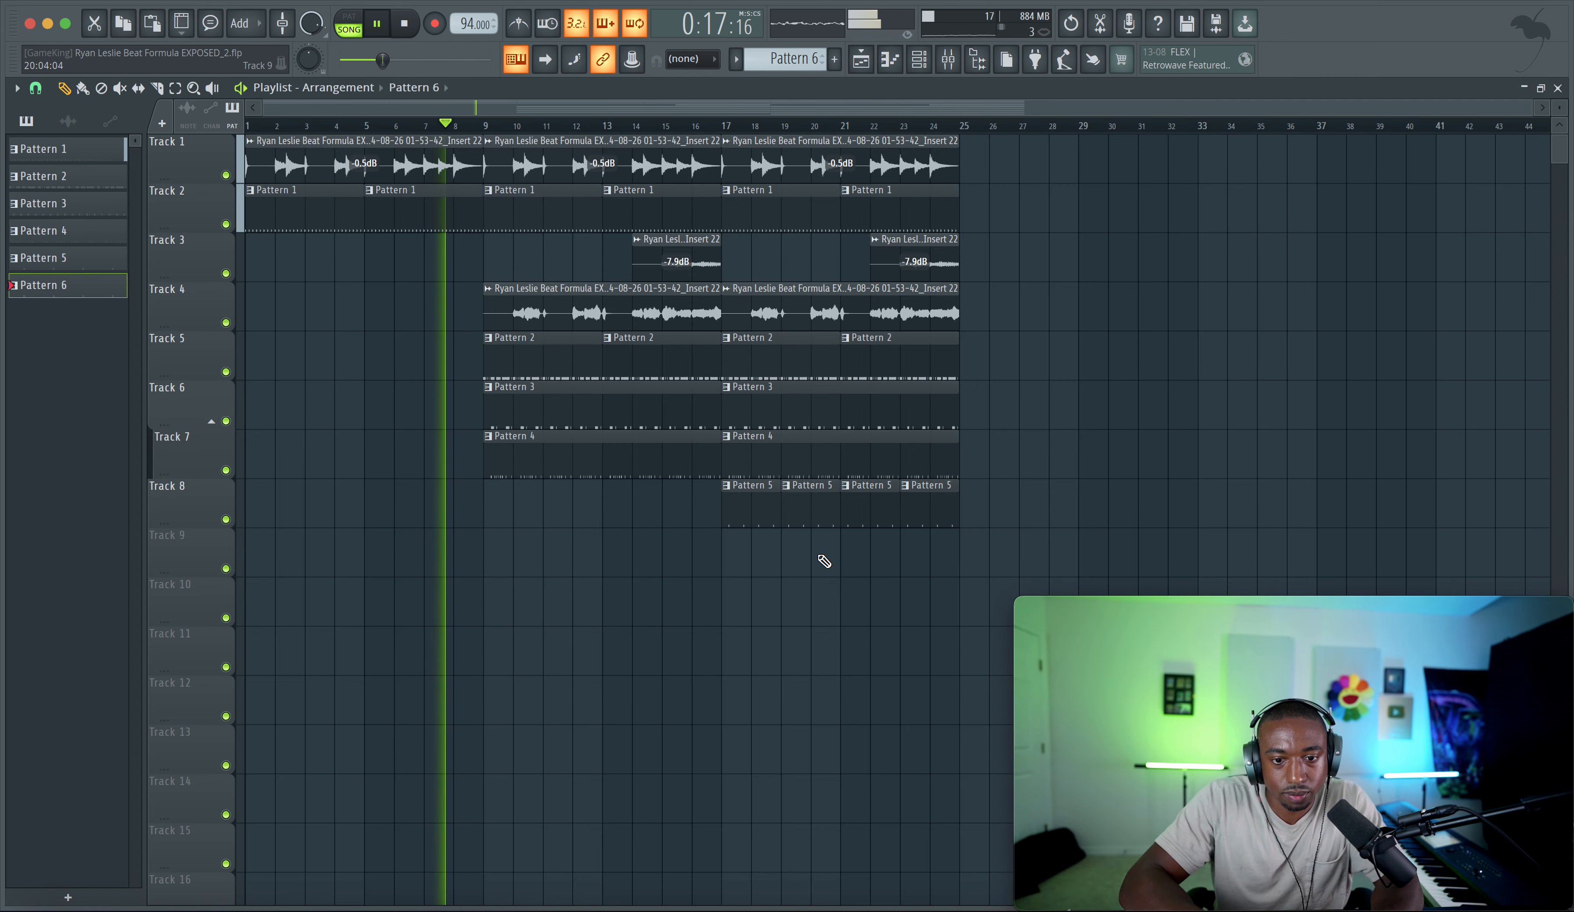
click(871, 548)
click(906, 547)
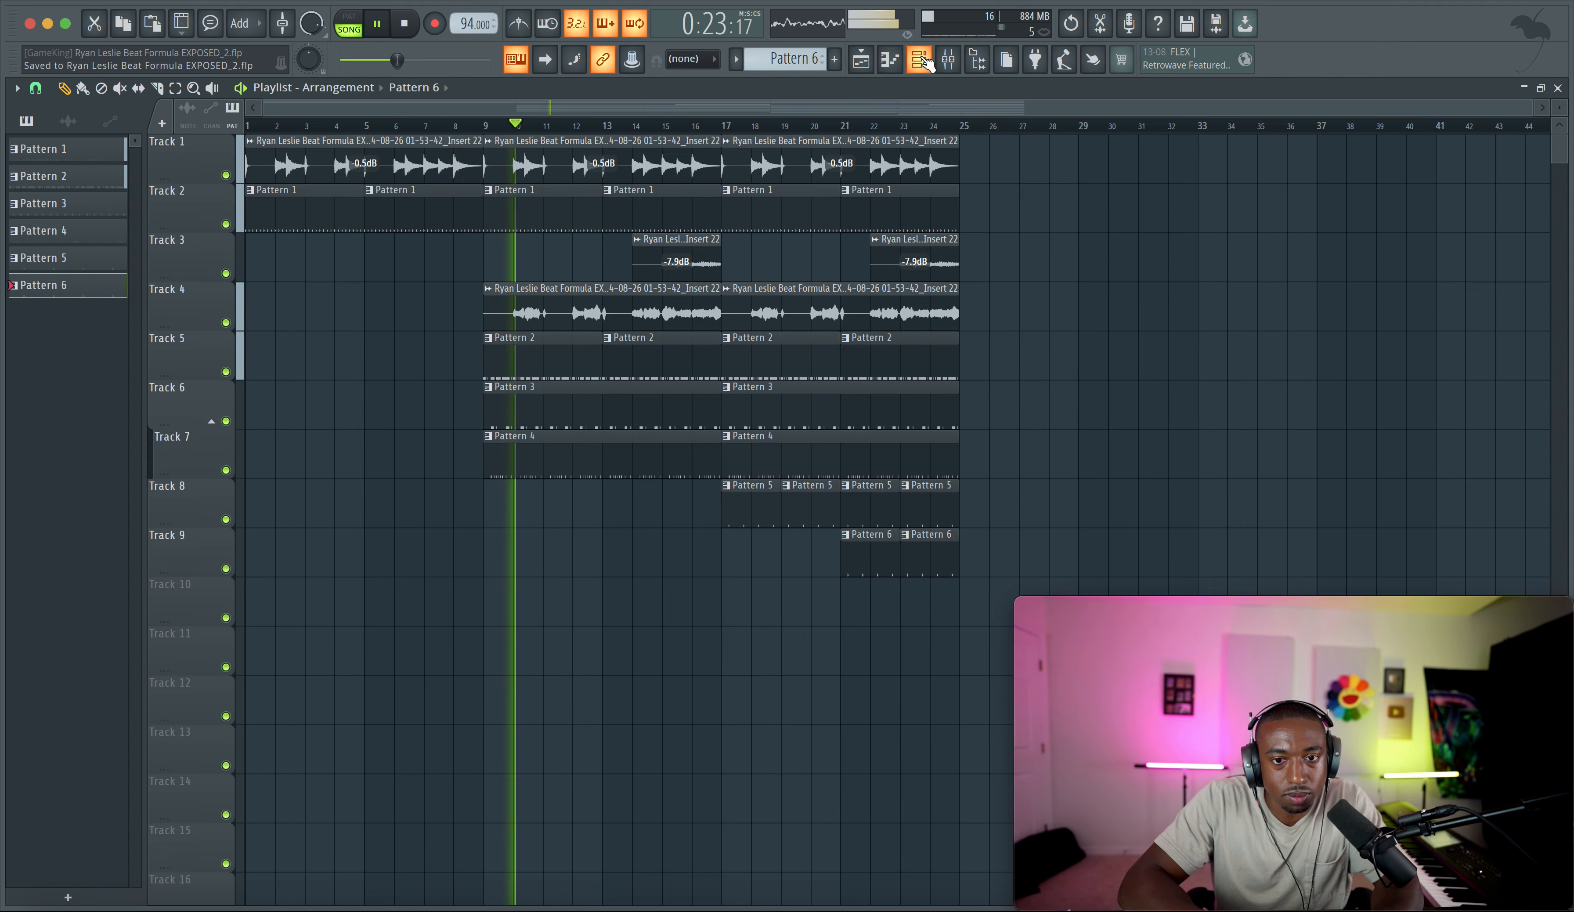
Step: Switch to Pattern 1 and remove the Kick hits on steps 11, 27, 43 and 59
click(920, 59)
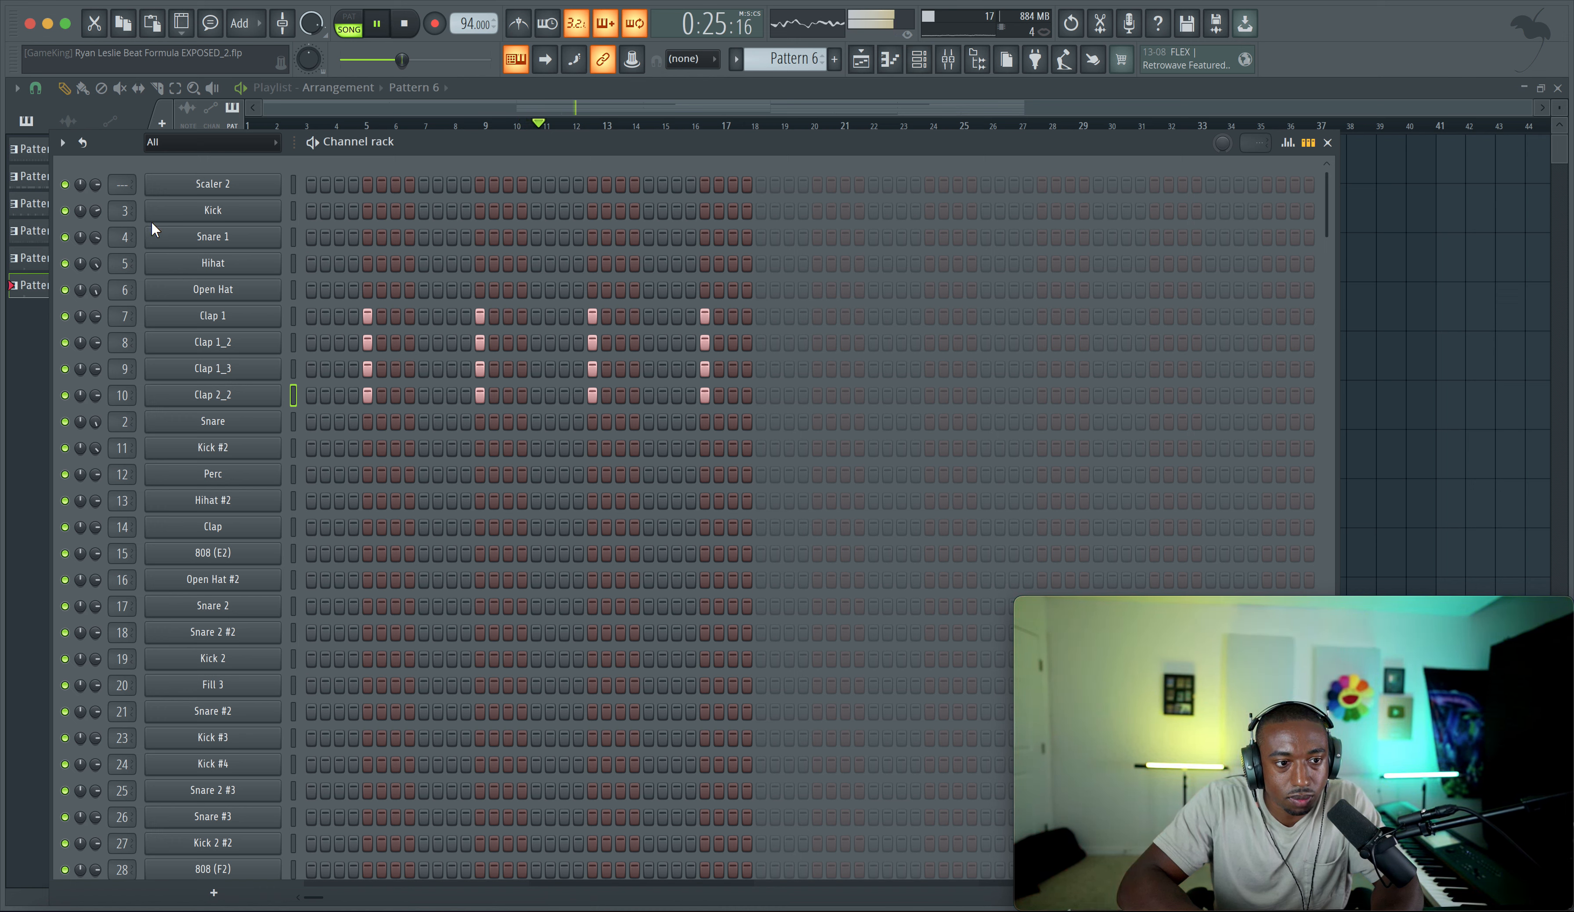
scroll(813, 58, down, 3)
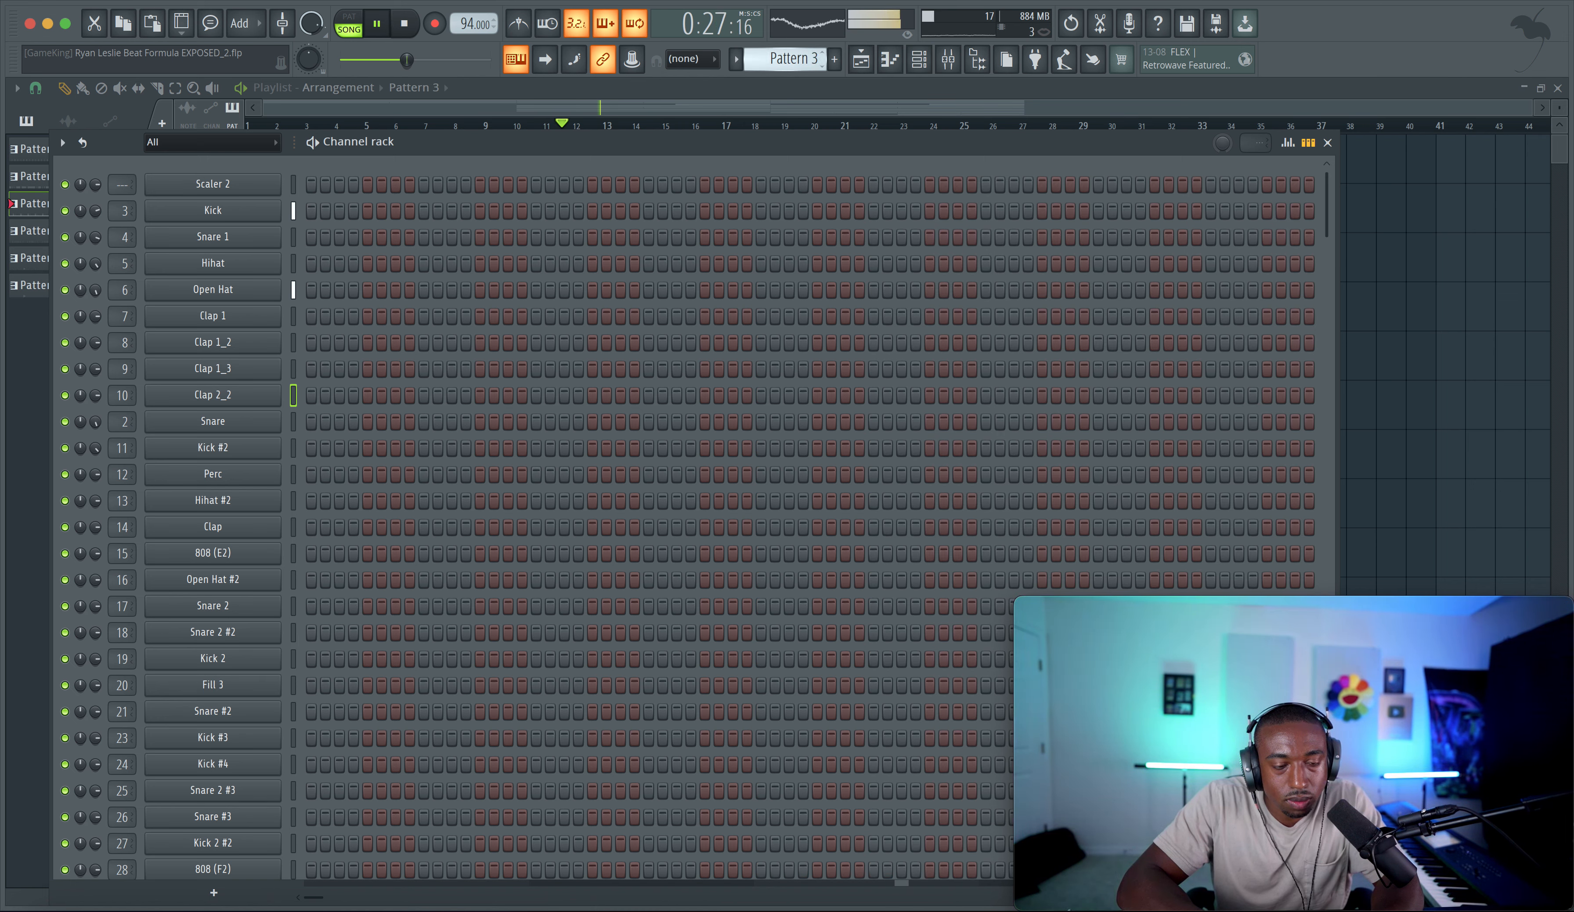
scroll(812, 58, down, 2)
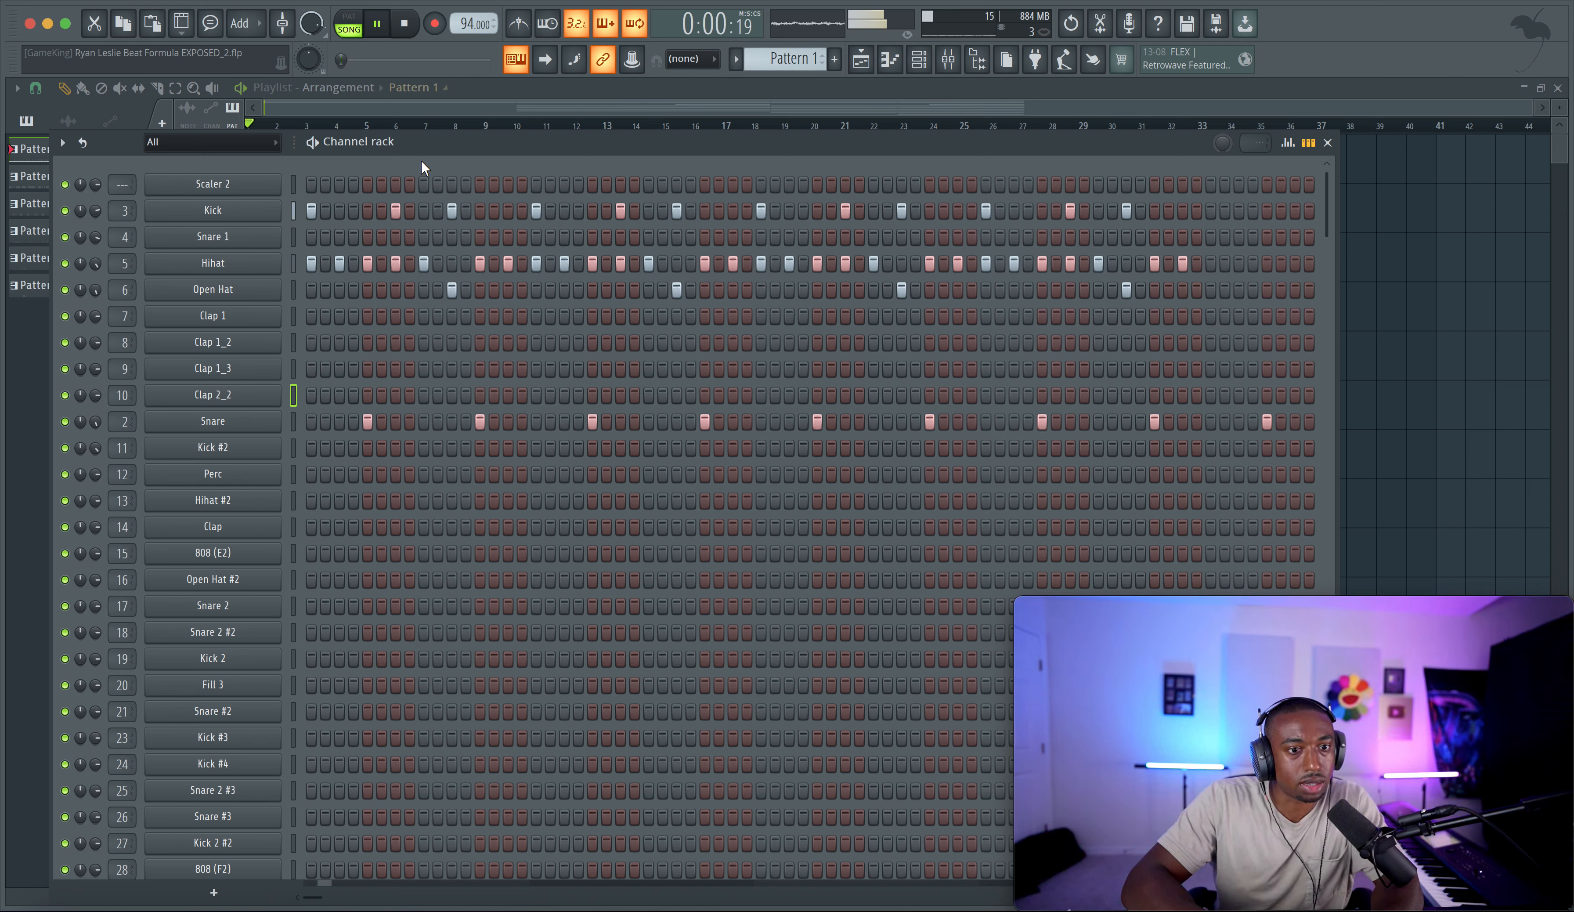
click(452, 210)
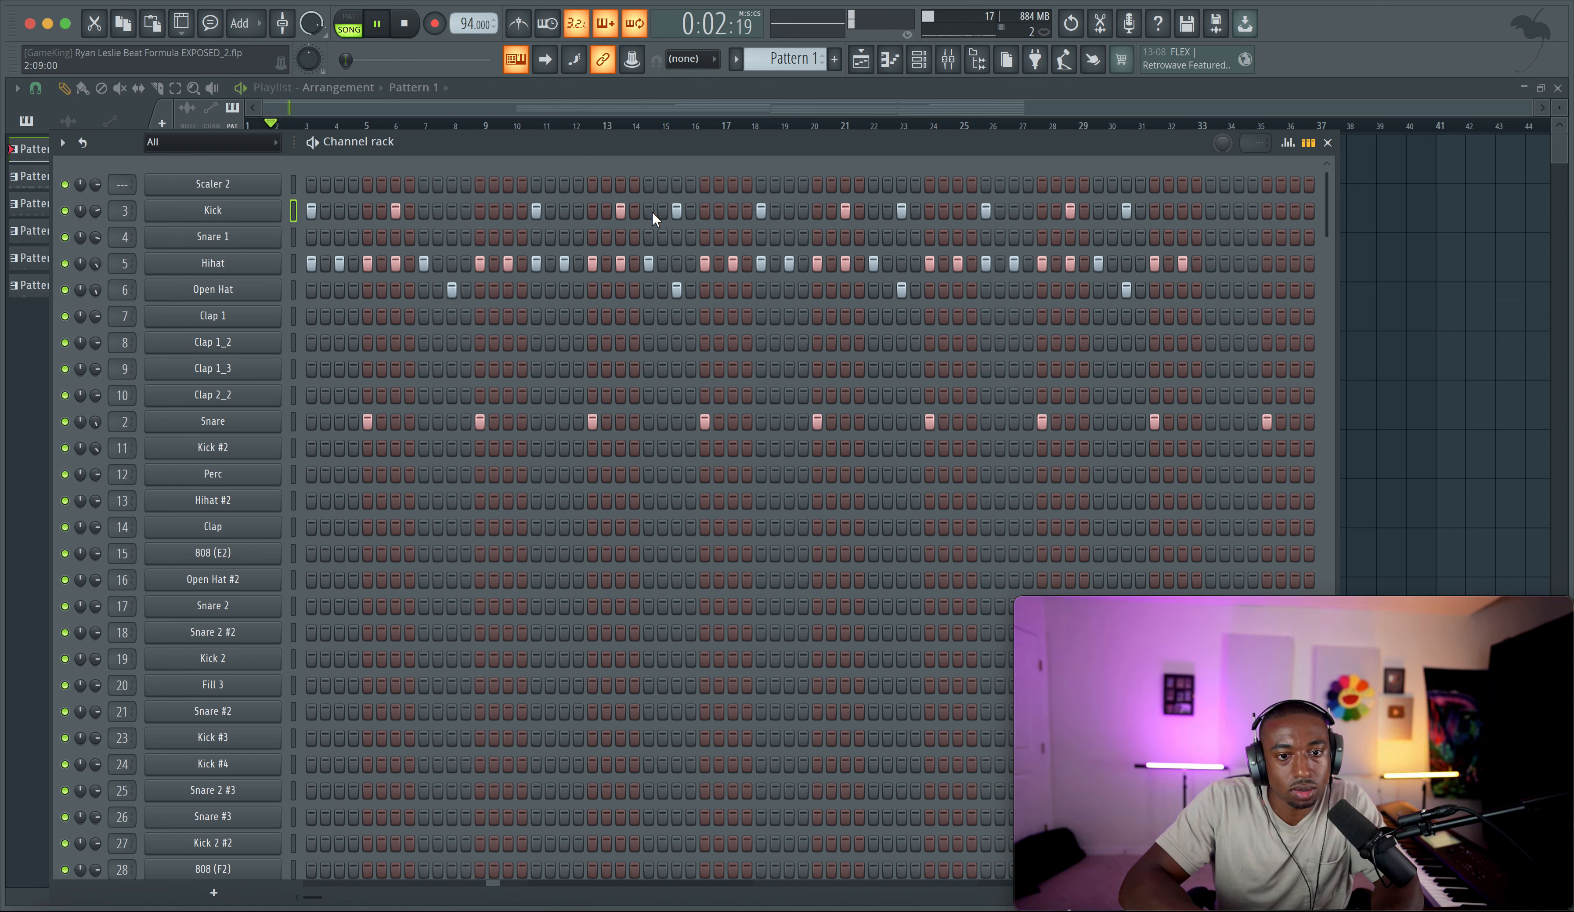
click(677, 210)
click(901, 210)
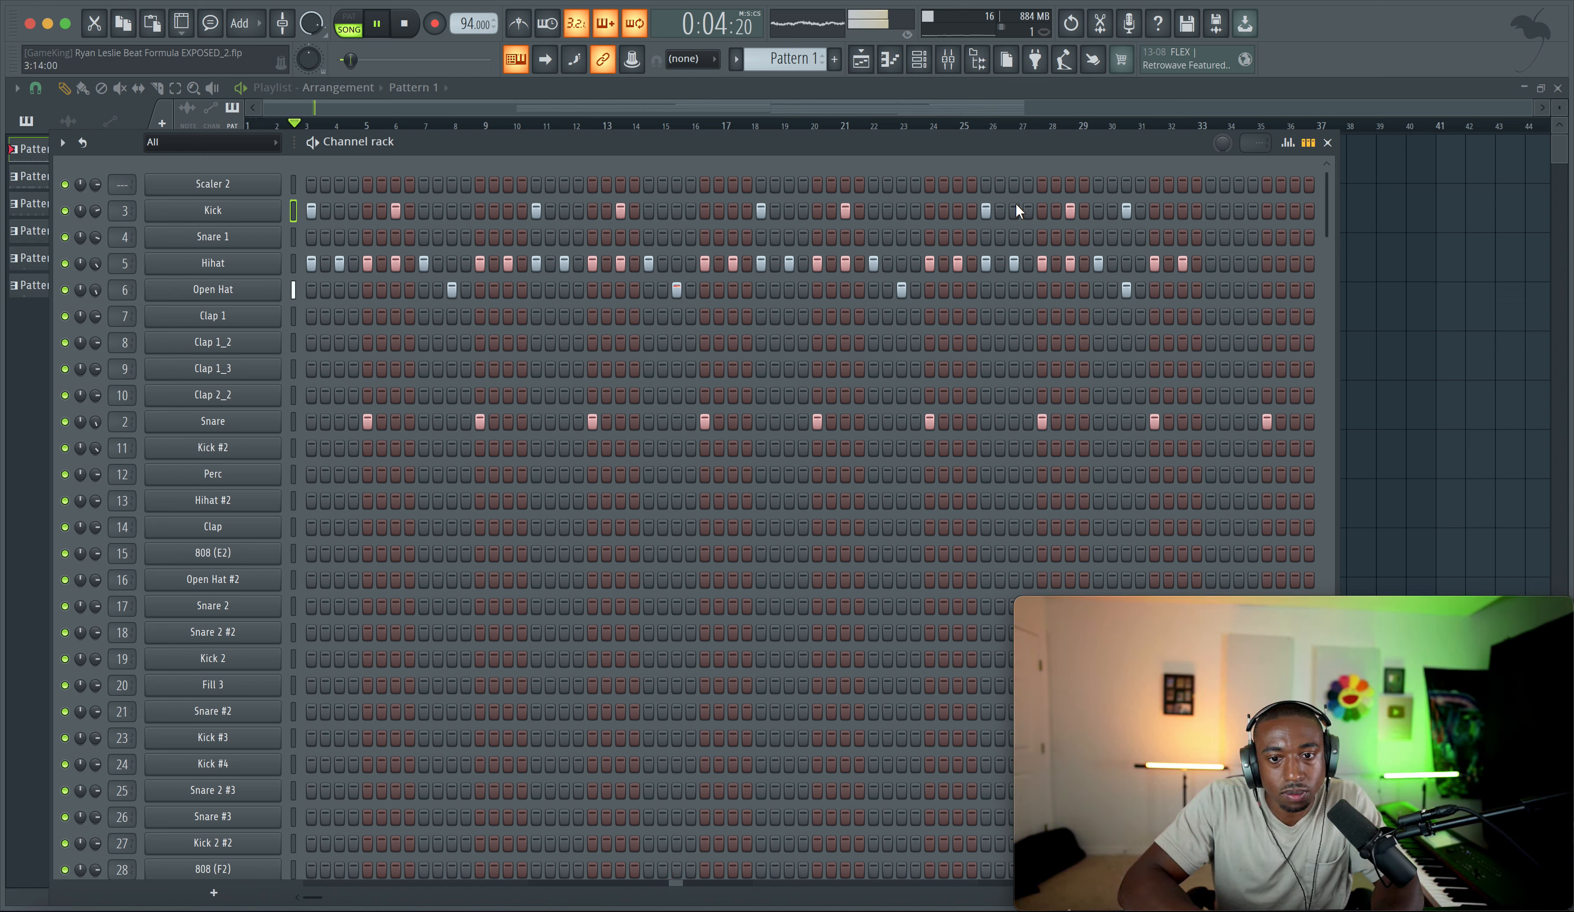
Step: Check the time shift setting of the Open Hat channel
click(245, 292)
click(243, 295)
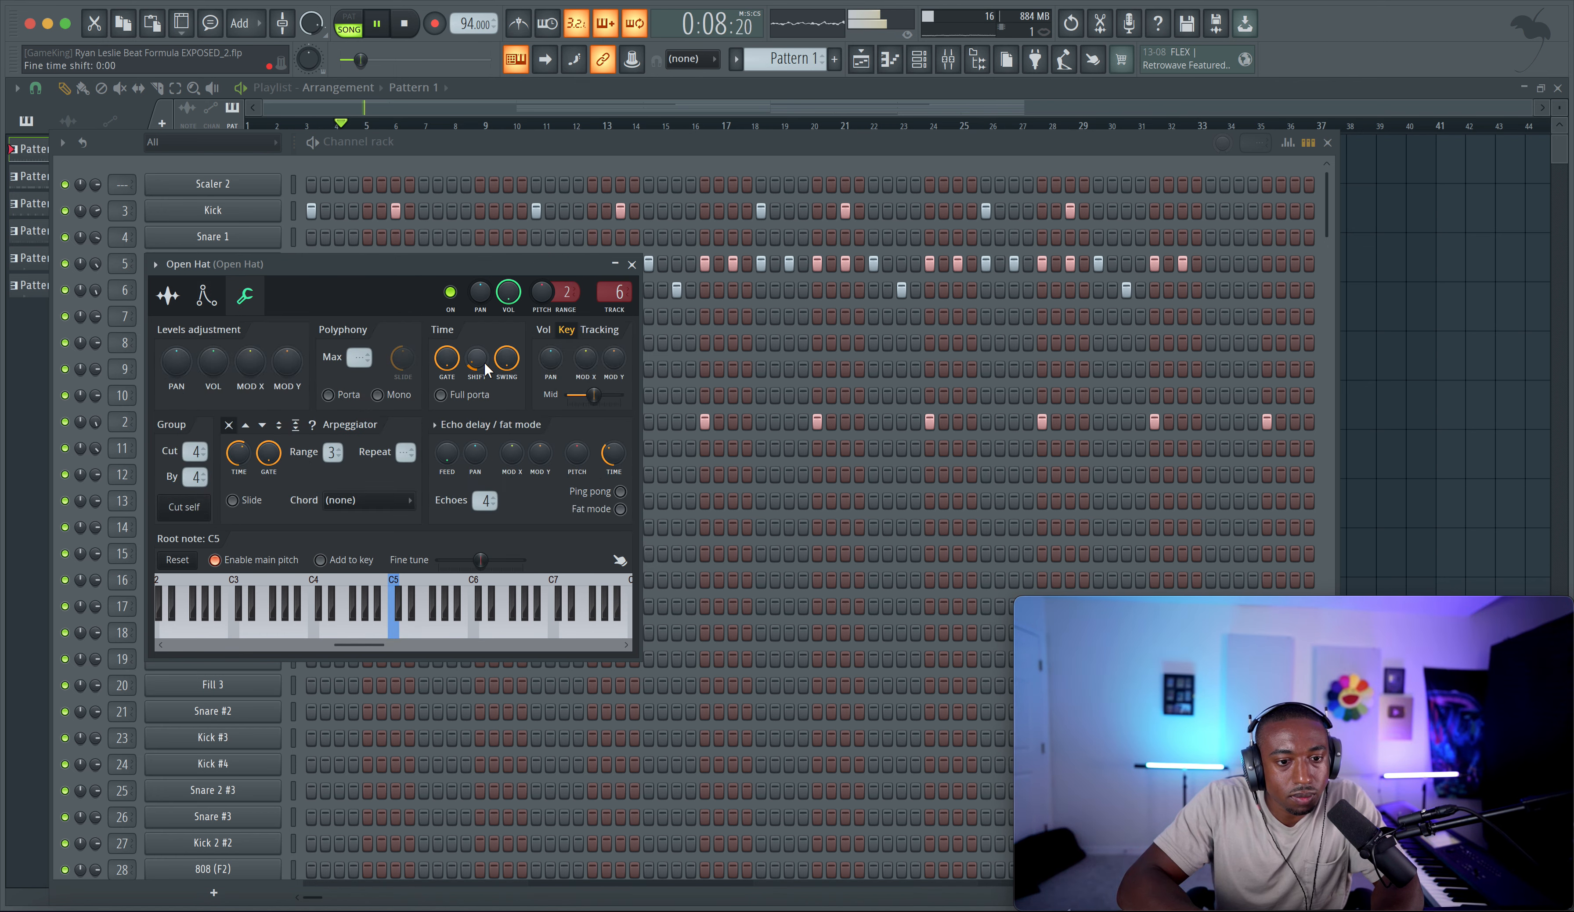
click(632, 264)
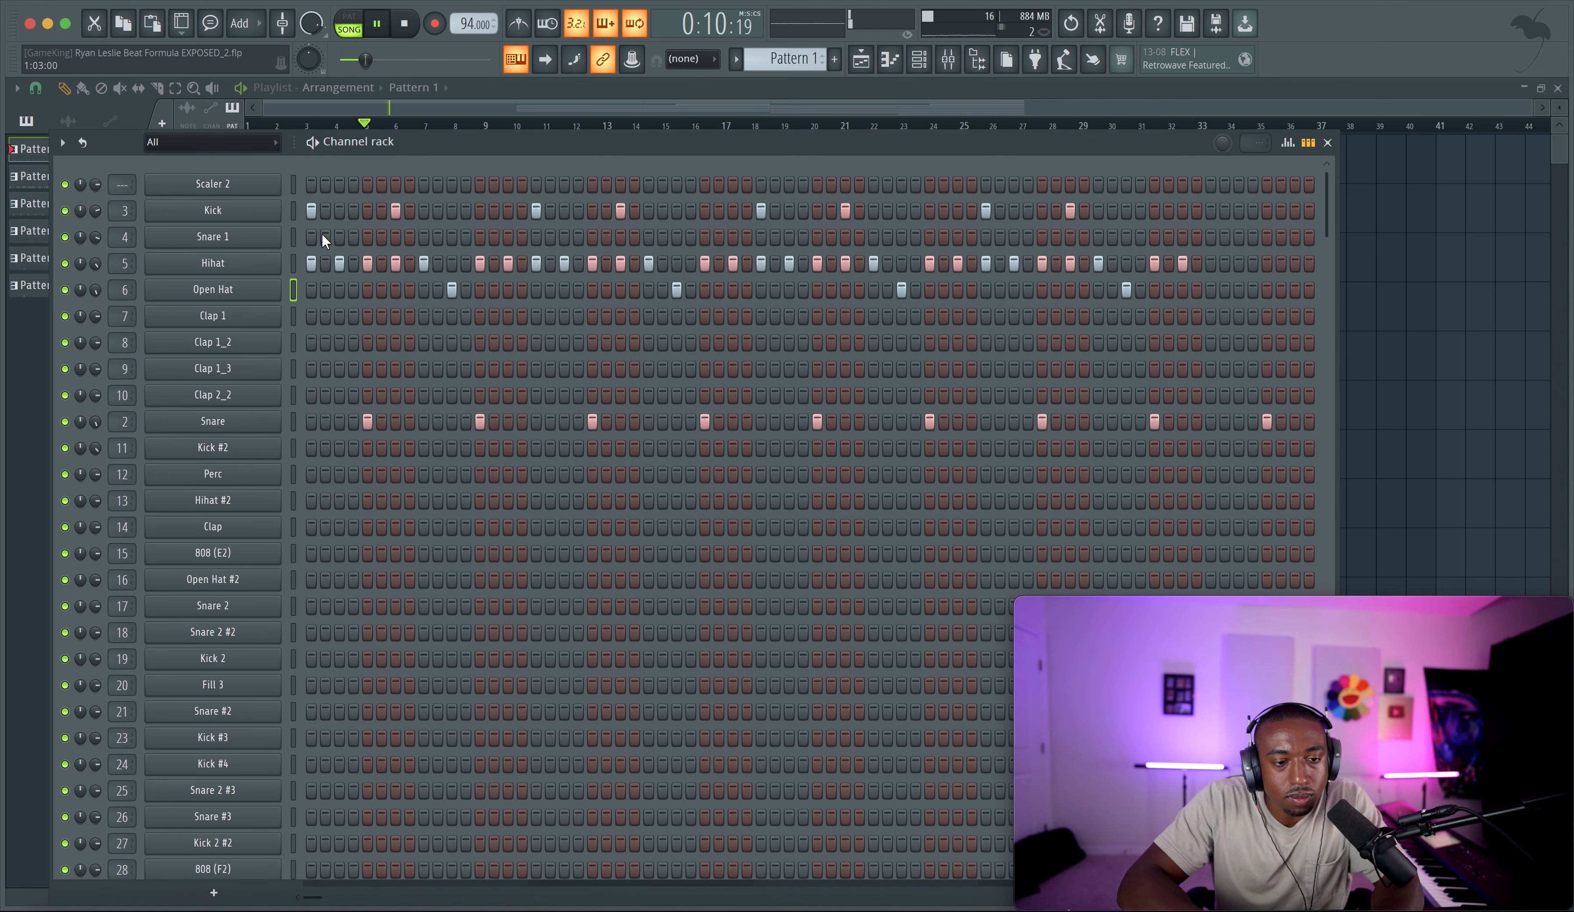
Step: Play the arrangement from bar 9 in the playlist and show the channel rack for Pattern 3
click(1409, 300)
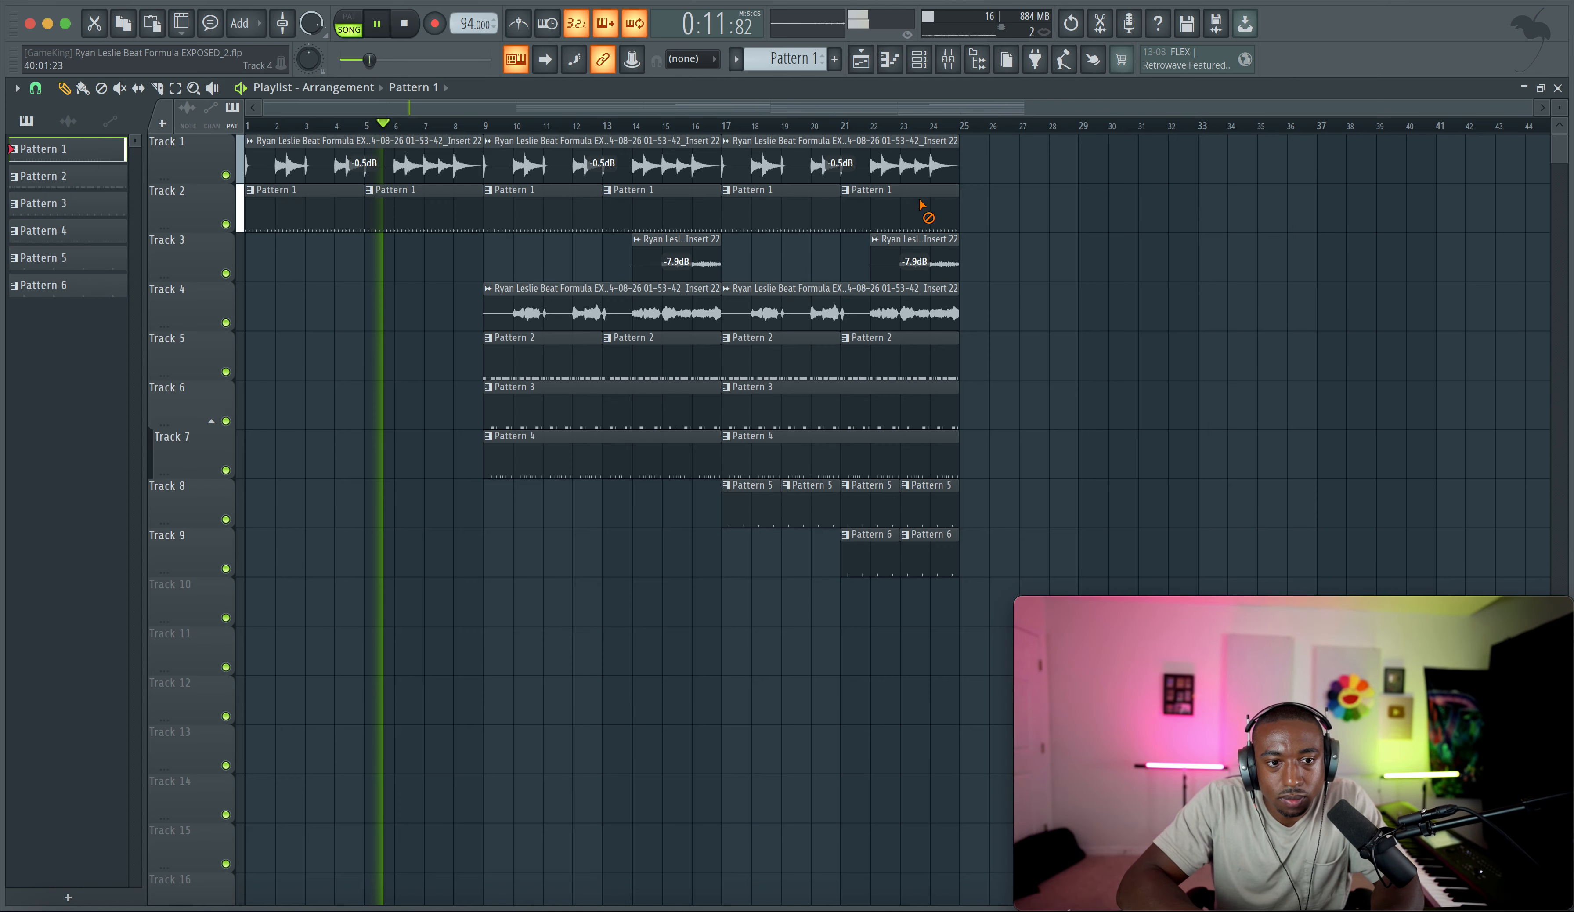
click(491, 127)
click(929, 73)
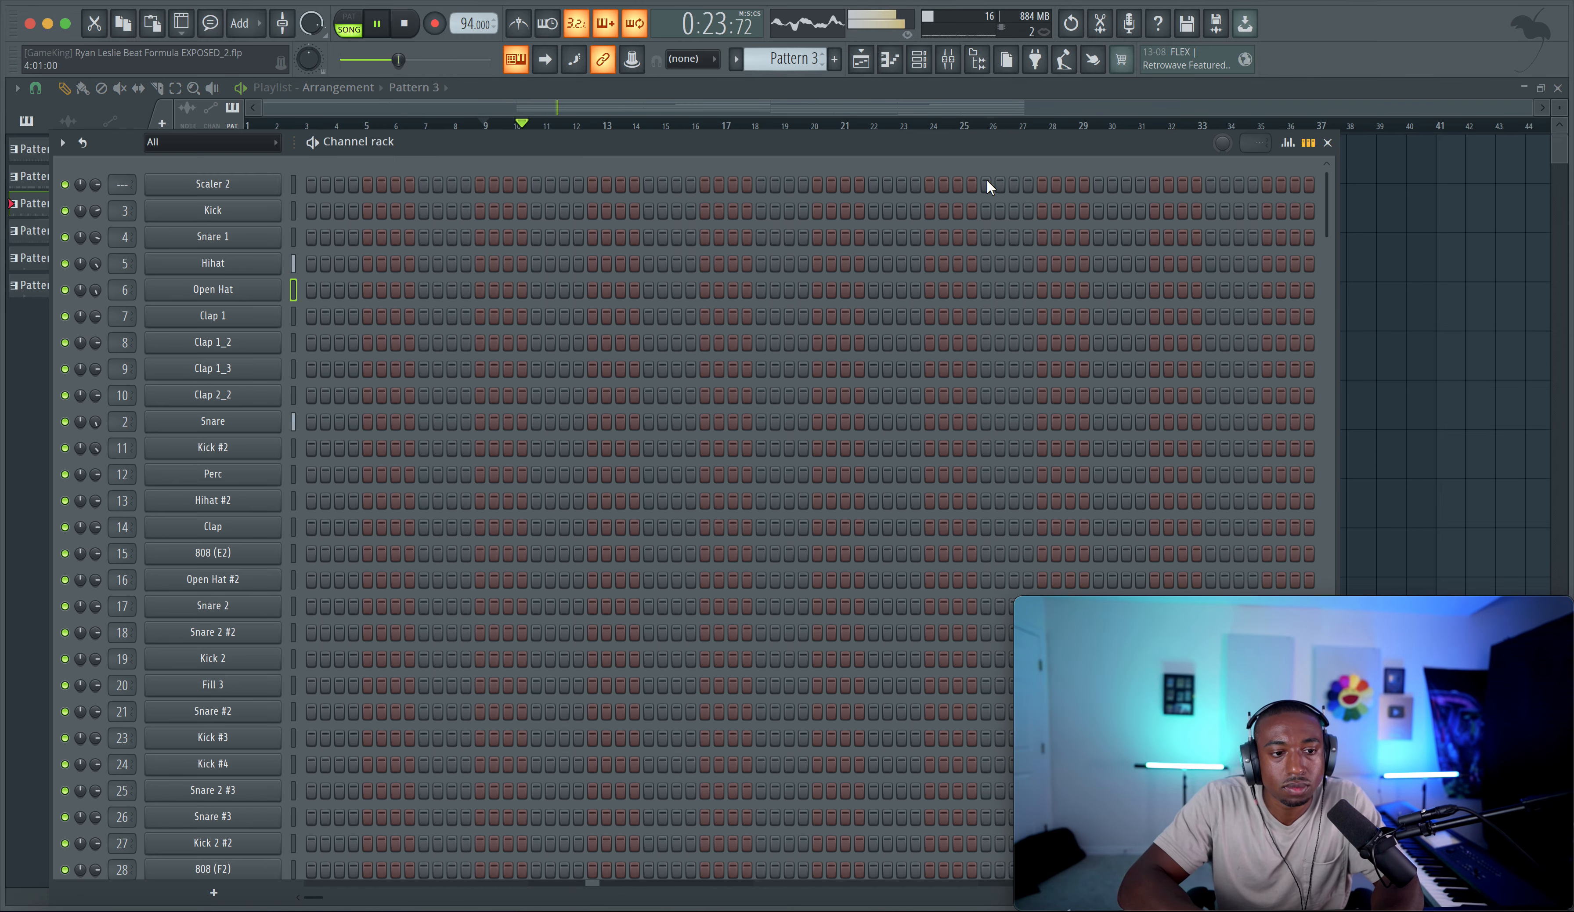
right_click(1463, 215)
click(918, 60)
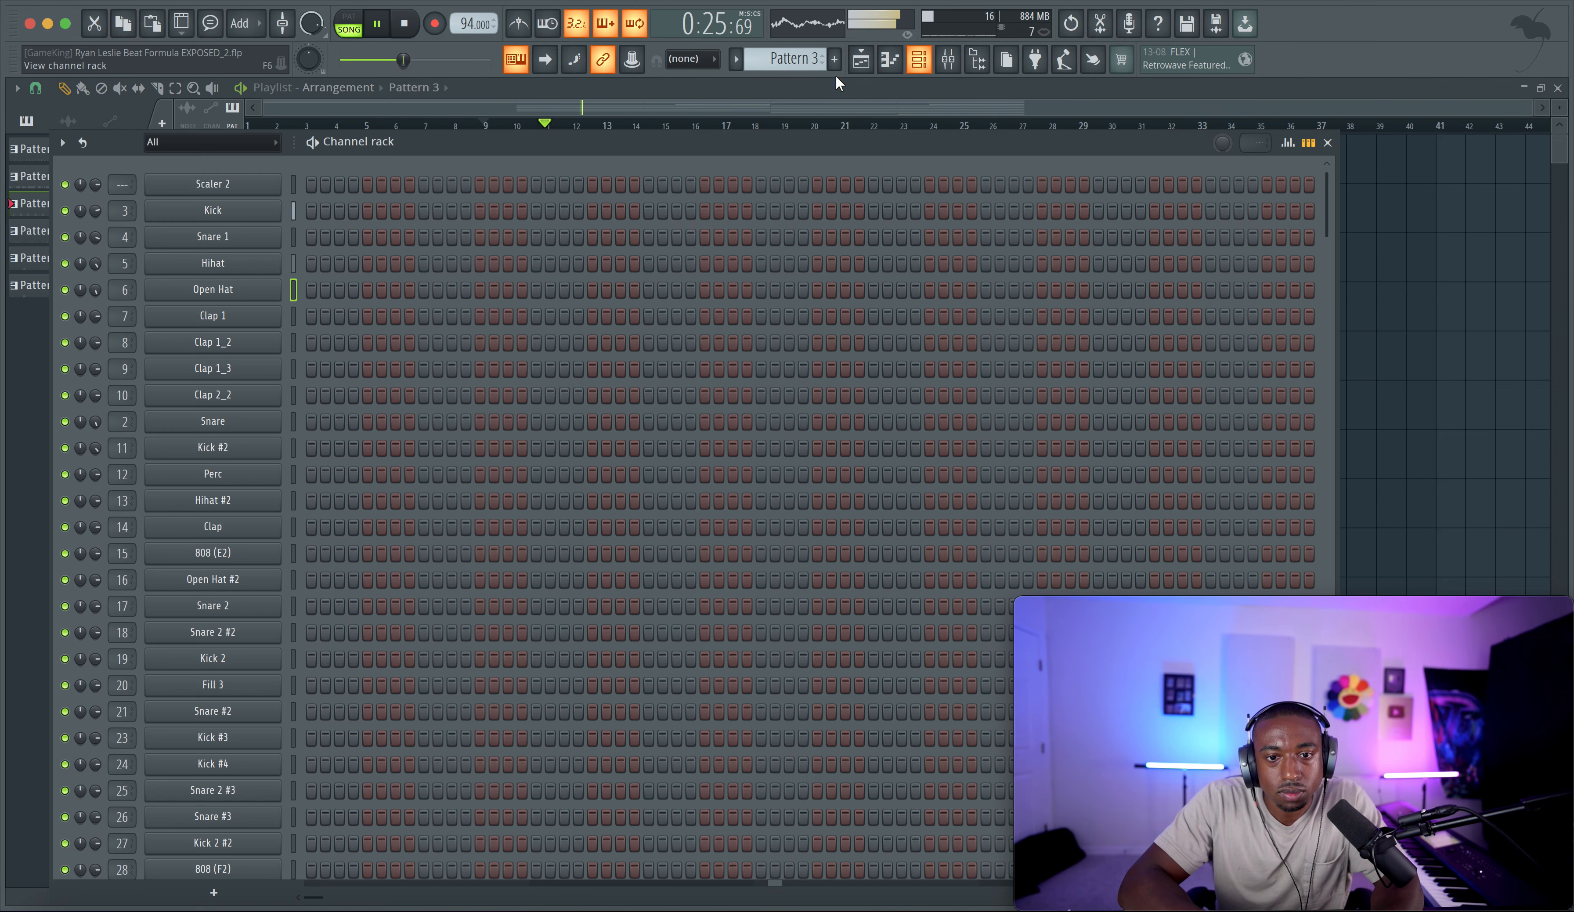
Step: Audition the Kick #2 channel and program its hits on steps 1, 8, 11, 17, 24 and 27 of Pattern 3
click(920, 62)
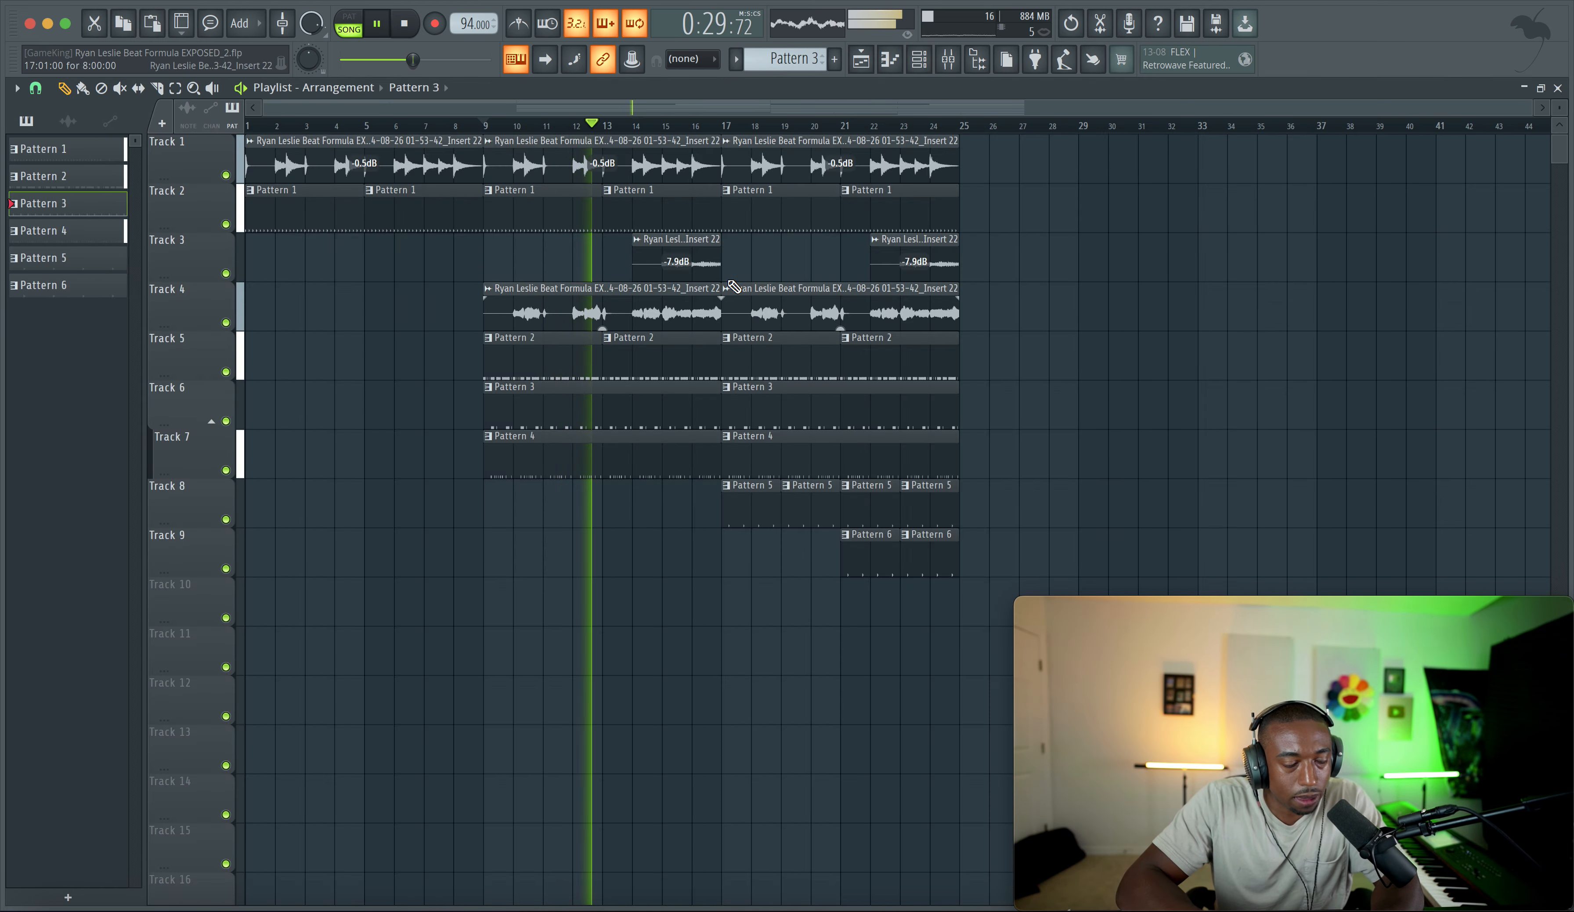
scroll(781, 342, down, 2)
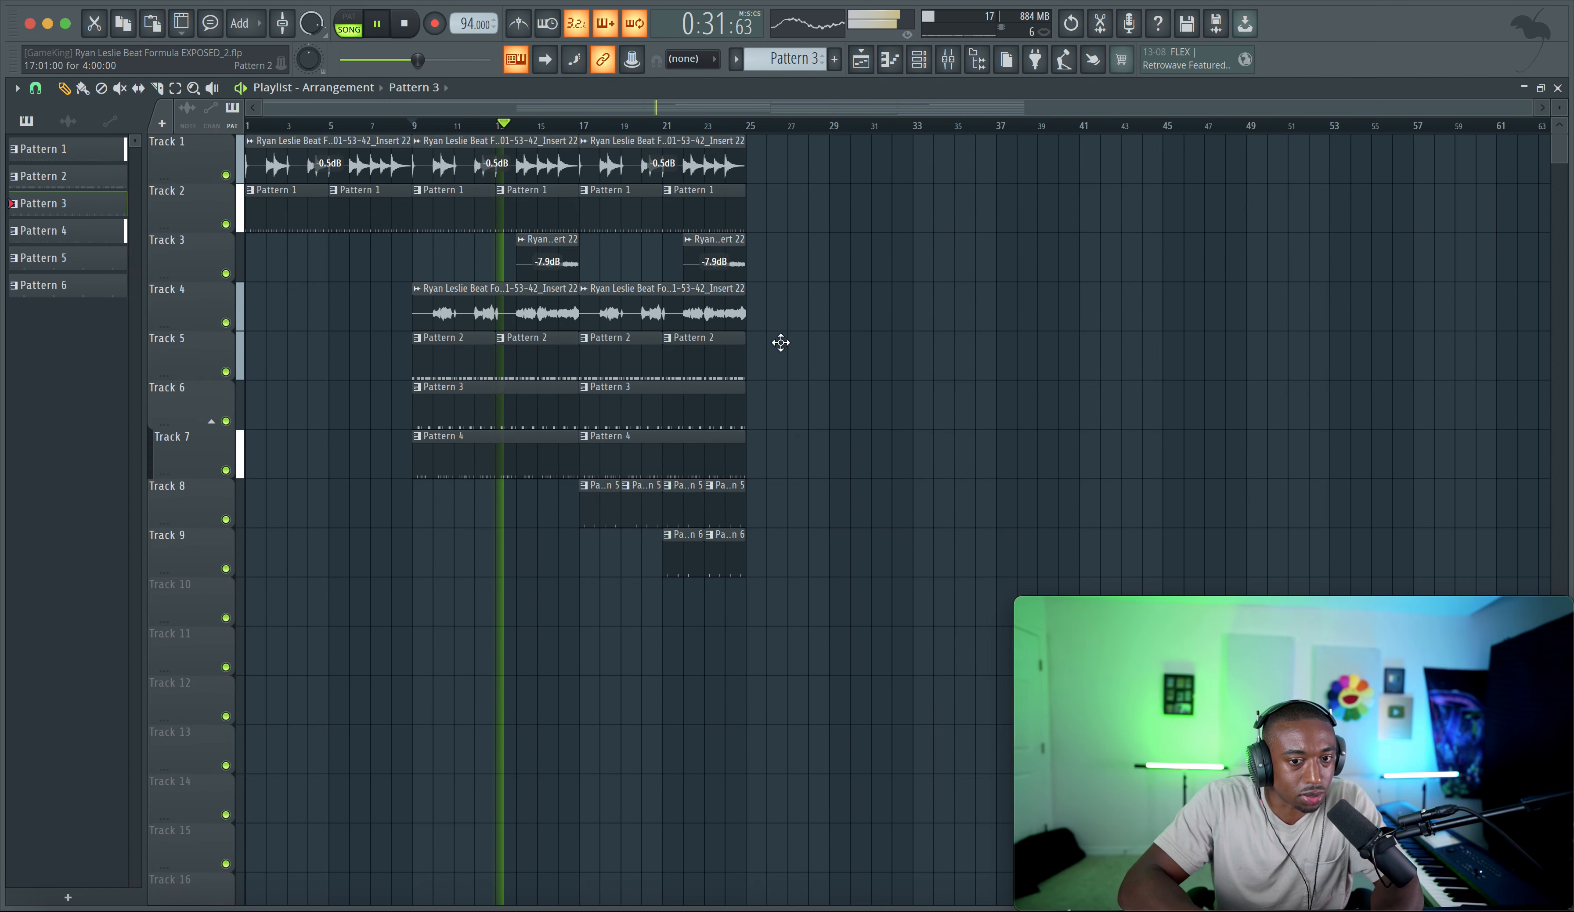
scroll(741, 337, down, 1)
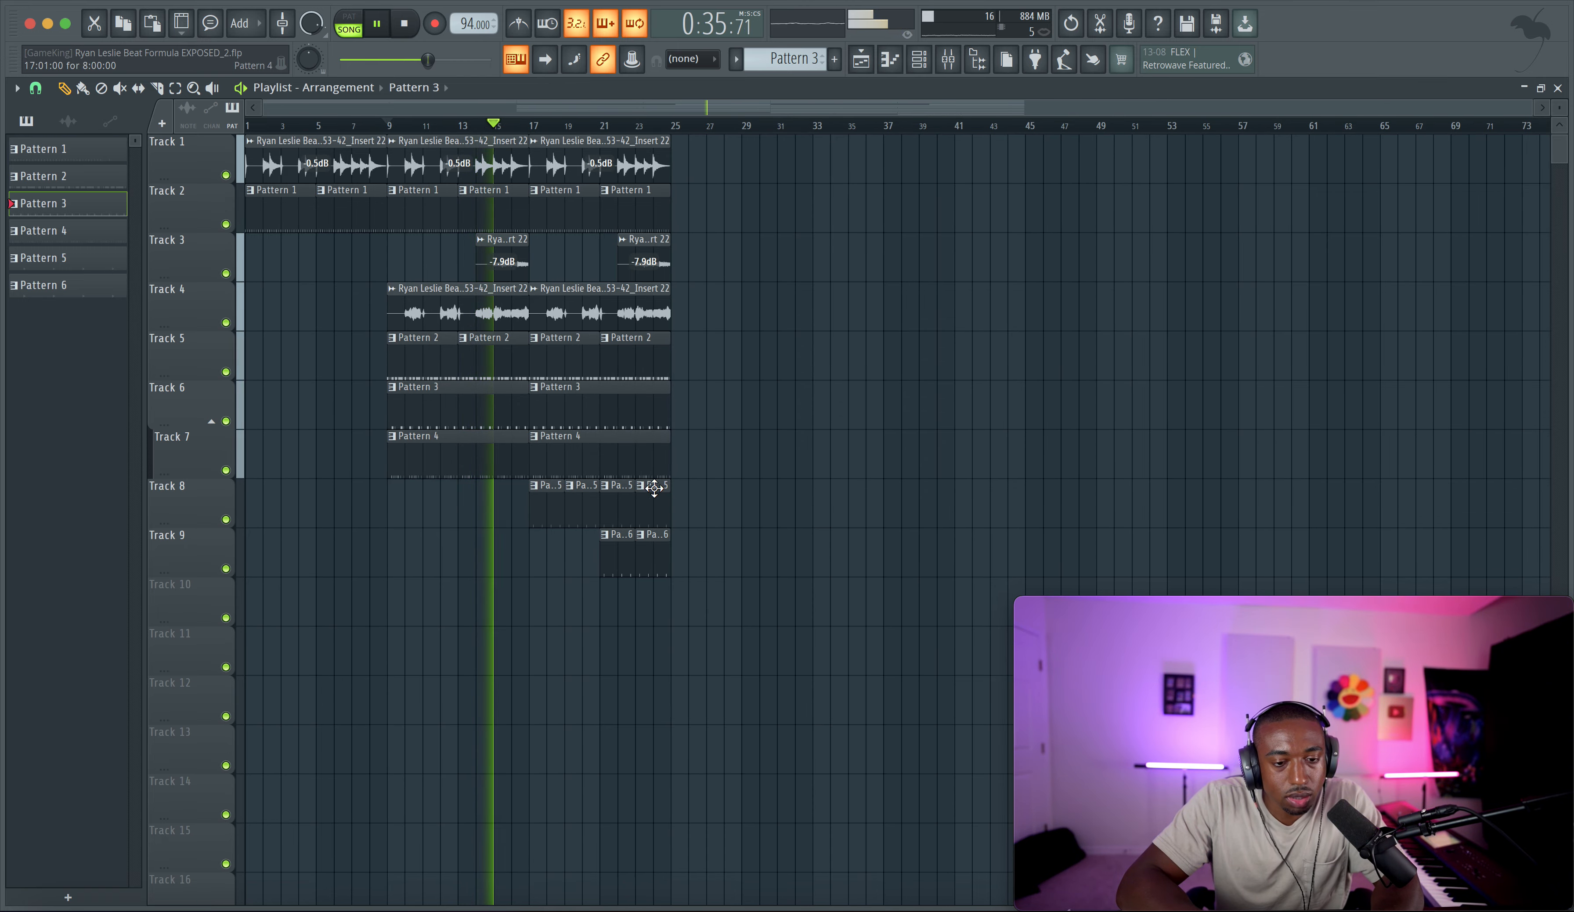
click(918, 59)
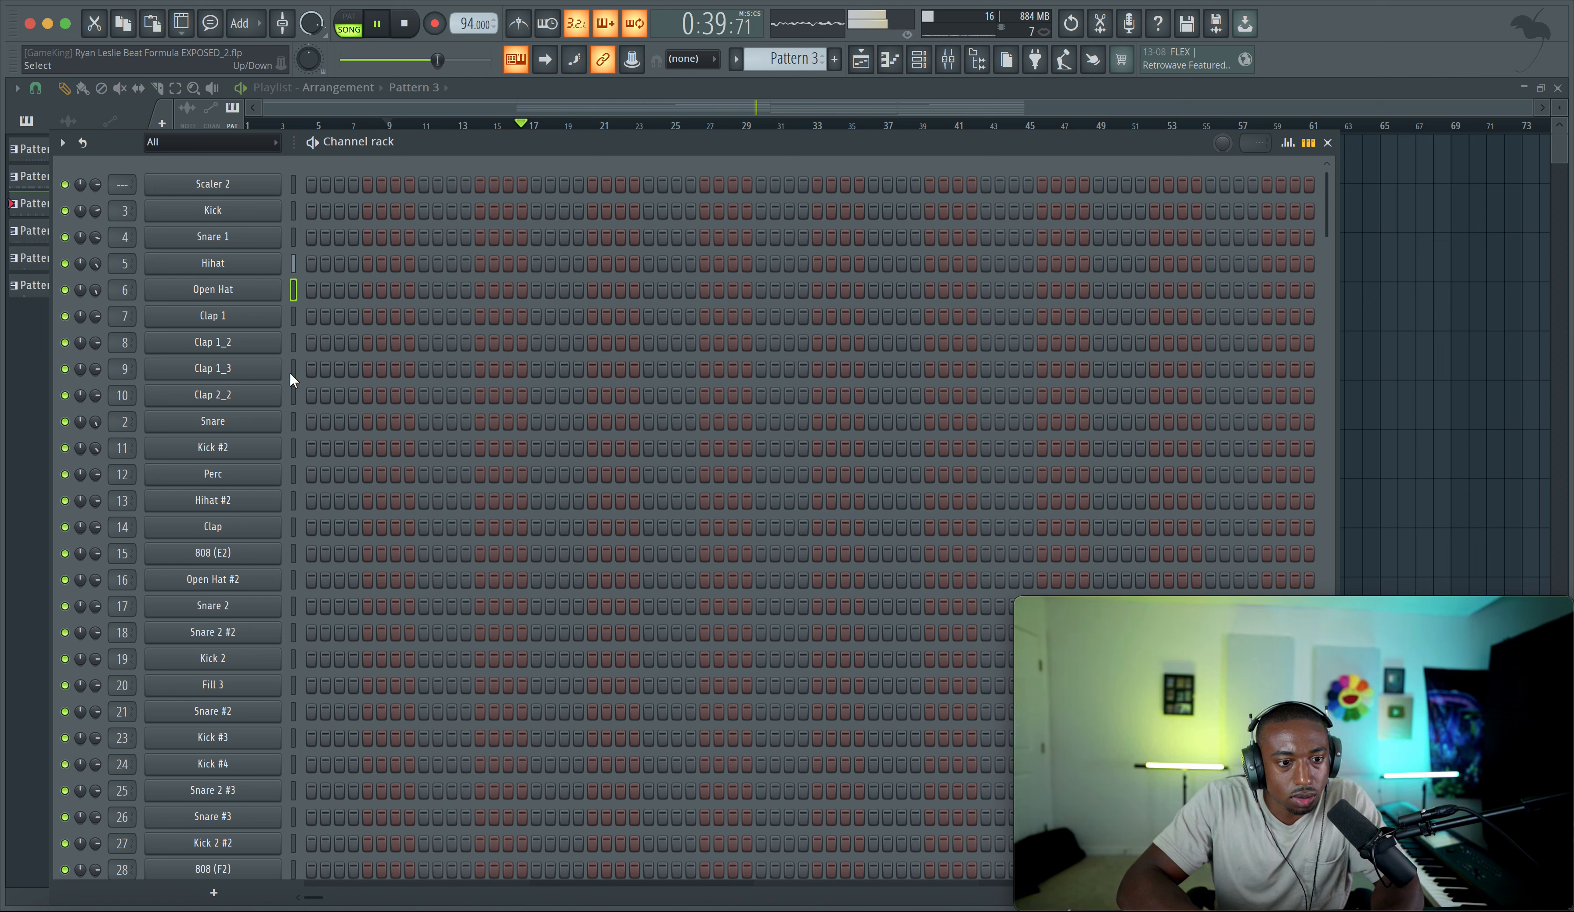
click(294, 448)
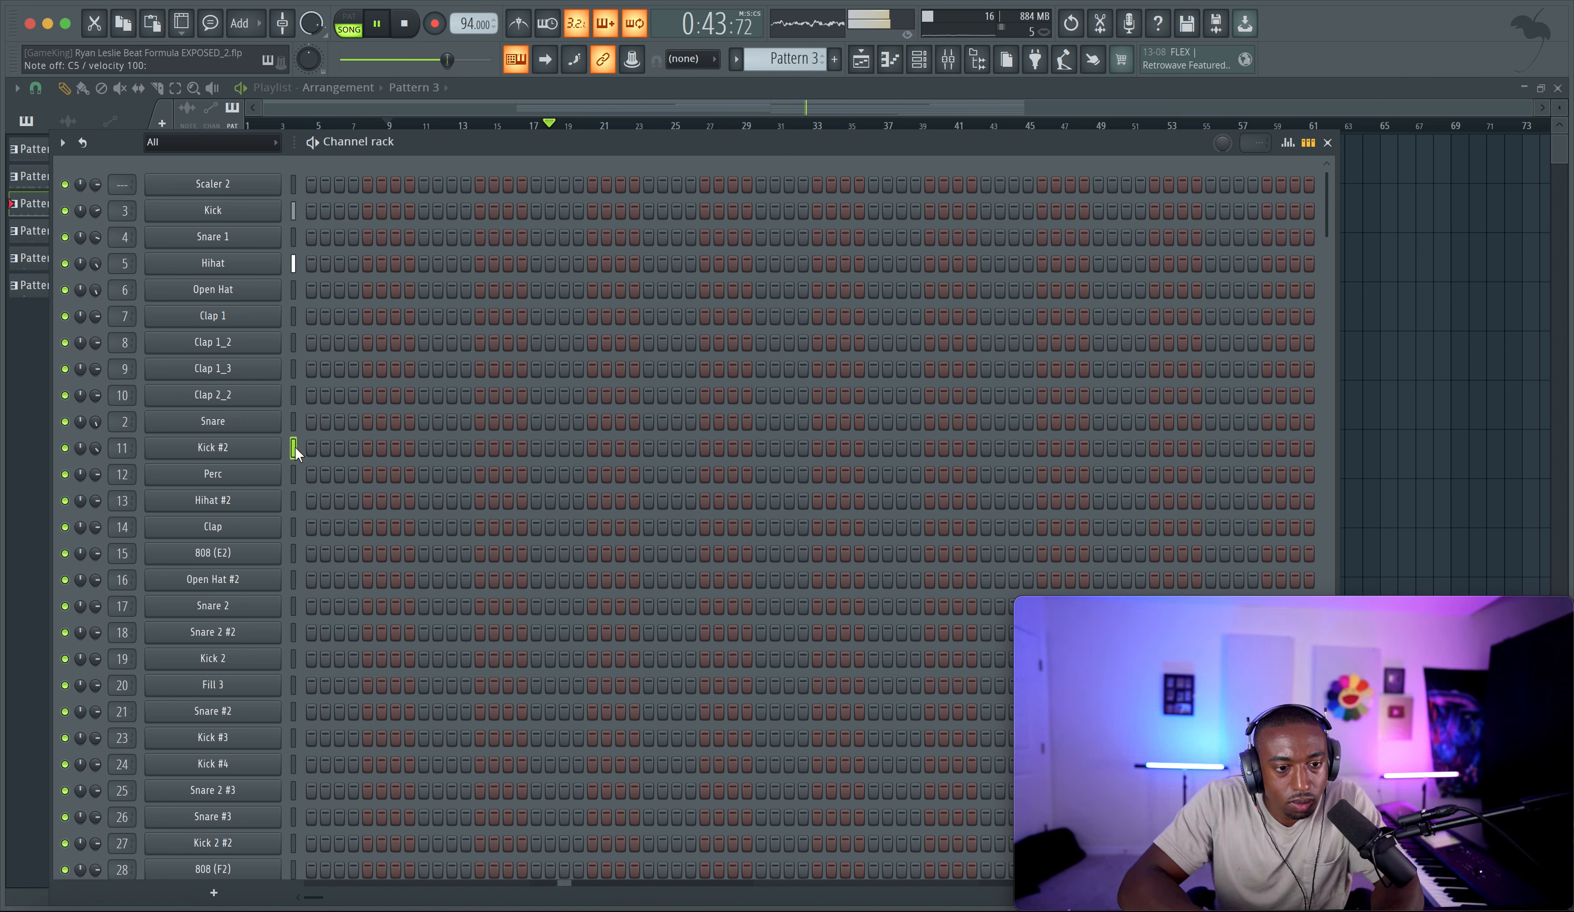
click(315, 450)
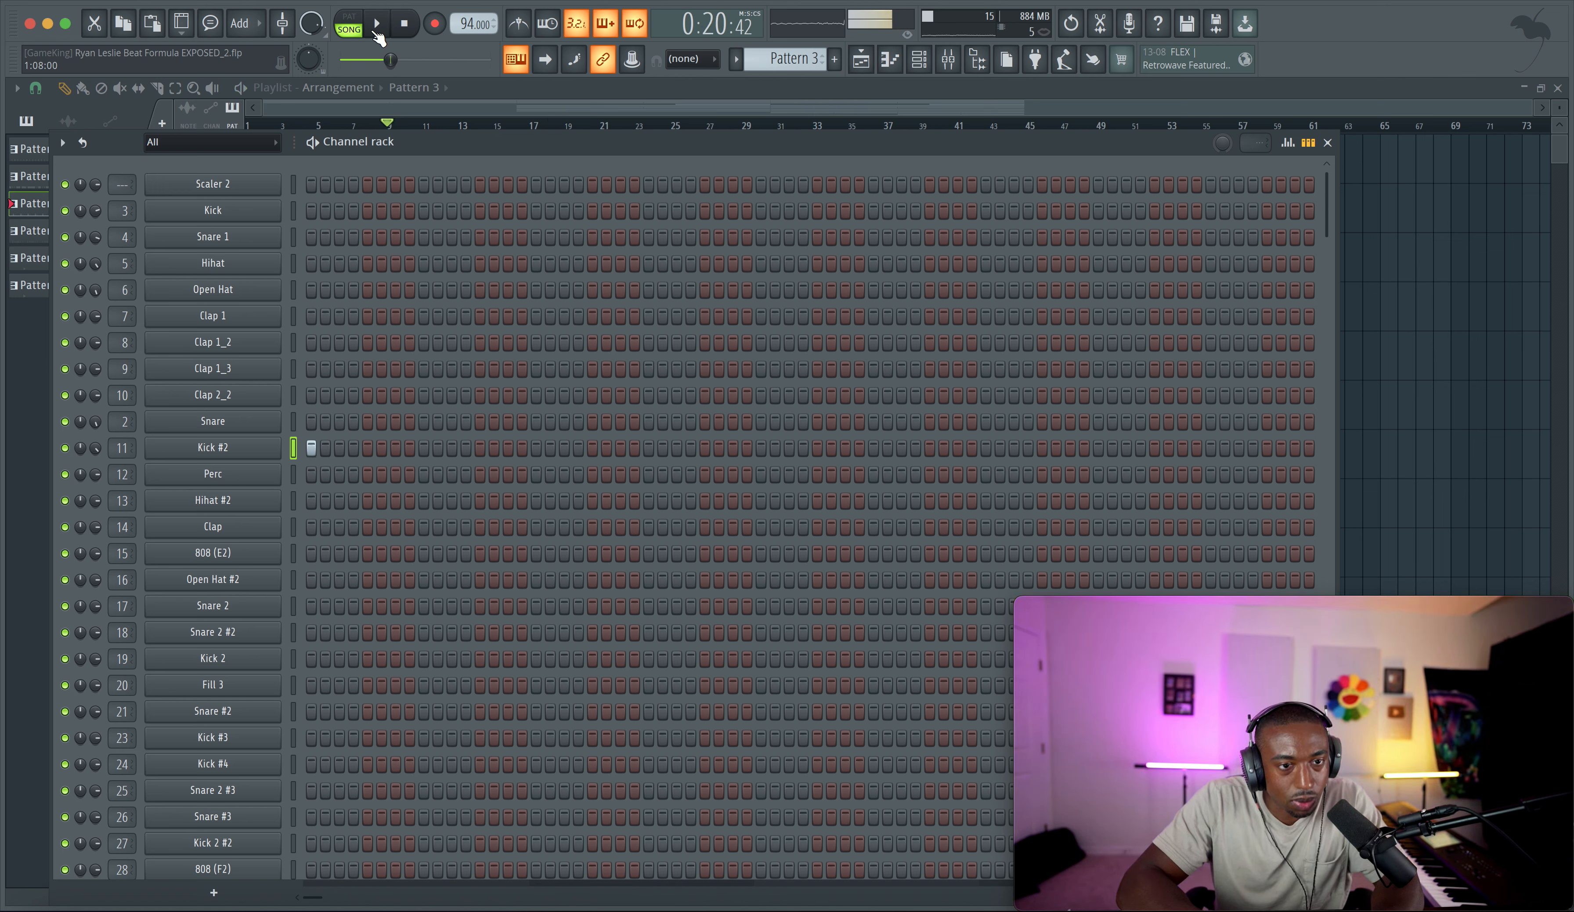
click(448, 446)
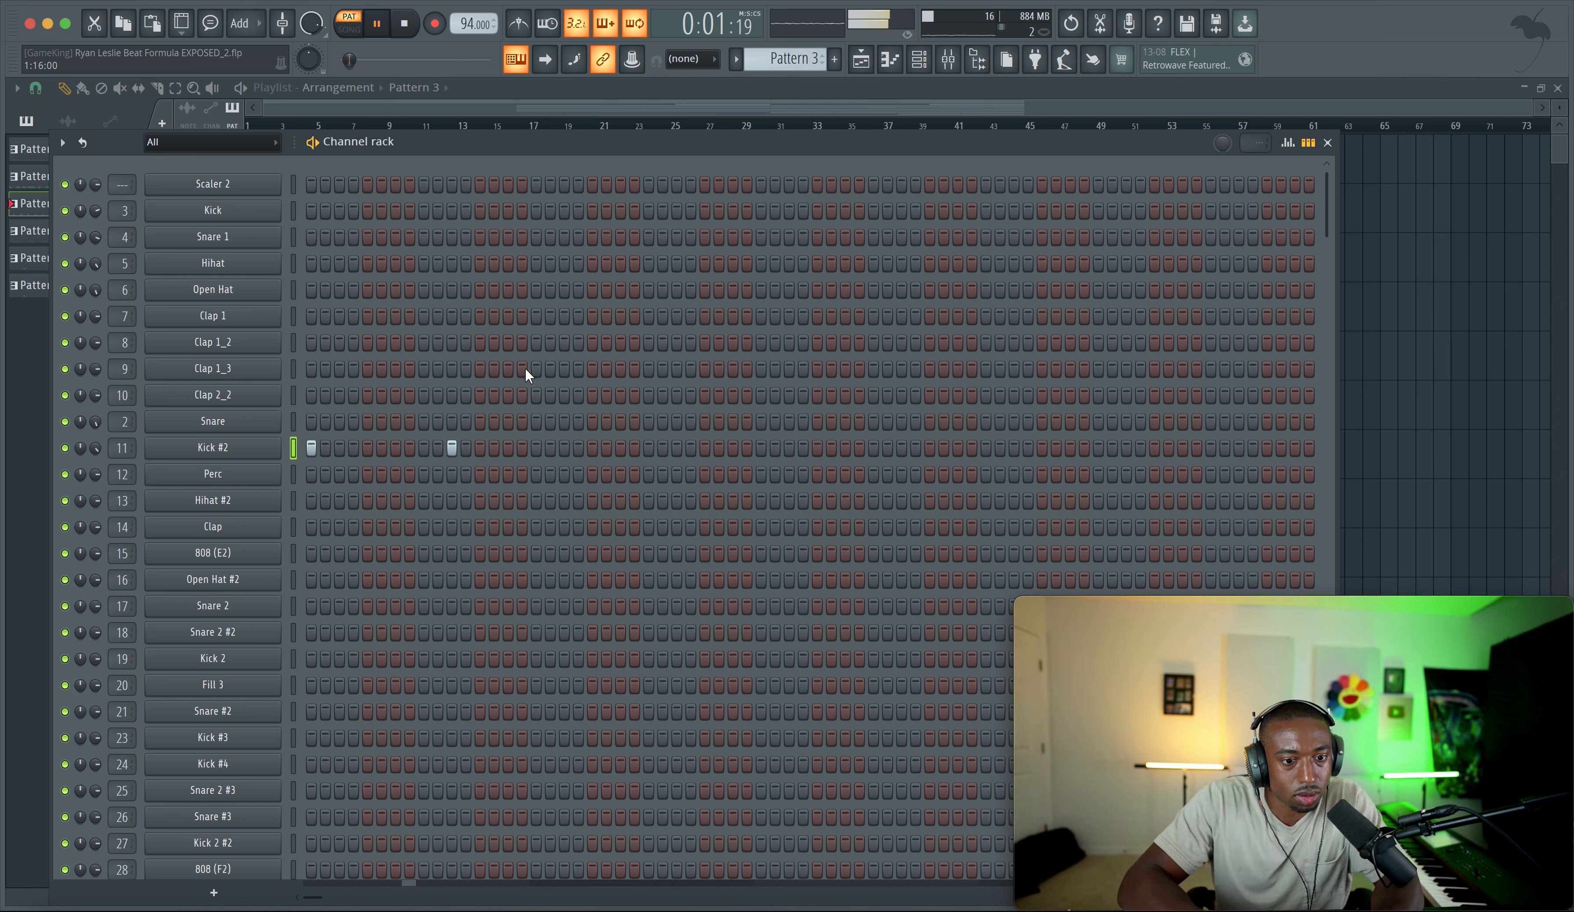
right_click(450, 447)
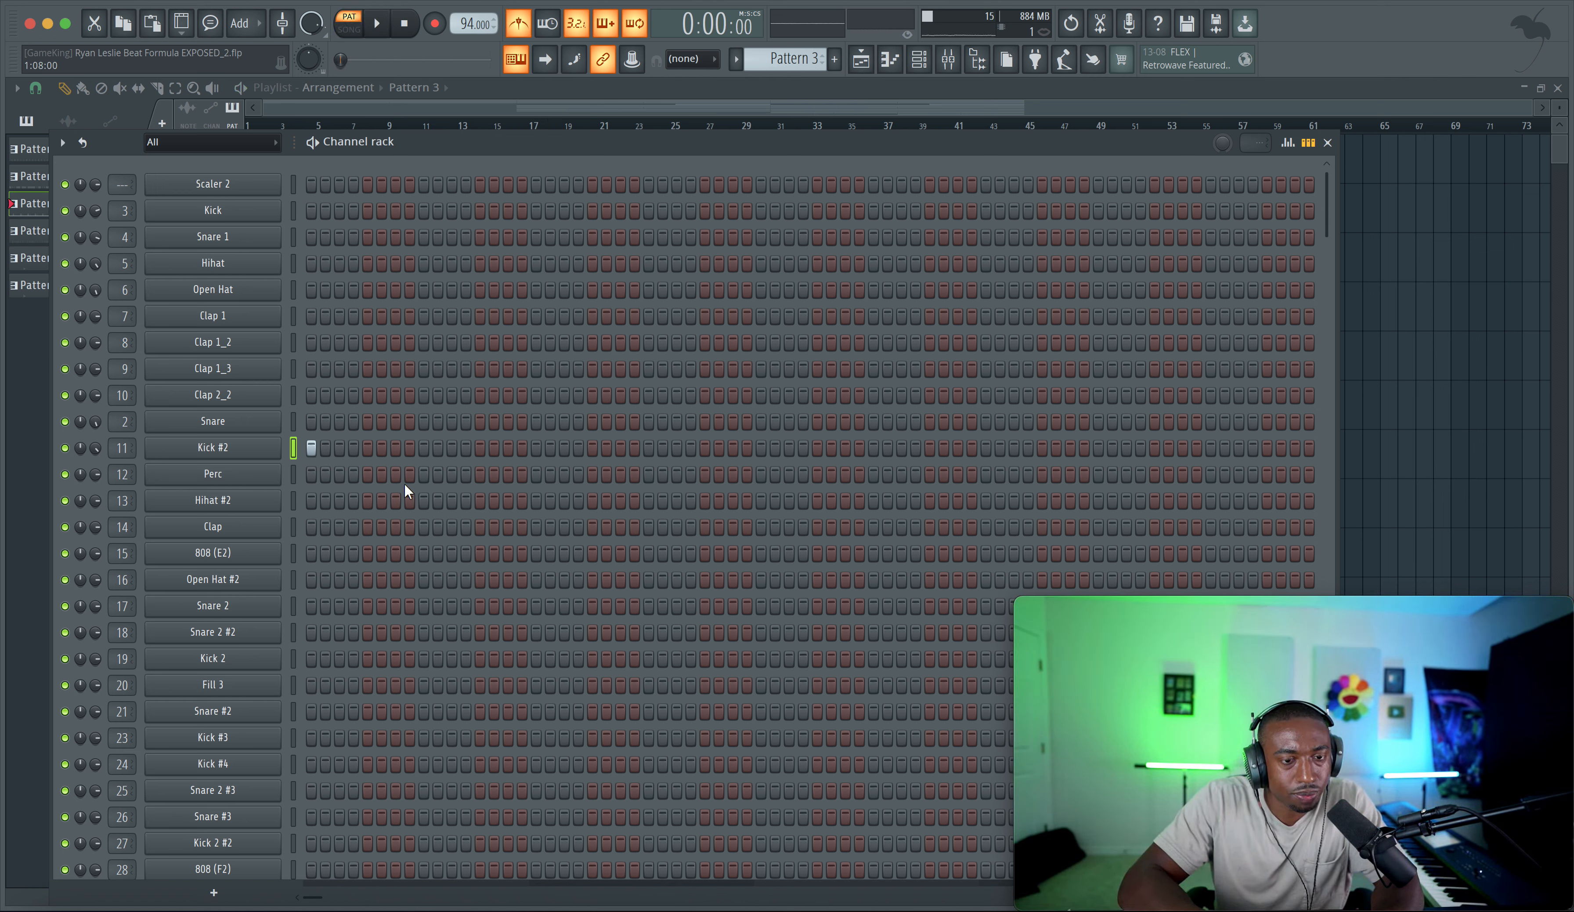
click(410, 447)
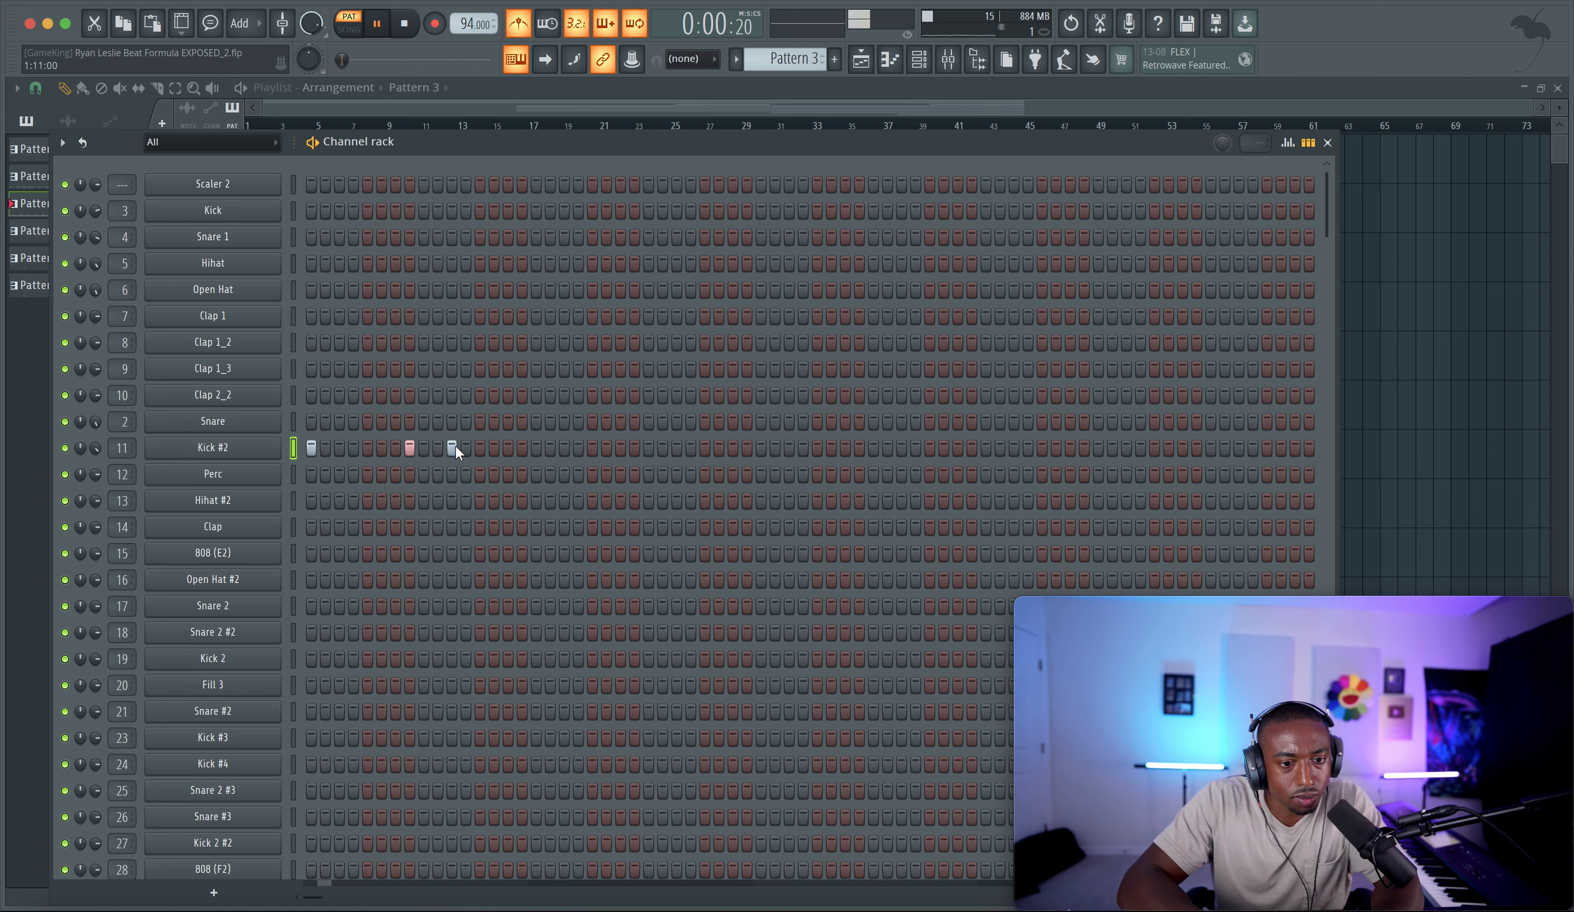
click(632, 447)
Step: Place a Pattern 3 clip on Track 10 at bar 17
click(1503, 440)
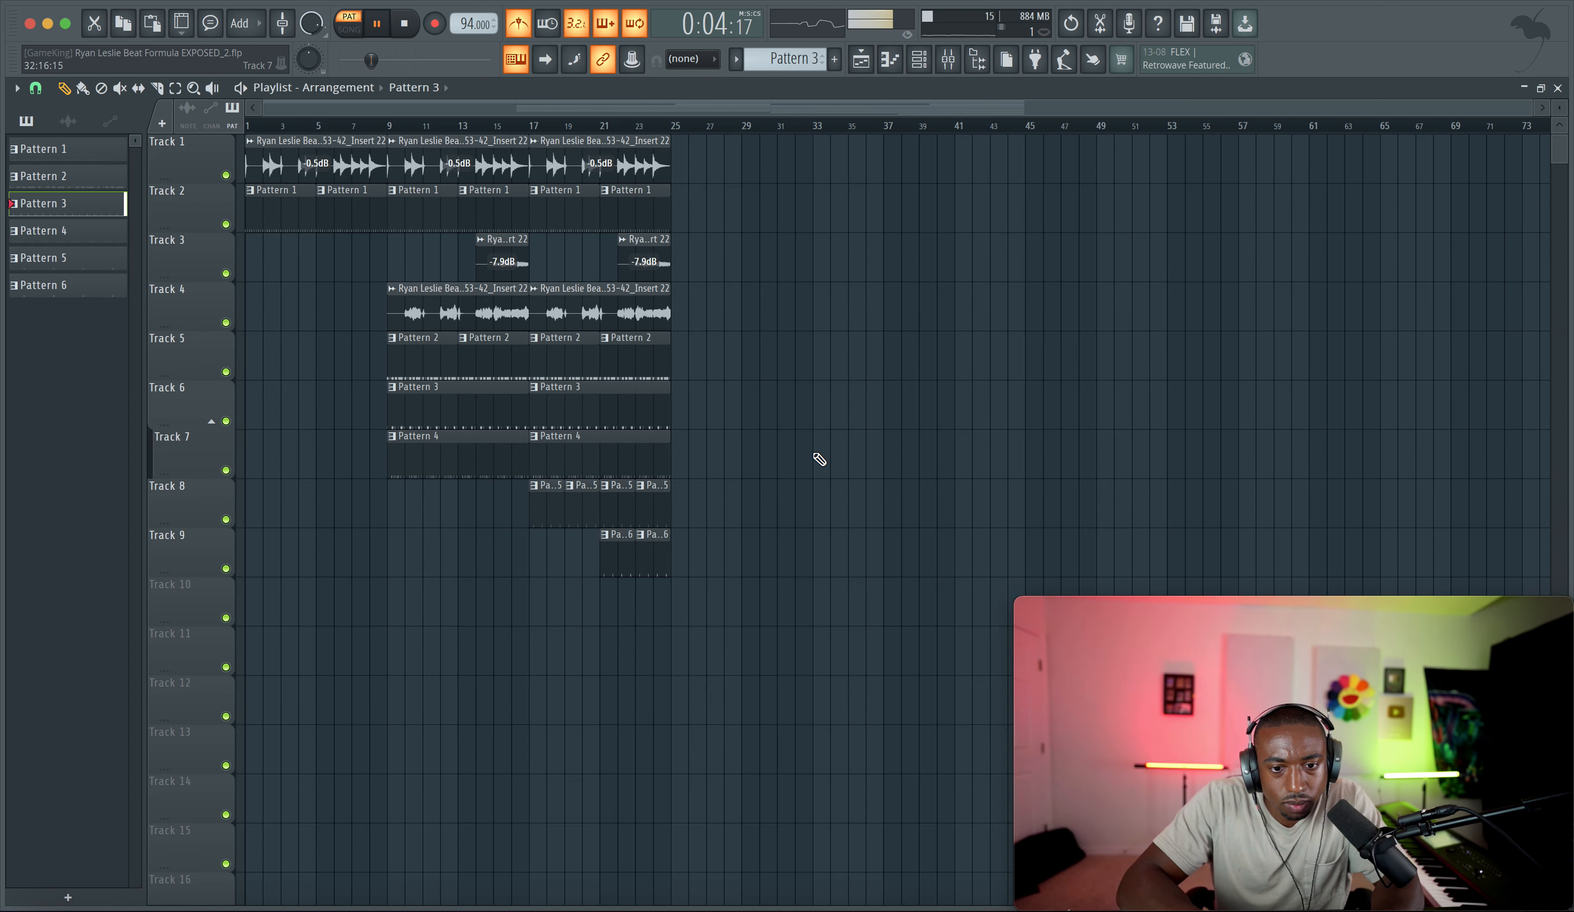
key(space)
click(534, 619)
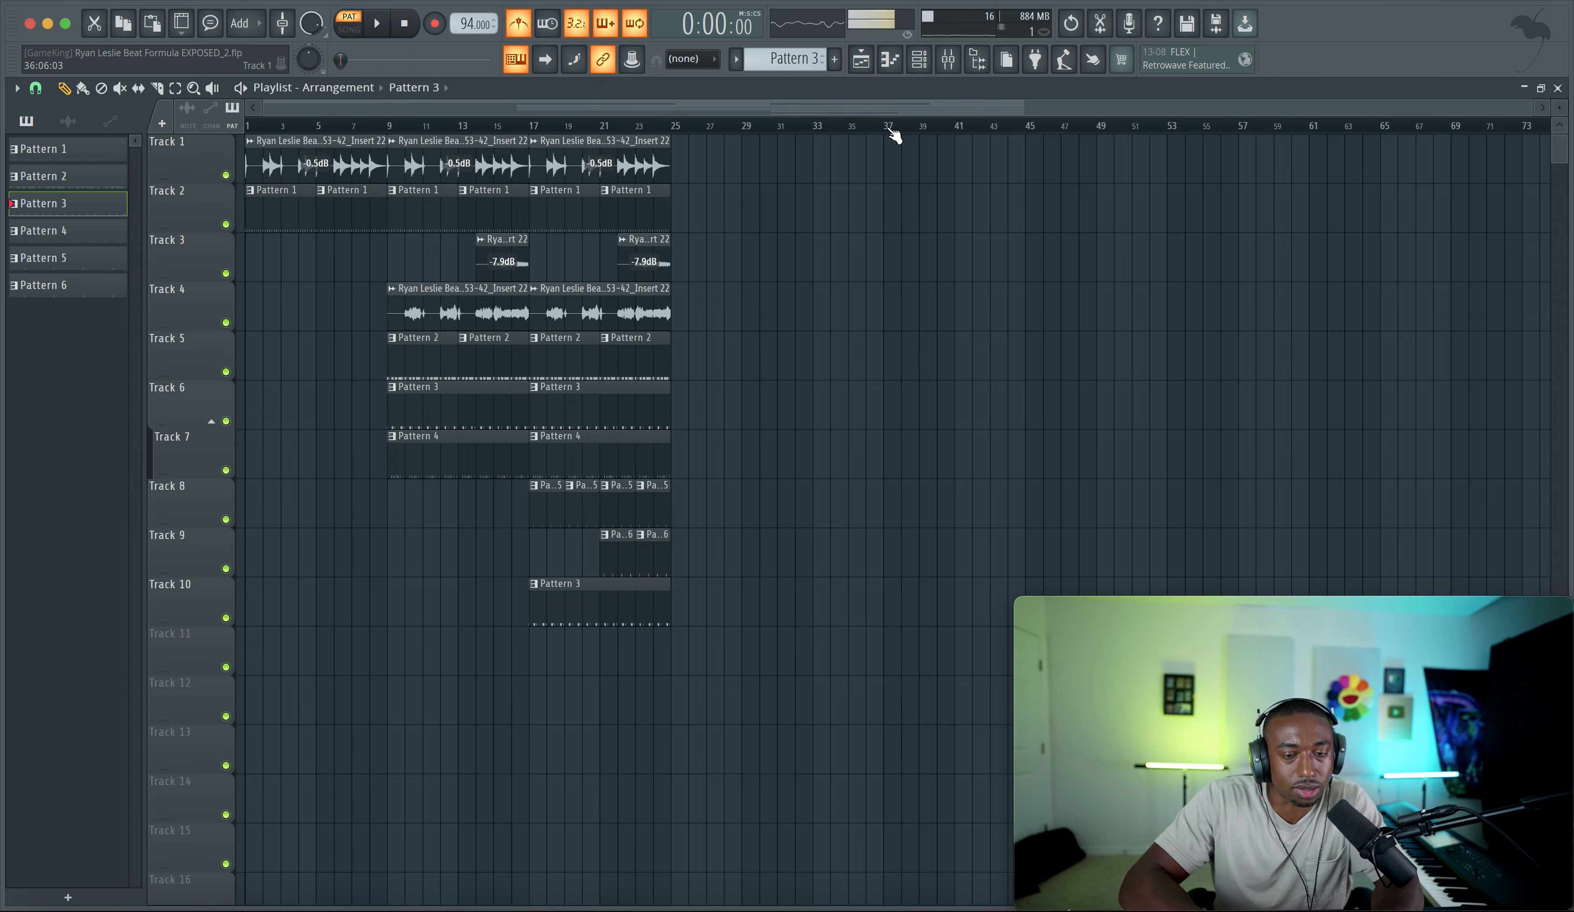
Step: Cut the Kick #2 hits from Pattern 3 and paste them into a new, default-named Pattern 7
click(919, 63)
scroll(476, 515, down, 10)
scroll(475, 515, up, 10)
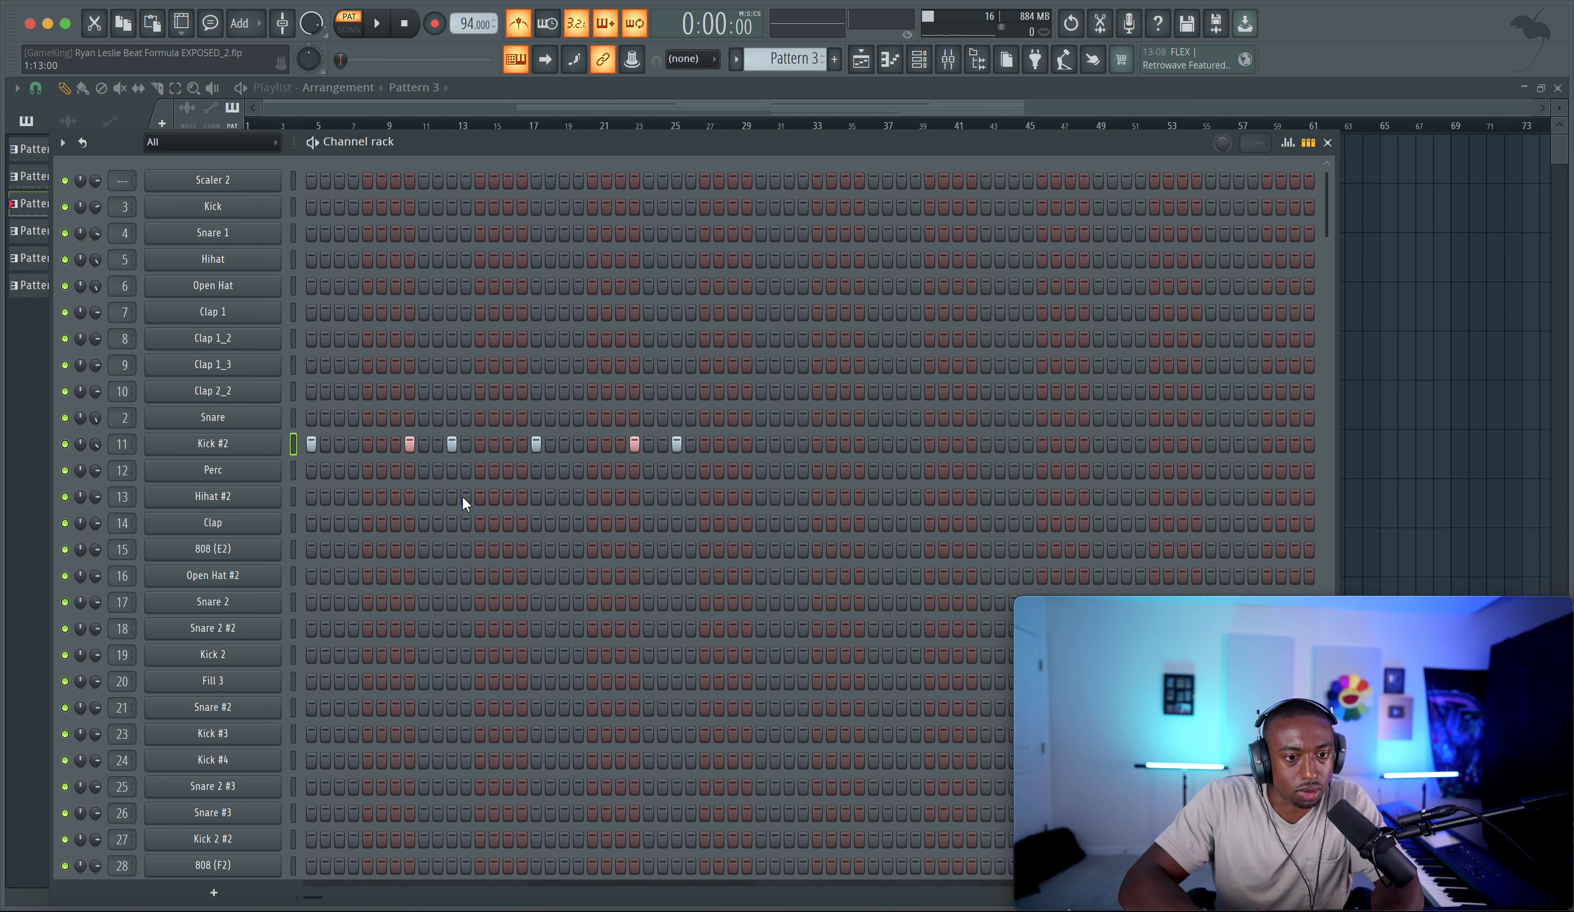
key(super+x)
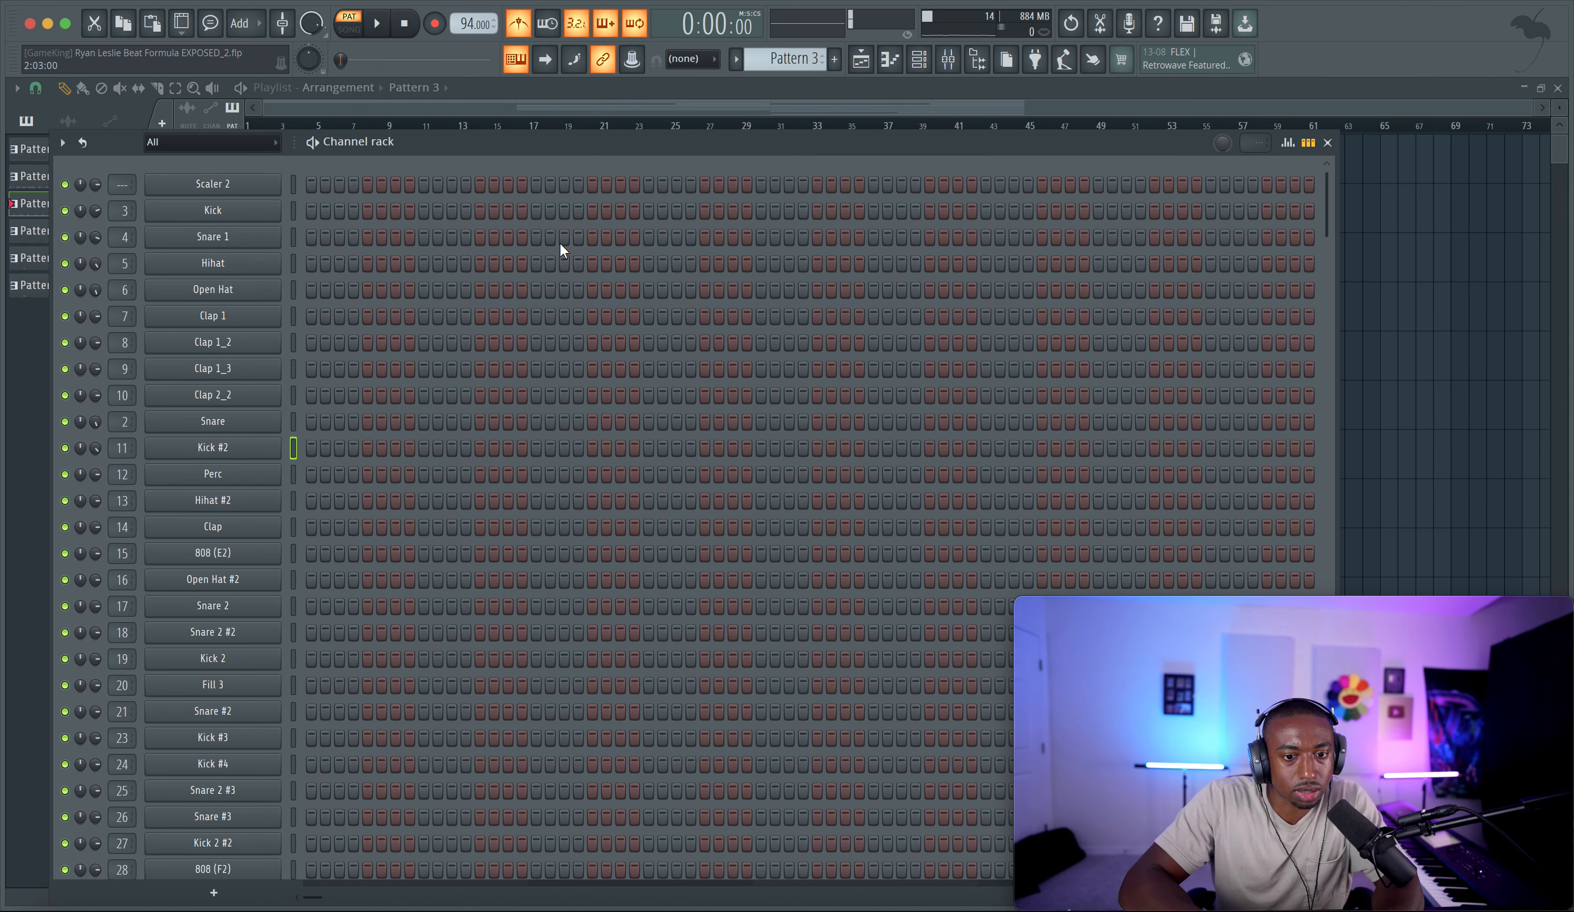
right_click(790, 62)
click(902, 75)
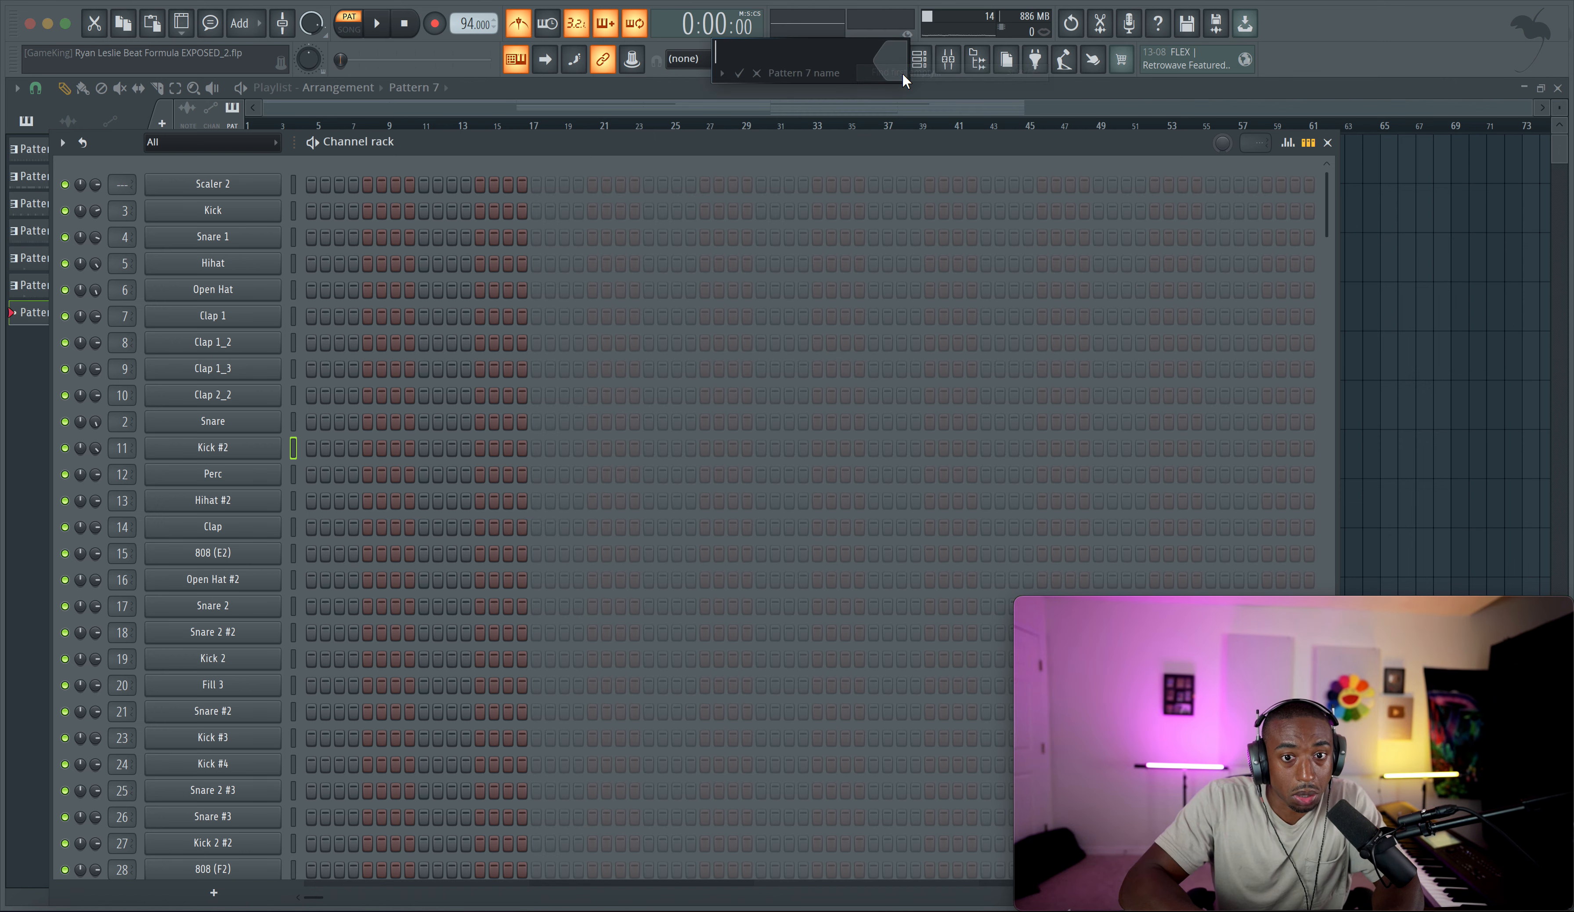
key(Return)
key(super+v)
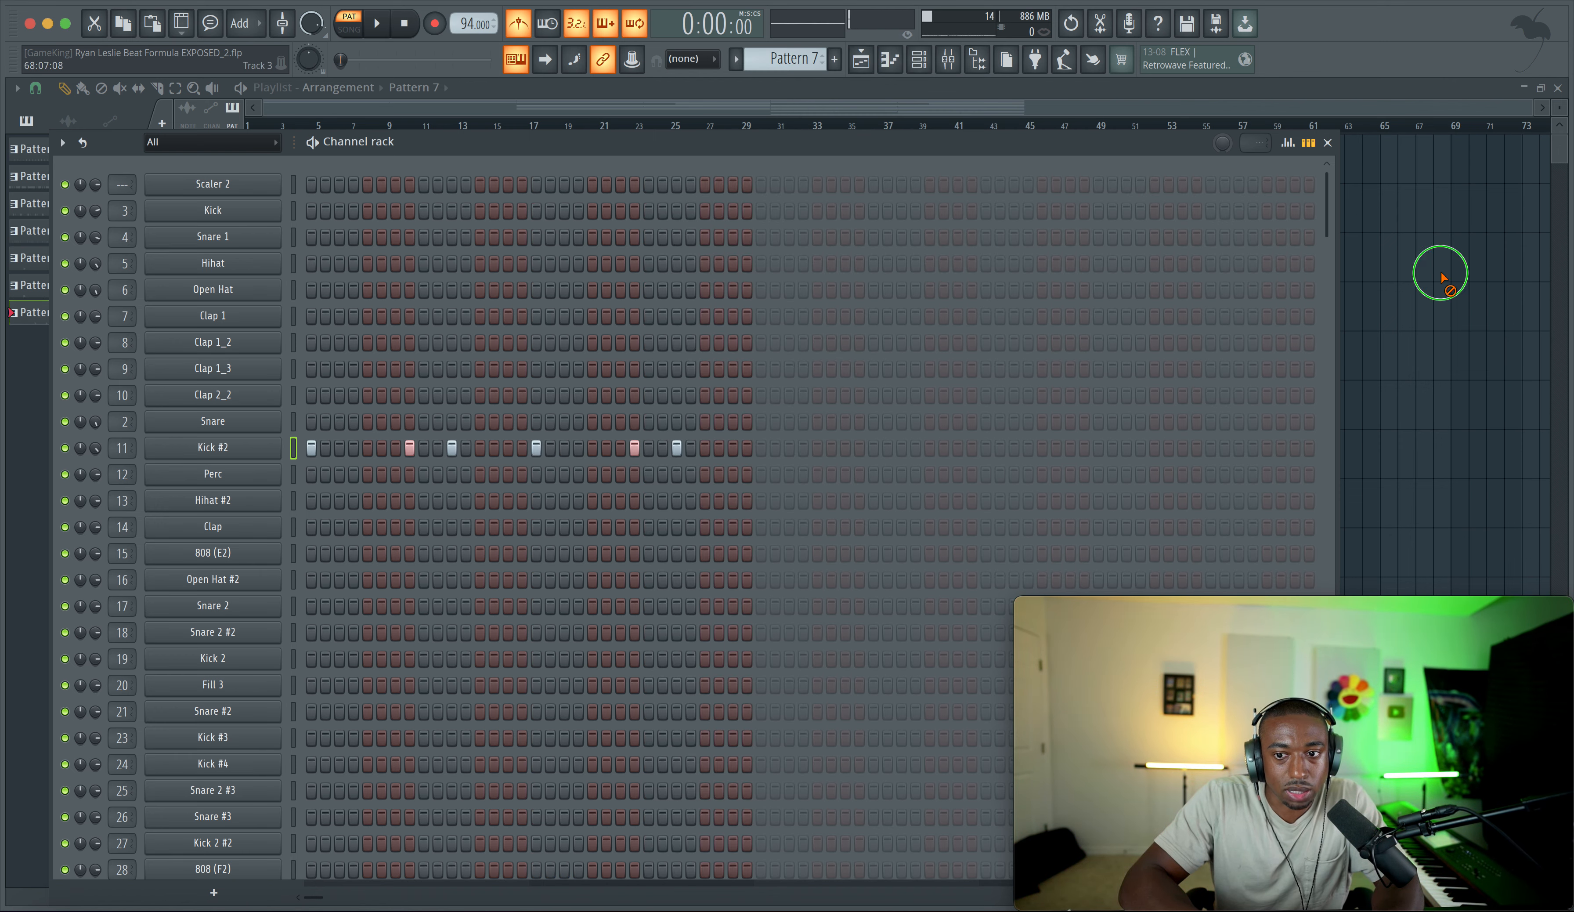
Step: Replace the Pattern 3 clip on Track 10 with Pattern 7 clips at bars 17, 19, 21 and 23
key(F6)
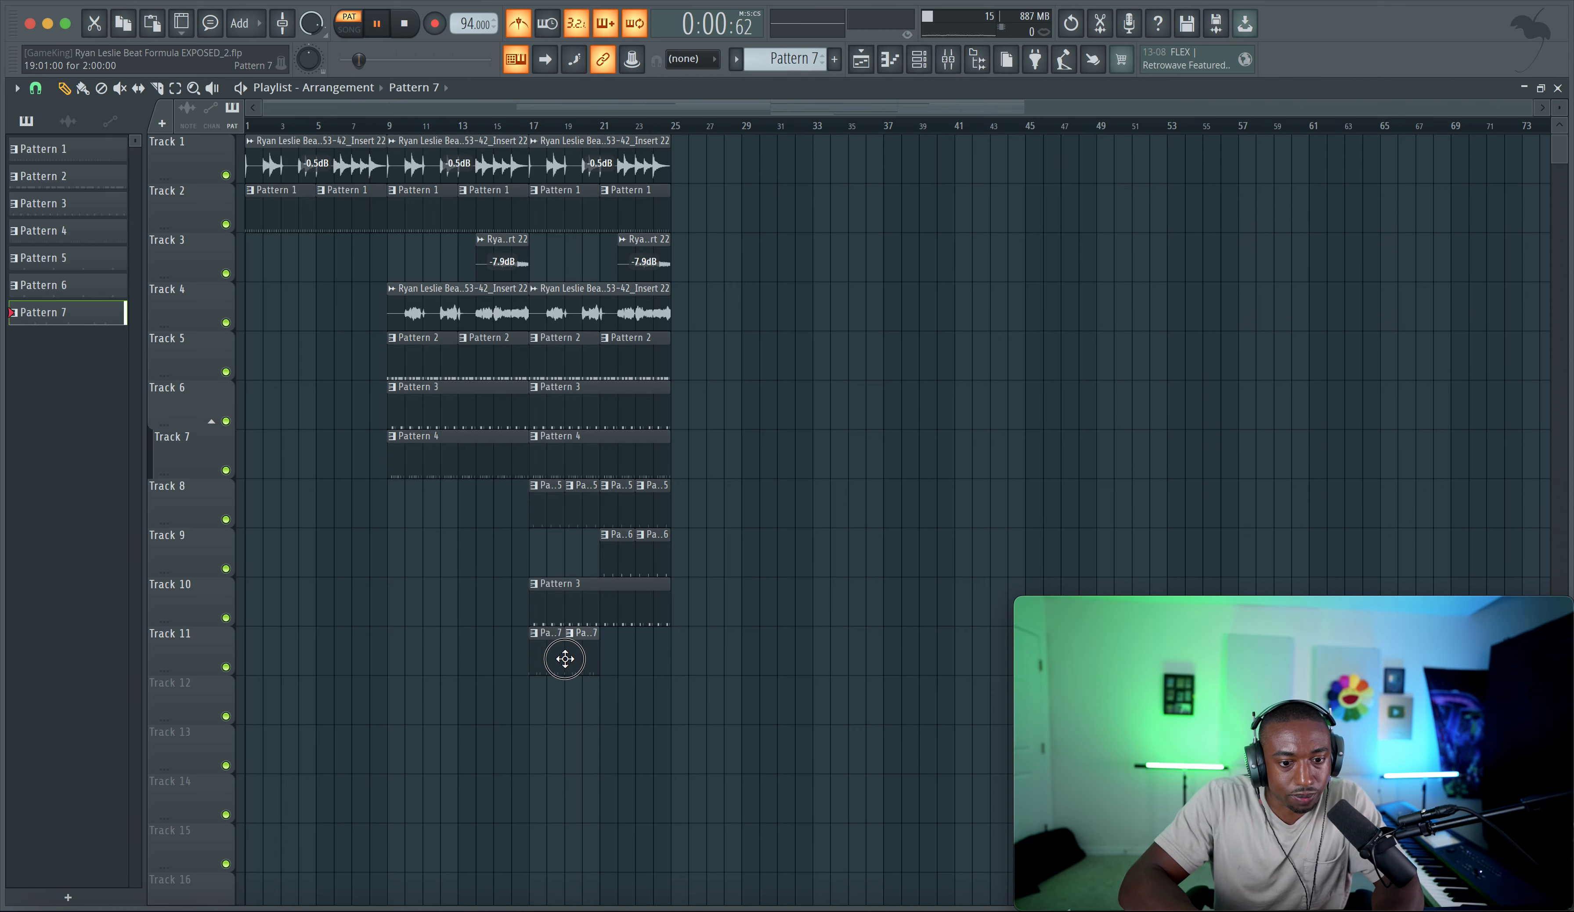
right_click(568, 580)
drag(539, 609, 538, 587)
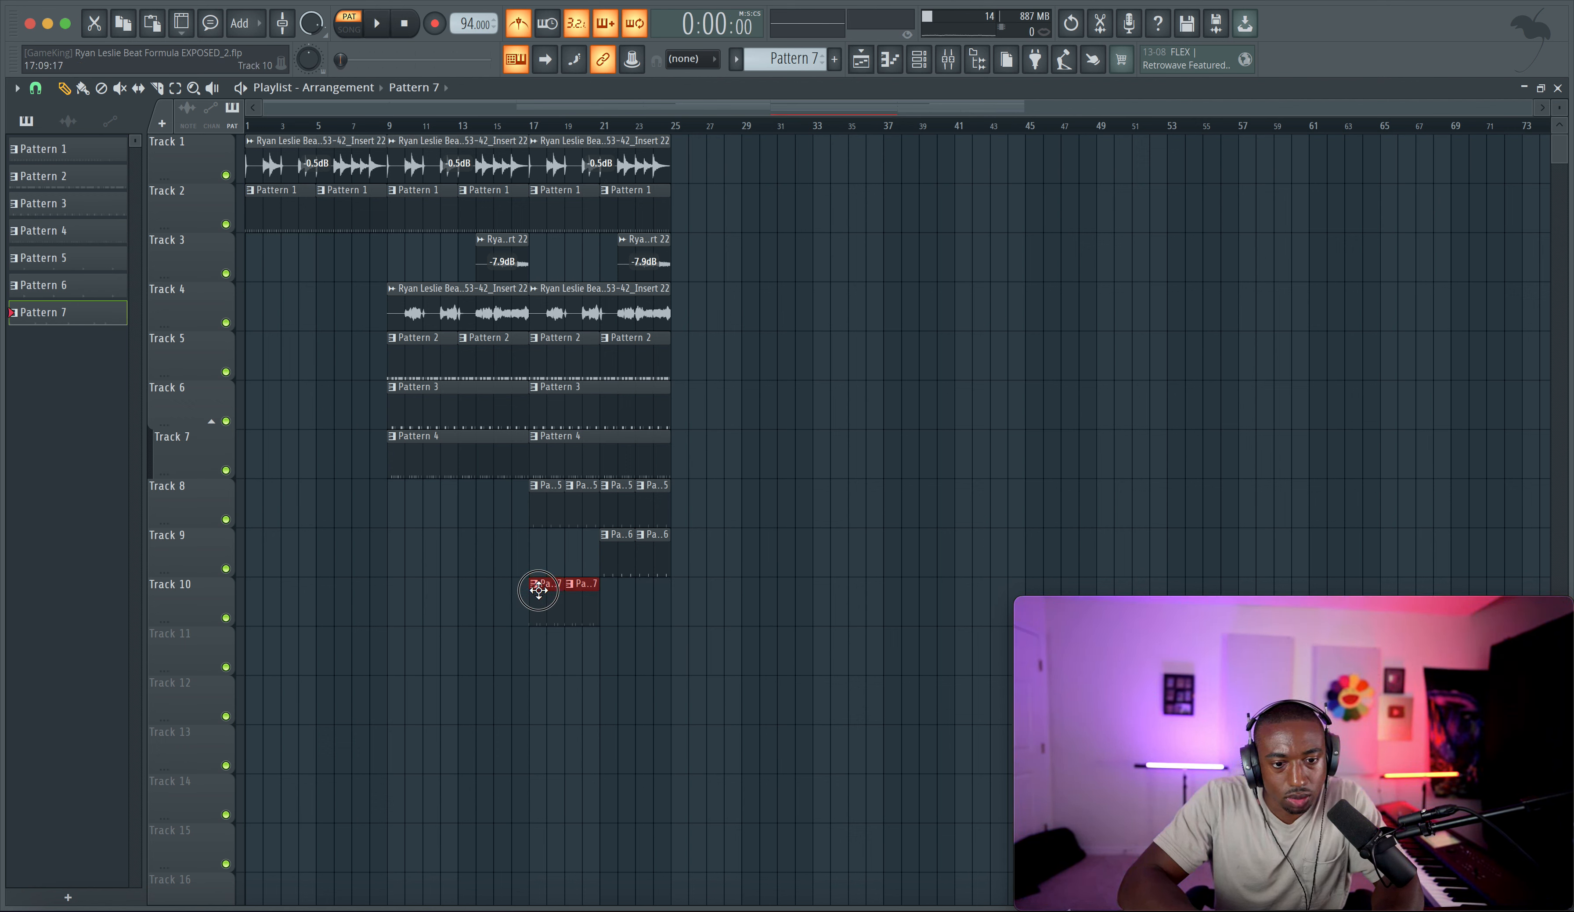
key(ctrl+b)
Step: Play the arrangement from bar 17 to check the added Pattern 7 kicks against the other layers
key(space)
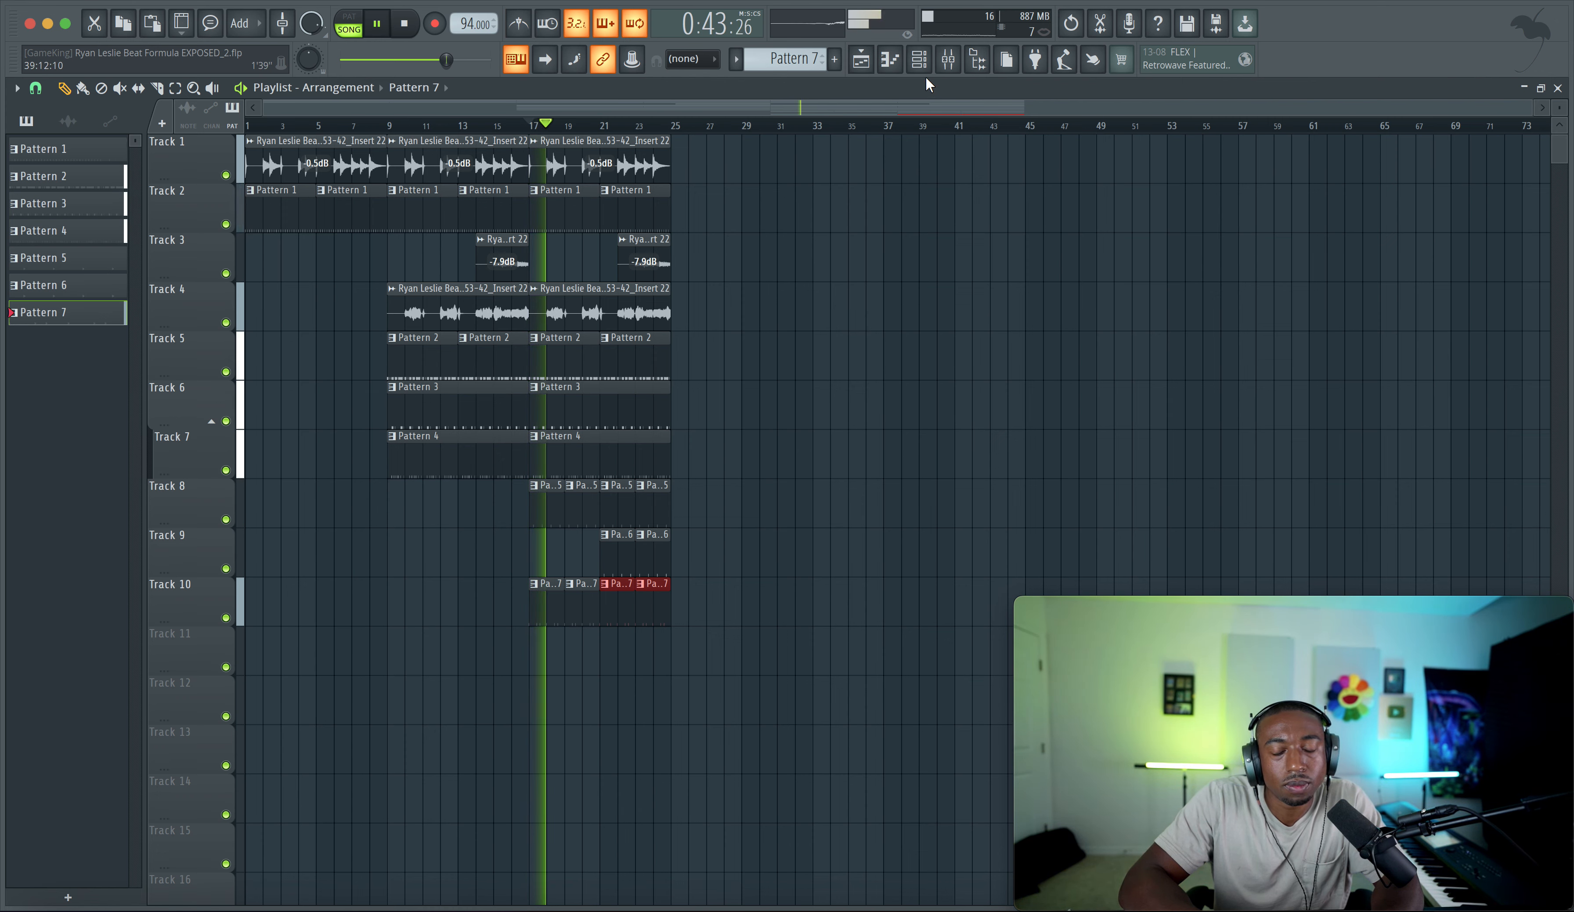
key(space)
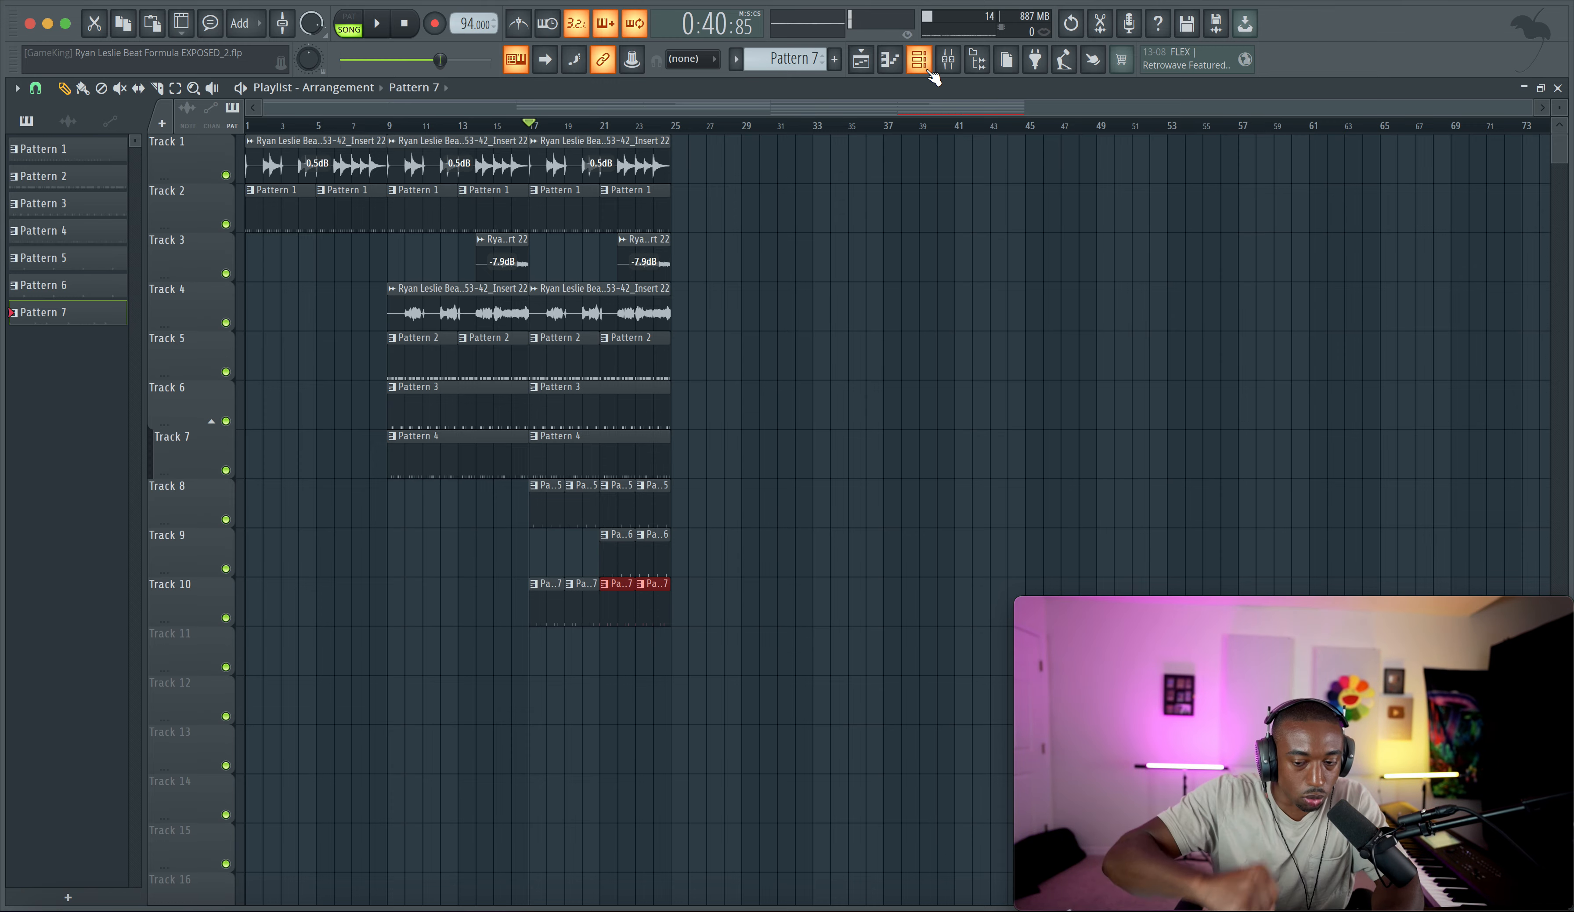
key(space)
click(921, 66)
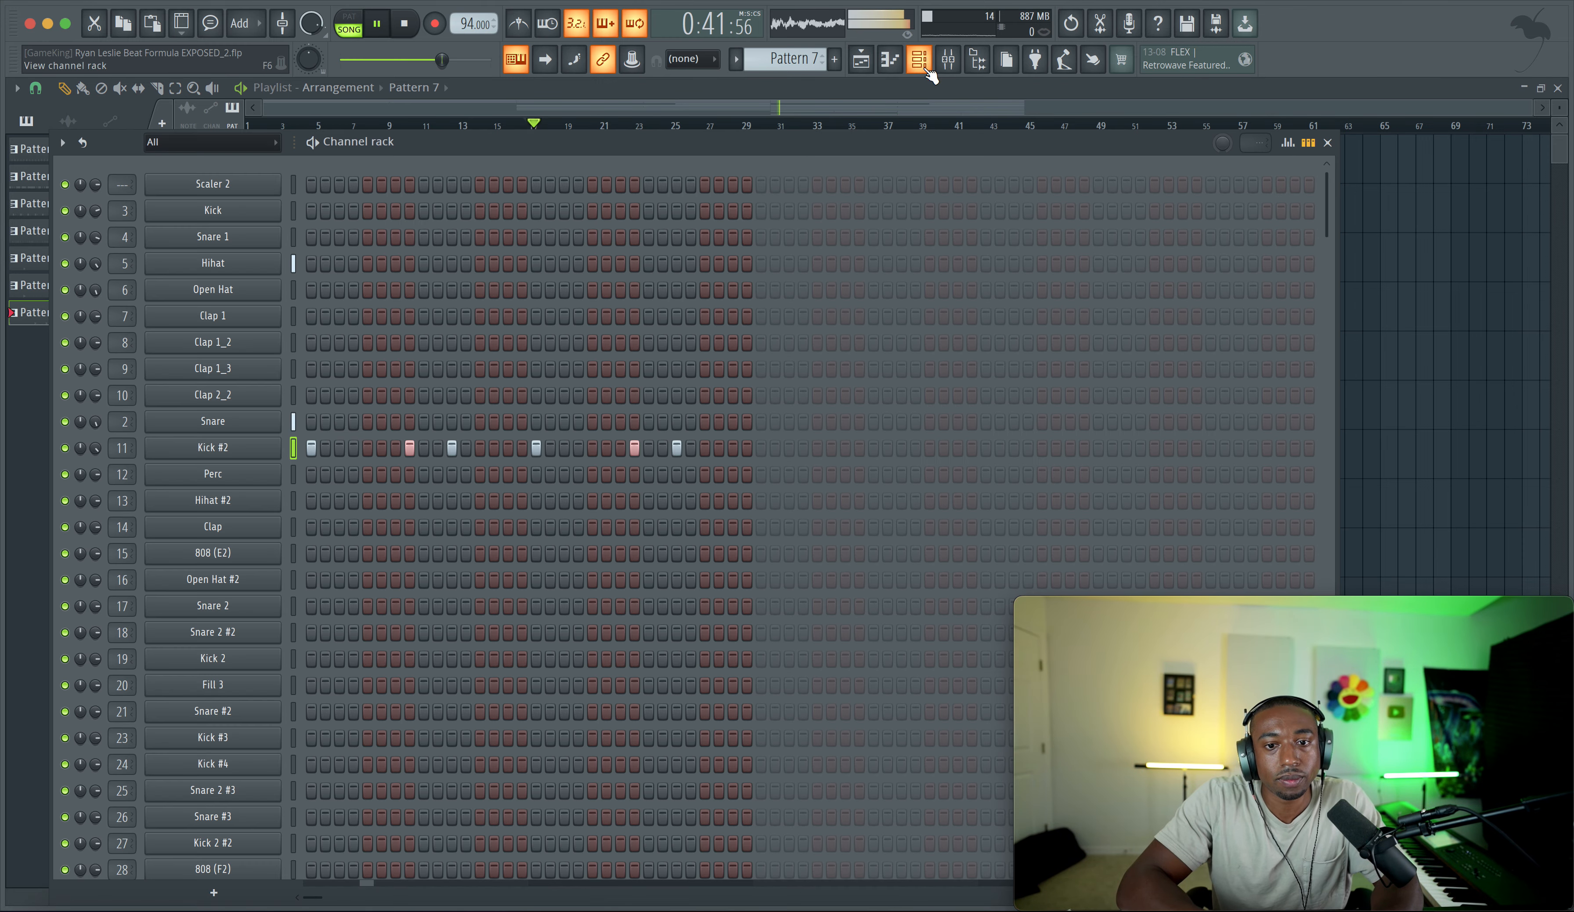
click(1392, 244)
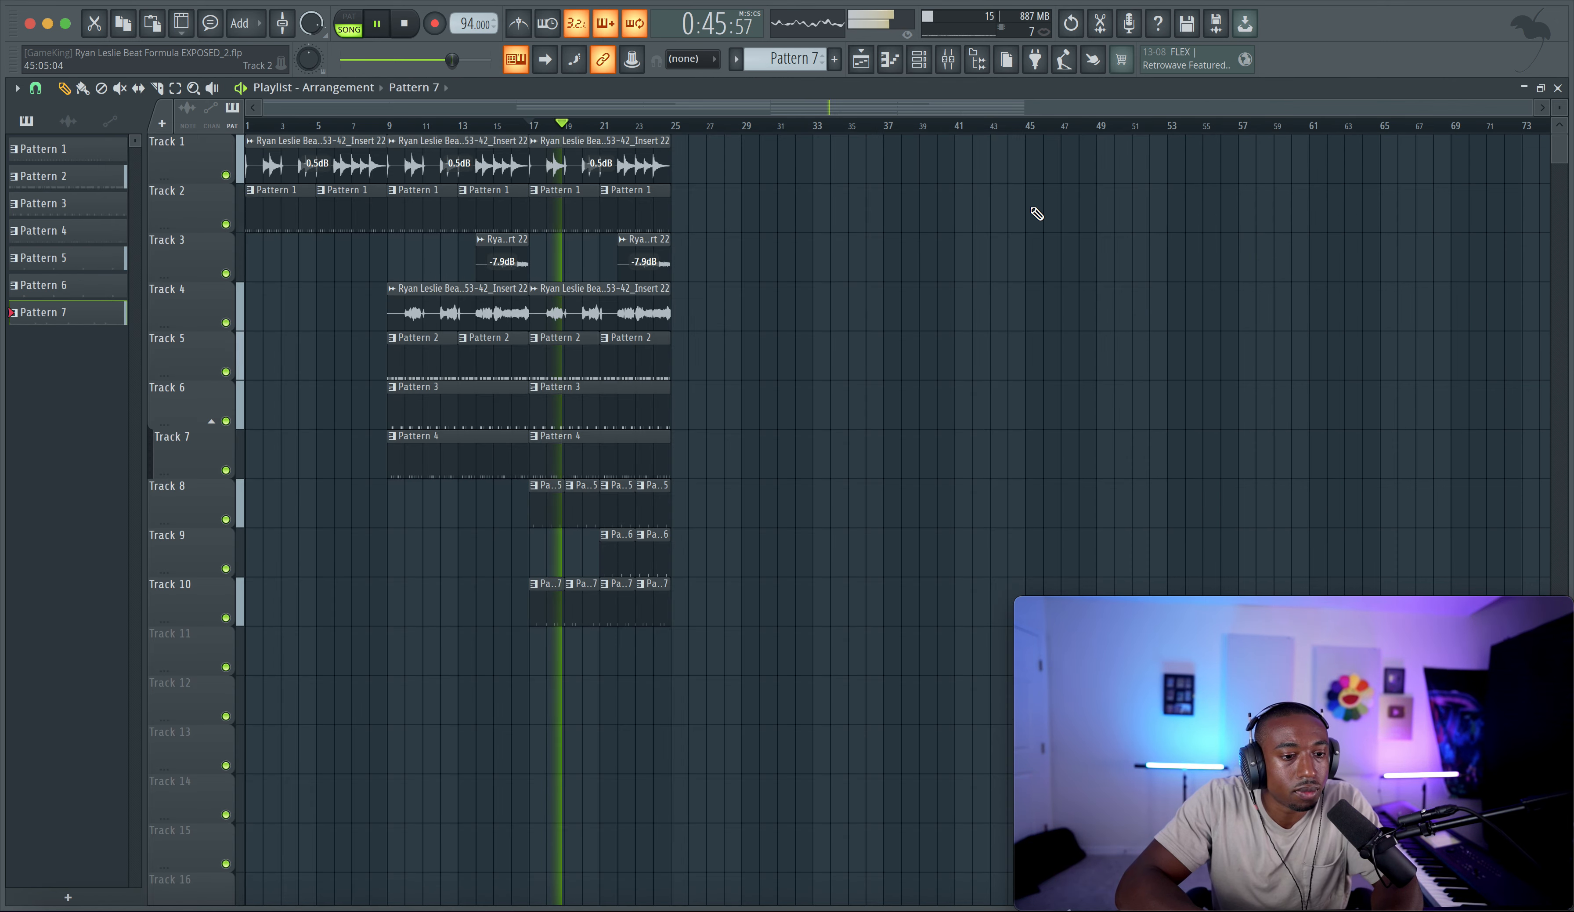
Step: Audition the Perc channel, switch to the empty Pattern 9 and record a Perc rhythm over the arrangement from bar 17
click(929, 69)
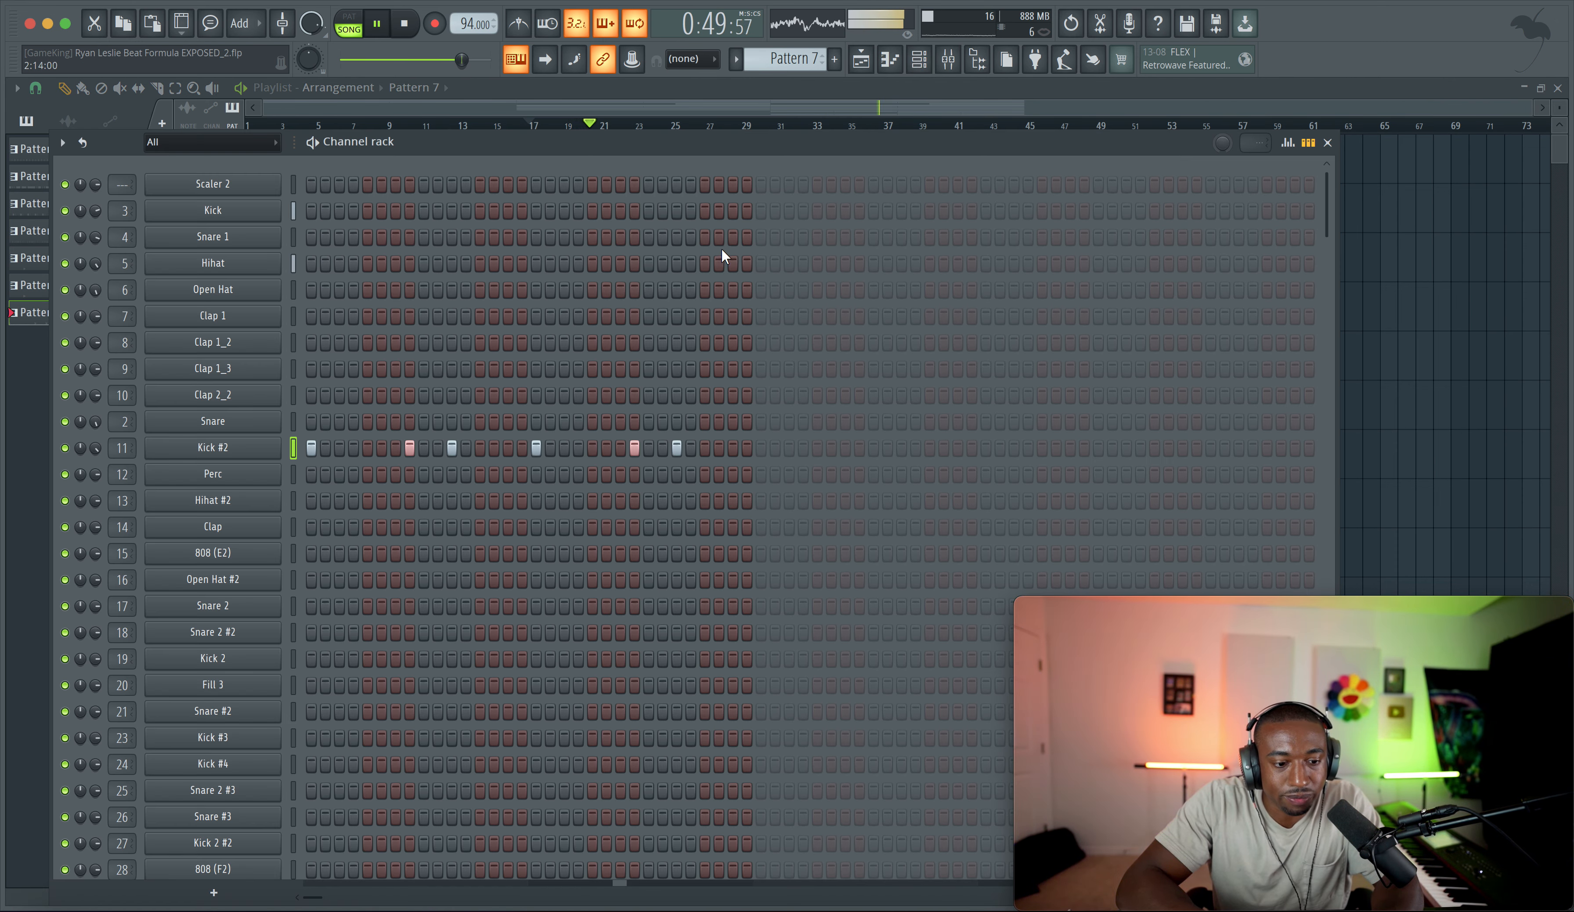
click(301, 472)
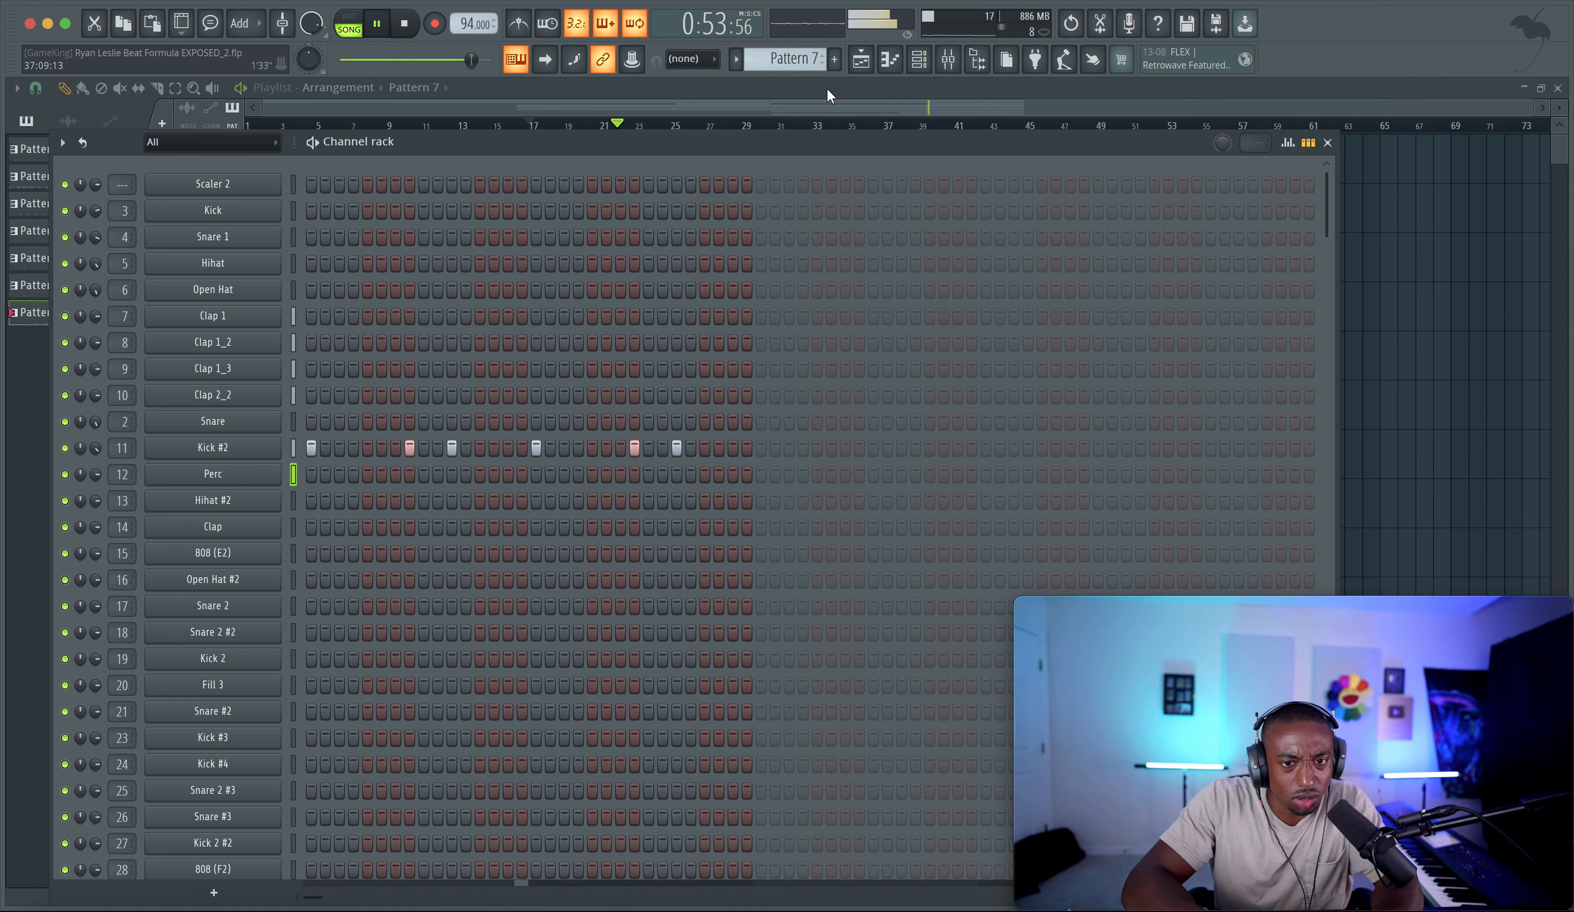
scroll(802, 59, down, 1)
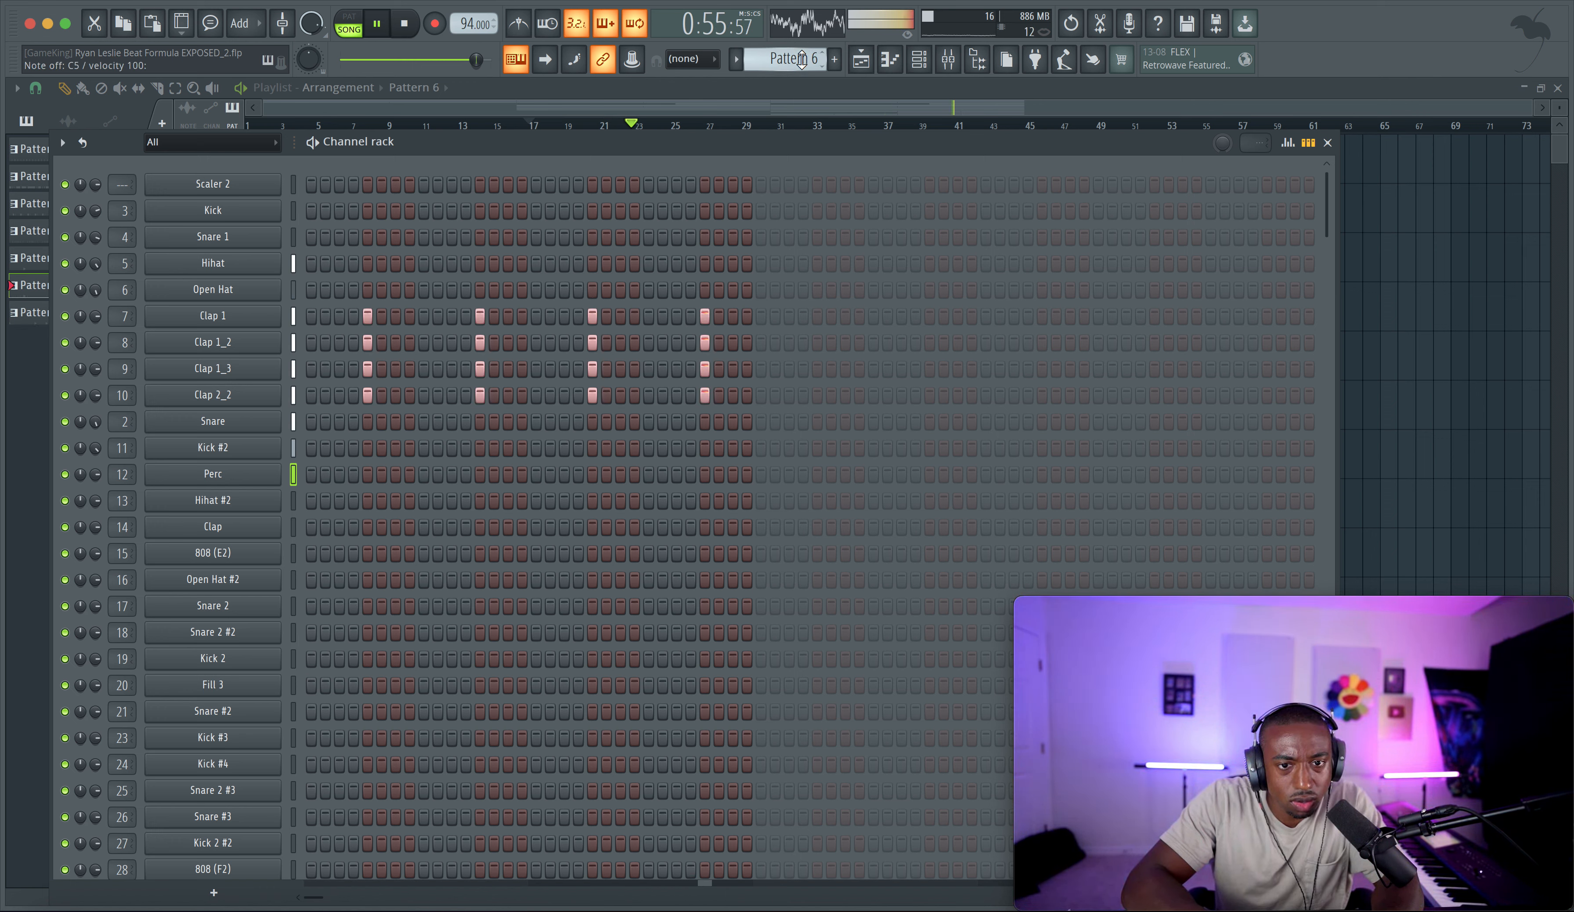
scroll(802, 59, down, 3)
key(space)
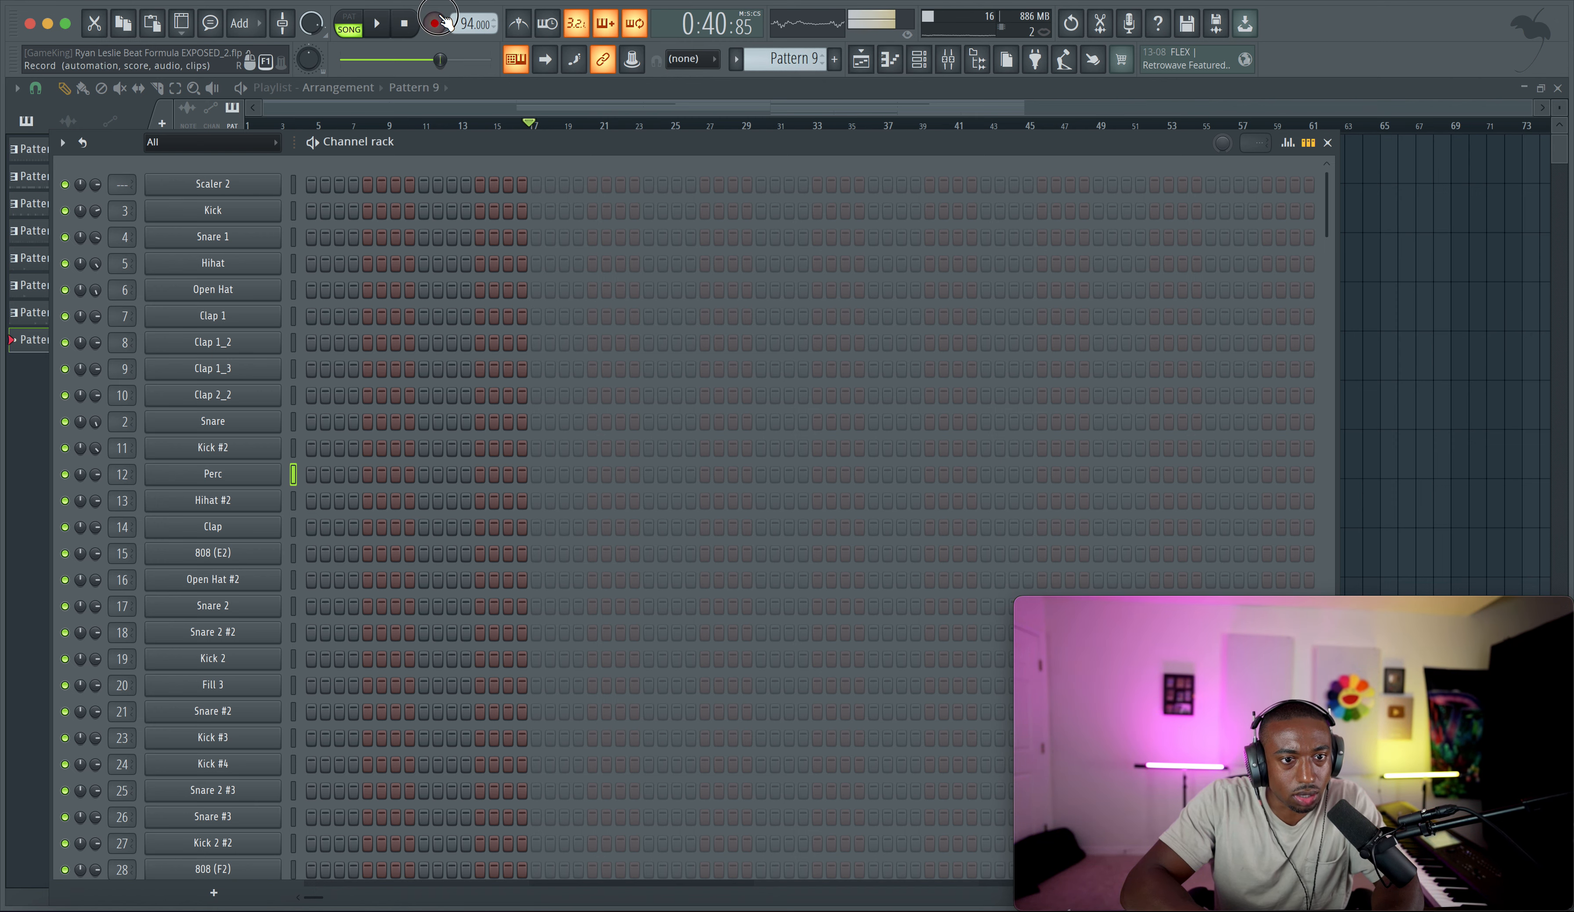
key(F6)
key(space)
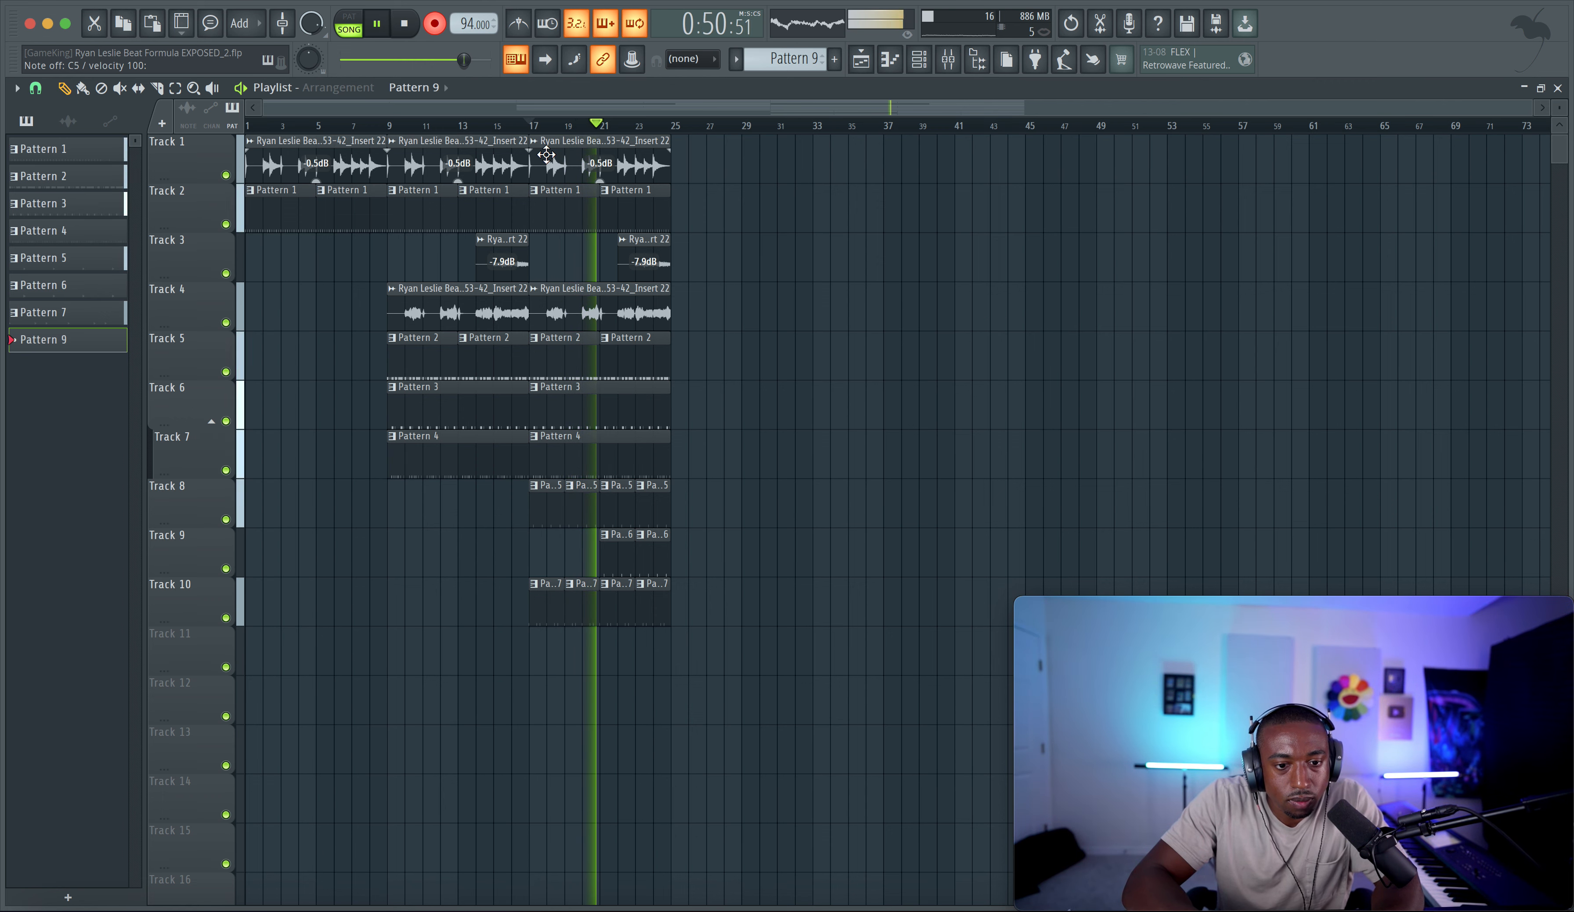
key(space)
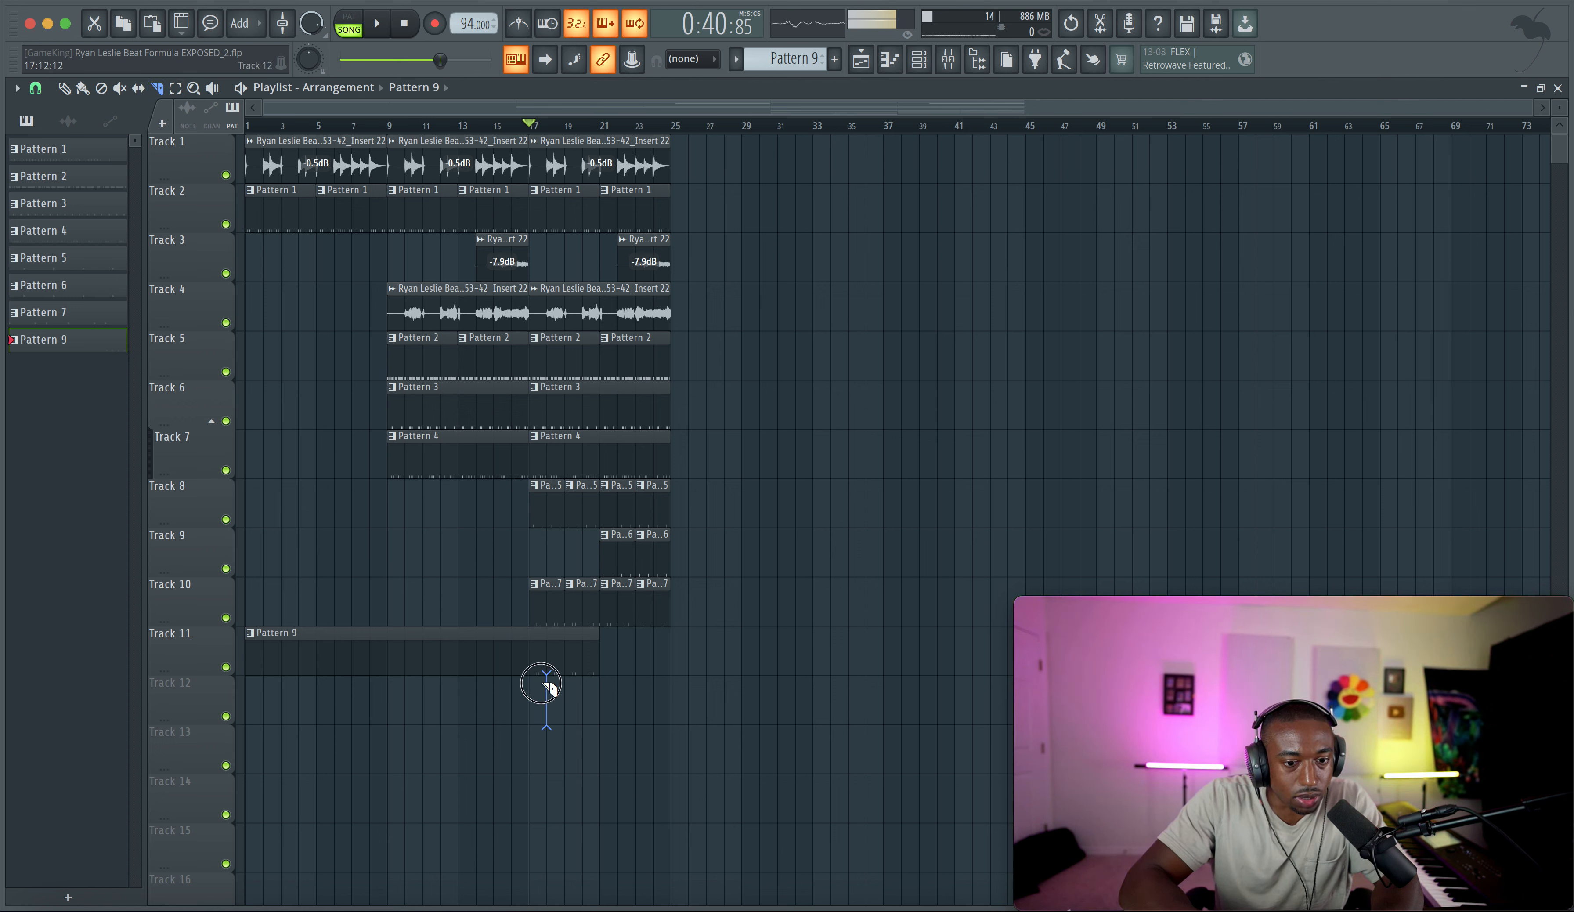
Step: Slice the Pattern 9 clip on Track 11 at bar 17, delete the part before it and make the remaining clip unique
drag(529, 649, 527, 685)
super+click(492, 647)
key(Delete)
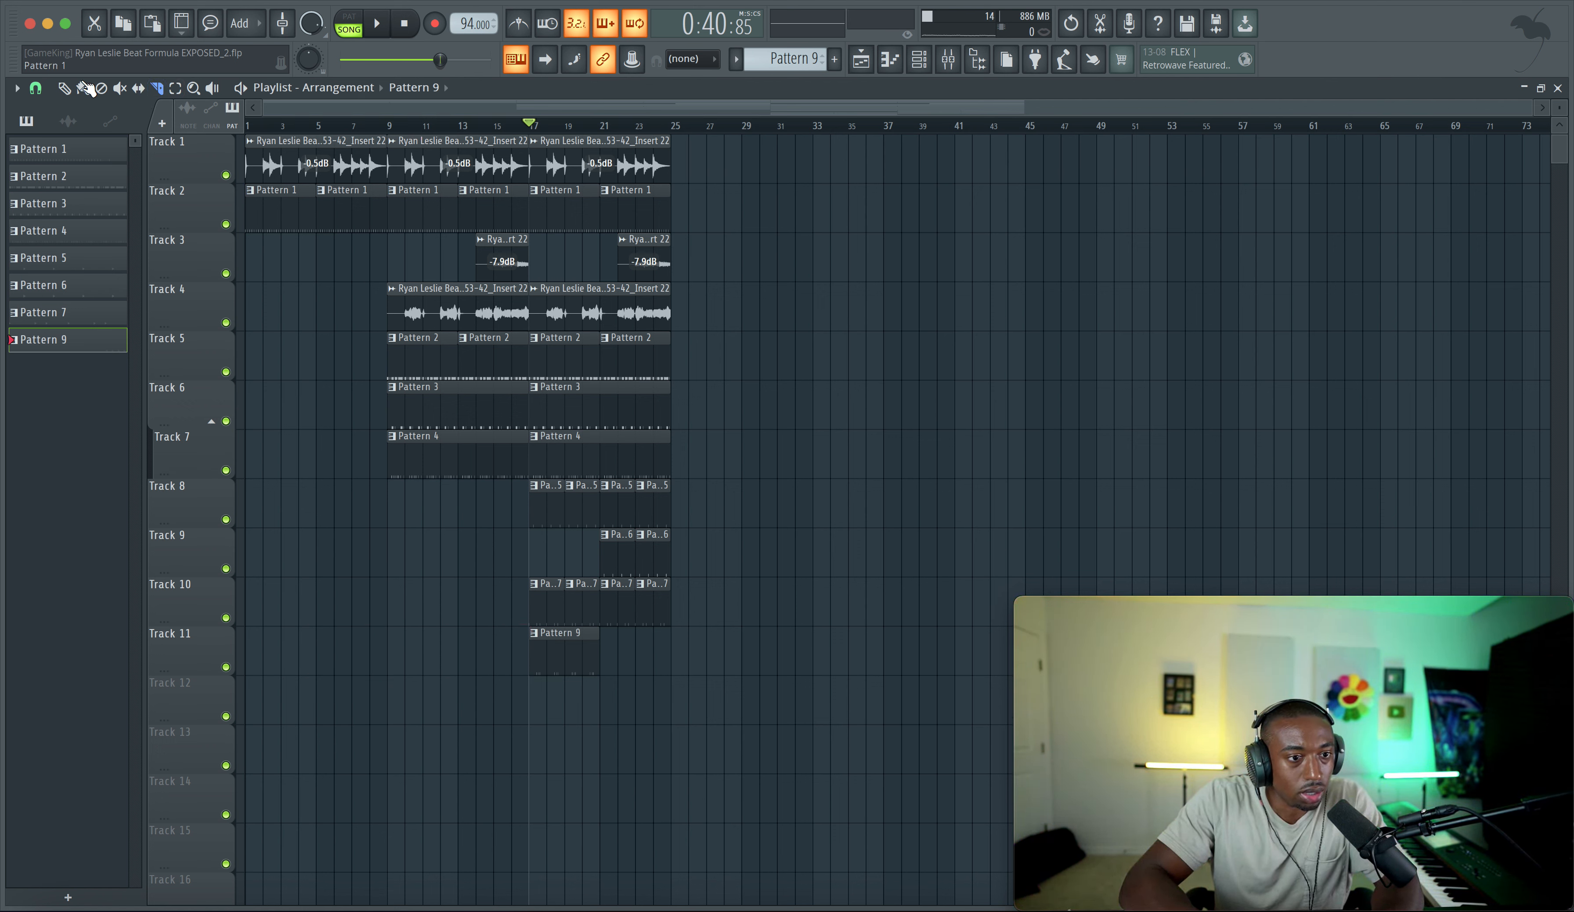
click(549, 636)
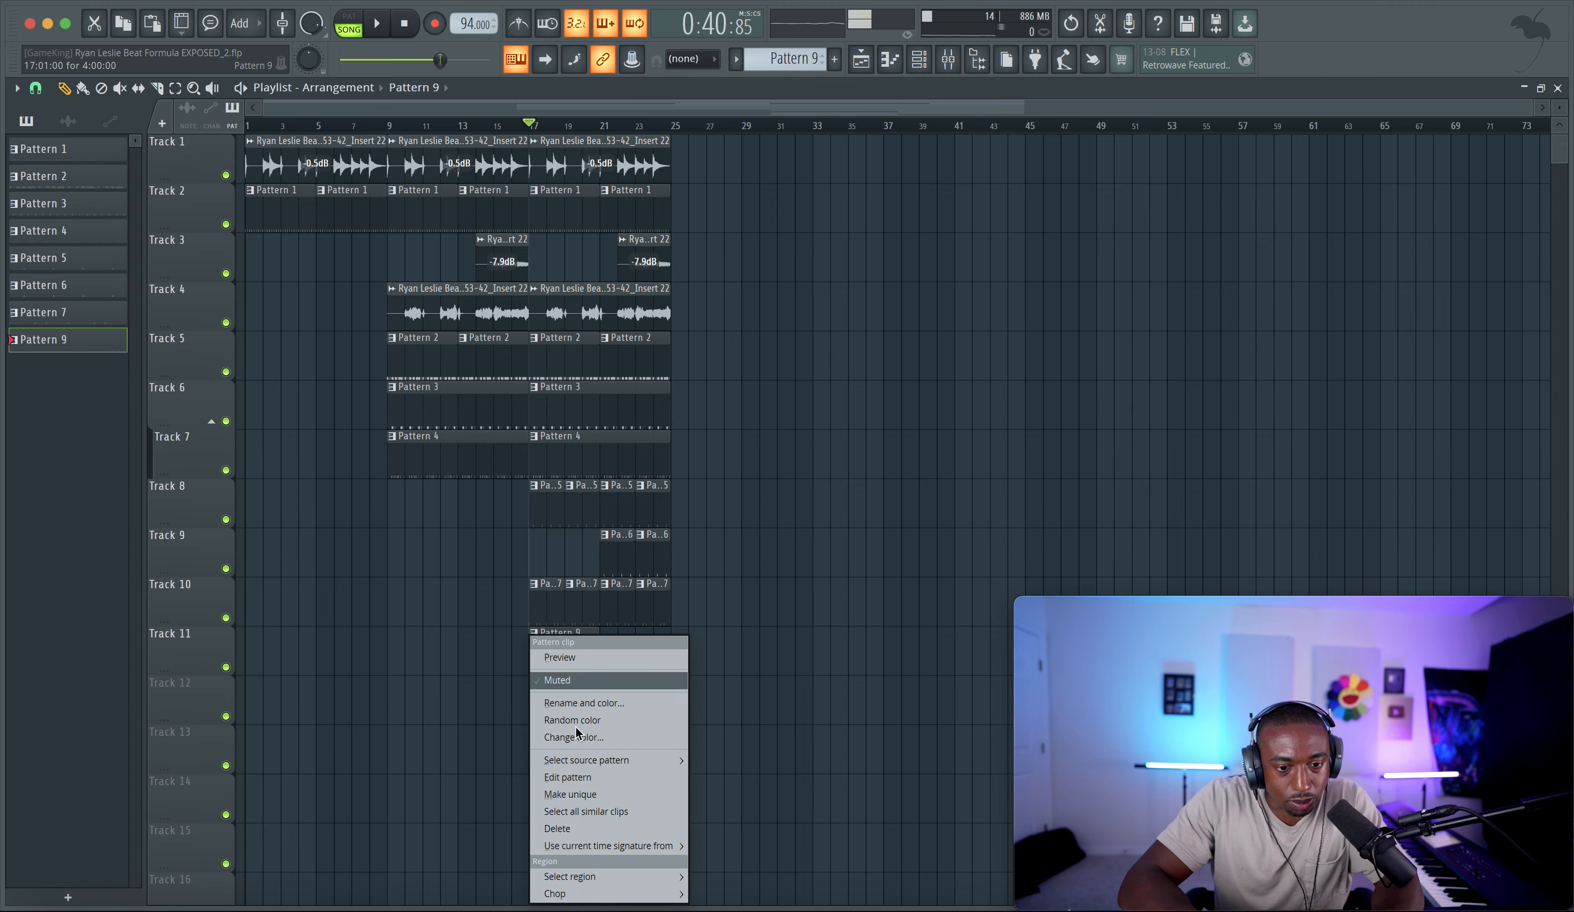
click(590, 792)
key(Return)
Step: Set the Perc channel's volume to 50% during playback from bar 17 and check its sampler settings
key(space)
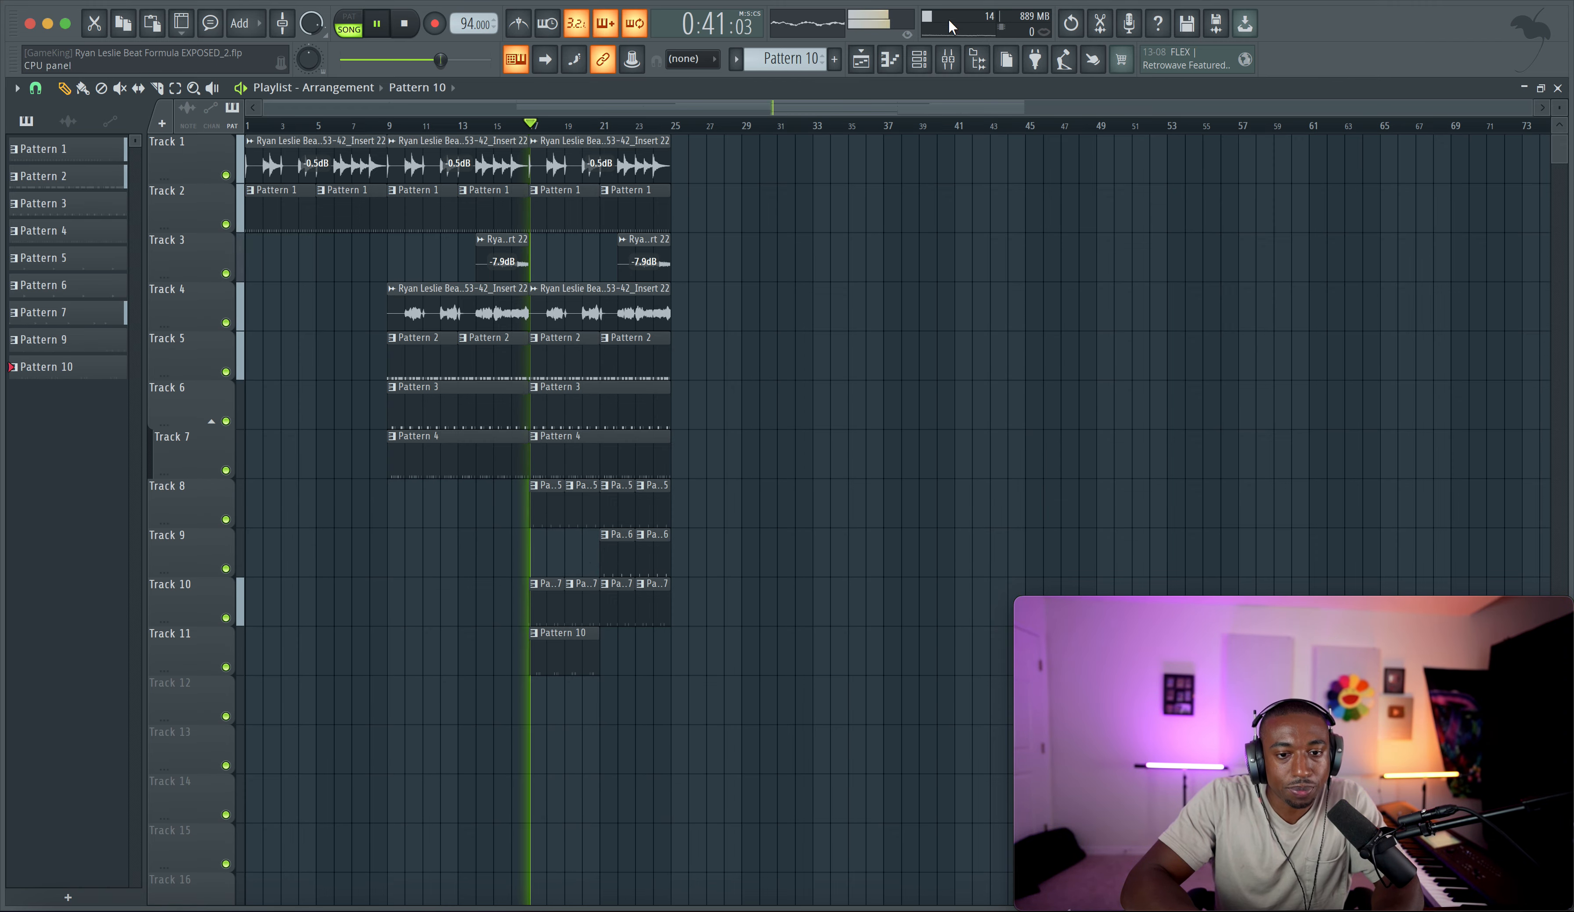
key(F6)
drag(100, 477, 100, 501)
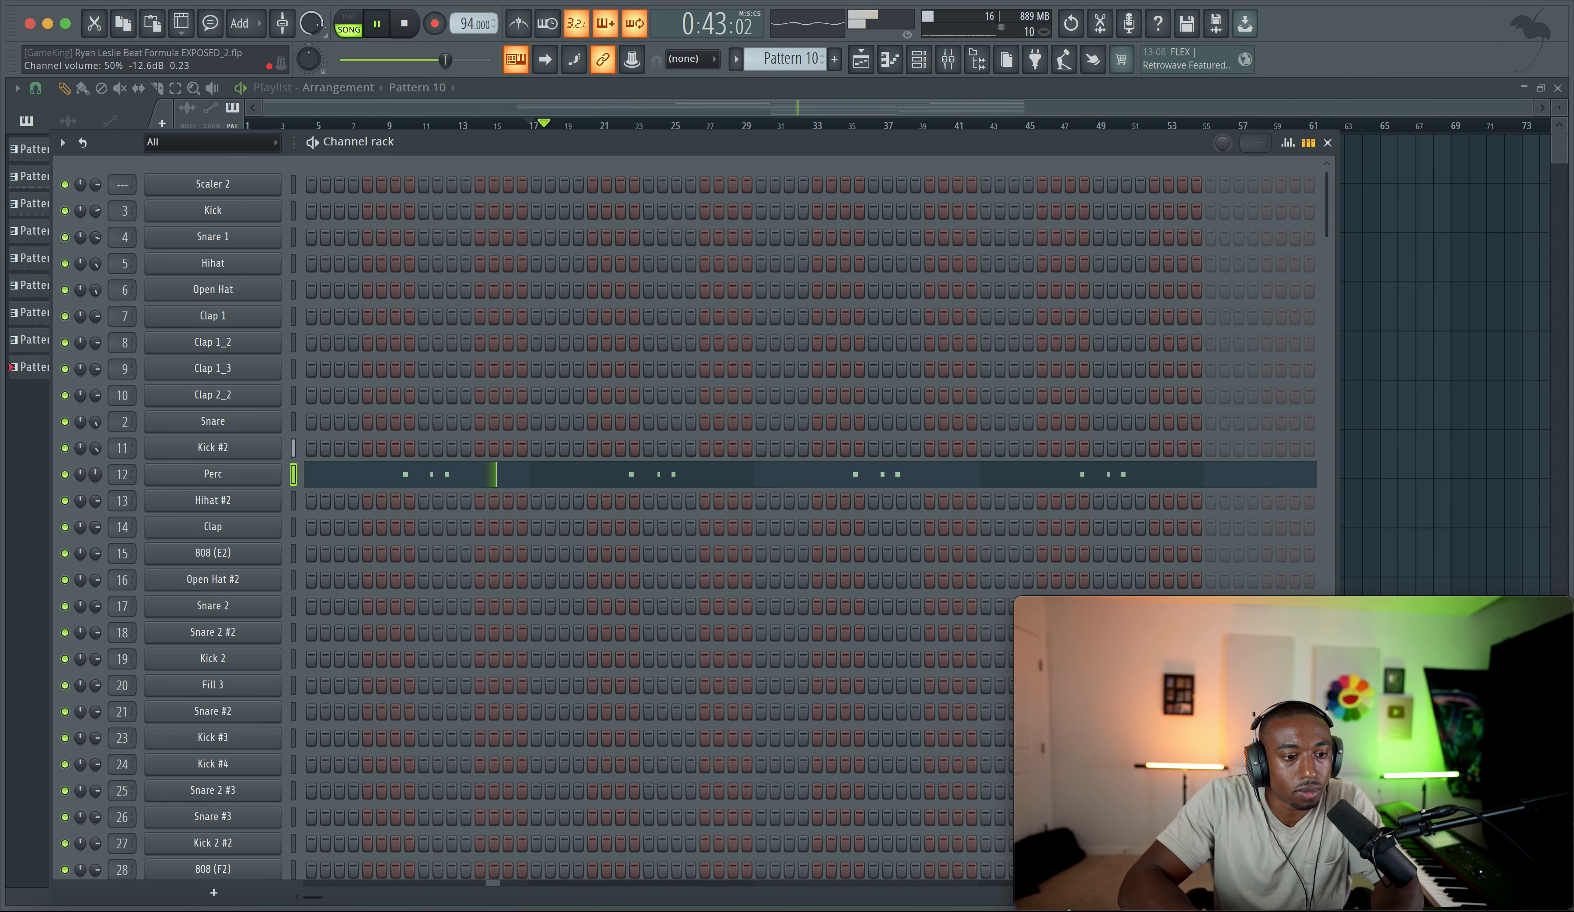
click(221, 476)
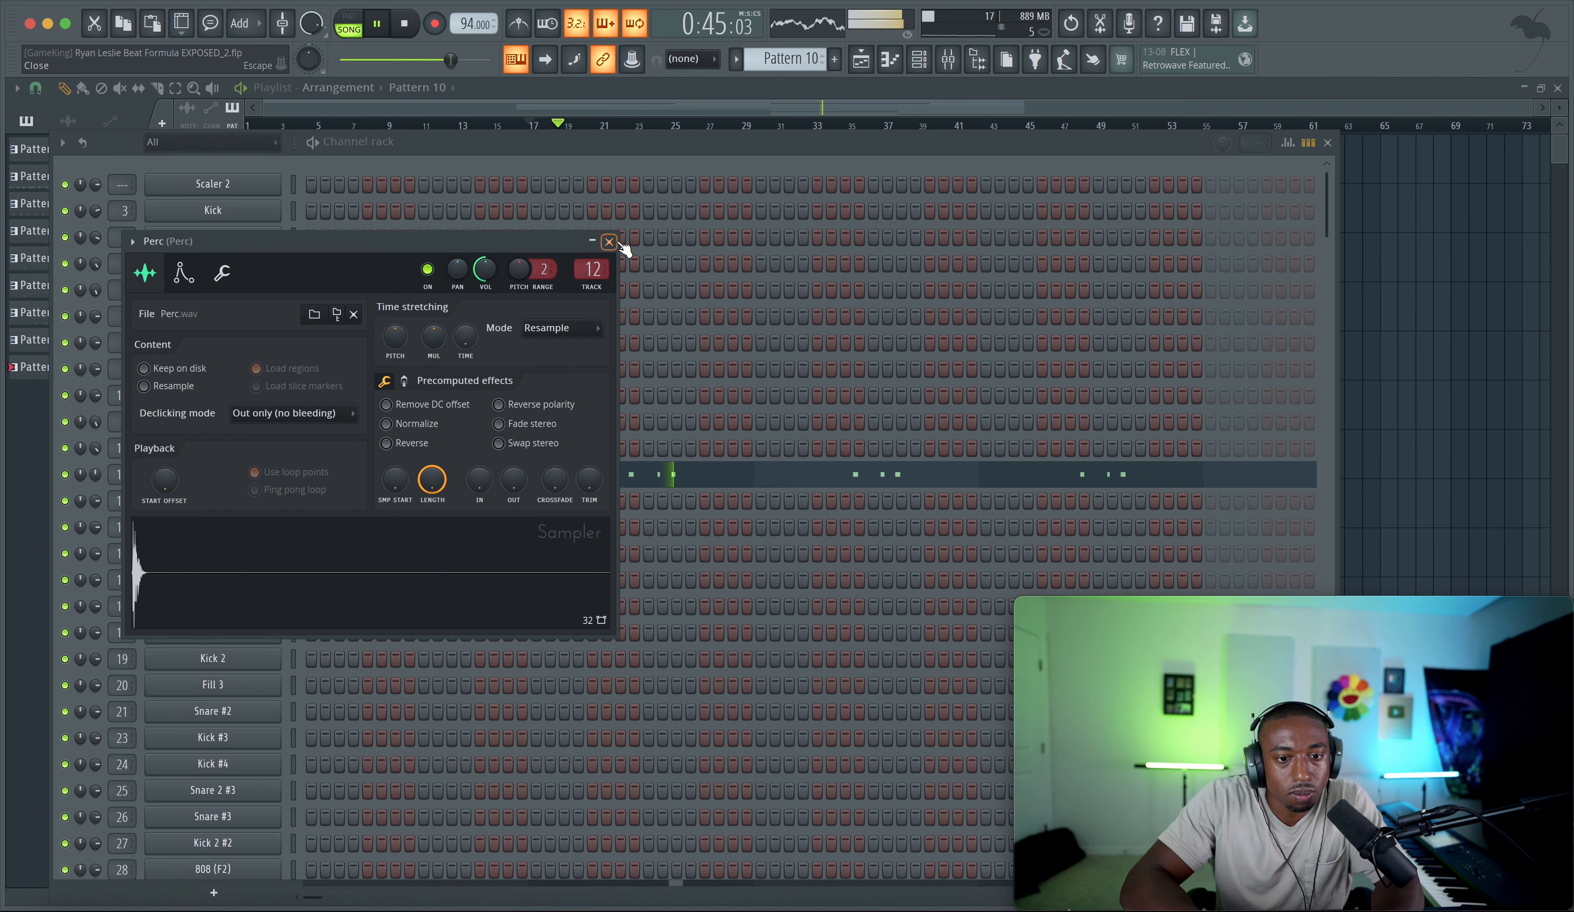
click(609, 242)
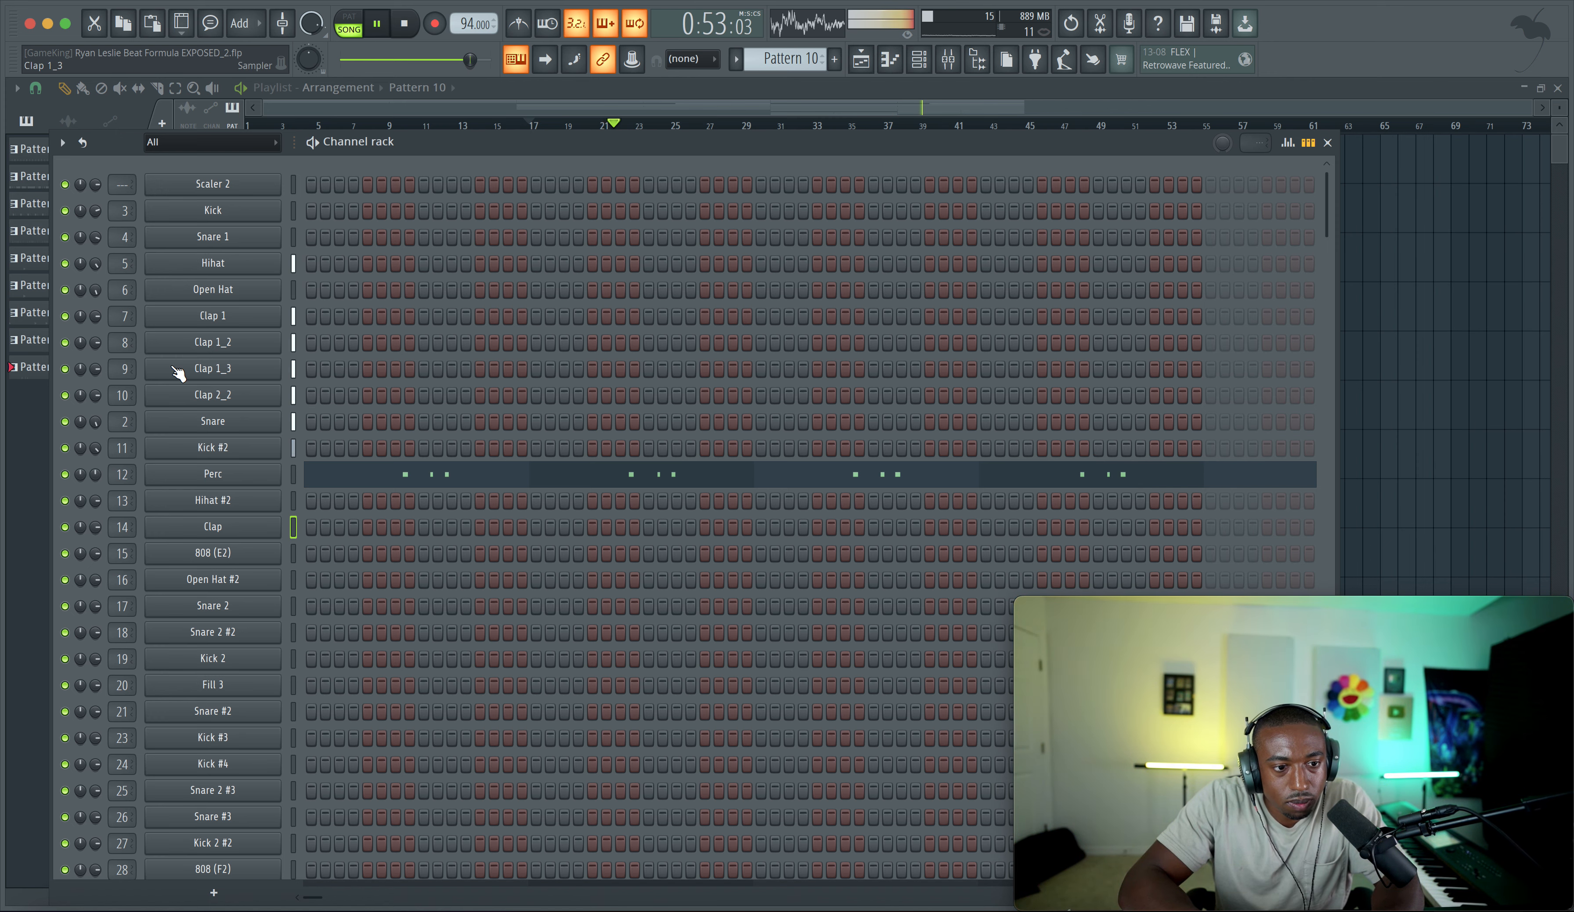
click(1402, 432)
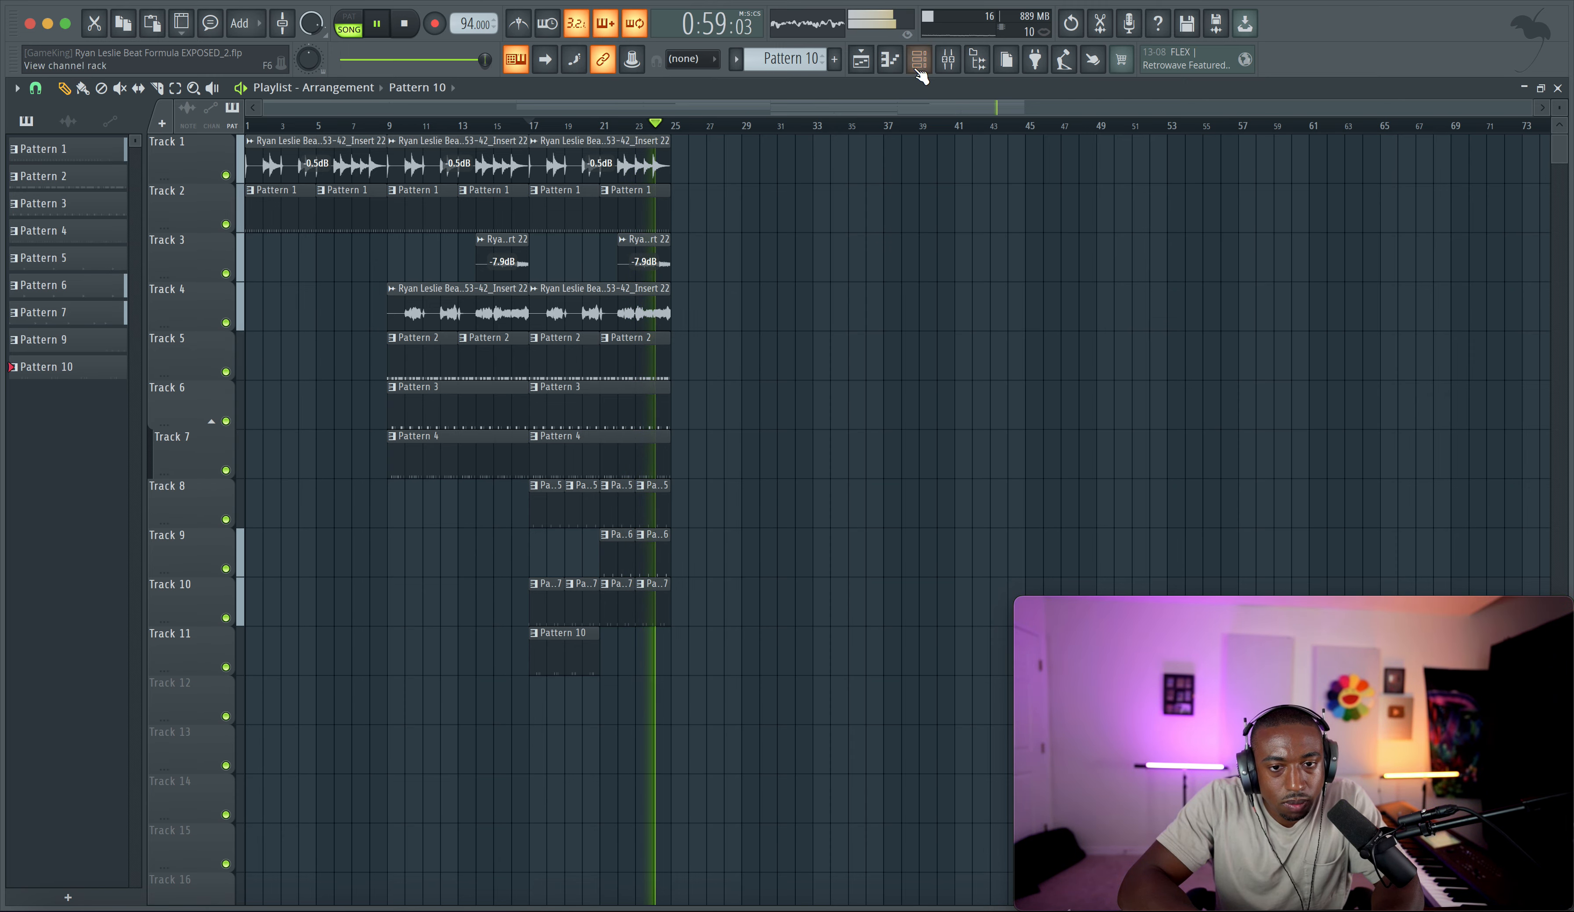
Step: Select mixer track 22, fed by the B LINE 5 - B LINE 6 external input, as the audio recording source
click(948, 59)
click(660, 297)
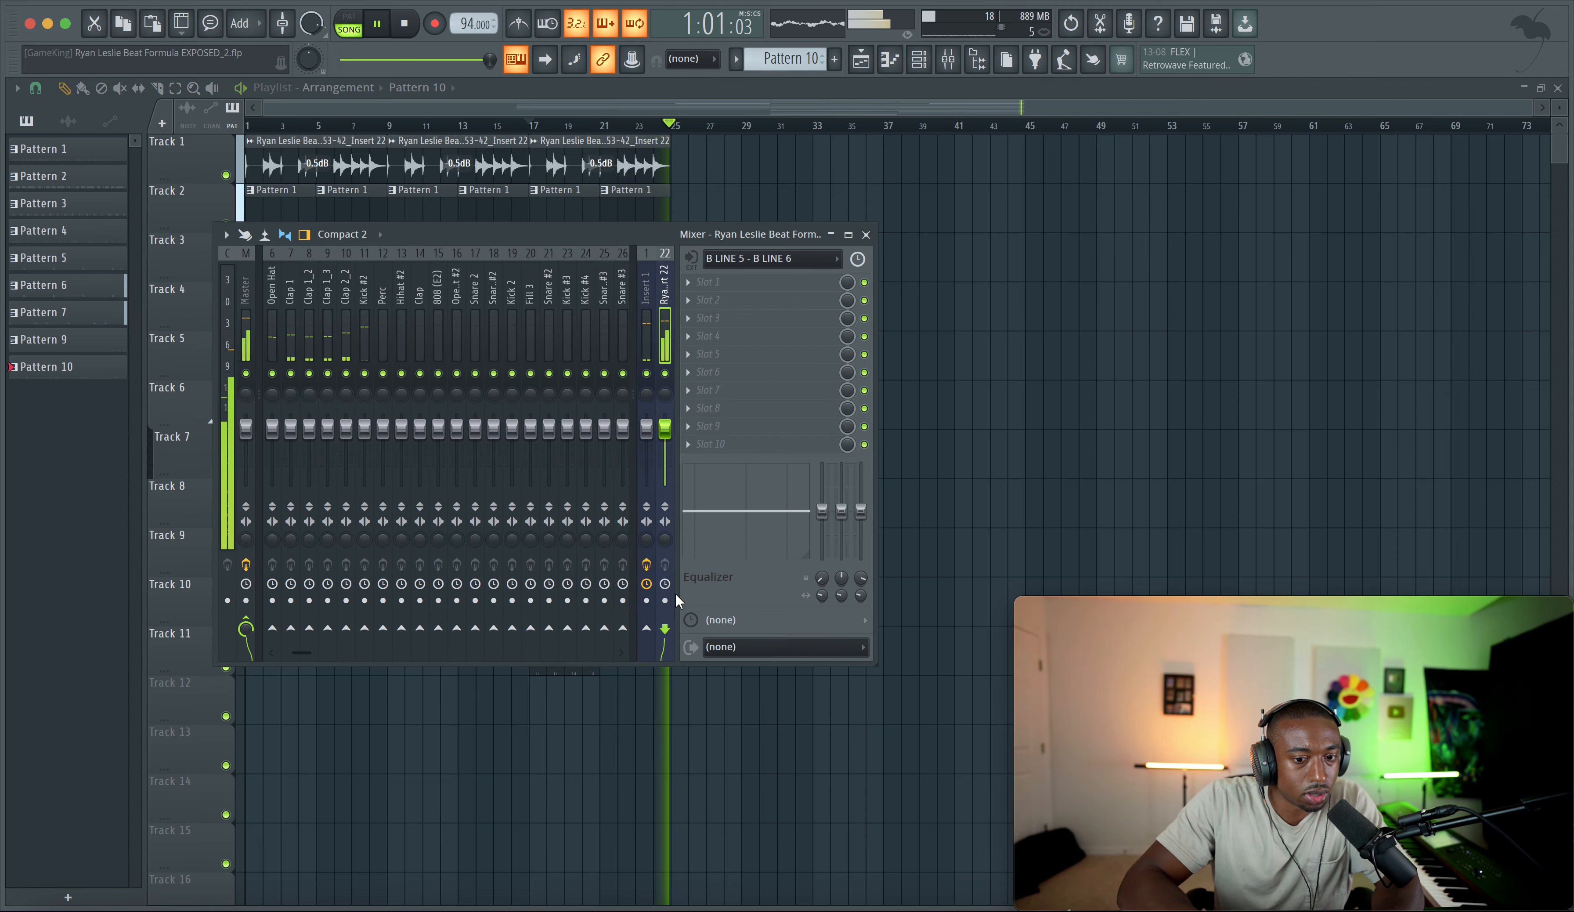
key(F9)
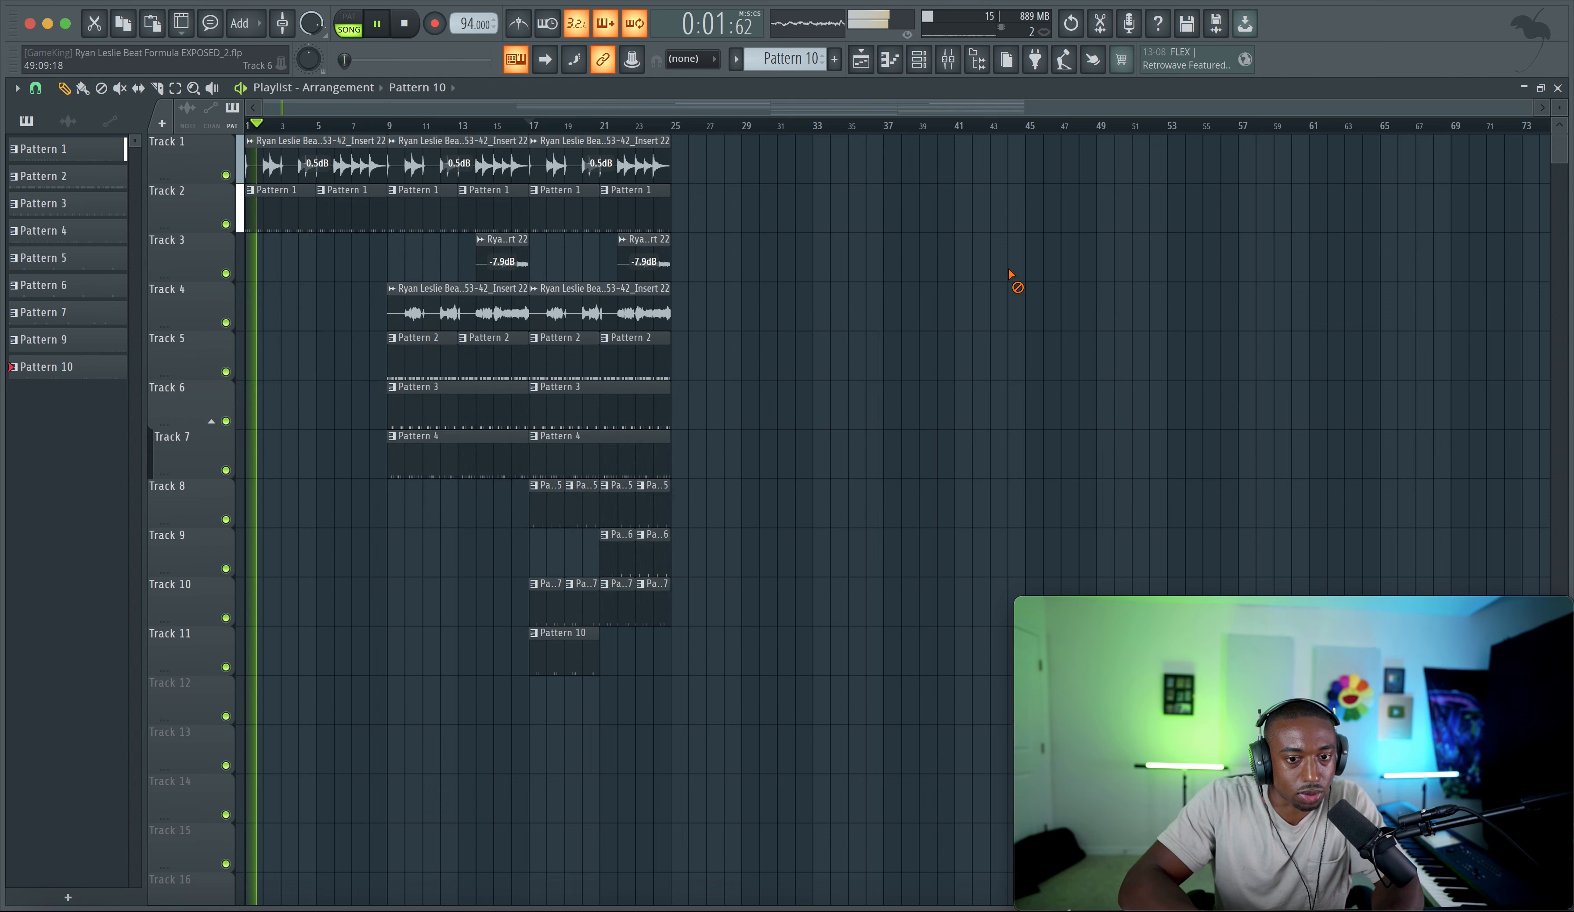
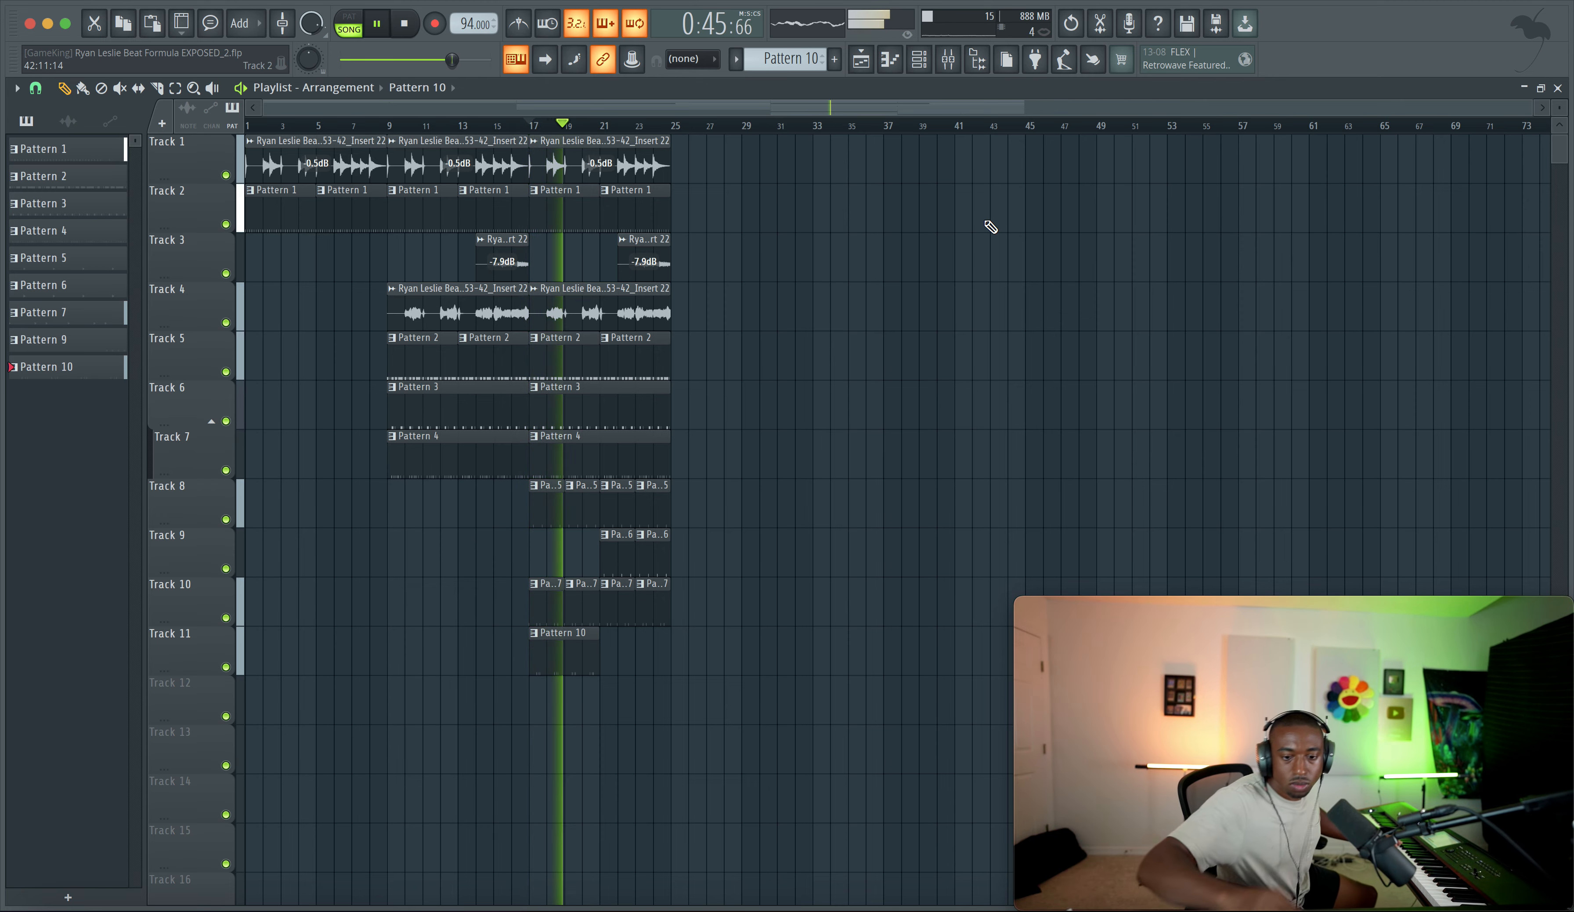
Step: Slice the recorded audio clip on Track 12 at bar 17 and delete the part before it
key(space)
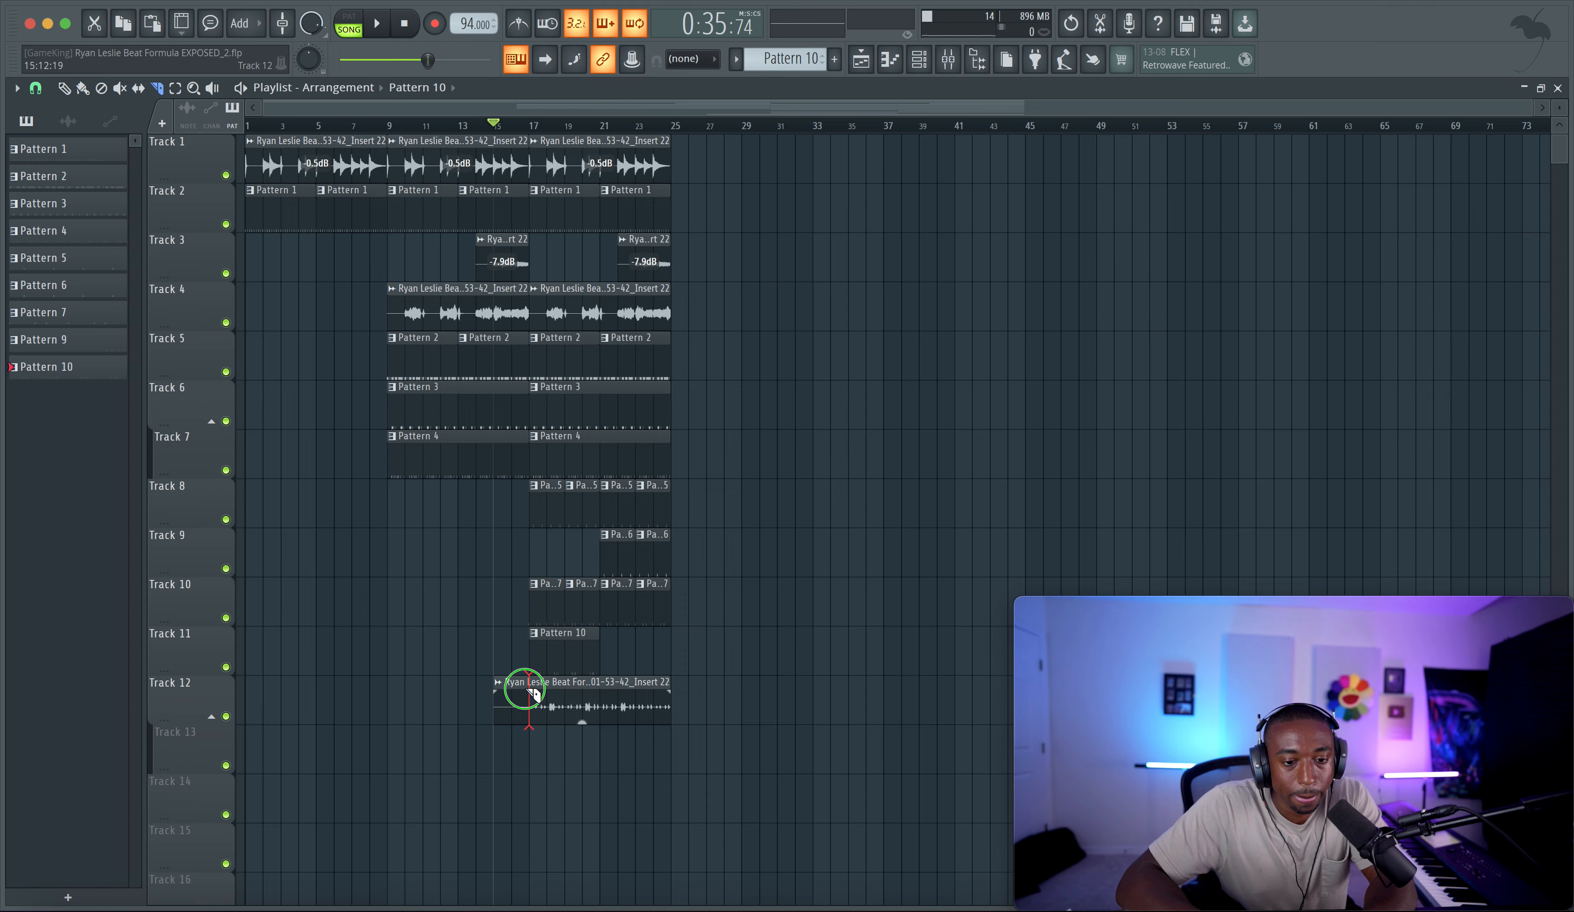
right_click(514, 691)
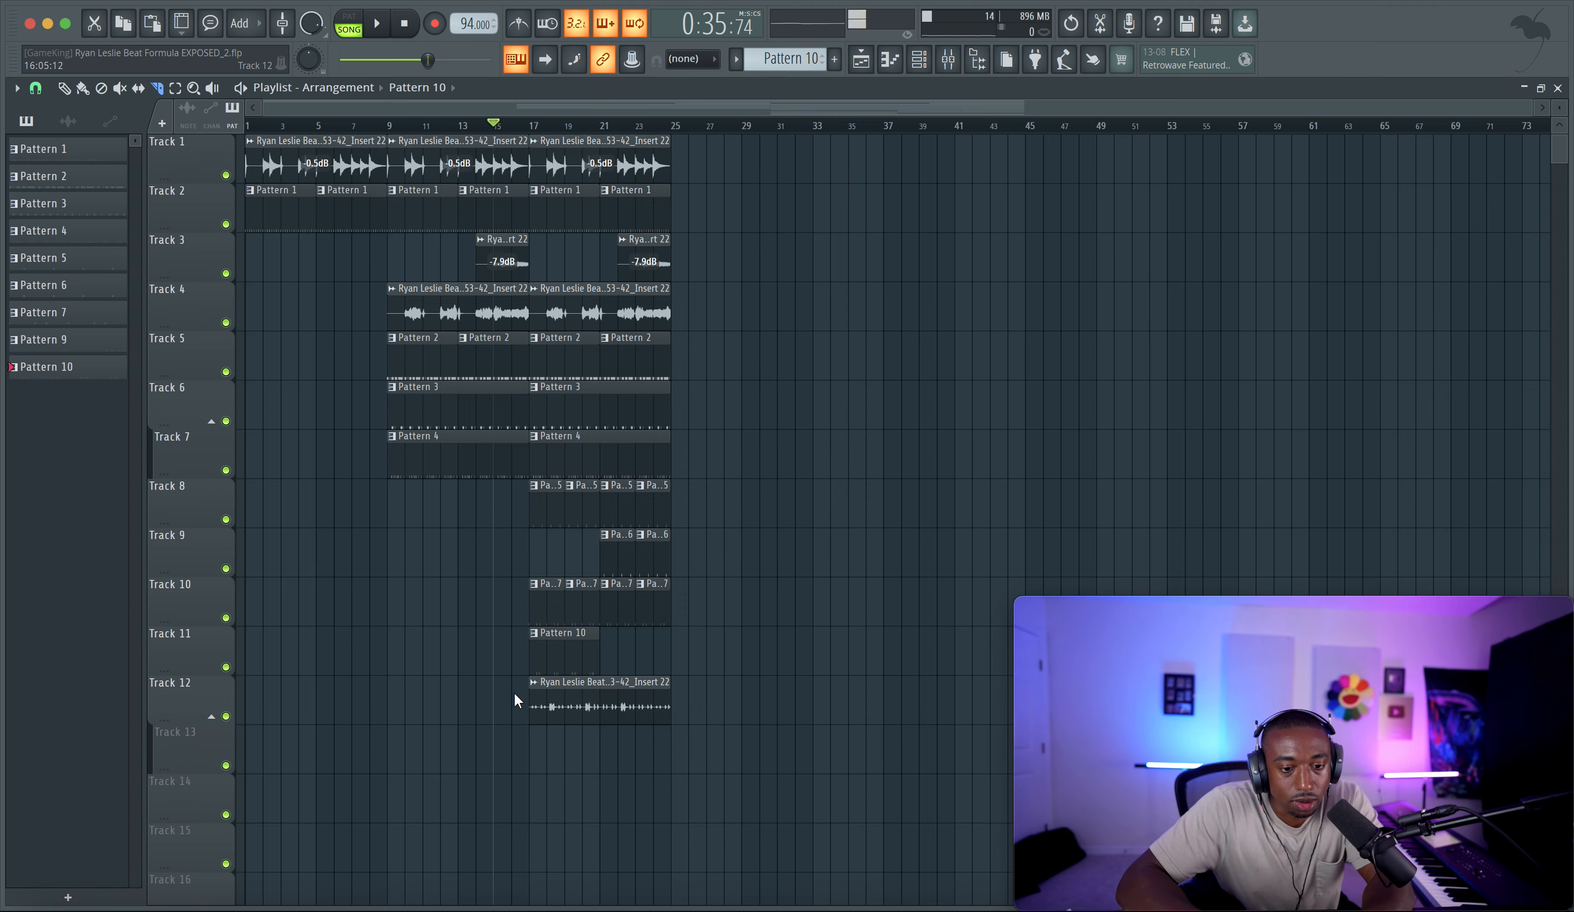
click(63, 88)
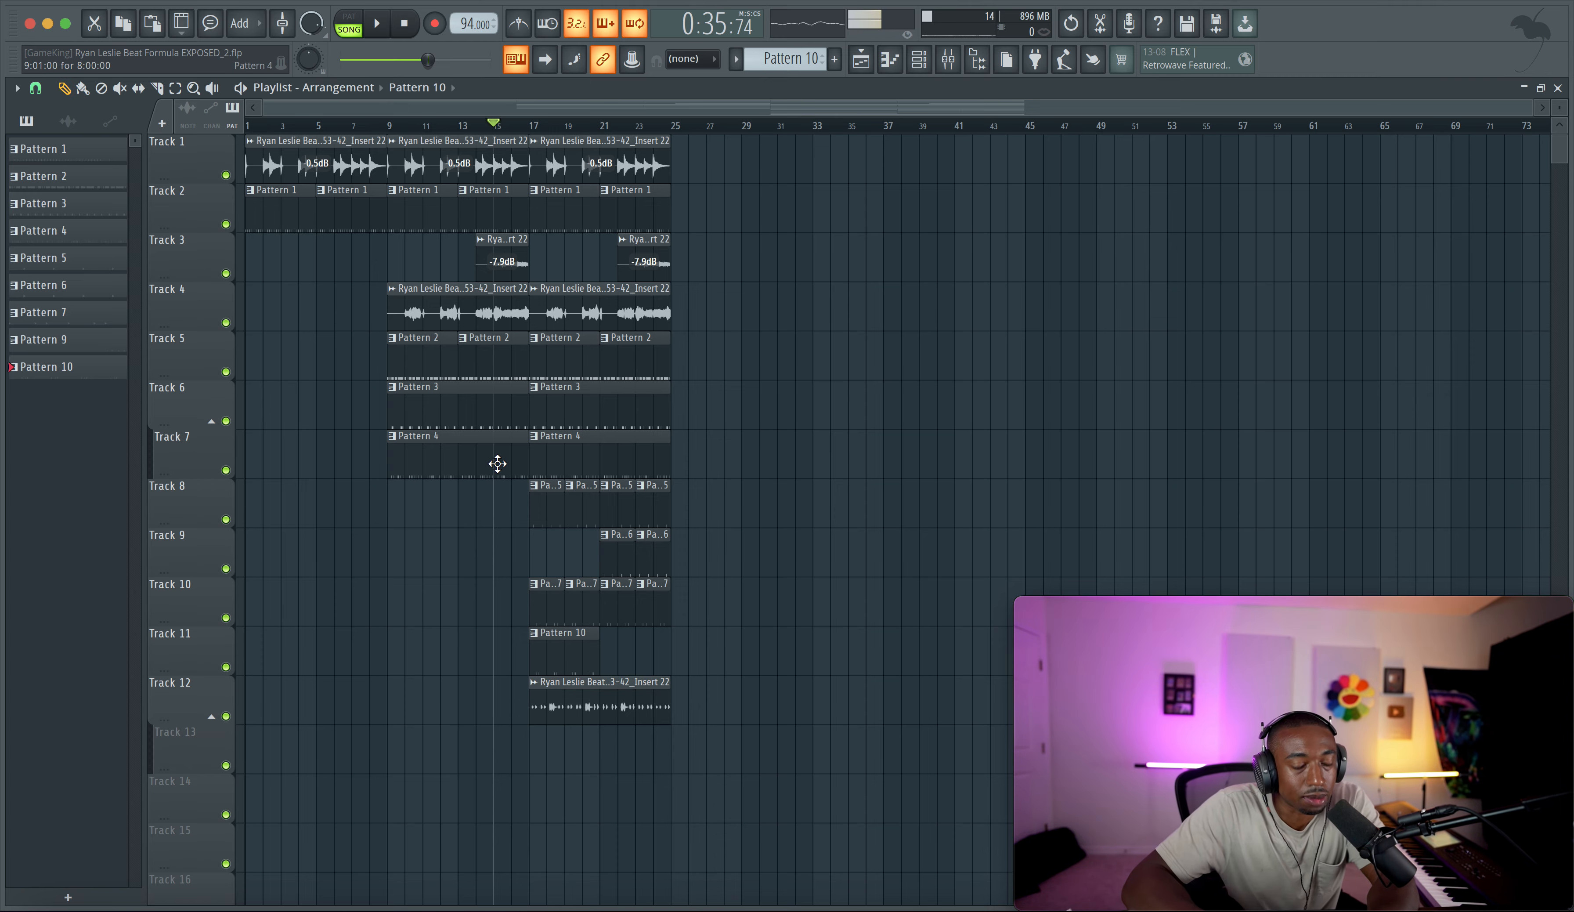
Step: Route the Track 12 audio clip to its own free mixer track, 49
double_click(603, 695)
key(F9)
right_click(839, 750)
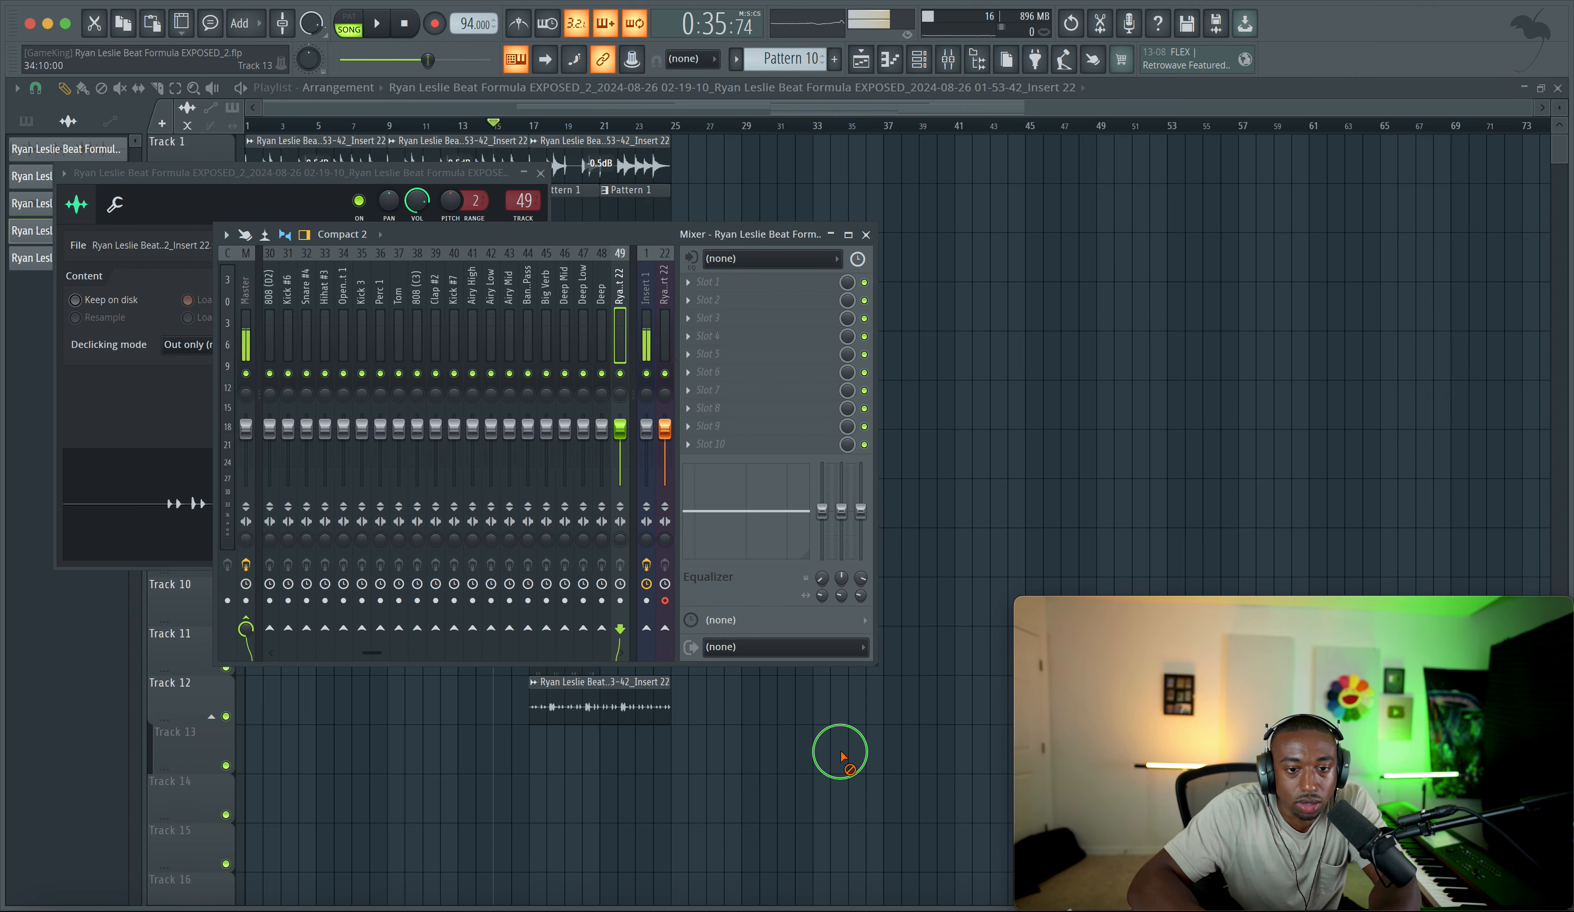
Step: Route the audio clips on Track 4 and Track 1 to their own free mixer tracks, with Track 1 on mixer track 52
click(635, 317)
double_click(635, 316)
right_click(782, 282)
double_click(635, 165)
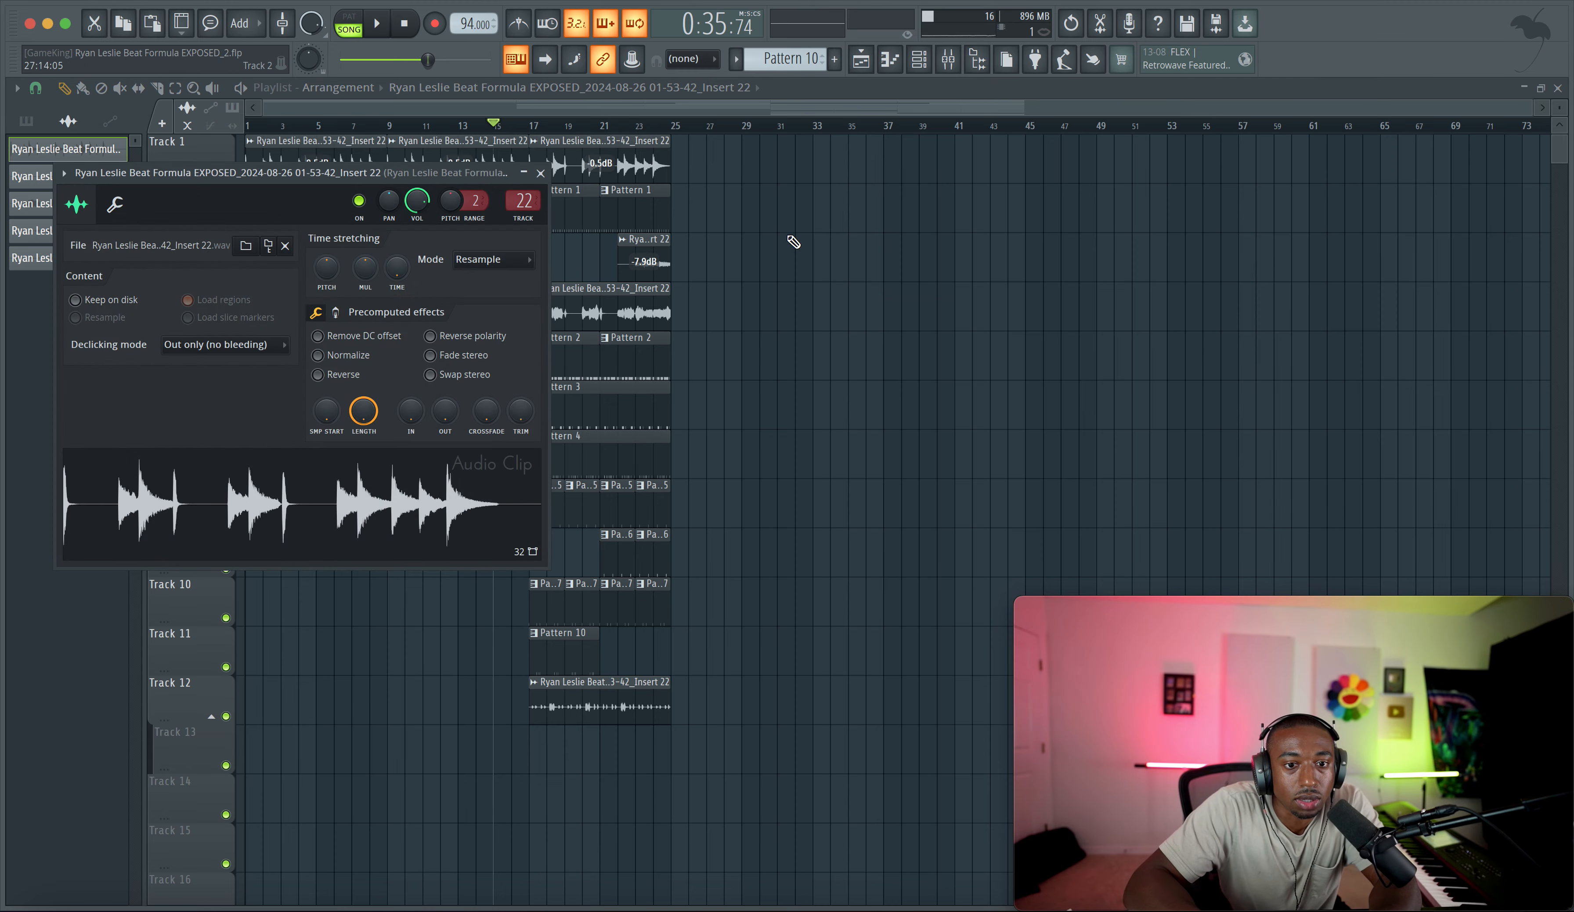
right_click(794, 243)
key(space)
key(space)
double_click(646, 173)
key(F9)
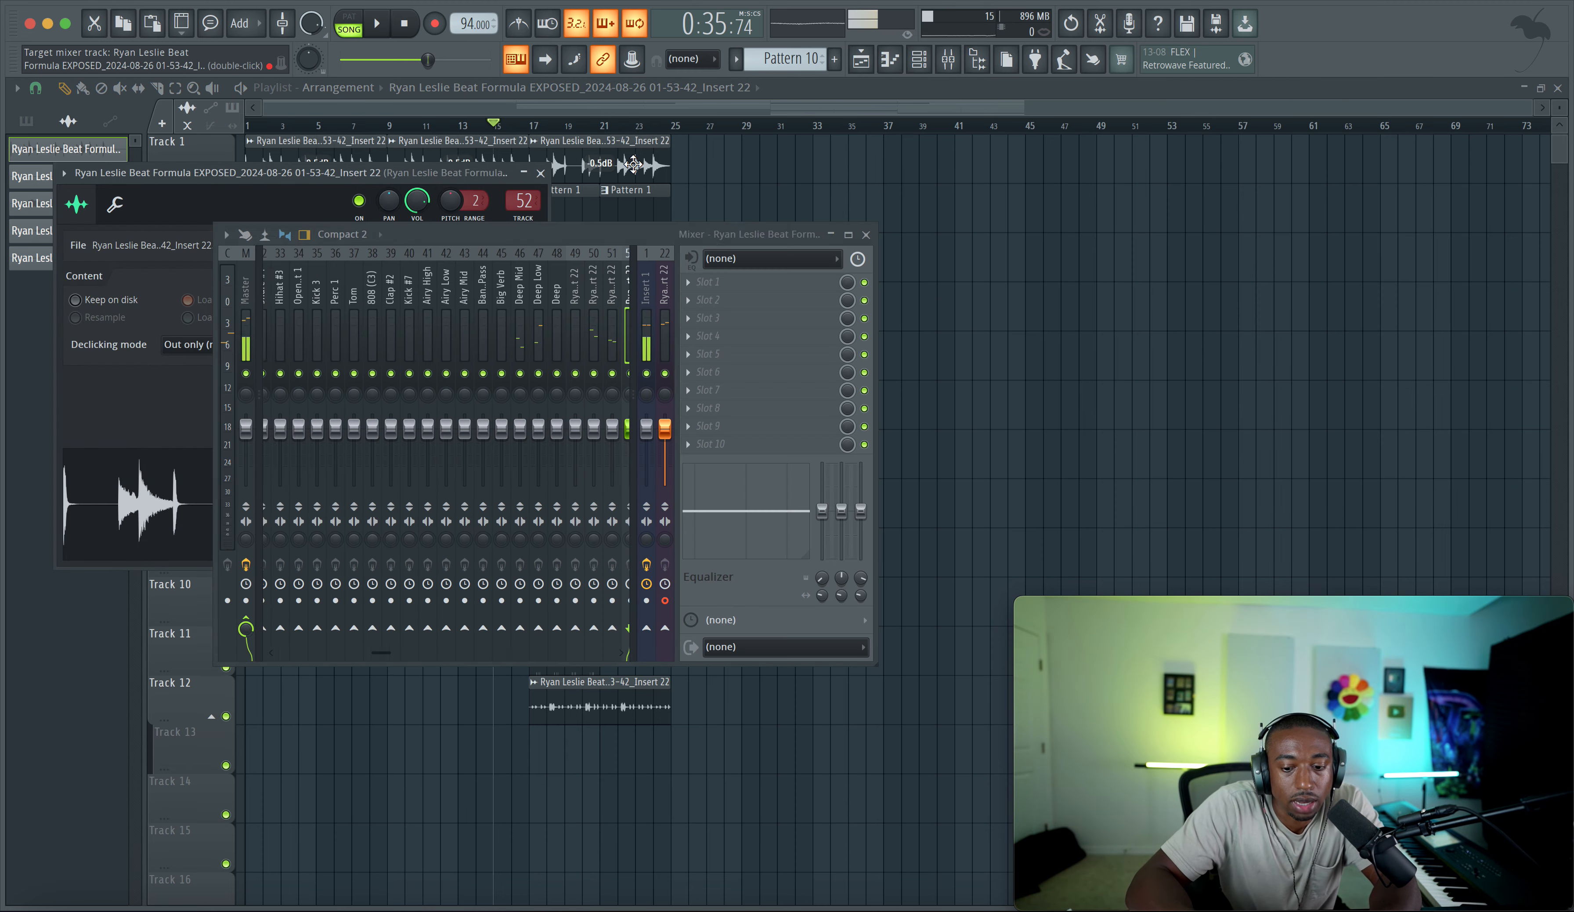
right_click(976, 221)
Step: Check the mixer tracks and play short passages of the arrangement, including one from the start
click(944, 73)
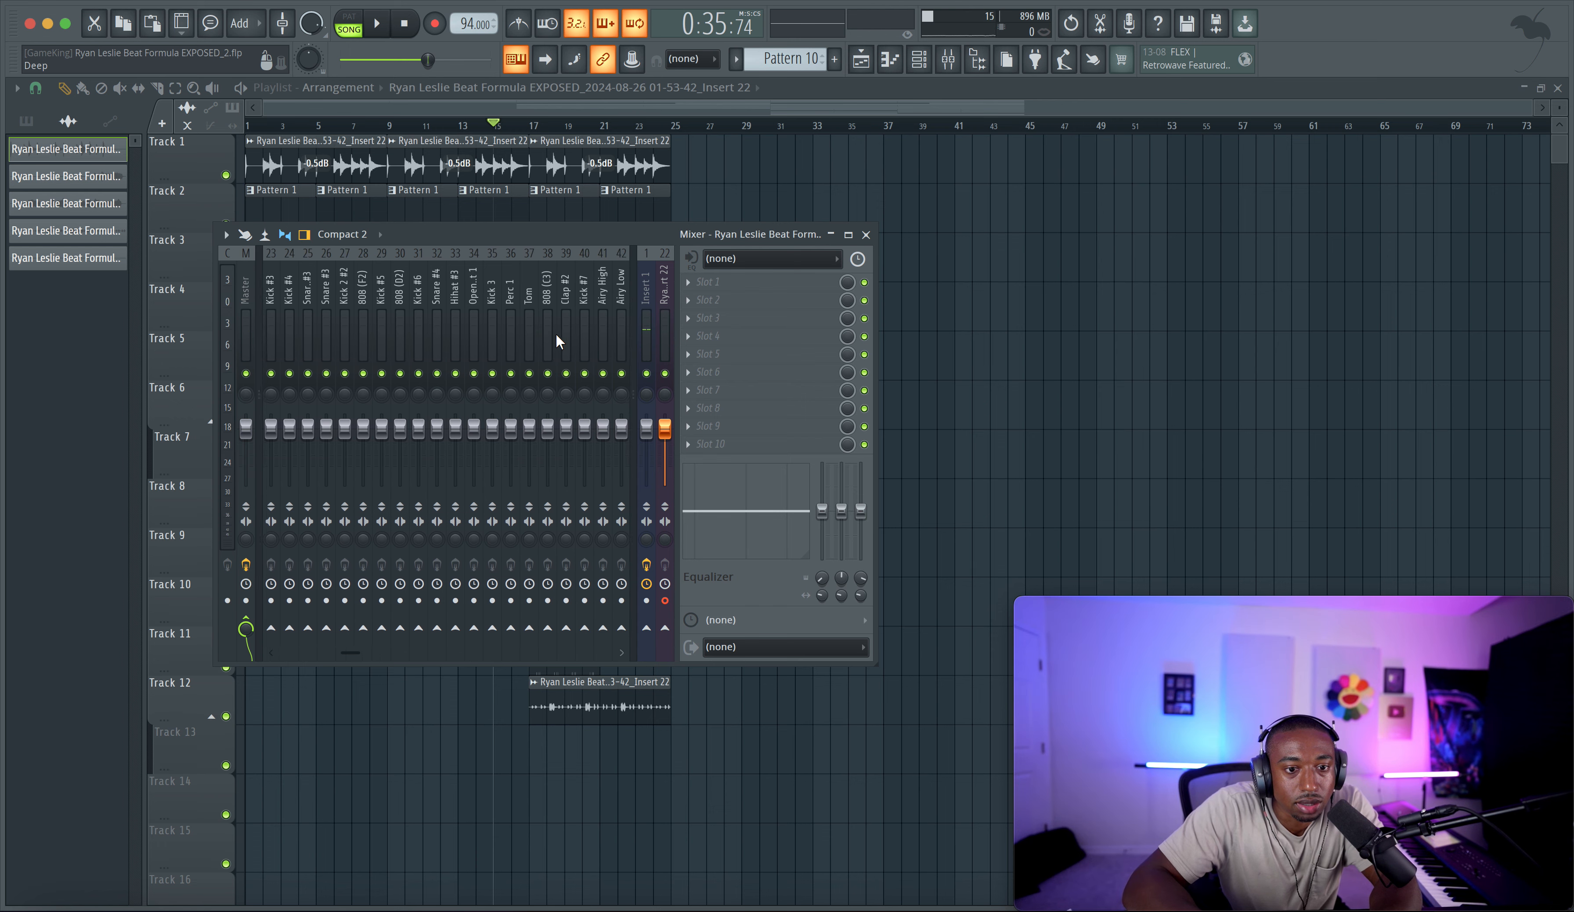
right_click(1081, 296)
key(space)
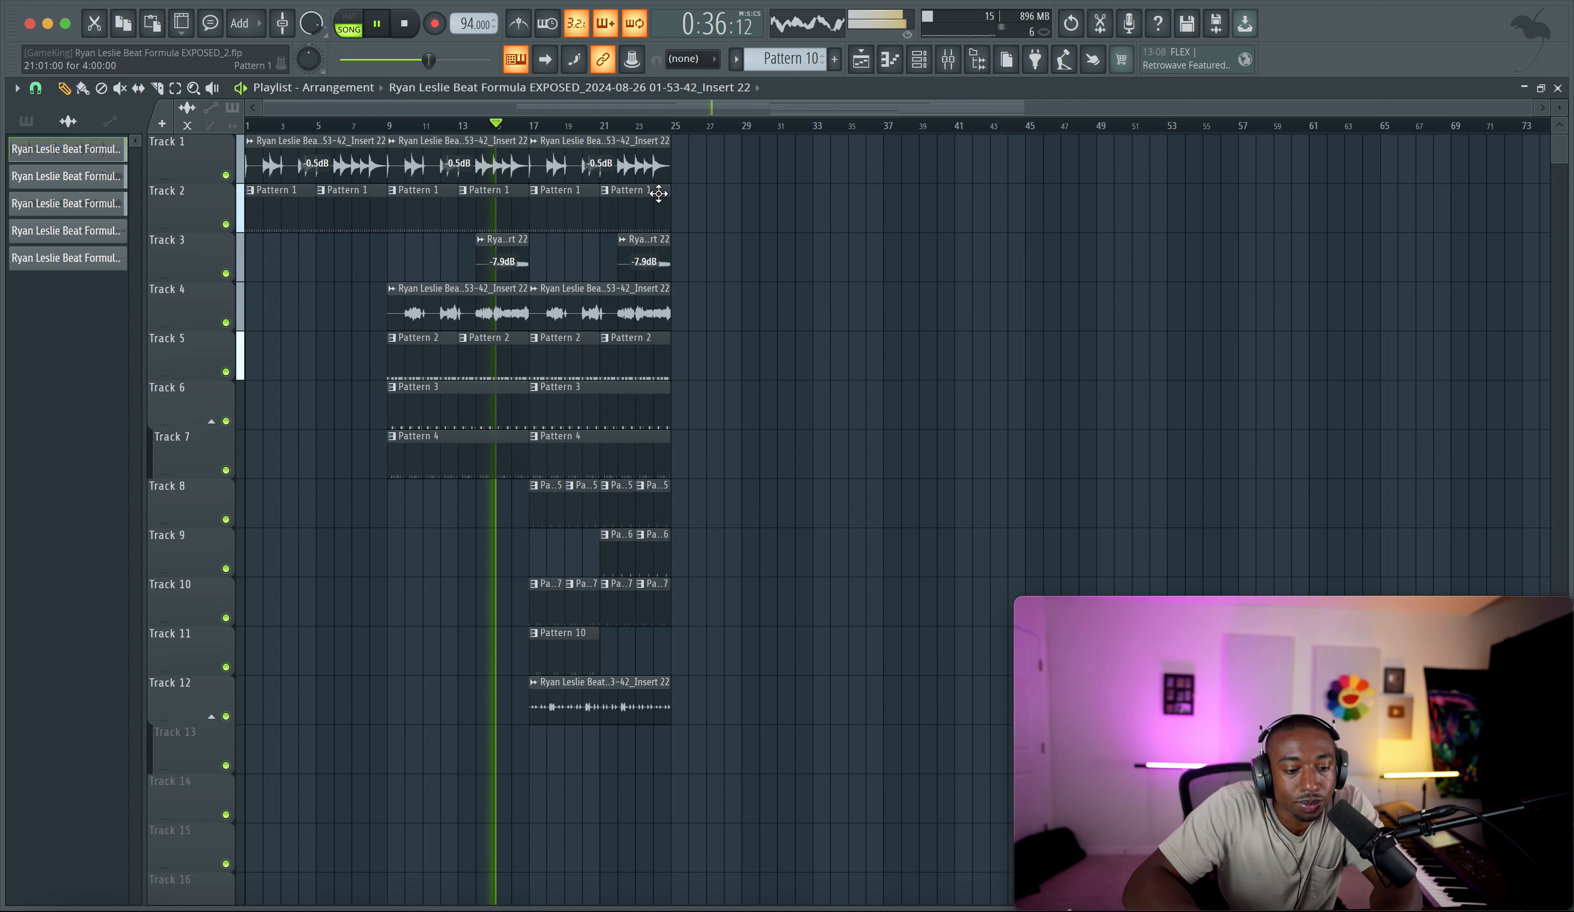
key(space)
click(407, 23)
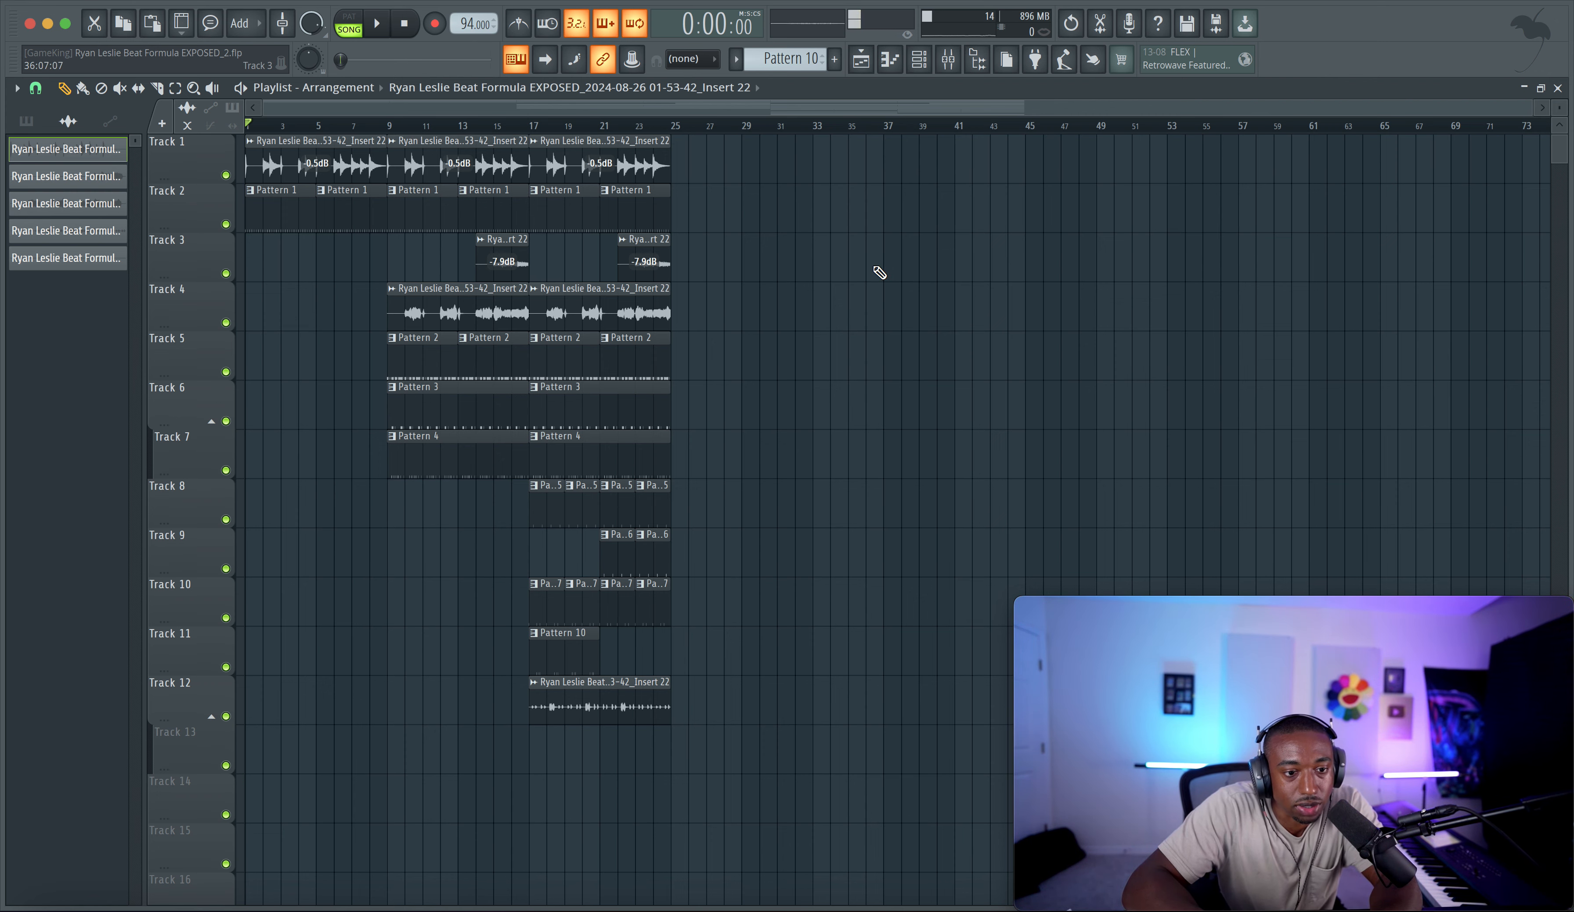
key(space)
click(948, 60)
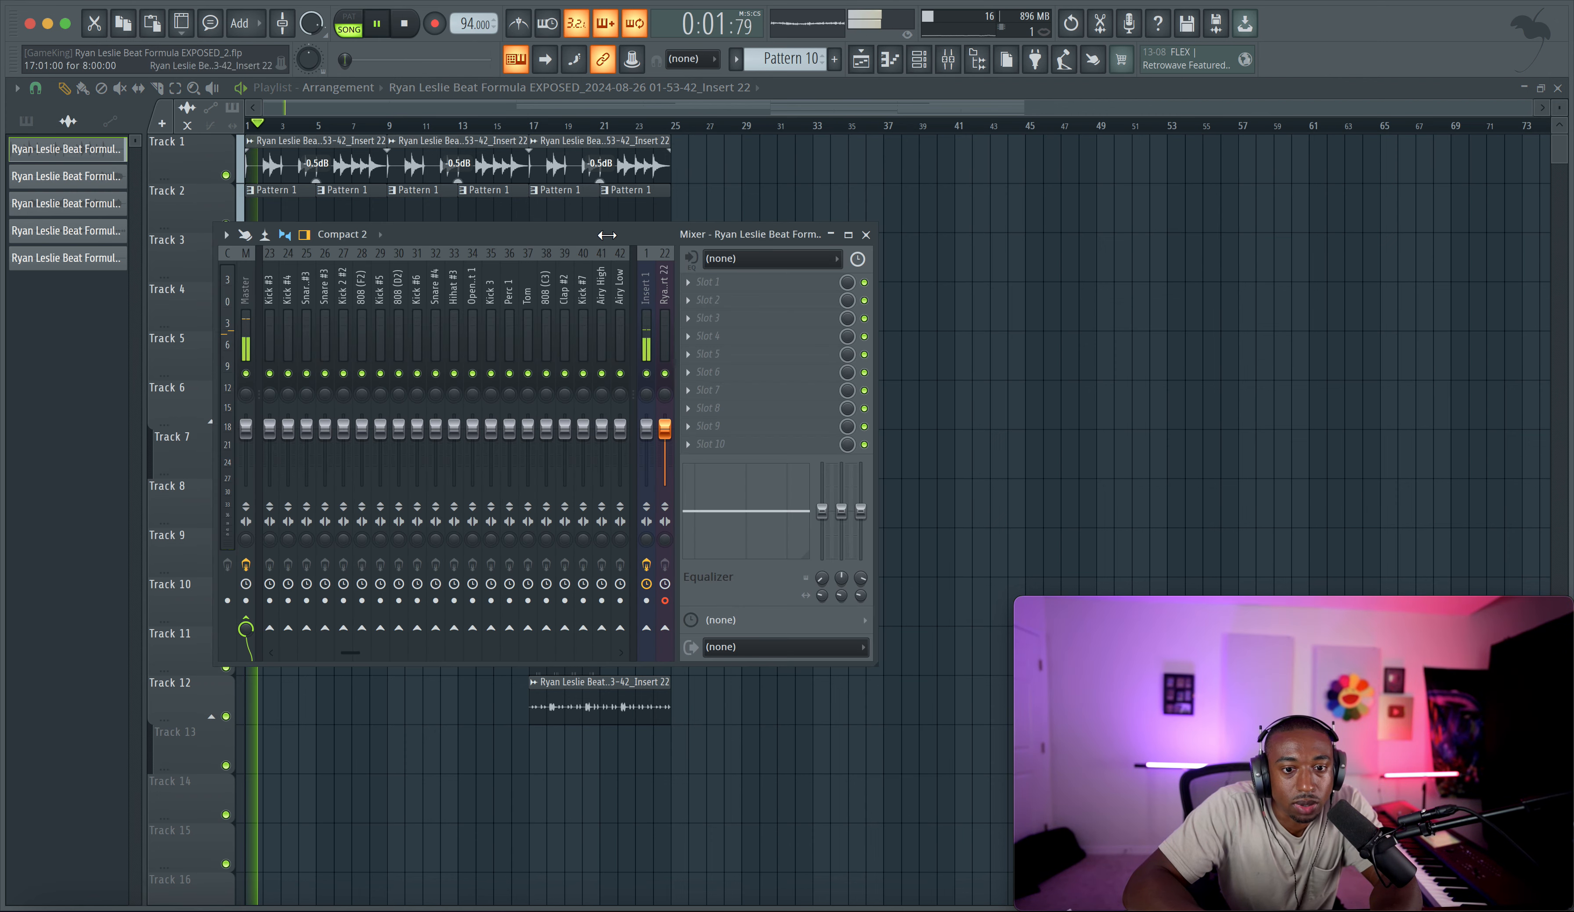
key(space)
key(F9)
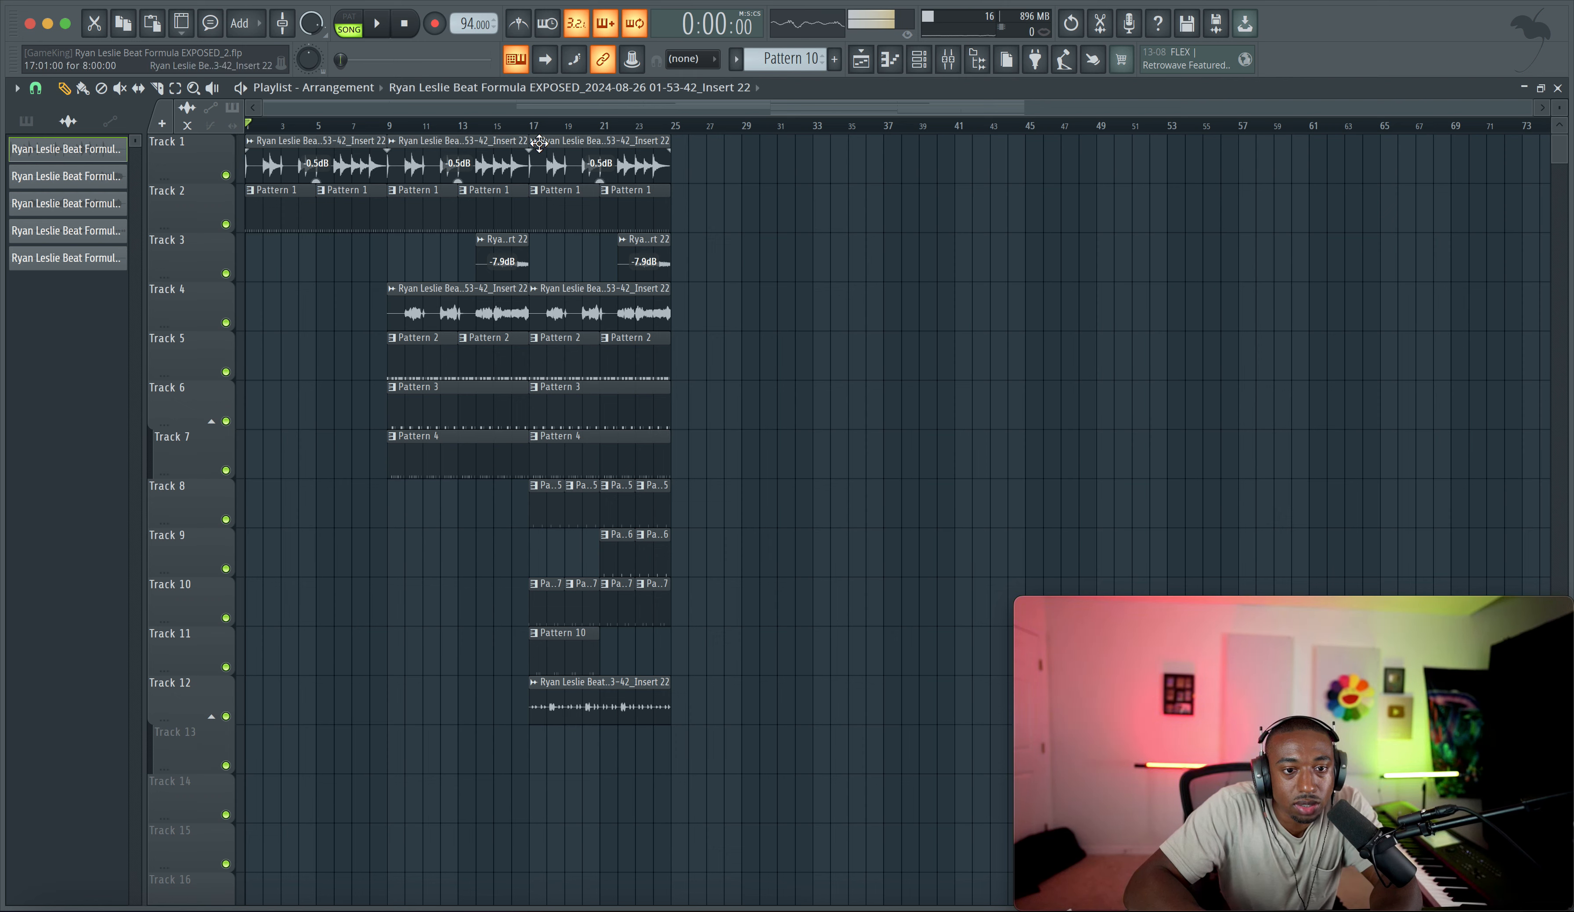
Step: Inspect the Track 12 audio clip's channel settings and save the project
drag(645, 221, 533, 708)
ctrl+click(743, 694)
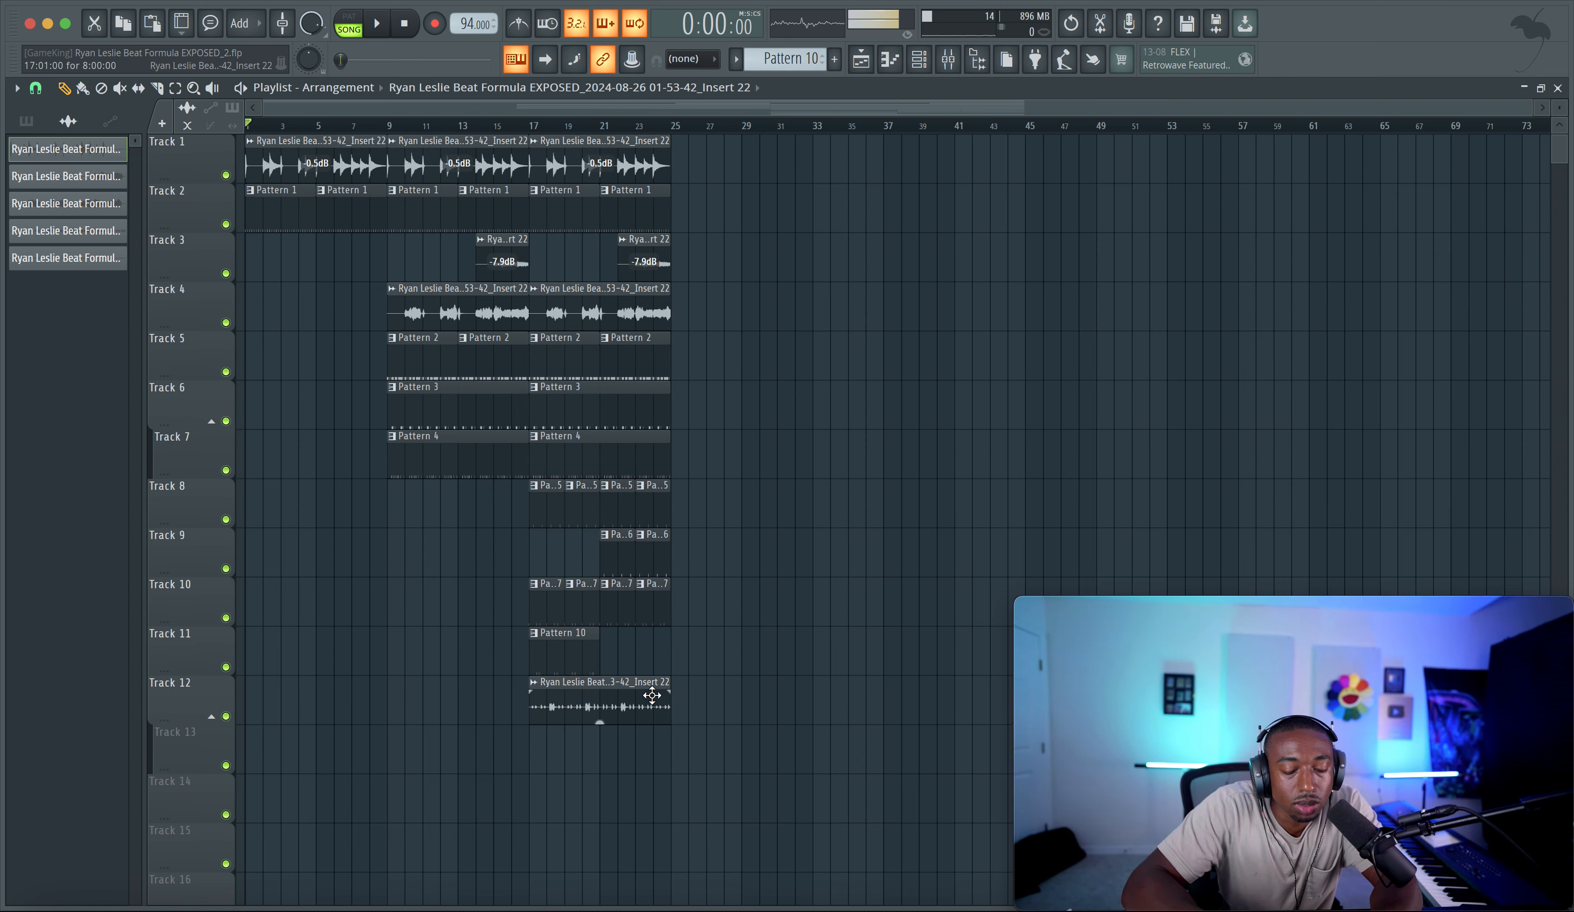
double_click(649, 696)
key(space)
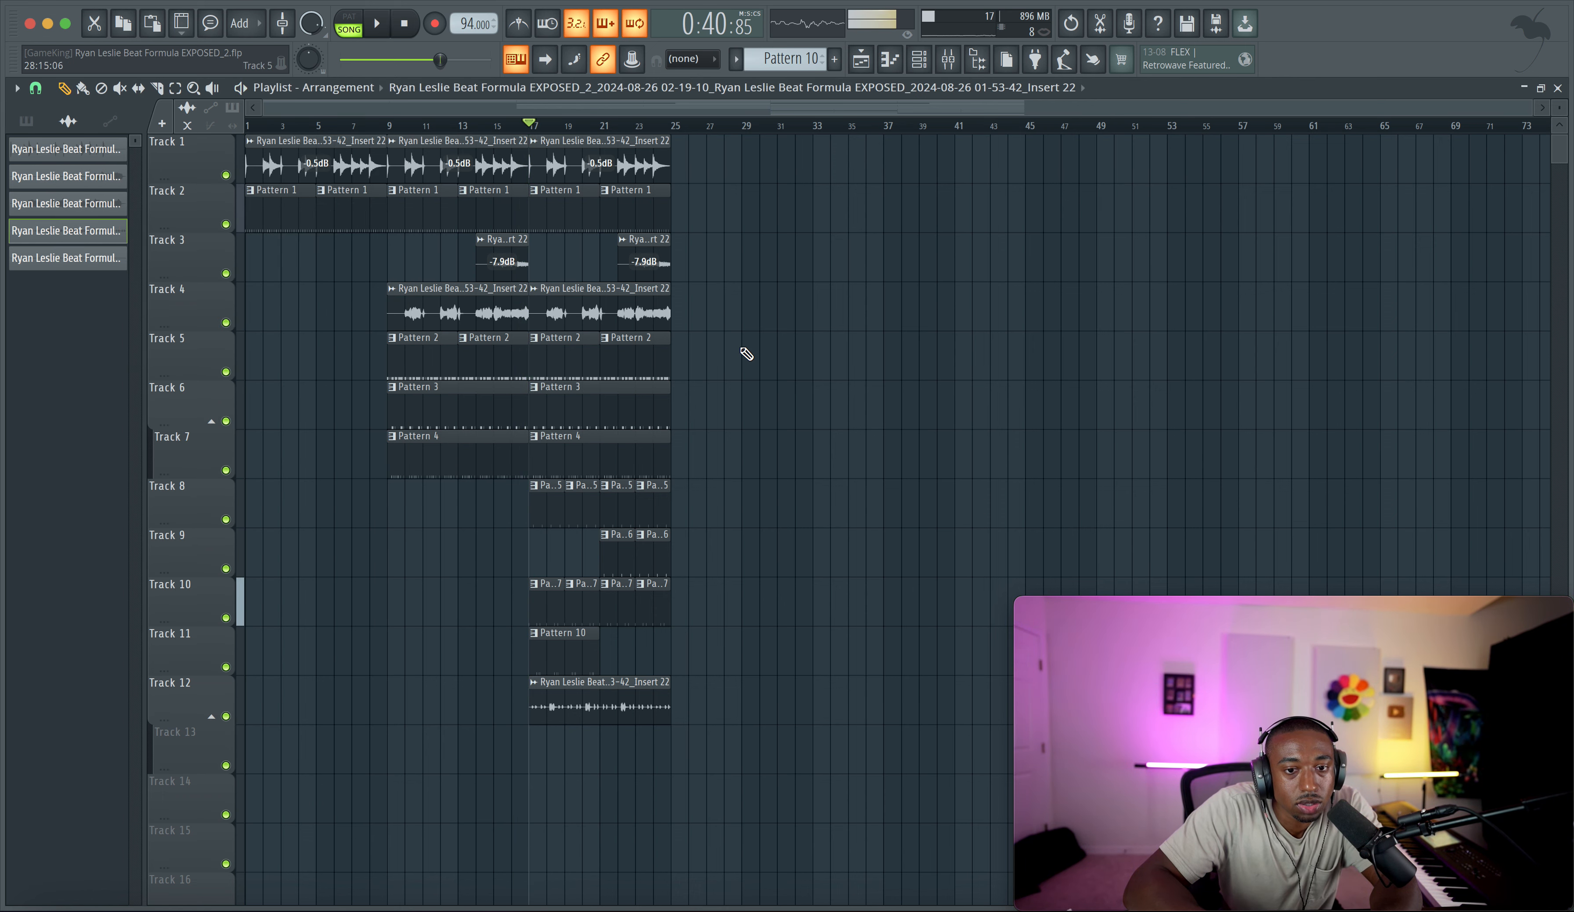
double_click(589, 700)
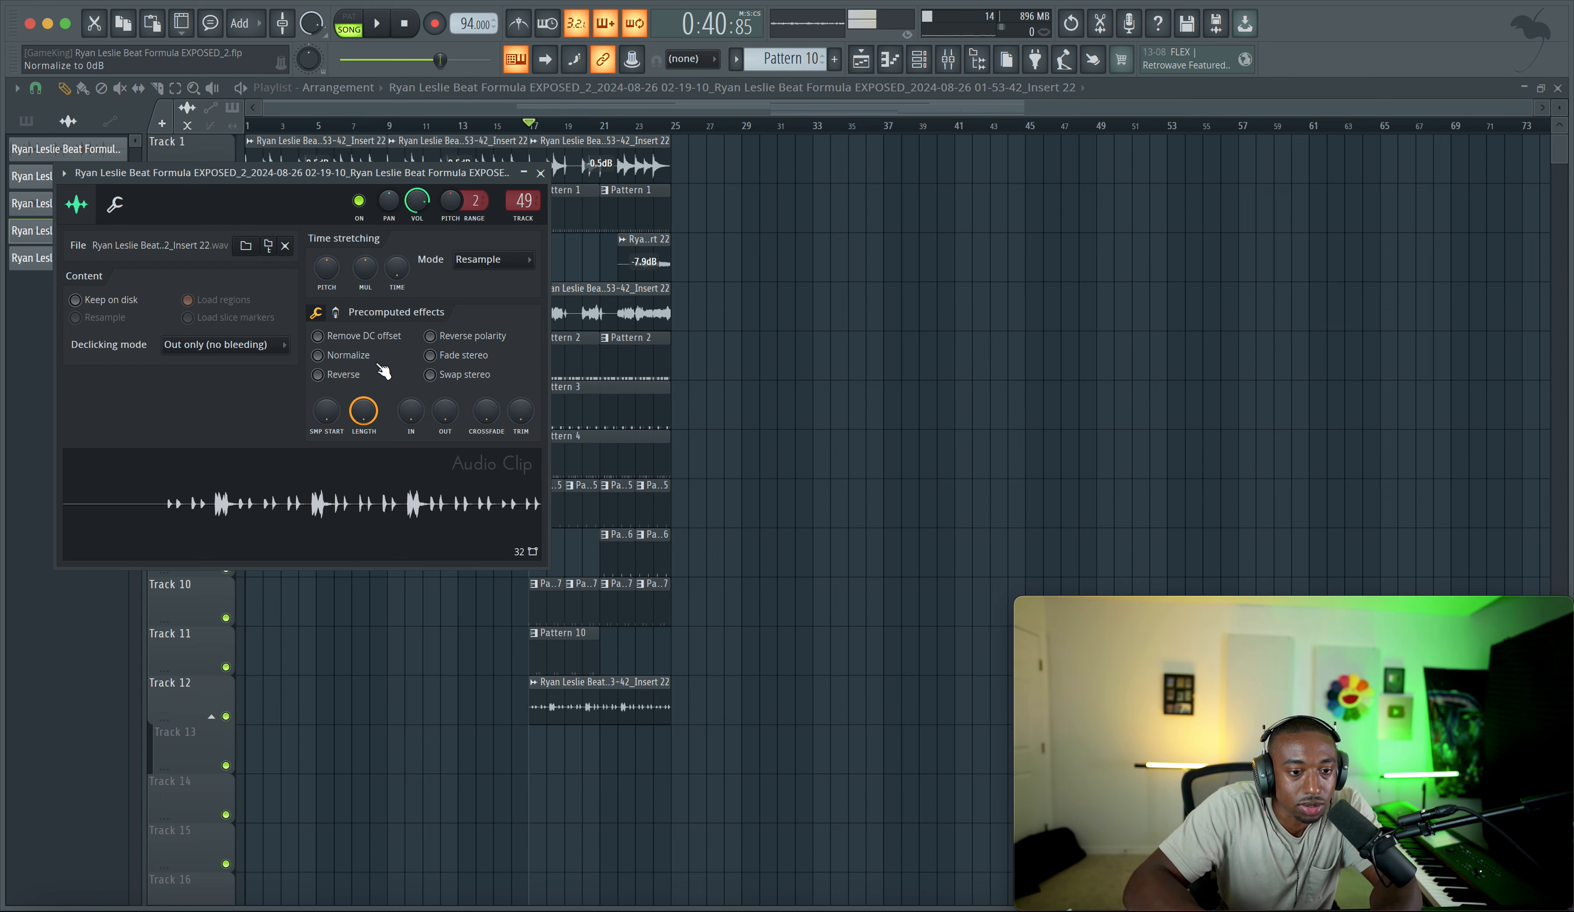
key(Escape)
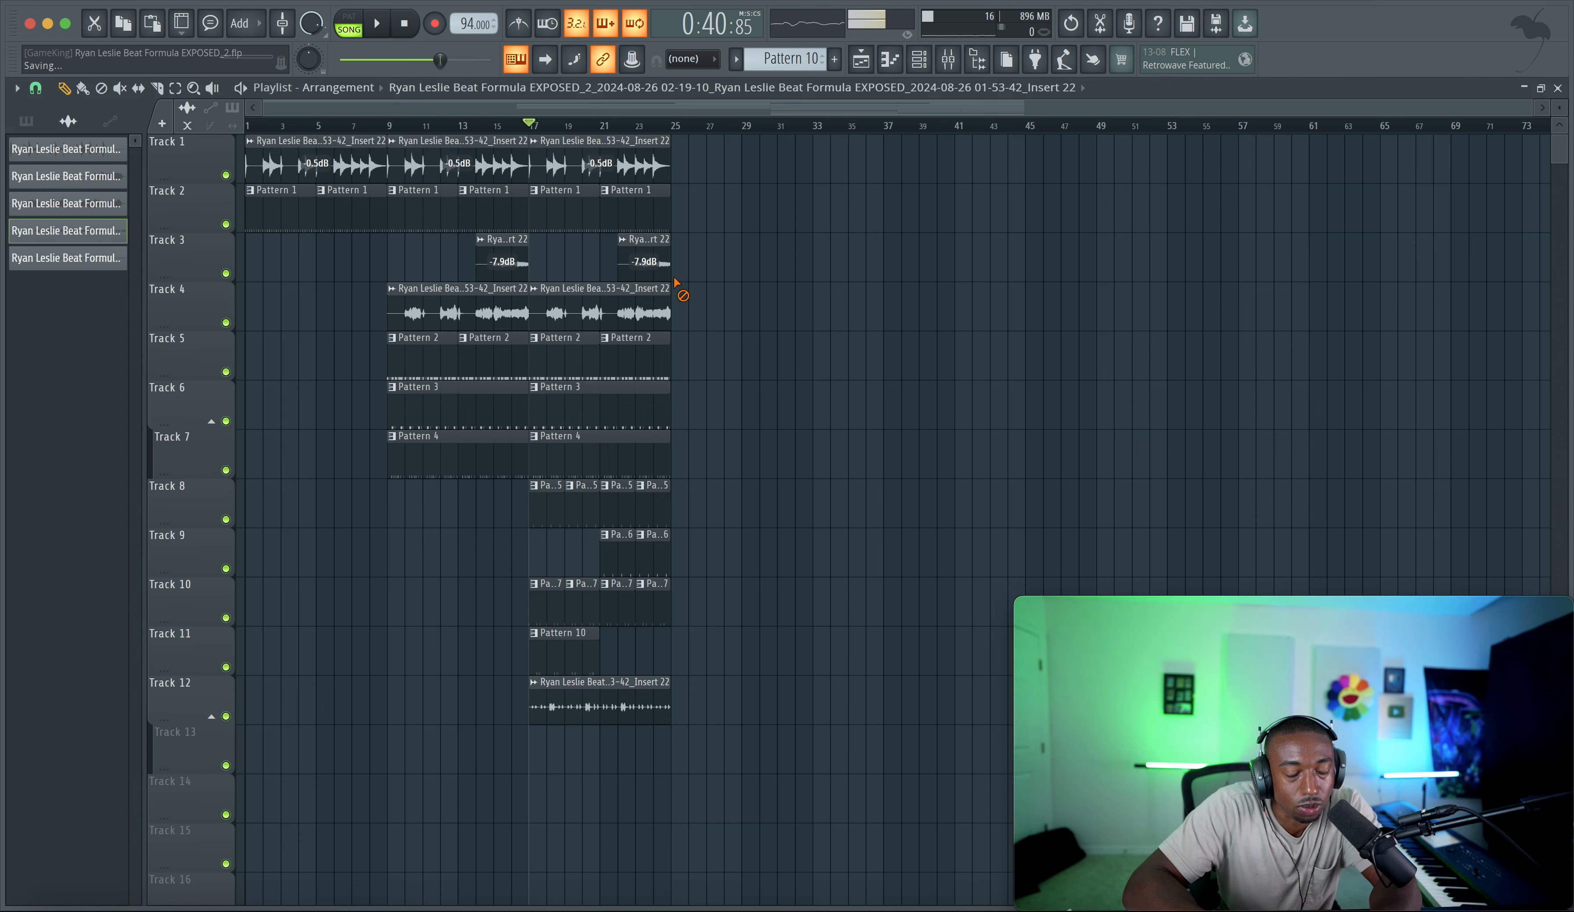
Step: Play the arrangement from the start and from bar 17, and set the loop range to bars 17 to 25
key(space)
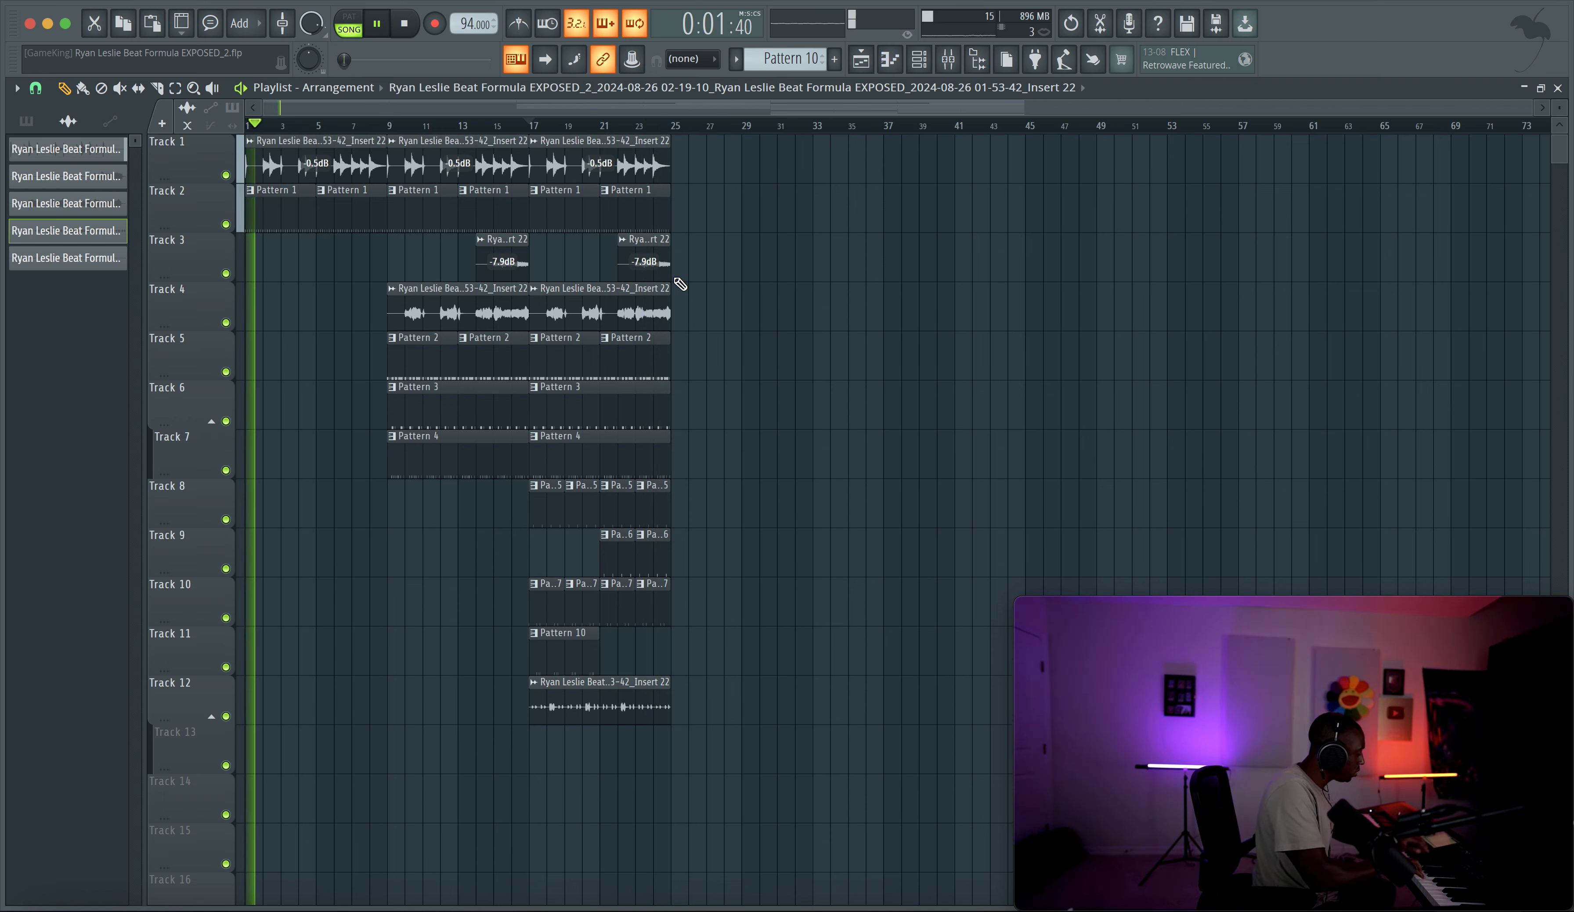
click(529, 125)
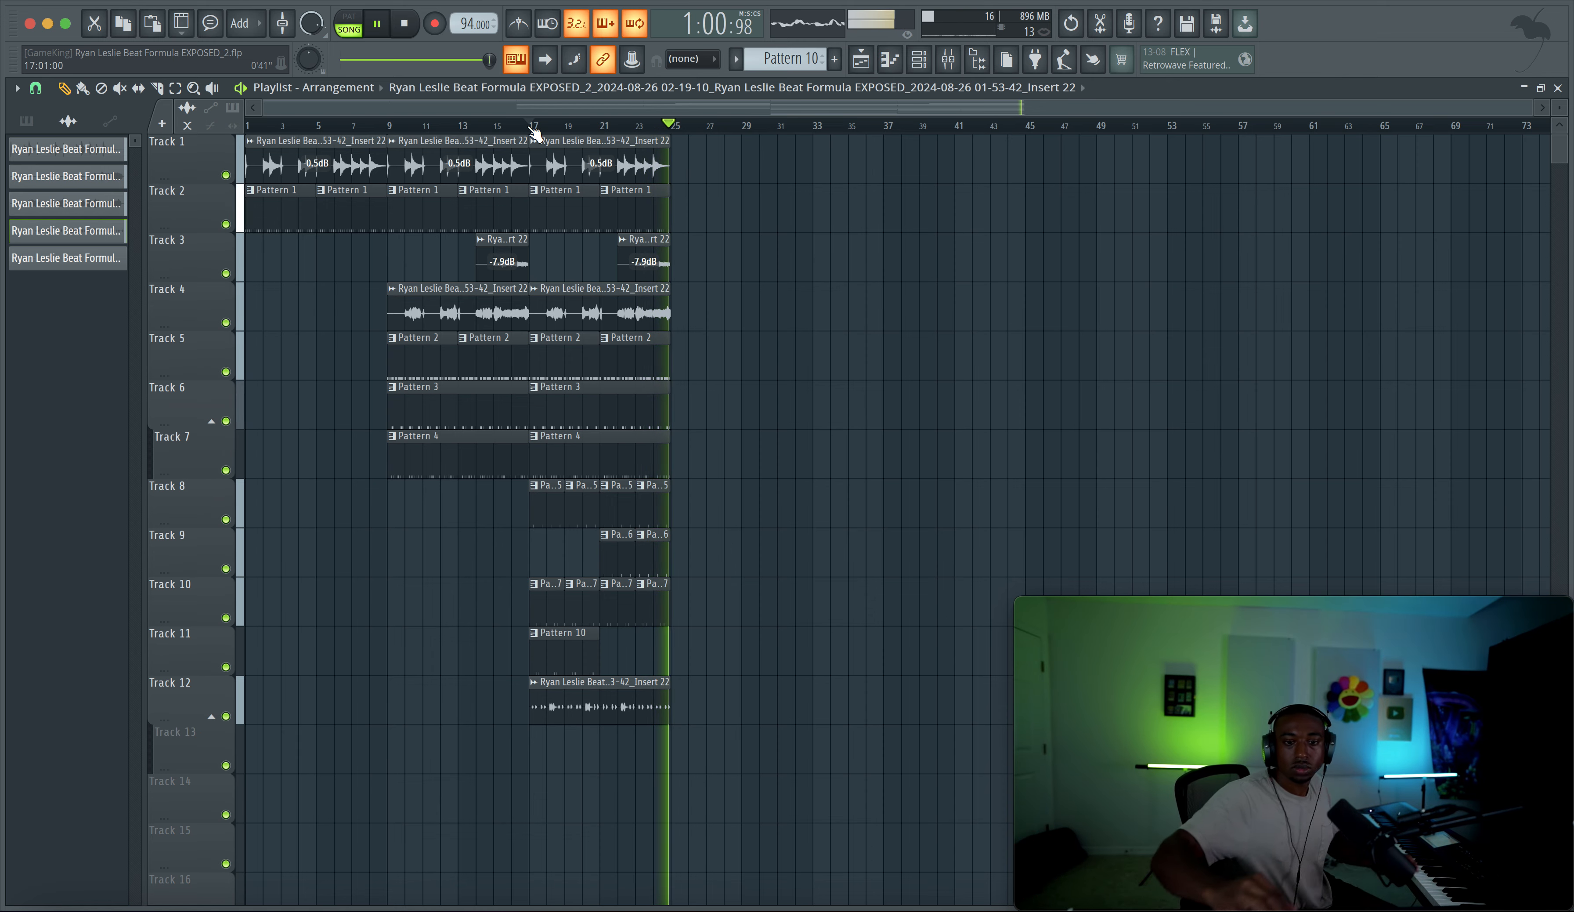
key(space)
key(space)
drag(502, 124, 699, 130)
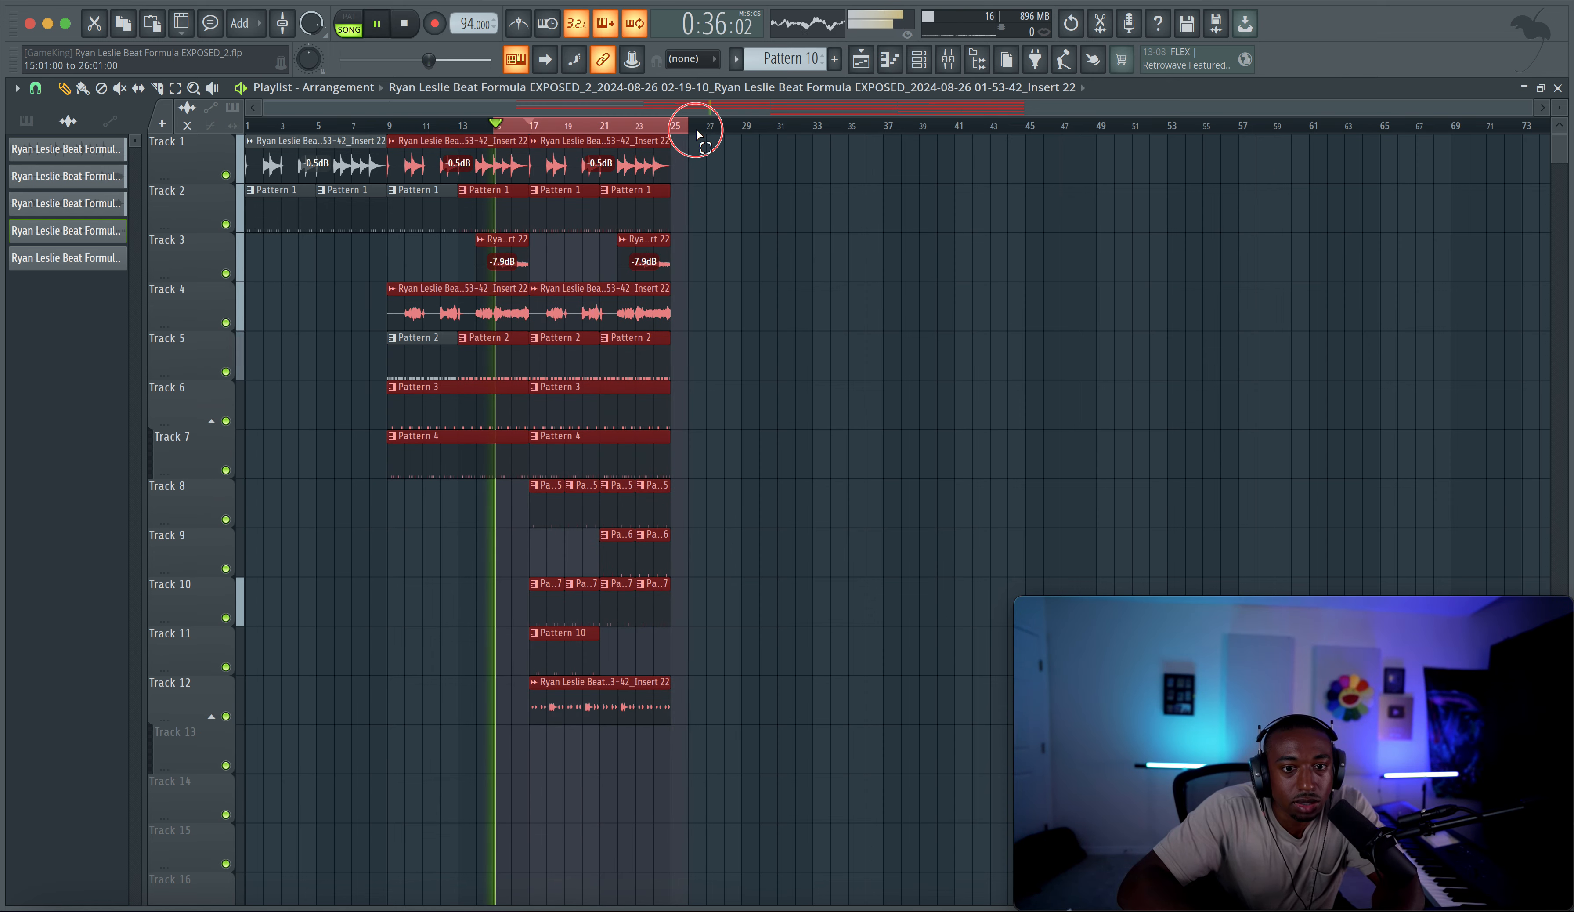
drag(526, 125, 674, 130)
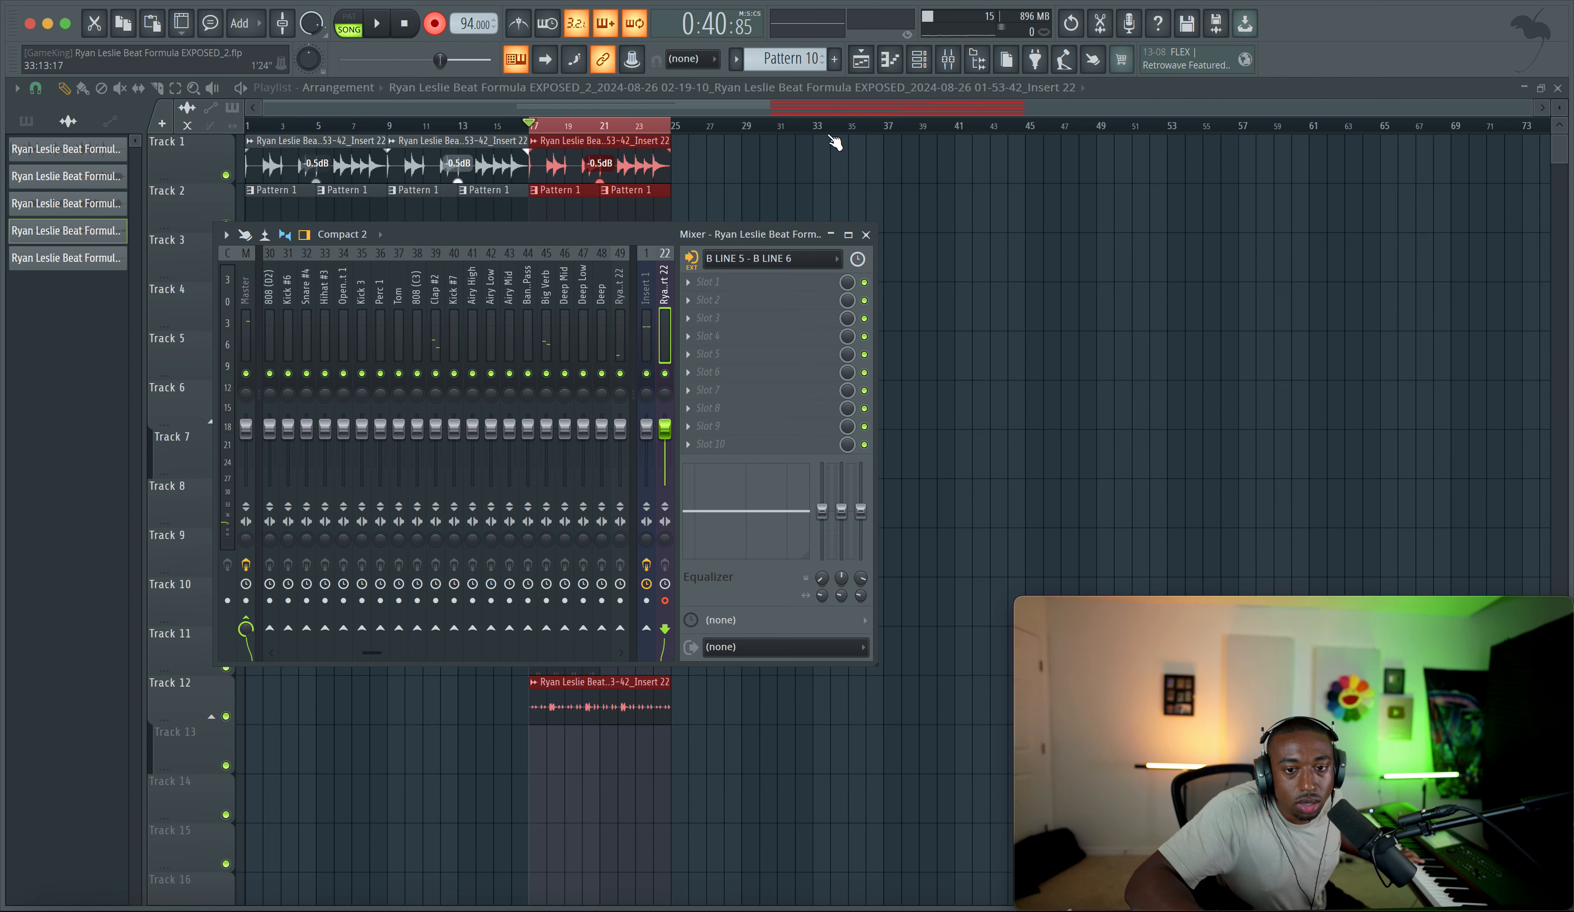
Step: Record a first audio take onto Track 13 from bar 17 over the looped section
key(F9)
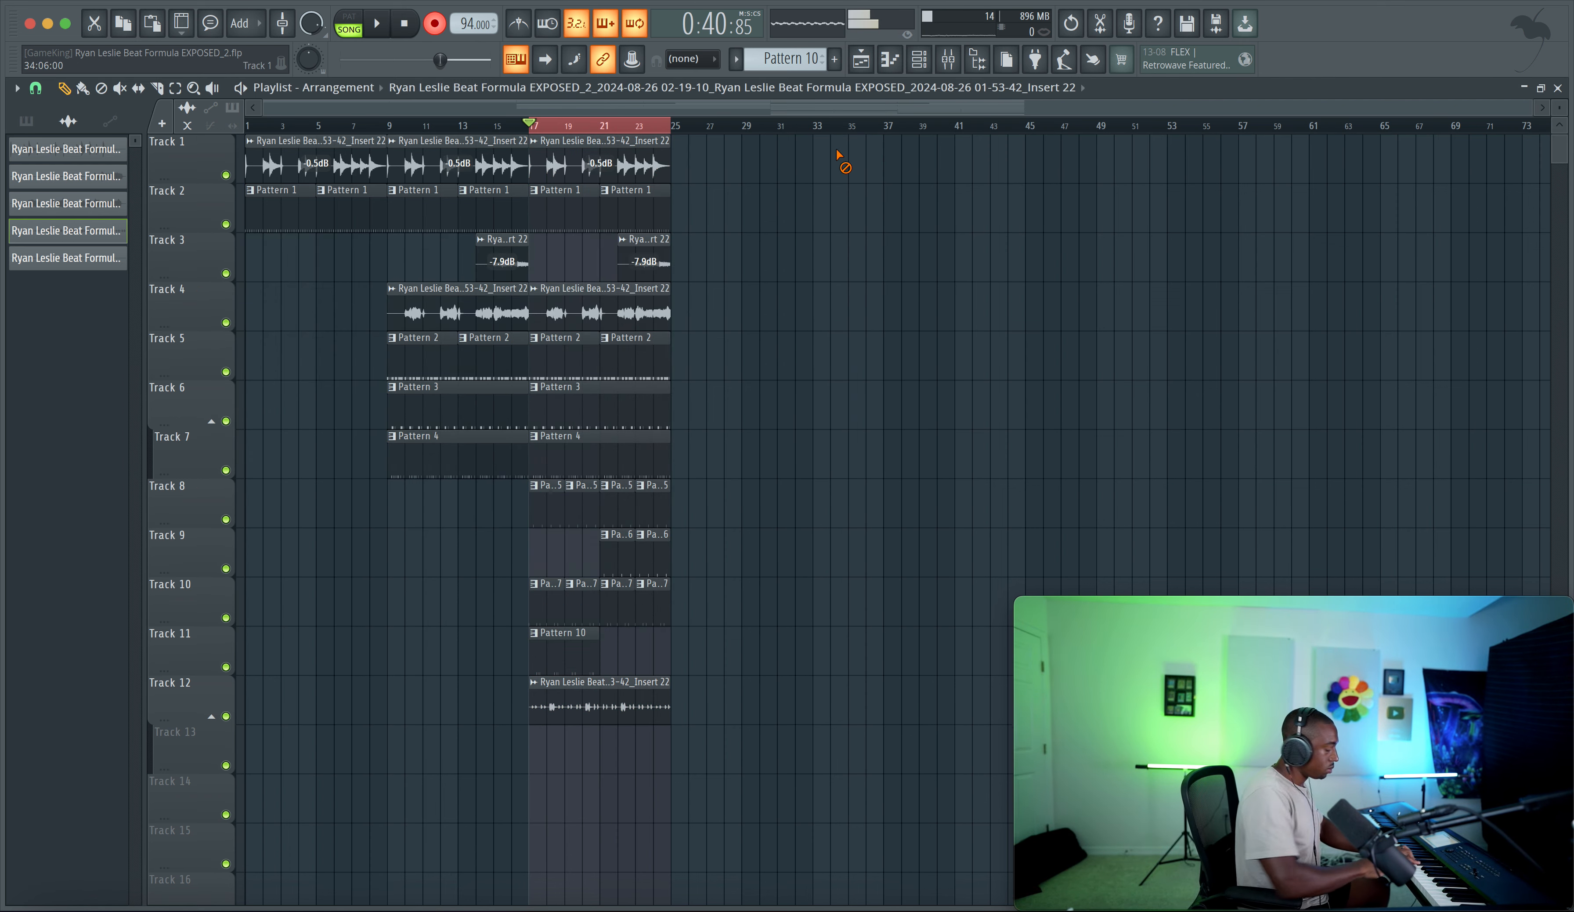
key(space)
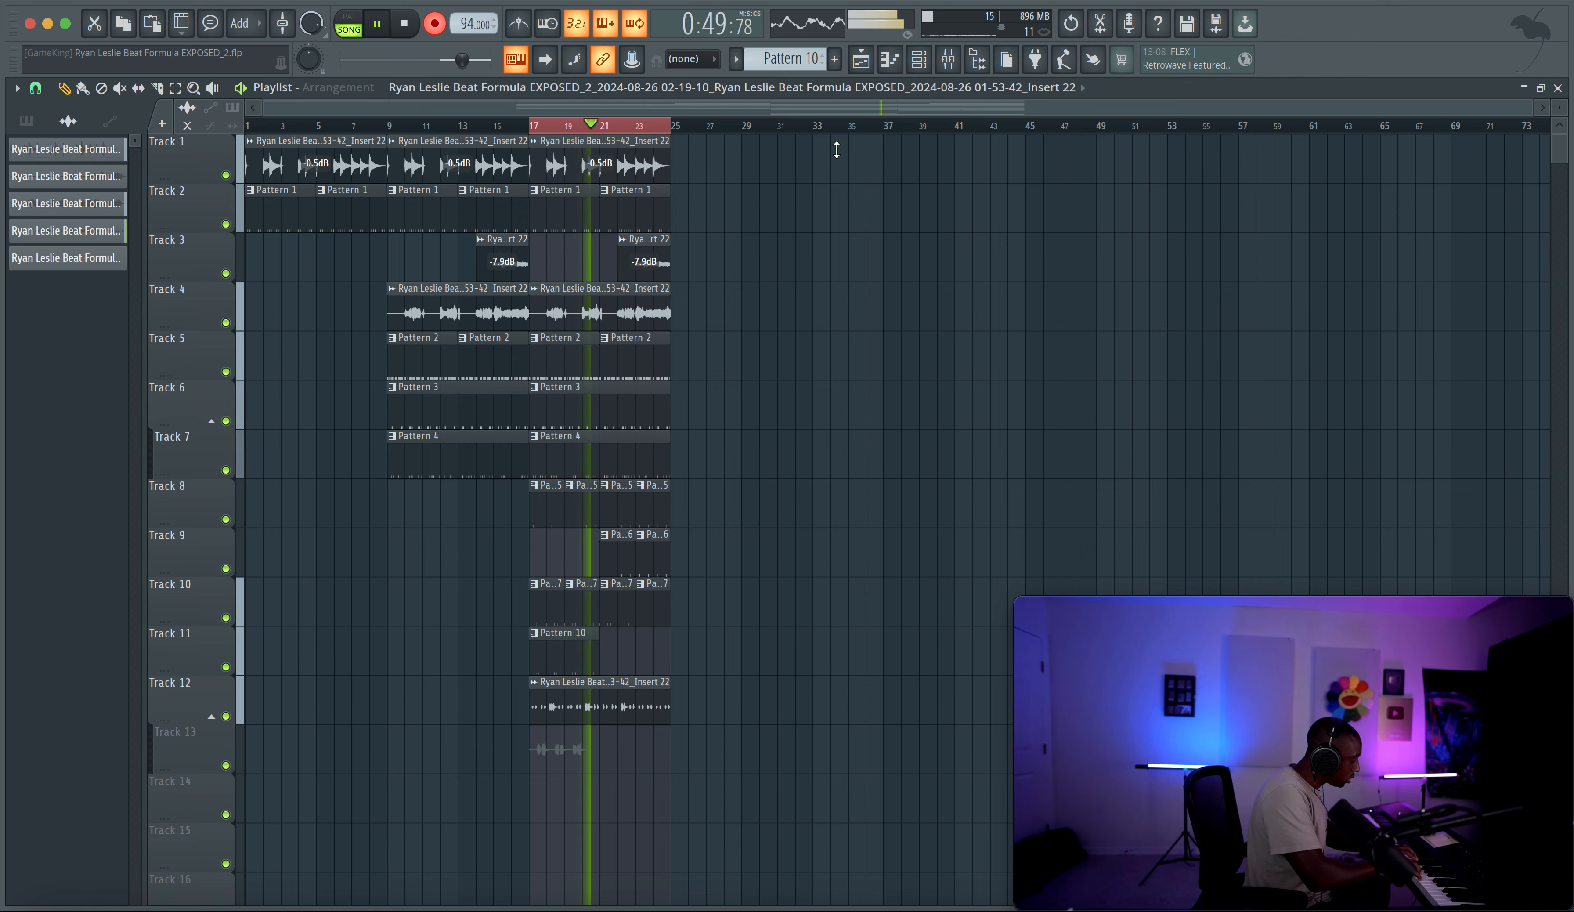
key(space)
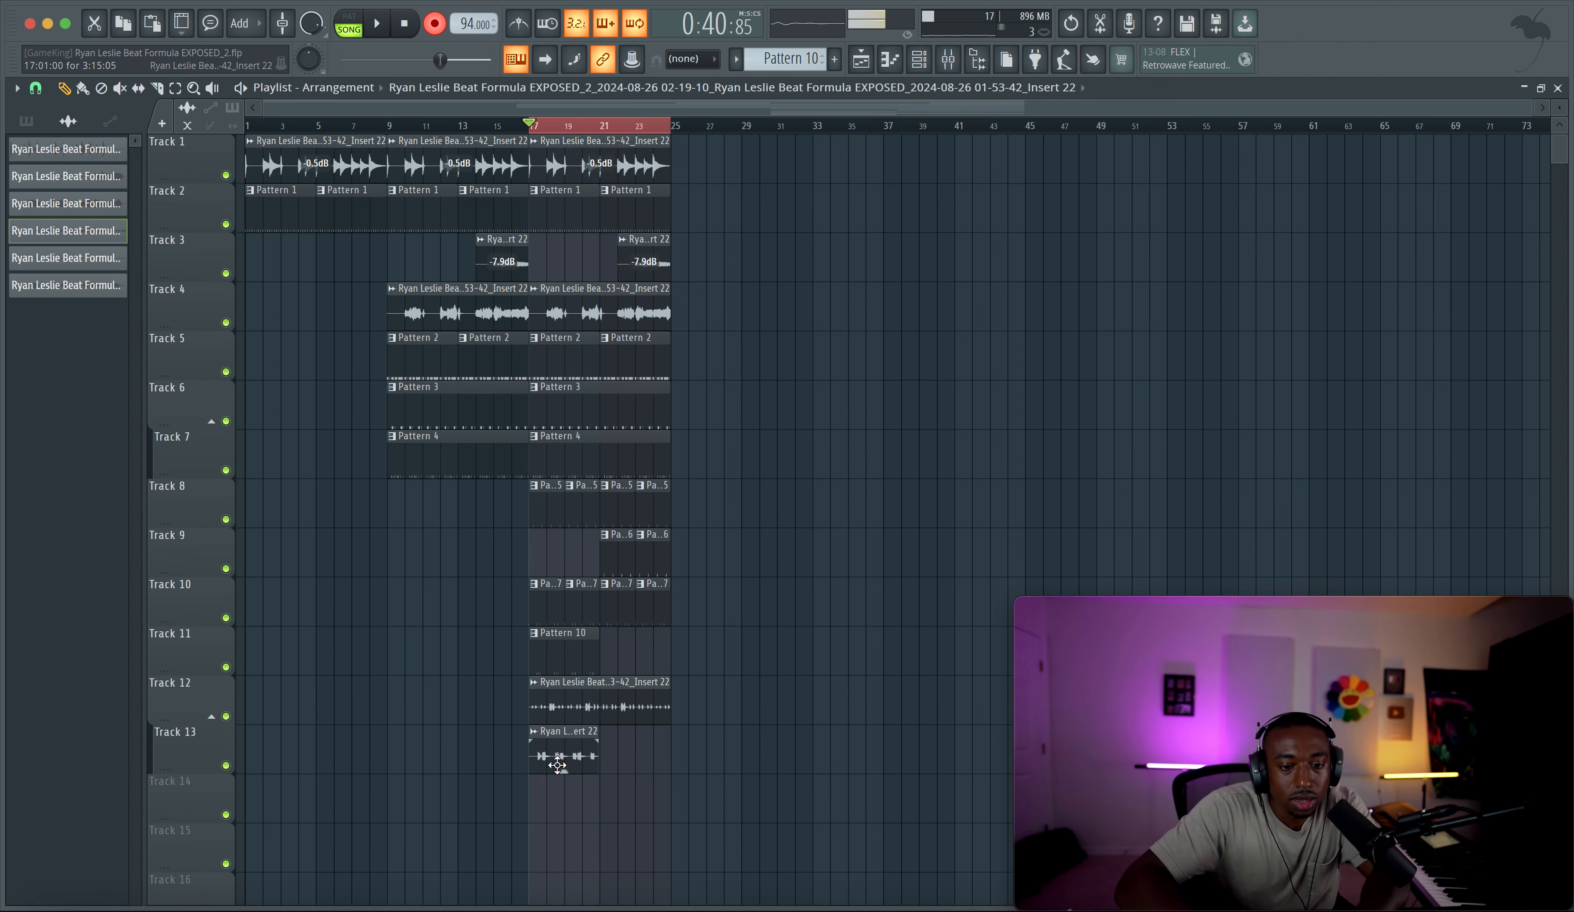
Step: Disable the effect slots on mixer Insert 1 and reselect mixer track 22 with the B LINE 5 - B LINE 6 input
click(948, 59)
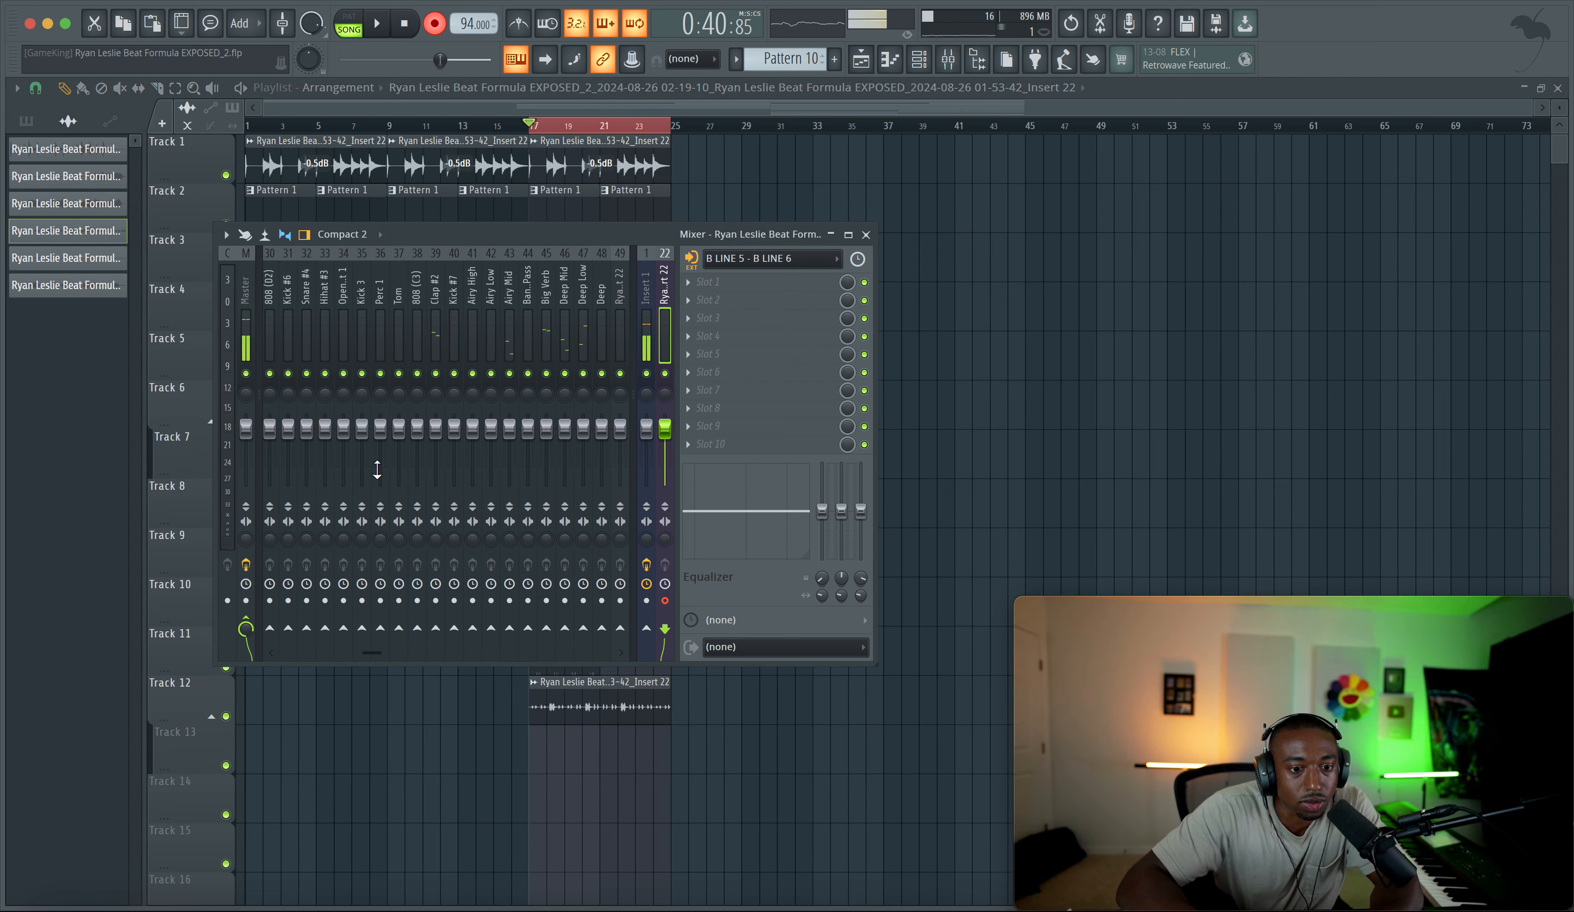
click(647, 294)
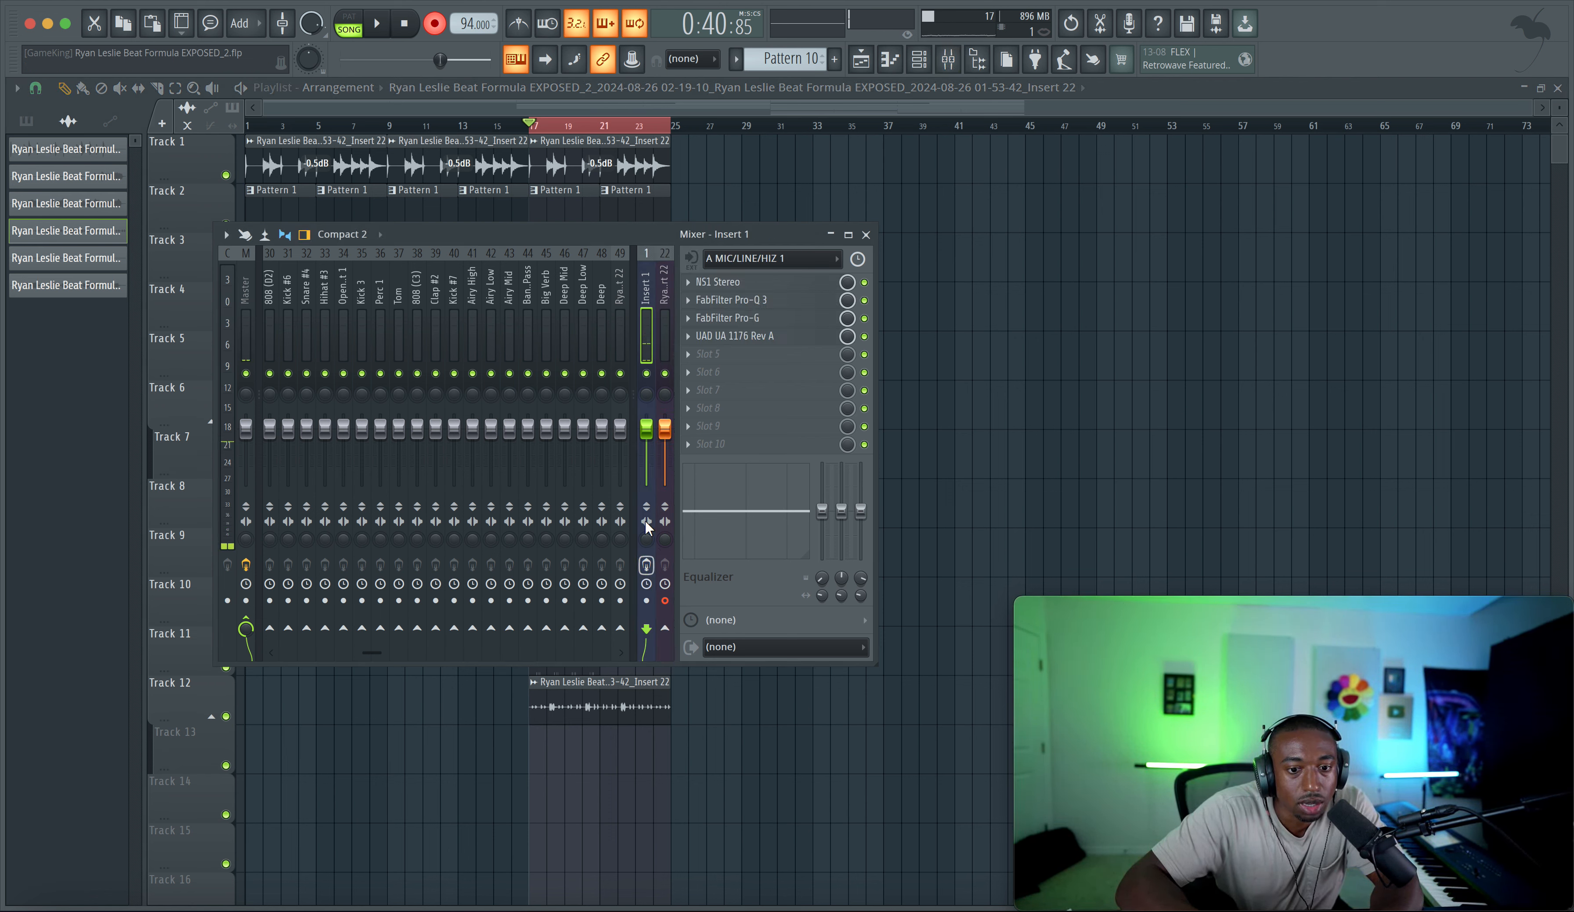
scroll(527, 352, left, 5)
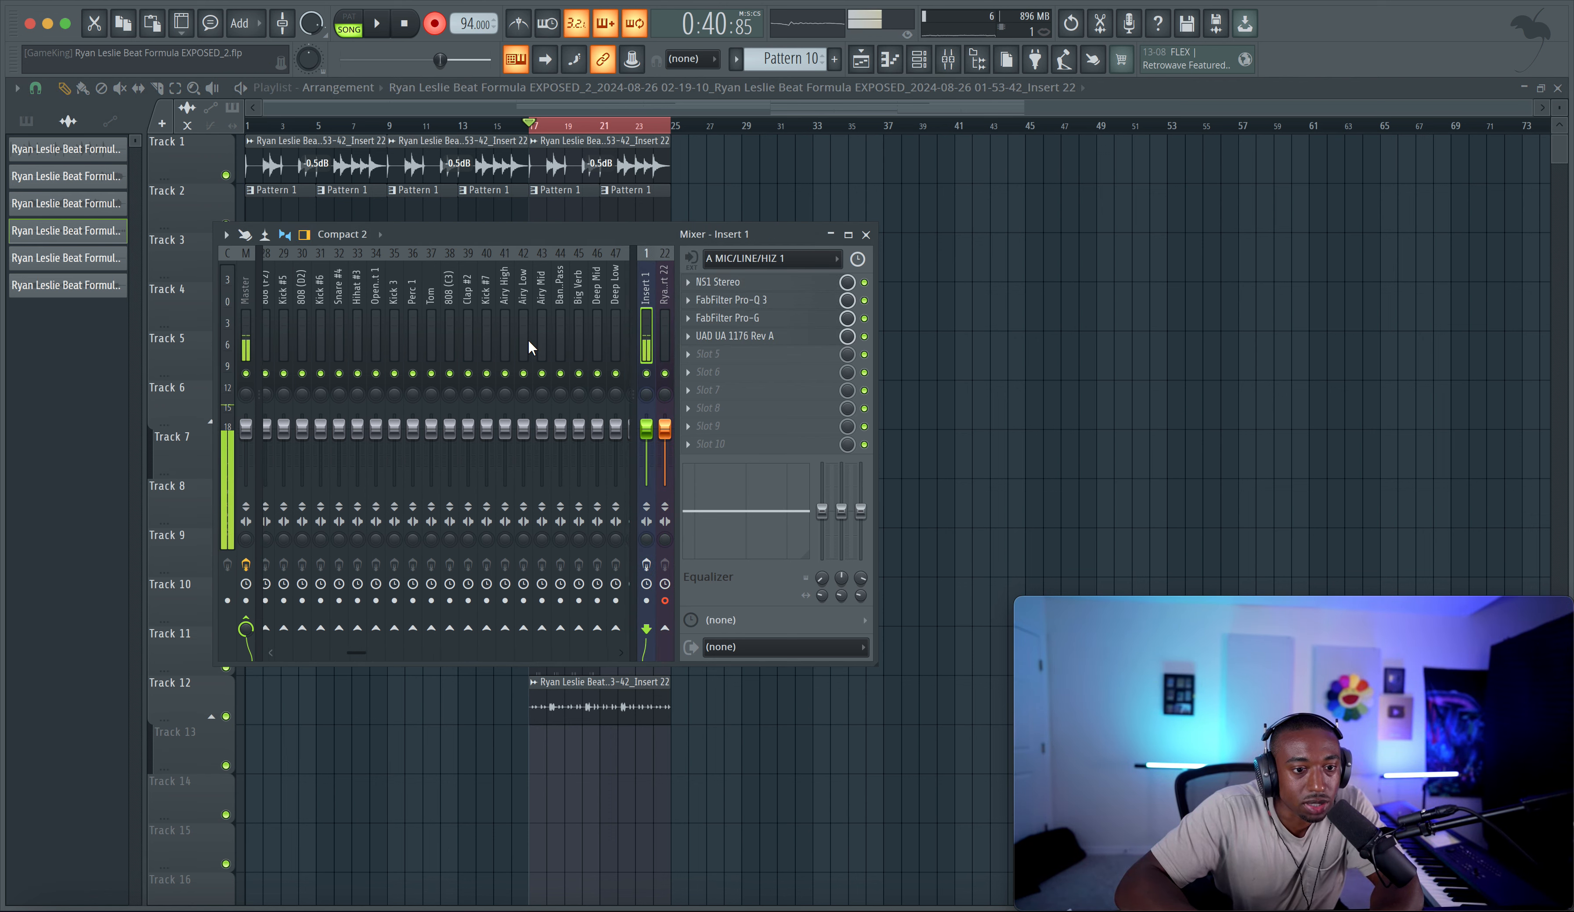
click(245, 340)
scroll(537, 307, right, 4)
click(665, 309)
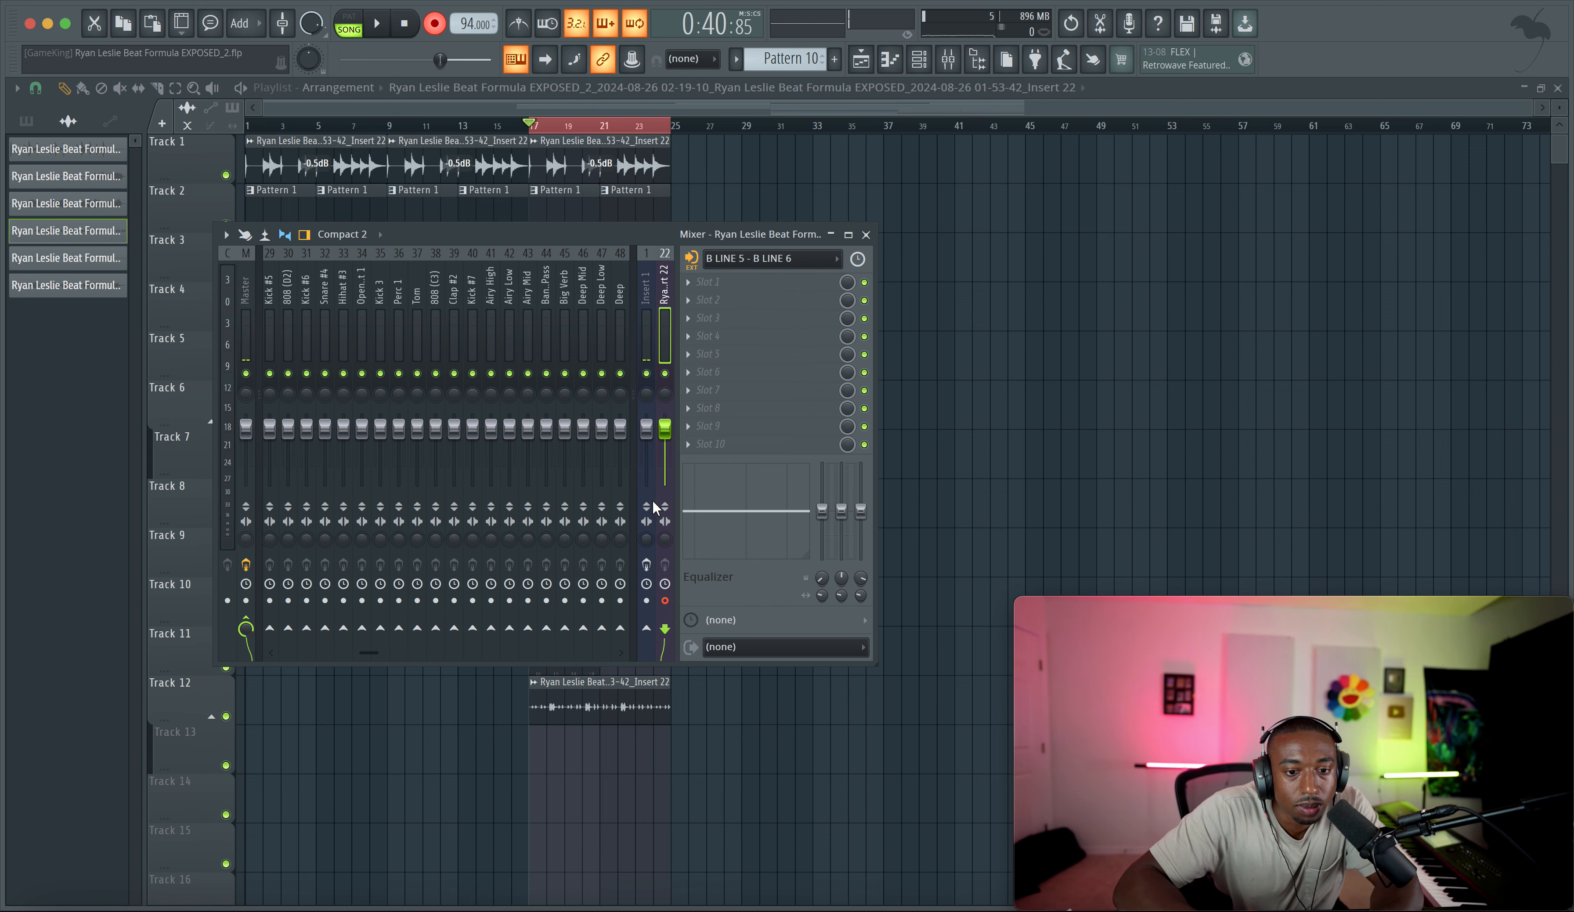
key(F9)
Step: Record a new audio take onto Track 13 over bars 17 to 25 and turn off recording mode
key(space)
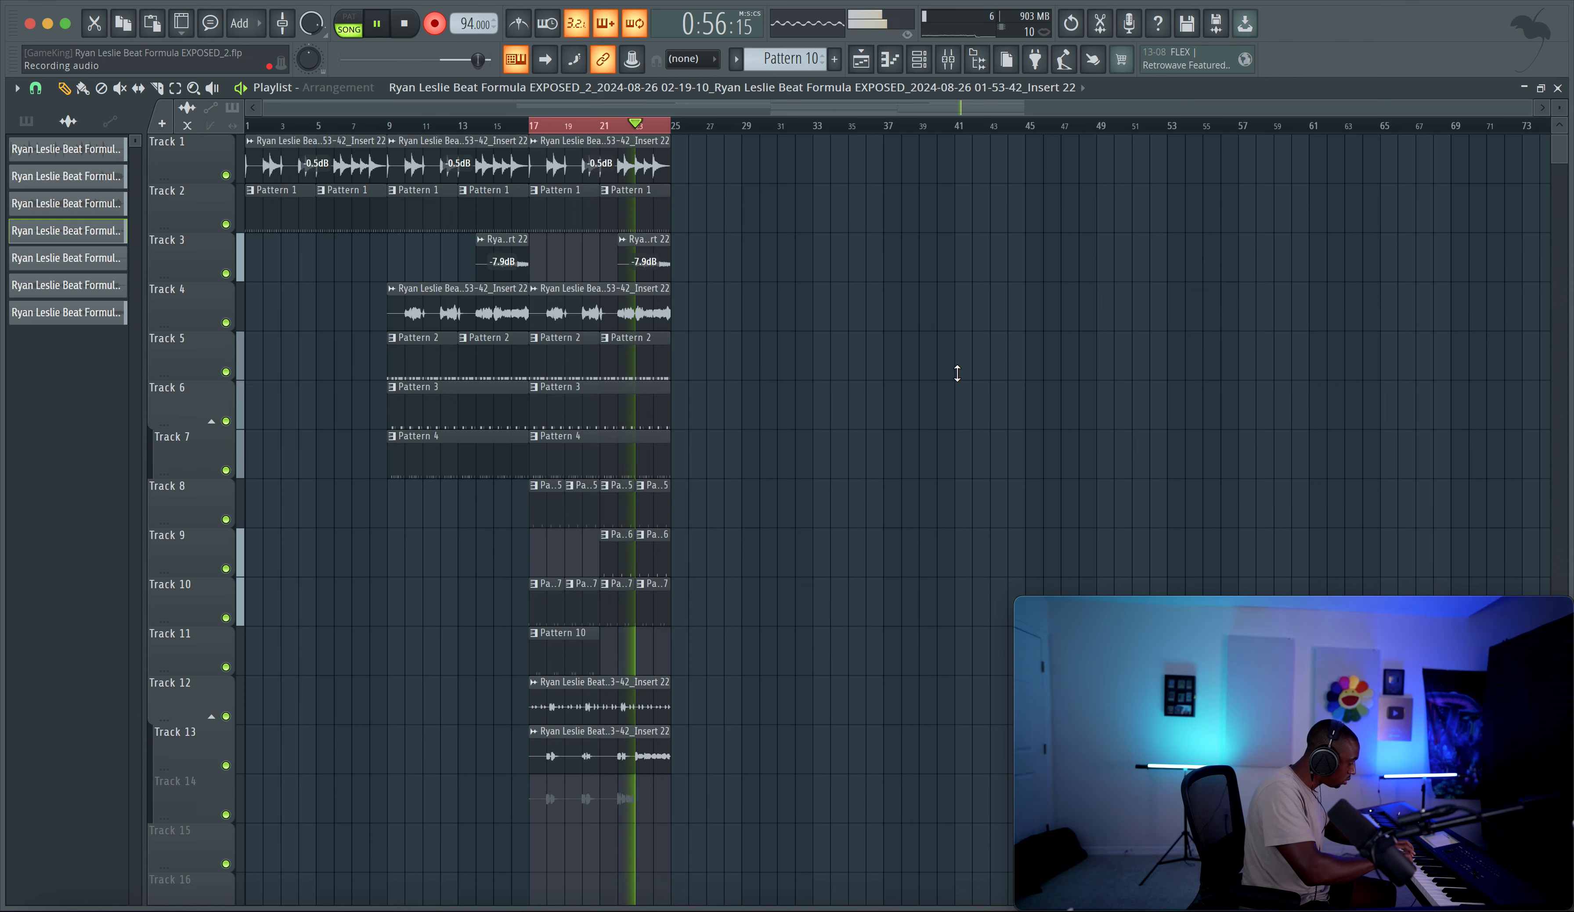
key(space)
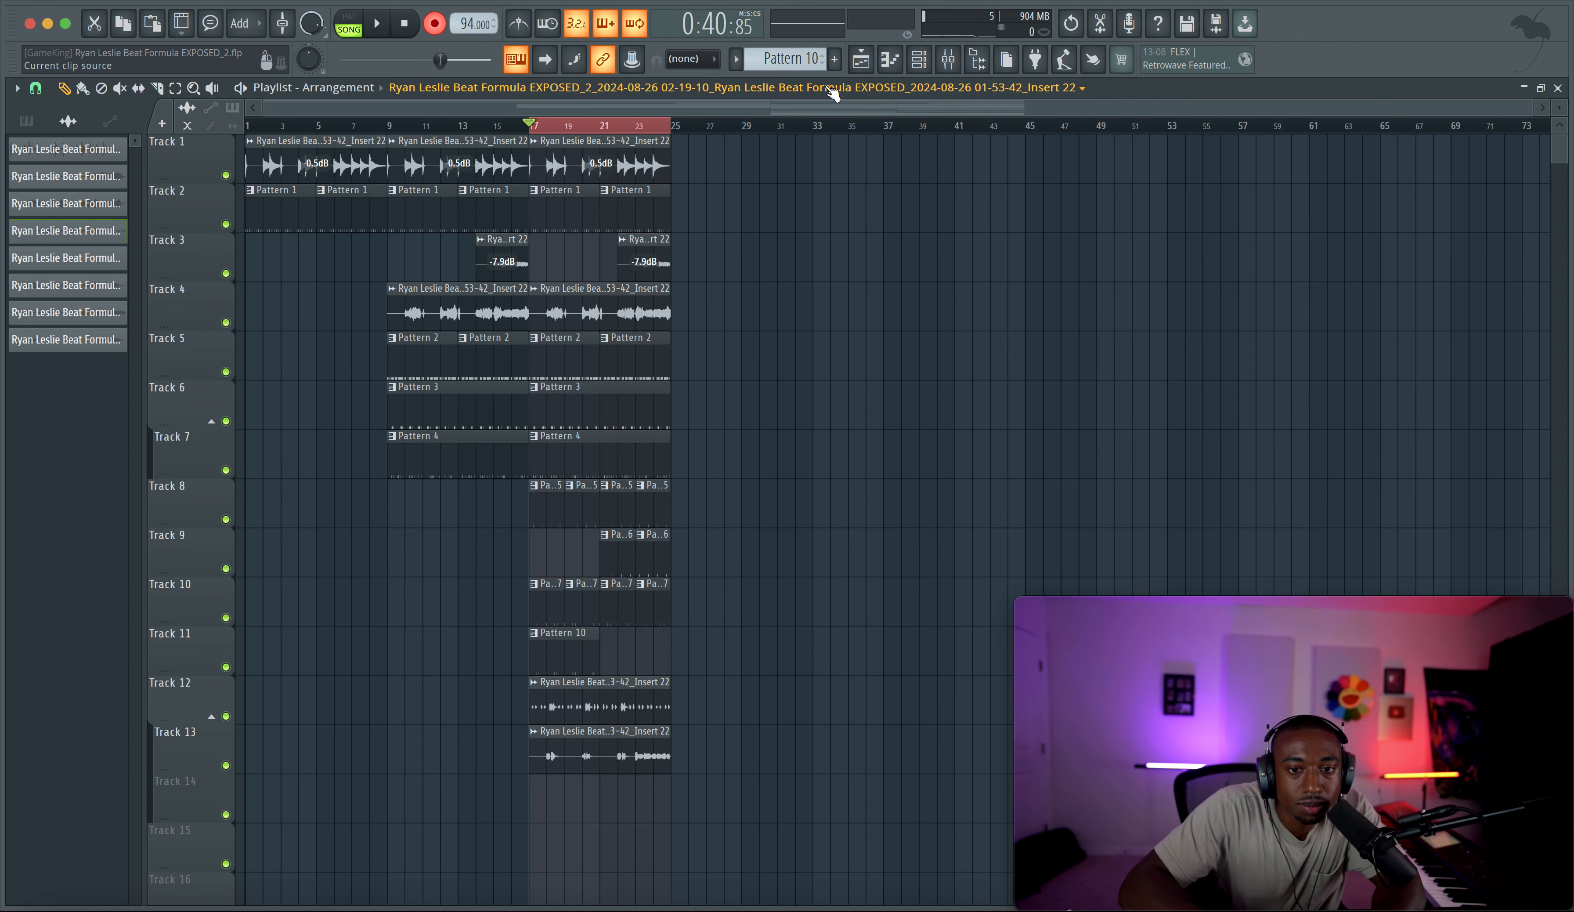
click(918, 59)
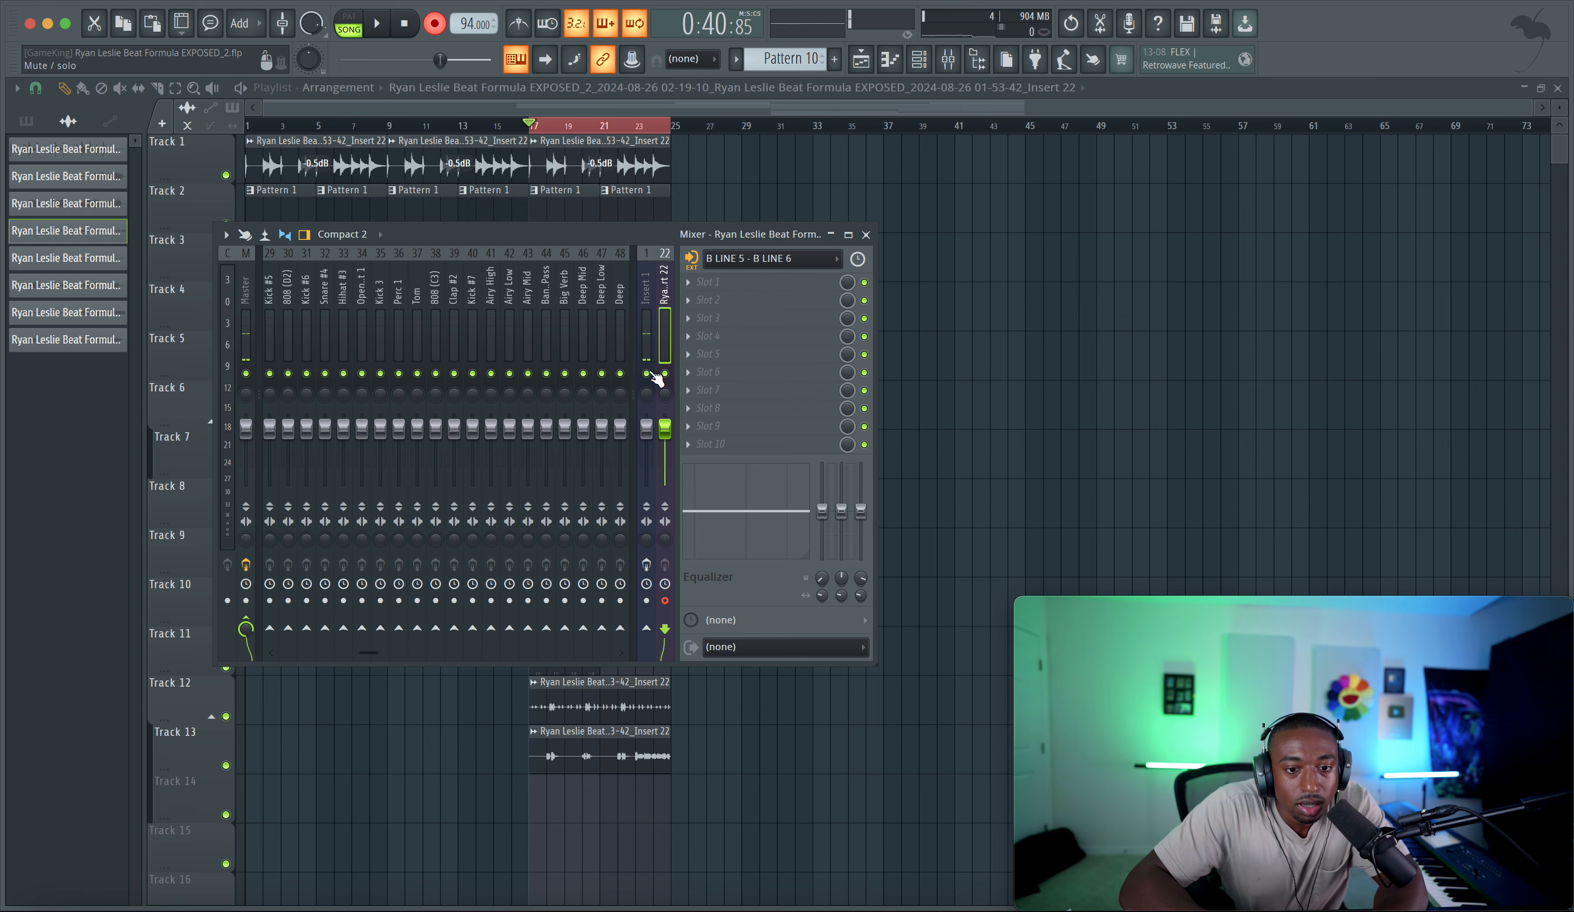
key(F9)
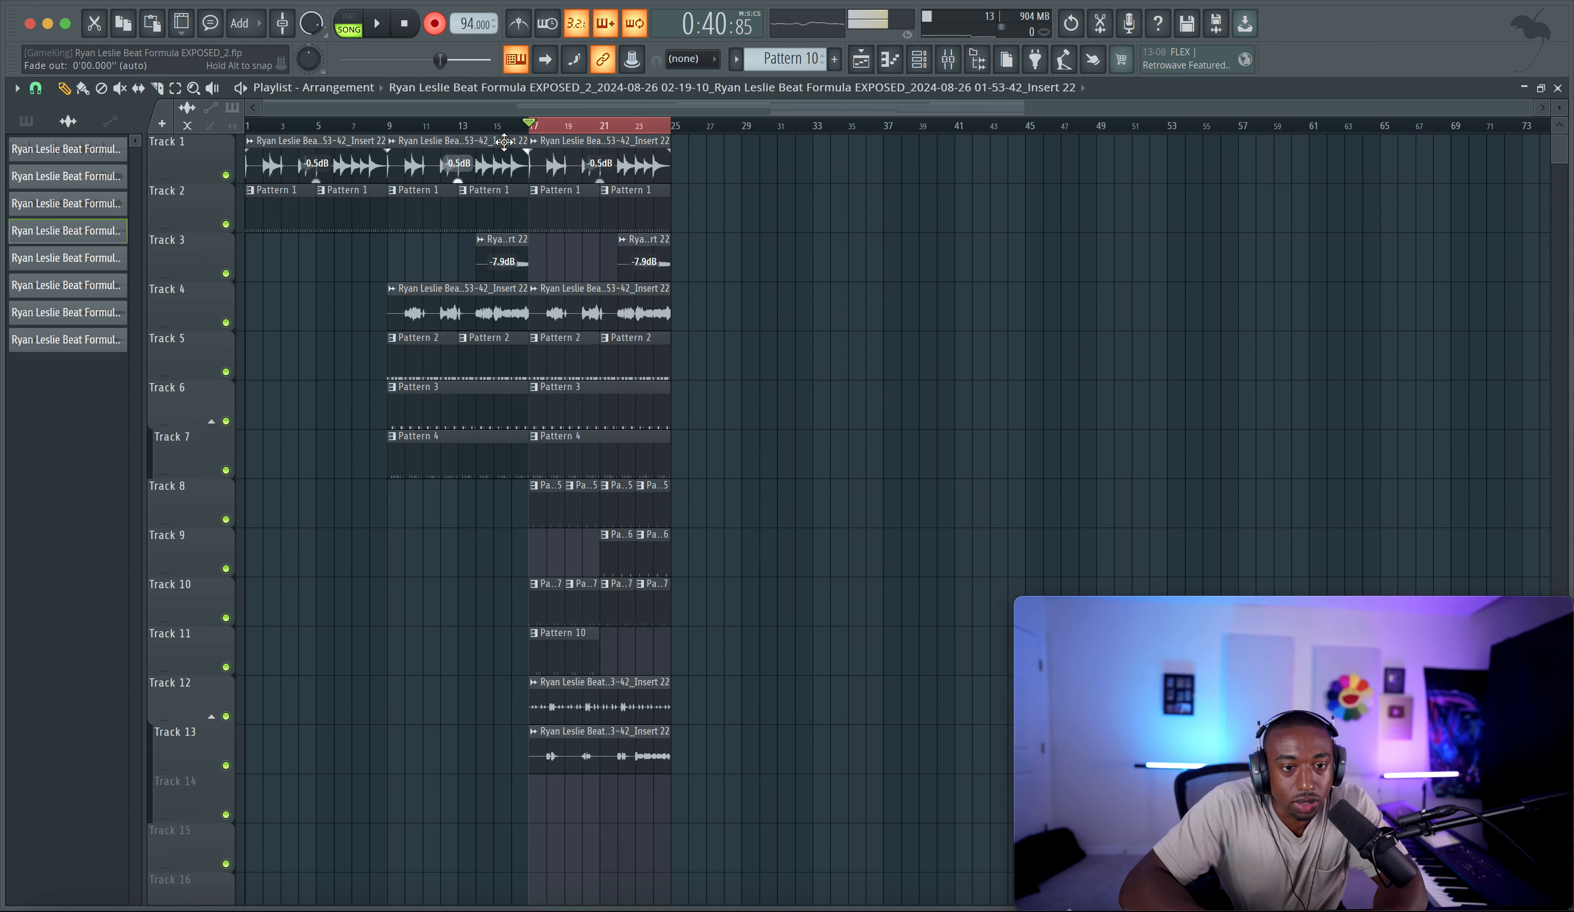
click(443, 24)
Step: Route the Track 13 audio clip to its own free mixer track during playback from bar 17
key(space)
double_click(601, 757)
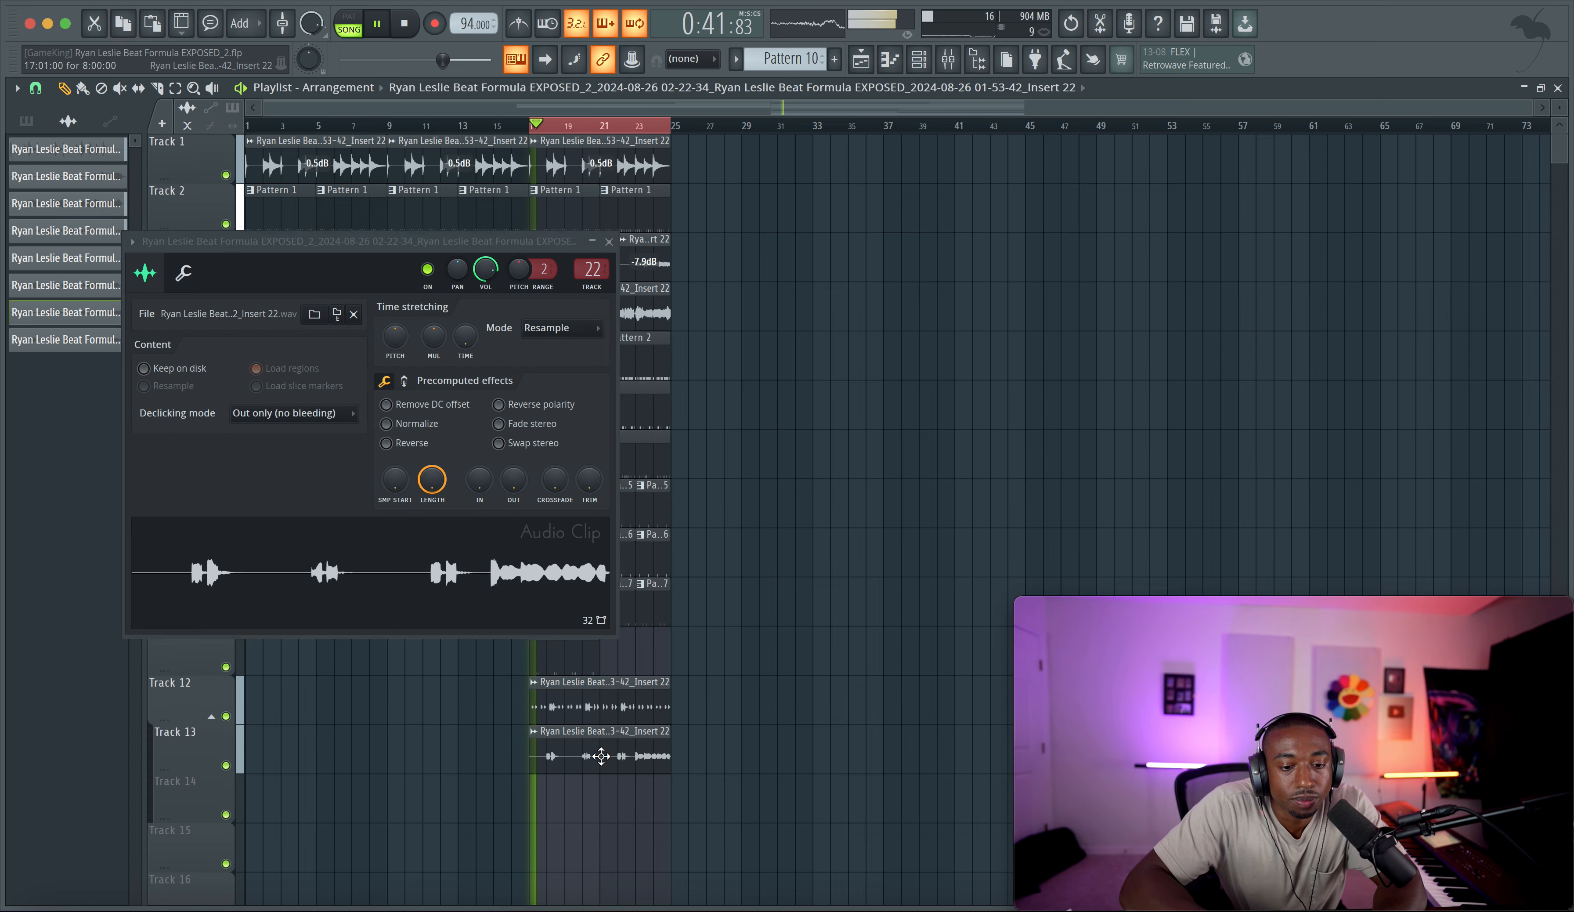
key(super+l)
right_click(925, 809)
Step: Check the Track 12 audio clip's mixer routing and audition the section from bar 17
double_click(615, 690)
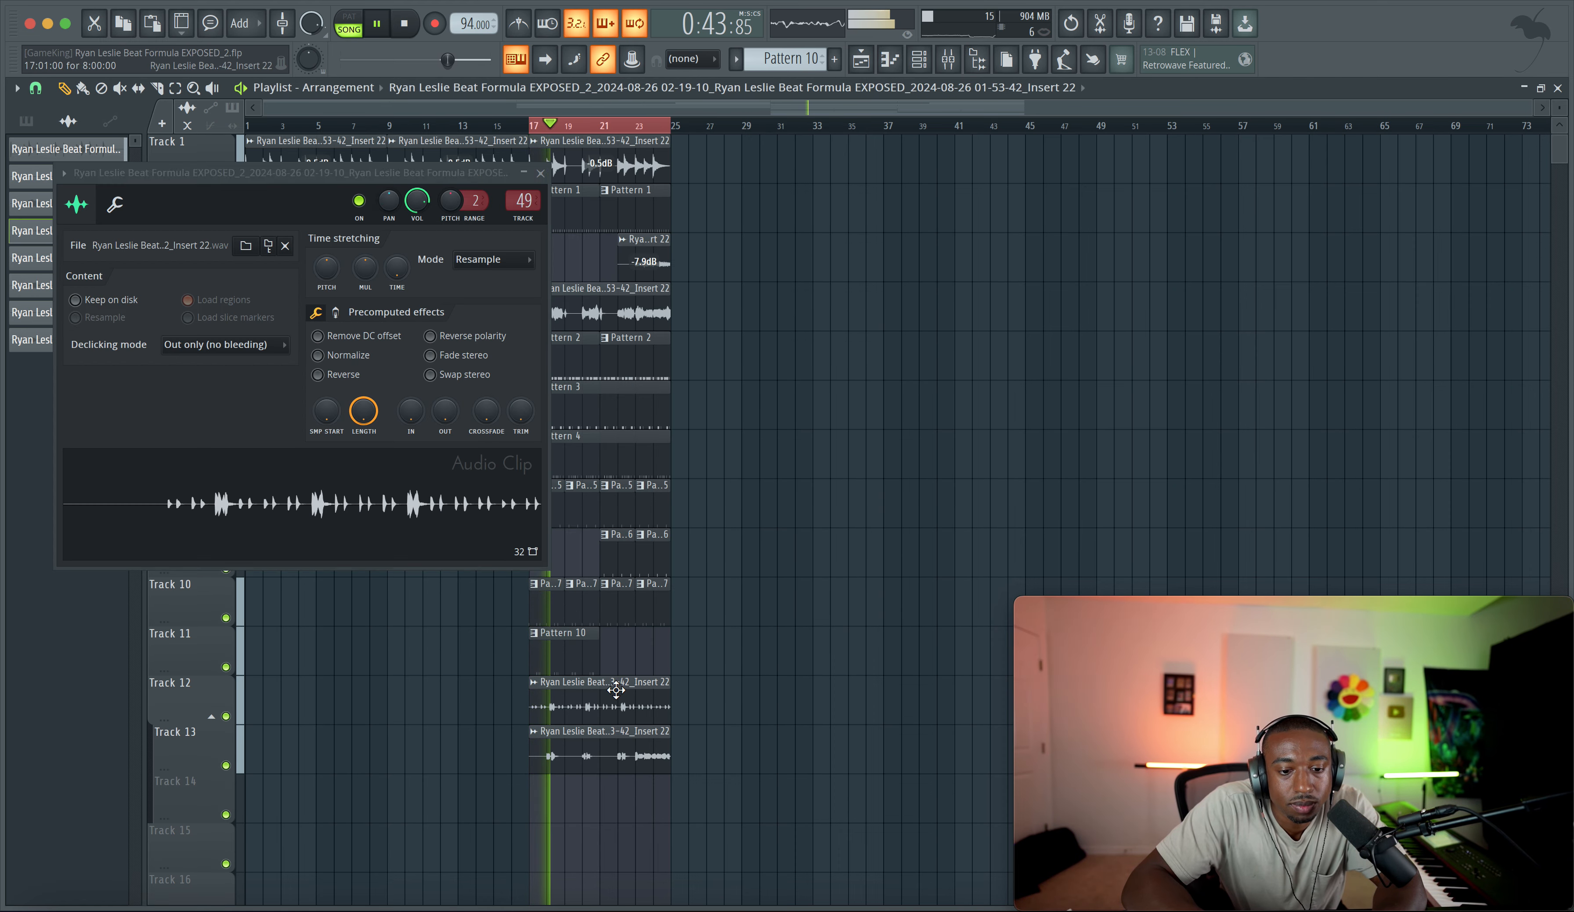
right_click(823, 453)
key(space)
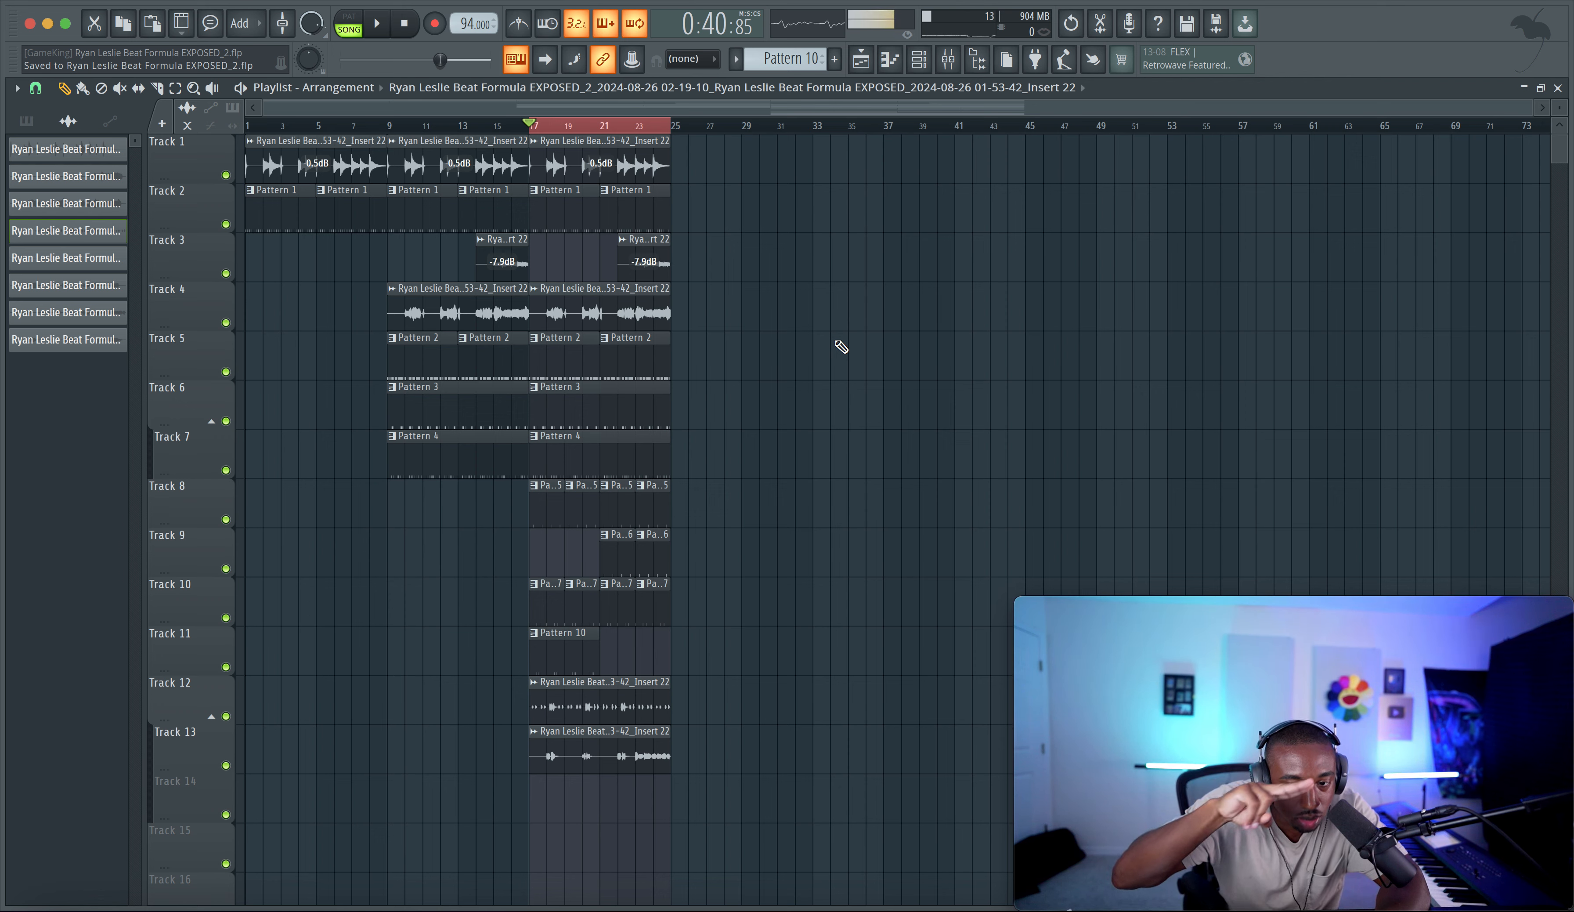
key(space)
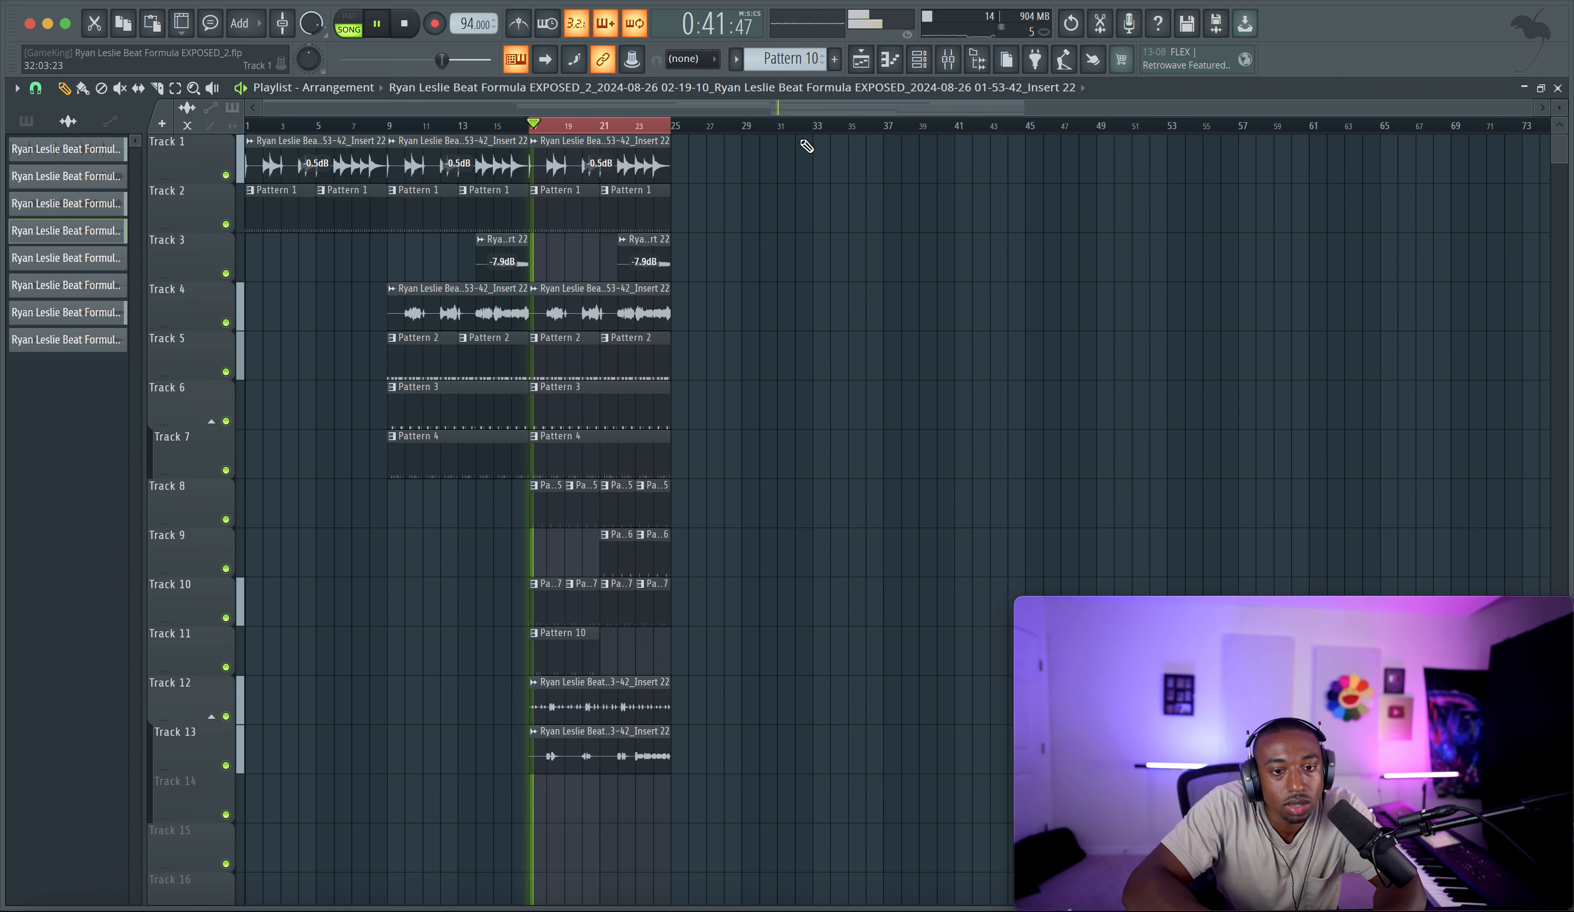
key(space)
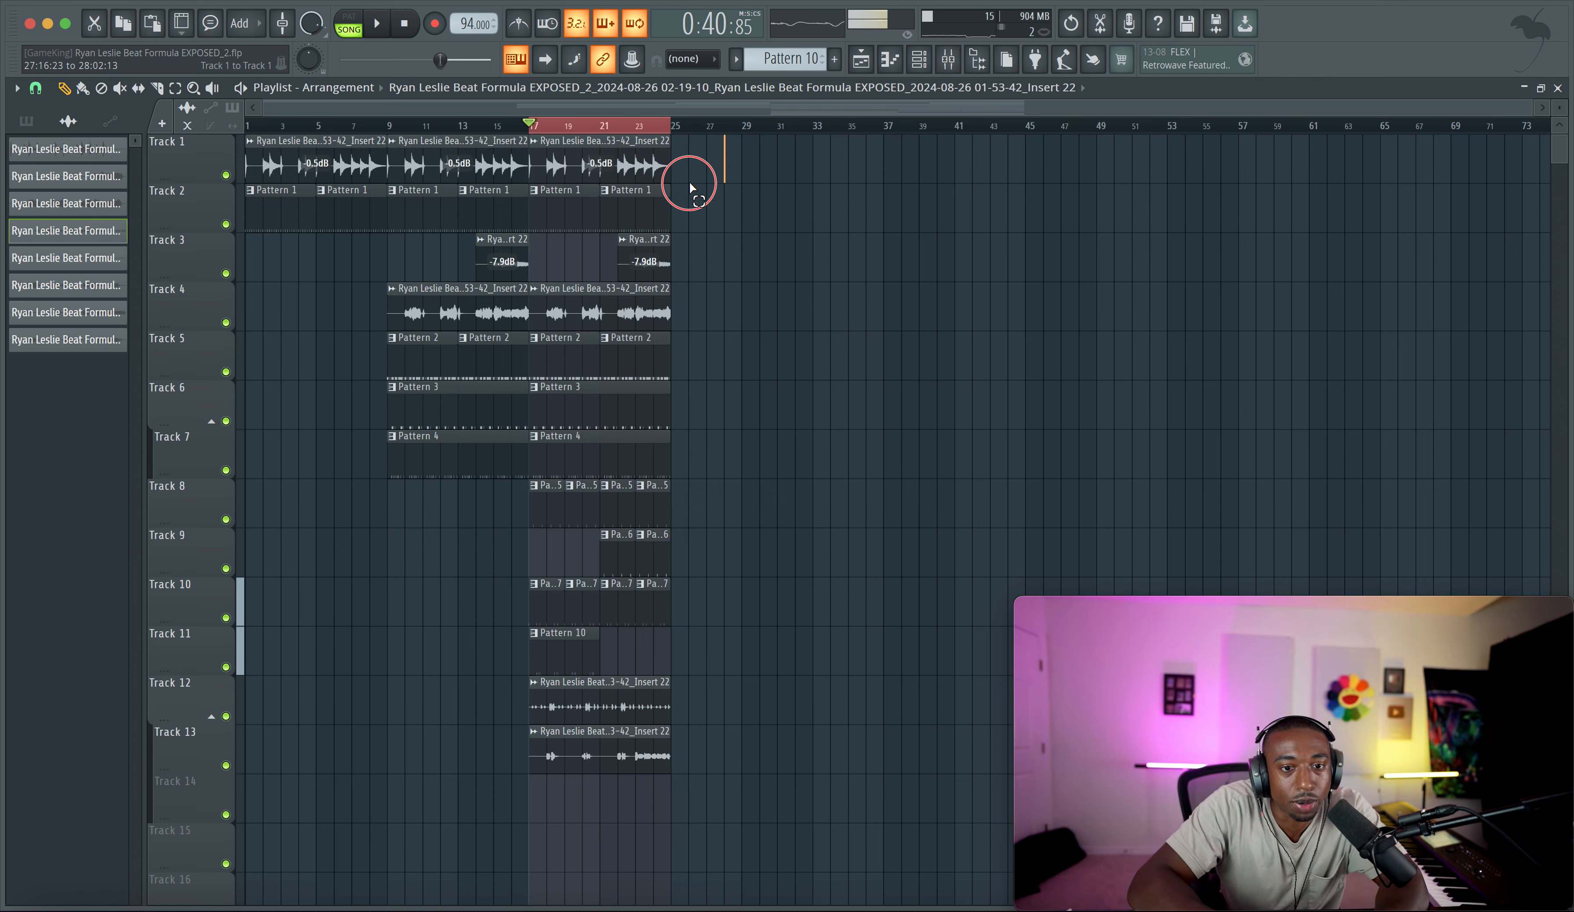
Step: Duplicate the clips of bars 17 to 25 on Tracks 1 through 13 so they repeat from bar 25 to 33
drag(690, 187, 545, 738)
key(ctrl+b)
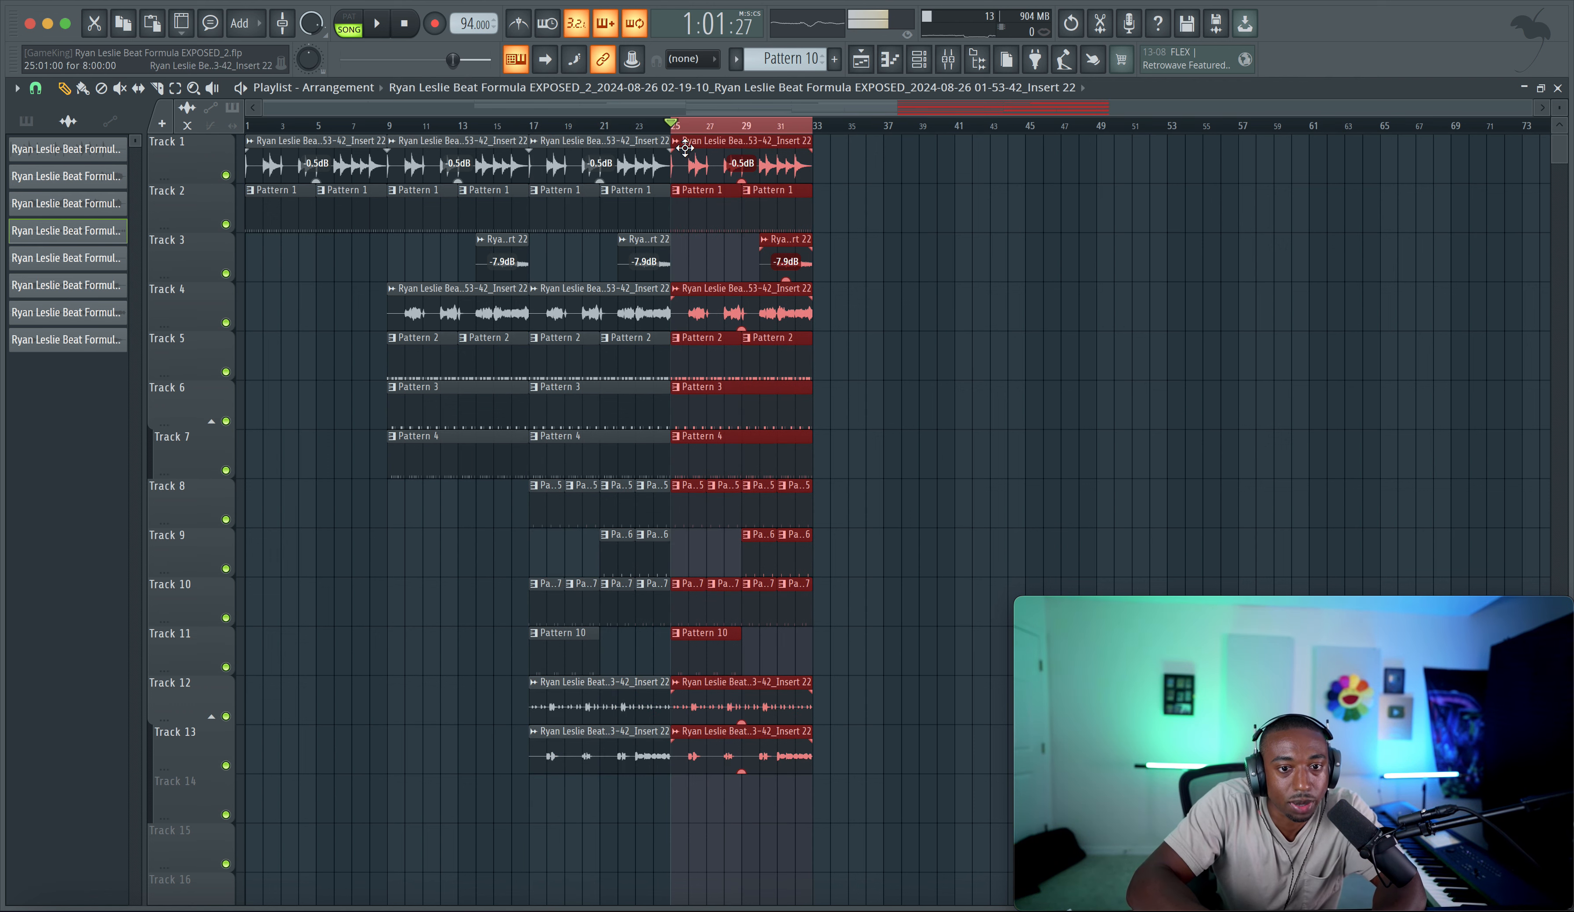
click(691, 128)
Step: Delete the duplicated Track 12 and Track 13 audio clips after bar 25 and play from there
drag(734, 780, 689, 676)
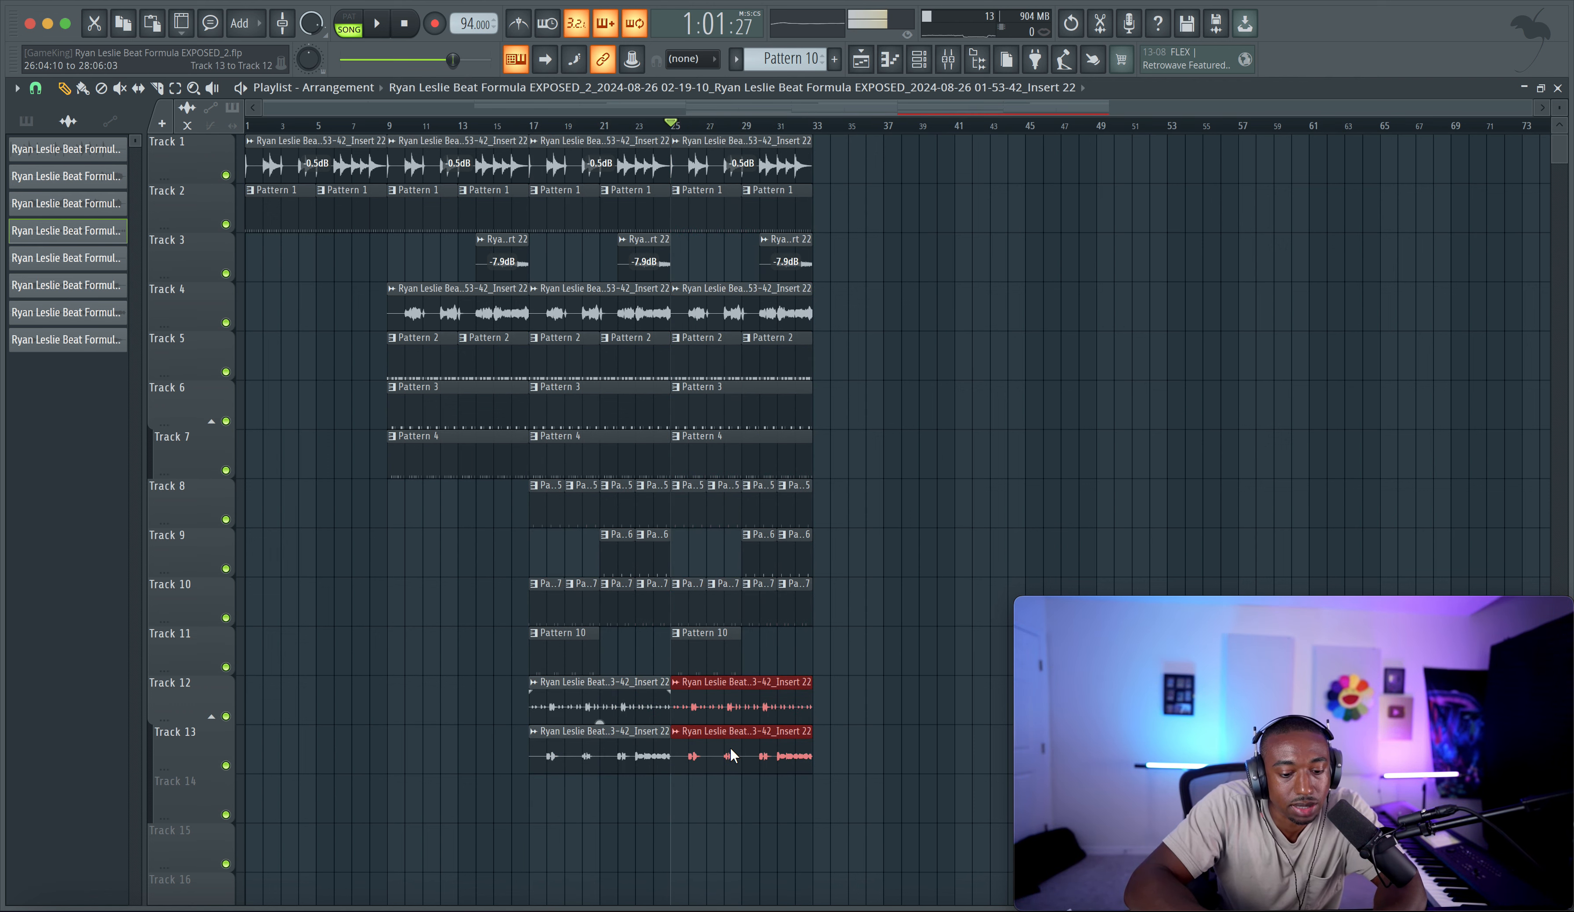
key(Delete)
key(space)
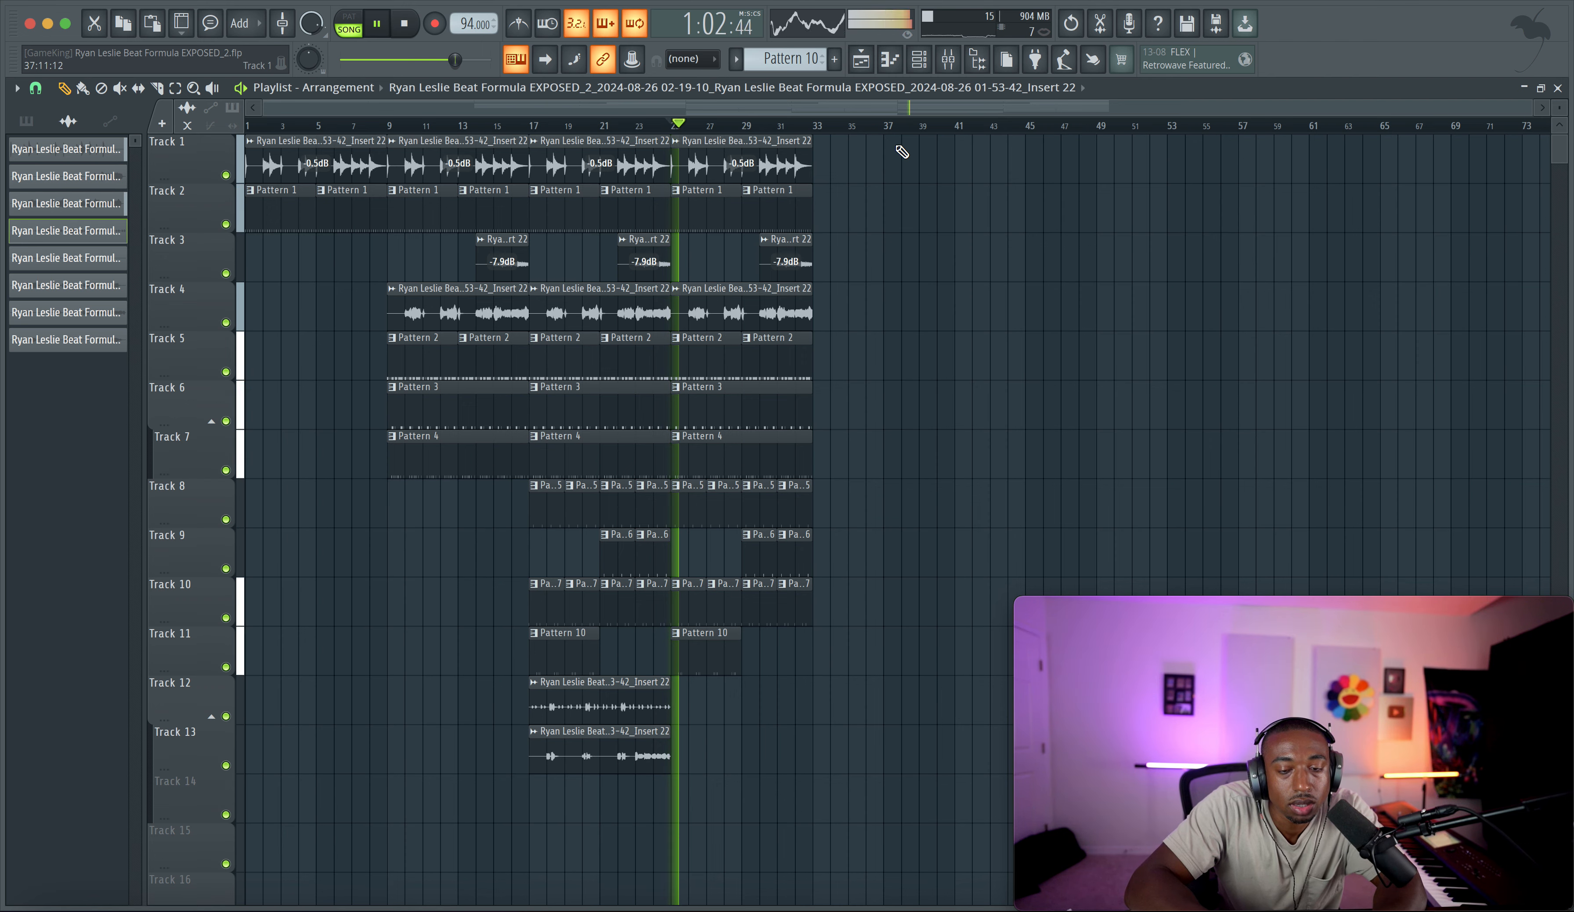
Step: Undo the deletion of the duplicated Track 12 and Track 13 clips during playback
drag(835, 667, 676, 179)
key(super+z)
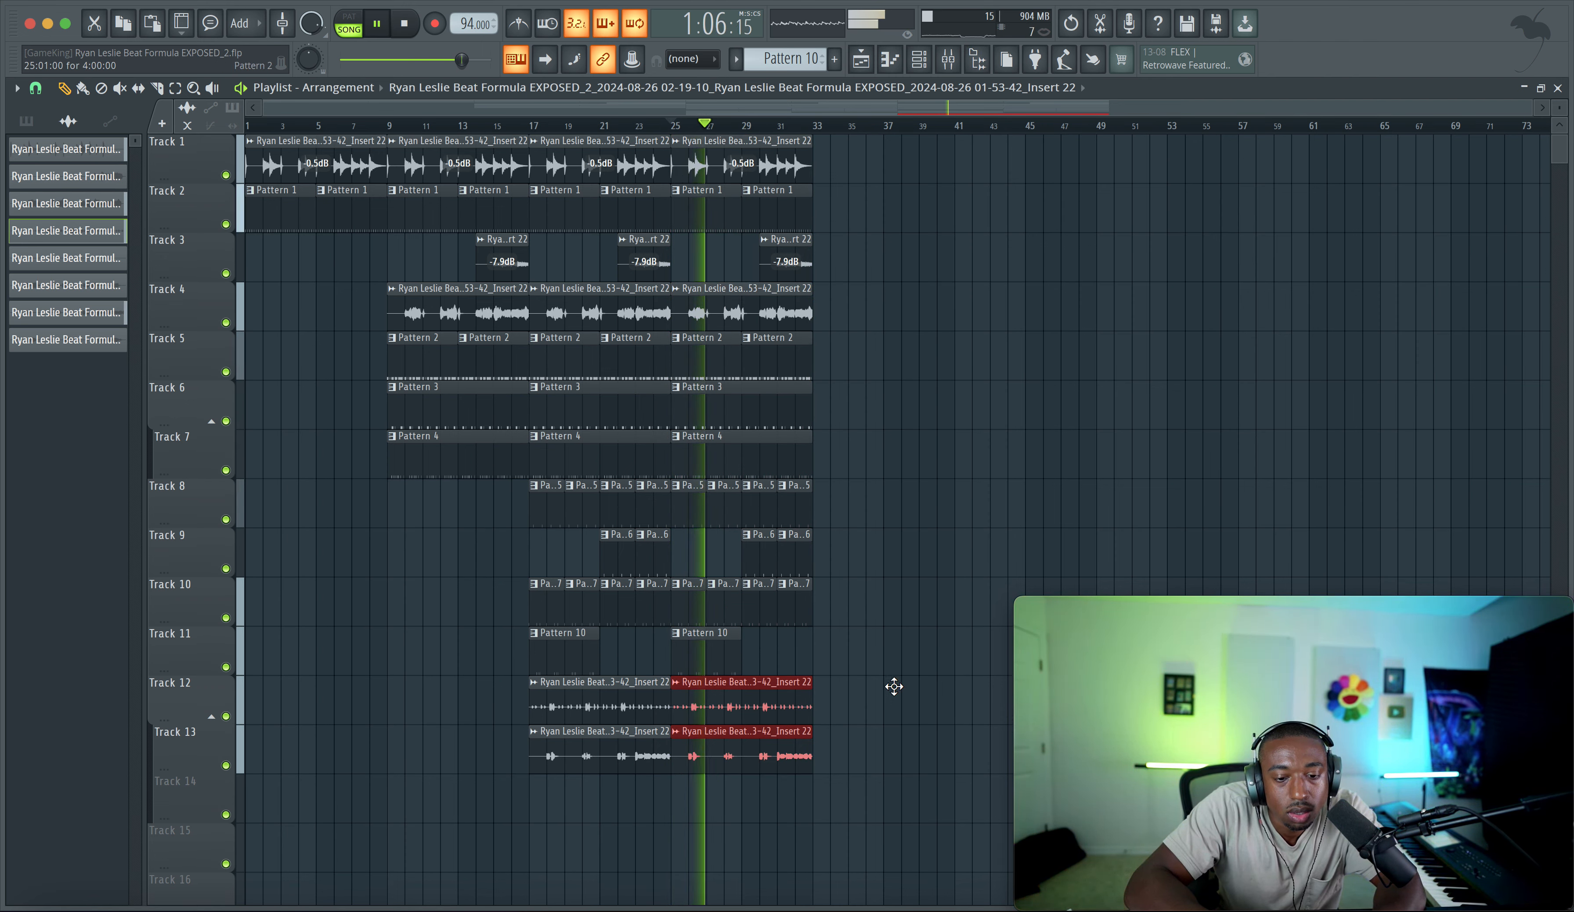
key(super+z)
drag(889, 686, 688, 164)
key(space)
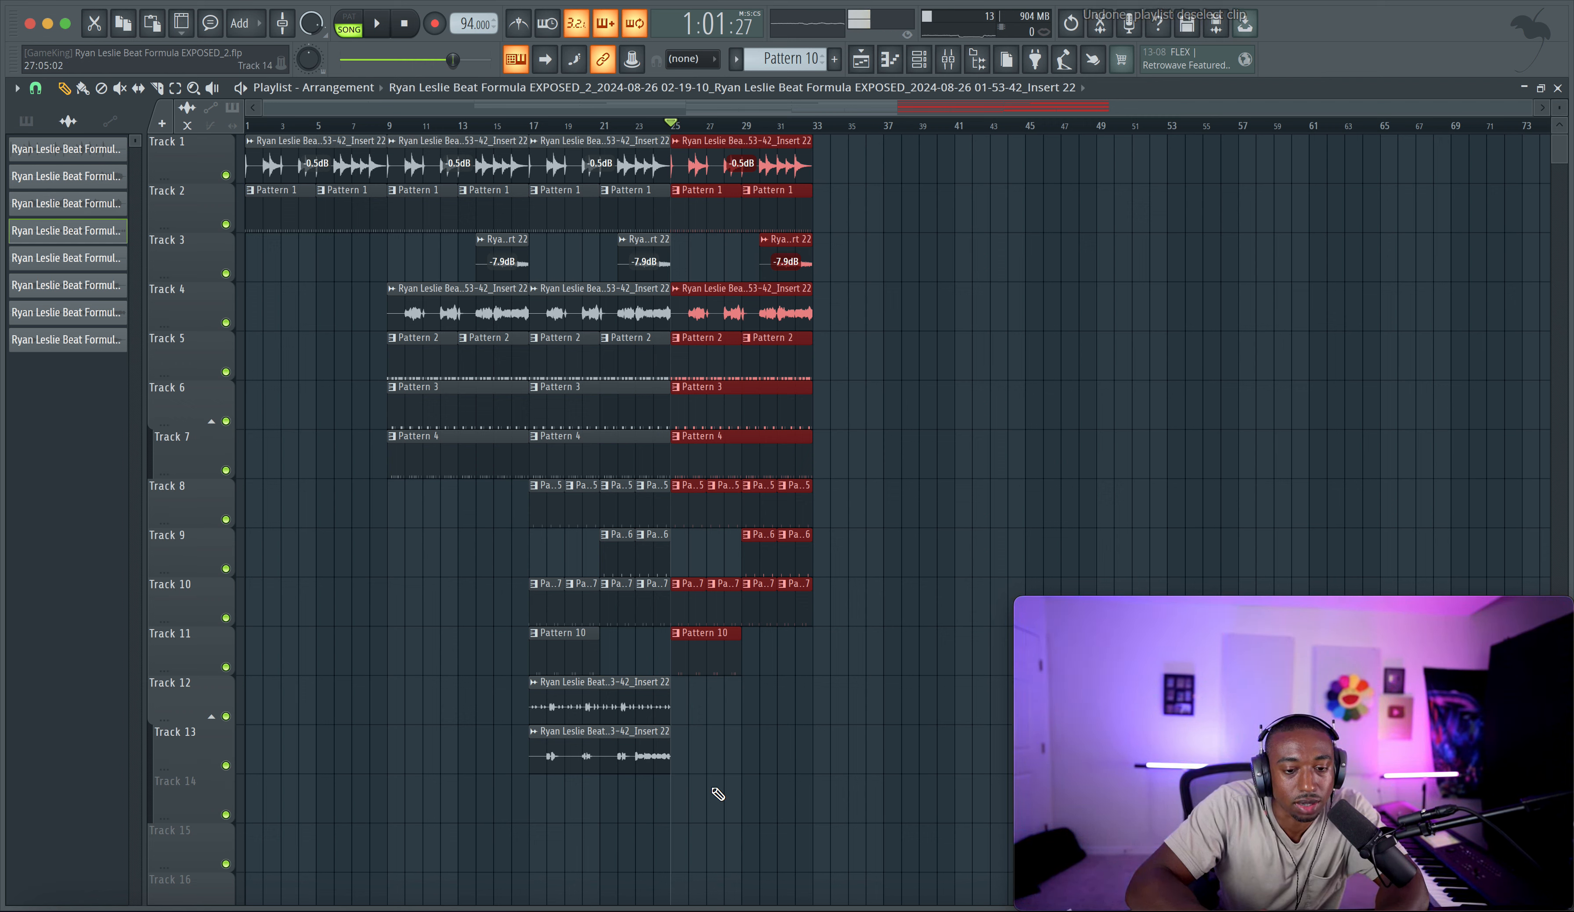
Step: Copy the Track 12 audio clip so that the copy starts at bar 25
click(584, 693)
drag(584, 693, 739, 701)
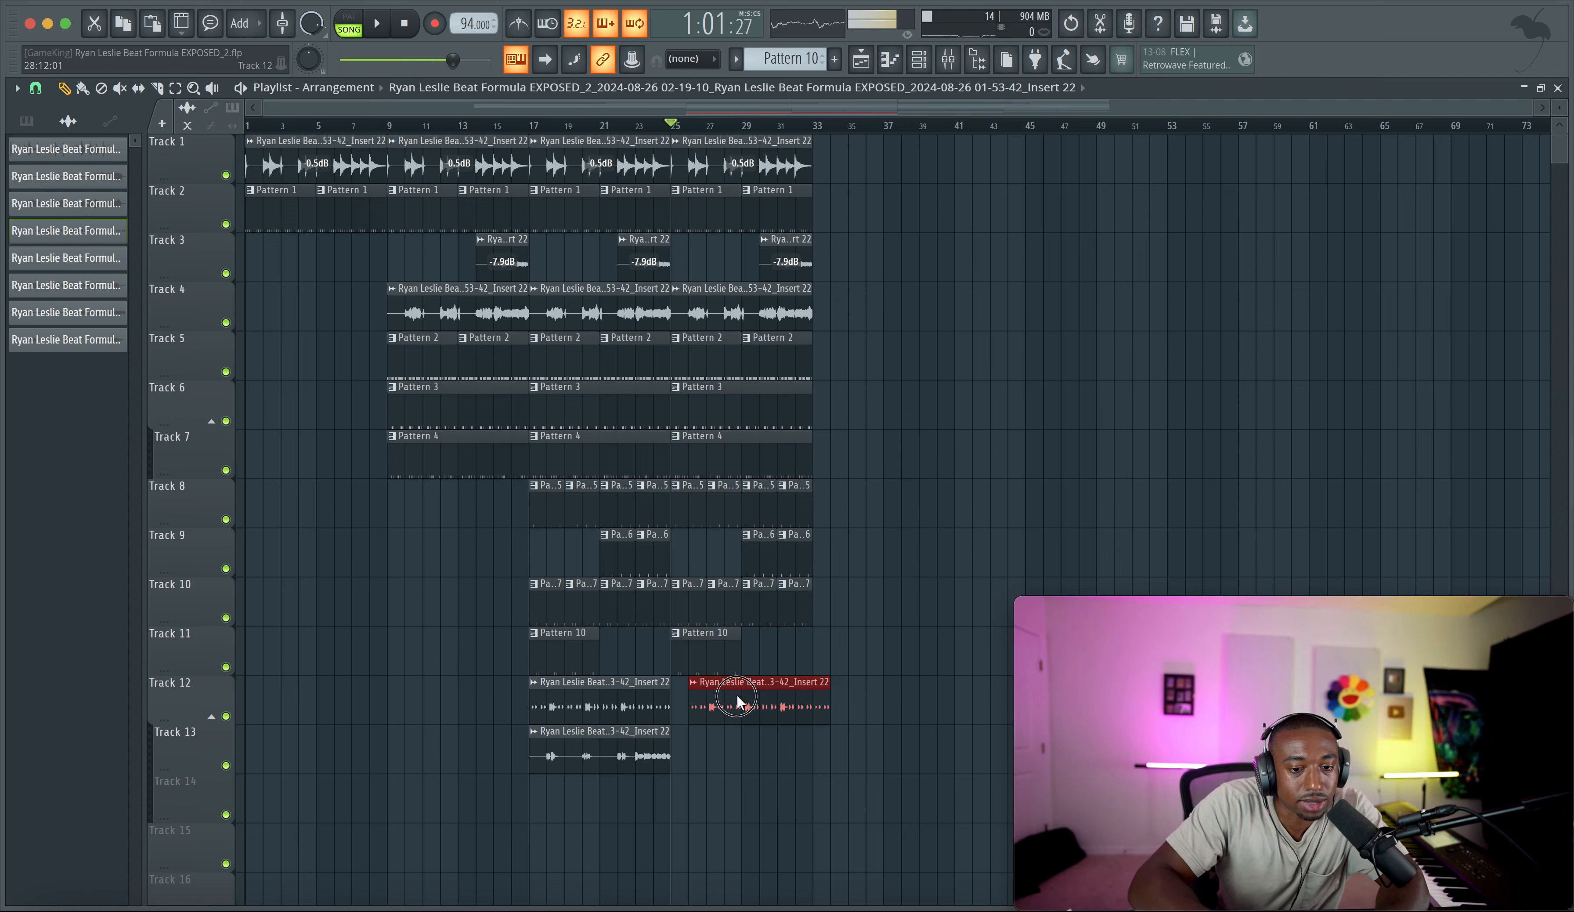
scroll(718, 683, up, 3)
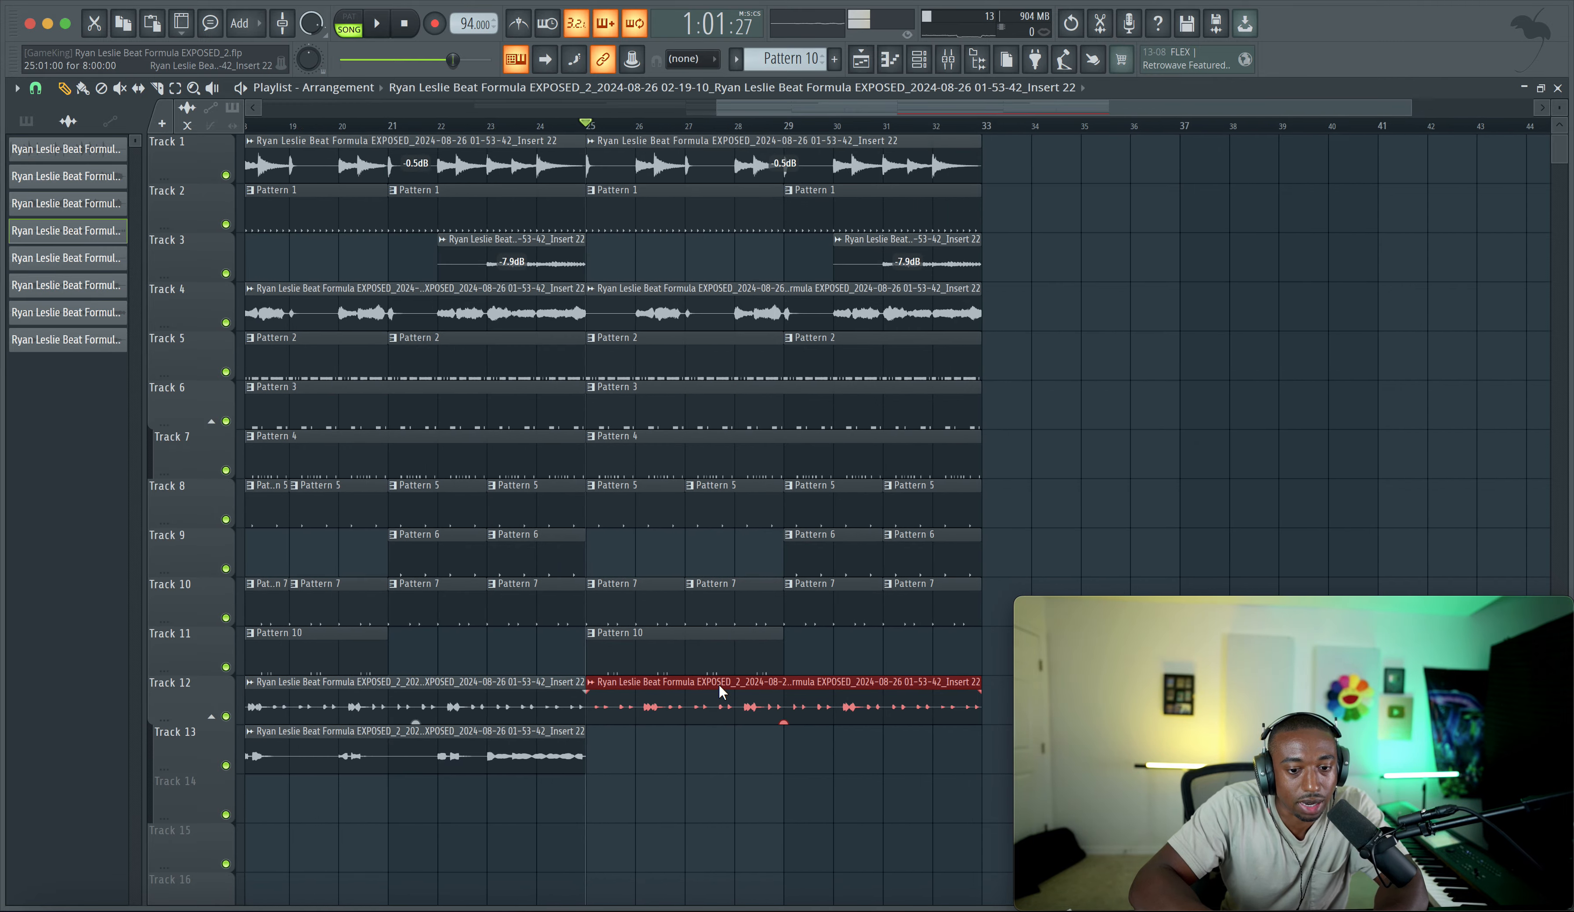
Step: With snapping set to Beat, slice the Track 12 copy and keep only the second half of bar 25
click(35, 88)
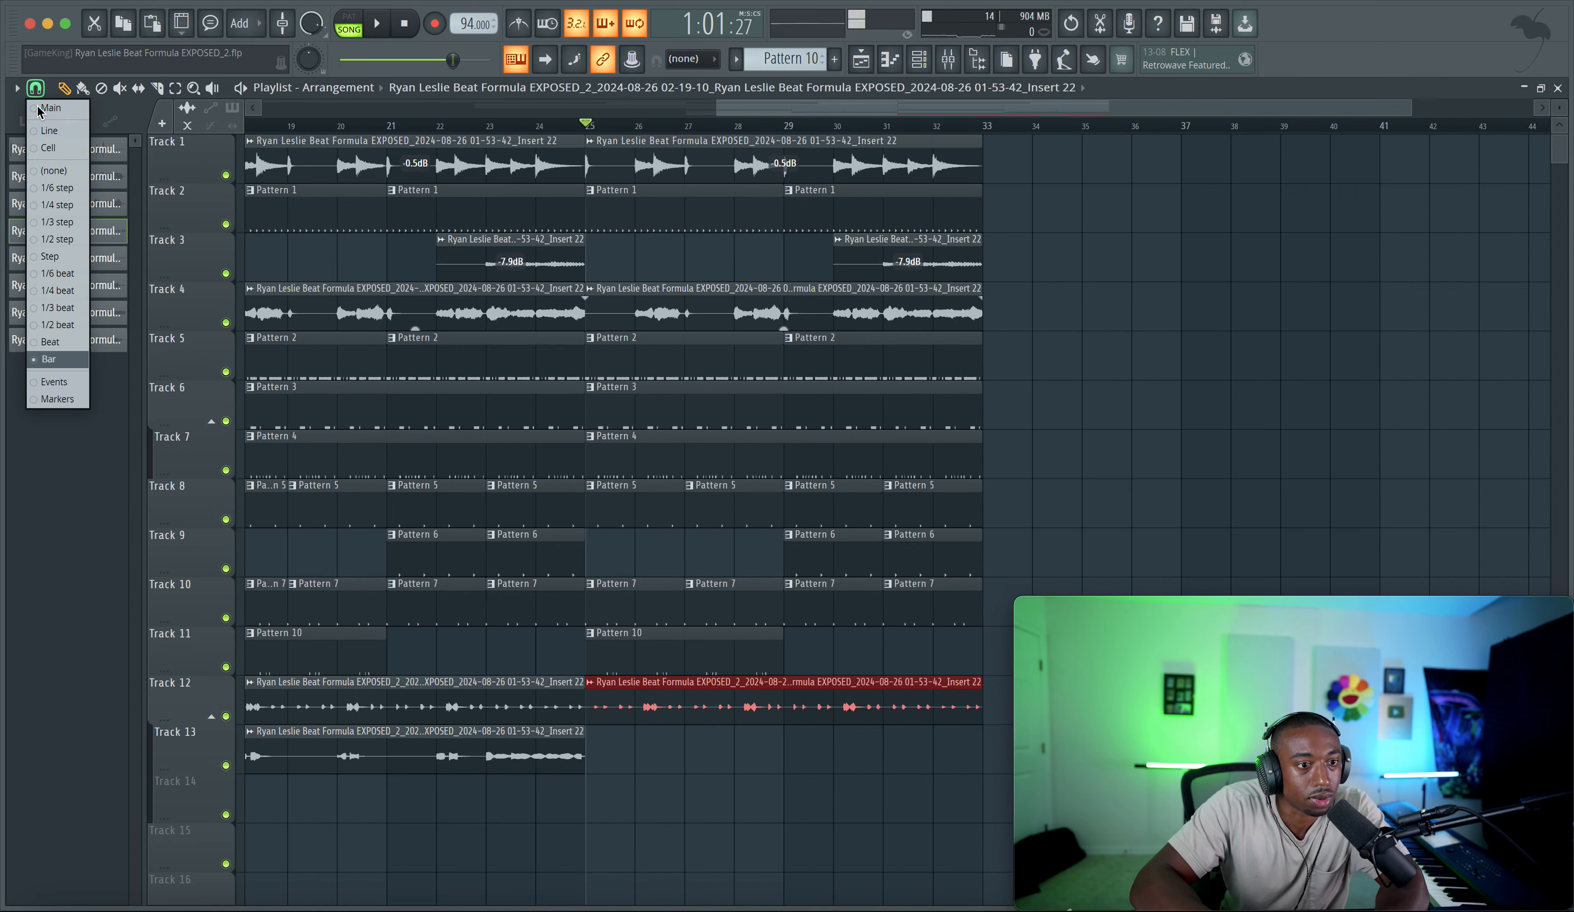
click(72, 342)
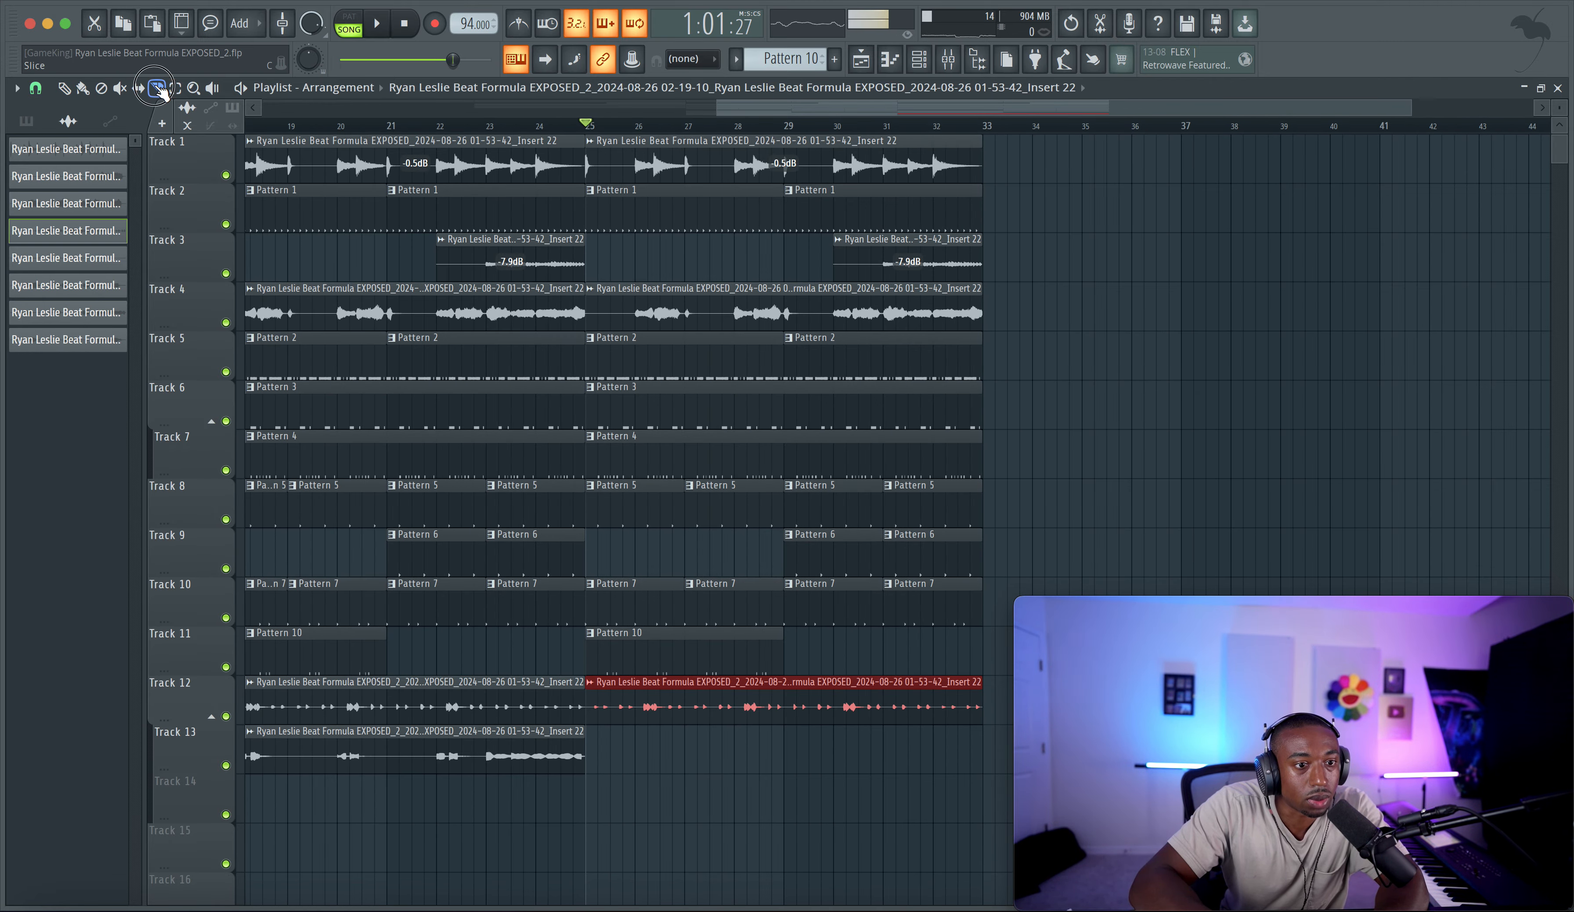
click(610, 707)
click(637, 706)
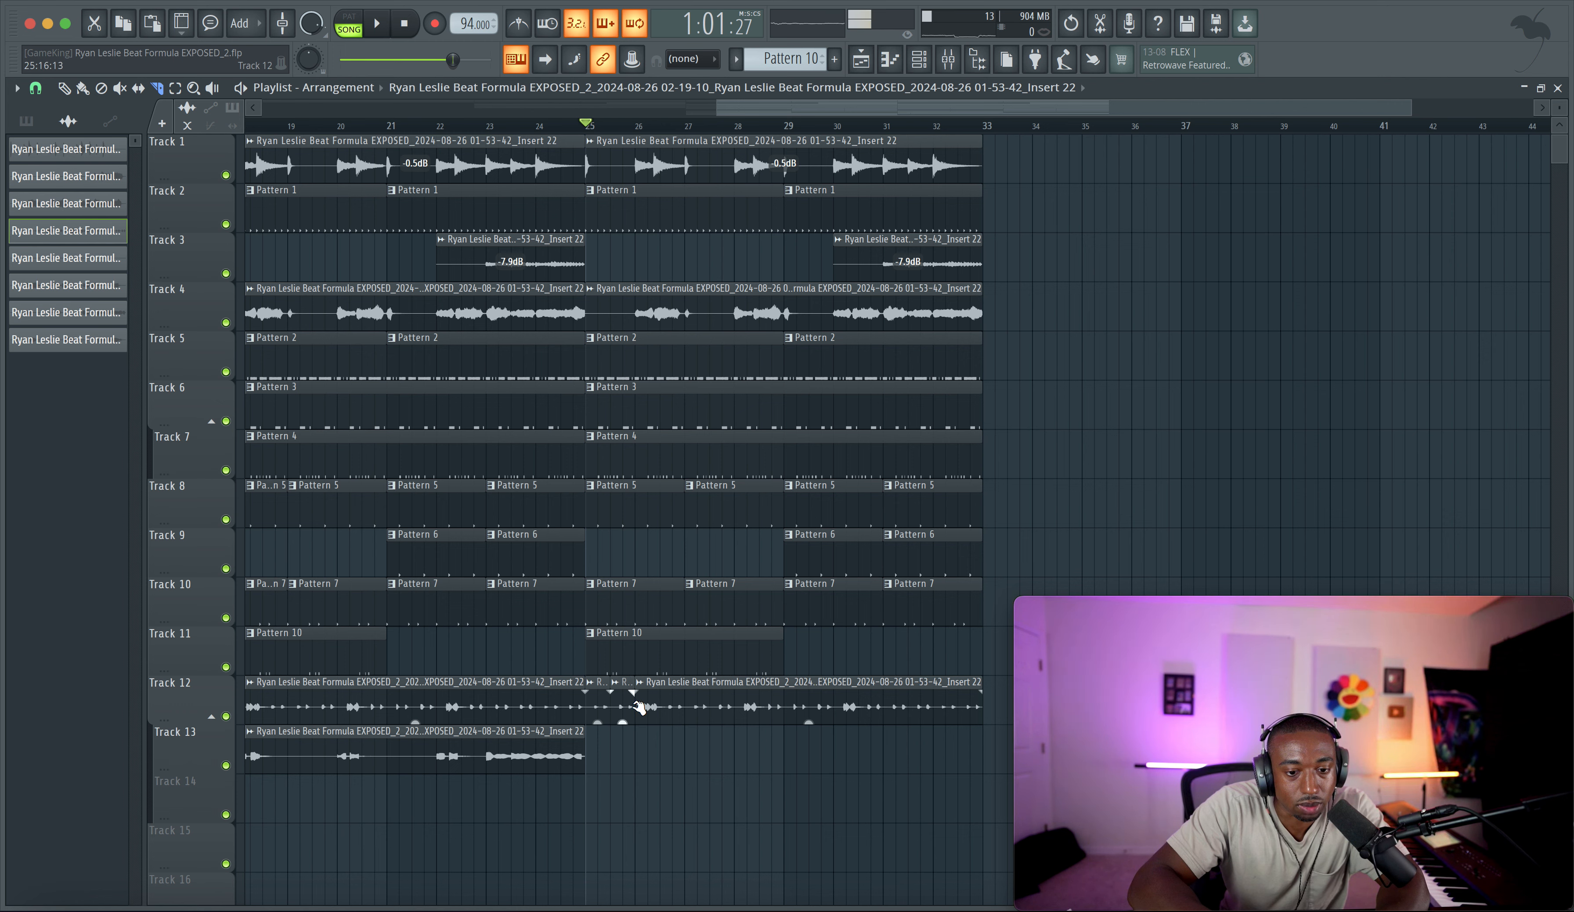
right_click(680, 711)
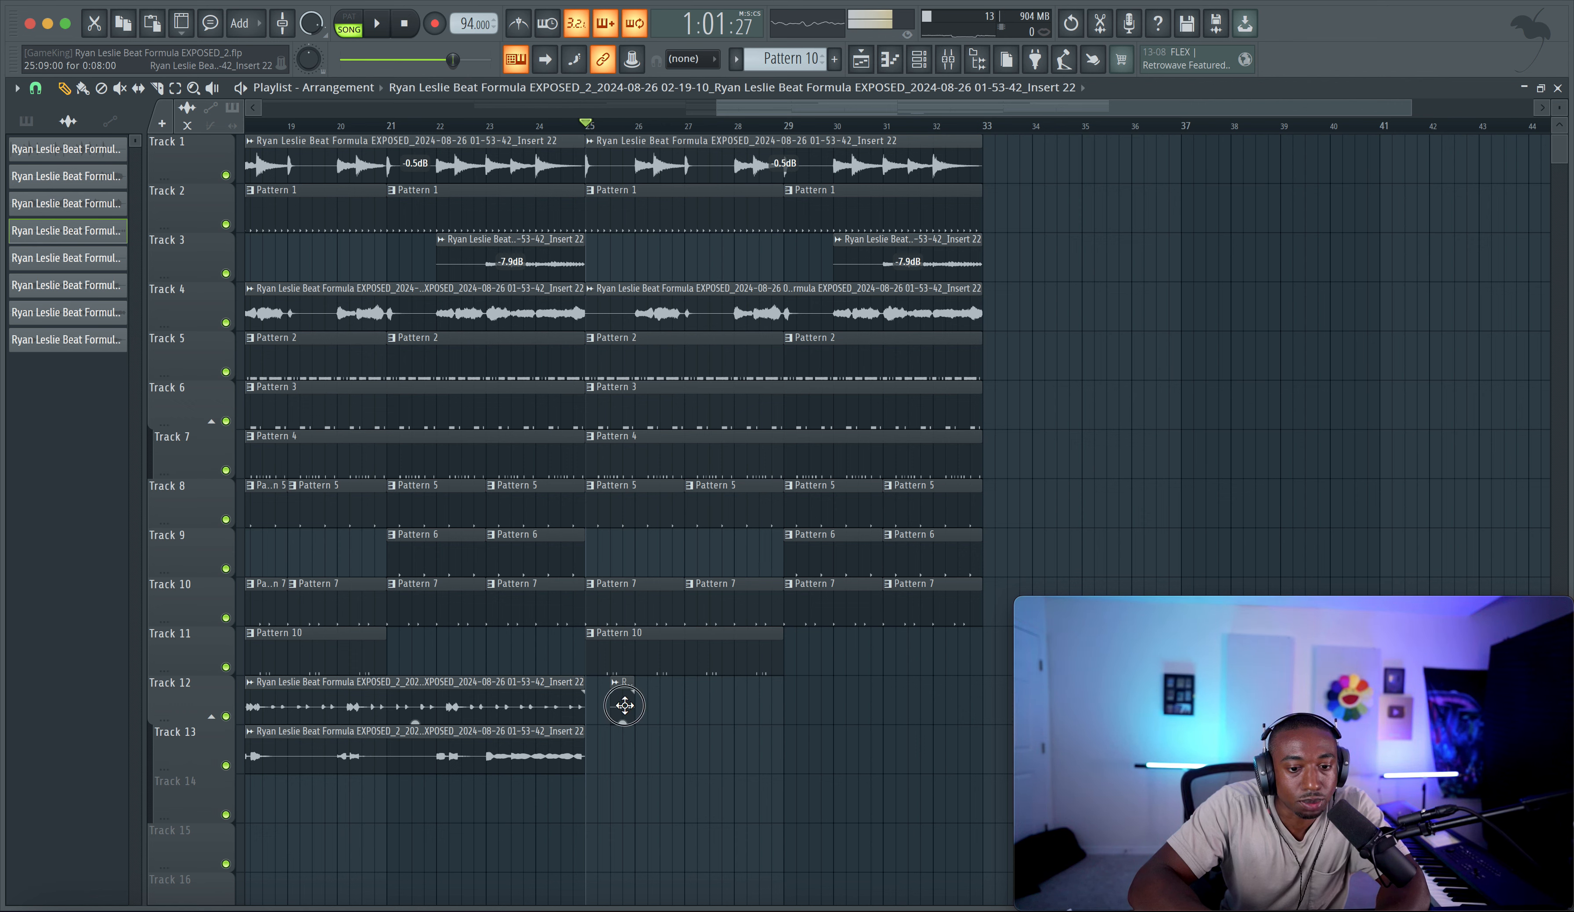
Step: Copy the Track 12 slice to the second half of bars 26, 27 and 28 and play from bar 25
drag(699, 713, 619, 698)
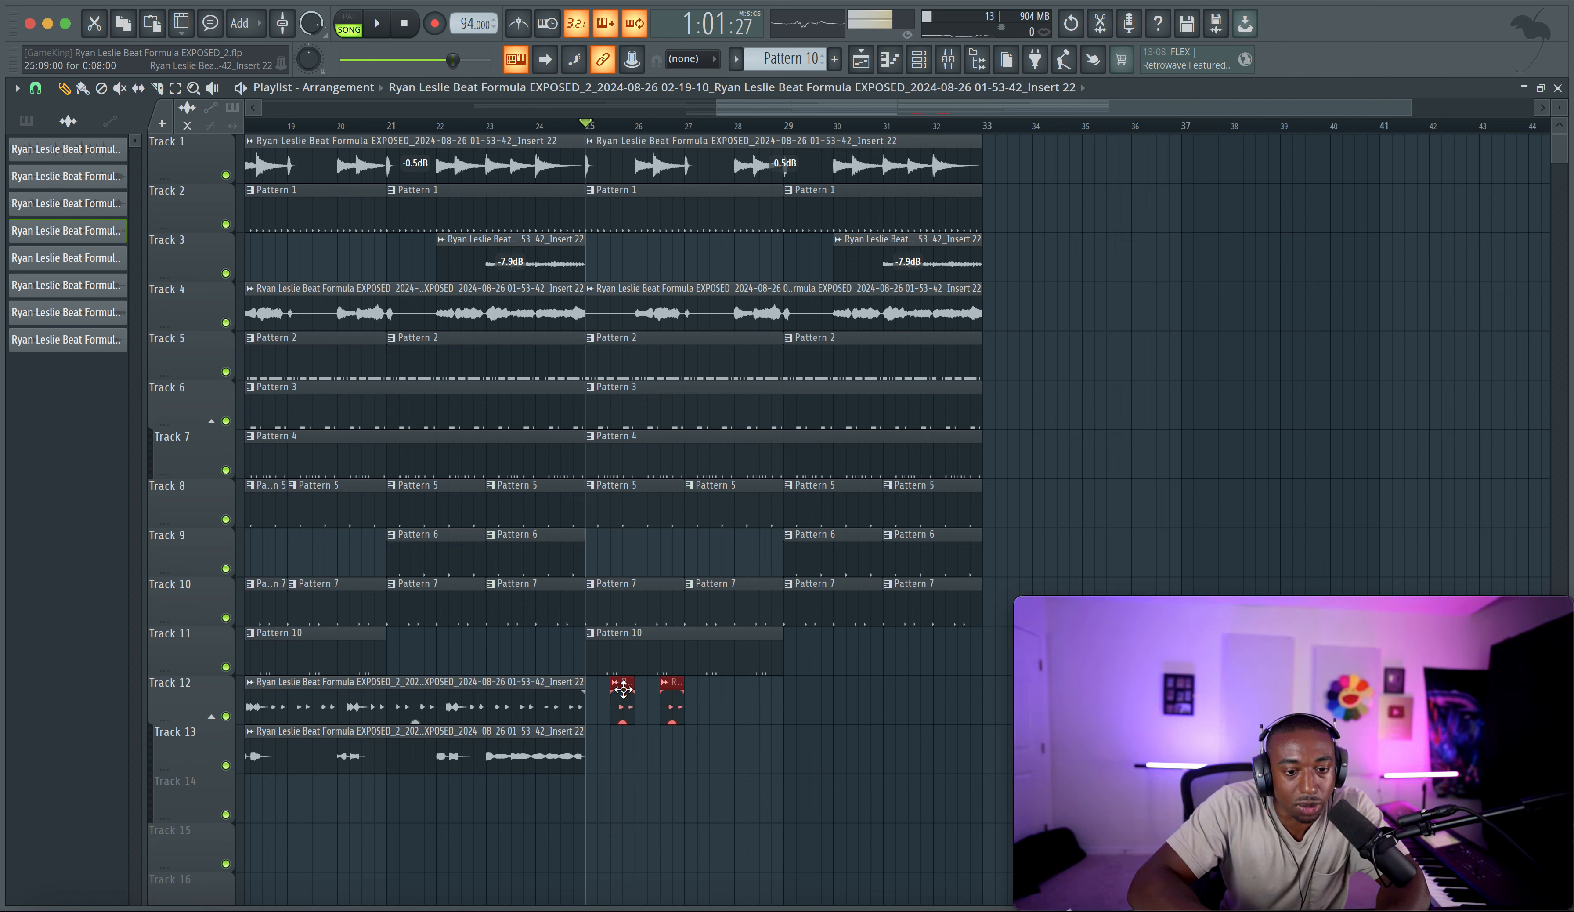
drag(759, 688, 721, 688)
key(space)
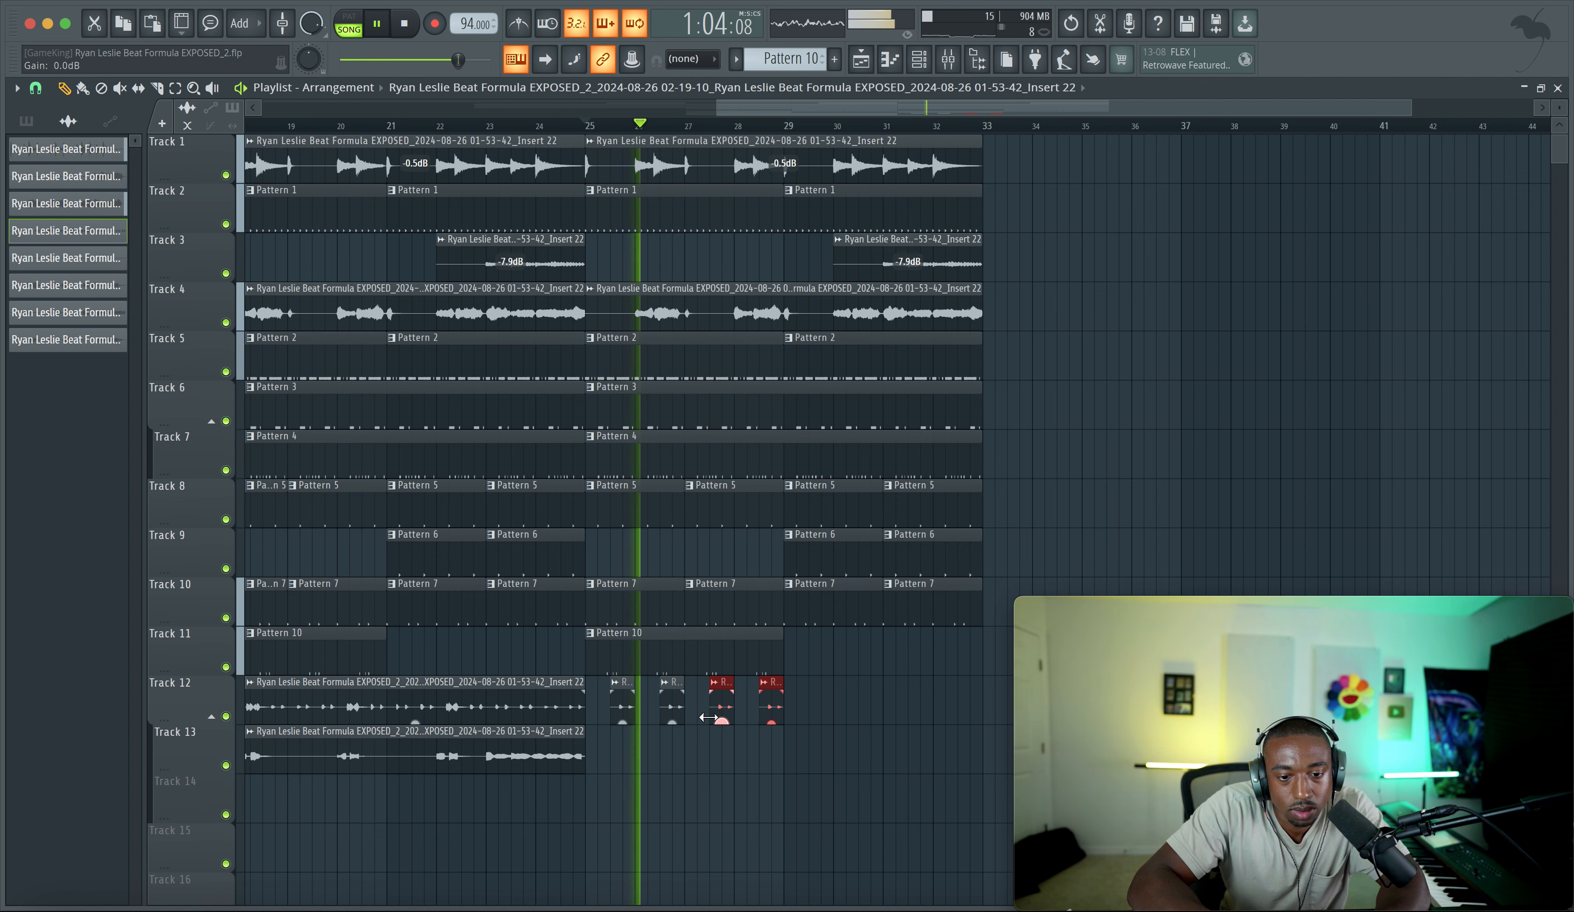
Step: Delete the Track 12 slices in bars 26 and 28 and copy the remaining pair to bars 29 and 31
right_click(681, 714)
right_click(773, 713)
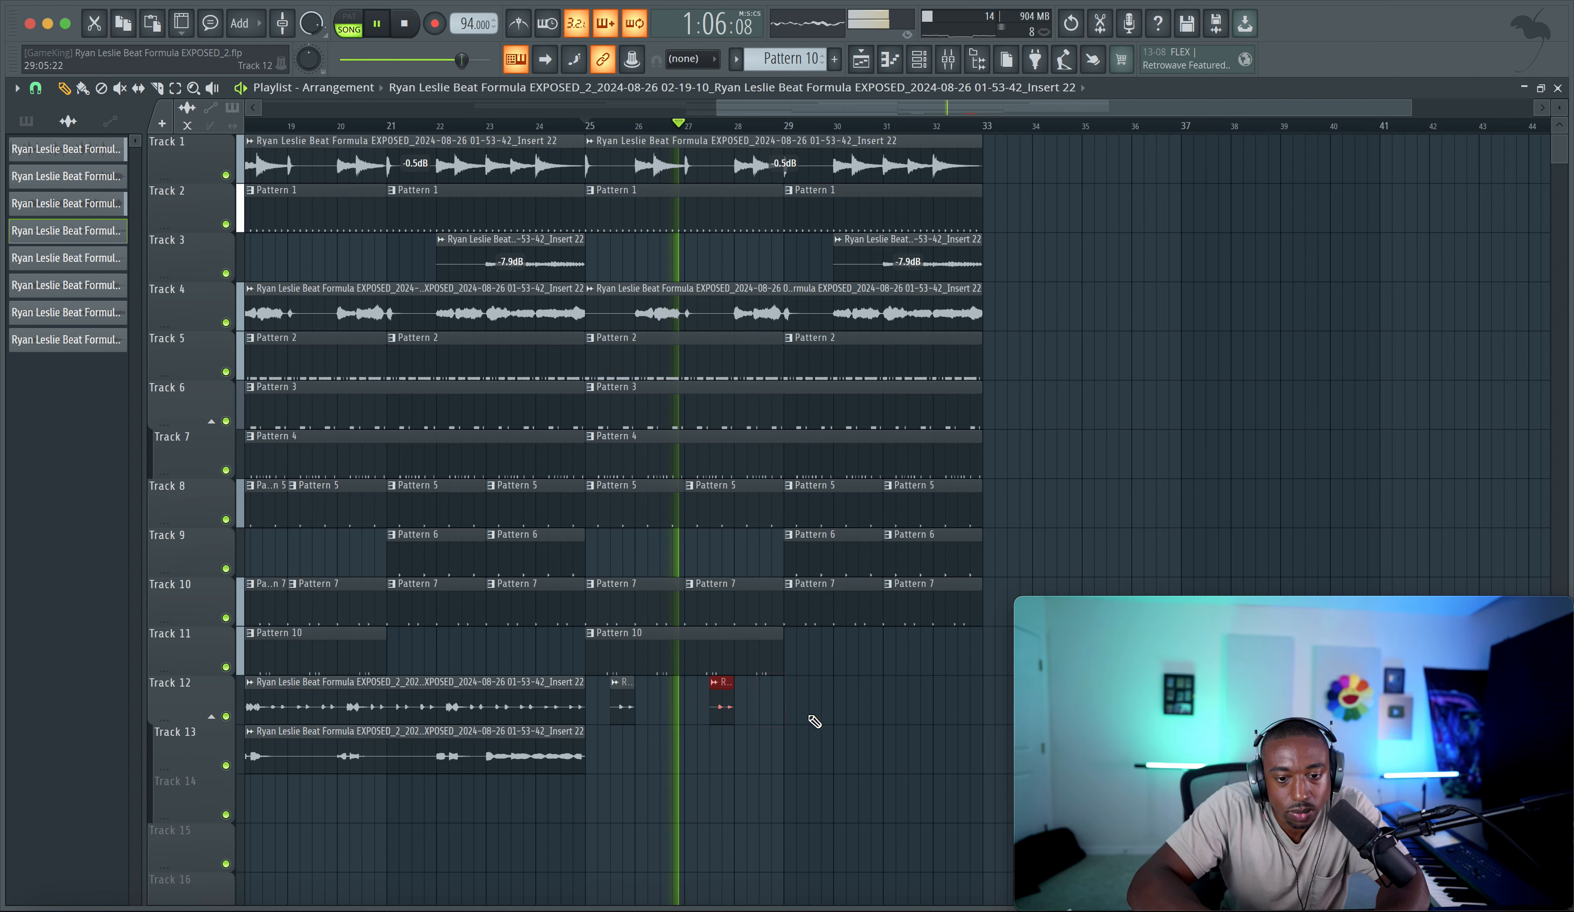
mouse_move(815, 720)
mouse_down()
mouse_move(565, 703)
mouse_move(919, 700)
mouse_up()
super+click(609, 722)
right_click(881, 760)
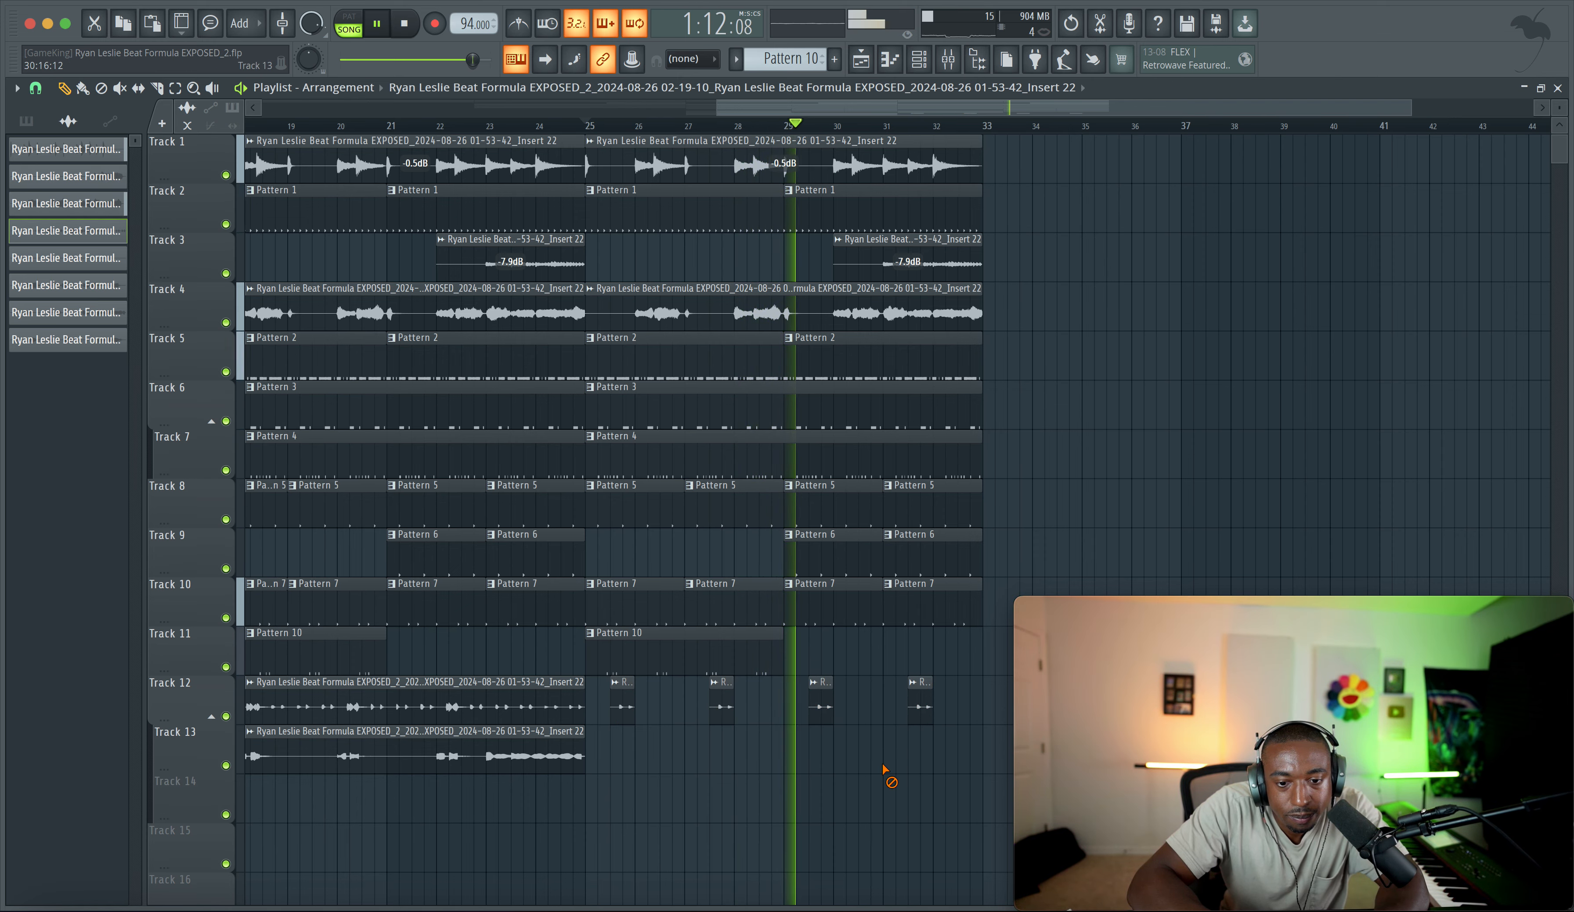
Step: Review the sliced Track 12 arrangement and audition it from bar 29
scroll(879, 760, down, 3)
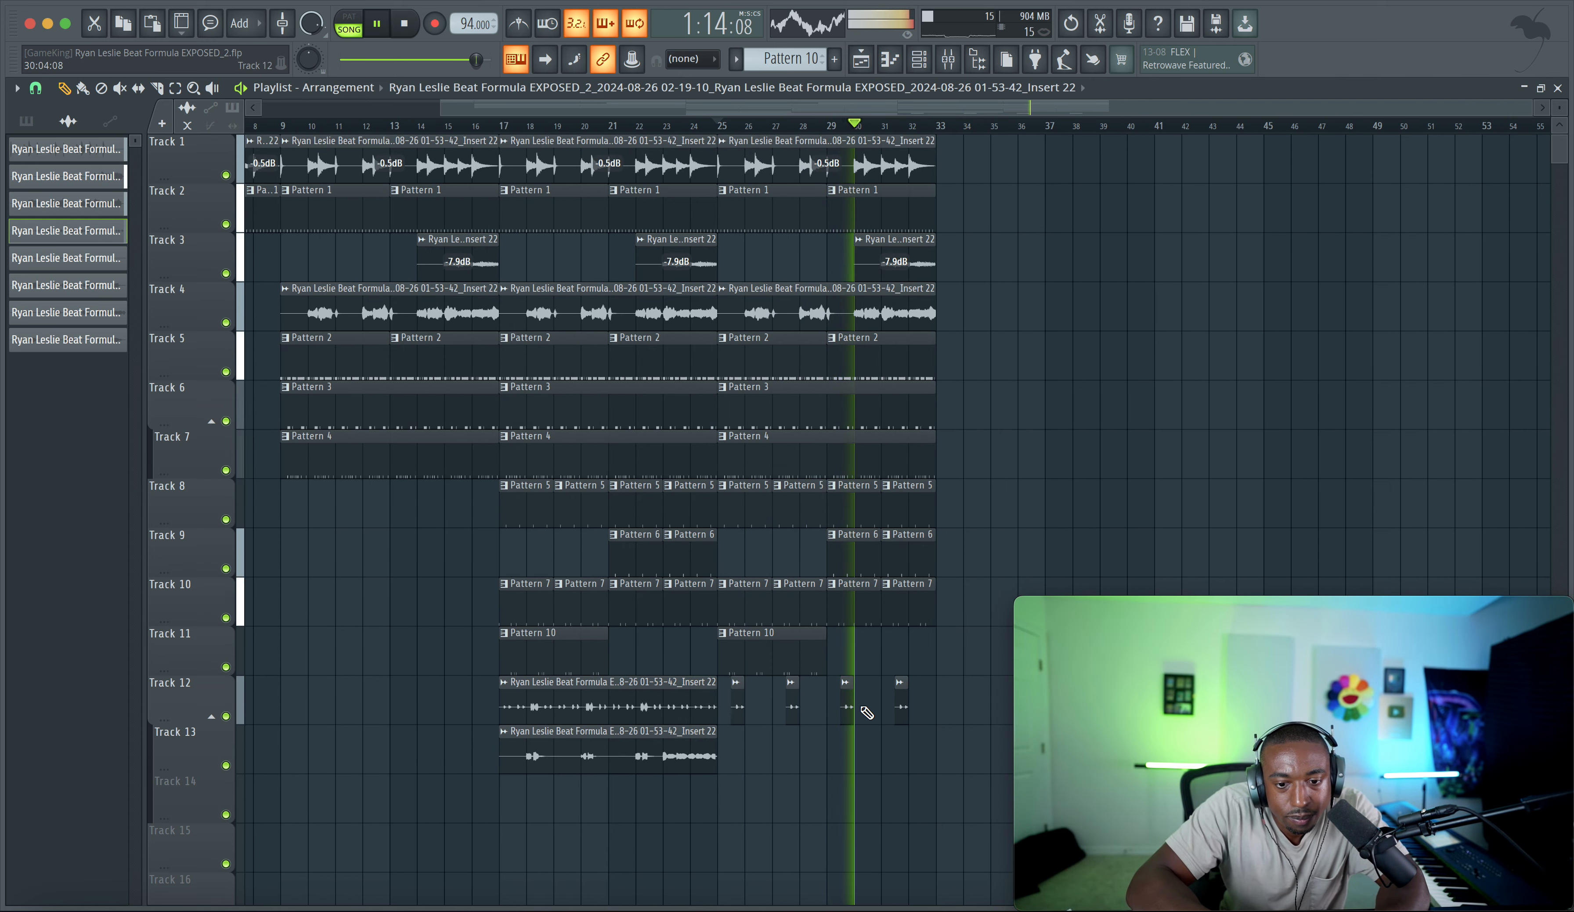
scroll(862, 708, up, 5)
key(space)
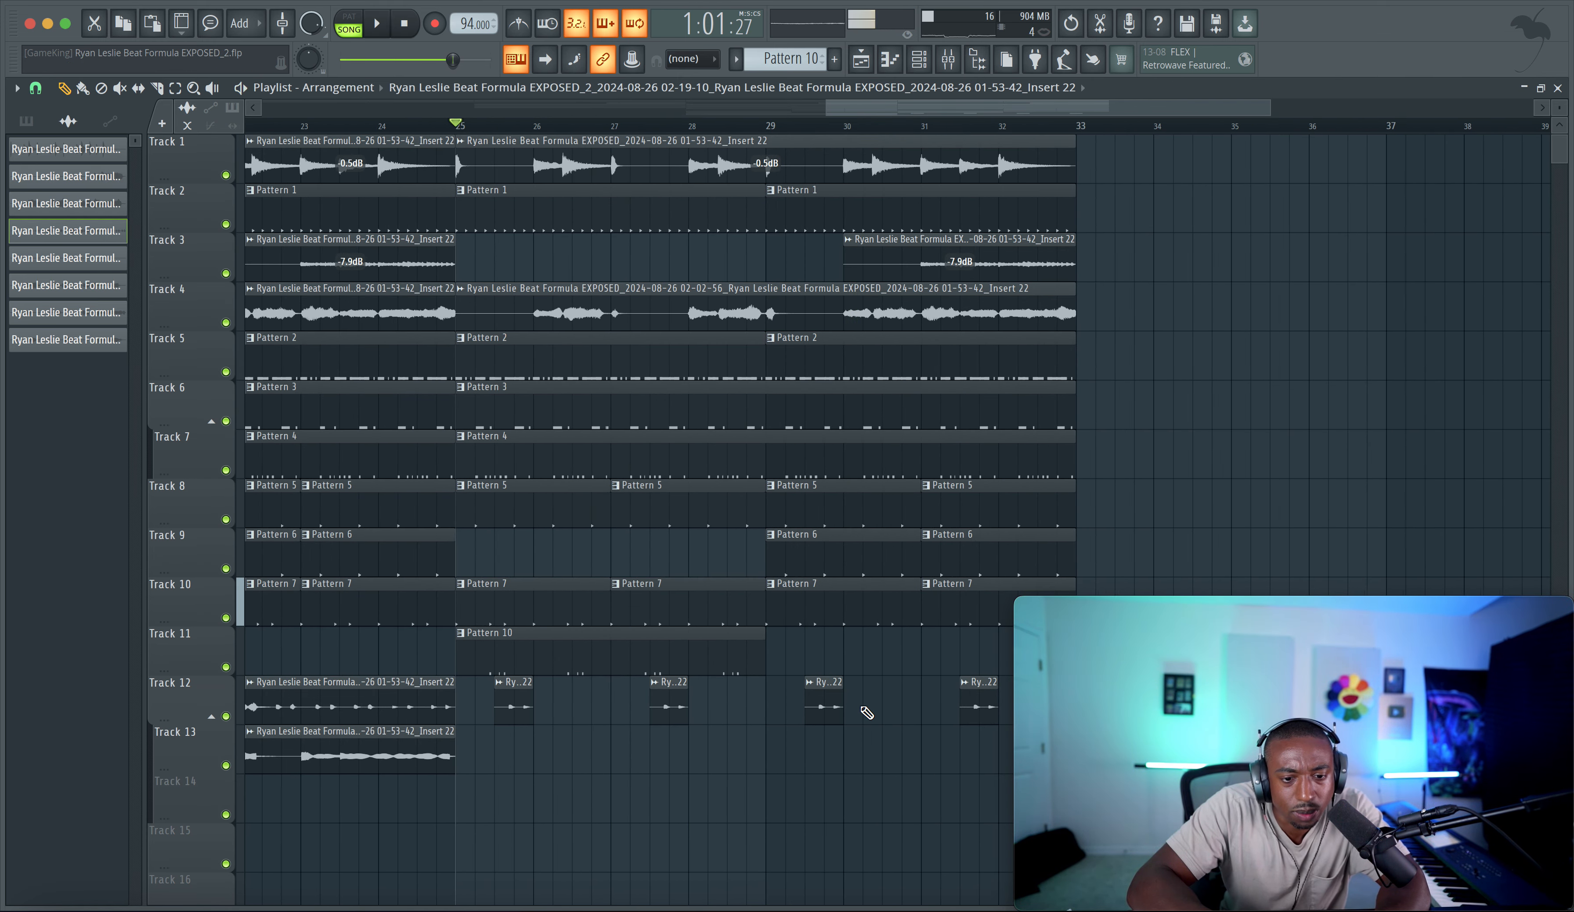
scroll(867, 712, down, 1)
scroll(867, 712, right, 2)
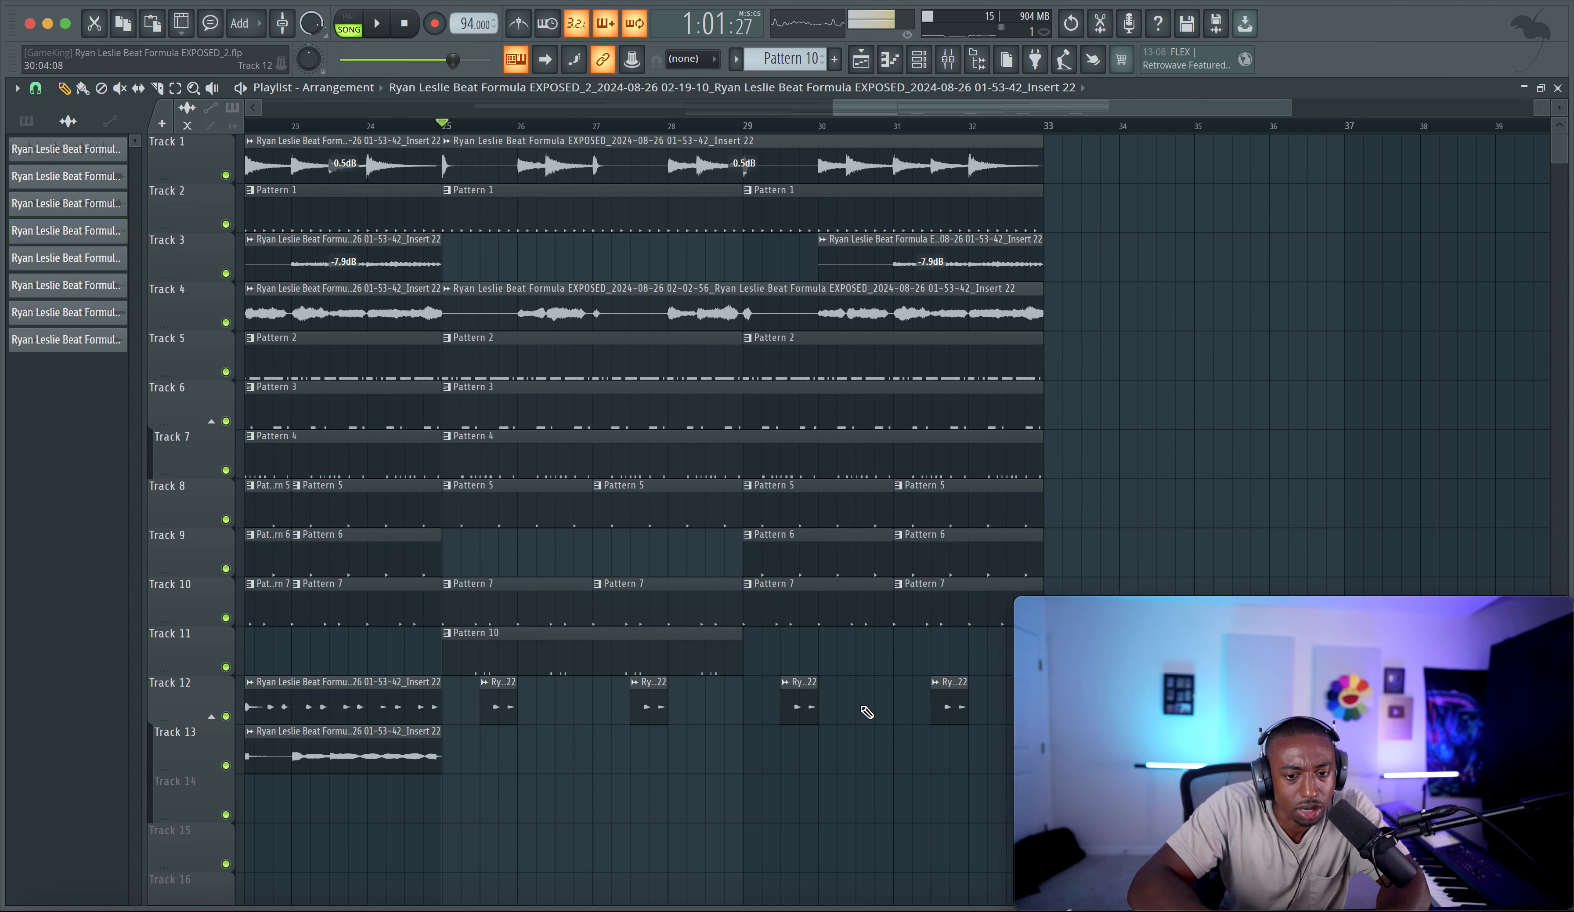
click(732, 134)
click(736, 130)
key(space)
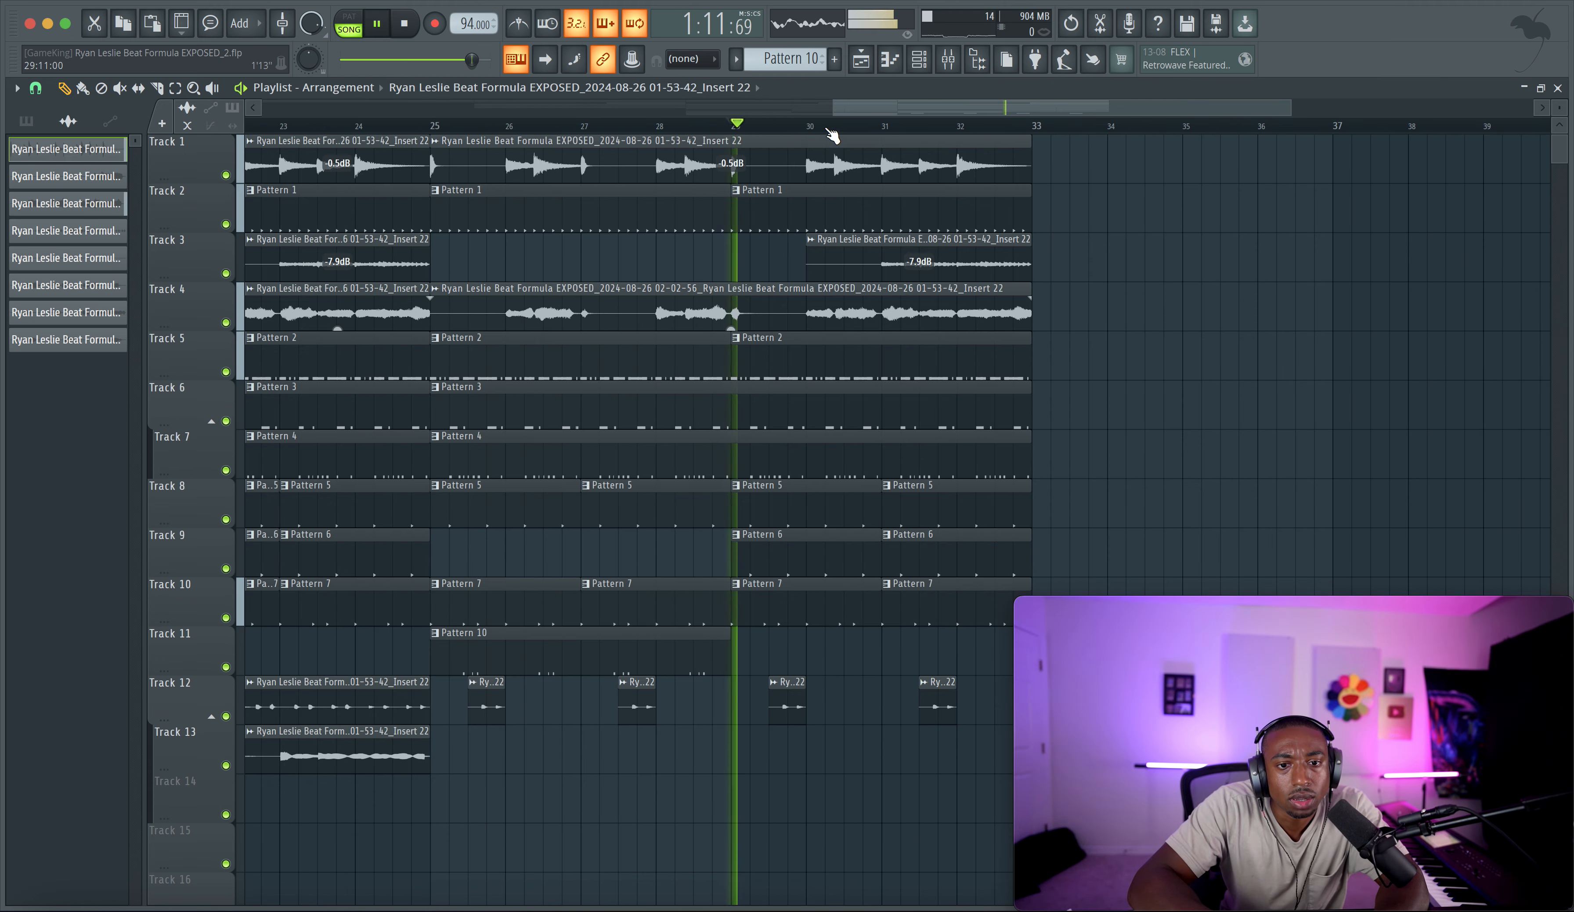
scroll(829, 266, down, 2)
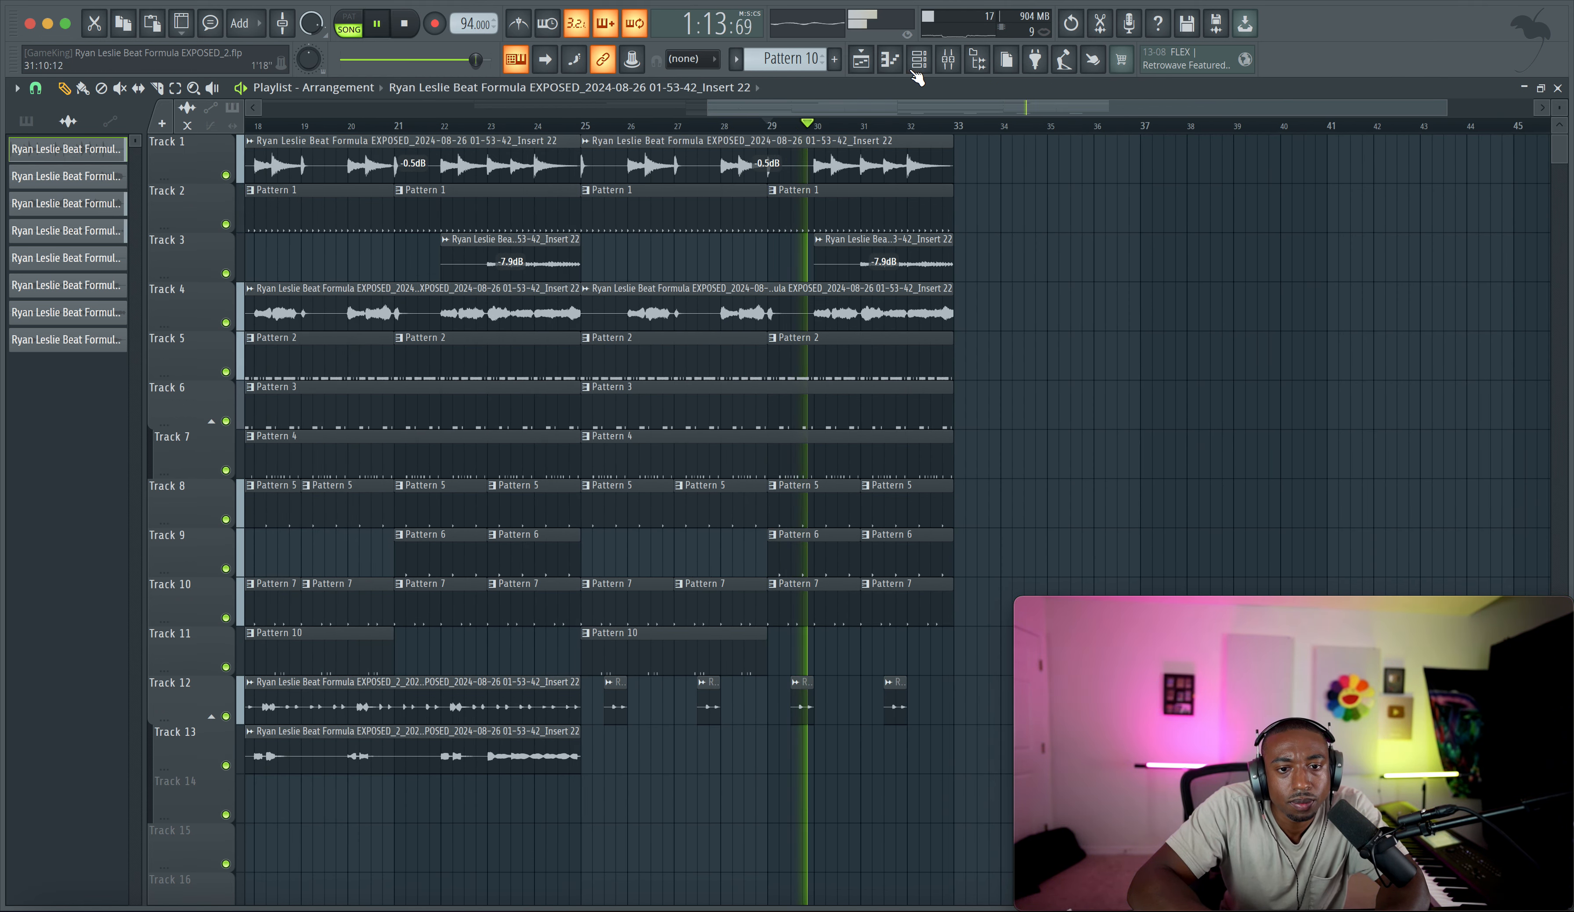
key(space)
Step: Inspect the mixer tracks and levels while restarting playback from bar 29
key(F9)
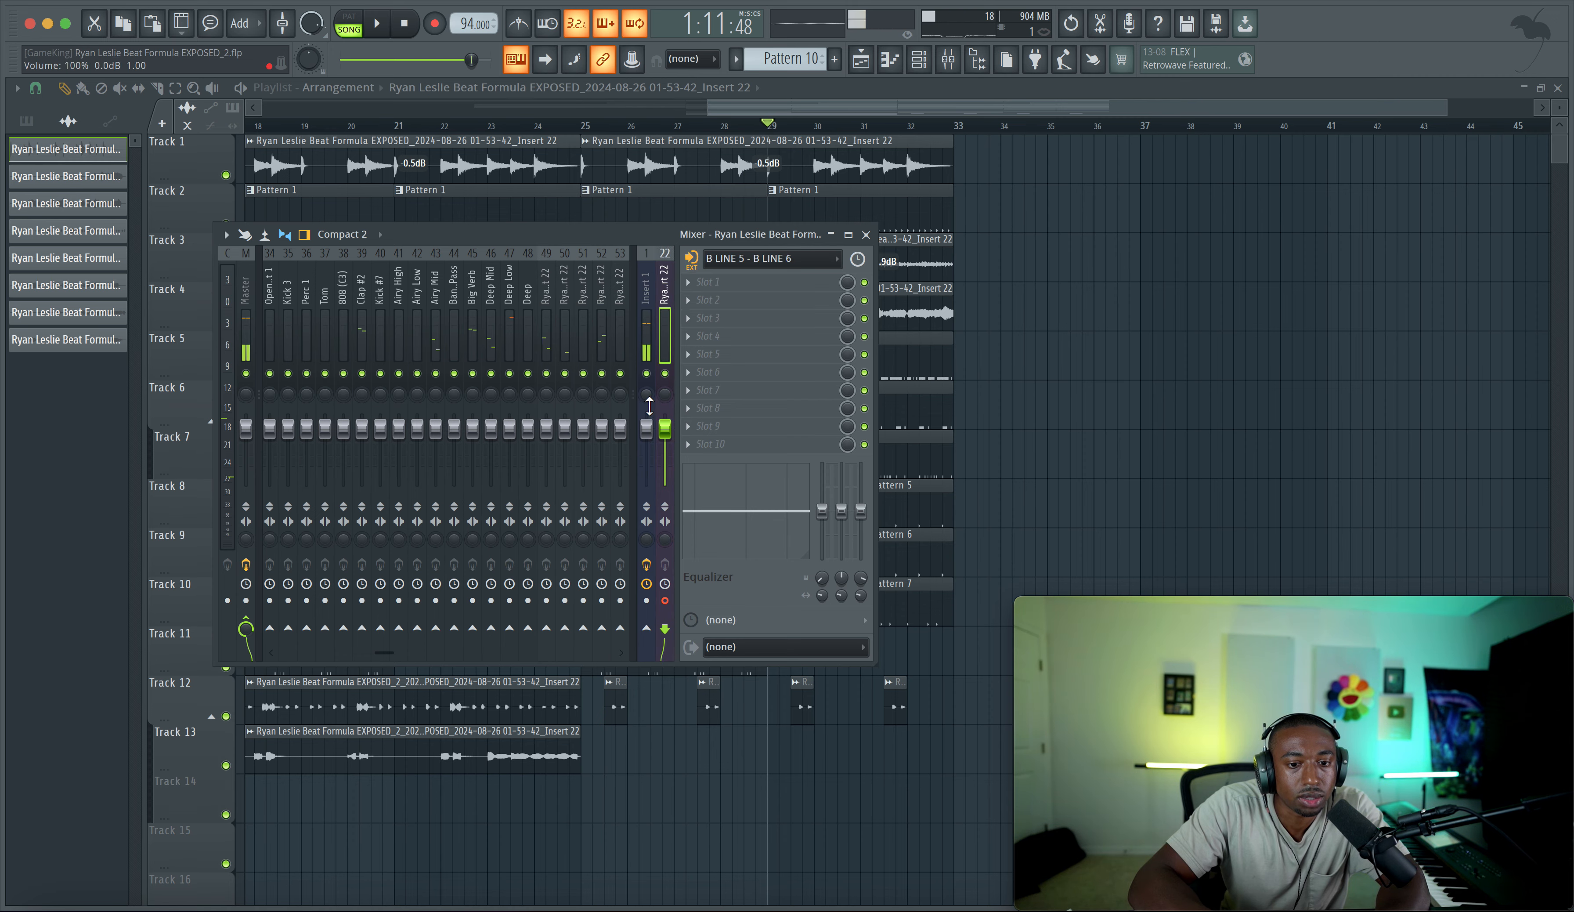
key(space)
key(F9)
scroll(545, 153, down, 1)
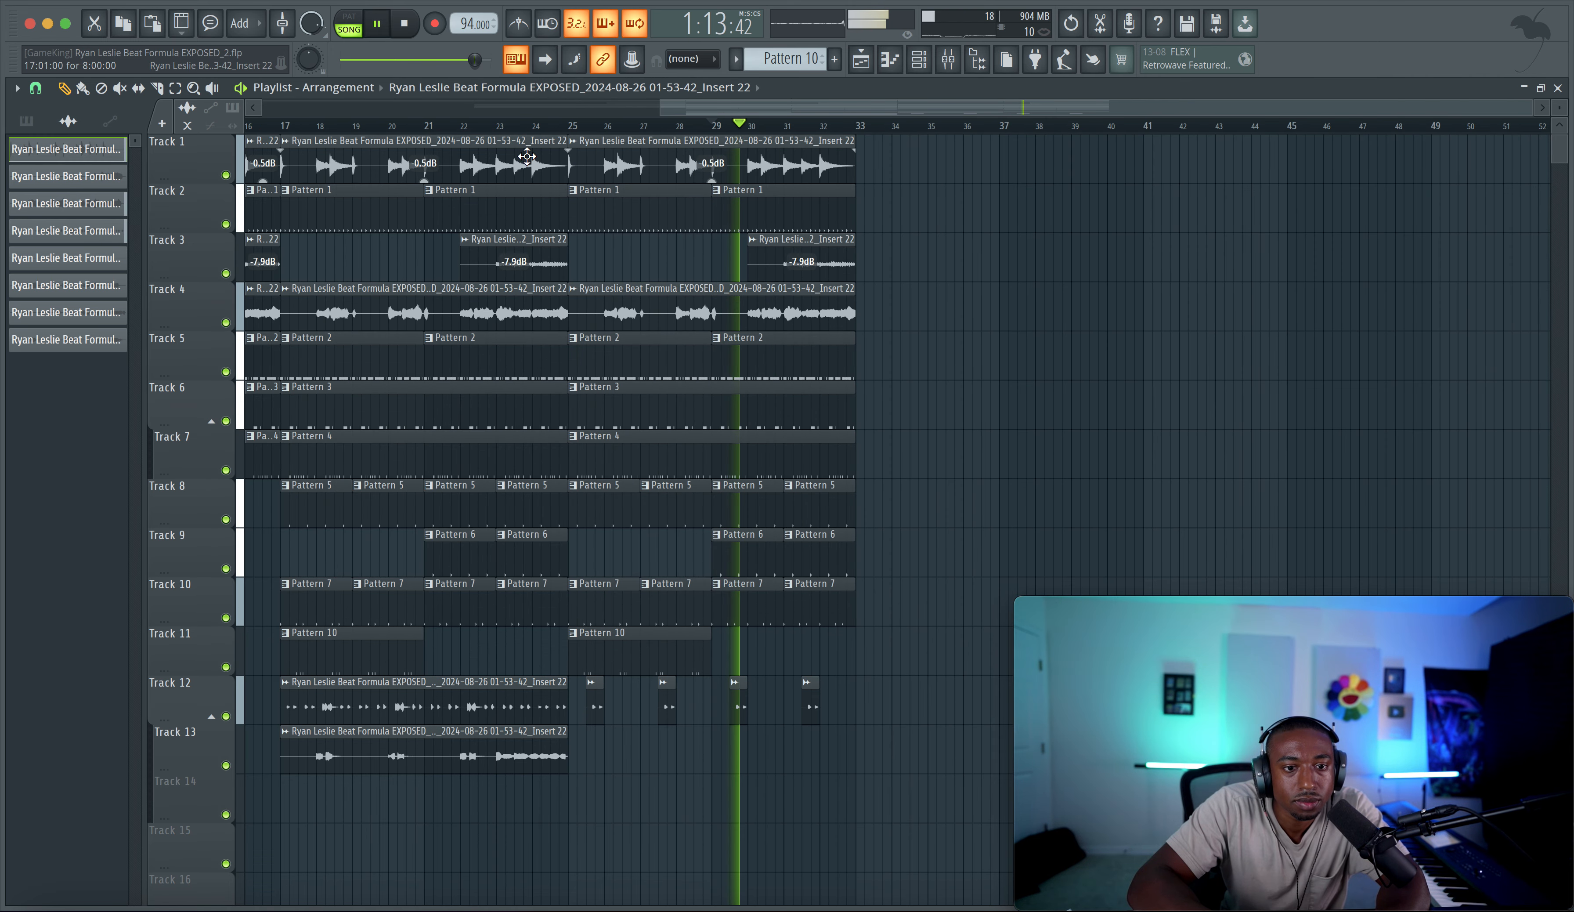
Step: Prepare a recording over bars 25 to 33 by looping that range, setting snapping to Bar and enabling recording mode
drag(574, 124, 860, 122)
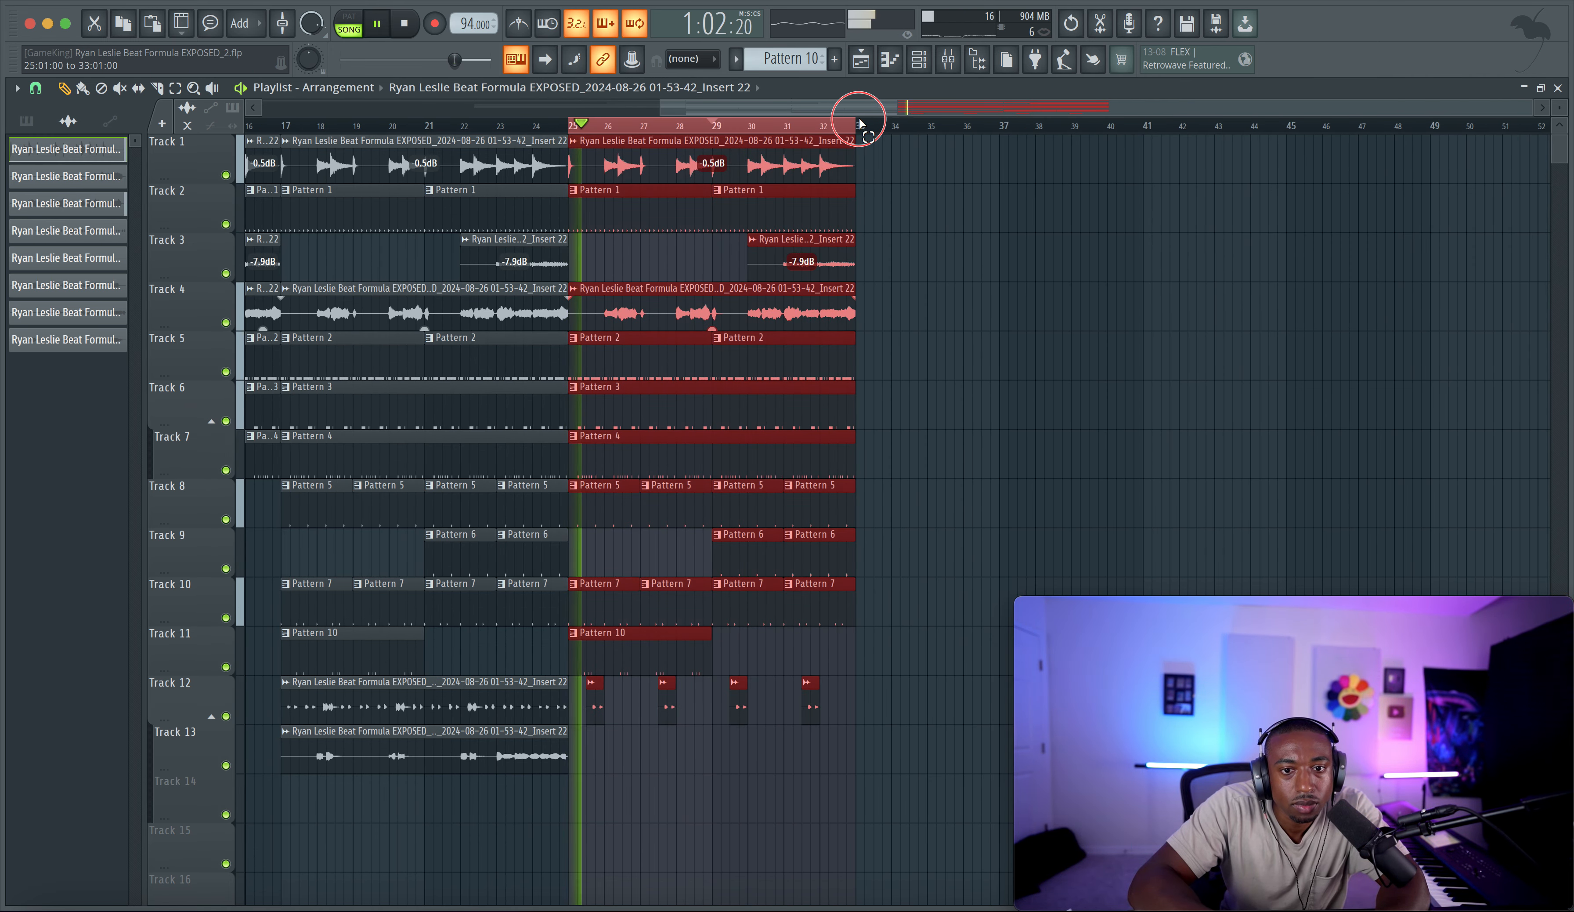
click(36, 88)
click(83, 326)
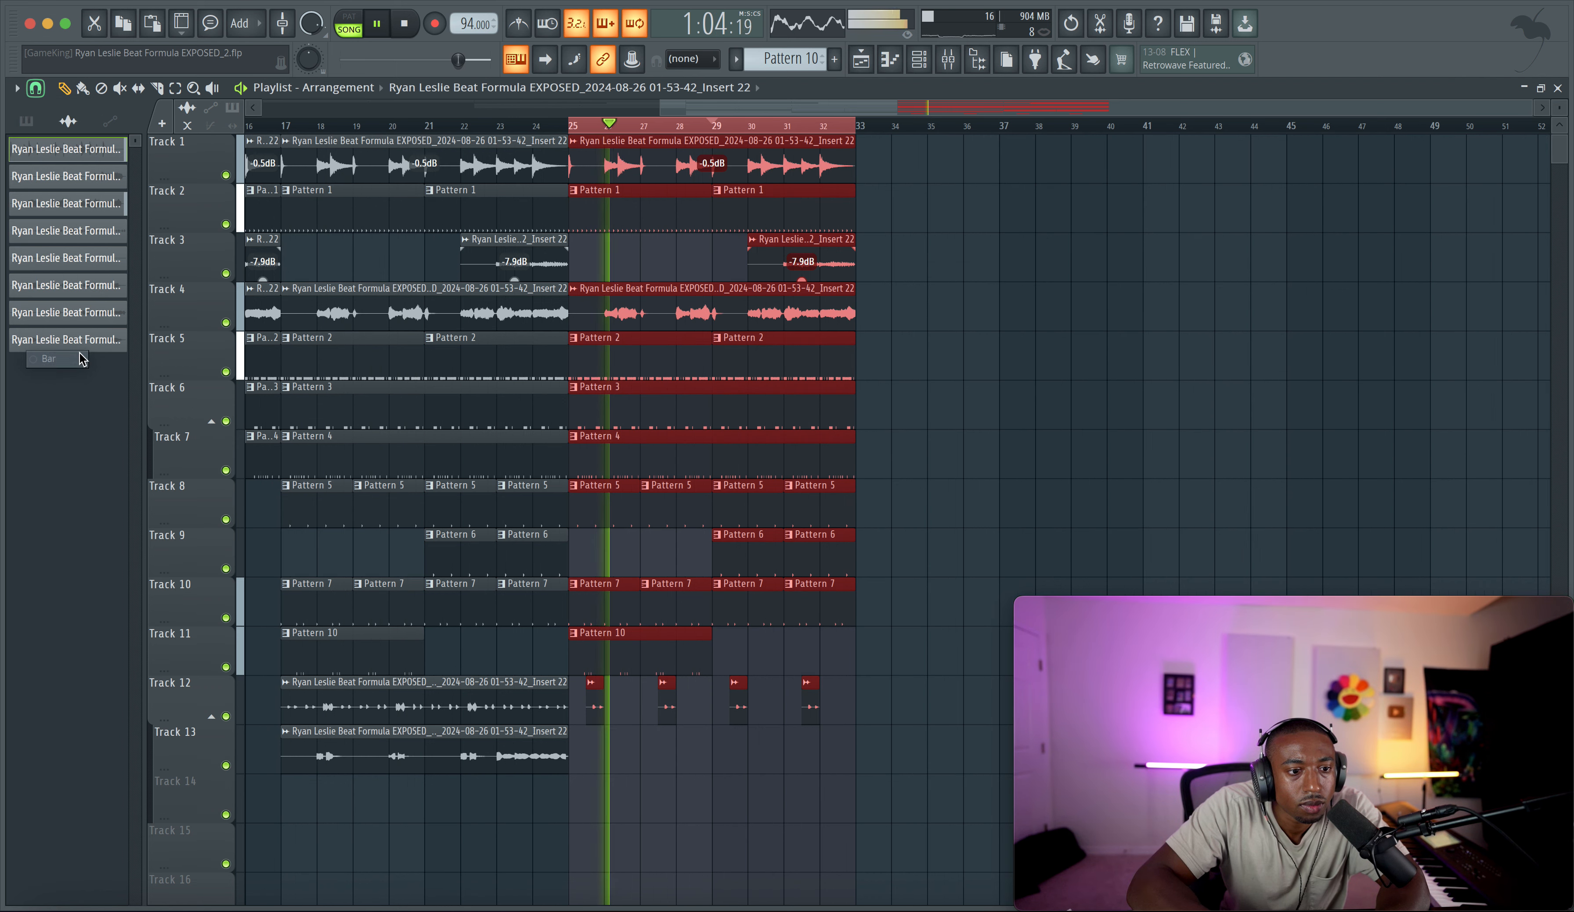
click(947, 59)
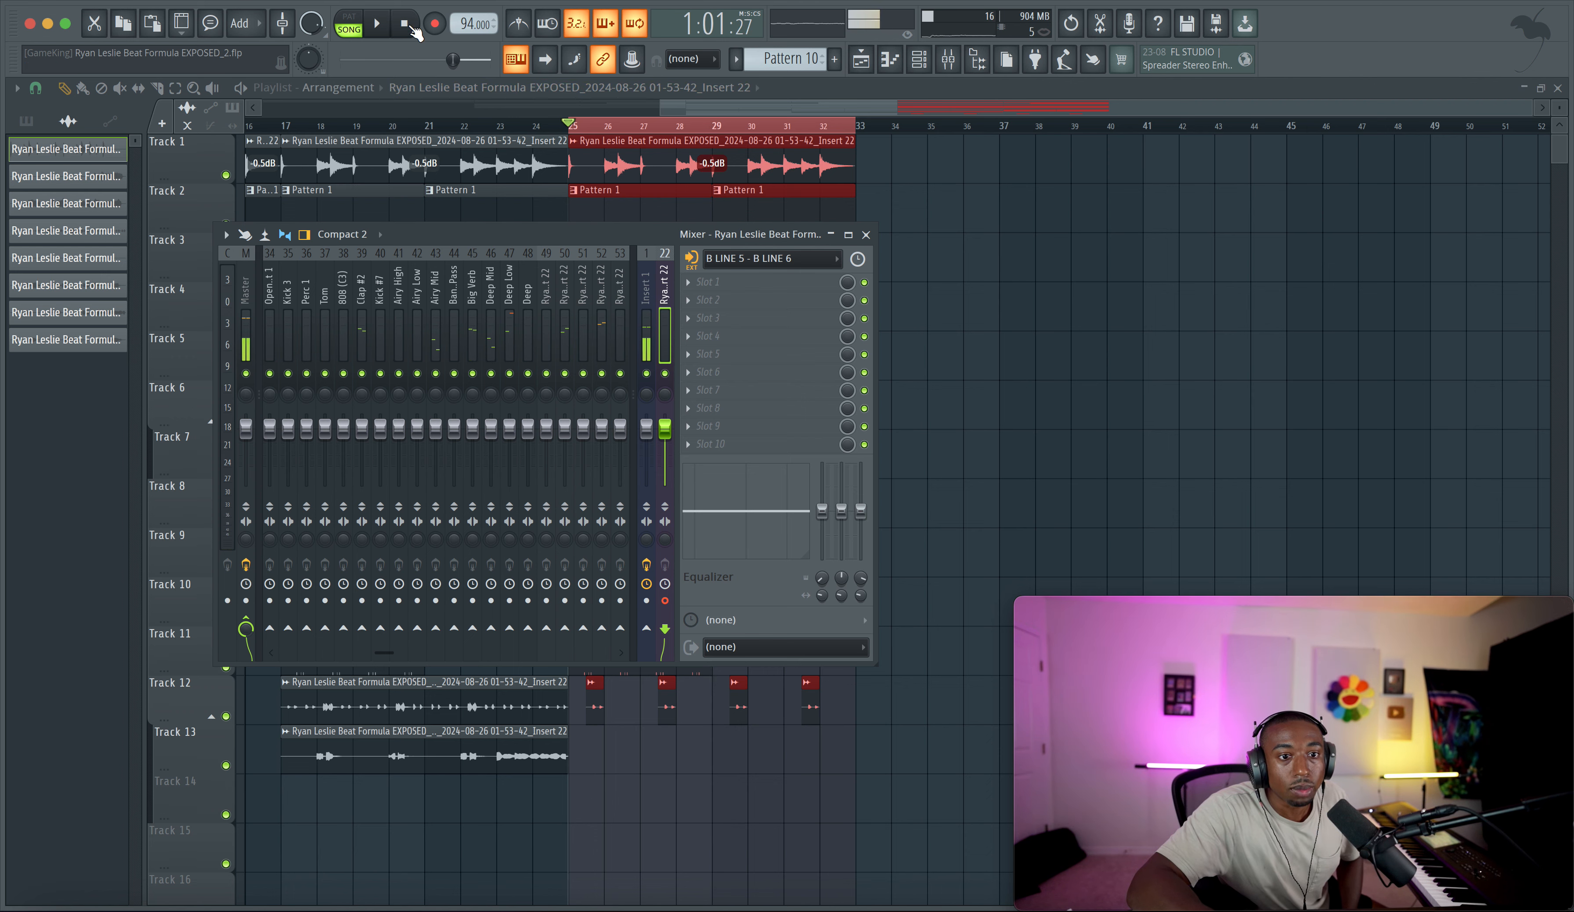
click(435, 25)
Step: Record a first audio take onto Track 13 from bar 25 and discard its clip
key(space)
click(1121, 321)
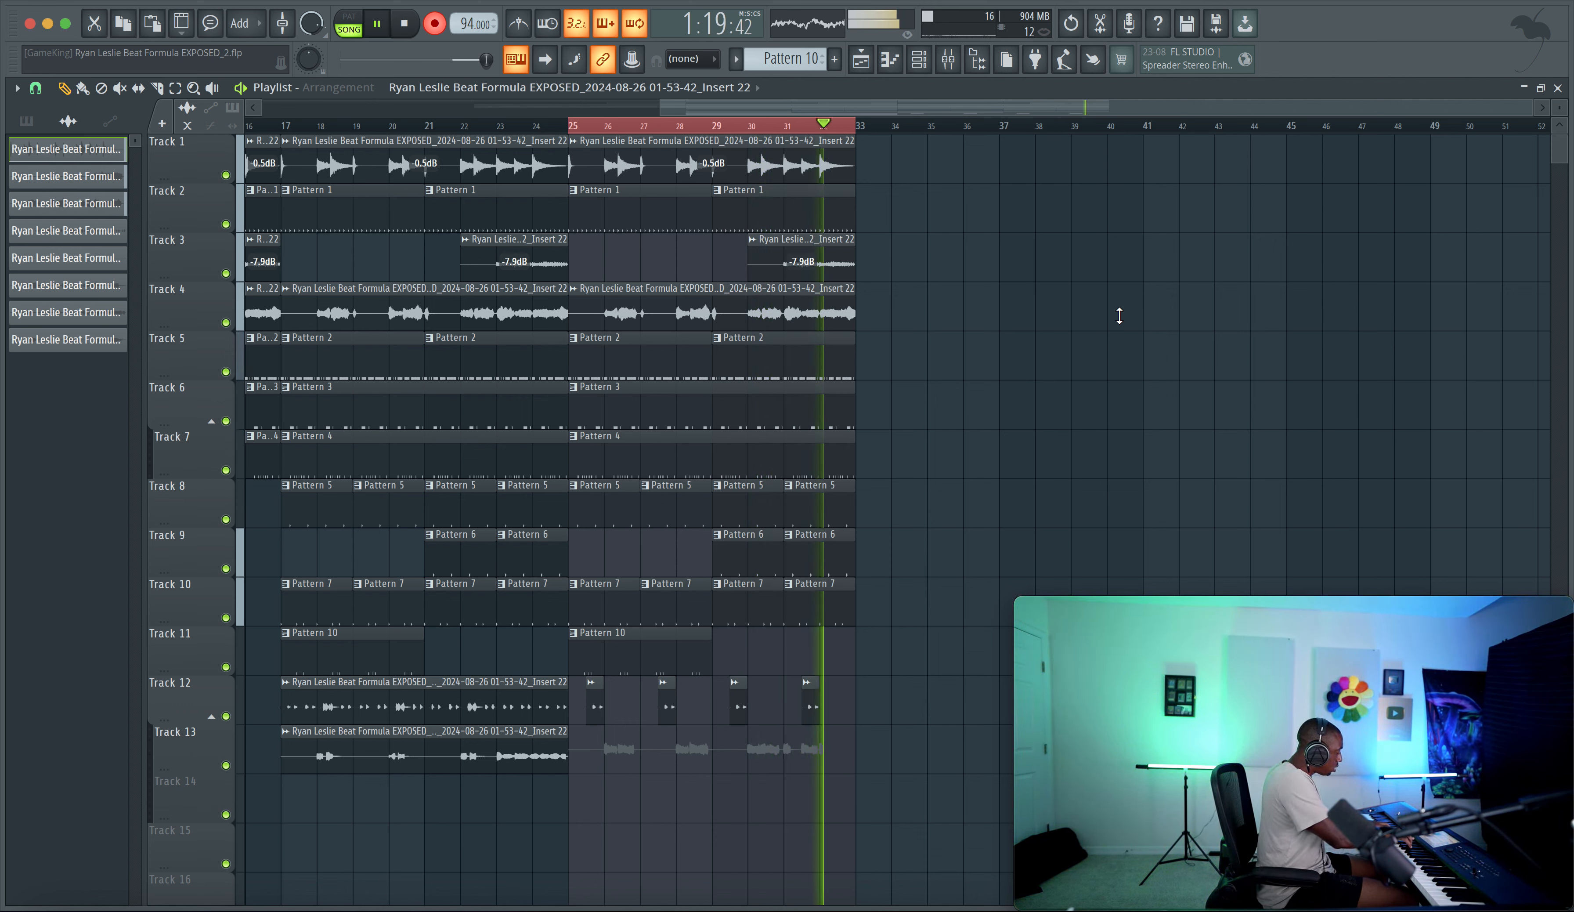
key(space)
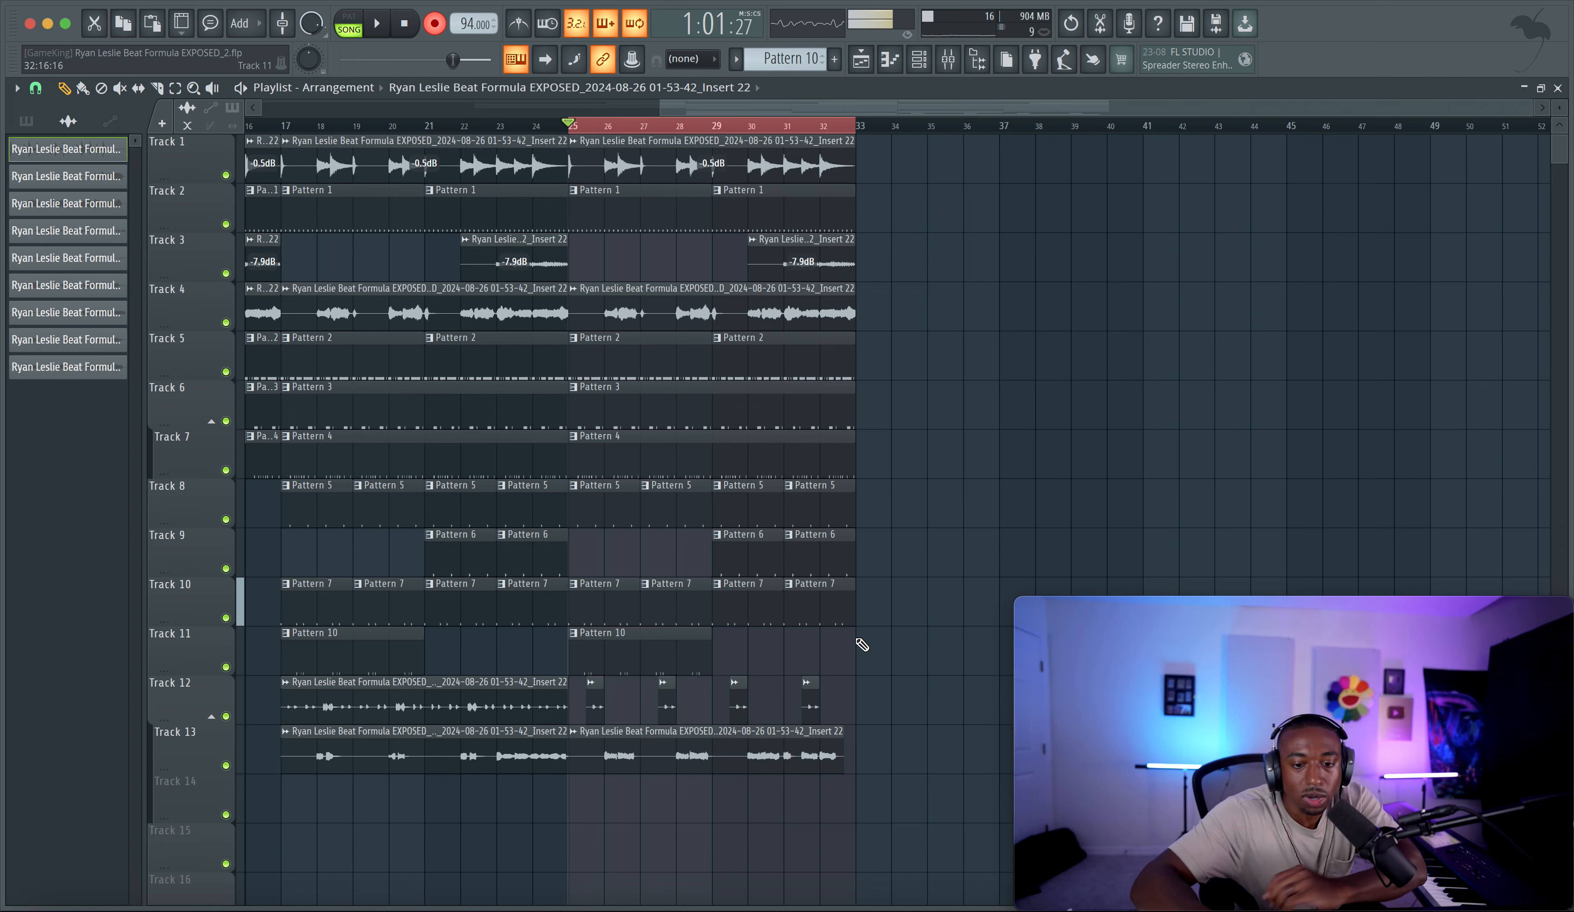
right_click(776, 741)
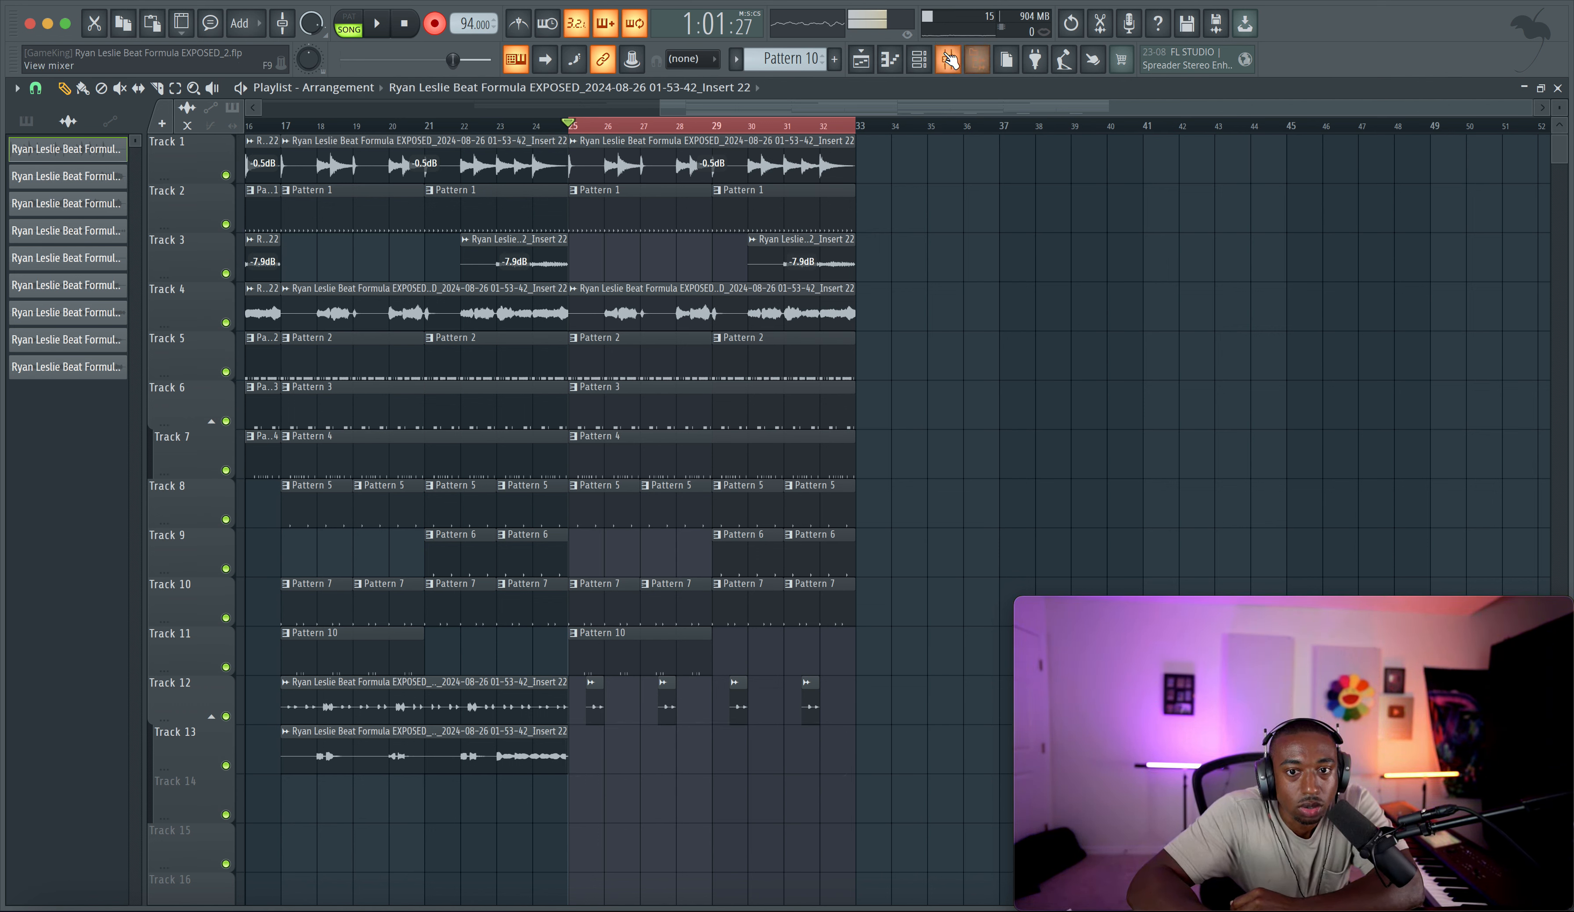
Step: Record a new audio take onto Track 13 over bars 25 to 33 and end recording mode
key(space)
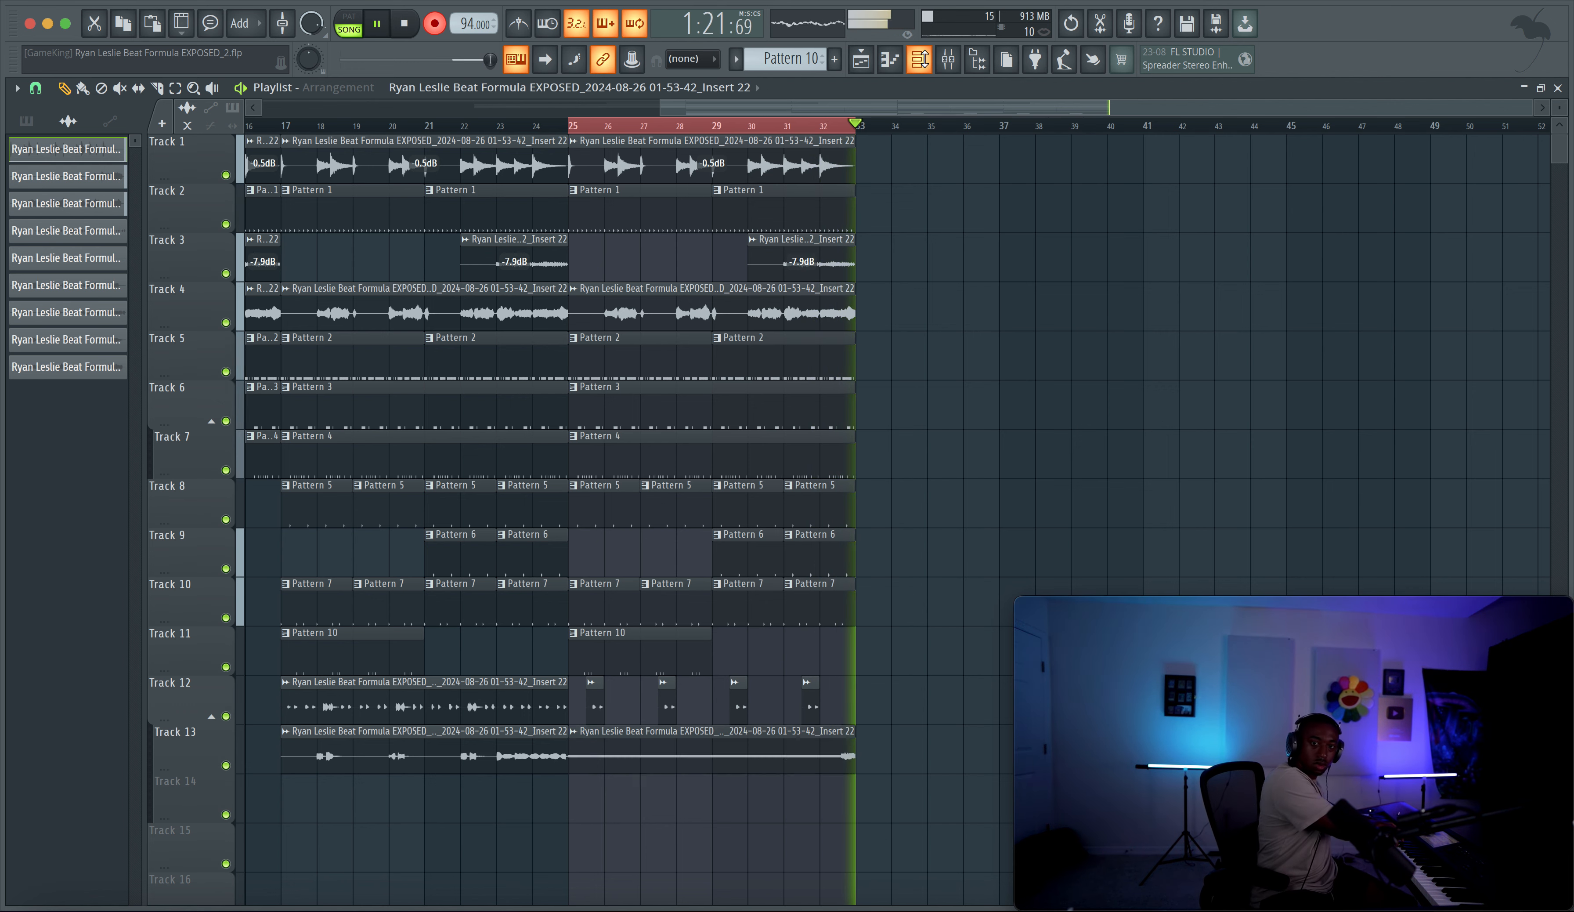
key(space)
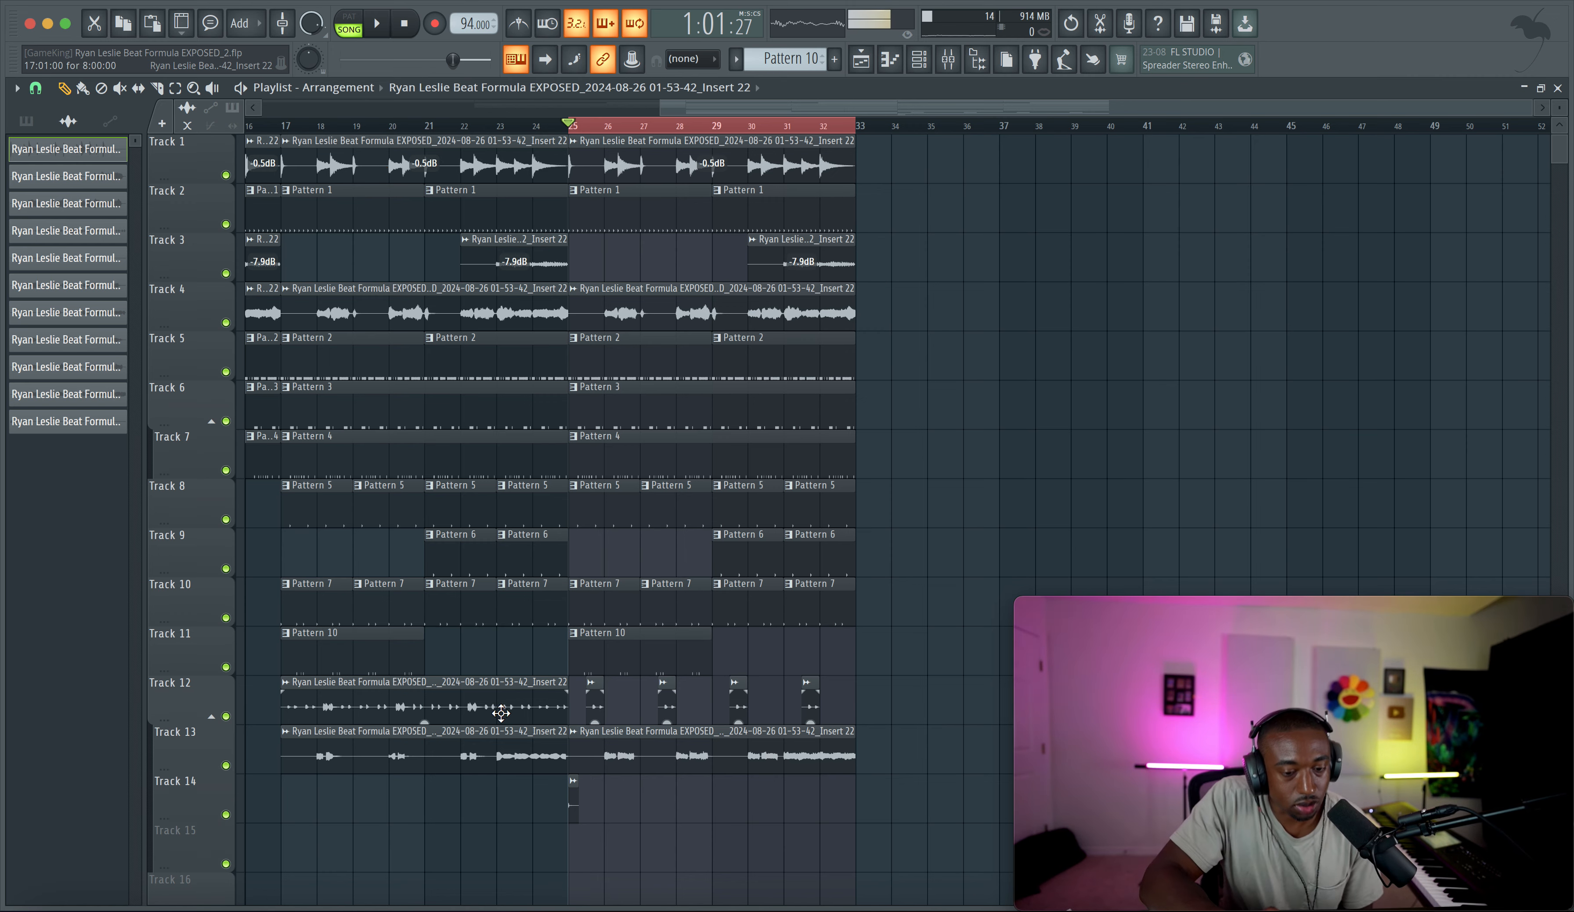
Step: Delete the short leftover clip at bar 25 on Track 14 and save the project
right_click(573, 803)
key(super+s)
scroll(559, 805, down, 2)
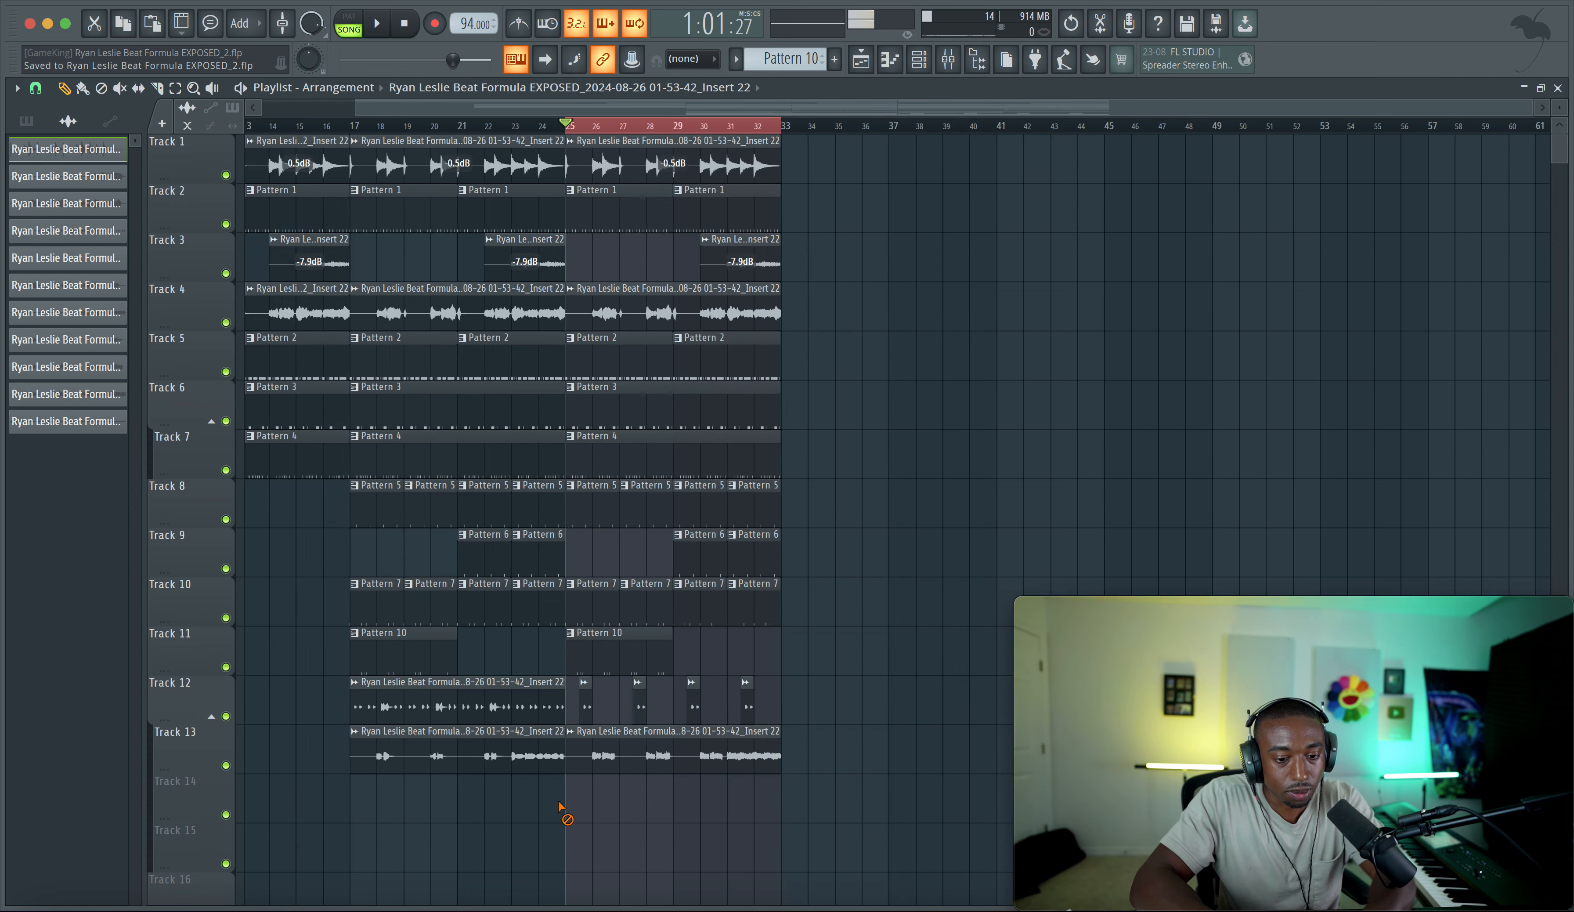
Step: Duplicate the section from bars 25 to 33 onto bars 33 to 41 and loop bars 32 to 42
scroll(560, 808, down, 2)
scroll(579, 453, up, 2)
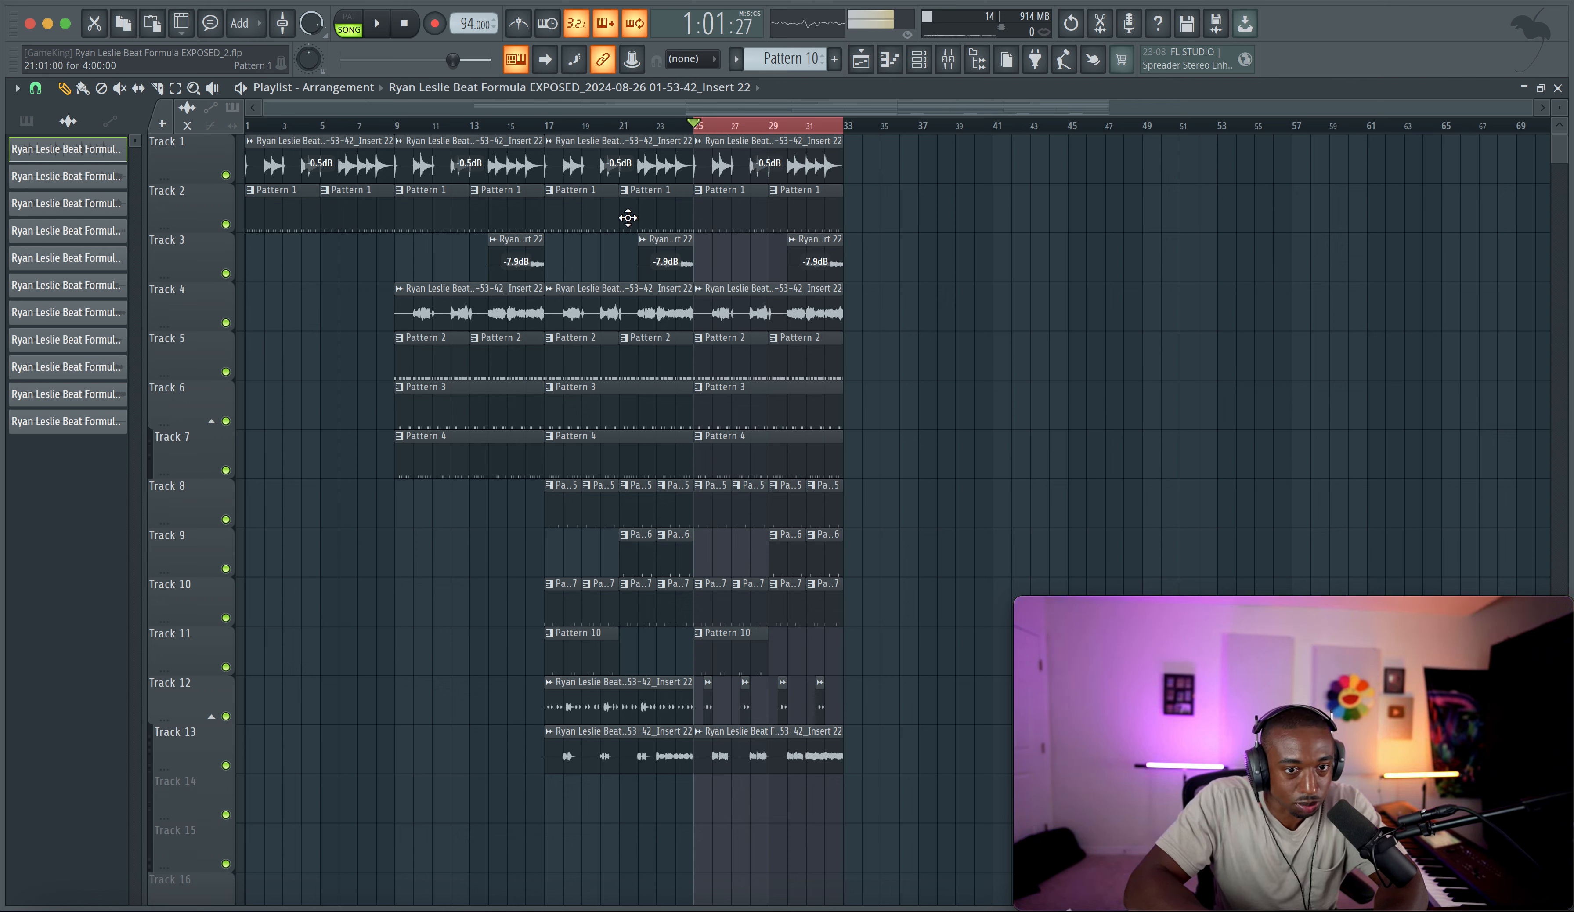
drag(863, 769, 1007, 128)
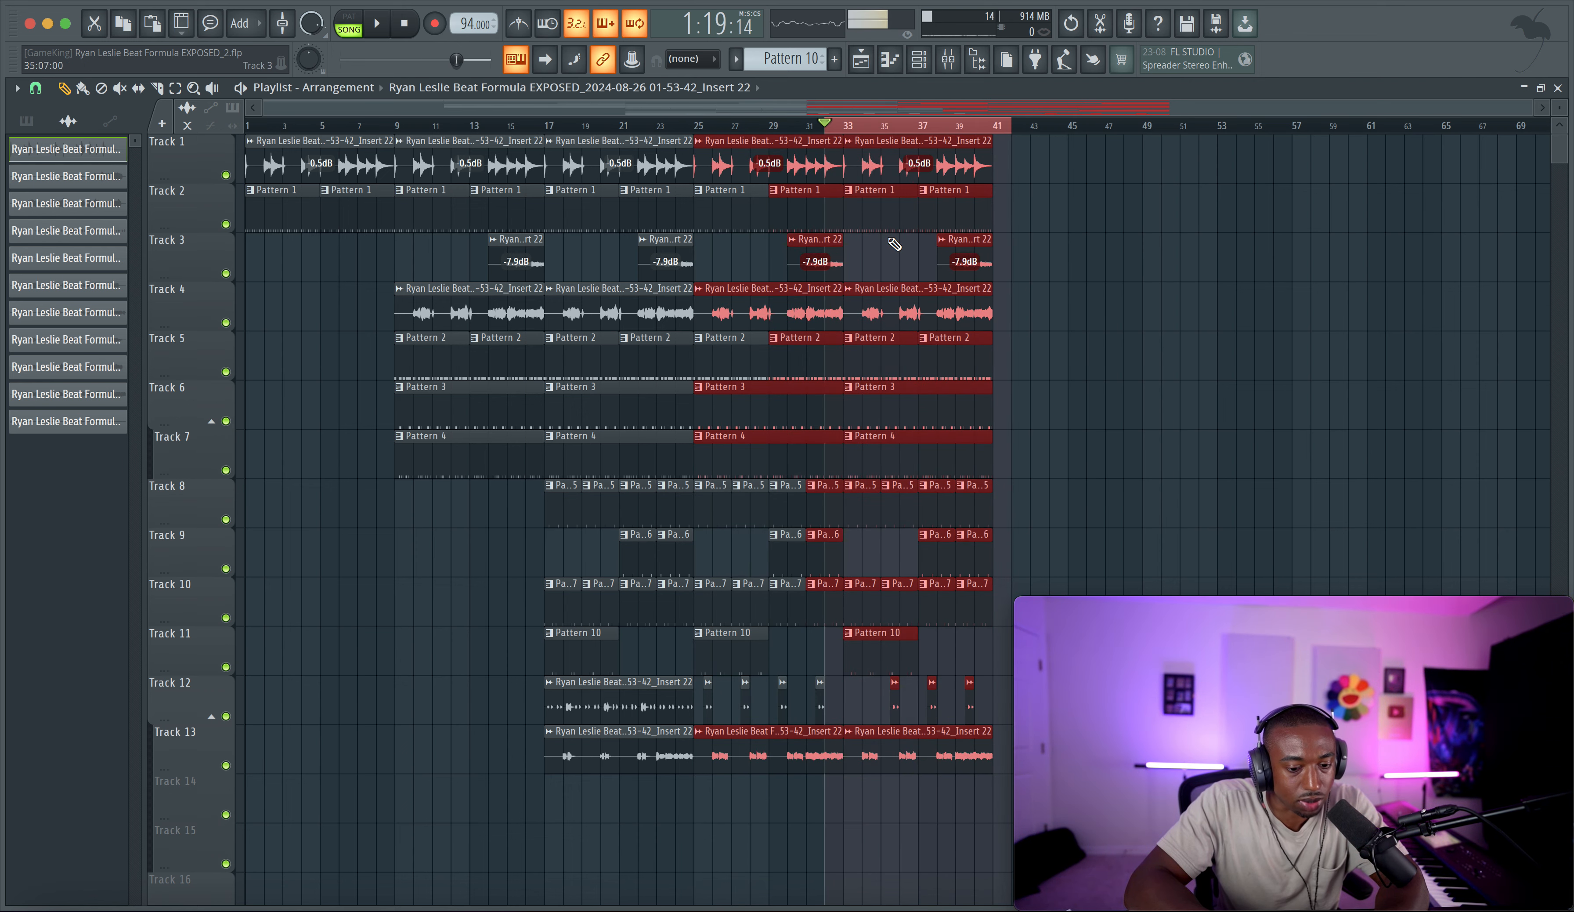
scroll(894, 244, down, 1)
scroll(870, 181, down, 1)
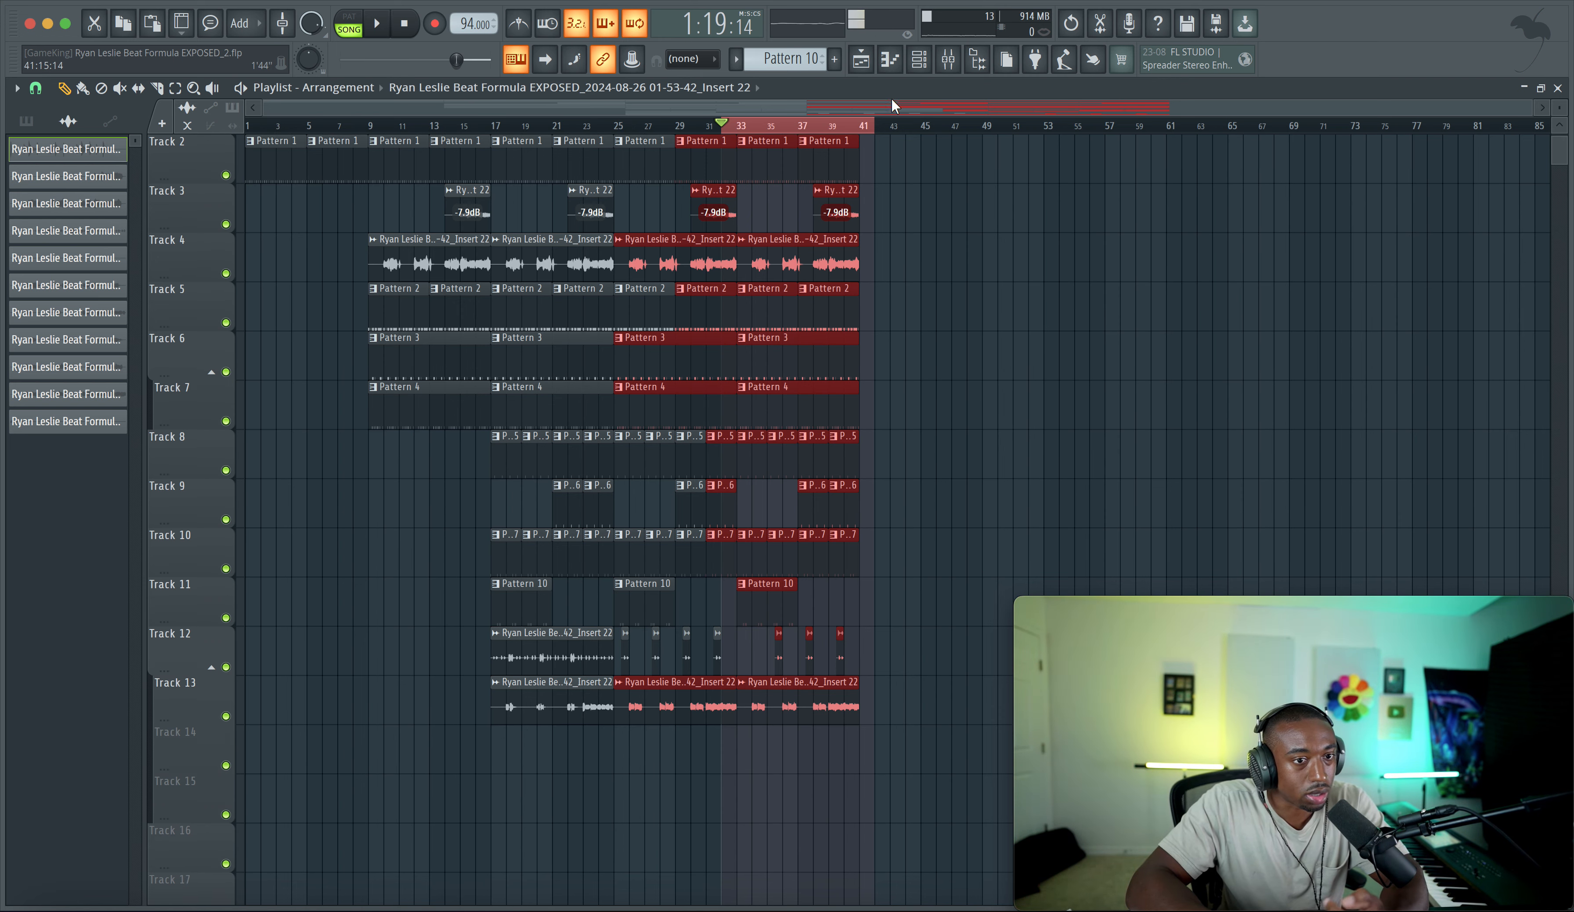
click(948, 68)
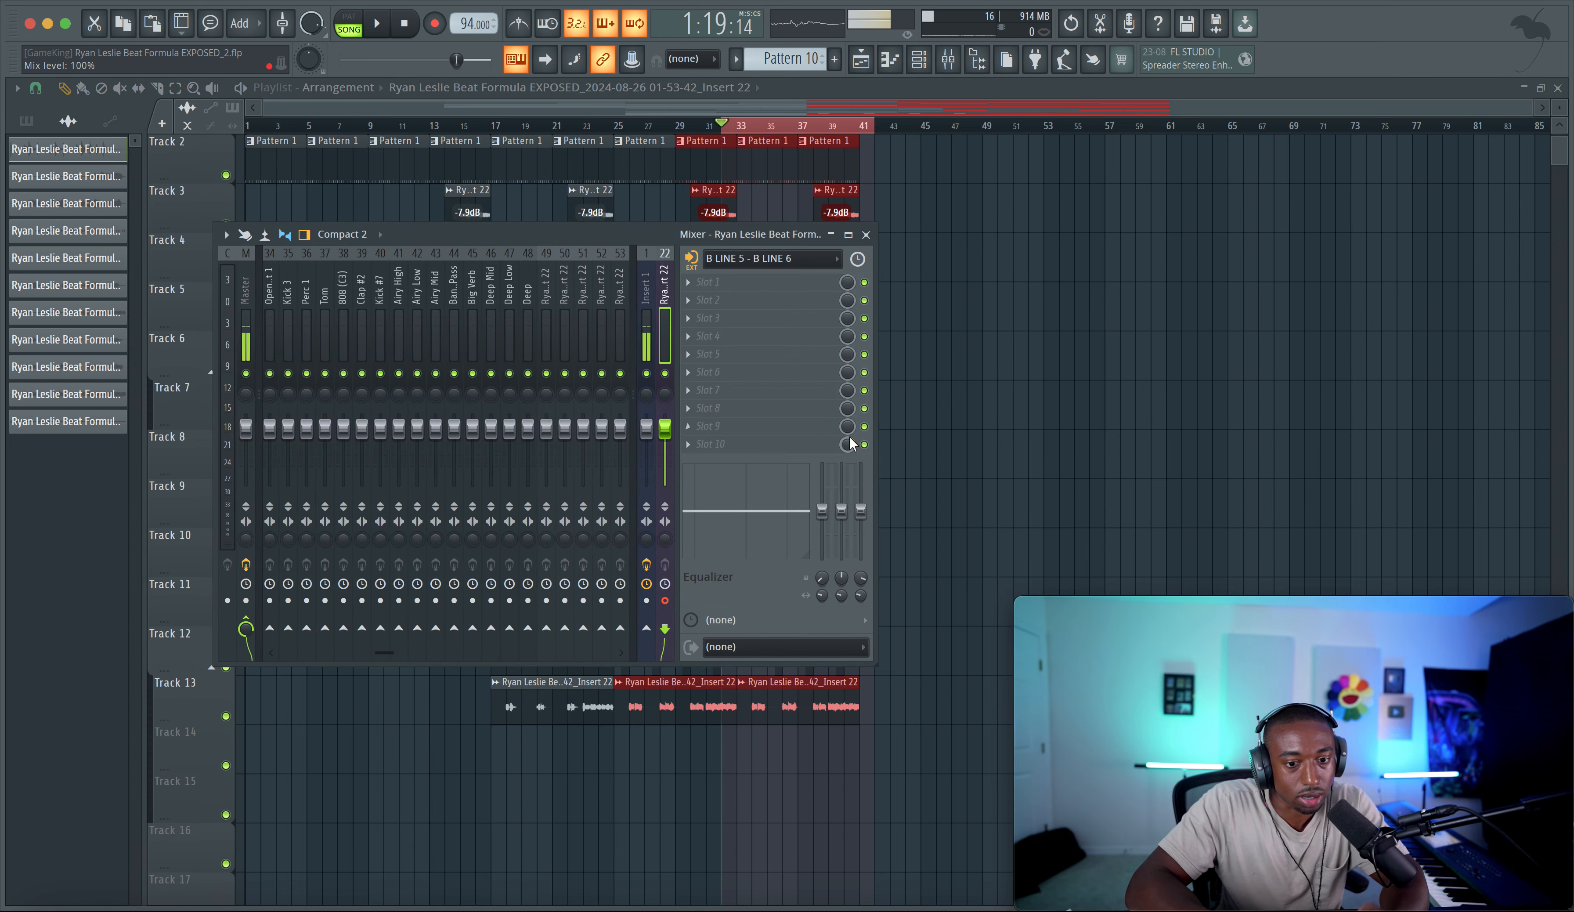
click(939, 416)
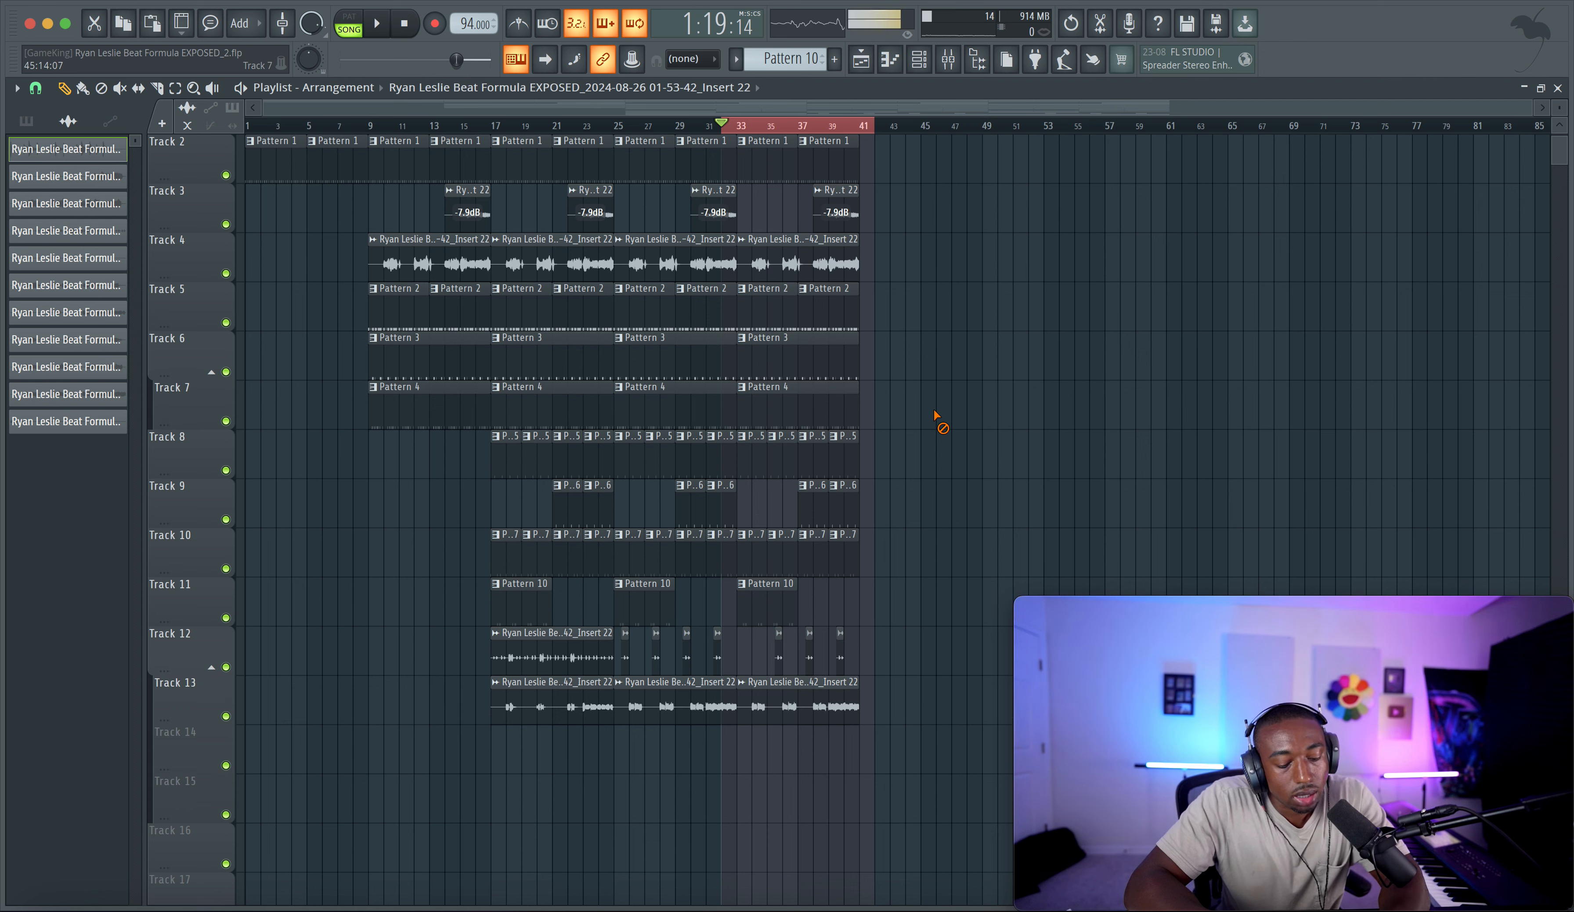
Step: Play the looped section from bar 32 to rehearse a new part, and save the project
key(super+s)
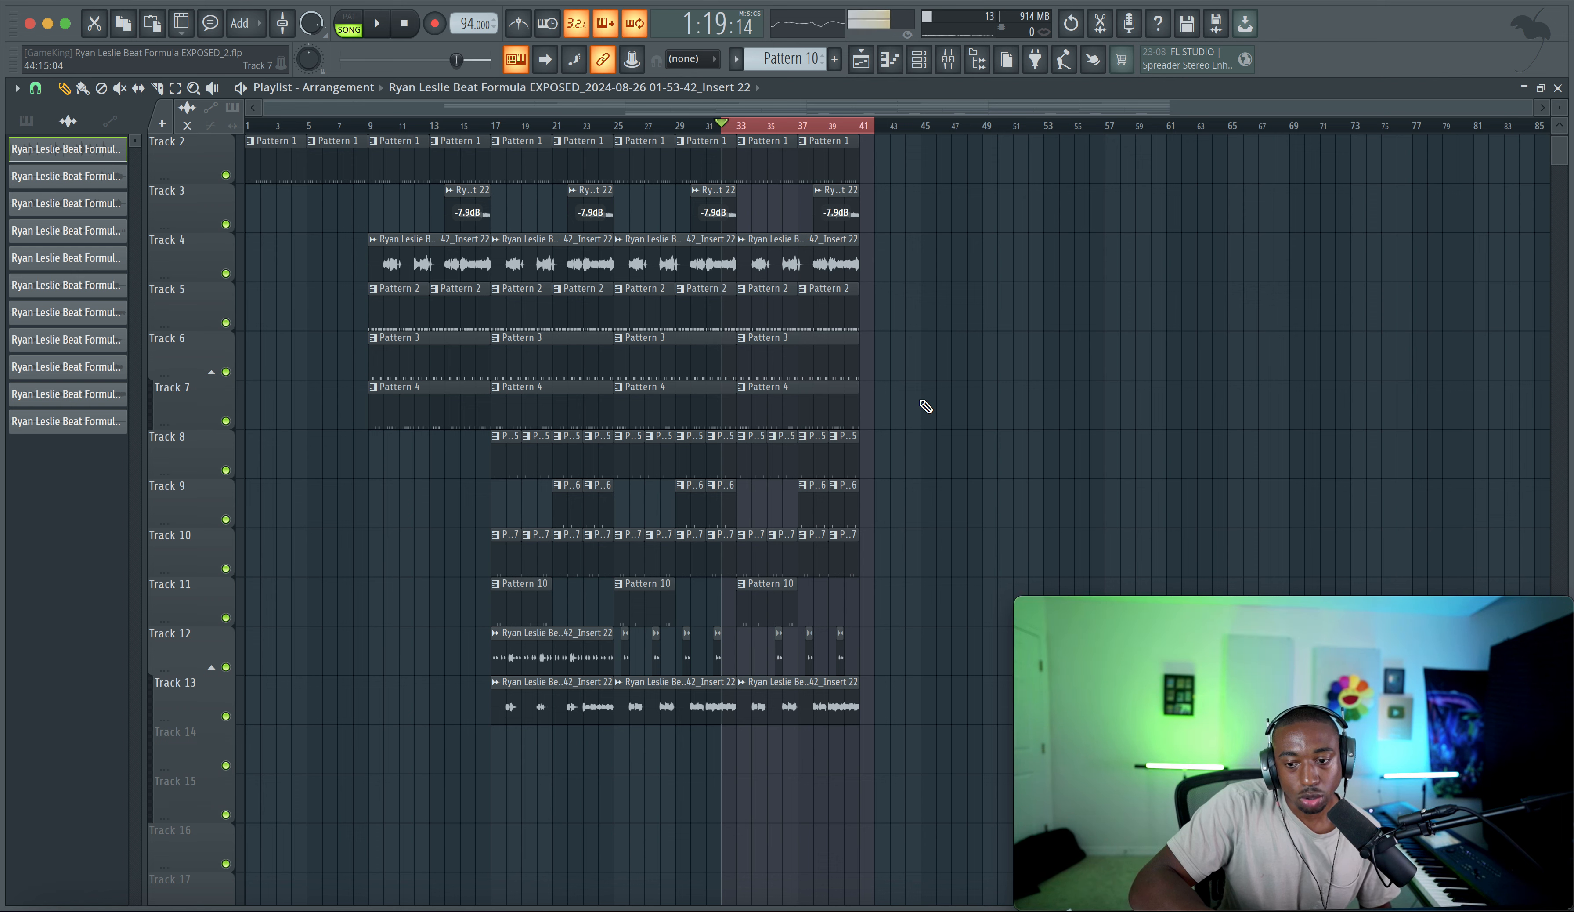
key(space)
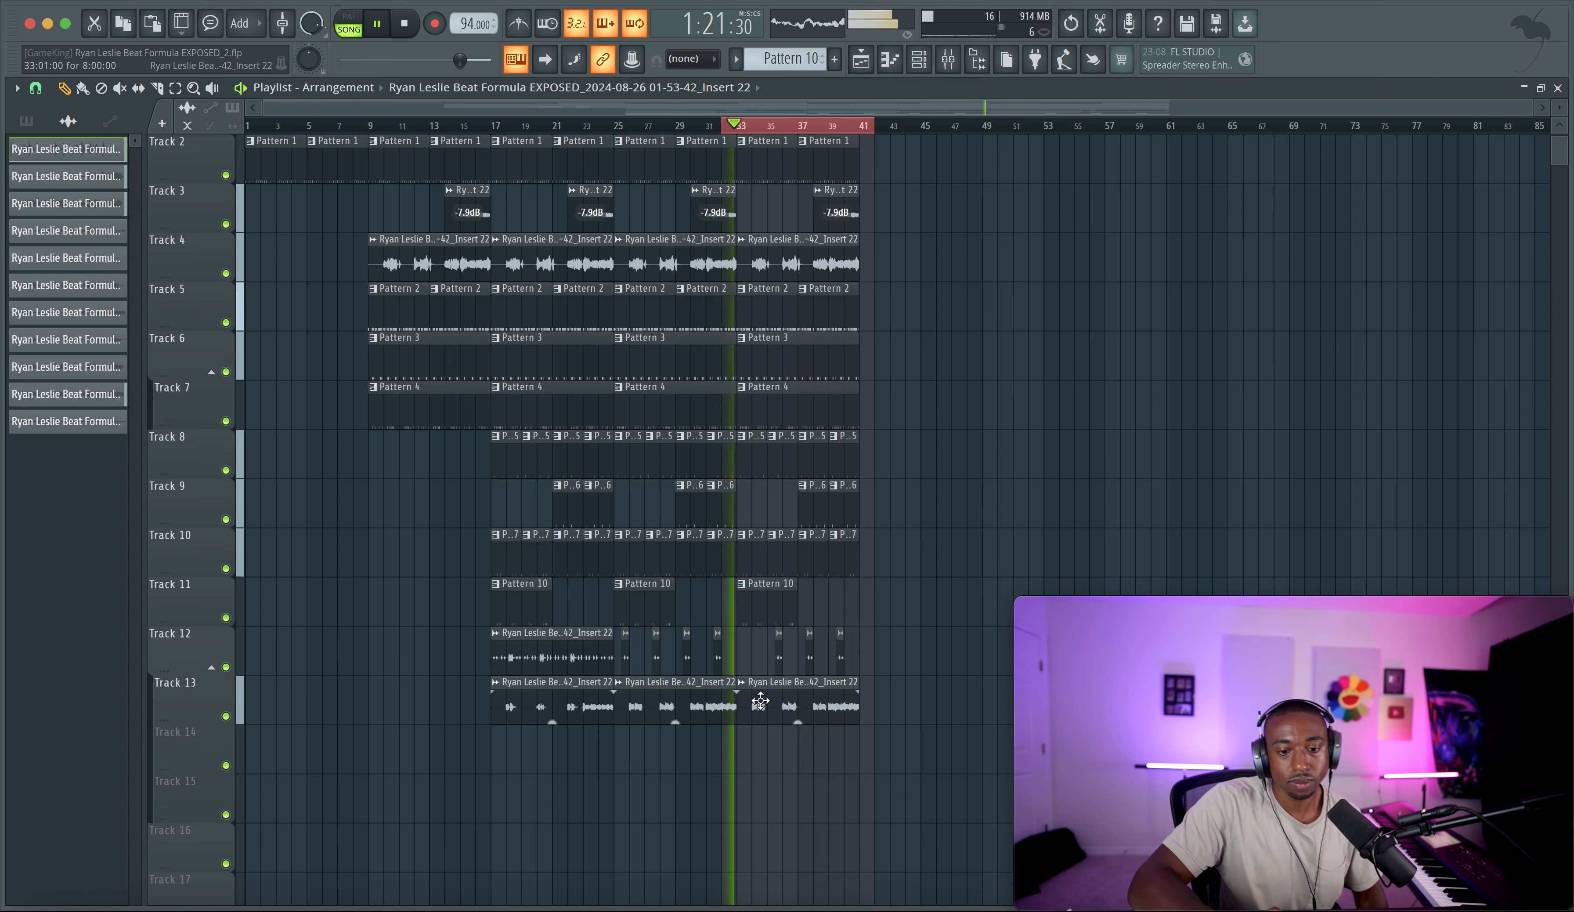
key(ctrl+s)
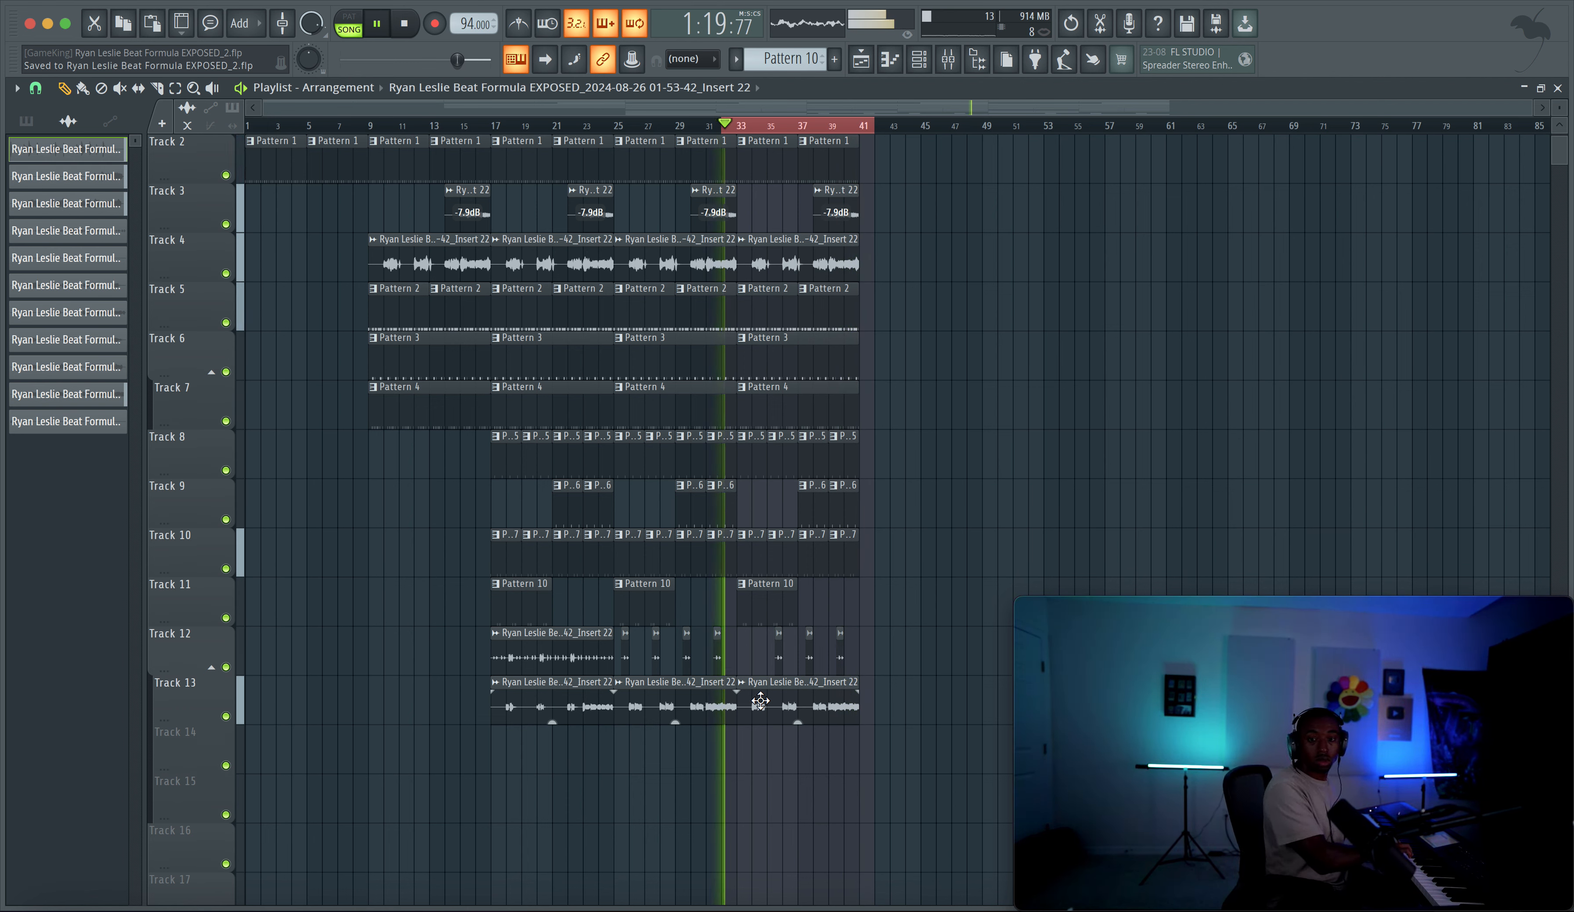
key(space)
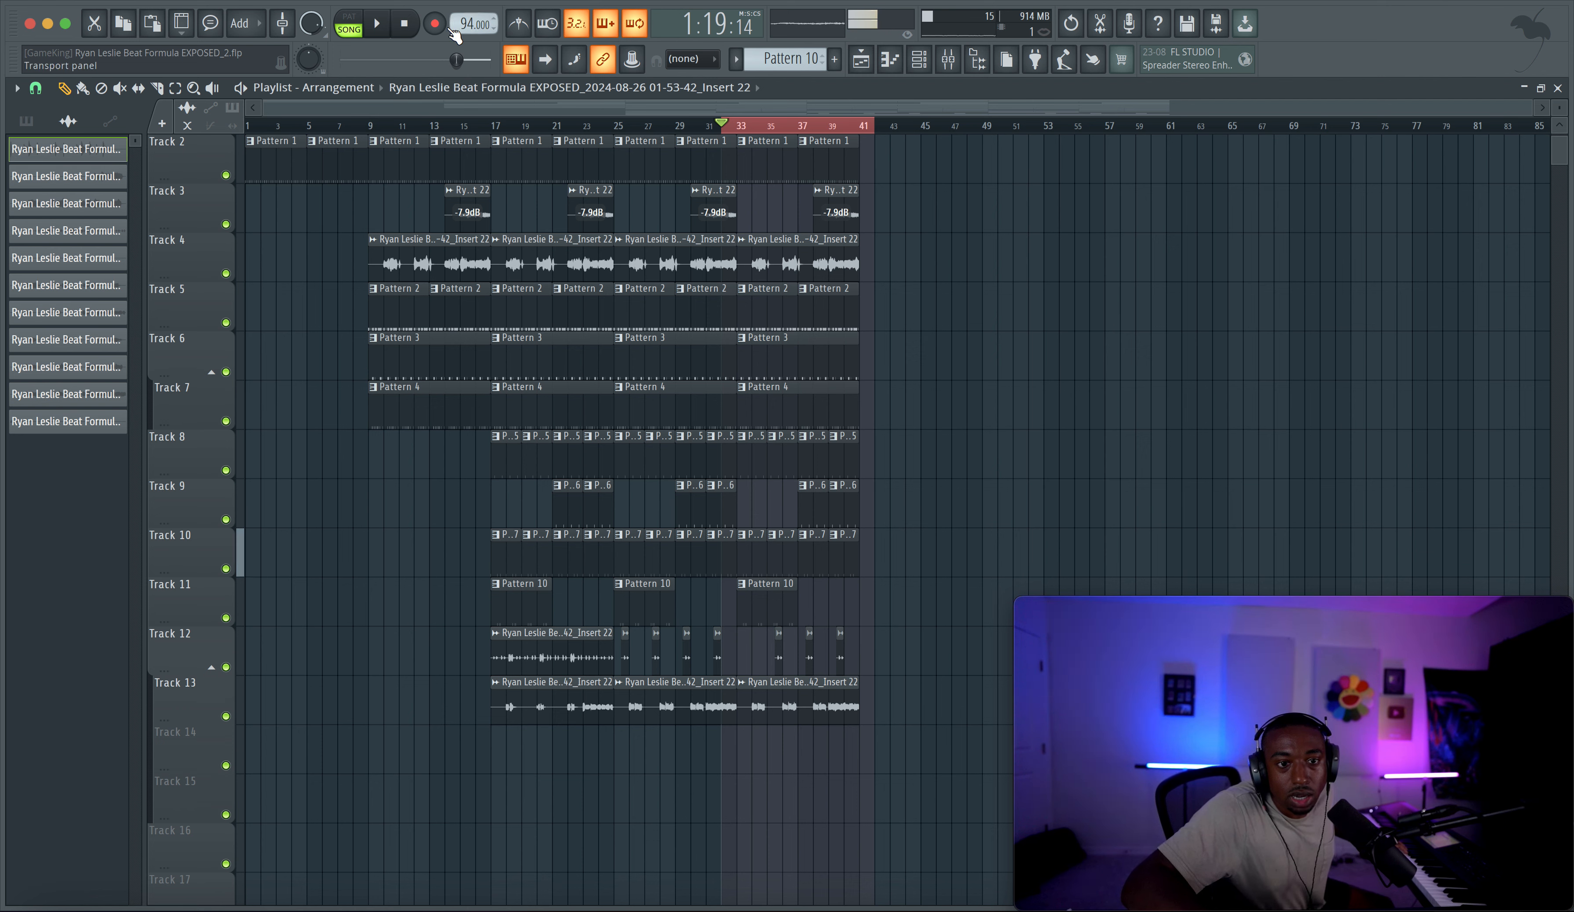
Step: Record an external instrument take onto Track 14 from bar 32 to just past bar 41
key(space)
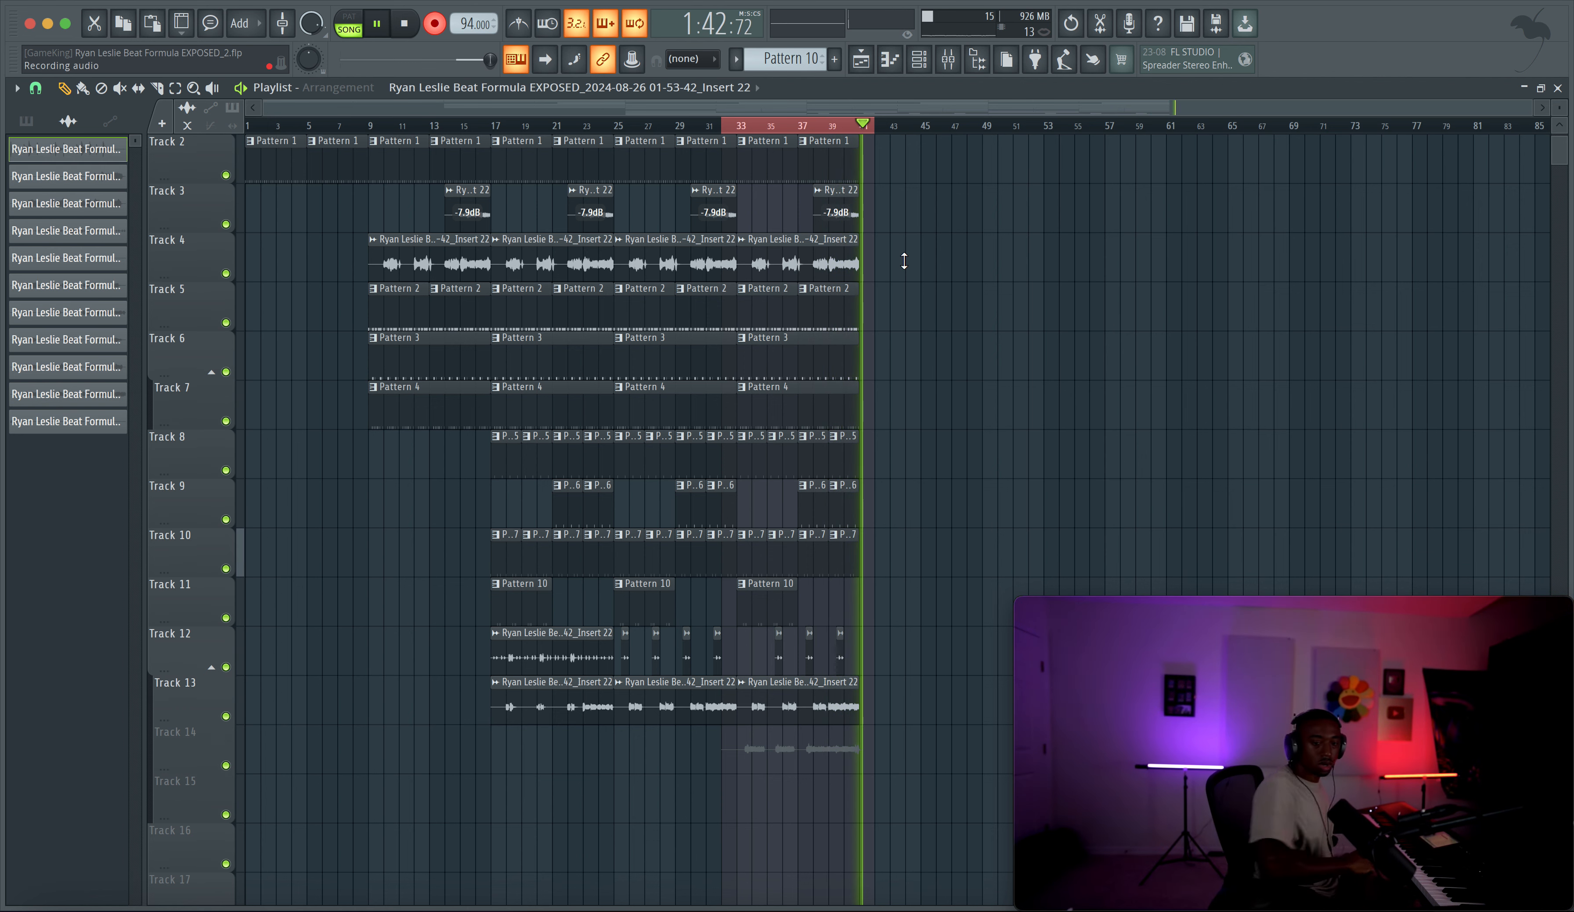
key(space)
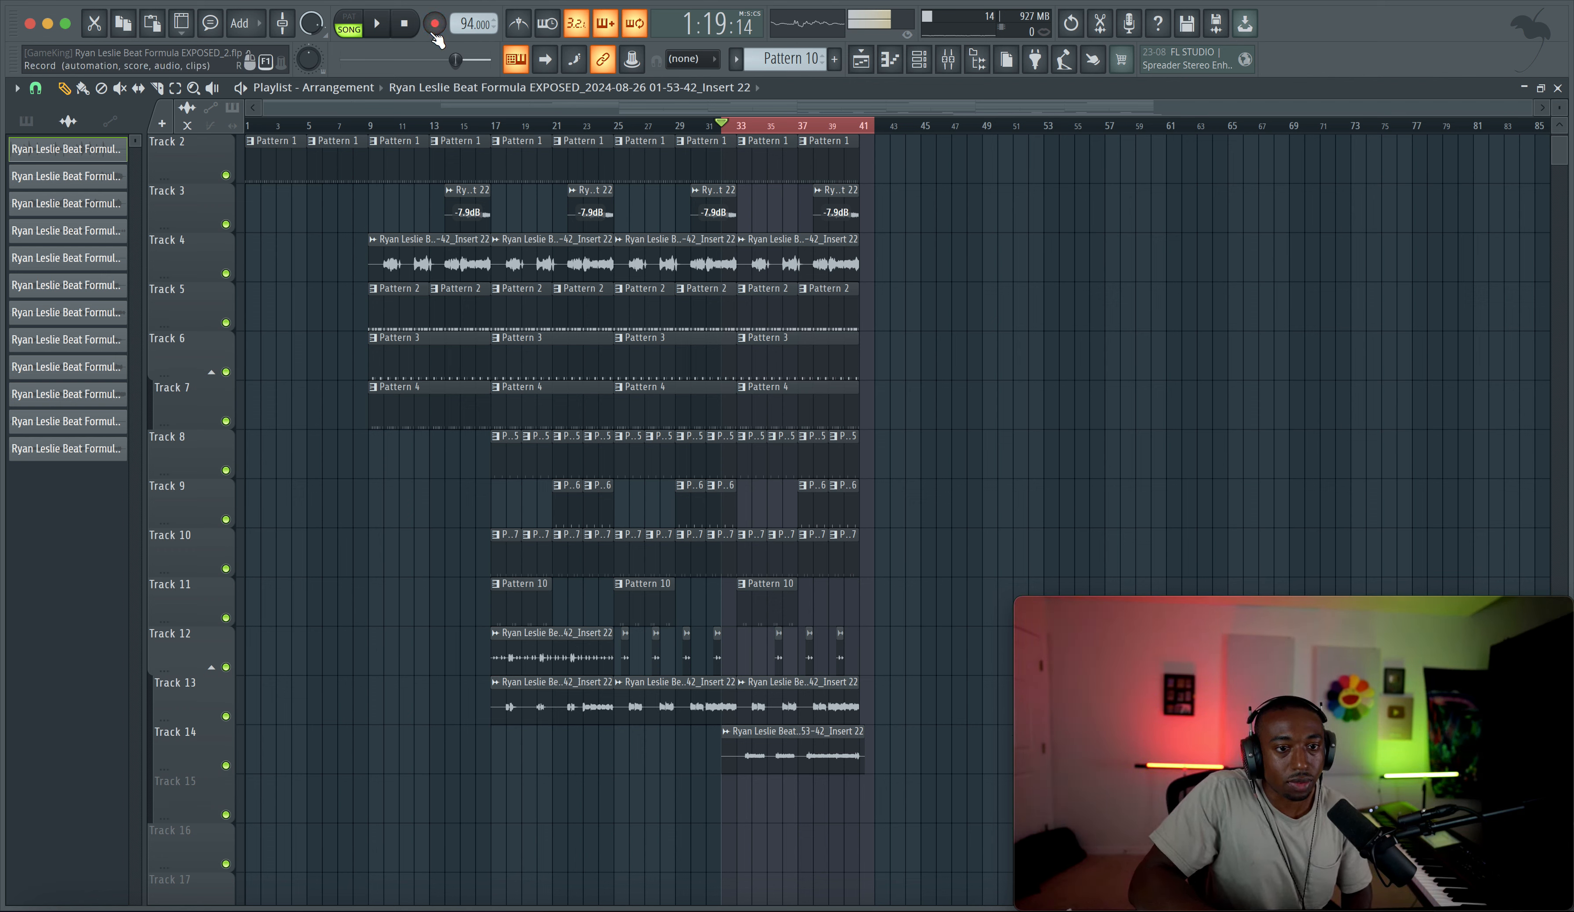
Step: Play back the looped section and lower the new Track 14 clip's gain to -1.8 dB
click(378, 32)
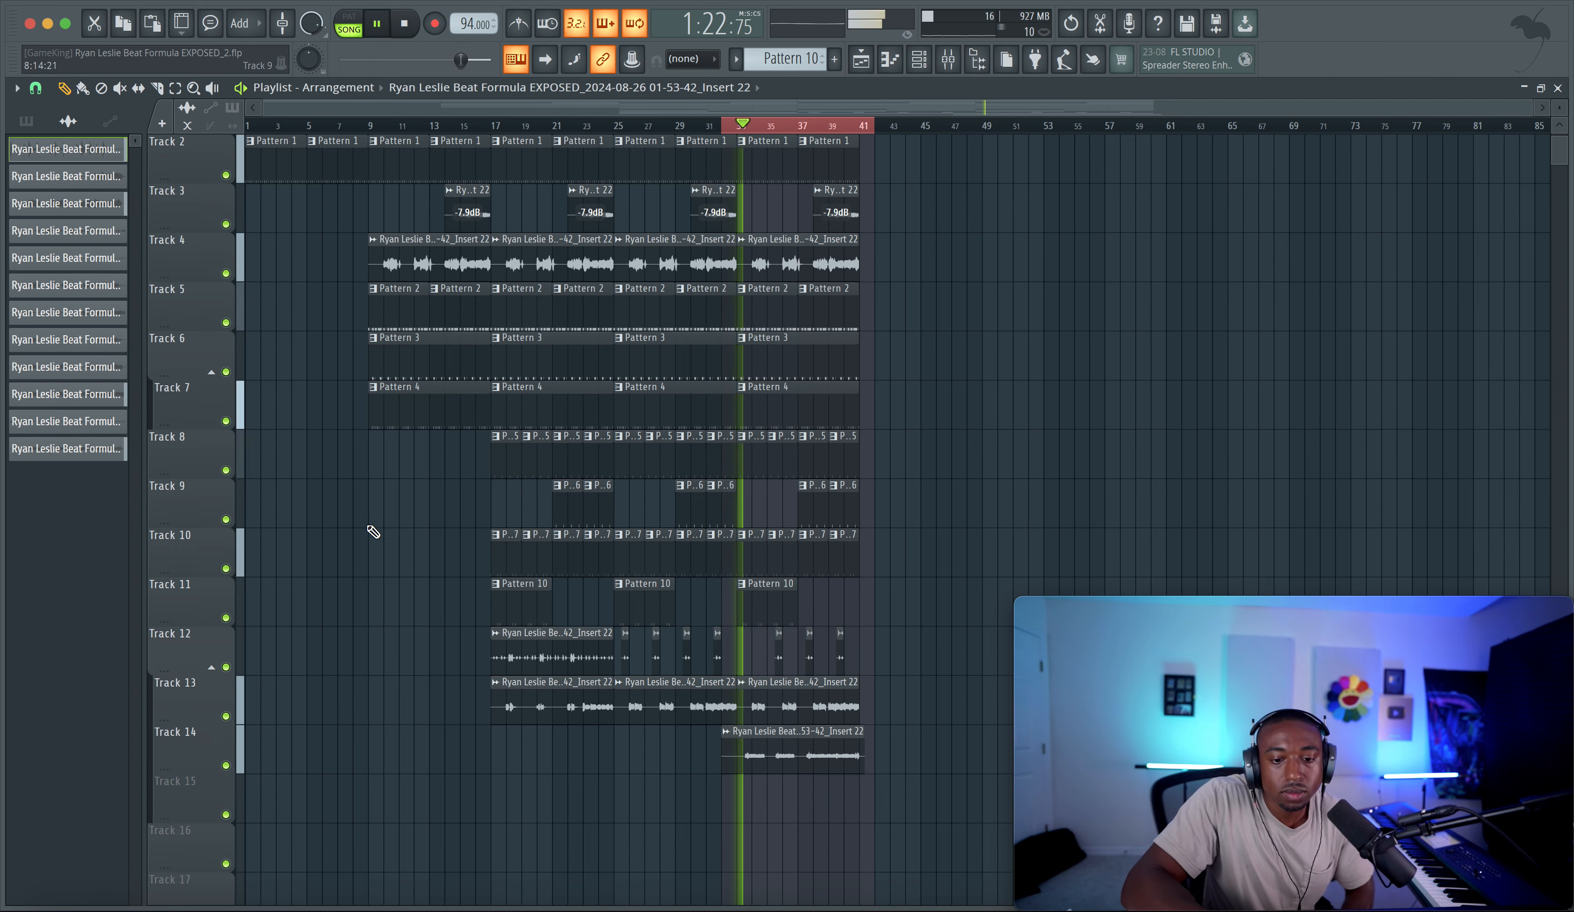
mouse_move(791, 759)
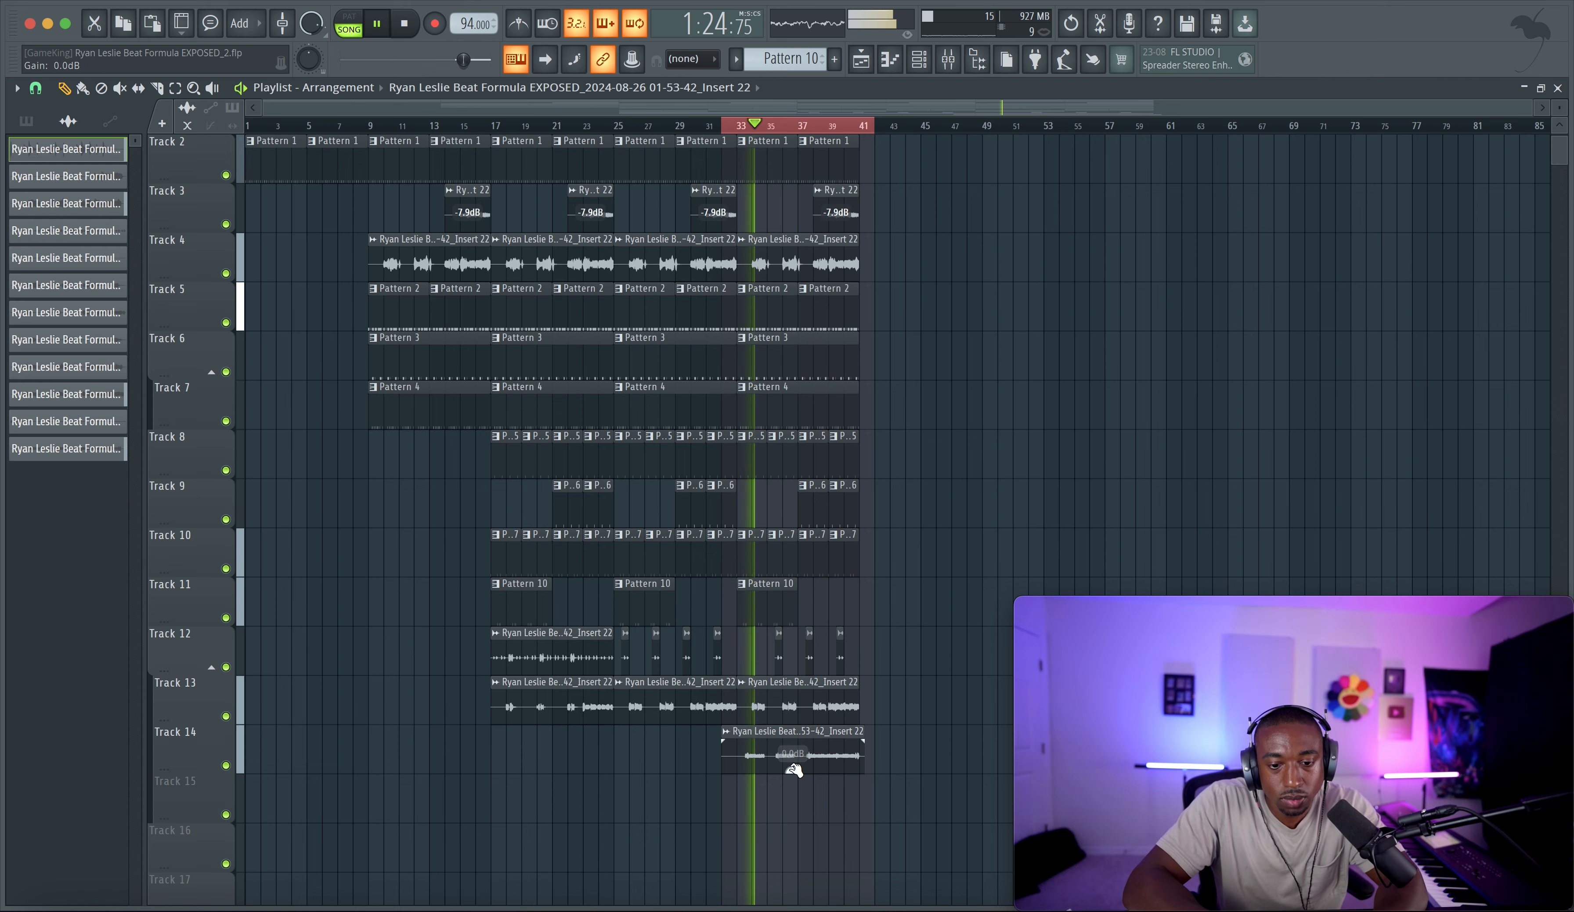
drag(794, 769, 794, 775)
key(space)
Step: Route the newest audio clips on Track 14 and Track 13 to free mixer tracks
double_click(779, 742)
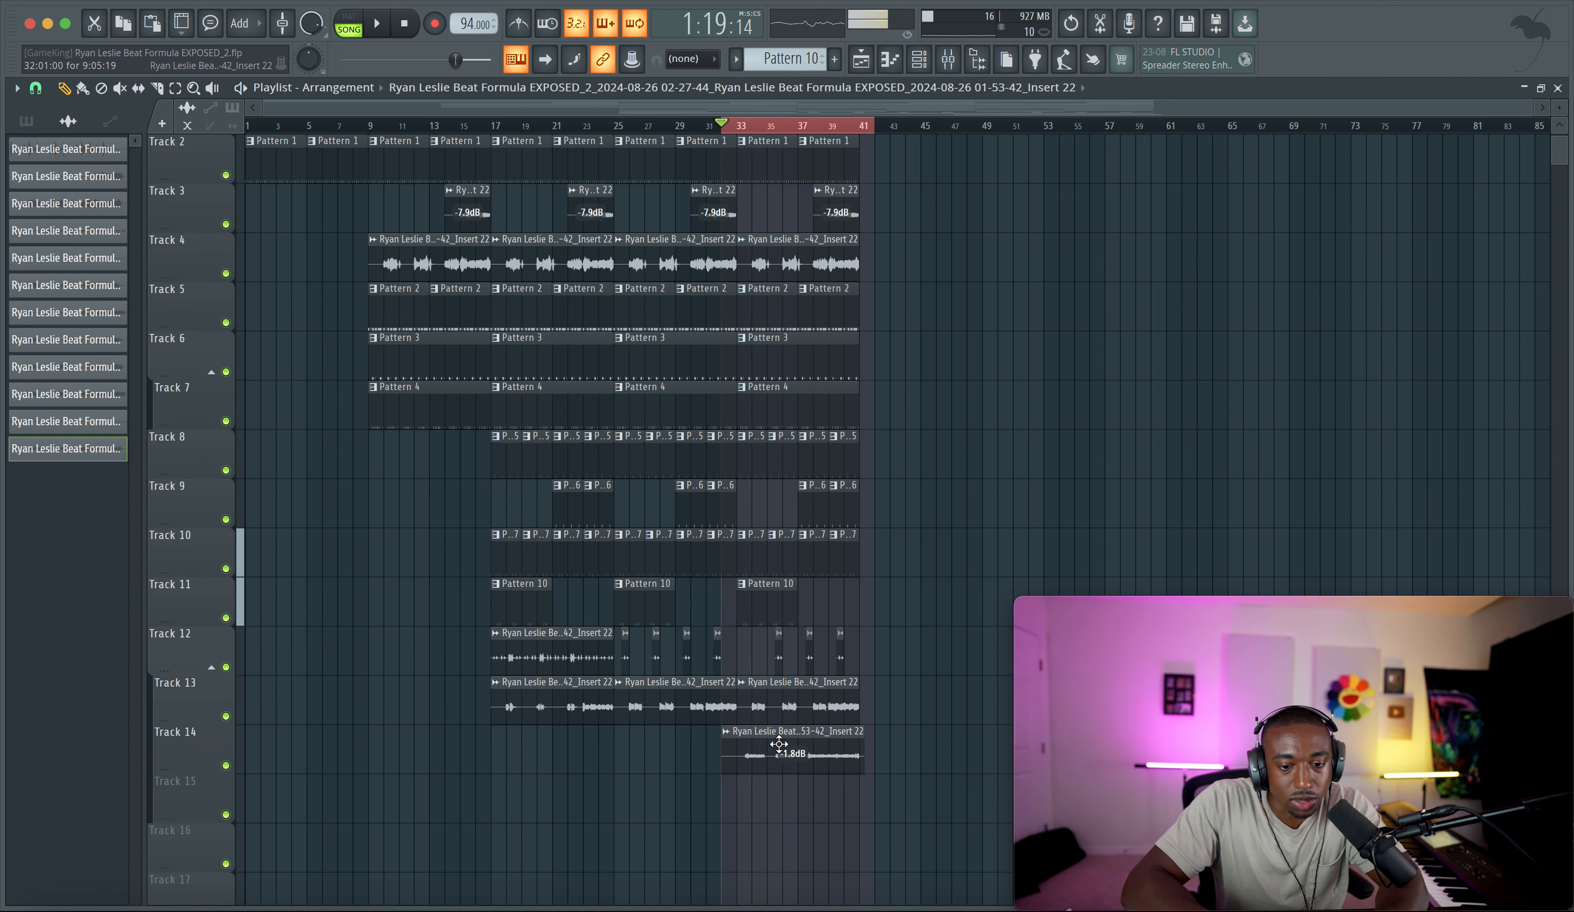
key(F9)
key(space)
right_click(982, 568)
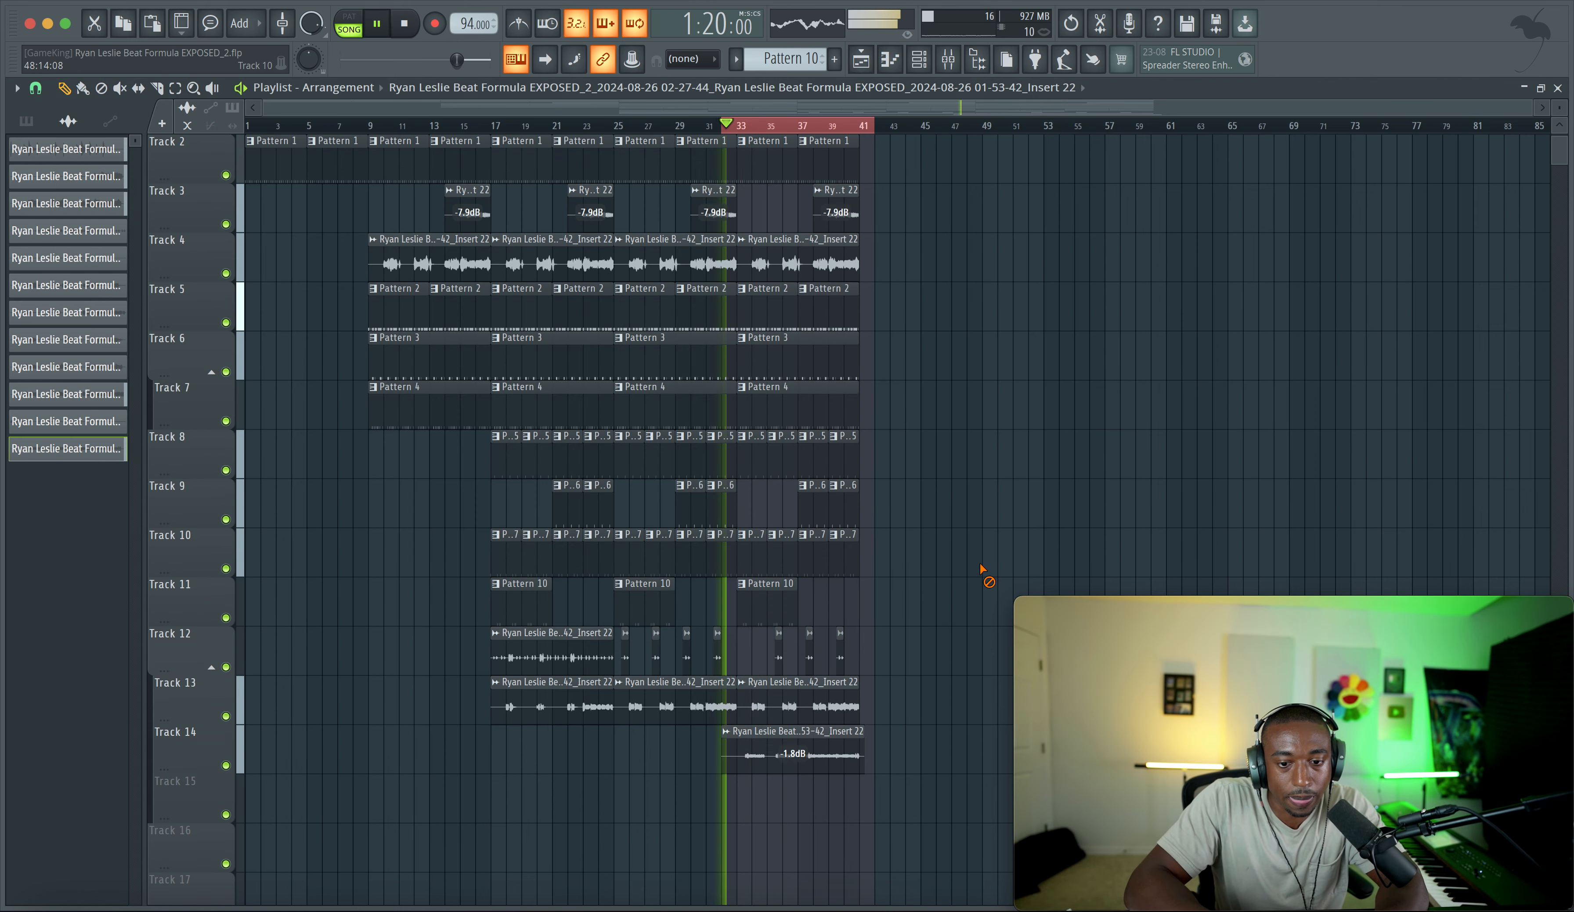
double_click(789, 693)
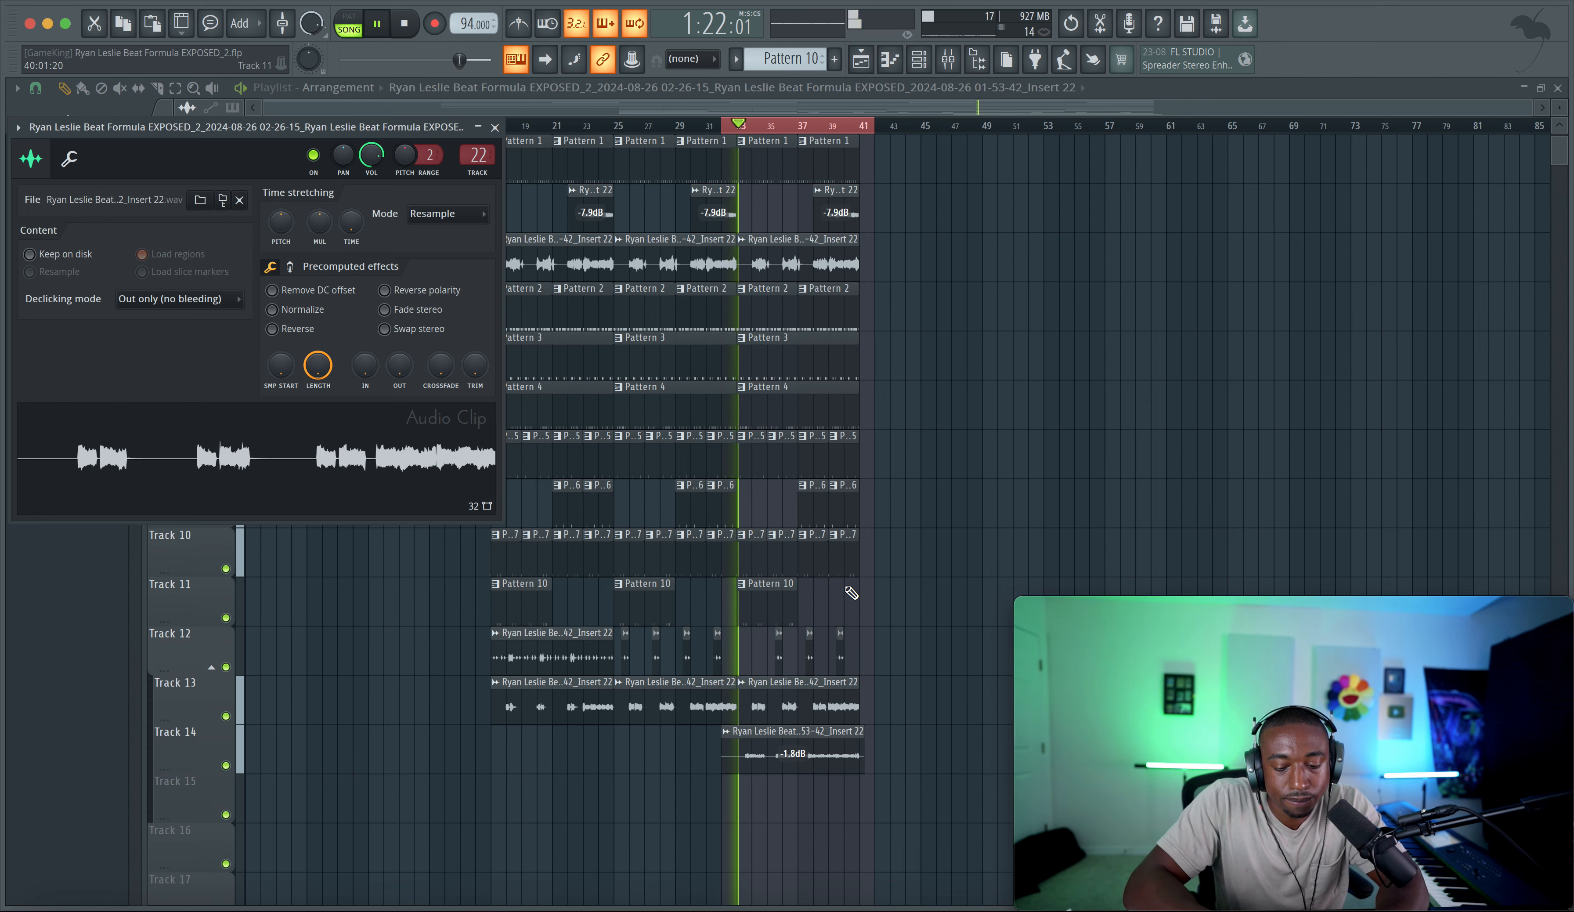
key(F9)
right_click(998, 504)
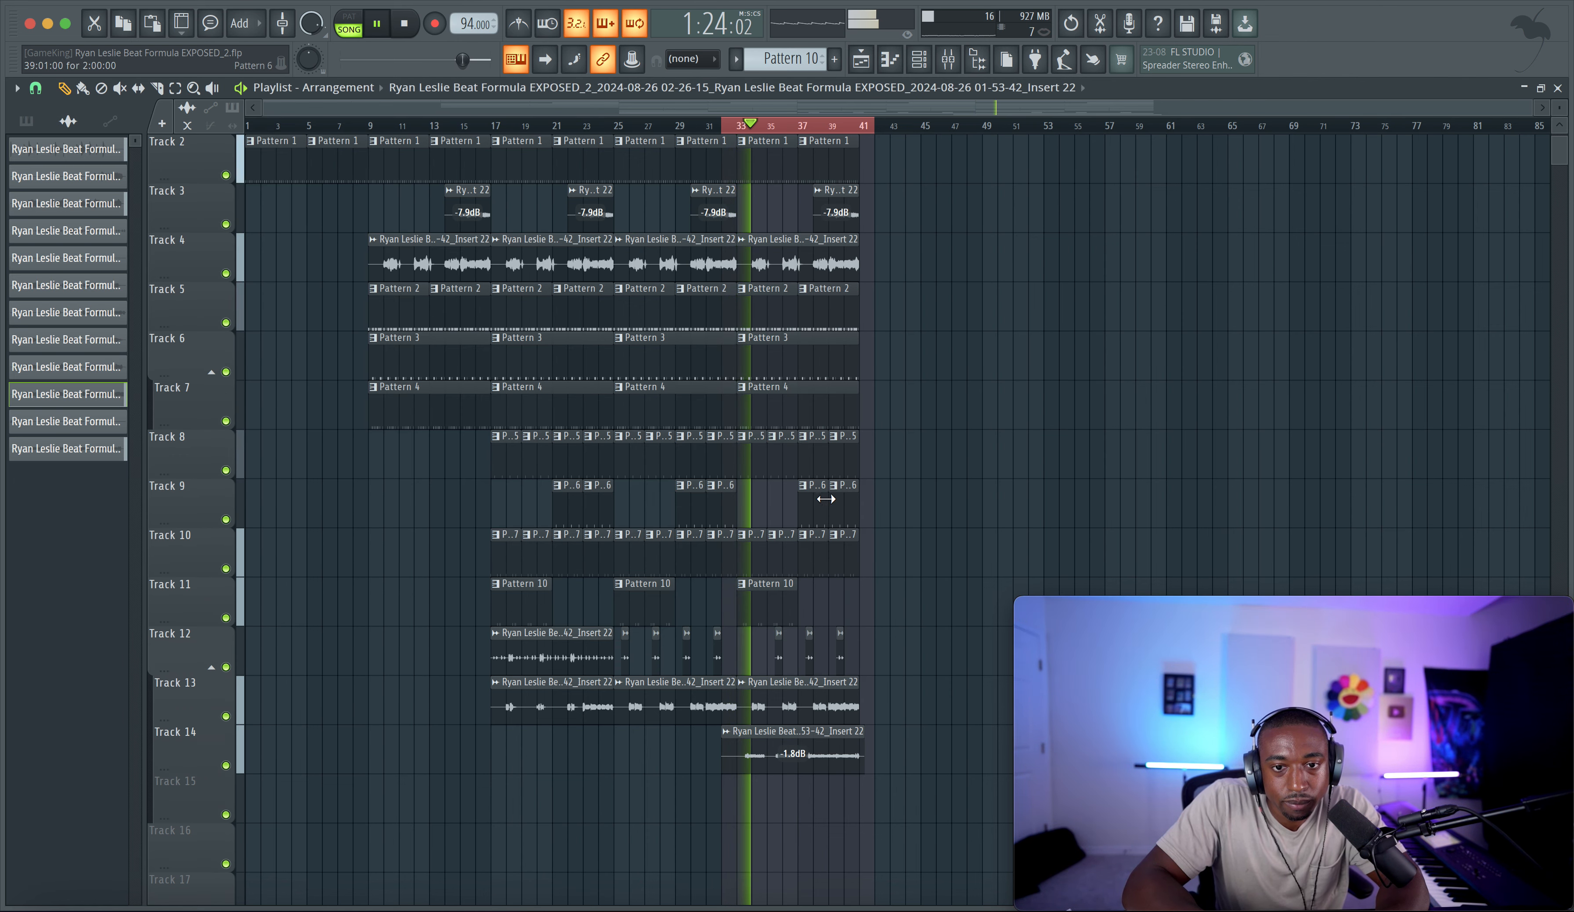
Step: Set the Track 14 clip's gain to -4.5 dB and slice off its tail after bar 41
drag(793, 769, 797, 766)
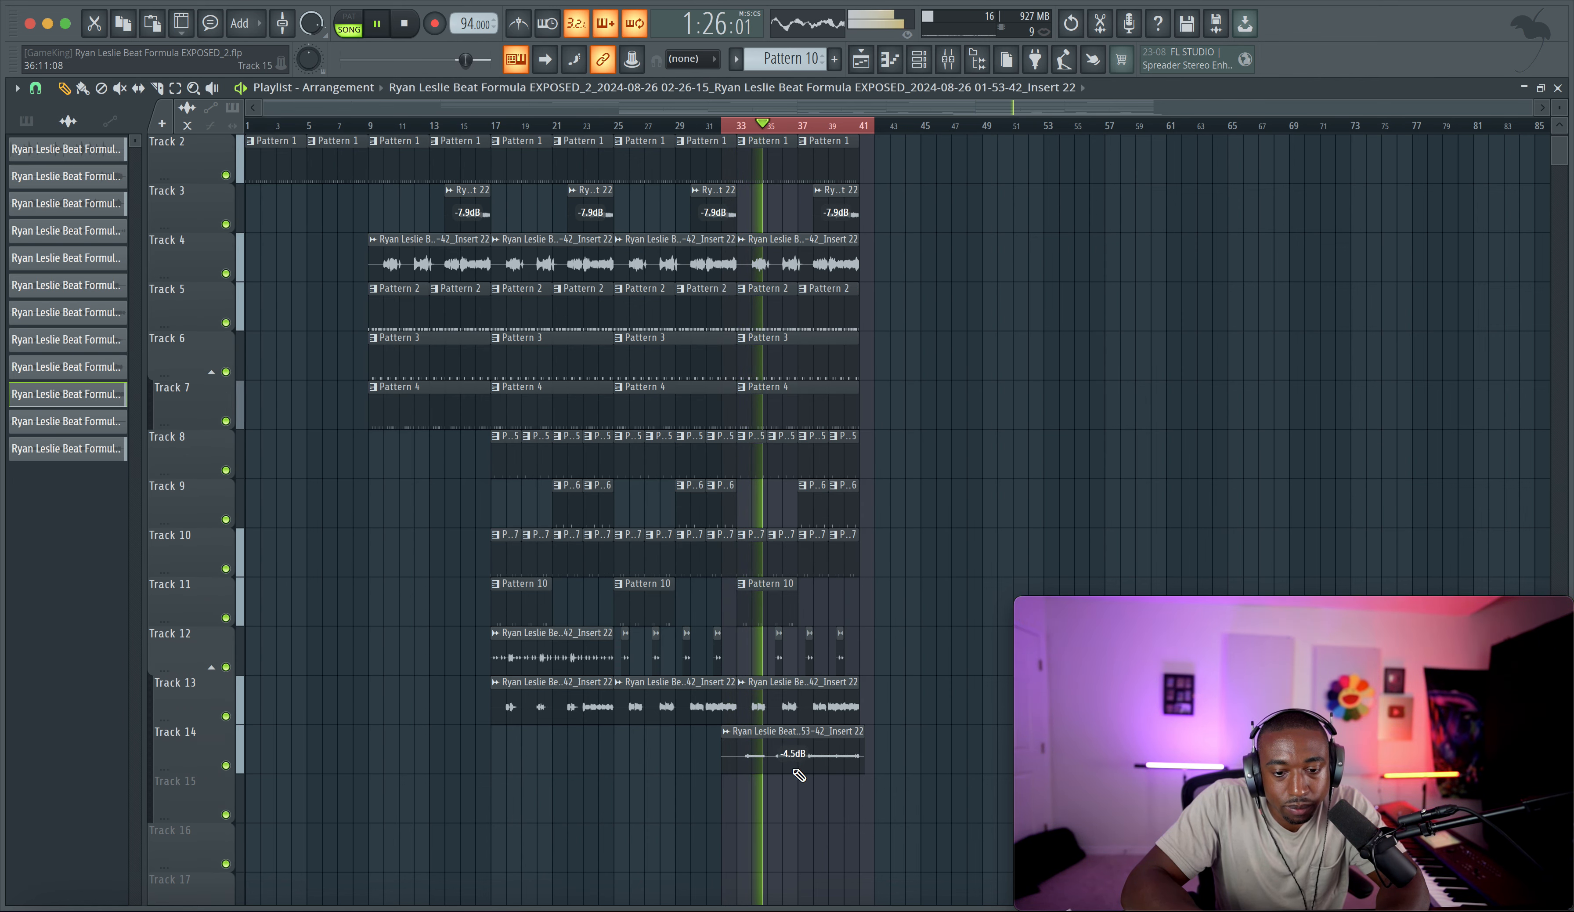
click(157, 88)
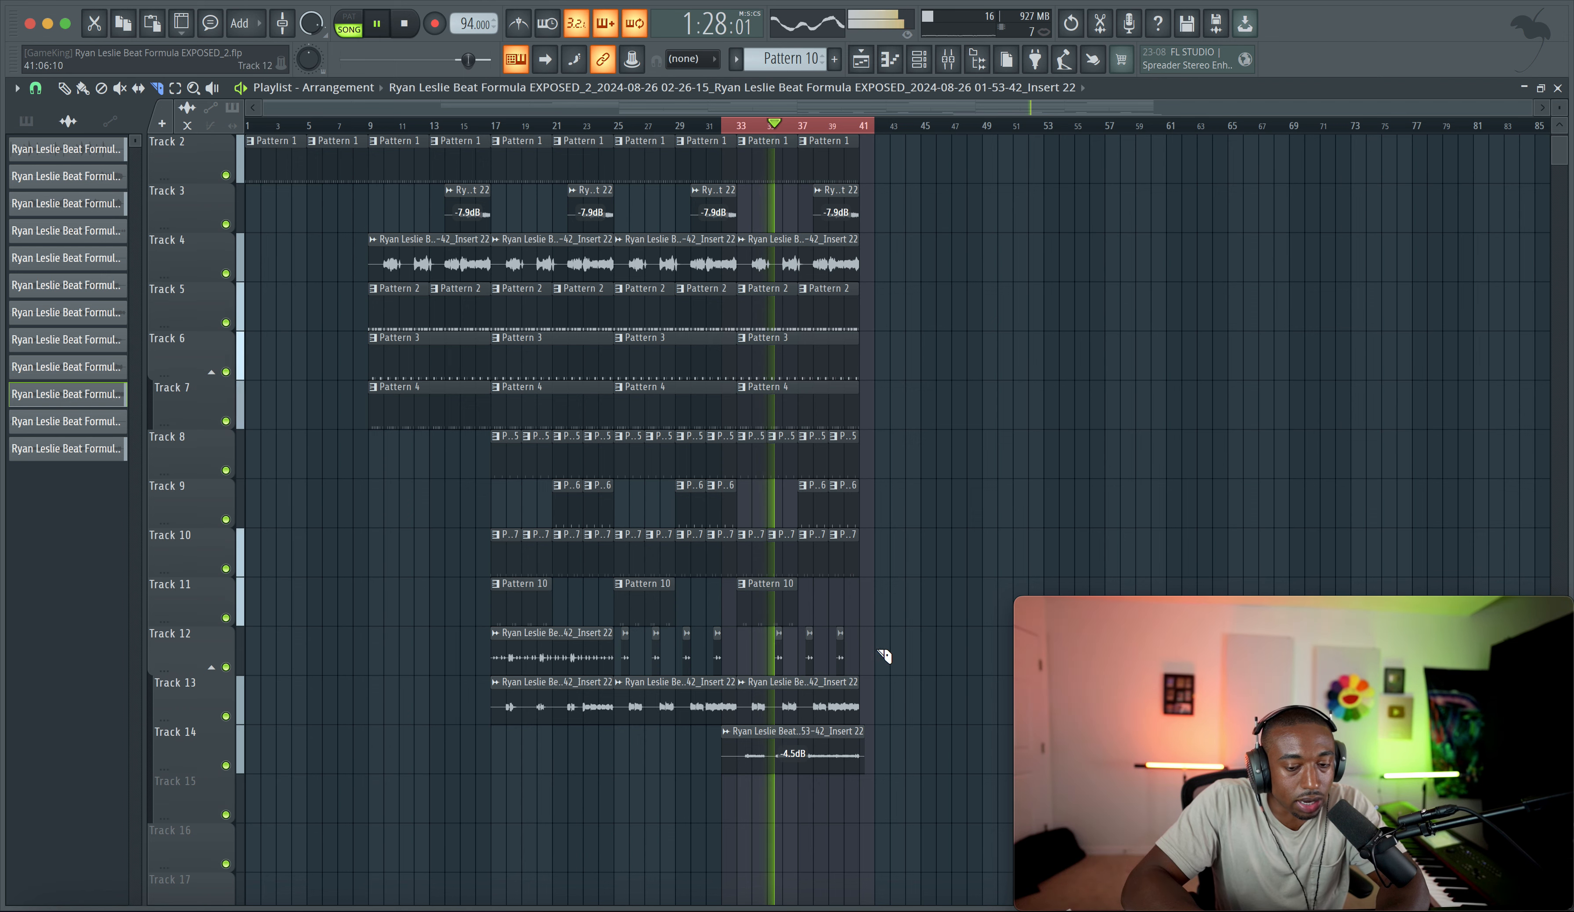
drag(880, 654, 875, 751)
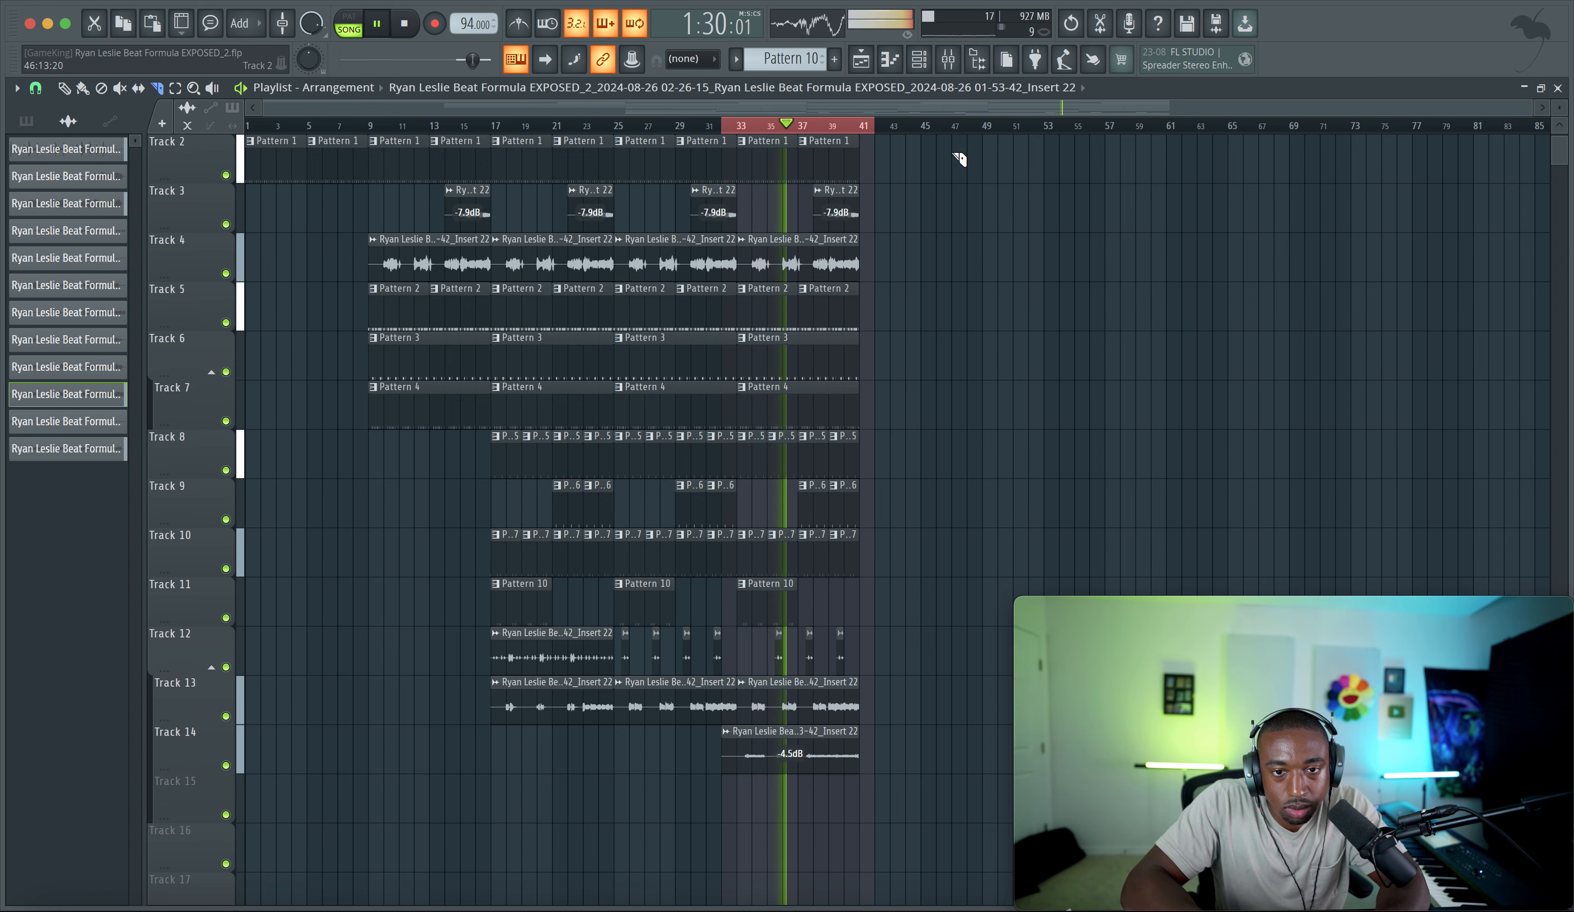
Step: Check the mixer levels and listen to the looped section with the new Track 14 part
key(F9)
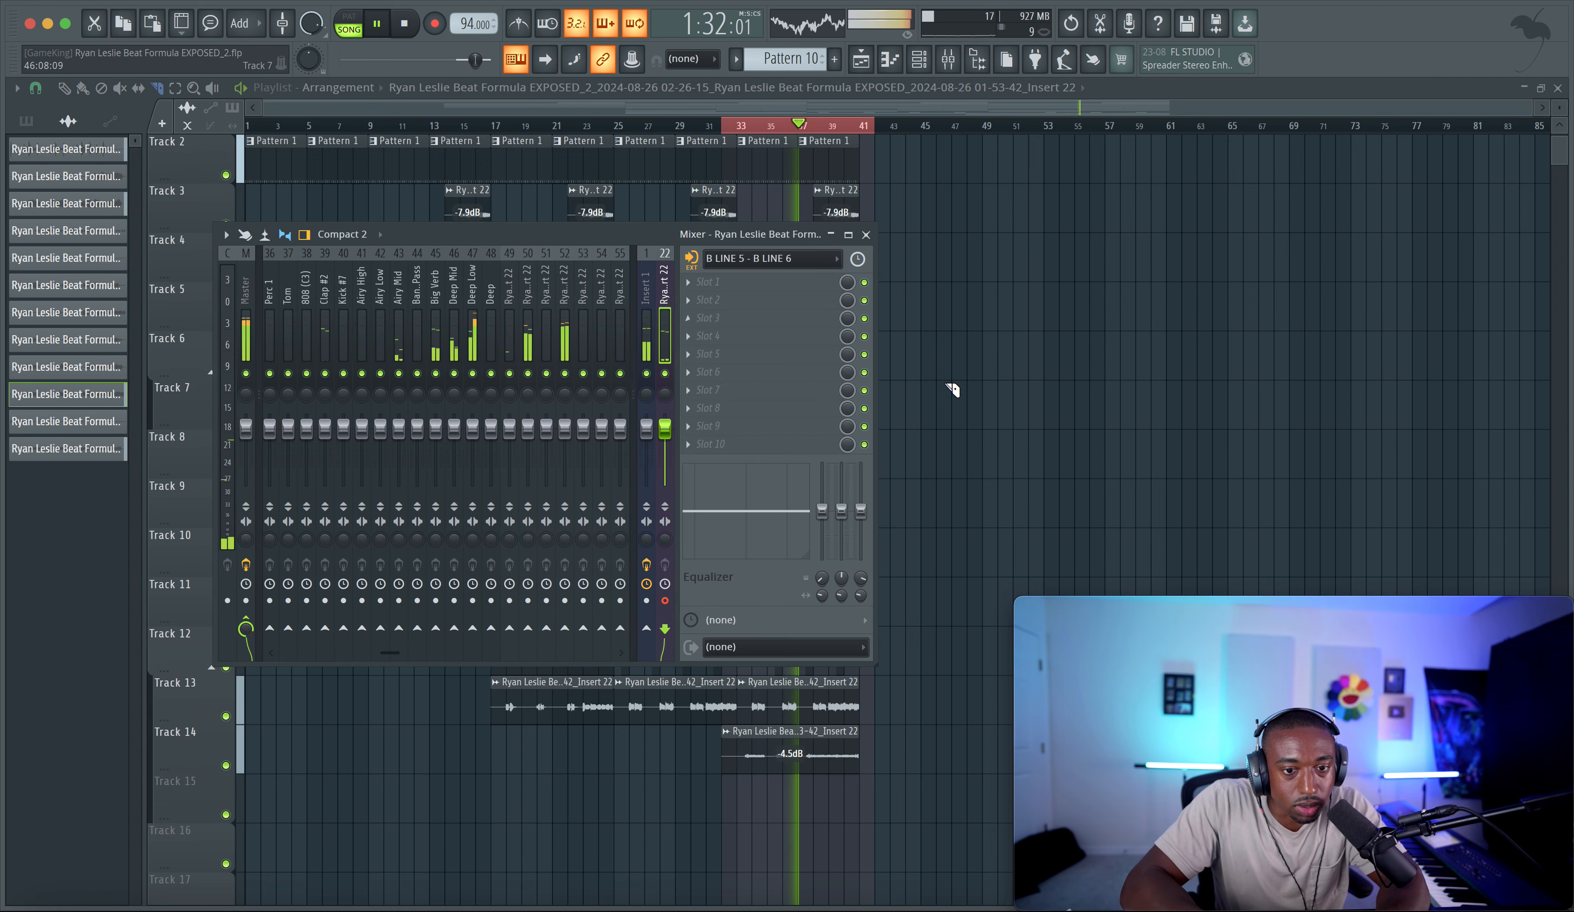
key(F9)
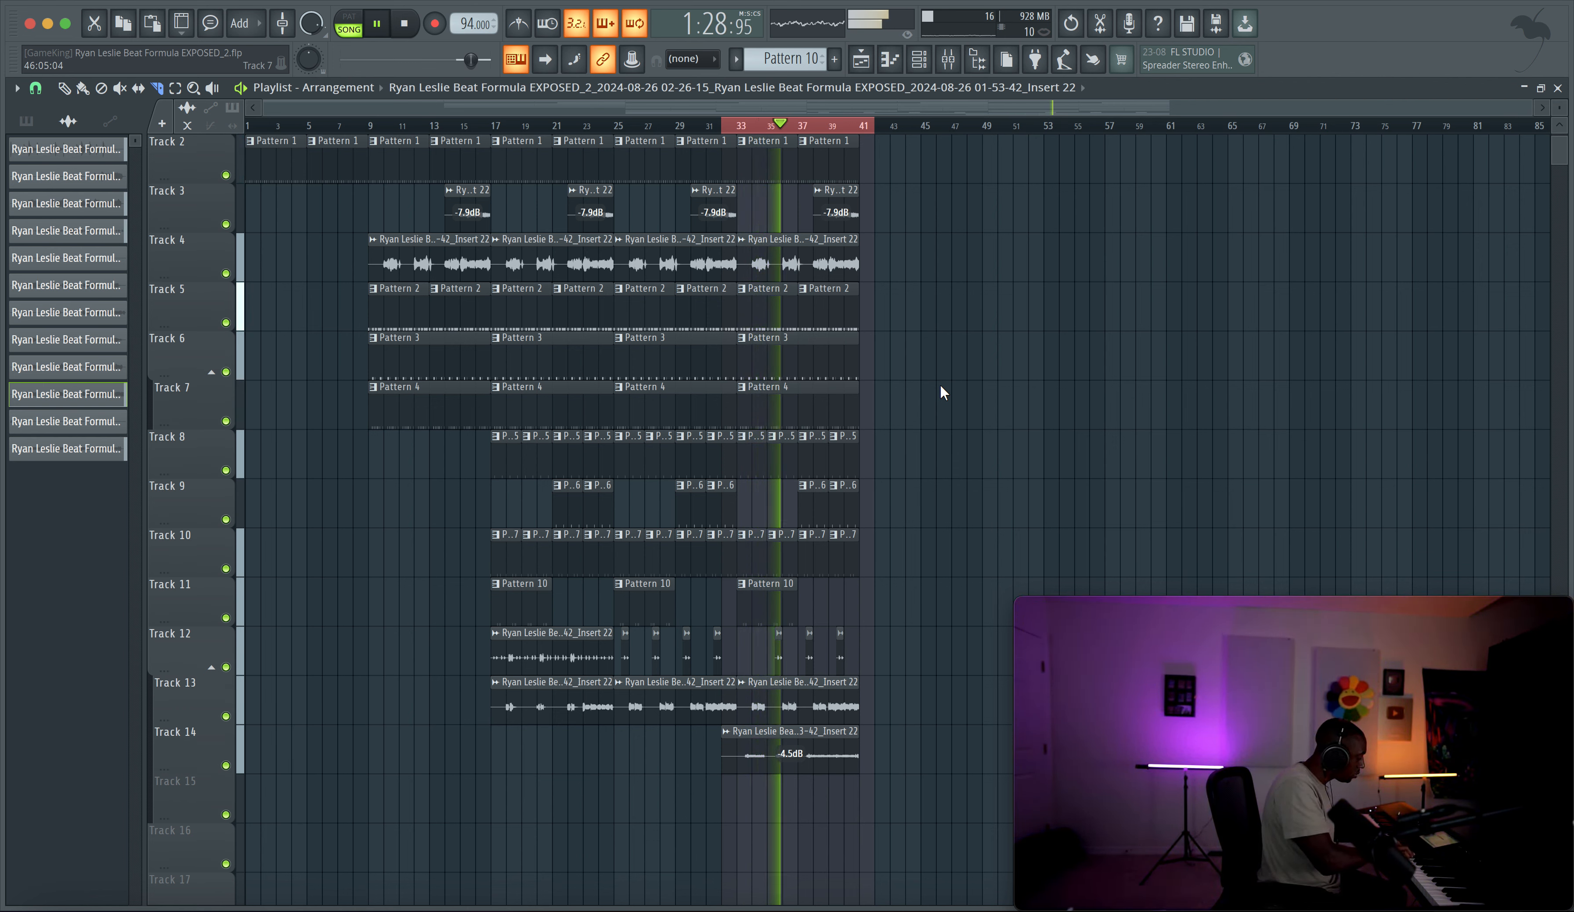
key(space)
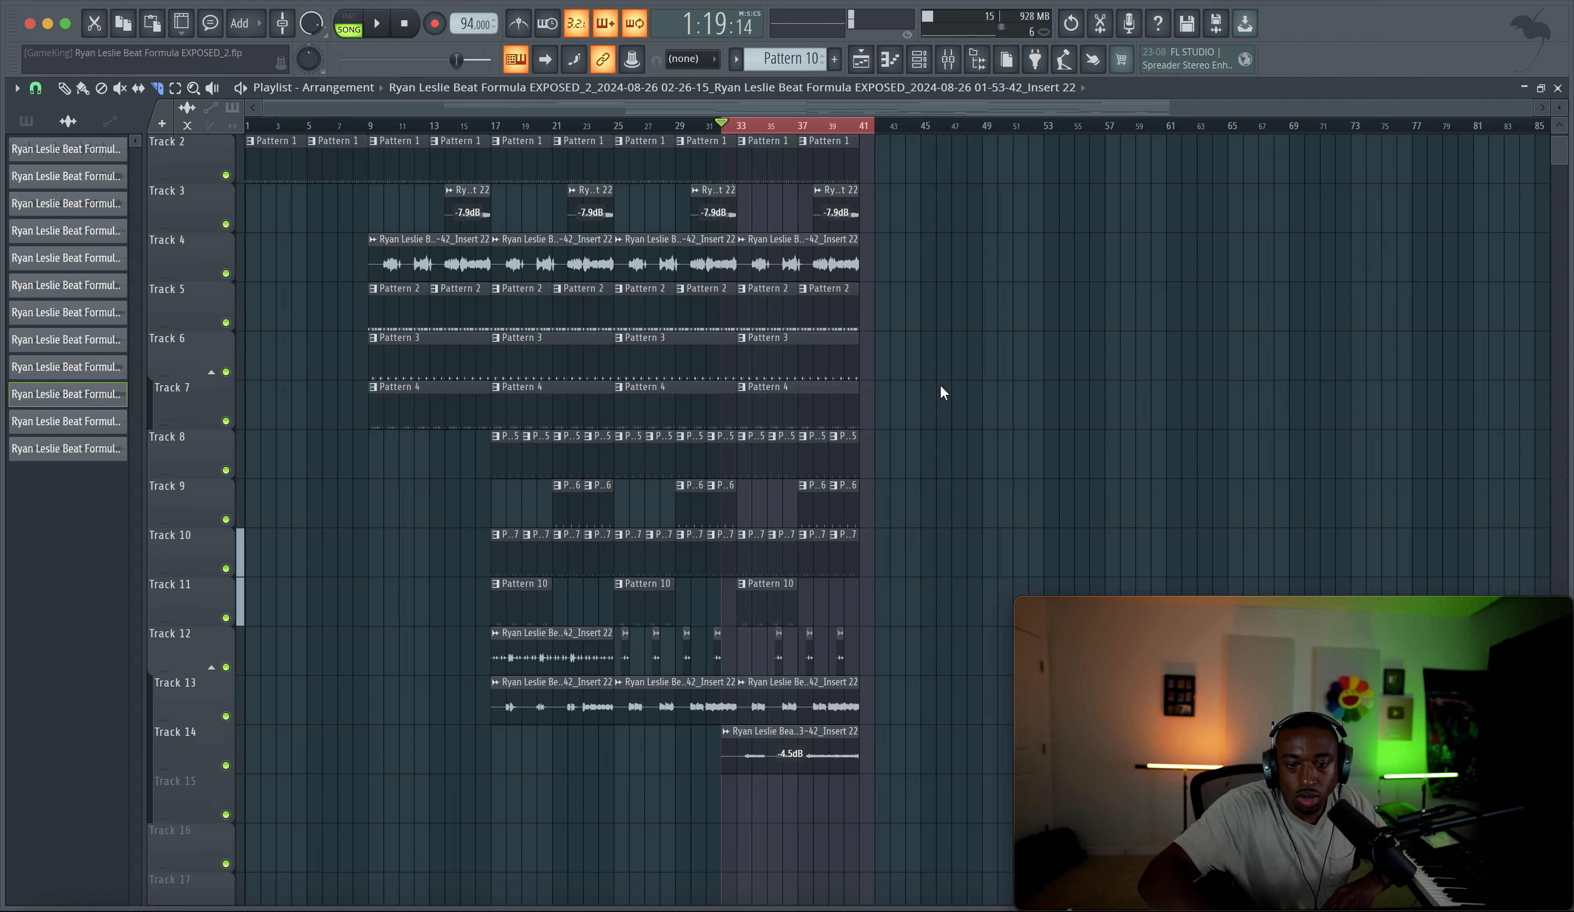
Step: Record another external instrument take onto Track 15 from bar 32 to just past bar 41
click(947, 60)
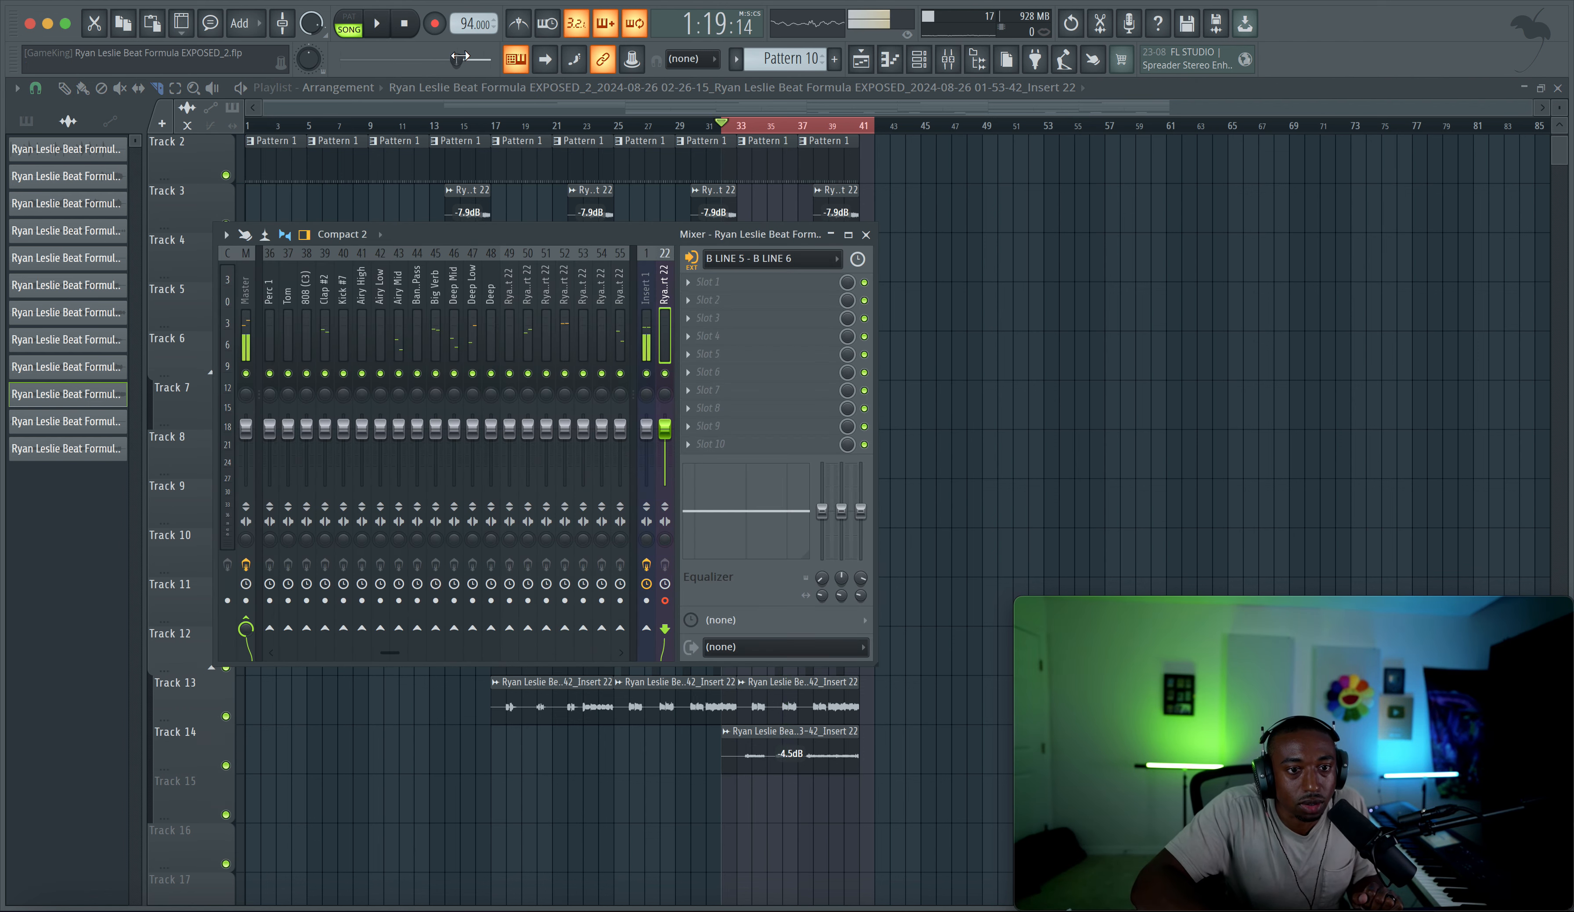
click(866, 234)
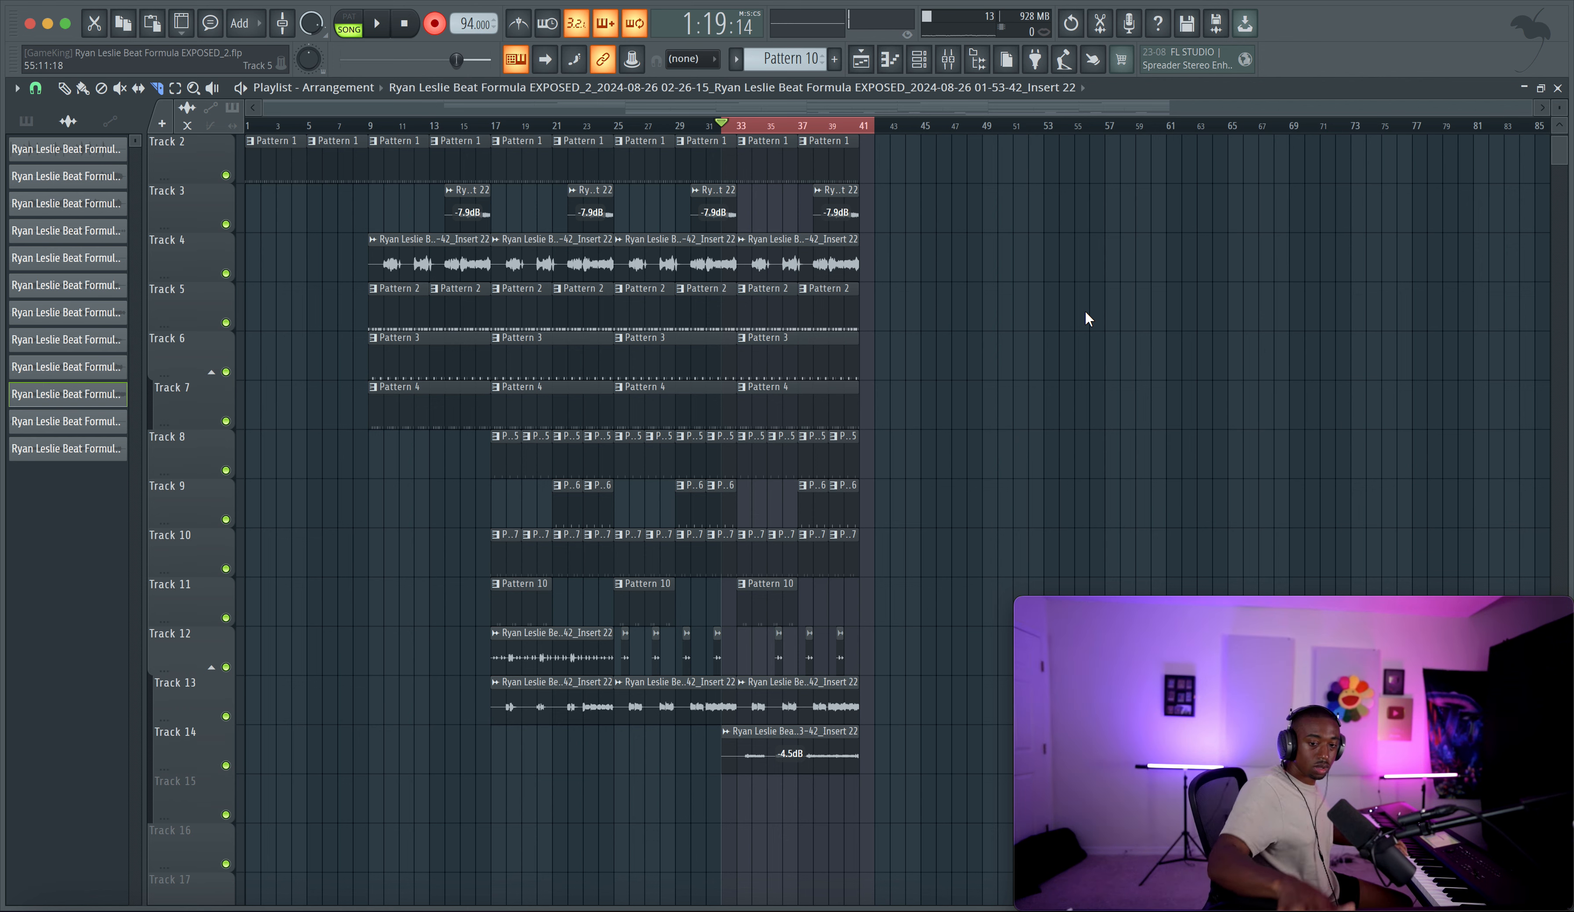
key(space)
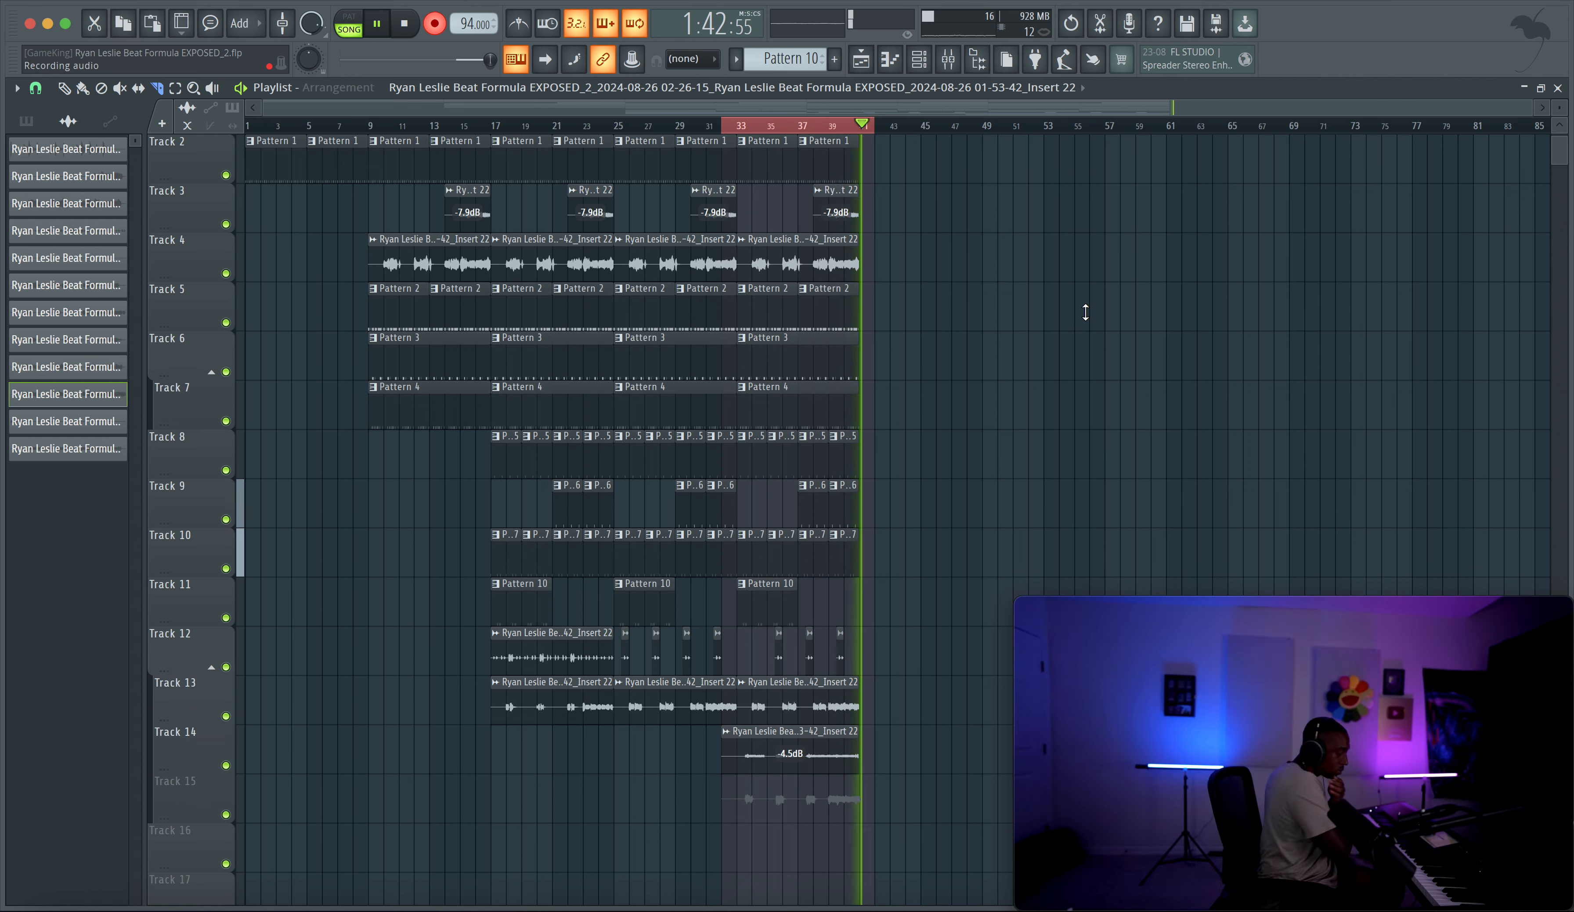
key(space)
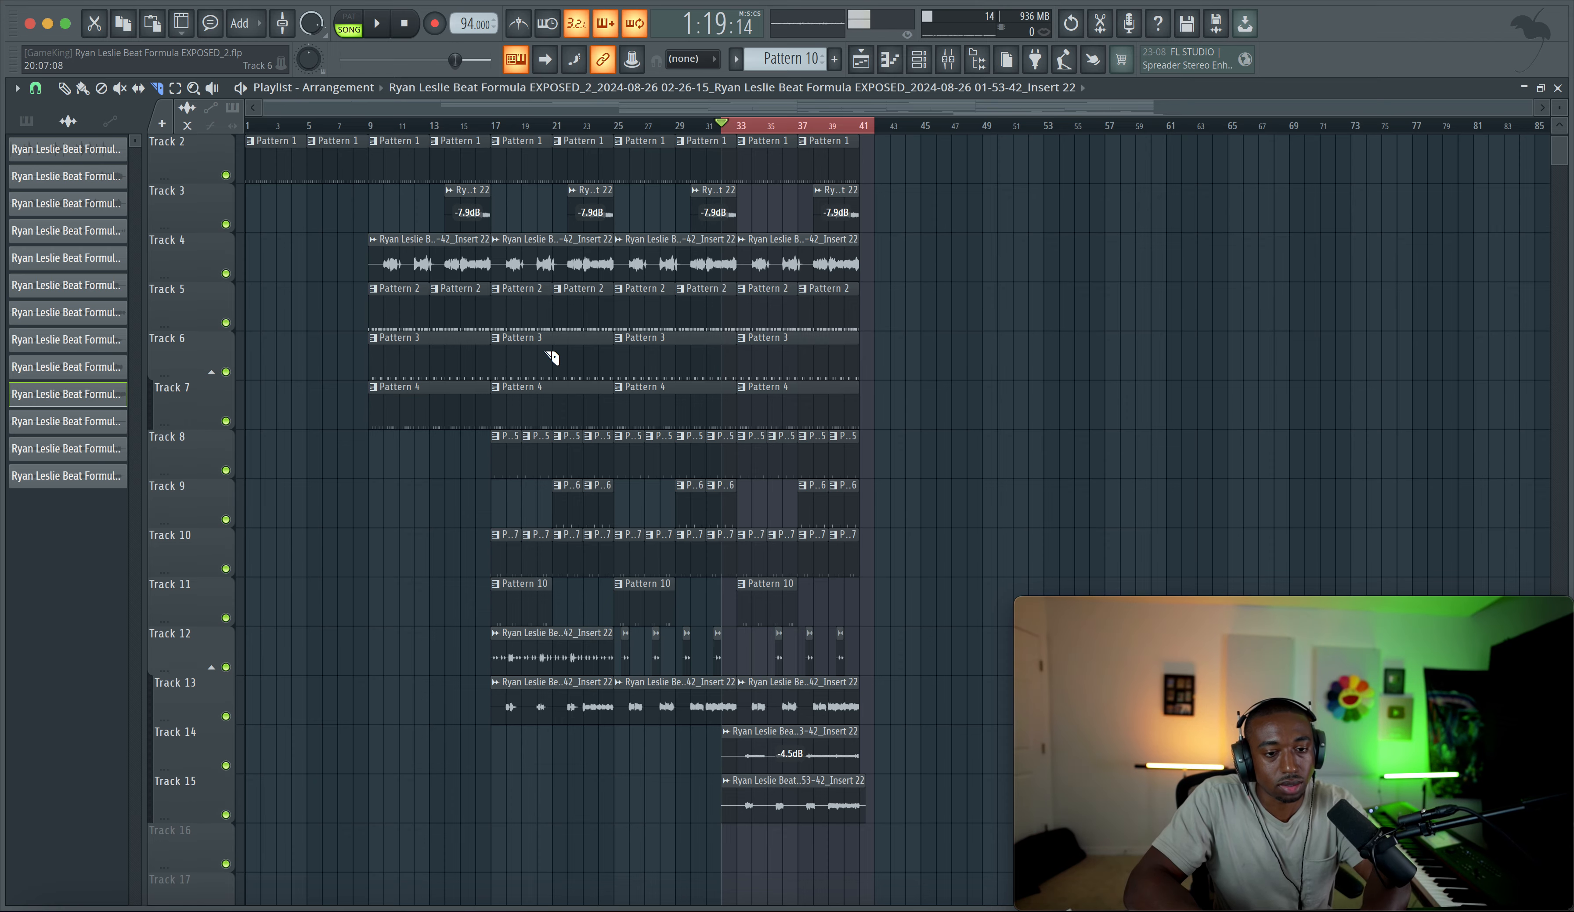
Step: Check the Track 14 clip's channel settings, route the Track 15 clip to a free mixer track and start playback
scroll(551, 356, up, 3)
scroll(641, 426, right, 5)
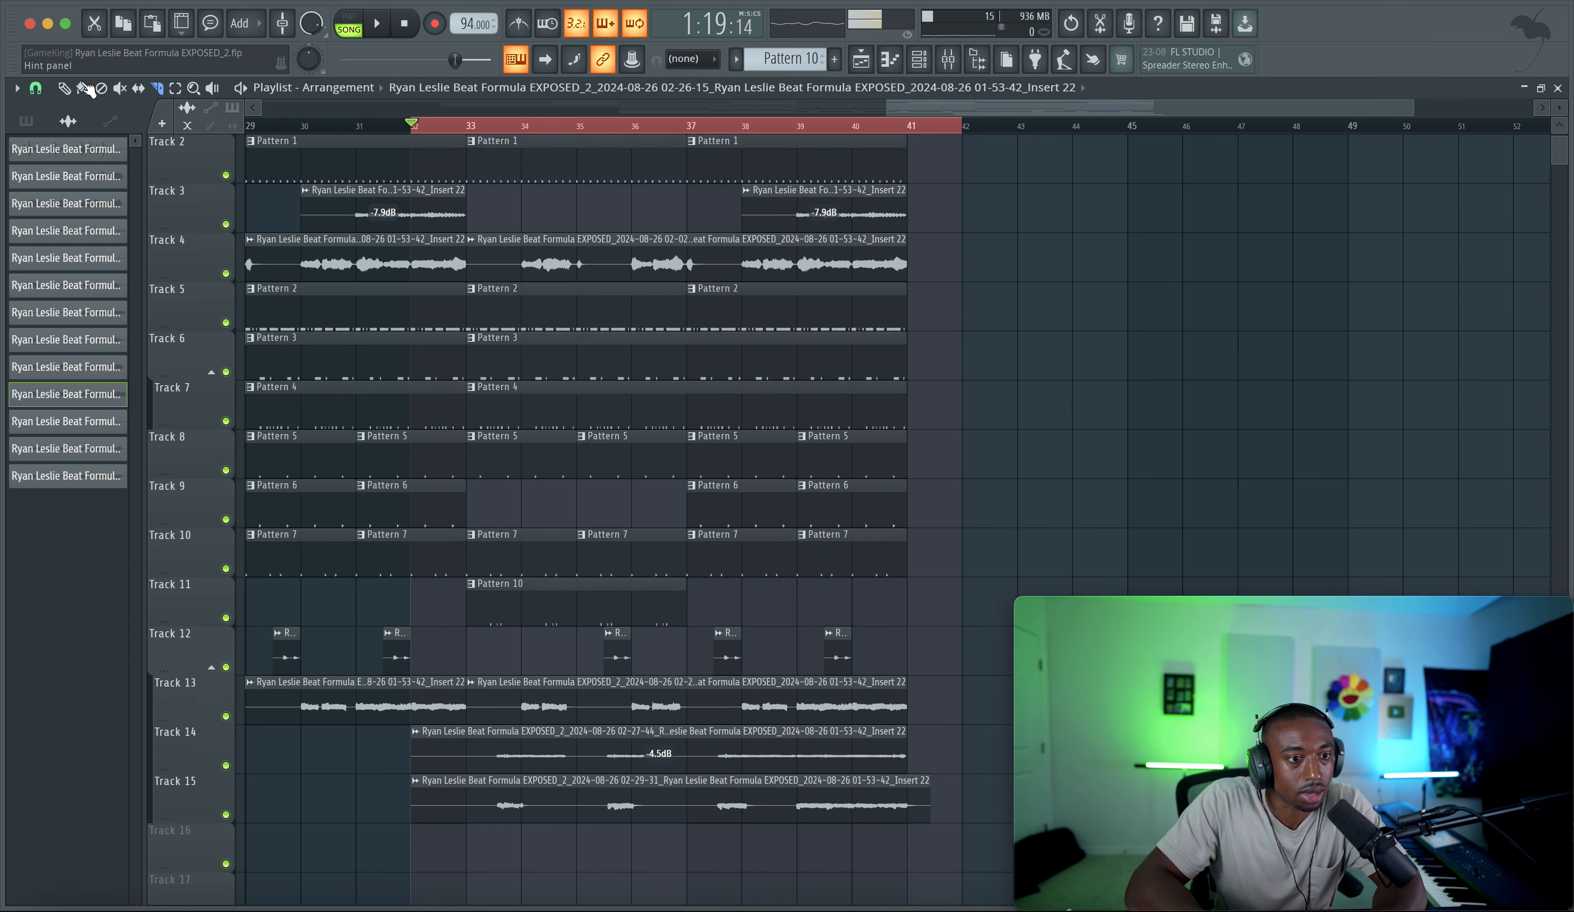
double_click(471, 735)
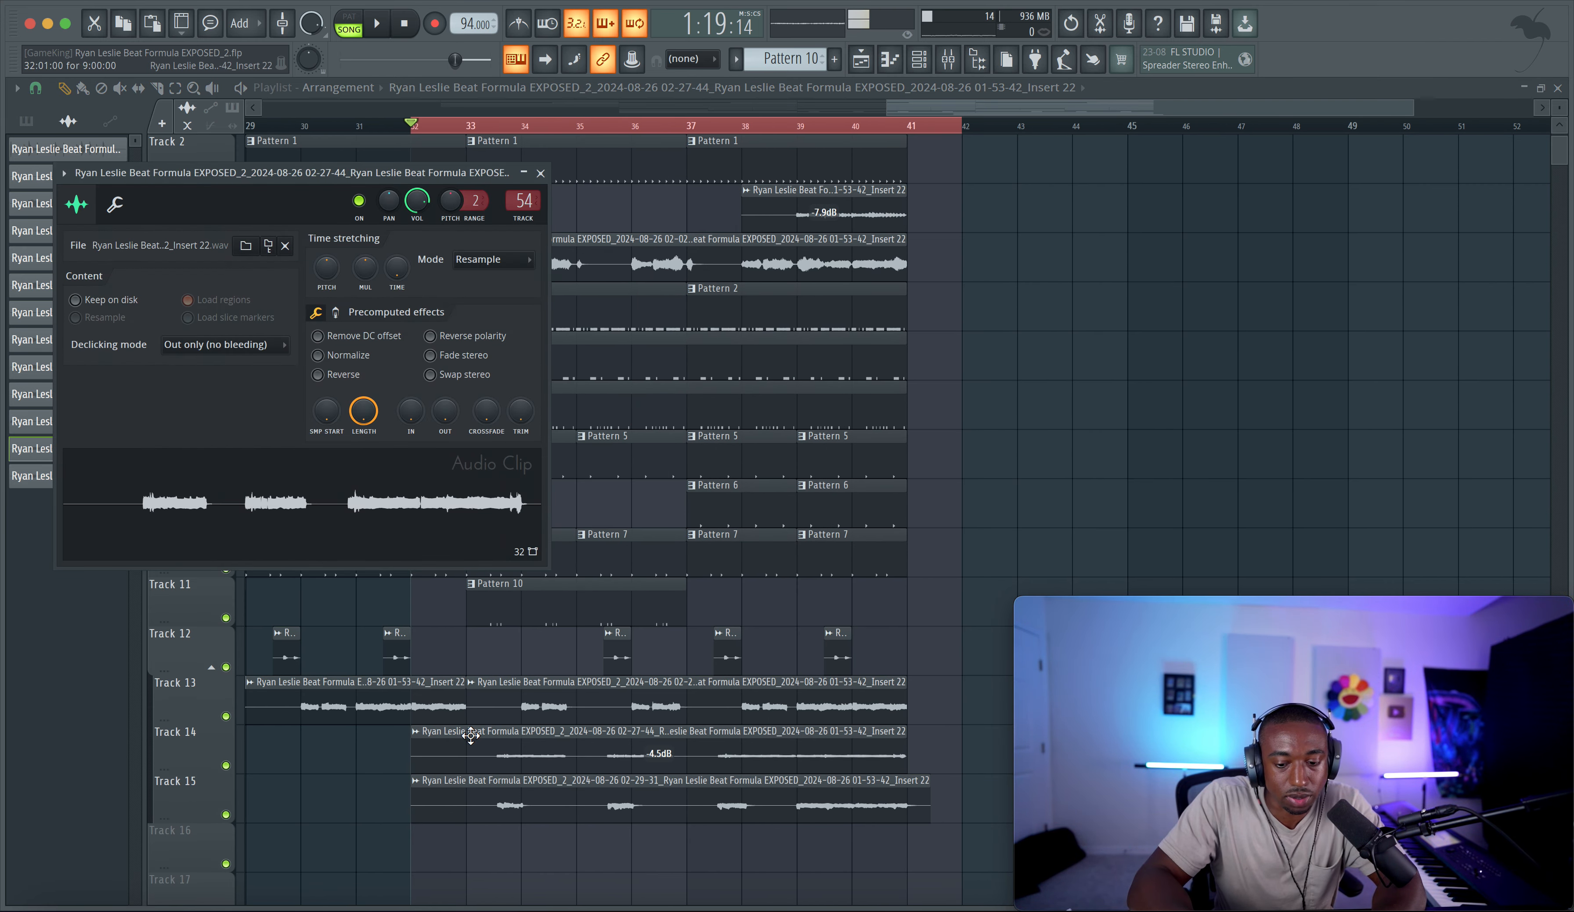
key(F9)
double_click(647, 799)
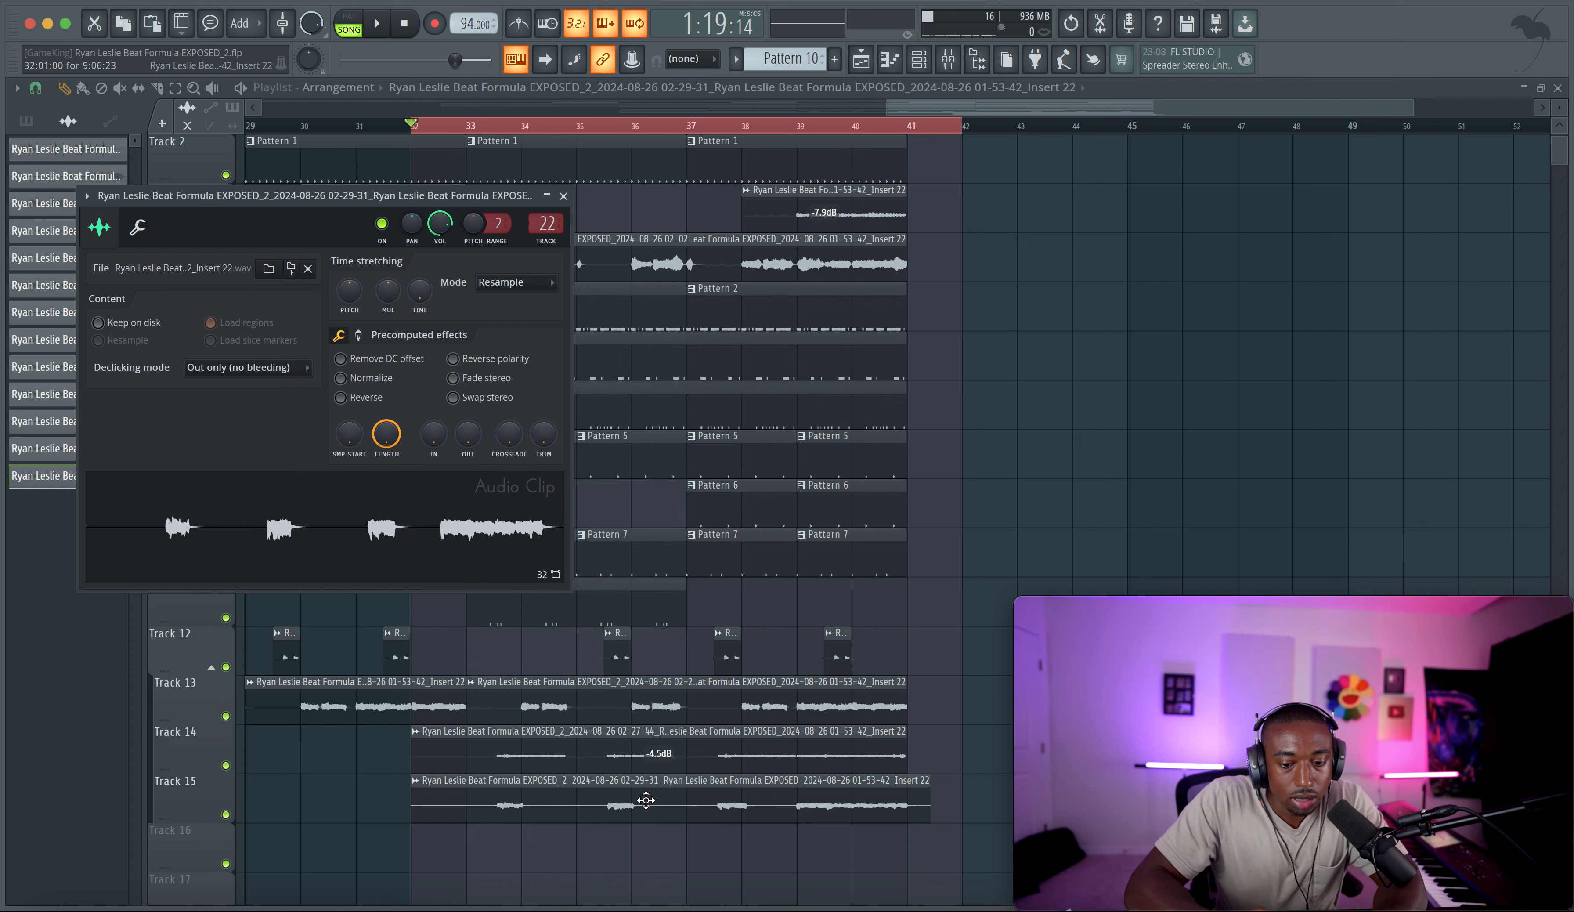
key(super+l)
right_click(1018, 523)
key(space)
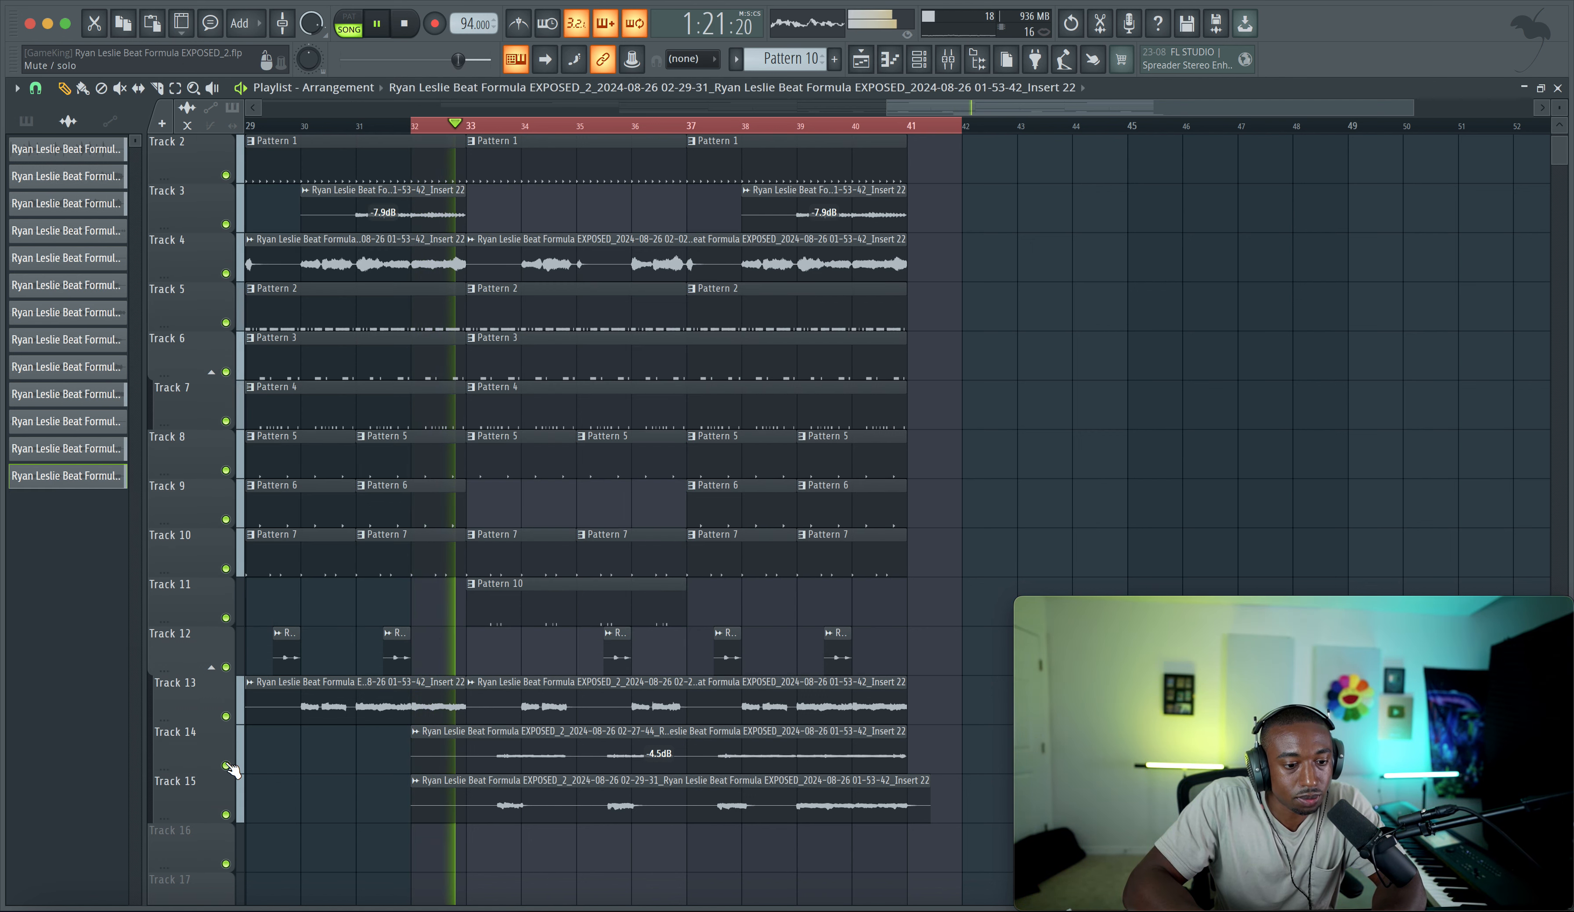
right_click(446, 699)
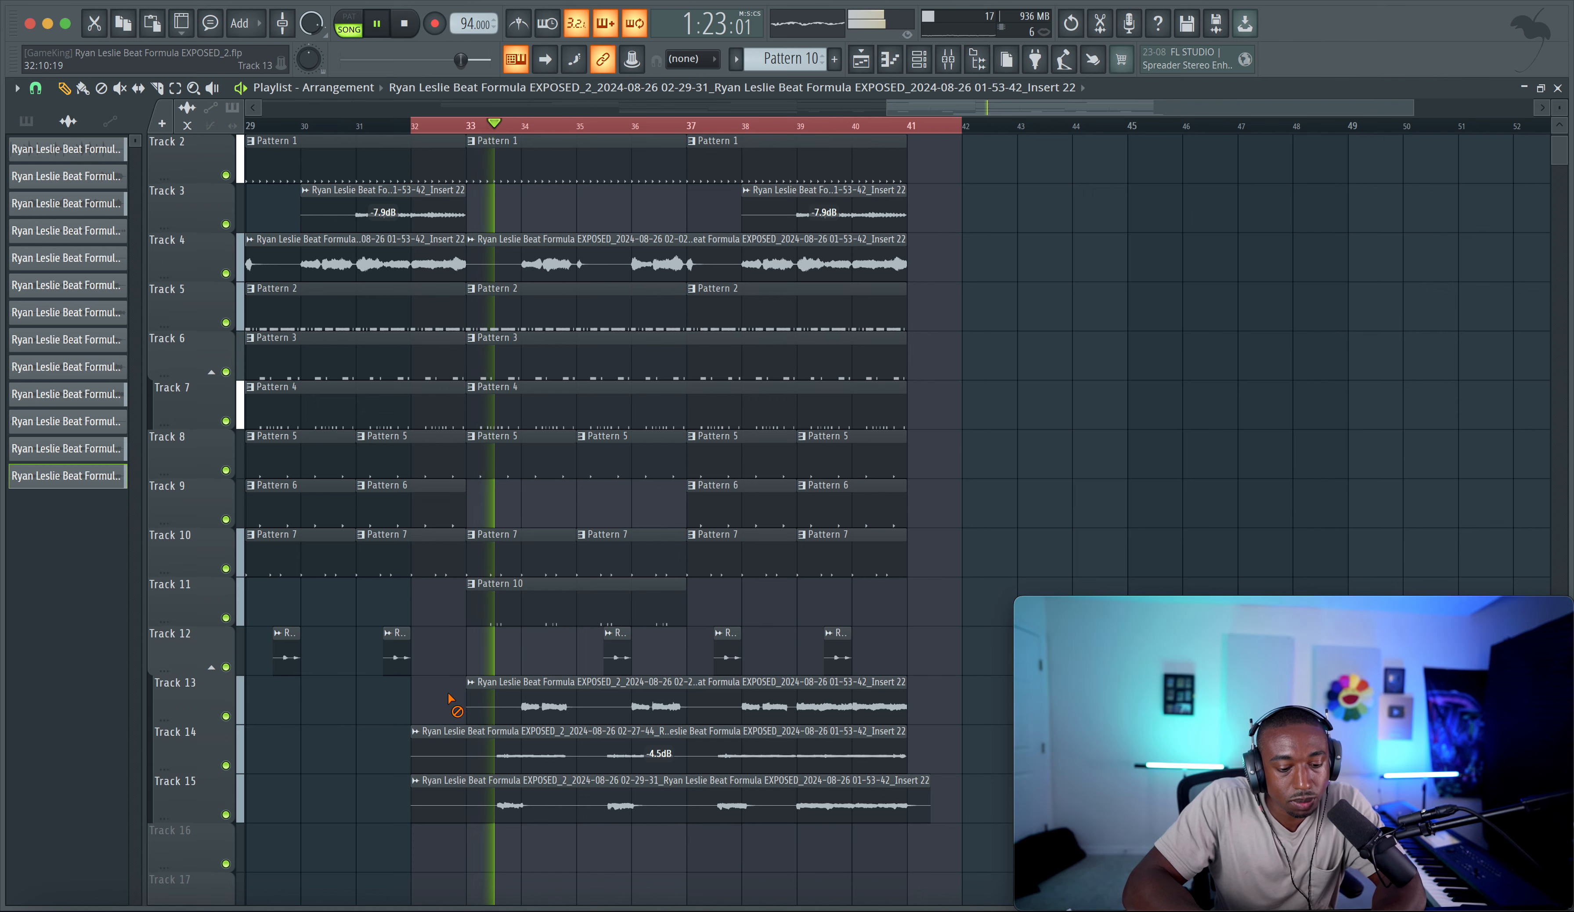
key(ctrl+z)
right_click(535, 699)
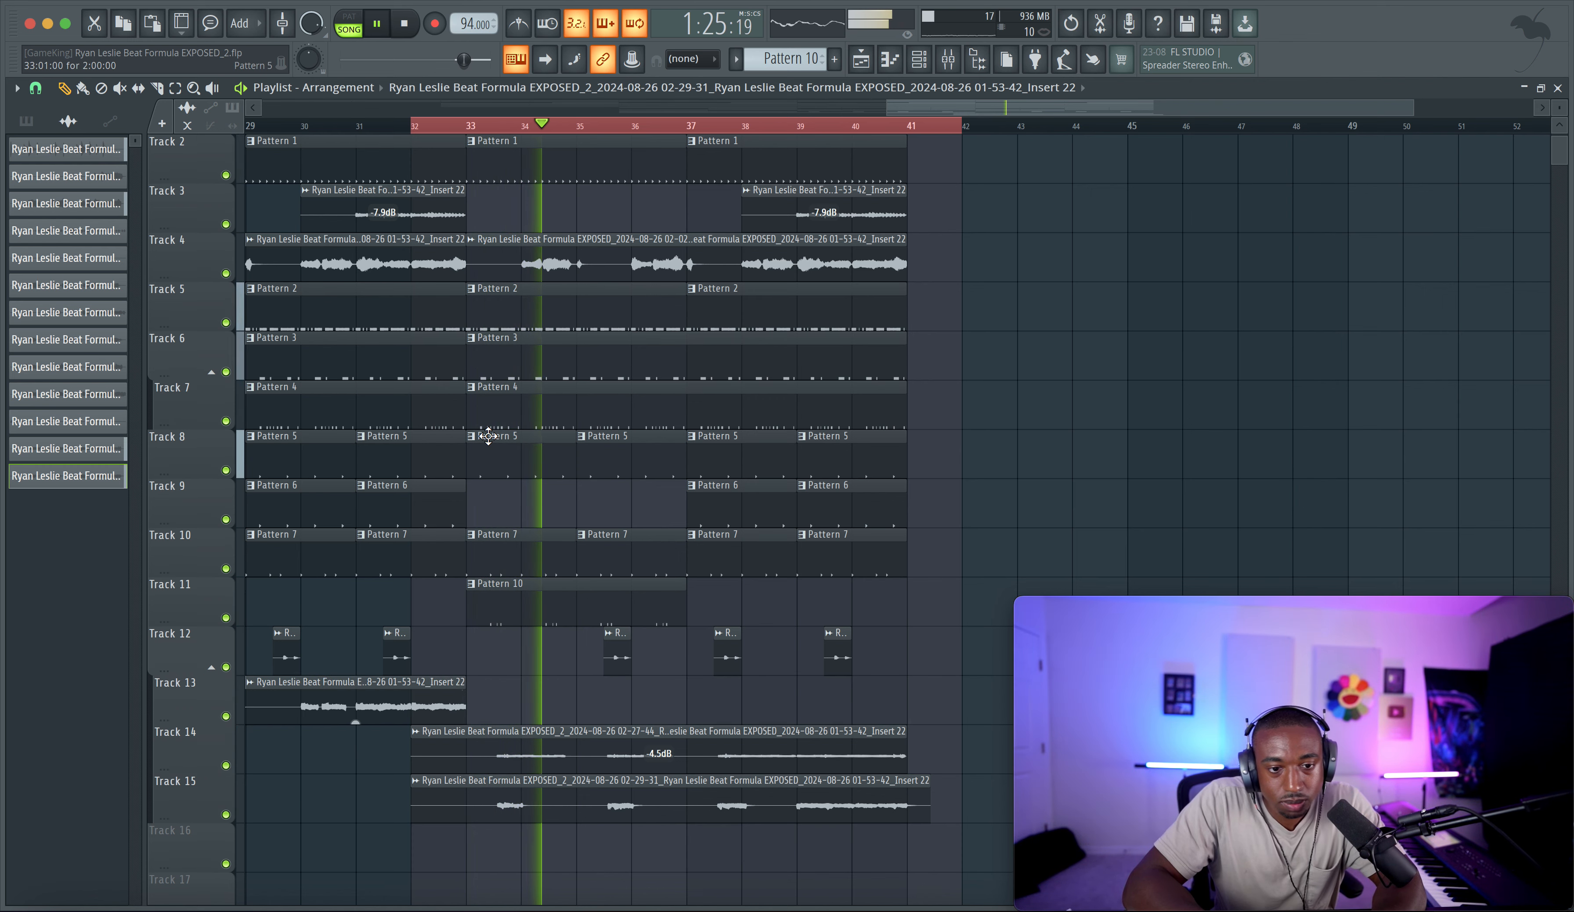
key(ctrl+z)
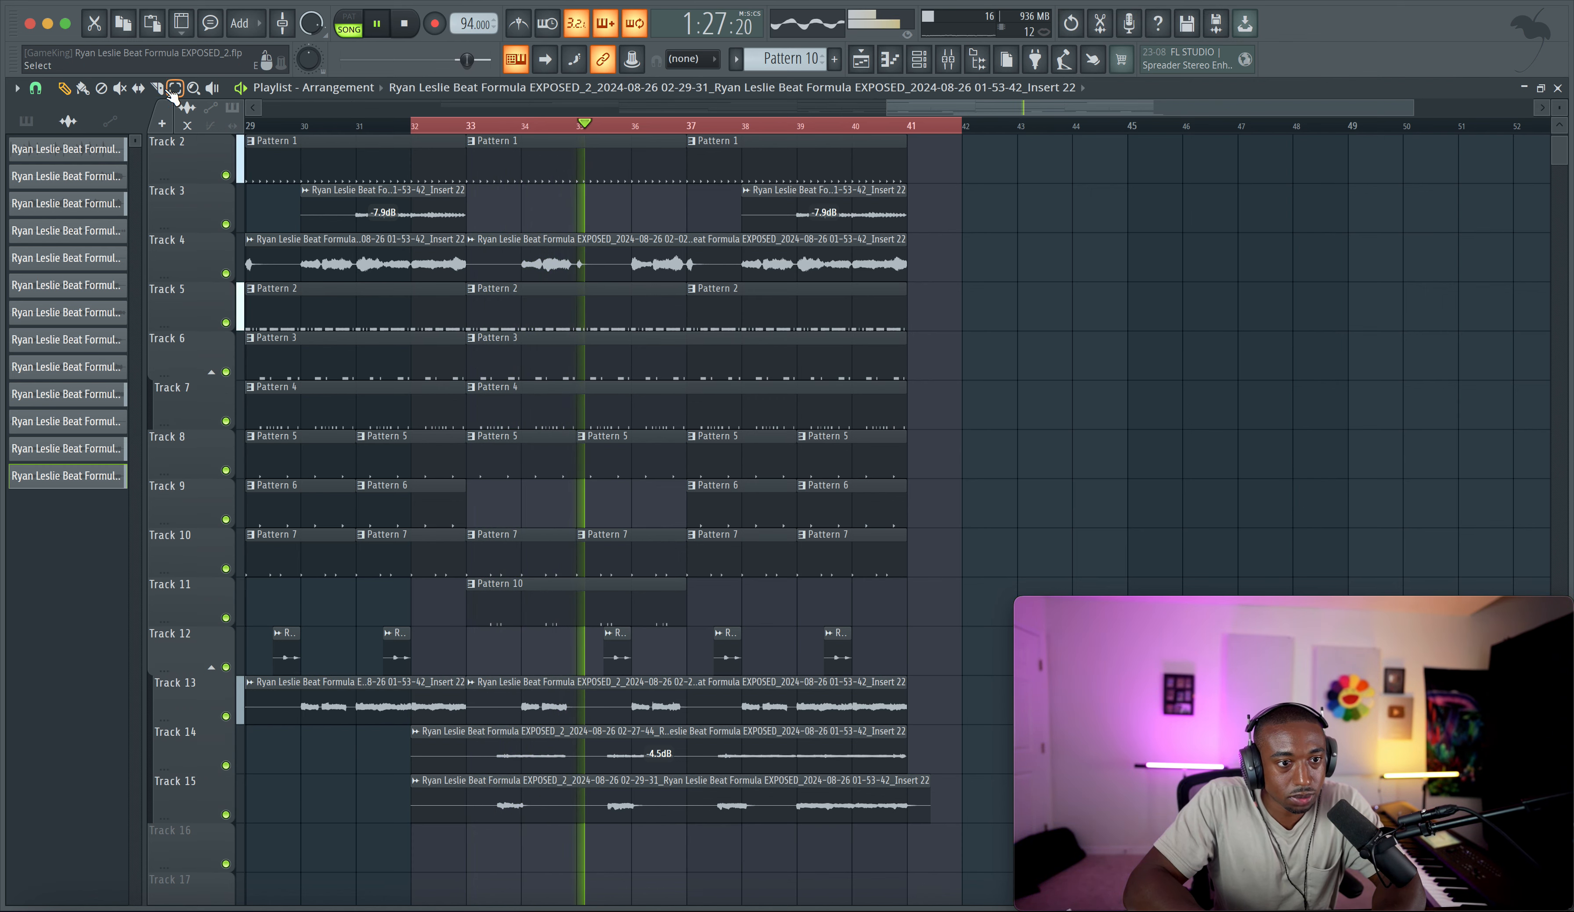
Step: Check the Track 14 clip's panning, pan the Track 15 clip to the right and start playback
ctrl+scroll(539, 760, up, 3)
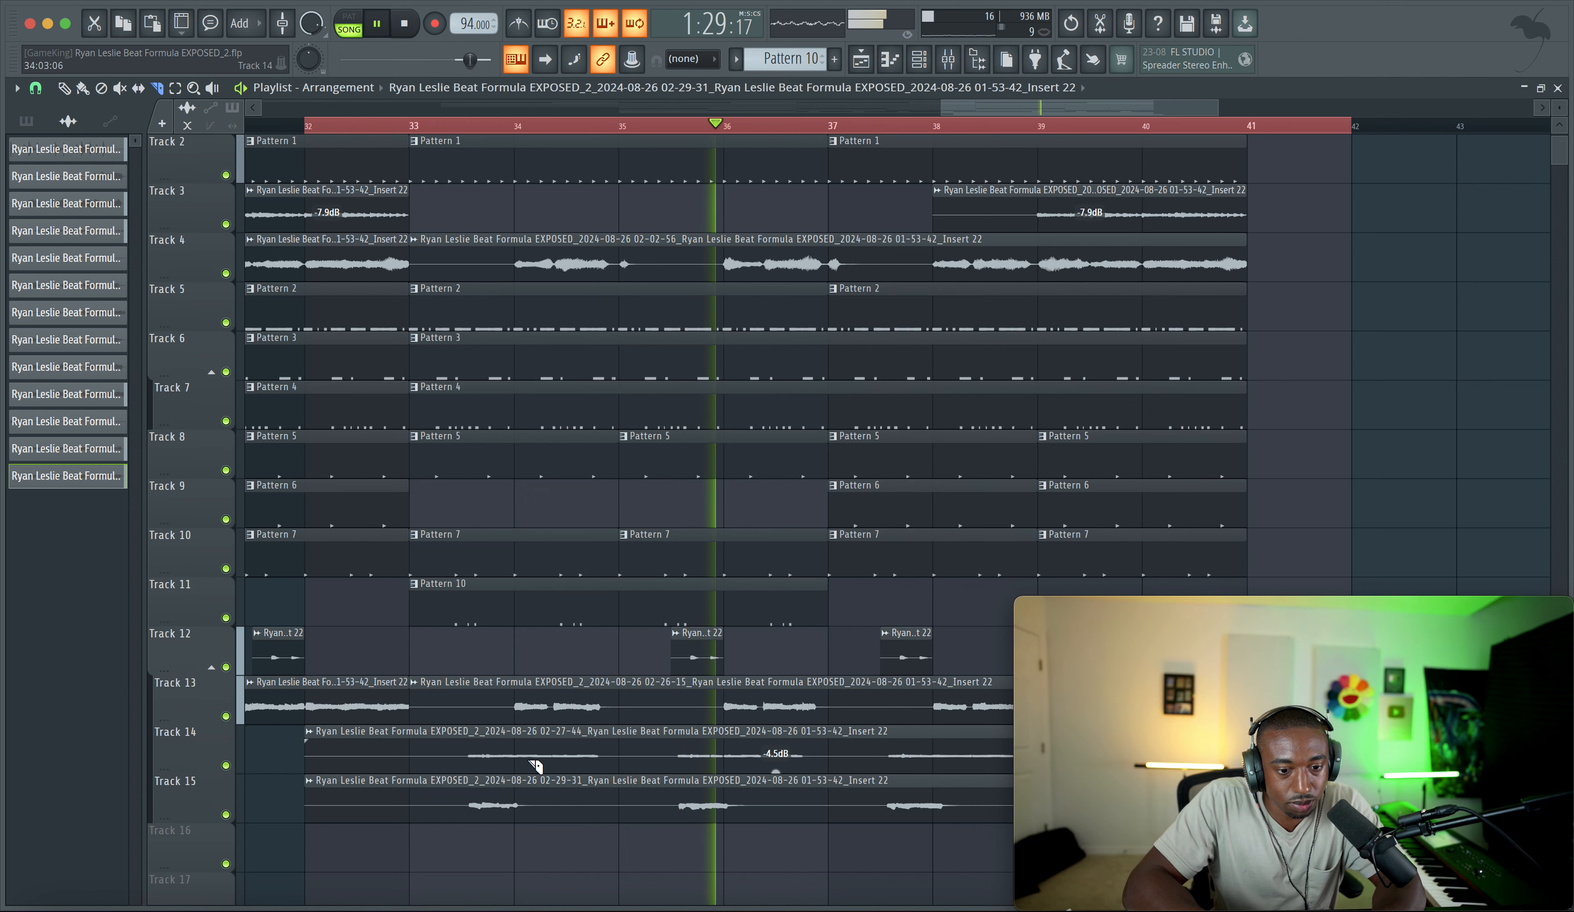
ctrl+scroll(538, 764, down, 2)
ctrl+scroll(538, 769, down, 1)
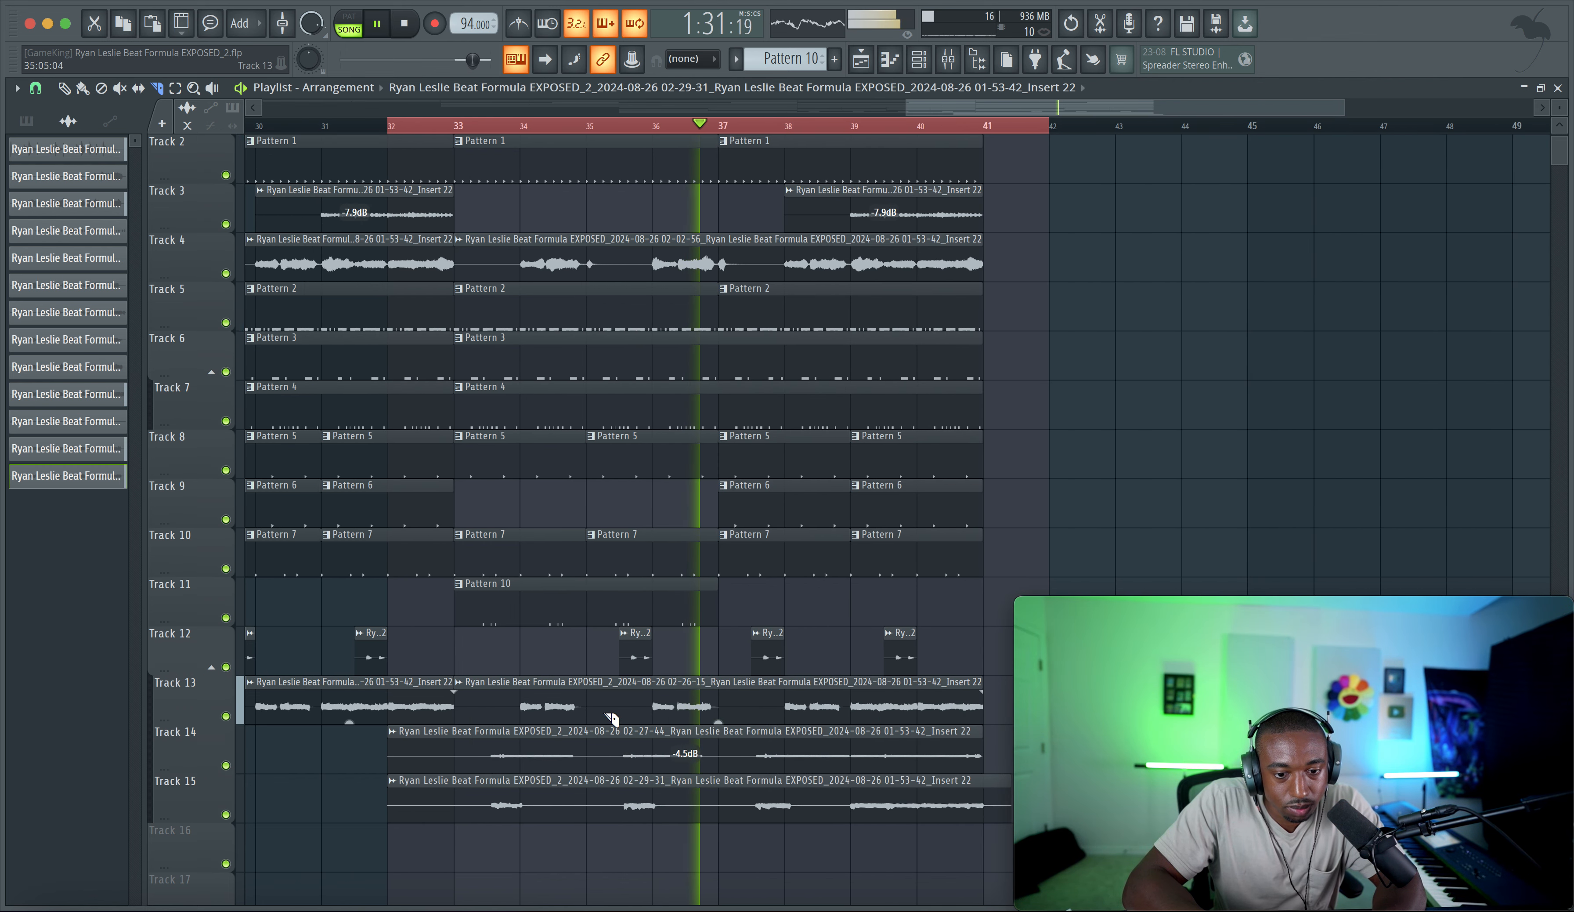
key(space)
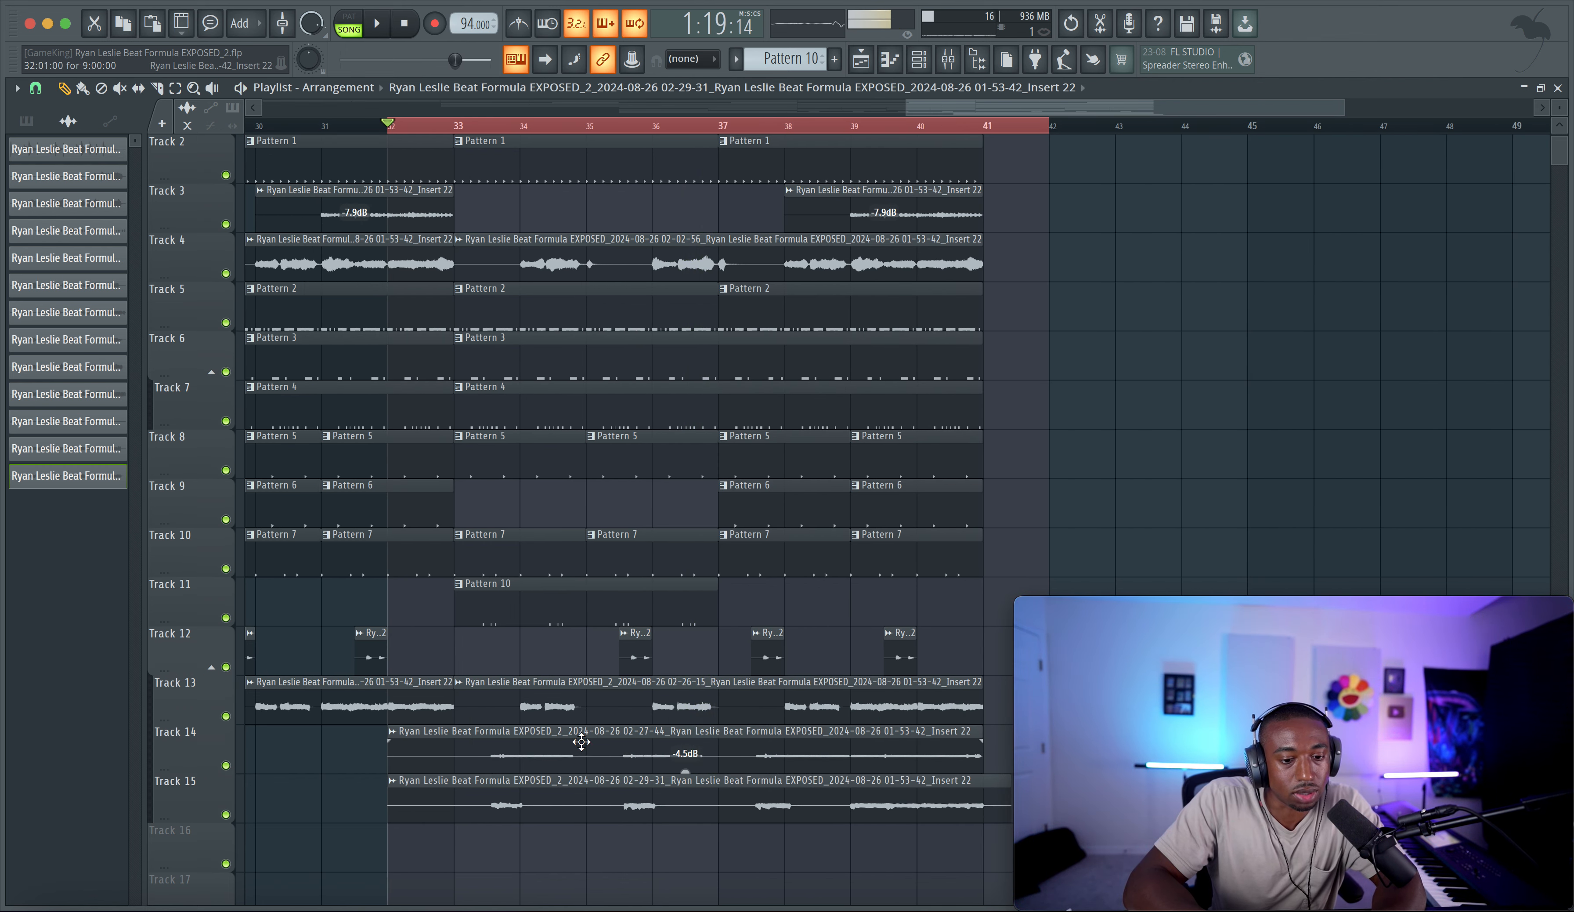
double_click(580, 742)
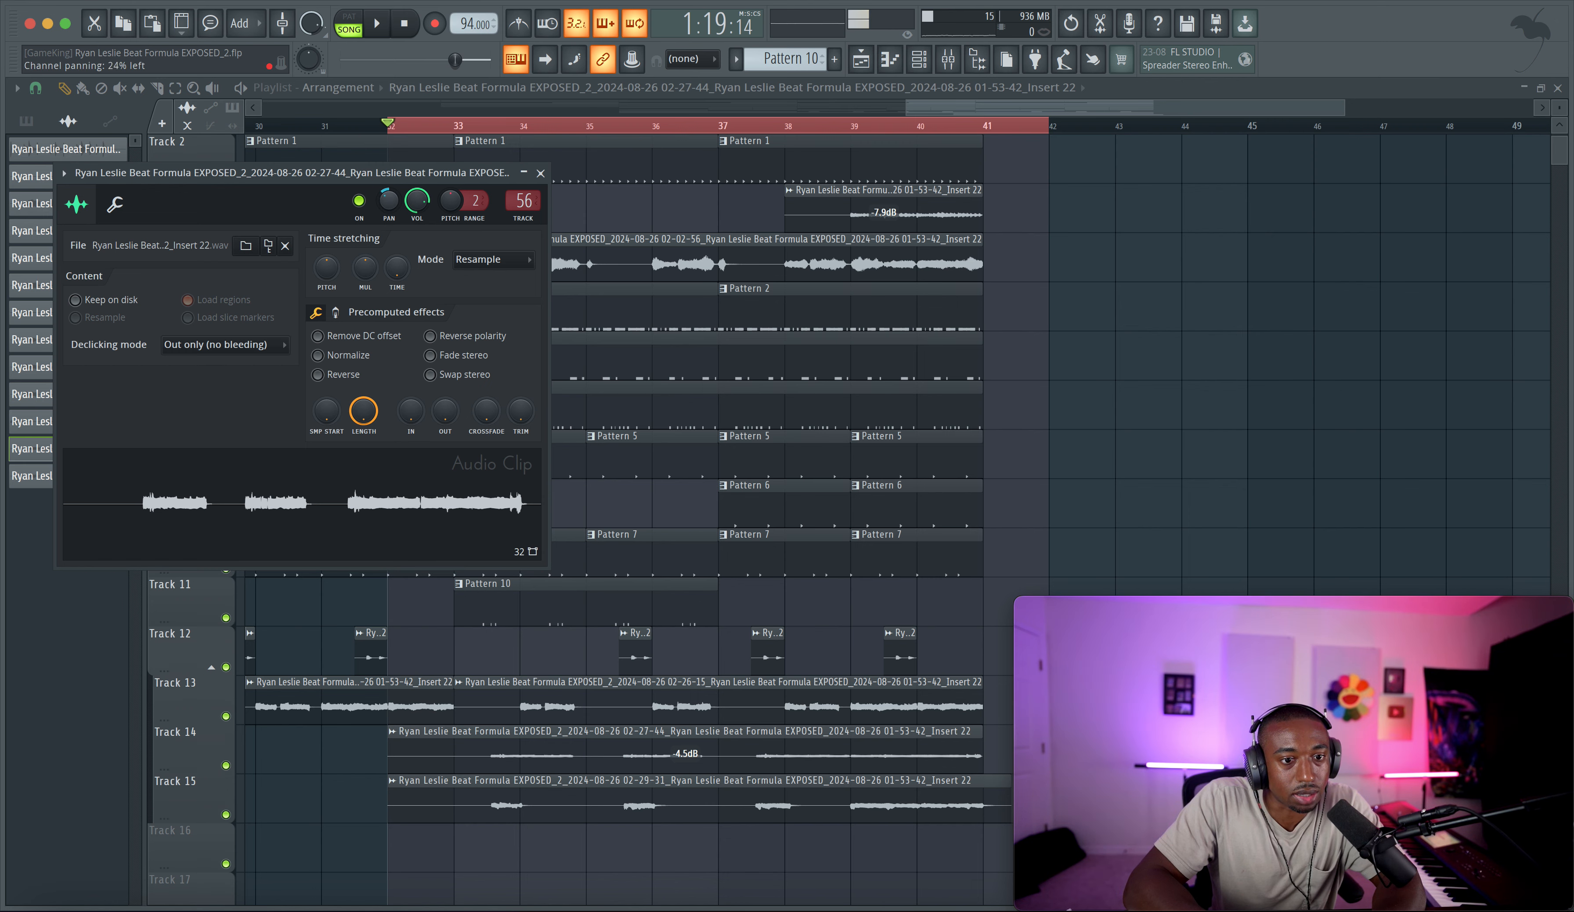
double_click(535, 794)
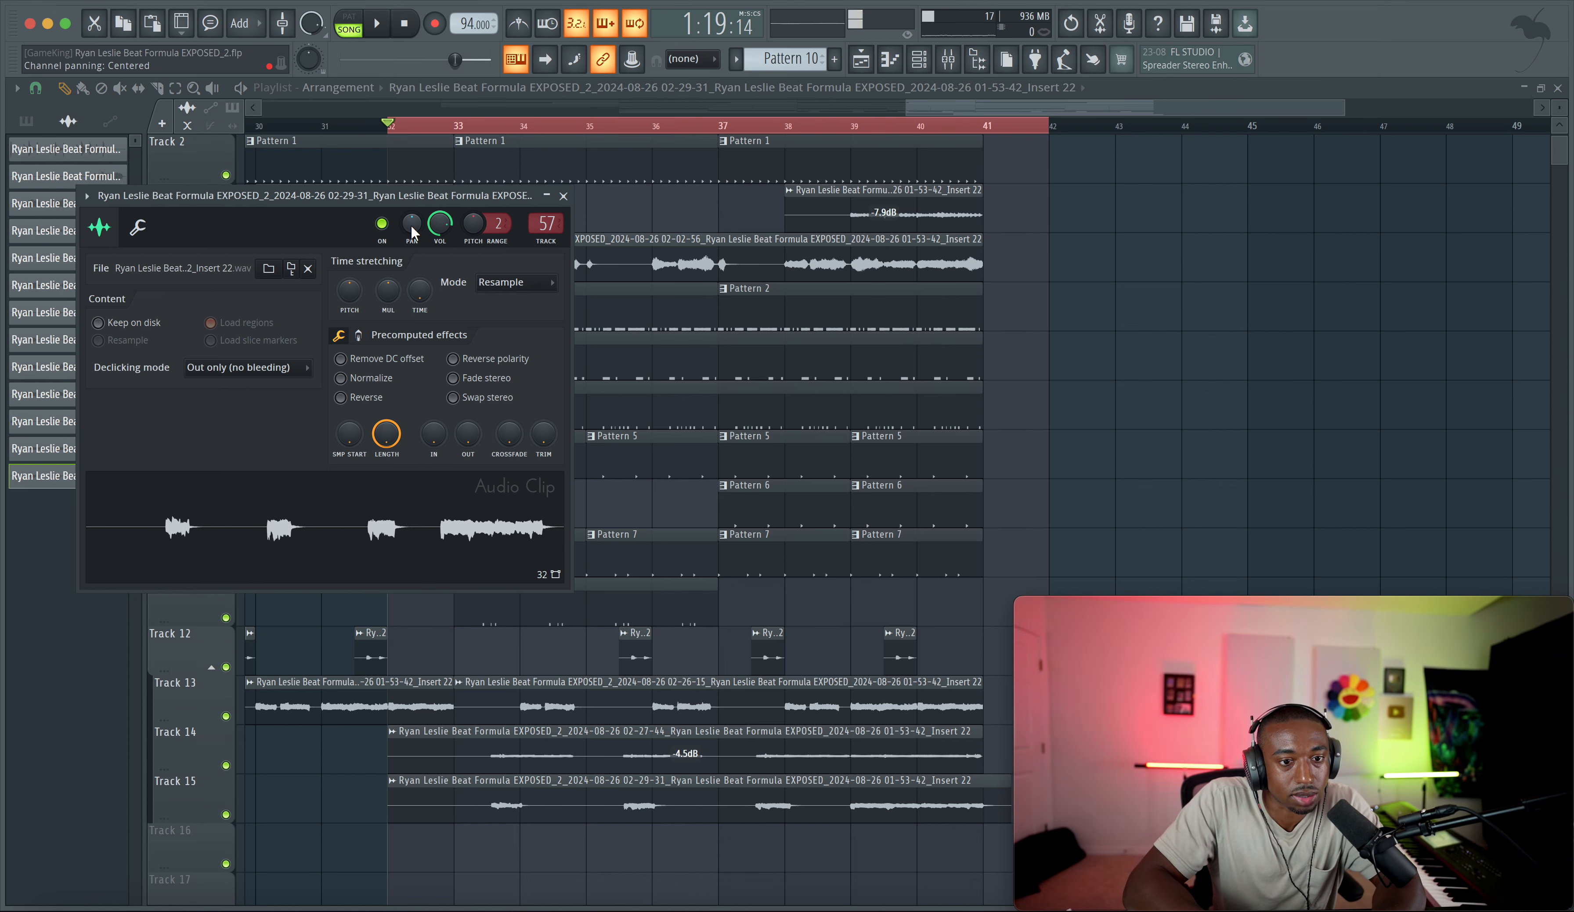
scroll(411, 225, up, 5)
key(space)
right_click(1086, 257)
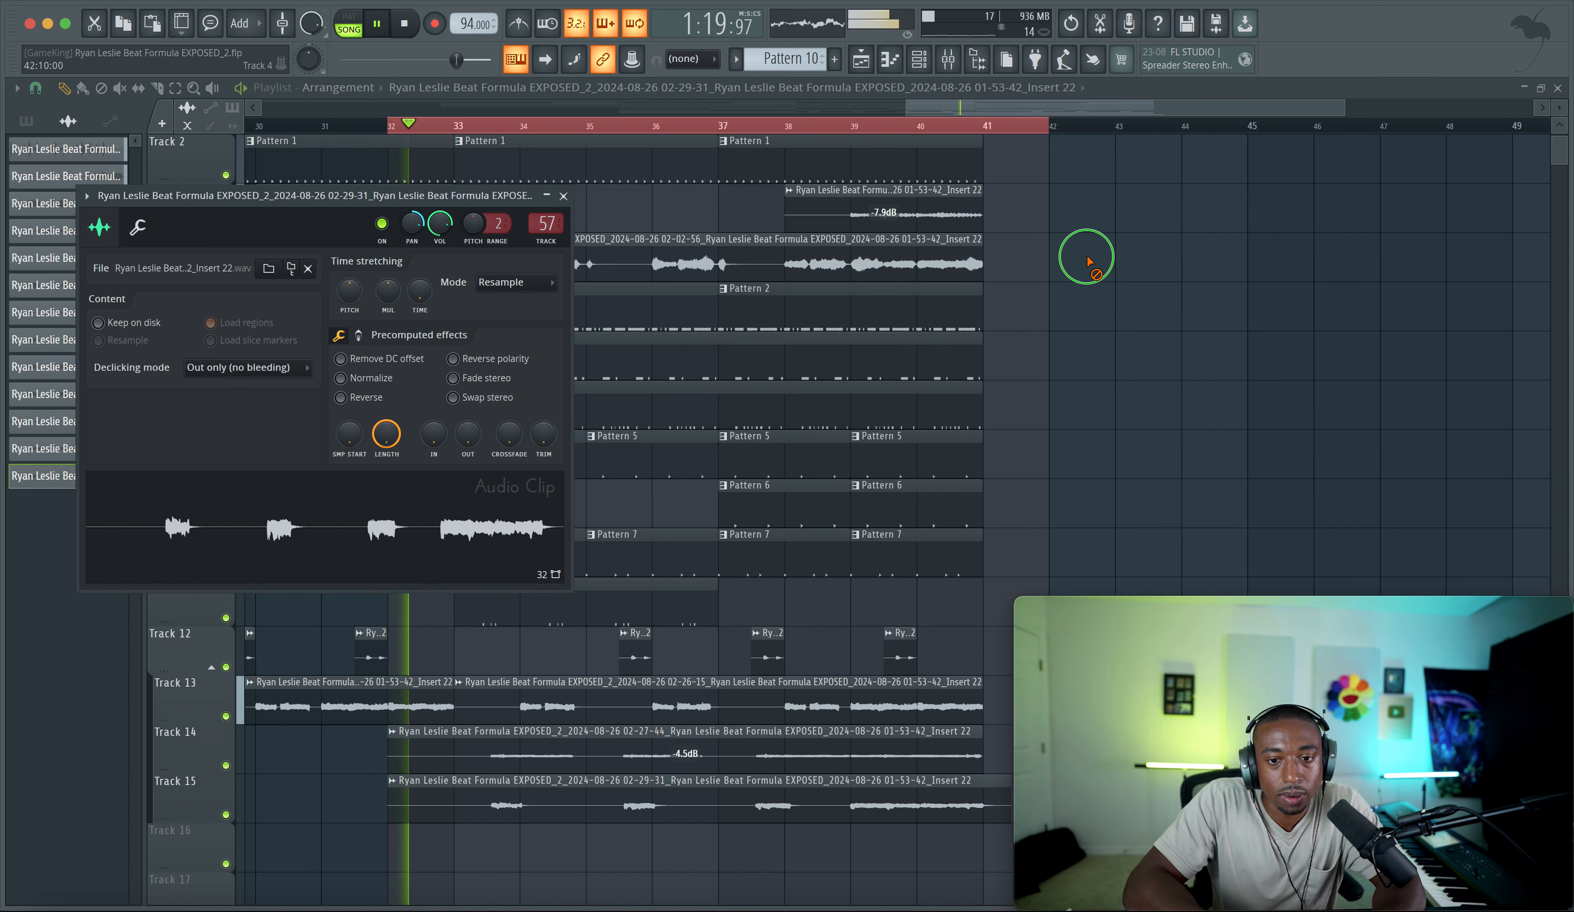
Step: Slice off the Track 15 clip's tail after bar 41 and save the project
scroll(955, 324, right, 5)
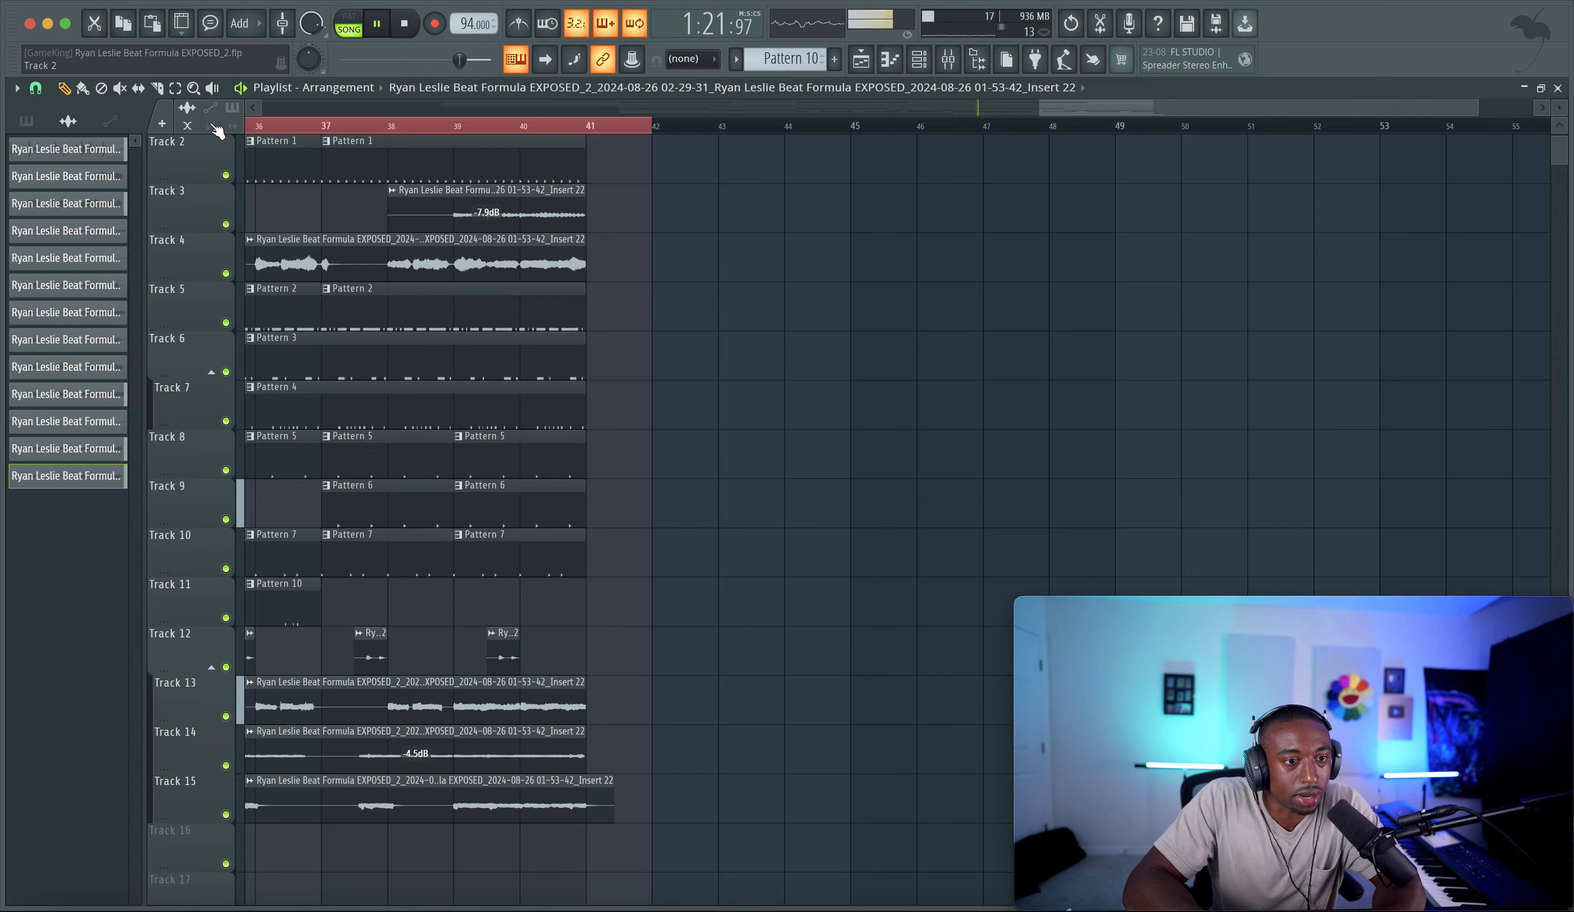
drag(603, 753, 597, 821)
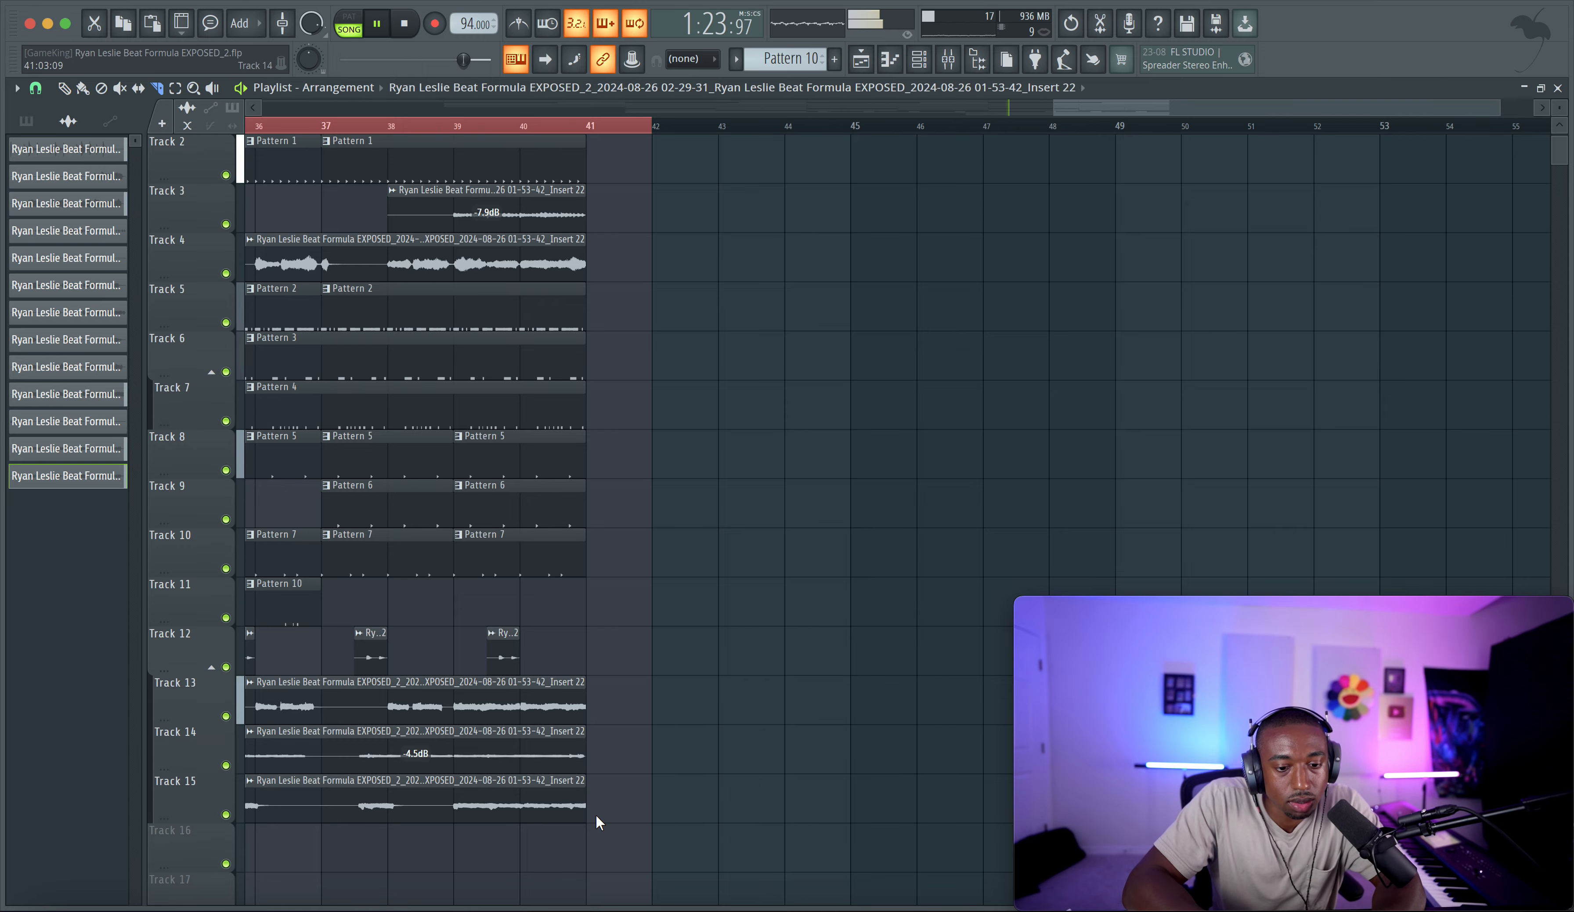
key(space)
scroll(663, 684, up, 1)
scroll(663, 684, down, 5)
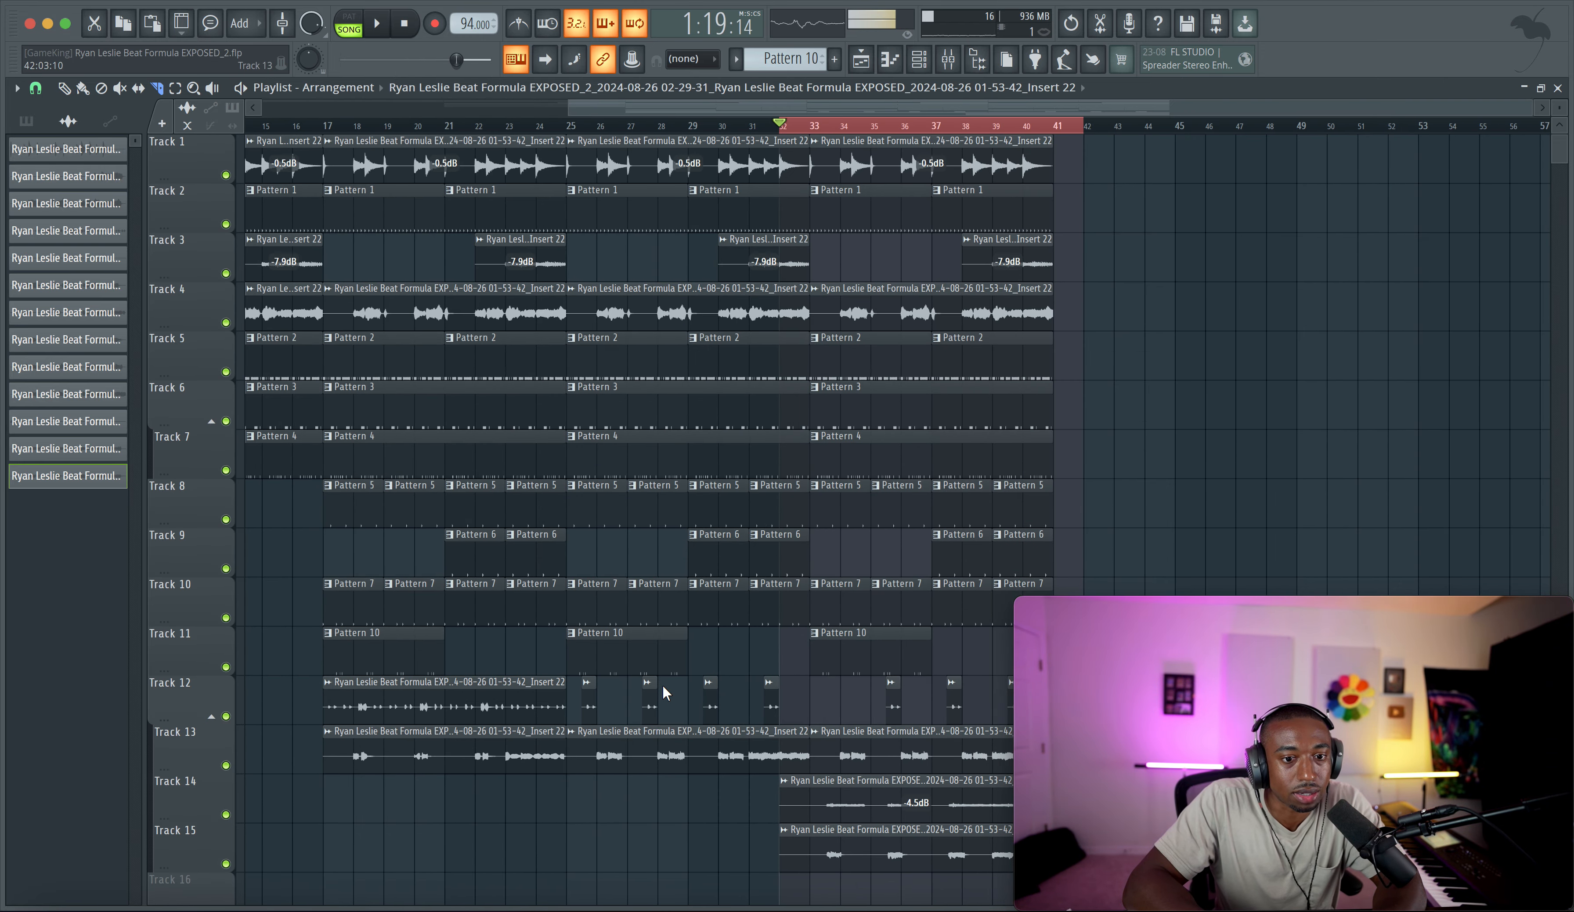
key(ctrl+s)
Step: Clear the loop selection and listen to the arrangement from the beginning, checking the mixer levels
scroll(667, 663, down, 2)
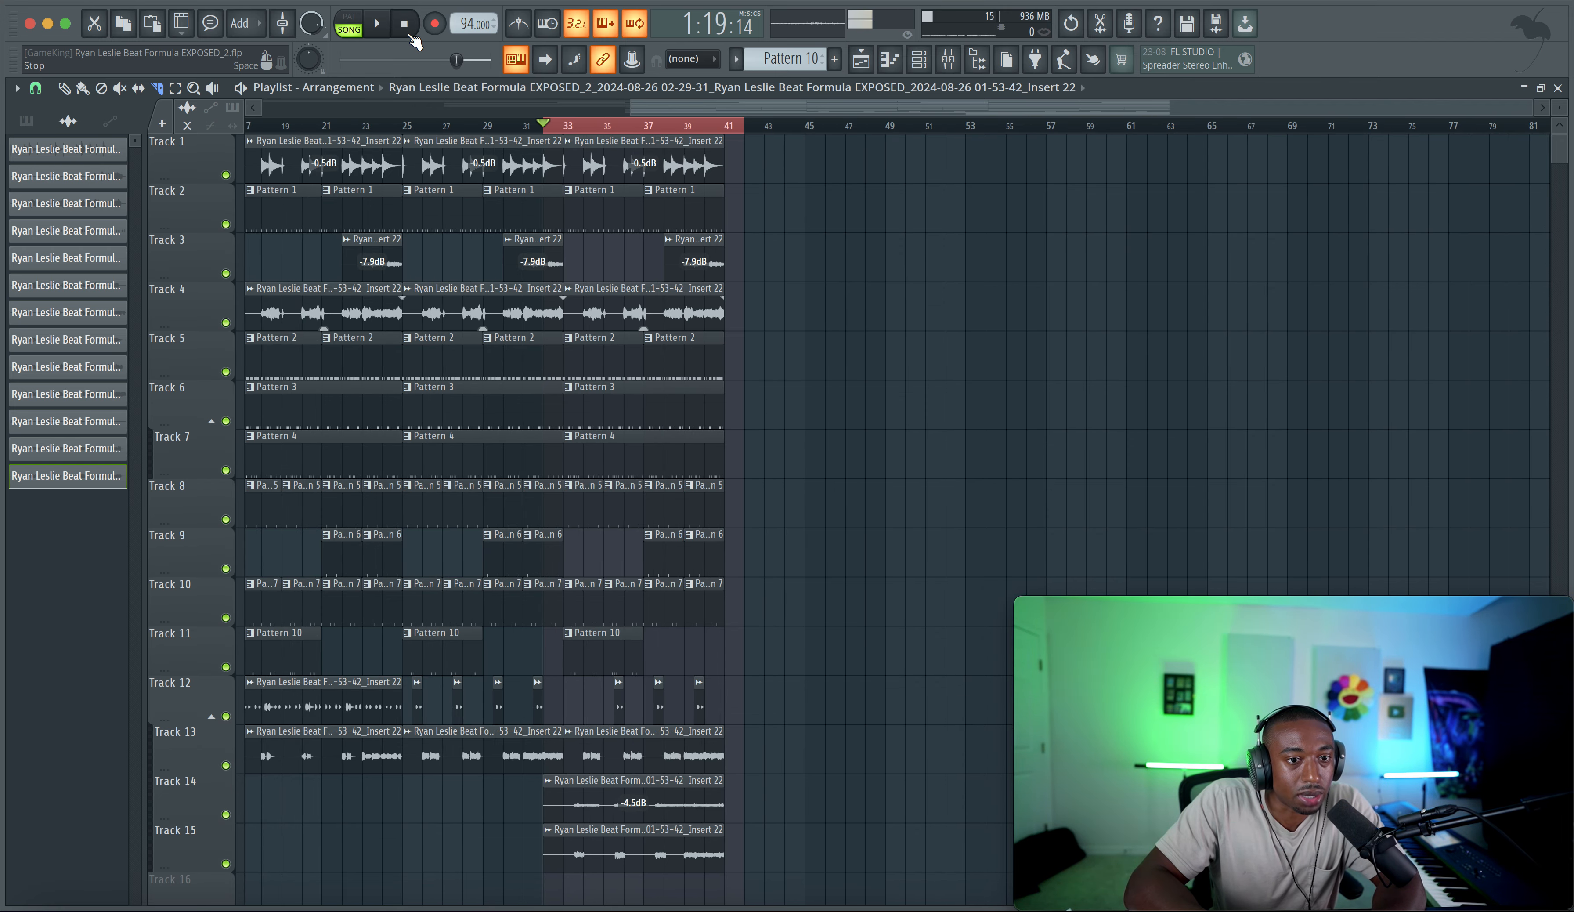
scroll(607, 322, down, 2)
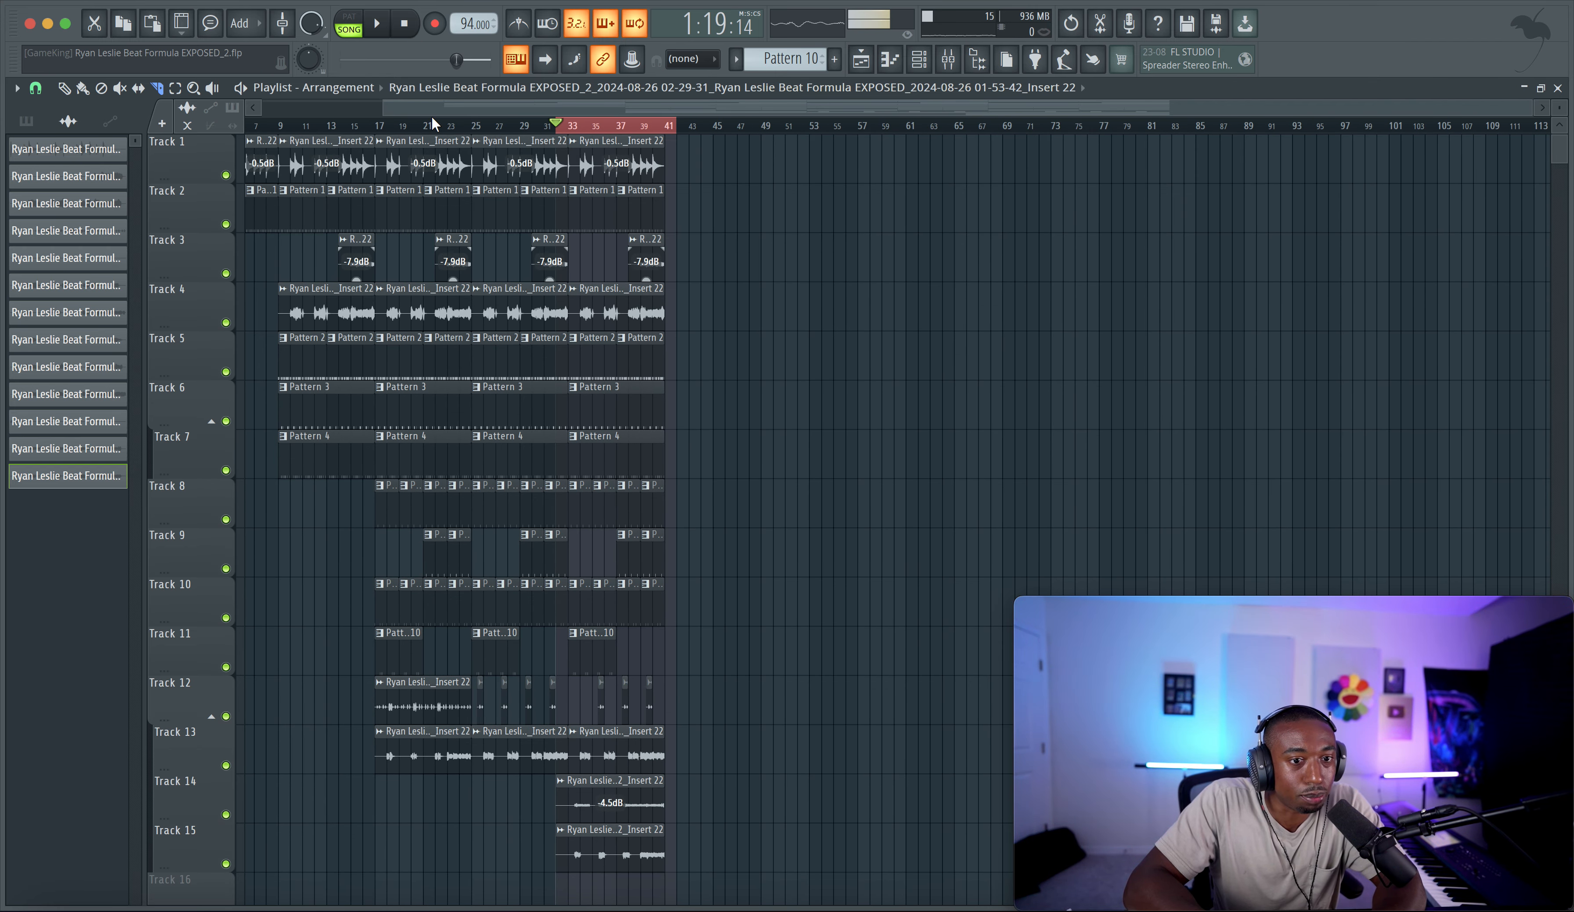
click(406, 25)
key(space)
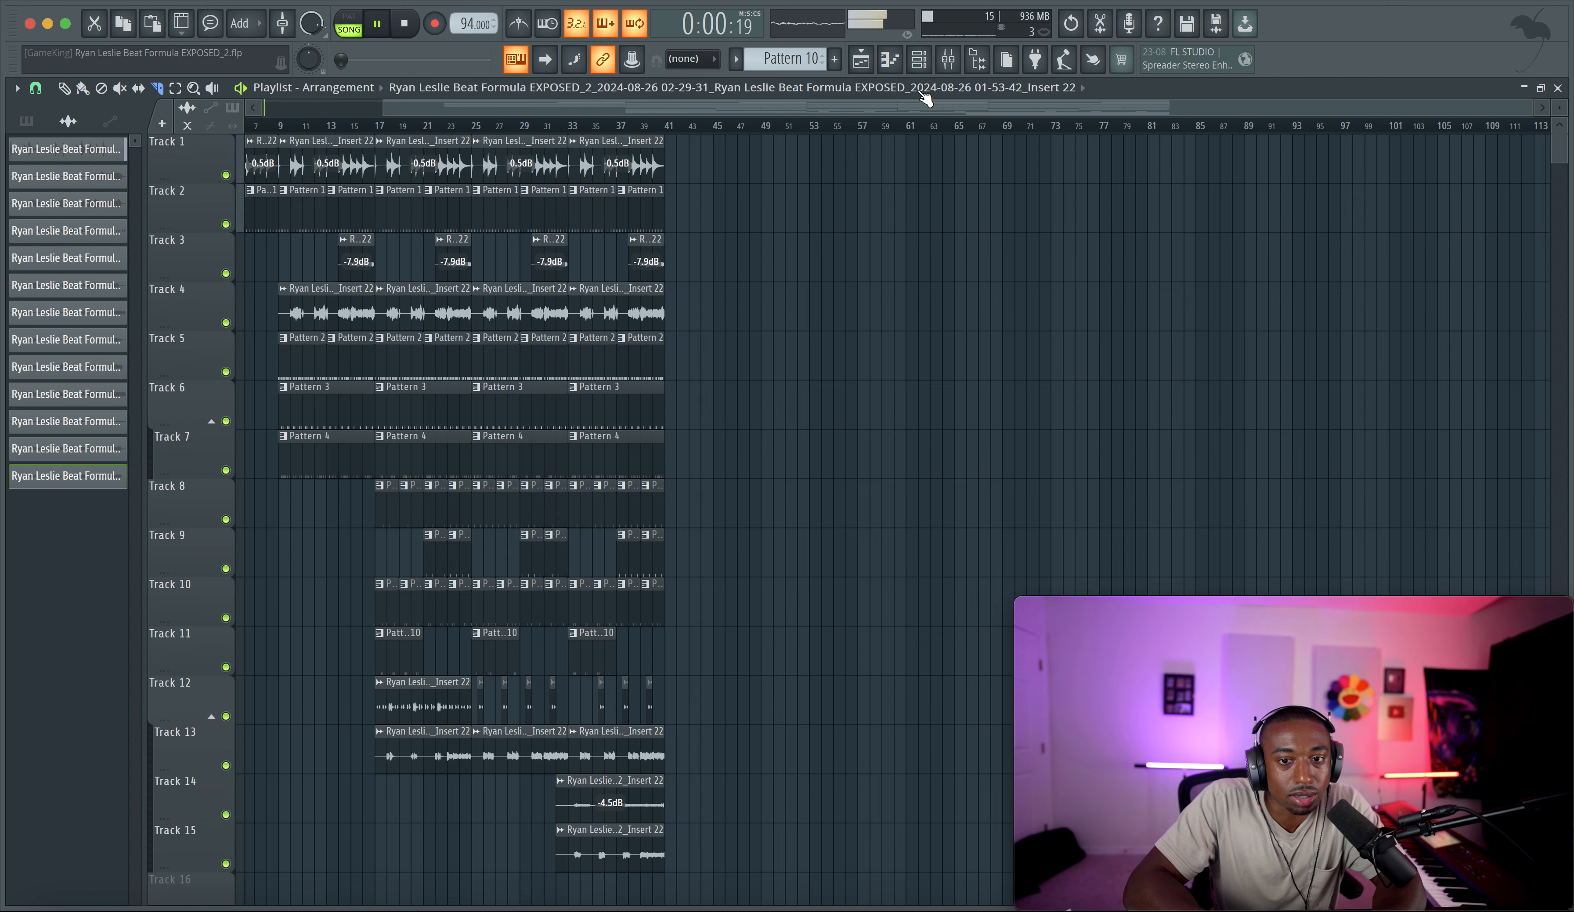
key(F9)
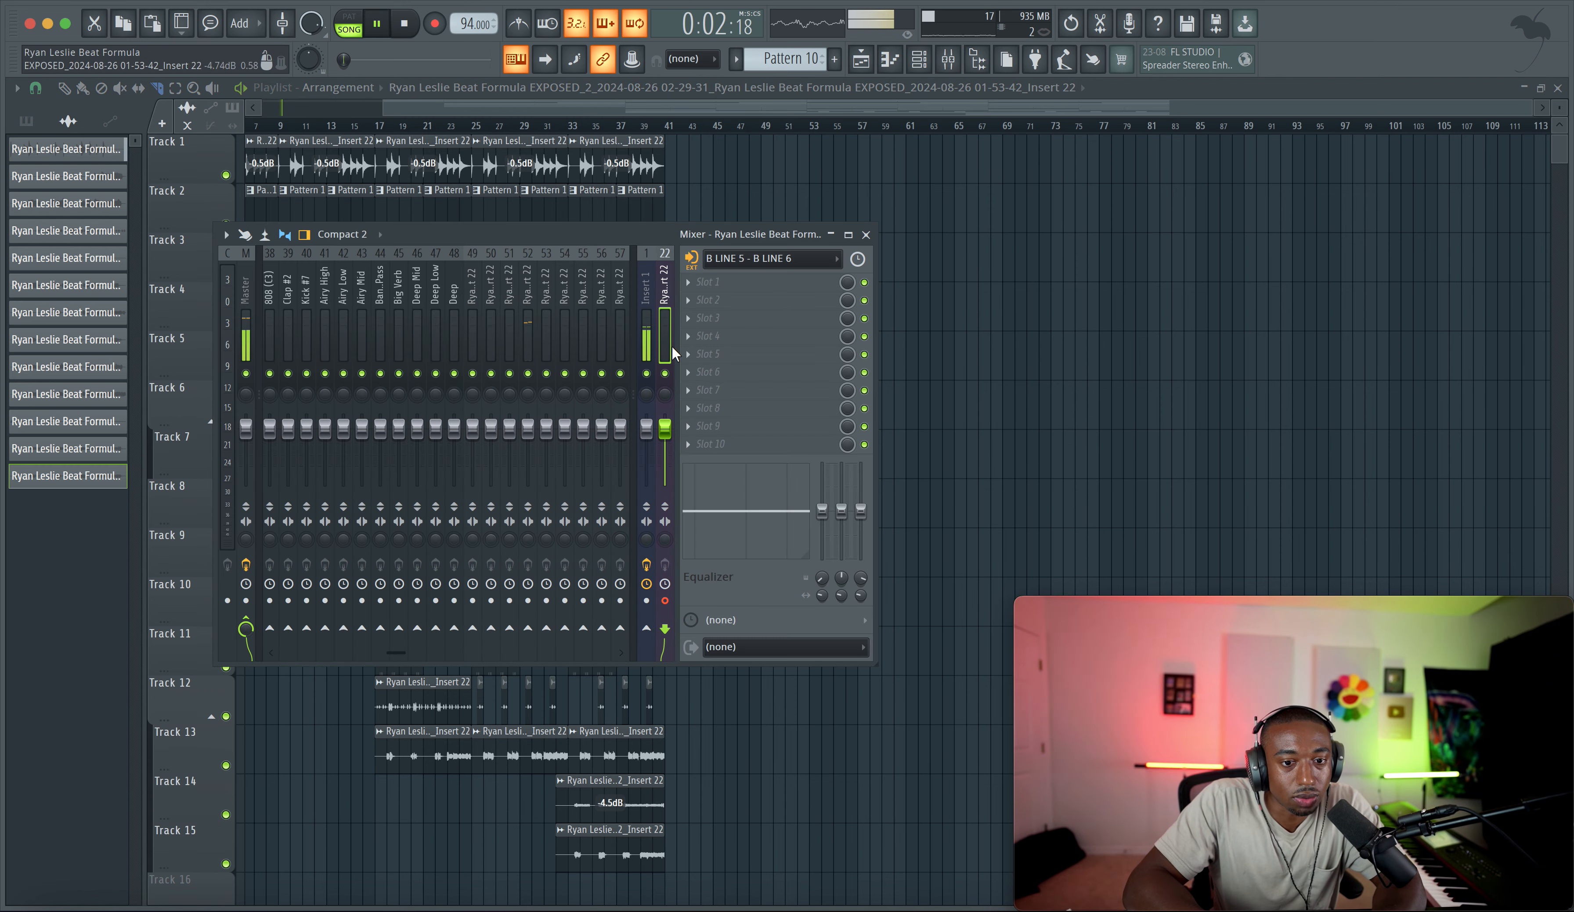
key(space)
key(F9)
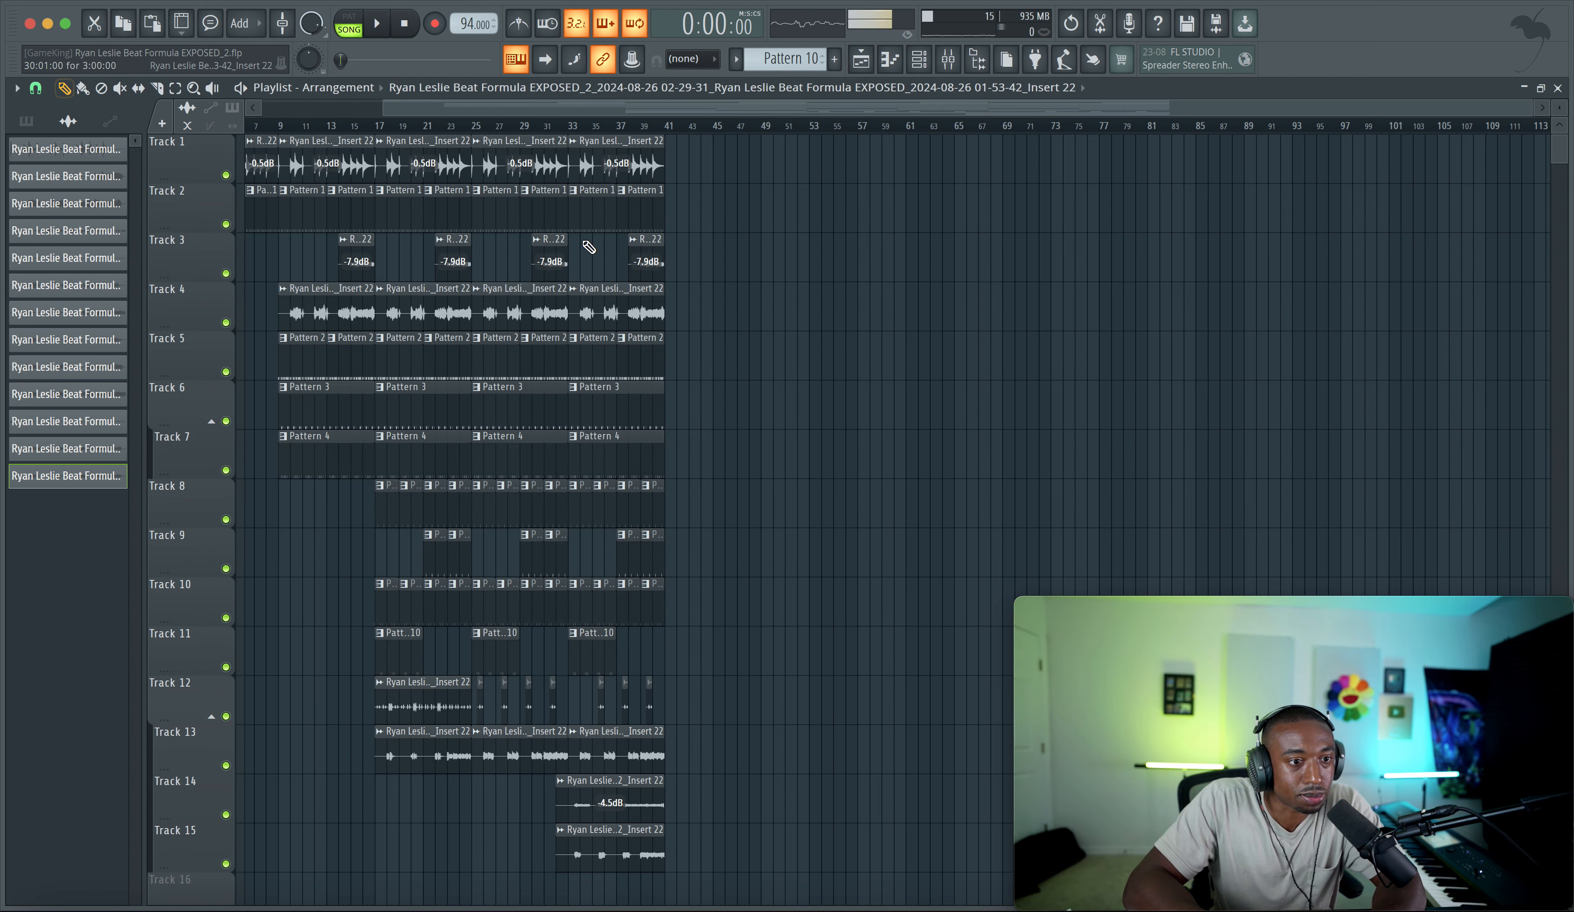
key(space)
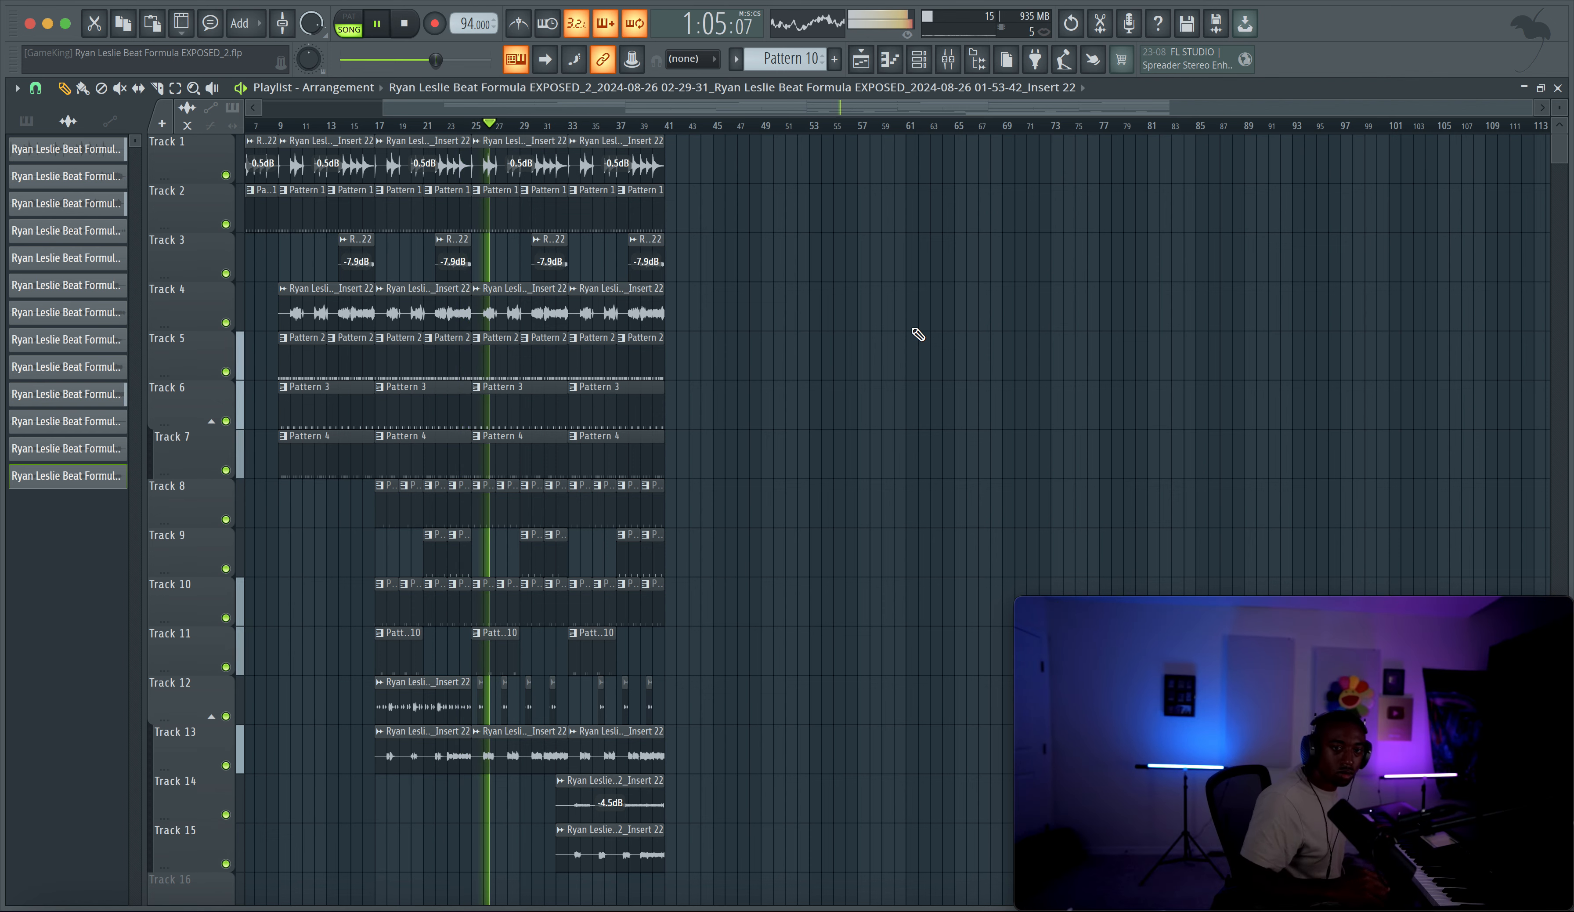
key(space)
Step: Enable recording and record an external instrument take onto Track 16 from the song start to about bar 17
click(947, 59)
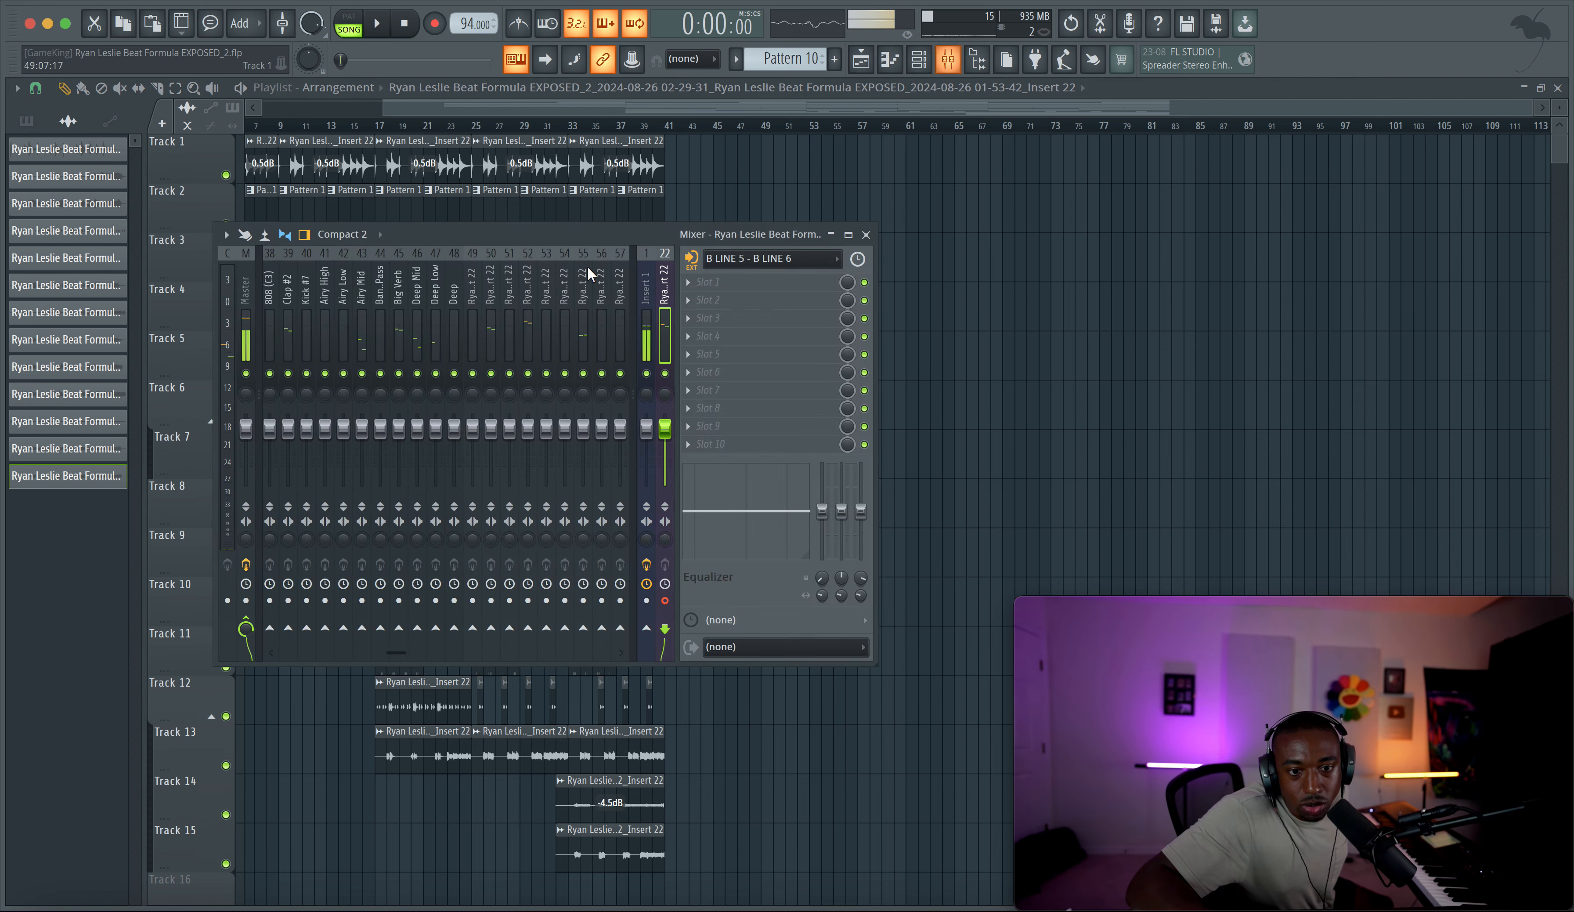
click(404, 36)
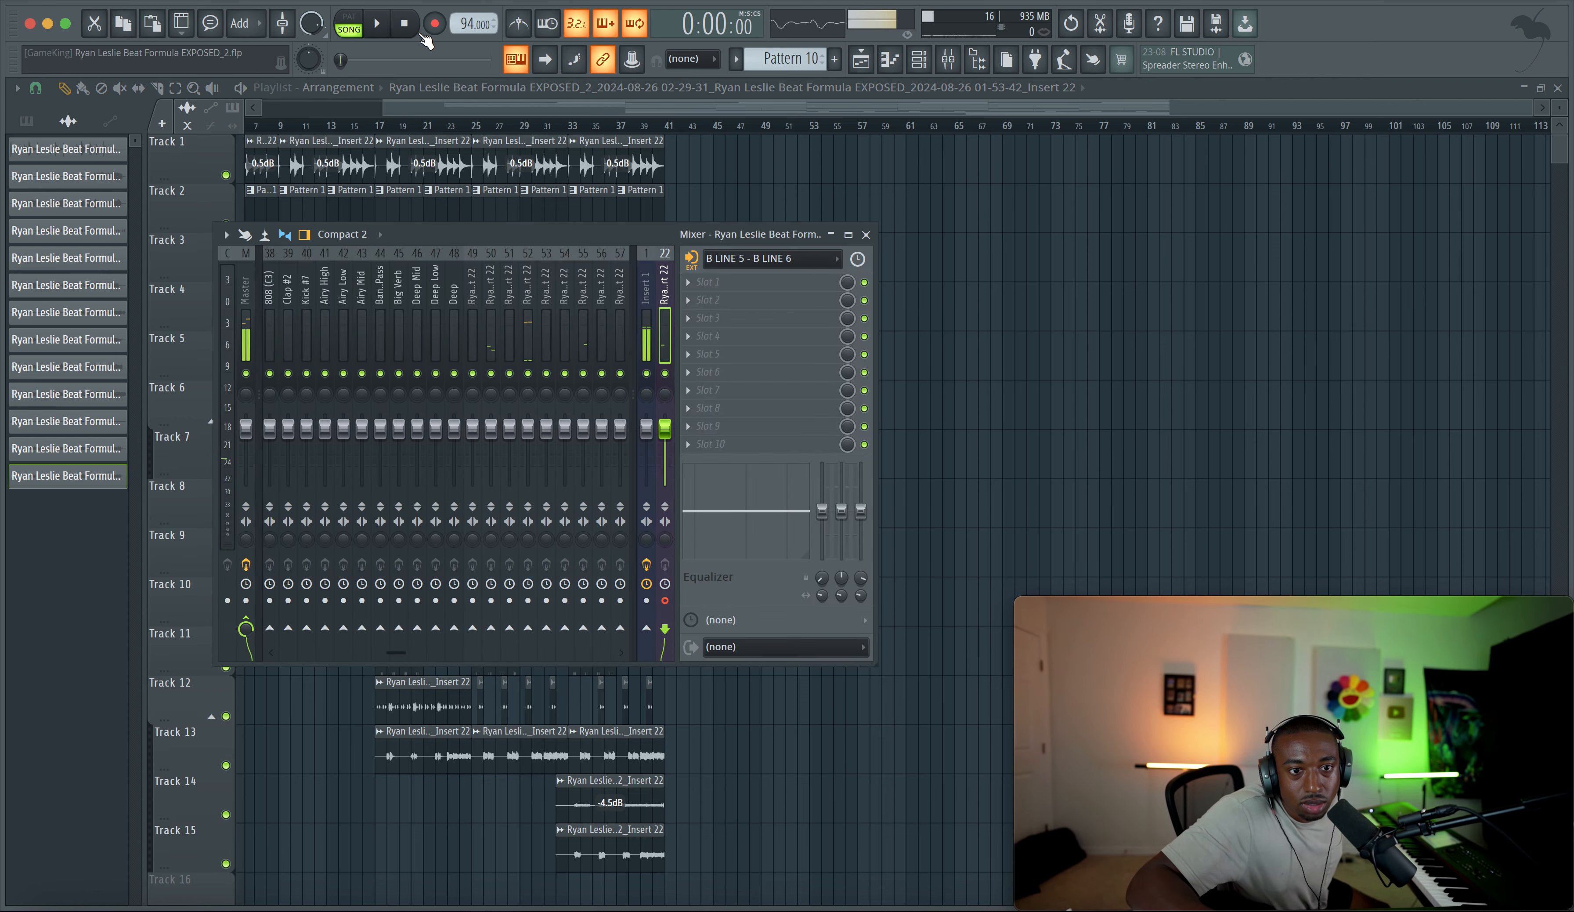
click(433, 28)
right_click(967, 237)
key(space)
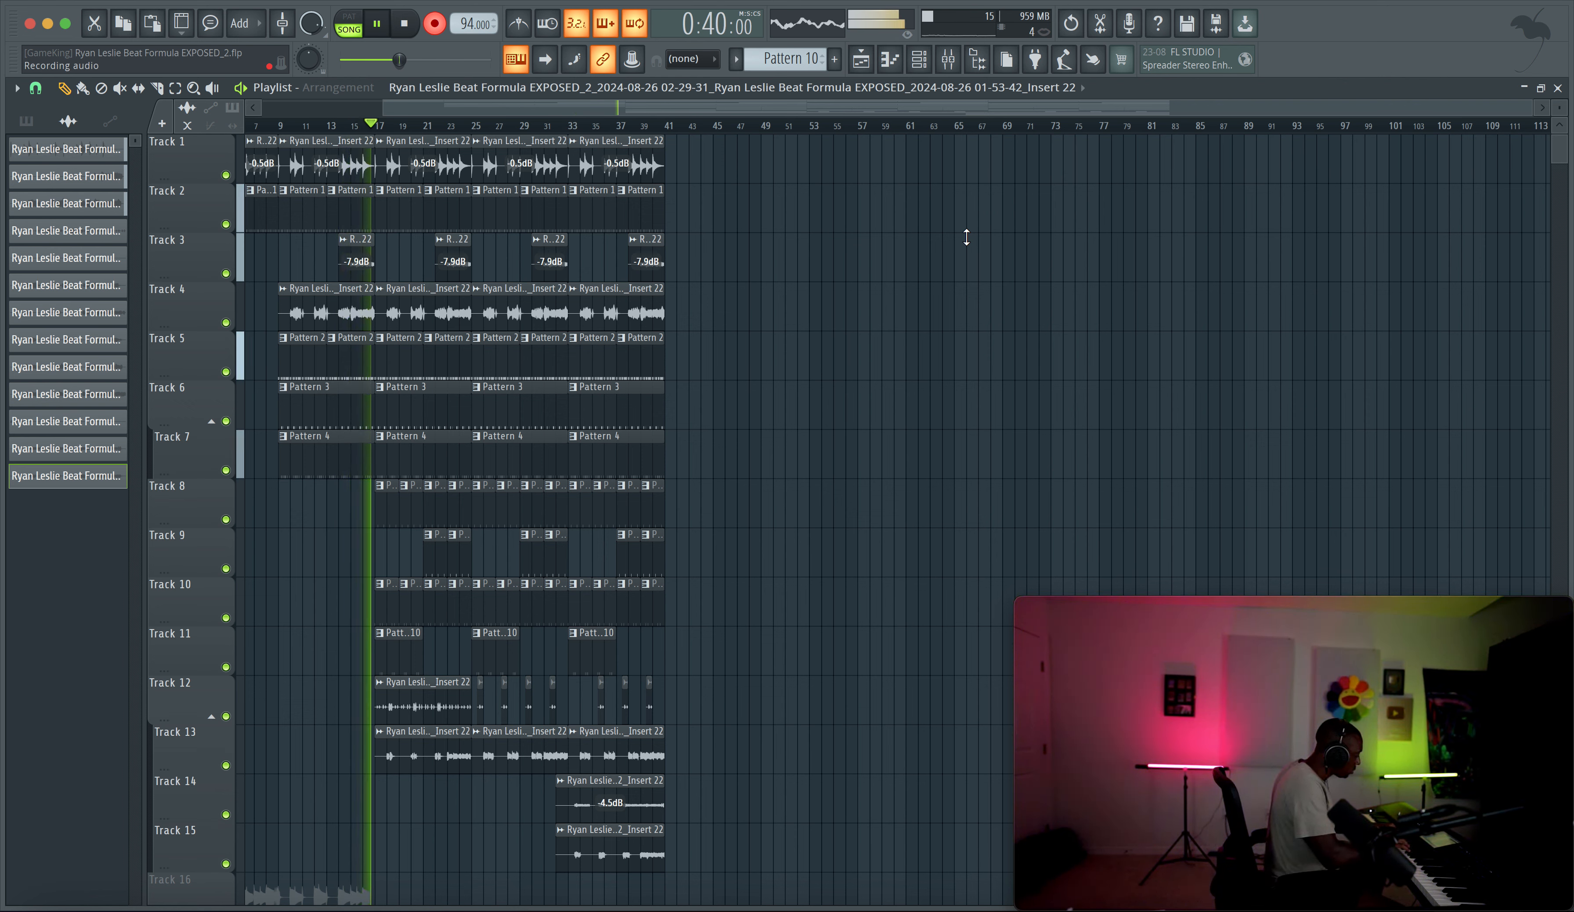
key(space)
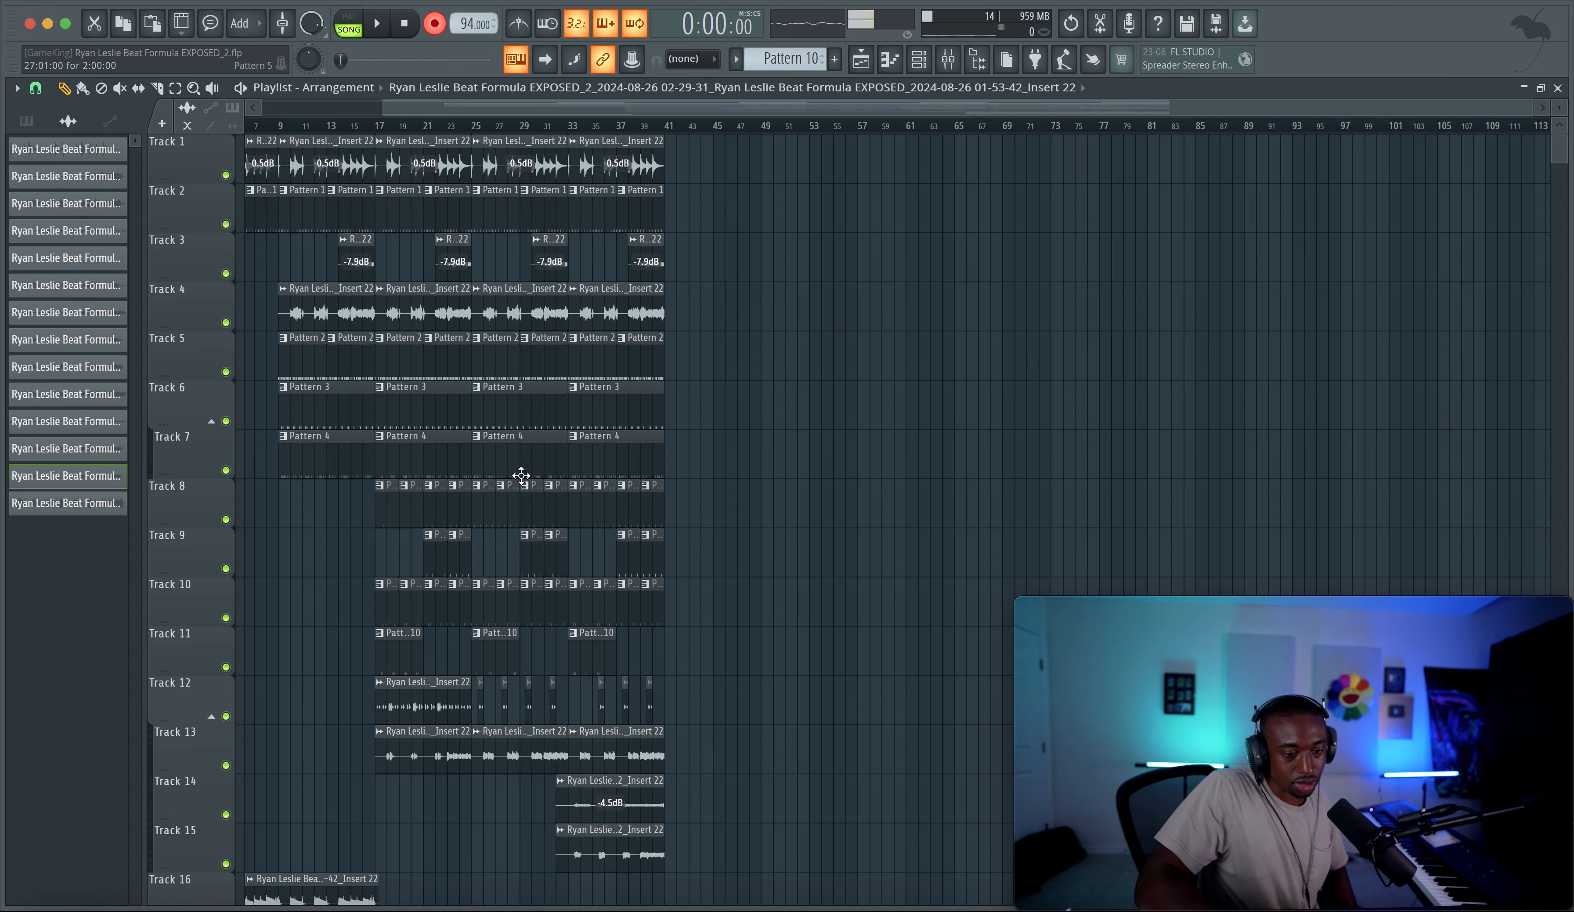
scroll(526, 479, down, 5)
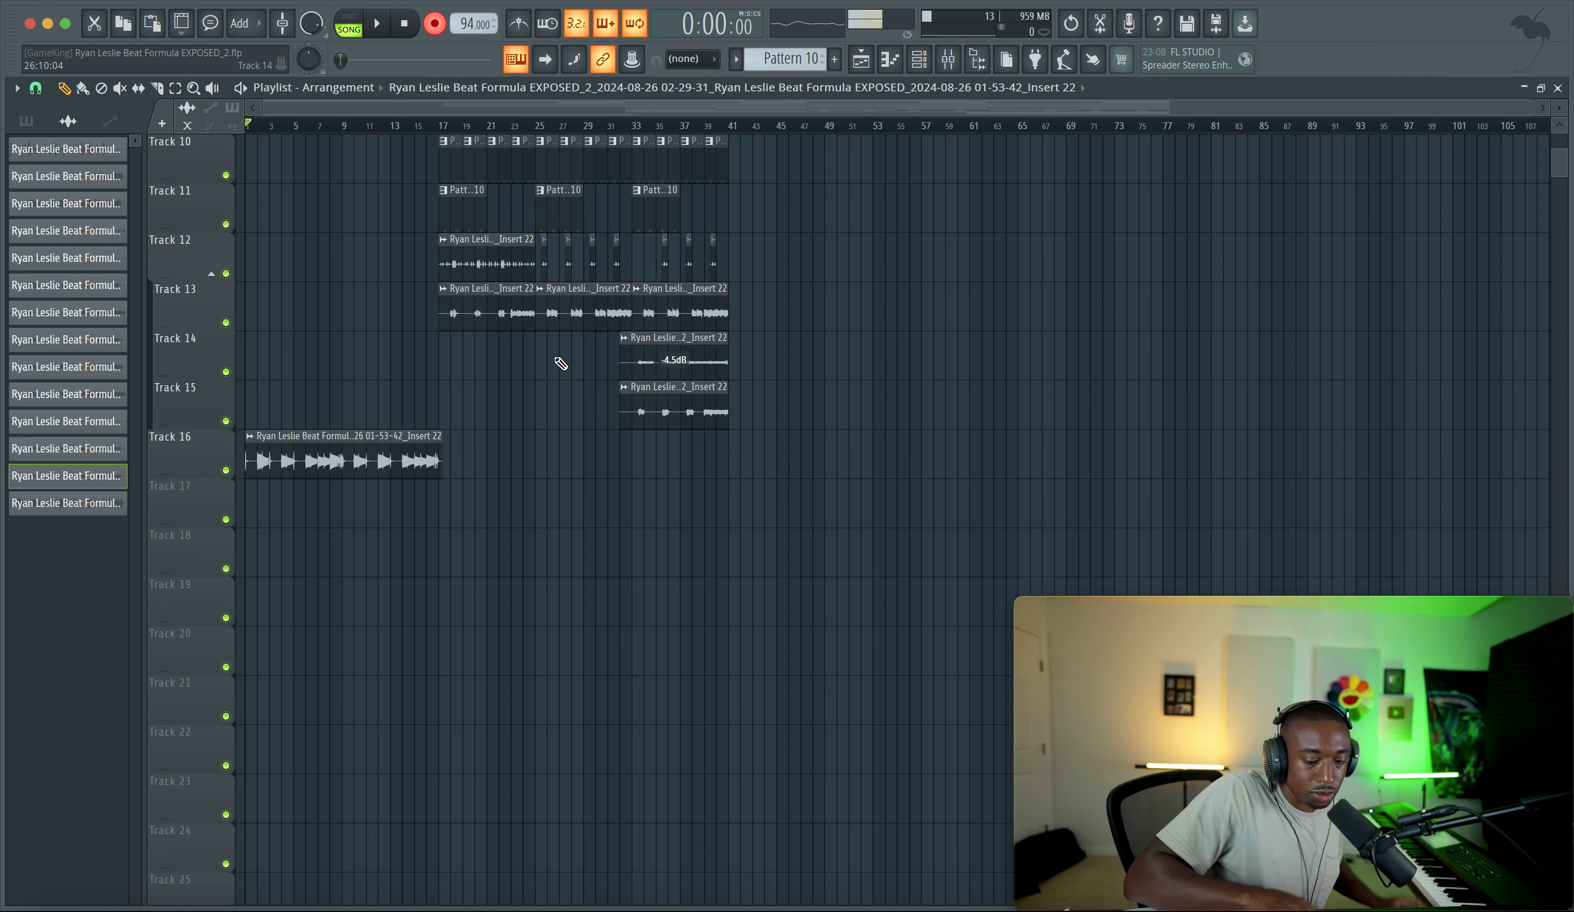
Step: Turn off recording and listen to the new Track 16 take from the song start
key(space)
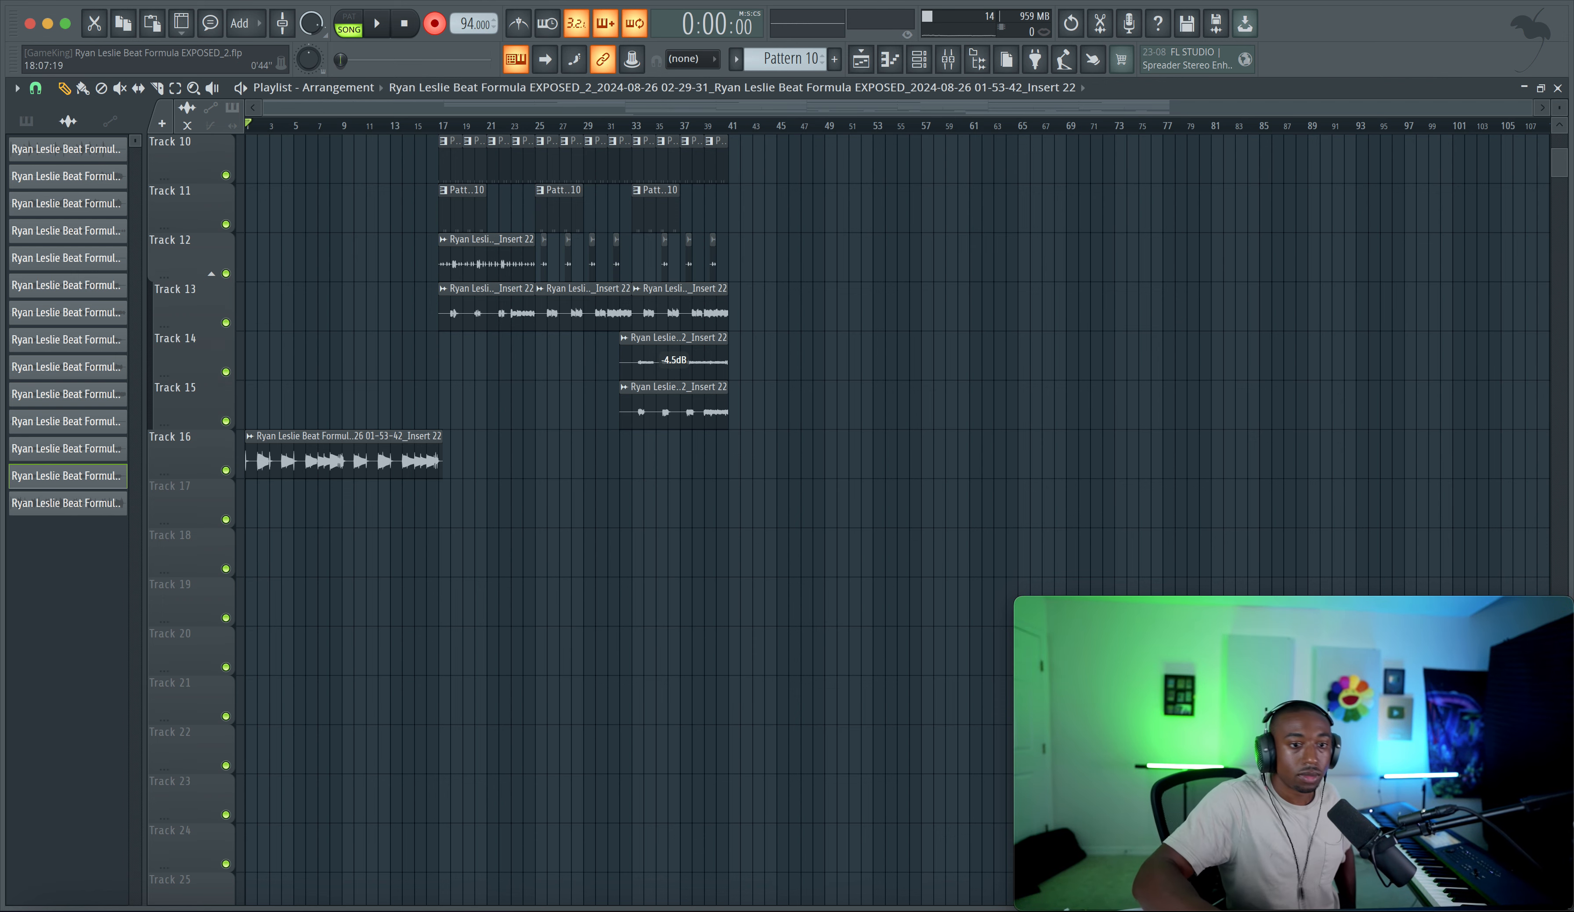
click(435, 25)
key(space)
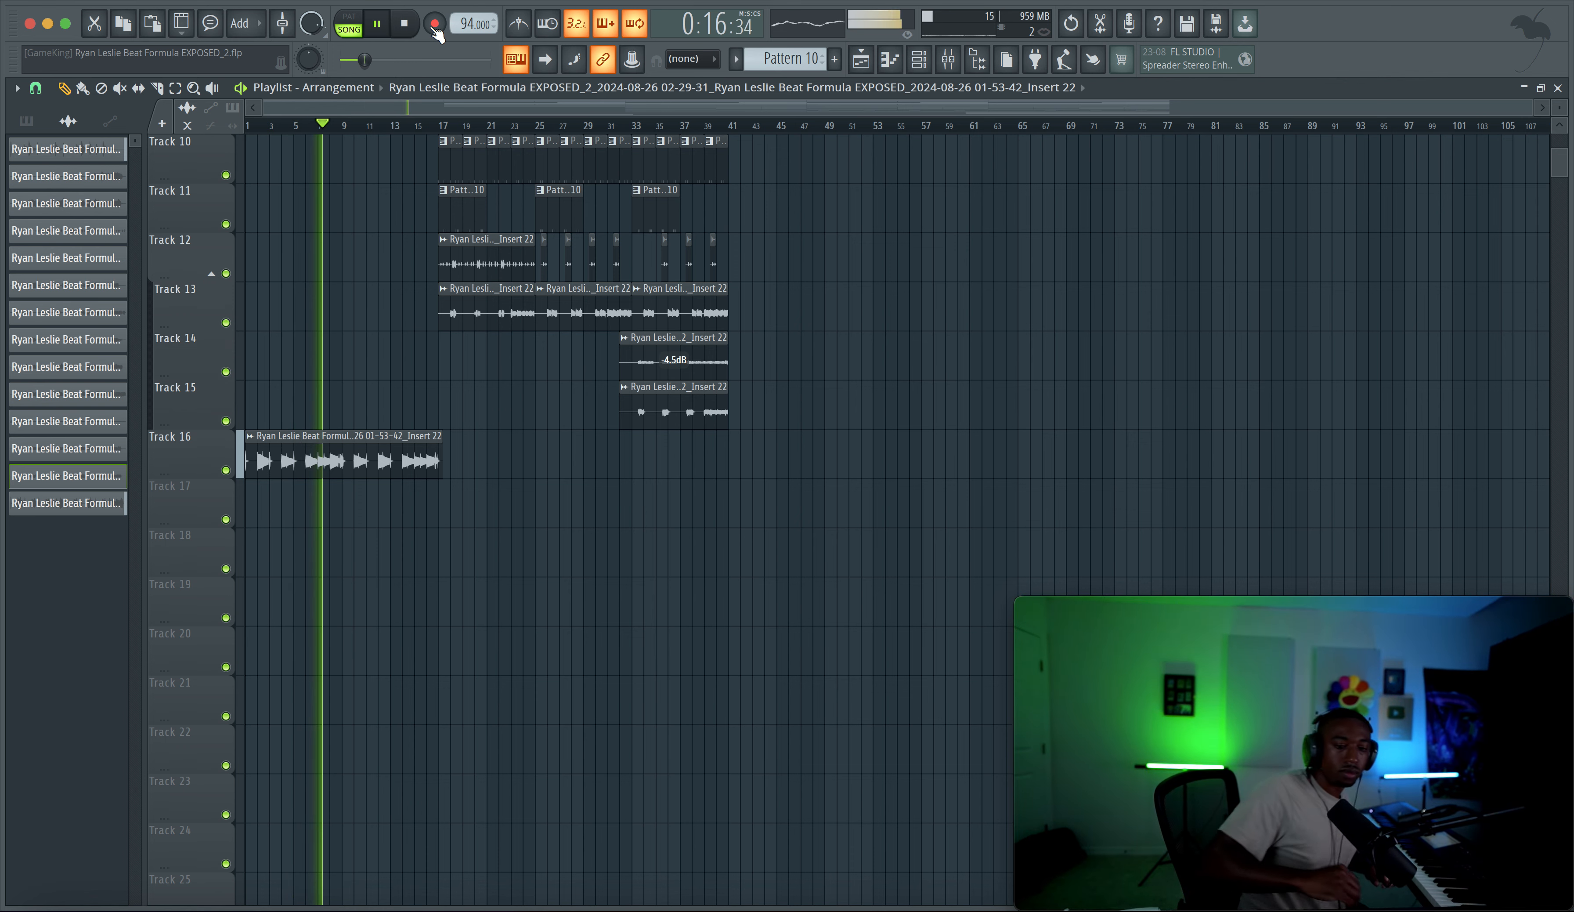
key(space)
Step: Undo the accidental deletion of the Track 16 take and mute that clip
right_click(355, 460)
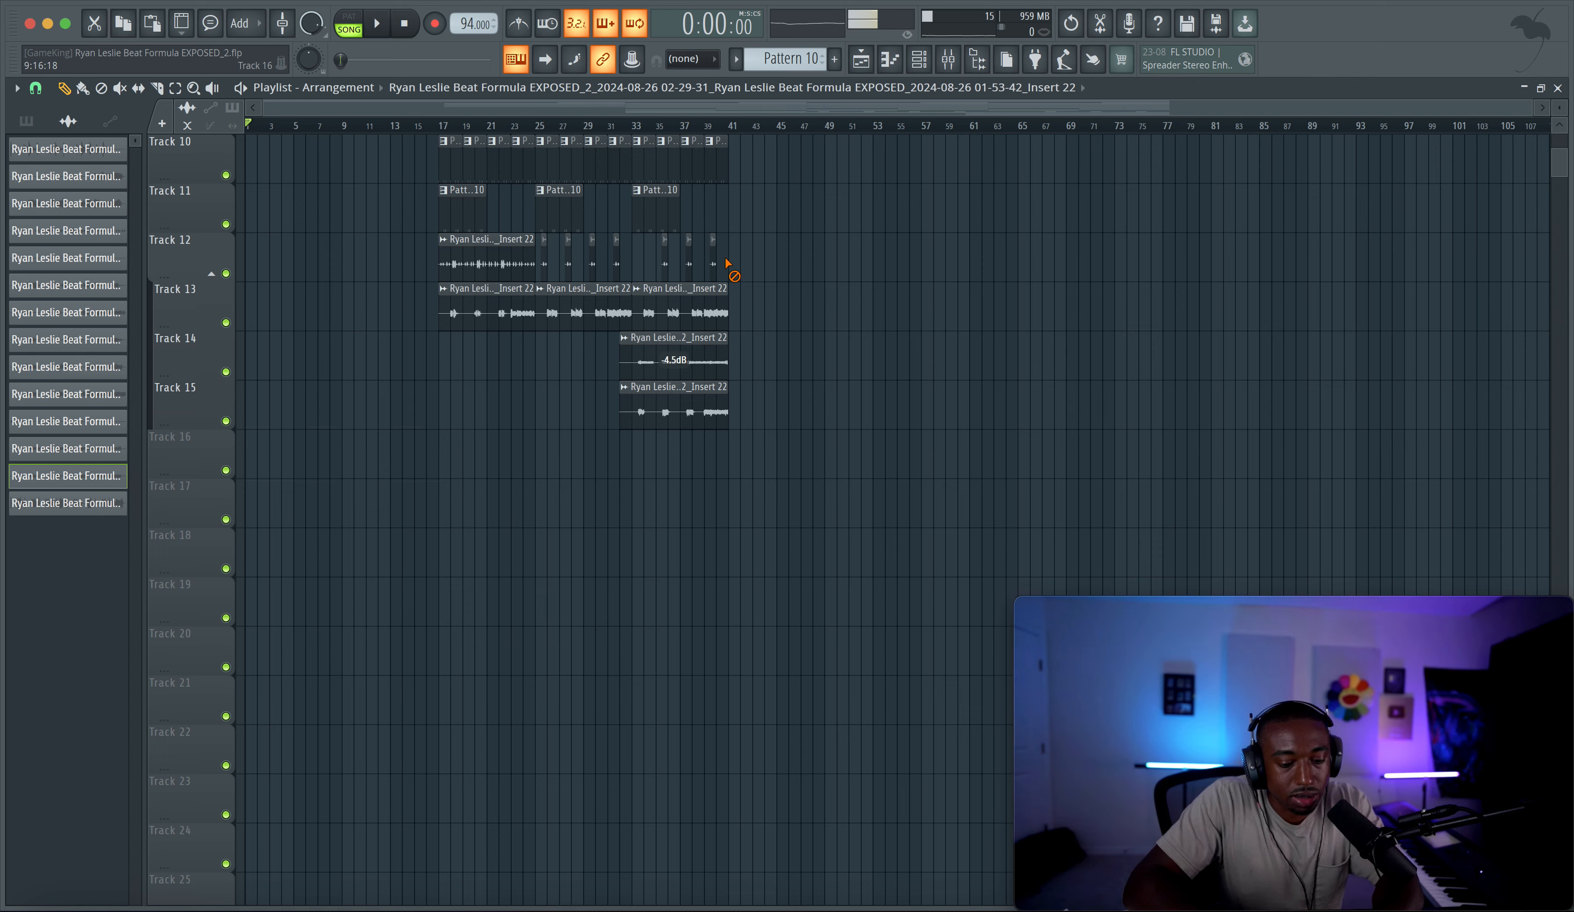
key(super+z)
click(119, 88)
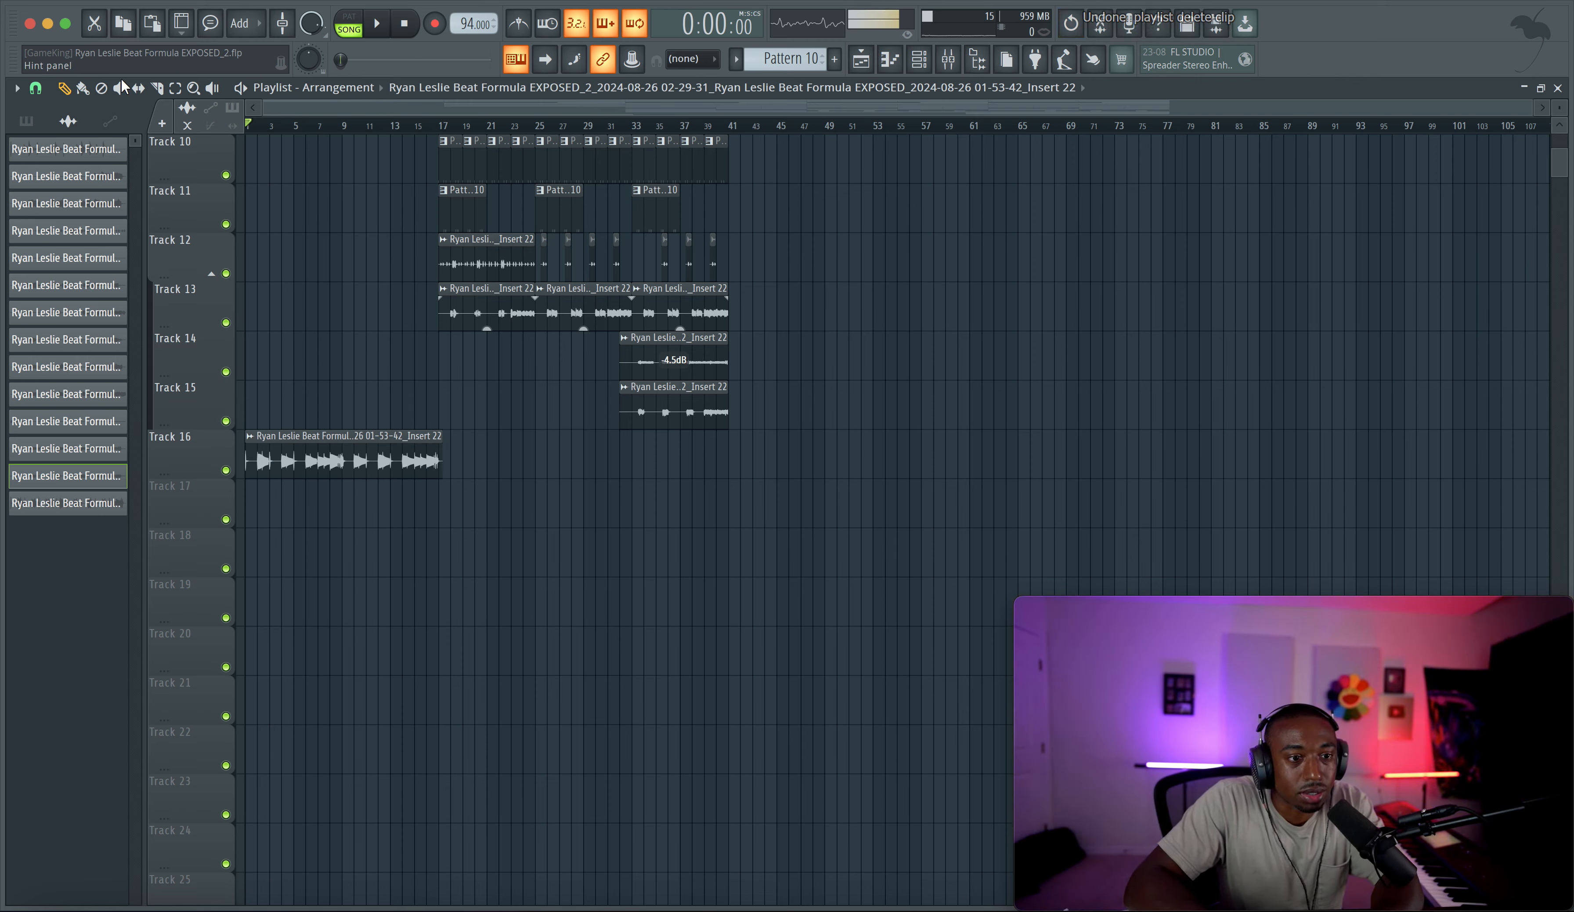
click(346, 464)
Step: Try to record a replacement take onto Track 17 from the song start to about bar 9 and discard it
click(948, 59)
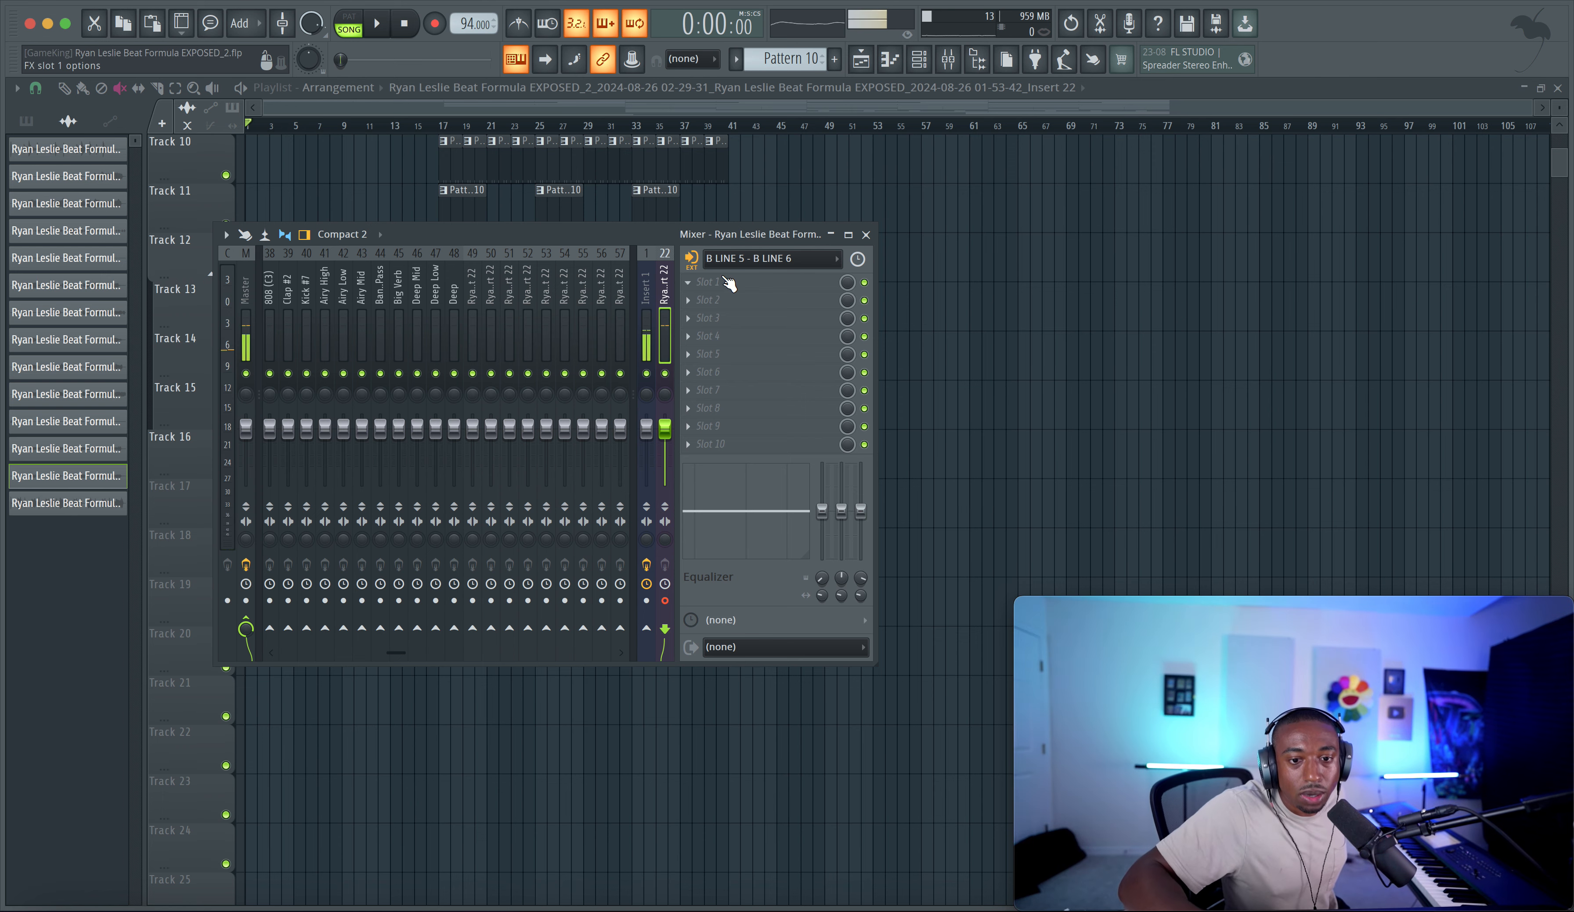
click(866, 235)
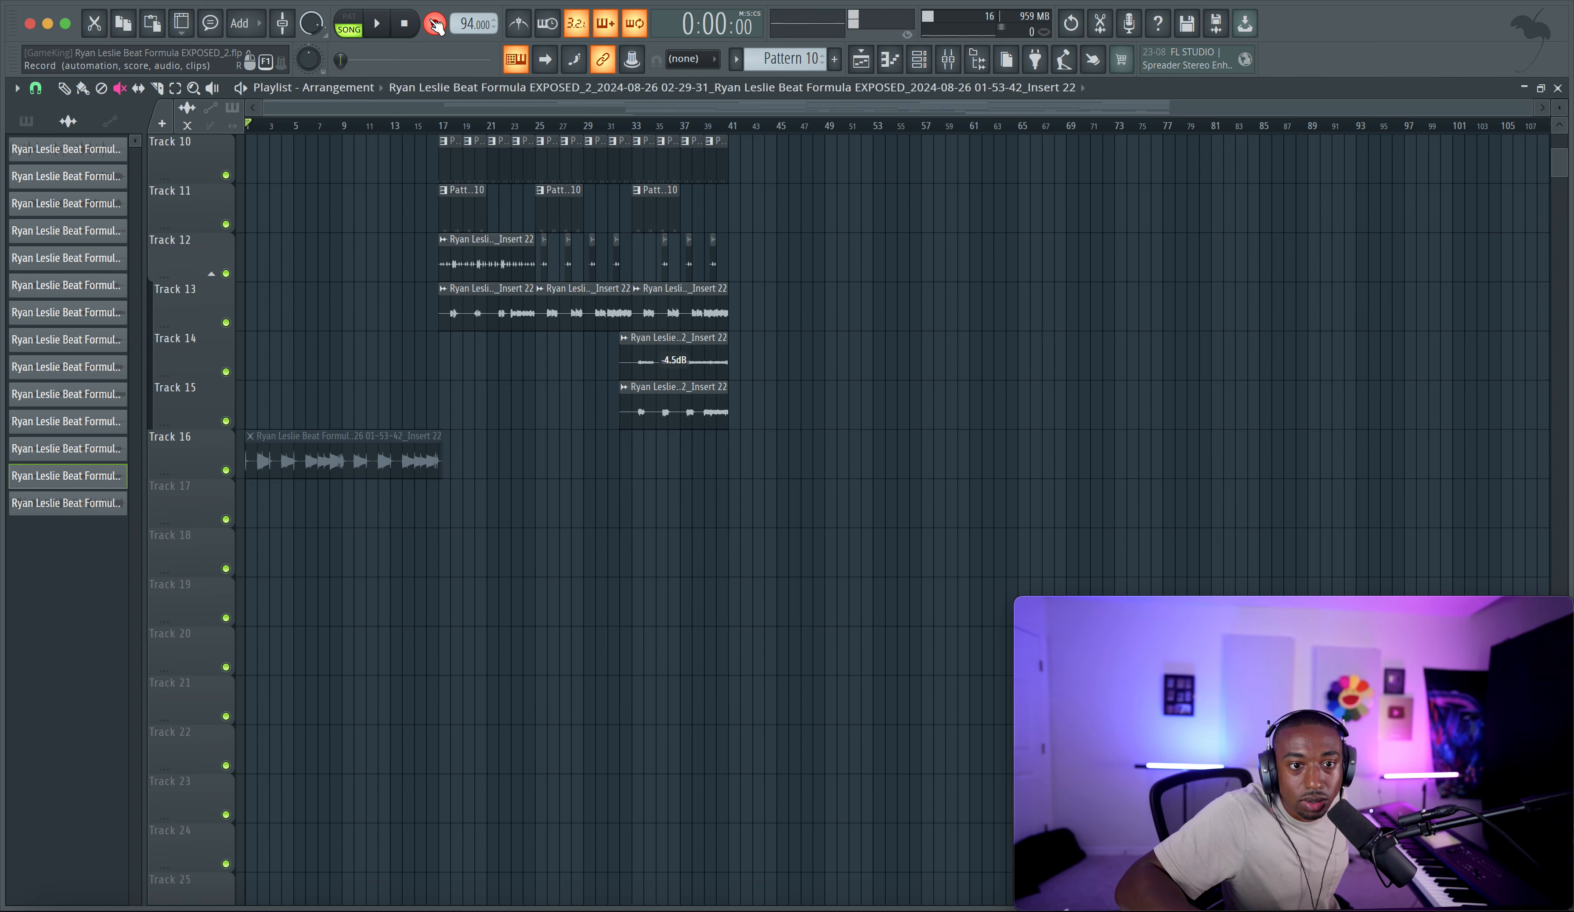
click(379, 25)
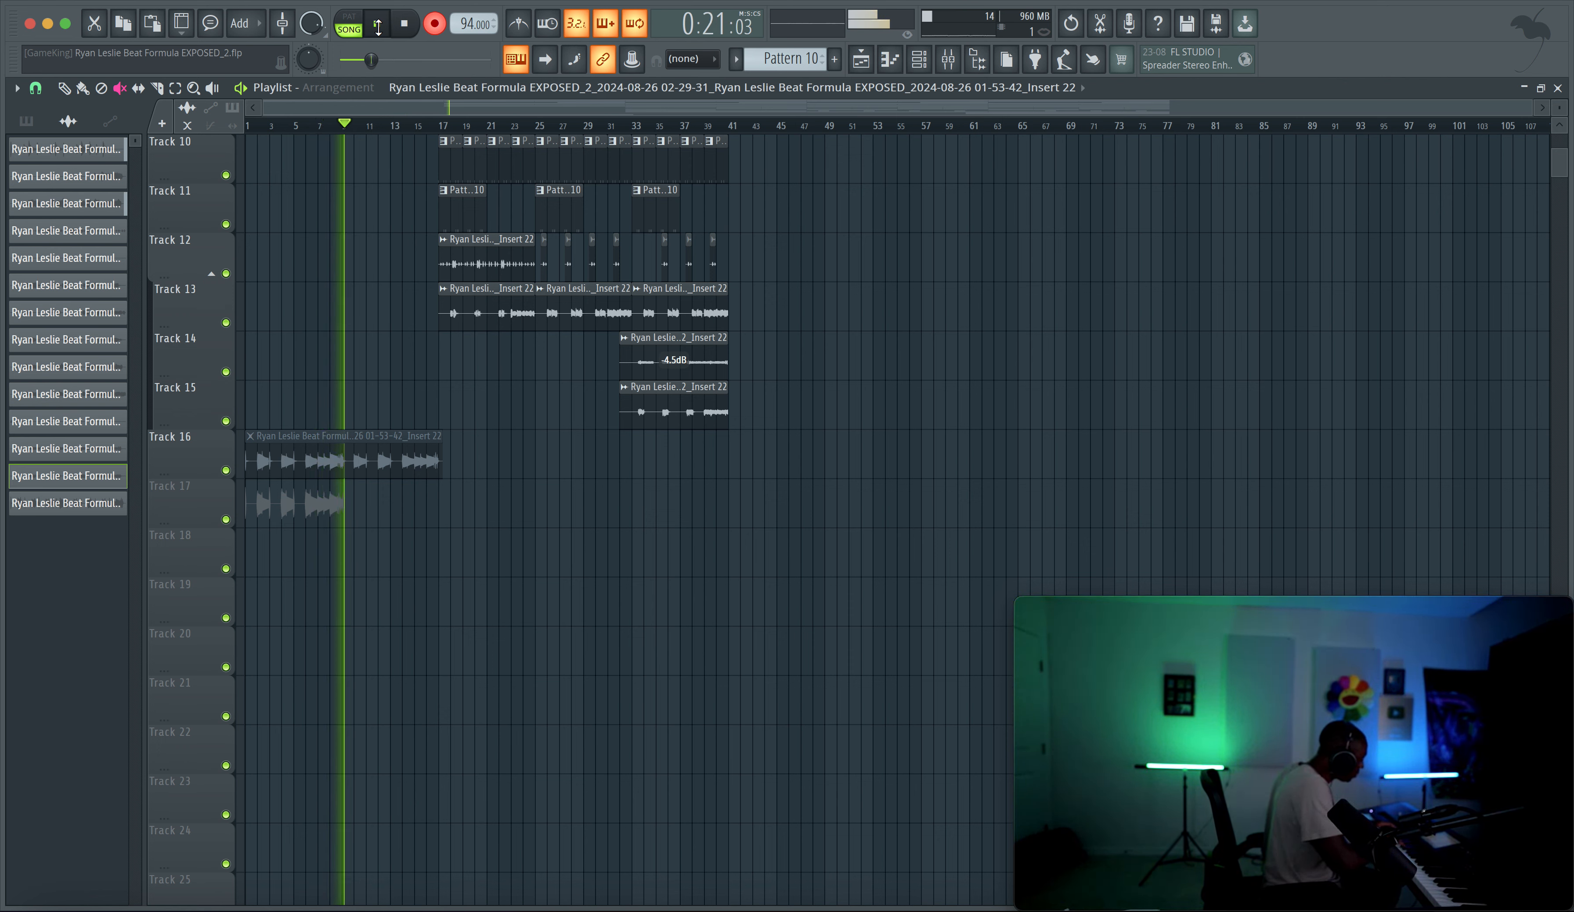
key(space)
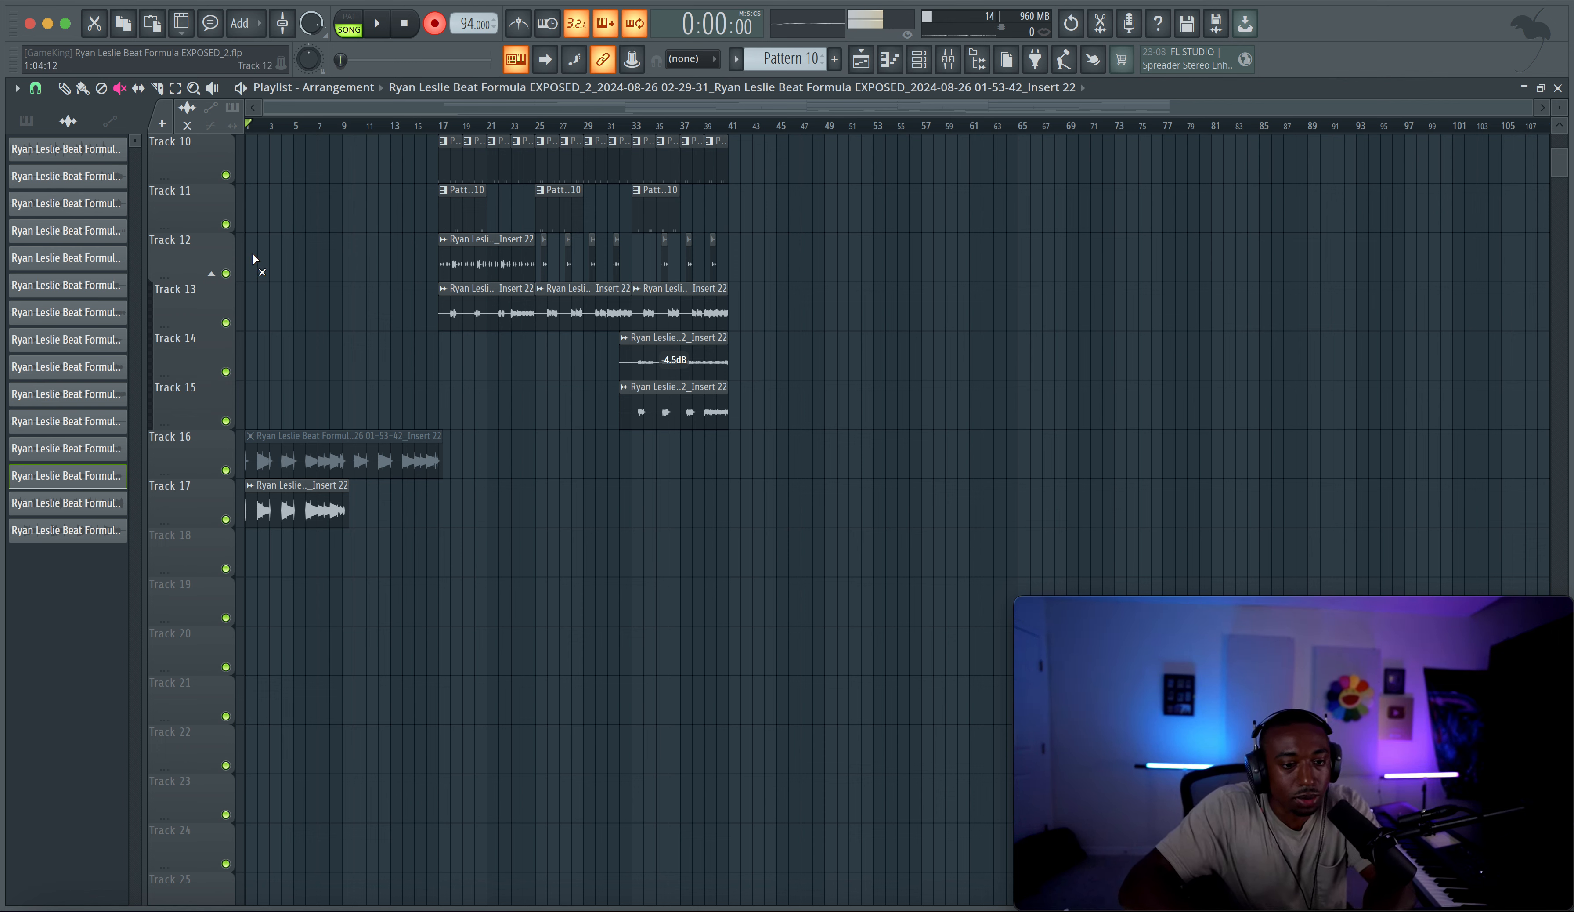
right_click(313, 510)
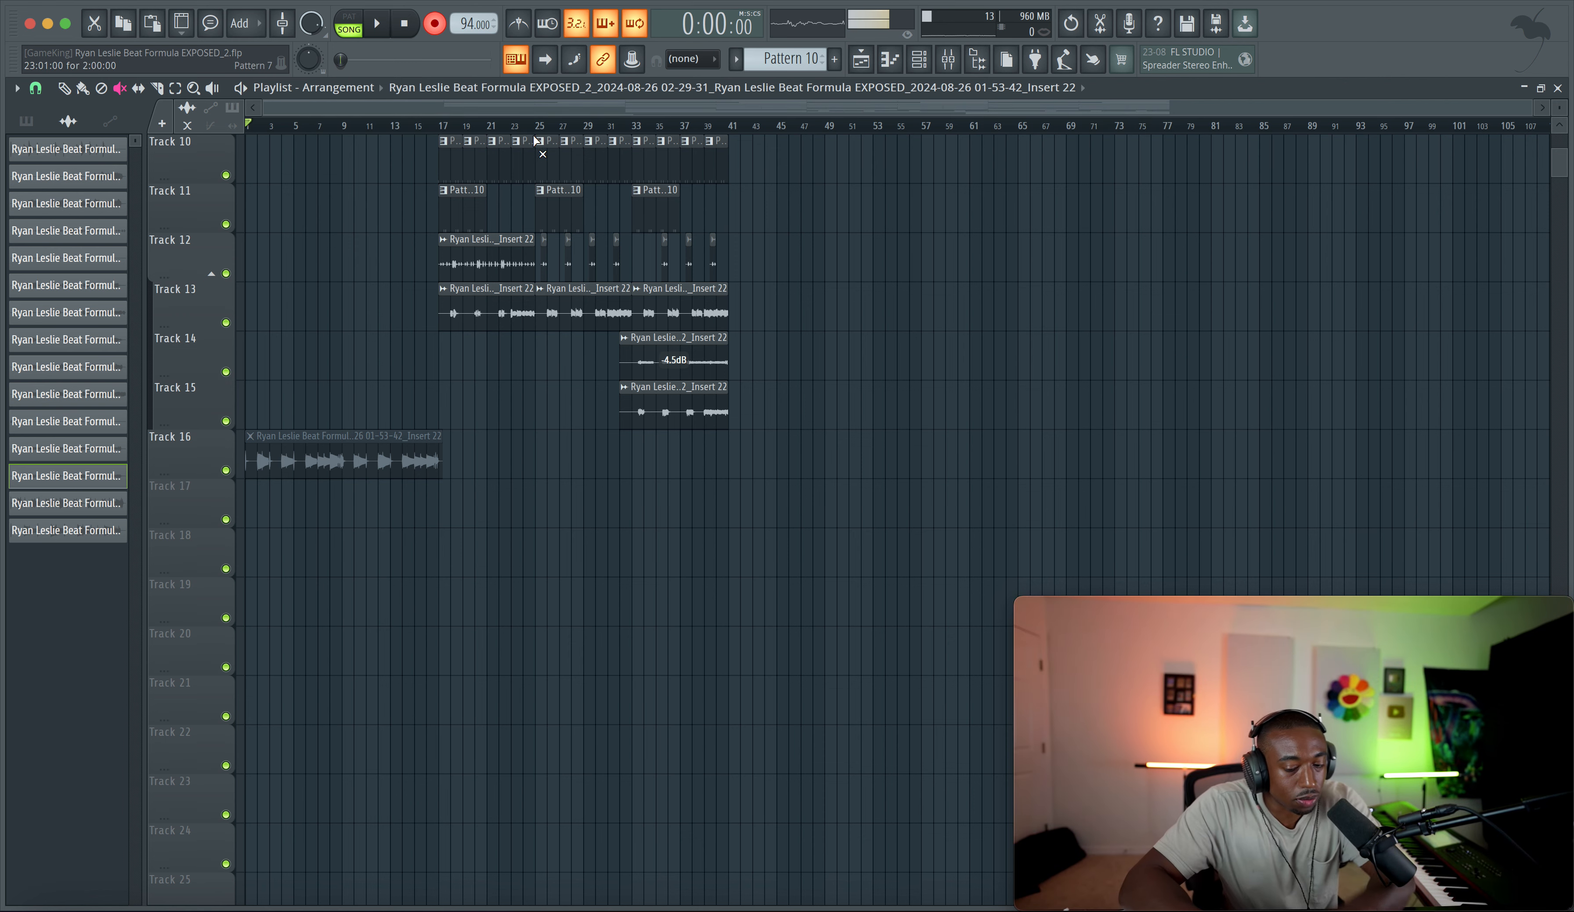
Step: Record a full-length external instrument take onto Track 17 from the song start and end it at bar 41
key(space)
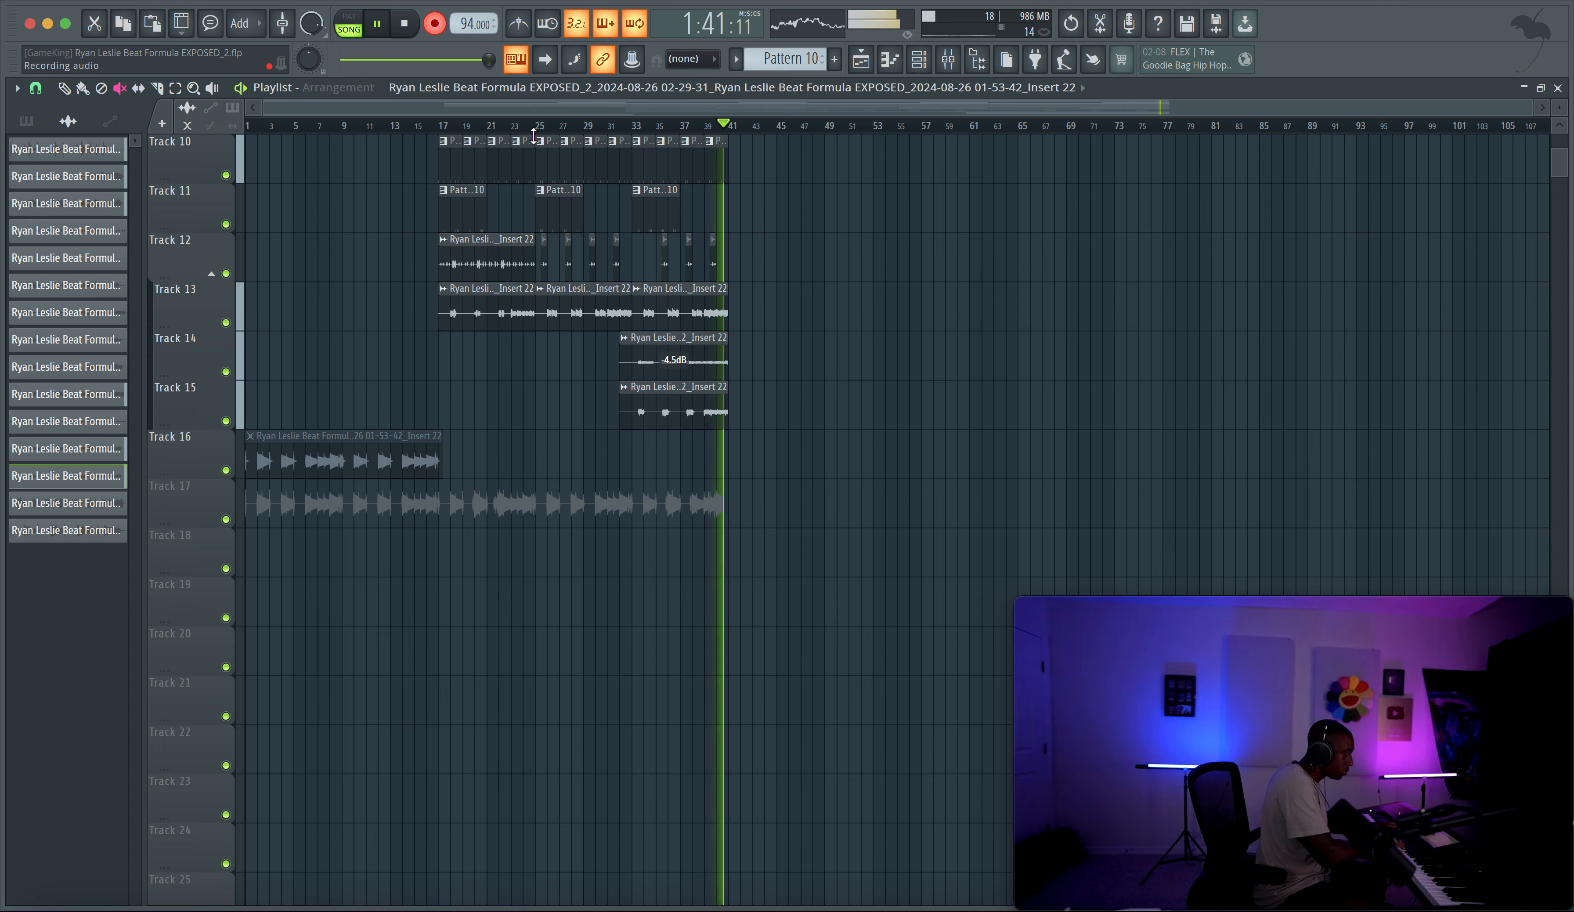
key(space)
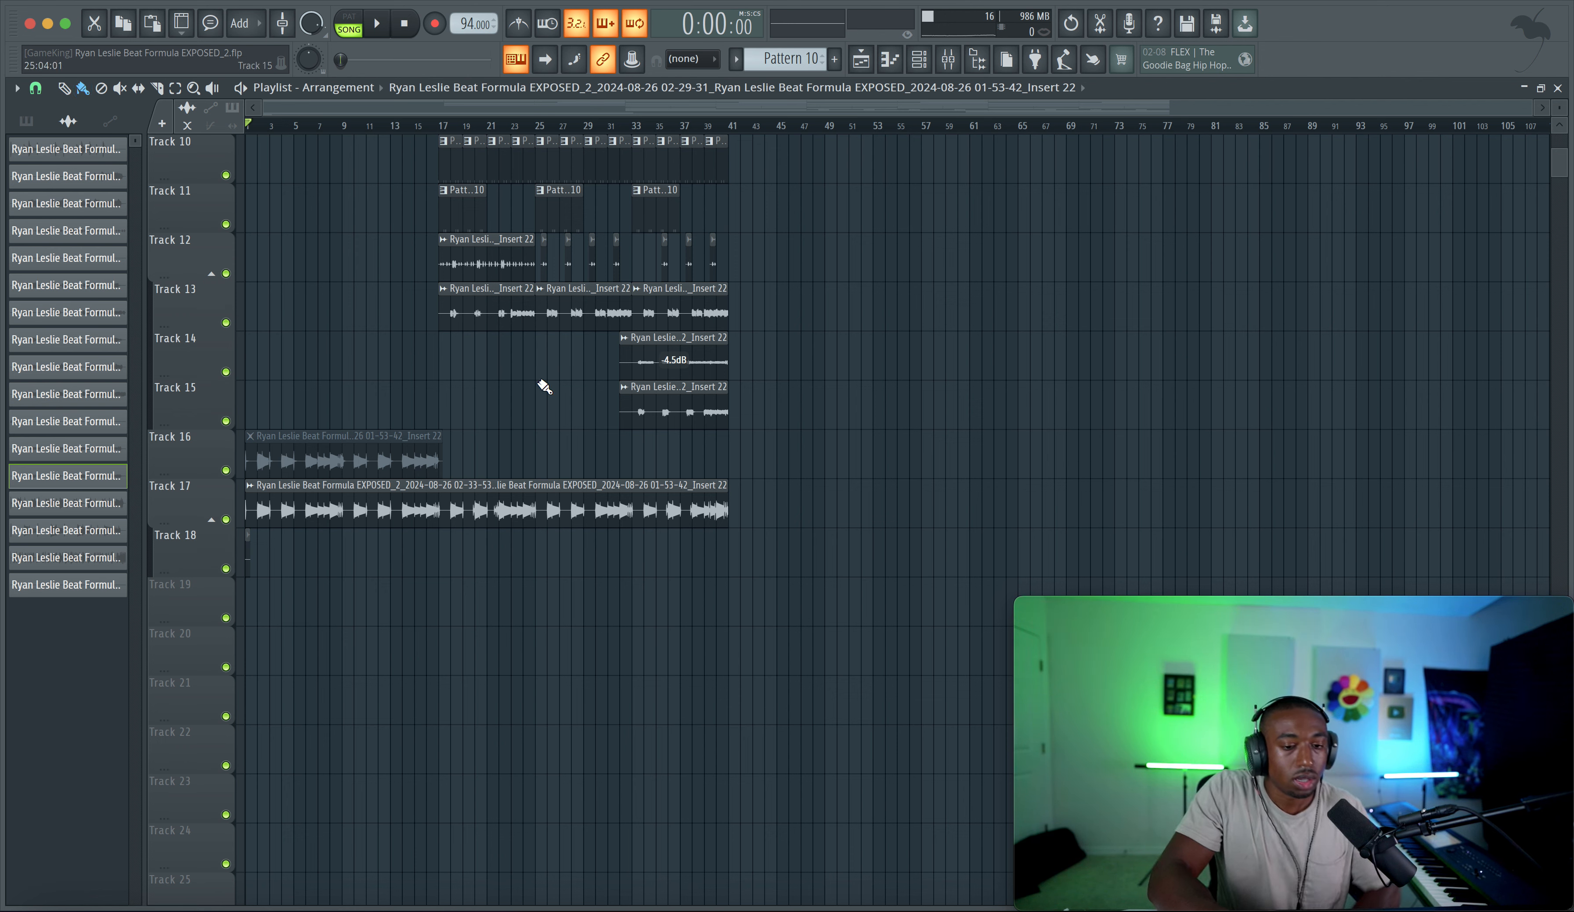
Step: Listen to the final section with the last Track 13 clip deleted and undo that deletion
right_click(689, 314)
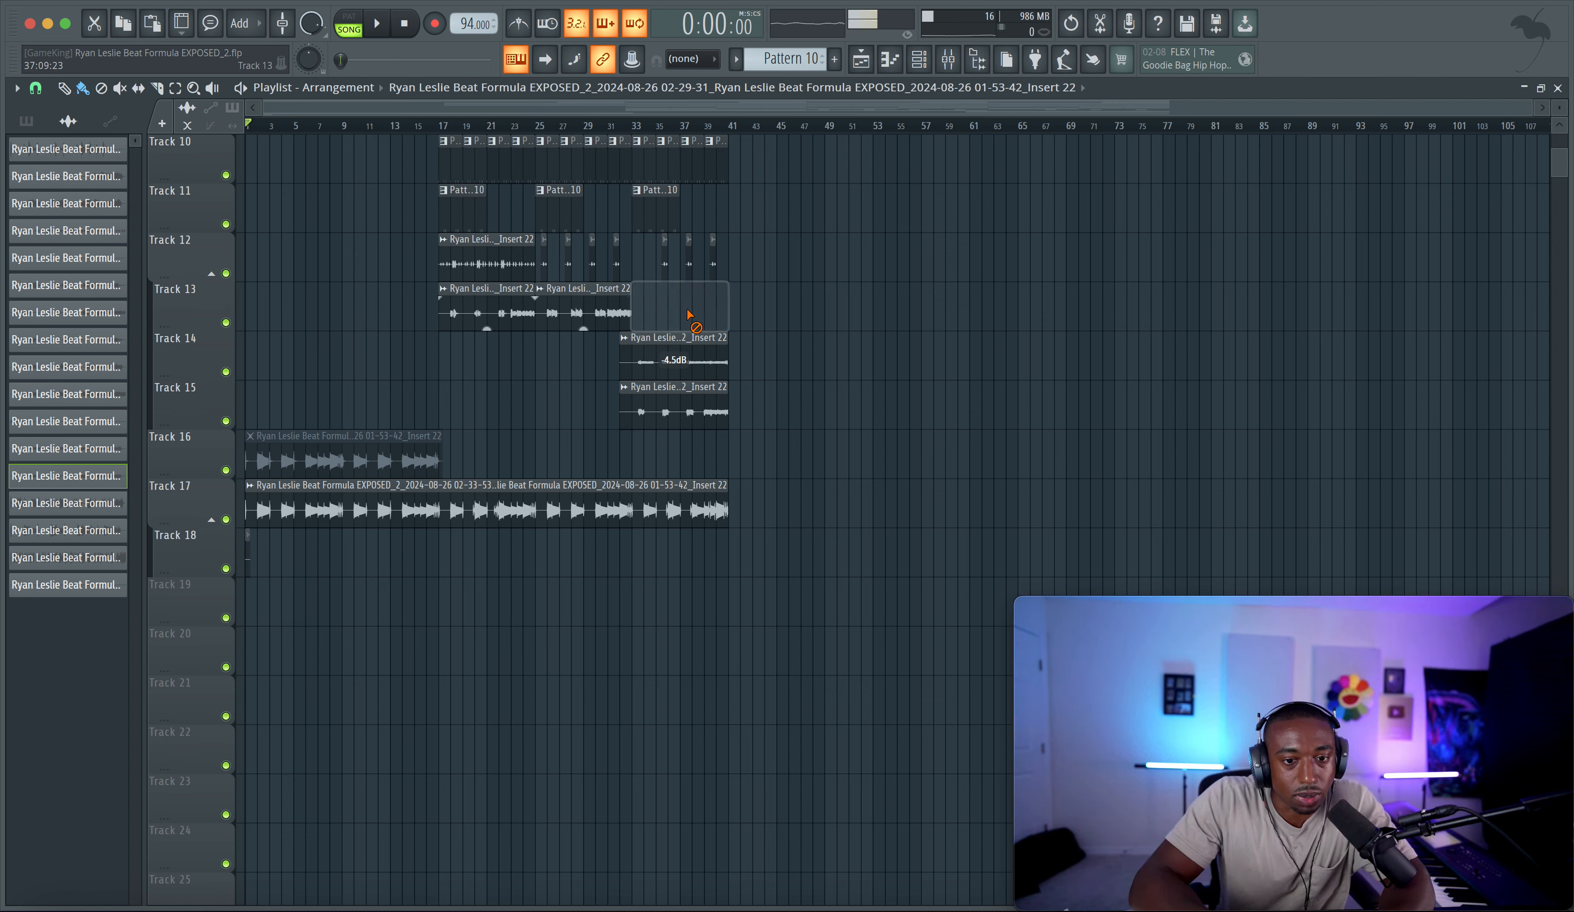
key(space)
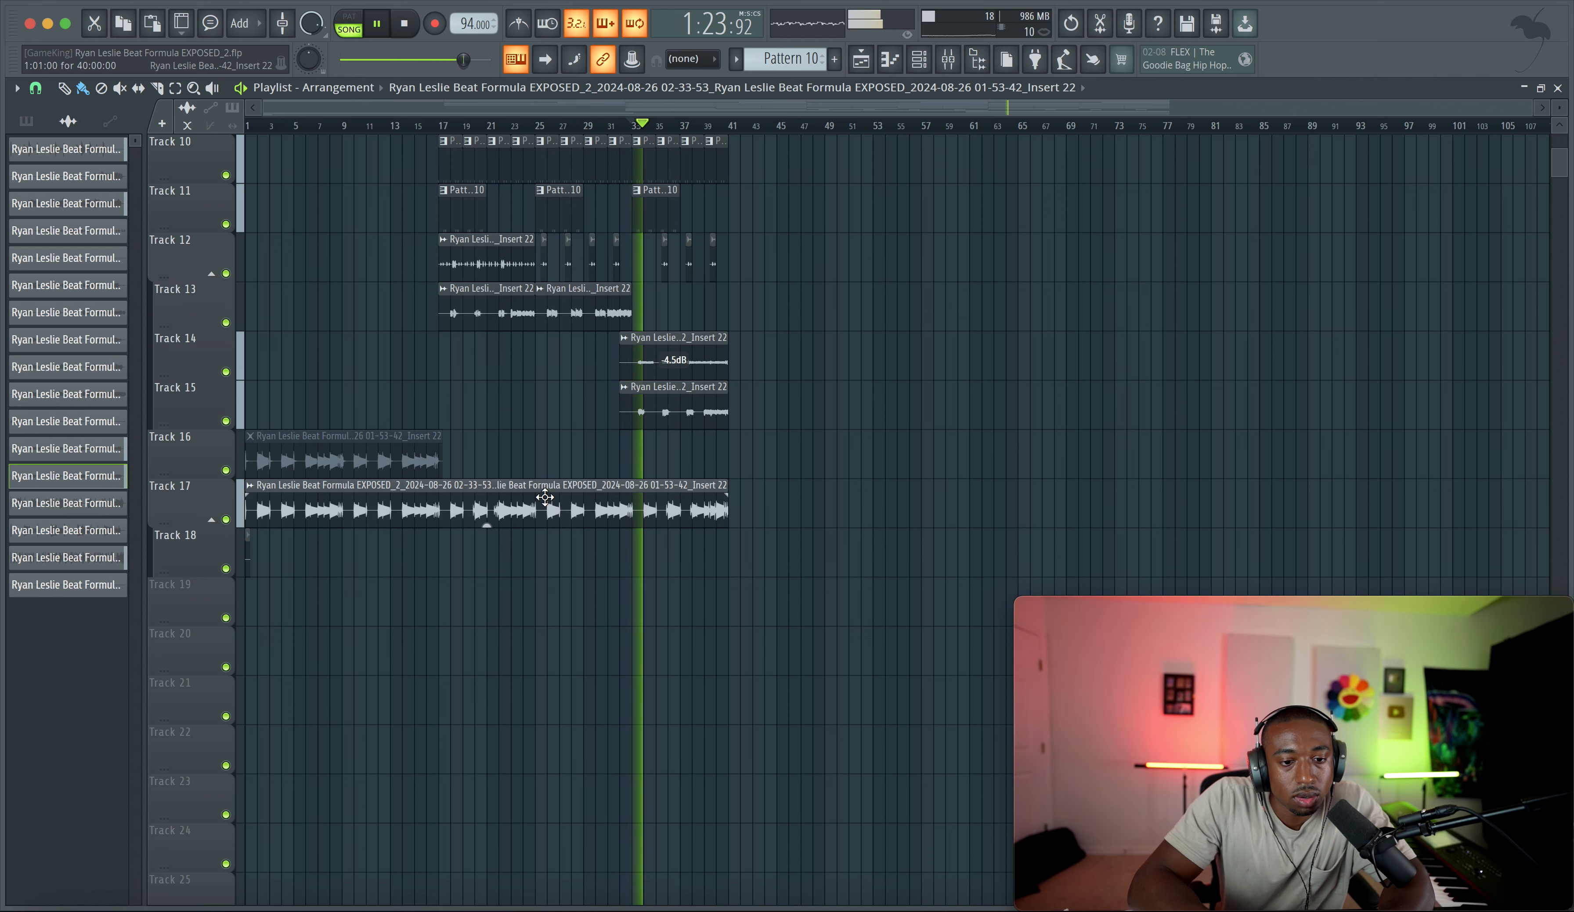
double_click(567, 510)
key(Escape)
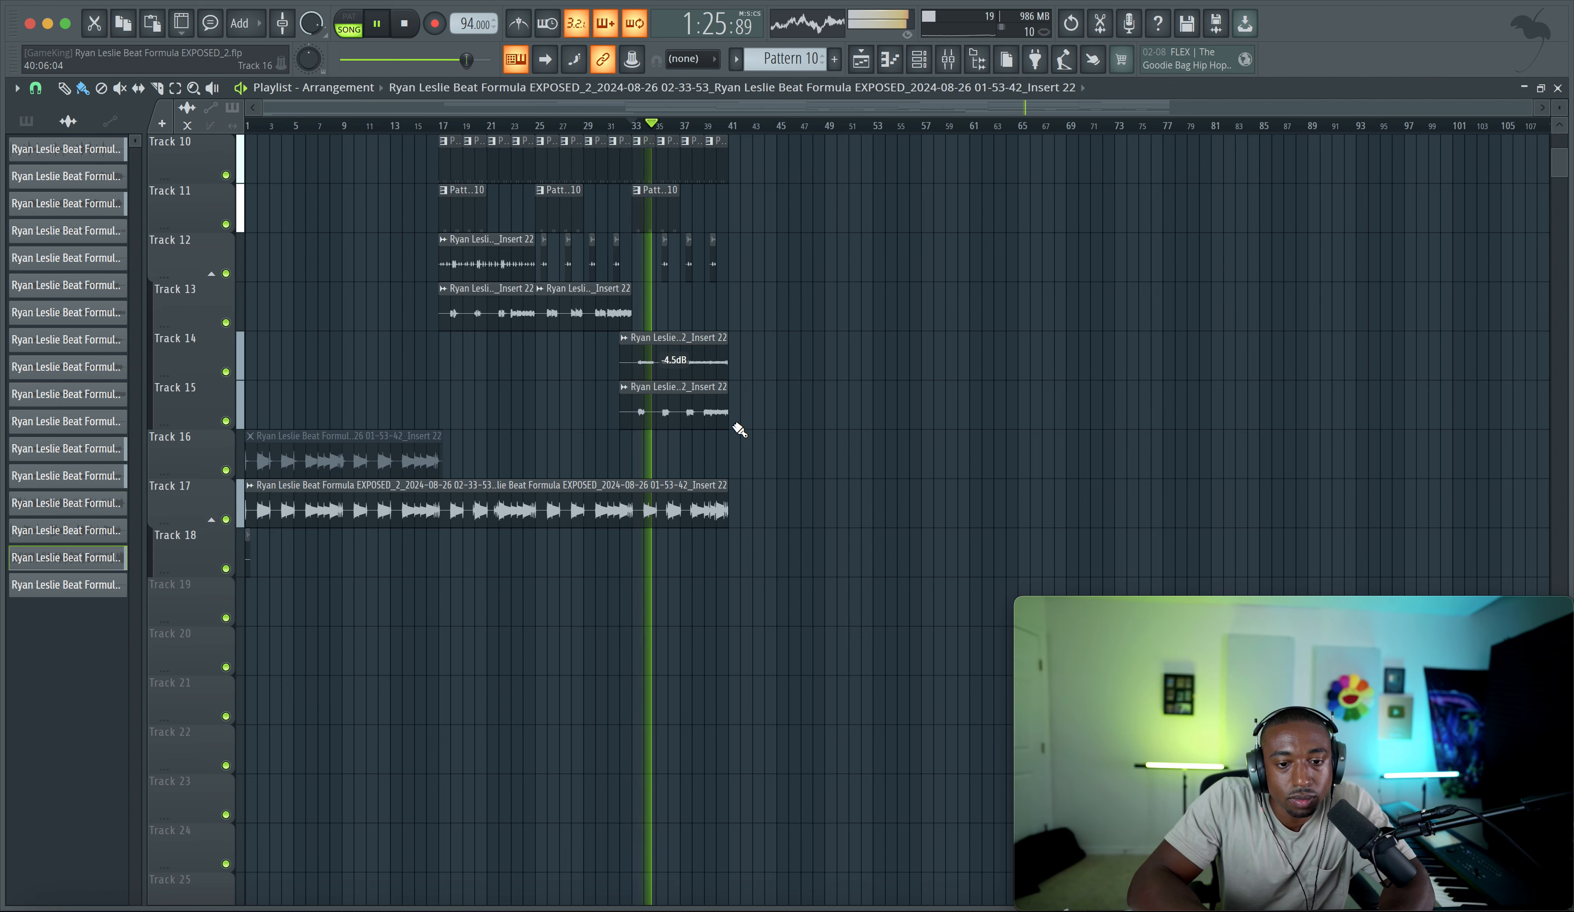
key(space)
key(super+z)
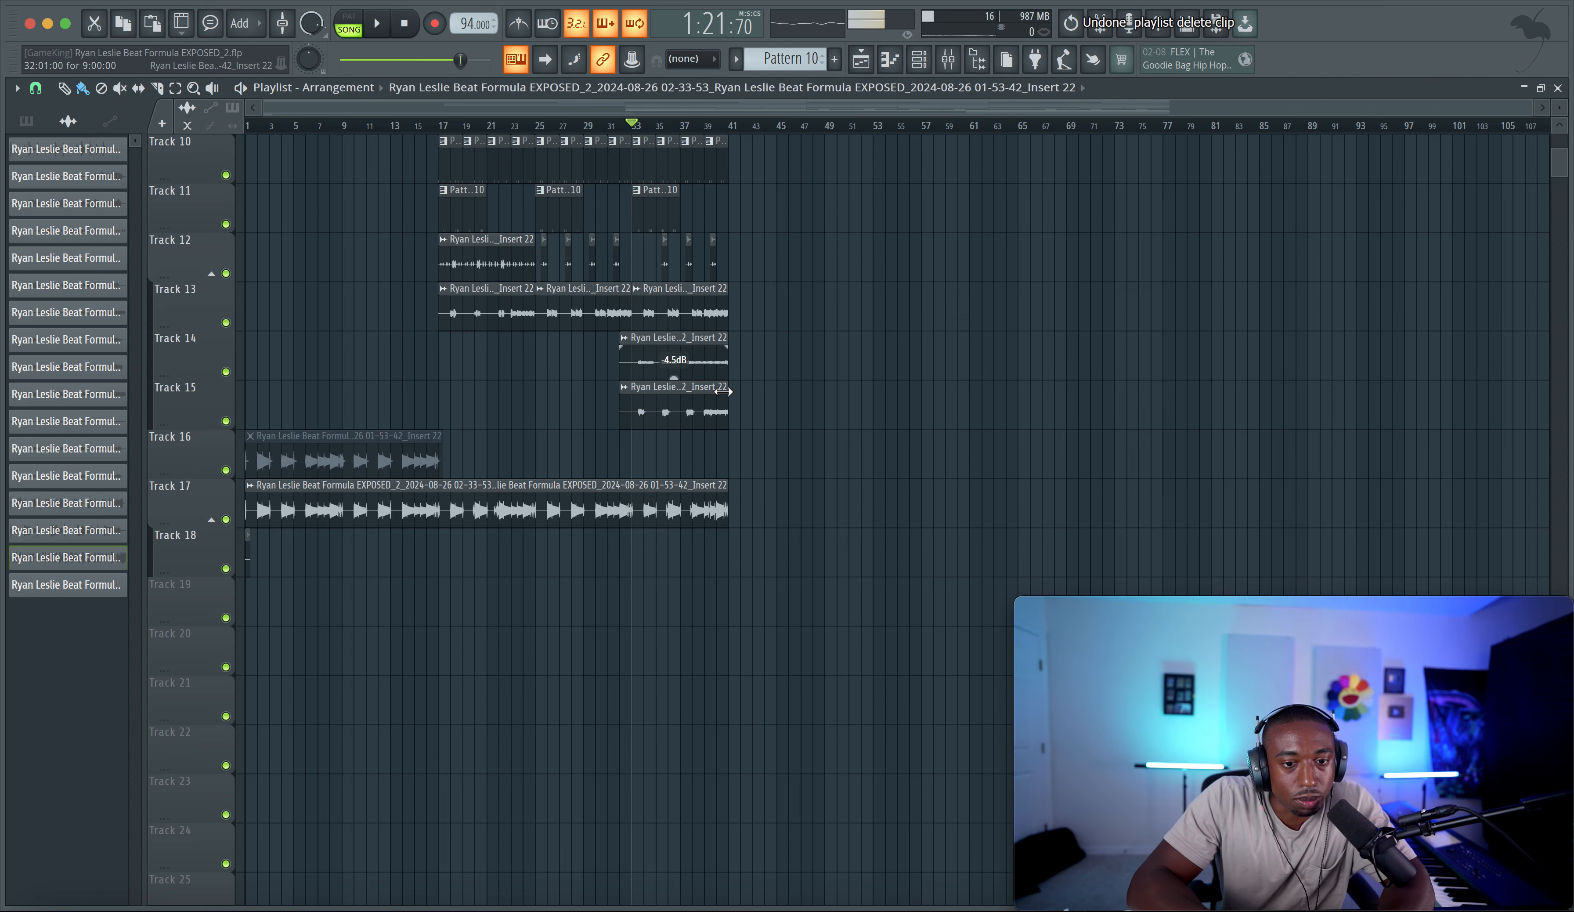
Step: Move the Track 14 and Track 15 clips together to start at bar 41 and play the arrangement
scroll(639, 388, up, 3)
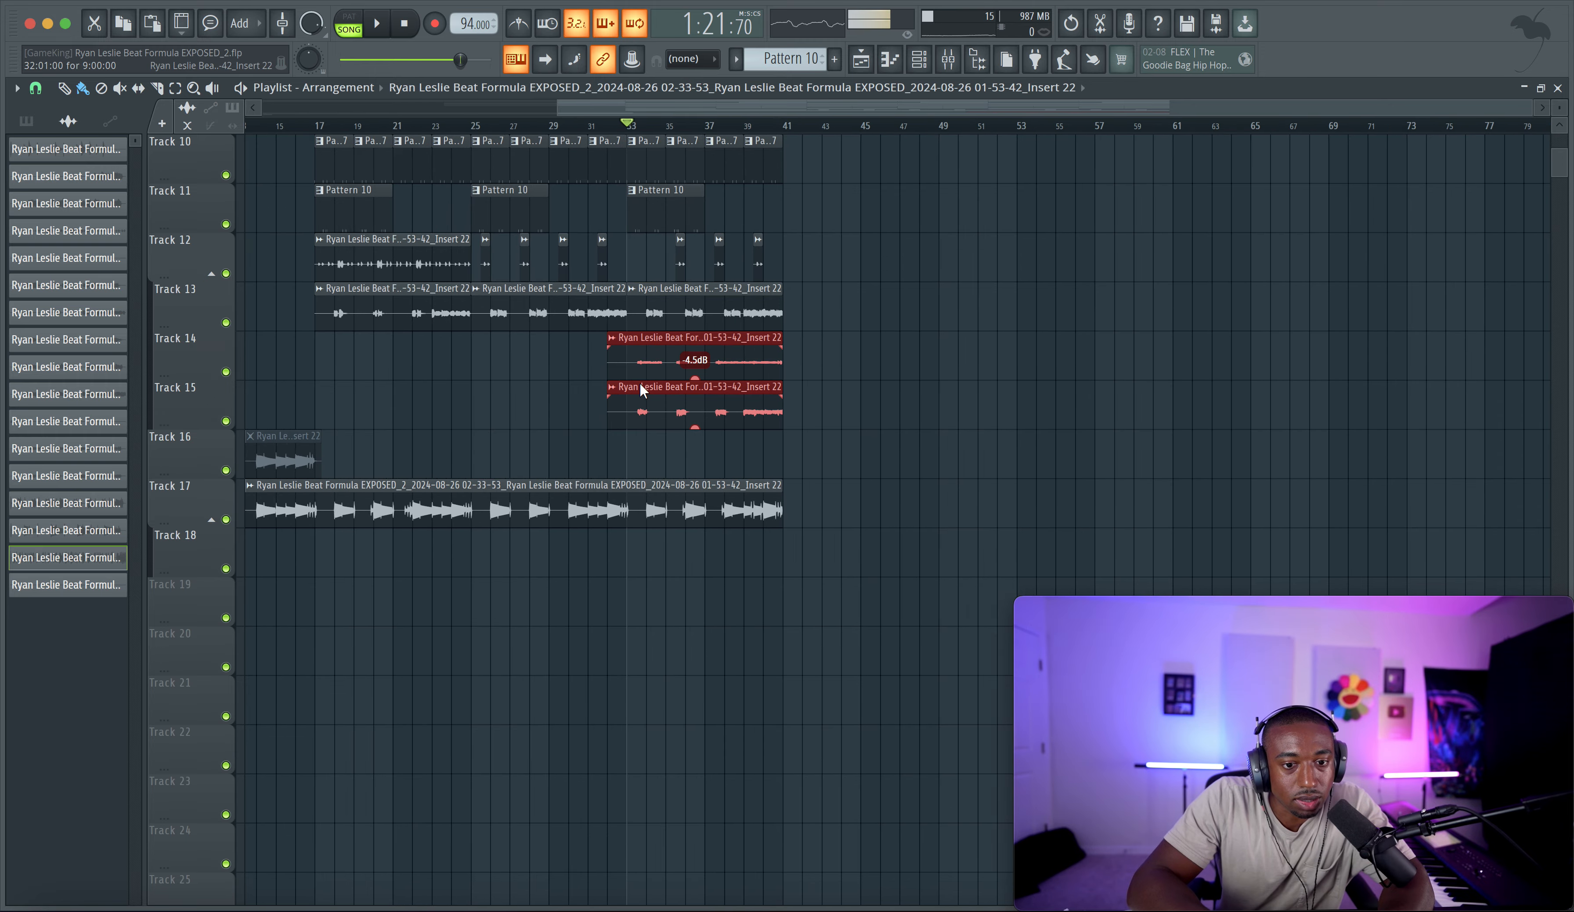
drag(657, 359, 831, 366)
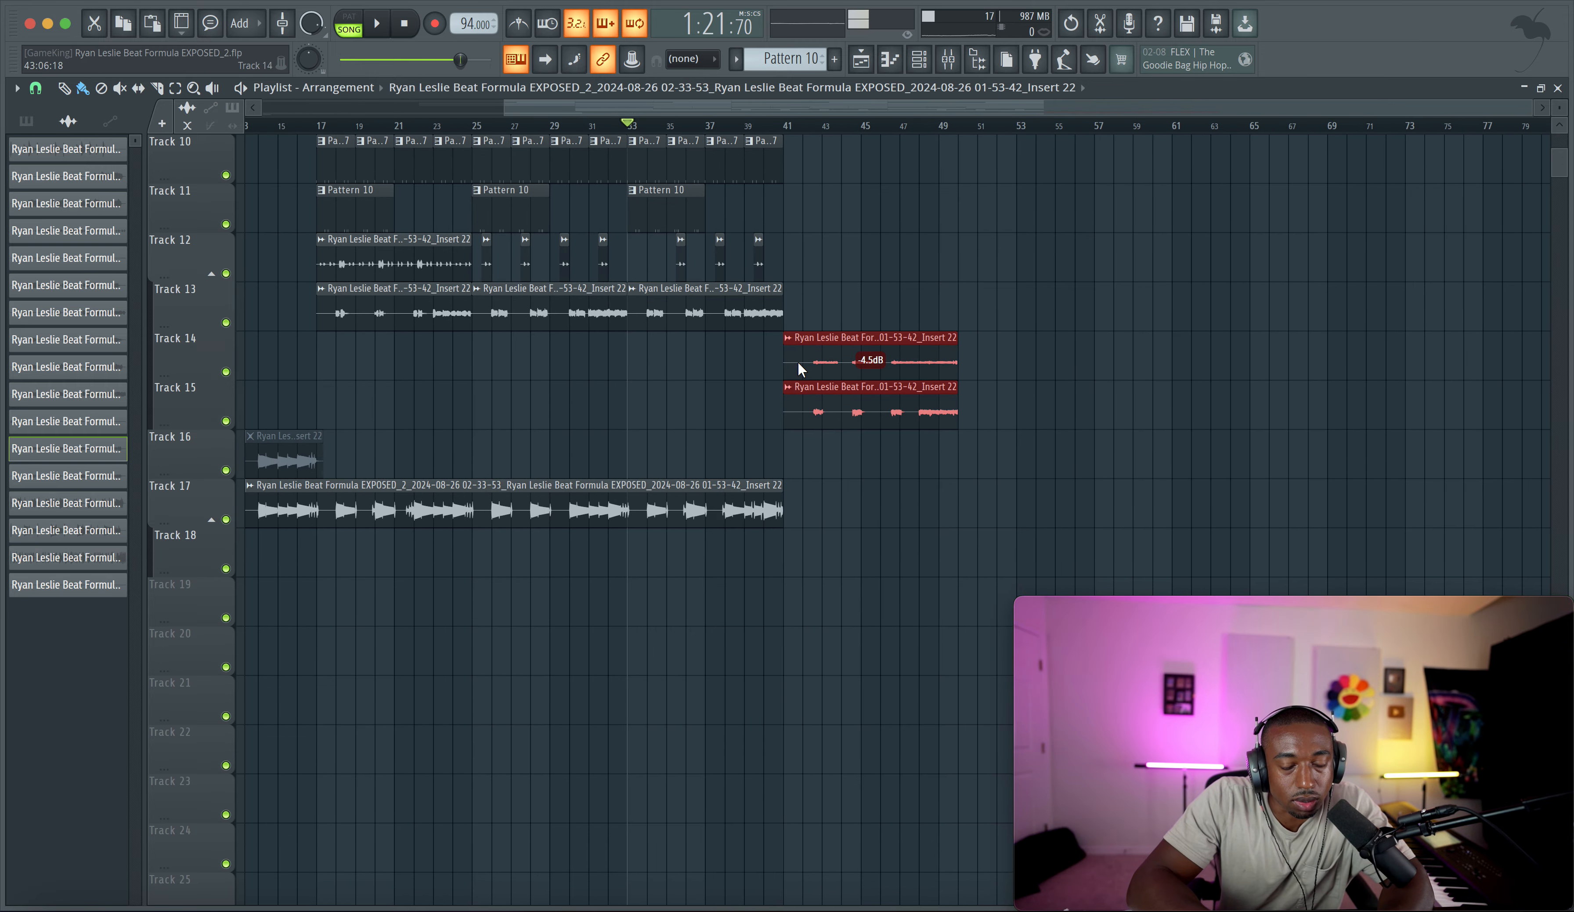
key(space)
scroll(772, 360, up, 3)
scroll(773, 360, down, 2)
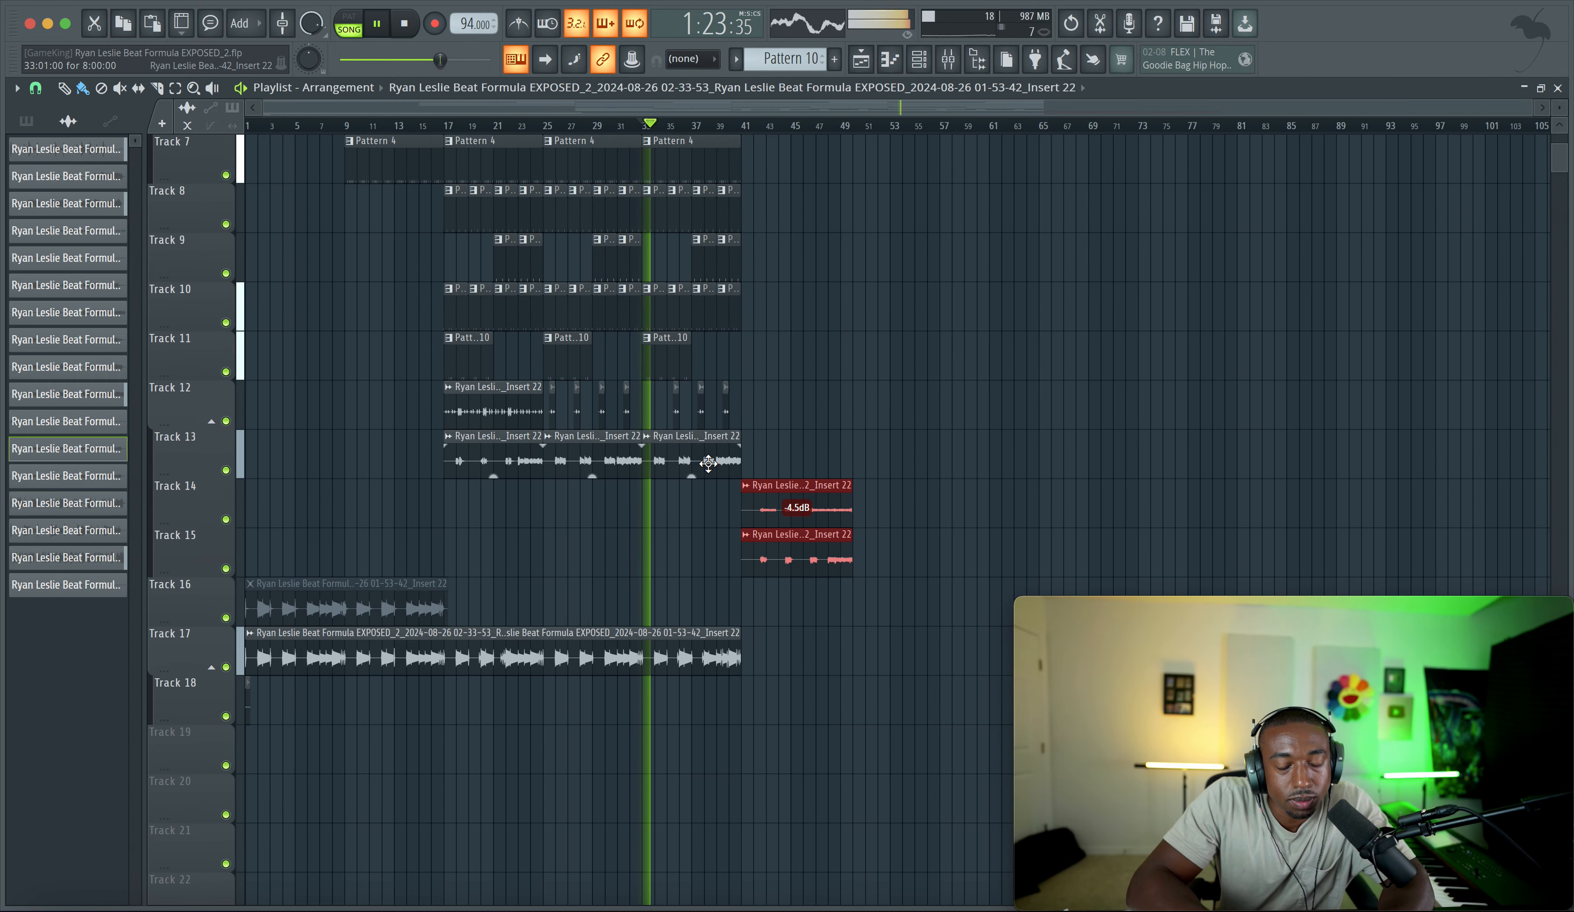
Step: Delete the short stray clip on Track 18 and check the Track 17 take's mixer channel
click(310, 706)
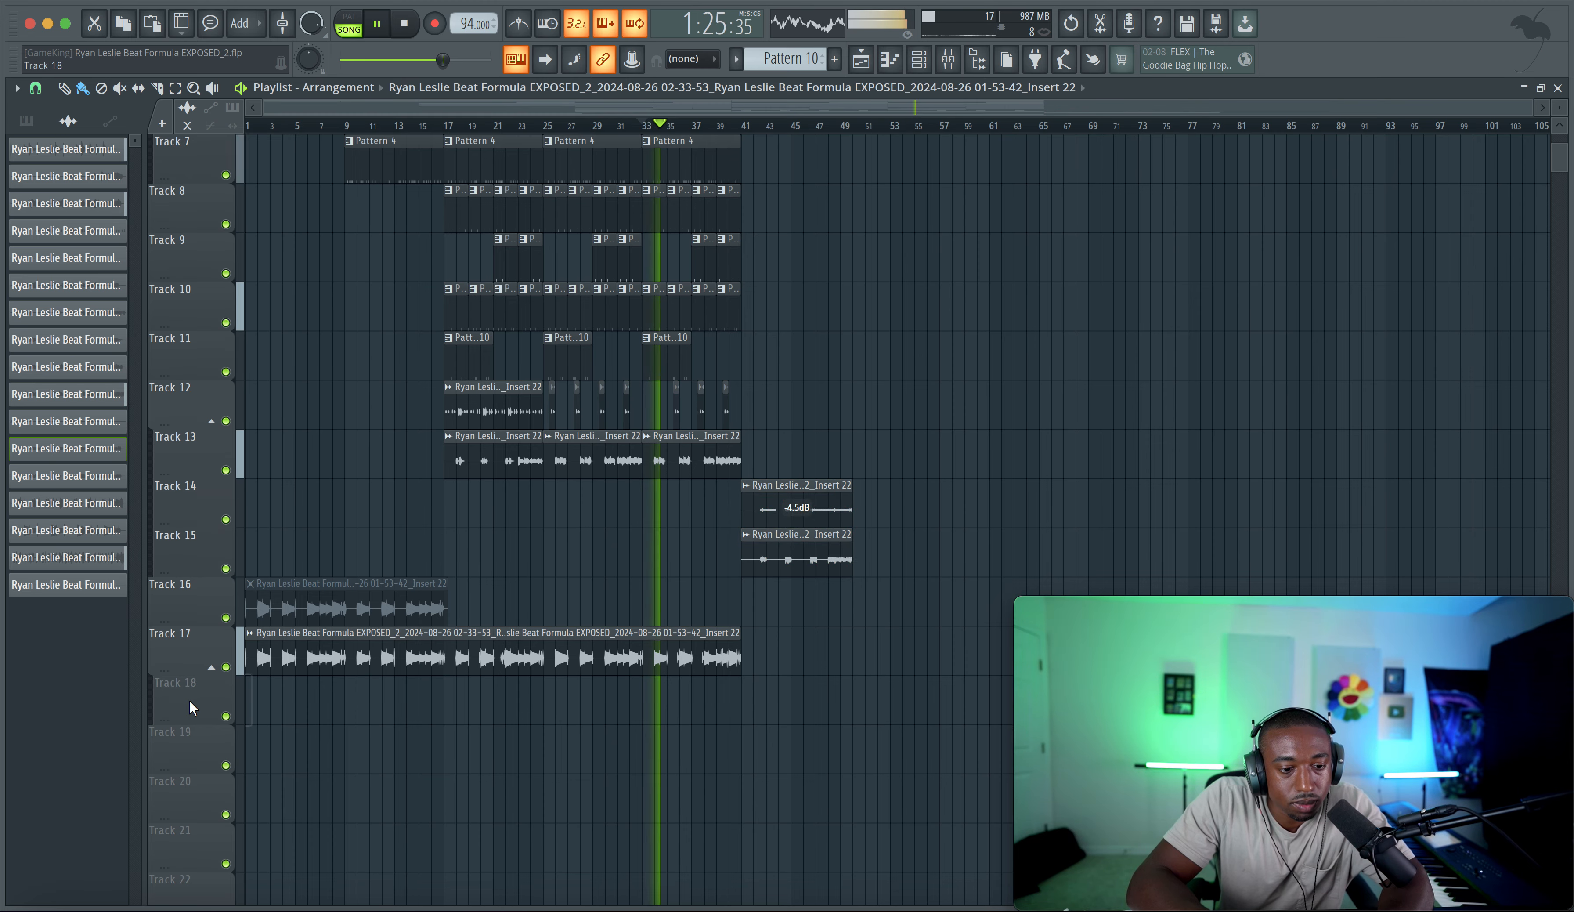
double_click(330, 643)
key(F9)
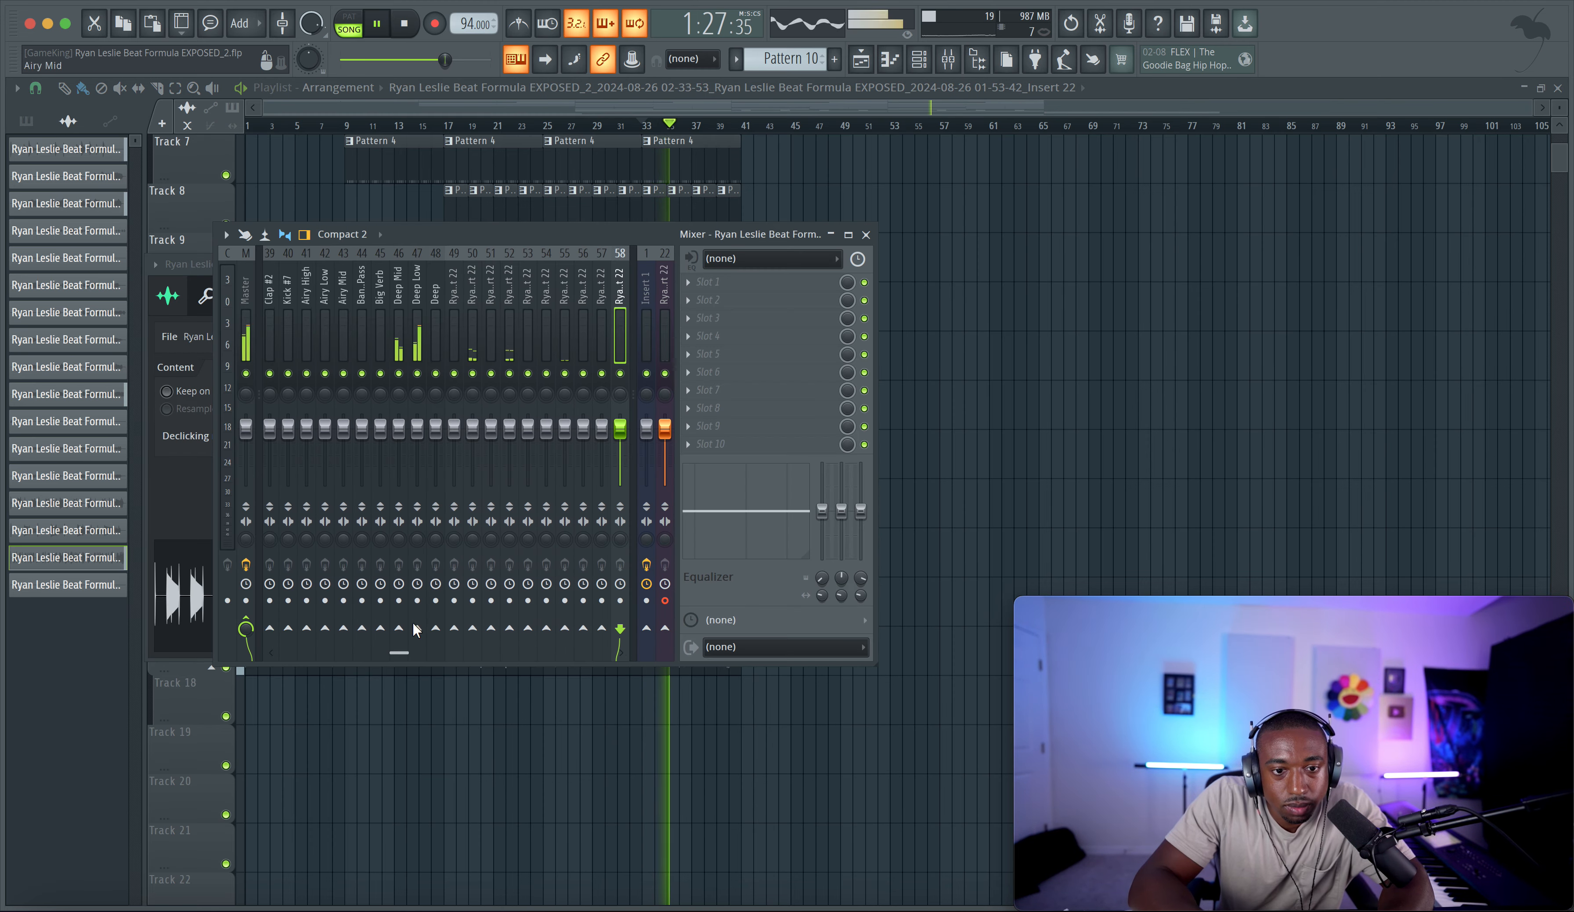
right_click(963, 471)
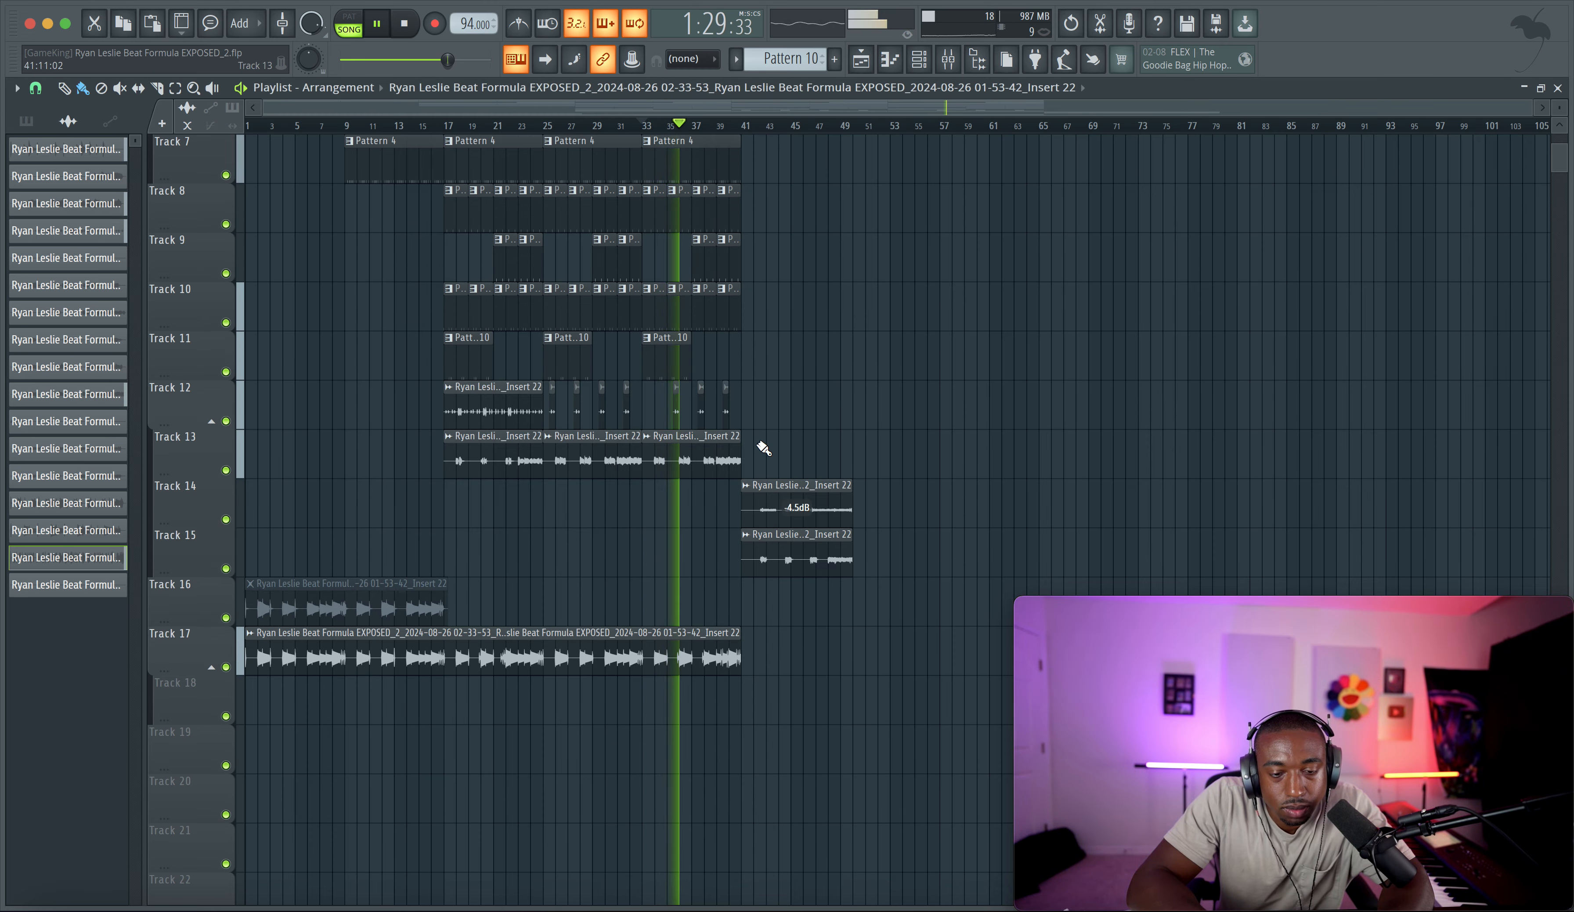
Step: Extend Tracks 1–7 with copies to bar 57, copy the Tracks 8–13 parts to bars 49–57, and save the project
drag(764, 447, 533, 772)
drag(406, 154, 804, 147)
scroll(973, 467, down, 5)
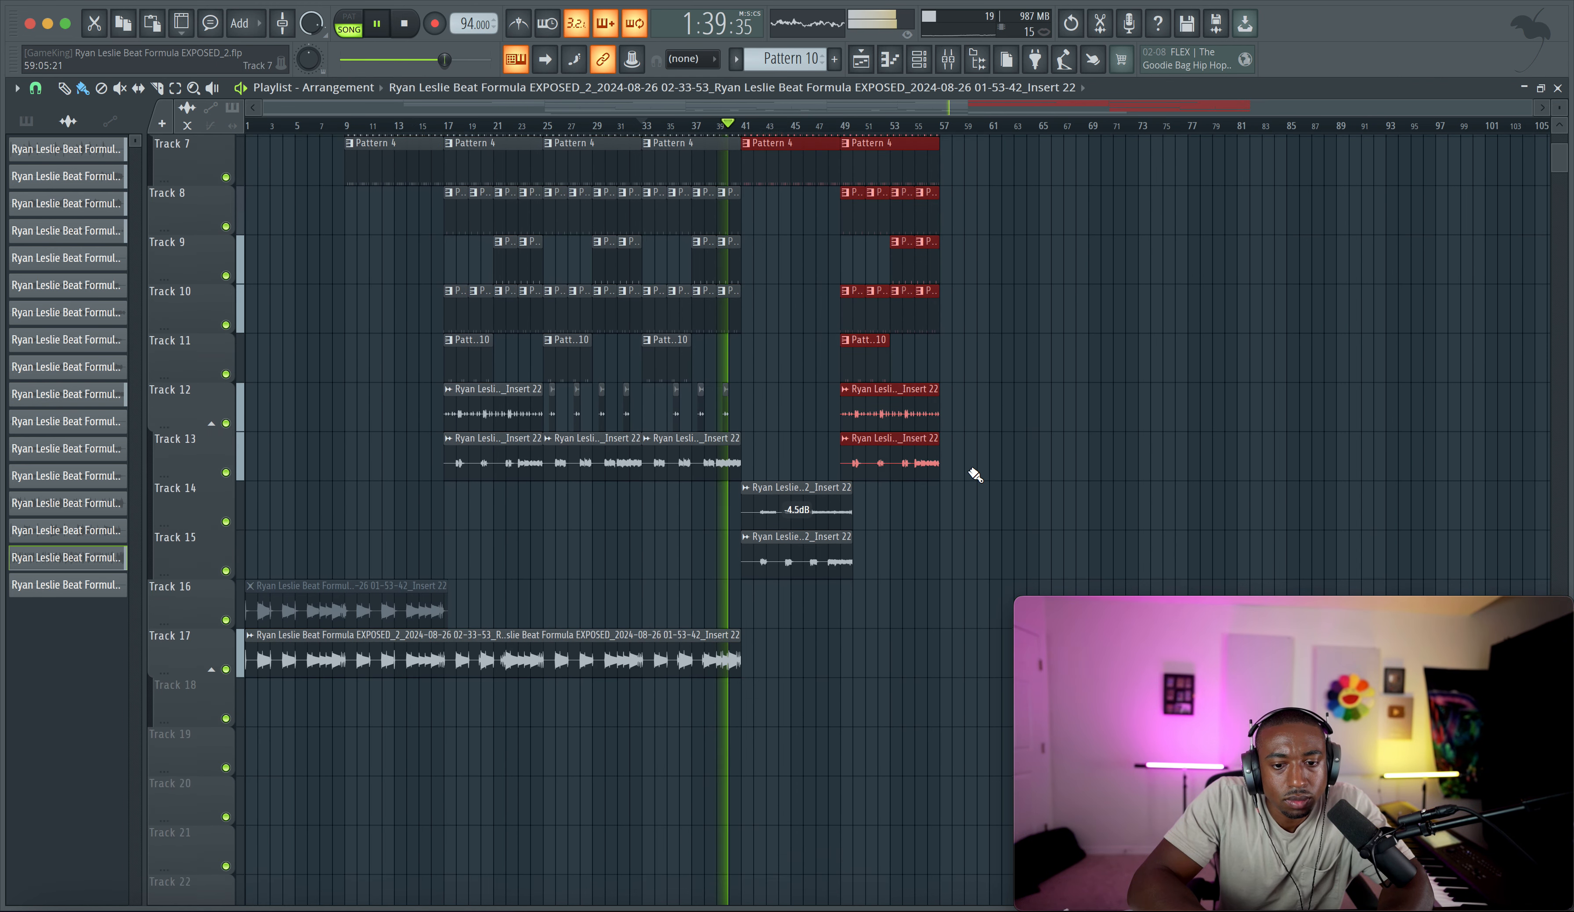
click(920, 566)
drag(920, 563, 782, 510)
right_click(912, 511)
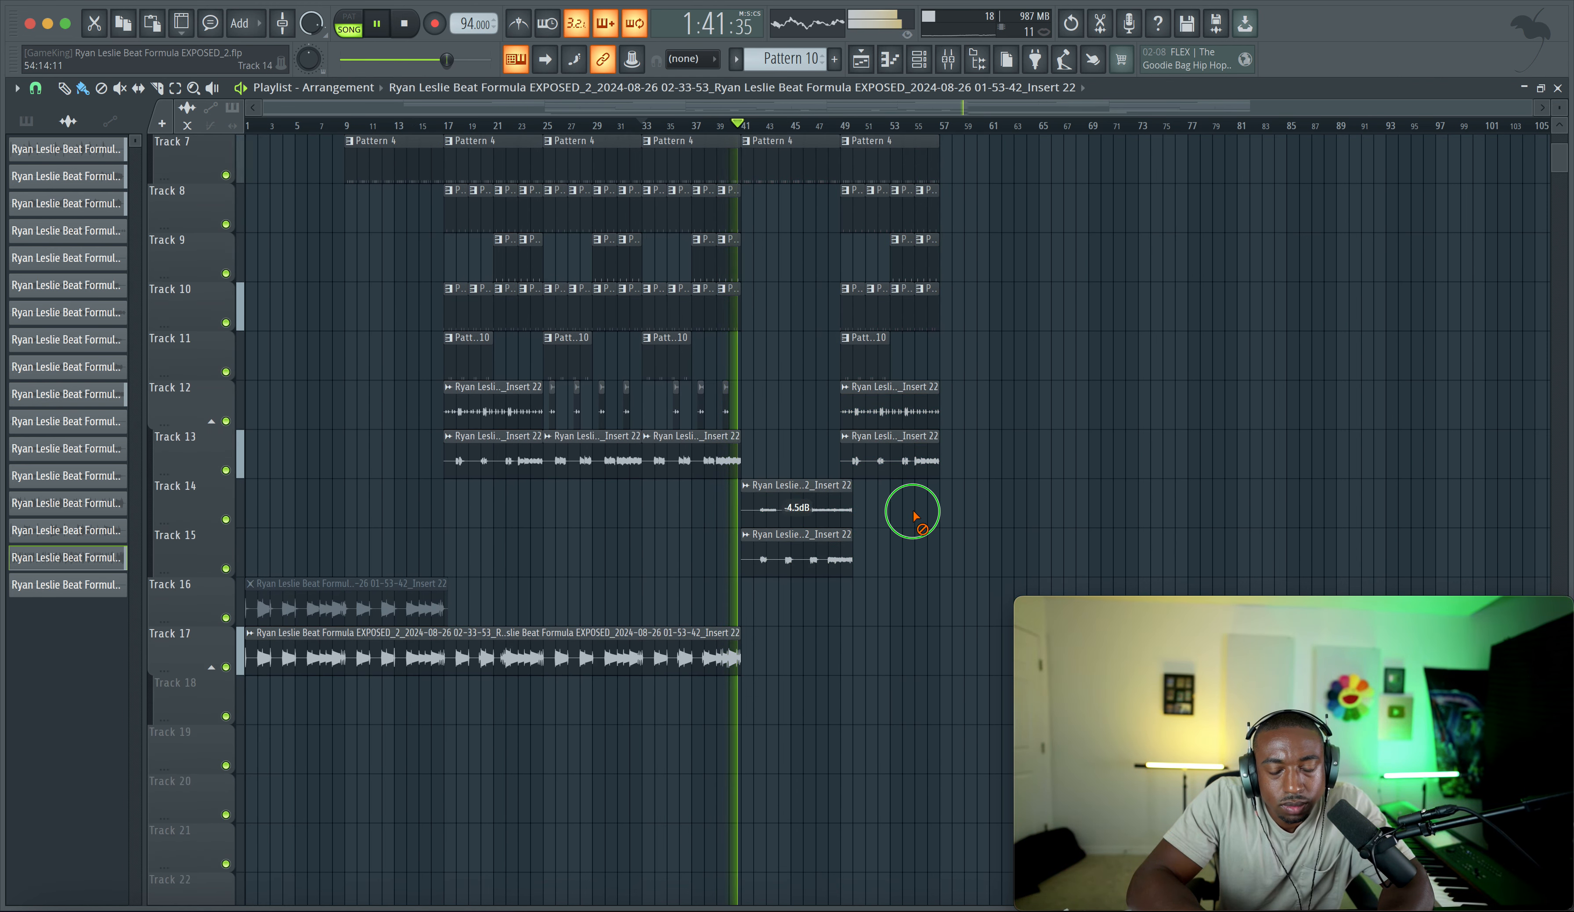
key(ctrl+s)
Step: Duplicate the full-length Track 17 take so the copy starts at bar 41
click(452, 630)
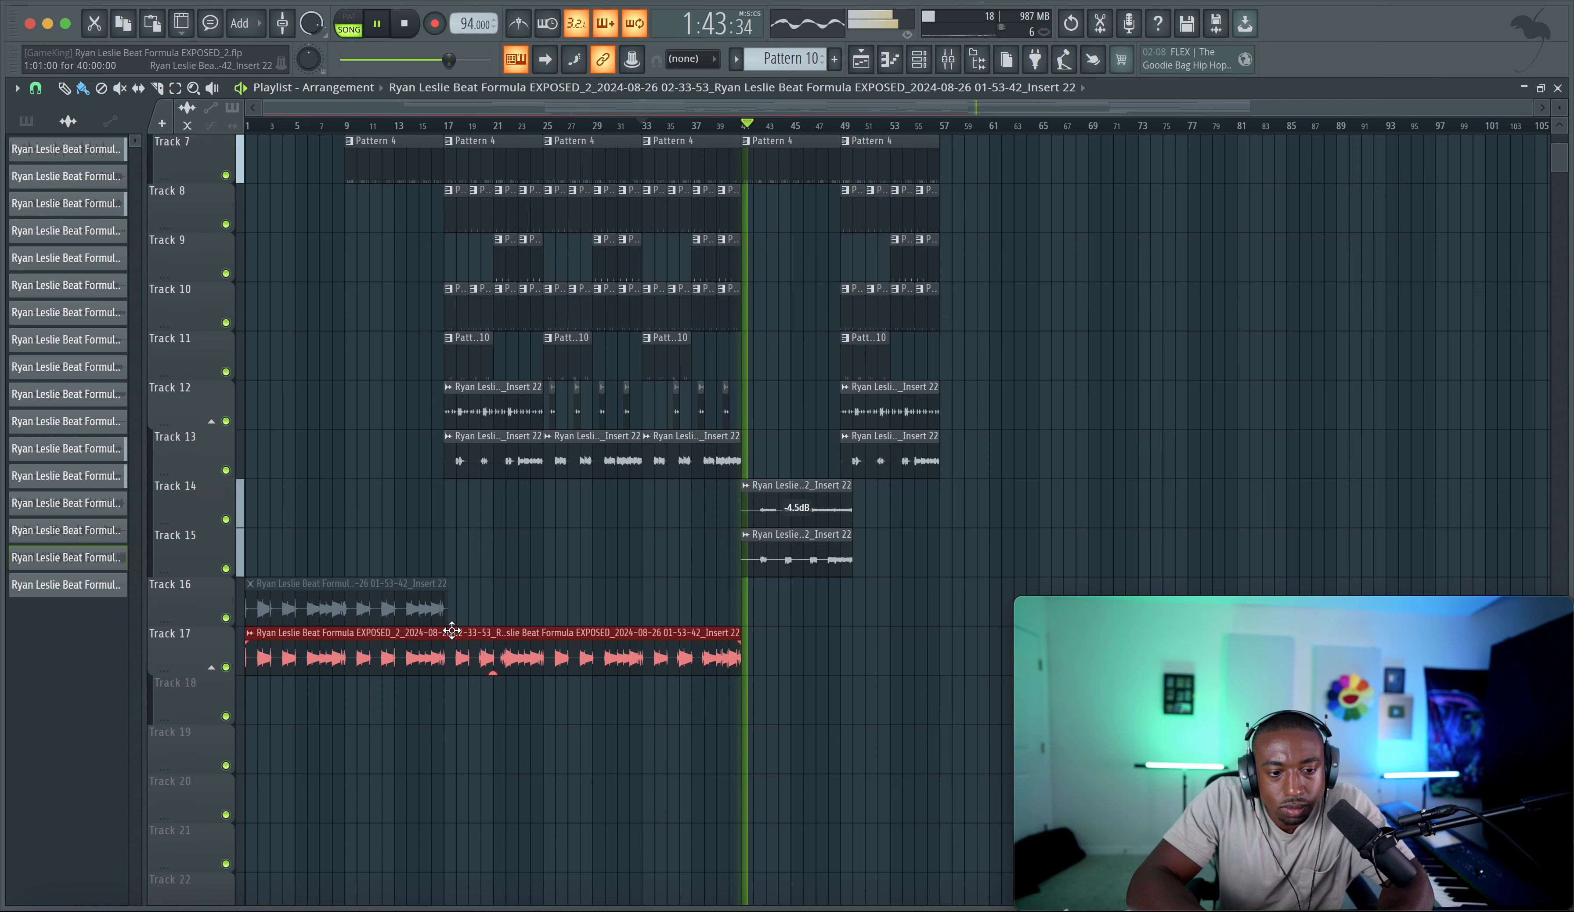
key(ctrl+b)
scroll(908, 594, up, 5)
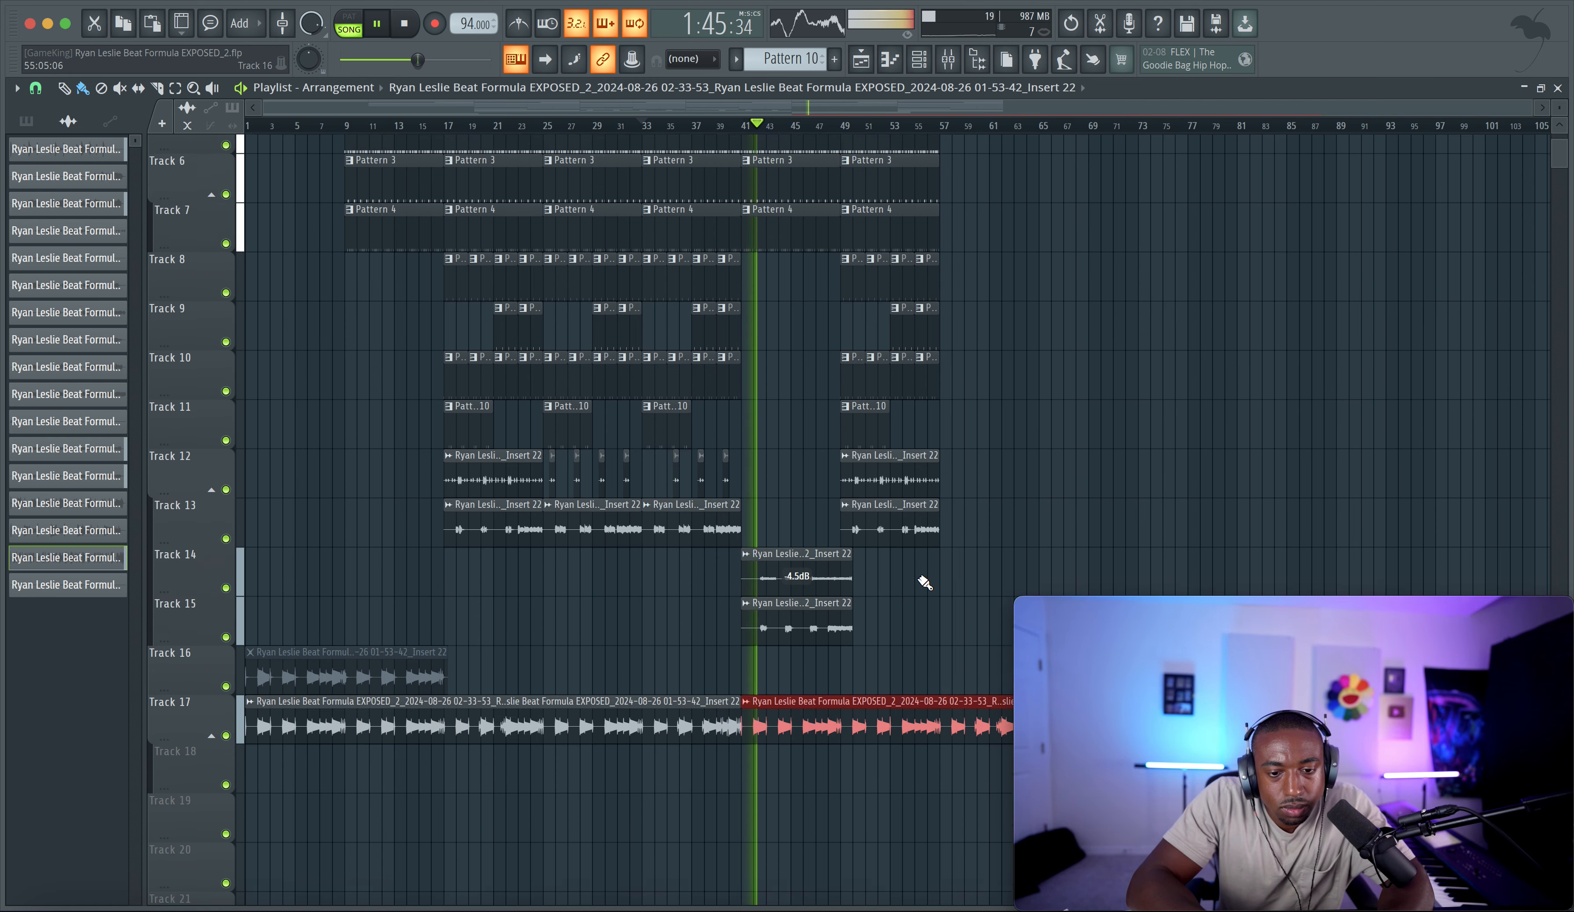
scroll(961, 551, down, 1)
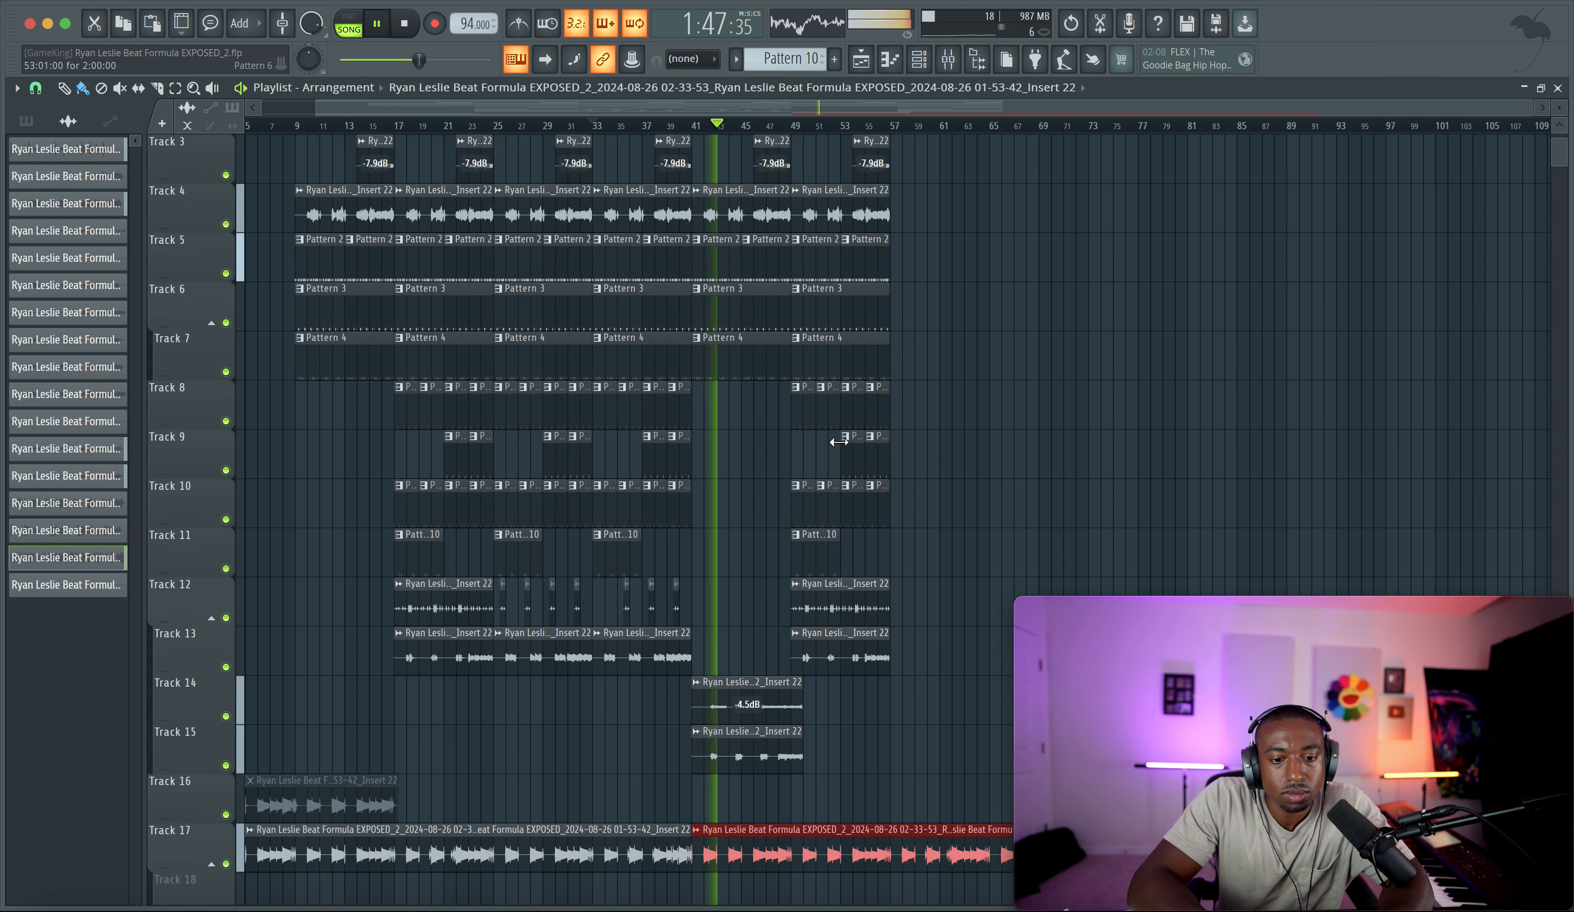
drag(1564, 113, 1559, 121)
scroll(1115, 371, up, 2)
scroll(1086, 390, right, 2)
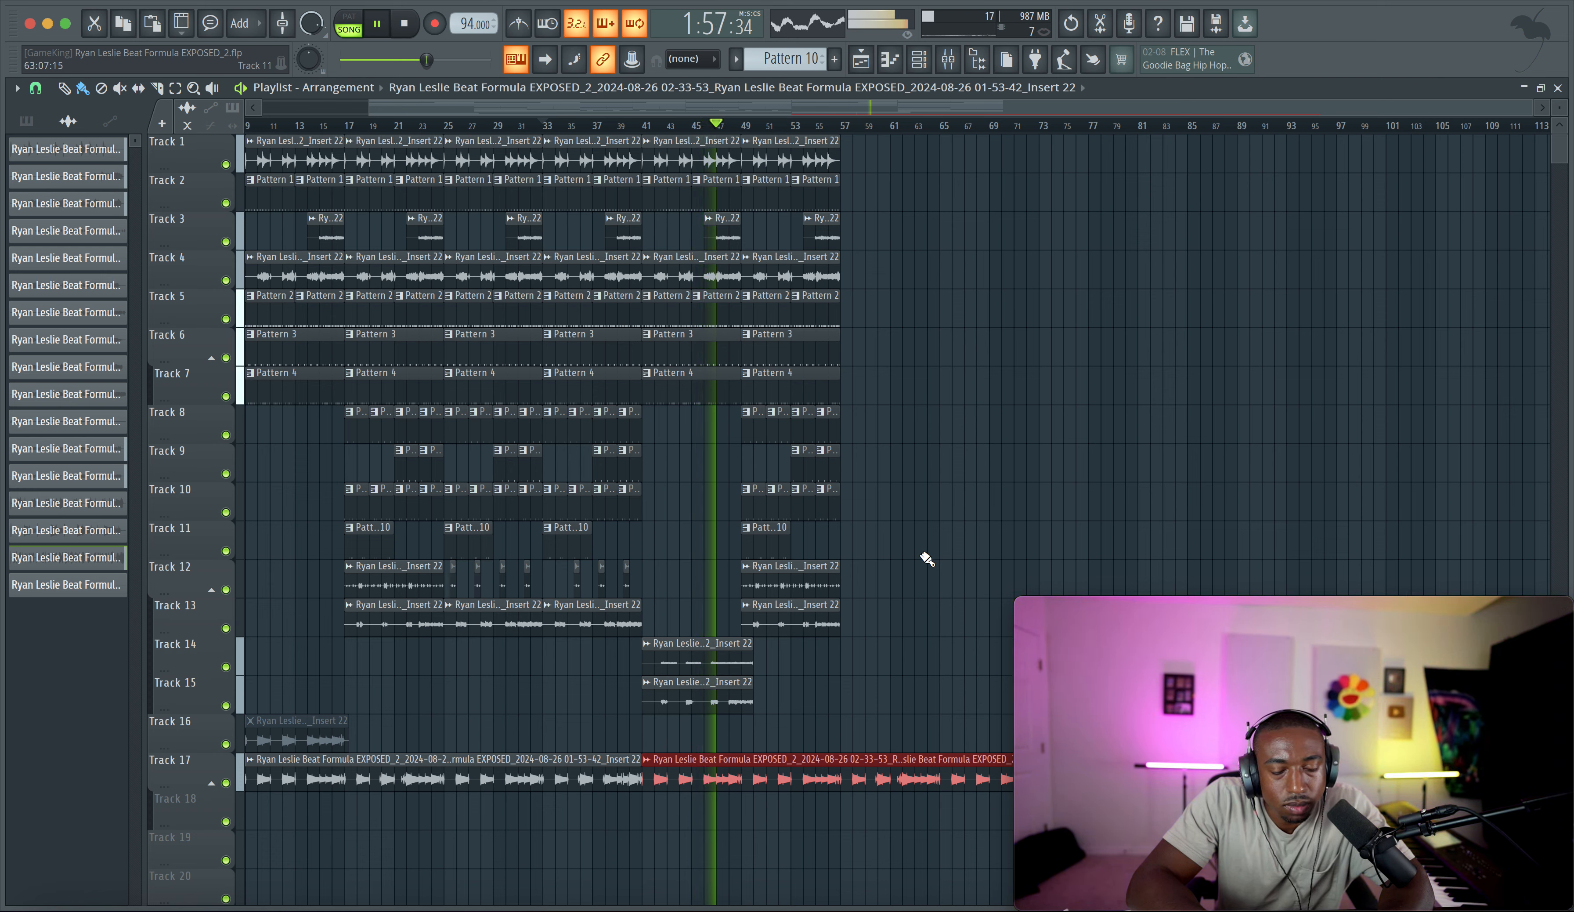
Step: Examine the audio clip channel settings of the Track 14 and Track 15 takes
drag(775, 694, 702, 655)
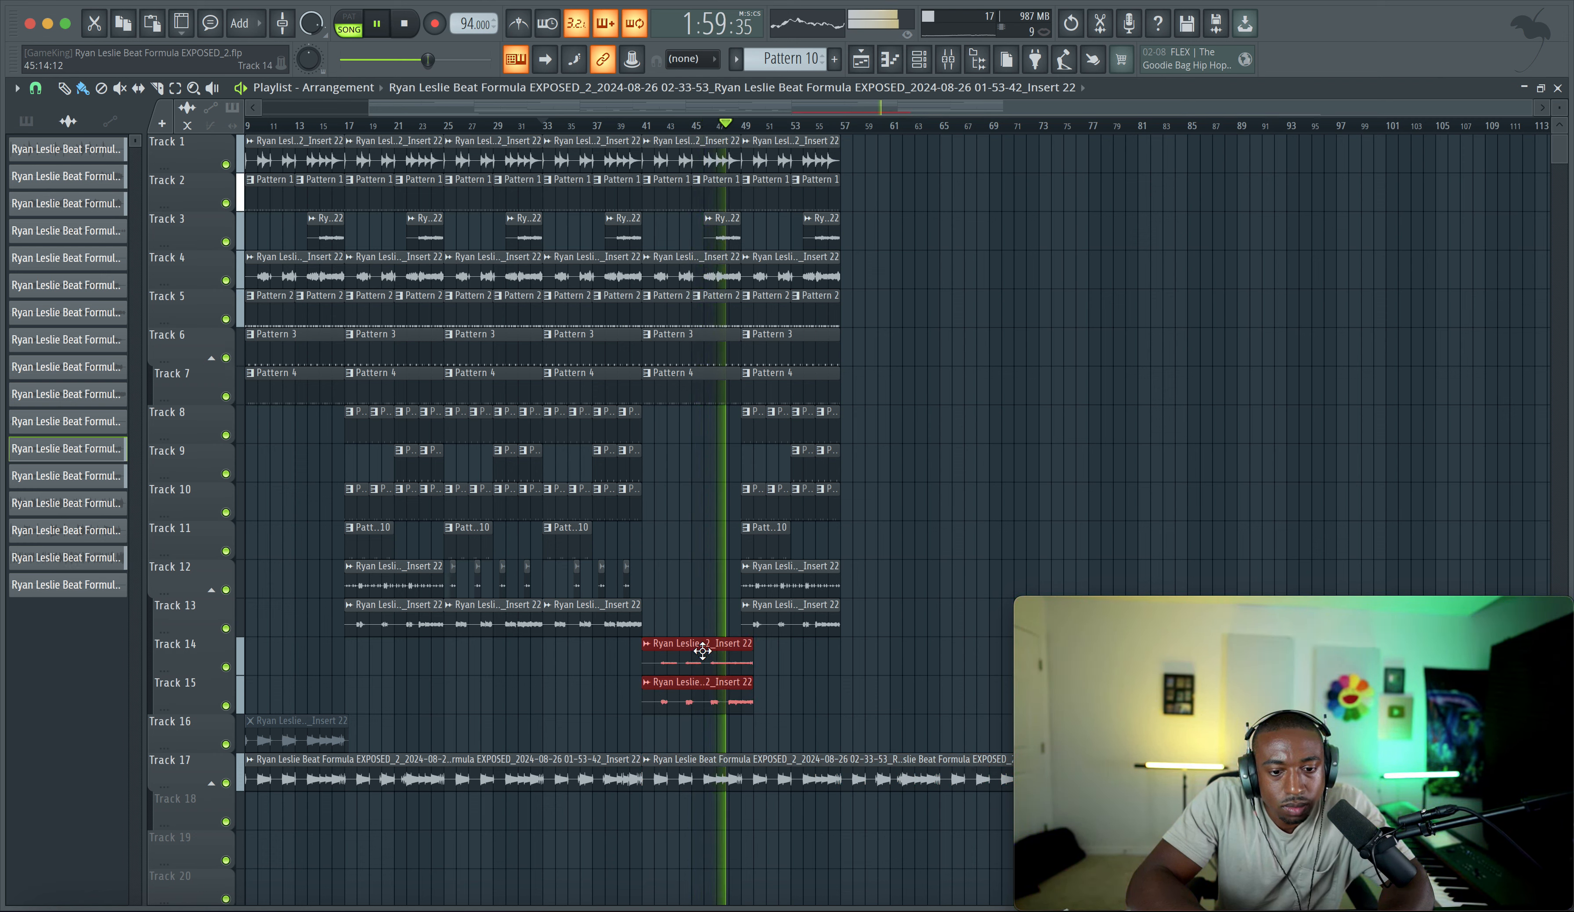
double_click(702, 651)
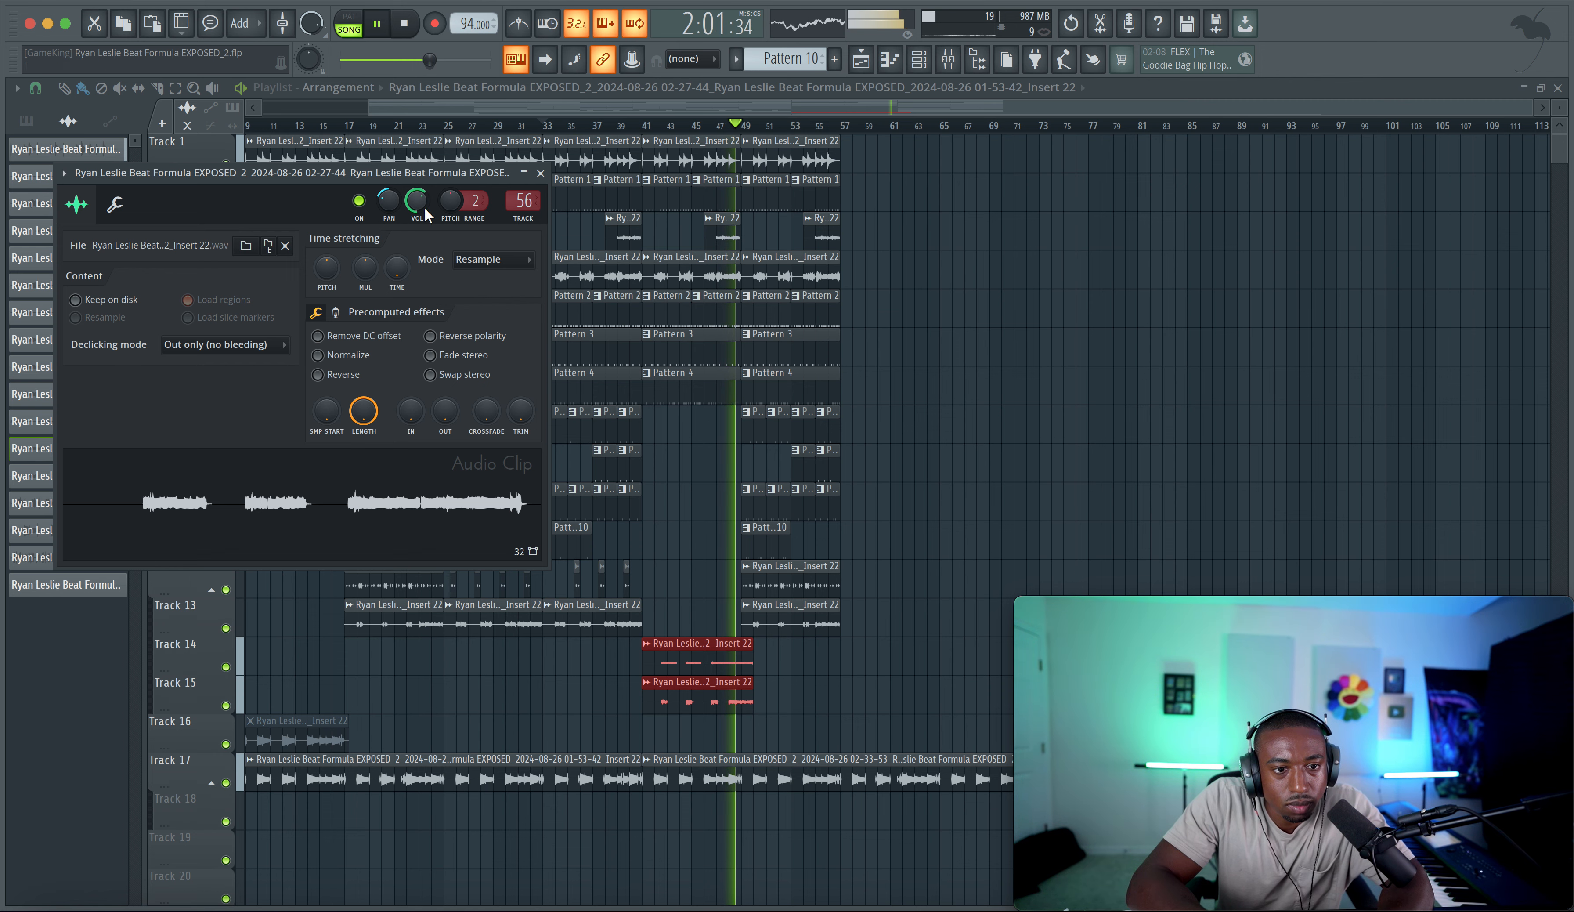
double_click(718, 690)
key(space)
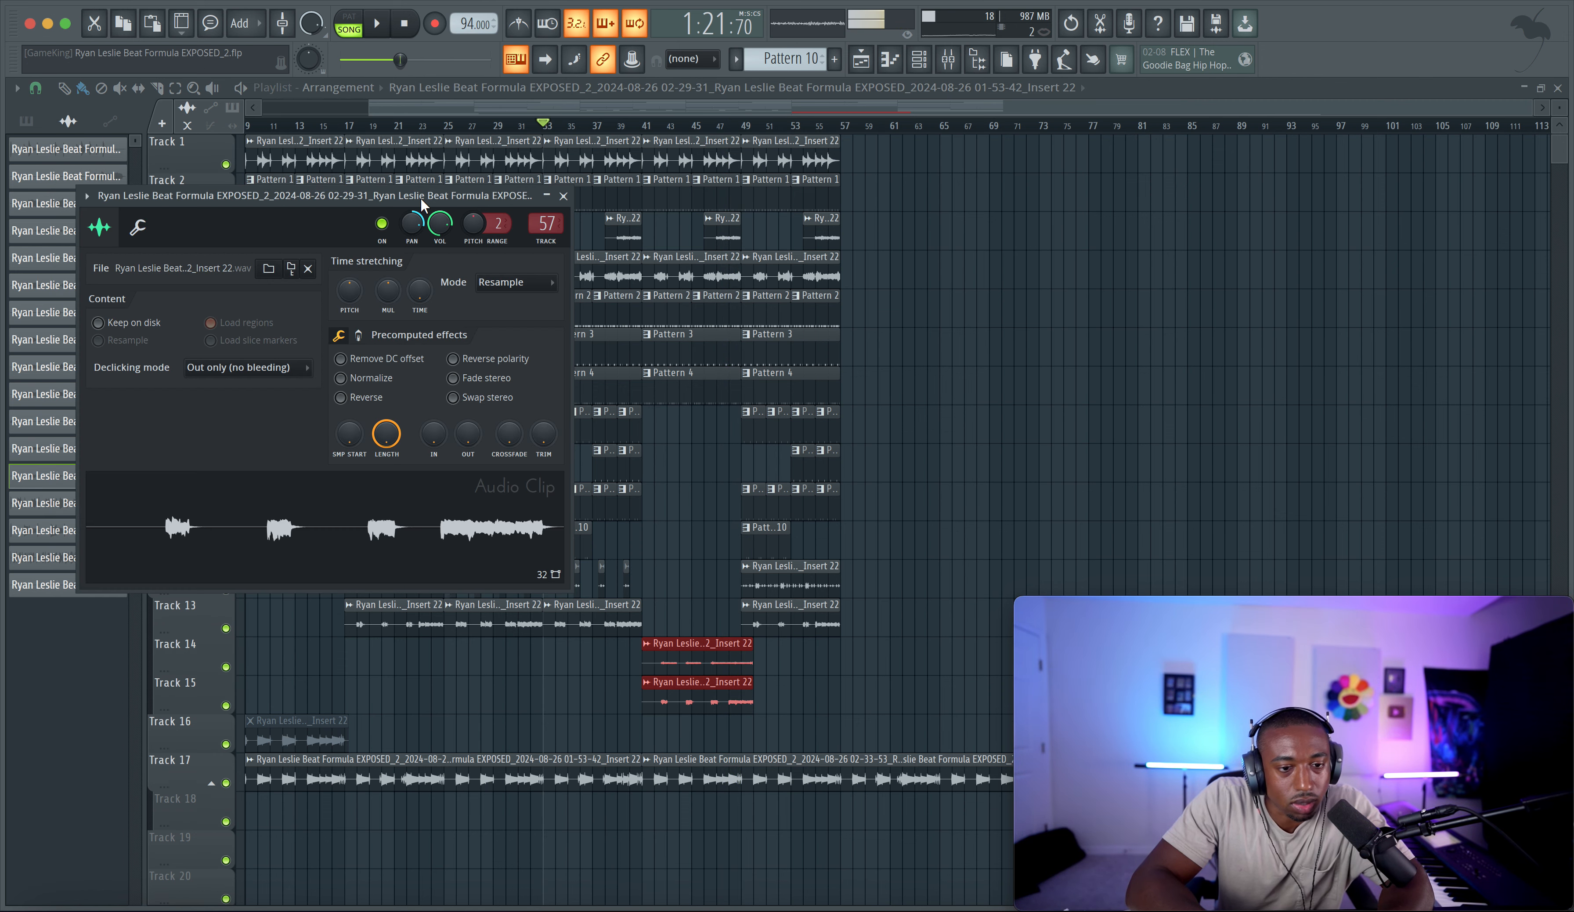
Step: Listen from bar 46 to how the Track 14 and 15 parts lead into the bar 49 section
click(713, 124)
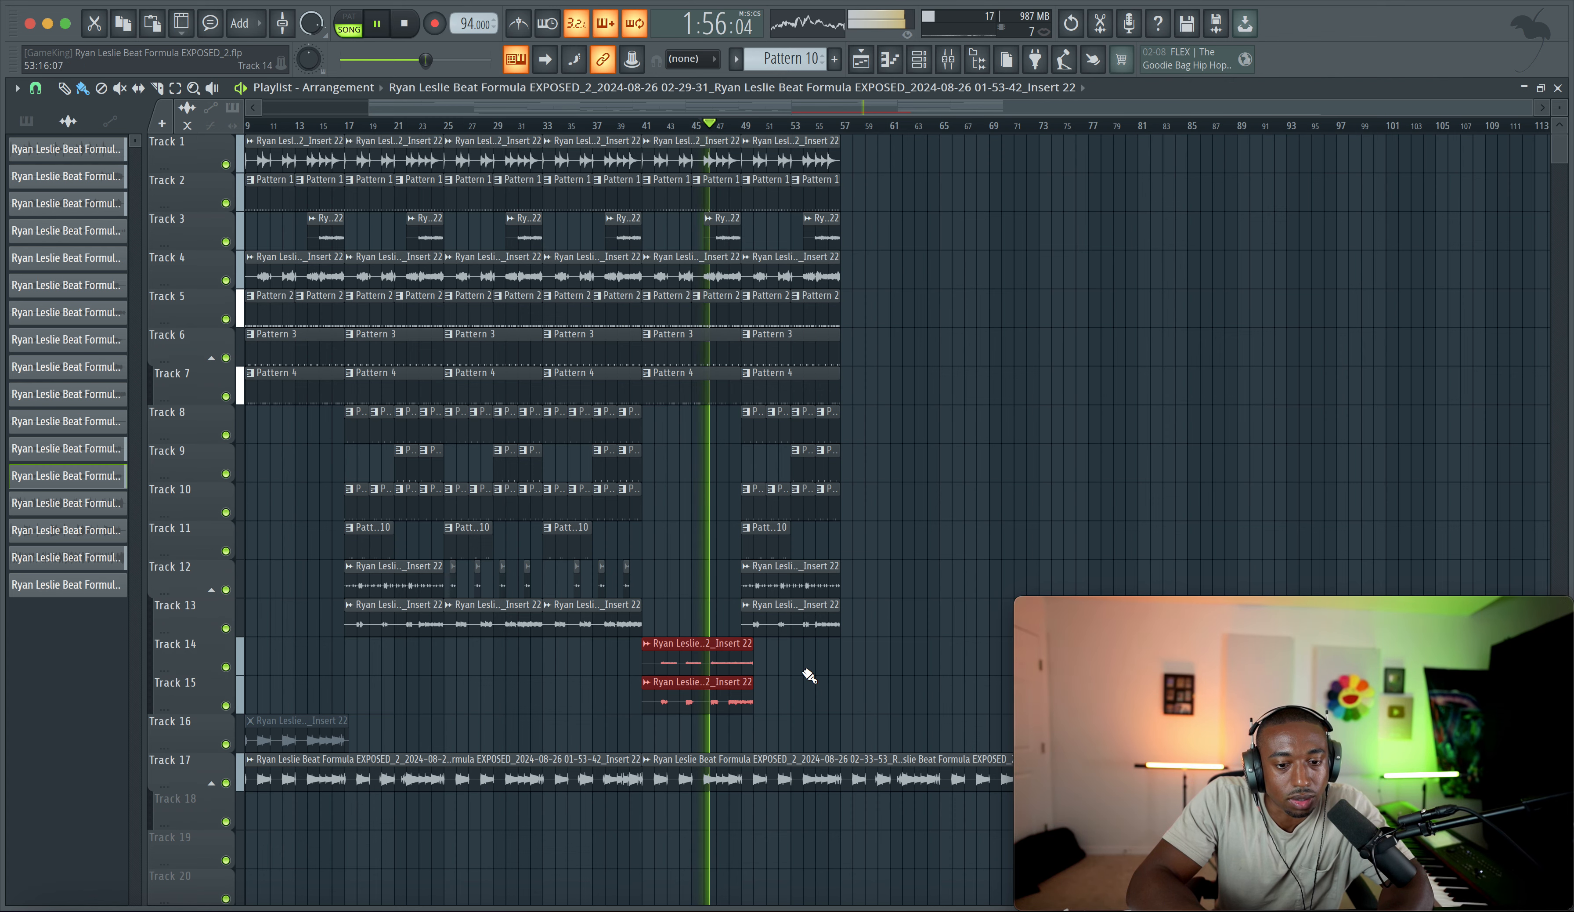
scroll(804, 671, up, 2)
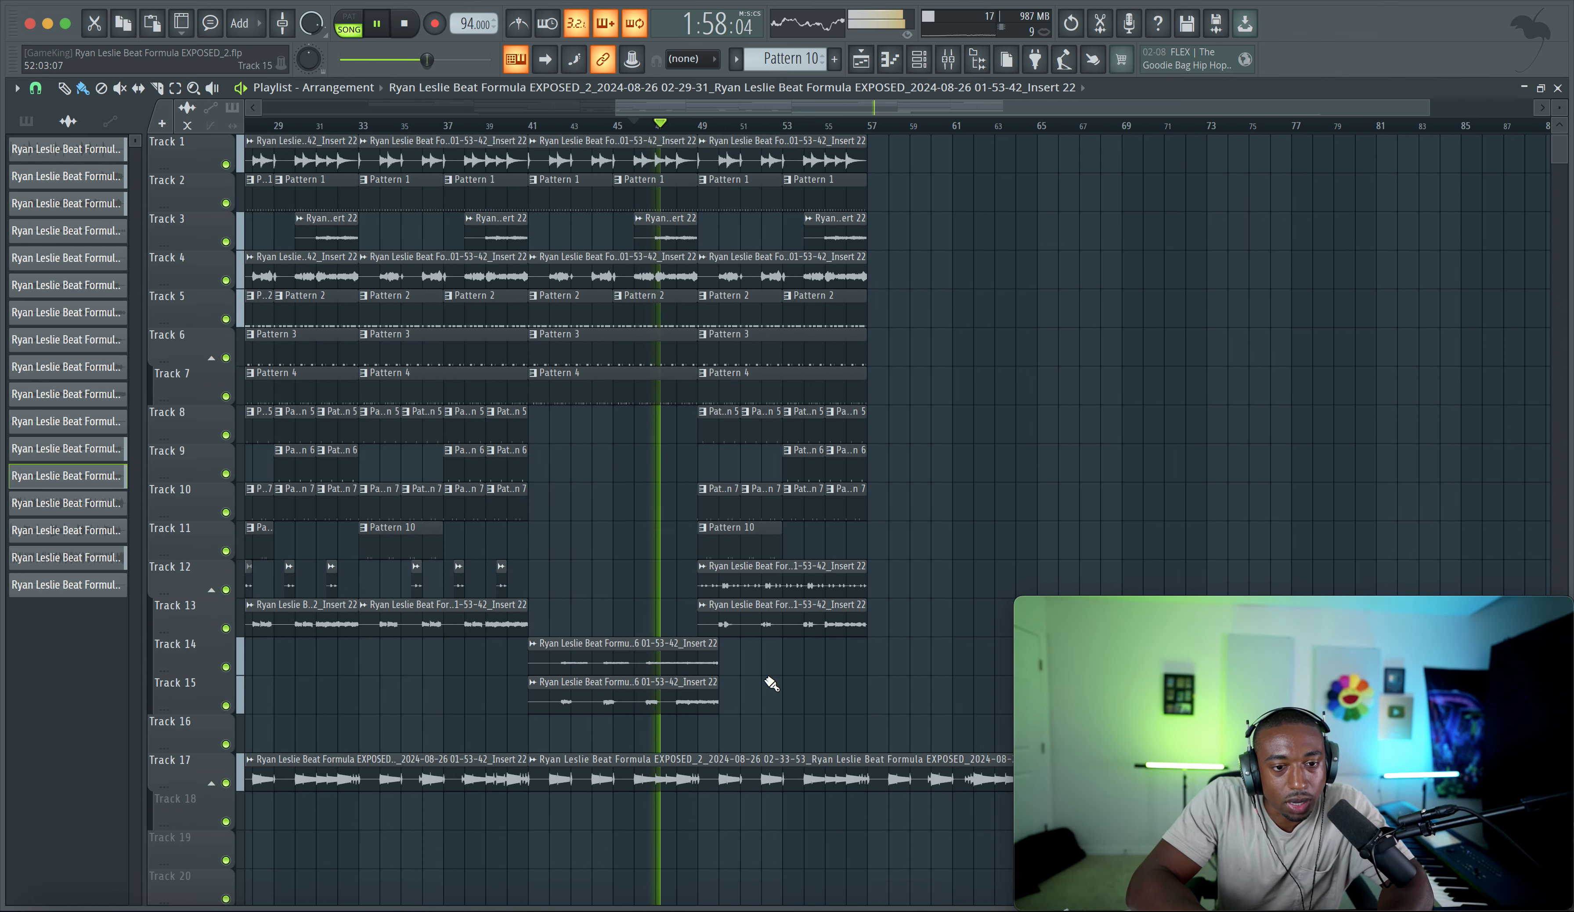
scroll(771, 683, down, 3)
scroll(771, 684, left, 1)
scroll(771, 683, up, 2)
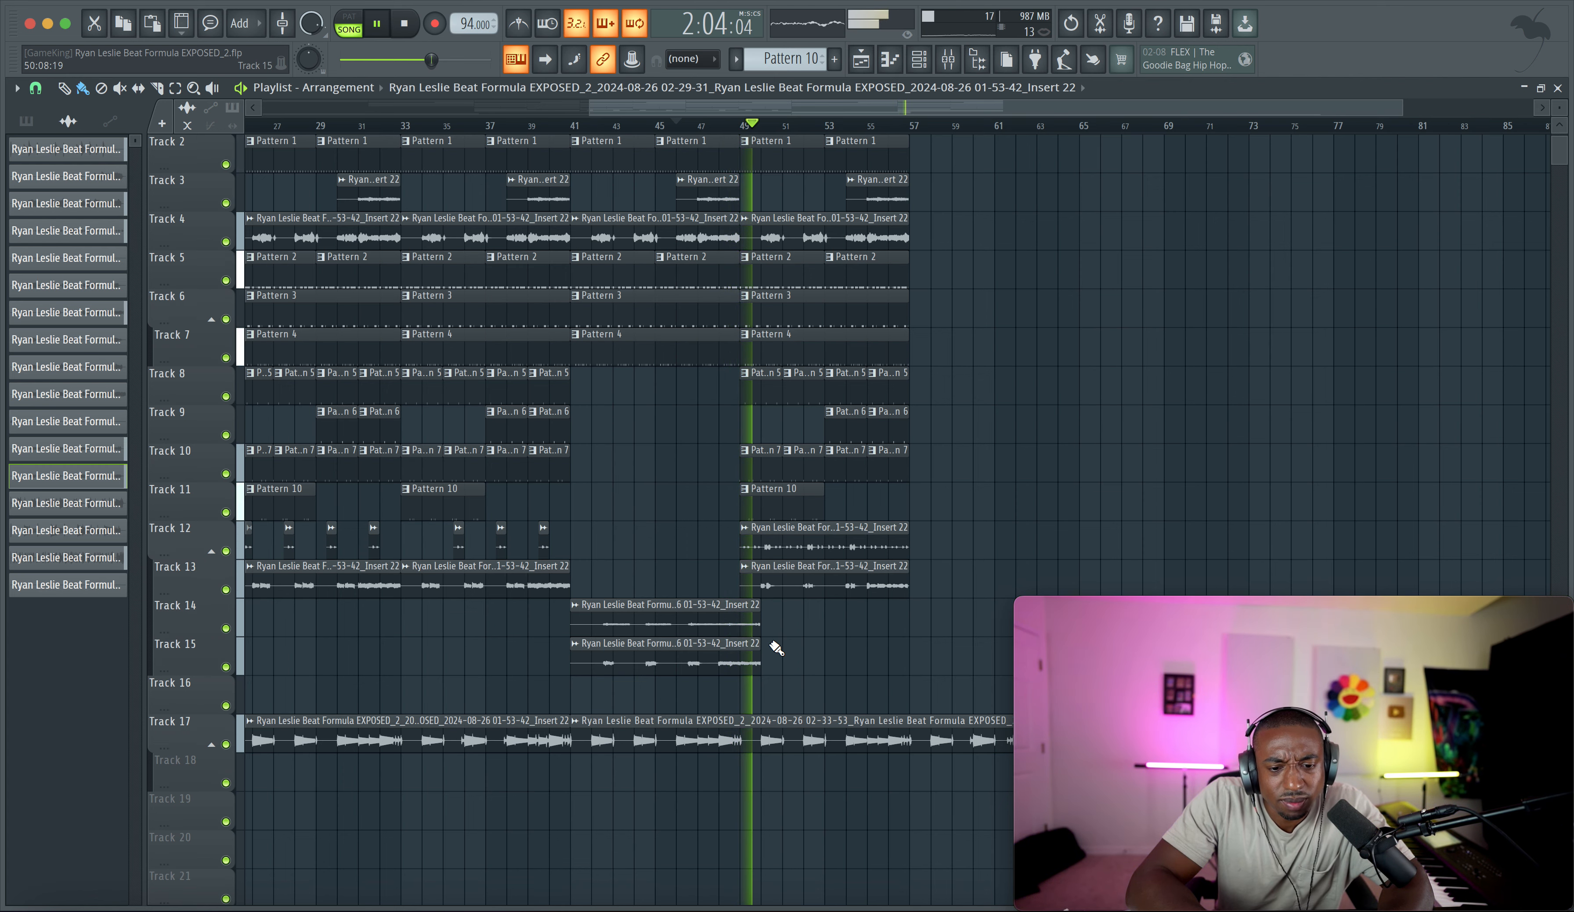
scroll(776, 649, up, 3)
key(space)
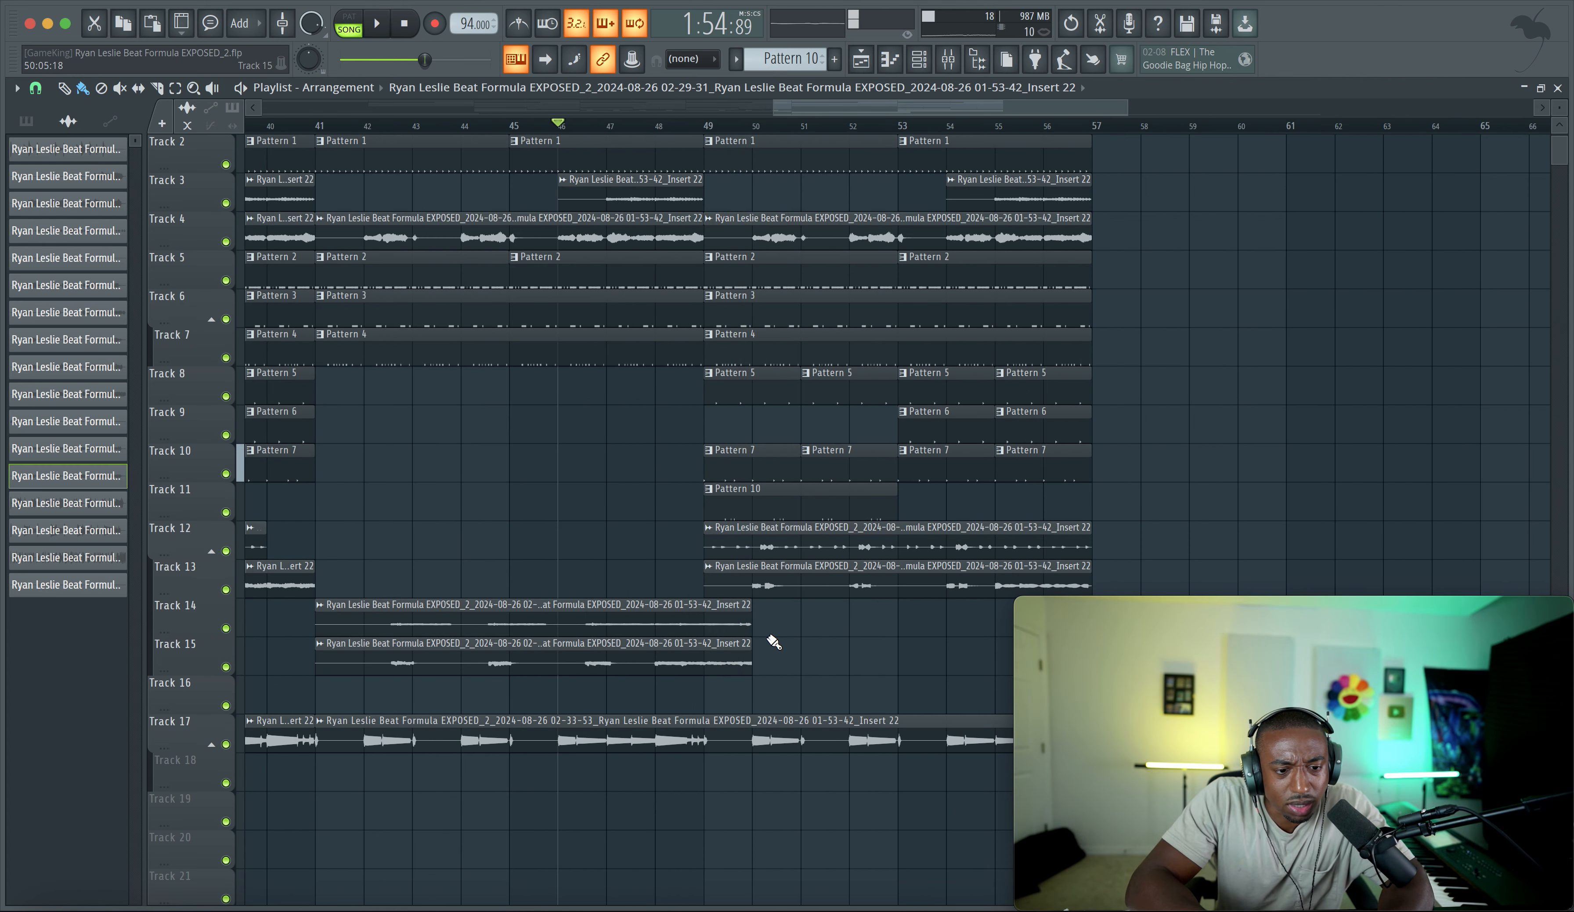
key(space)
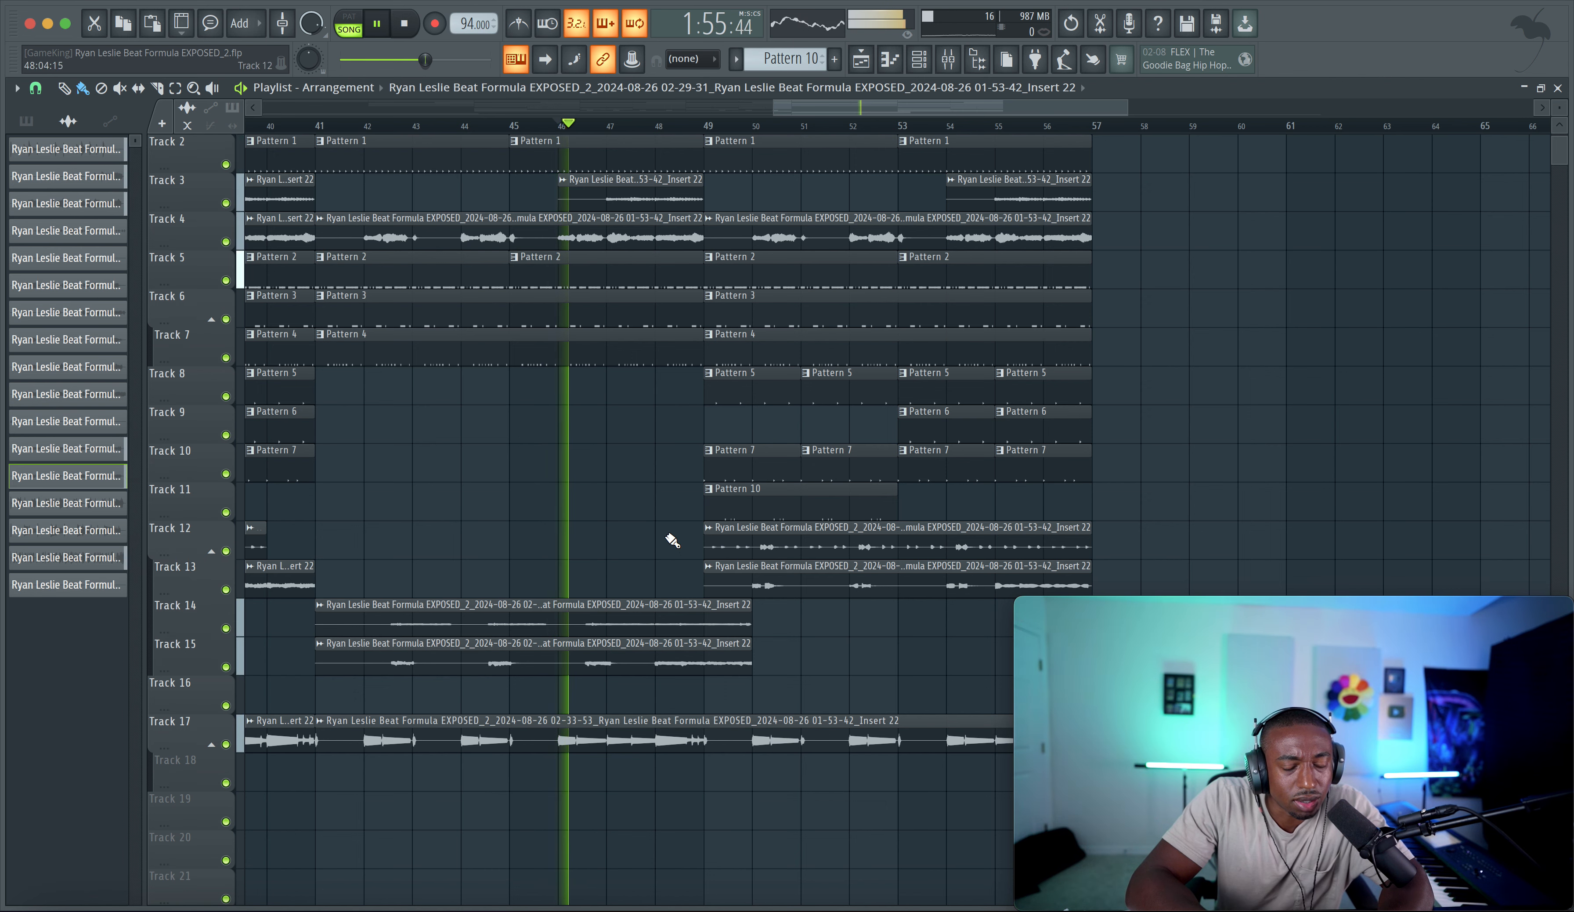
key(space)
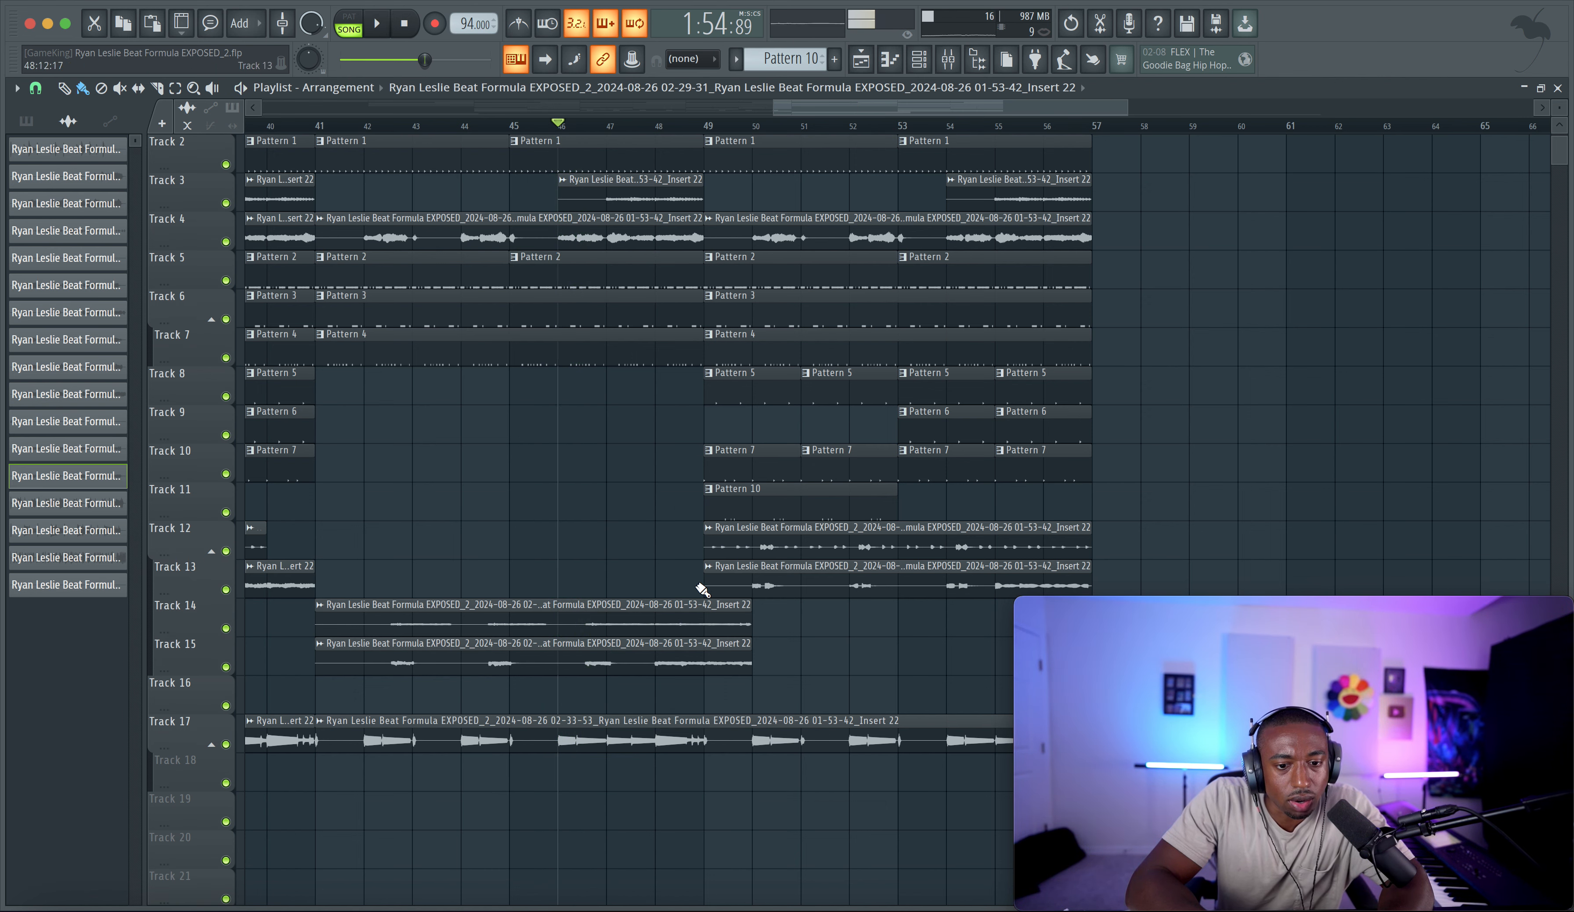
scroll(667, 555, up, 1)
scroll(668, 555, left, 2)
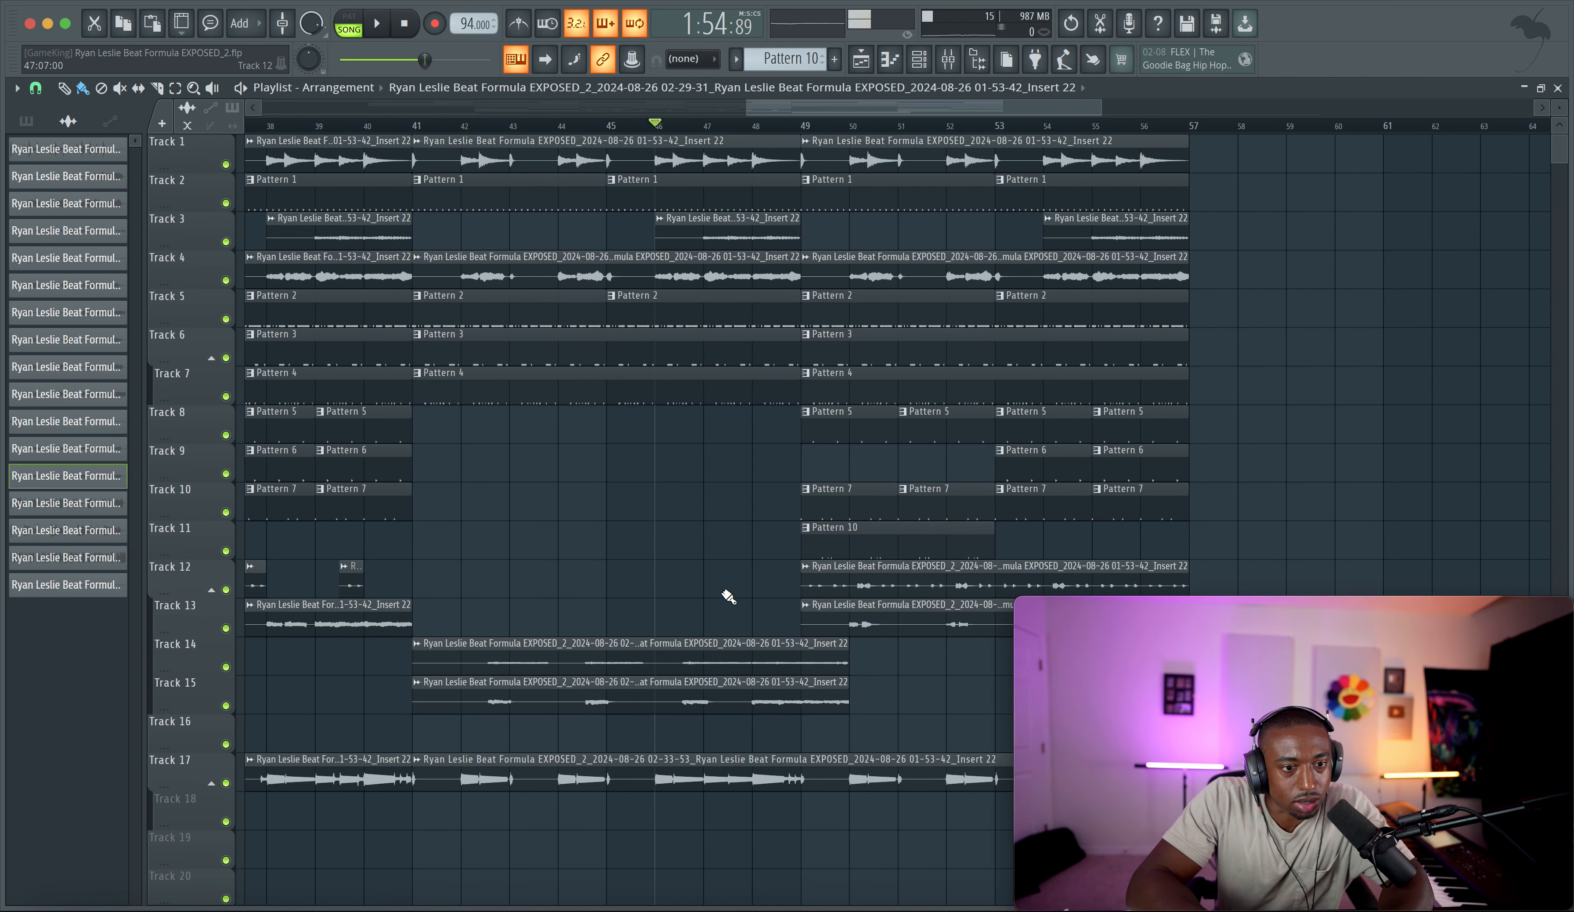
key(space)
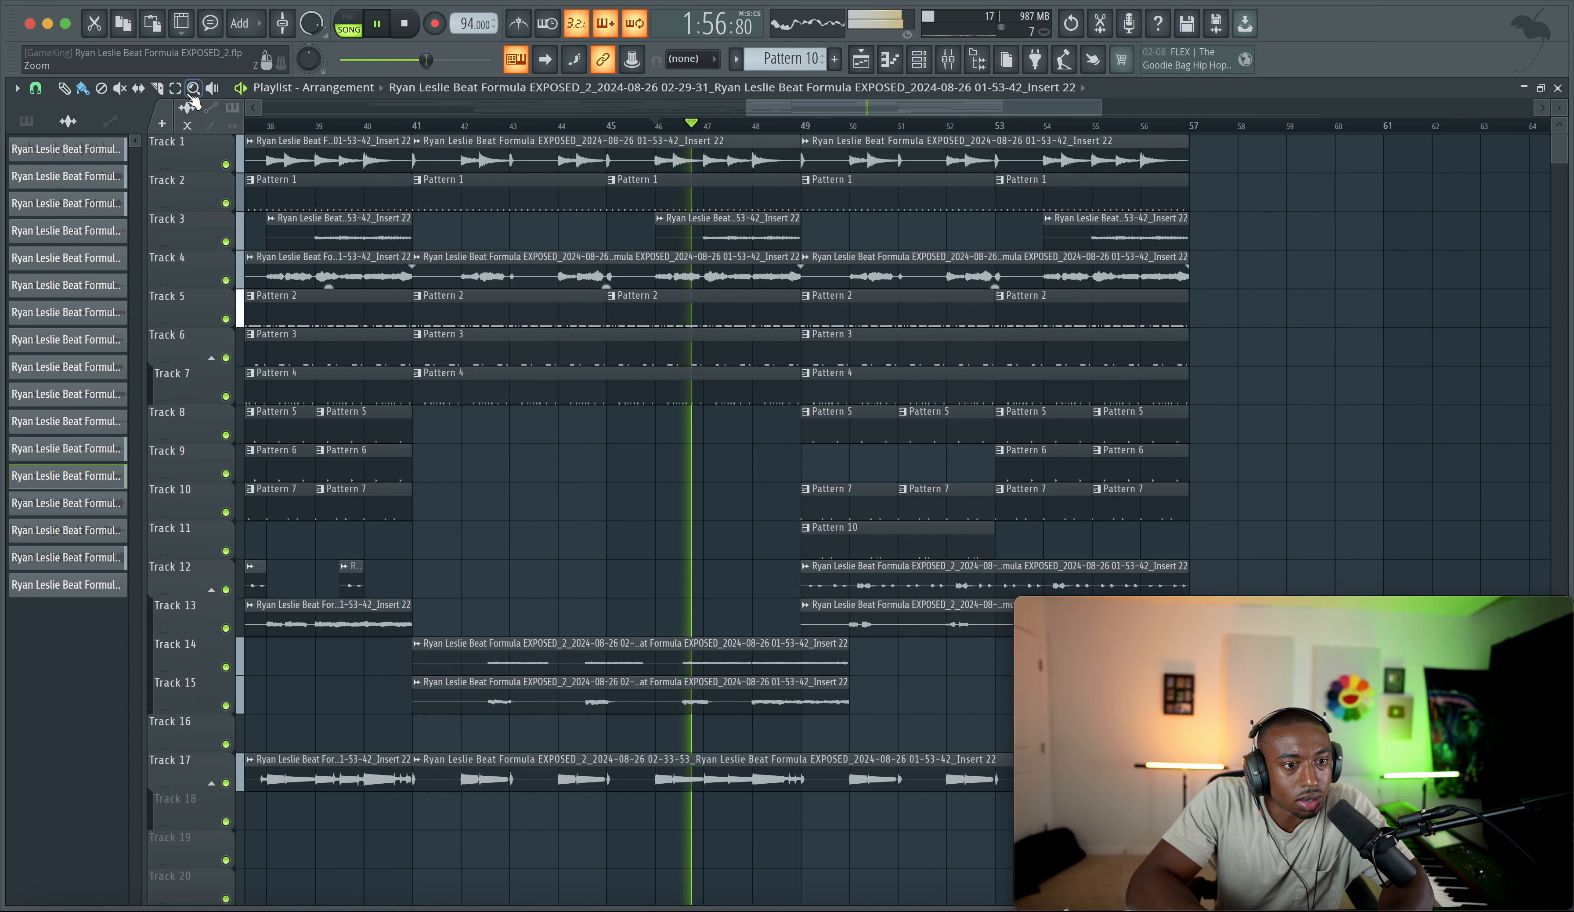
Step: Slice the Track 14 and Track 15 clips at bar 49 and delete the pieces after it
click(158, 87)
scroll(671, 553, right, 4)
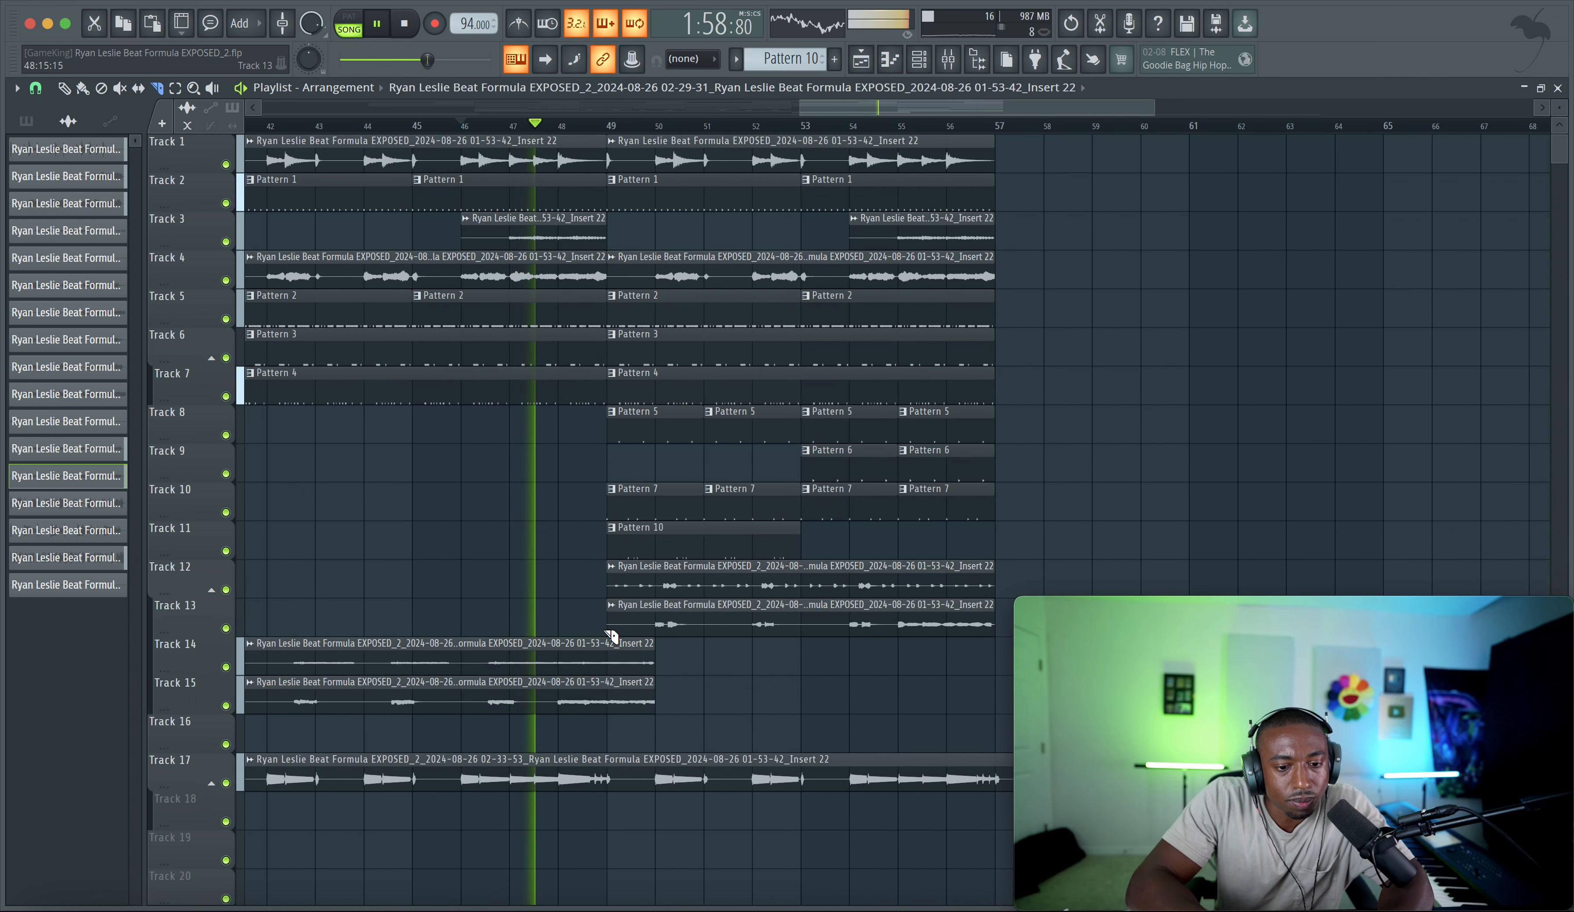
drag(606, 645, 606, 695)
drag(626, 708, 626, 657)
key(Delete)
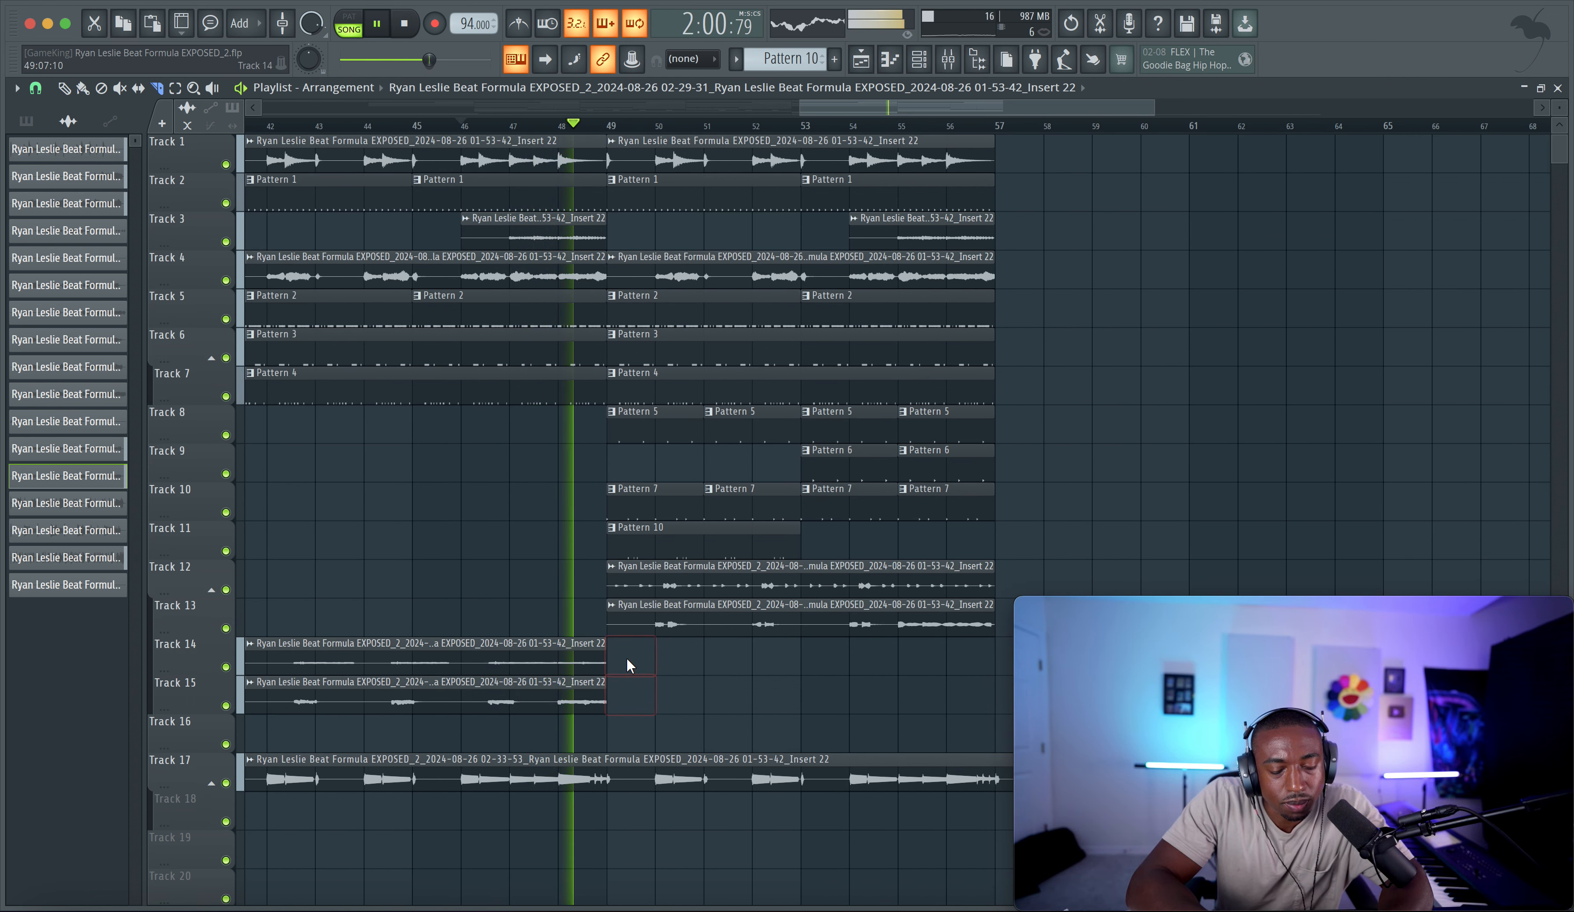
Step: Slice the Track 14 clip halfway through bar 48 and delete the final half bar
scroll(630, 644, up, 3)
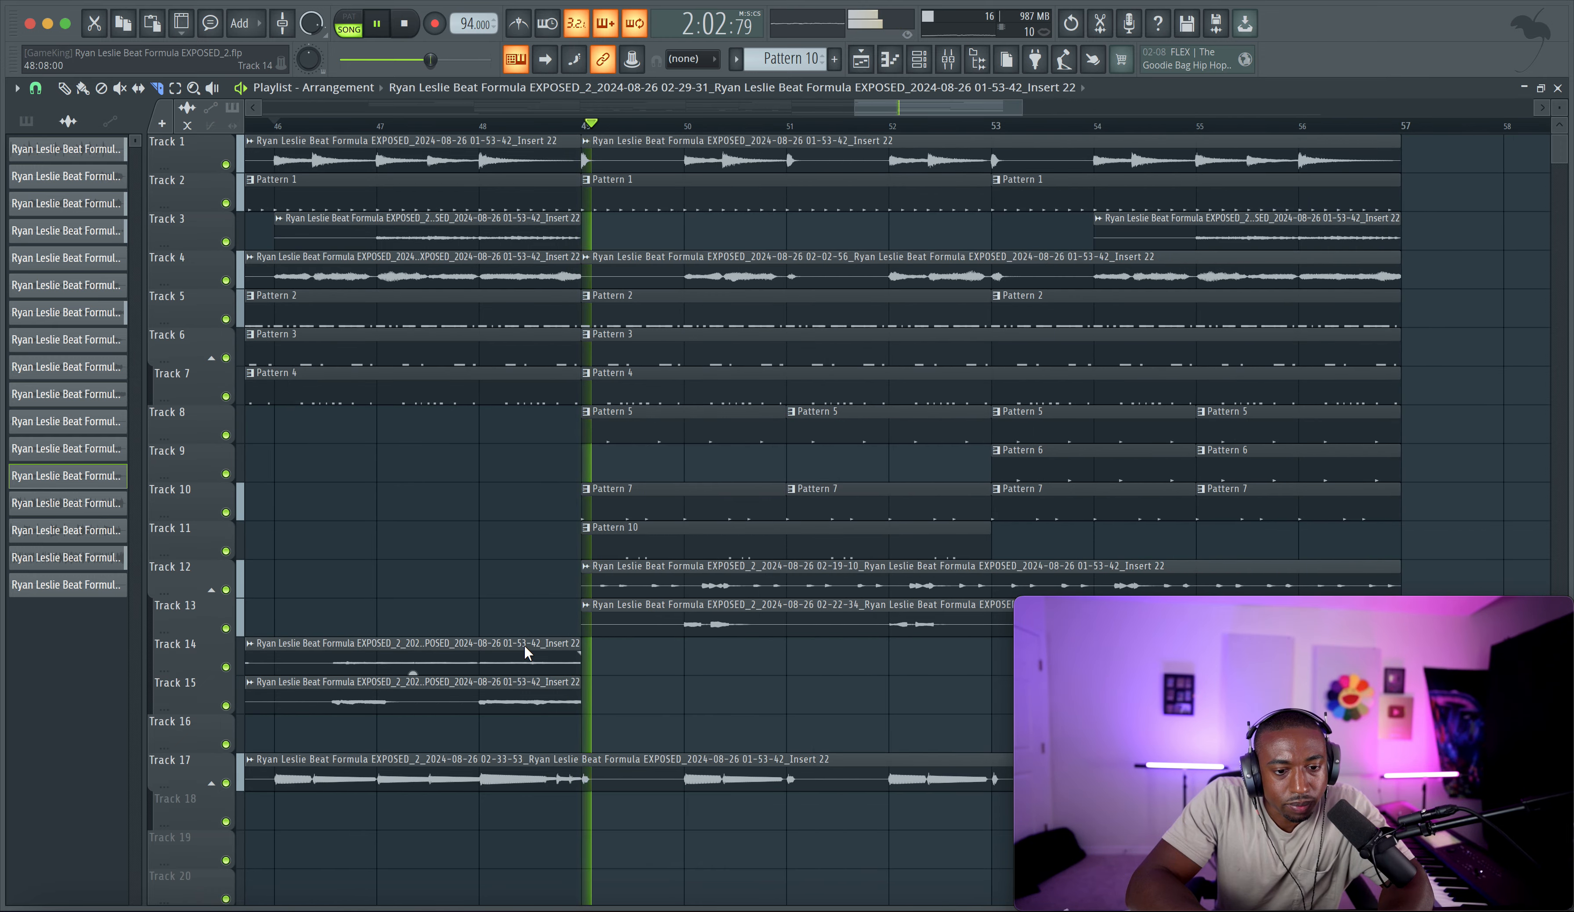
scroll(524, 644, up, 2)
key(space)
scroll(524, 644, up, 2)
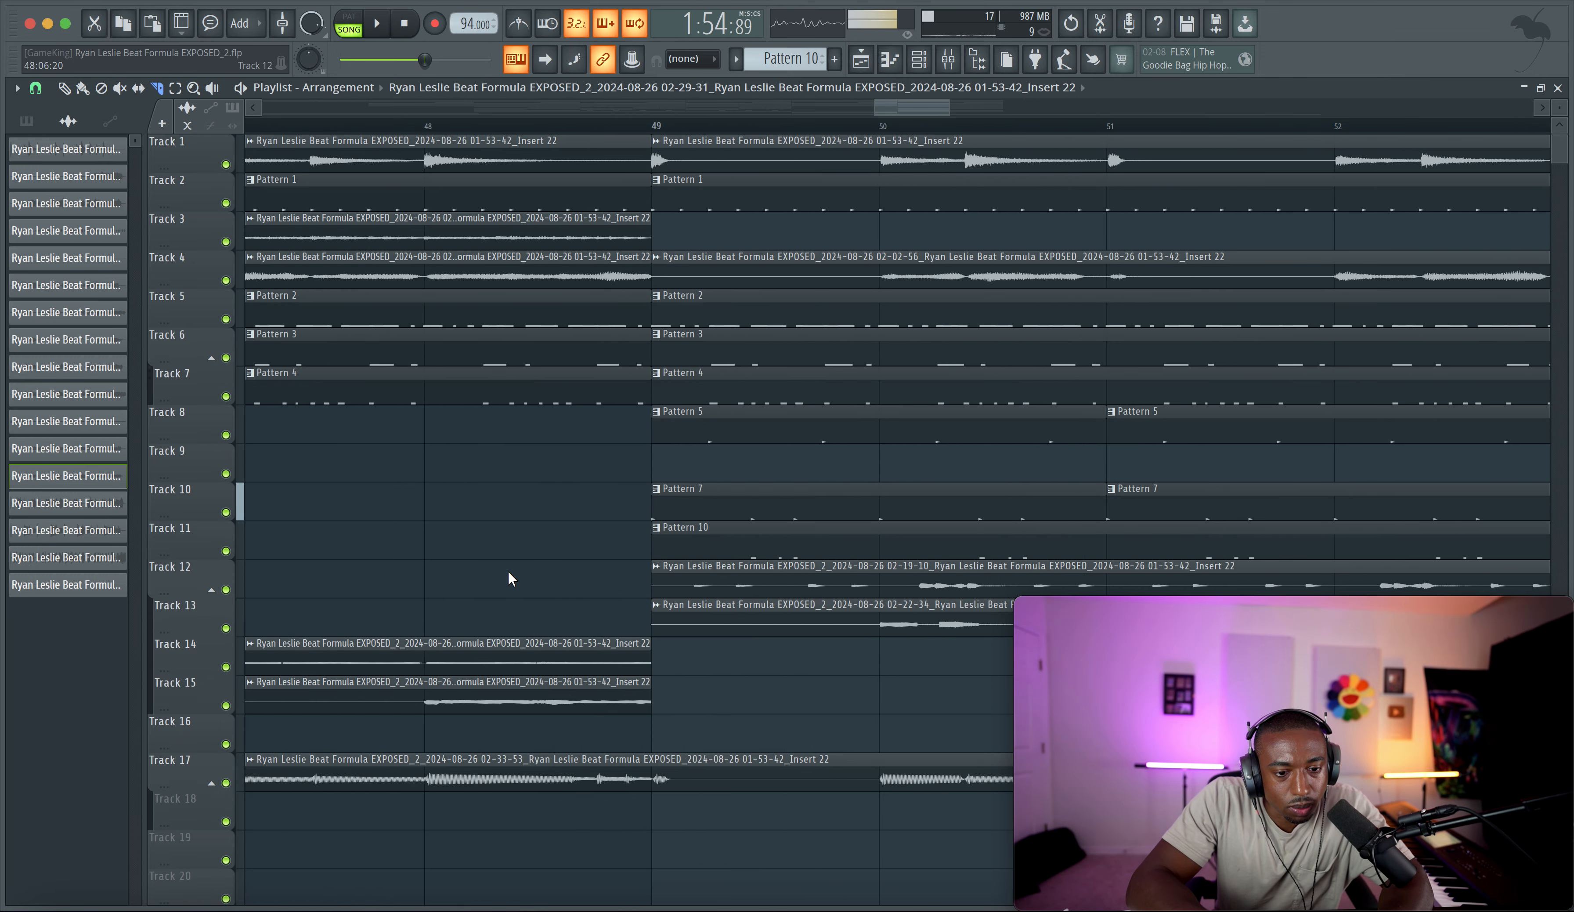
click(36, 88)
click(56, 351)
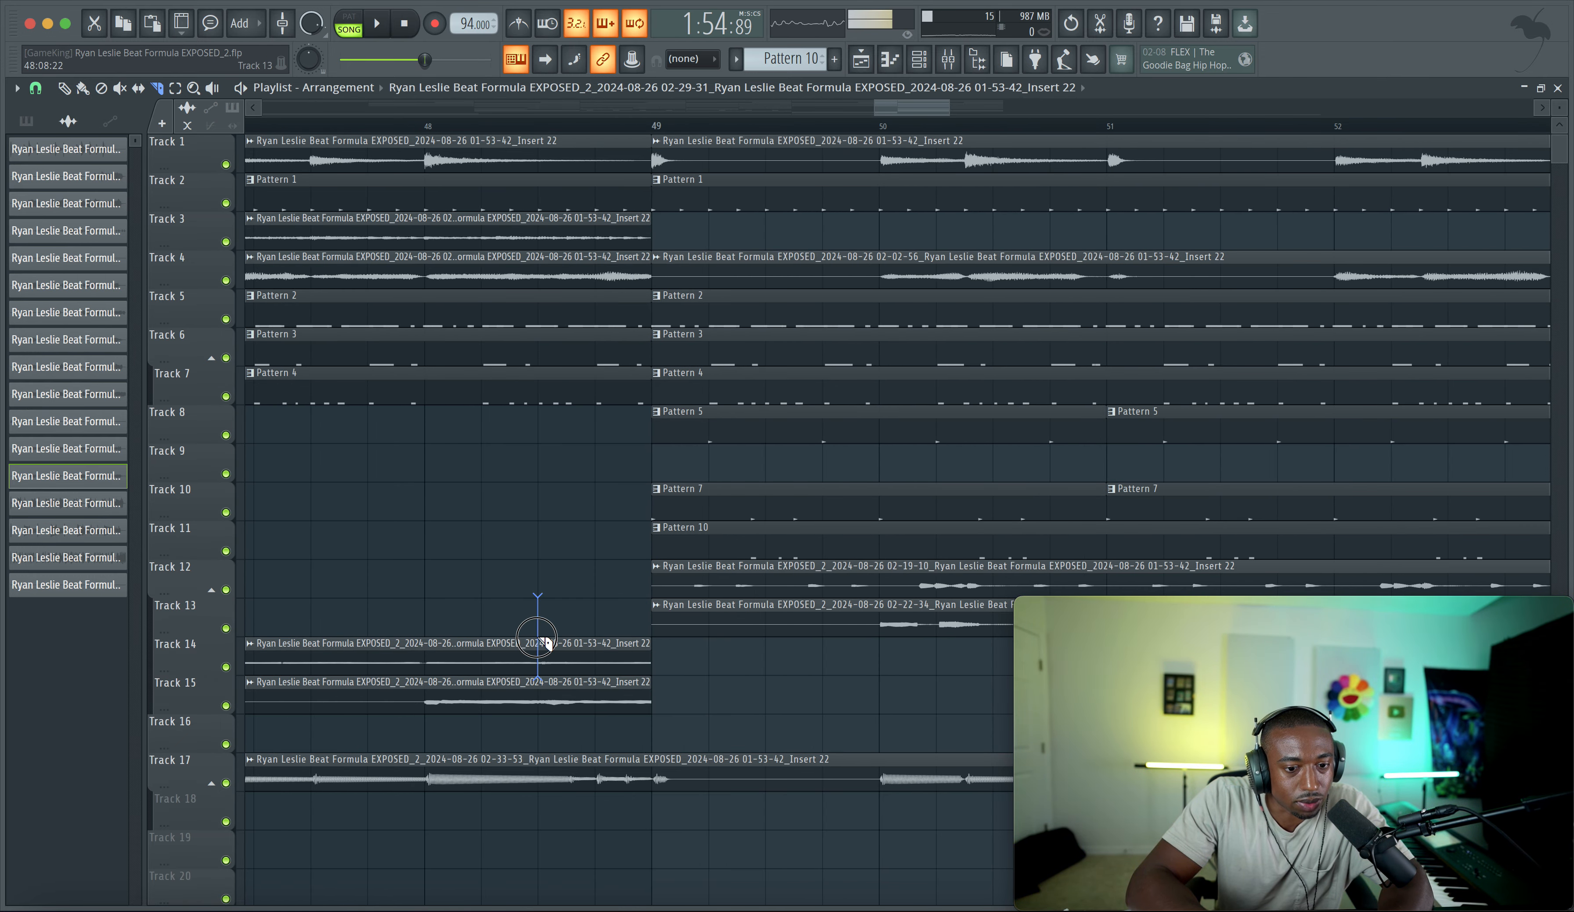
click(548, 648)
key(Delete)
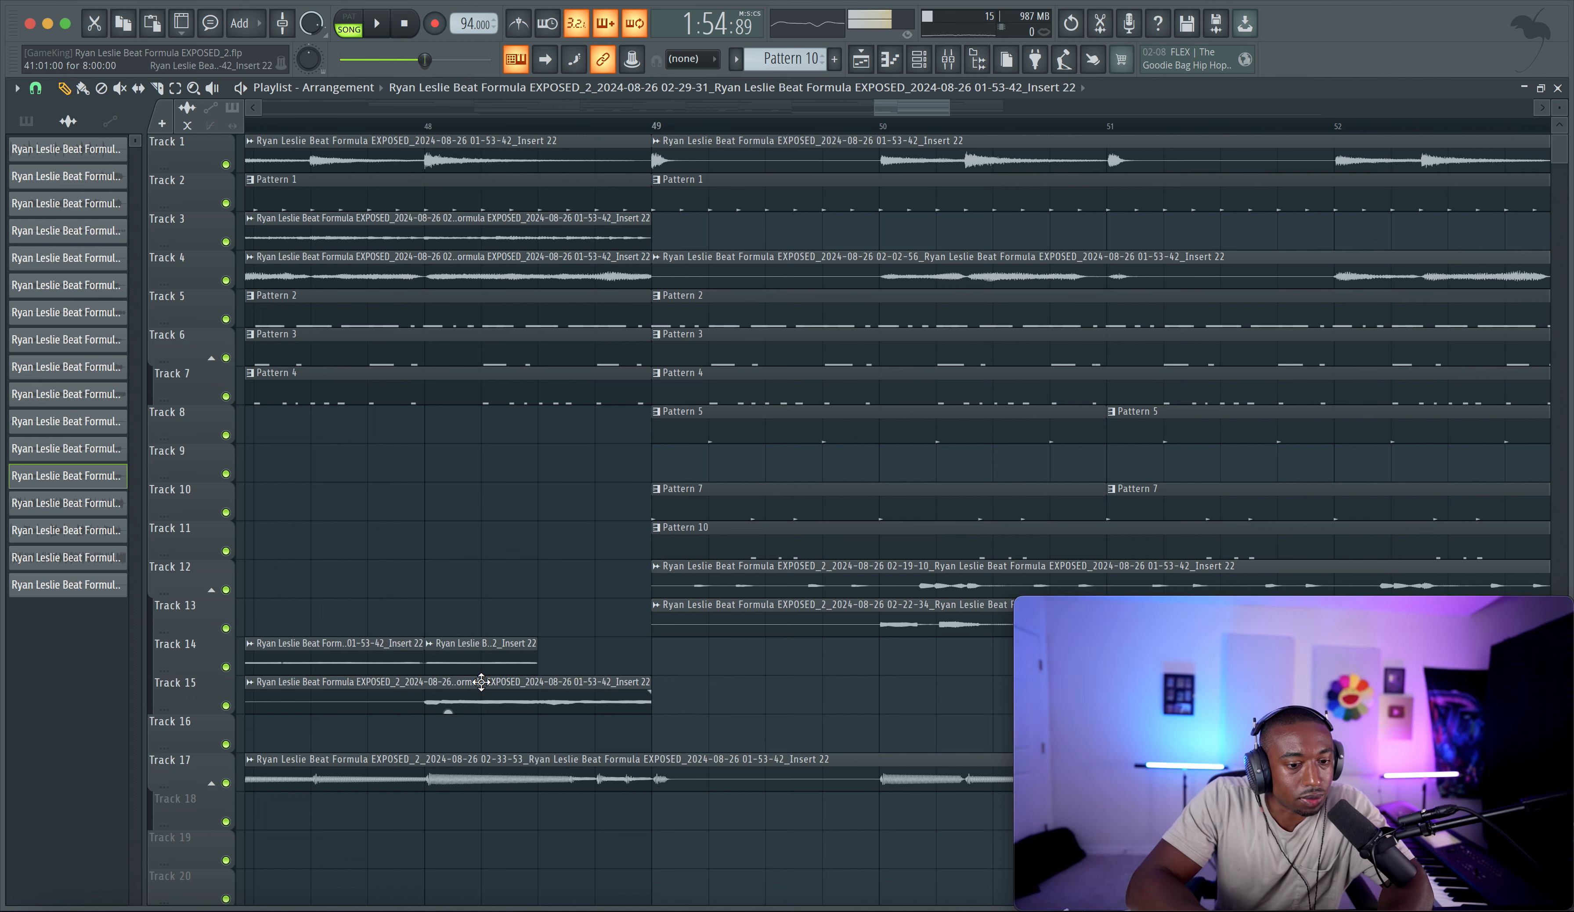
Step: Fill the second half of bar 48 on Track 14 with a copy of the preceding half-bar slice and listen from bar 48
click(479, 652)
click(425, 125)
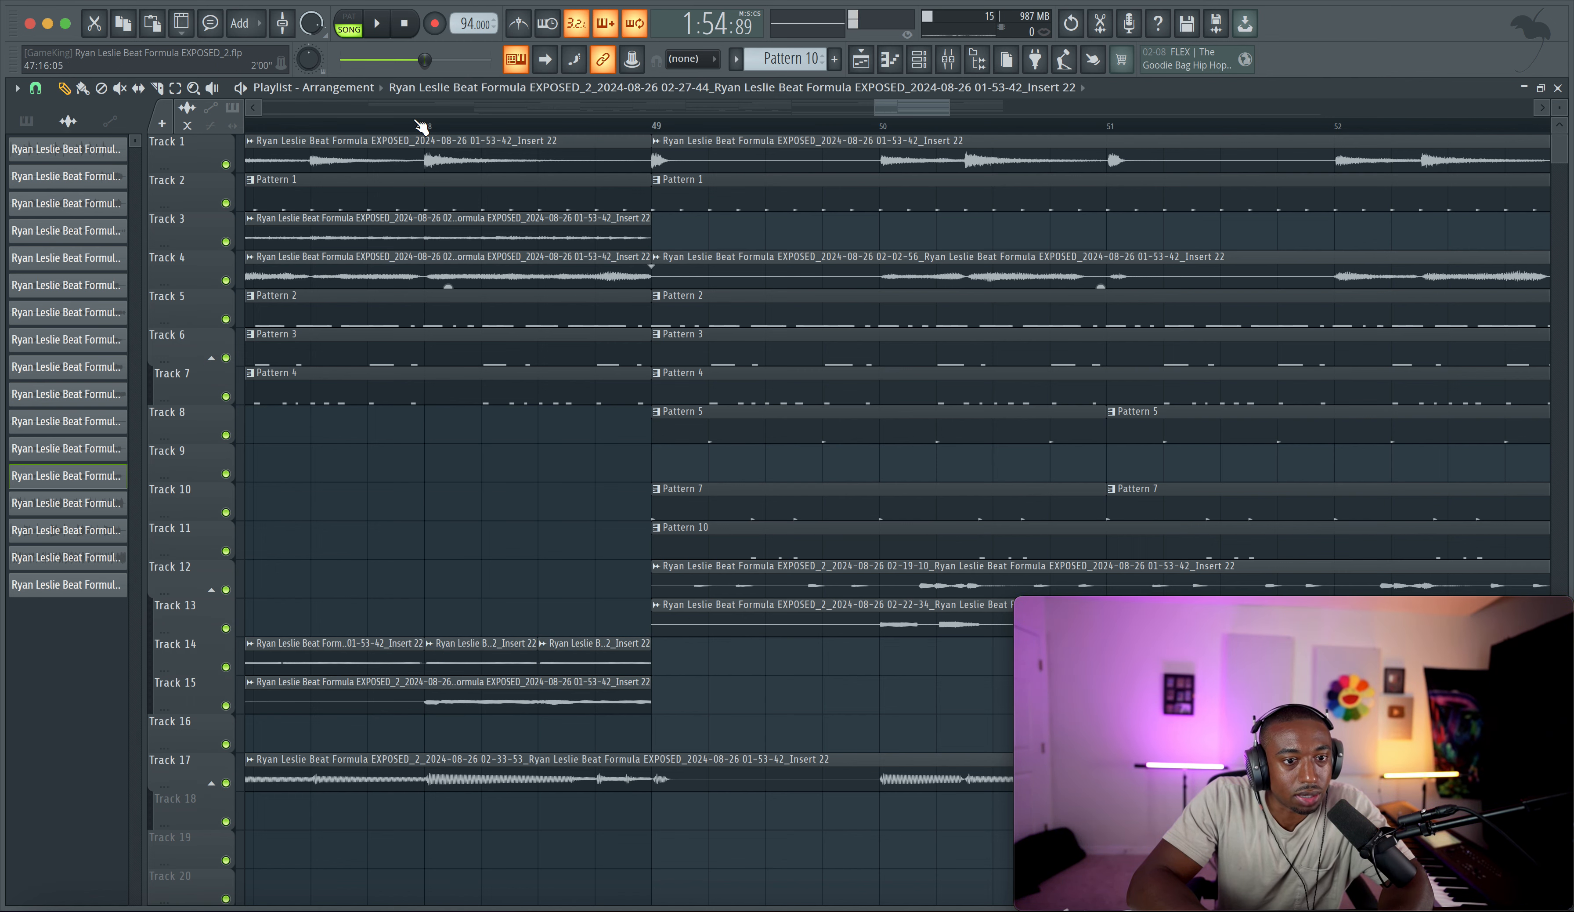
key(space)
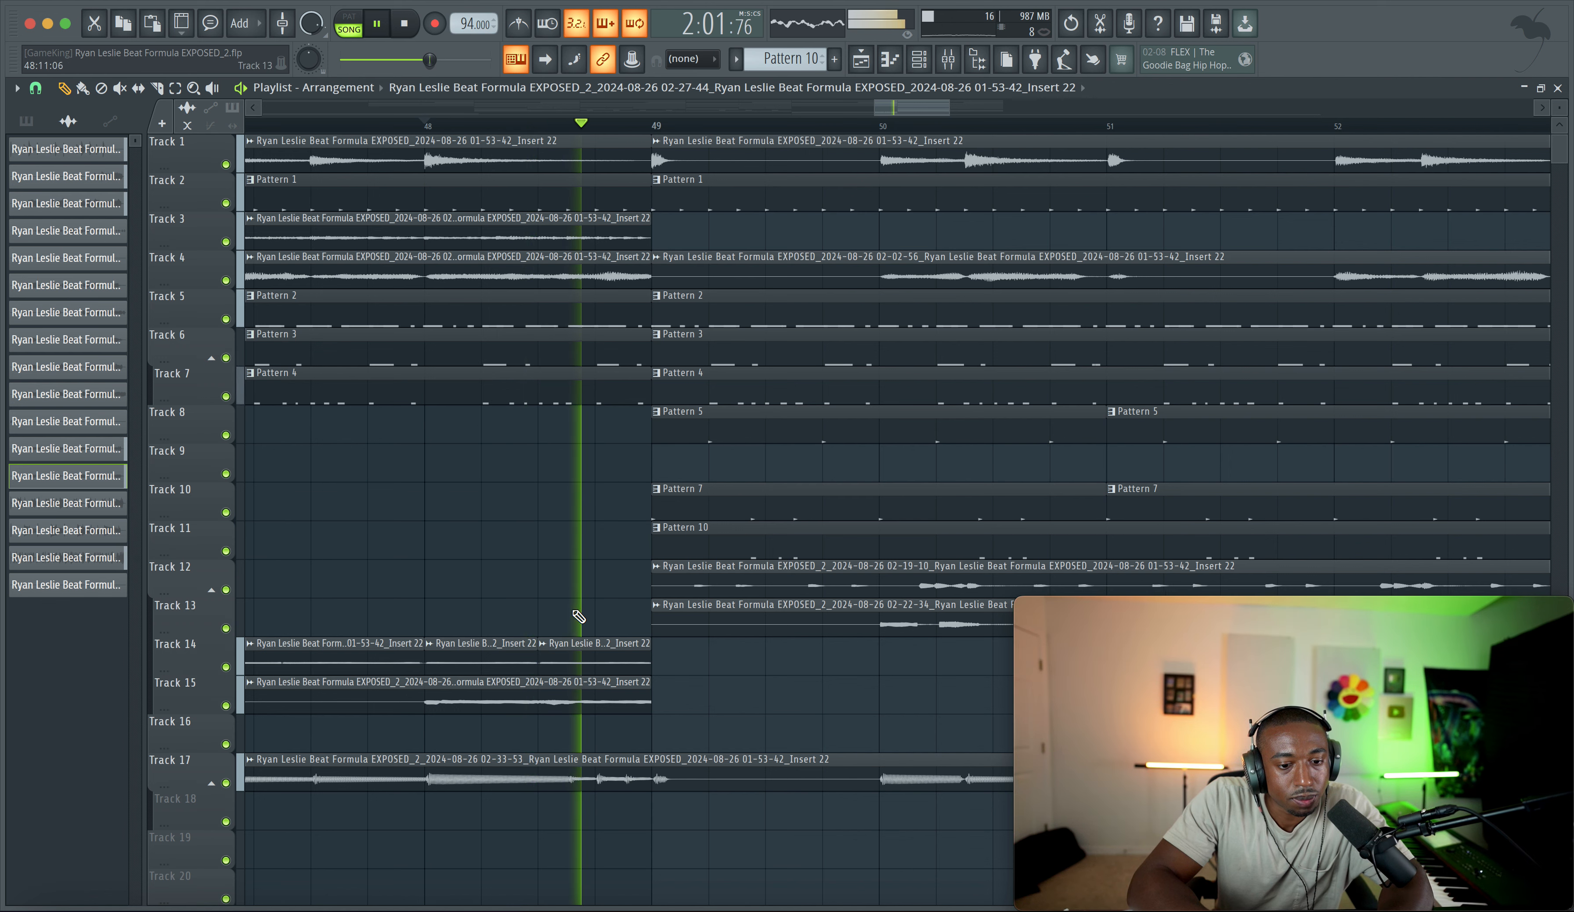
key(space)
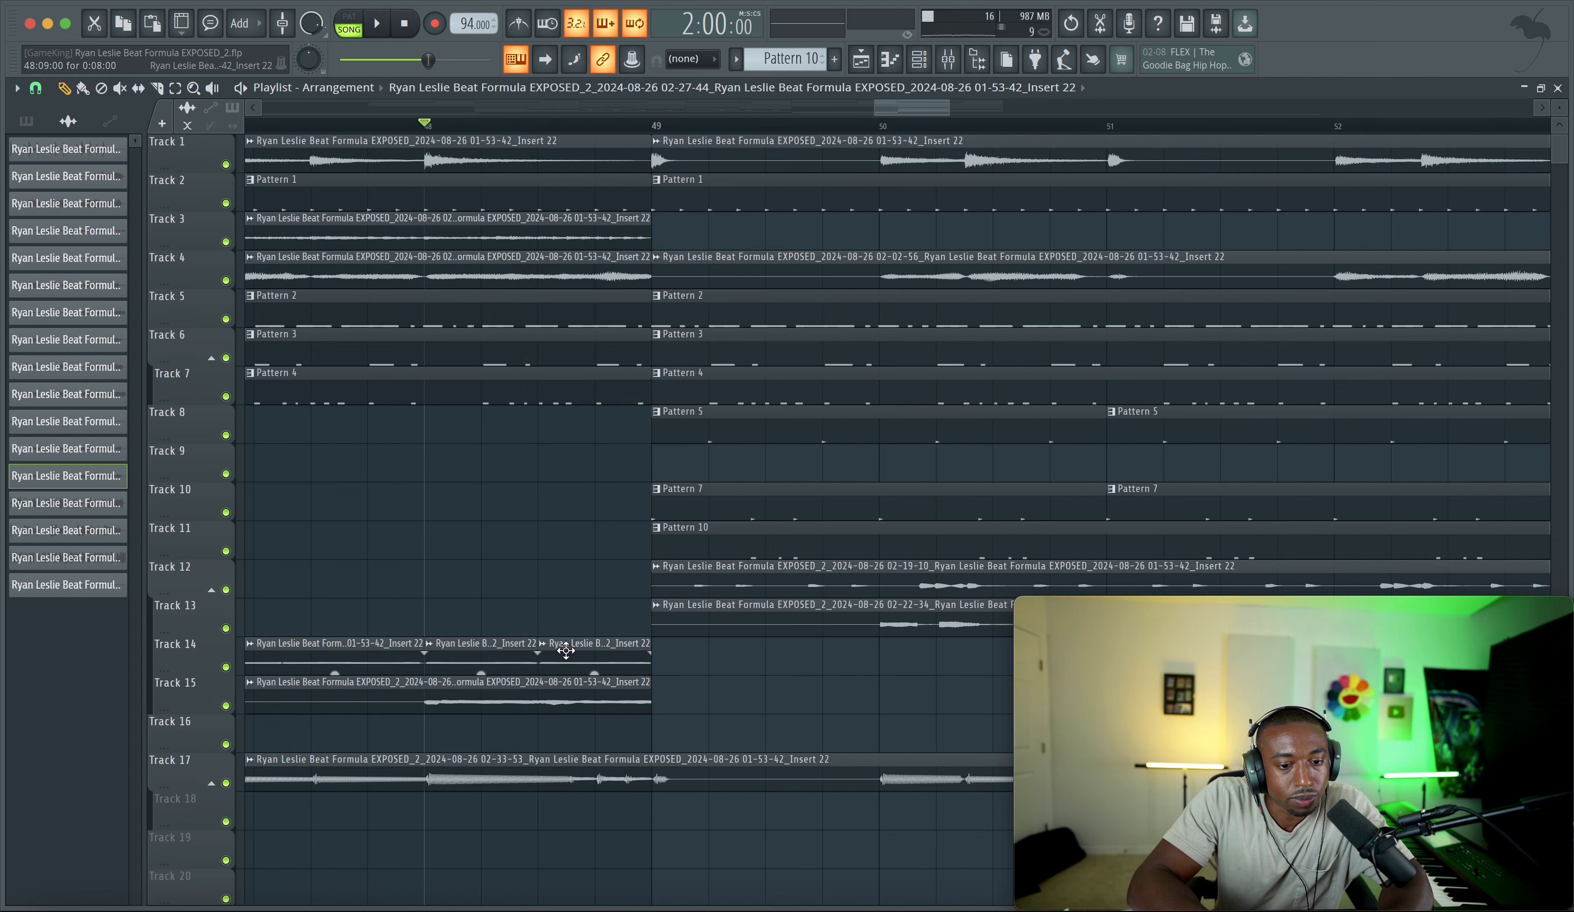
Step: Solo Track 14, listen from bar 48 with Track 15 unmuted alongside it, and undo the Track 15 unmute
right_click(226, 667)
key(space)
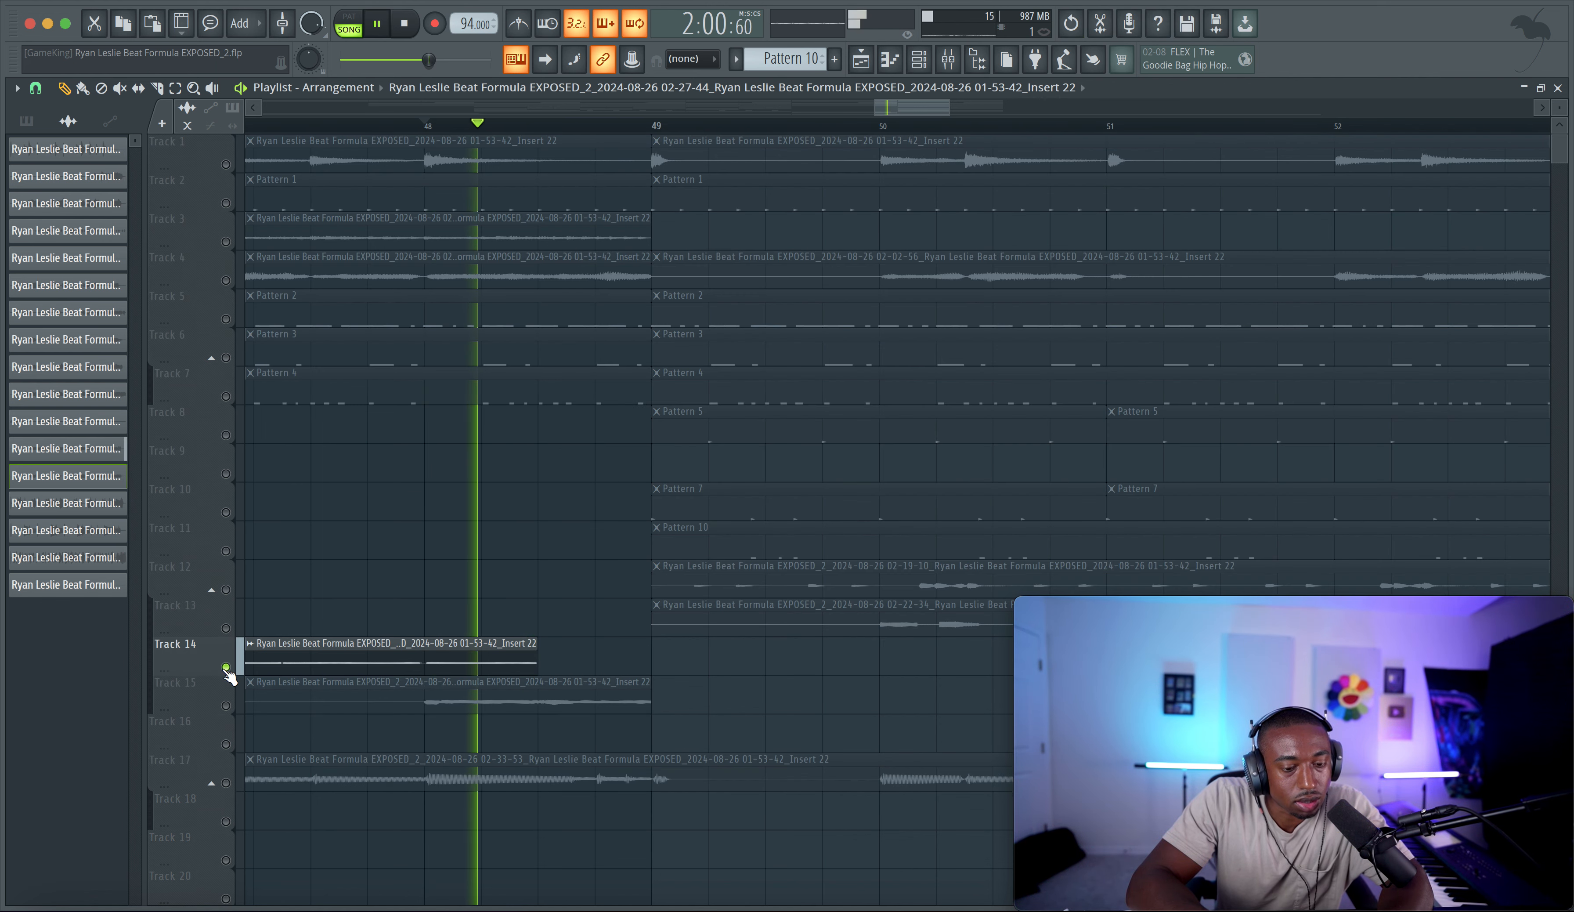
click(228, 706)
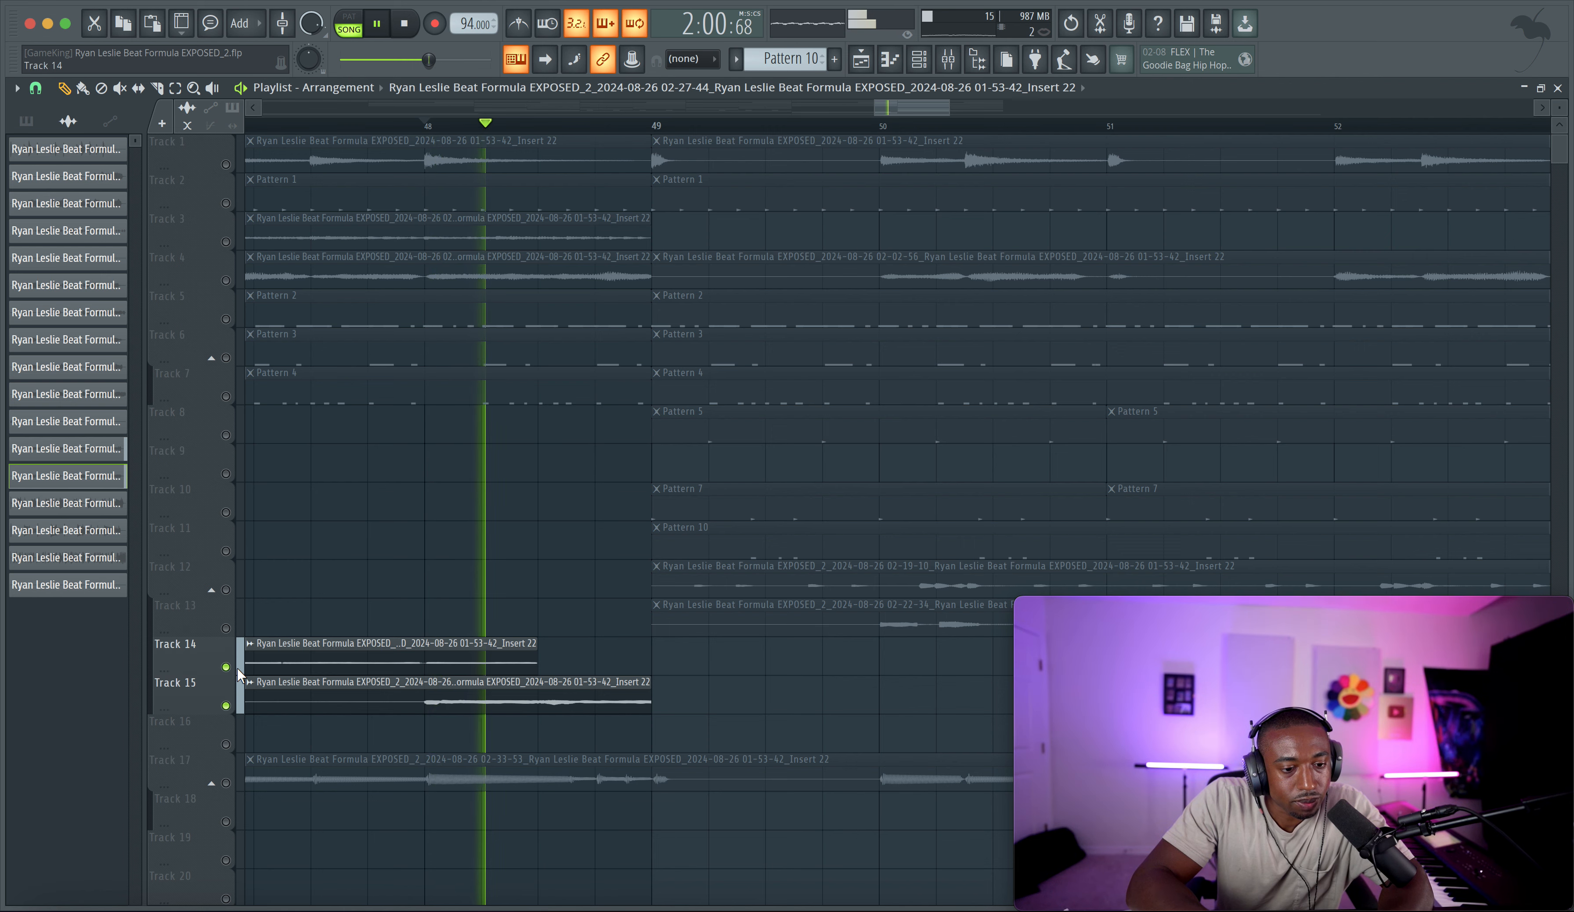
key(space)
key(ctrl+z)
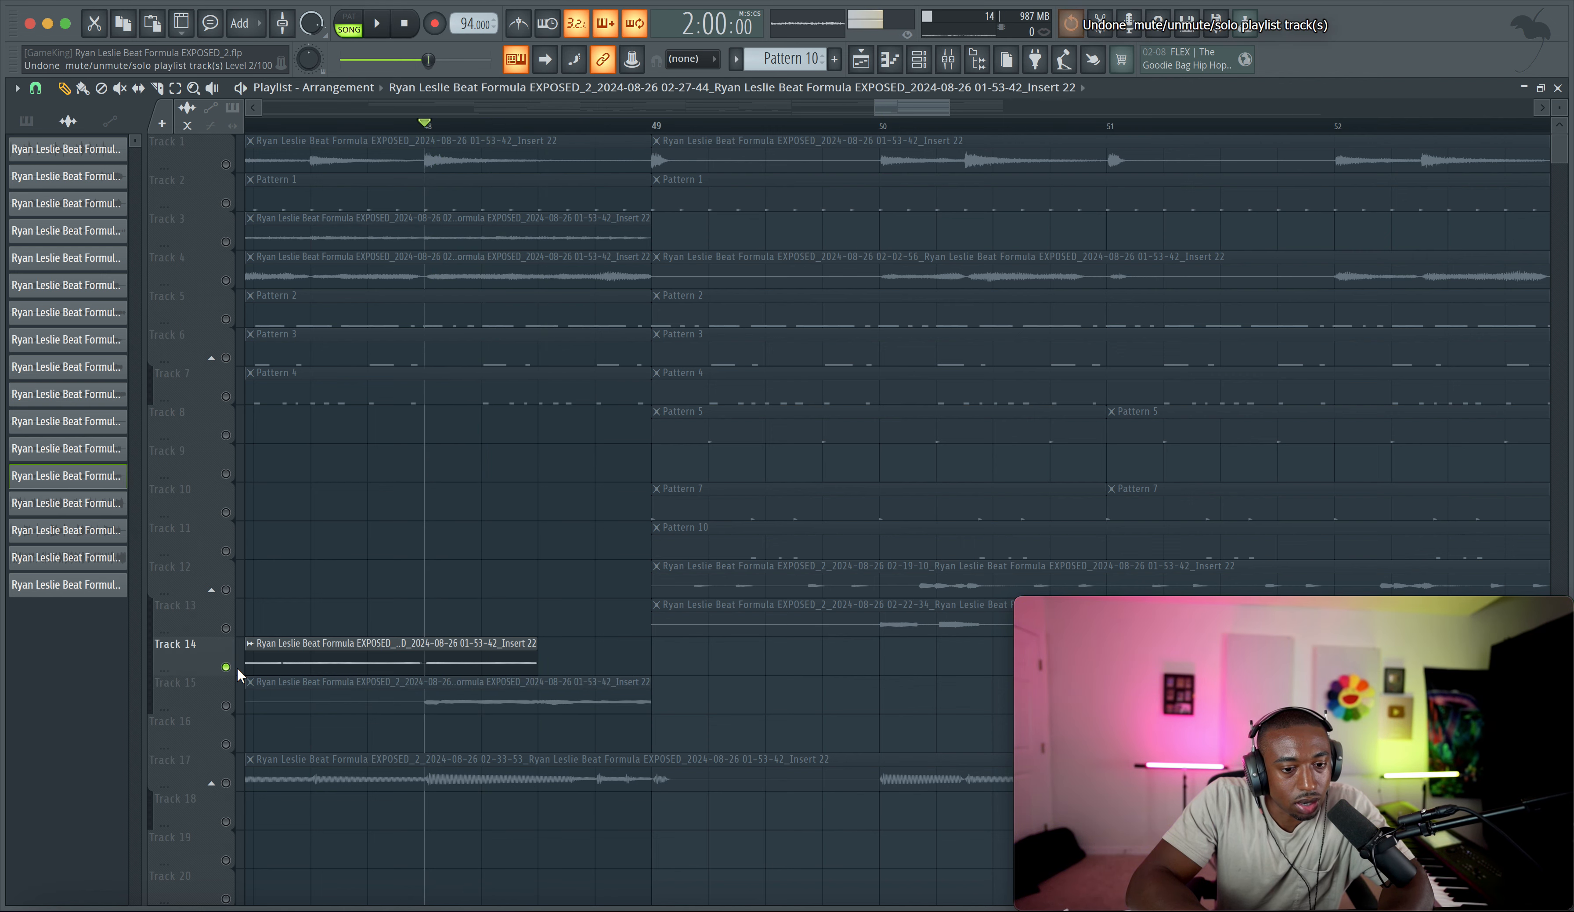
Step: Undo the edits that followed slicing Track 14 halfway through bar 48, and listen to Track 14 soloed from bar 48 before unsoloing it
key(ctrl+z)
key(ctrl+z)
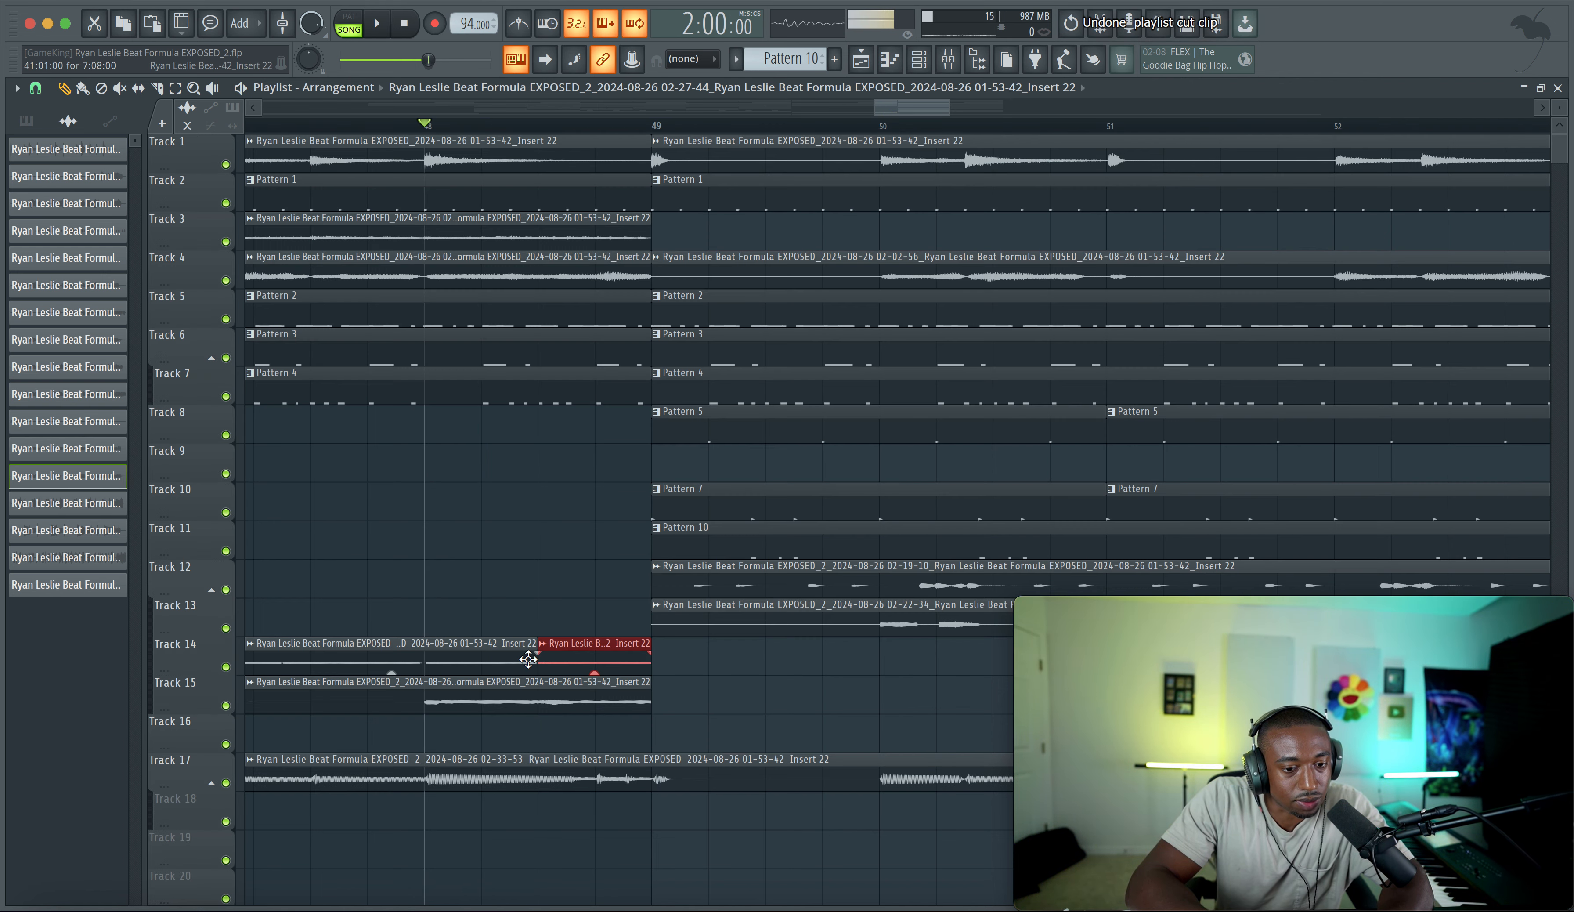
right_click(227, 667)
key(space)
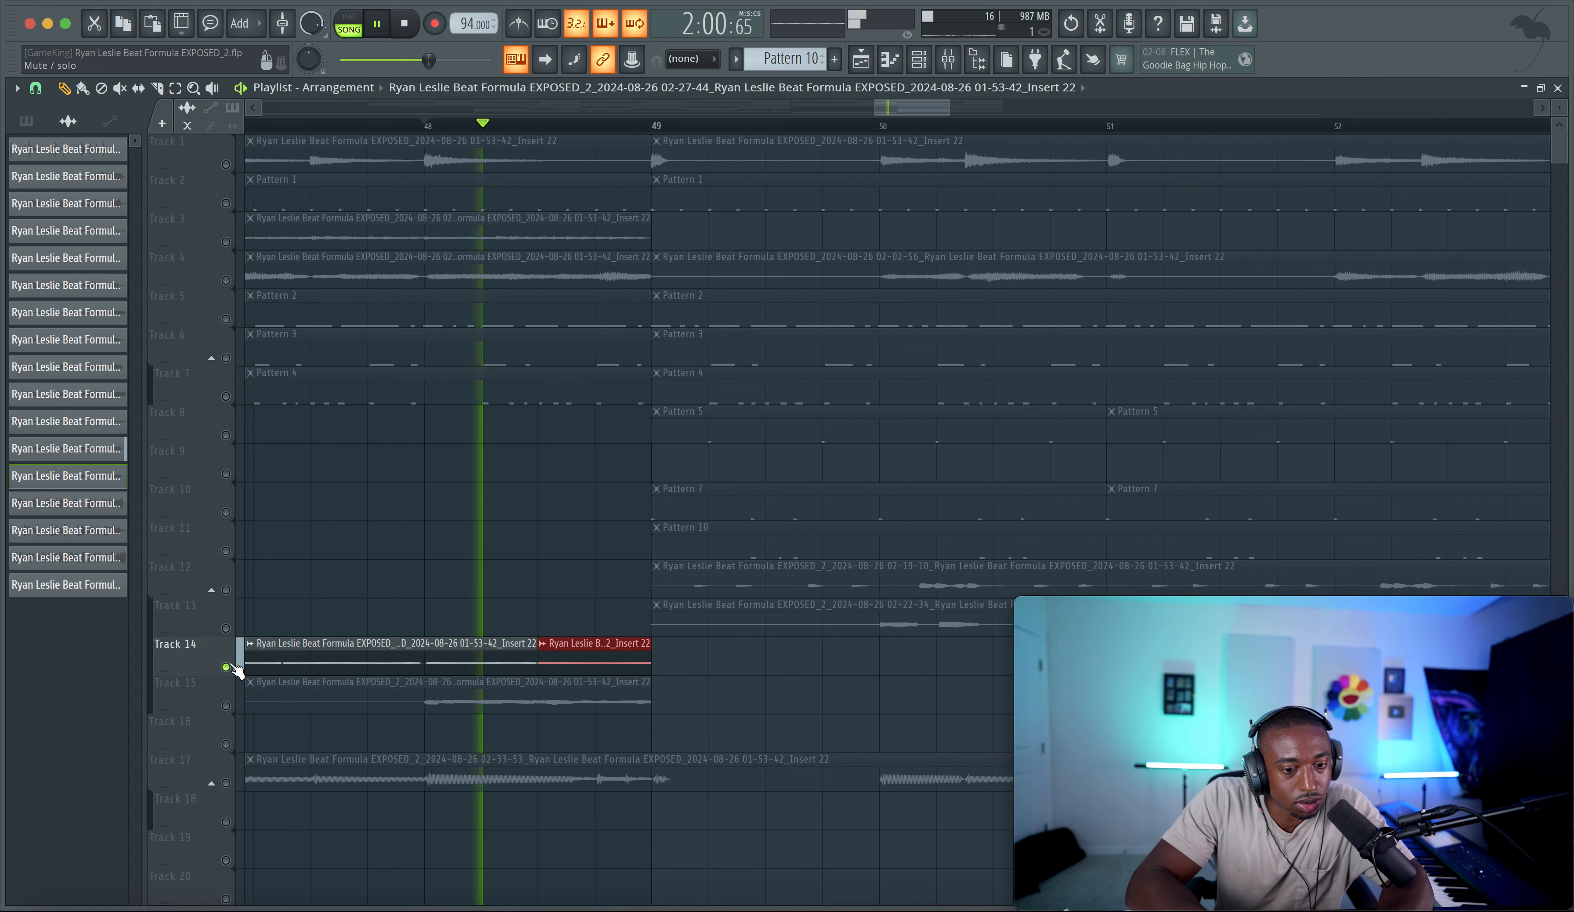
key(space)
right_click(226, 667)
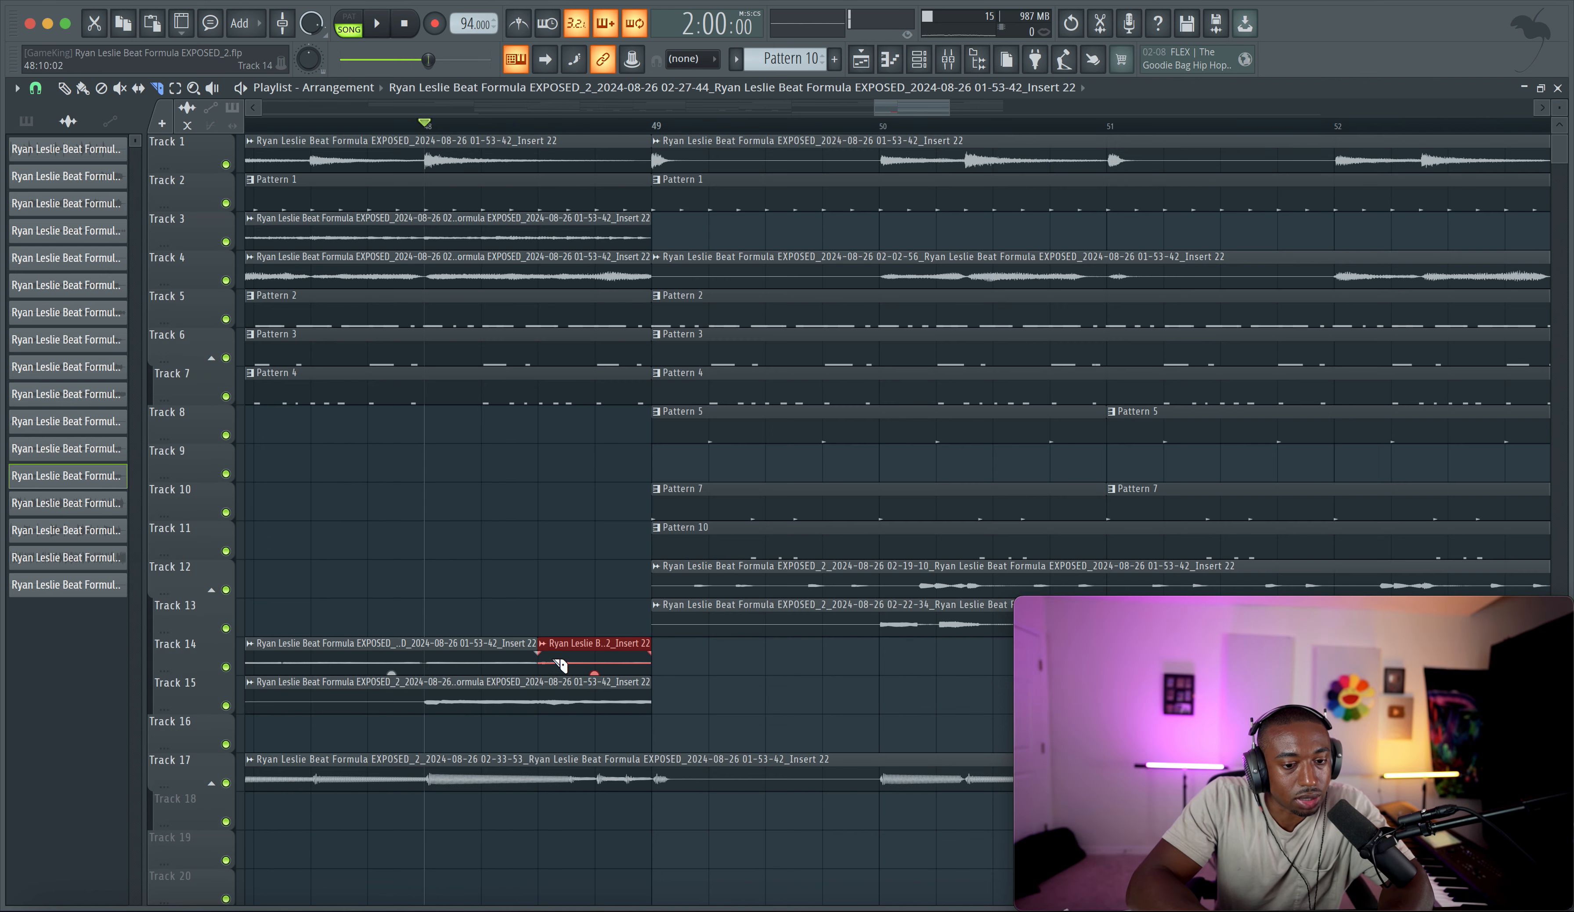
Step: Replace the second half of bar 48 on Tracks 14 and 15 with copies of the preceding half-bar slices
drag(552, 701, 554, 704)
key(ctrl+x)
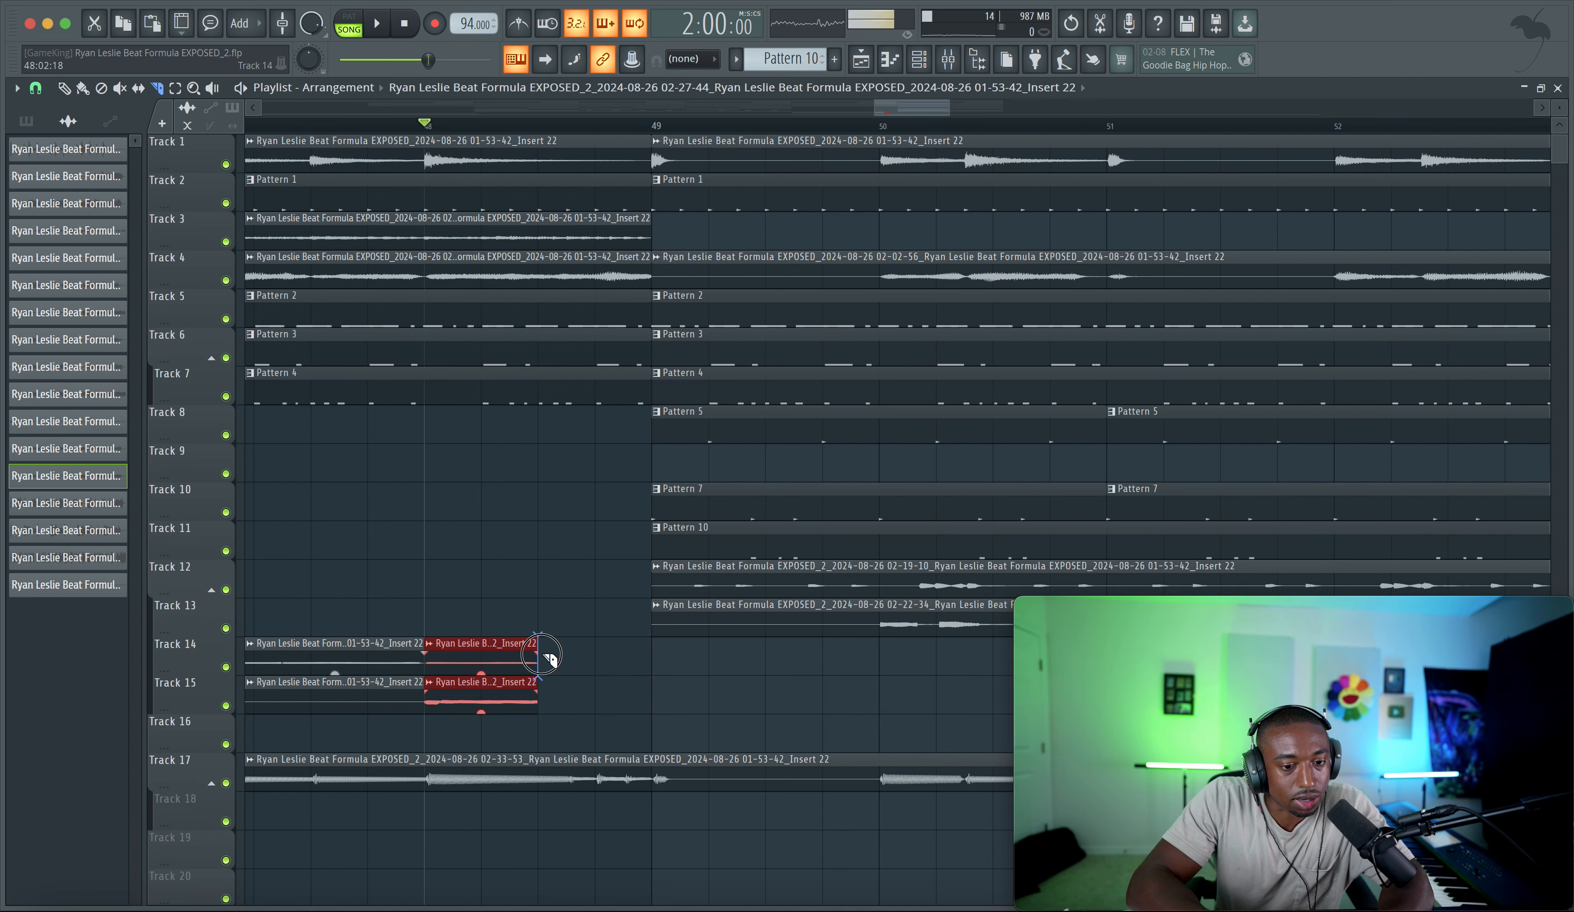
key(p)
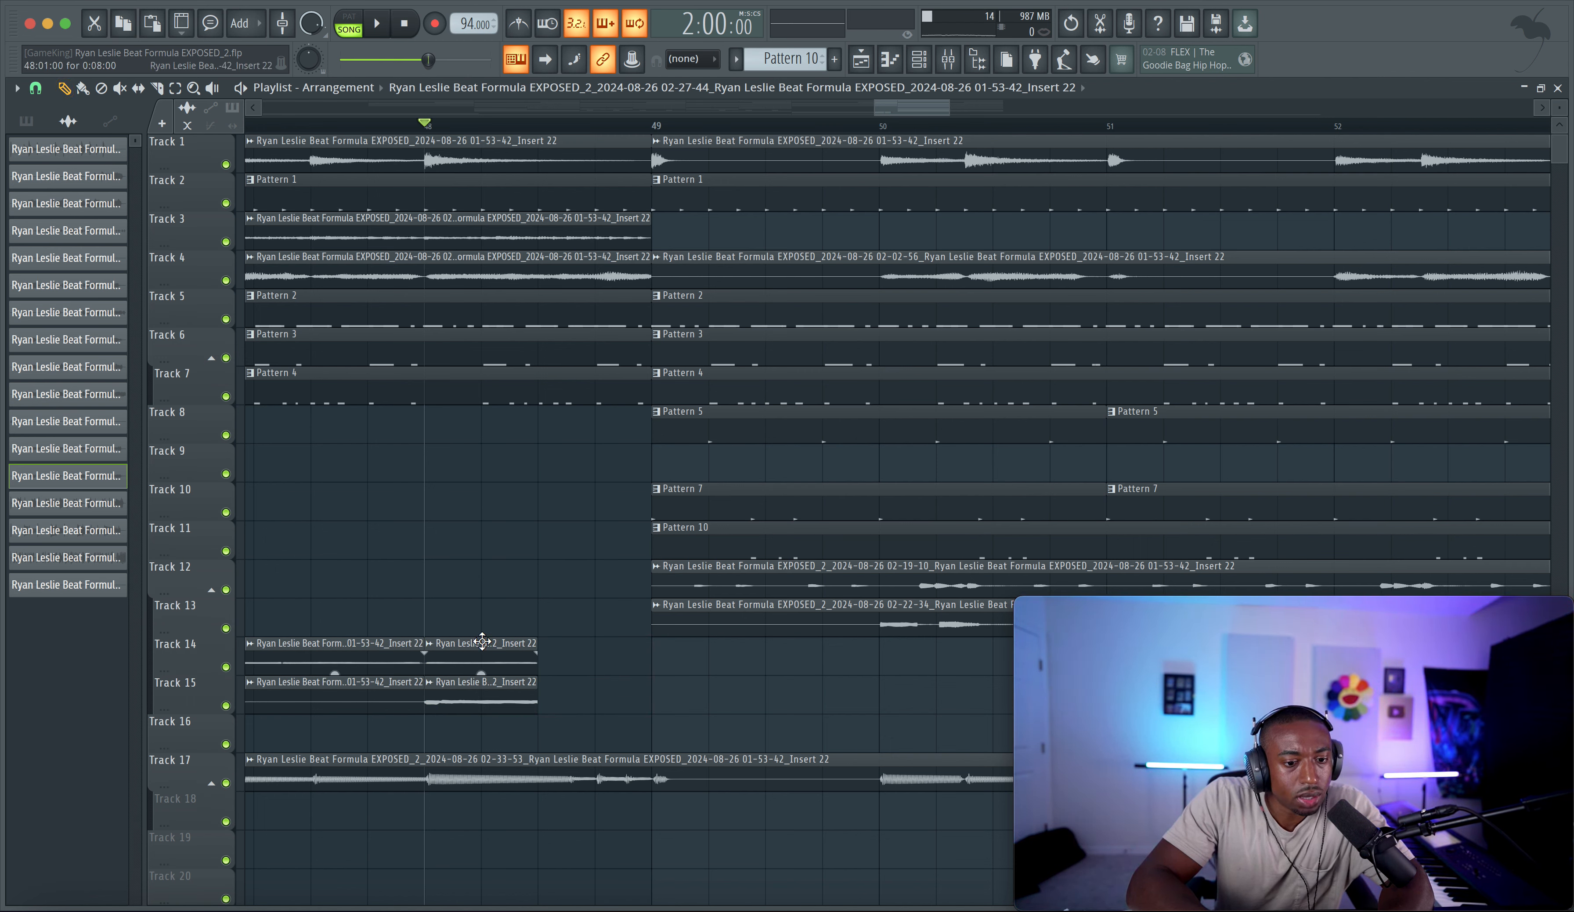
drag(472, 654, 597, 654)
Step: Listen from bar 48 into the next section, and replay the arrangement from bar 41
key(space)
scroll(563, 595, down, 4)
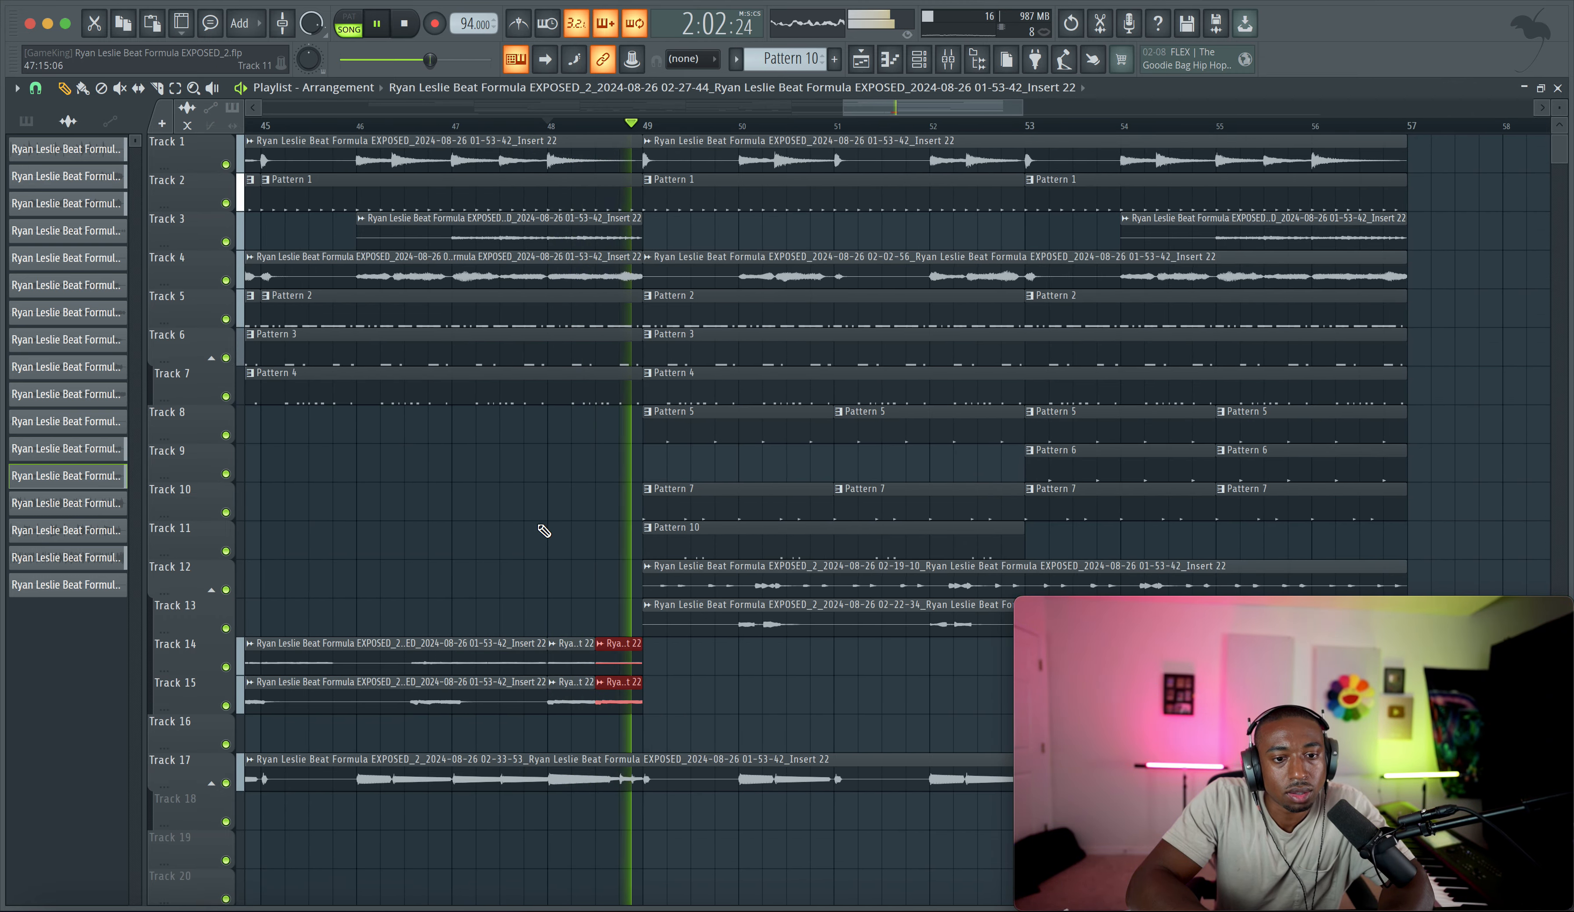
scroll(543, 531, down, 4)
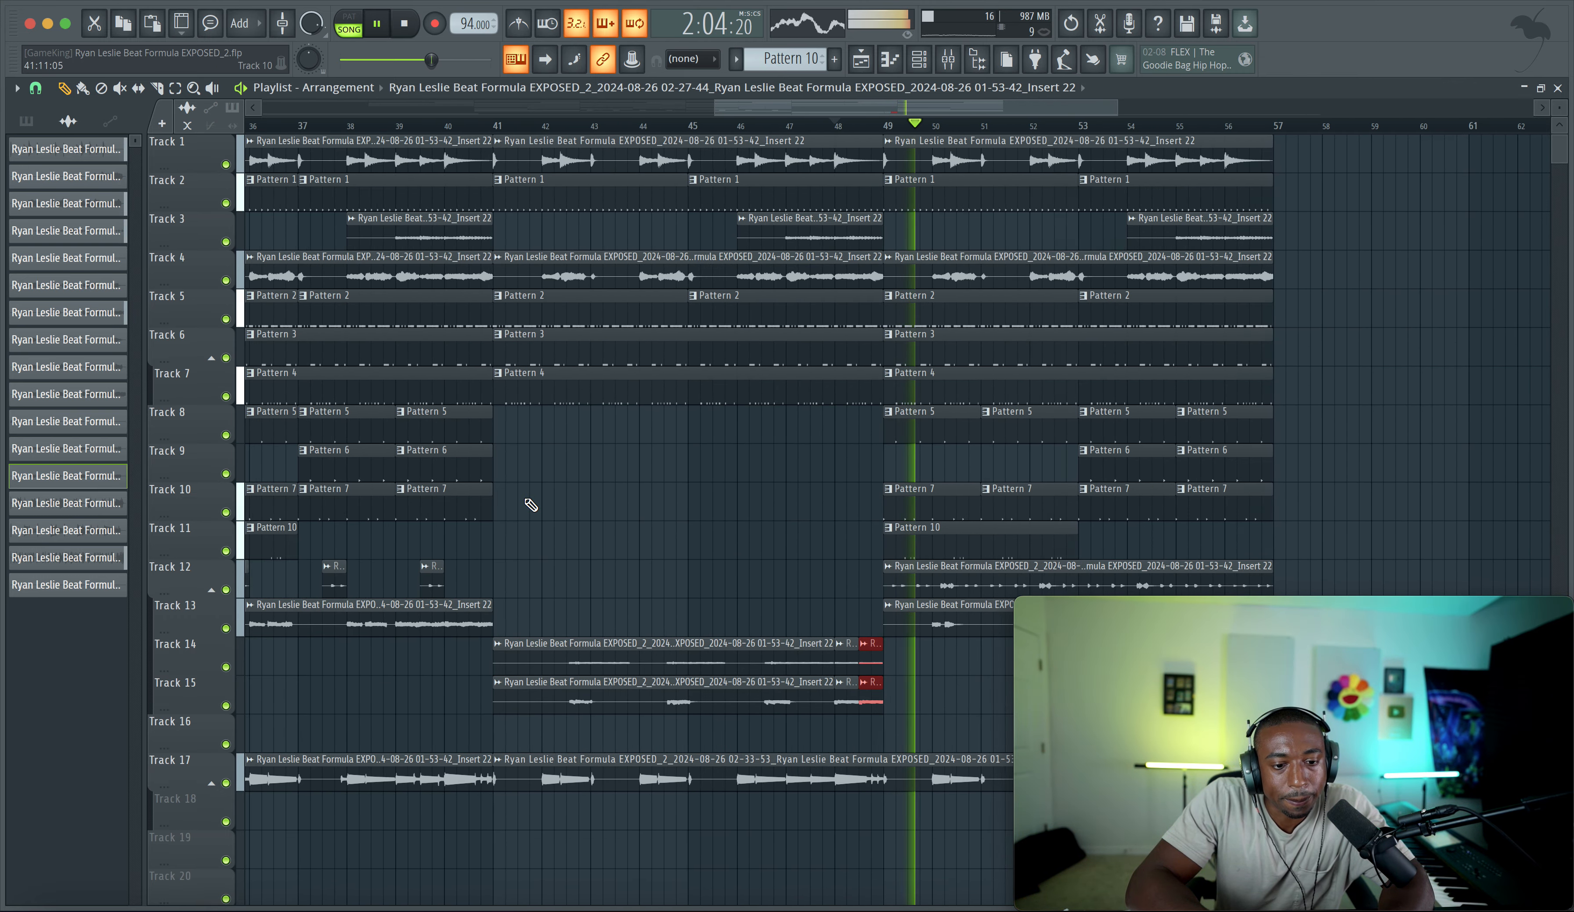
scroll(527, 503, down, 2)
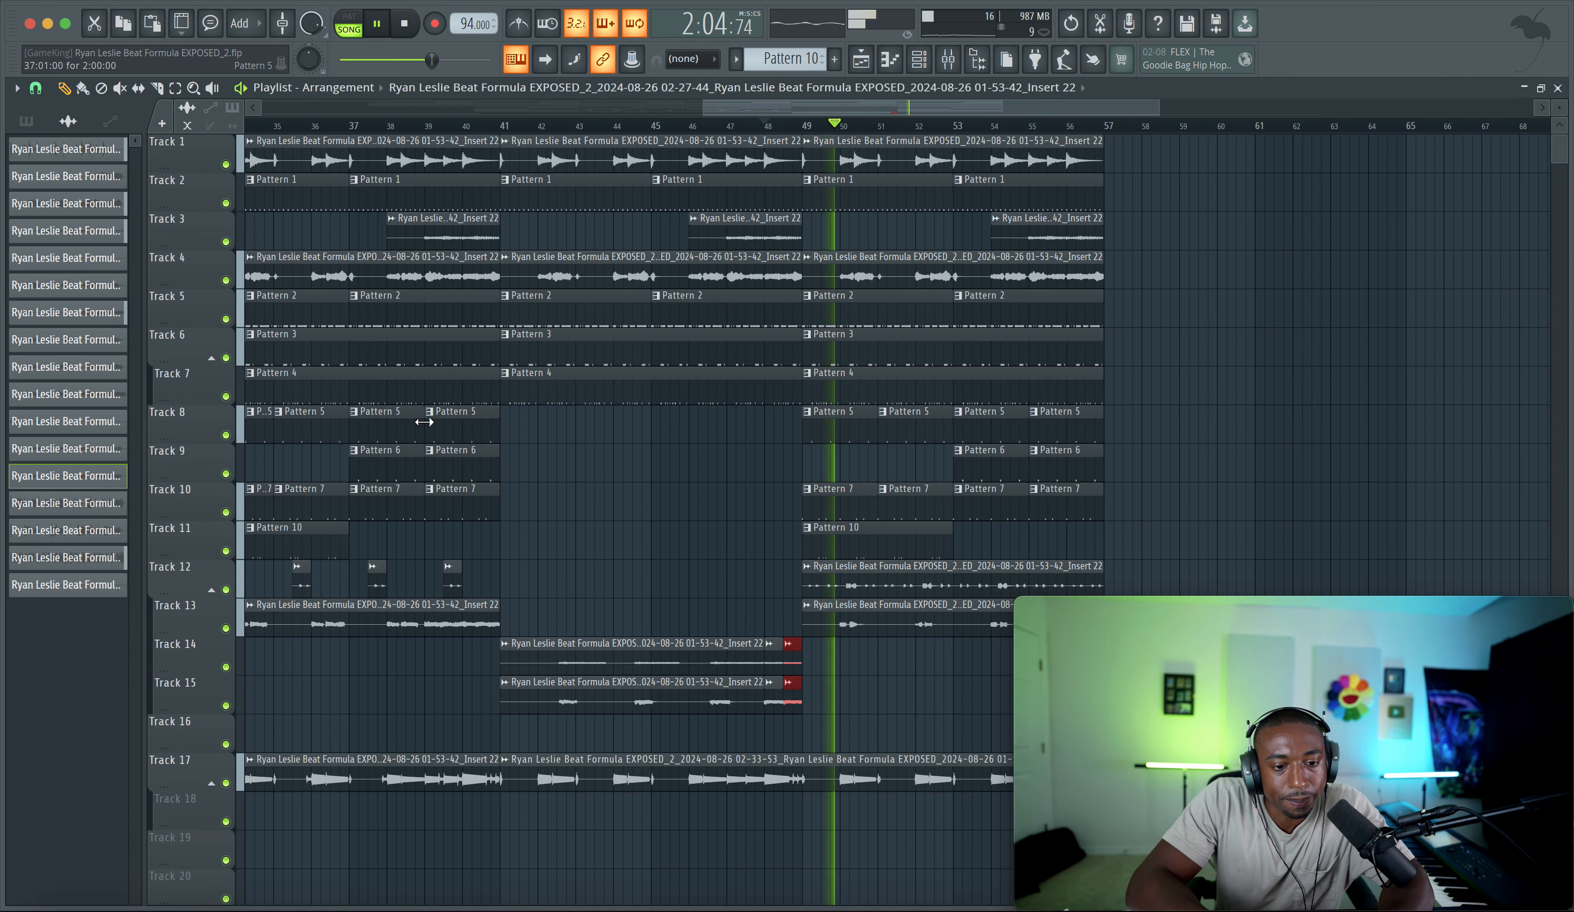
click(502, 125)
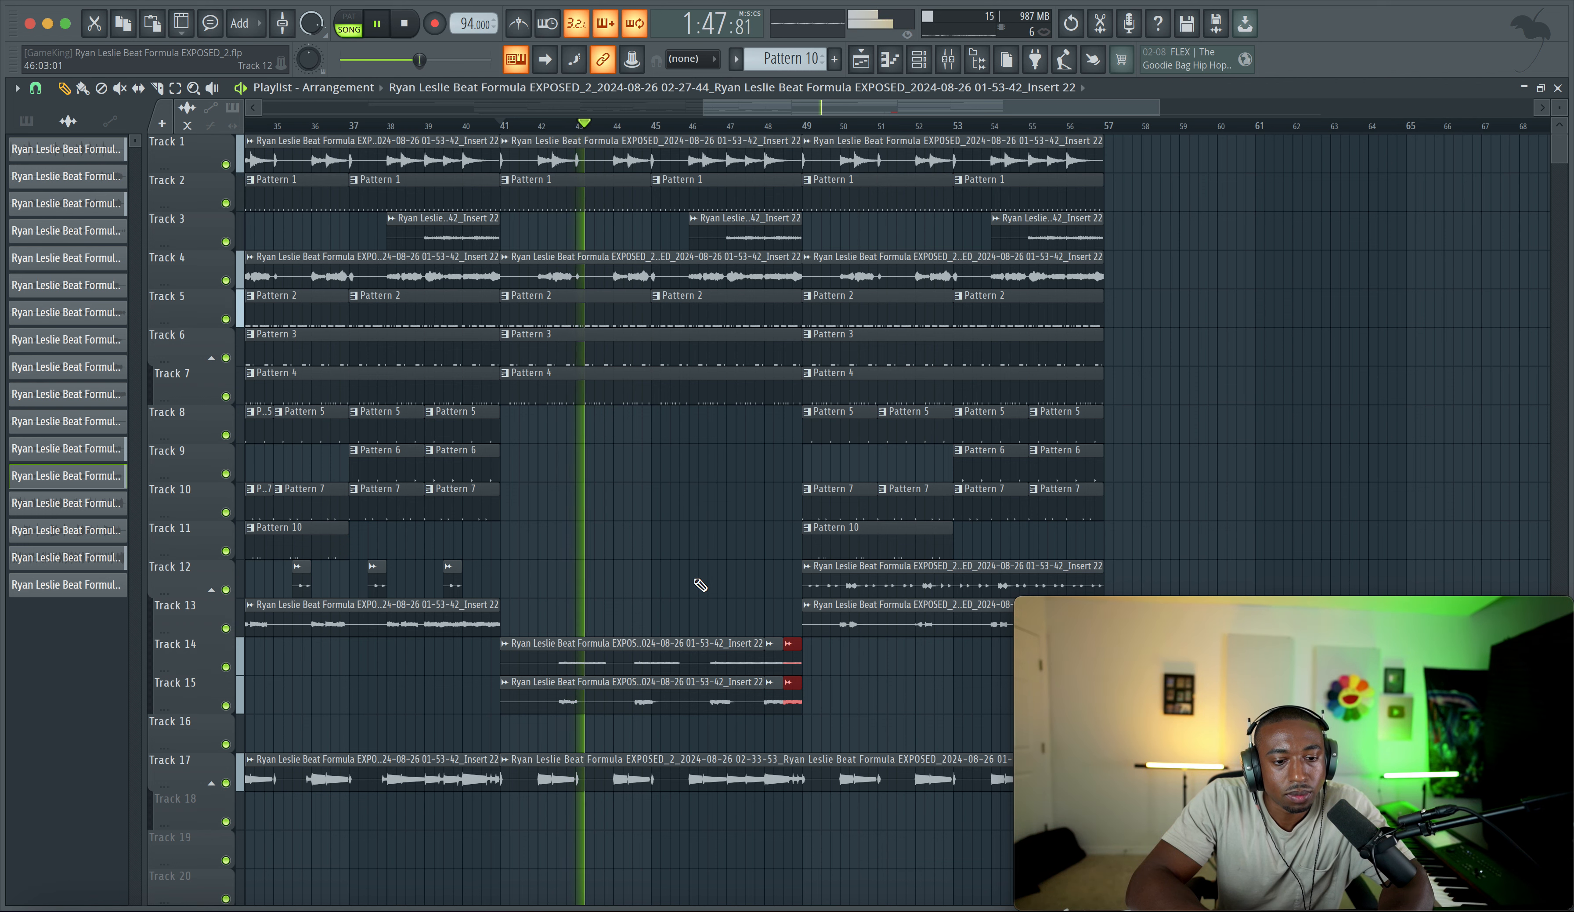
key(space)
Step: Try moving all Track 14 and Track 15 clips one bar earlier to start at bar 40, listen from bar 41, and undo the move
super+click(648, 712)
drag(833, 753, 619, 626)
drag(830, 751, 683, 663)
drag(582, 649, 550, 651)
key(space)
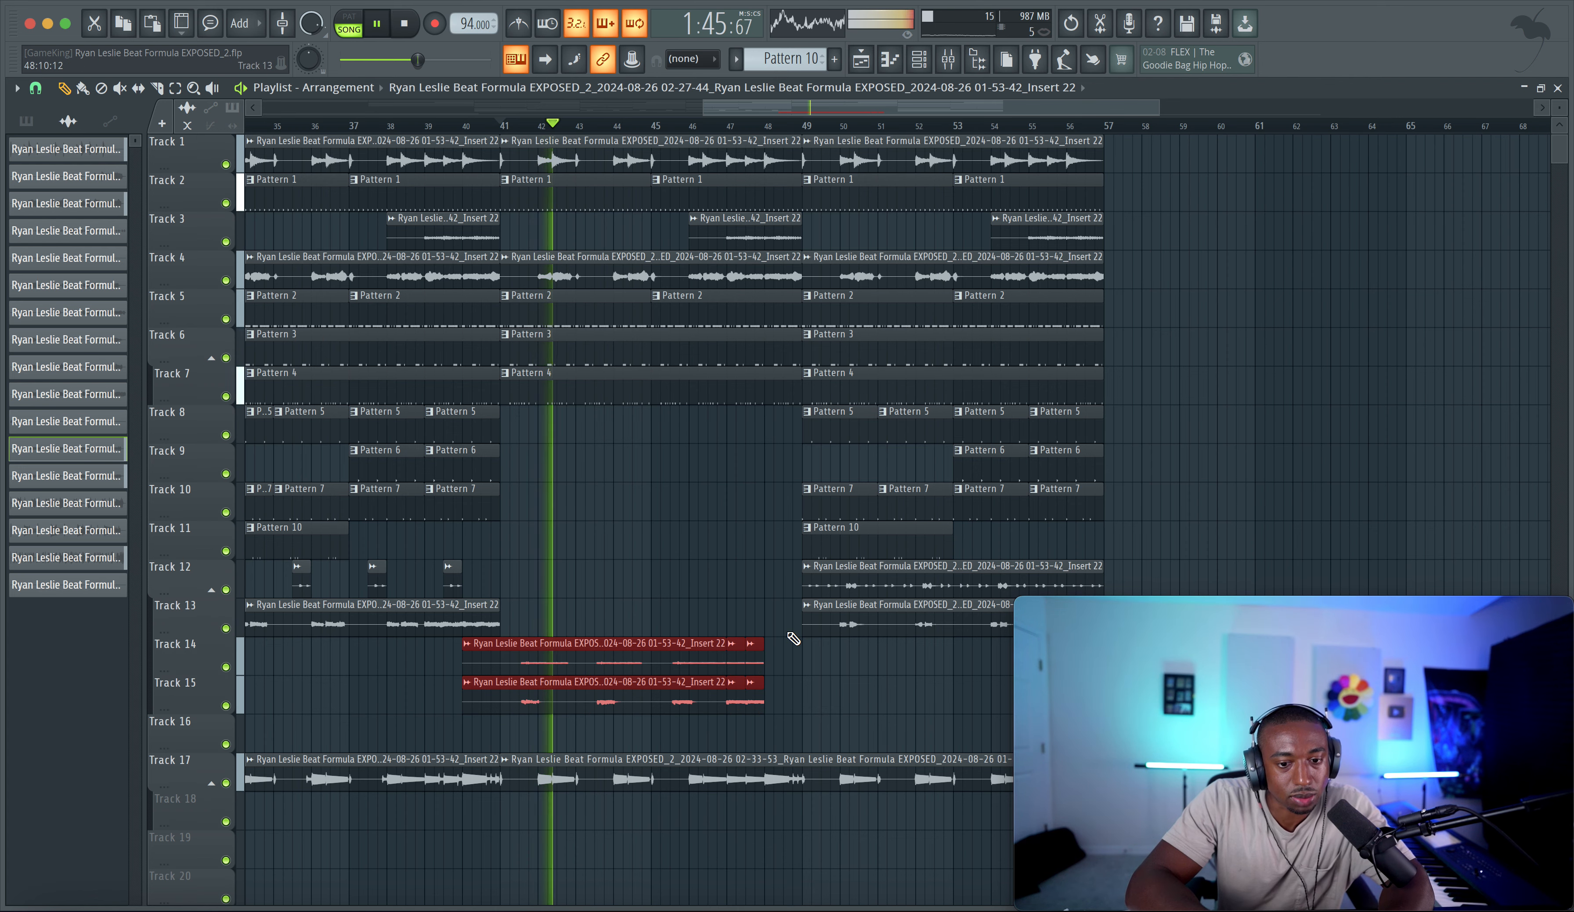
key(space)
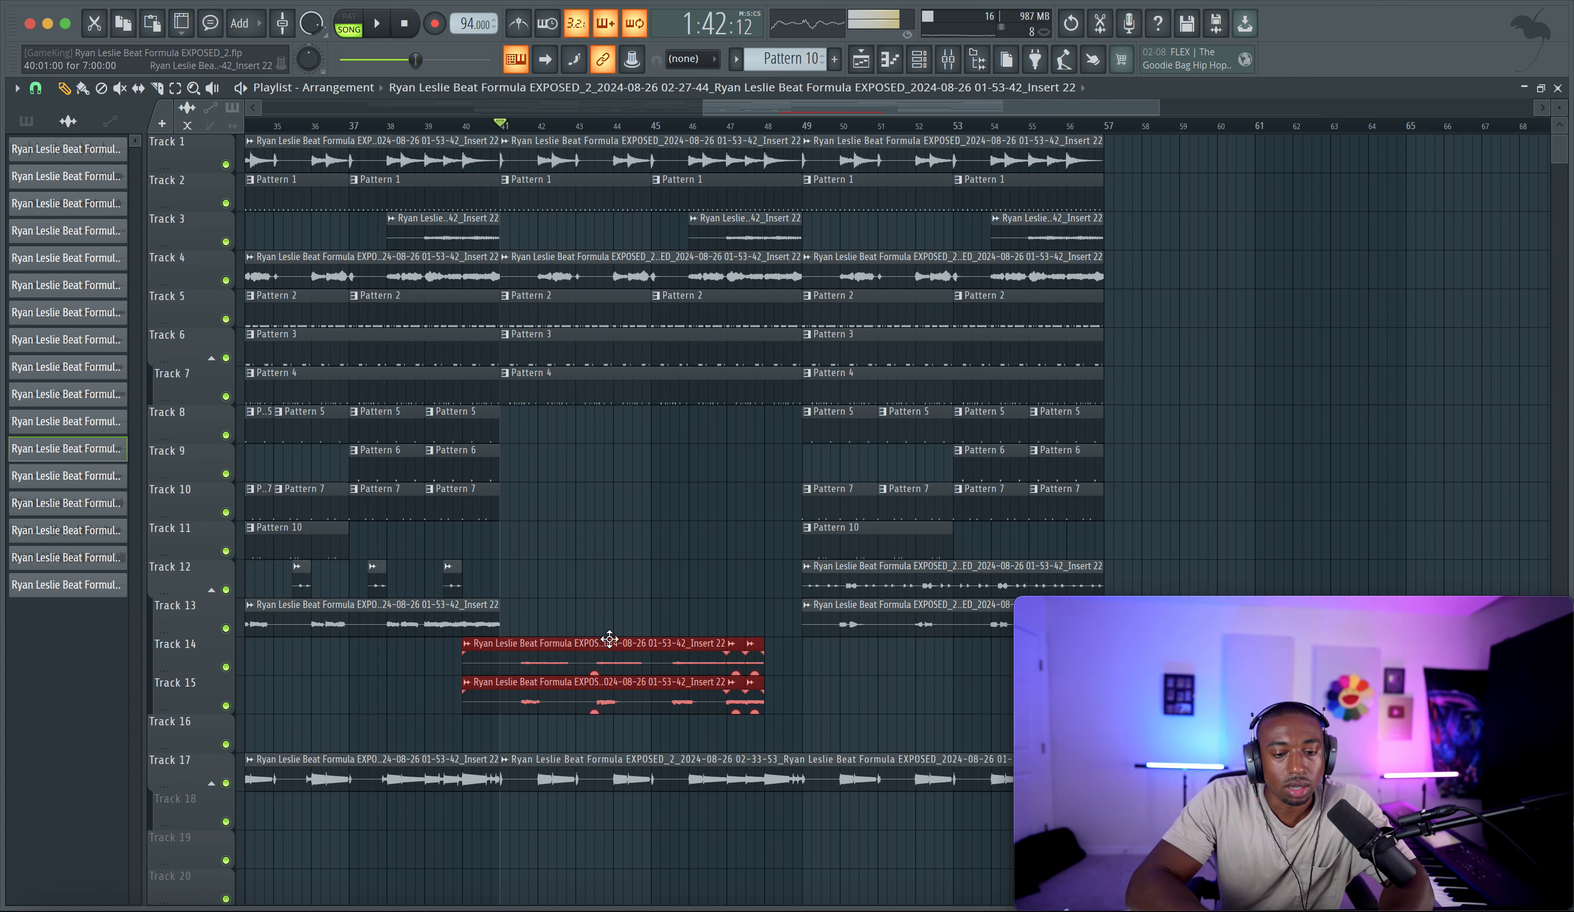
key(ctrl+z)
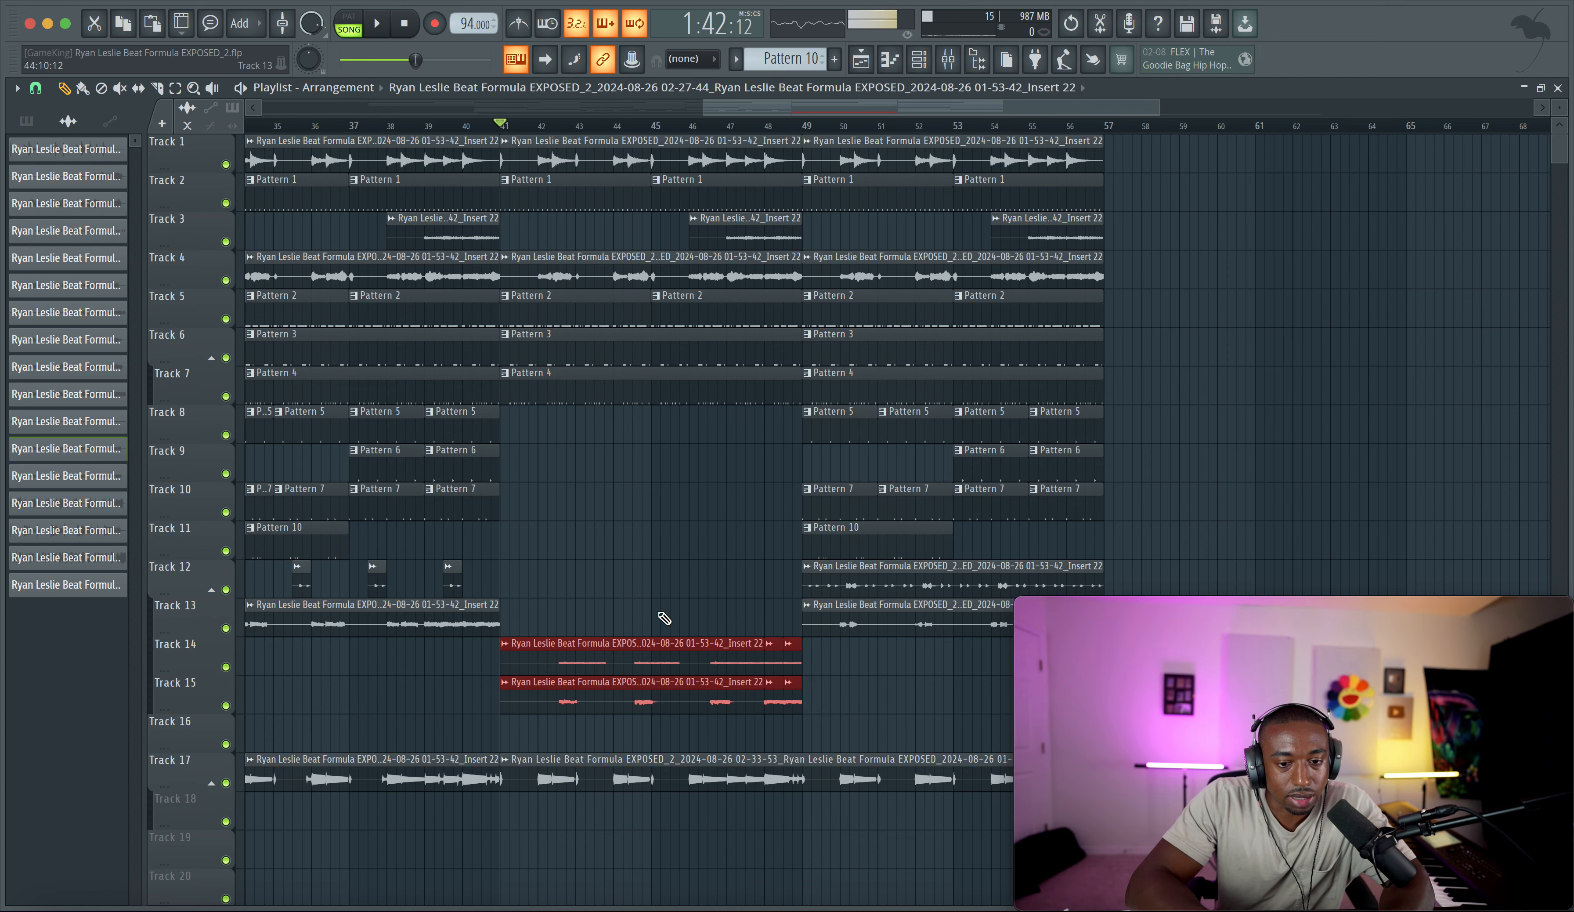
Step: Listen to the section from bar 41 with the Track 14 and Track 15 clips in their original position
key(space)
scroll(652, 288, down, 2)
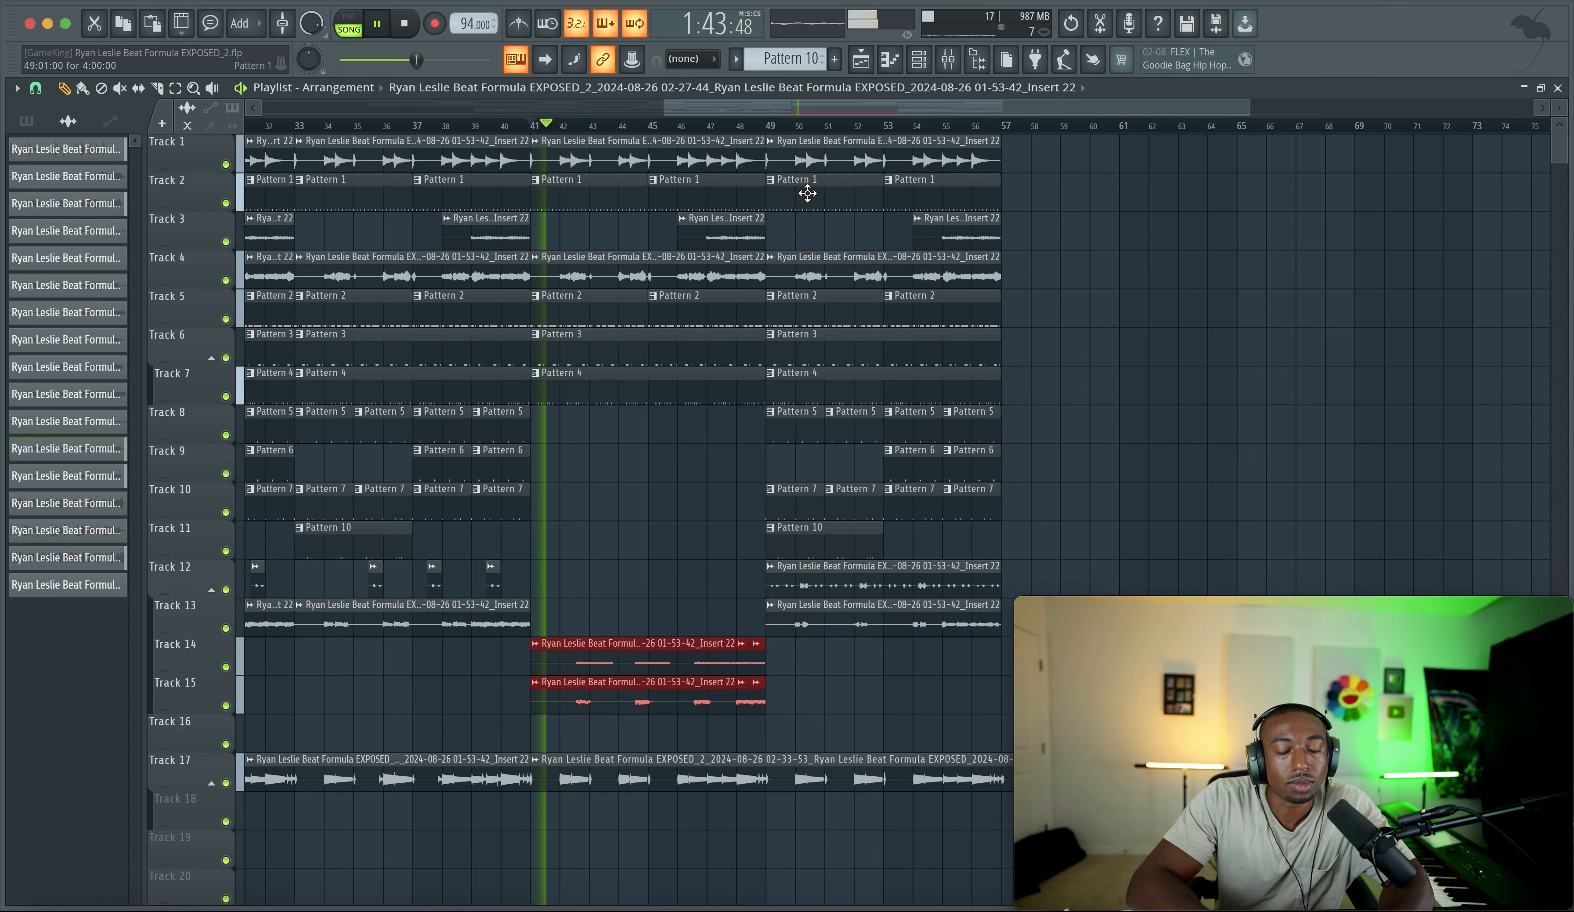
scroll(782, 194, down, 2)
scroll(730, 313, down, 1)
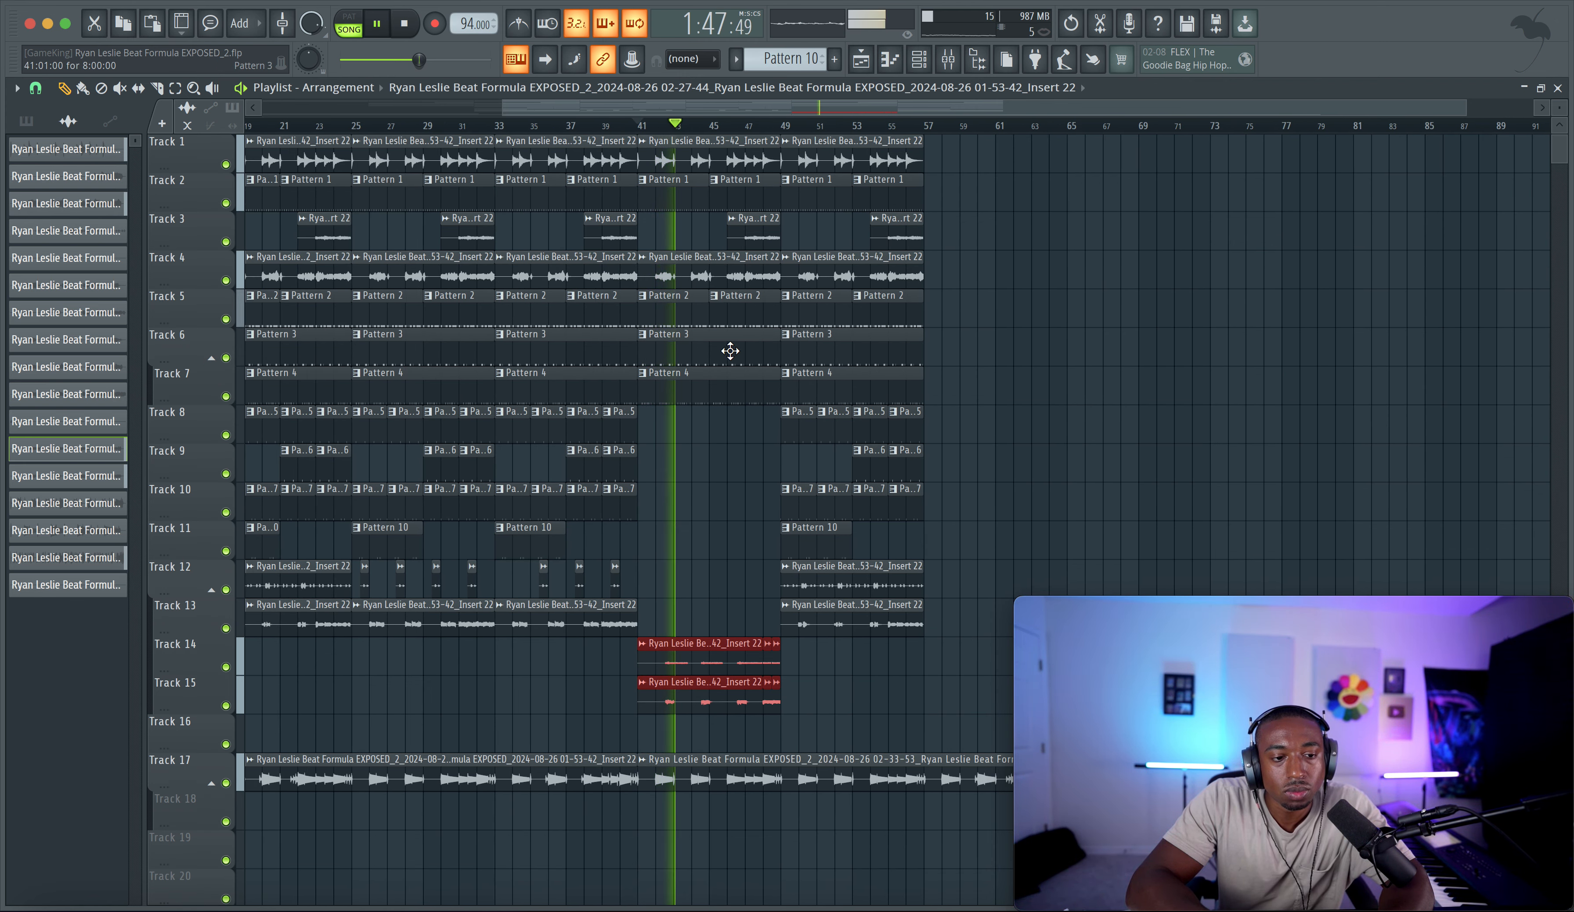
scroll(703, 601, up, 3)
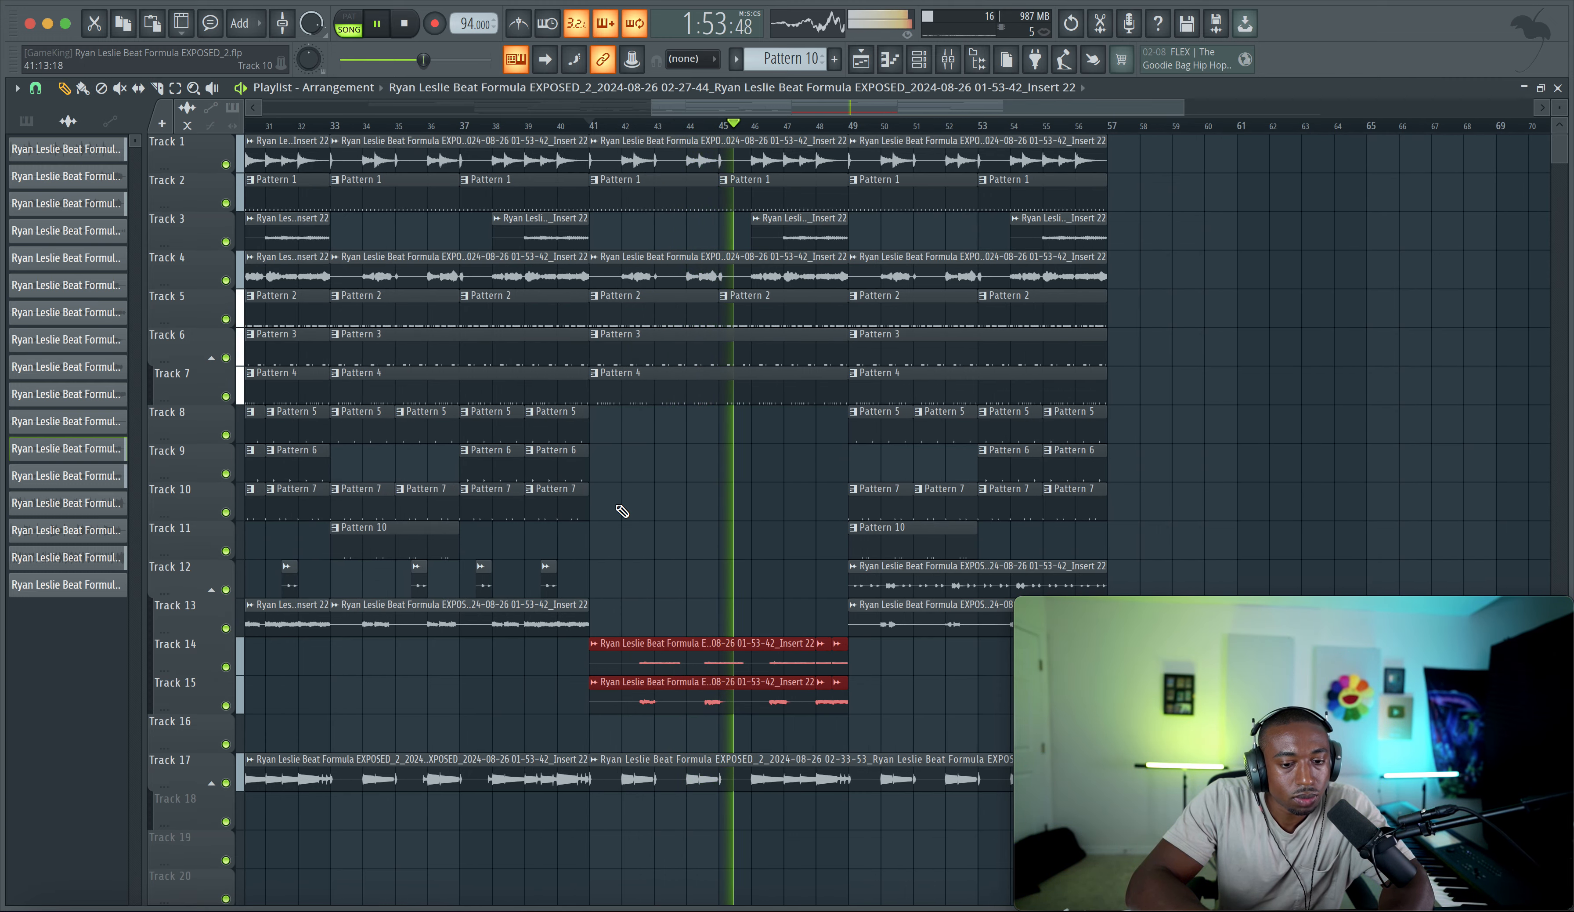
Step: Move only the long Track 14 and Track 15 clips one bar earlier to bar 40, leaving the bar 48 slices, and listen from bar 41
click(717, 620)
drag(717, 620, 647, 697)
scroll(689, 701, up, 3)
scroll(729, 682, right, 1)
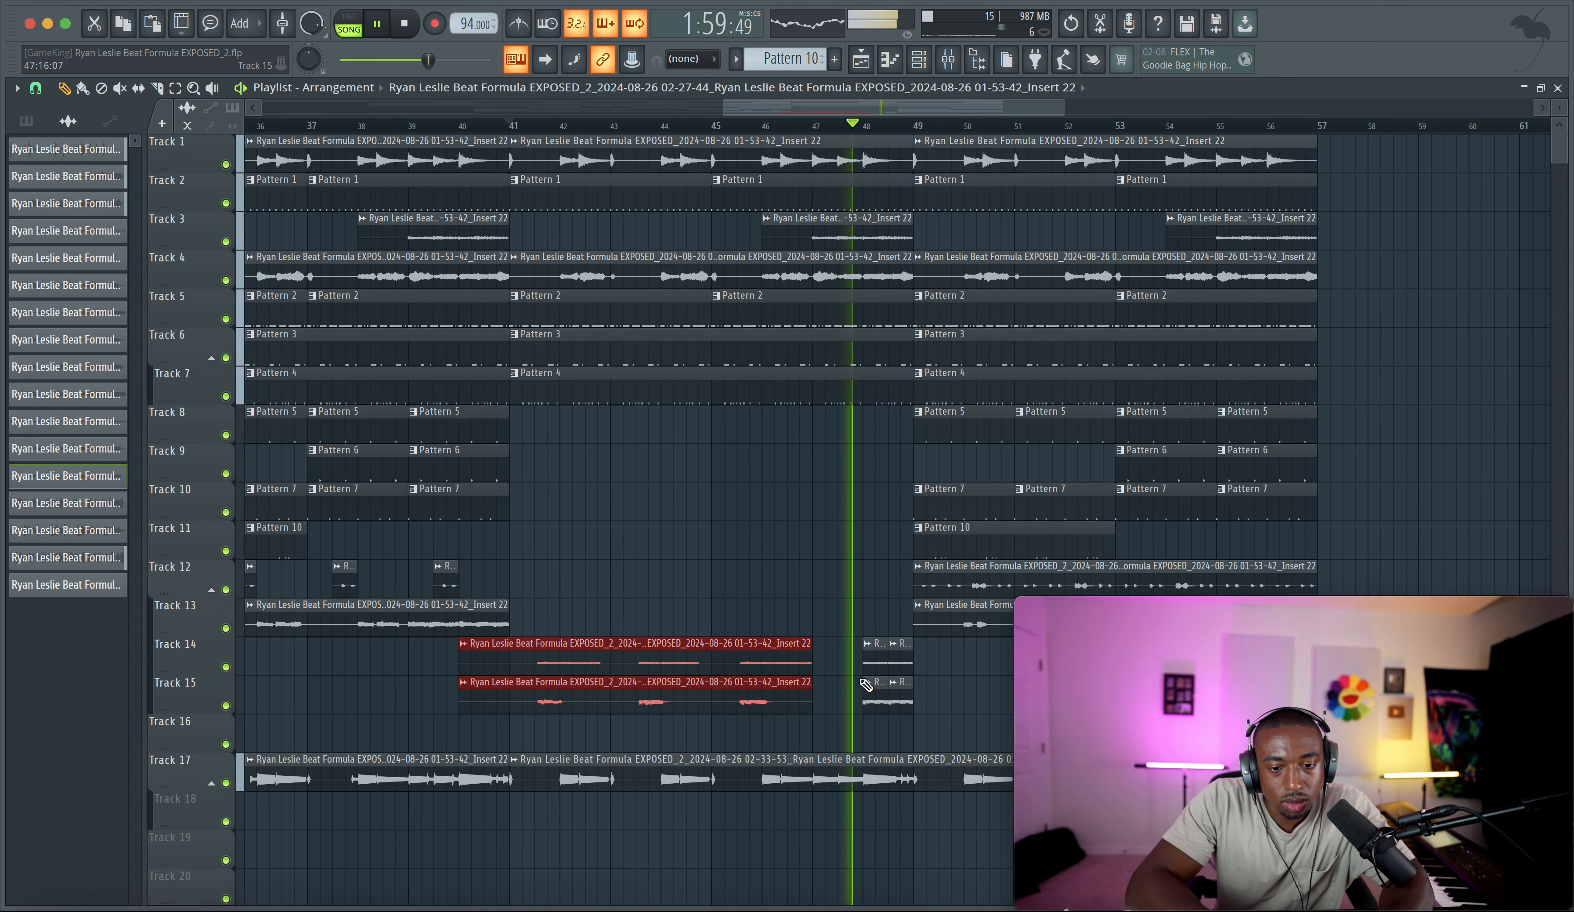
key(space)
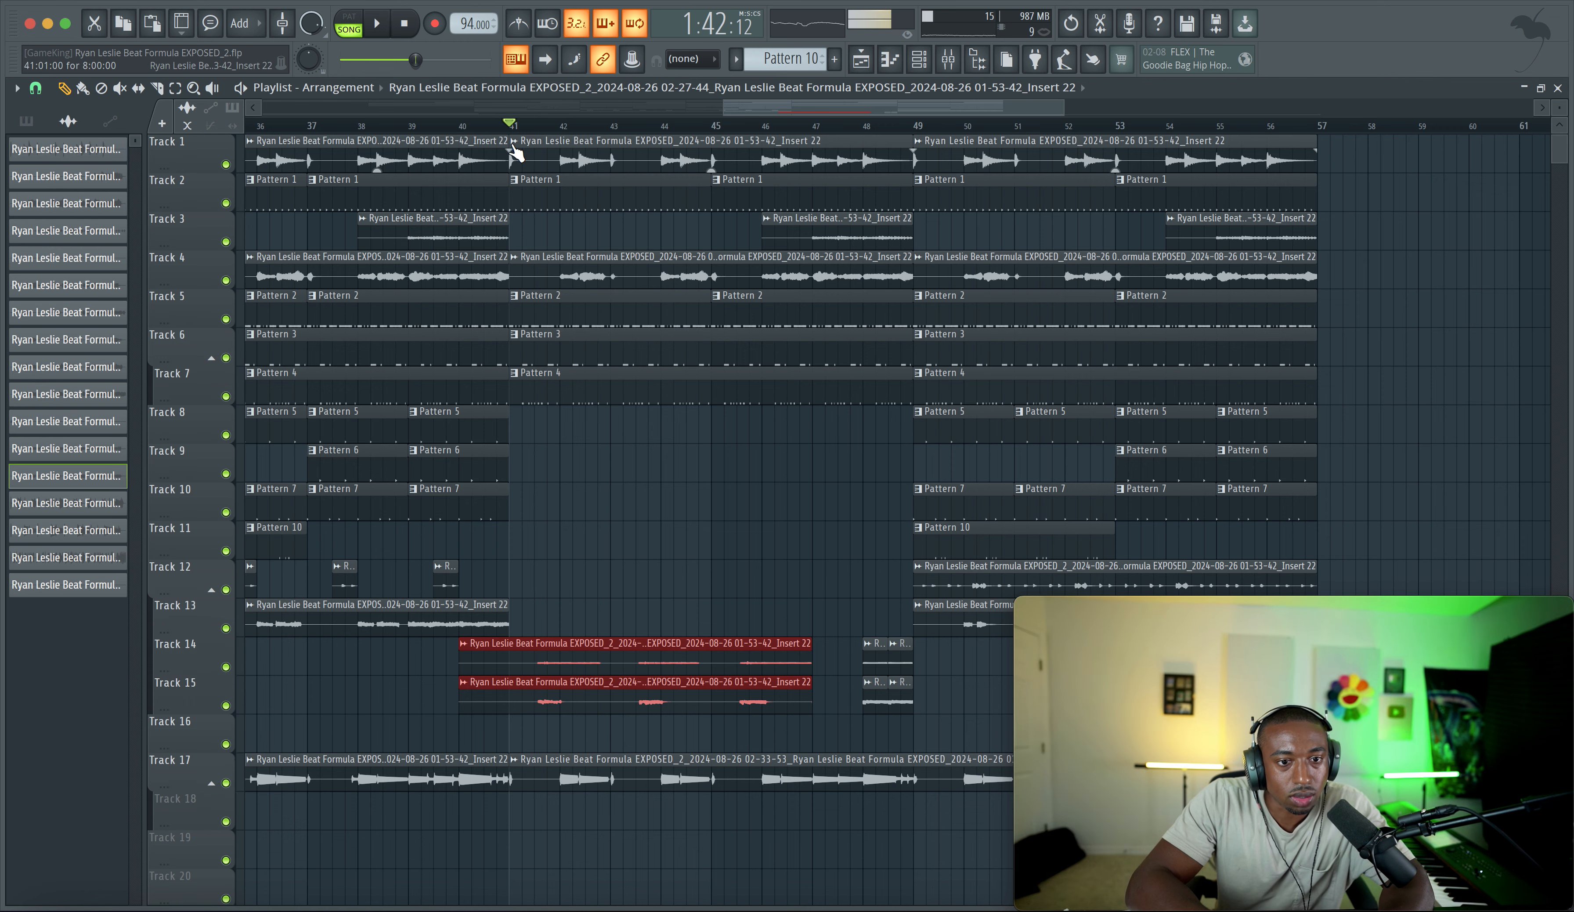
key(space)
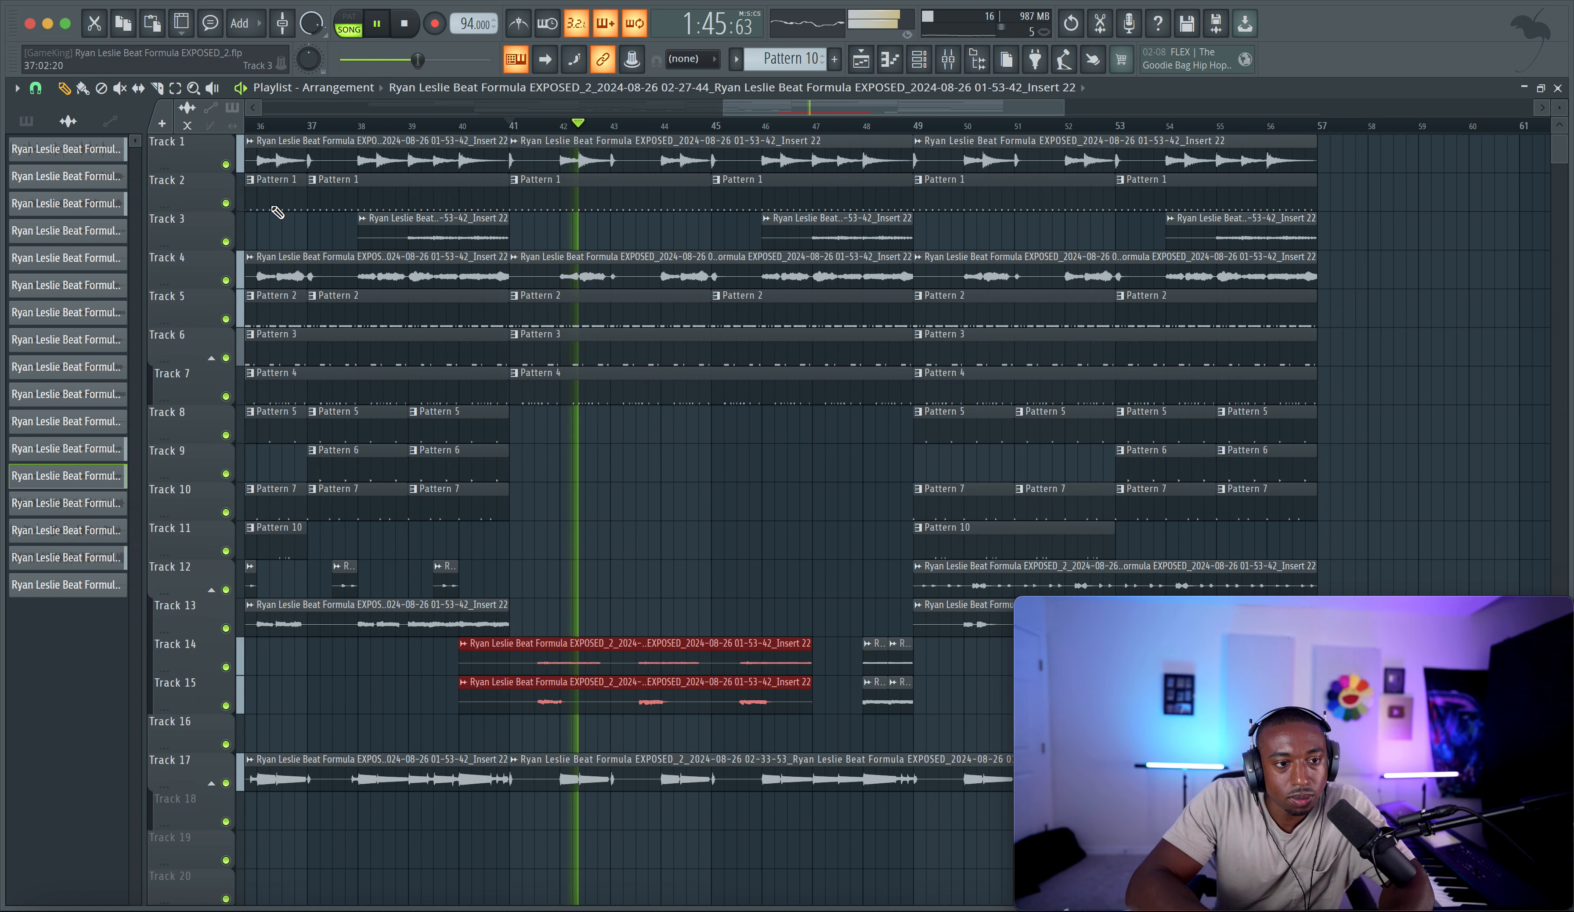
Step: Slice the long Track 14 clip at bars 42 and 43, carrying the second cut through Track 15, and delete the Track 14 piece between
click(157, 89)
key(space)
scroll(576, 645, up, 2)
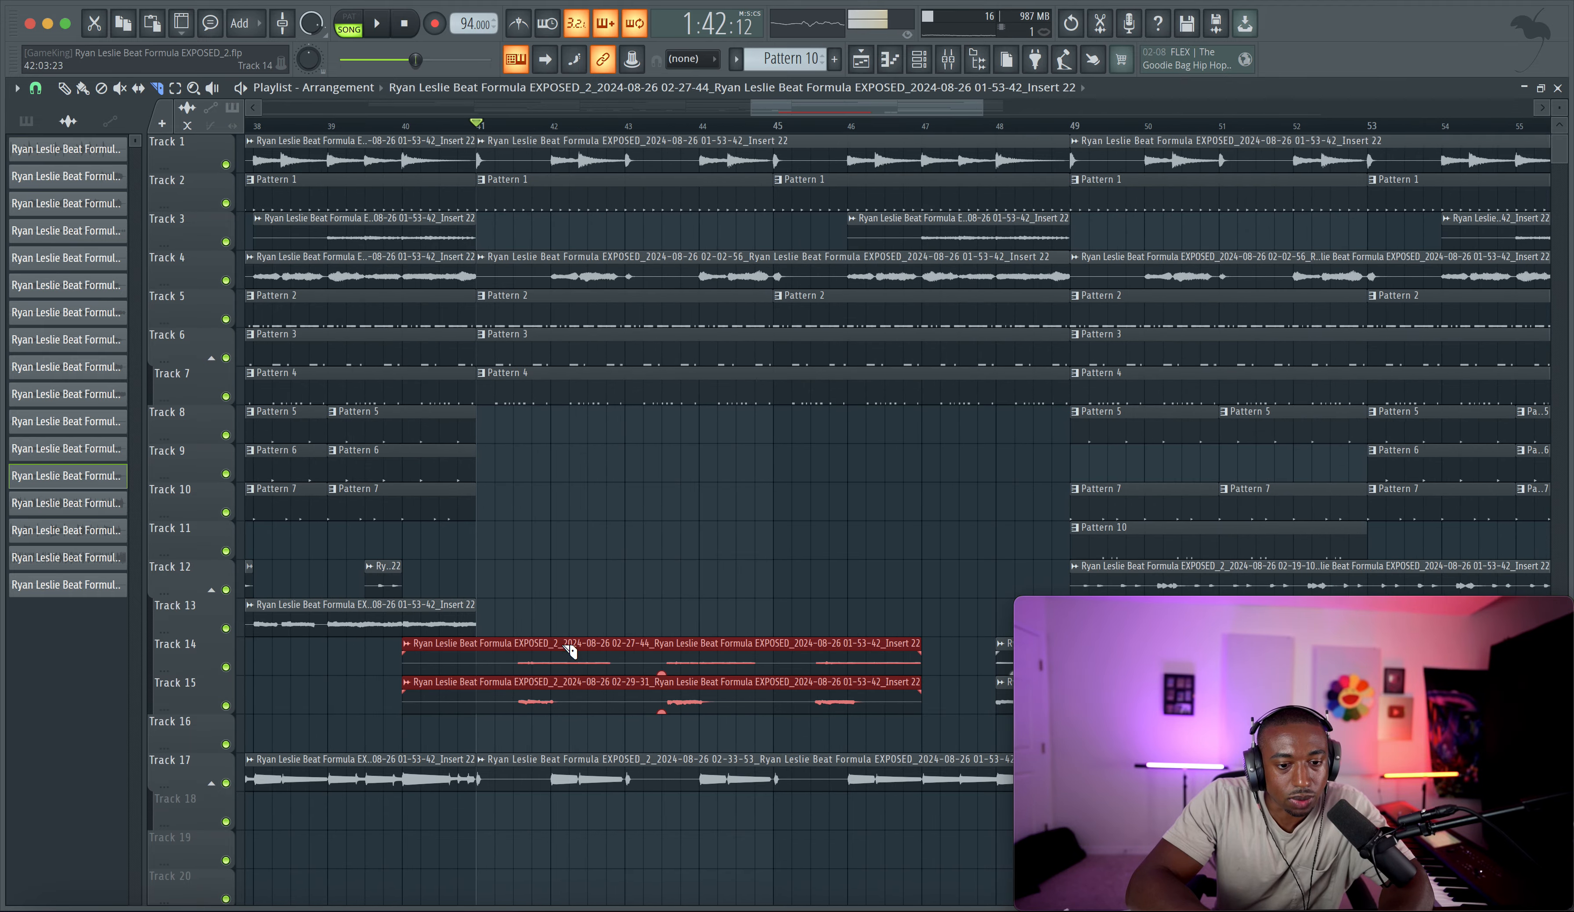
key(space)
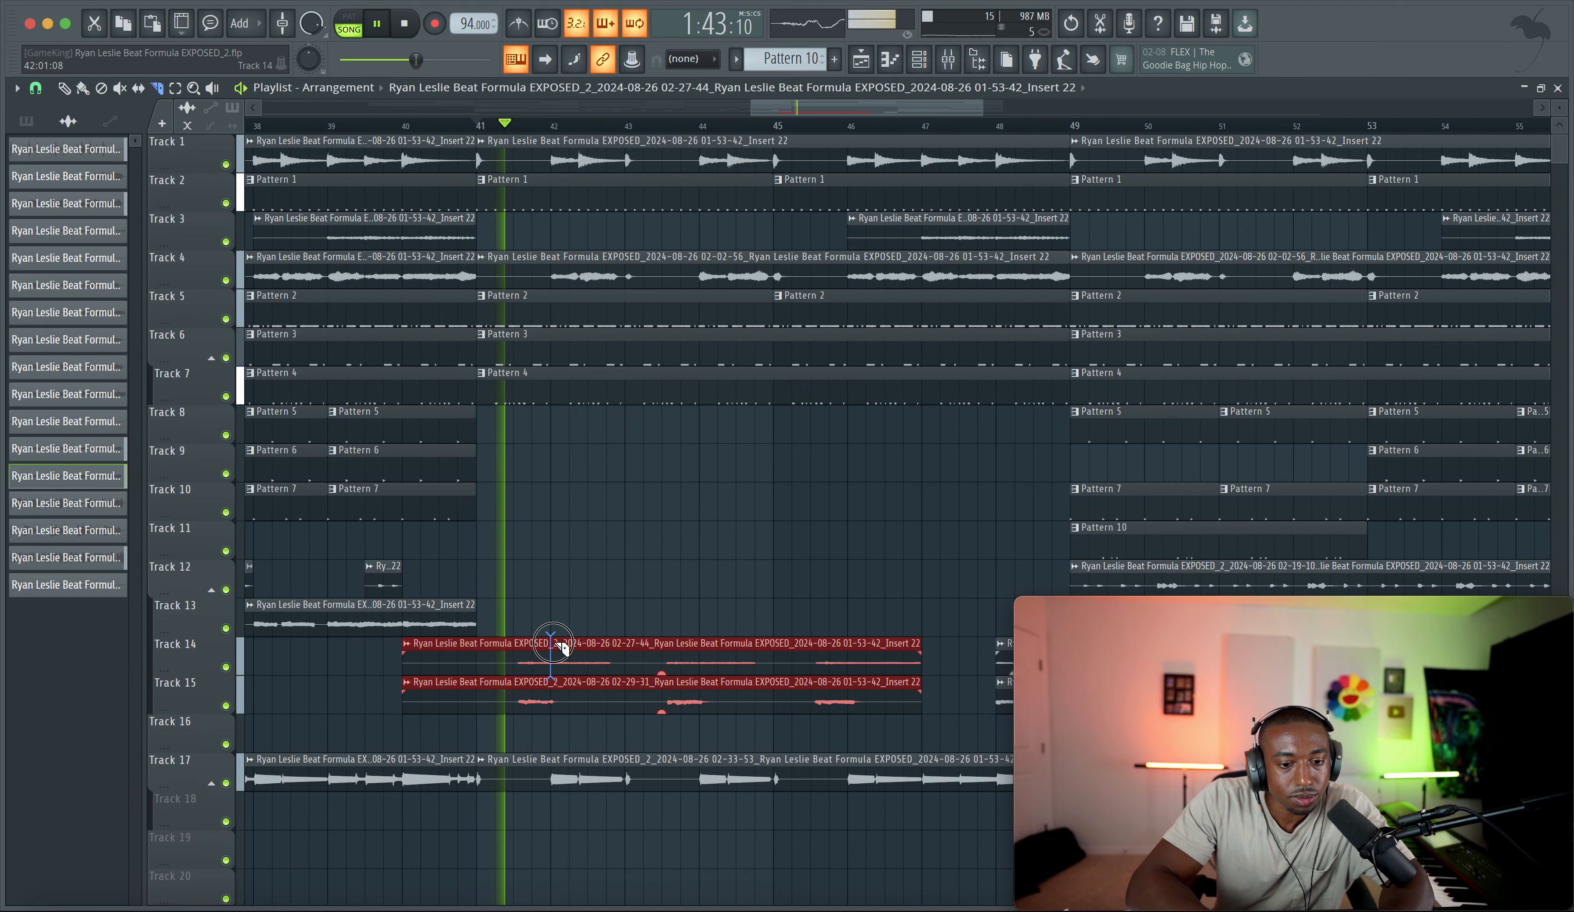
click(559, 645)
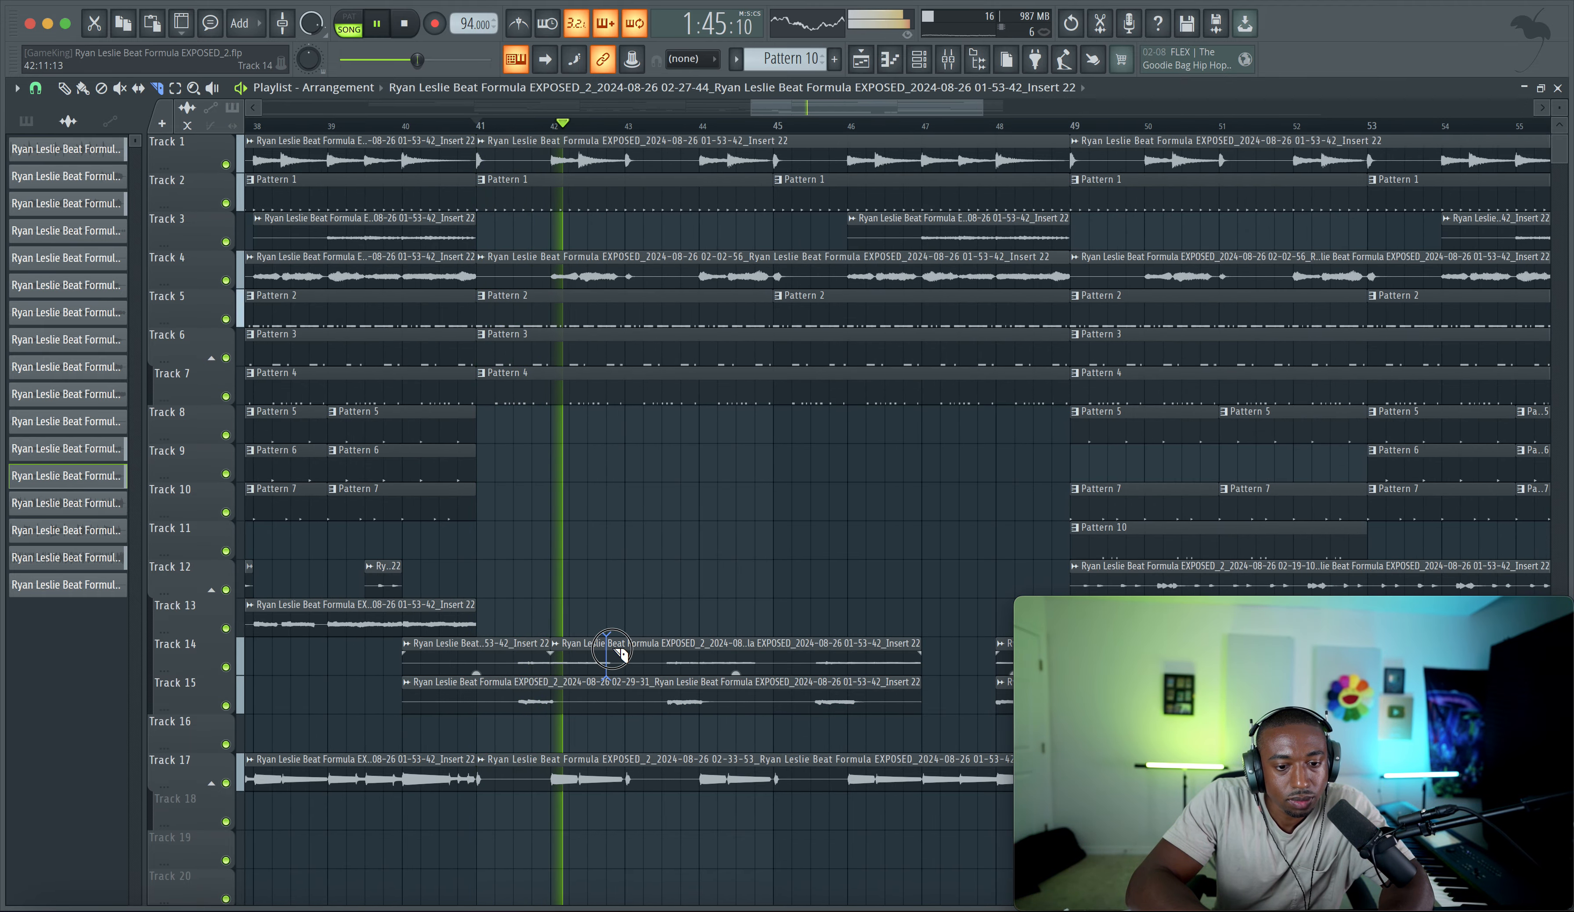
key(space)
click(624, 663)
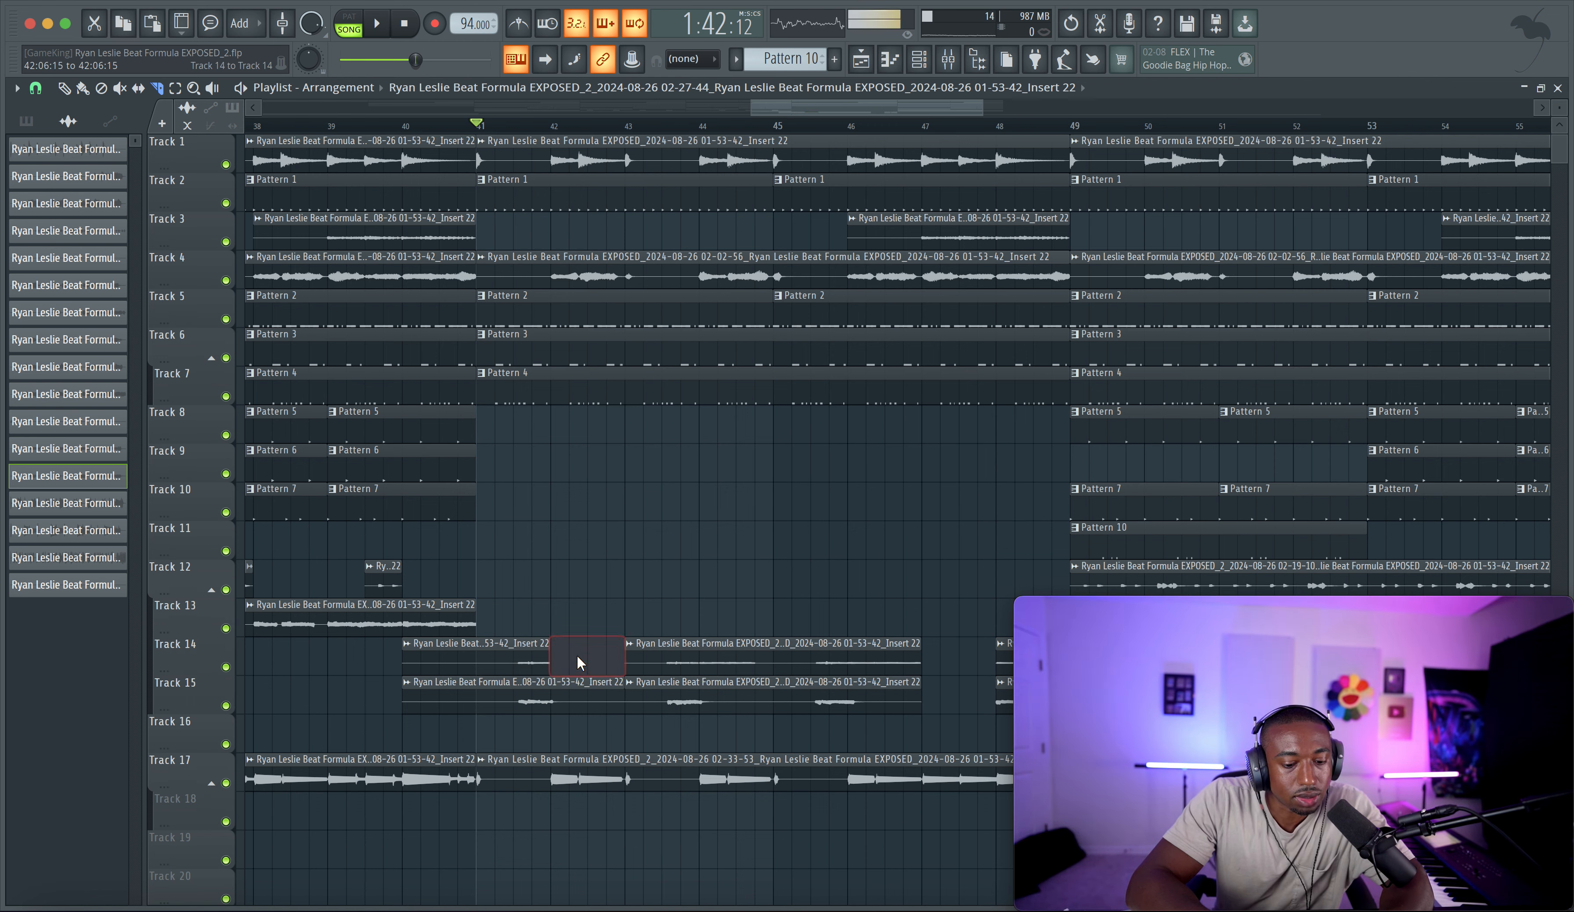
Step: Slice the remaining Track 14 clip at bars 44 and 45 and delete the one-bar piece between the cuts
key(space)
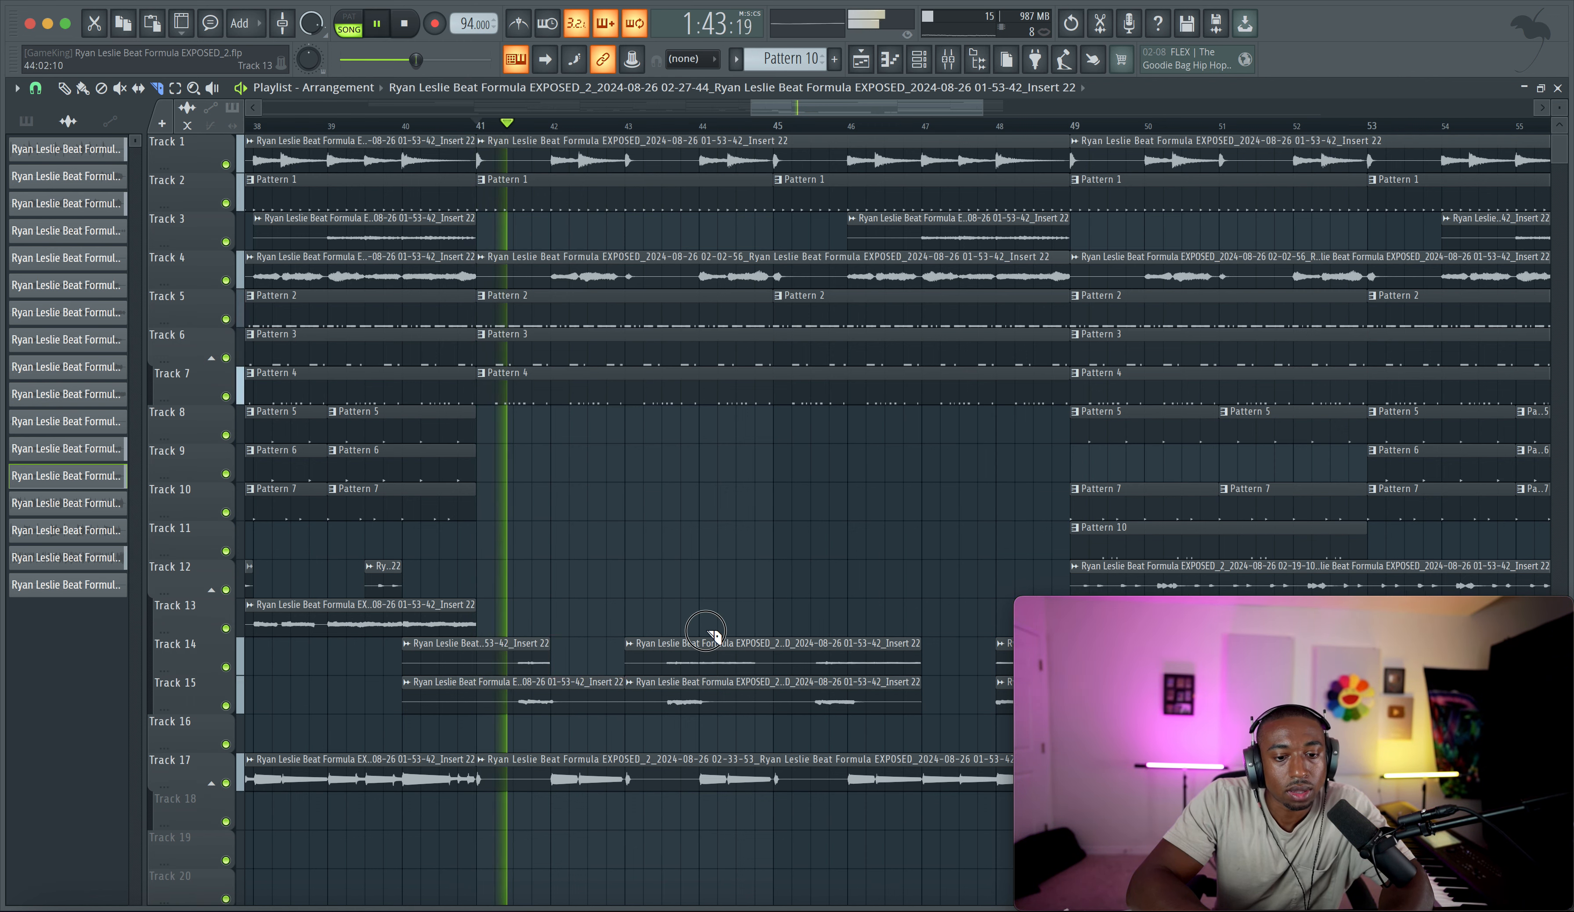
click(703, 651)
click(774, 652)
right_click(732, 652)
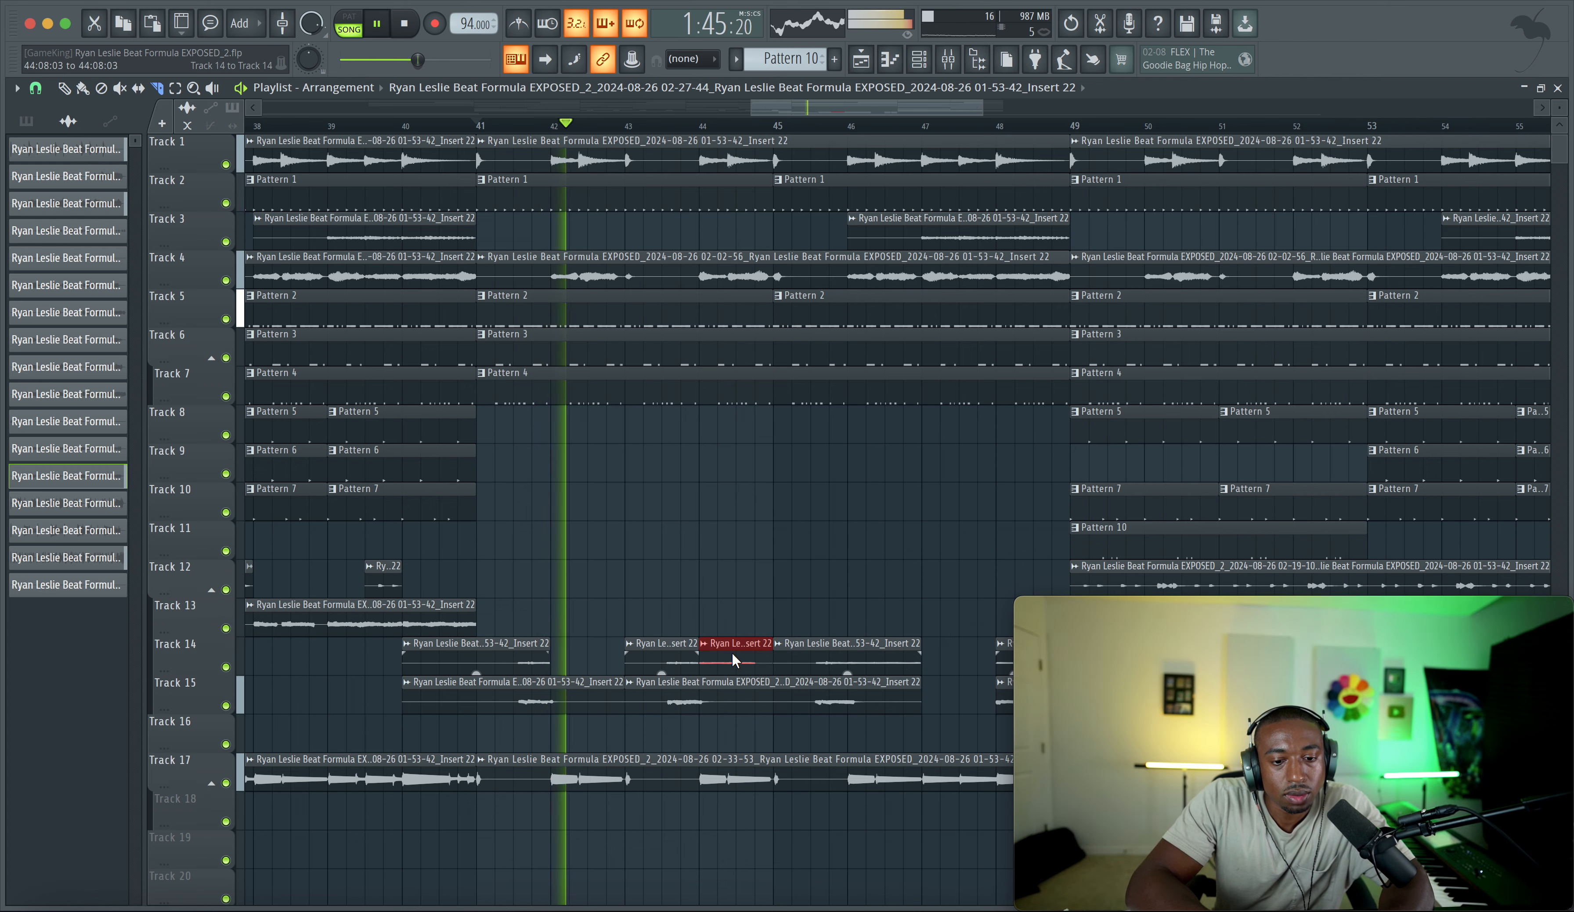
Step: Slice the Track 14 clip that starts at bar 45 at bar 46 and delete its second half
scroll(732, 654, down, 2)
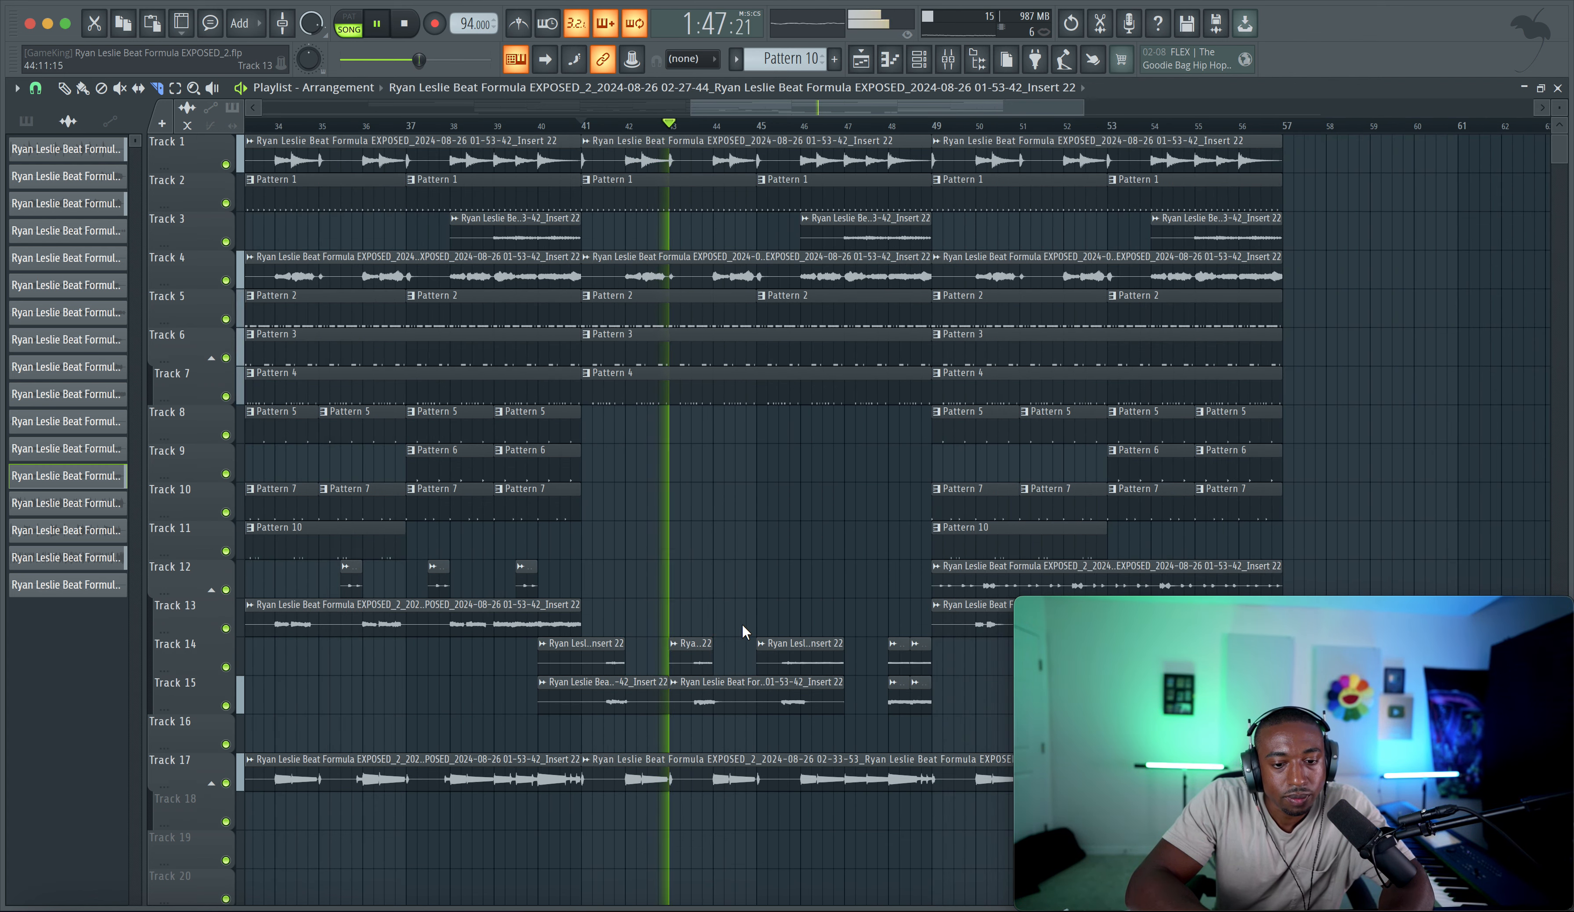
scroll(732, 671, down, 1)
scroll(771, 651, down, 1)
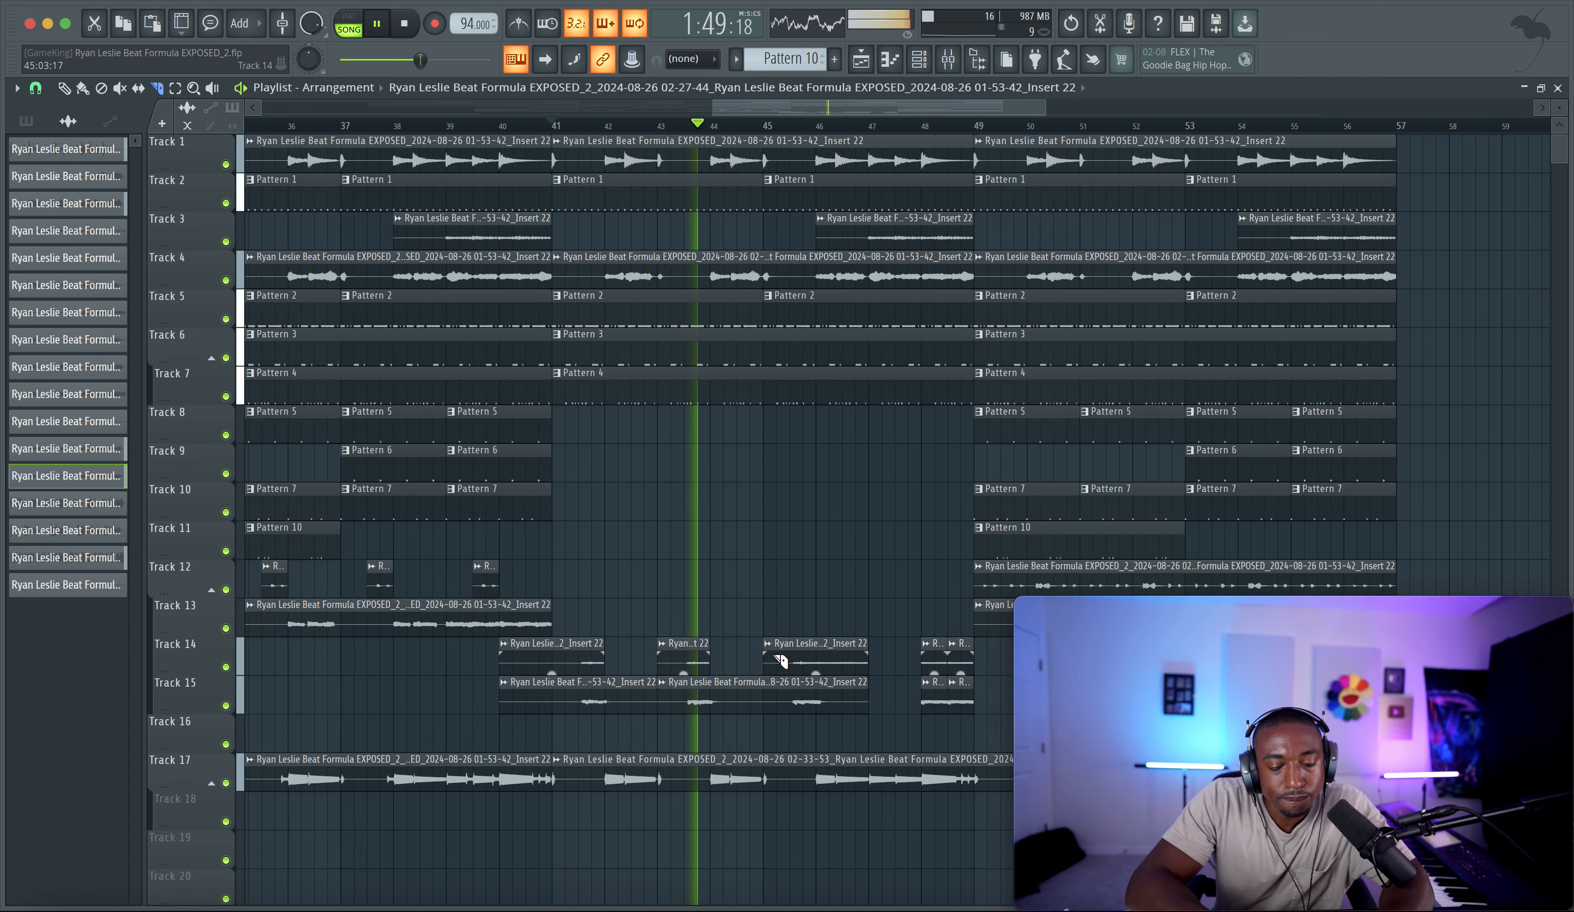
scroll(770, 645, right, 2)
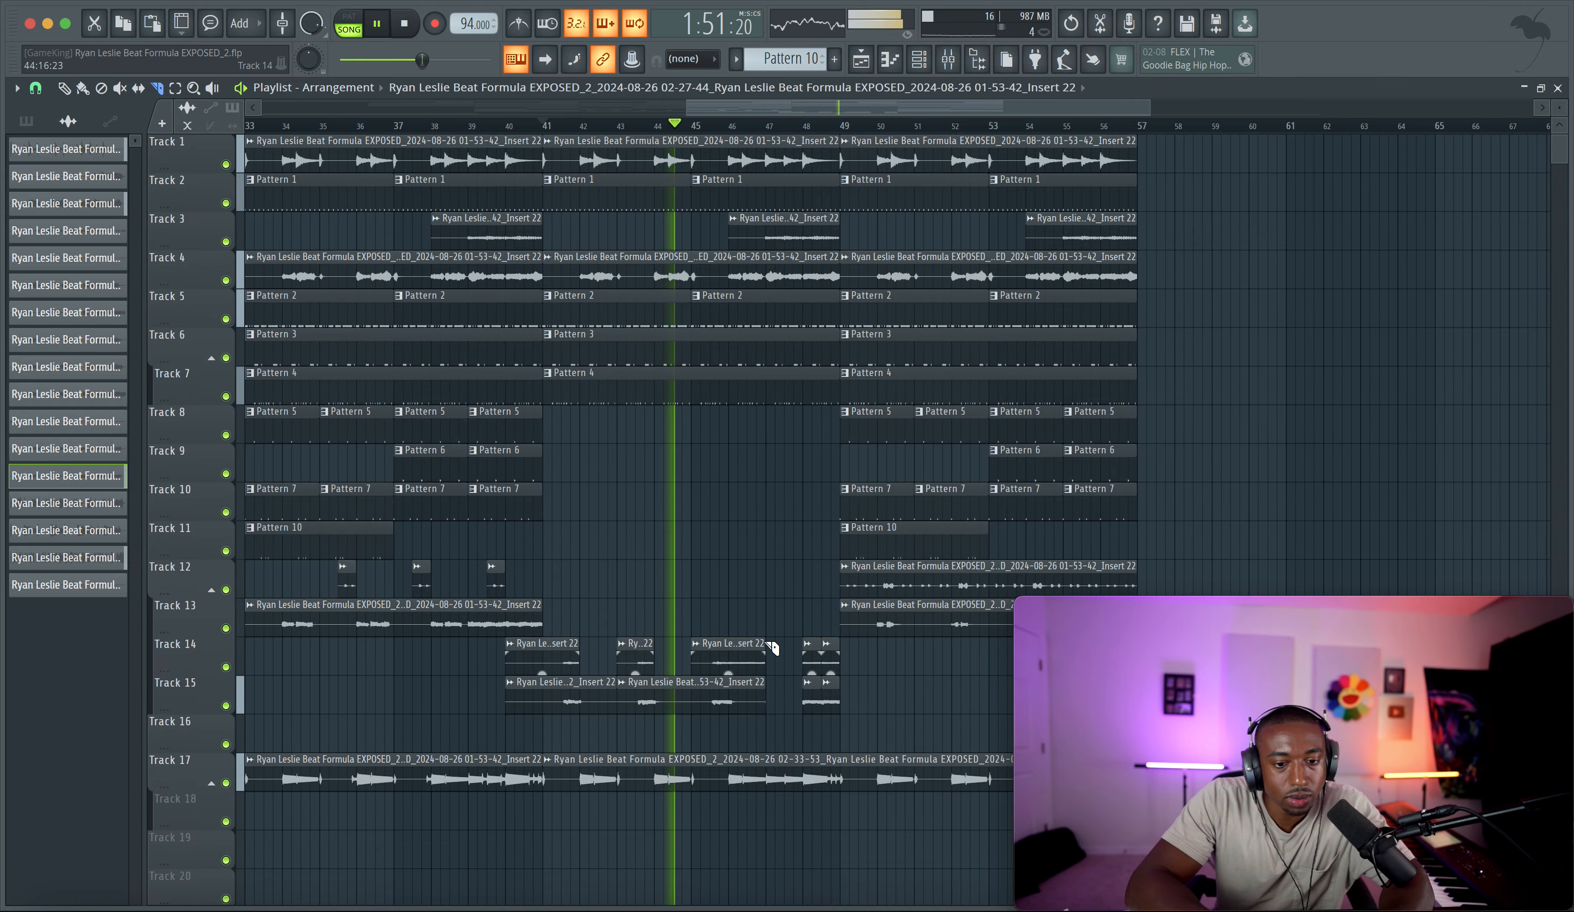
scroll(707, 629, right, 2)
scroll(709, 630, down, 1)
scroll(708, 631, up, 2)
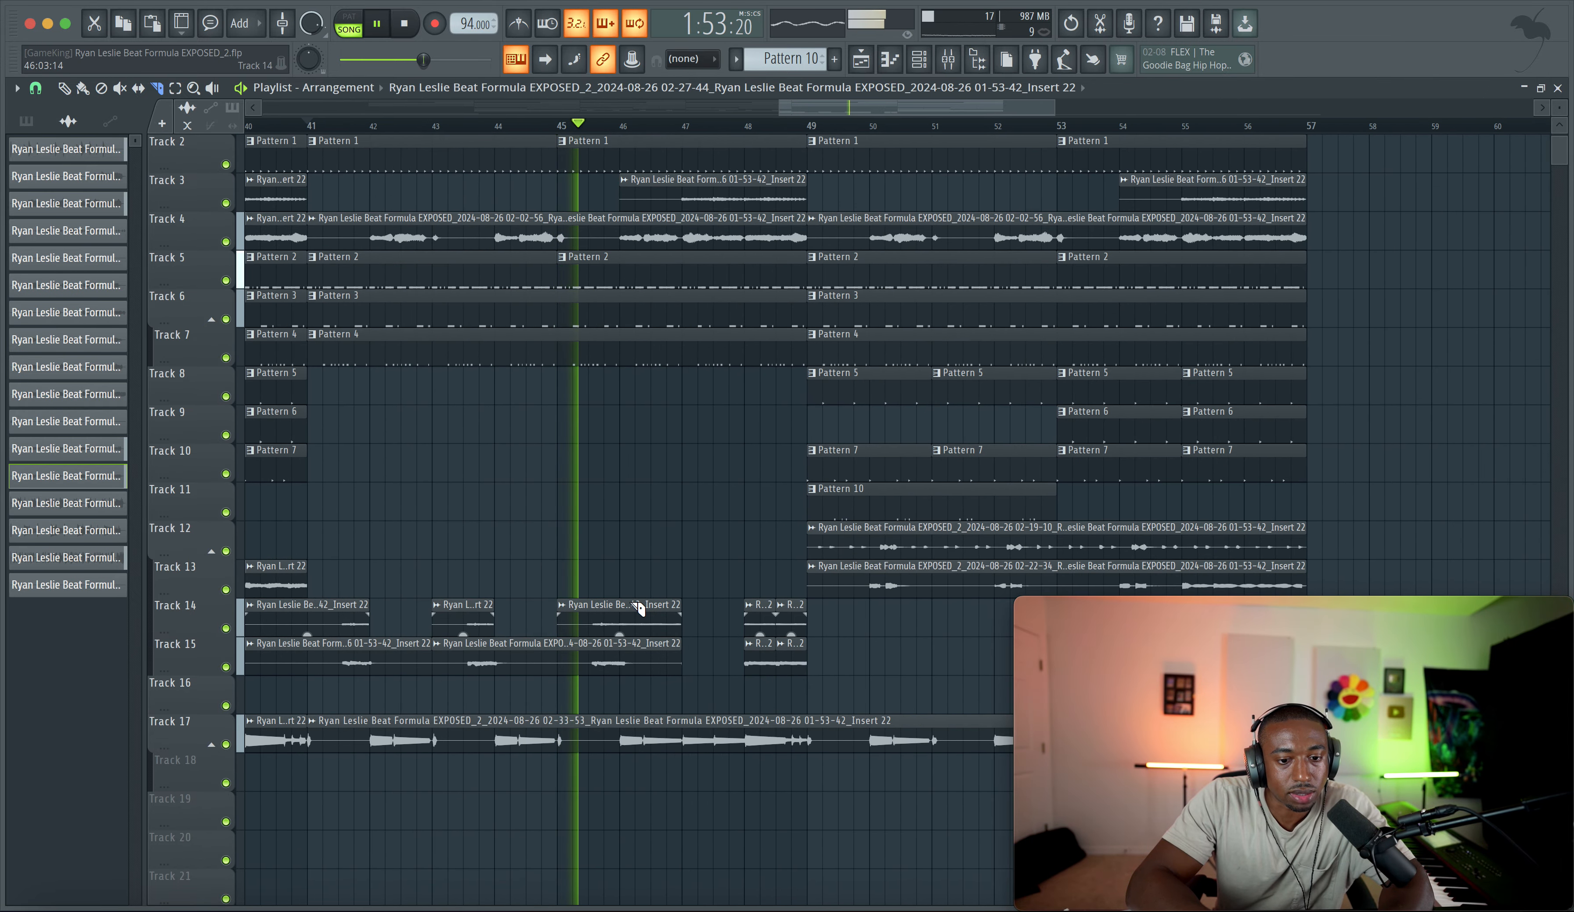
drag(619, 552, 624, 621)
super+click(638, 618)
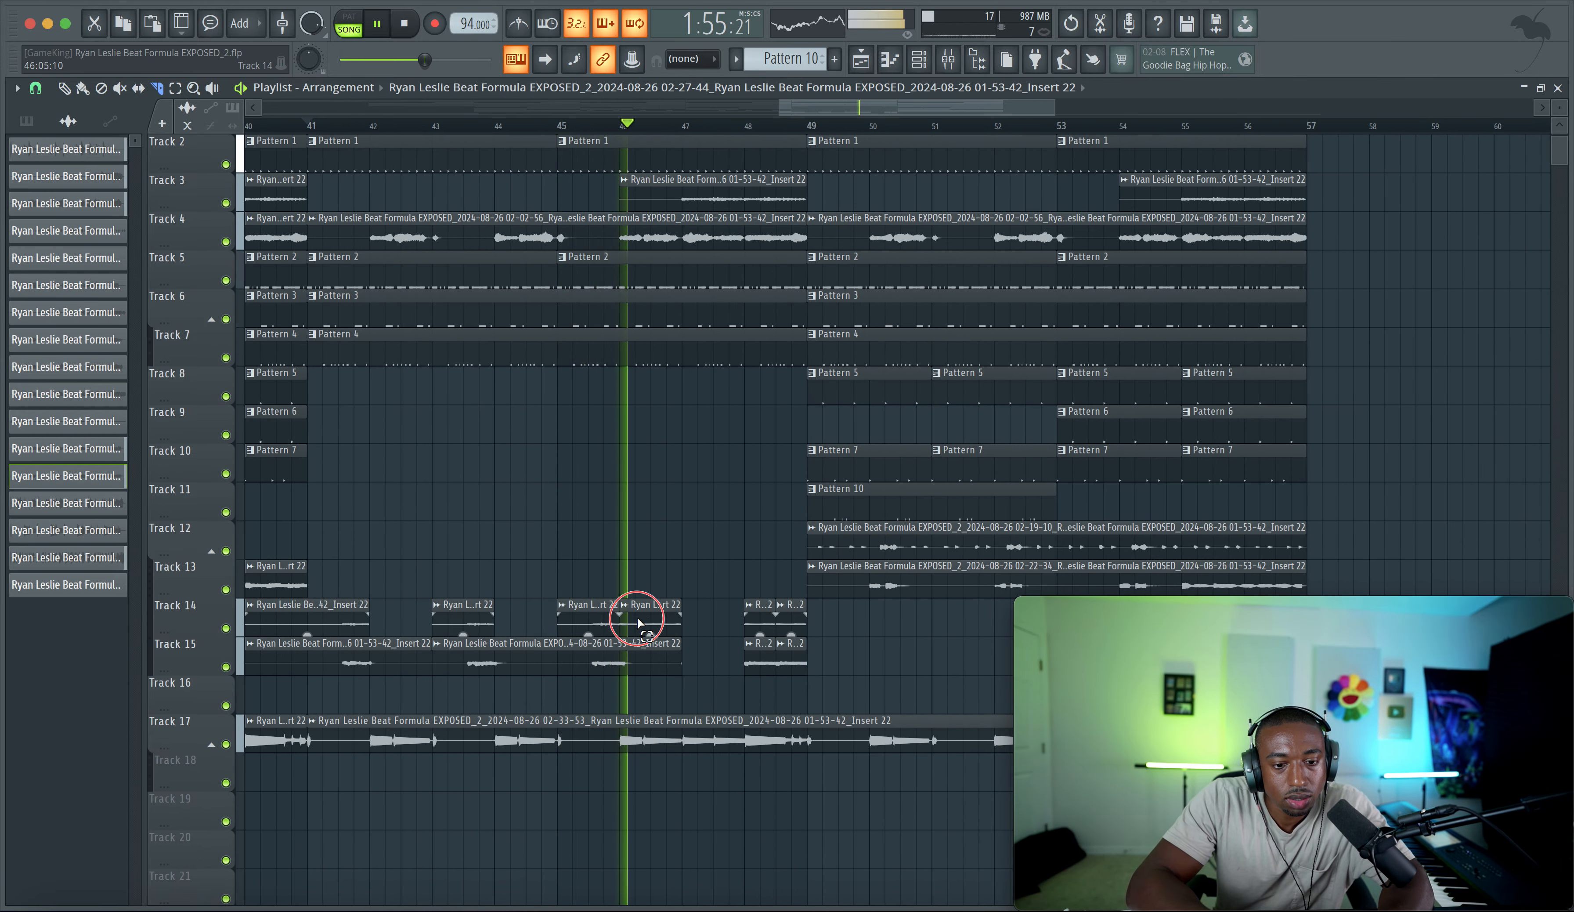
key(Delete)
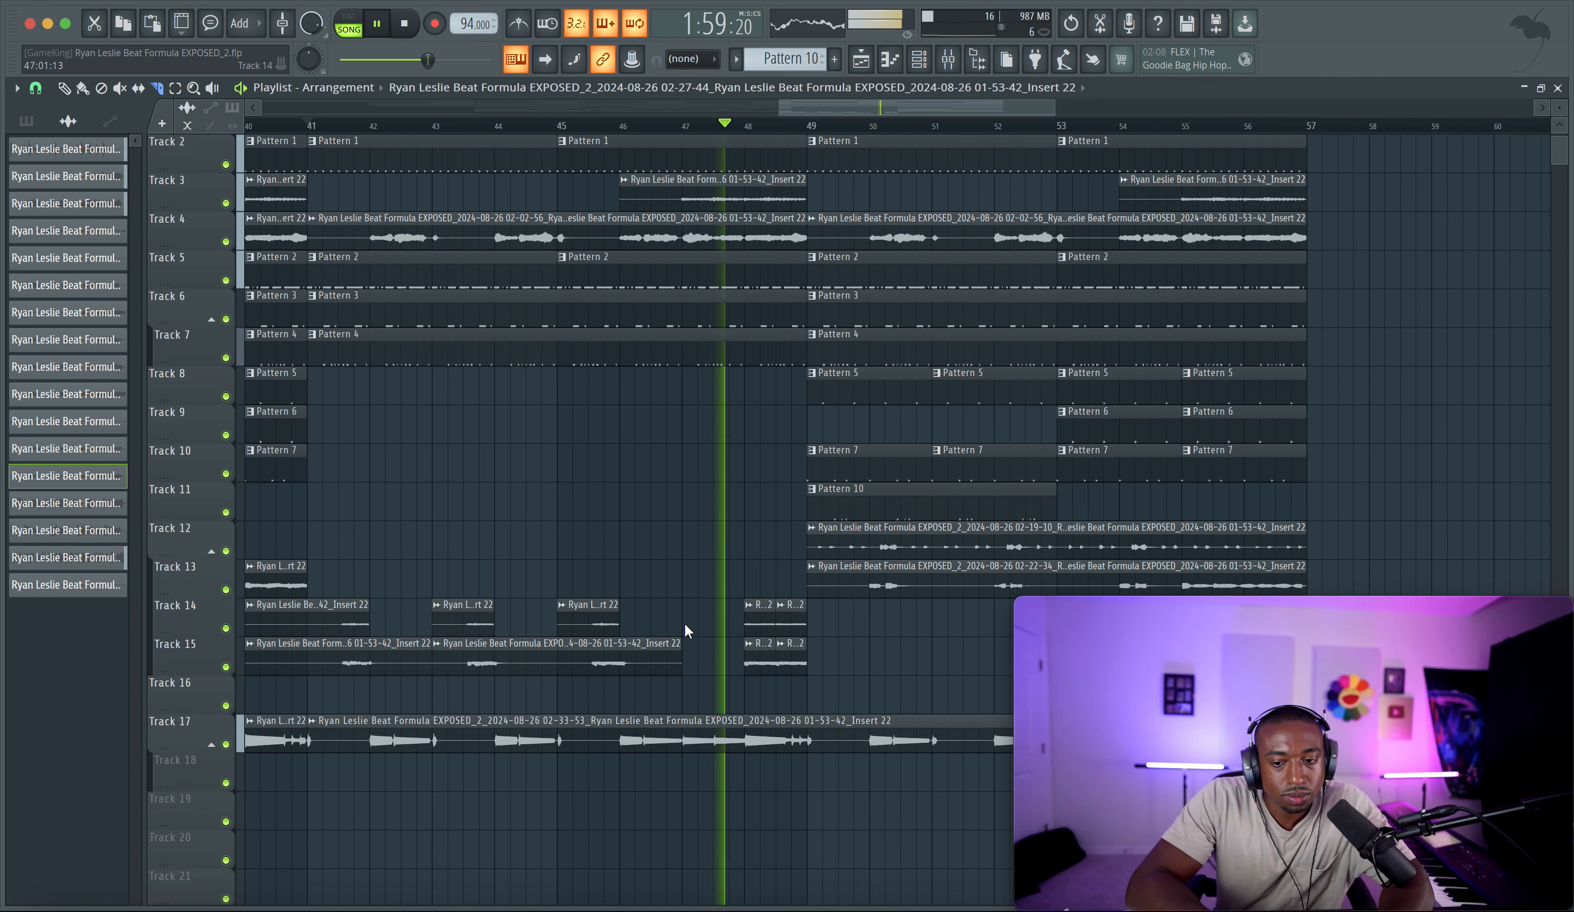
Step: Duplicate the Track 1 to 15 clips of the bar 41–57 section, including the lead-in at bar 40, and align the copy at bar 57
scroll(685, 629, down, 3)
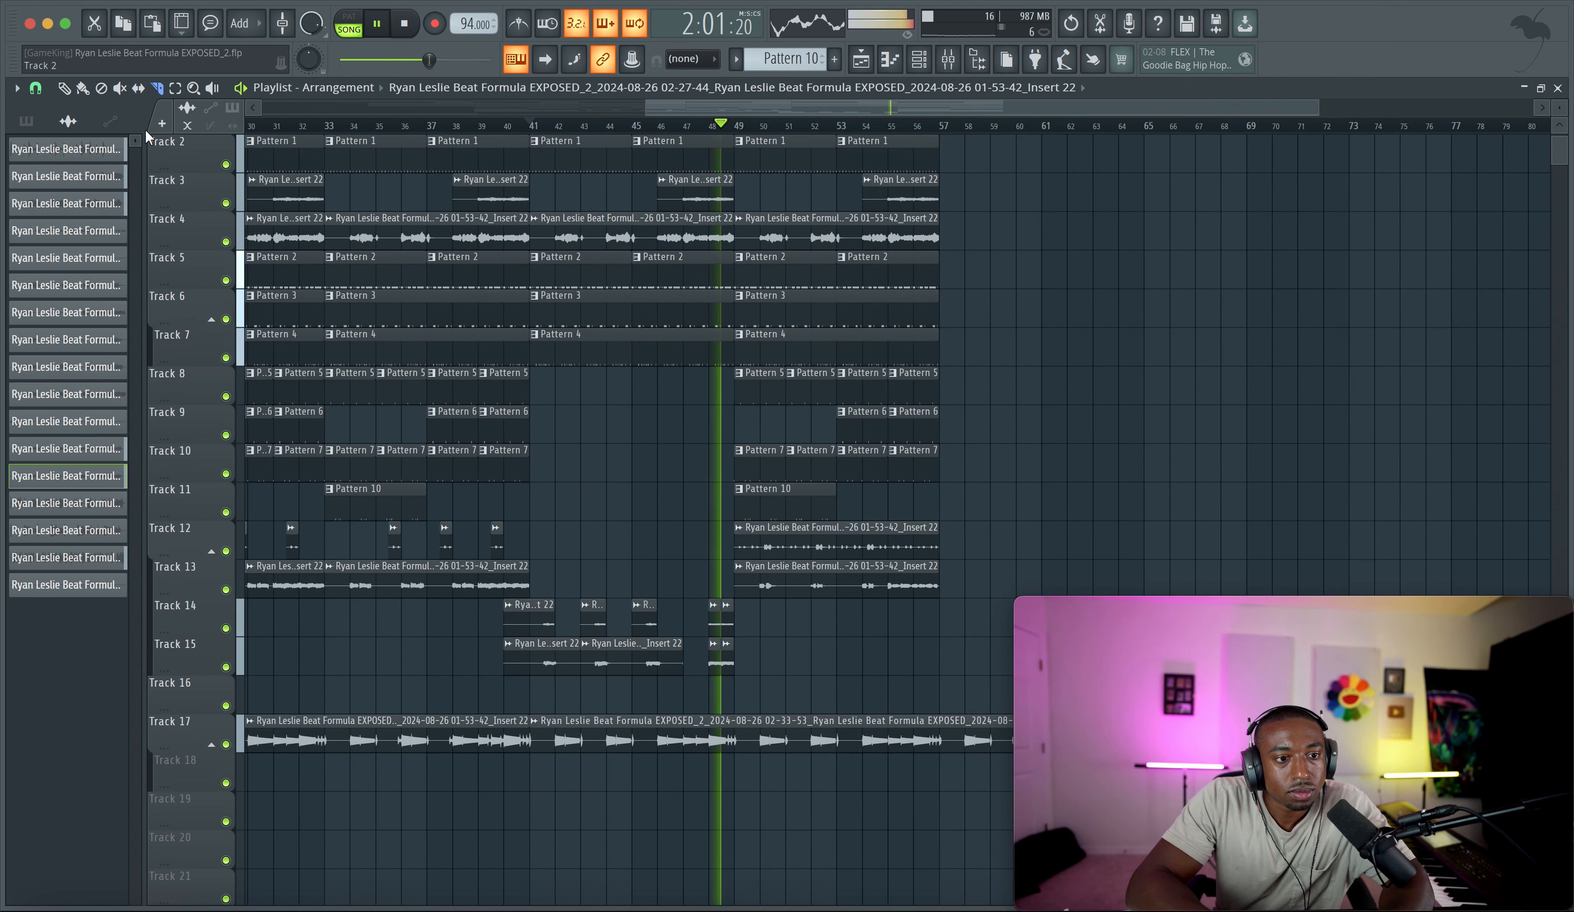
click(65, 88)
scroll(635, 443, right, 1)
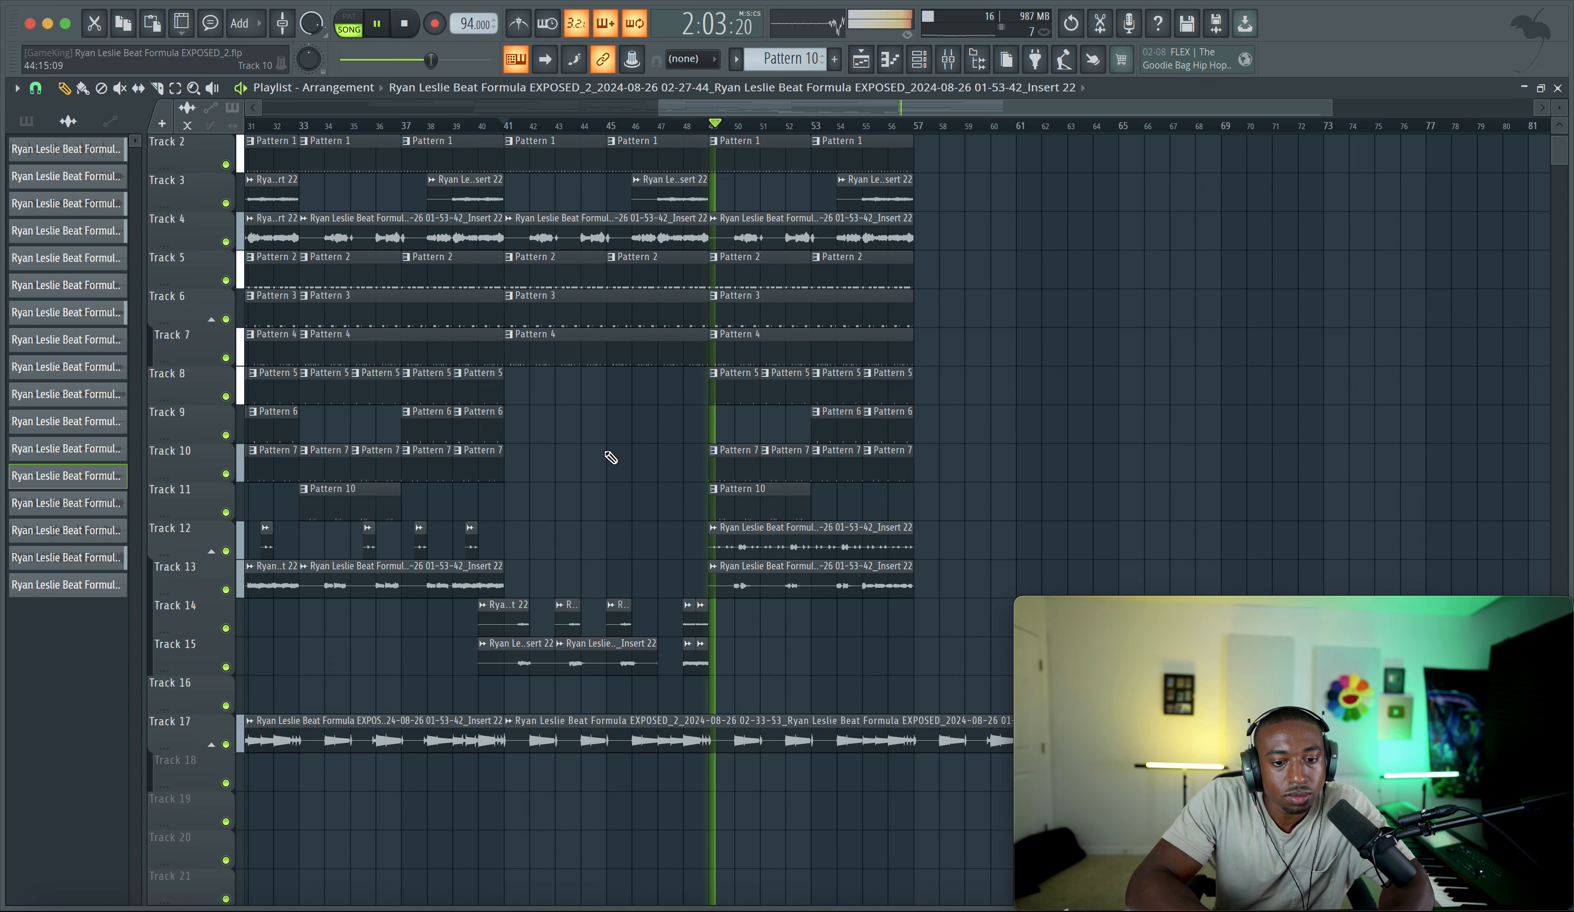
scroll(609, 447, up, 1)
scroll(614, 451, down, 2)
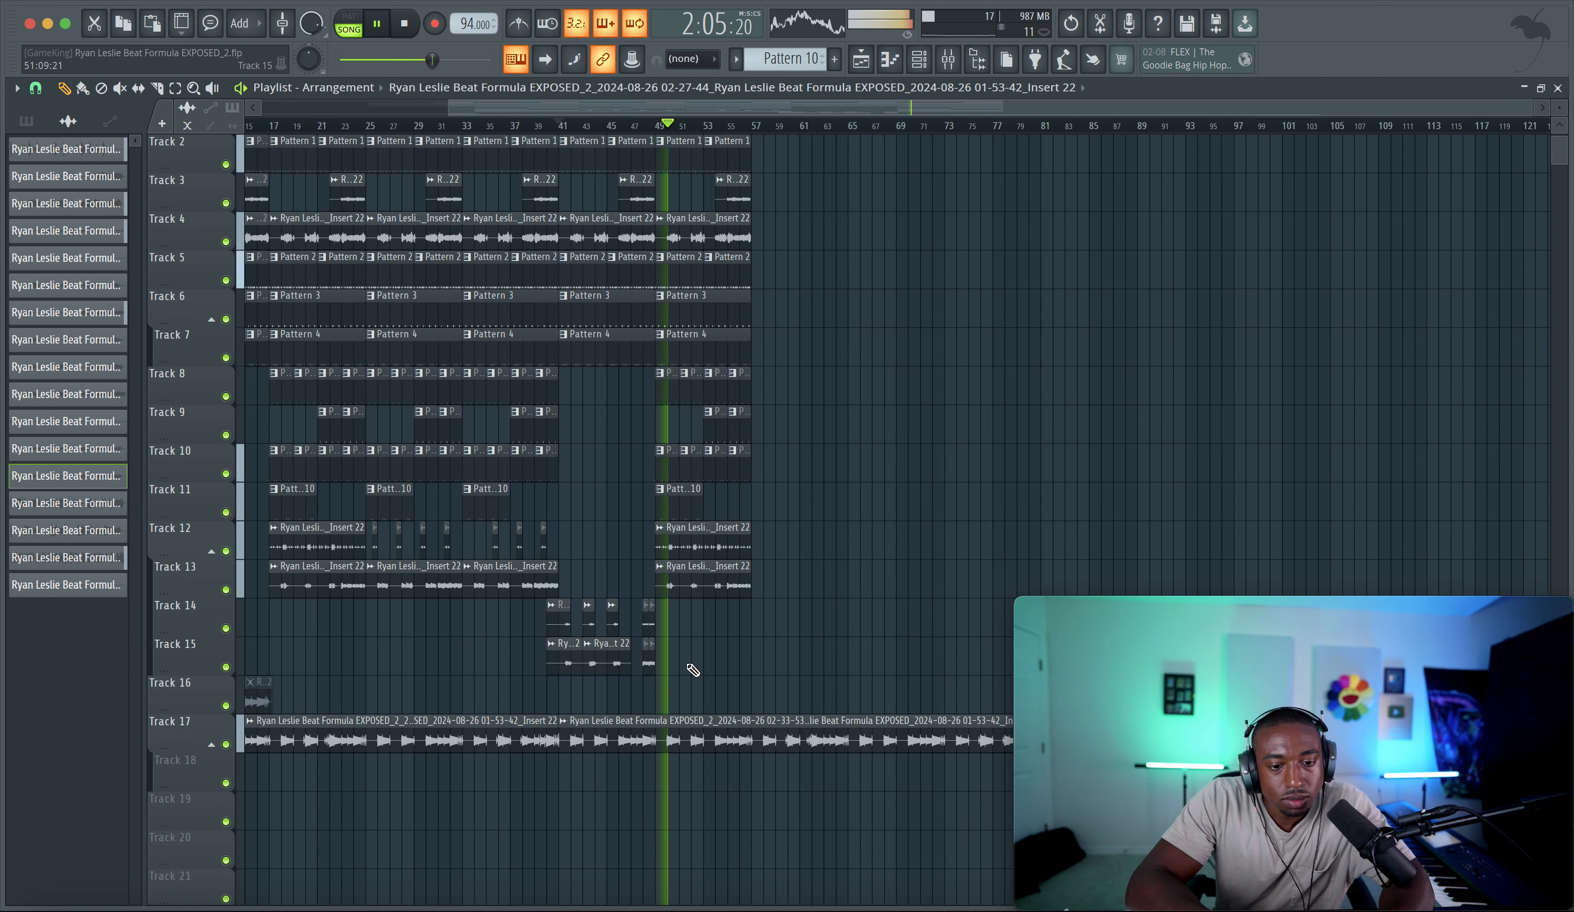
scroll(696, 639, down, 1)
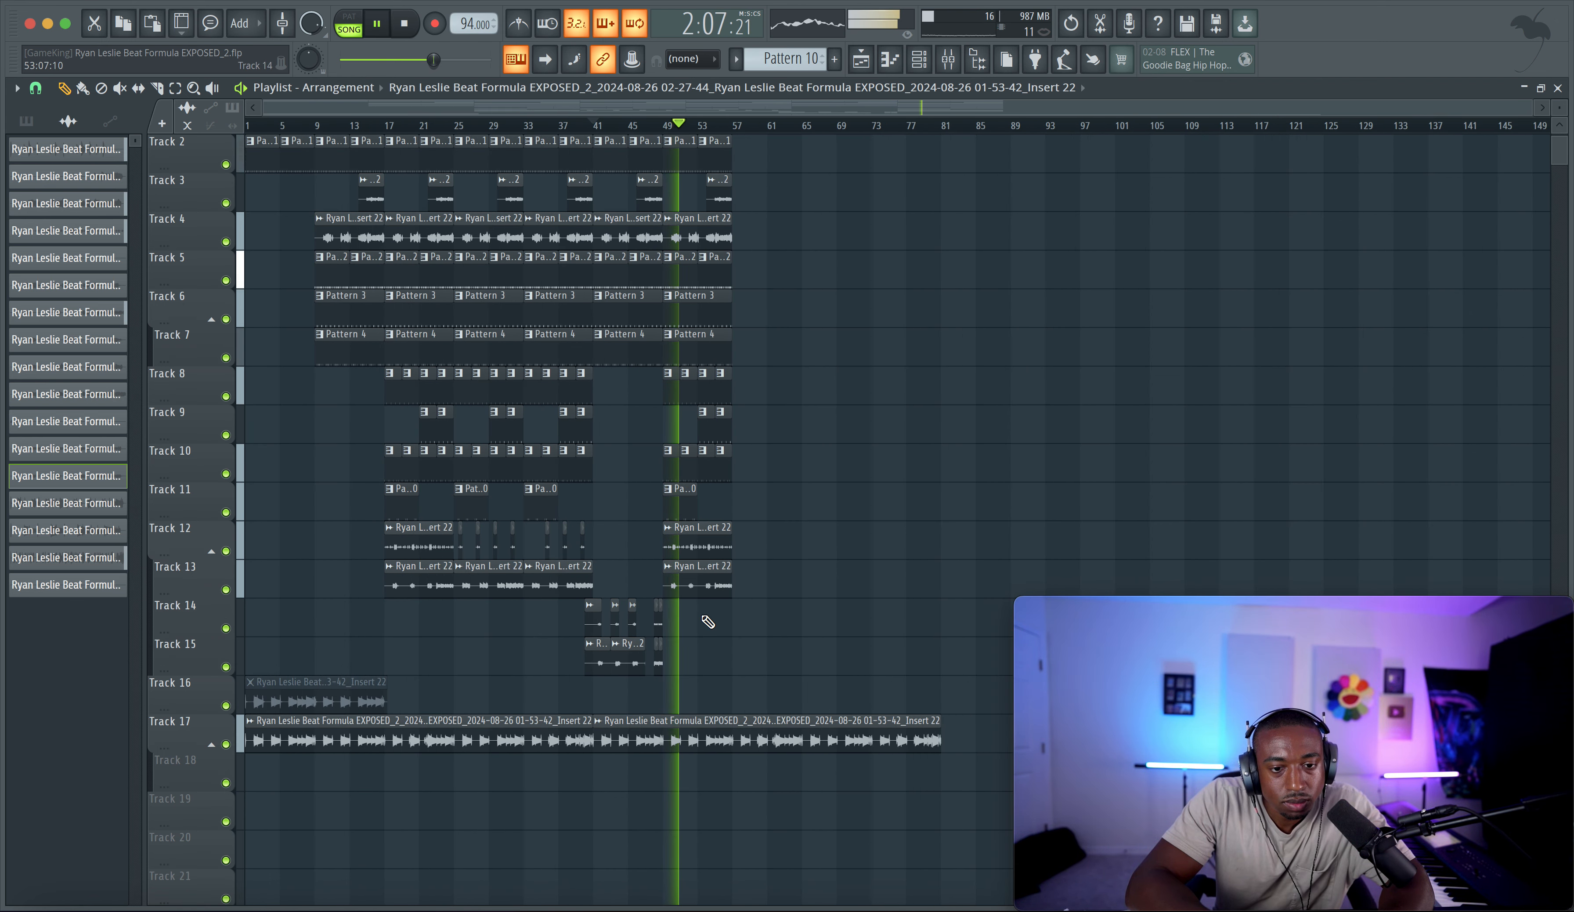
scroll(685, 576, up, 1)
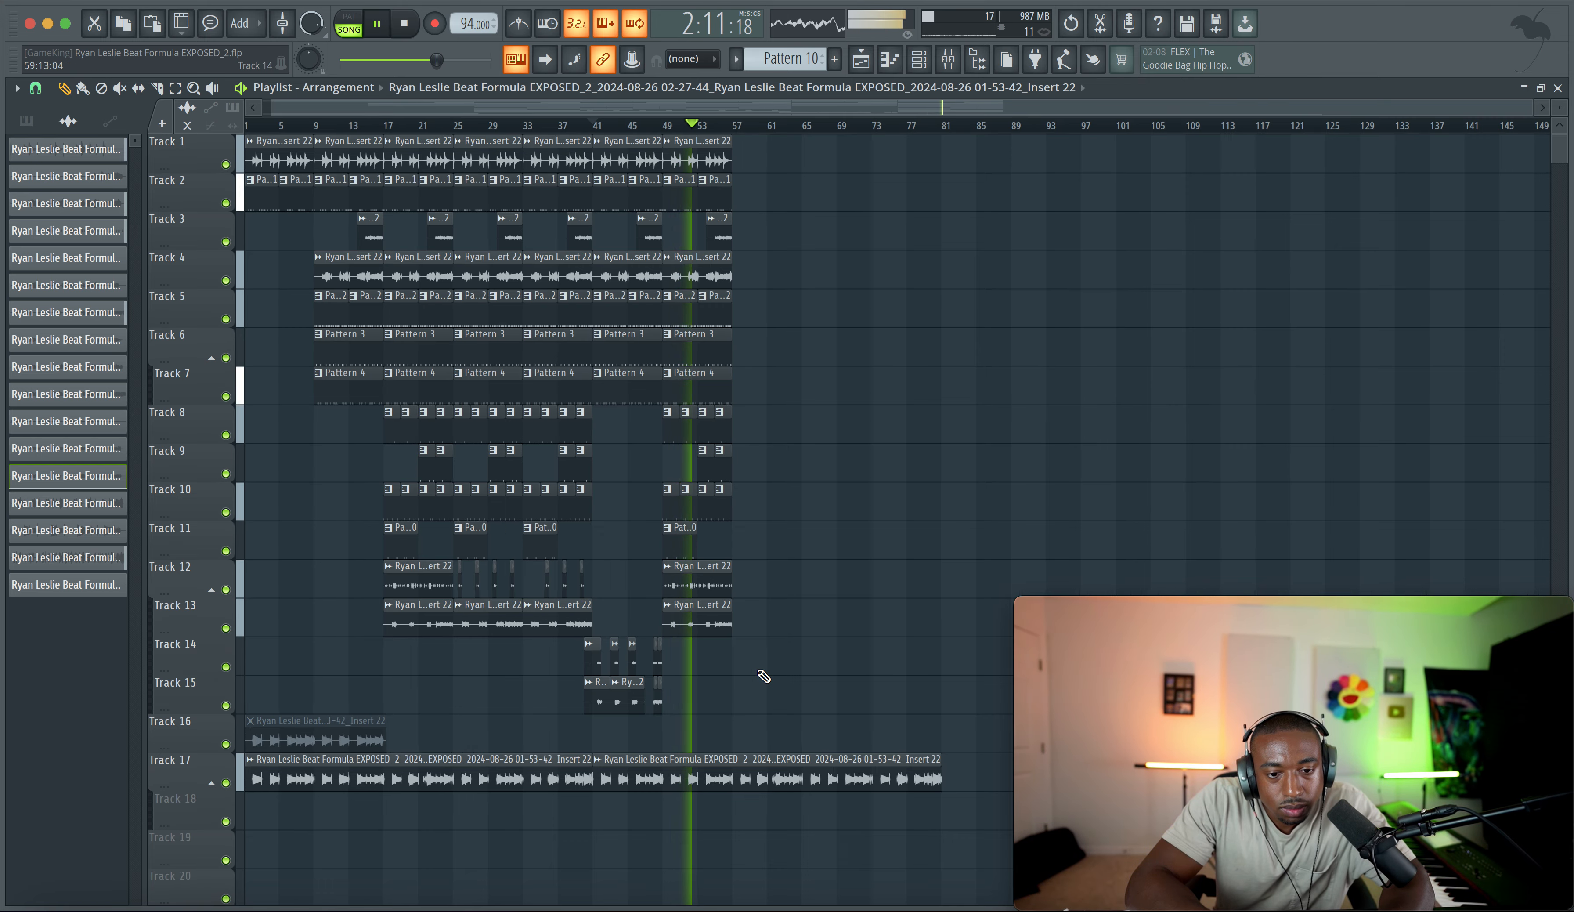
scroll(761, 675, up, 2)
drag(757, 711, 428, 127)
scroll(439, 157, up, 1)
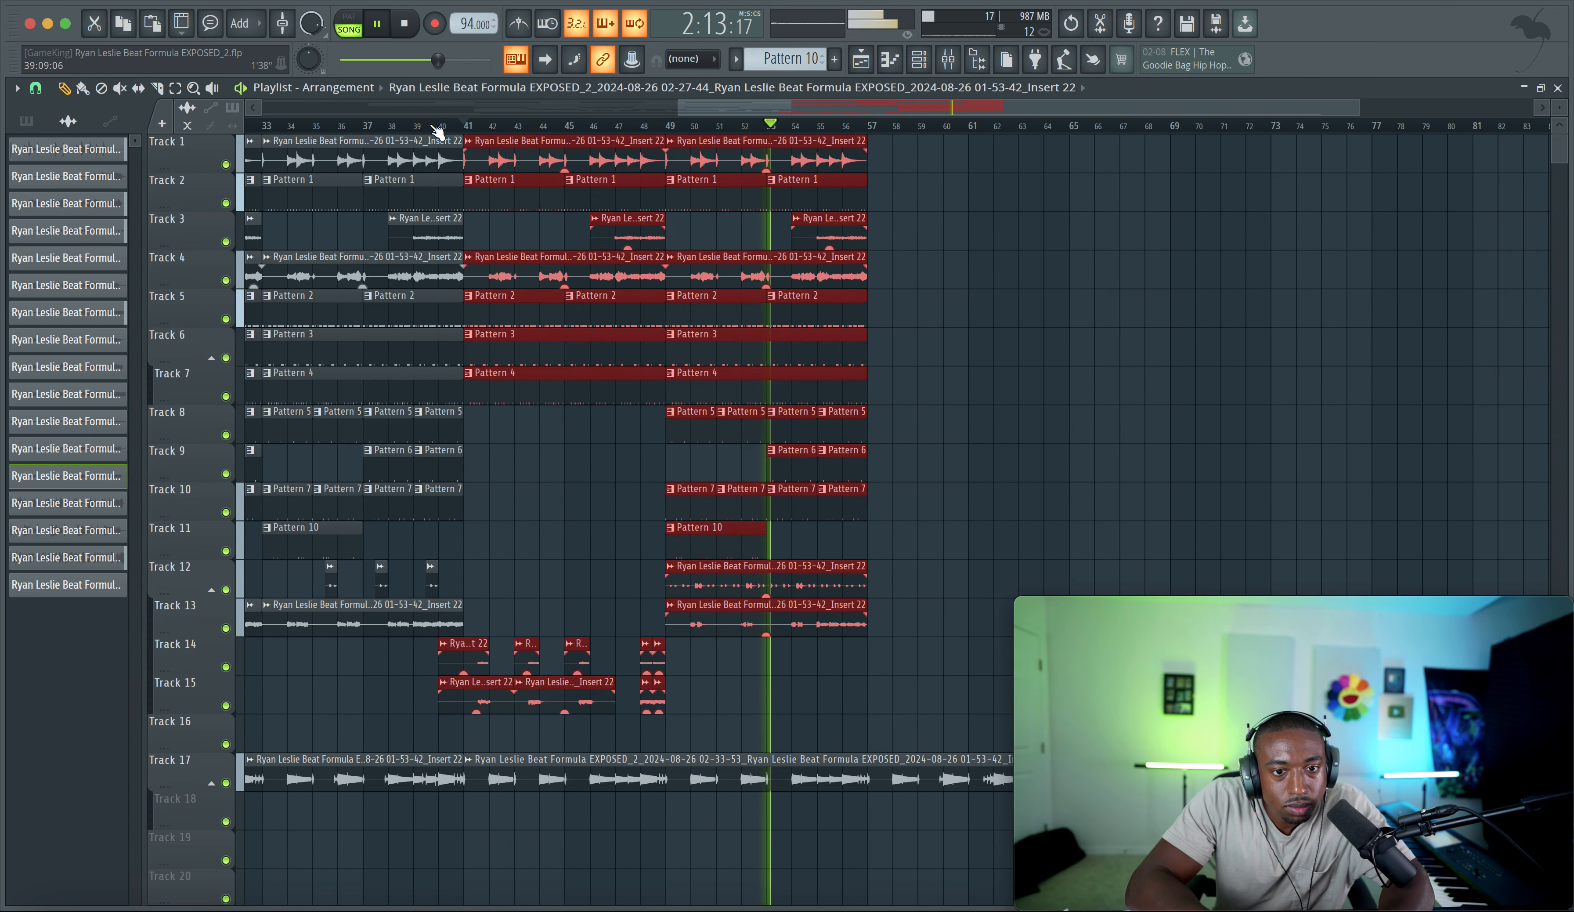
key(ctrl+b)
drag(941, 146, 907, 147)
Step: Set the playlist snap to Bar
click(44, 94)
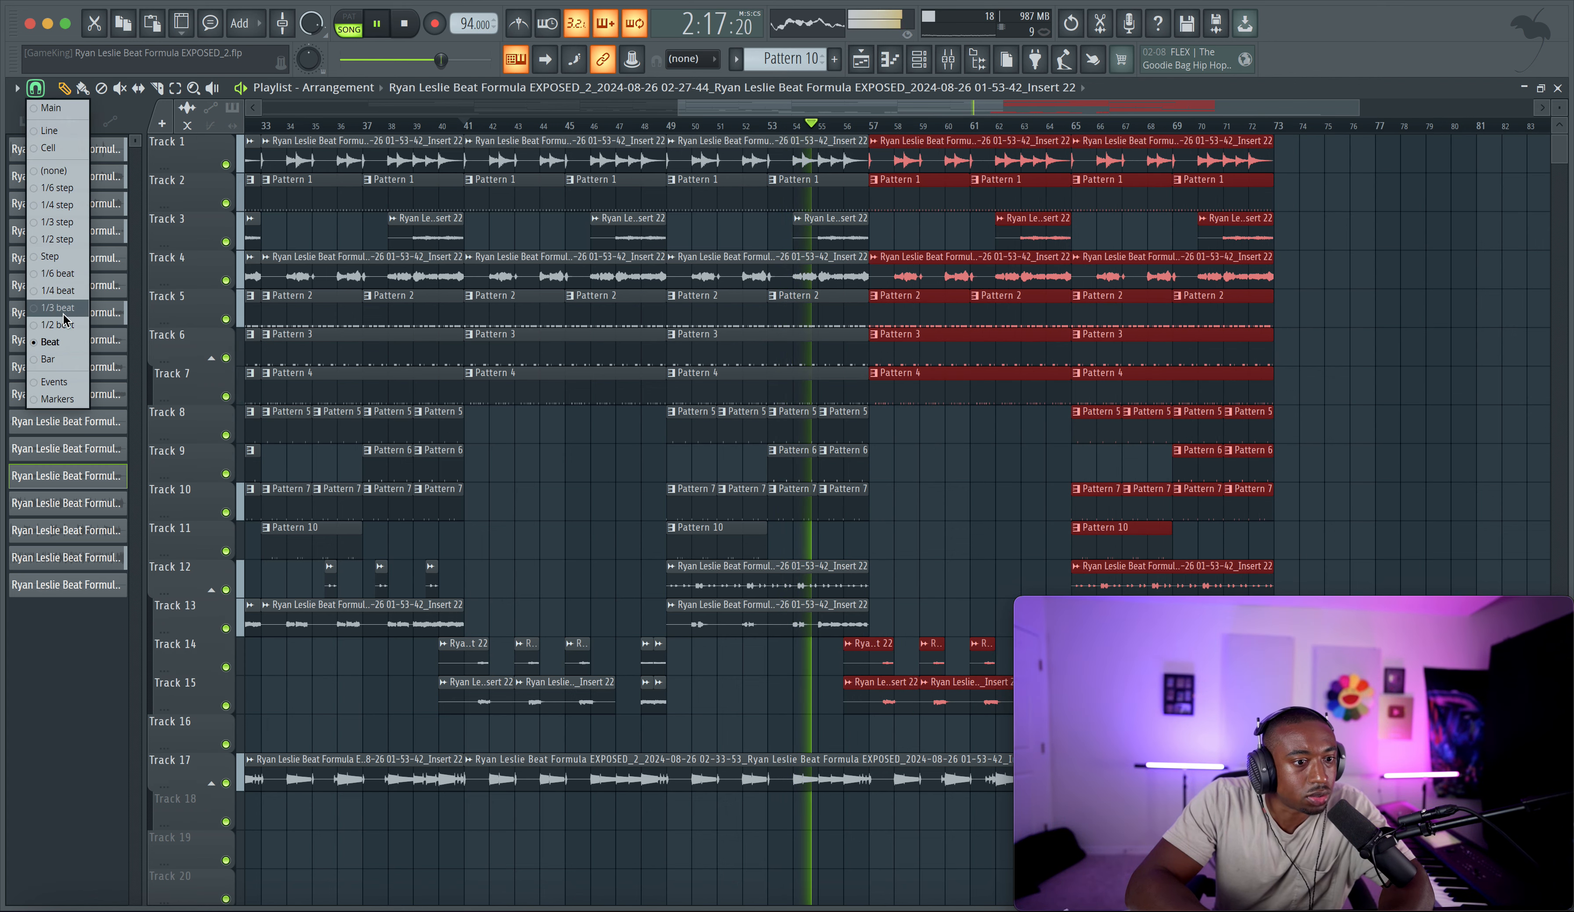
click(50, 362)
scroll(688, 292, right, 3)
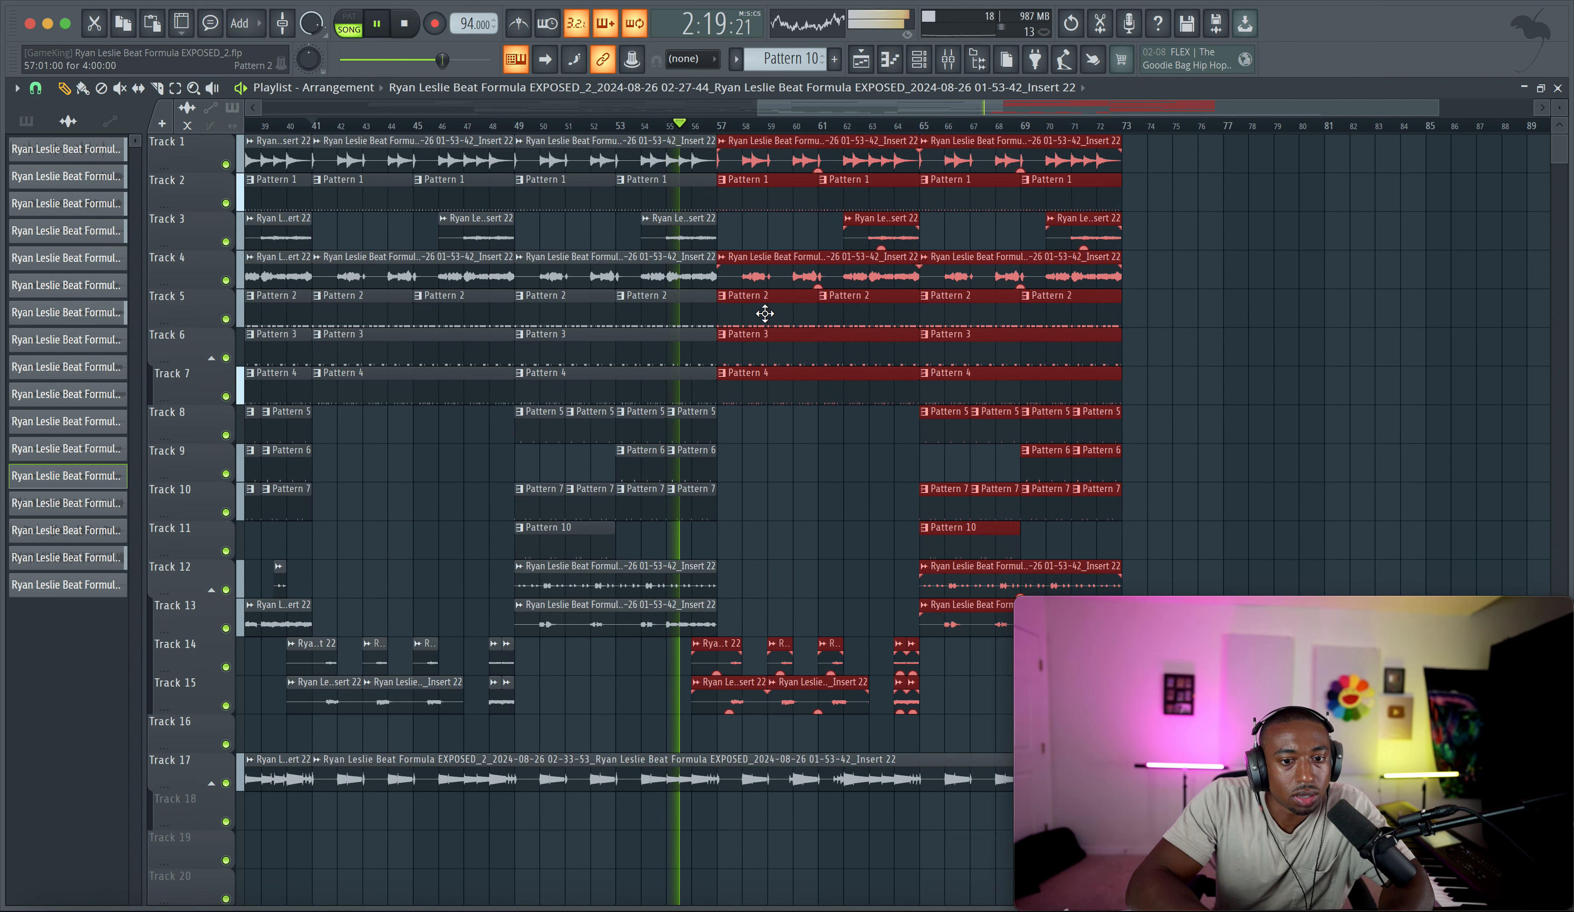
Step: Try removing the Pattern 3 and Pattern 2 clips that start at bar 57, and undo both deletions
right_click(756, 354)
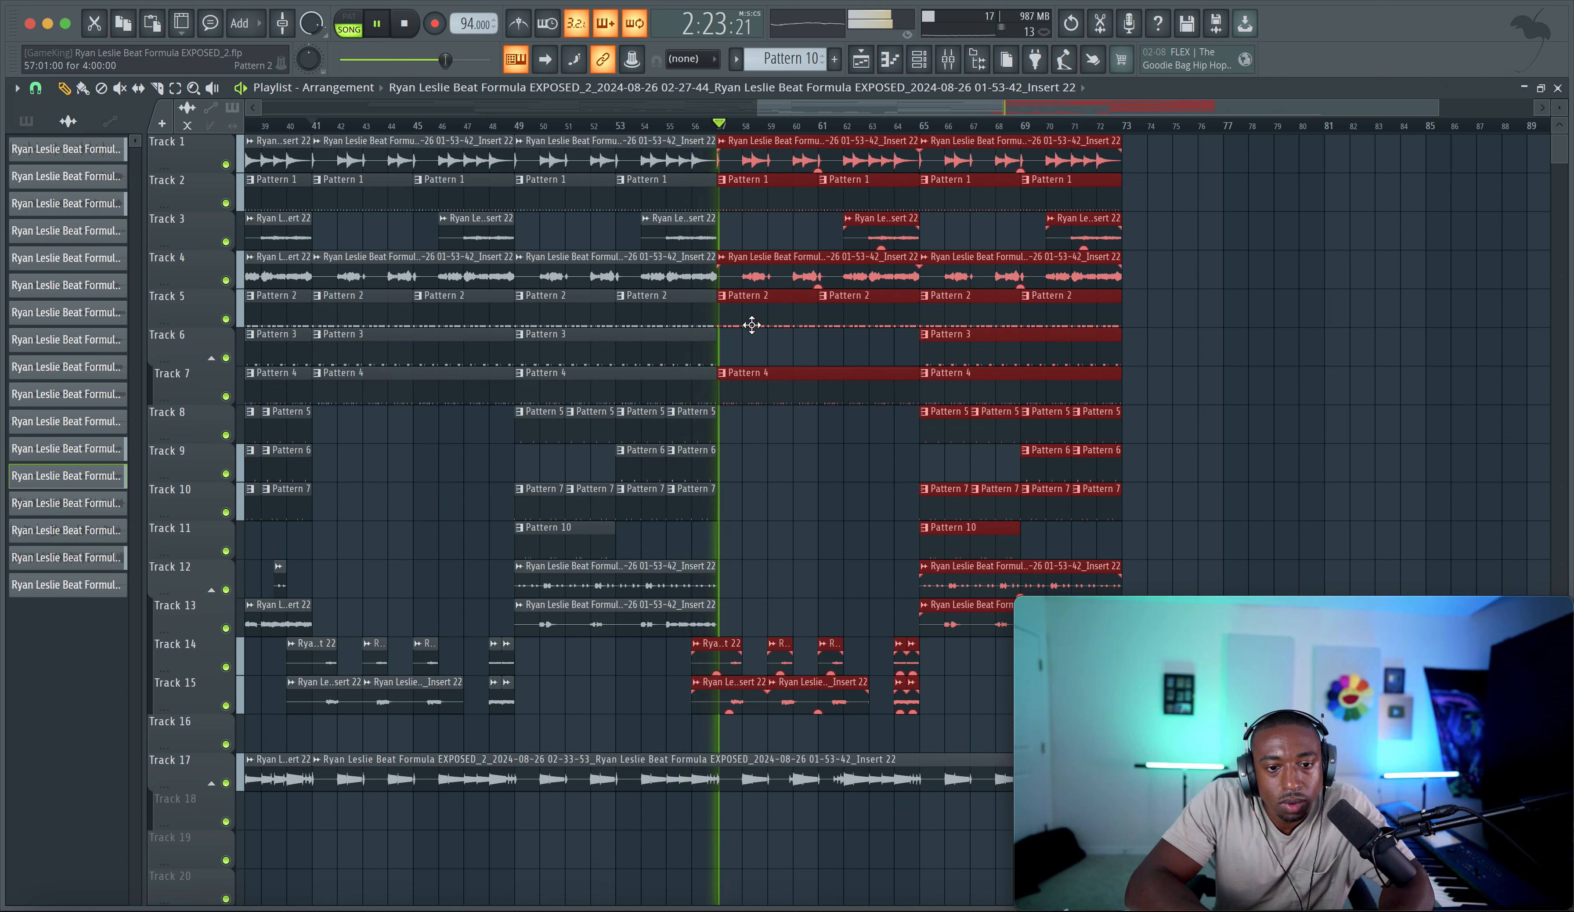
right_click(752, 324)
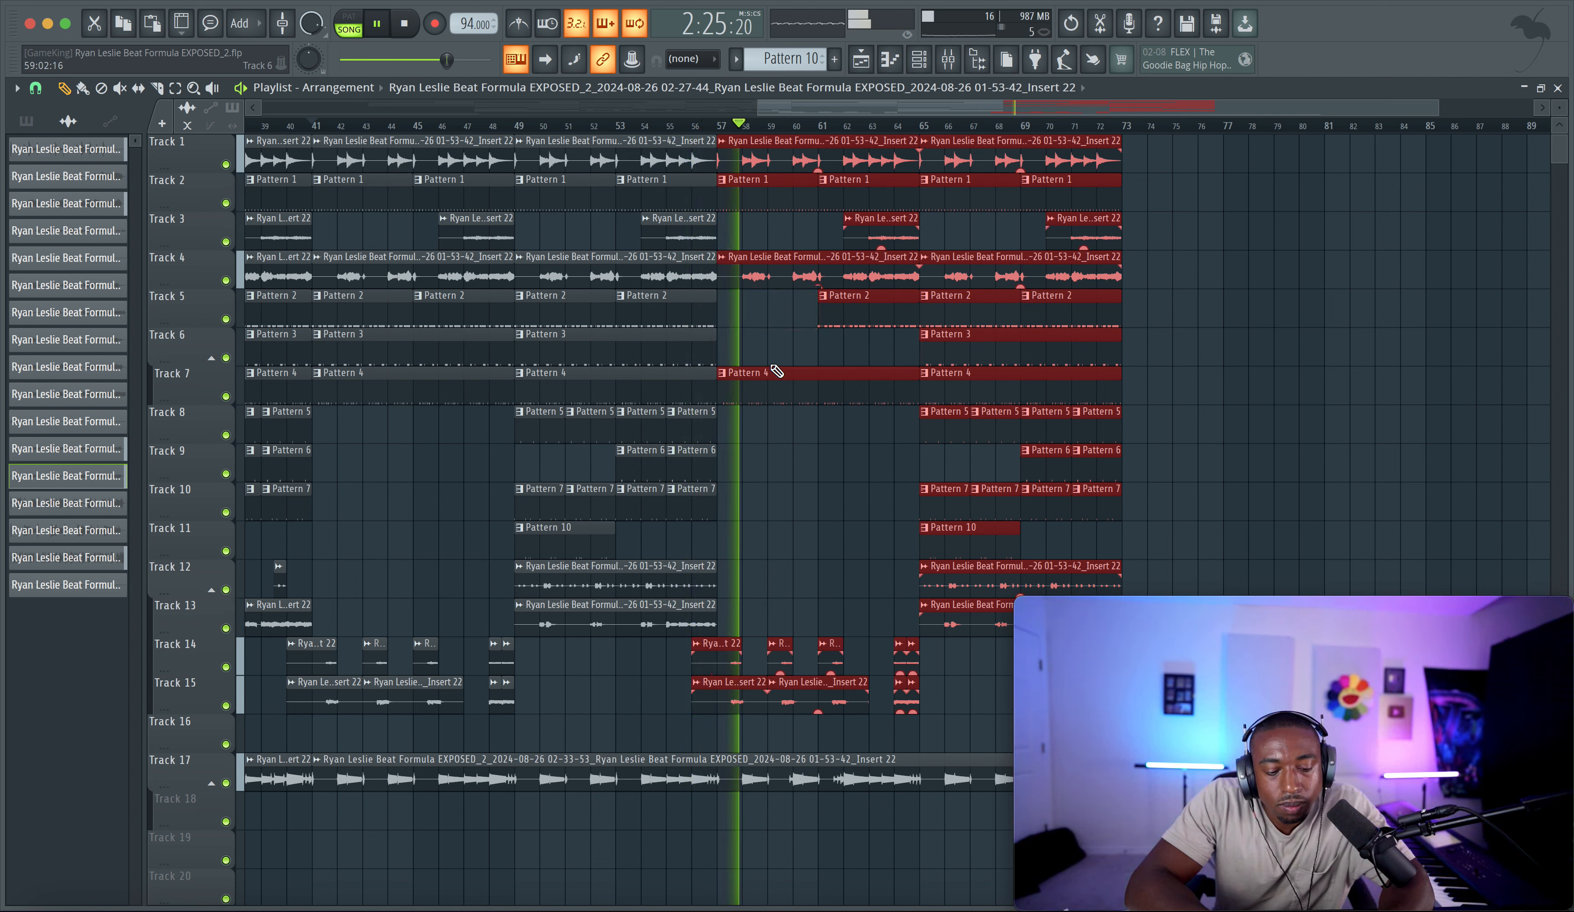
key(space)
key(ctrl+z)
key(ctrl+z)
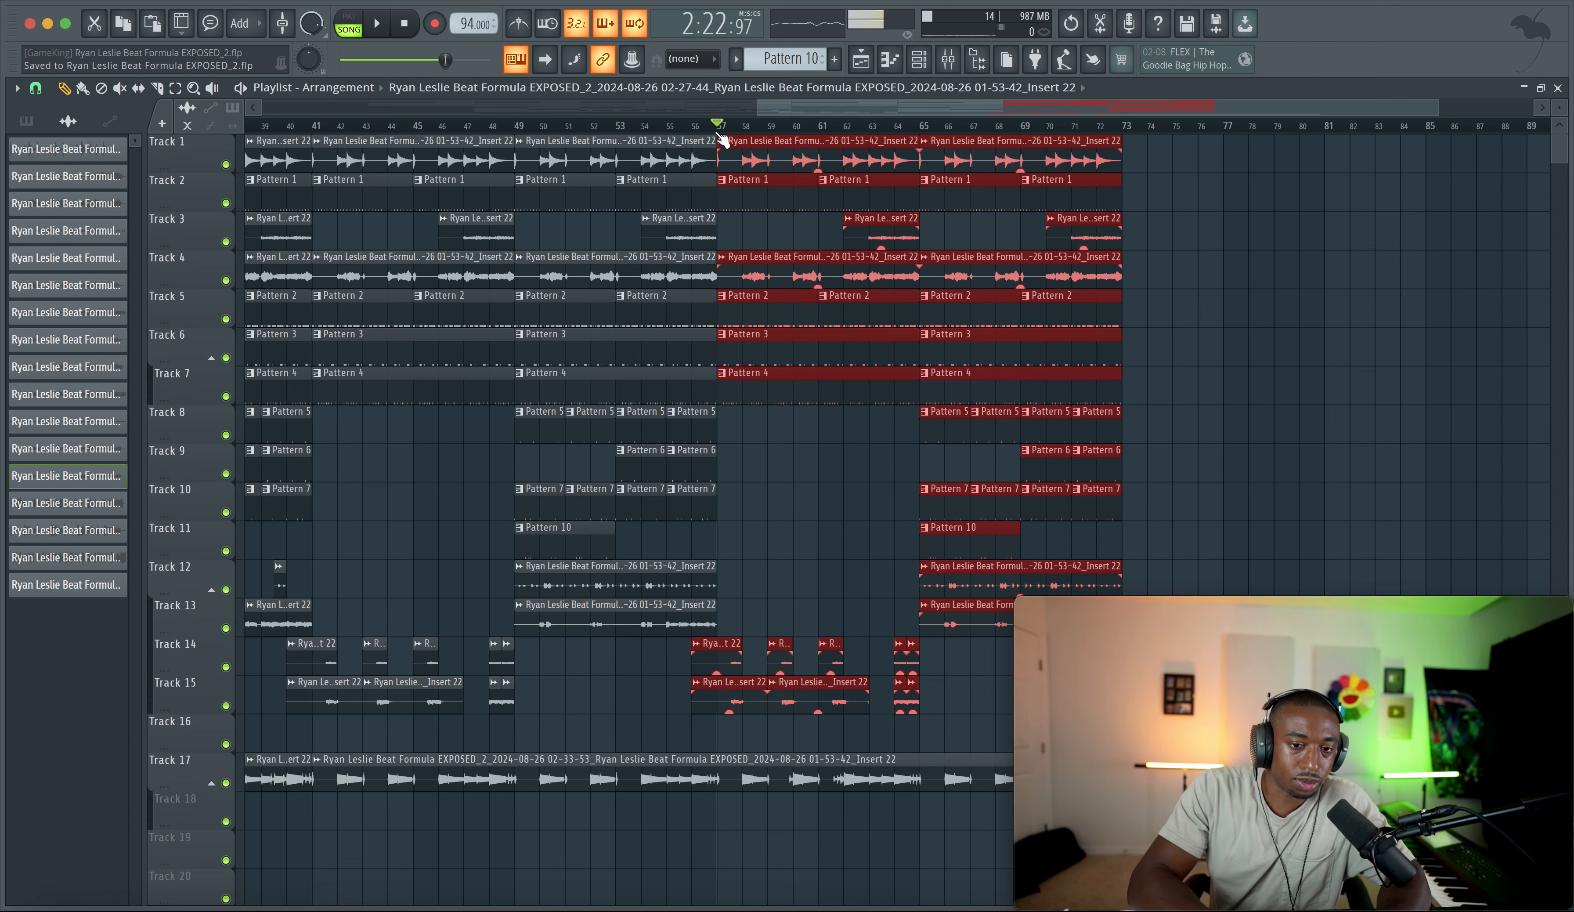
Step: Delete the two Track 1 audio clips between bars 57 and 73
scroll(726, 192, down, 1)
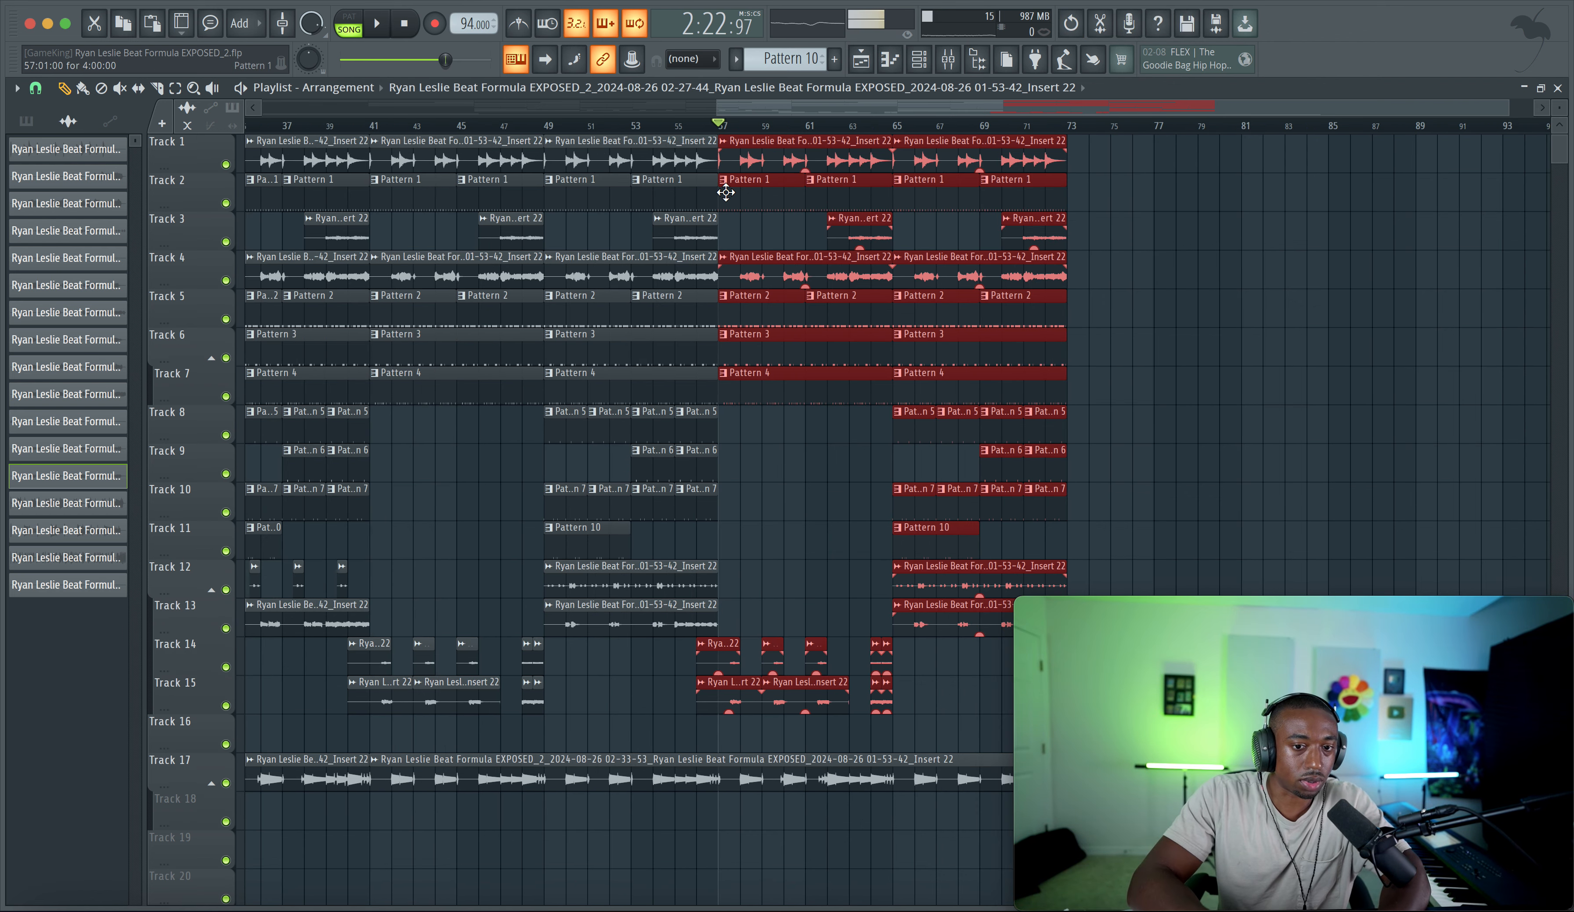
right_click(1149, 294)
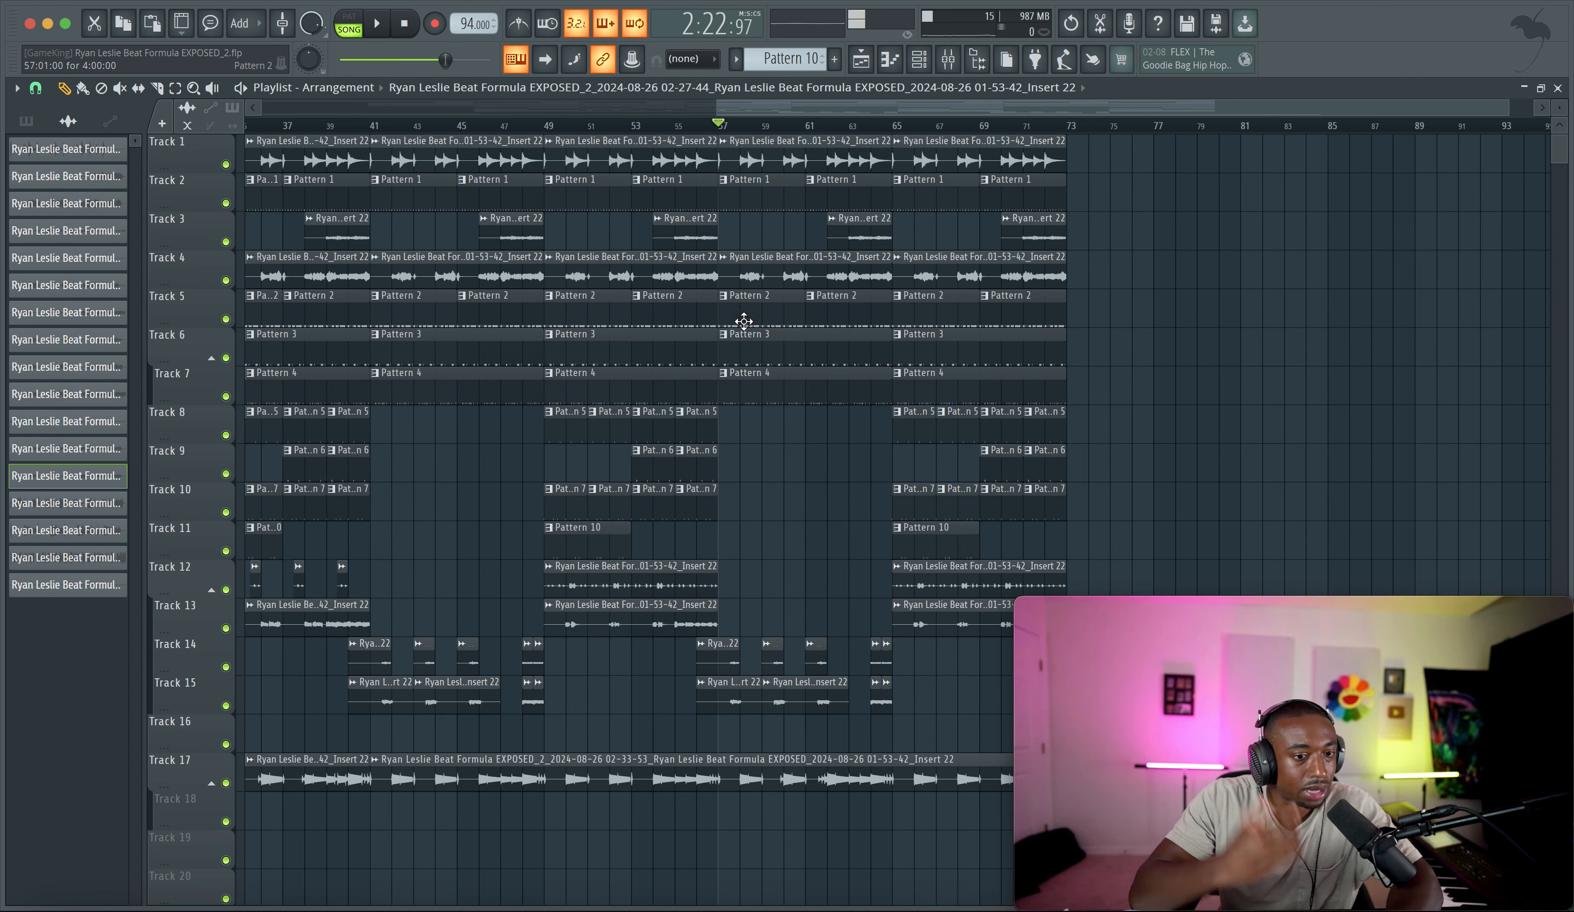
scroll(694, 338, right, 4)
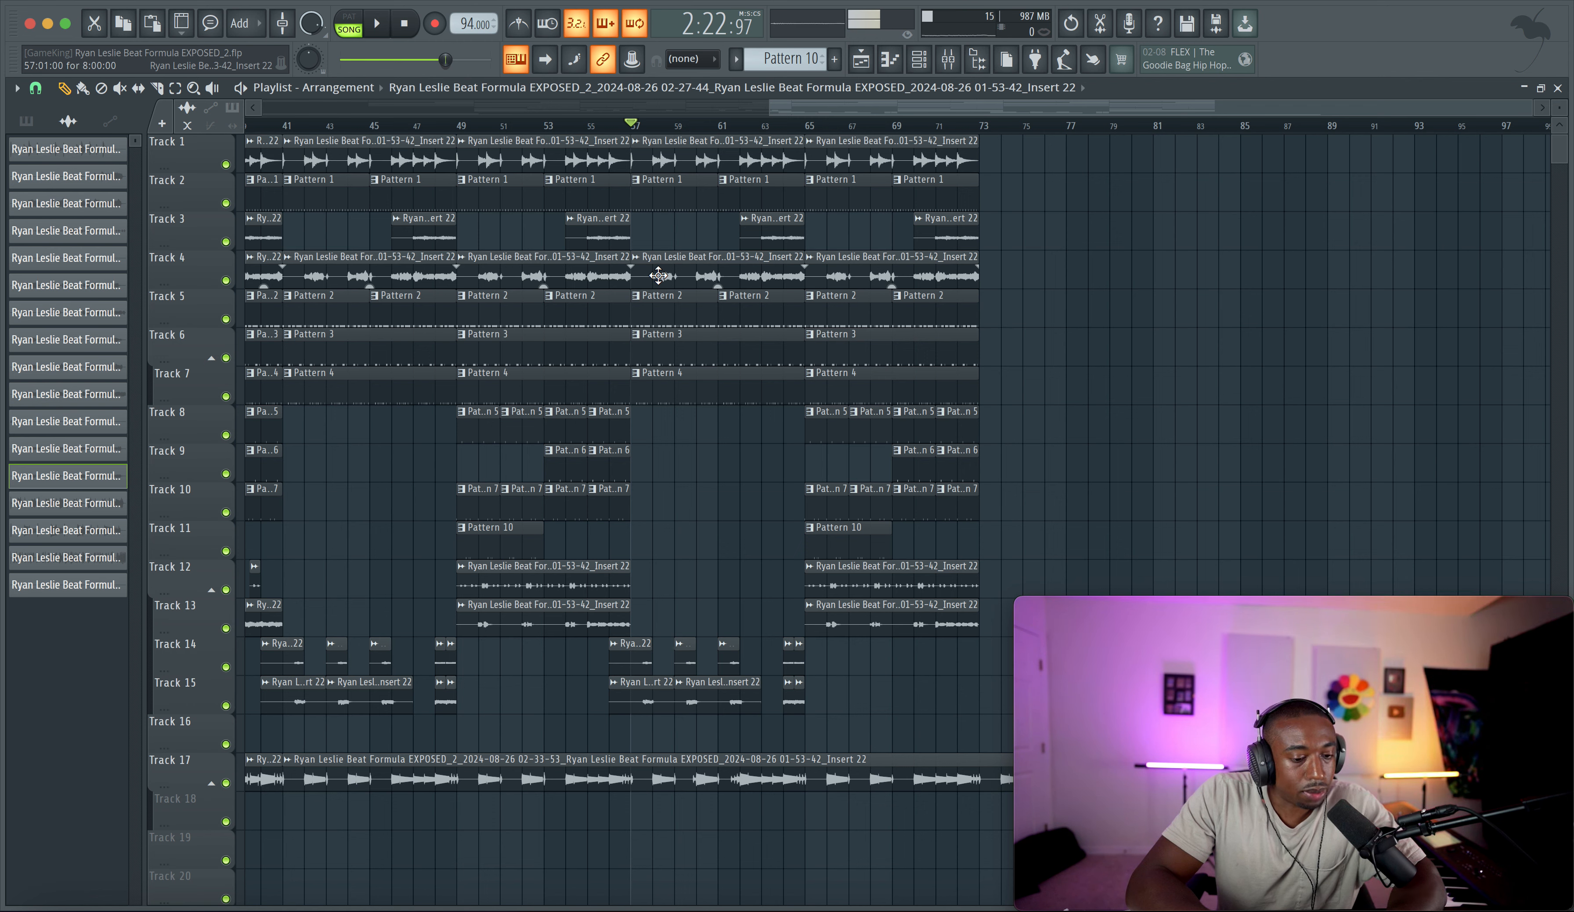
super+drag(659, 156, 1005, 182)
right_click(1009, 180)
key(space)
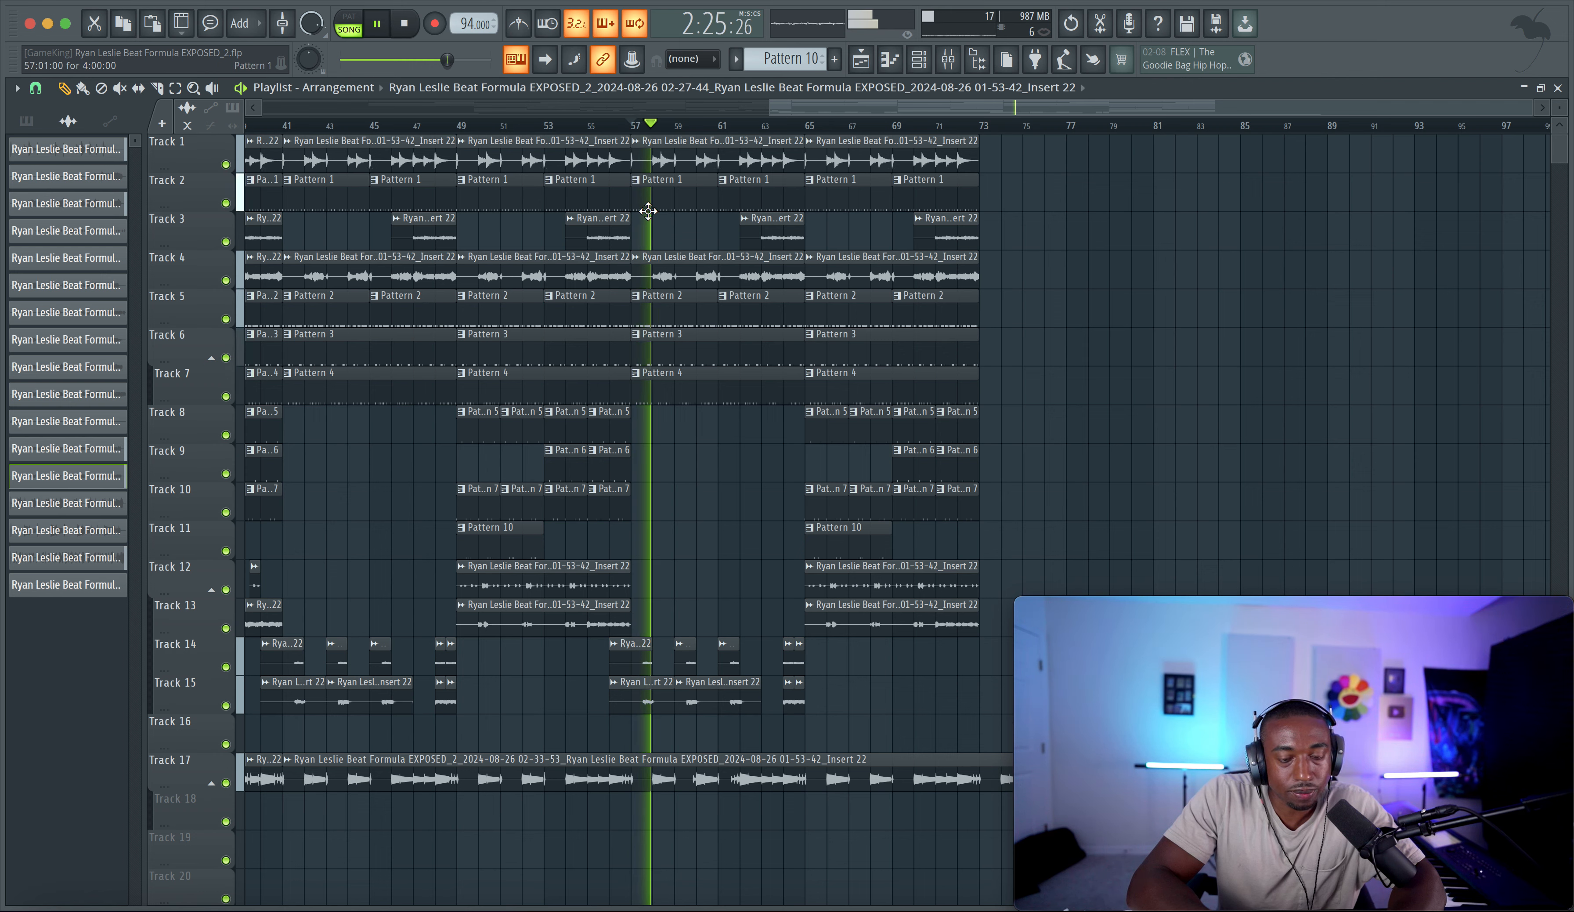
key(space)
super+drag(723, 156, 842, 152)
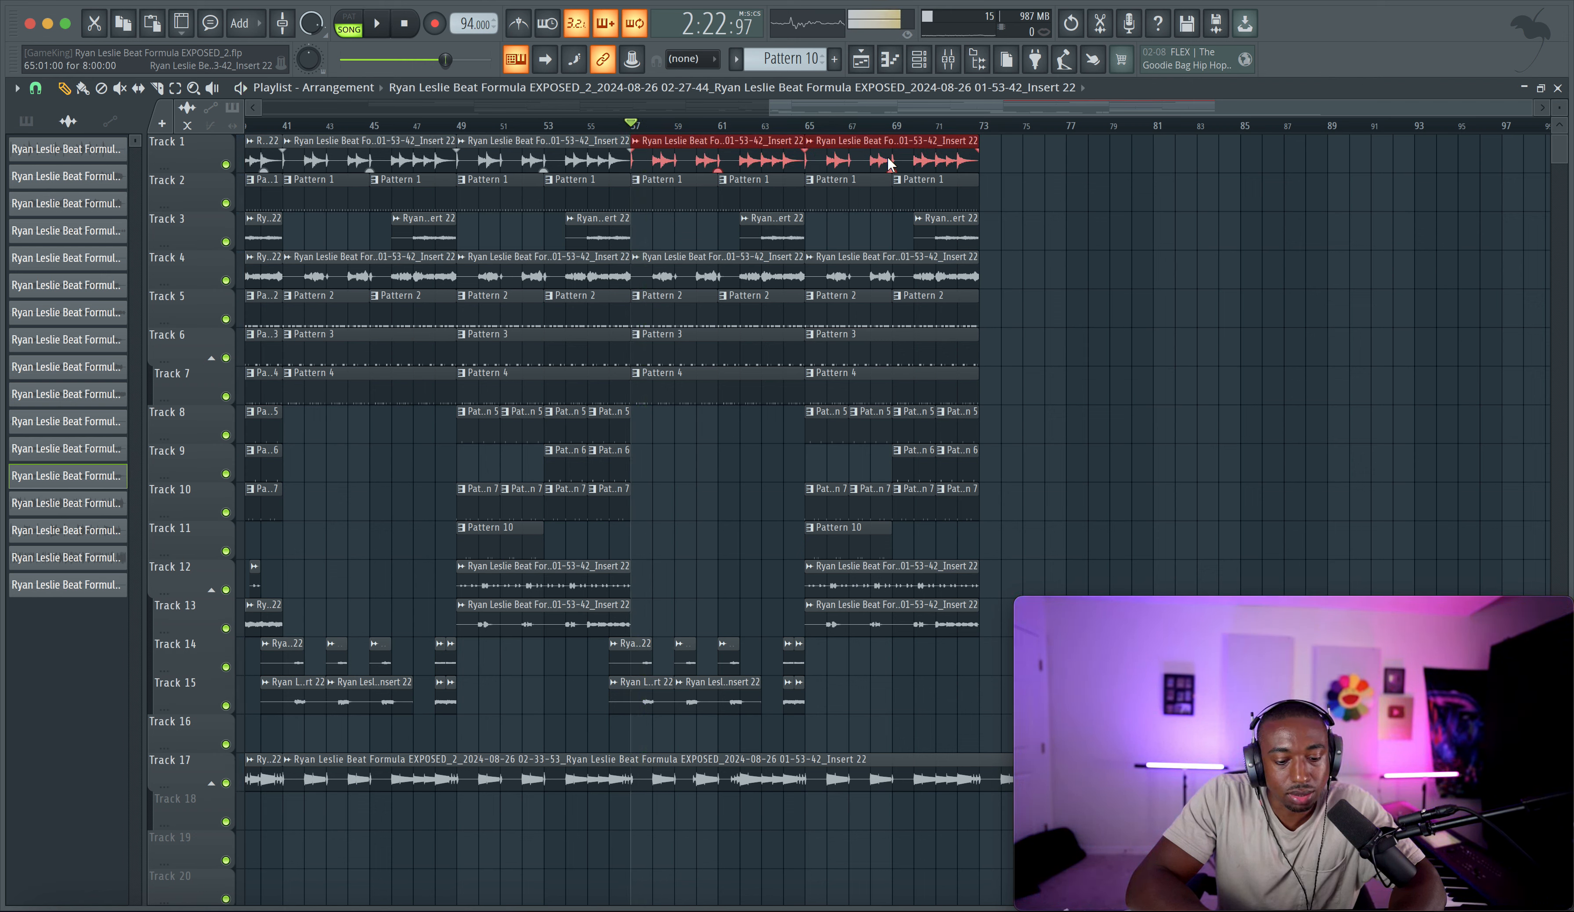
key(Delete)
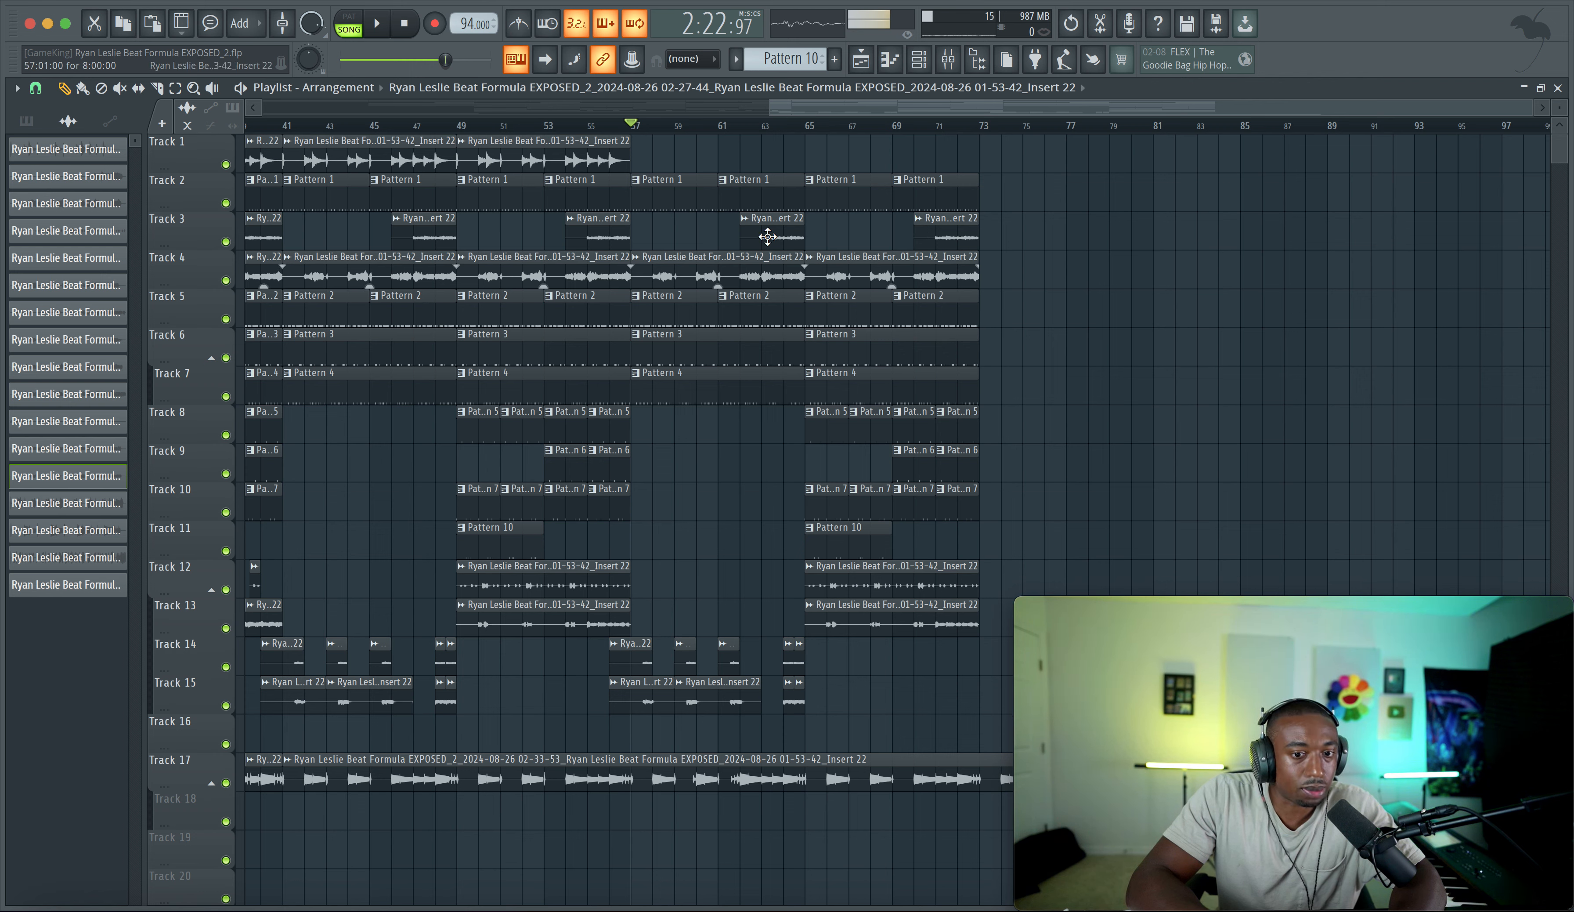
Step: Delete the two Track 4 audio clips between bars 57 and 73
key(space)
right_click(704, 285)
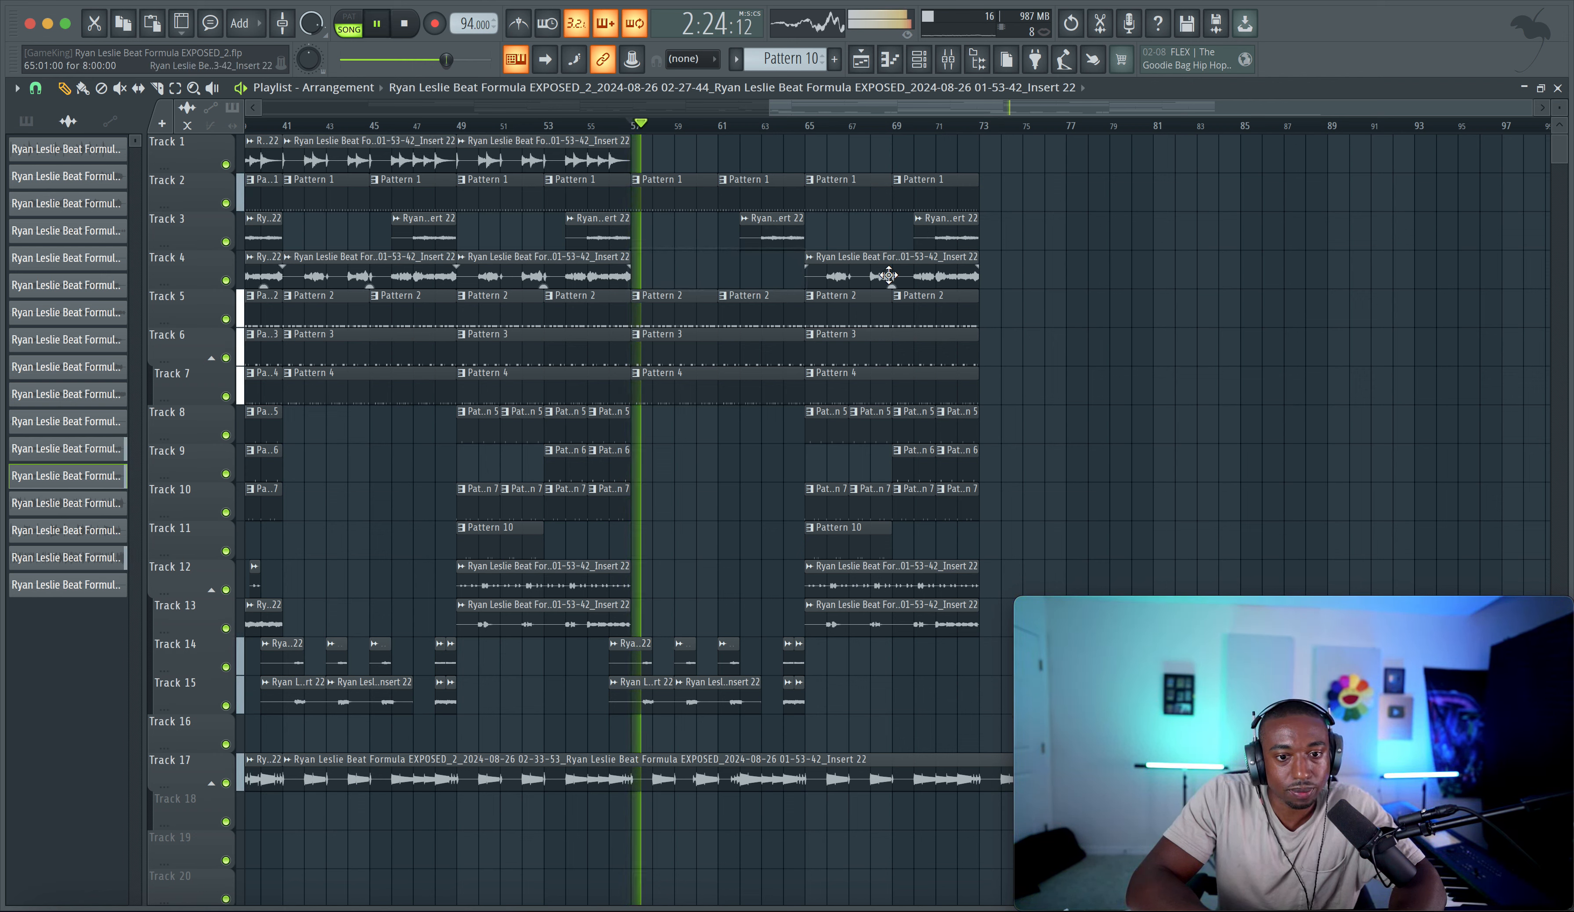
right_click(922, 285)
key(space)
Step: Set bars 57 to 73 as the loop selection, select mixer track 22, and play the looped section
drag(632, 125, 974, 131)
click(948, 59)
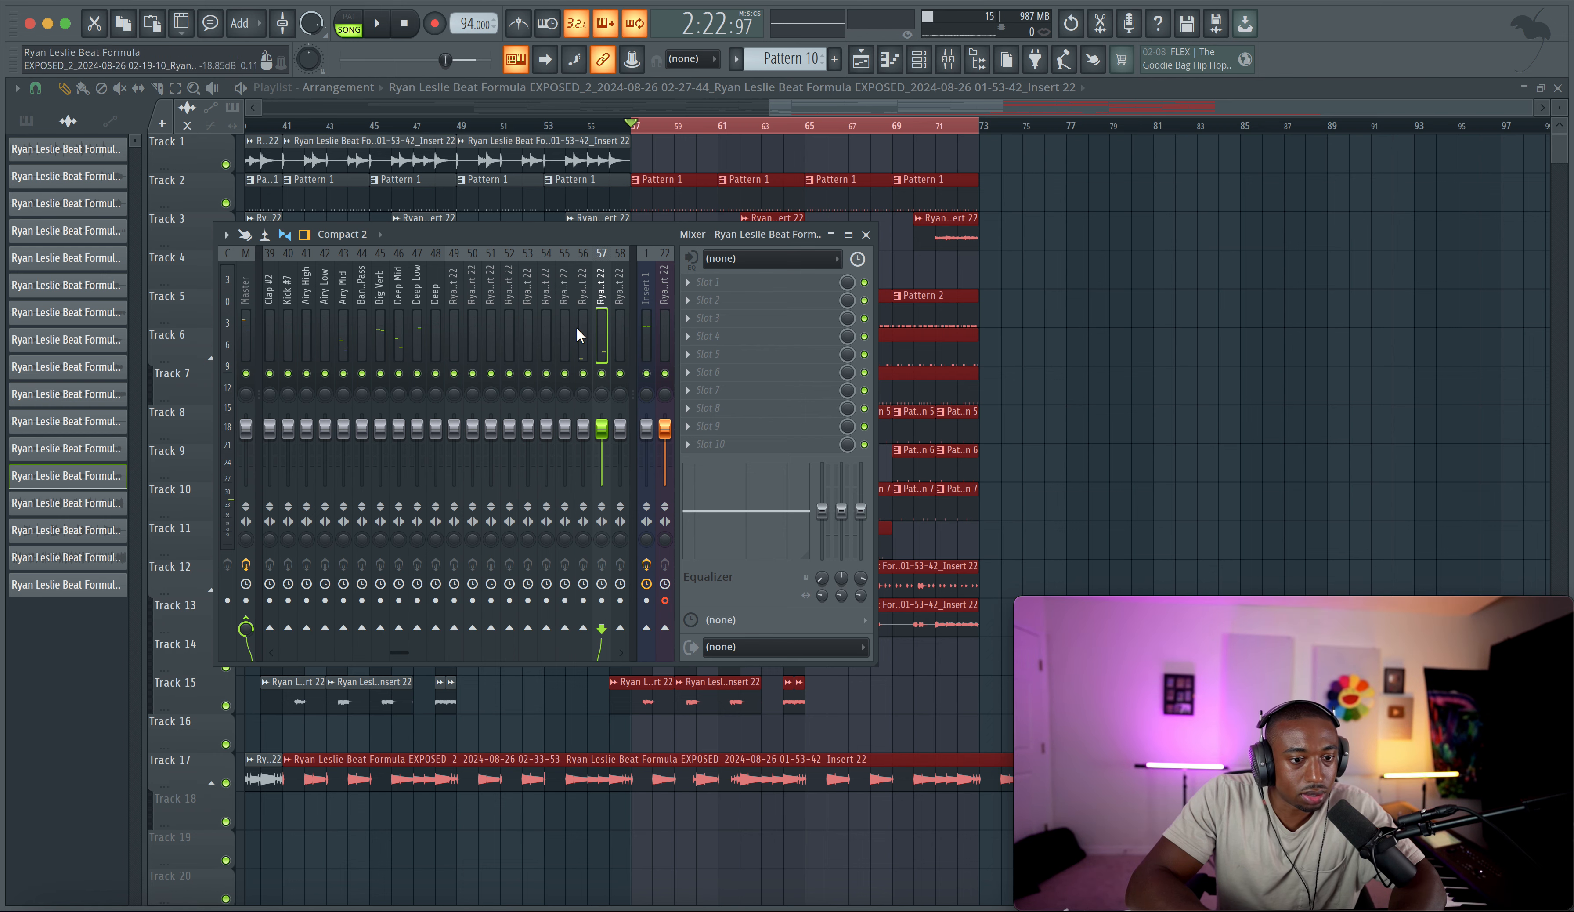
click(663, 329)
click(1168, 401)
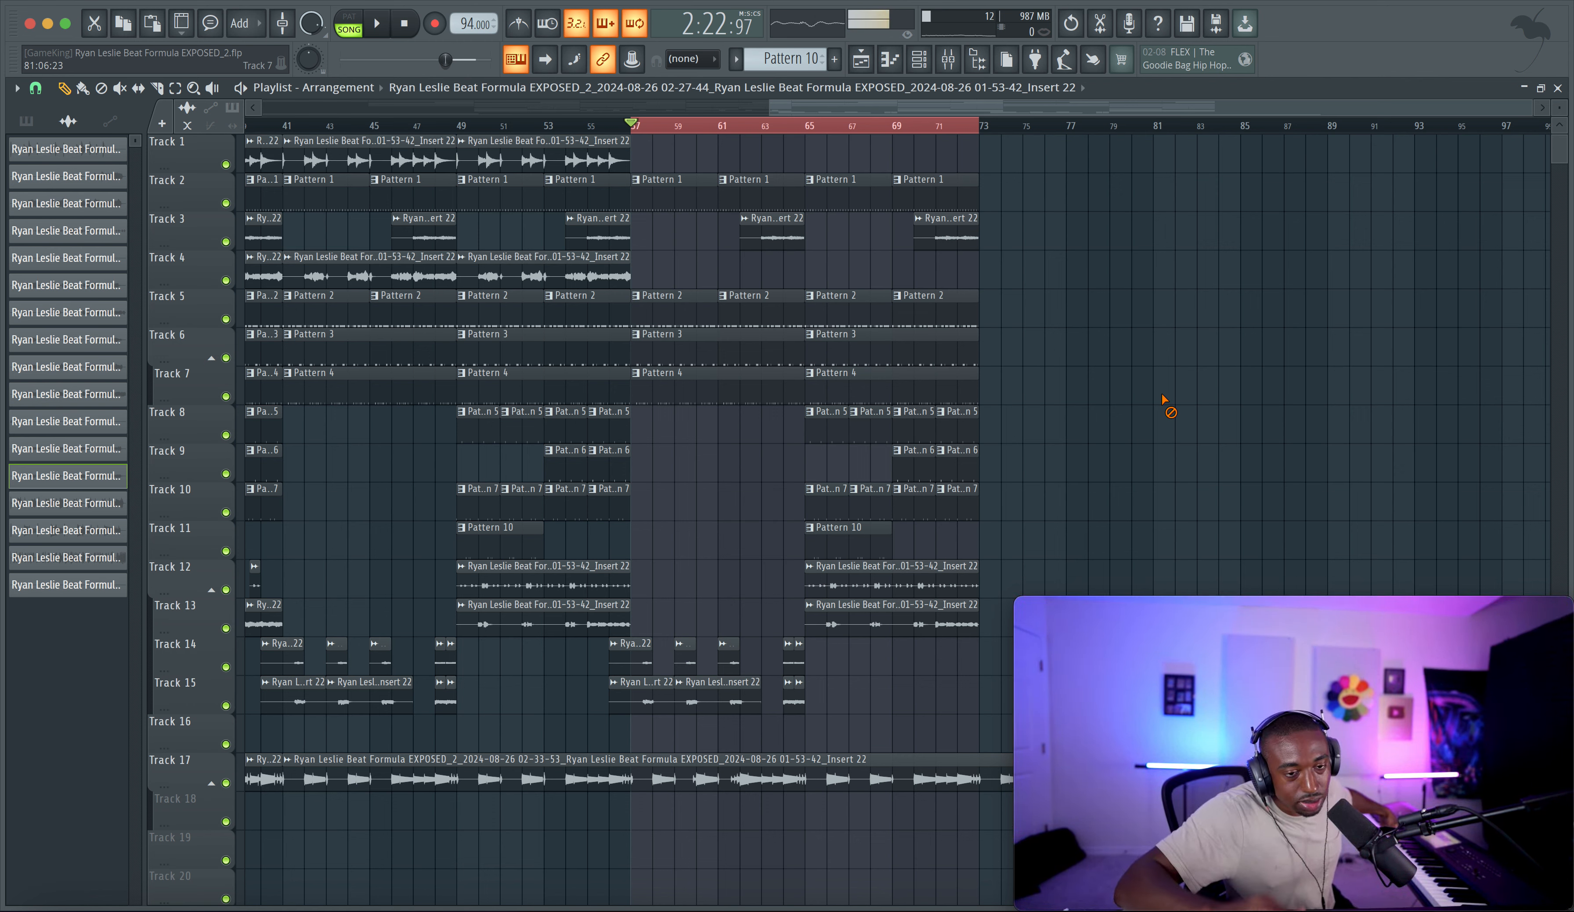
key(space)
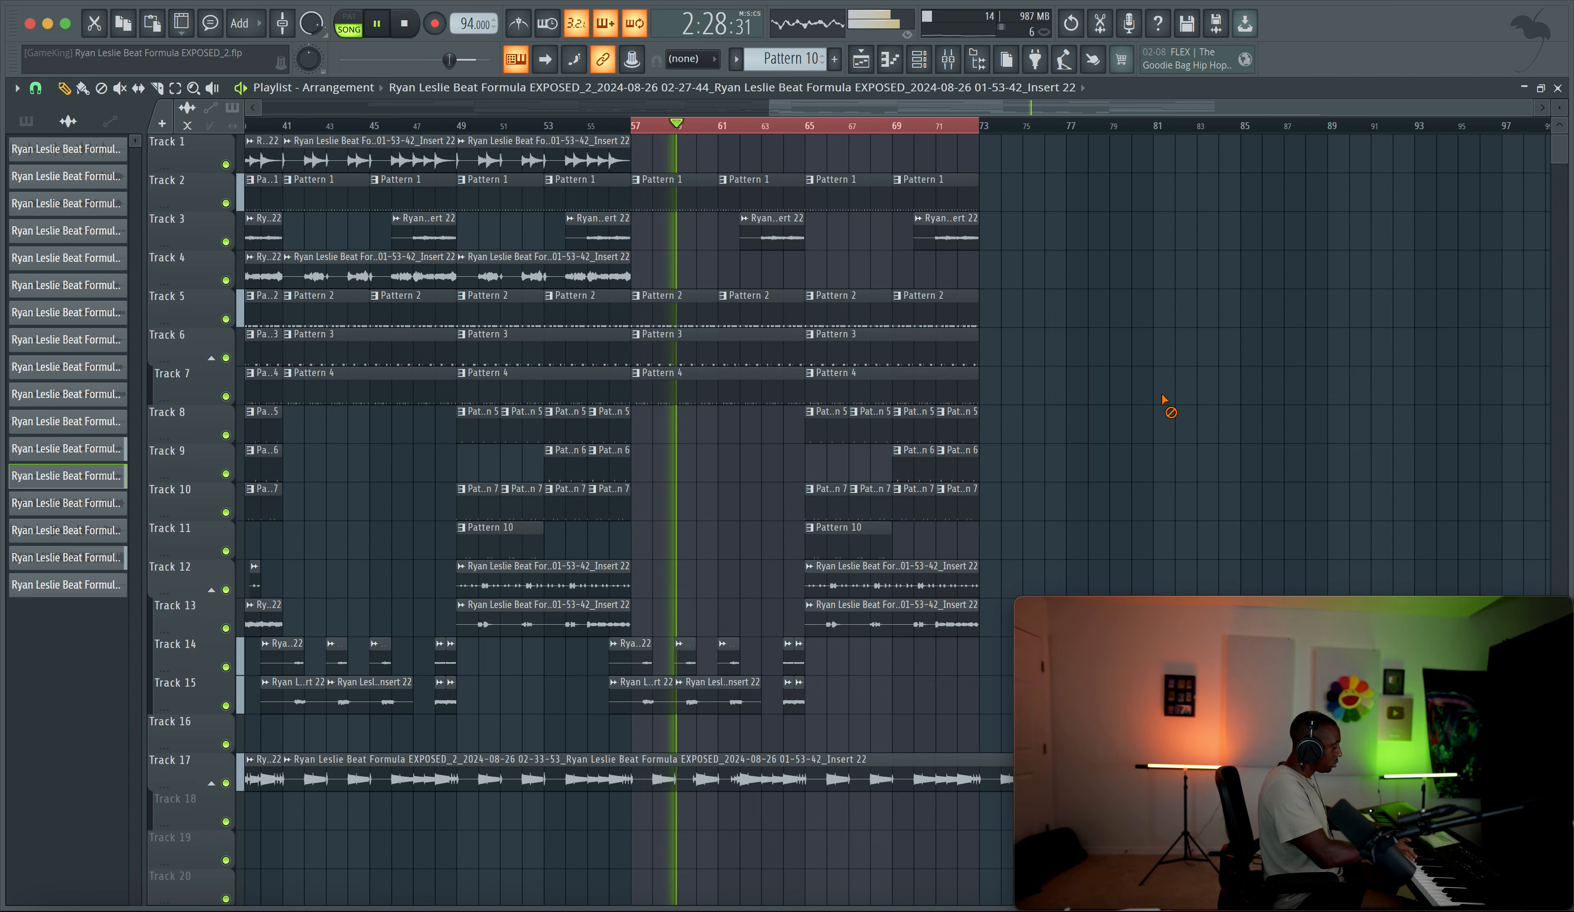
key(space)
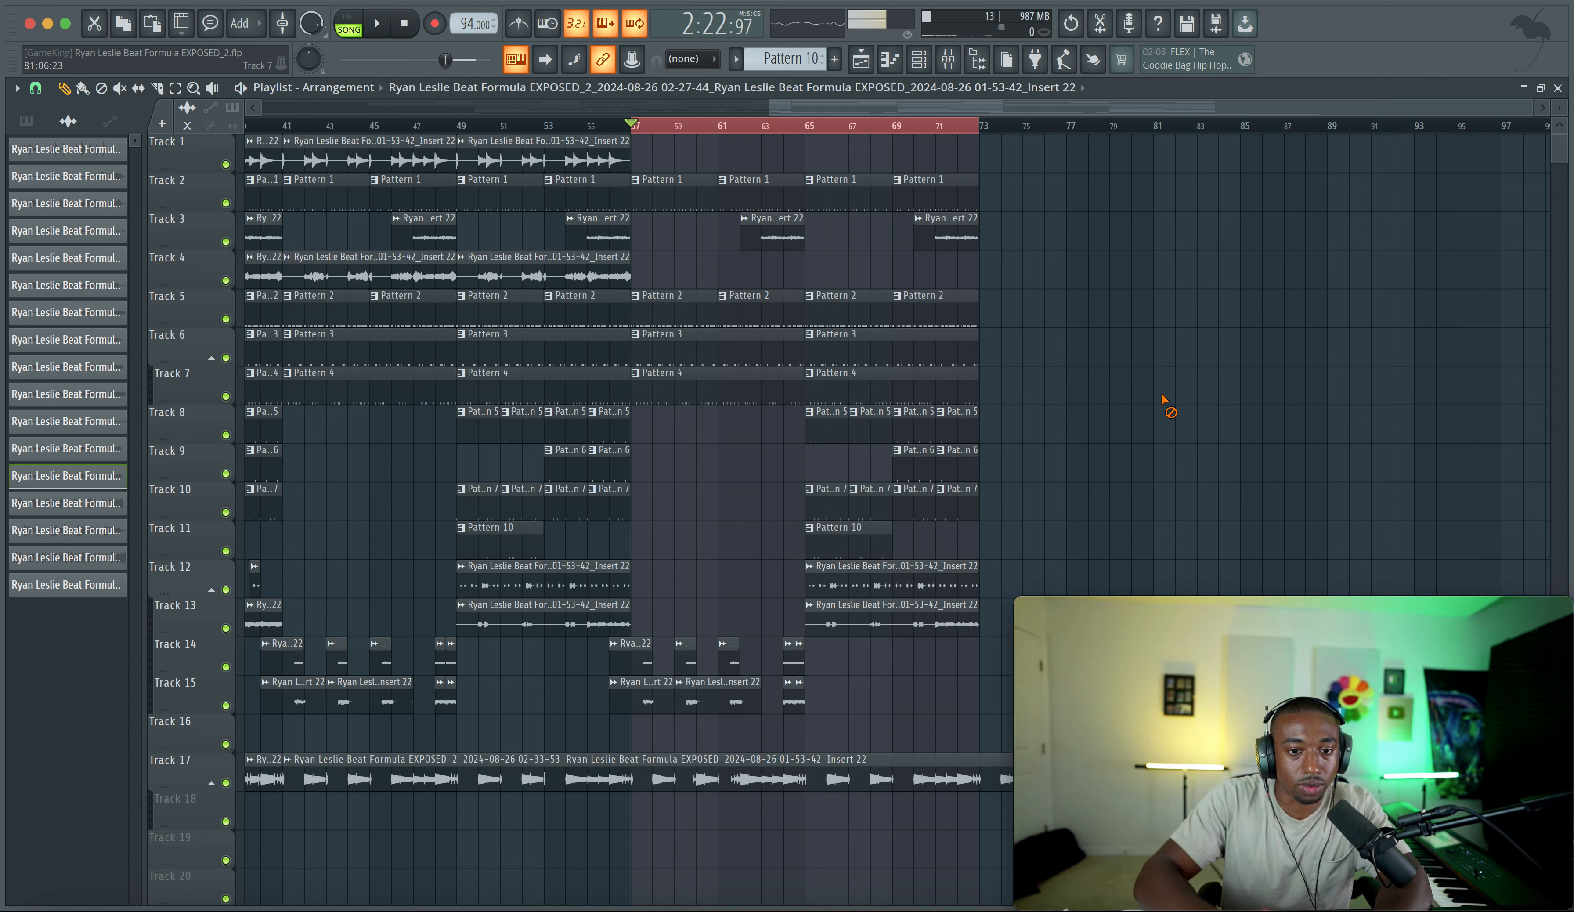
Step: Place two copies of the Track 1 audio clip between bars 57 and 73 and play the song from the start
drag(629, 144, 843, 160)
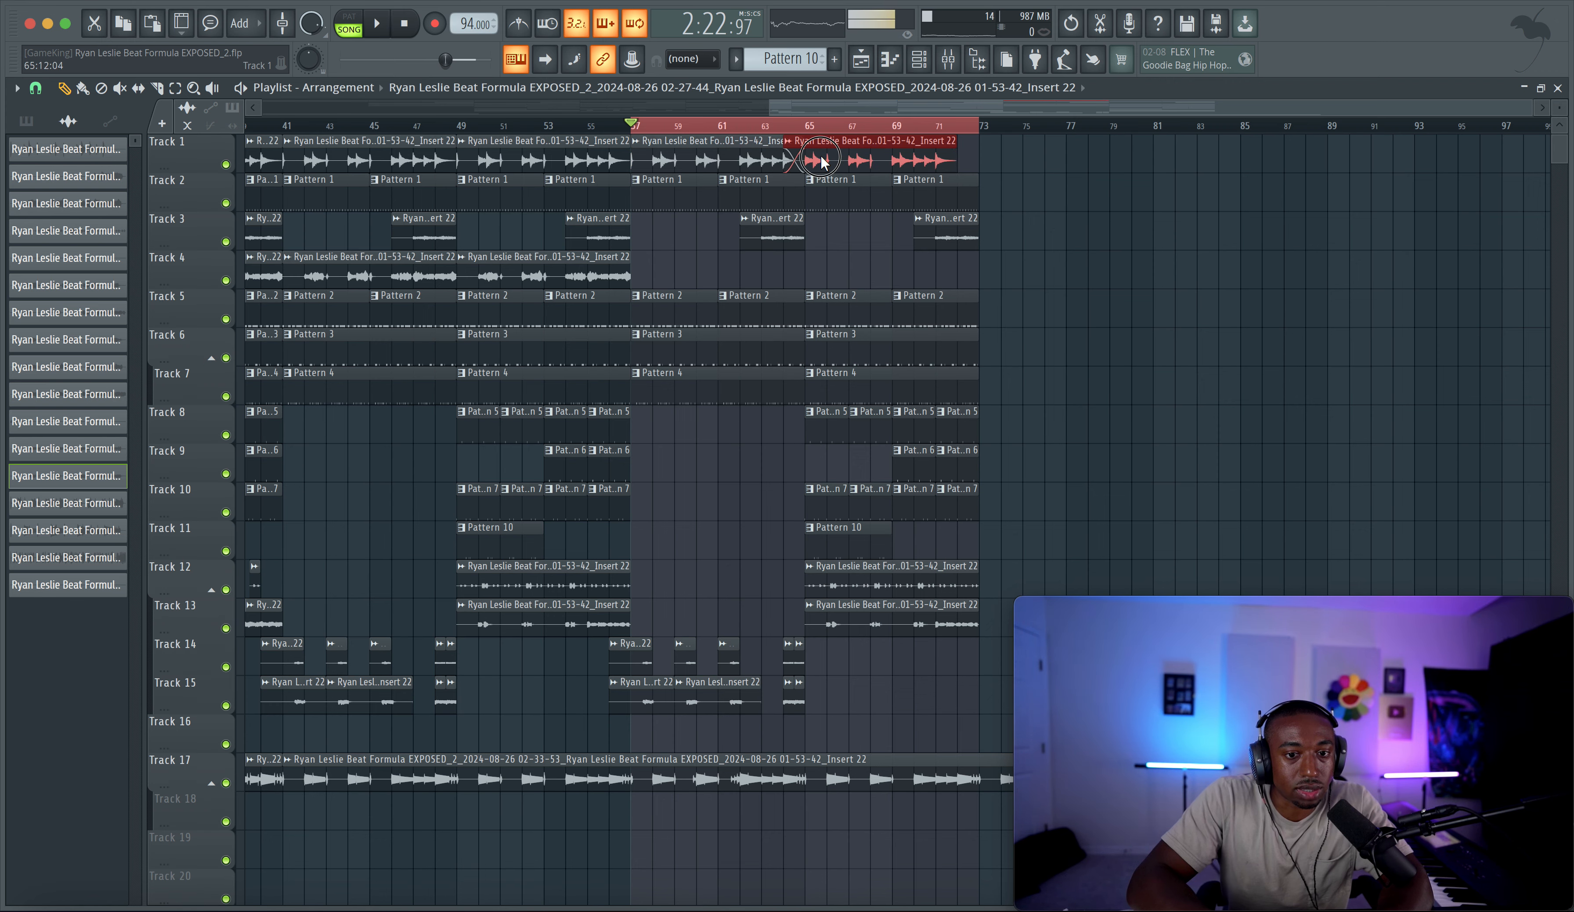
scroll(1108, 263, down, 3)
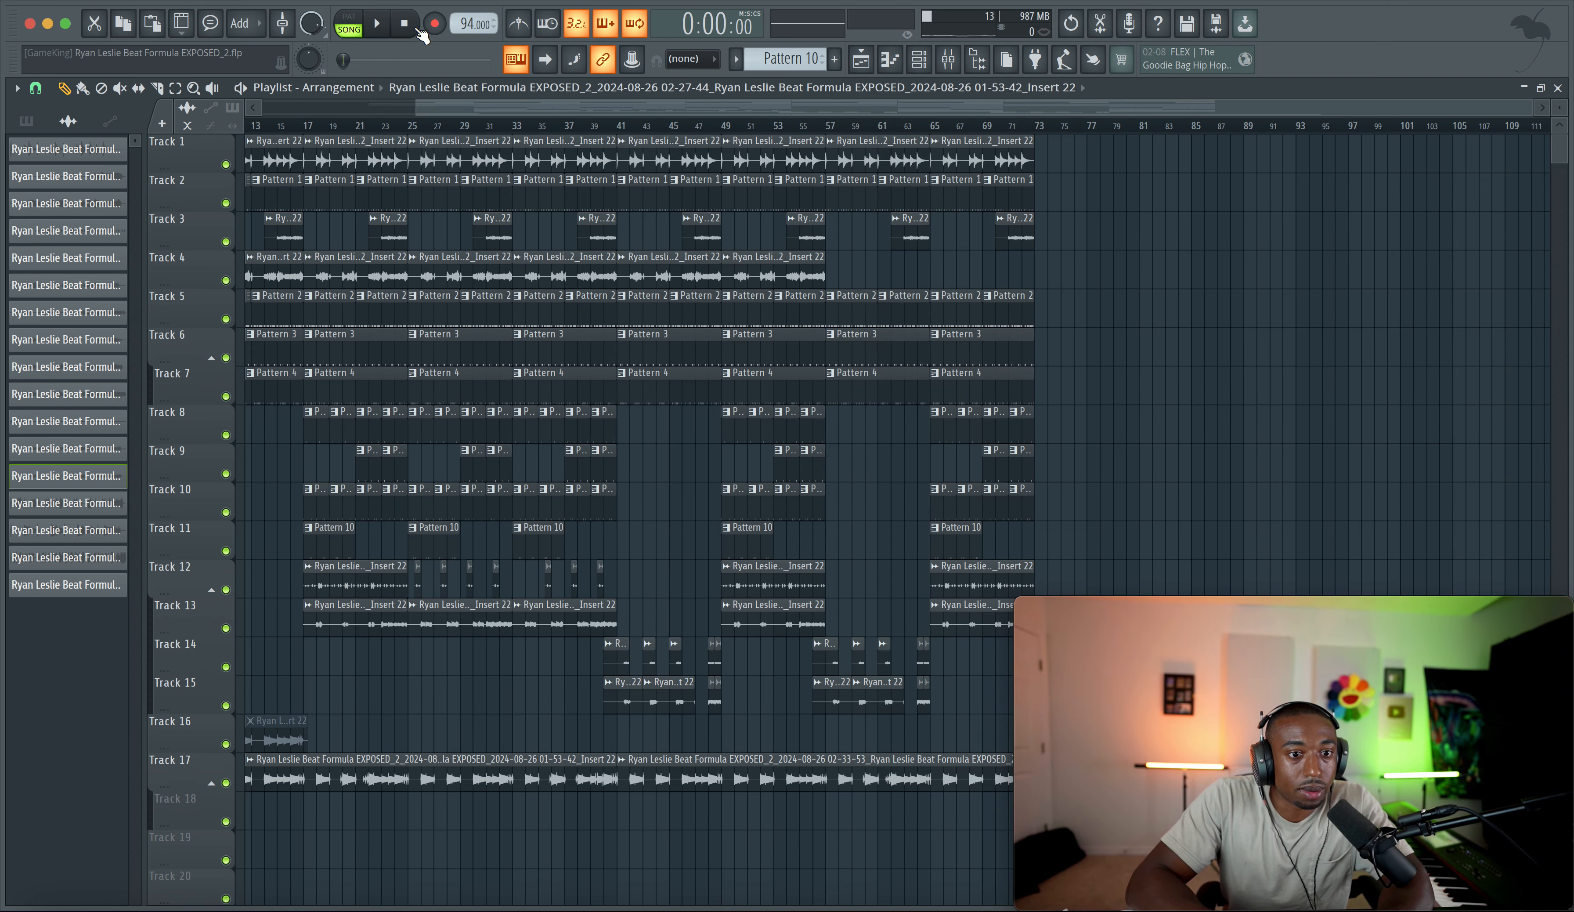
key(space)
Step: Open the Track 17 clip's mixer track 58 and lower its volume slightly
click(947, 59)
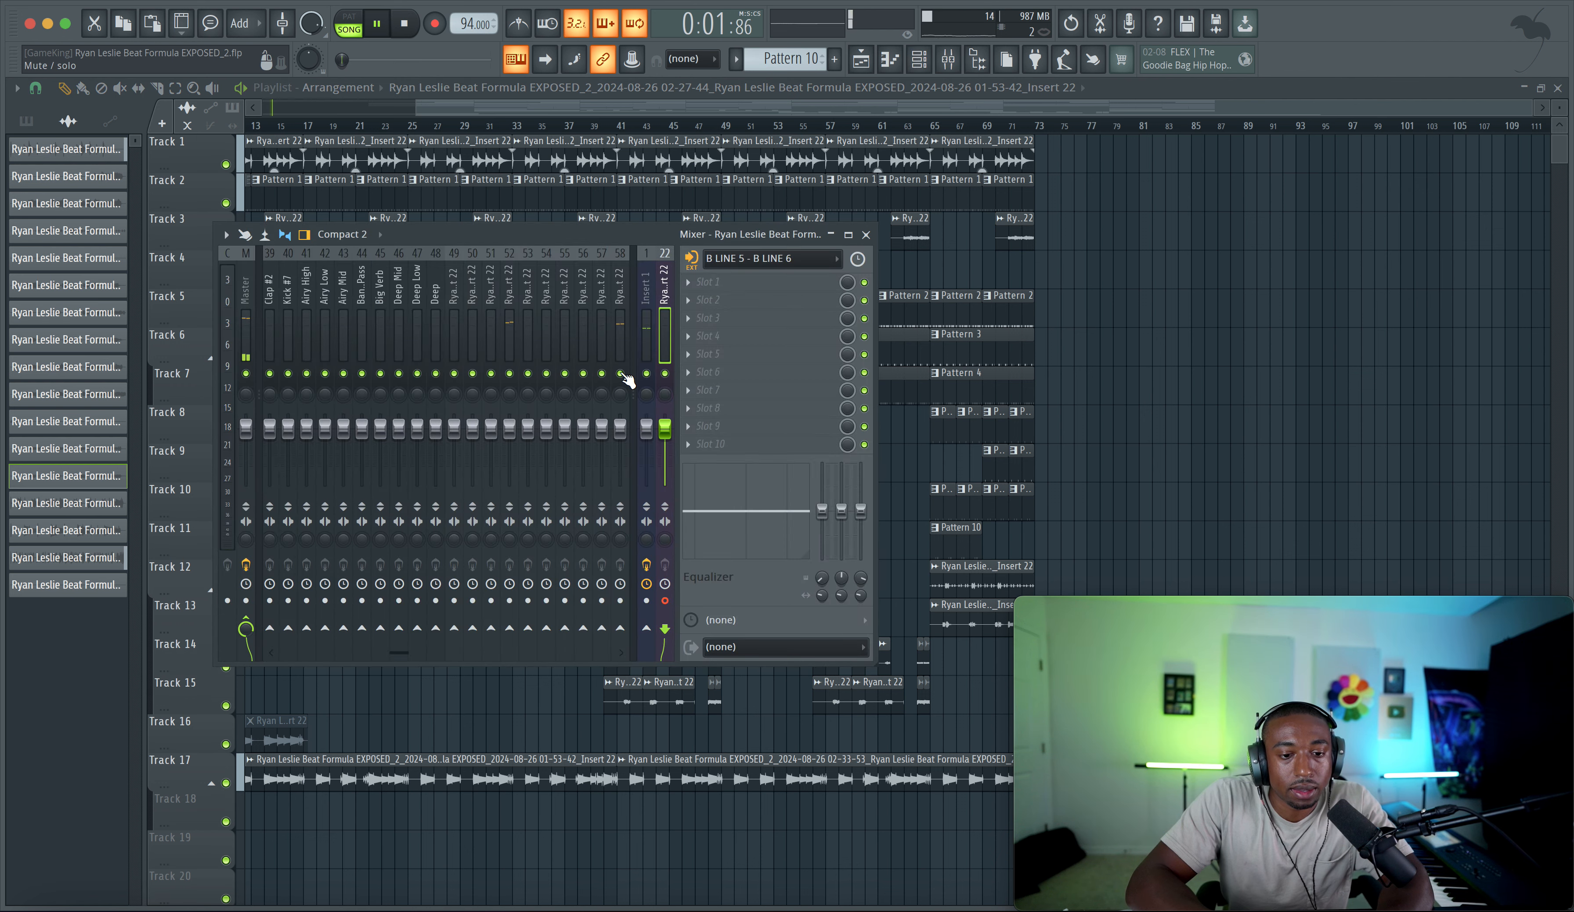
scroll(1251, 347, left, 5)
key(Escape)
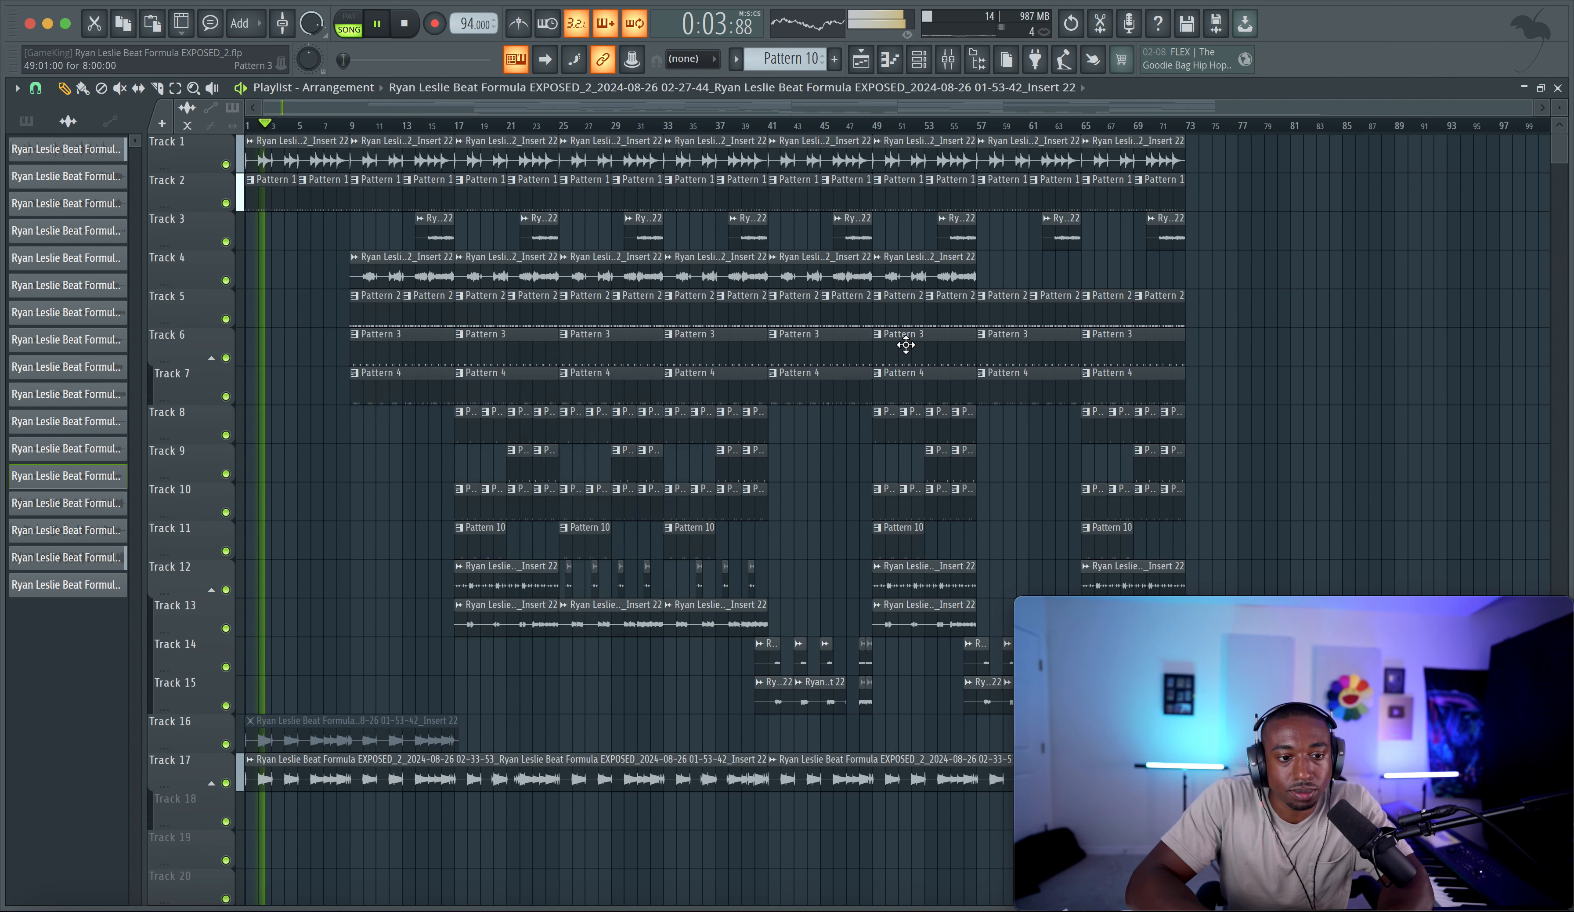
double_click(417, 780)
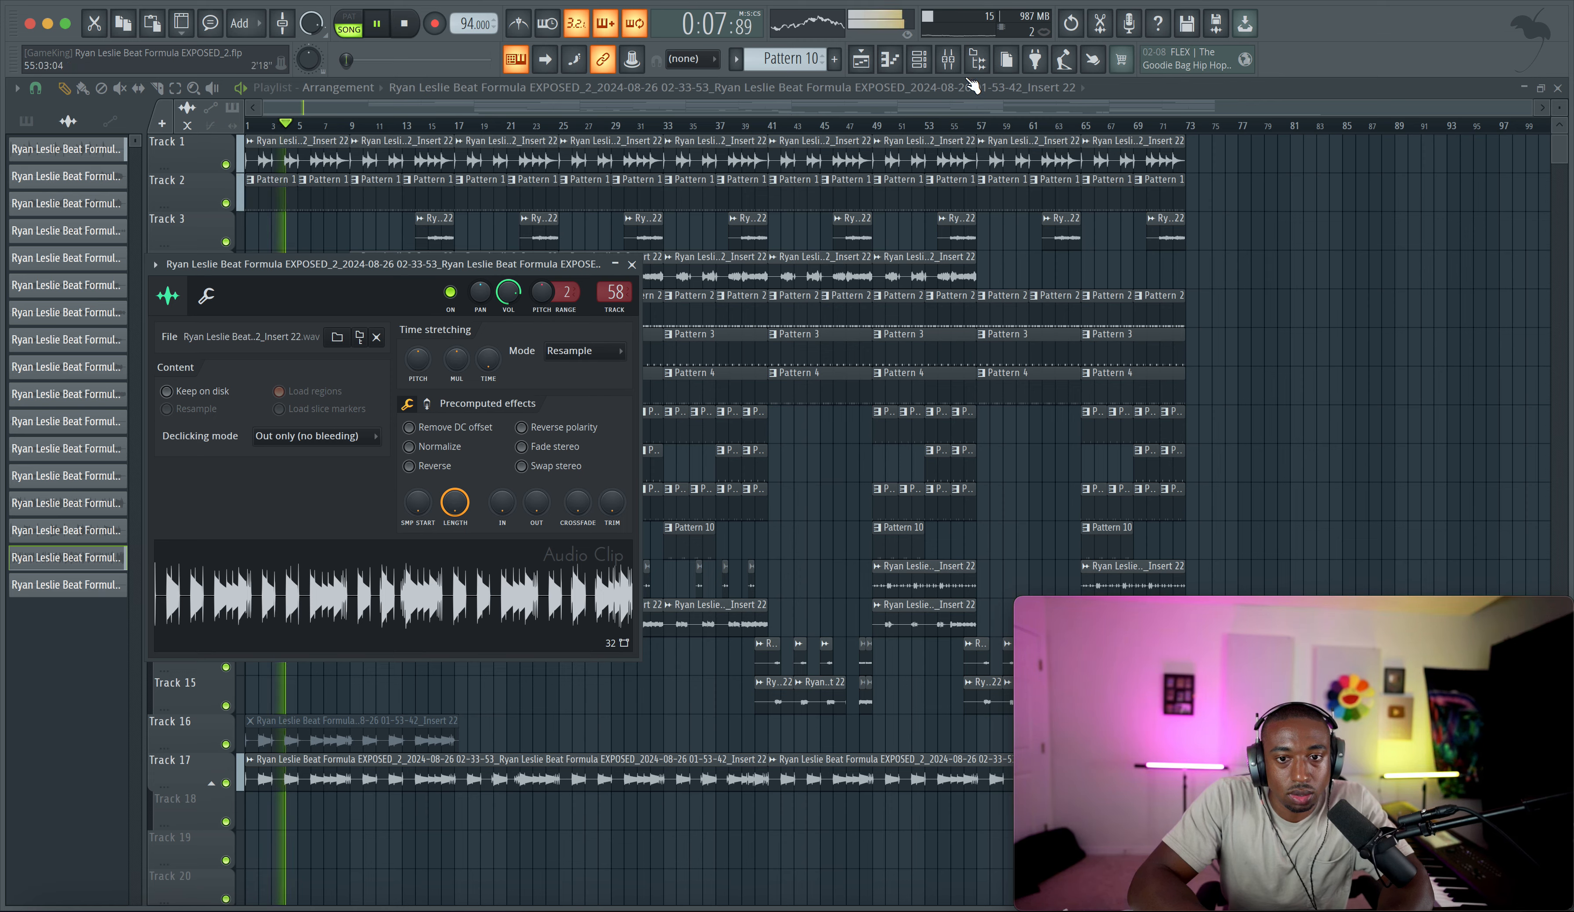
click(949, 60)
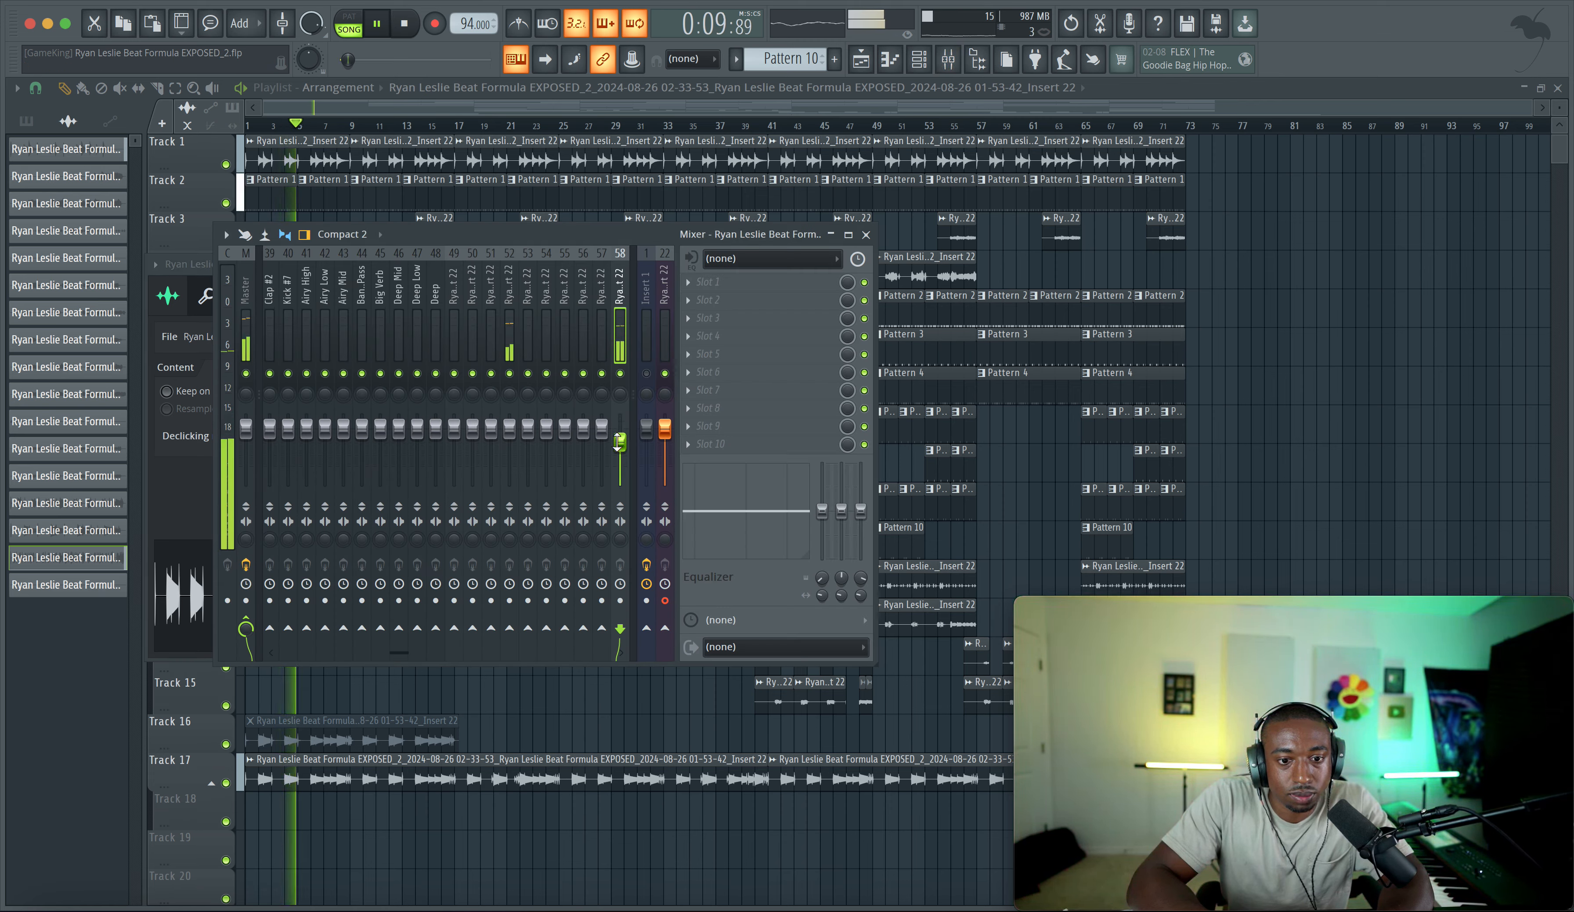
Step: Try loading the UADx LA-3A Compressor in the first effect slot of mixer track 58
click(702, 293)
scroll(711, 373, down, 10)
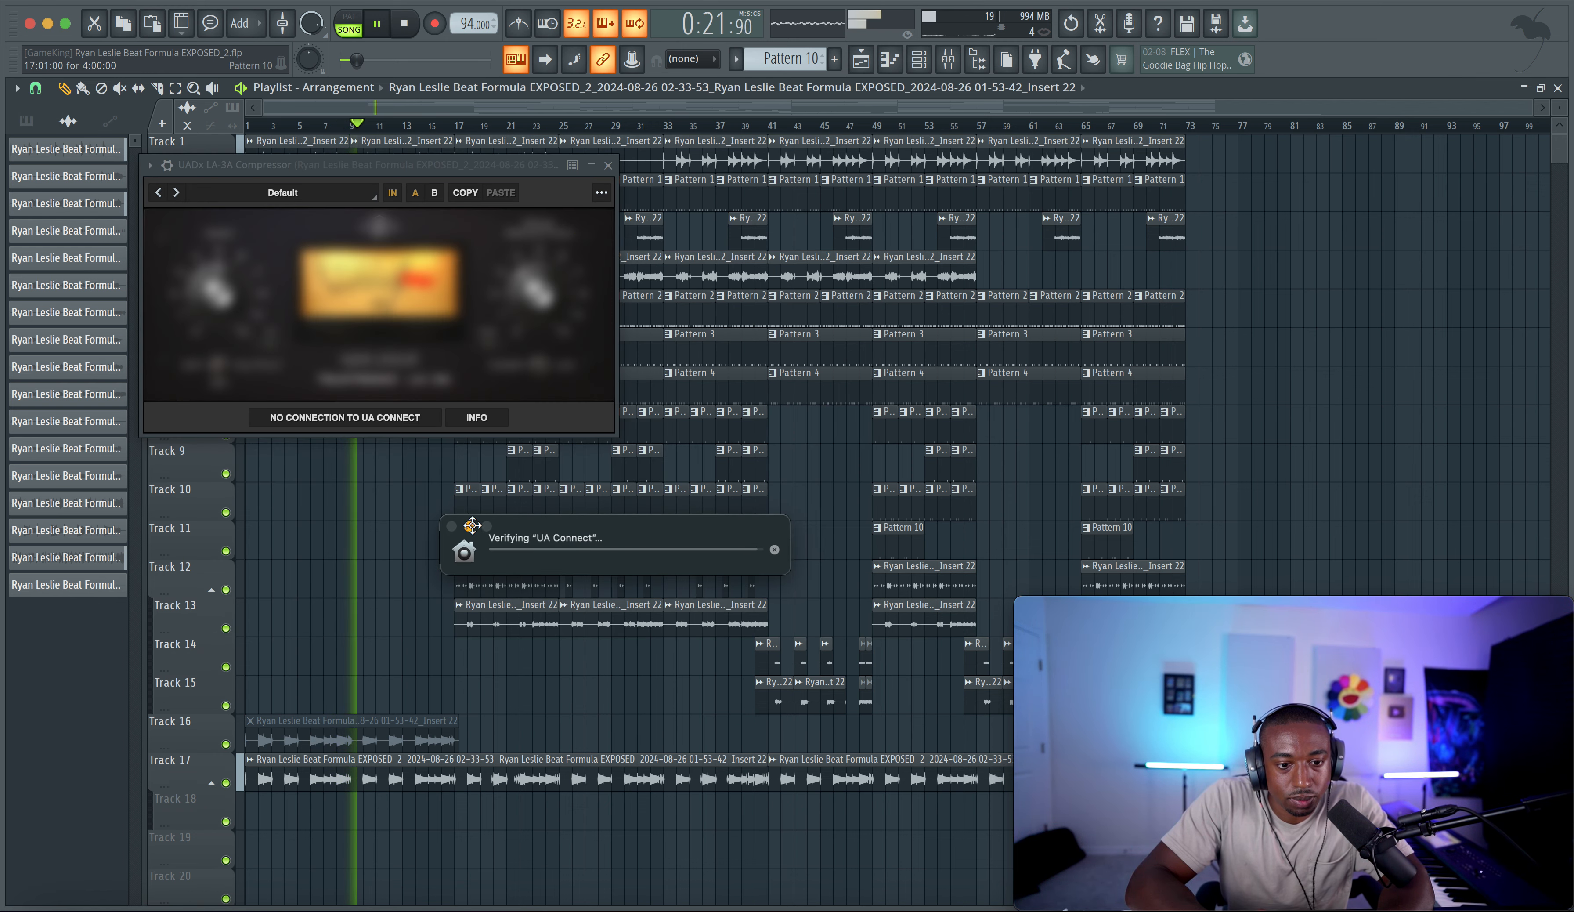
Step: Load UAD Teletronix LA-3A in the first effect slot of mixer track 58 and close its window
click(953, 62)
click(689, 282)
mouse_move(724, 300)
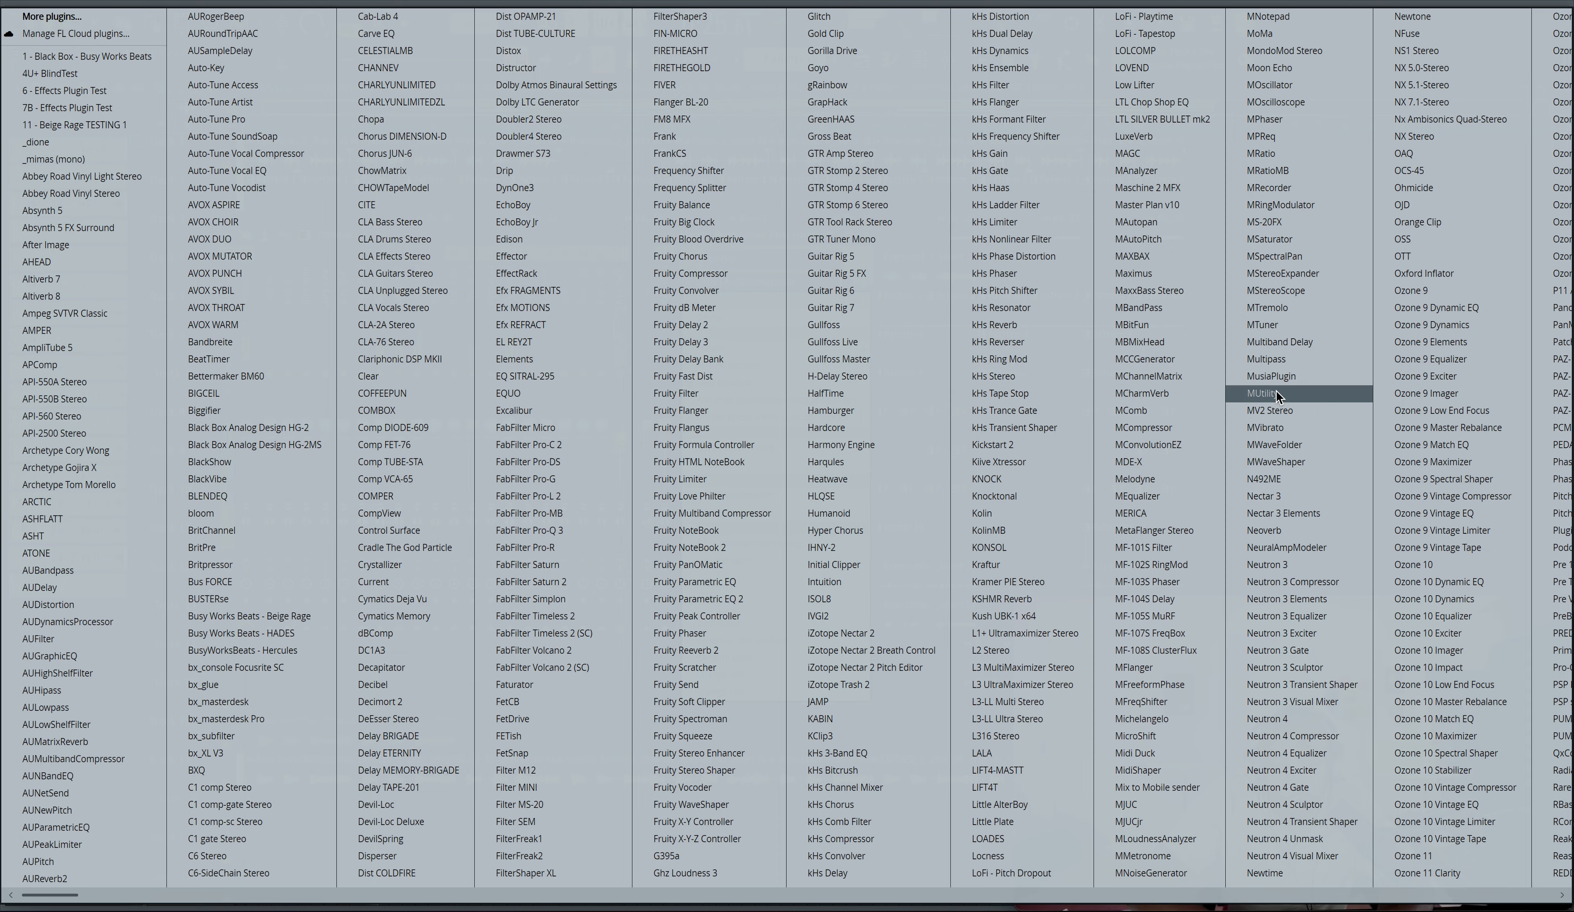
scroll(1276, 390, right, 10)
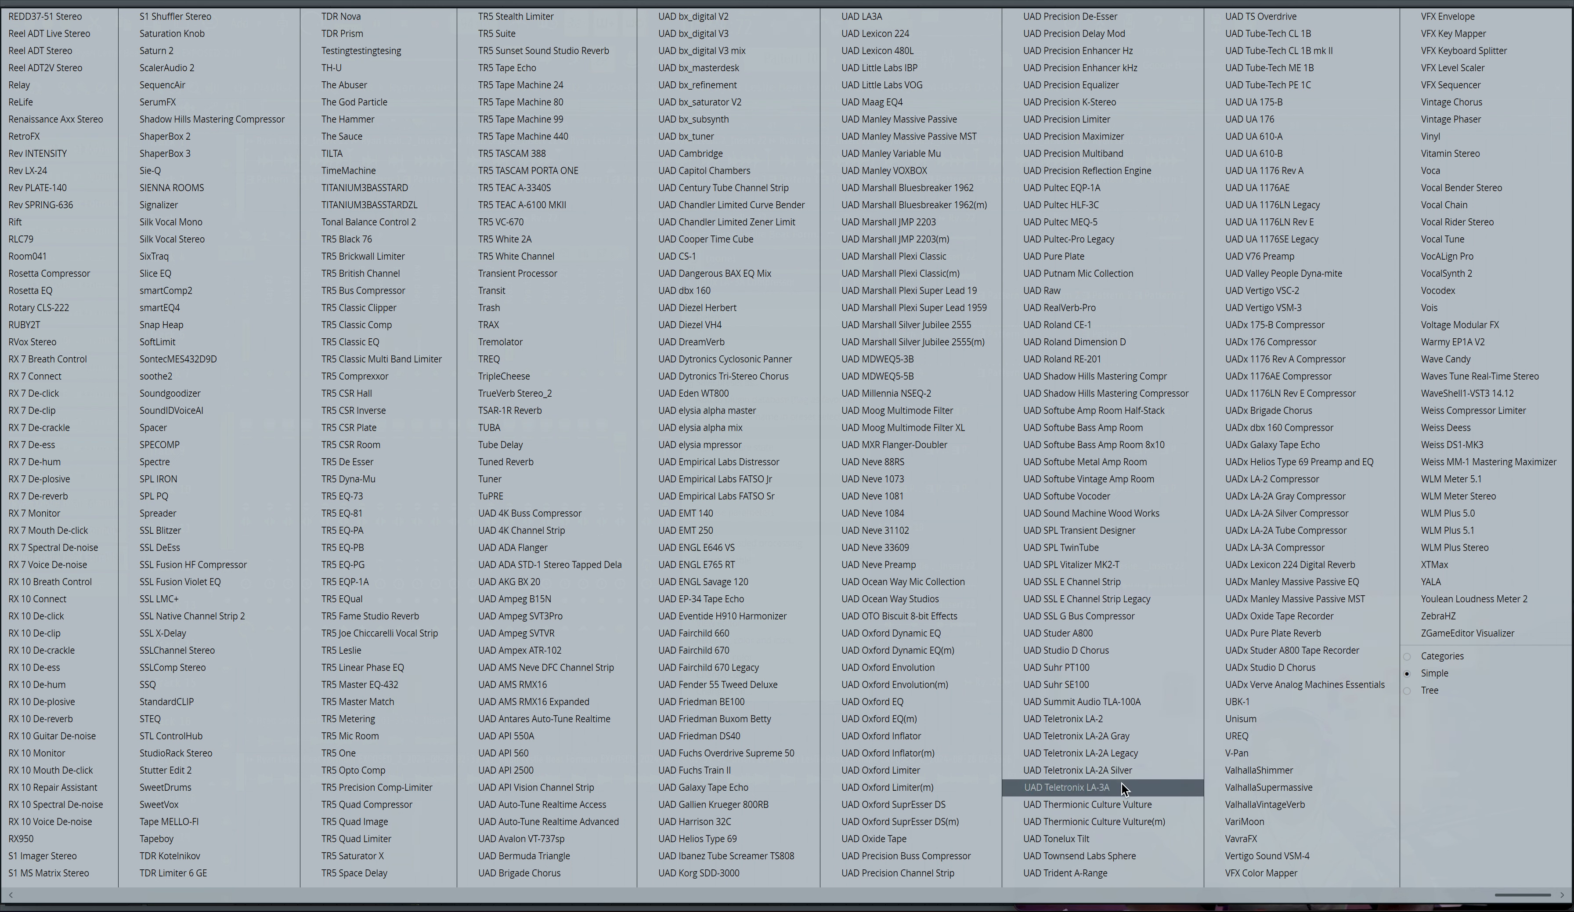
click(1077, 787)
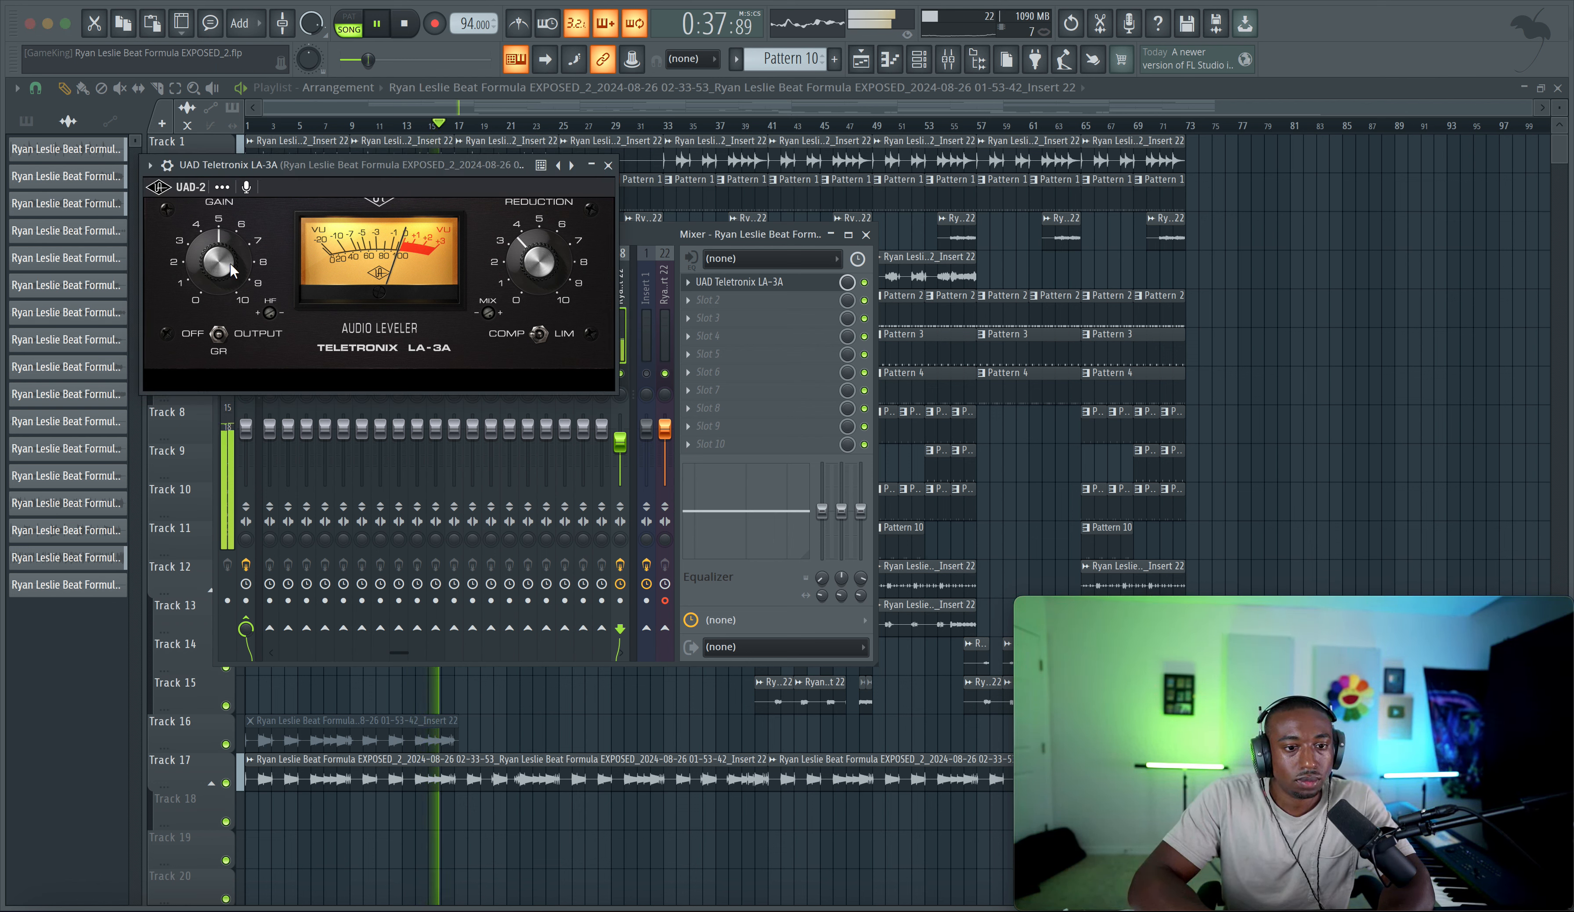
click(607, 164)
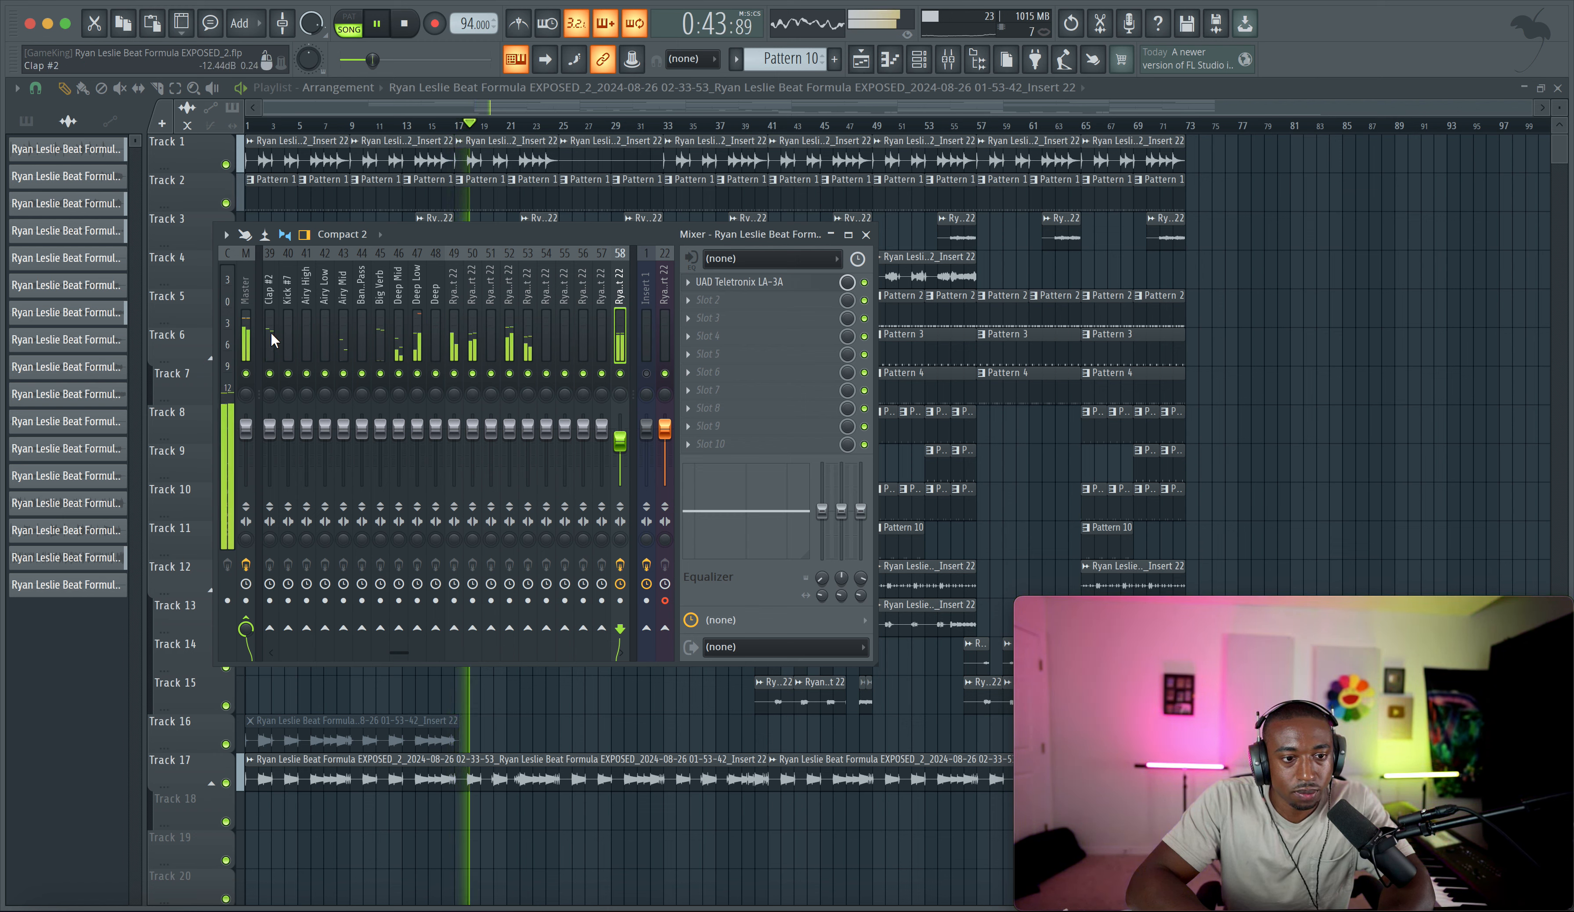
Step: Replace the Fruity soft clipper in the Master track's first effect slot with Gold Clip
click(253, 329)
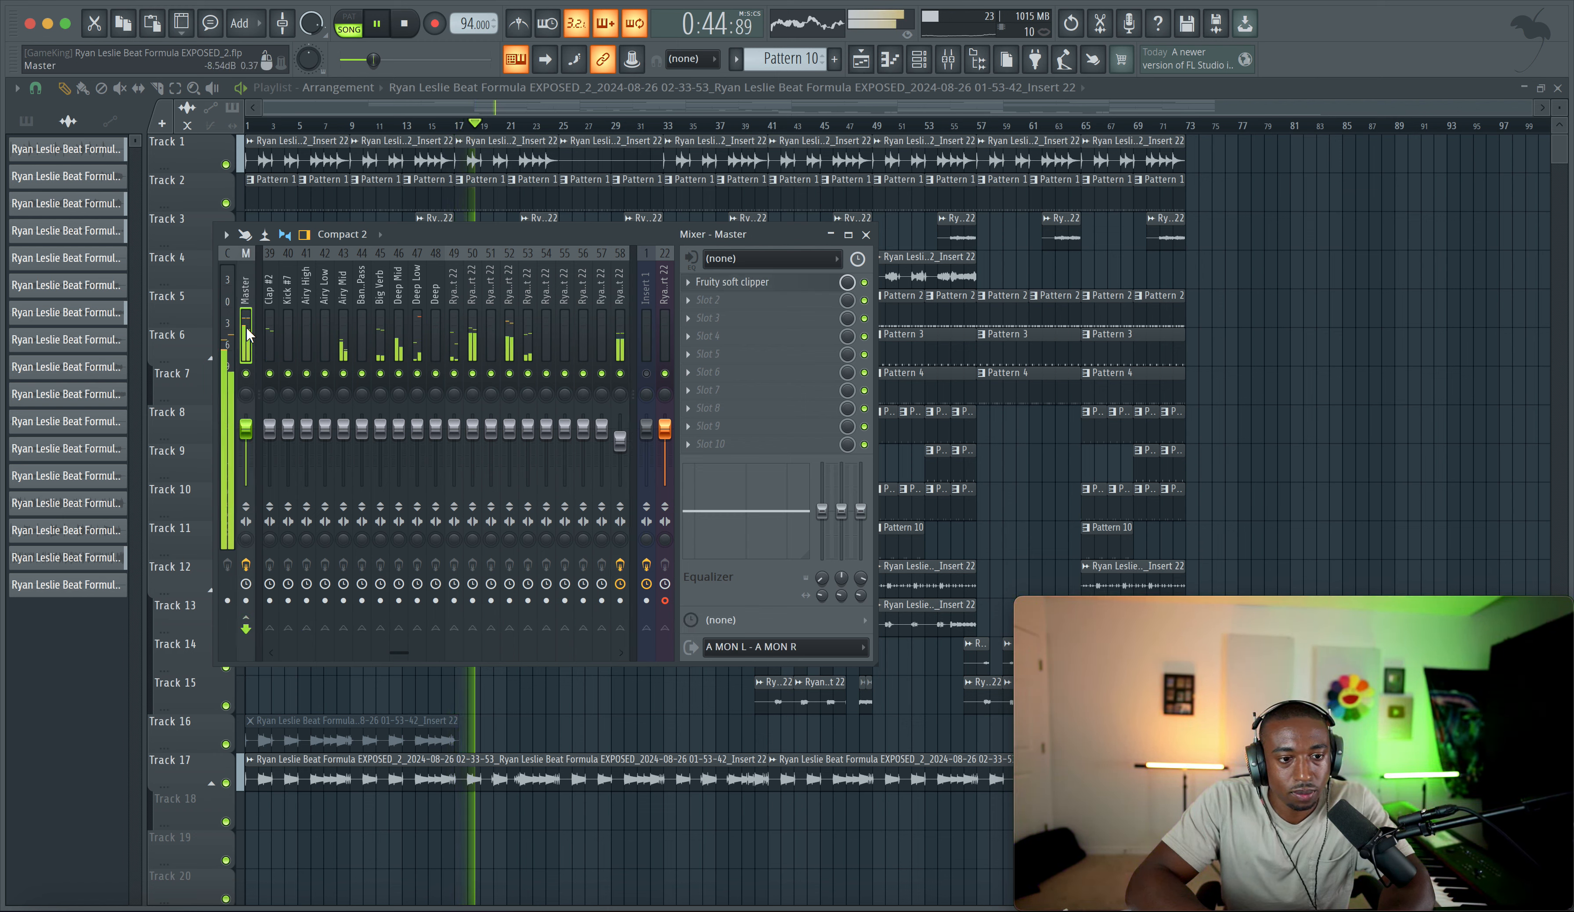
click(689, 282)
mouse_move(714, 300)
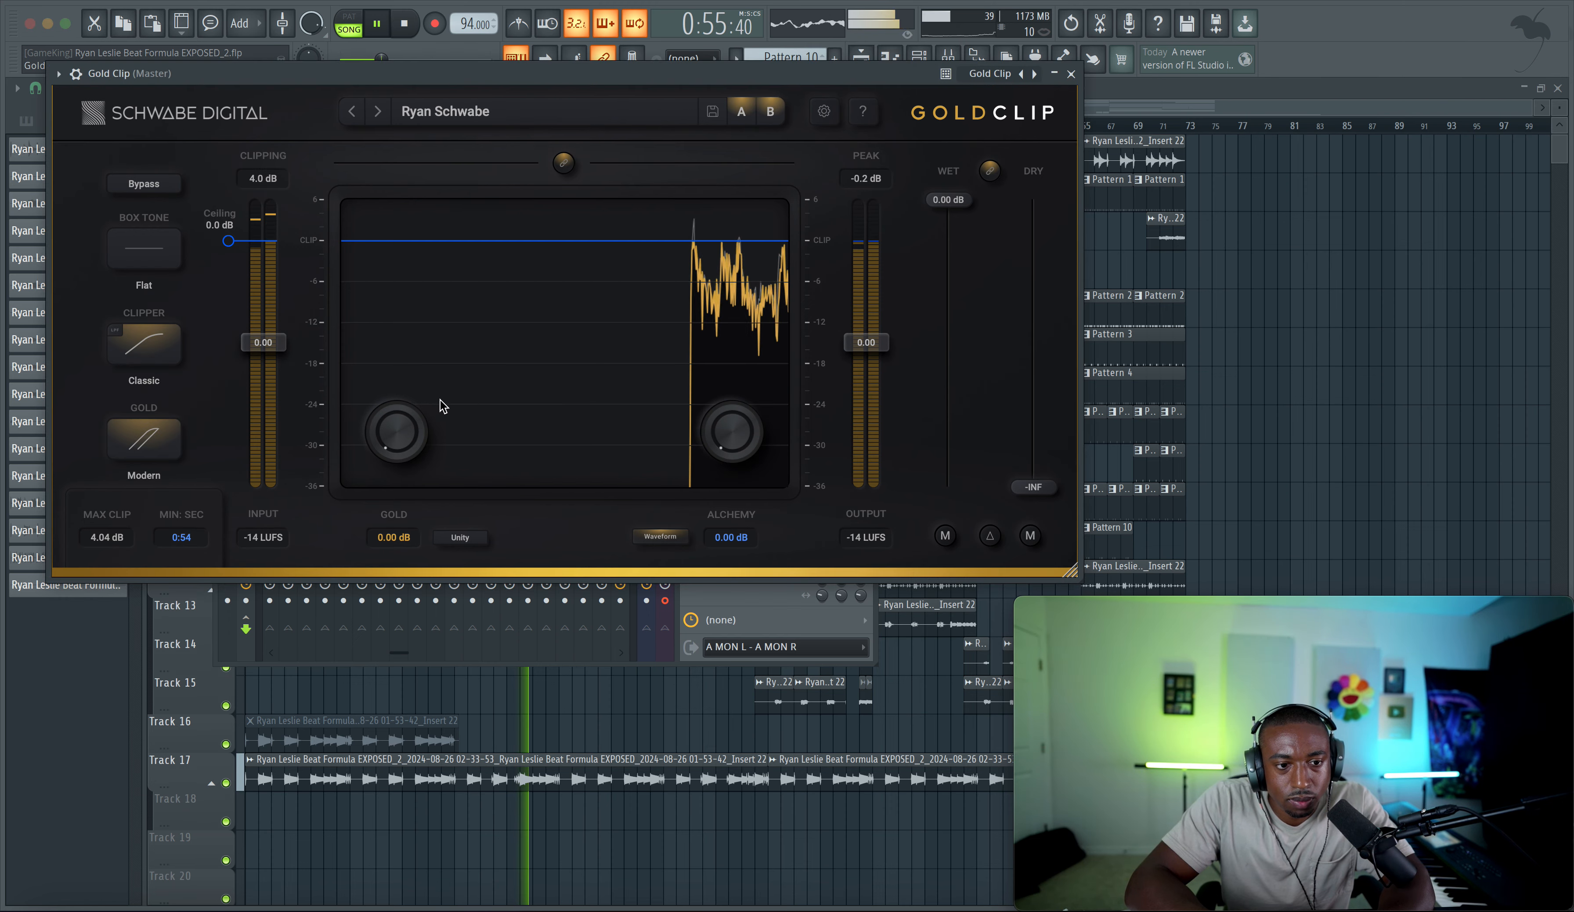
Step: Set Gold Clip's Alchemy to 1.00 dB, Gold to 0.00 dB and input to -0.01, and close the plugin and mixer
mouse_move(408, 420)
mouse_down()
mouse_move(408, 377)
mouse_move(385, 437)
mouse_up()
drag(734, 427, 734, 350)
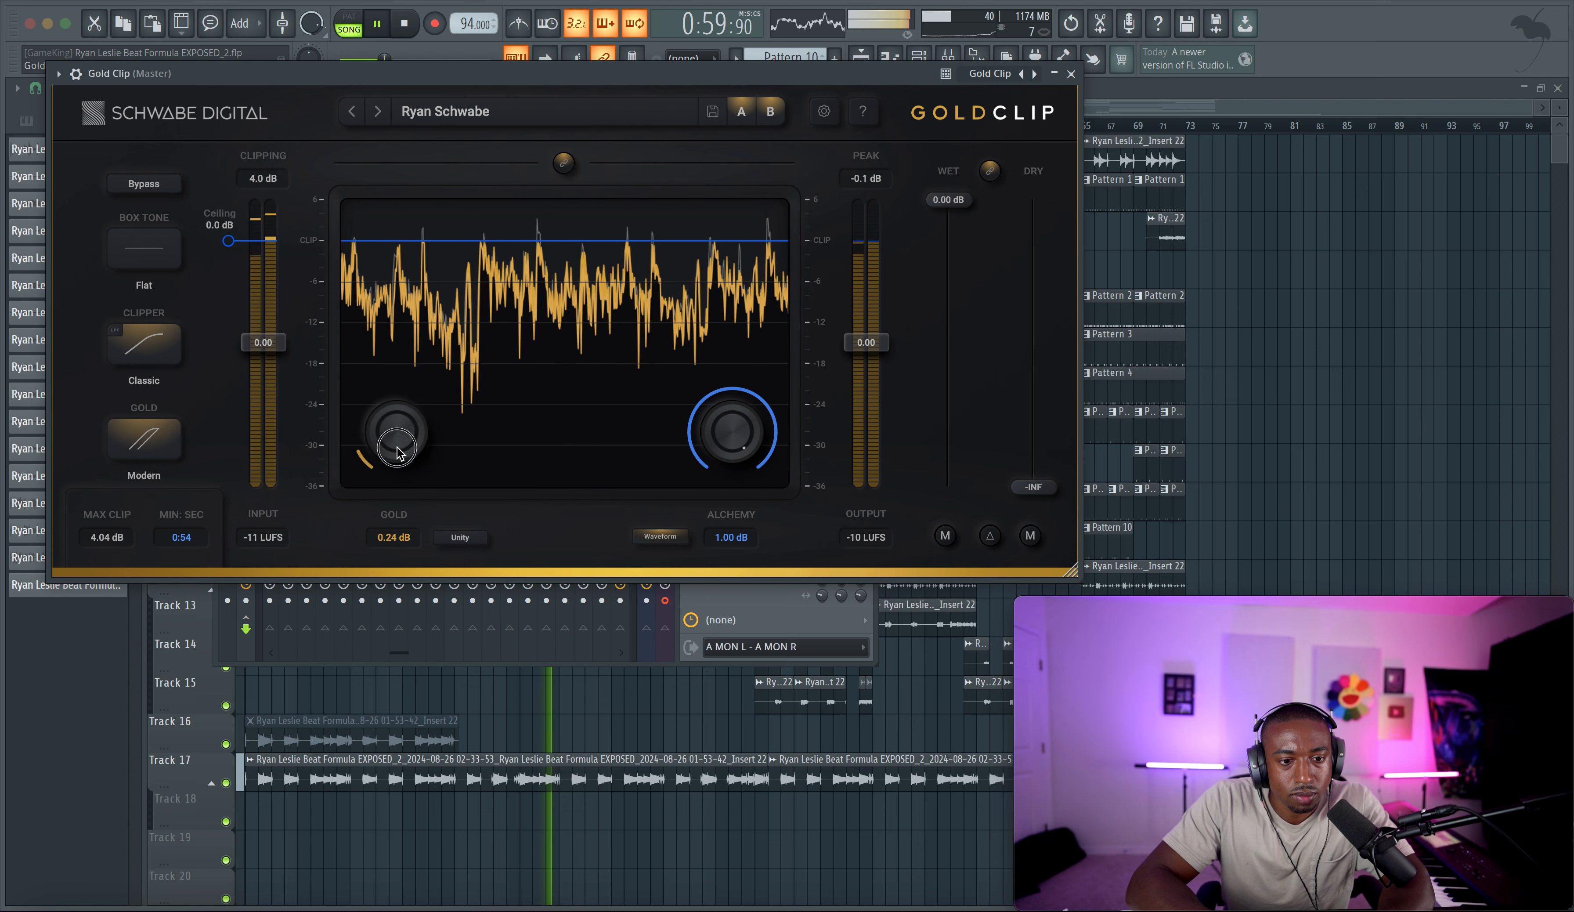
drag(395, 440, 396, 476)
drag(262, 341, 264, 343)
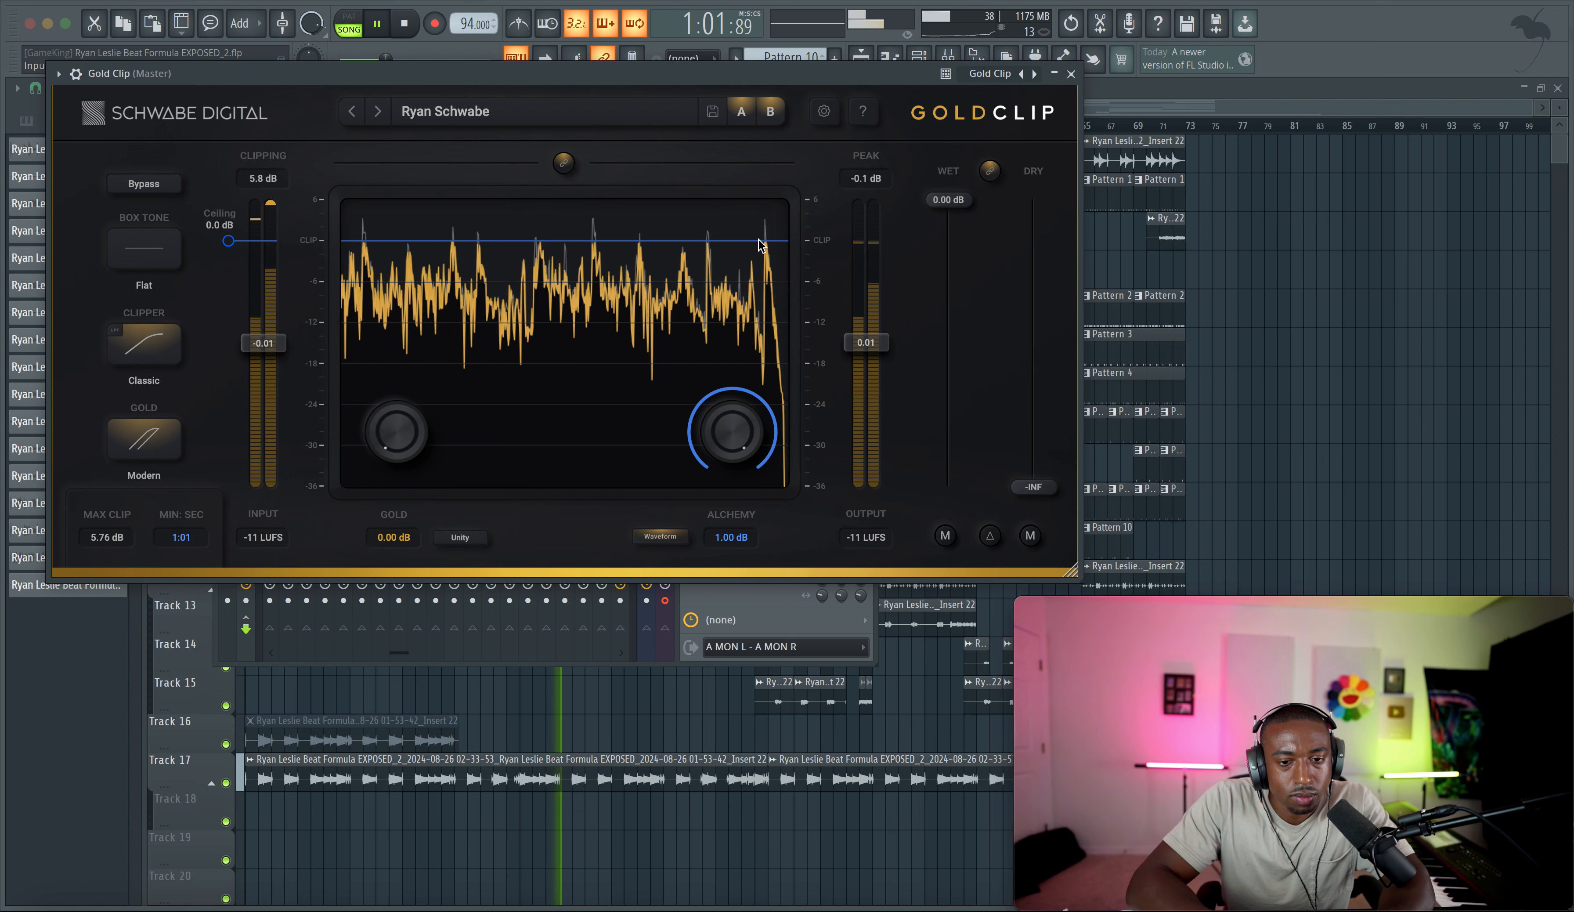
click(1071, 73)
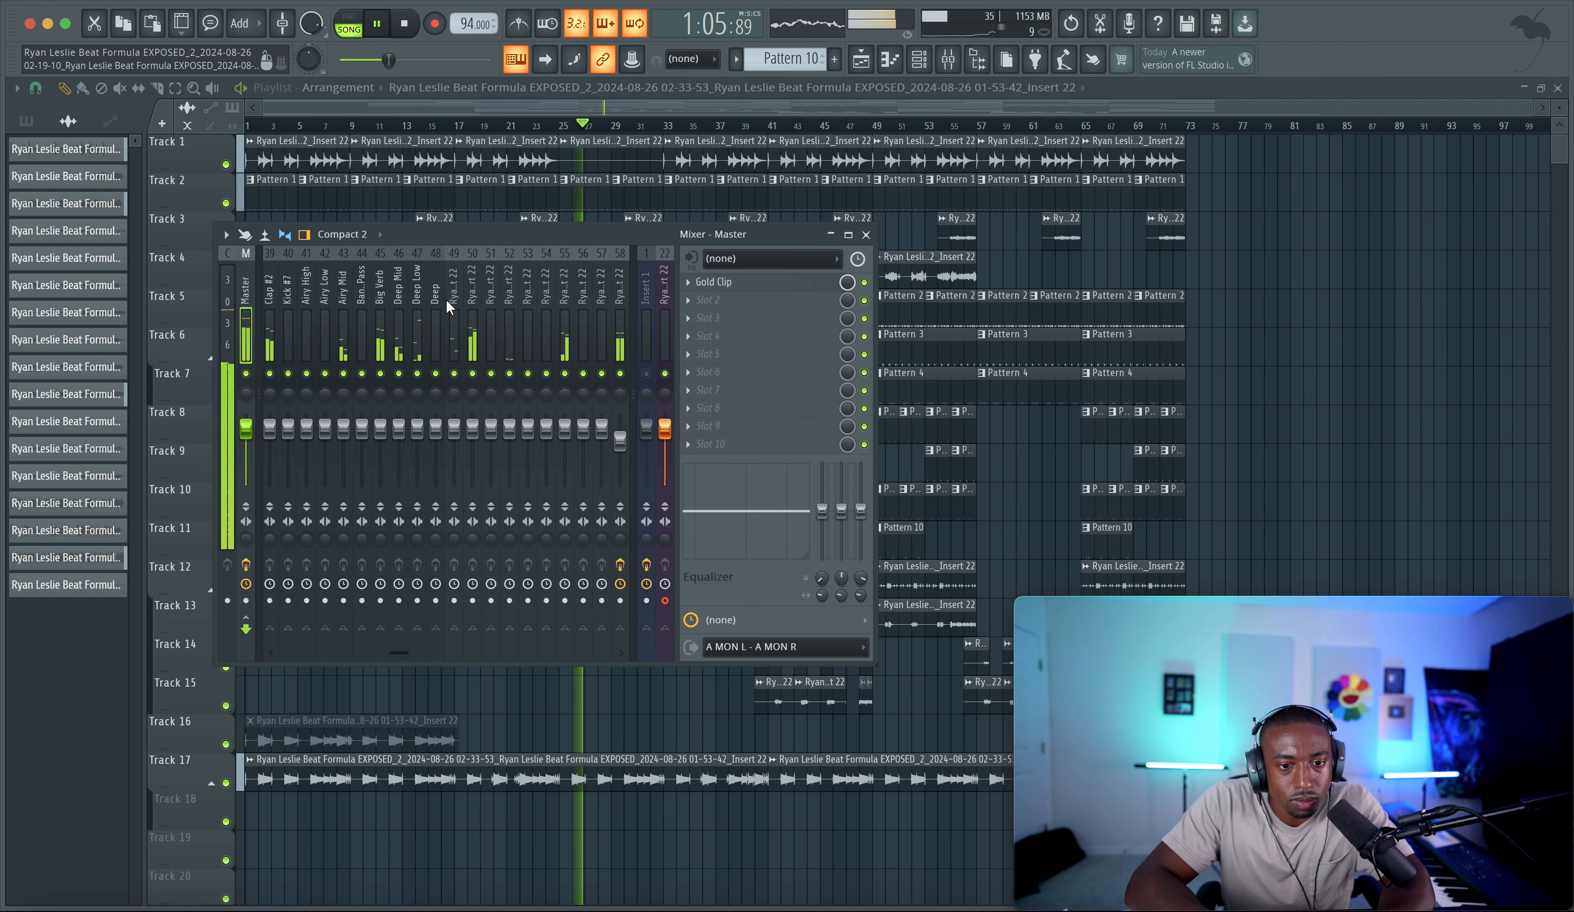
click(866, 234)
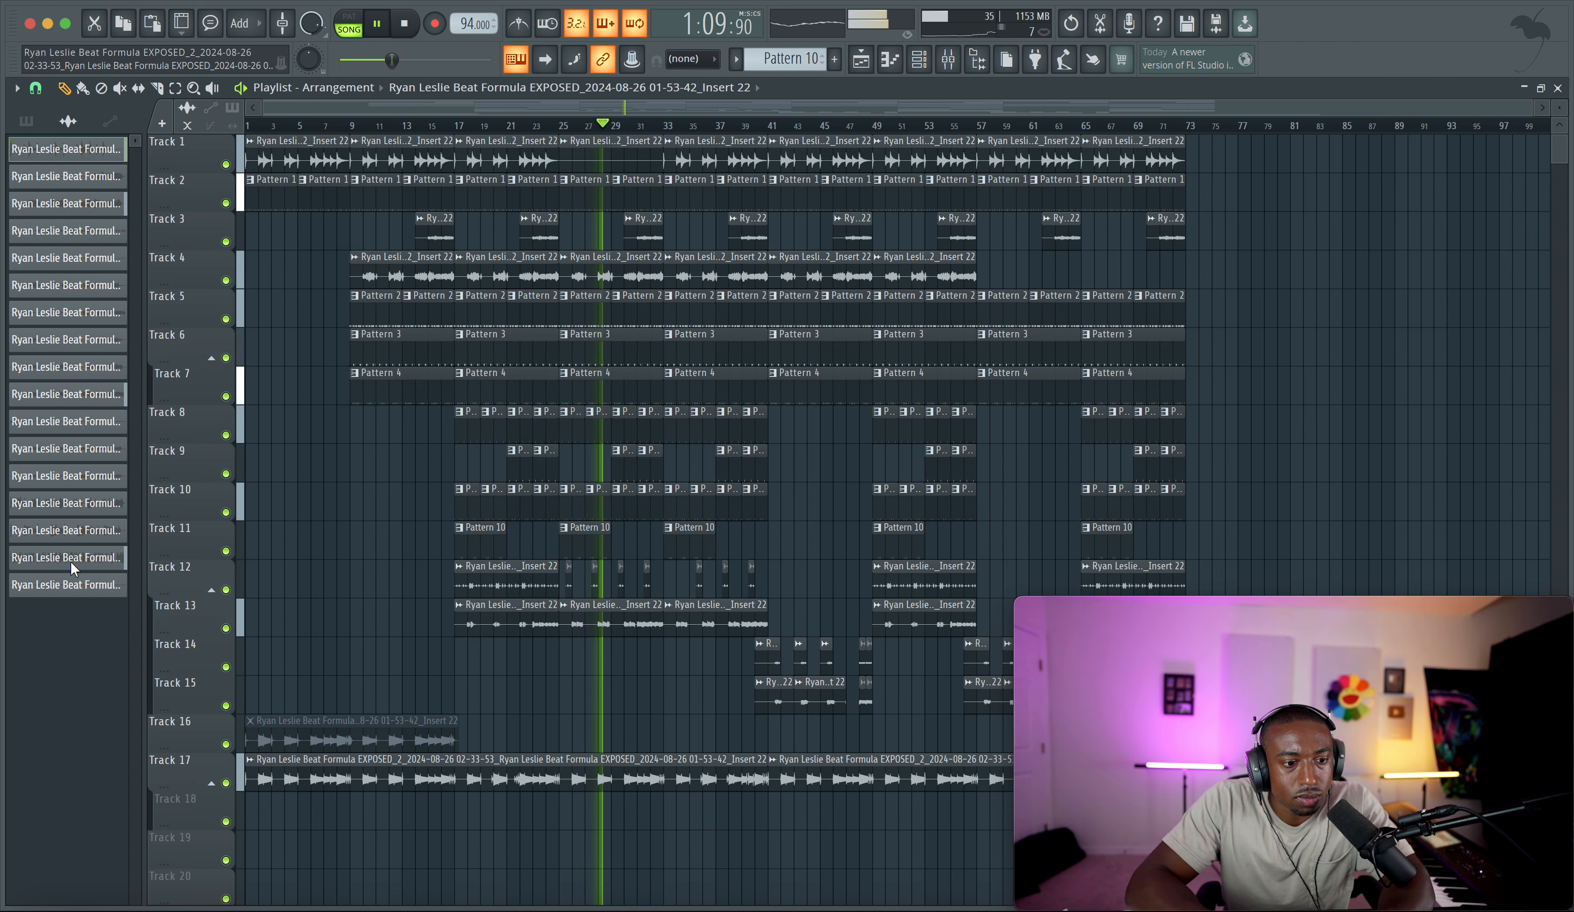
Step: Color all audio clip channels with a gradient from Medium Slate Blue (#6D59DE) to pink
right_click(70, 582)
click(134, 644)
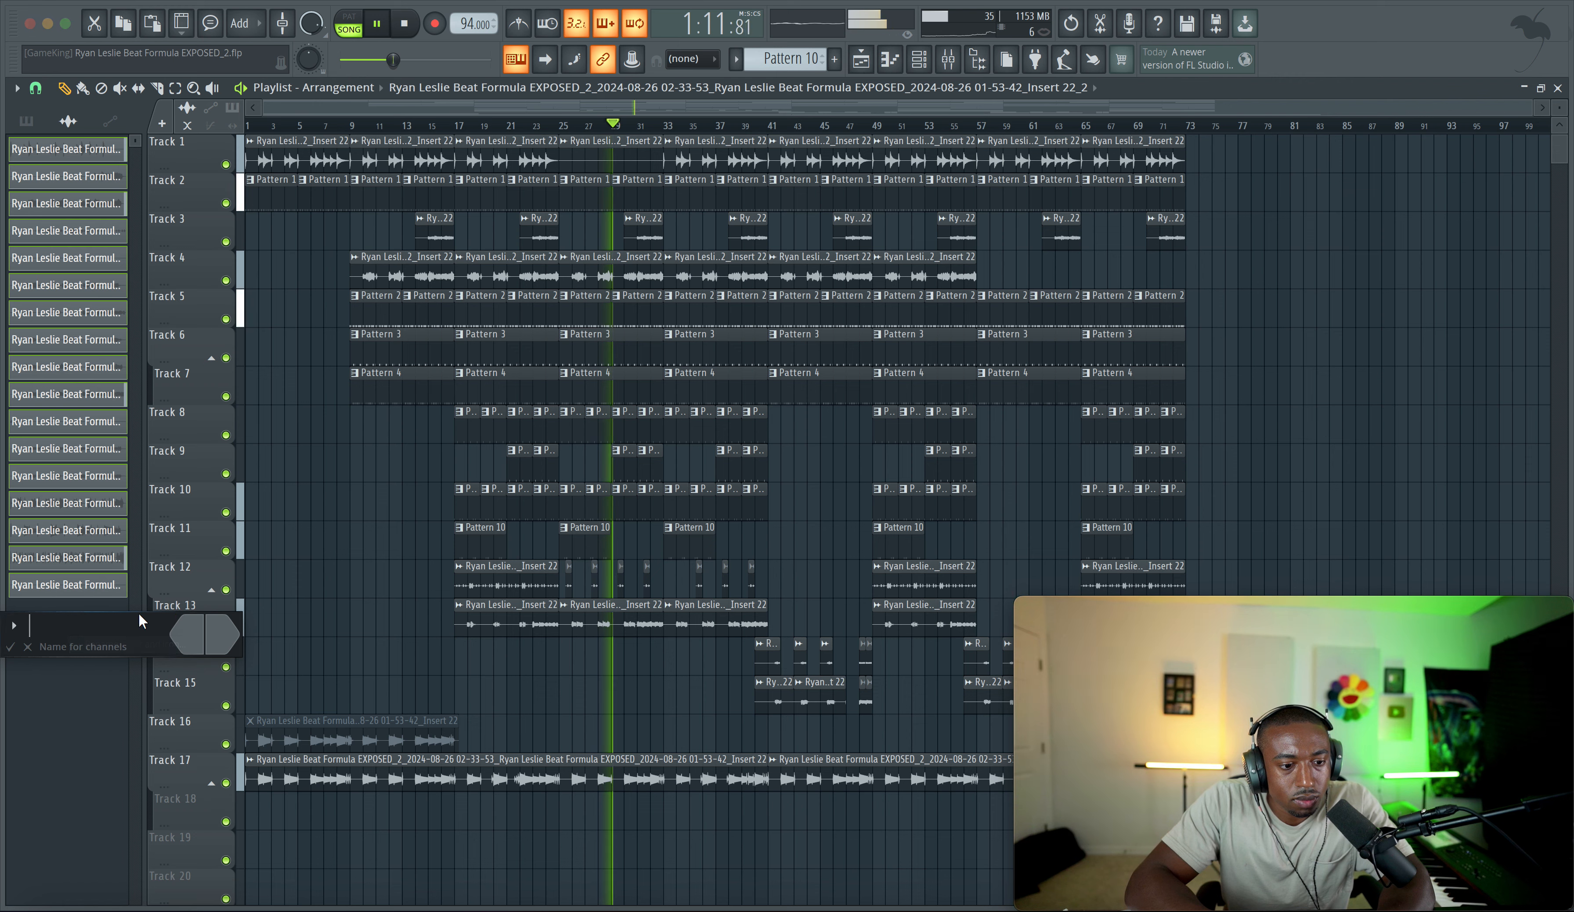
click(229, 634)
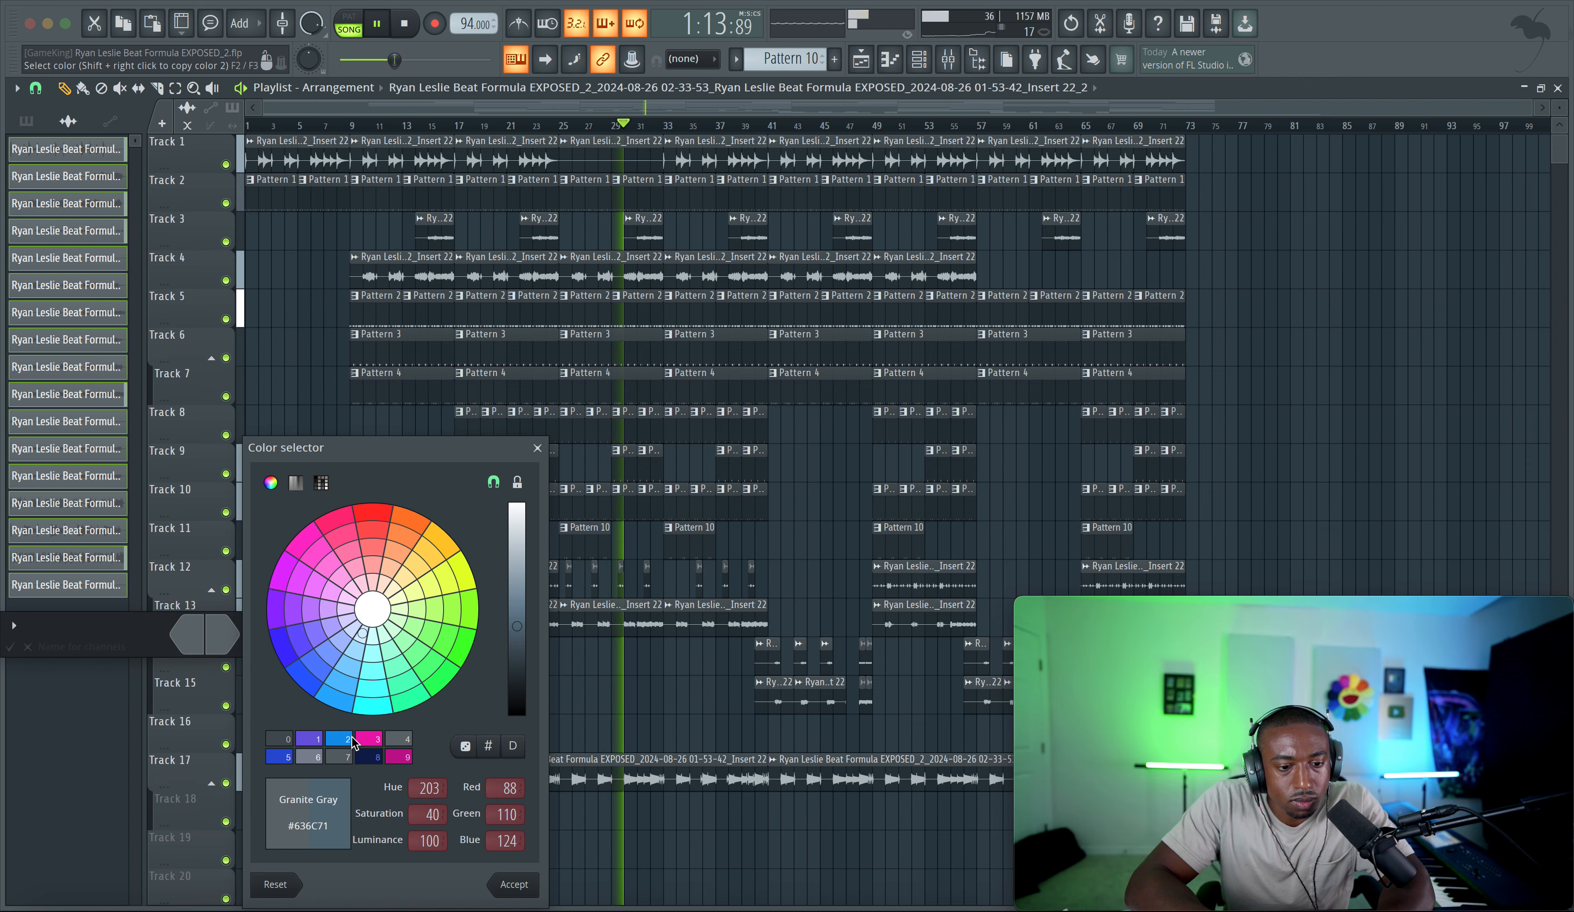
click(369, 740)
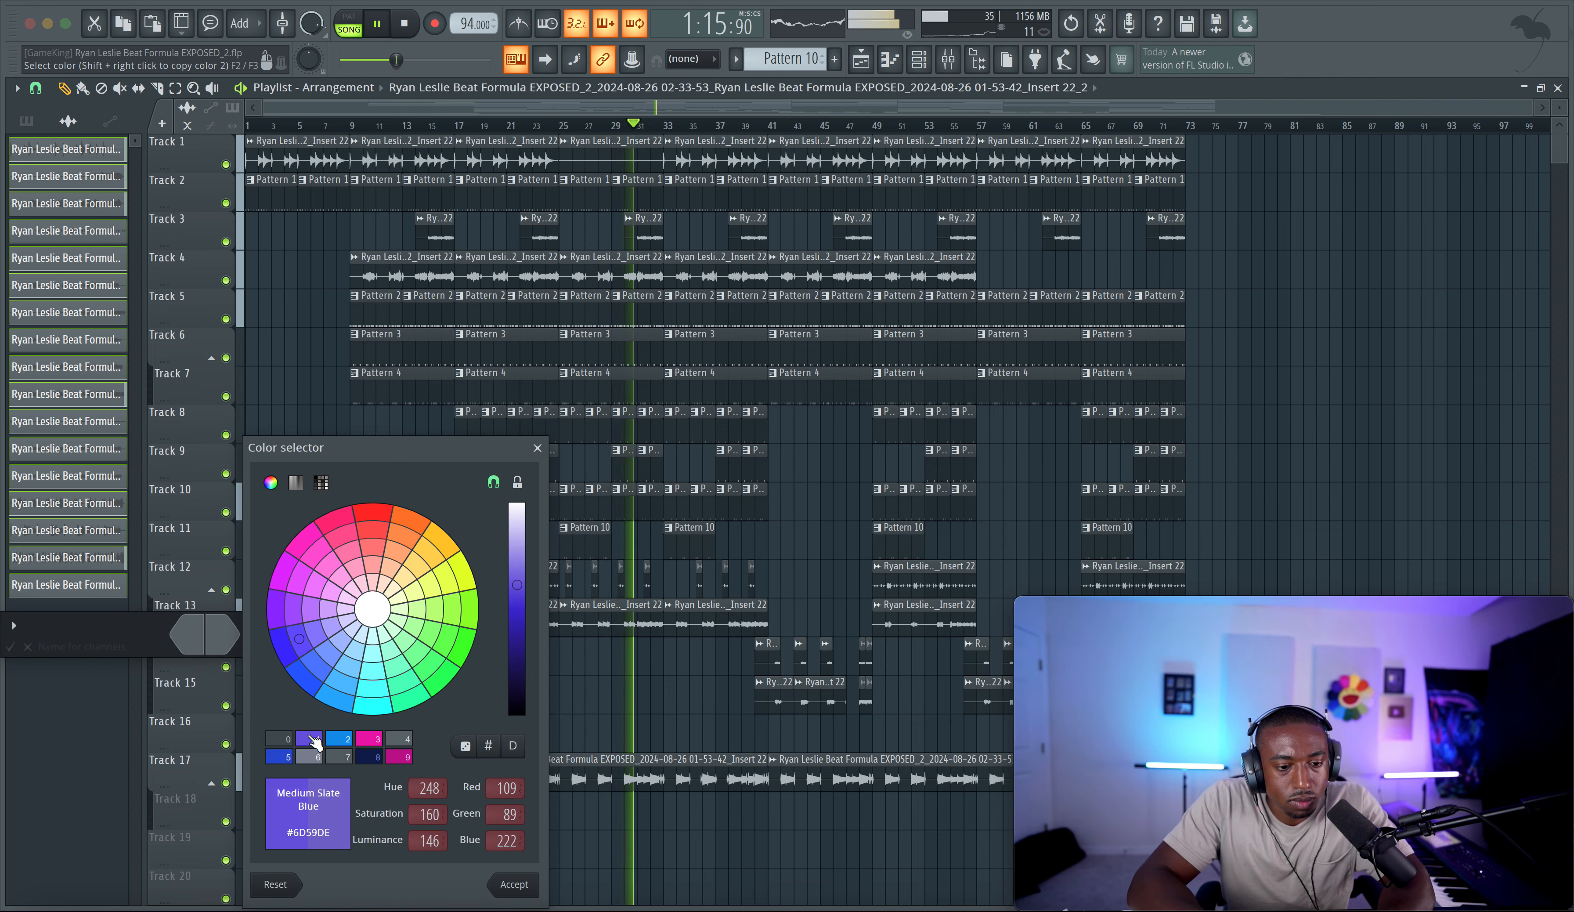
click(309, 739)
click(222, 635)
click(372, 738)
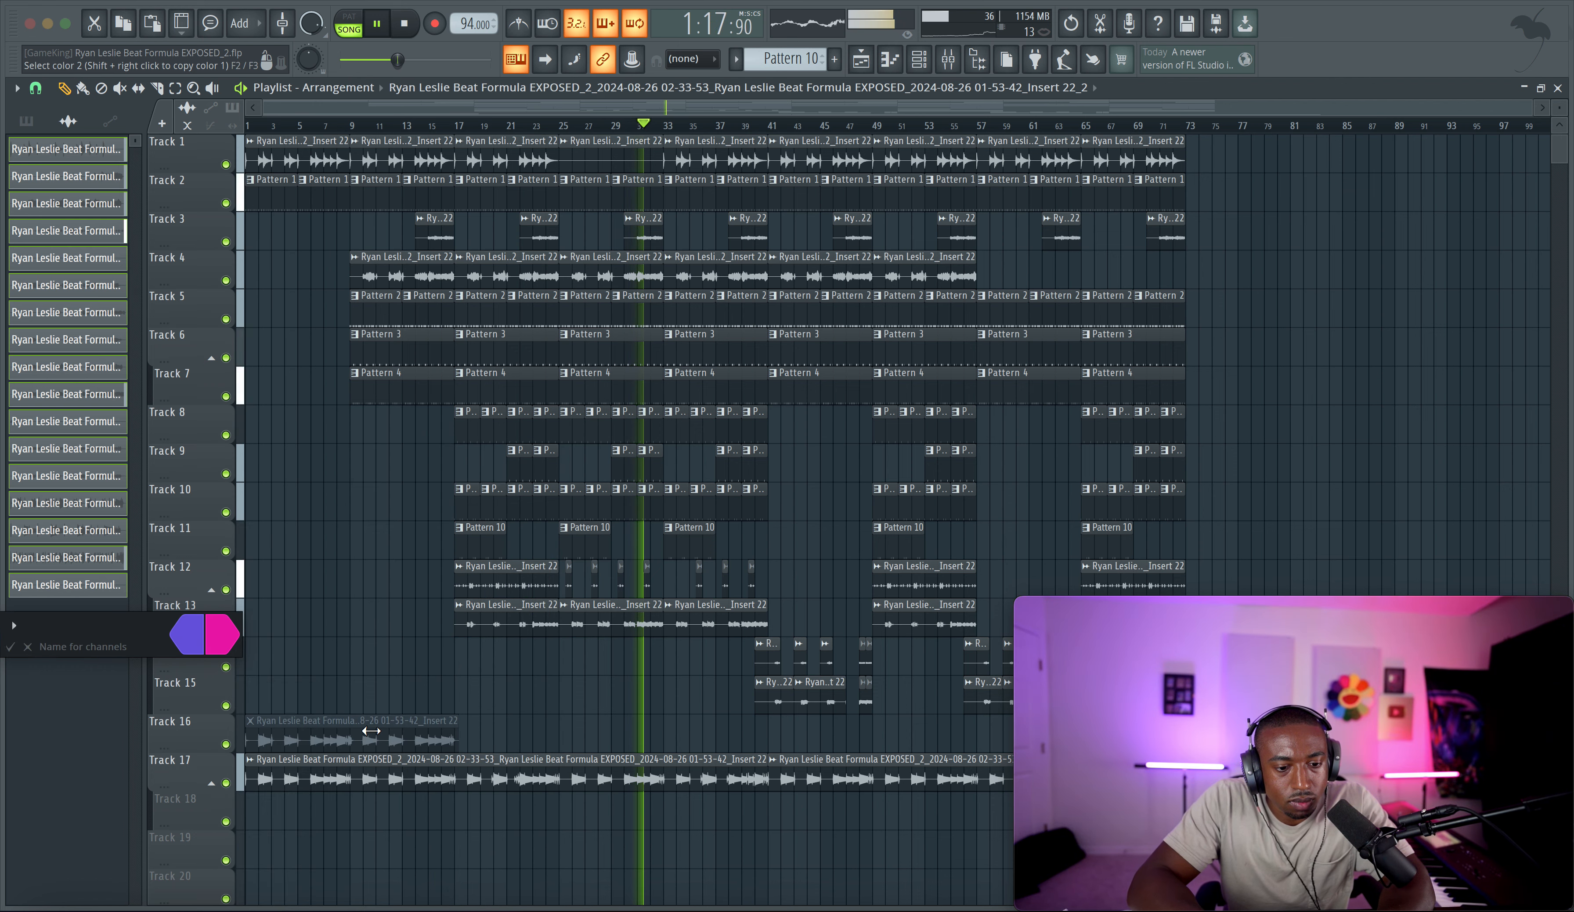
key(Return)
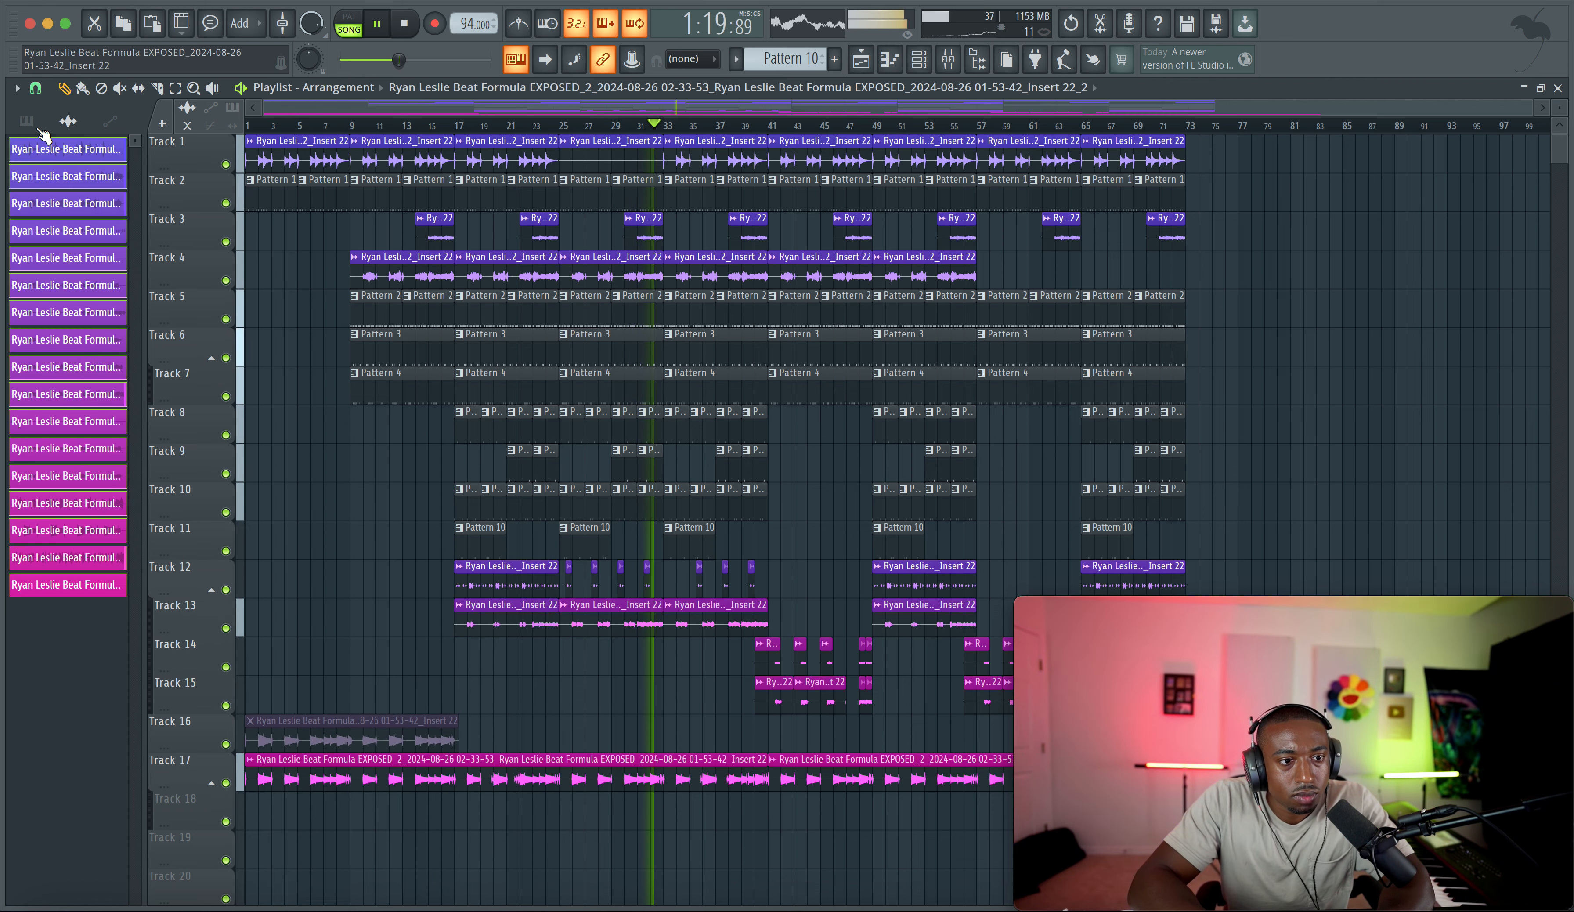
Step: Color all patterns with a gradient from Medium Slate Blue (#6D59DE) to Cornflower Blue (#1595EA)
click(25, 121)
click(86, 369)
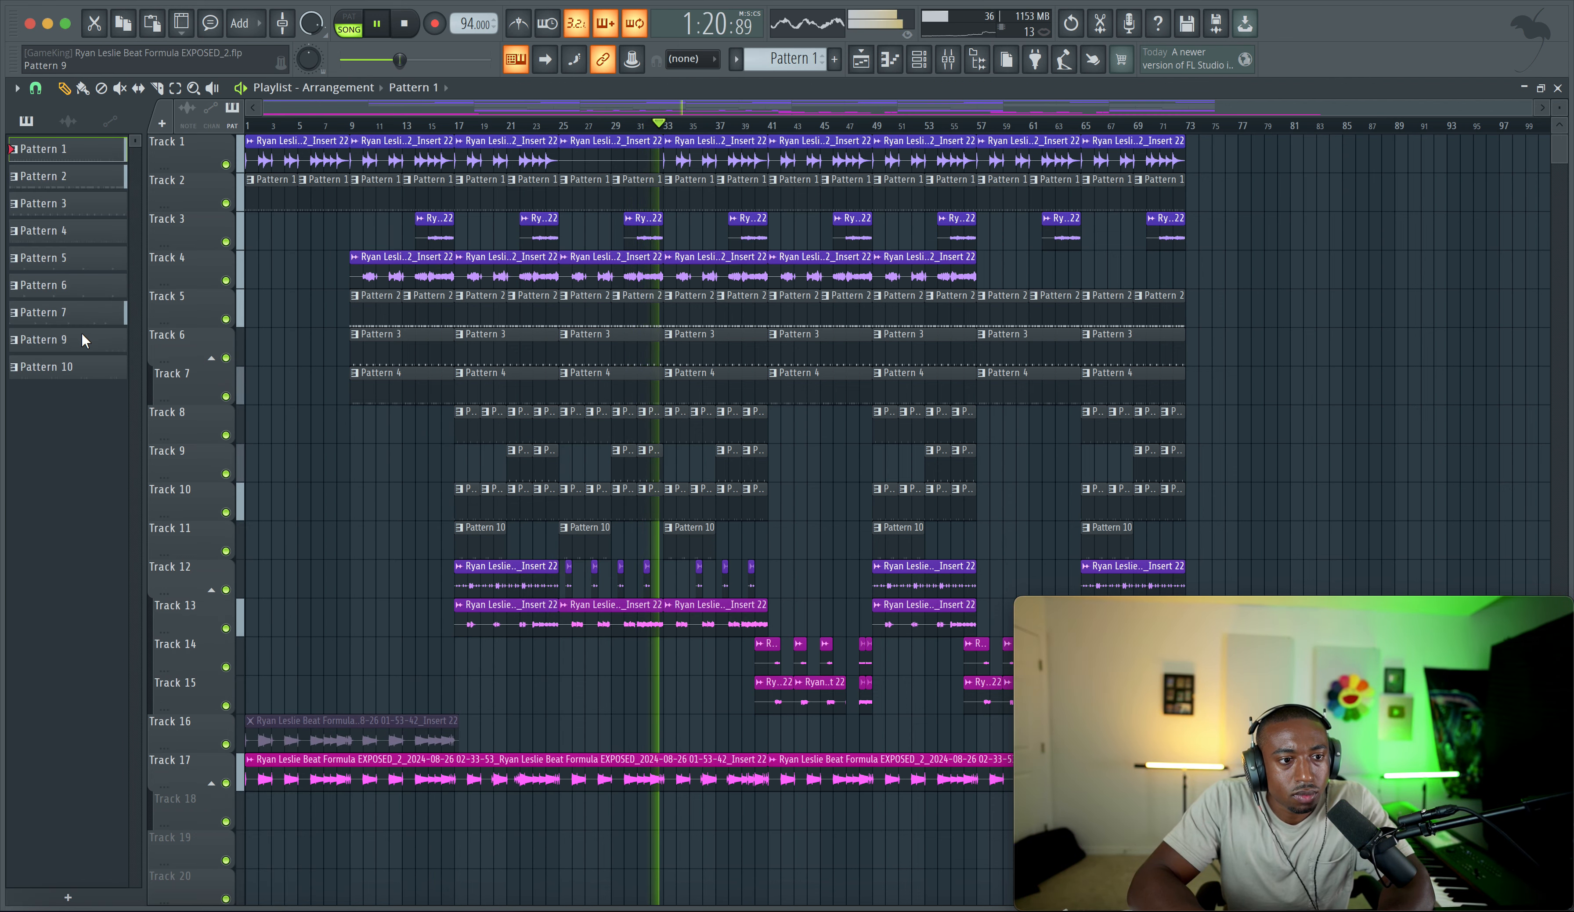
right_click(107, 423)
click(188, 451)
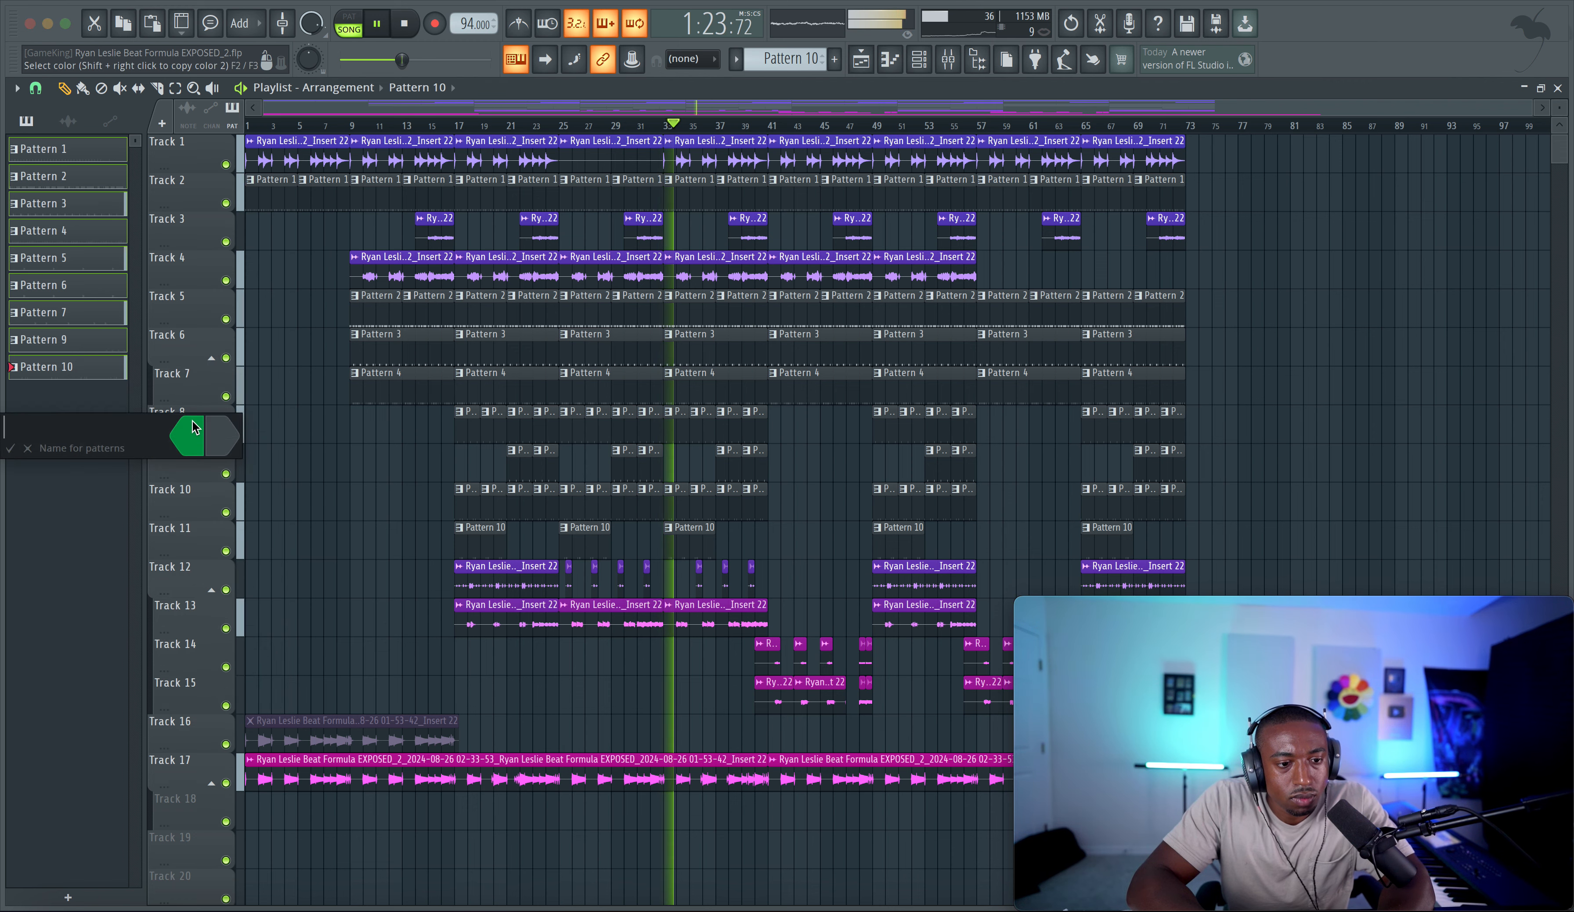
click(194, 427)
click(290, 718)
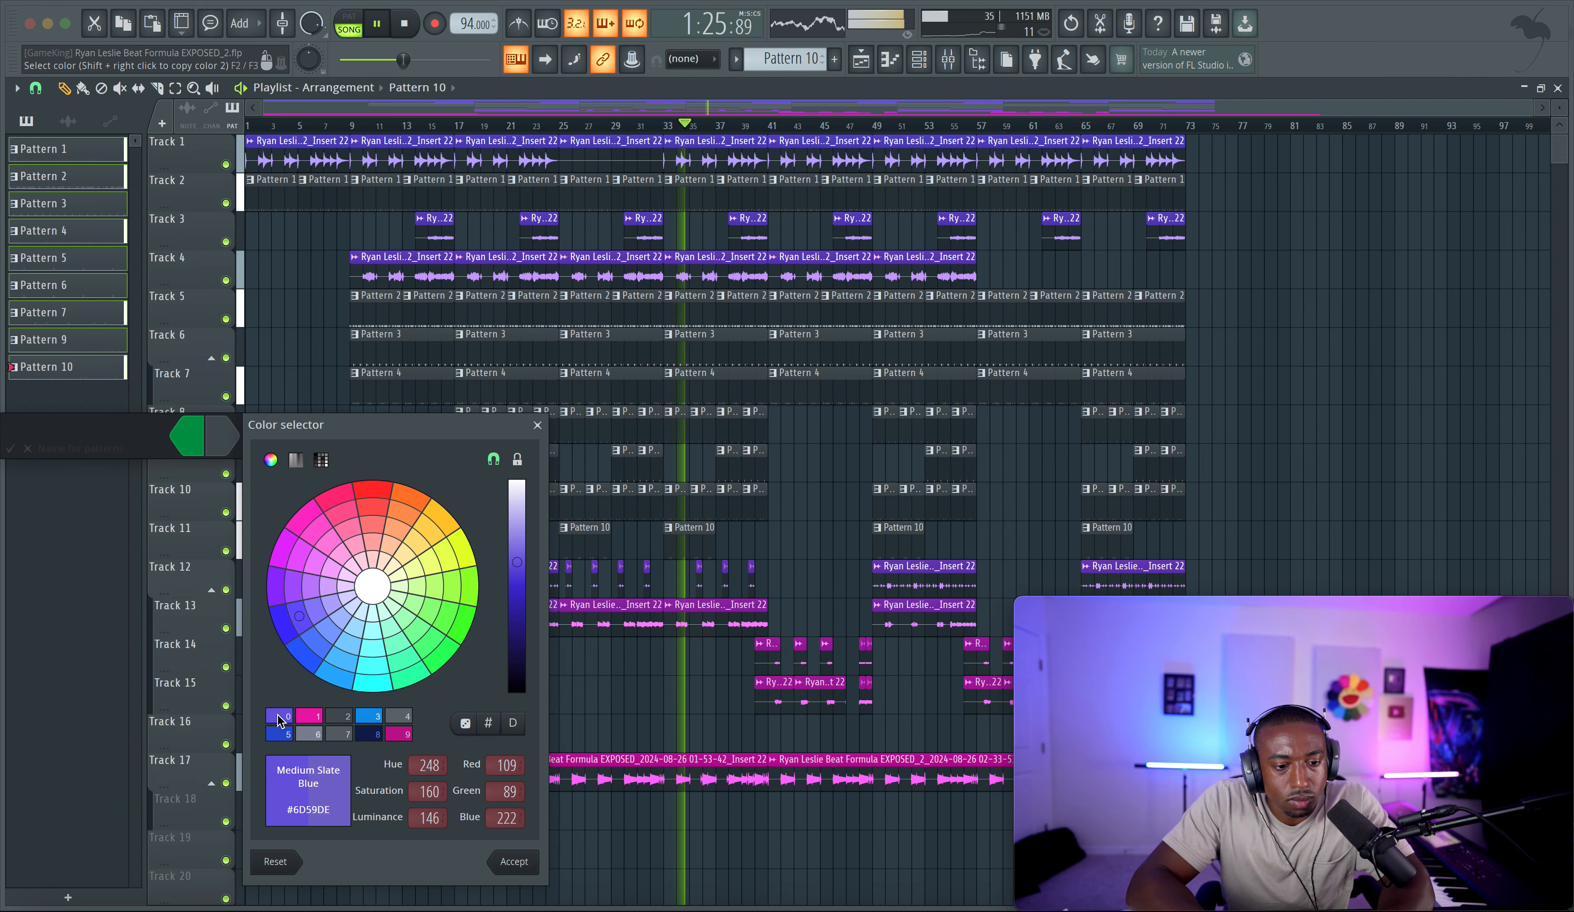
click(374, 717)
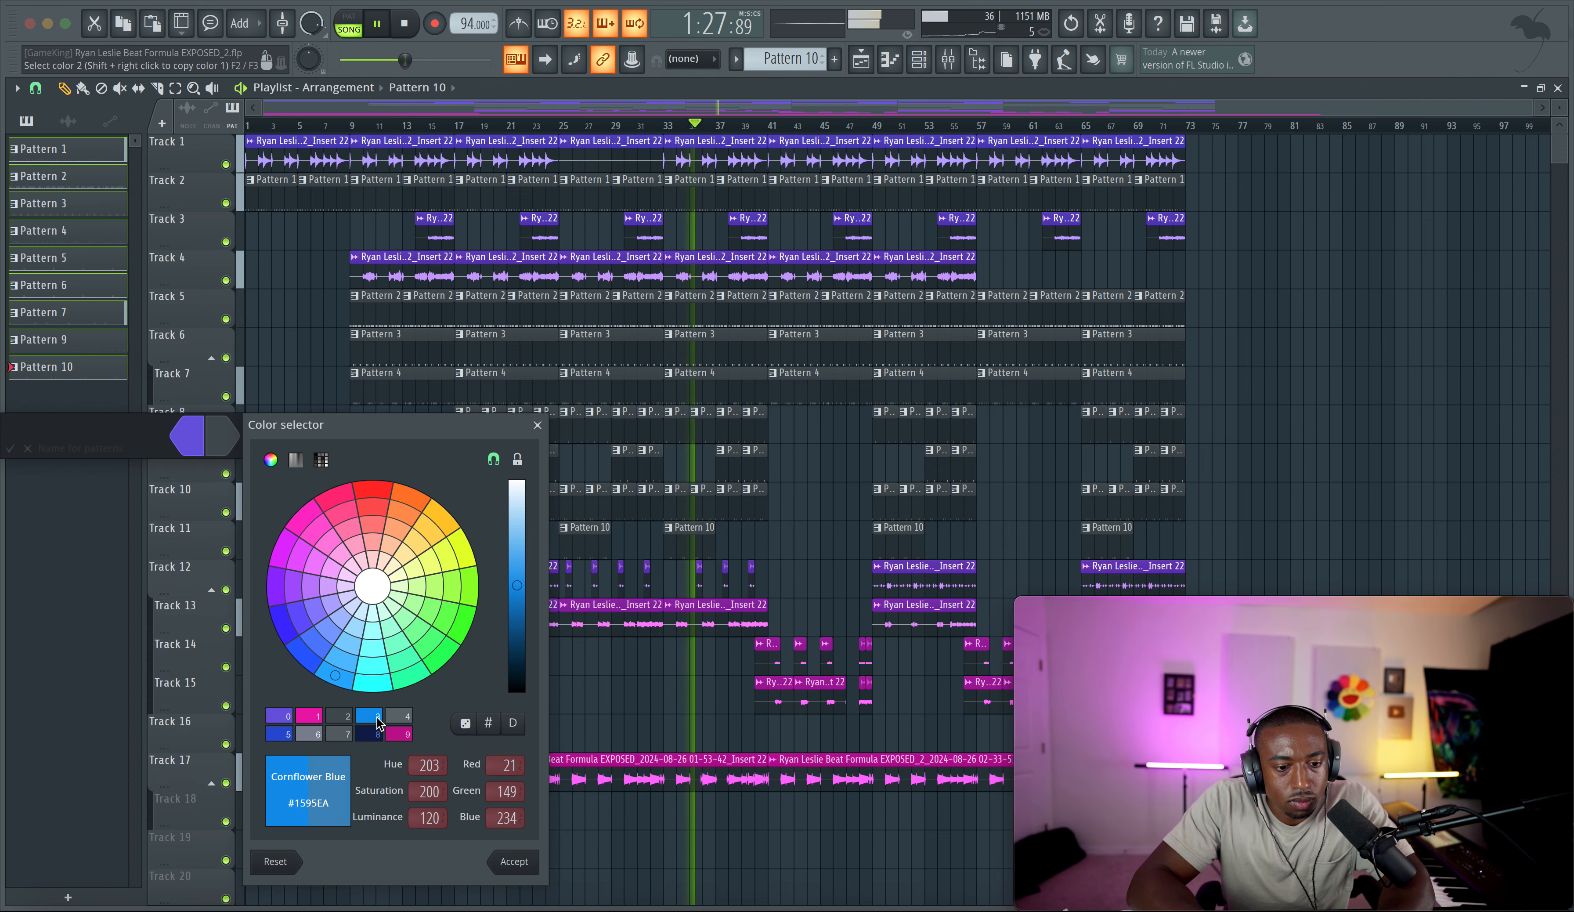
key(Return)
key(Return)
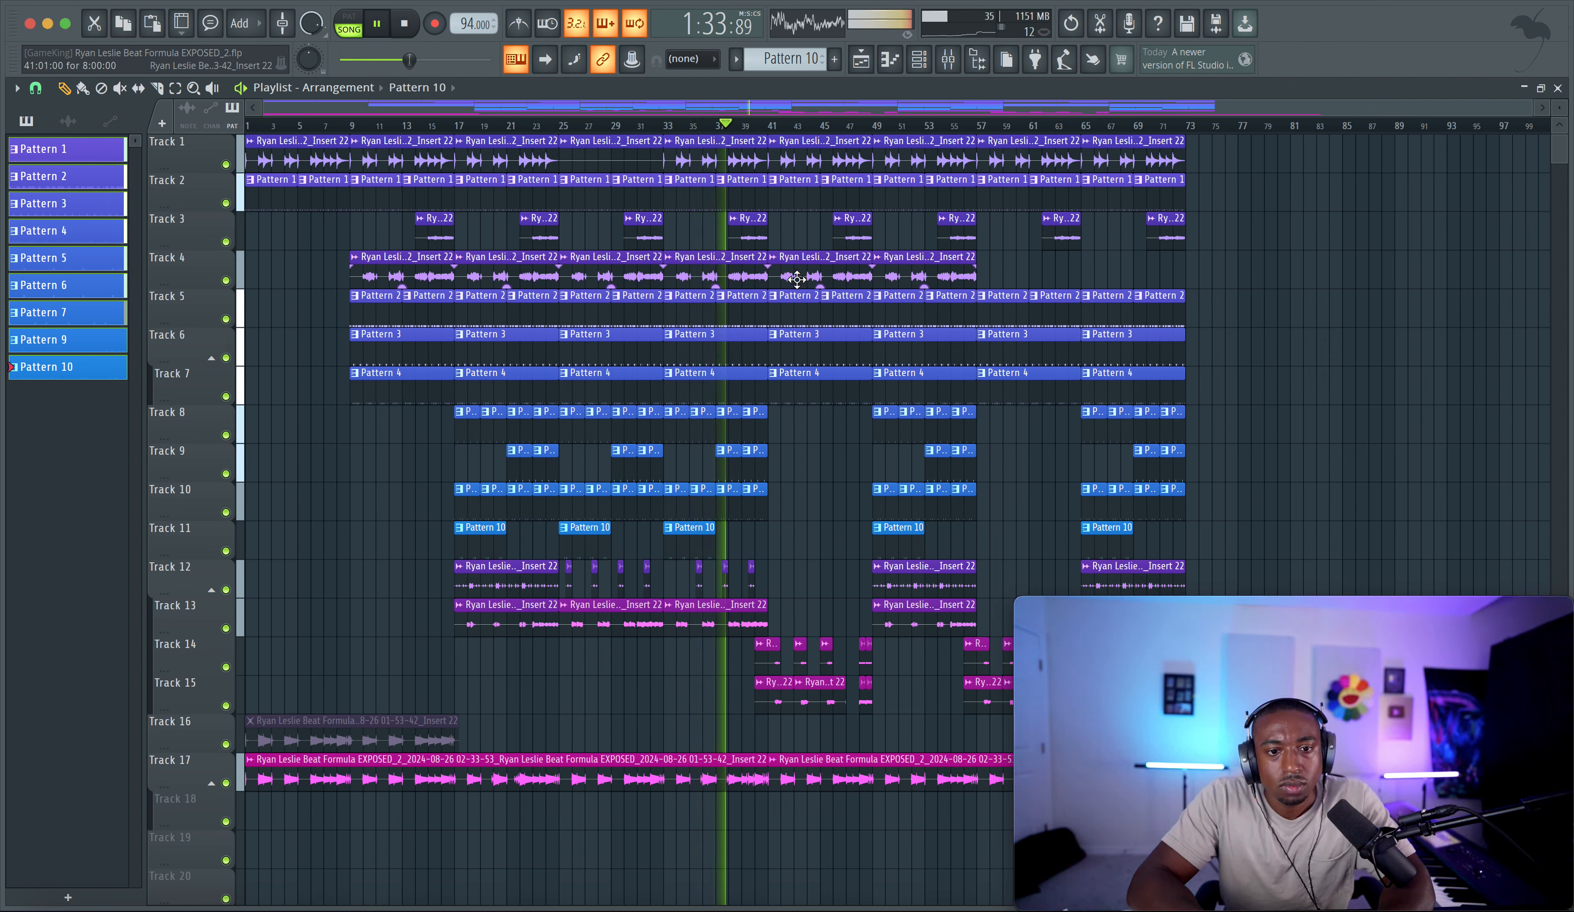
Step: Replace the Track 1 audio clip at bar 25 with a copy of the clip that starts at bar 17
right_click(614, 156)
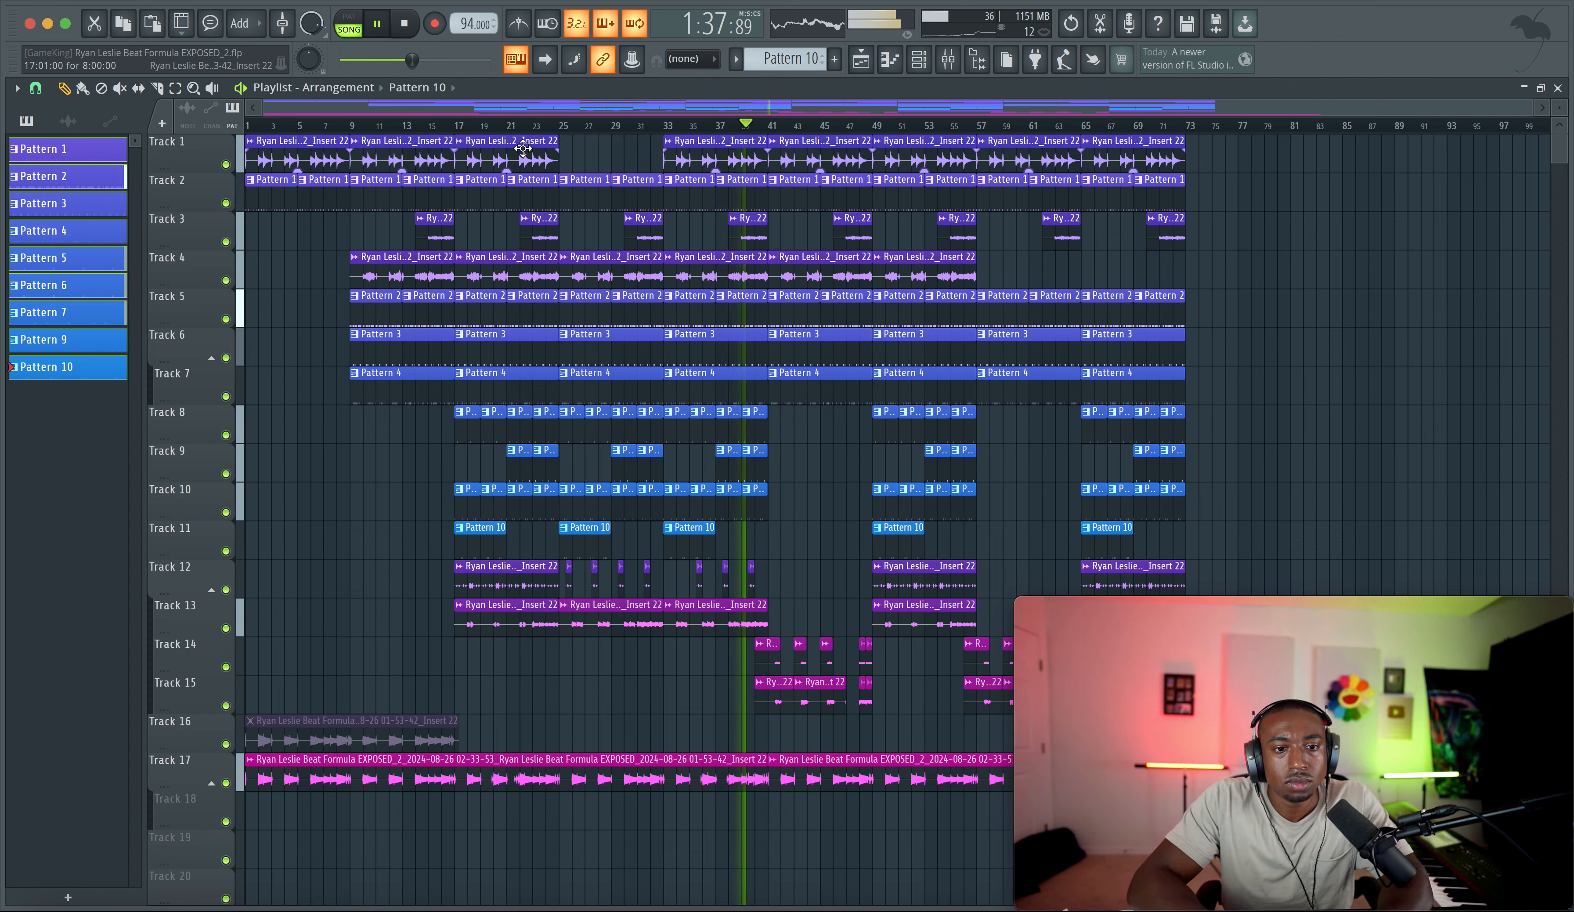
mouse_move(522, 149)
shift+mouse_down()
mouse_move(638, 151)
mouse_move(623, 150)
shift+mouse_up()
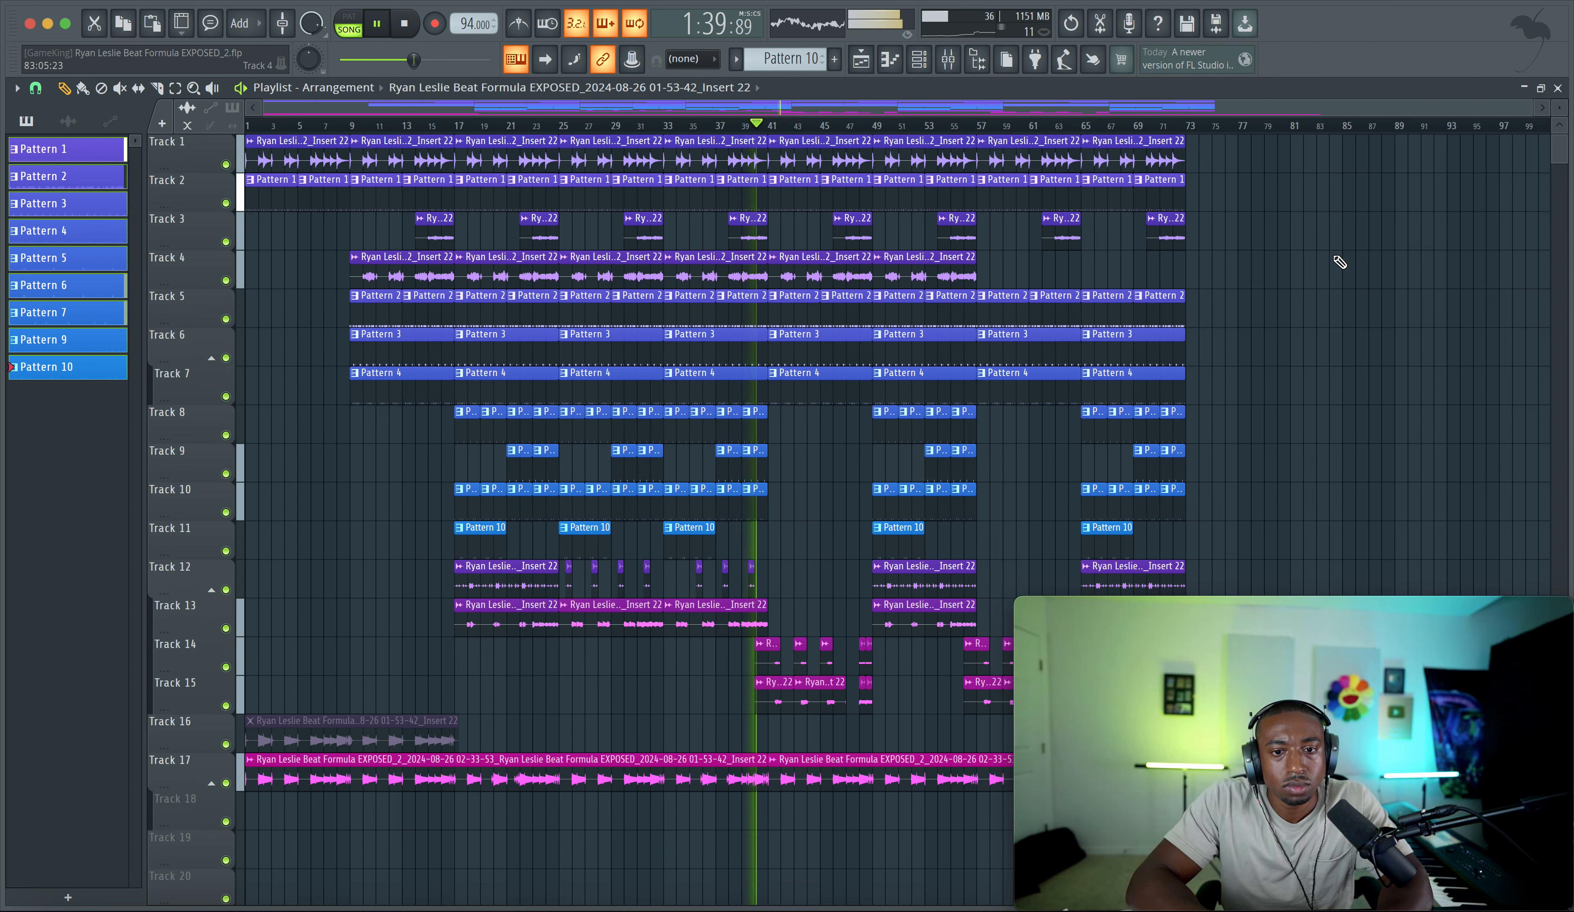
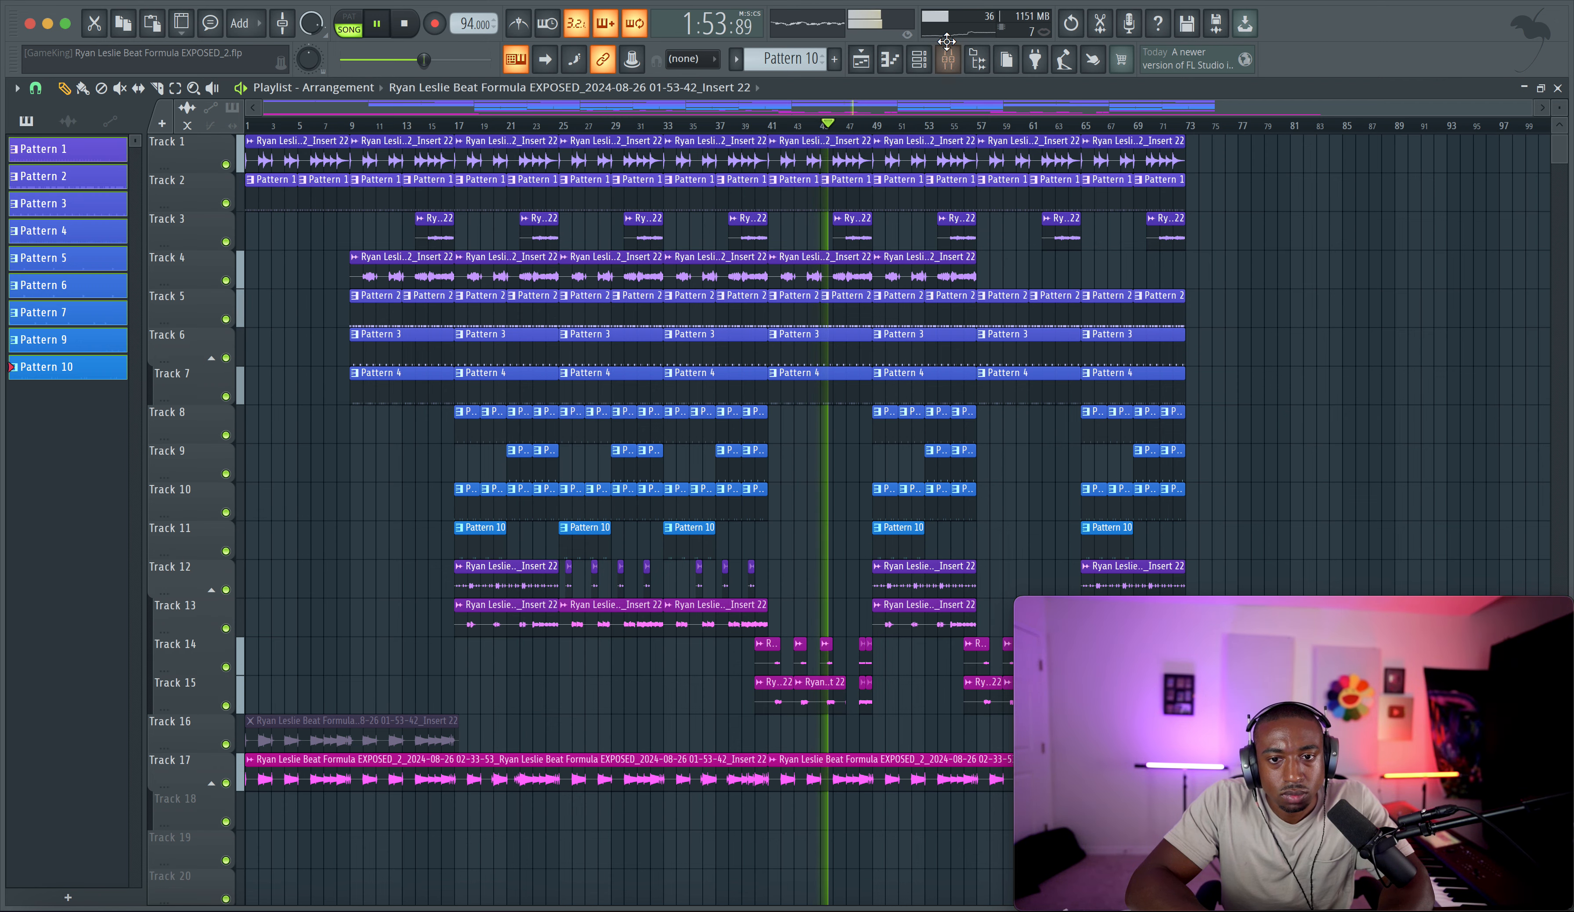
Step: Select the Clap #2 channel in the channel rack, make Pattern 5 the active pattern, and close the rack
click(918, 59)
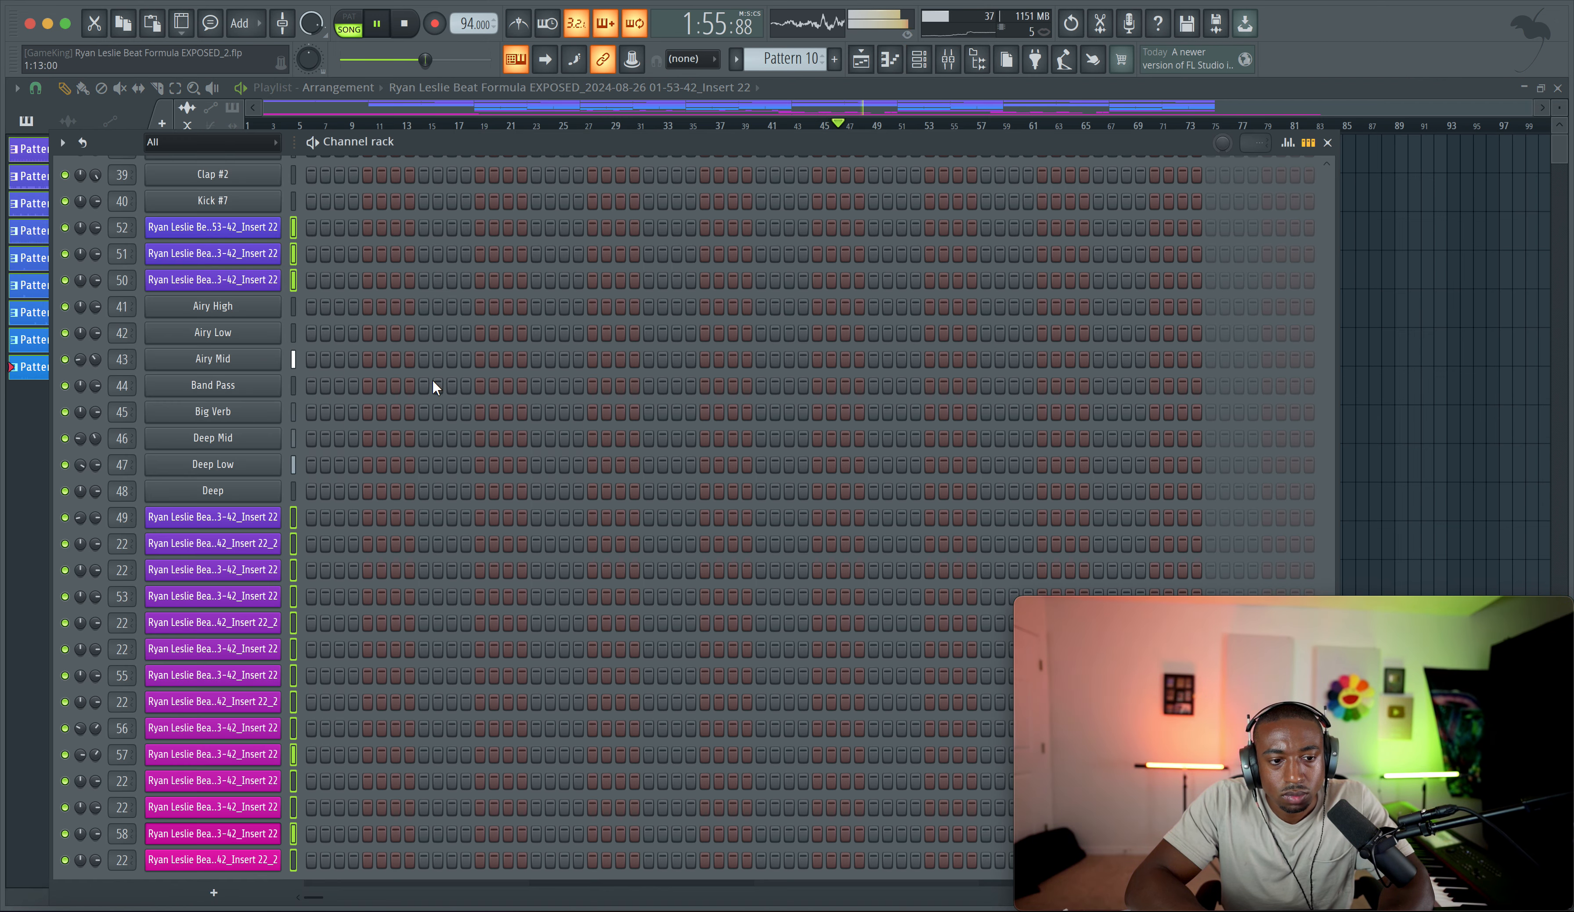
scroll(306, 361, up, 4)
click(293, 438)
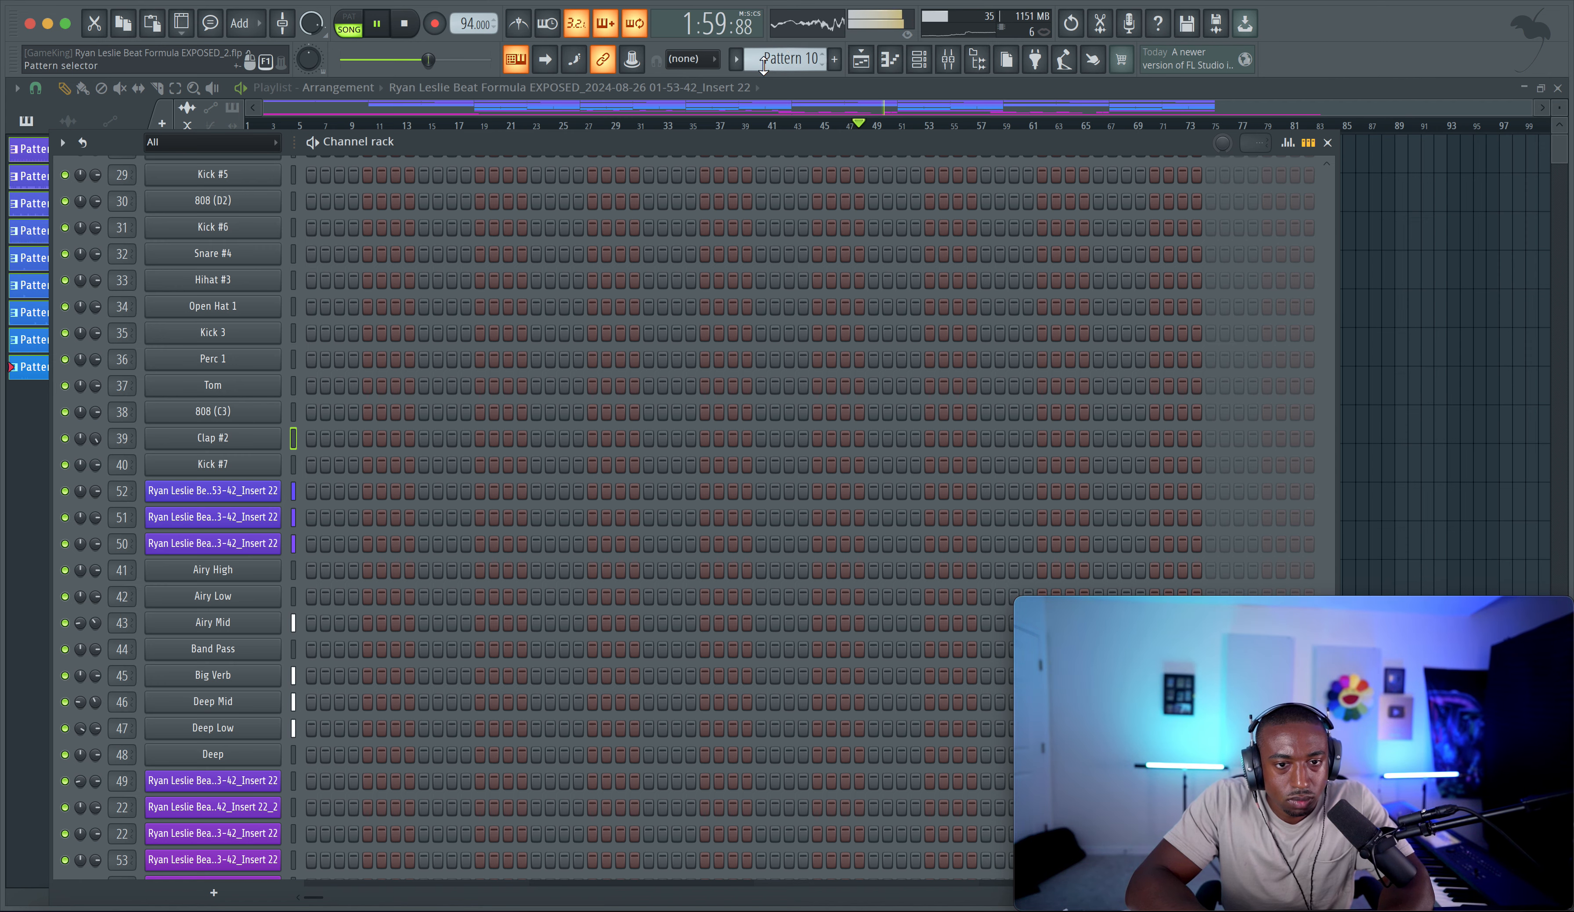
mouse_move(789, 59)
mouse_down()
mouse_move(788, 74)
mouse_move(805, 66)
mouse_up()
key(F6)
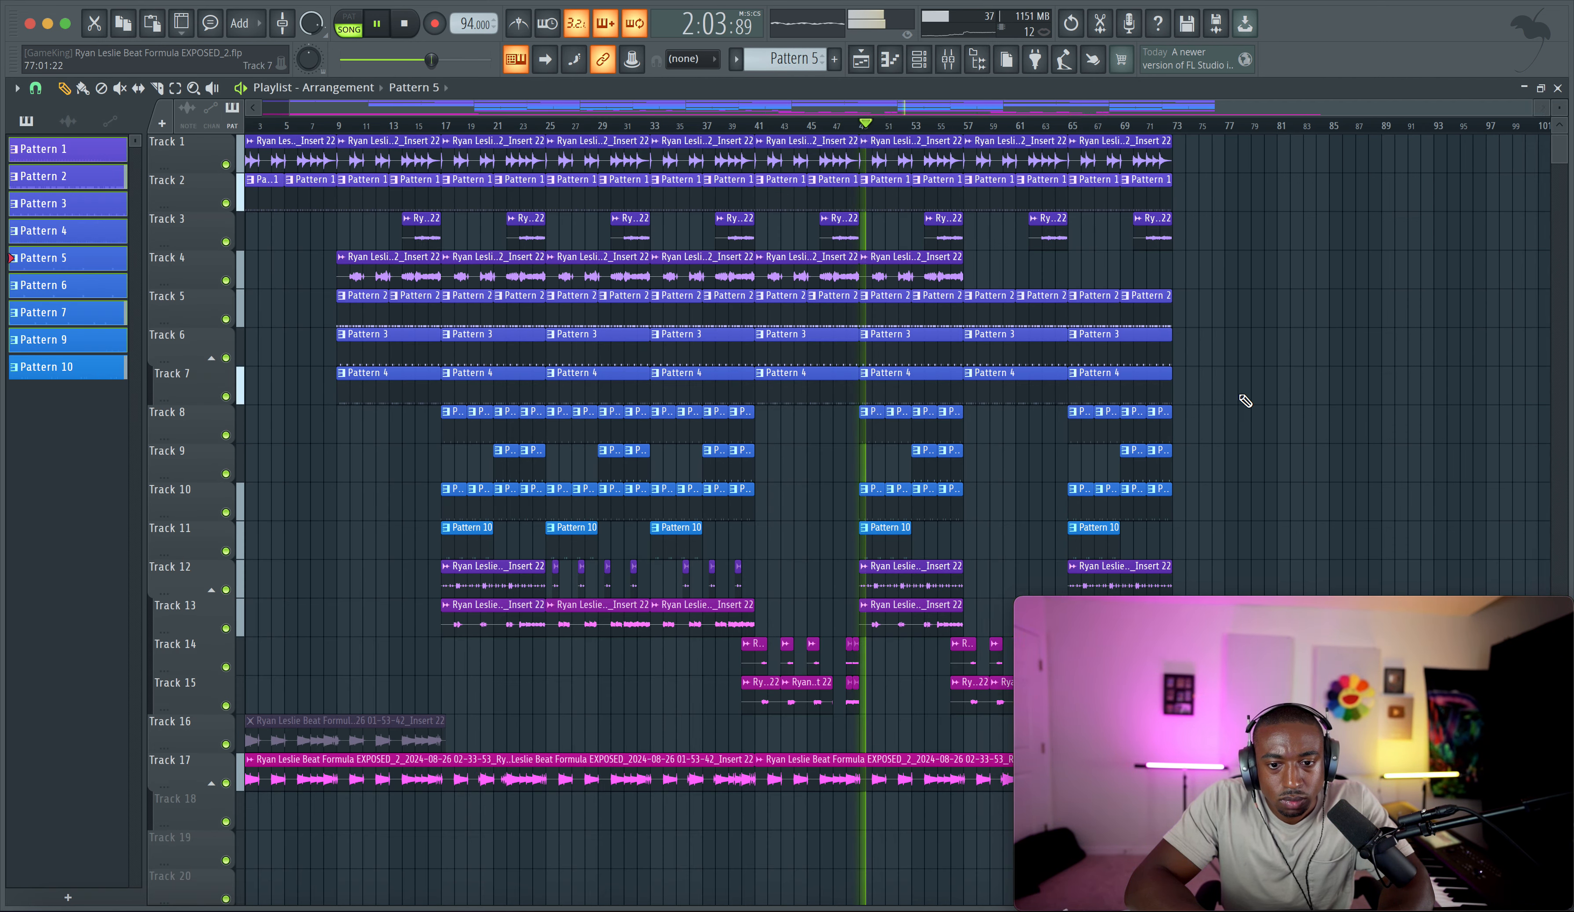
scroll(1196, 408, up, 1)
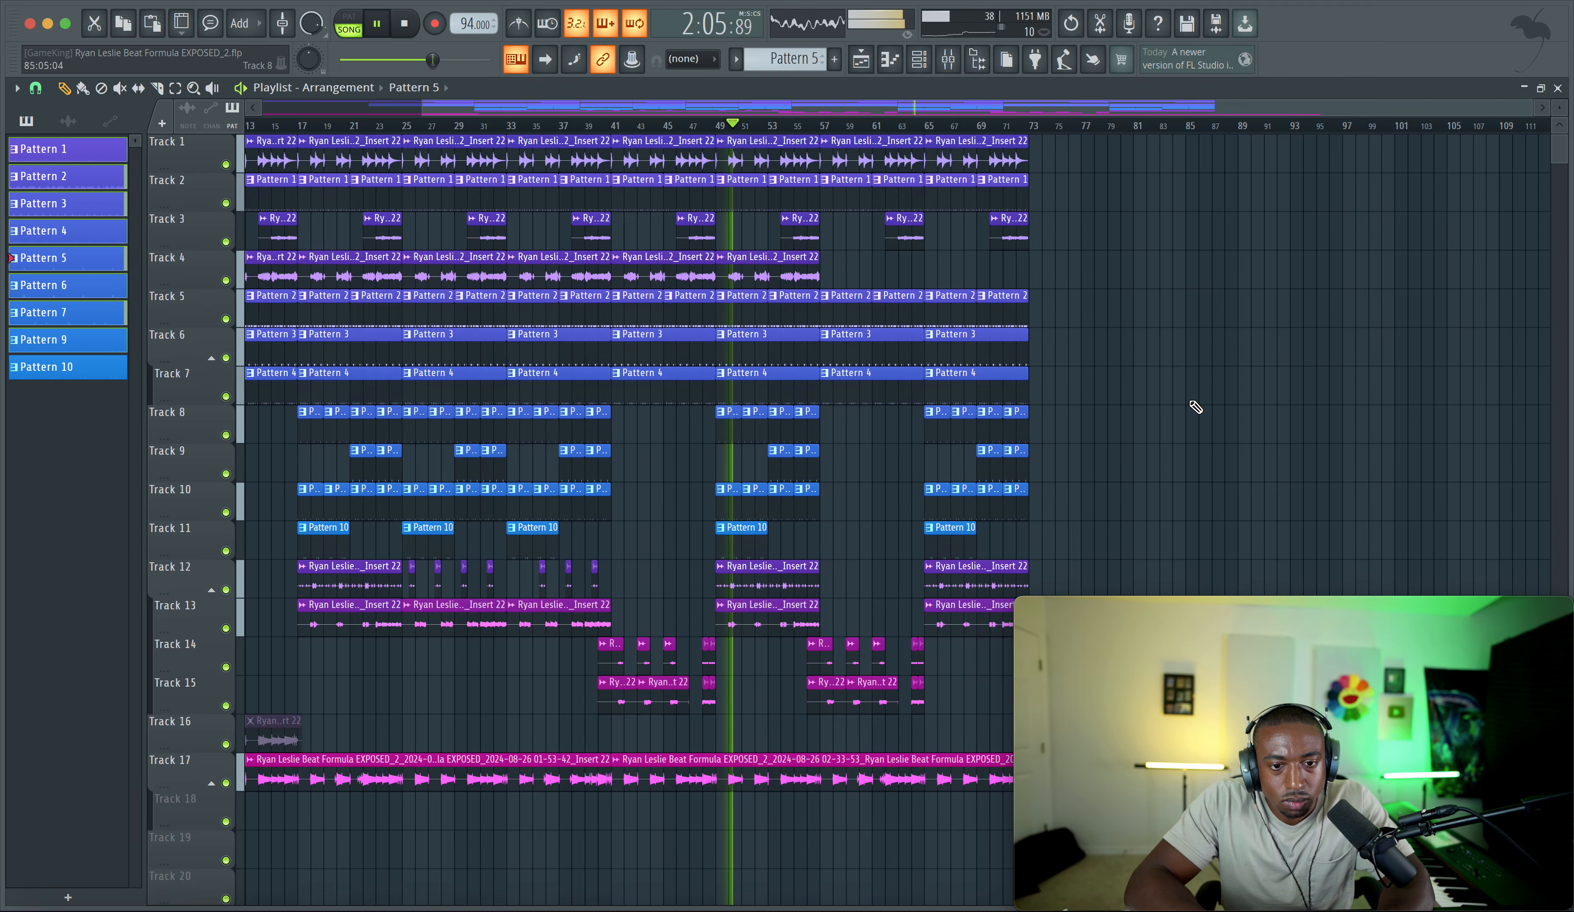
click(964, 70)
key(F9)
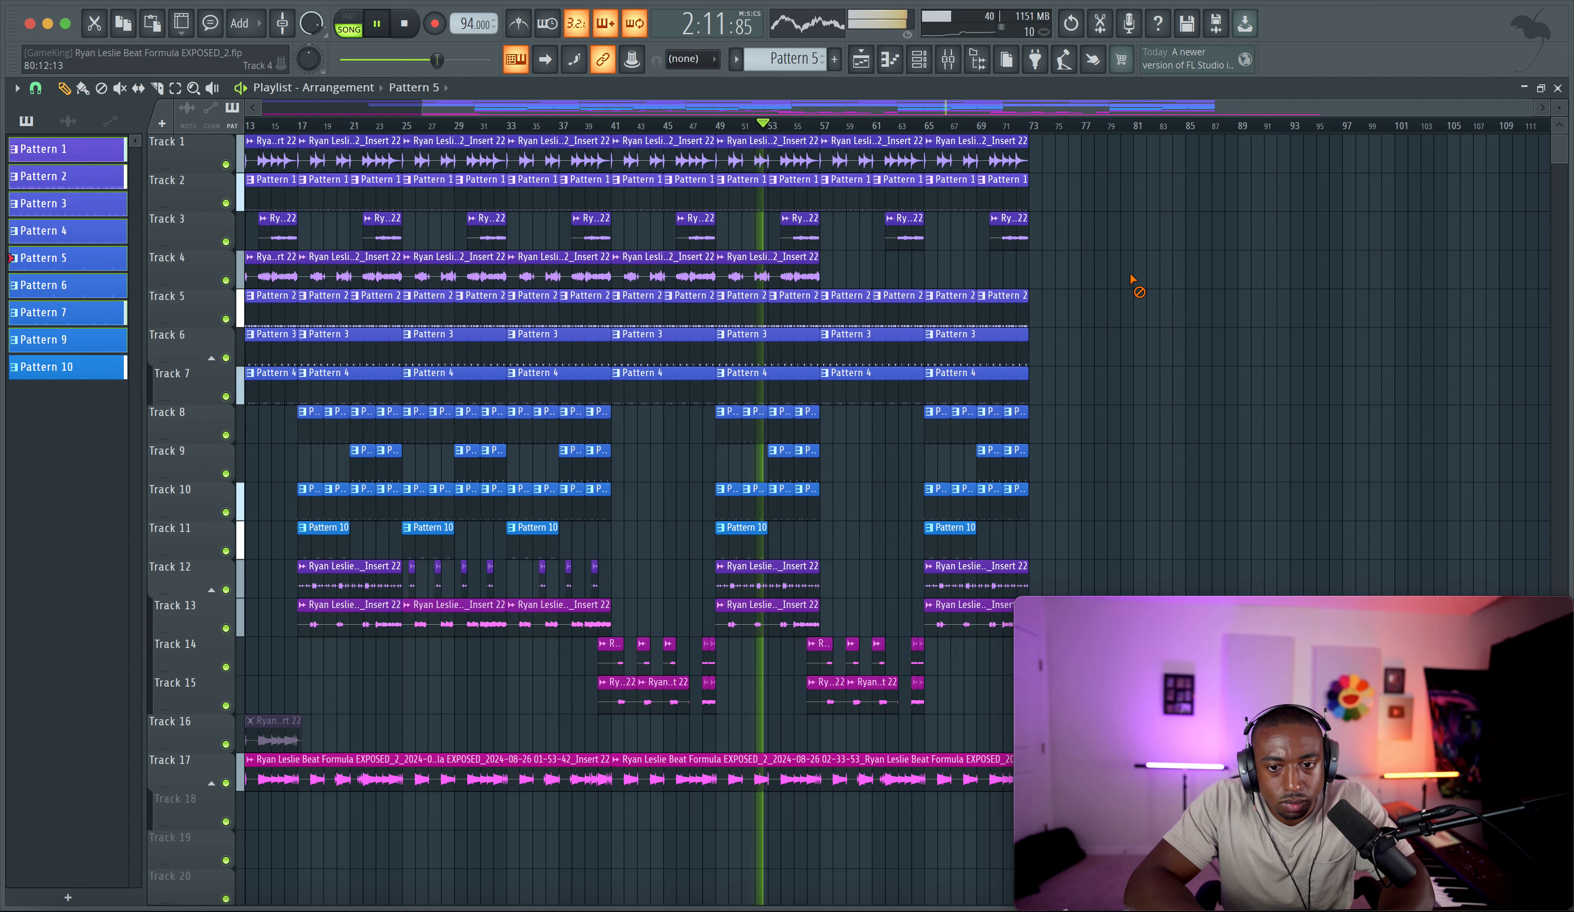
Step: Load FabFilter Pro-C 2 in the Master's second effect slot and turn on its lookahead
key(F9)
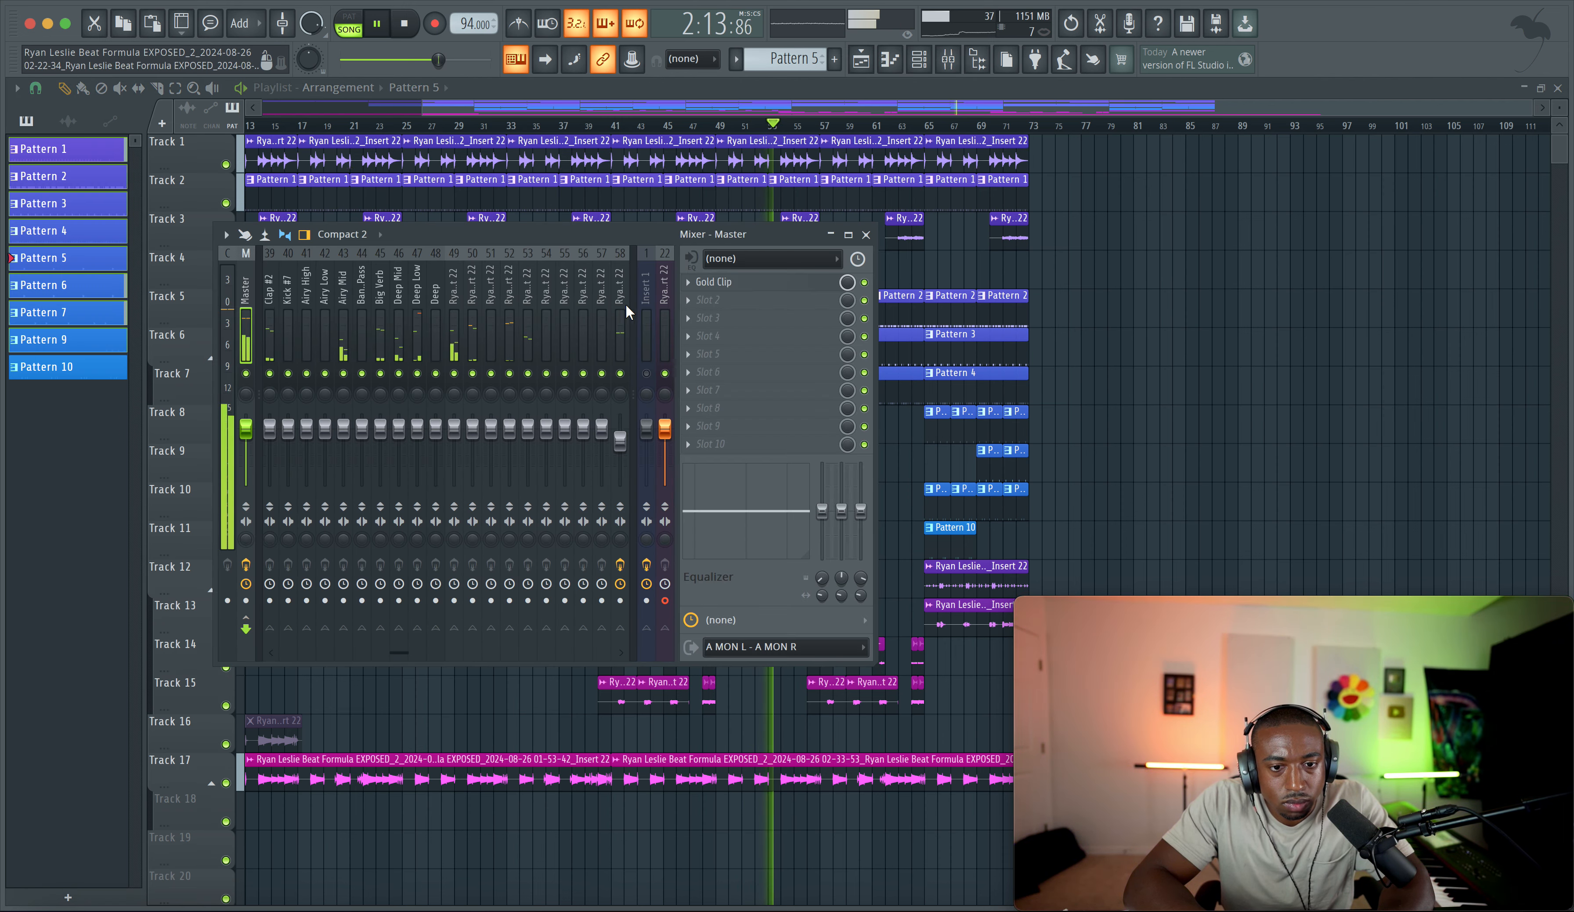
click(732, 306)
mouse_move(710, 318)
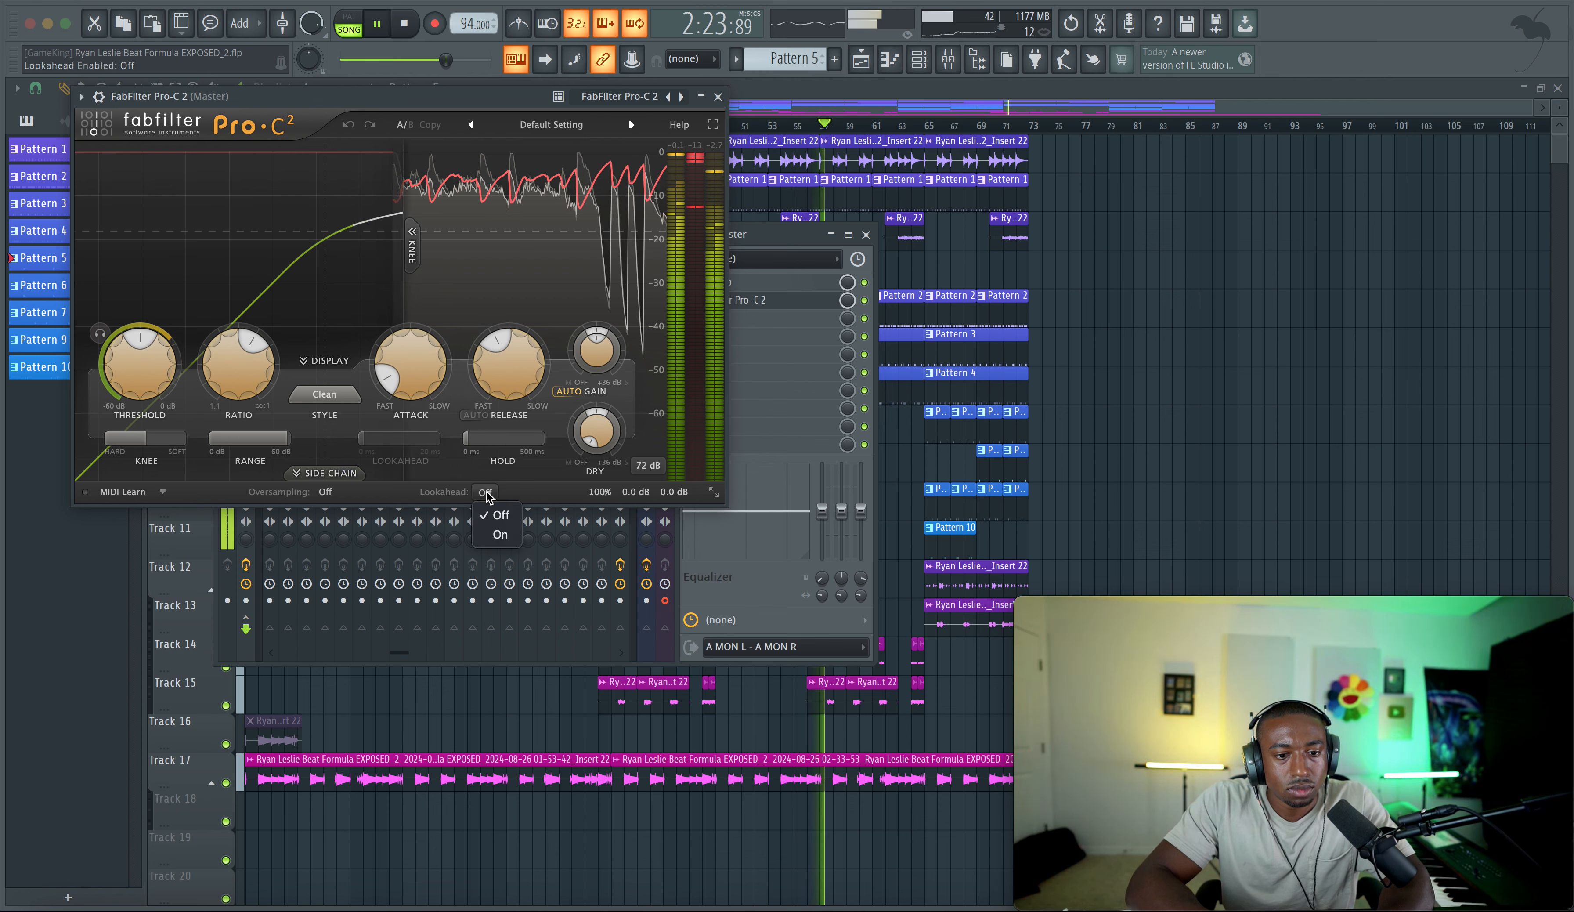
click(394, 446)
Step: Slow down the master compressor's attack and raise its threshold to about -1.64 dB
drag(411, 401, 412, 377)
mouse_move(139, 376)
mouse_down()
mouse_move(151, 295)
mouse_move(135, 363)
mouse_up()
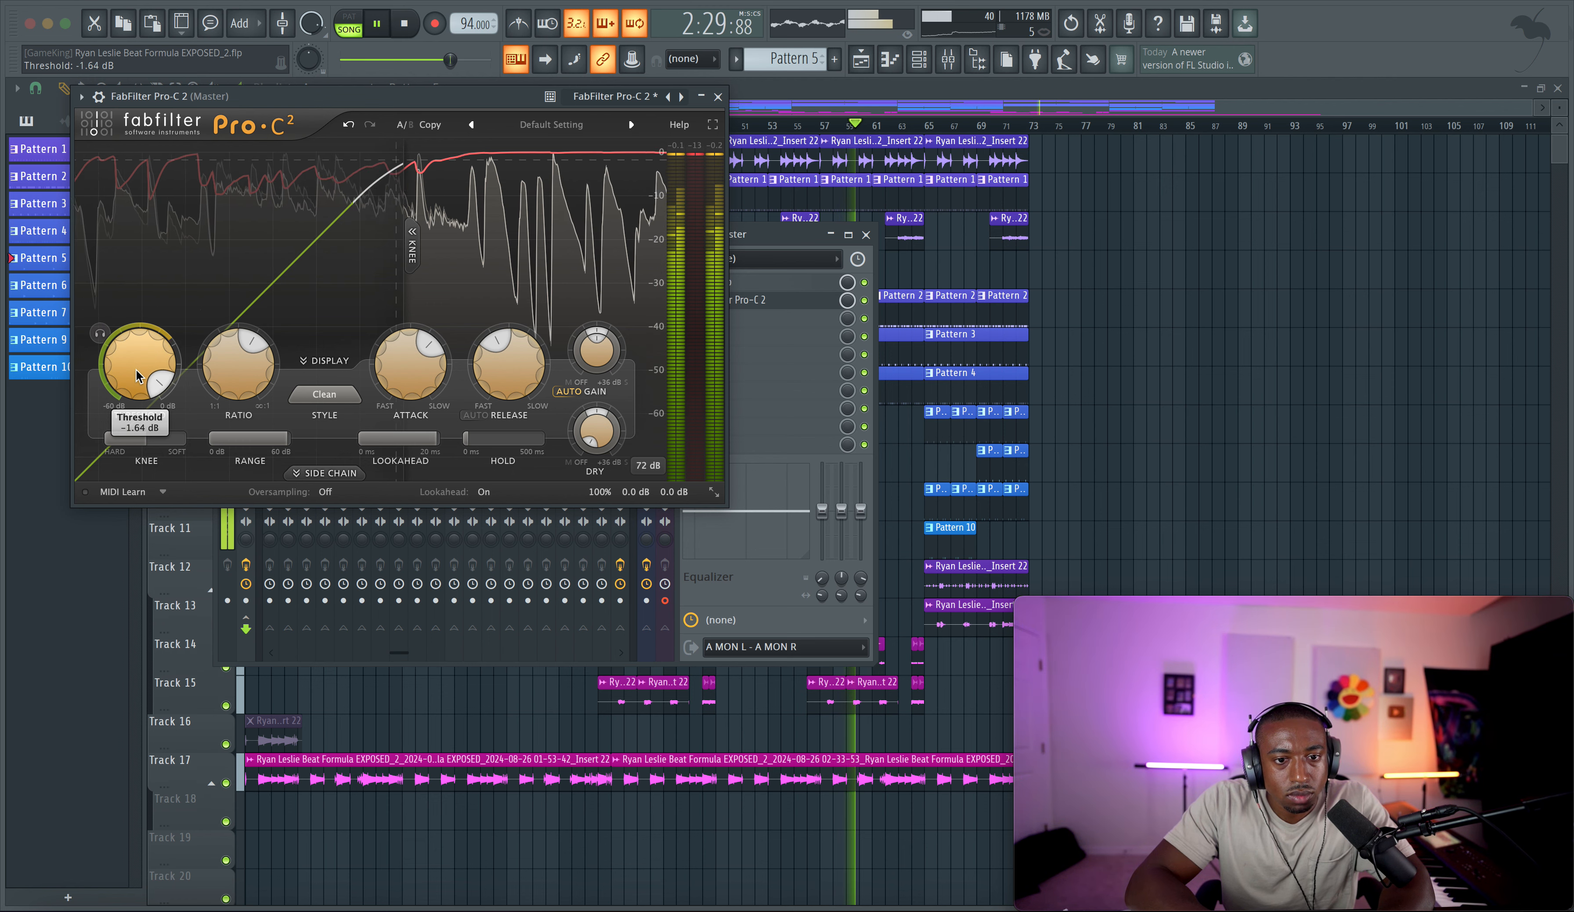
drag(400, 375, 395, 406)
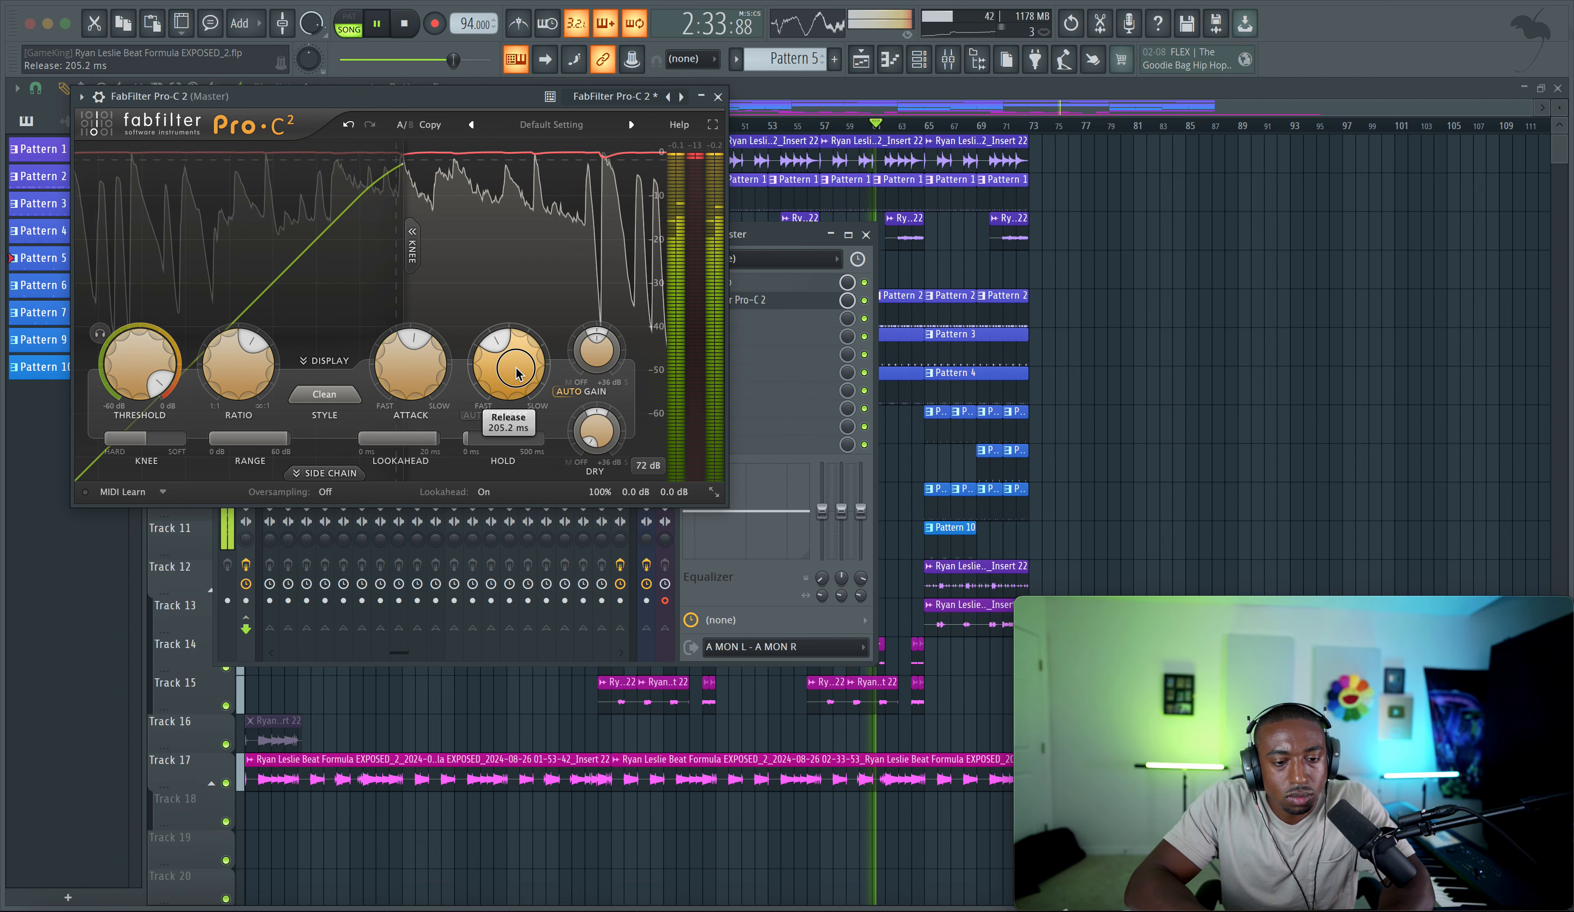
Step: Set the master compressor's release to 100 ms
drag(509, 369, 510, 380)
double_click(510, 378)
text(100)
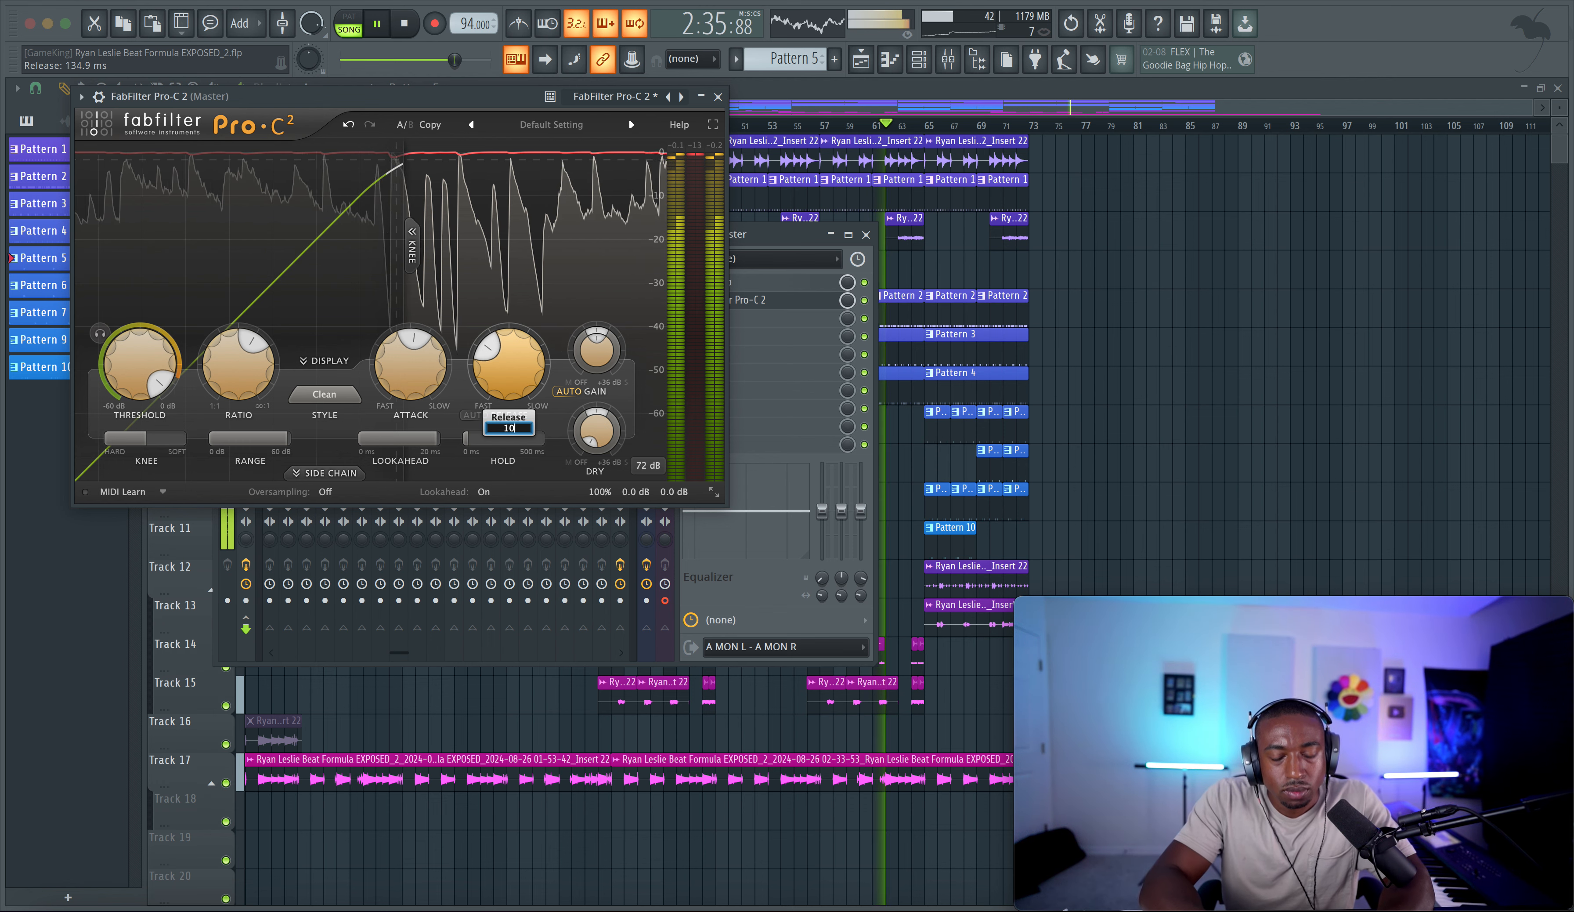
key(Return)
Step: Lower the master compressor's threshold to about -7.07 dB and close all plugin and mixer windows
mouse_move(231, 360)
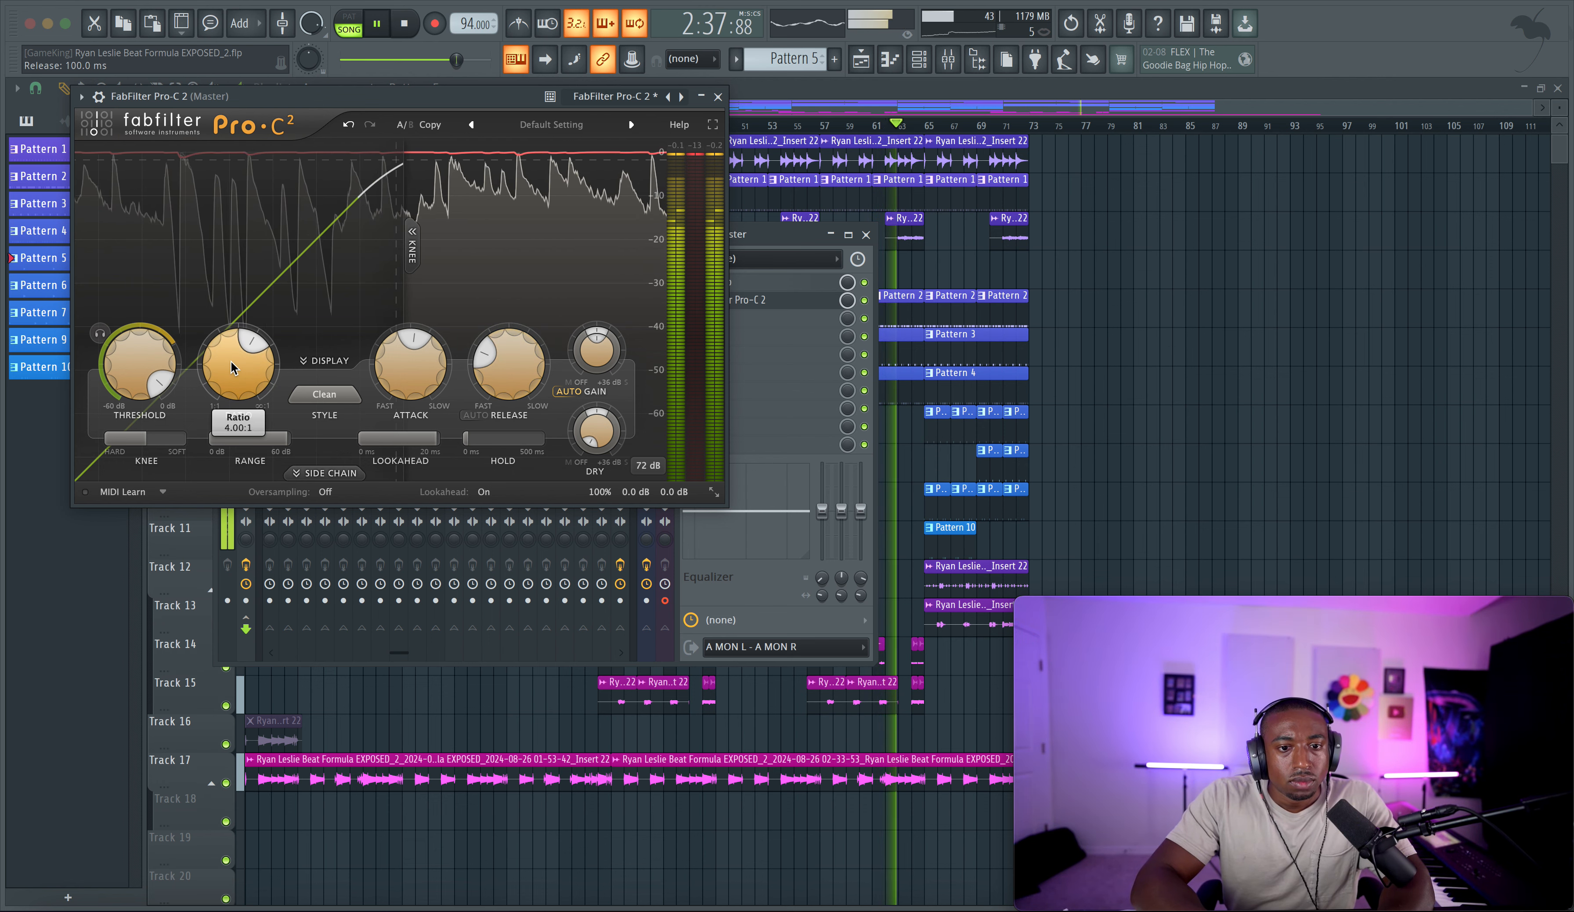
mouse_move(130, 343)
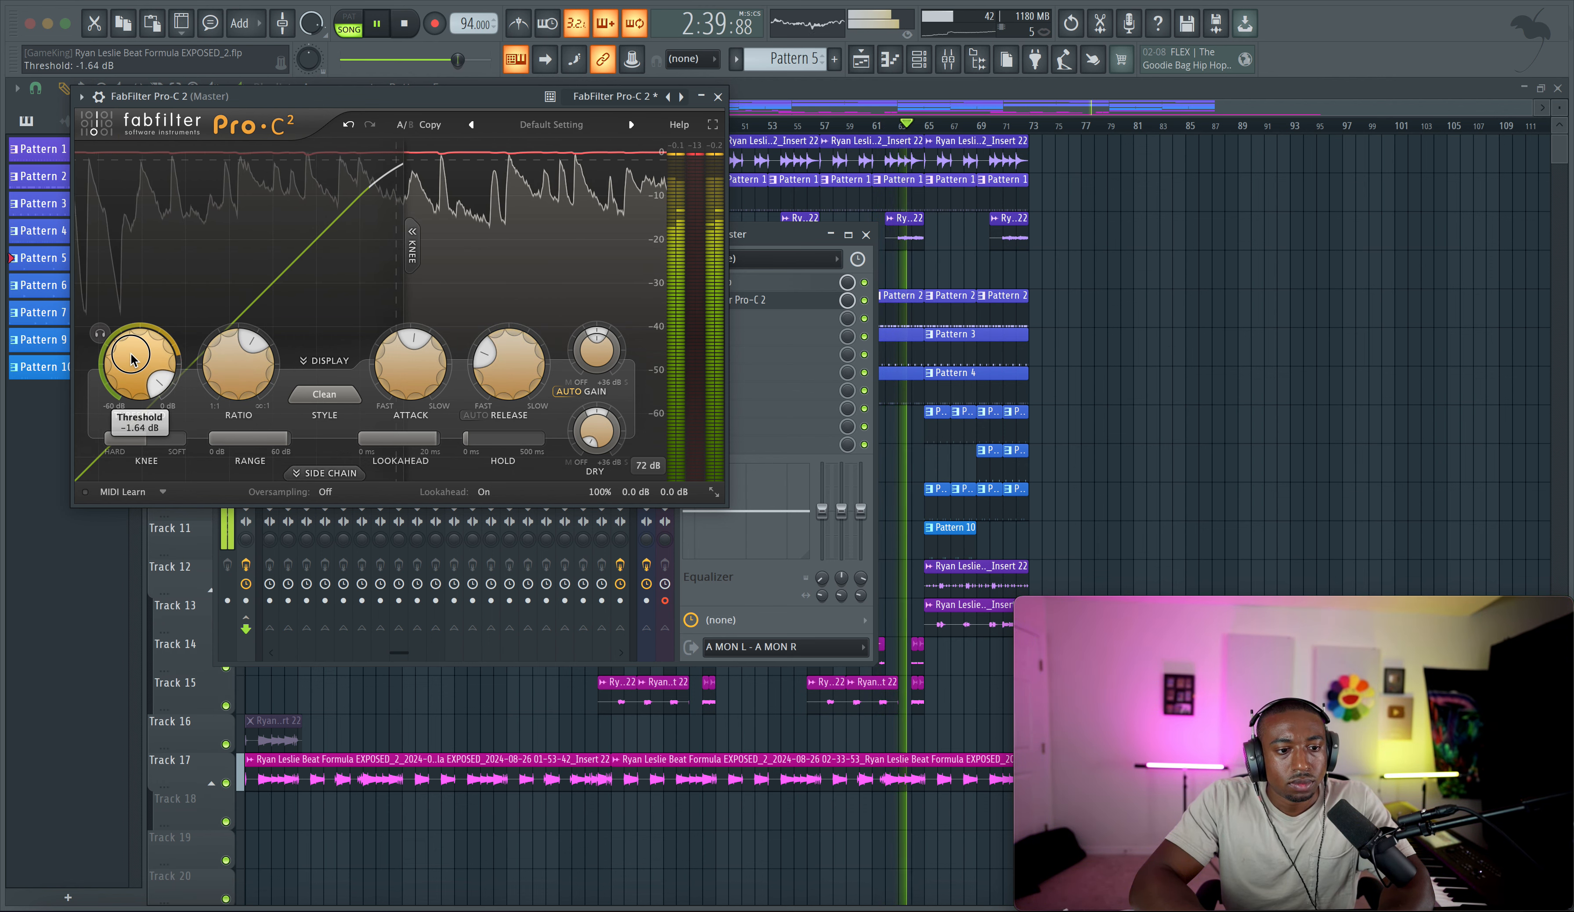
drag(131, 357, 133, 379)
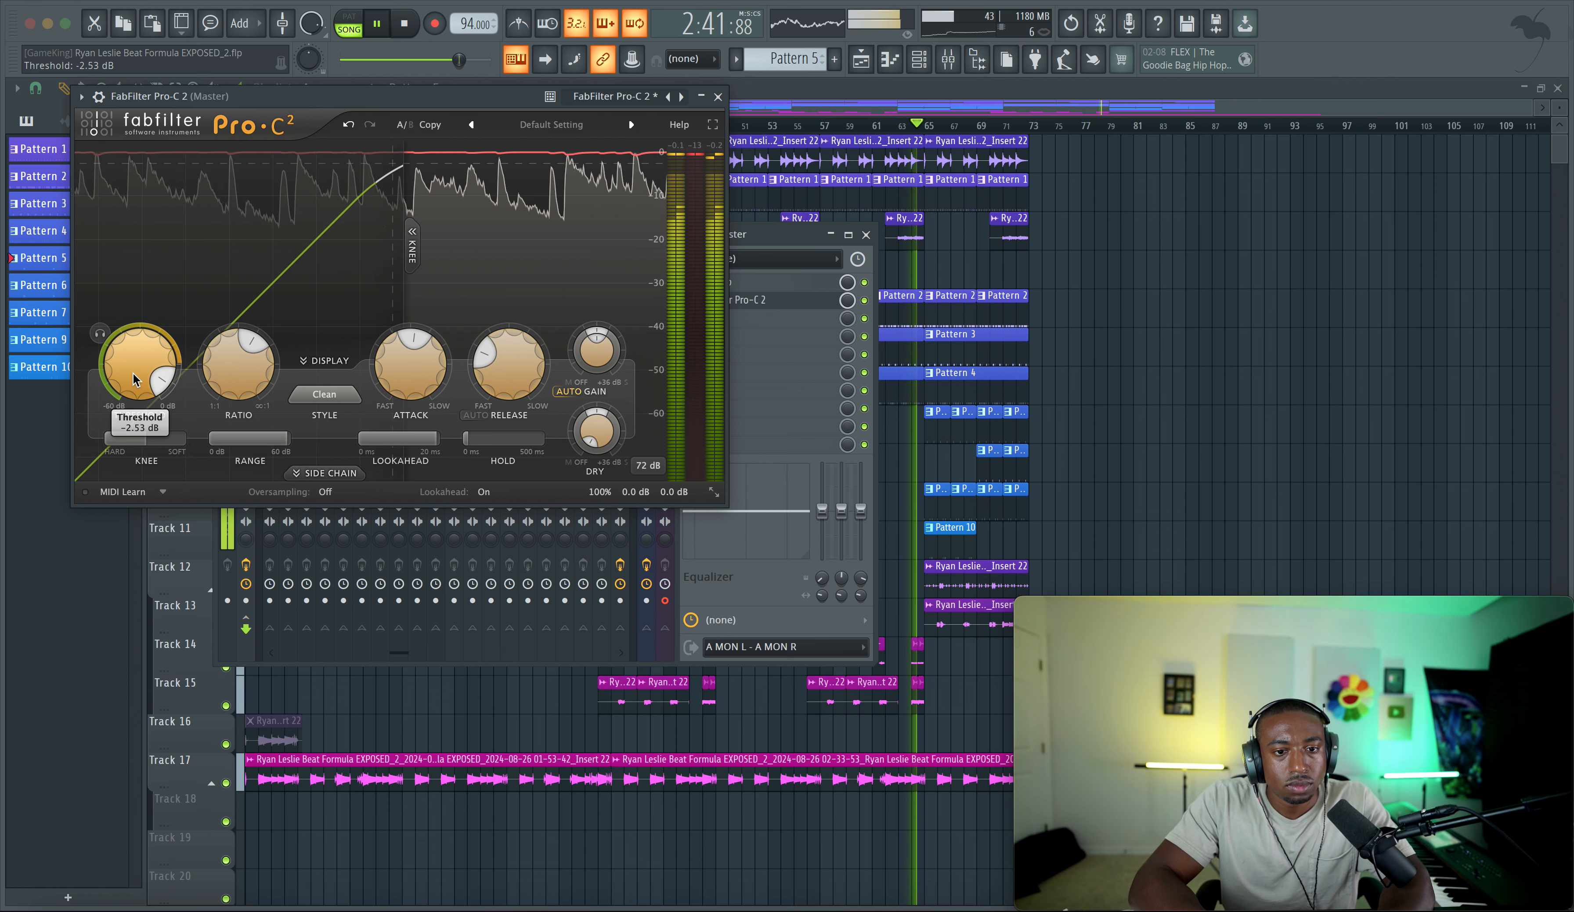
mouse_move(145, 370)
mouse_down()
mouse_move(143, 416)
mouse_move(139, 397)
mouse_up()
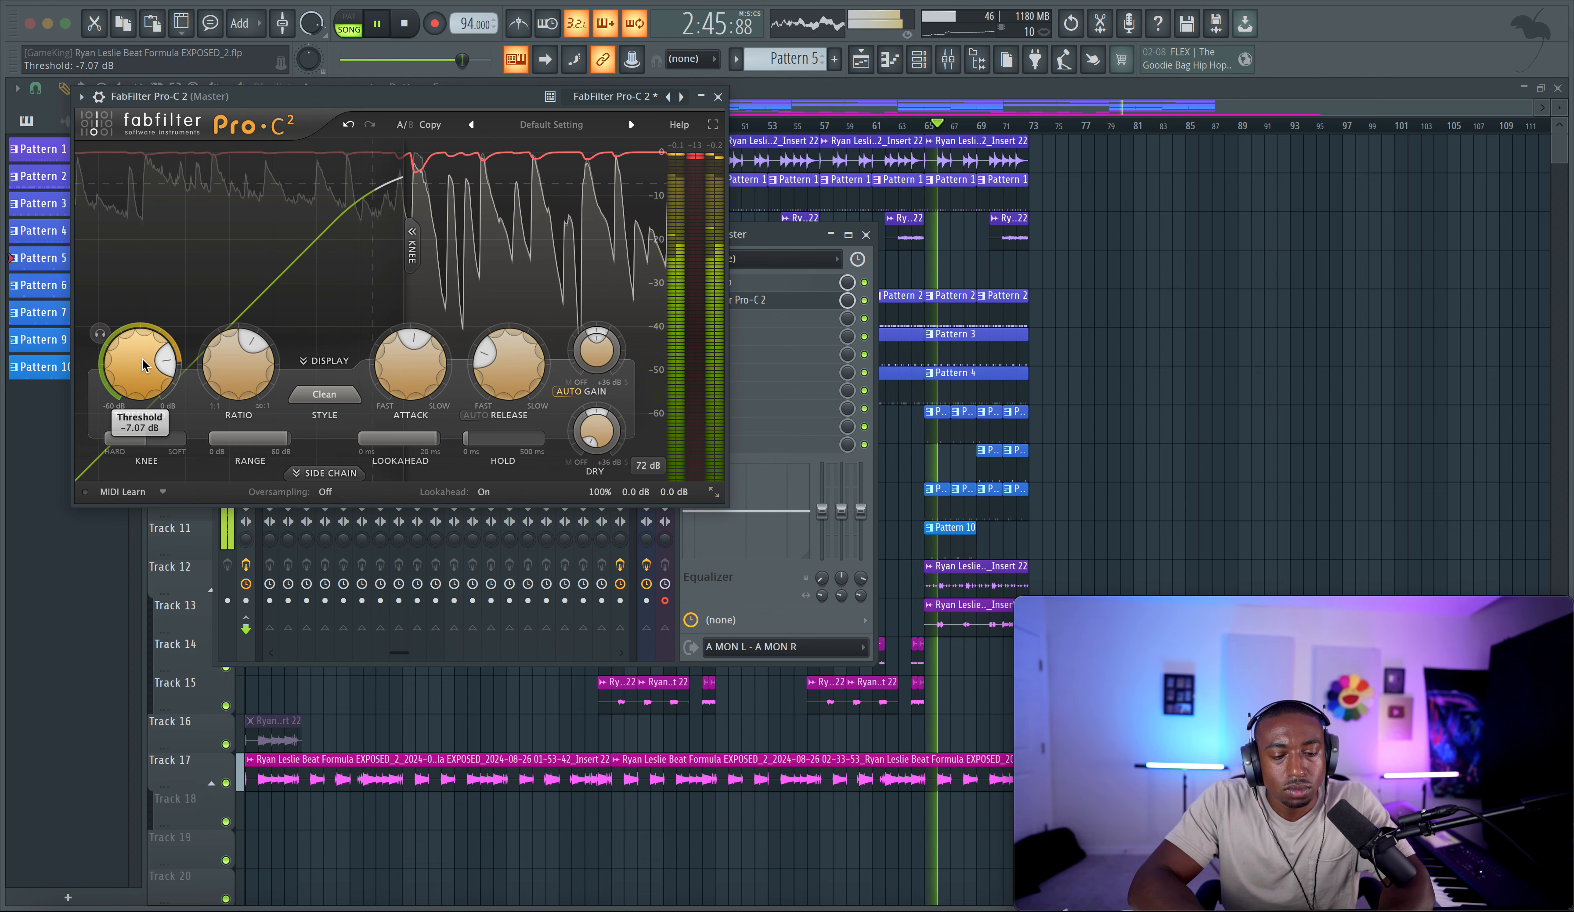
mouse_move(243, 348)
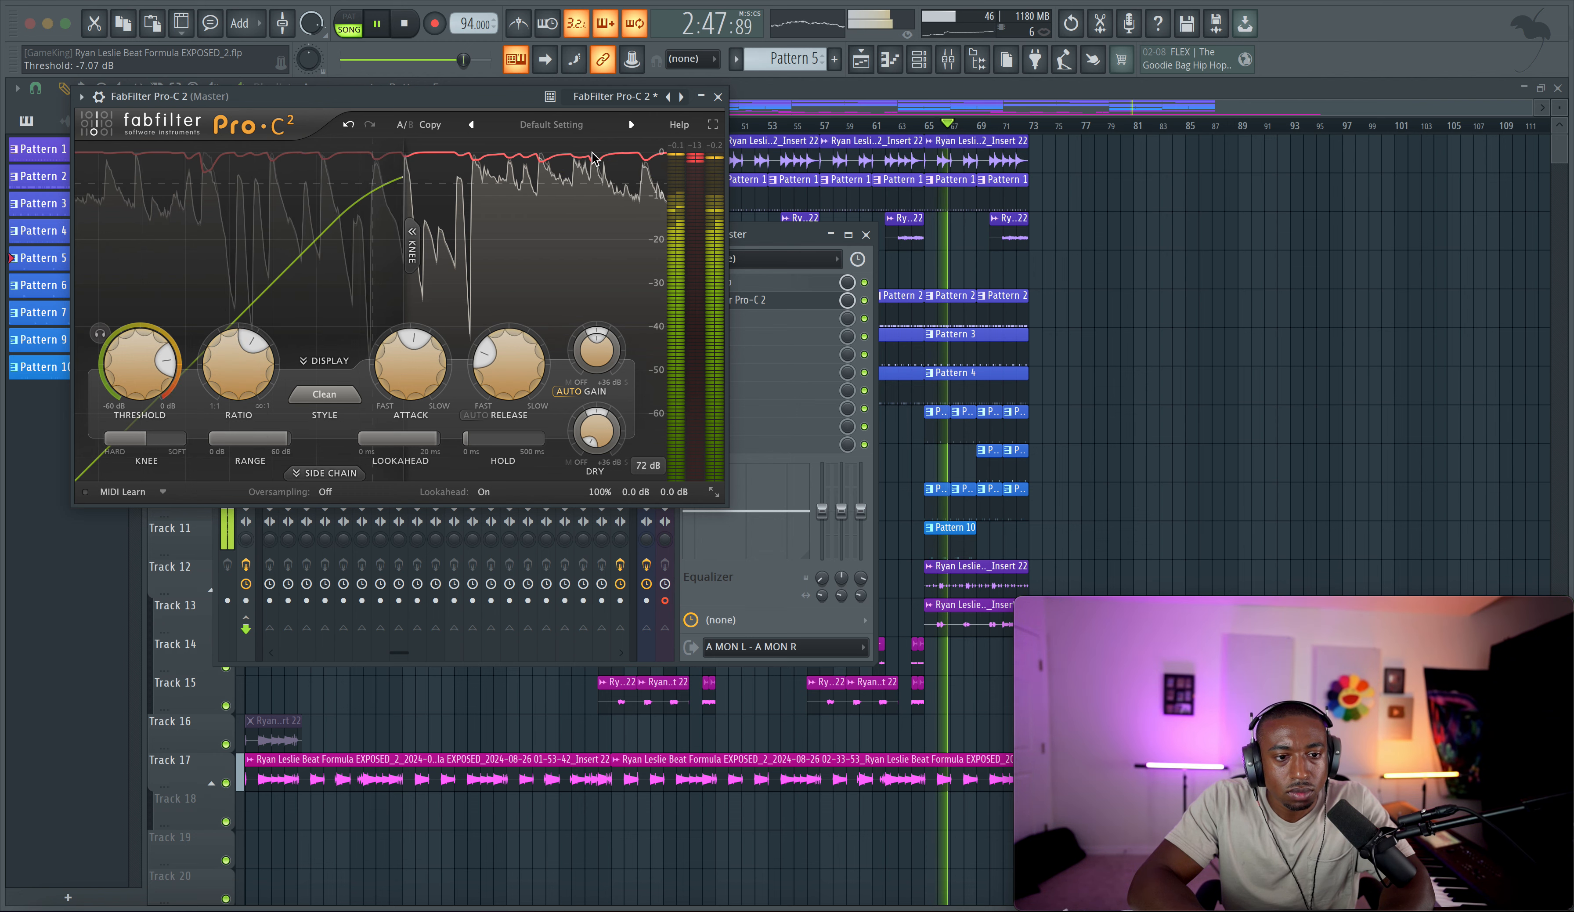
key(F12)
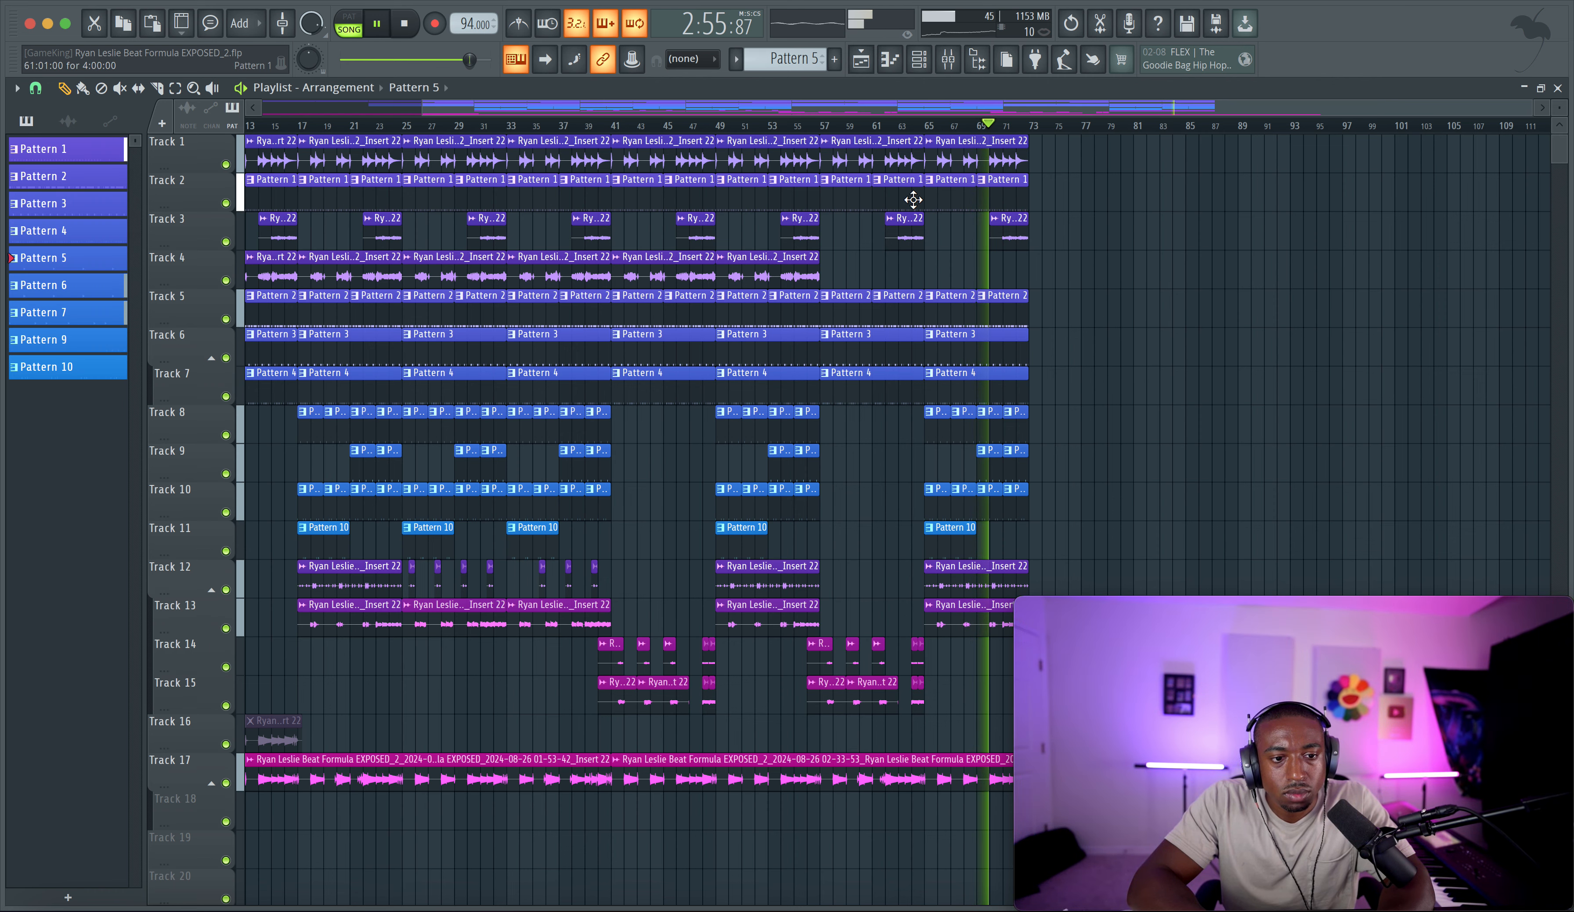
Step: Disable Gold Clip on the Master and load Fruity Soft Clipper in its third effect slot
scroll(913, 199, down, 2)
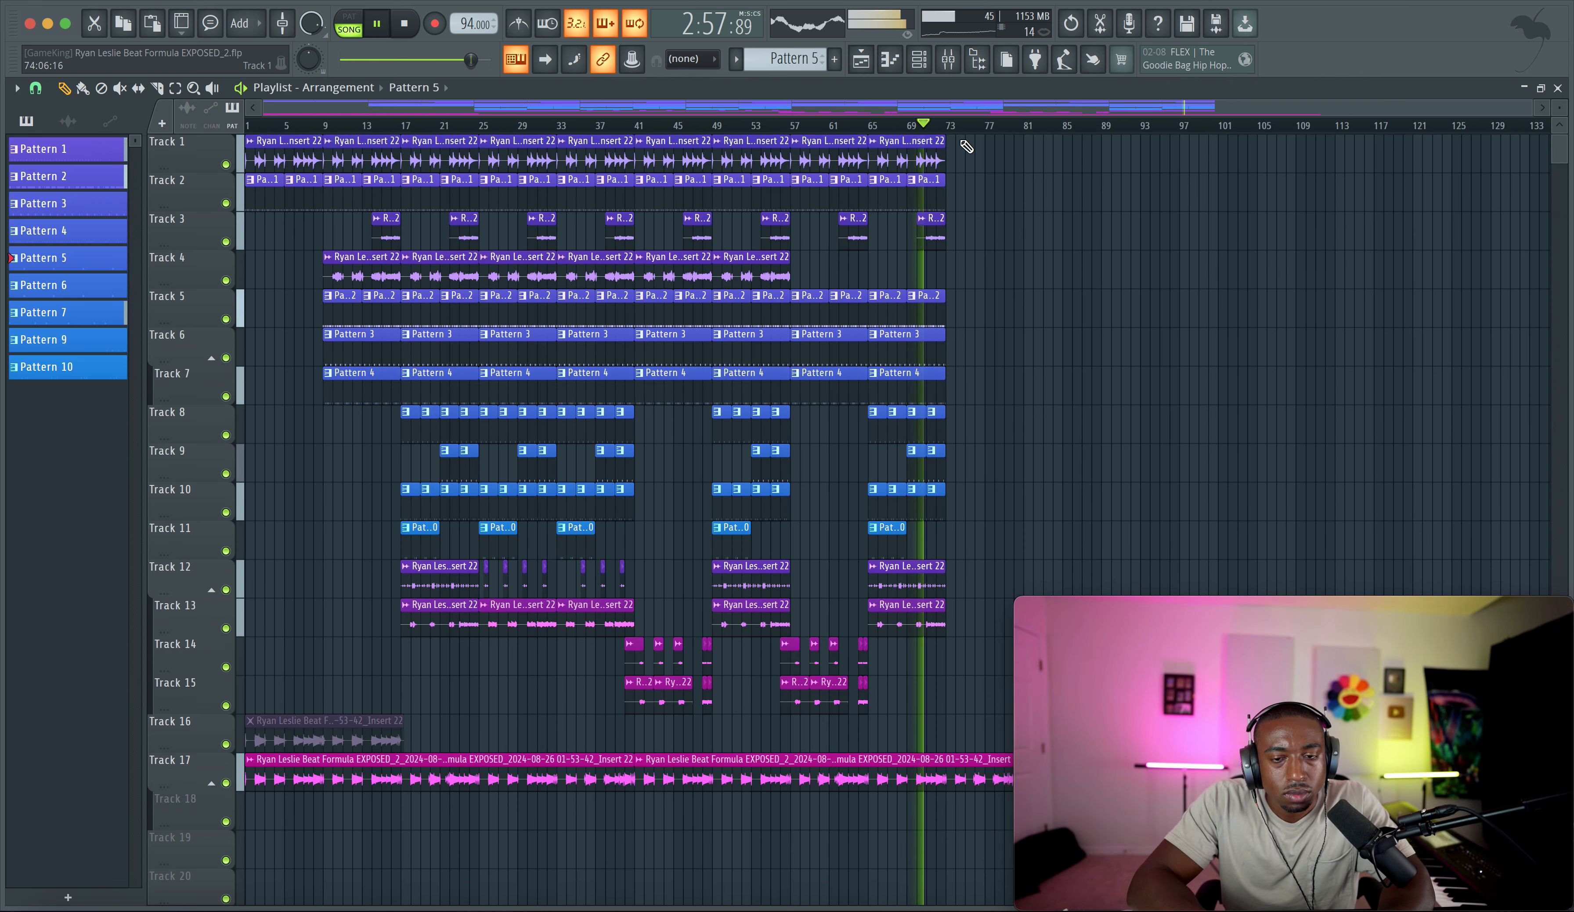
click(947, 59)
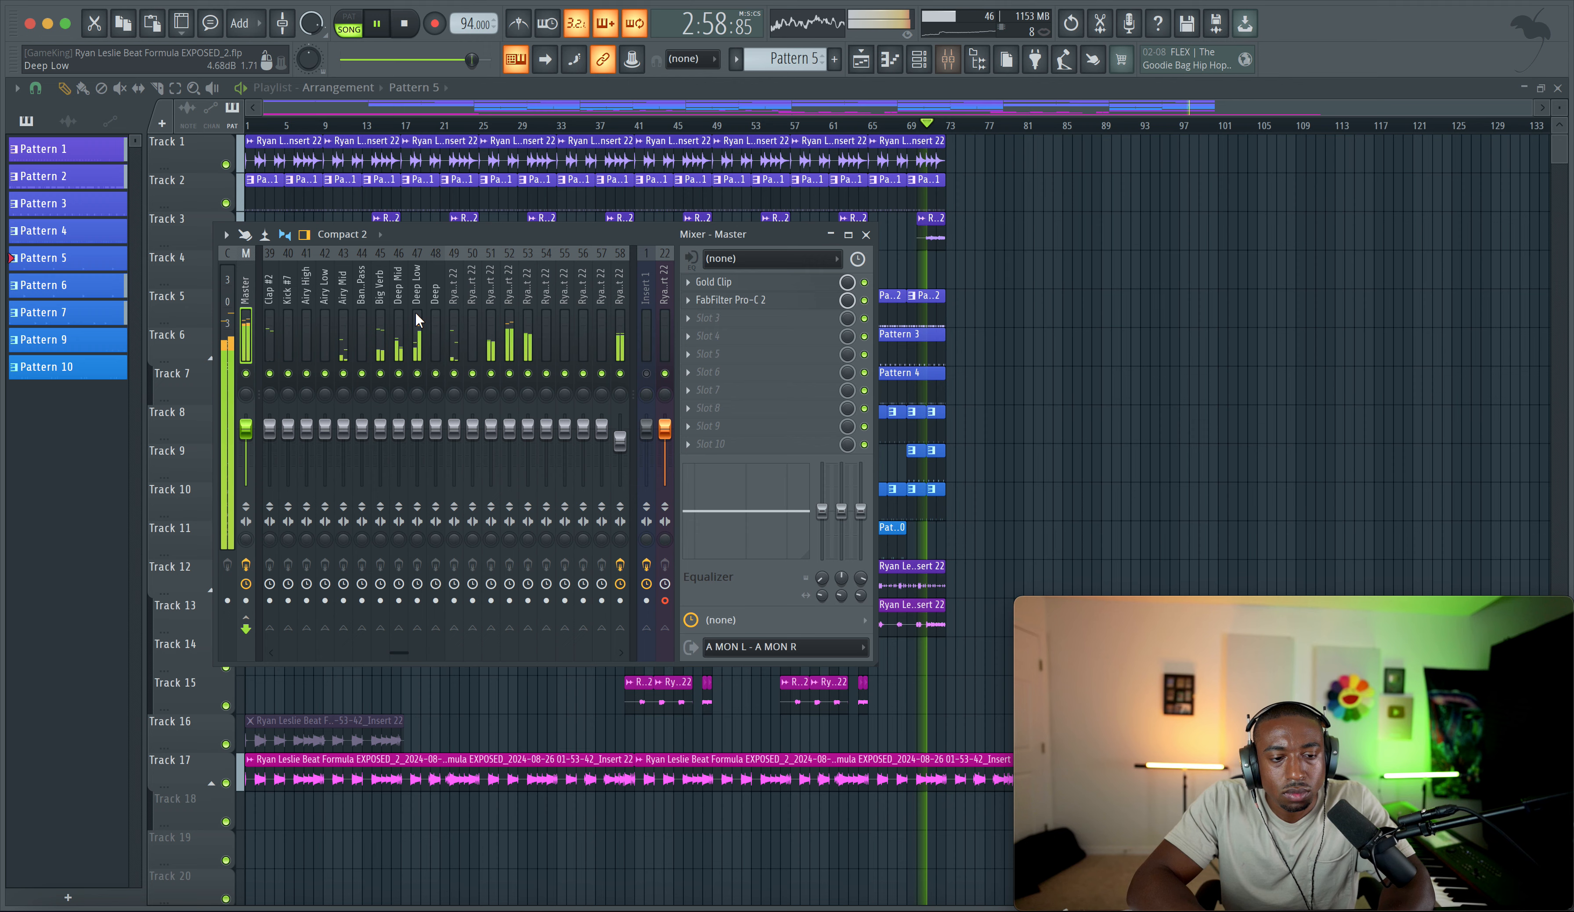
click(864, 283)
click(723, 327)
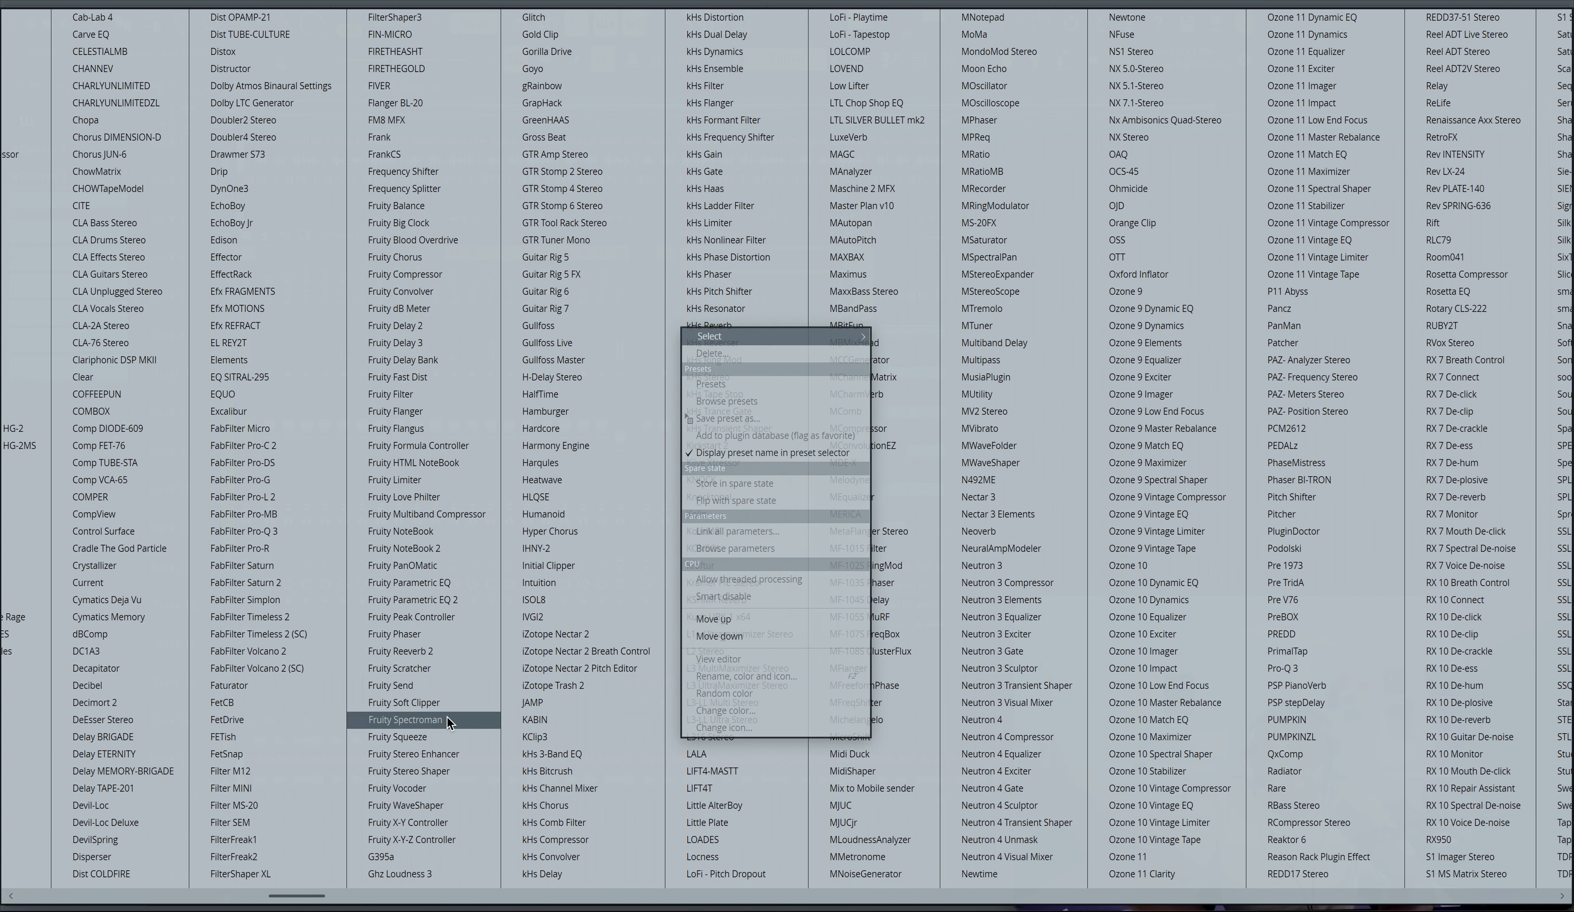
click(447, 702)
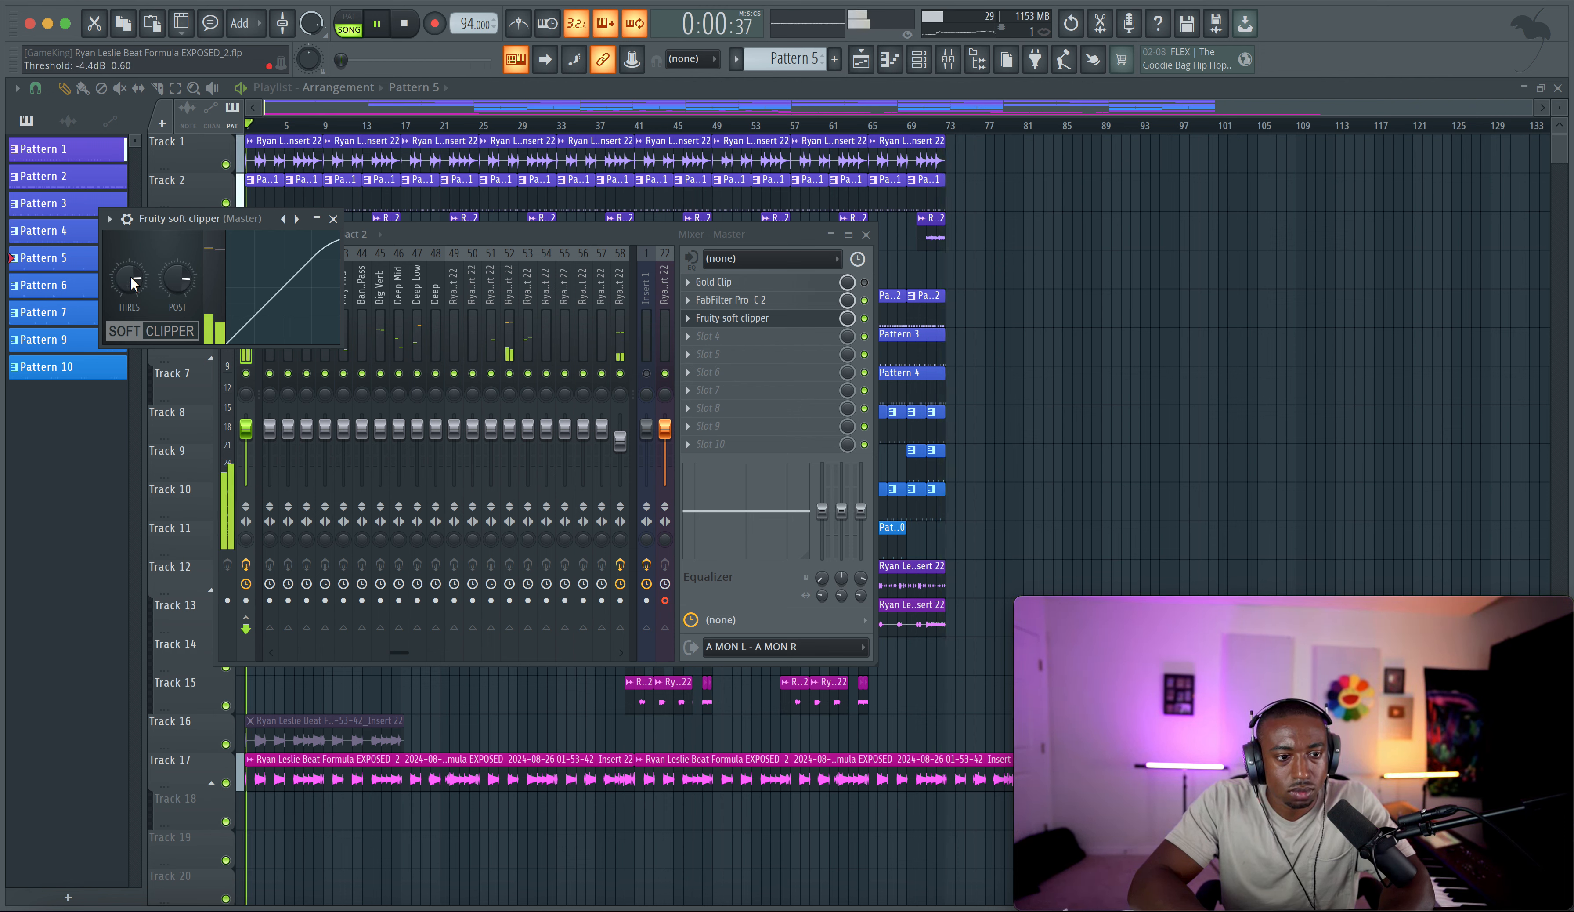
Step: Raise the soft clipper's threshold to its maximum, then close the mixer and the plugin window
drag(131, 282, 133, 200)
click(644, 383)
key(space)
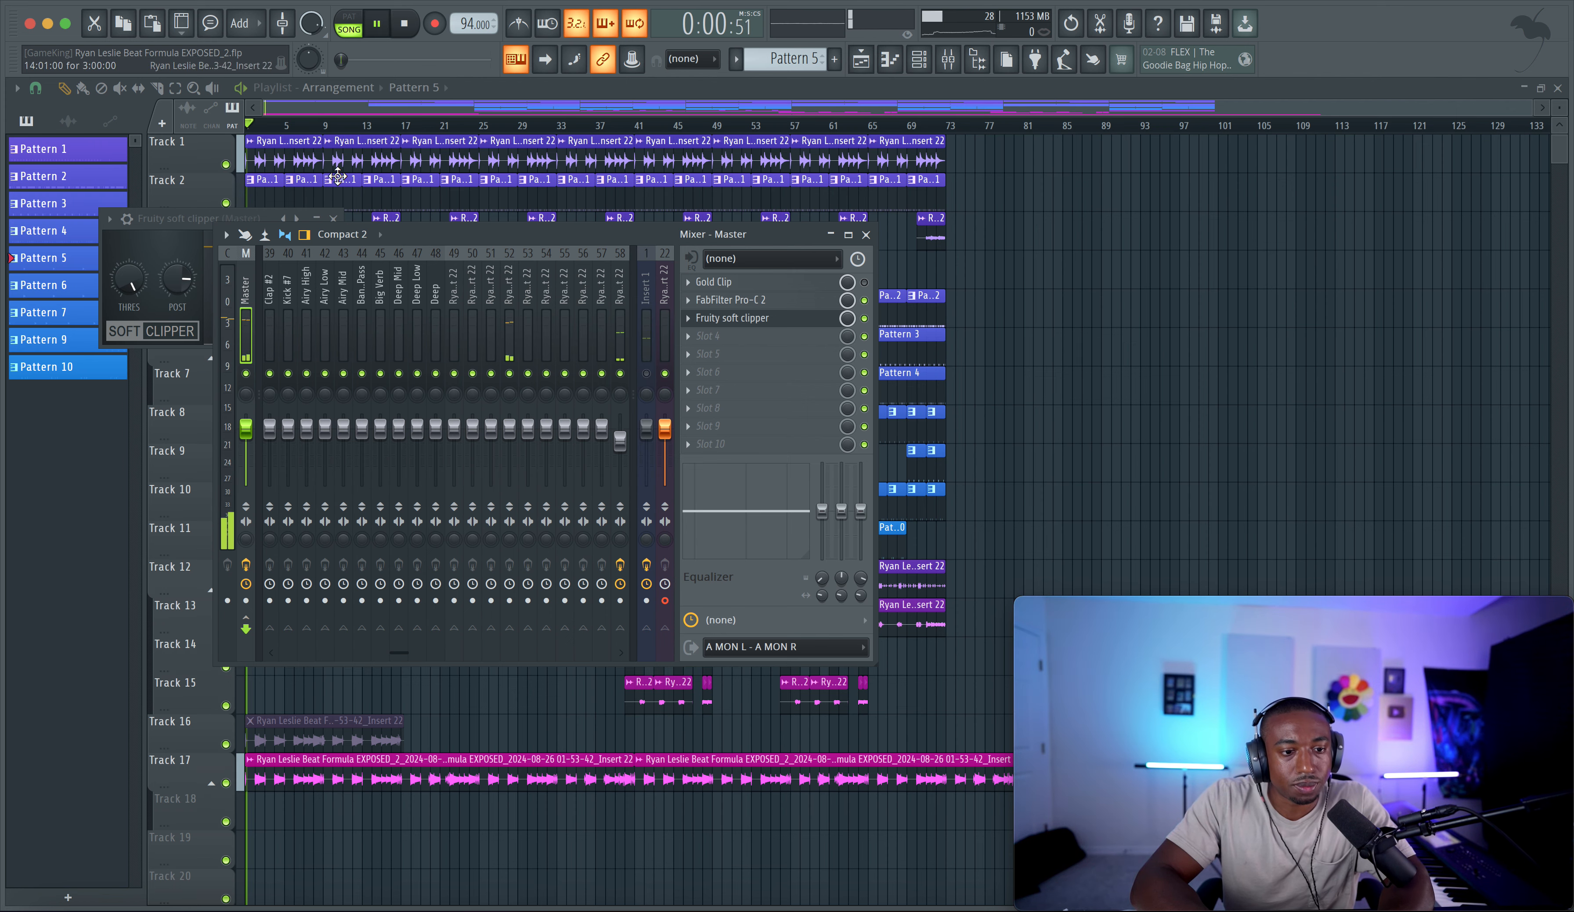
click(866, 235)
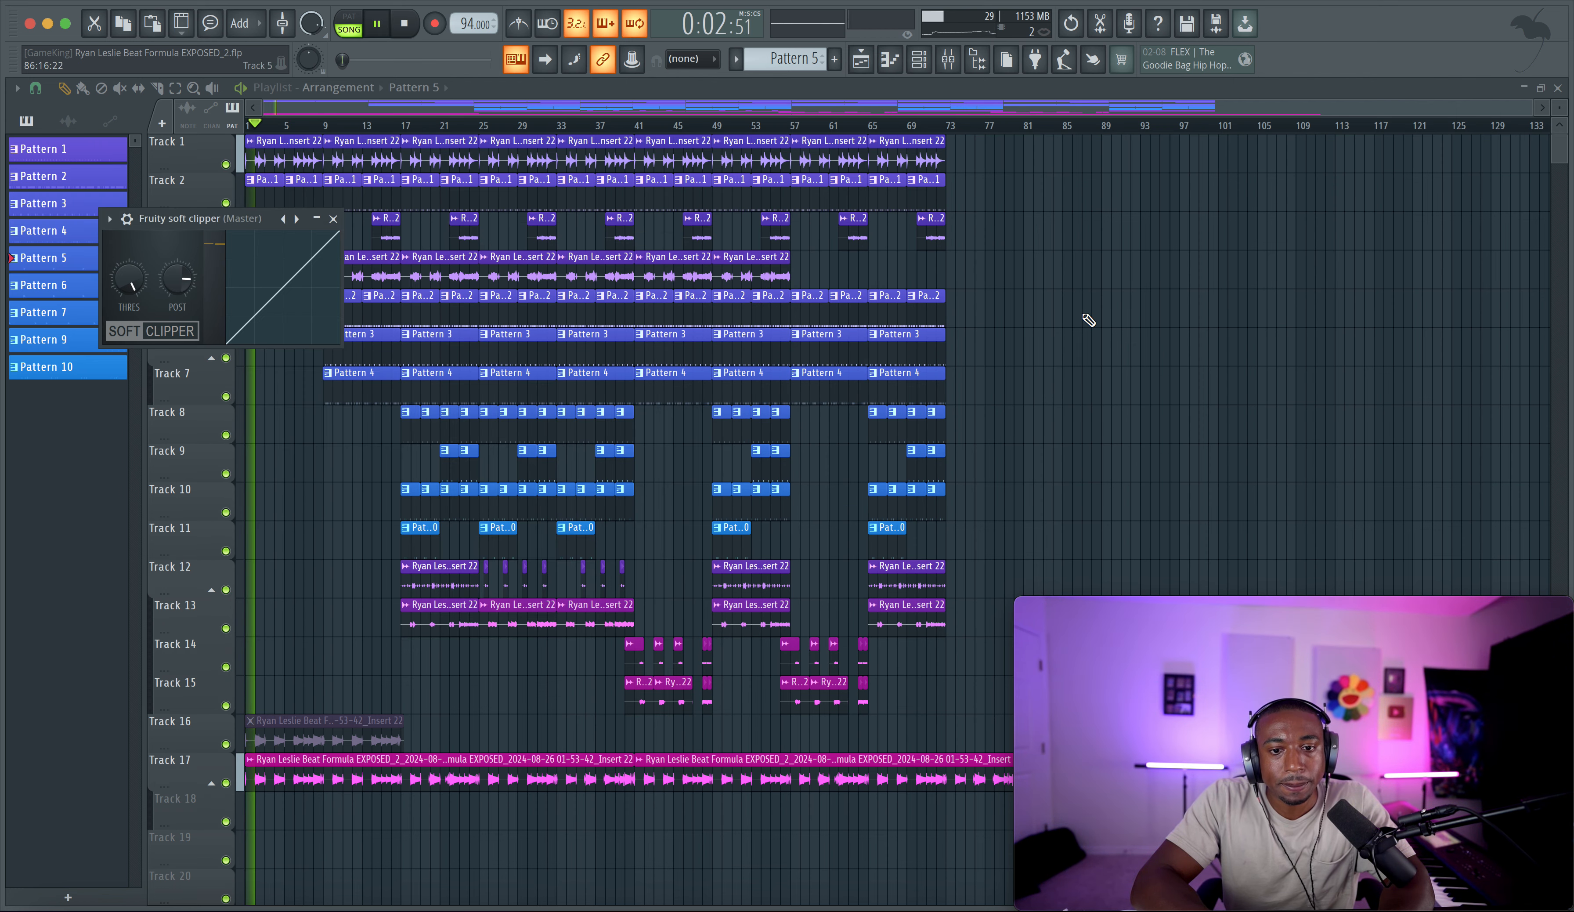
click(333, 218)
Step: Widen the reopened mixer and sidechain insert 58 to insert 52 while keeping insert 58 routed to the Master
click(959, 65)
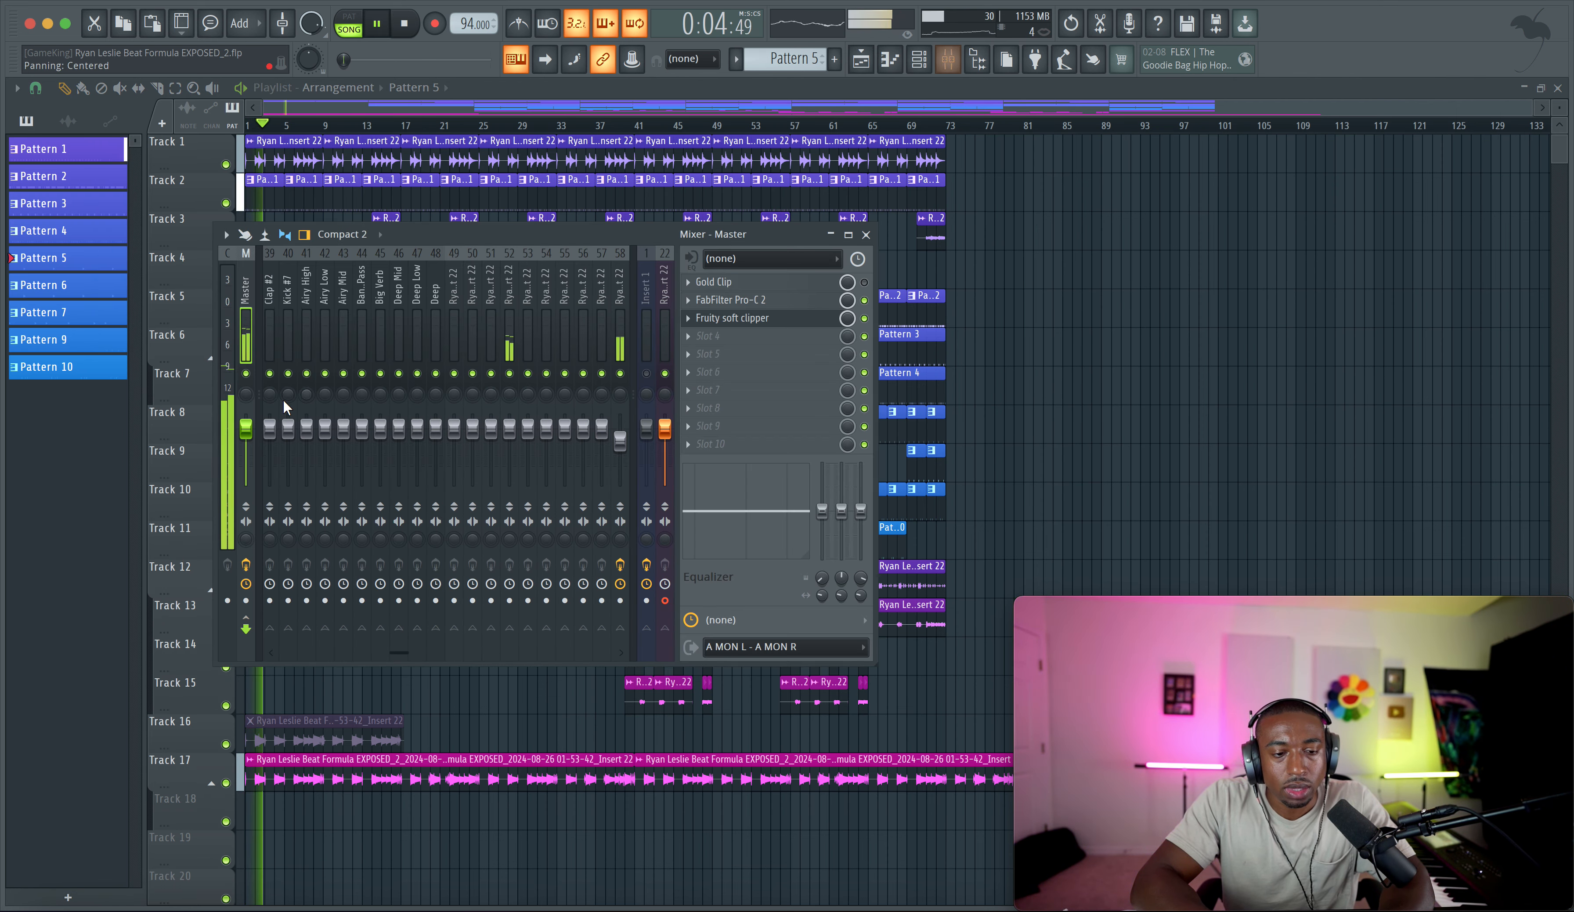
scroll(501, 291, down, 8)
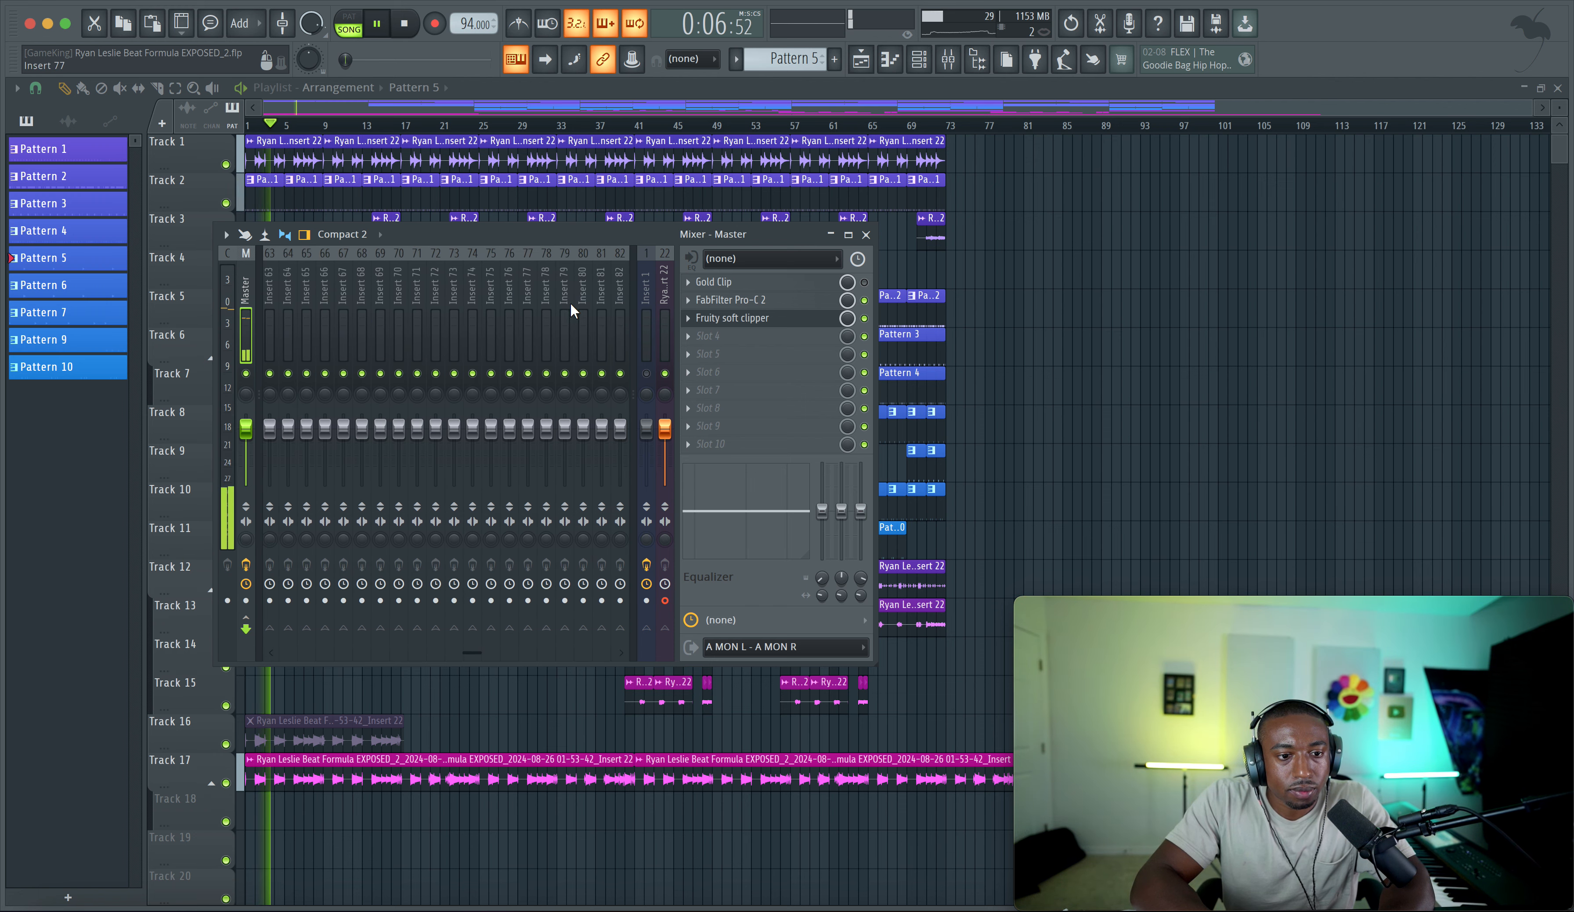
drag(876, 350, 1277, 351)
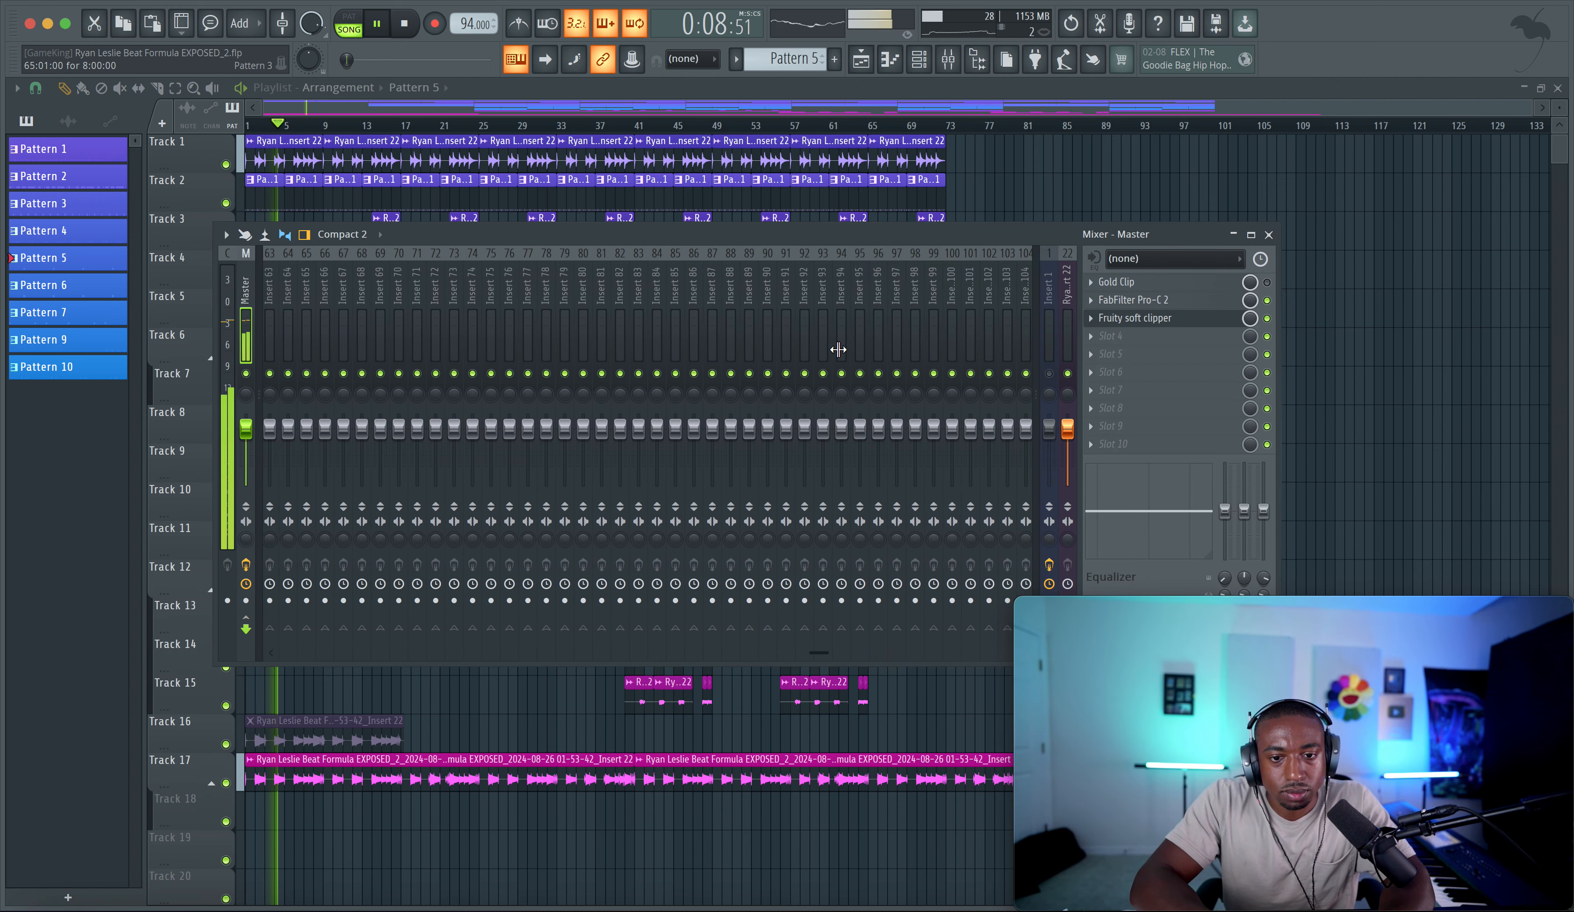
scroll(501, 291, up, 7)
click(489, 301)
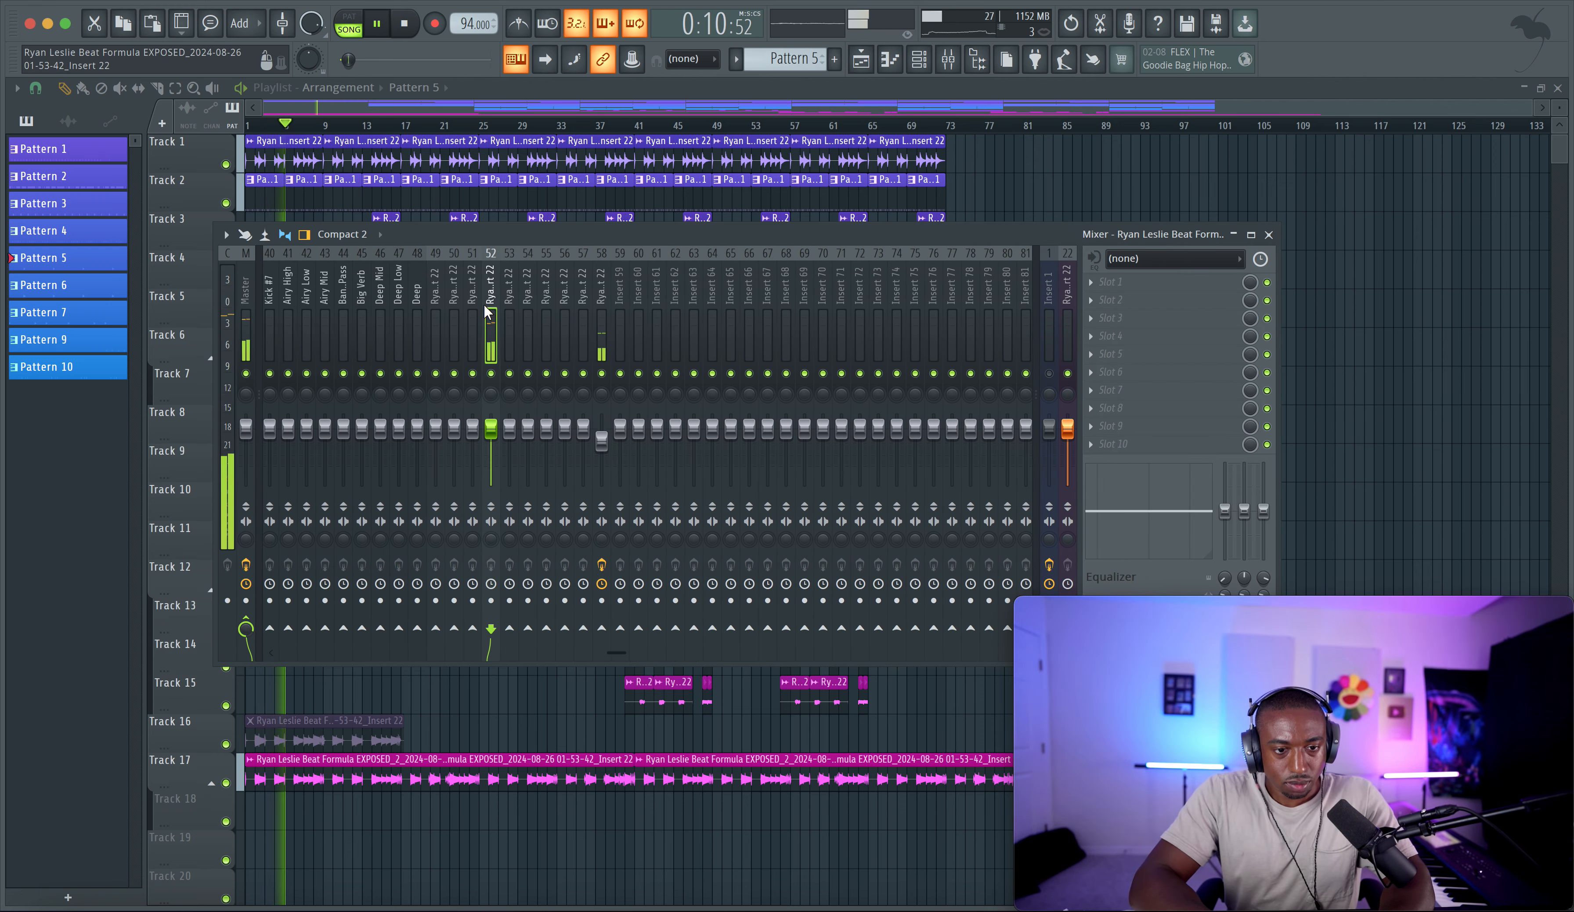
click(601, 316)
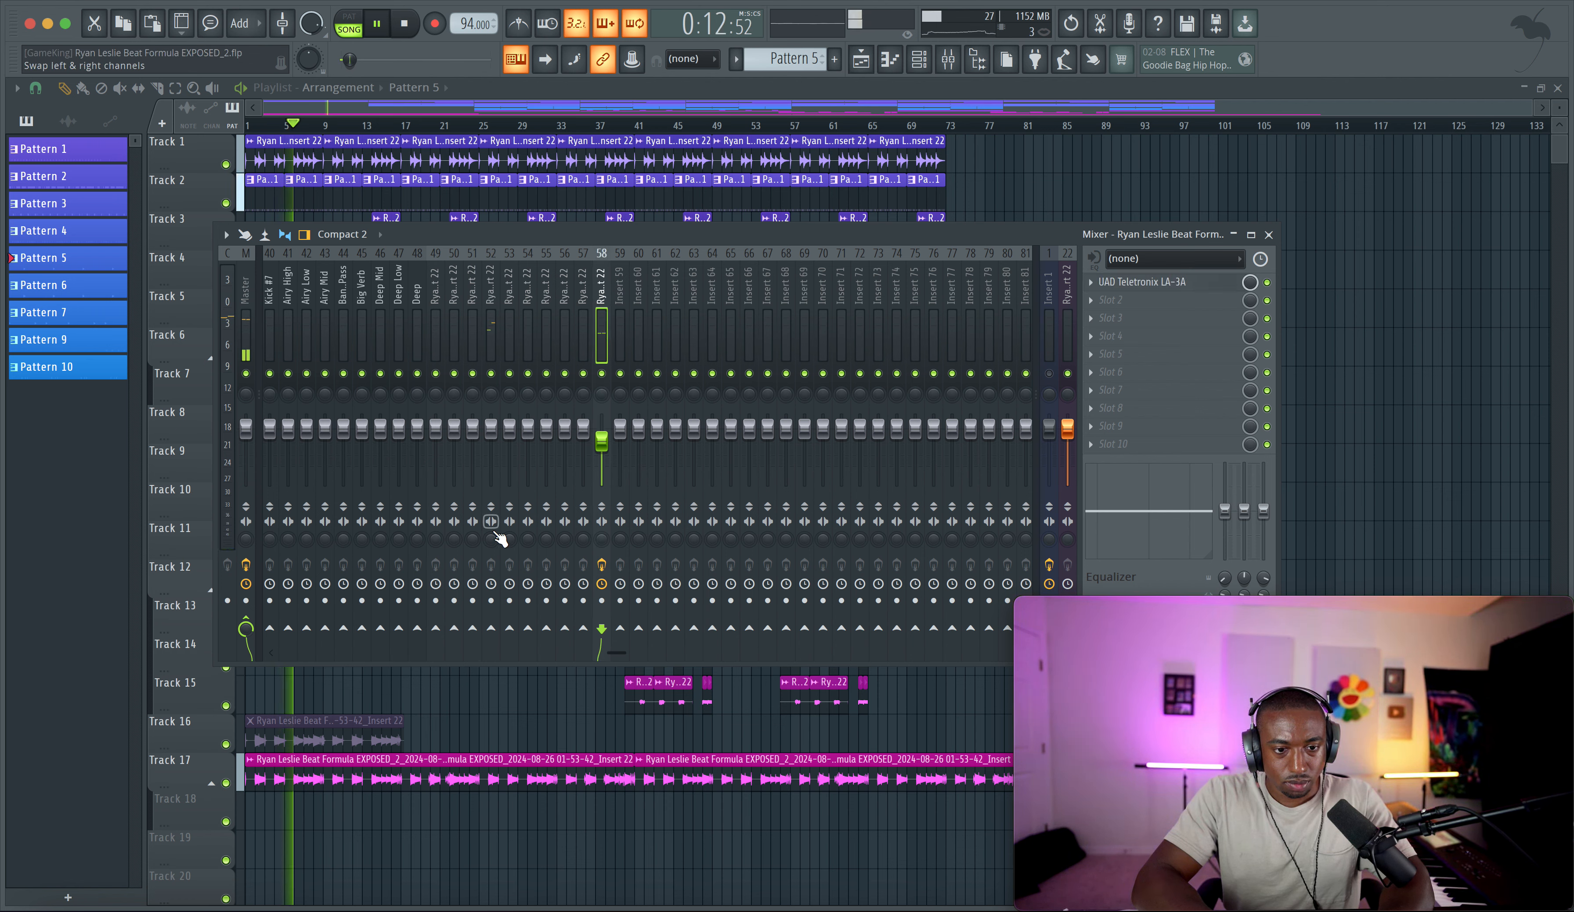
right_click(493, 631)
click(526, 669)
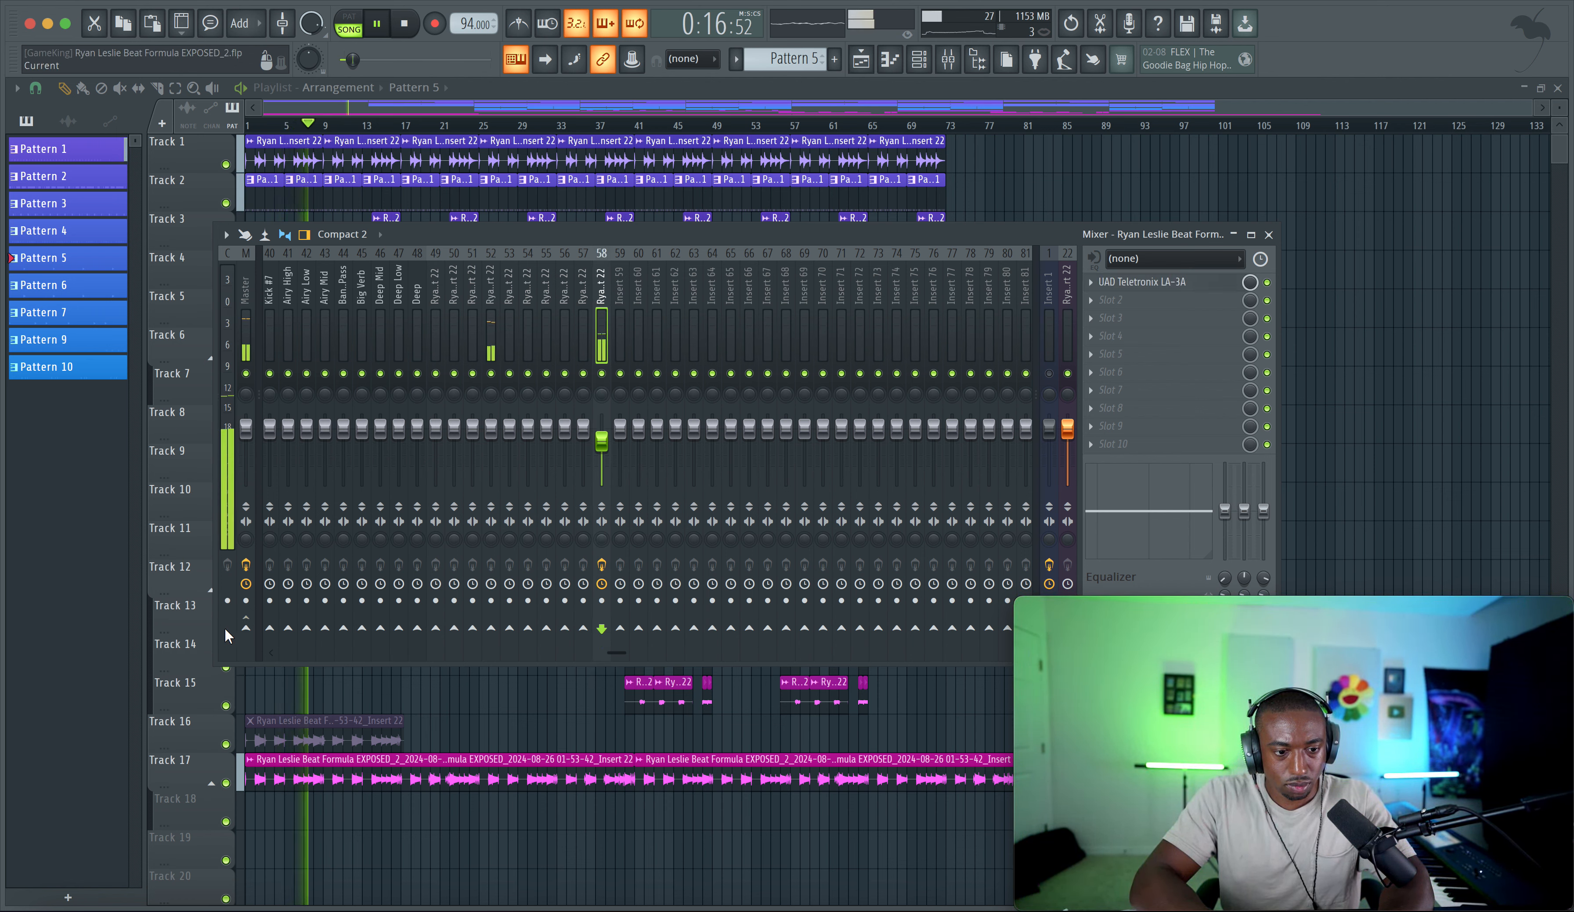
right_click(499, 633)
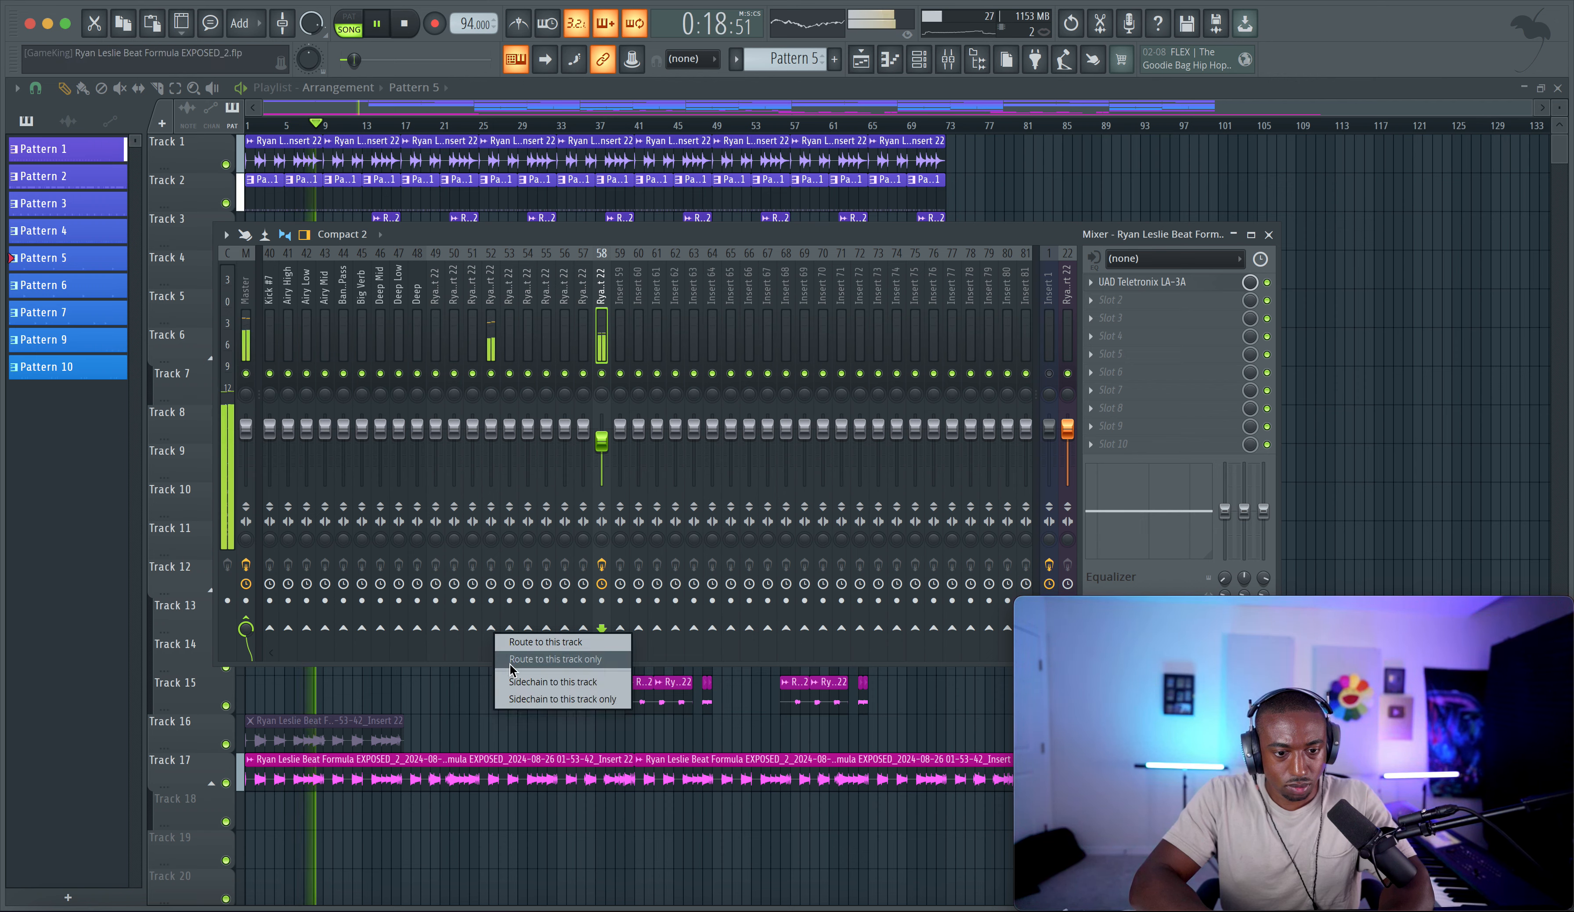
click(515, 680)
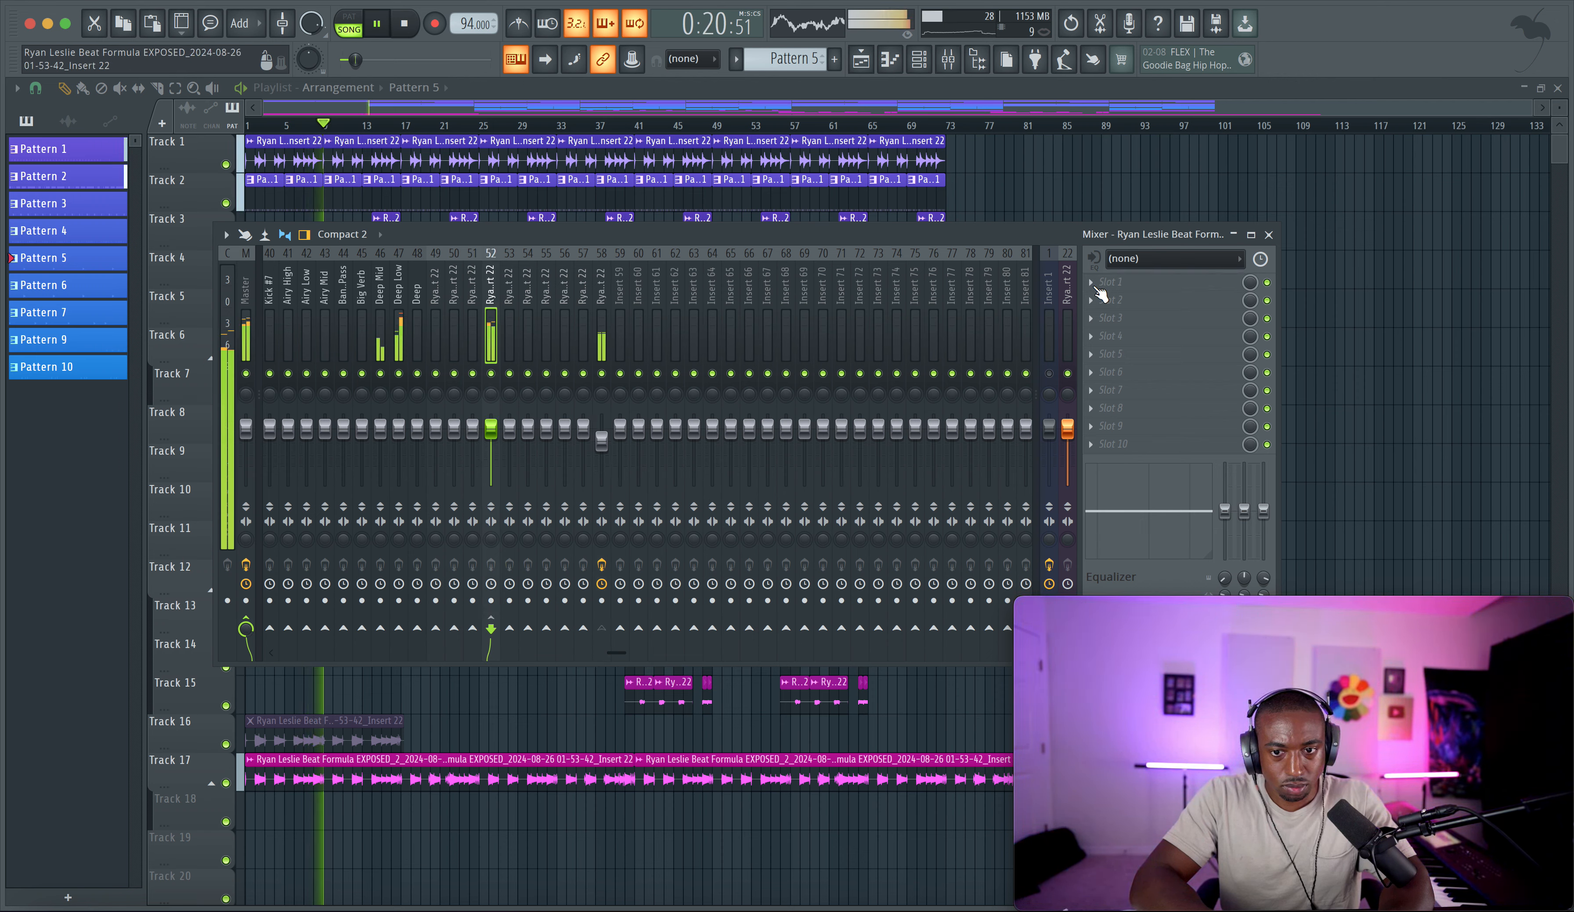
Step: Load FabFilter Pro-Q 3 in insert 52's first slot and map its Stereo Side Chain input to 1
click(1102, 300)
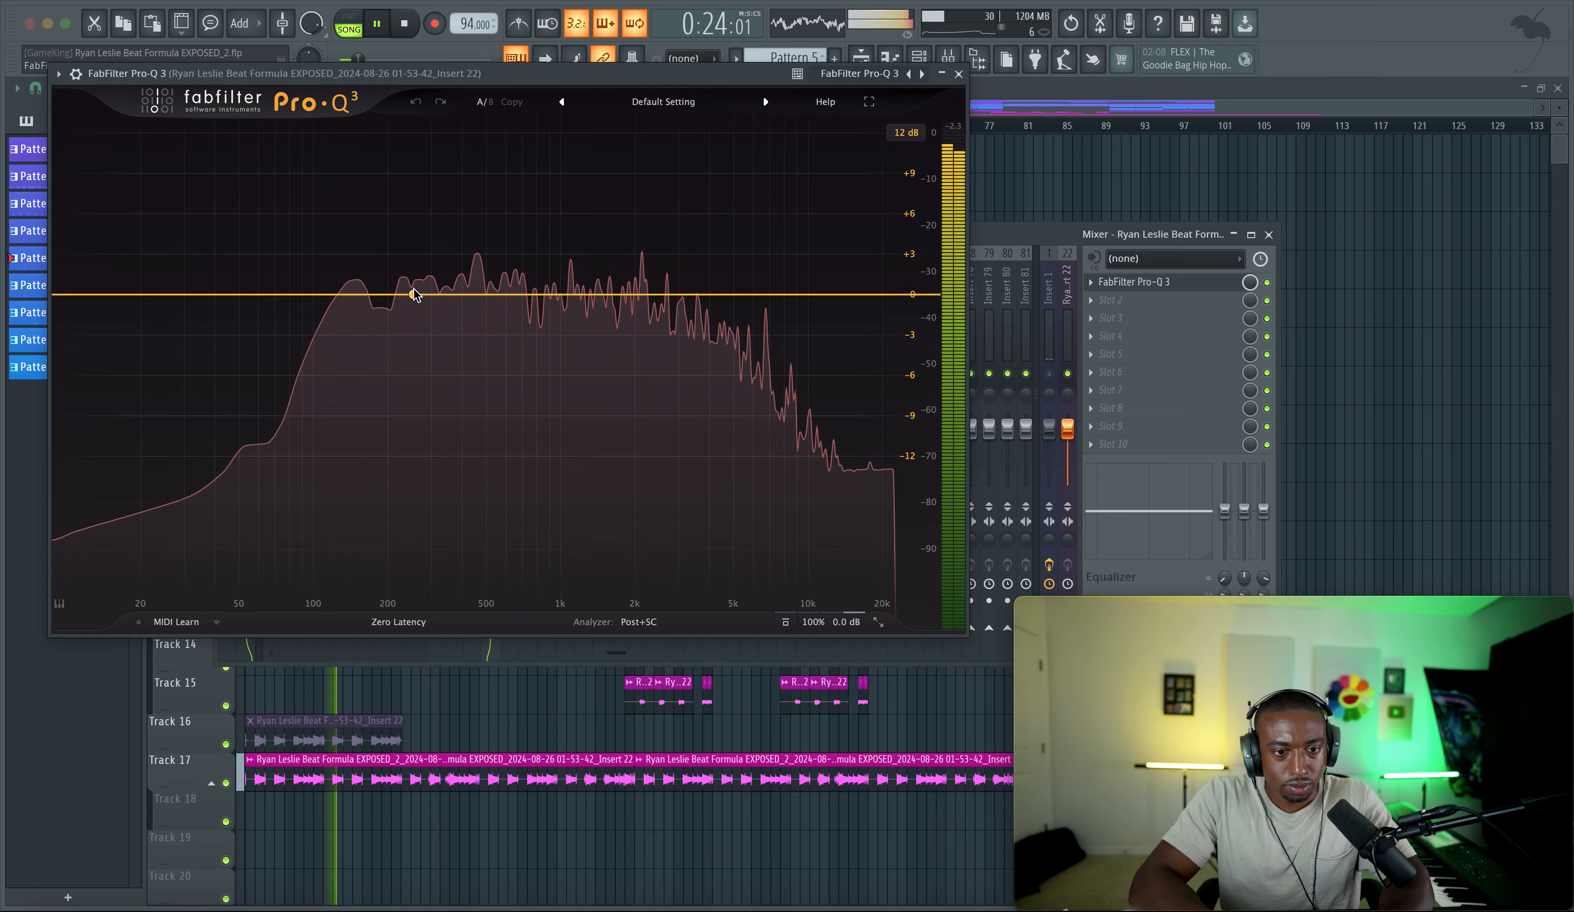
click(76, 74)
click(112, 106)
click(131, 142)
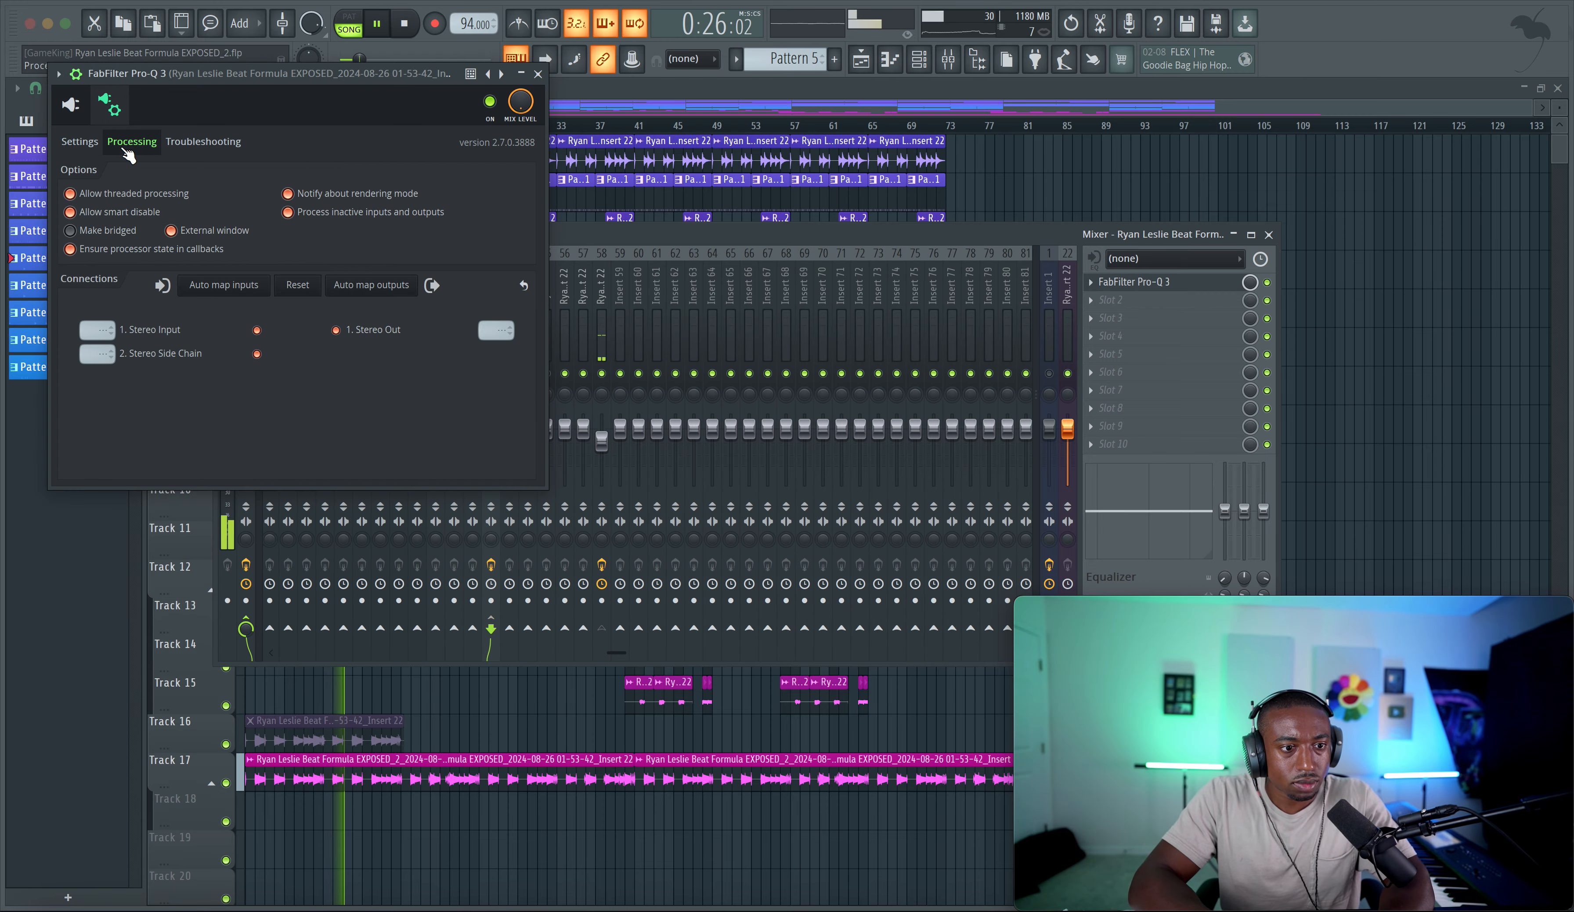
click(102, 355)
click(149, 388)
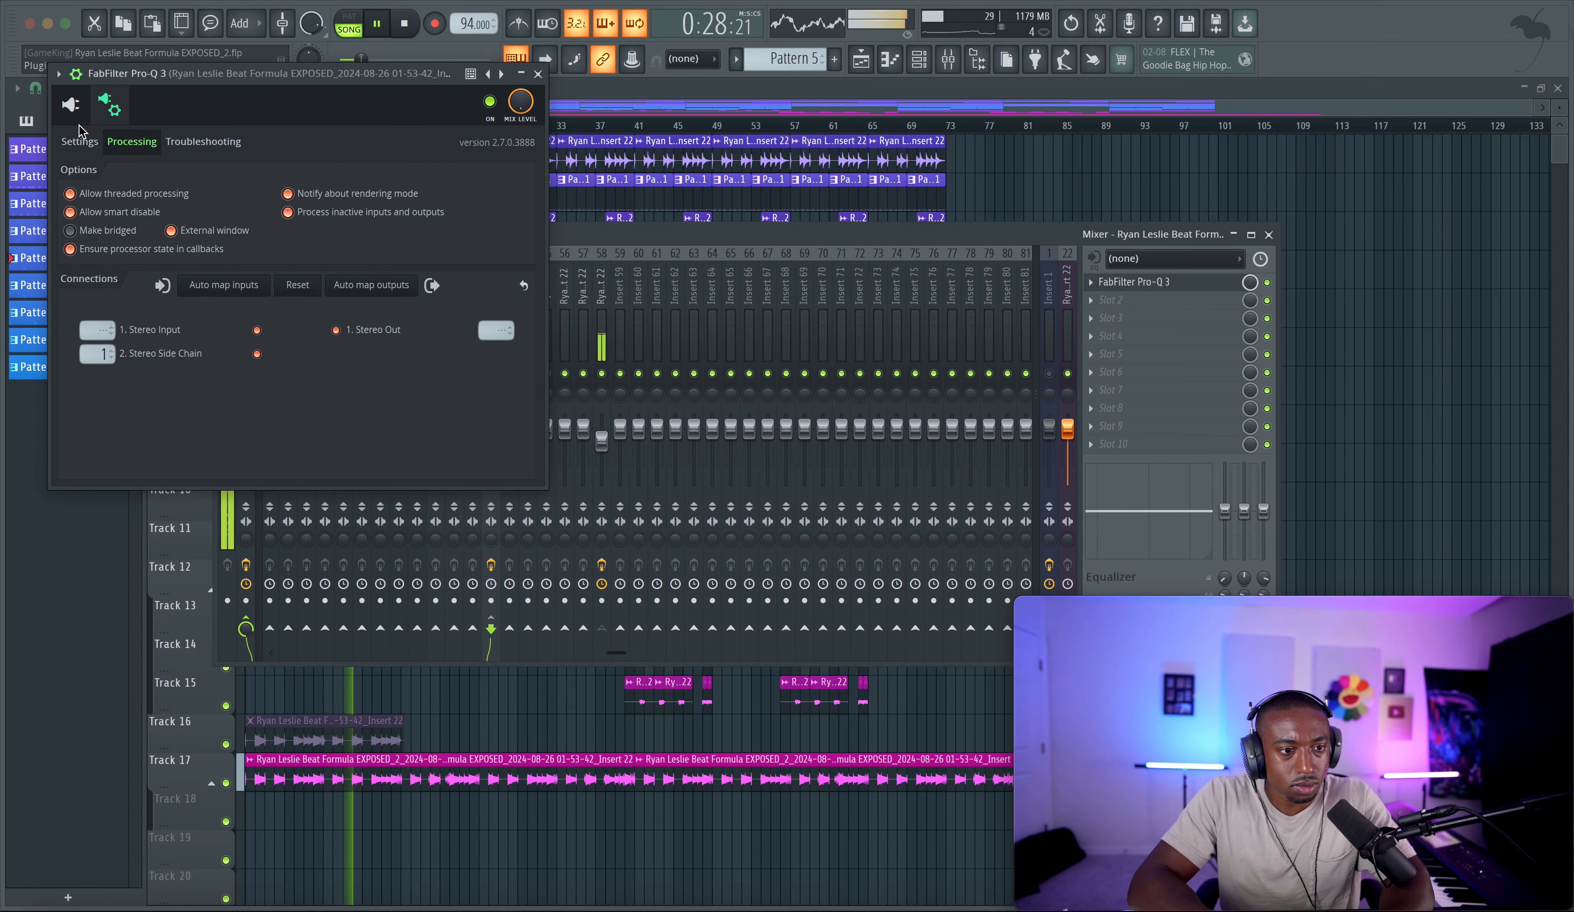
click(71, 106)
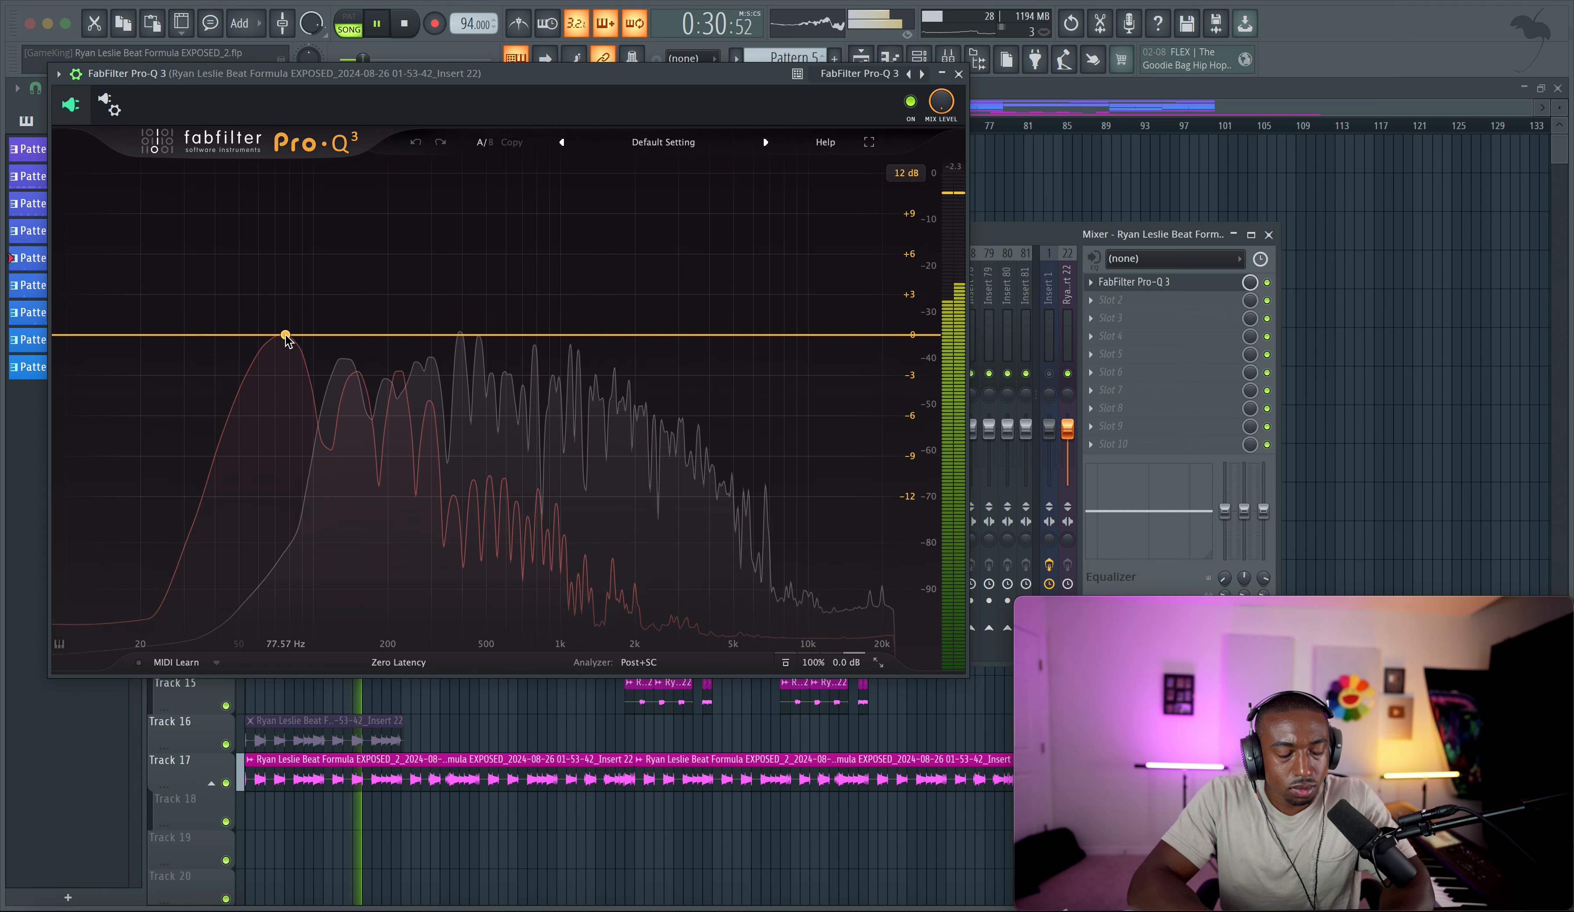
Step: Add a dynamic bell cut at about 161.6 Hz in insert 52's Pro-Q 3 and close all windows
drag(285, 337, 364, 338)
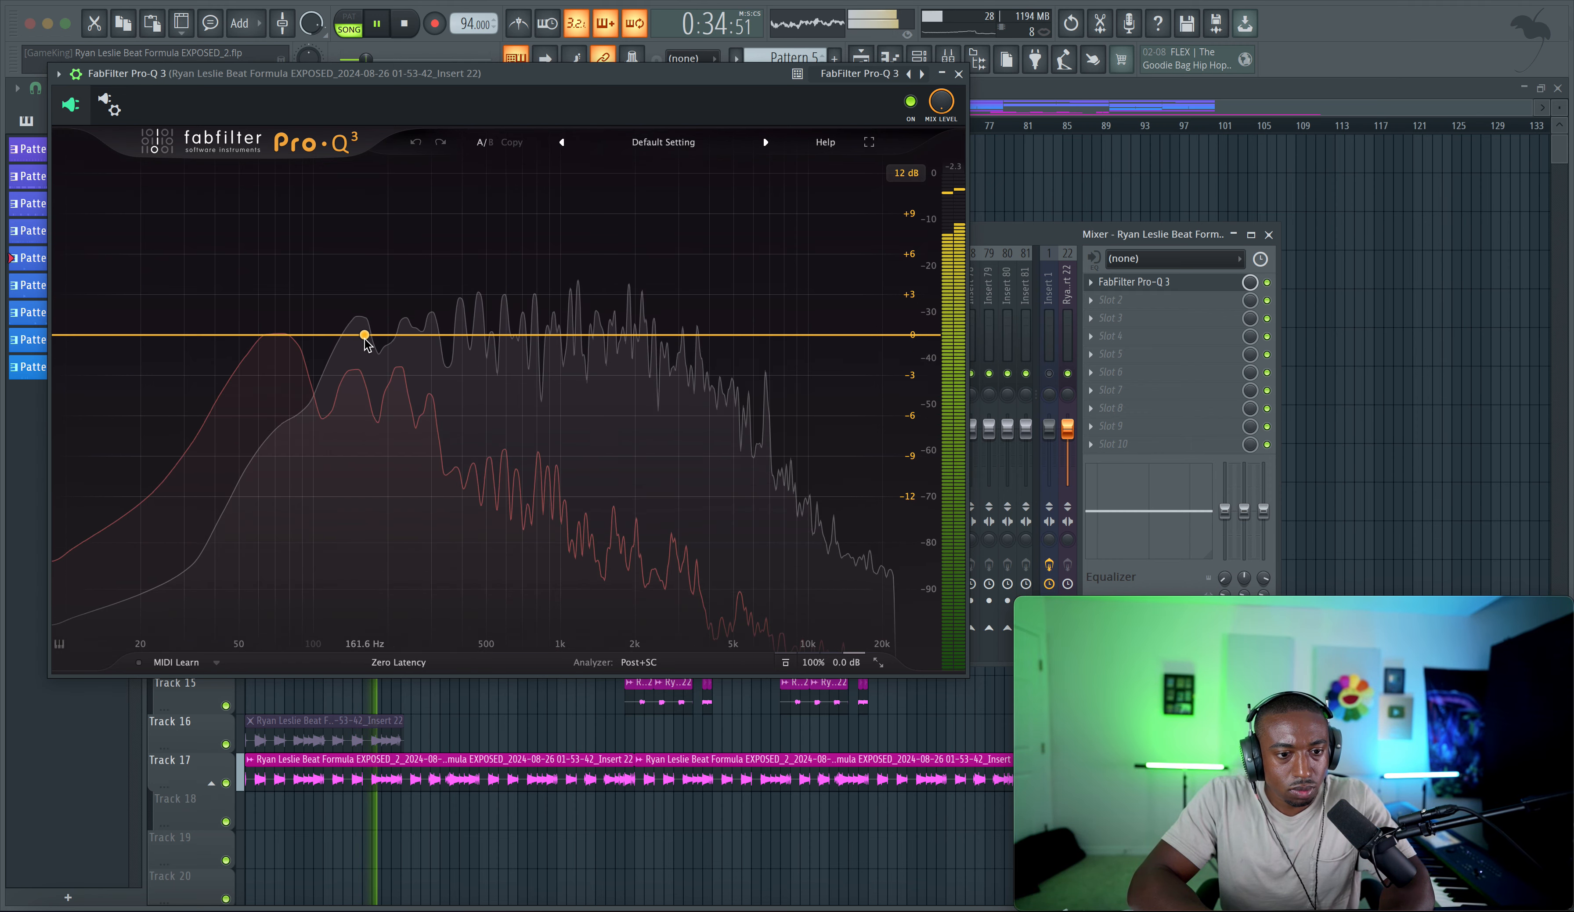
drag(362, 544, 375, 553)
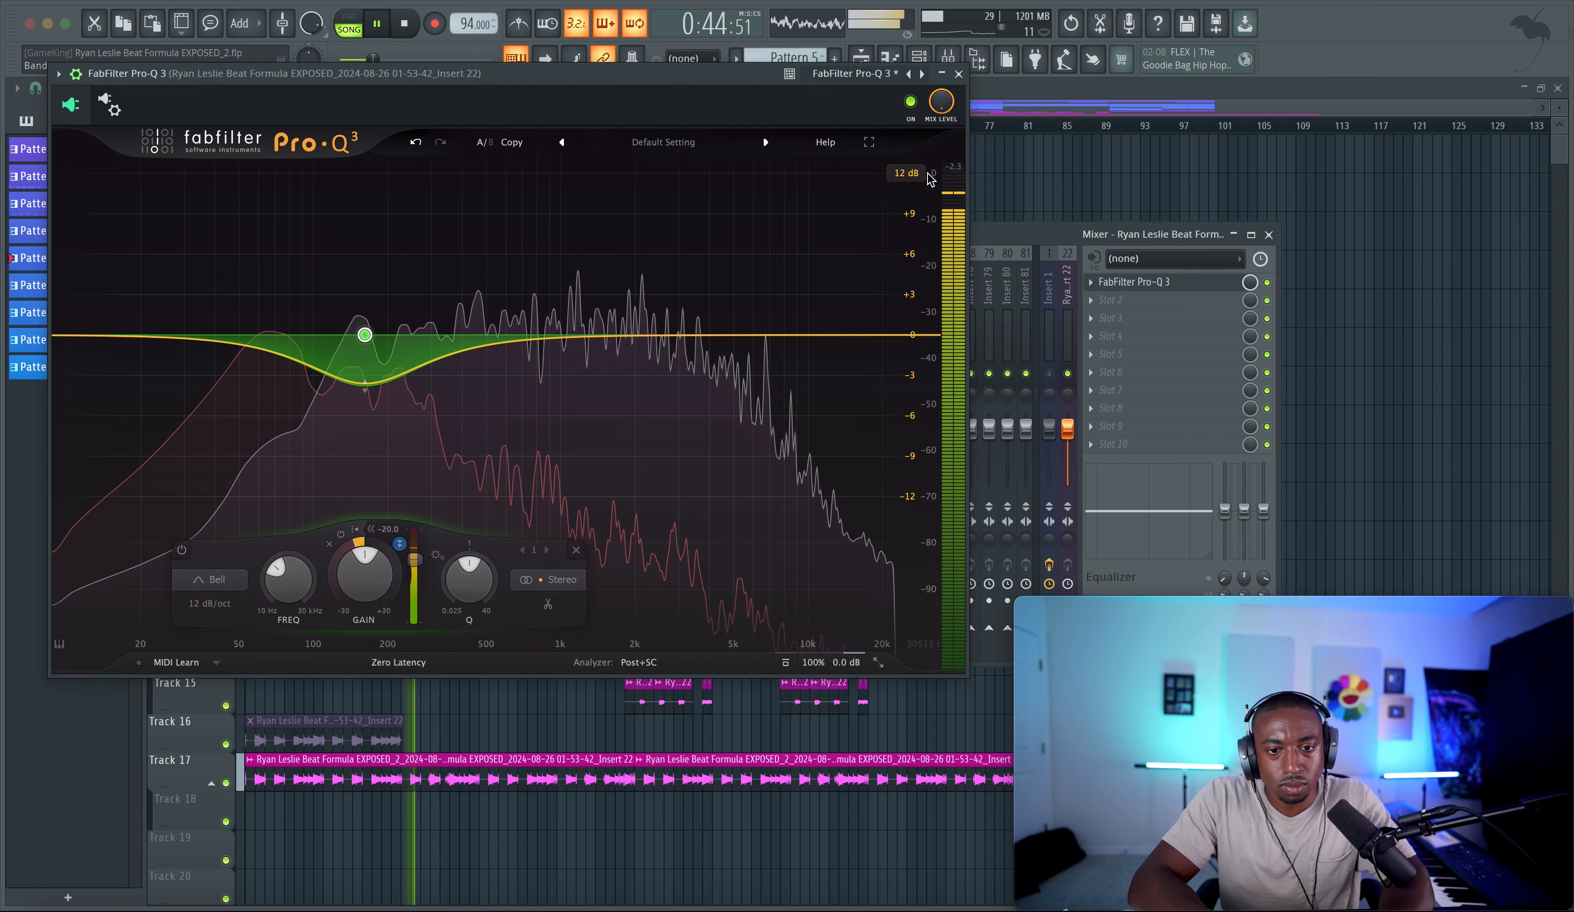
key(F12)
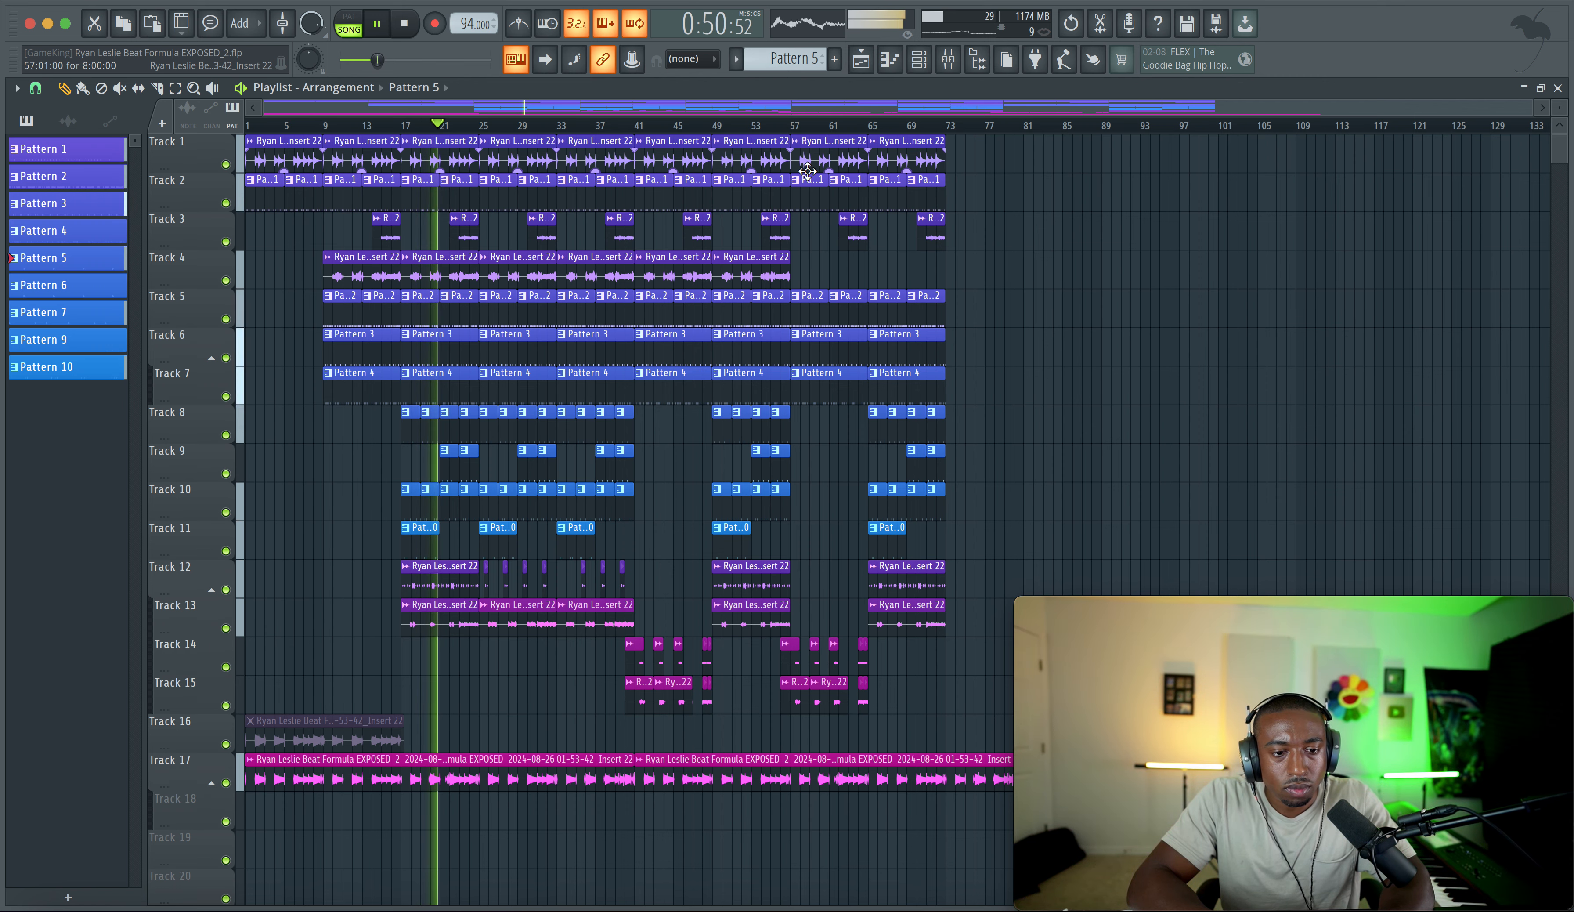
click(923, 62)
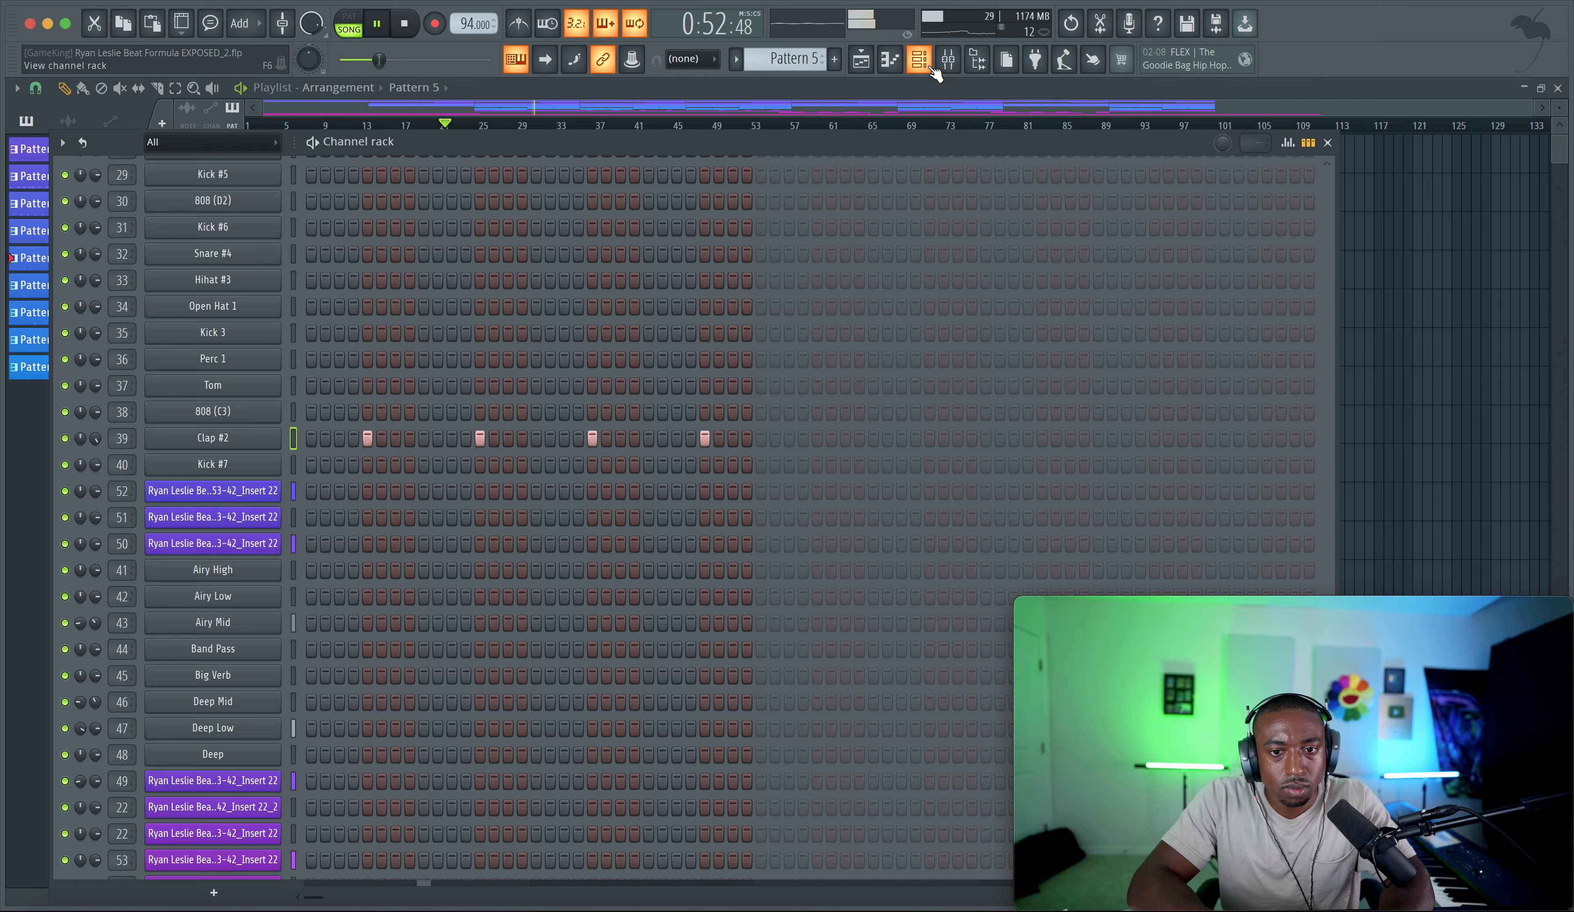
scroll(310, 213, up, 10)
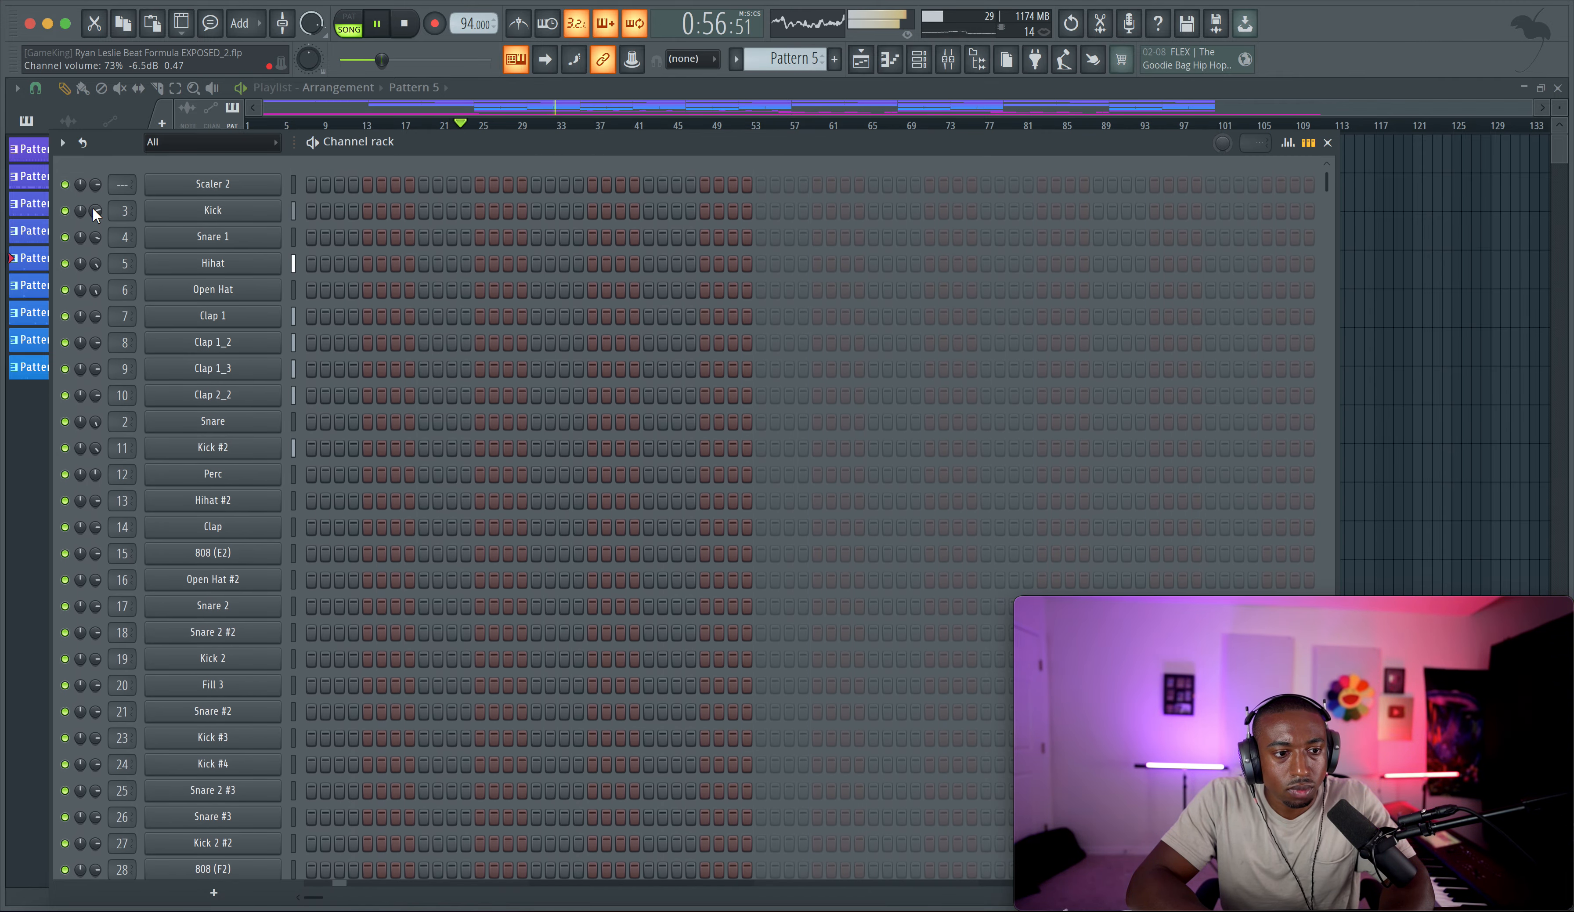
click(1406, 271)
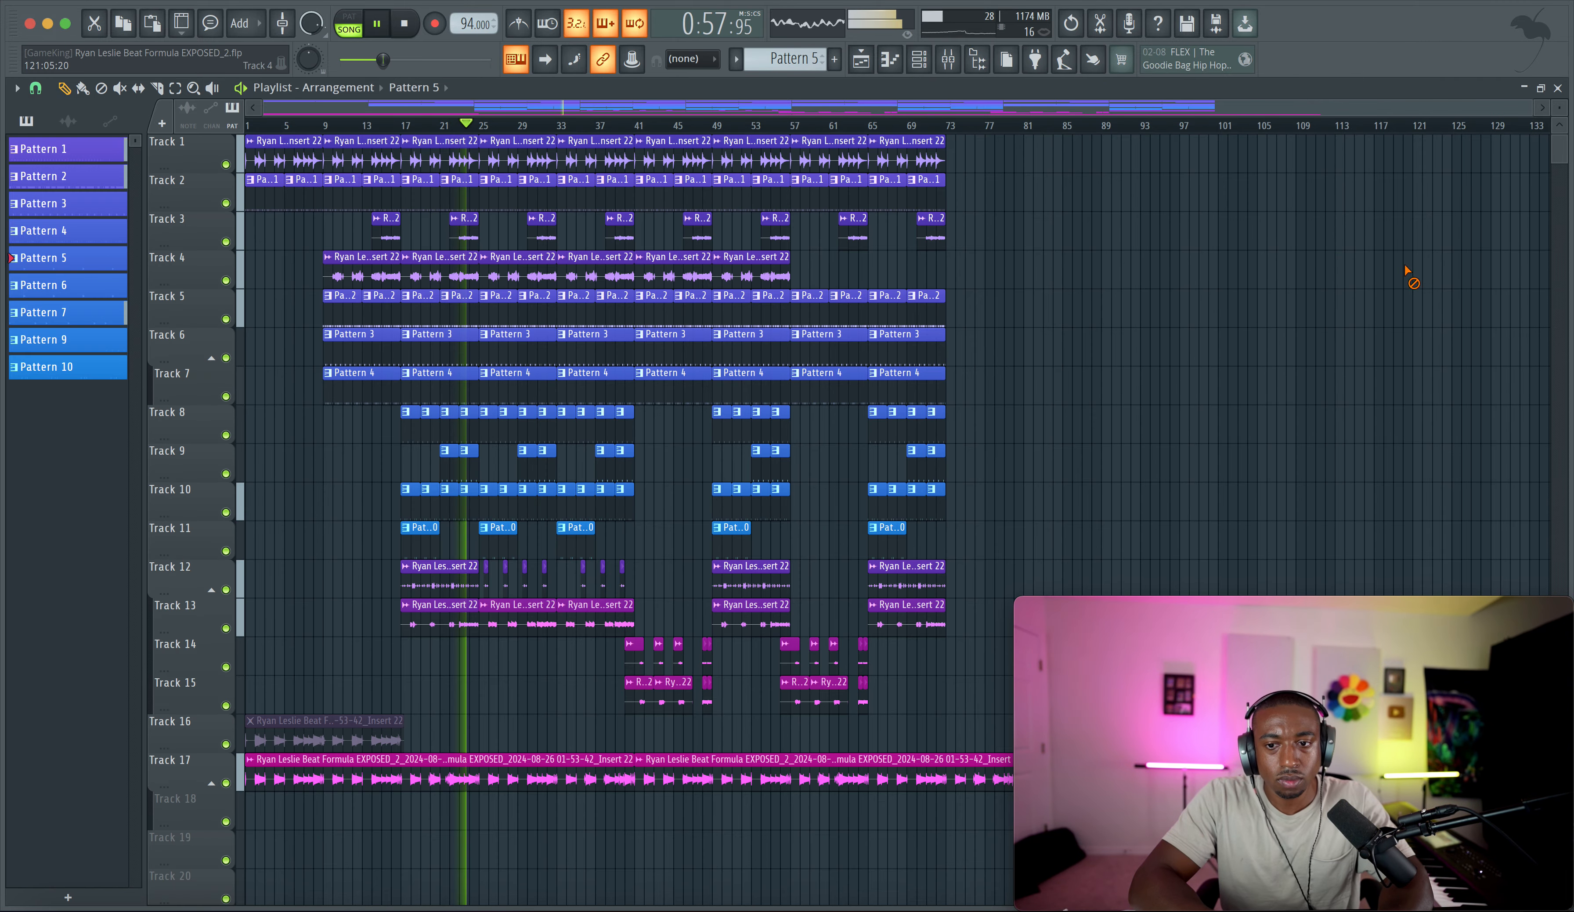
Step: Load Fruity soft clipper into the first effect slot of the Deep Low mixer insert and close the plugin window
click(948, 67)
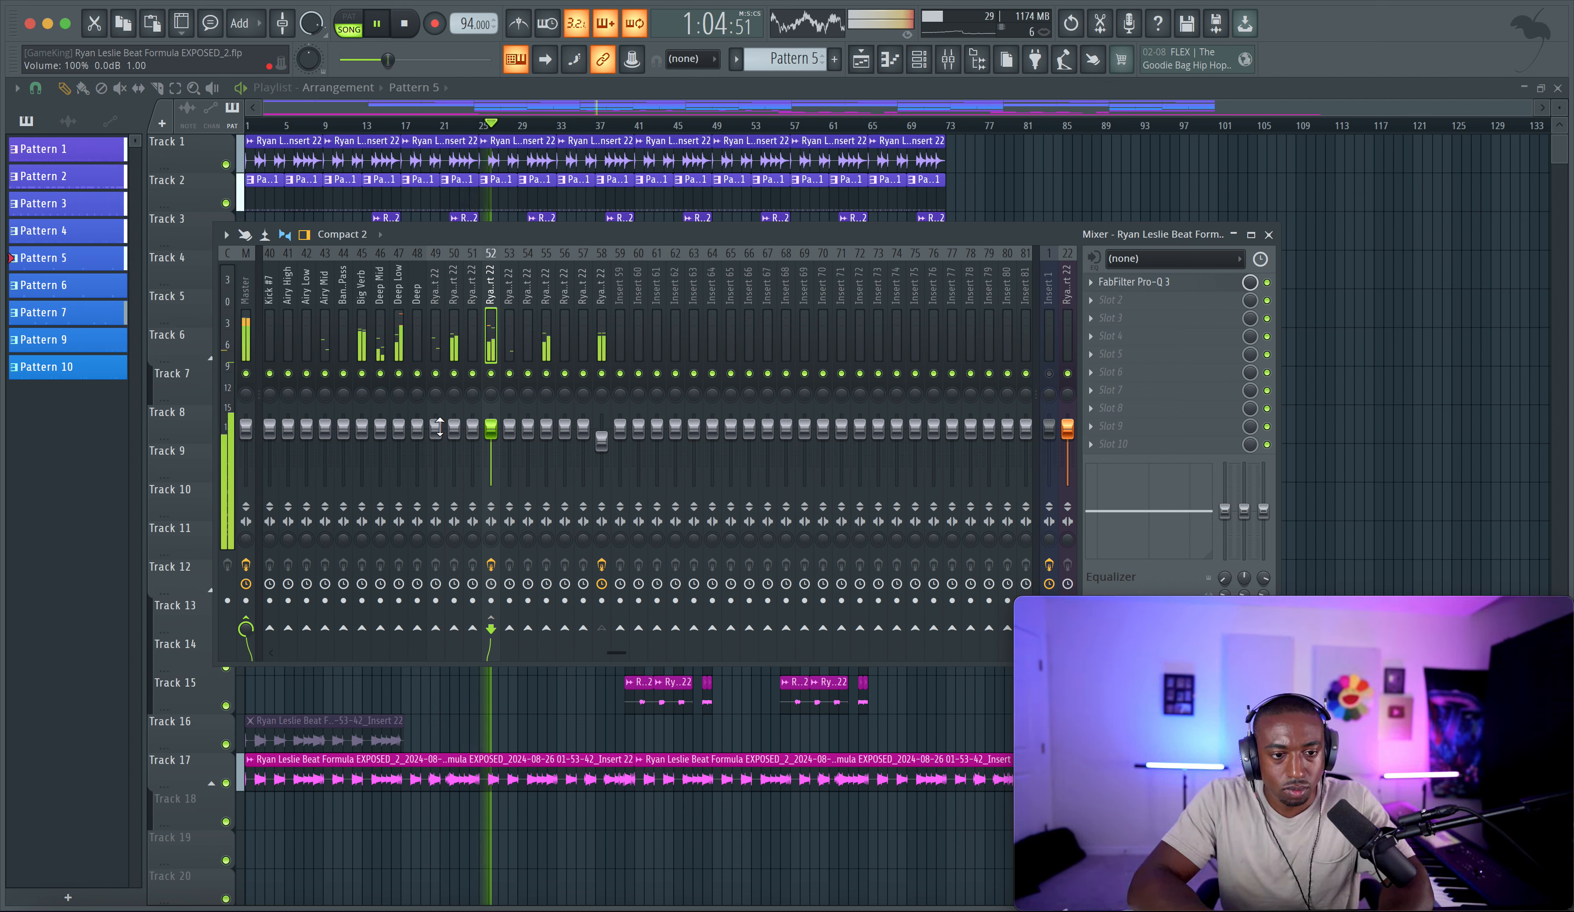
click(403, 340)
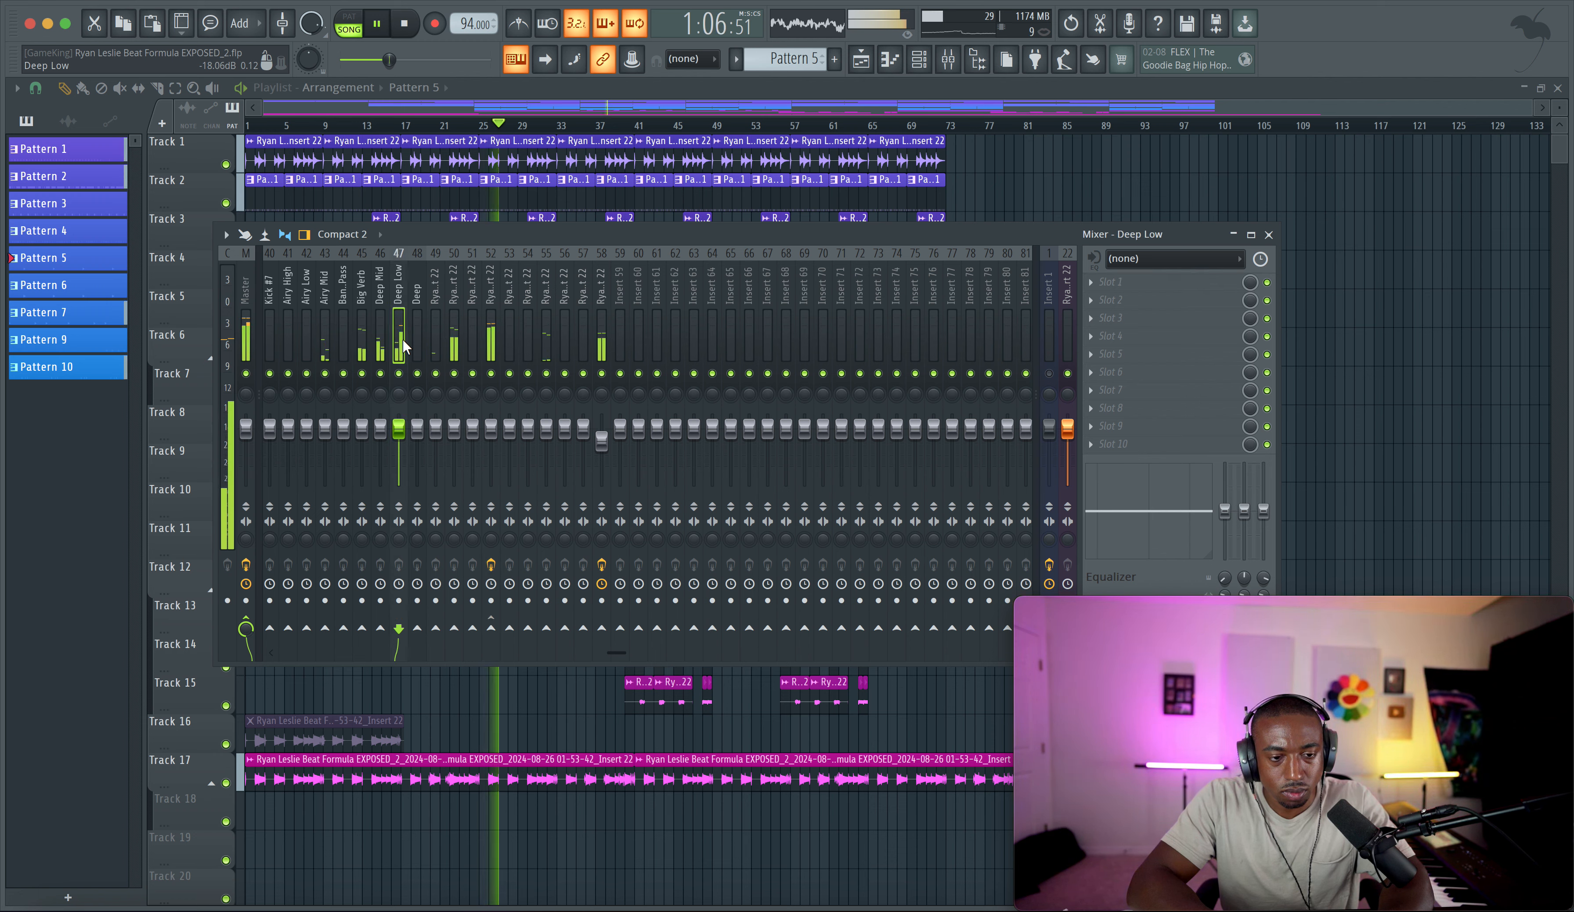
click(1107, 289)
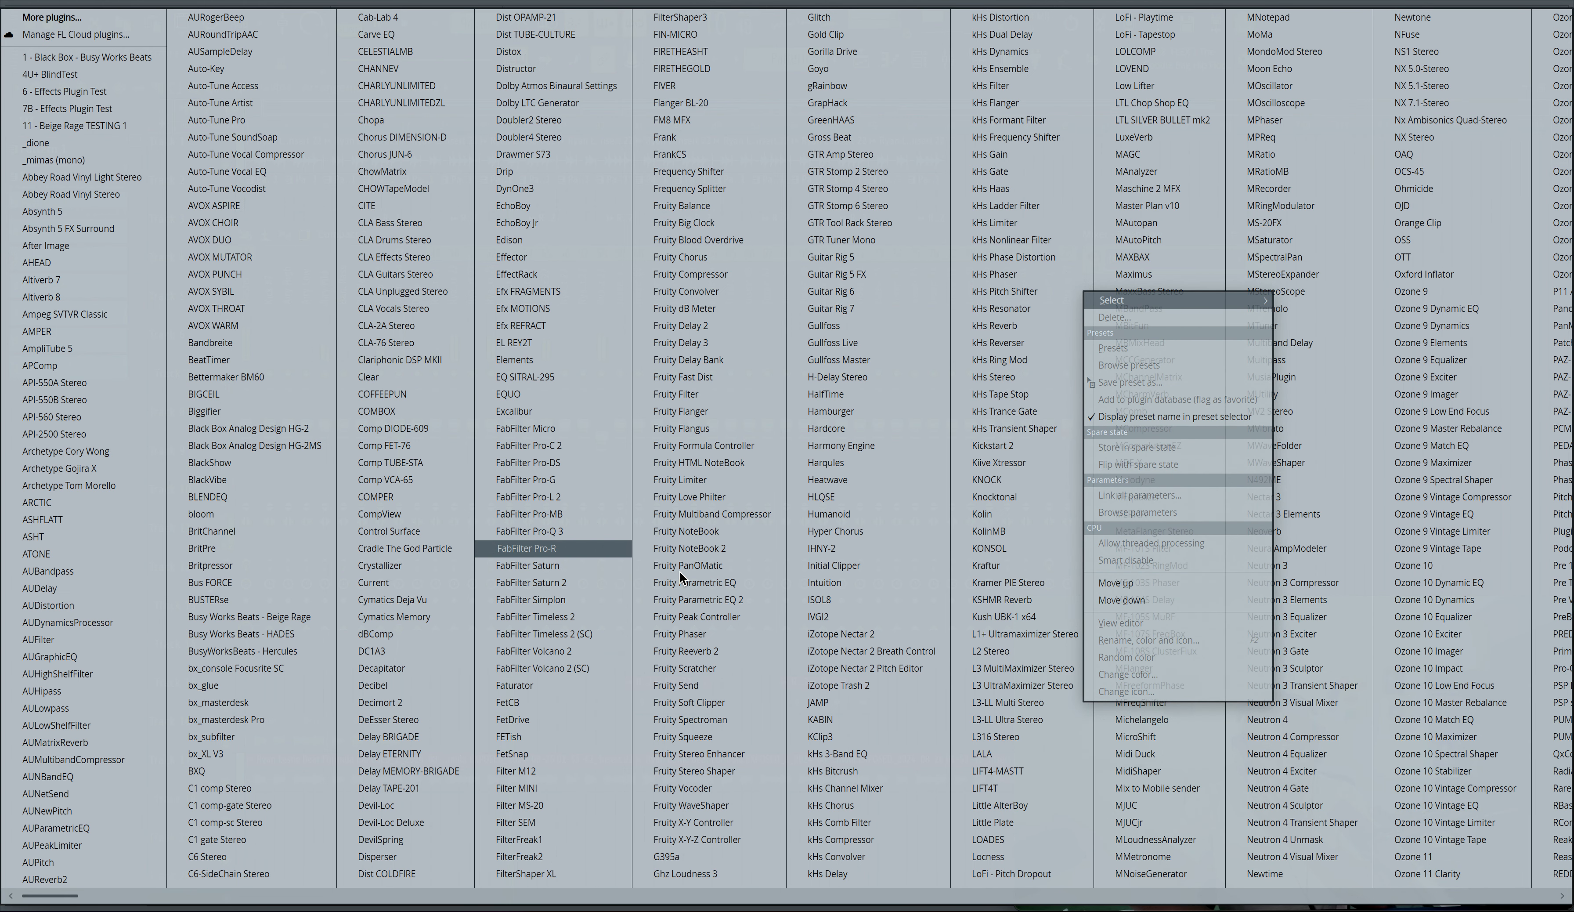
click(688, 702)
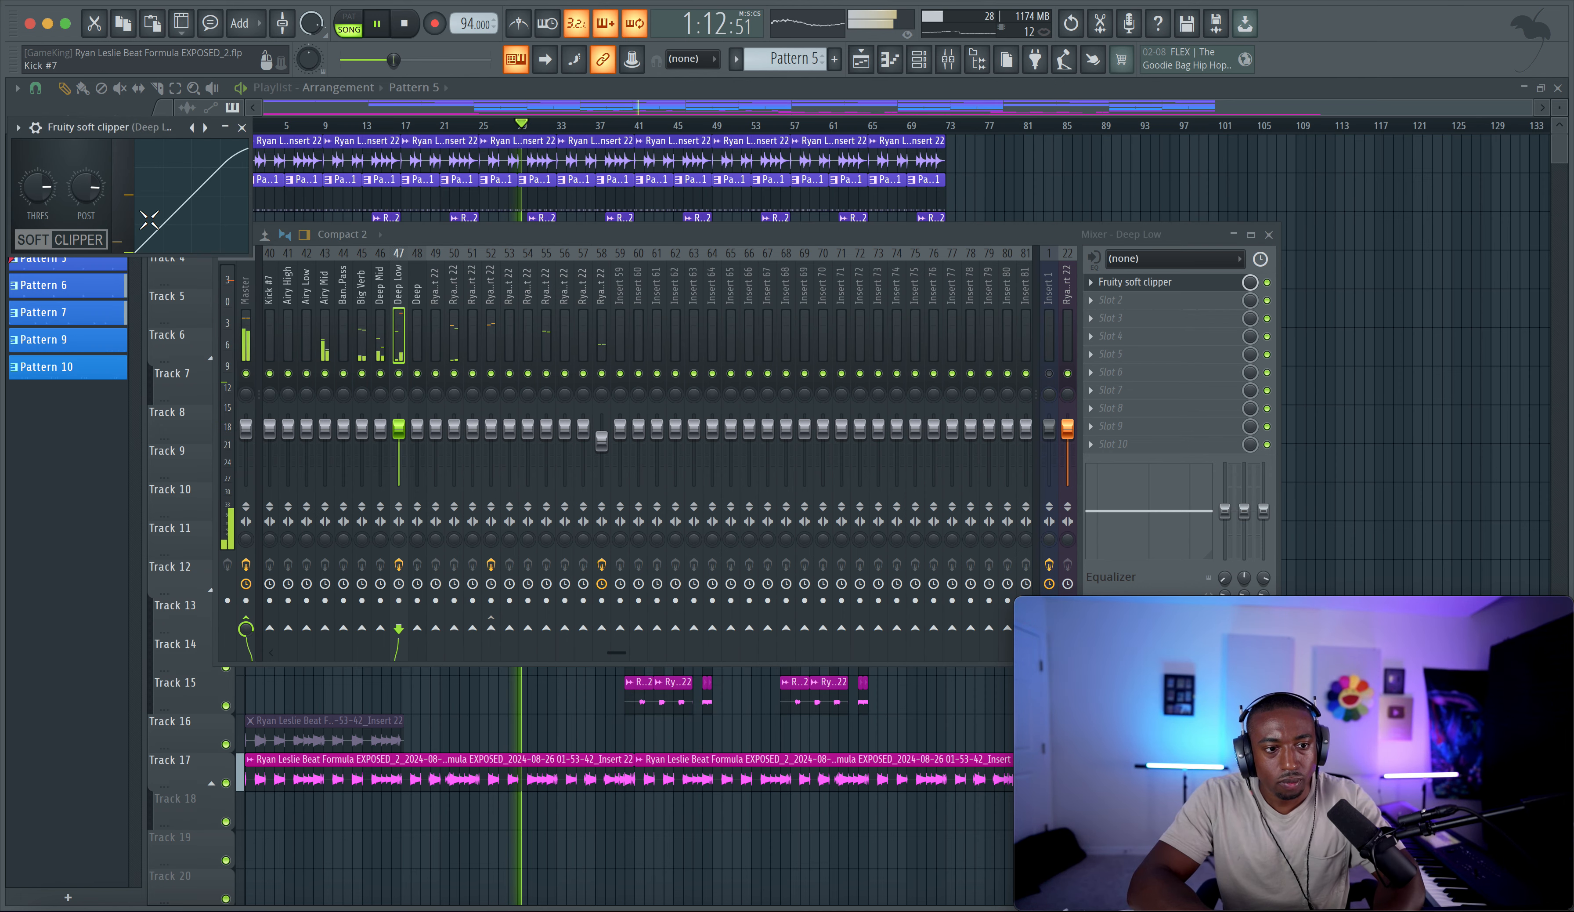
click(242, 129)
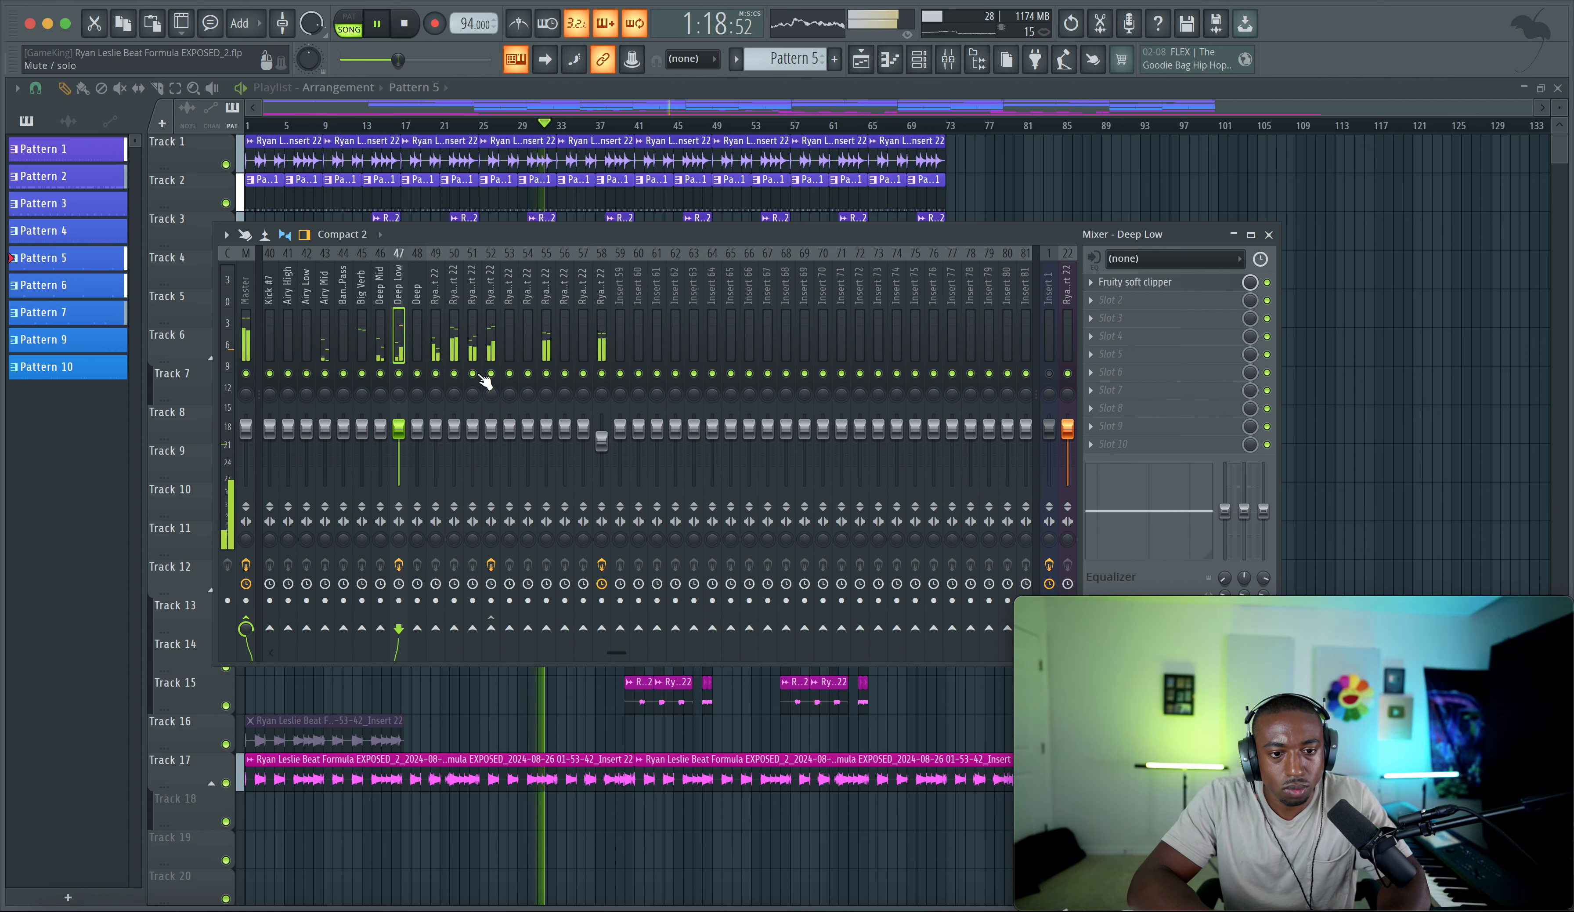
Step: Briefly solo insert 55 to check it, then lower insert 49's volume slightly and raise insert 58's to 89% (-2.6 dB)
right_click(546, 374)
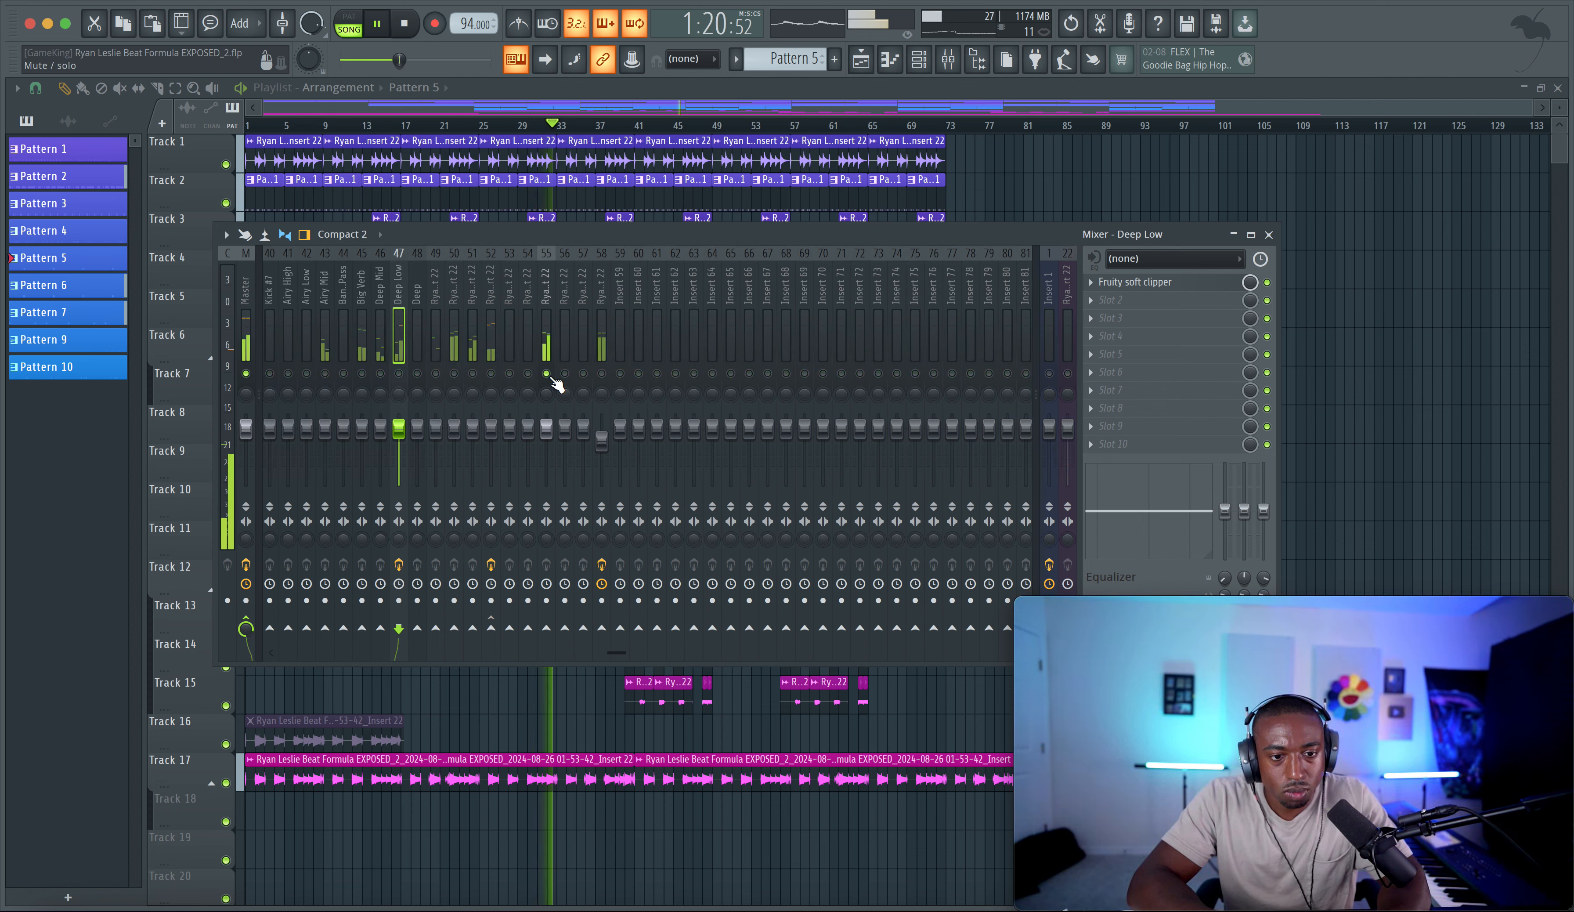
right_click(546, 373)
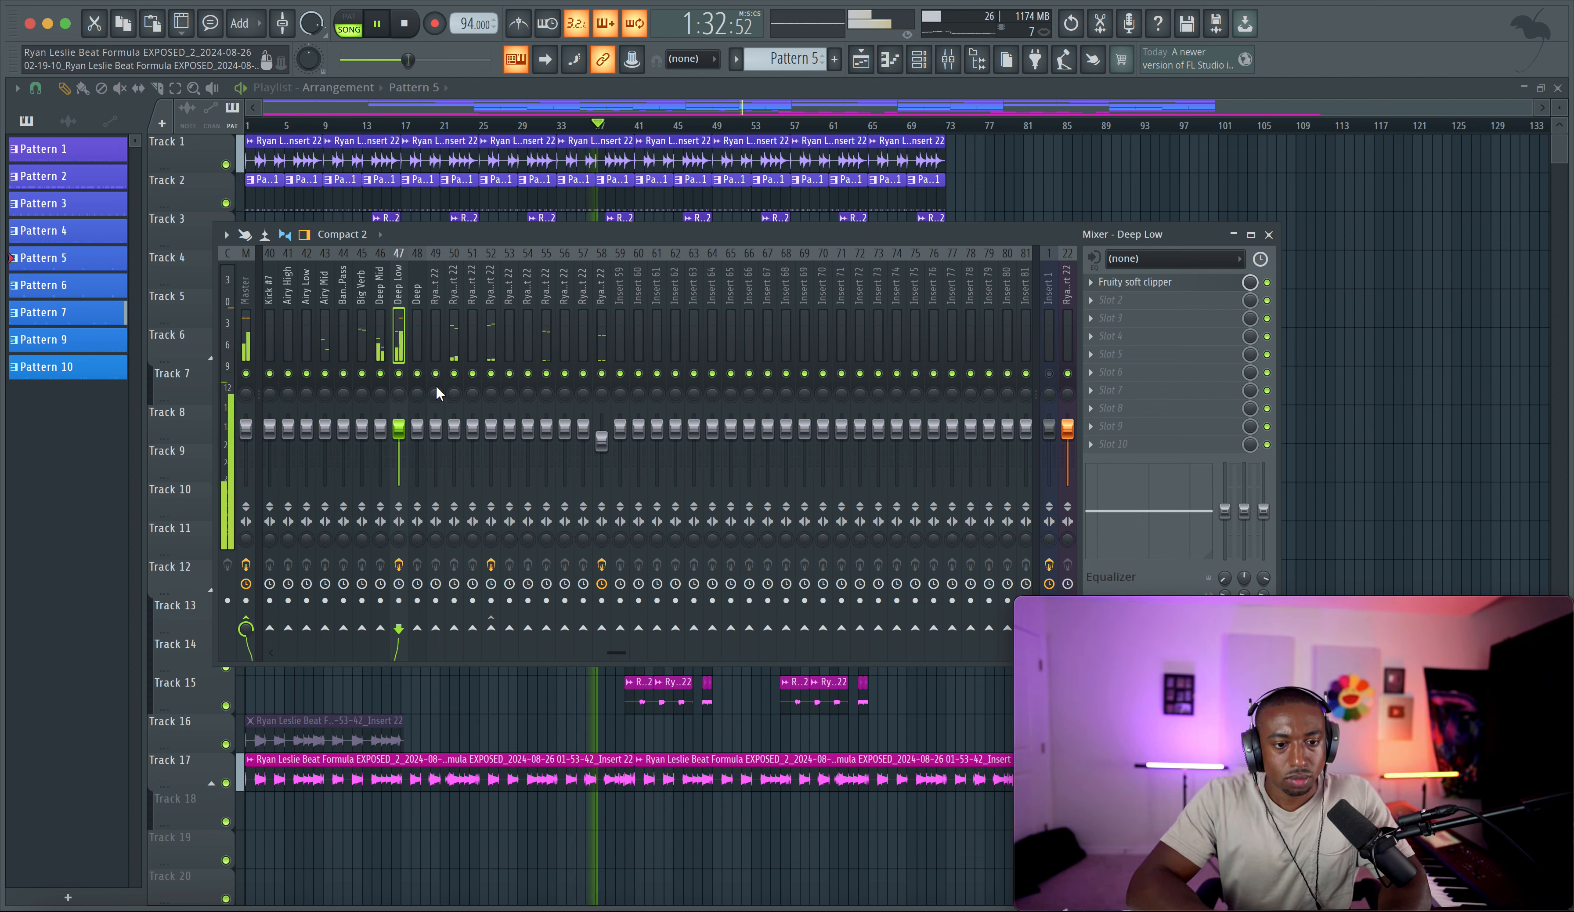
drag(435, 428, 436, 436)
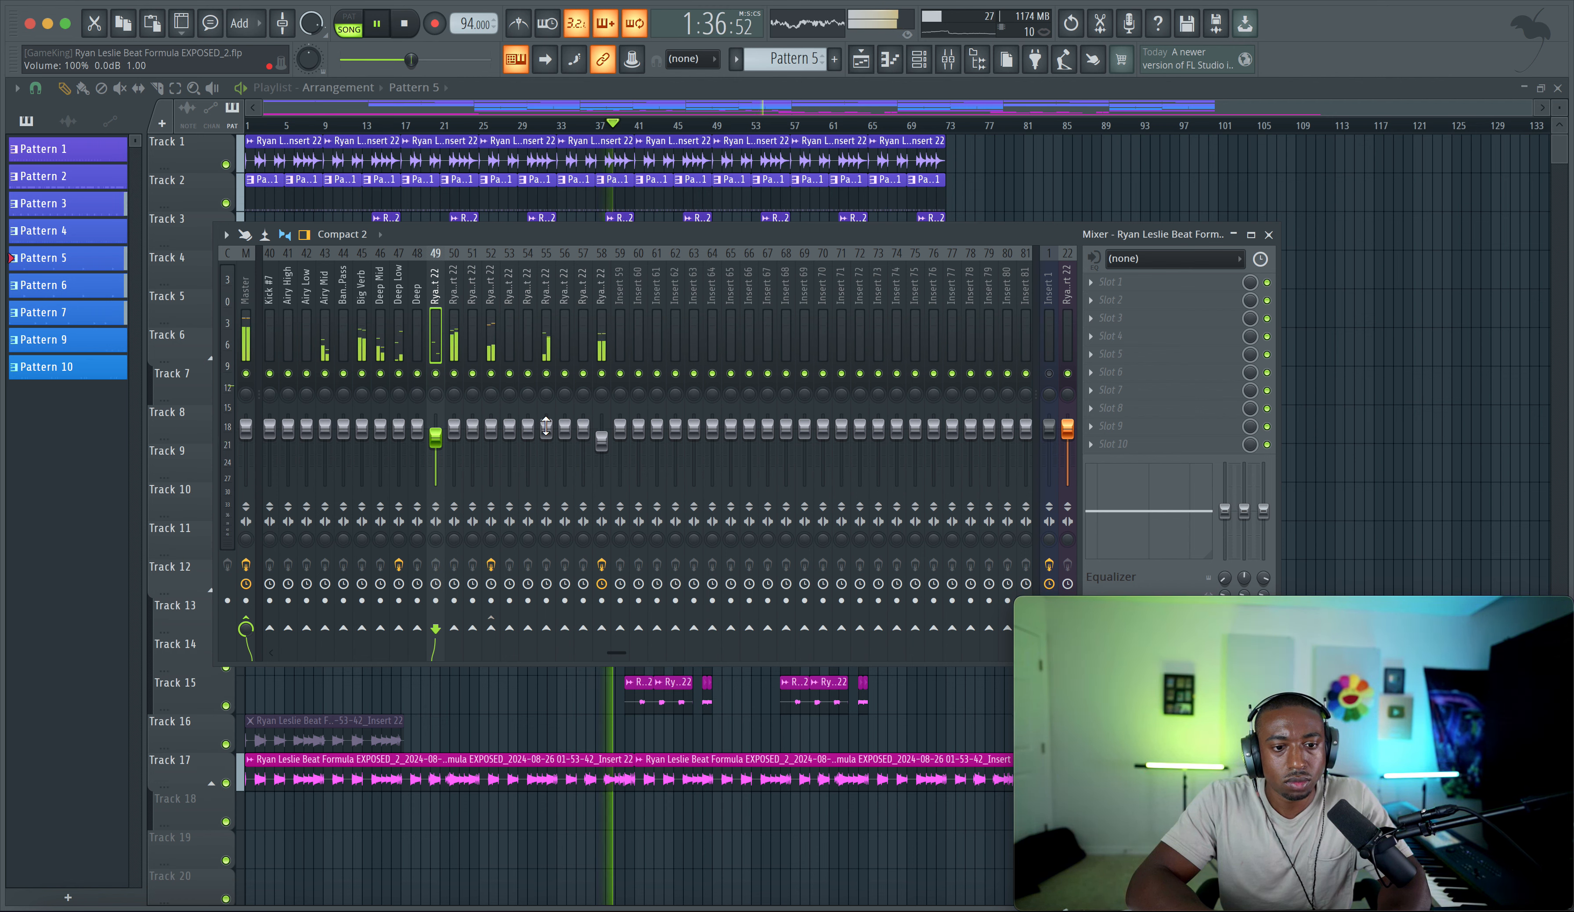
drag(601, 440, 601, 435)
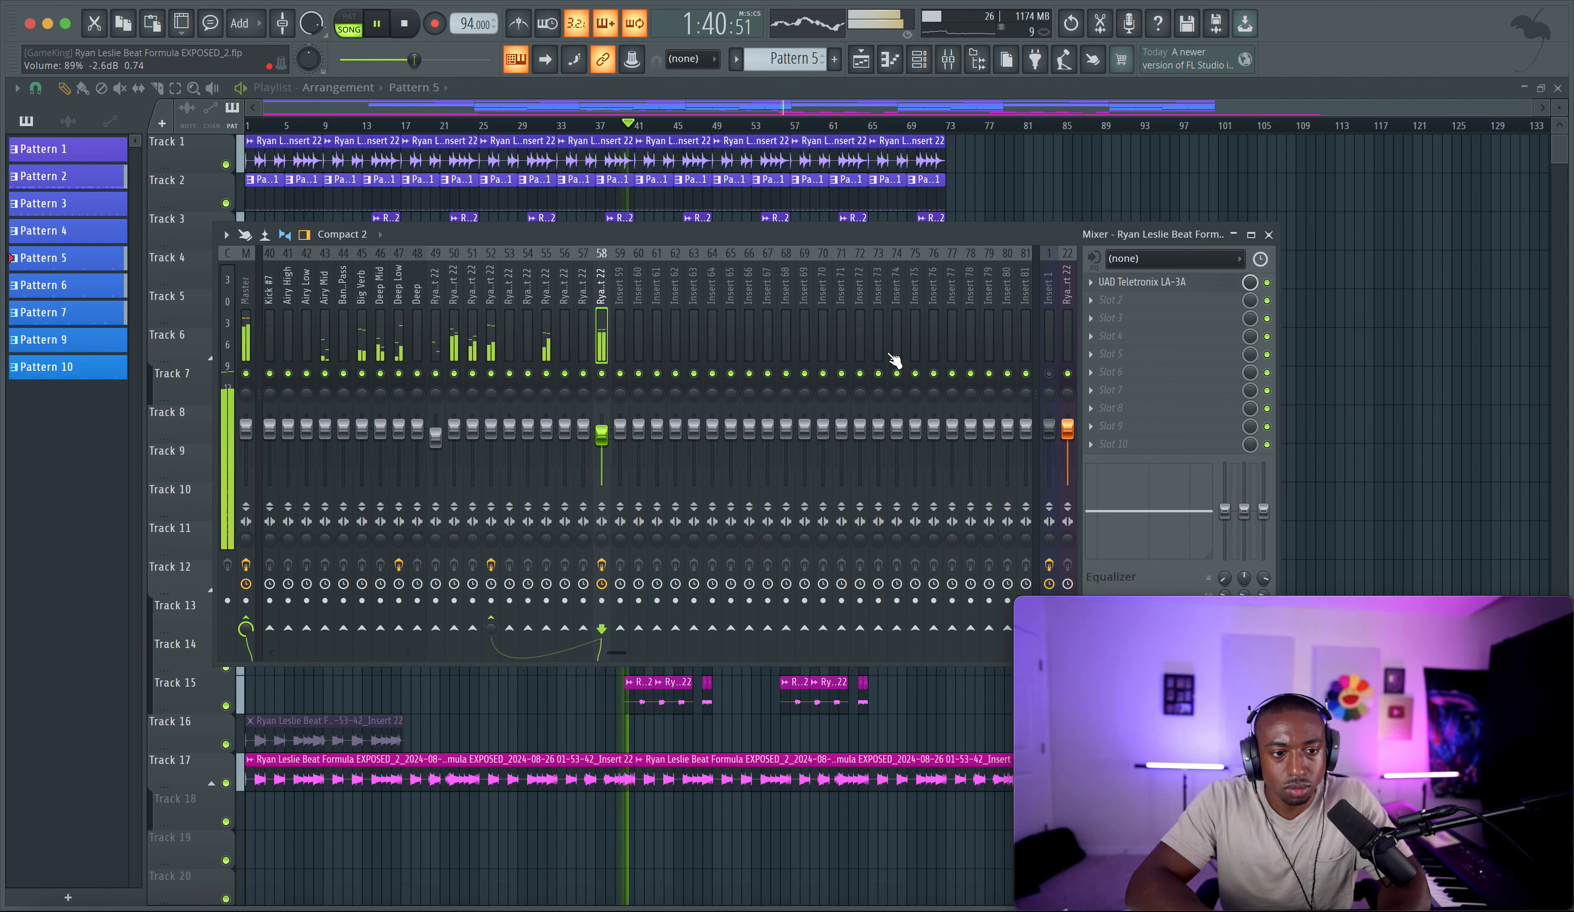
Step: Set insert 58's UAD Teletronix LA-3A to gain 6.2 and peak reduction 4.3, then close the plugin and mixer
click(1165, 283)
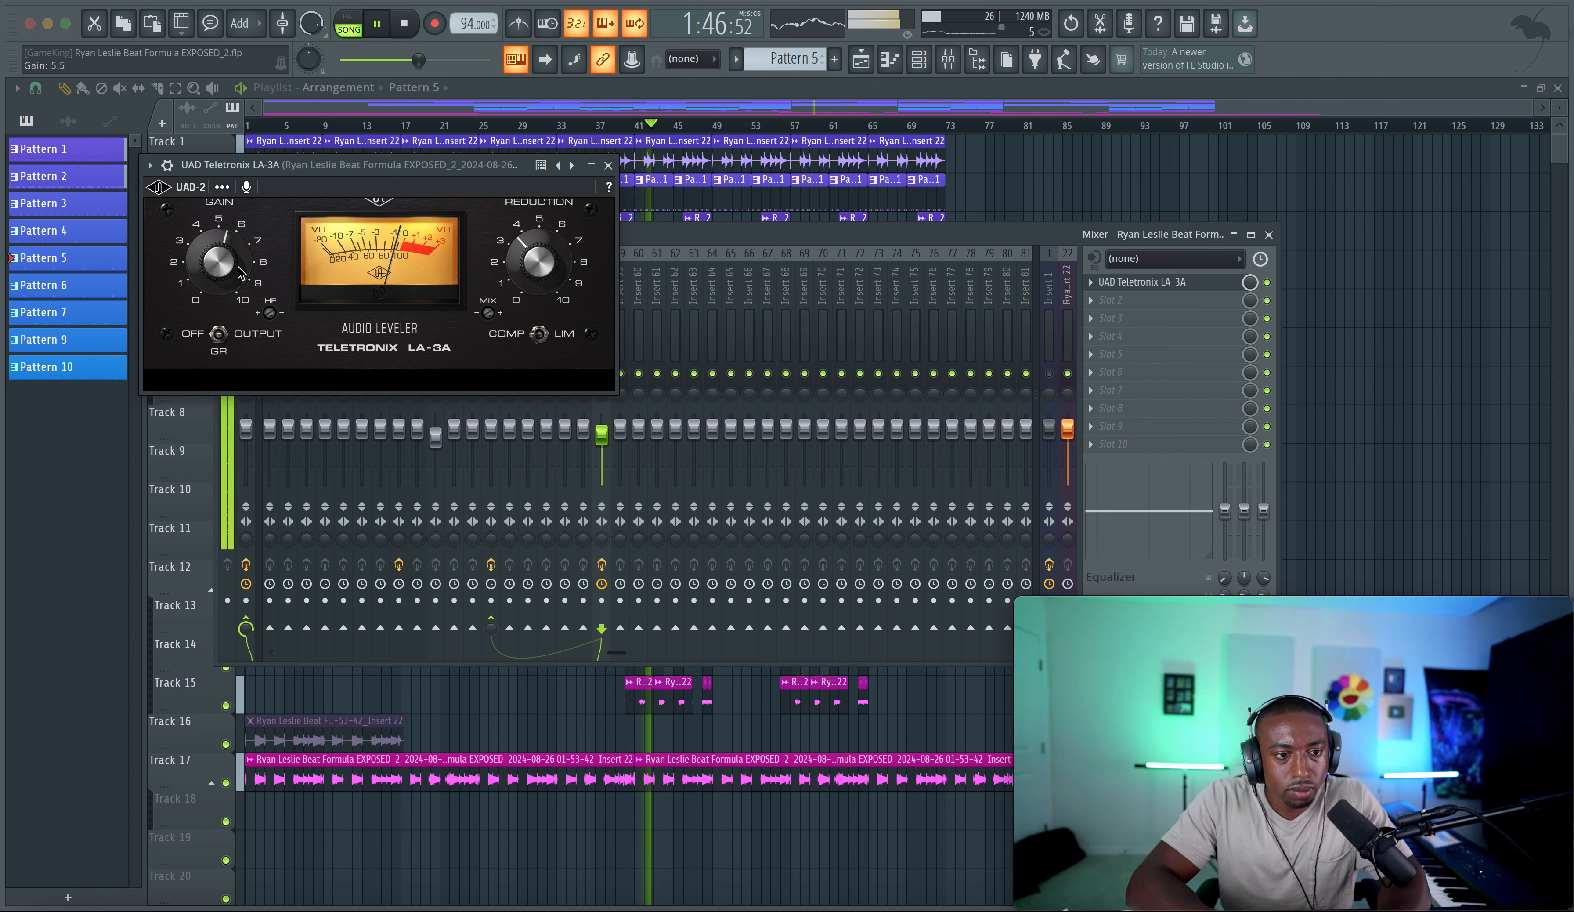
scroll(240, 274, up, 2)
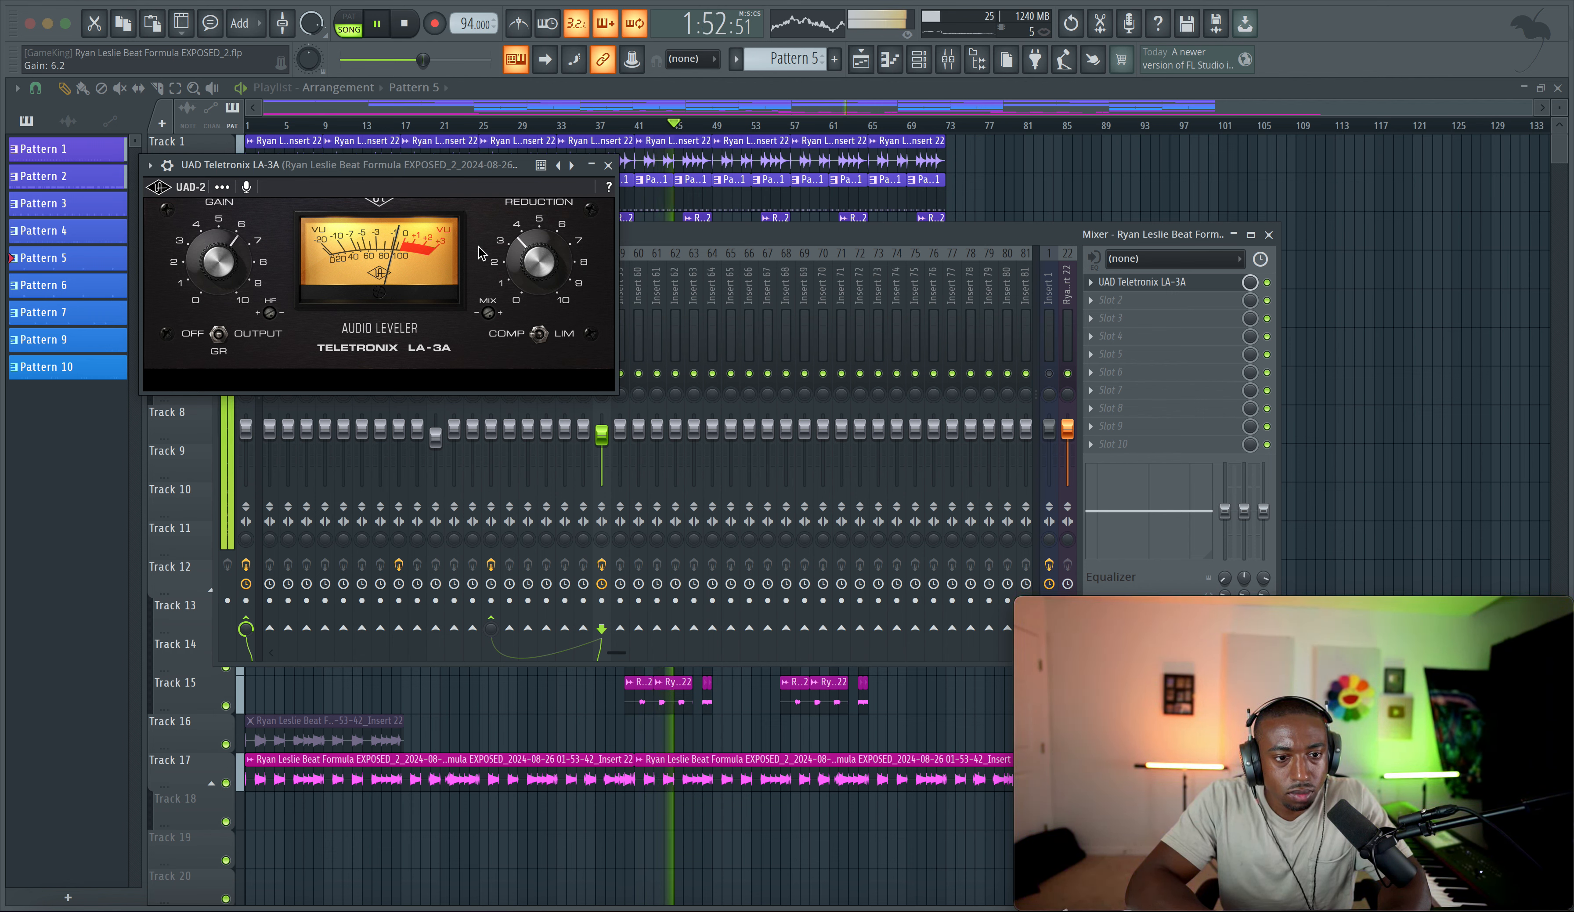
scroll(547, 257, up, 8)
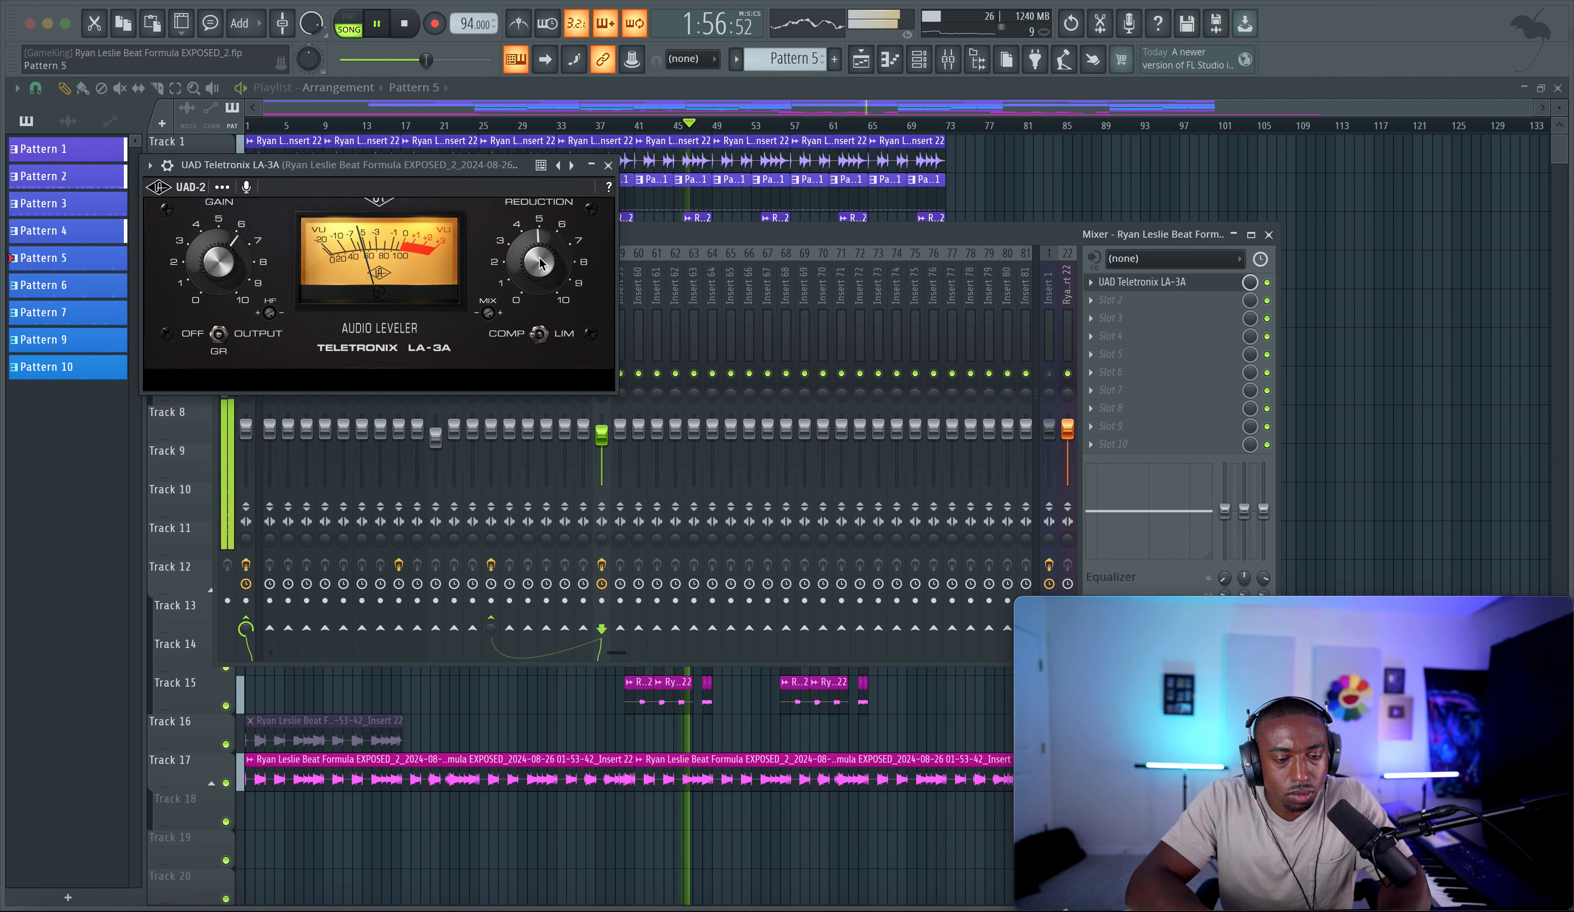
drag(541, 258, 529, 270)
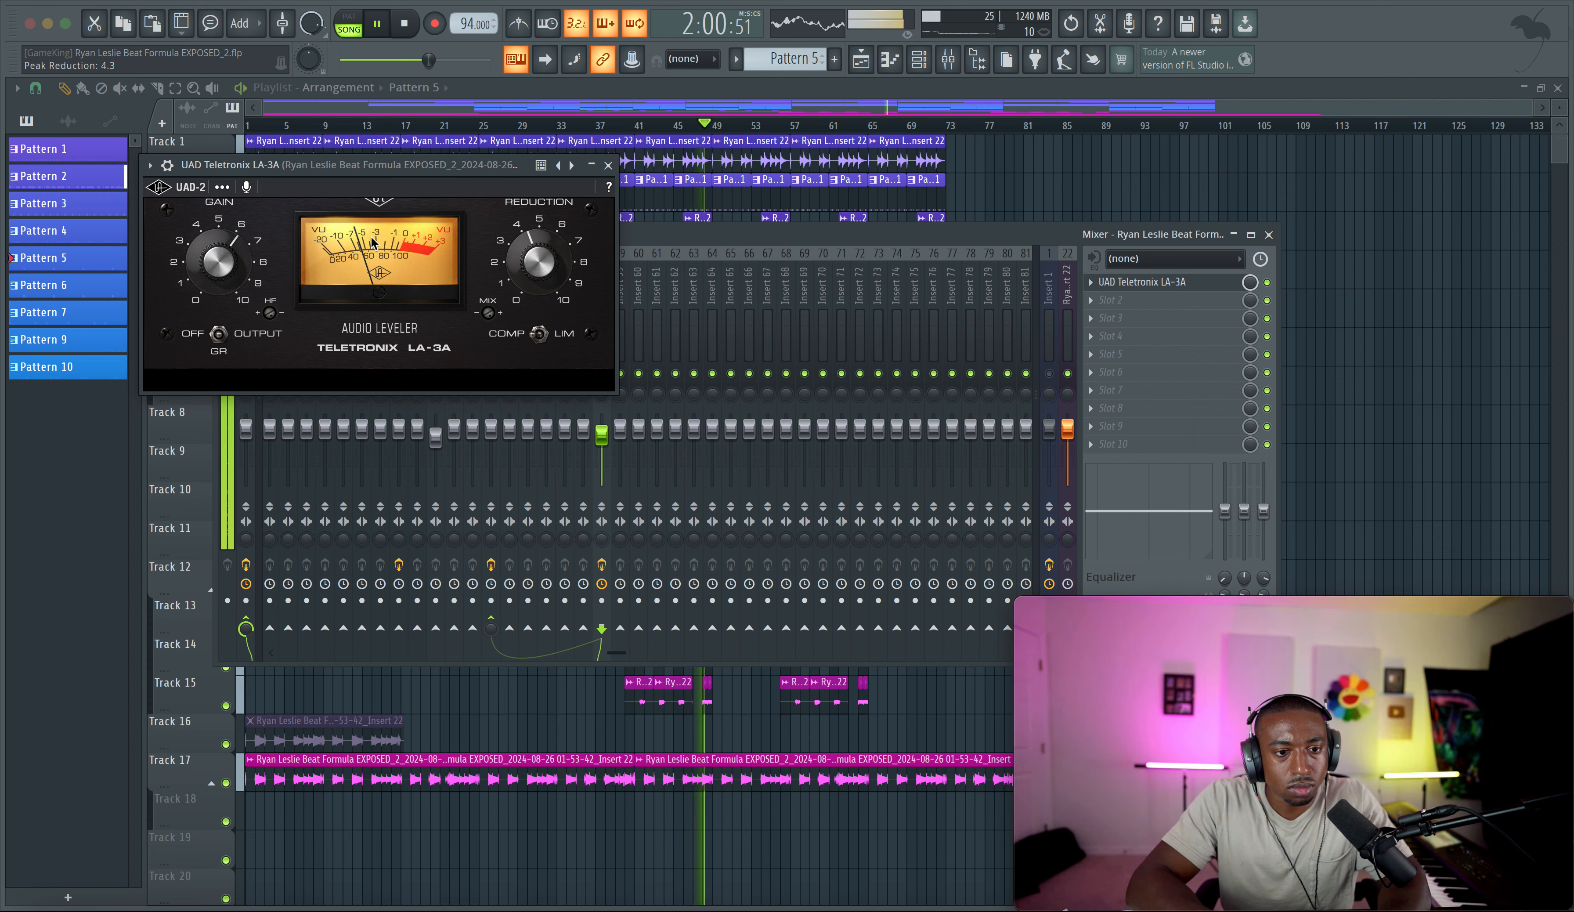
click(608, 165)
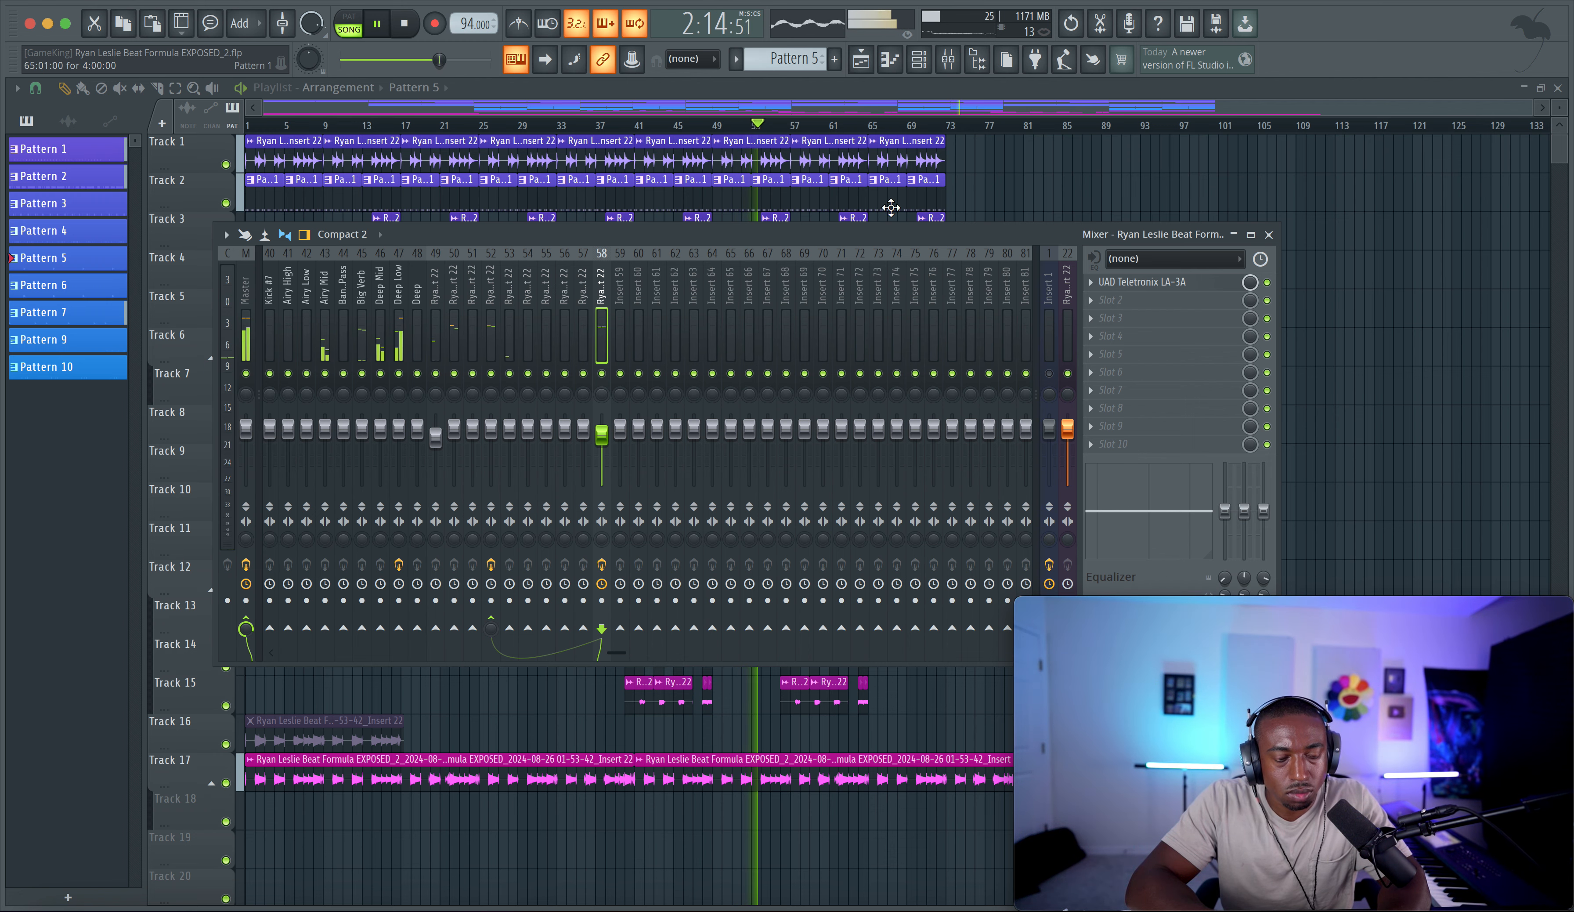
key(F9)
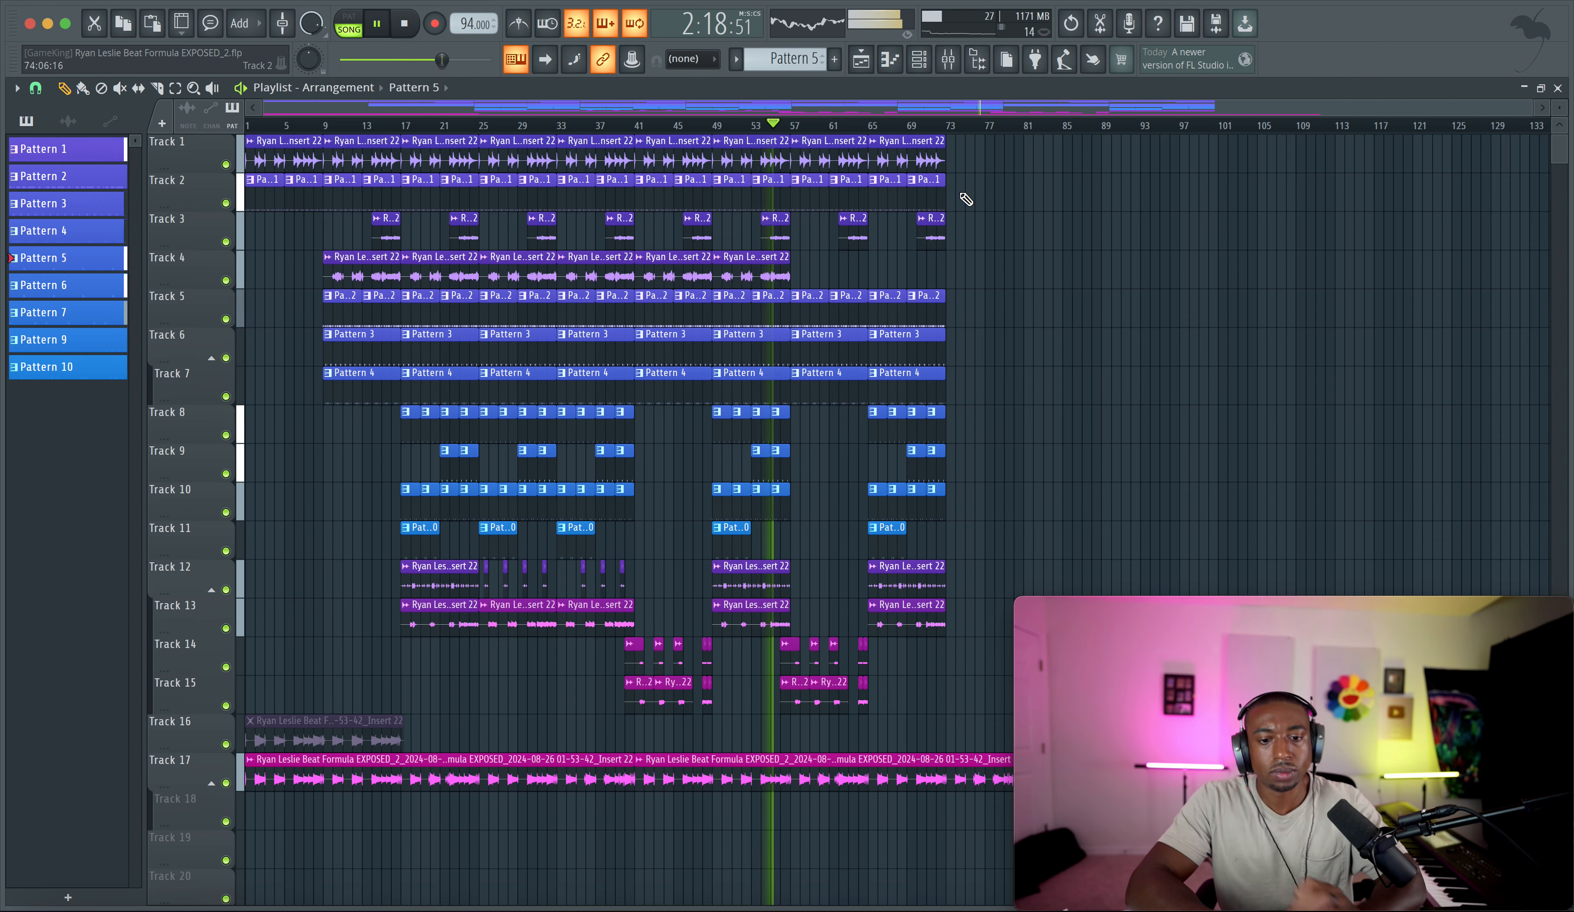
Step: Delete the last two audio clips on Track 1, covering bars 57 to 73
scroll(886, 332, right, 2)
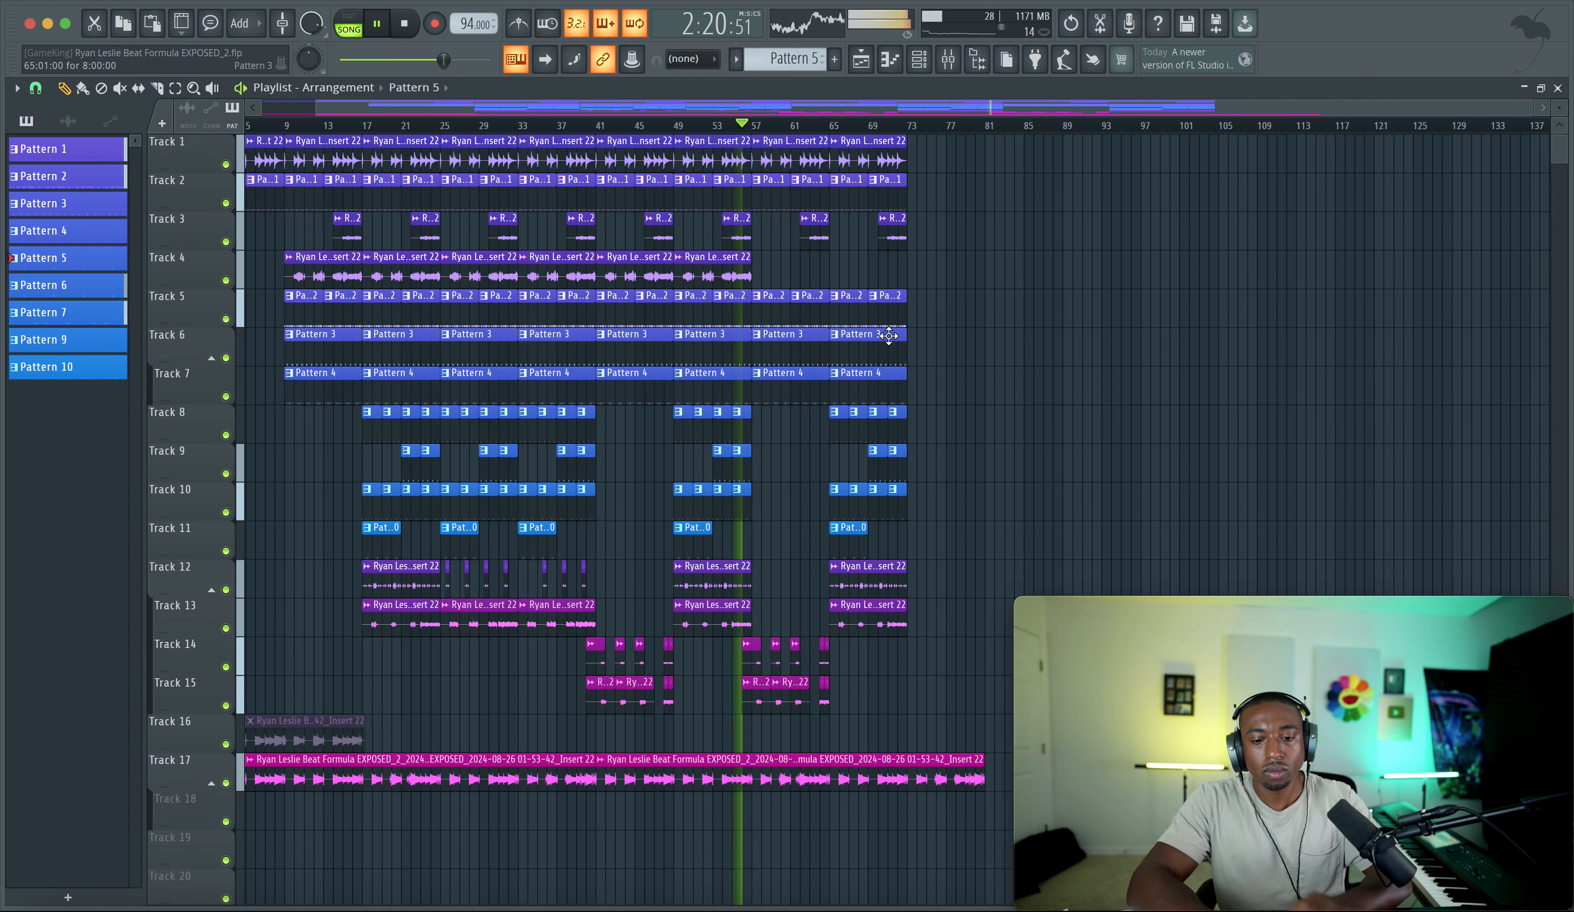
scroll(792, 673, right, 1)
scroll(782, 701, up, 3)
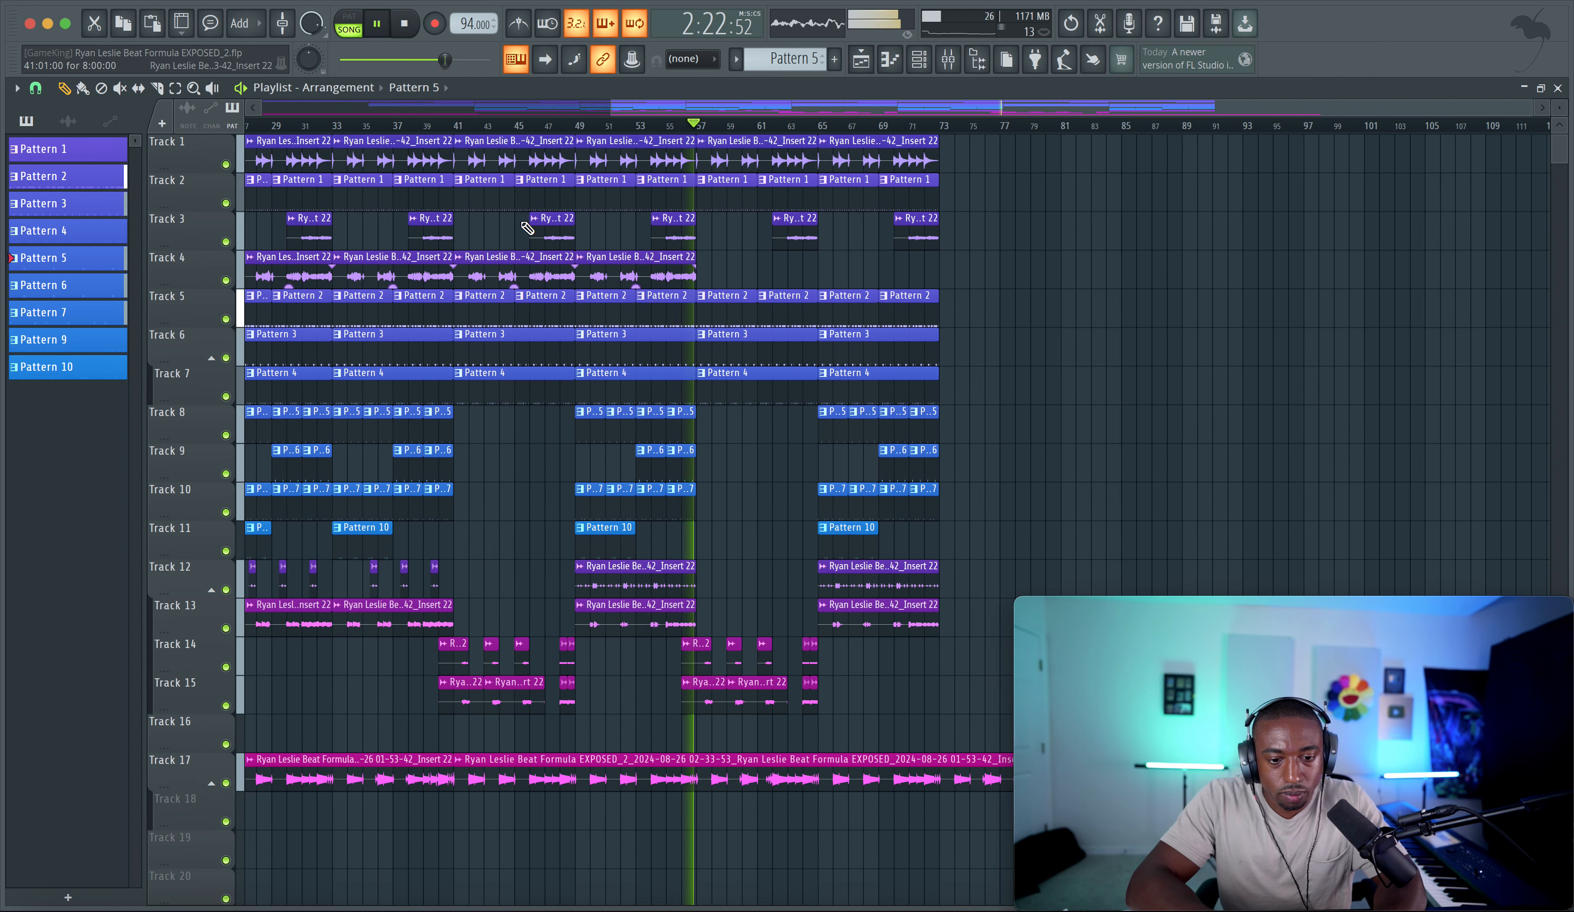
click(157, 87)
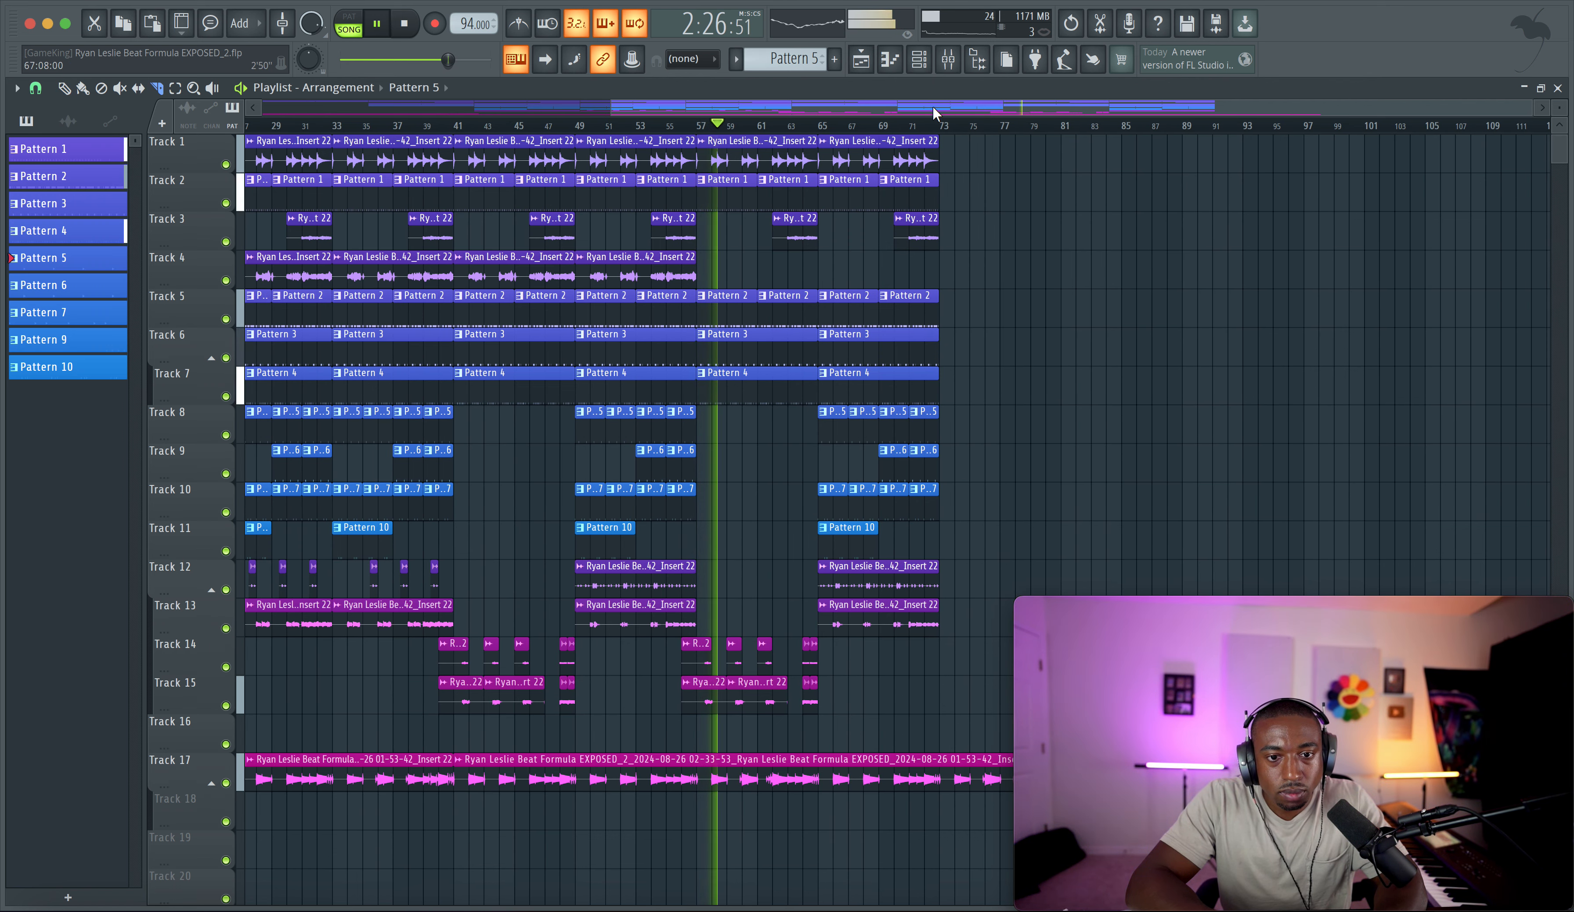
drag(942, 147, 757, 163)
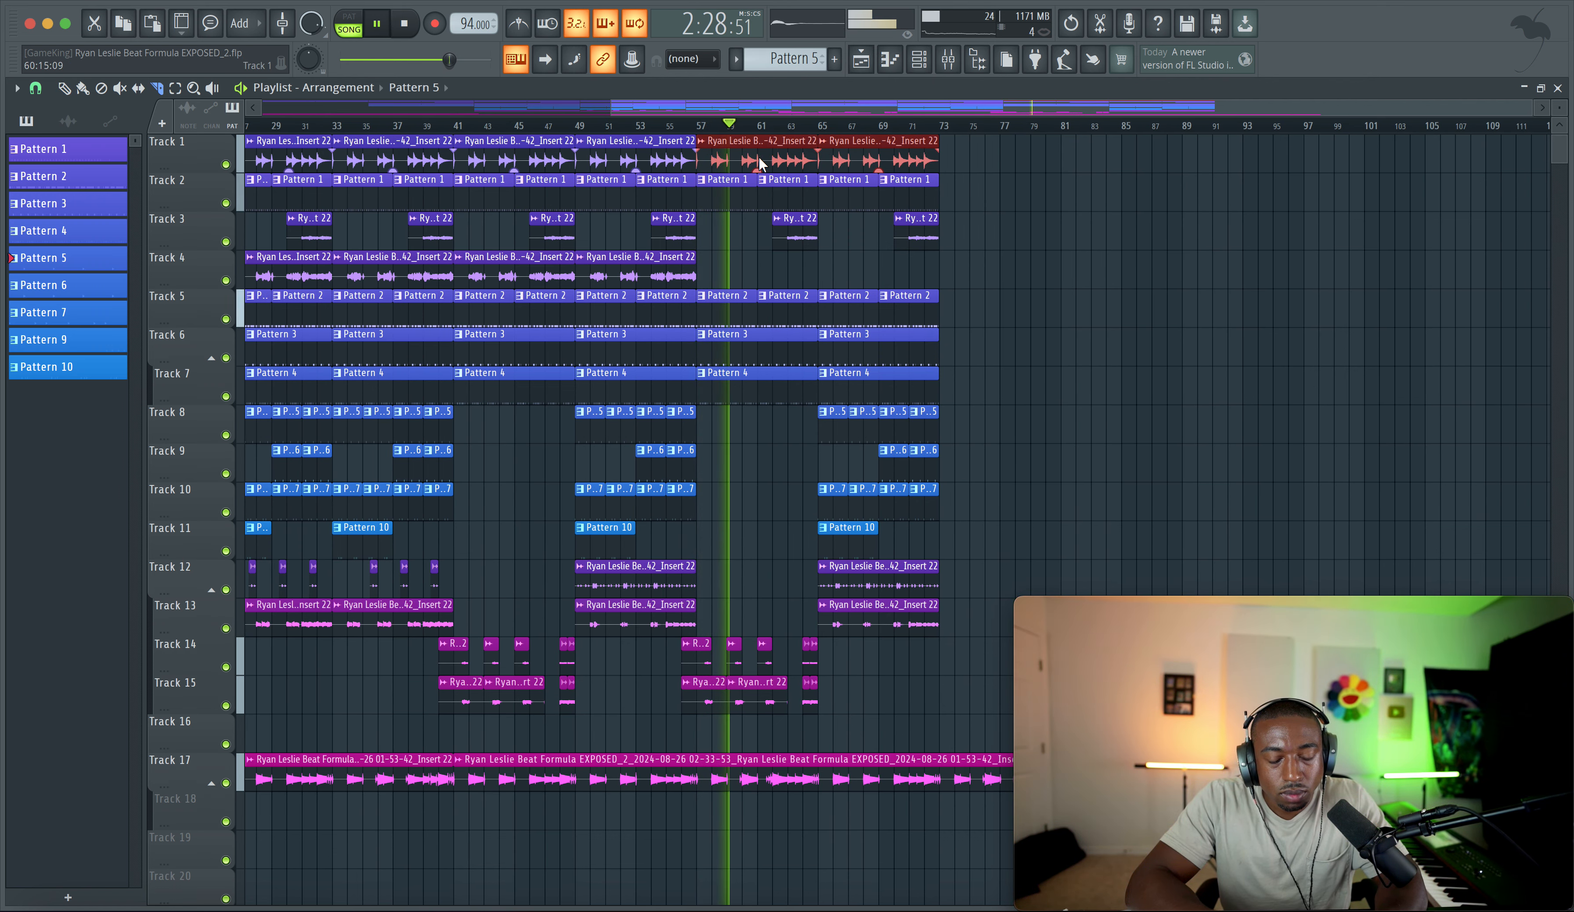
key(Delete)
Step: Stop playback, inspect the Master's effect chain, and select the mixer insert that takes input B LINE 5 - B LINE 6
click(948, 63)
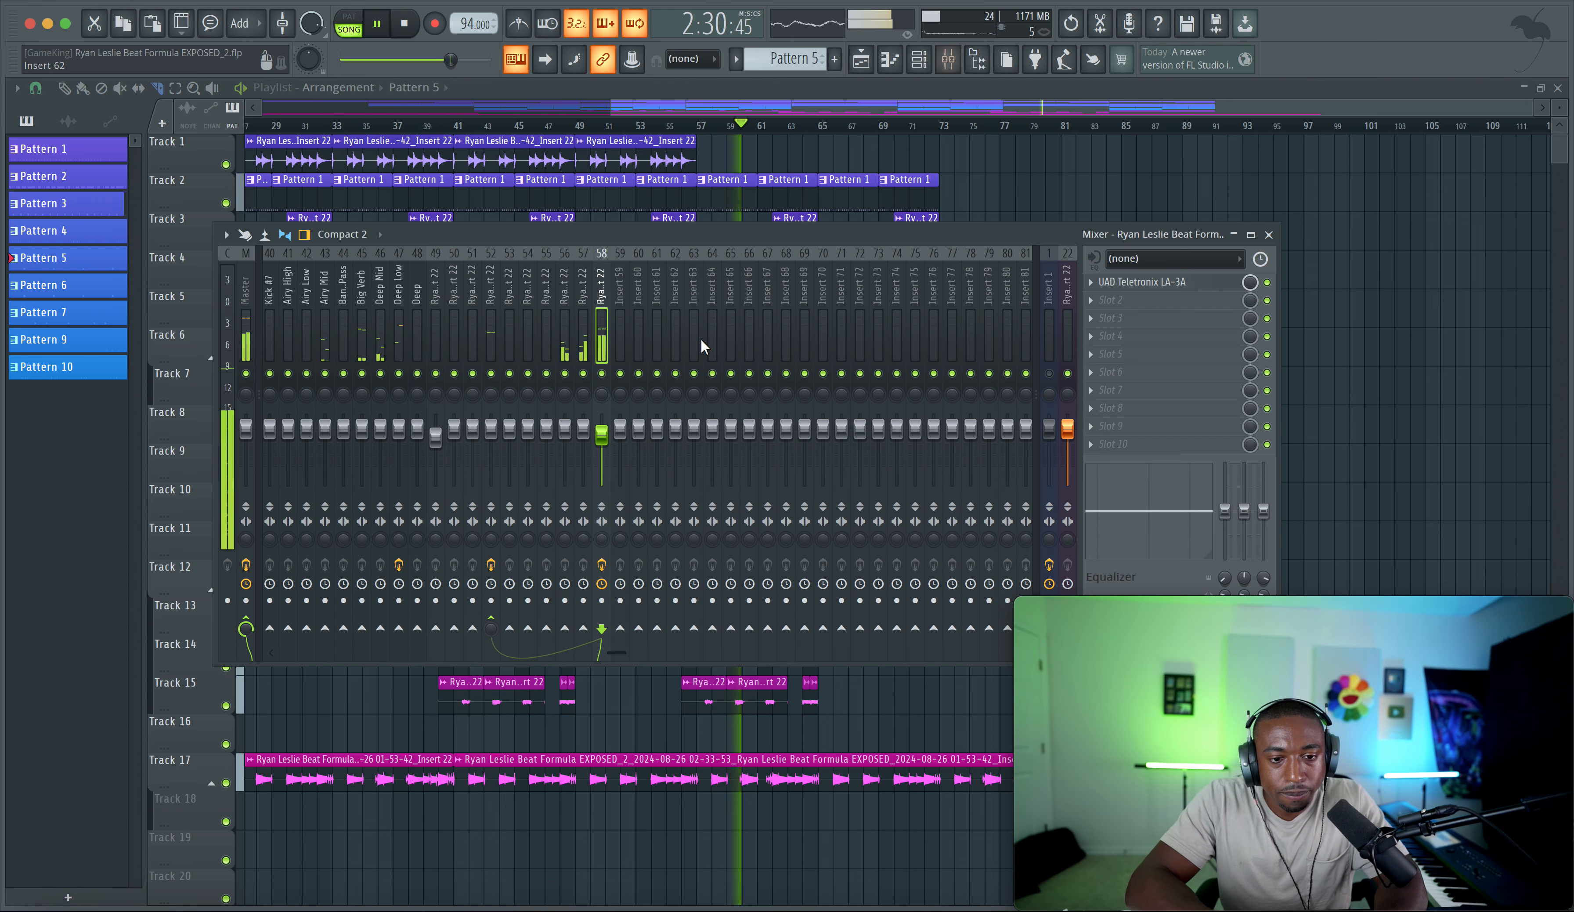
key(space)
click(1072, 350)
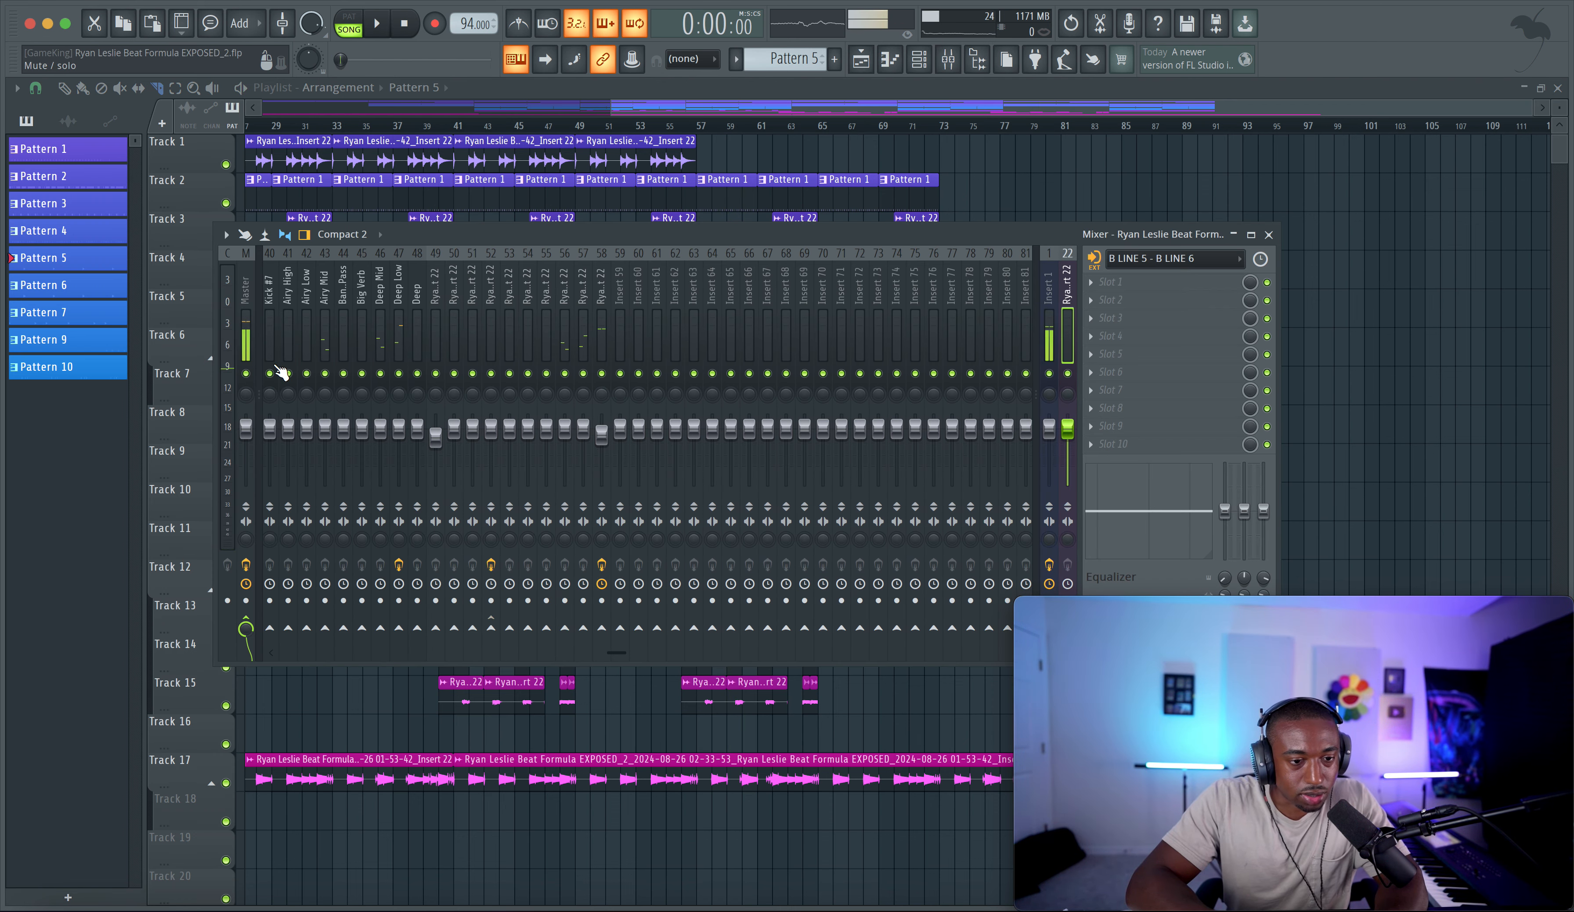
click(246, 332)
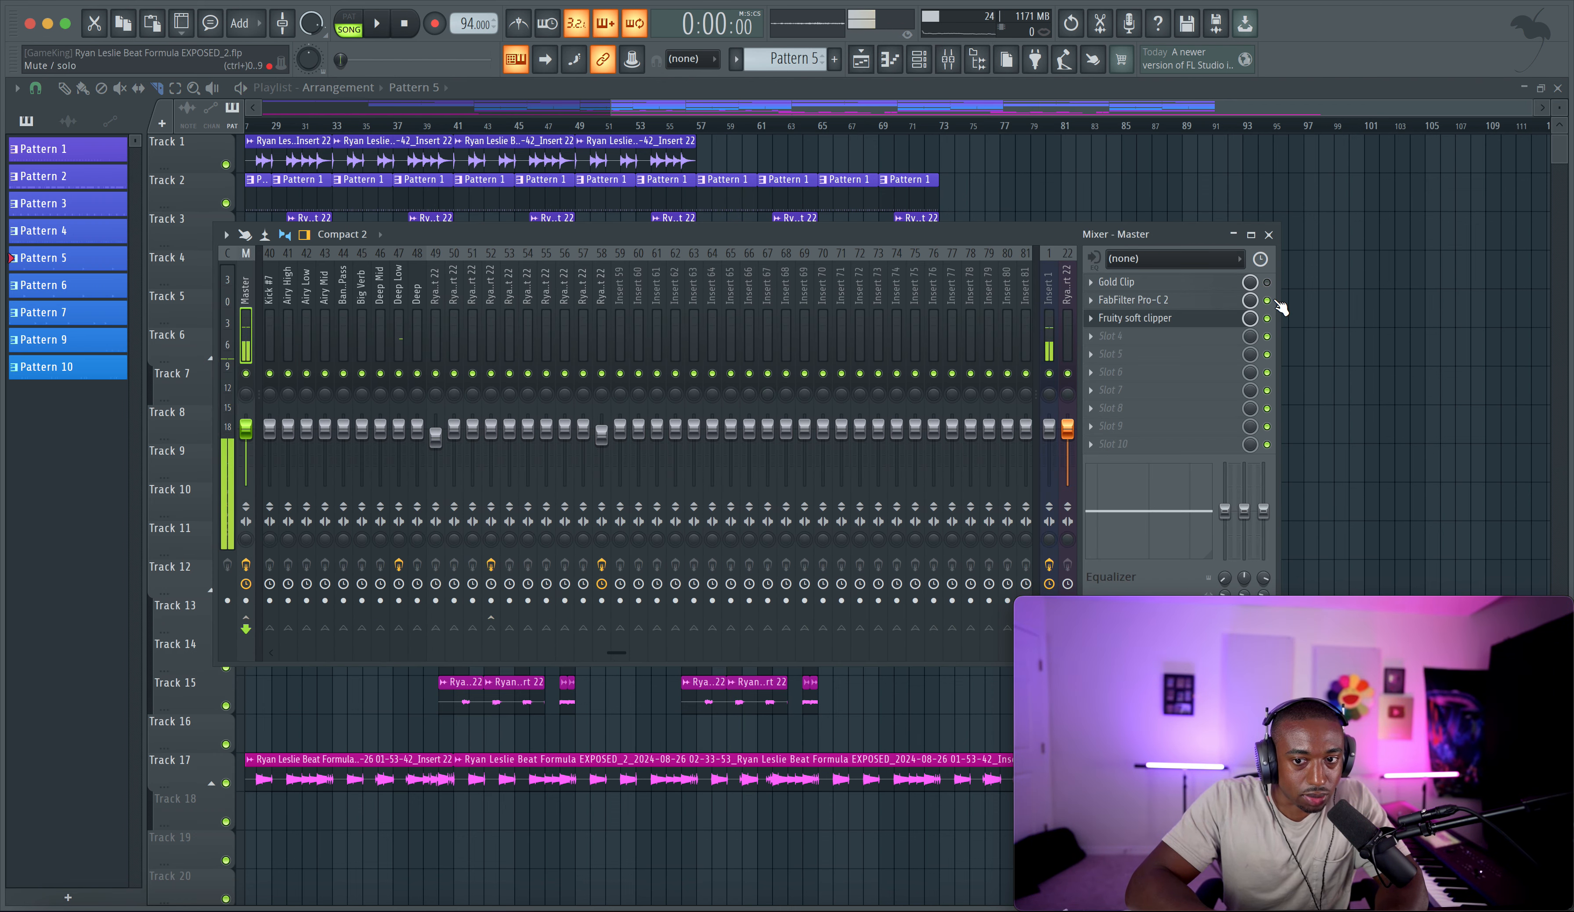
click(1063, 327)
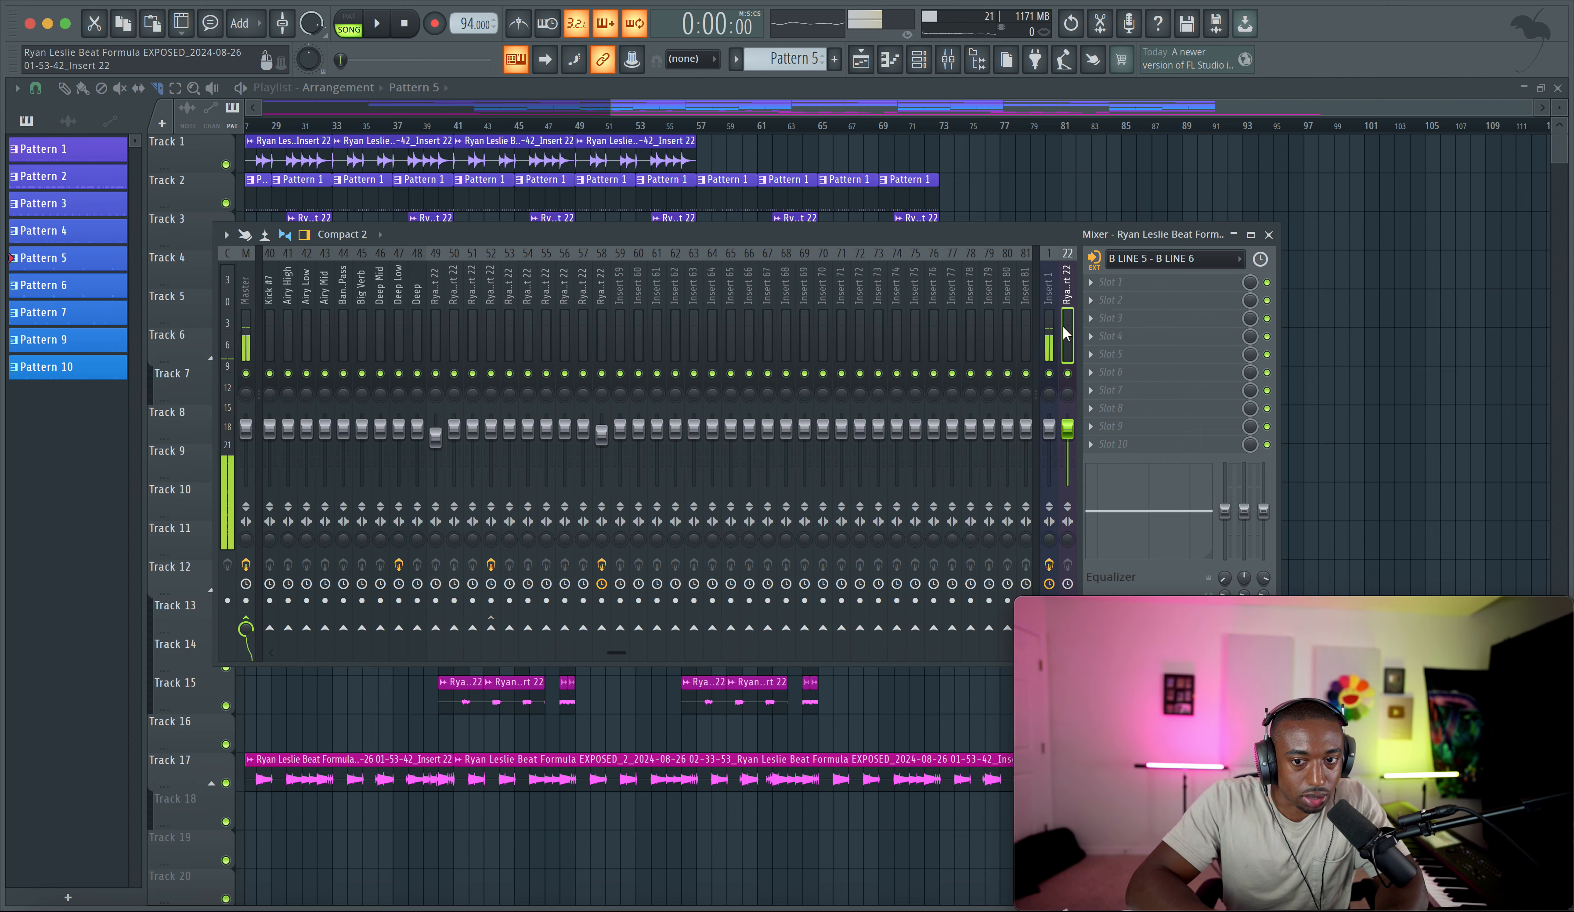
click(1373, 309)
click(948, 60)
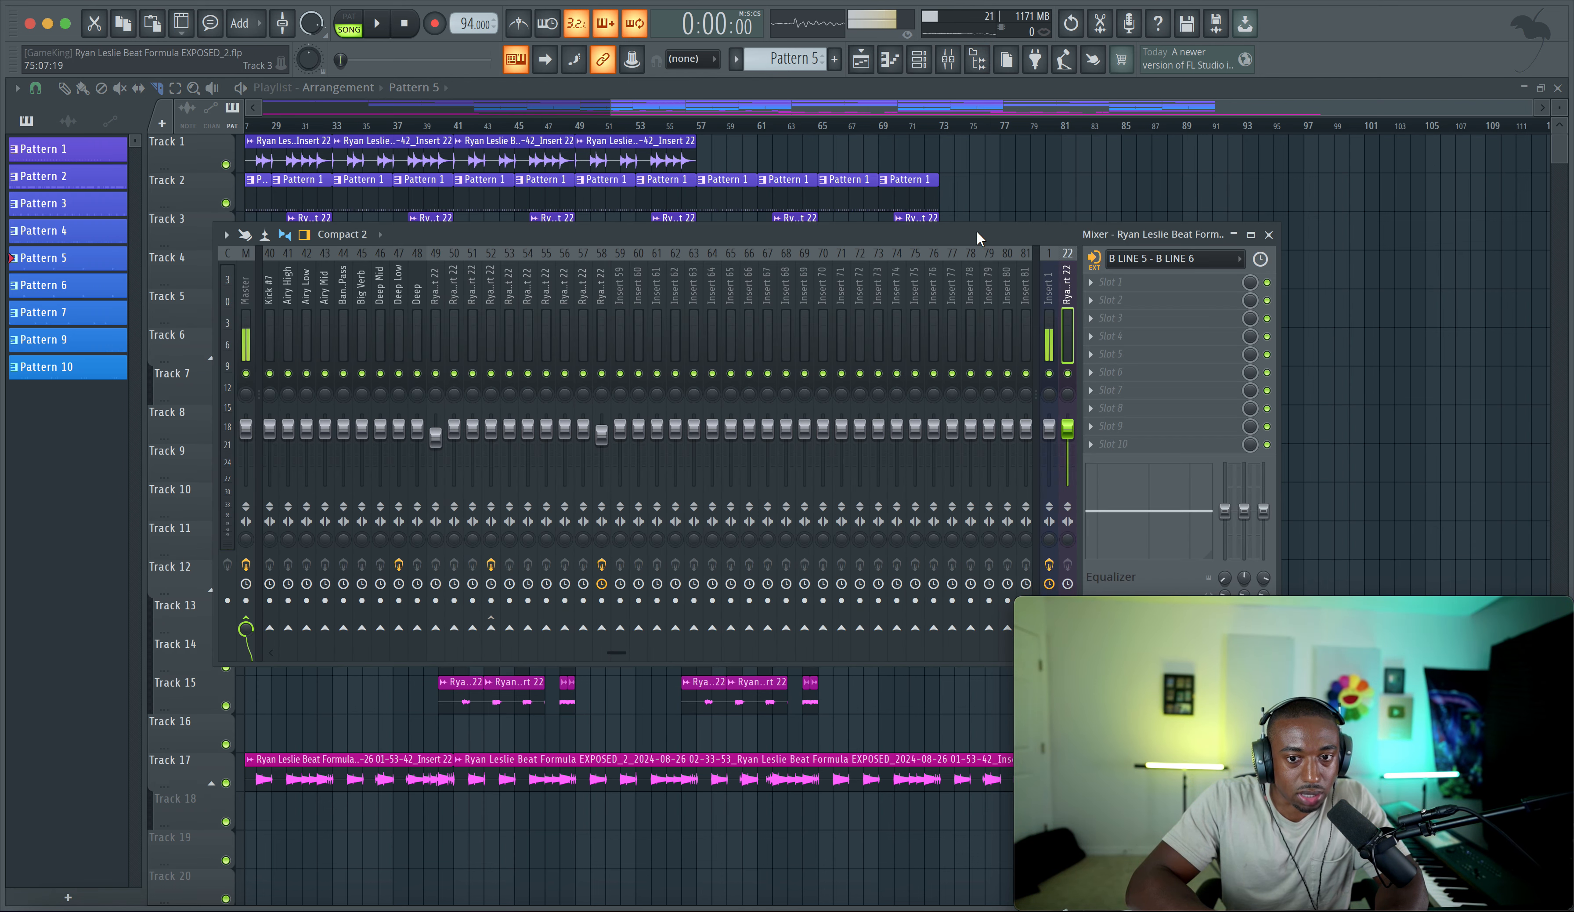
click(1008, 211)
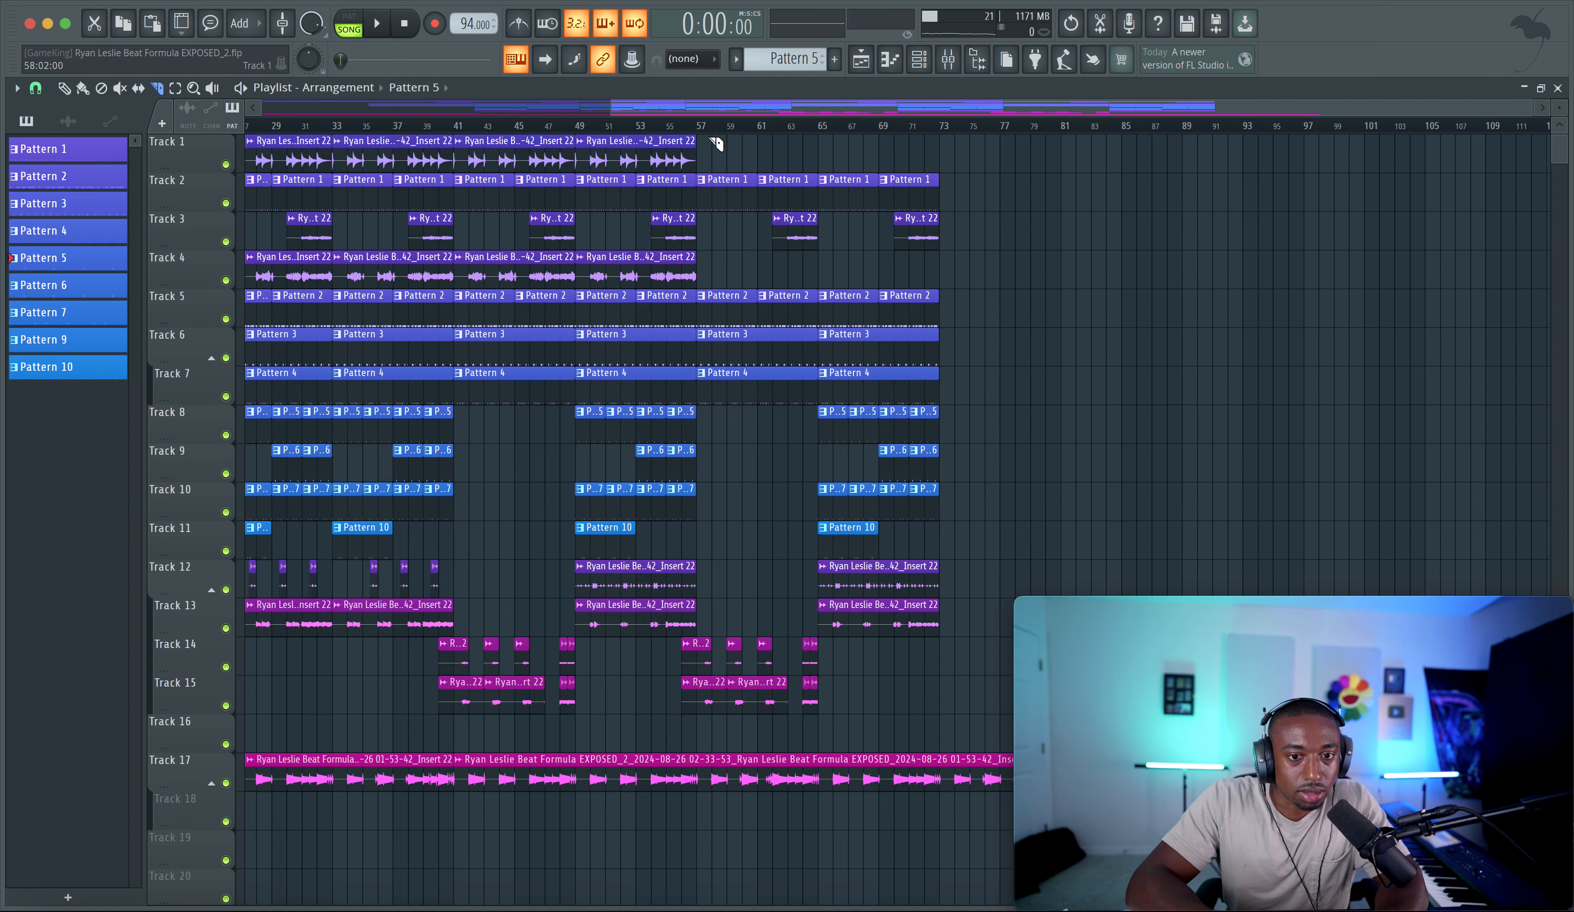
Step: Make a time selection from bar 57 to bar 73 and play it through before stopping
drag(695, 125, 941, 131)
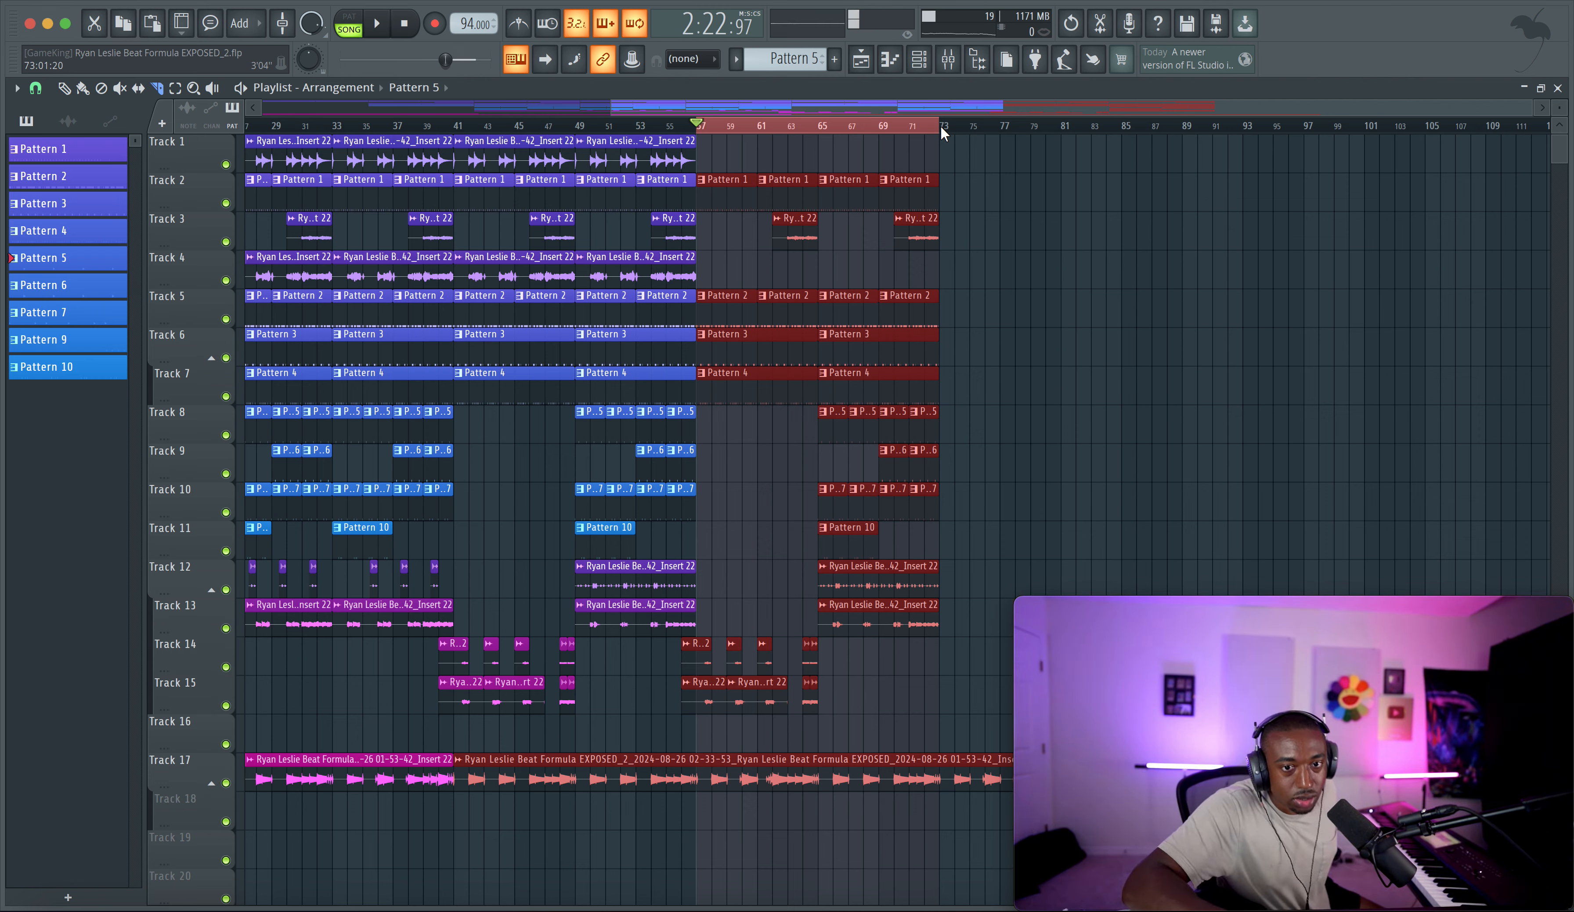
key(space)
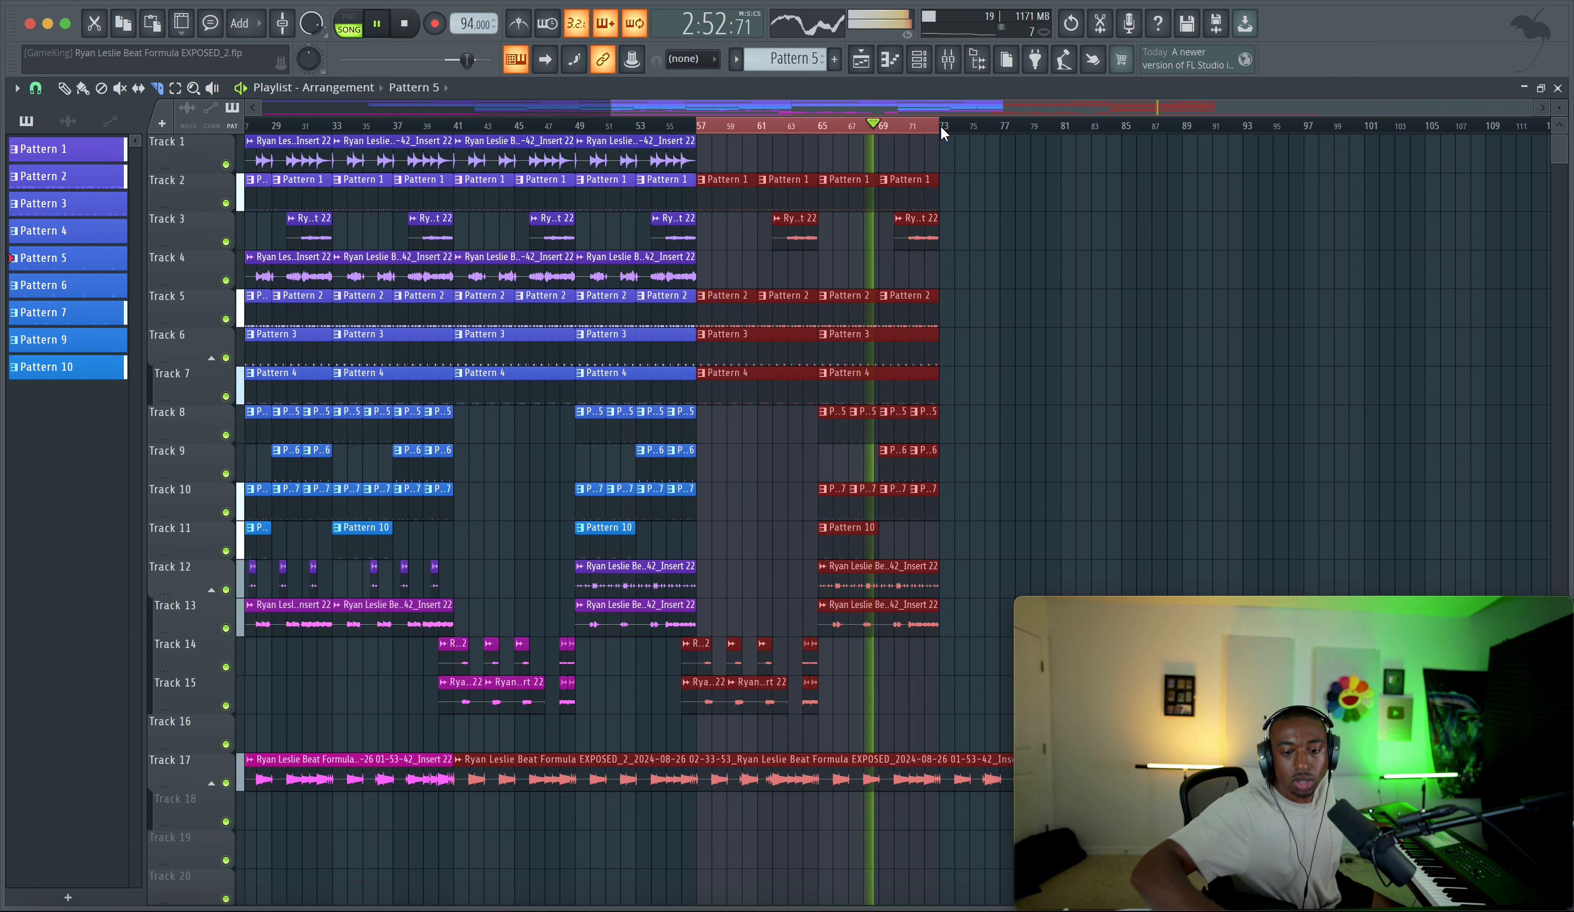
key(space)
Step: Arm the B LINE 5 - B LINE 6 insert and record a new audio take on Track 1 from bar 57 to about bar 64
click(949, 60)
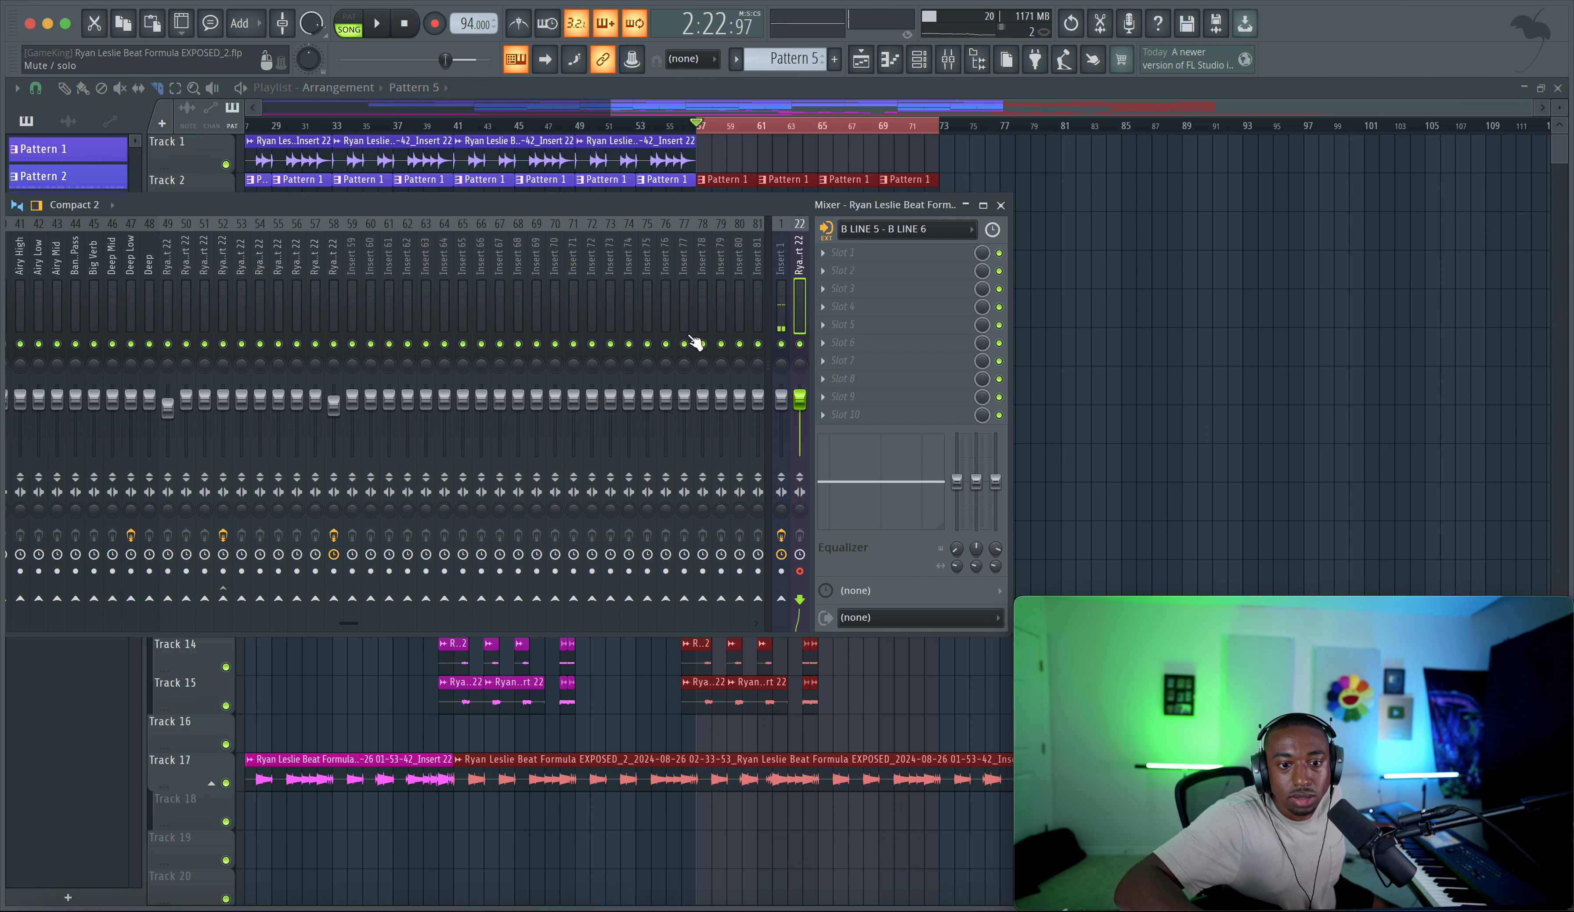
click(1134, 300)
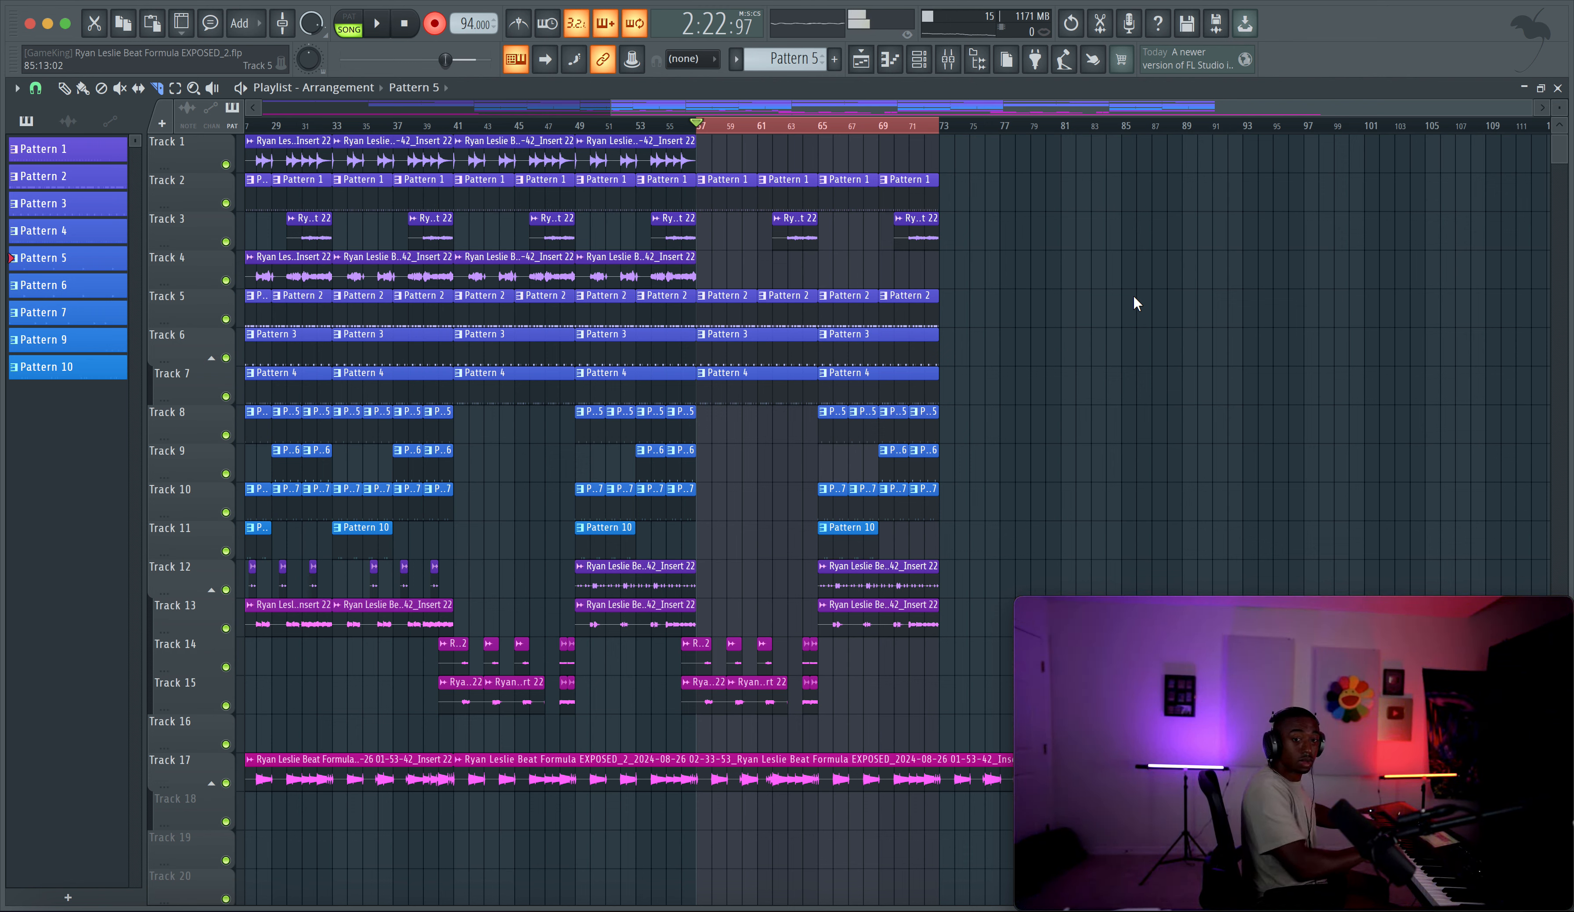
key(space)
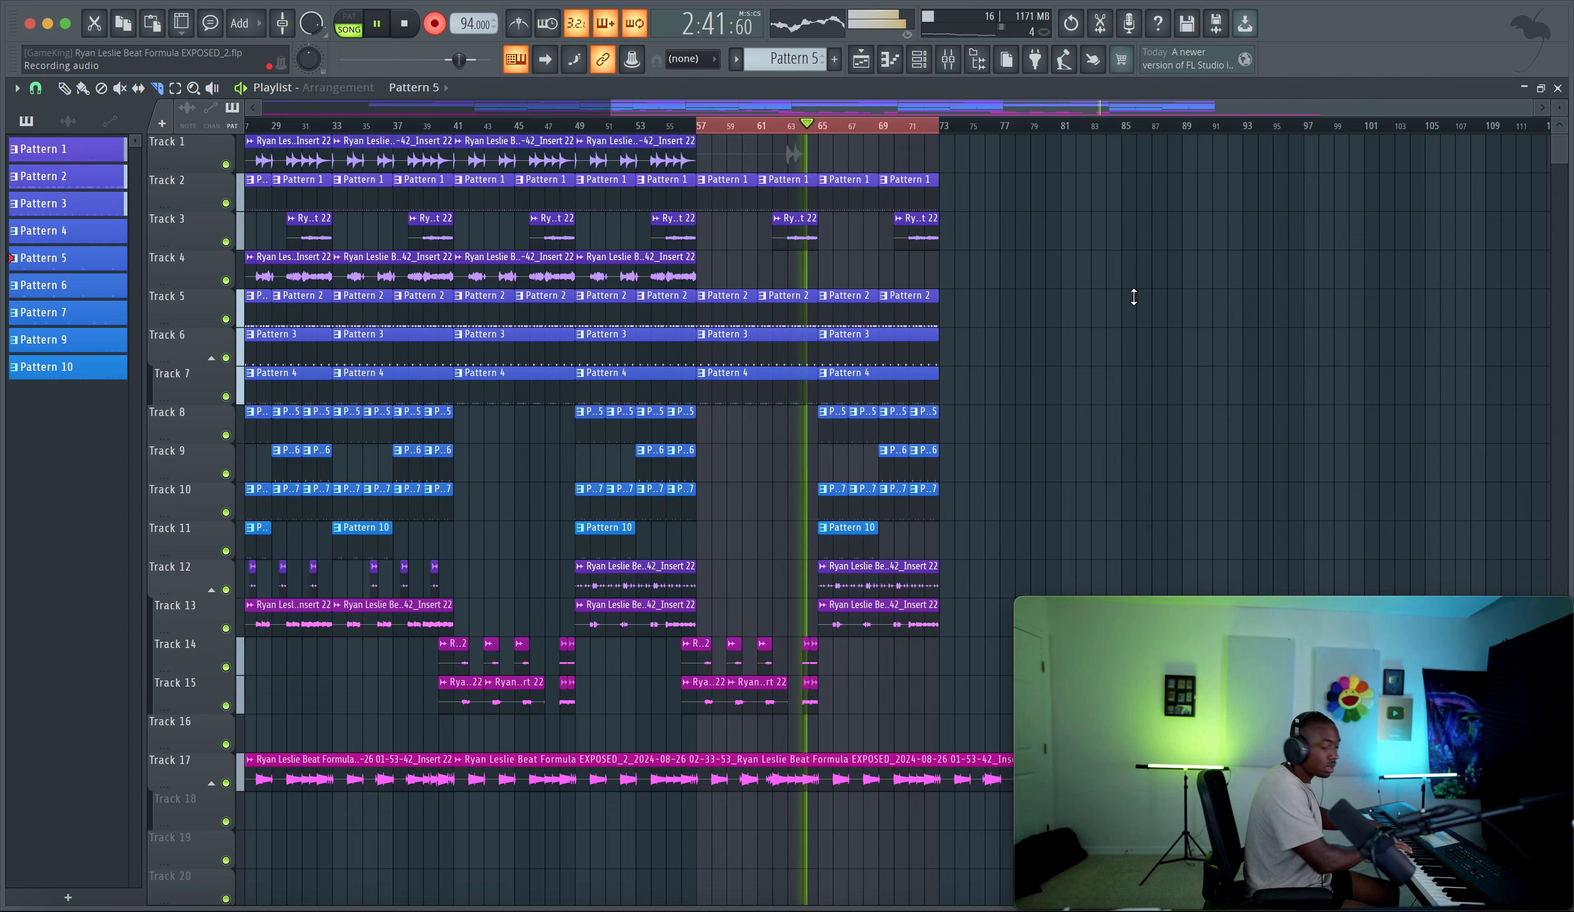
key(space)
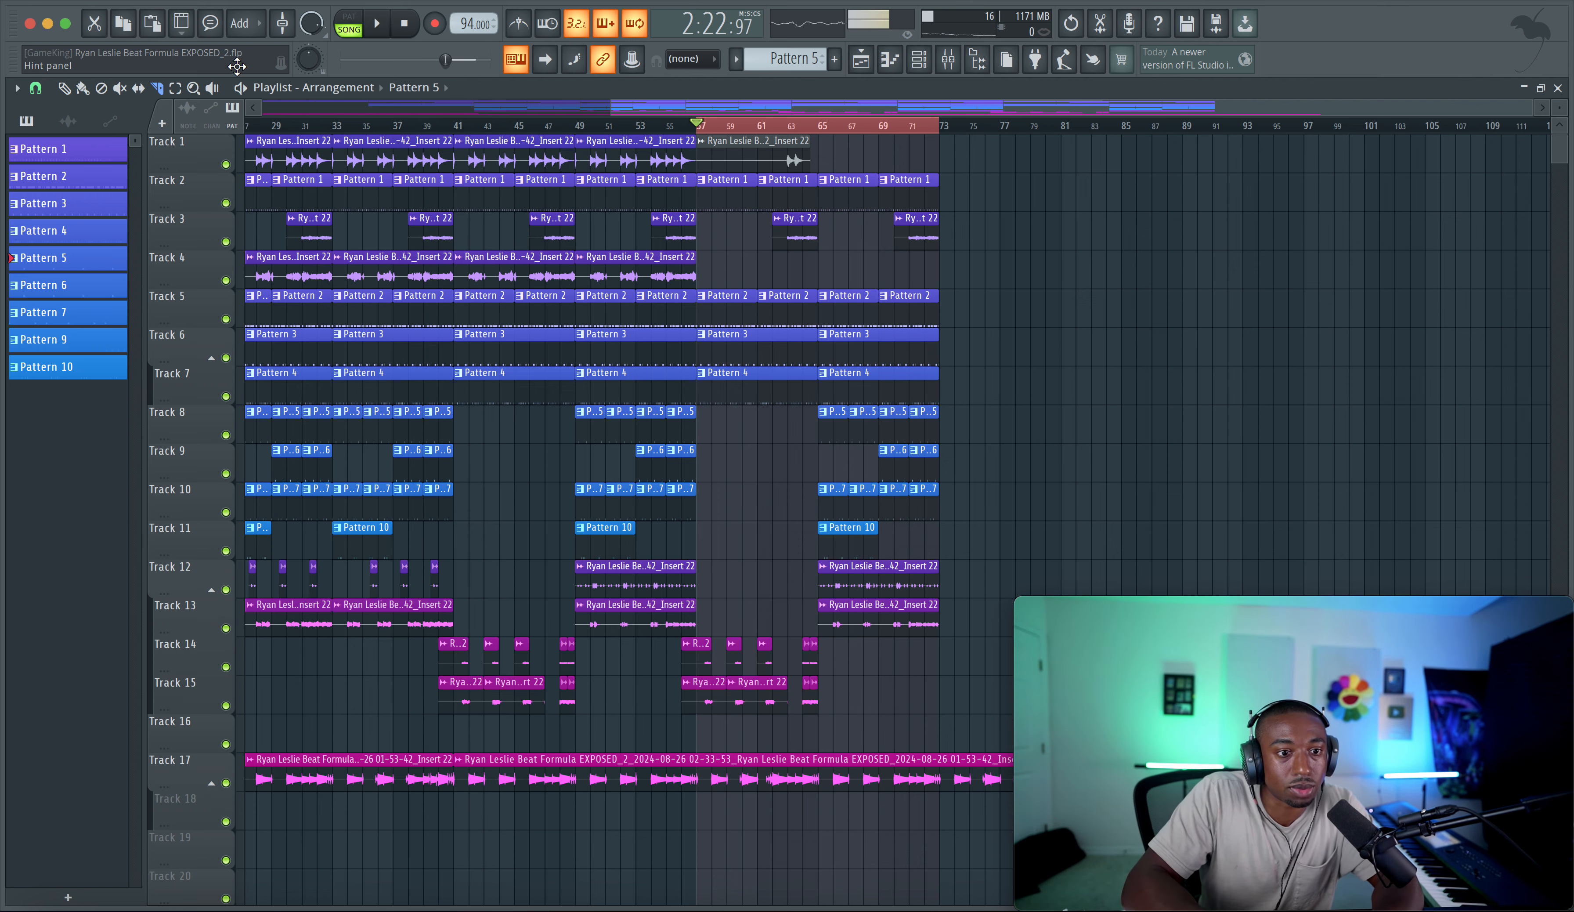
Step: Play back the end of the newly recorded Track 1 take from about bar 63, then stop playback
click(786, 131)
key(space)
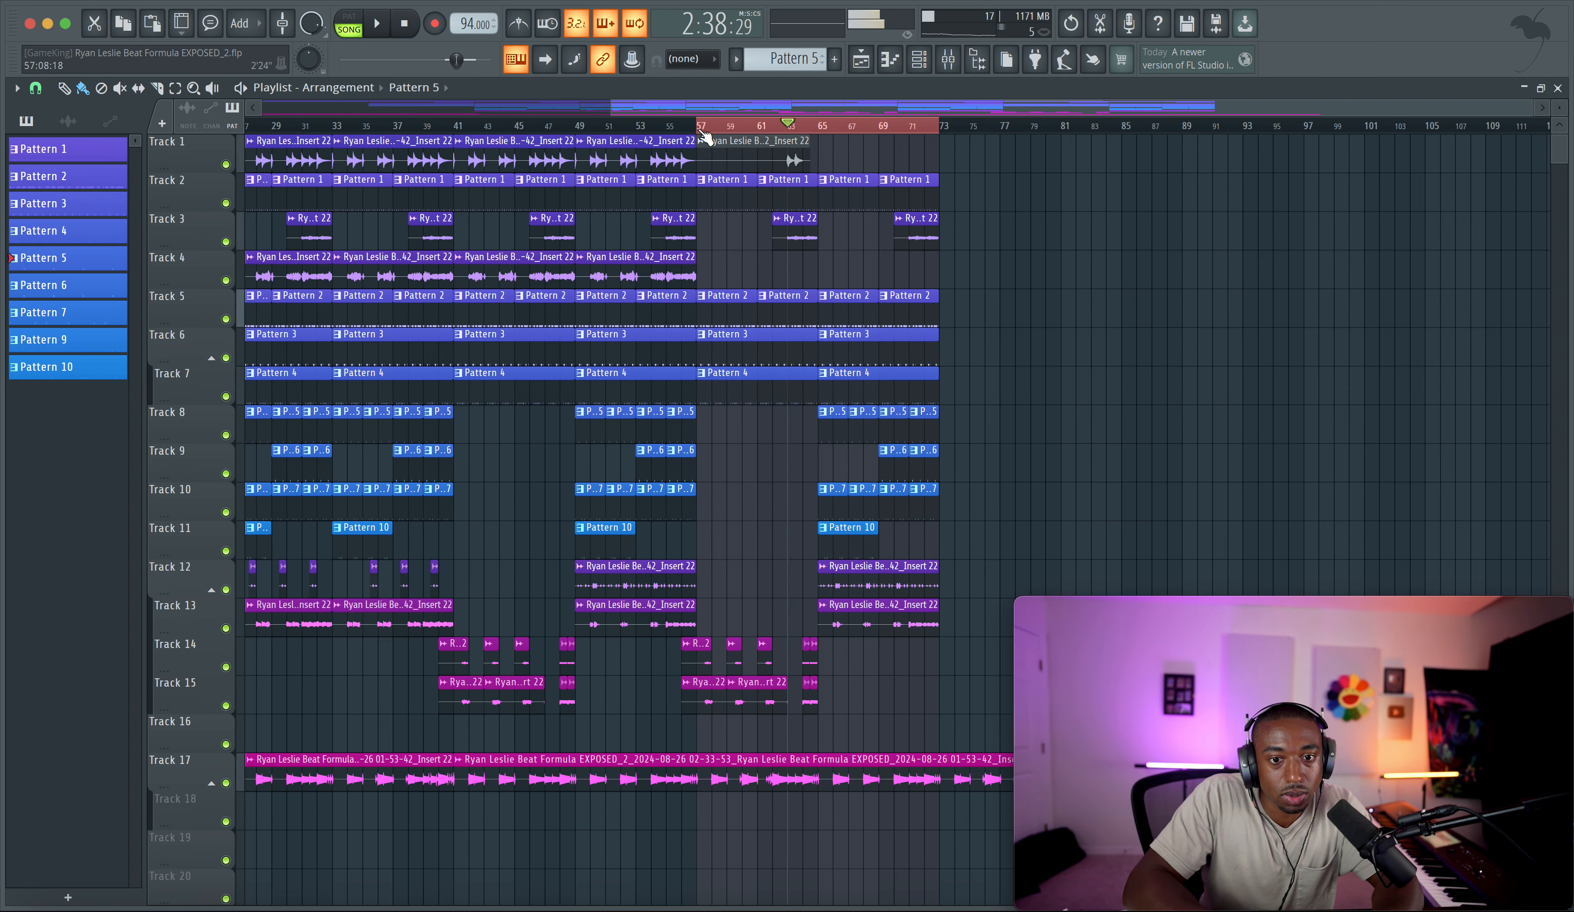
scroll(759, 139, up, 5)
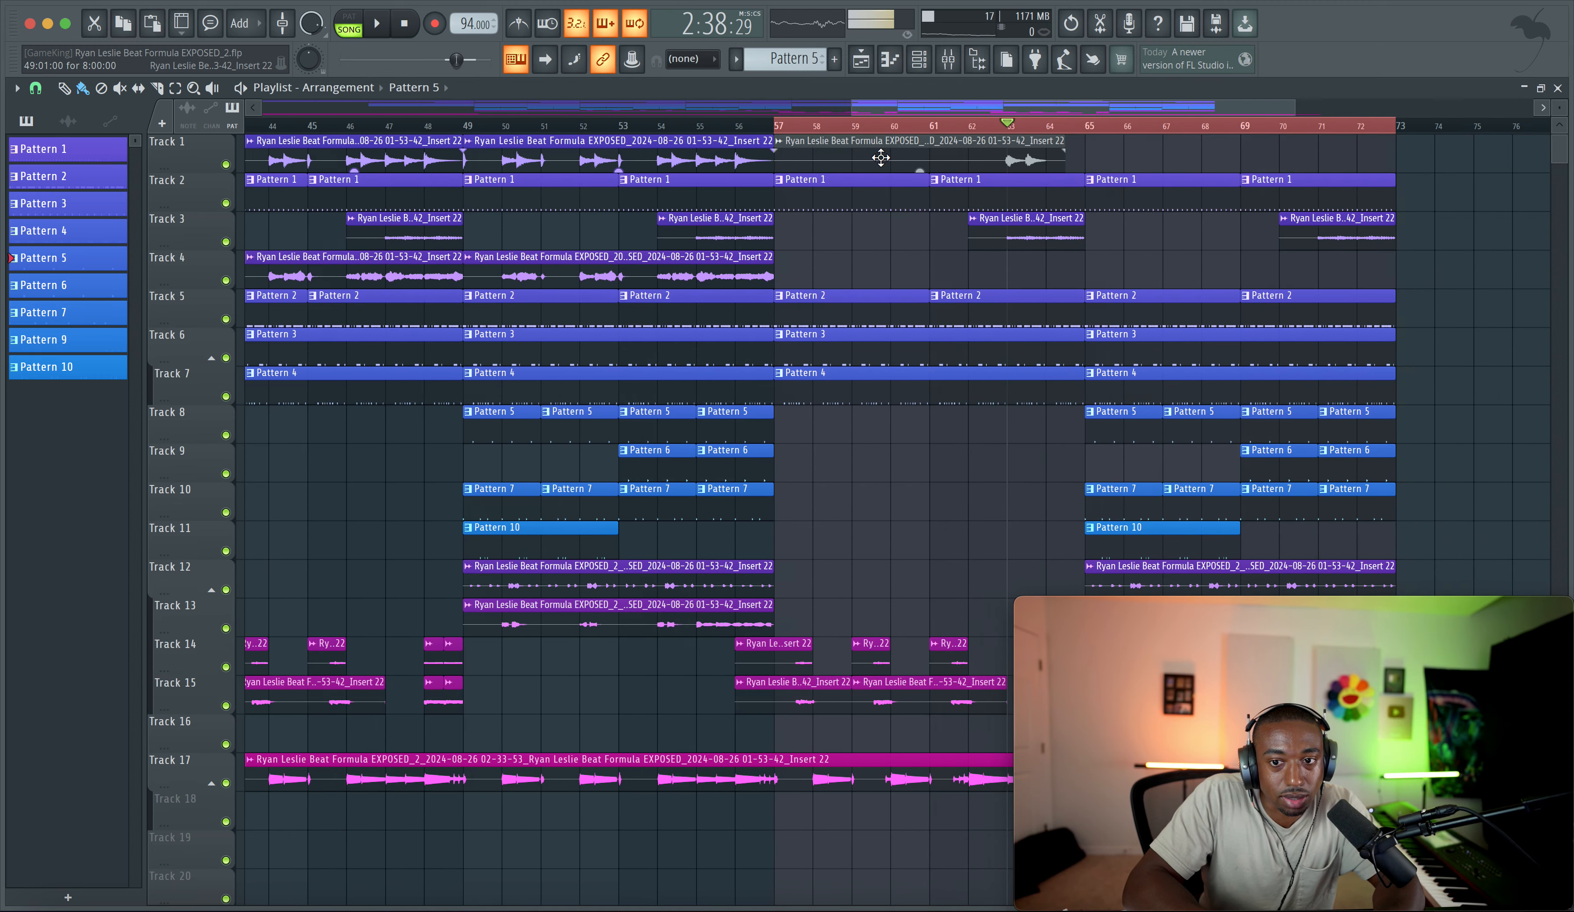
key(space)
click(157, 89)
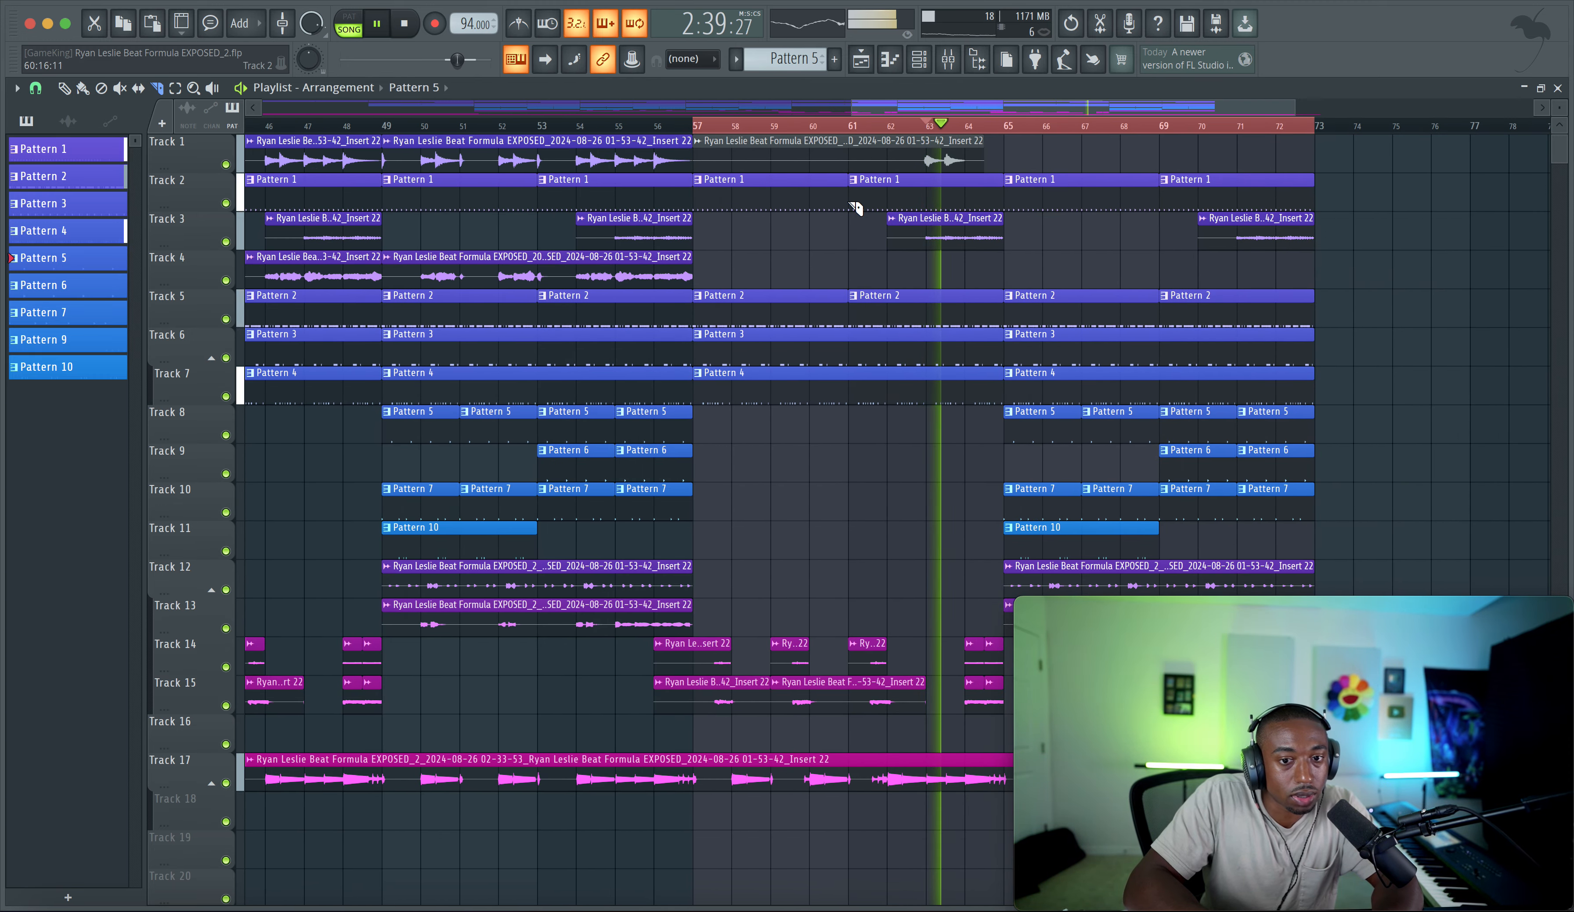
key(space)
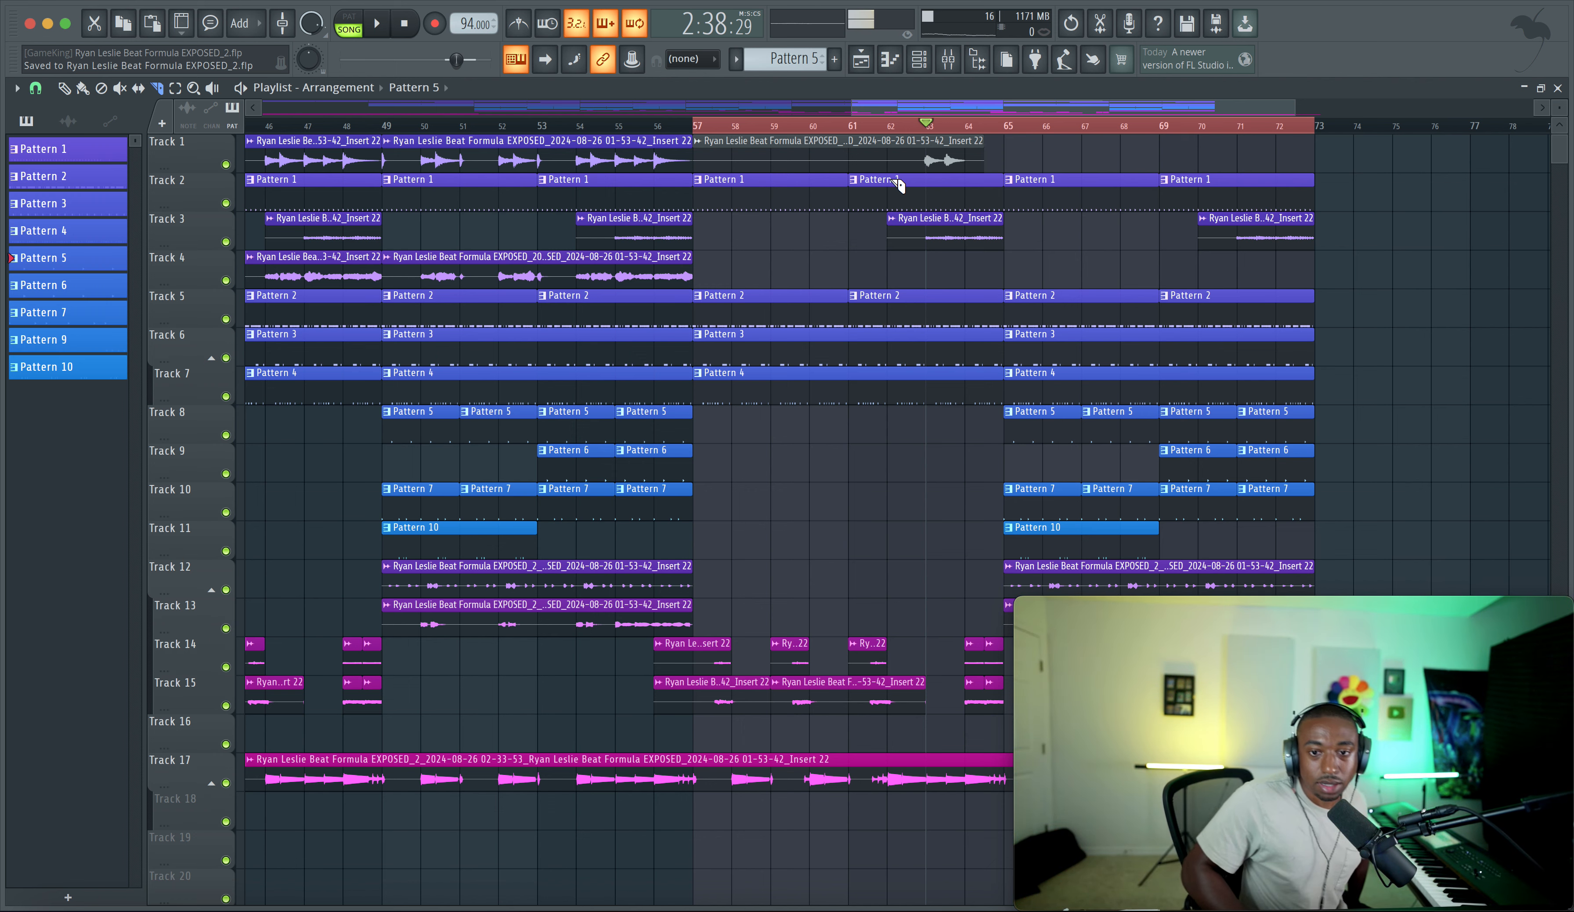
Step: Trim the new Track 1 take to its single hit at bar 63, deleting the audio before and after it
scroll(937, 176, left, 8)
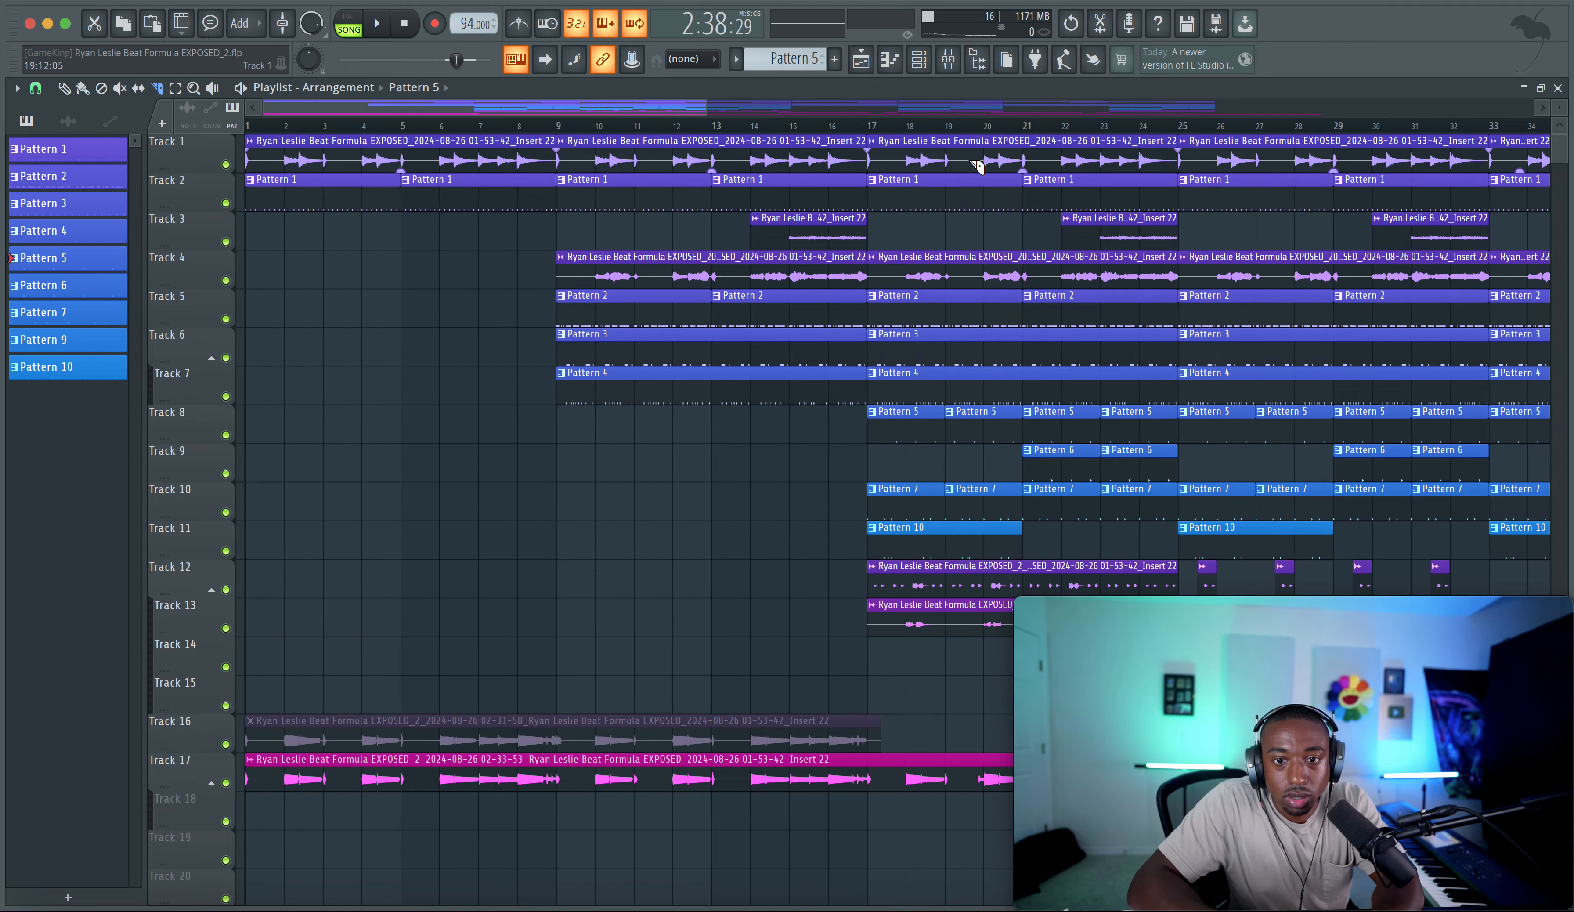
scroll(982, 136, right, 7)
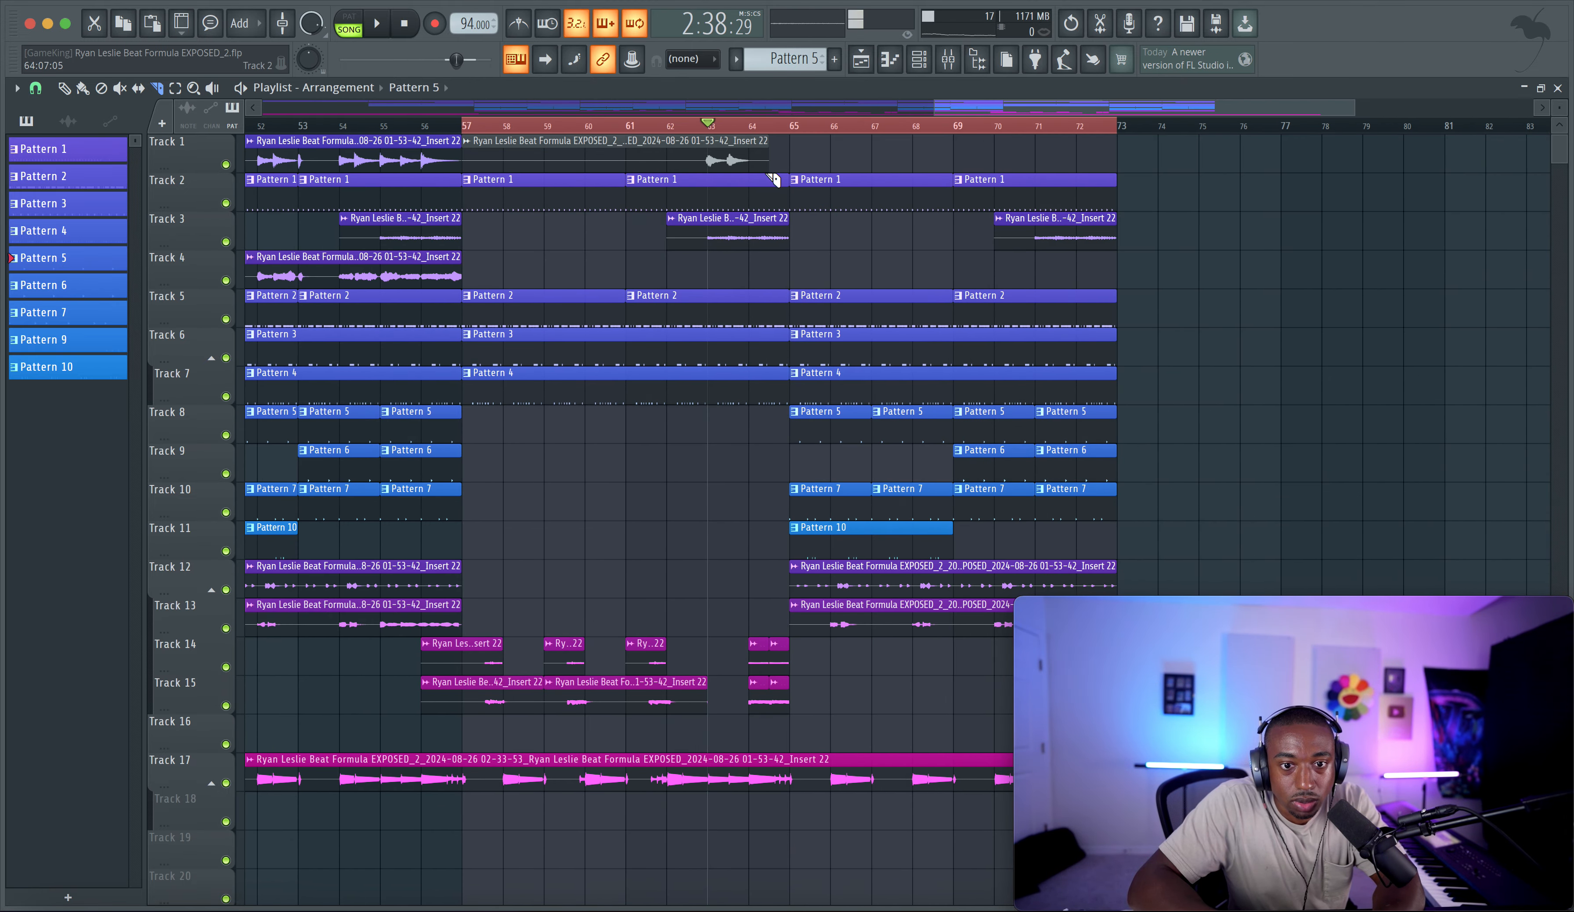
scroll(774, 180, up, 3)
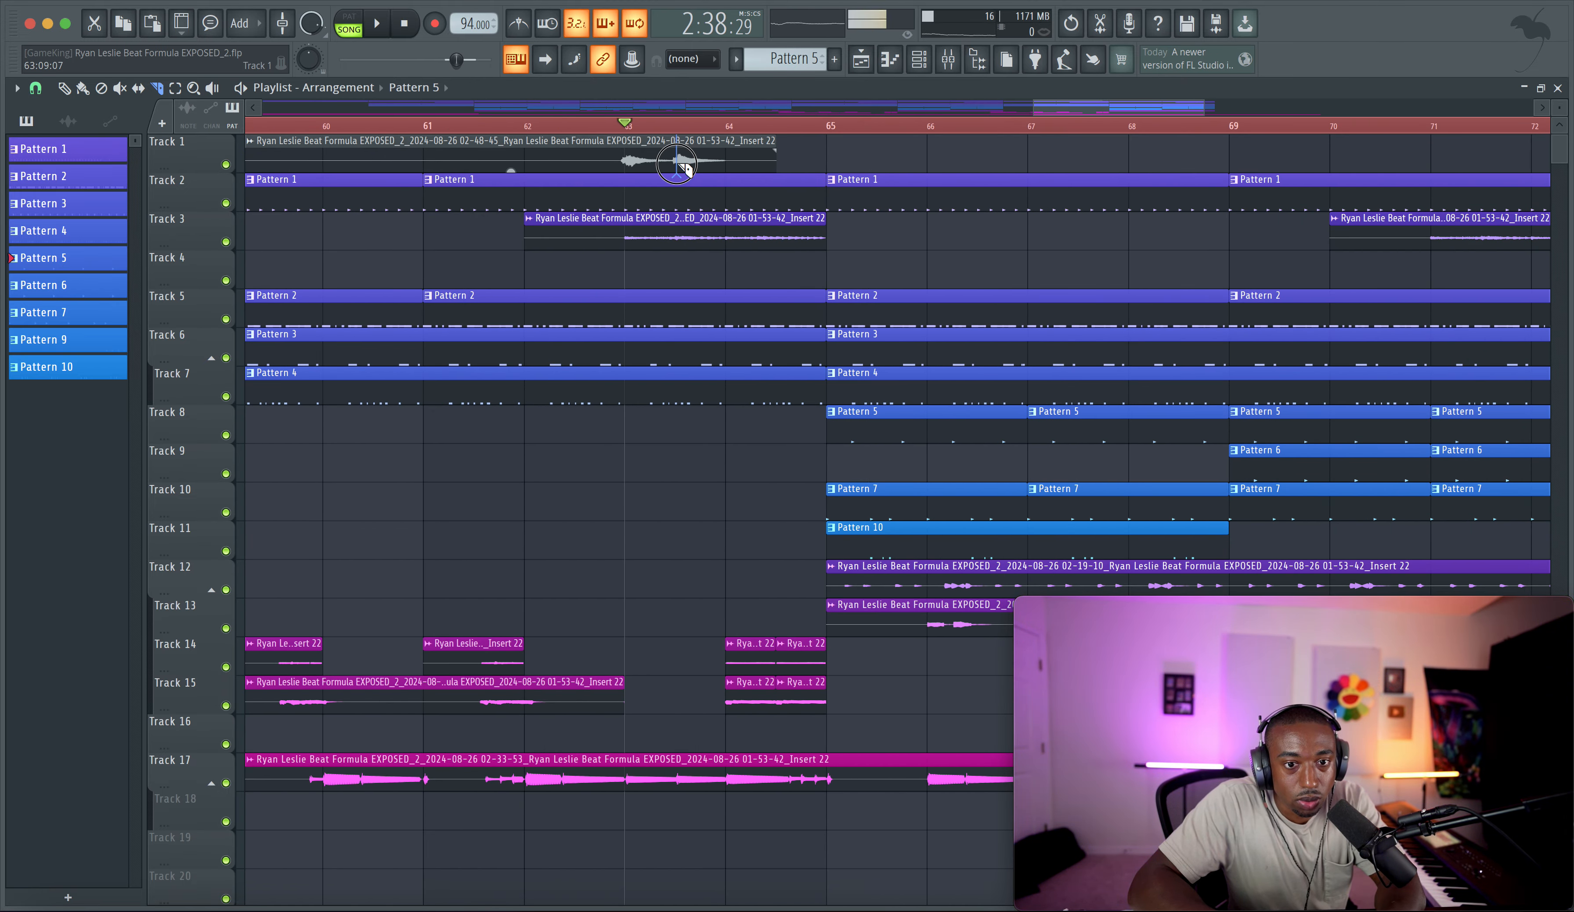
key(Delete)
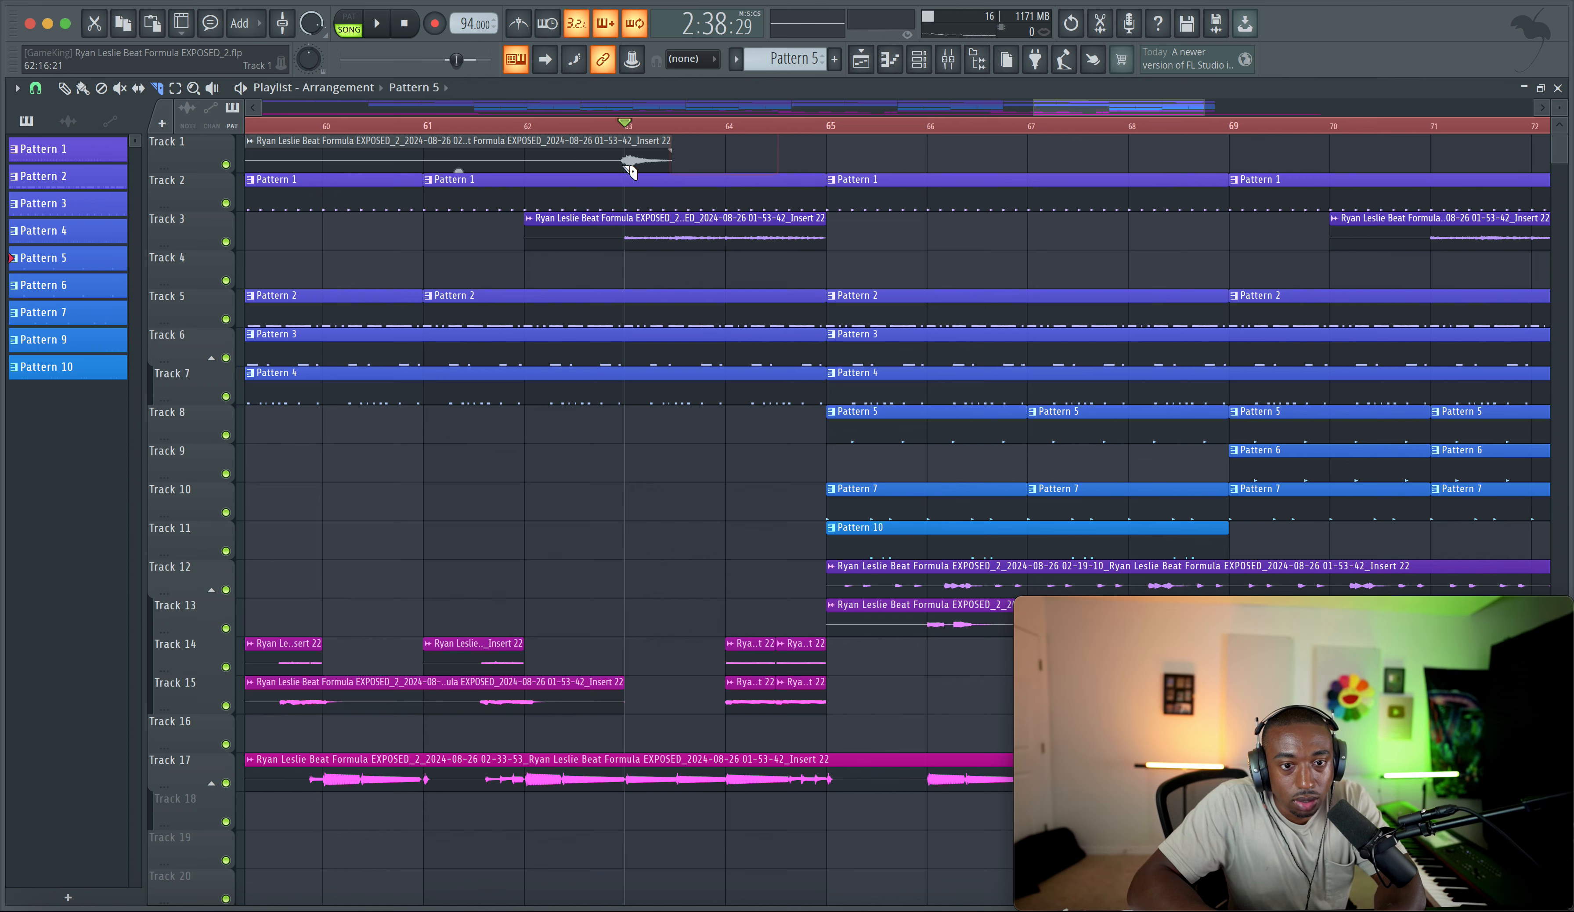
drag(619, 166, 621, 166)
key(Delete)
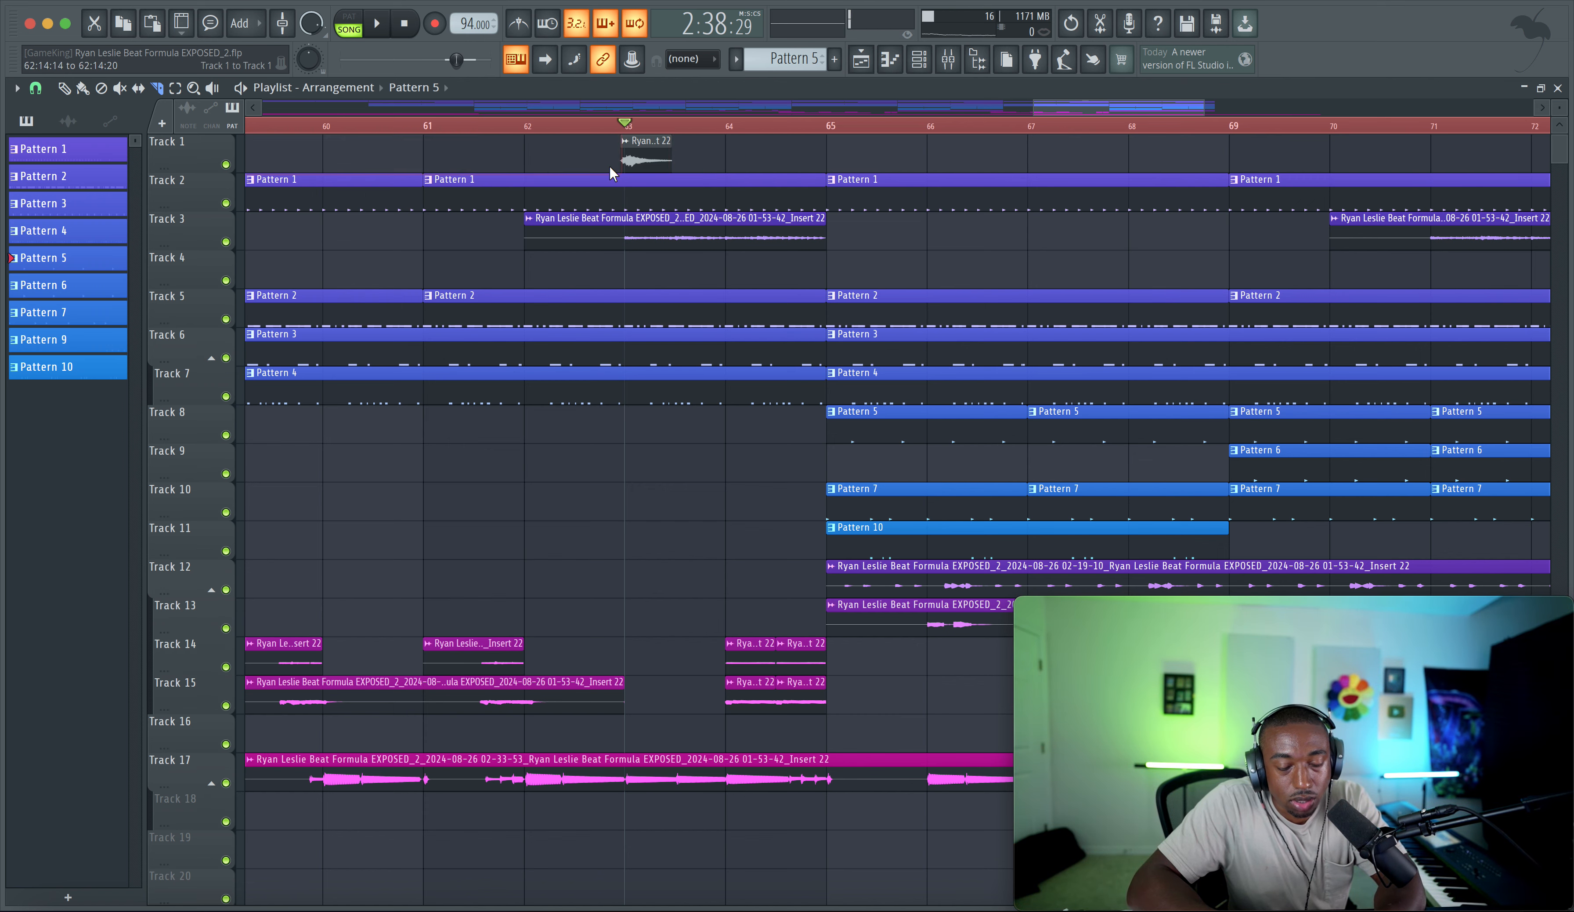
Step: Play back the section between bars 57 and 73 with the trimmed hit, then stop playback
scroll(609, 151, down, 4)
key(space)
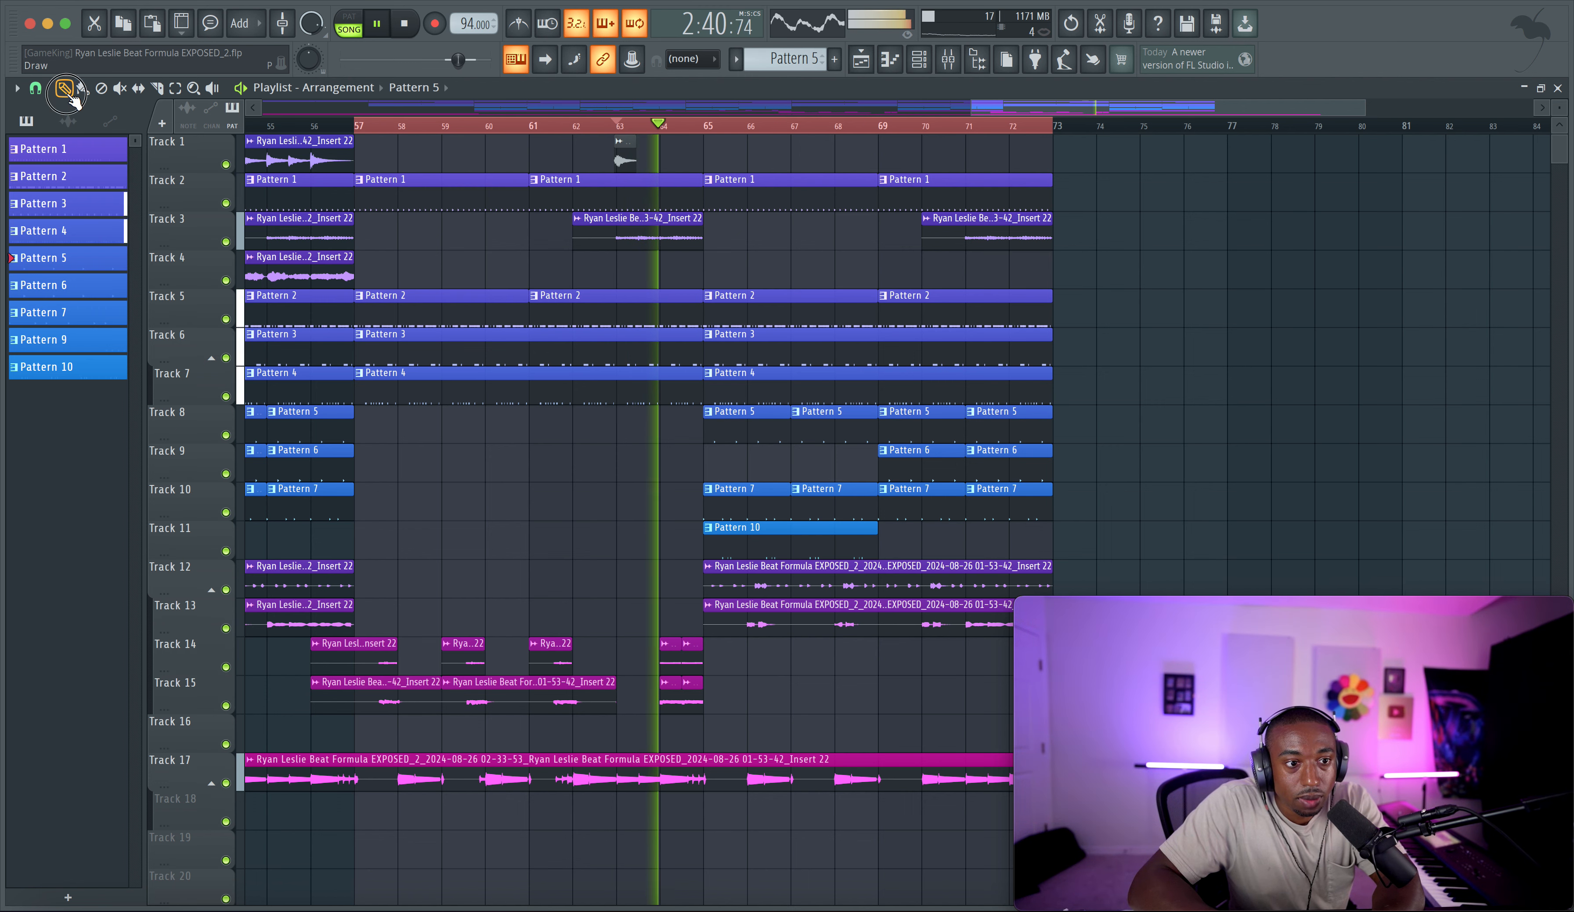
key(space)
key(space)
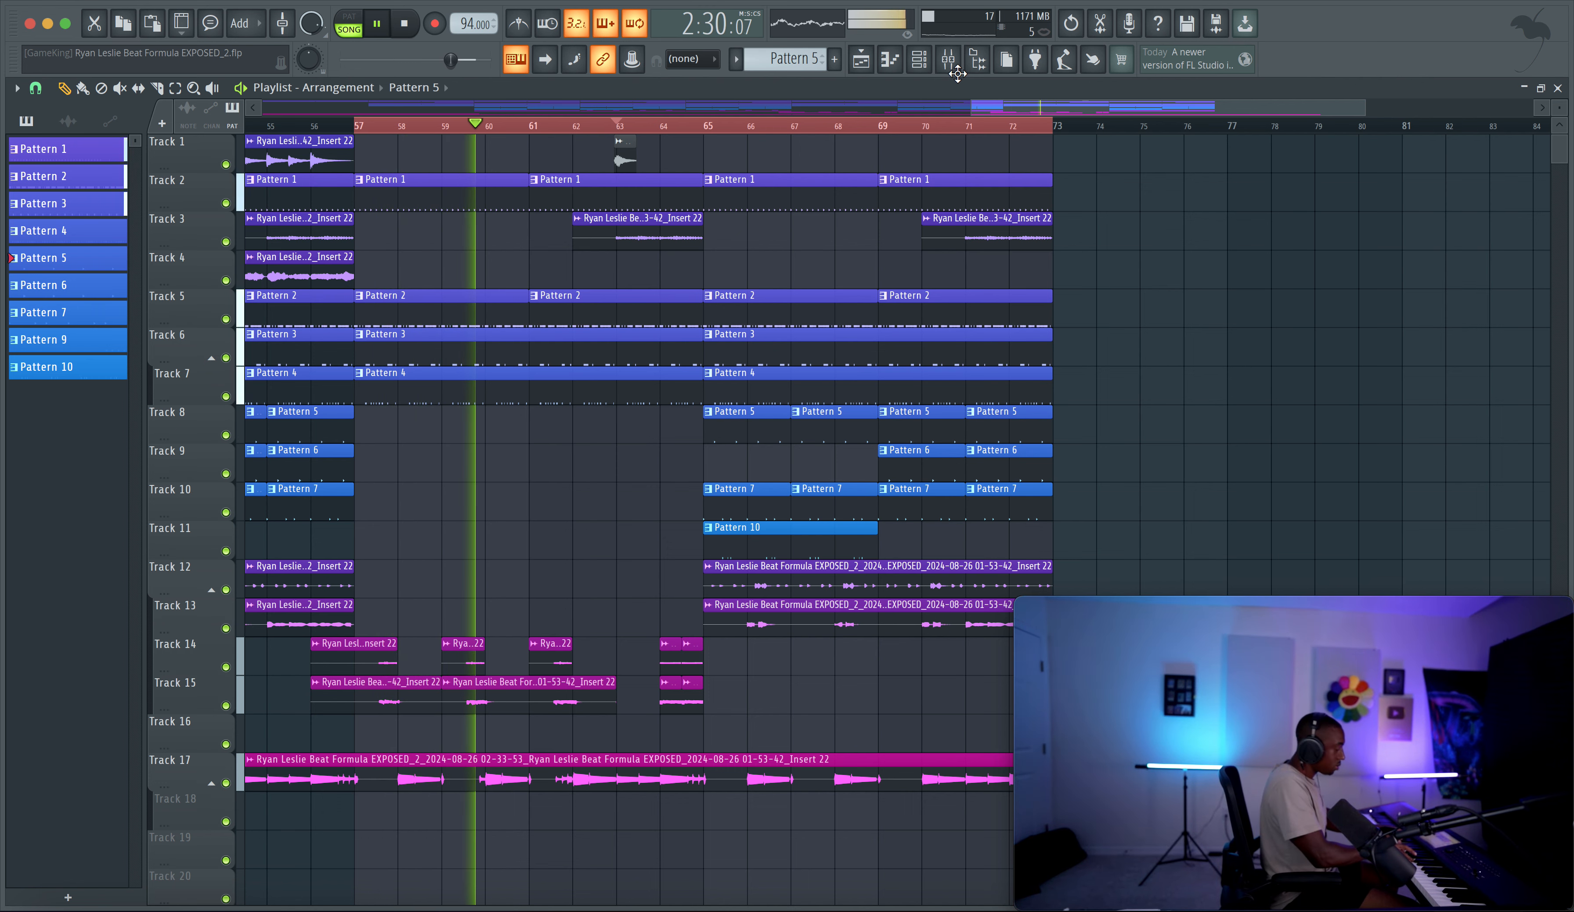
key(space)
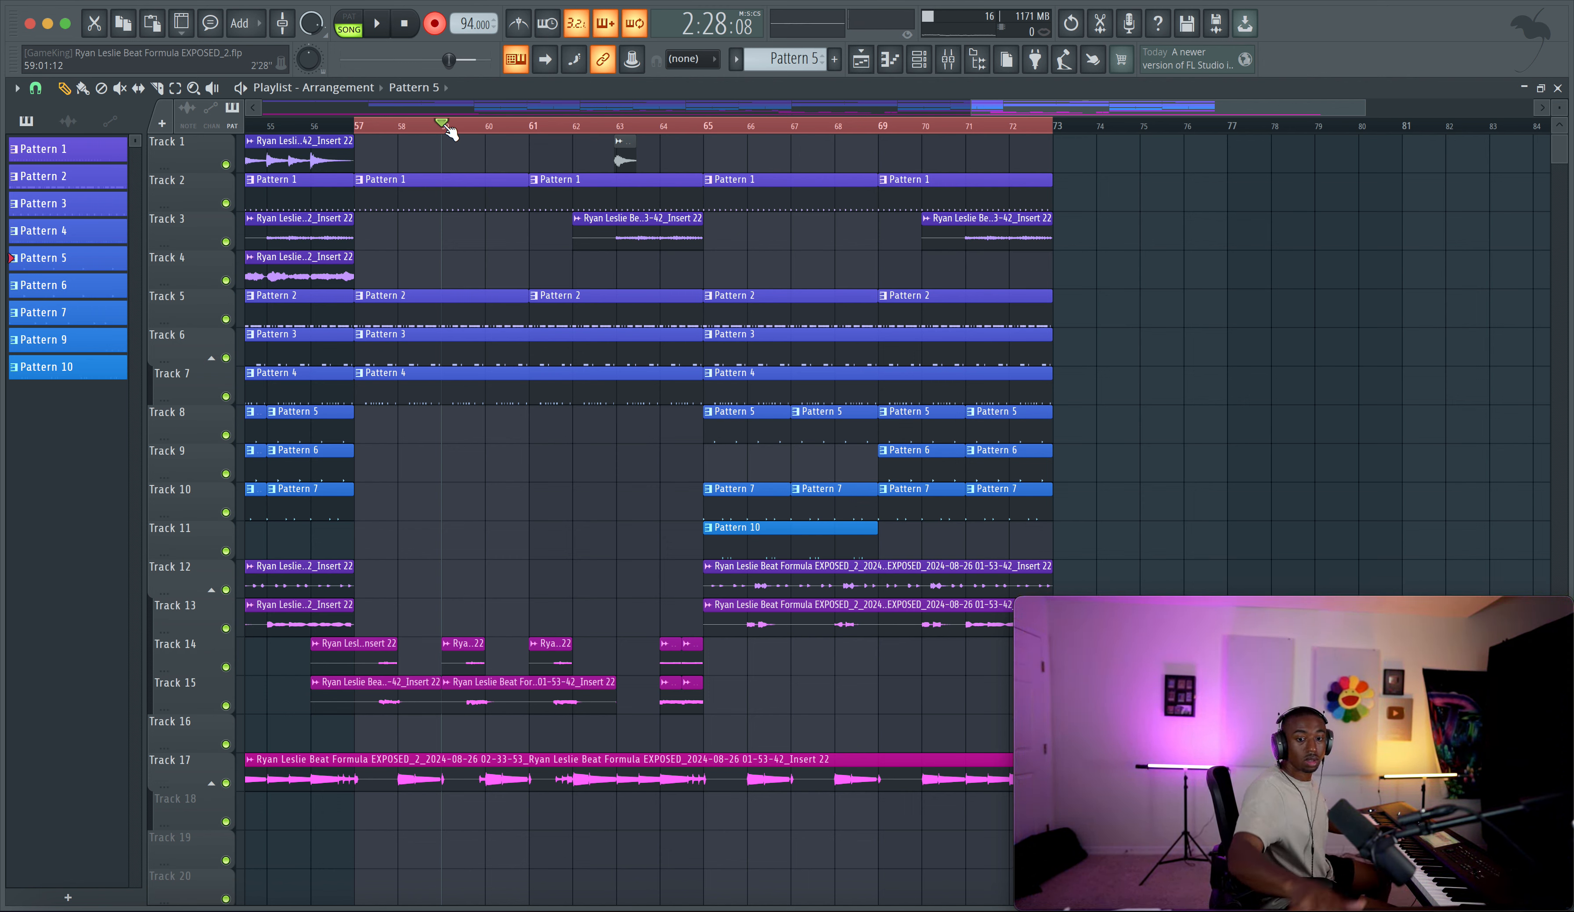
key(space)
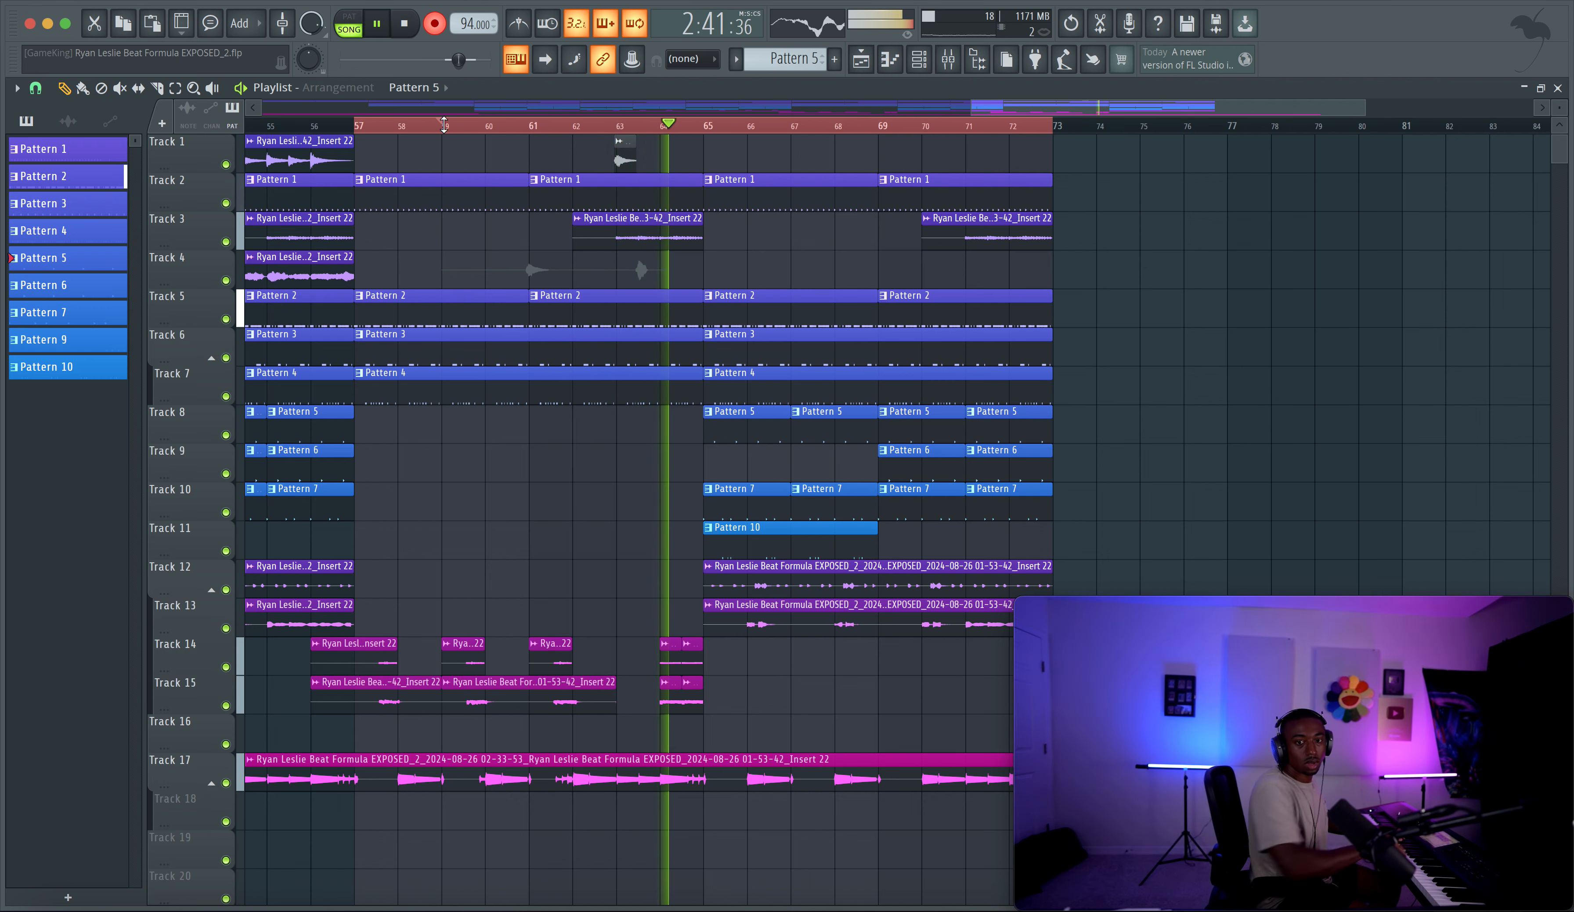
key(space)
right_click(495, 285)
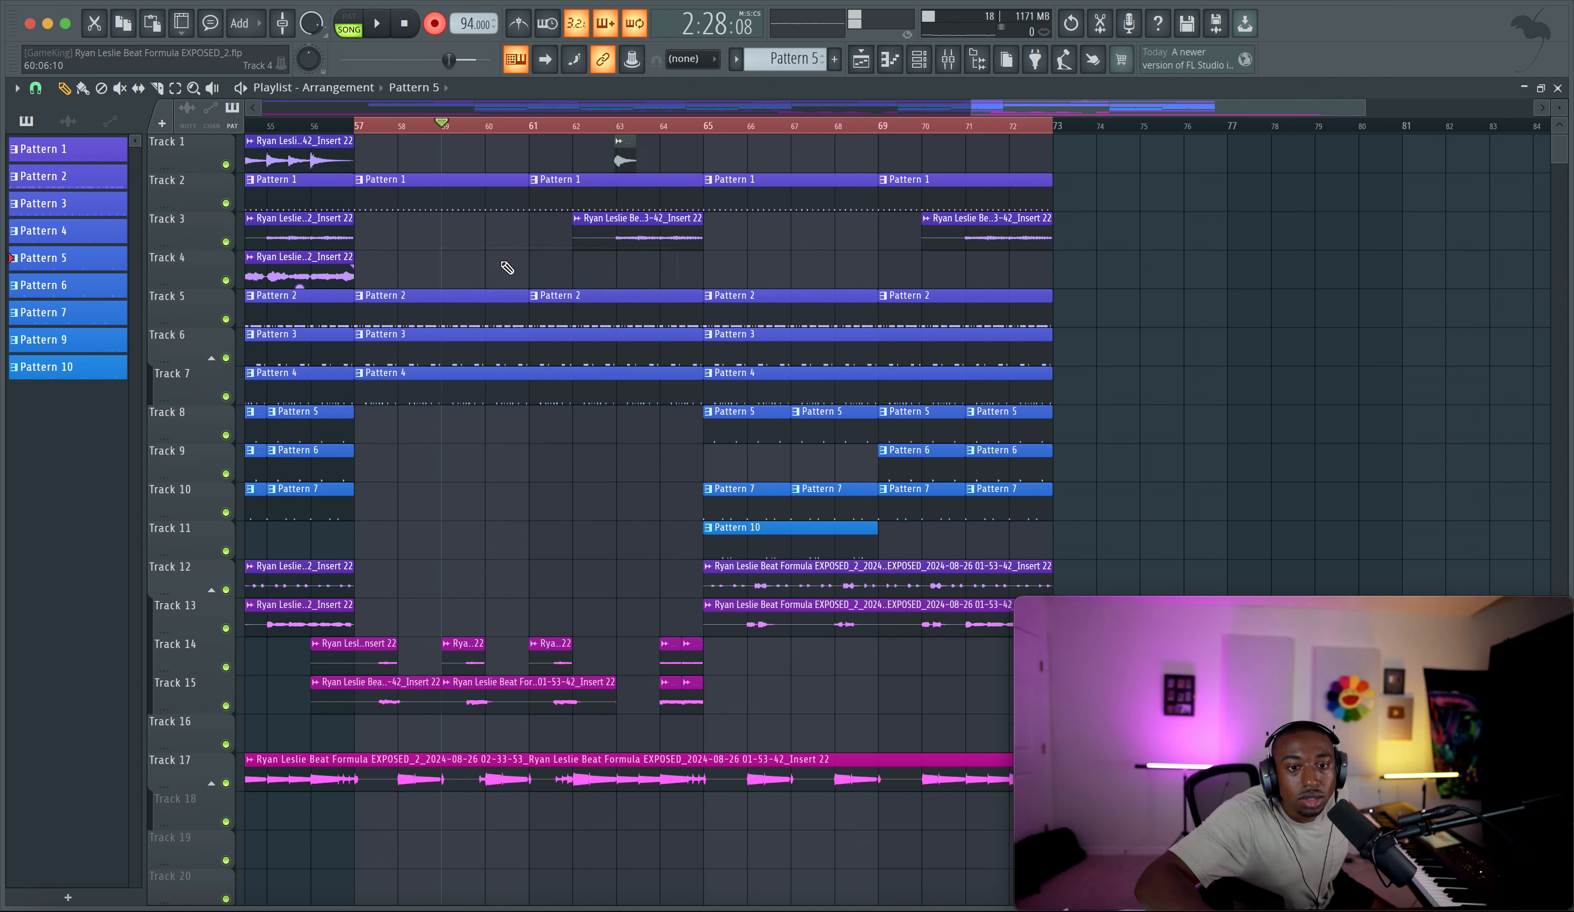
Step: Record a new take on Track 4 from bar 59 to about bar 70 and delete the part before its hit after bar 63
key(space)
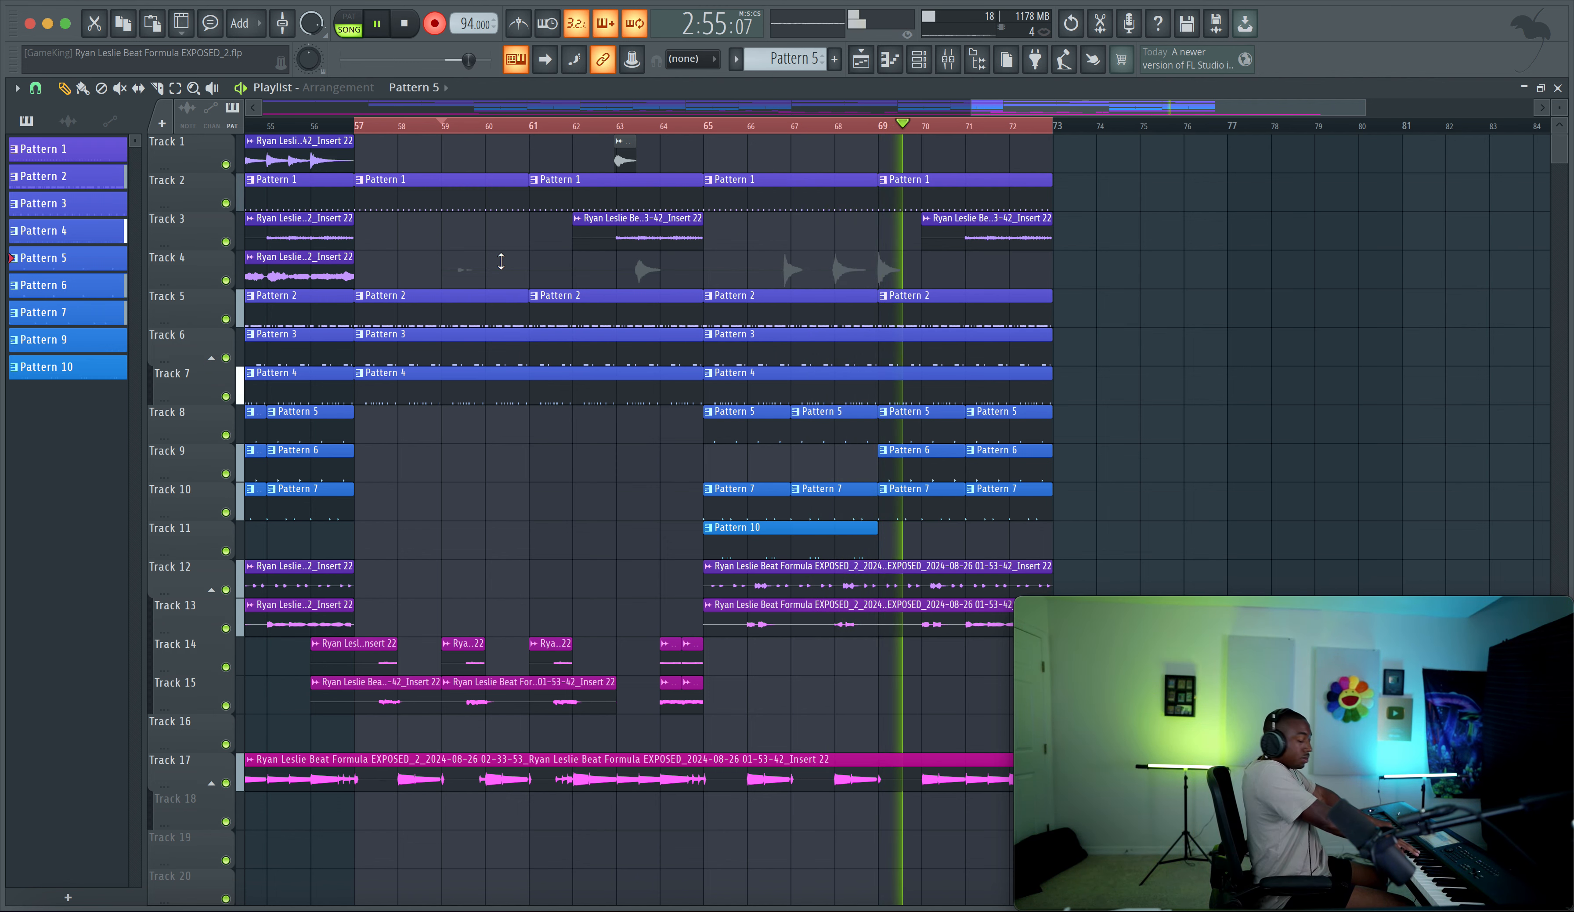
key(space)
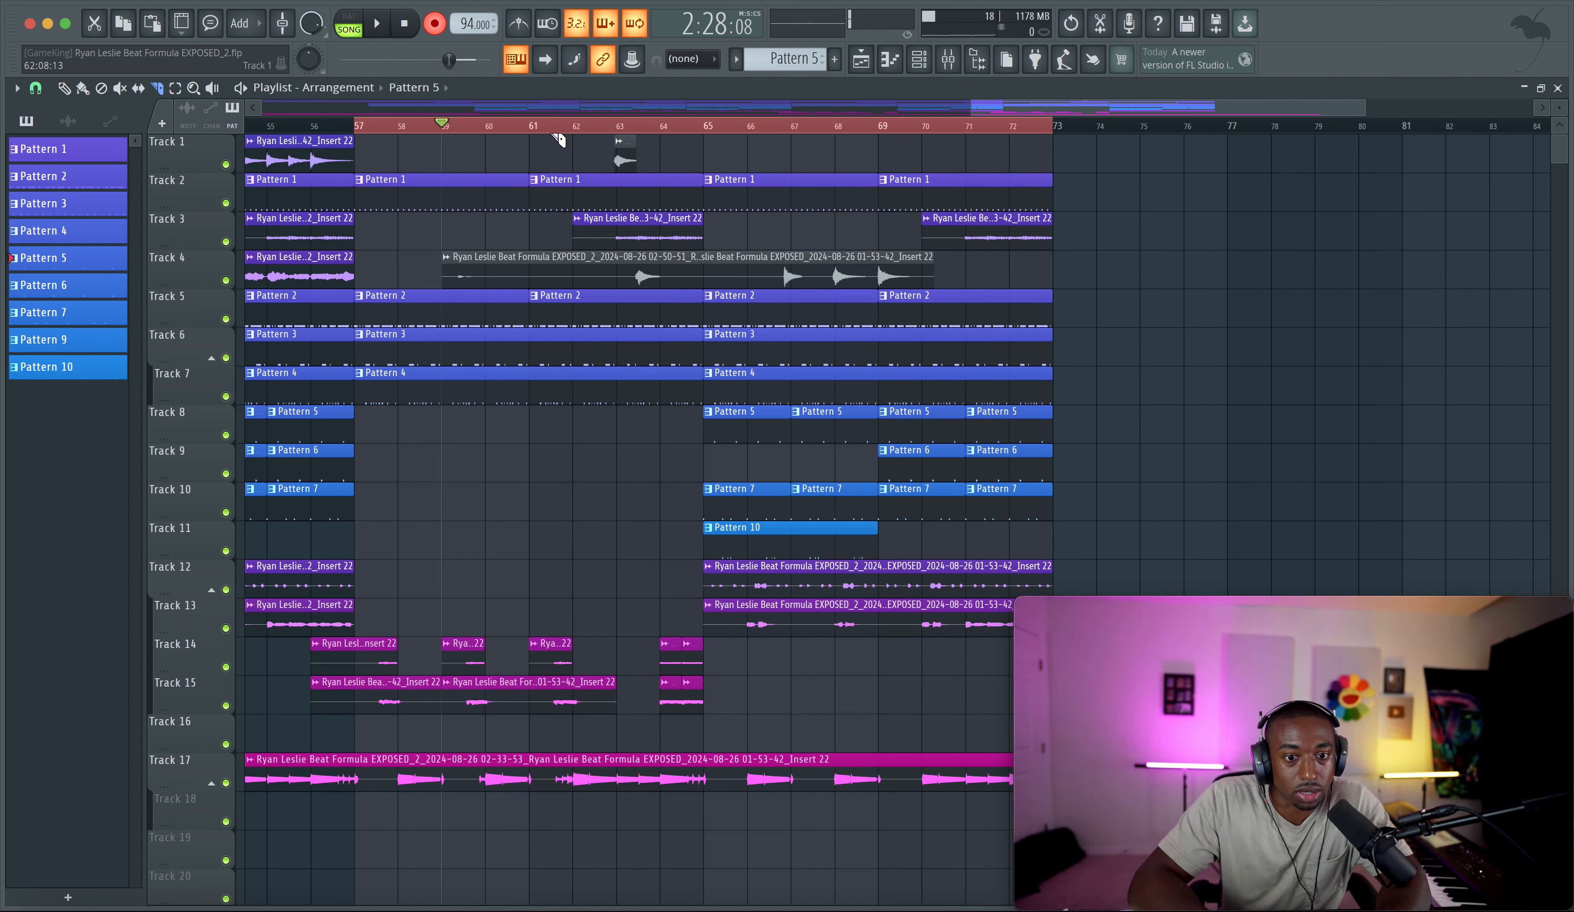
scroll(625, 259, up, 5)
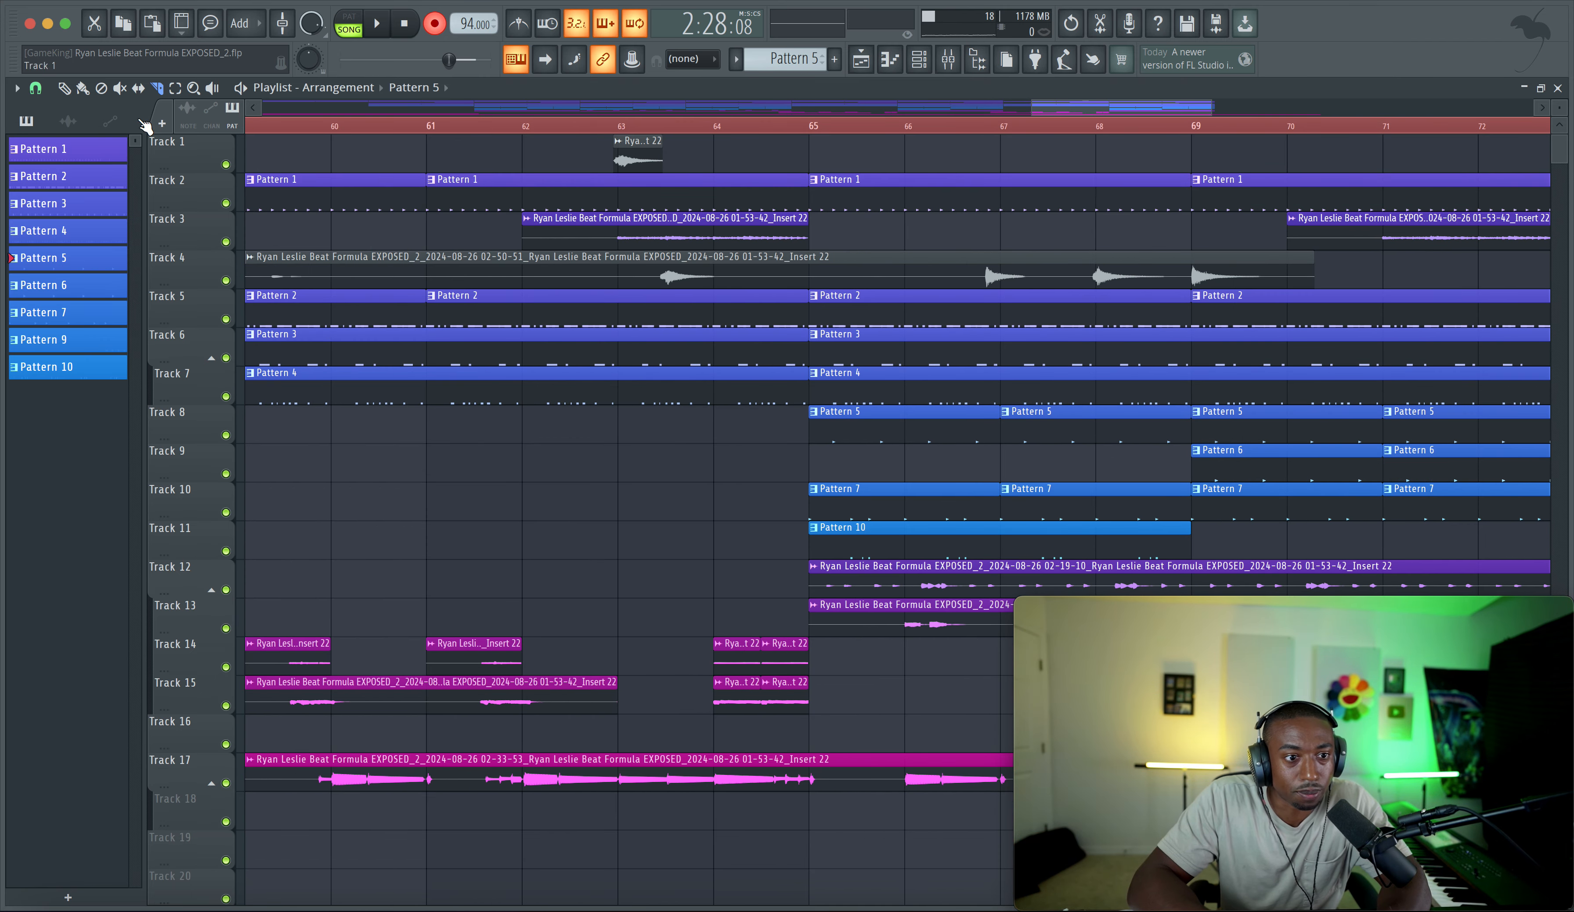
click(35, 88)
click(58, 341)
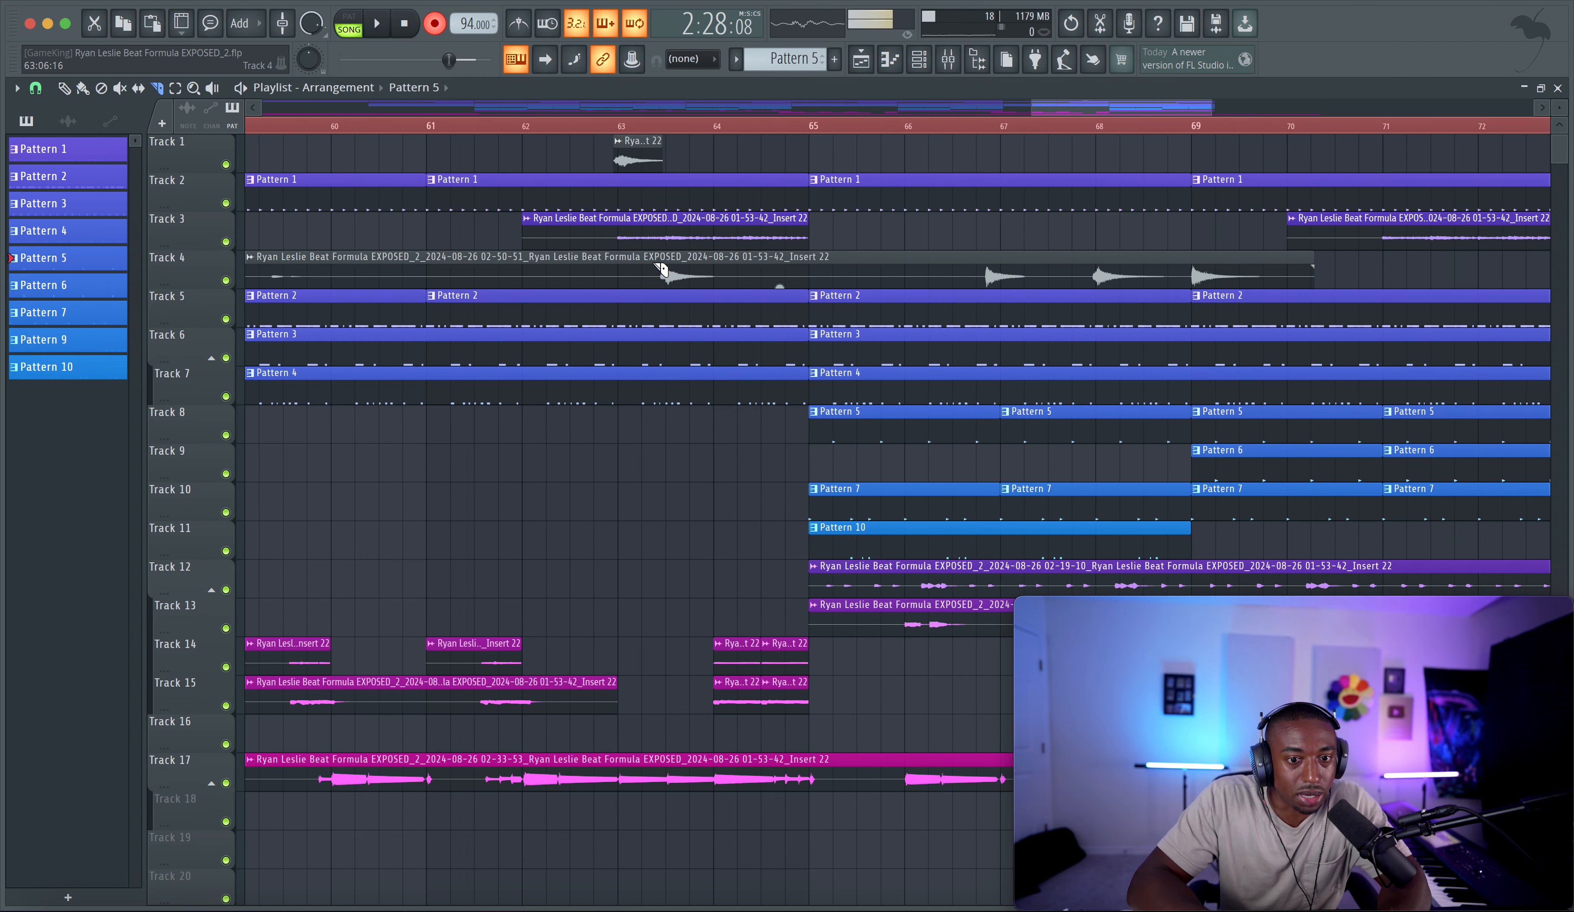
click(660, 269)
super+click(633, 265)
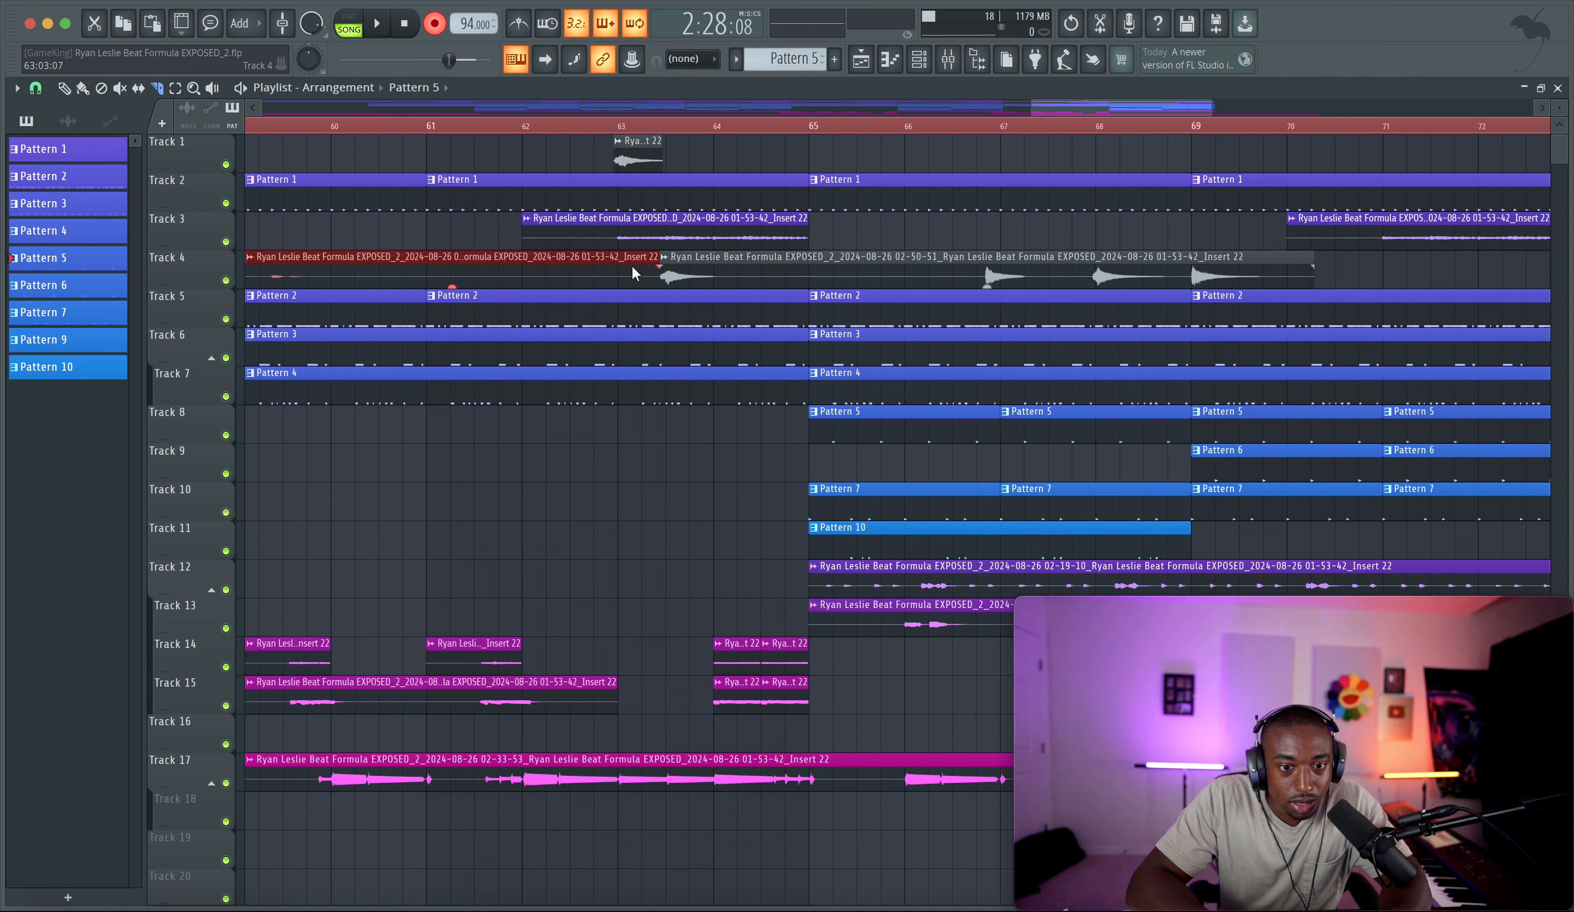
key(Delete)
Step: Slice the Track 4 take at bars 64 and 69, move the last piece to Track 1 at bar 64, and delete the middle piece
click(726, 277)
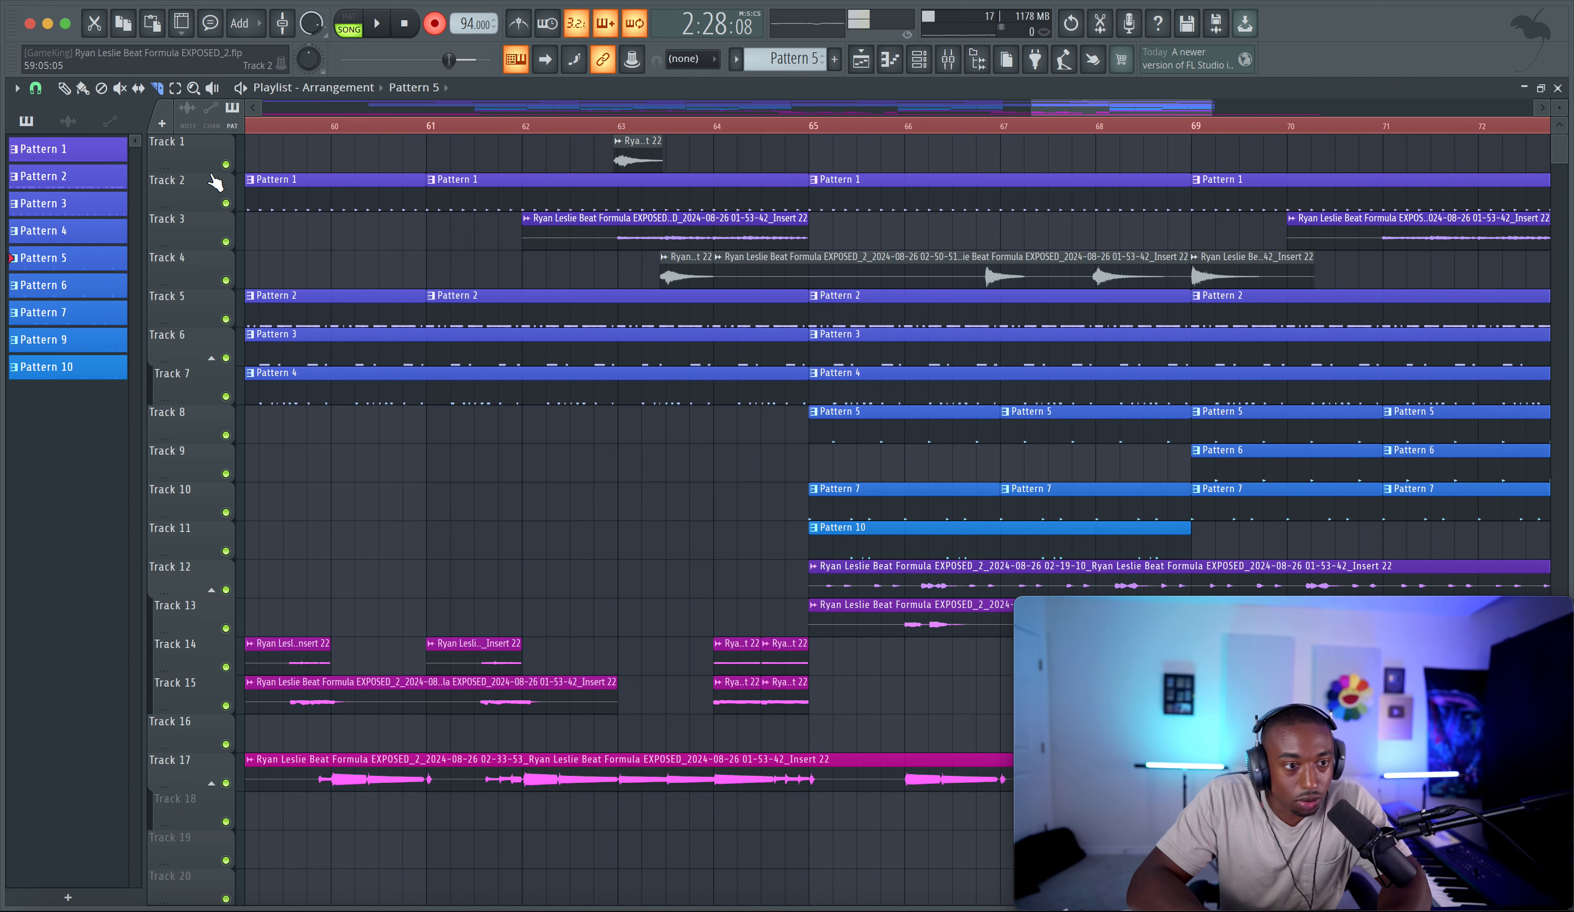
click(1192, 262)
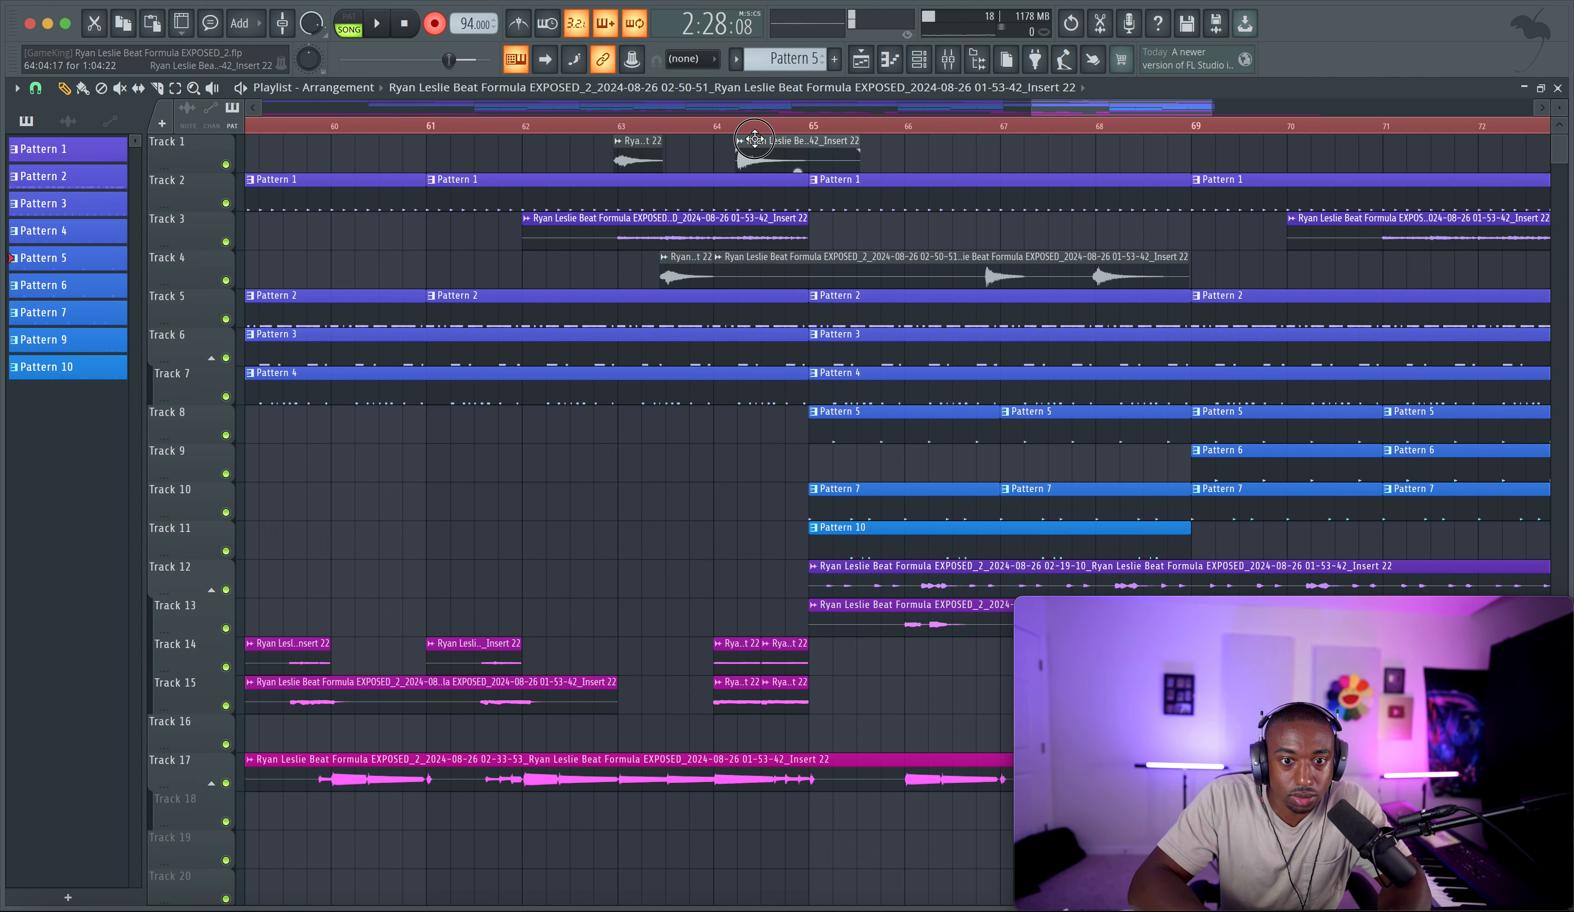
key(space)
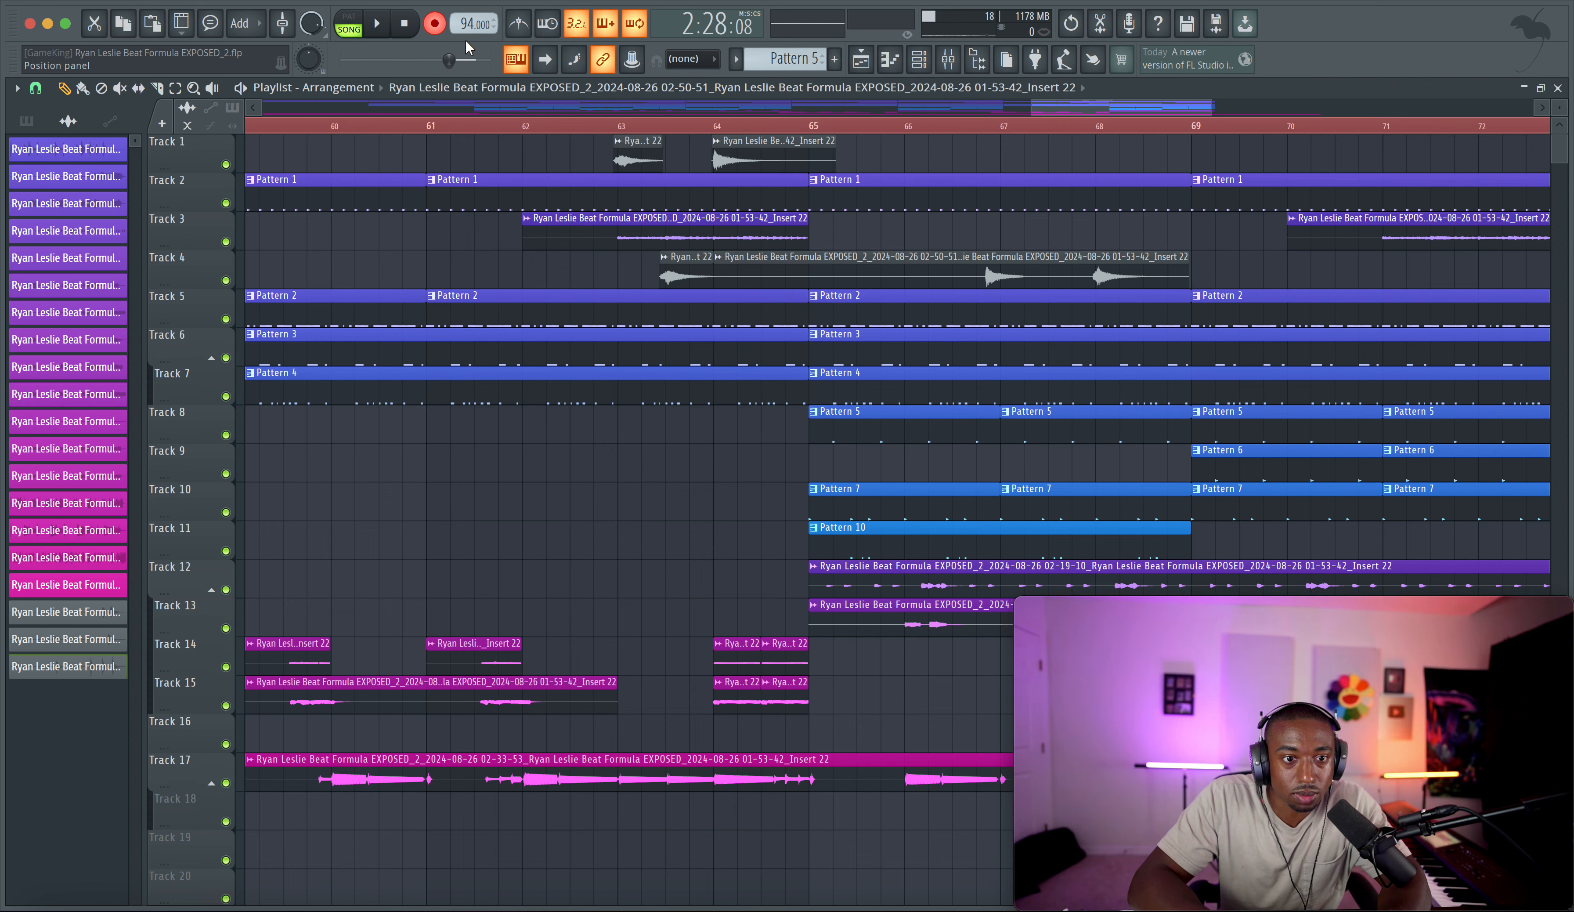
click(601, 126)
right_click(1027, 269)
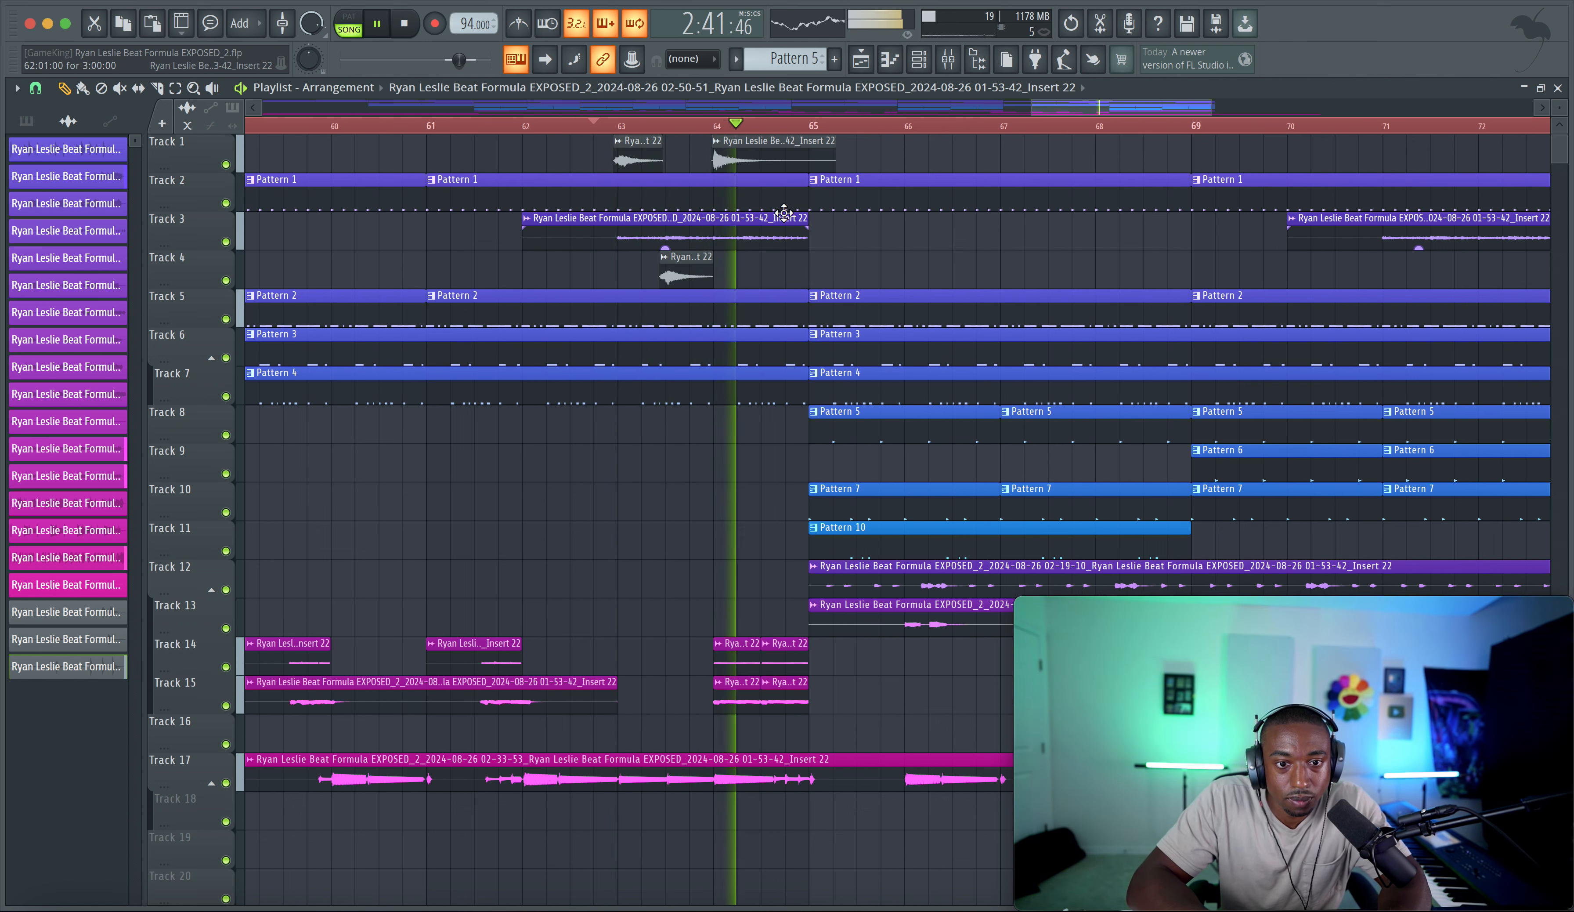
Step: Play back the three placed hits again from just before bar 63, then stop playback
key(space)
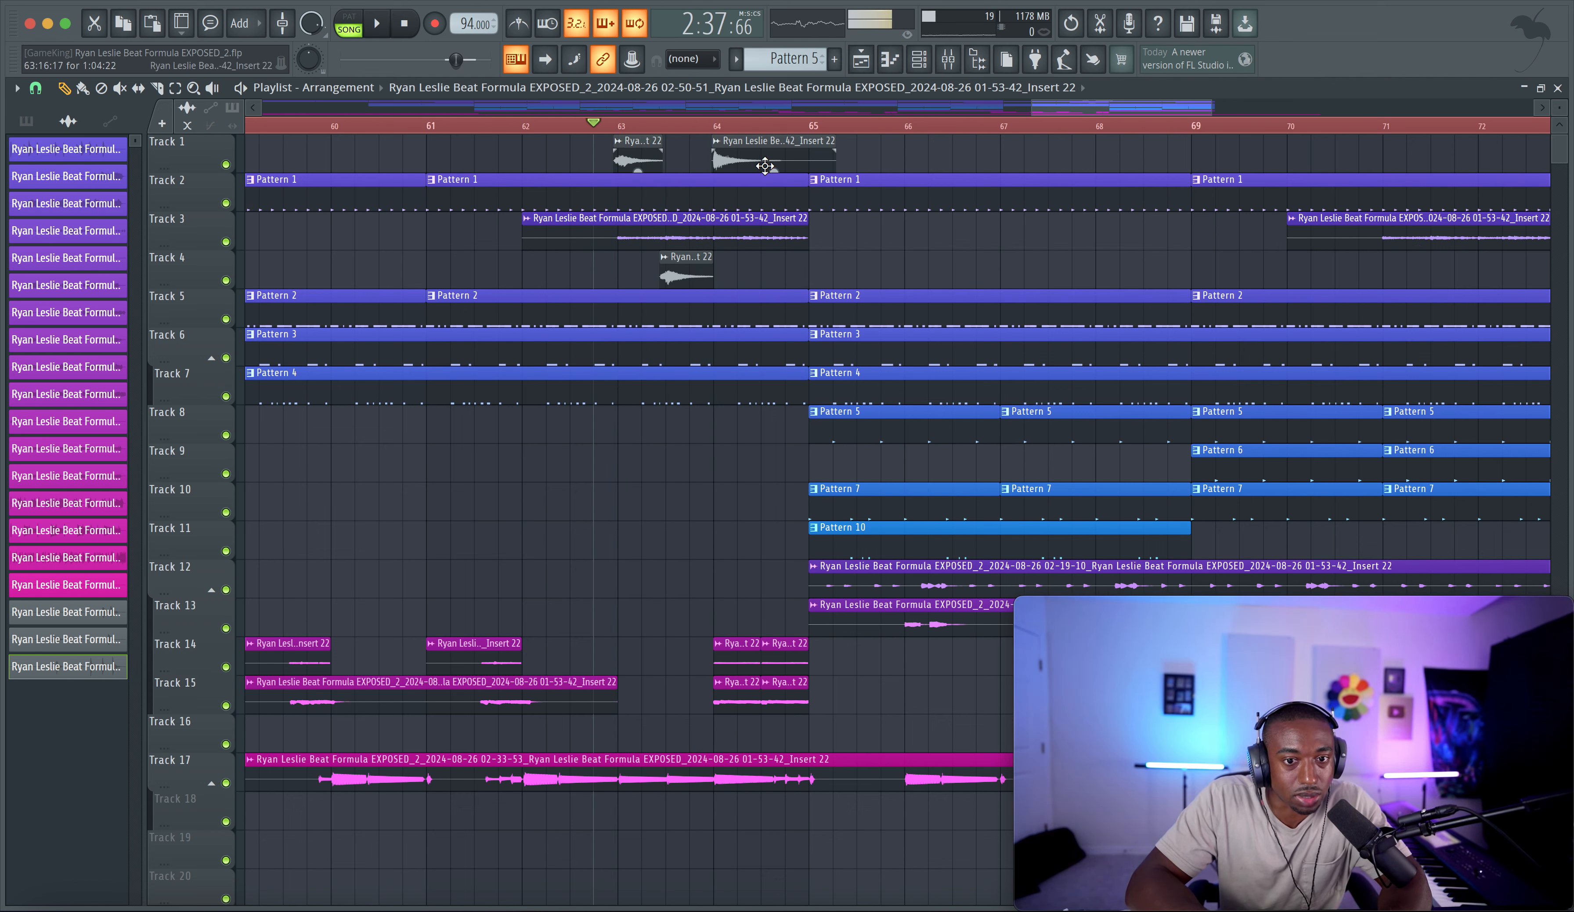
key(space)
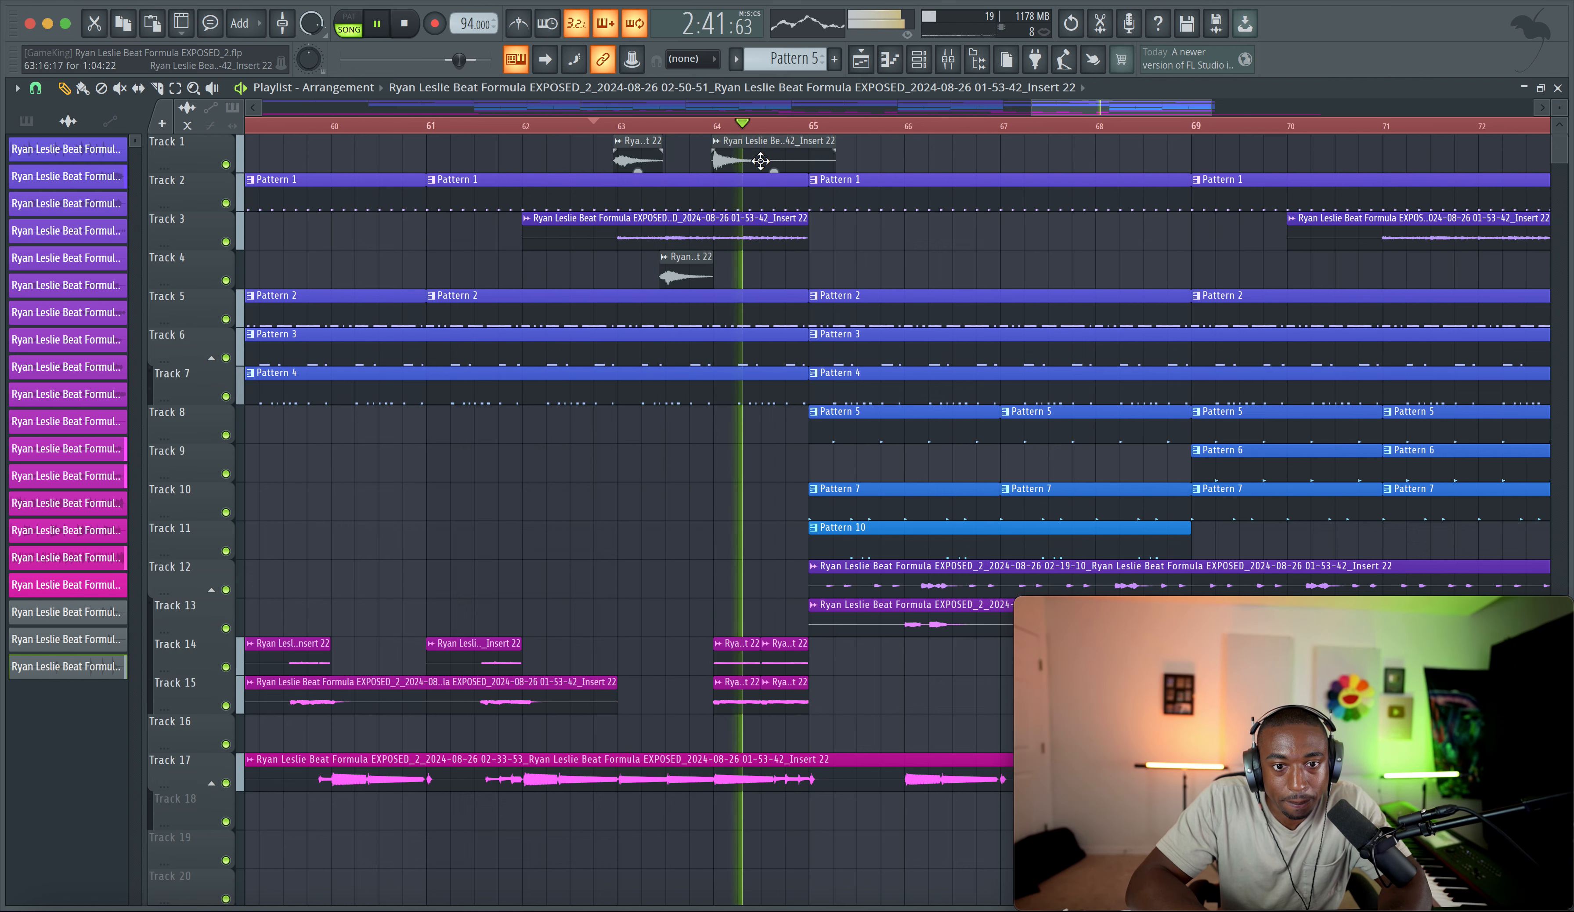
key(space)
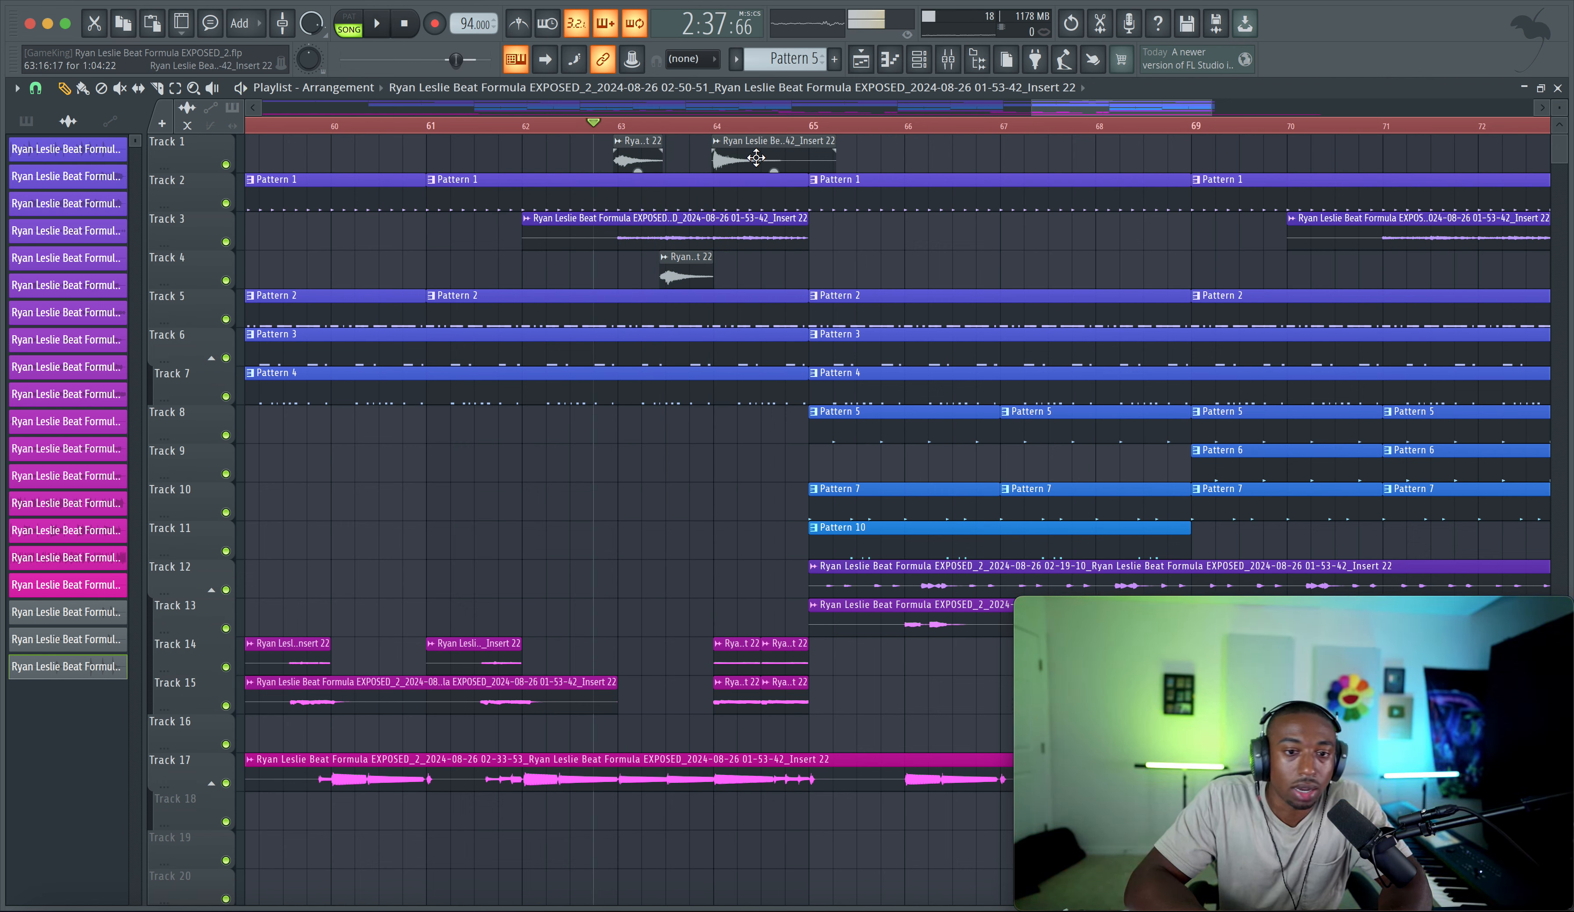
Step: Remove the Track 1 clip at bar 64 and select the two remaining recorded hits on Tracks 1 and 4
scroll(702, 175, down, 2)
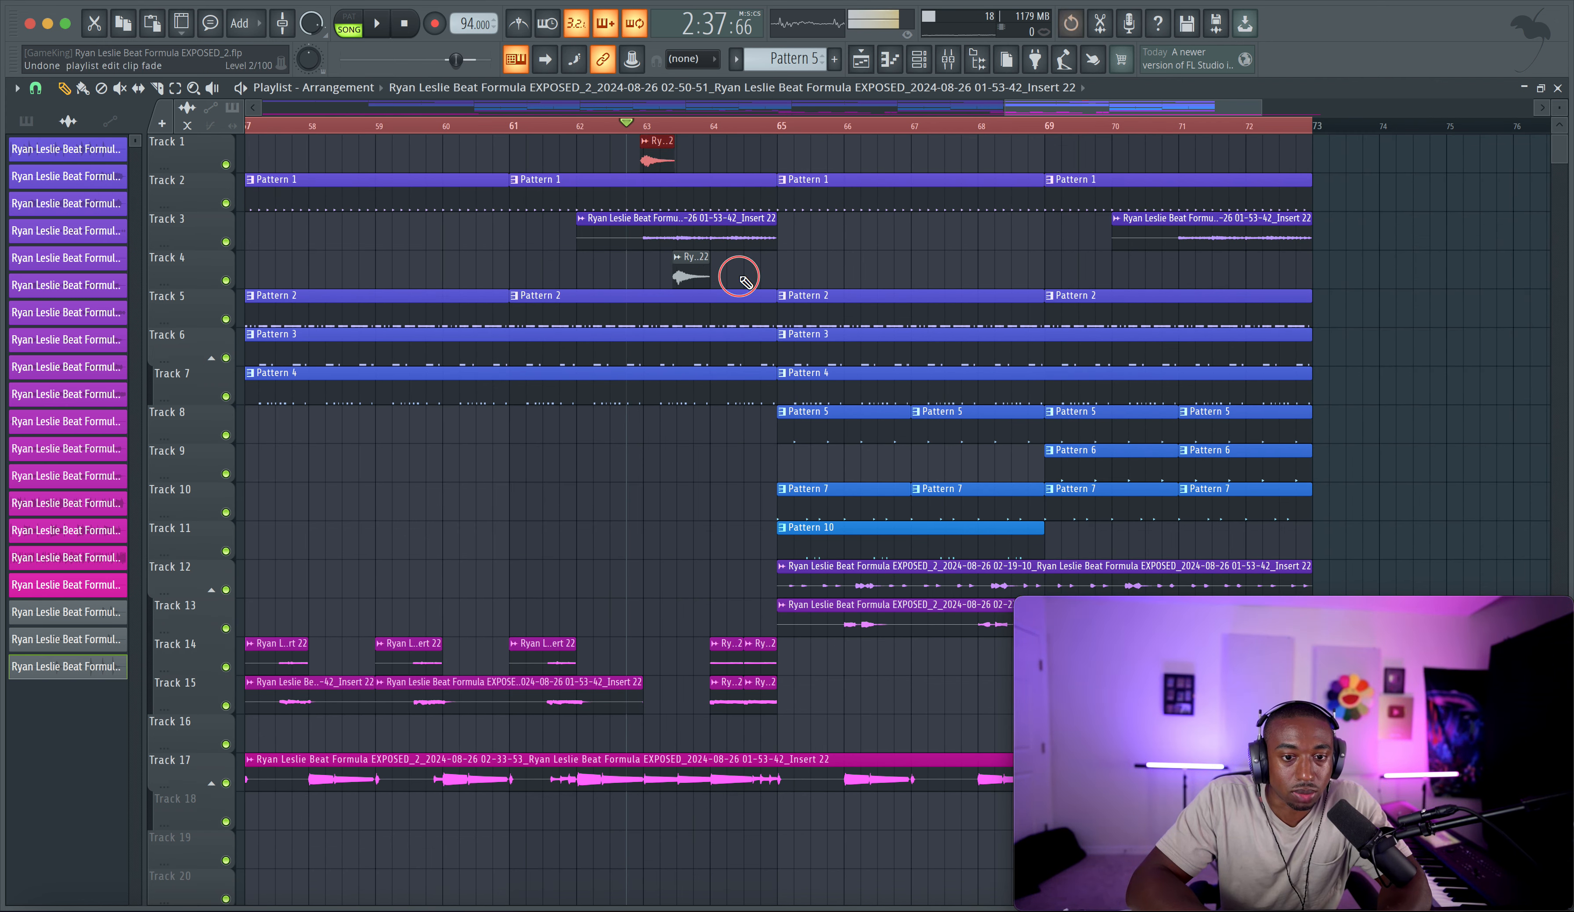
drag(741, 278, 675, 167)
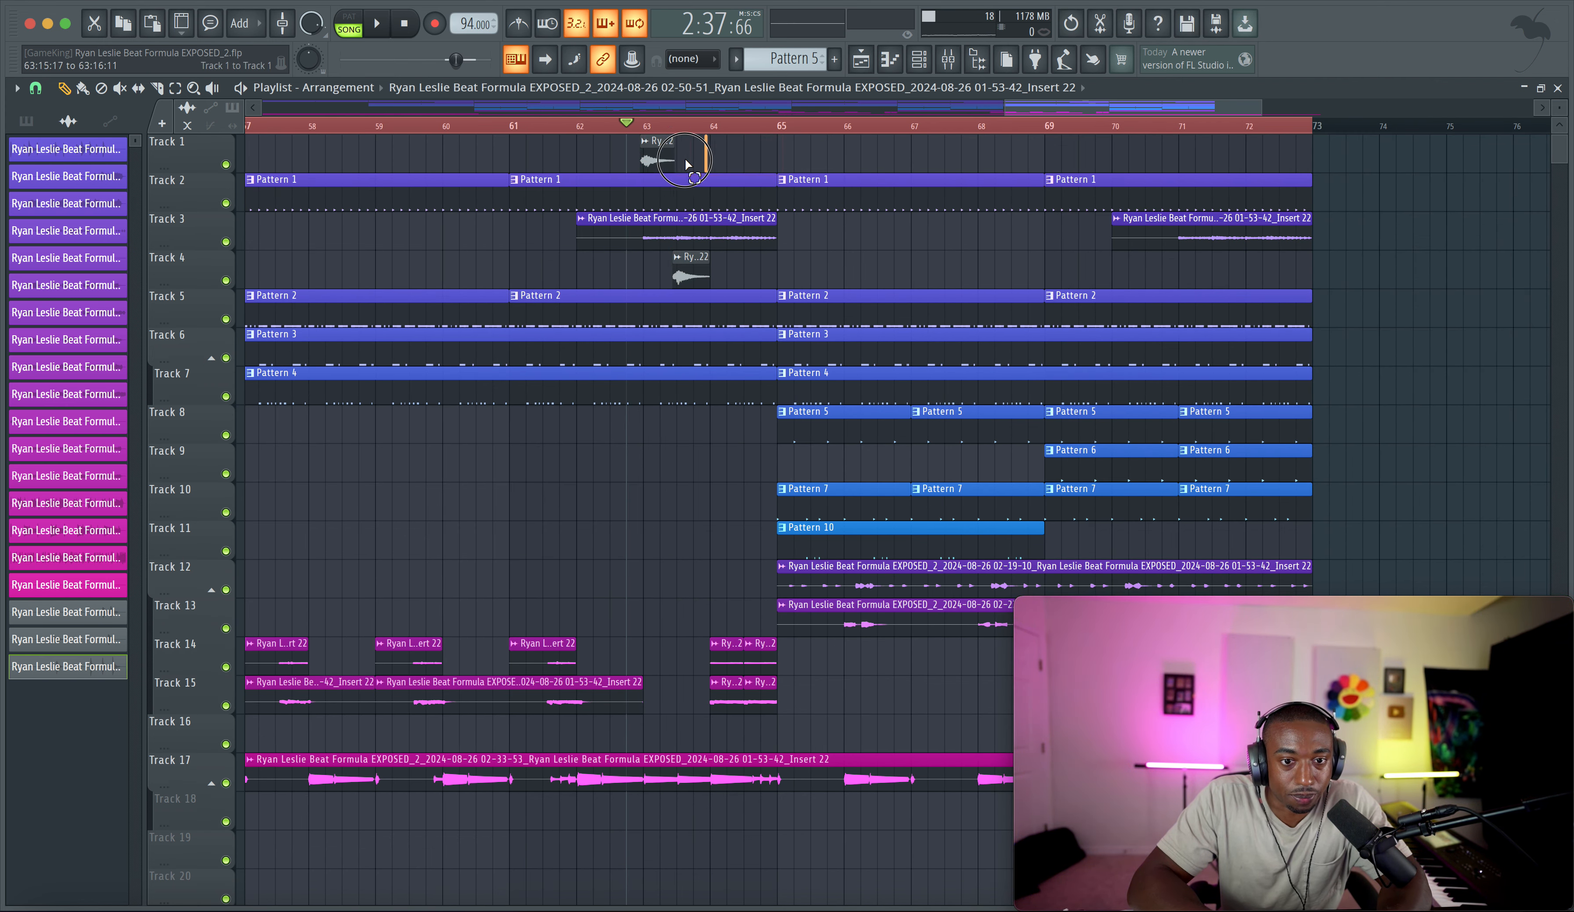
drag(711, 282, 706, 278)
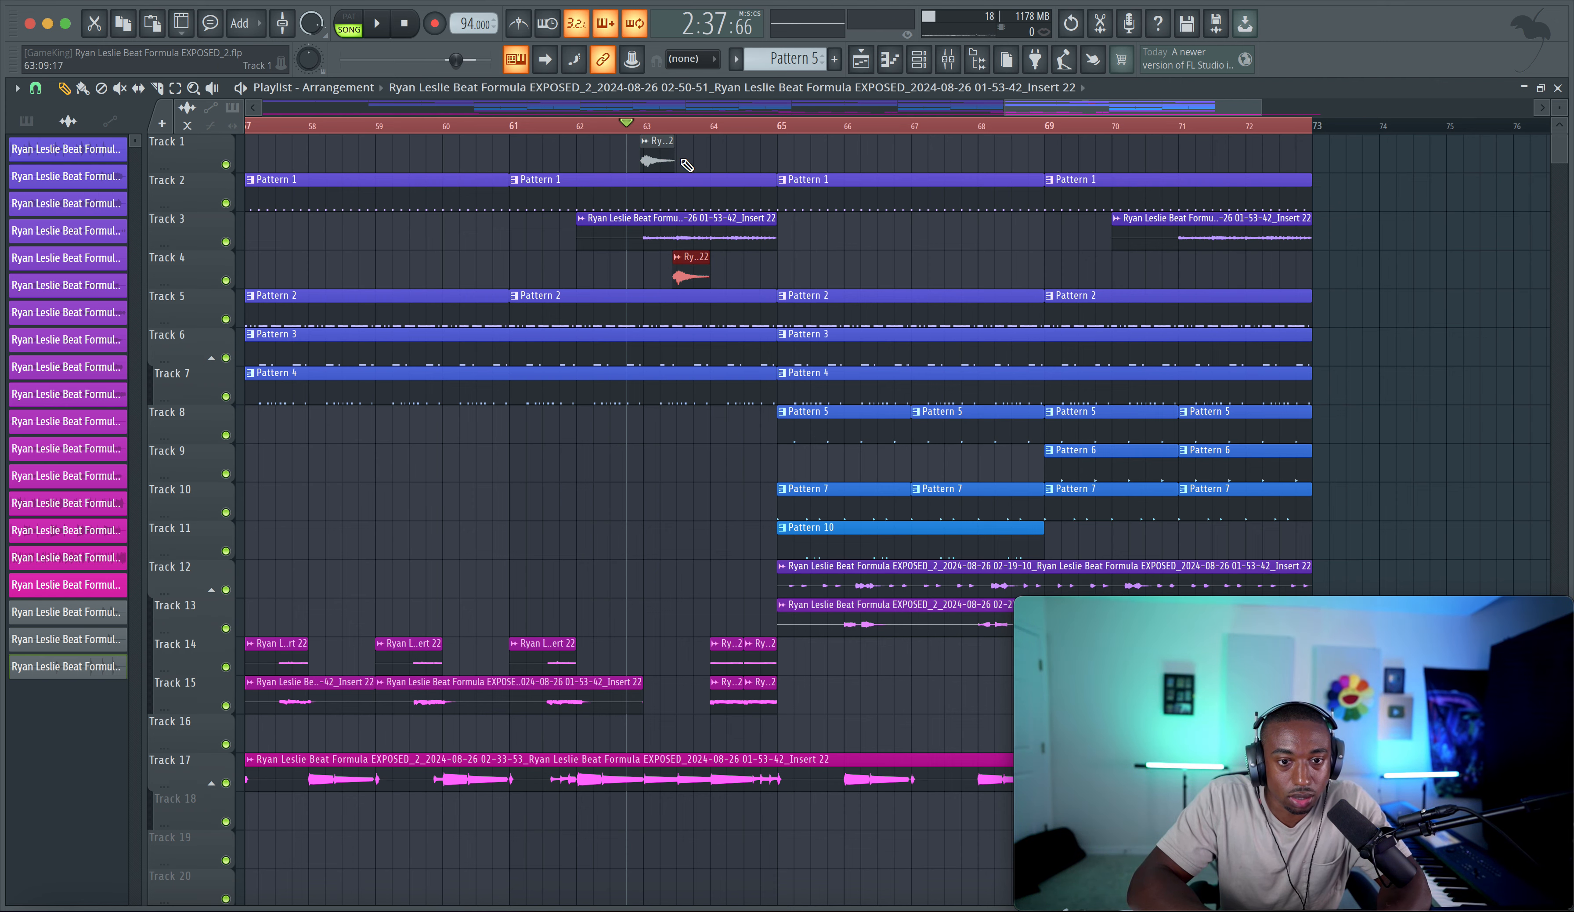
scroll(651, 153, down, 3)
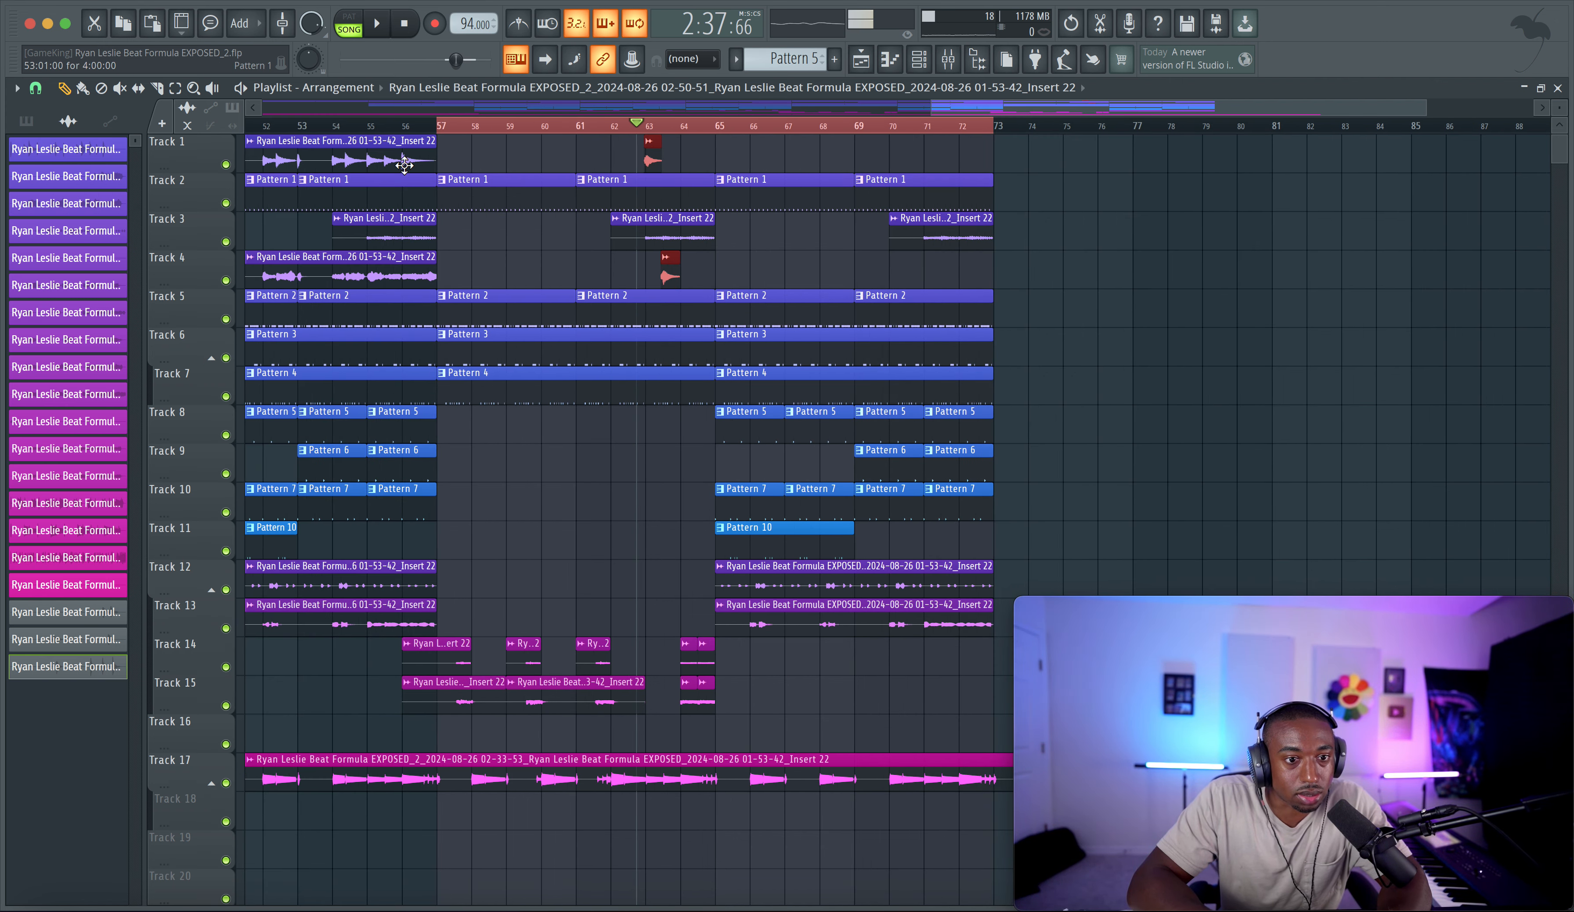
Step: Place a copy of Track 1's eight-bar audio clip on Track 11 at bar 57 and audition it with the recorded hits
drag(405, 165, 648, 540)
key(space)
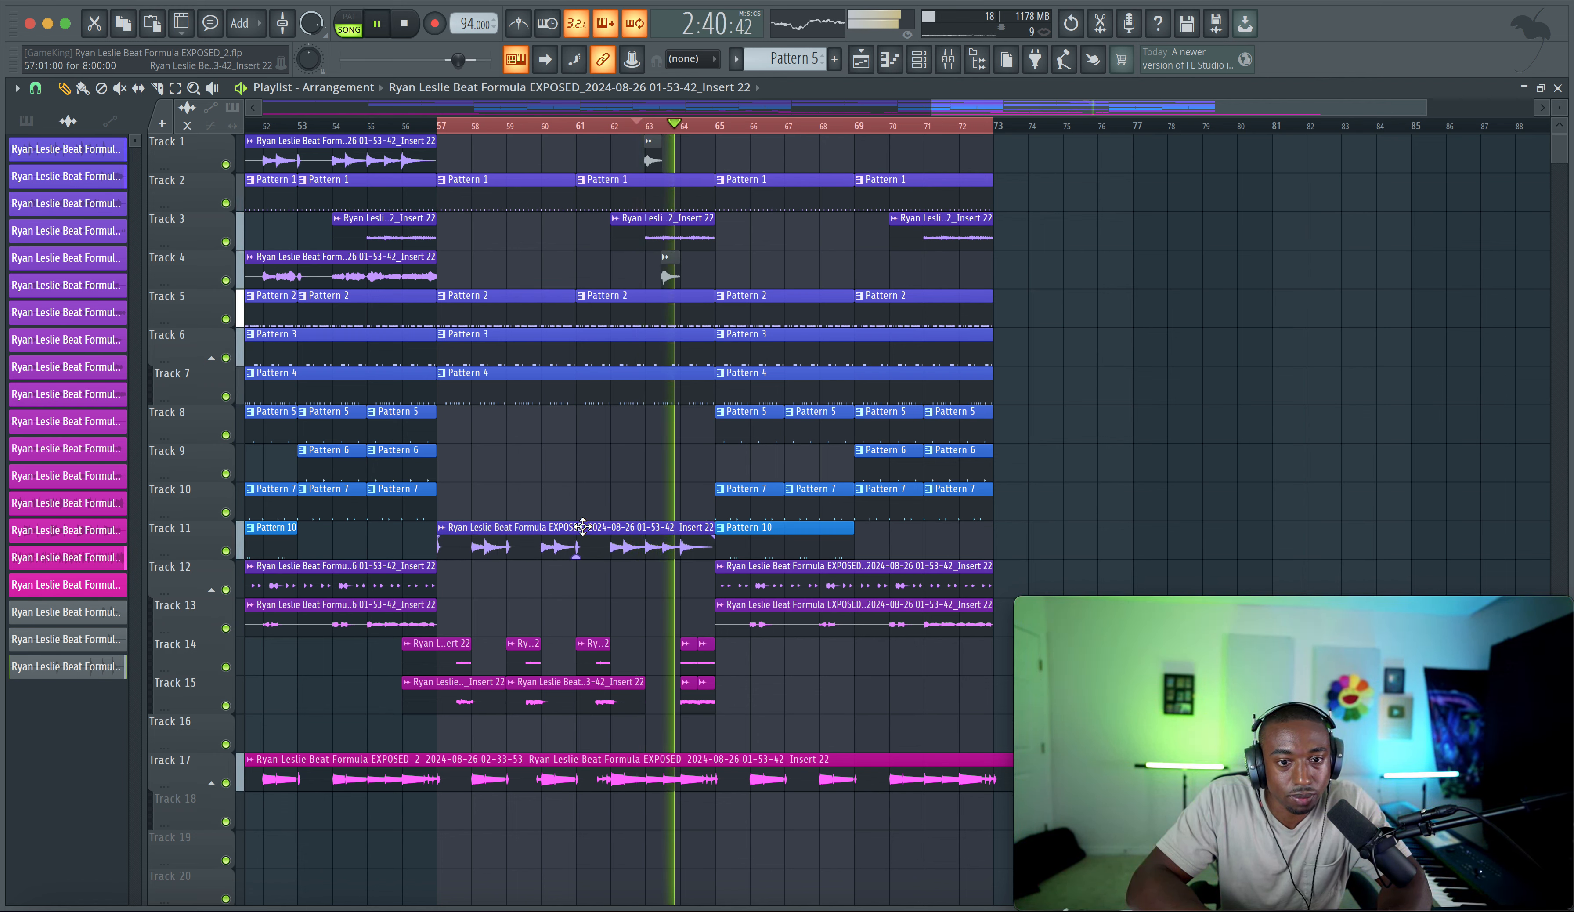
key(space)
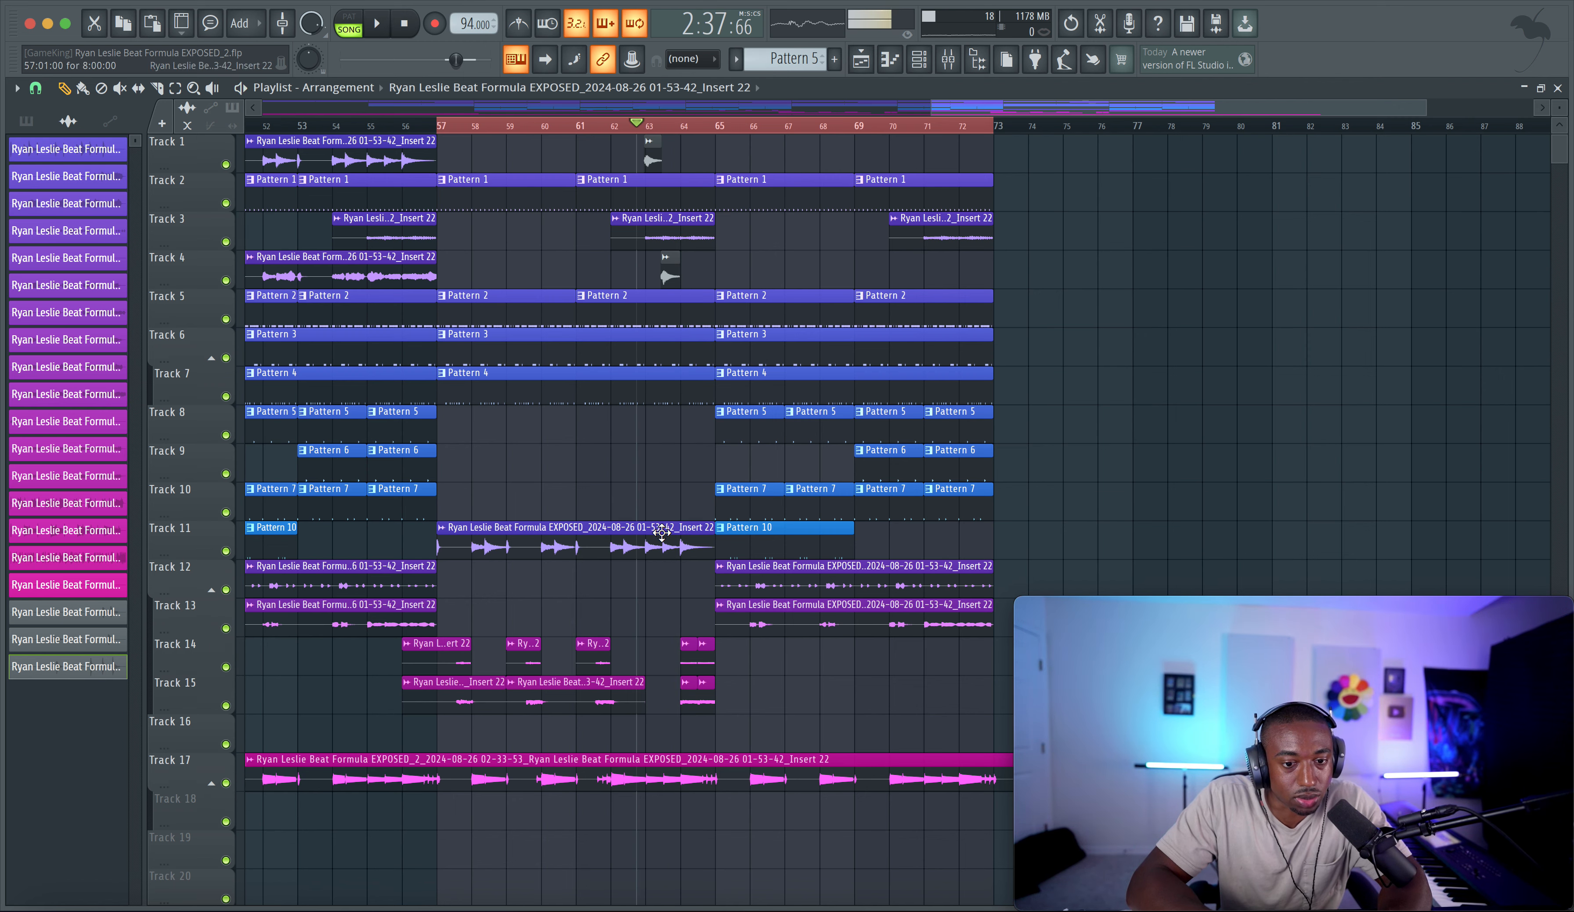
key(space)
scroll(604, 386, up, 3)
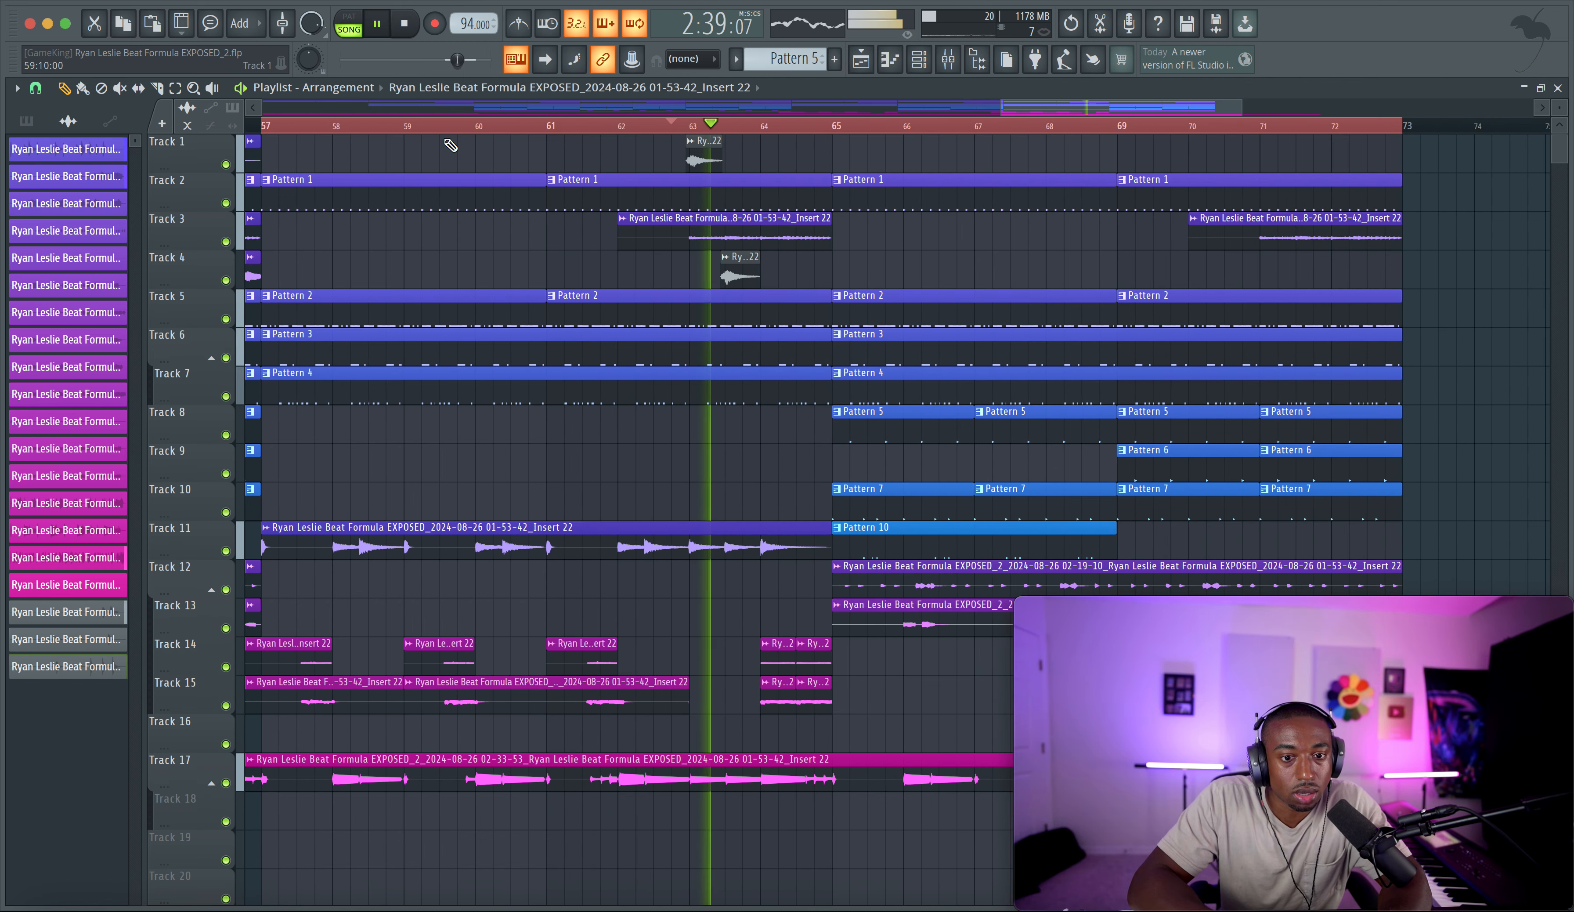
key(space)
Step: Slice the Track 11 clip at bars 63 and 64 and delete the one-bar piece between the cuts
click(157, 89)
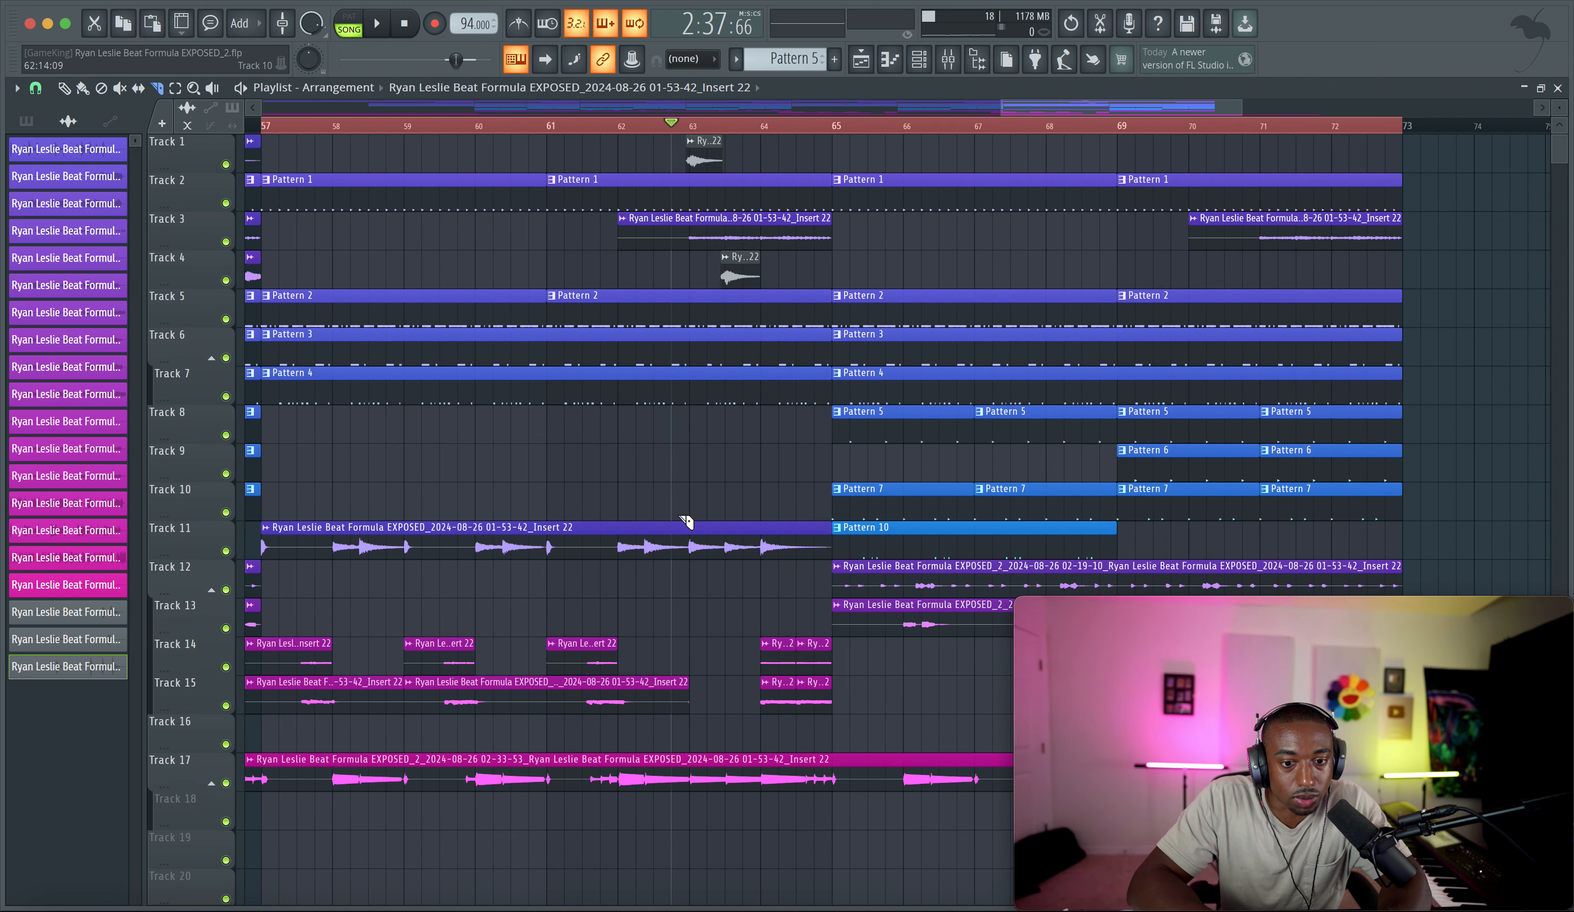
scroll(686, 520, up, 3)
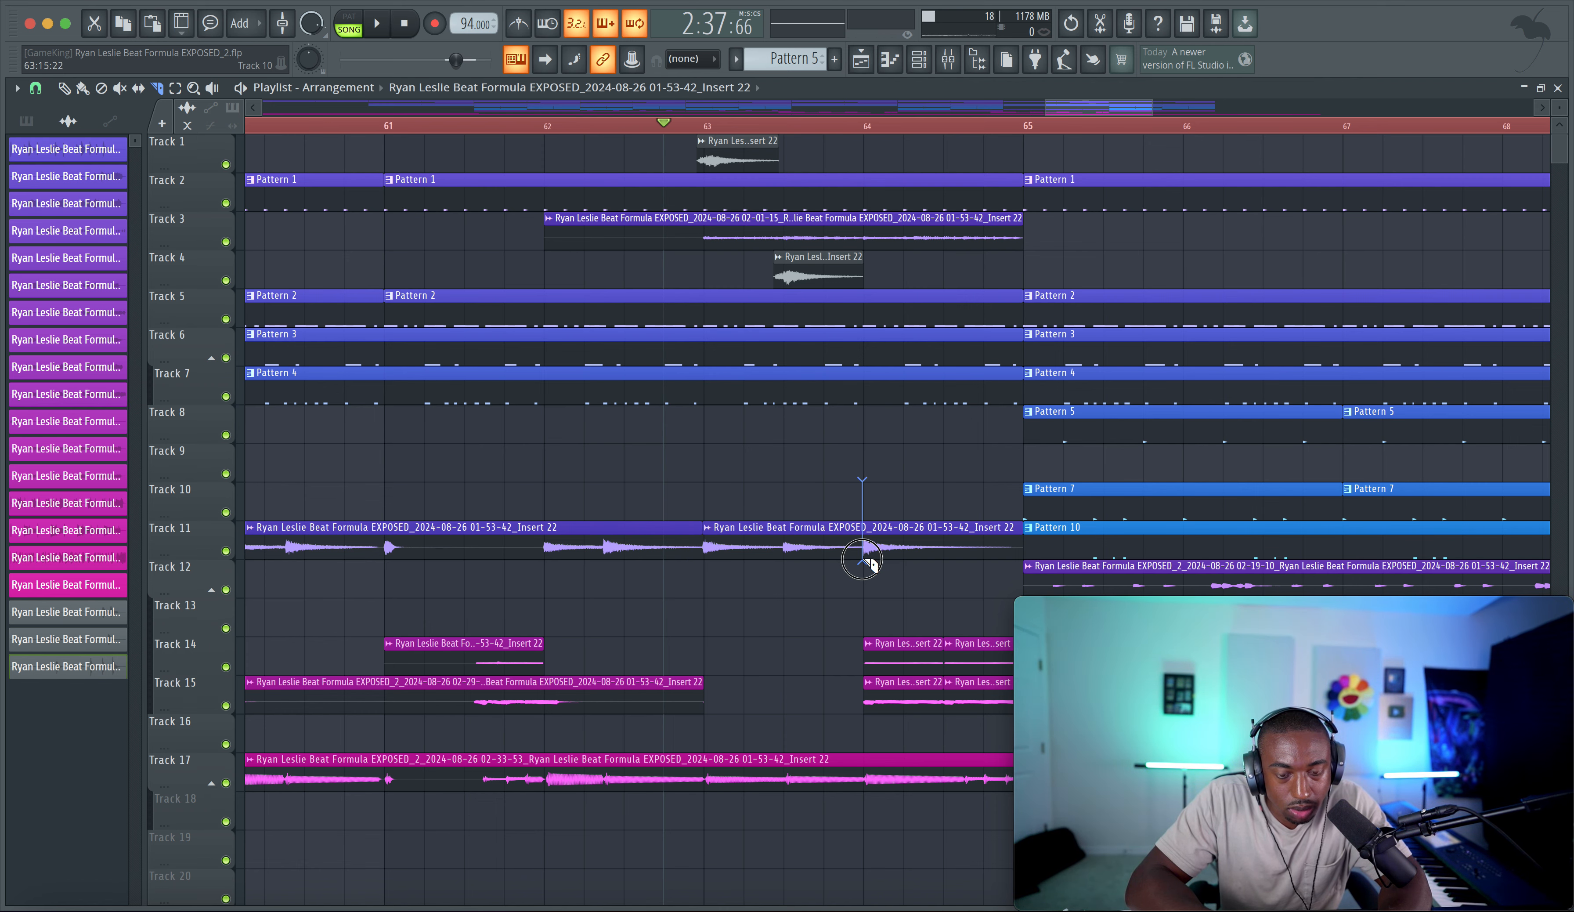
right_click(838, 548)
Step: Play back the edited transition from just before bar 63 two times to check the Track 11 gap against the hits
scroll(836, 543, down, 5)
key(space)
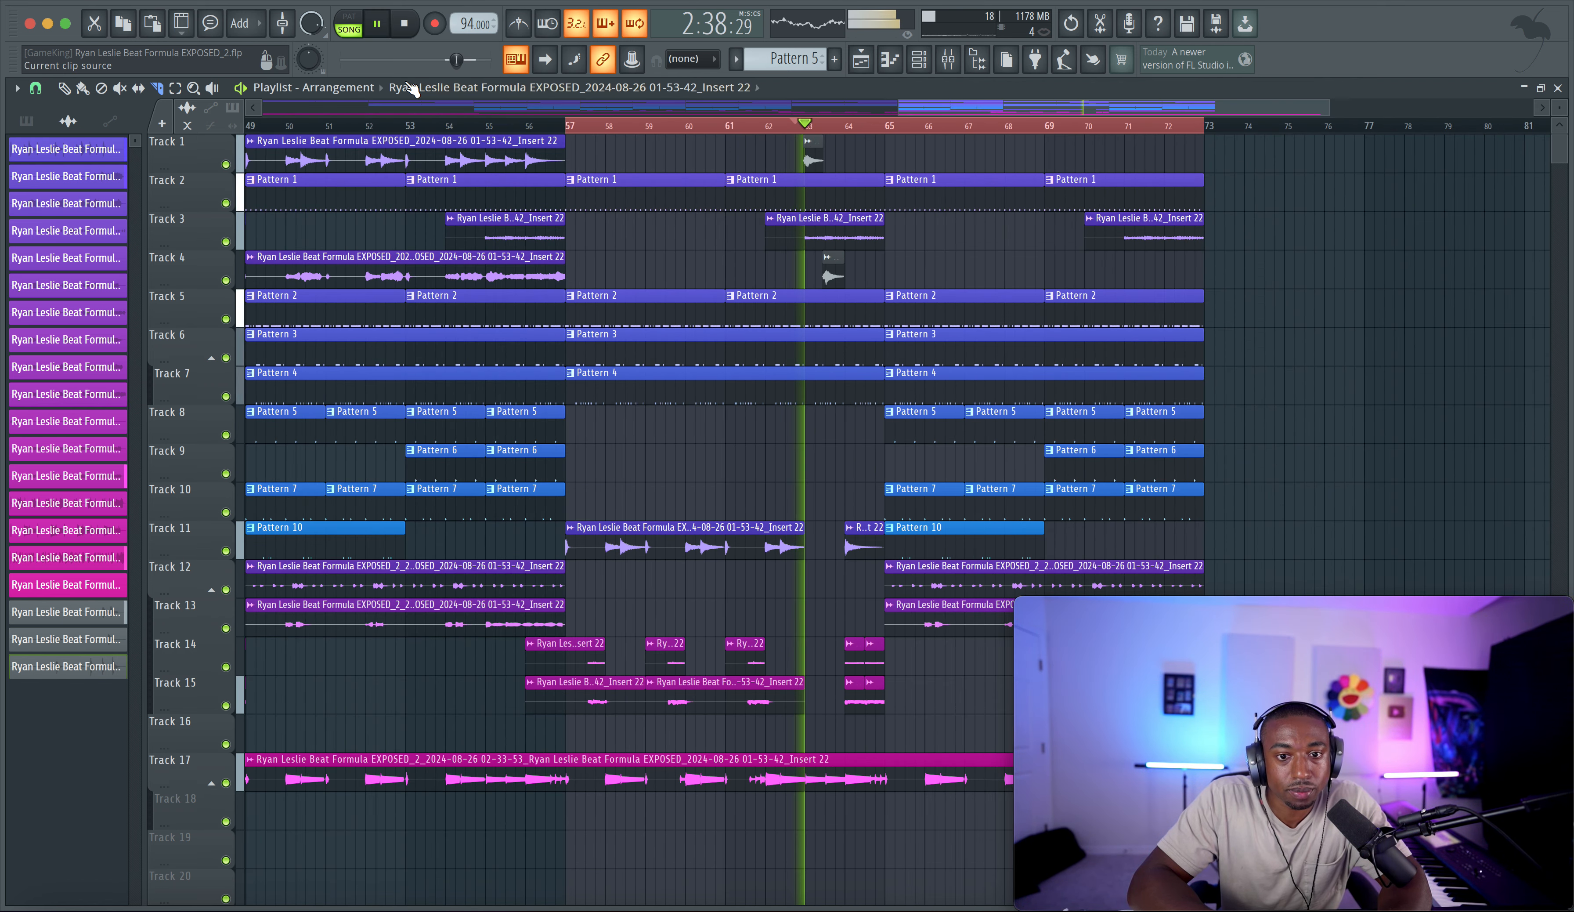
click(65, 89)
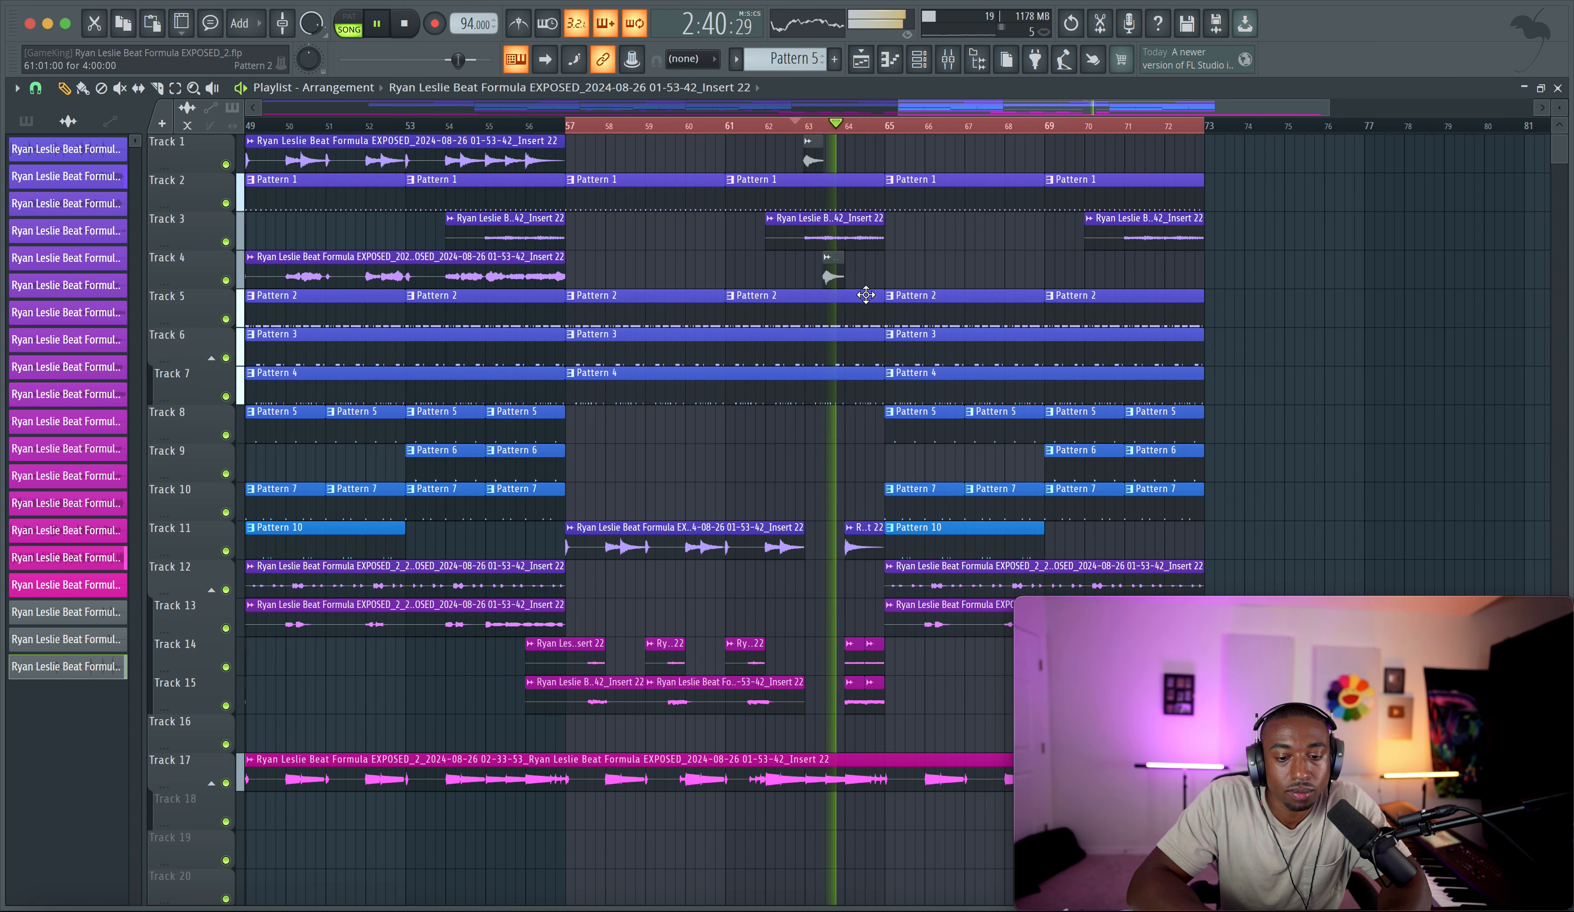
key(space)
scroll(849, 347, up, 2)
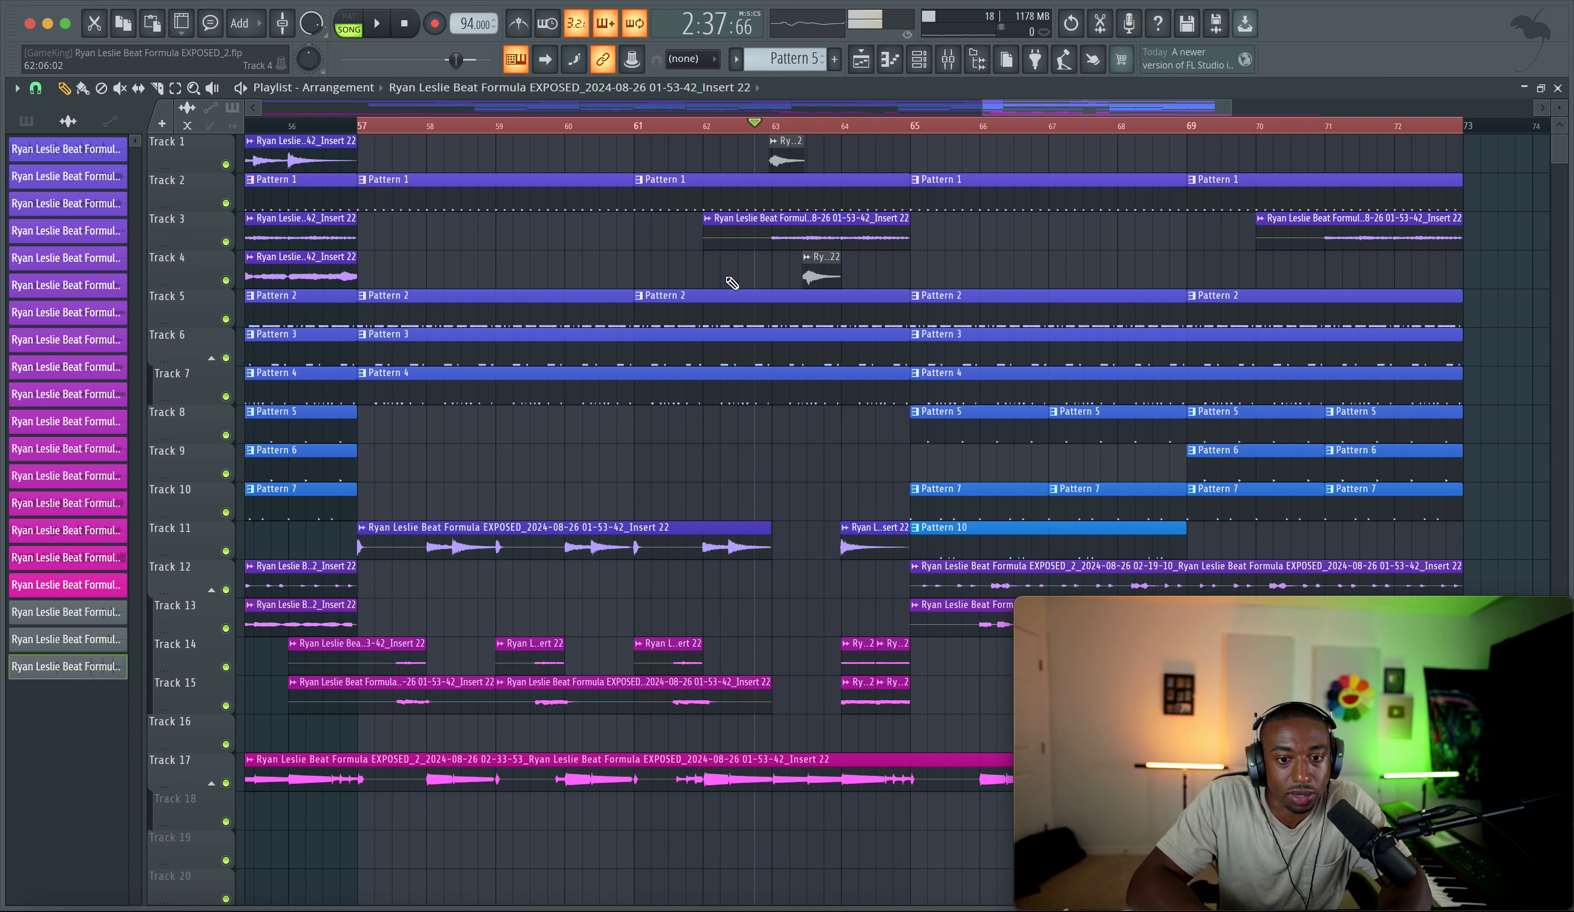
key(space)
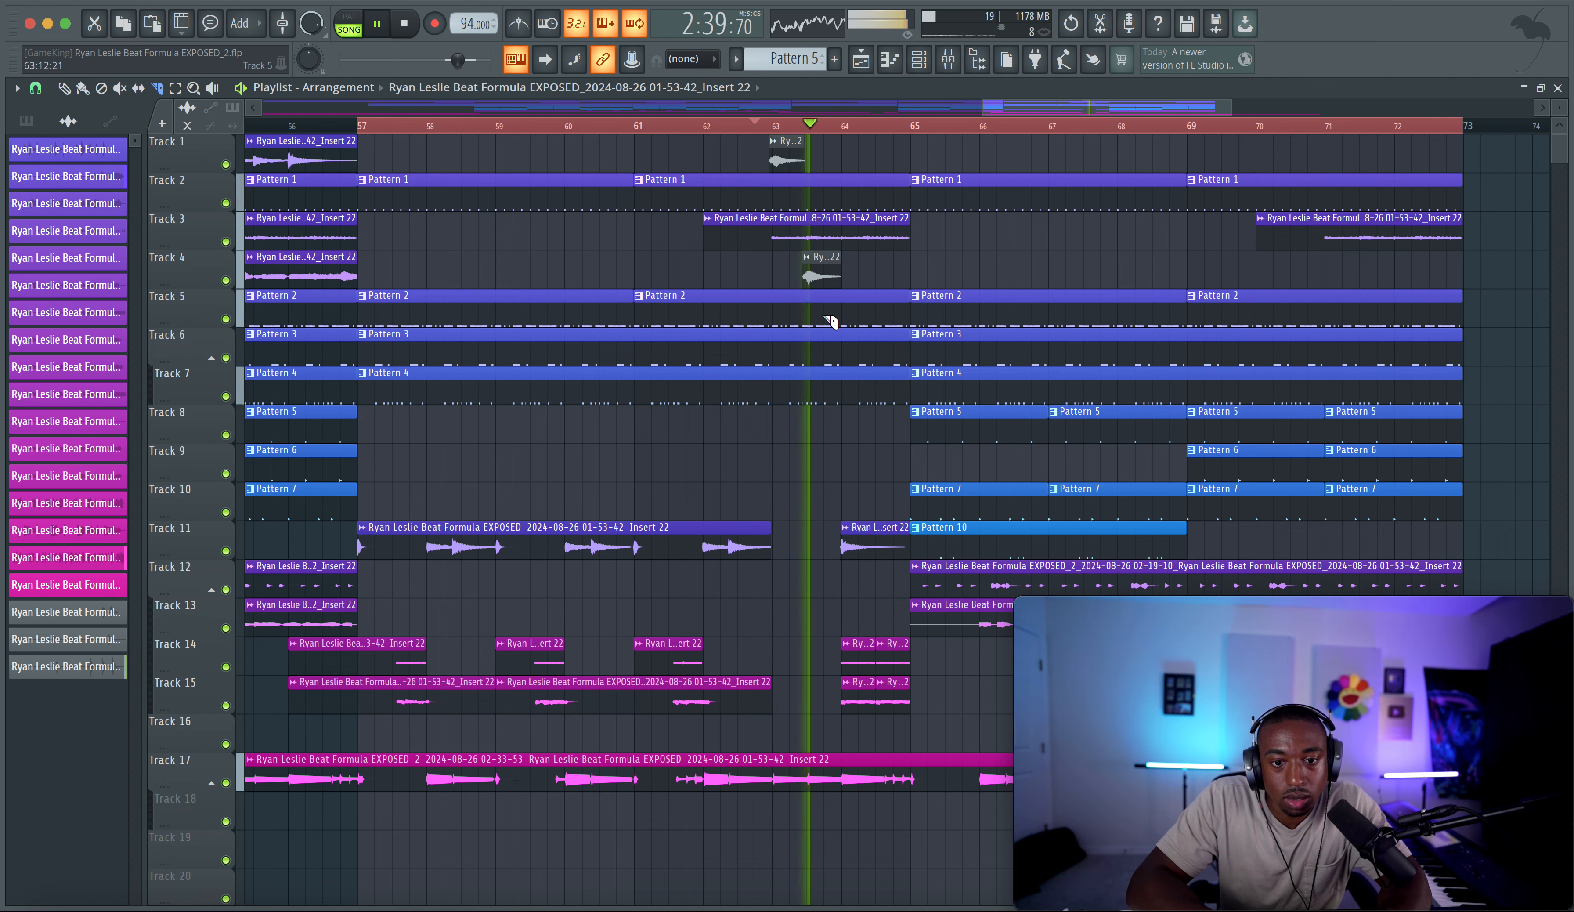
Step: Slice the Pattern 2, 3 and 4 clips on Tracks 5–7 at bars 63 and 64 and delete the pieces between bars 63 and 65
mouse_move(845, 307)
mouse_down()
mouse_move(846, 416)
mouse_move(868, 294)
mouse_up()
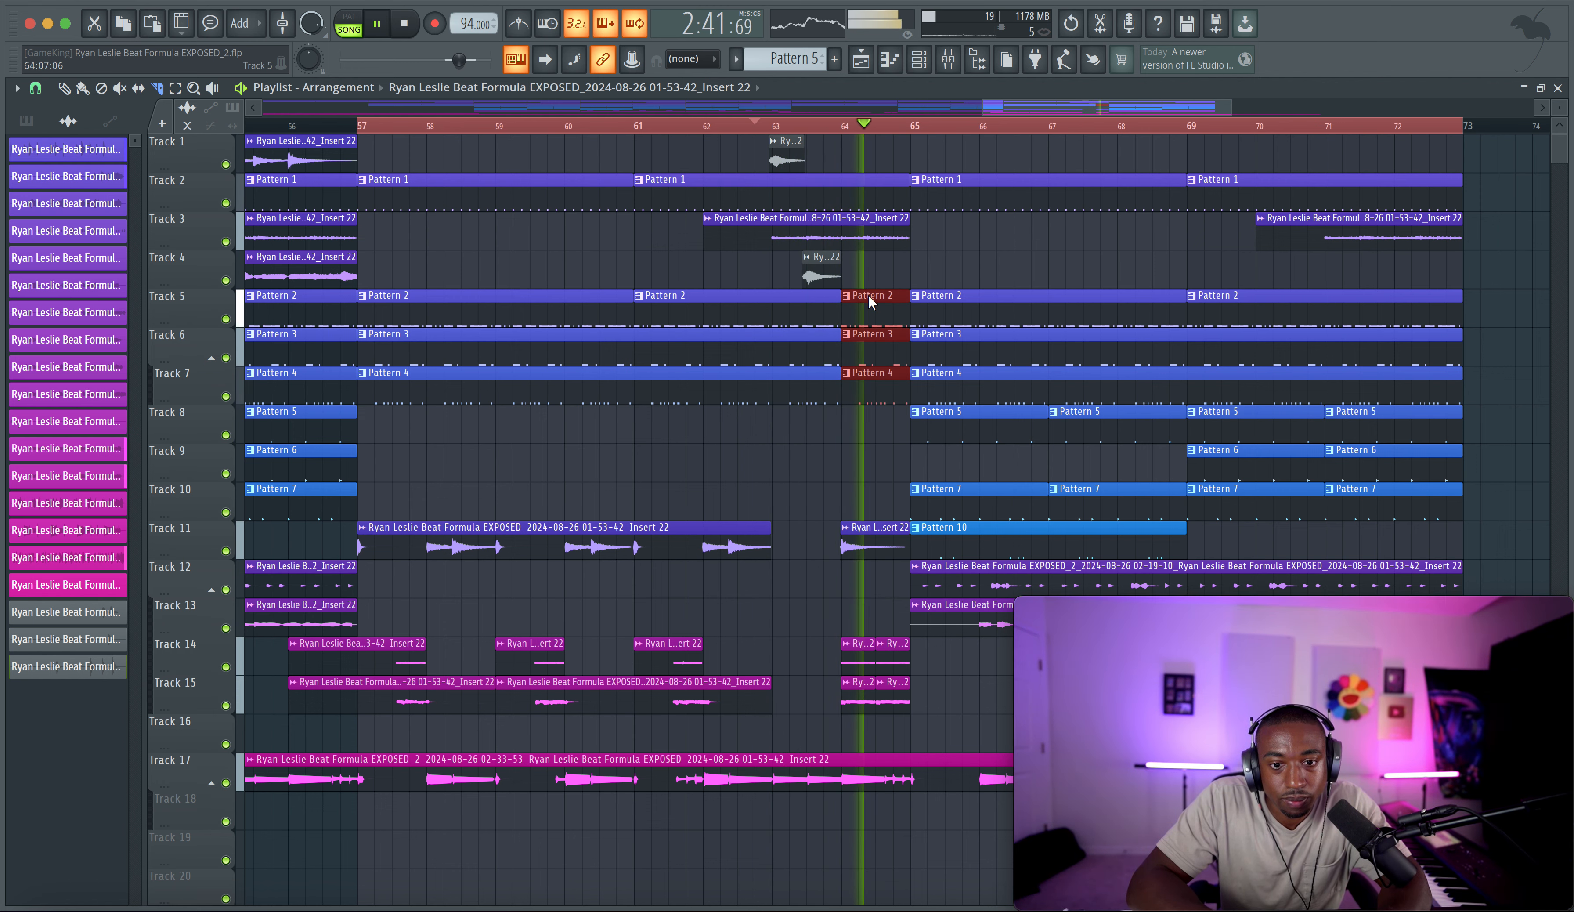
key(Delete)
click(636, 125)
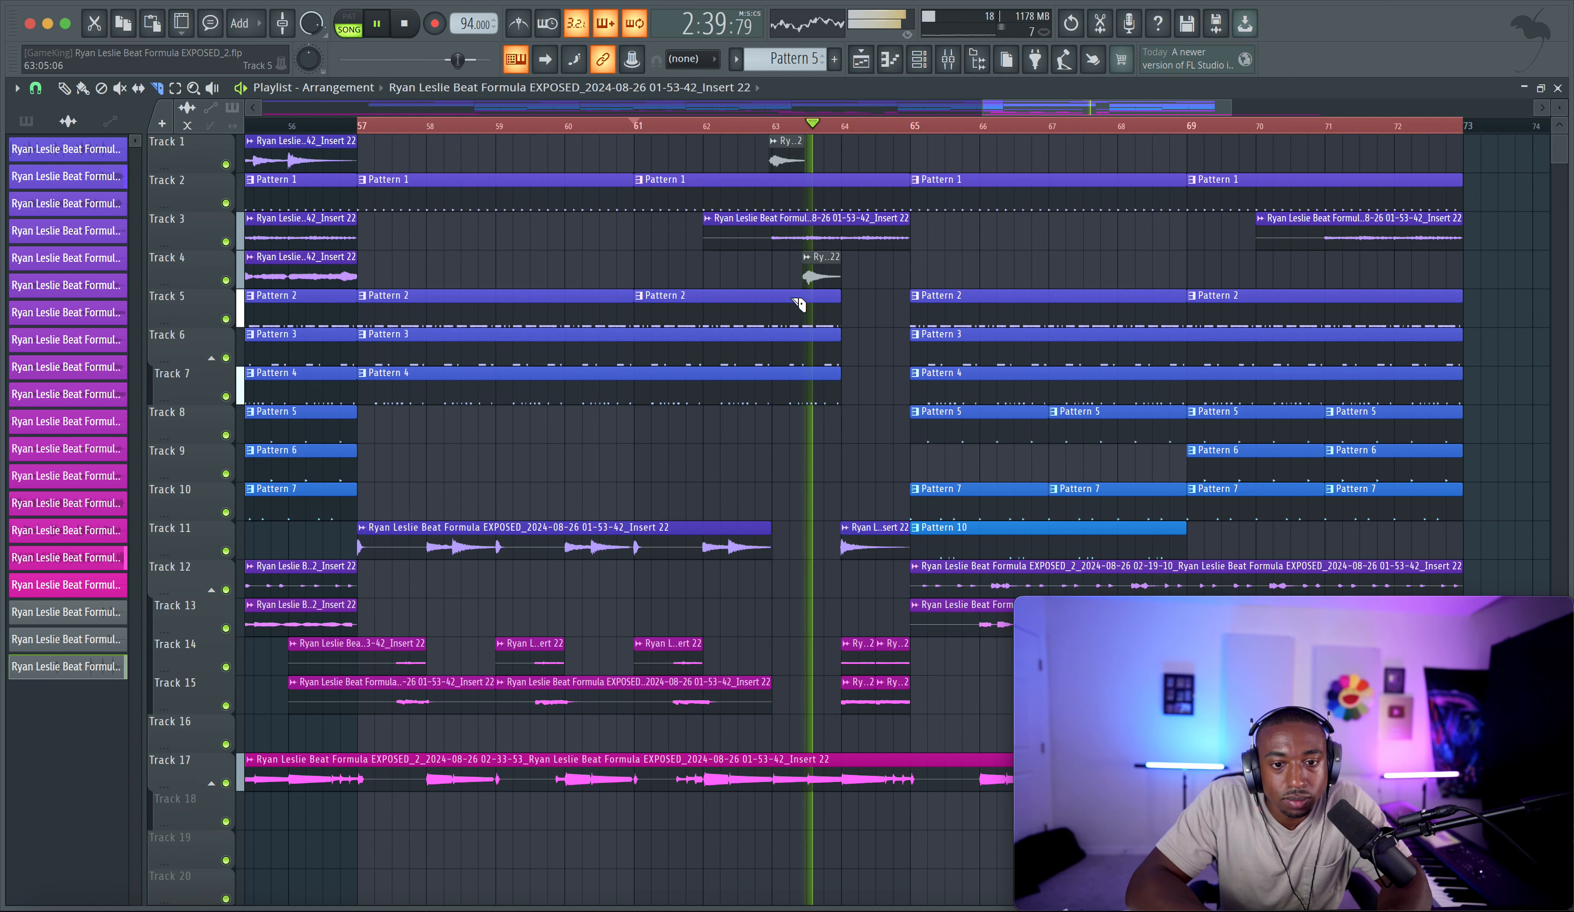
key(space)
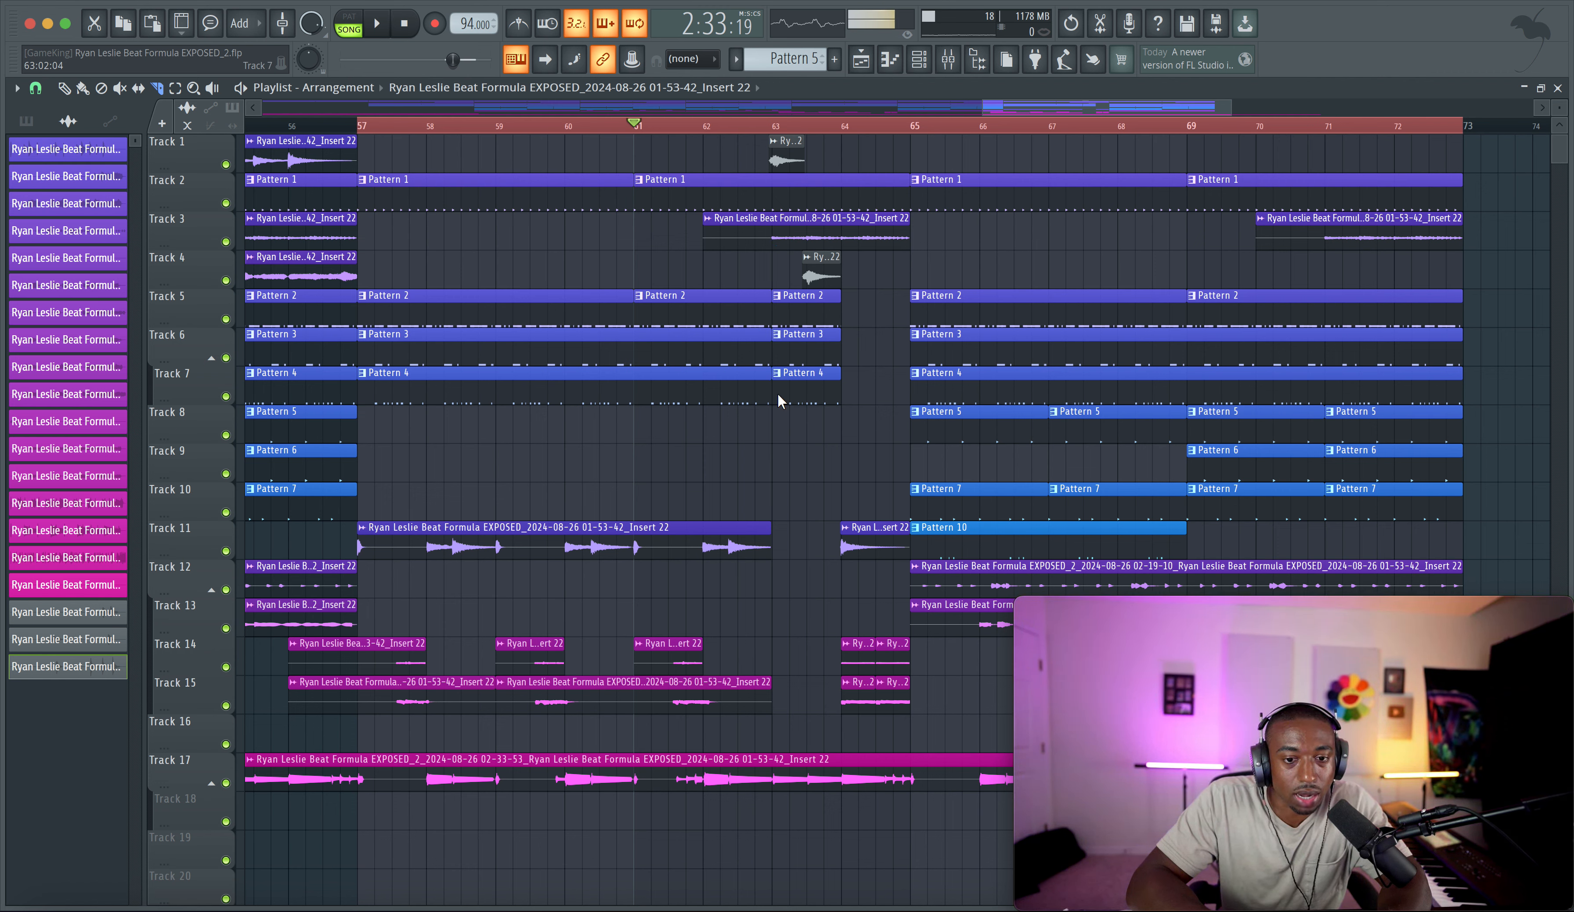
right_click(800, 383)
right_click(800, 337)
right_click(800, 317)
key(space)
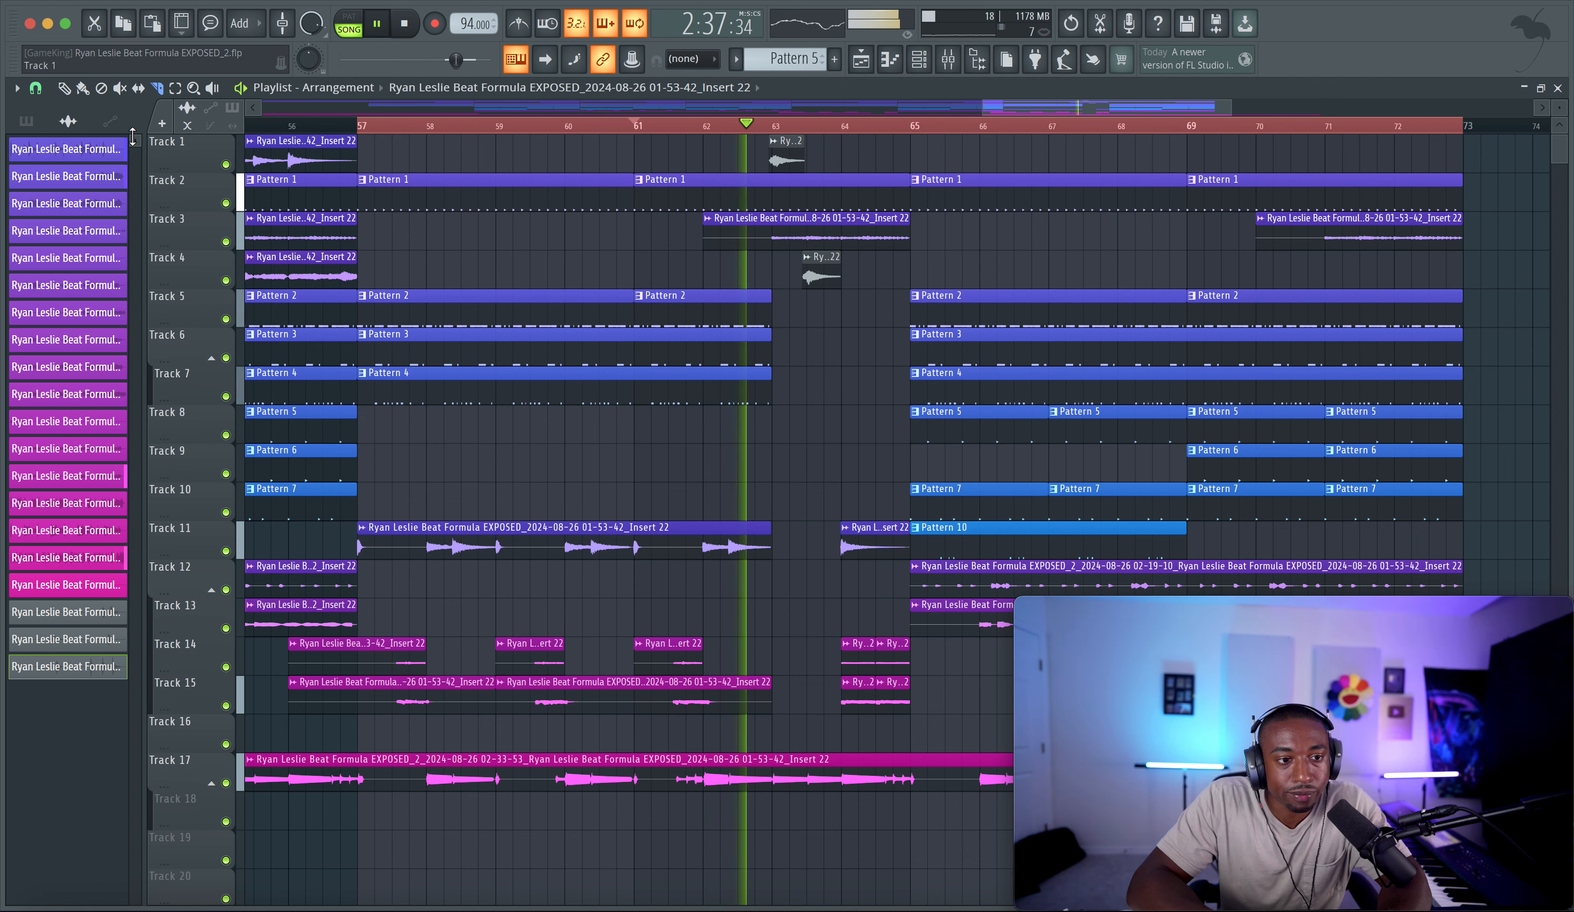
Step: Slice Pattern 1 on Track 2 at bar 63 and delete its pieces up to bar 65
click(36, 88)
click(583, 215)
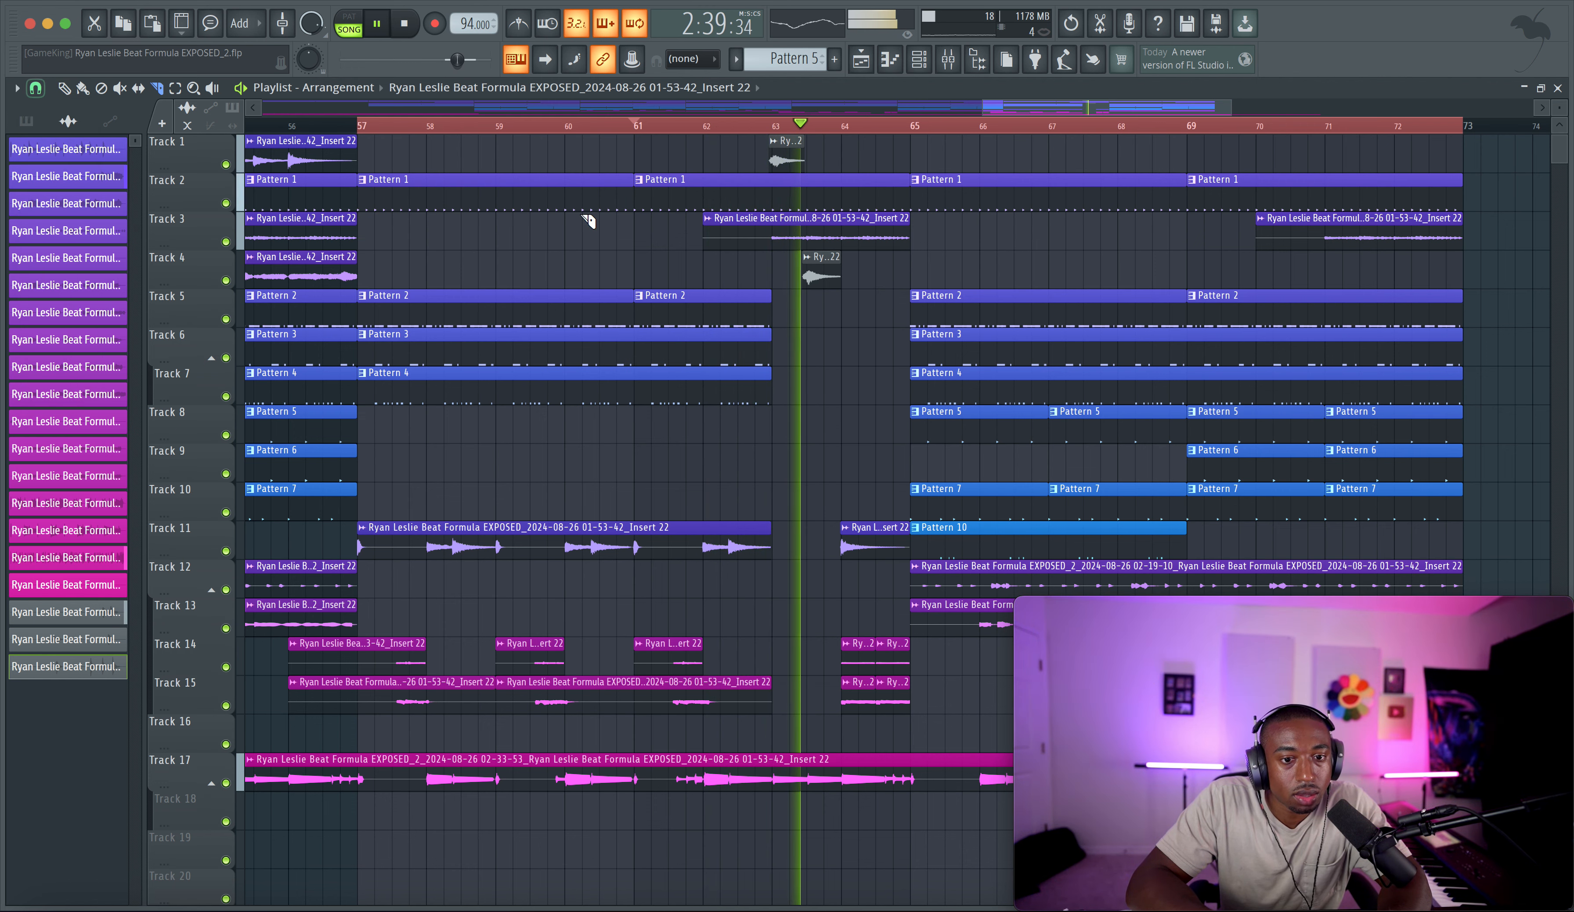
click(771, 182)
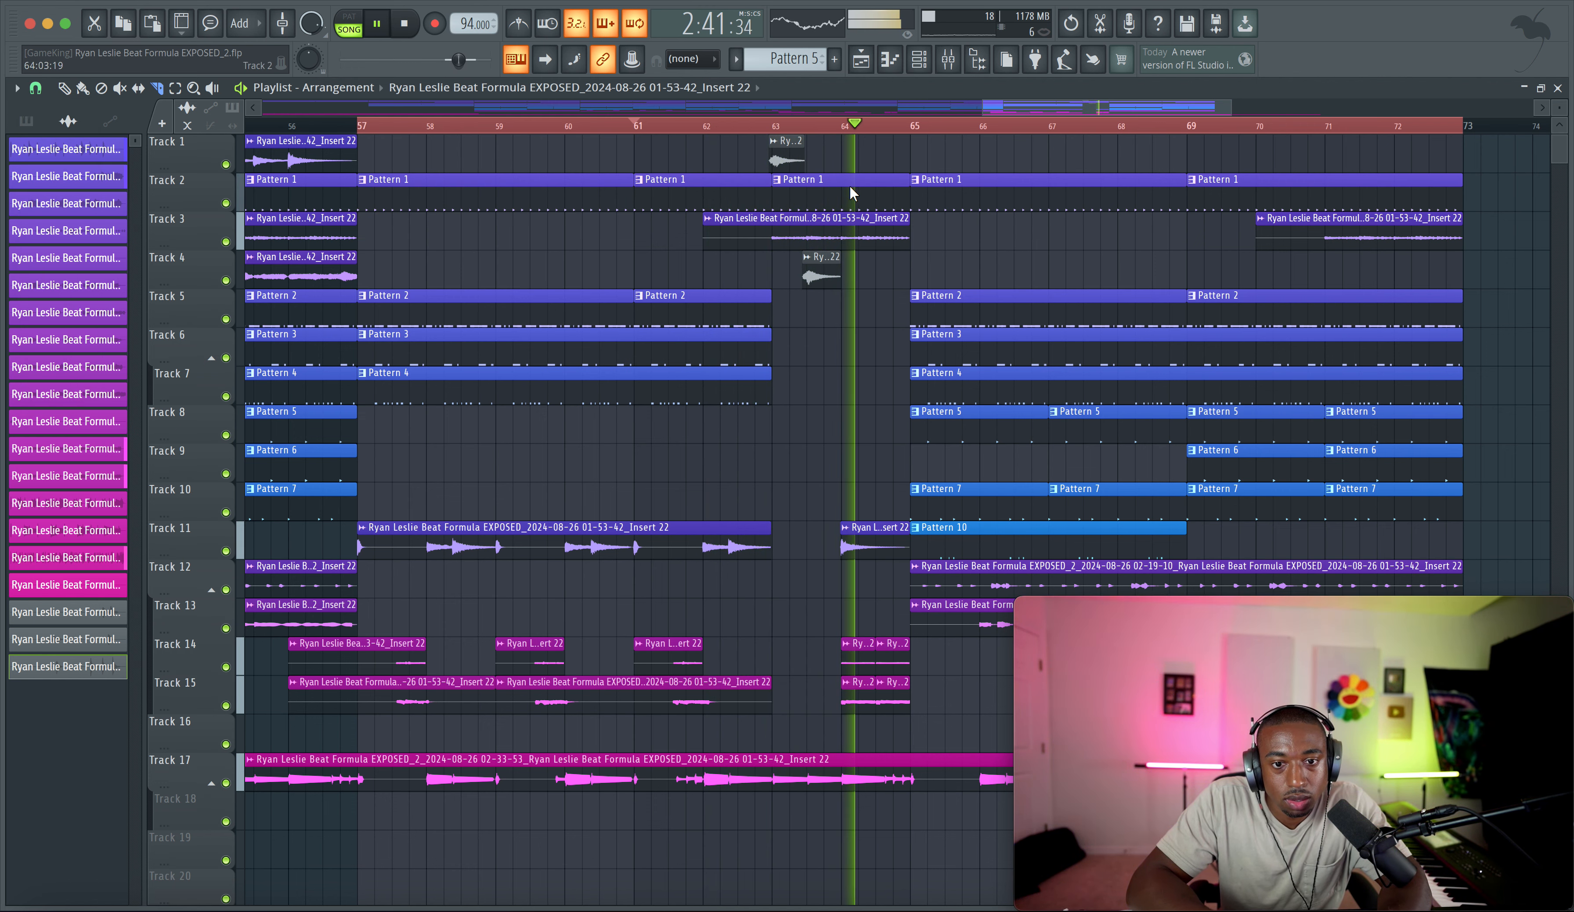
click(845, 185)
click(831, 185)
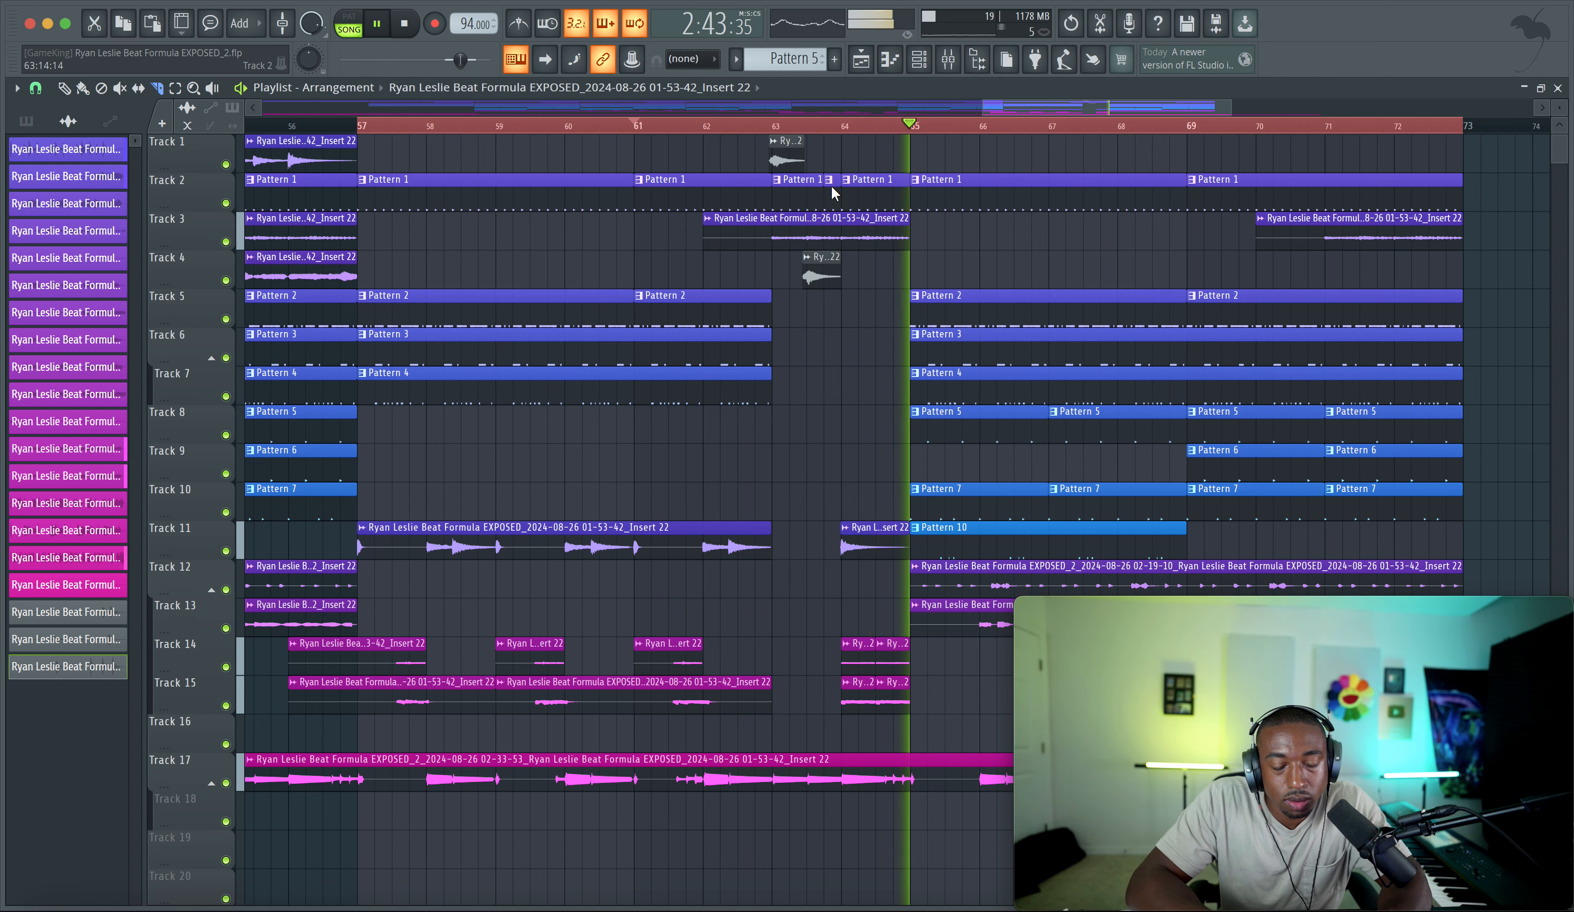
click(82, 89)
key(space)
key(space)
drag(887, 190, 814, 193)
right_click(844, 187)
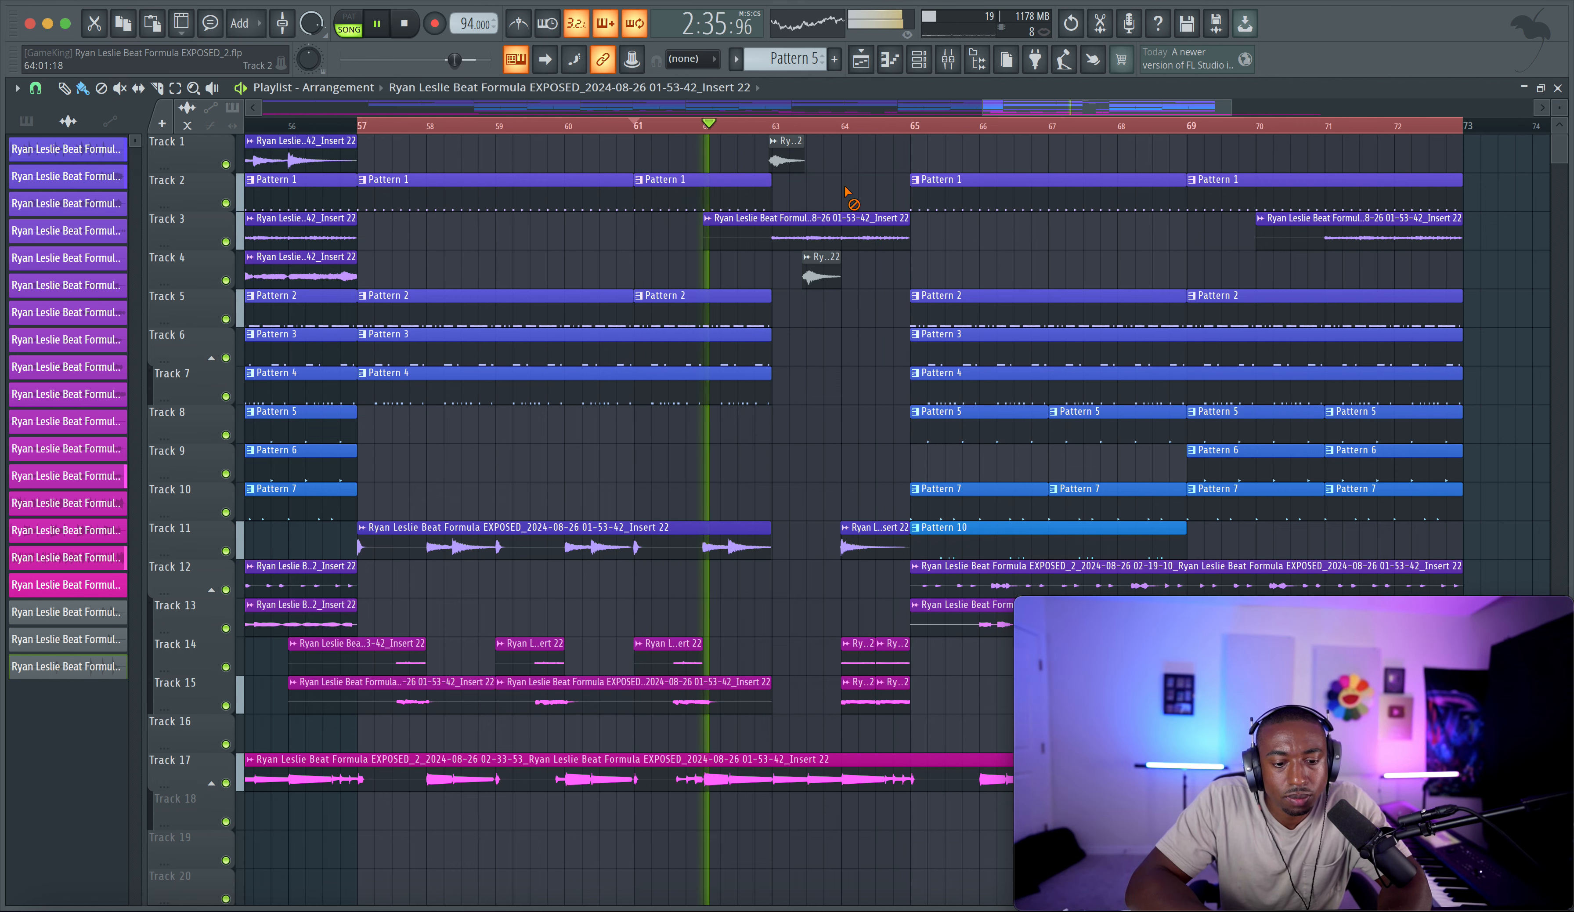
Step: Play back the emptied transition from bar 61 and delete the Track 3 audio clip spanning bars 62 to 65
scroll(857, 337, down, 2)
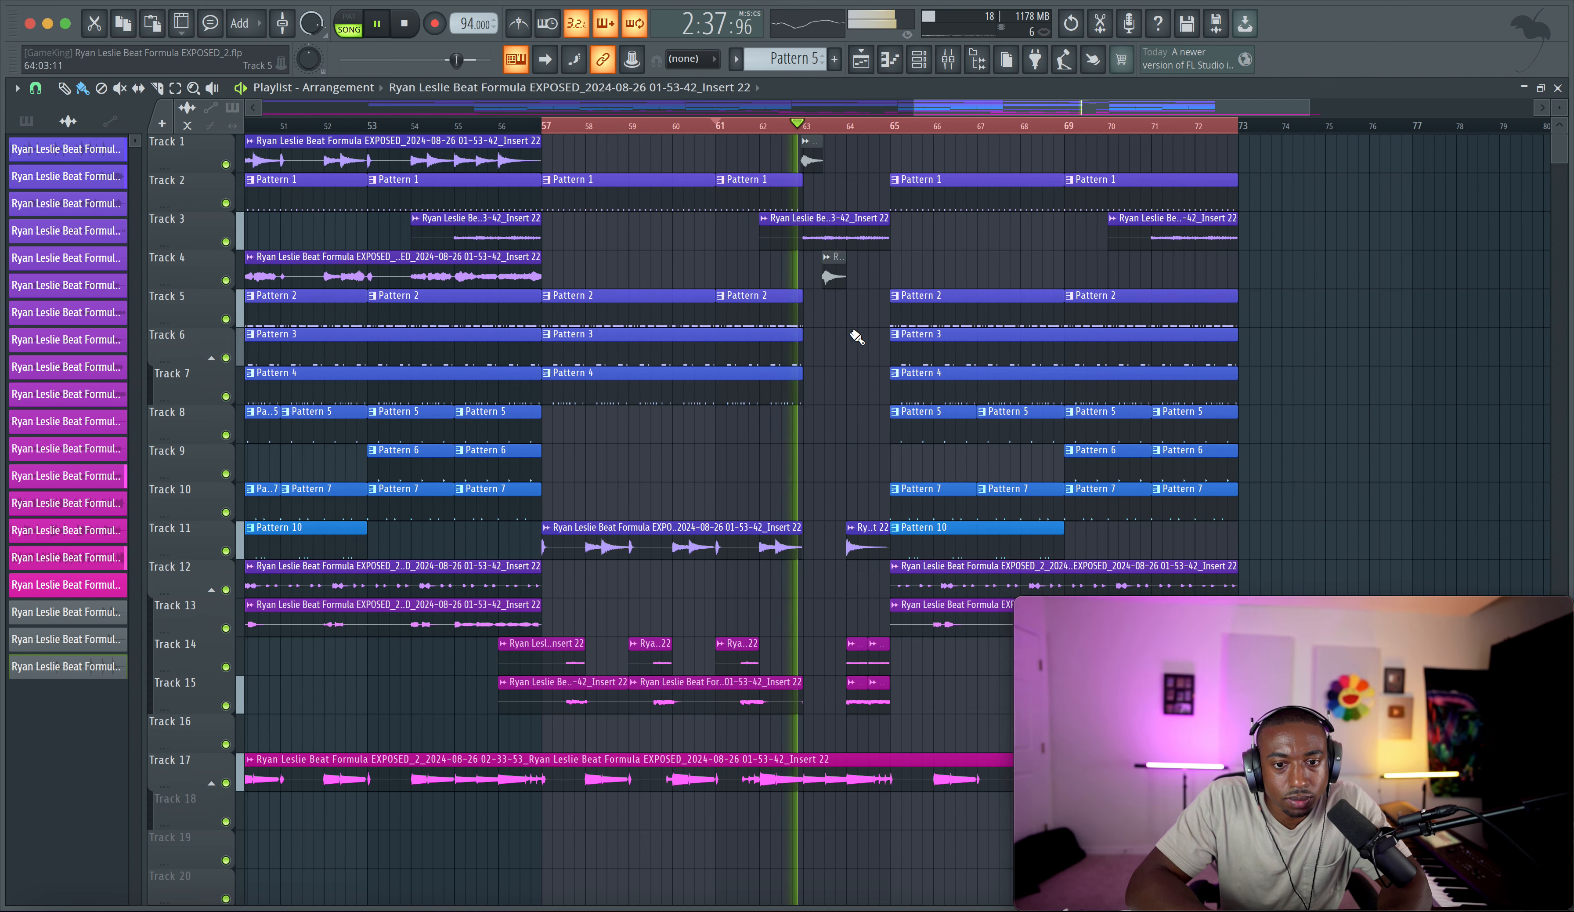
scroll(848, 360, up, 2)
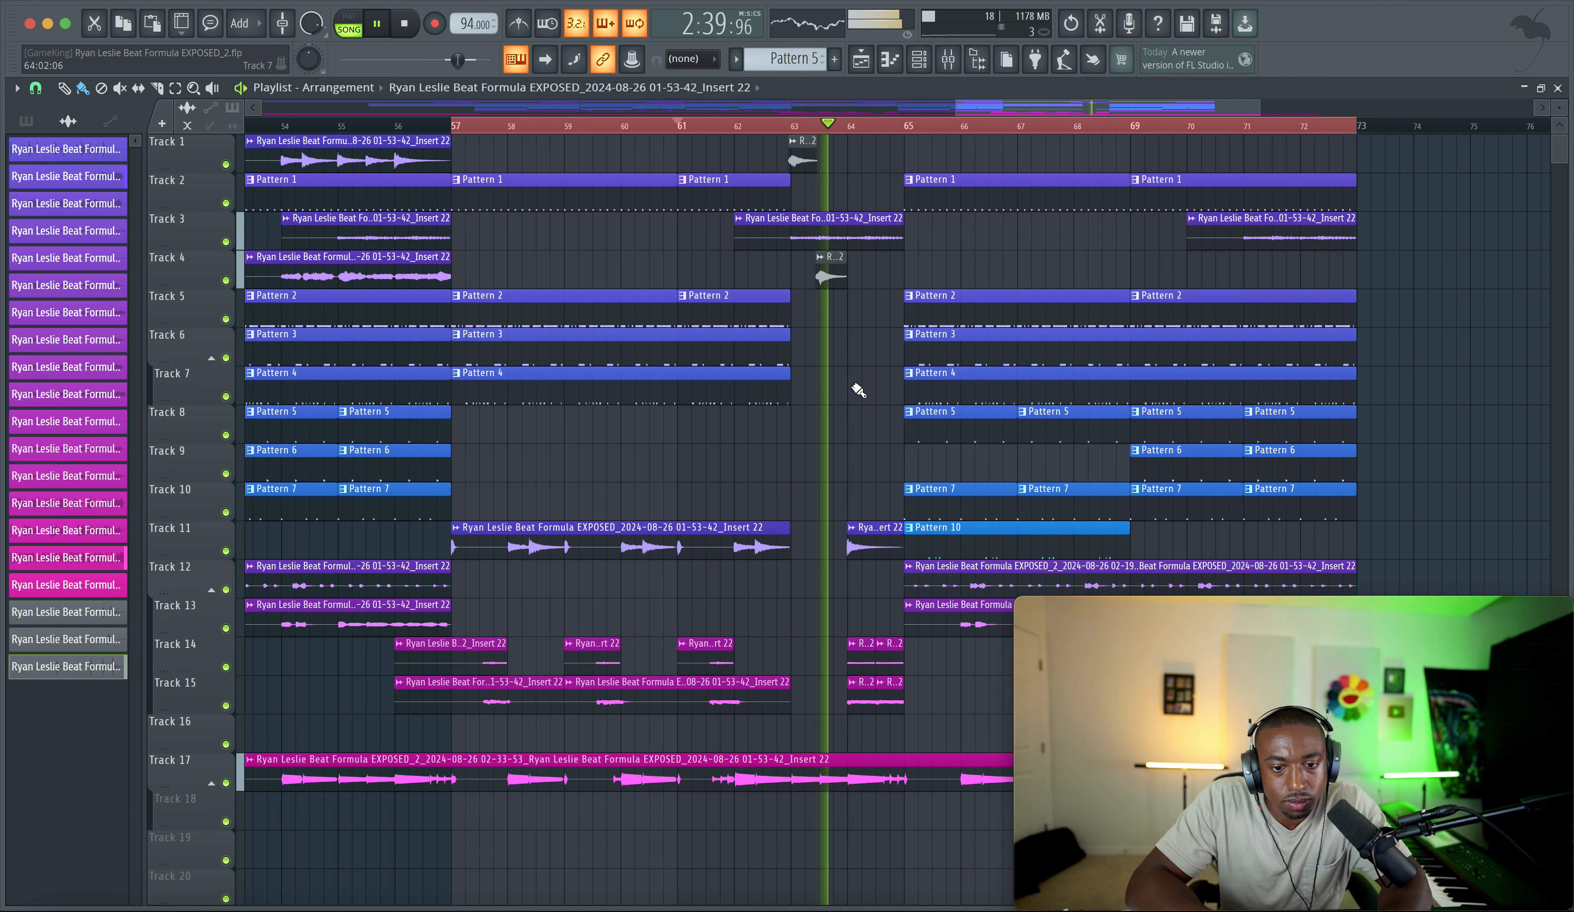
scroll(850, 438, up, 2)
key(space)
scroll(790, 745, down, 4)
scroll(790, 745, right, 1)
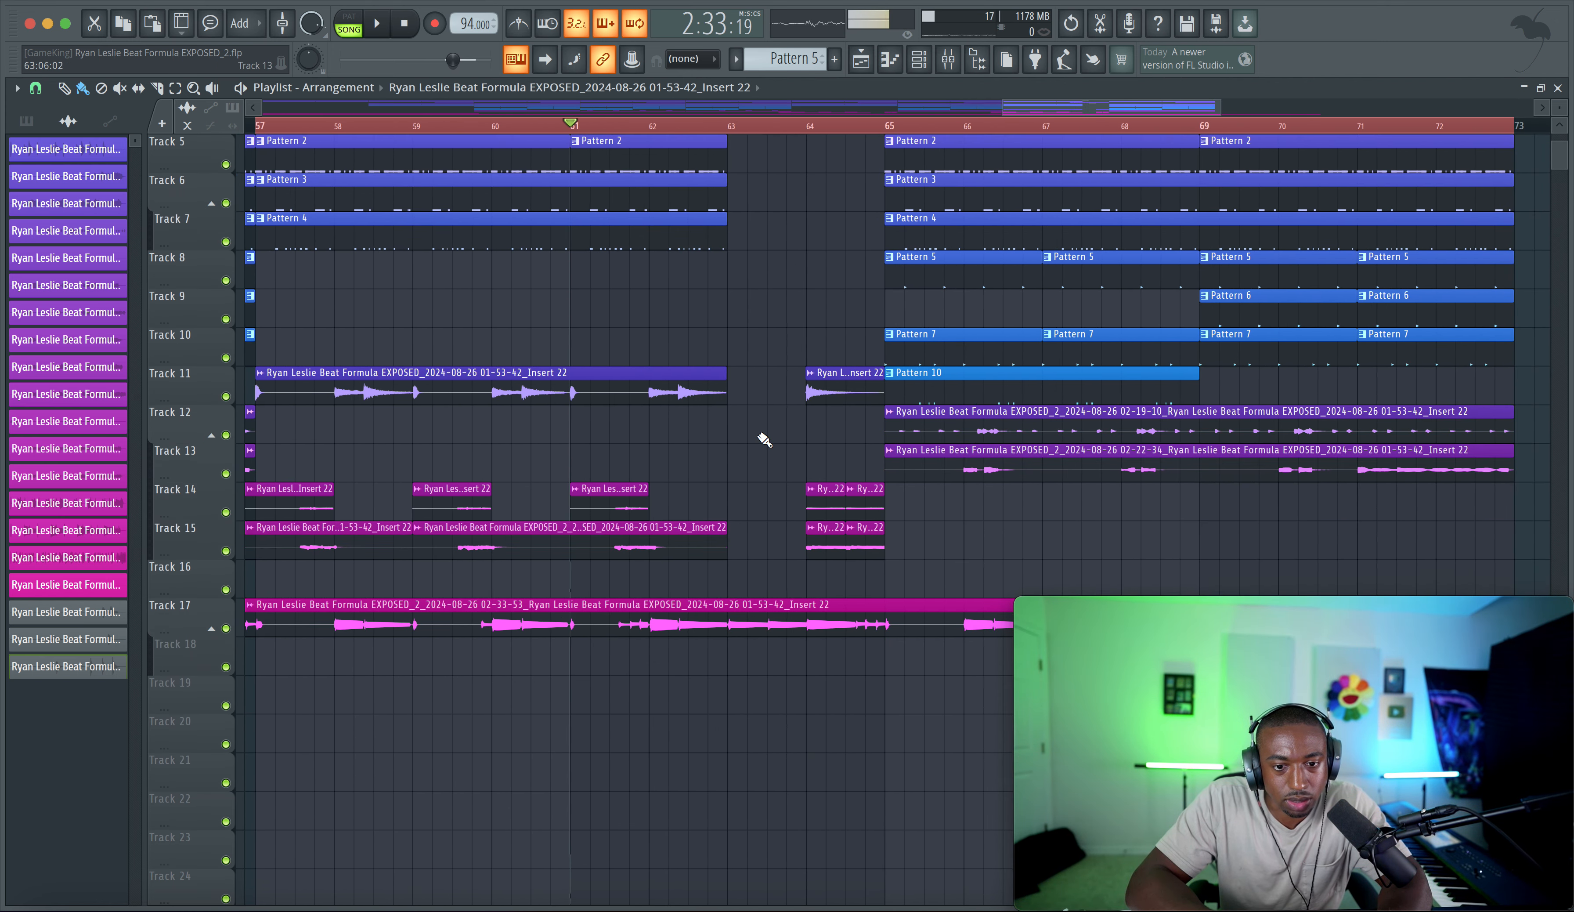
scroll(765, 440, up, 4)
scroll(765, 440, down, 3)
key(space)
scroll(714, 276, up, 3)
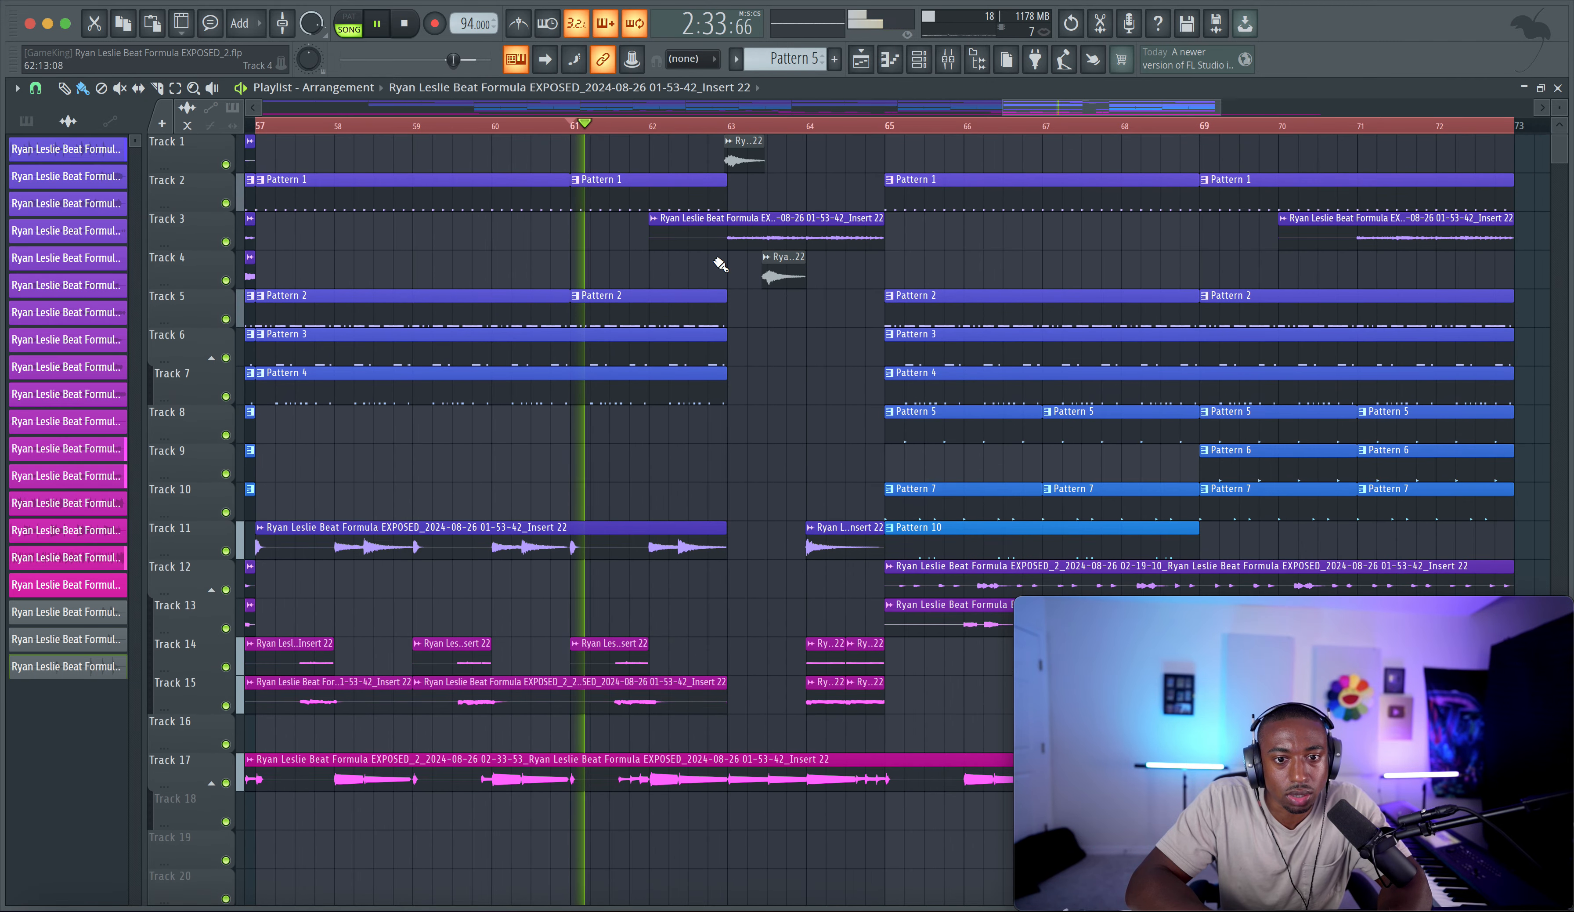
key(space)
right_click(822, 227)
key(space)
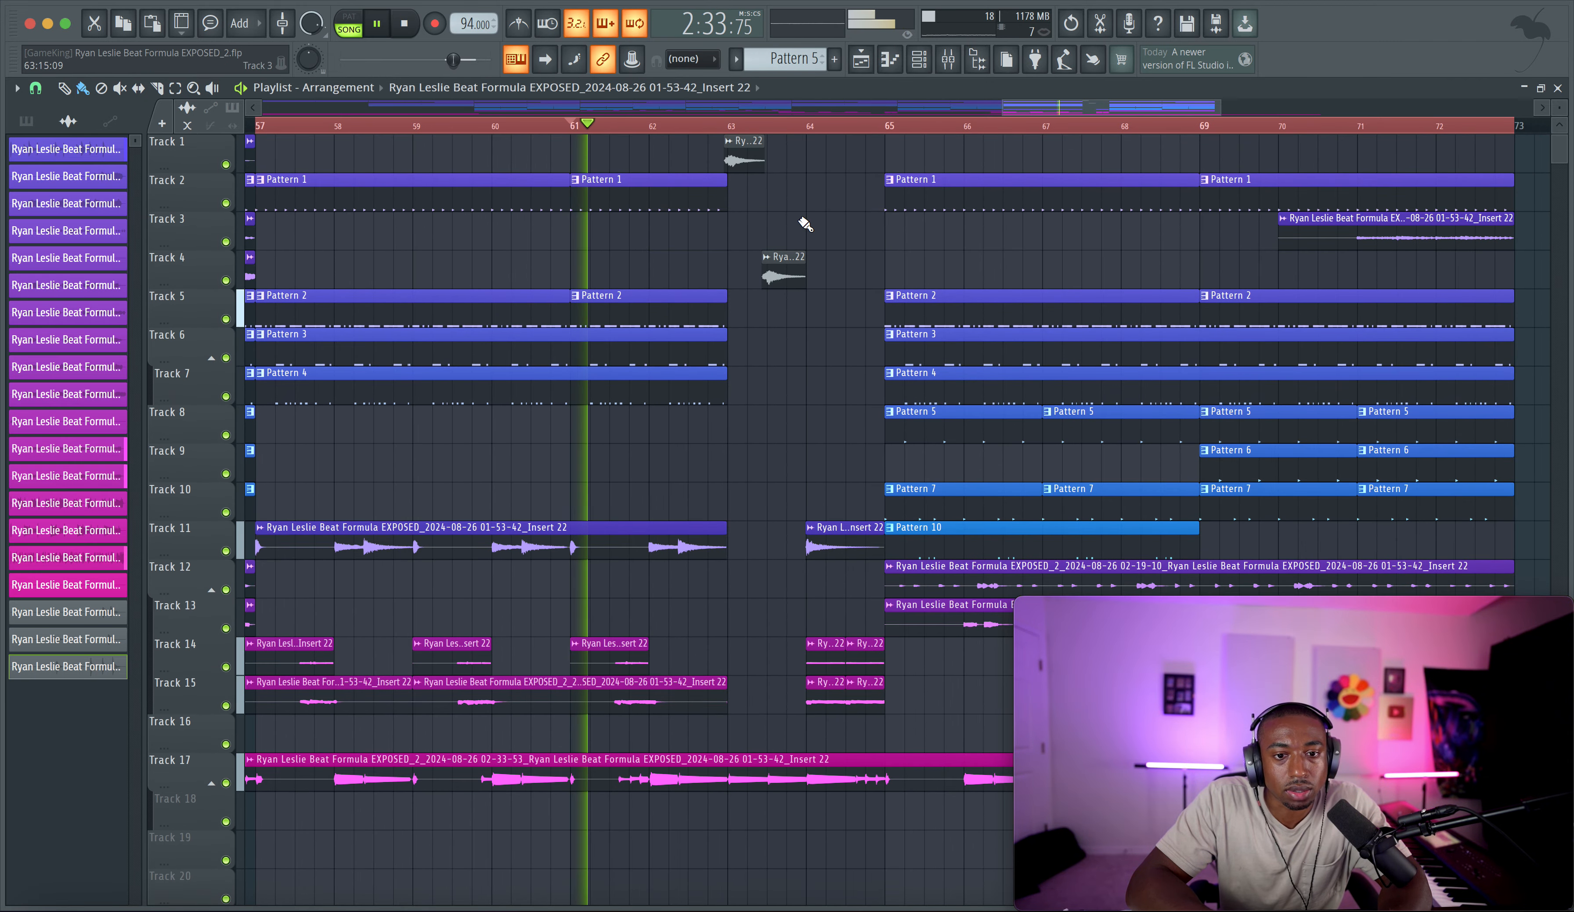
Step: Select the recorded hit on Track 4 in bar 63 and move it down to Track 10 at the same time position
drag(837, 428, 770, 194)
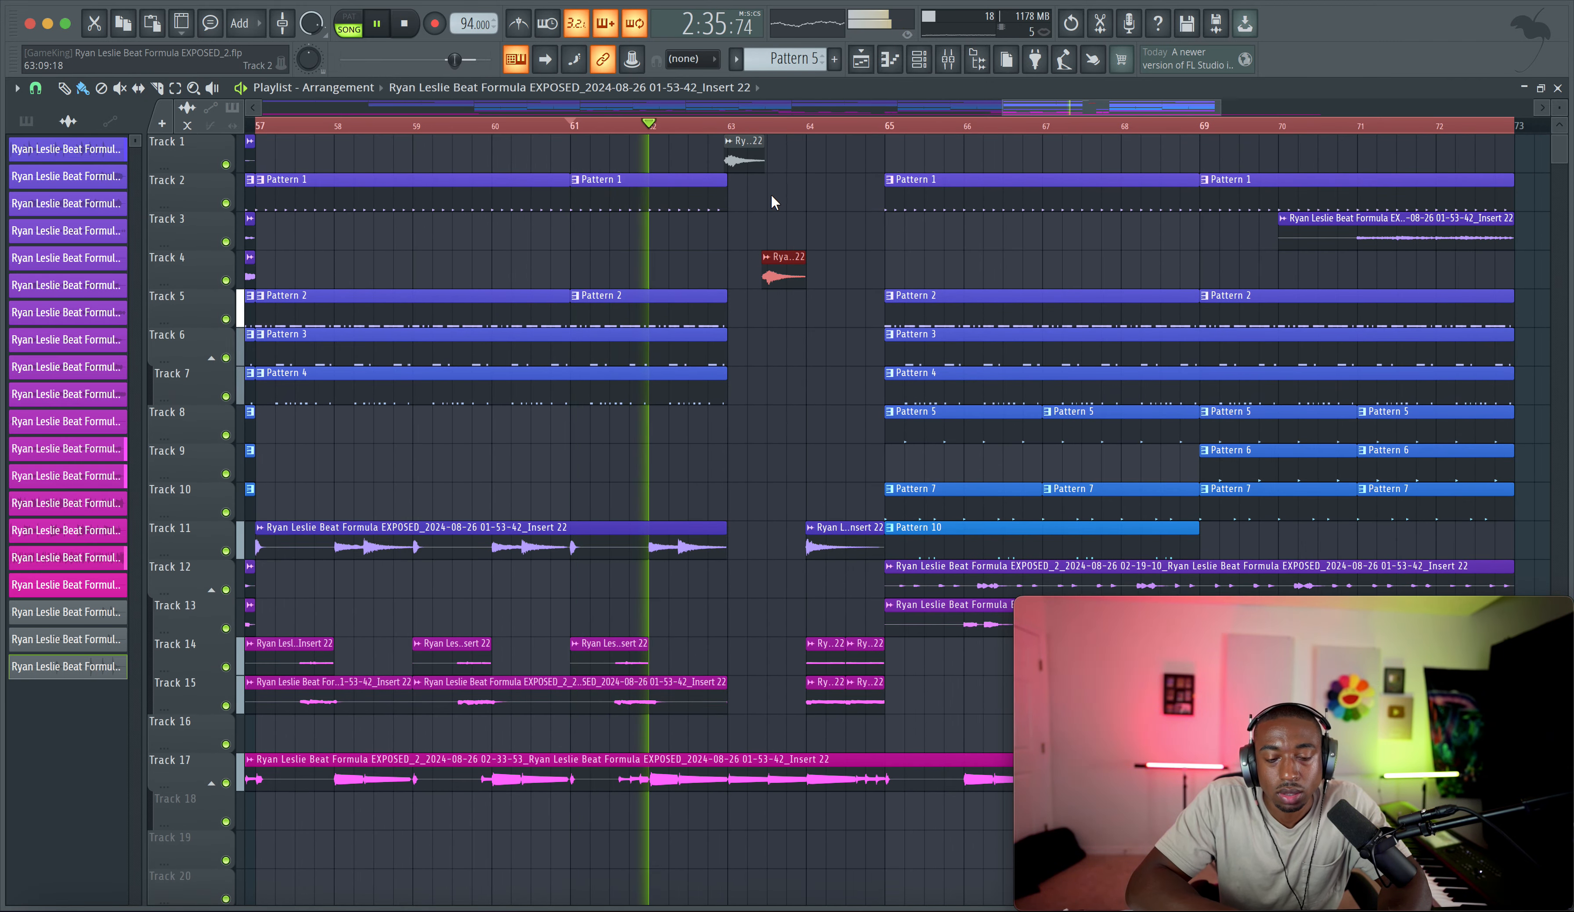
key(shift+Down)
key(shift+Down)
key(shift+Down)
key(shift+Down)
key(shift+Down)
key(shift+Down)
Step: Move the recorded hit on Track 1 at bar 63 down to Track 9 without shifting it in time
click(746, 143)
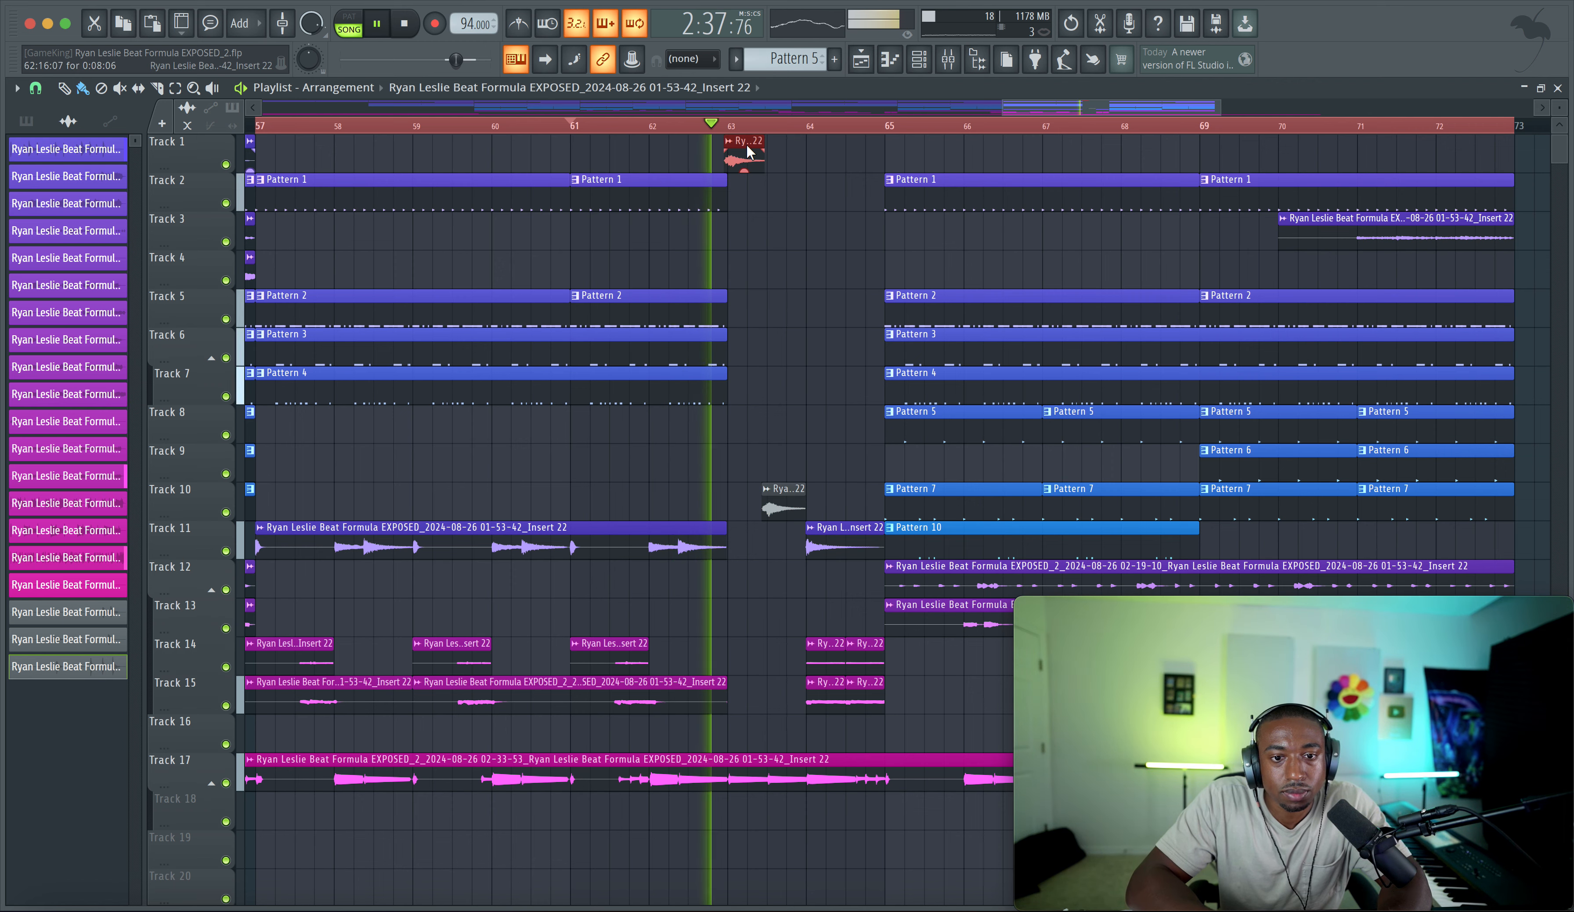
key(shift+Down)
key(shift+Down)
key(shift+Down)
key(shift+Down)
key(shift+Down)
key(shift+Down)
key(shift+Down)
key(shift+Down)
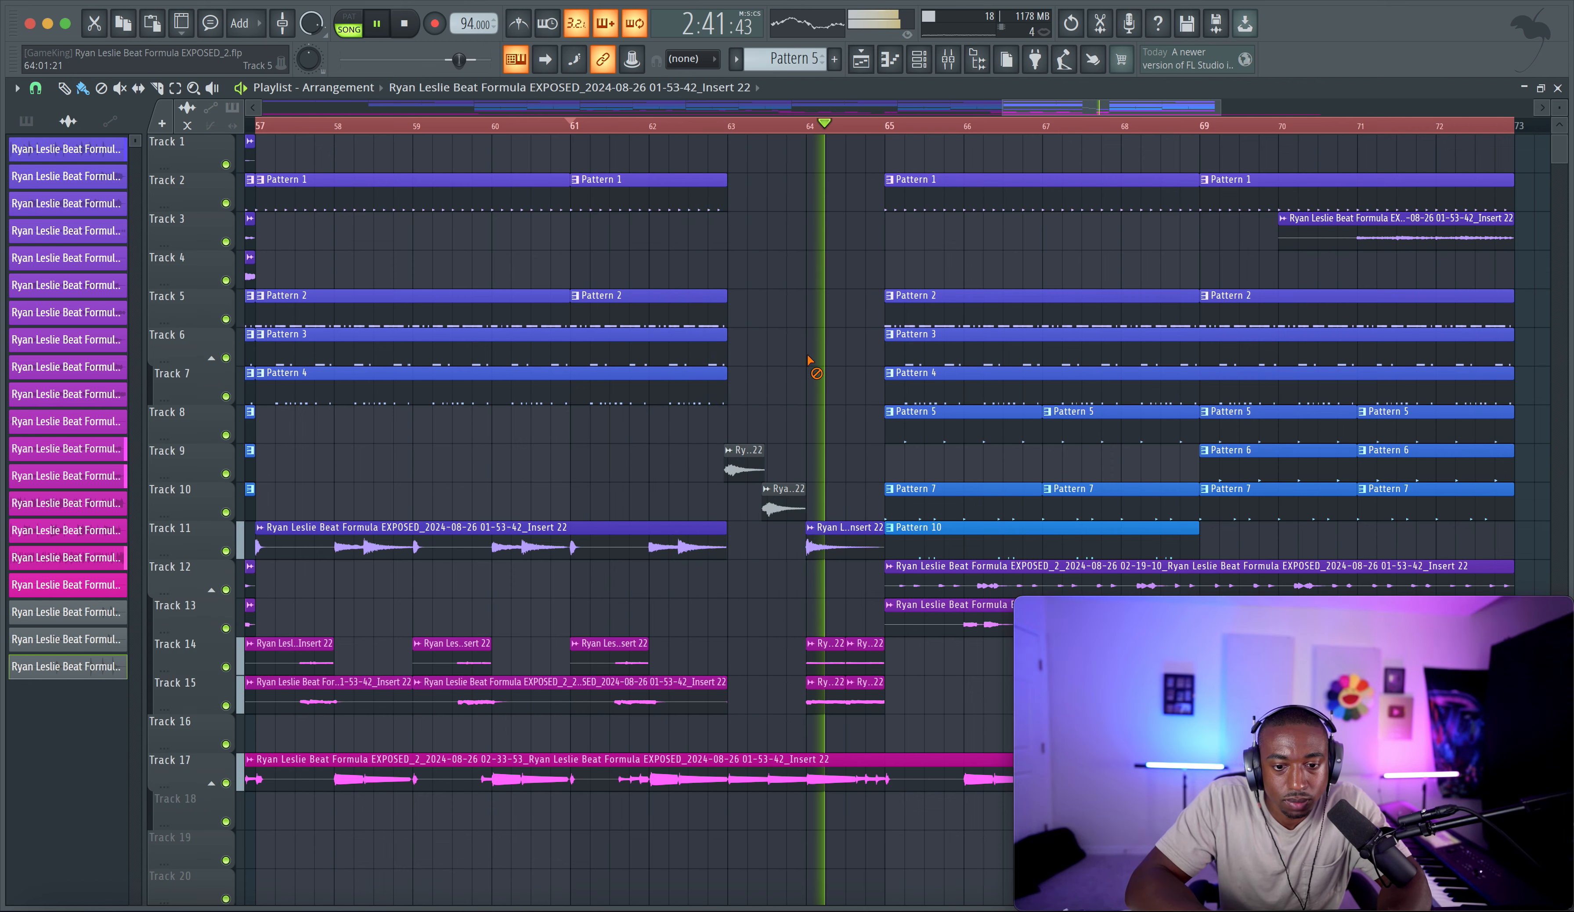
Step: Place a copy of Track 4's eight-bar audio clip on the same track at bar 65
scroll(811, 355, down, 2)
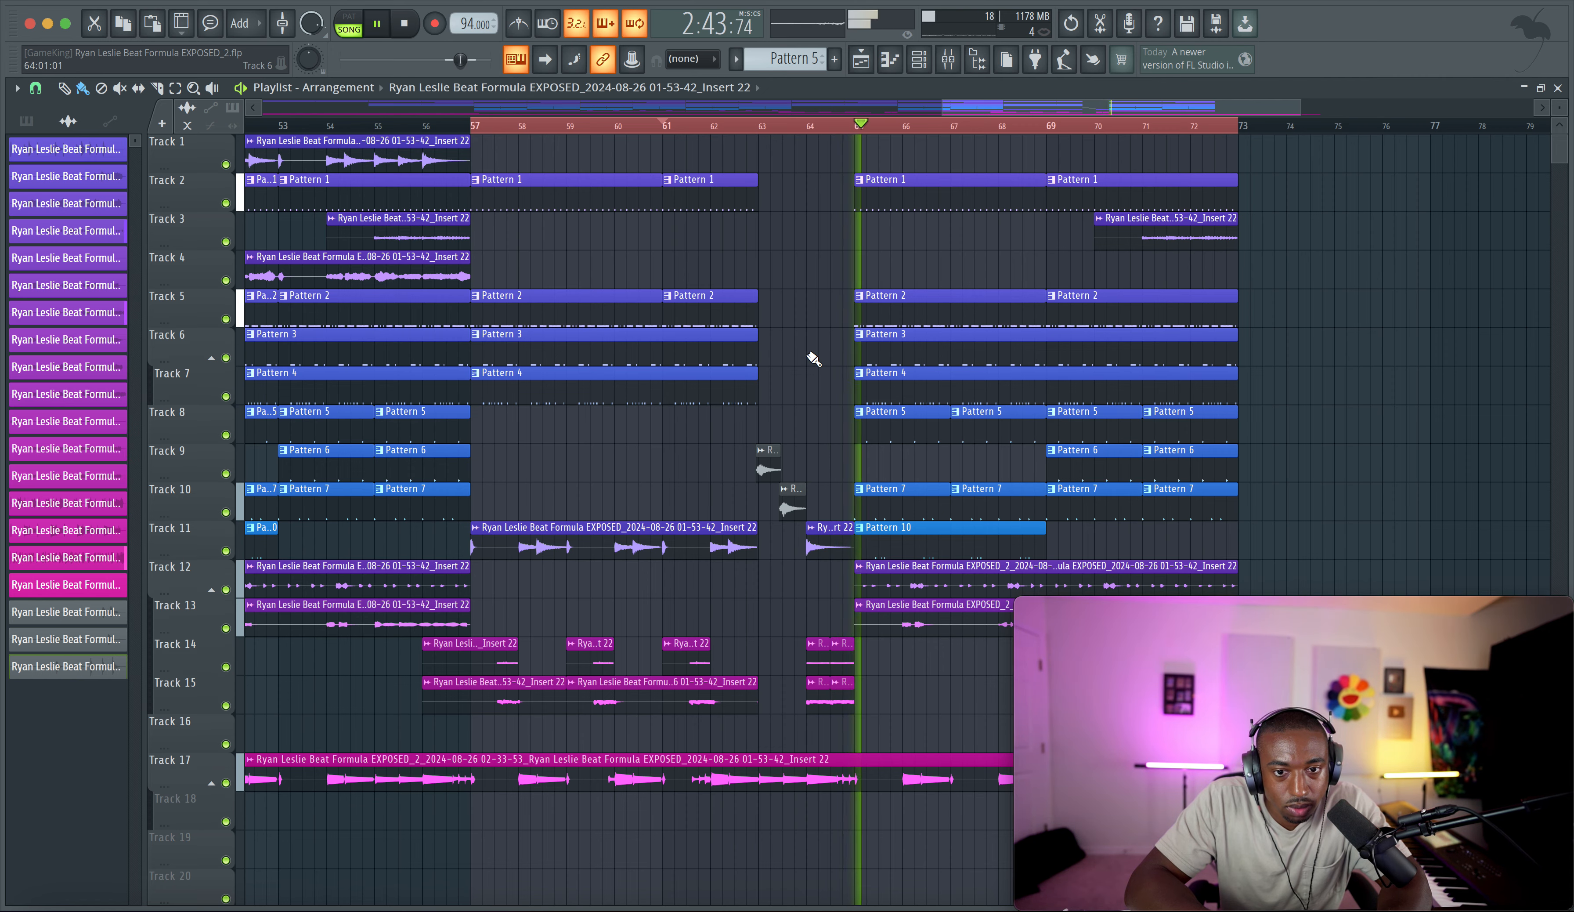
scroll(812, 361, down, 2)
scroll(801, 410, up, 2)
scroll(800, 409, down, 2)
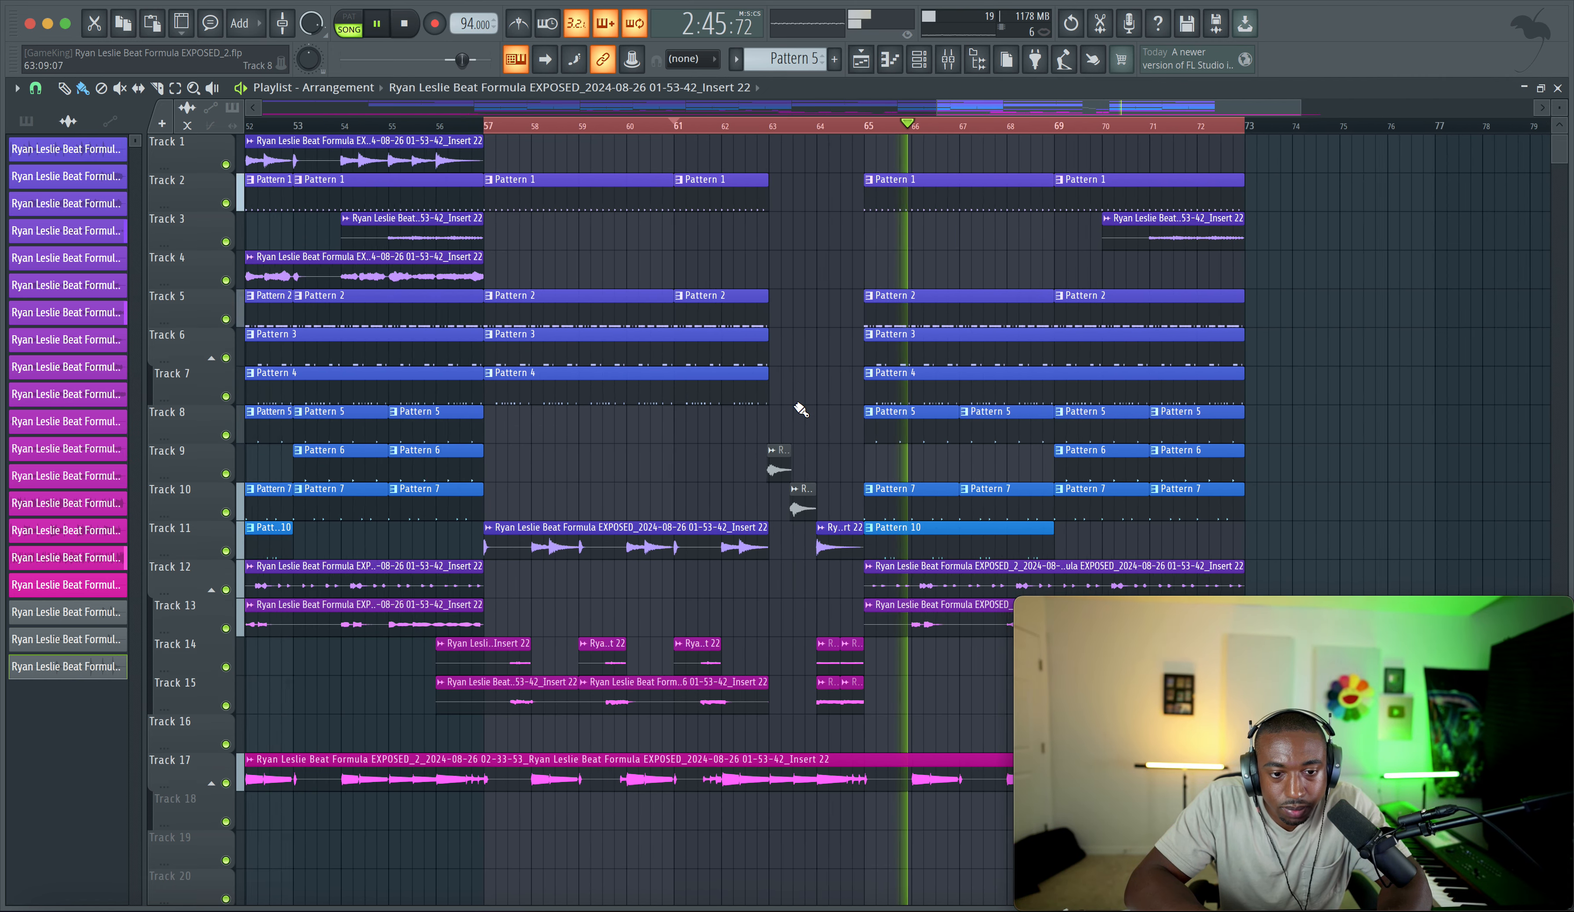
scroll(804, 379, down, 2)
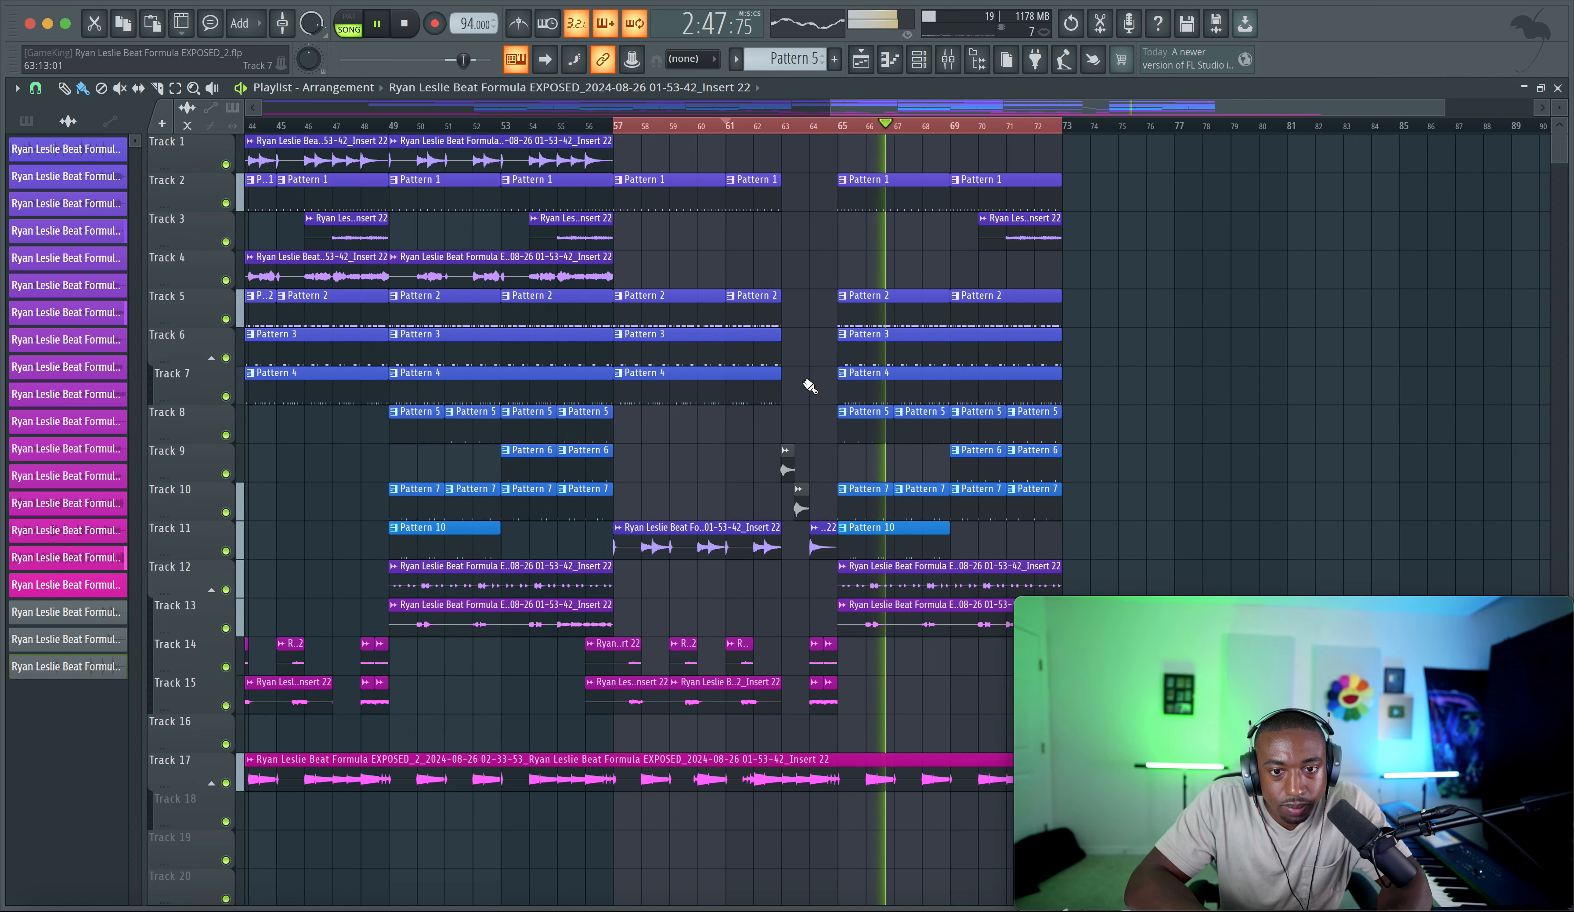
drag(576, 277, 881, 259)
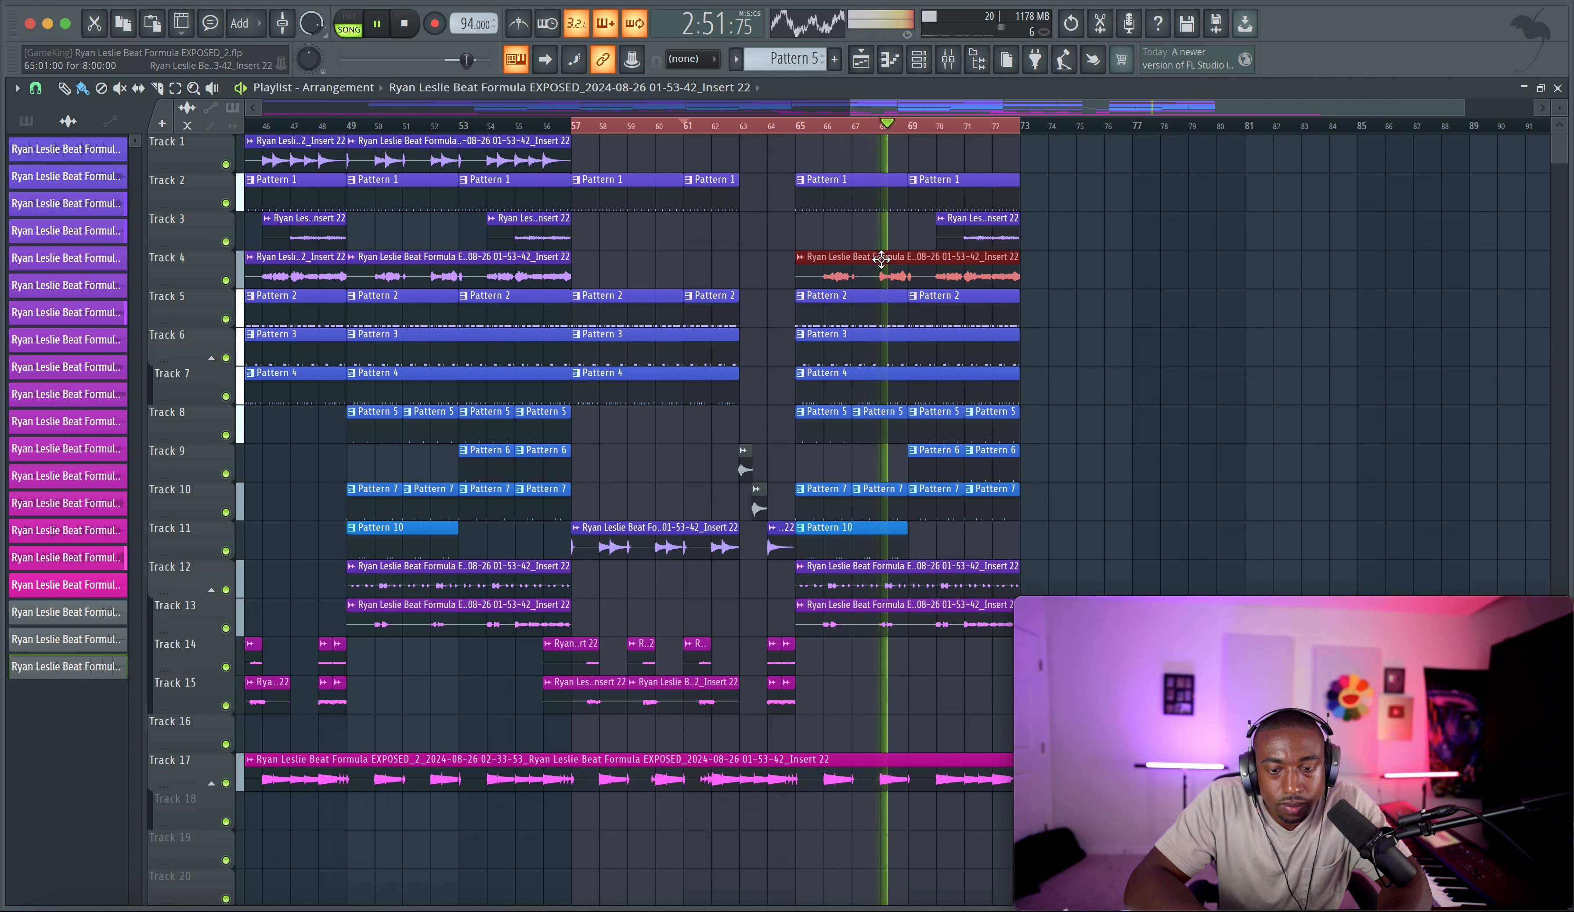
Step: Shorten the final Pattern 1, Pattern 2 and Pattern 3 clips on Tracks 2, 5 and 6 to end at bar 72
drag(595, 168, 500, 162)
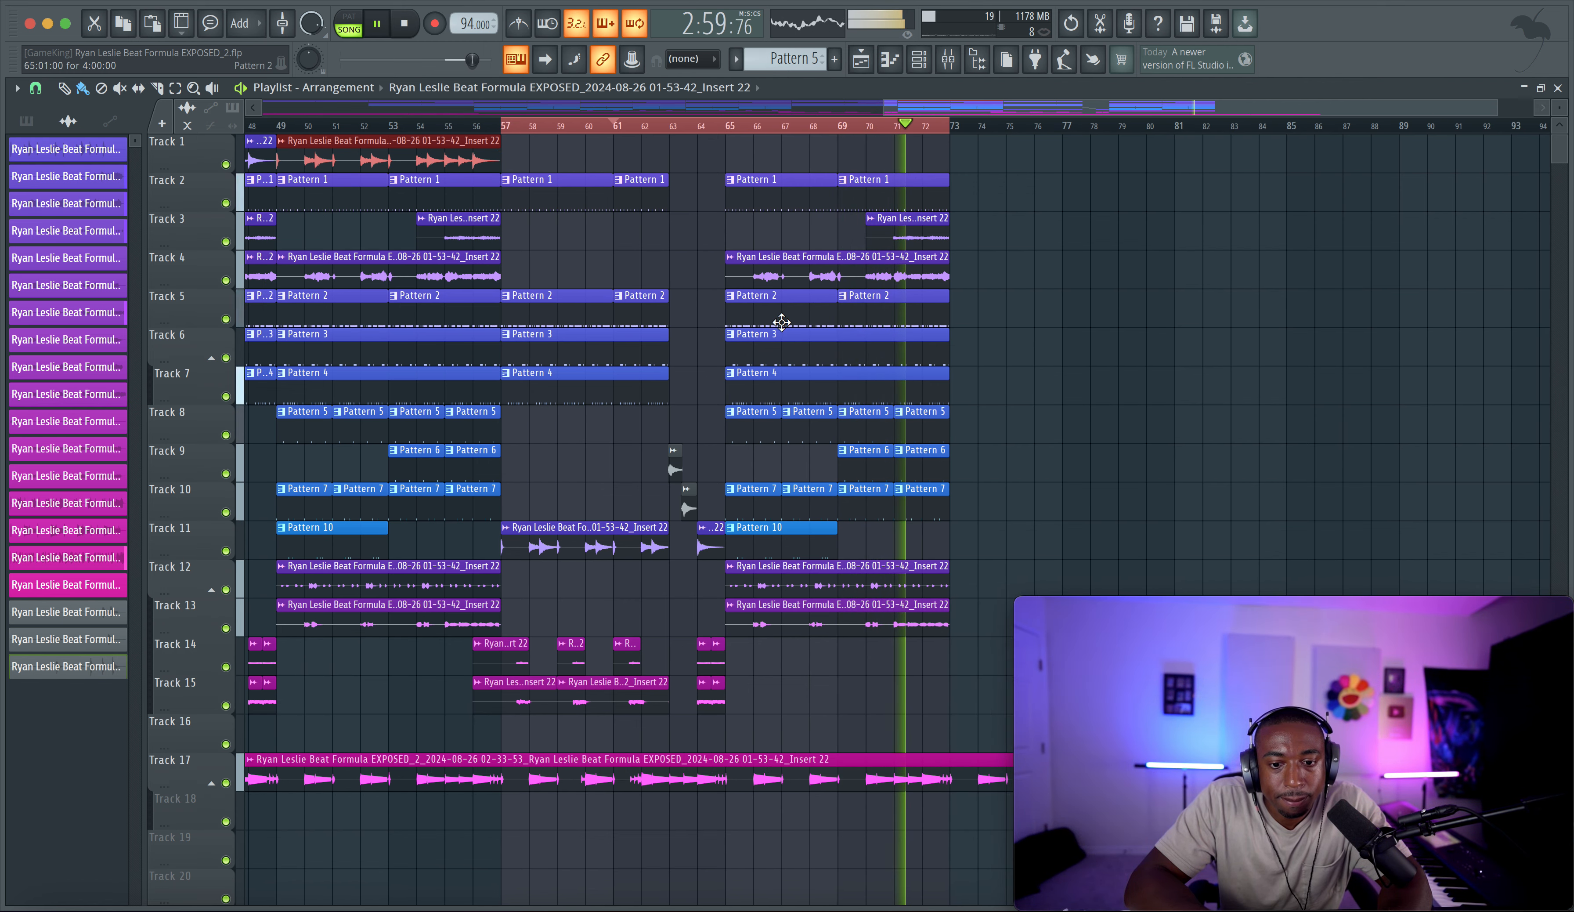
scroll(783, 313, down, 1)
scroll(908, 219, up, 1)
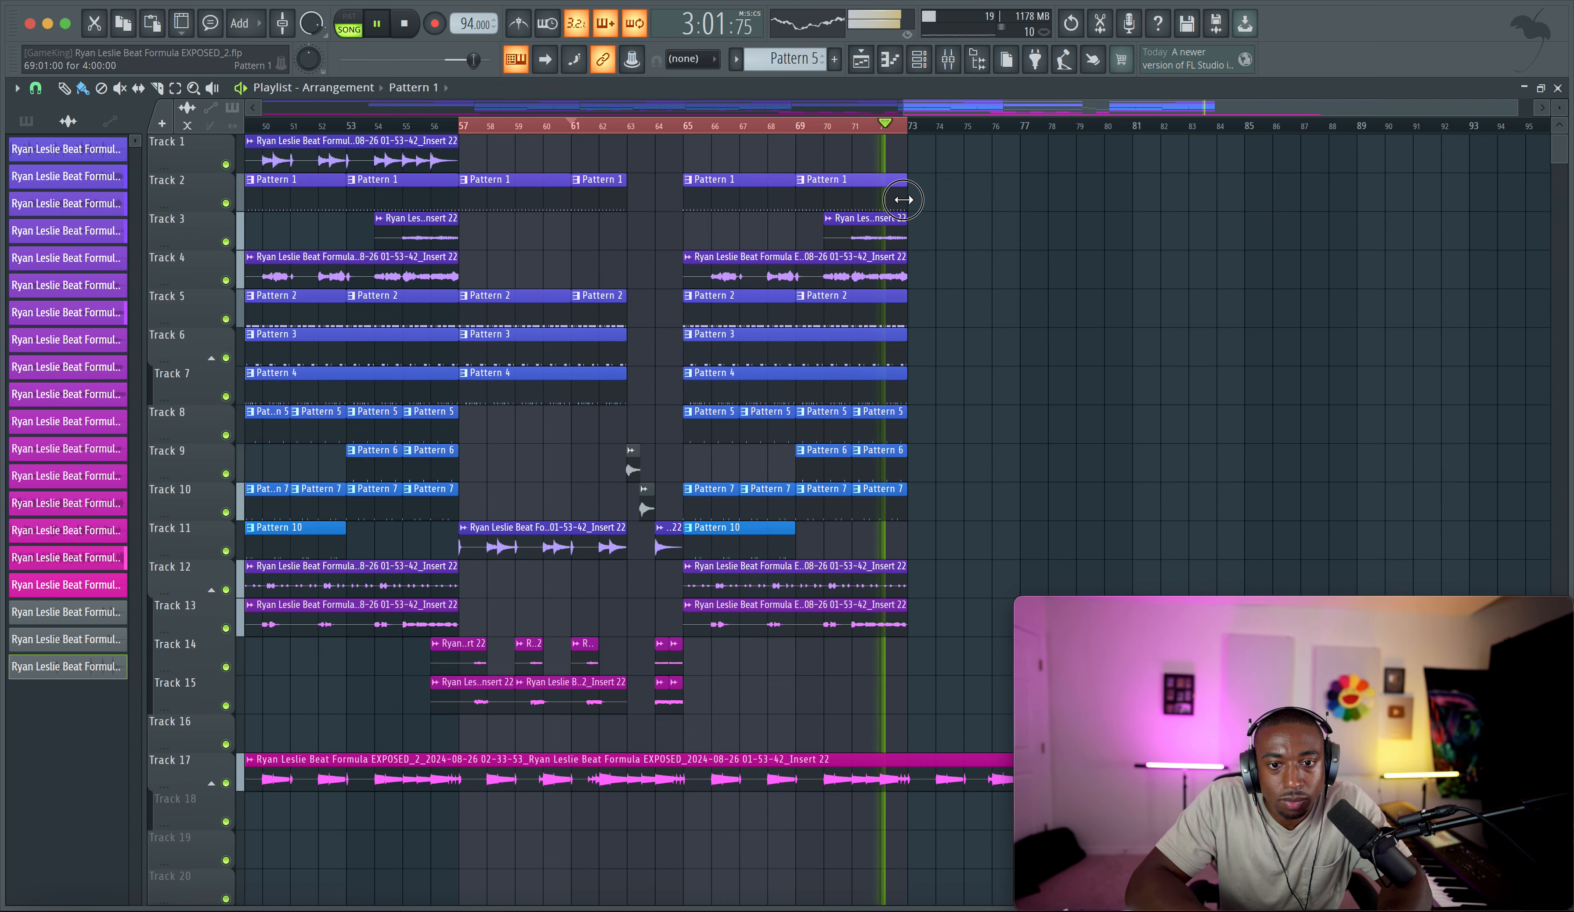
drag(880, 199, 879, 199)
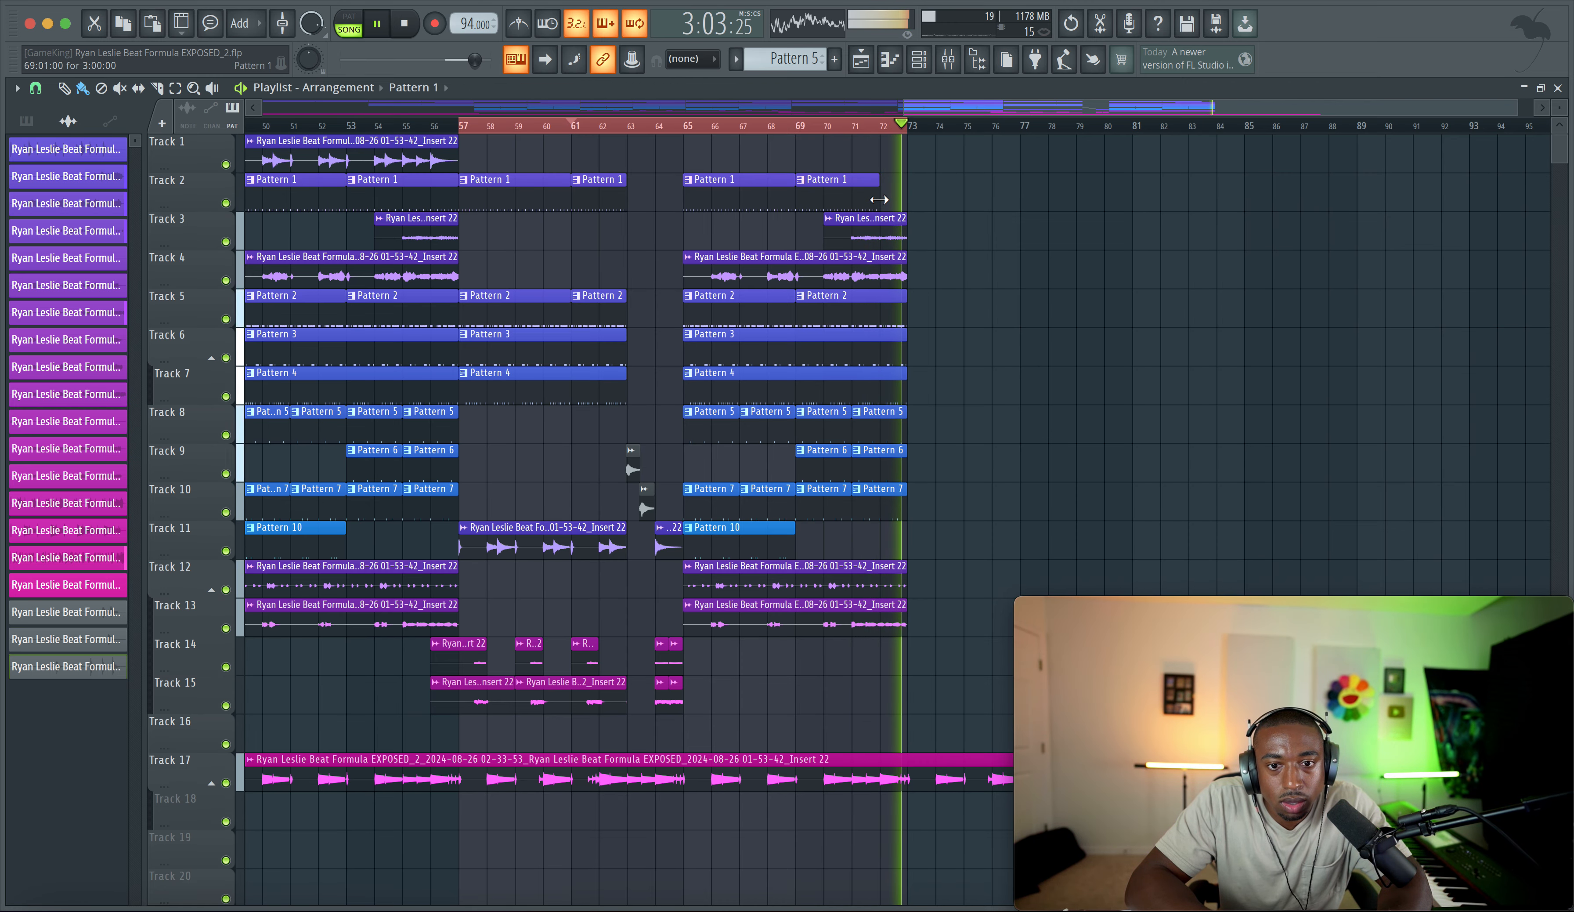
click(853, 127)
drag(907, 300, 889, 343)
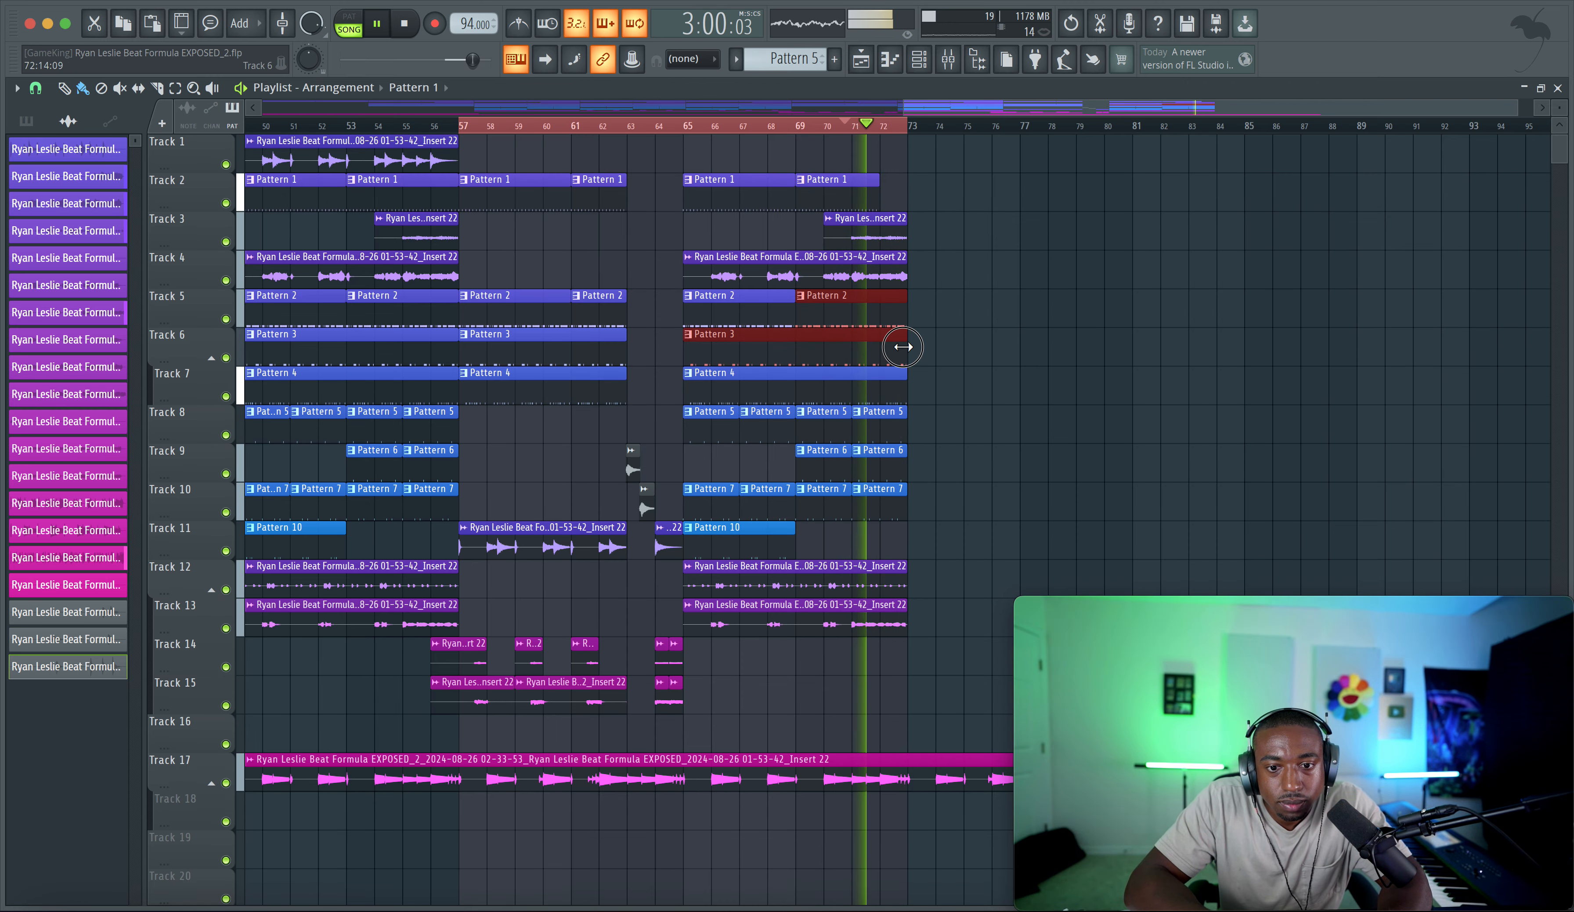
Step: Select the last Pattern 4 clip on Track 7, audition the ending from just before bar 71 and clear the selection
click(906, 389)
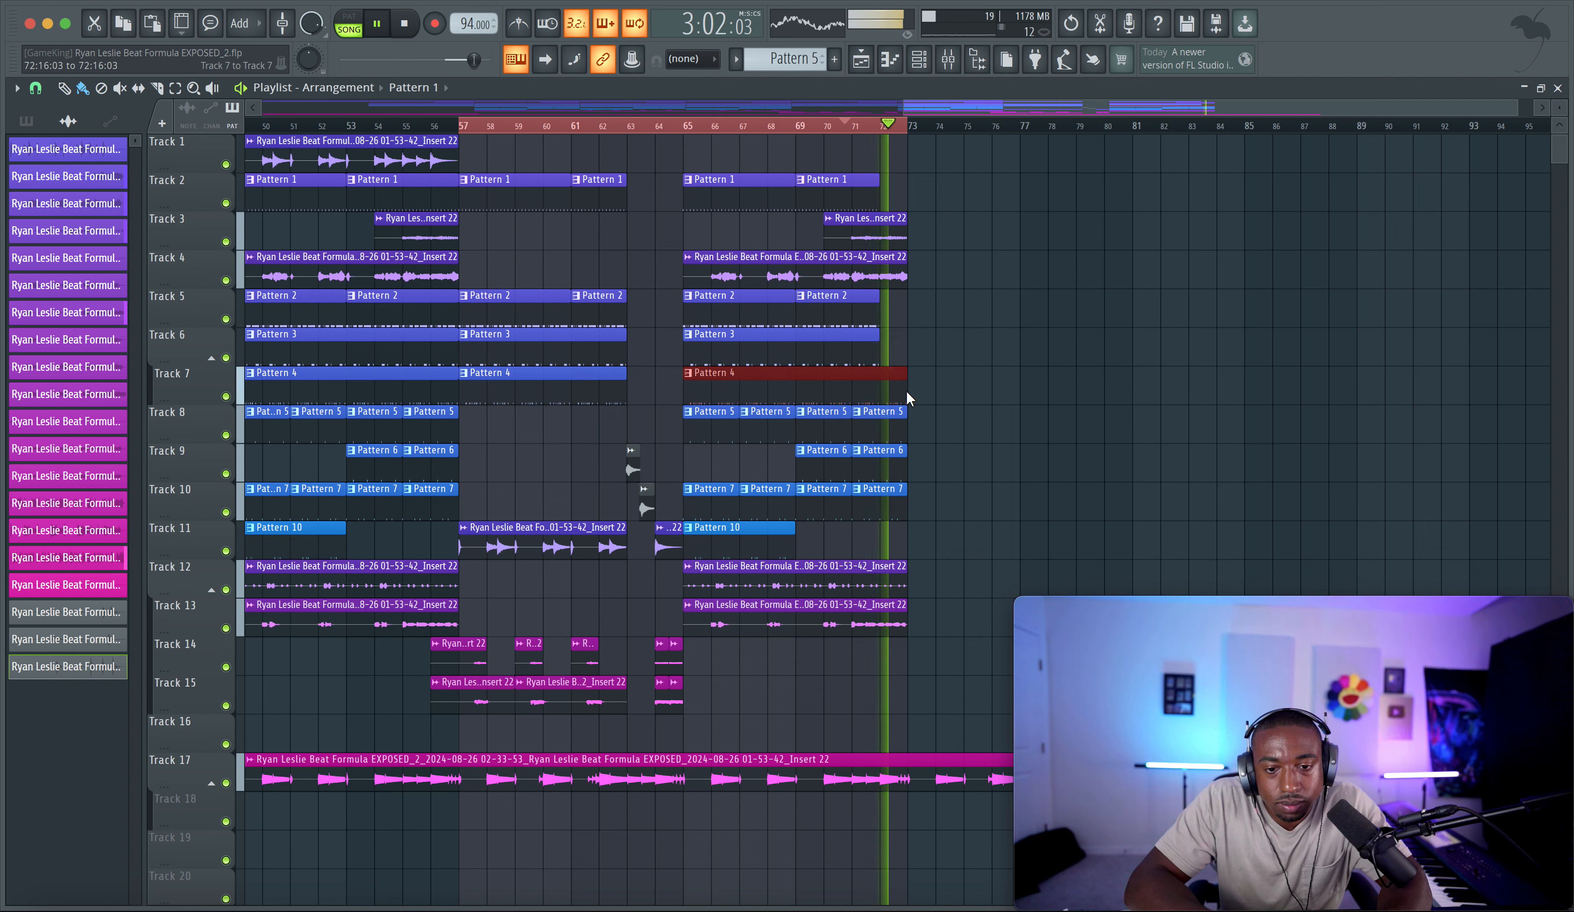
key(space)
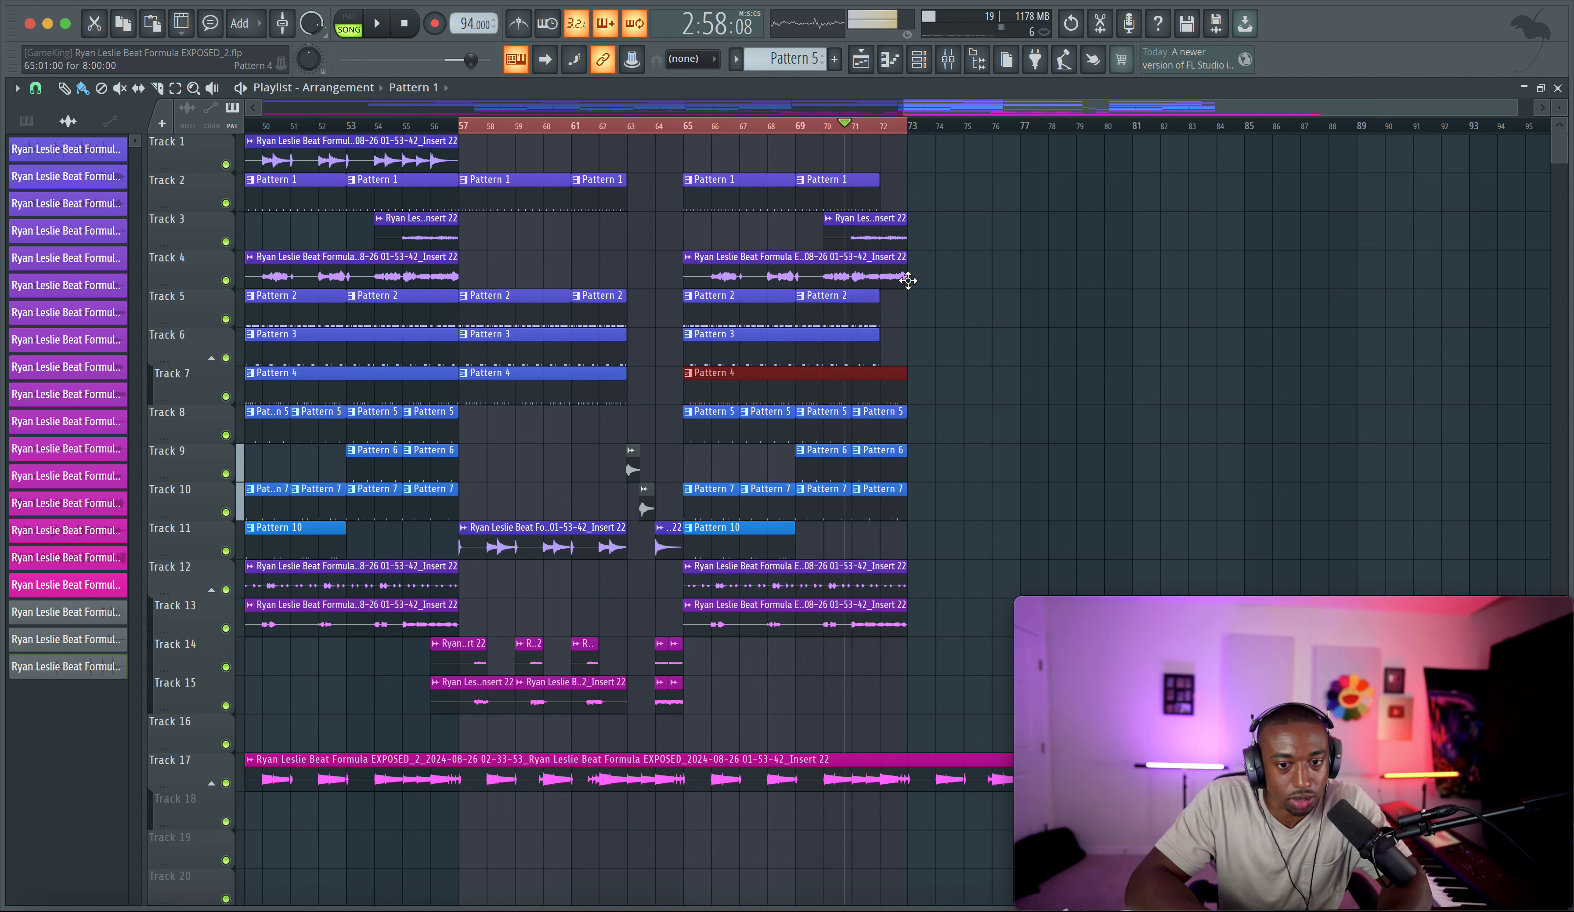
key(space)
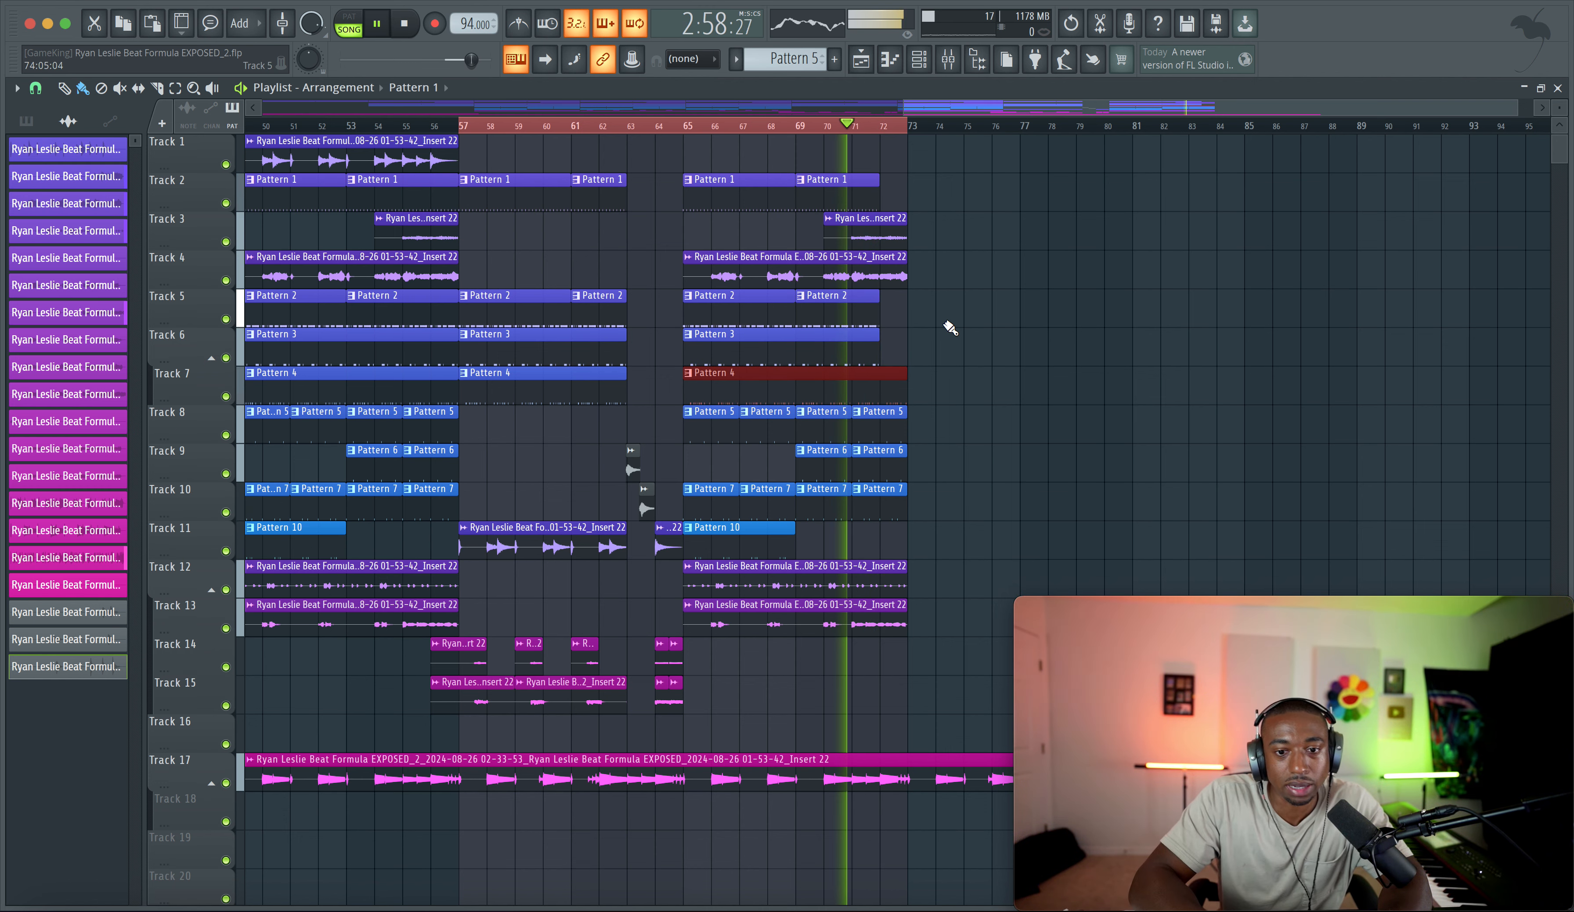
super+click(950, 306)
Step: Slice the Track 17 audio clip at bar 73, delete the part beyond it and stop playback
scroll(951, 396, down, 3)
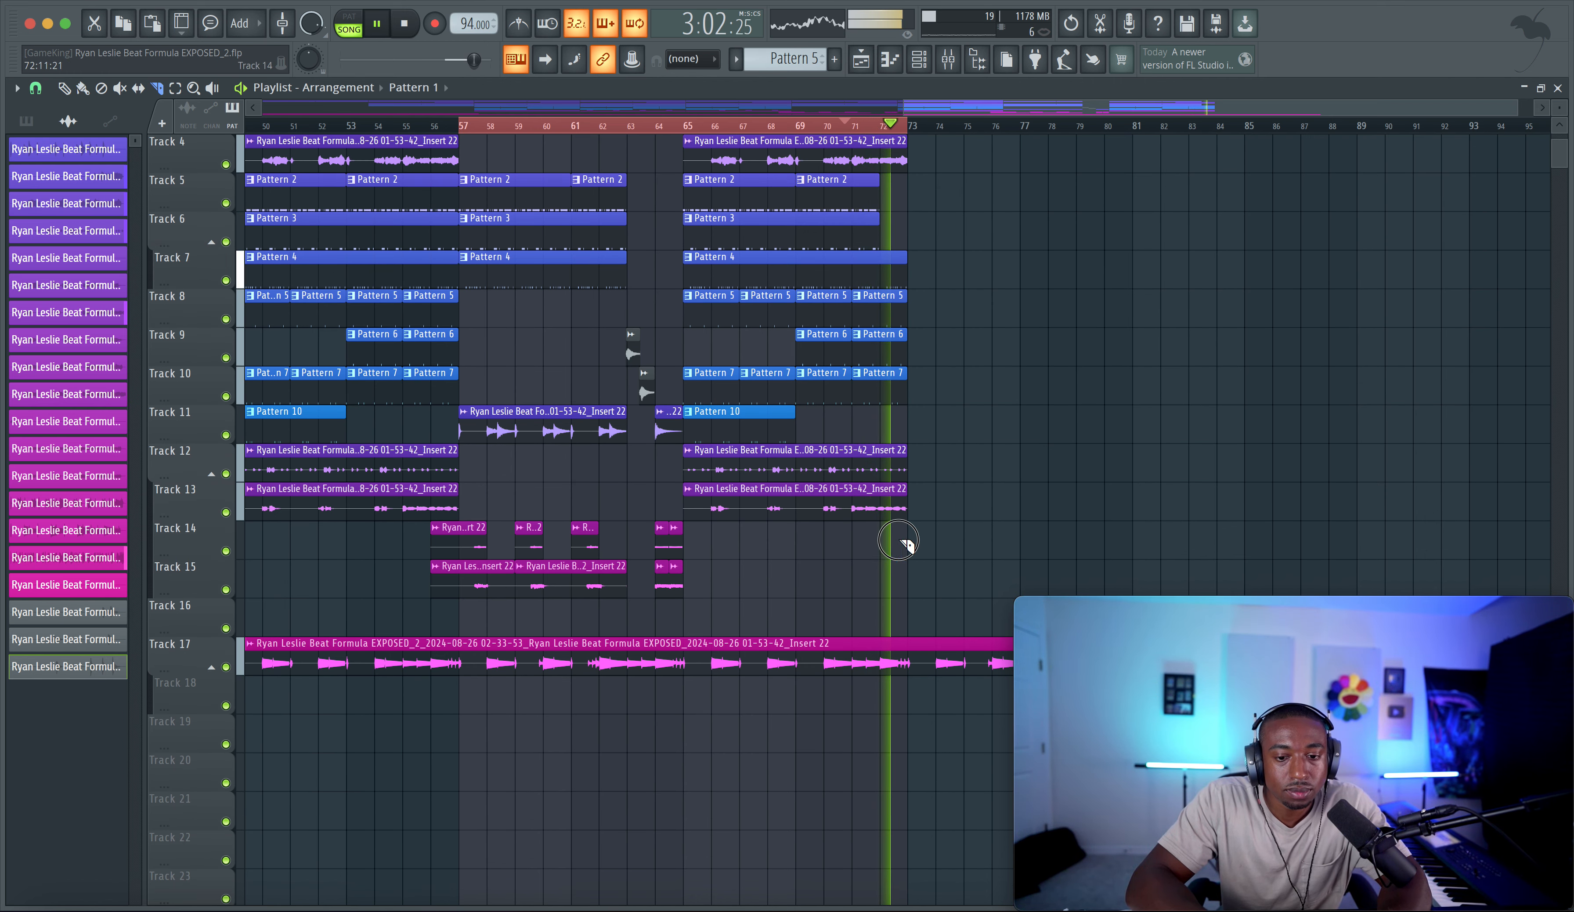
right_click(918, 665)
key(space)
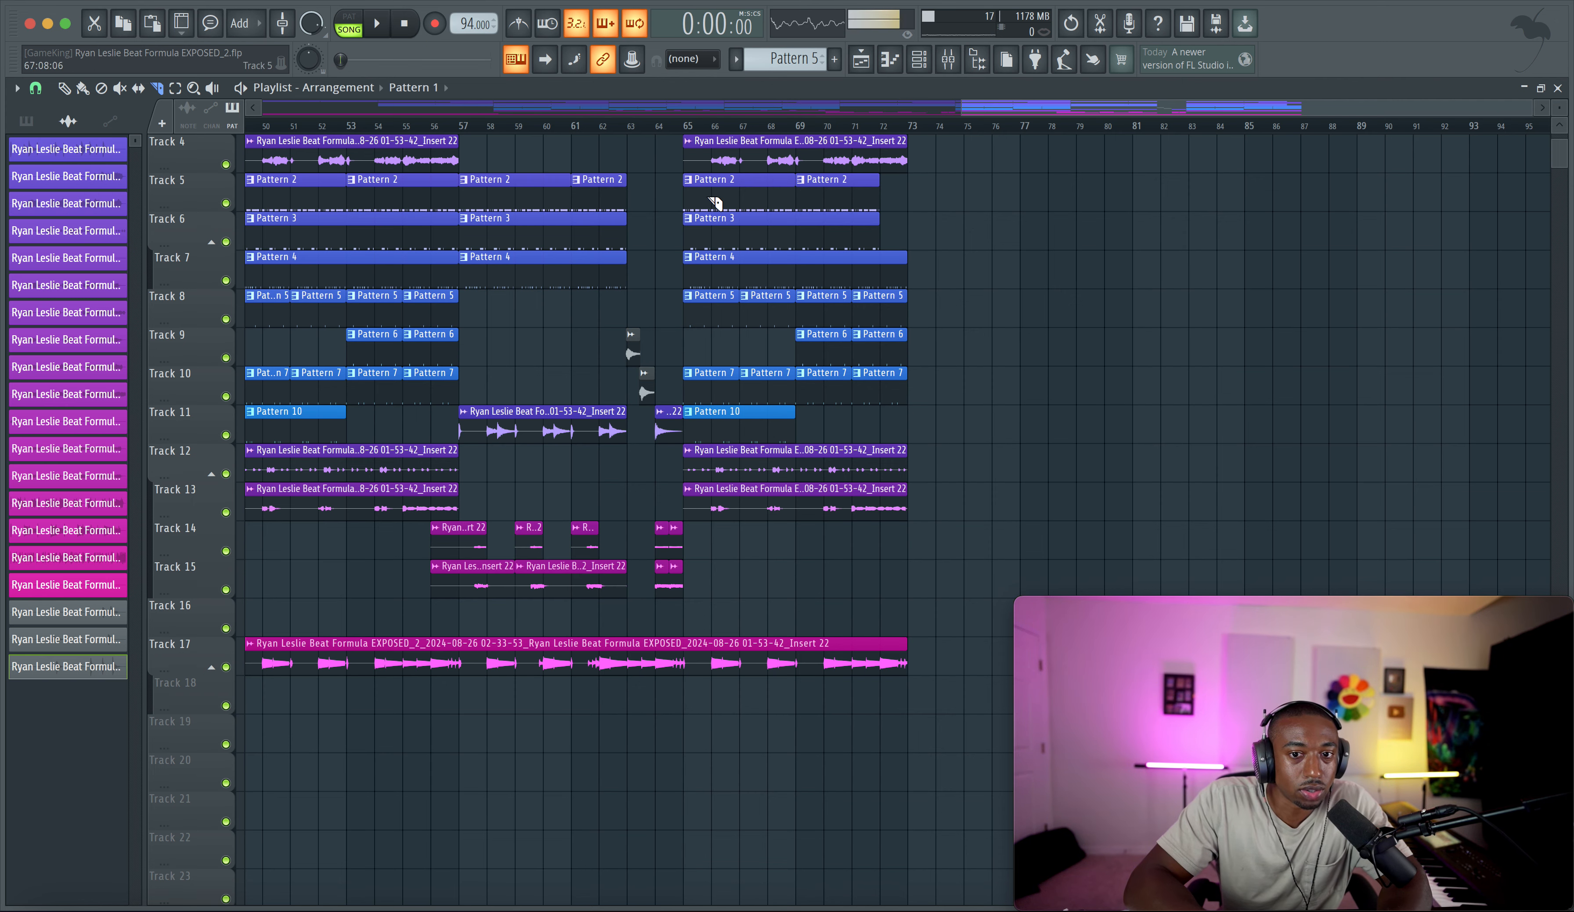
Step: Open the mixer while the beat plays from the start, narrow its window and reposition it over the arrangement
scroll(715, 203, down, 5)
scroll(715, 204, up, 3)
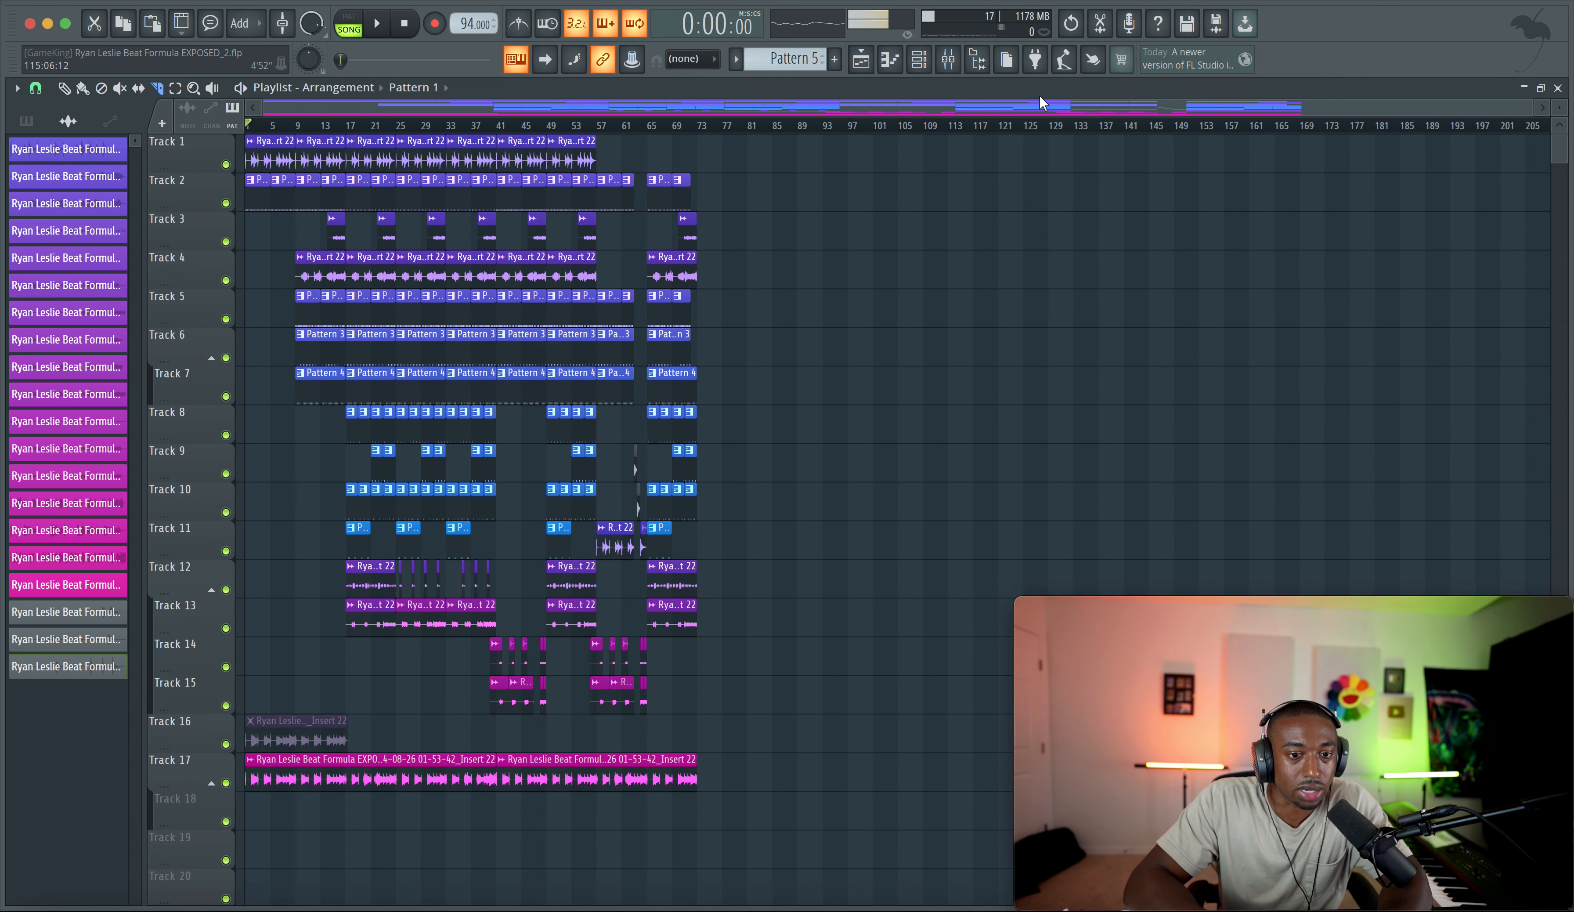
click(958, 62)
click(781, 345)
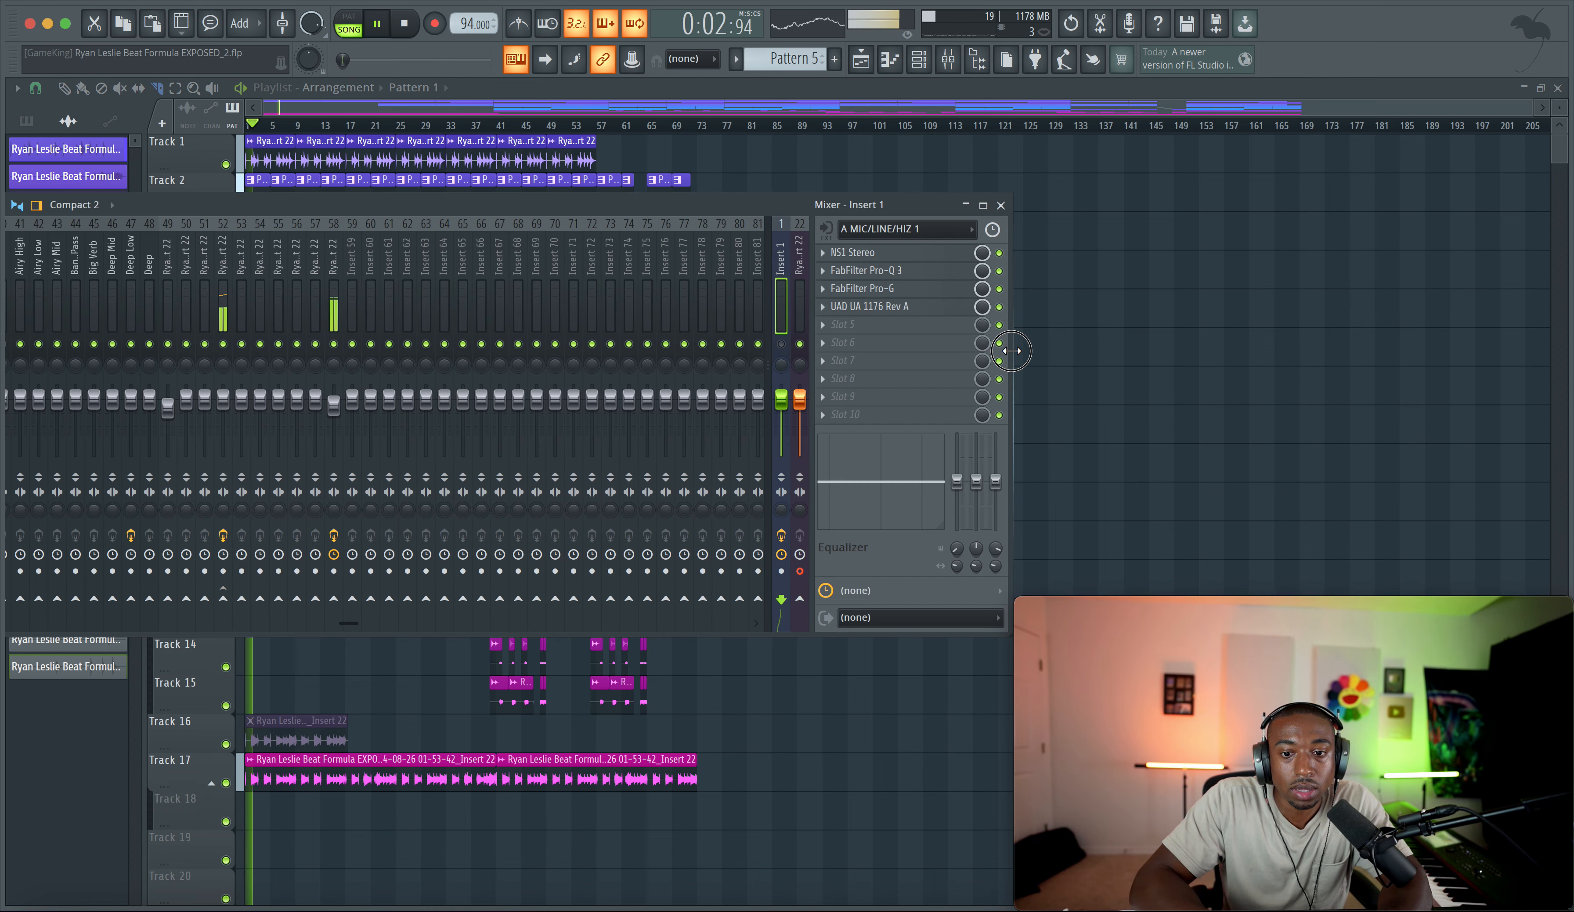
drag(1013, 358, 579, 358)
drag(289, 210, 810, 210)
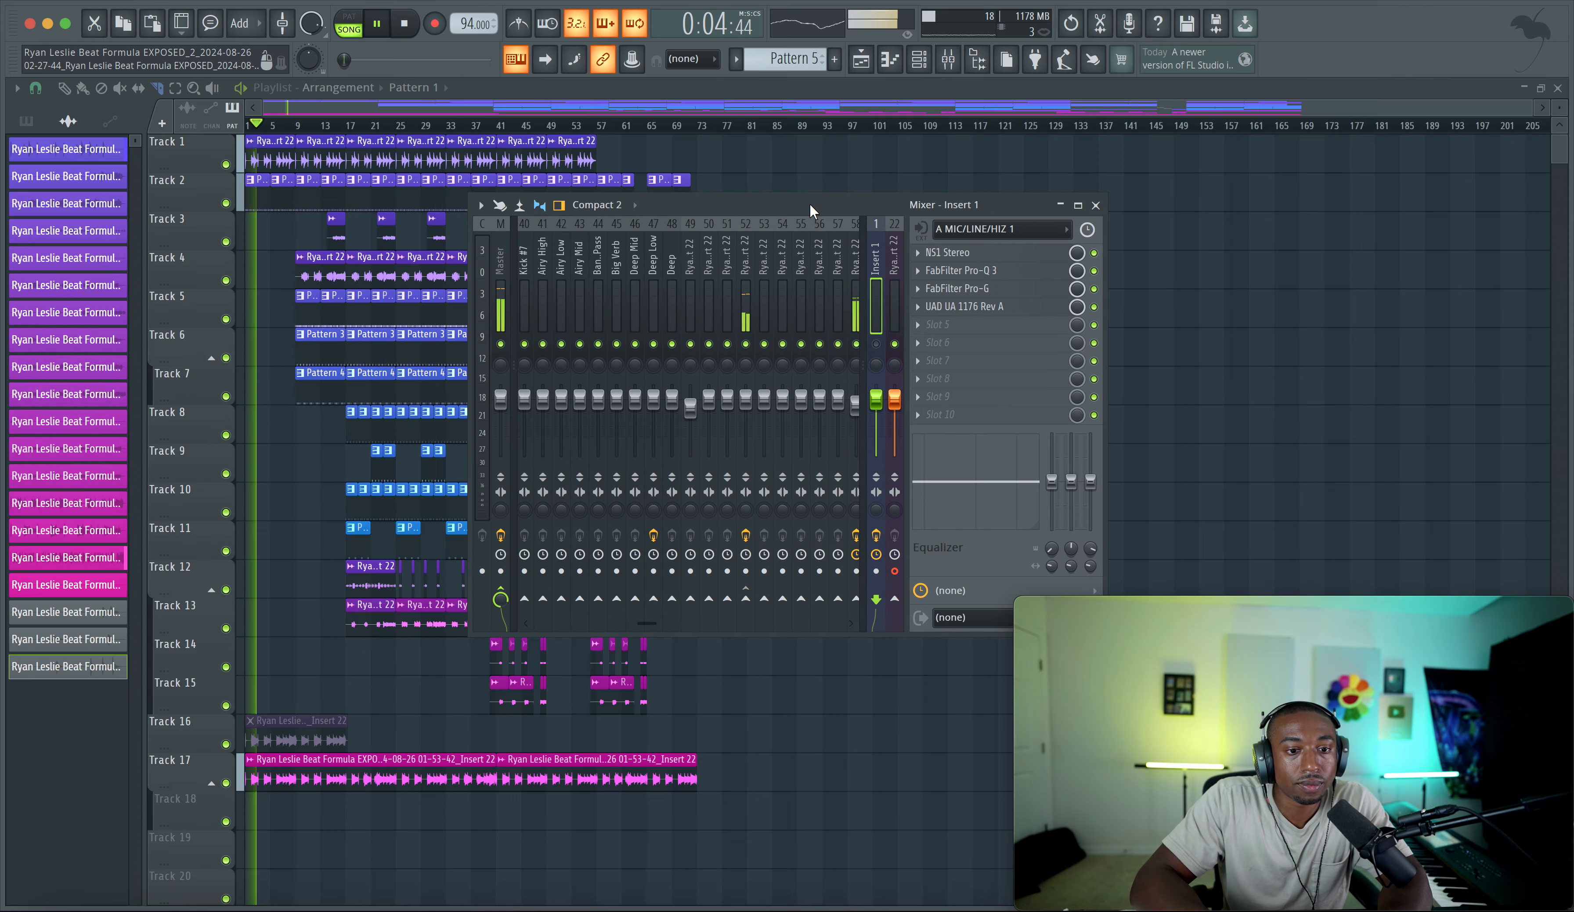
Step: Examine the FabFilter Pro-C 2 compressor on the Master track while the beat plays, and close it along with the mixer
click(1163, 238)
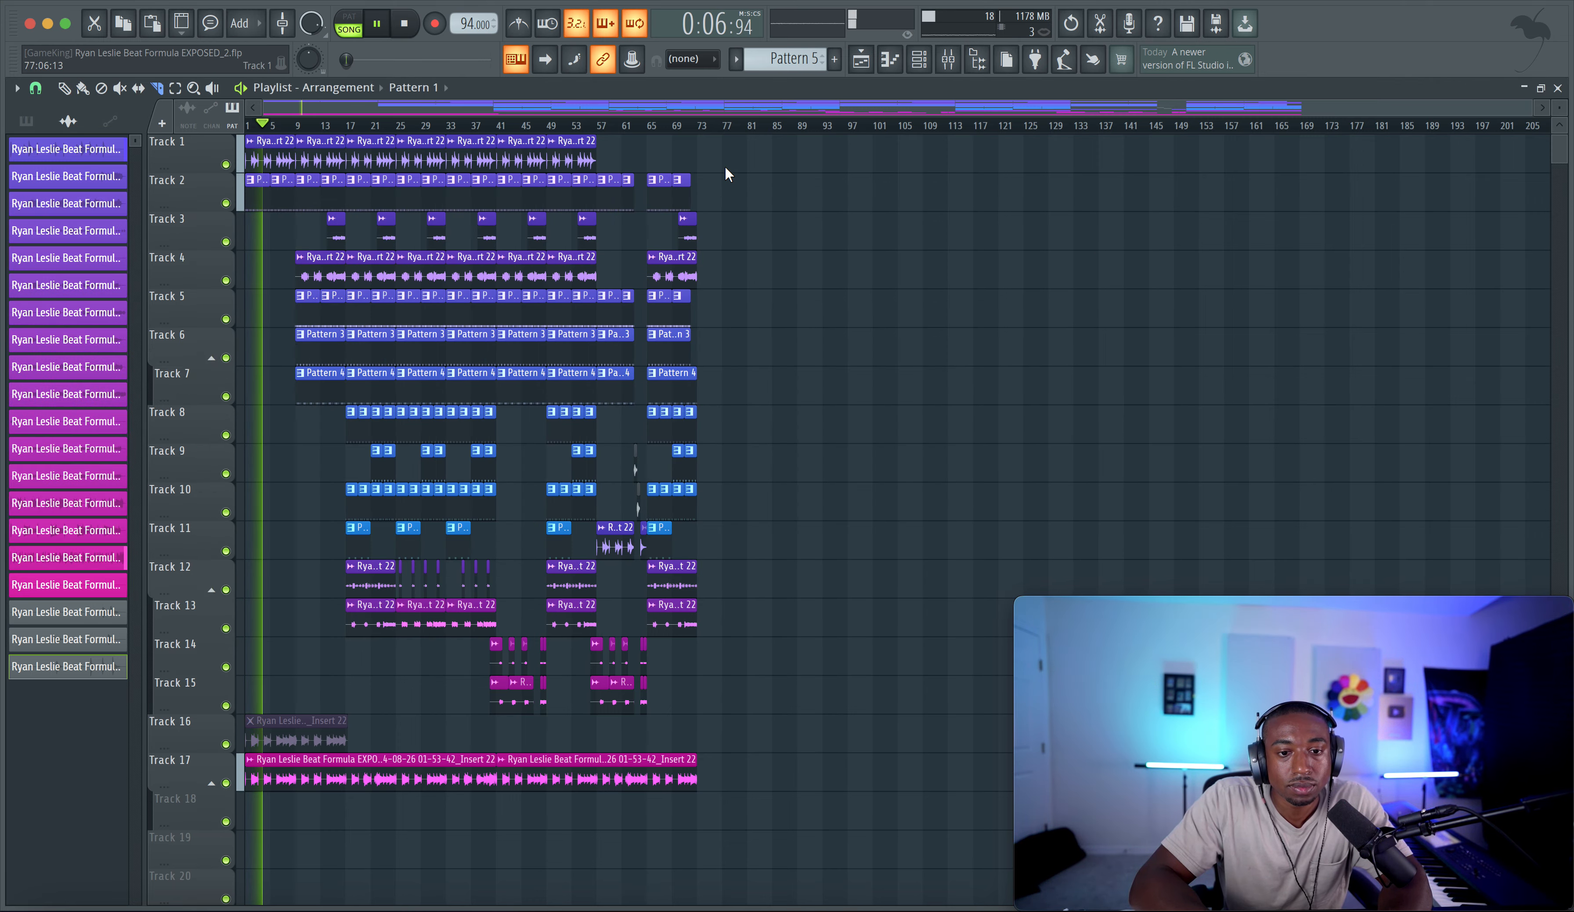
scroll(724, 235, up, 3)
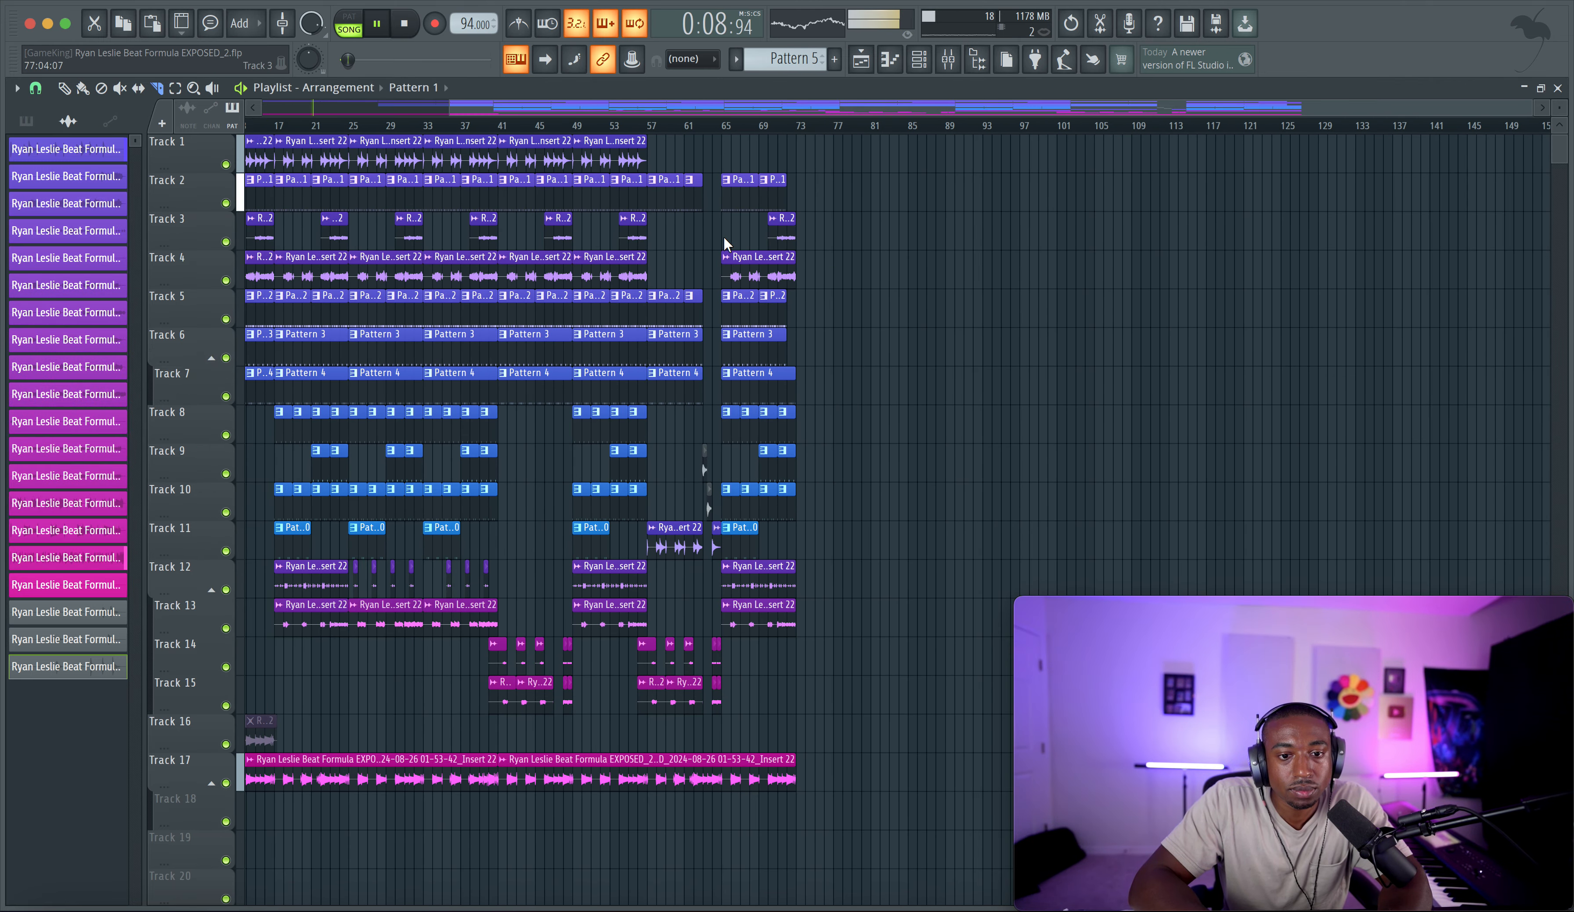
key(F9)
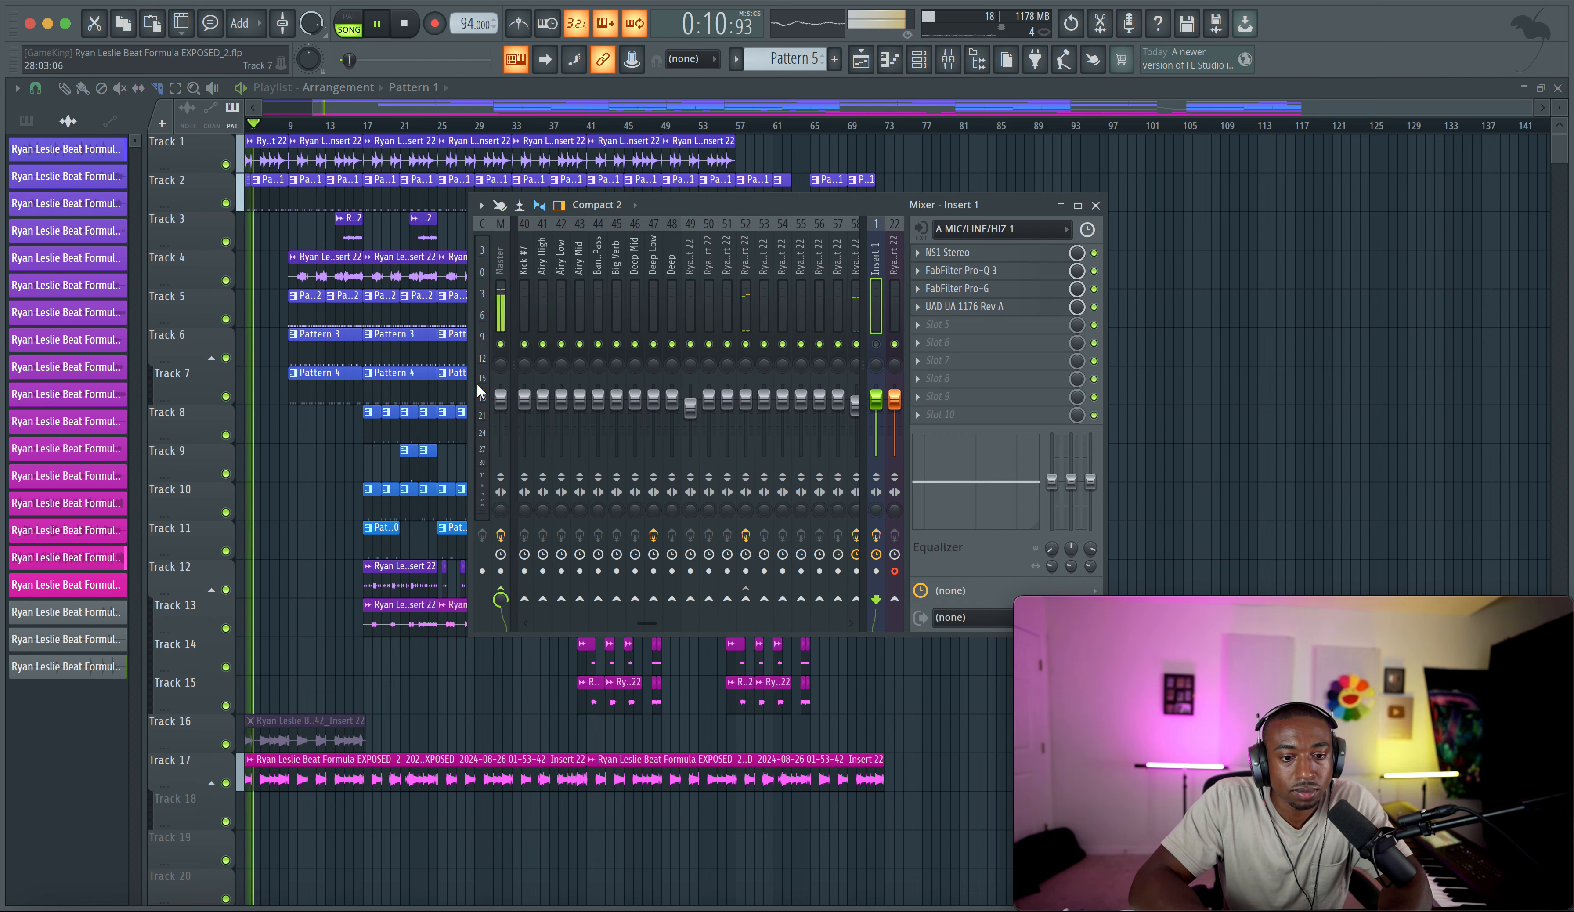
click(499, 307)
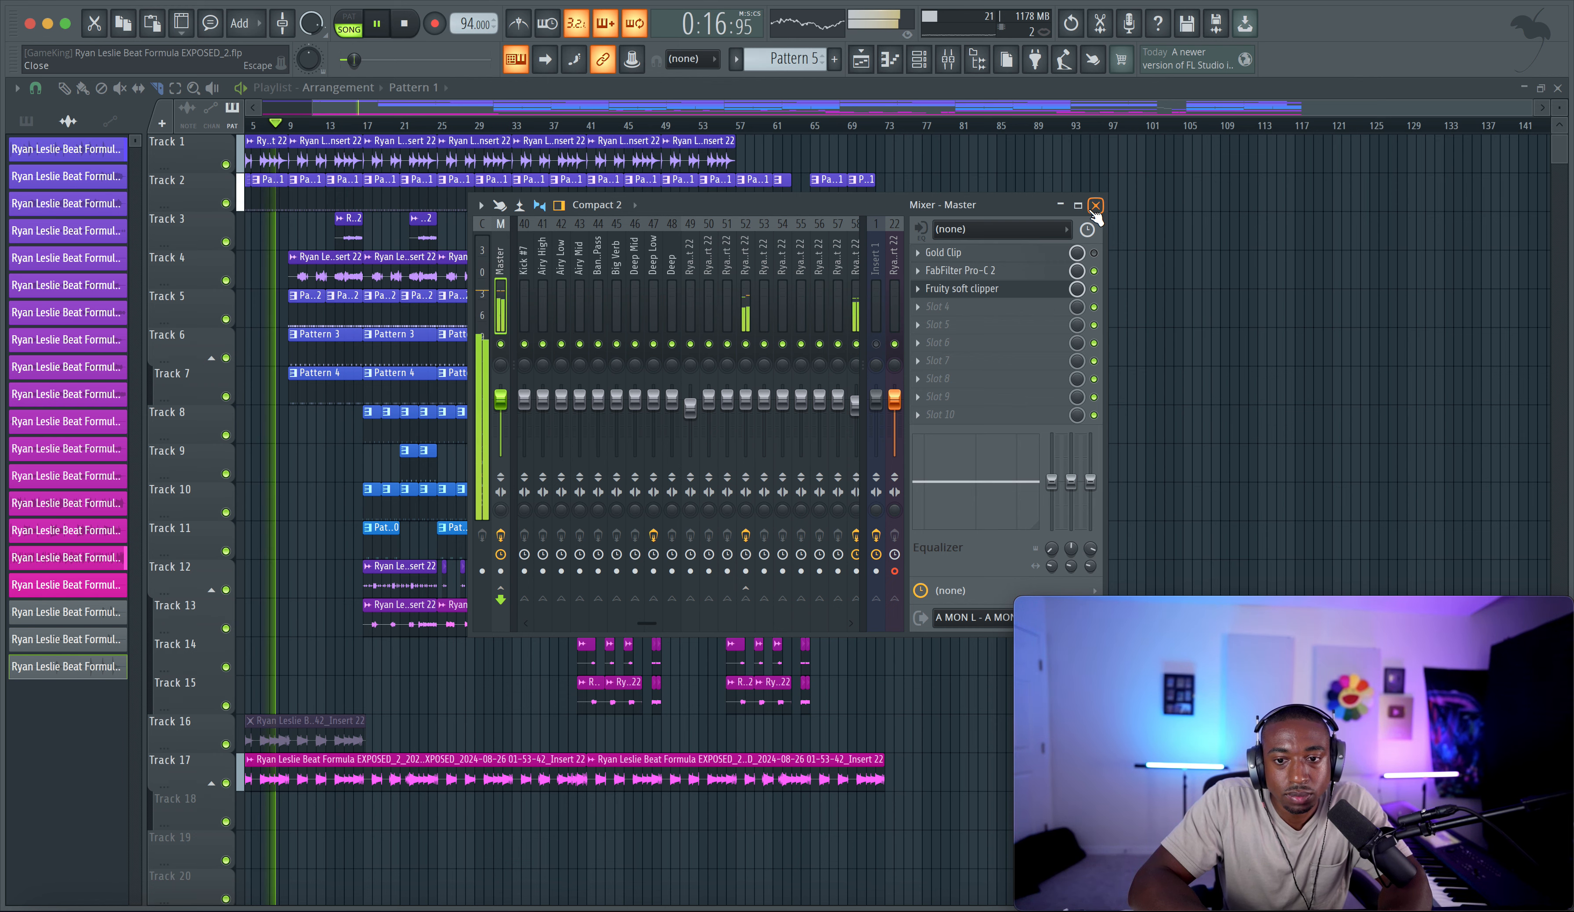
click(1027, 273)
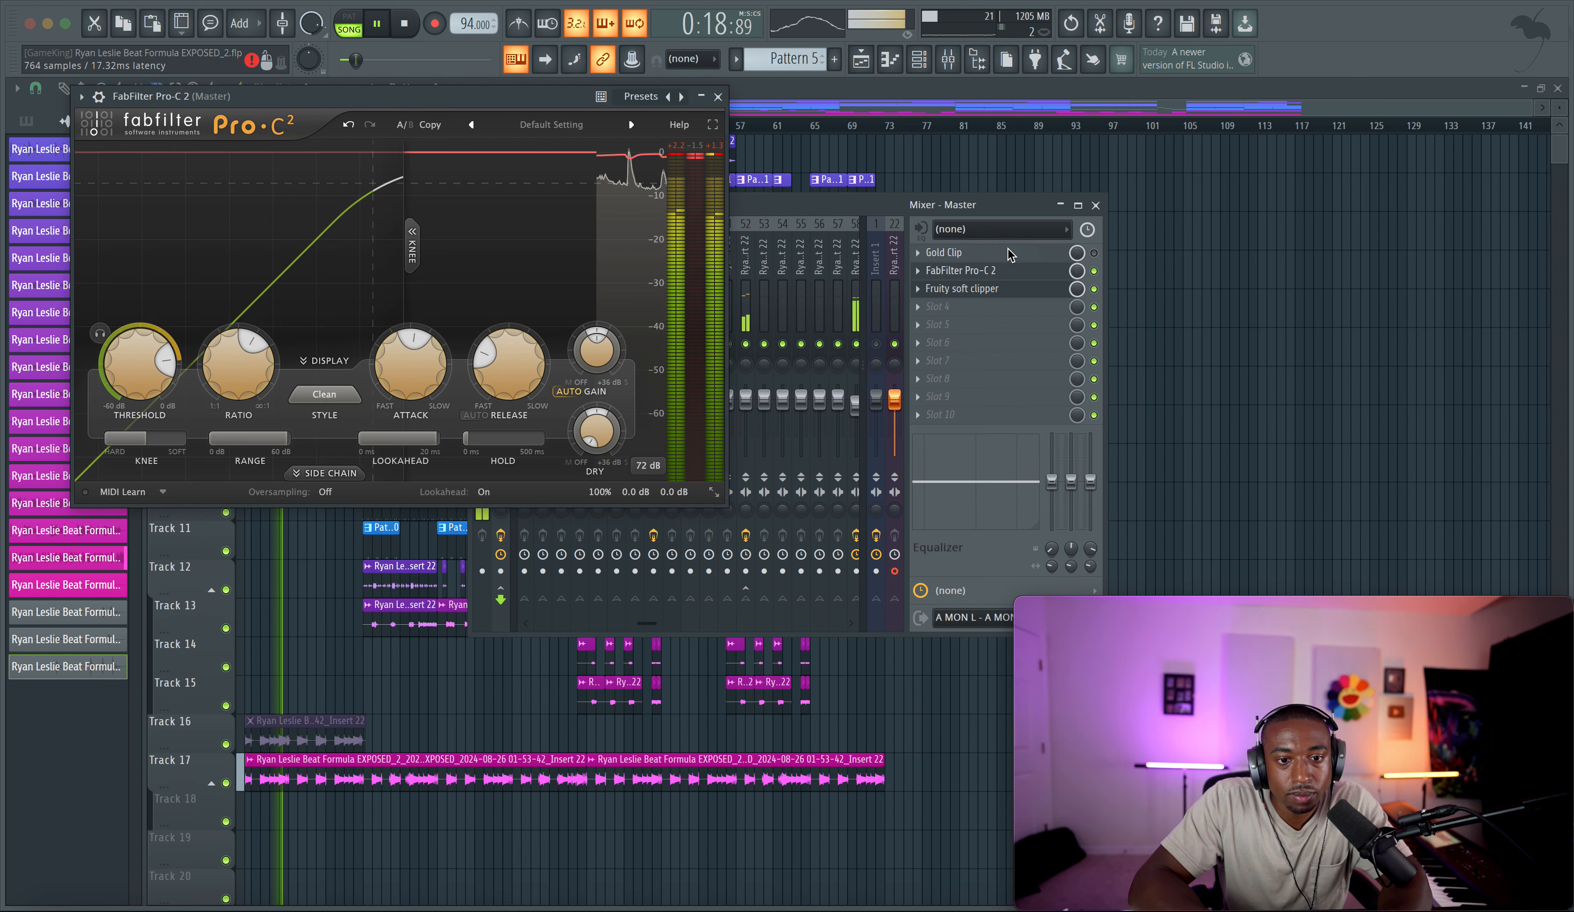
click(1095, 206)
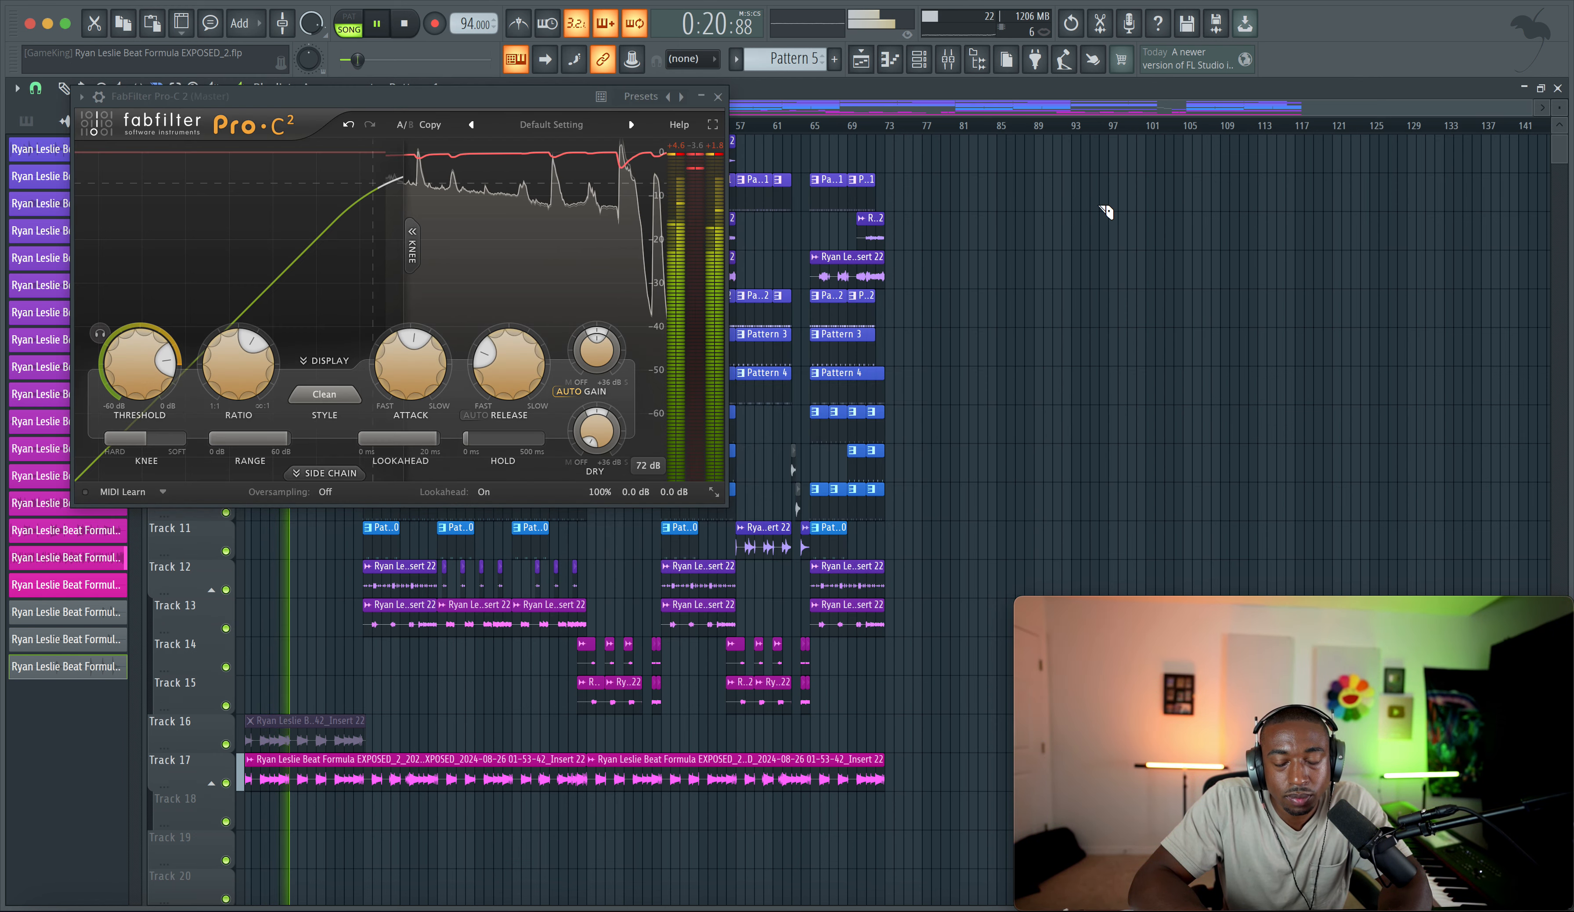
click(718, 97)
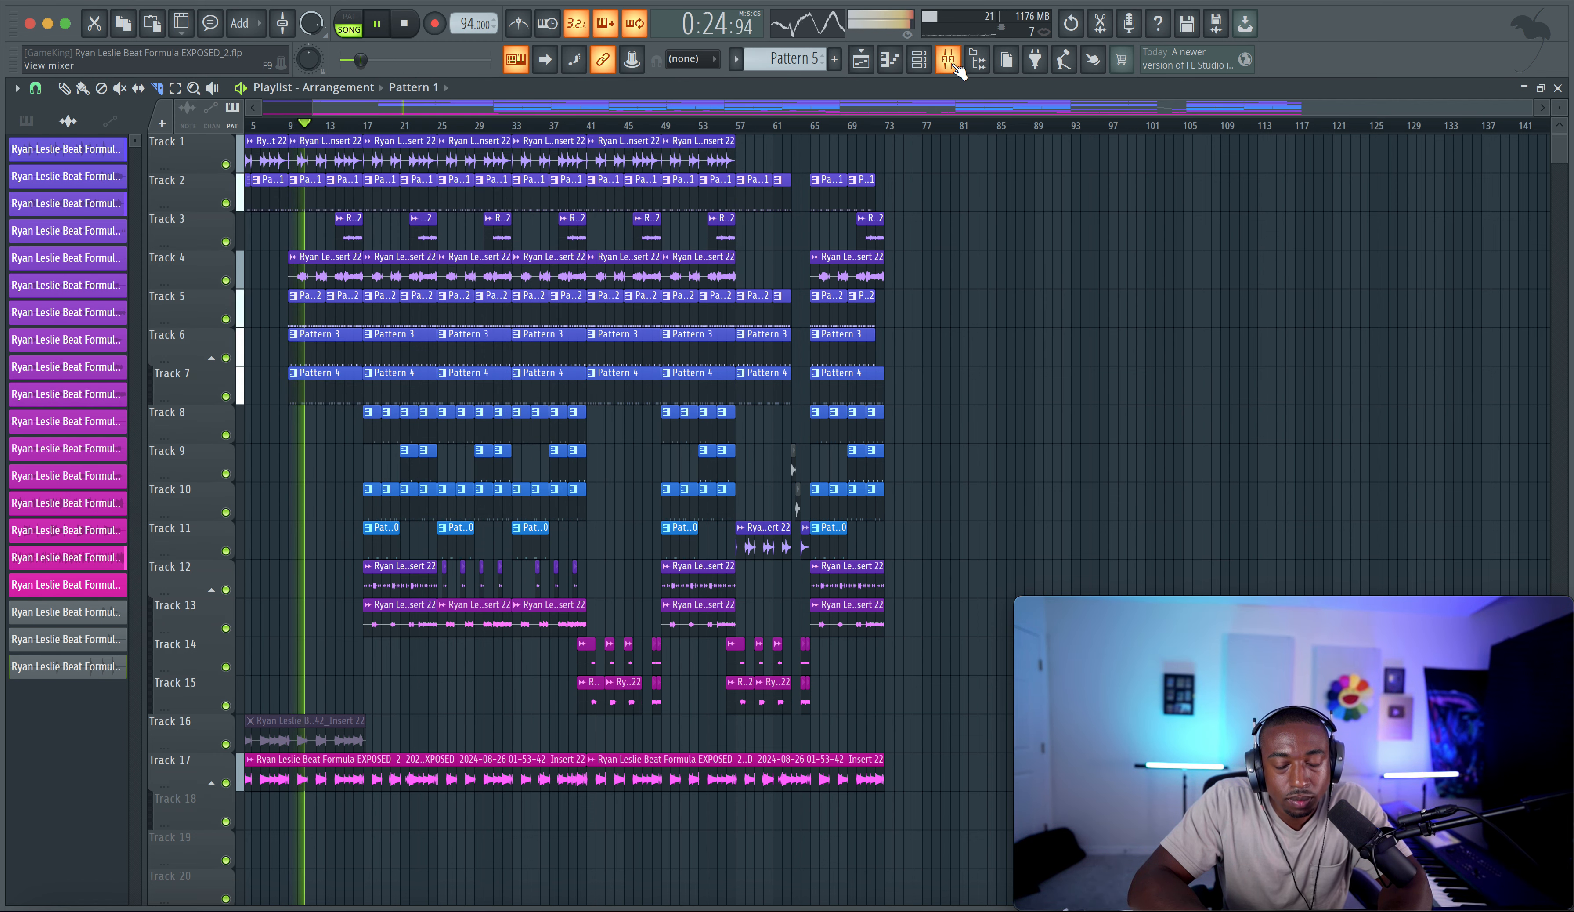
Step: Free the Master effect slot before FabFilter Pro-C 2, load FabFilter Saturn 2 there and set its drive to 18.7%
click(947, 59)
drag(960, 289, 963, 299)
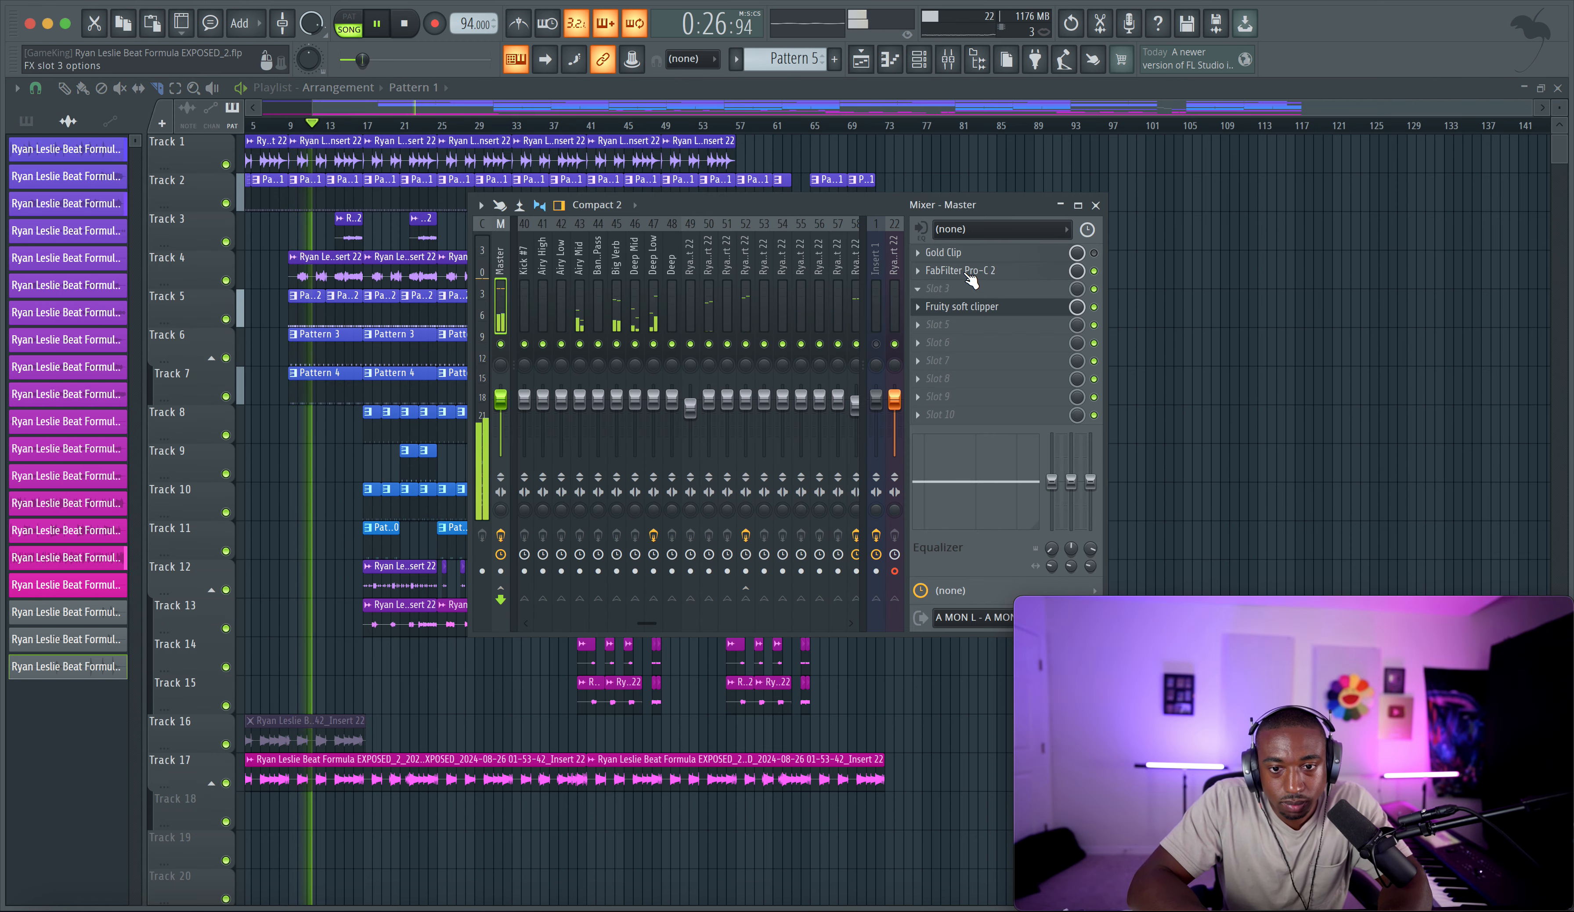
right_click(967, 289)
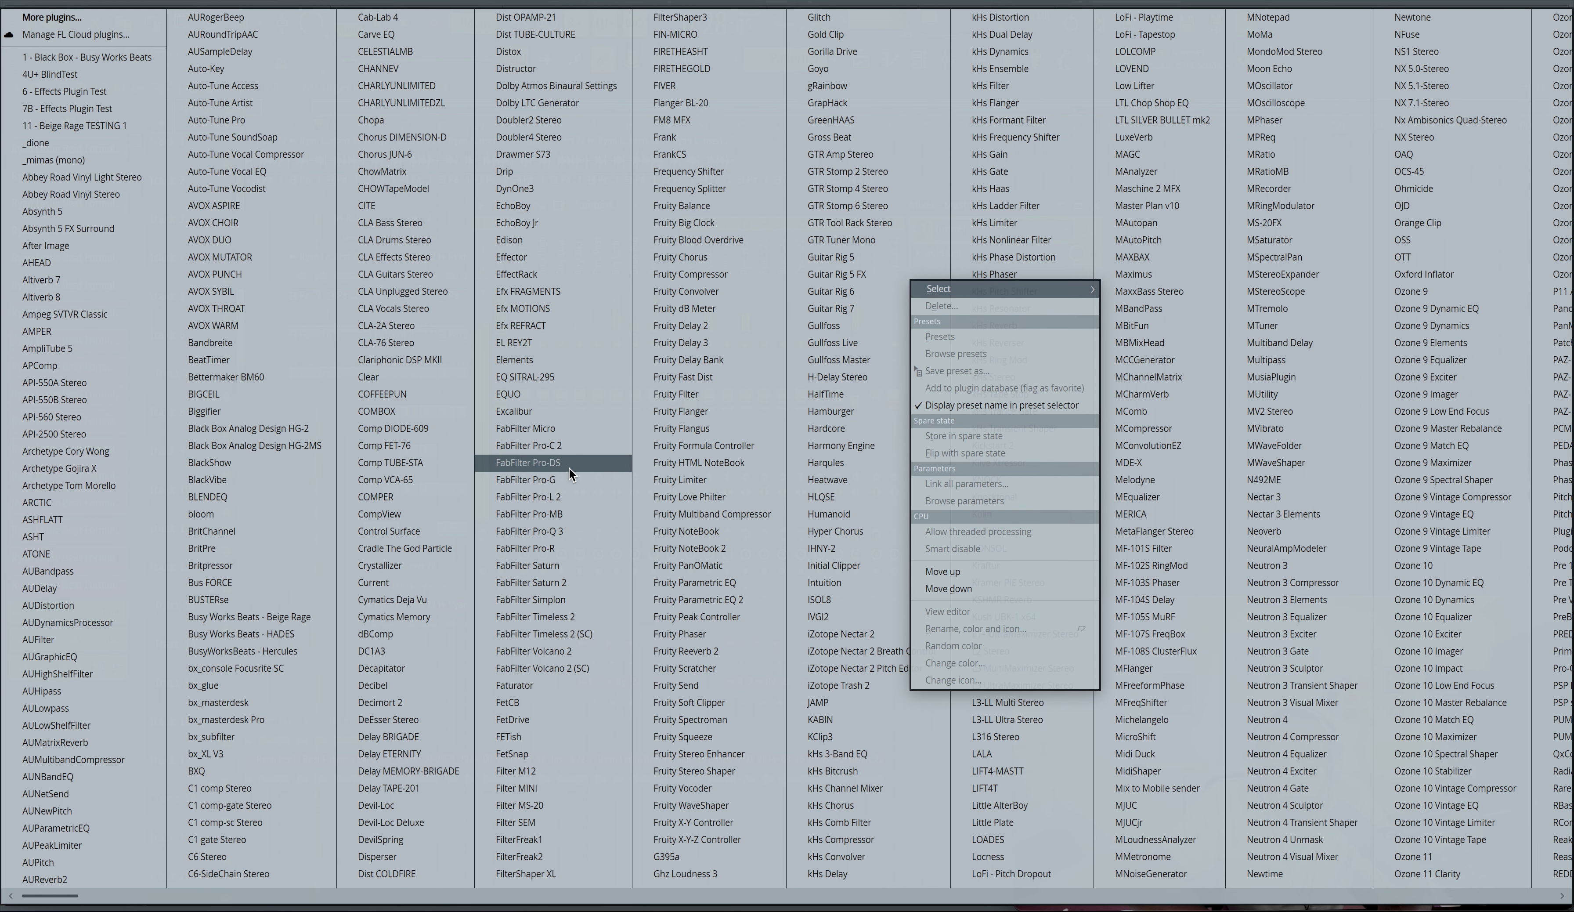
click(582, 582)
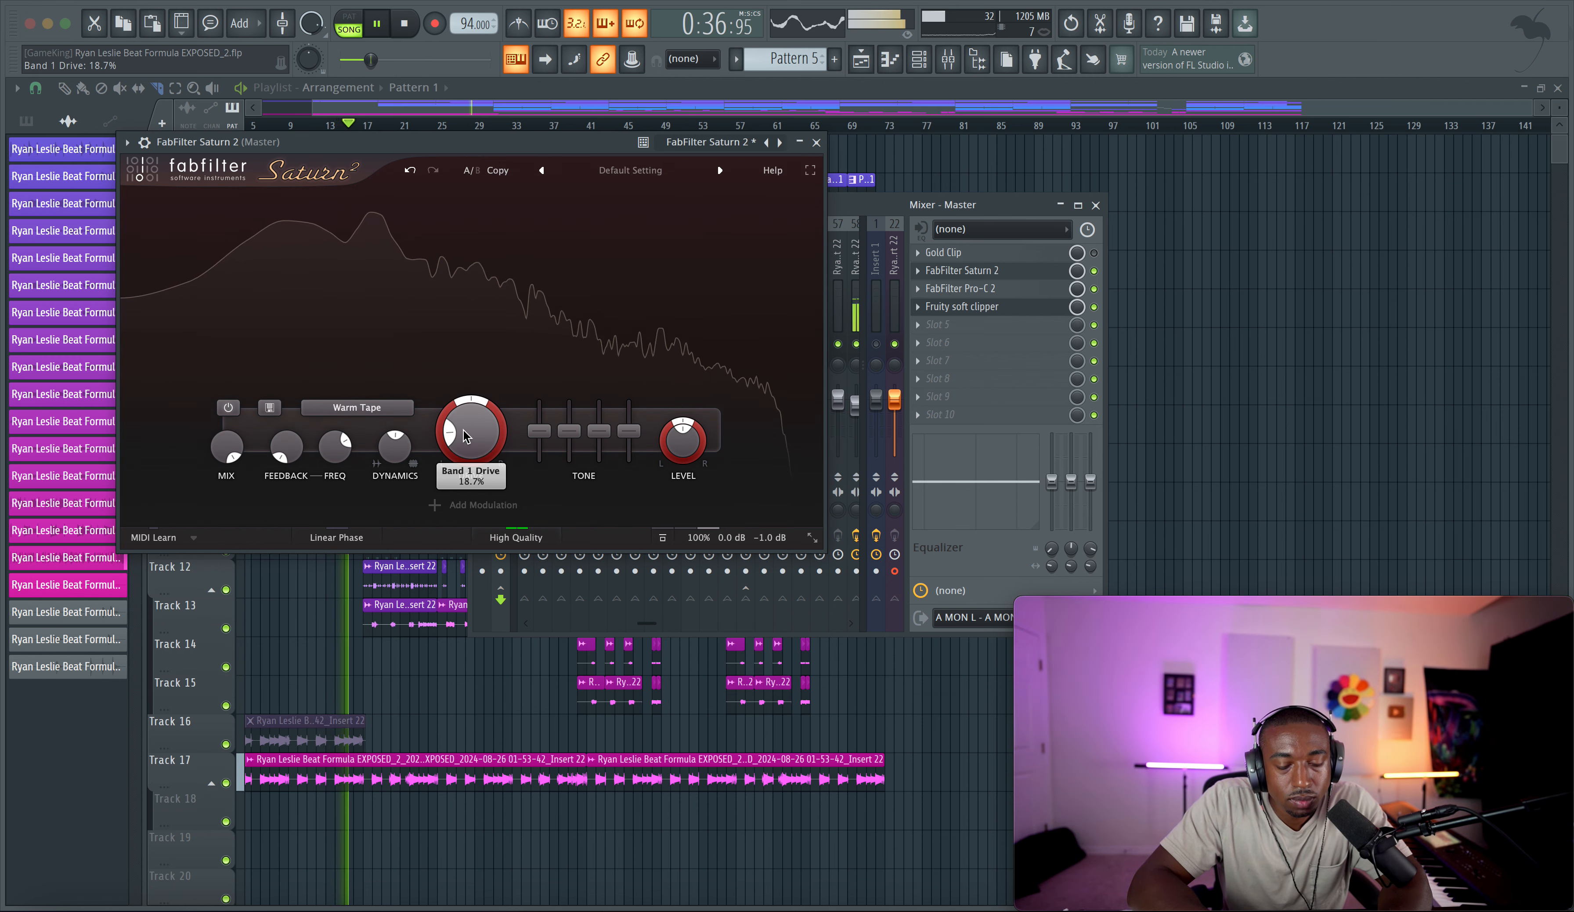
Step: Add an envelope generator in Saturn 2 modulating the Band 1 Mix, with its threshold at -0.25 dB, and close the windows
click(481, 516)
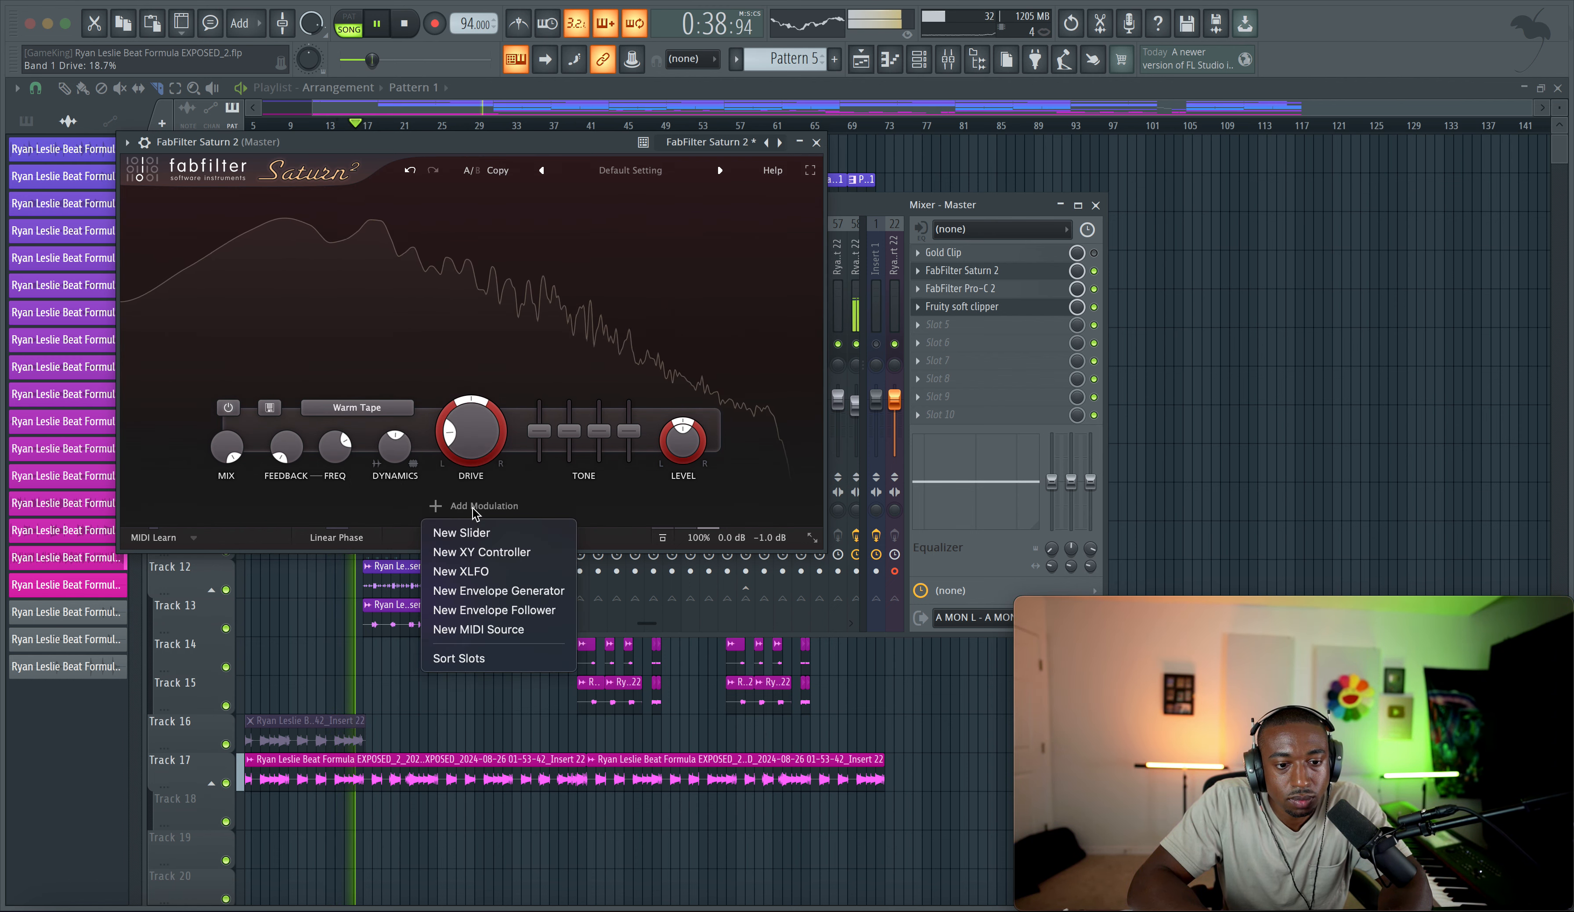
click(490, 590)
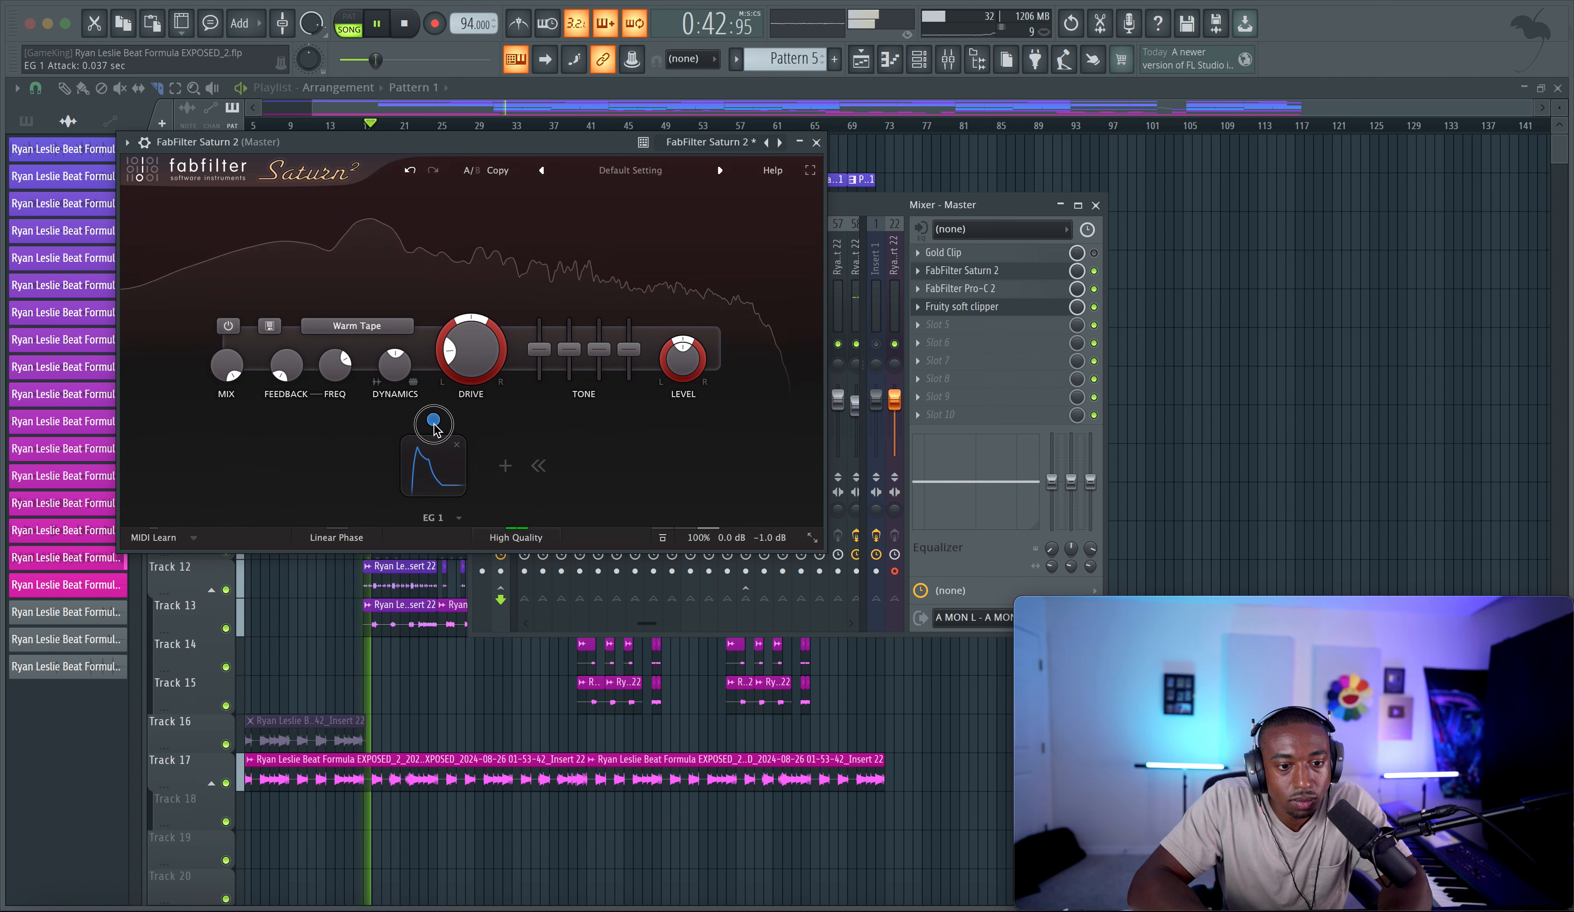
drag(434, 419, 245, 552)
drag(355, 305, 359, 200)
click(434, 461)
drag(367, 481, 353, 438)
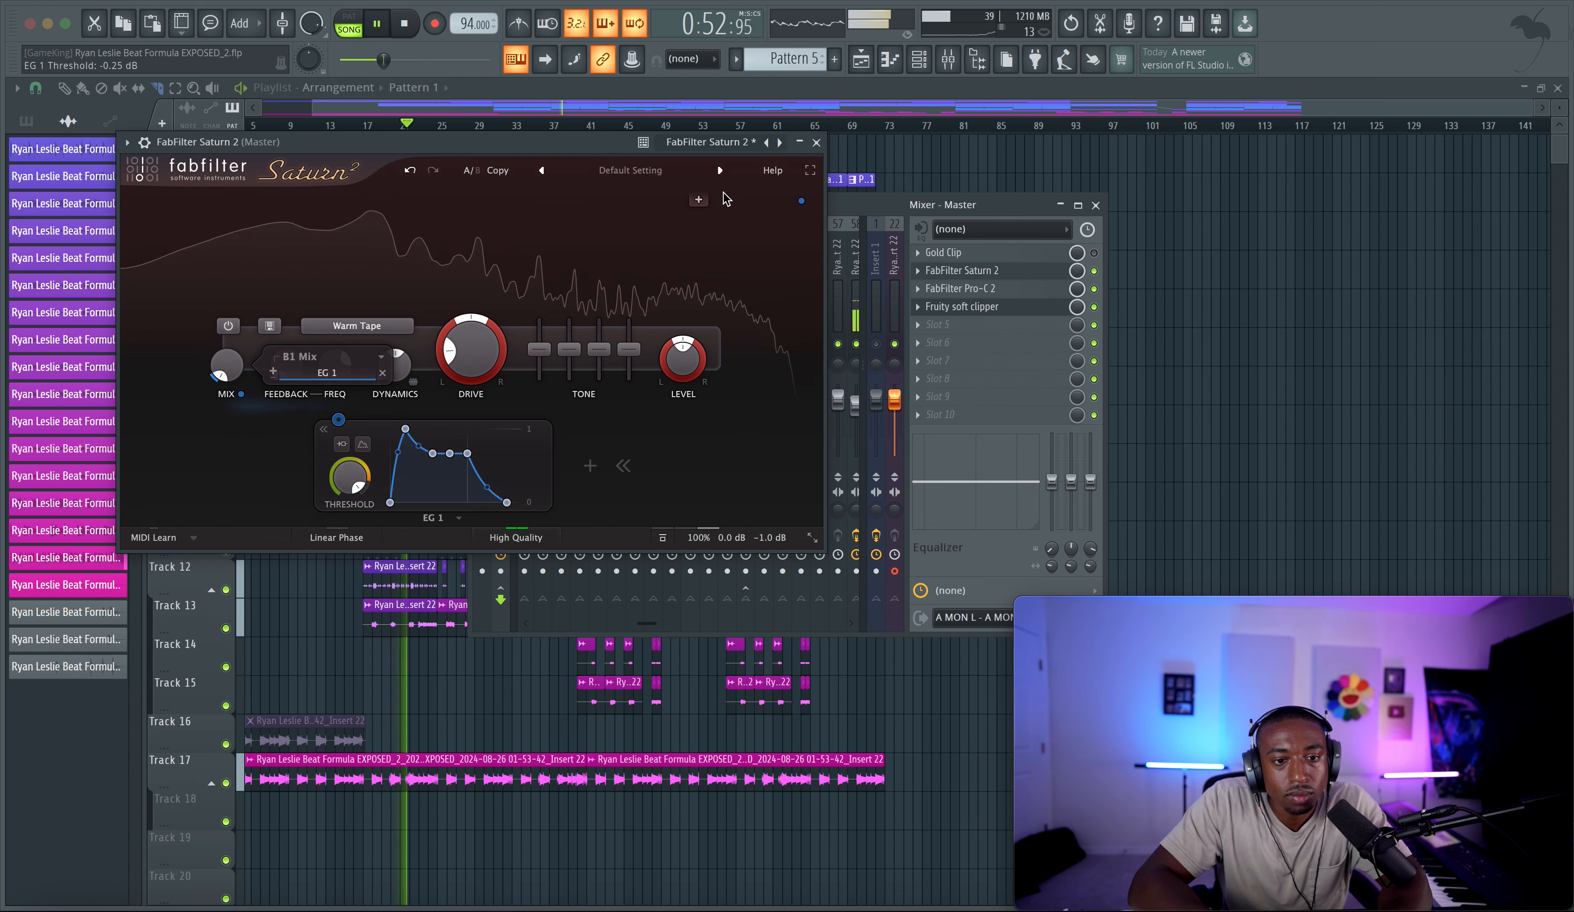
click(816, 142)
click(1096, 206)
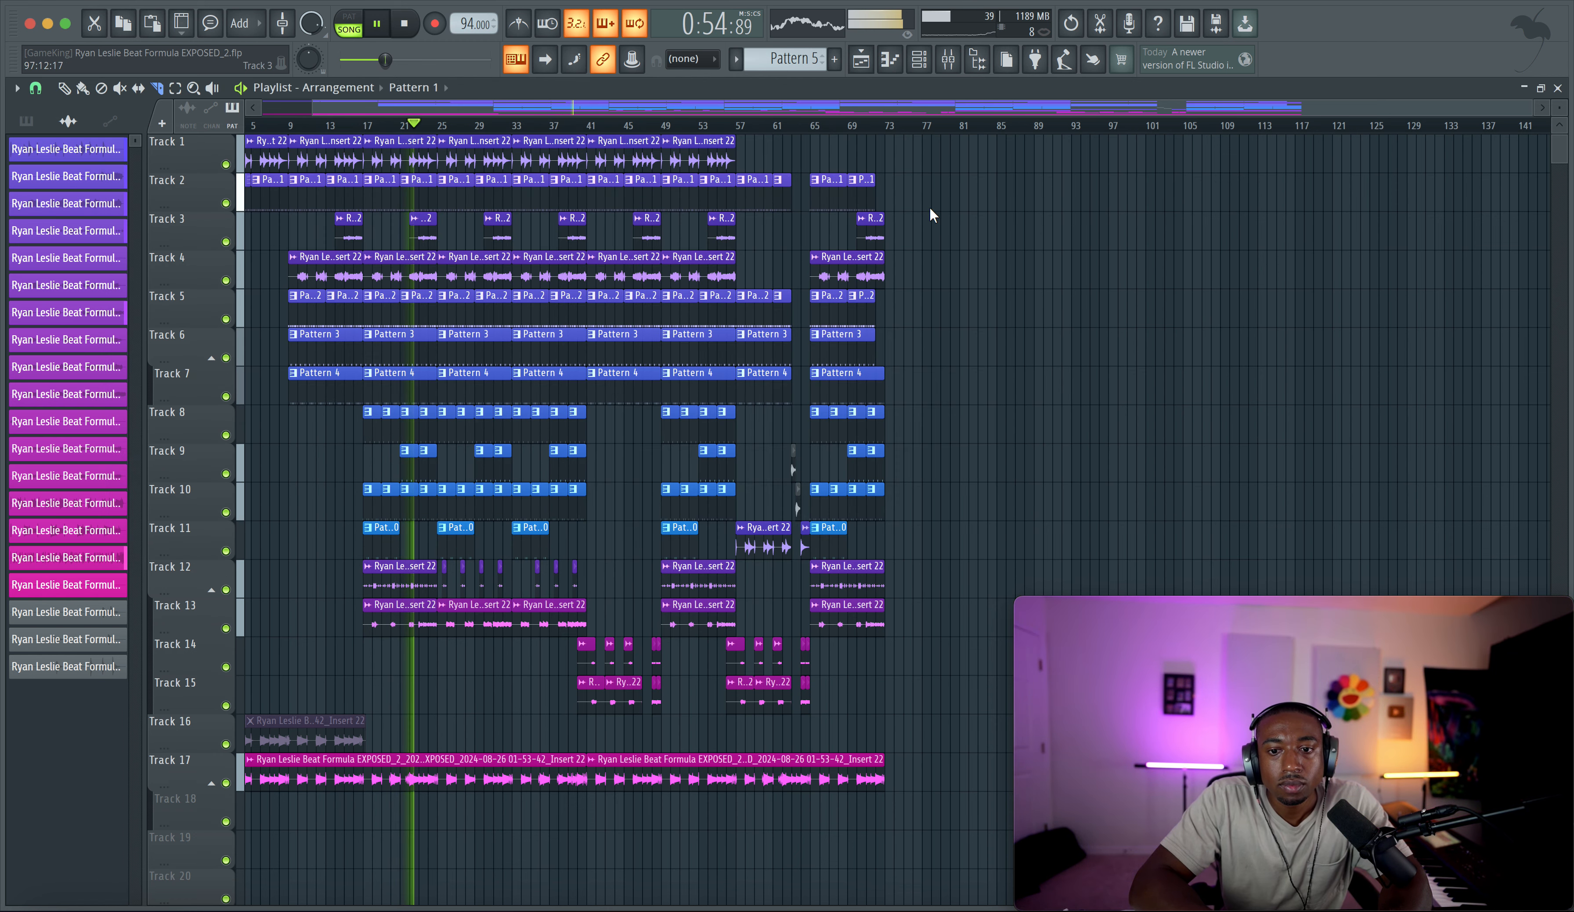
Step: Reposition the reopened mixer and lower the output gain of the Master's Saturn 2 to -2.9 dB
click(948, 60)
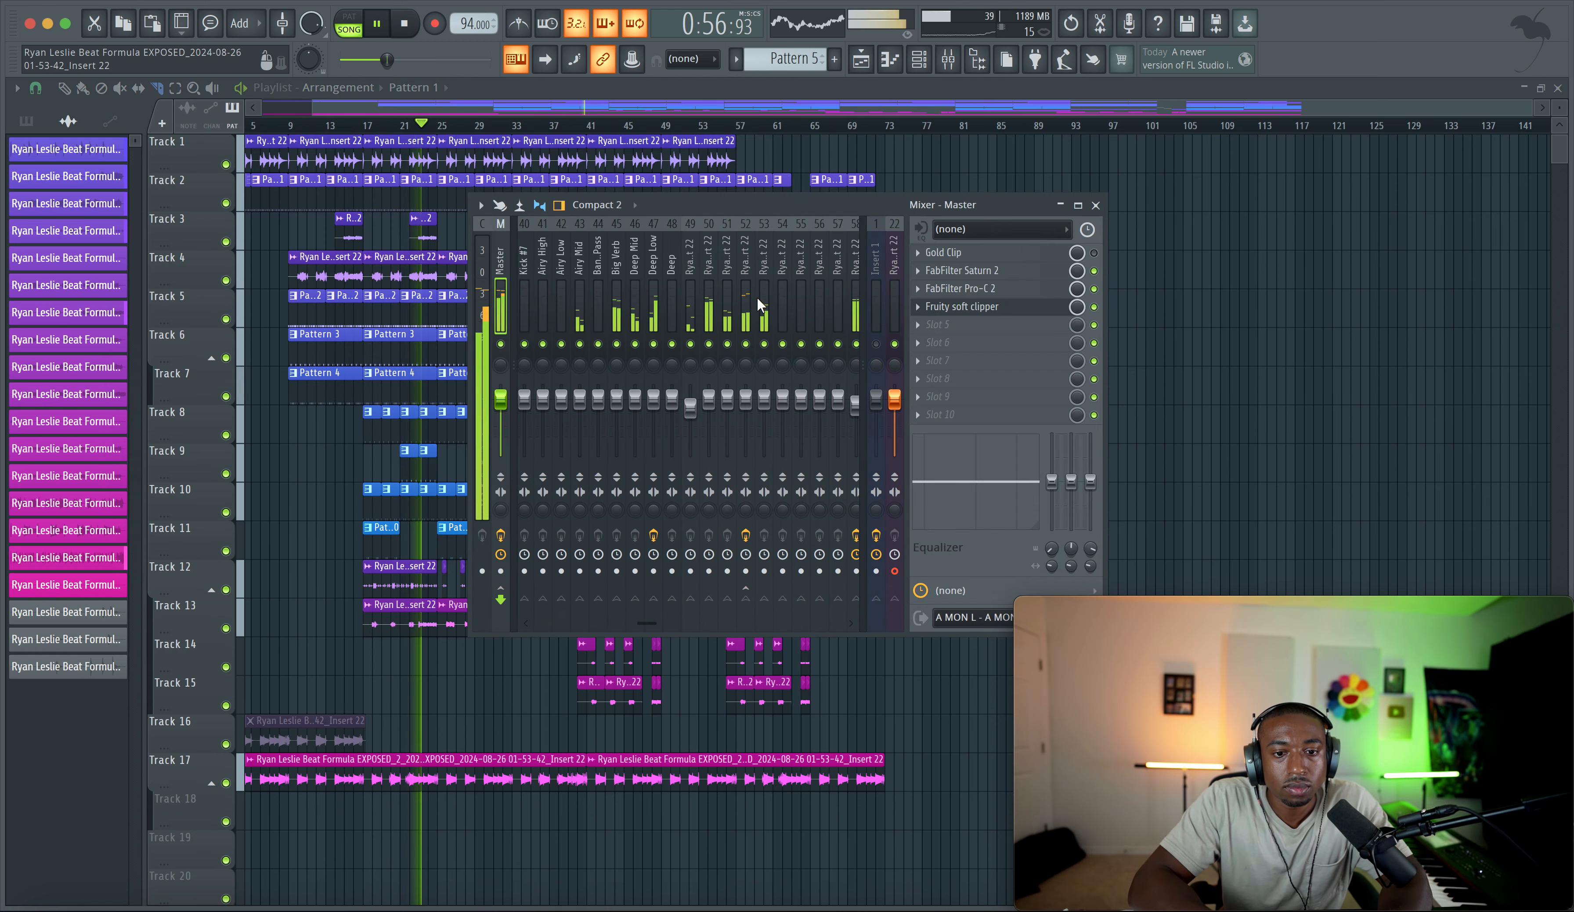
drag(816, 198, 650, 204)
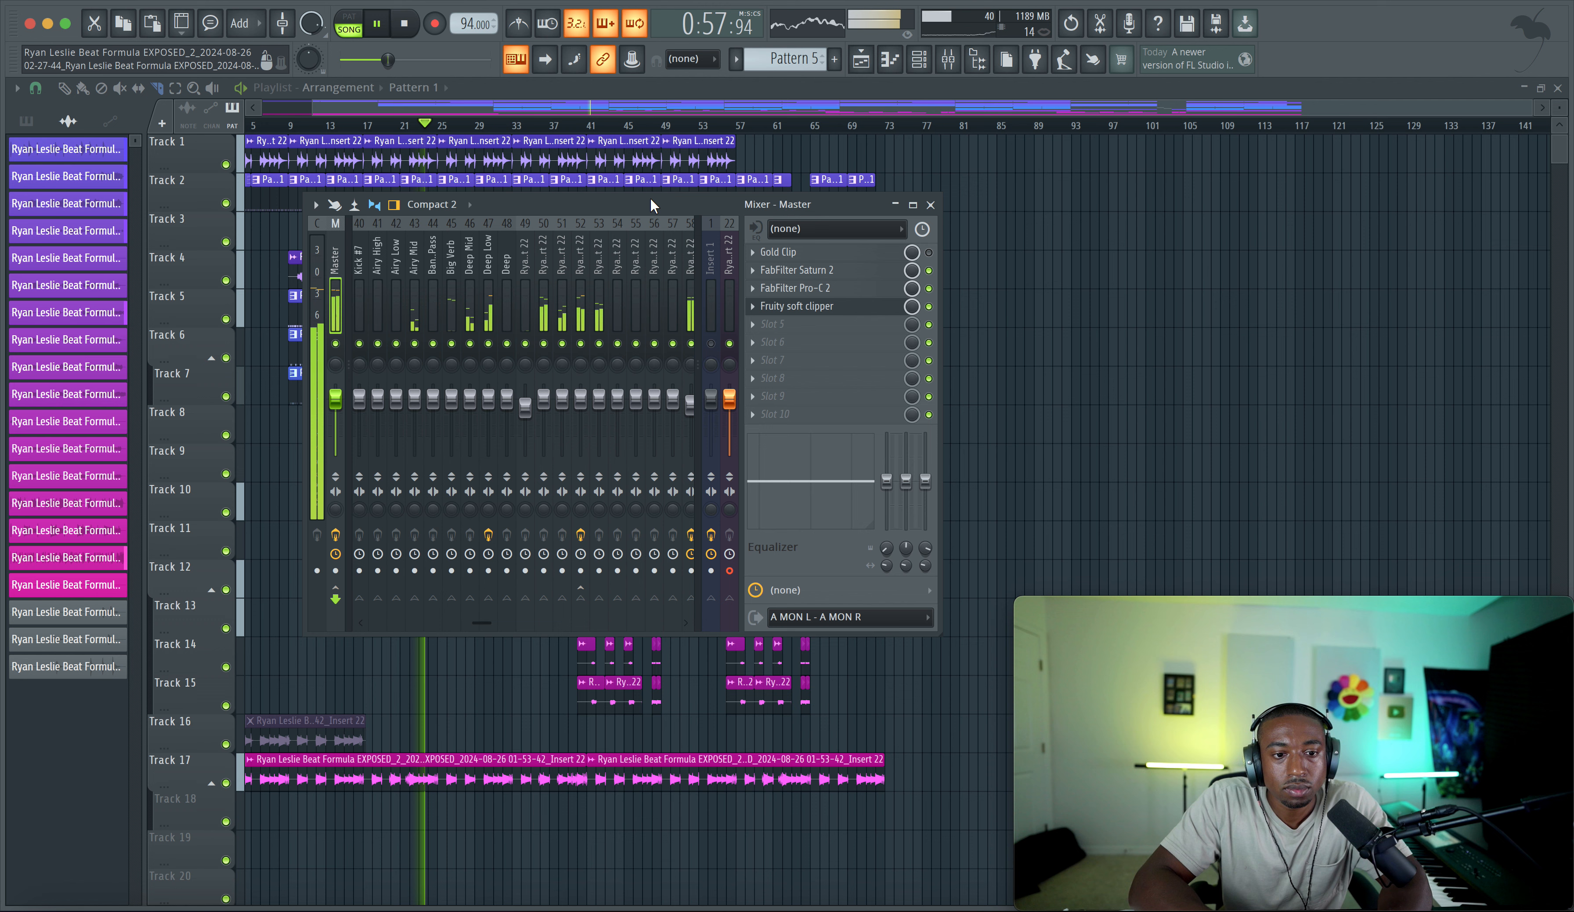
click(849, 273)
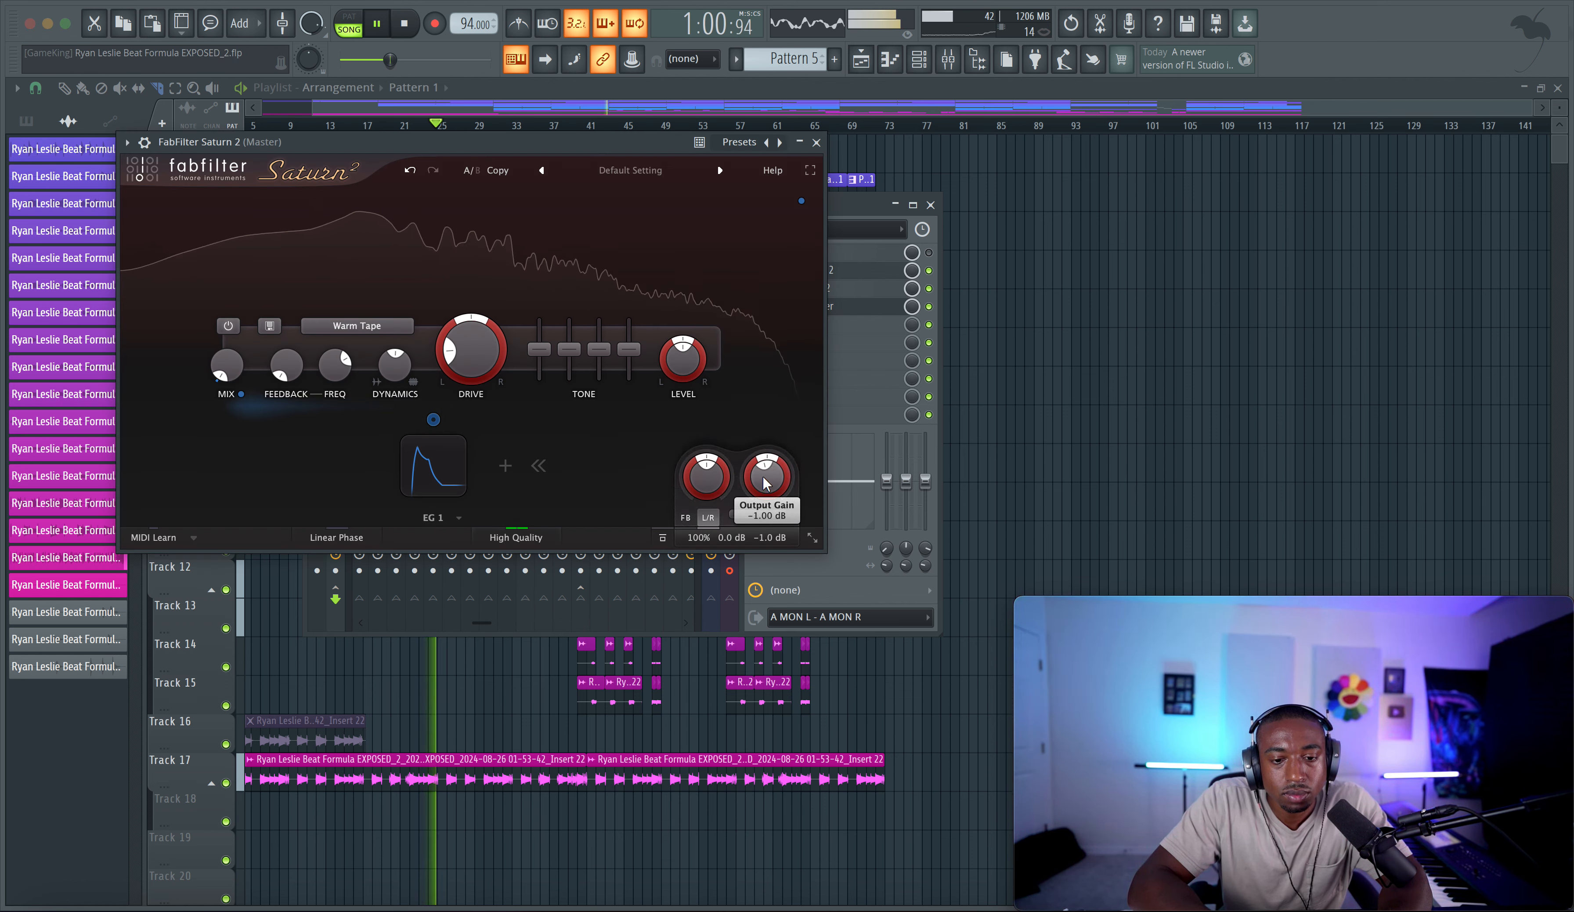
scroll(765, 481, down, 7)
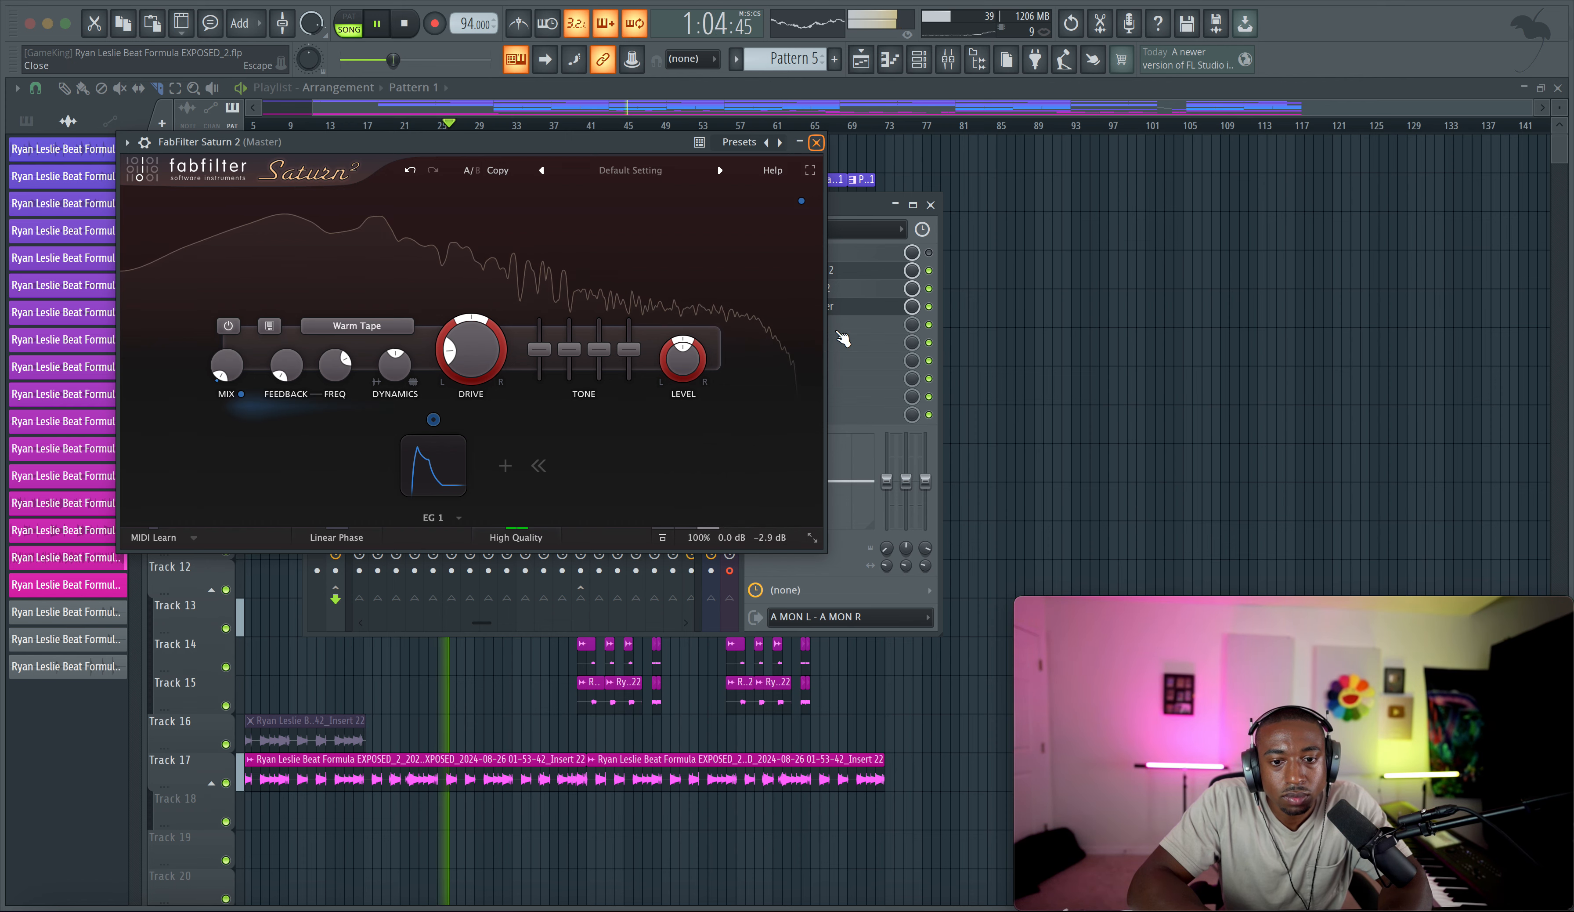
key(Escape)
Step: Move Fruity soft clipper above Saturn 2 on the Master and load FabFilter Pro-L 2 after Pro-C 2
drag(839, 313, 839, 276)
click(823, 327)
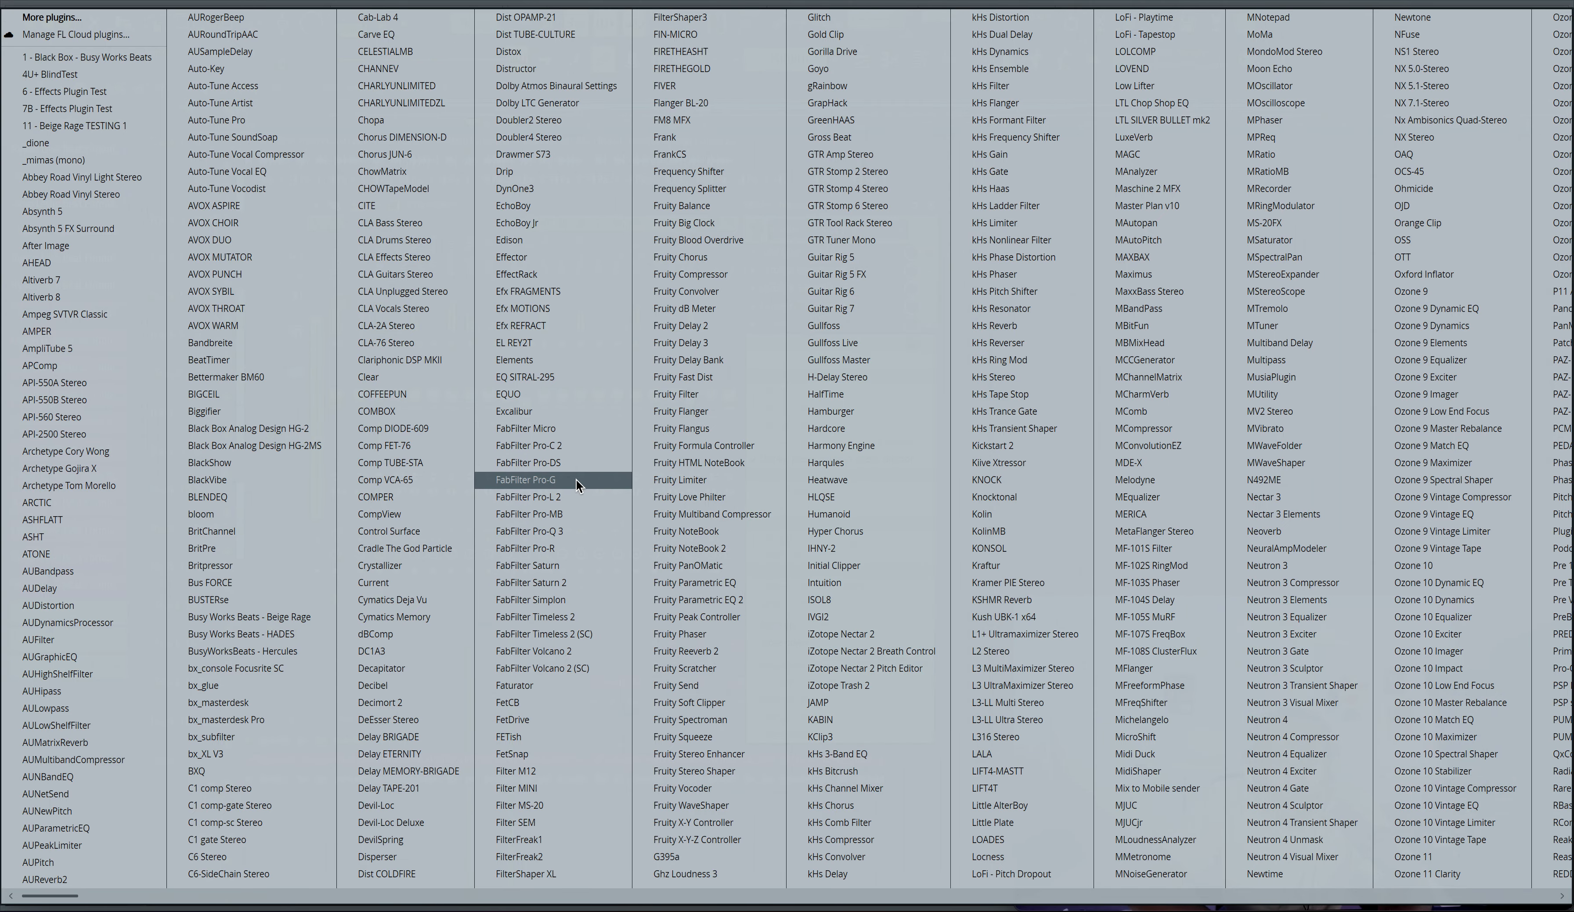
click(530, 497)
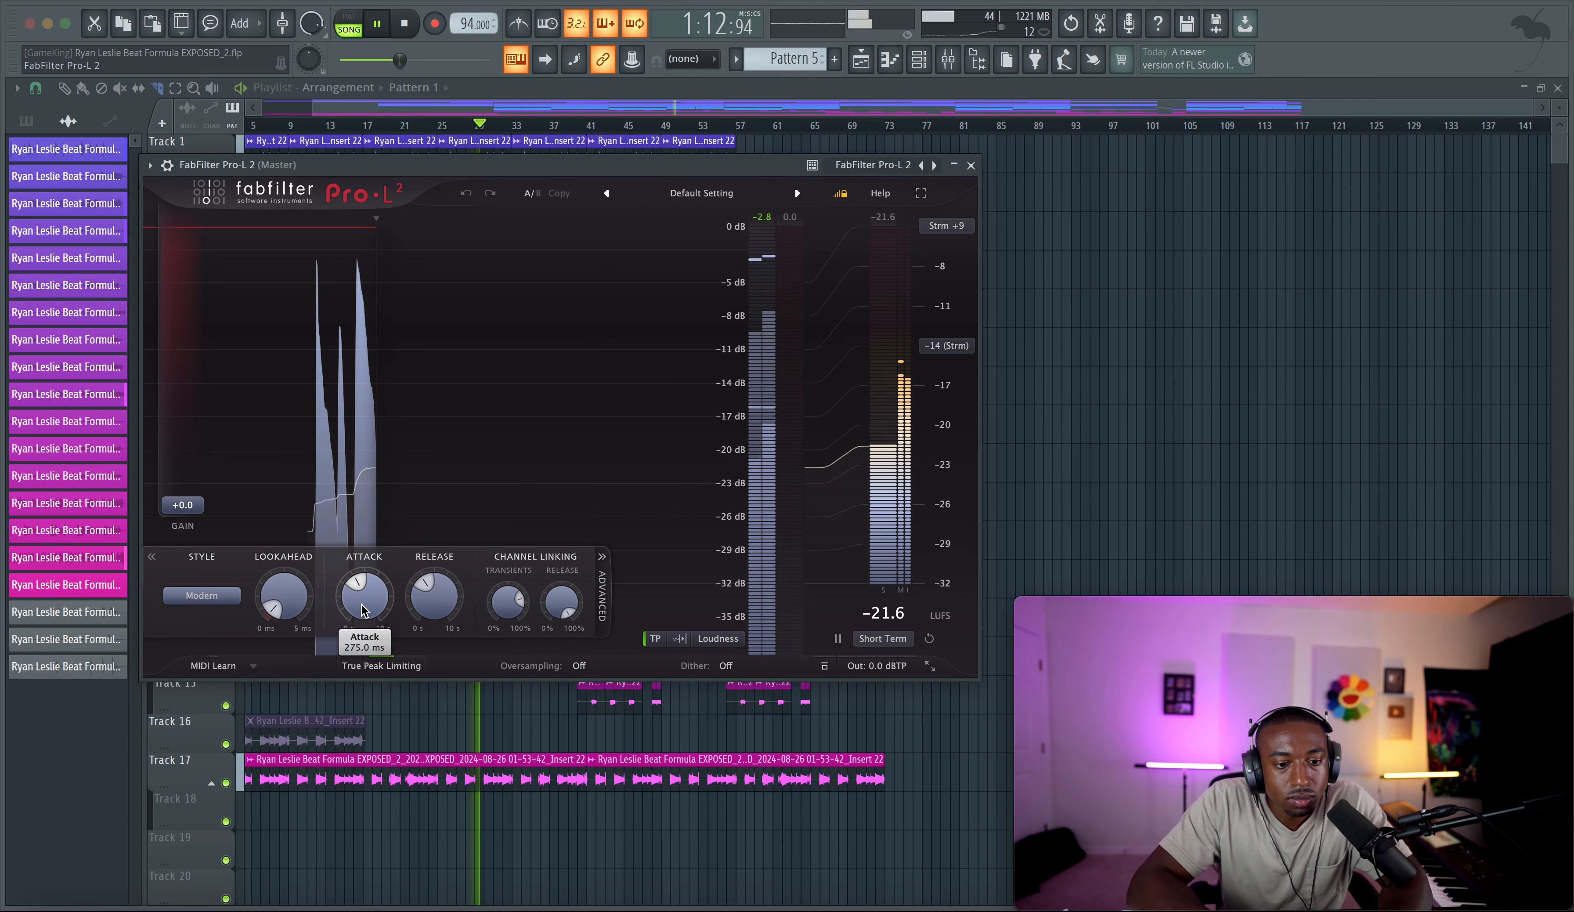
Step: Set Pro-L 2's lookahead to 5 ms, lower its transient channel linking and raise the gain to about +2.26 dB
drag(283, 595, 320, 395)
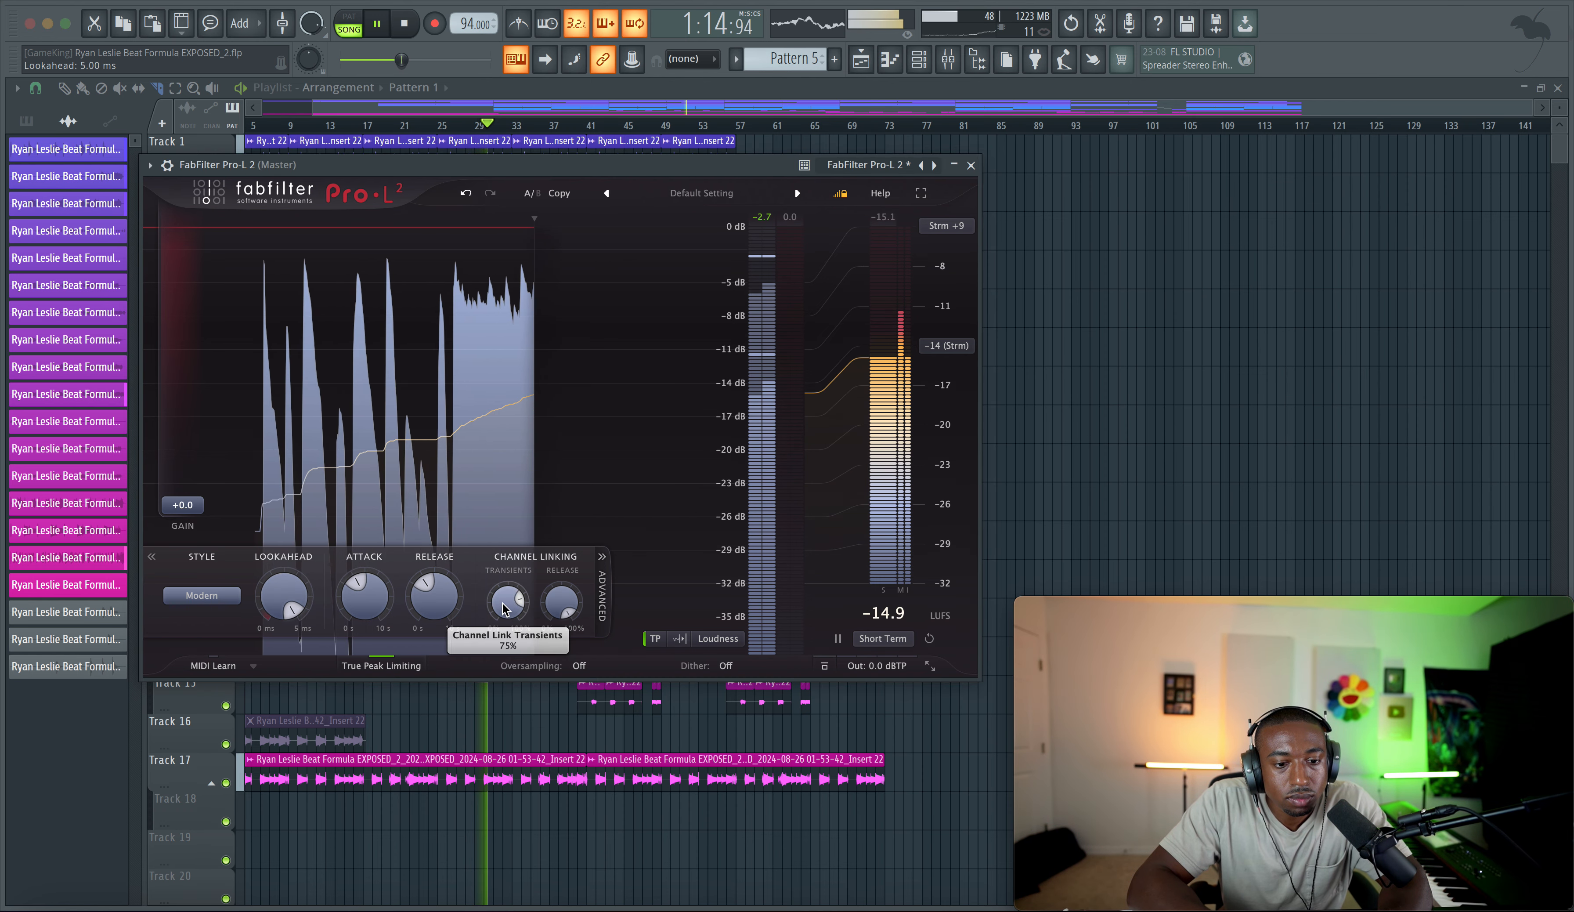
drag(509, 602, 460, 788)
drag(183, 507, 188, 487)
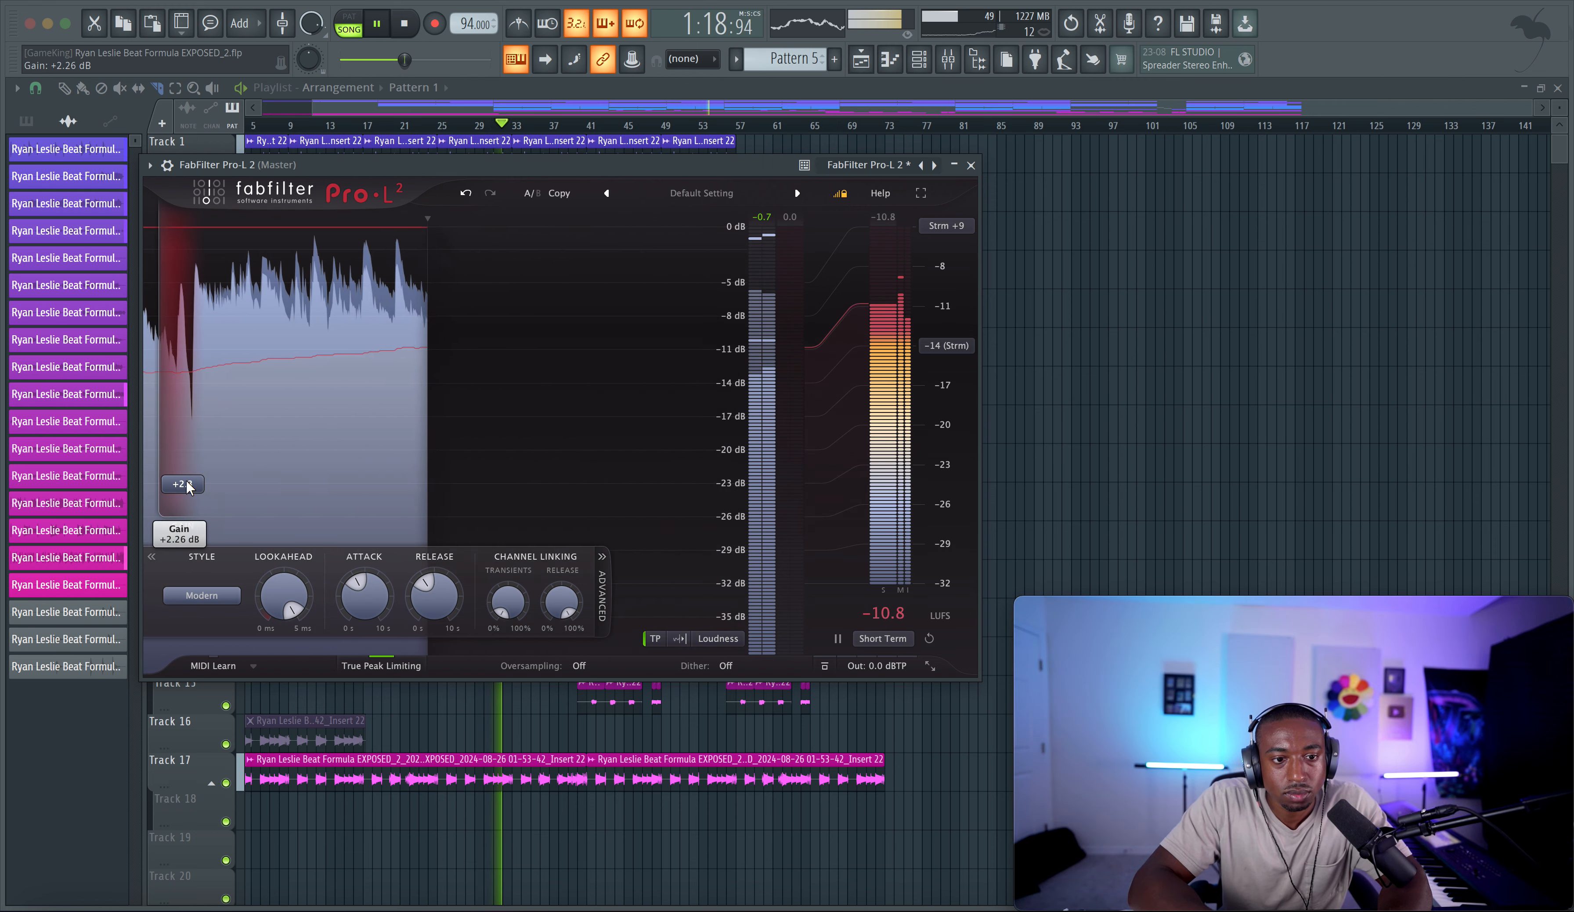
key(Escape)
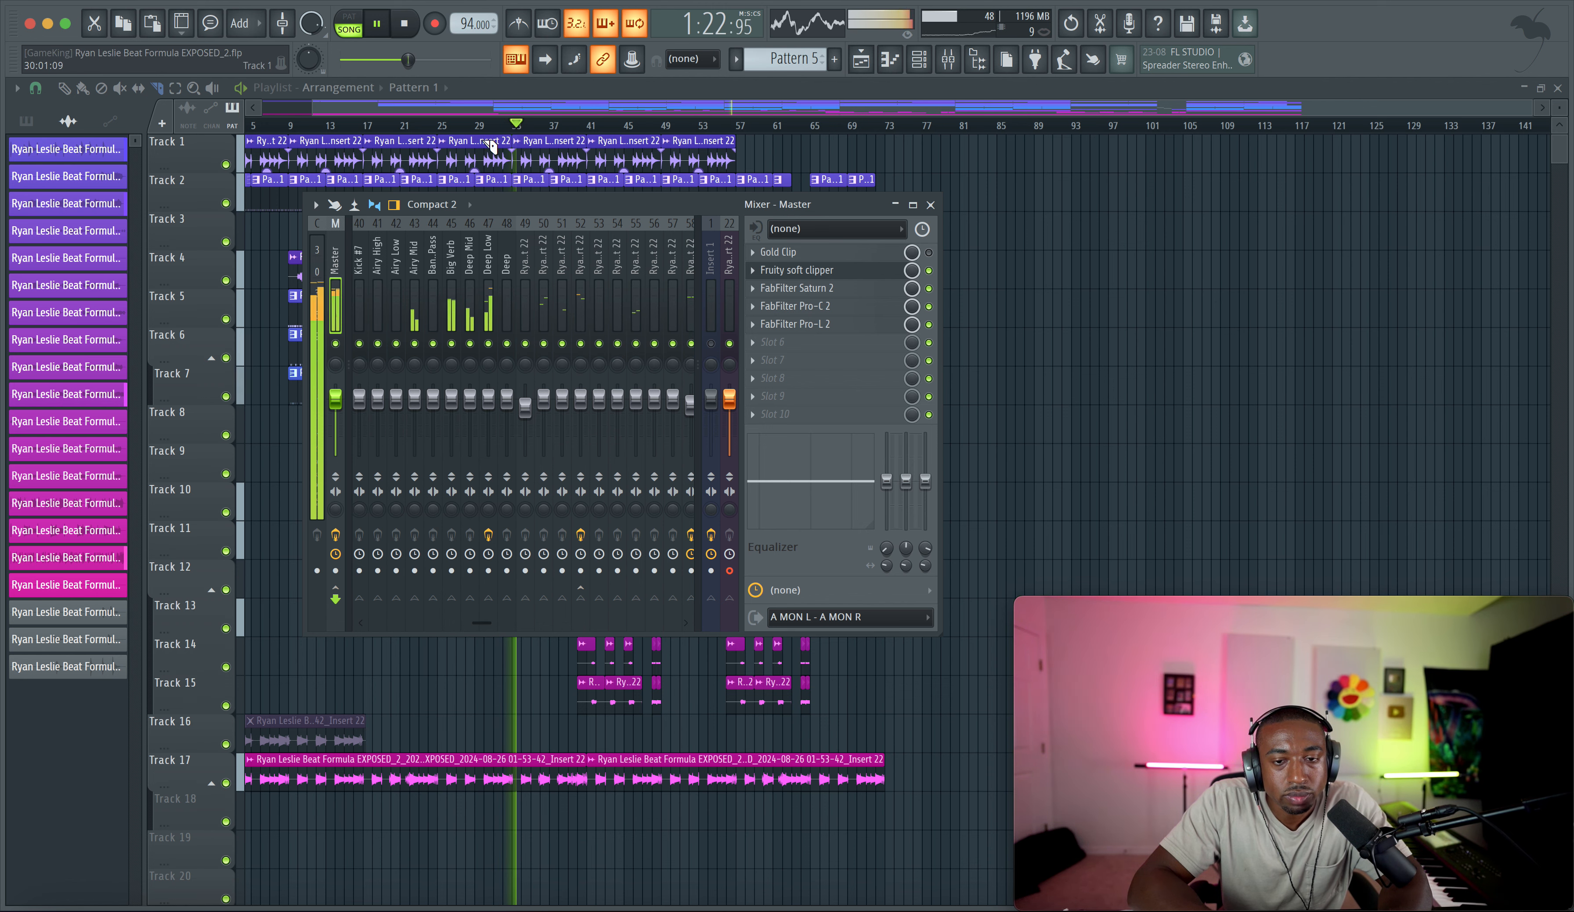
Step: Stop playback, check the buffer length in the audio settings, and restart the beat with the mixer closed
key(space)
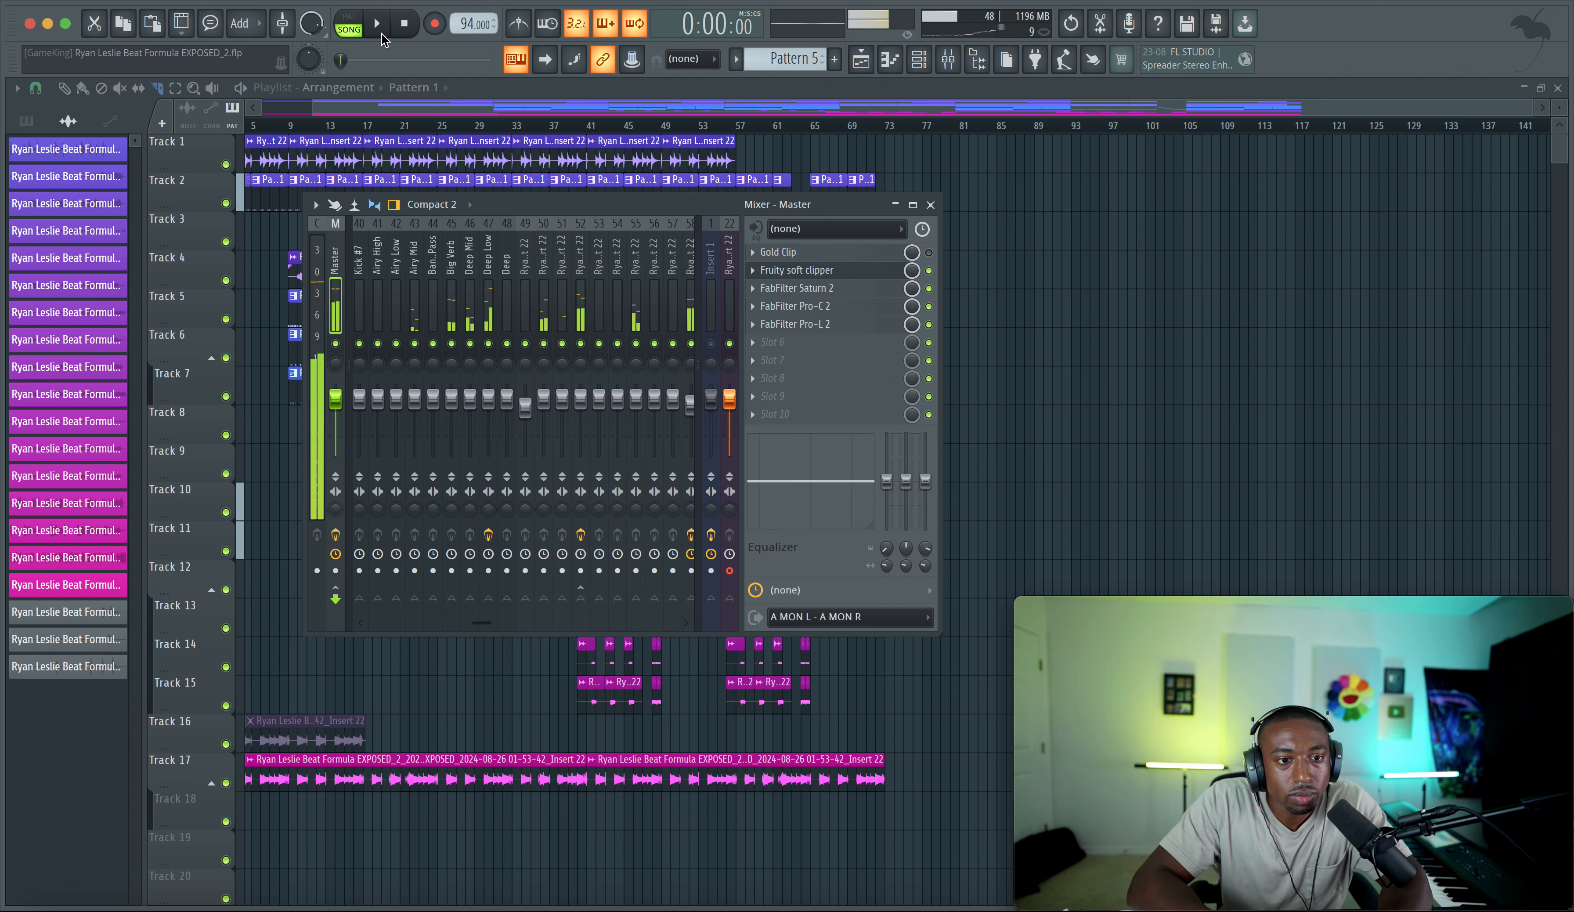
click(356, 2)
click(393, 33)
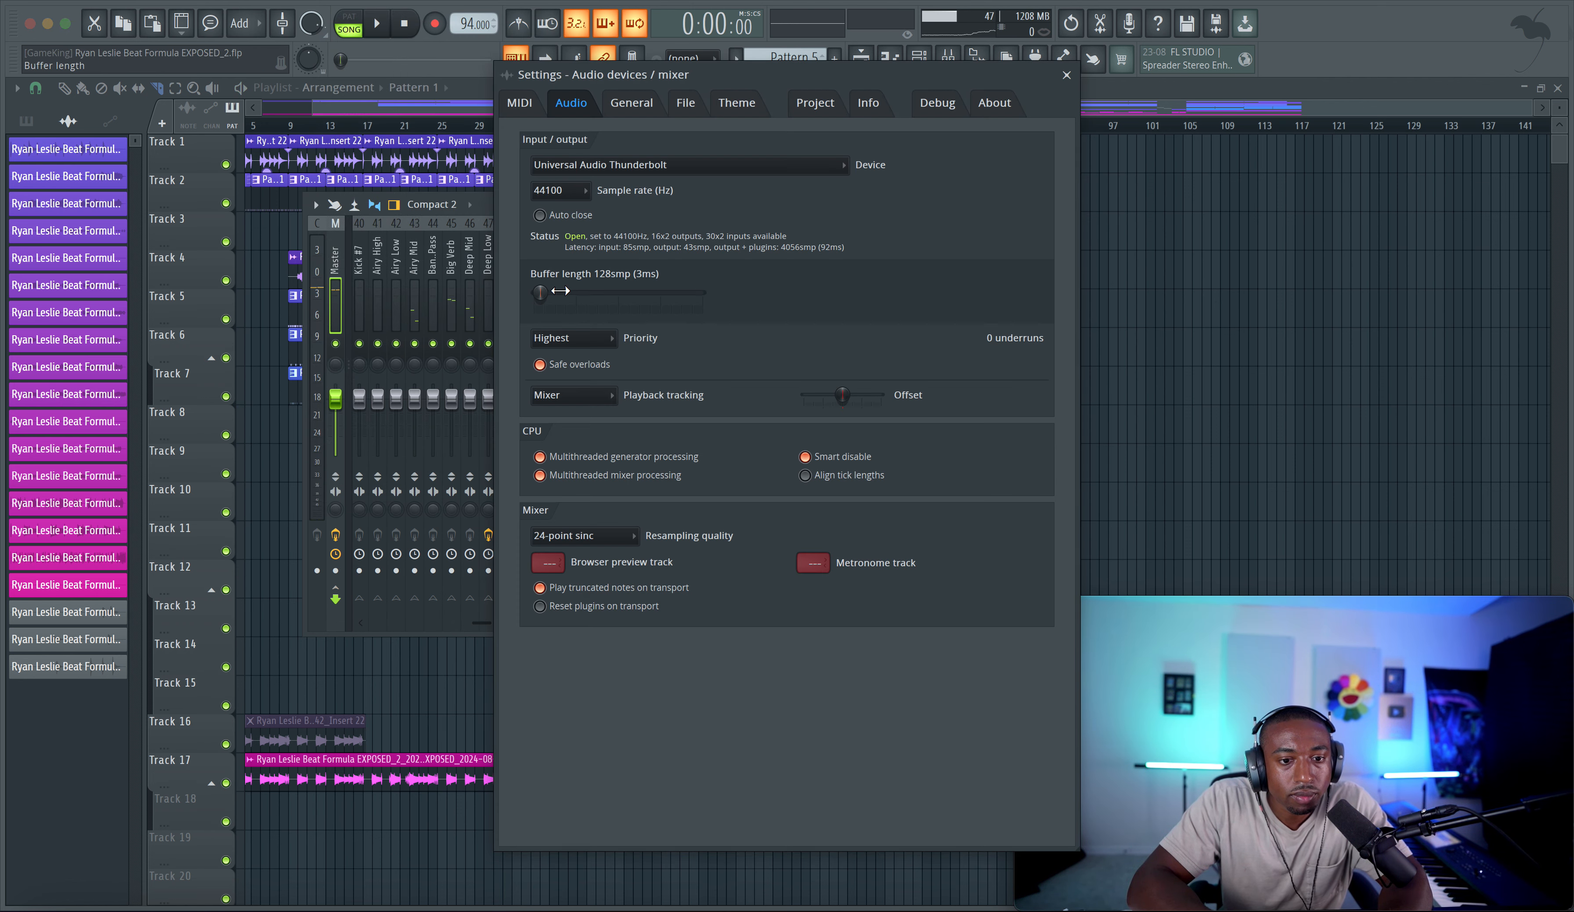
click(1068, 73)
key(space)
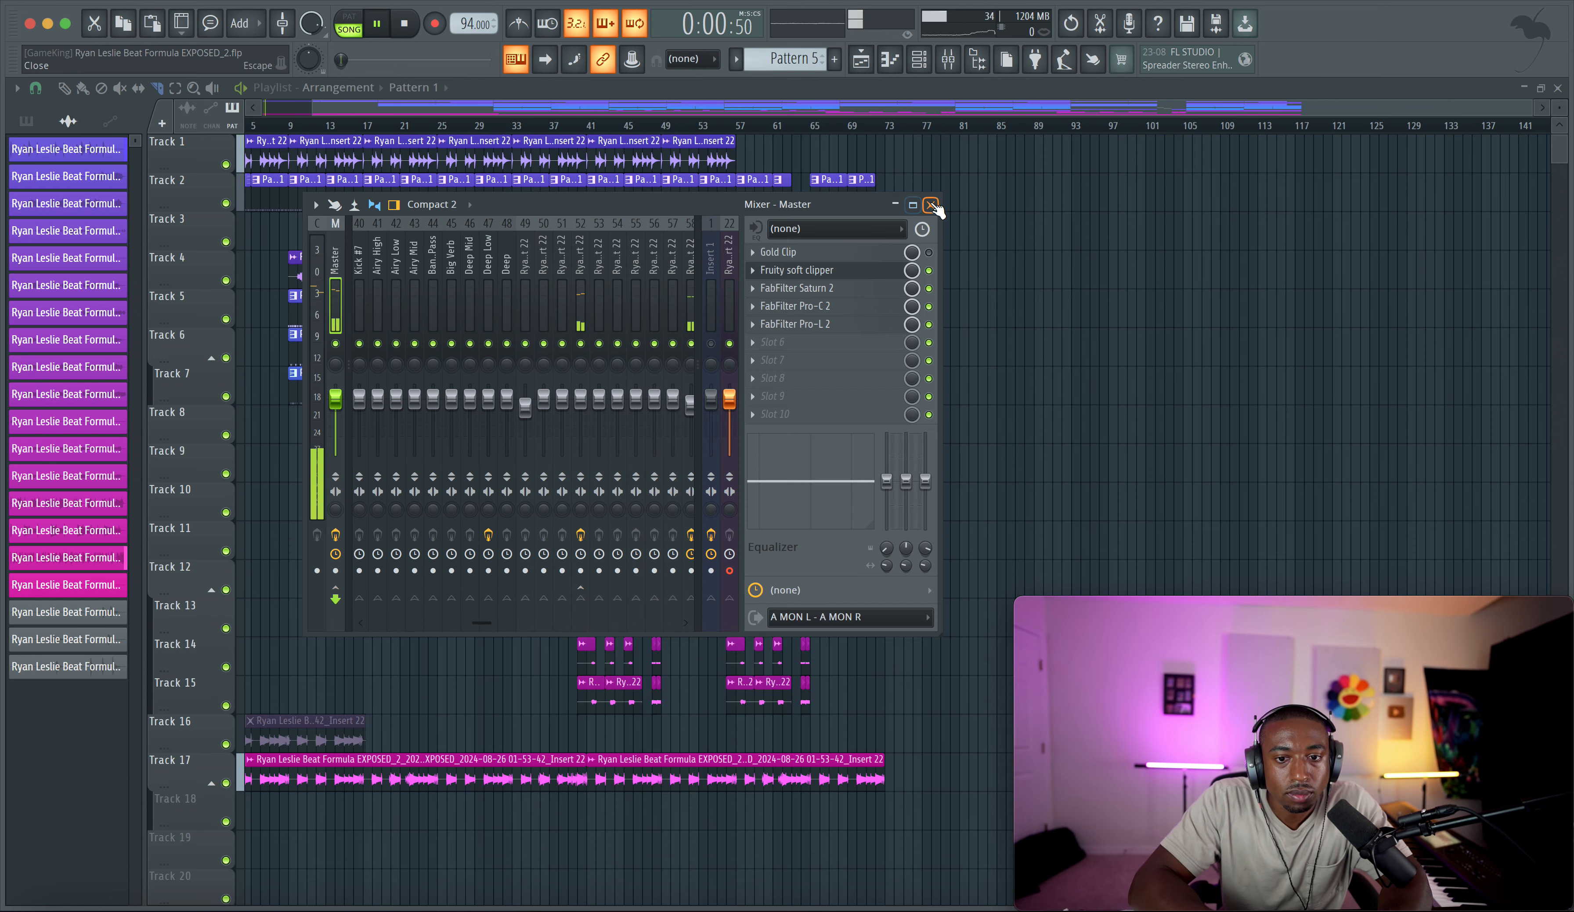
click(930, 205)
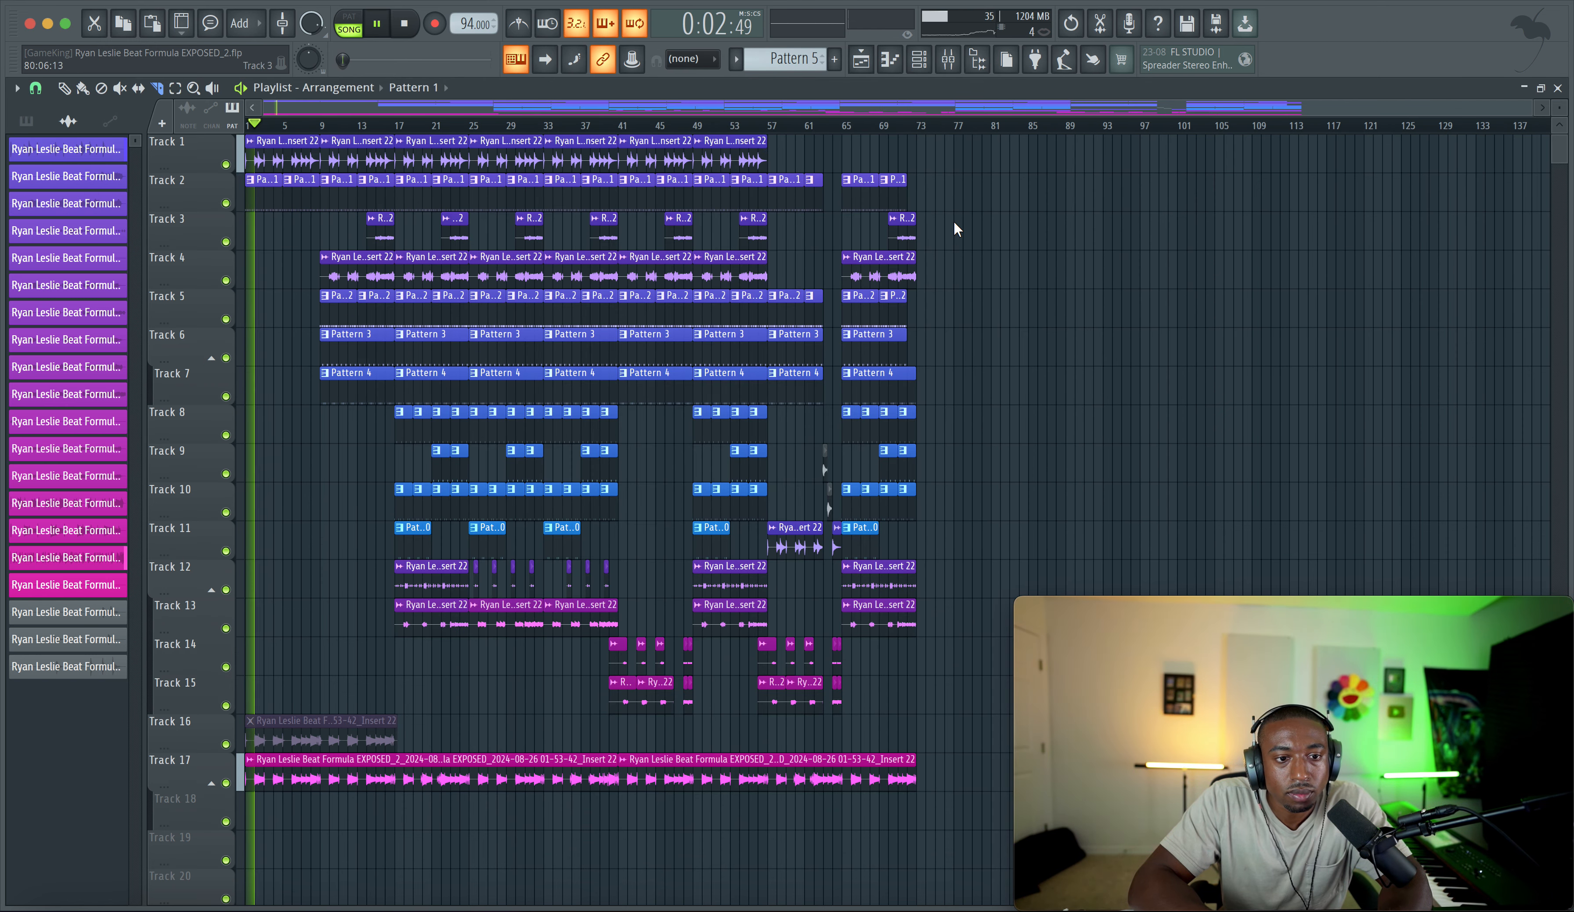
Step: Delete the muted audio clip on Track 16 and try a fade adjustment on the Track 17 clip near bar 25
click(546, 60)
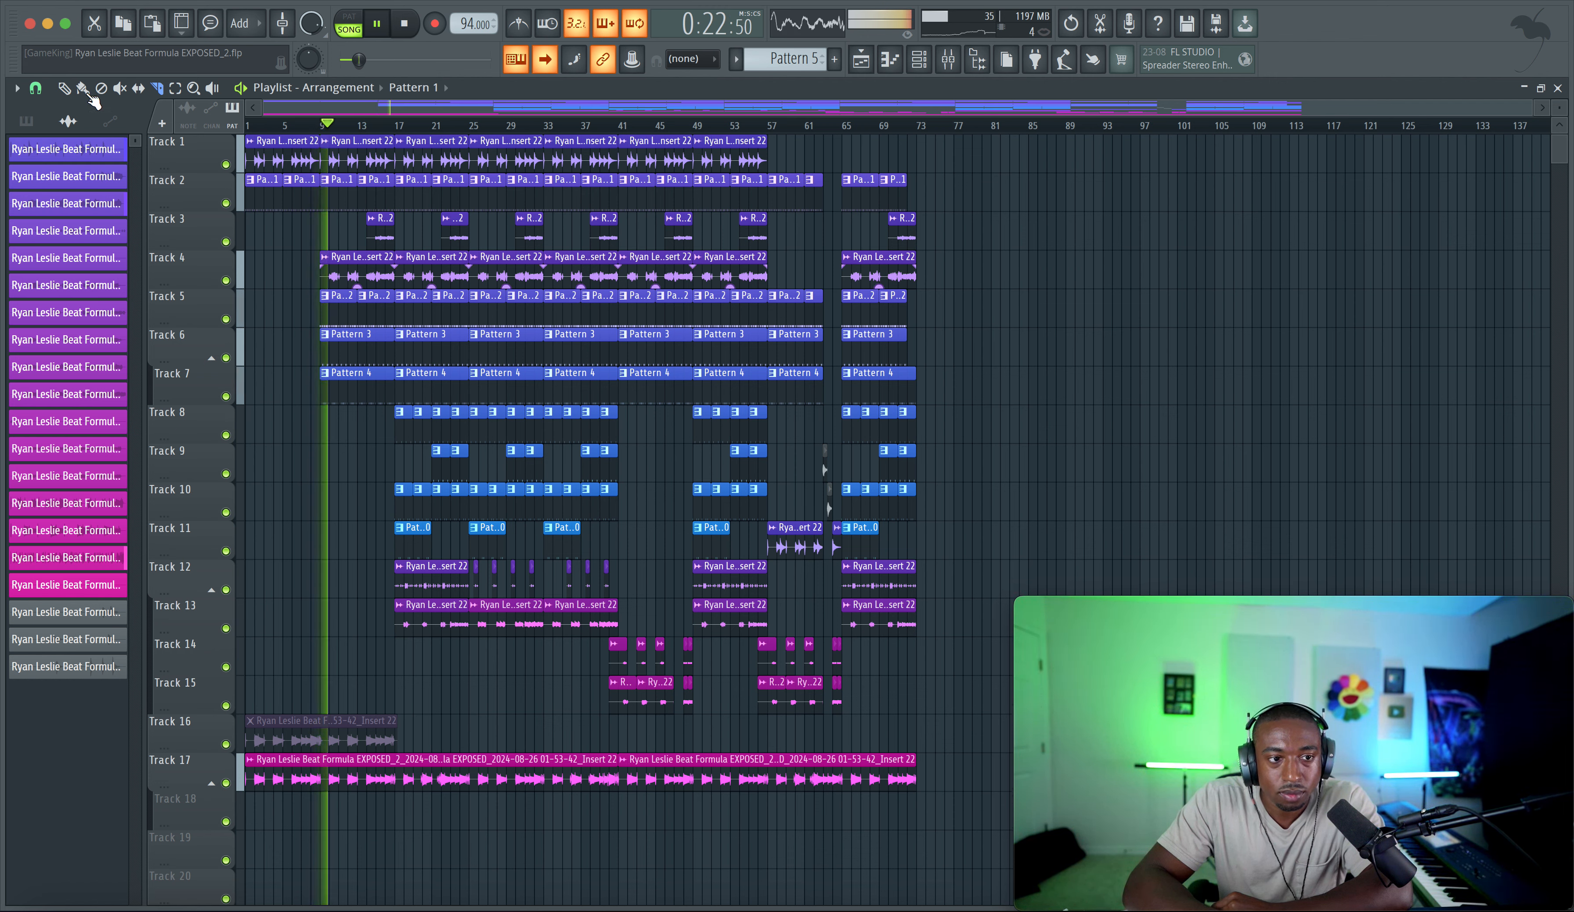
right_click(292, 726)
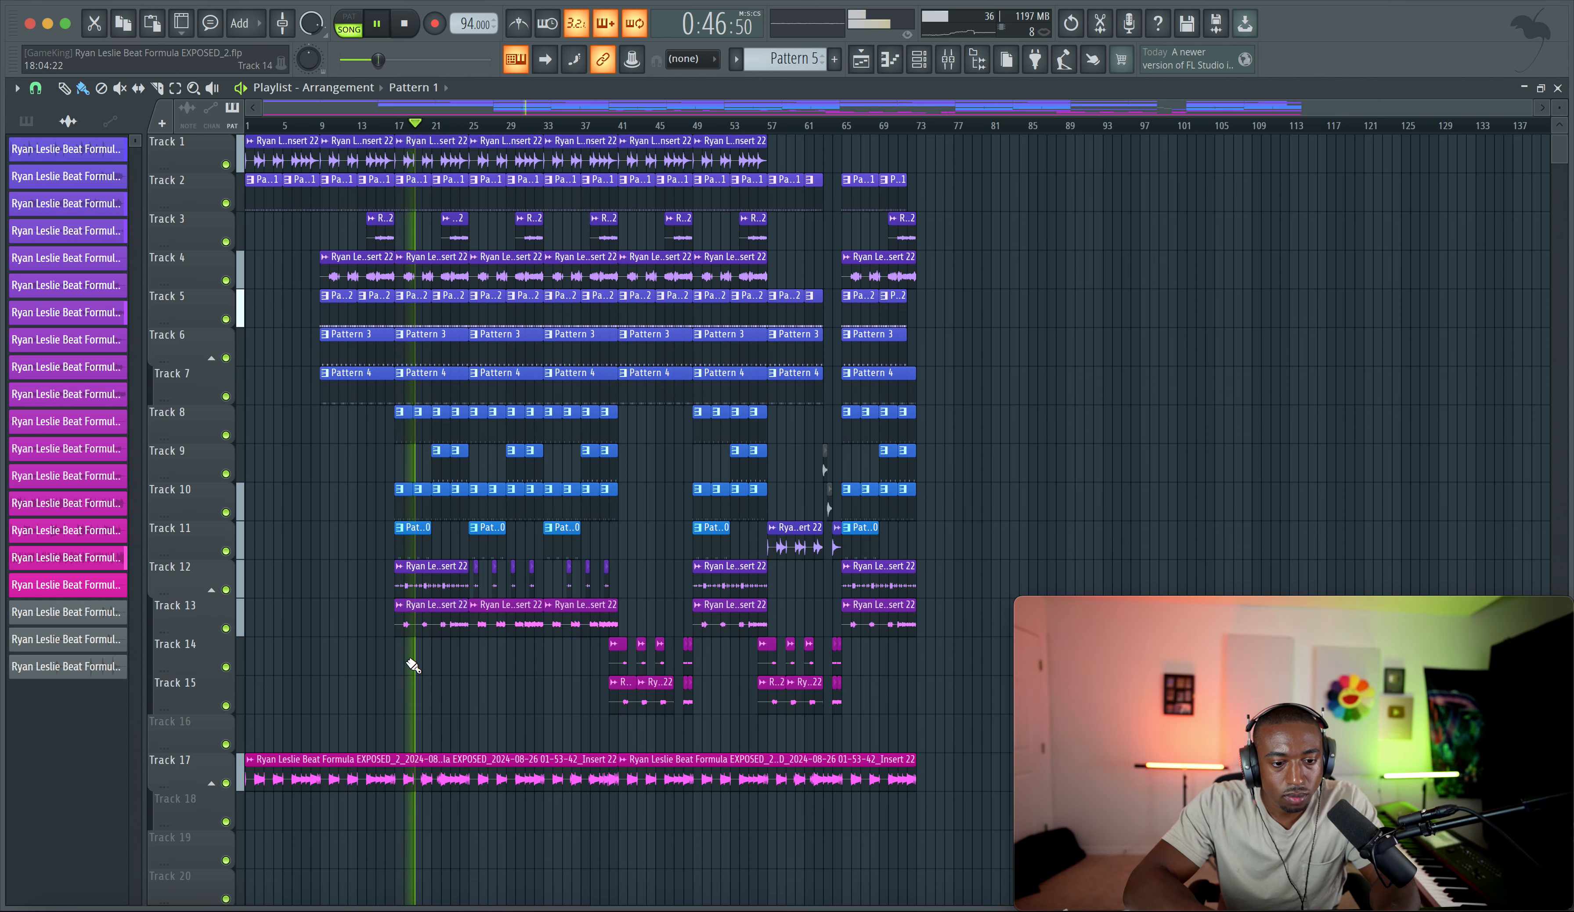
scroll(412, 661, up, 2)
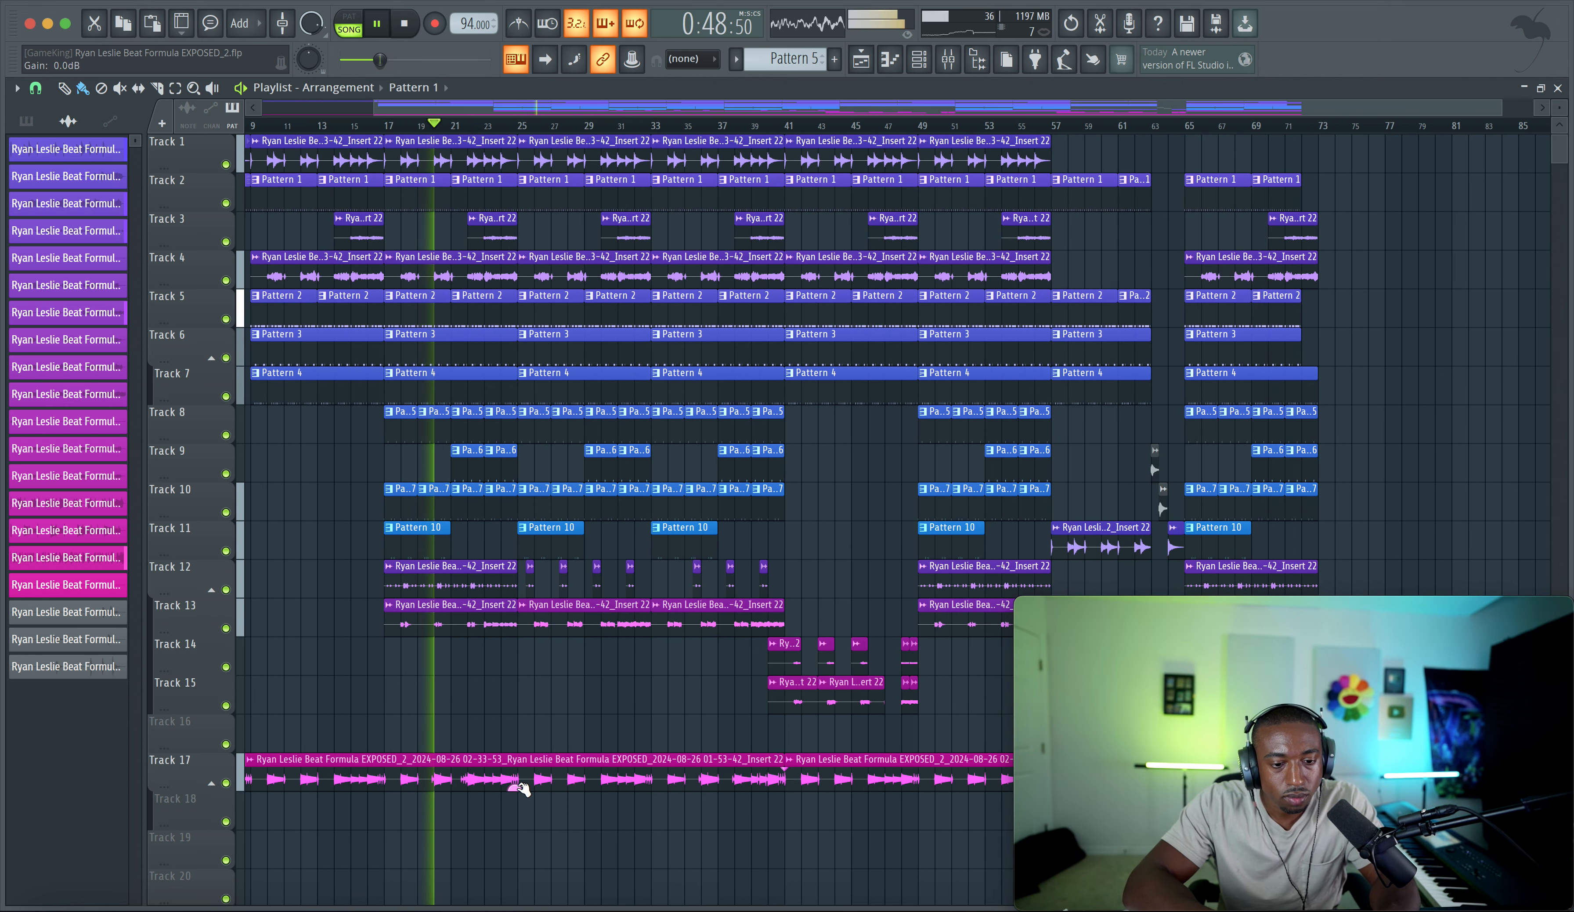
drag(516, 788, 517, 790)
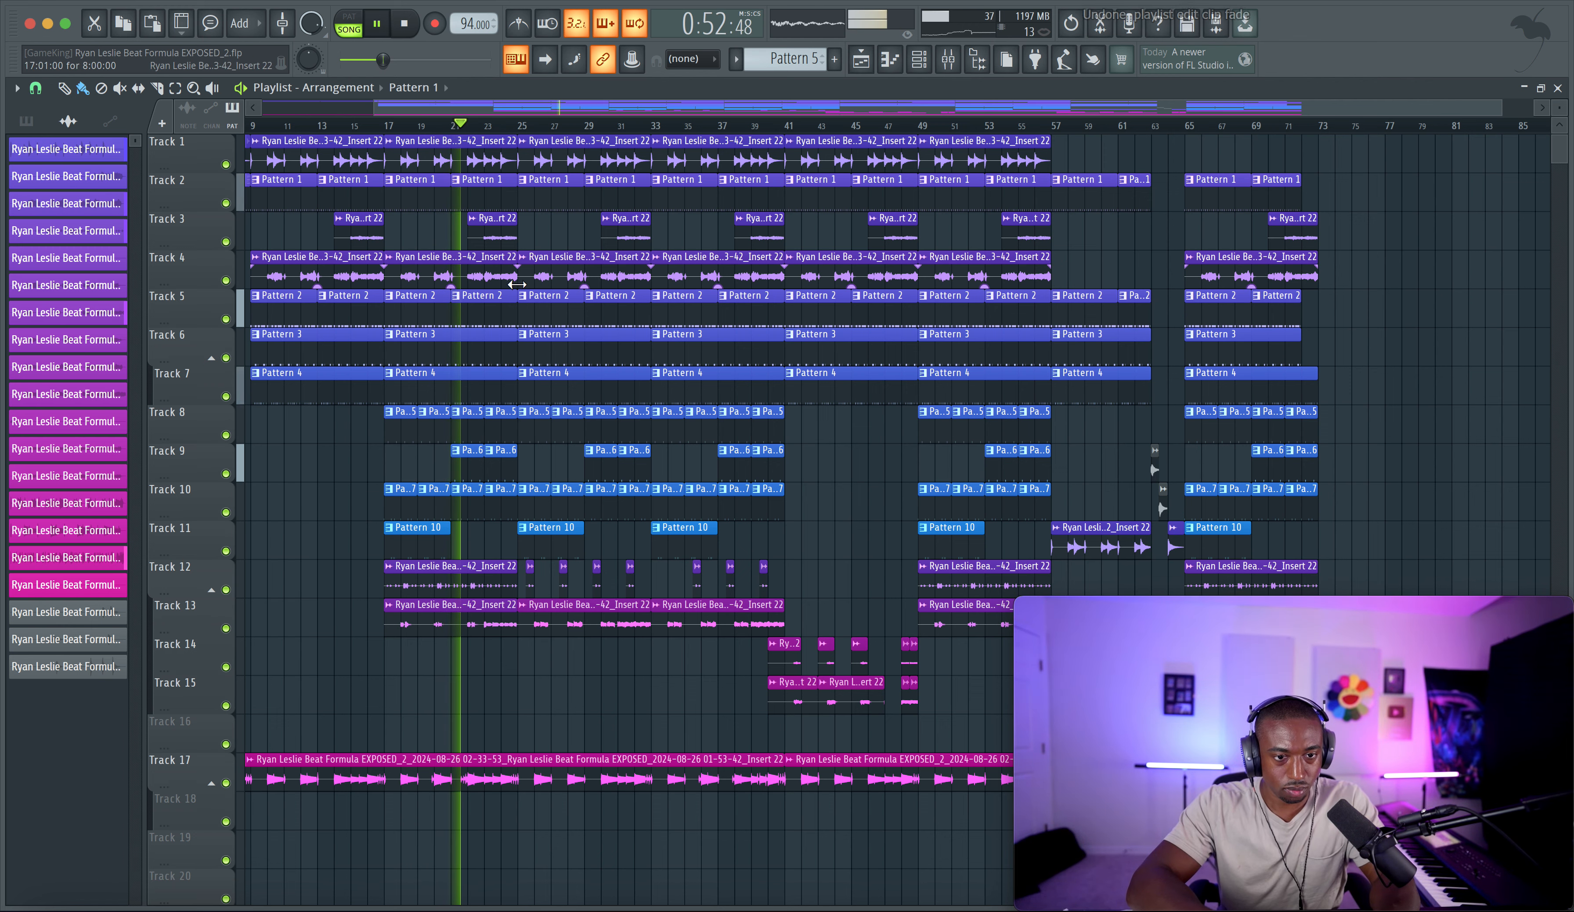
Step: Adjust the channel volume of the Track 4 audio clip to about 77%
double_click(455, 273)
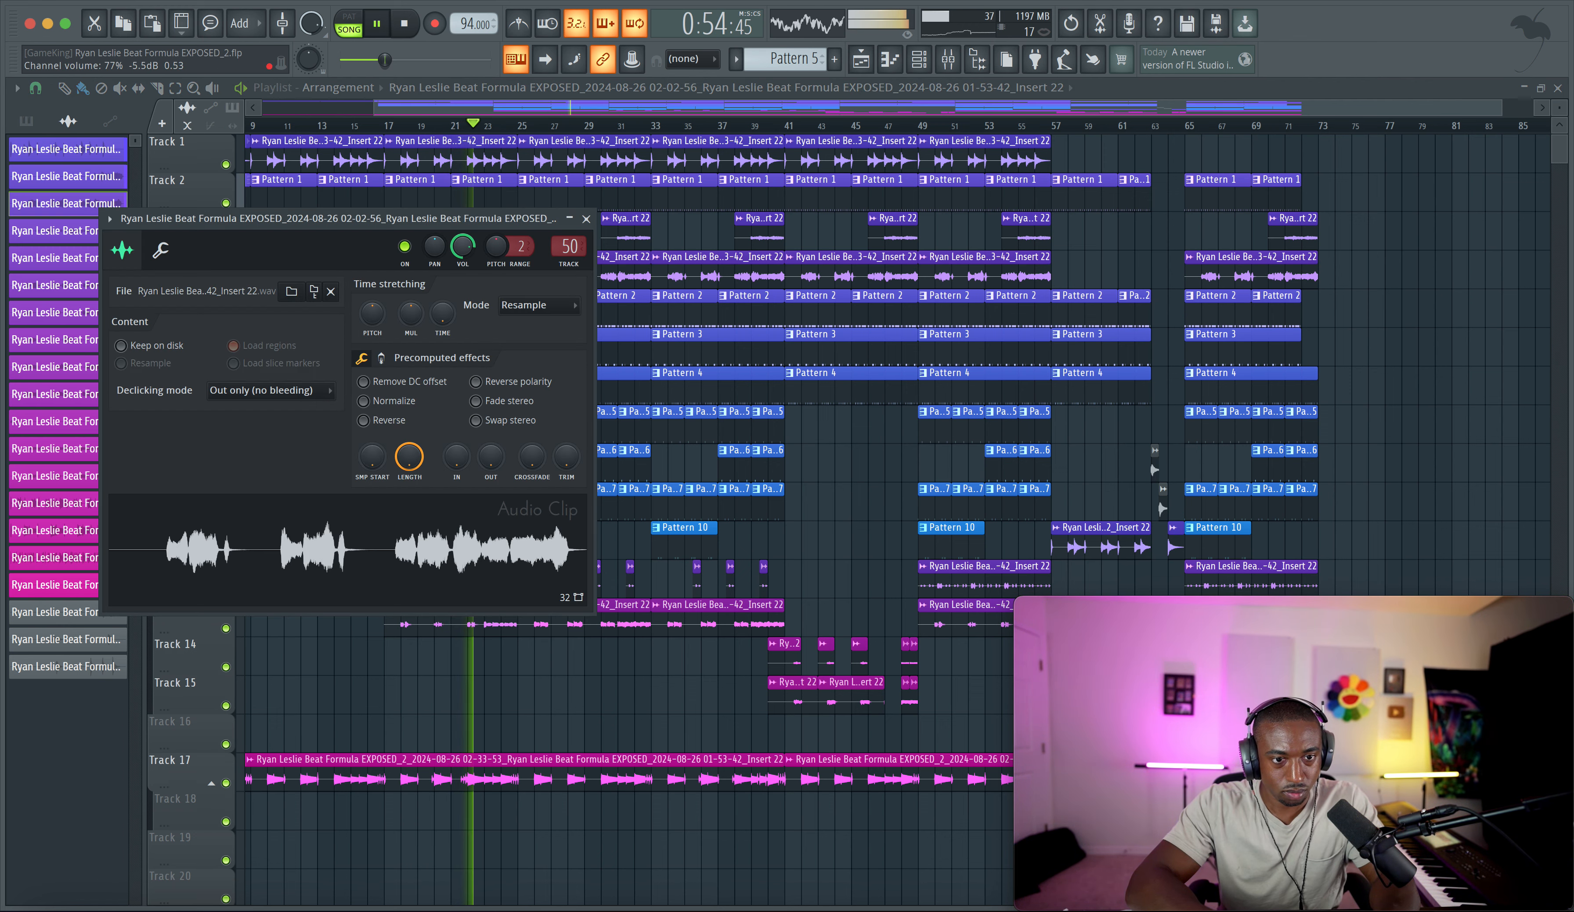
click(587, 219)
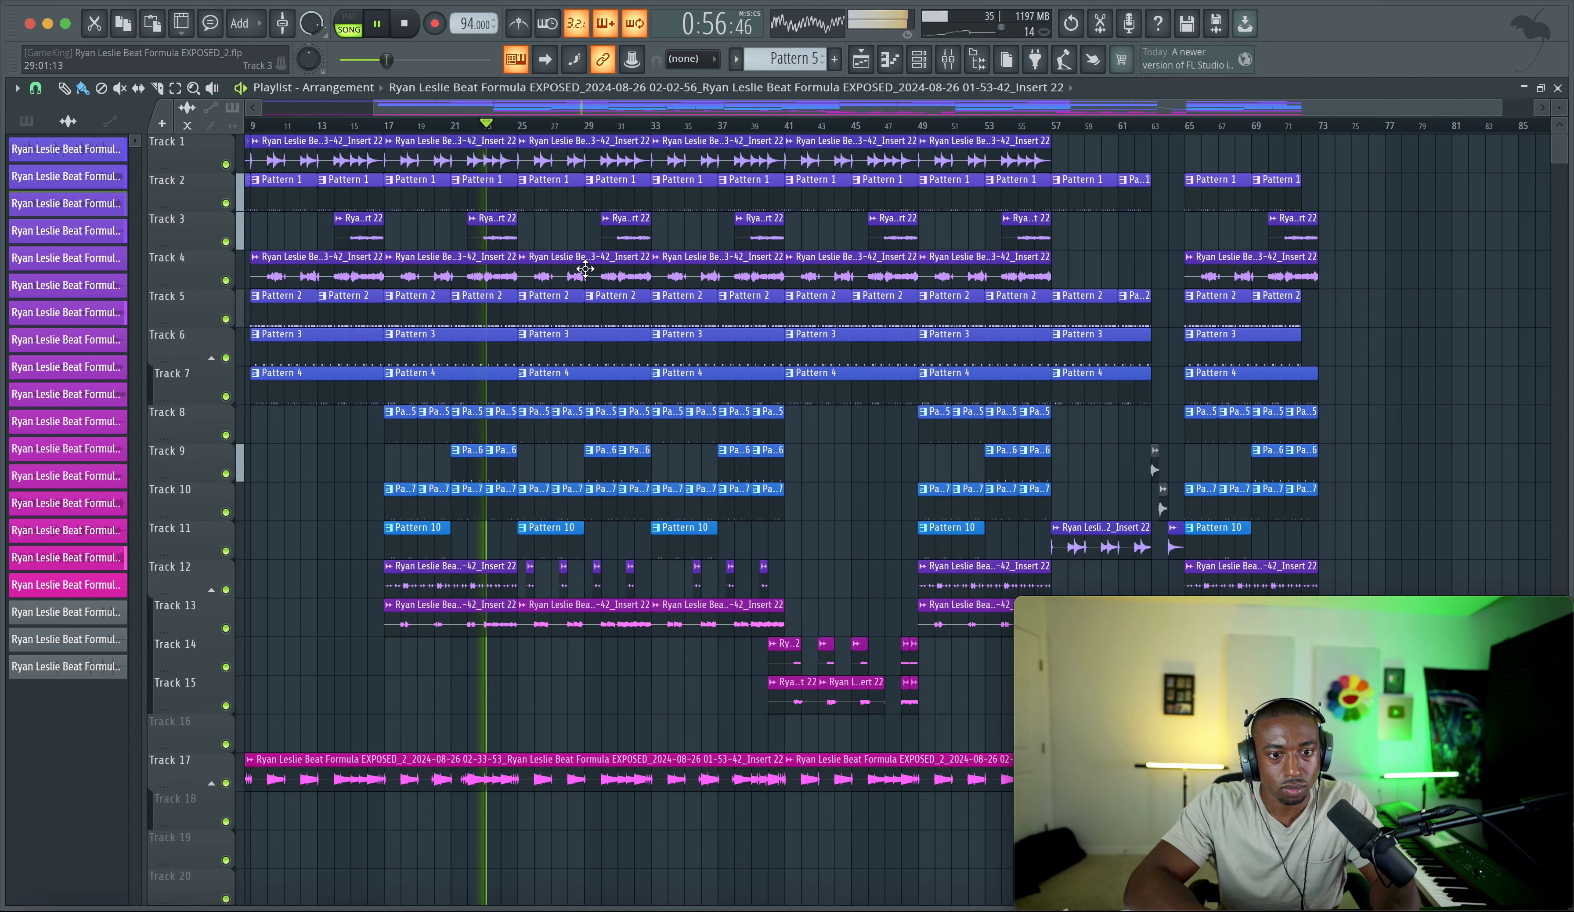
right_click(831, 476)
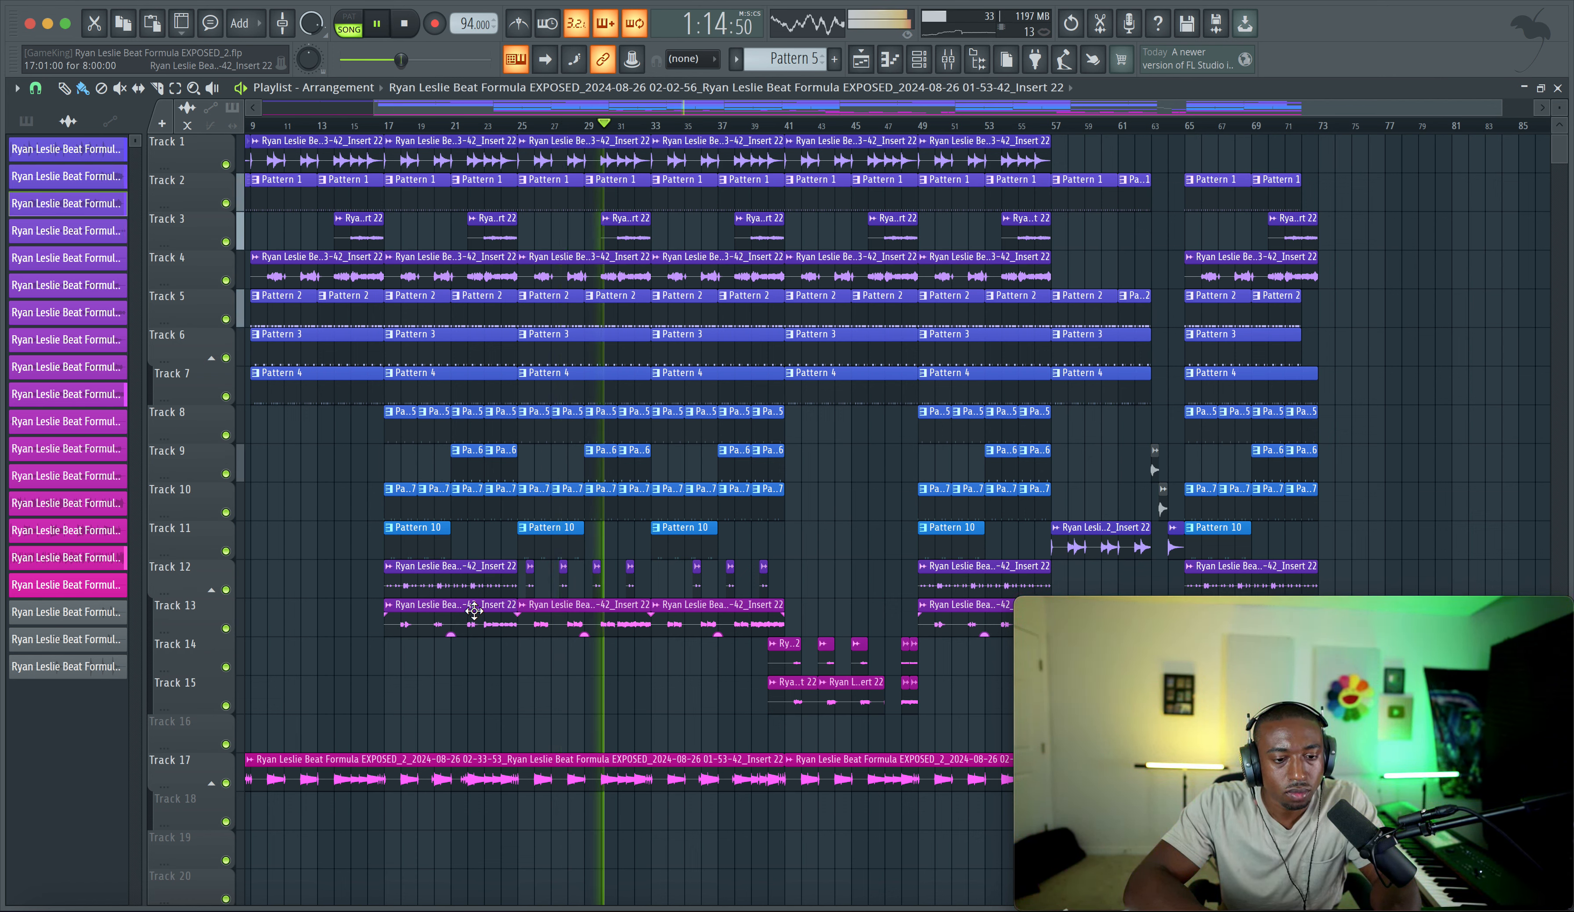
scroll(473, 615, down, 2)
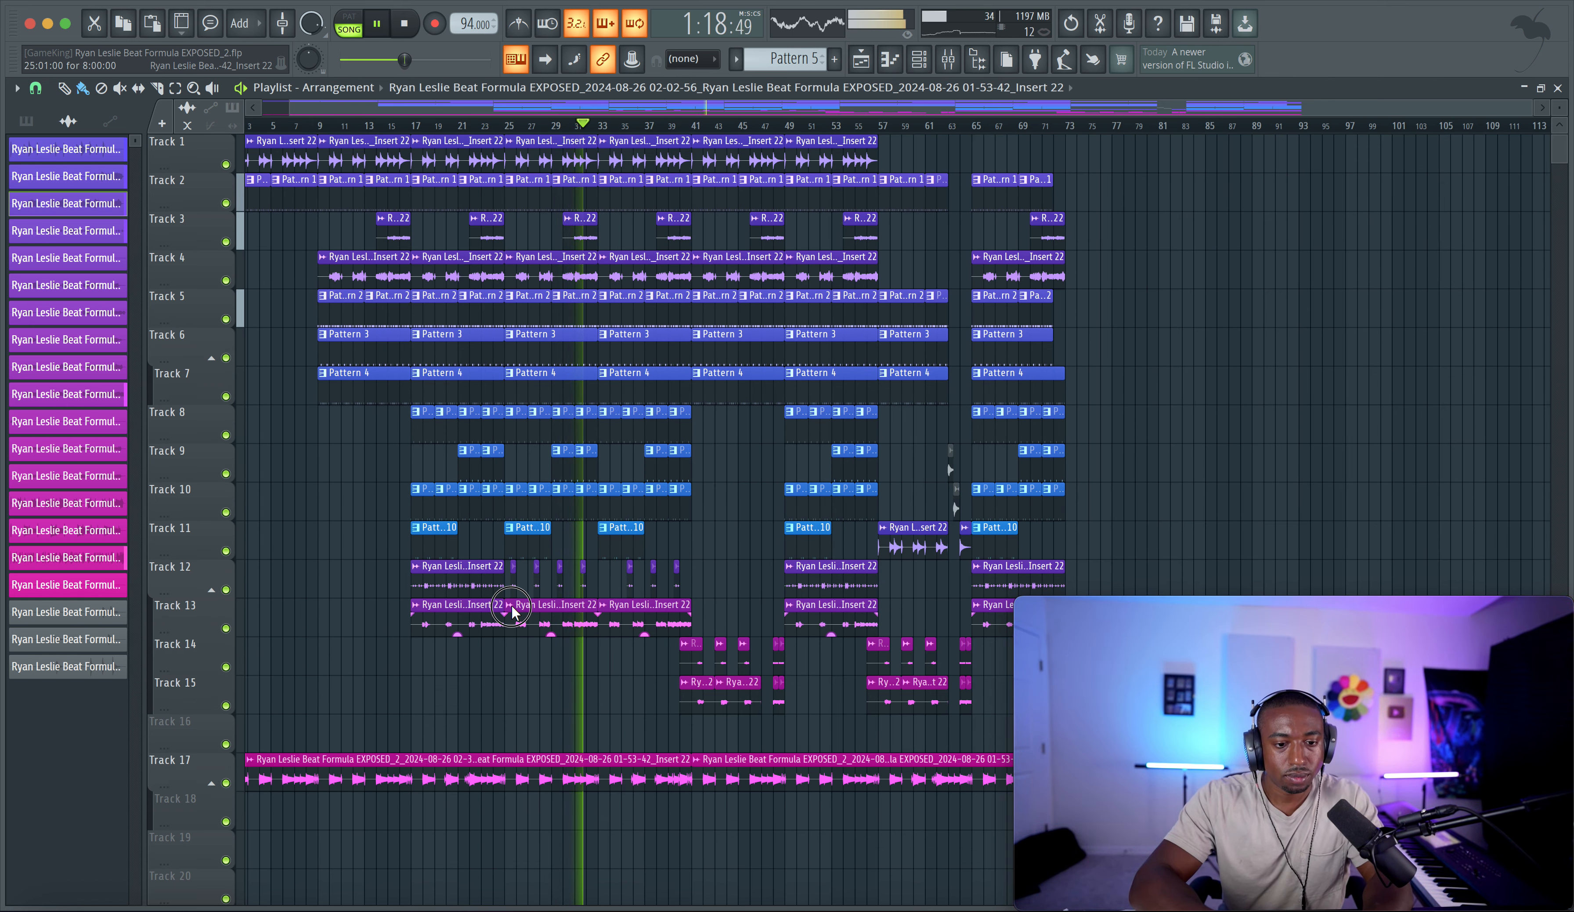
Step: Rename both audio clips used on Track 13, the one at bar 25 and the one at bar 17, as ARP
key(F2)
text(ARP)
key(Return)
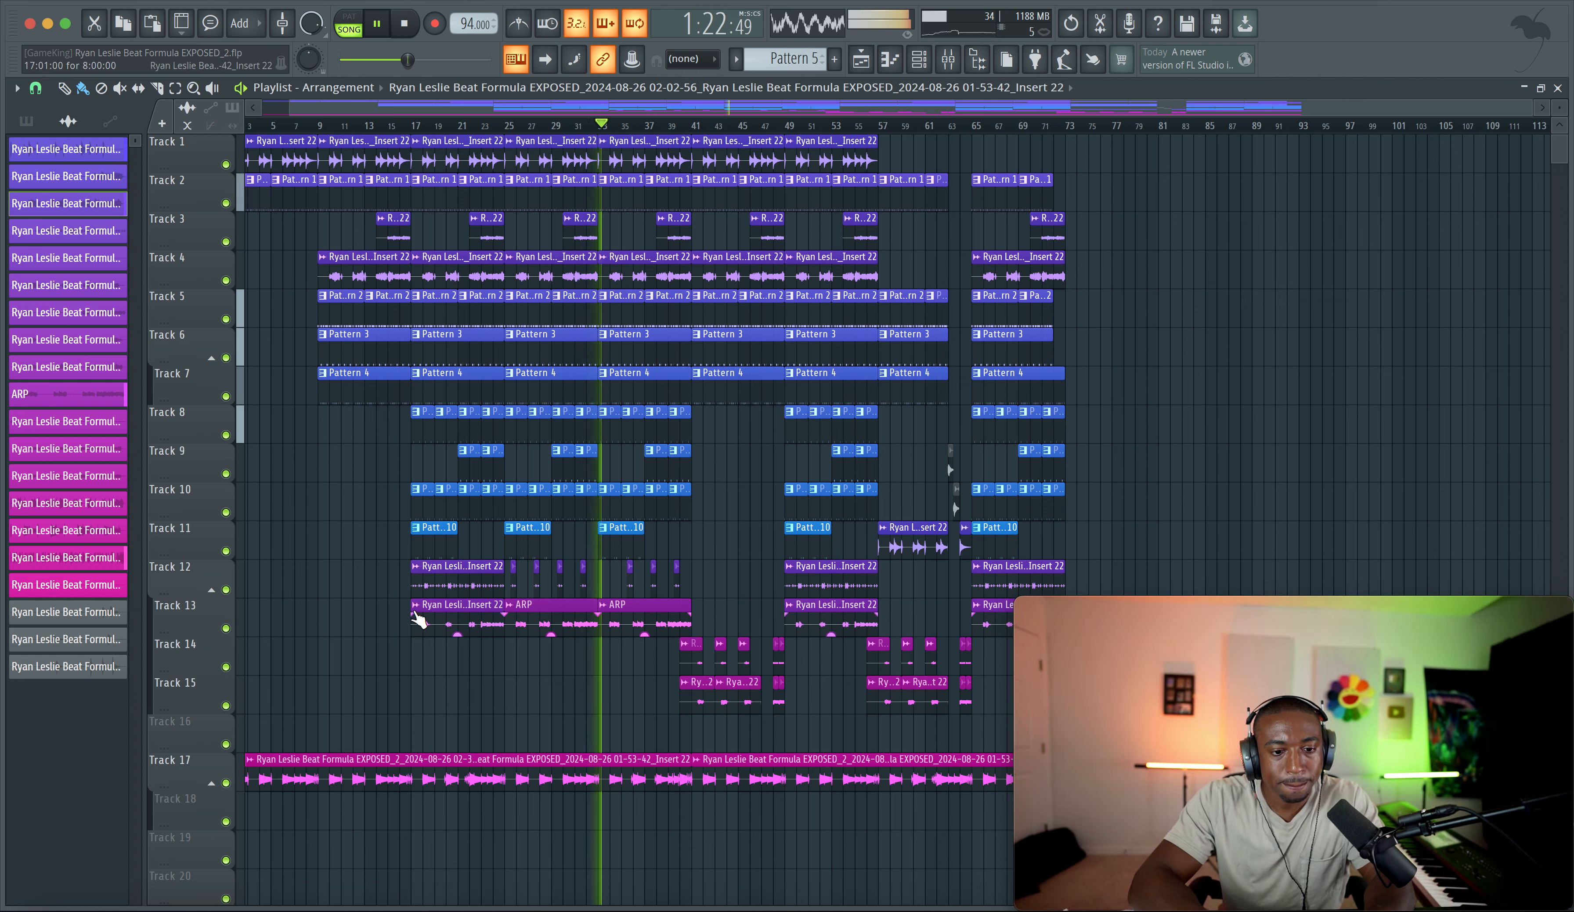
right_click(416, 608)
text(rA)
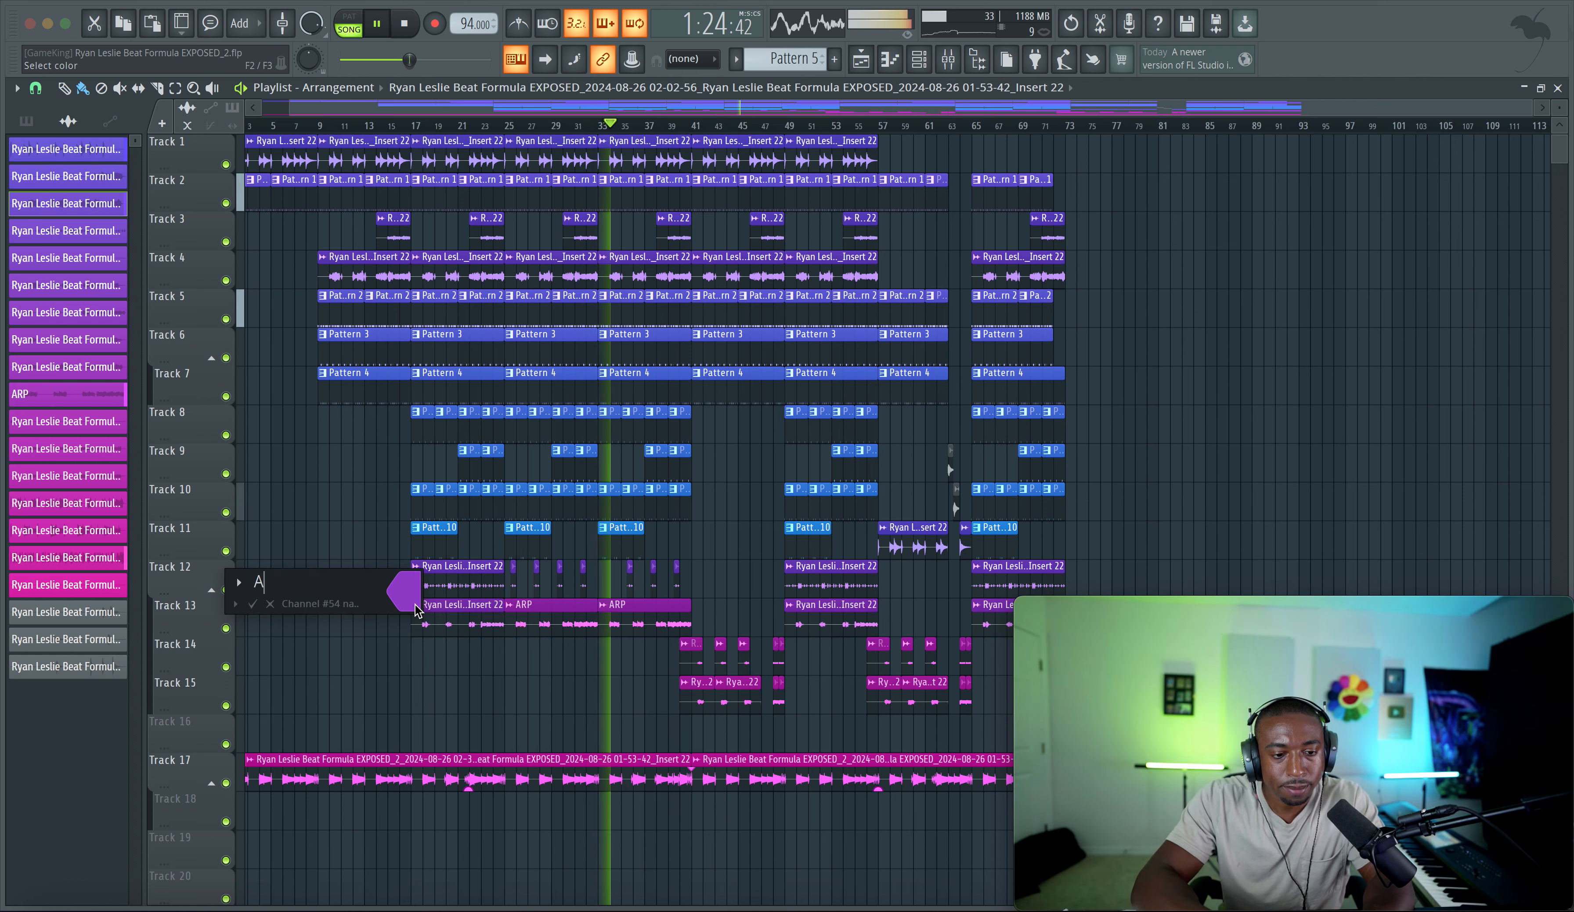
text(RP)
key(Return)
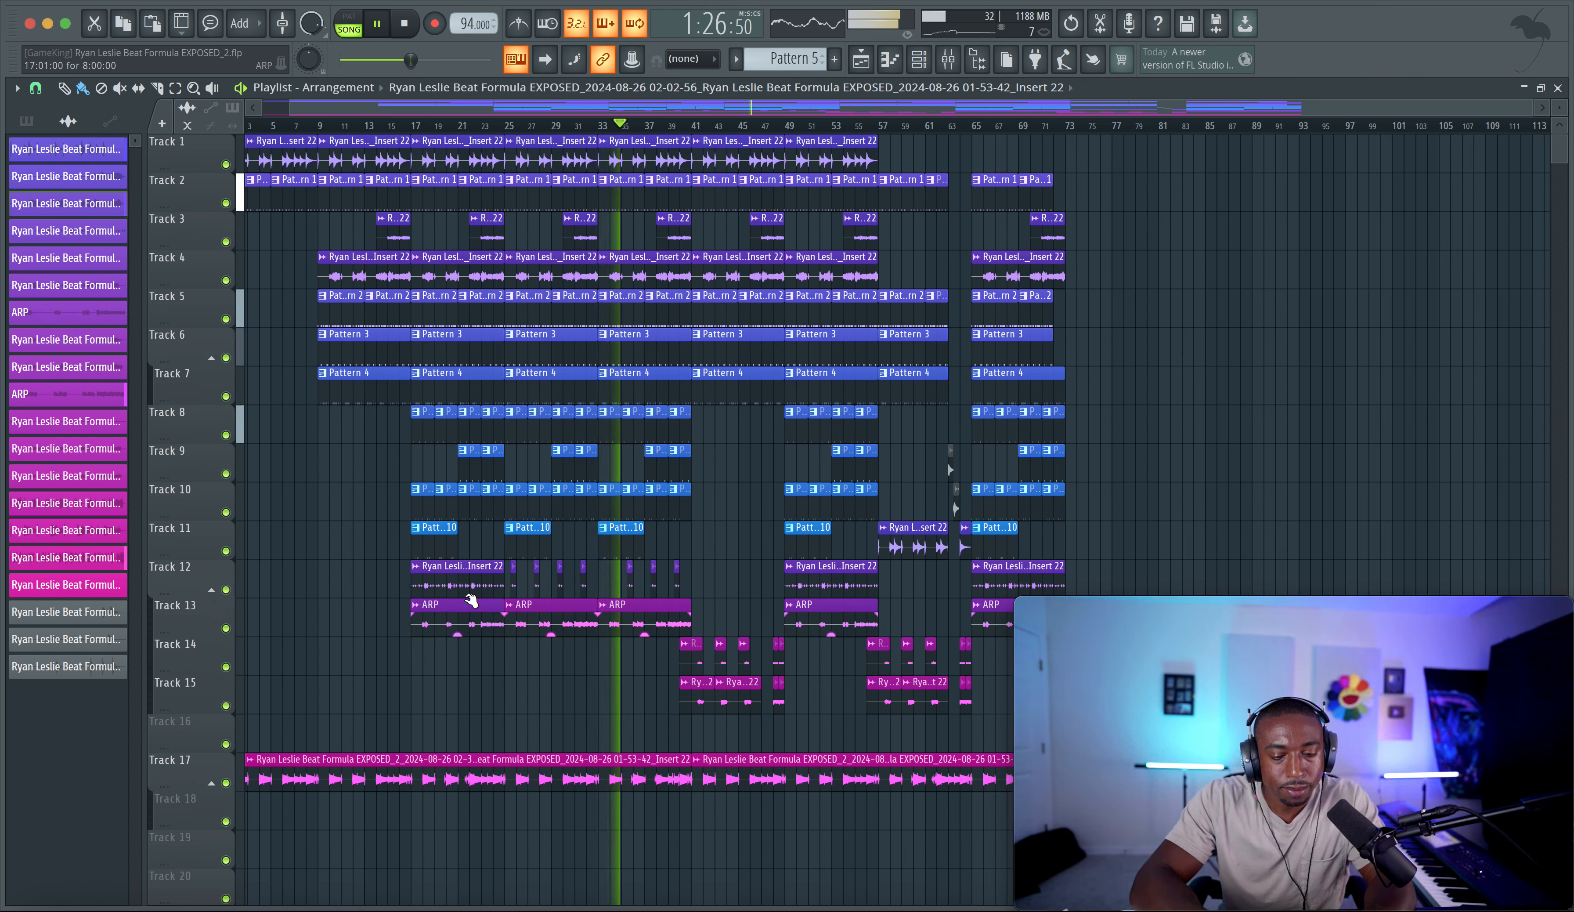
Step: Rename the Track 4 audio clip as PAD and the Track 1 audio clip as PIANO
right_click(410, 255)
text(r)
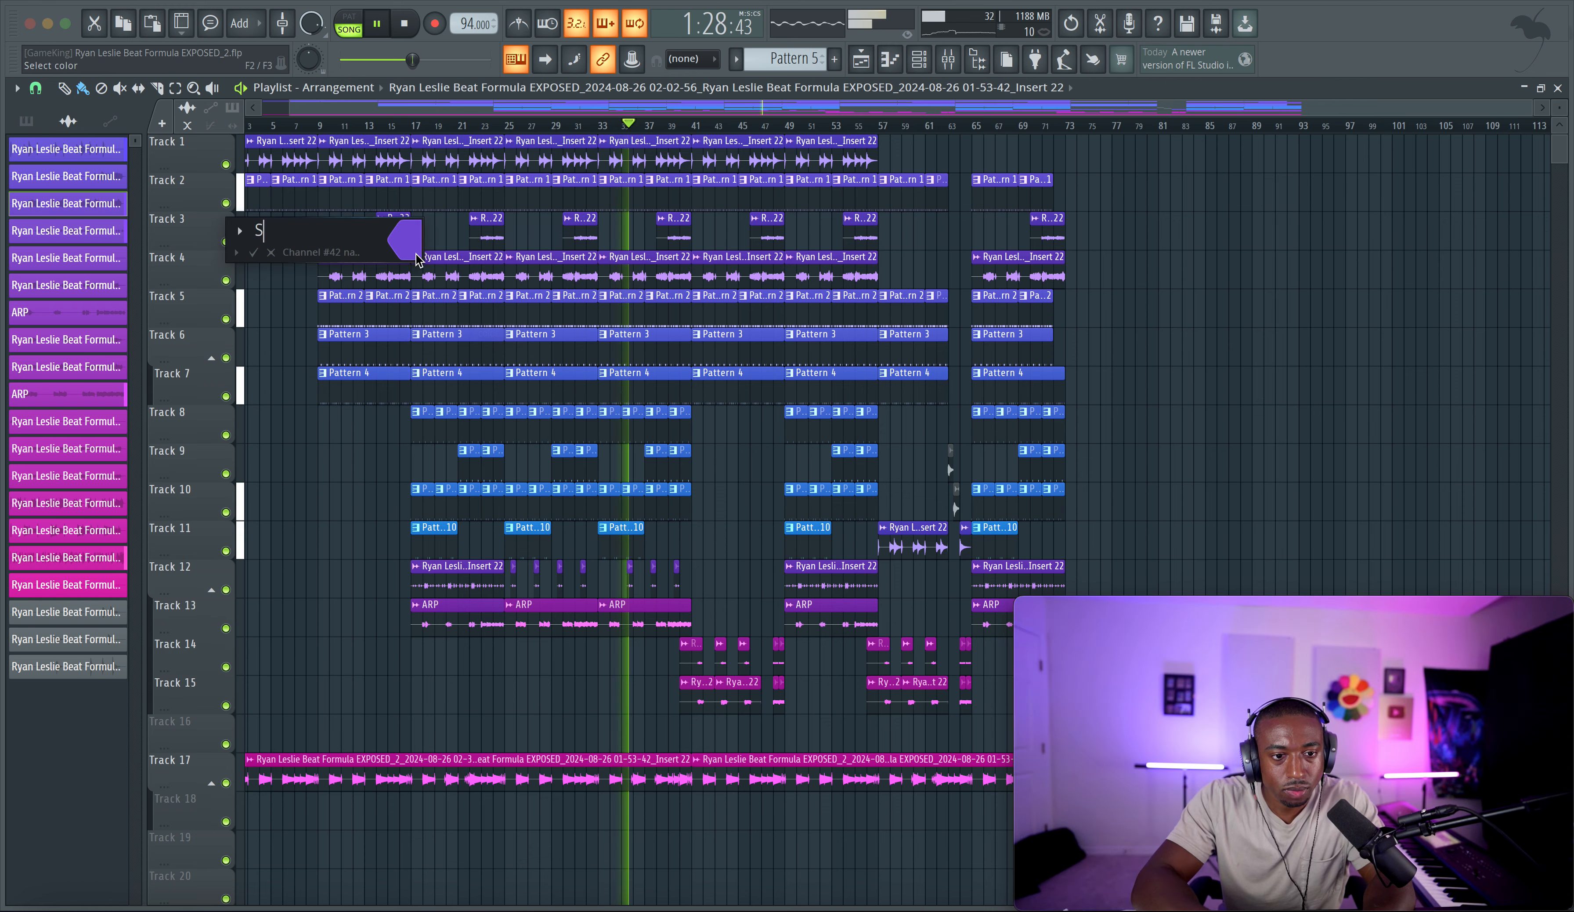
text(PAD)
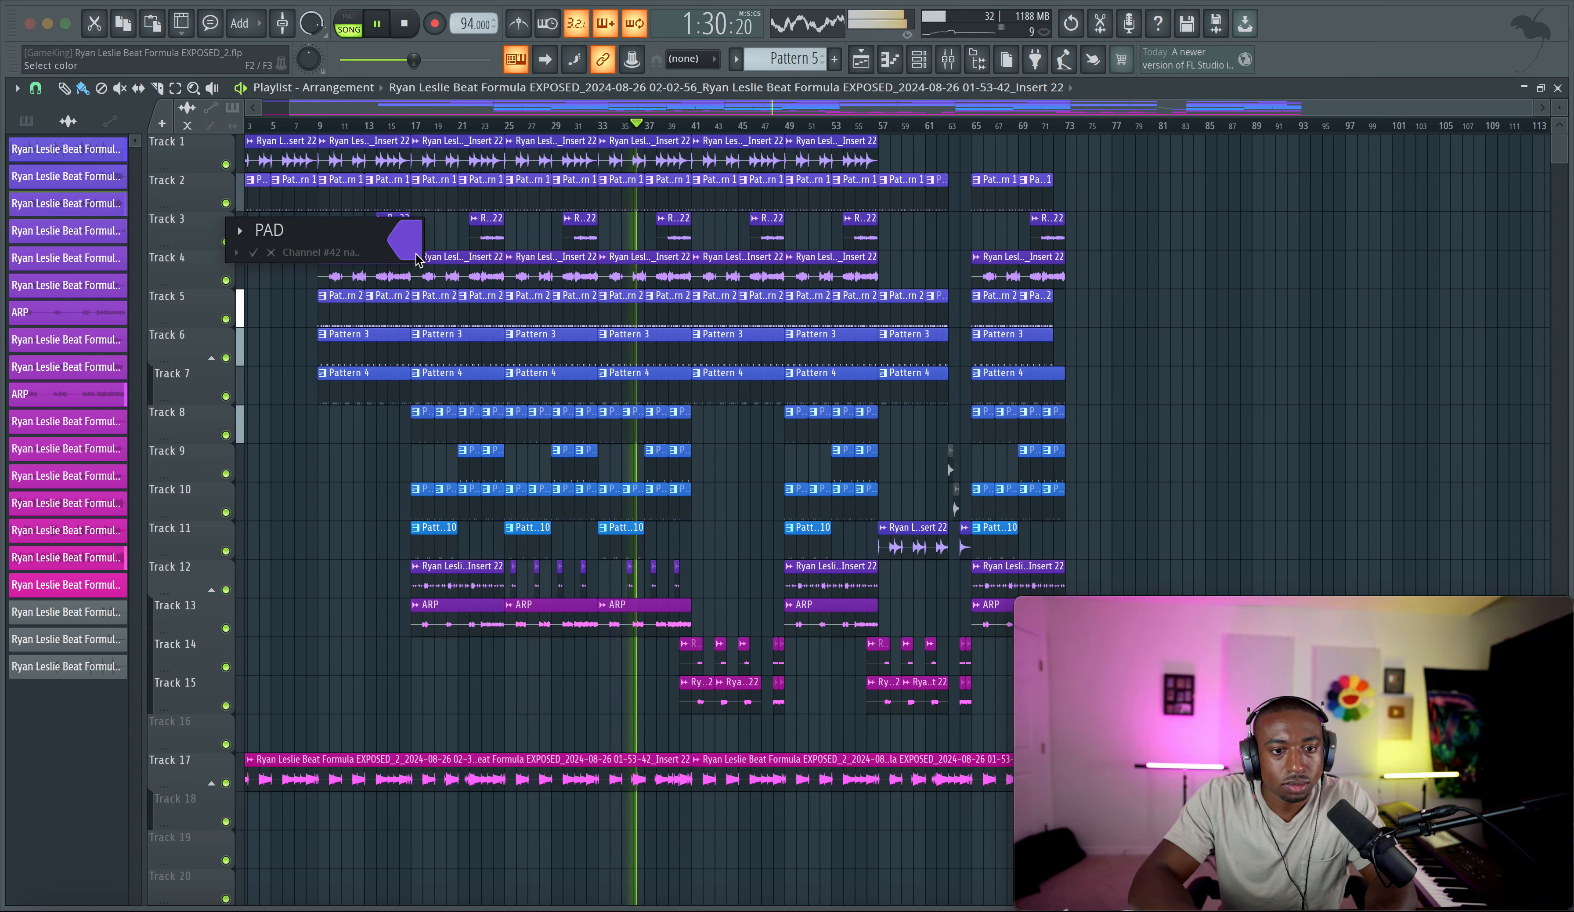
key(Return)
right_click(418, 143)
text(r)
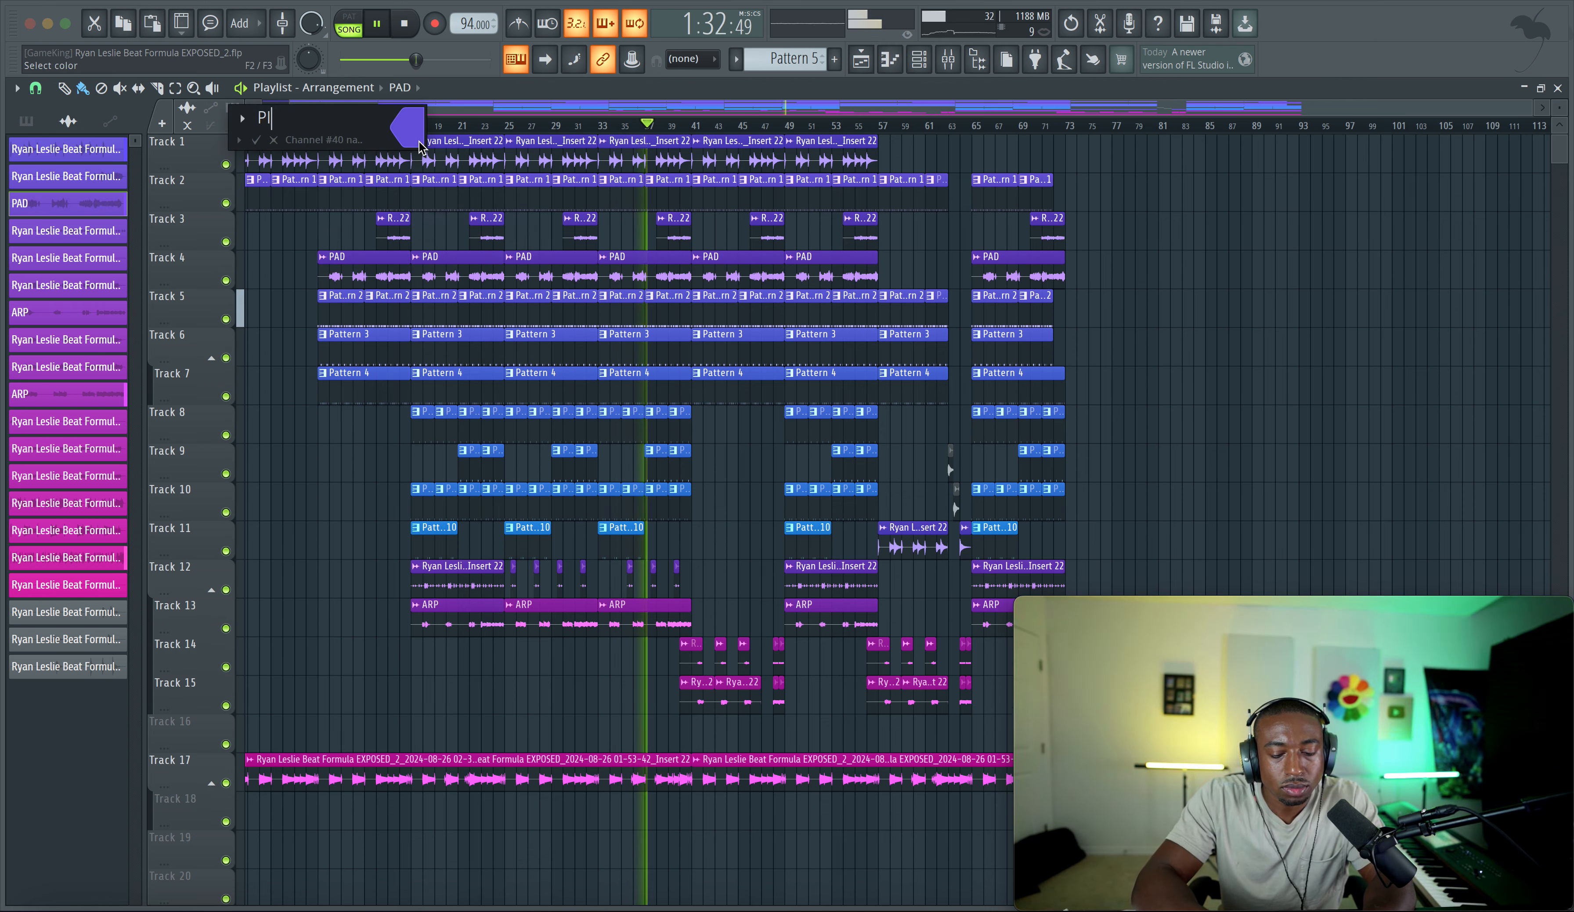
text(PIANO)
key(Return)
Step: Rename the short audio clip on Track 3 as PIANO TURN AROUND
right_click(477, 221)
text(r)
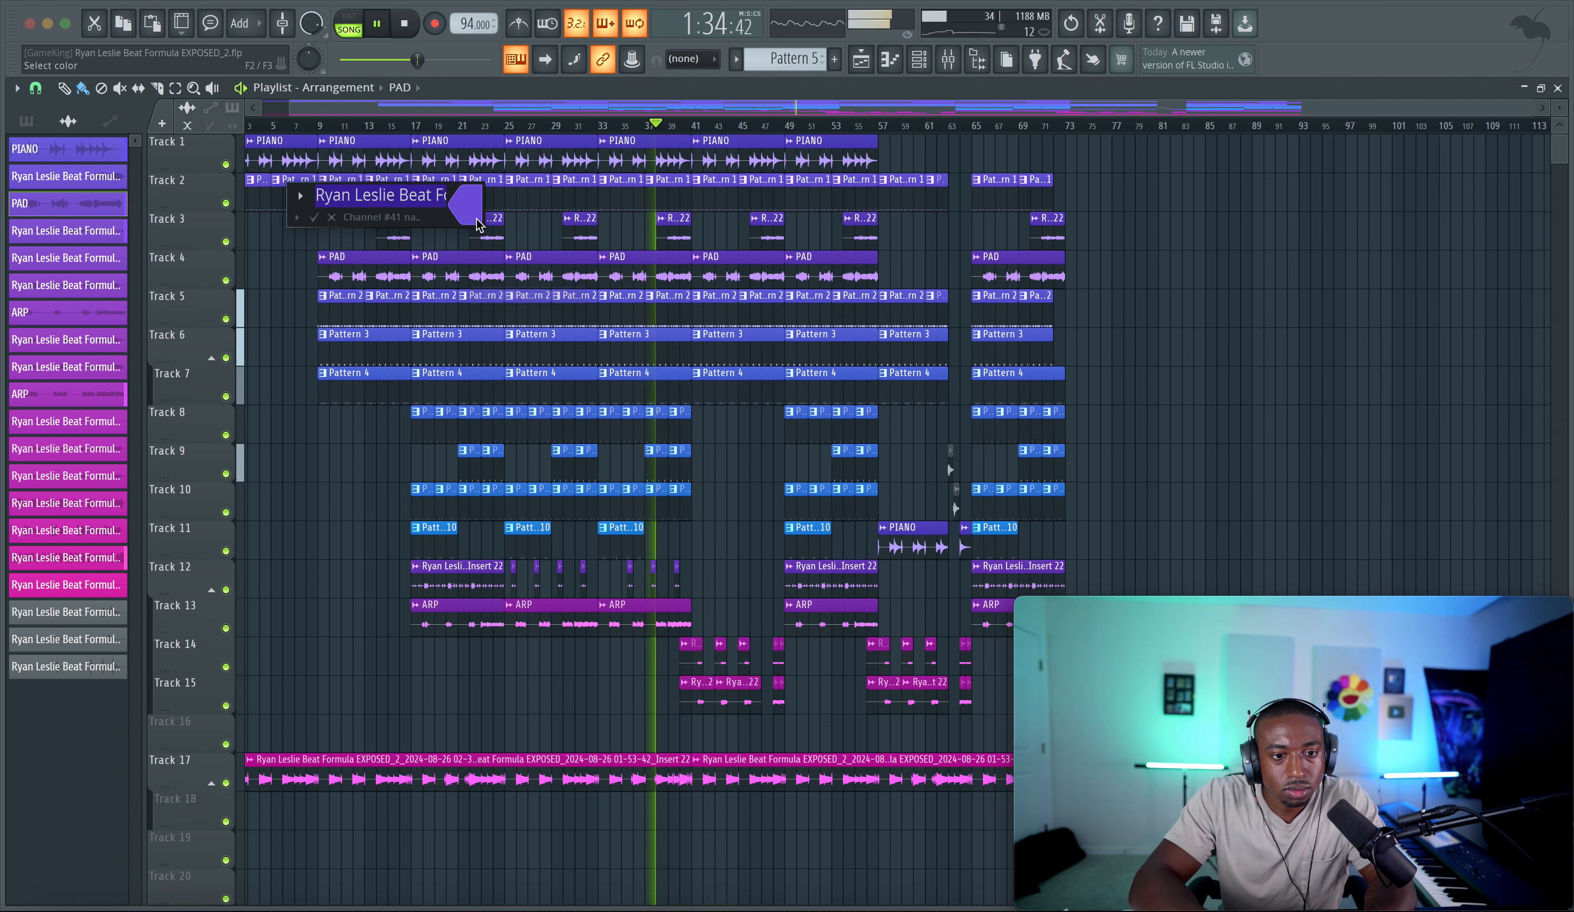
text(PIANO TURN AR)
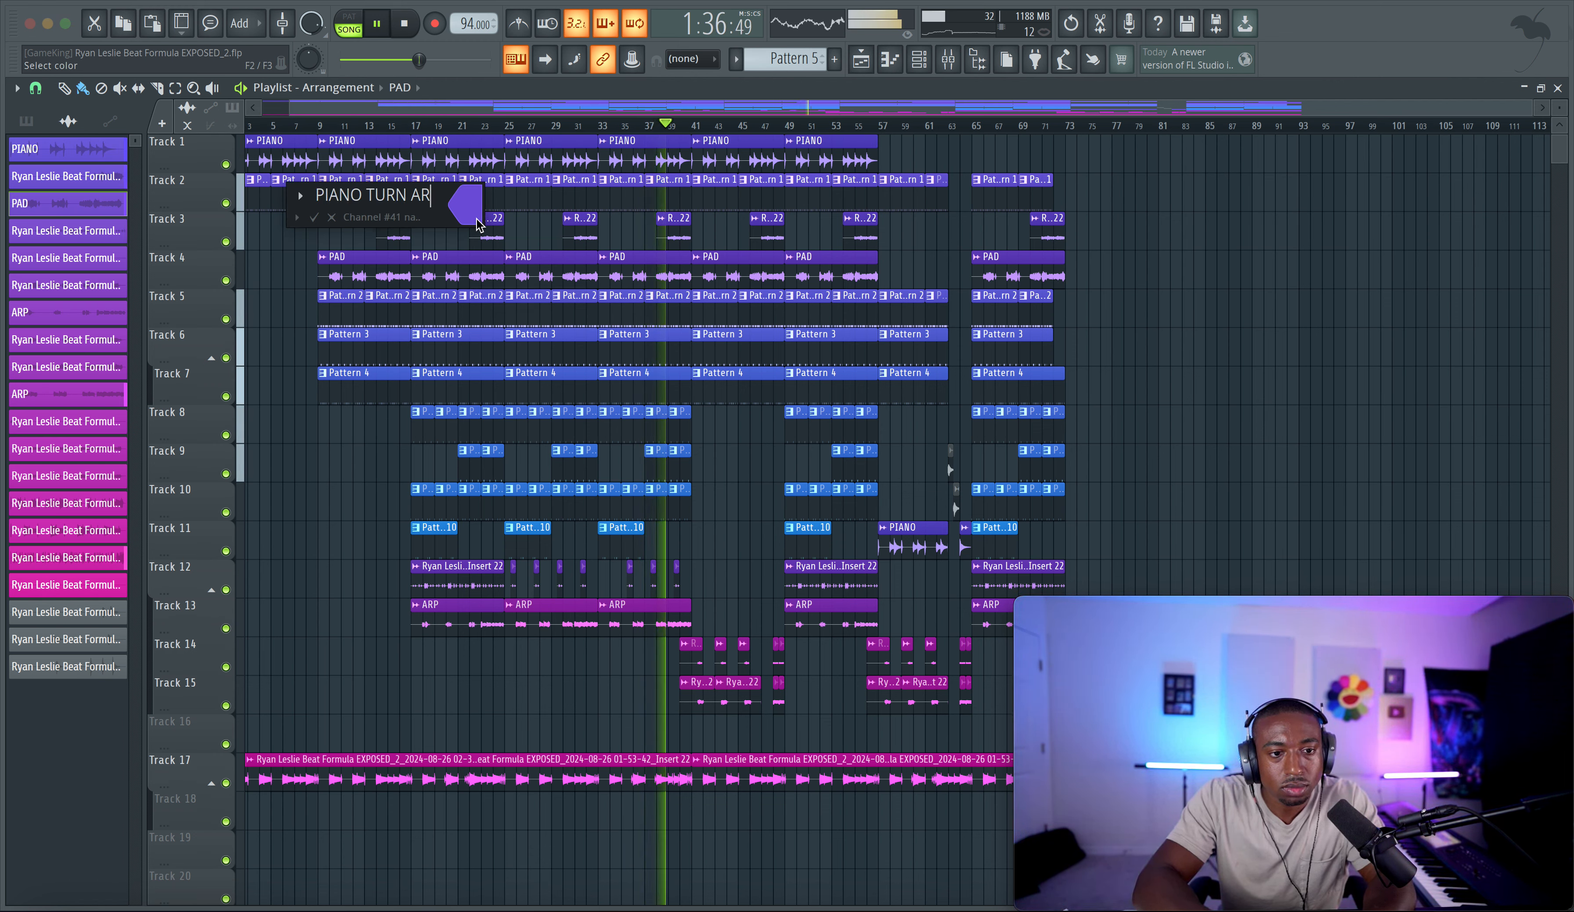
text(OUND)
key(Return)
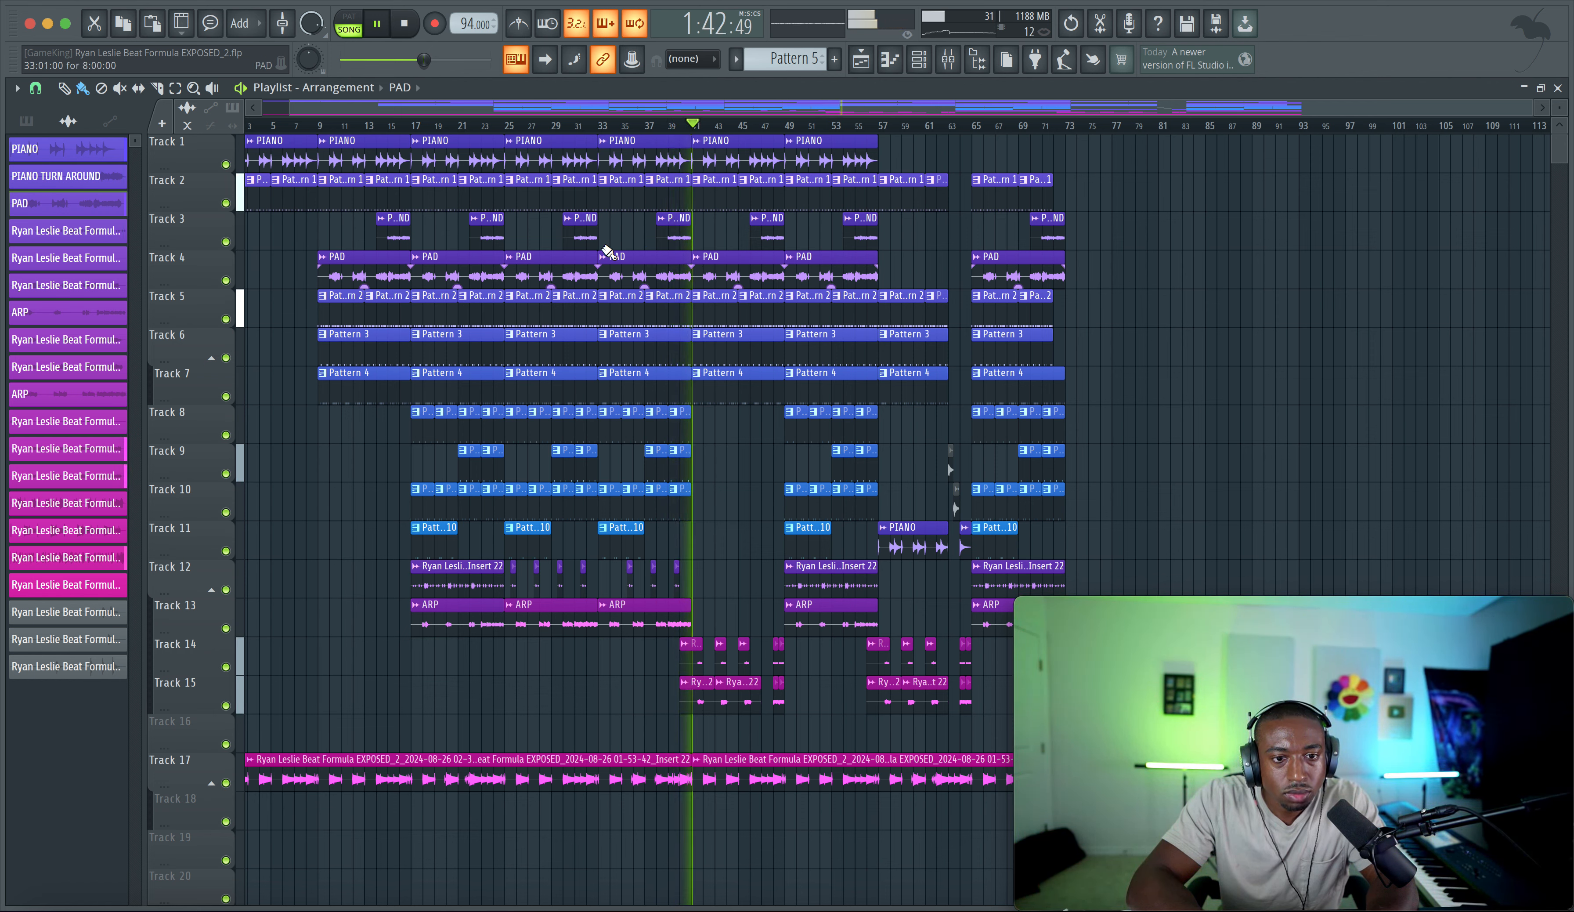
Step: Rename the Track 2 pattern as DRUMS and the Track 5 pattern as PERCUSSION 1
click(602, 181)
click(602, 182)
text(DRUMS)
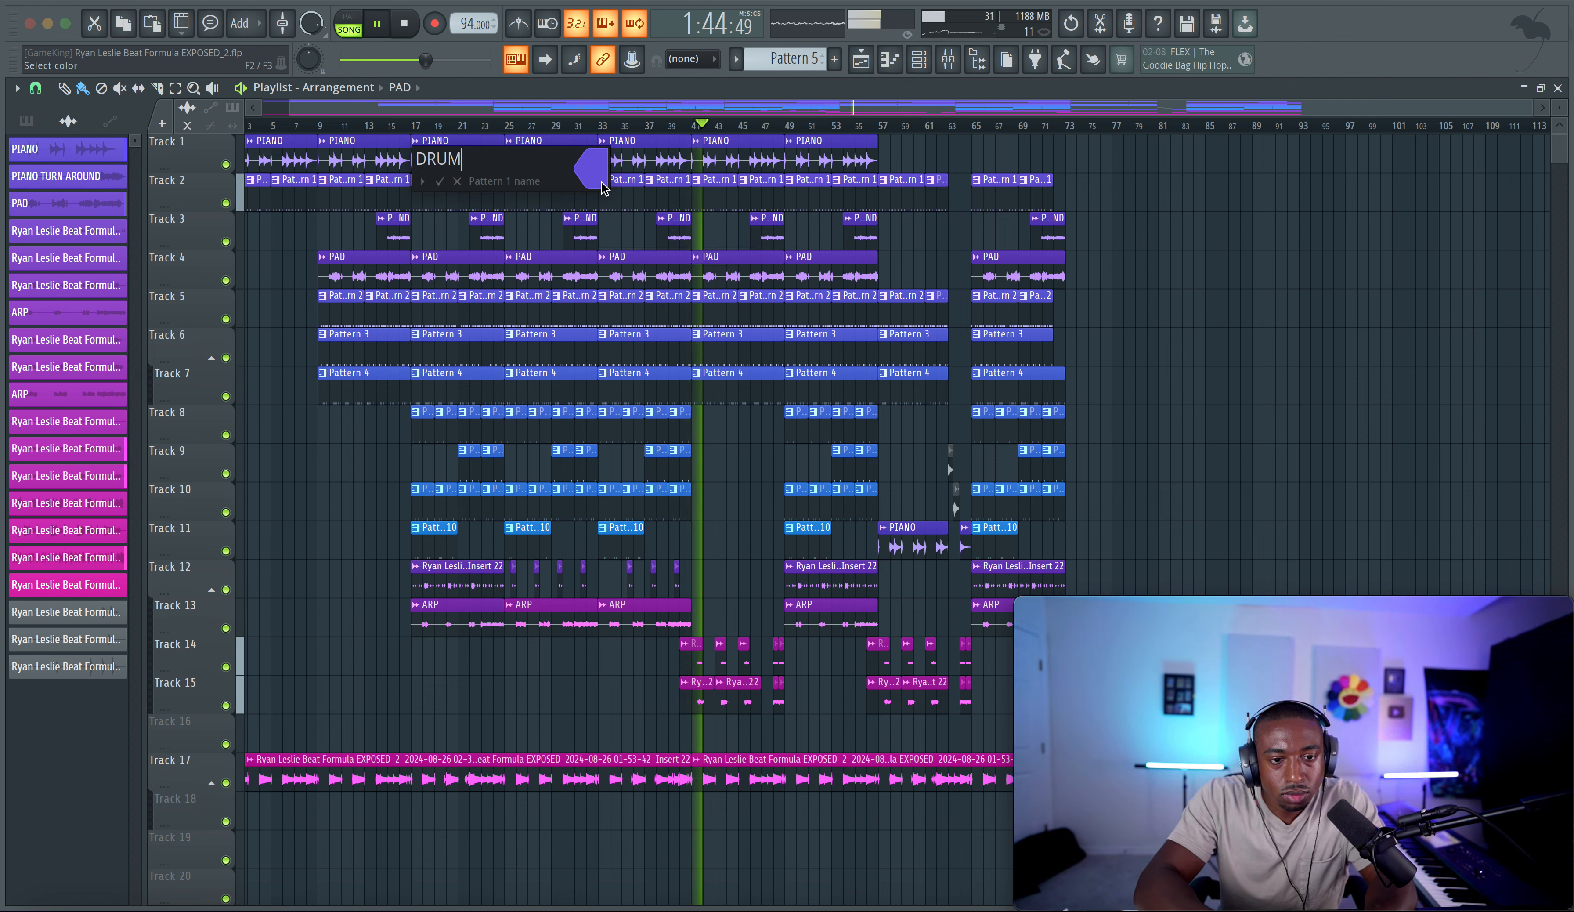
key(Return)
click(601, 296)
click(601, 295)
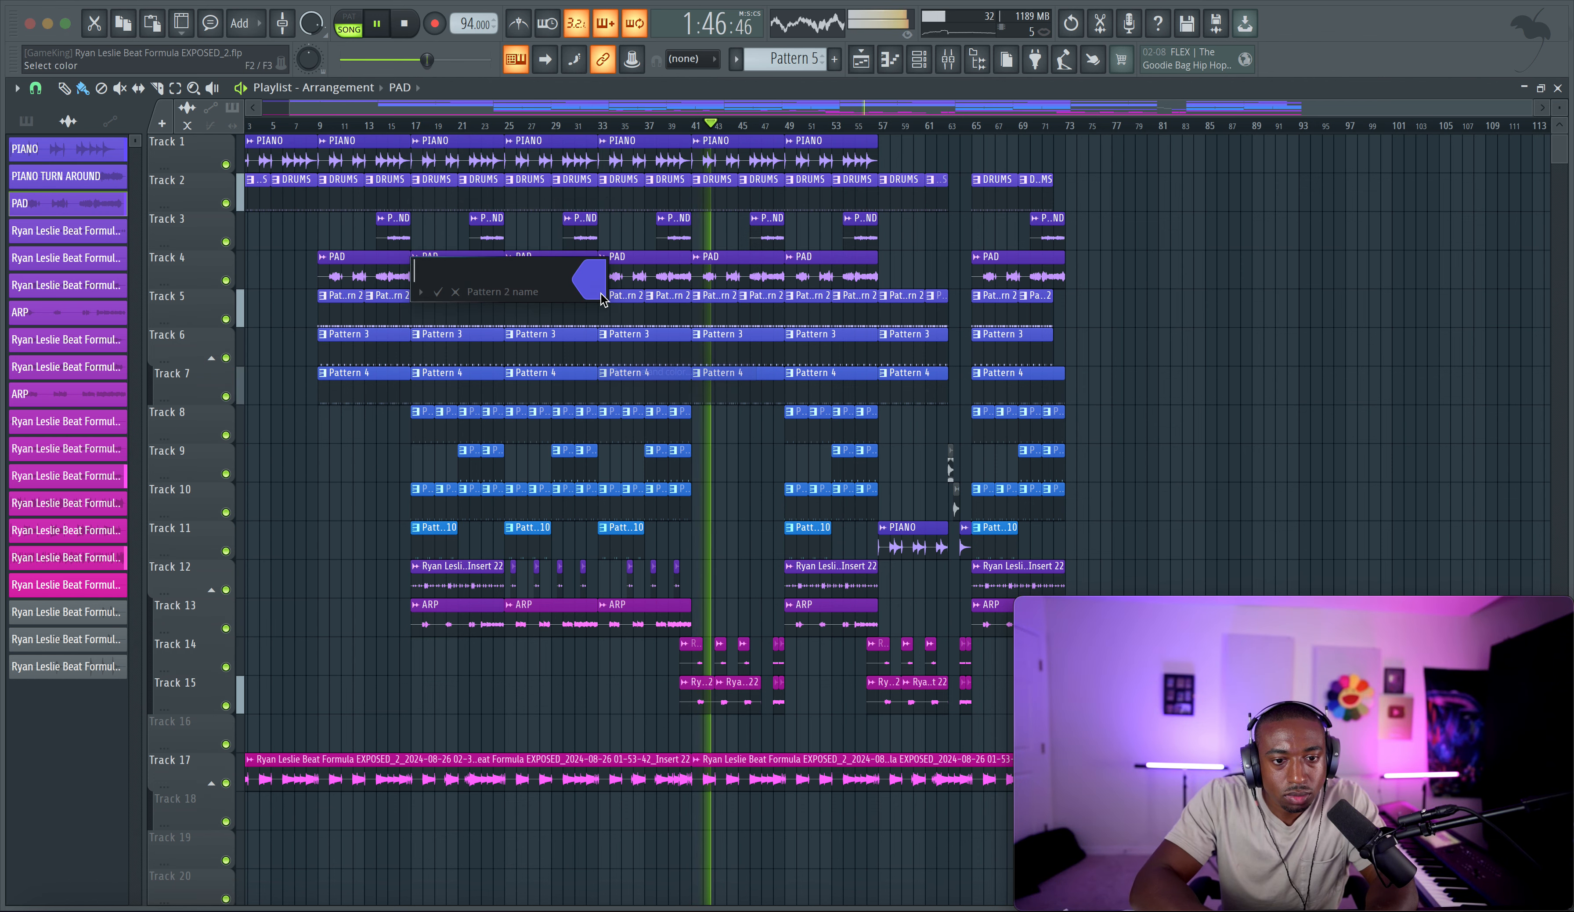
text(PERCUSSION 1)
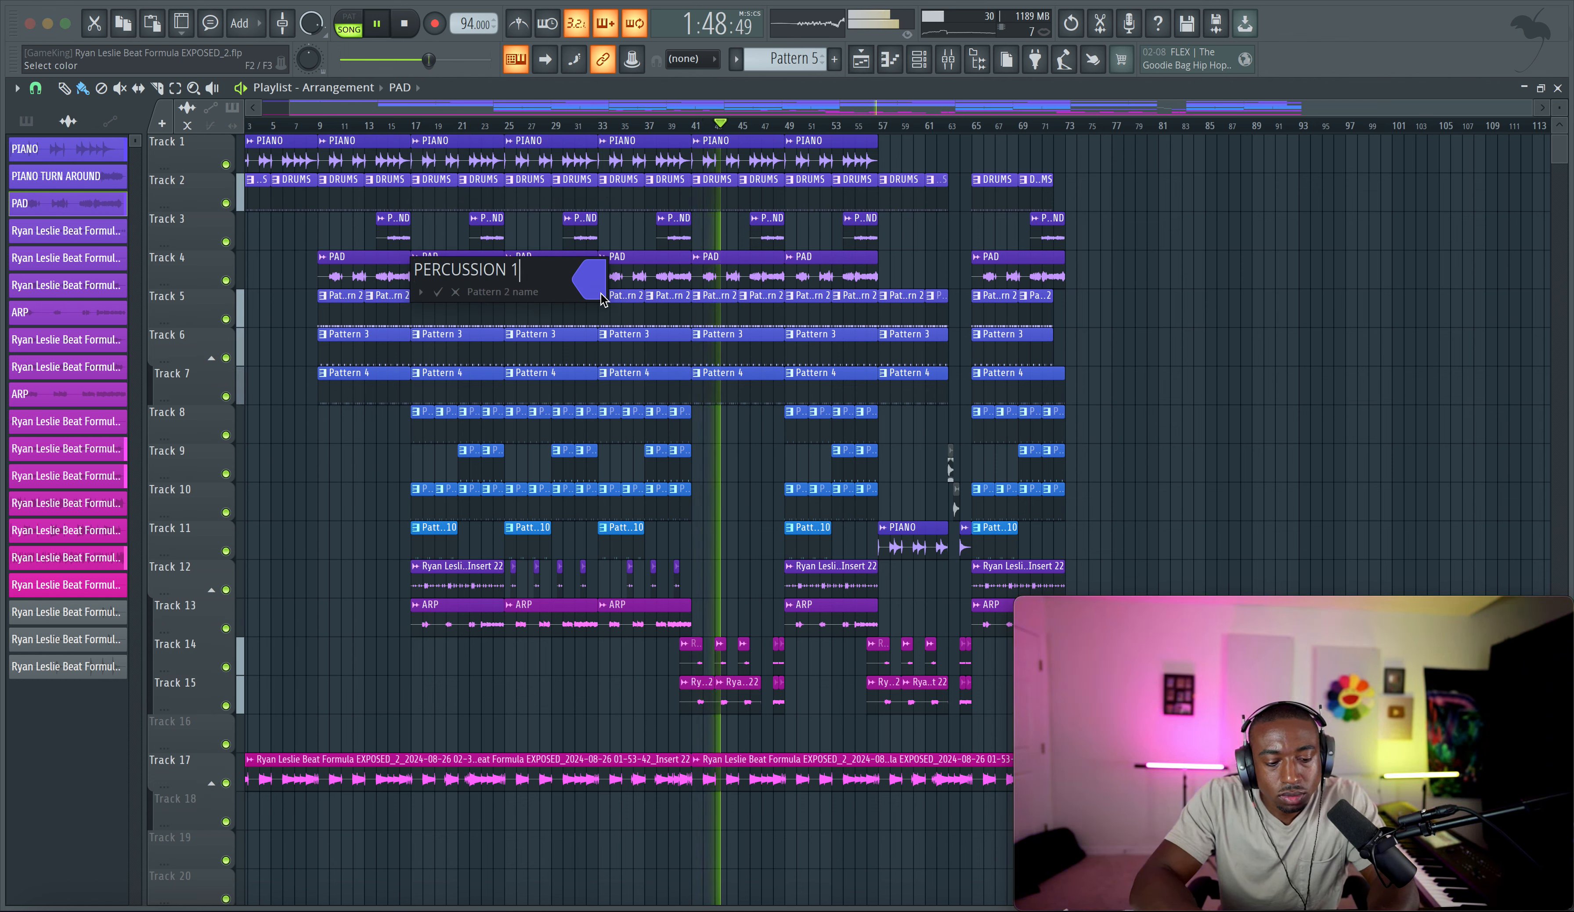
key(Return)
Step: Rename the Track 6 pattern as PERCUSSION 2 and the Track 7 pattern as PERCUSSION 3
click(603, 335)
click(605, 337)
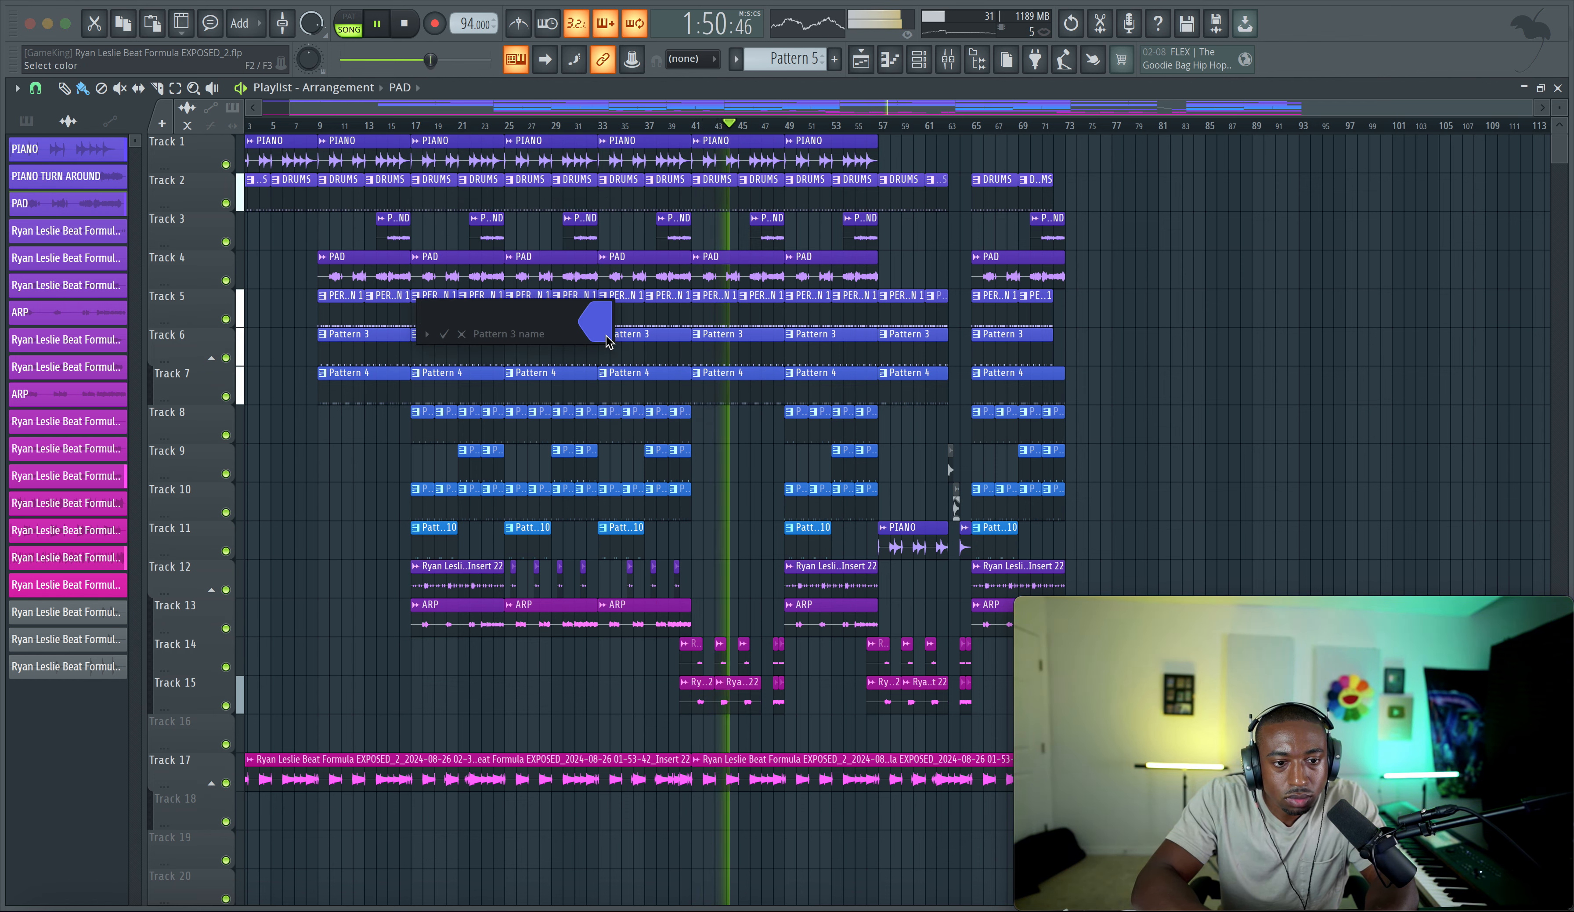
text(PERCUSSION 2)
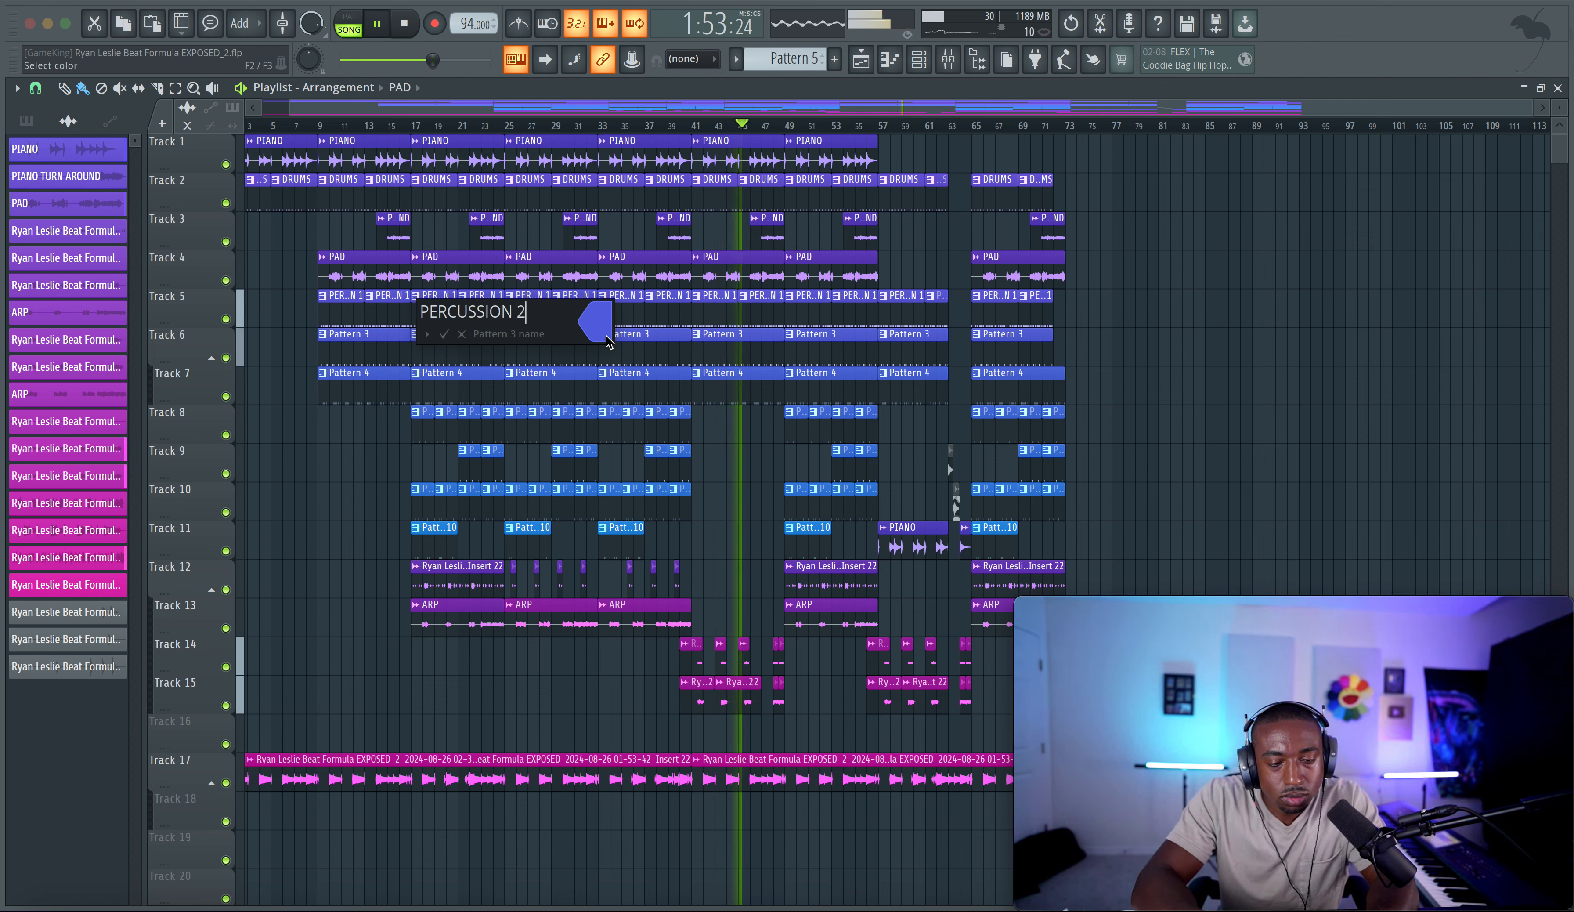
key(Return)
click(605, 373)
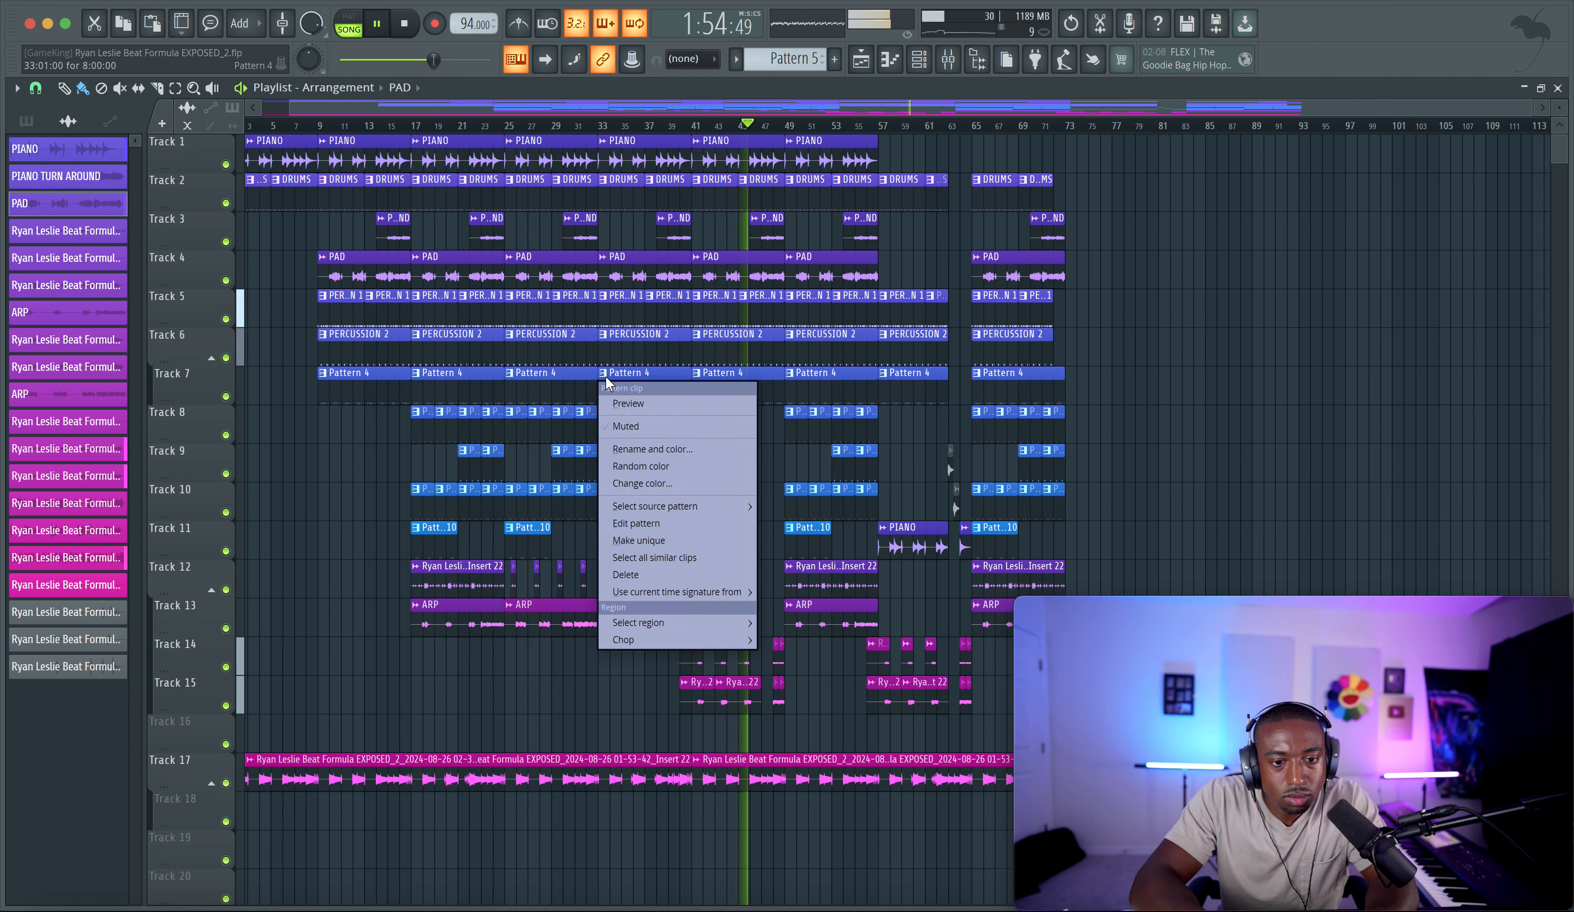
click(606, 379)
text(PERCUSSION )
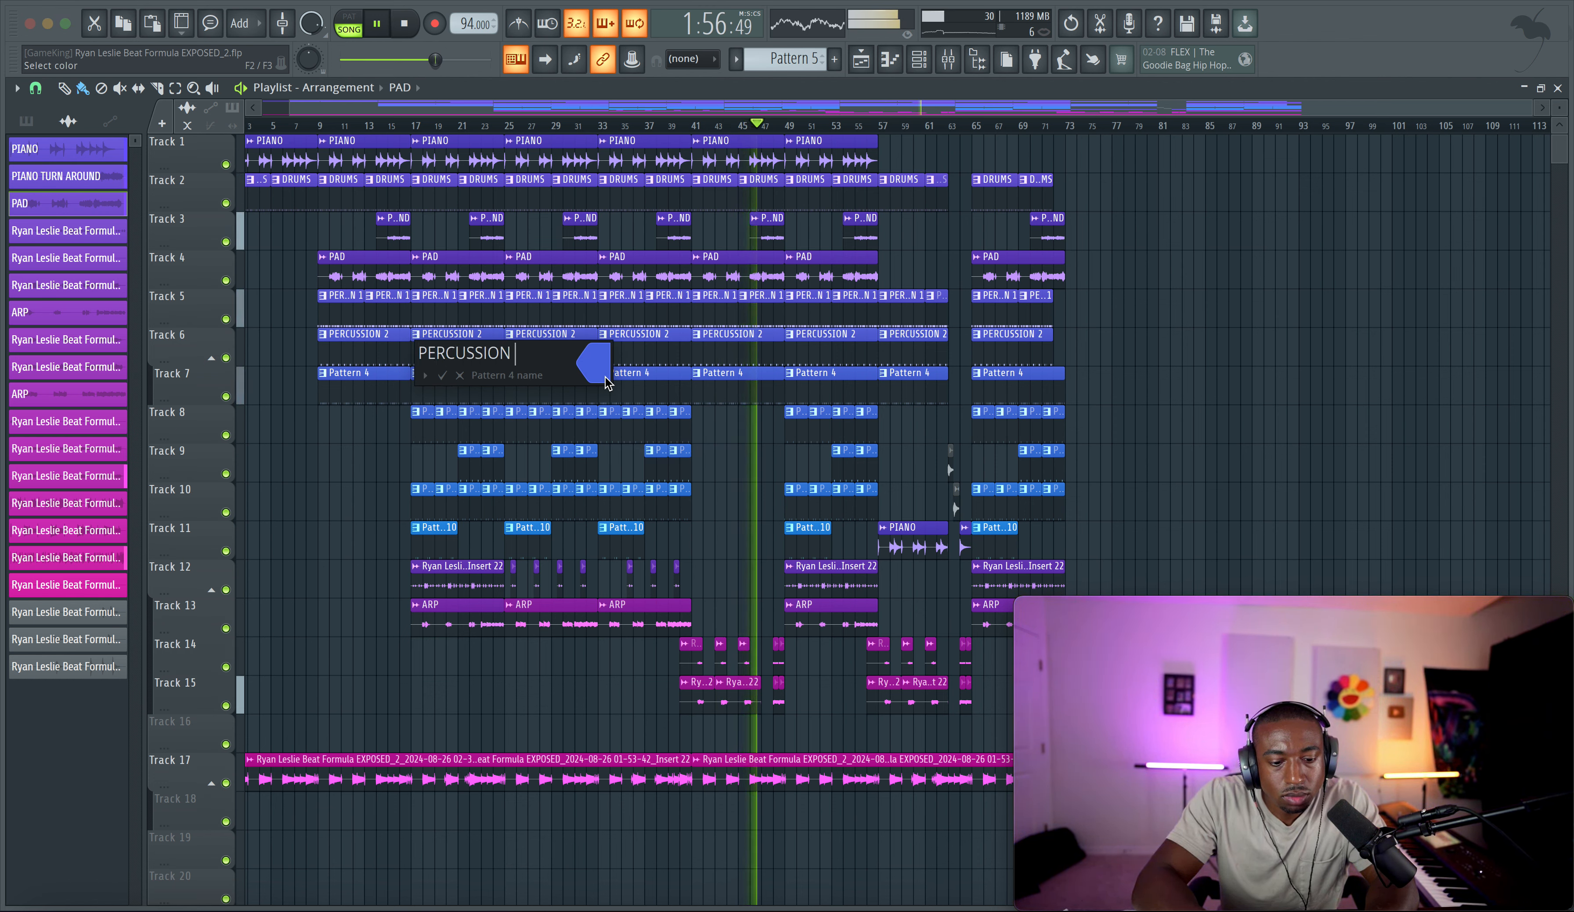
text(3)
key(Return)
Step: Rename the Track 8 pattern as PERCUSSION 4 and the Track 9 pattern as PERCUSSION 5
click(602, 411)
click(605, 417)
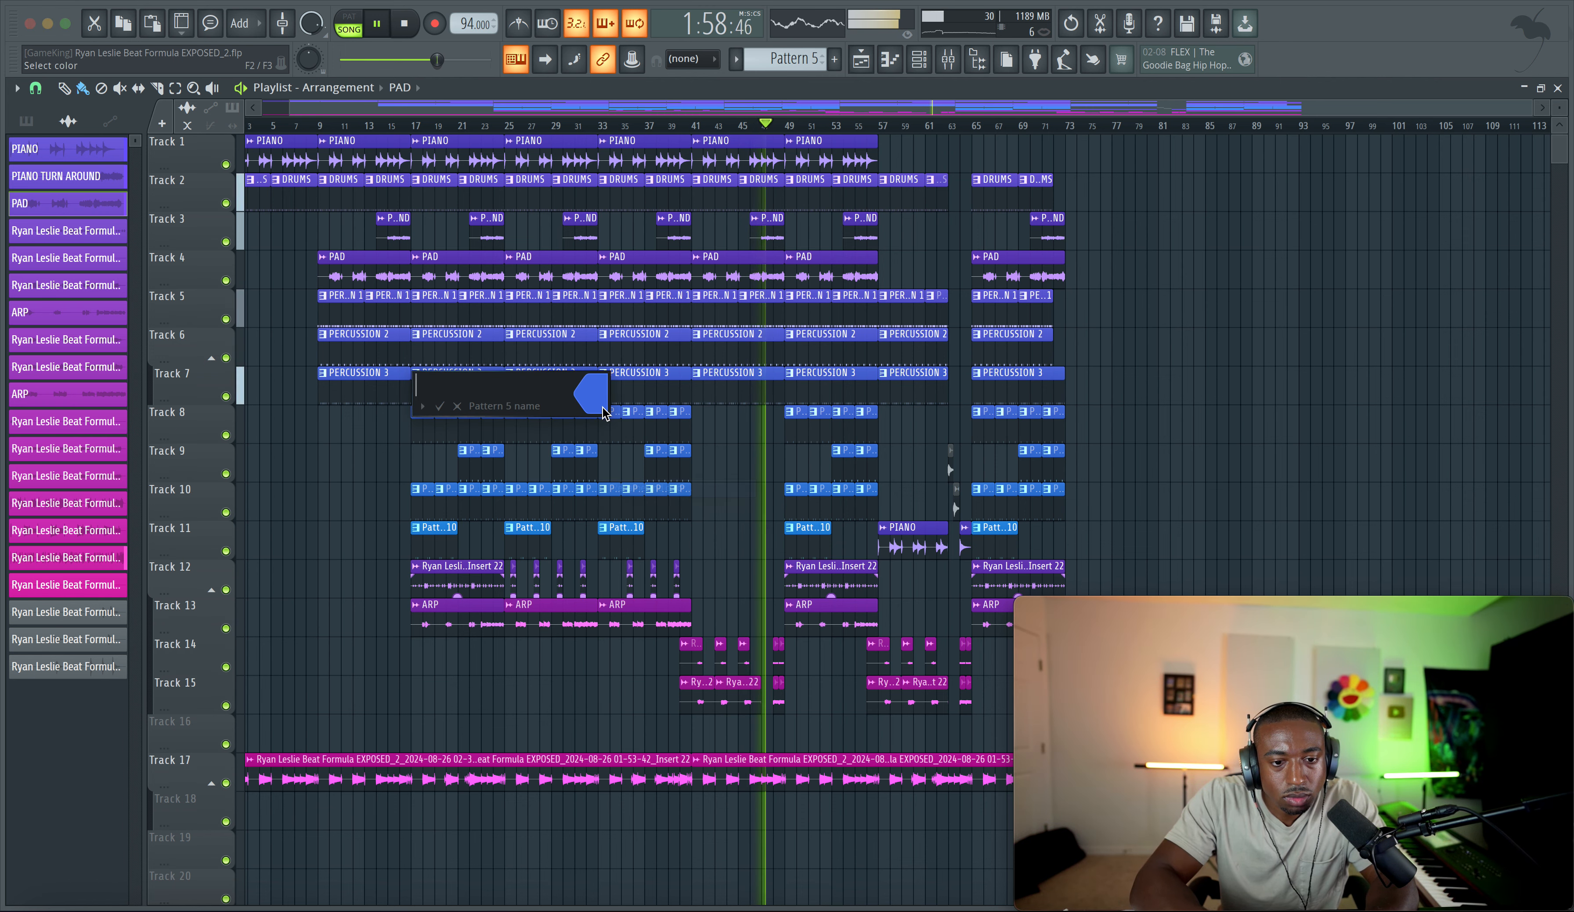
text(PERCUSSION 4)
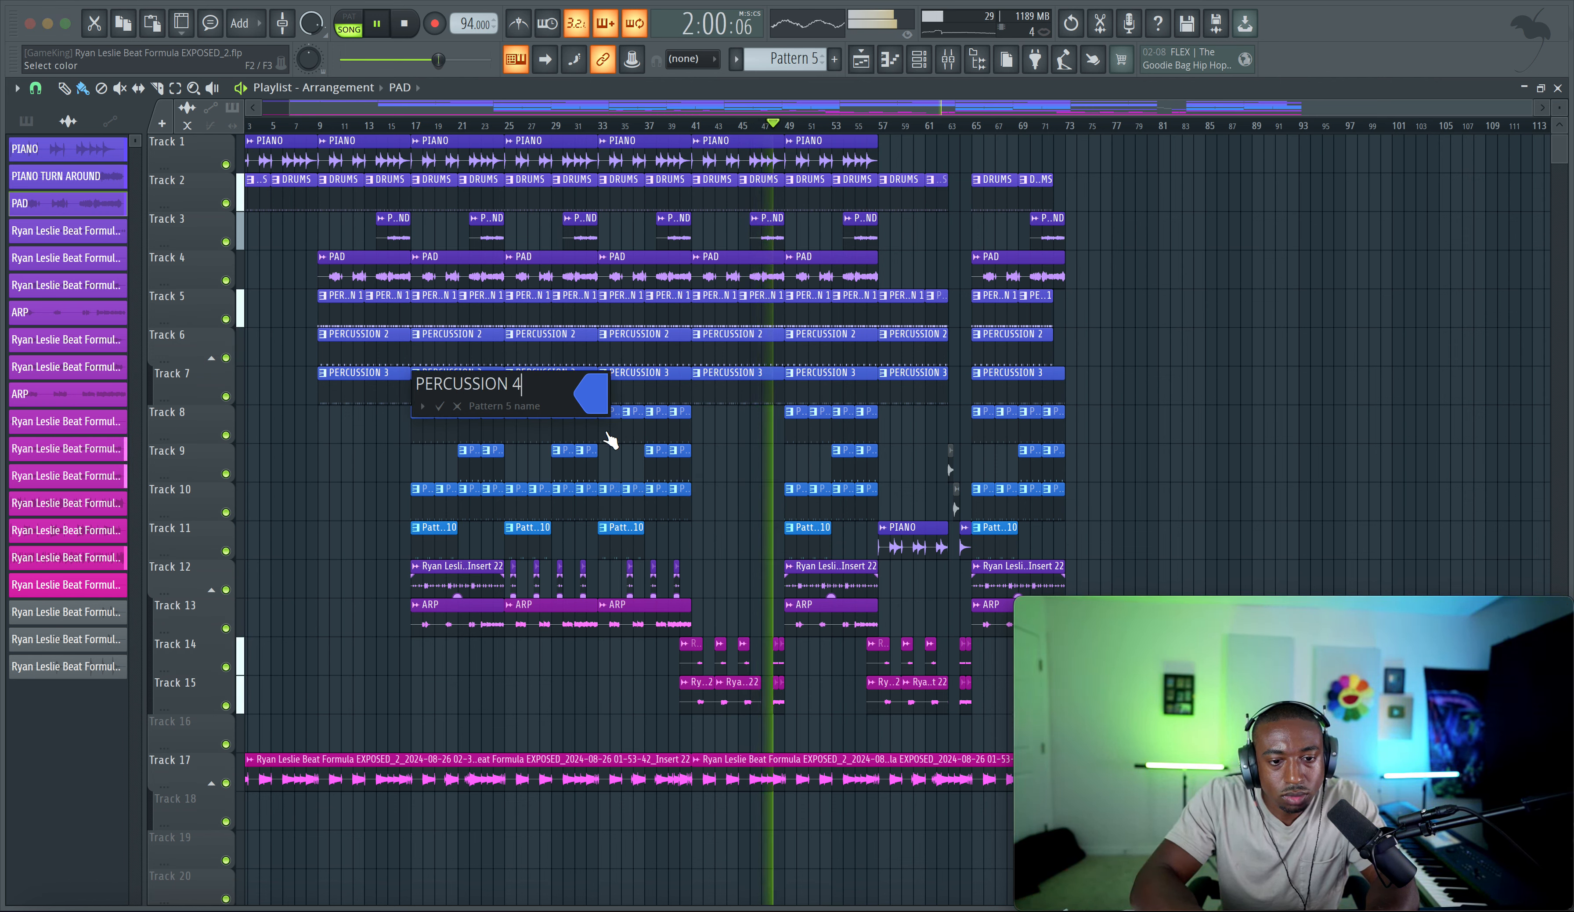
key(Return)
click(582, 450)
click(582, 455)
text(PERCUS)
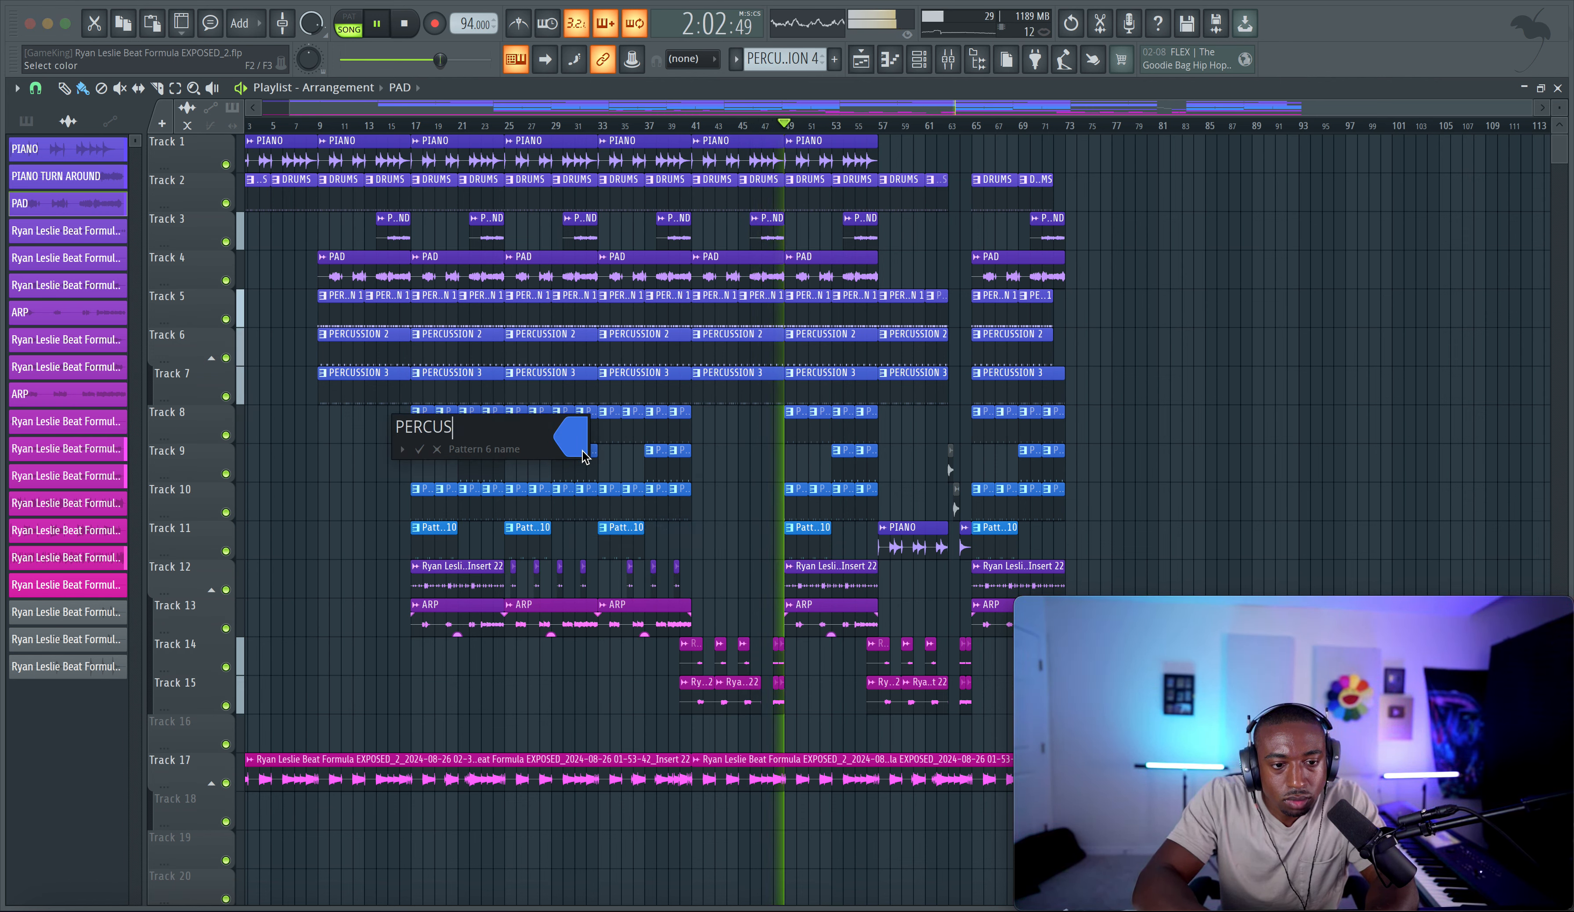
text(Si)
key(BackSpace)
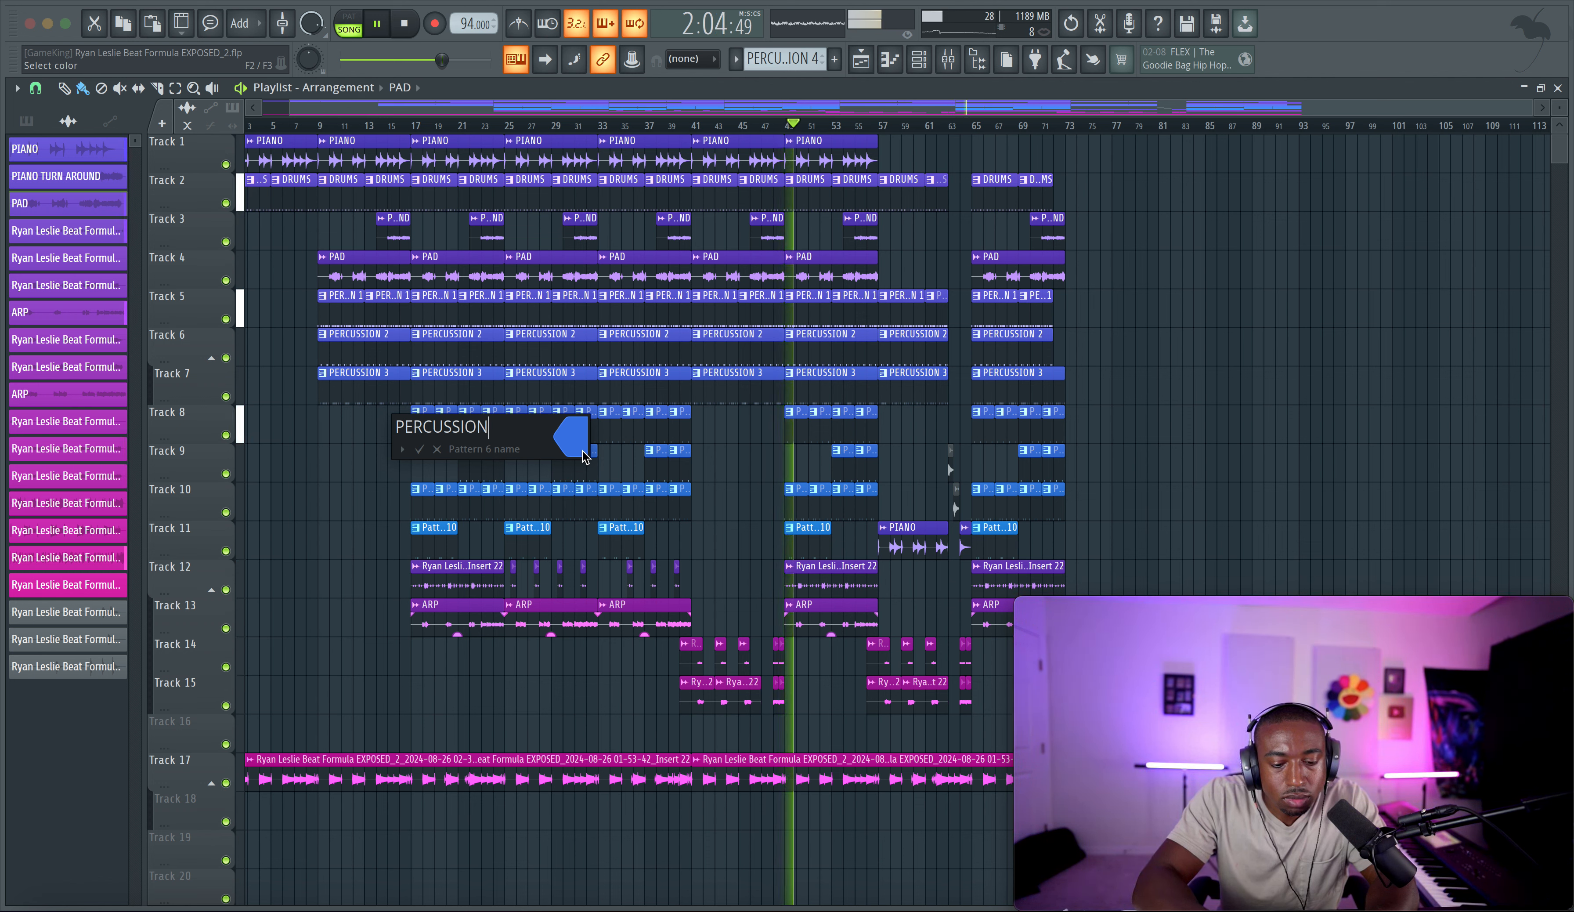
key(Return)
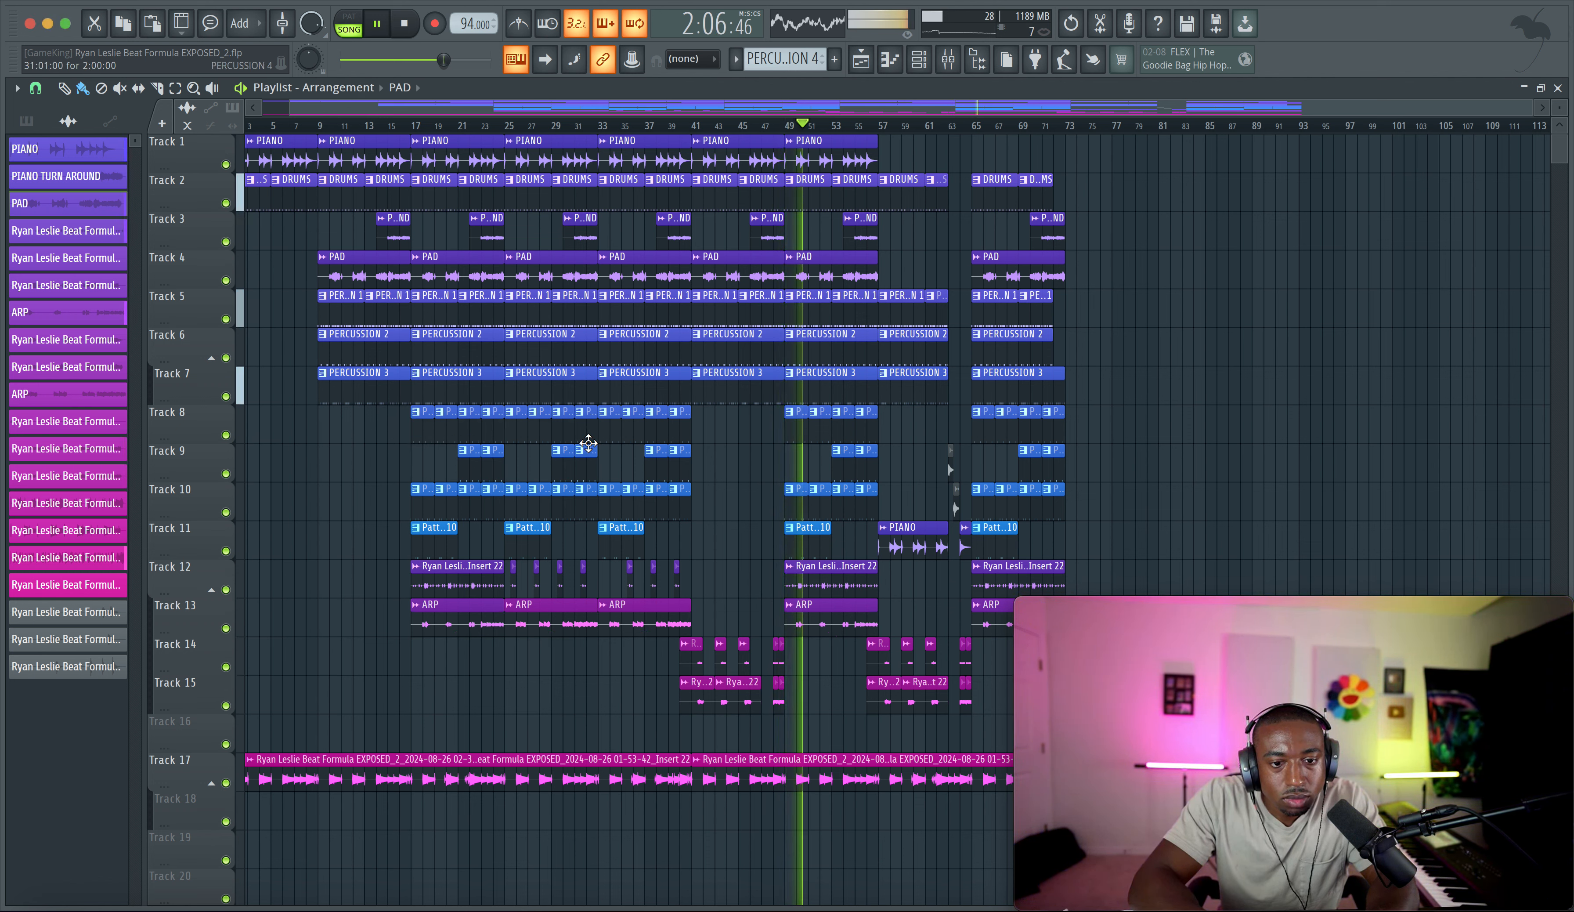
Step: Rename the Track 11 pattern, Pattern 10, as PERCUSSION 6
right_click(606, 529)
text(r)
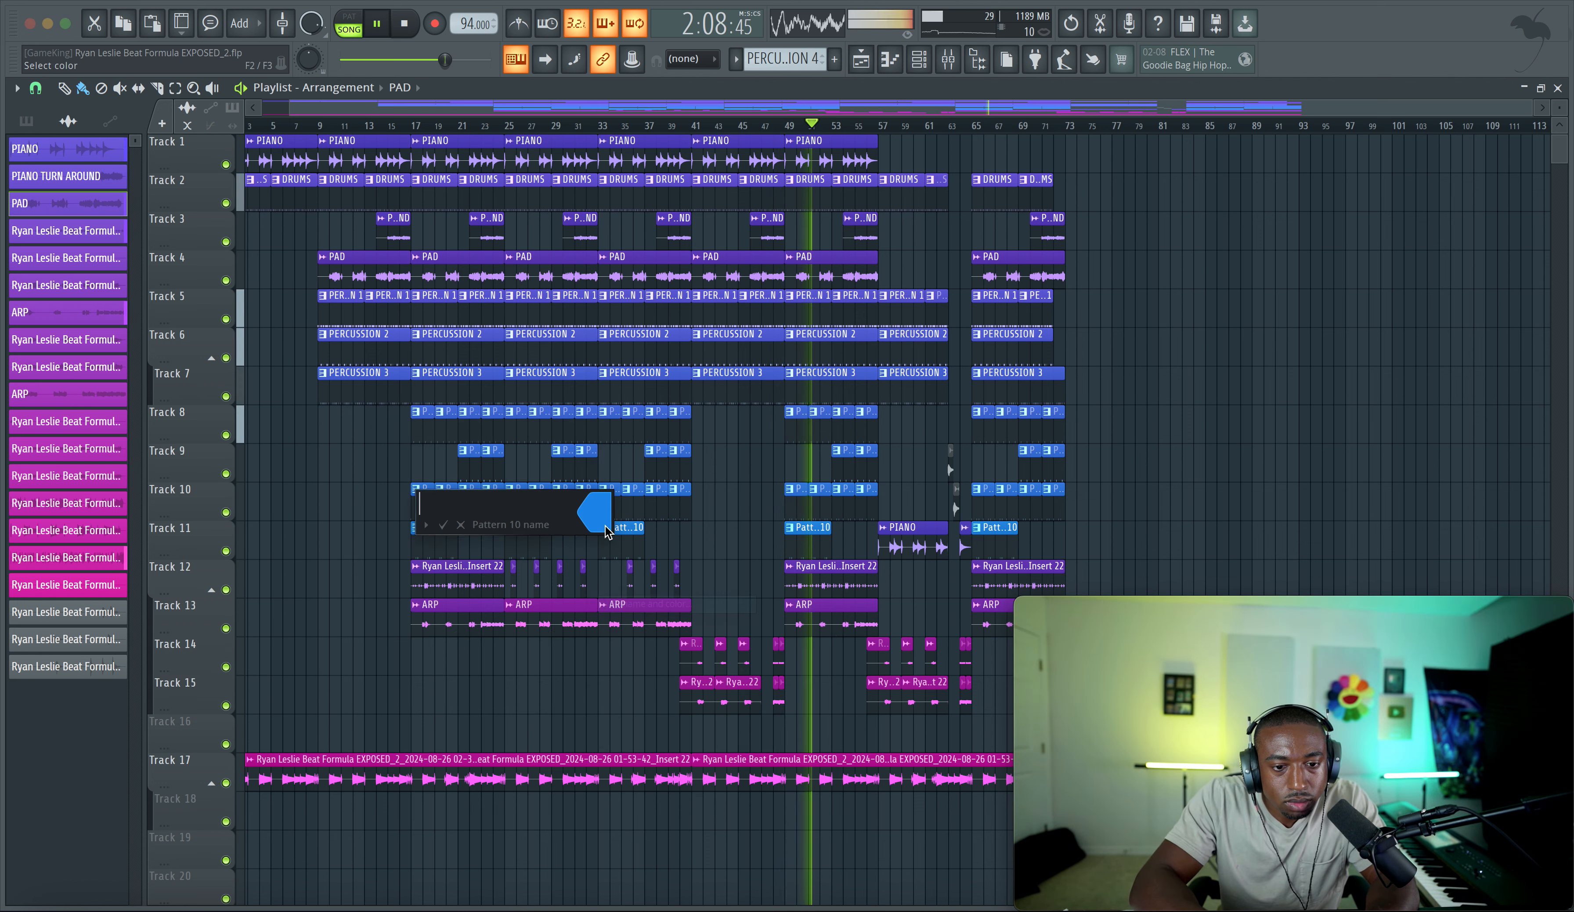
text(PERCUSSION)
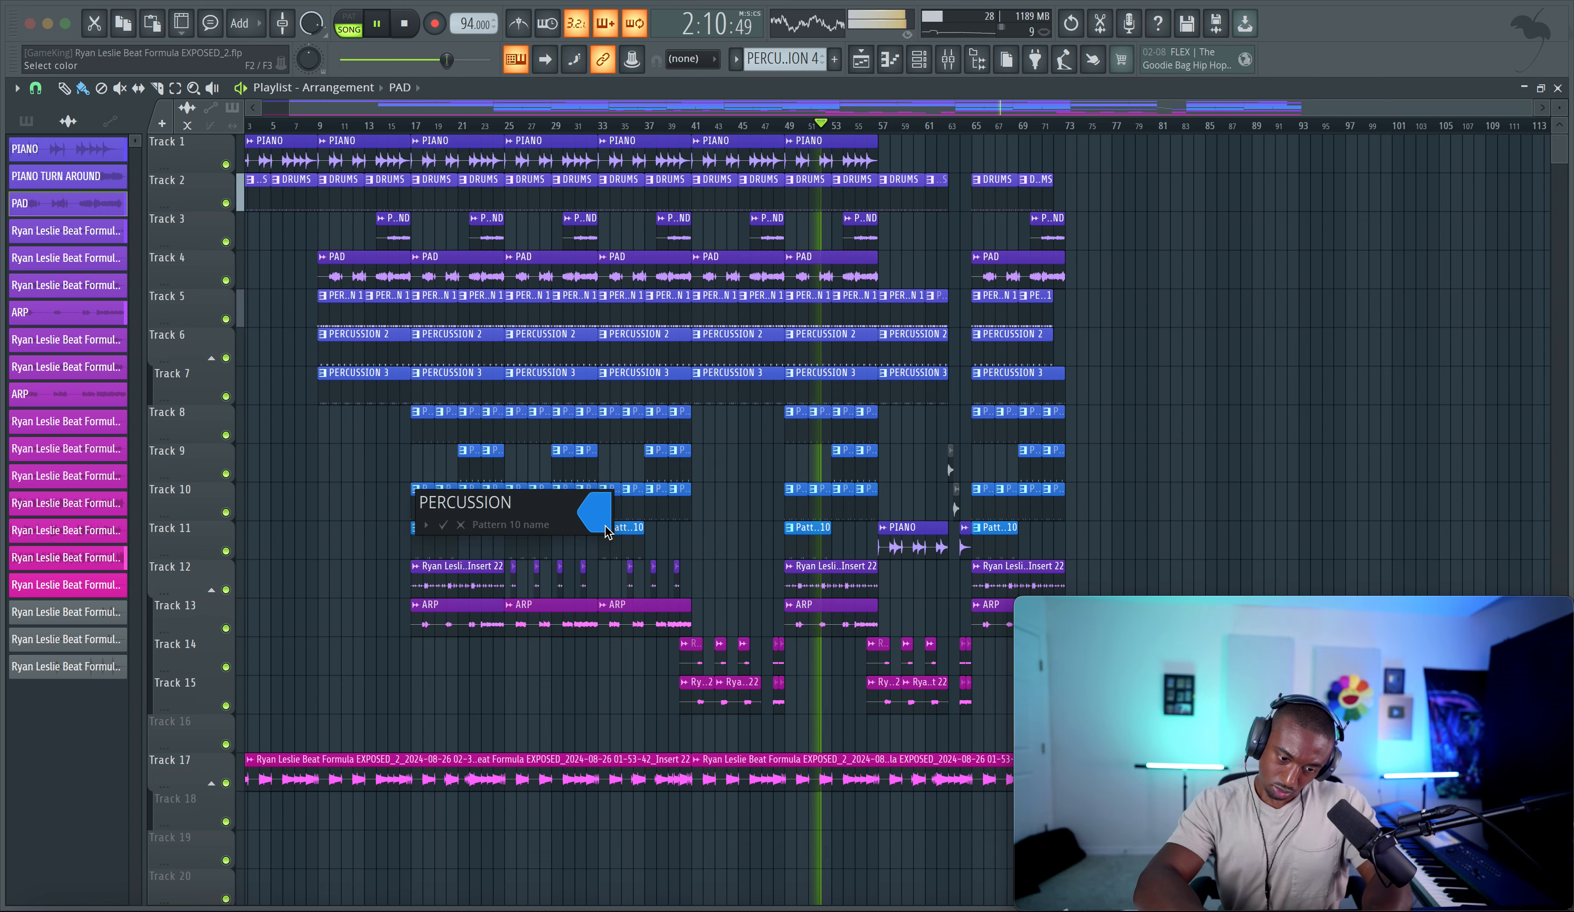
text( 6)
key(Return)
Step: Rename the long Track 17 audio clip as BASS and the Track 14 audio clip as LEAD 1
scroll(607, 532, down, 2)
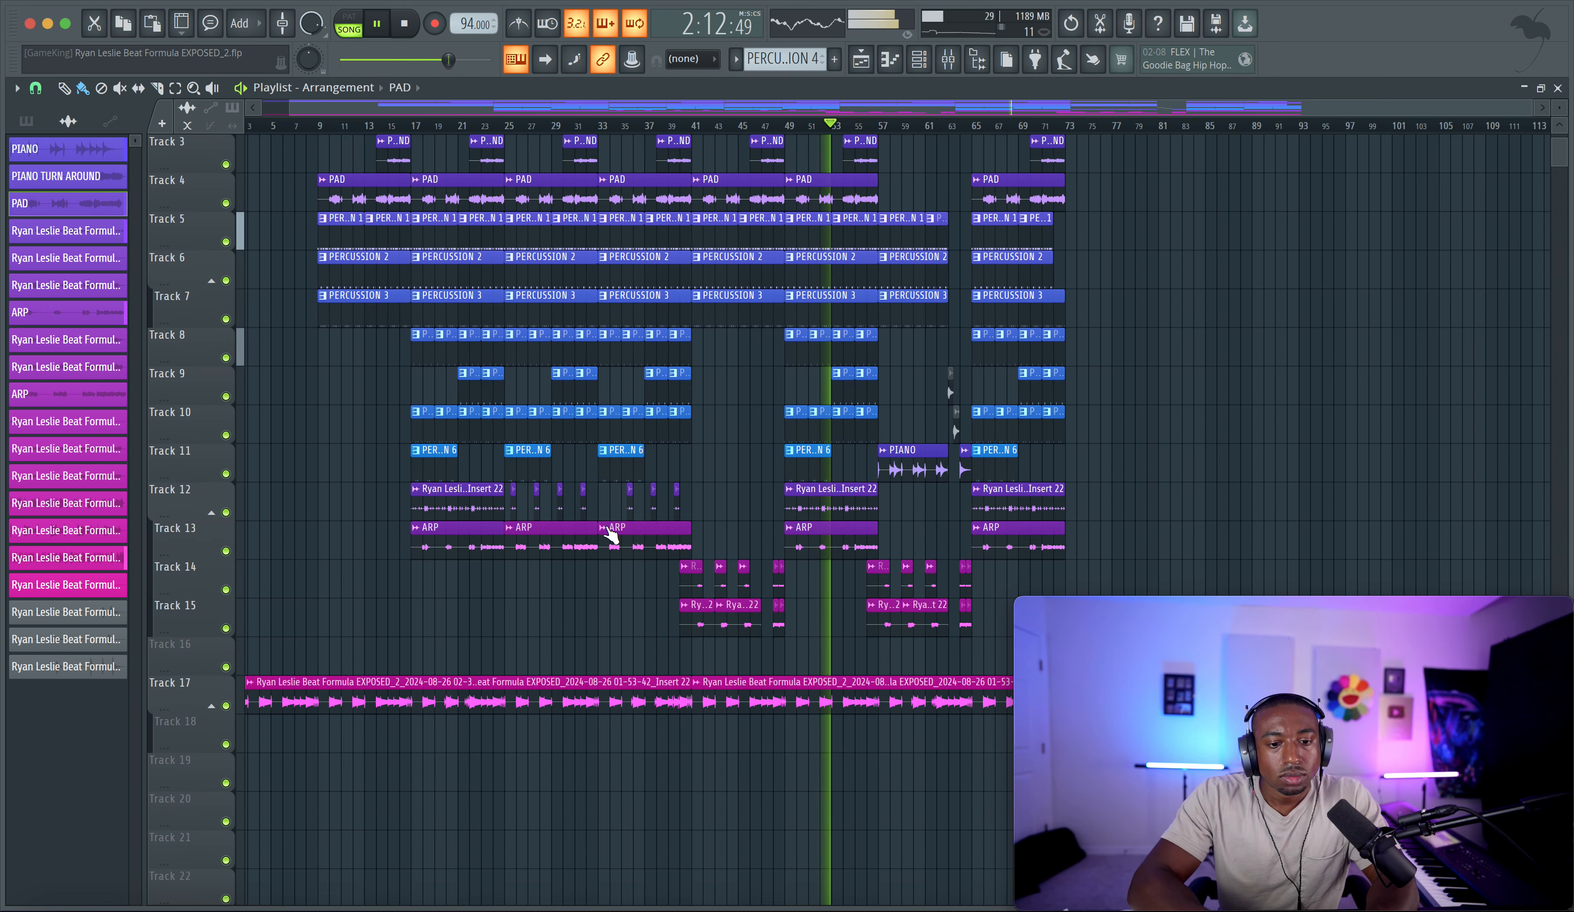
right_click(701, 683)
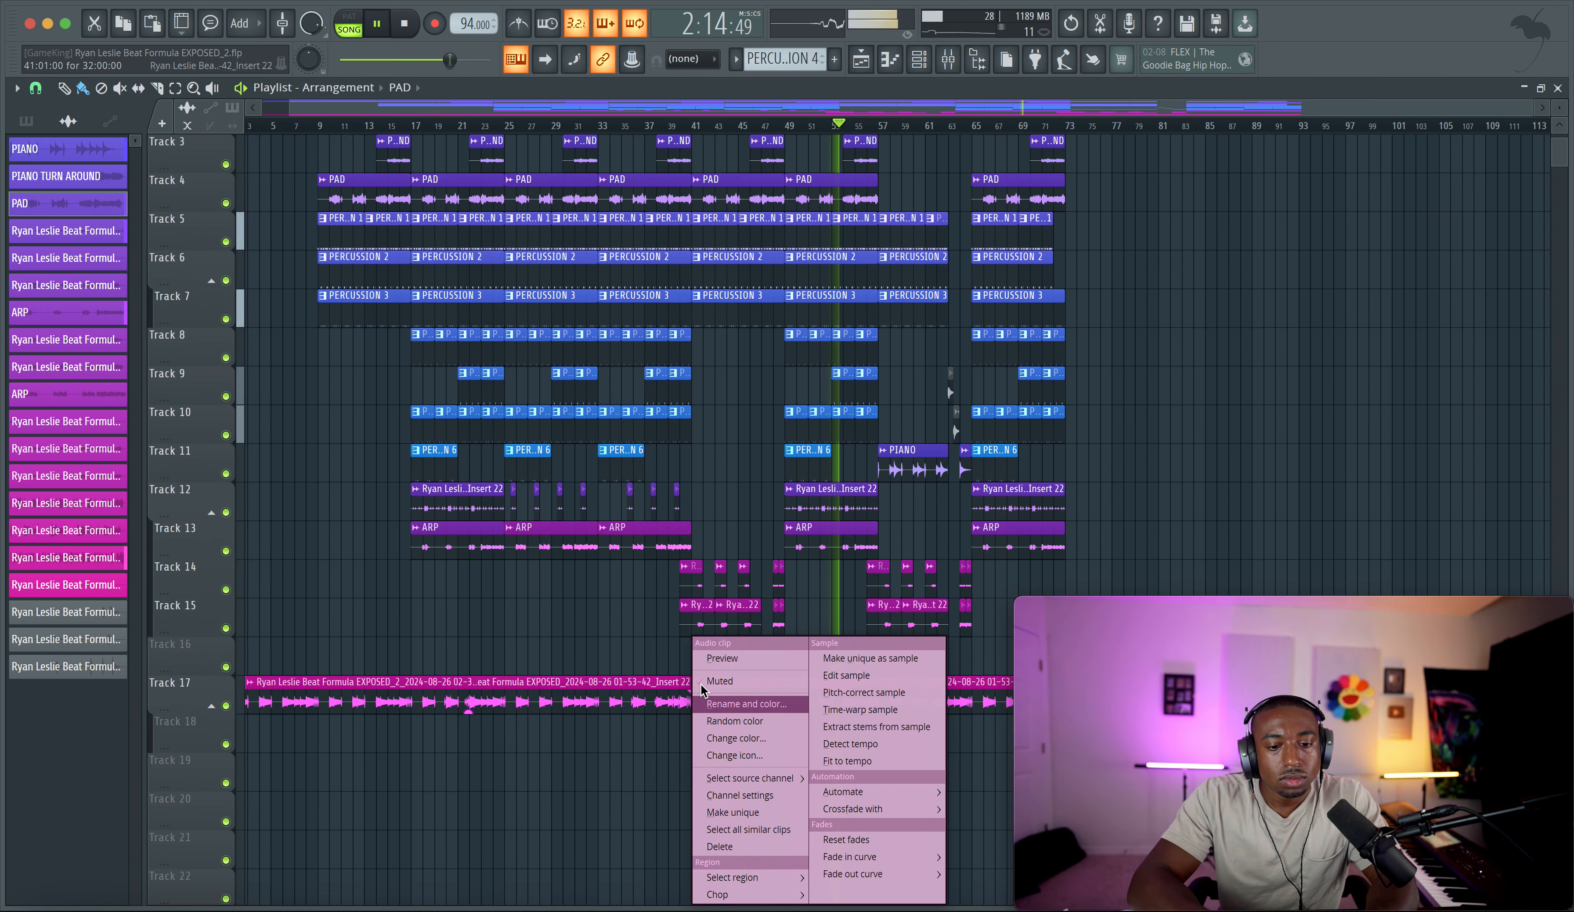
click(701, 683)
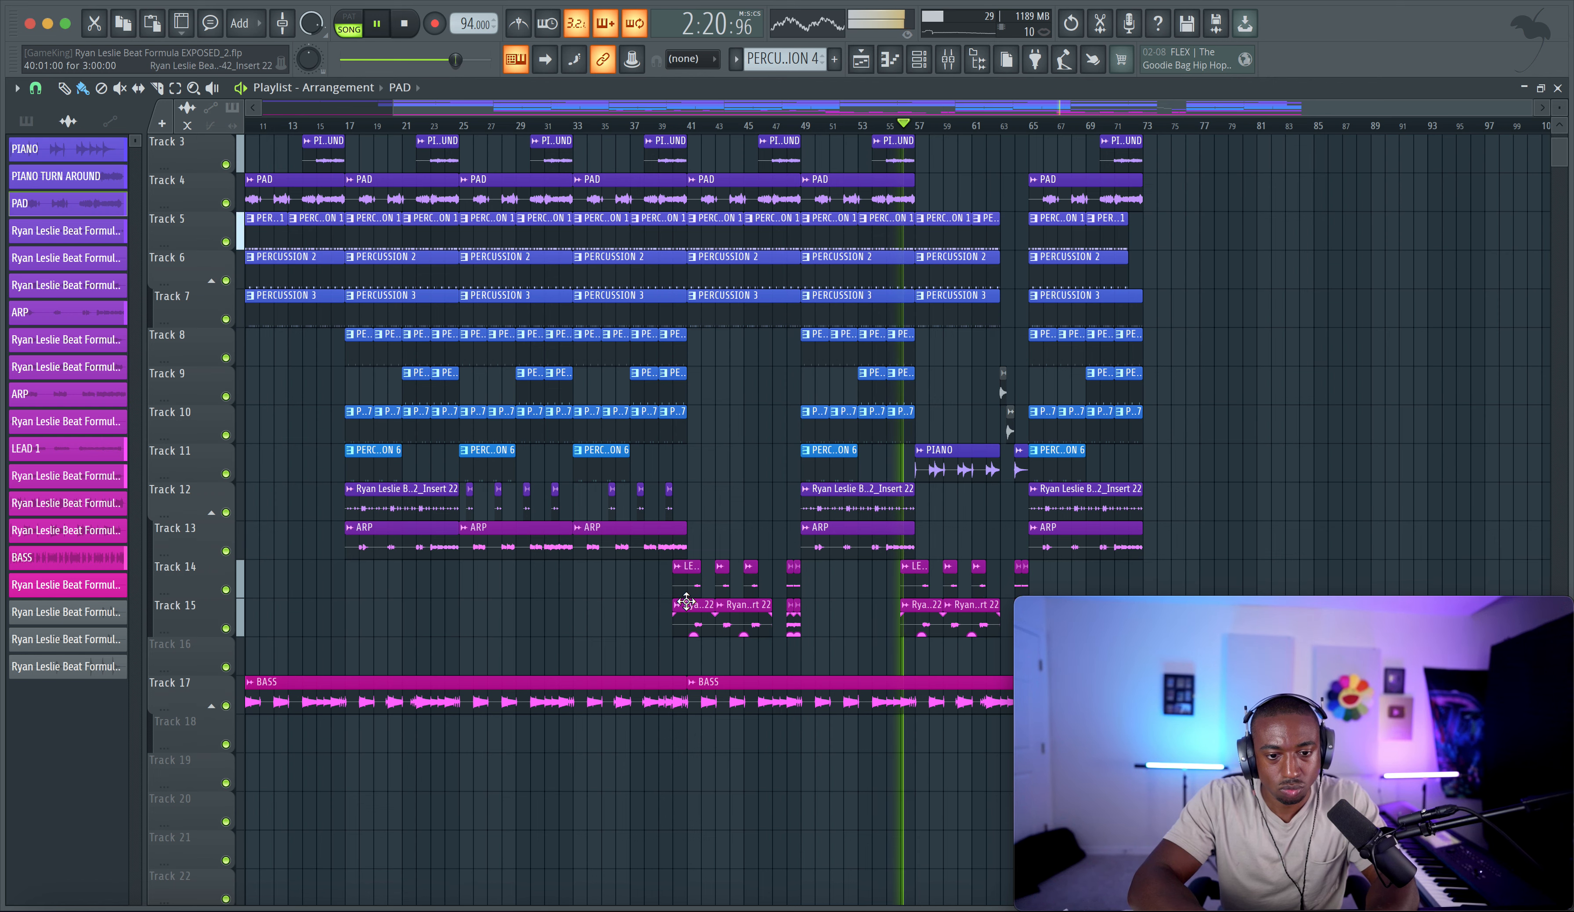
Step: Rename the audio clip on Track 15 near bar 41 as LEAD 2
right_click(681, 611)
click(681, 611)
text(LEAD 2)
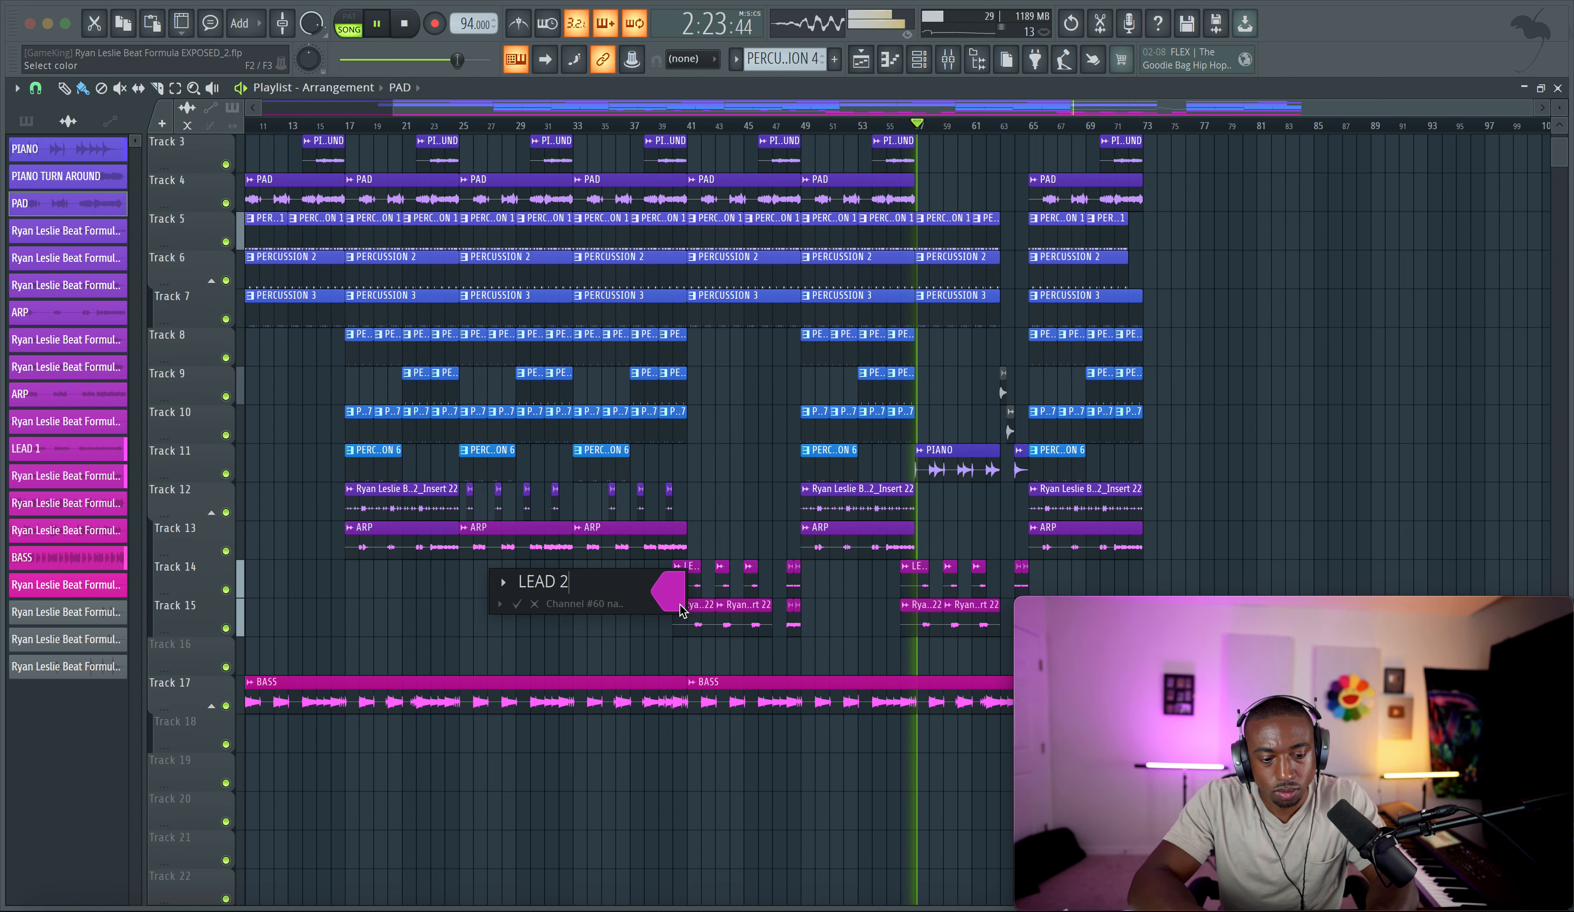
key(Return)
Step: Rename the Track 12 audio clip at bar 49 as RHYTHM SYNTH
scroll(789, 544, right, 3)
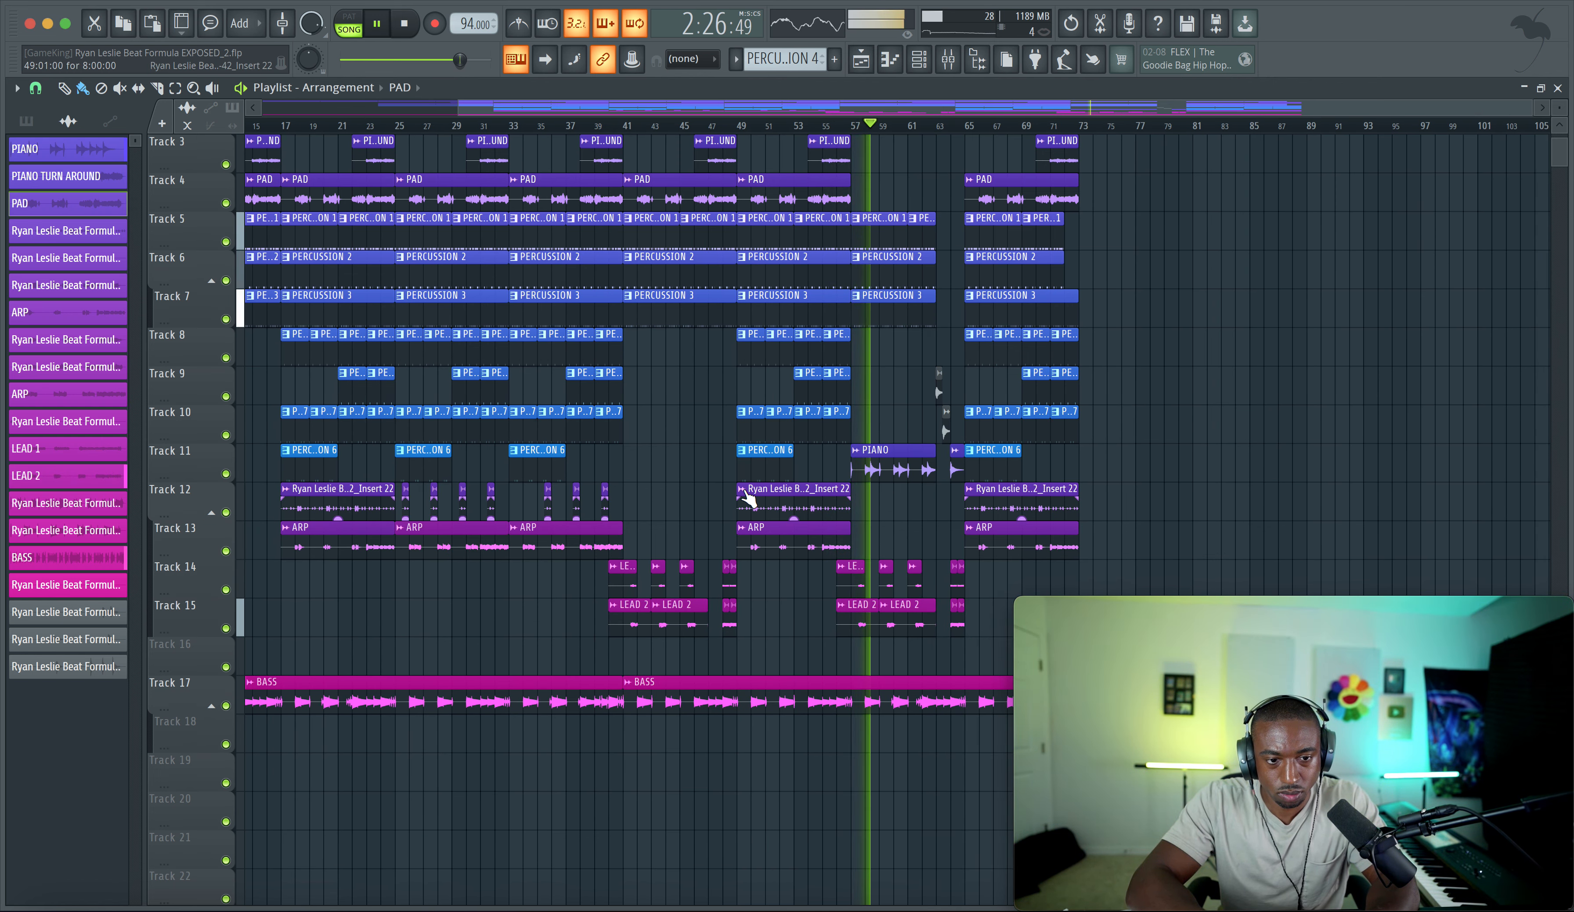
click(744, 487)
click(744, 486)
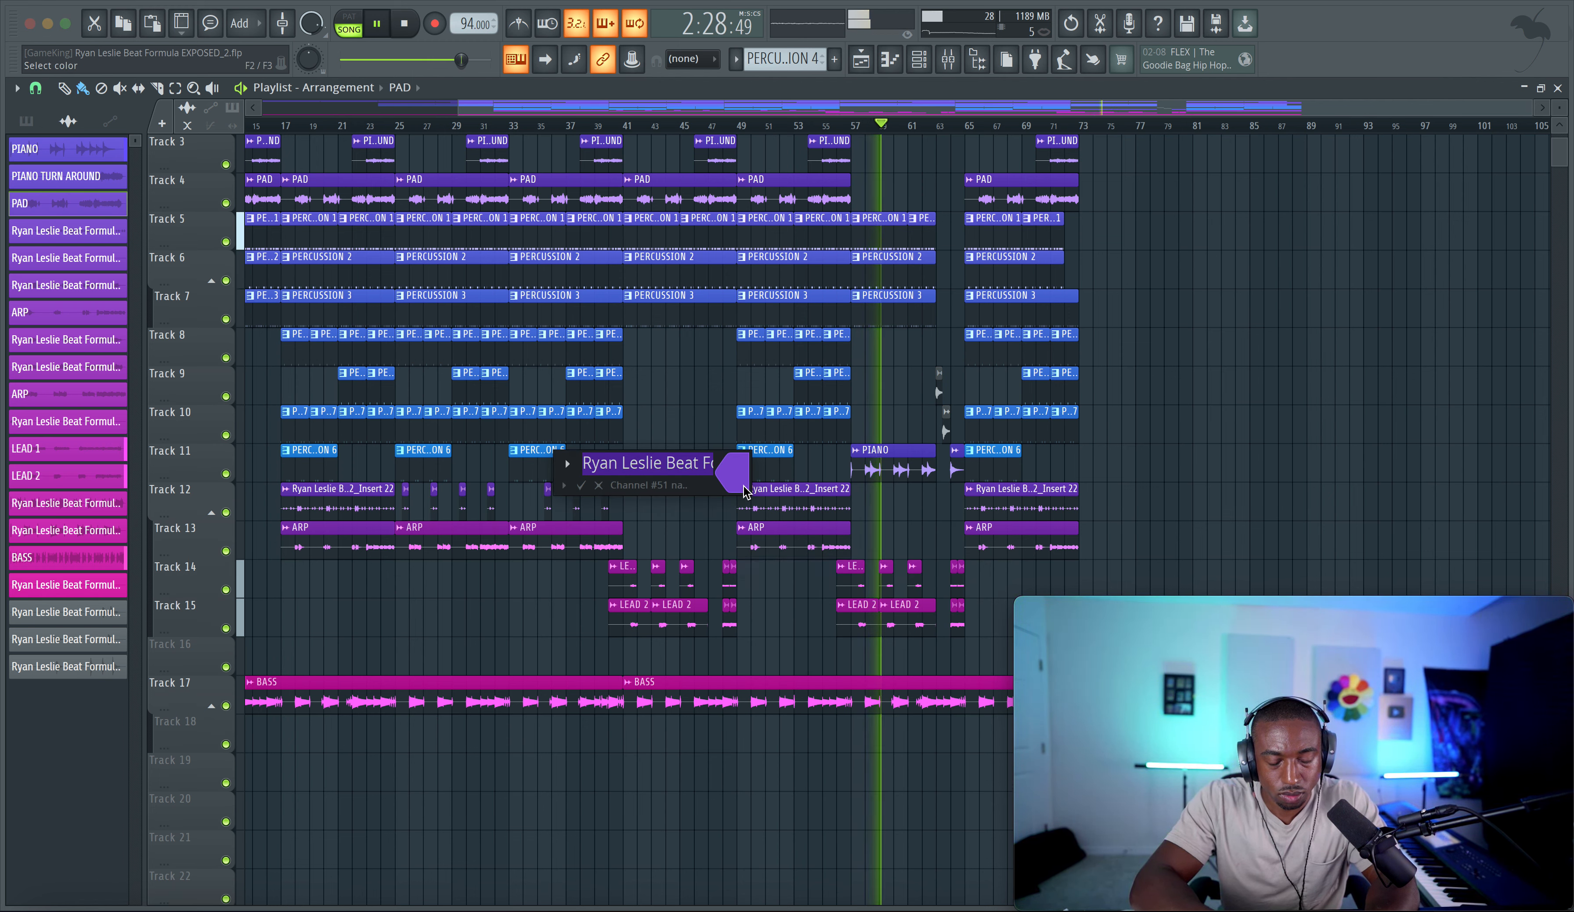
text(RHYTHM SYNTH)
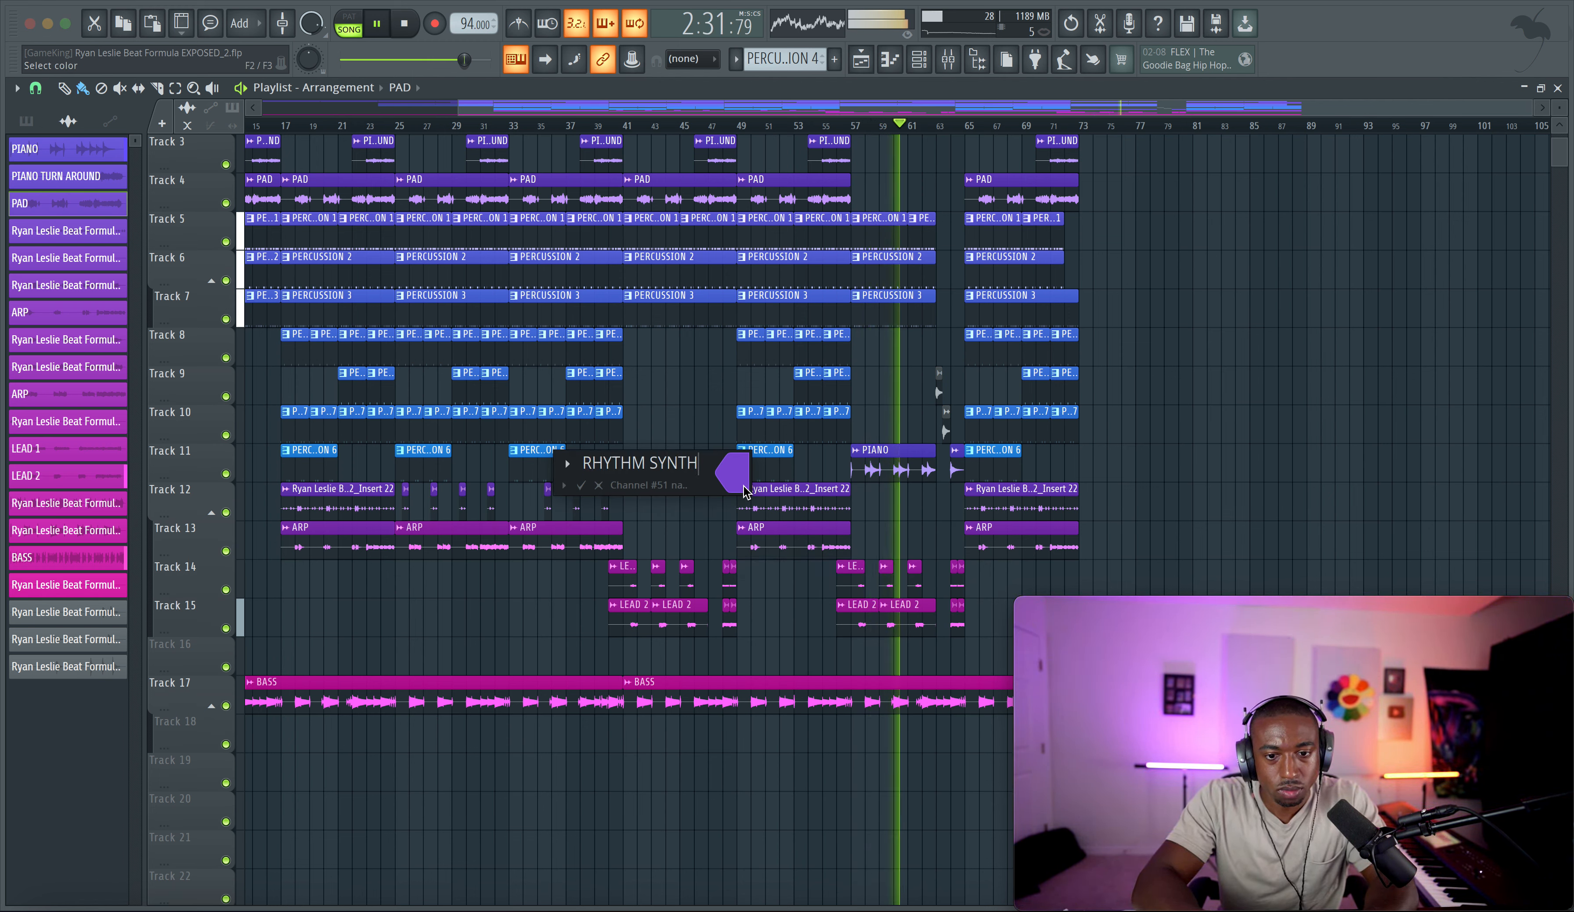
key(Return)
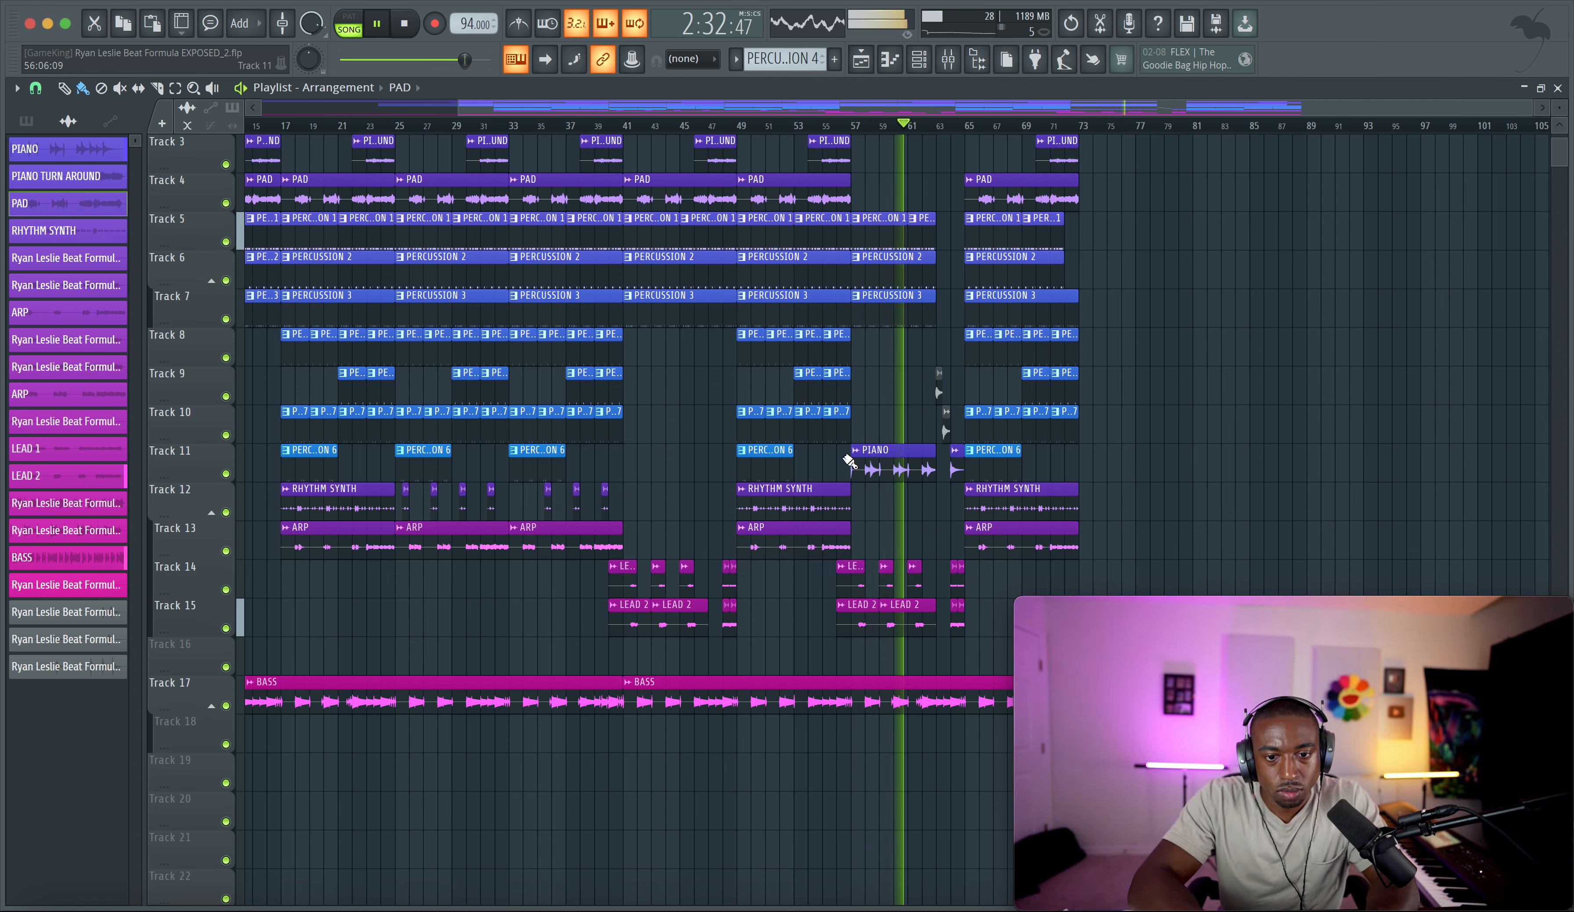
Step: Rename the short grey audio clip on Track 9 at bar 63 as PIANO 1
scroll(955, 392, up, 5)
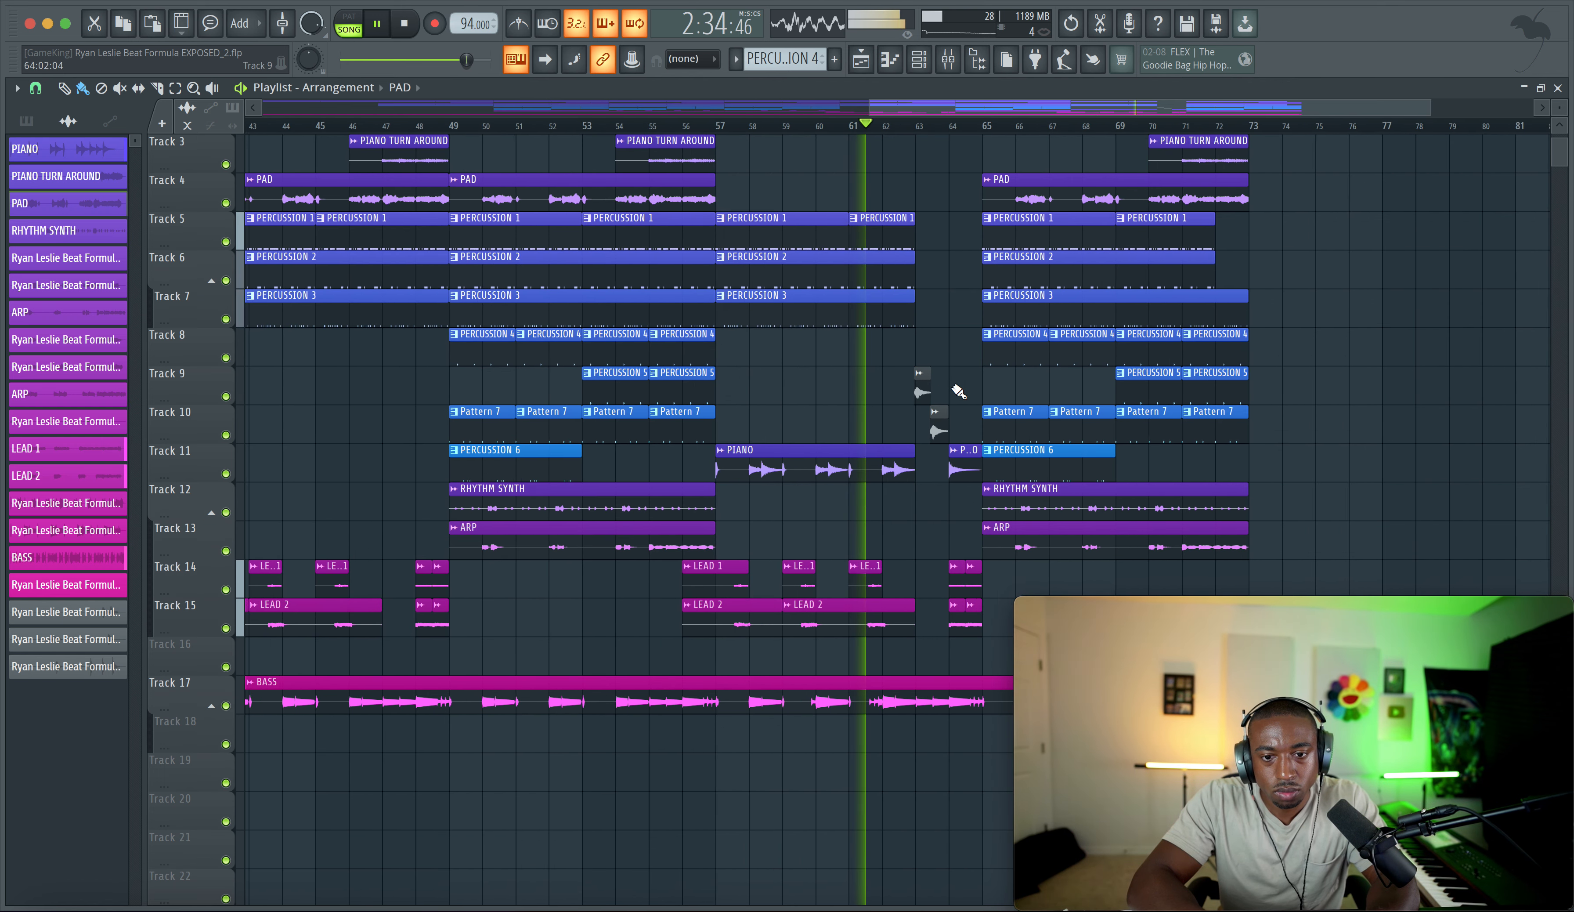
click(921, 374)
text(rPIANO )
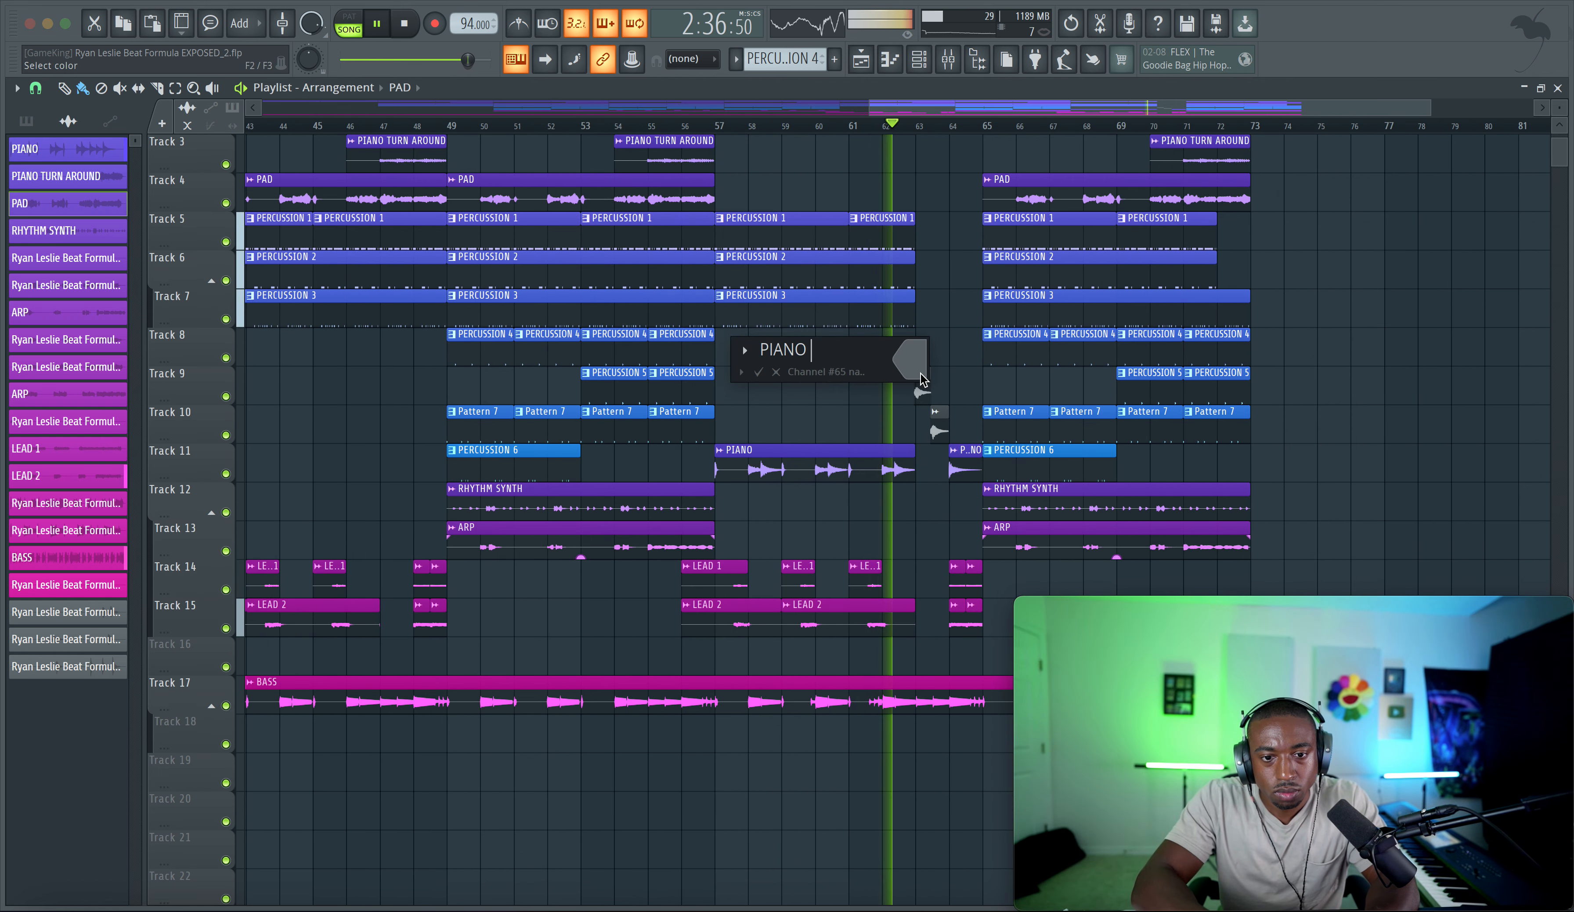
text(1)
key(Return)
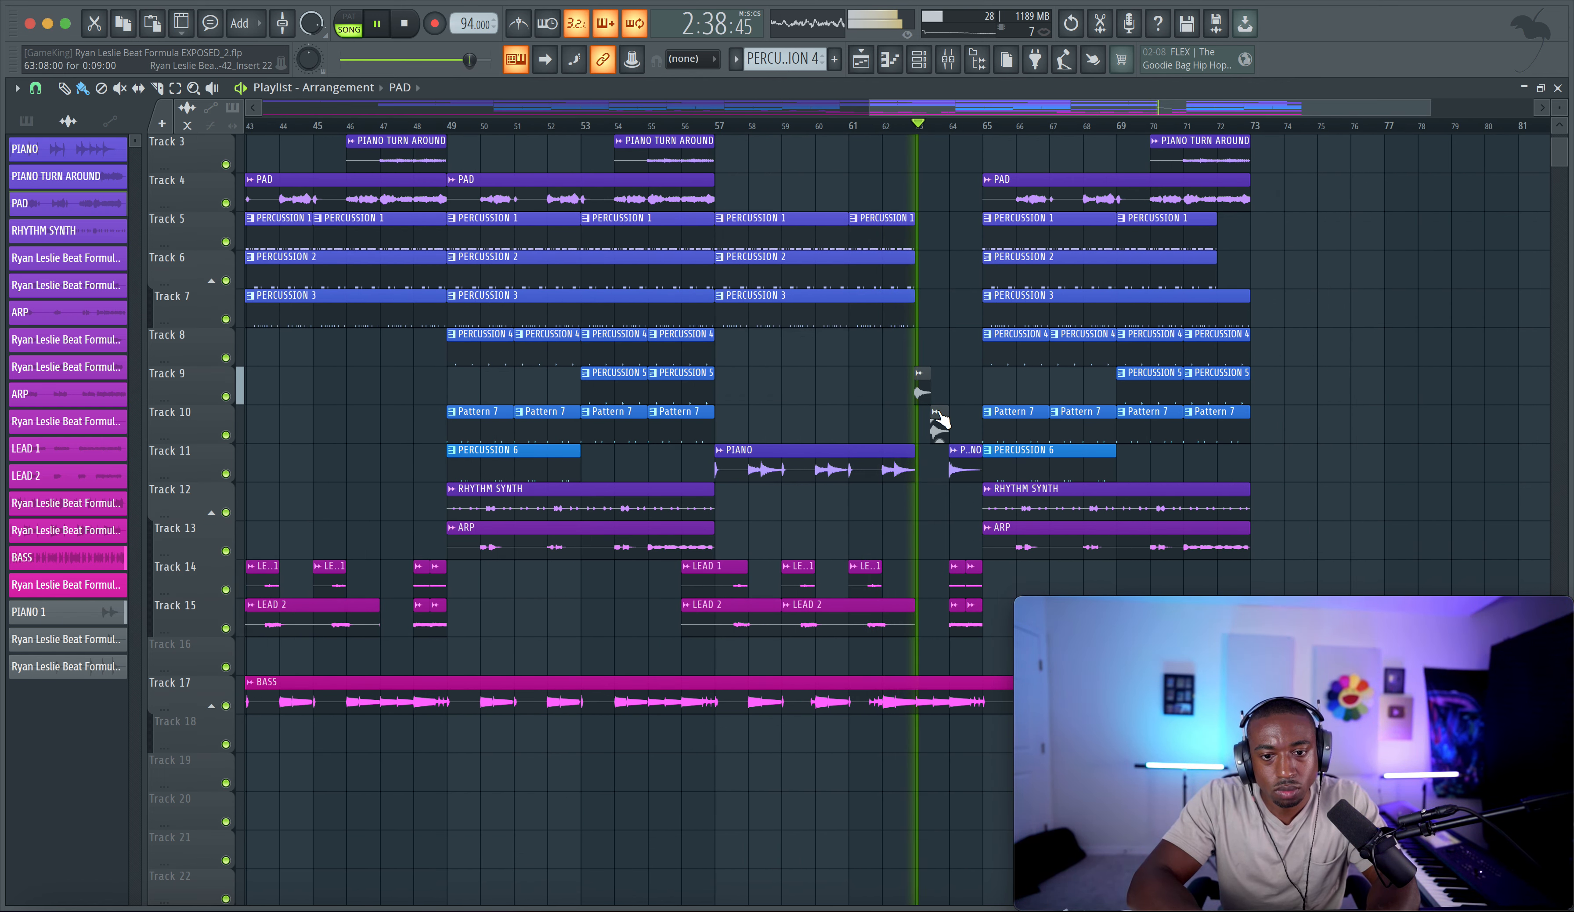
Step: Rename the short grey audio clip on Track 10 near bar 64 as PIANO 2
click(937, 415)
text(rPIAN)
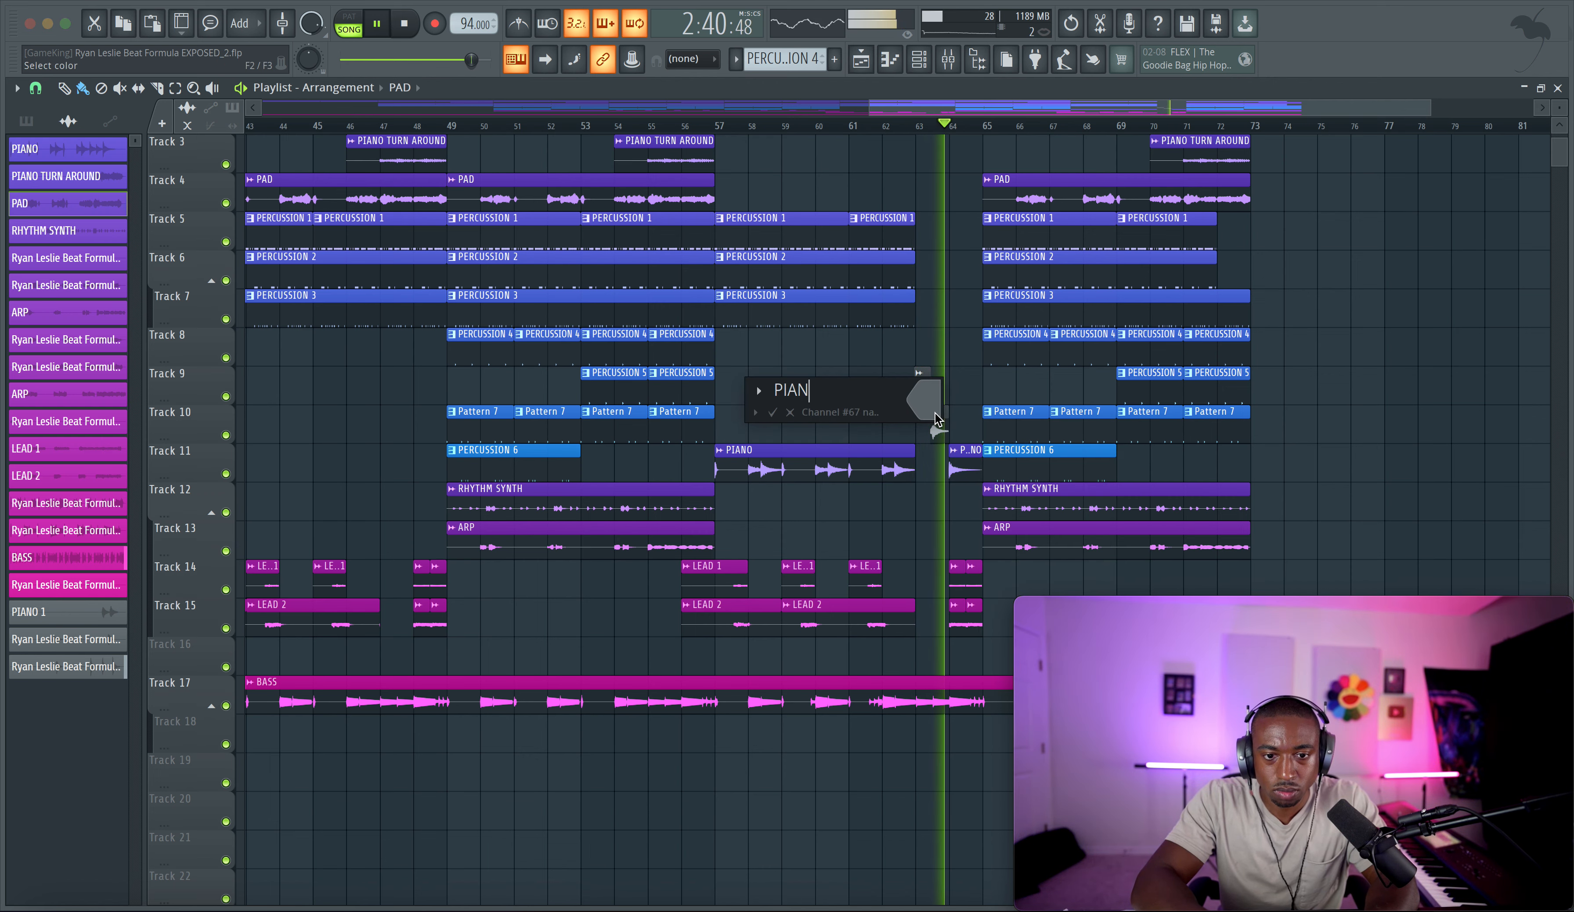
text(O 2)
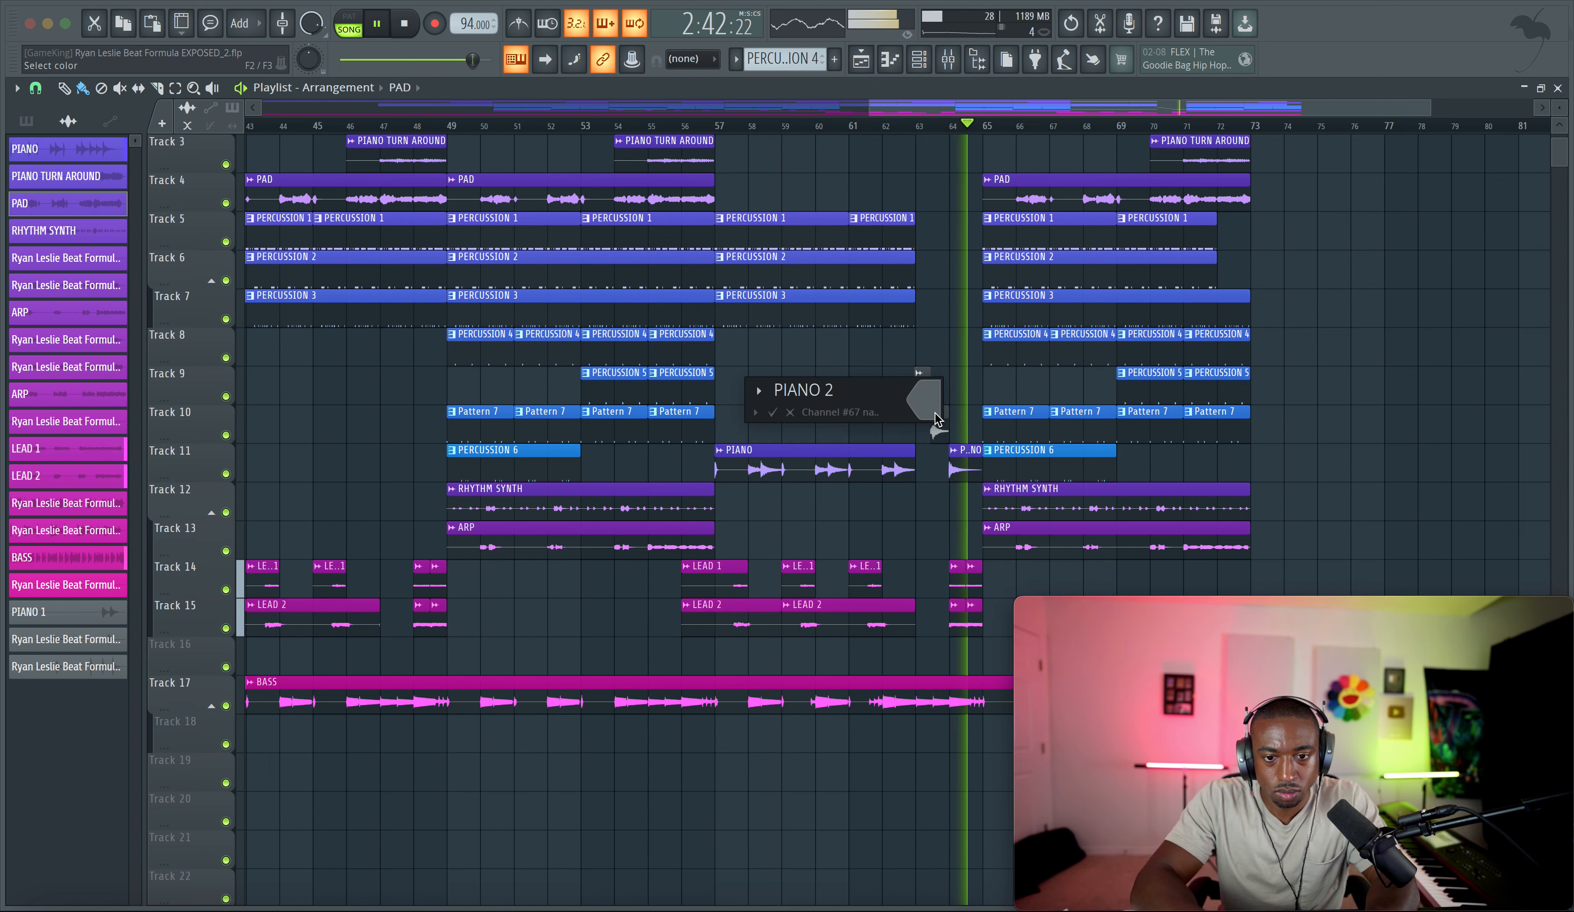
key(Return)
Step: Slice the long BASS clip on Track 17 at bar 49
scroll(941, 423, down, 3)
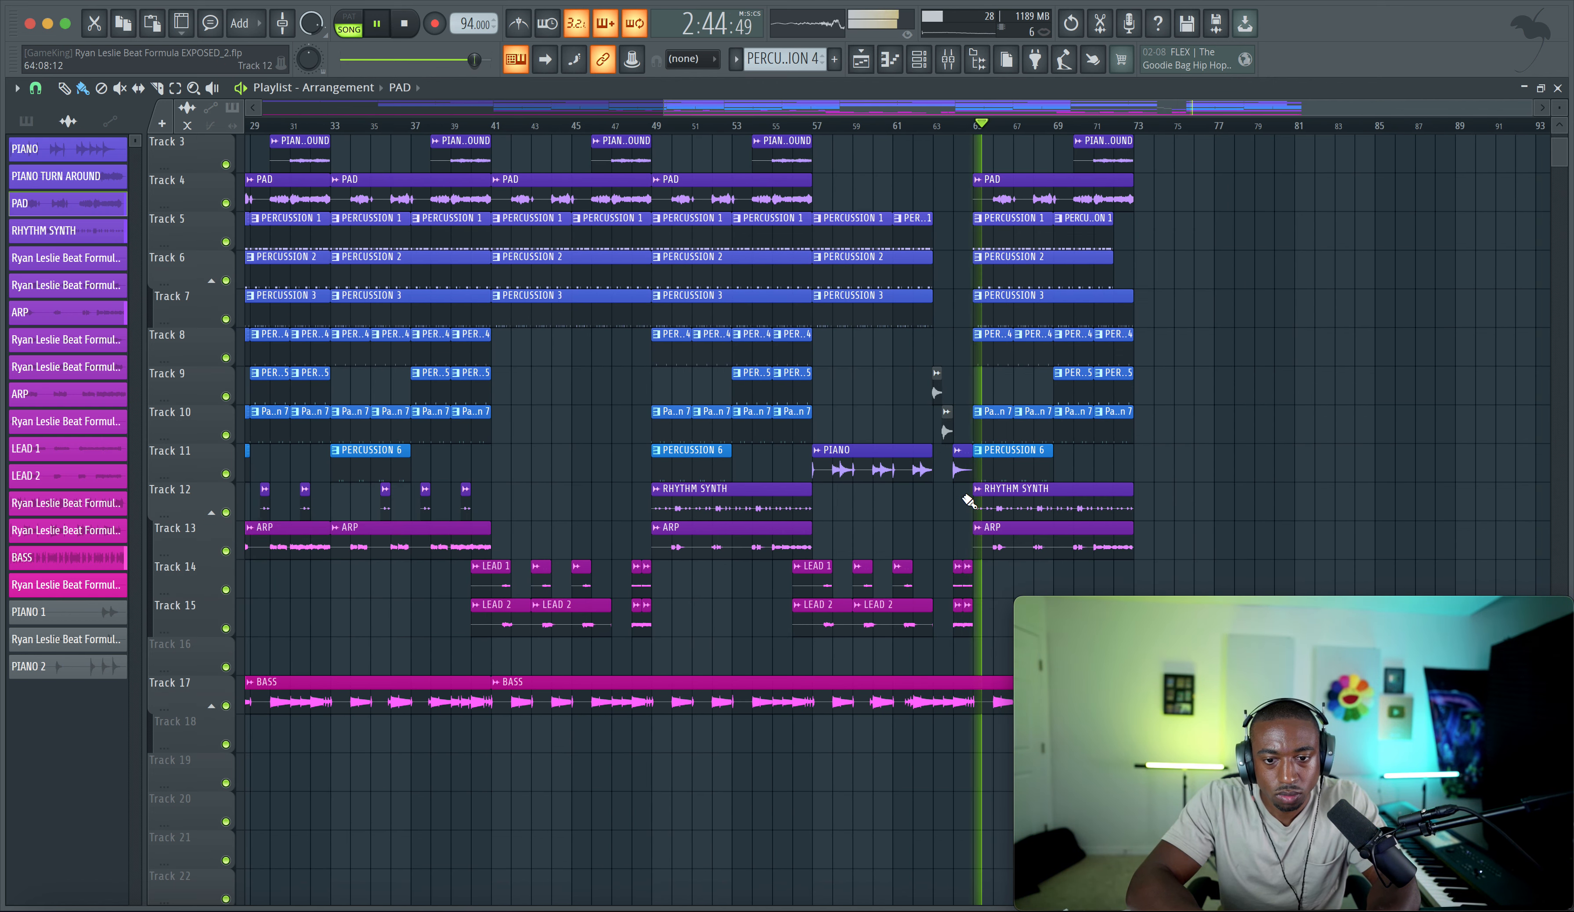
scroll(1170, 435, right, 5)
scroll(1071, 421, up, 1)
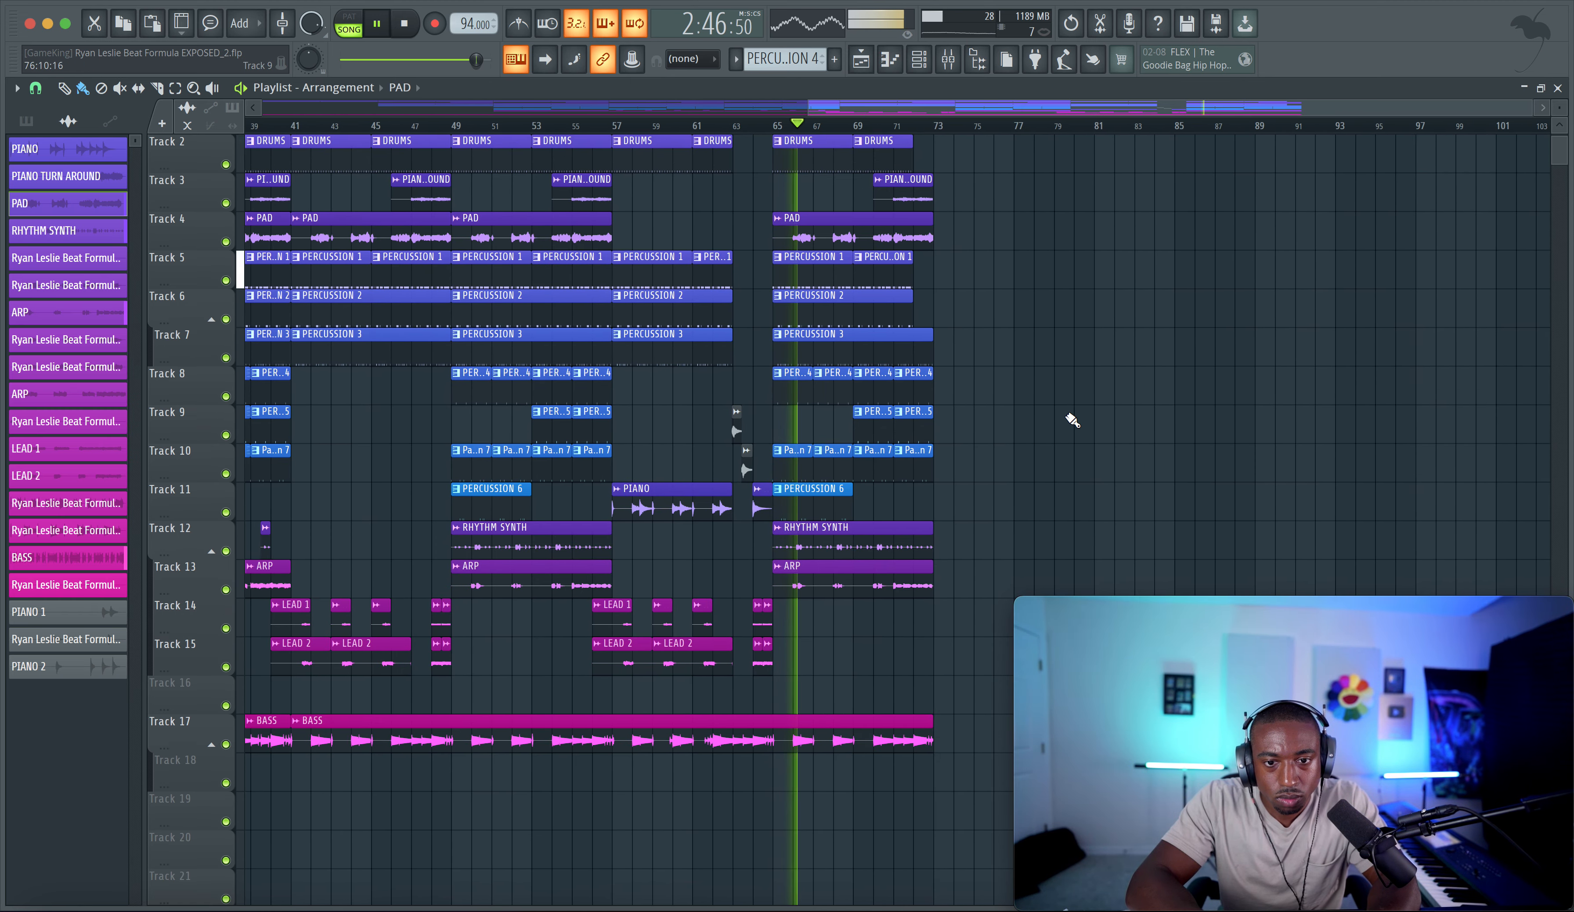
scroll(906, 453, up, 1)
scroll(906, 453, right, 2)
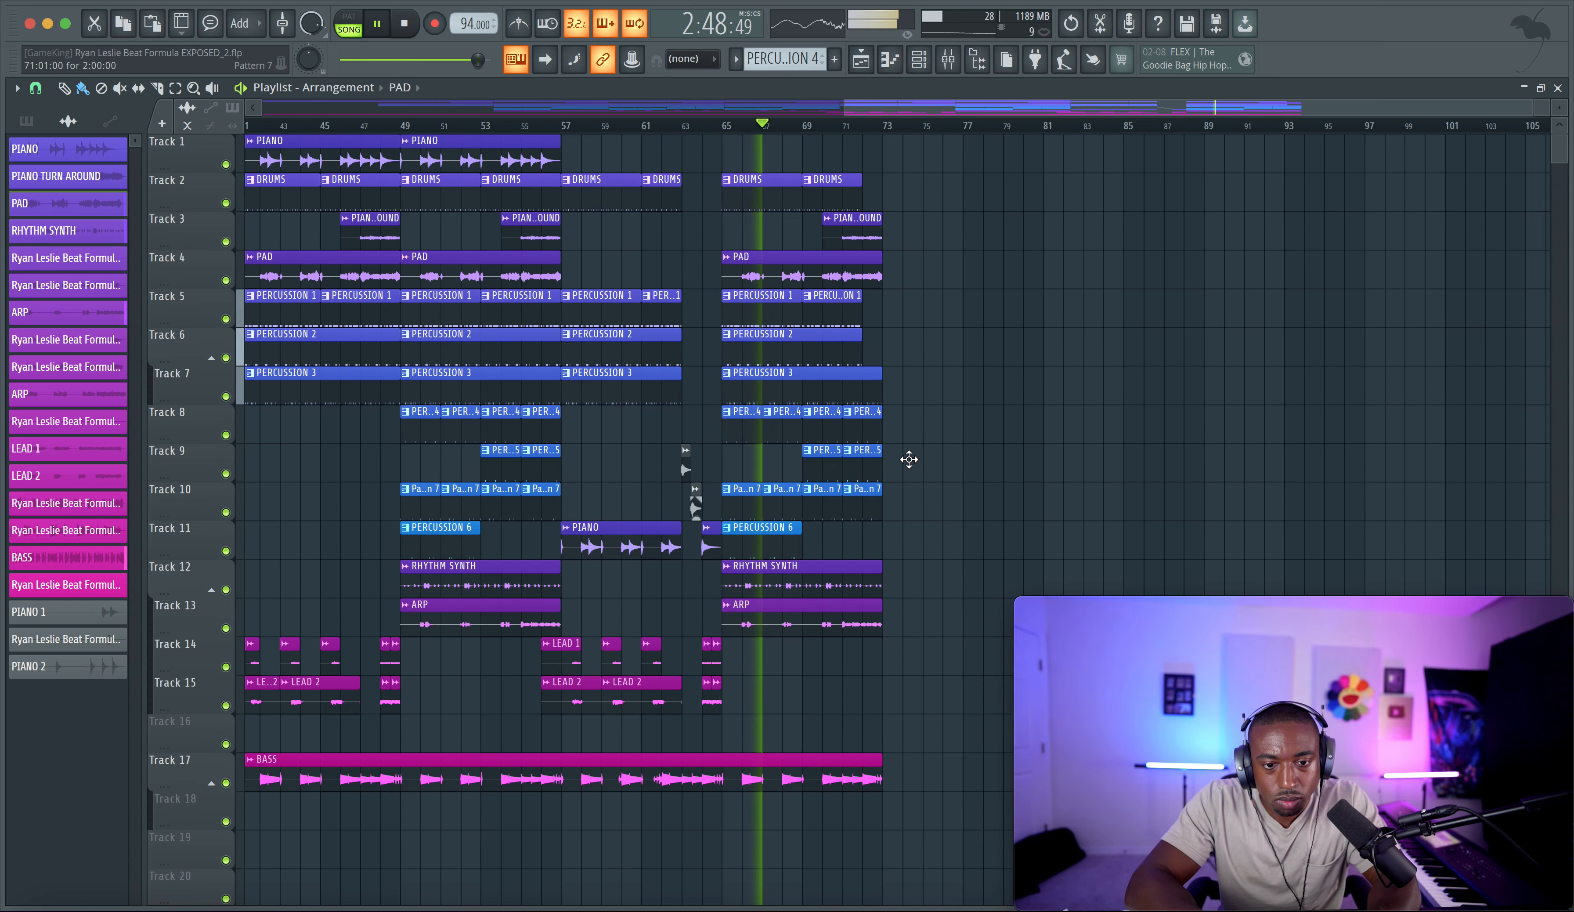
scroll(907, 457, right, 2)
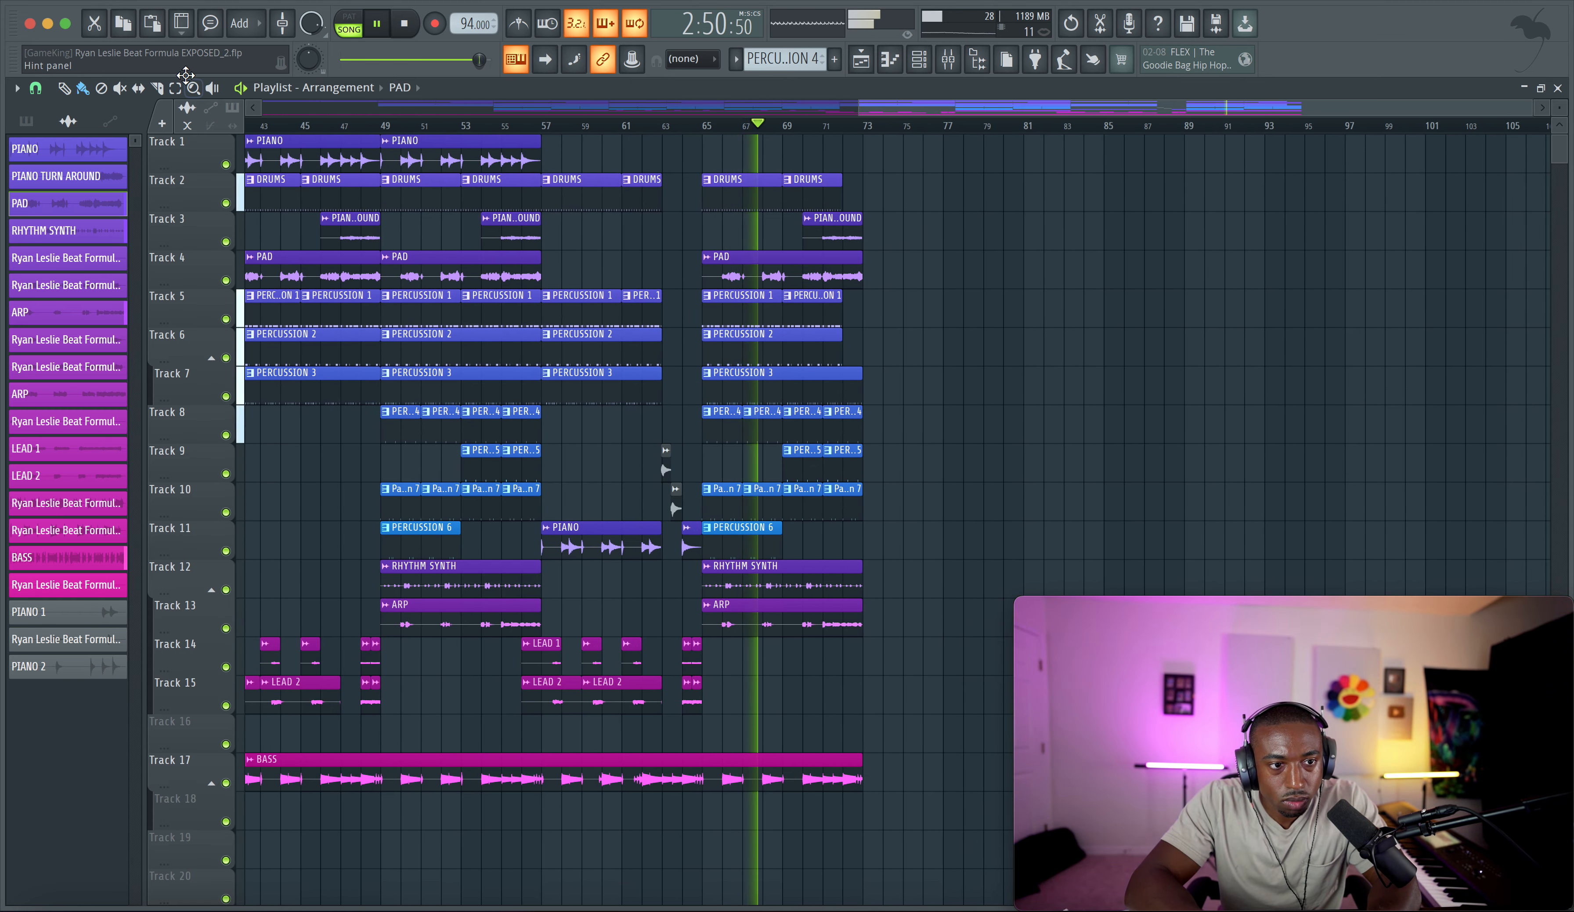
click(157, 88)
scroll(582, 310, right, 1)
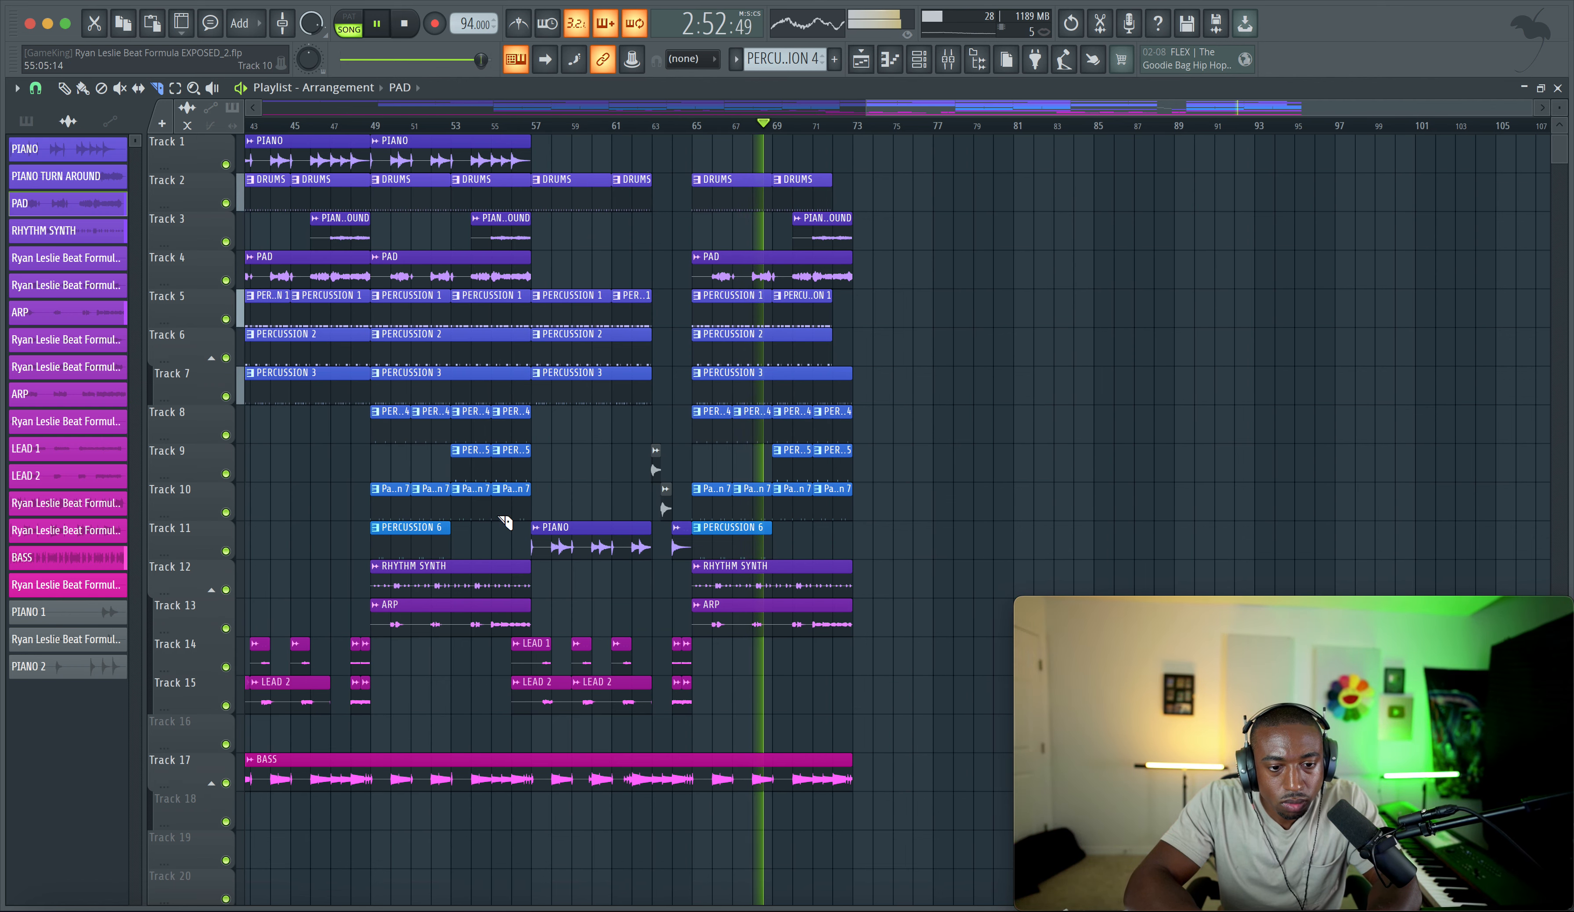
drag(530, 720, 536, 726)
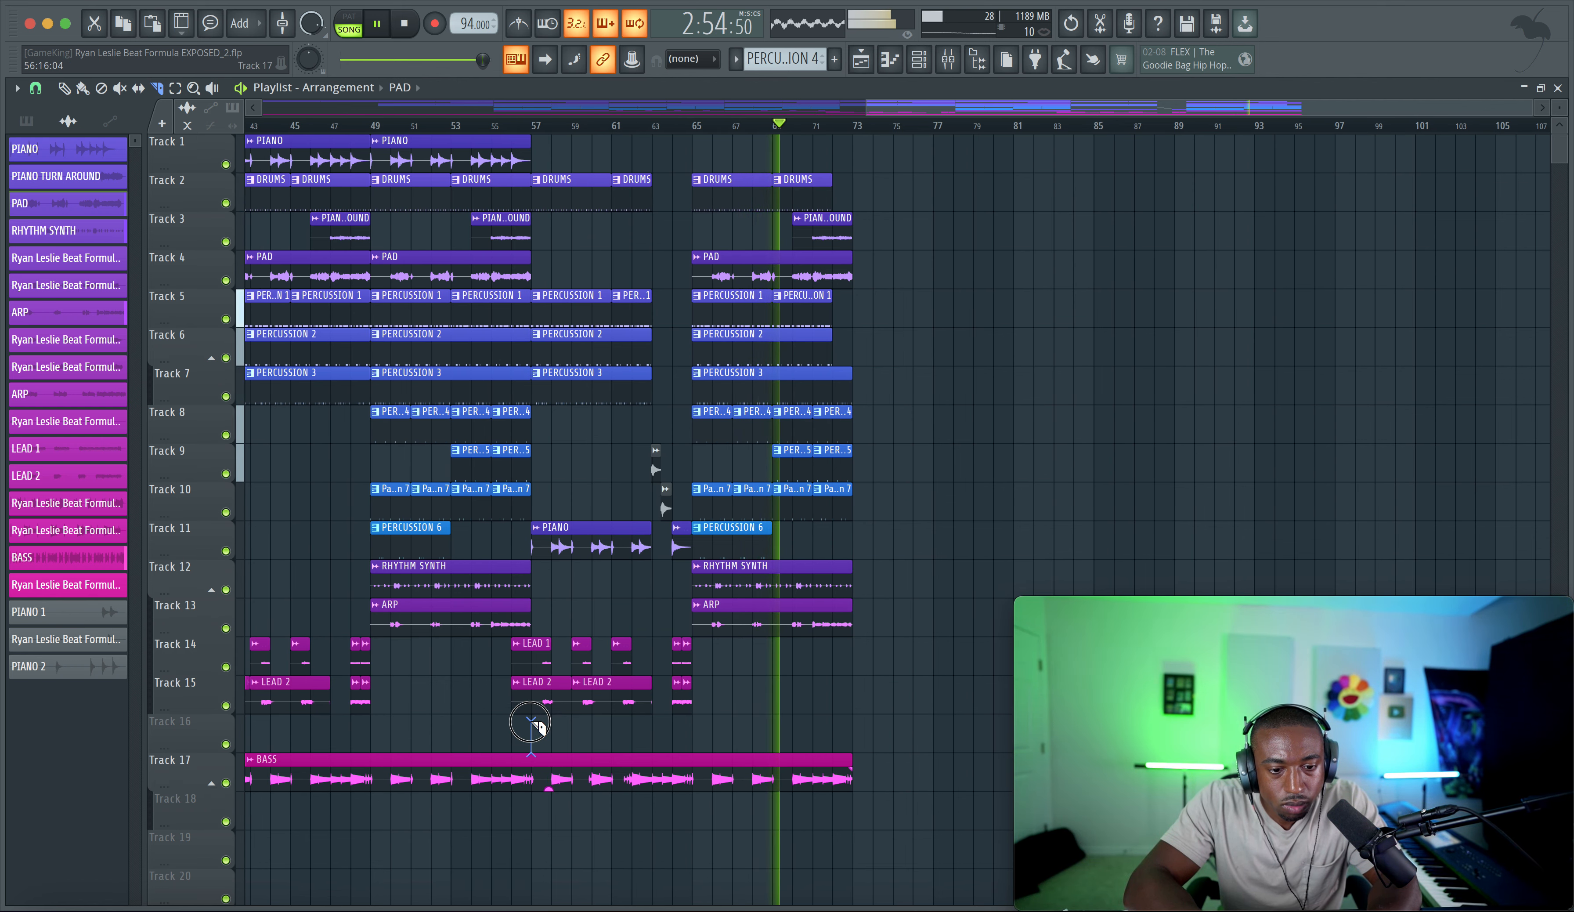
scroll(523, 470, down, 3)
scroll(521, 467, up, 3)
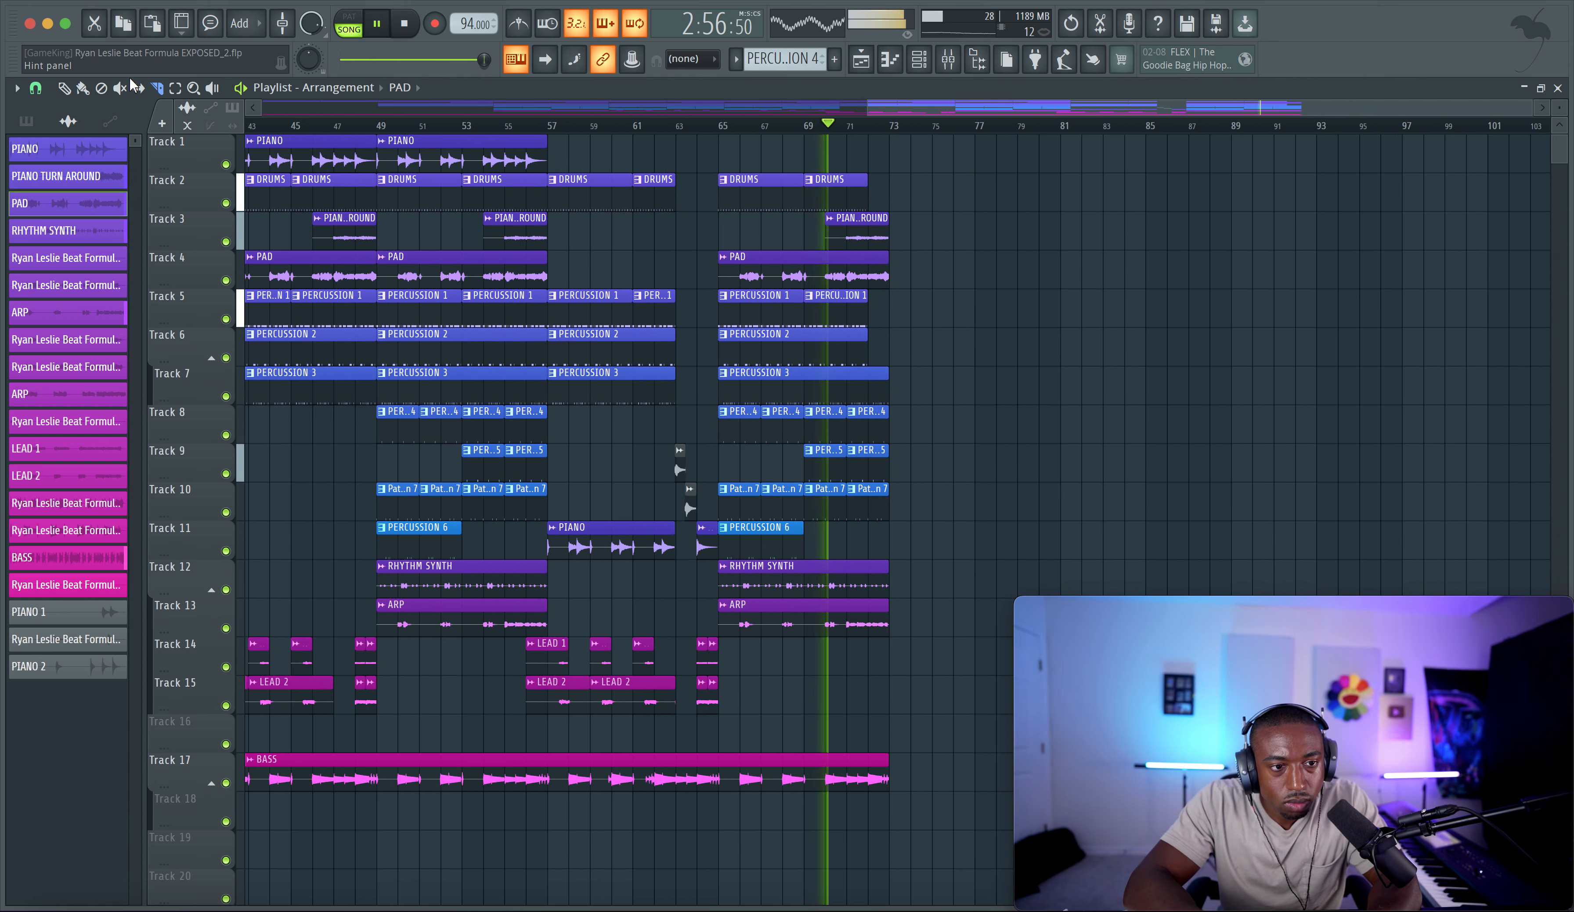
drag(484, 61, 346, 60)
drag(376, 747, 377, 799)
Step: Duplicate all playlist clips between bars 49 and 73 so the copied section starts at bar 73, and clear the selection
click(65, 89)
mouse_move(914, 154)
mouse_down()
mouse_move(432, 783)
mouse_move(390, 786)
mouse_up()
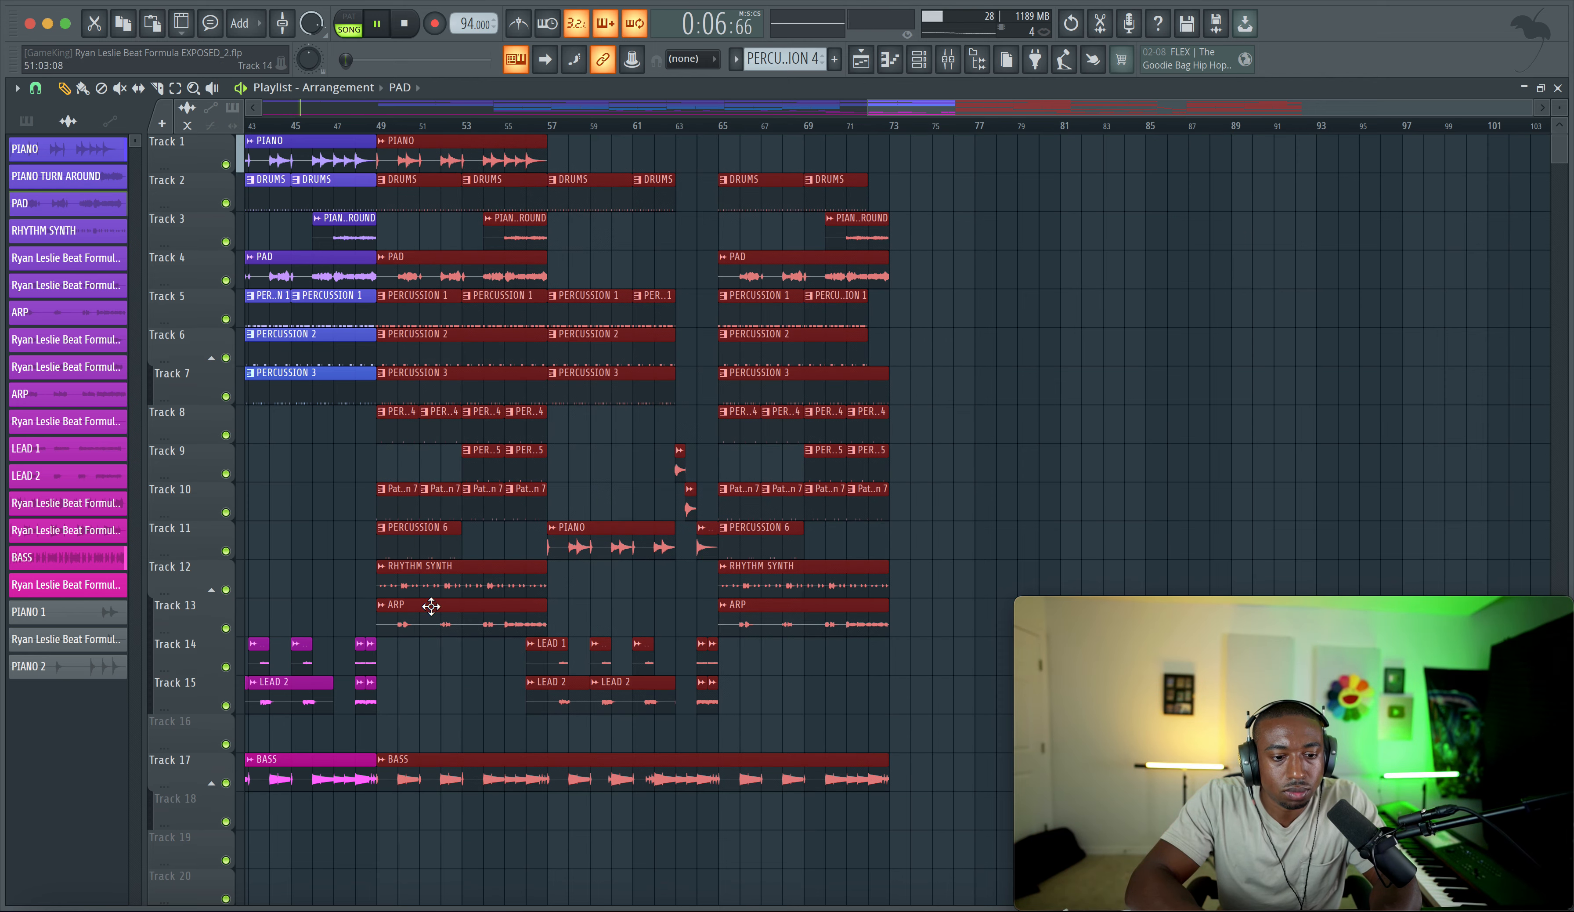
drag(431, 589, 941, 545)
click(948, 59)
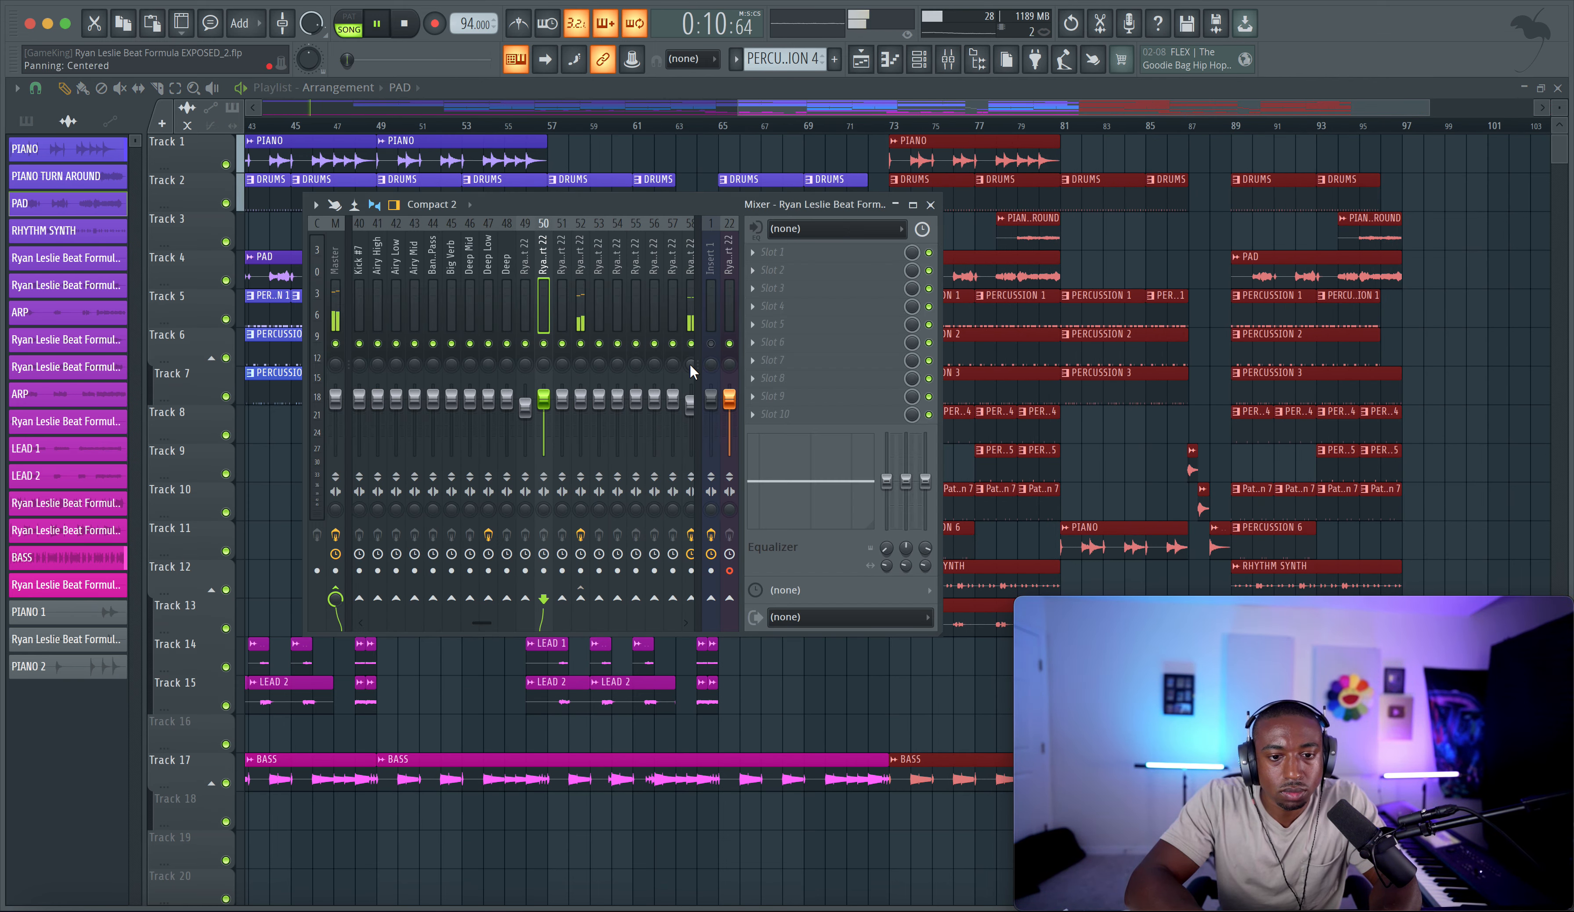
key(space)
super+click(1481, 243)
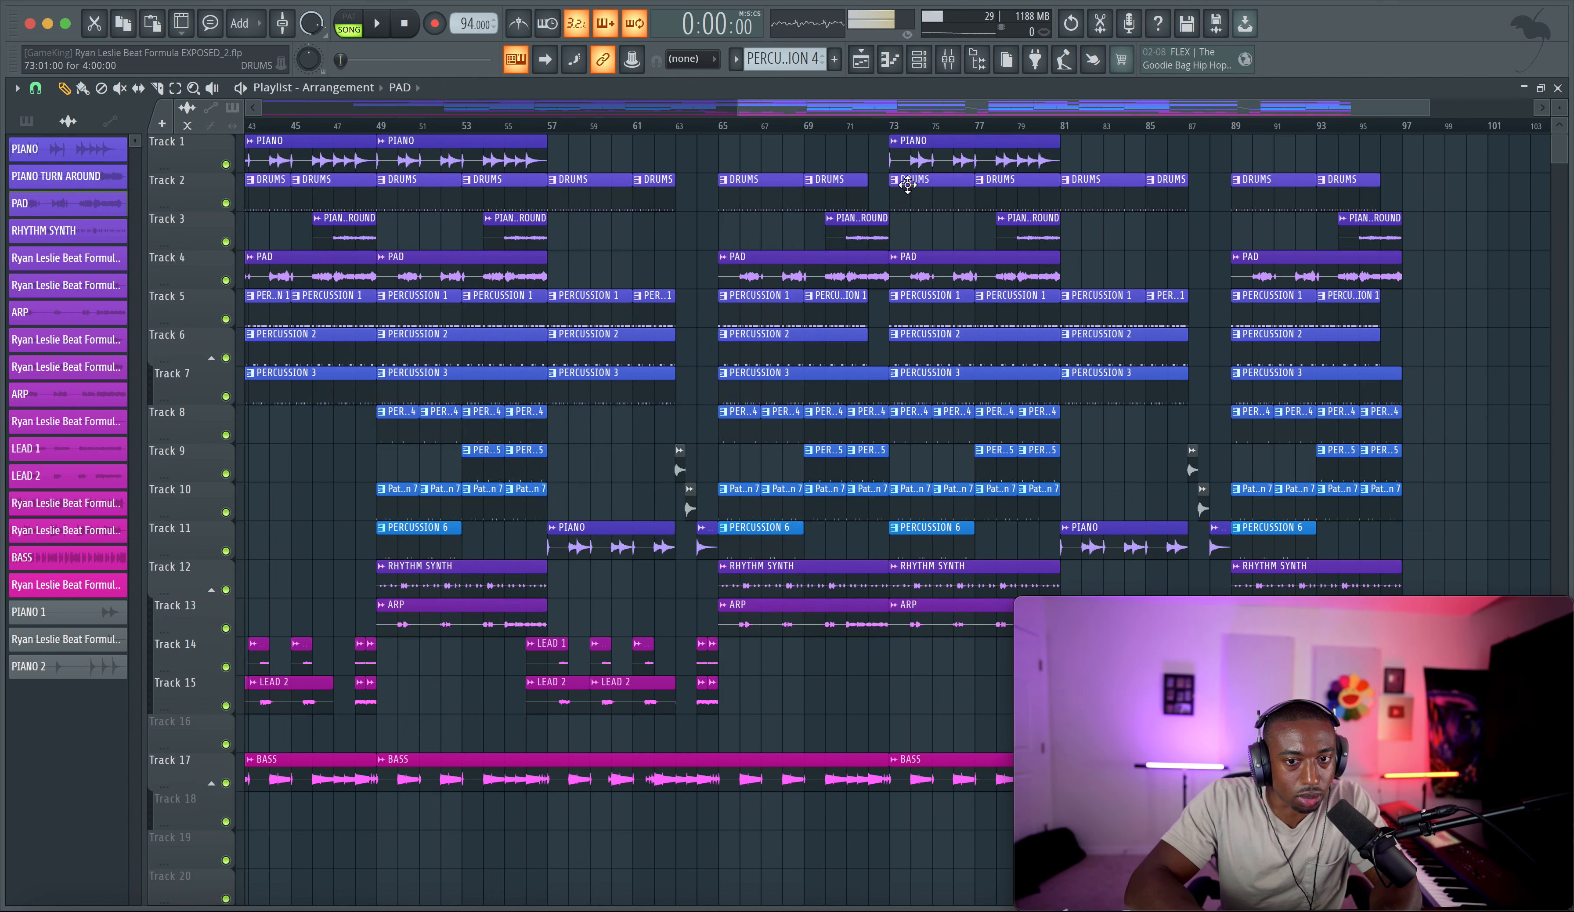
Step: Play from just before bar 73 and delete the DRUMS clips at bars 73 and 77 and the PERCUSSION 1 clip at bar 73
click(869, 125)
click(947, 60)
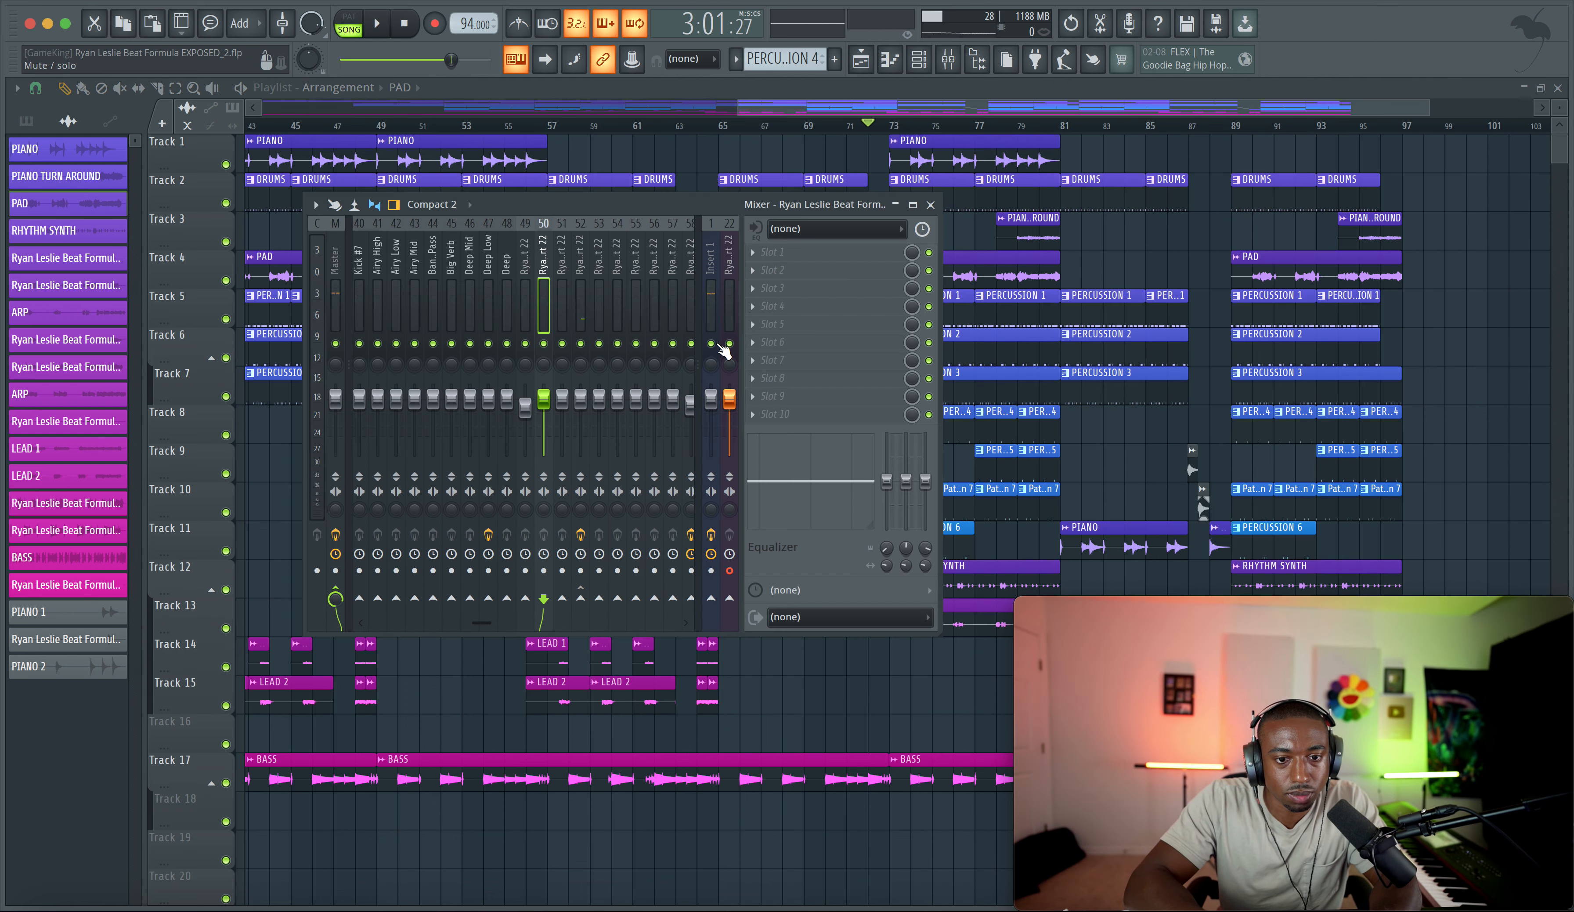
key(space)
right_click(966, 189)
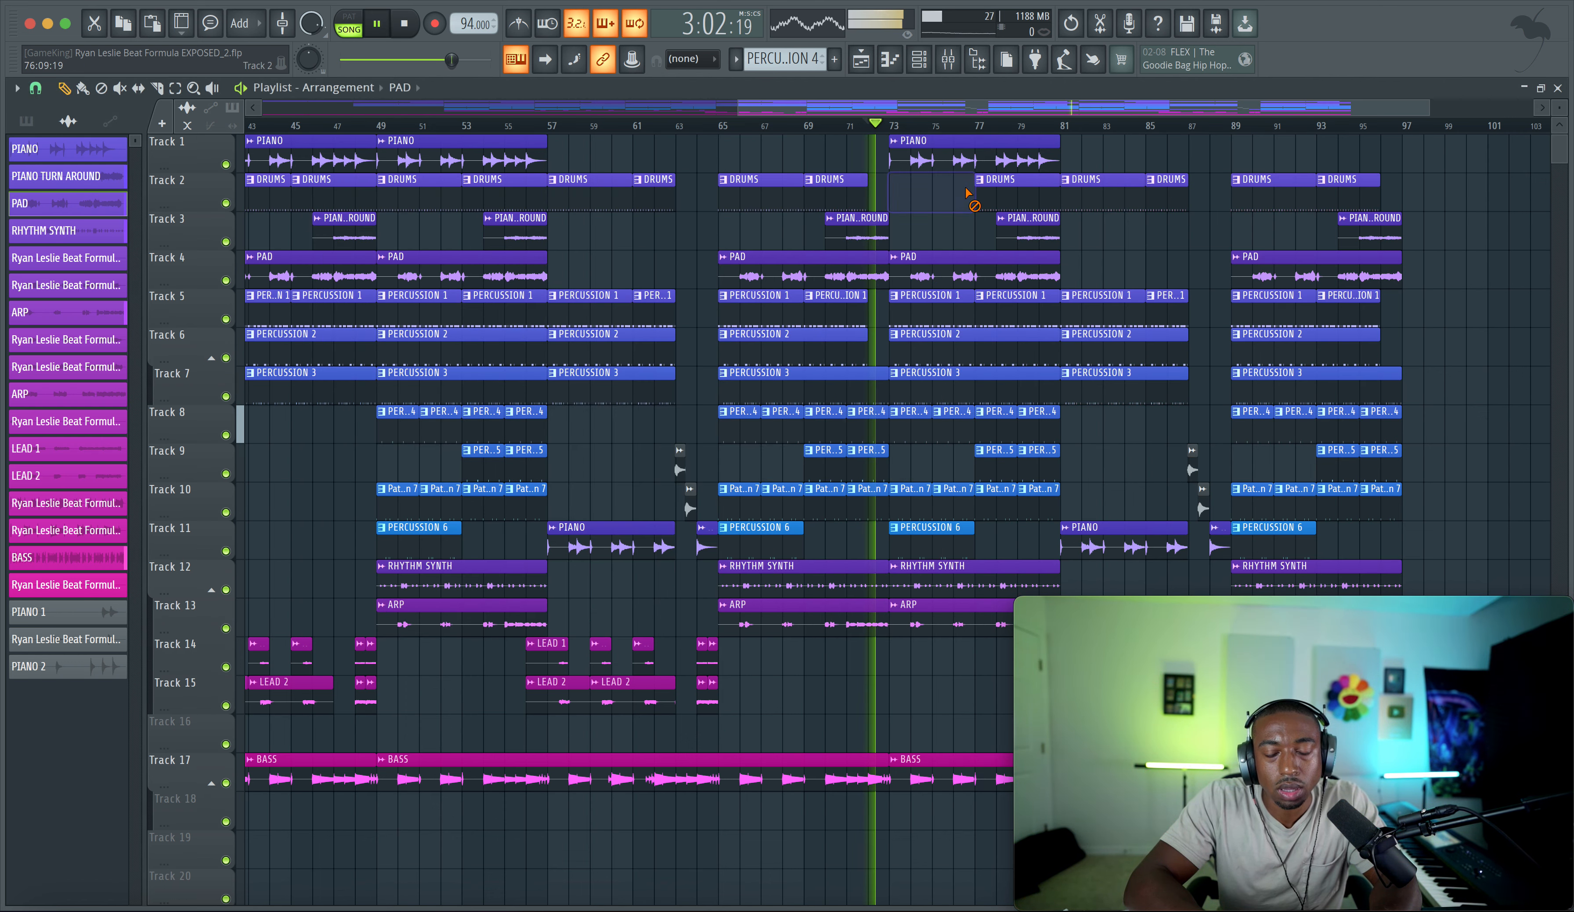
right_click(910, 304)
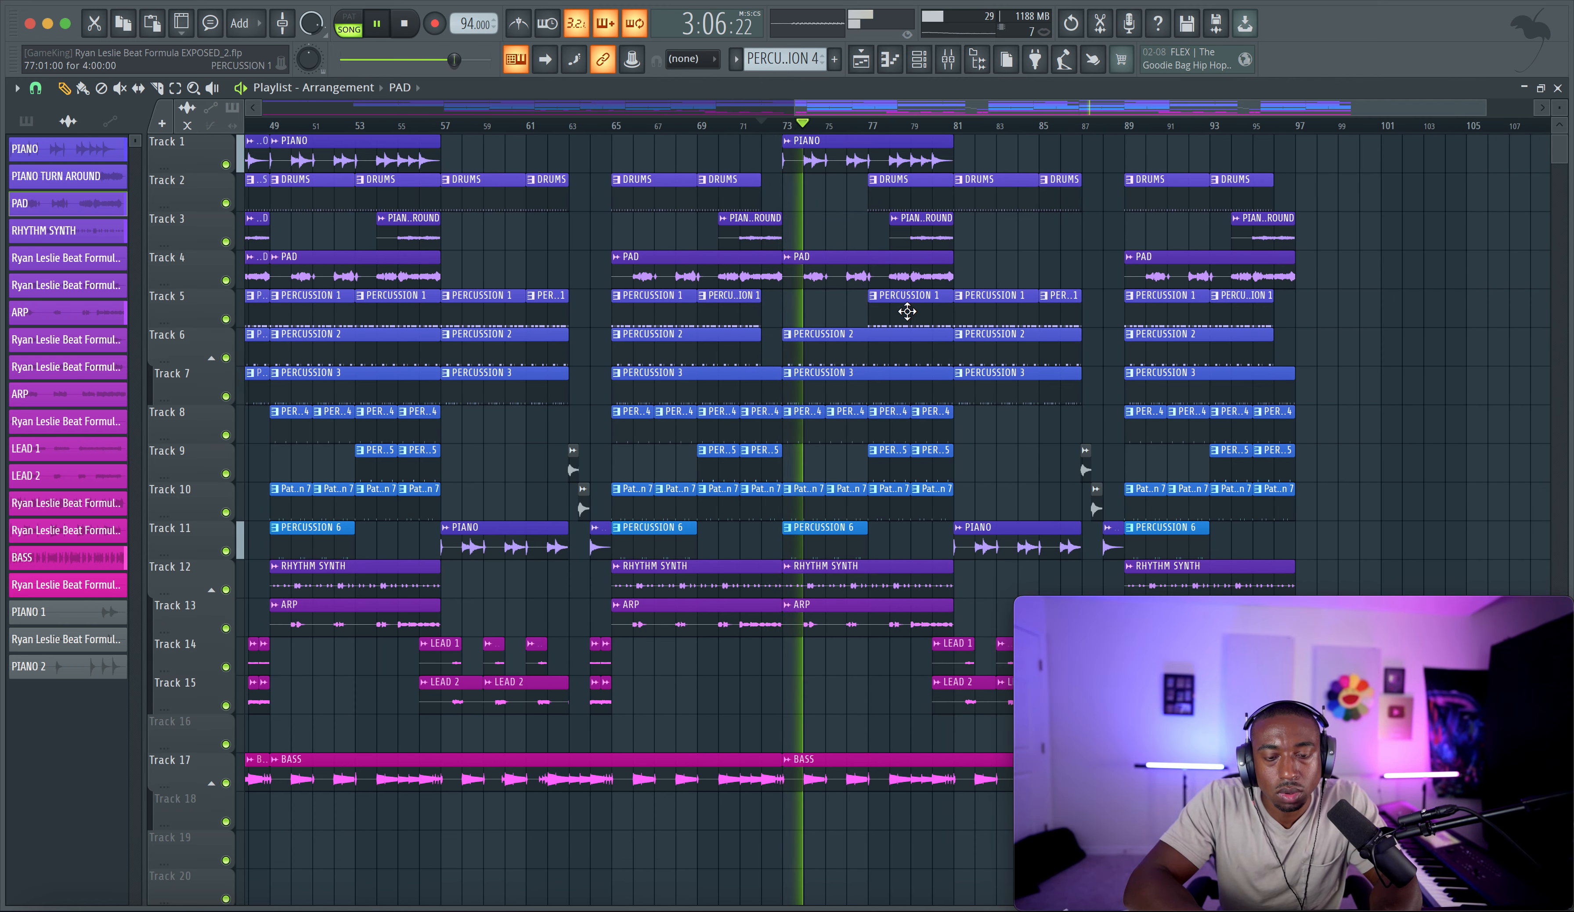
right_click(902, 191)
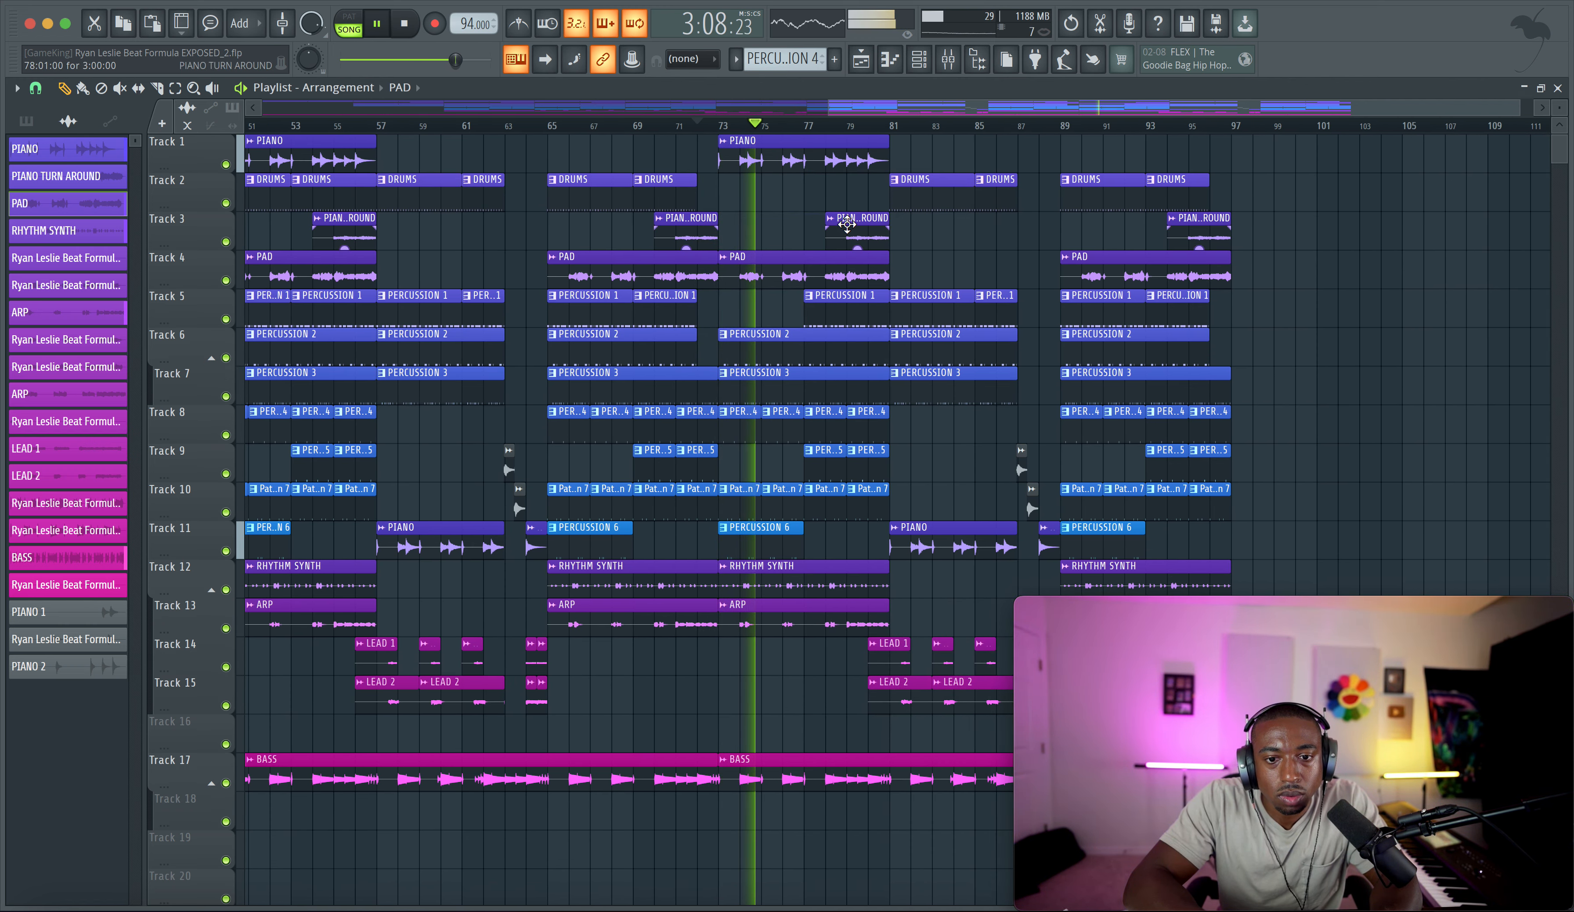